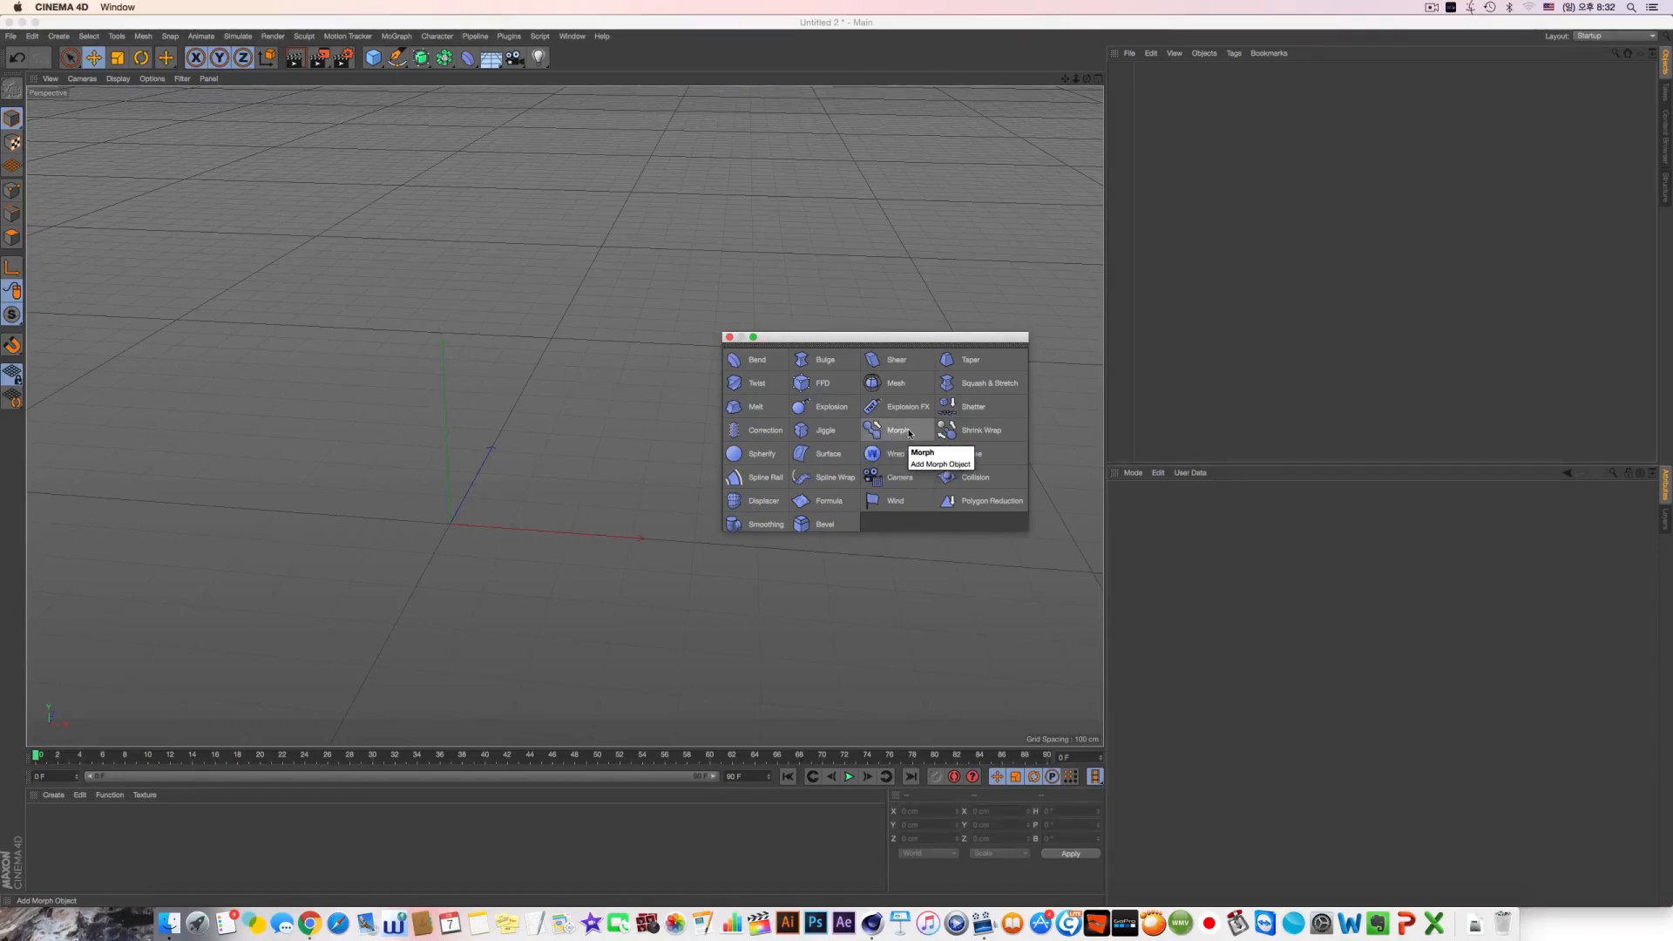
# Move the floating deformer palette clear of the middle of the viewport
pyautogui.moveTo(906, 336); pyautogui.dragTo(828, 323)
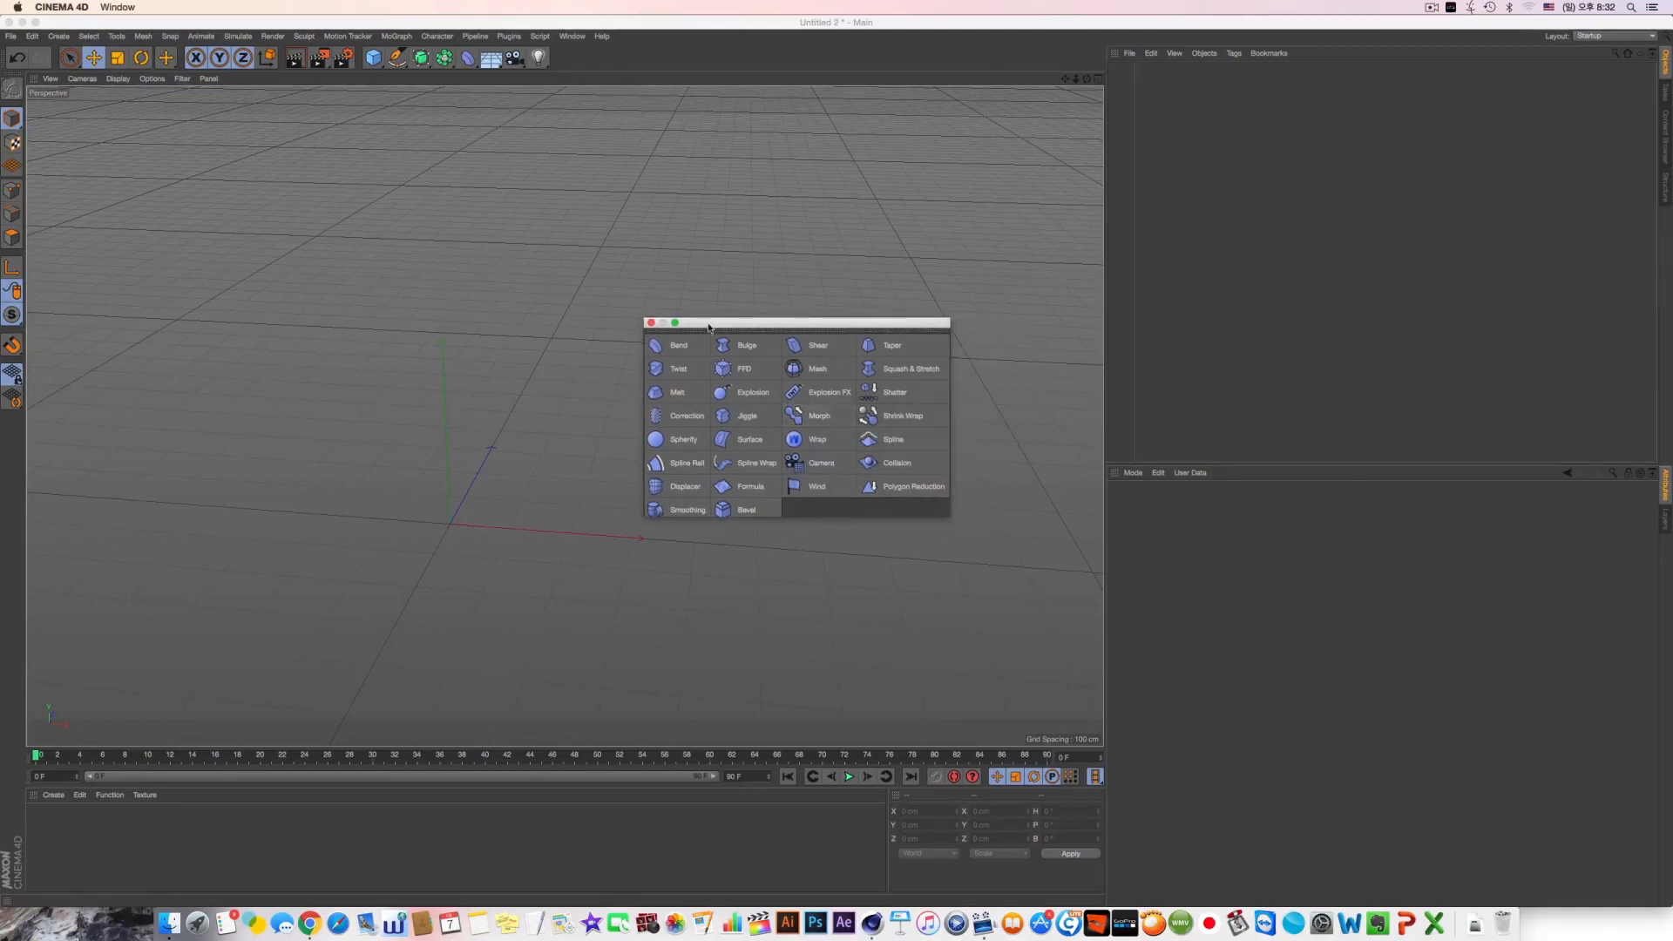
pyautogui.moveTo(710, 326); pyautogui.dragTo(988, 427)
pyautogui.keyDown('alt'); pyautogui.moveTo(624, 366); pyautogui.dragTo(640, 321); pyautogui.keyUp('alt')
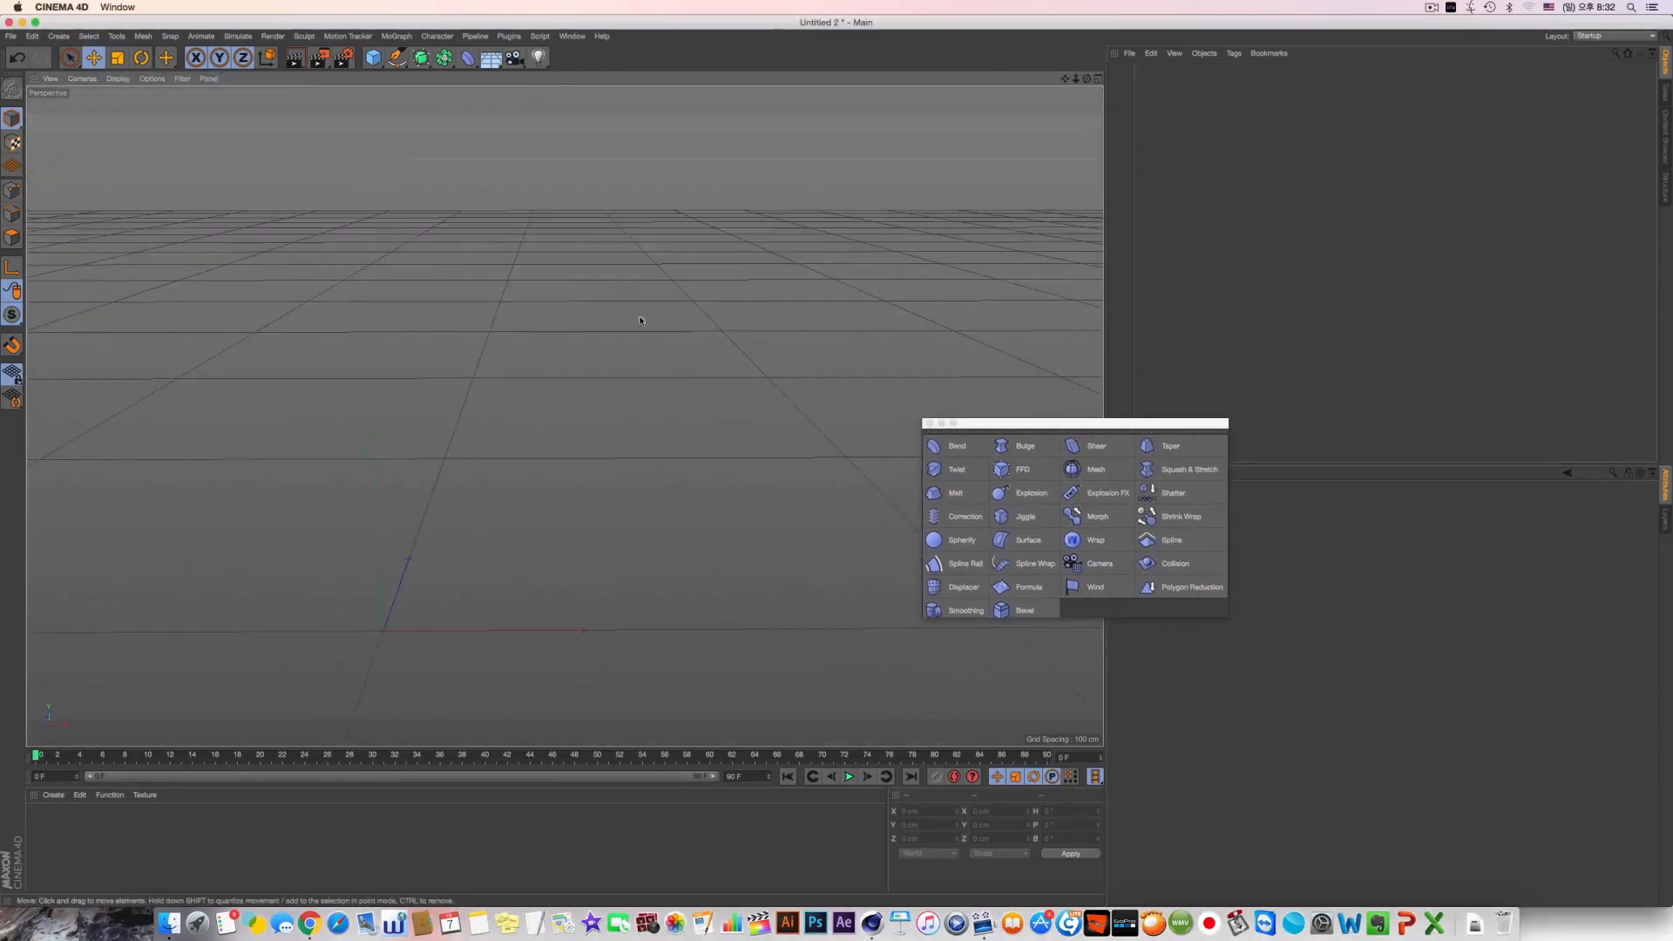
# Add a cube with 10 segments on each axis and raise it to about 419 cm on Y
pyautogui.click(373, 57)
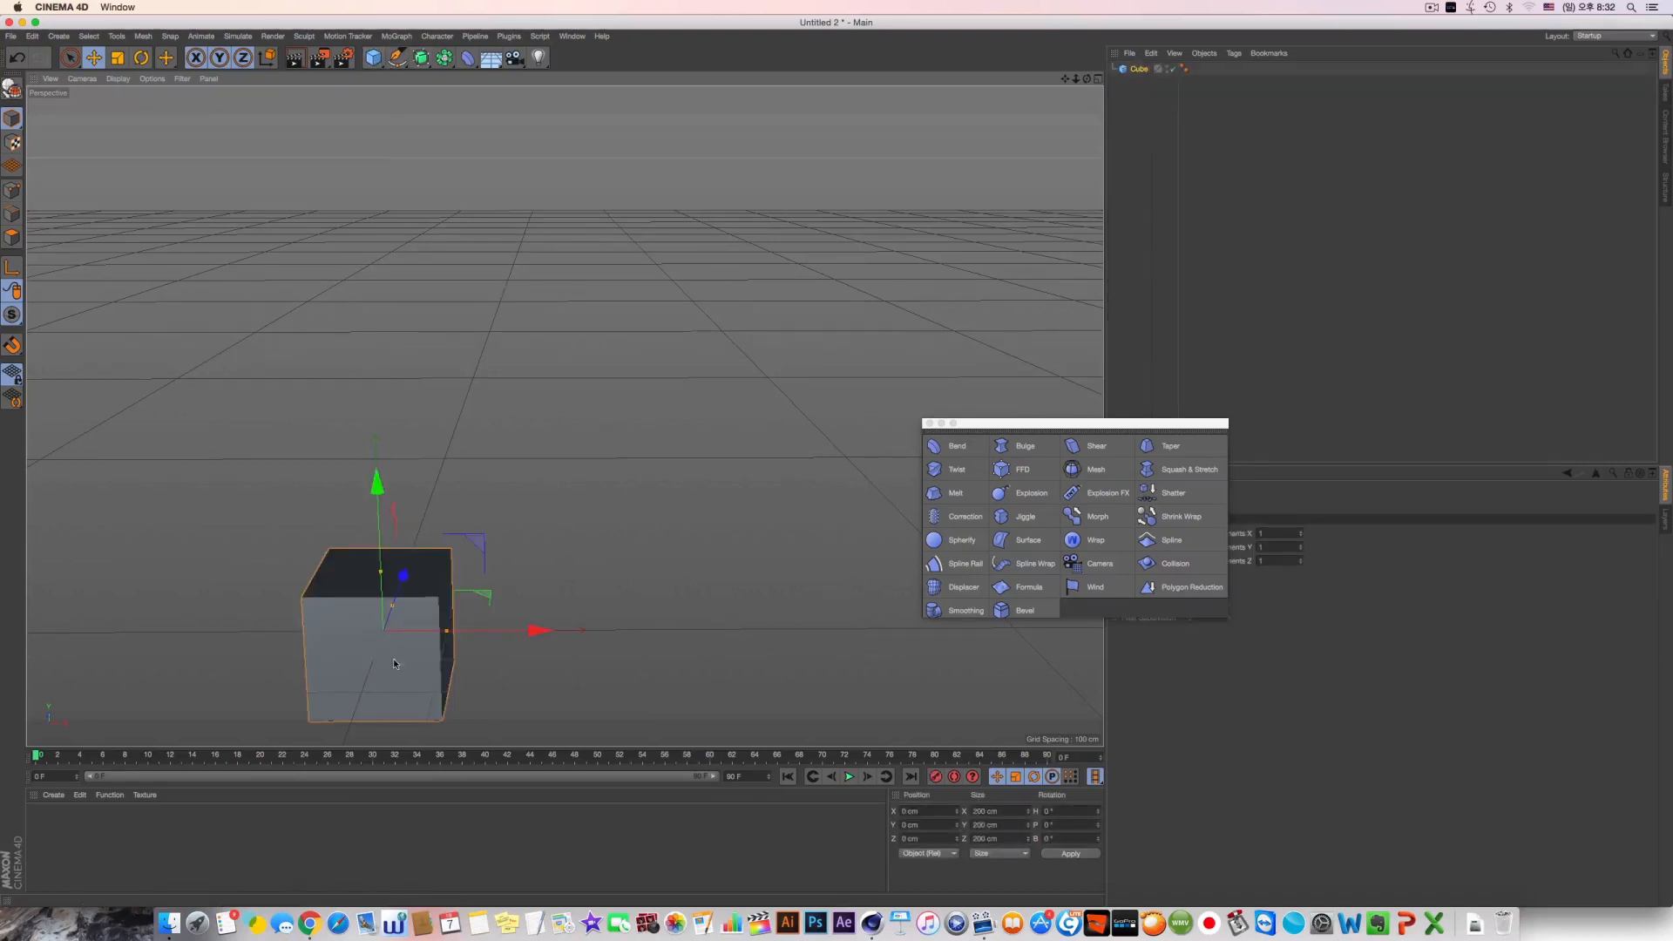
pyautogui.moveTo(373, 523); pyautogui.dragTo(321, 425)
pyautogui.keyDown('alt'); pyautogui.moveTo(563, 415); pyautogui.dragTo(510, 481); pyautogui.keyUp('alt')
pyautogui.moveTo(1140, 427); pyautogui.dragTo(1030, 429)
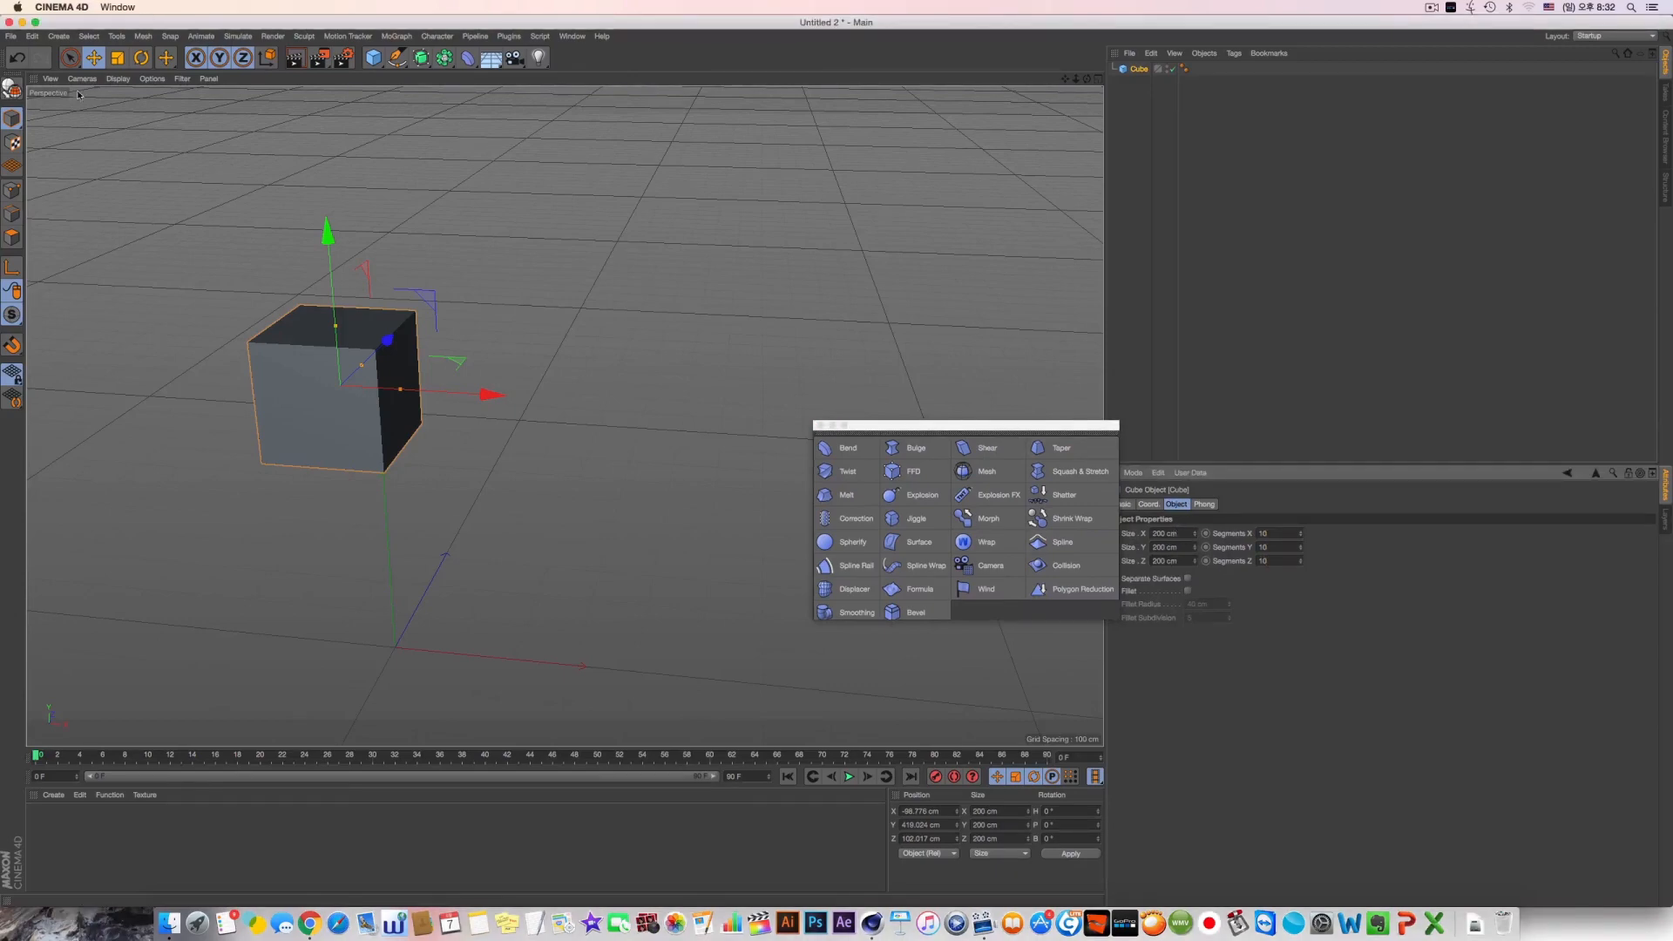
# Switch the viewport display to shading with lines so the cube's segments are drawn on its faces
pyautogui.click(117, 79)
pyautogui.click(170, 115)
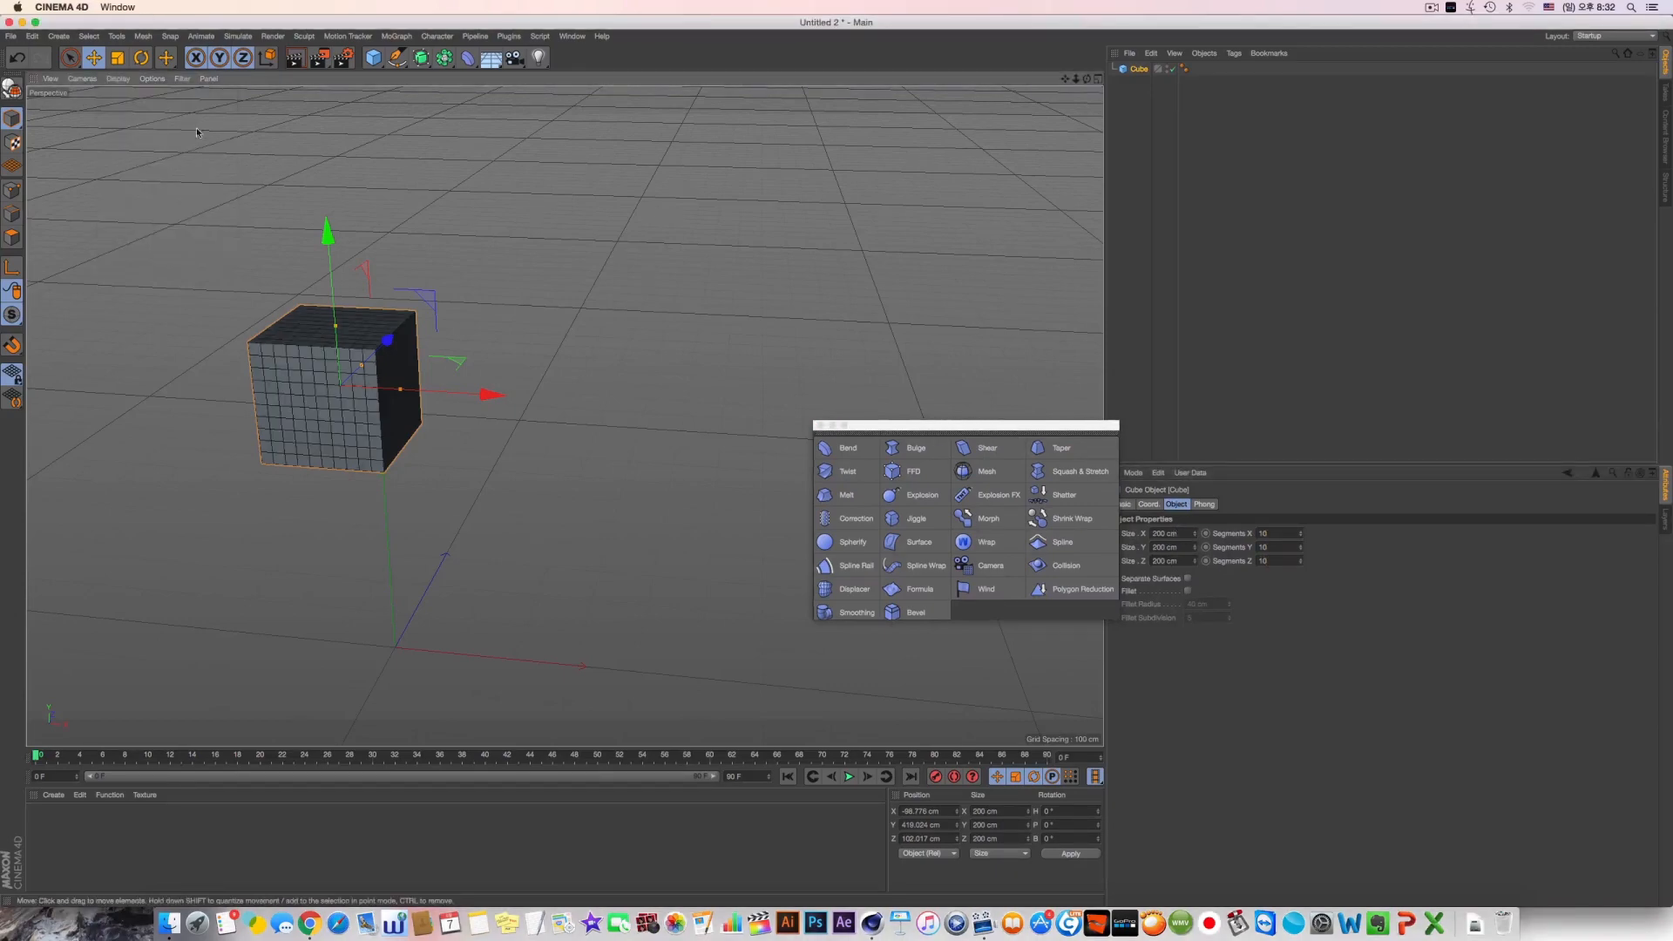
pyautogui.scroll(-2, 413, 371)
pyautogui.keyDown('alt'); pyautogui.moveTo(414, 371); pyautogui.dragTo(388, 376); pyautogui.keyUp('alt')
pyautogui.scroll(4, 369, 379)
pyautogui.scroll(3, 368, 379)
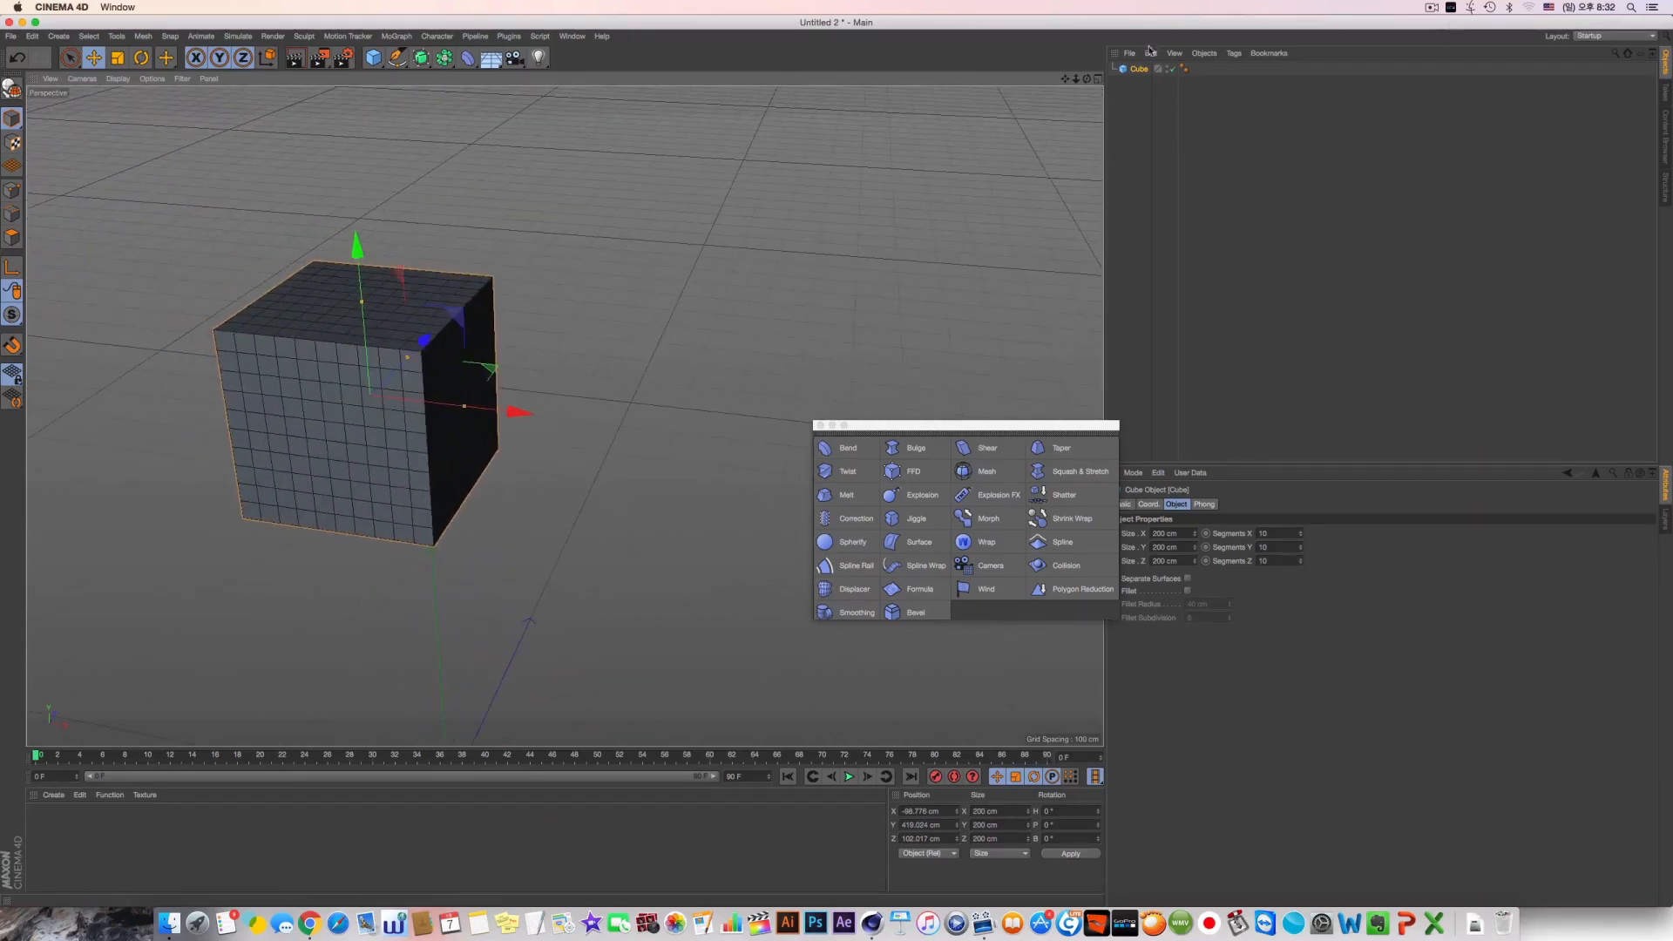
# Rename the cube object as A
pyautogui.doubleClick(1143, 72)
pyautogui.write('AS')
pyautogui.click(1157, 111)
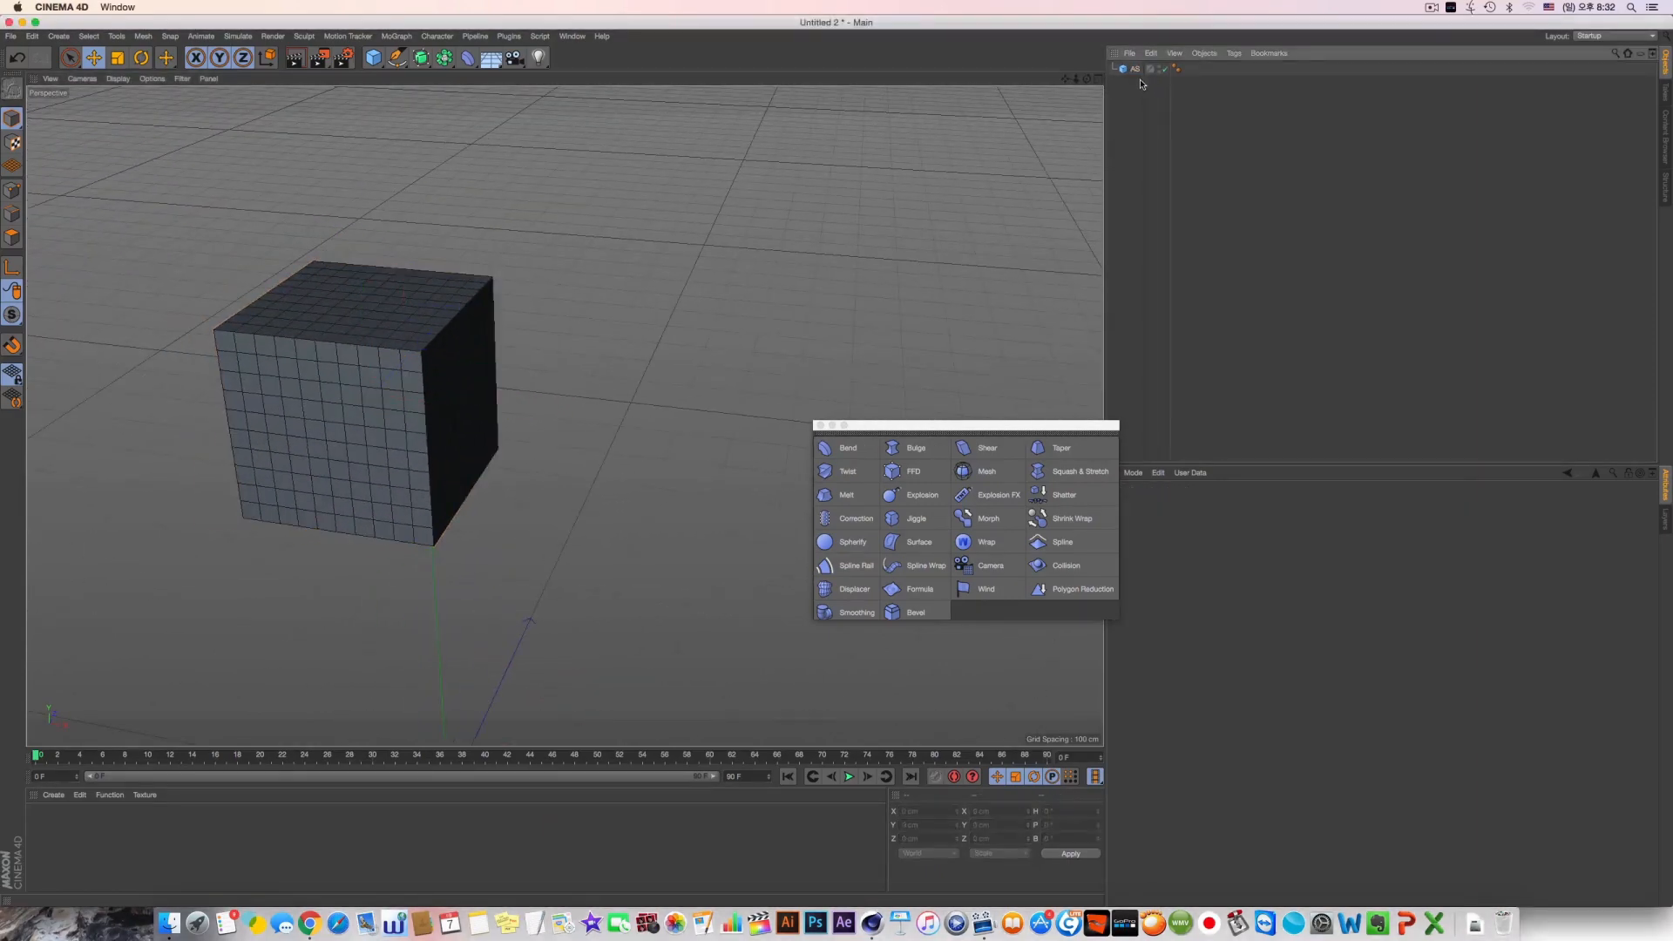
pyautogui.doubleClick(1137, 73)
pyautogui.write('A')
pyautogui.click(1127, 115)
# Duplicate cube A and rename the copy as B
pyautogui.keyDown('ctrl'); pyautogui.moveTo(1133, 71); pyautogui.dragTo(1132, 108); pyautogui.keyUp('ctrl')
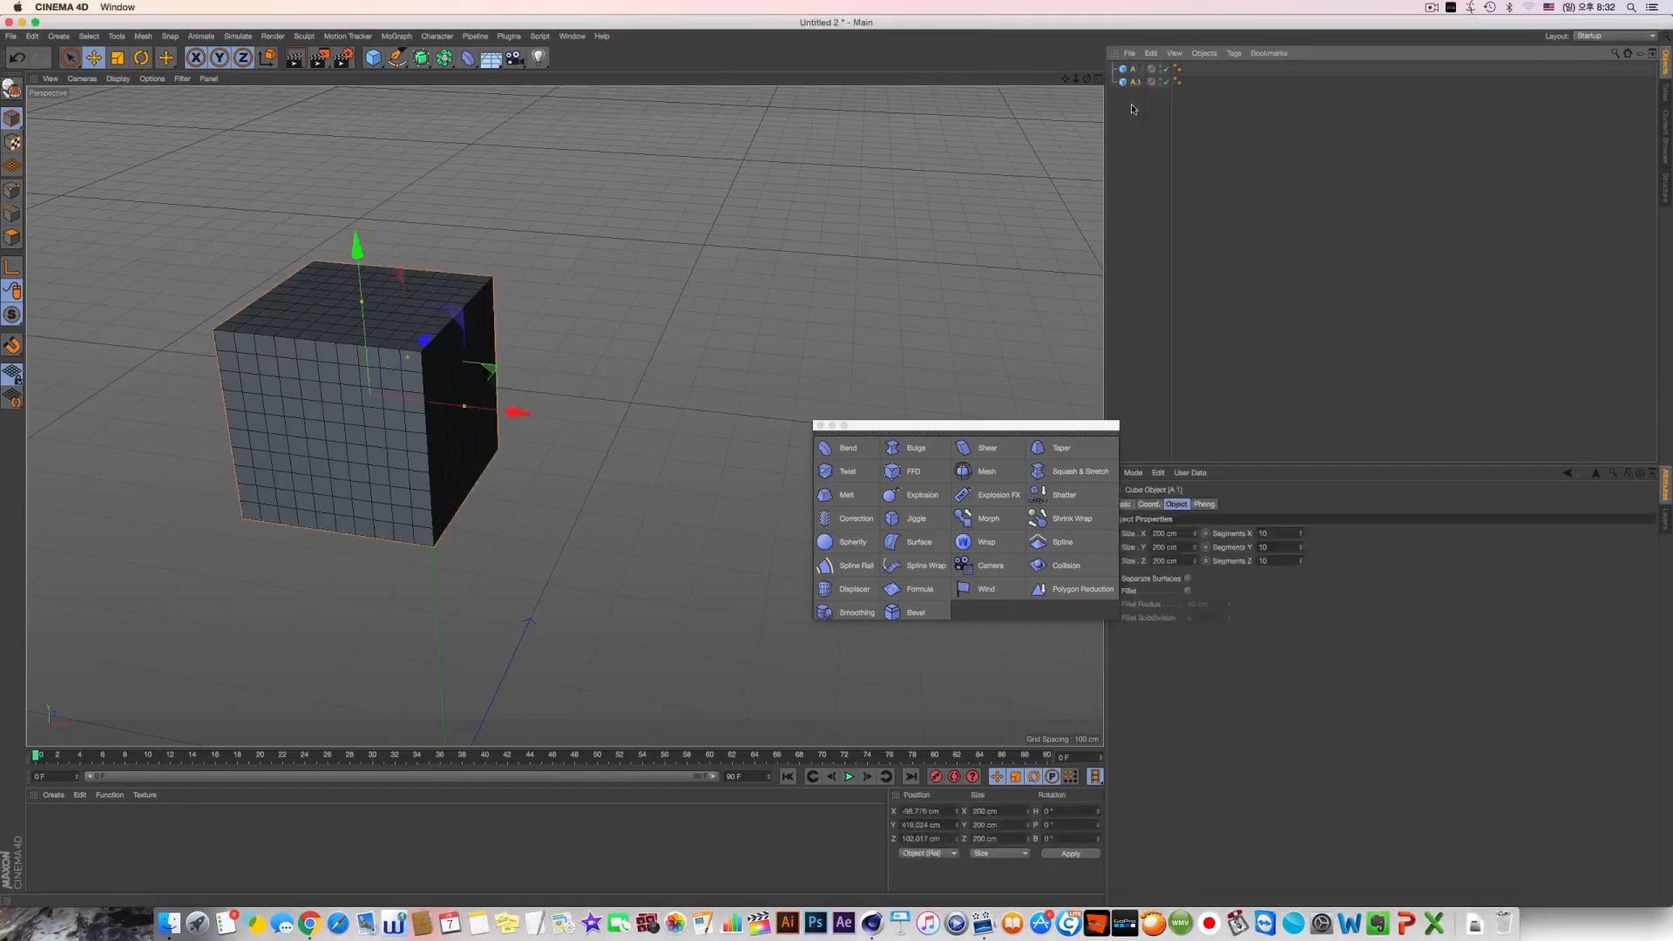
pyautogui.click(1132, 108)
pyautogui.click(1137, 84)
pyautogui.doubleClick(1135, 85)
pyautogui.write('B')
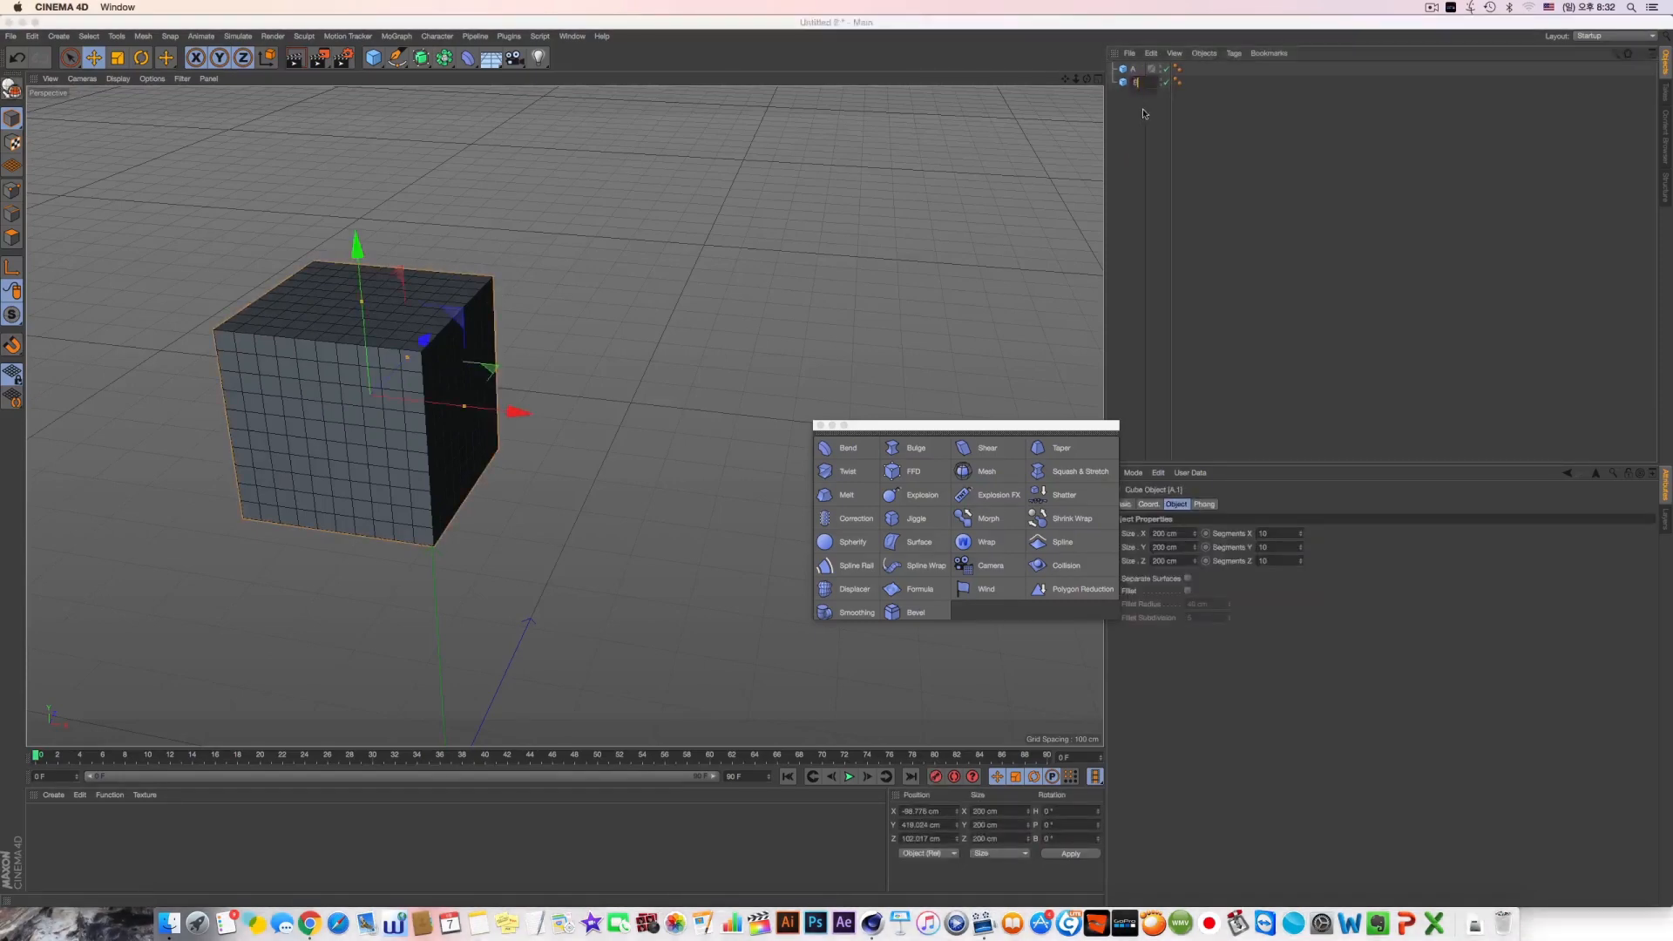
pyautogui.click(1133, 113)
# Move cube B along the X axis to stand beside cube A, and make both cubes editable
pyautogui.click(1129, 84)
pyautogui.moveTo(517, 410); pyautogui.dragTo(836, 438)
pyautogui.moveTo(753, 339)
pyautogui.keyDown('alt'); pyautogui.mouseDown()
pyautogui.moveTo(710, 344)
pyautogui.moveTo(709, 377)
pyautogui.moveTo(725, 343)
pyautogui.mouseUp(); pyautogui.keyUp('alt')
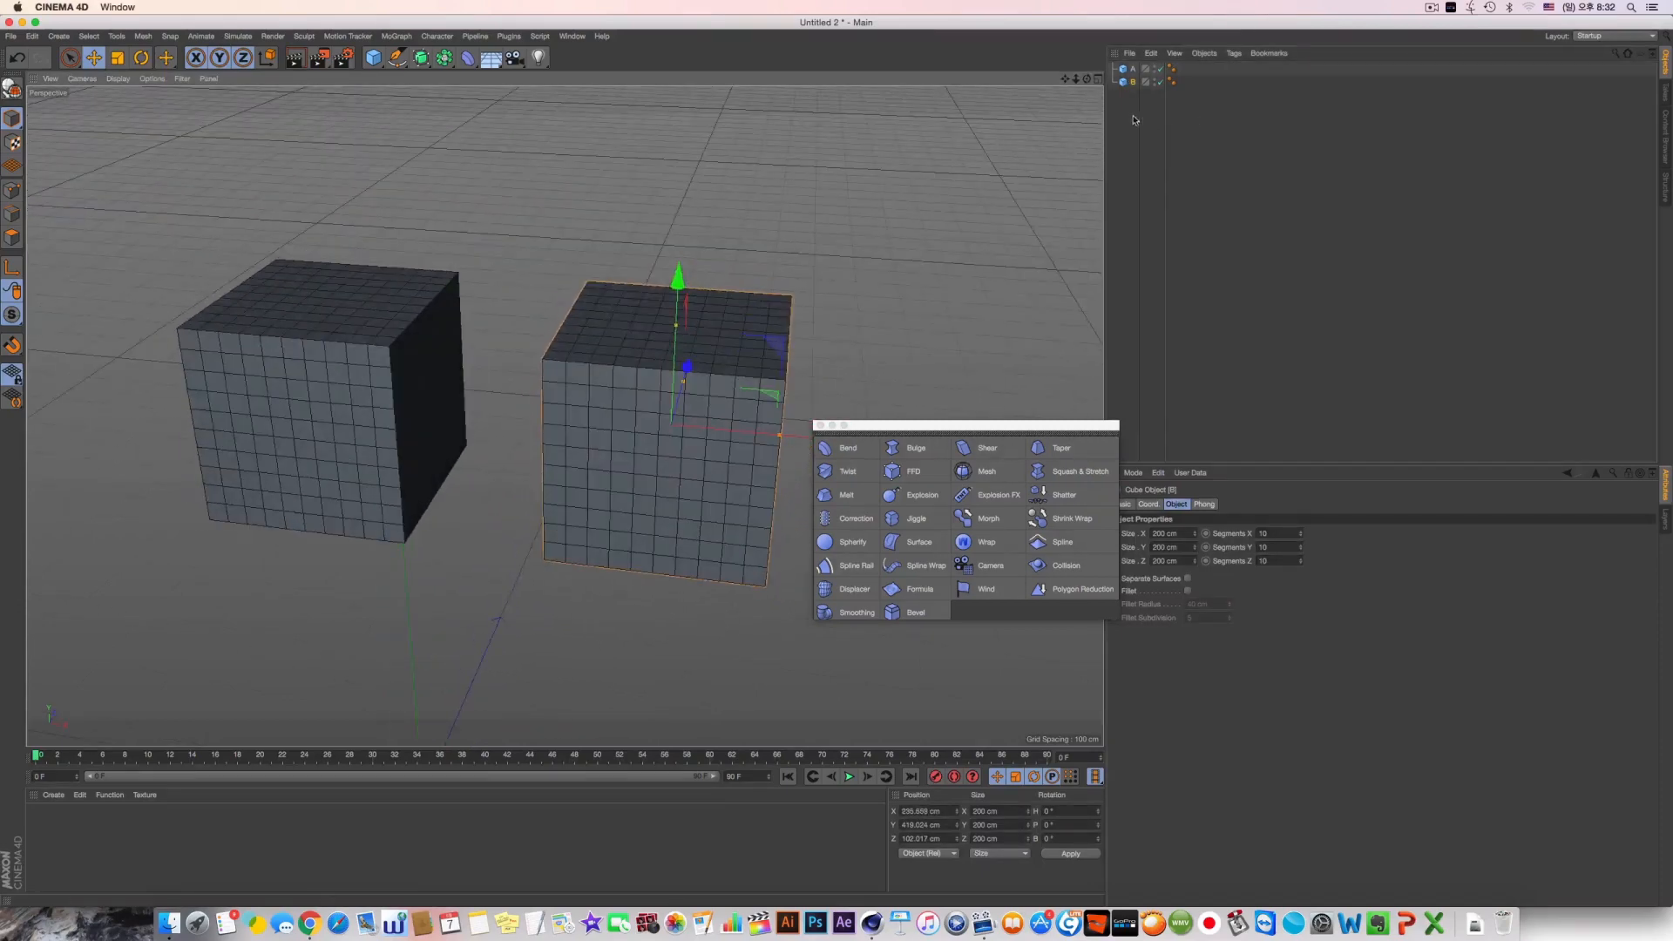
pyautogui.moveTo(1135, 120); pyautogui.dragTo(1103, 16)
pyautogui.press('c')
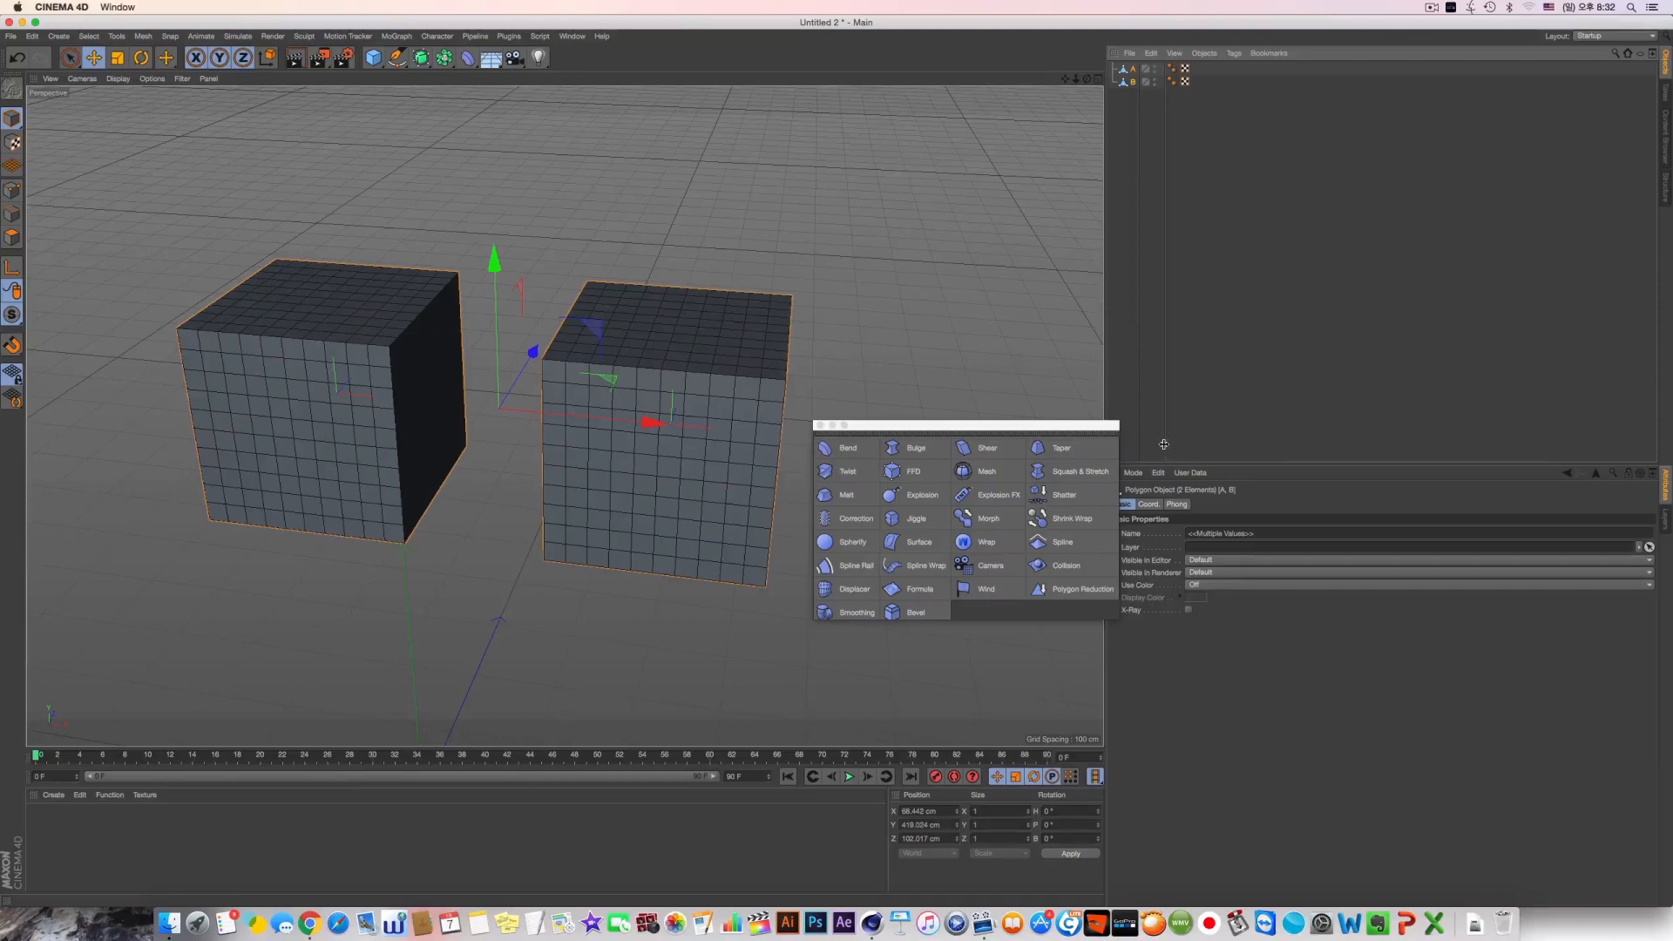
# Try docking the deformer palette beside the viewport and above it
pyautogui.moveTo(1164, 444); pyautogui.dragTo(1274, 444)
pyautogui.moveTo(965, 433); pyautogui.dragTo(1085, 387)
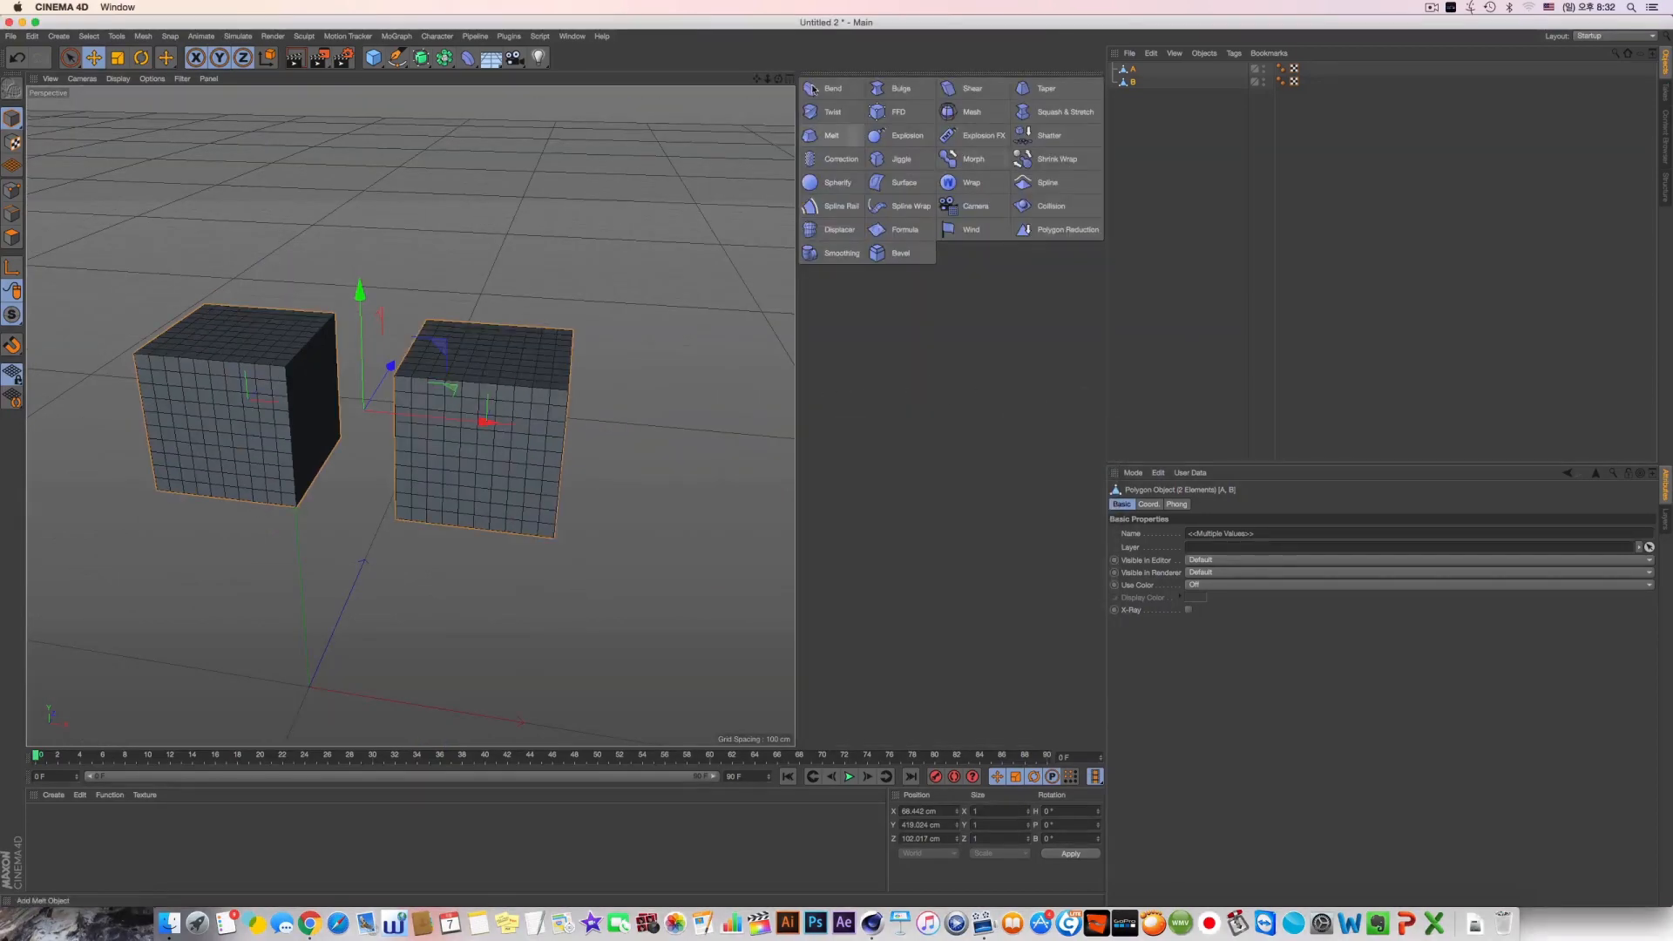
pyautogui.moveTo(827, 78); pyautogui.dragTo(697, 73)
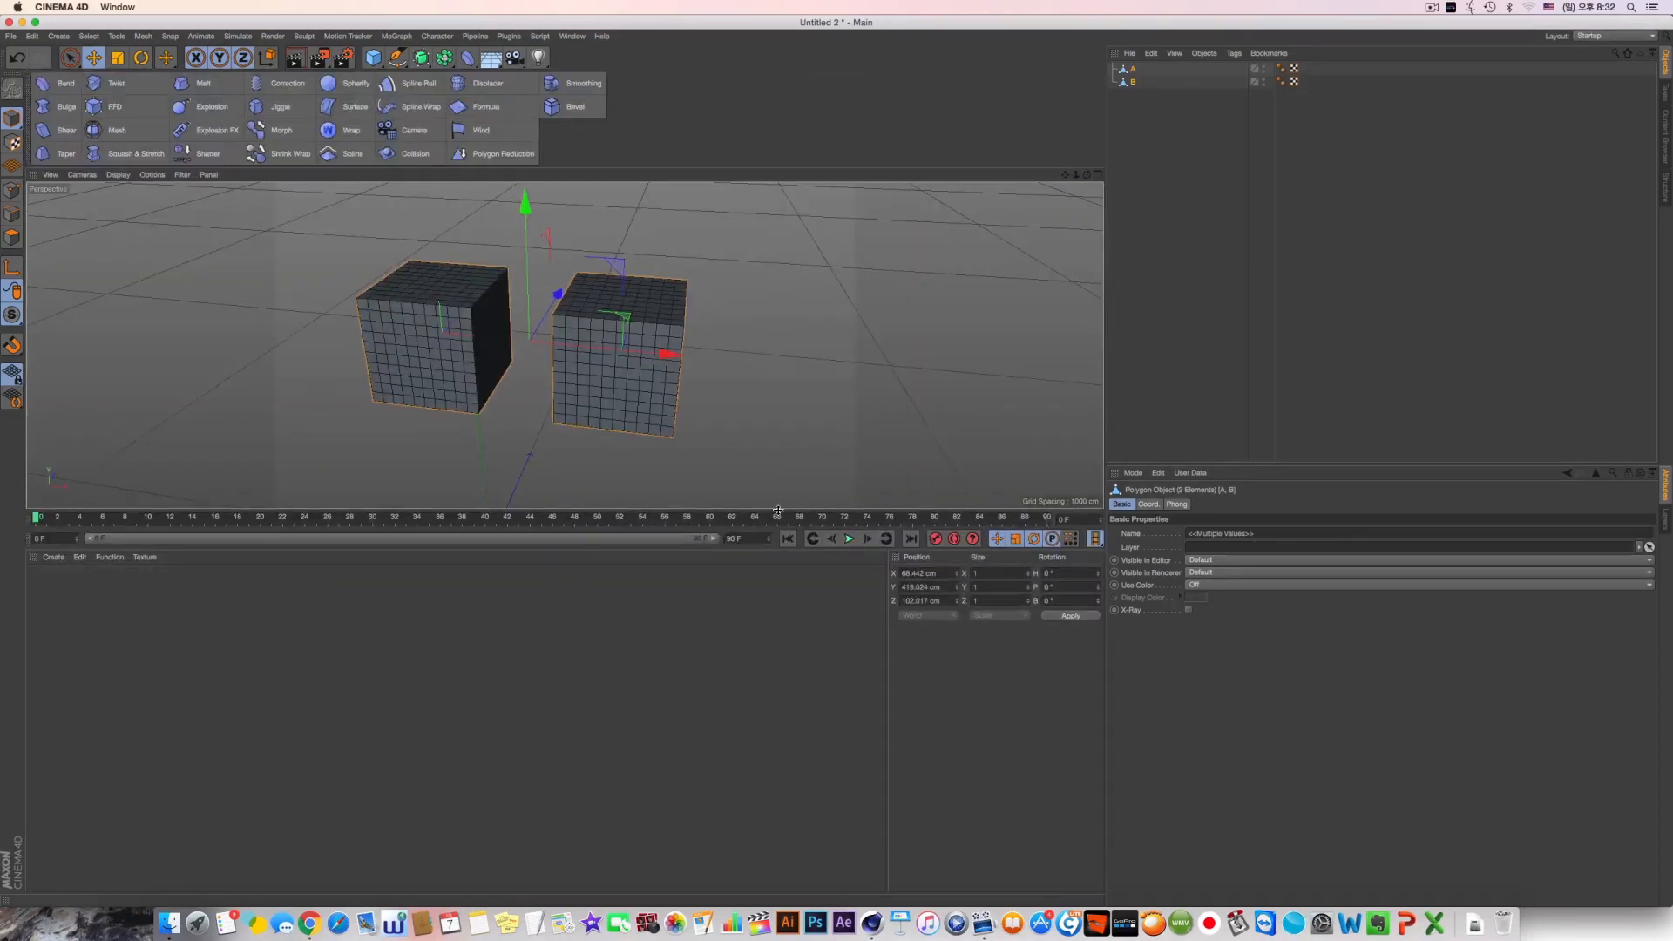
pyautogui.moveTo(774, 512); pyautogui.dragTo(733, 764)
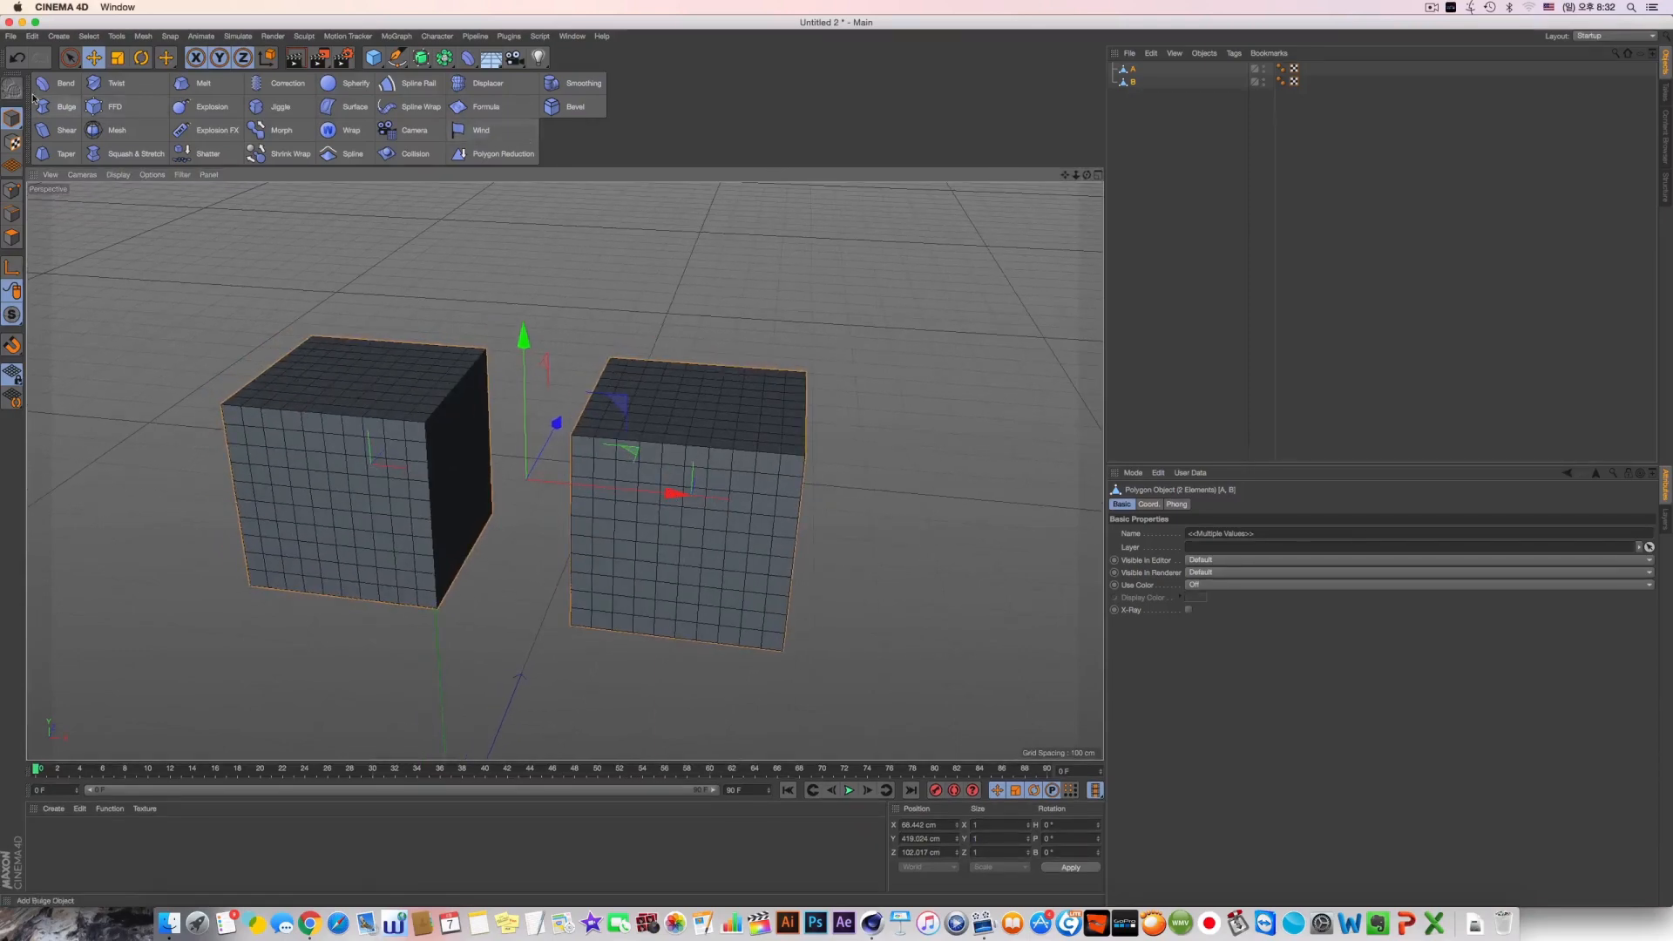
# Dock the deformer palette between the object list and the attributes, and enlarge the viewport area again
pyautogui.moveTo(1359, 490); pyautogui.dragTo(1359, 488)
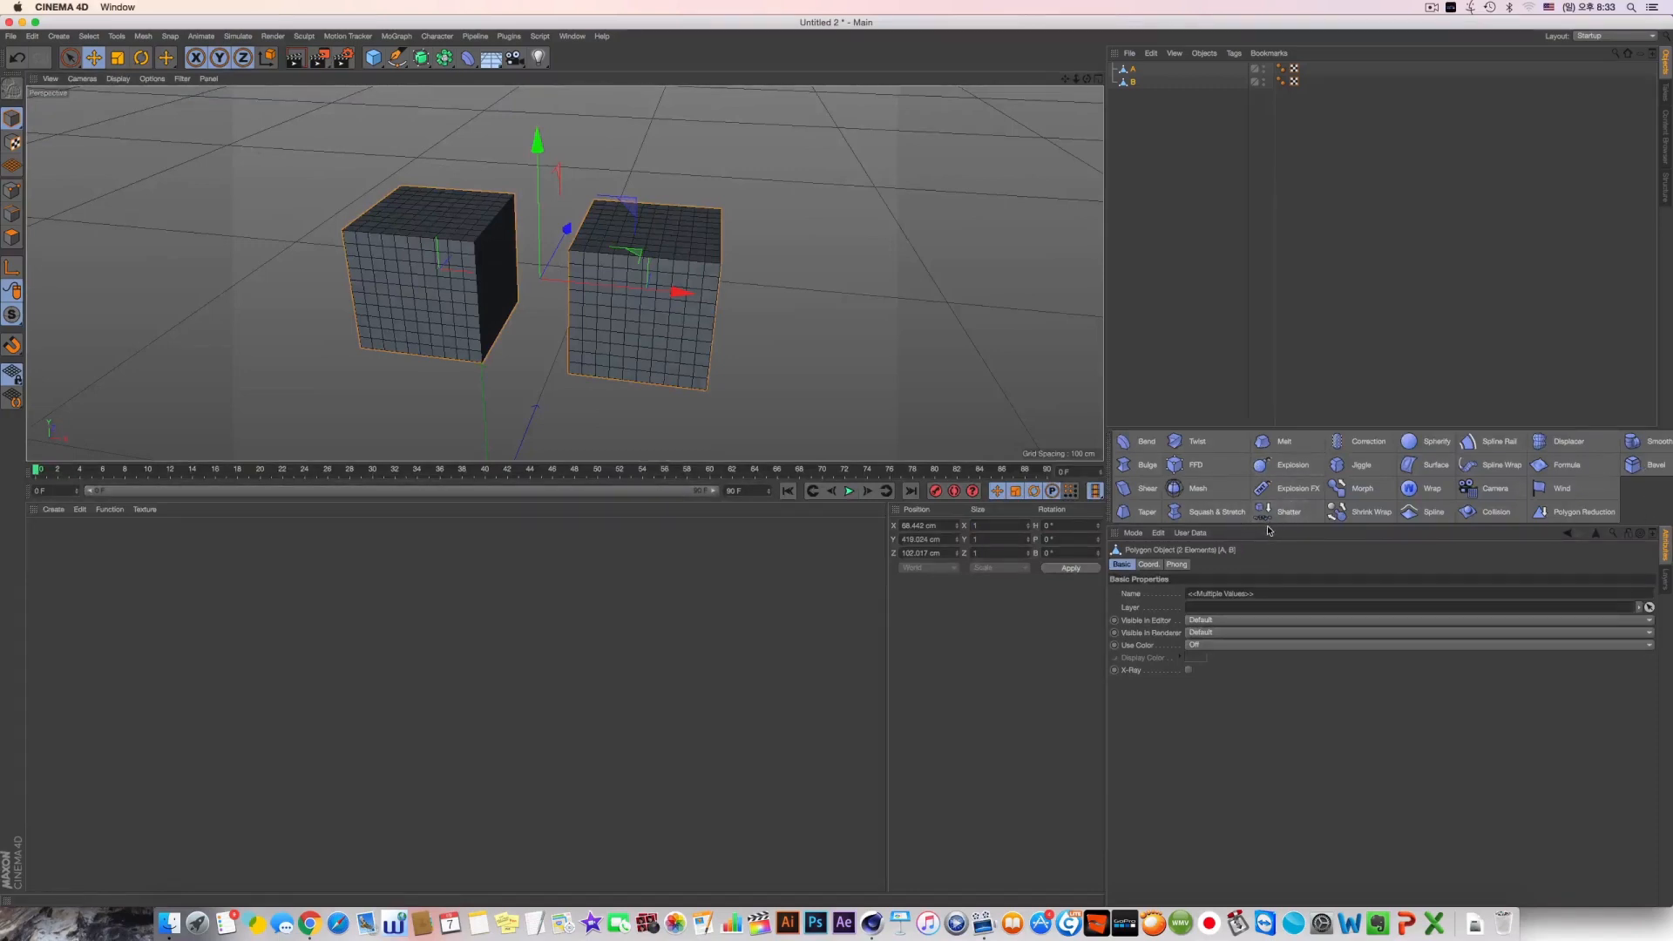
pyautogui.moveTo(1267, 524); pyautogui.dragTo(1263, 560)
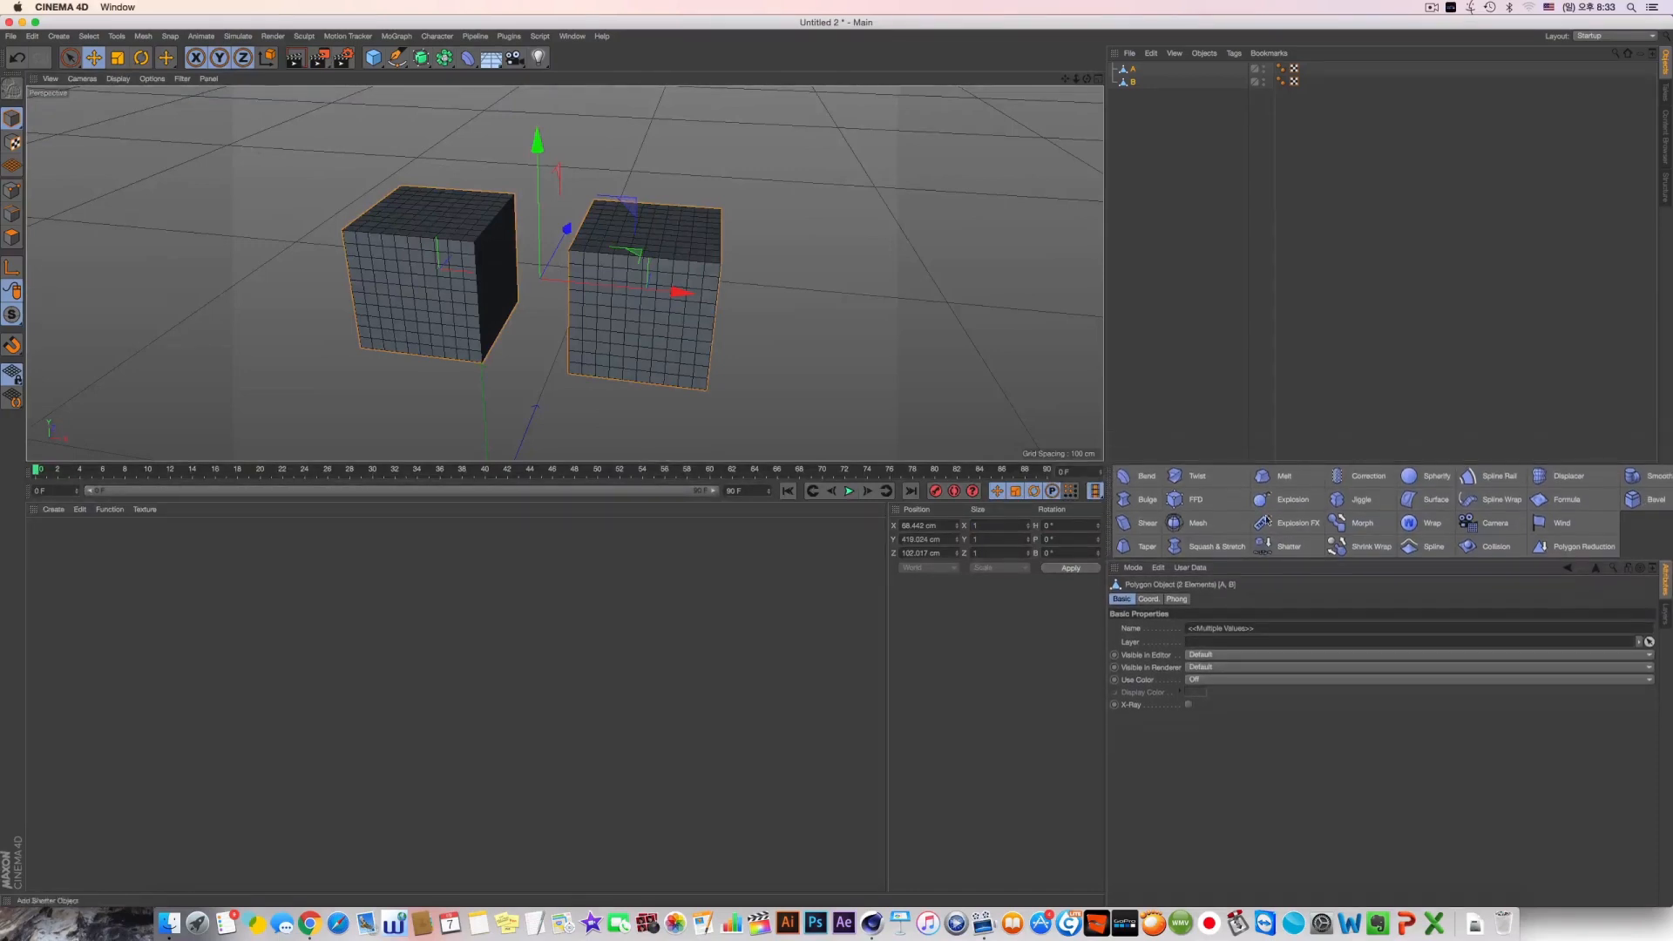
pyautogui.moveTo(1256, 463); pyautogui.dragTo(1255, 420)
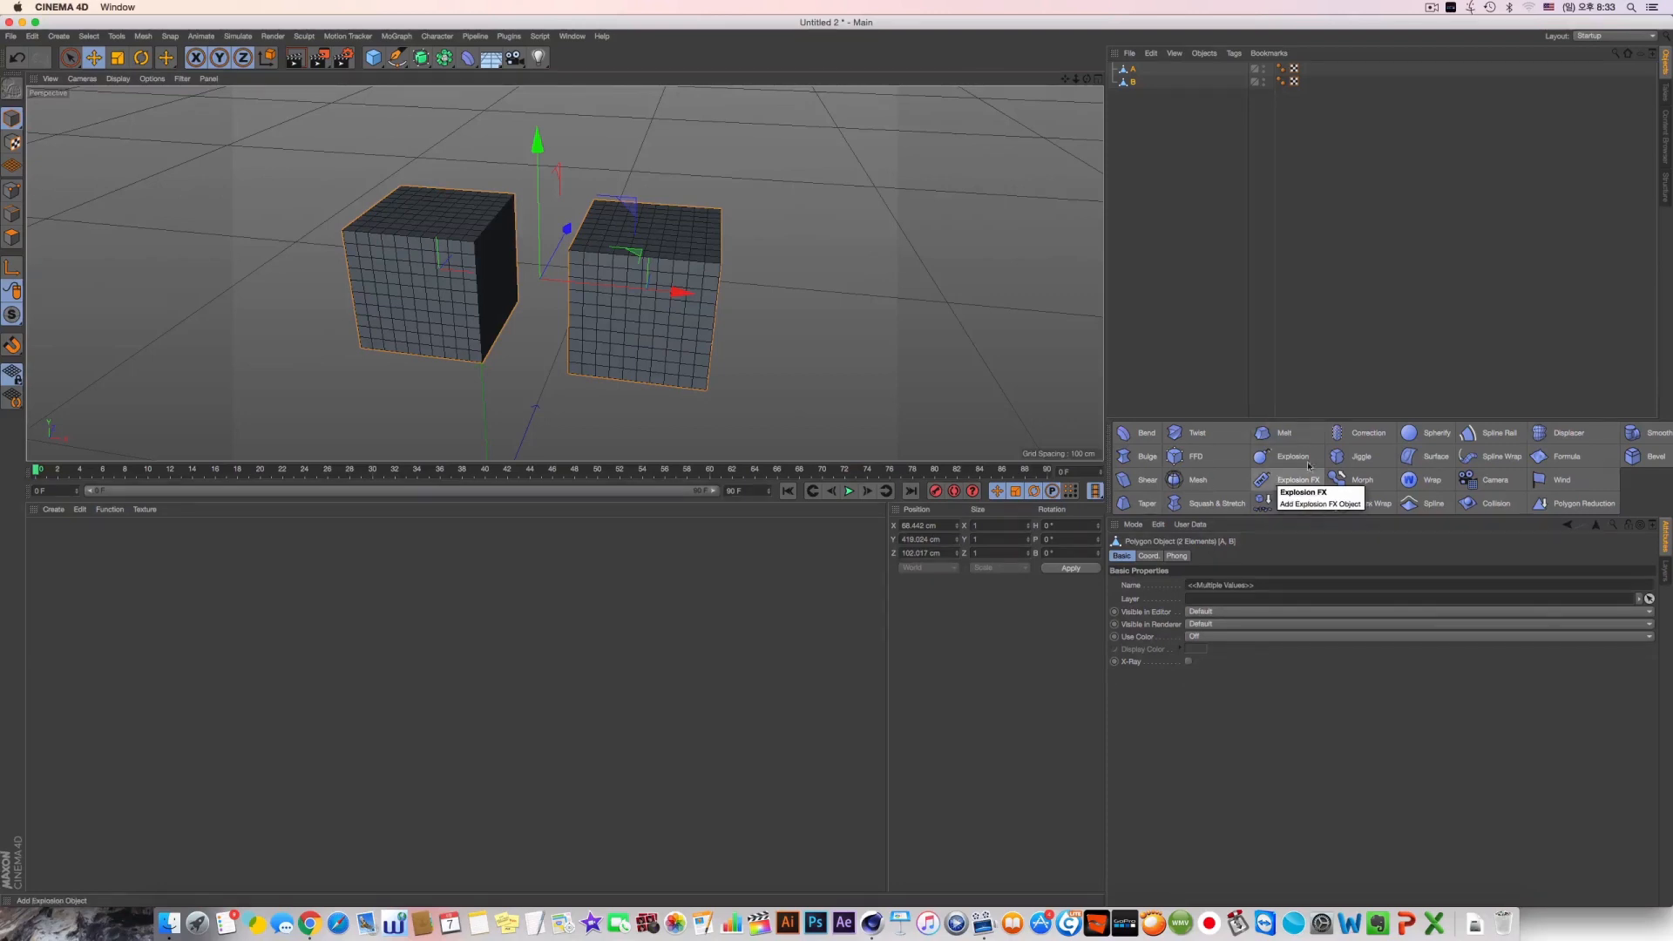
pyautogui.moveTo(928, 462); pyautogui.dragTo(929, 756)
pyautogui.moveTo(1148, 516); pyautogui.dragTo(1148, 491)
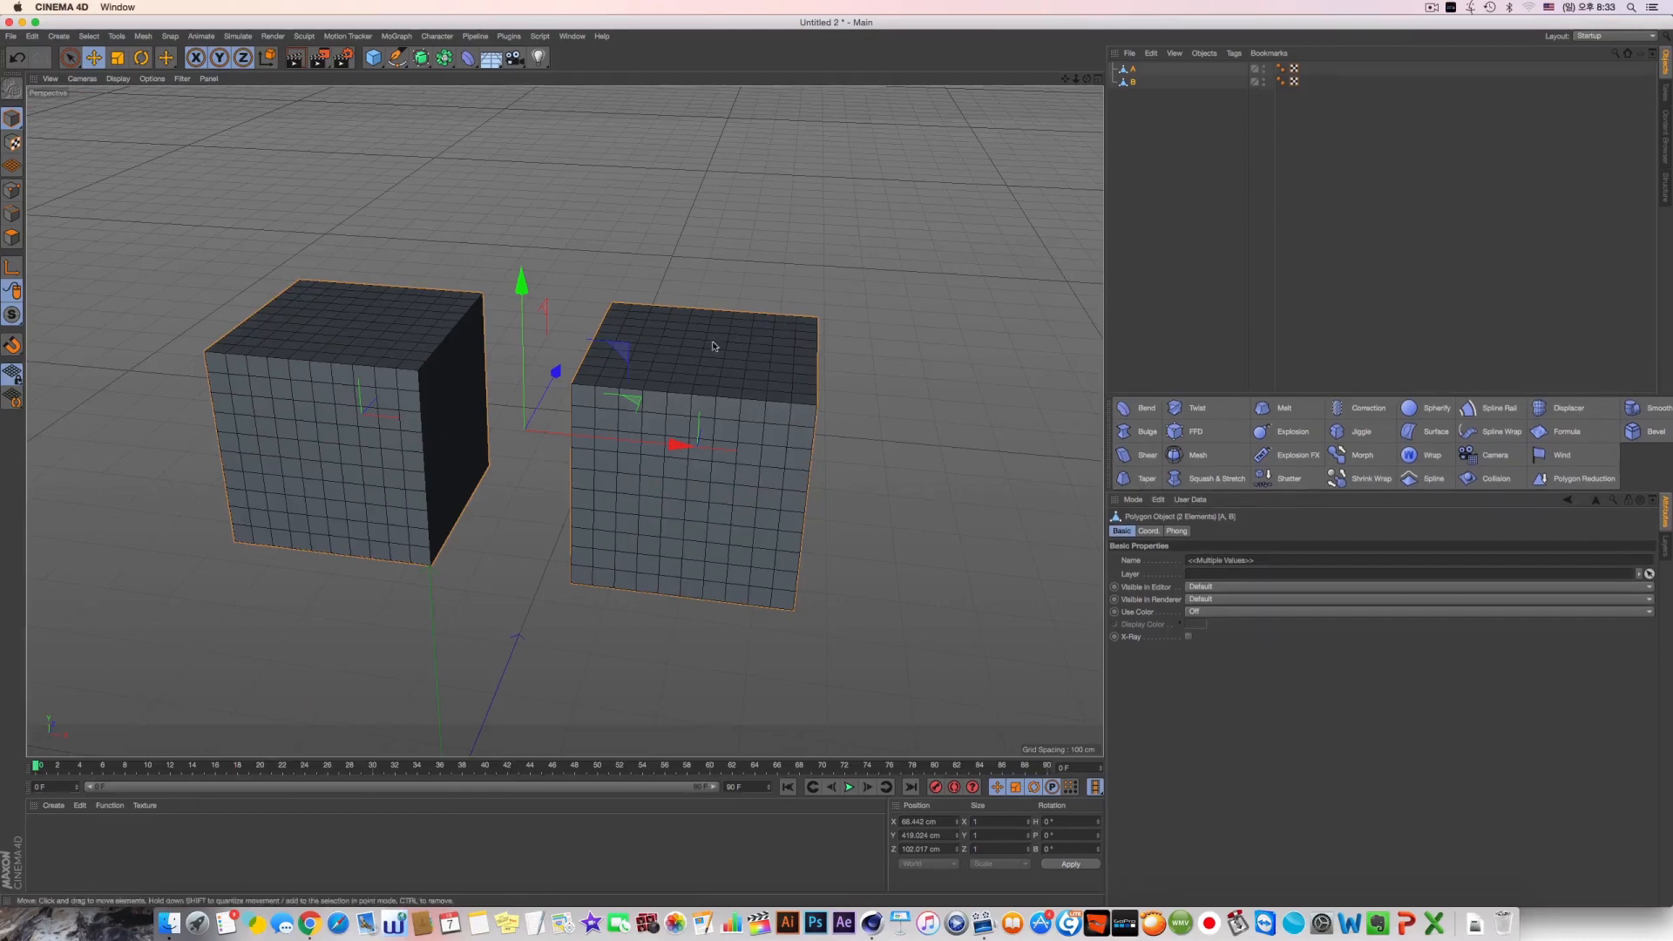
# In point mode with Live Selection, sink a hollow into cube B's top face and pull a protrusion out of its front face
pyautogui.keyDown('alt'); pyautogui.moveTo(457, 415); pyautogui.dragTo(500, 414, button='middle'); pyautogui.keyUp('alt')
pyautogui.keyDown('alt'); pyautogui.moveTo(499, 413); pyautogui.dragTo(431, 366); pyautogui.keyUp('alt')
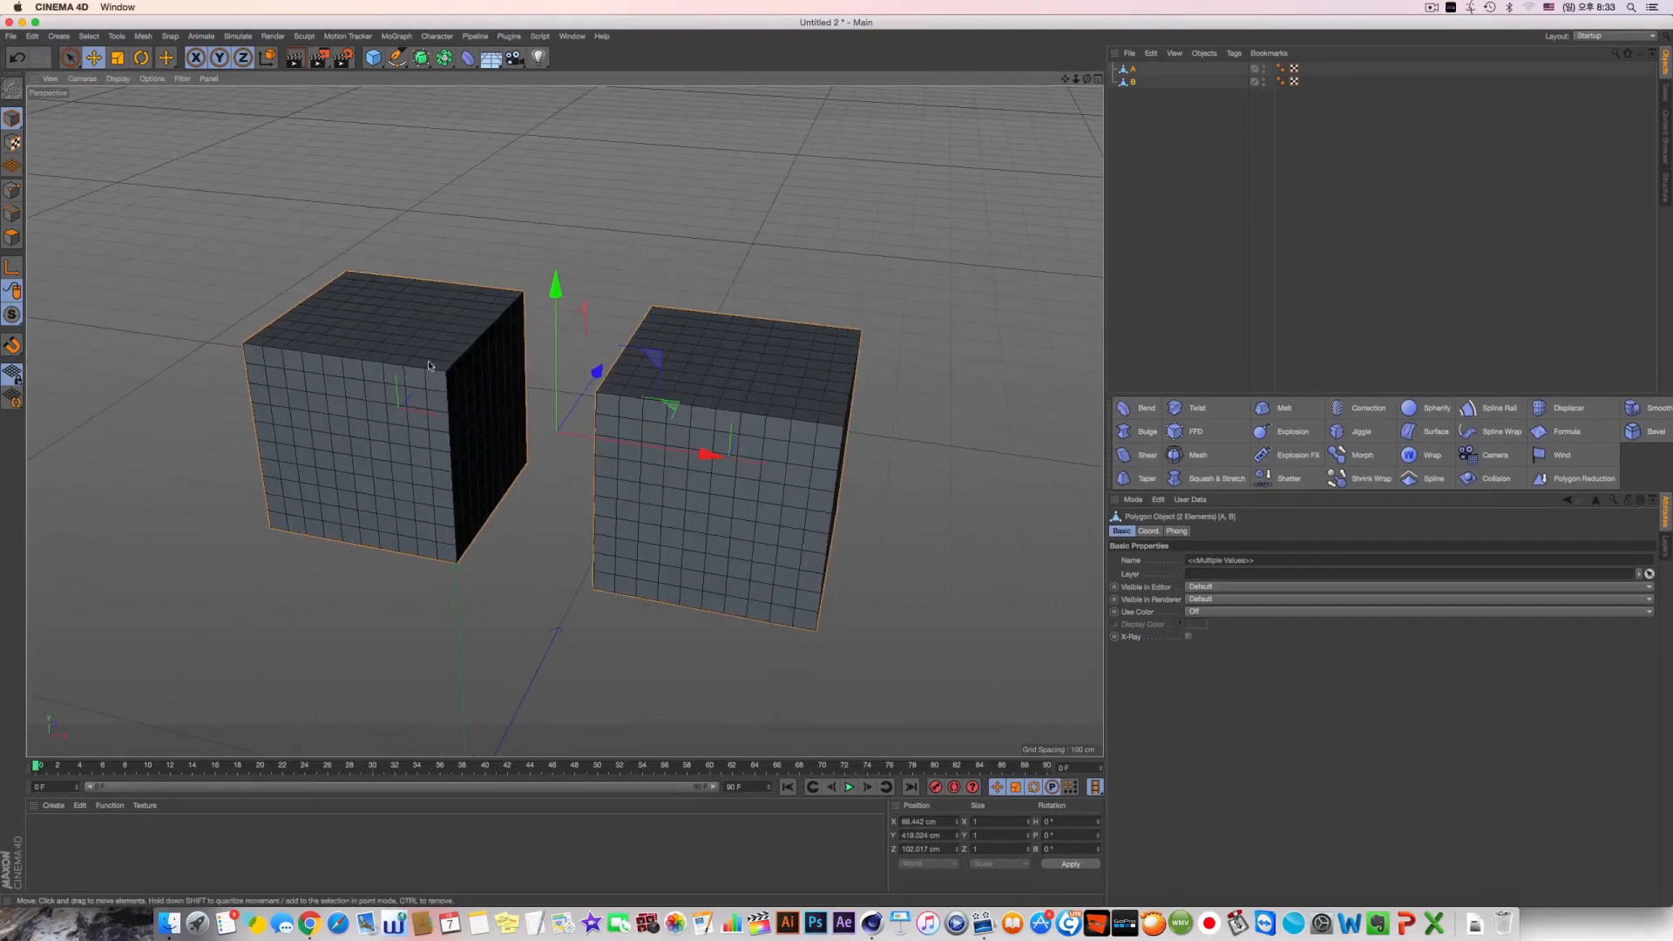
pyautogui.click(12, 190)
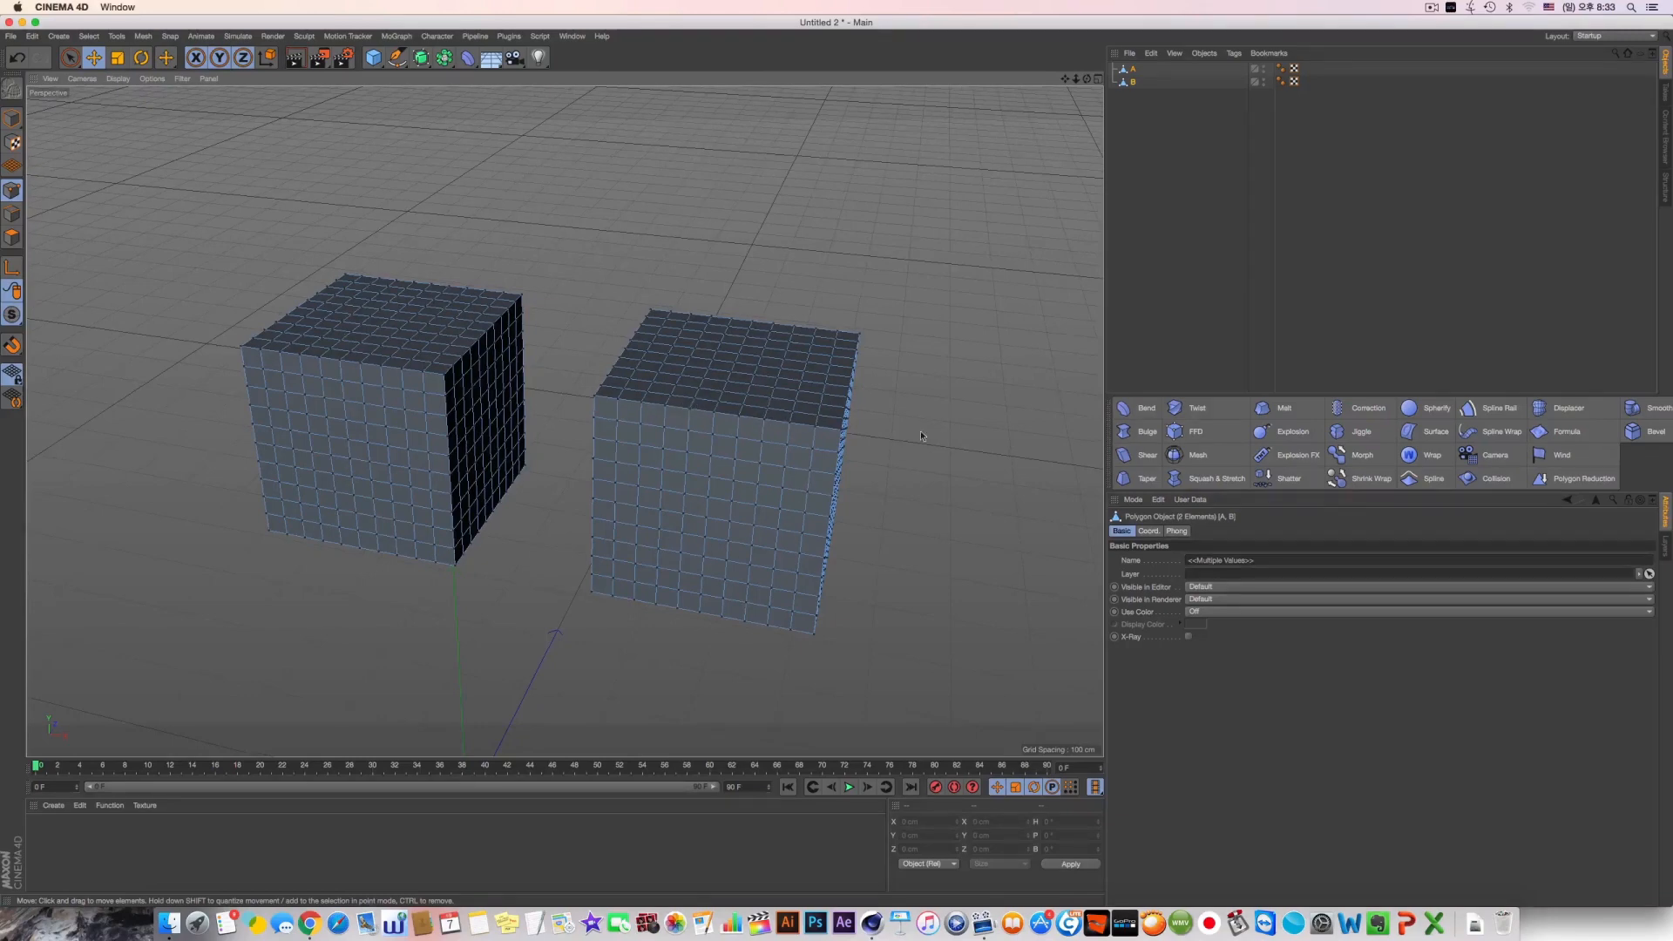
pyautogui.click(70, 57)
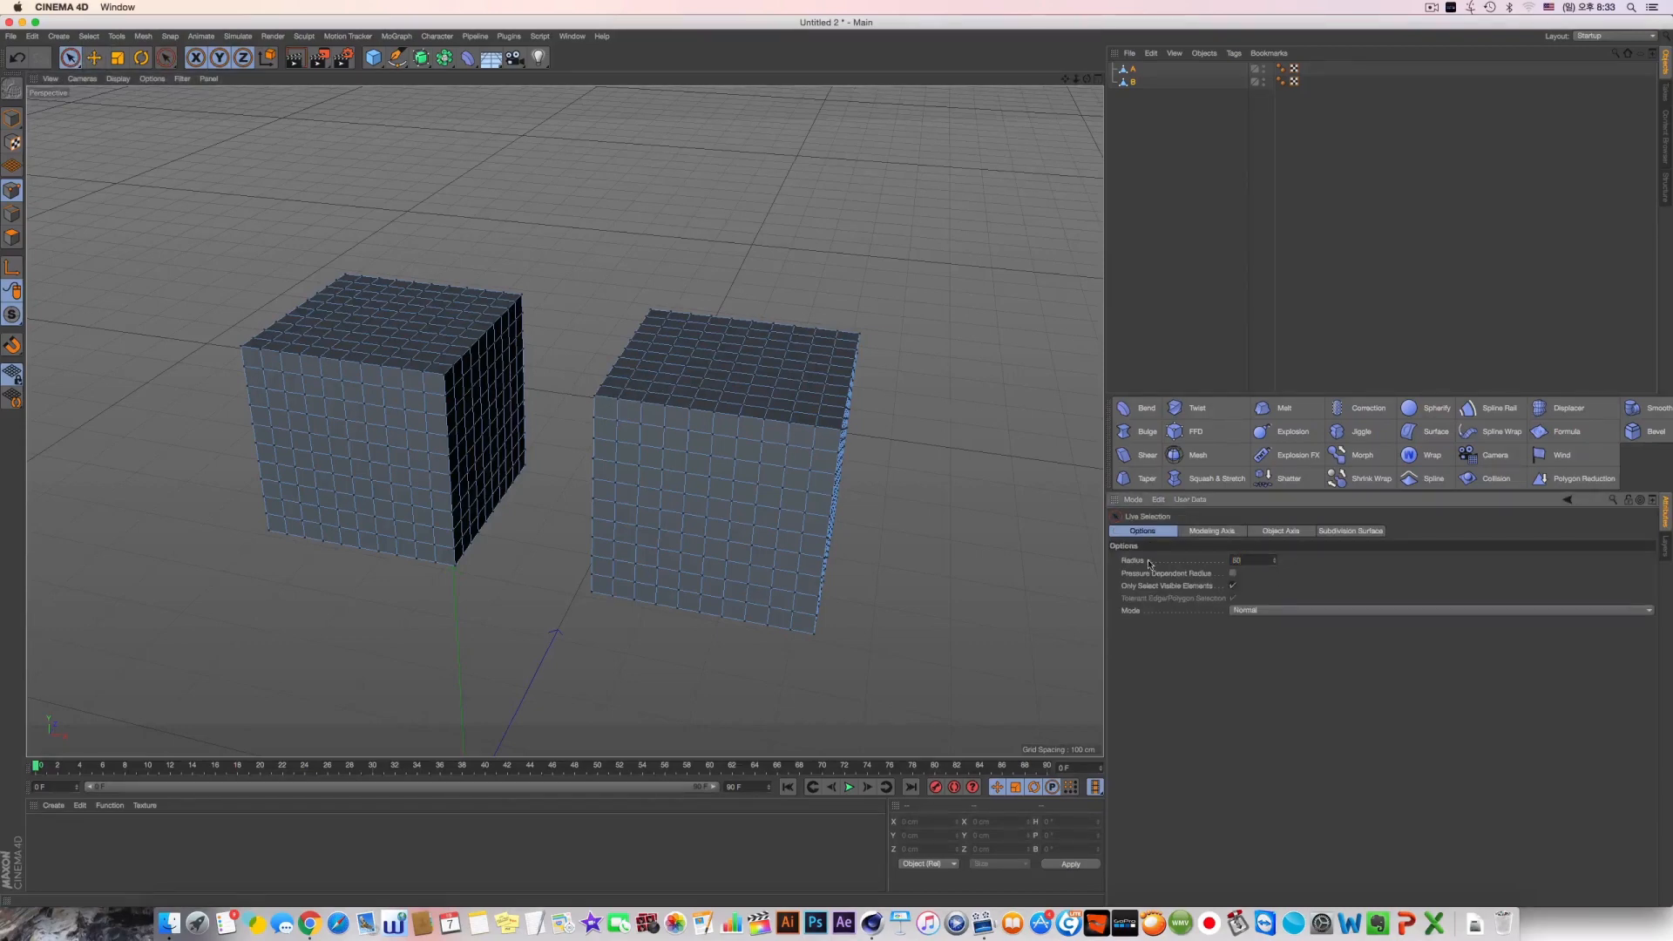
pyautogui.keyDown('alt'); pyautogui.moveTo(897, 249); pyautogui.dragTo(867, 343); pyautogui.keyUp('alt')
pyautogui.scroll(3, 807, 328)
pyautogui.moveTo(744, 323)
pyautogui.mouseDown()
pyautogui.moveTo(698, 299)
pyautogui.moveTo(683, 329)
pyautogui.moveTo(710, 358)
pyautogui.moveTo(785, 343)
pyautogui.moveTo(773, 328)
pyautogui.moveTo(786, 356)
pyautogui.moveTo(771, 241)
pyautogui.moveTo(739, 418)
pyautogui.moveTo(747, 336)
pyautogui.moveTo(788, 273)
pyautogui.mouseUp()
pyautogui.keyDown('alt'); pyautogui.moveTo(789, 273); pyautogui.dragTo(642, 604); pyautogui.keyUp('alt')
pyautogui.moveTo(645, 462)
pyautogui.mouseDown()
pyautogui.moveTo(653, 441)
pyautogui.moveTo(629, 430)
pyautogui.mouseUp()
pyautogui.moveTo(730, 409)
pyautogui.mouseDown()
pyautogui.moveTo(660, 439)
pyautogui.moveTo(810, 505)
pyautogui.moveTo(846, 417)
pyautogui.moveTo(832, 540)
pyautogui.mouseUp()
# Push a group of points into cube B's side face and reshape the rim of its top hollow
pyautogui.click(883, 361)
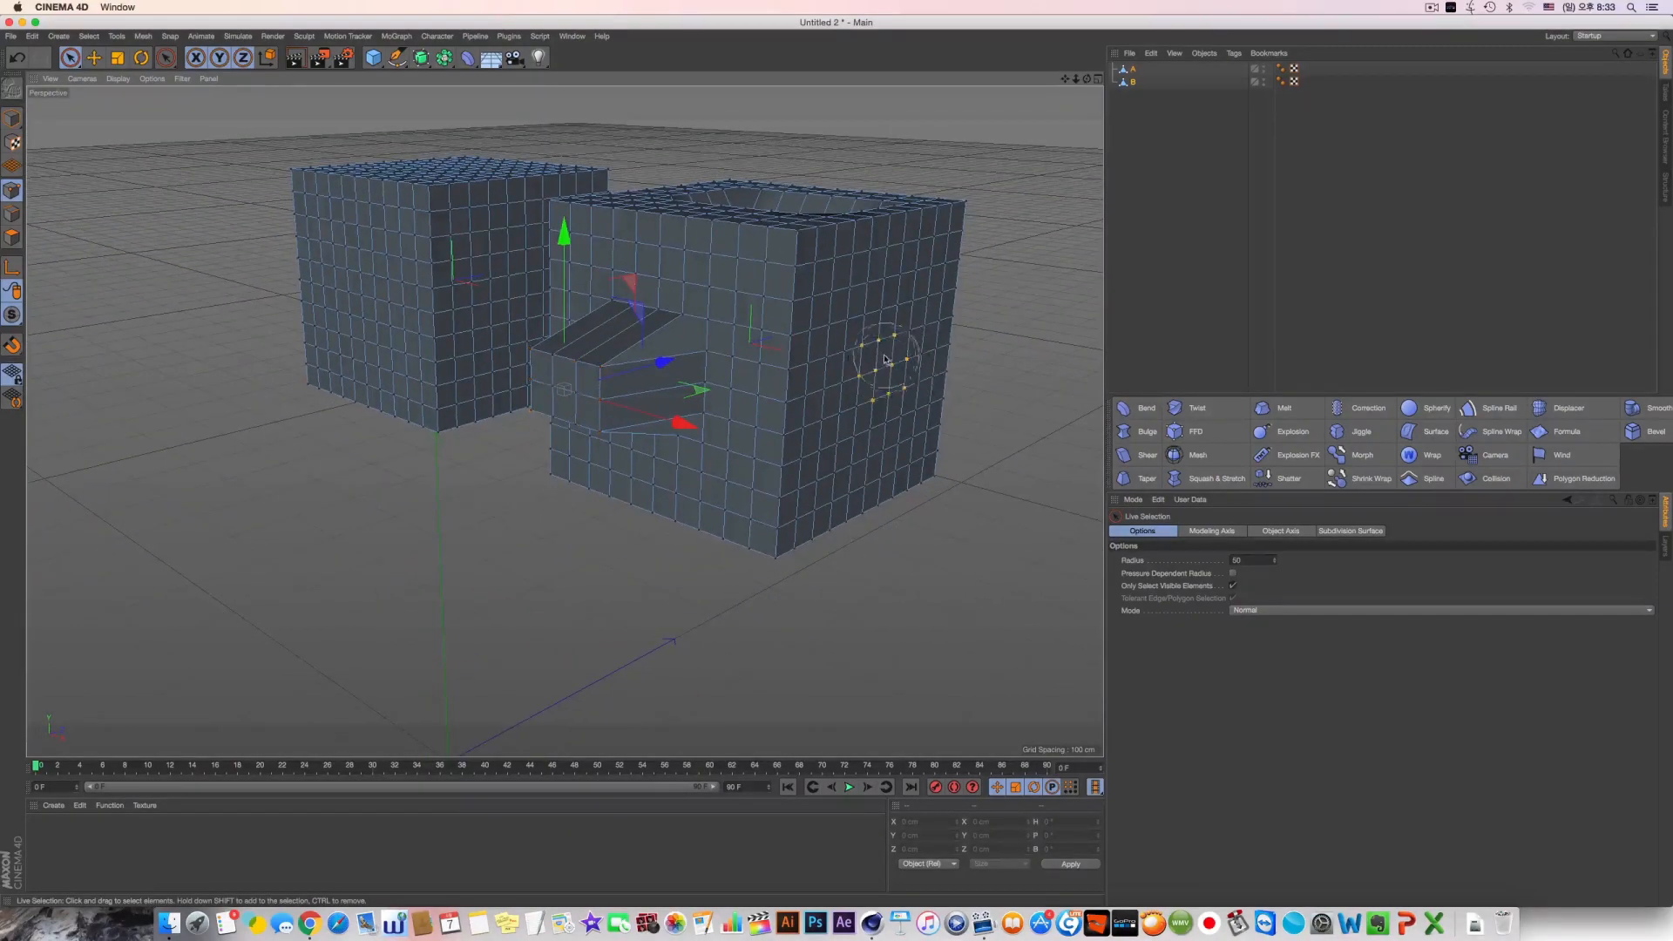
pyautogui.moveTo(884, 359)
pyautogui.mouseDown()
pyautogui.moveTo(882, 375)
pyautogui.moveTo(901, 343)
pyautogui.mouseUp()
pyautogui.moveTo(1044, 389); pyautogui.dragTo(1010, 397)
pyautogui.moveTo(898, 367)
pyautogui.keyDown('alt'); pyautogui.mouseDown()
pyautogui.moveTo(564, 419)
pyautogui.moveTo(747, 407)
pyautogui.moveTo(670, 360)
pyautogui.moveTo(699, 391)
pyautogui.moveTo(649, 314)
pyautogui.moveTo(627, 344)
pyautogui.moveTo(646, 291)
pyautogui.mouseUp(); pyautogui.keyUp('alt')
pyautogui.moveTo(651, 221); pyautogui.dragTo(653, 235)
pyautogui.keyDown('alt'); pyautogui.moveTo(655, 261); pyautogui.dragTo(772, 234); pyautogui.keyUp('alt')
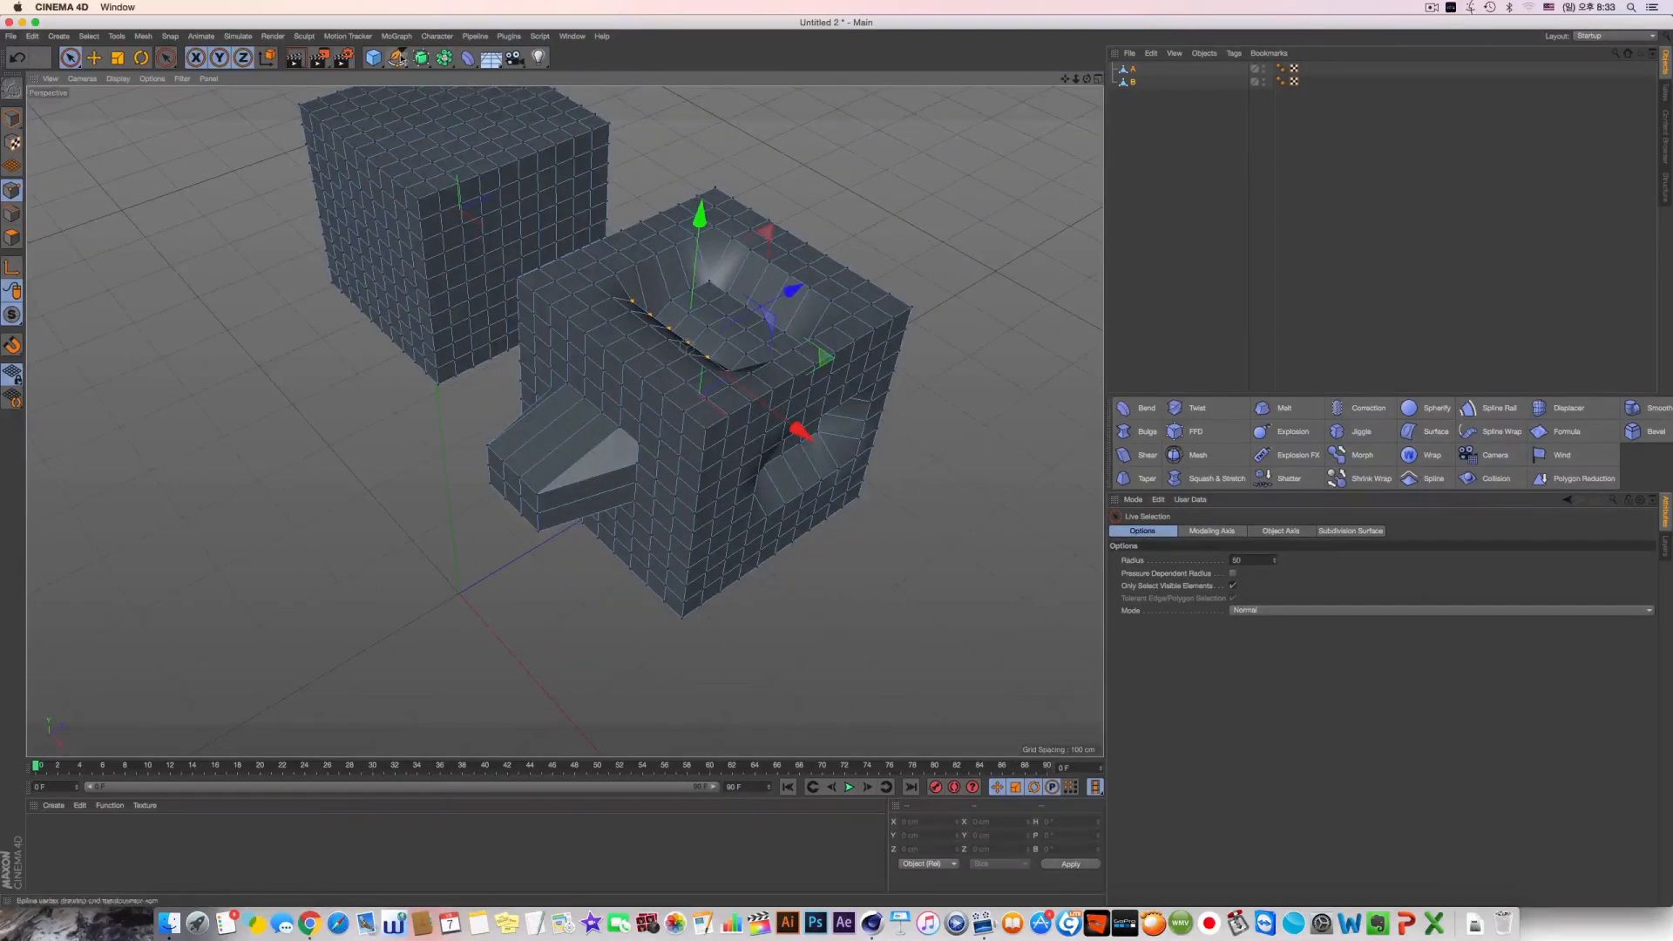
# Add a Subdivision Surface and make object B its child
pyautogui.click(422, 58)
pyautogui.moveTo(1151, 85); pyautogui.dragTo(1135, 71)
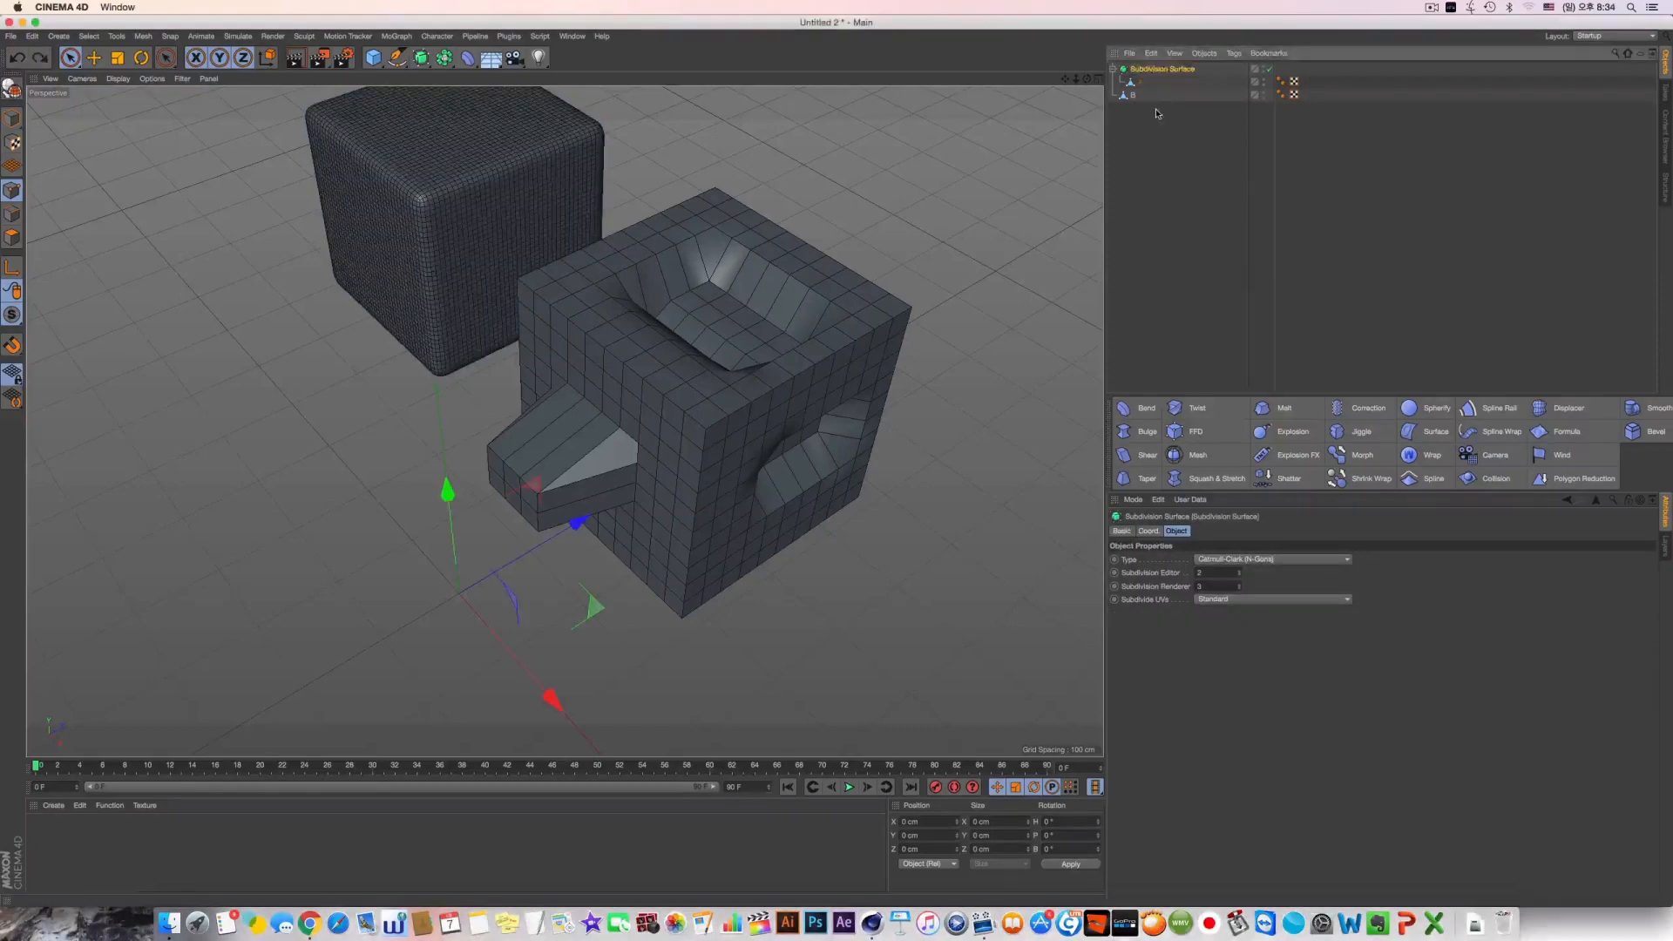
pyautogui.click(1140, 81)
pyautogui.press('super+z')
pyautogui.moveTo(1135, 97); pyautogui.dragTo(1146, 82)
pyautogui.press('super+z')
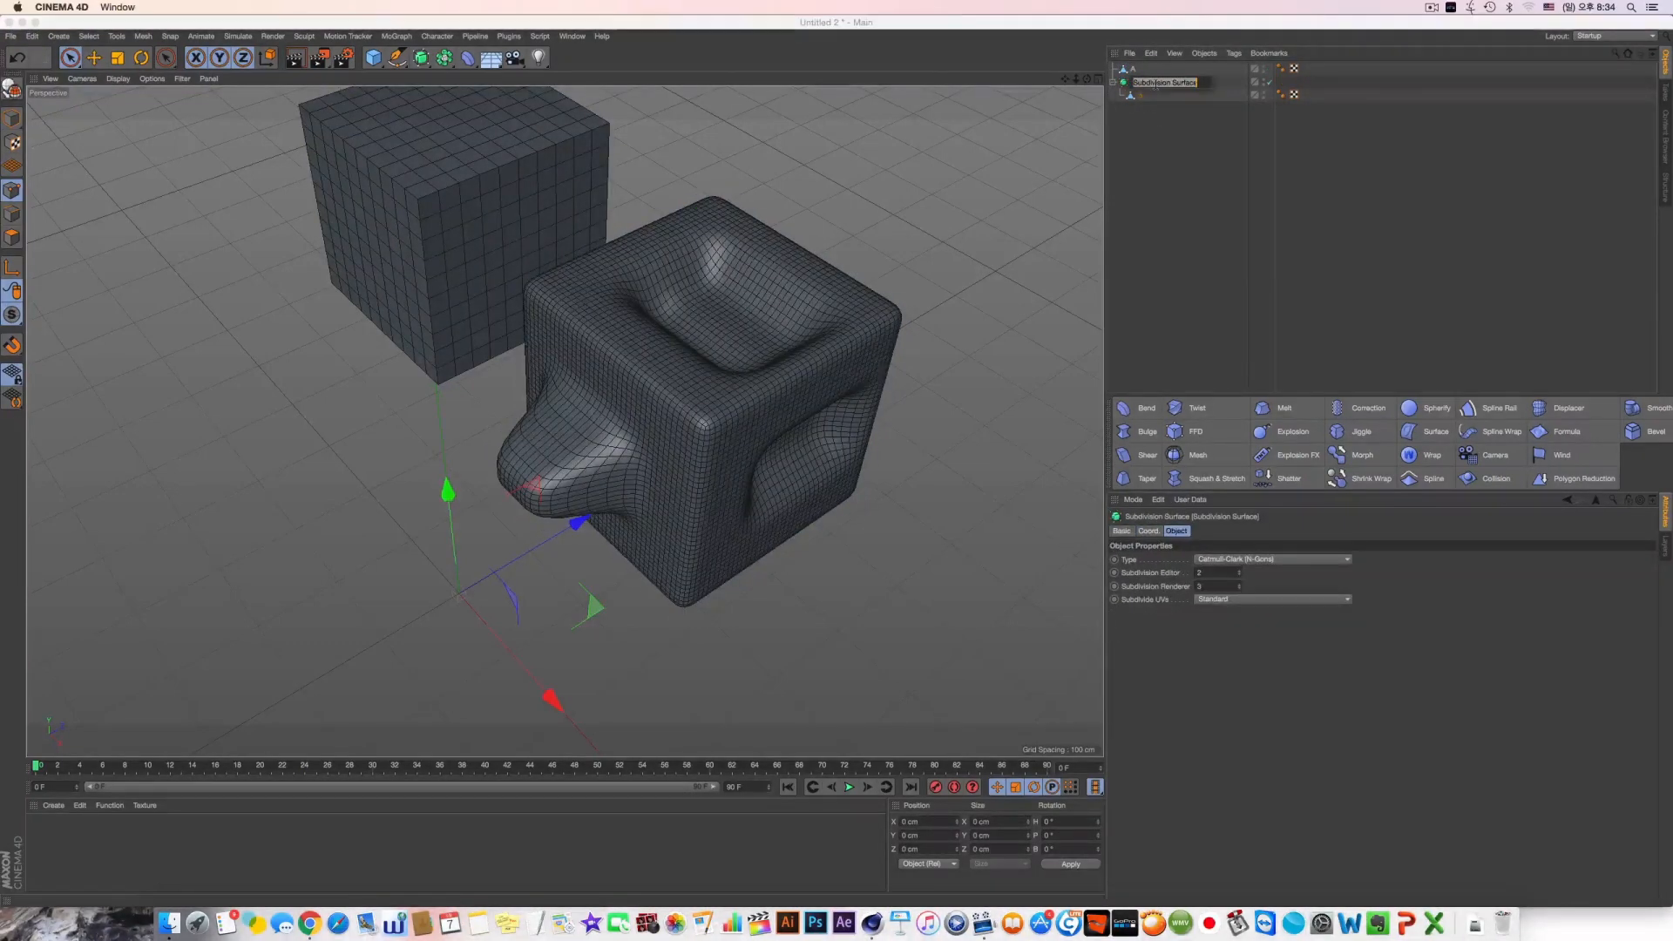
# Rename the Subdivision Surface as B_Hypher
pyautogui.click(1164, 133)
pyautogui.doubleClick(1136, 83)
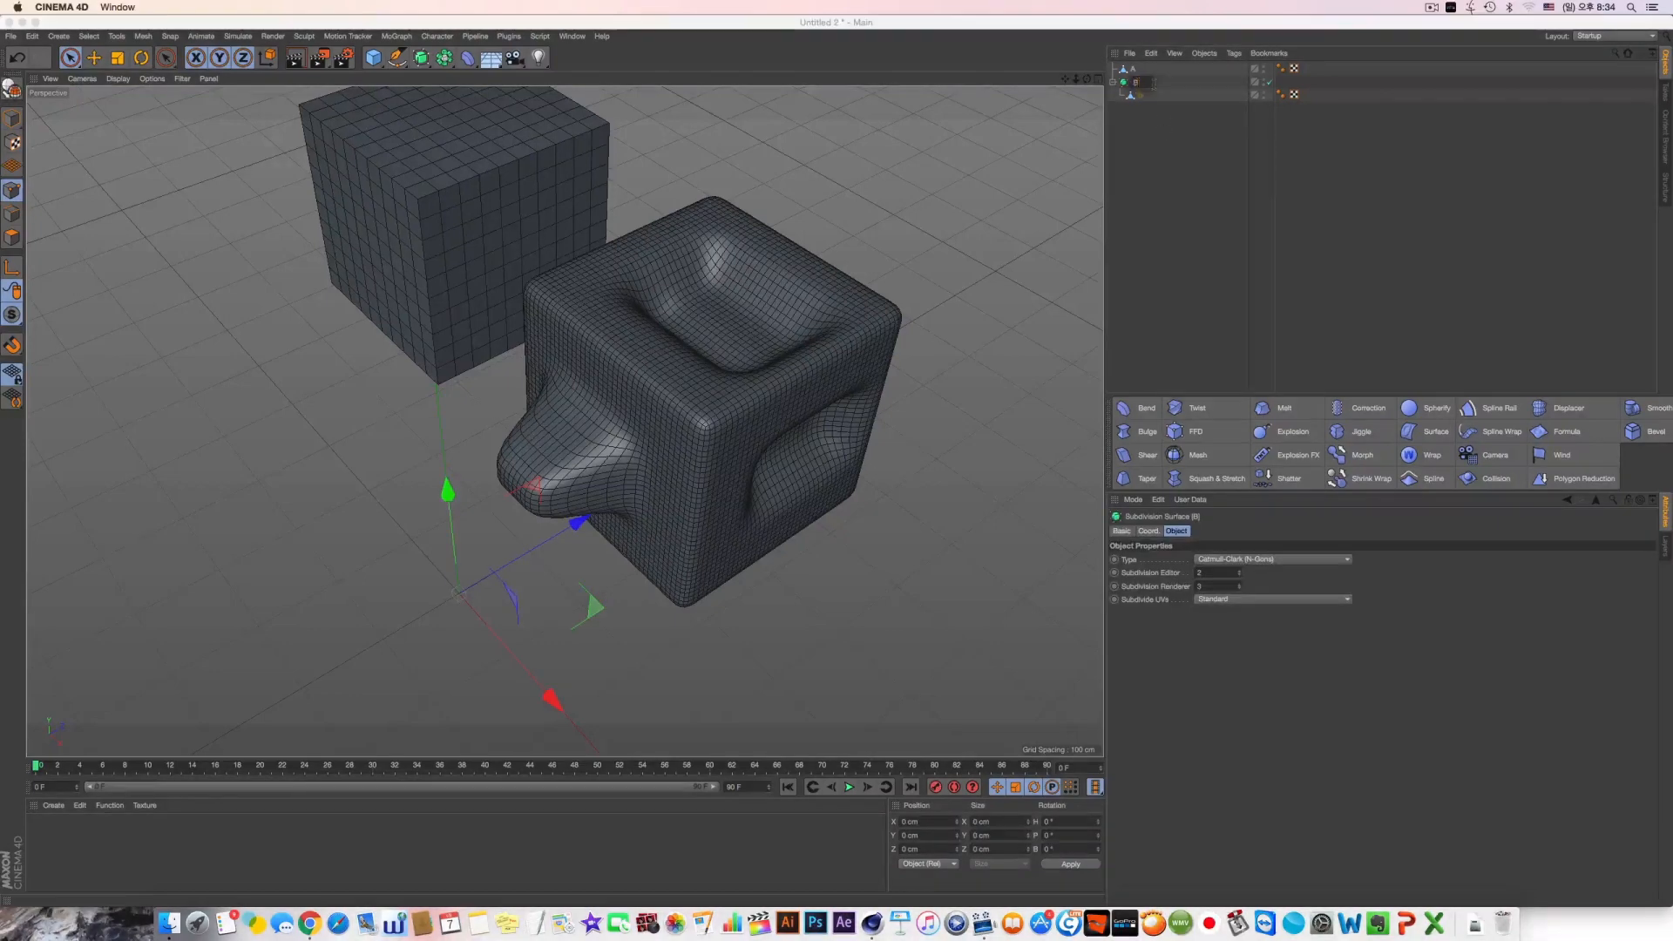
pyautogui.write('s')
pyautogui.write('ypher')
pyautogui.press('Return')
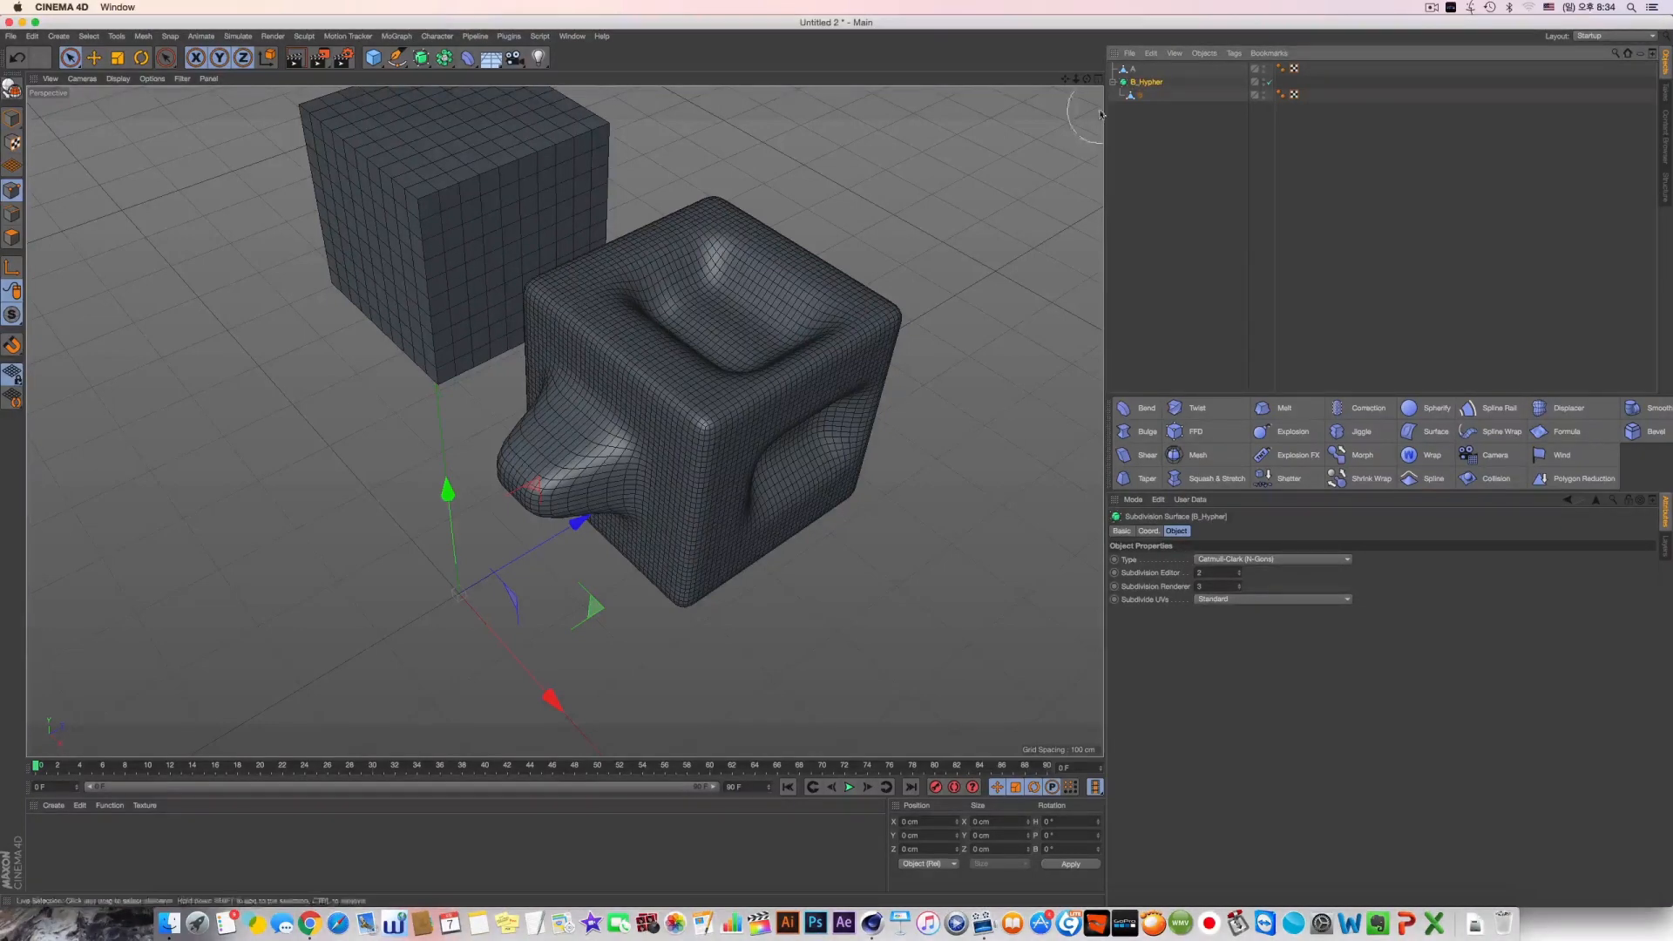
# Return to model mode with the Move tool and the smoothed object B_Hypher selected
pyautogui.keyDown('alt'); pyautogui.moveTo(948, 256); pyautogui.dragTo(268, 294); pyautogui.keyUp('alt')
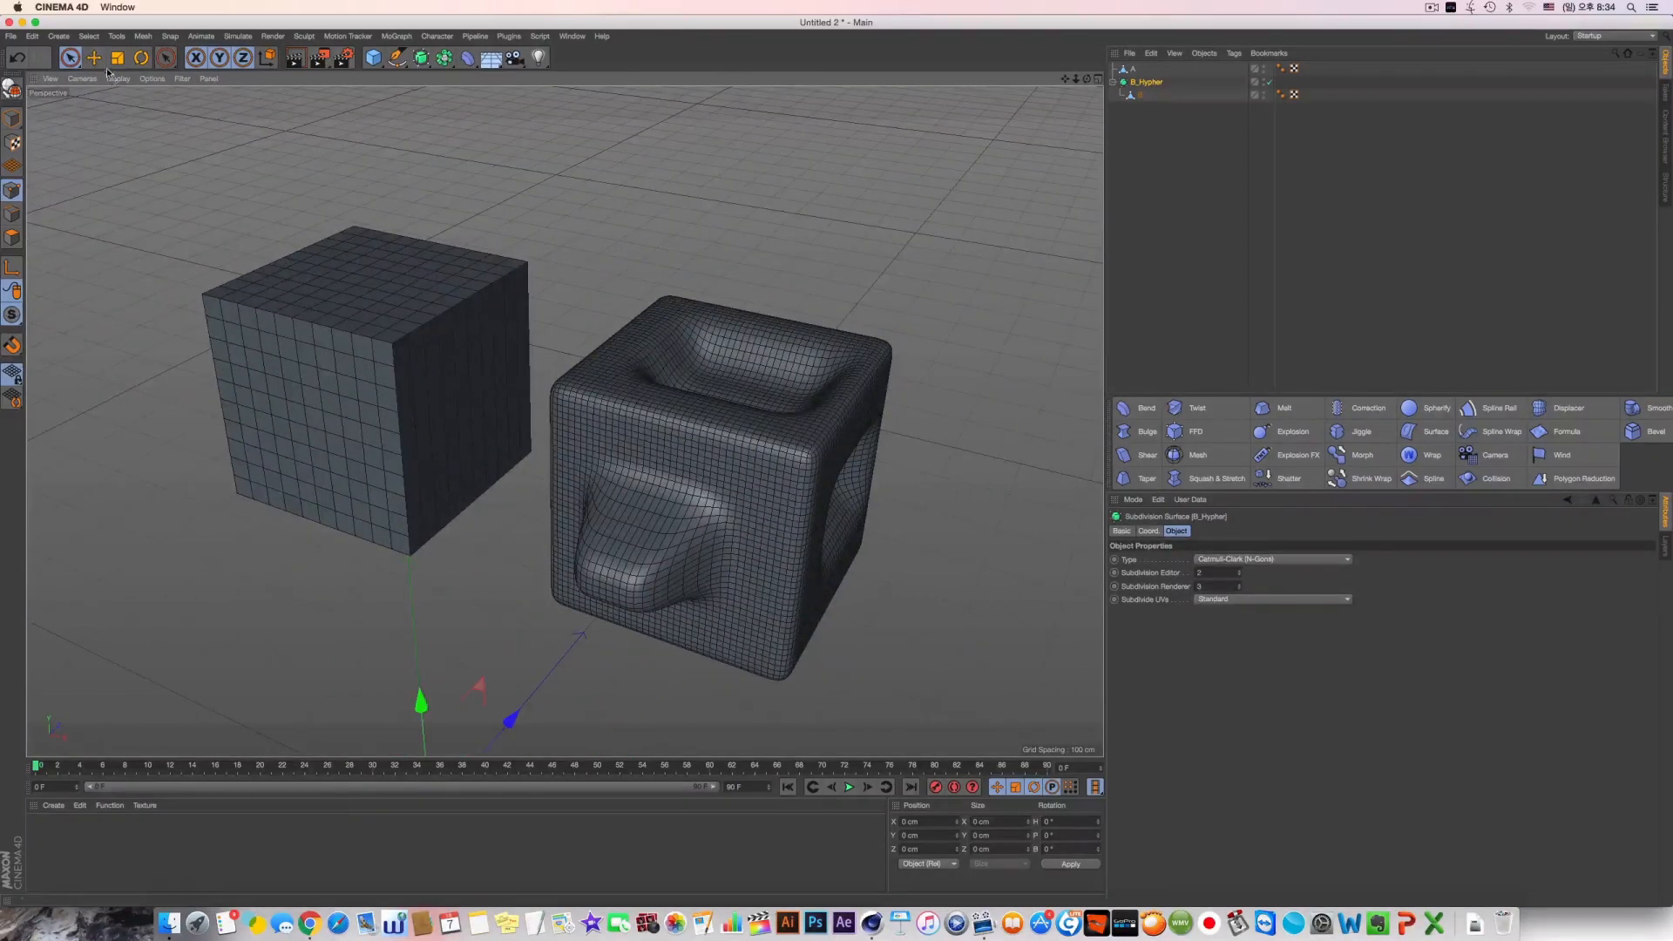
pyautogui.press('e')
pyautogui.click(342, 352)
pyautogui.keyDown('alt'); pyautogui.moveTo(342, 352); pyautogui.dragTo(649, 420); pyautogui.keyUp('alt')
pyautogui.click(747, 424)
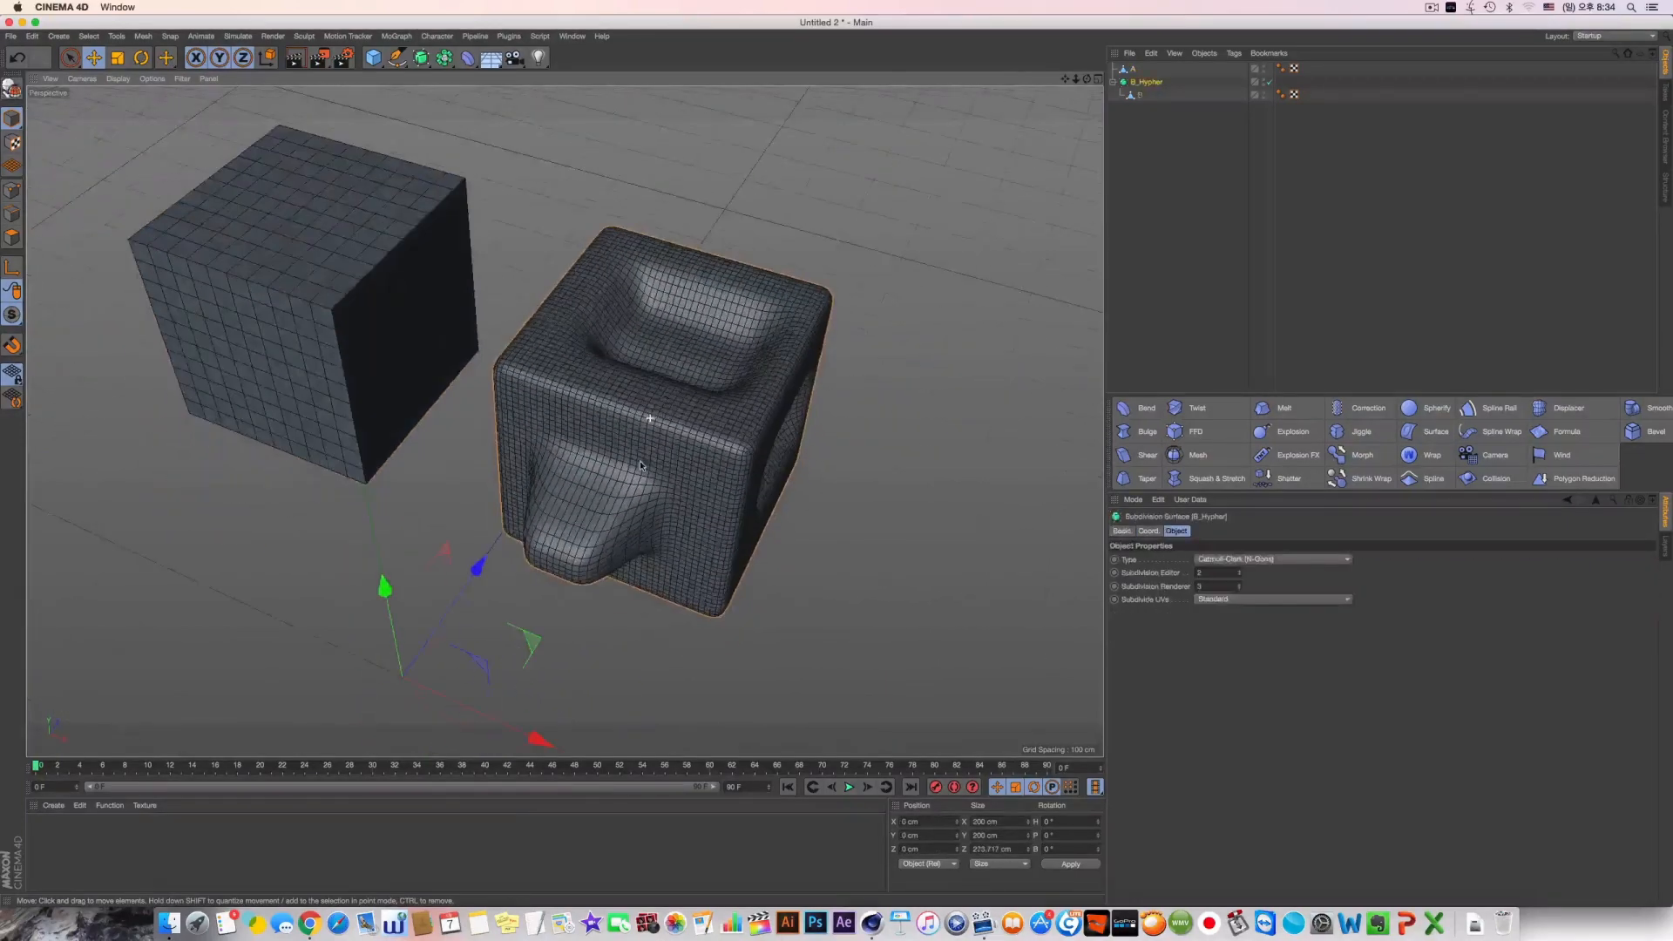
pyautogui.keyDown('alt'); pyautogui.moveTo(437, 282); pyautogui.dragTo(602, 357); pyautogui.keyUp('alt')
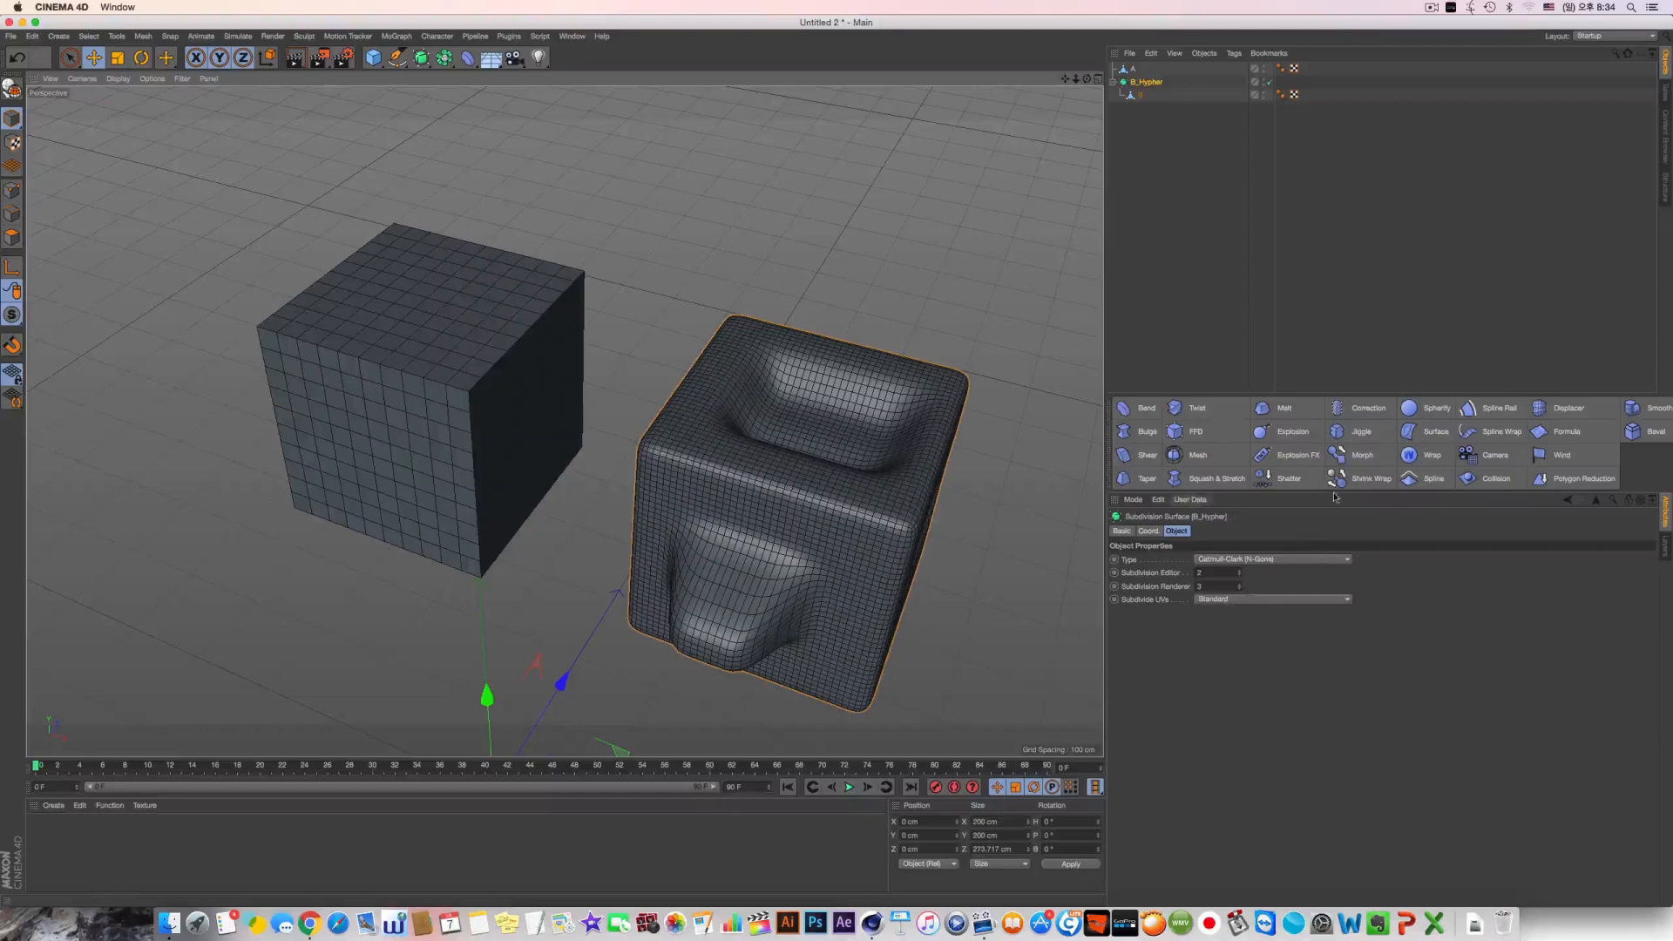
pyautogui.keyDown('alt'); pyautogui.moveTo(815, 333); pyautogui.dragTo(822, 309, button='middle'); pyautogui.keyUp('alt')
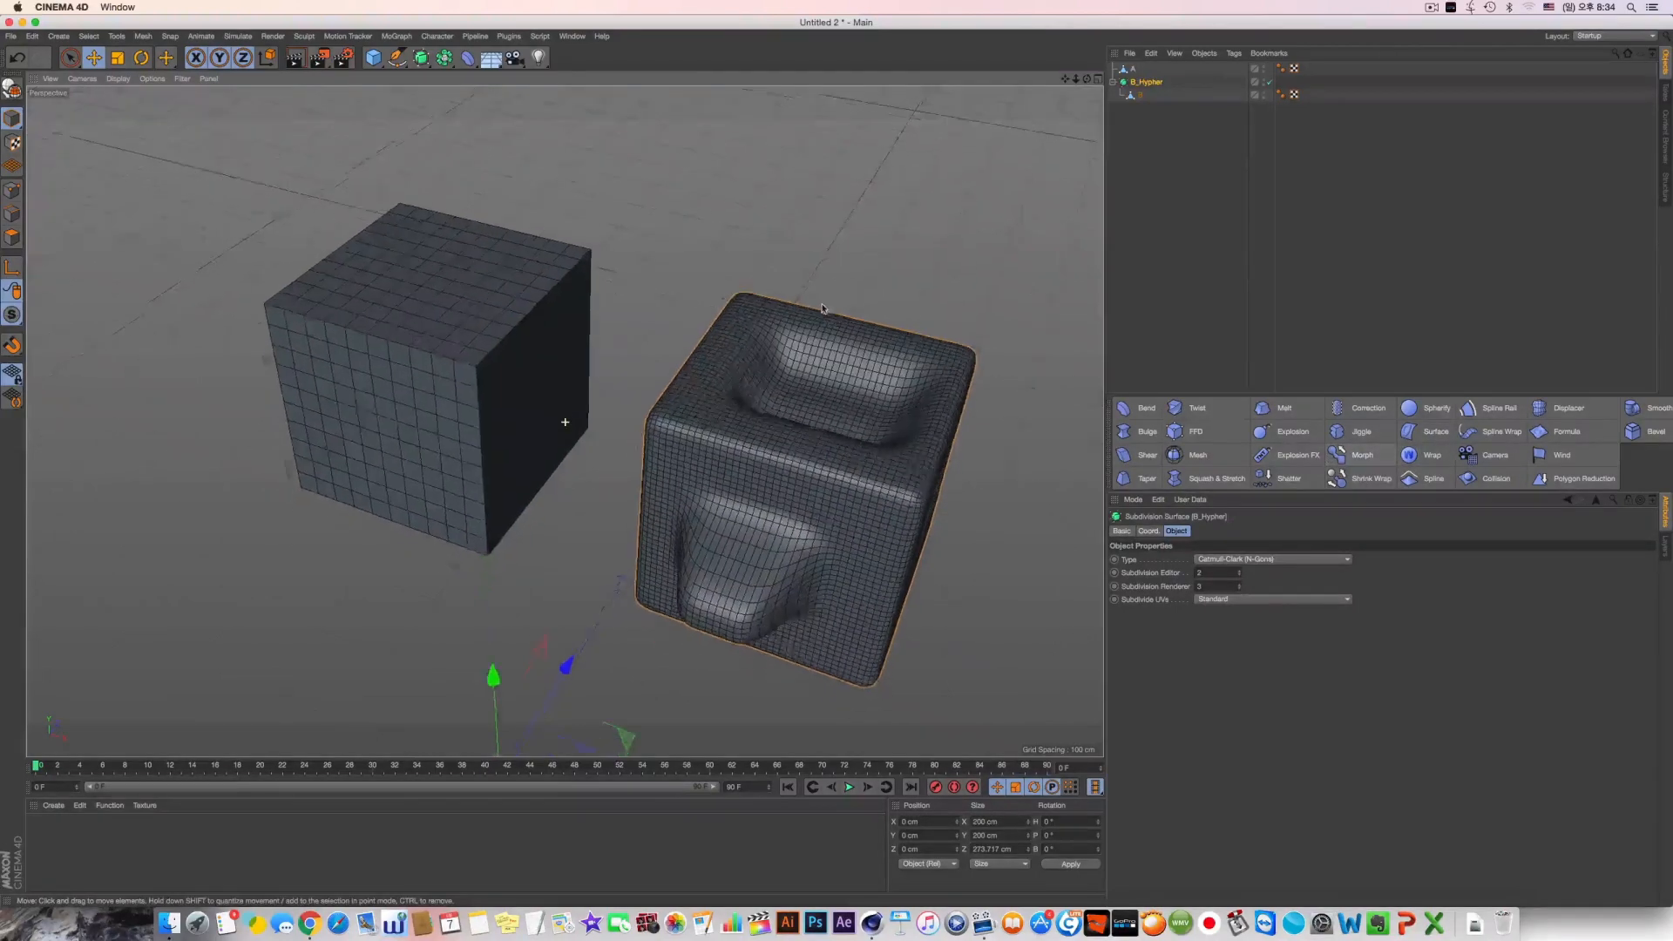
pyautogui.keyDown('alt'); pyautogui.moveTo(822, 309); pyautogui.dragTo(826, 284); pyautogui.keyUp('alt')
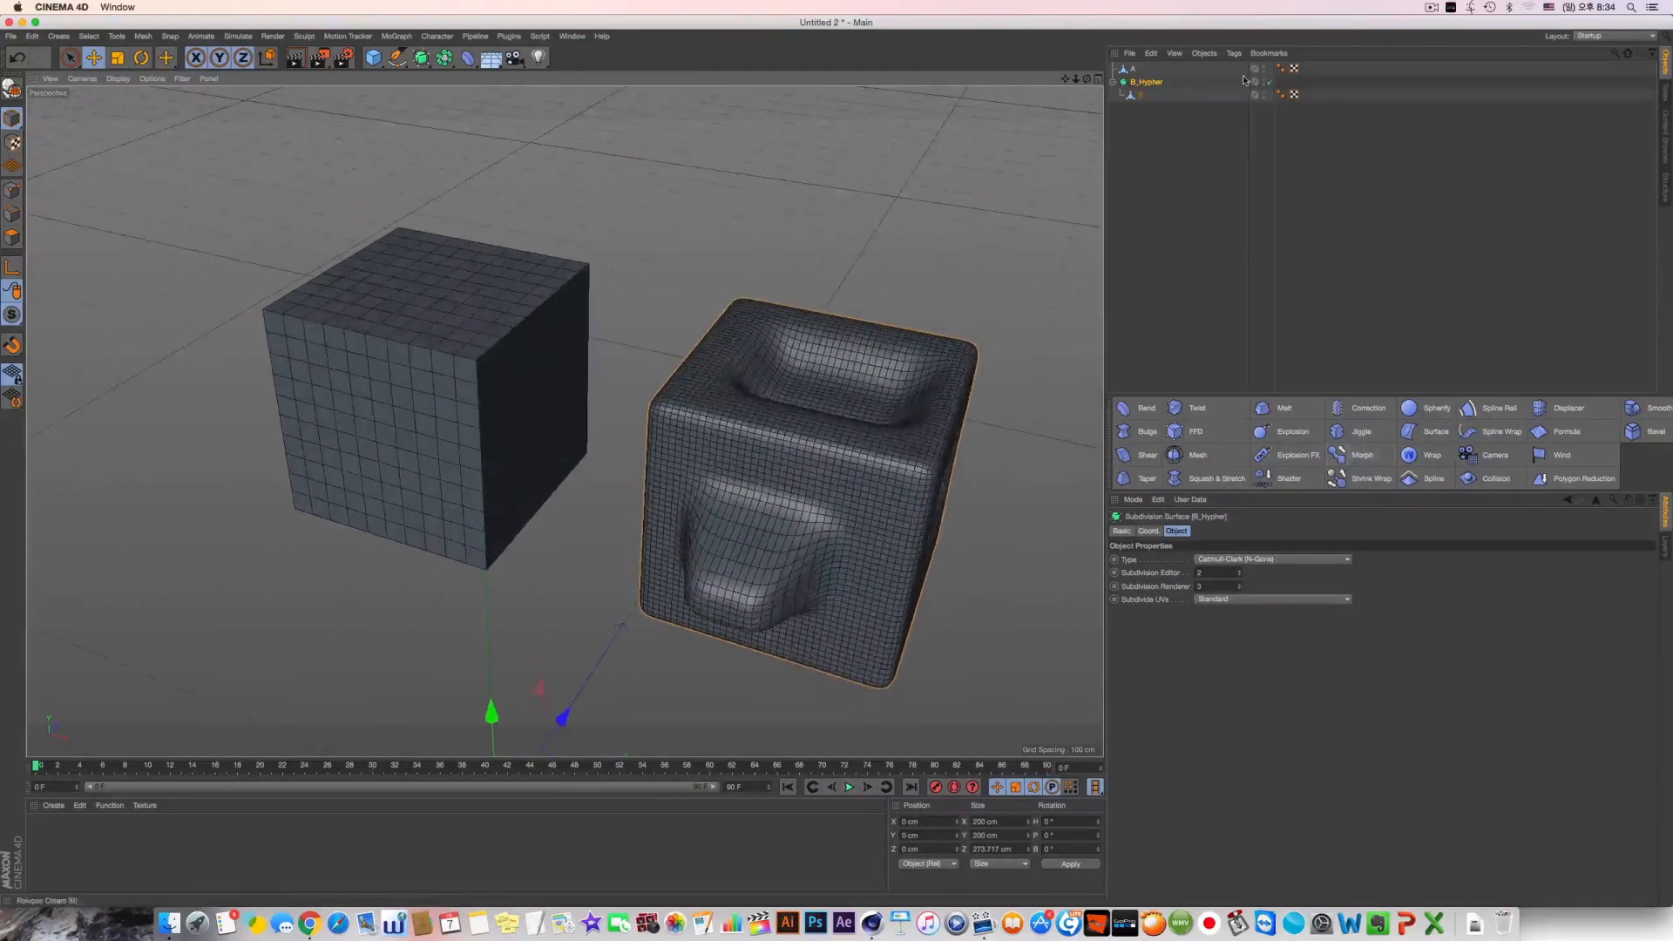
pyautogui.rightClick(1139, 96)
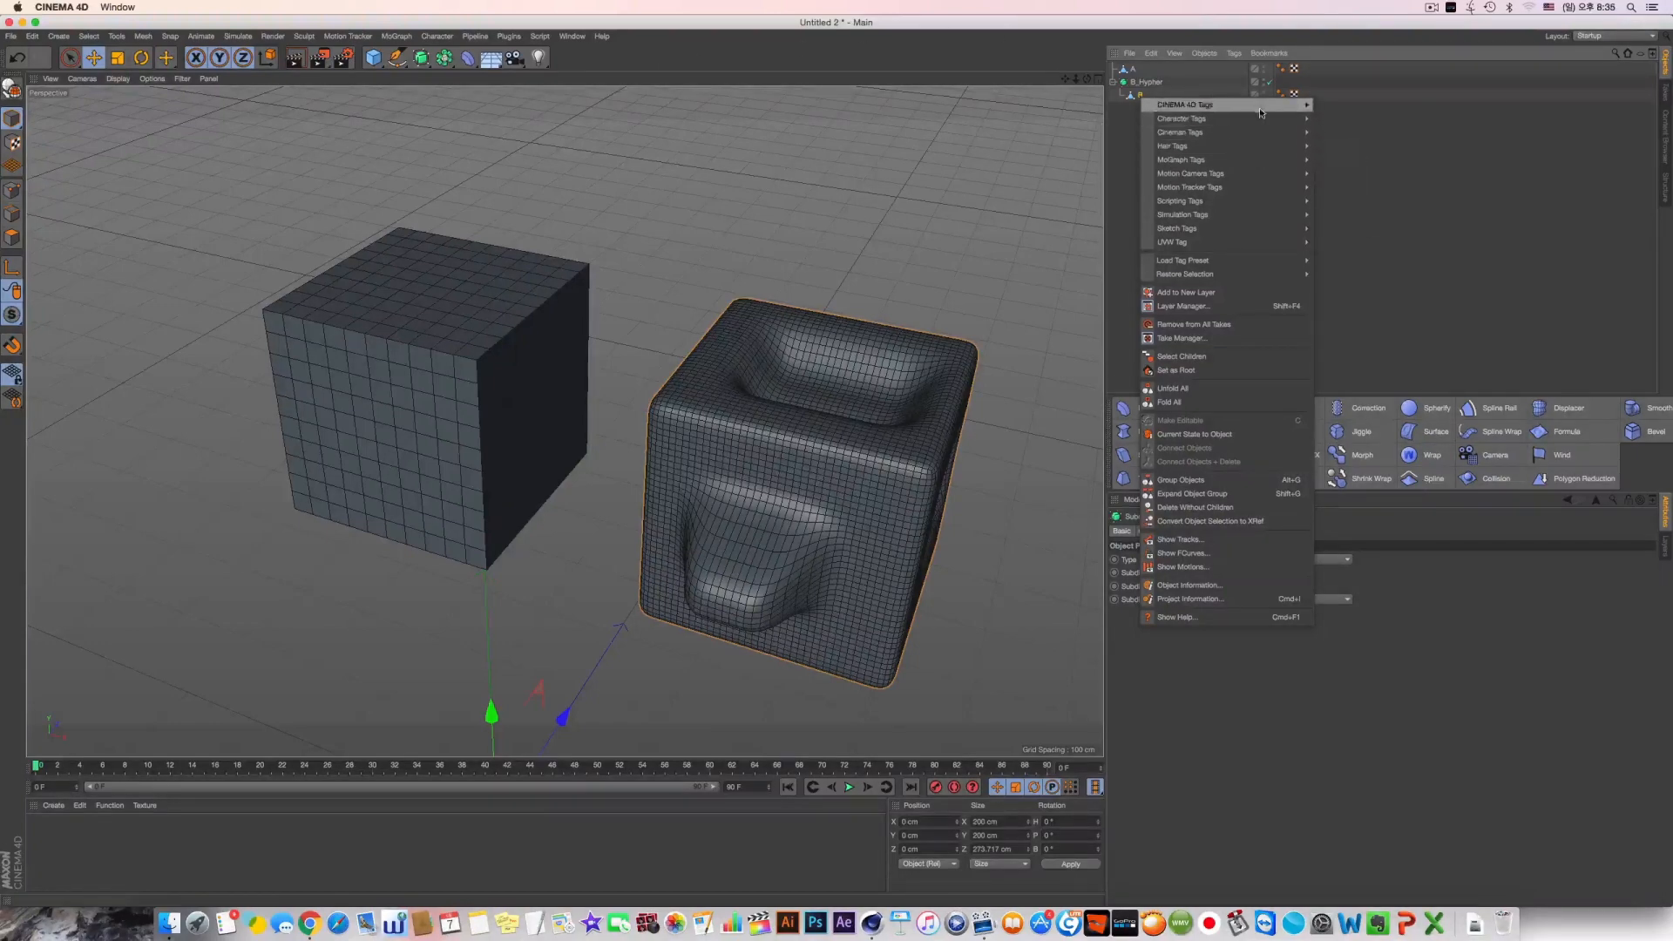
pyautogui.moveTo(1267, 123)
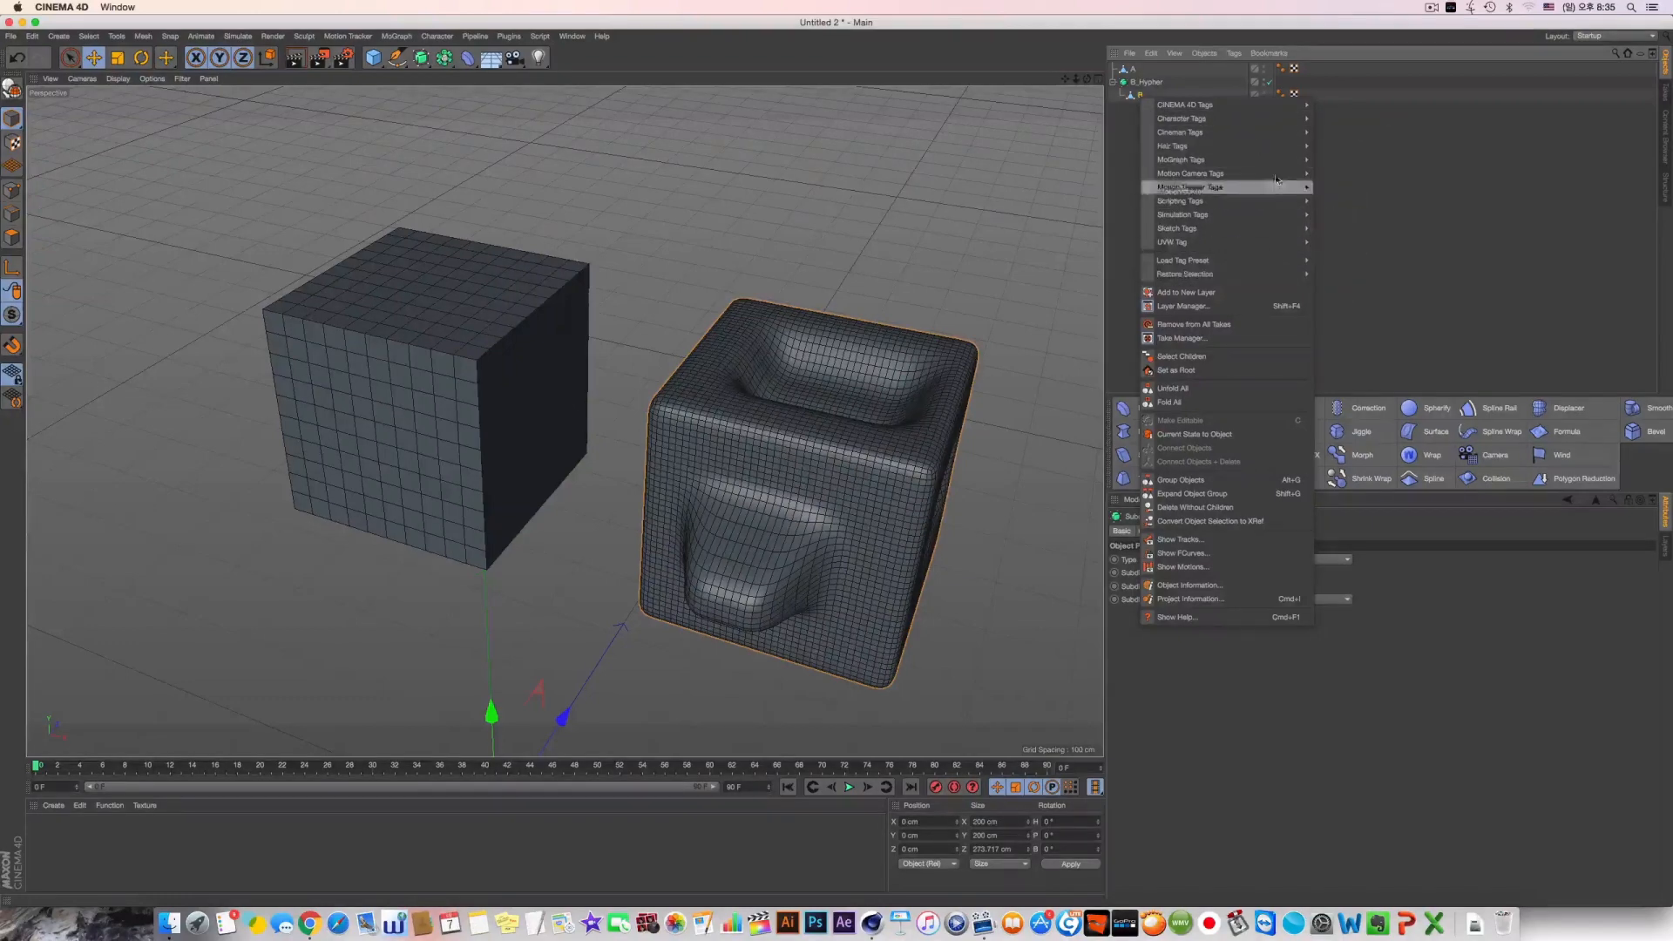
pyautogui.click(624, 24)
pyautogui.click(485, 39)
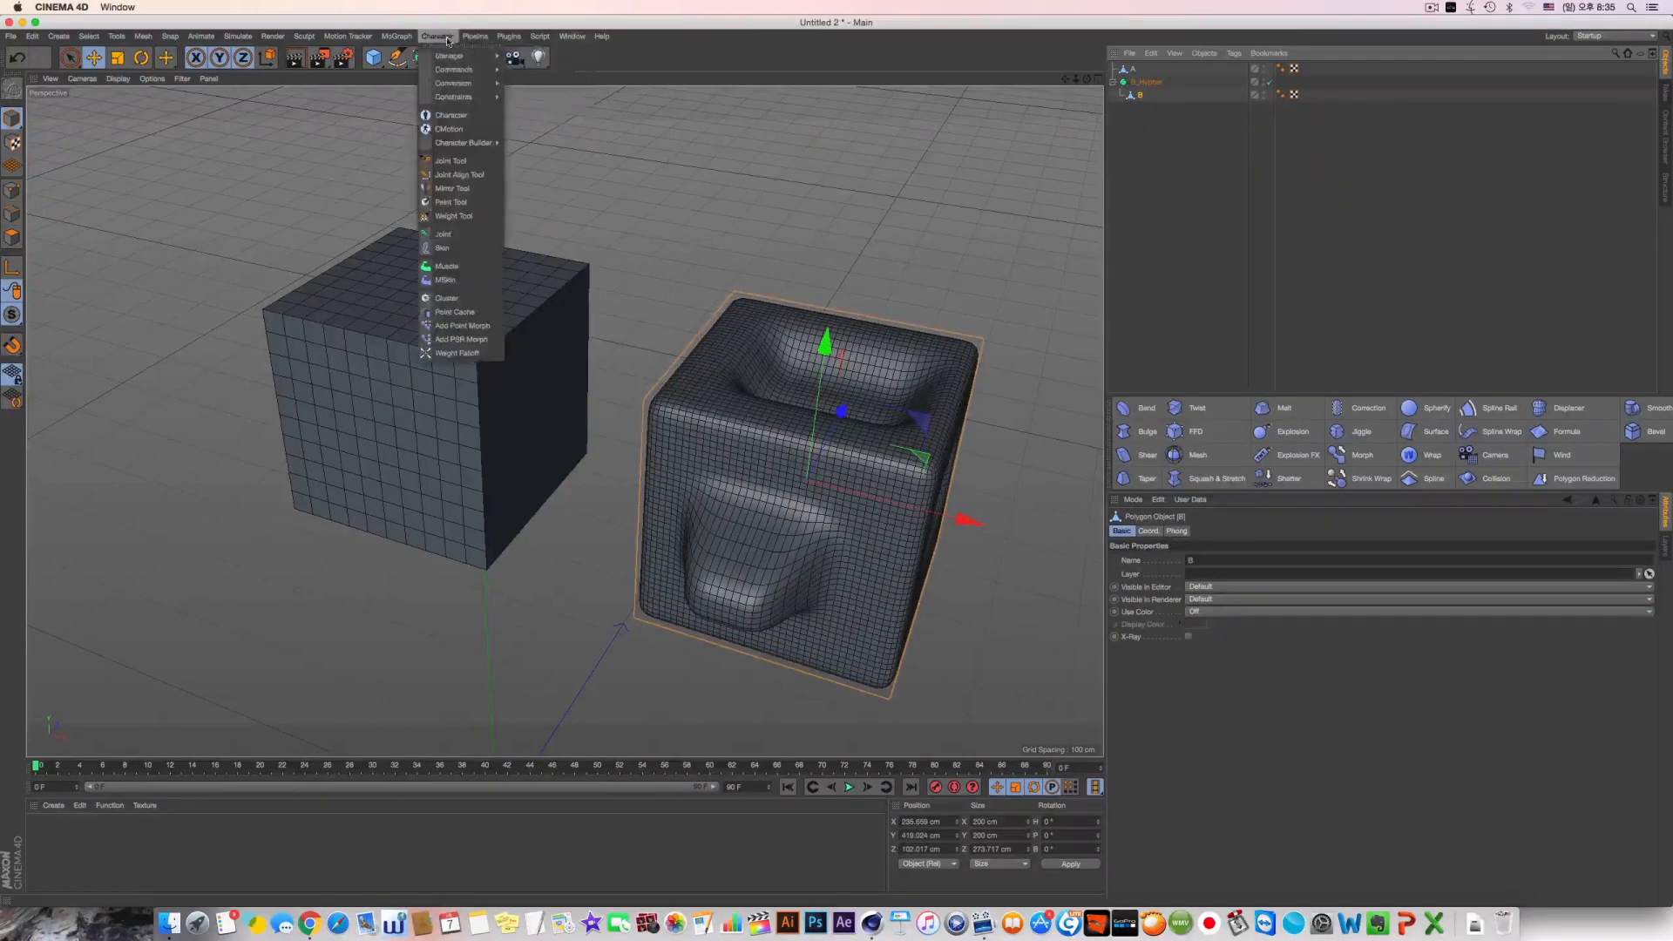
pyautogui.moveTo(461, 96)
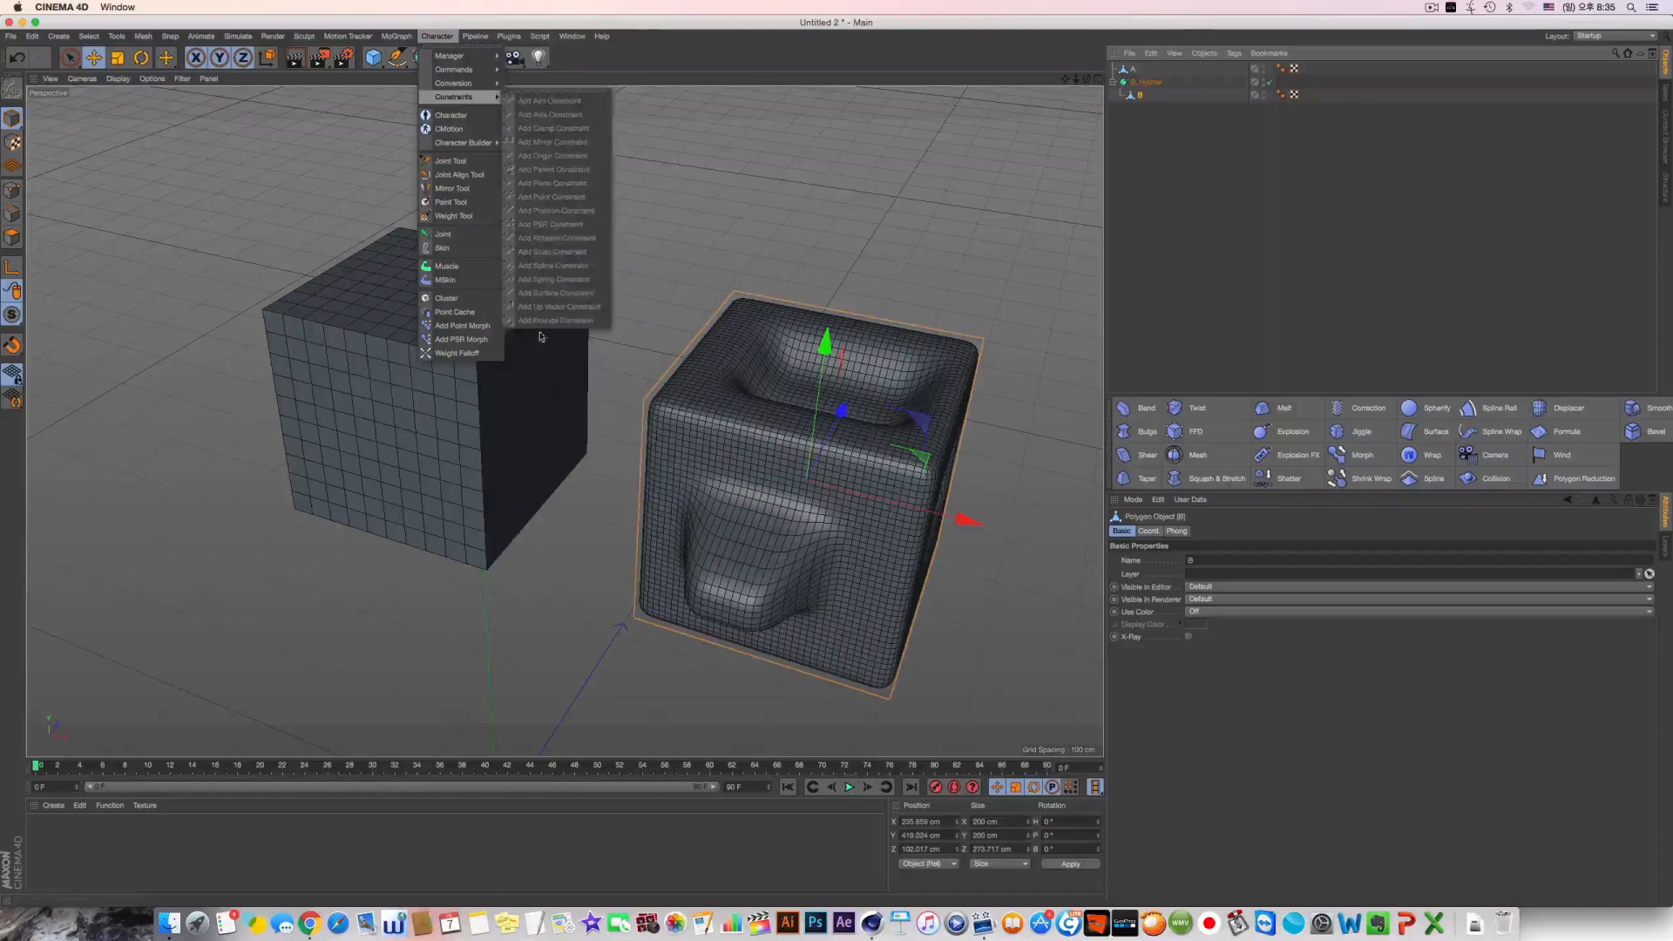
pyautogui.click(1274, 152)
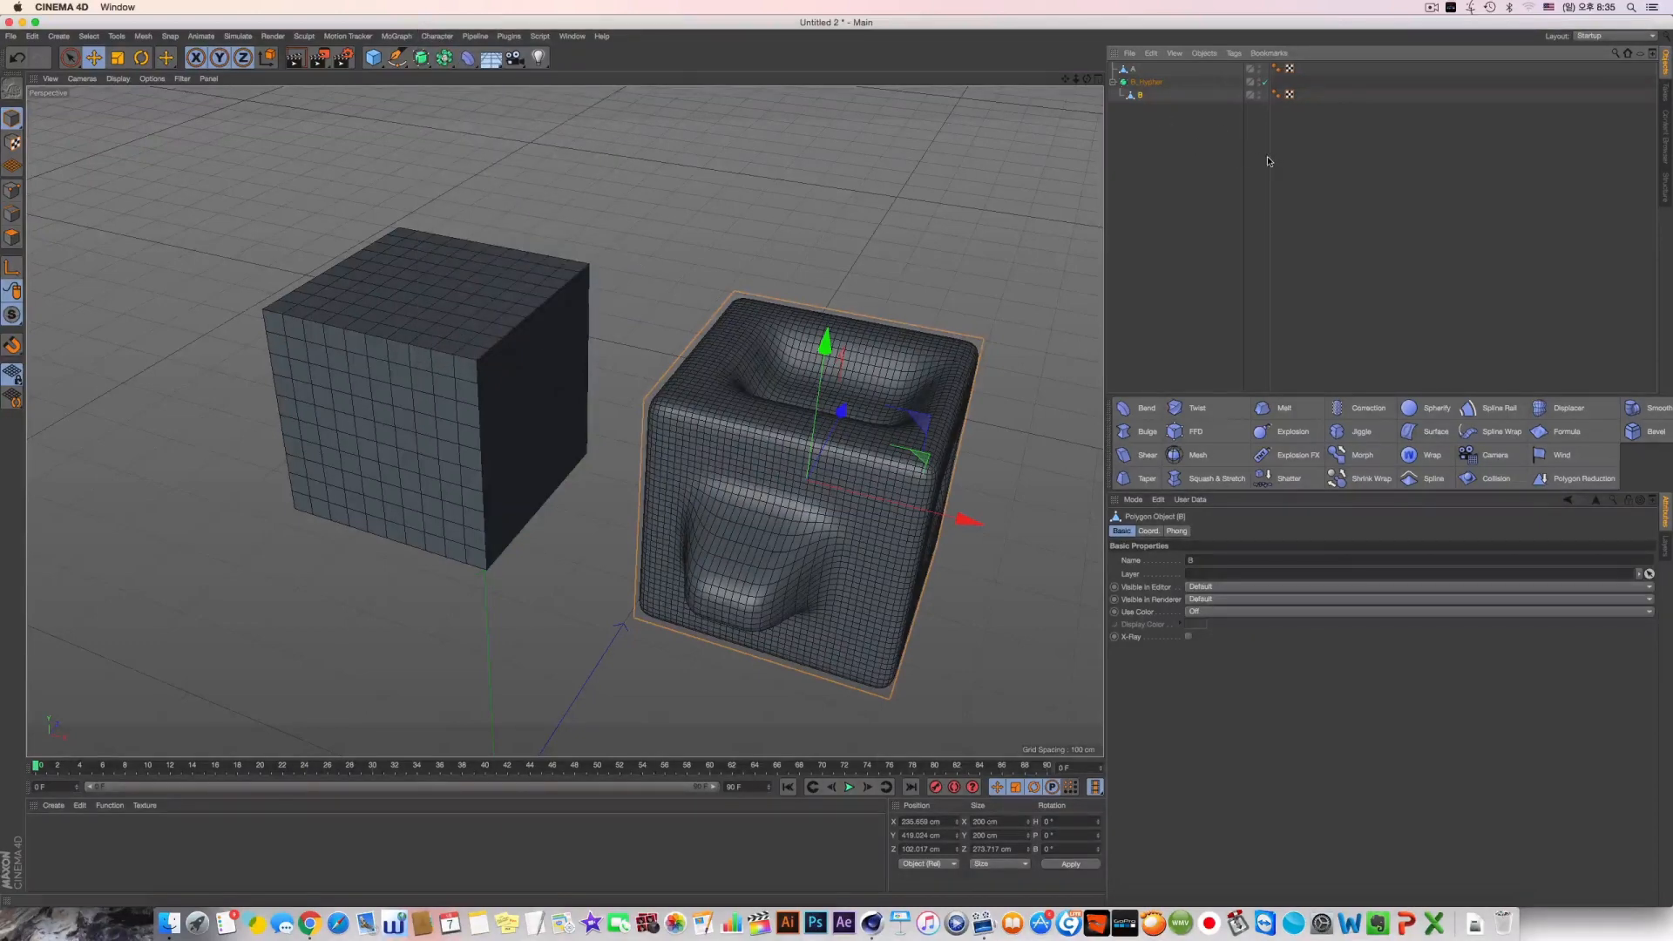
pyautogui.moveTo(1268, 157); pyautogui.dragTo(1280, 158)
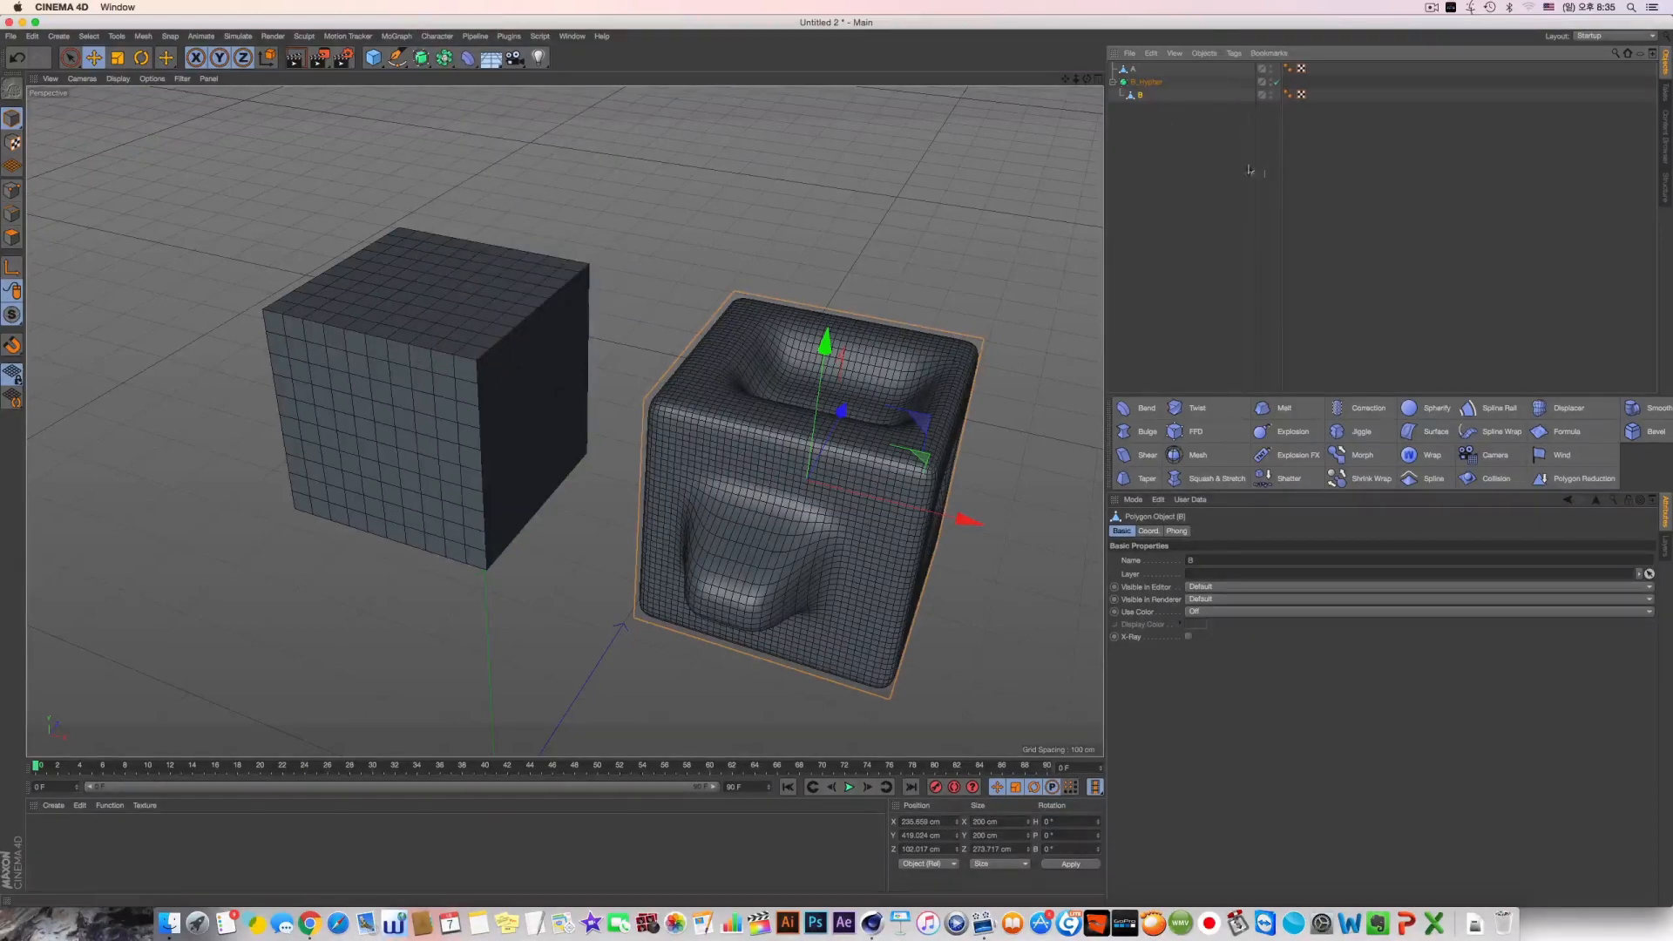
# Add a Pose Morph tag to object B and move the tag onto object A
pyautogui.rightClick(1134, 96)
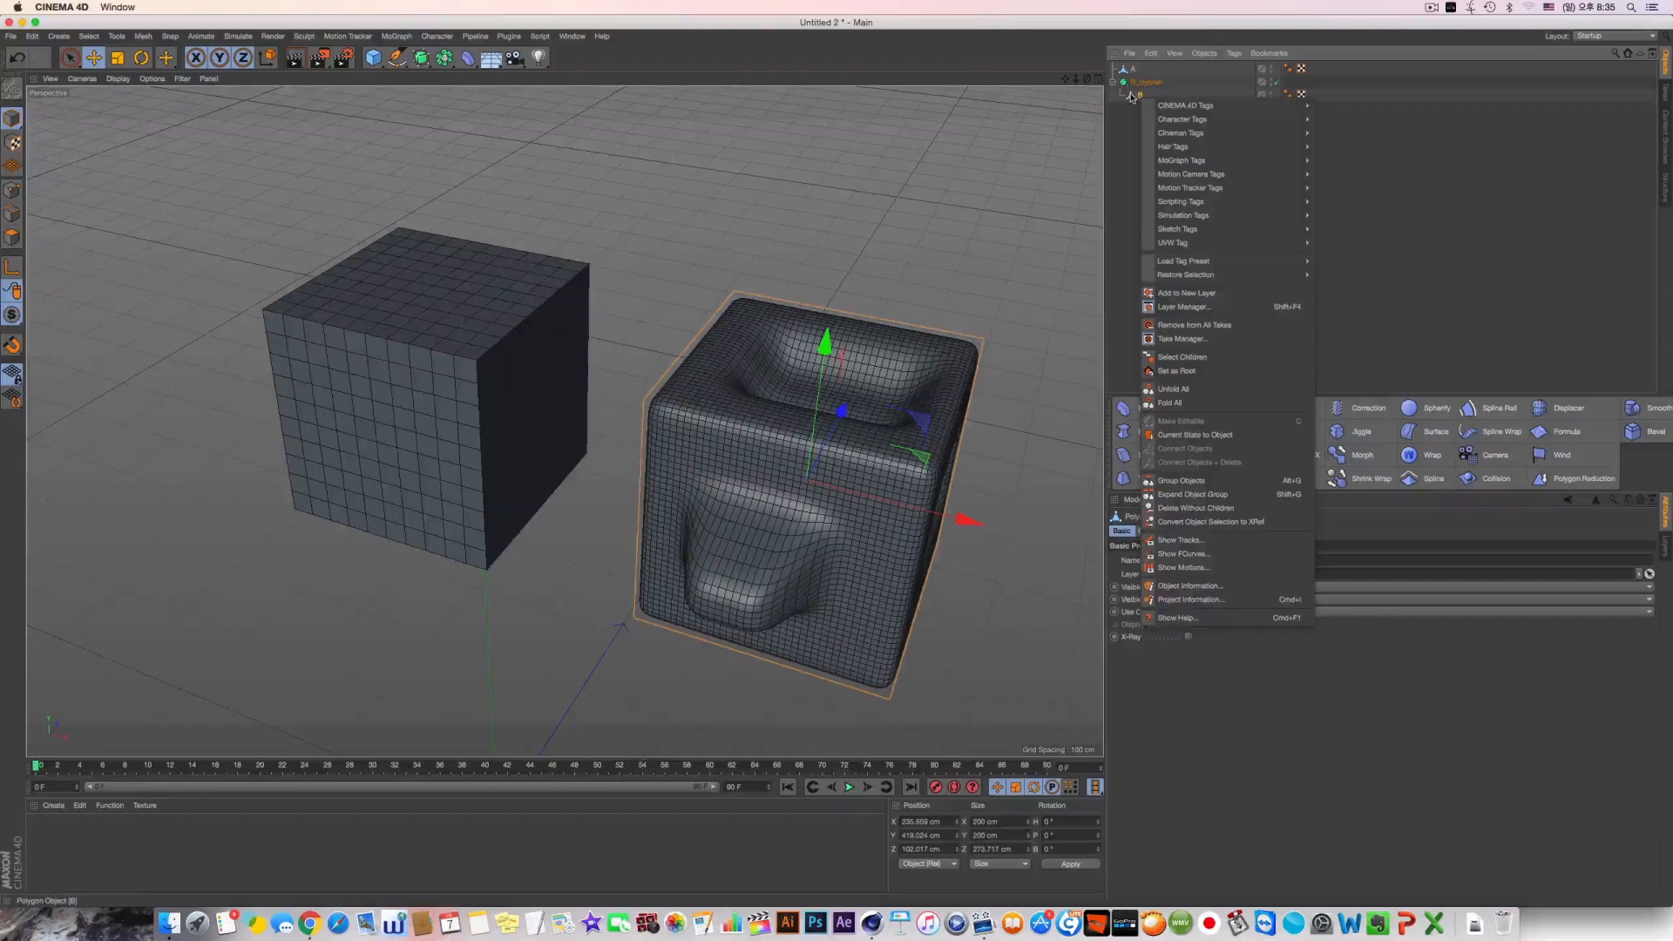
pyautogui.moveTo(1213, 123)
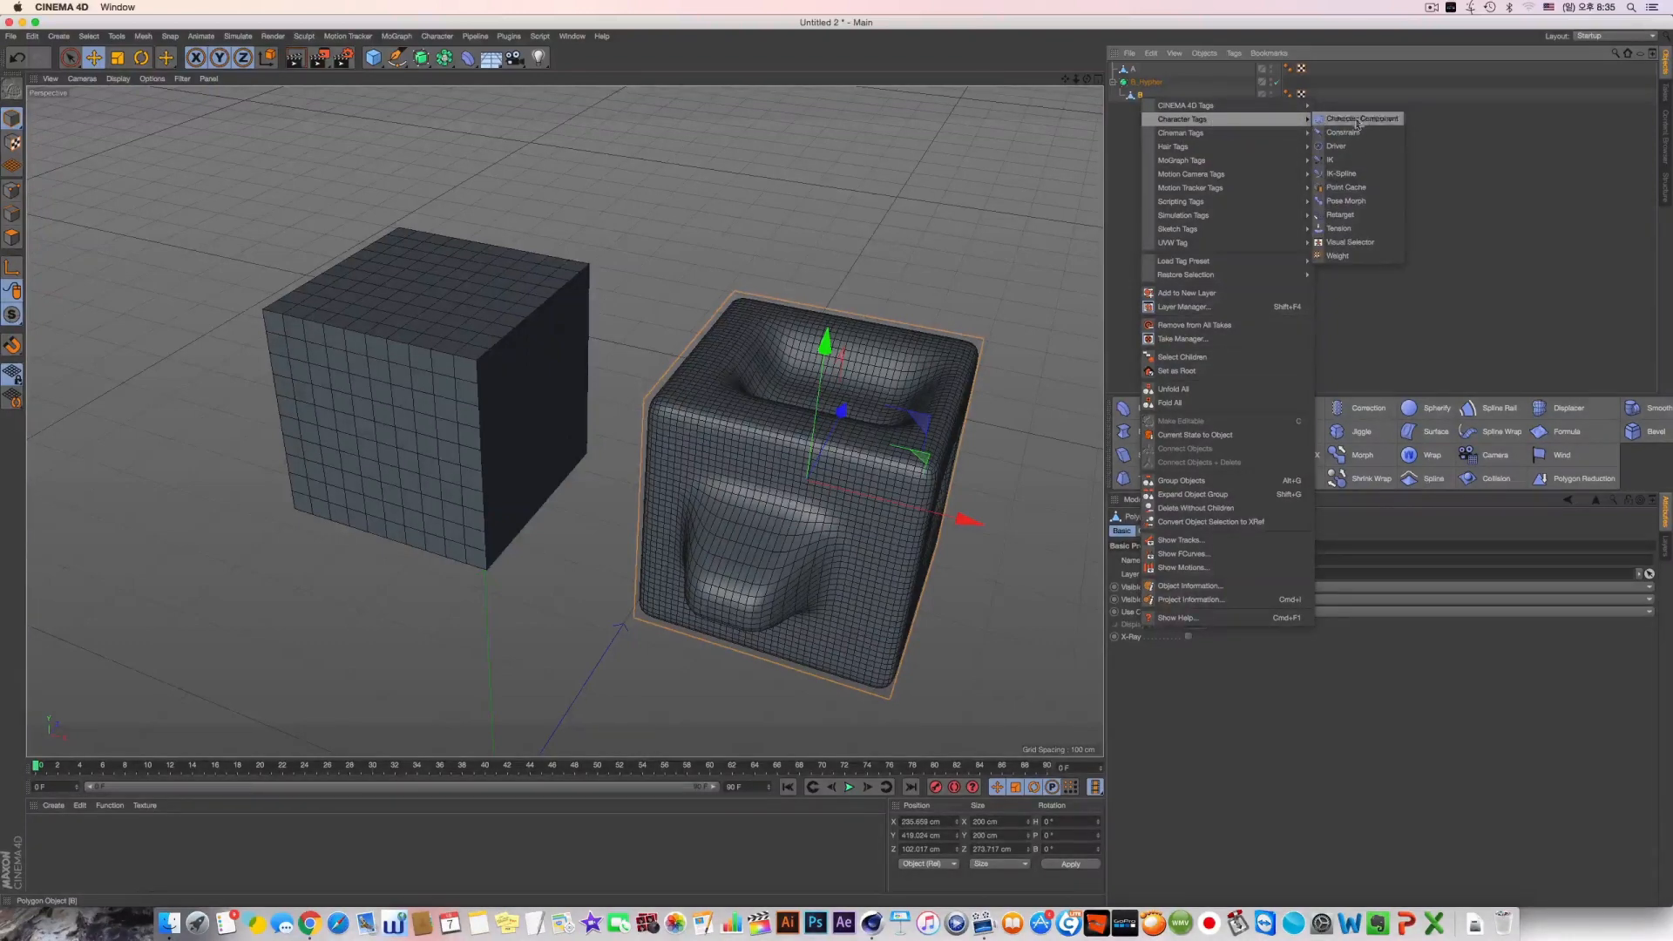
pyautogui.click(1356, 202)
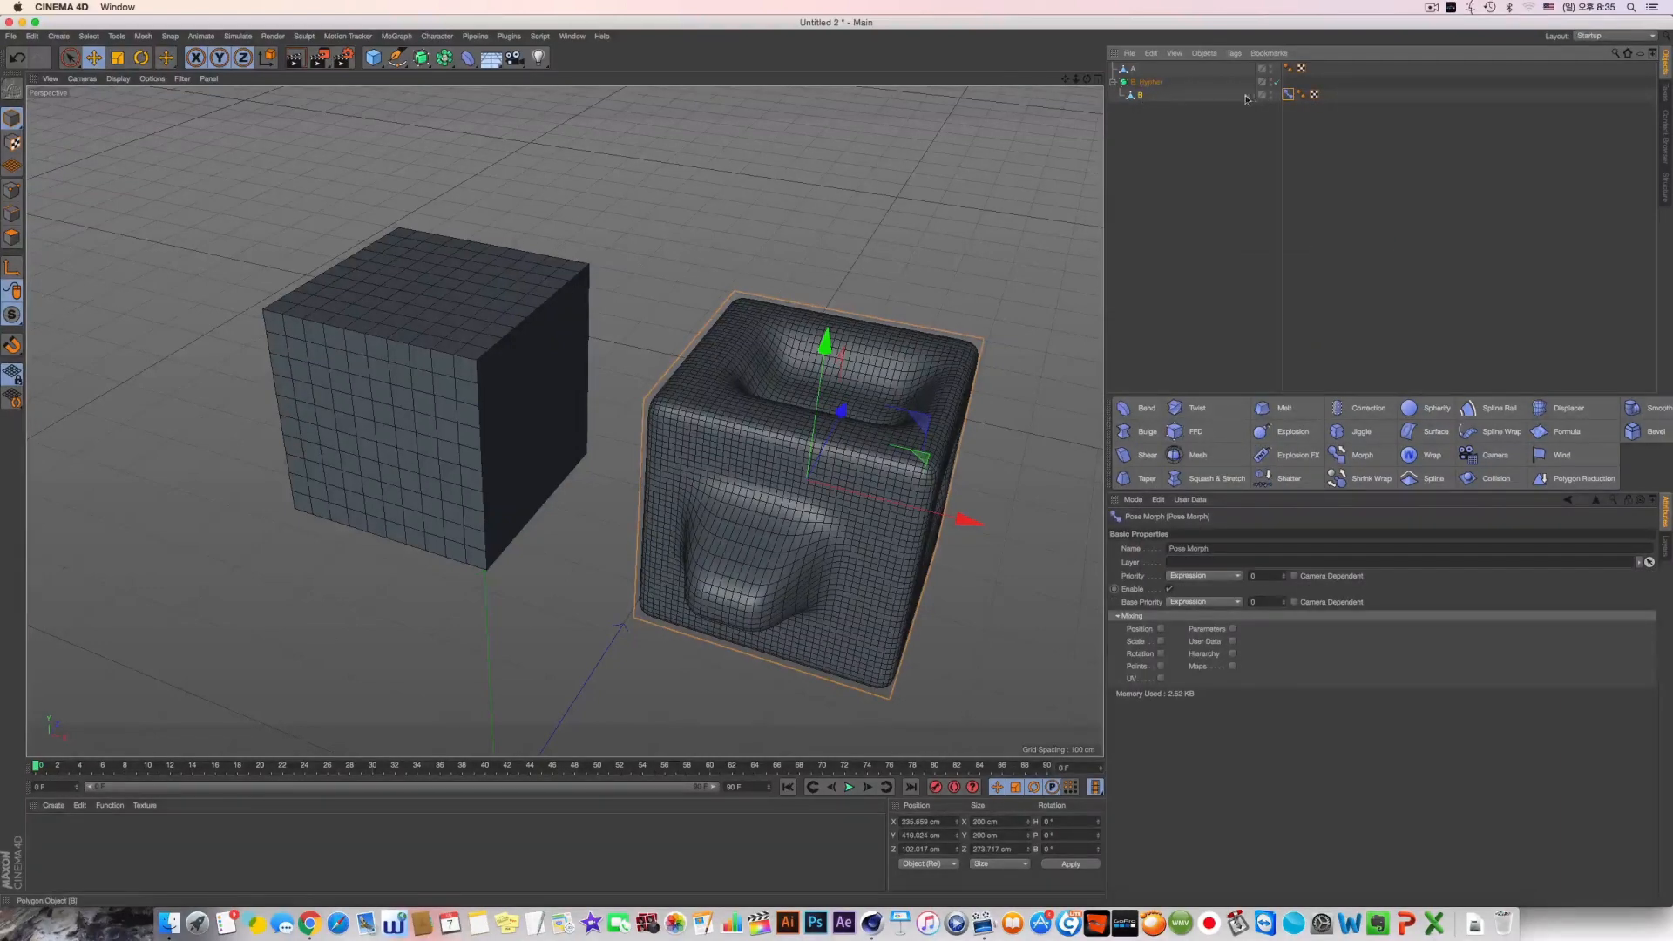
pyautogui.moveTo(1295, 98); pyautogui.dragTo(1137, 69)
# Hide the smoothed object B_Hypher in the viewport
pyautogui.click(451, 319)
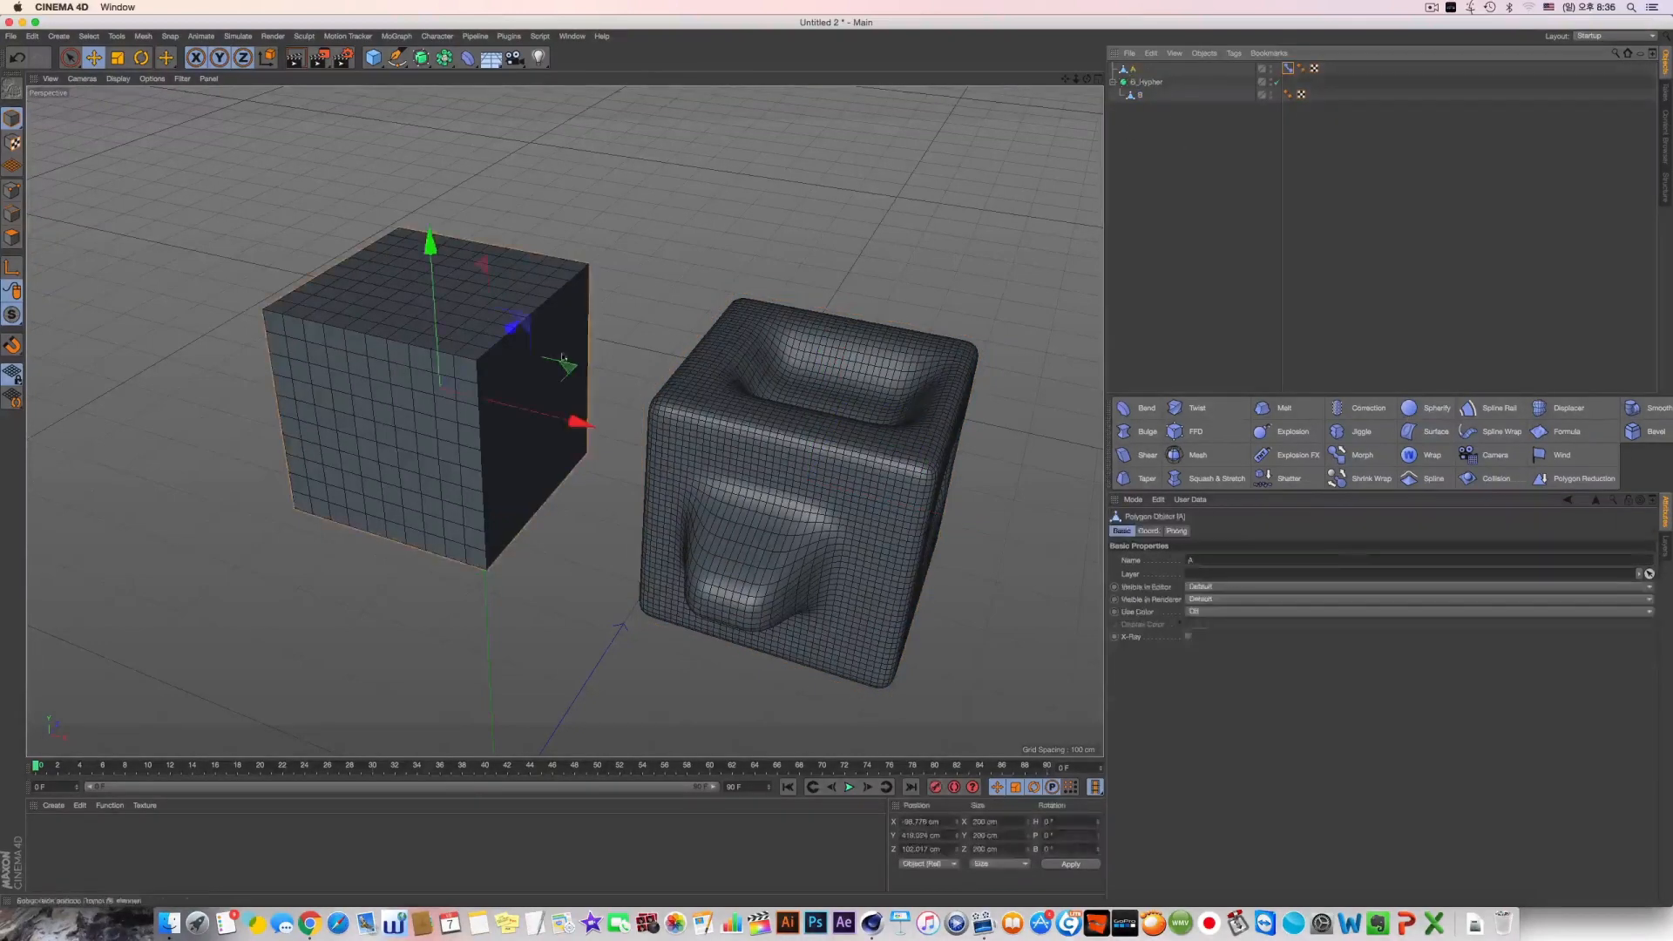
pyautogui.click(794, 406)
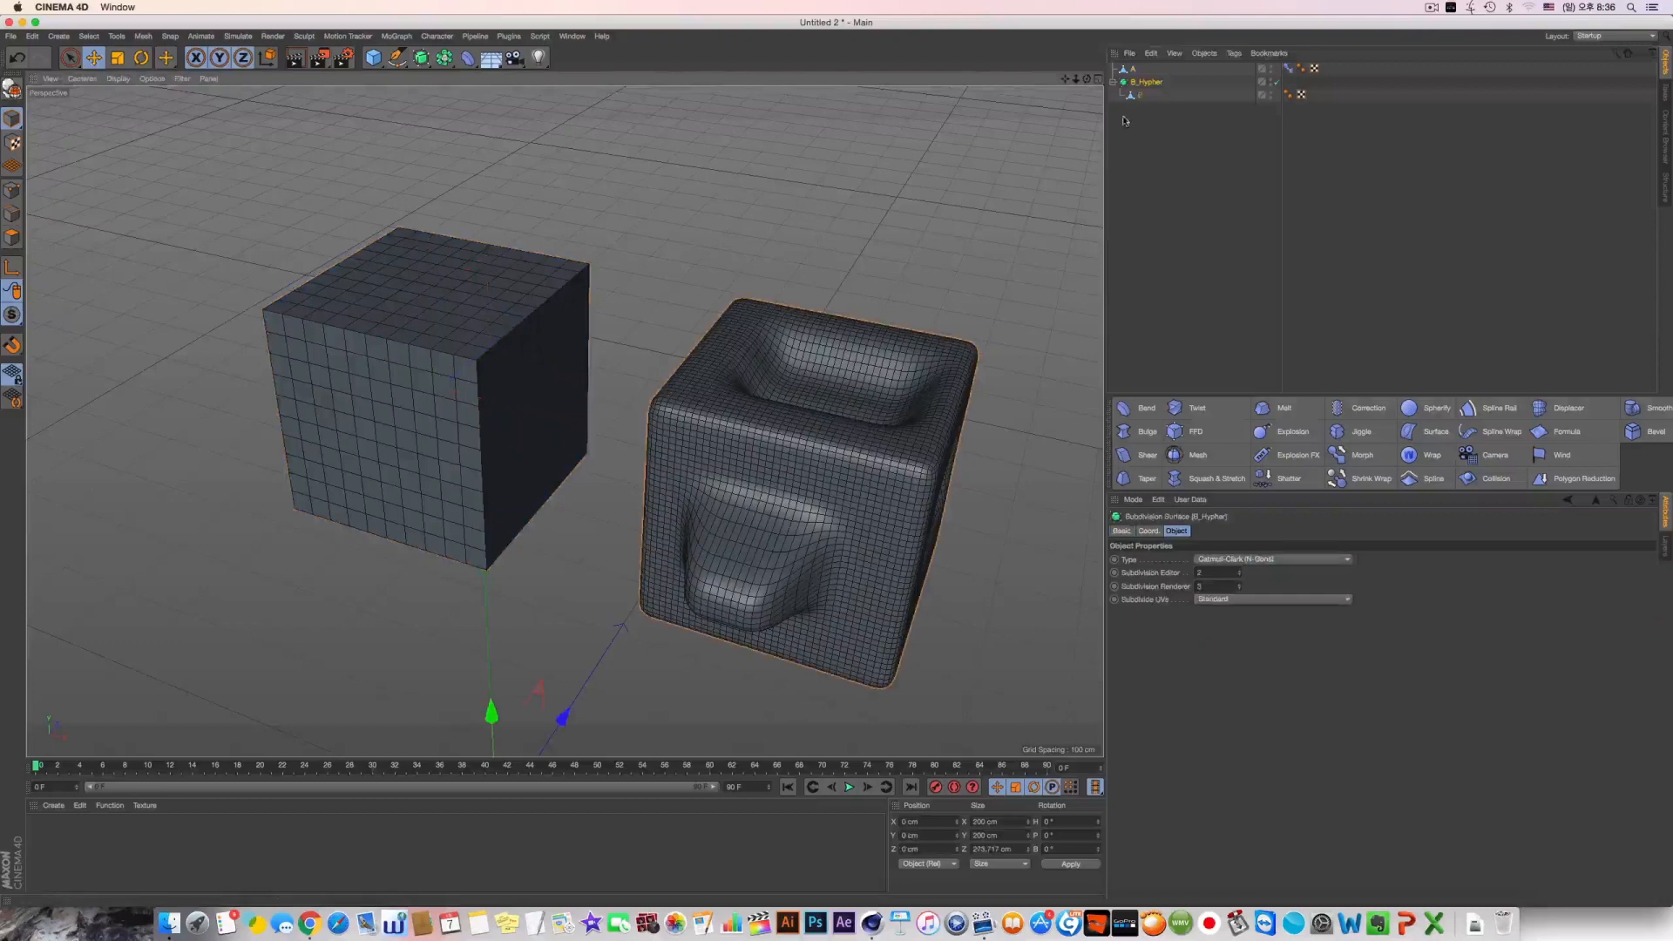
pyautogui.keyDown('alt'); pyautogui.click(1271, 83); pyautogui.keyUp('alt')
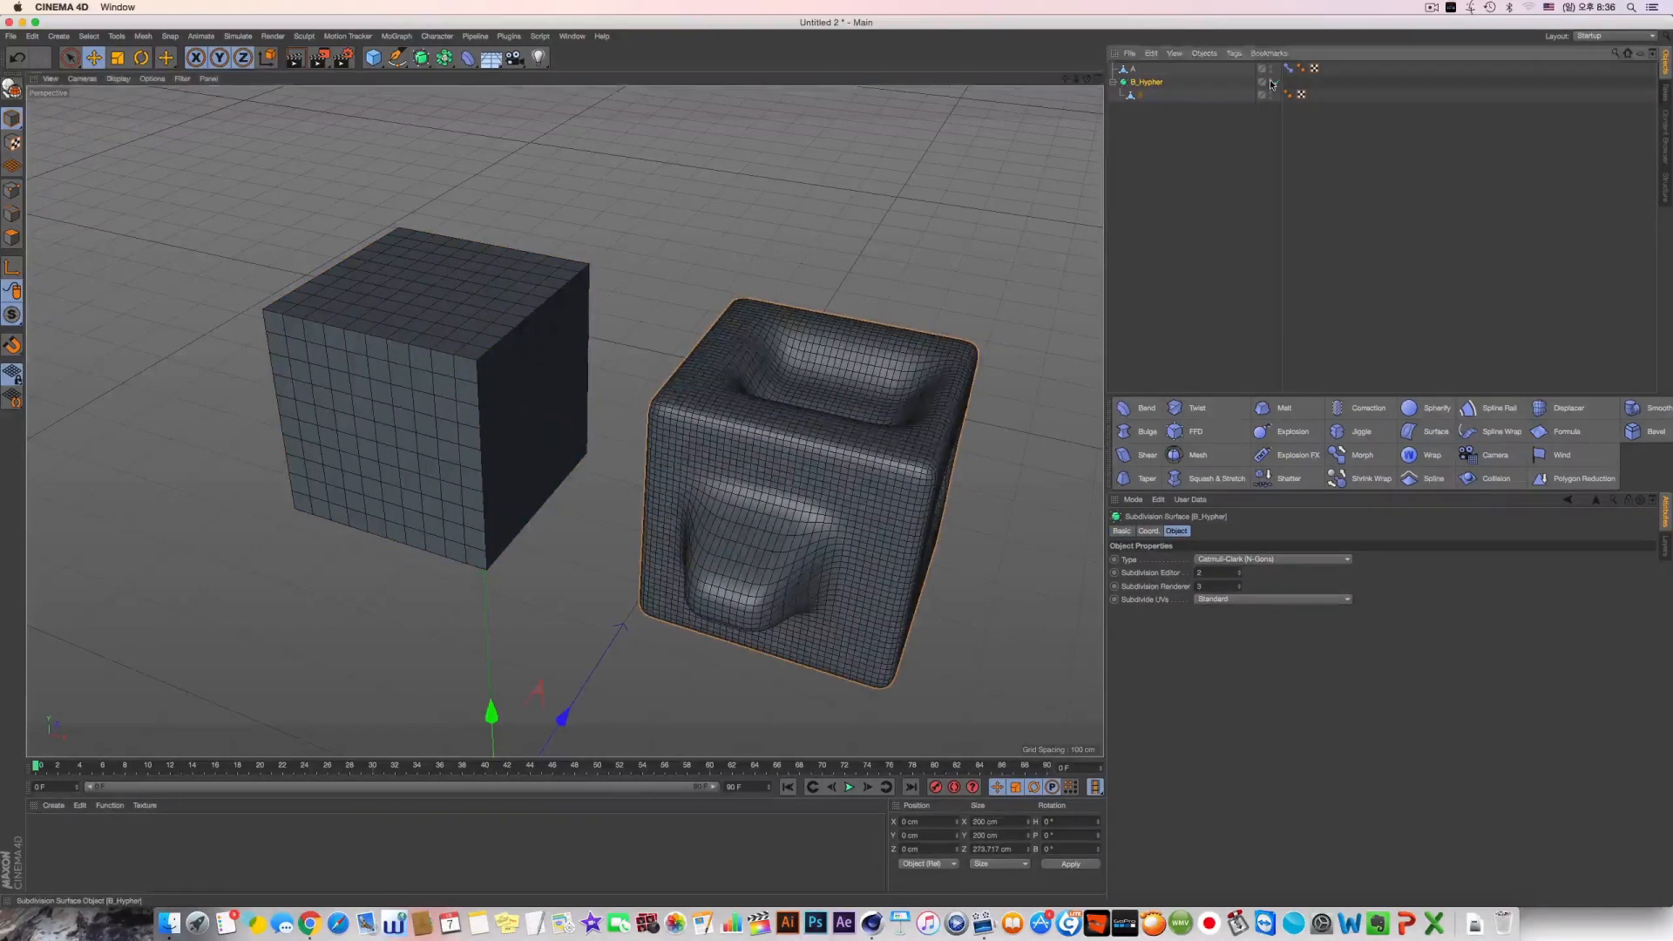
pyautogui.keyDown('alt'); pyautogui.click(1271, 84); pyautogui.keyUp('alt')
# Put object A inside a new Subdivision Surface and rename that surface A_Hypher
pyautogui.click(1133, 70)
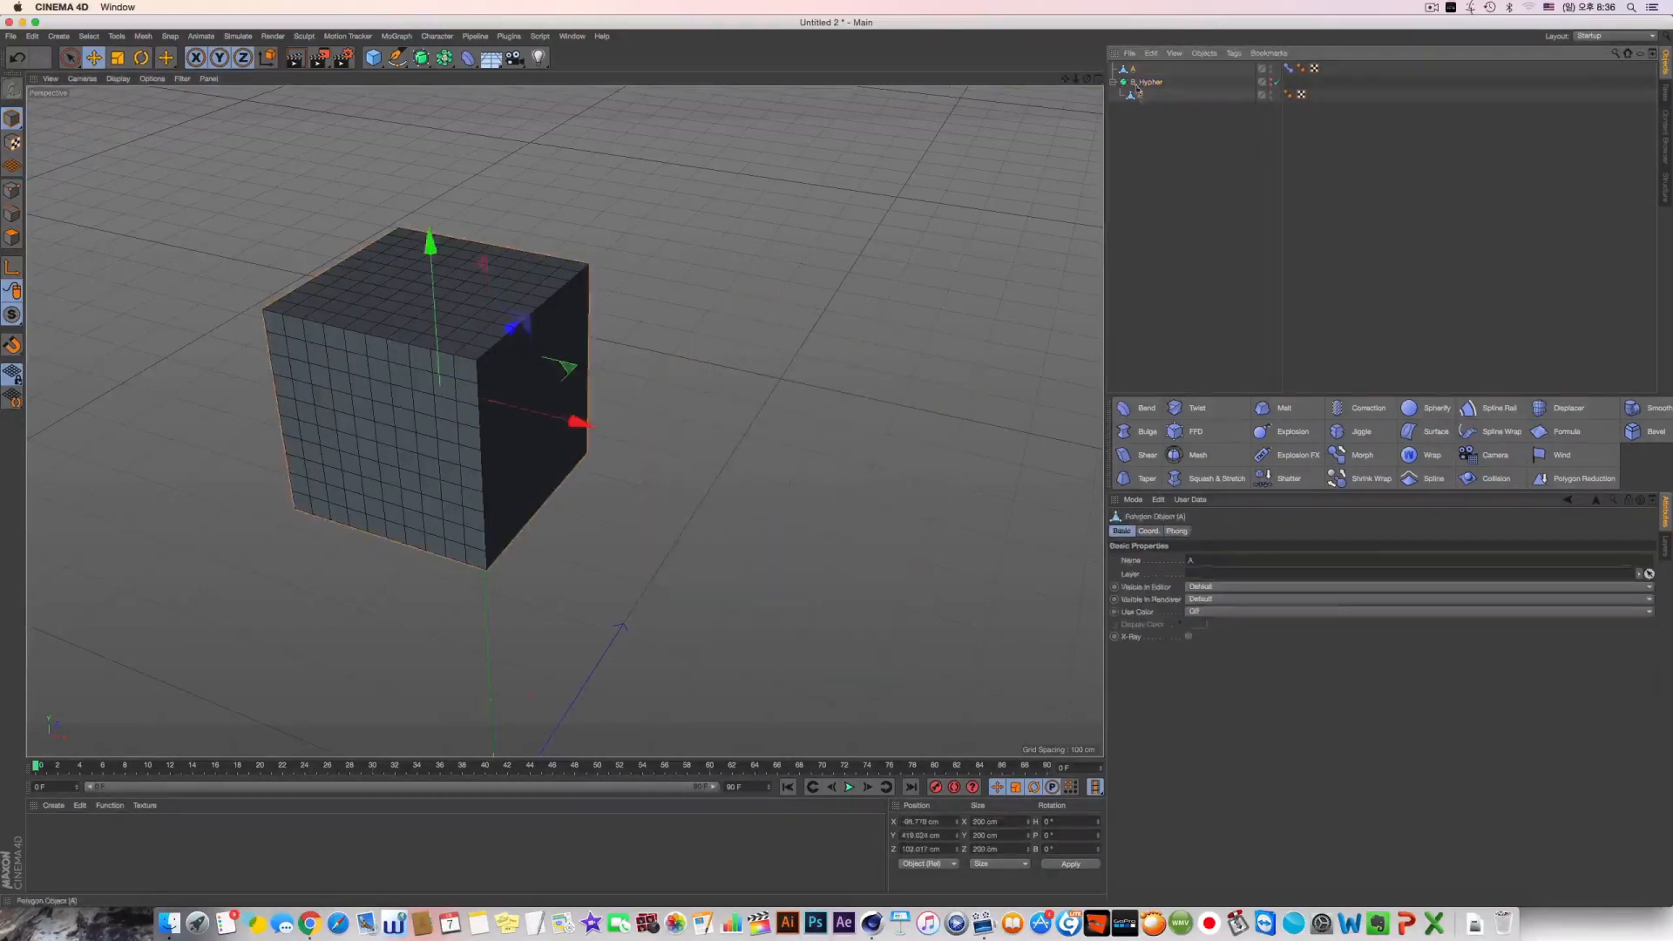
pyautogui.keyDown('alt'); pyautogui.click(420, 57); pyautogui.keyUp('alt')
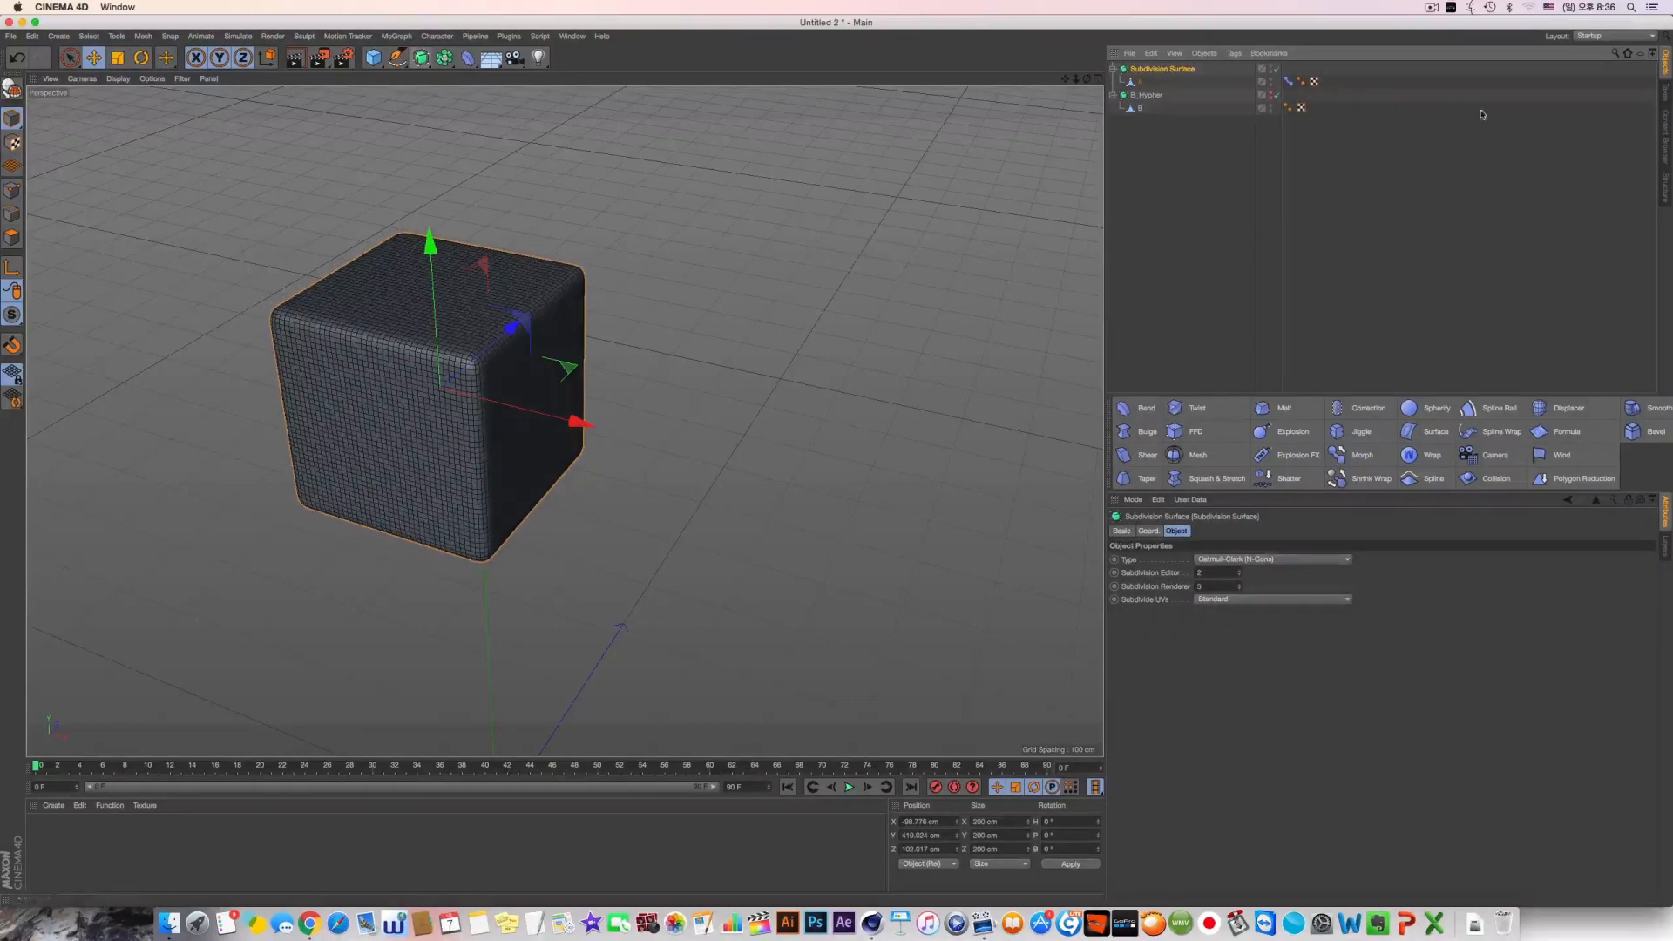
pyautogui.doubleClick(1148, 95)
pyautogui.press('super+c')
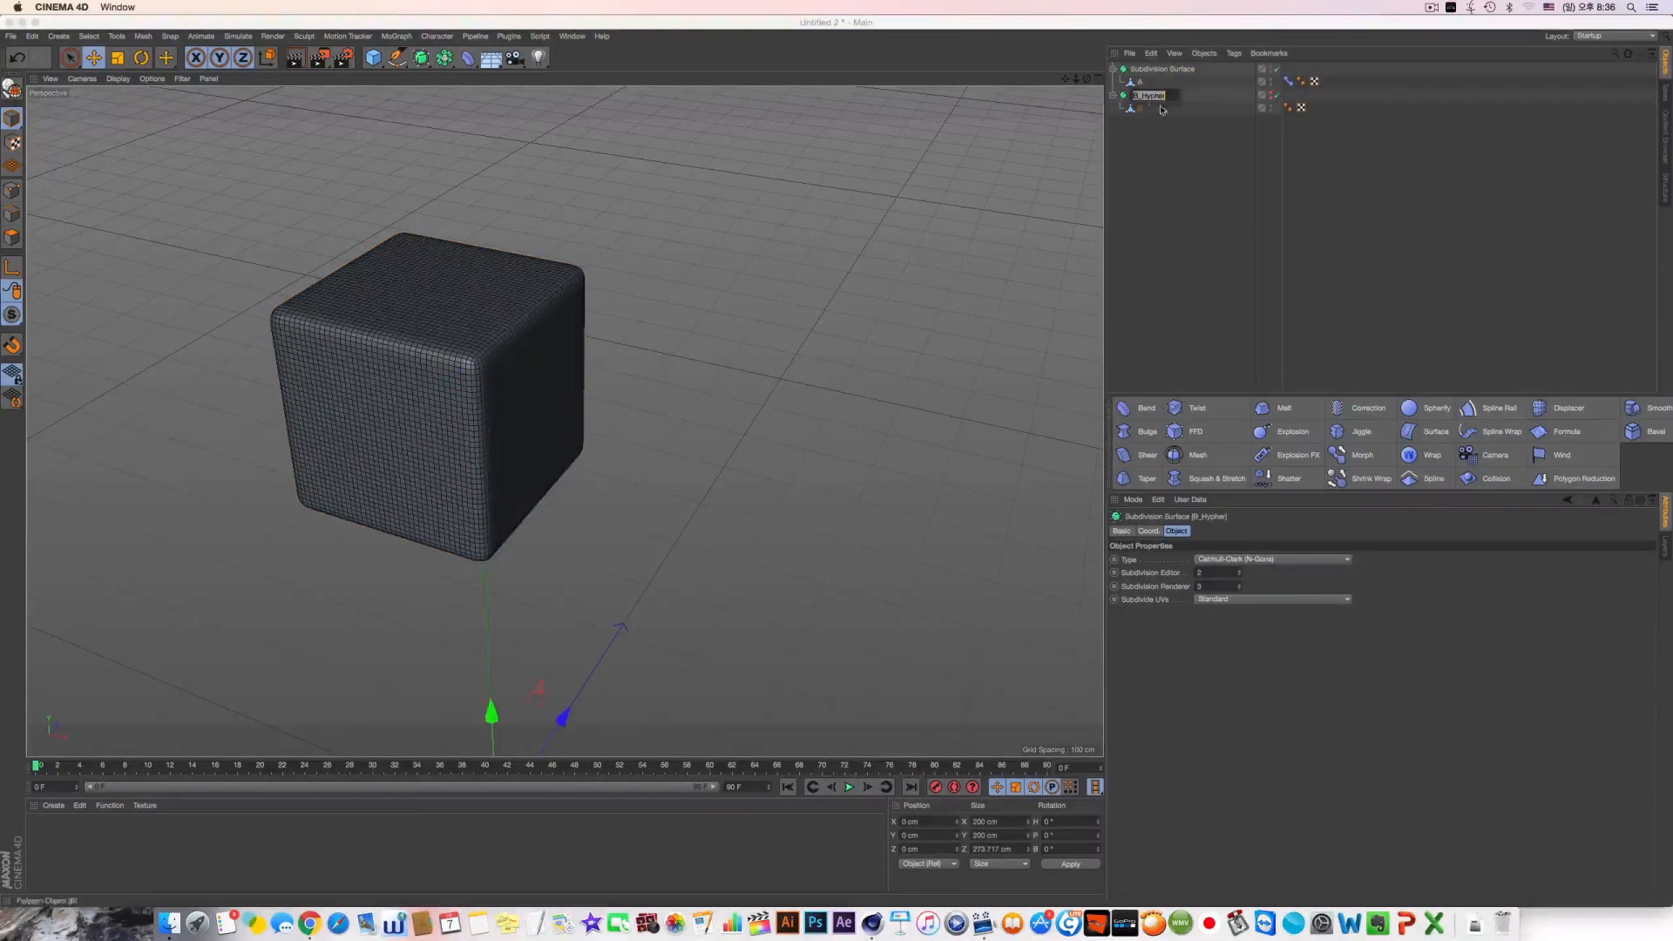
pyautogui.click(1158, 75)
pyautogui.doubleClick(1159, 70)
pyautogui.press('super+v')
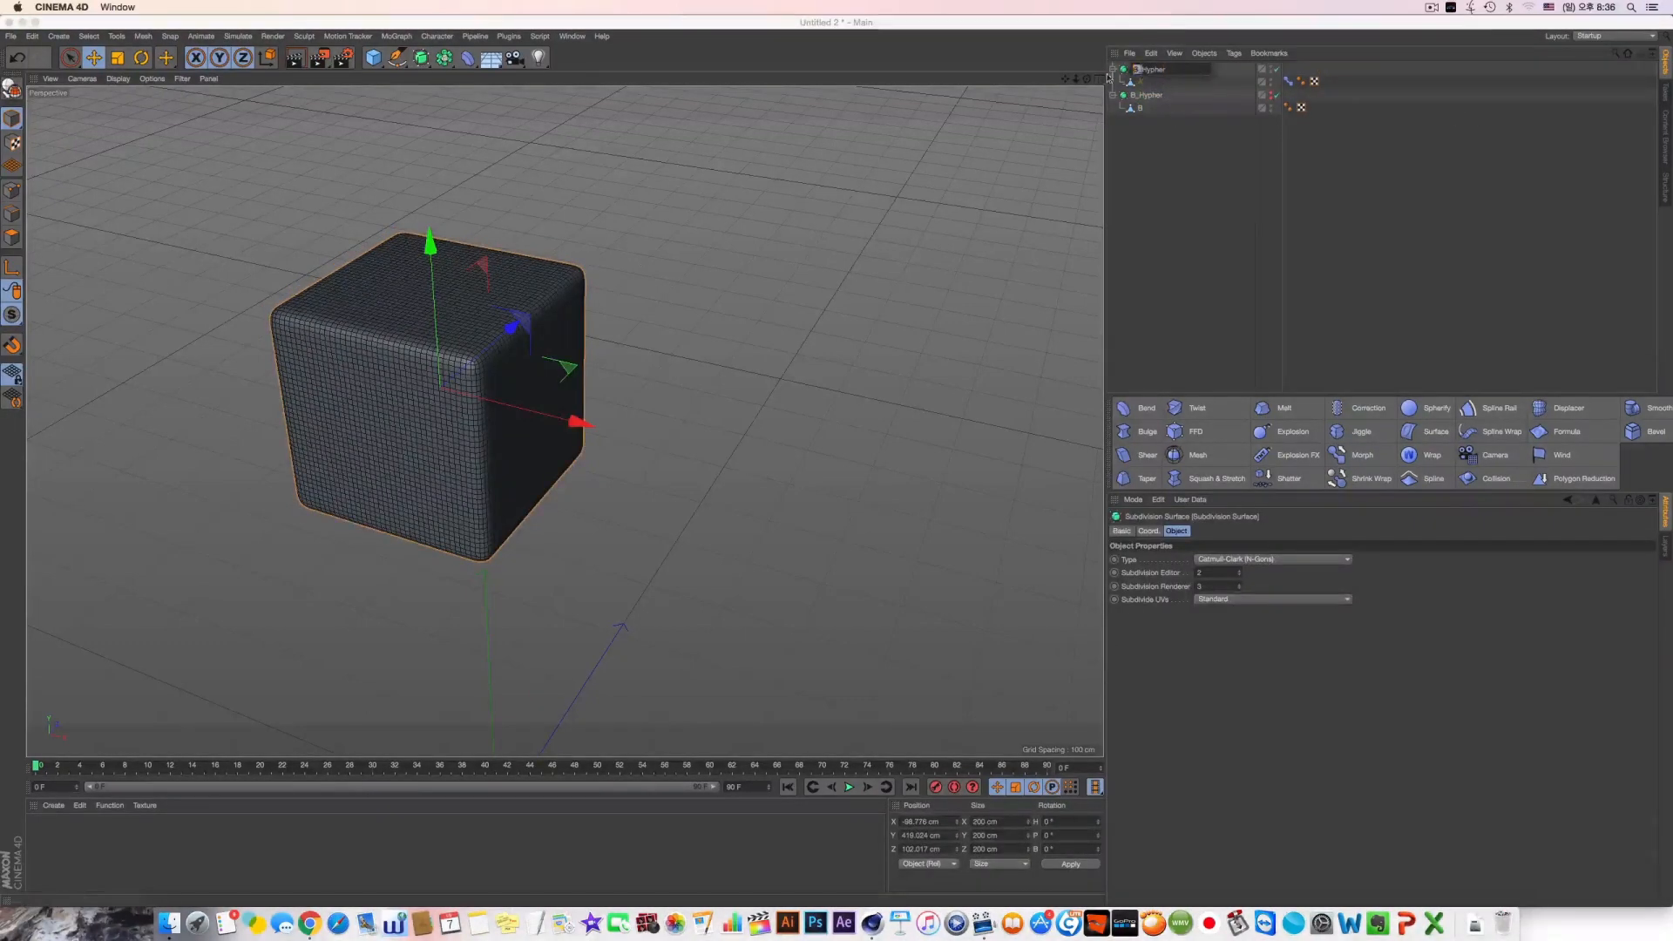
pyautogui.press('Return')
pyautogui.doubleClick(1147, 70)
pyautogui.moveTo(1139, 70); pyautogui.dragTo(1108, 72)
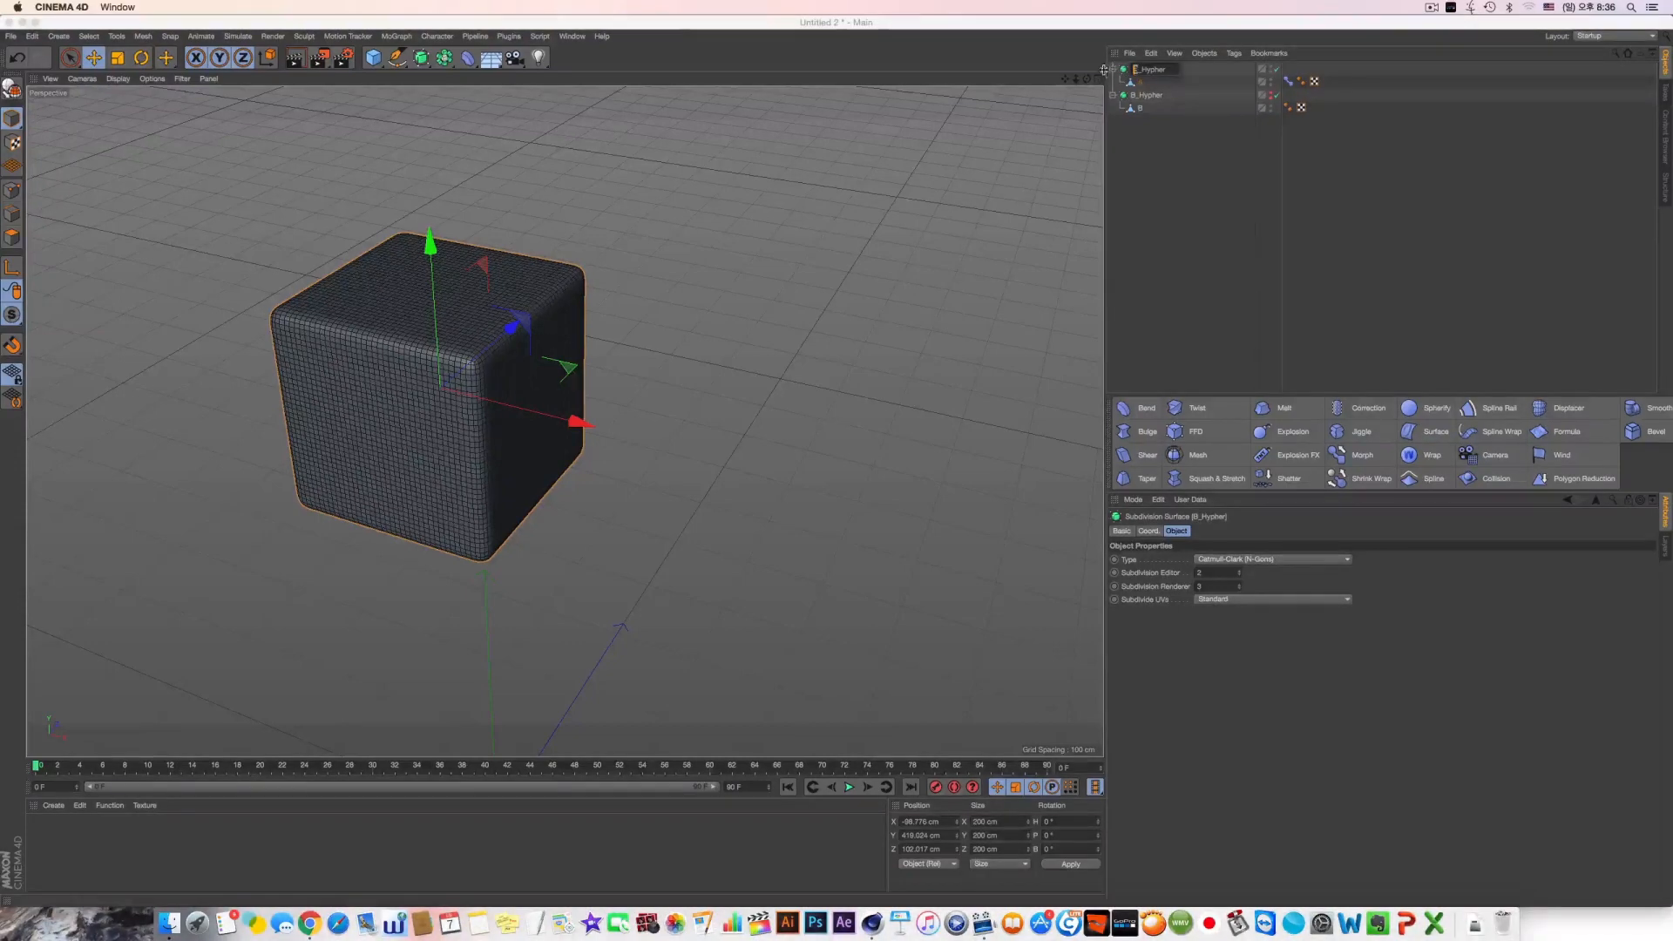
pyautogui.write('A')
pyautogui.click(1162, 121)
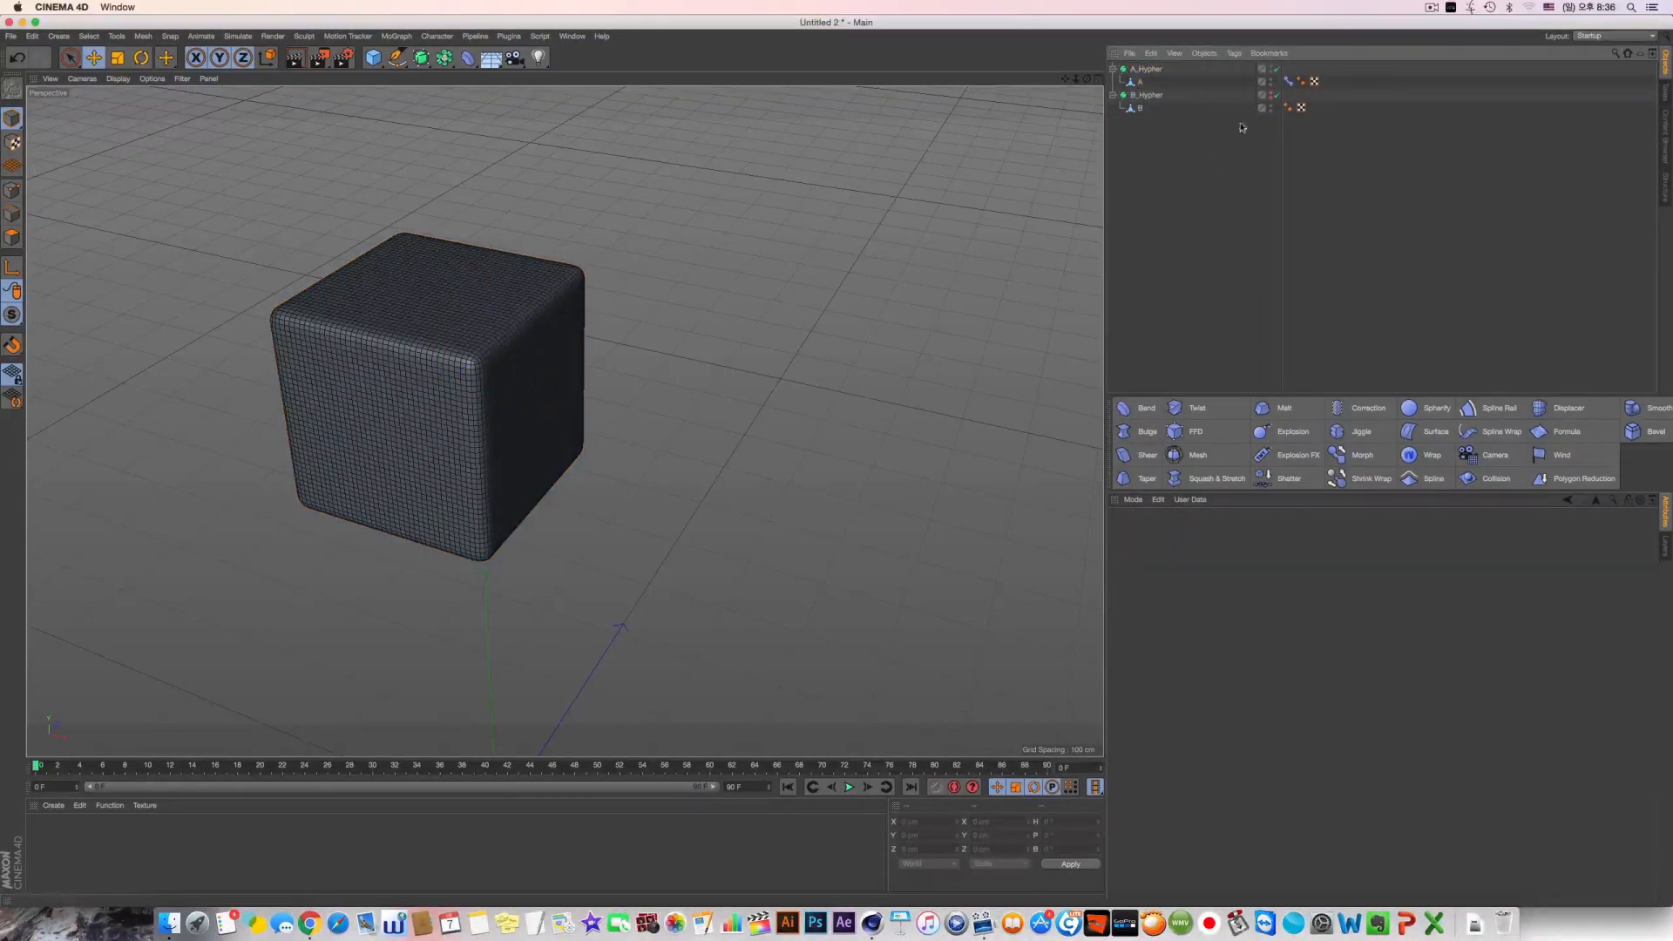
# Enable Points mixing in object A's Pose Morph tag and rename its first pose as A
pyautogui.click(1287, 81)
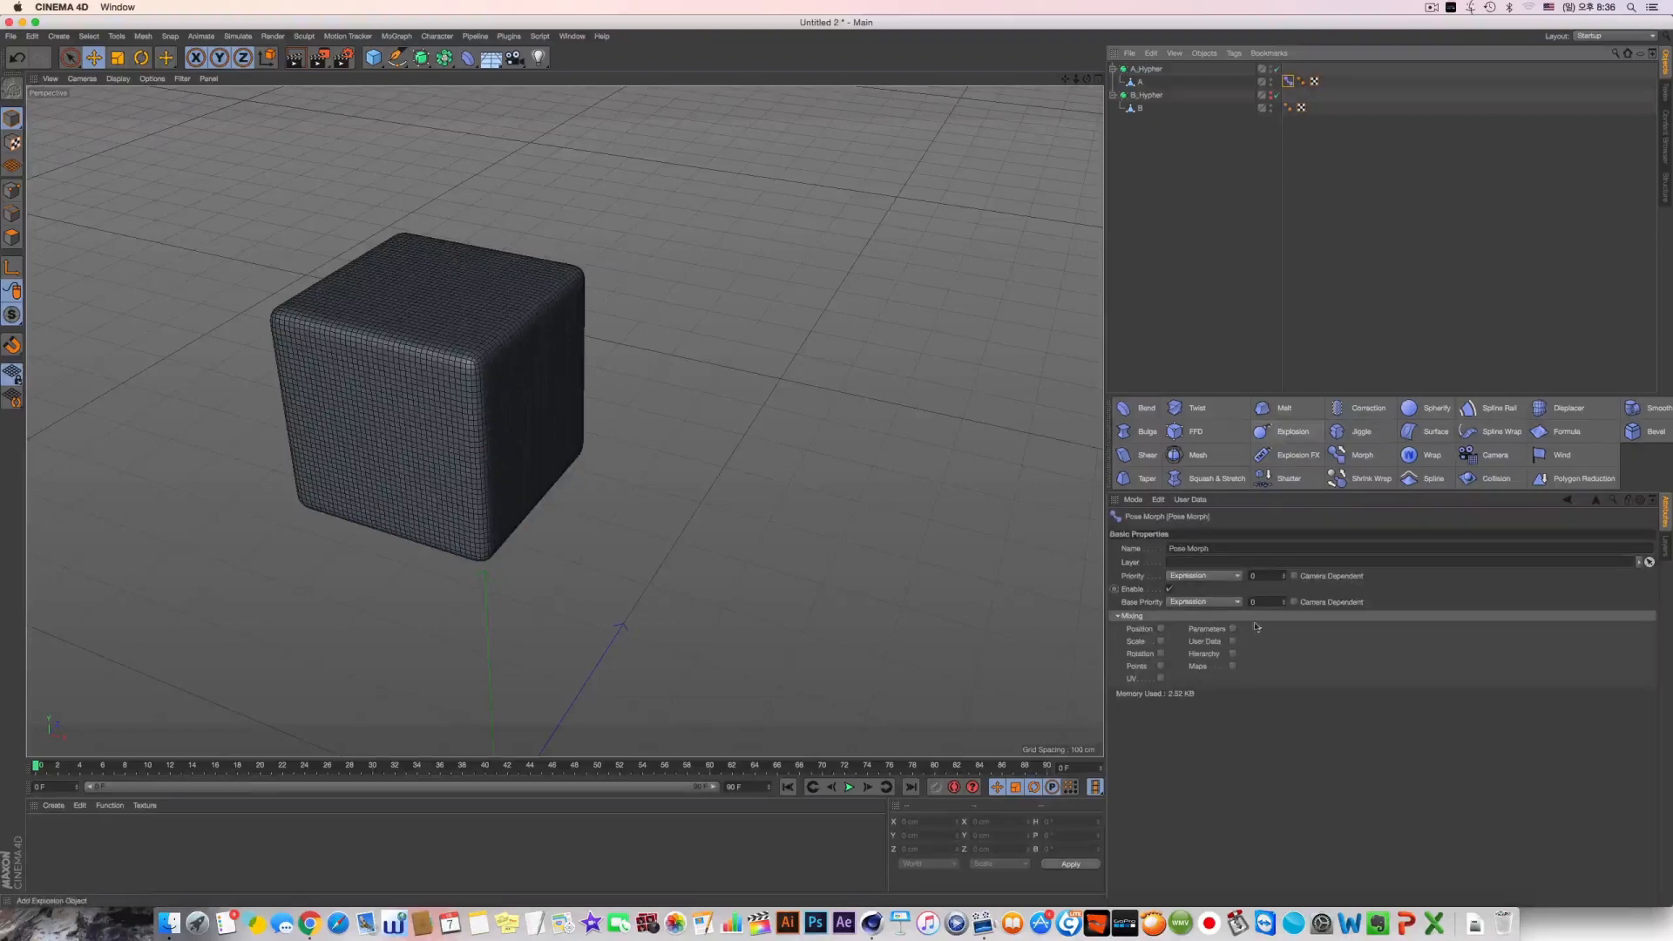
pyautogui.click(1161, 667)
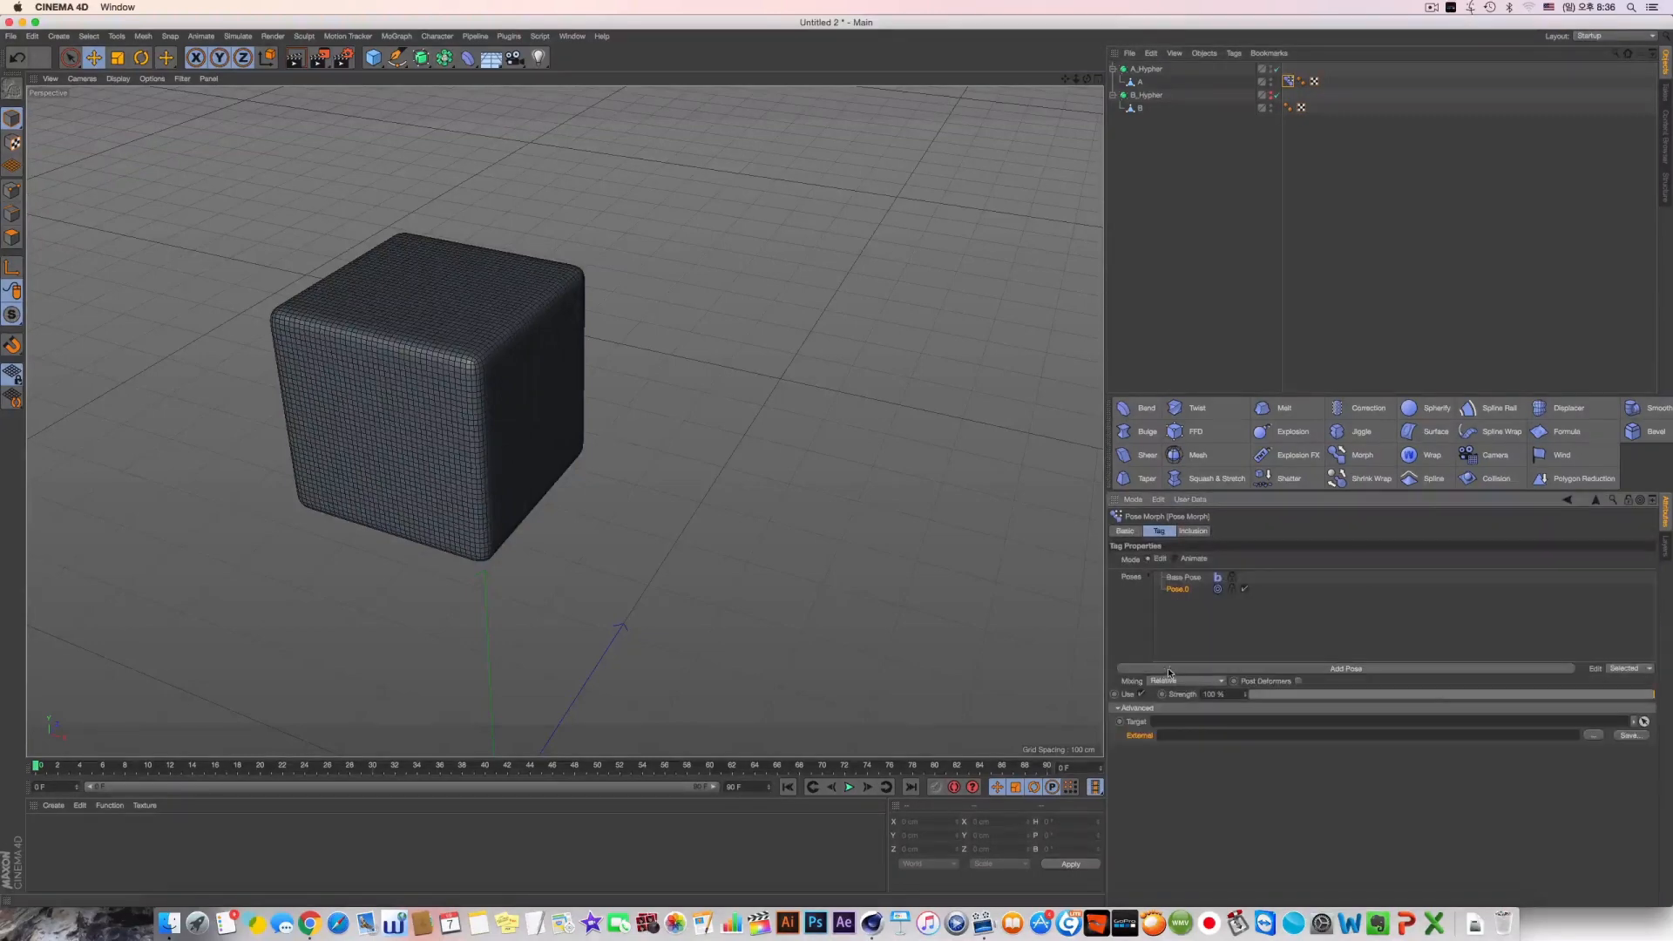
pyautogui.click(1182, 605)
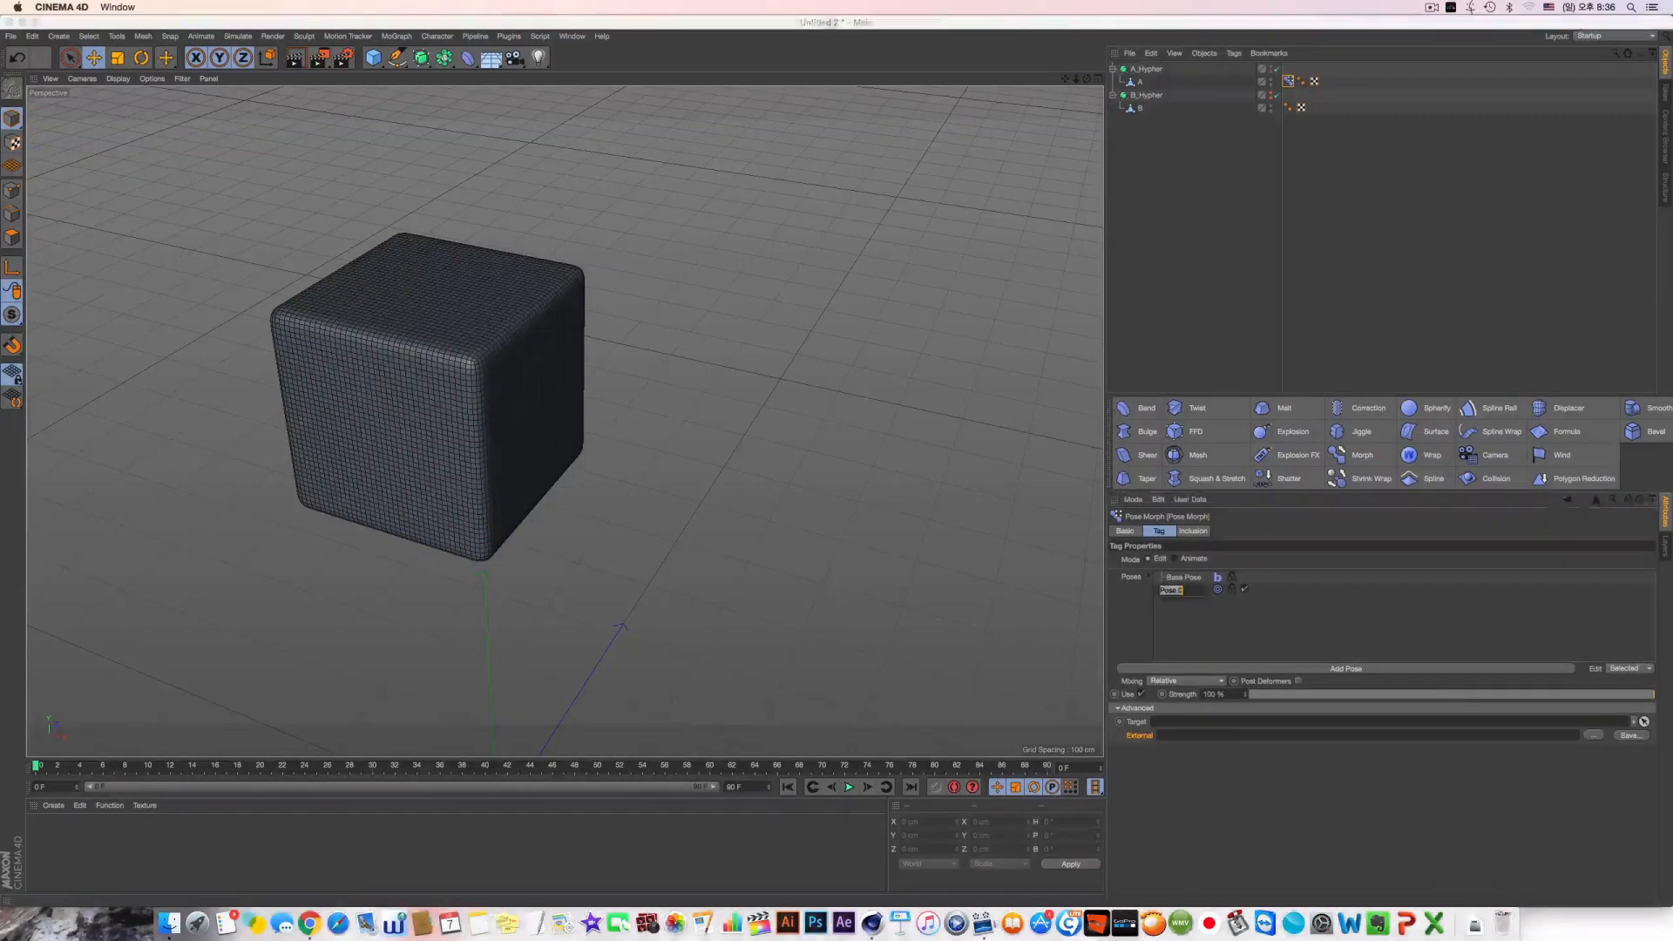
pyautogui.doubleClick(1178, 590)
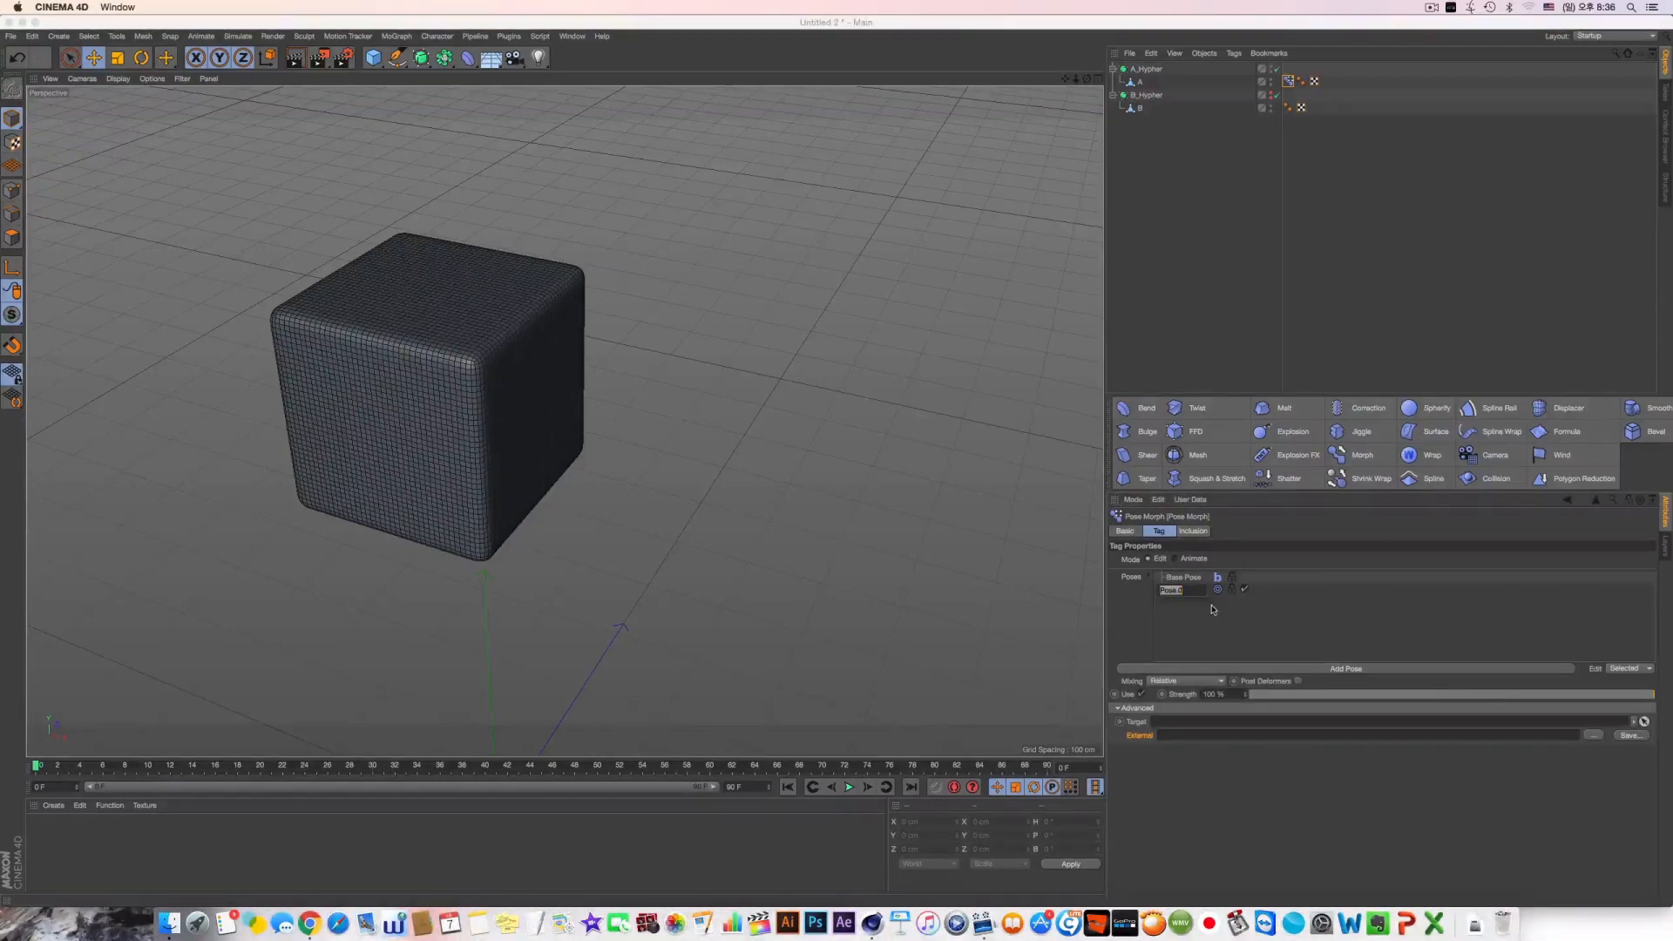
pyautogui.write('A')
pyautogui.press('Return')
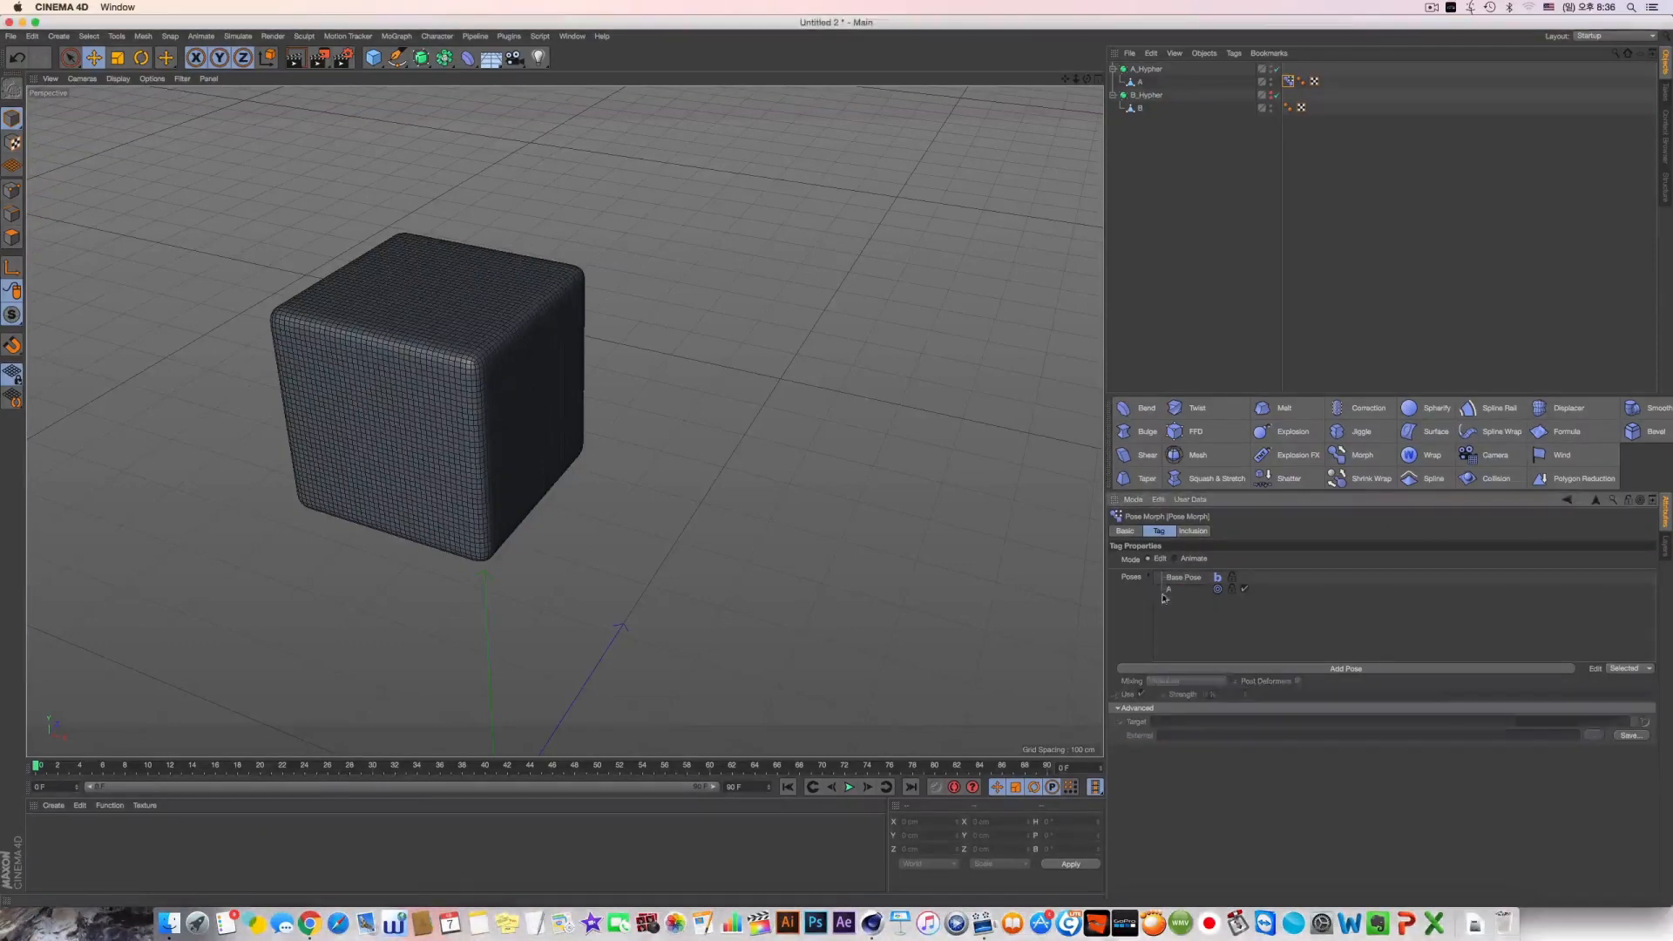
pyautogui.click(1167, 590)
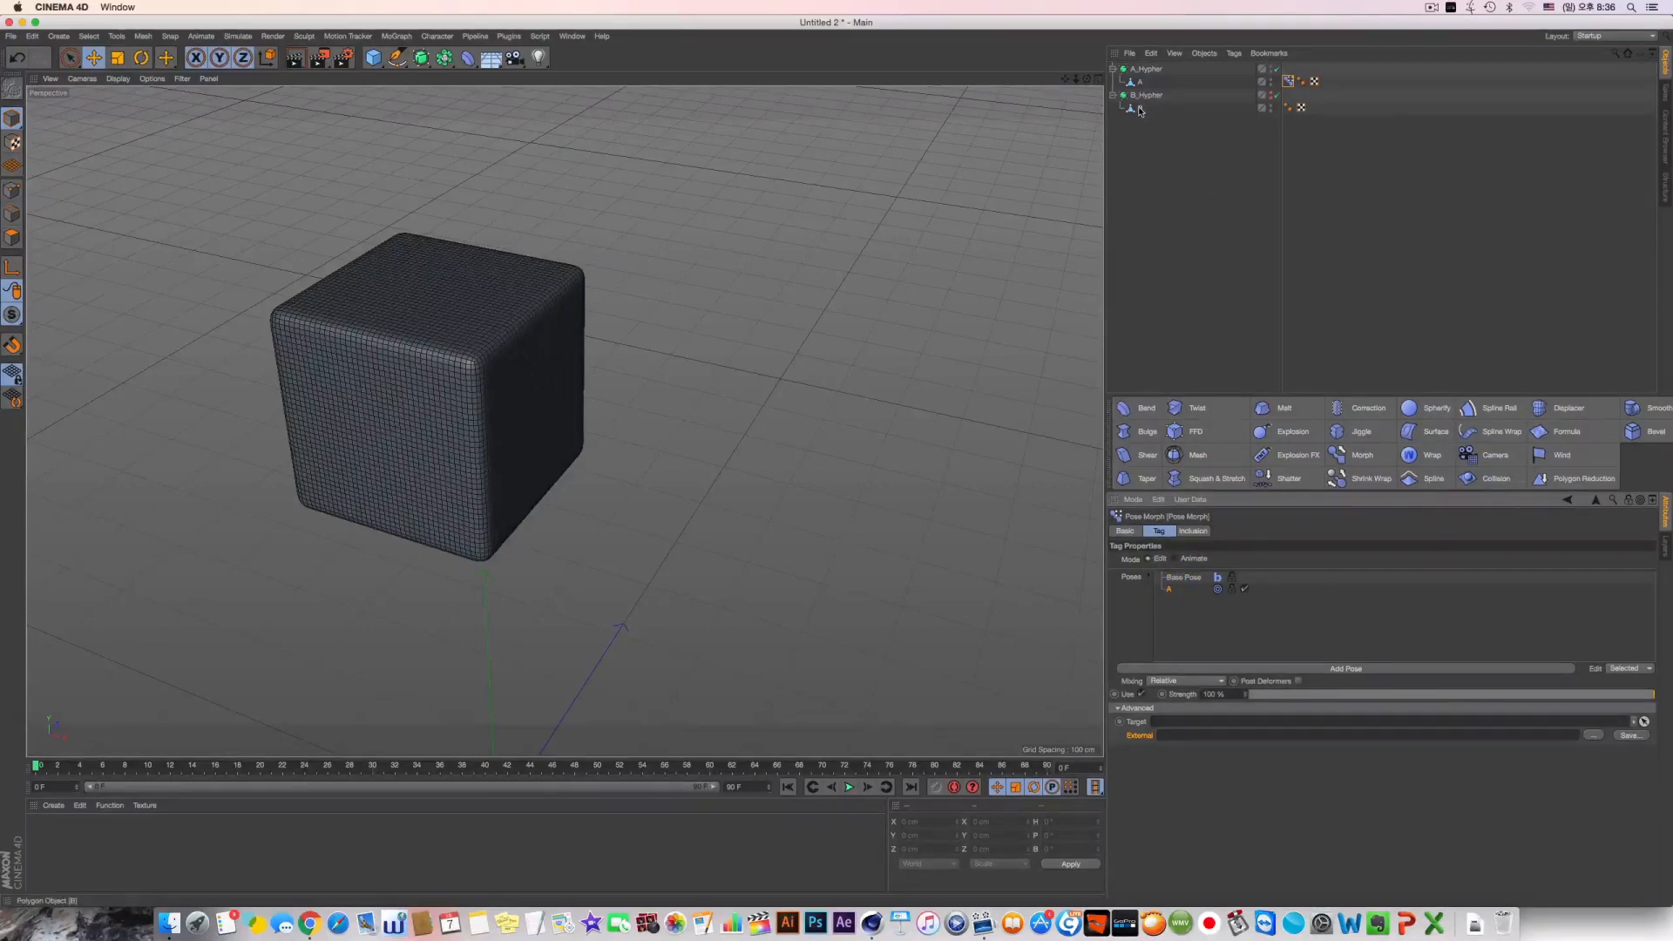
# Add object B to the Pose Morph tag's poses as an absolute morph target
pyautogui.moveTo(1140, 108); pyautogui.dragTo(1175, 621)
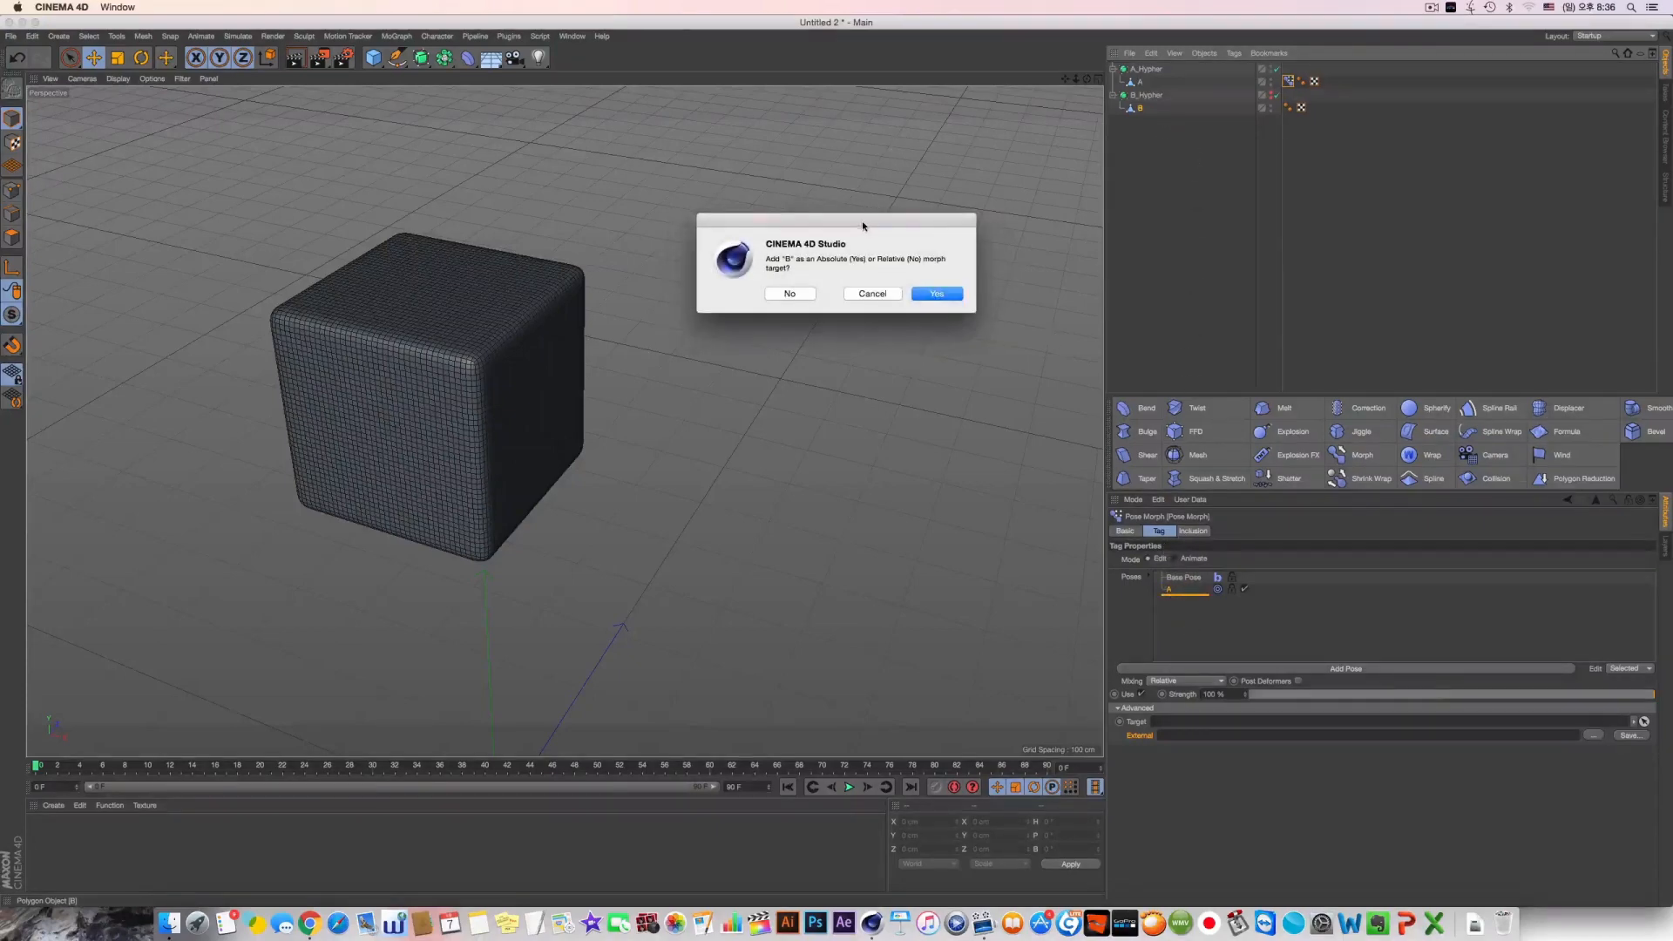
pyautogui.moveTo(863, 225); pyautogui.dragTo(918, 334)
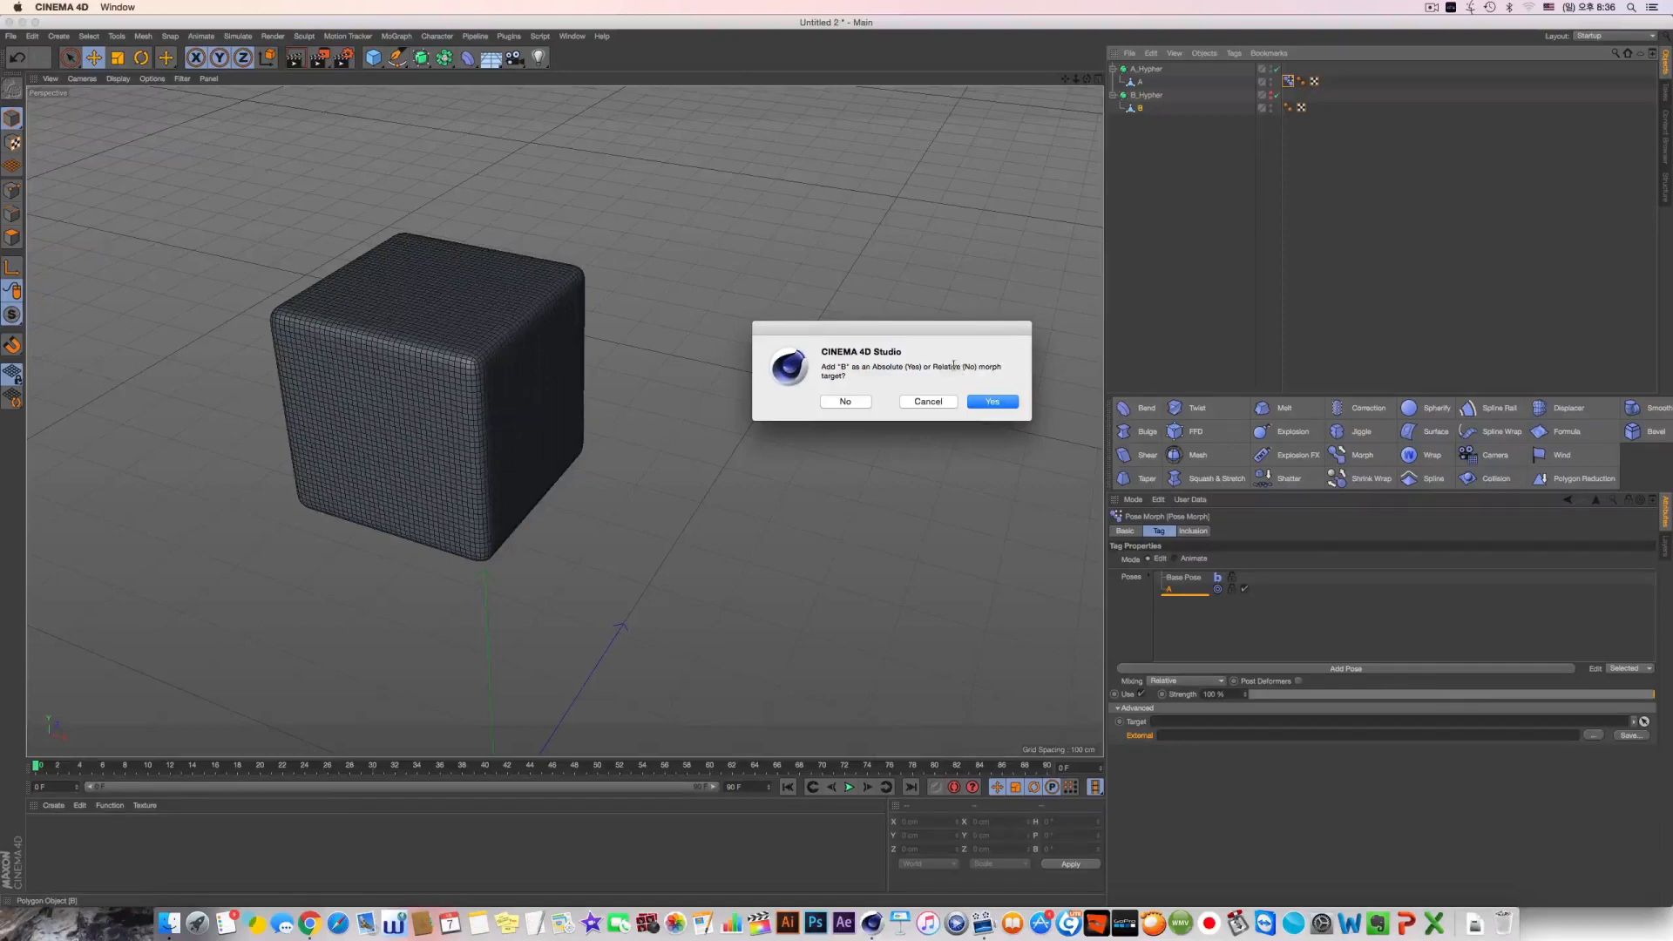
pyautogui.moveTo(926, 332); pyautogui.dragTo(962, 335)
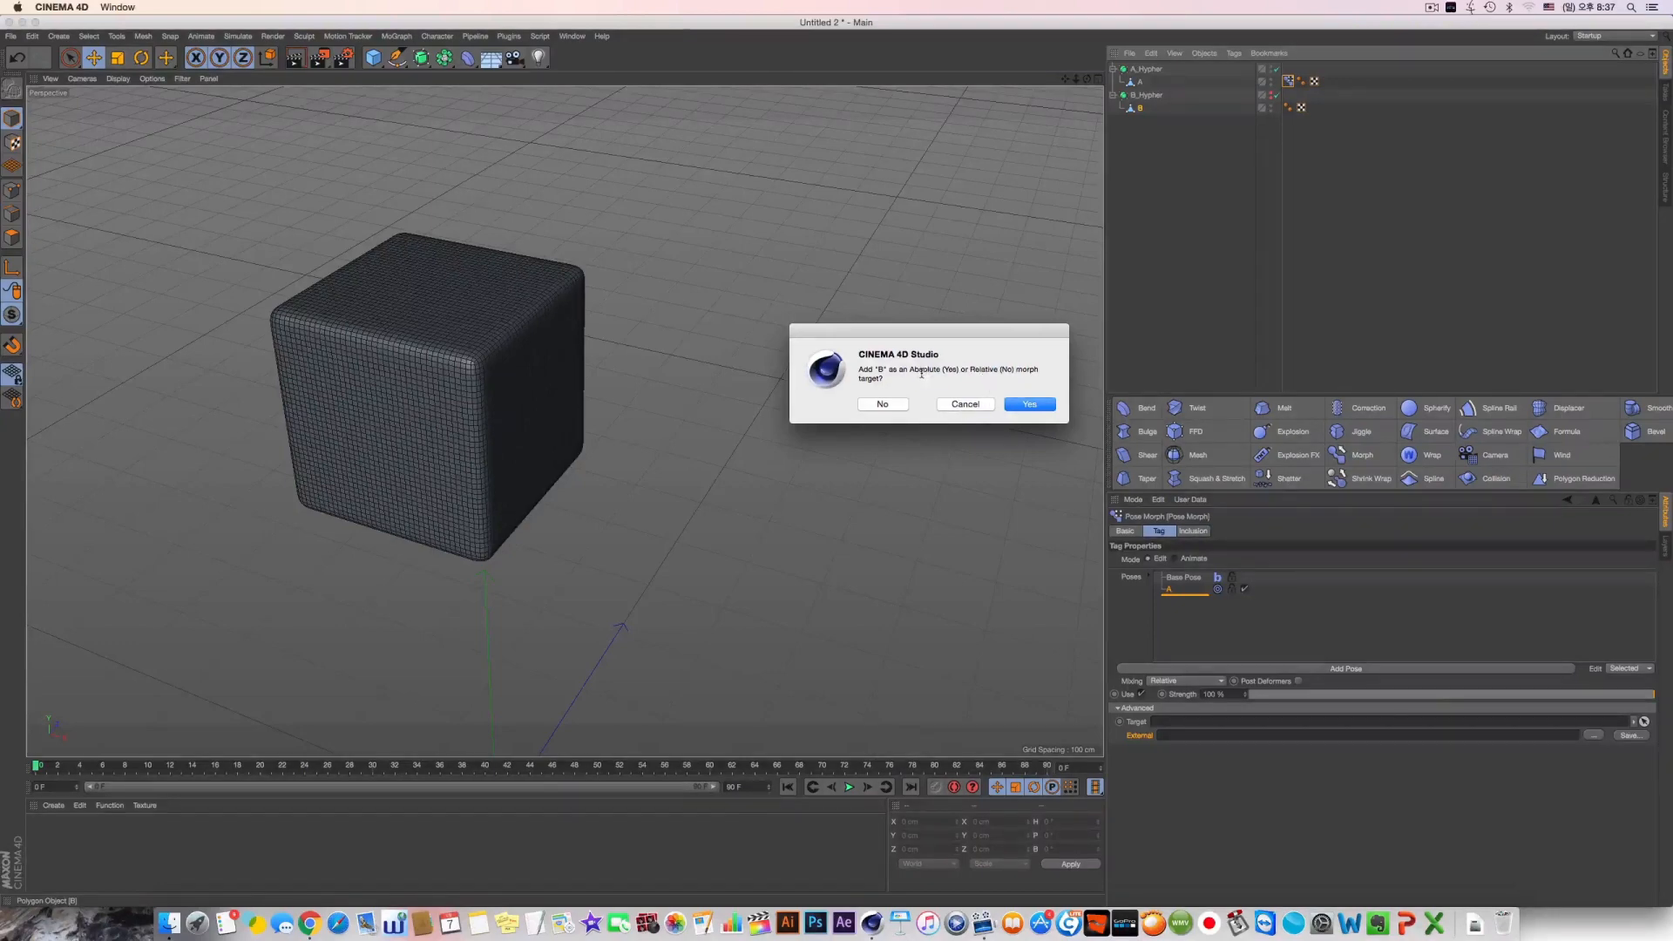
pyautogui.doubleClick(993, 369)
pyautogui.moveTo(913, 370); pyautogui.dragTo(940, 371)
pyautogui.click(1019, 404)
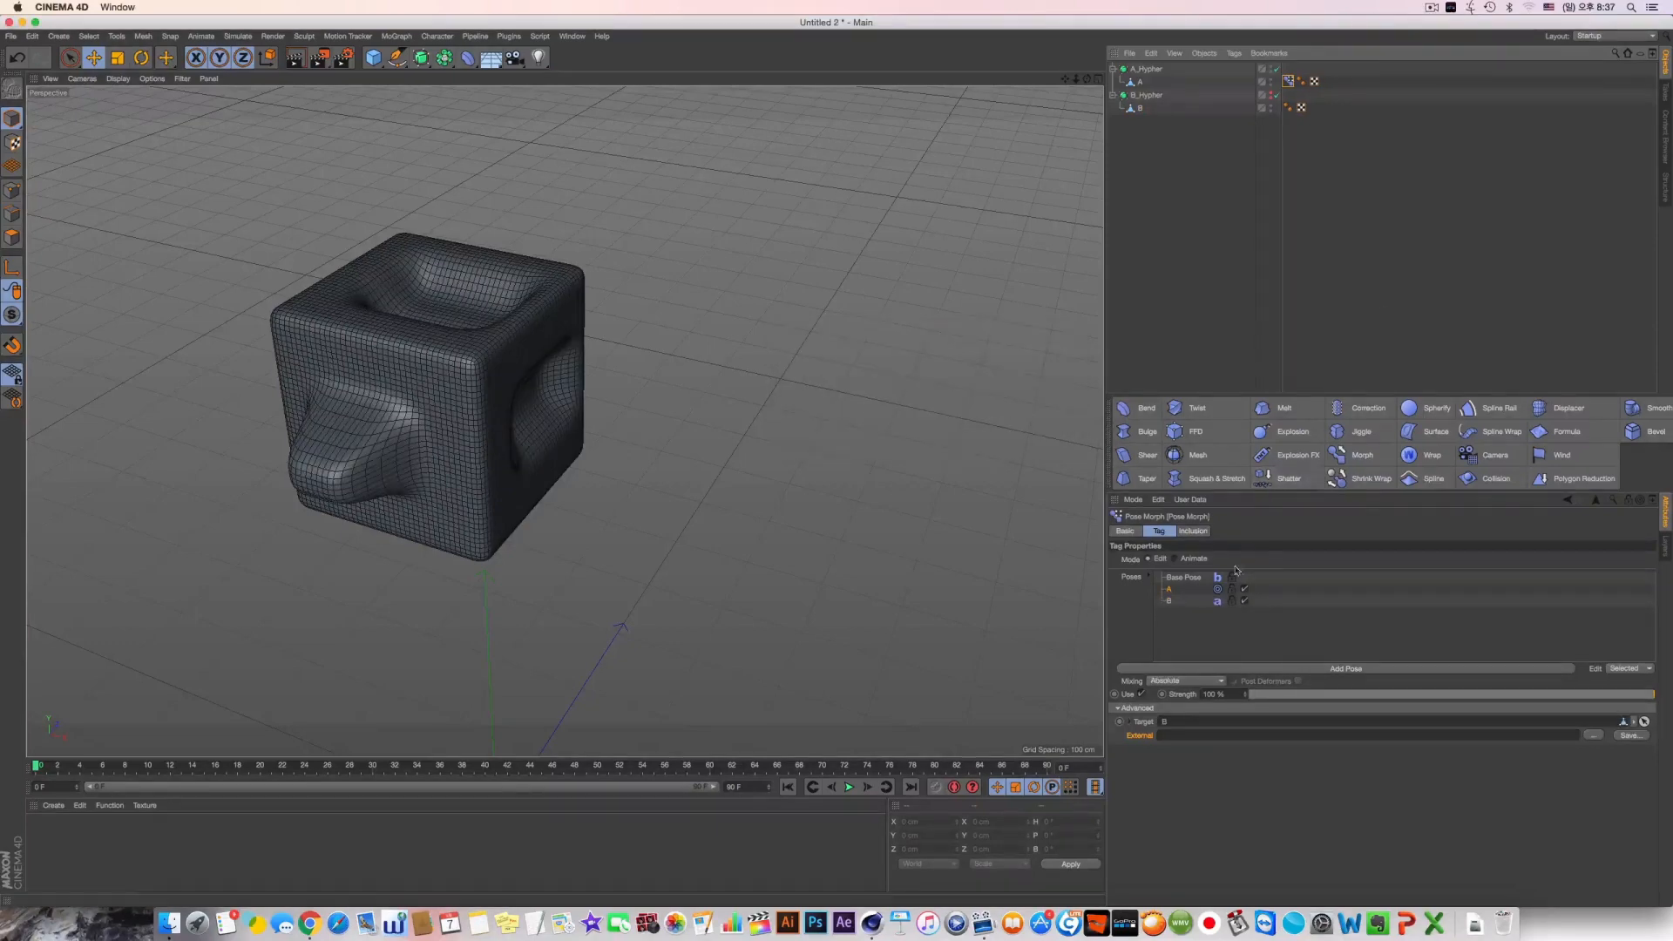
pyautogui.click(1170, 601)
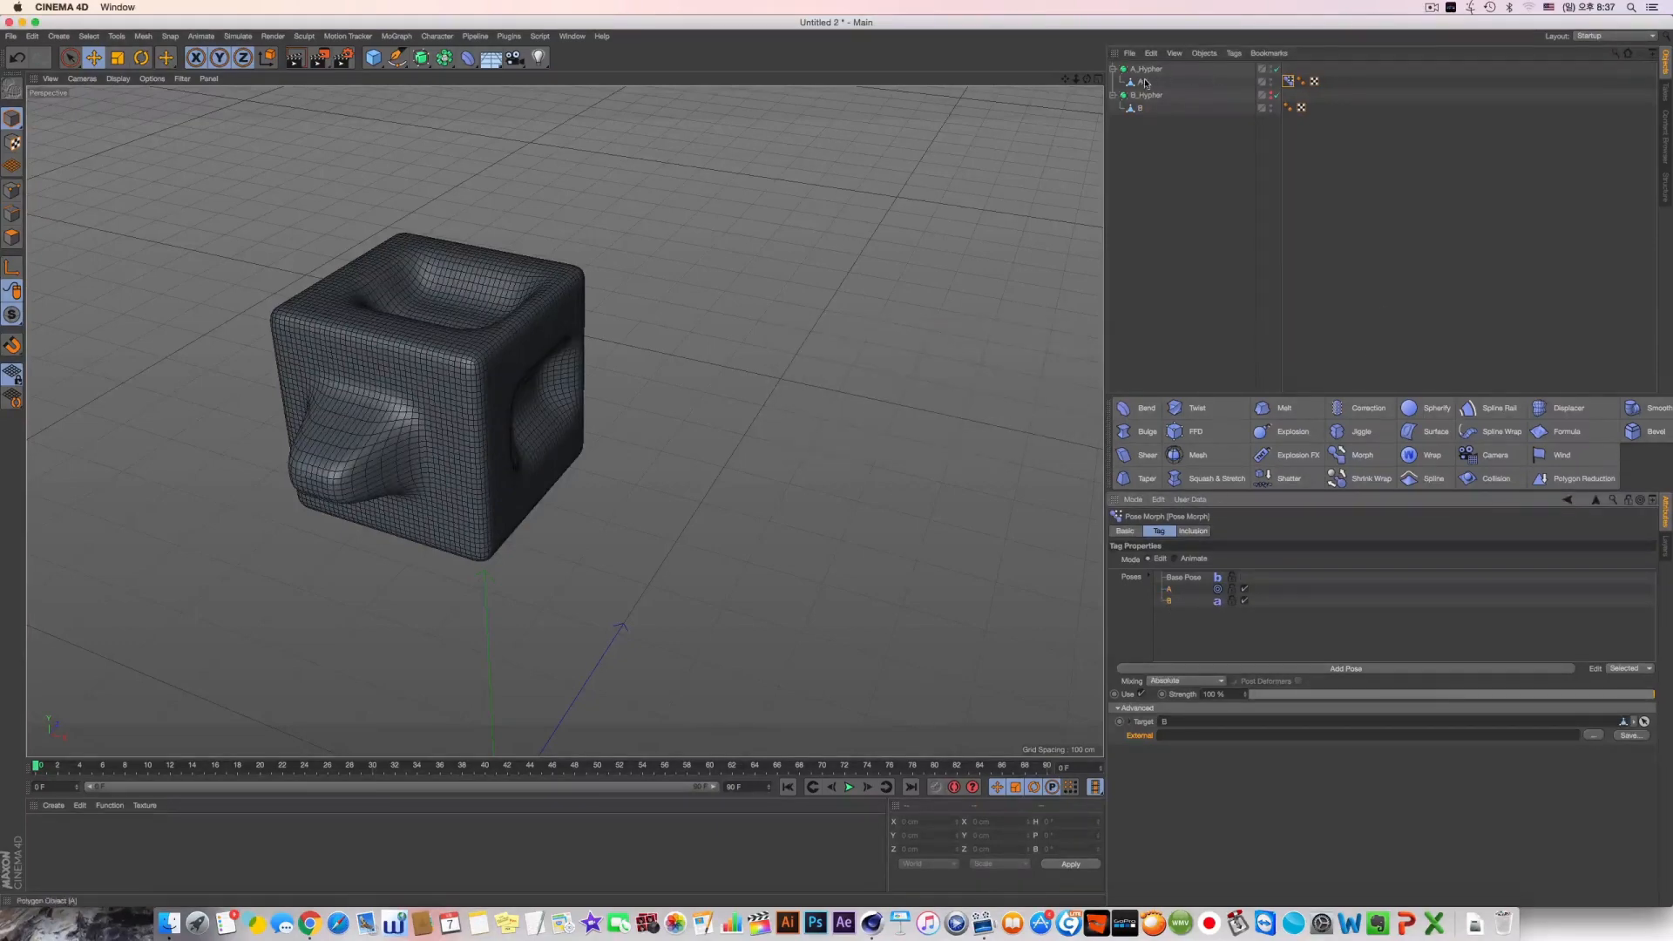
pyautogui.moveTo(1177, 82); pyautogui.dragTo(1134, 66)
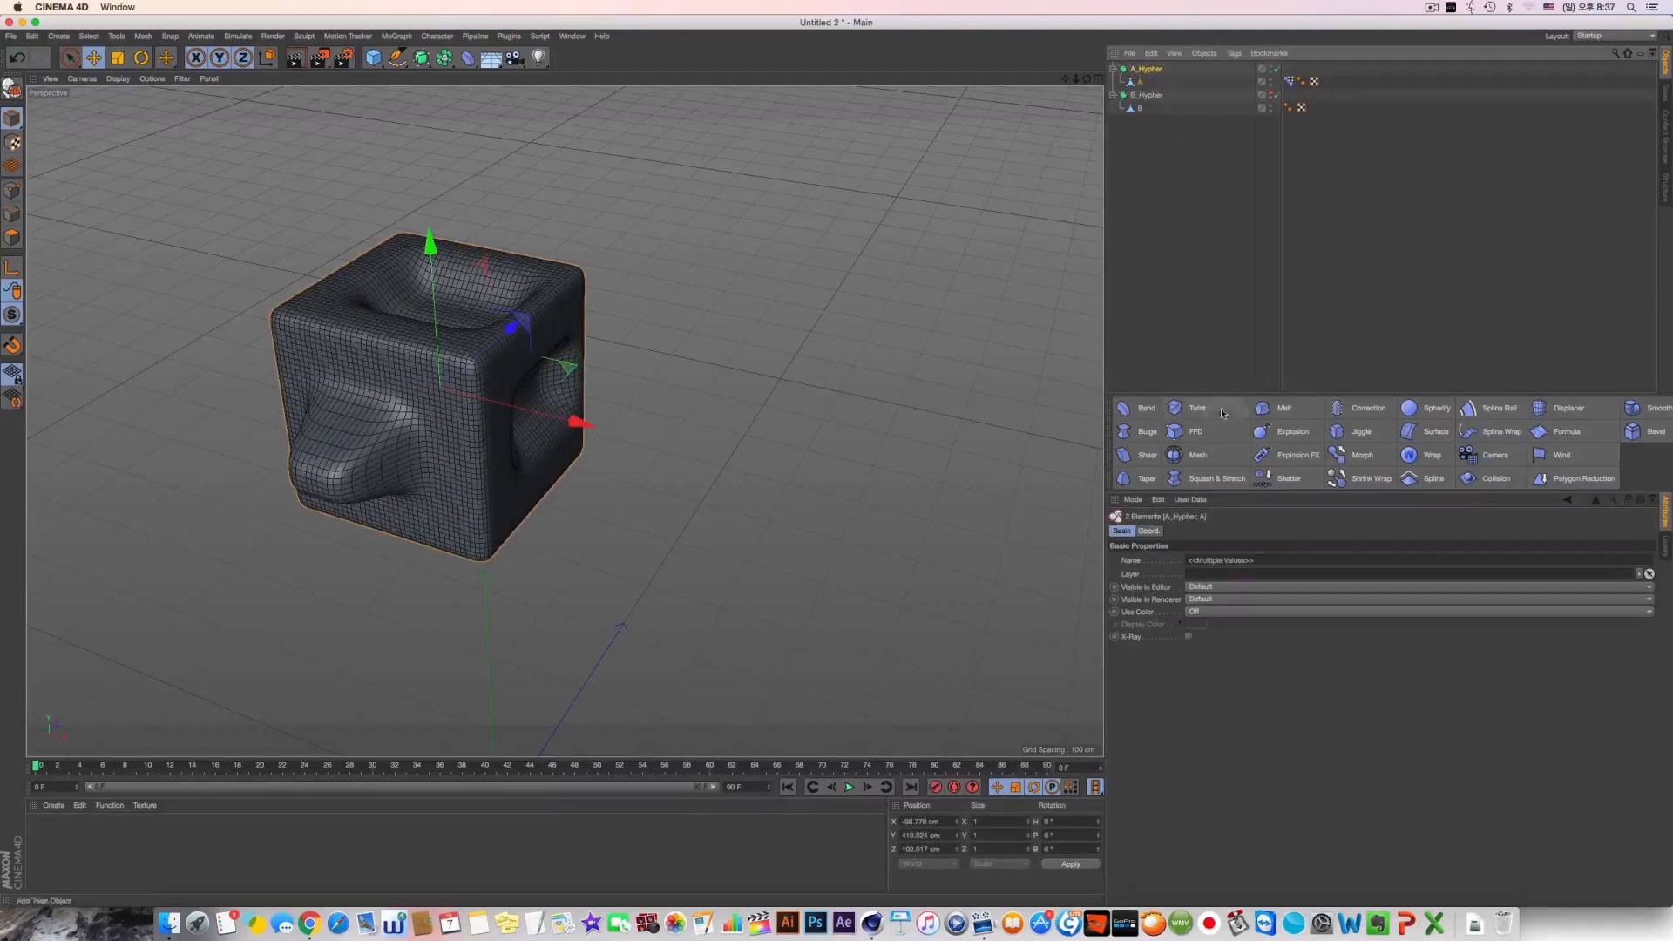
pyautogui.click(1145, 96)
pyautogui.click(1141, 108)
pyautogui.click(1287, 82)
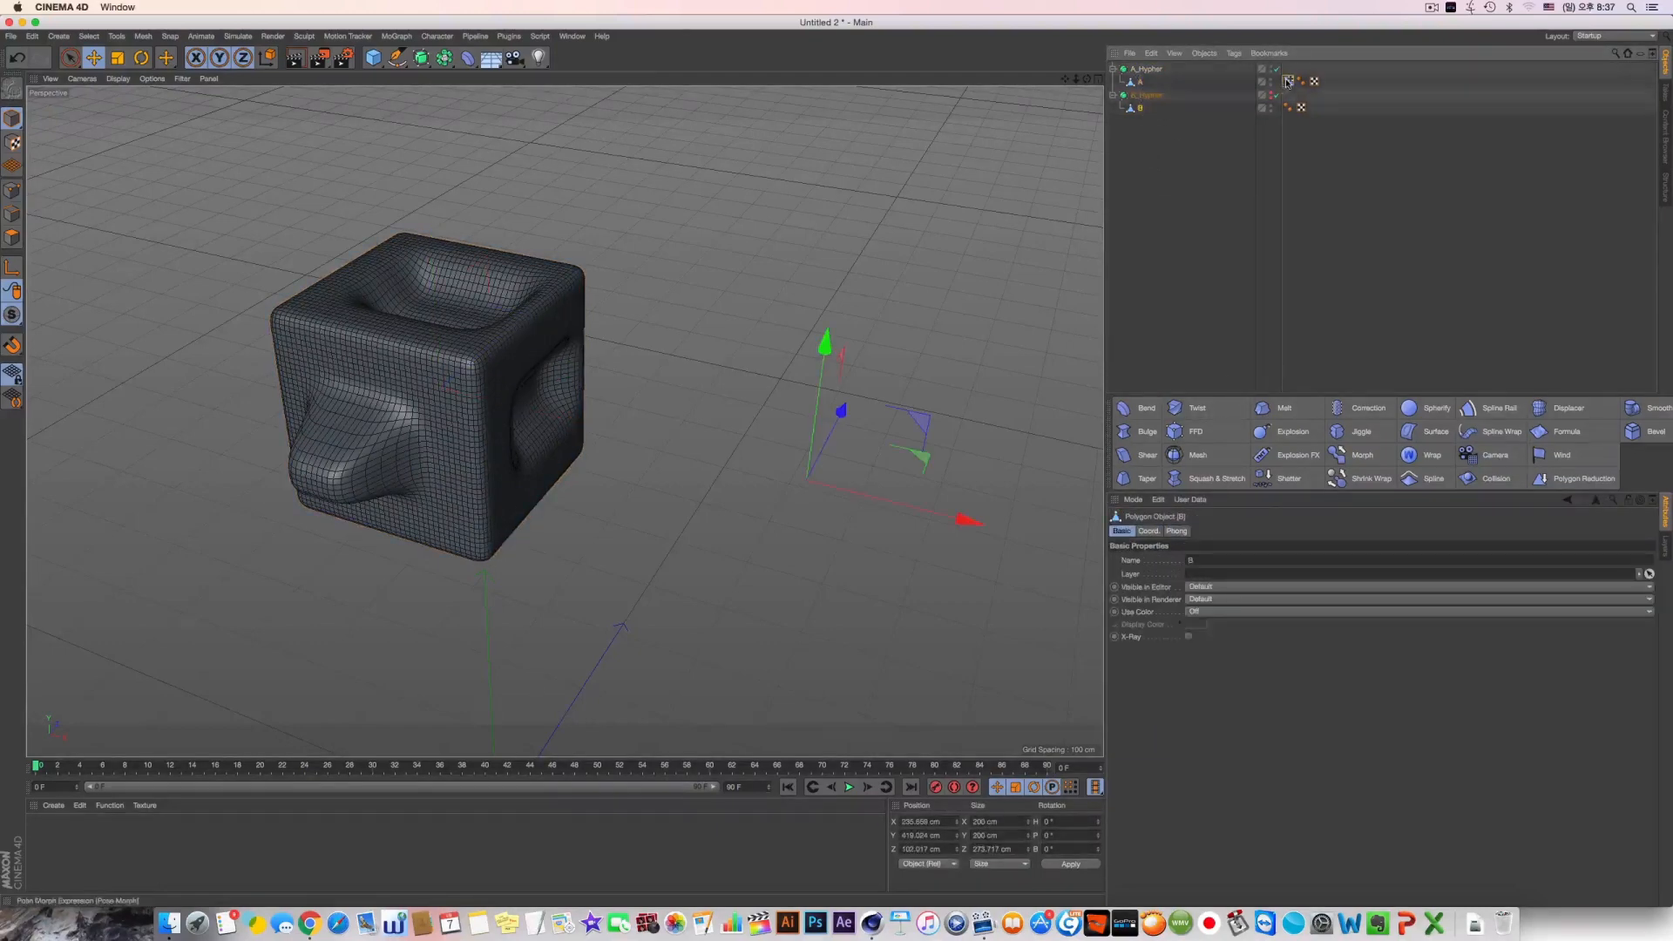
# Try deleting B_Hypher to check its effect on the Pose Morph tag, and undo the deletion
pyautogui.click(1146, 96)
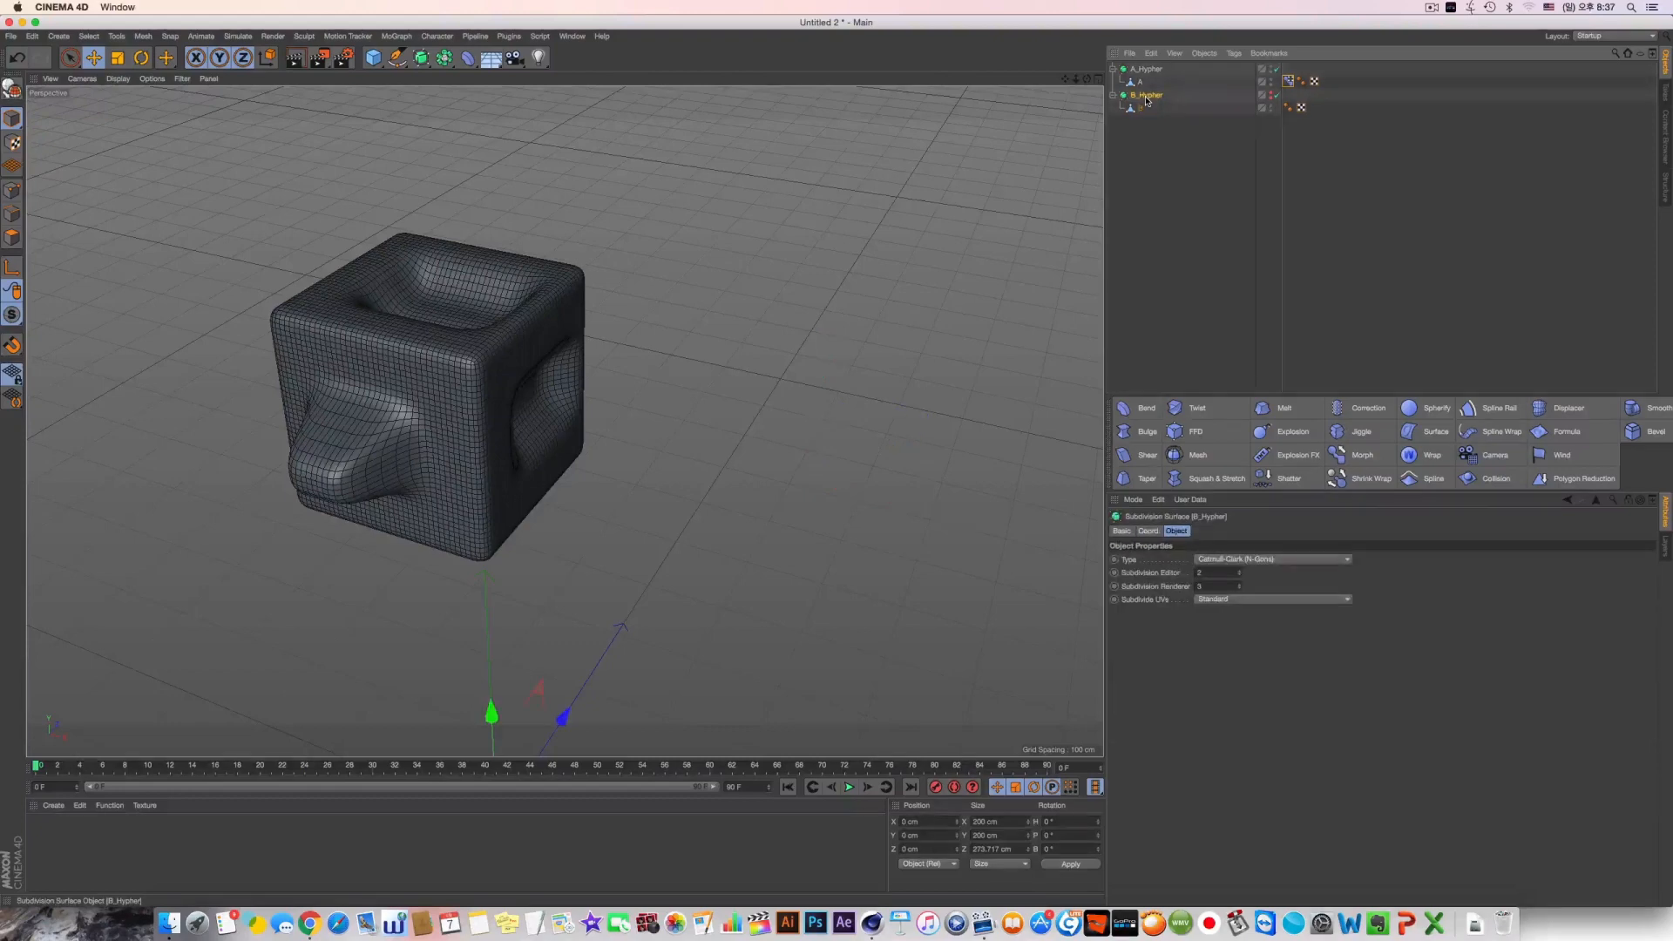
pyautogui.press('Delete')
pyautogui.click(1287, 81)
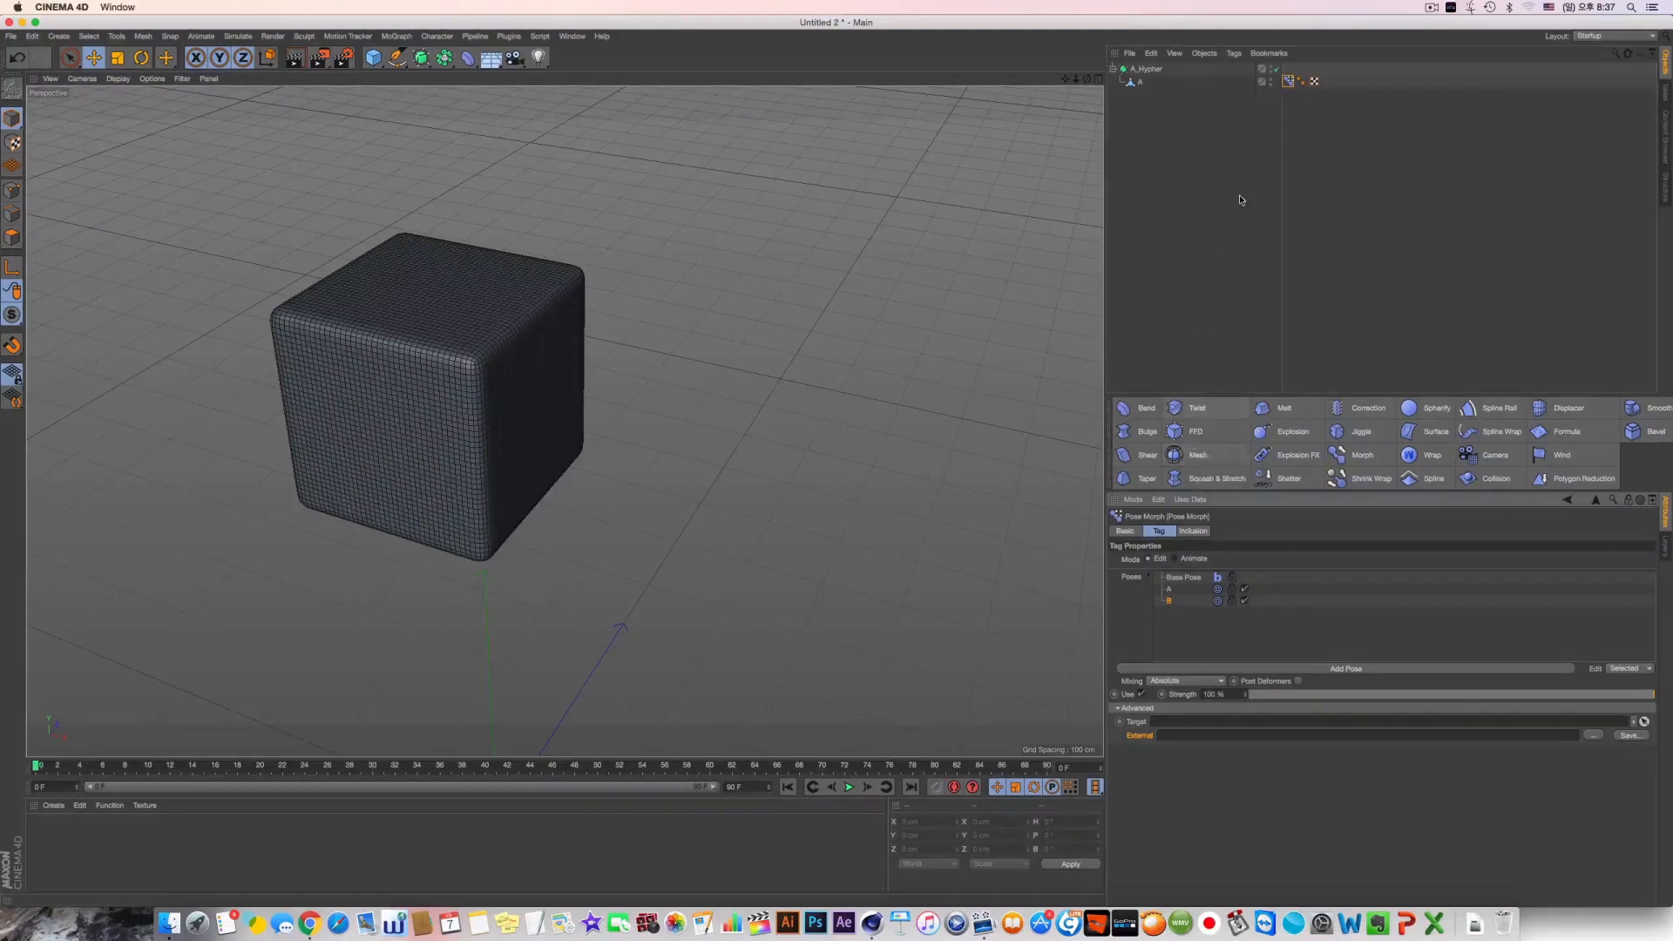
pyautogui.press('super+z')
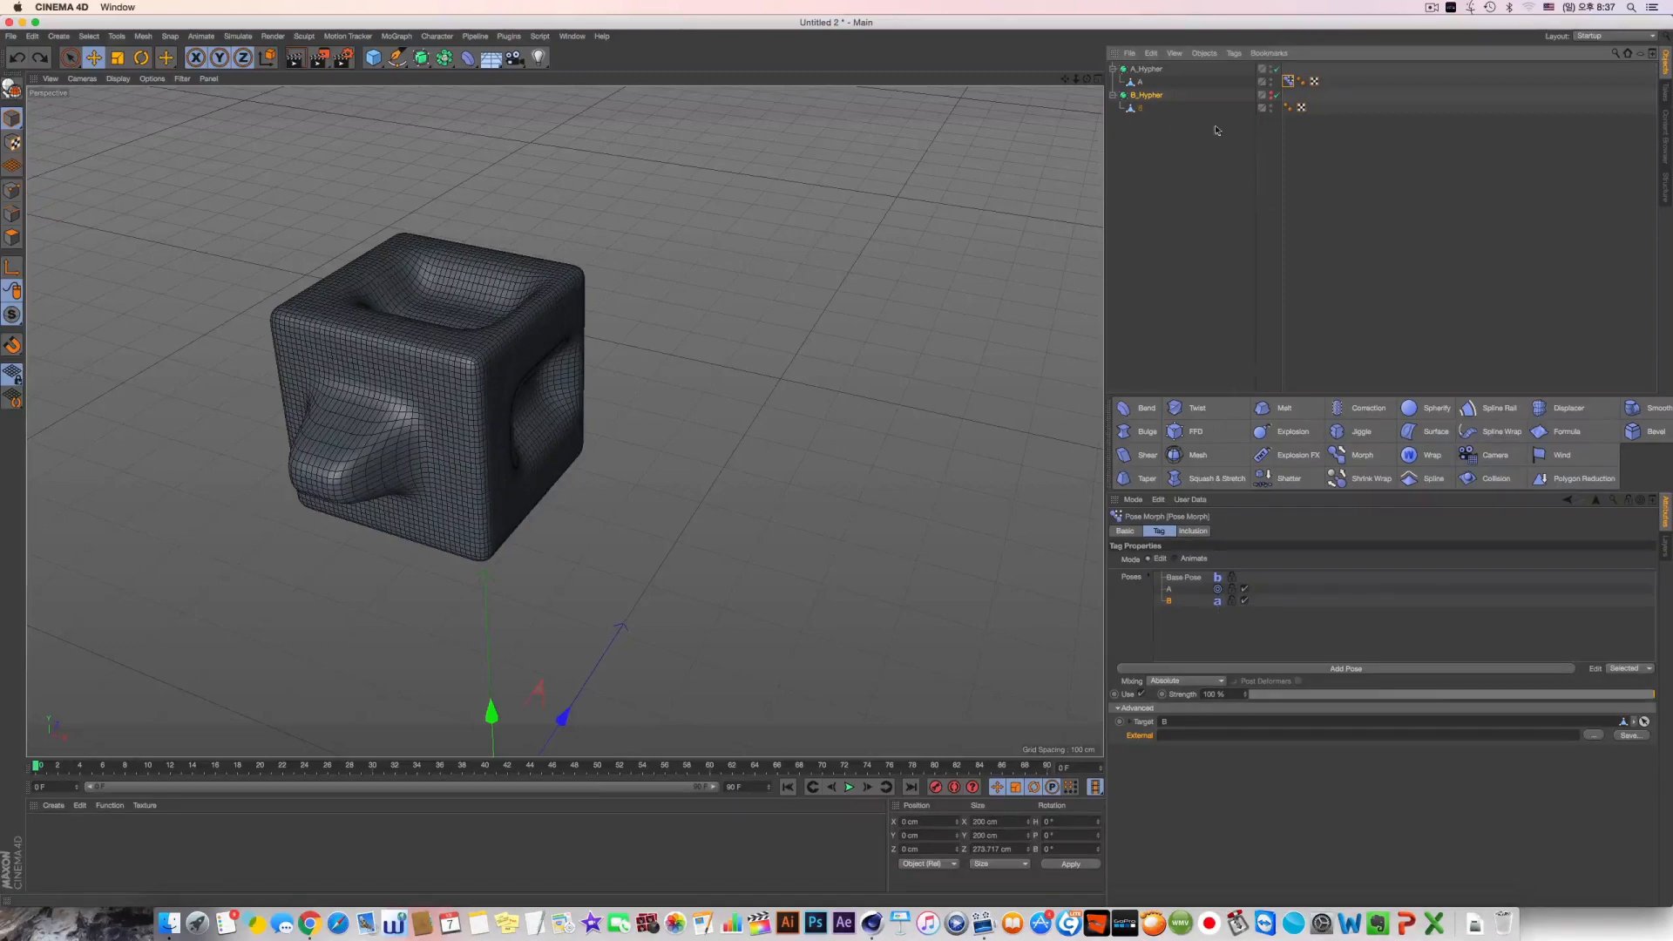
# Delete pose B from the Pose Morph tag and add object B again as a relative morph target
pyautogui.press('Delete')
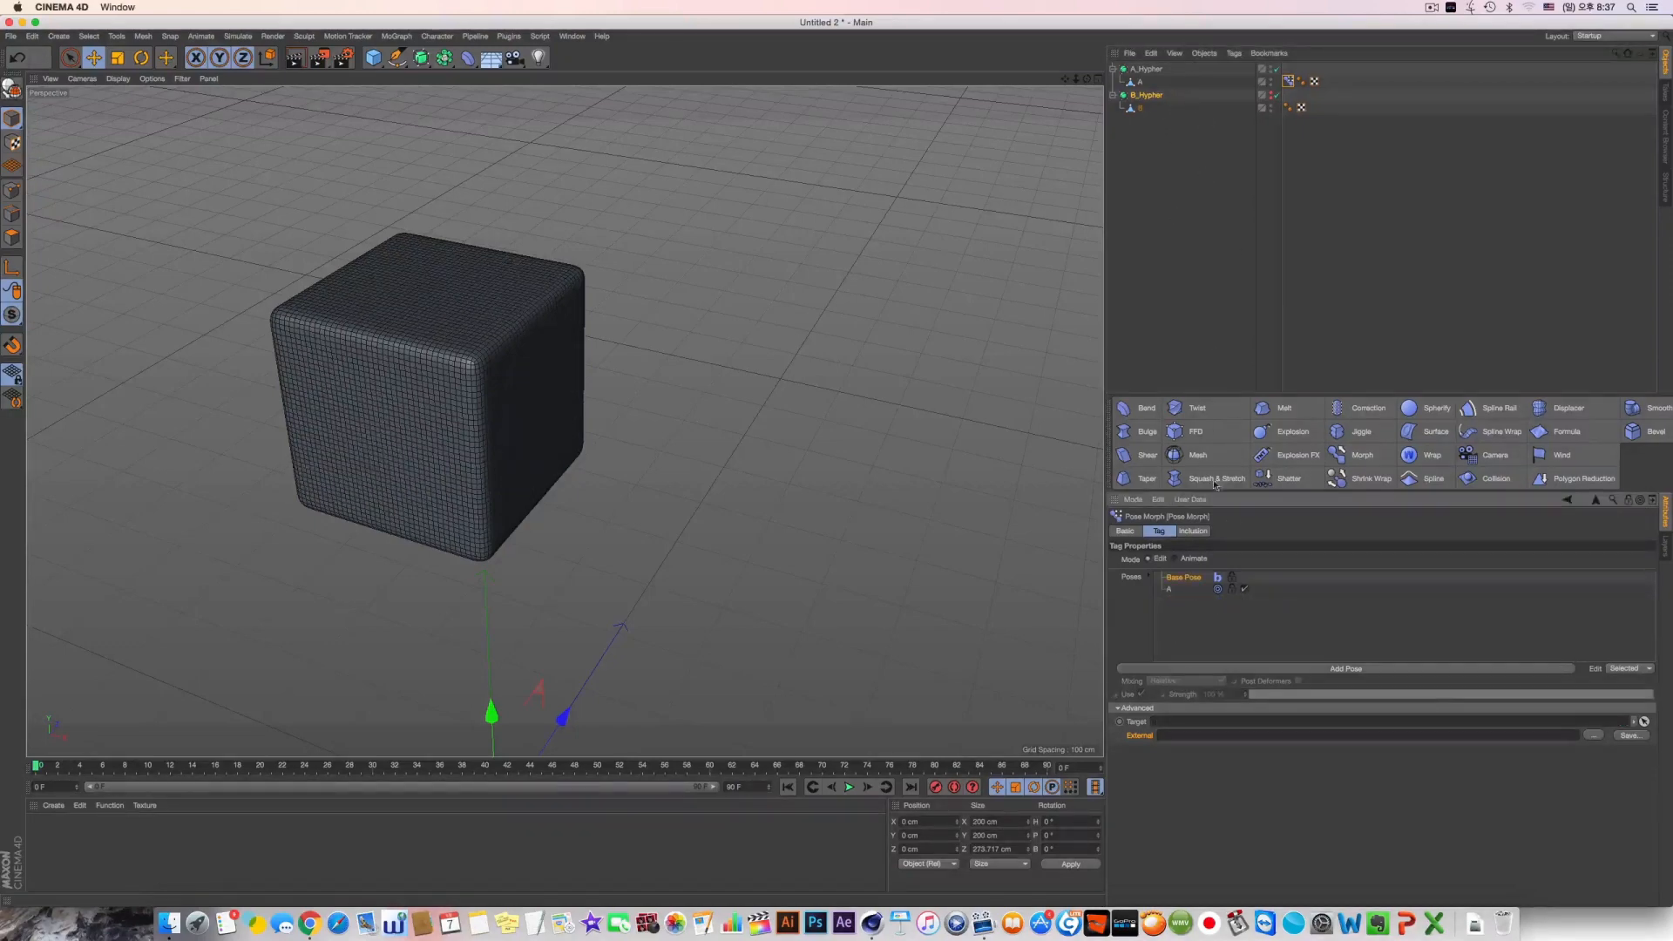
pyautogui.moveTo(1140, 107); pyautogui.dragTo(1183, 595)
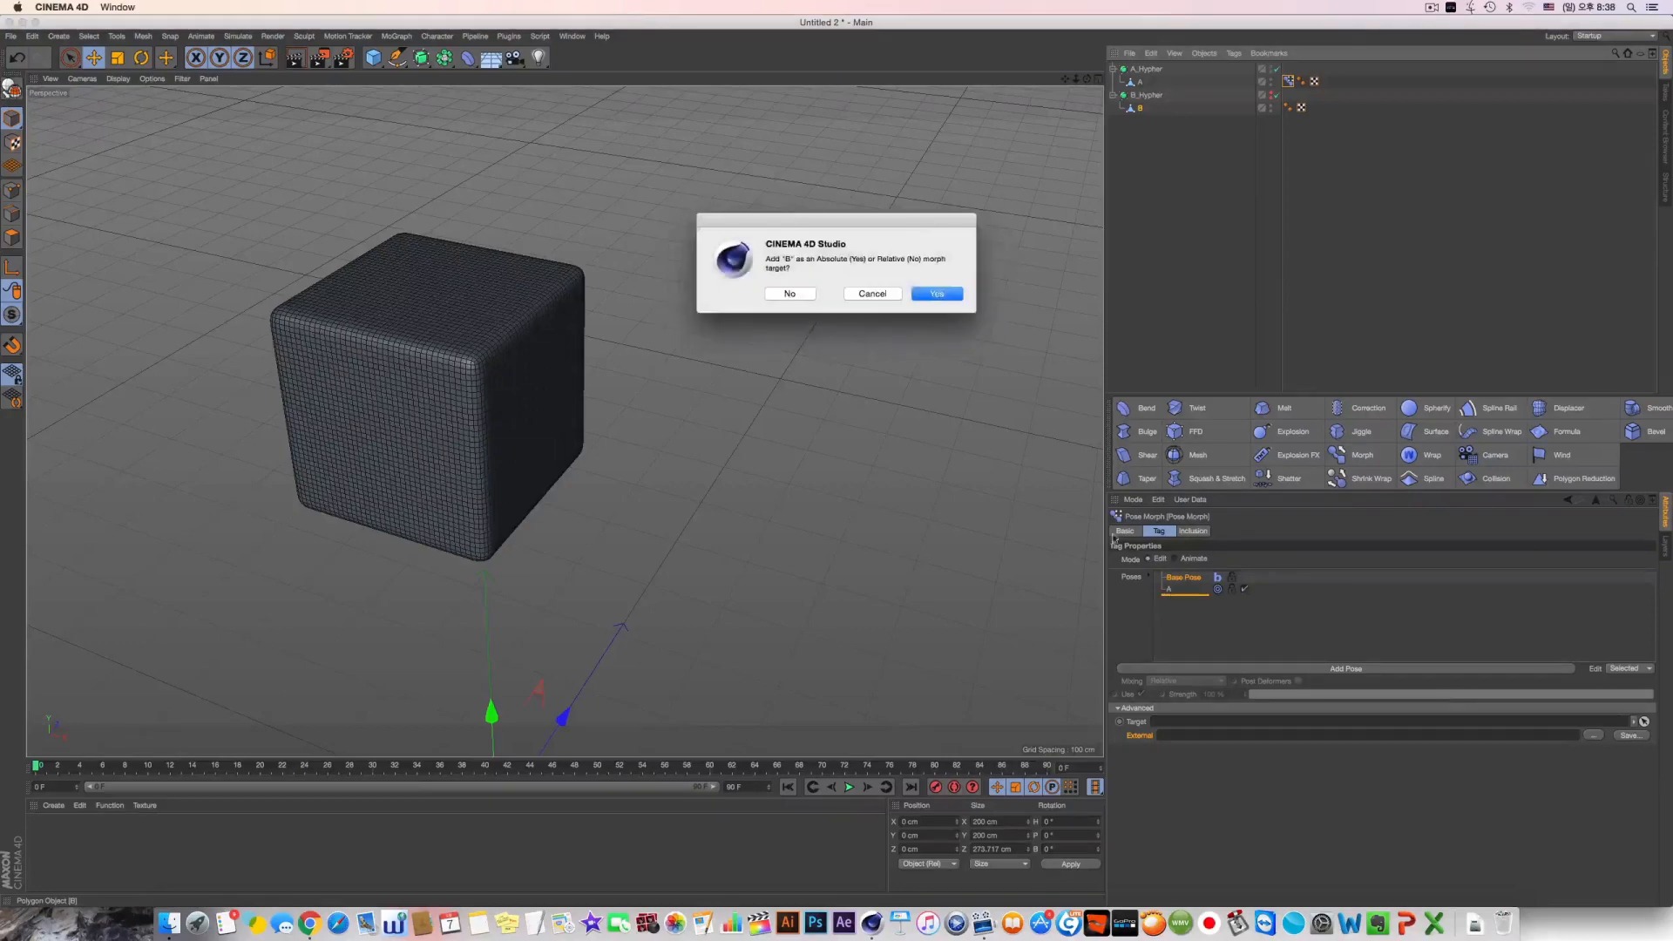
pyautogui.click(789, 293)
# Try deleting B_Hypher and vary the Pose Morph strength up to 100 % to test the relative morph without its source
pyautogui.click(1157, 96)
pyautogui.press('Delete')
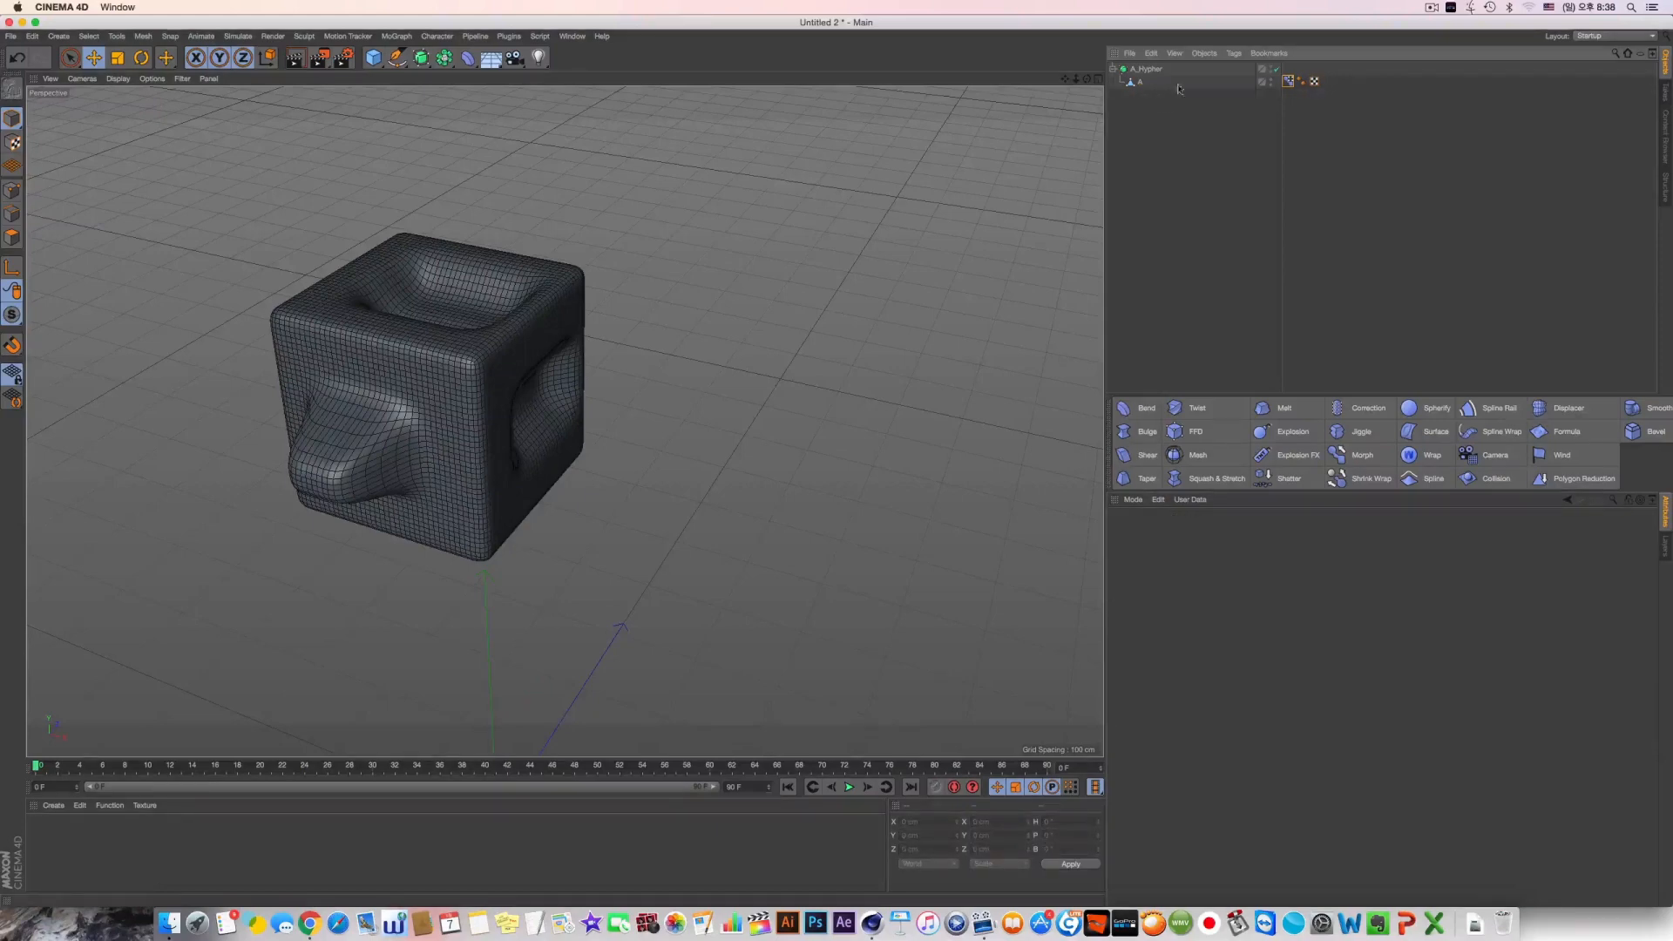
pyautogui.click(1288, 81)
pyautogui.moveTo(1281, 695); pyautogui.dragTo(1652, 694)
pyautogui.moveTo(1254, 694); pyautogui.dragTo(1660, 695)
# Try removing pose B from the Pose Morph tag, and undo both this removal and the deletion of B_Hypher
pyautogui.click(1182, 599)
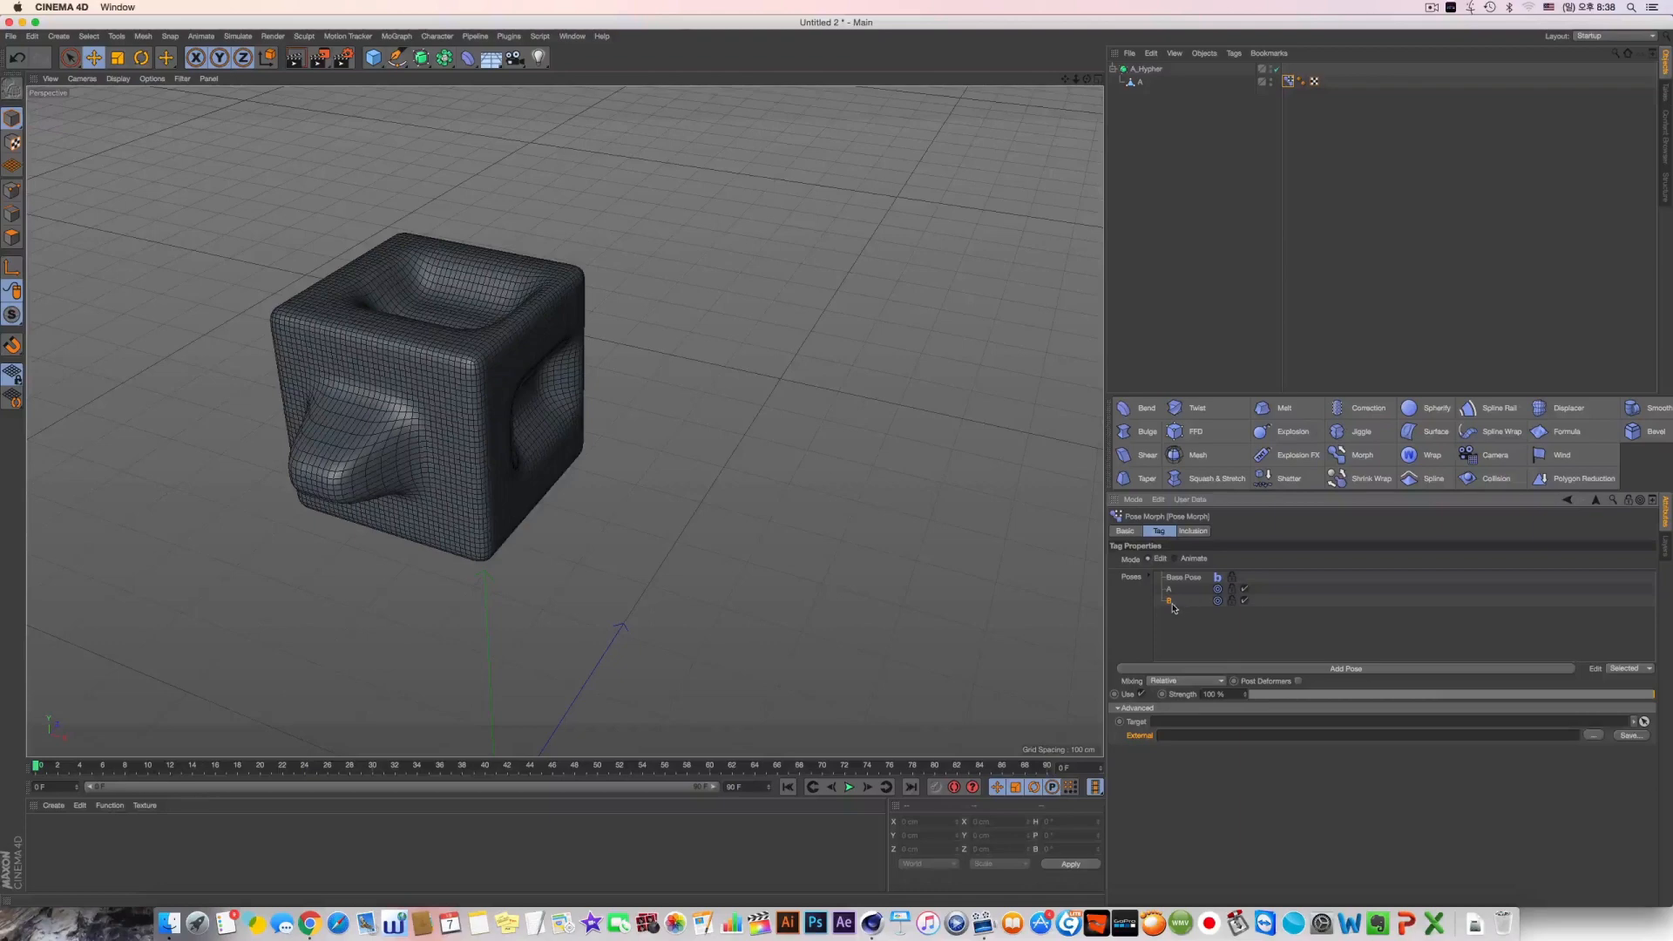
pyautogui.press('BackSpace')
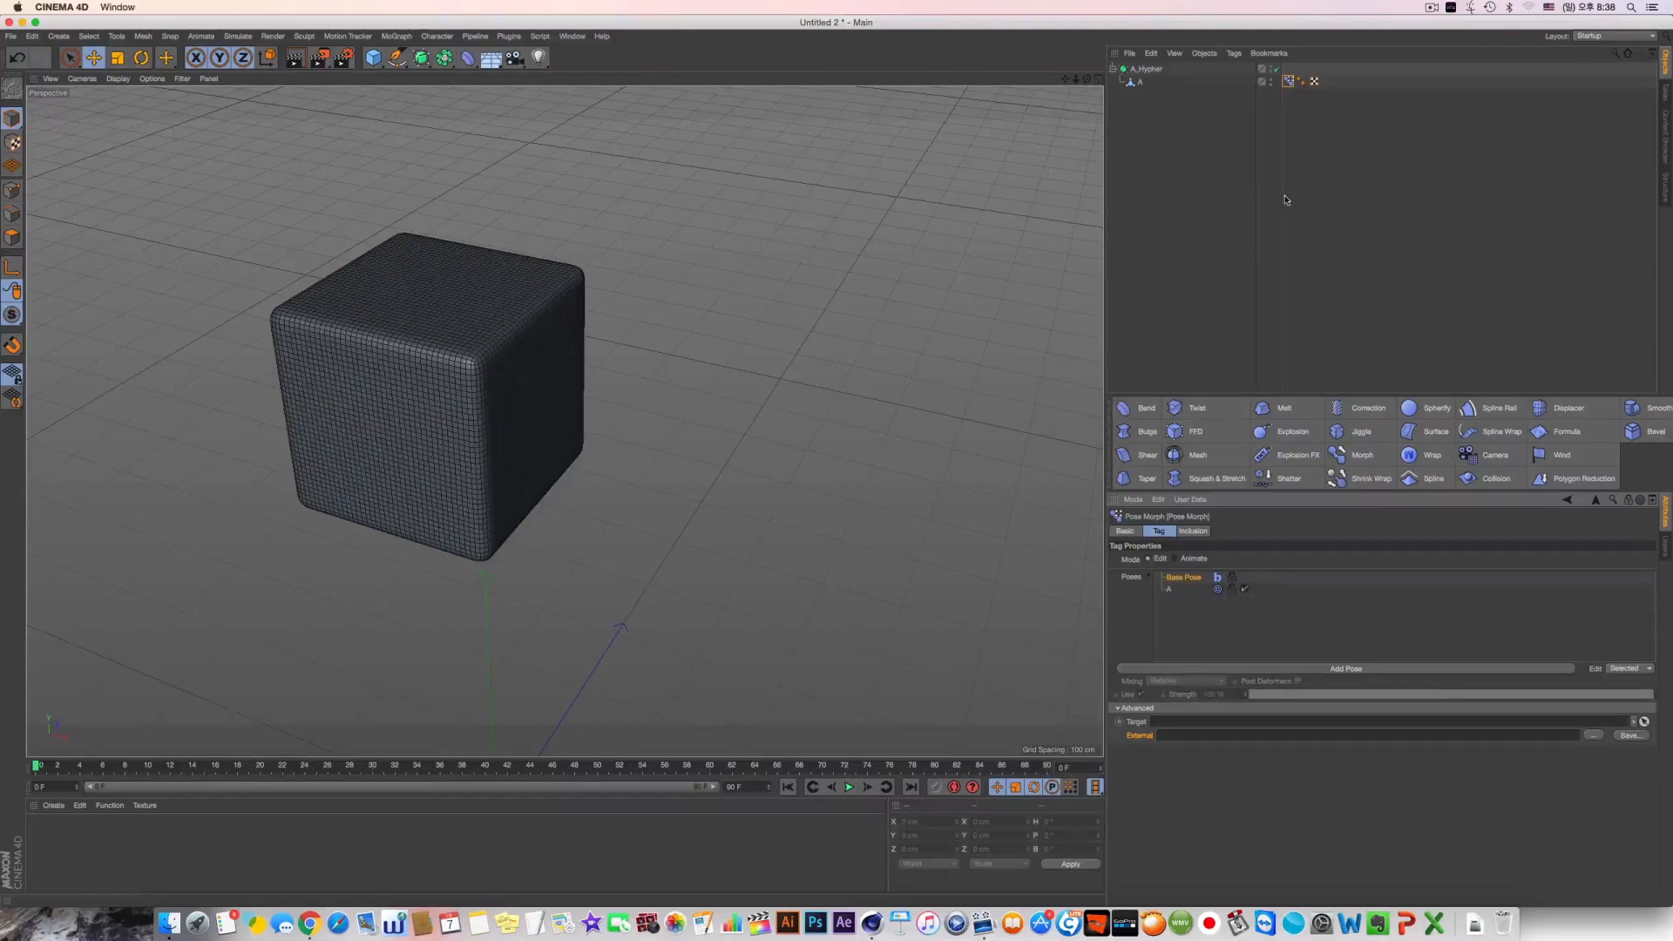
pyautogui.press('super+z')
pyautogui.press('super+z')
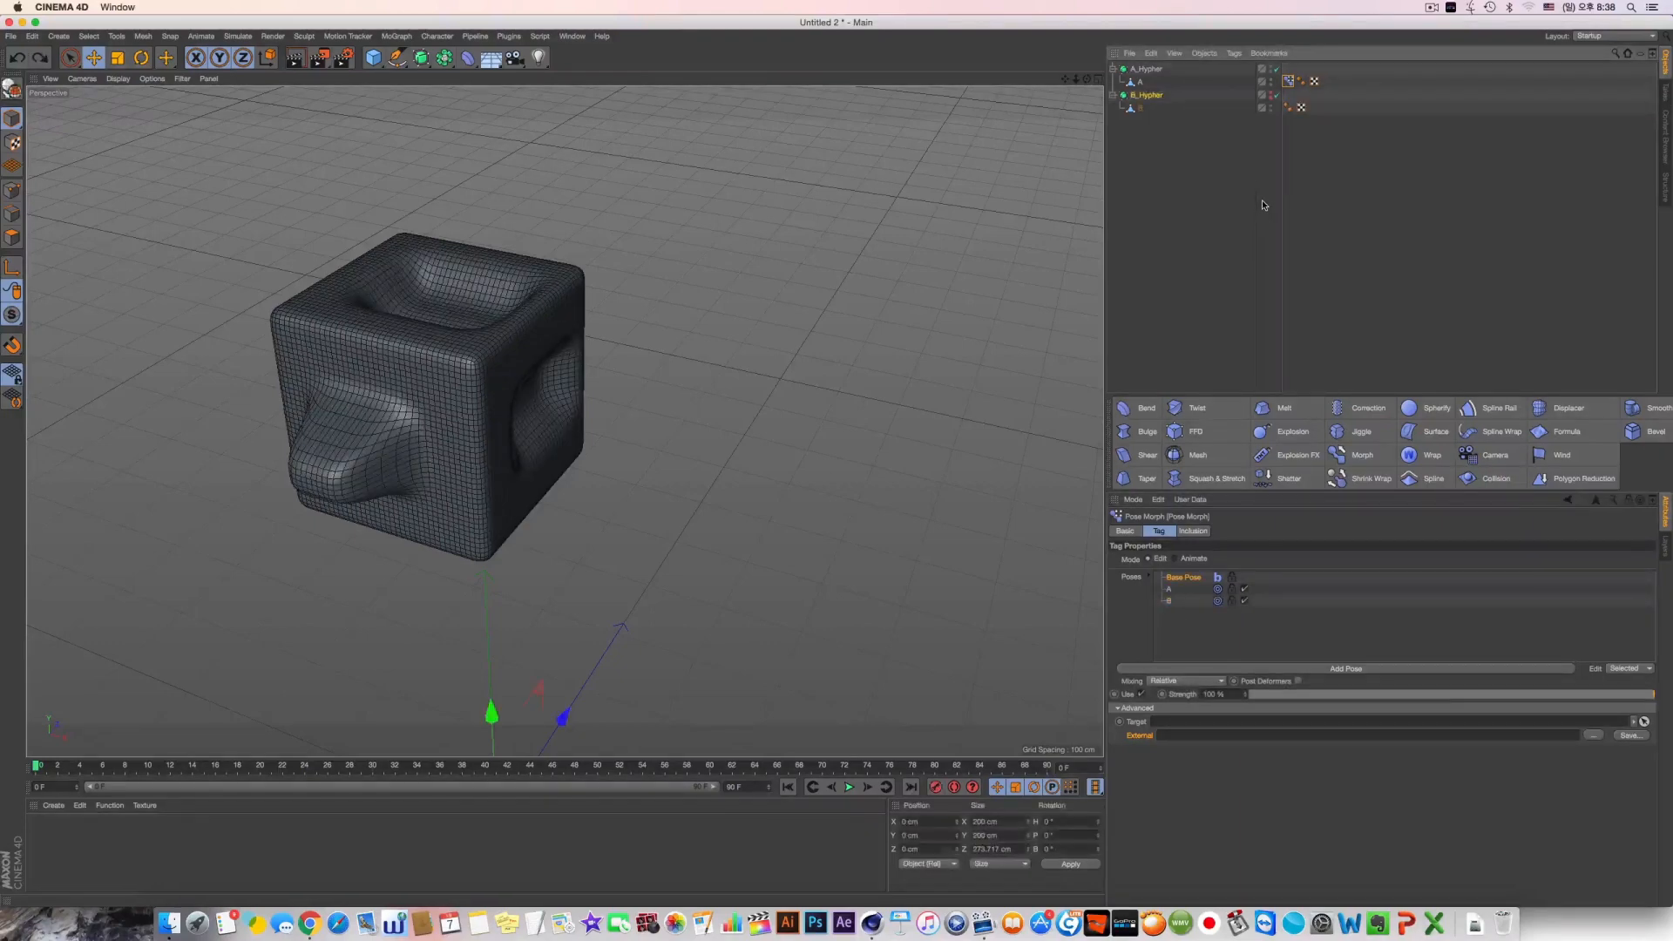
# Replace the relative pose B in A's Pose Morph tag with object B added as an absolute morph target
pyautogui.click(1289, 82)
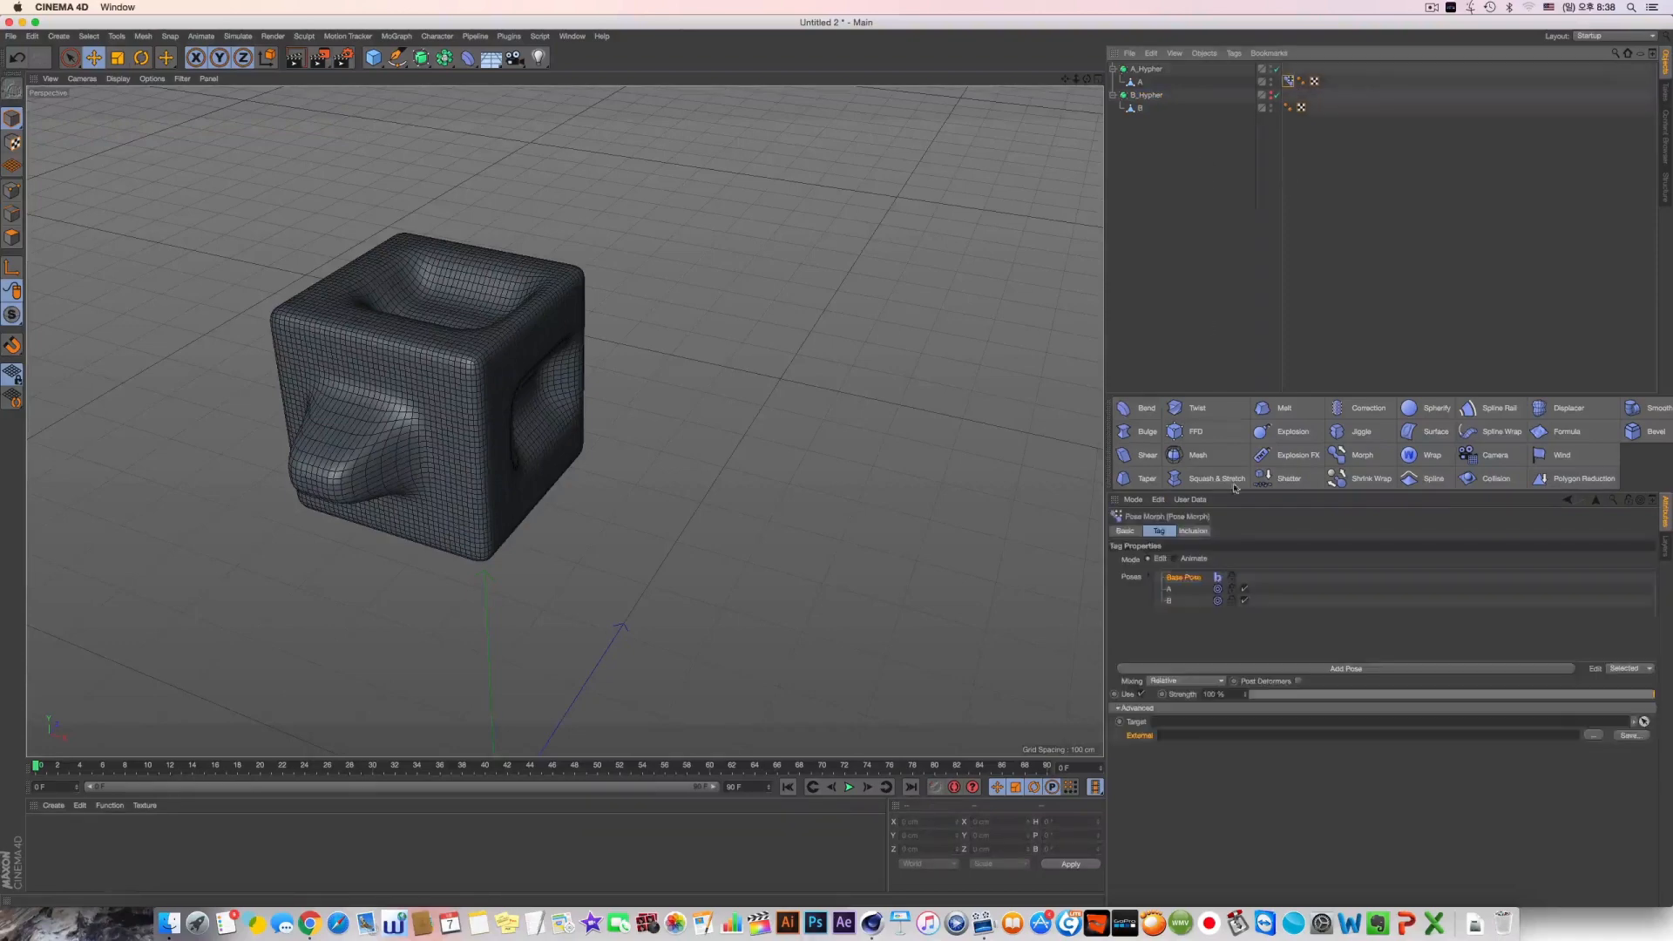
pyautogui.click(1171, 600)
pyautogui.press('Delete')
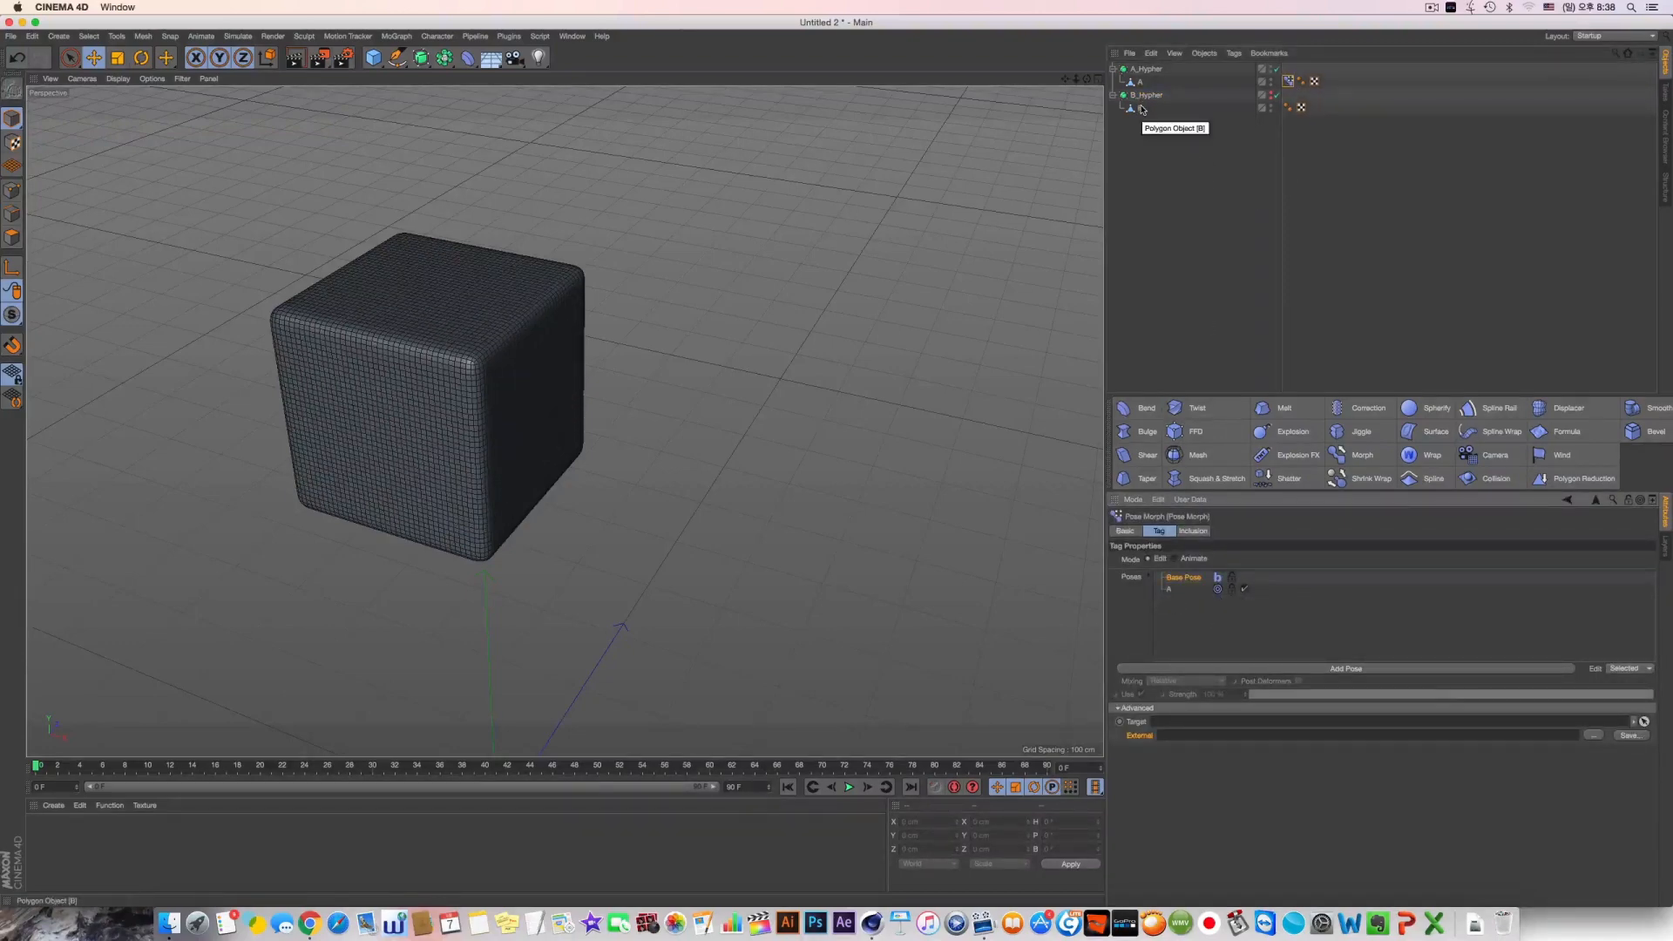
pyautogui.moveTo(1142, 110); pyautogui.dragTo(1180, 597)
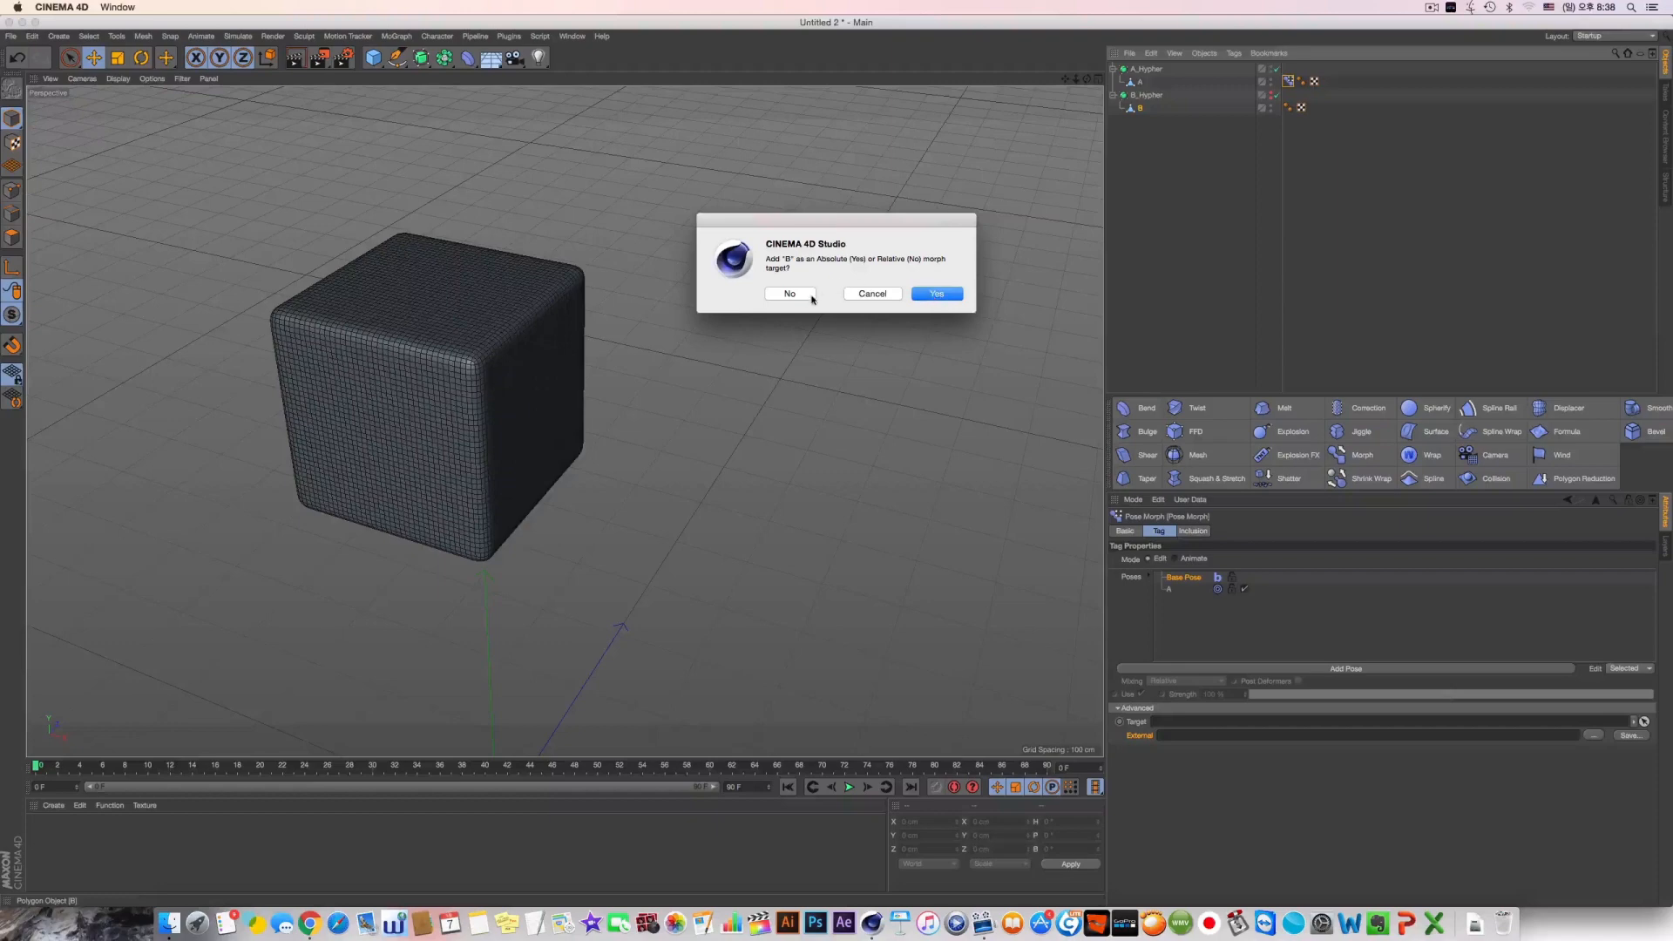
pyautogui.click(939, 294)
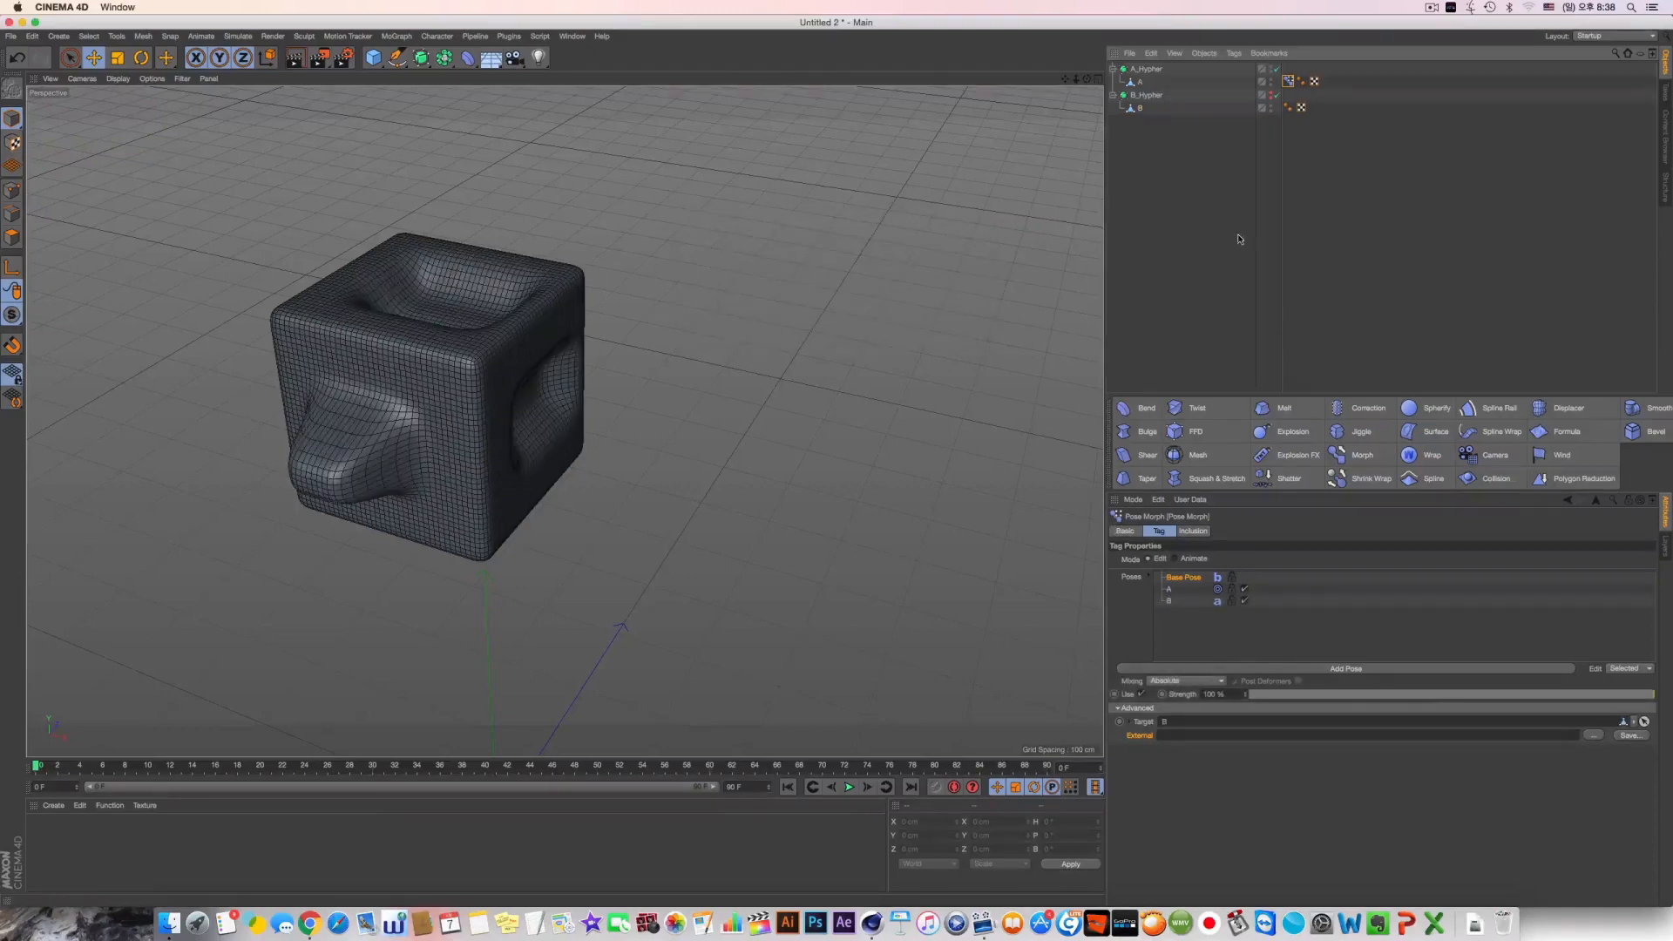
# Vary the strength in A's Pose Morph tag up to 100 % to check the absolute morph to B
pyautogui.moveTo(1162, 116); pyautogui.dragTo(1131, 93)
pyautogui.click(1182, 117)
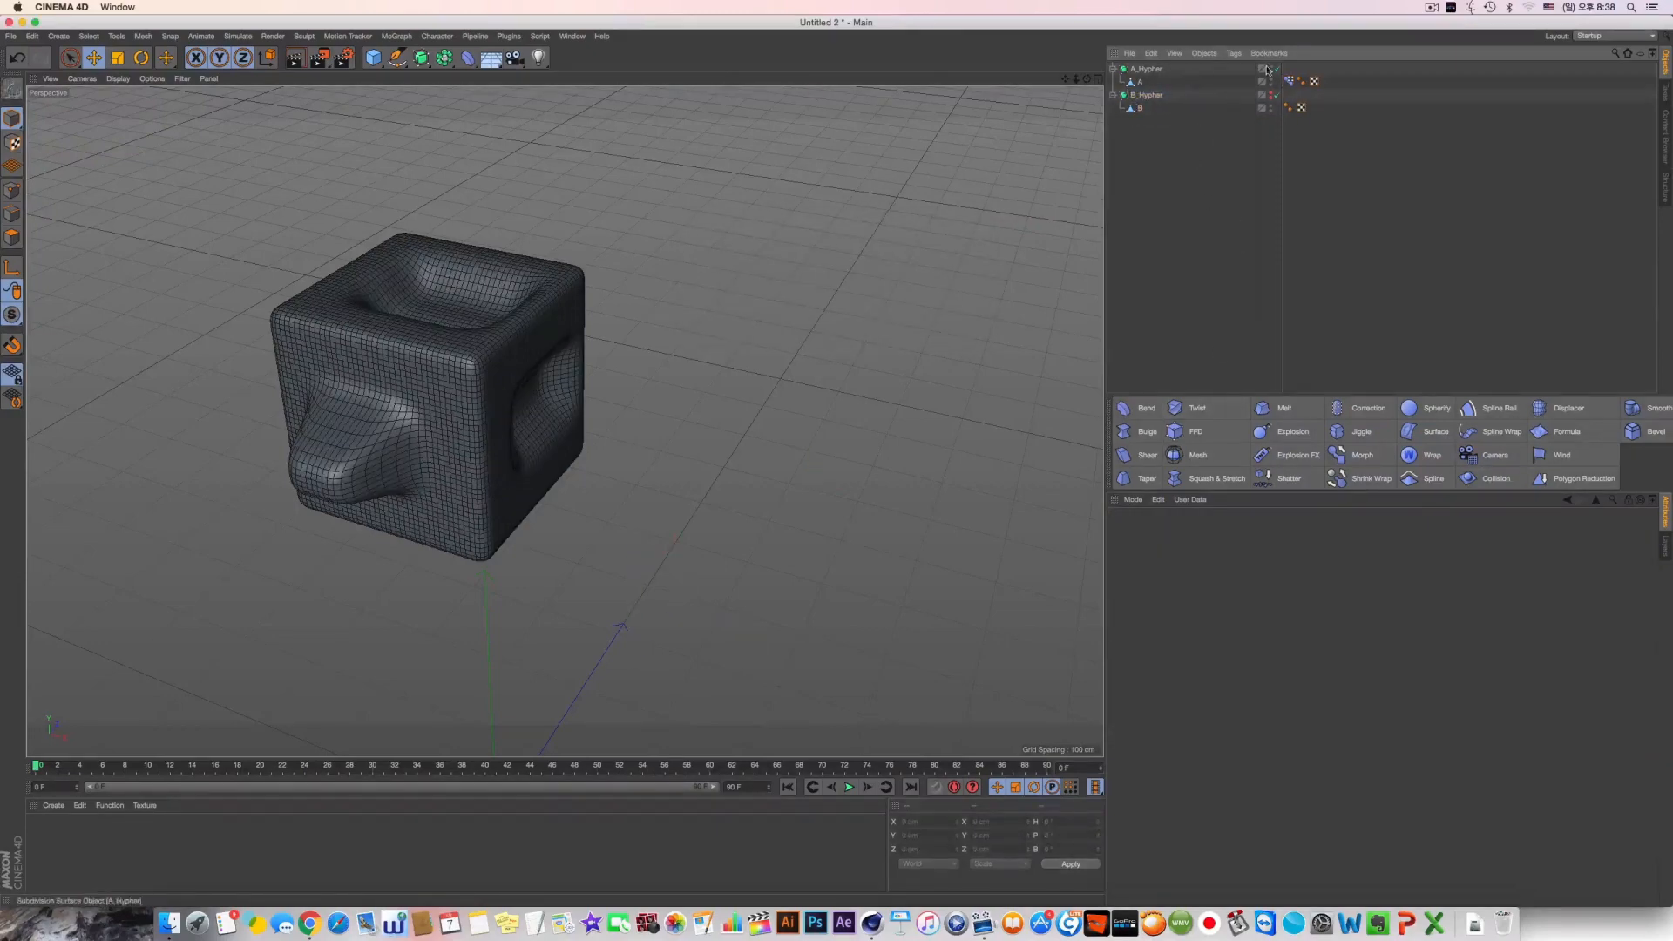
pyautogui.click(1288, 81)
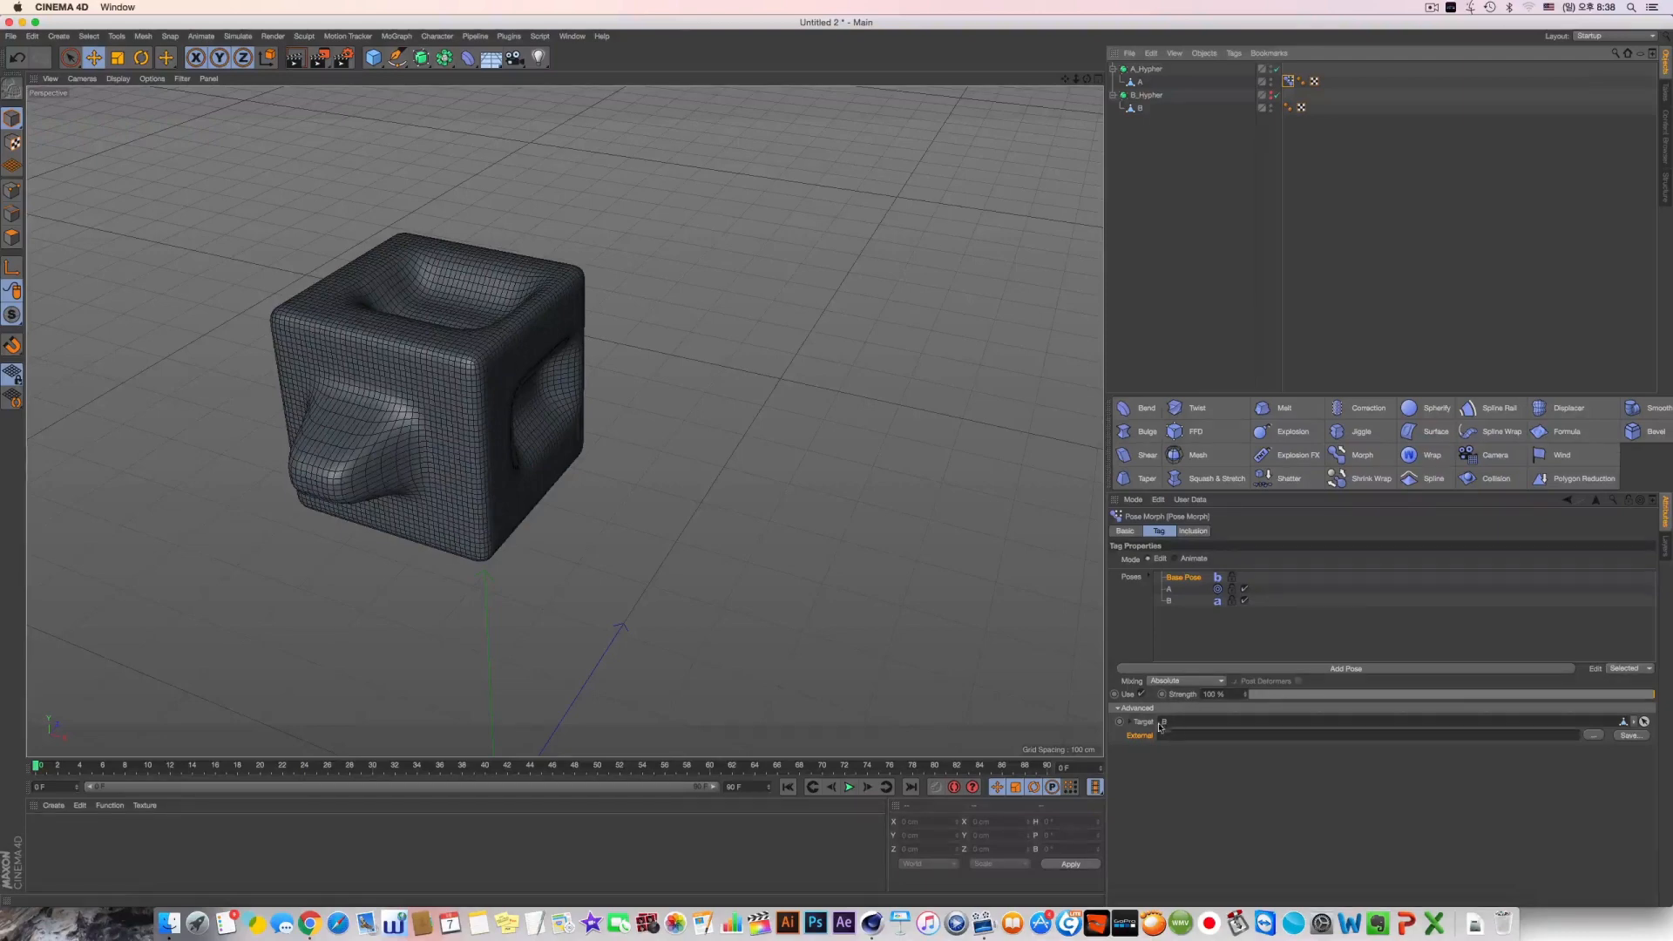
pyautogui.moveTo(1276, 702); pyautogui.dragTo(1575, 674)
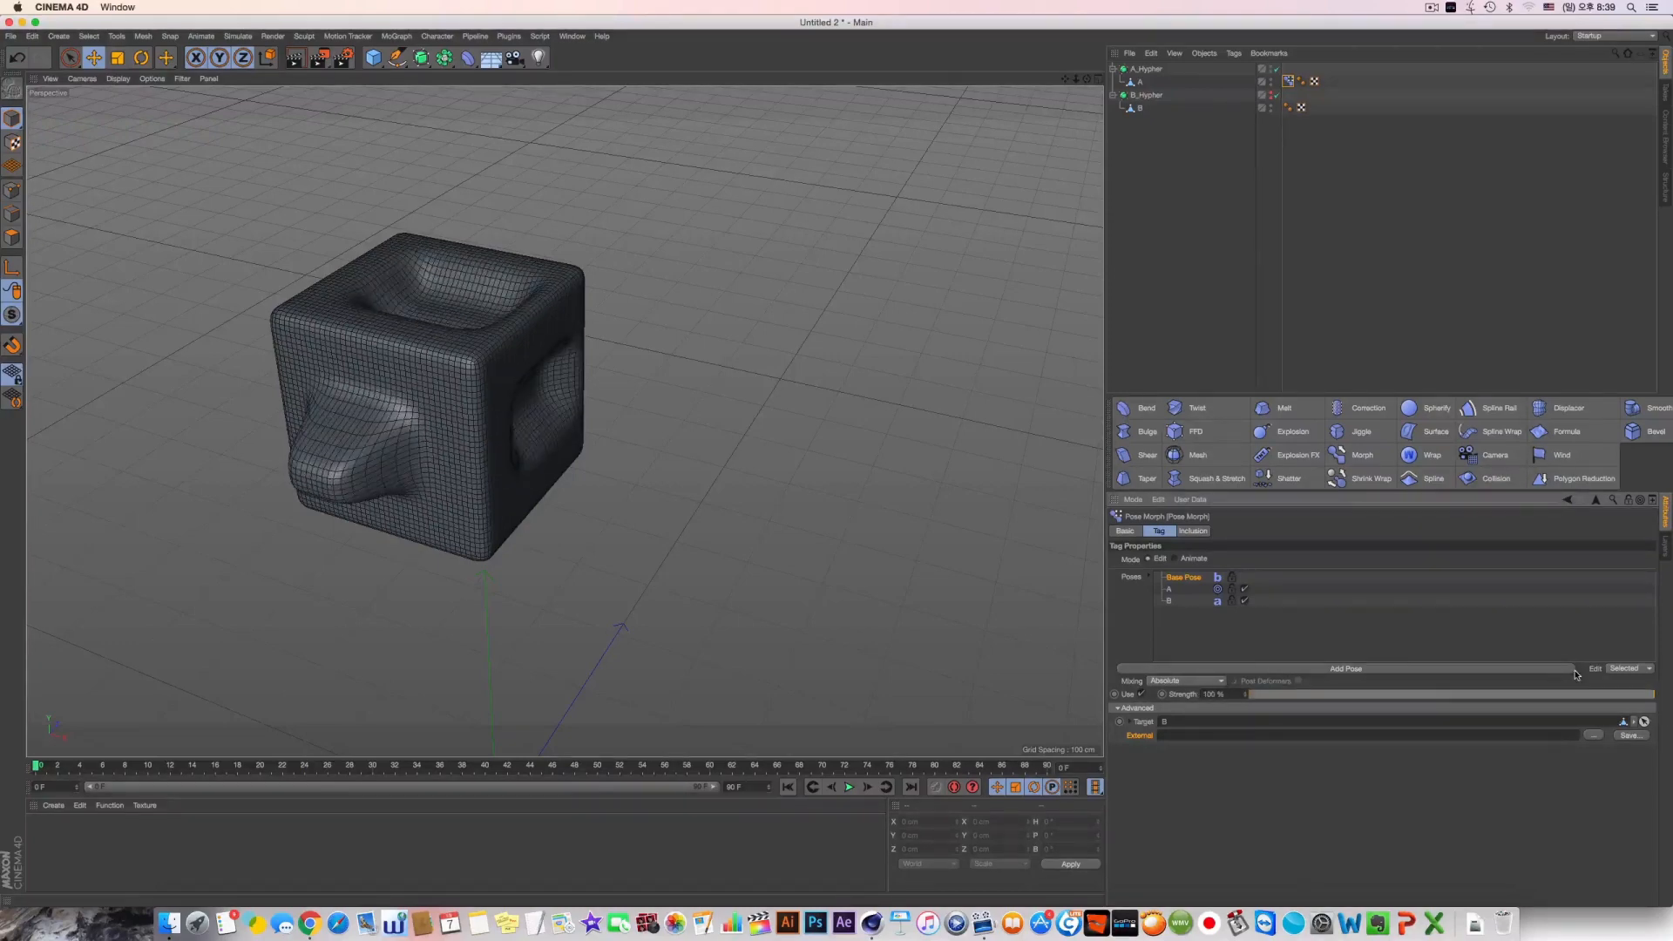
# Duplicate A_Hypher together with its child object, and rename the copies C_Hypher and C
pyautogui.click(1177, 182)
pyautogui.keyDown('ctrl'); pyautogui.moveTo(1140, 83); pyautogui.dragTo(1164, 186); pyautogui.keyUp('ctrl')
pyautogui.press('super+z')
pyautogui.doubleClick(1148, 121)
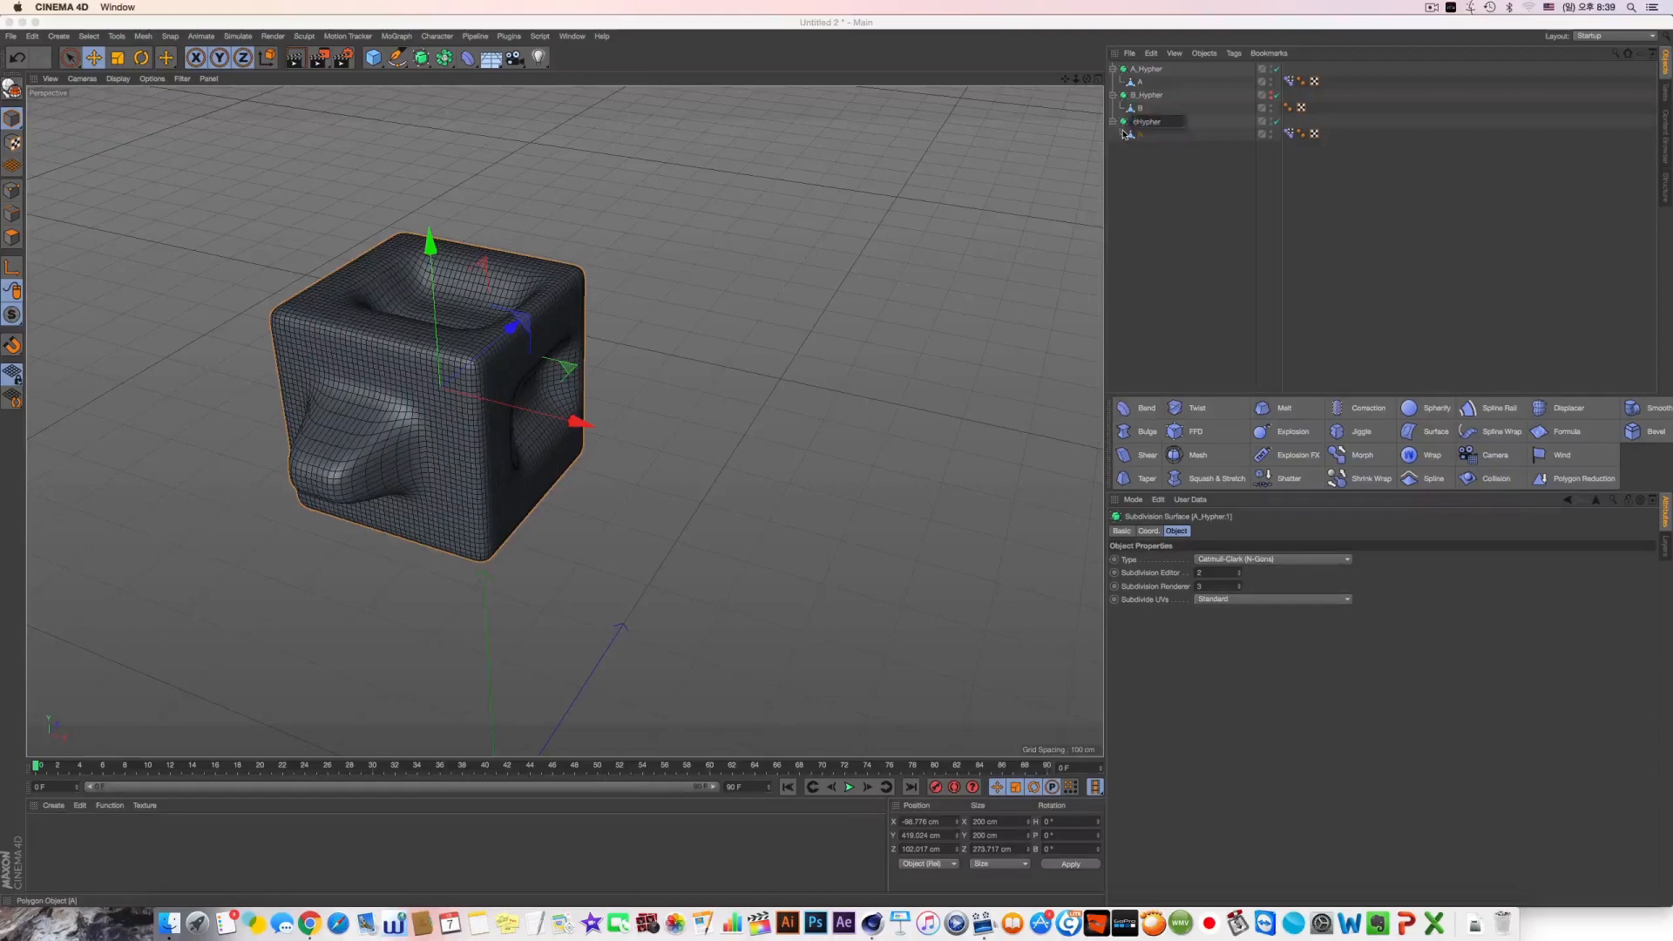
pyautogui.press('Return')
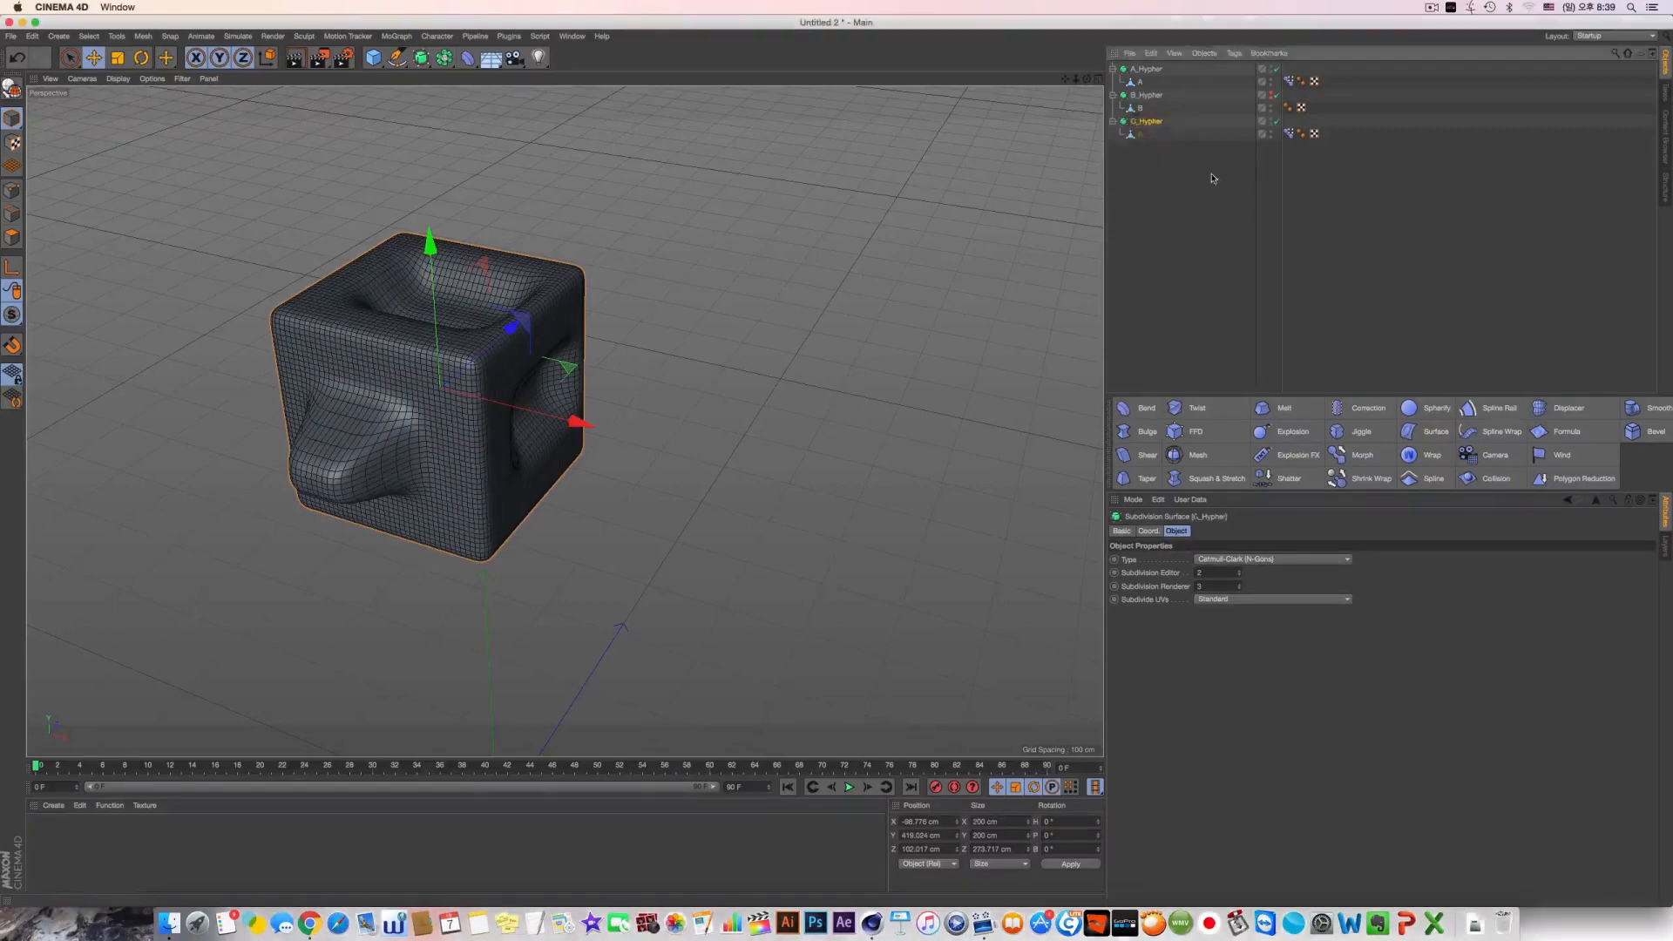
pyautogui.click(1214, 178)
pyautogui.doubleClick(1141, 135)
pyautogui.write('C')
pyautogui.click(1162, 175)
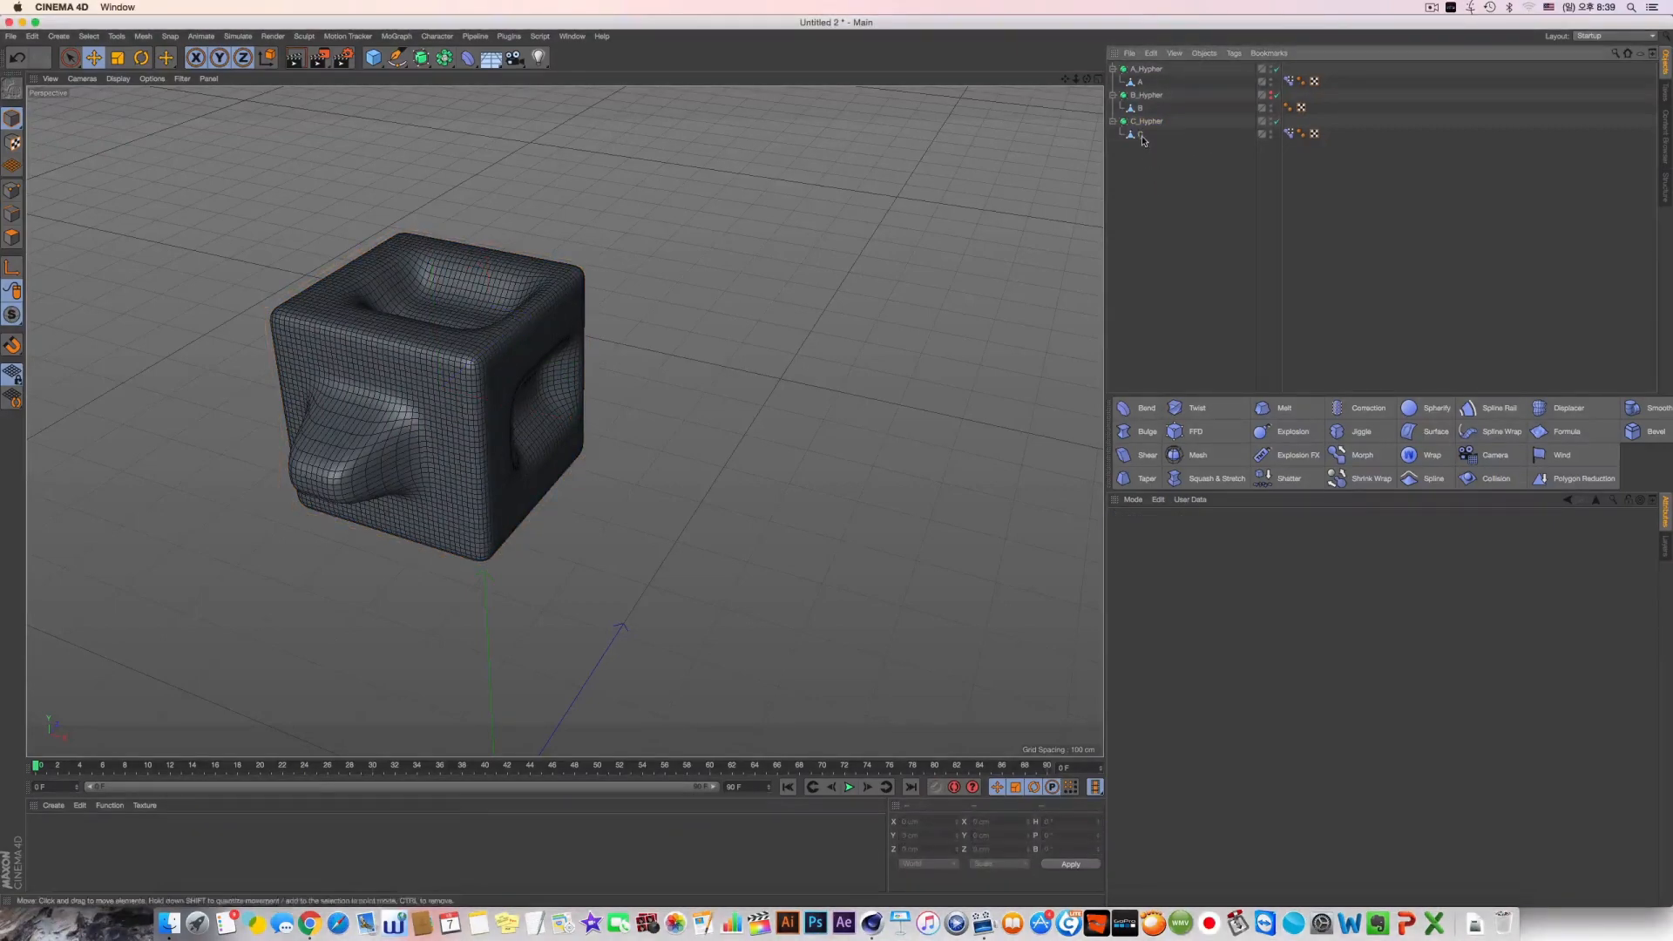
# Move object C along X to about 272 cm and delete its Pose Morph tag
pyautogui.click(1139, 135)
pyautogui.moveTo(557, 418); pyautogui.dragTo(854, 476)
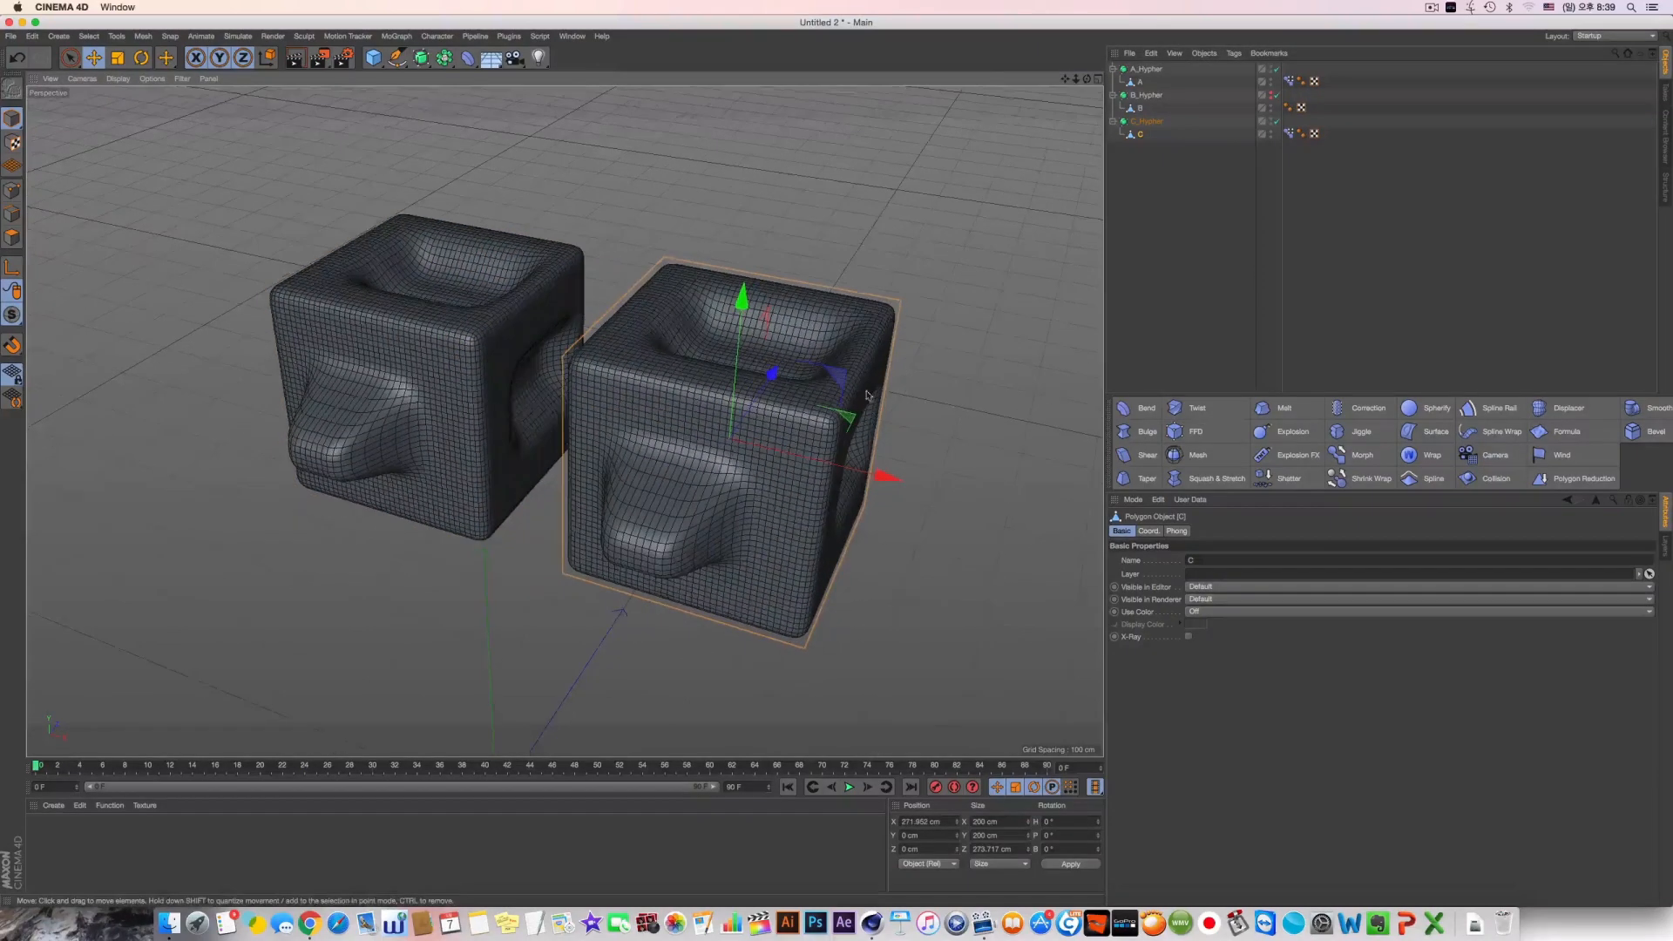
pyautogui.click(1289, 136)
pyautogui.press('Delete')
pyautogui.click(1289, 136)
pyautogui.click(1141, 136)
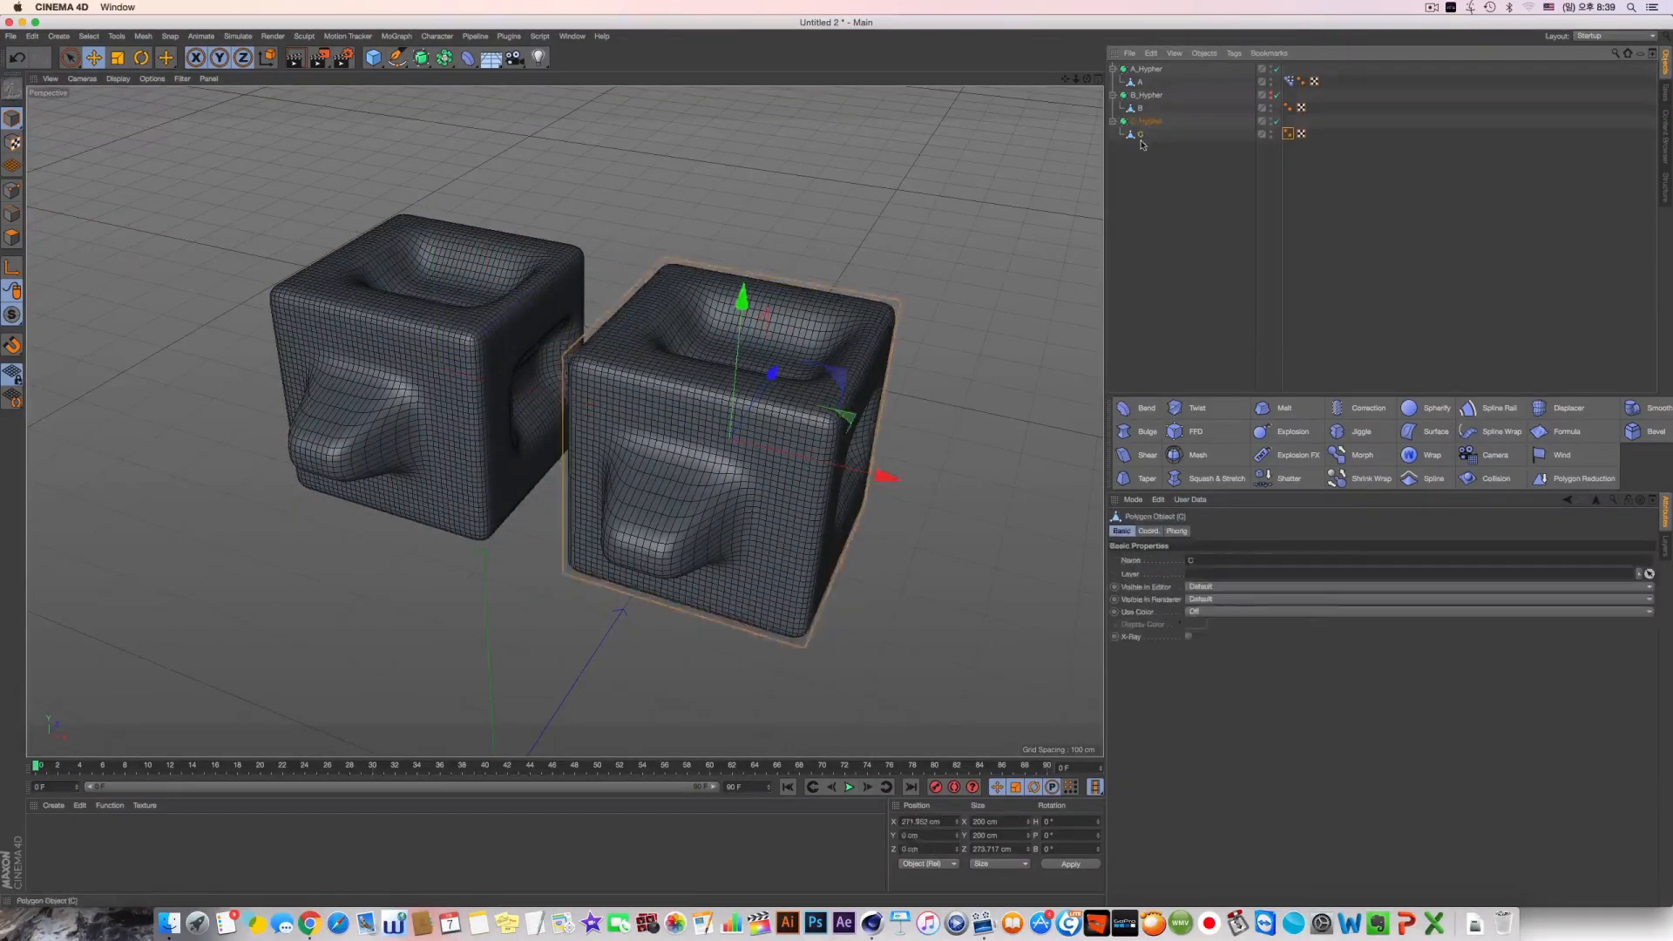
# Deactivate C_Hypher to inspect the unsmoothed mesh, and delete the deformed object C from it
pyautogui.keyDown('alt'); pyautogui.moveTo(859, 366); pyautogui.dragTo(854, 347); pyautogui.keyUp('alt')
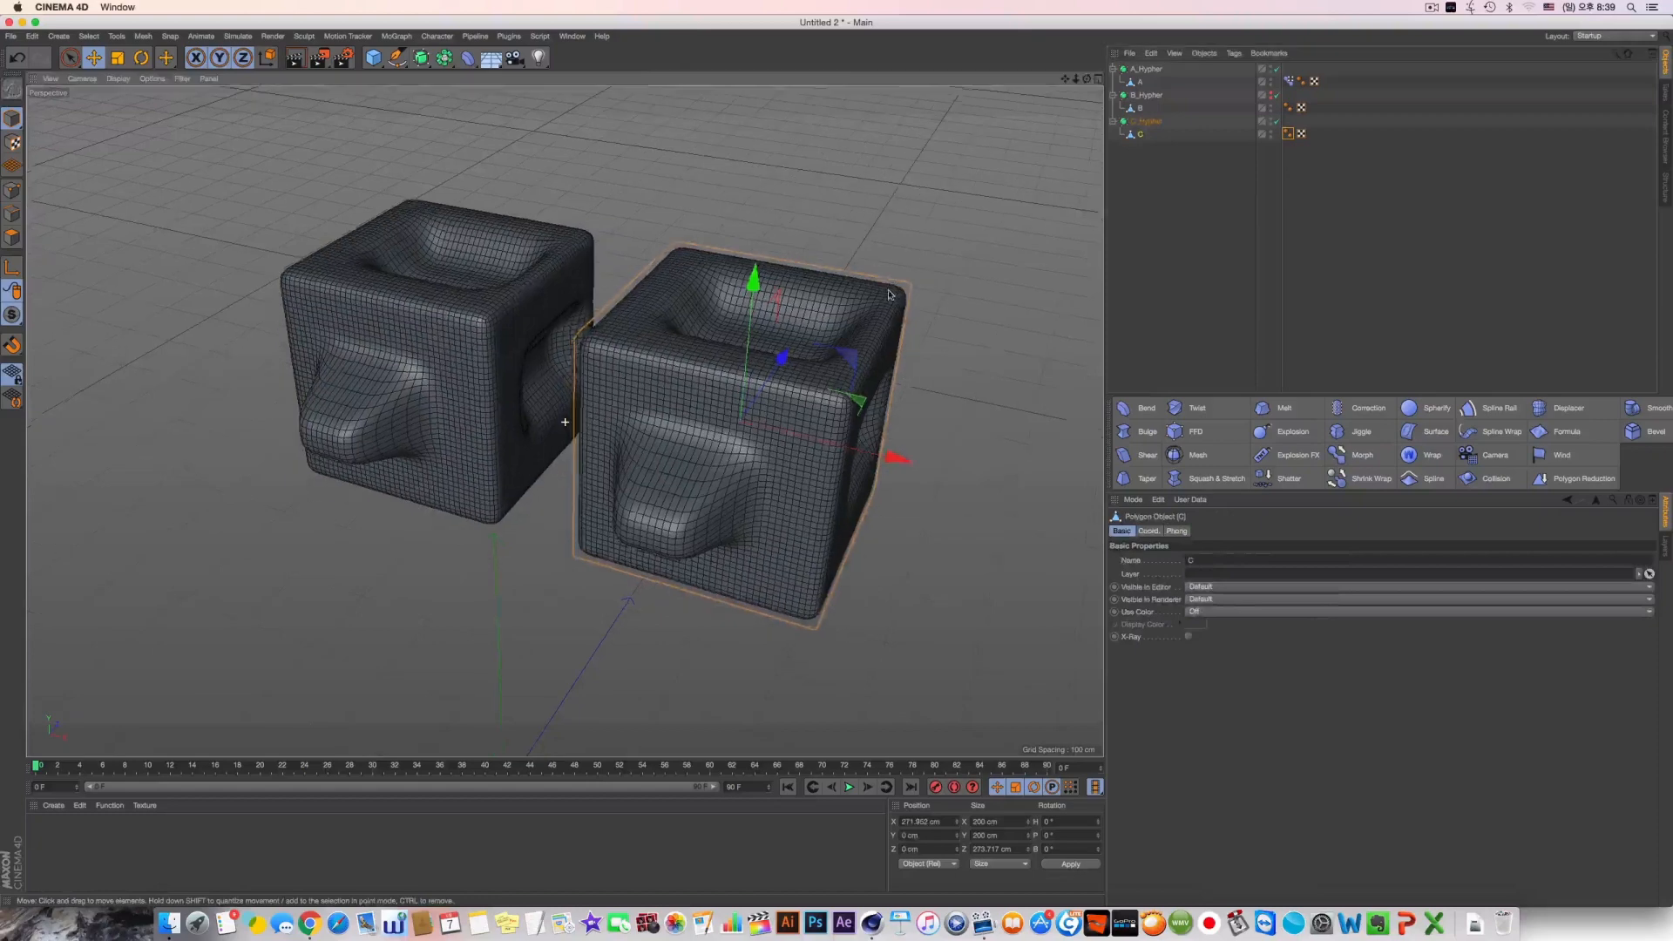
pyautogui.click(1275, 122)
pyautogui.moveTo(700, 301)
pyautogui.keyDown('alt'); pyautogui.mouseDown()
pyautogui.moveTo(767, 353)
pyautogui.moveTo(728, 309)
pyautogui.mouseUp(); pyautogui.keyUp('alt')
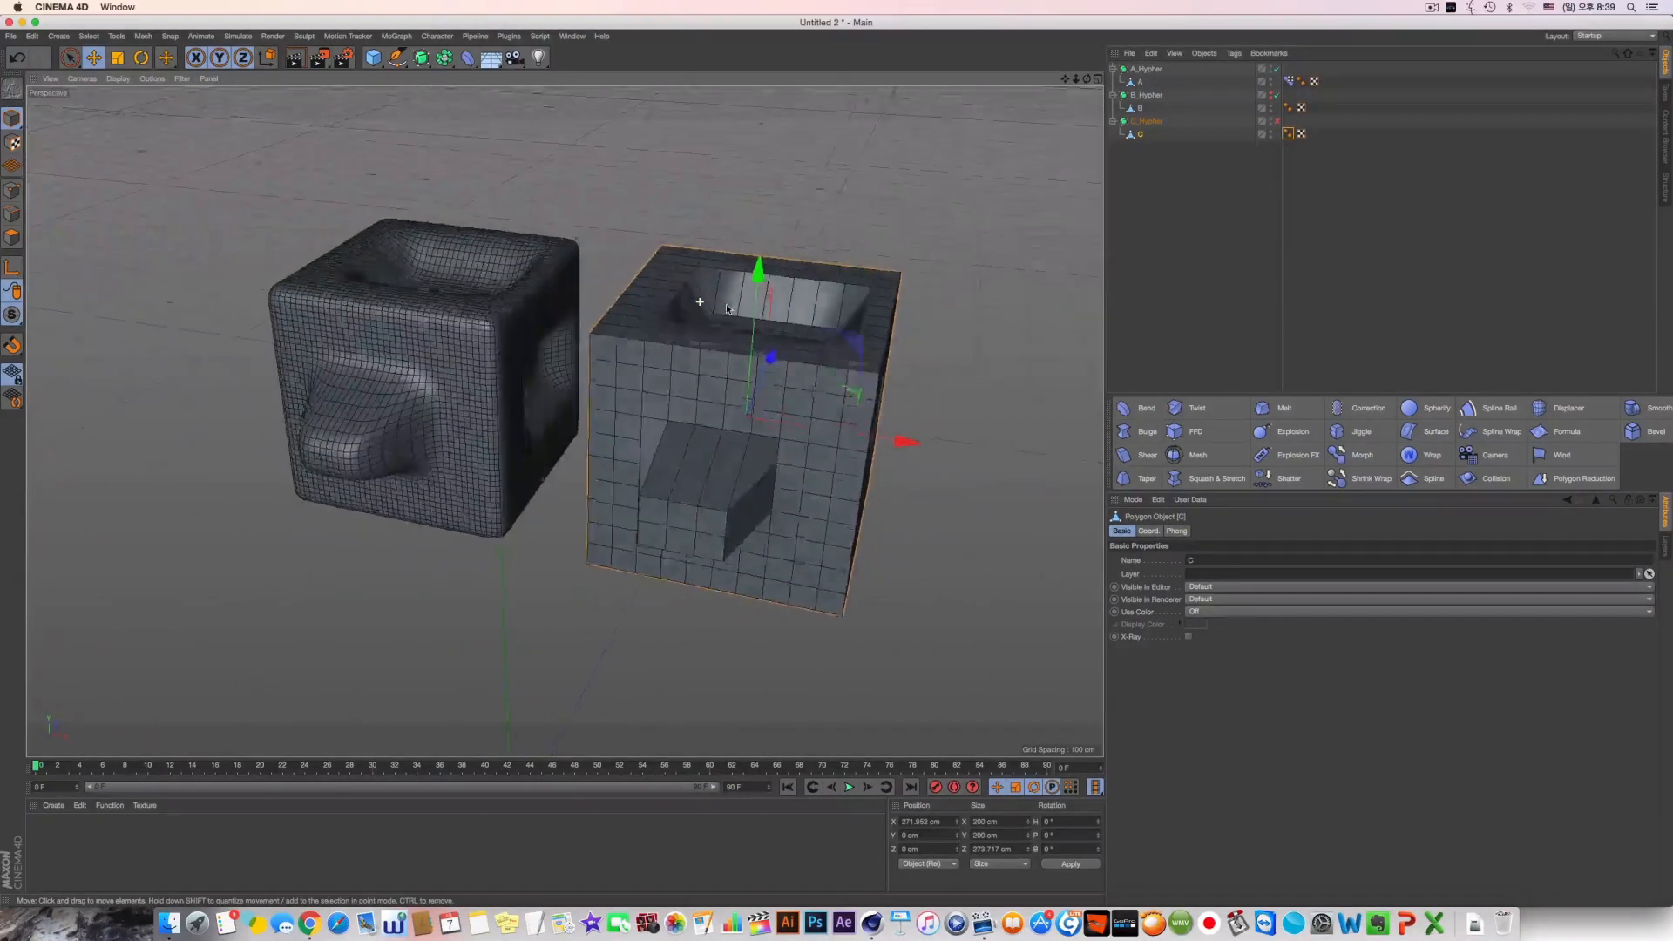
pyautogui.click(1142, 133)
pyautogui.press('Delete')
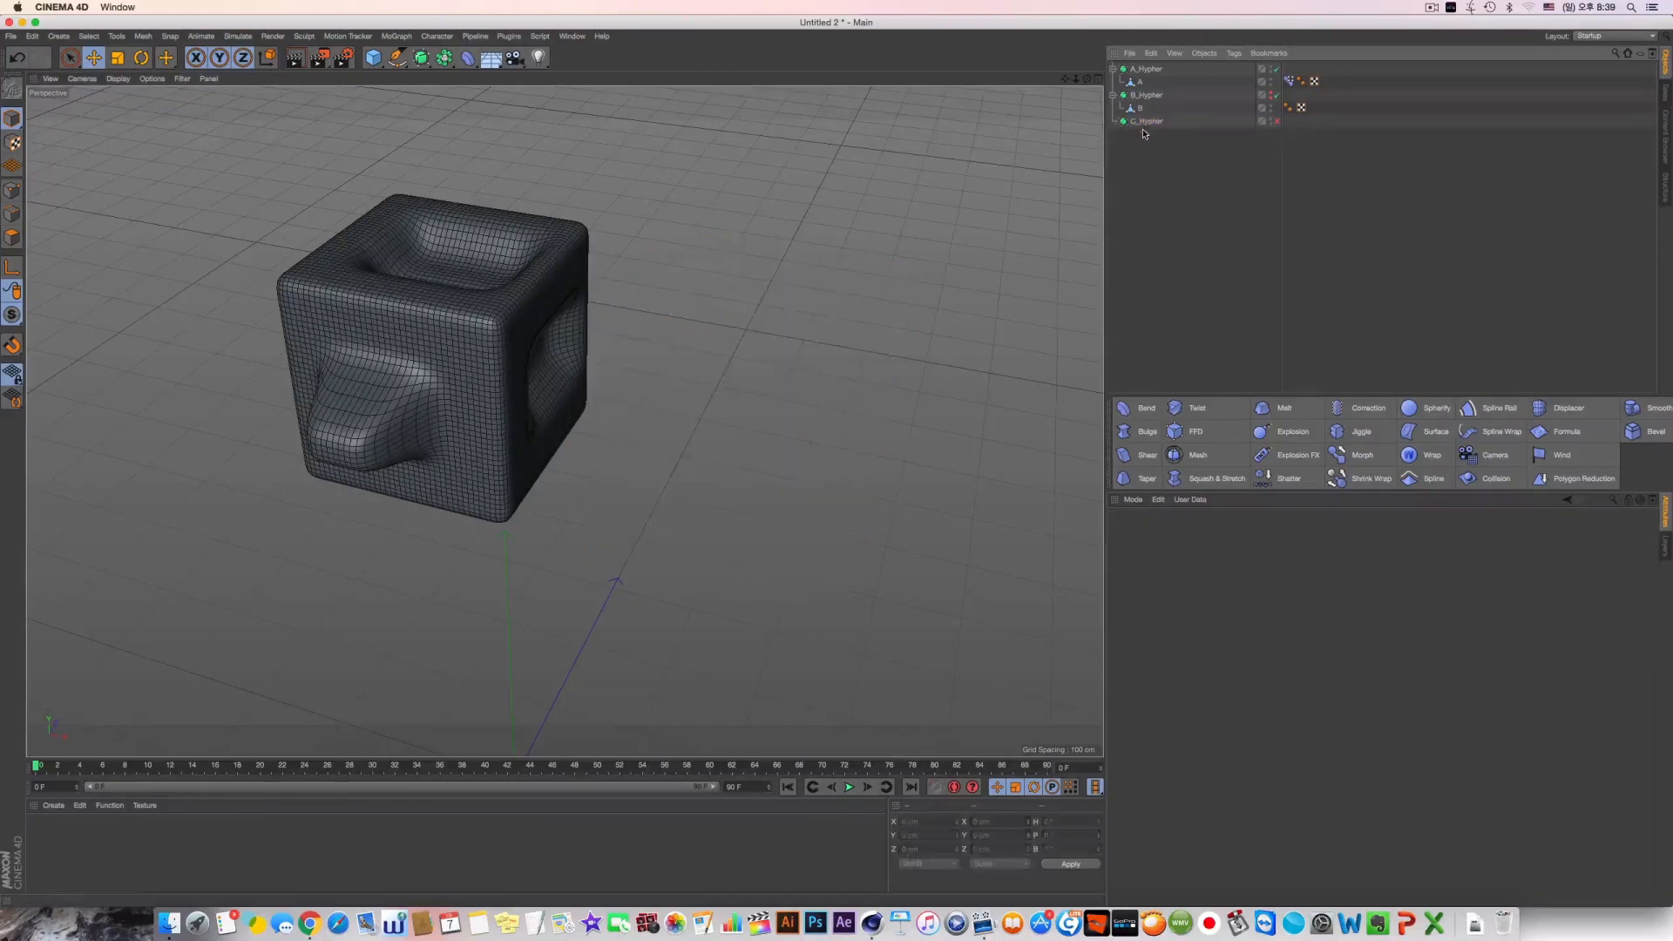
# Try copying the deformed object A into C_Hypher, and undo the copy
pyautogui.click(1145, 121)
pyautogui.click(1141, 83)
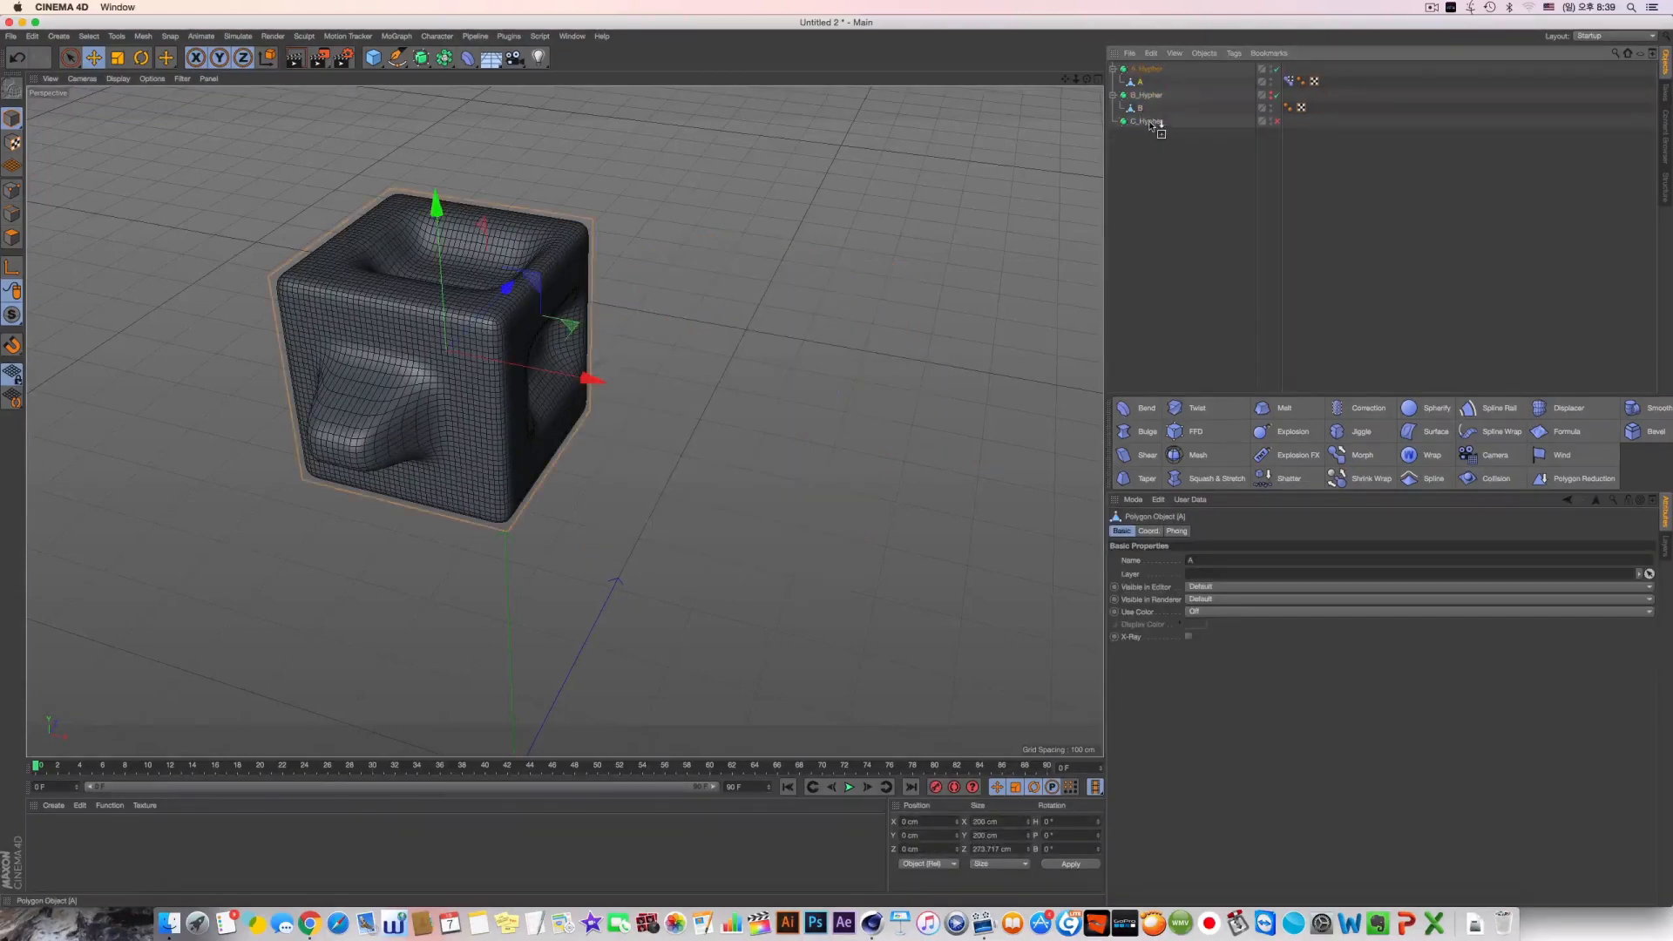
pyautogui.keyDown('ctrl'); pyautogui.moveTo(1150, 124); pyautogui.dragTo(1151, 126); pyautogui.keyUp('ctrl')
pyautogui.press('super+z')
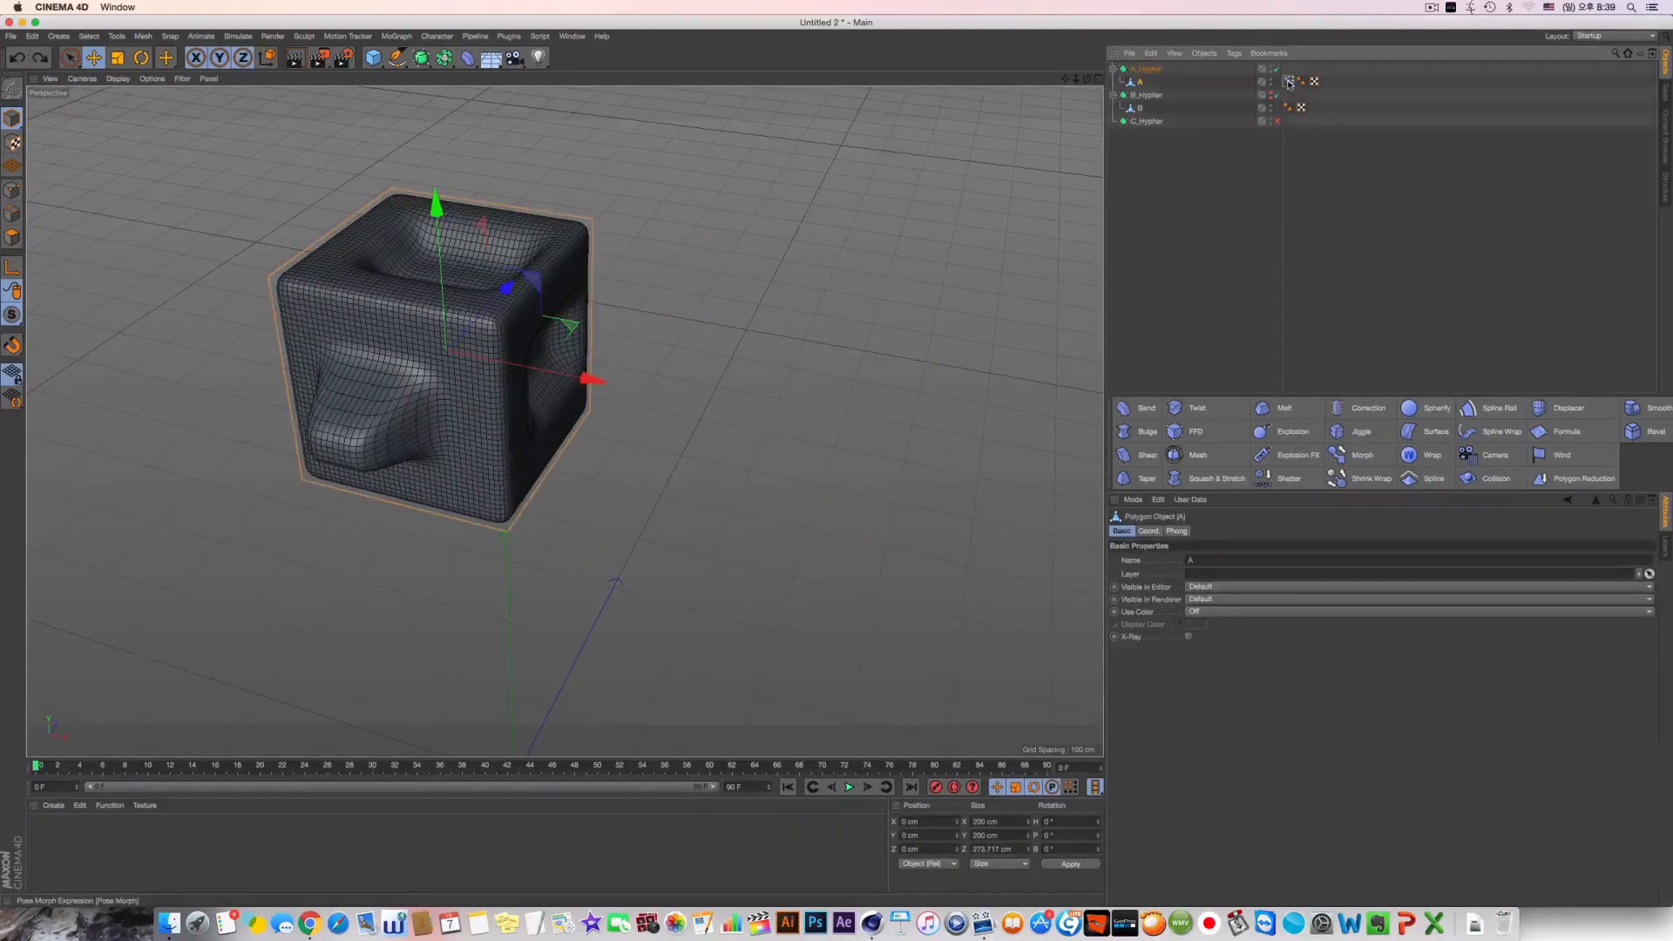
# Set the strength in A's Pose Morph tag to 0 % and duplicate object A to about 281 cm along X
pyautogui.click(1288, 82)
pyautogui.moveTo(1276, 694); pyautogui.dragTo(1244, 694)
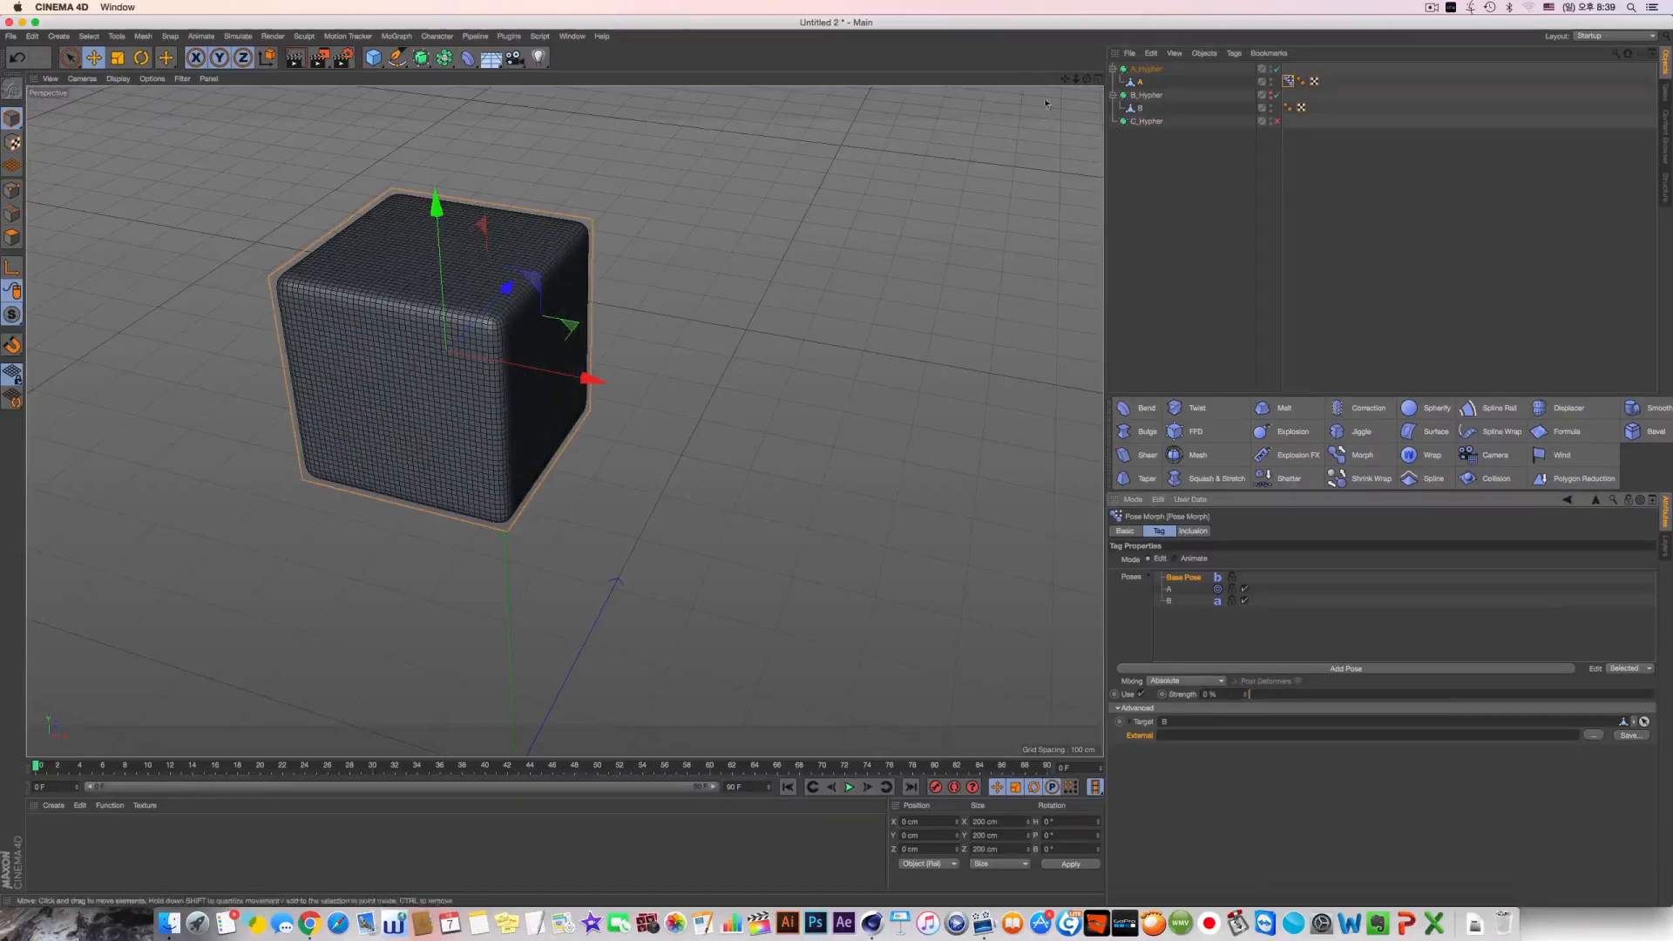
pyautogui.click(1140, 82)
pyautogui.keyDown('ctrl'); pyautogui.moveTo(575, 375); pyautogui.dragTo(846, 394); pyautogui.keyUp('ctrl')
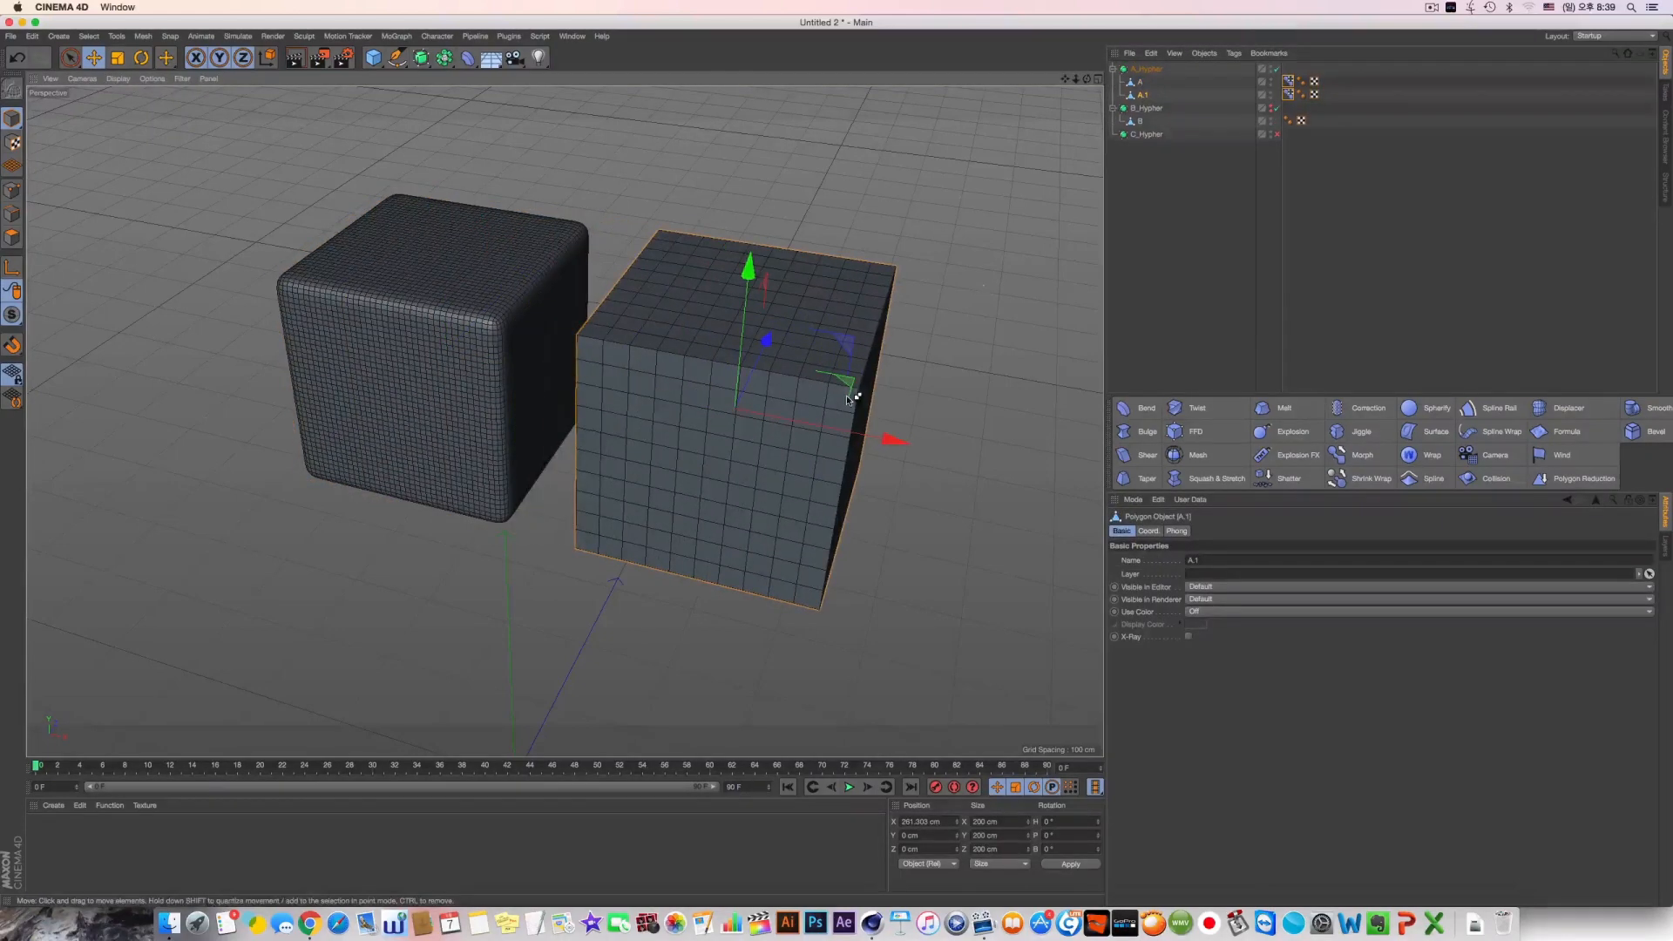
# Place the duplicated plain cube inside C_Hypher and rename it C
pyautogui.moveTo(1150, 139); pyautogui.dragTo(1139, 123)
pyautogui.doubleClick(1141, 135)
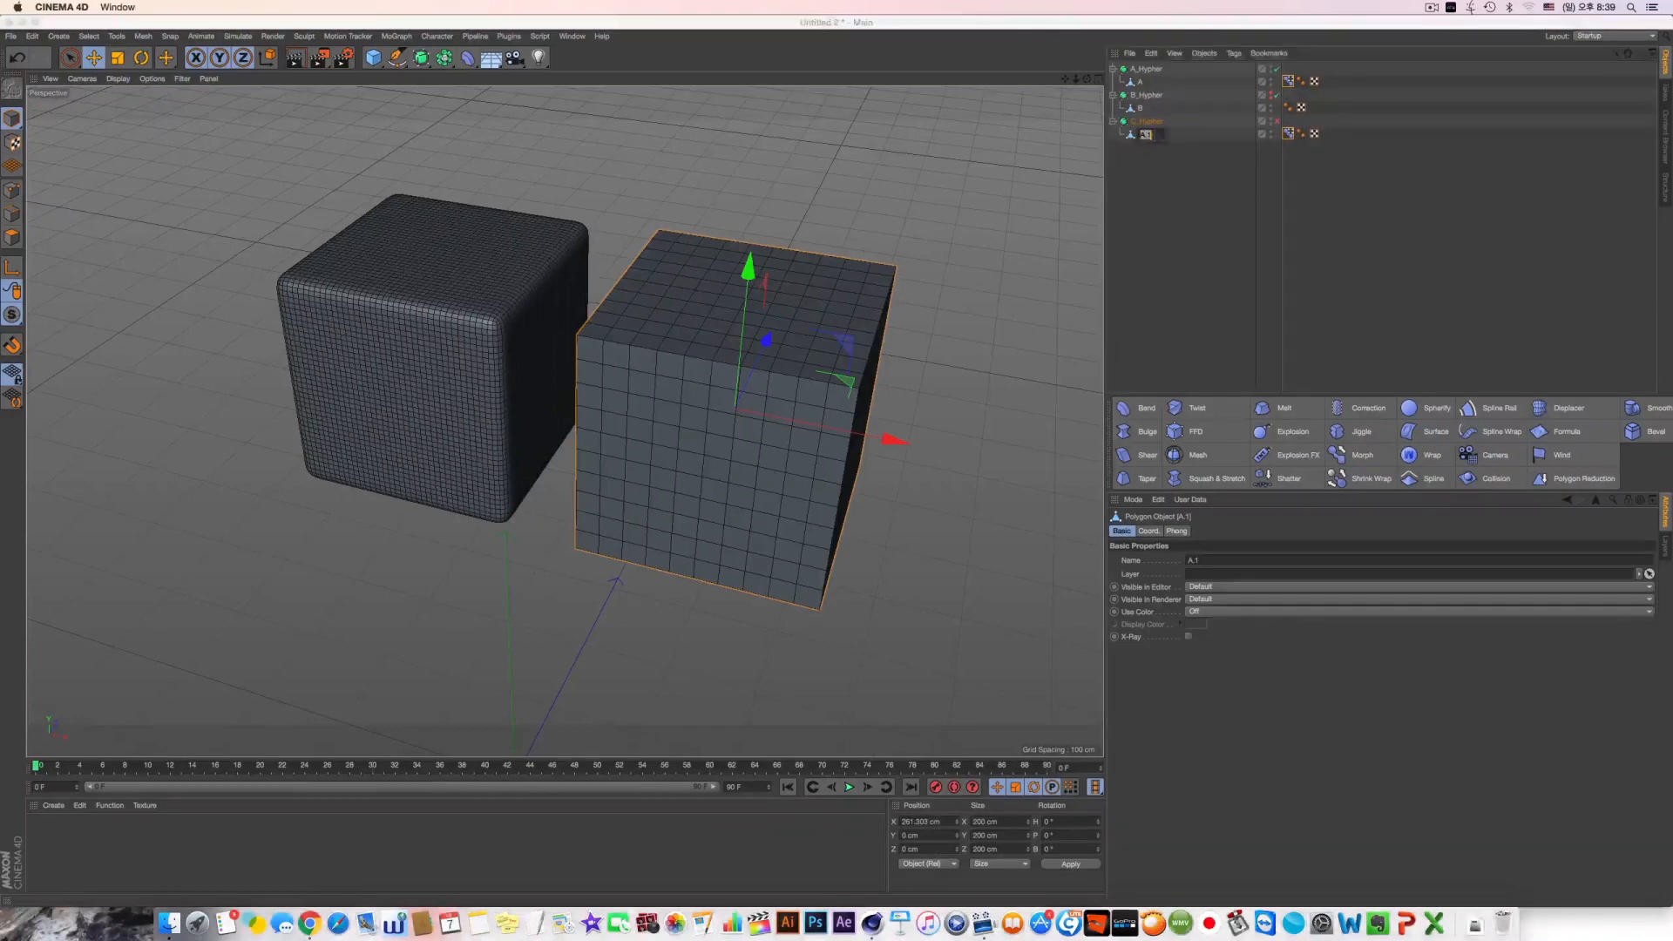
pyautogui.write('C')
pyautogui.click(1205, 148)
# Set the strength in A's Pose Morph tag back to 100 %
pyautogui.click(1287, 81)
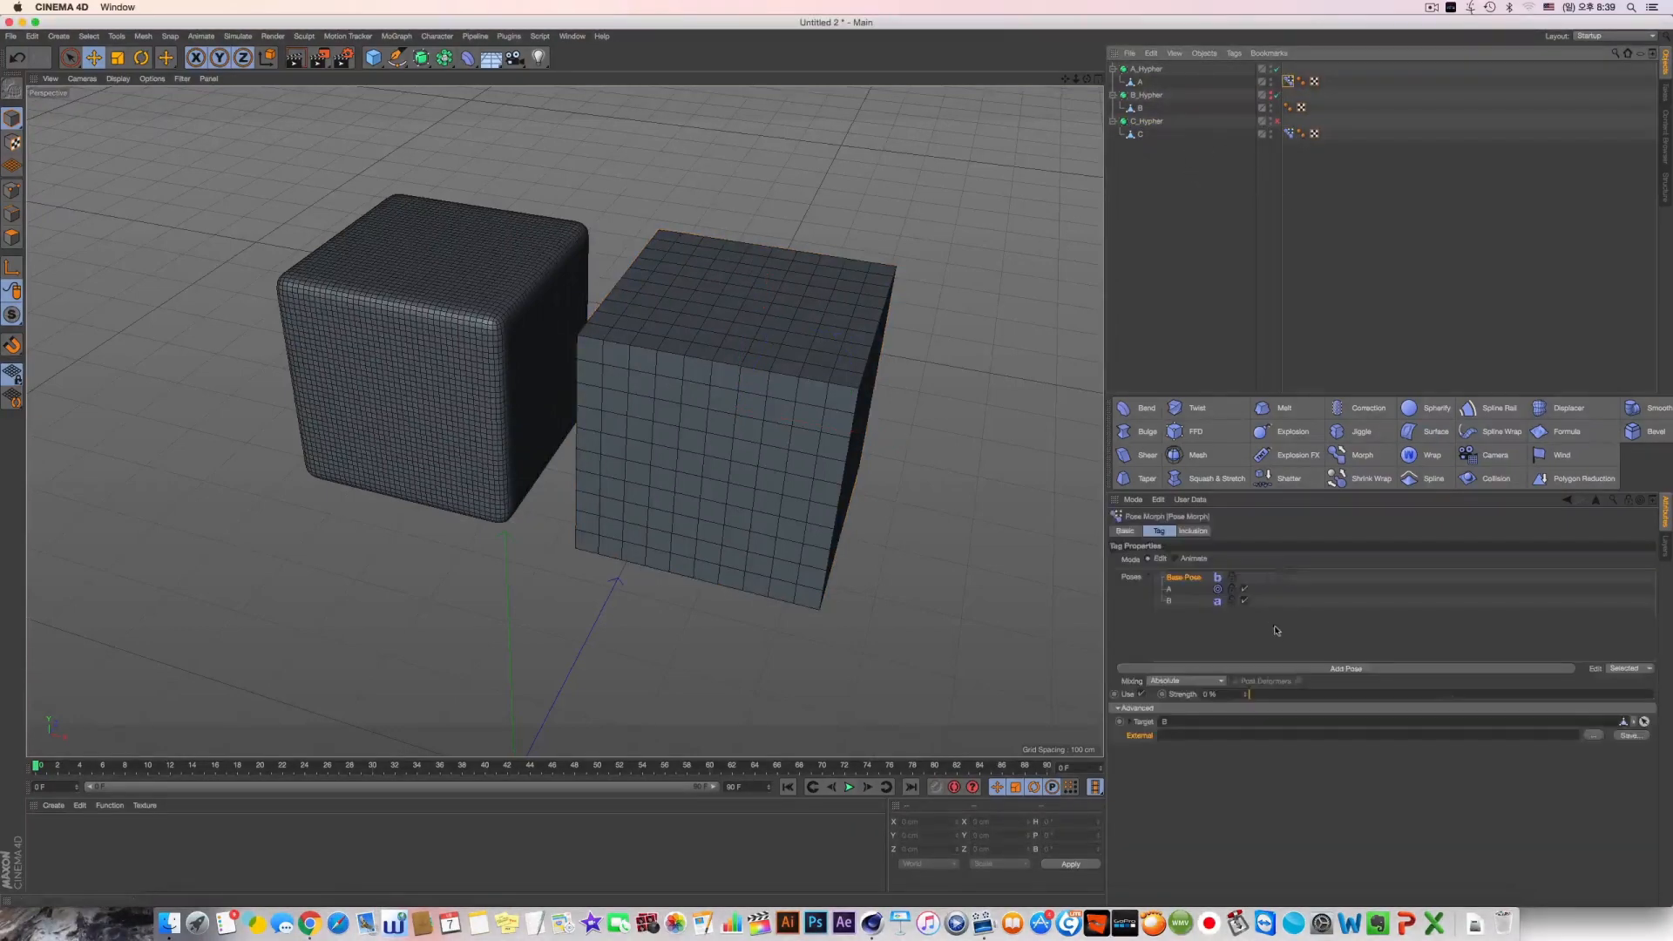
pyautogui.moveTo(1284, 696); pyautogui.dragTo(1650, 674)
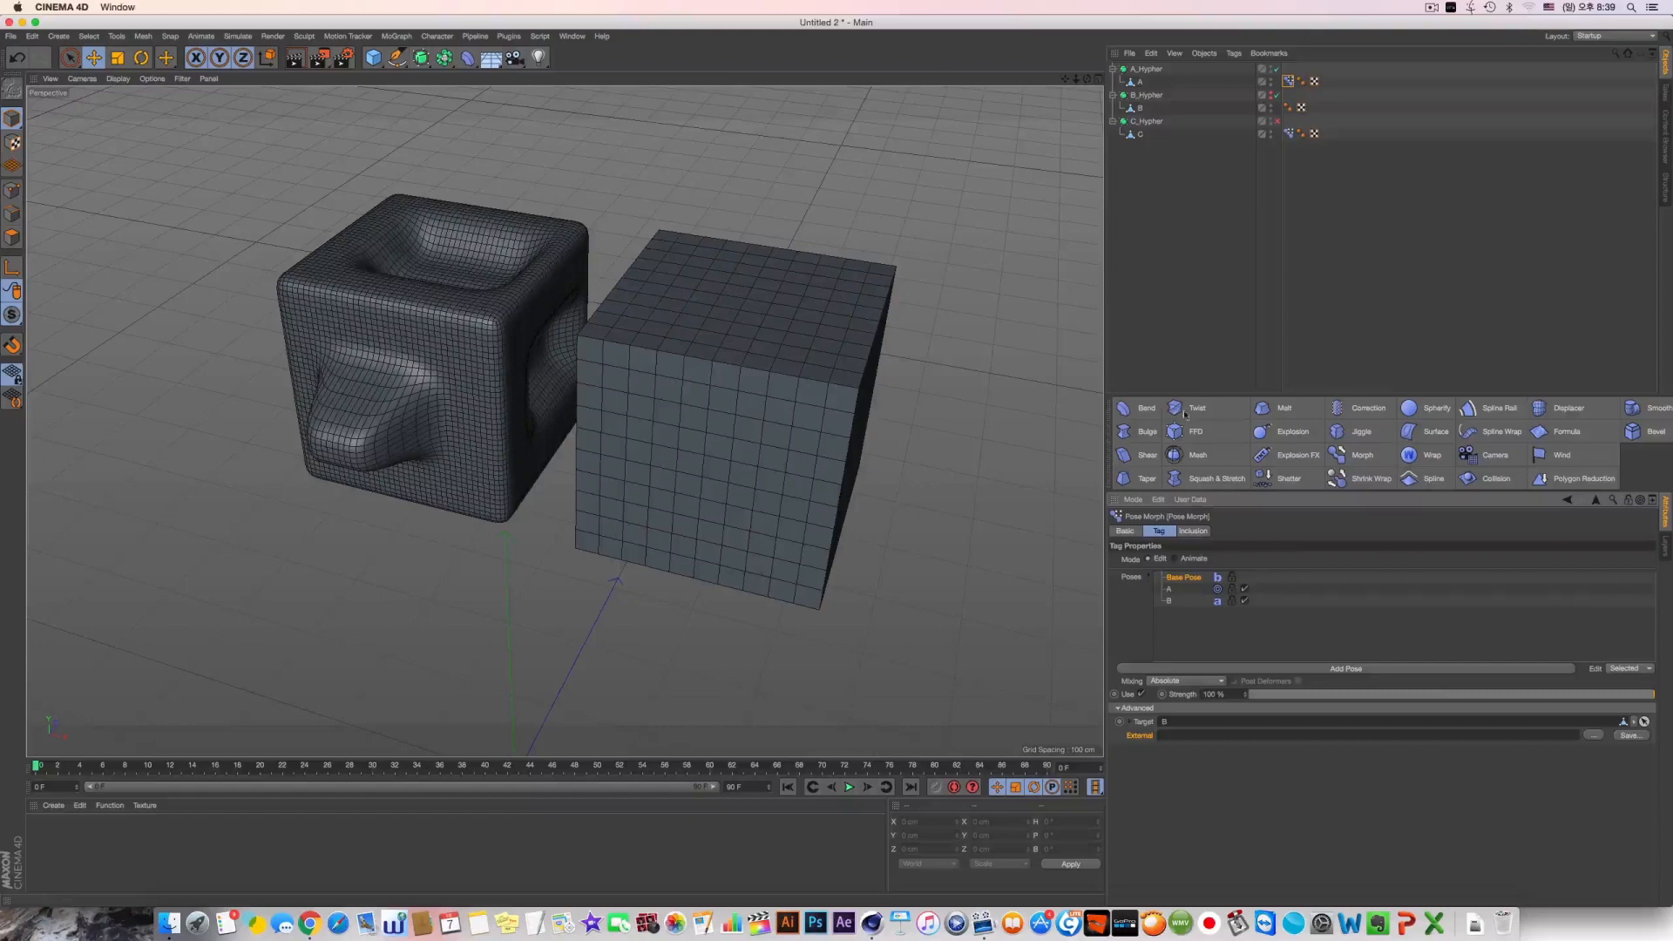
# Activate the C_Hypher Subdivision Surface and delete the Pose Morph tag from object C
pyautogui.click(1146, 121)
pyautogui.click(1277, 121)
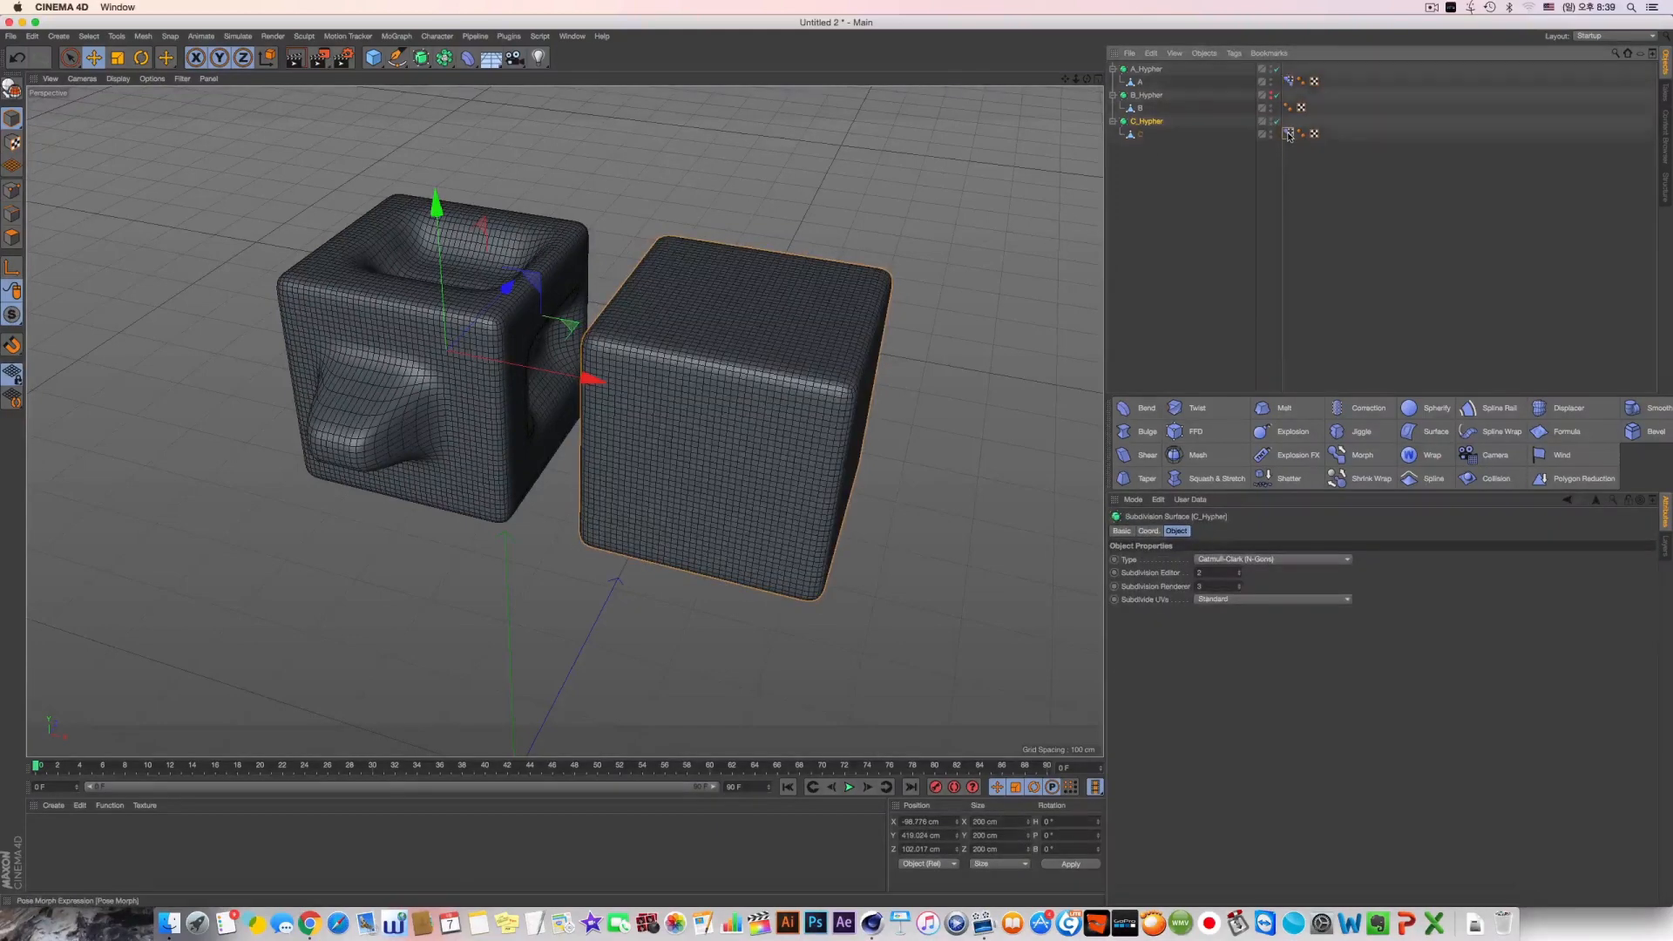
pyautogui.click(1287, 135)
pyautogui.press('Delete')
# Select the lower rows of points on the front face of object C and pull them outward
pyautogui.click(1140, 135)
pyautogui.keyDown('alt'); pyautogui.moveTo(830, 358); pyautogui.dragTo(869, 363, button='middle'); pyautogui.keyUp('alt')
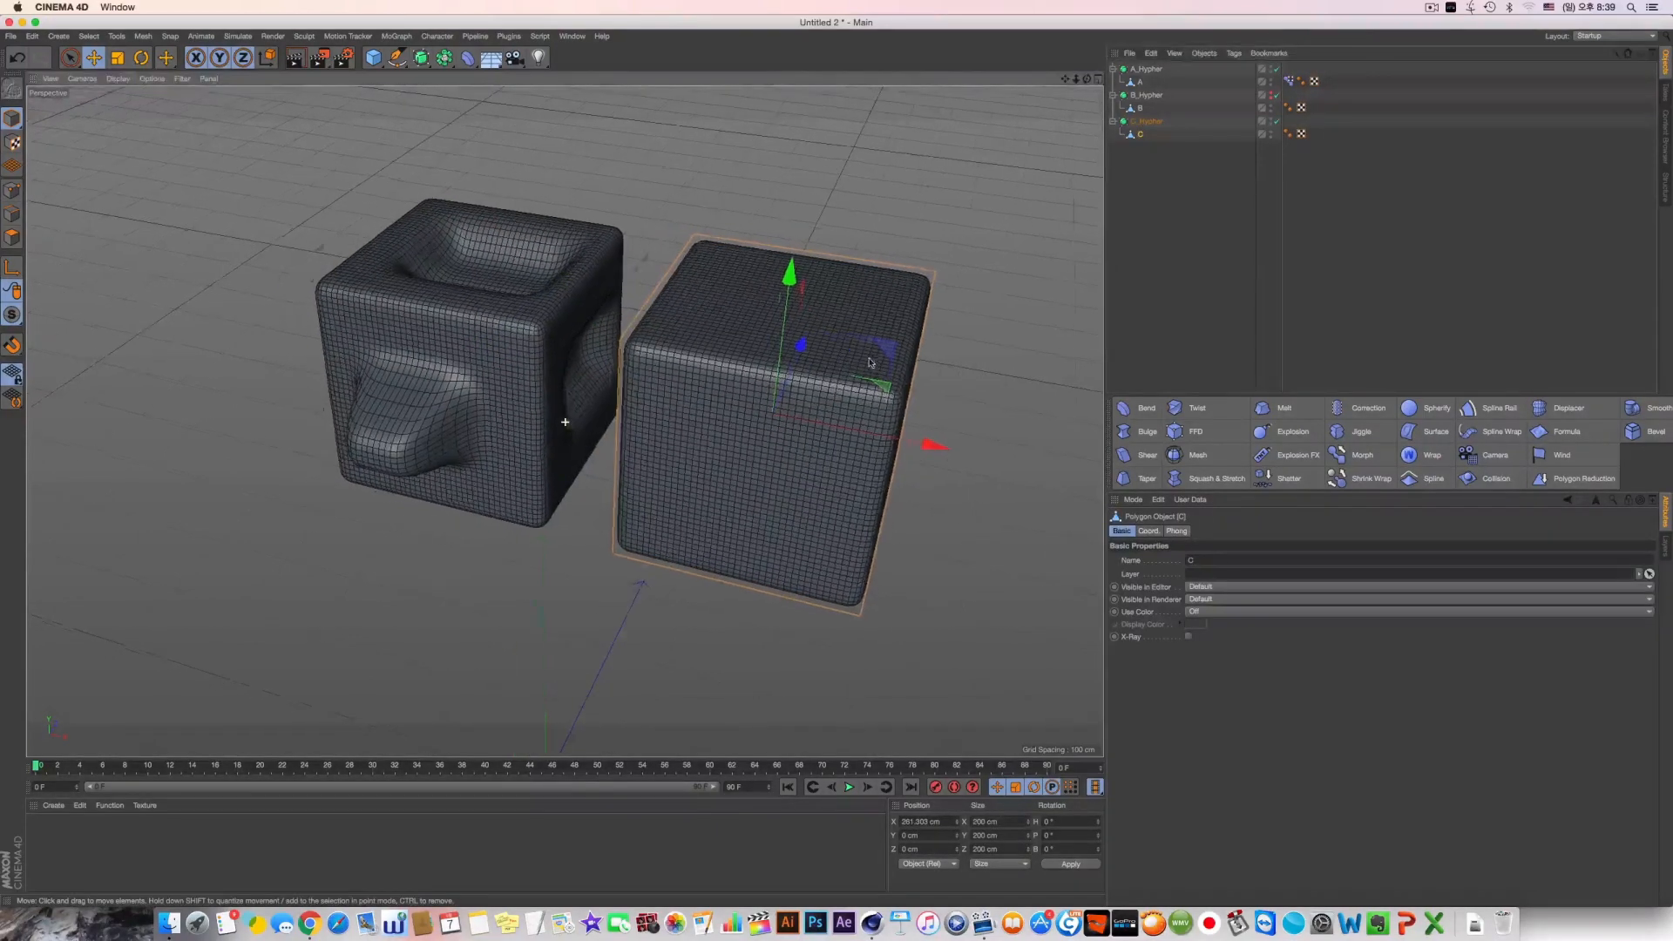
pyautogui.click(12, 190)
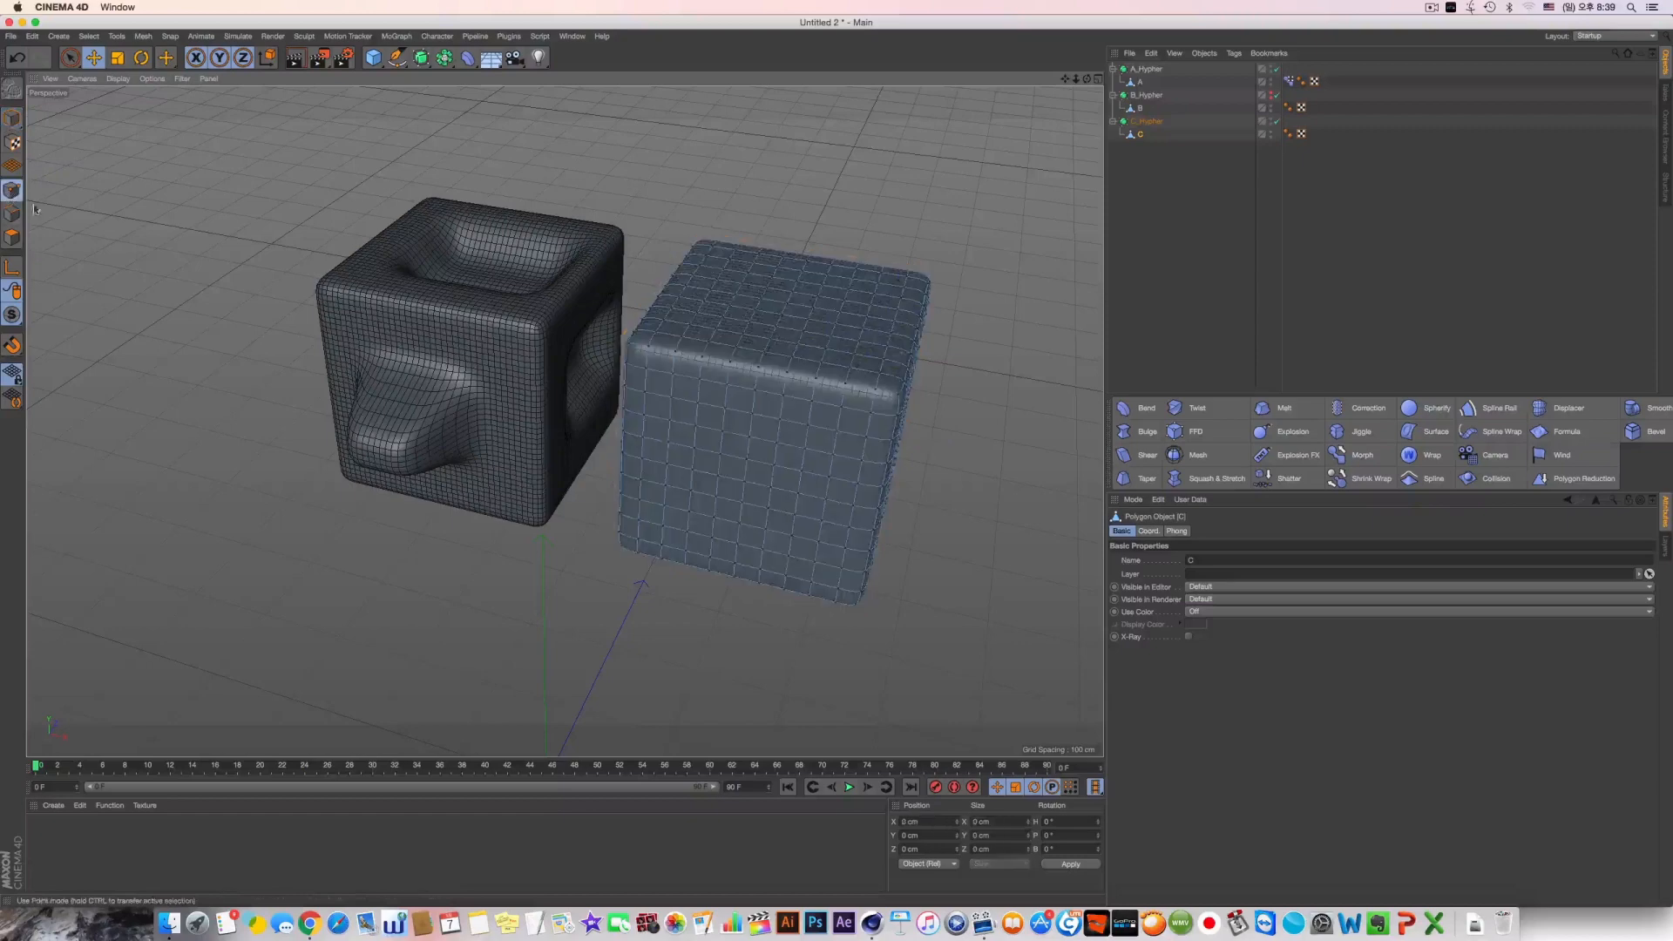
pyautogui.click(70, 58)
pyautogui.moveTo(658, 545)
pyautogui.mouseDown()
pyautogui.moveTo(806, 568)
pyautogui.moveTo(819, 600)
pyautogui.mouseUp()
pyautogui.moveTo(768, 475); pyautogui.dragTo(743, 535)
# Select the upper rows of points on the front face of object C and pull them outward
pyautogui.keyDown('alt'); pyautogui.moveTo(804, 481); pyautogui.dragTo(693, 446); pyautogui.keyUp('alt')
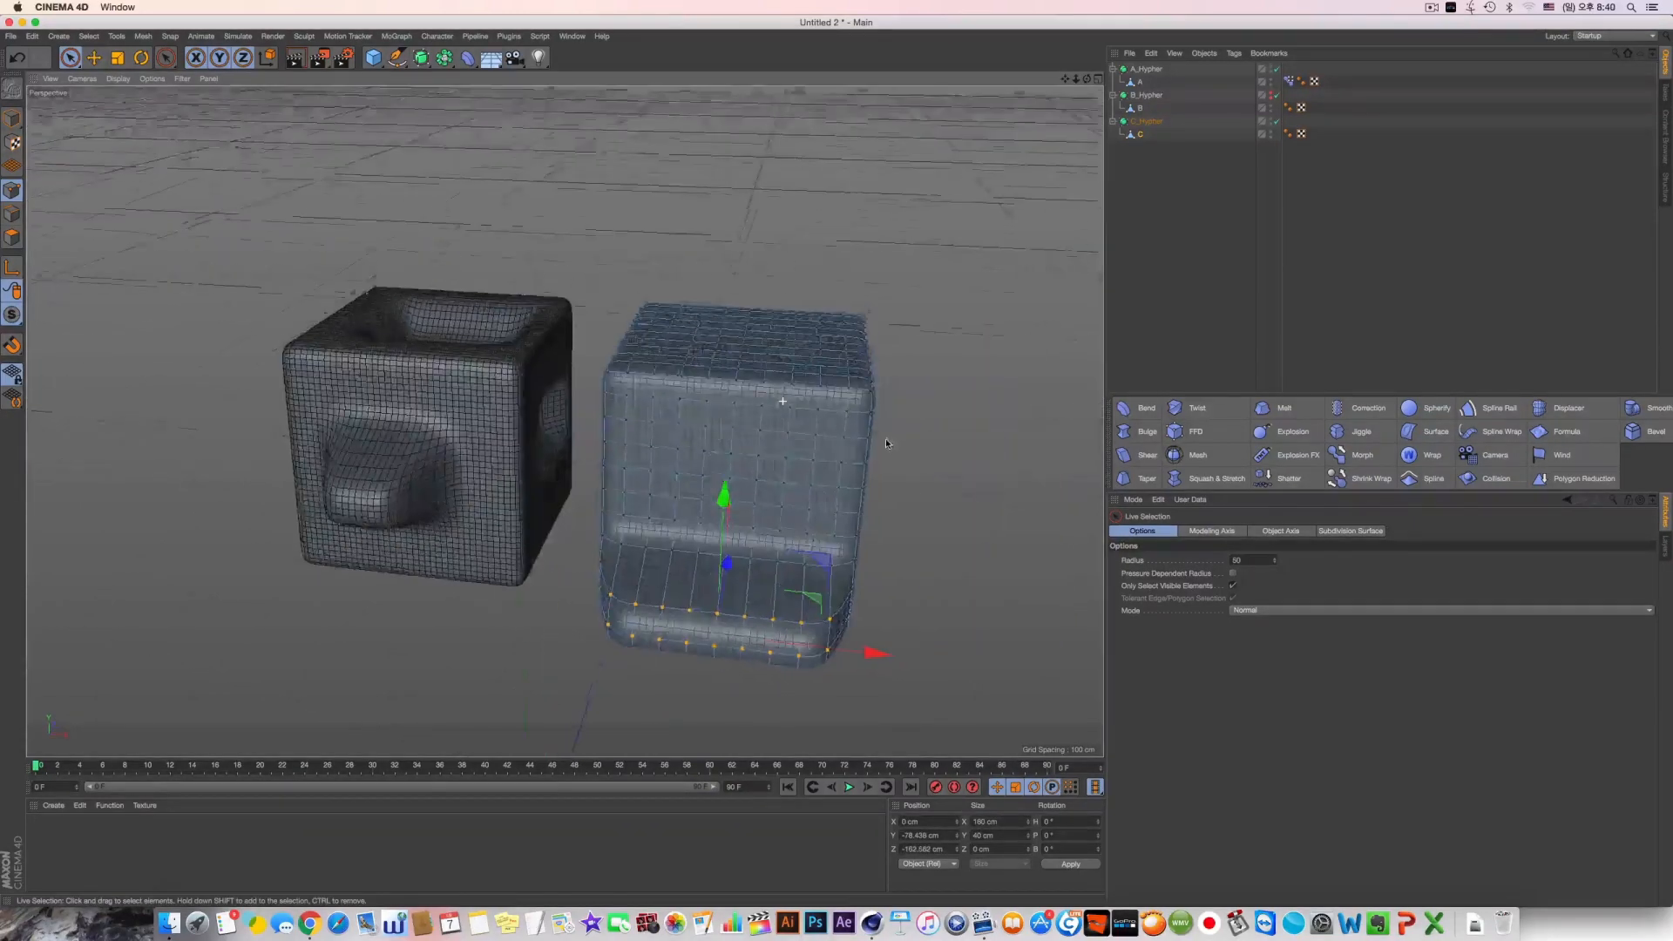
pyautogui.moveTo(645, 387)
pyautogui.mouseDown()
pyautogui.moveTo(823, 388)
pyautogui.moveTo(850, 349)
pyautogui.moveTo(749, 350)
pyautogui.moveTo(741, 381)
pyautogui.mouseUp()
pyautogui.keyDown('alt'); pyautogui.moveTo(789, 436); pyautogui.dragTo(828, 358); pyautogui.keyUp('alt')
# Select the rear rows of points on the top face of object C and pull them up about 100 cm
pyautogui.moveTo(763, 261); pyautogui.dragTo(911, 370)
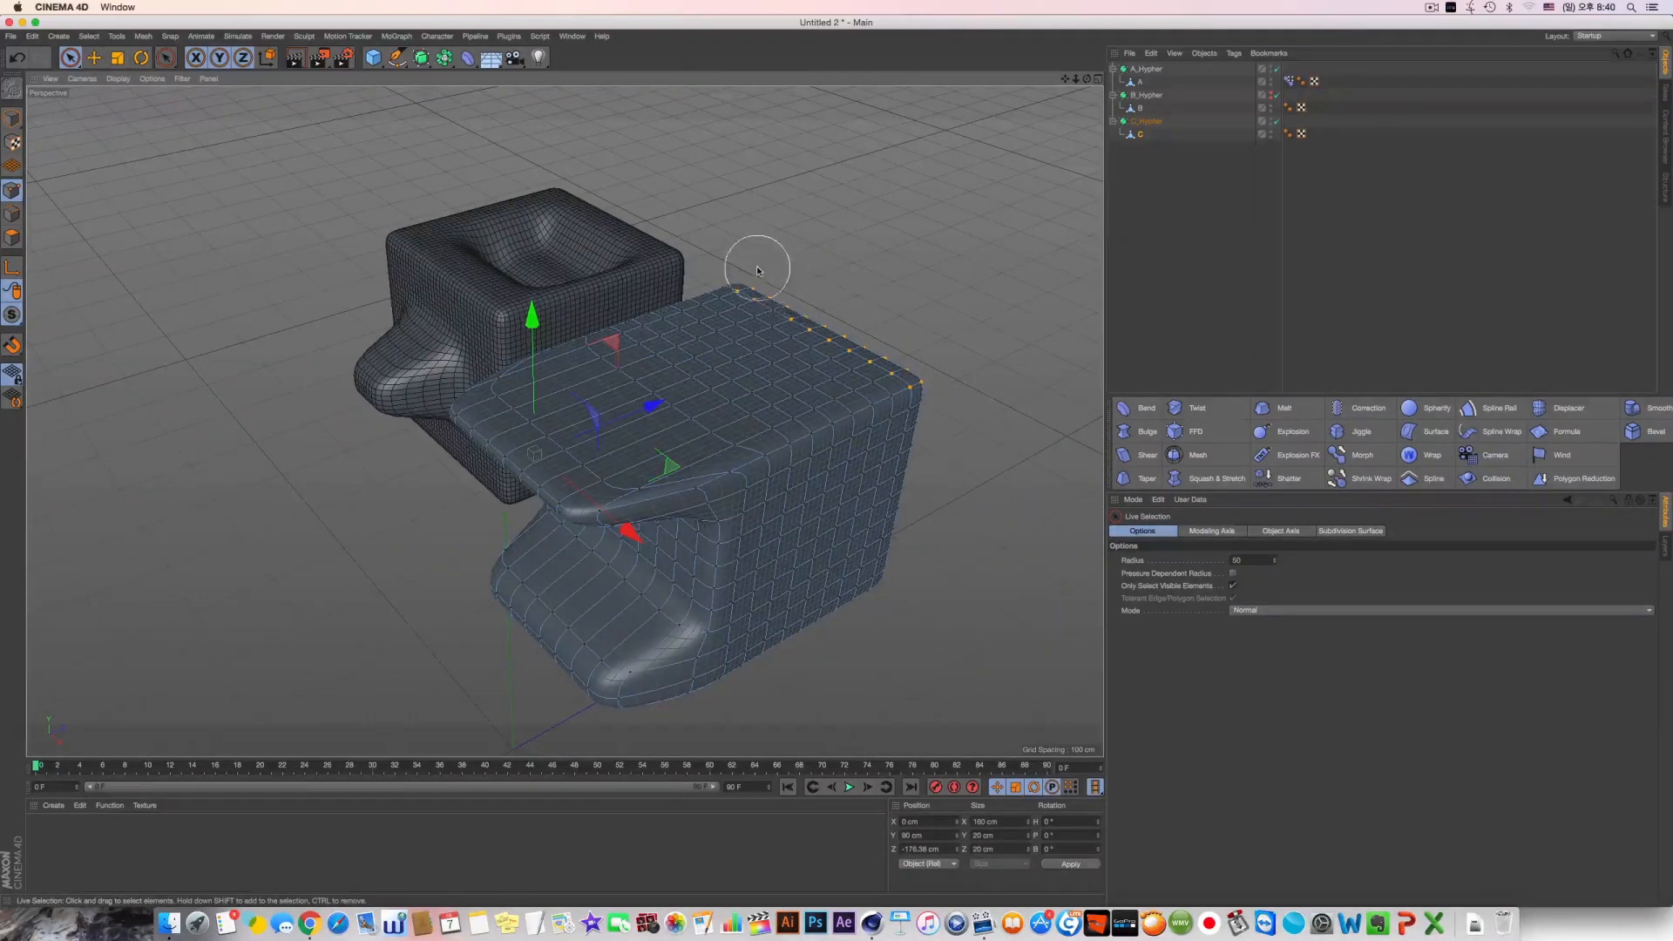
pyautogui.keyDown('alt'); pyautogui.moveTo(746, 262); pyautogui.dragTo(778, 344); pyautogui.keyUp('alt')
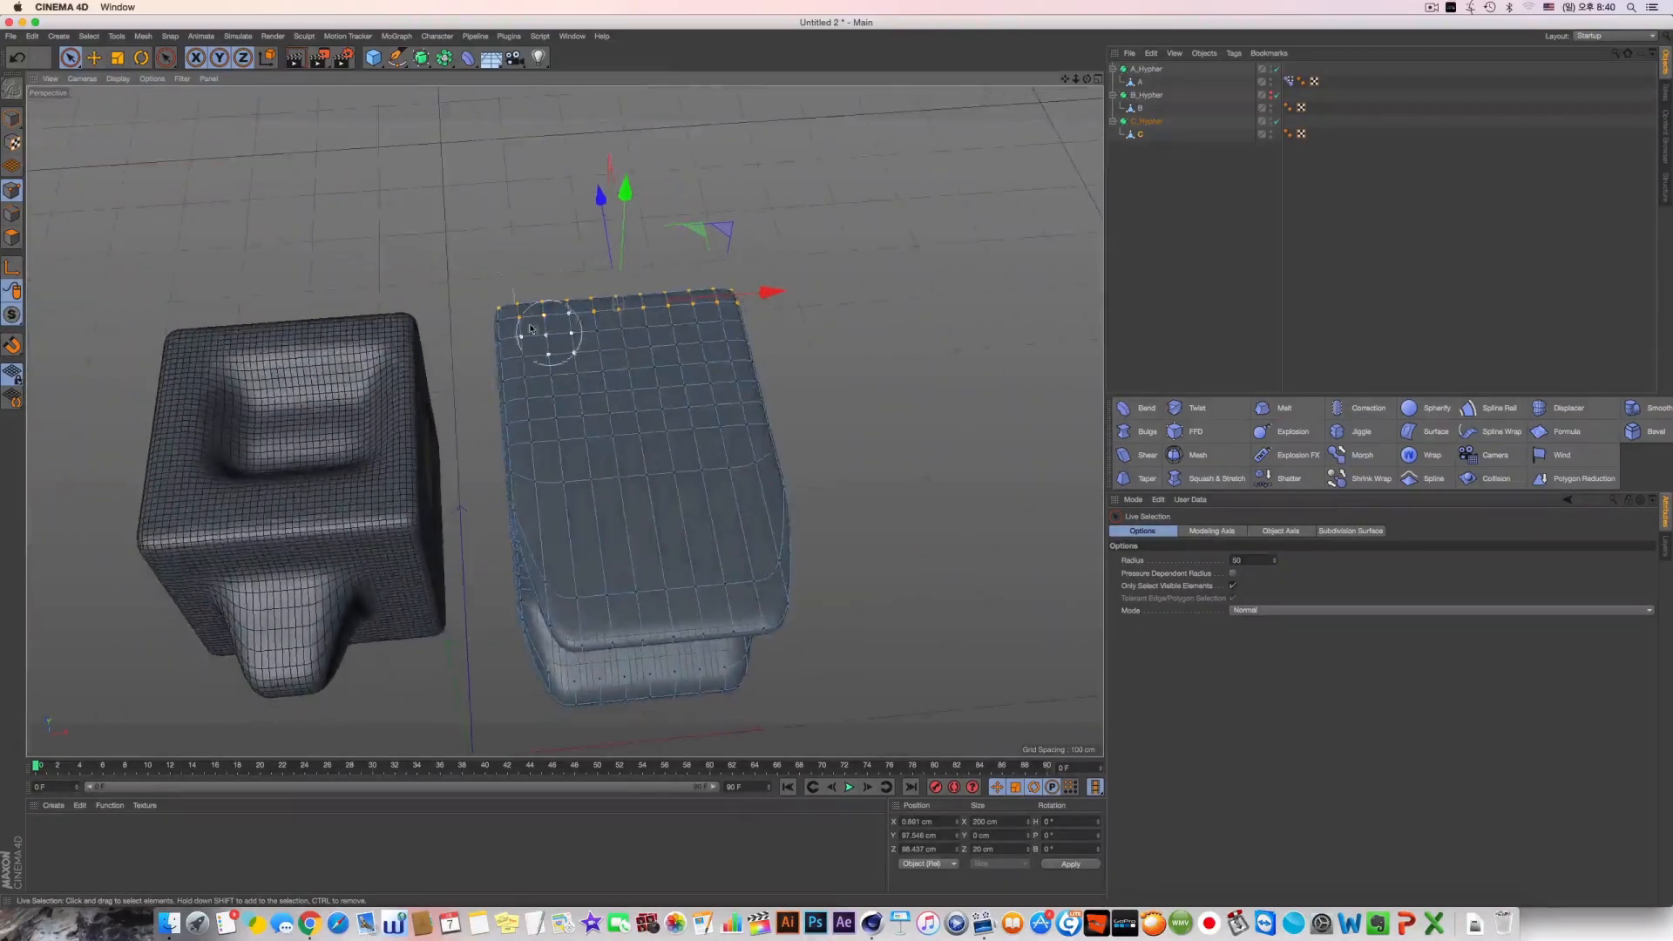
pyautogui.keyDown('shift'); pyautogui.click(490, 292); pyautogui.keyUp('shift')
pyautogui.keyDown('alt'); pyautogui.moveTo(702, 270); pyautogui.dragTo(671, 324); pyautogui.keyUp('alt')
pyautogui.moveTo(625, 182); pyautogui.dragTo(628, 121)
pyautogui.press('super+z')
pyautogui.keyDown('alt'); pyautogui.moveTo(558, 231); pyautogui.dragTo(570, 256); pyautogui.keyUp('alt')
pyautogui.keyDown('shift'); pyautogui.click(571, 279); pyautogui.keyUp('shift')
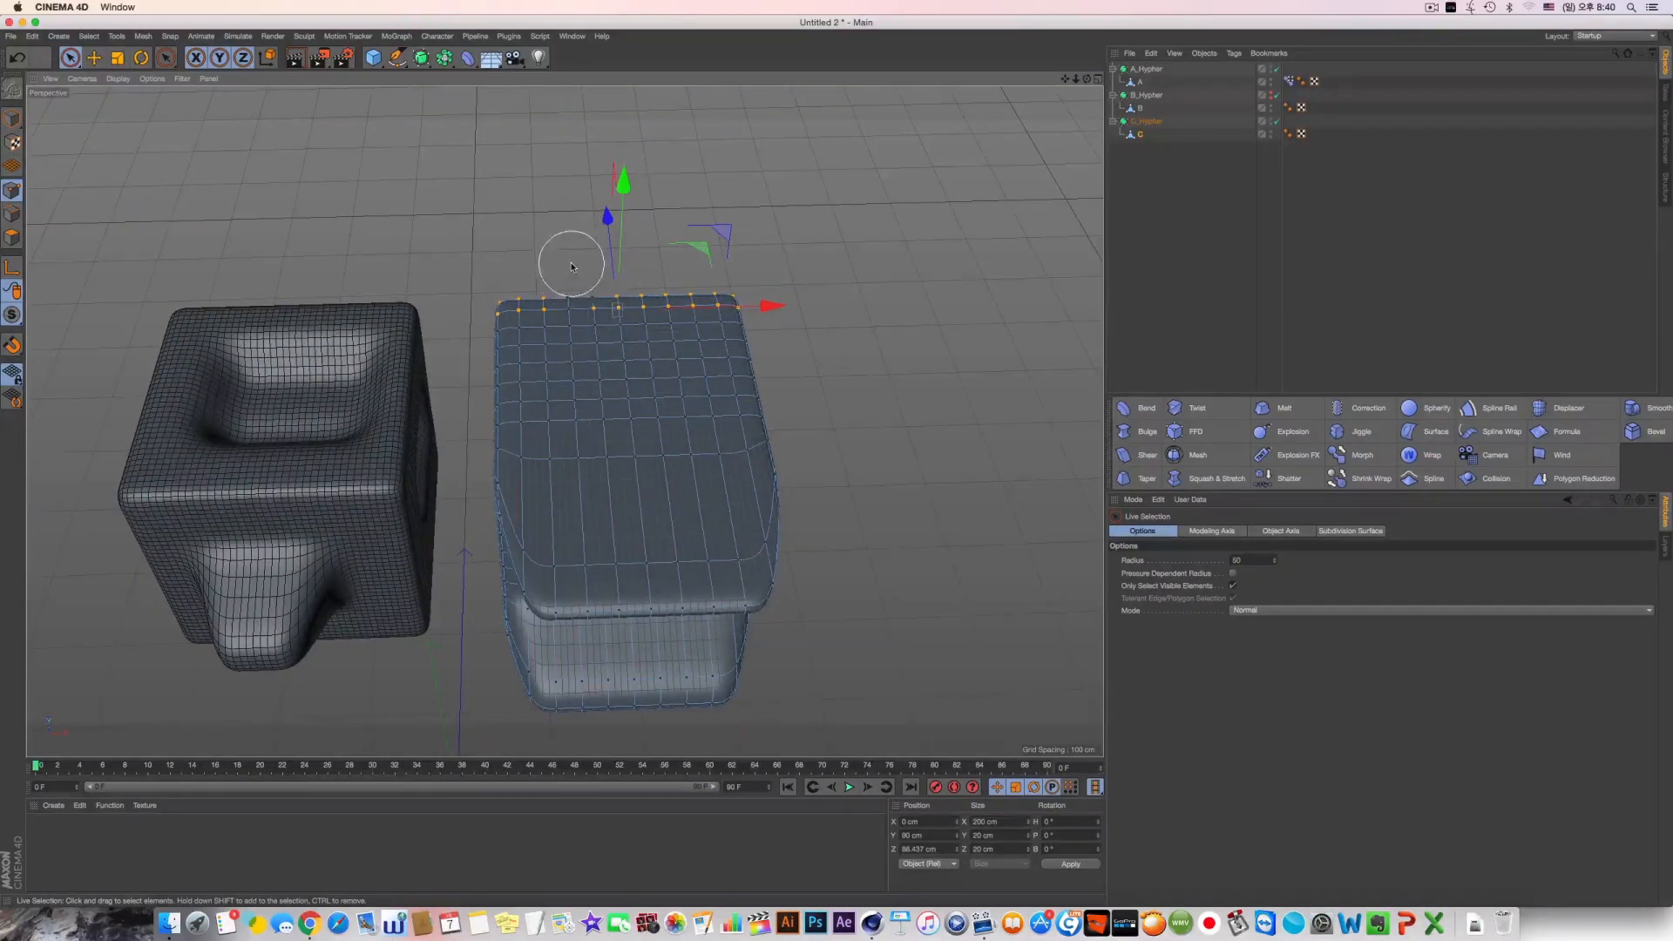
pyautogui.moveTo(623, 181); pyautogui.dragTo(628, 48)
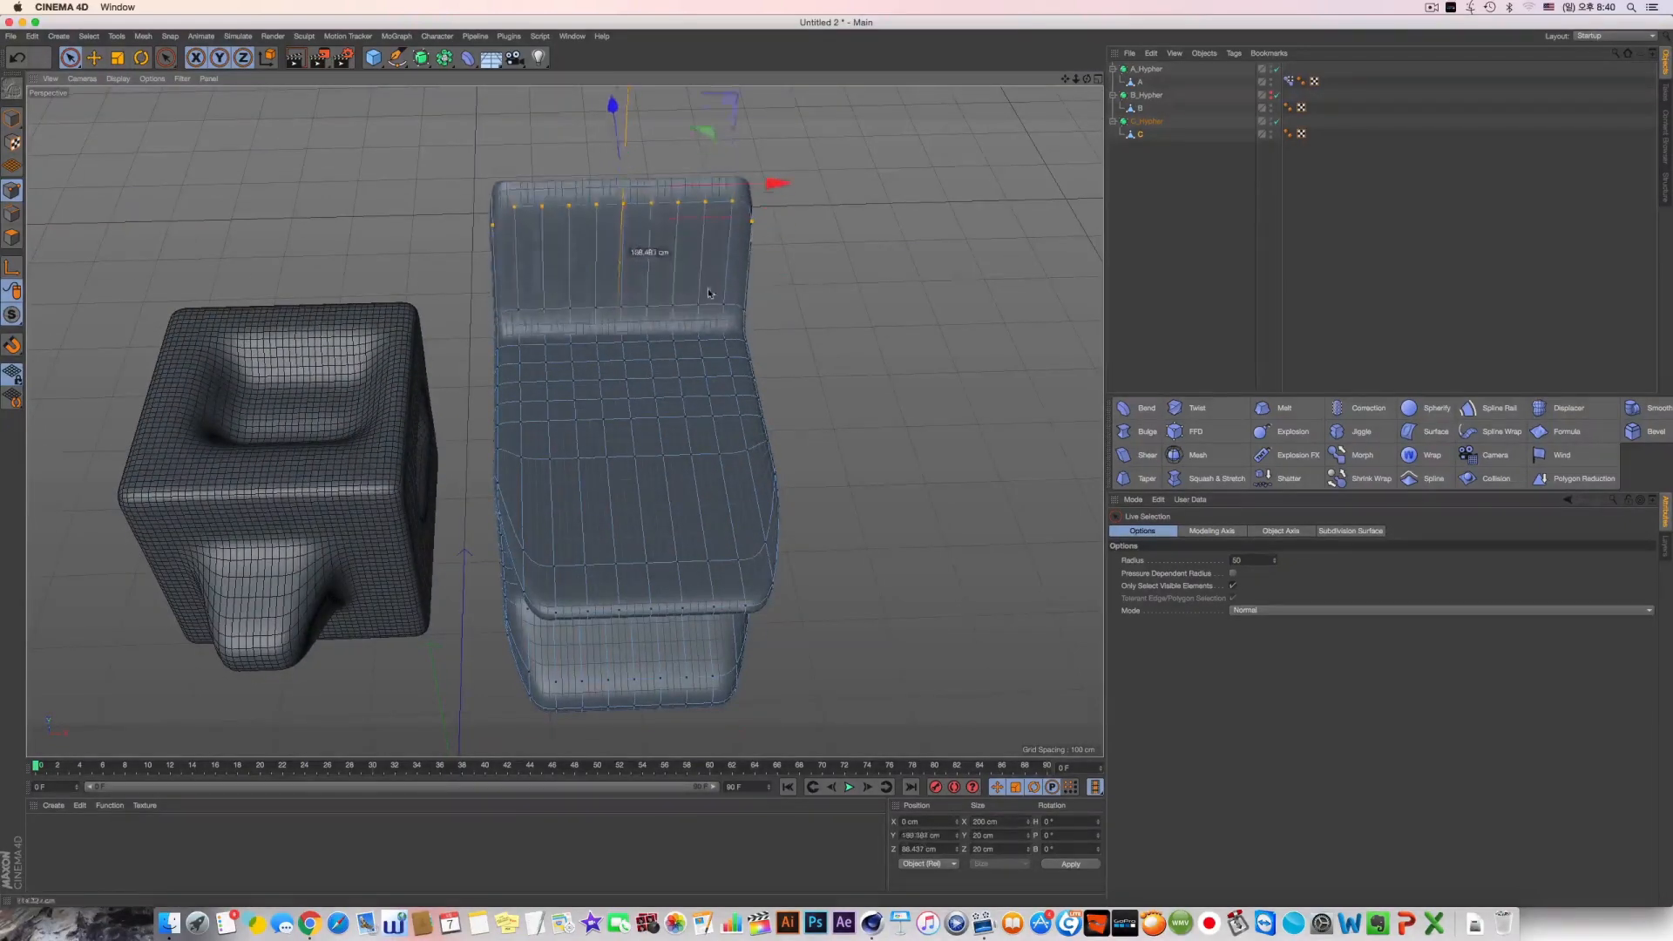
pyautogui.keyDown('alt'); pyautogui.moveTo(697, 491); pyautogui.dragTo(675, 428); pyautogui.keyUp('alt')
pyautogui.keyDown('alt'); pyautogui.moveTo(695, 428); pyautogui.dragTo(694, 358, button='middle'); pyautogui.keyUp('alt')
pyautogui.keyDown('alt'); pyautogui.moveTo(694, 358); pyautogui.dragTo(603, 358, button='right'); pyautogui.keyUp('alt')
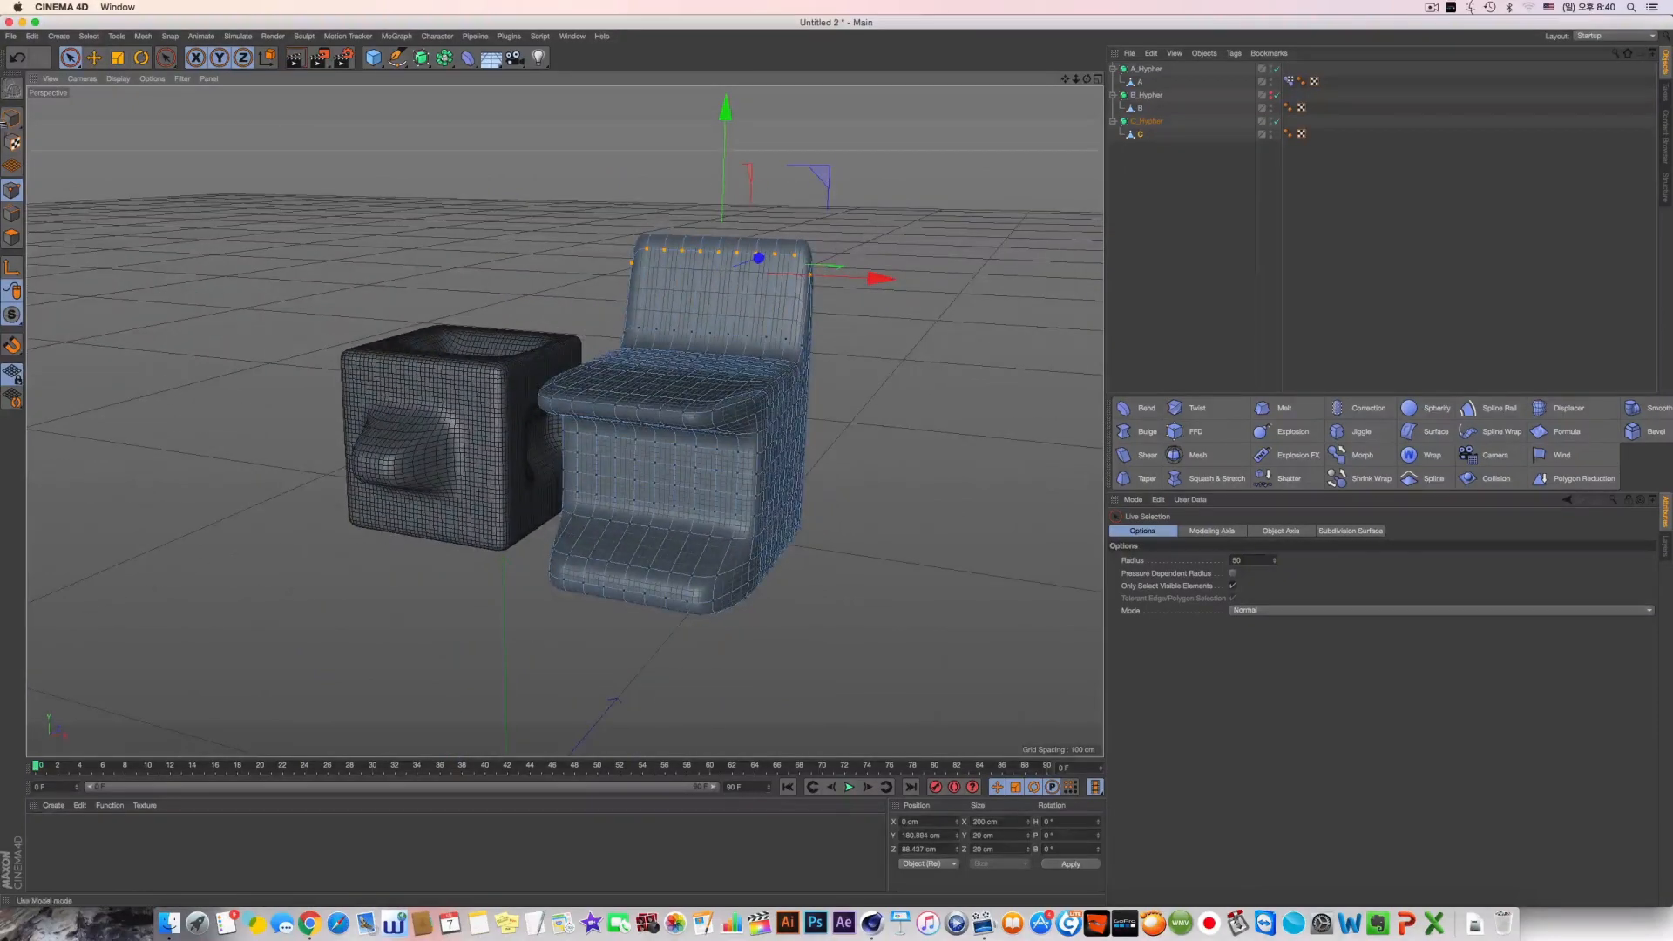
# Add object C to A's Pose Morph tag as an absolute morph target and hide C_Hypher in the viewport
pyautogui.click(12, 118)
pyautogui.click(93, 58)
pyautogui.keyDown('alt'); pyautogui.moveTo(741, 235); pyautogui.dragTo(753, 293); pyautogui.keyUp('alt')
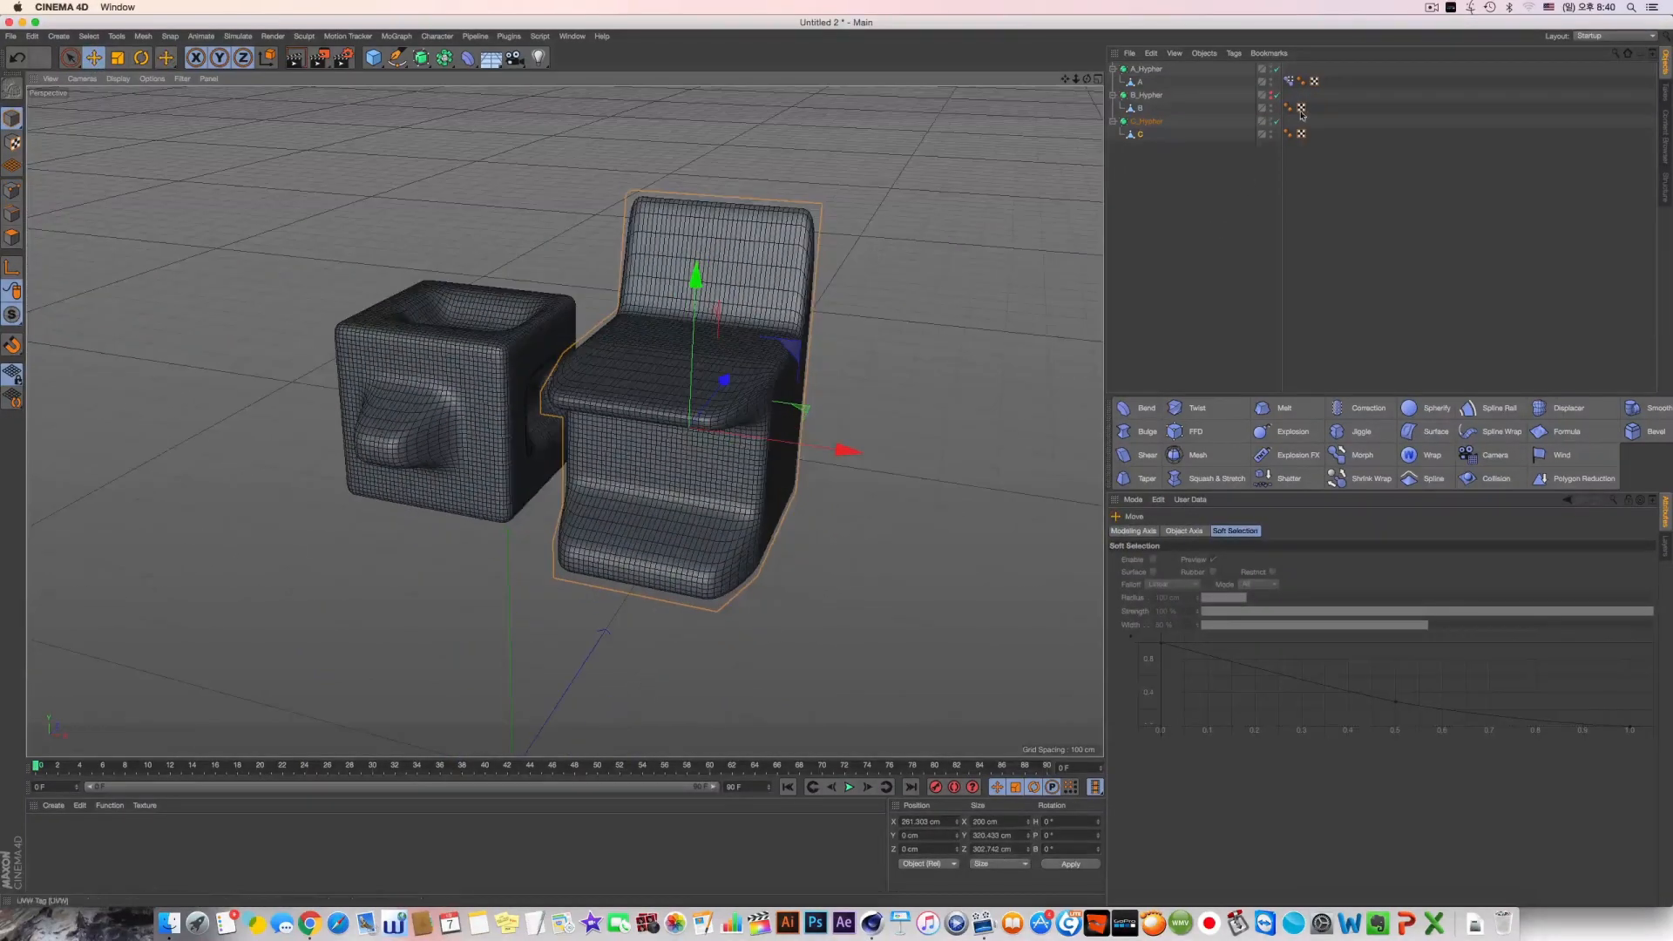
pyautogui.click(1288, 81)
pyautogui.moveTo(1140, 134); pyautogui.dragTo(1186, 607)
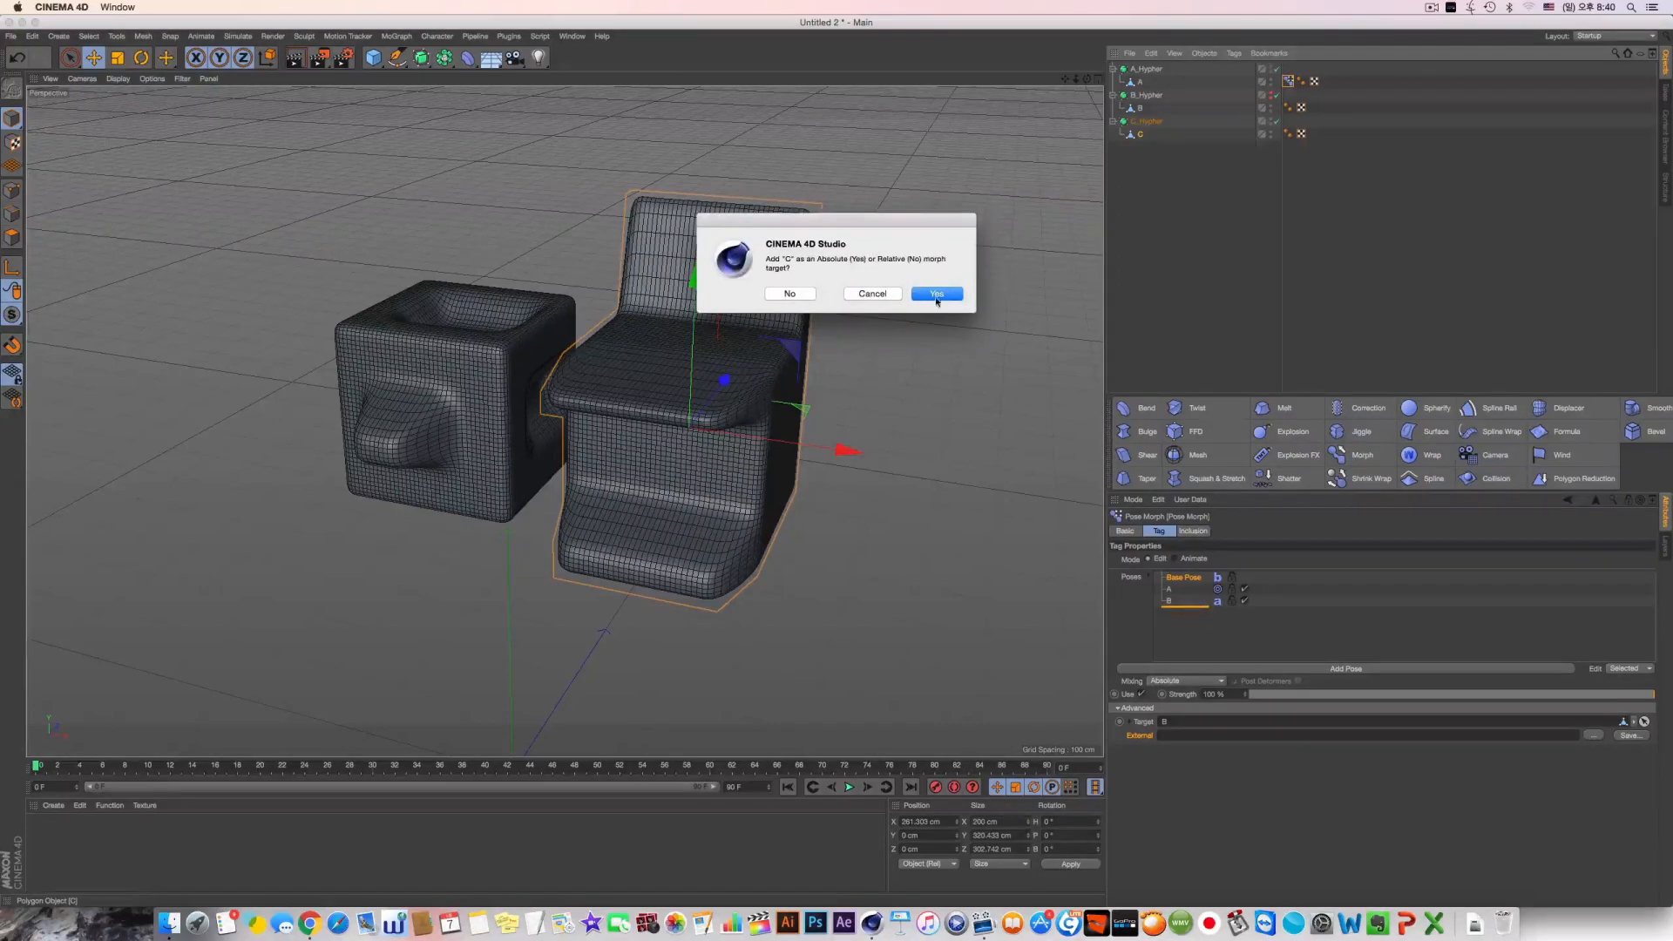
pyautogui.click(937, 295)
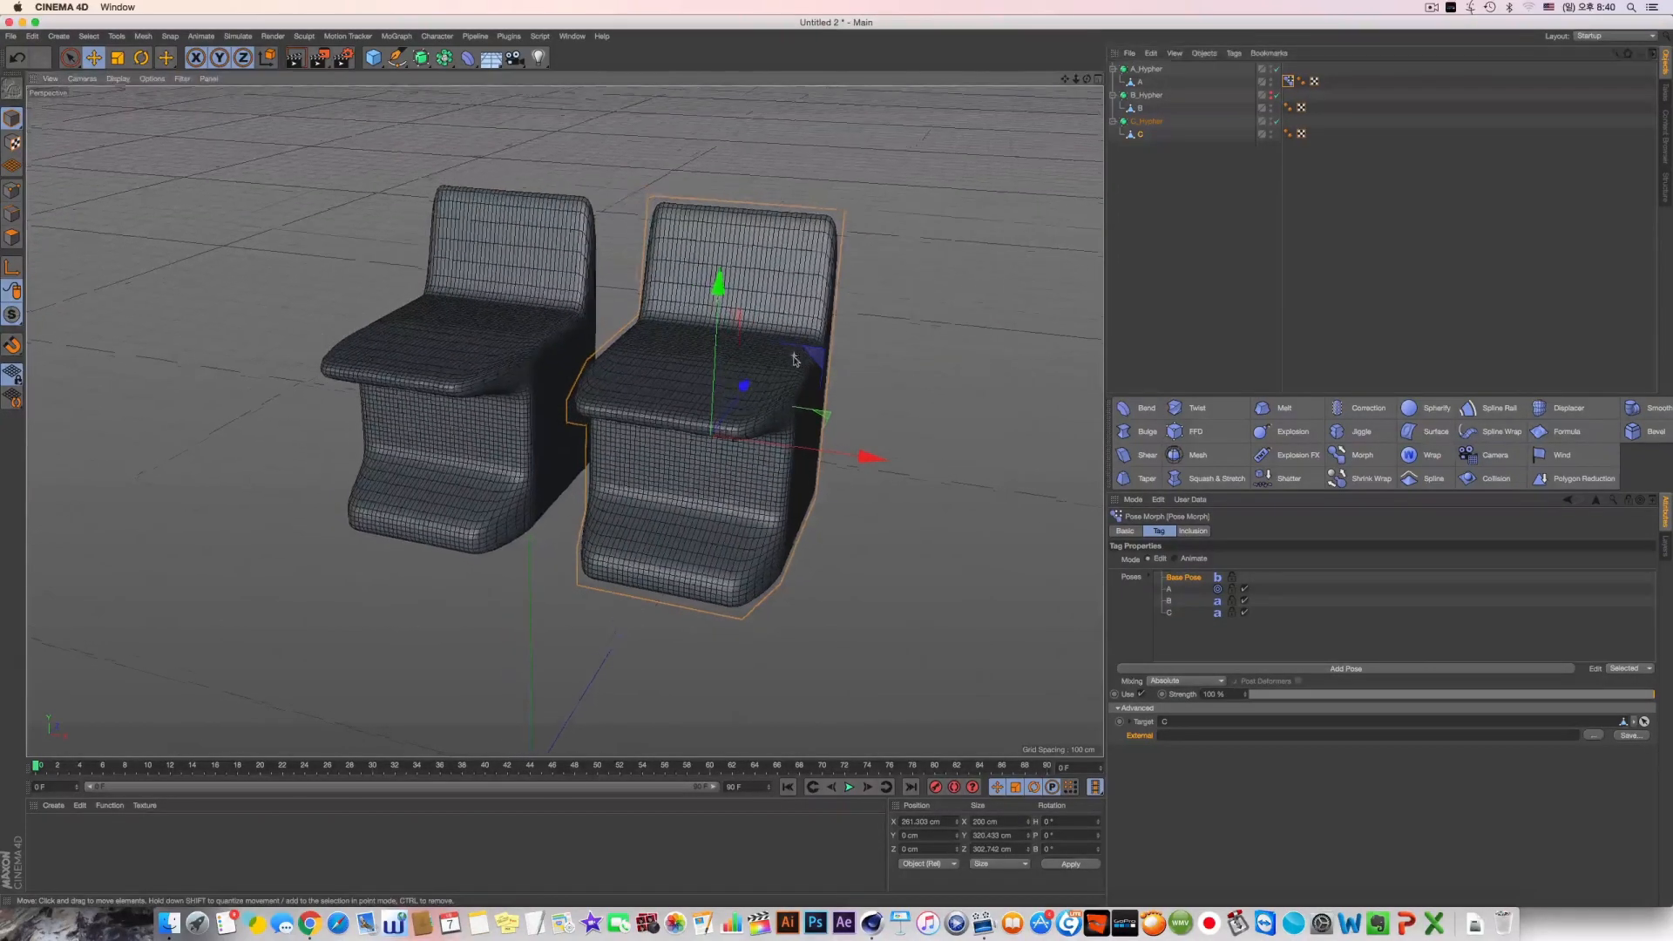
pyautogui.click(1270, 120)
pyautogui.keyDown('alt'); pyautogui.moveTo(494, 380); pyautogui.dragTo(565, 424, button='middle'); pyautogui.keyUp('alt')
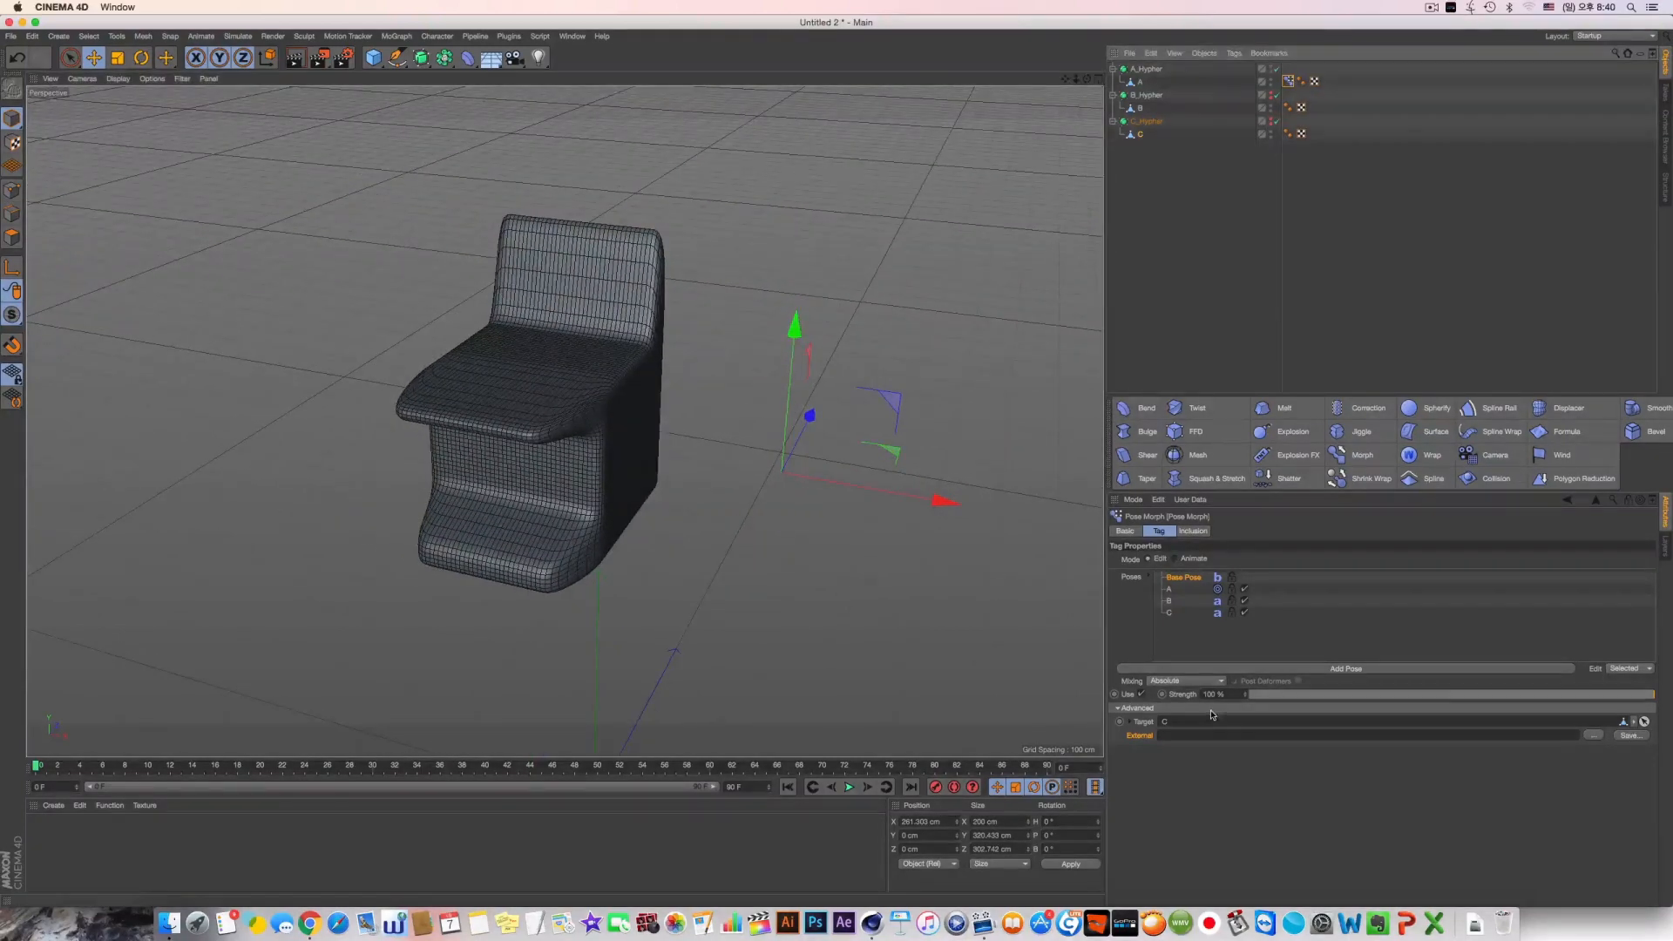
# Compare poses A, B and C in the Pose Morph tag by selecting each one and varying its strength
pyautogui.click(1179, 590)
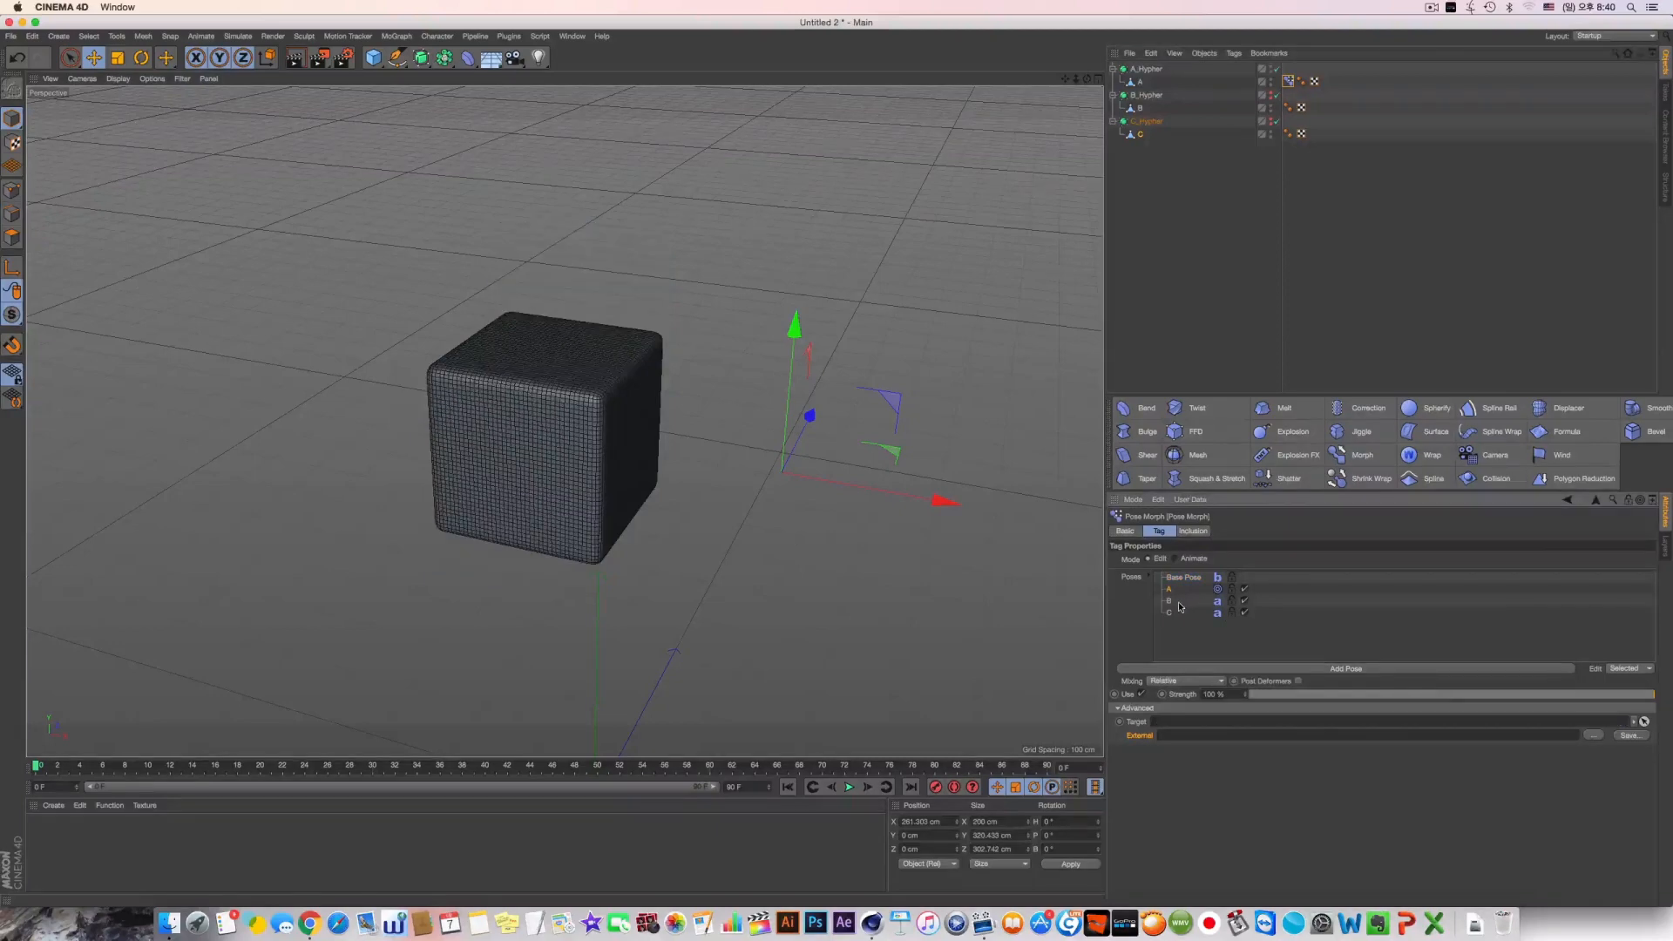
pyautogui.click(1179, 602)
pyautogui.click(1178, 613)
pyautogui.click(1179, 589)
pyautogui.click(1178, 601)
pyautogui.click(1178, 590)
pyautogui.moveTo(1279, 701); pyautogui.dragTo(1648, 695)
pyautogui.click(1174, 604)
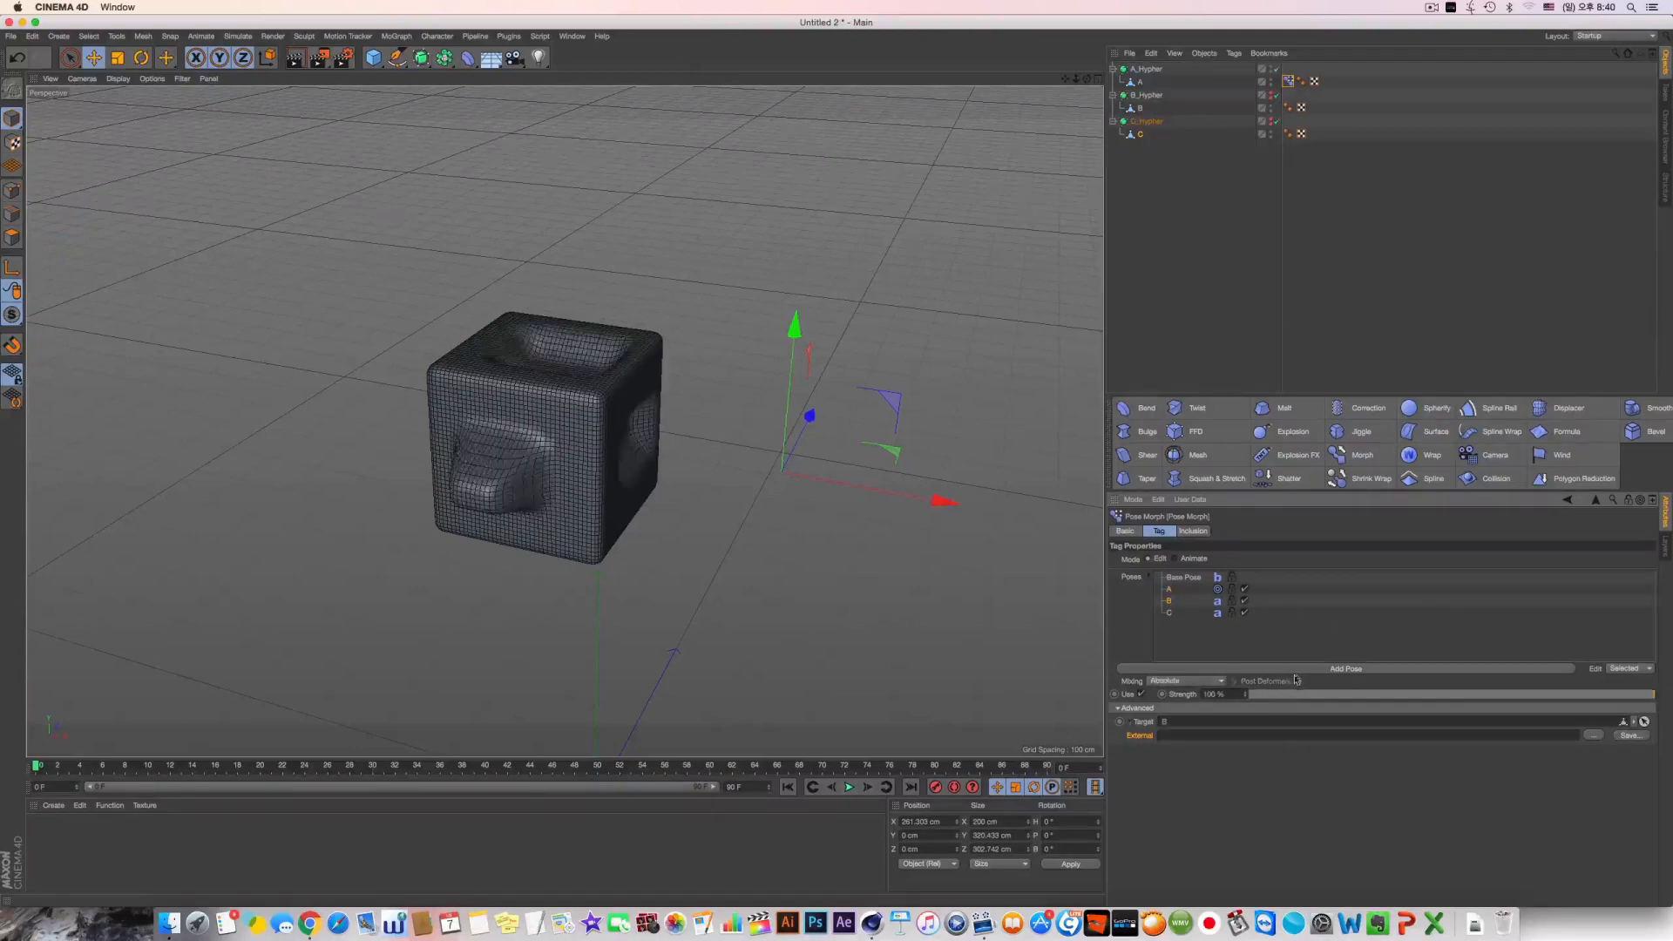
pyautogui.moveTo(1284, 695); pyautogui.dragTo(1671, 750)
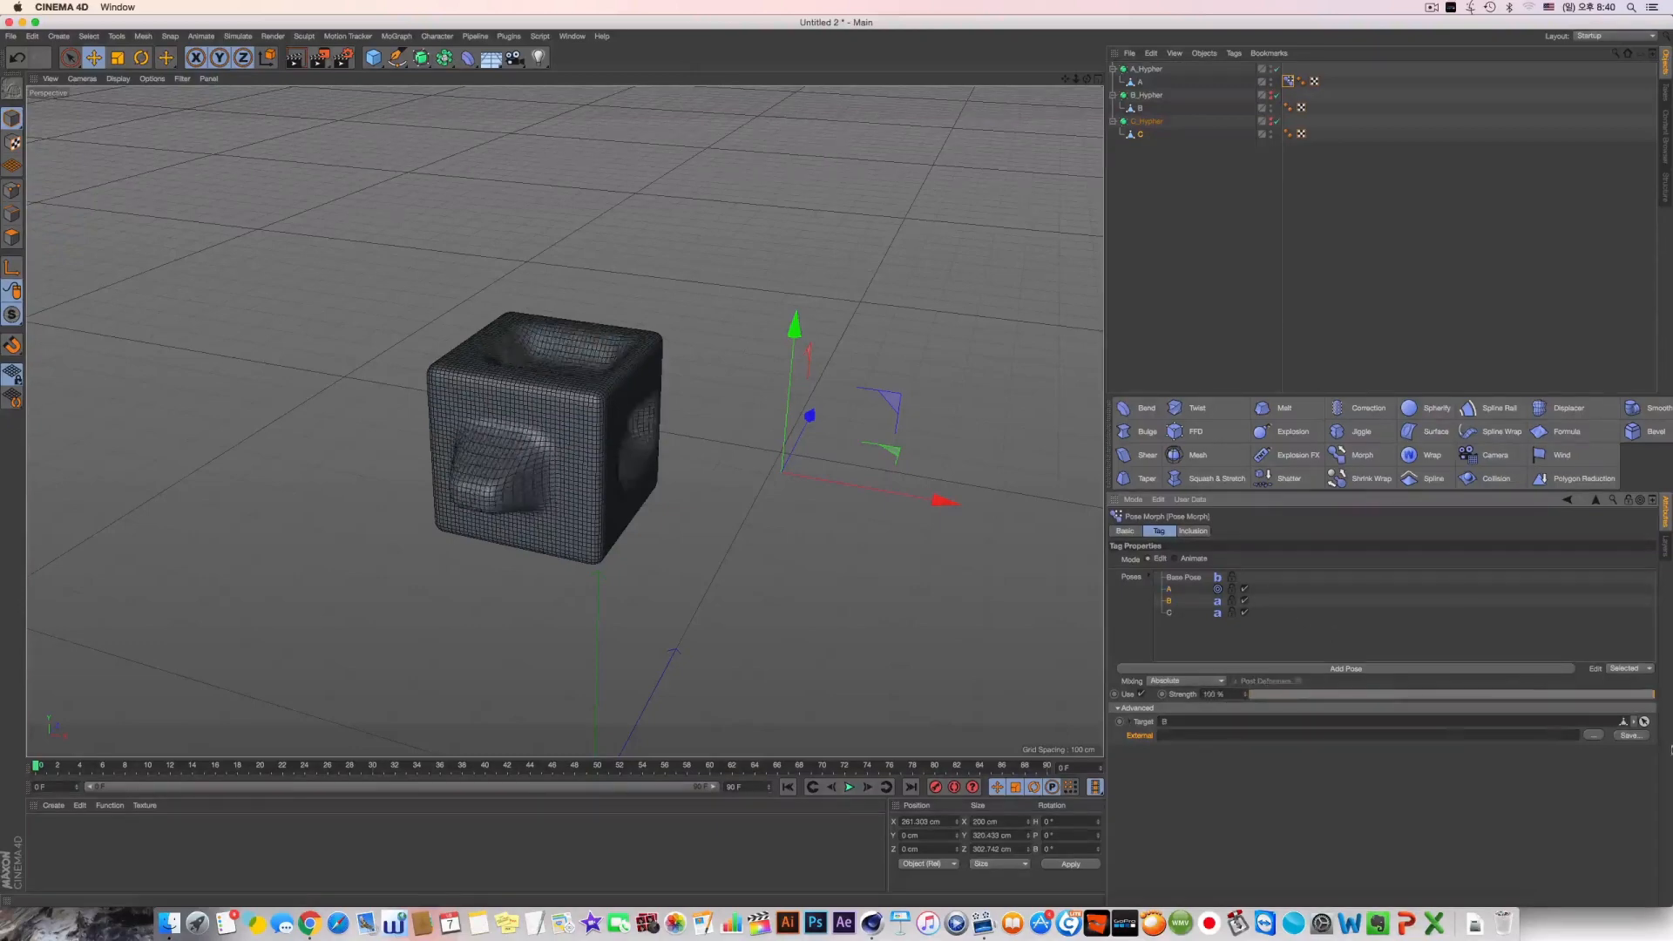
pyautogui.click(1172, 615)
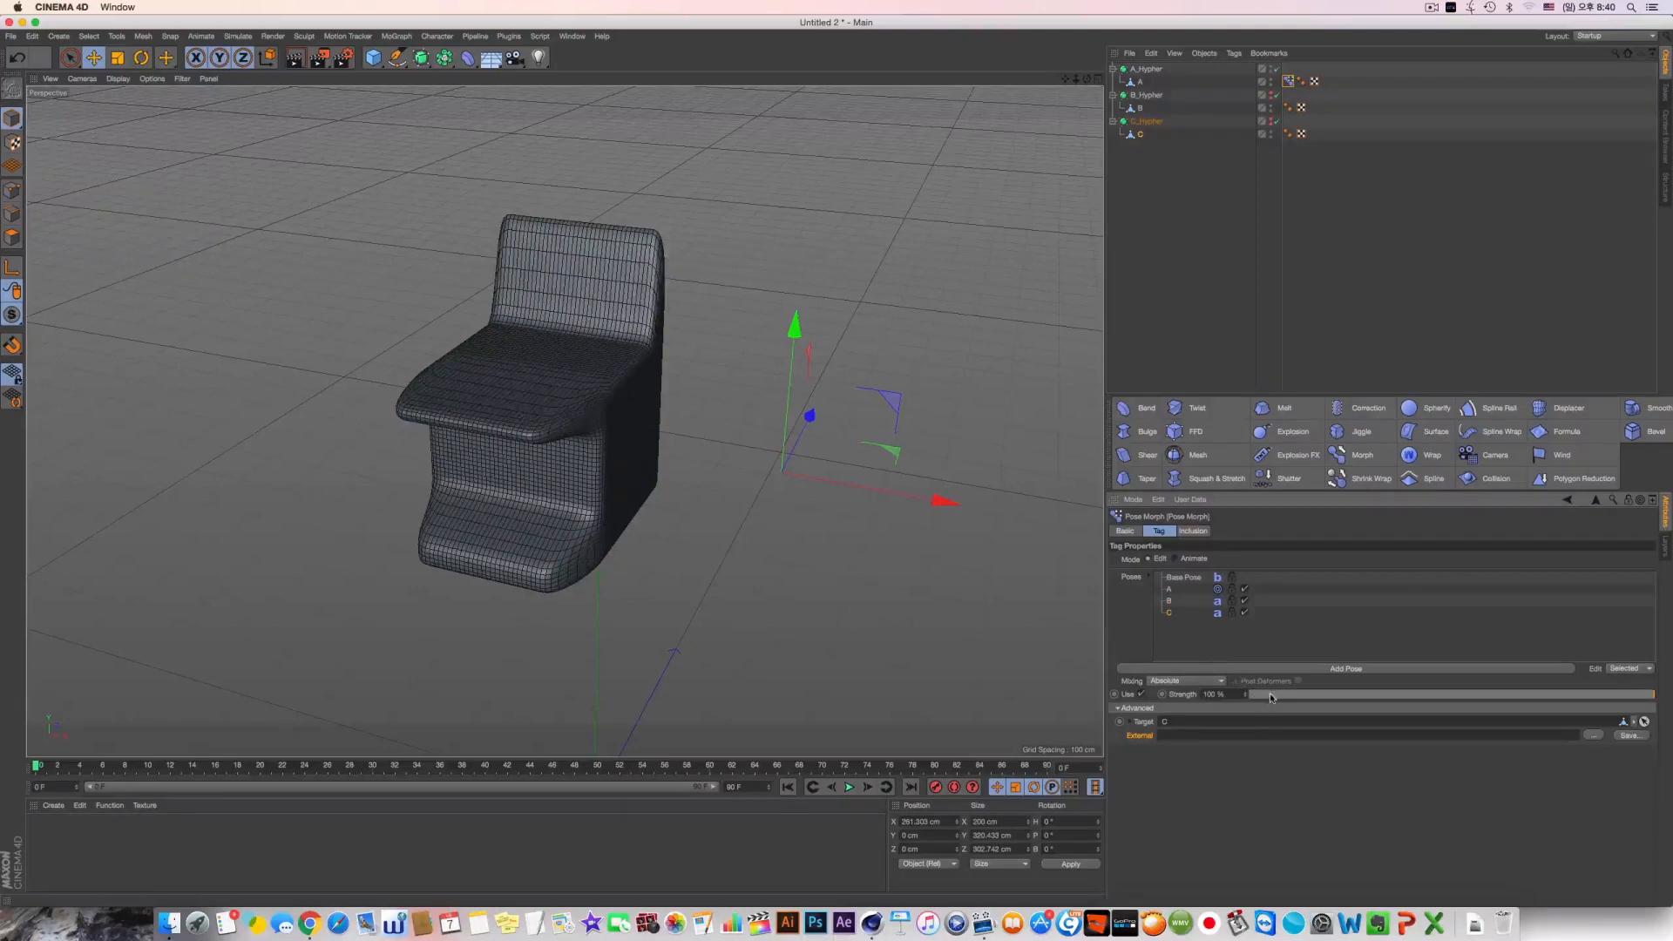
pyautogui.moveTo(1270, 697); pyautogui.dragTo(1670, 696)
pyautogui.moveTo(1168, 602); pyautogui.dragTo(1198, 642)
# Switch the Pose Morph tag to Animate mode and set pose A's strength to 100 %
pyautogui.click(1190, 561)
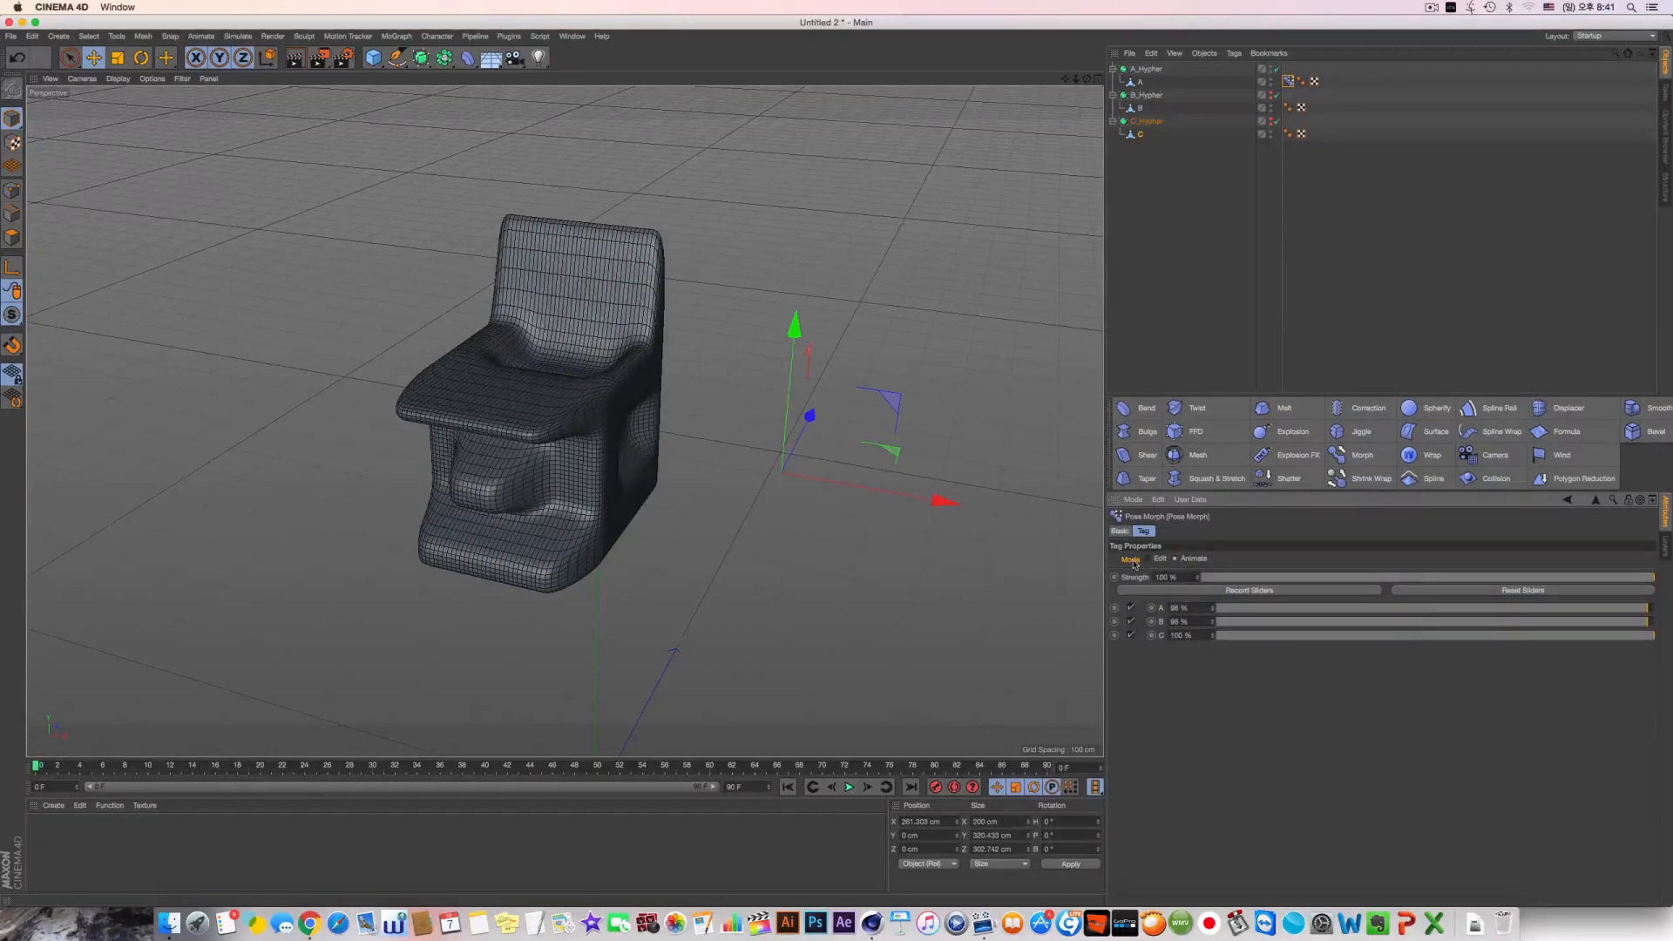
pyautogui.click(1143, 560)
pyautogui.click(1190, 561)
pyautogui.moveTo(1272, 610); pyautogui.dragTo(1653, 607)
pyautogui.click(1160, 559)
pyautogui.click(1176, 560)
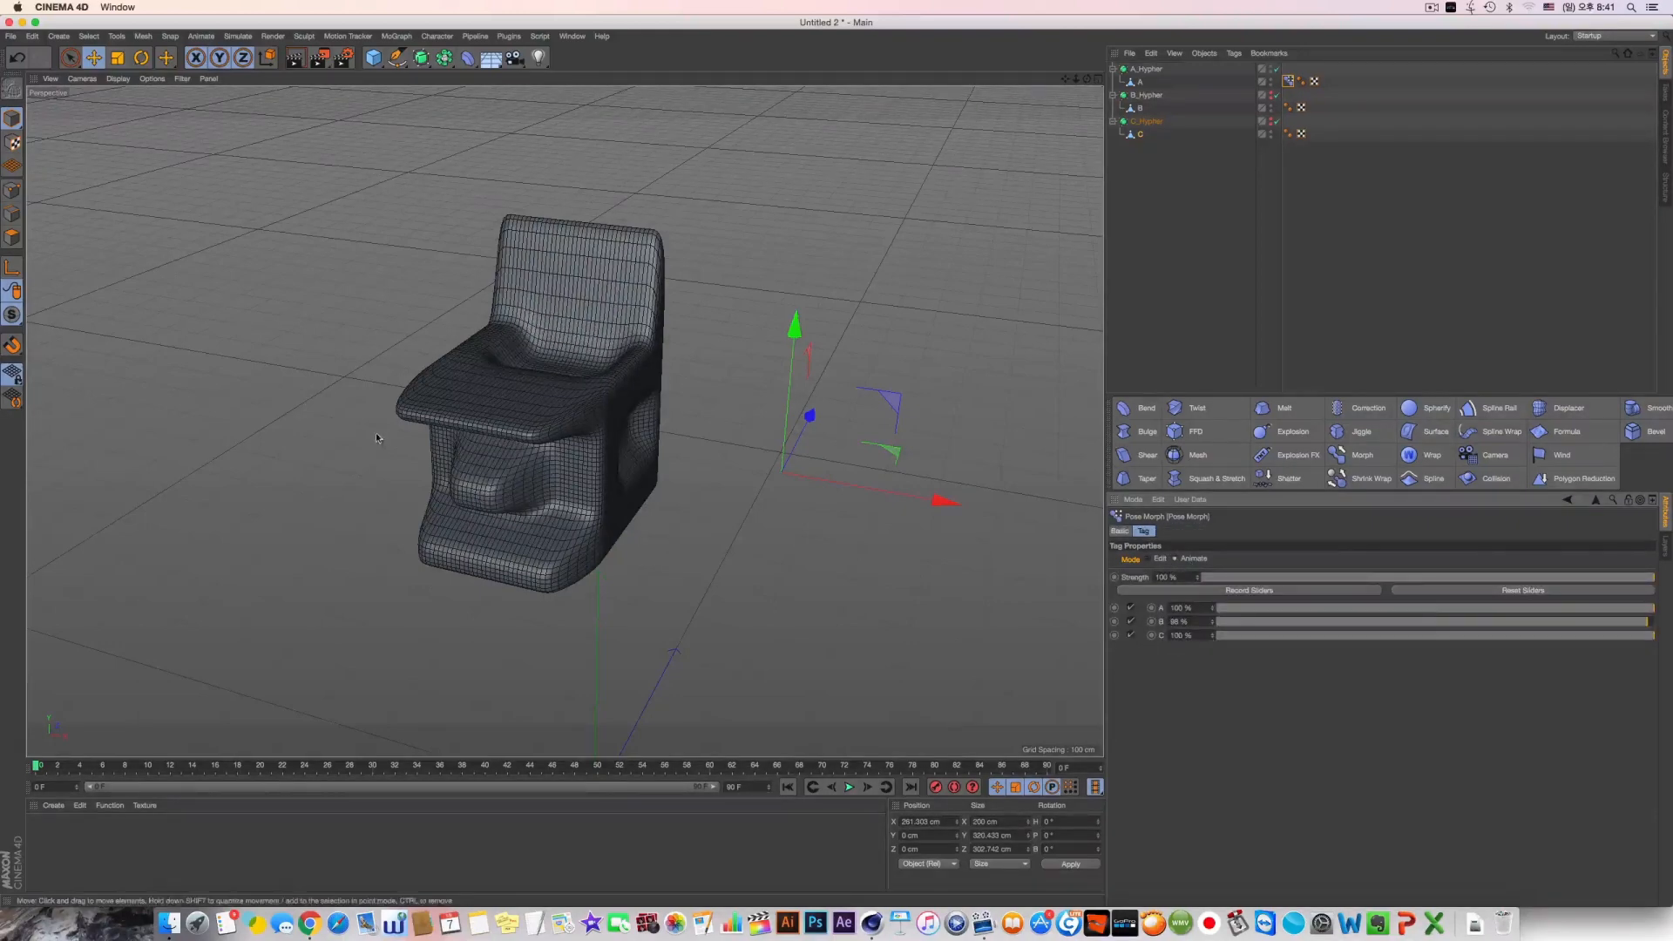
# Blend the morph targets with pose B at 100 % and pose C at 20 %
pyautogui.moveTo(1269, 625); pyautogui.dragTo(1564, 638)
pyautogui.moveTo(1382, 624); pyautogui.dragTo(1207, 624)
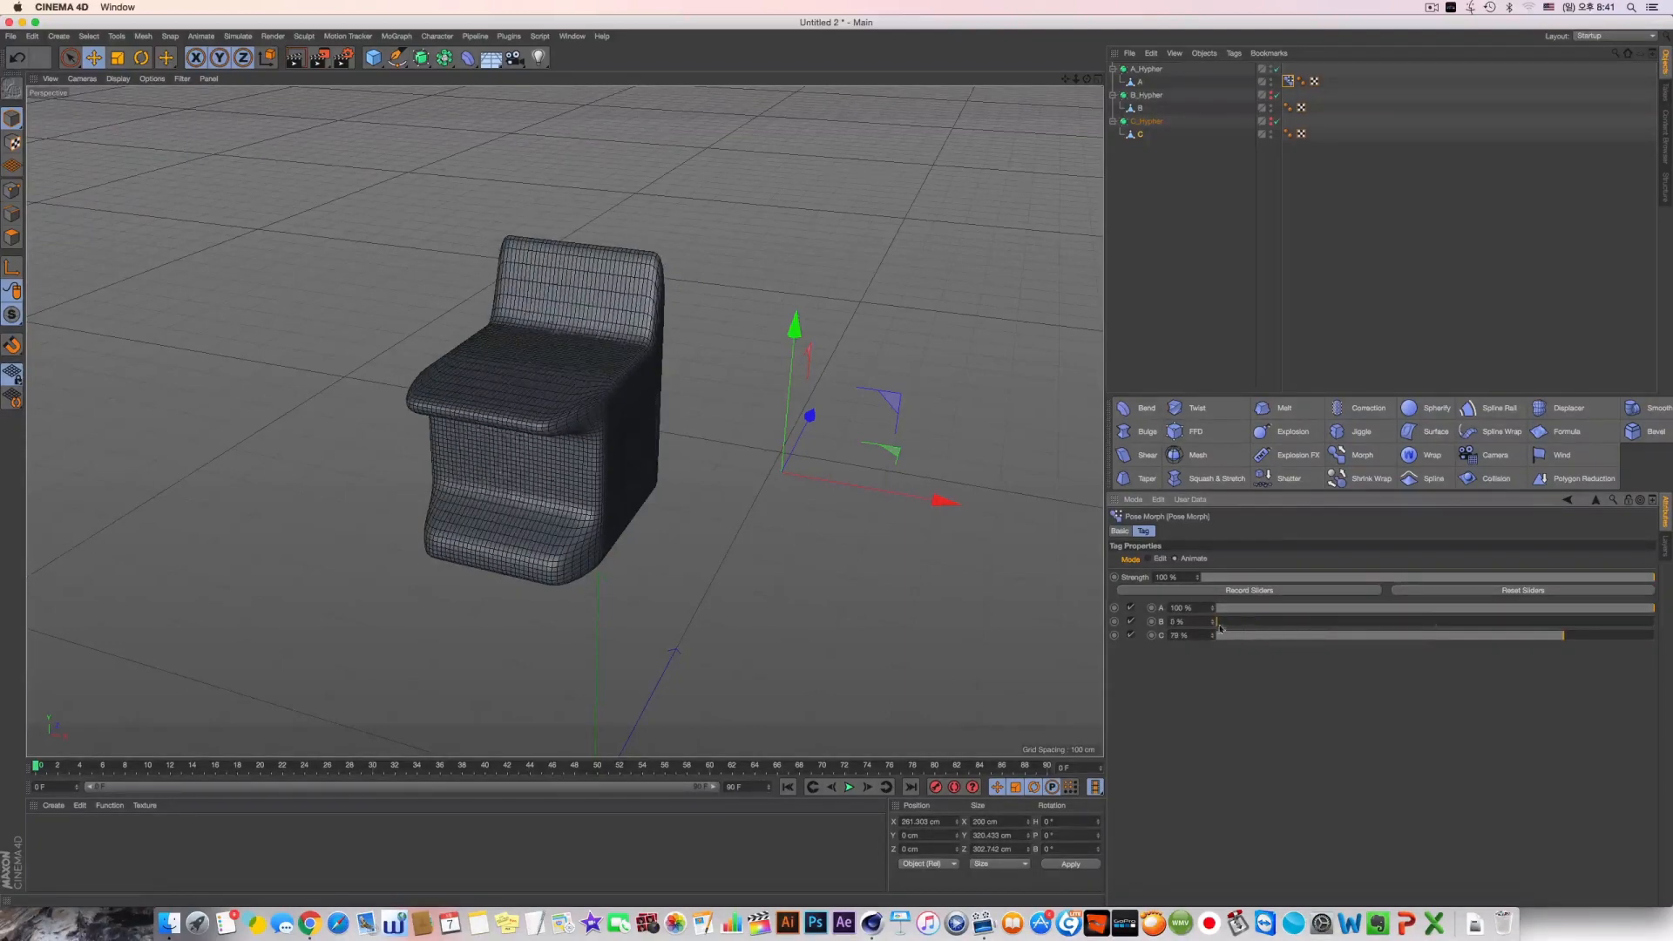
pyautogui.moveTo(1563, 638); pyautogui.dragTo(1604, 619)
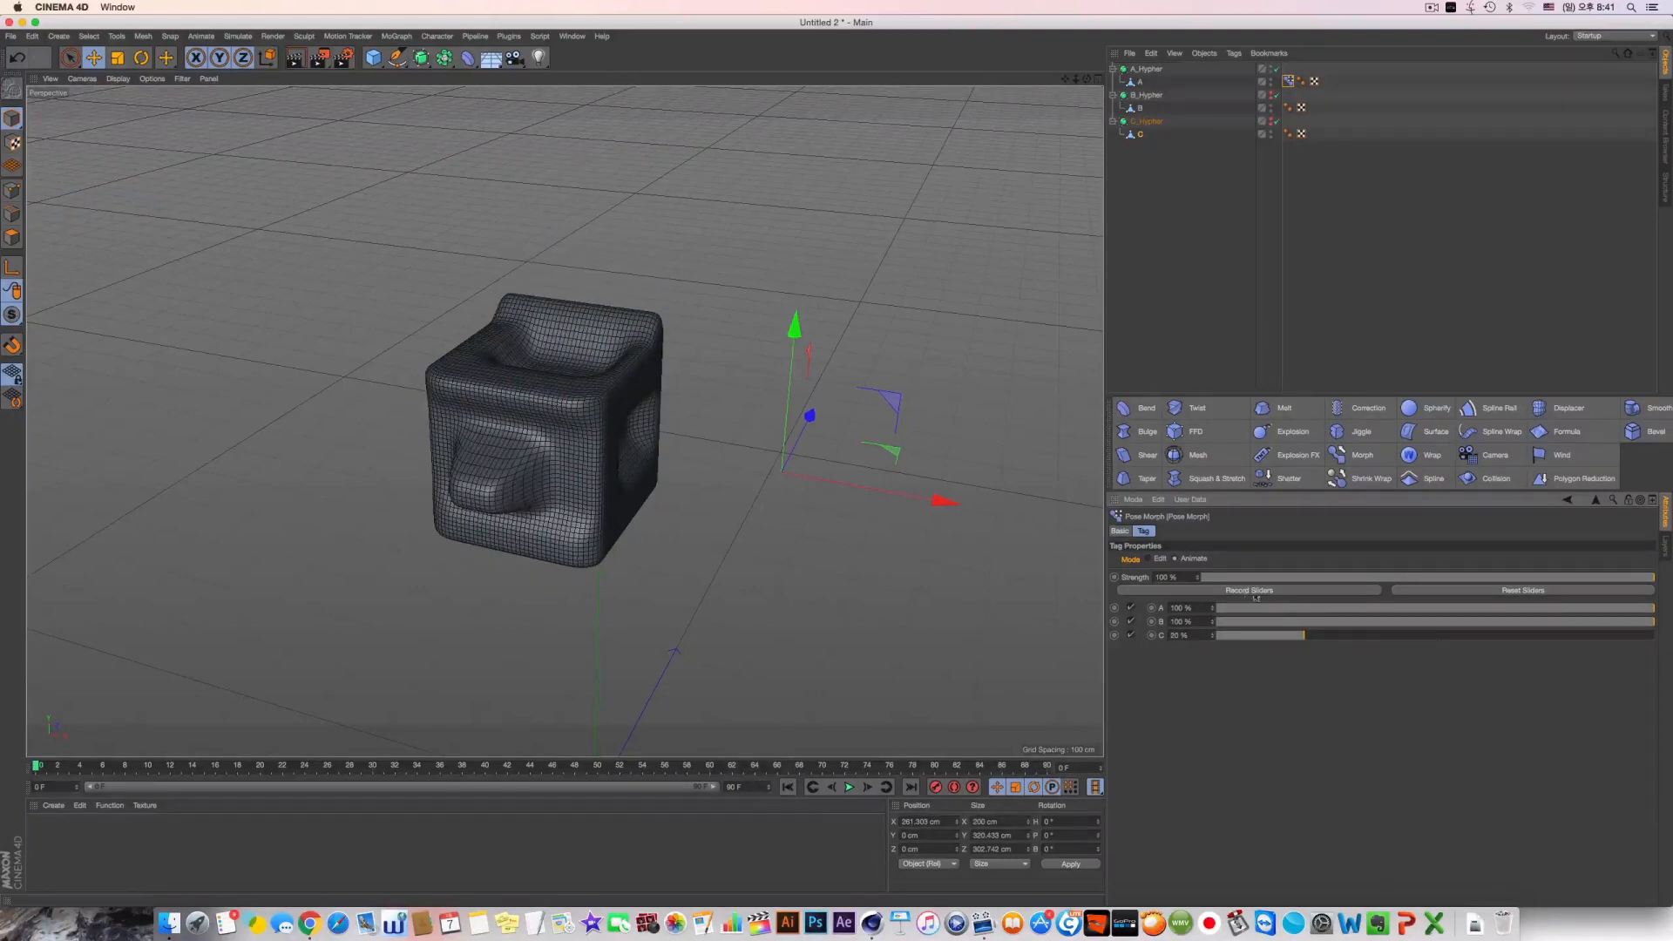
# Try recording the pose sliders and resetting them to 0 %, and undo both
pyautogui.click(1272, 592)
pyautogui.click(1268, 589)
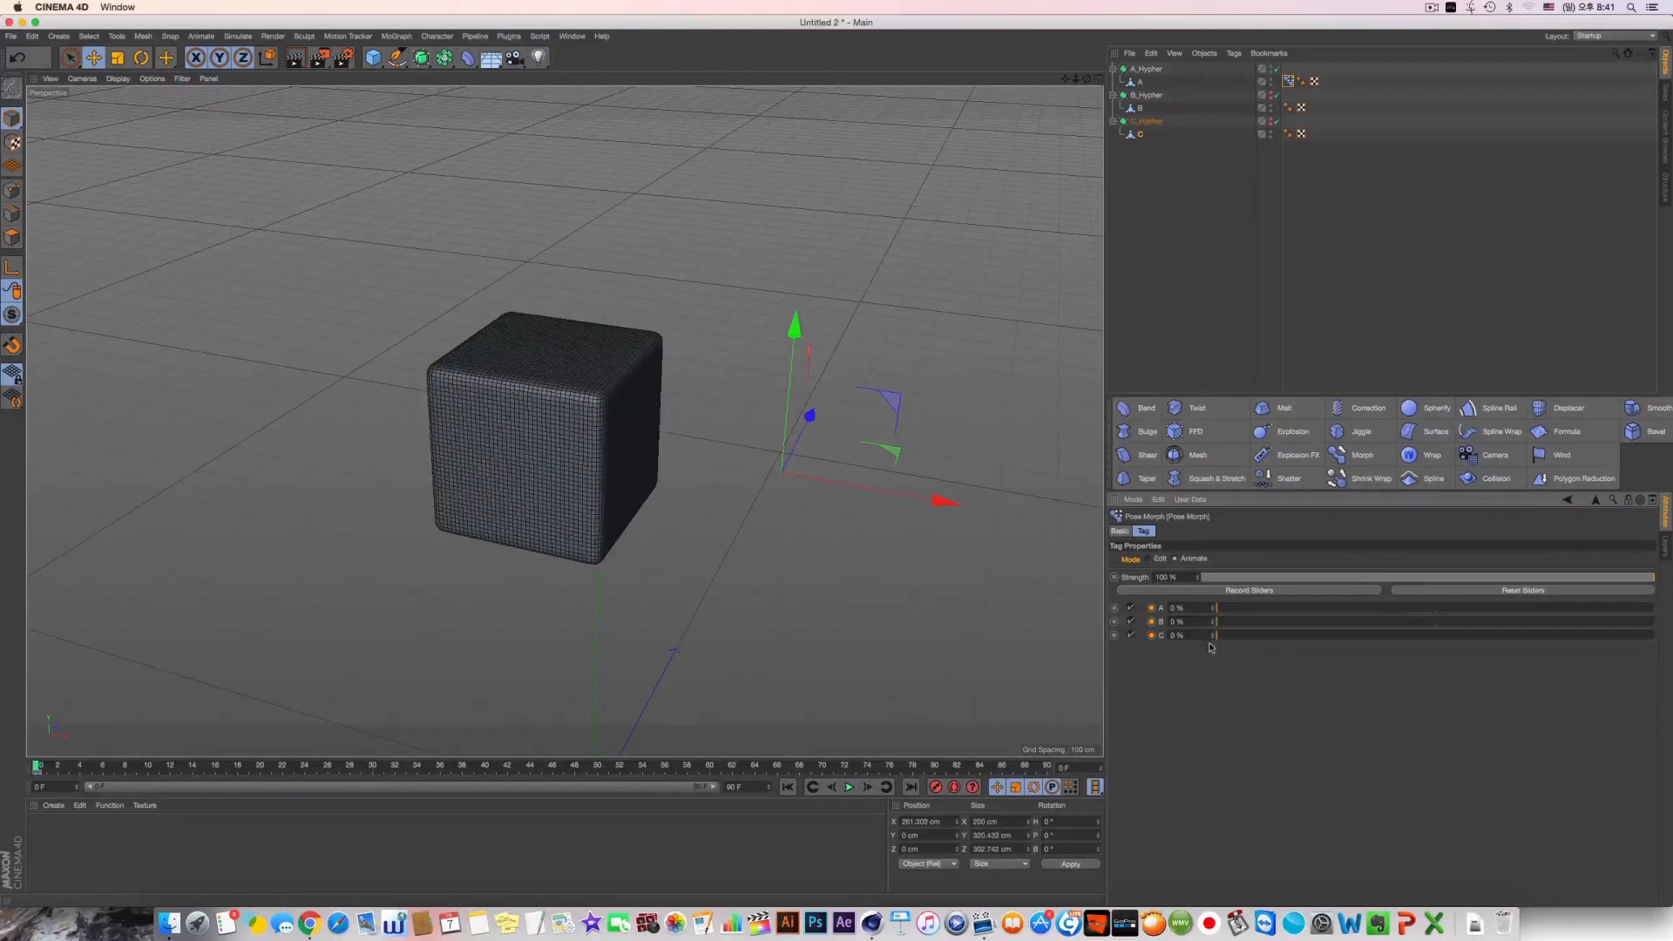
pyautogui.press('super+z')
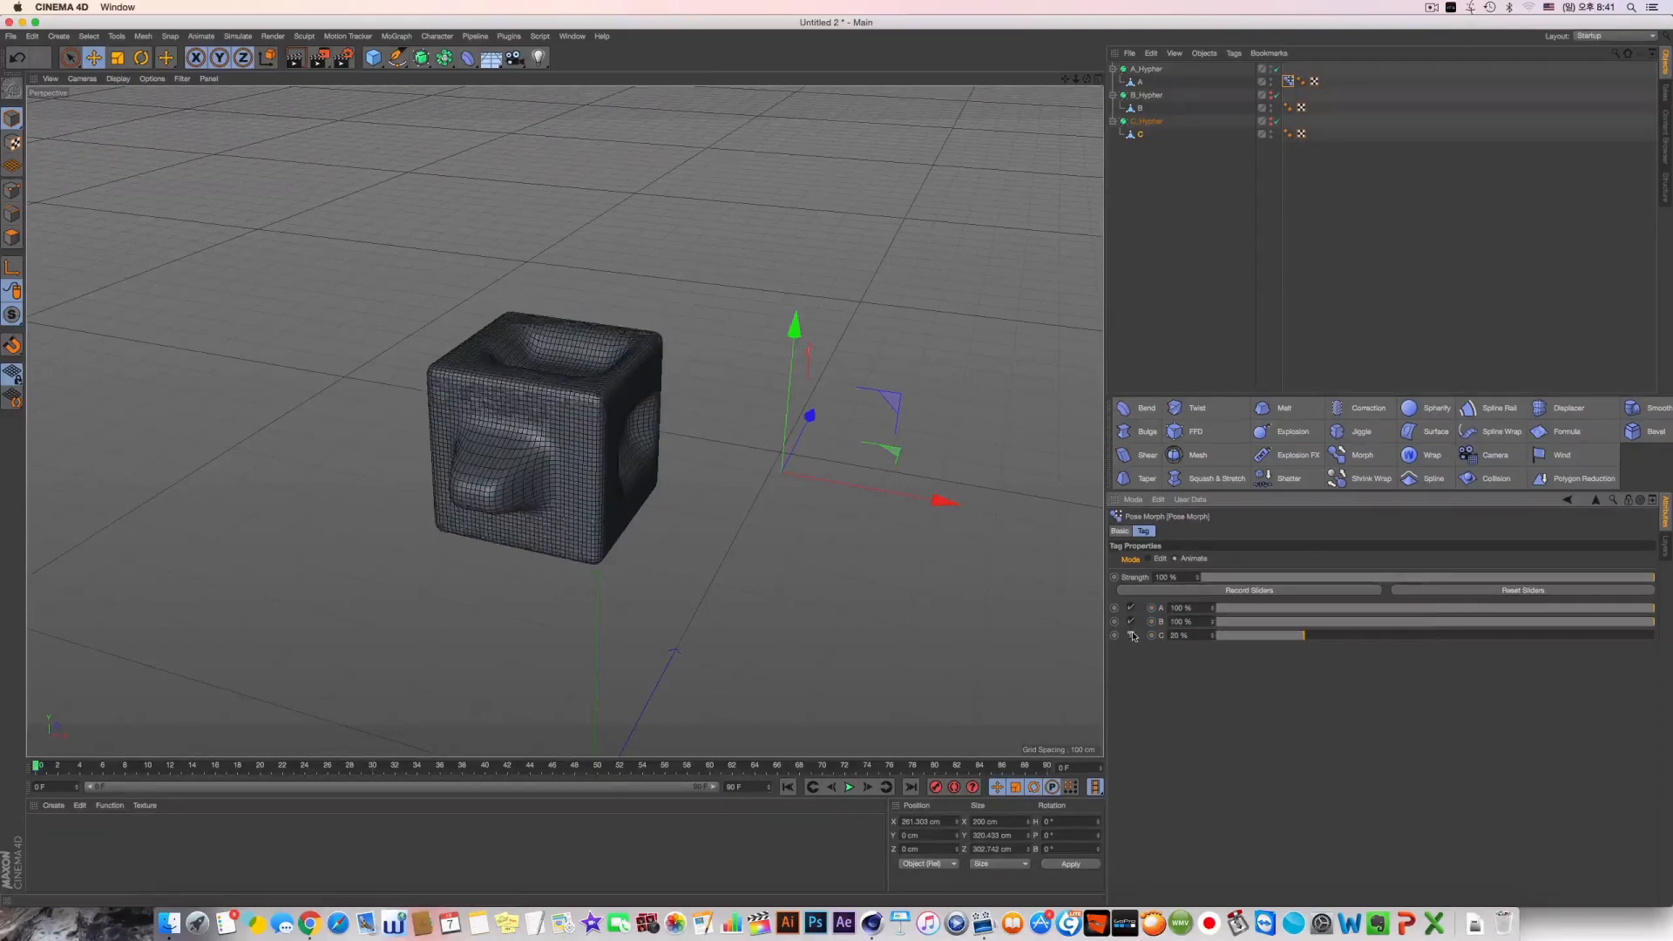
# Return the Pose Morph tag to Edit mode and add a Morph deformer as a child of object A
pyautogui.click(1160, 558)
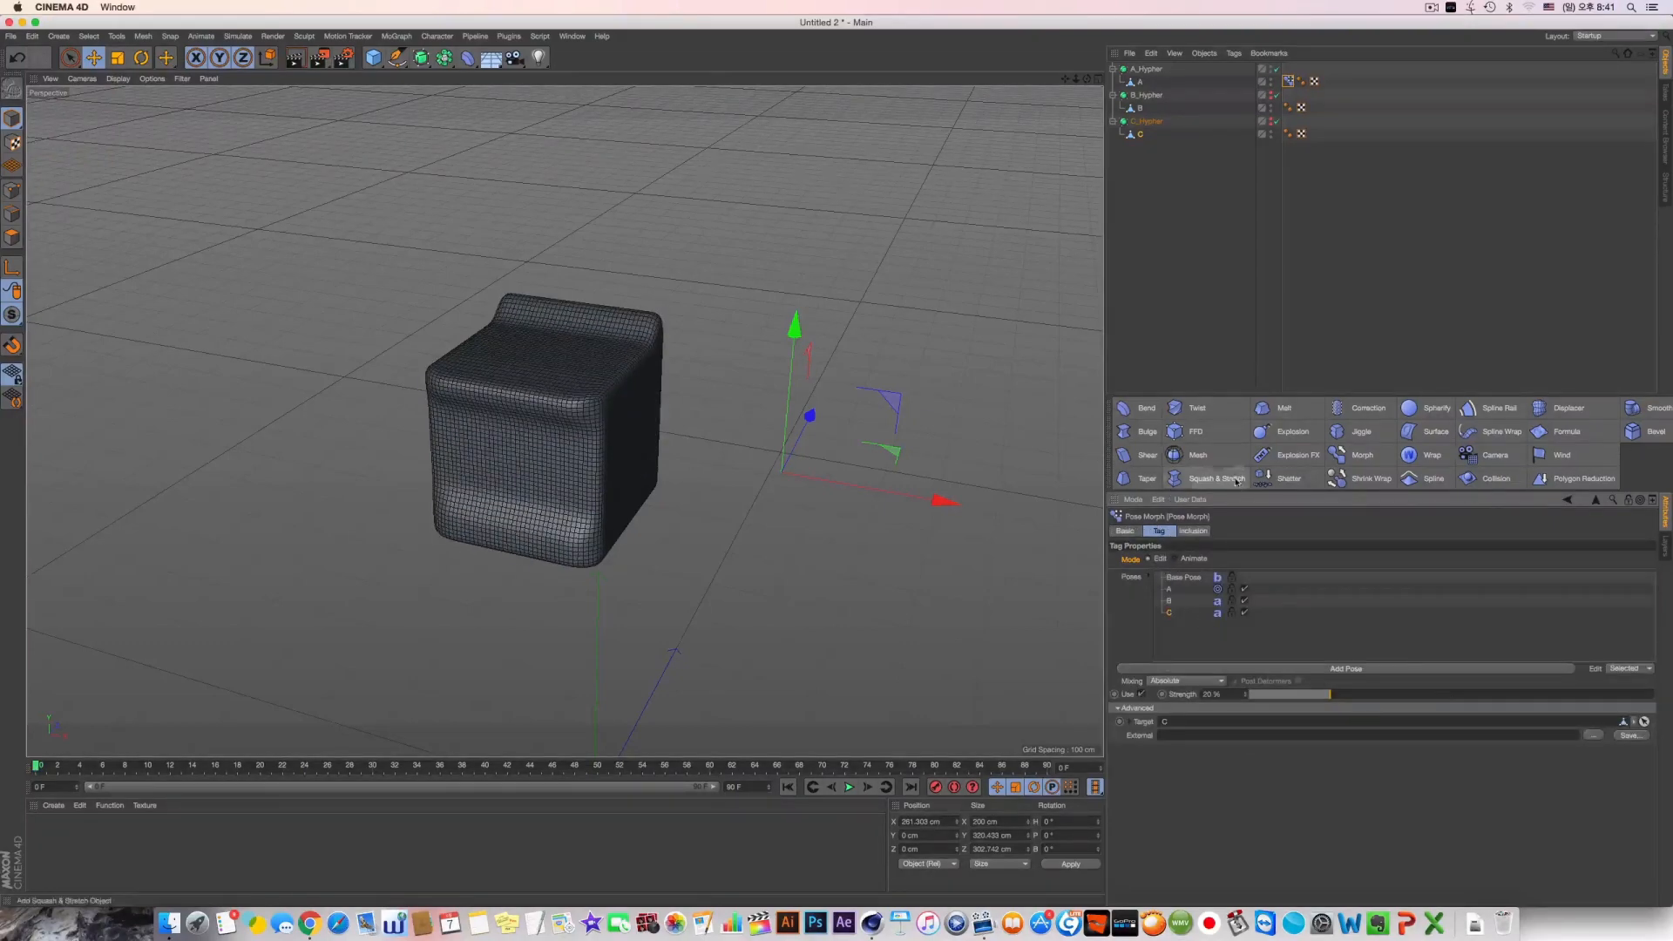
pyautogui.click(1229, 200)
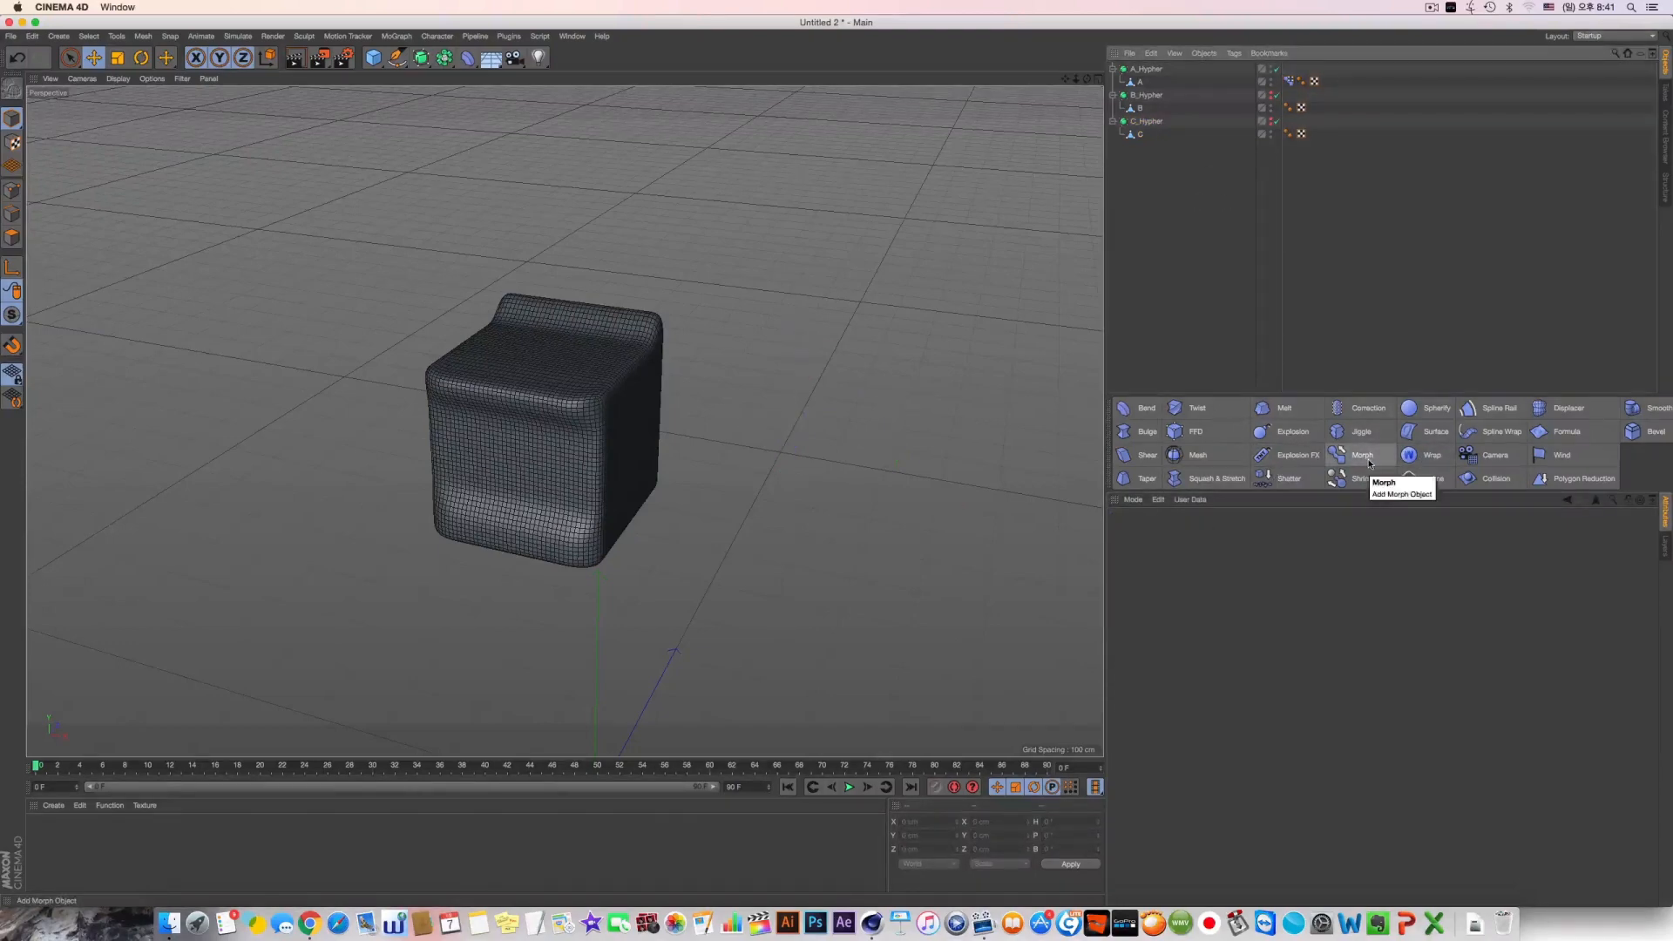
pyautogui.click(1367, 462)
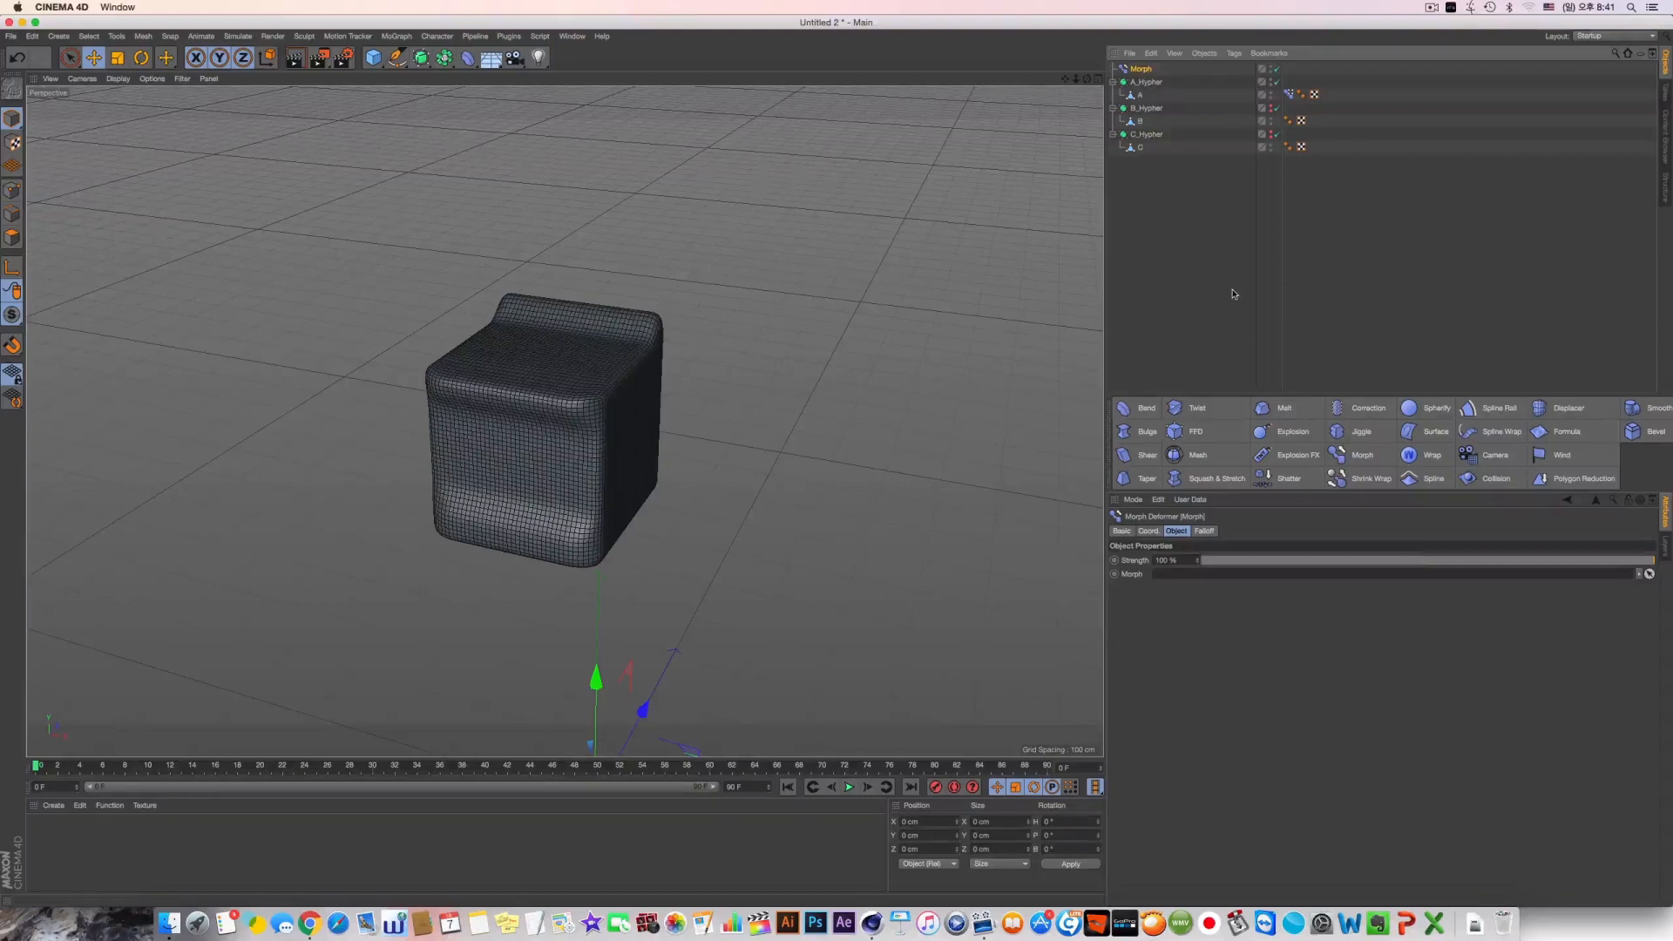
pyautogui.moveTo(1140, 68); pyautogui.dragTo(1151, 85)
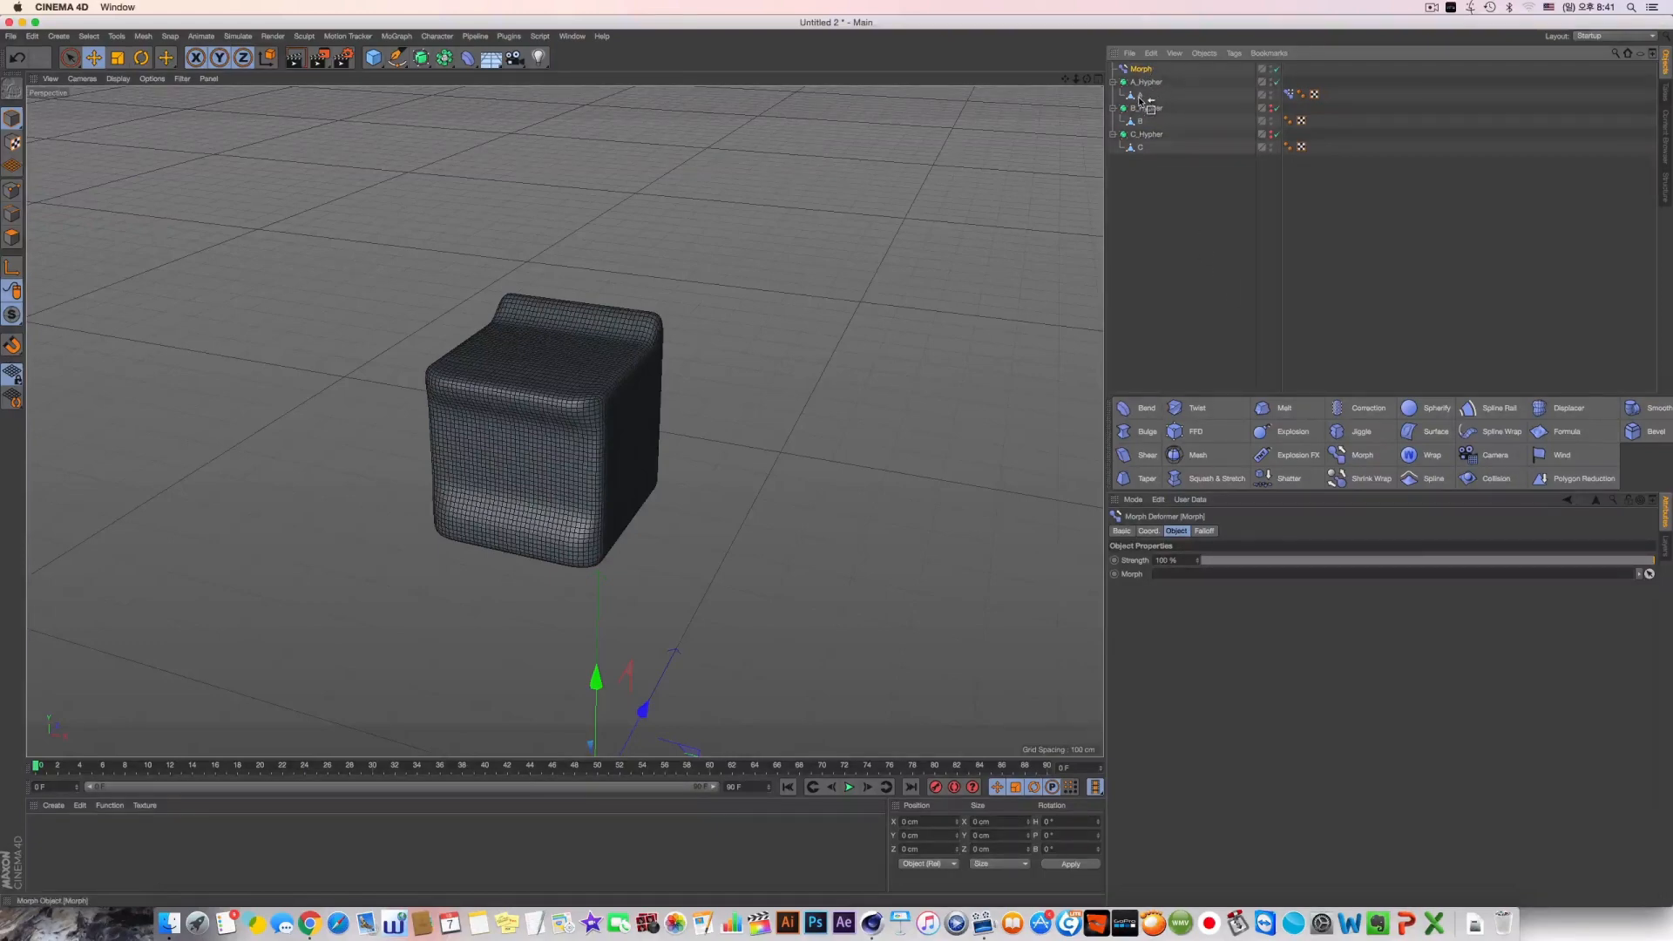
pyautogui.moveTo(1141, 102); pyautogui.dragTo(1139, 95)
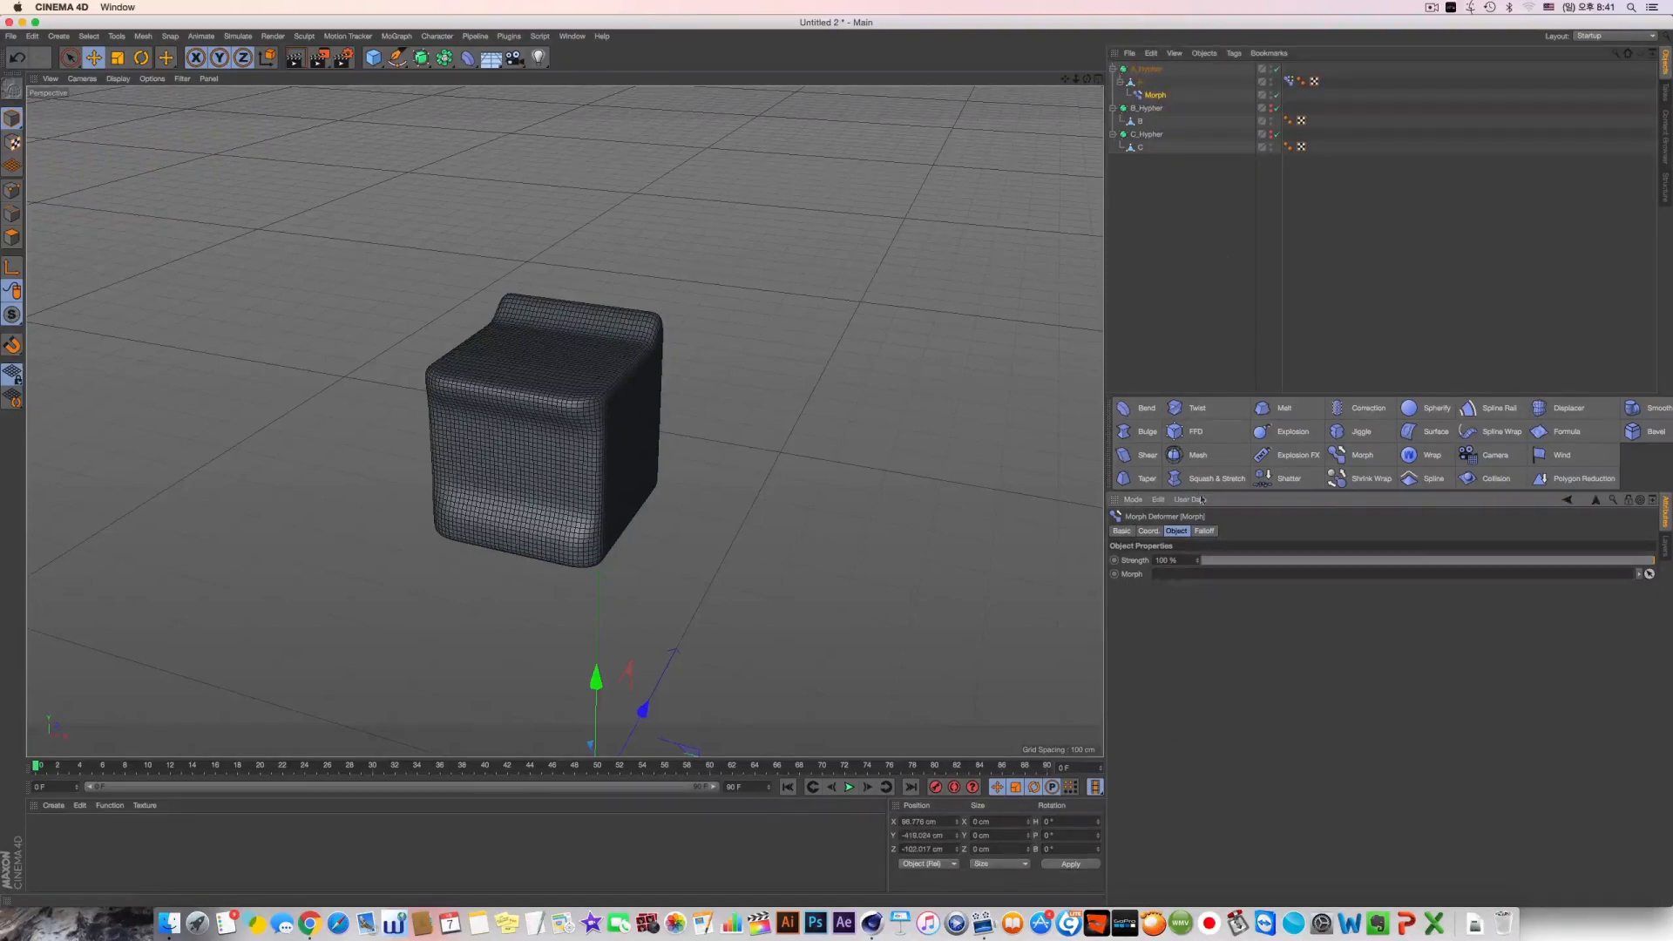
# Link A's Pose Morph tag to the Morph deformer and switch the linked tag to Animate mode
pyautogui.moveTo(1289, 81); pyautogui.dragTo(1325, 276)
pyautogui.moveTo(1214, 562); pyautogui.dragTo(1220, 574)
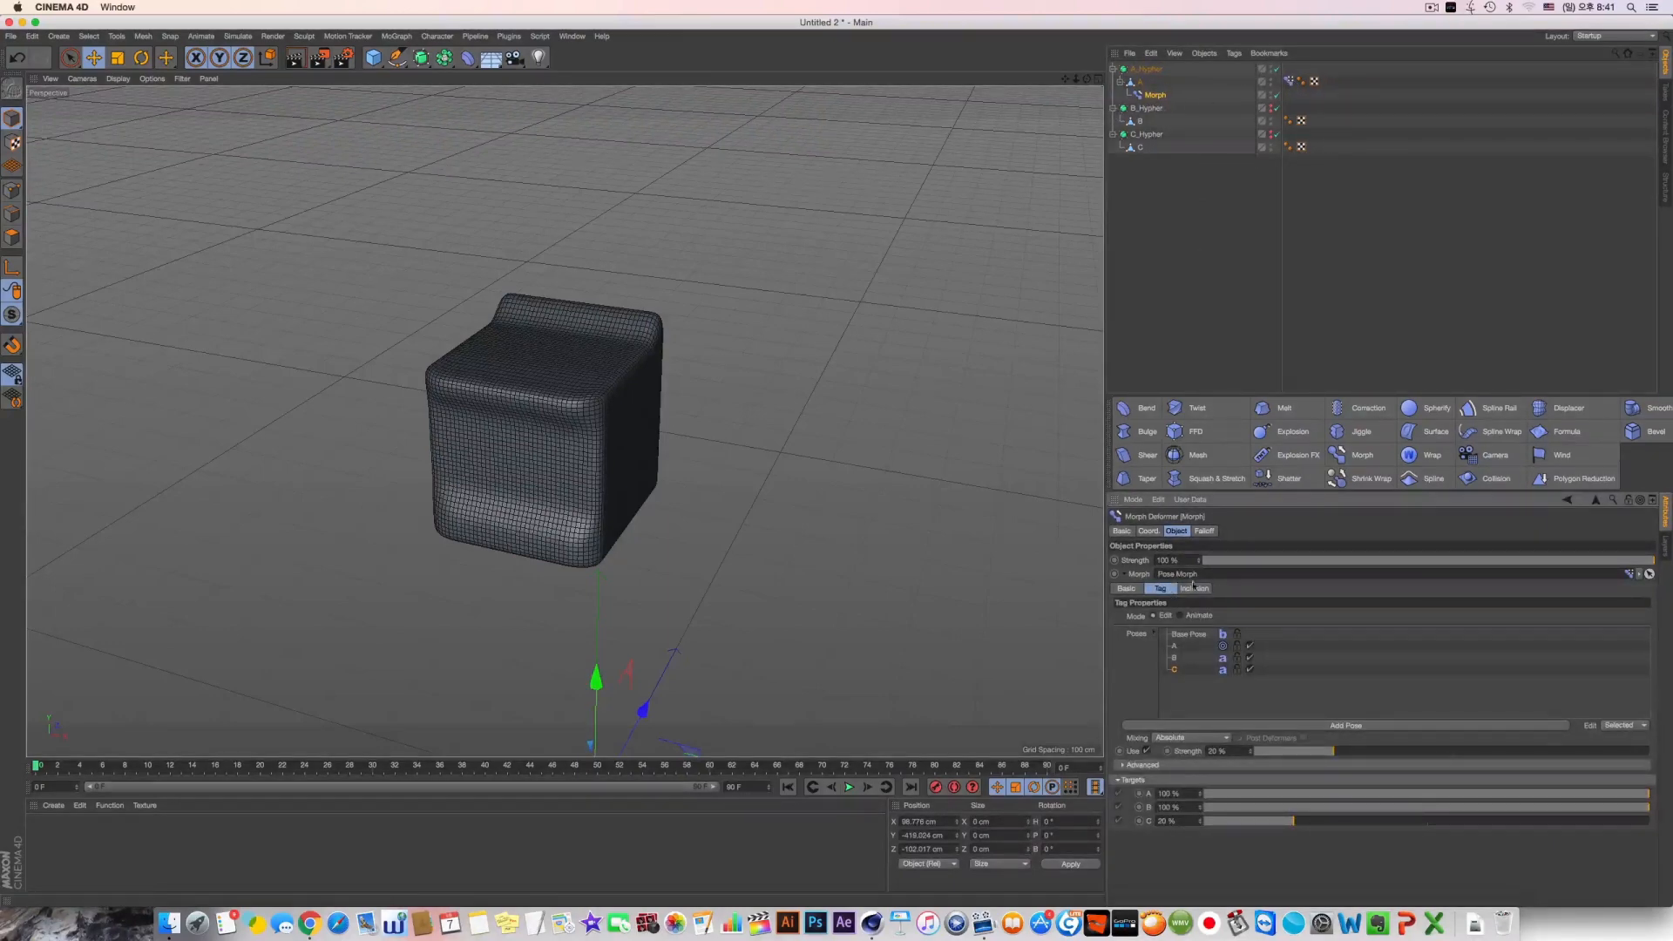
pyautogui.click(1180, 616)
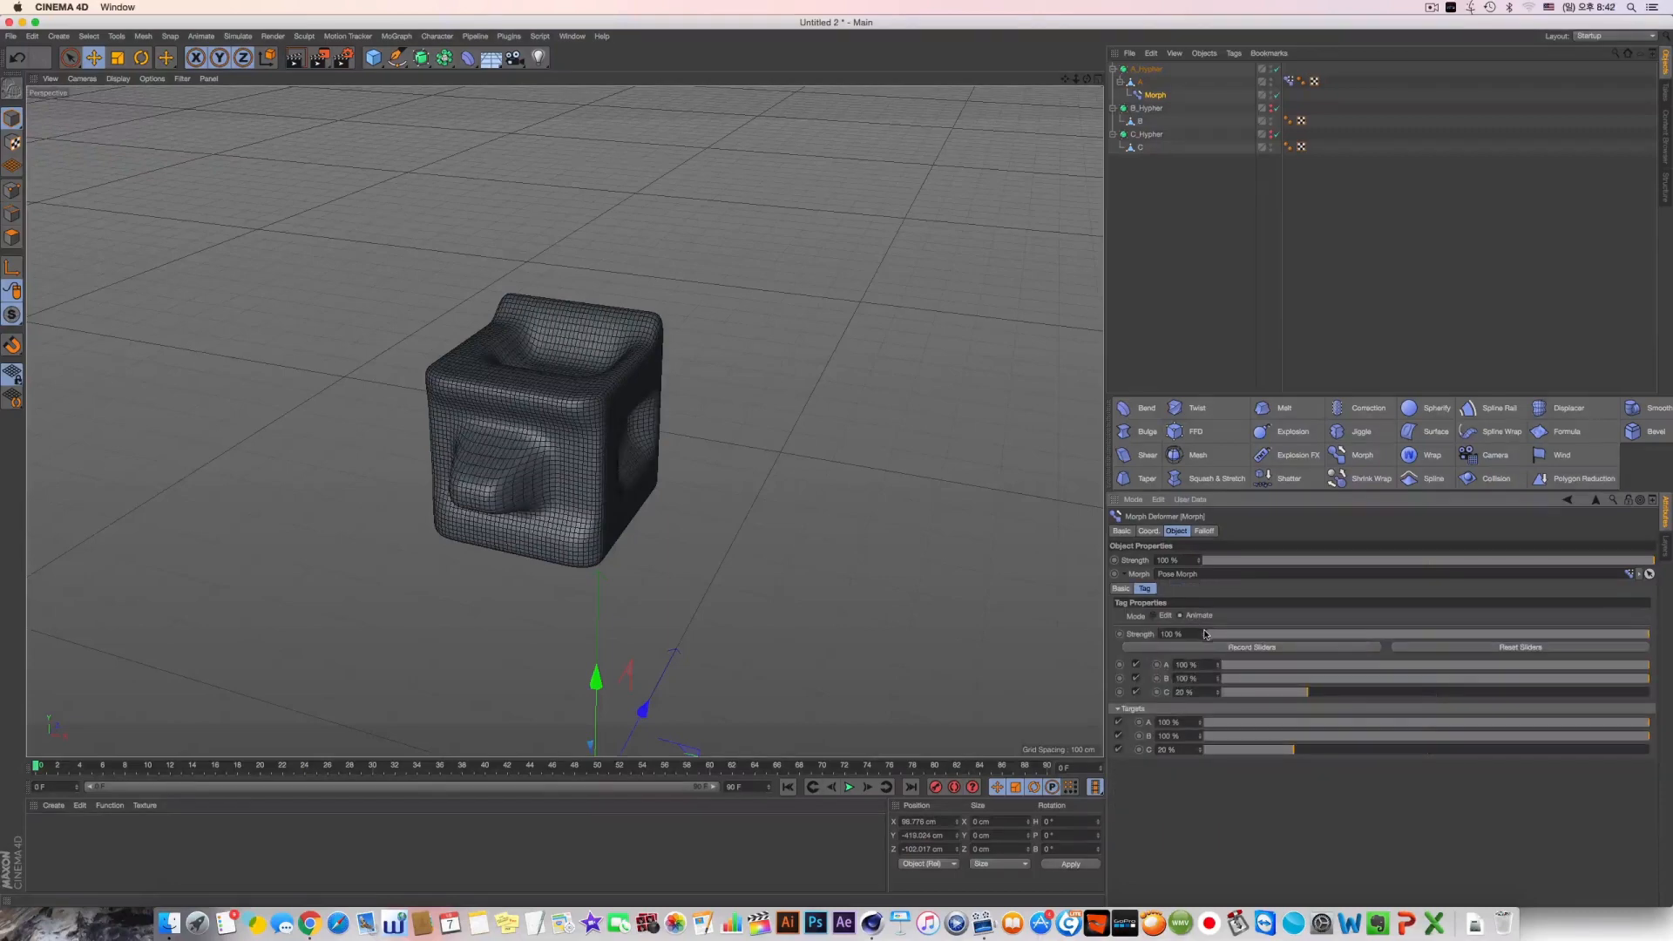
# Vary the strengths of targets A and B, leaving both at 100 %, and raise target C to about 86 %
pyautogui.moveTo(1267, 666); pyautogui.dragTo(1651, 666)
pyautogui.click(1242, 736)
pyautogui.moveTo(1242, 738); pyautogui.dragTo(1655, 740)
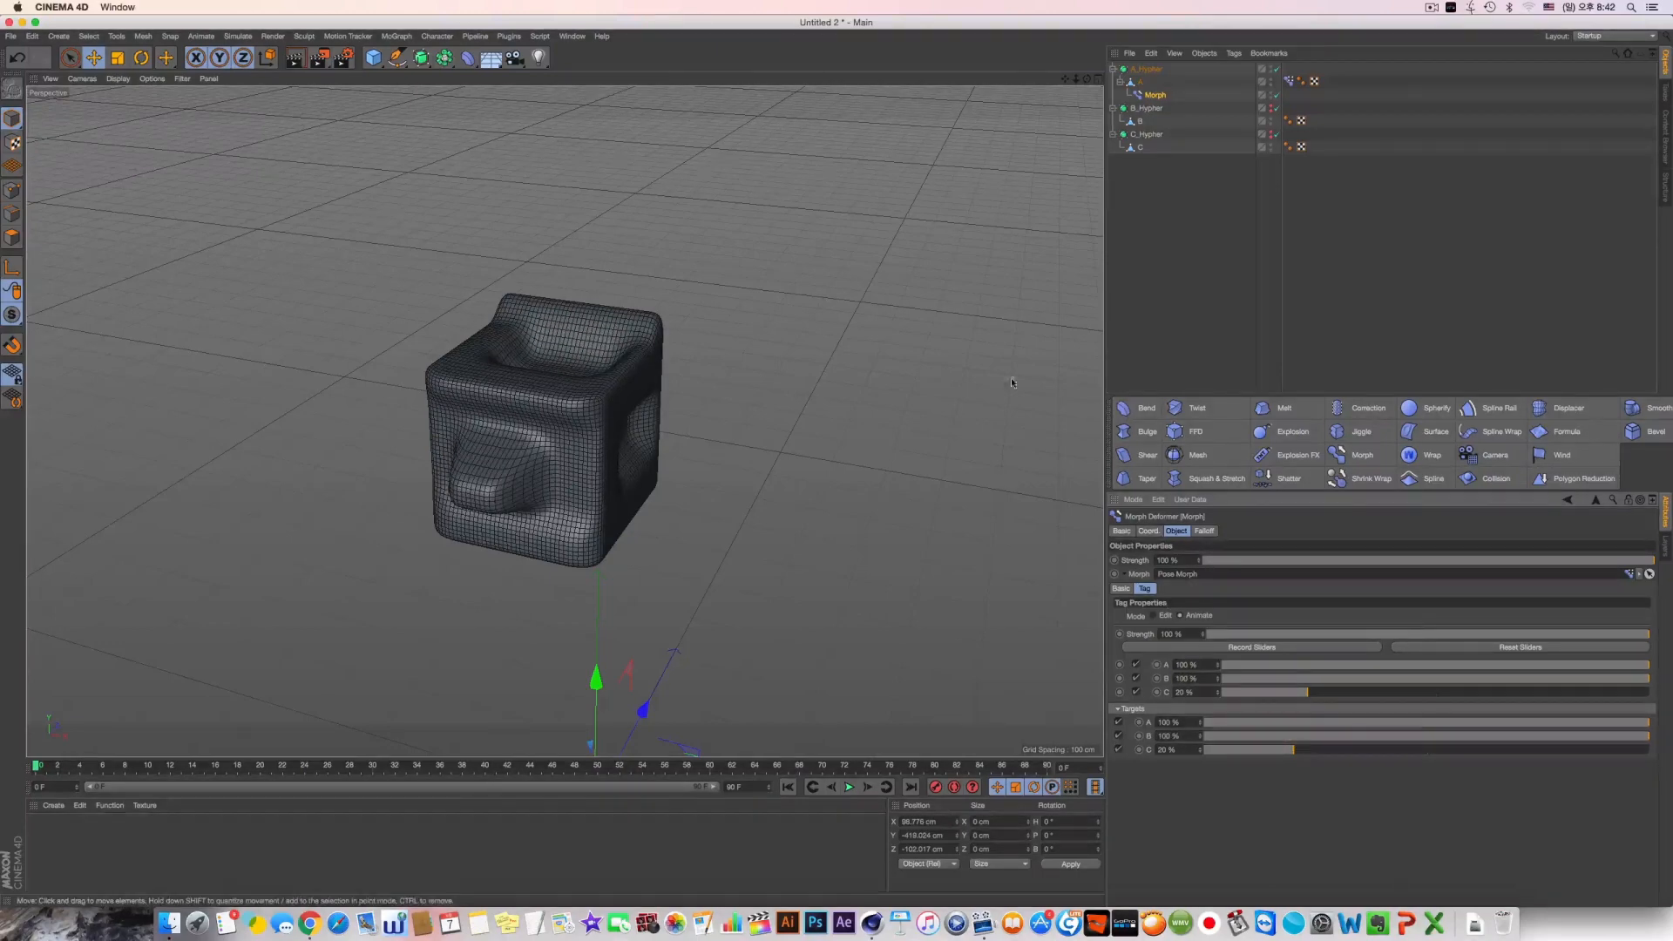
pyautogui.moveTo(1315, 749); pyautogui.dragTo(1648, 750)
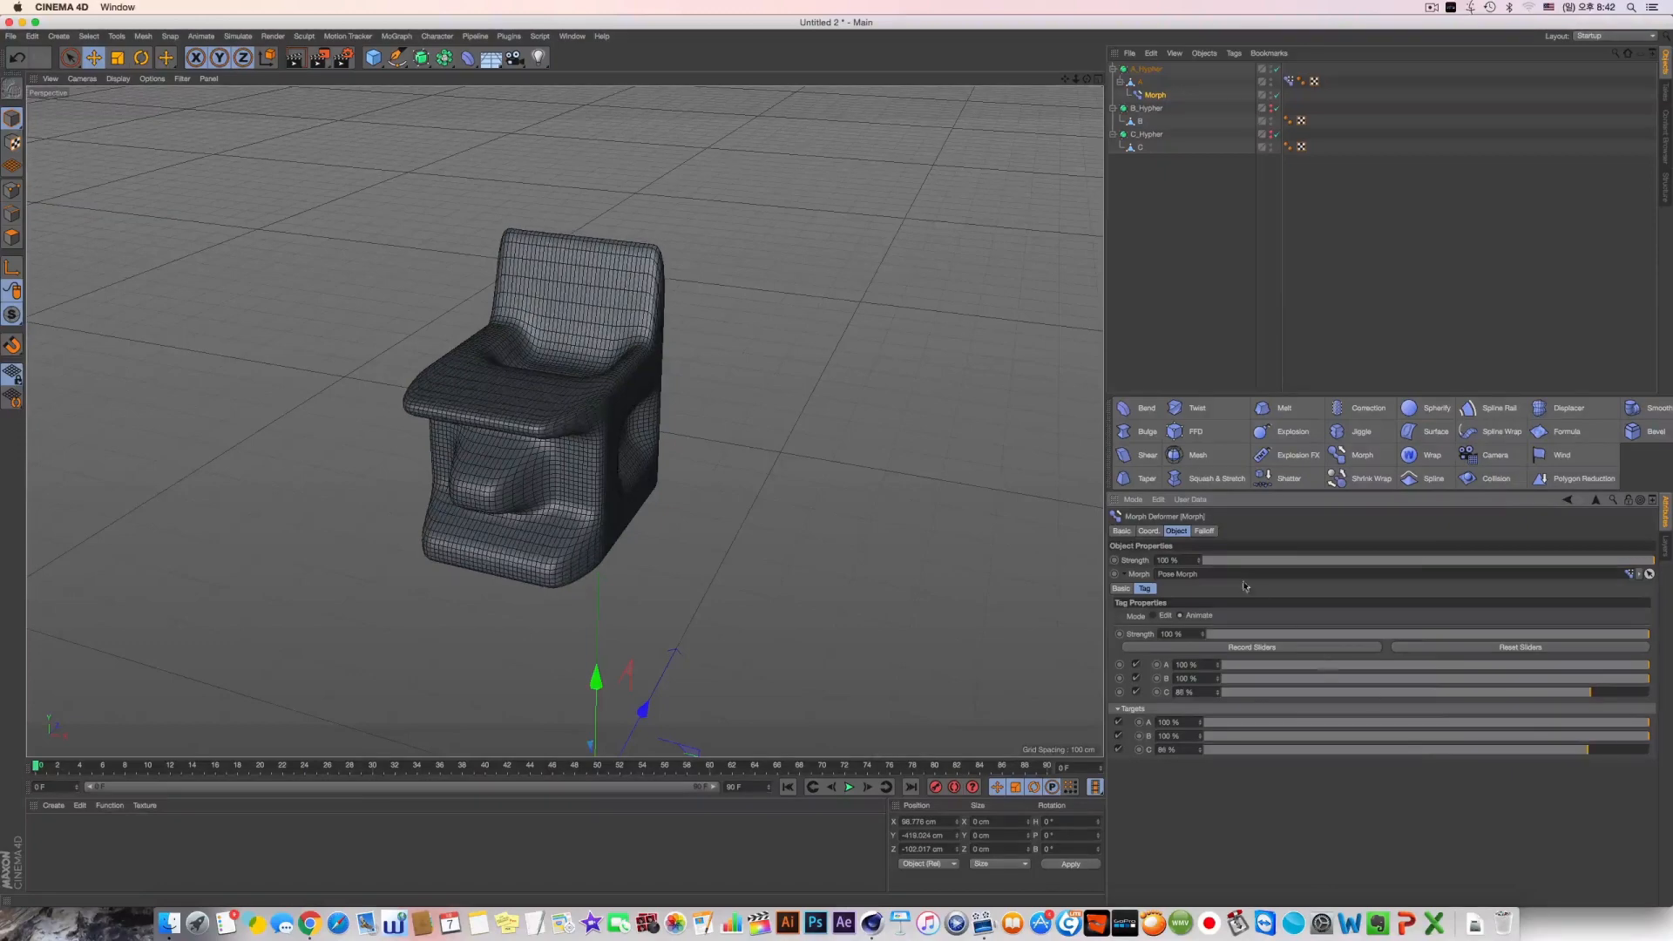
# Set the Morph deformer's falloff shape to Sphere and move the deformer onto cube A
pyautogui.click(1204, 531)
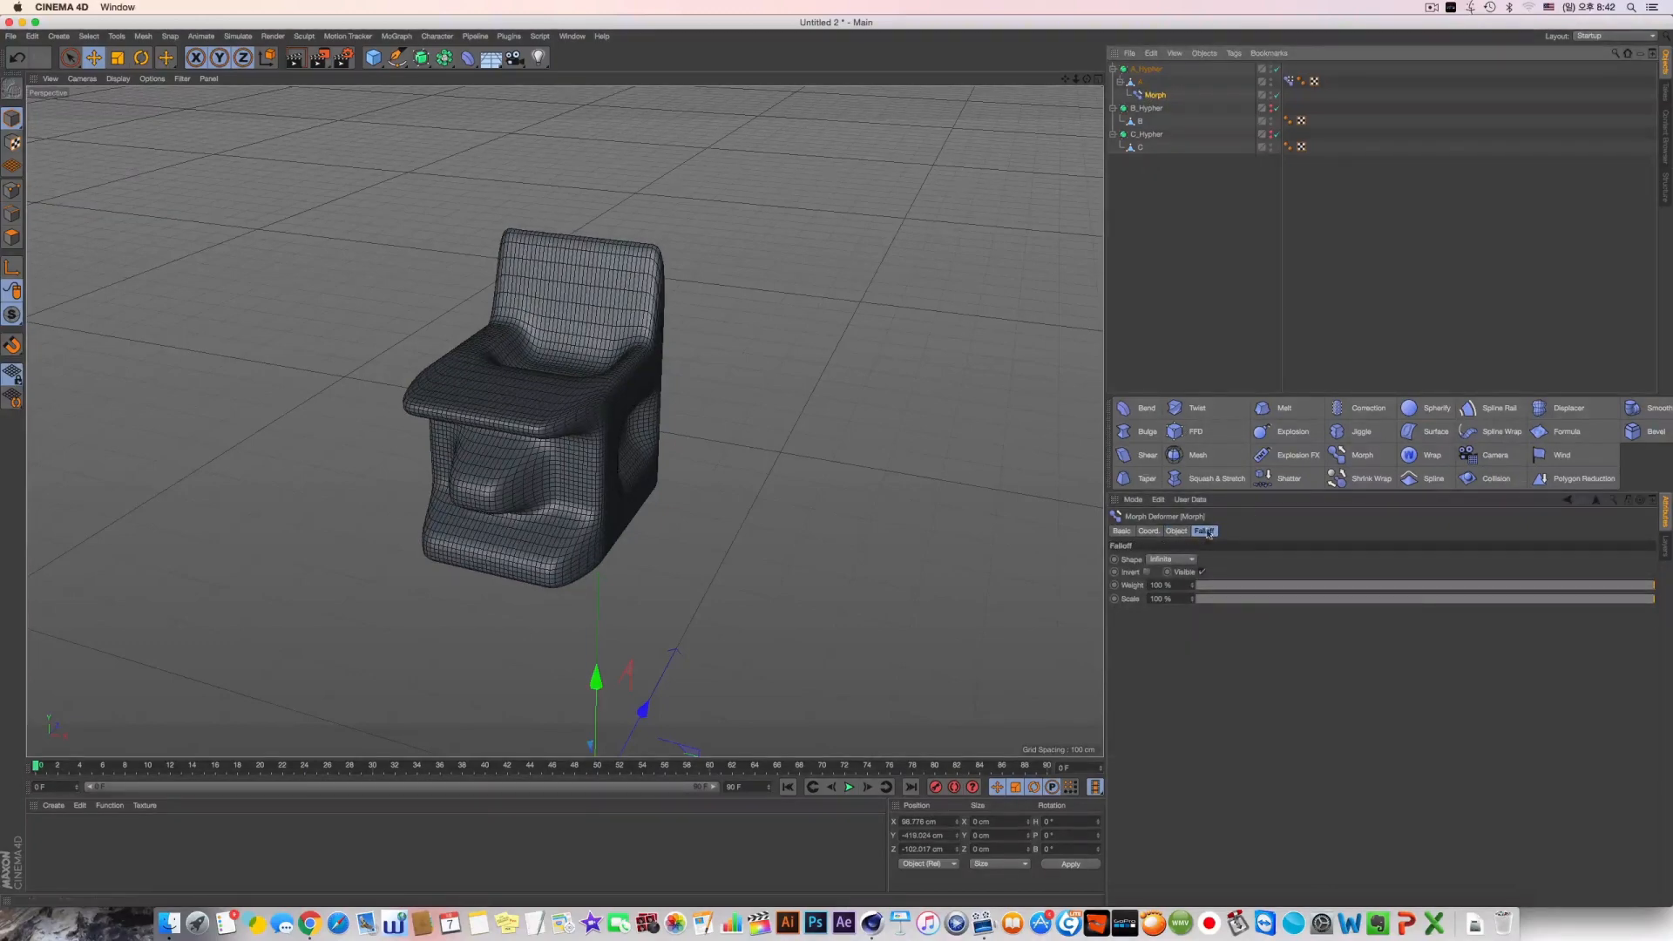
pyautogui.click(1181, 560)
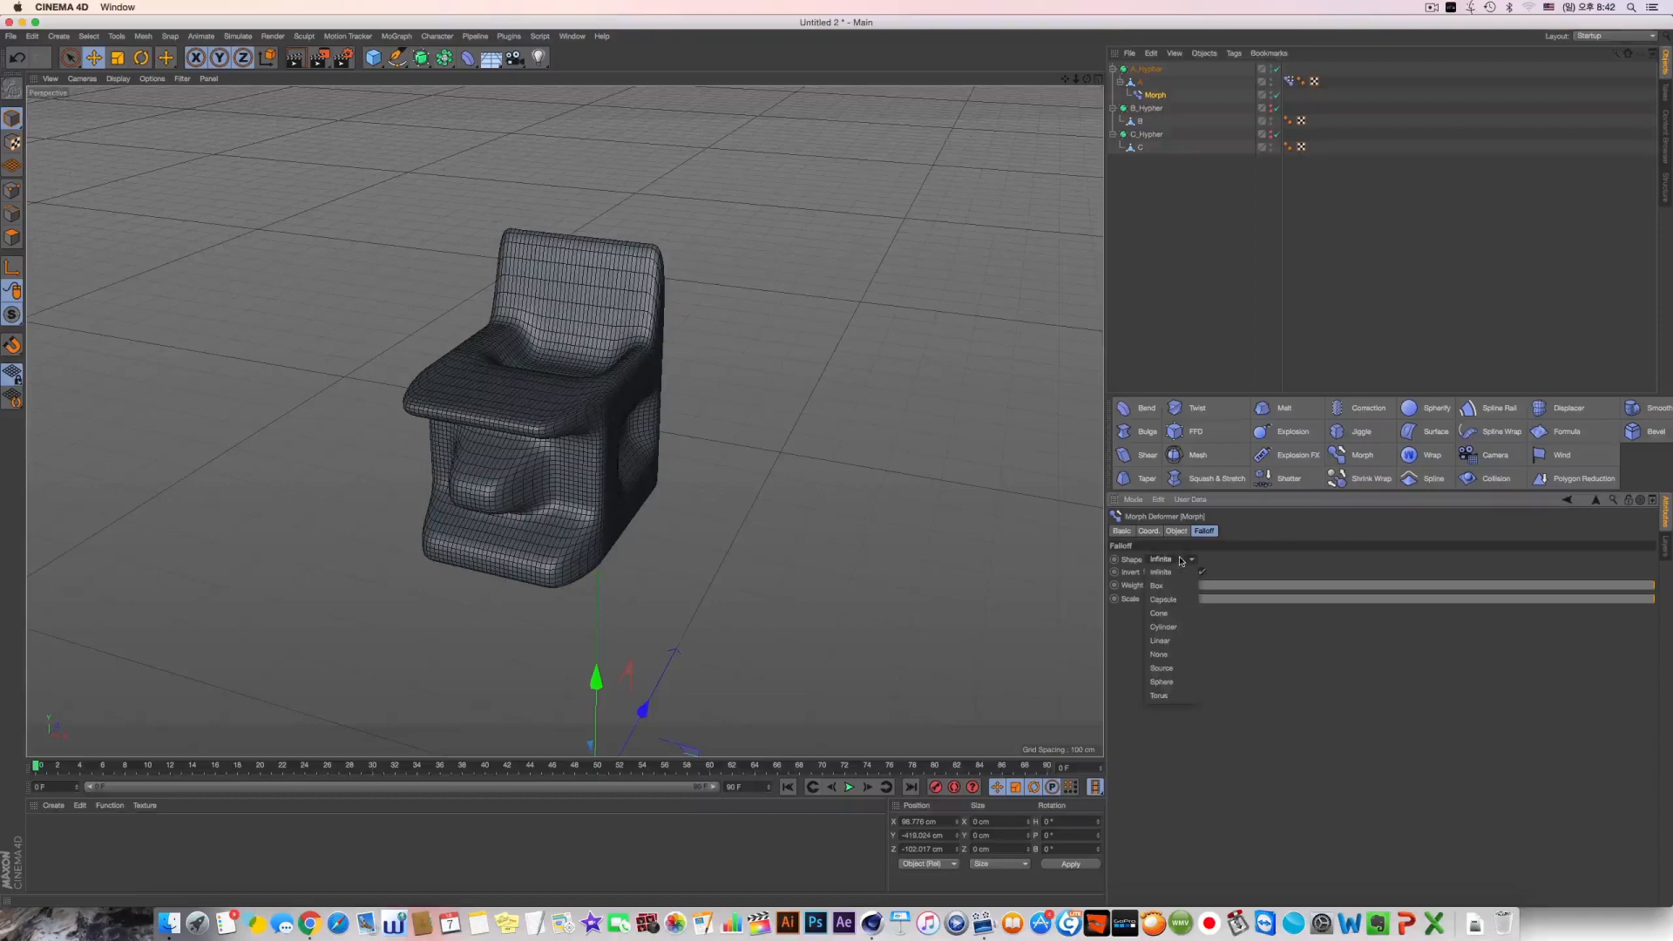
pyautogui.click(1181, 683)
pyautogui.moveTo(893, 637); pyautogui.dragTo(510, 281)
pyautogui.moveTo(624, 441); pyautogui.dragTo(655, 451)
# Set the spherical falloff to 76 % and enlarge its scale beyond 100 % to cover the cube
pyautogui.click(1494, 669)
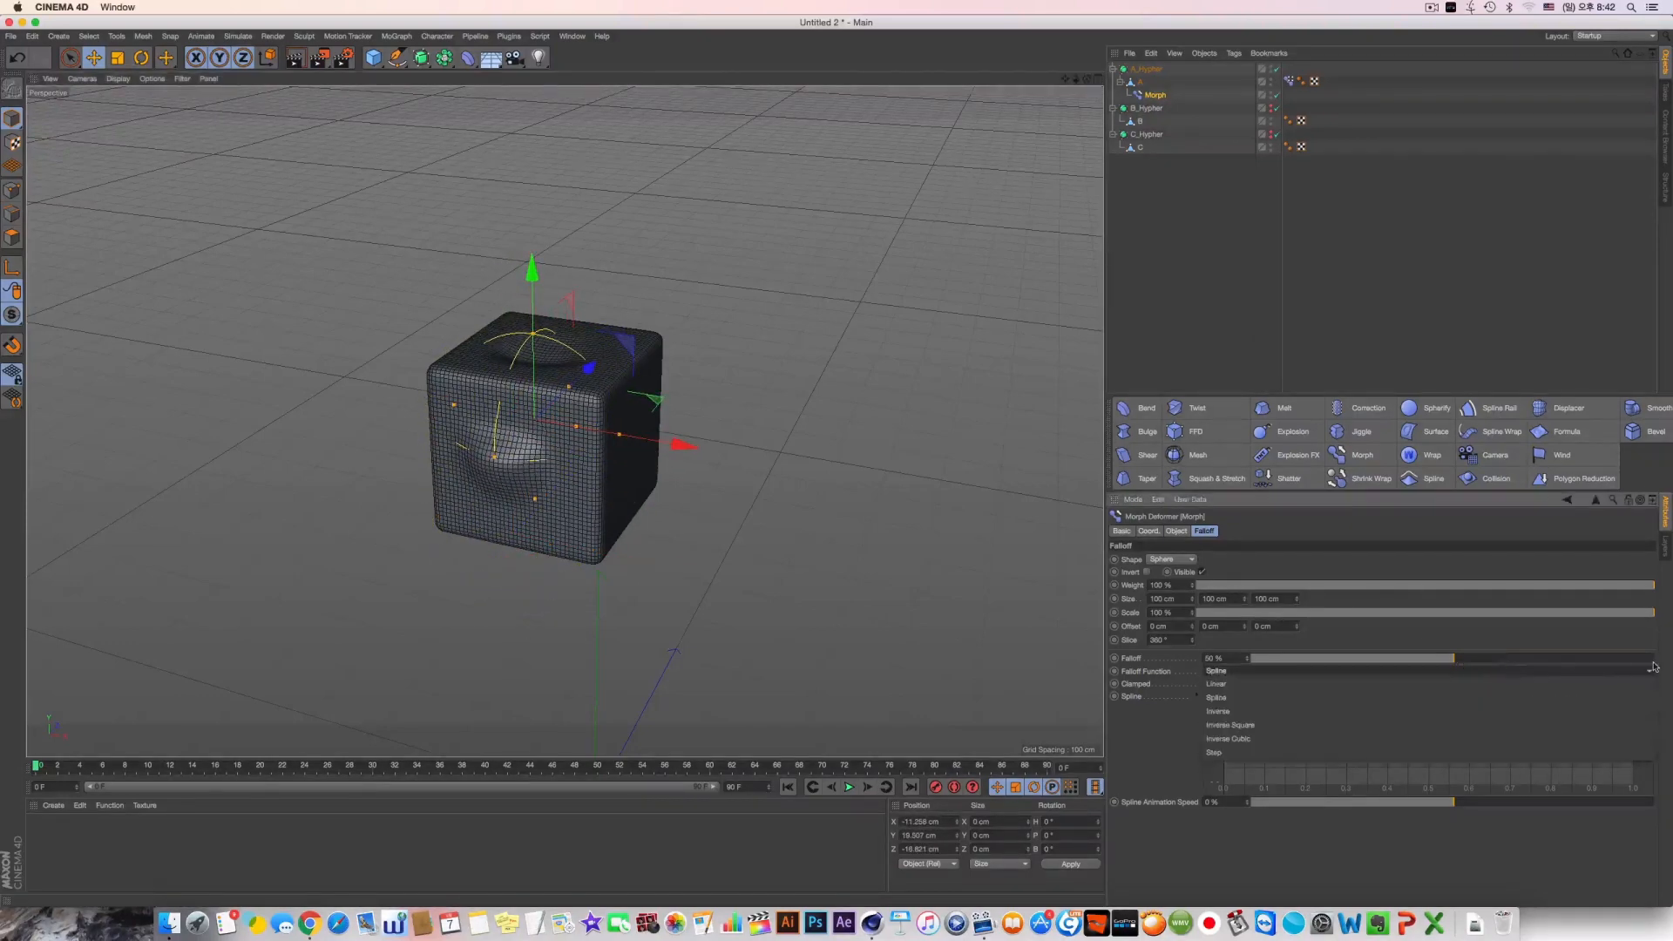
pyautogui.click(1496, 664)
pyautogui.moveTo(1499, 660); pyautogui.dragTo(1558, 658)
pyautogui.moveTo(1254, 613); pyautogui.dragTo(1653, 615)
pyautogui.moveTo(1192, 613)
pyautogui.mouseDown()
pyautogui.moveTo(1192, 470)
pyautogui.moveTo(1192, 665)
pyautogui.moveTo(1191, 633)
pyautogui.mouseUp()
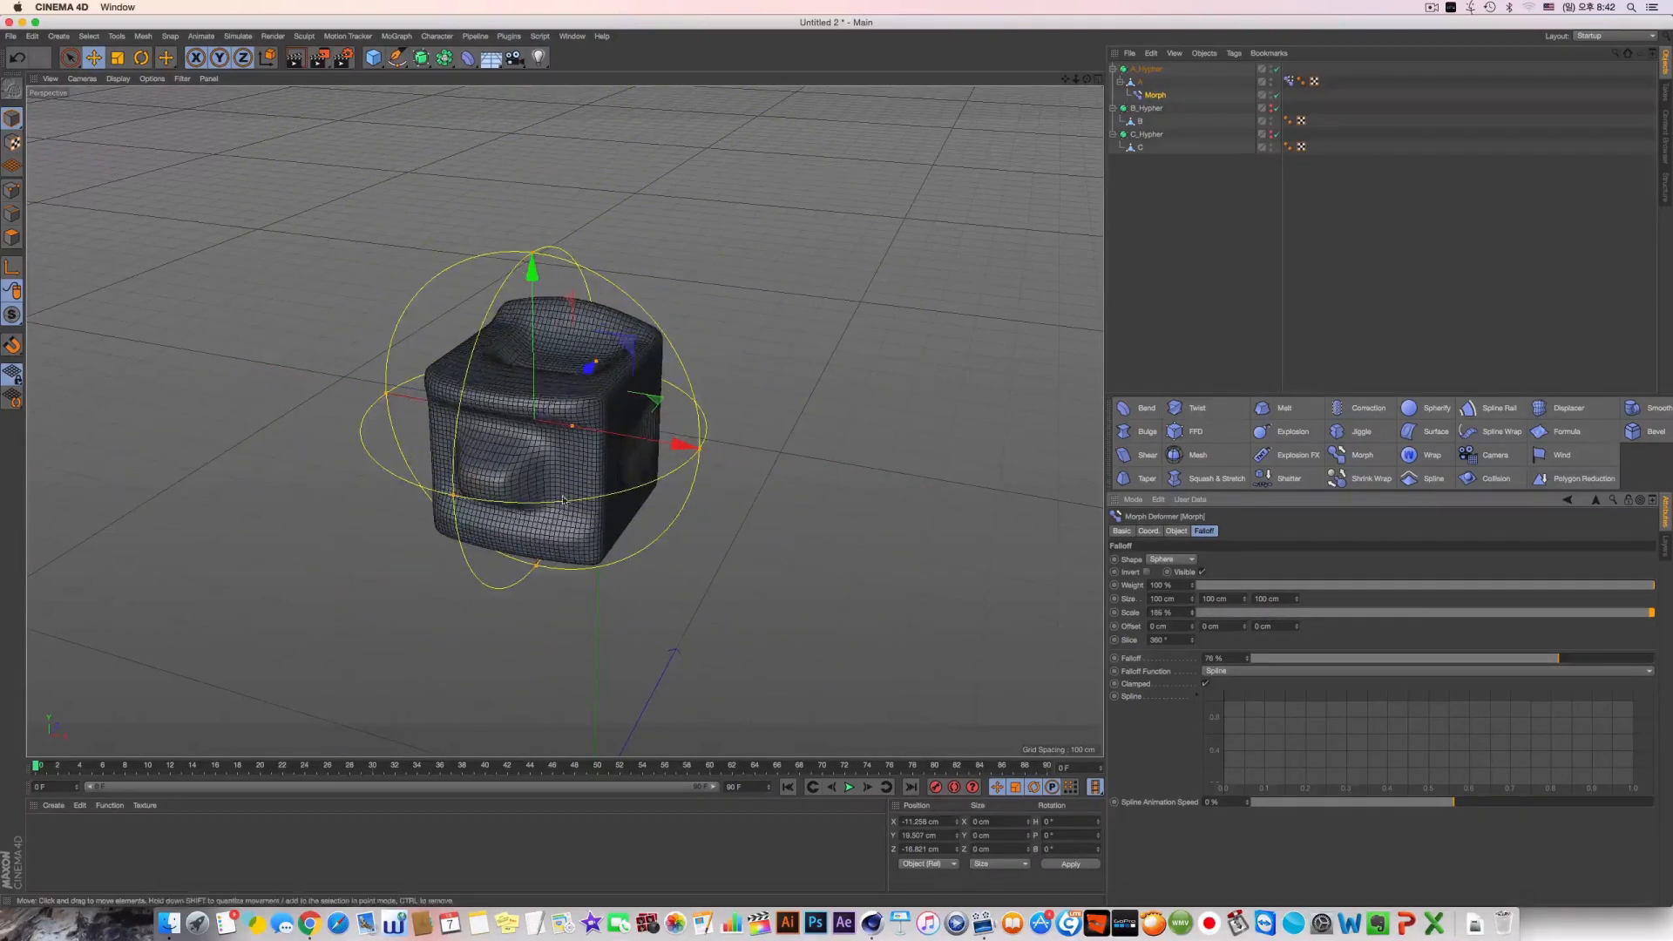
# Move the Morph deformer around cube A and out past its side so only that area is morphed
pyautogui.moveTo(547, 520); pyautogui.dragTo(670, 557)
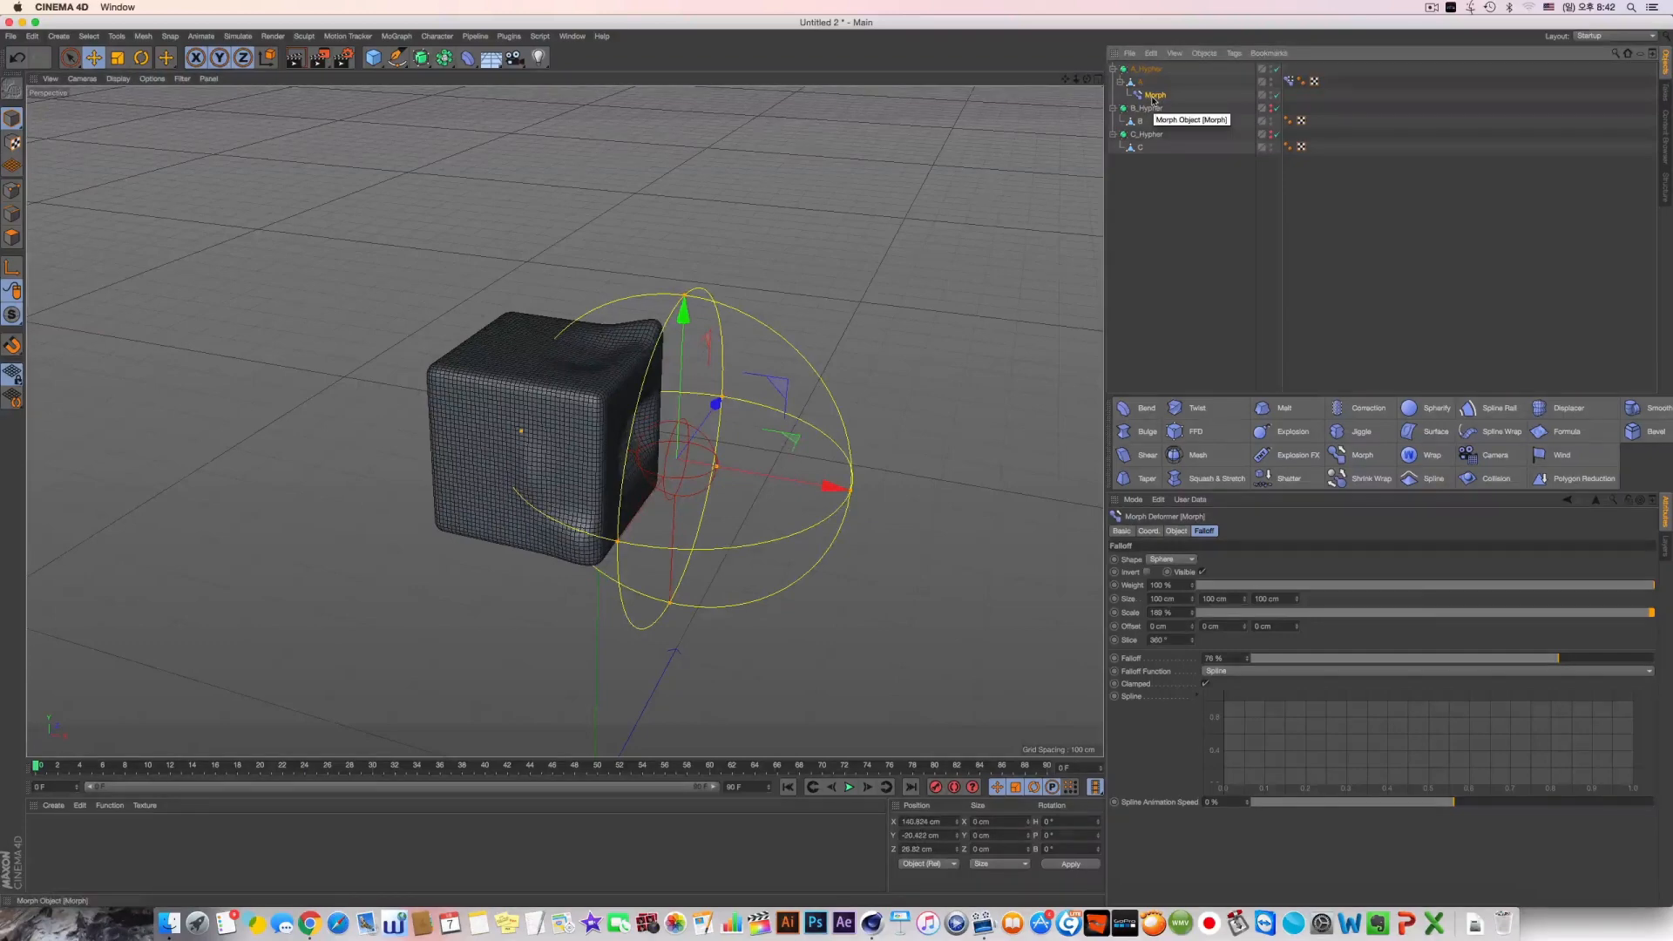
pyautogui.click(1289, 81)
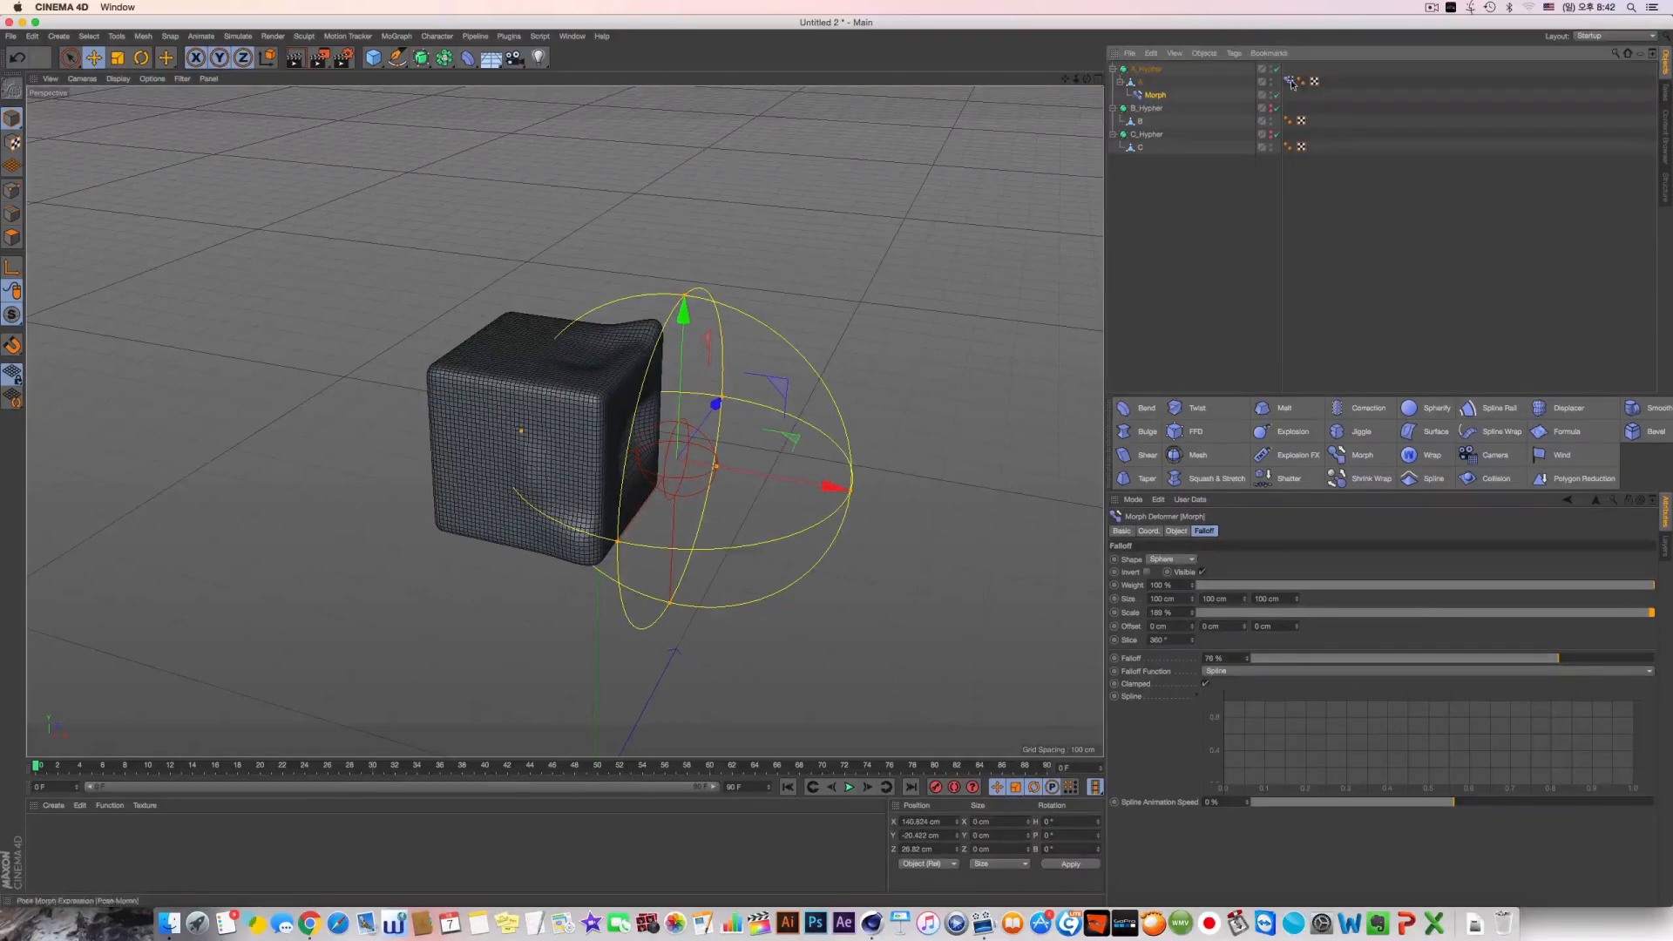
pyautogui.click(1157, 95)
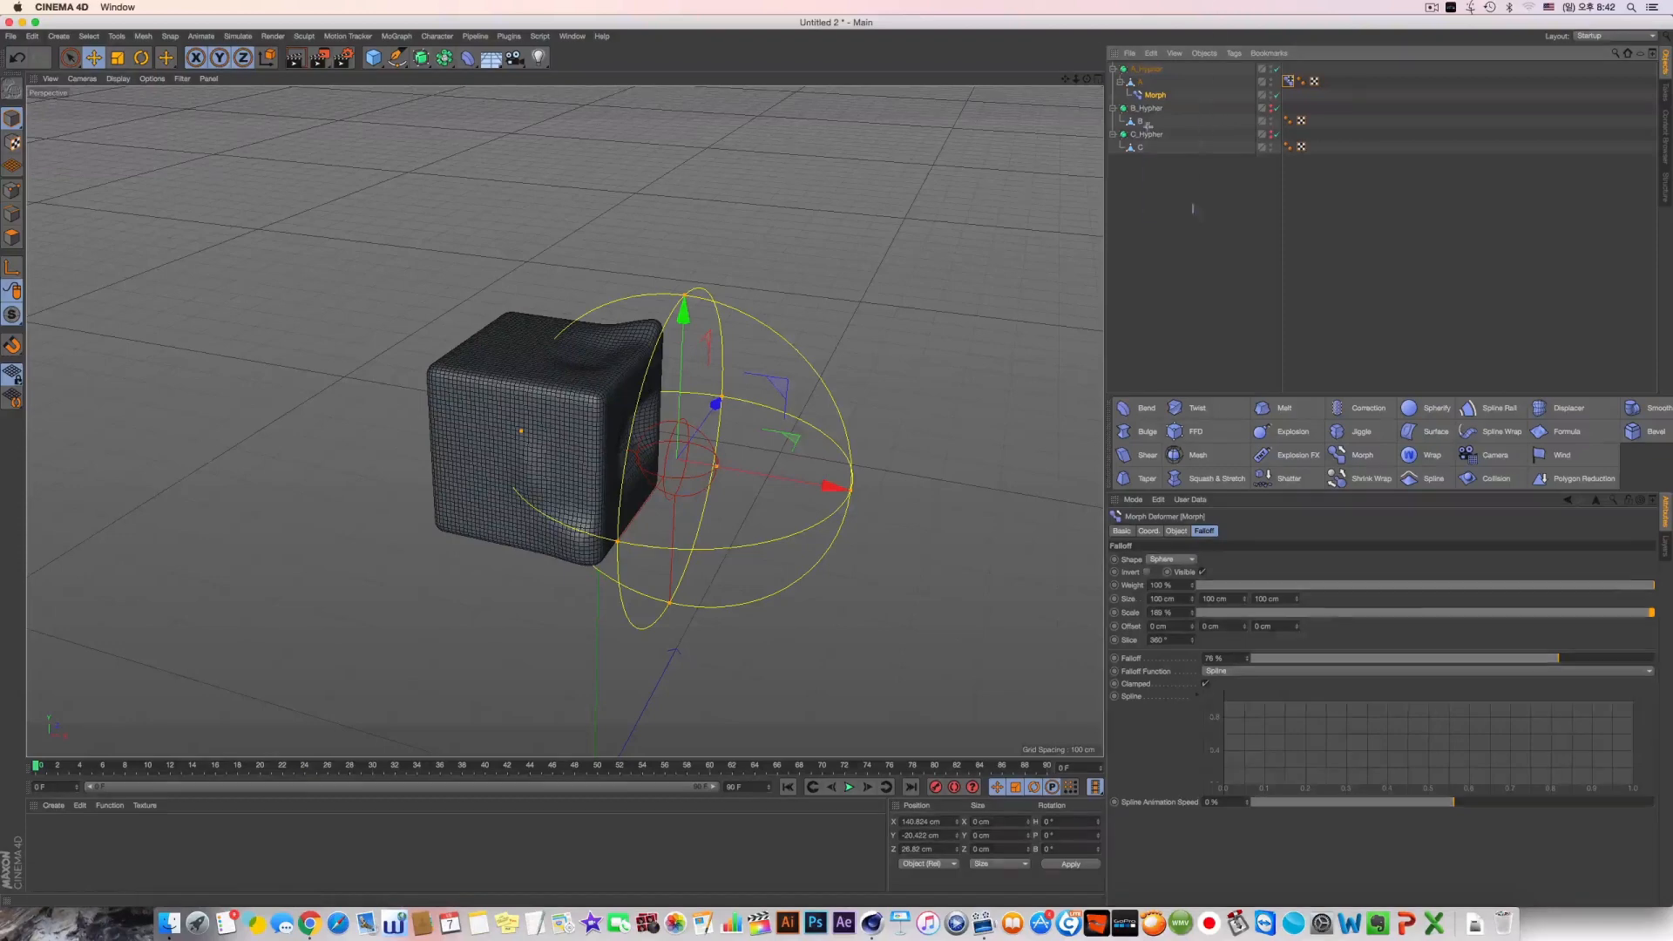
# Select all objects in the scene and delete them
pyautogui.press('super+a')
pyautogui.press('Delete')
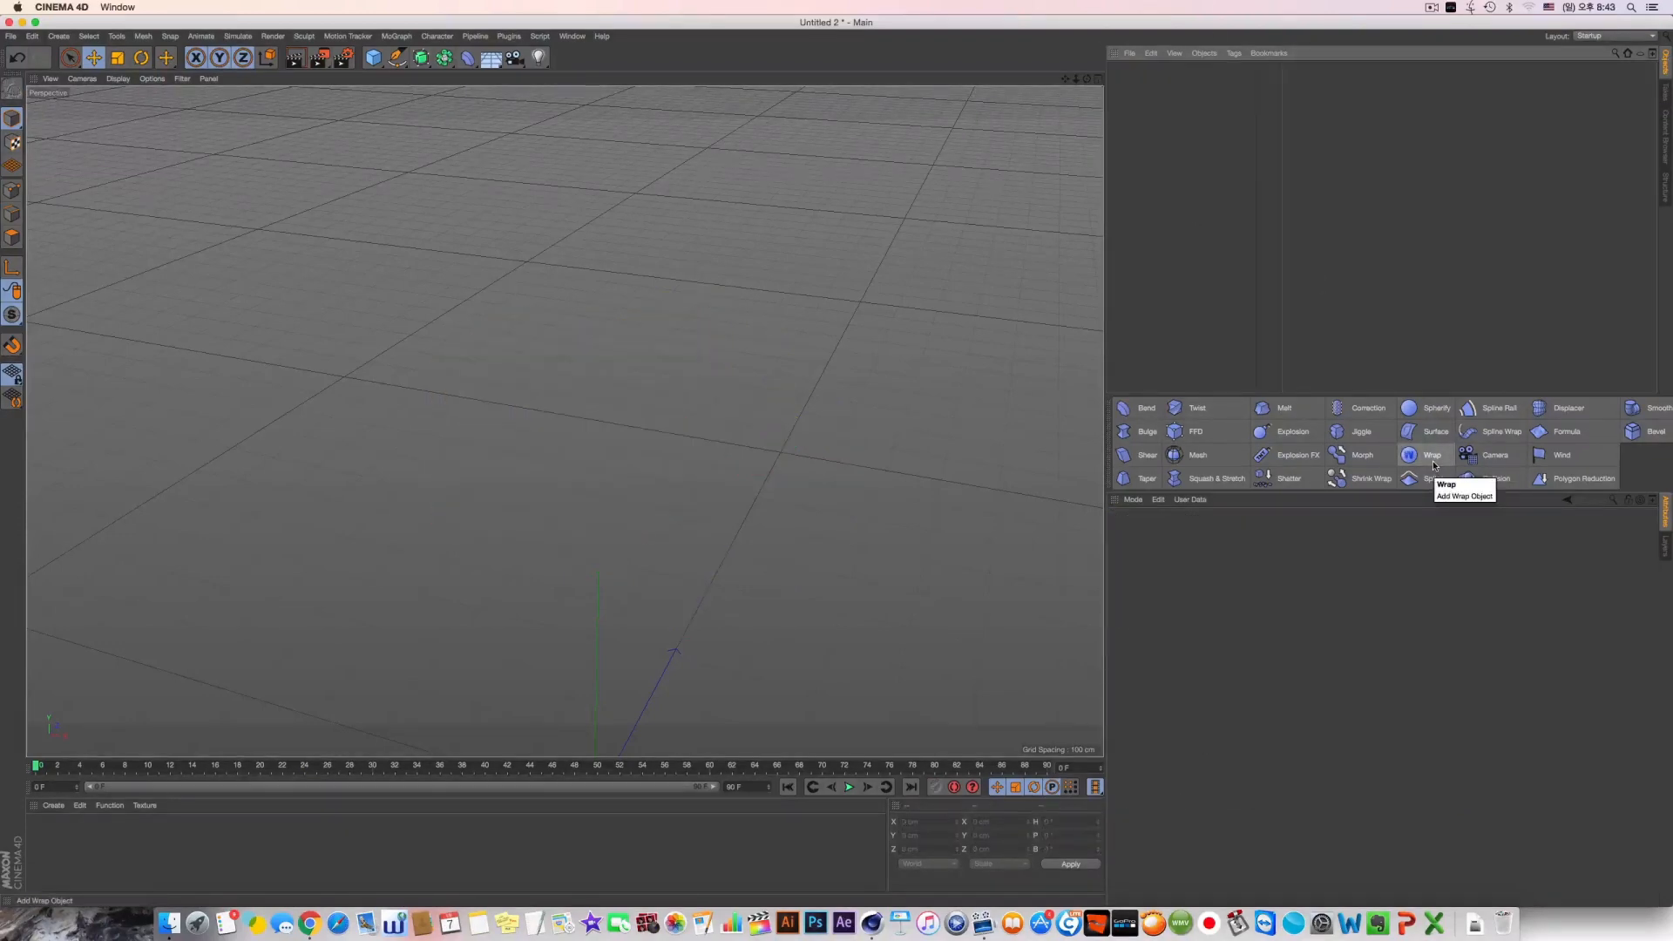
# Add a Wrap deformer to the empty scene and frame it for viewing
pyautogui.click(1434, 465)
pyautogui.press('o')
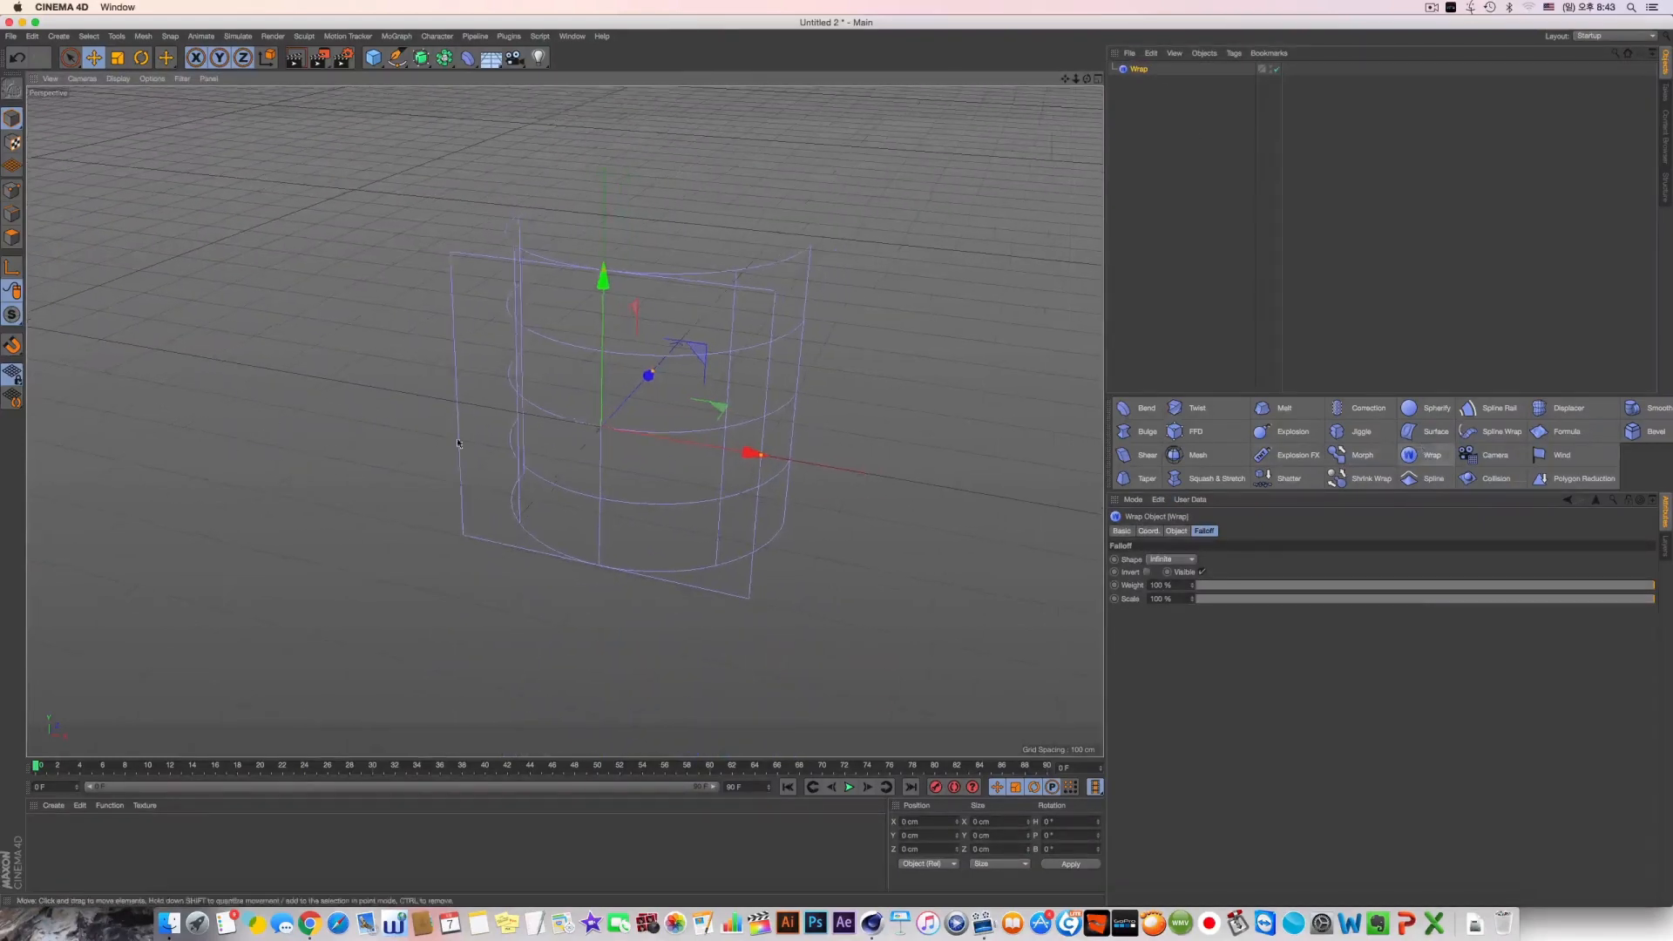
pyautogui.keyDown('alt'); pyautogui.moveTo(457, 440); pyautogui.dragTo(620, 418); pyautogui.keyUp('alt')
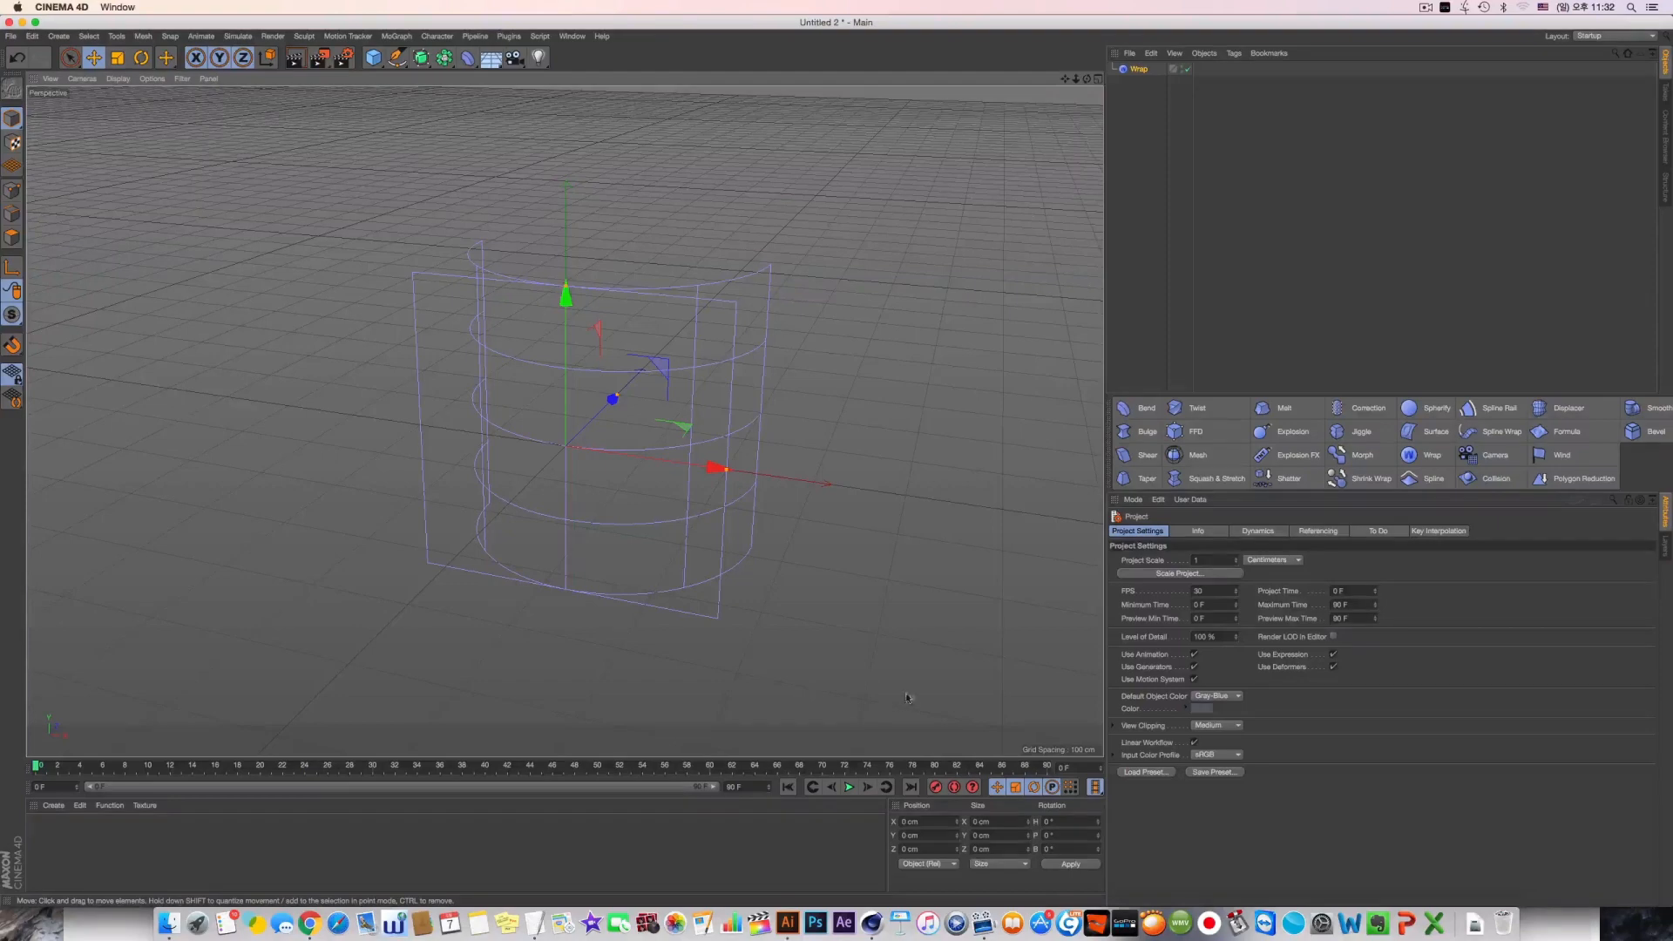
pyautogui.moveTo(564, 420)
pyautogui.keyDown('alt'); pyautogui.mouseDown()
pyautogui.moveTo(619, 488)
pyautogui.moveTo(544, 434)
pyautogui.mouseUp(); pyautogui.keyUp('alt')
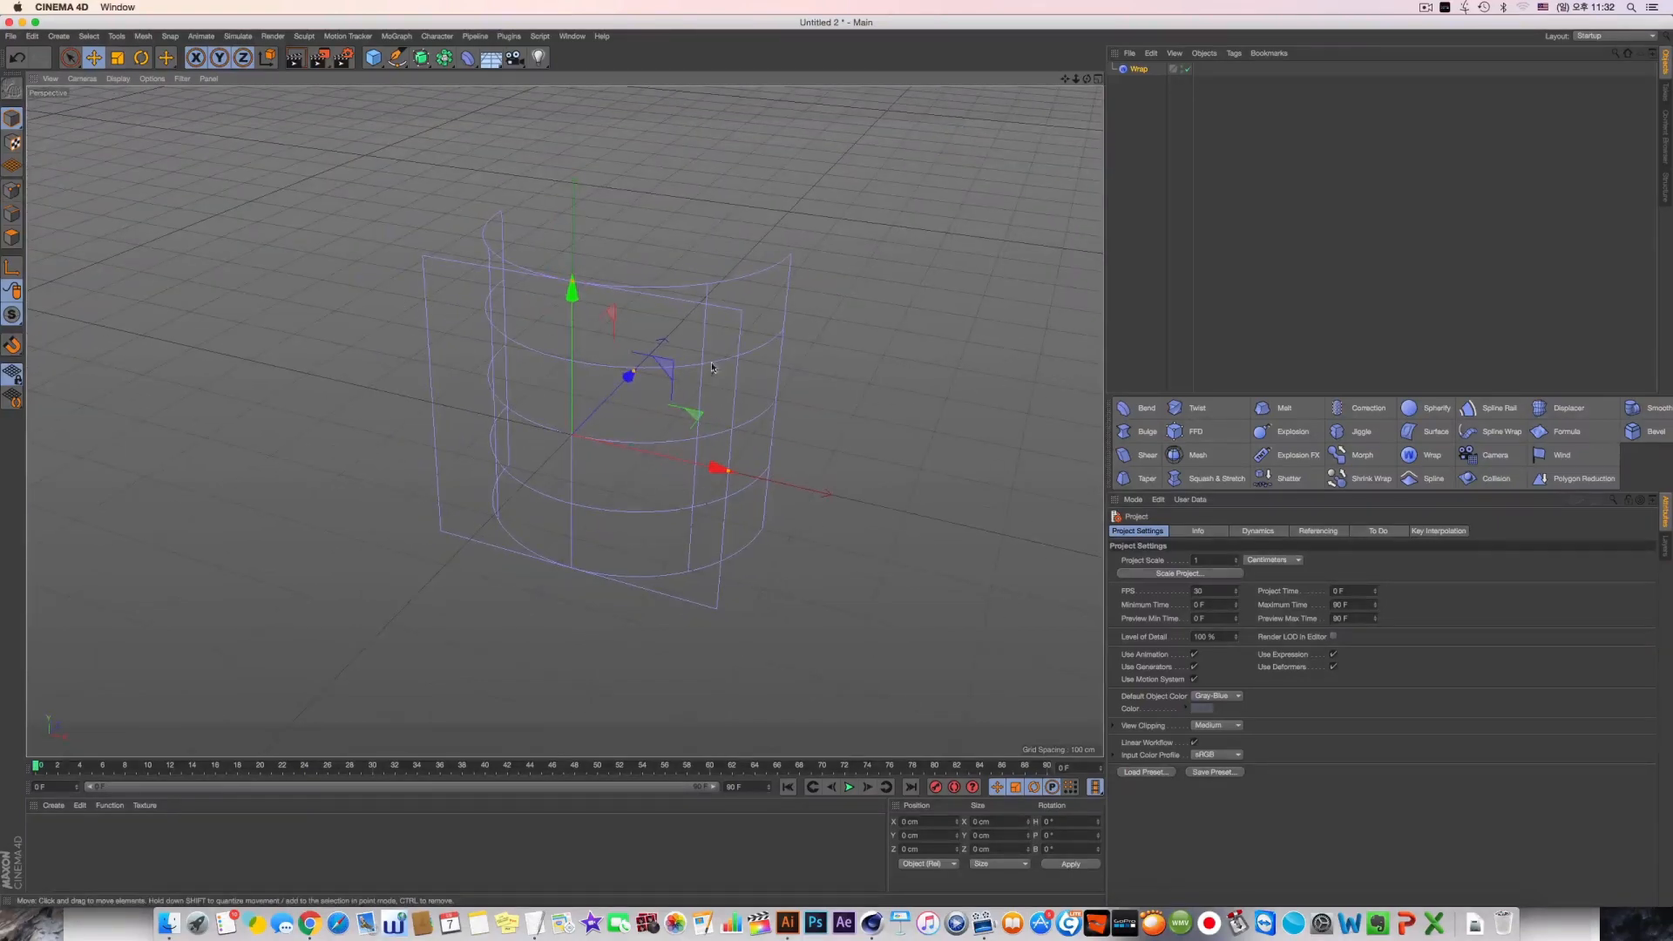
pyautogui.keyDown('alt'); pyautogui.moveTo(710, 367); pyautogui.dragTo(409, 331); pyautogui.keyUp('alt')
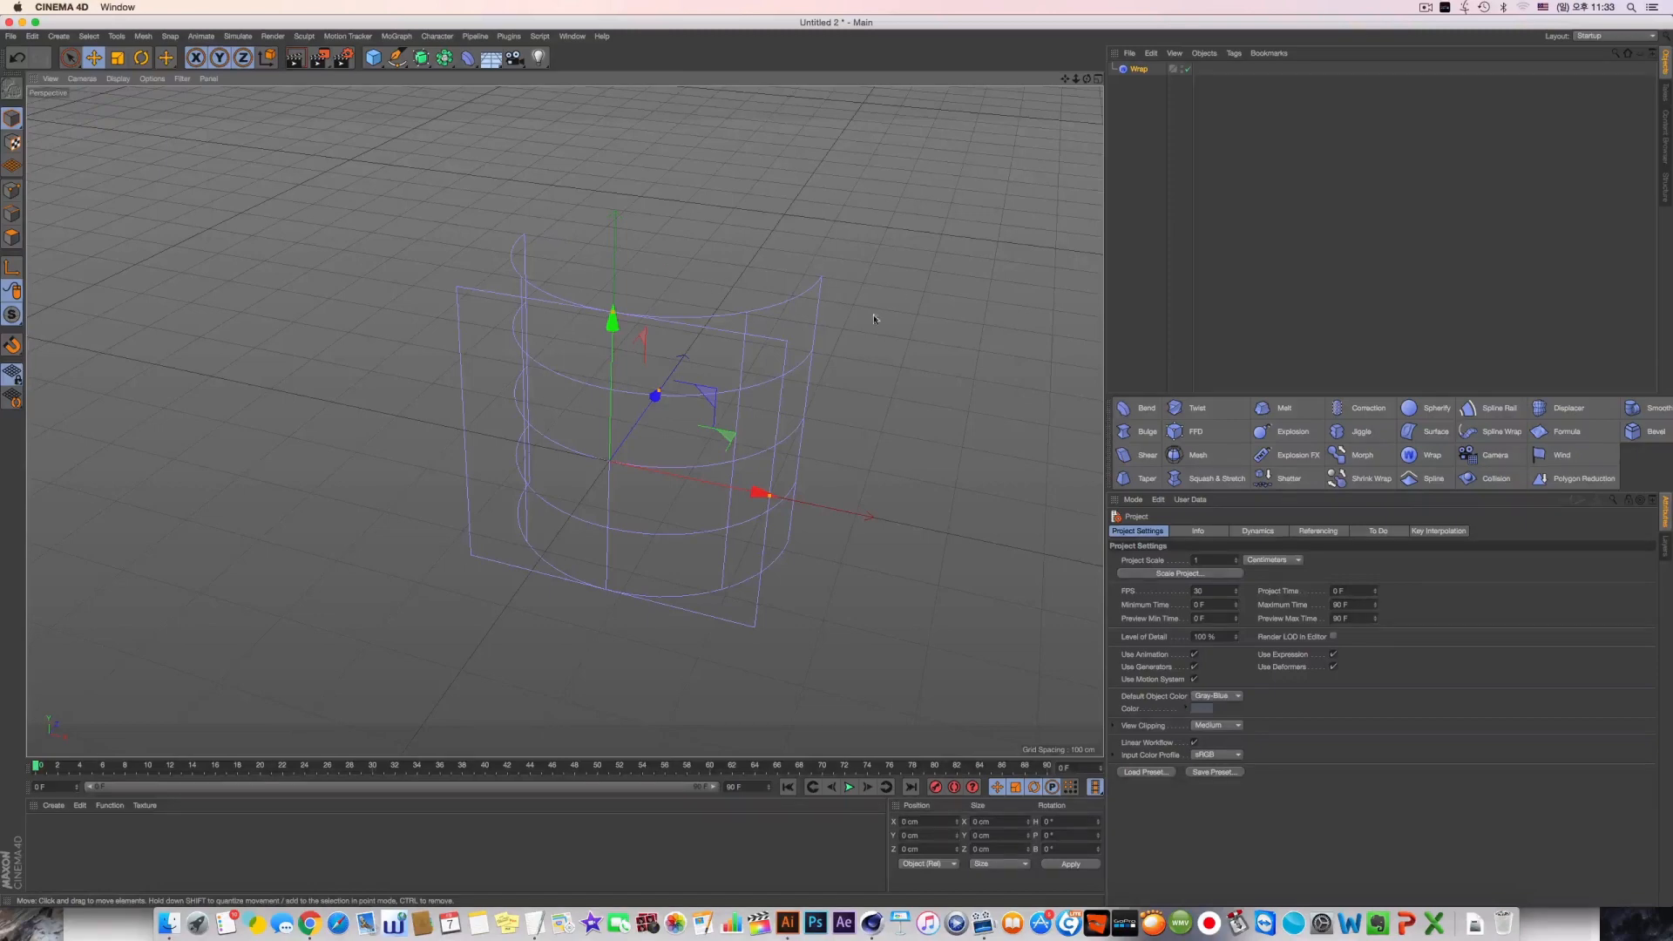
pyautogui.keyDown('alt'); pyautogui.moveTo(703, 375); pyautogui.dragTo(707, 355); pyautogui.keyUp('alt')
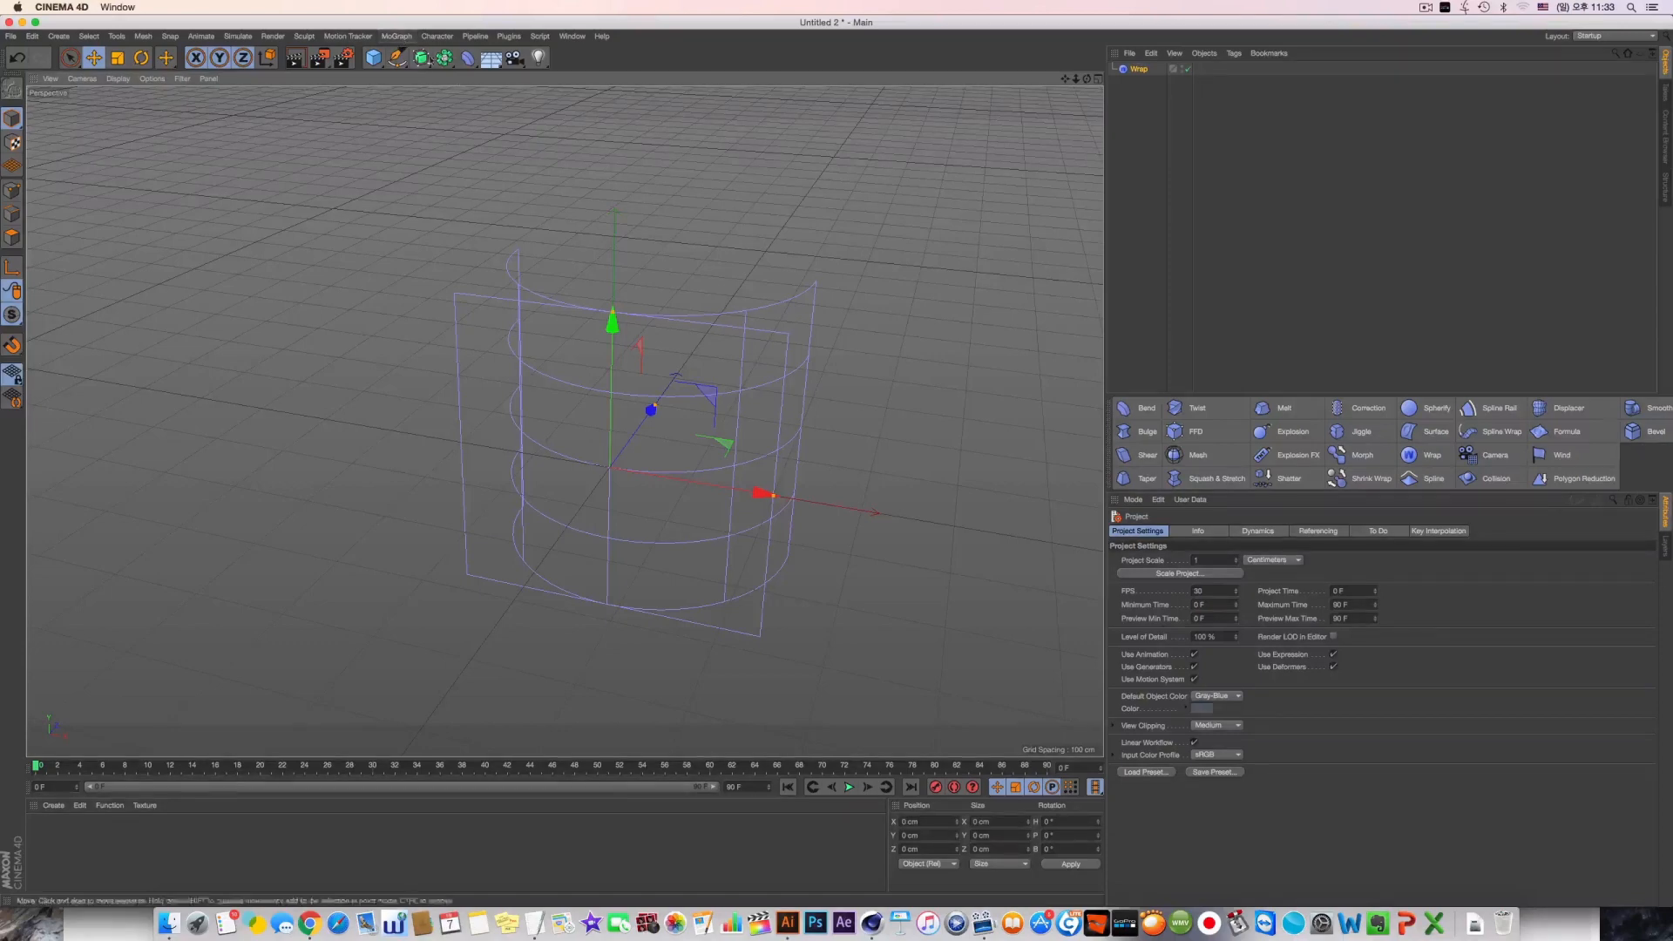
pyautogui.click(443, 57)
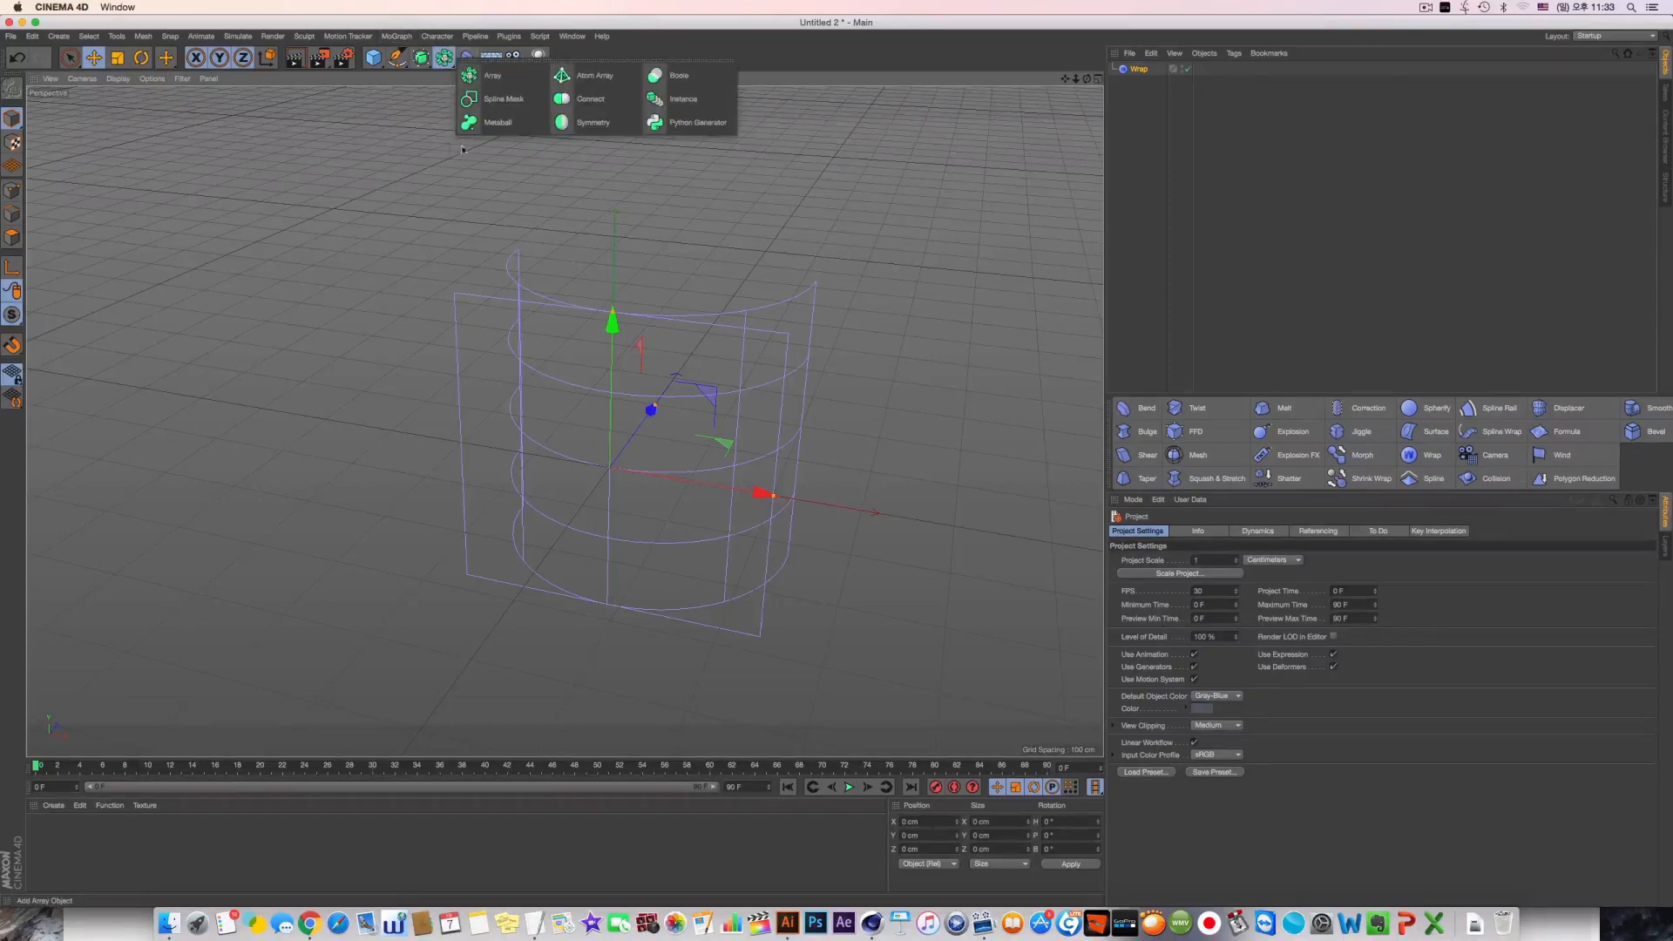
pyautogui.click(512, 169)
pyautogui.click(468, 57)
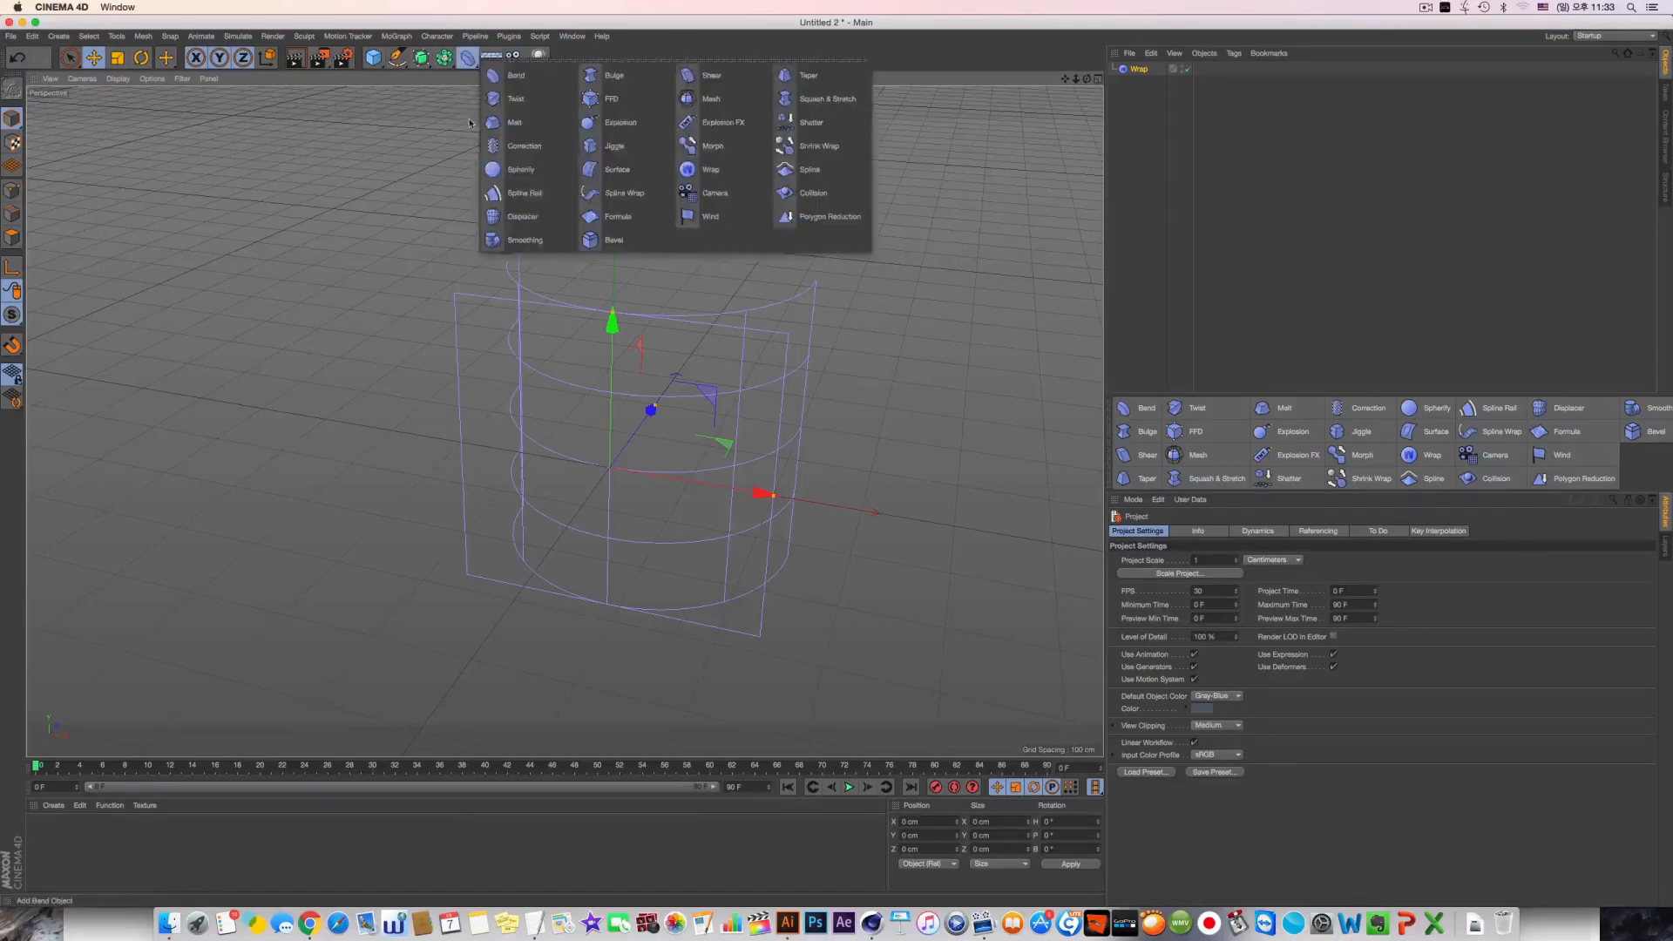
pyautogui.click(453, 113)
pyautogui.click(421, 59)
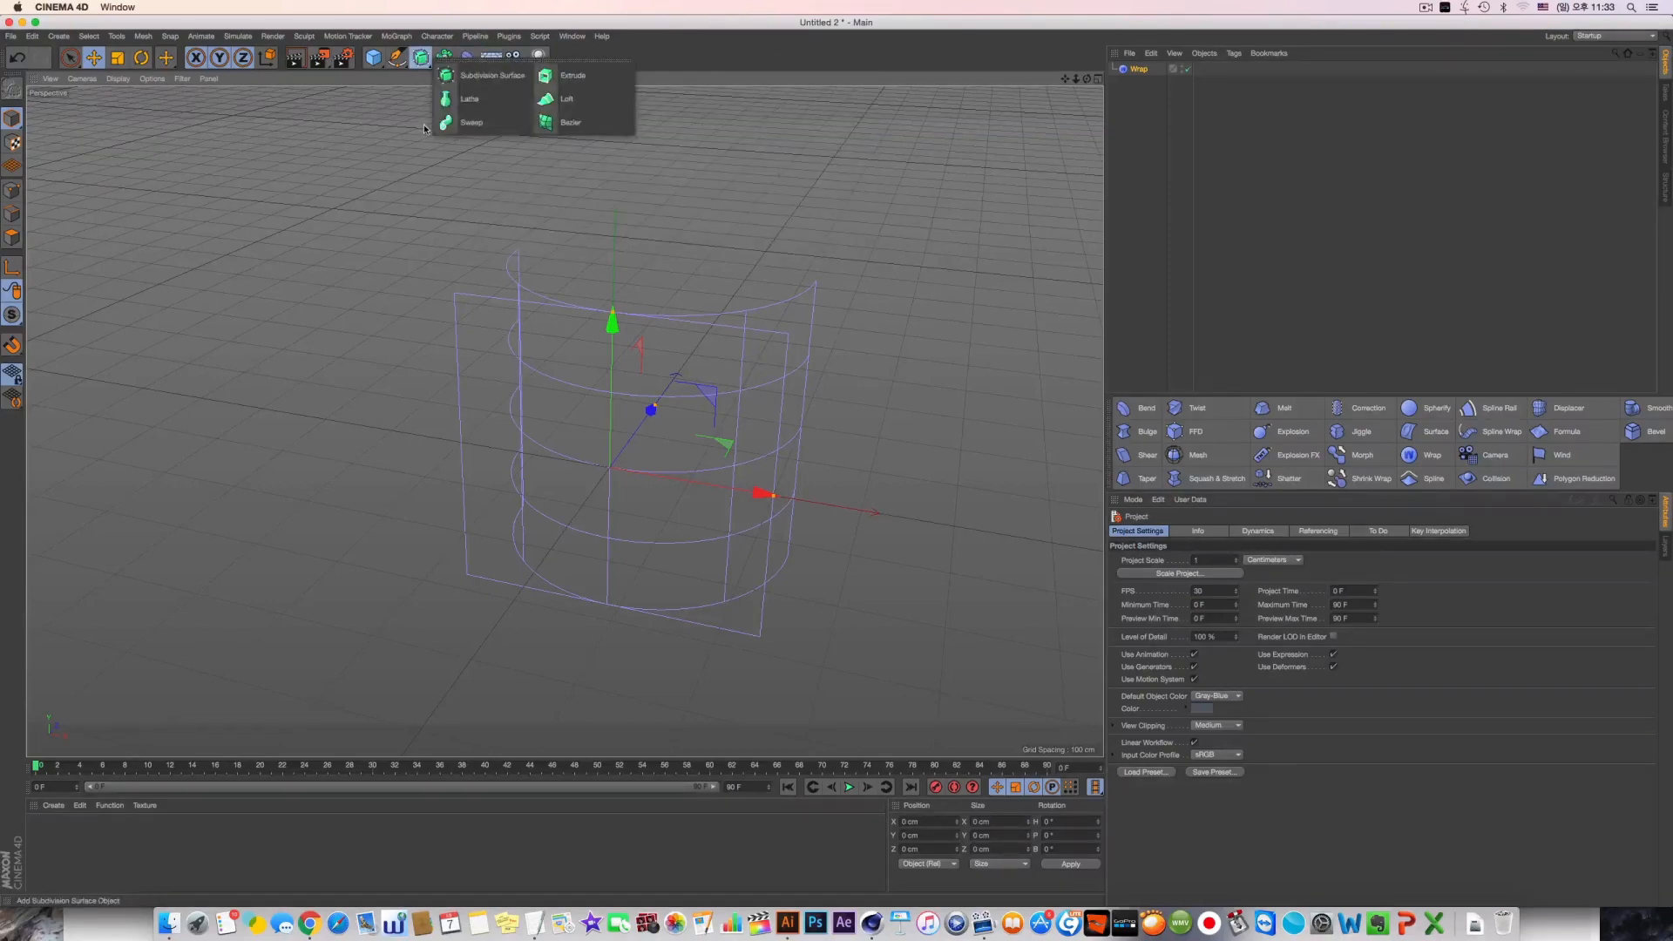
pyautogui.click(463, 160)
pyautogui.keyDown('alt'); pyautogui.moveTo(500, 176); pyautogui.dragTo(460, 106); pyautogui.keyUp('alt')
pyautogui.click(422, 57)
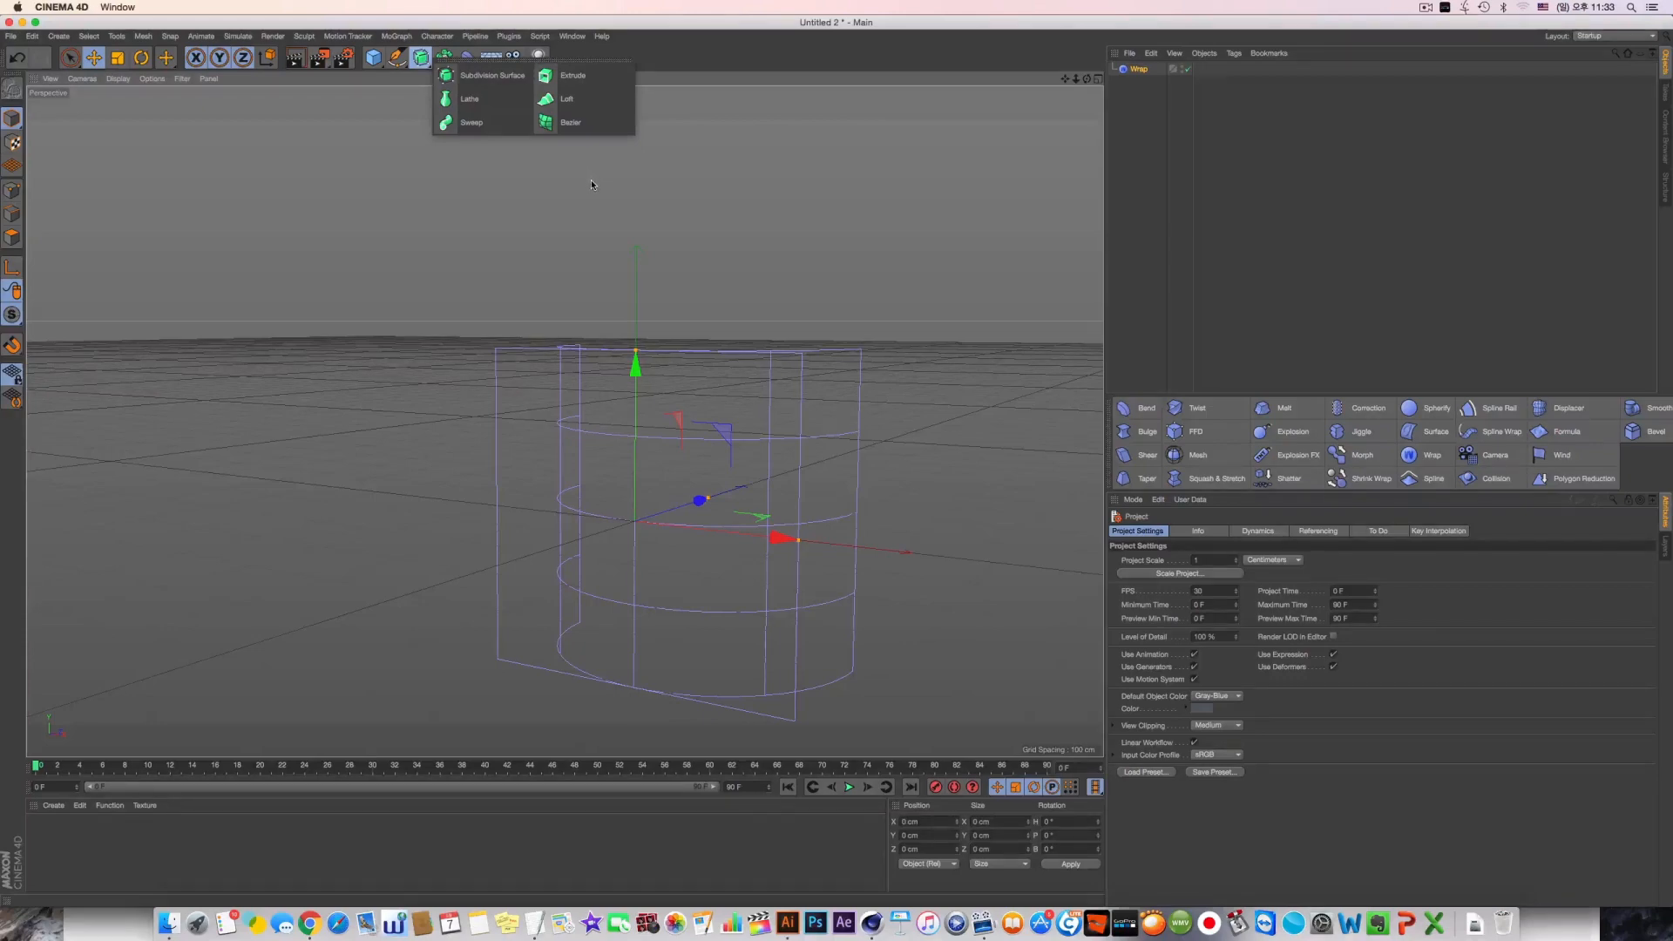
pyautogui.keyDown('alt'); pyautogui.moveTo(590, 180); pyautogui.dragTo(634, 221); pyautogui.keyUp('alt')
pyautogui.click(468, 58)
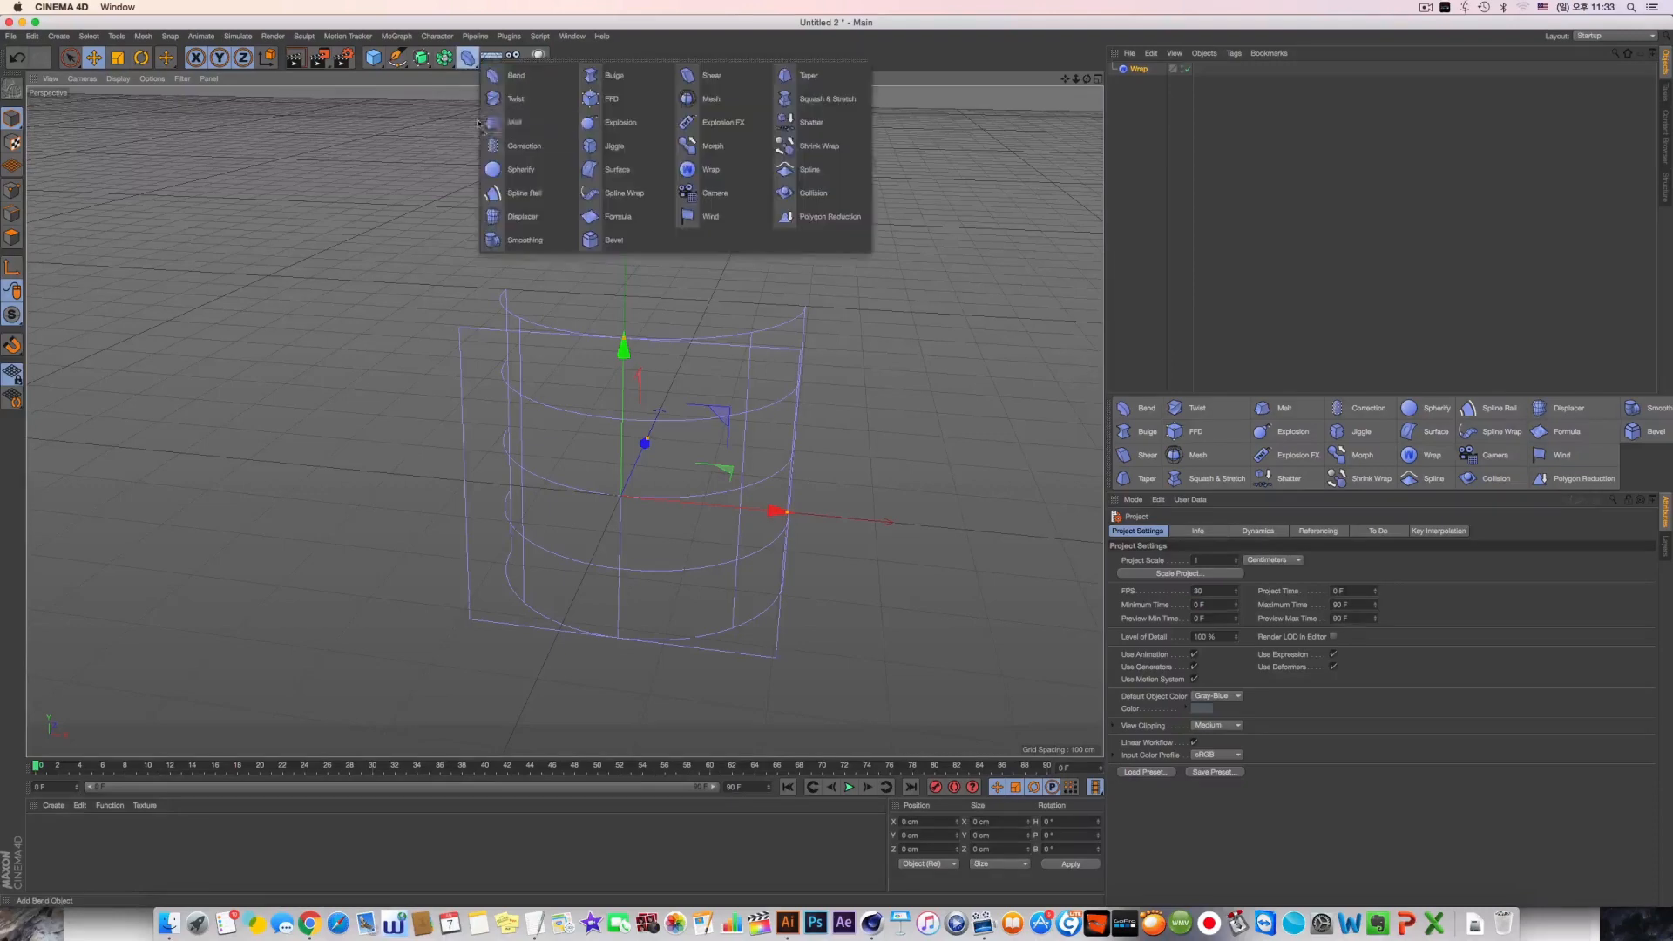
pyautogui.keyDown('alt'); pyautogui.moveTo(564, 168); pyautogui.dragTo(566, 177); pyautogui.keyUp('alt')
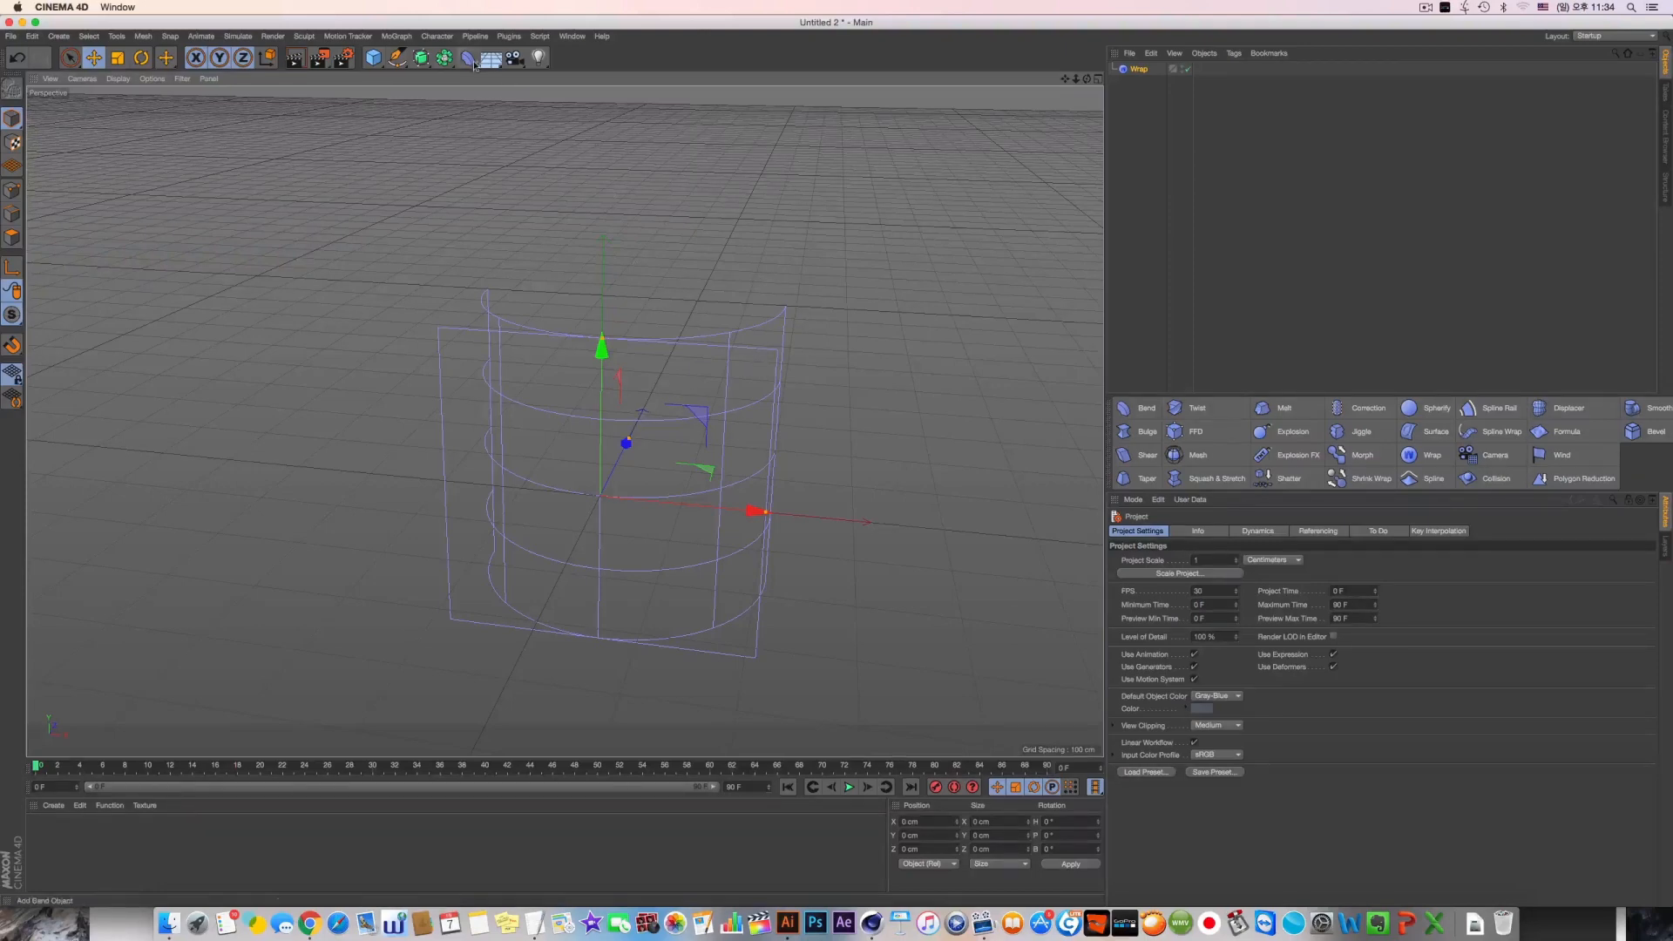
pyautogui.keyDown('alt'); pyautogui.moveTo(641, 127); pyautogui.dragTo(575, 218); pyautogui.keyUp('alt')
pyautogui.click(396, 36)
pyautogui.click(400, 36)
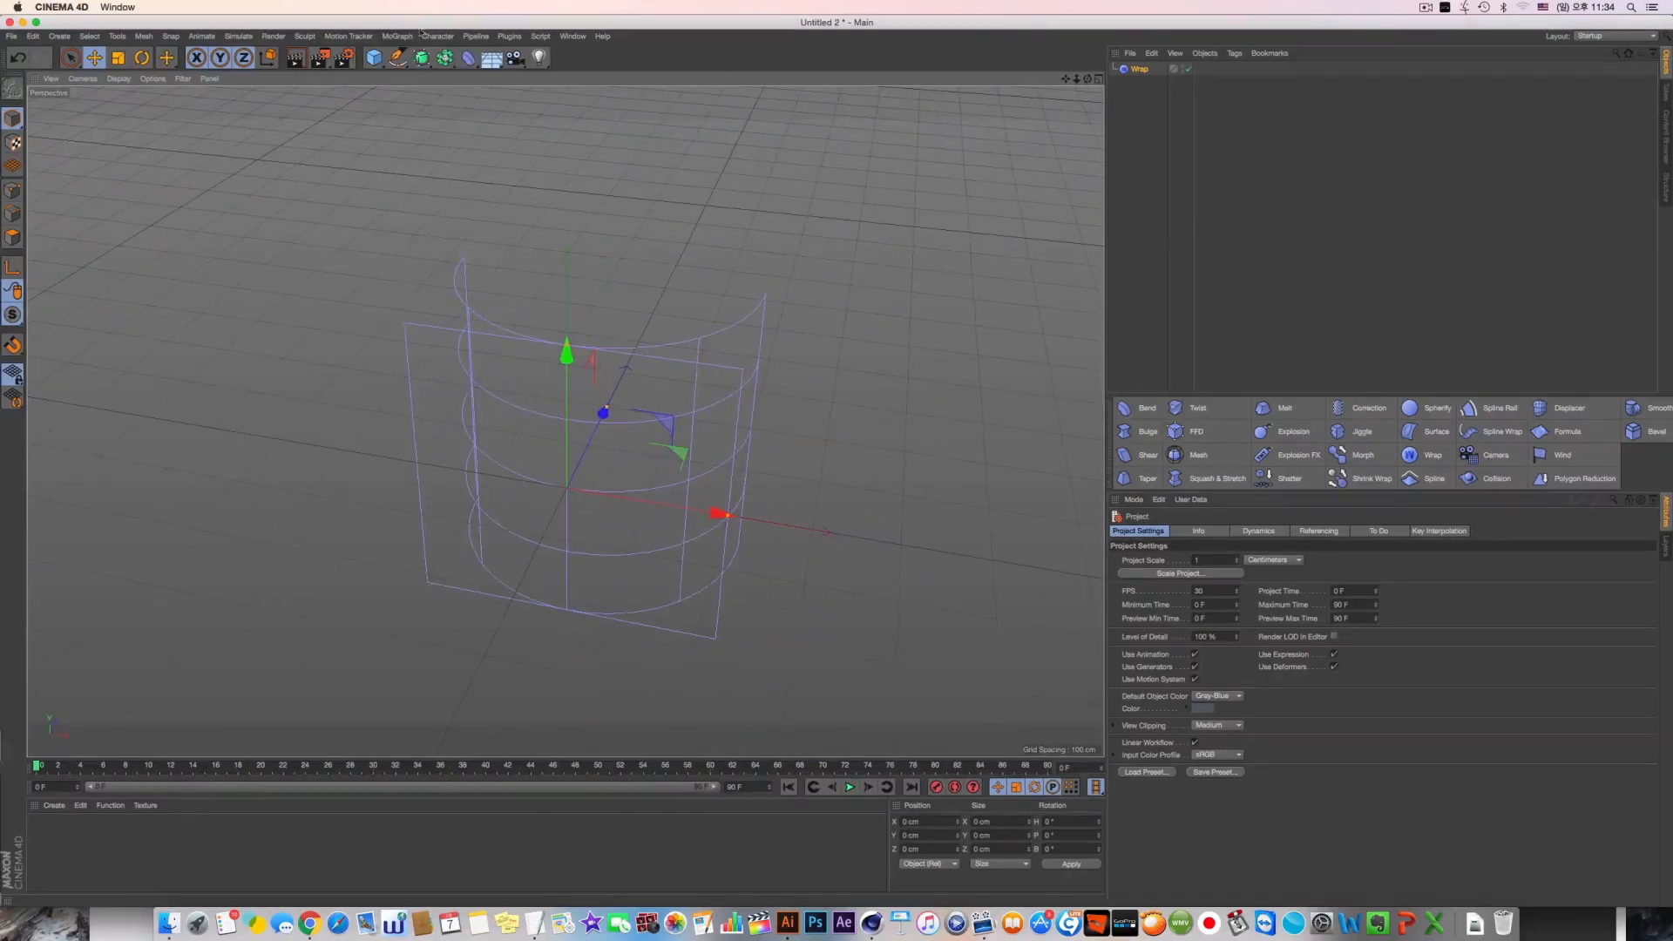
# Add a Text spline and move it onto the curved area of the Wrap deformer
pyautogui.click(406, 60)
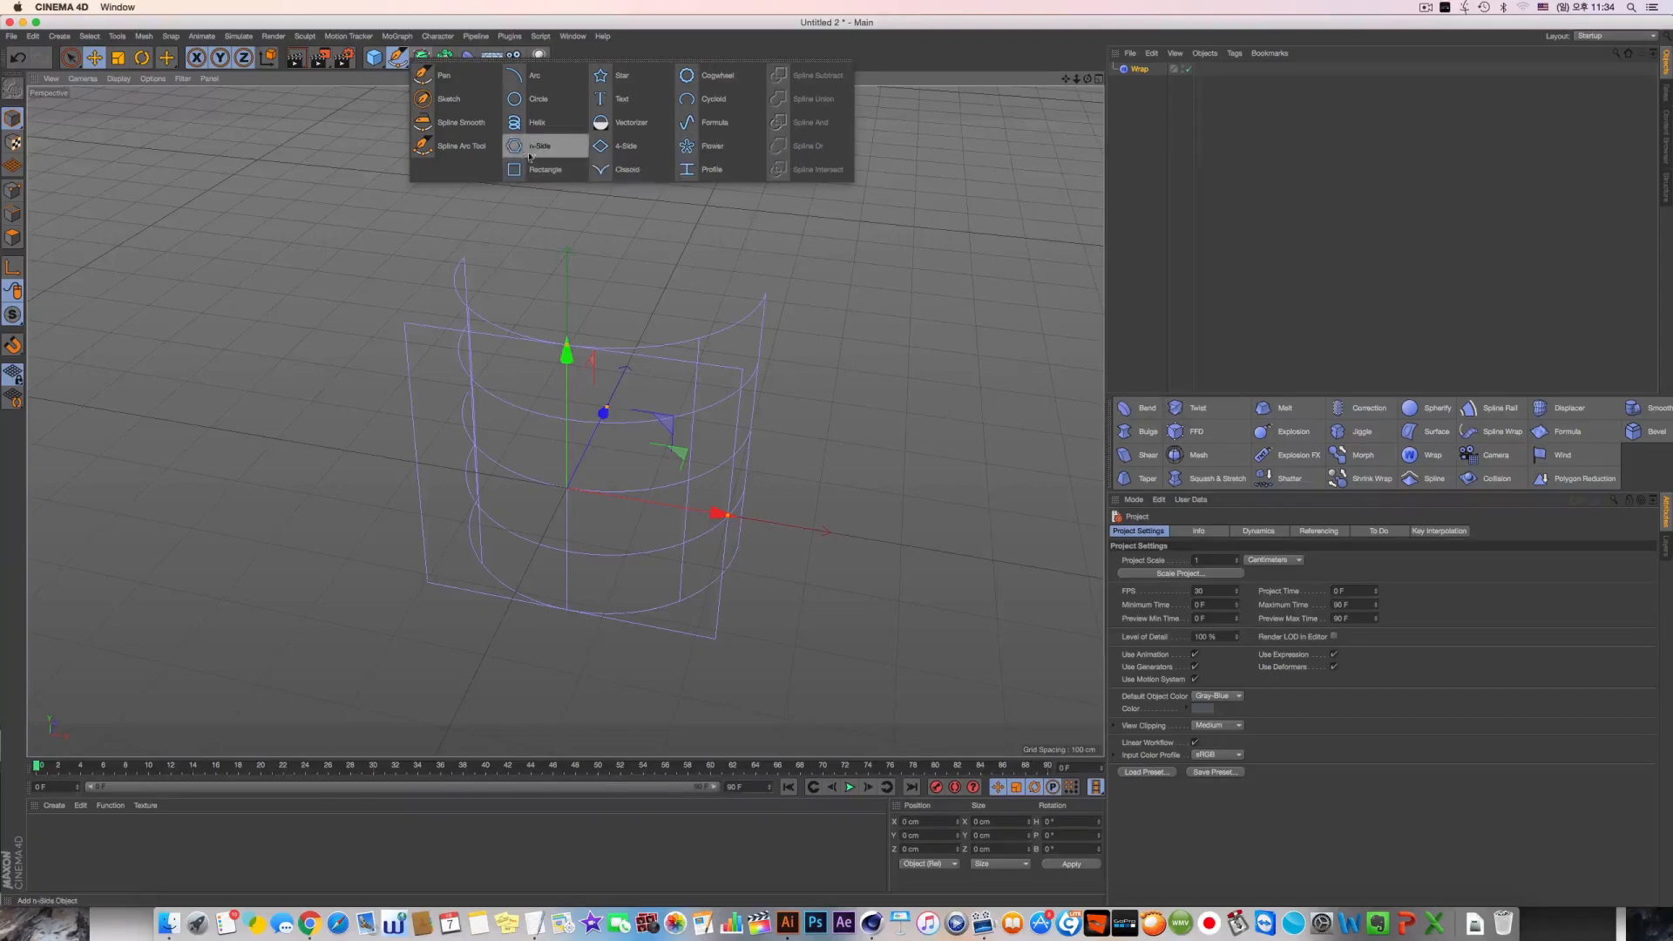
pyautogui.click(628, 108)
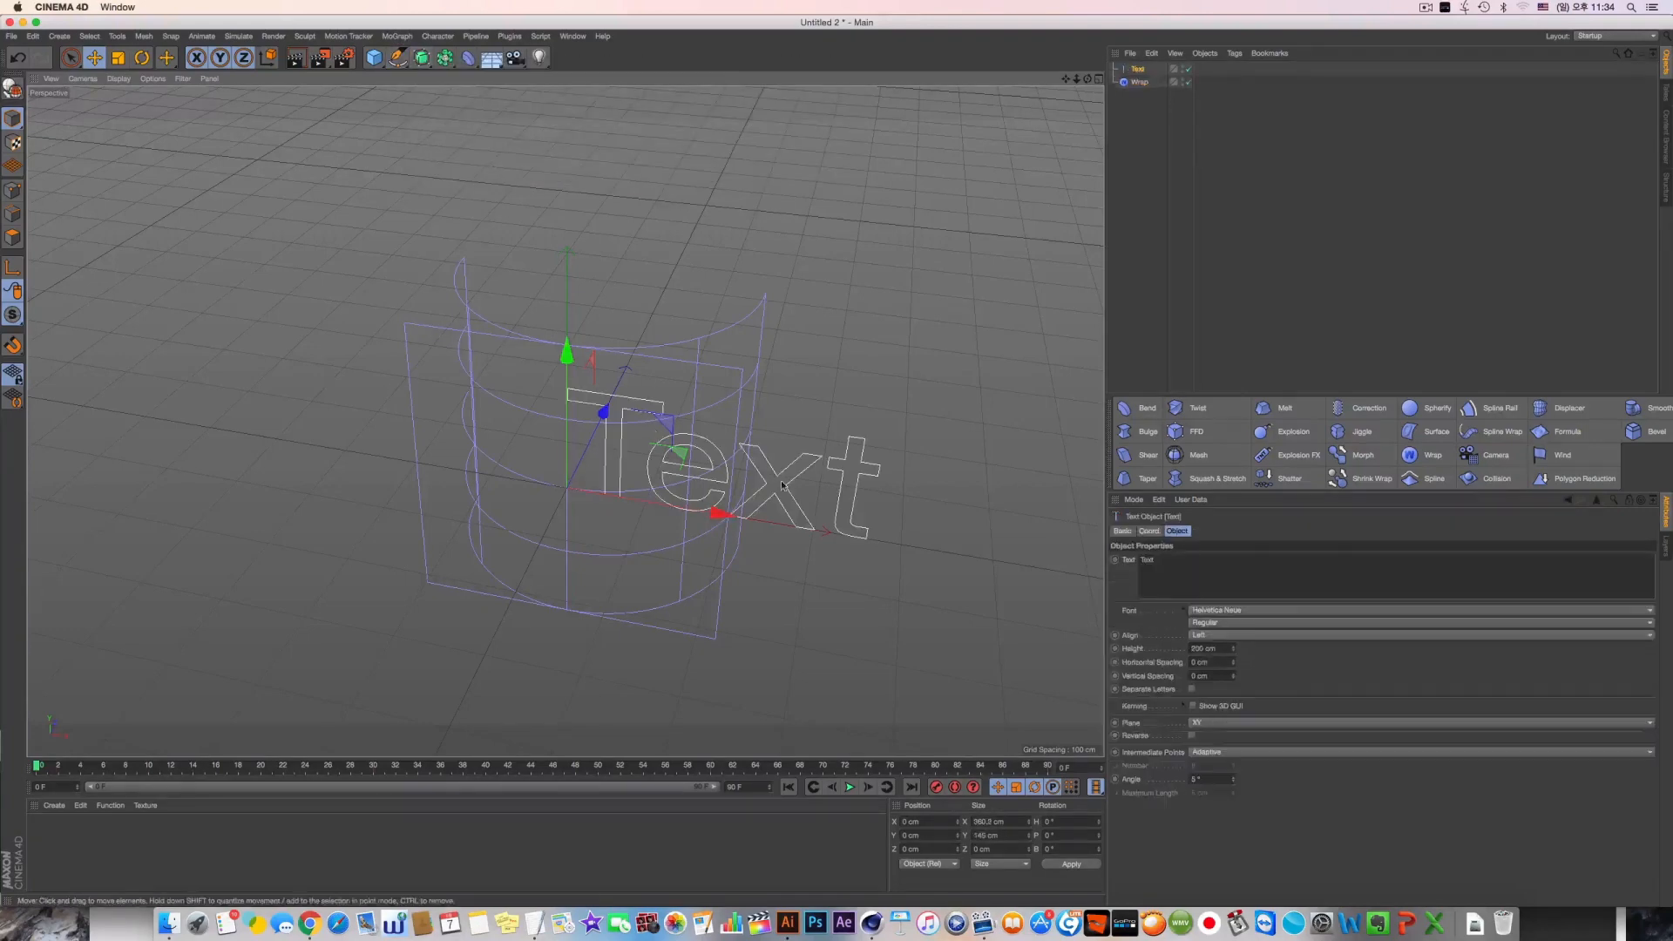
pyautogui.moveTo(825, 466); pyautogui.dragTo(689, 466)
pyautogui.keyDown('alt'); pyautogui.moveTo(689, 466); pyautogui.dragTo(706, 432, button='middle'); pyautogui.keyUp('alt')
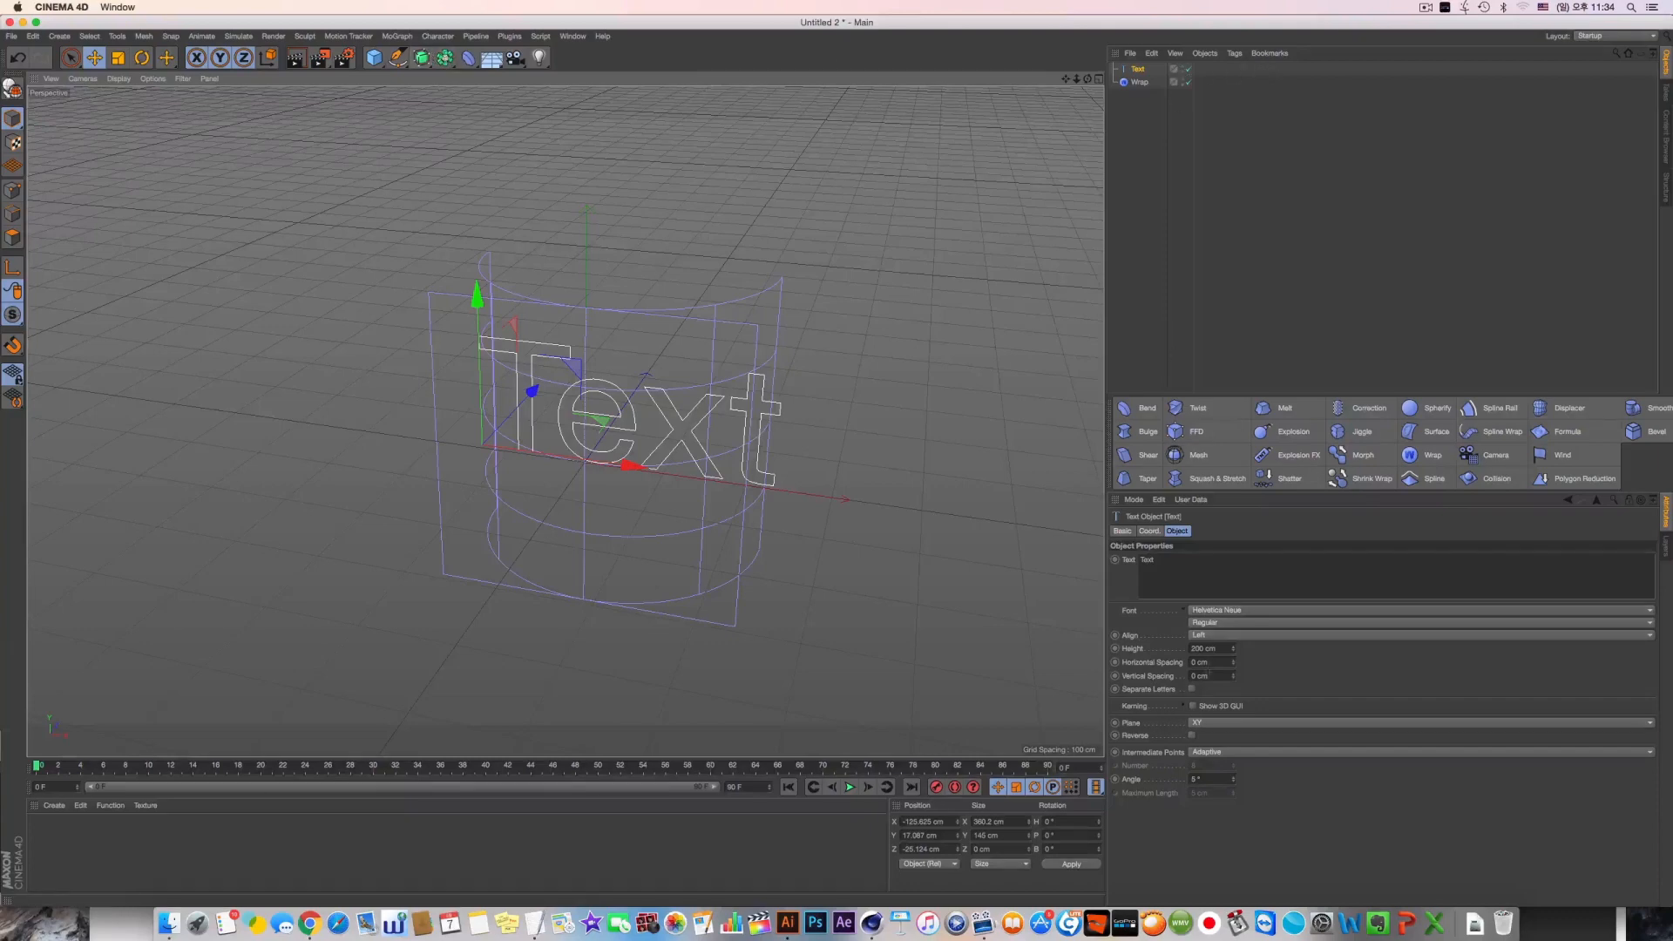
# Change the text spline's content to C4D
pyautogui.moveTo(1172, 561); pyautogui.dragTo(1100, 560)
pyautogui.write('c')
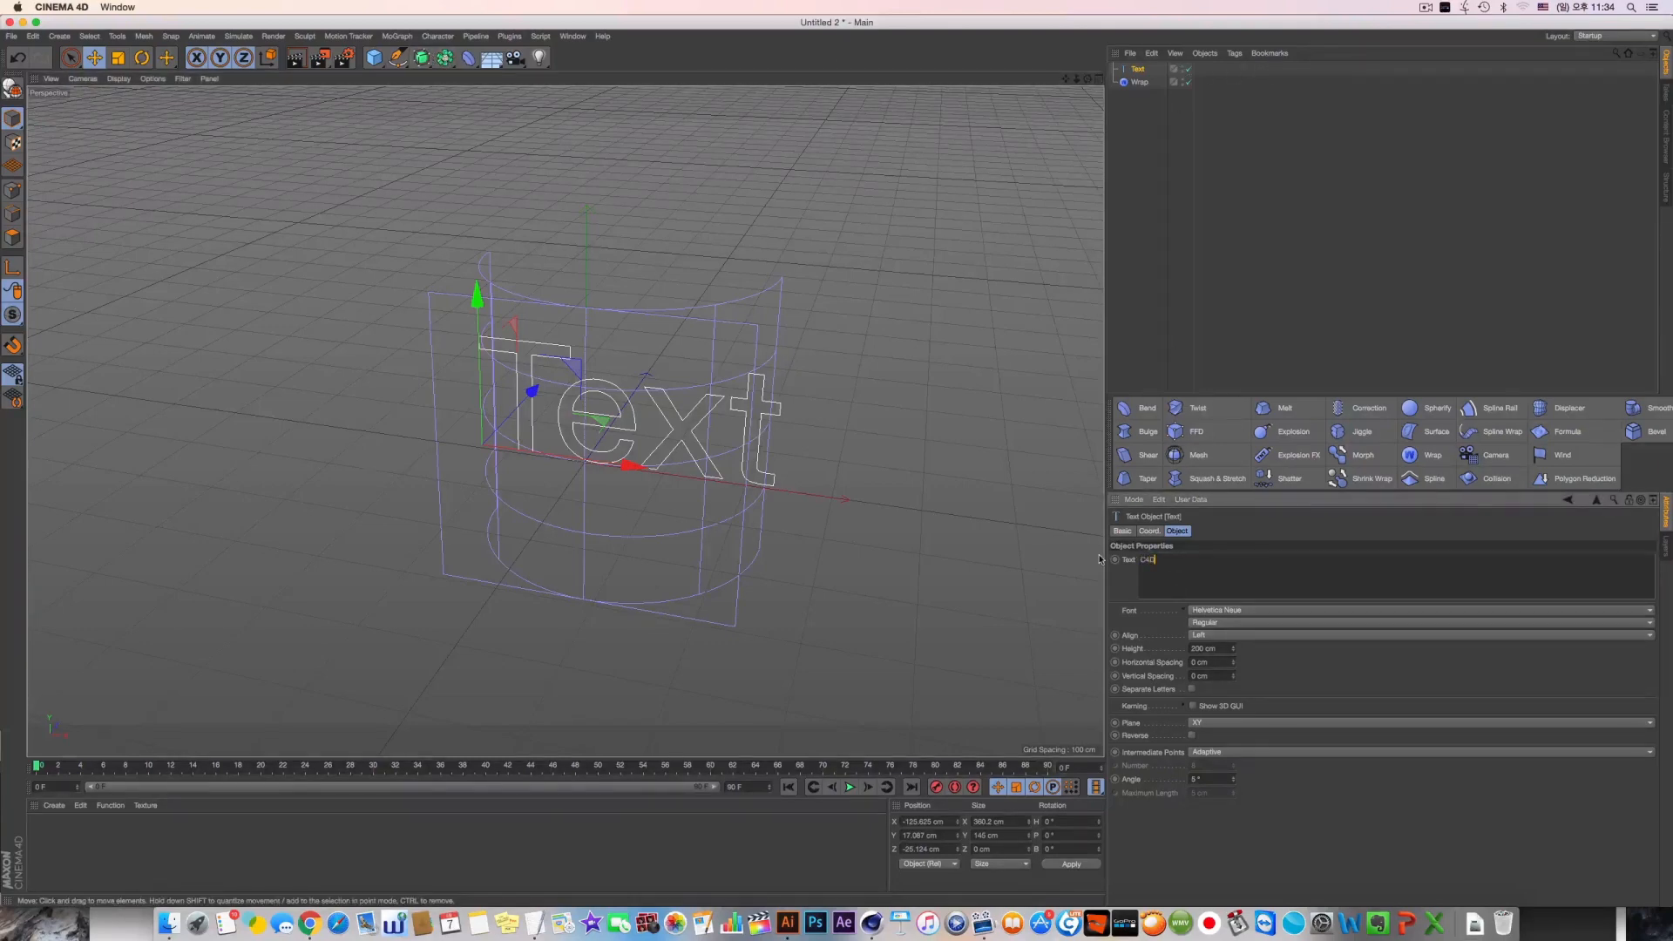
pyautogui.click(1136, 70)
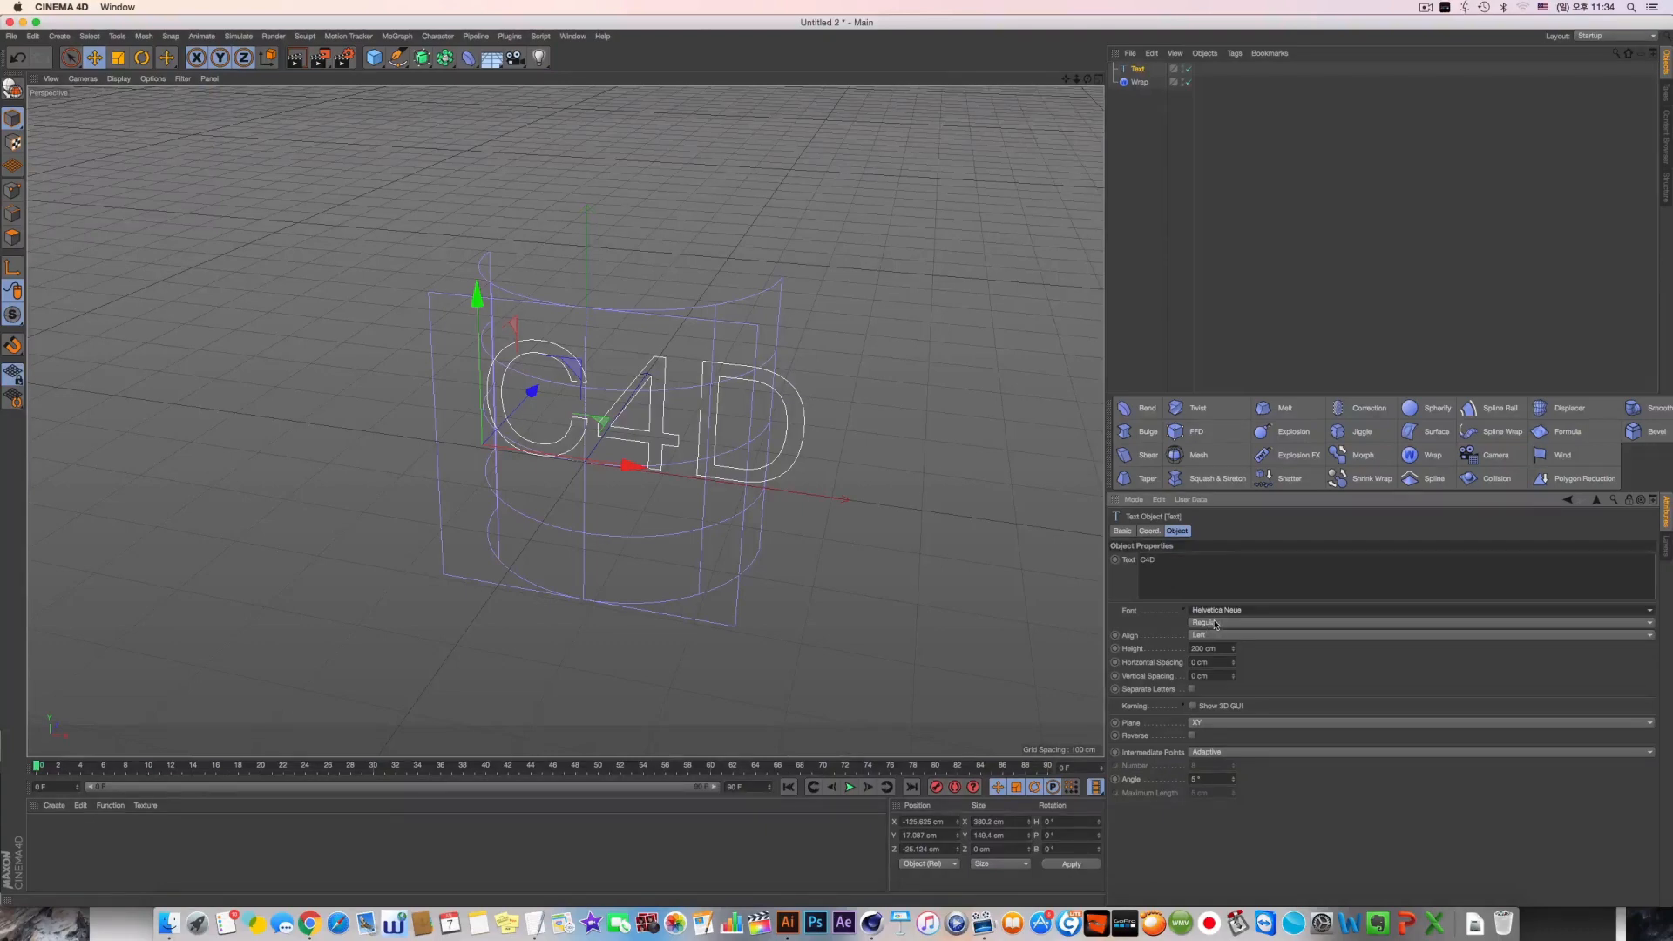
pyautogui.click(1072, 612)
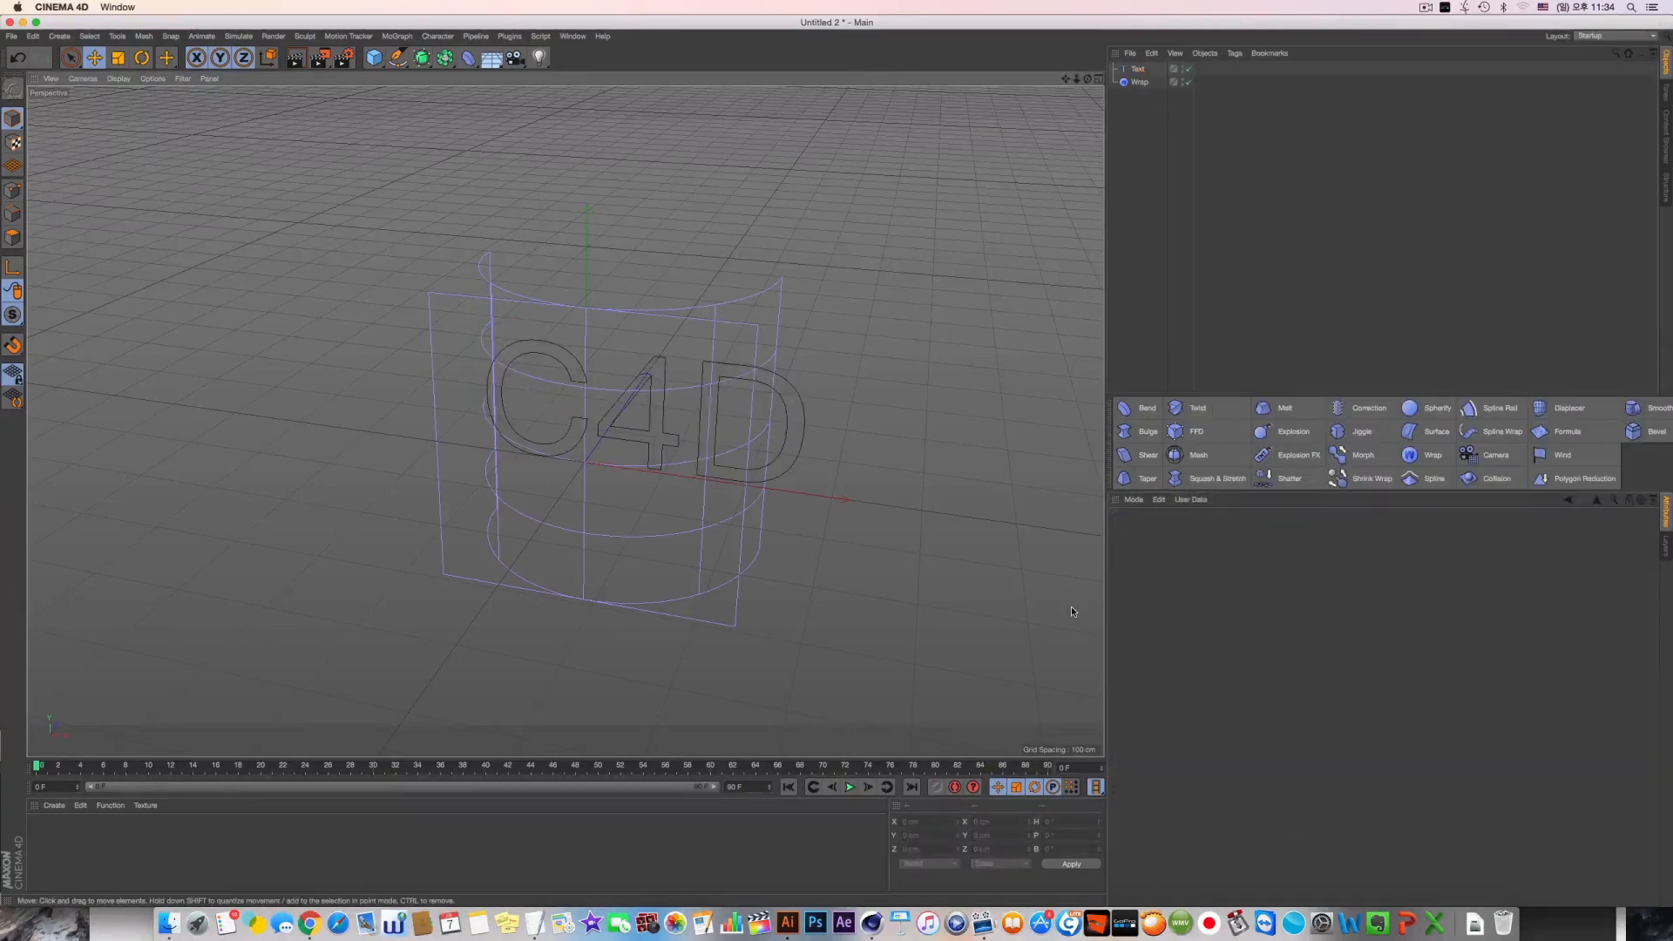
# Set the C4D text's horizontal spacing to -10 cm and its Helvetica Neue style to Condensed Black
pyautogui.click(1137, 68)
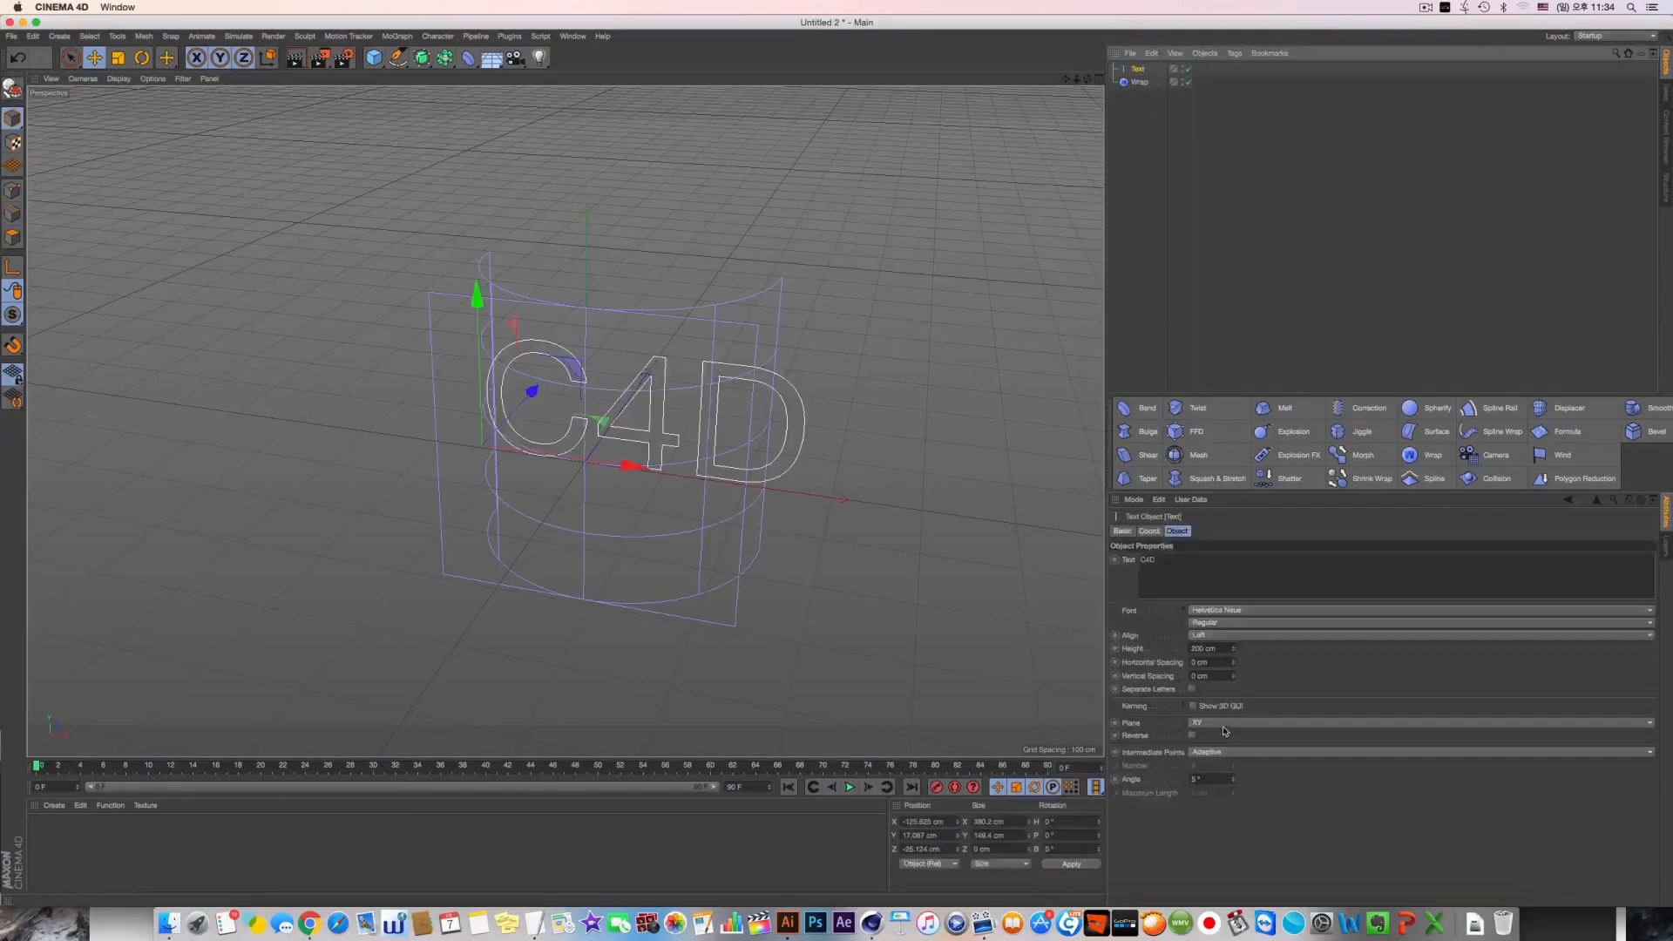
pyautogui.moveTo(1232, 662); pyautogui.dragTo(1224, 671)
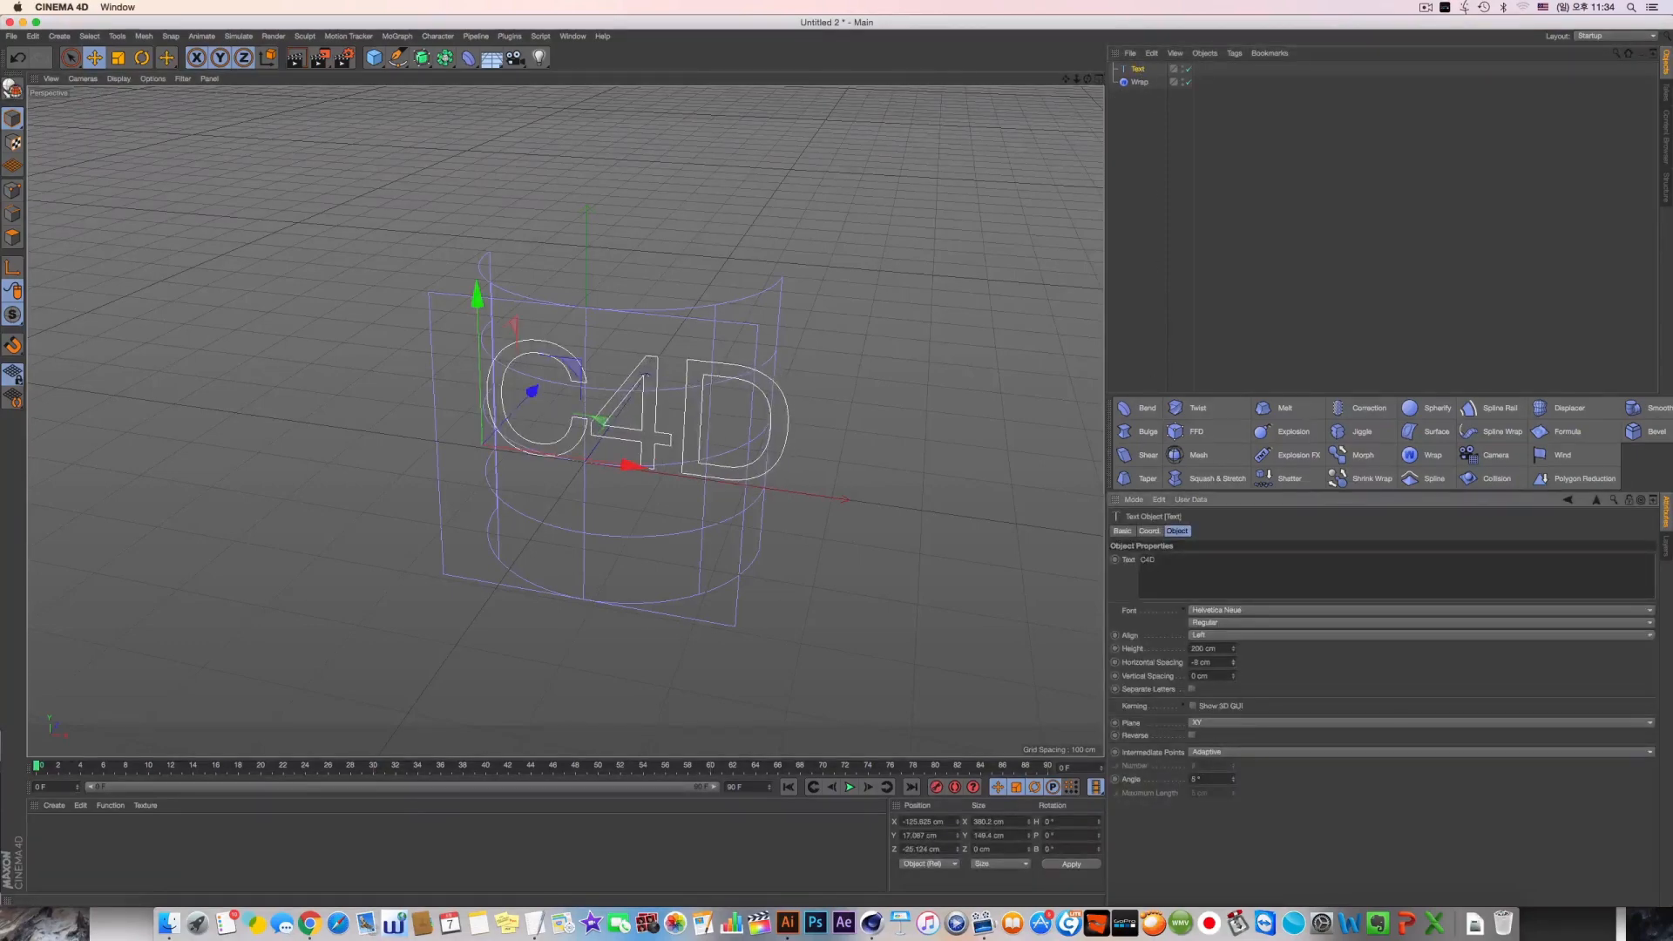
pyautogui.click(1228, 622)
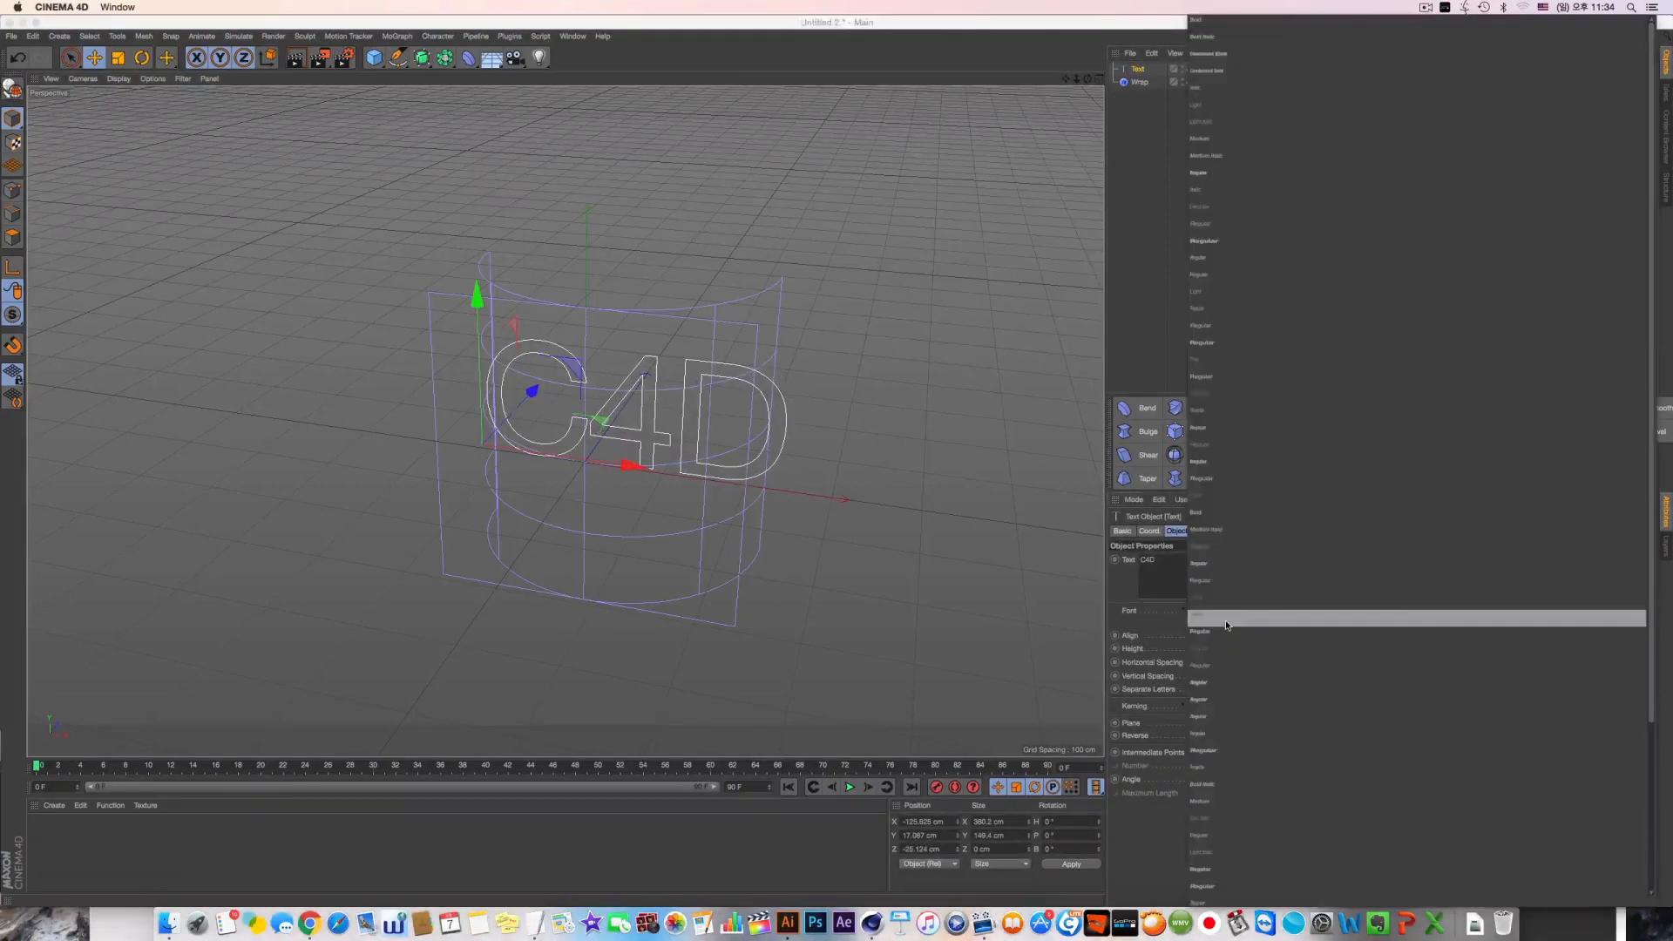
pyautogui.click(1232, 170)
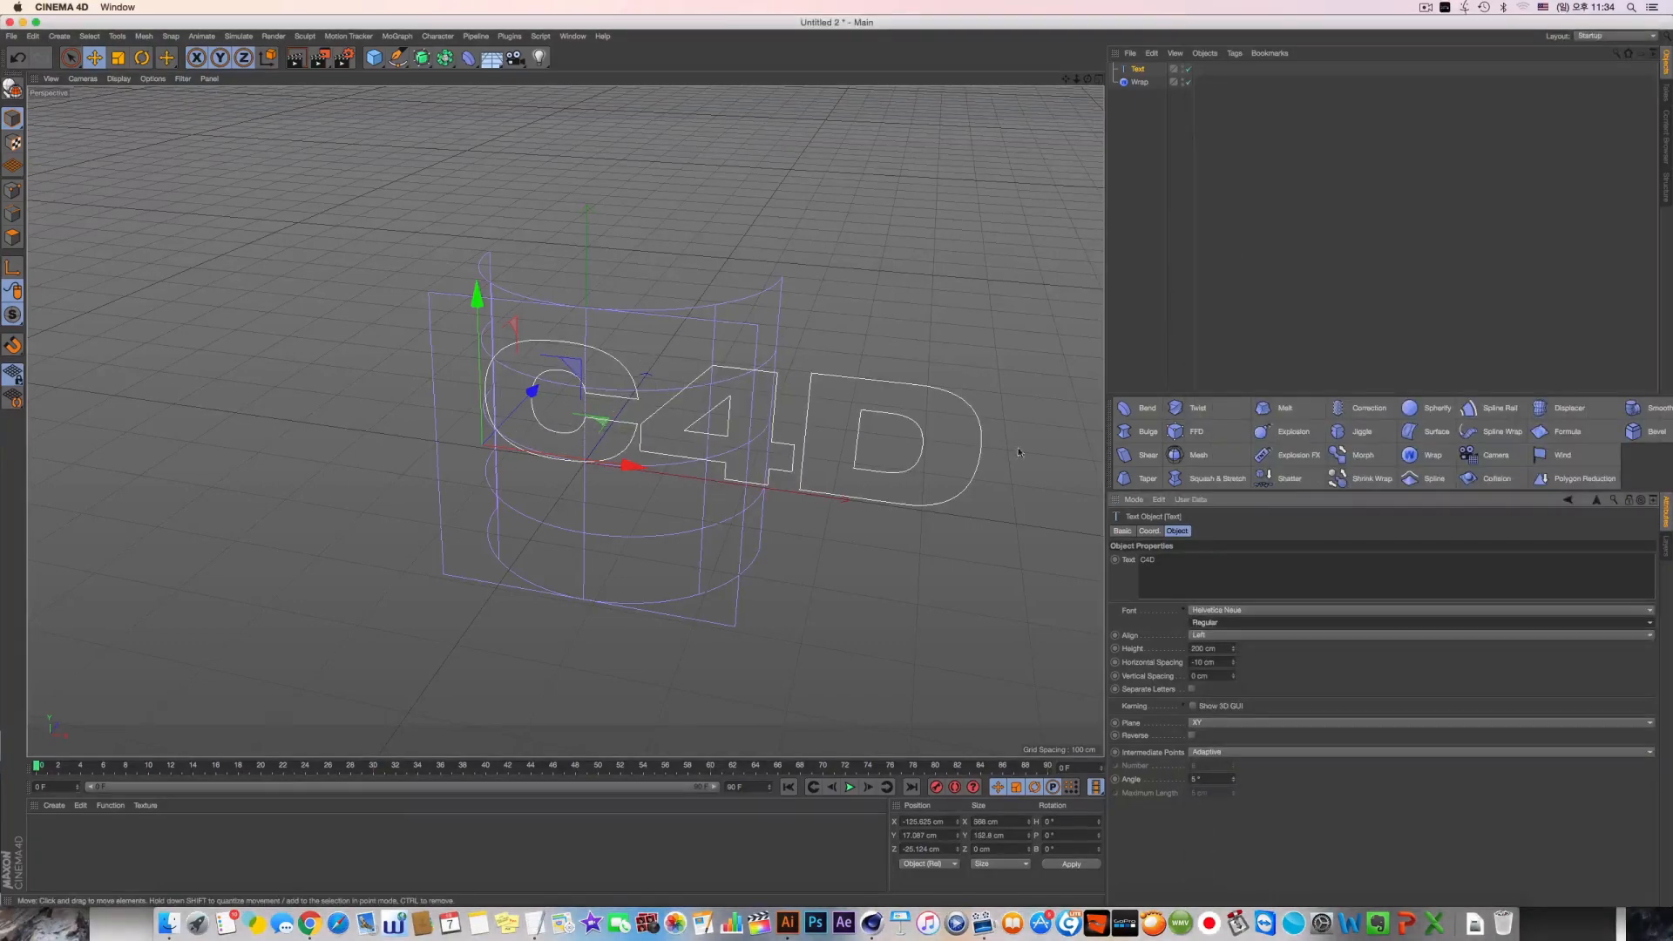
pyautogui.click(1203, 624)
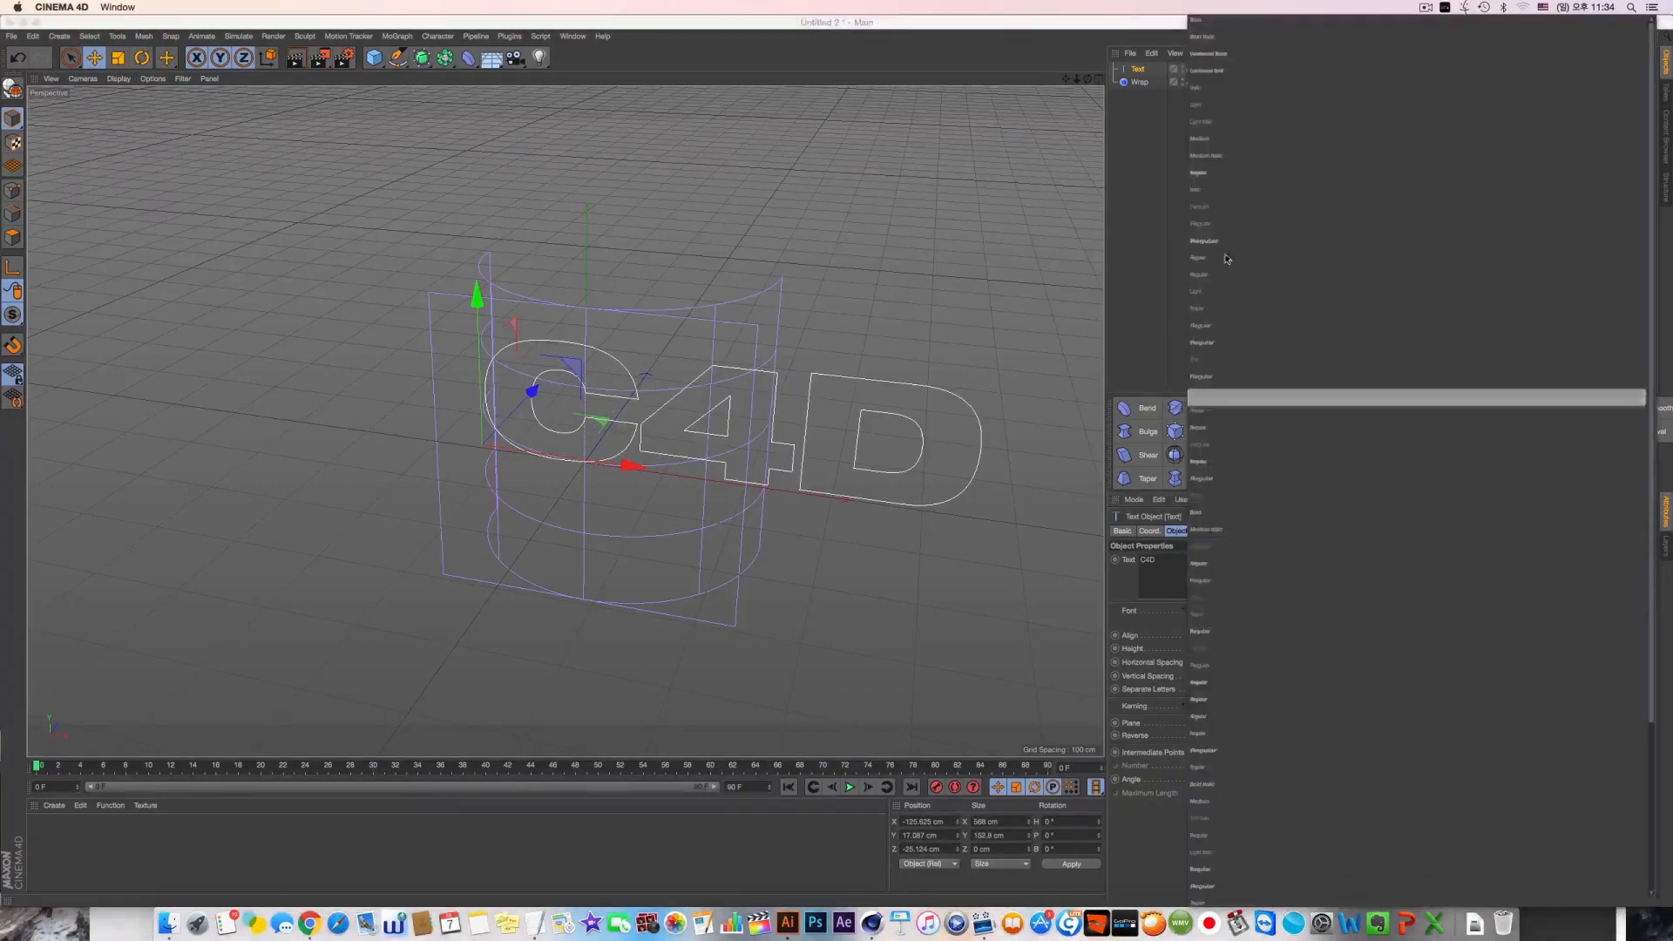
pyautogui.click(1217, 58)
# Widen the C4D text's horizontal spacing and shift the text along X to centre it on the Wrap deformer
pyautogui.moveTo(622, 469)
pyautogui.mouseDown()
pyautogui.moveTo(659, 460)
pyautogui.moveTo(614, 466)
pyautogui.mouseUp()
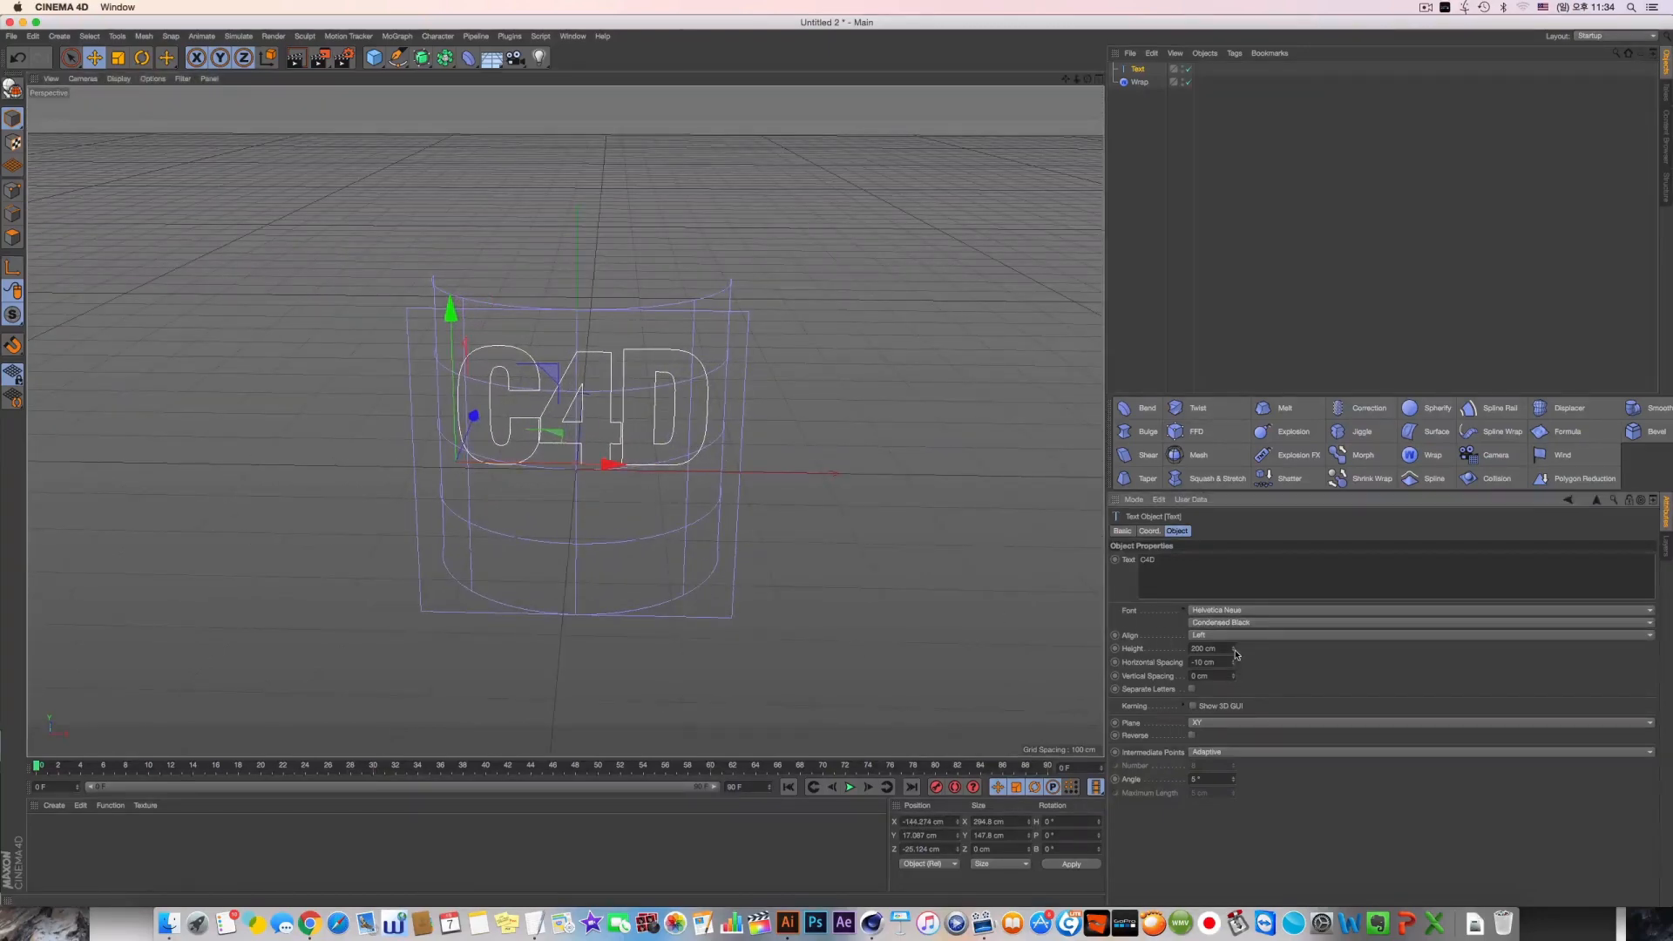
pyautogui.moveTo(1233, 662); pyautogui.dragTo(1232, 646)
pyautogui.moveTo(609, 465); pyautogui.dragTo(619, 520)
# Extrude the C4D text with a 20 cm depth by placing it under an Extrude object
pyautogui.keyDown('alt'); pyautogui.moveTo(449, 58); pyautogui.dragTo(570, 98); pyautogui.keyUp('alt')
pyautogui.moveTo(549, 432)
pyautogui.mouseDown()
pyautogui.moveTo(667, 376)
pyautogui.moveTo(652, 391)
pyautogui.mouseUp()
pyautogui.click(118, 78)
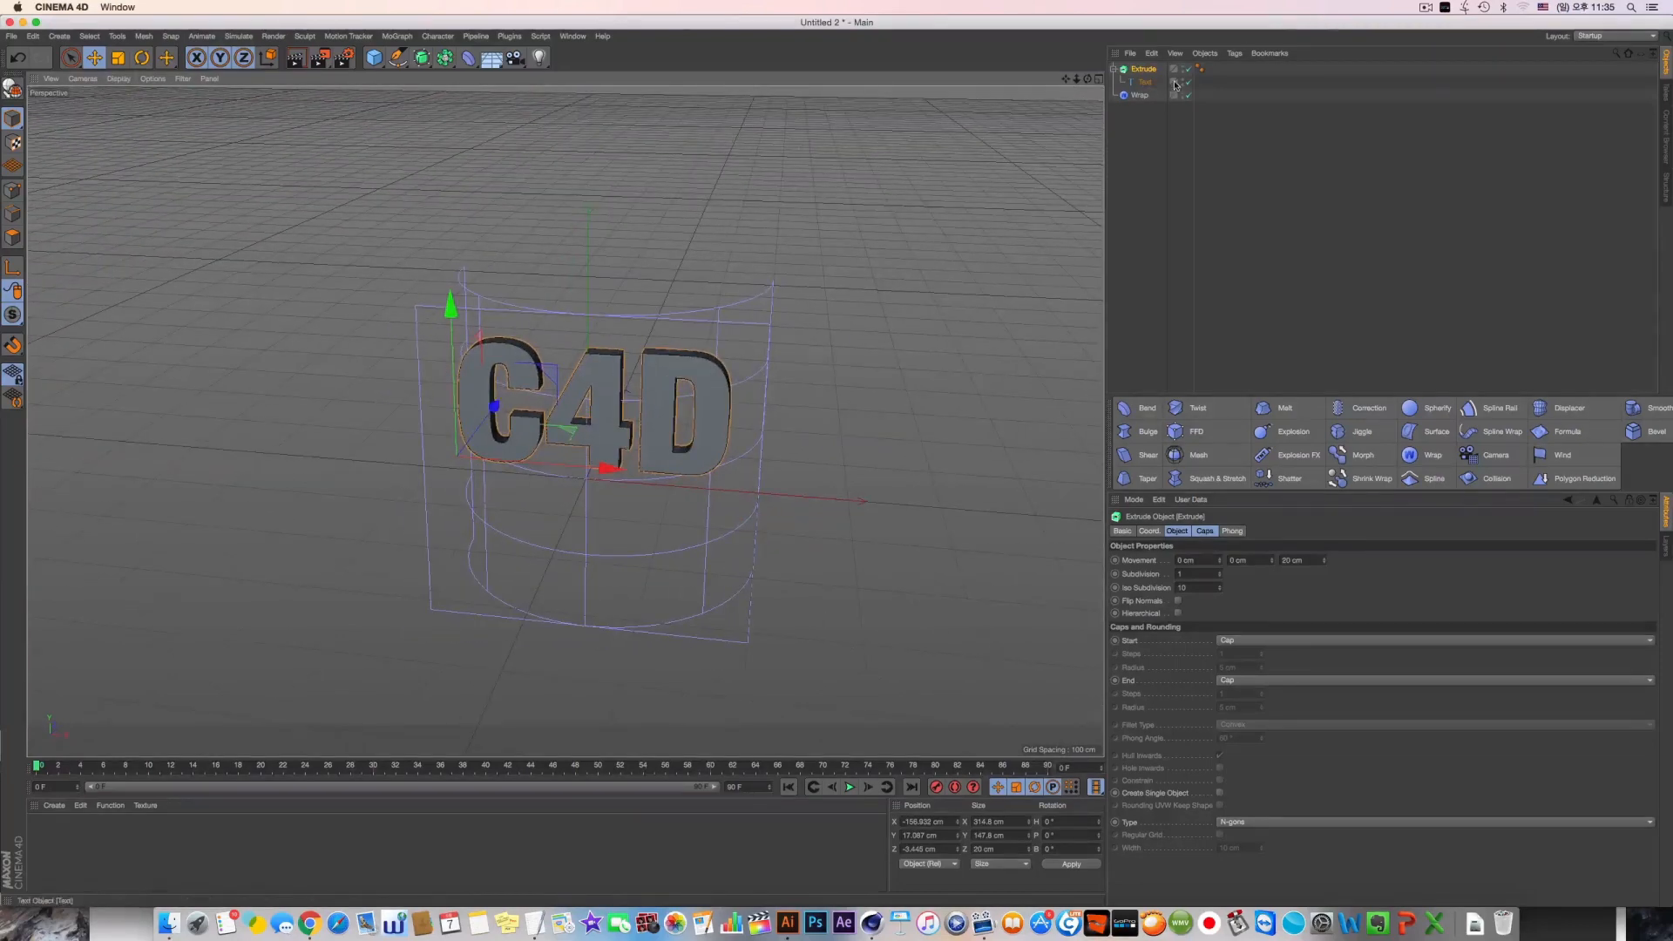
# Show the Wrap deformer's properties and add a 200 cm cube to the scene
pyautogui.click(1116, 76)
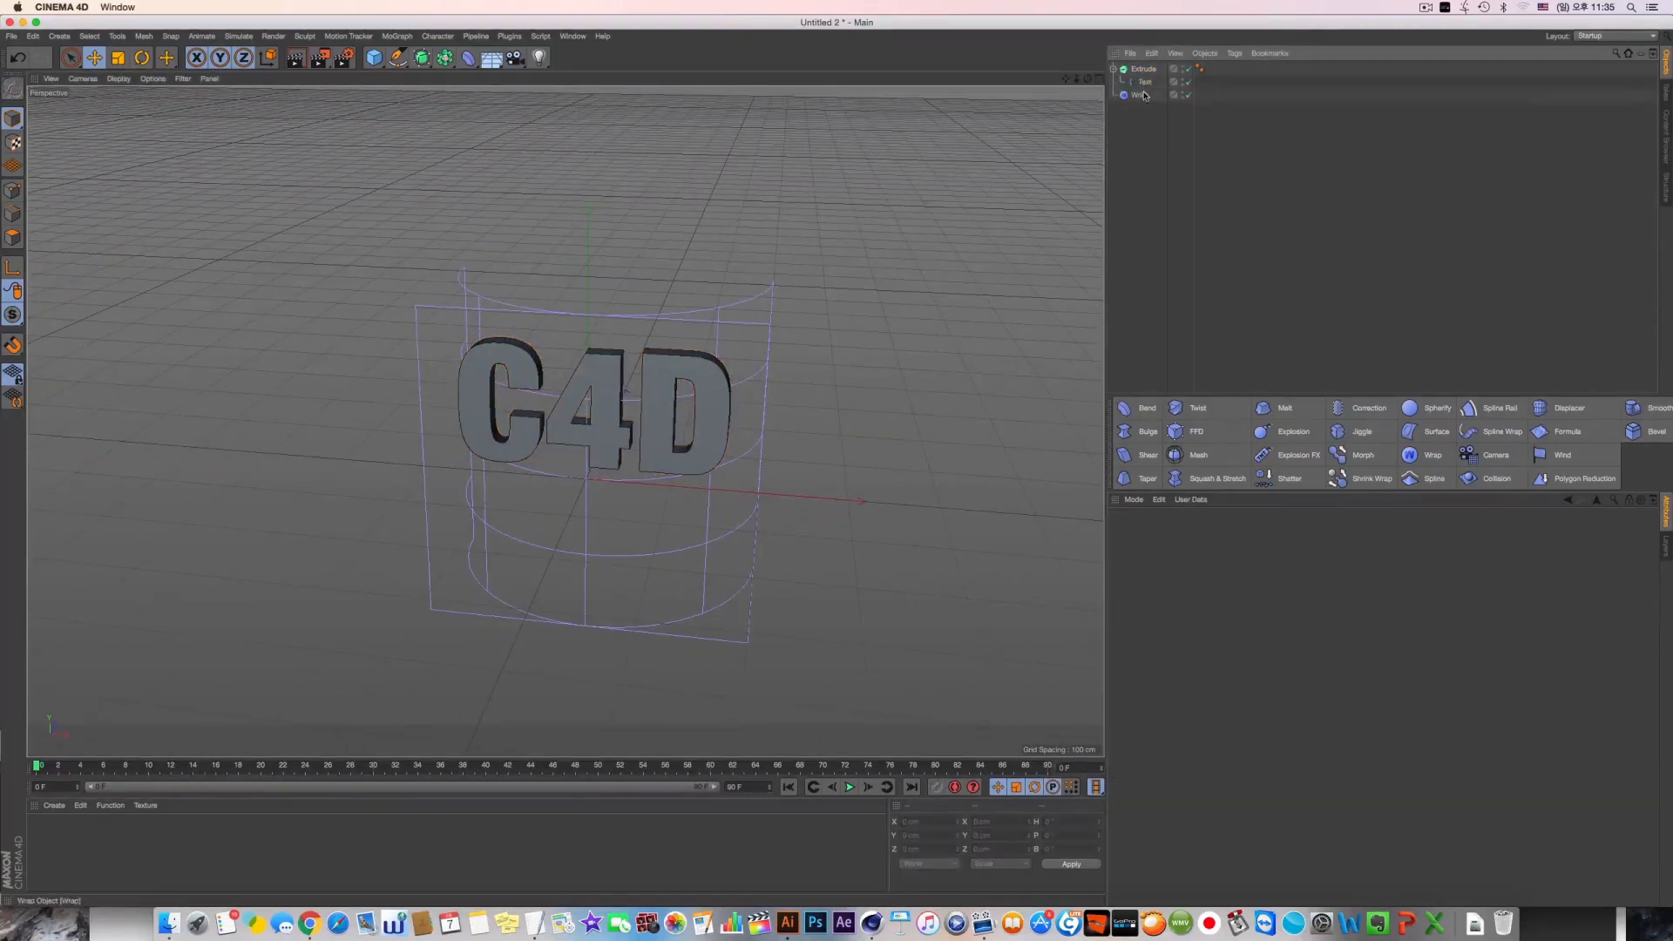
pyautogui.click(1141, 95)
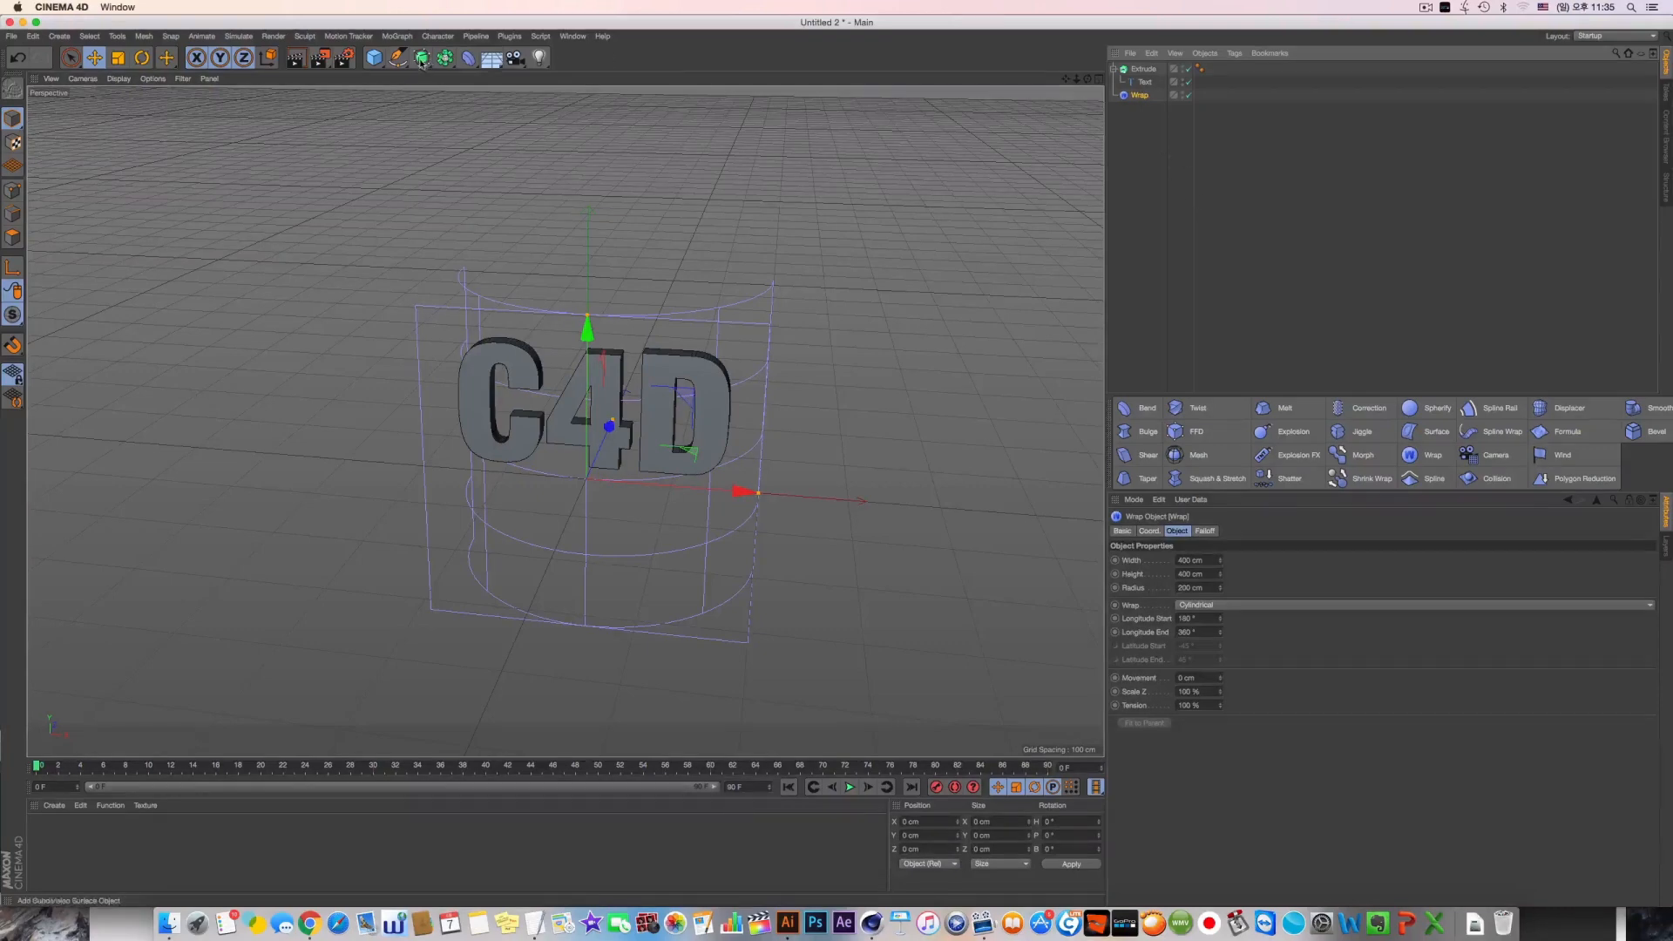
pyautogui.click(376, 59)
pyautogui.click(488, 76)
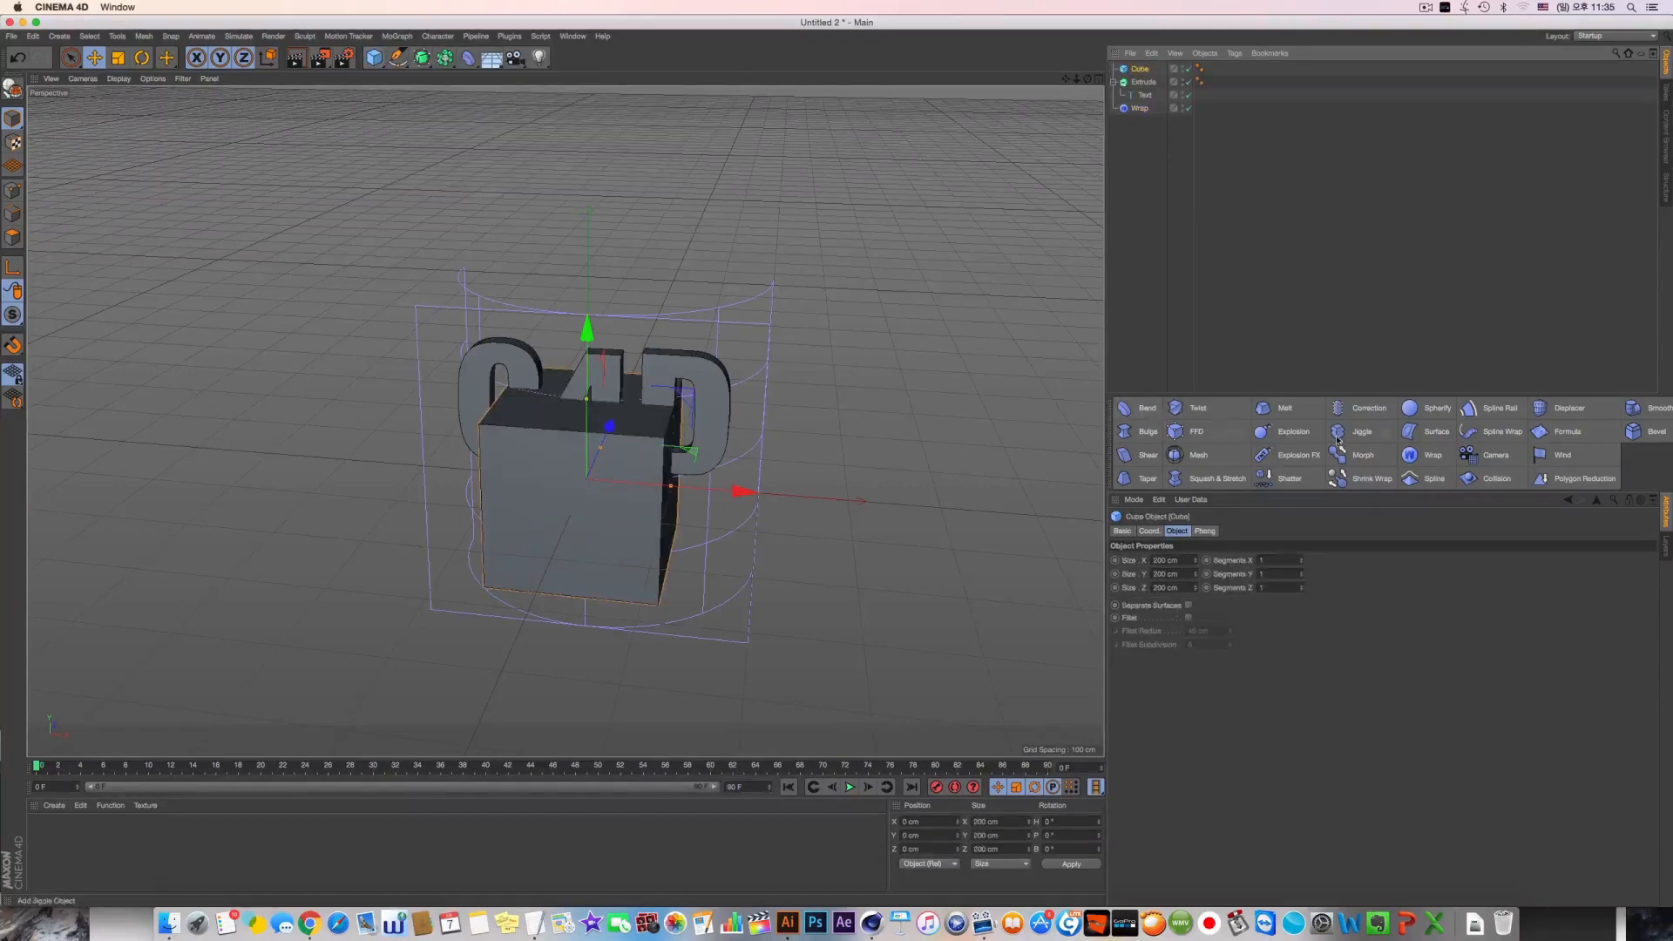
# Try a Melt deformer on the cube with strength lowered to about 14 % and the deformer moved down, and delete it
pyautogui.keyDown('shift'); pyautogui.click(1288, 409); pyautogui.keyUp('shift')
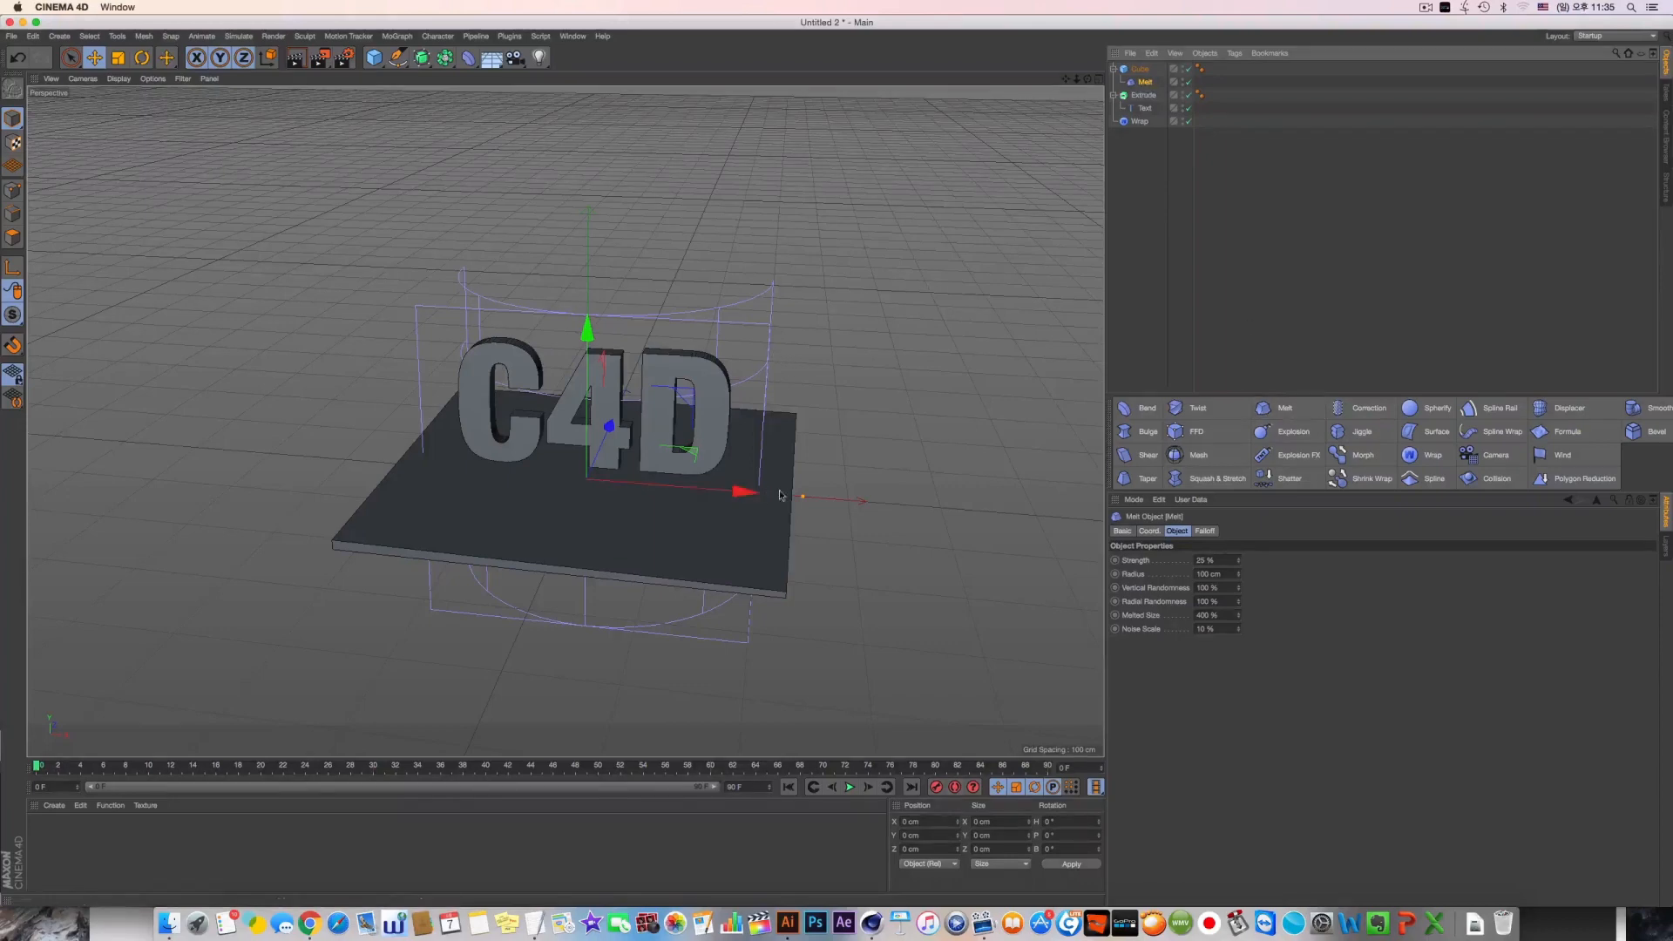
pyautogui.moveTo(802, 497); pyautogui.dragTo(708, 489)
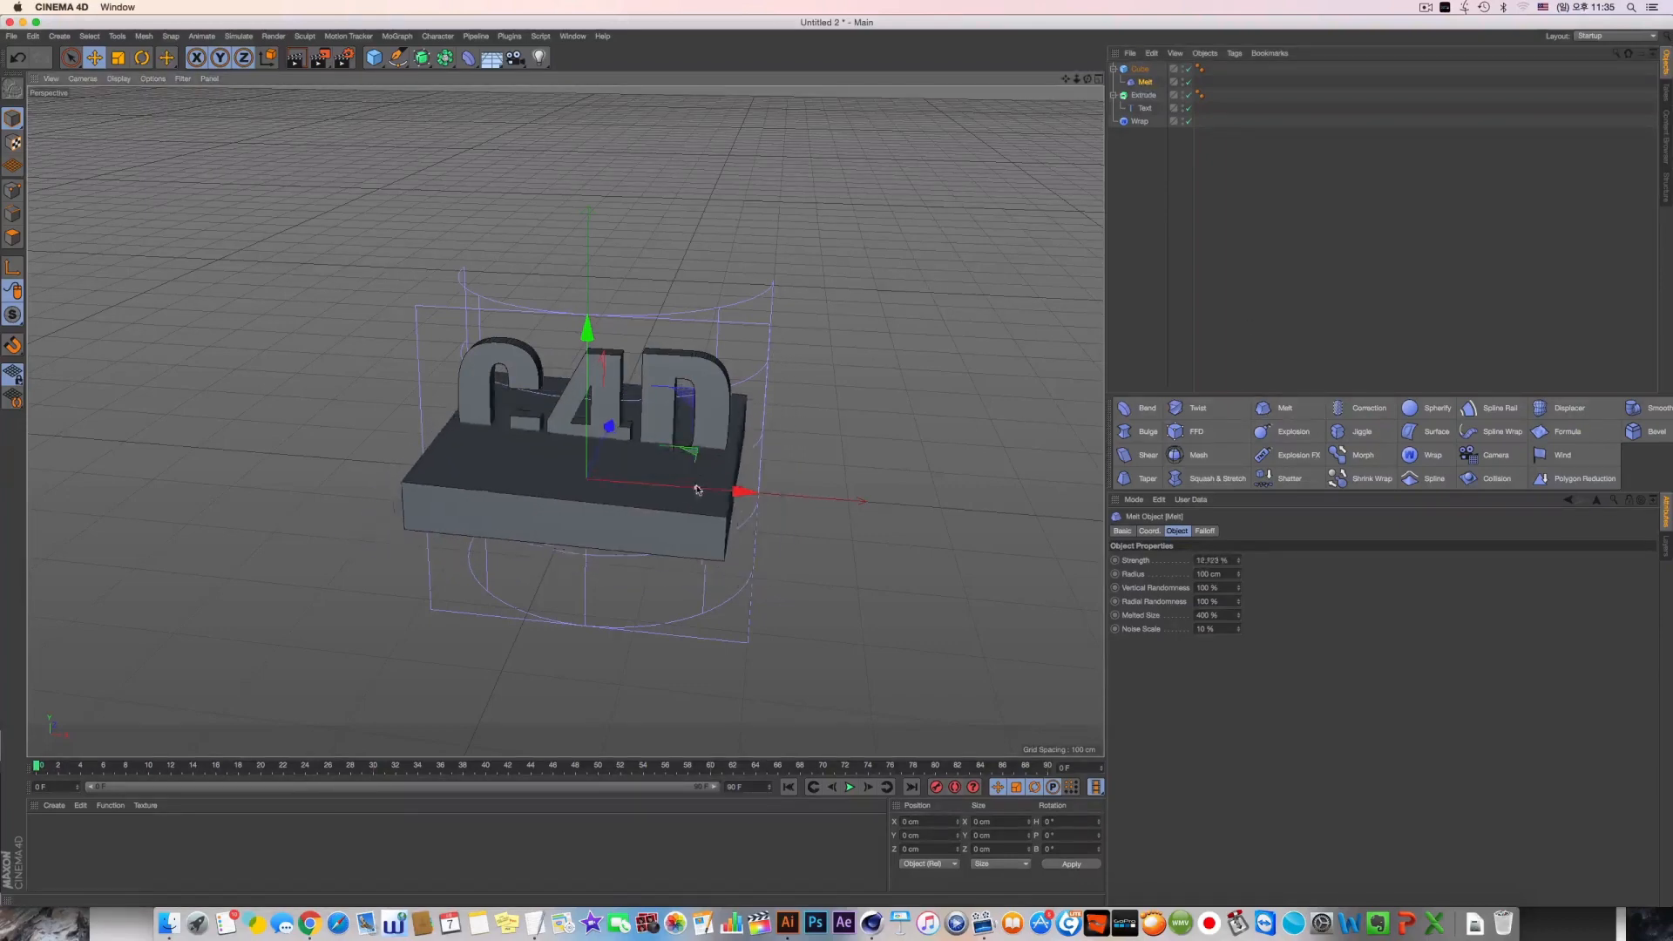
pyautogui.moveTo(585, 435); pyautogui.dragTo(562, 542)
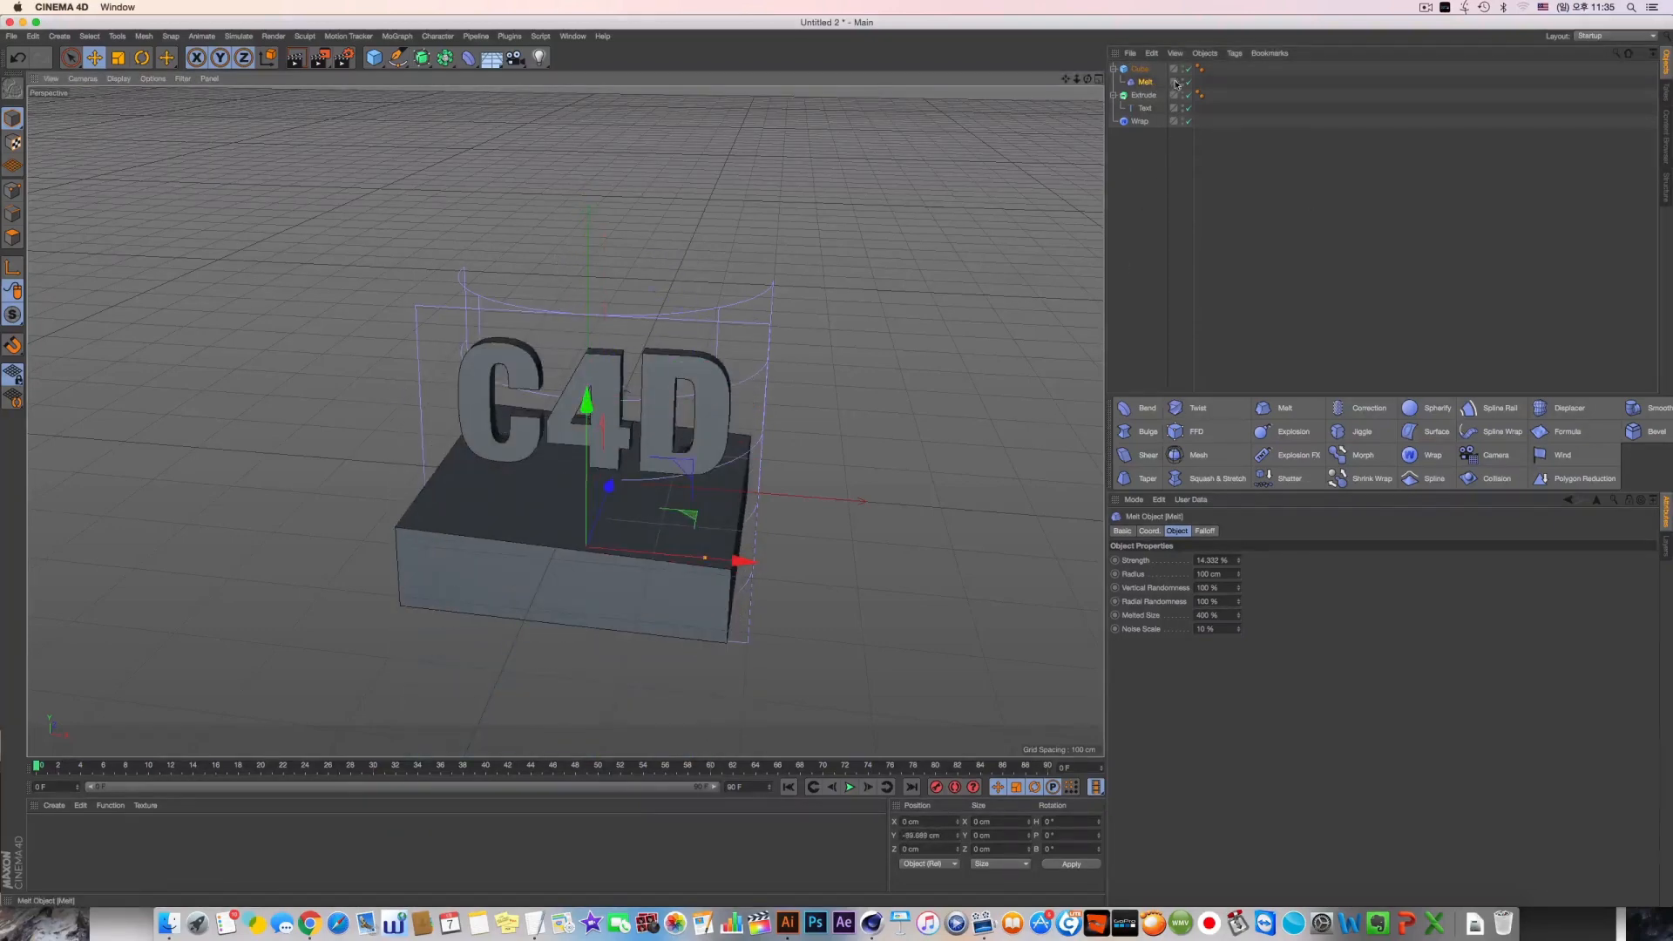
pyautogui.click(1147, 87)
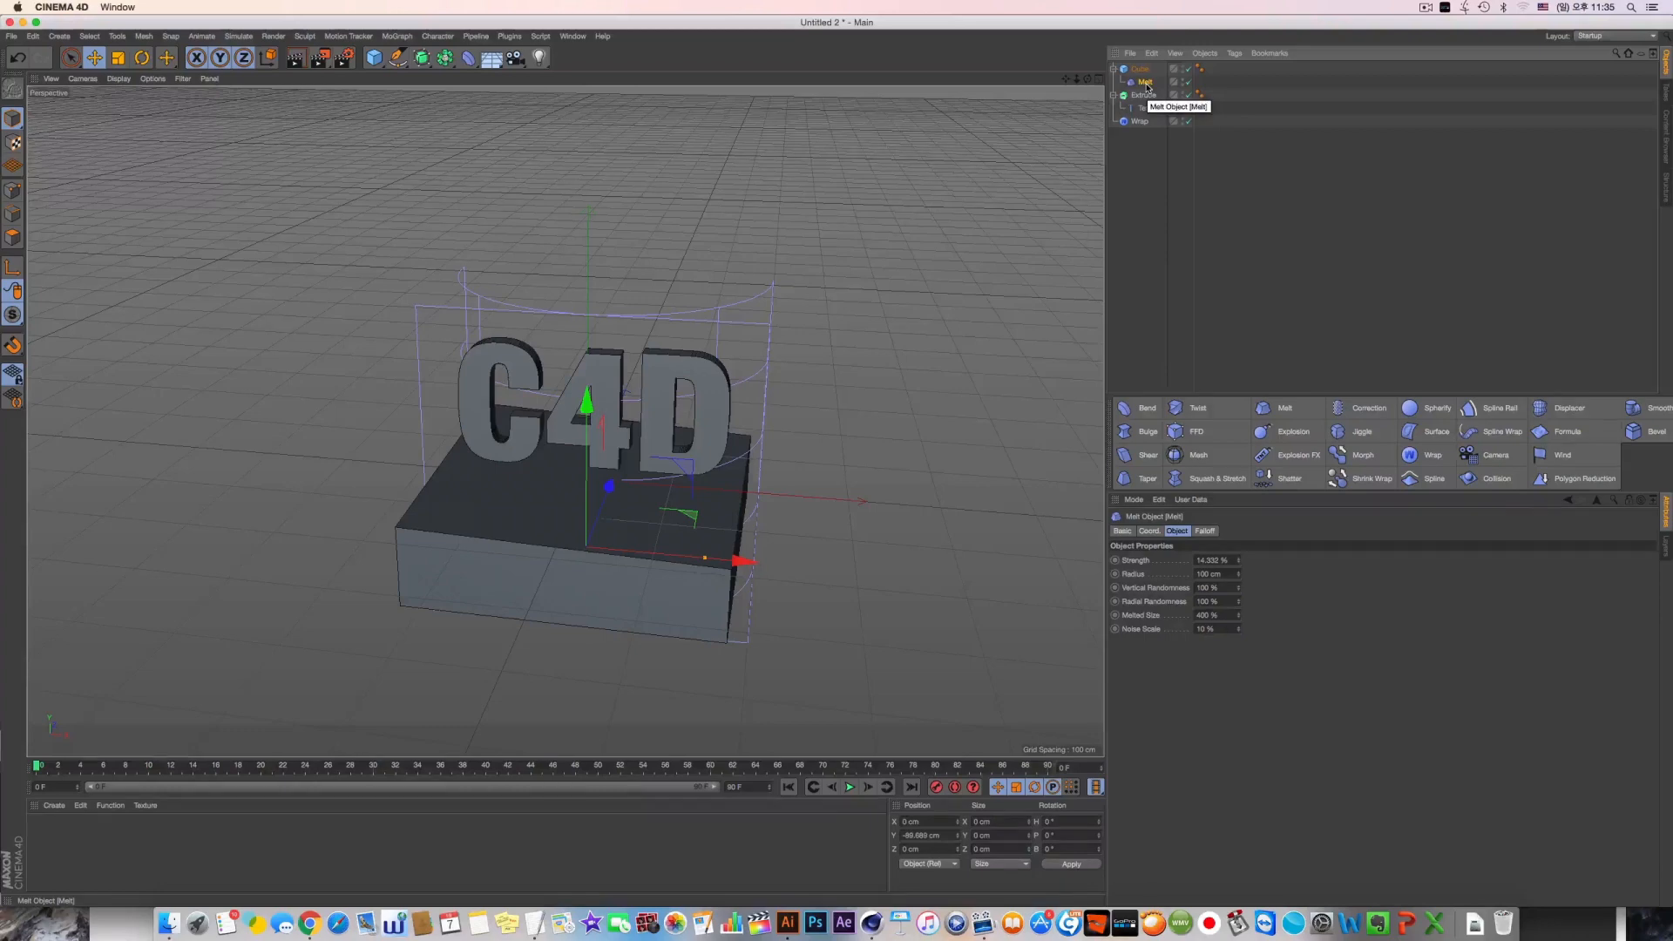
pyautogui.press('Delete')
# Group the cube under a Null and place a Melt deformer beside the cube inside that group
pyautogui.click(1140, 72)
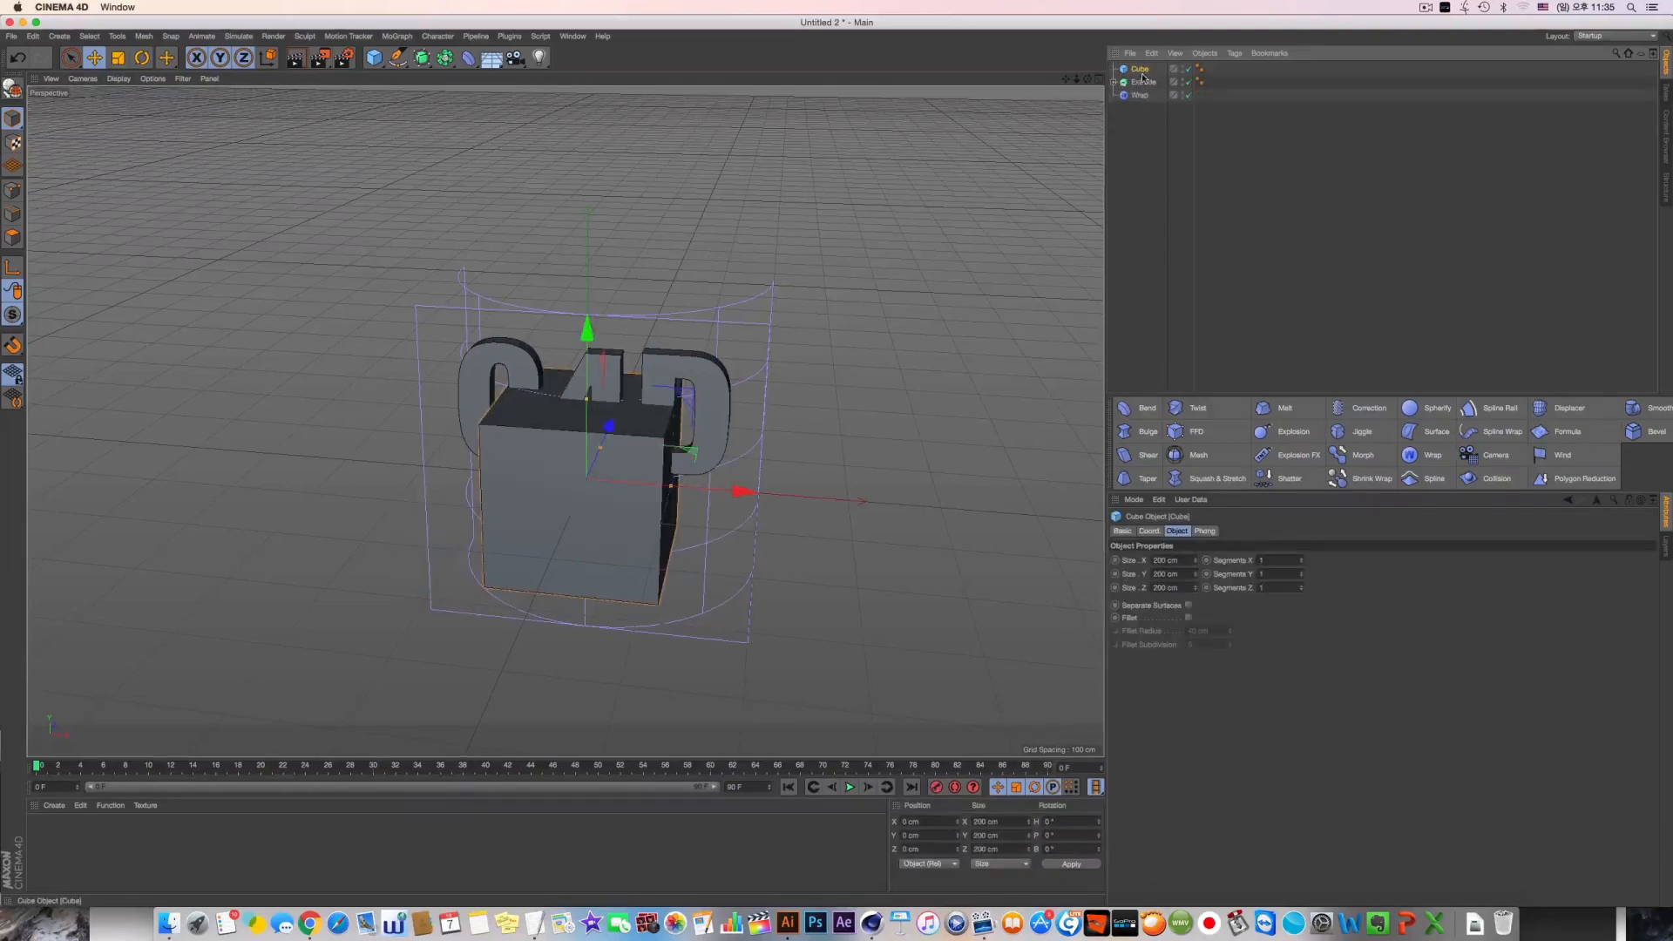
pyautogui.hotkey('alt', 'g')
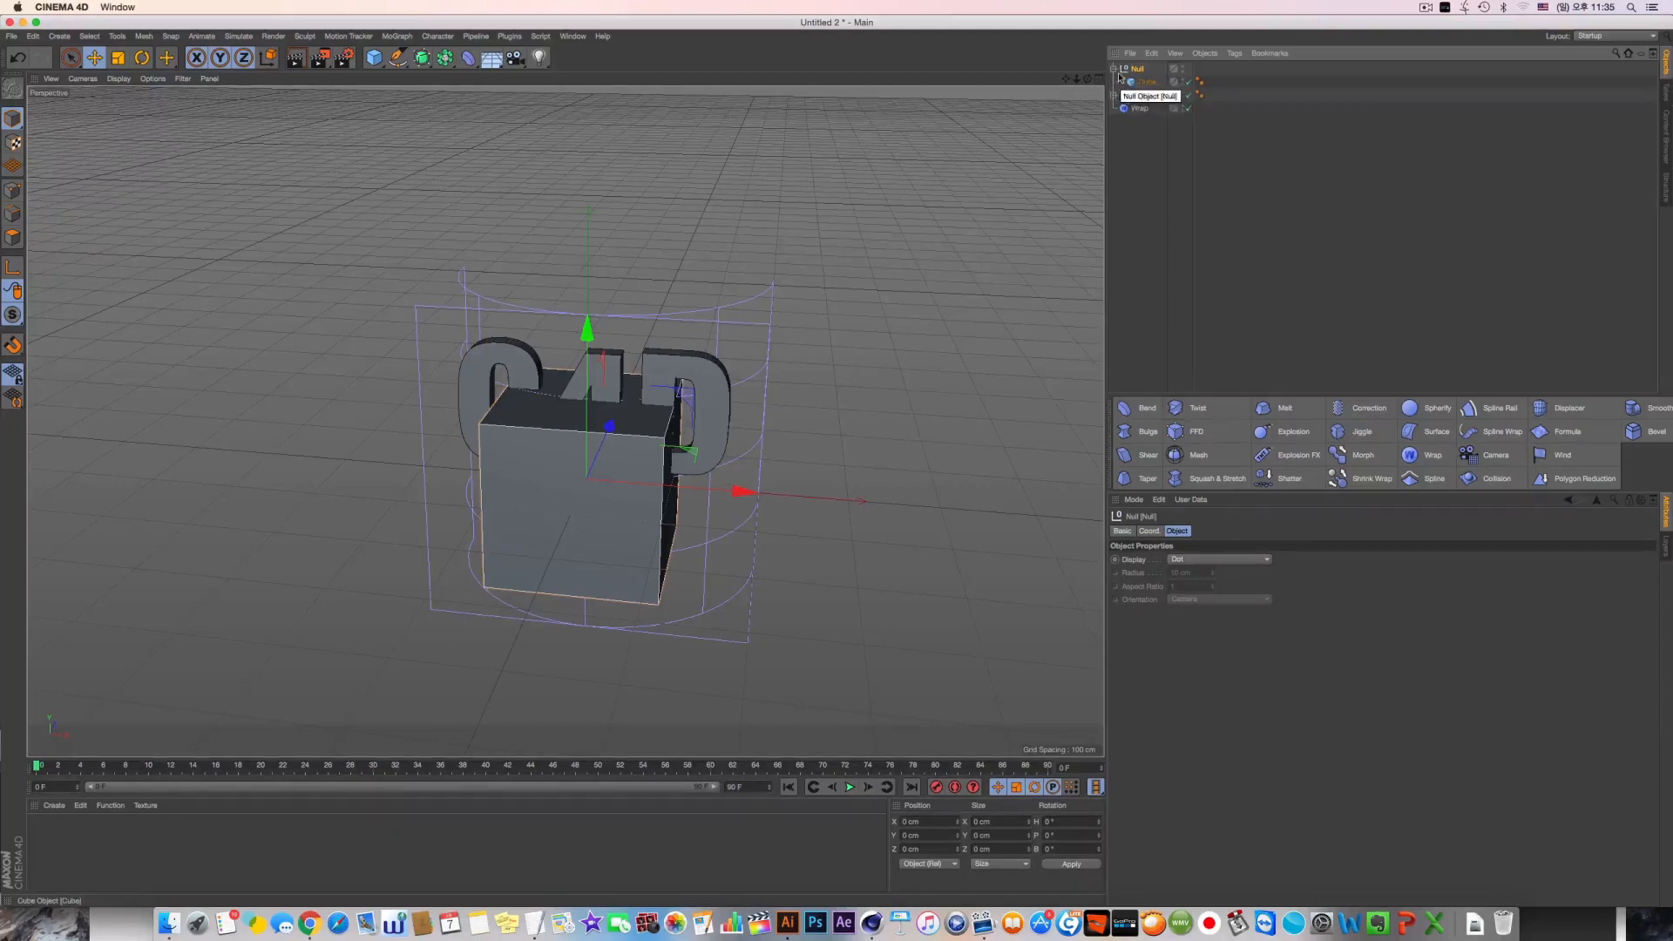
pyautogui.click(1281, 407)
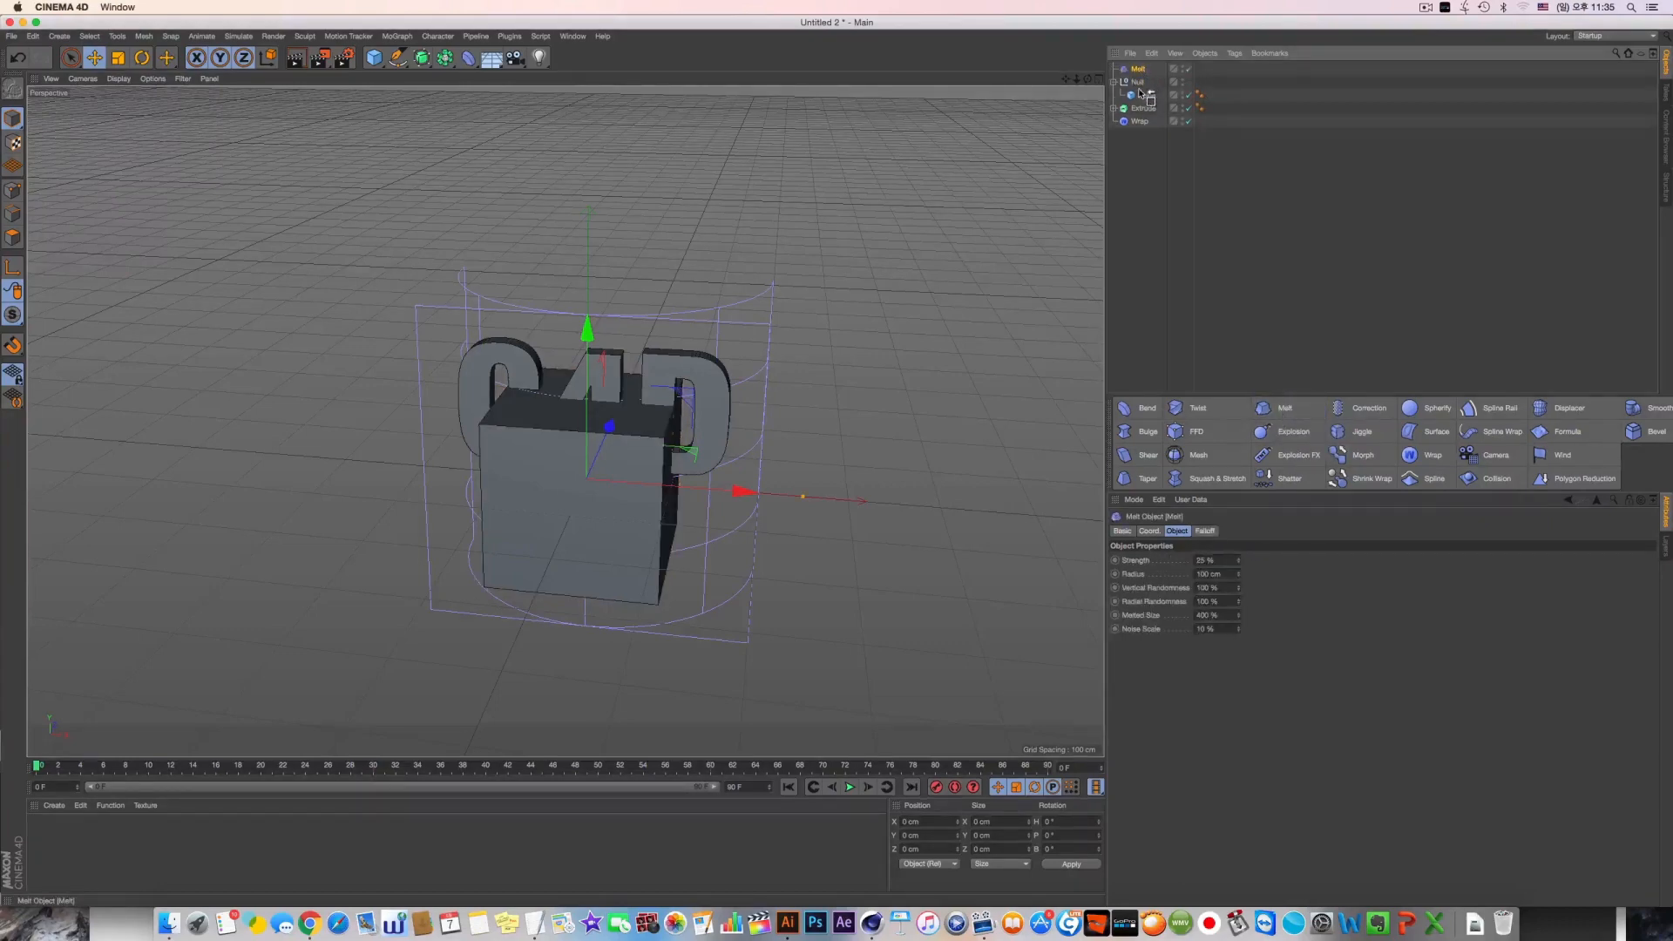
pyautogui.moveTo(1139, 91); pyautogui.dragTo(1139, 91)
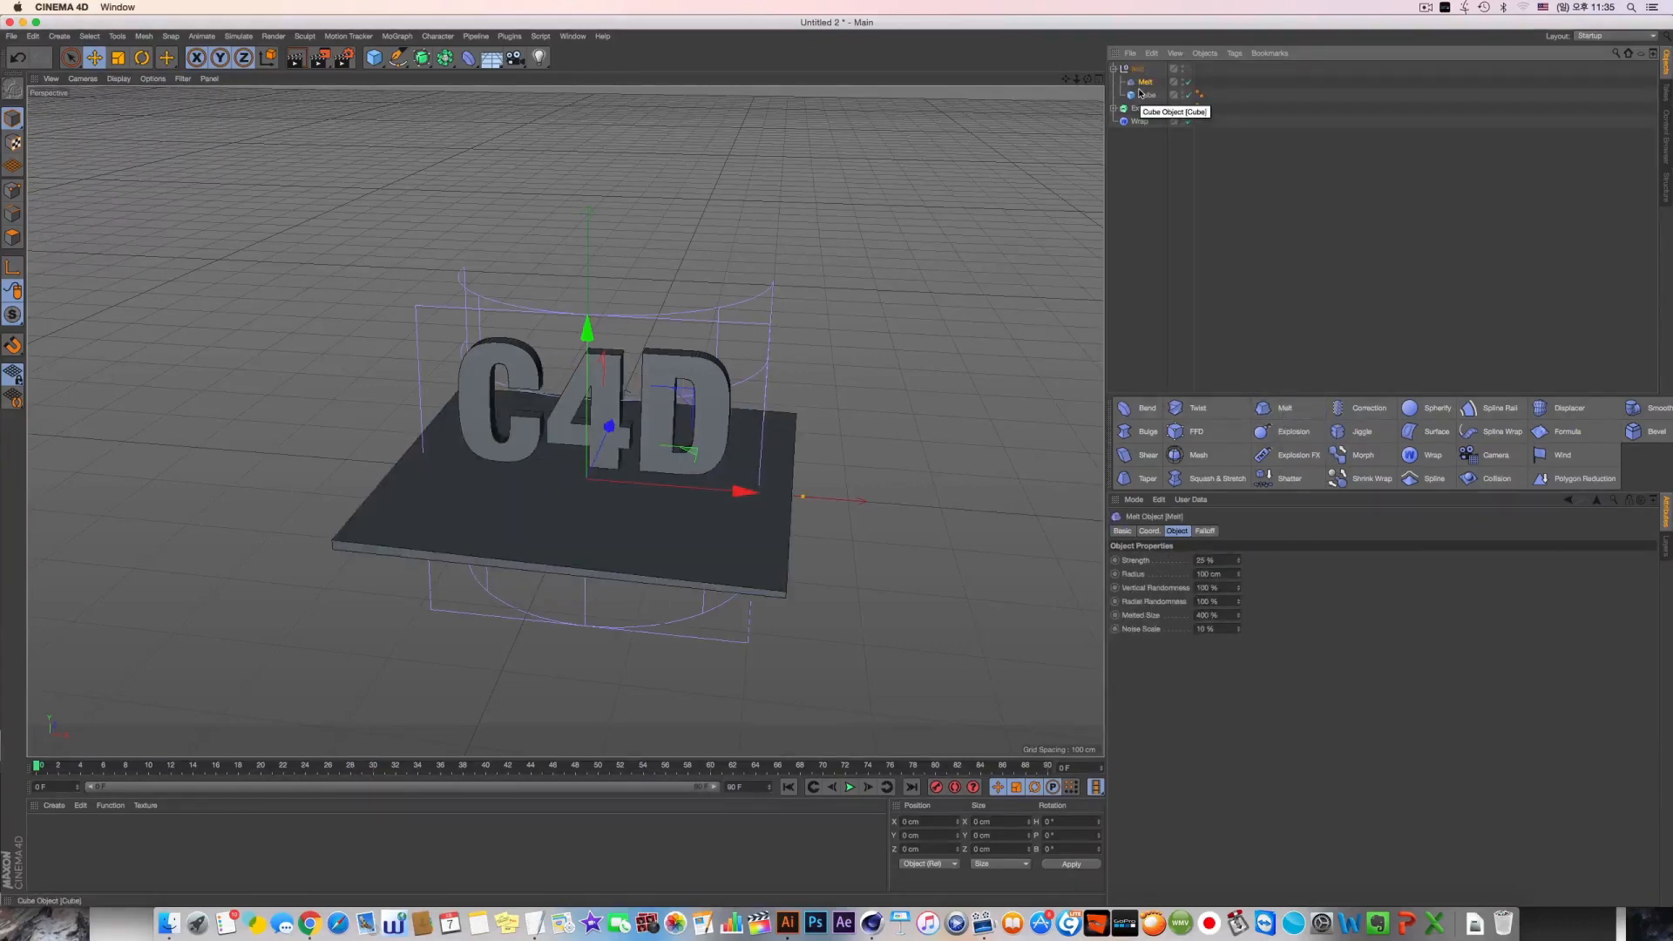
pyautogui.moveTo(808, 504); pyautogui.dragTo(758, 421)
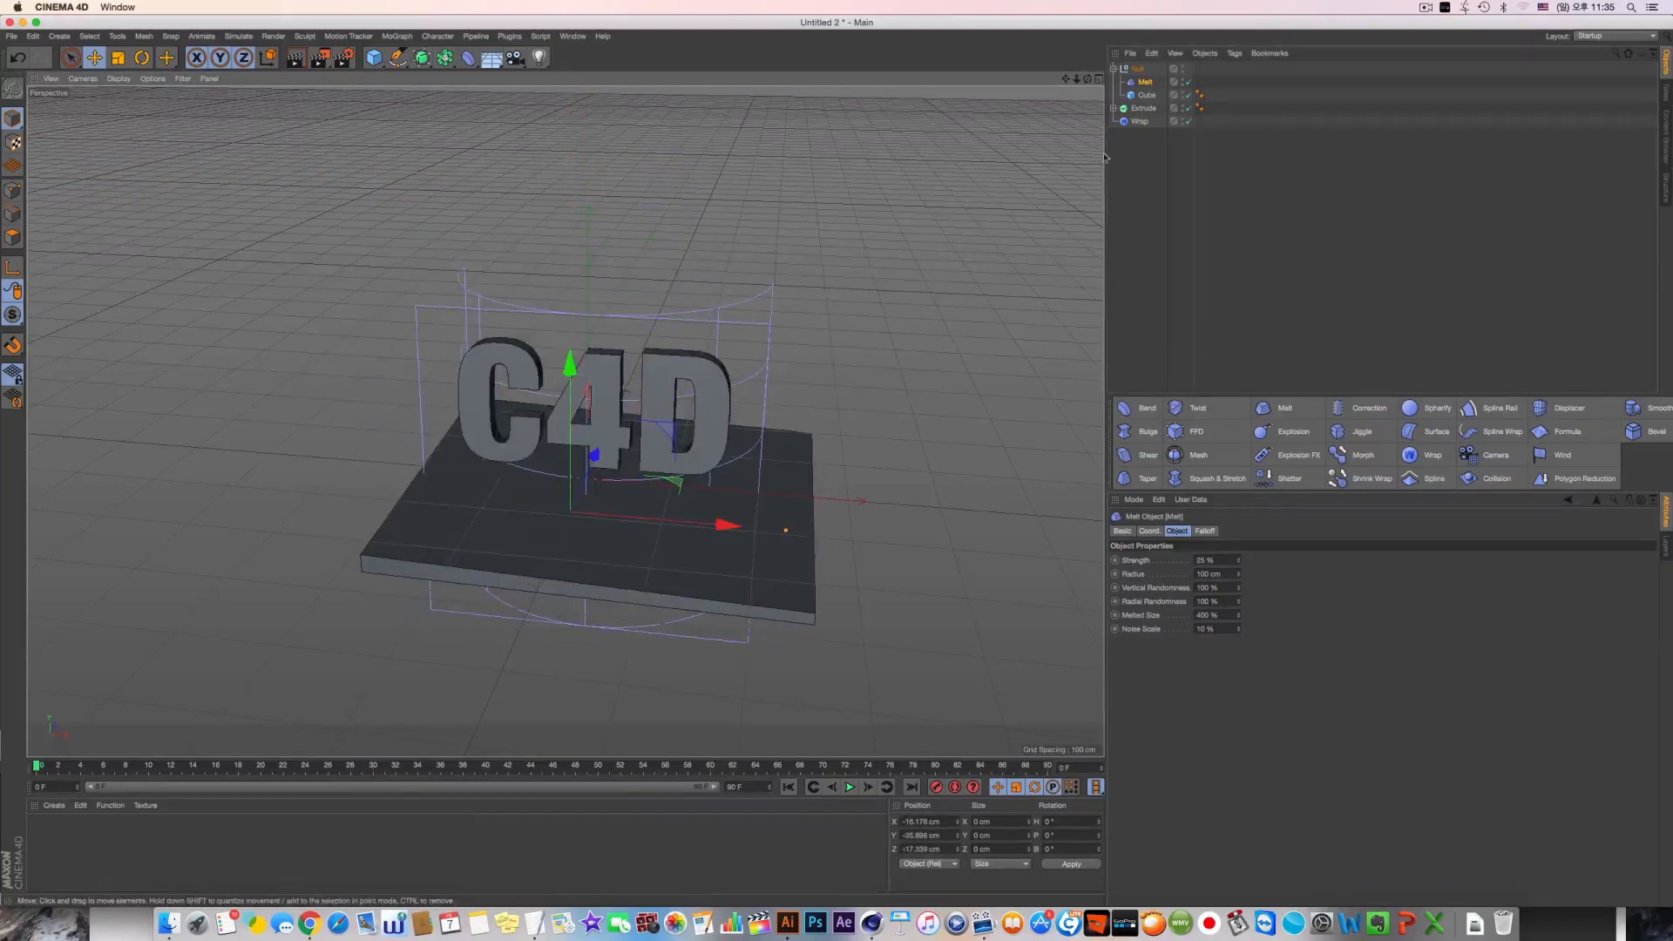
# Delete the Melt deformer and the Null group that holds the cube
pyautogui.press('Delete')
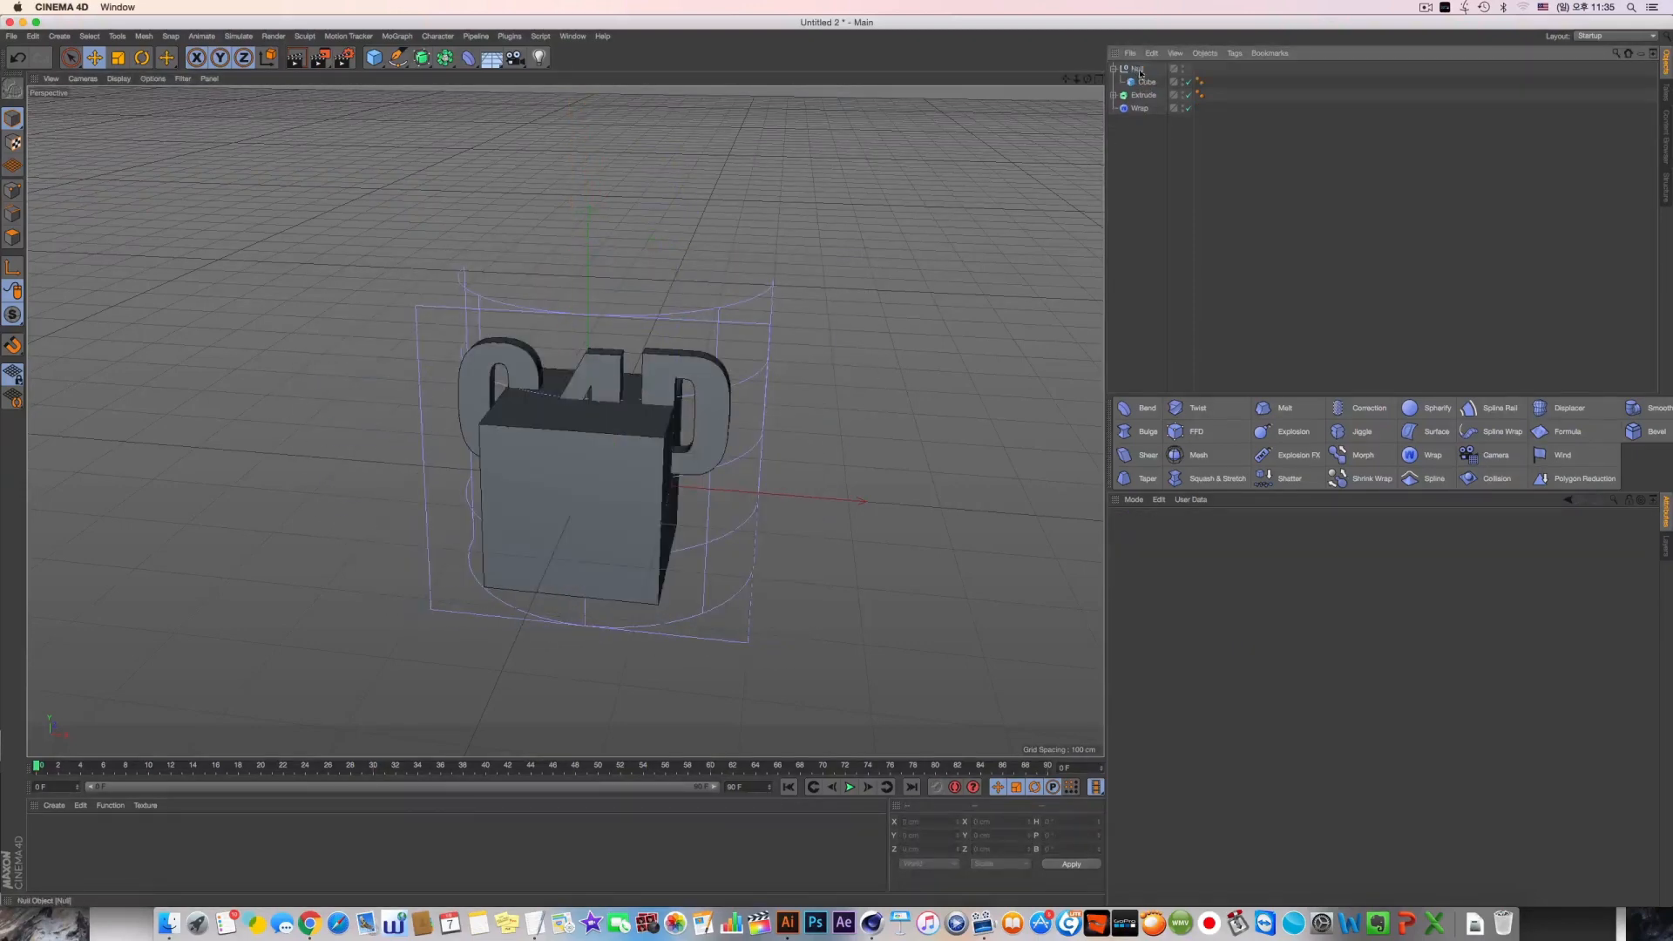
pyautogui.press('Delete')
pyautogui.click(1141, 72)
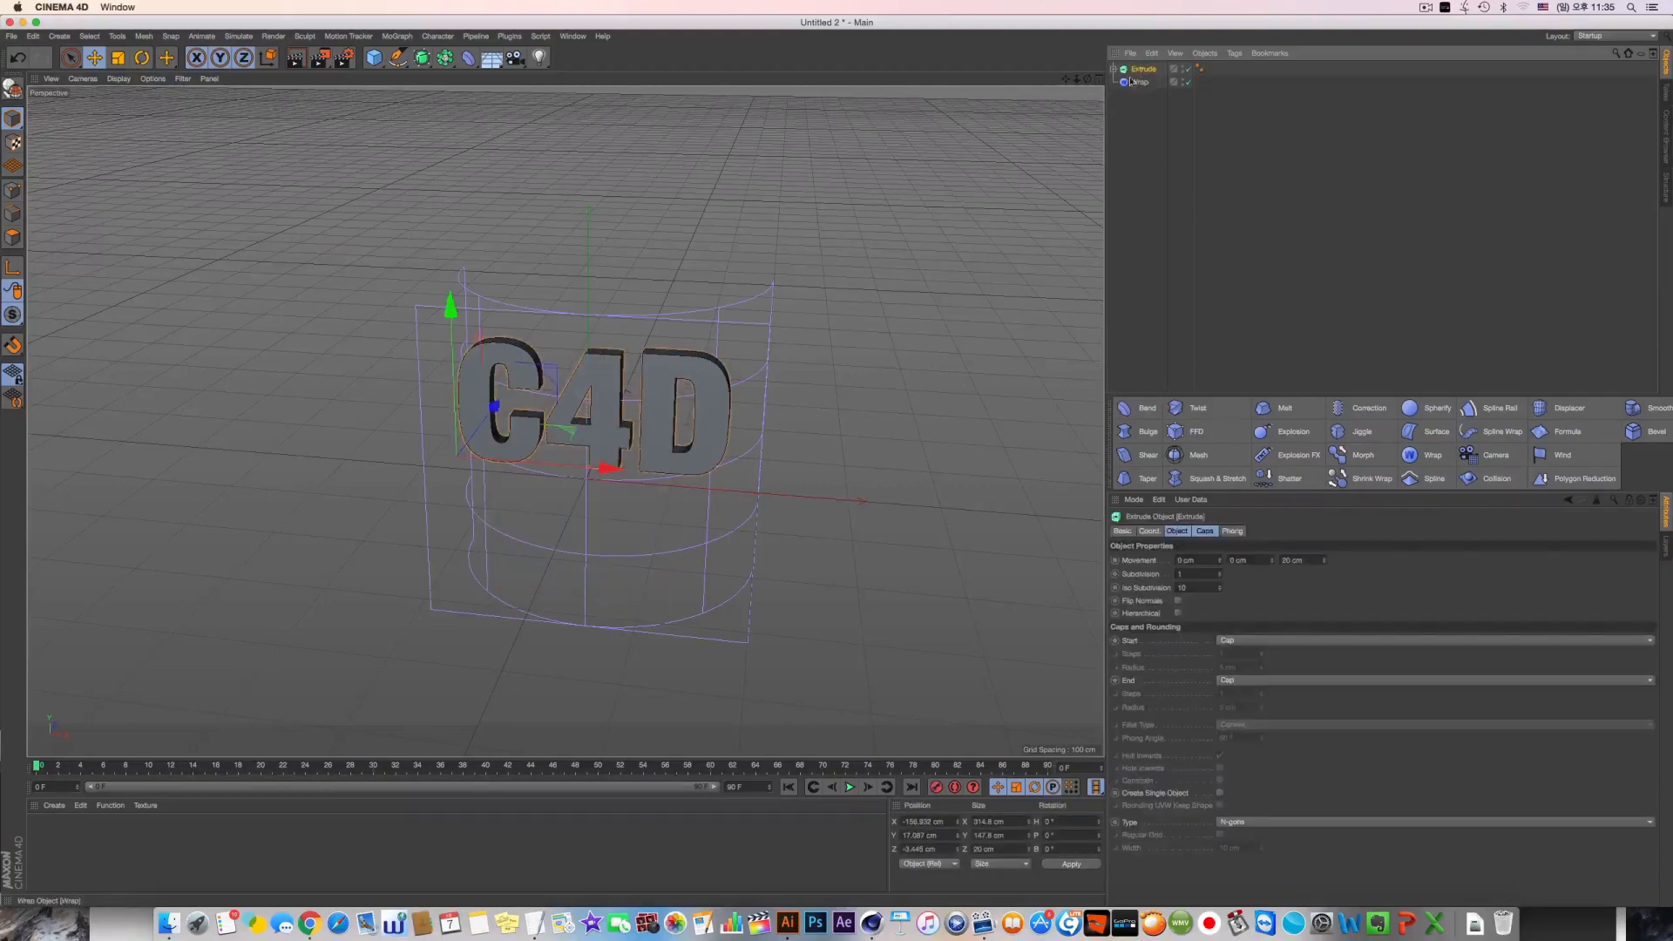
# Place the Wrap deformer under the Extrude object next to the Text and inspect the hierarchy and the curved lettering
pyautogui.click(1112, 70)
pyautogui.moveTo(1144, 73); pyautogui.dragTo(1151, 198)
pyautogui.moveTo(1143, 91); pyautogui.dragTo(1147, 100)
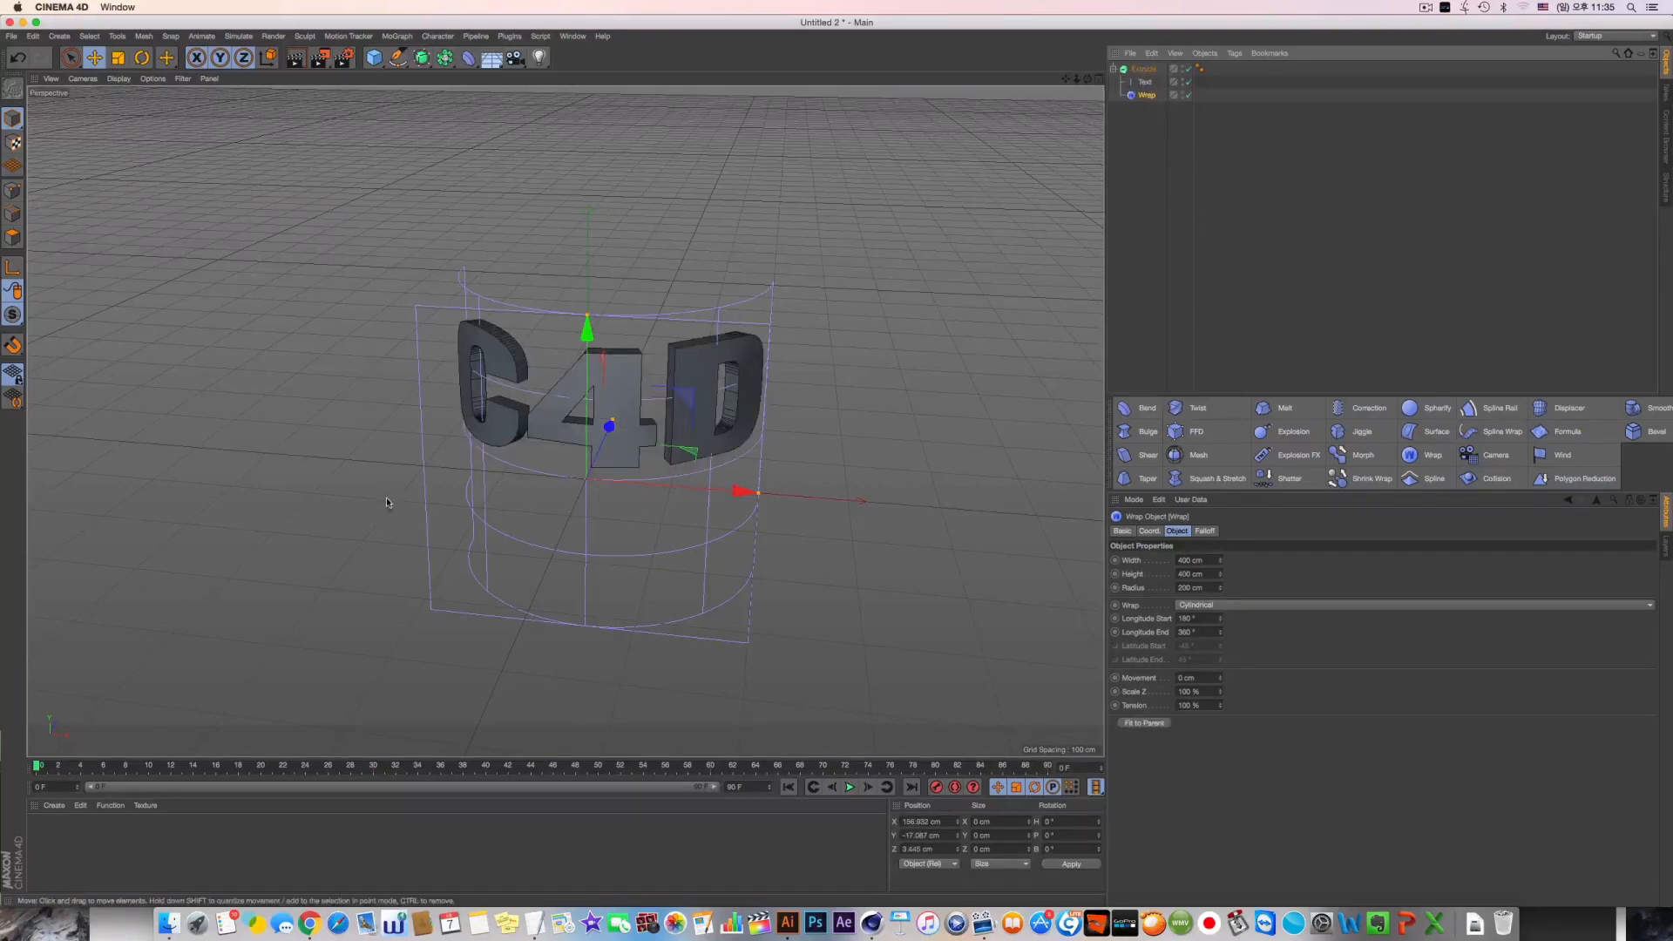
pyautogui.moveTo(461, 478)
pyautogui.keyDown('alt'); pyautogui.mouseDown()
pyautogui.moveTo(553, 488)
pyautogui.moveTo(522, 614)
pyautogui.moveTo(463, 524)
pyautogui.moveTo(462, 486)
pyautogui.mouseUp(); pyautogui.keyUp('alt')
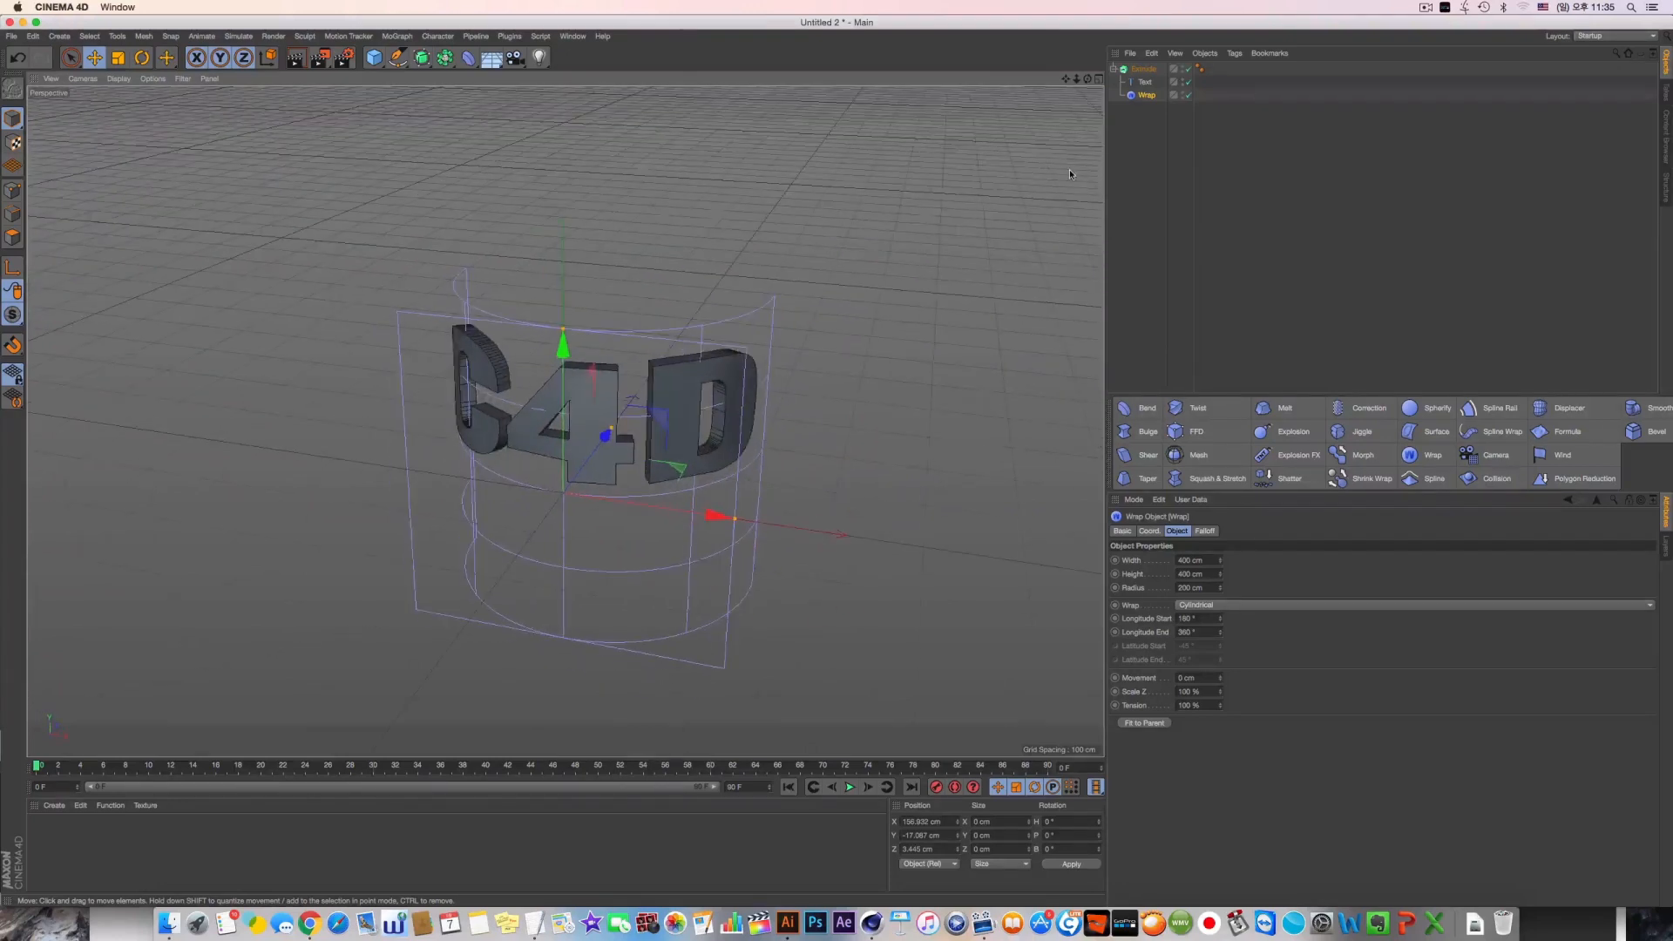
pyautogui.click(1143, 69)
pyautogui.click(1145, 83)
pyautogui.click(1144, 69)
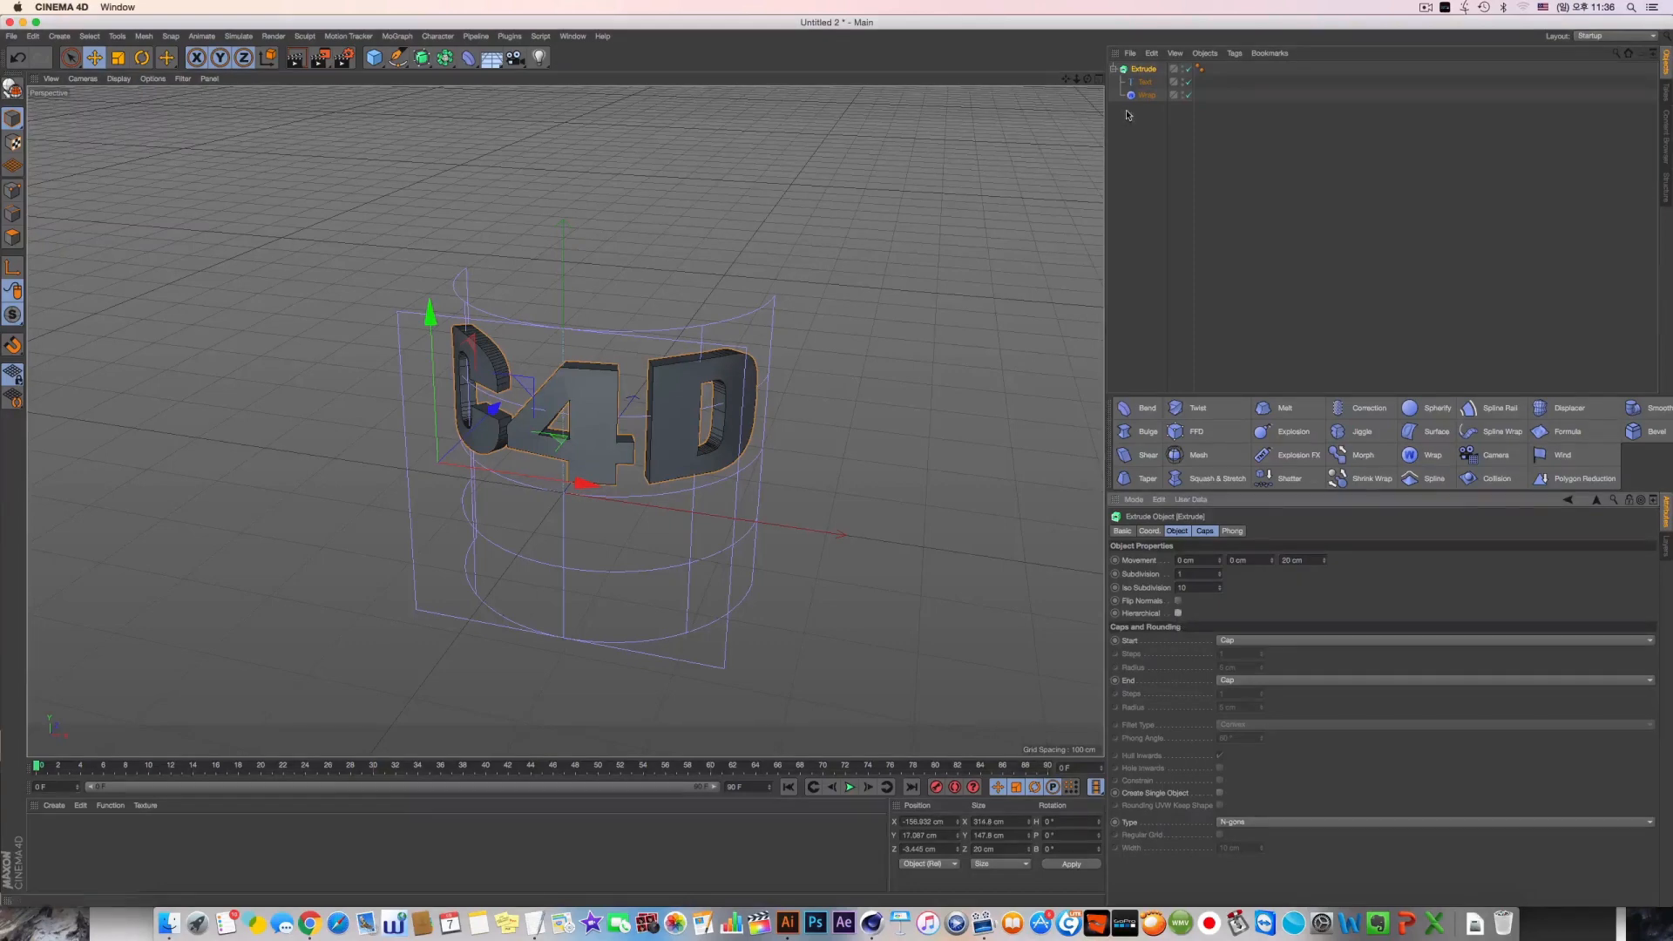
pyautogui.click(1145, 83)
pyautogui.click(1147, 96)
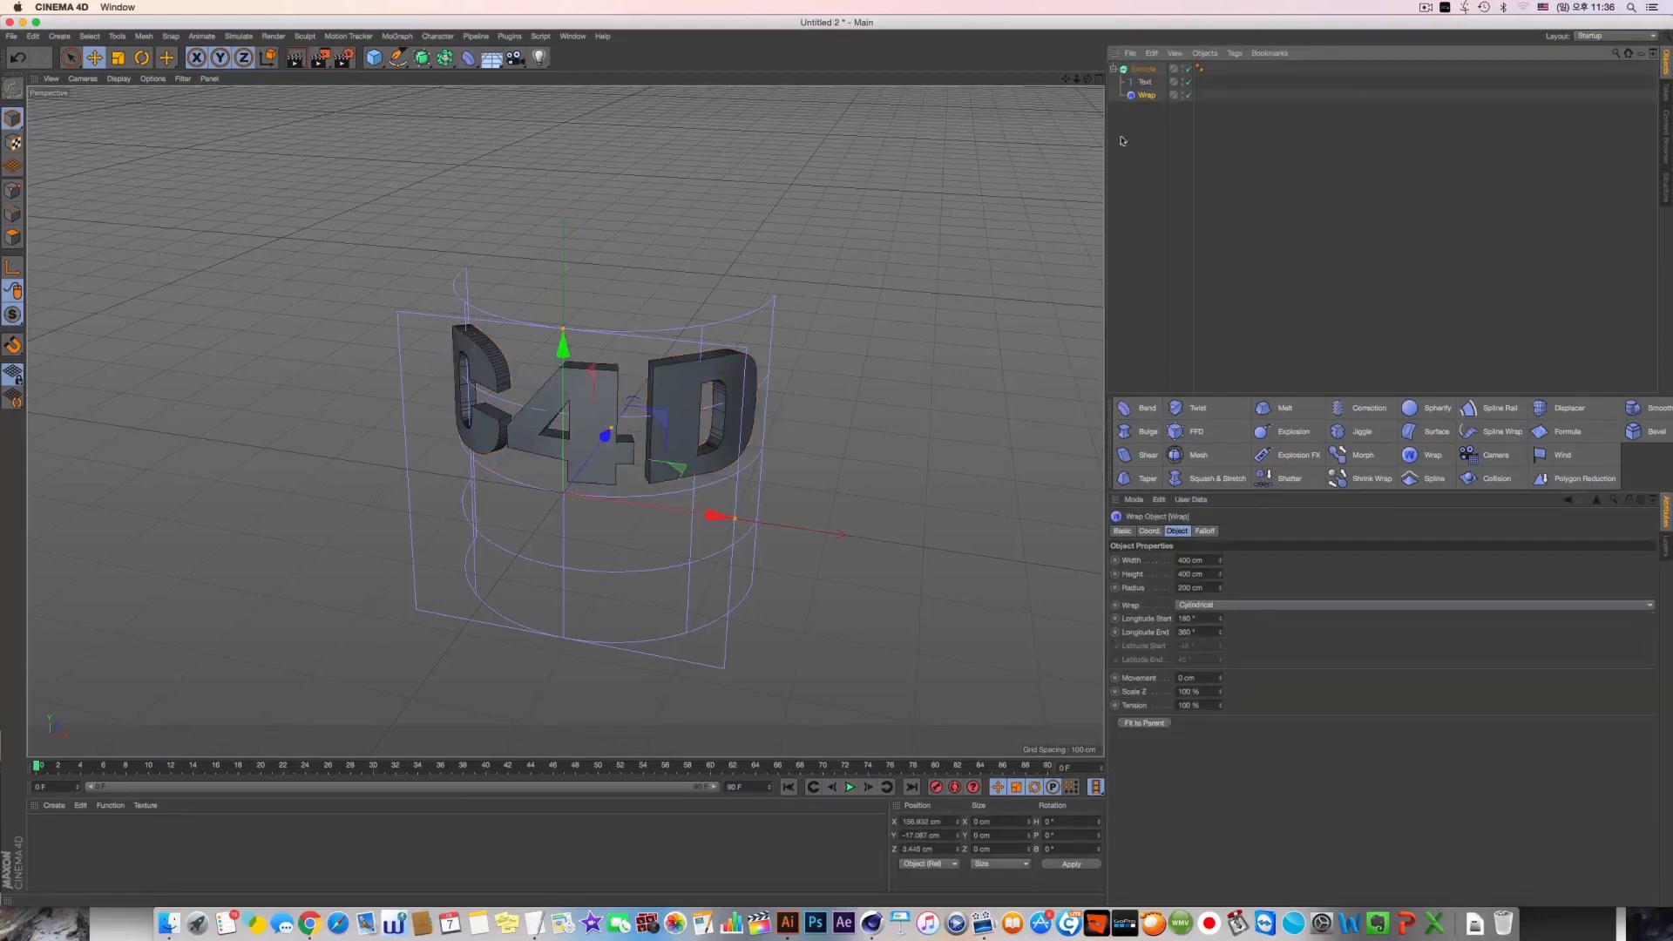
pyautogui.keyDown('alt'); pyautogui.moveTo(784, 348); pyautogui.dragTo(897, 383); pyautogui.keyUp('alt')
pyautogui.click(1112, 69)
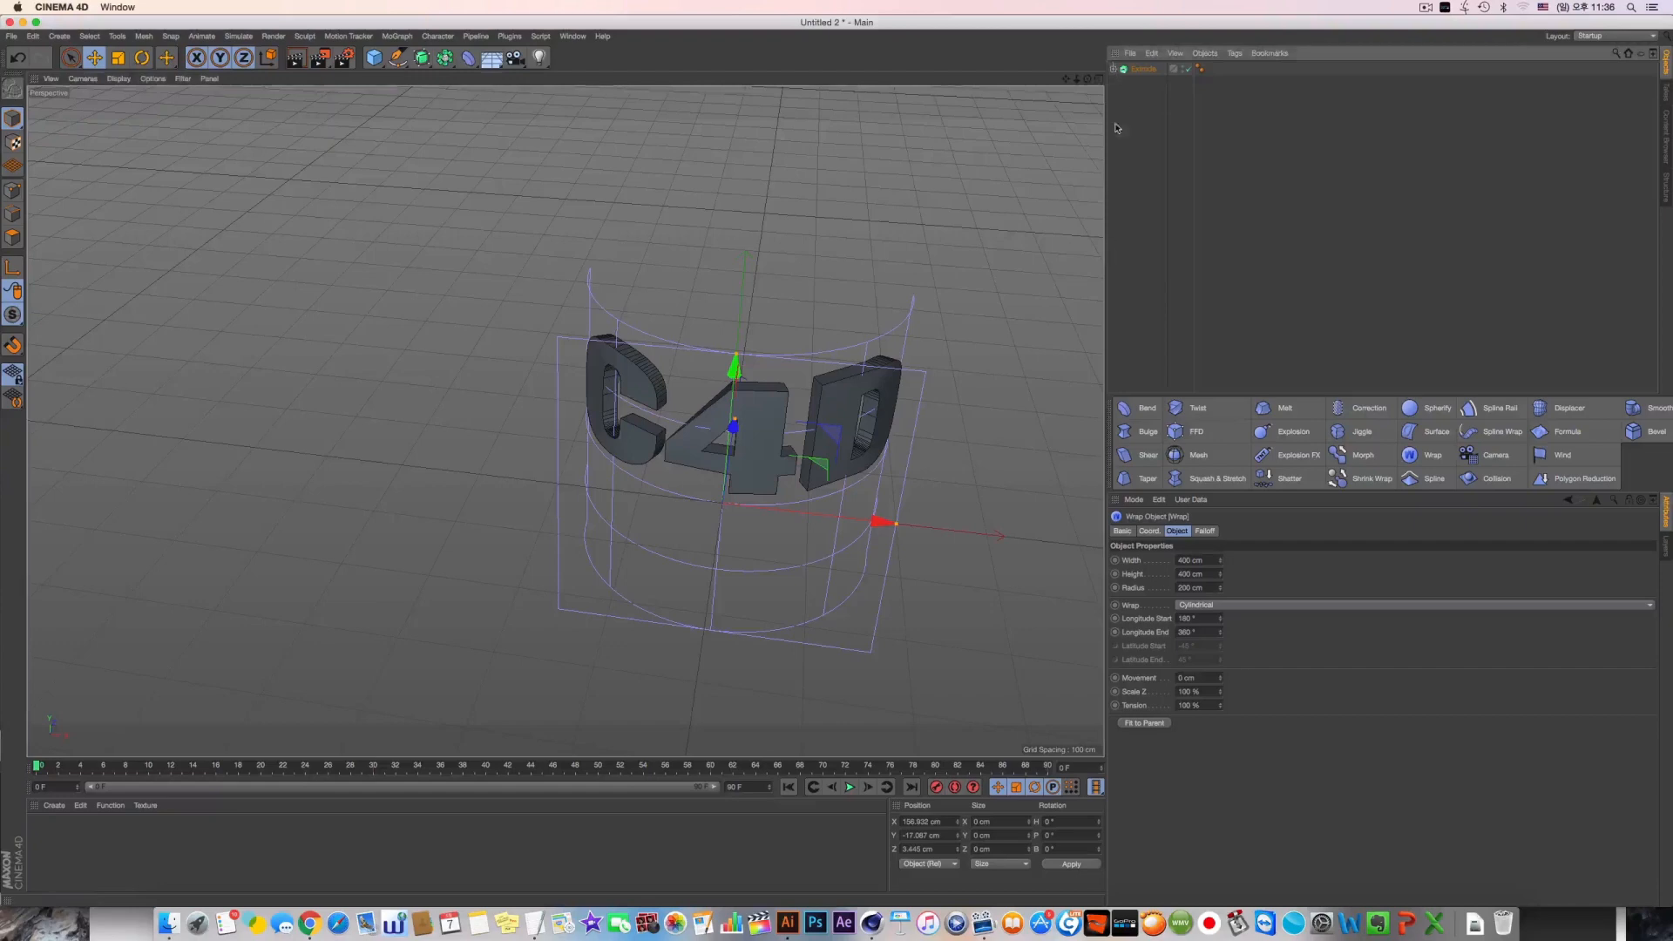
# Take the Wrap deformer out of the Extrude object and group the Extrude with its Text under a Null
pyautogui.click(1114, 70)
pyautogui.moveTo(1146, 95); pyautogui.dragTo(1155, 160)
pyautogui.click(1155, 160)
pyautogui.click(1144, 68)
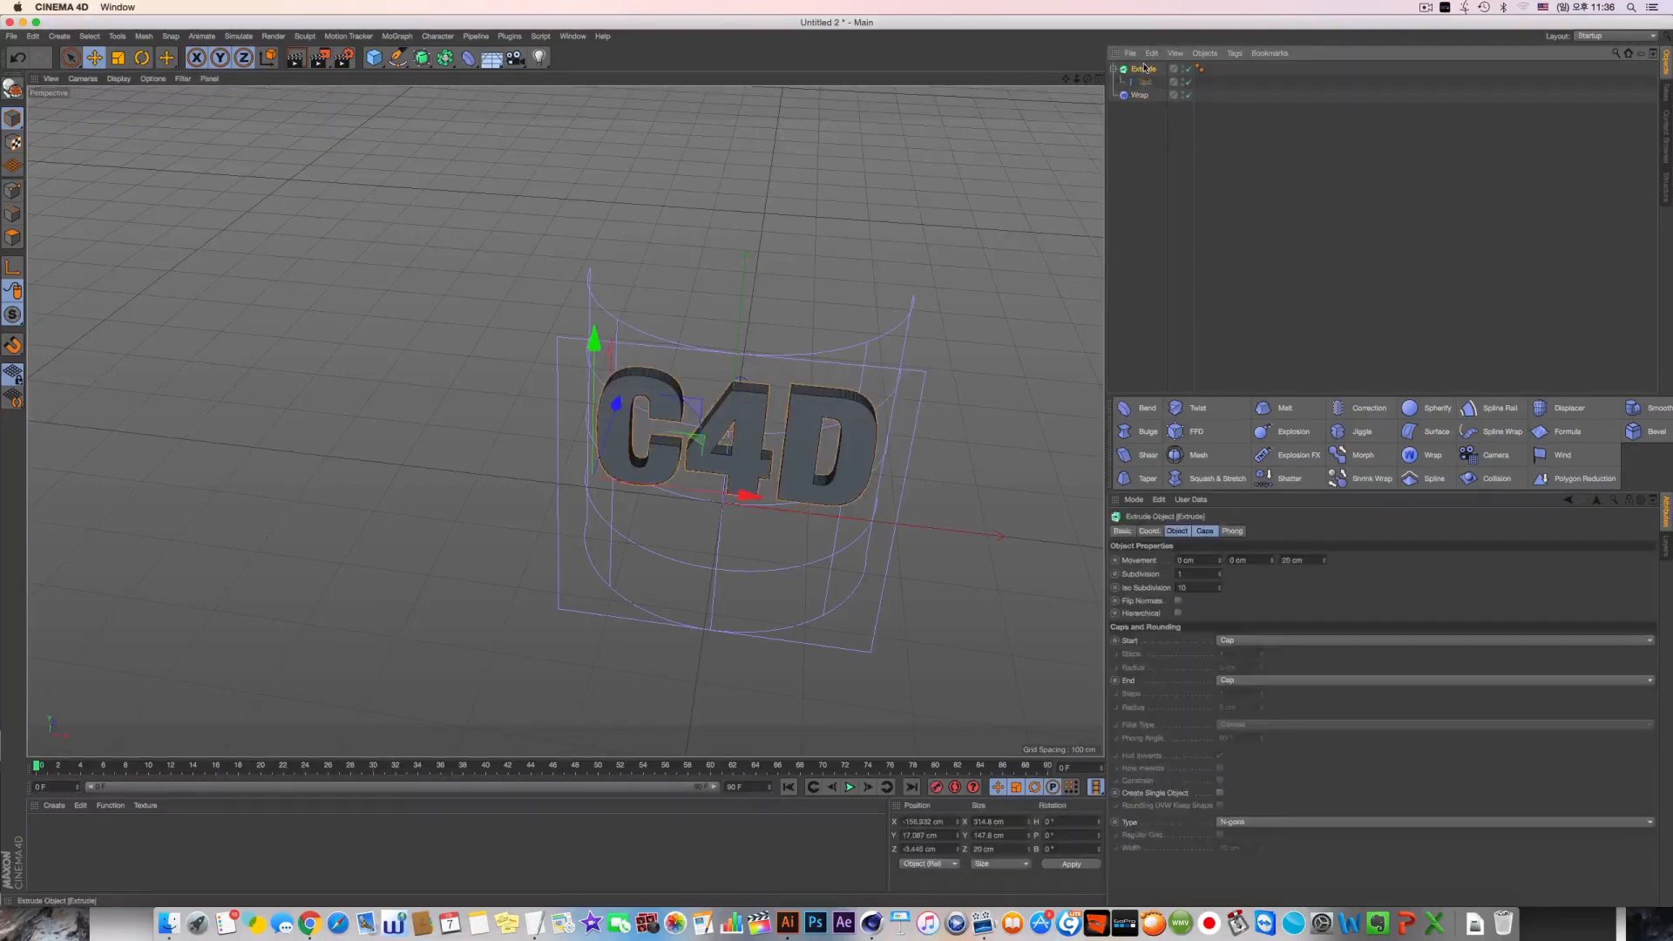
pyautogui.hotkey('alt', 'g')
pyautogui.click(1113, 70)
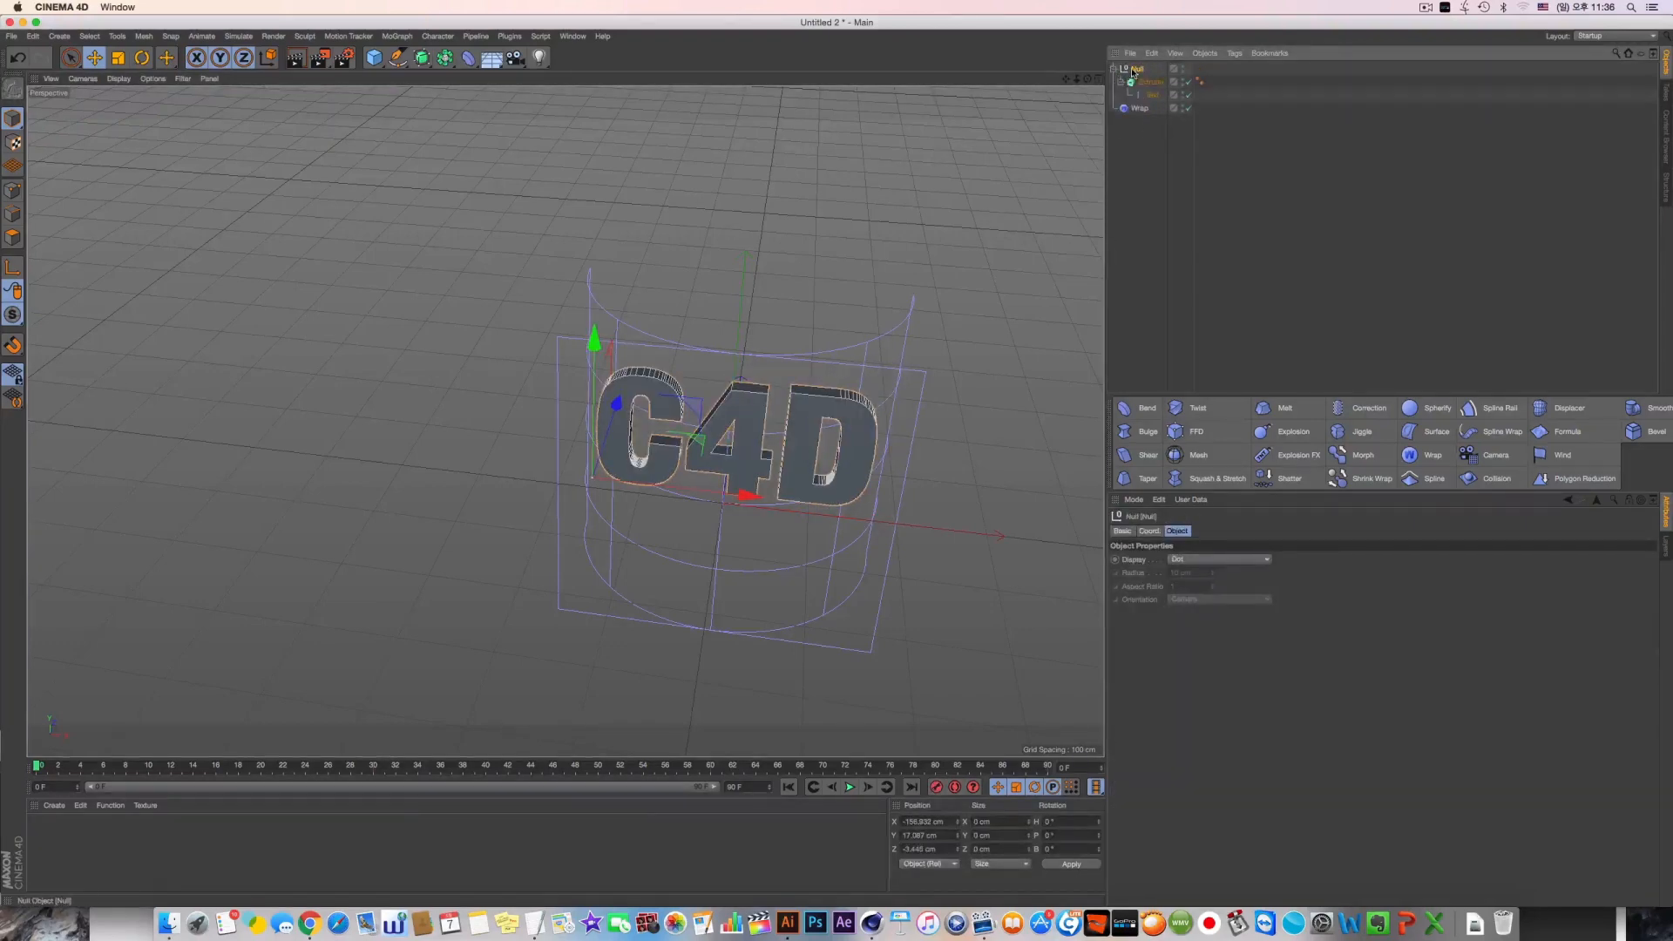
# Place the Wrap deformer inside the Null beside the Extrude object, keep both grouped, and disable the deformer
pyautogui.click(1173, 95)
pyautogui.moveTo(1140, 108); pyautogui.dragTo(1159, 266)
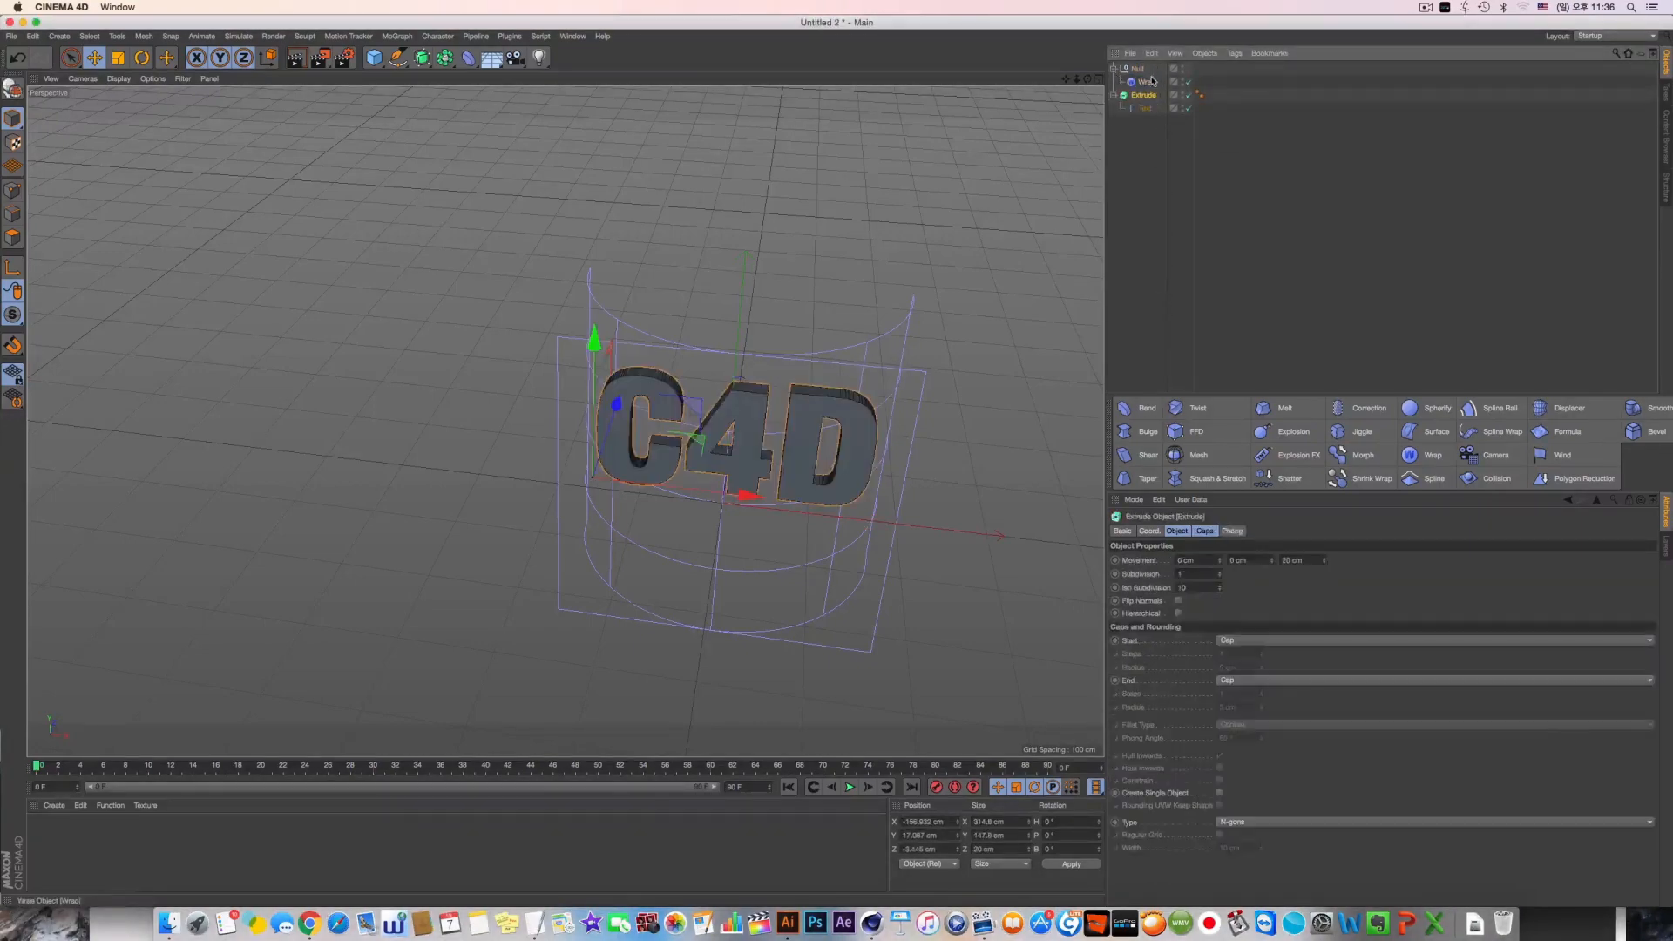
pyautogui.press('super+z')
pyautogui.click(1186, 82)
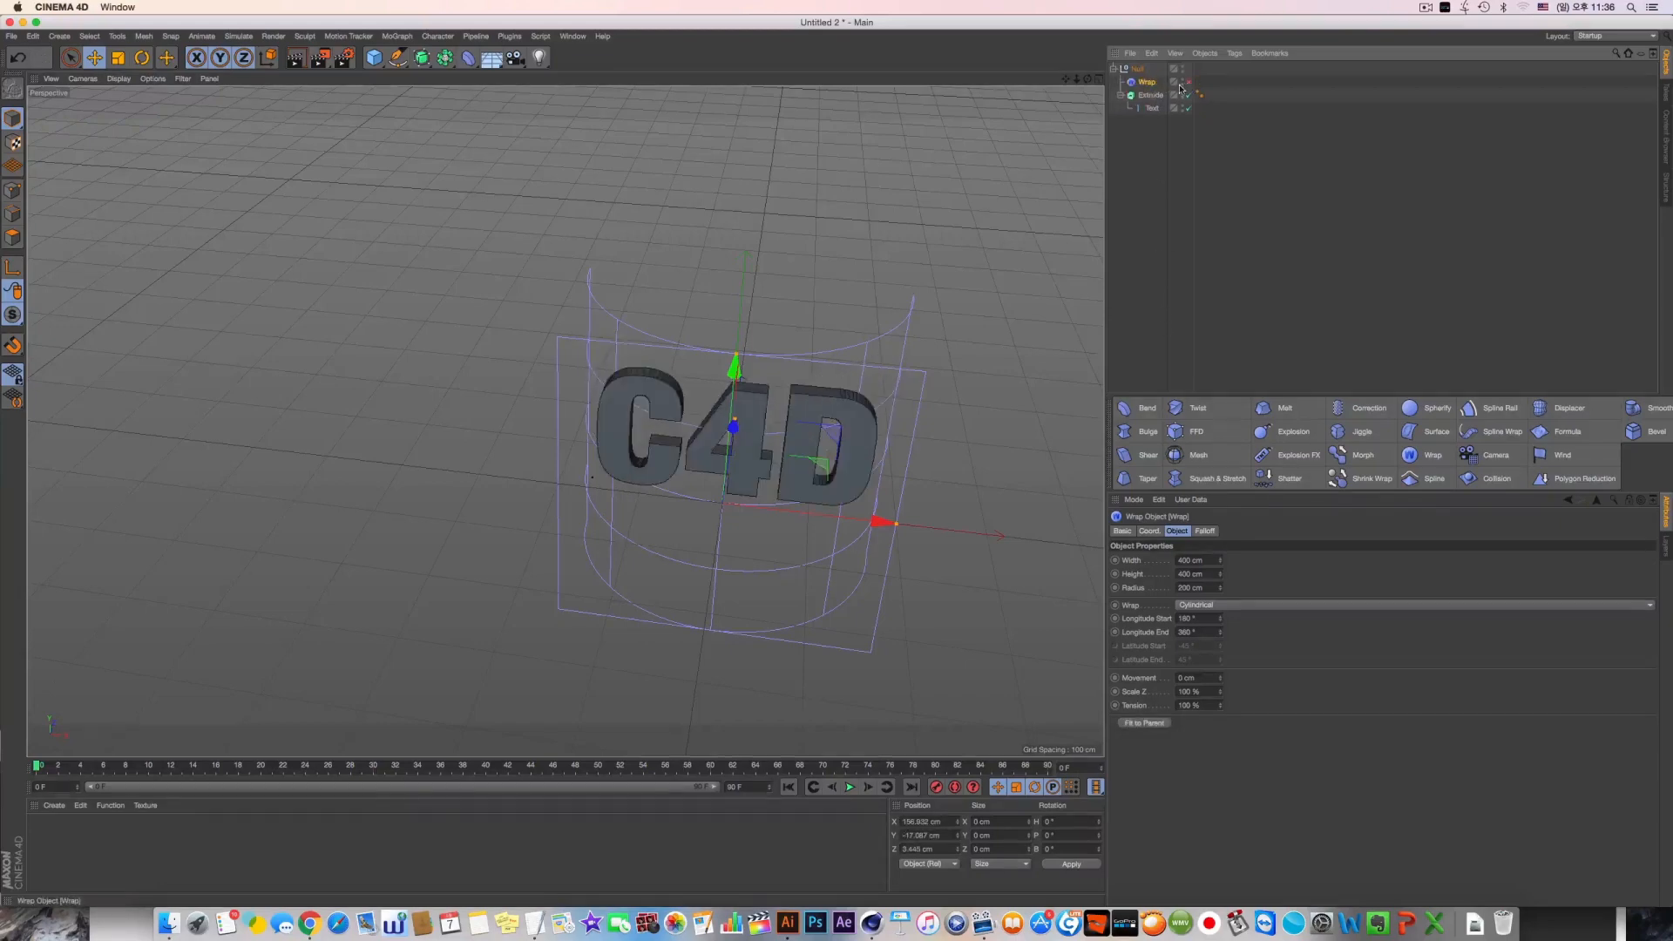
# Try adding Twist, Melt and Jiggle deformers to the Null group, undoing back to a single Twist
pyautogui.click(1135, 72)
pyautogui.keyDown('shift'); pyautogui.click(1219, 410); pyautogui.keyUp('shift')
pyautogui.keyDown('shift'); pyautogui.click(1221, 410); pyautogui.keyUp('shift')
pyautogui.keyDown('shift'); pyautogui.click(1220, 410); pyautogui.keyUp('shift')
pyautogui.keyDown('shift'); pyautogui.click(1288, 409); pyautogui.keyUp('shift')
pyautogui.keyDown('shift'); pyautogui.click(1287, 410); pyautogui.keyUp('shift')
pyautogui.keyDown('shift'); pyautogui.click(1364, 430); pyautogui.keyUp('shift')
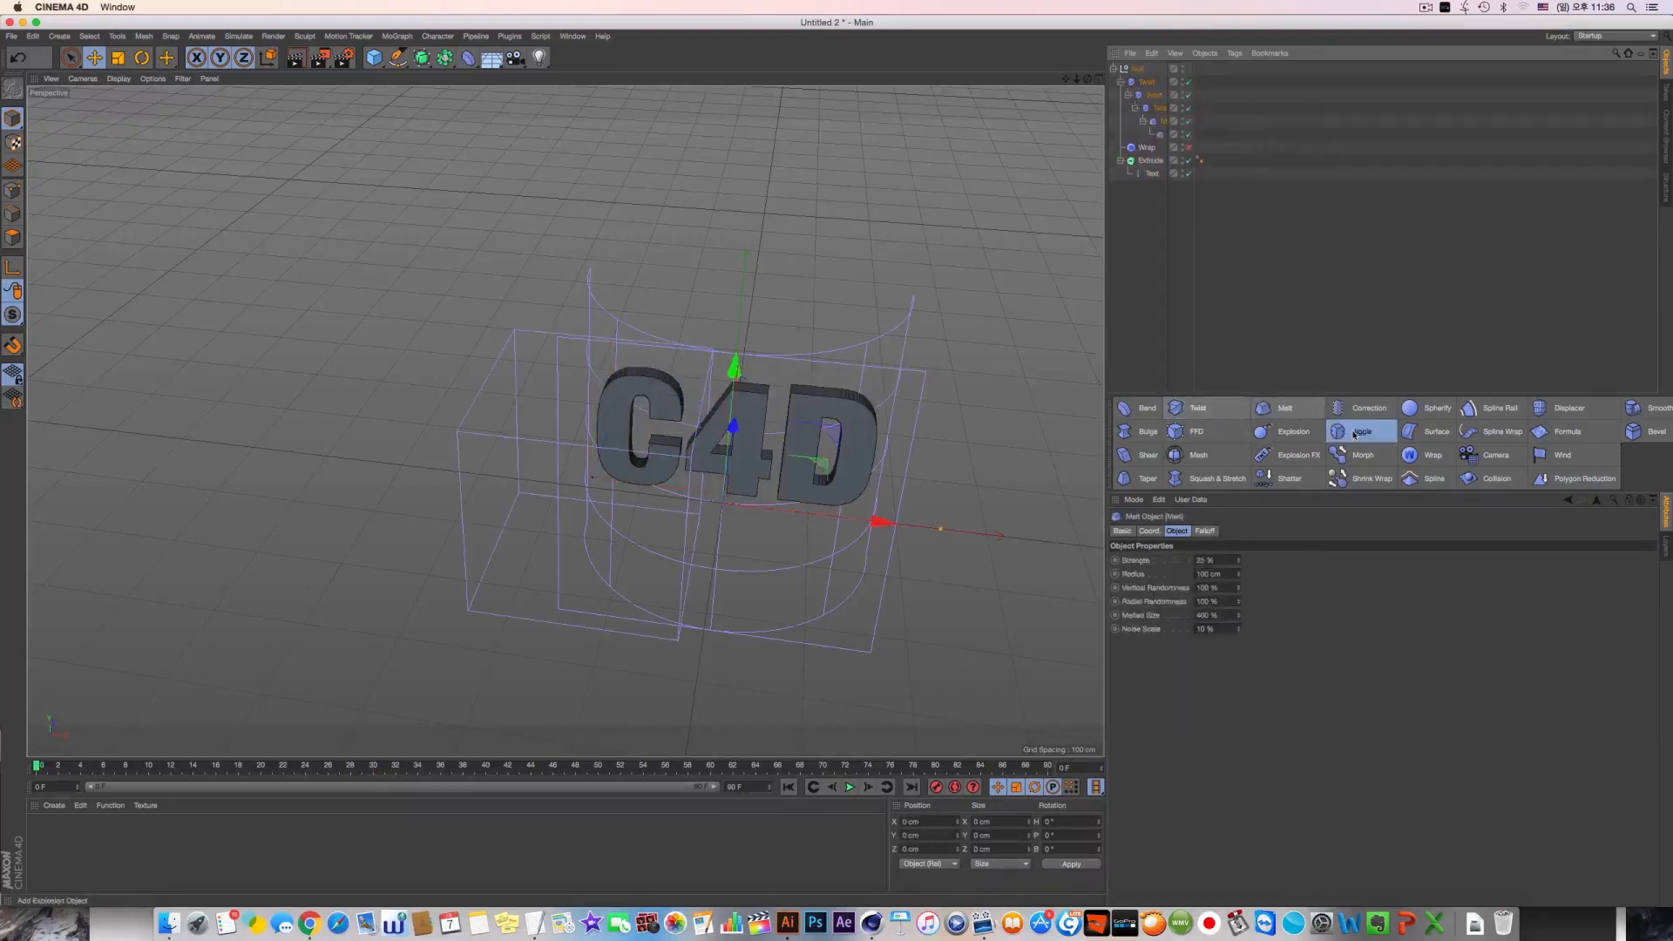
pyautogui.keyDown('shift'); pyautogui.click(1365, 431); pyautogui.keyUp('shift')
pyautogui.press('super+z')
pyautogui.press('super+z')
pyautogui.press('super+z')
pyautogui.press('super+z')
pyautogui.press('super+z')
pyautogui.press('super+z')
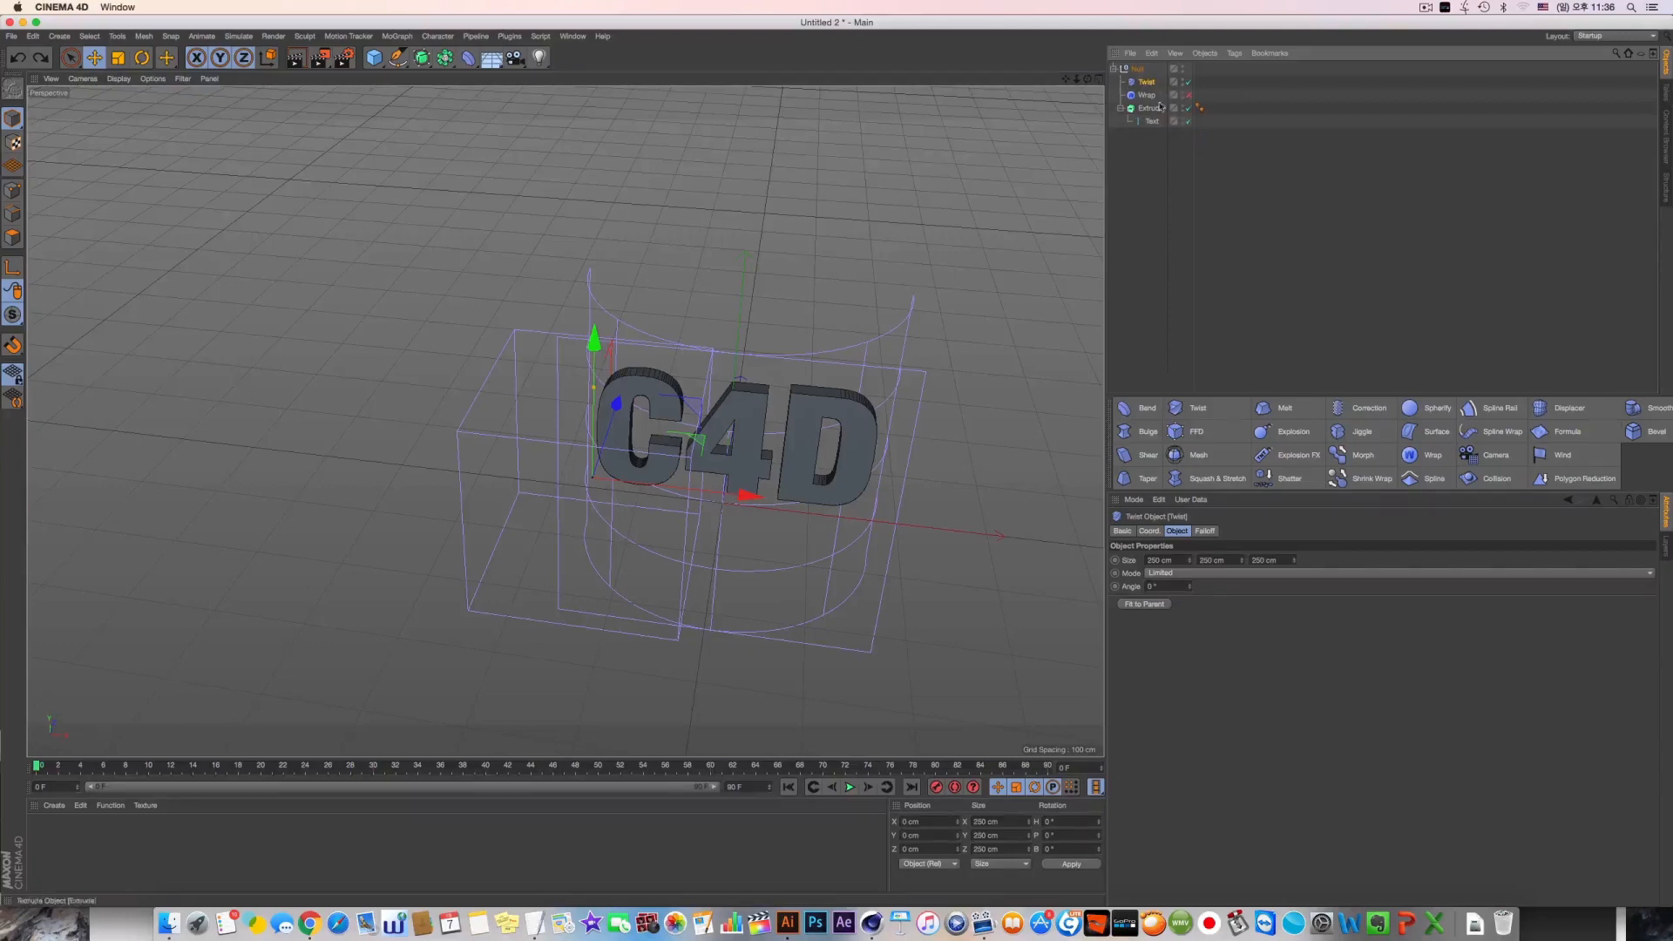
# Try a Jiggle deformer beside the Twist in the Null group, and remove both deformers
pyautogui.click(1363, 431)
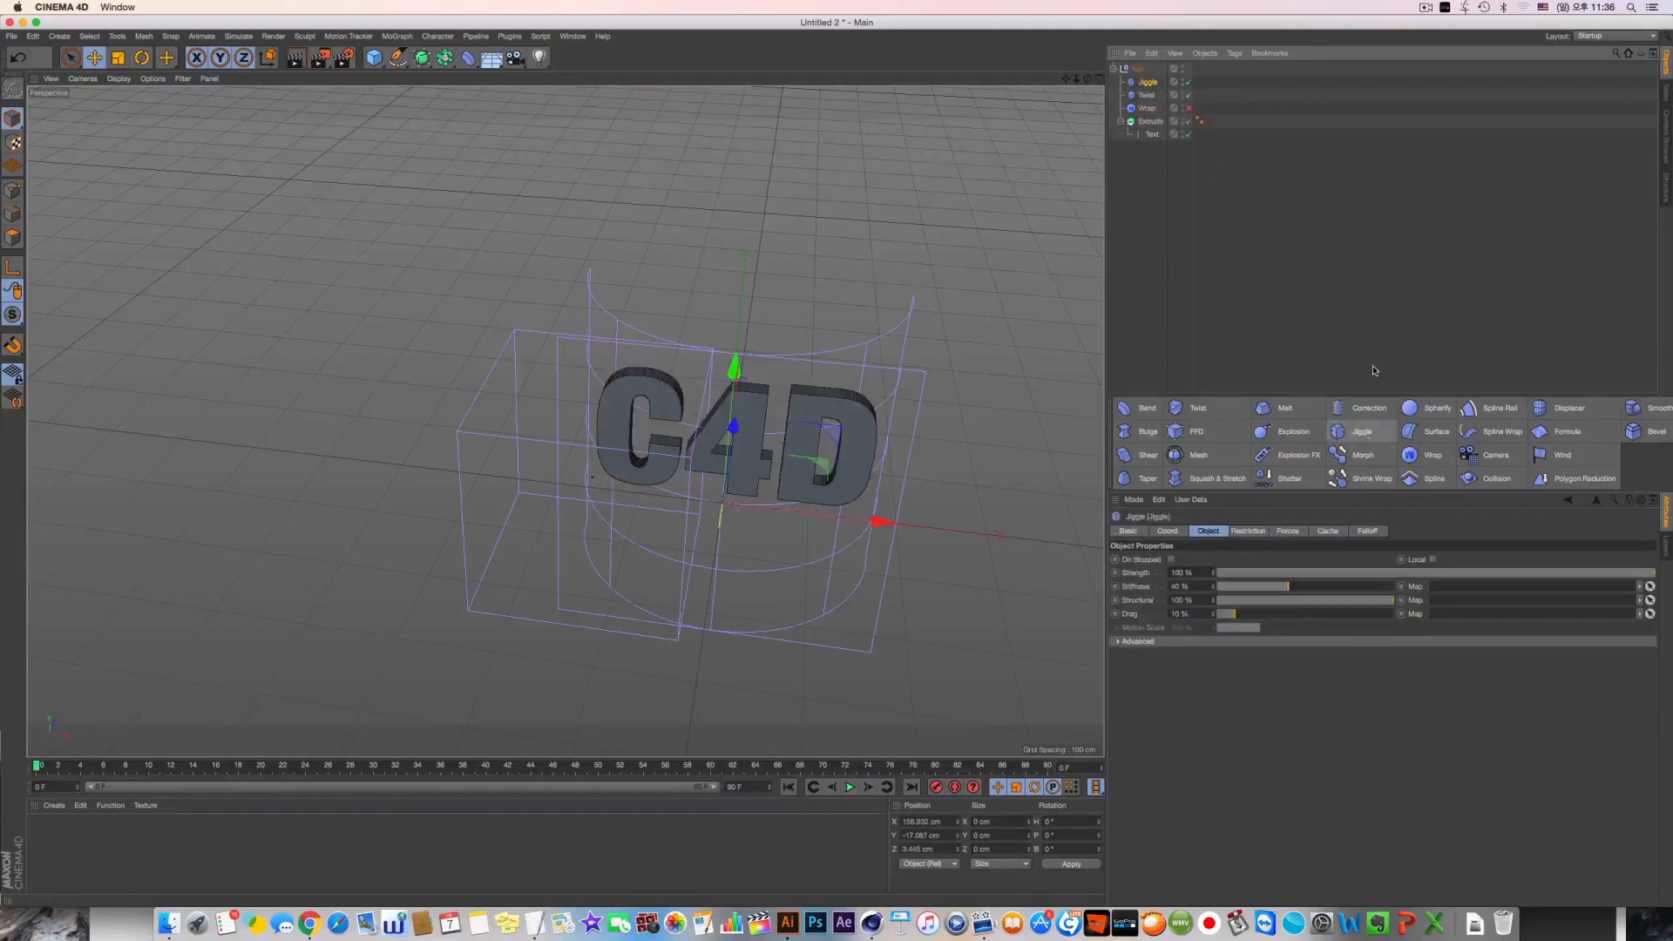
pyautogui.press('super+z')
pyautogui.press('super+z')
pyautogui.press('Delete')
# Re-enable the Wrap deformer in the Null group and examine the bent C4D text from above and from the side
pyautogui.click(1157, 96)
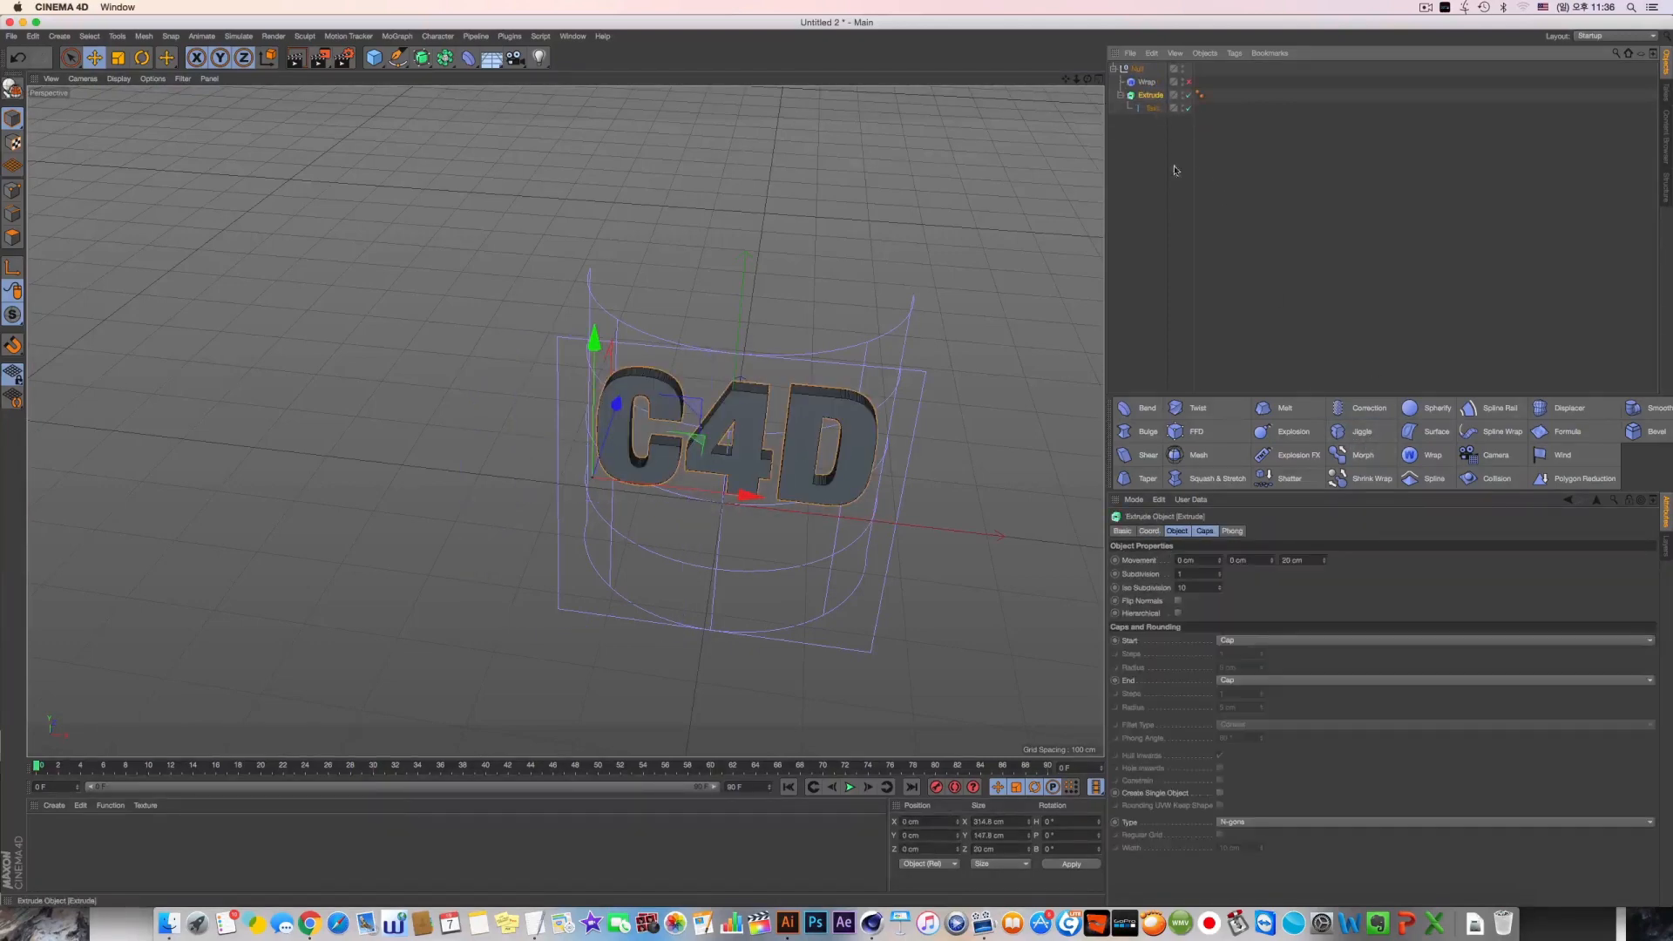
pyautogui.click(1153, 108)
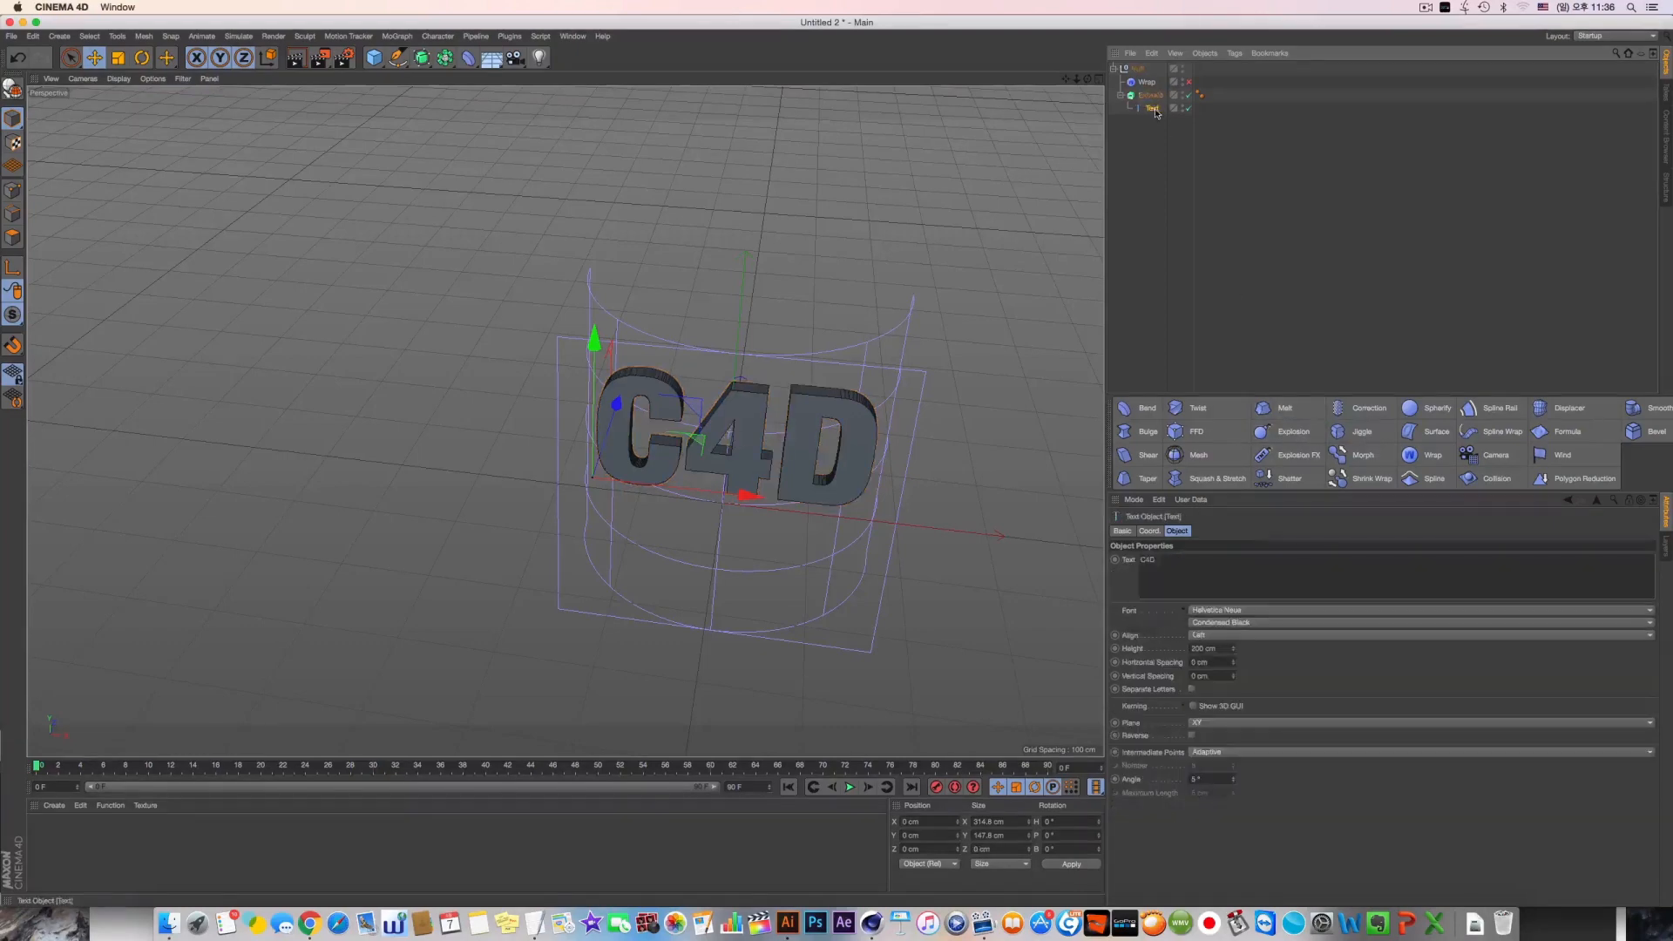
pyautogui.click(1147, 82)
pyautogui.click(1188, 82)
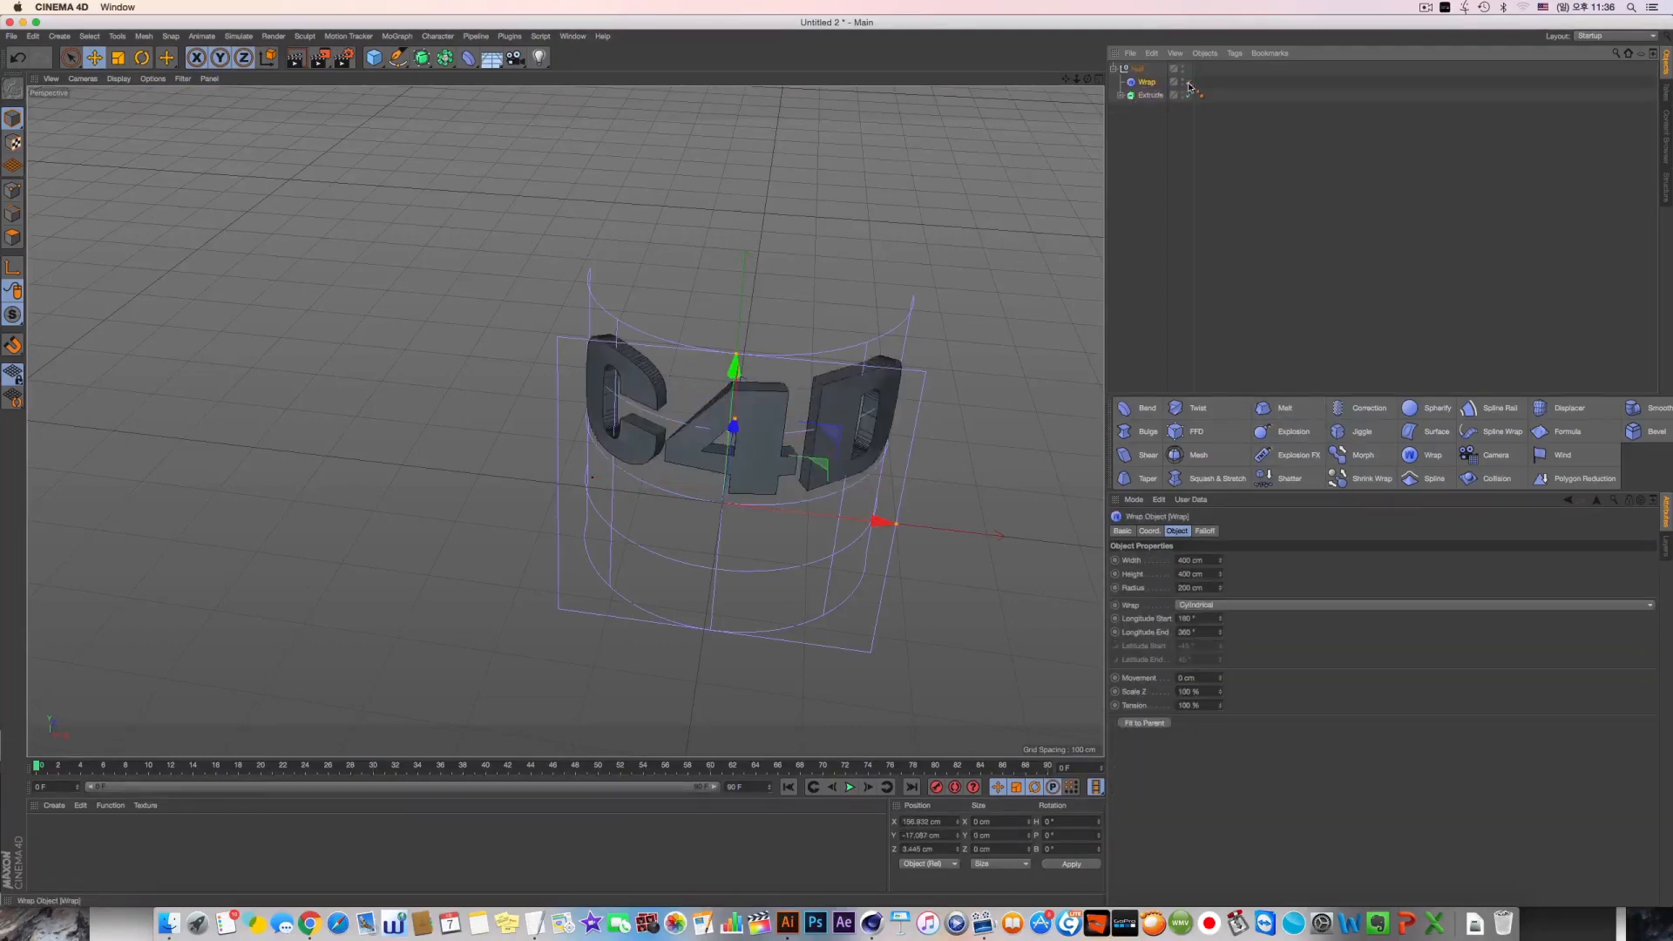
pyautogui.keyDown('alt'); pyautogui.moveTo(858, 300); pyautogui.dragTo(880, 532); pyautogui.keyUp('alt')
pyautogui.scroll(5, 705, 391)
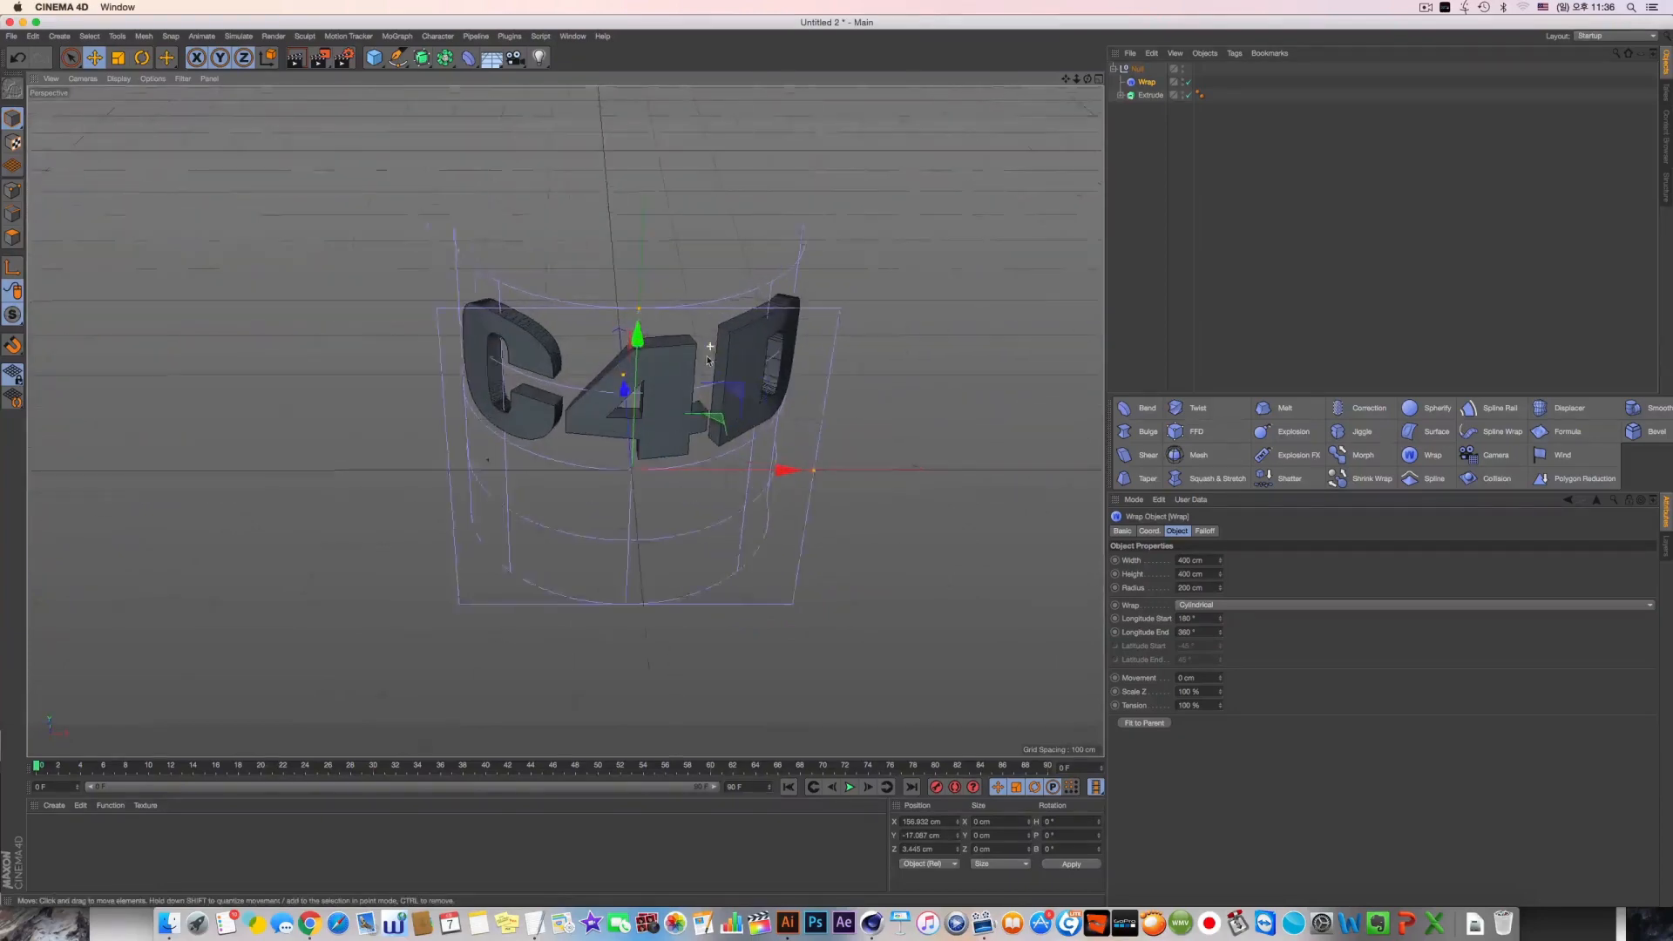
pyautogui.keyDown('alt'); pyautogui.moveTo(706, 390); pyautogui.dragTo(554, 235); pyautogui.keyUp('alt')
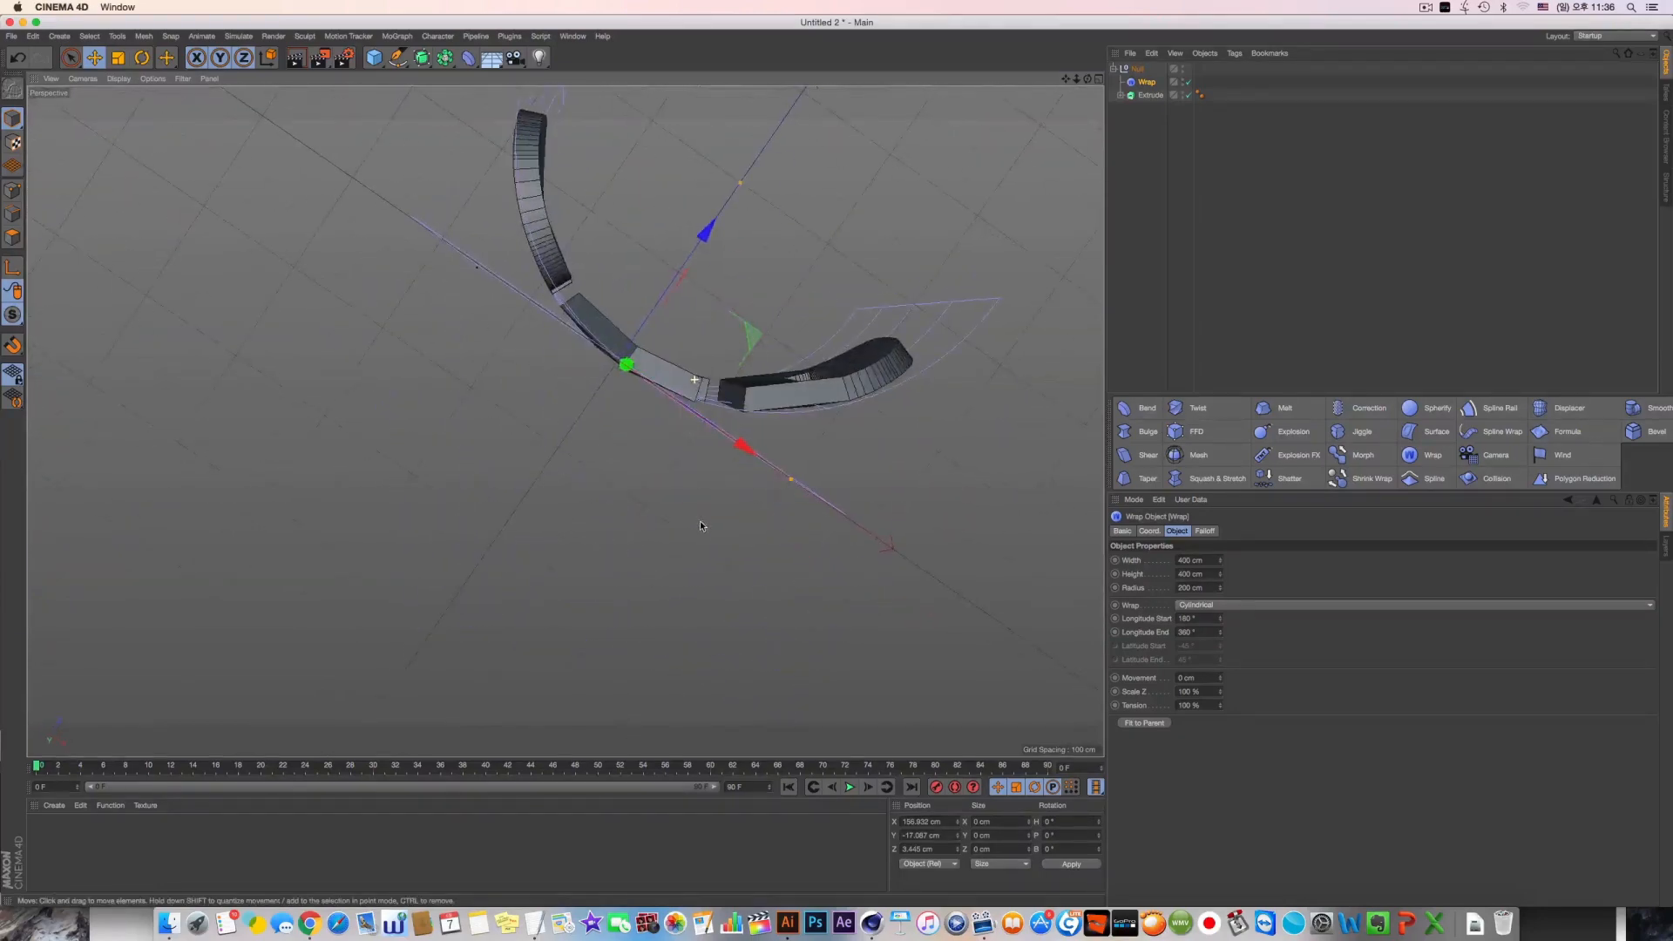
pyautogui.keyDown('alt'); pyautogui.moveTo(971, 479); pyautogui.dragTo(1002, 278); pyautogui.keyUp('alt')
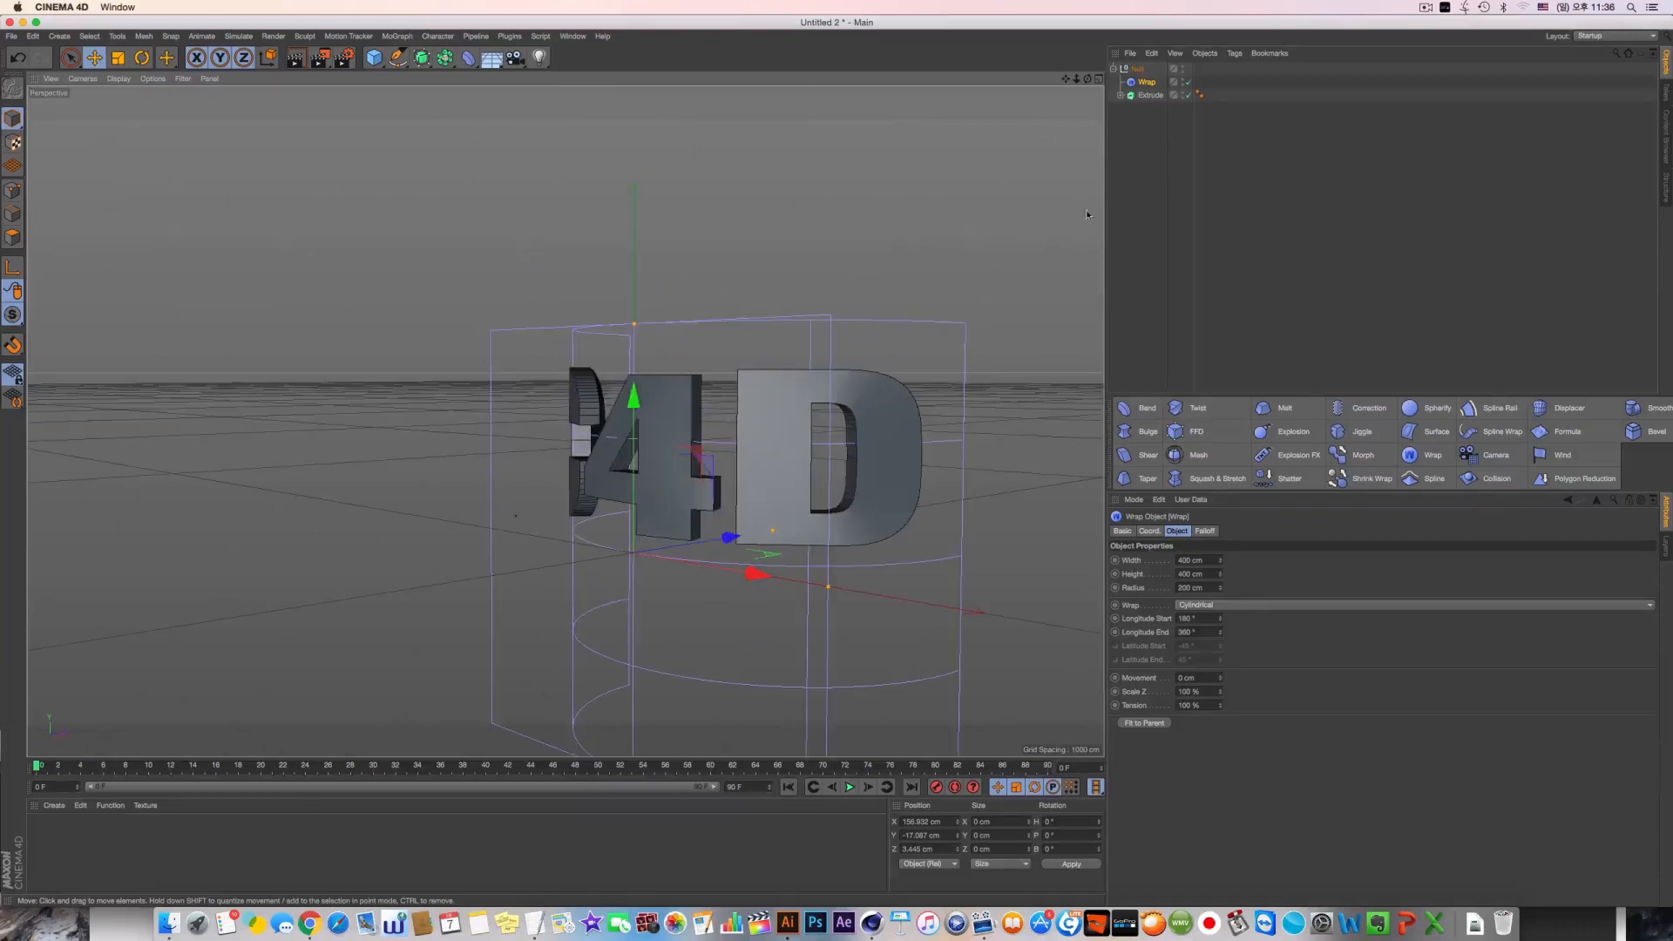
# Set the Extrude object's cap type to Quadrangles and enable Regular Grid
pyautogui.click(1150, 95)
pyautogui.keyDown('alt'); pyautogui.moveTo(941, 339); pyautogui.dragTo(976, 410); pyautogui.keyUp('alt')
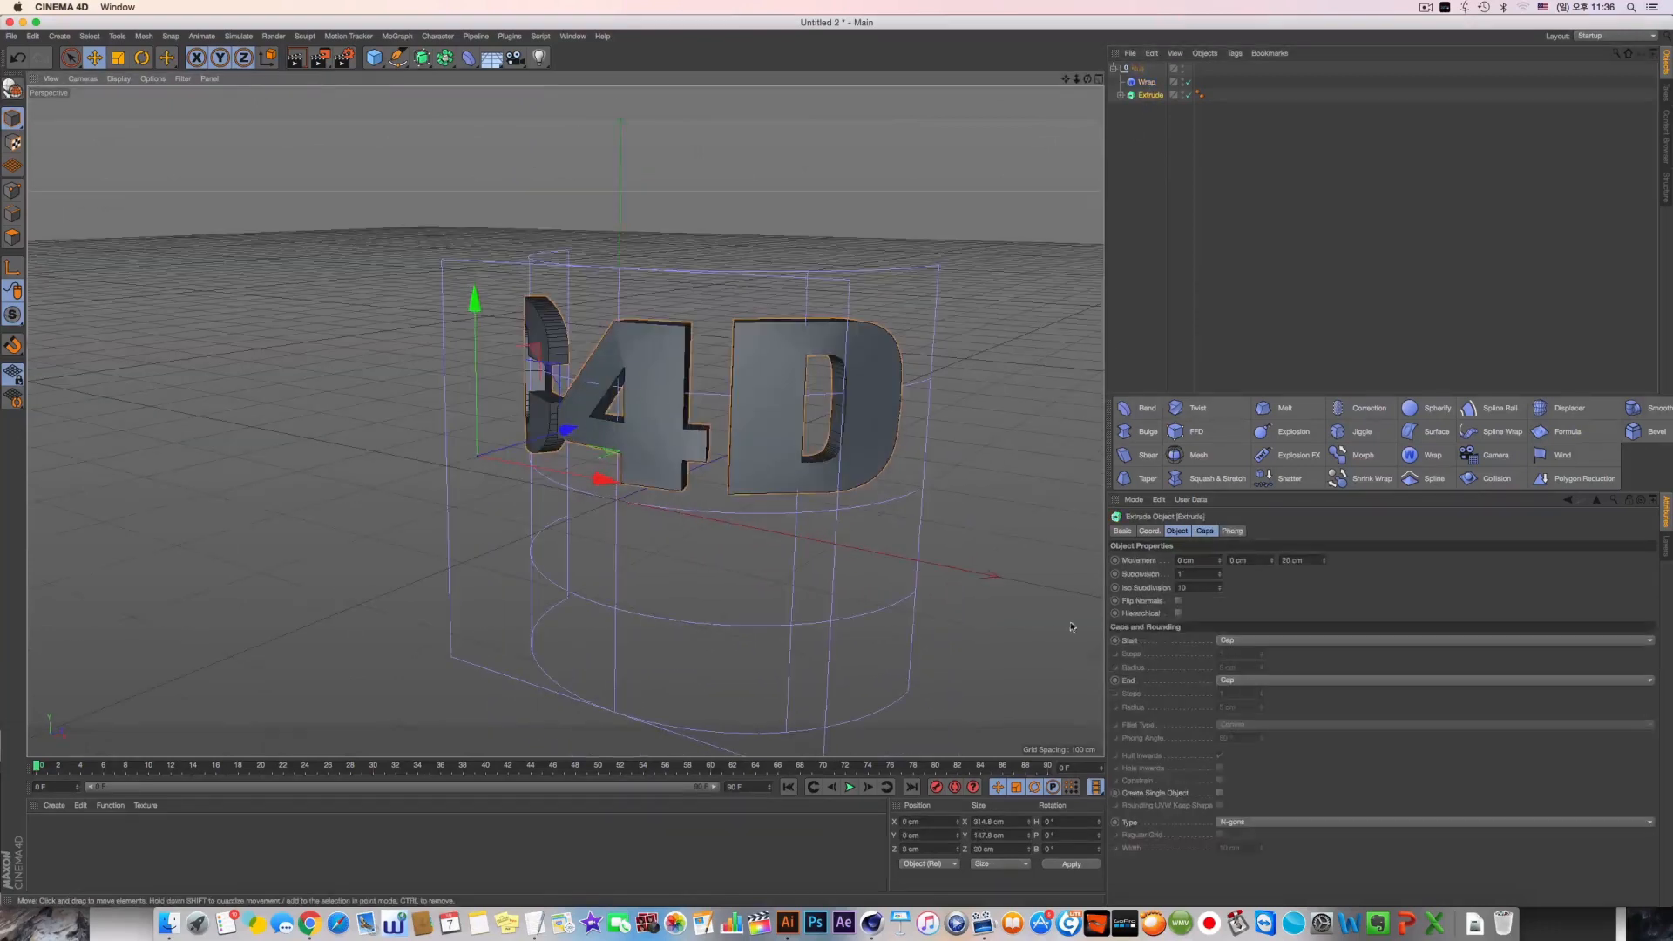
pyautogui.click(1204, 531)
pyautogui.click(1237, 740)
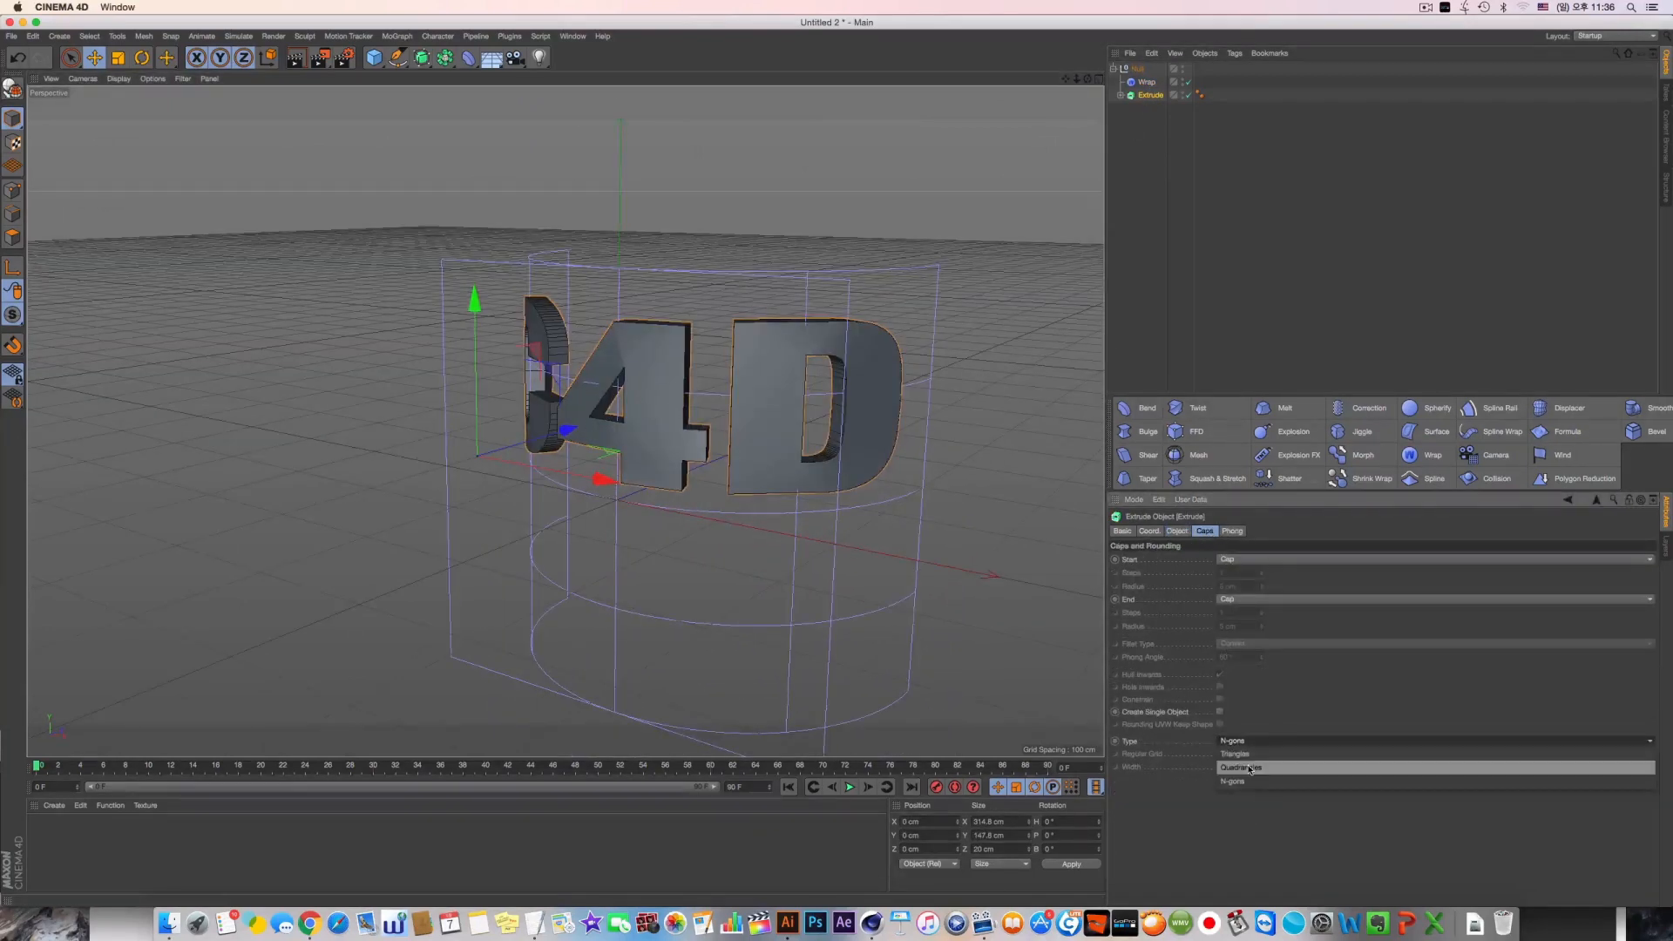
pyautogui.click(1252, 768)
pyautogui.click(1220, 754)
# Compare the N-gons and Triangles cap types on the wrapped text, ending on N-gons
pyautogui.click(1235, 741)
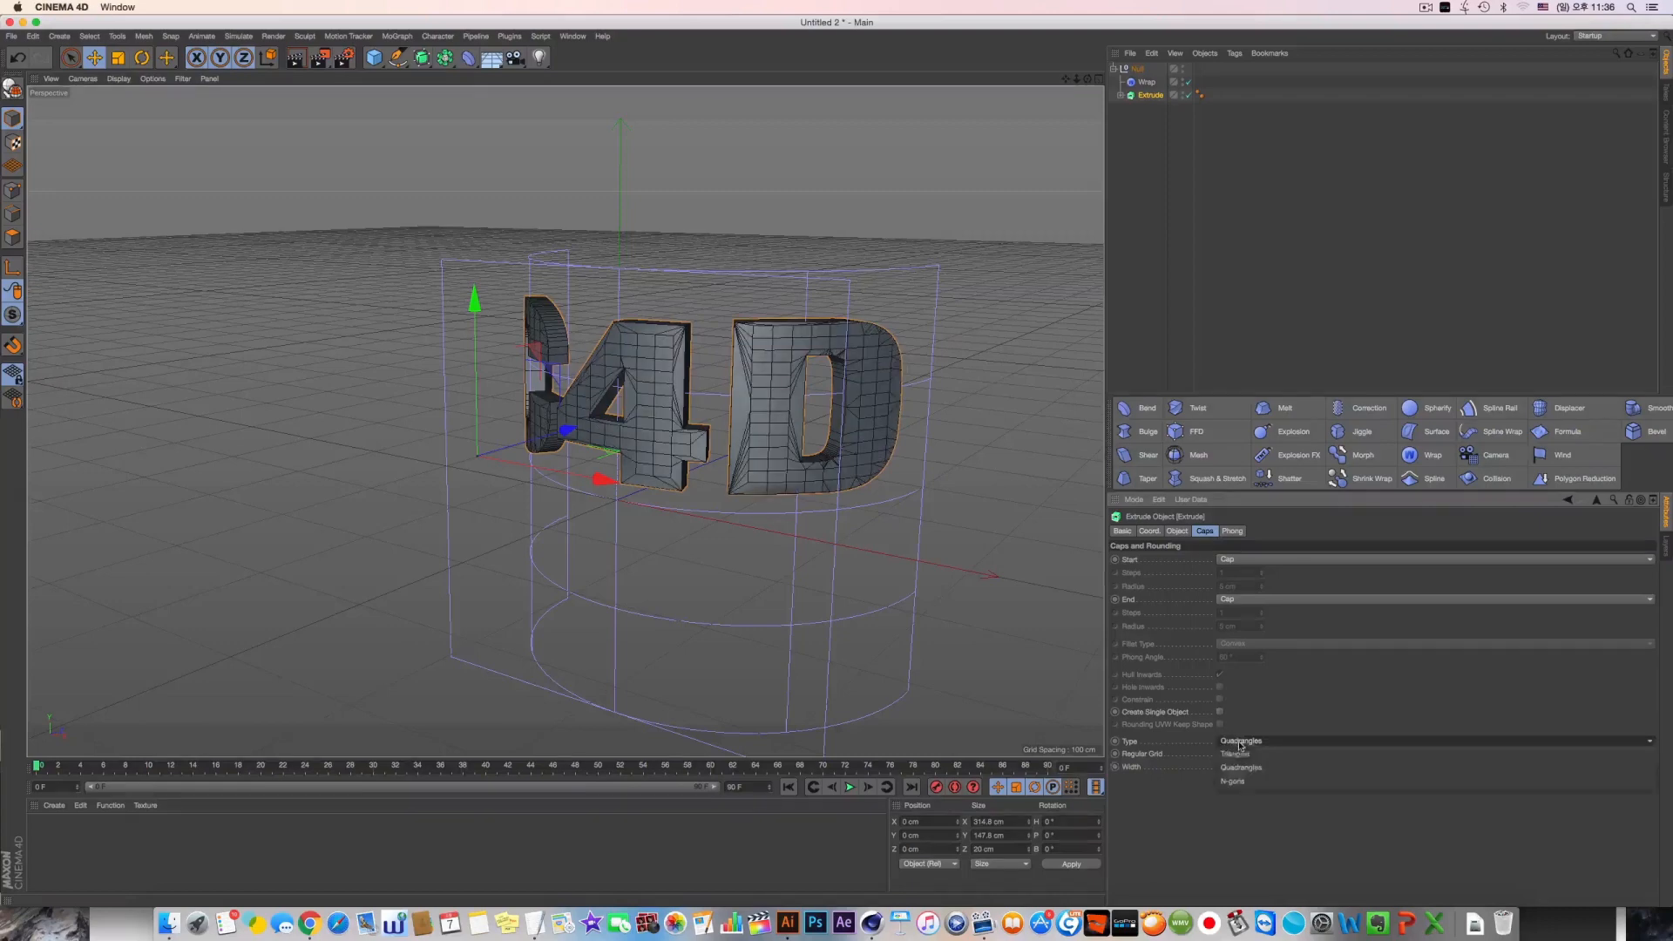
pyautogui.click(1248, 761)
pyautogui.click(1246, 741)
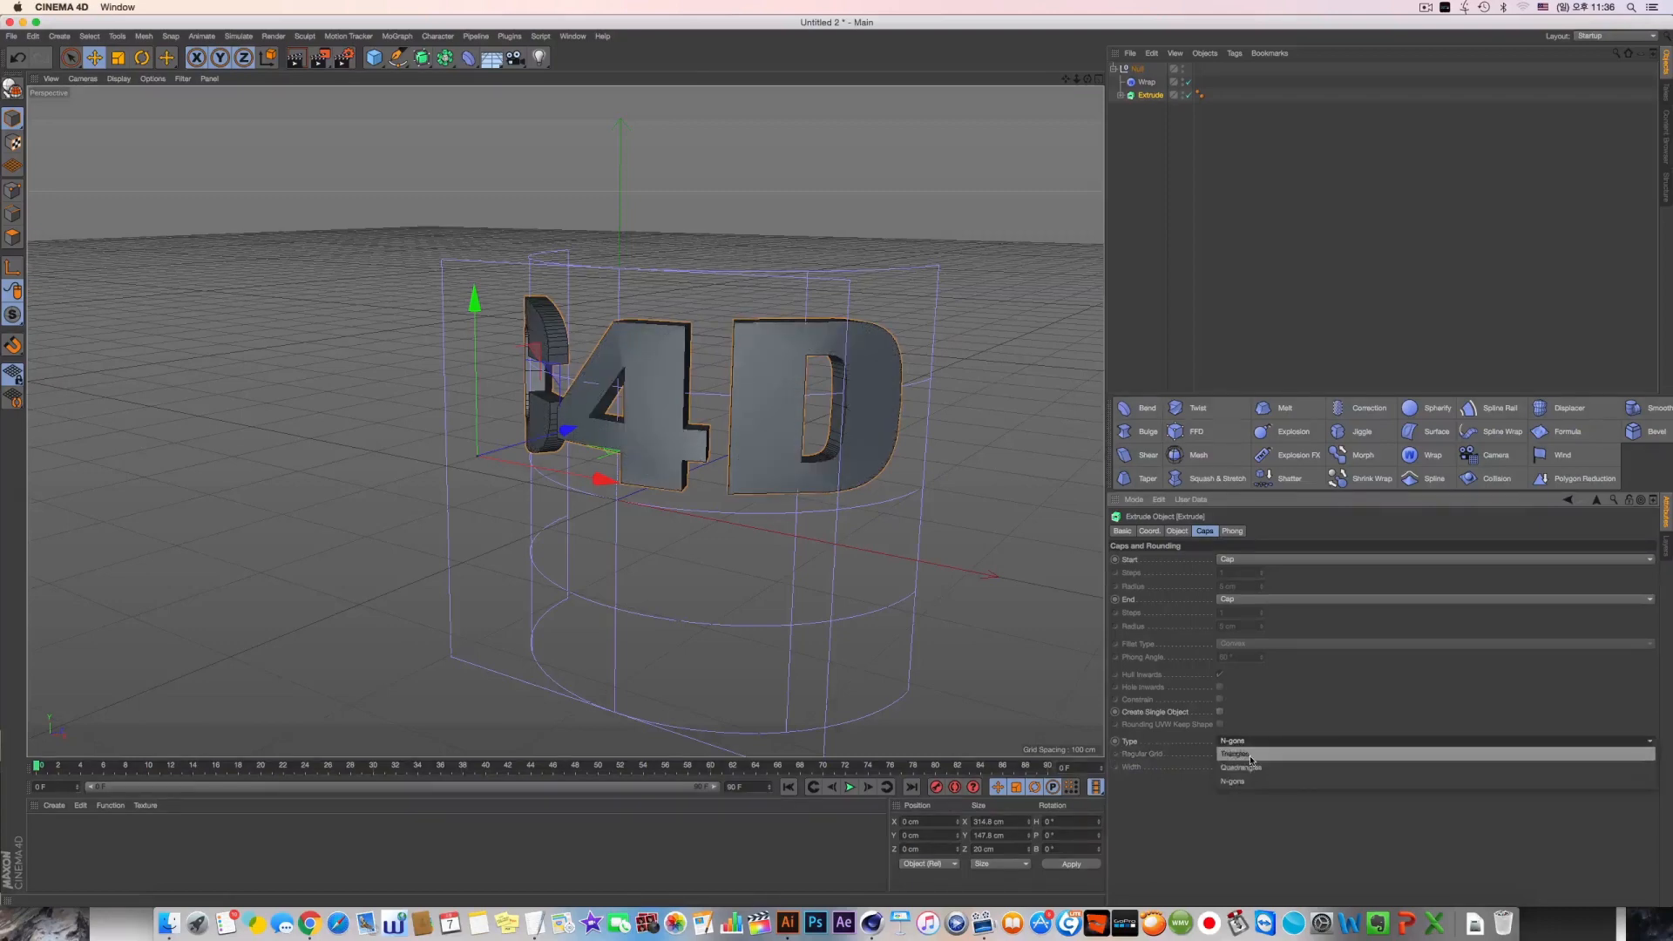
pyautogui.click(1242, 751)
pyautogui.keyDown('alt'); pyautogui.moveTo(575, 349); pyautogui.dragTo(702, 579); pyautogui.keyUp('alt')
pyautogui.click(1244, 766)
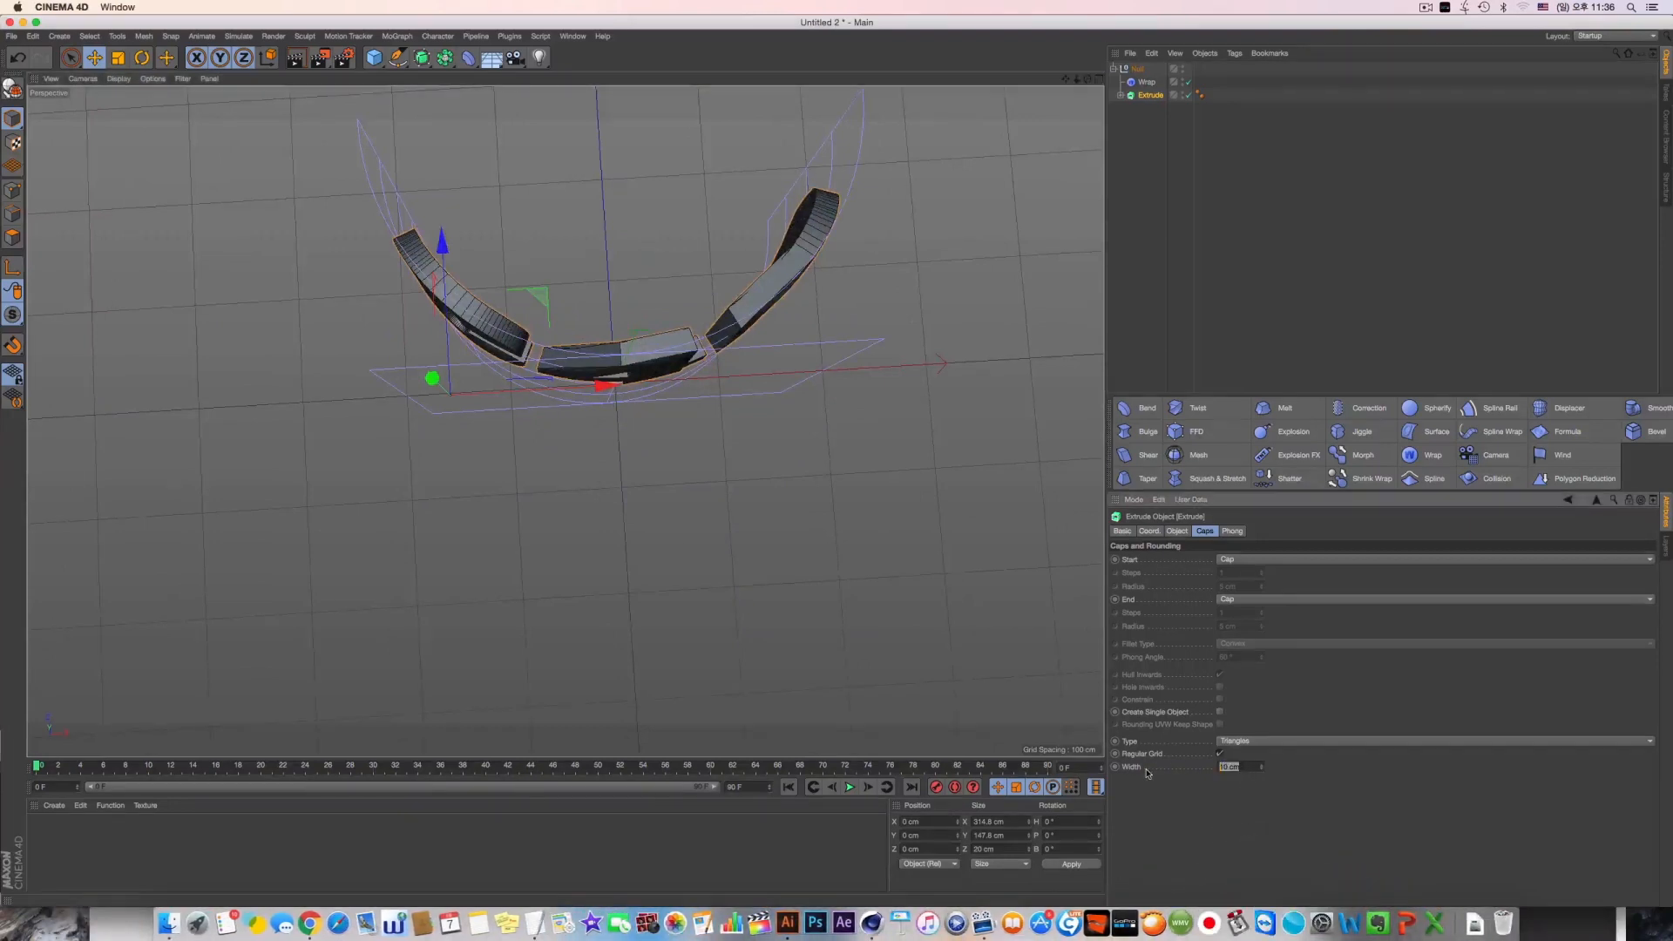
pyautogui.click(1265, 742)
pyautogui.click(1259, 781)
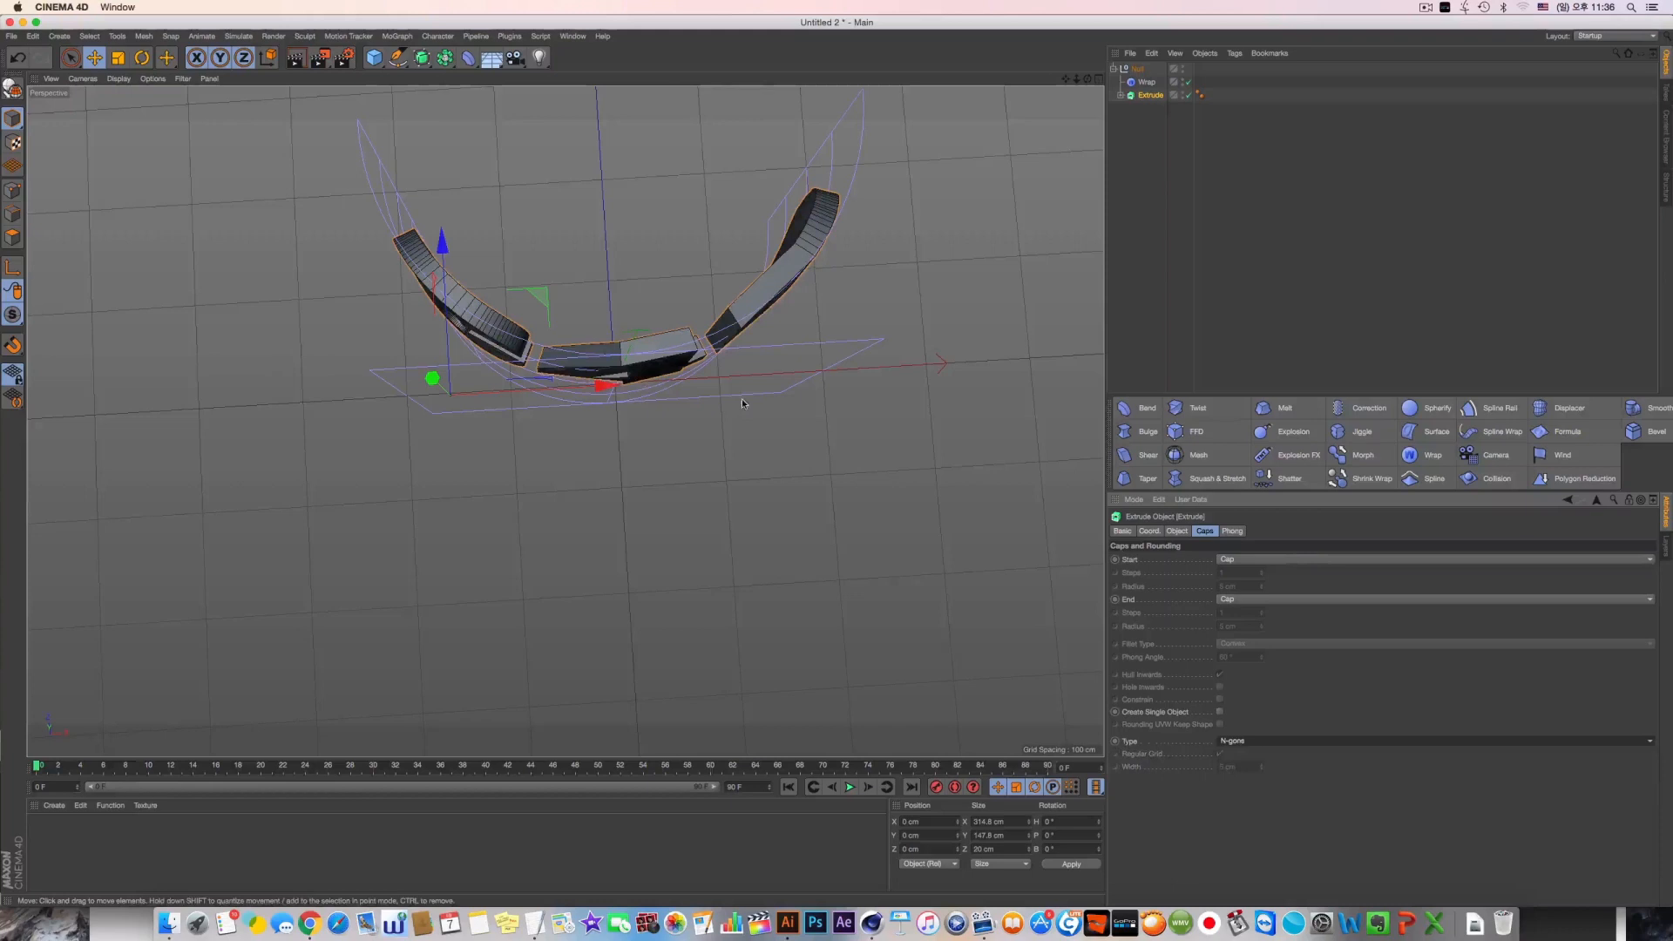
# Set the Extrude object's cap type to Quadrangles again and inspect the gridded letters
pyautogui.click(1270, 742)
pyautogui.click(1269, 766)
pyautogui.keyDown('alt'); pyautogui.moveTo(698, 447); pyautogui.dragTo(558, 327); pyautogui.keyUp('alt')
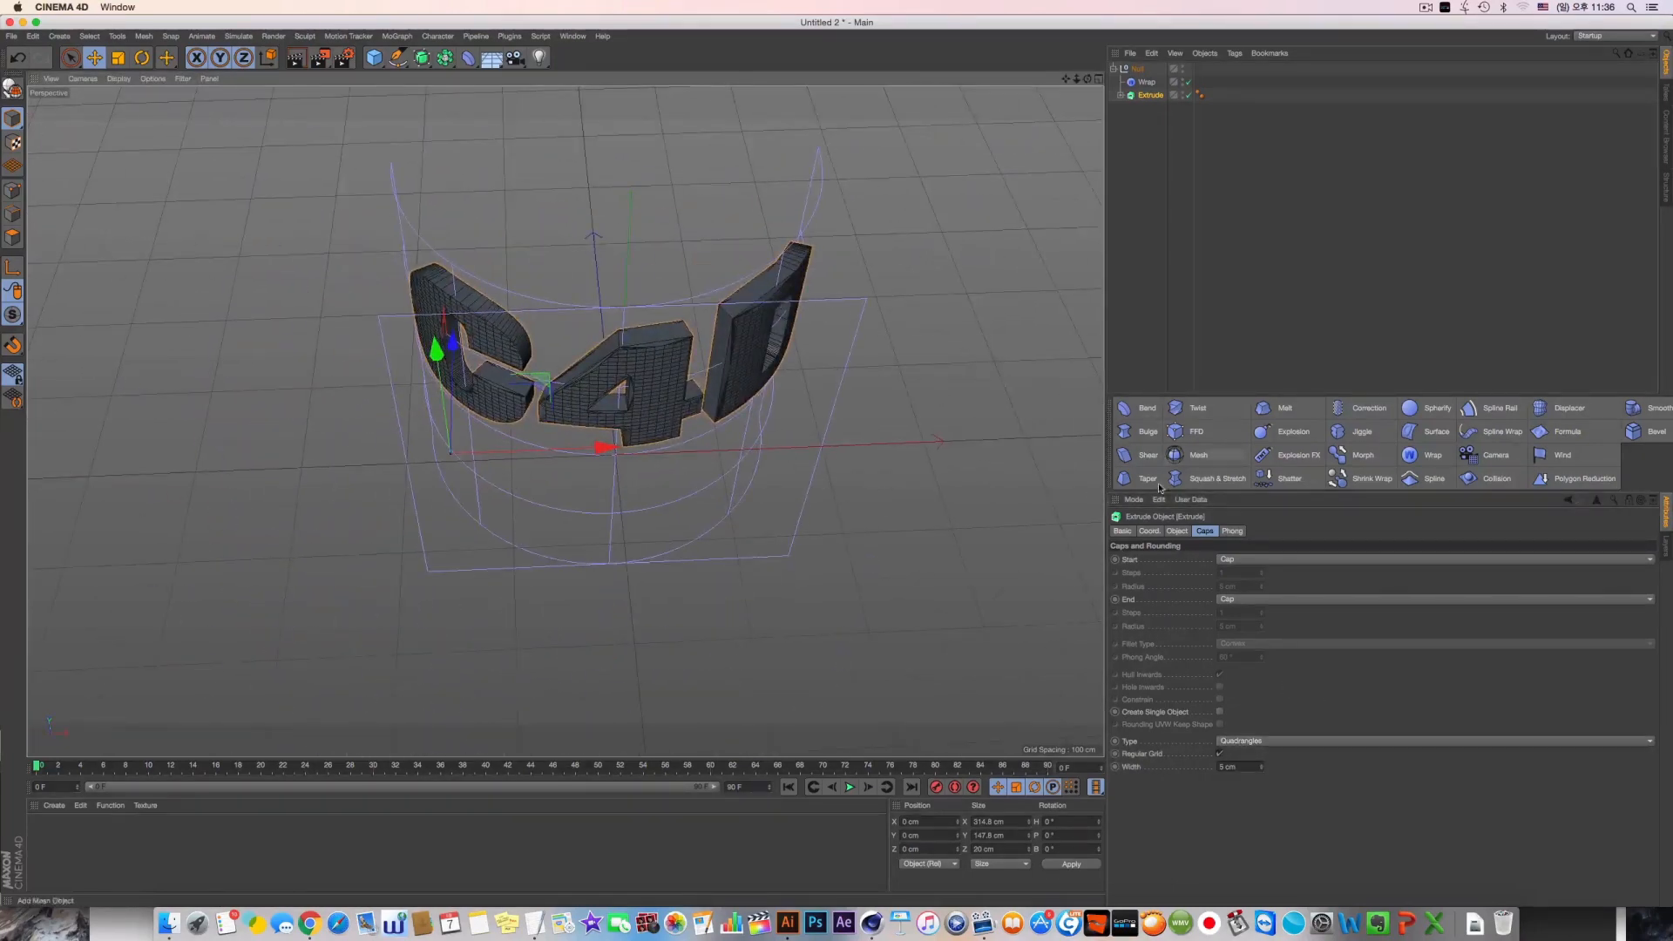
# Experiment with the Wrap deformer's settings, undo the trial changes, and raise Longitude End to about 388°
pyautogui.click(1147, 83)
pyautogui.keyDown('alt'); pyautogui.moveTo(976, 374); pyautogui.dragTo(983, 322); pyautogui.keyUp('alt')
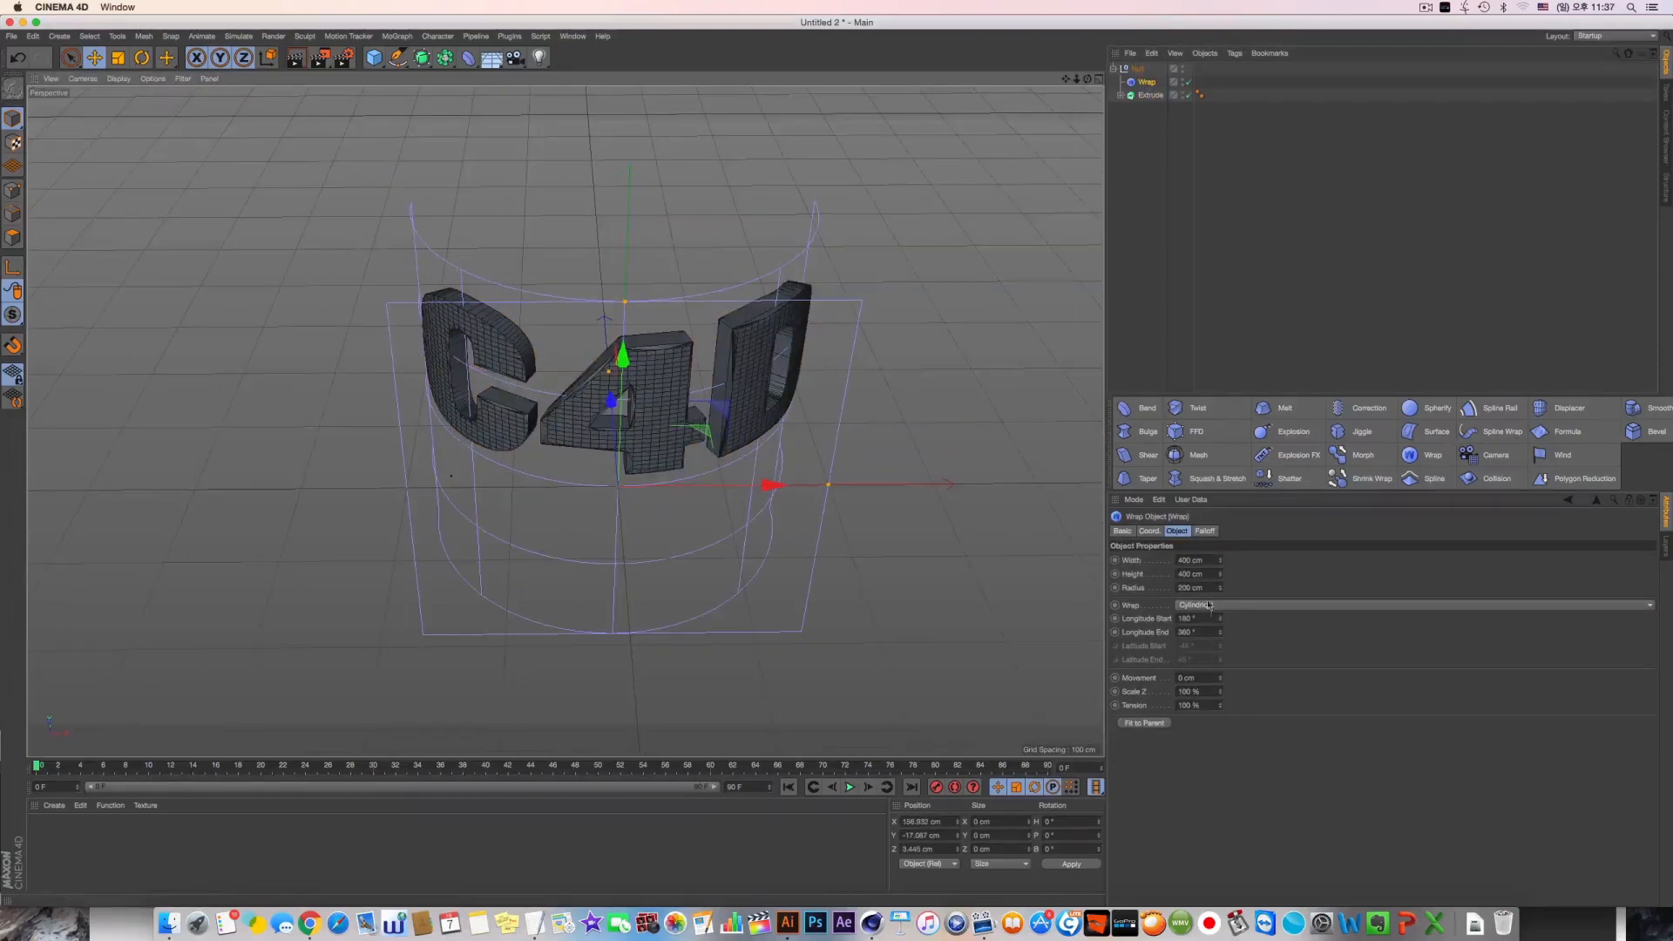
pyautogui.moveTo(1219, 560); pyautogui.dragTo(1220, 637)
pyautogui.press('super+z')
pyautogui.press('super+z')
pyautogui.press('super+z')
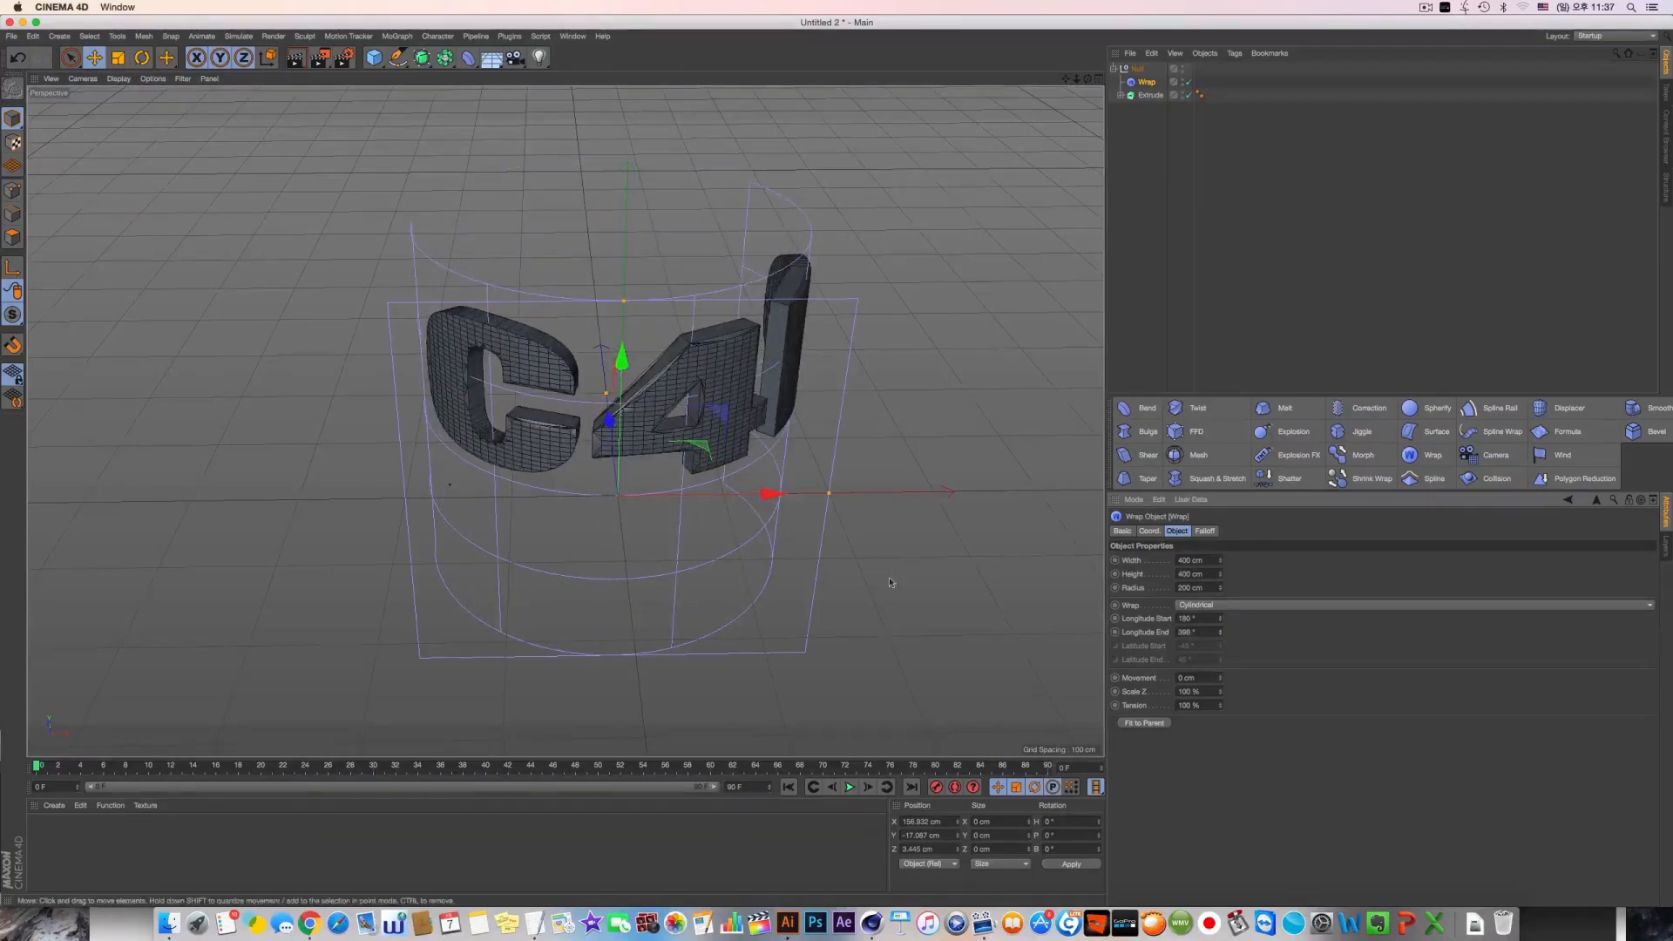
pyautogui.keyDown('alt'); pyautogui.moveTo(892, 579); pyautogui.dragTo(793, 529); pyautogui.keyUp('alt')
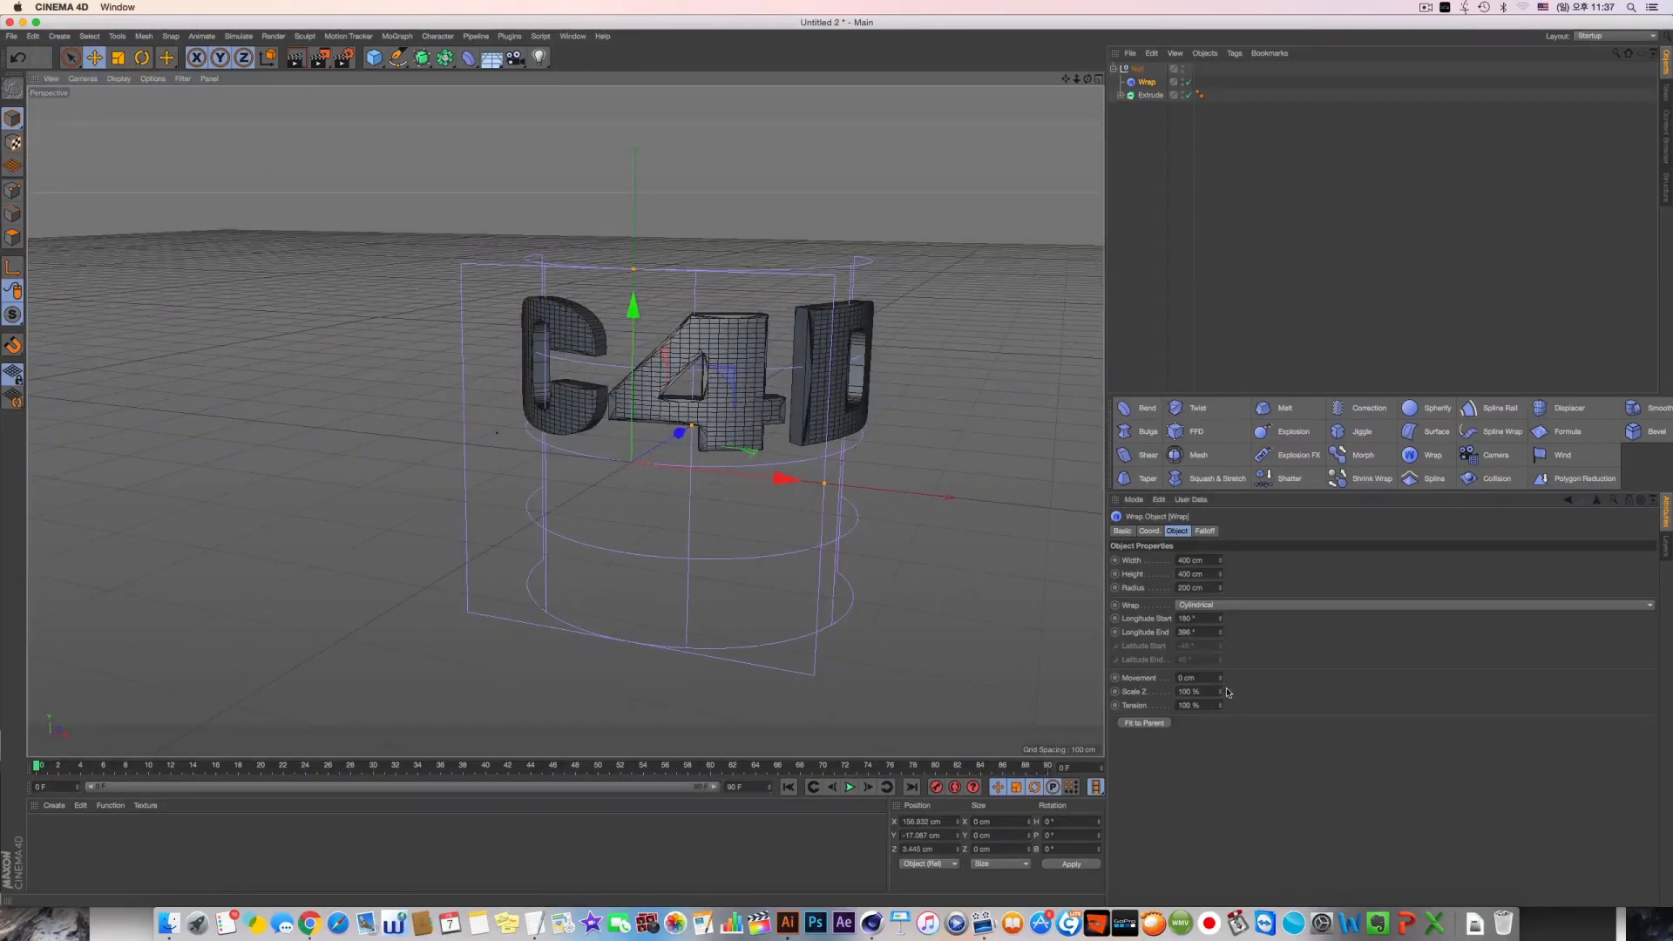
# Raise the Wrap deformer's Scale Z to 274 %, try Tension at 0 %, and undo the trial changes to Tension and Movement
pyautogui.moveTo(1220, 677); pyautogui.dragTo(1220, 724)
pyautogui.press('super+z')
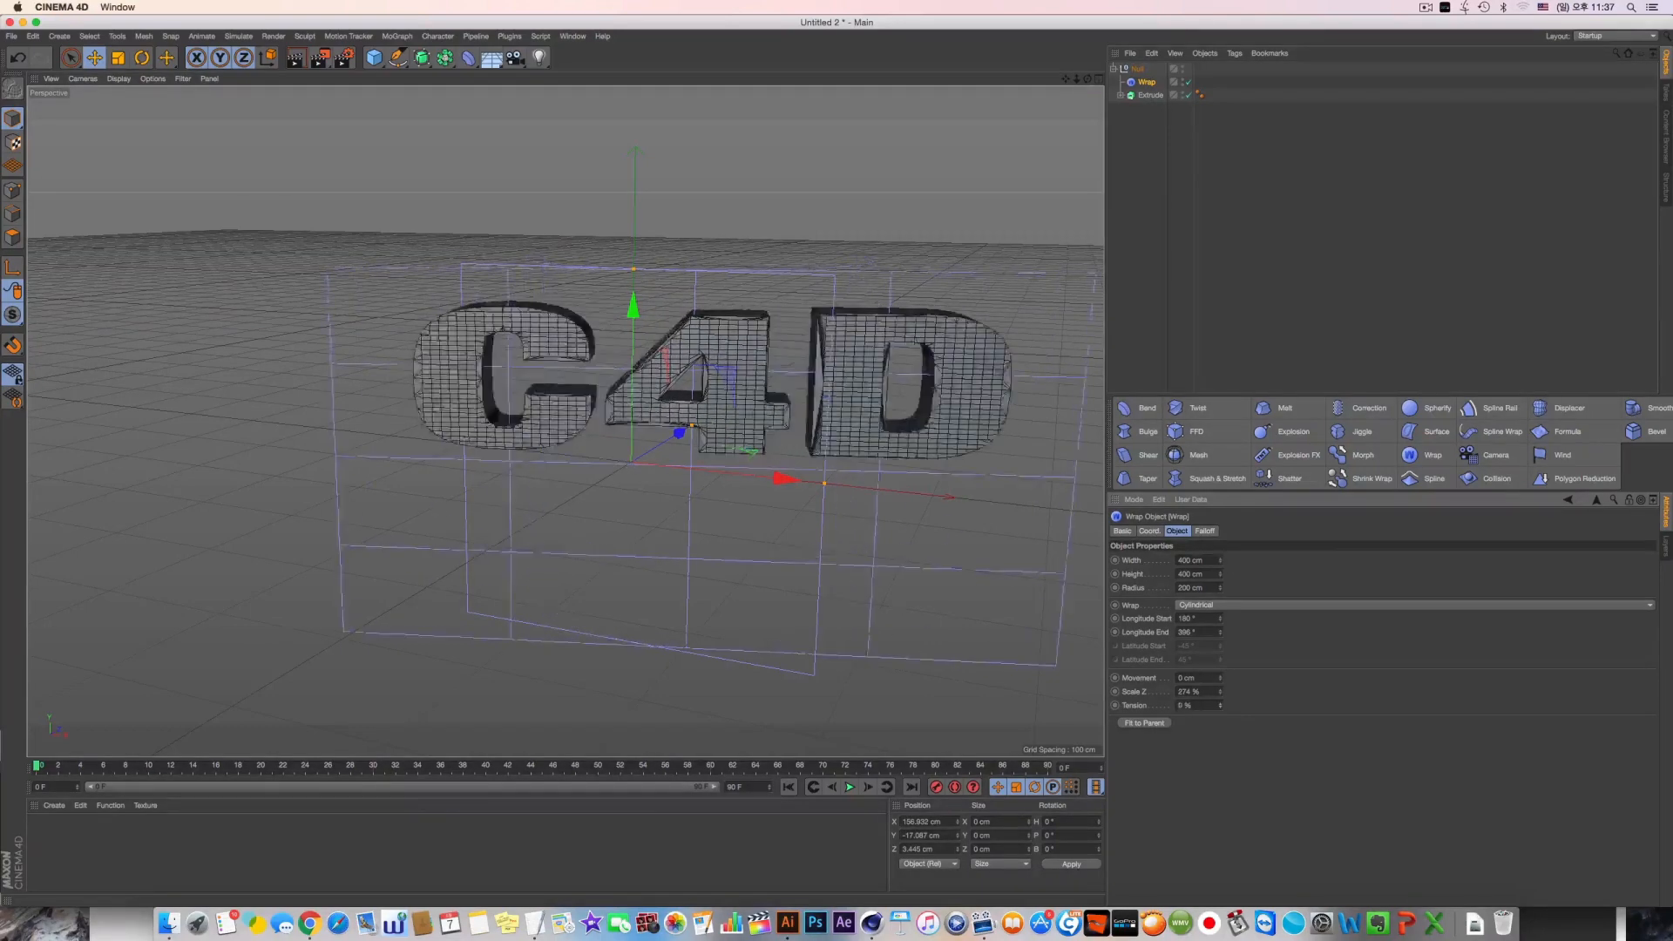
pyautogui.press('super+z')
# Compare the Wrap deformer's wrap types on the C4D text, ending on Spherical
pyautogui.keyDown('alt'); pyautogui.moveTo(1002, 601); pyautogui.dragTo(1009, 669); pyautogui.keyUp('alt')
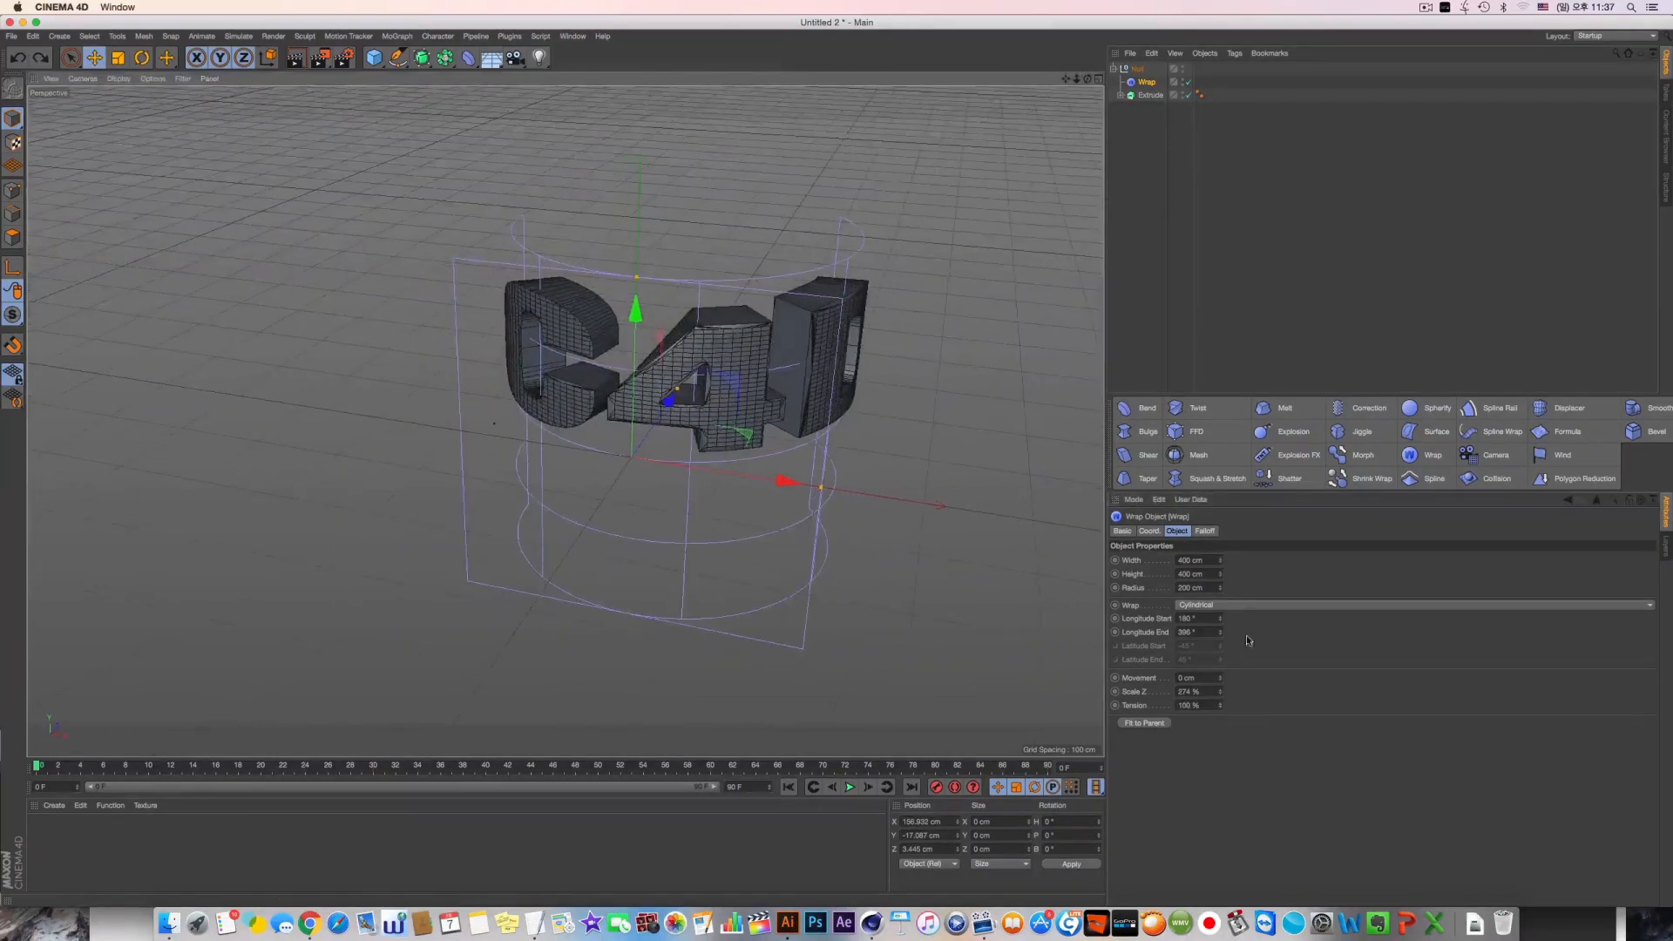
pyautogui.click(1208, 608)
pyautogui.click(1211, 635)
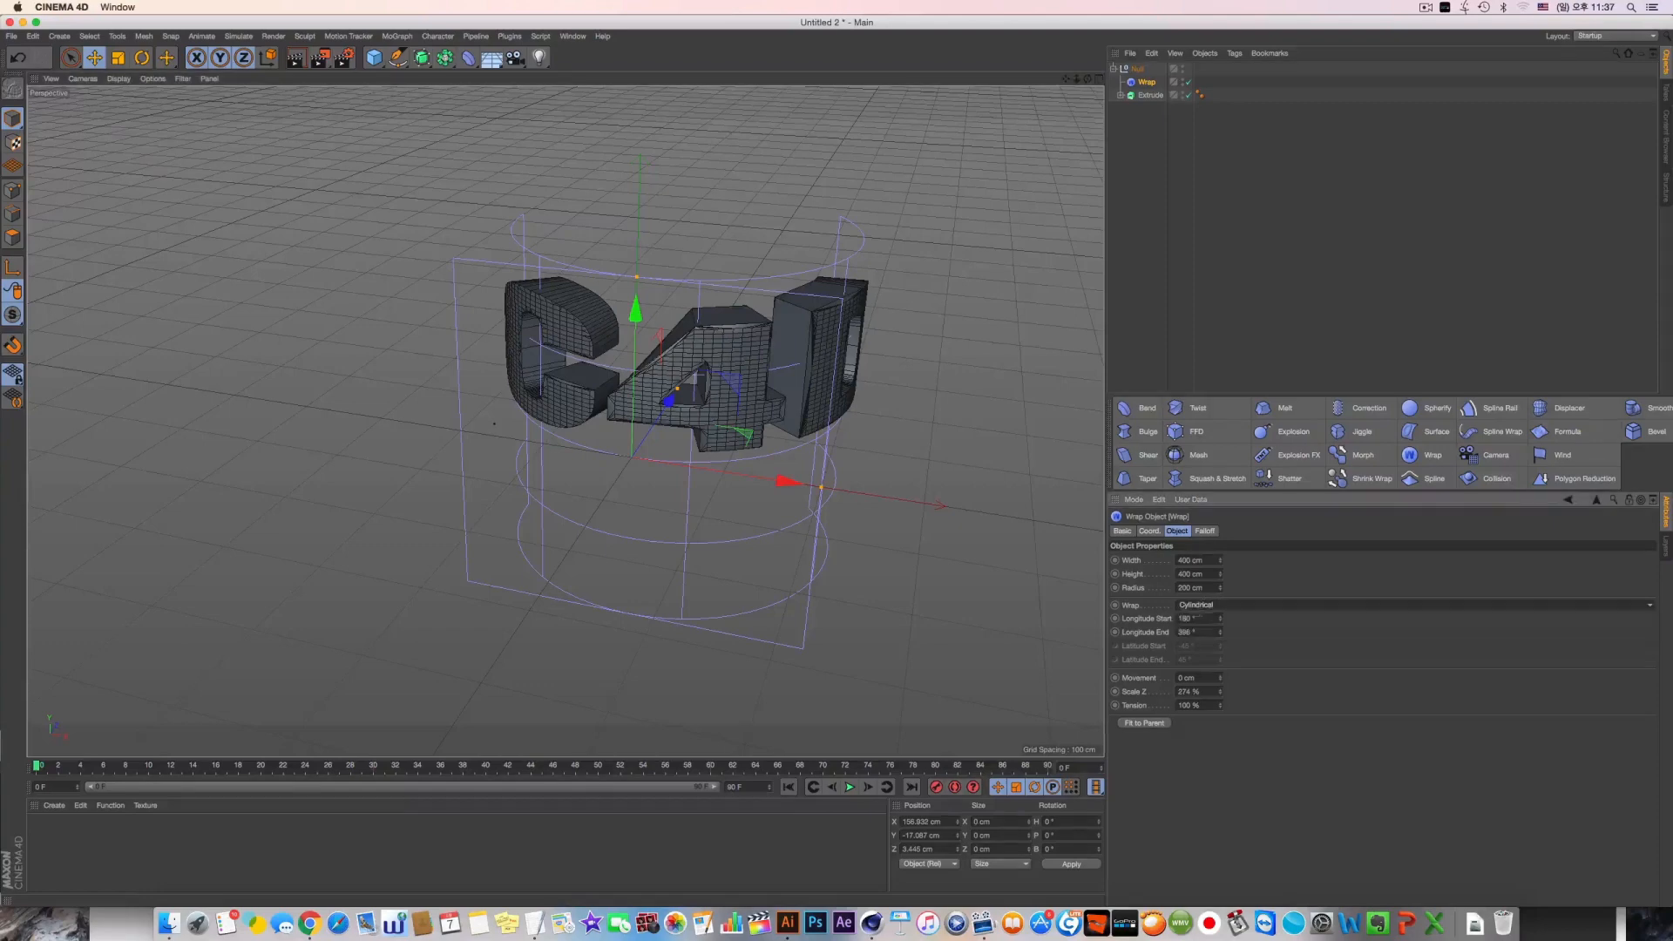
pyautogui.click(1222, 608)
pyautogui.click(1210, 620)
pyautogui.moveTo(785, 391)
pyautogui.keyDown('alt'); pyautogui.mouseDown()
pyautogui.moveTo(680, 493)
pyautogui.moveTo(810, 409)
pyautogui.mouseUp(); pyautogui.keyUp('alt')
# Delete the Null group with its Wrap deformer and Extrude object to clear the scene
pyautogui.moveTo(1254, 131); pyautogui.dragTo(1080, 5)
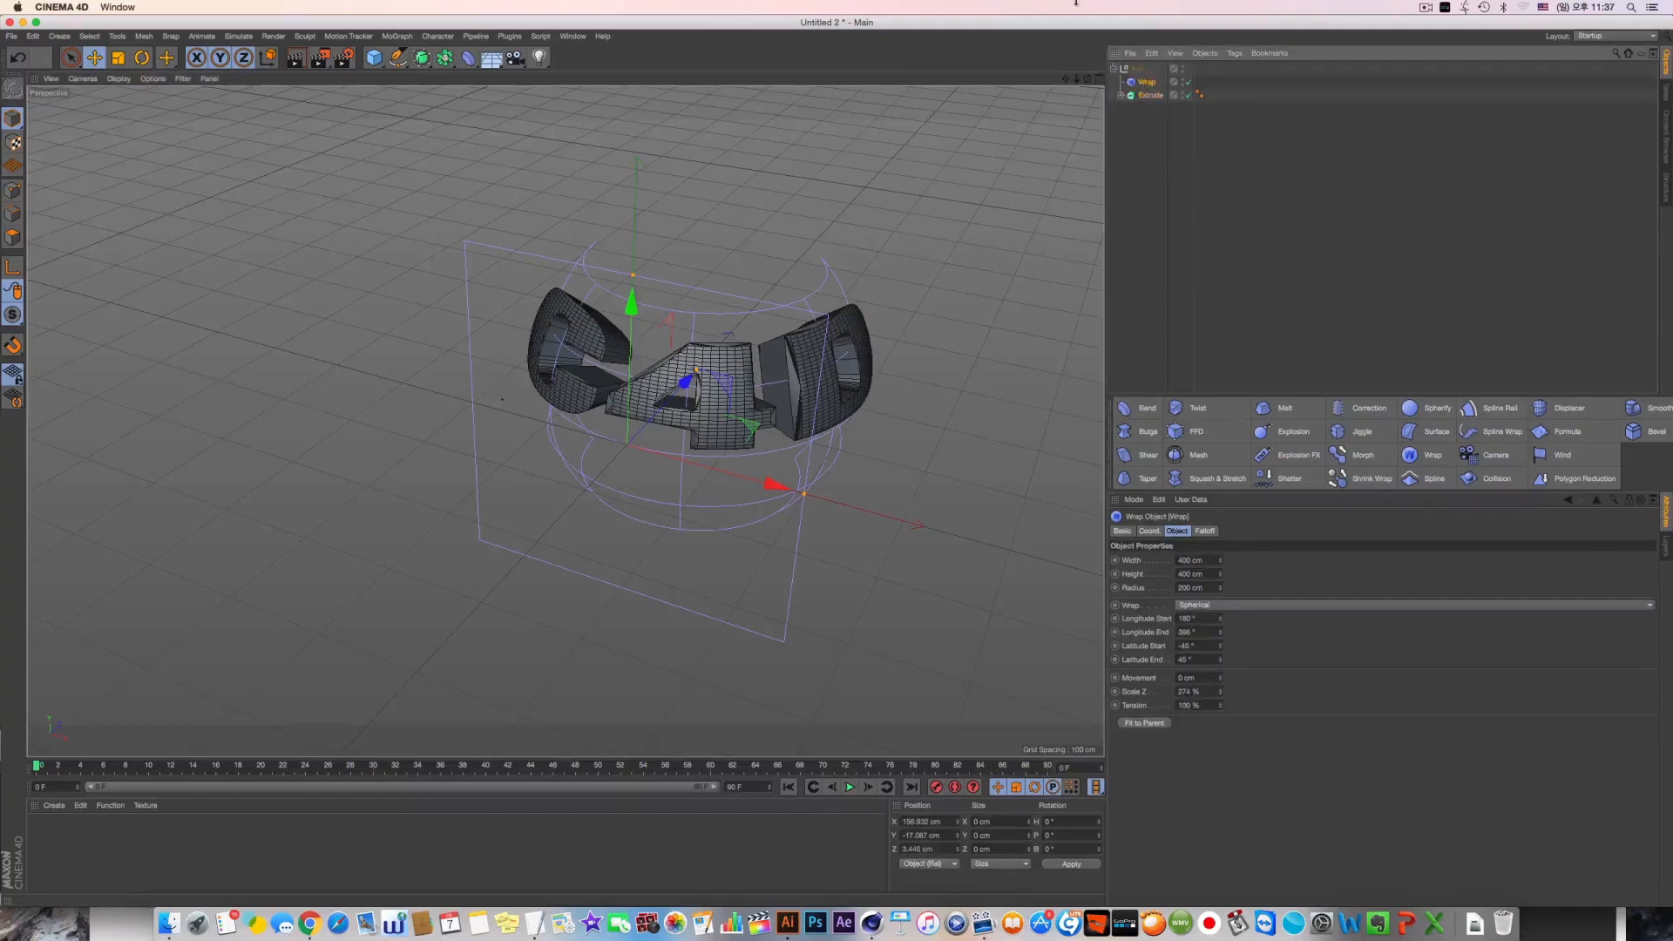
pyautogui.press('Delete')
pyautogui.keyDown('alt'); pyautogui.moveTo(746, 252); pyautogui.dragTo(744, 285); pyautogui.keyUp('alt')
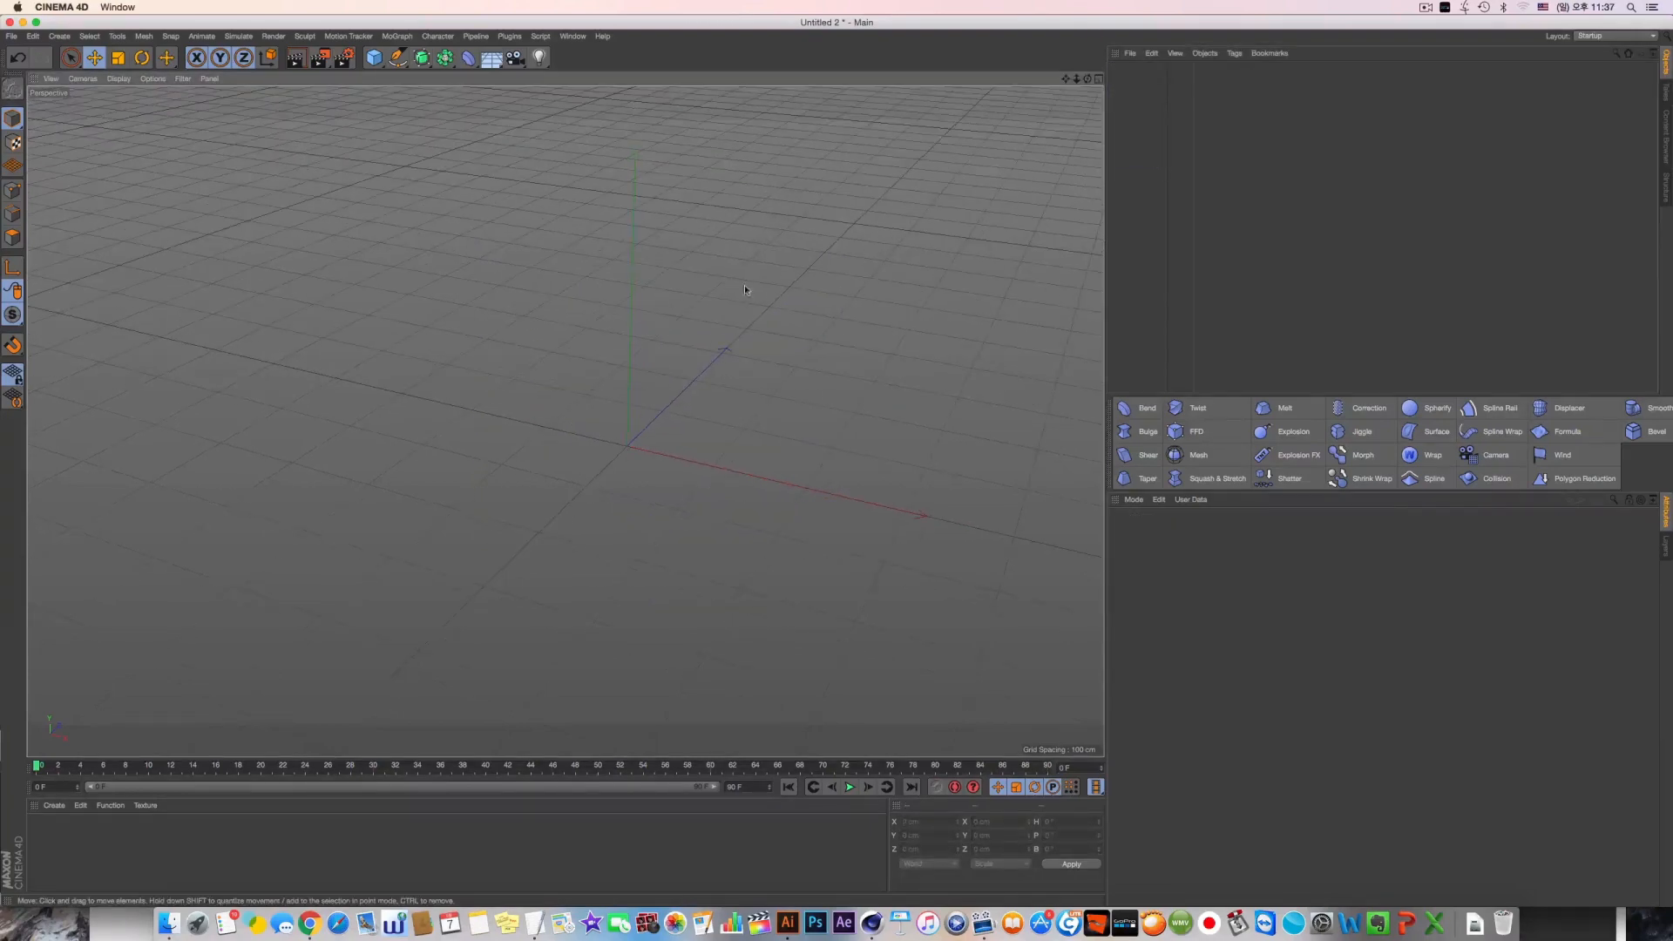
# Switch to Illustrator and deselect the world map artwork using the Selection tool
pyautogui.click(788, 922)
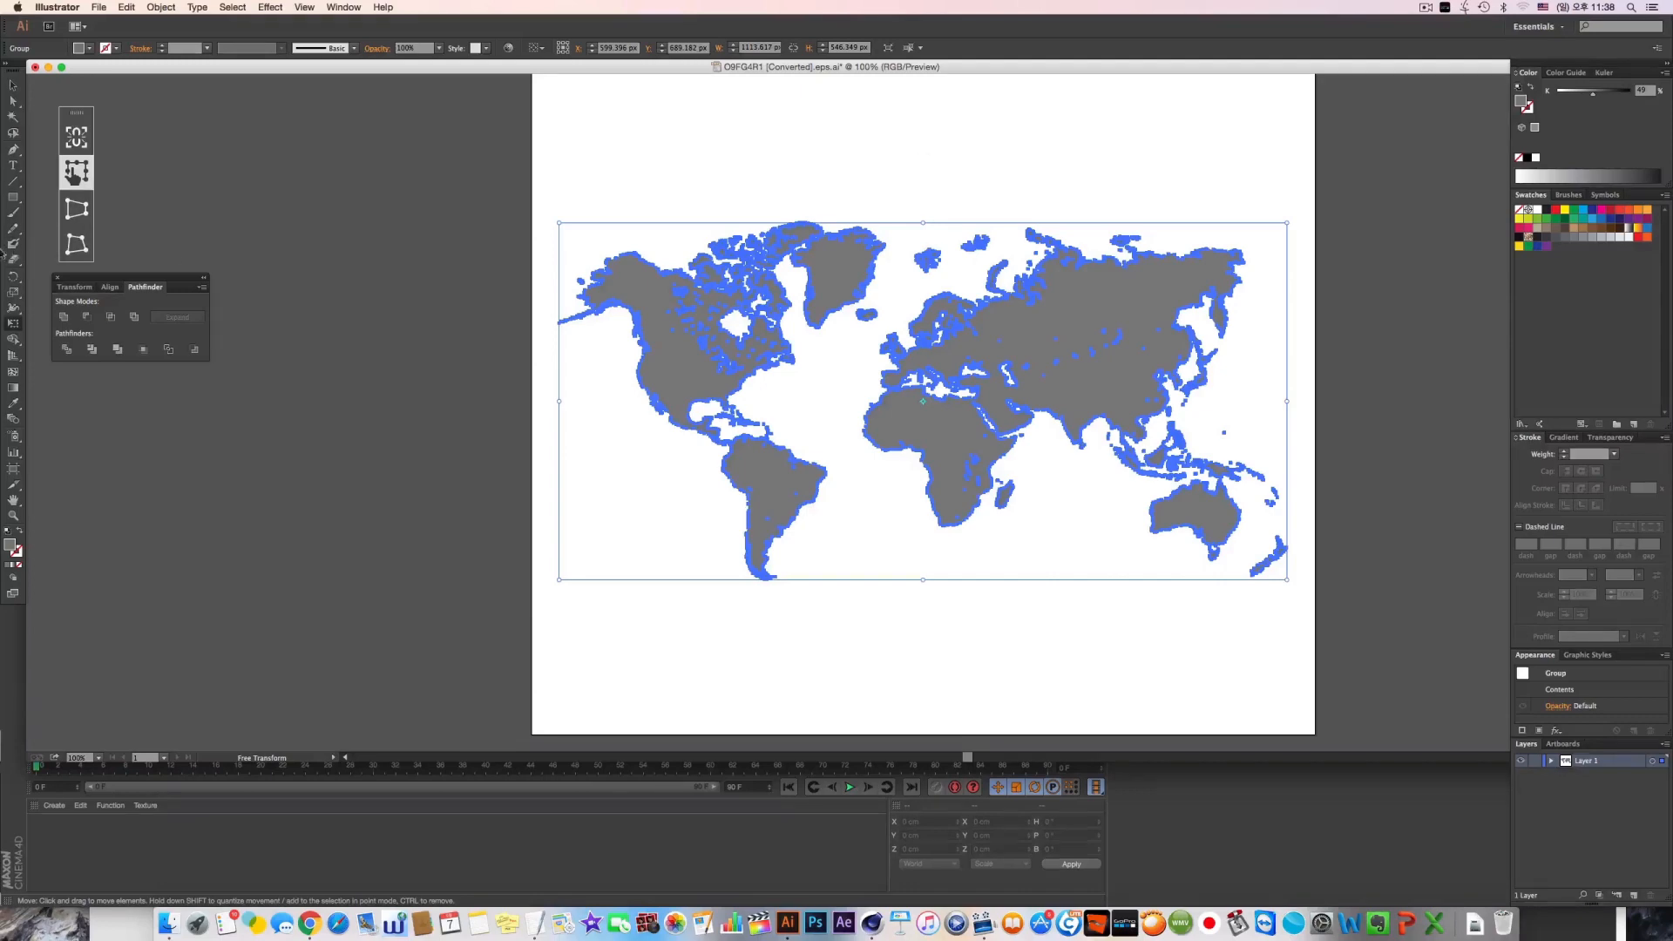
pyautogui.click(12, 84)
pyautogui.click(626, 197)
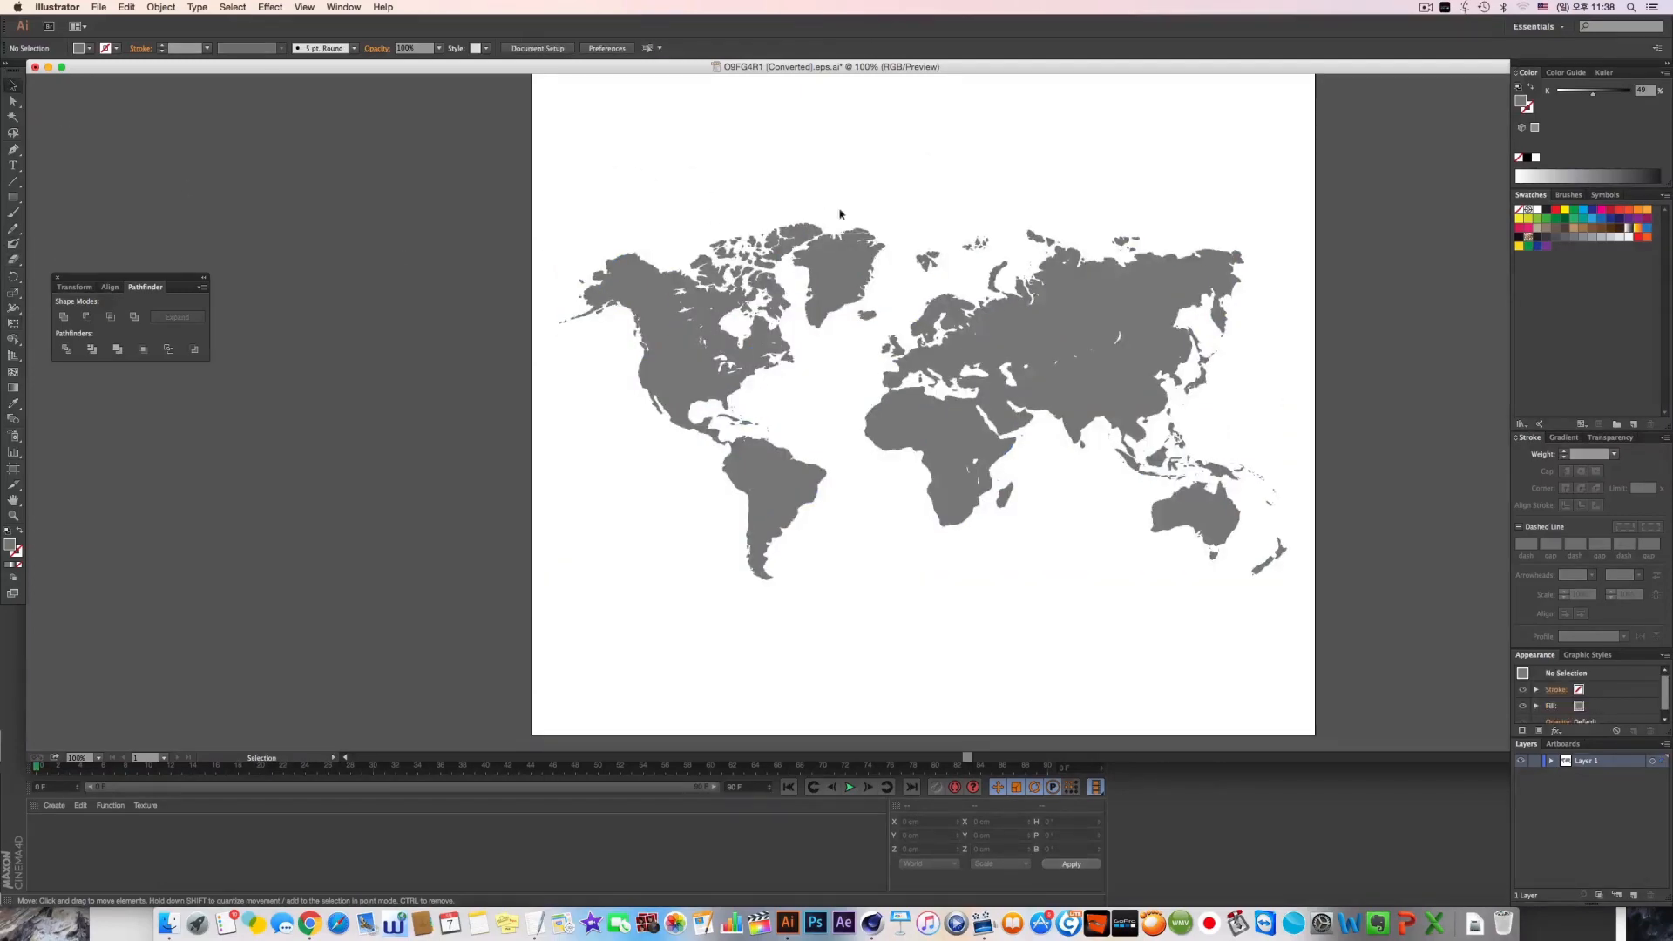
pyautogui.click(818, 275)
pyautogui.click(929, 186)
# Save the world map over O9FG4R1 [Converted].eps.ai in Illustrator 8 format, close the document, and return to Cinema 4D
pyautogui.press('super+shift+s')
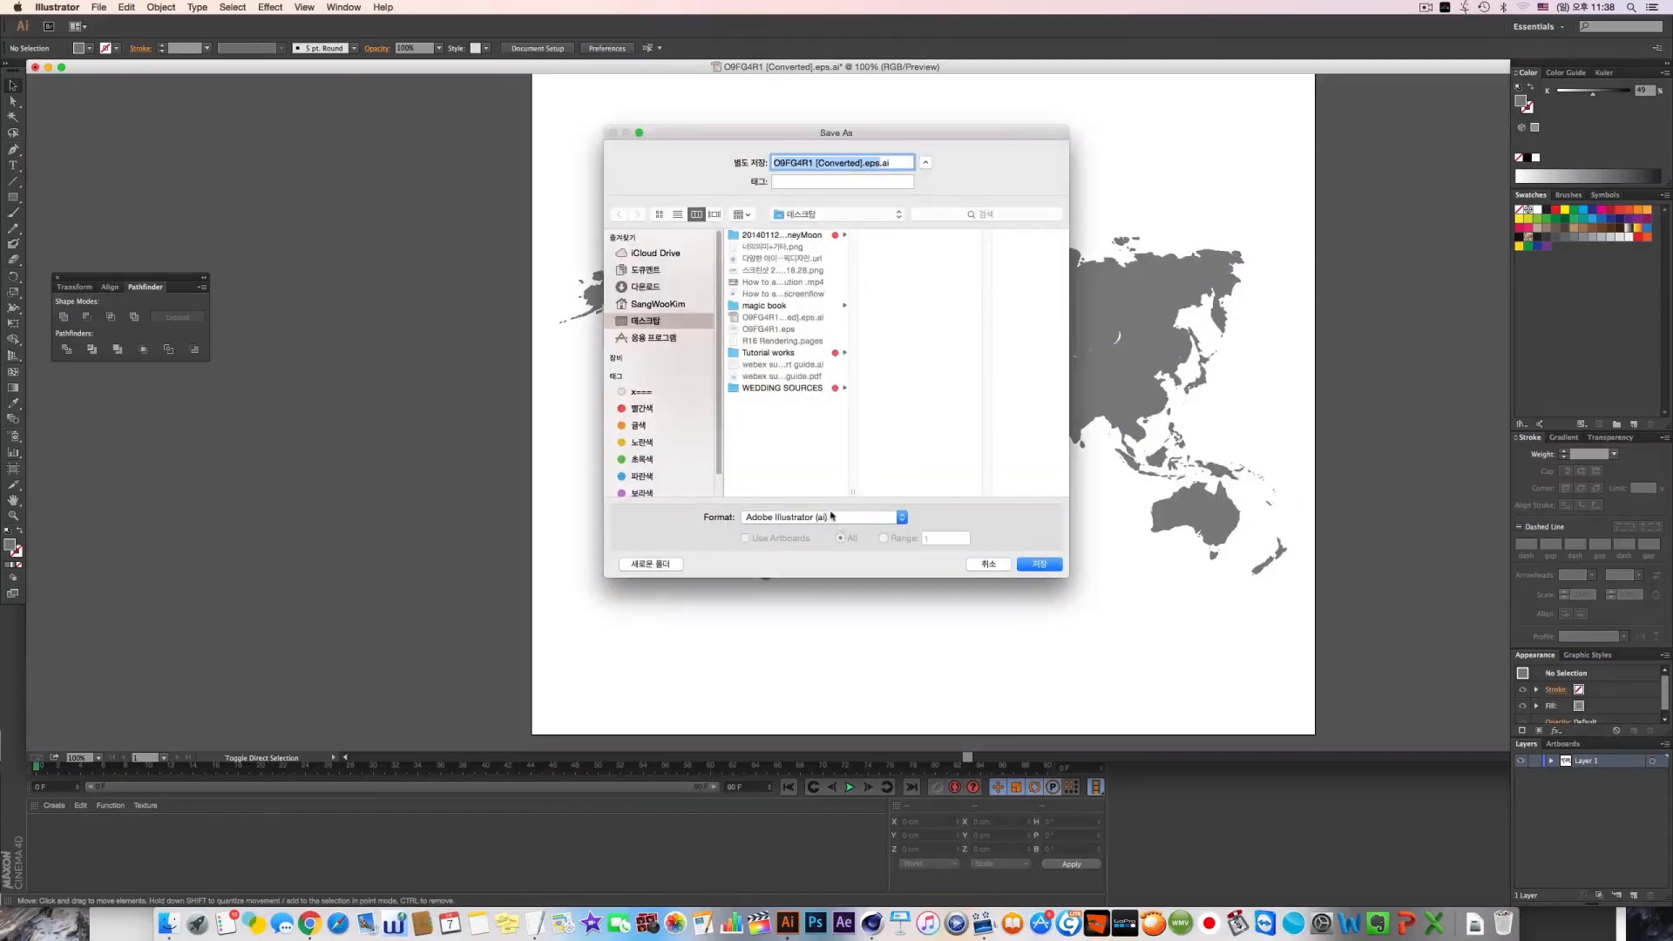
pyautogui.click(1039, 564)
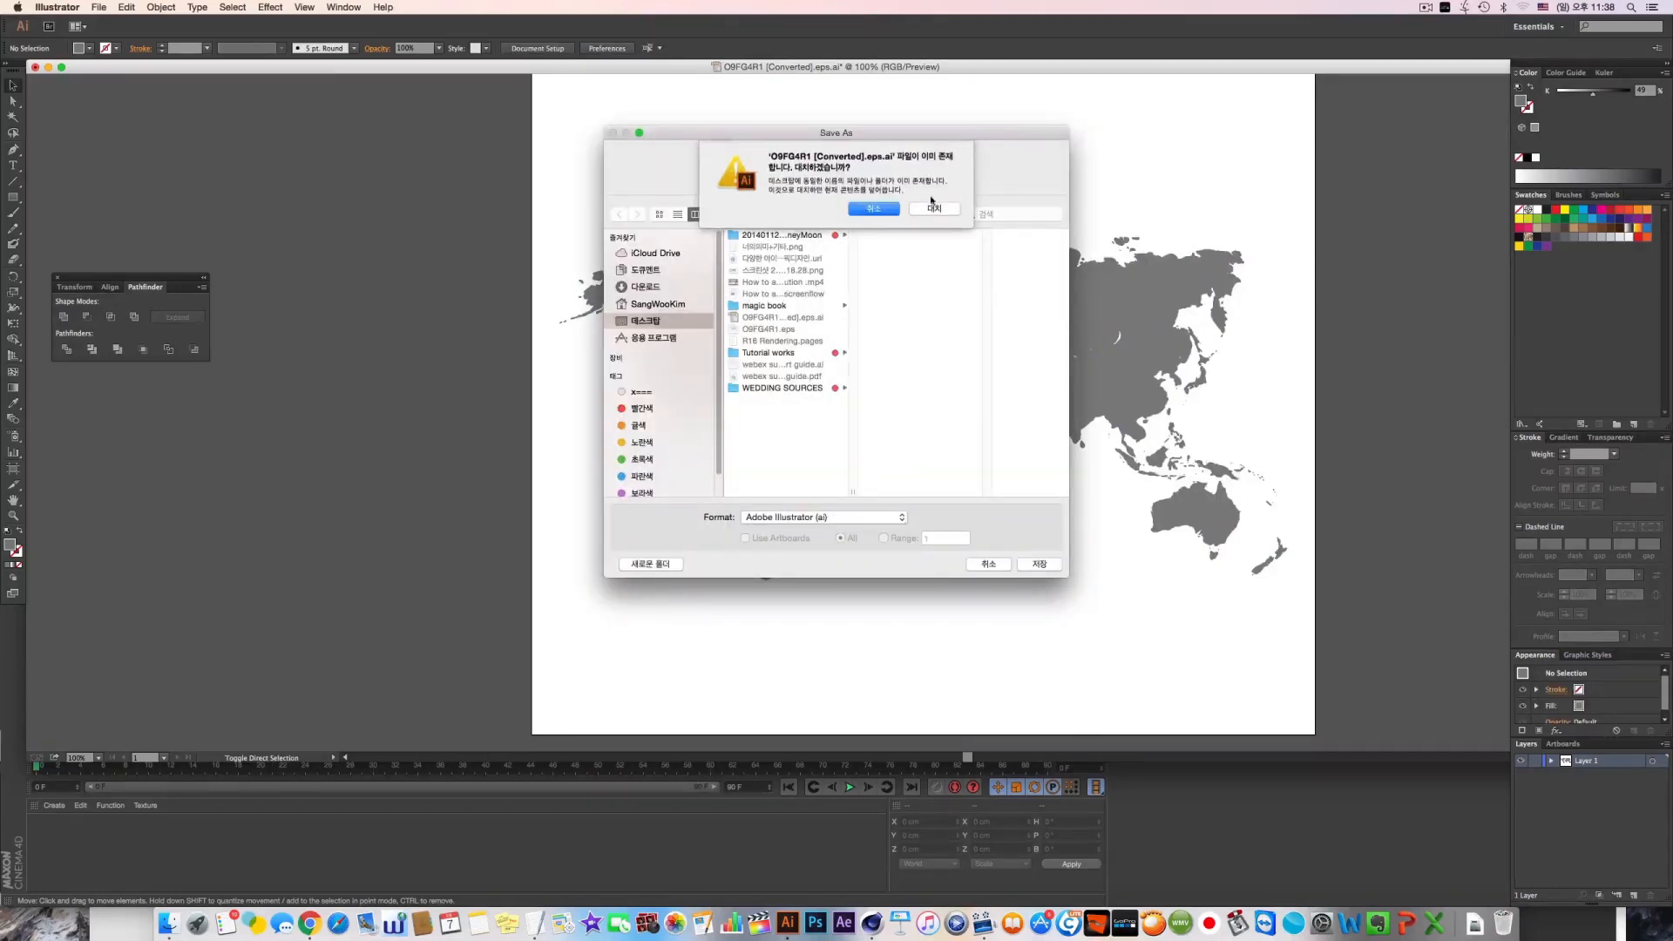
pyautogui.click(932, 209)
pyautogui.click(807, 289)
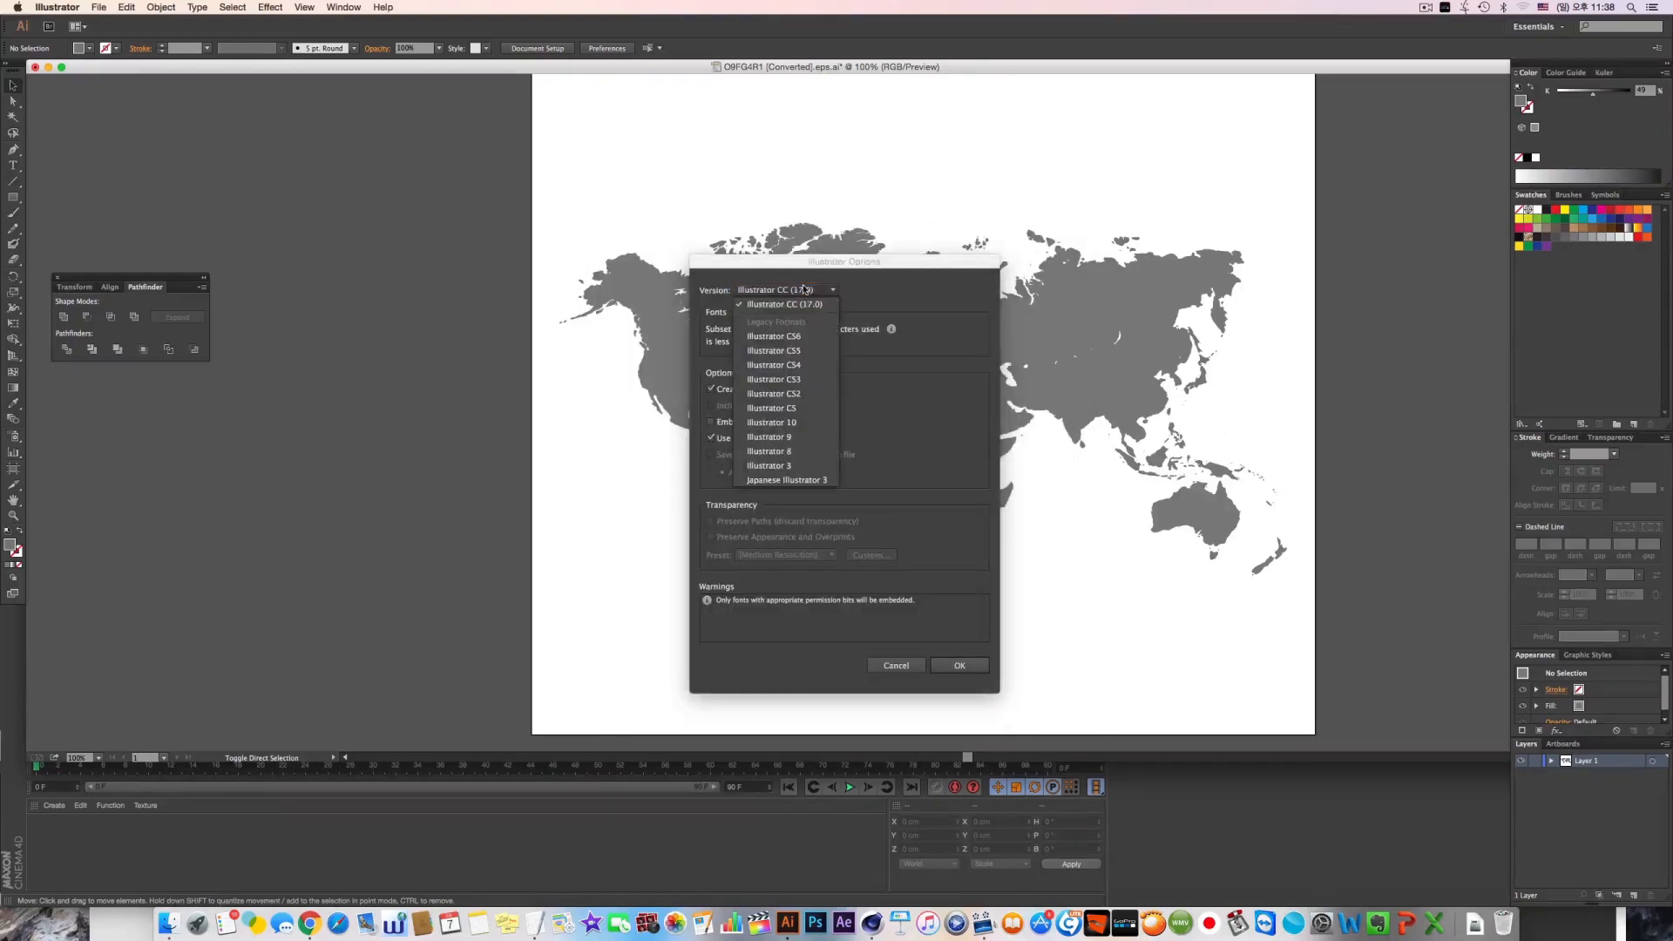
pyautogui.click(798, 453)
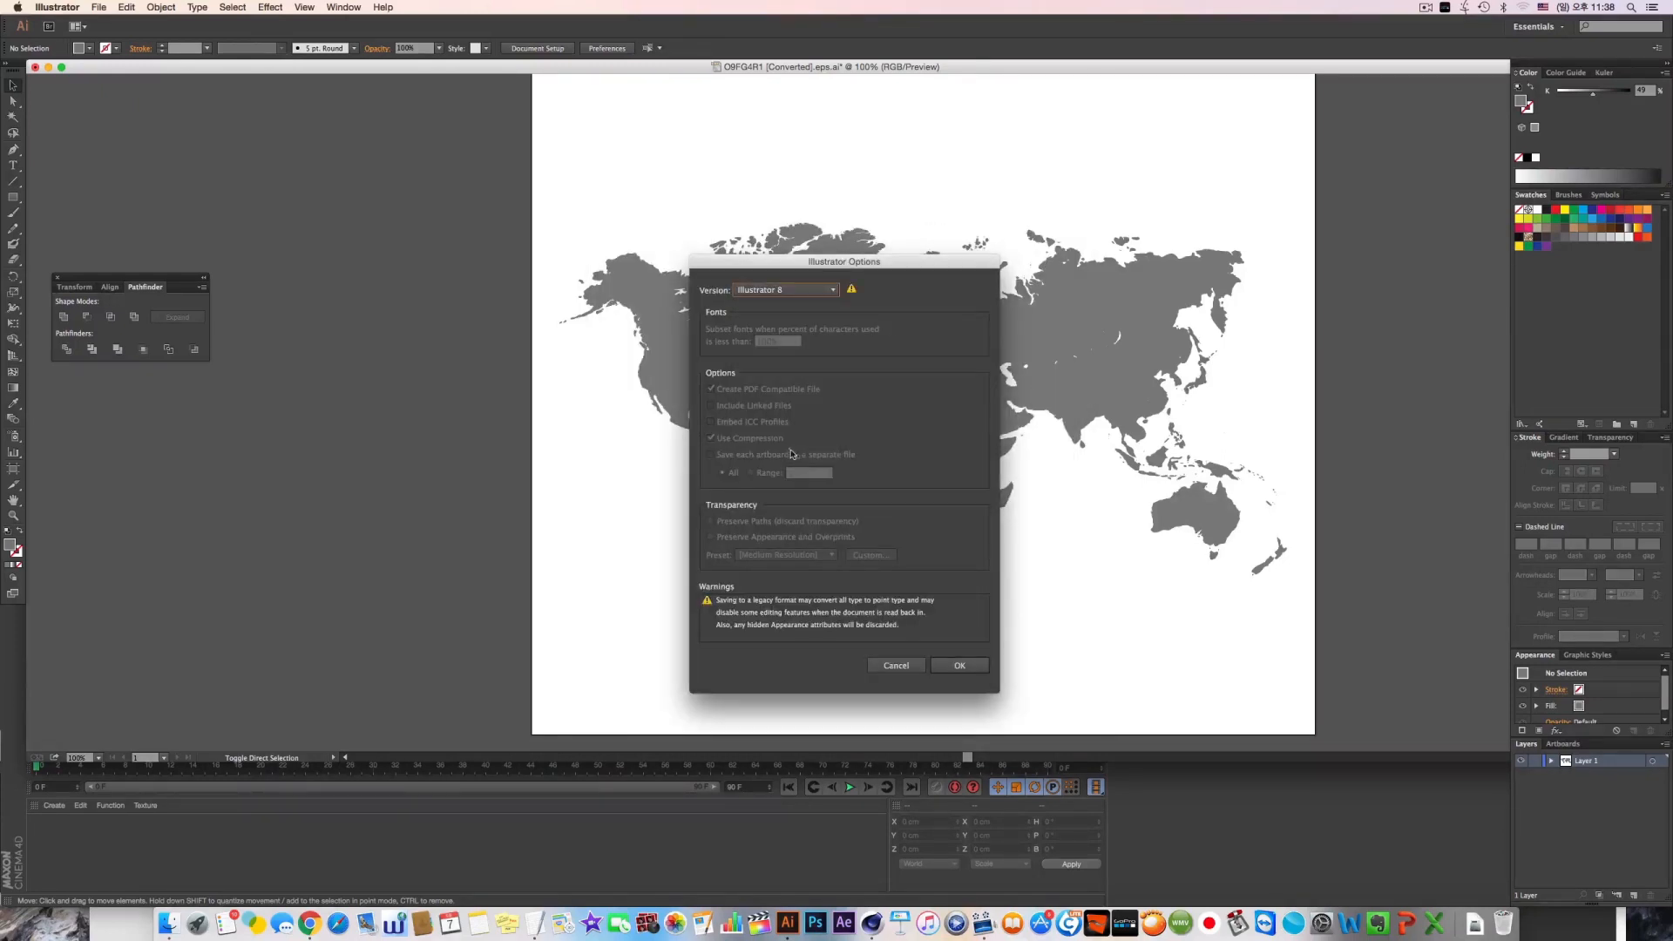
pyautogui.click(952, 667)
pyautogui.click(962, 480)
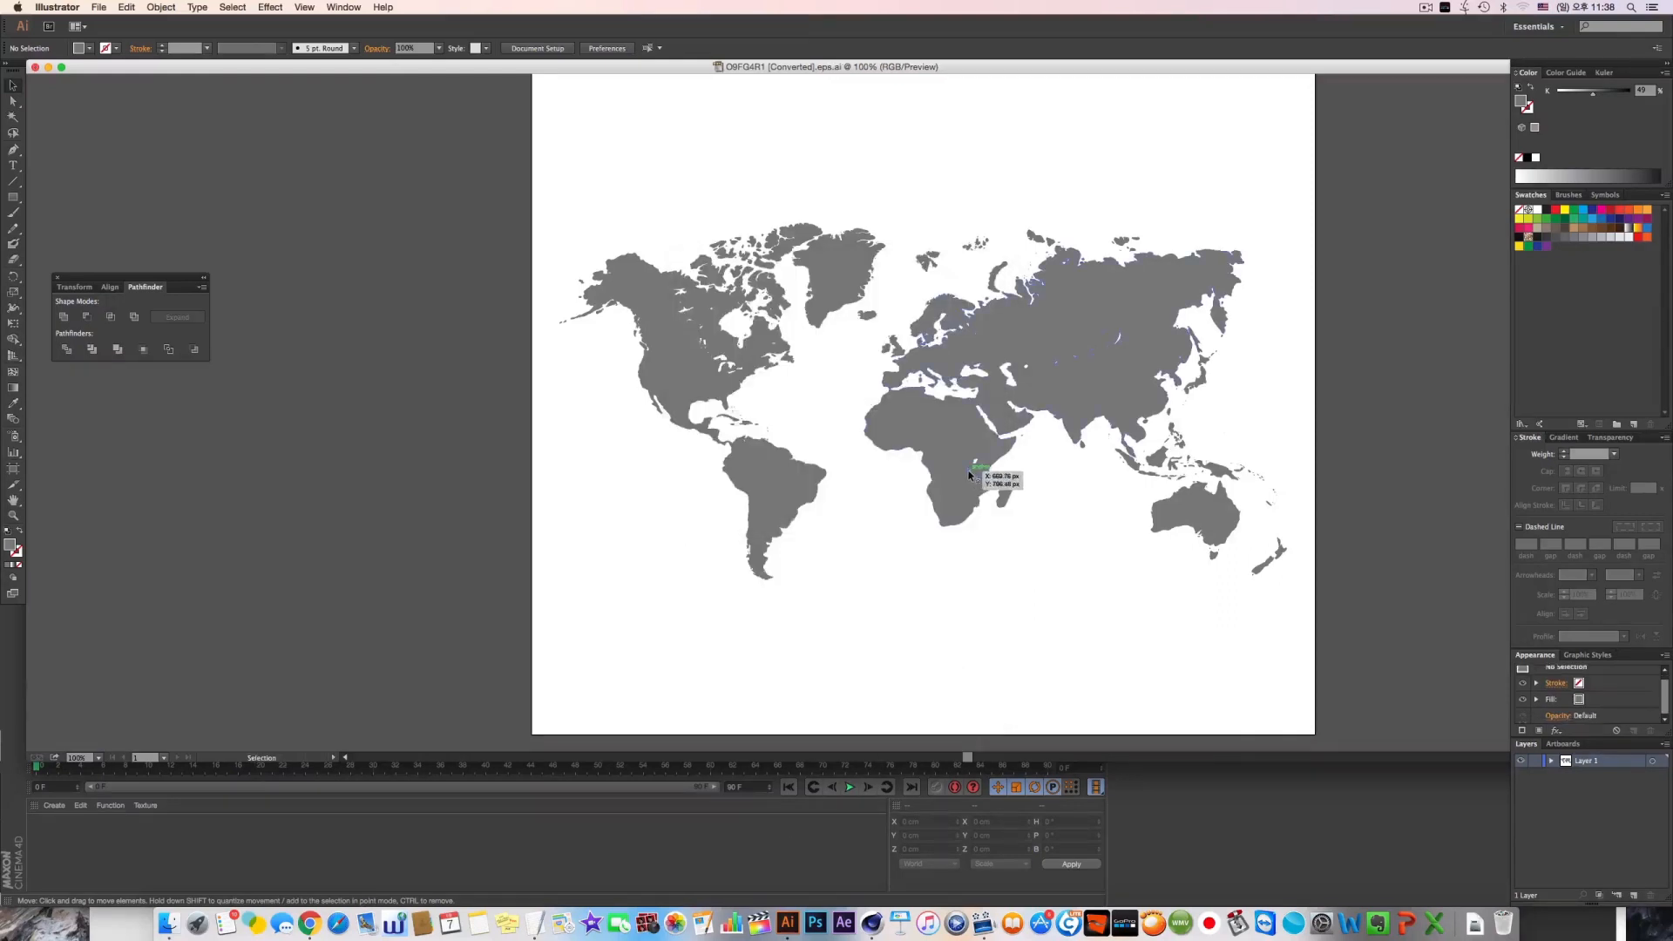
pyautogui.press('super+w')
pyautogui.click(966, 421)
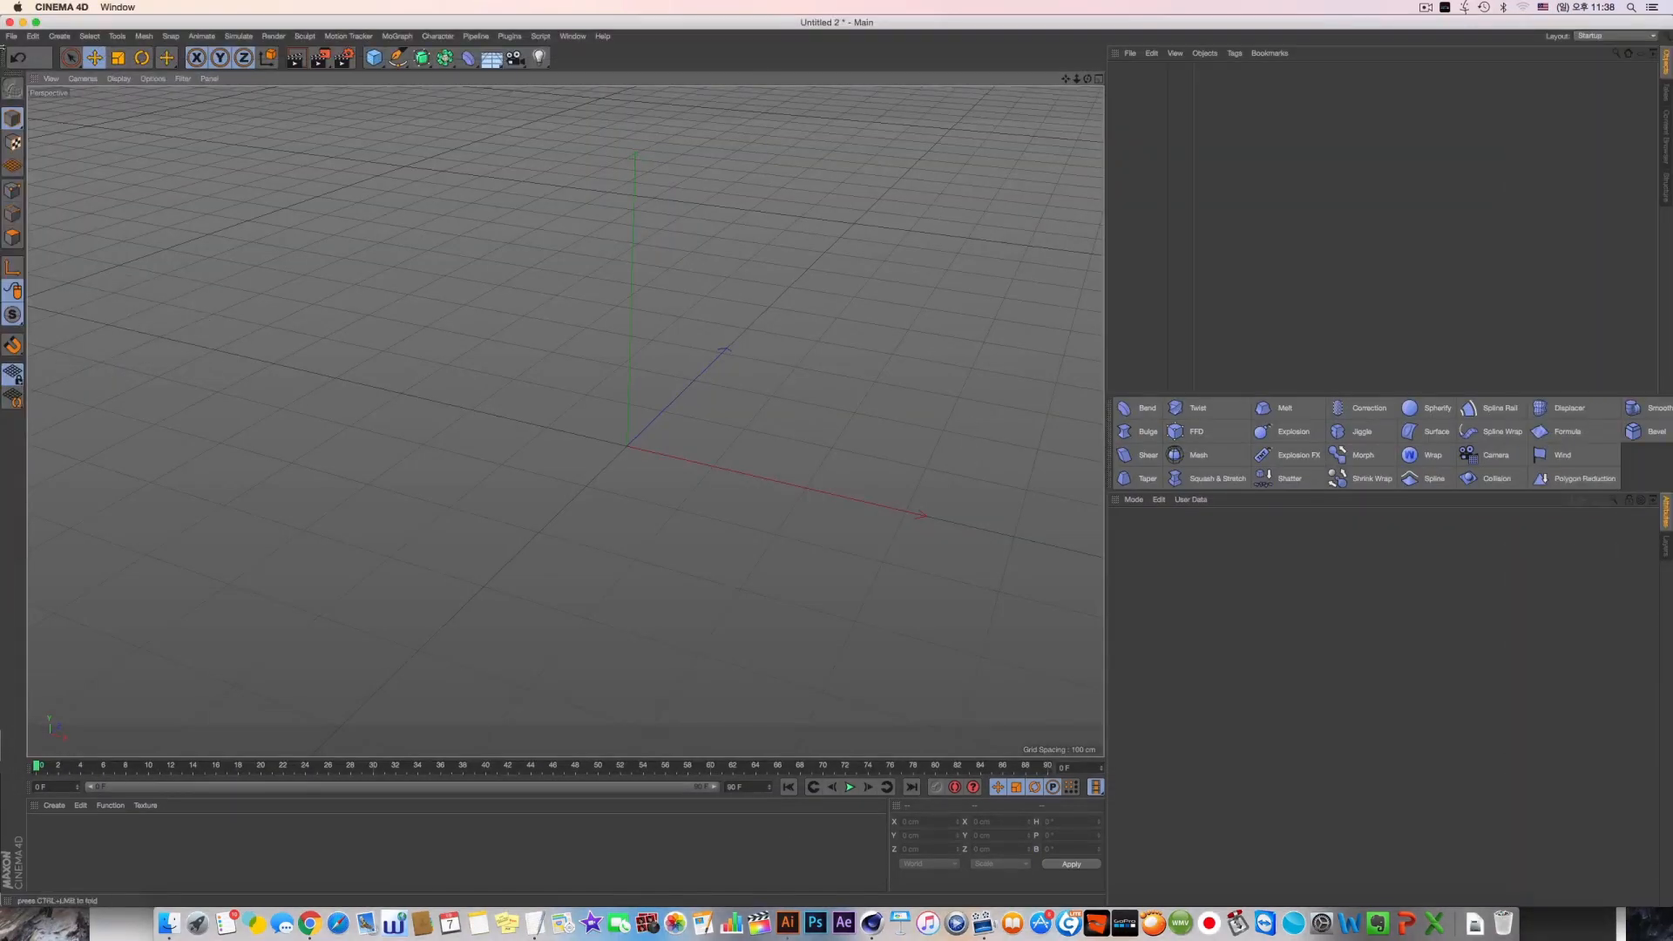
# Import O9FG4R1 [Converted].eps.ai from the desktop into the scene, in centimeters with Connect Splines enabled
pyautogui.click(13, 36)
pyautogui.click(31, 70)
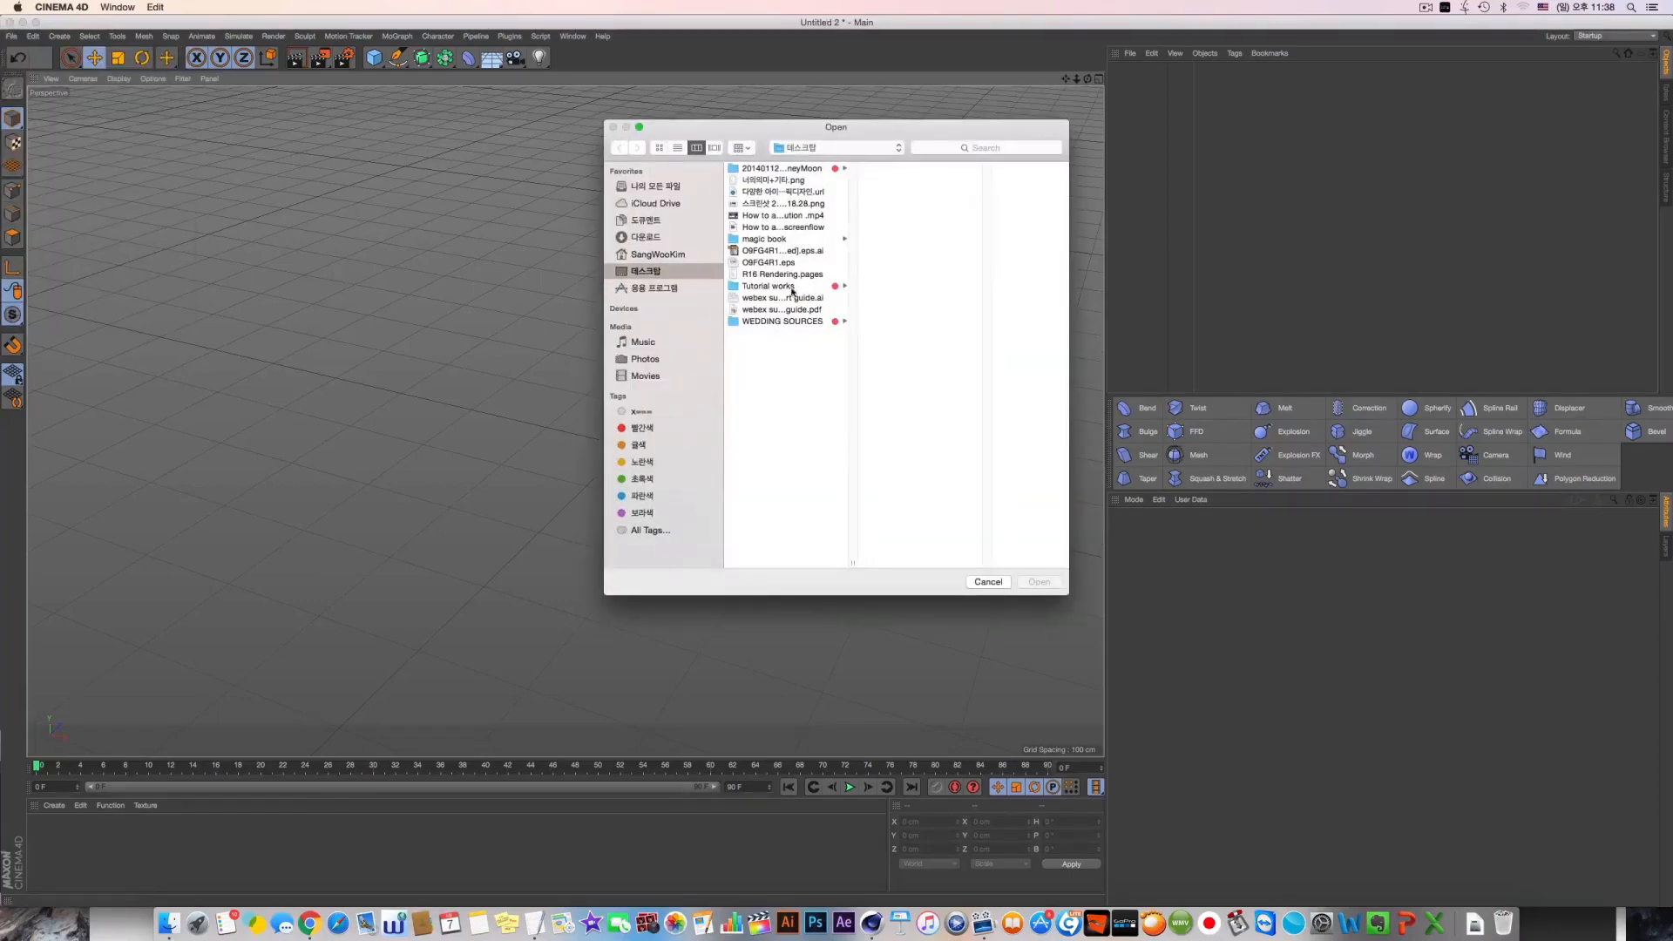
pyautogui.click(800, 253)
pyautogui.press('Return')
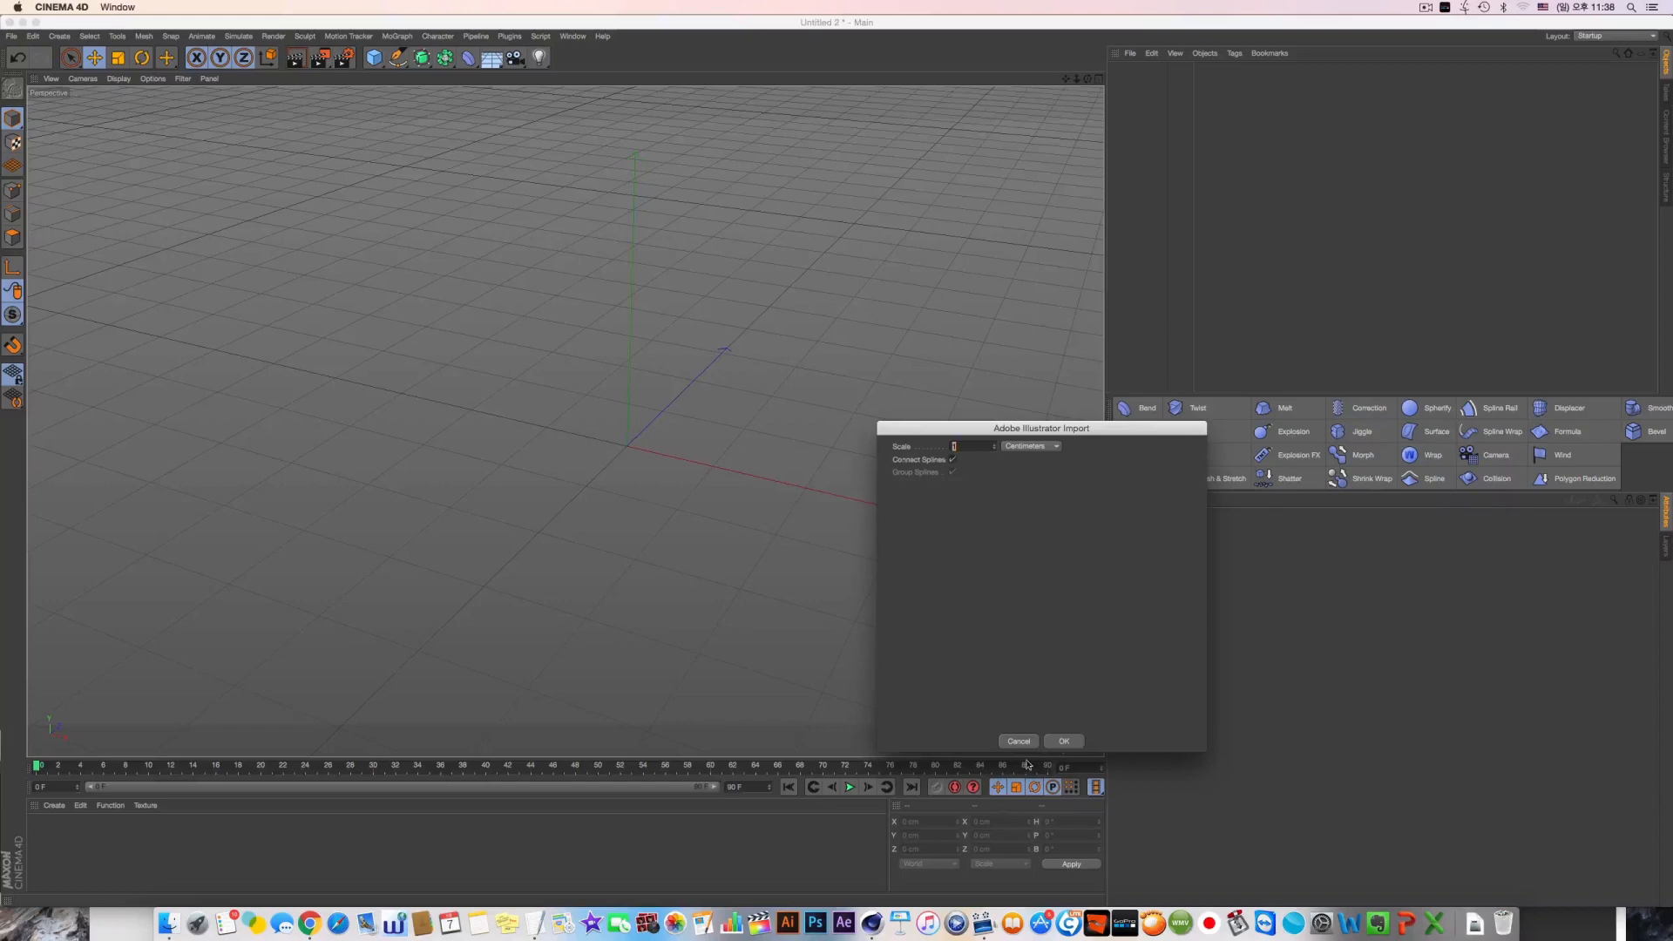
pyautogui.click(1063, 741)
pyautogui.keyDown('alt'); pyautogui.moveTo(862, 428); pyautogui.dragTo(743, 297, button='middle'); pyautogui.keyUp('alt')
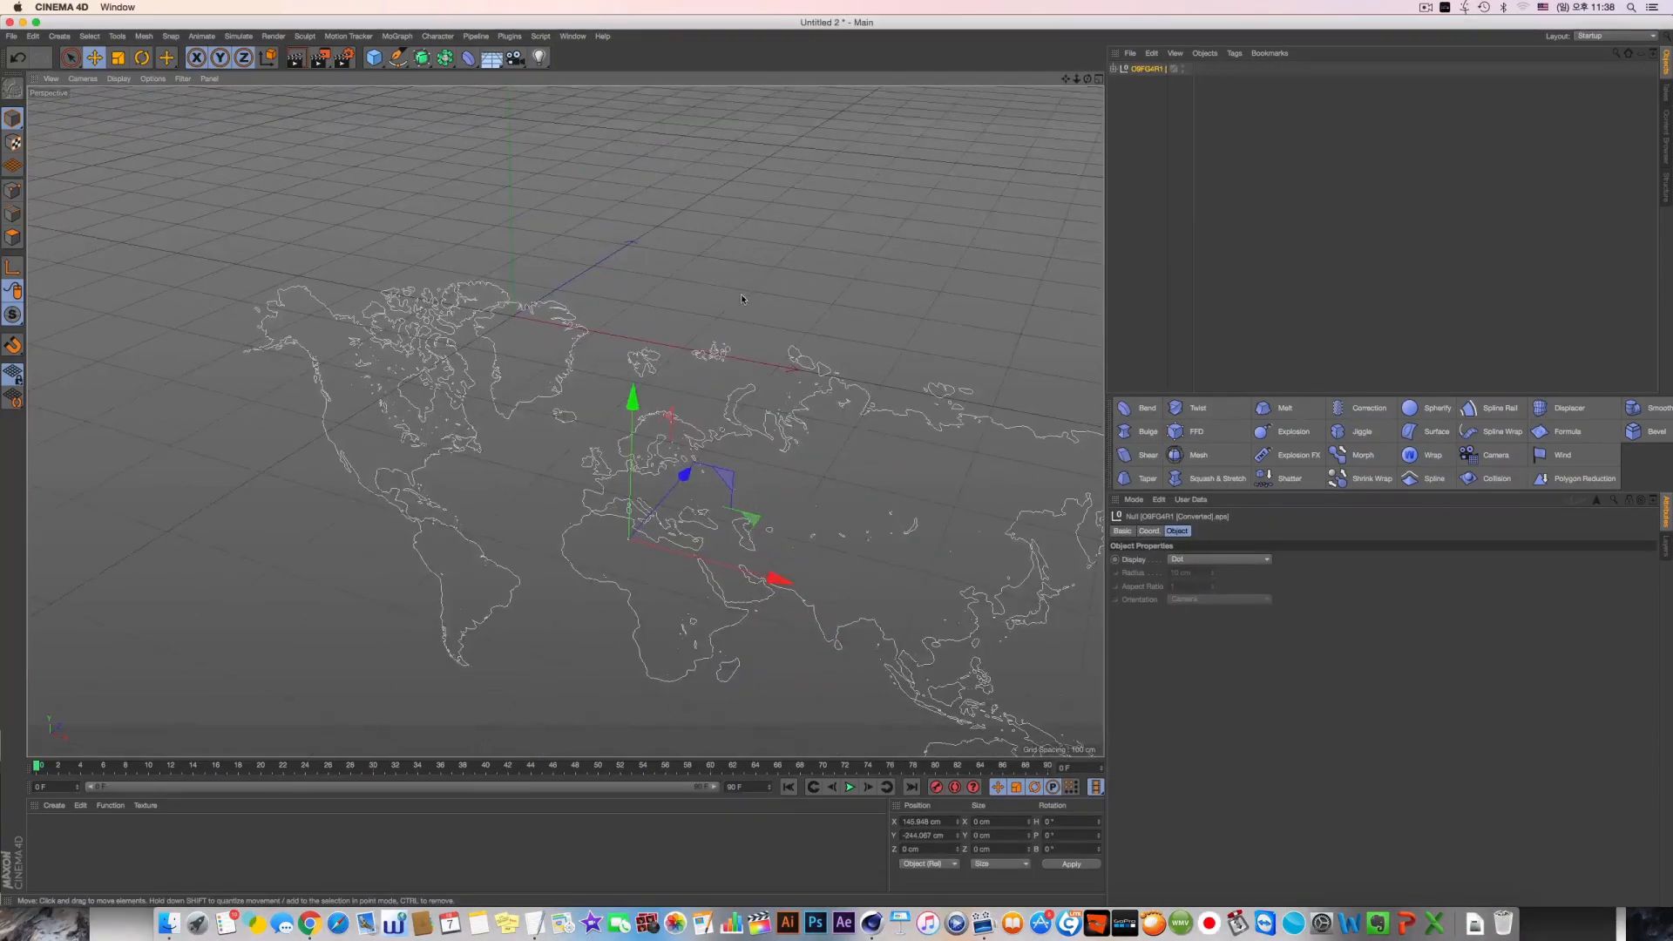
# Expand the imported map null, widen the object name column, and examine its path splines
pyautogui.click(1118, 76)
pyautogui.click(1113, 69)
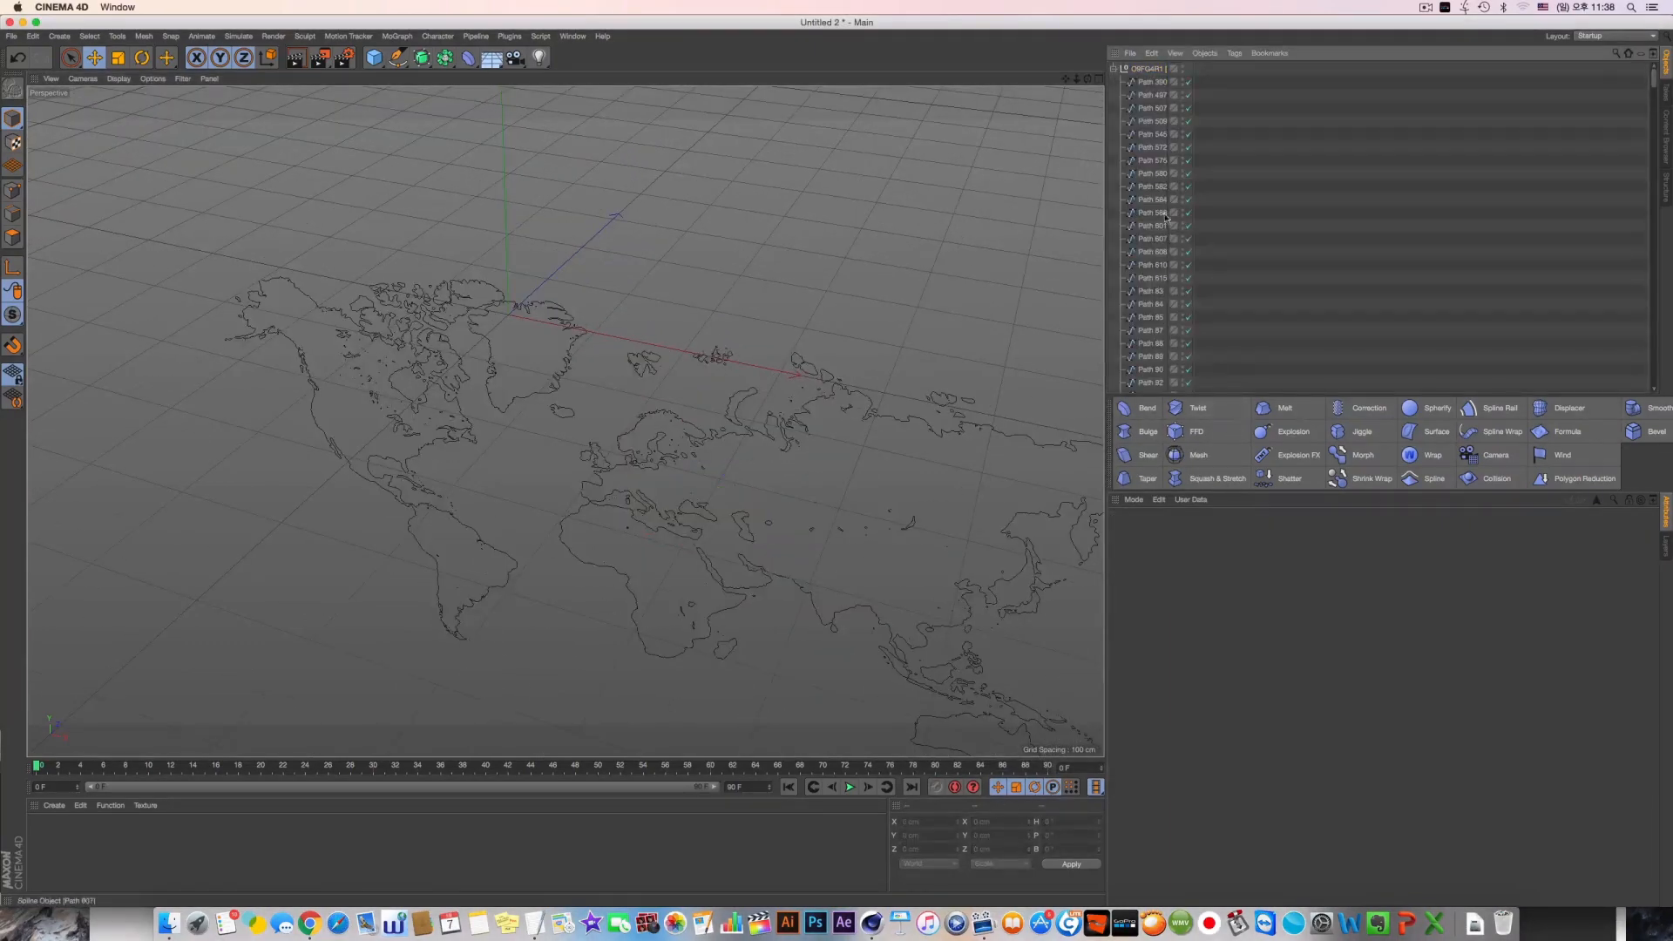
pyautogui.click(1112, 68)
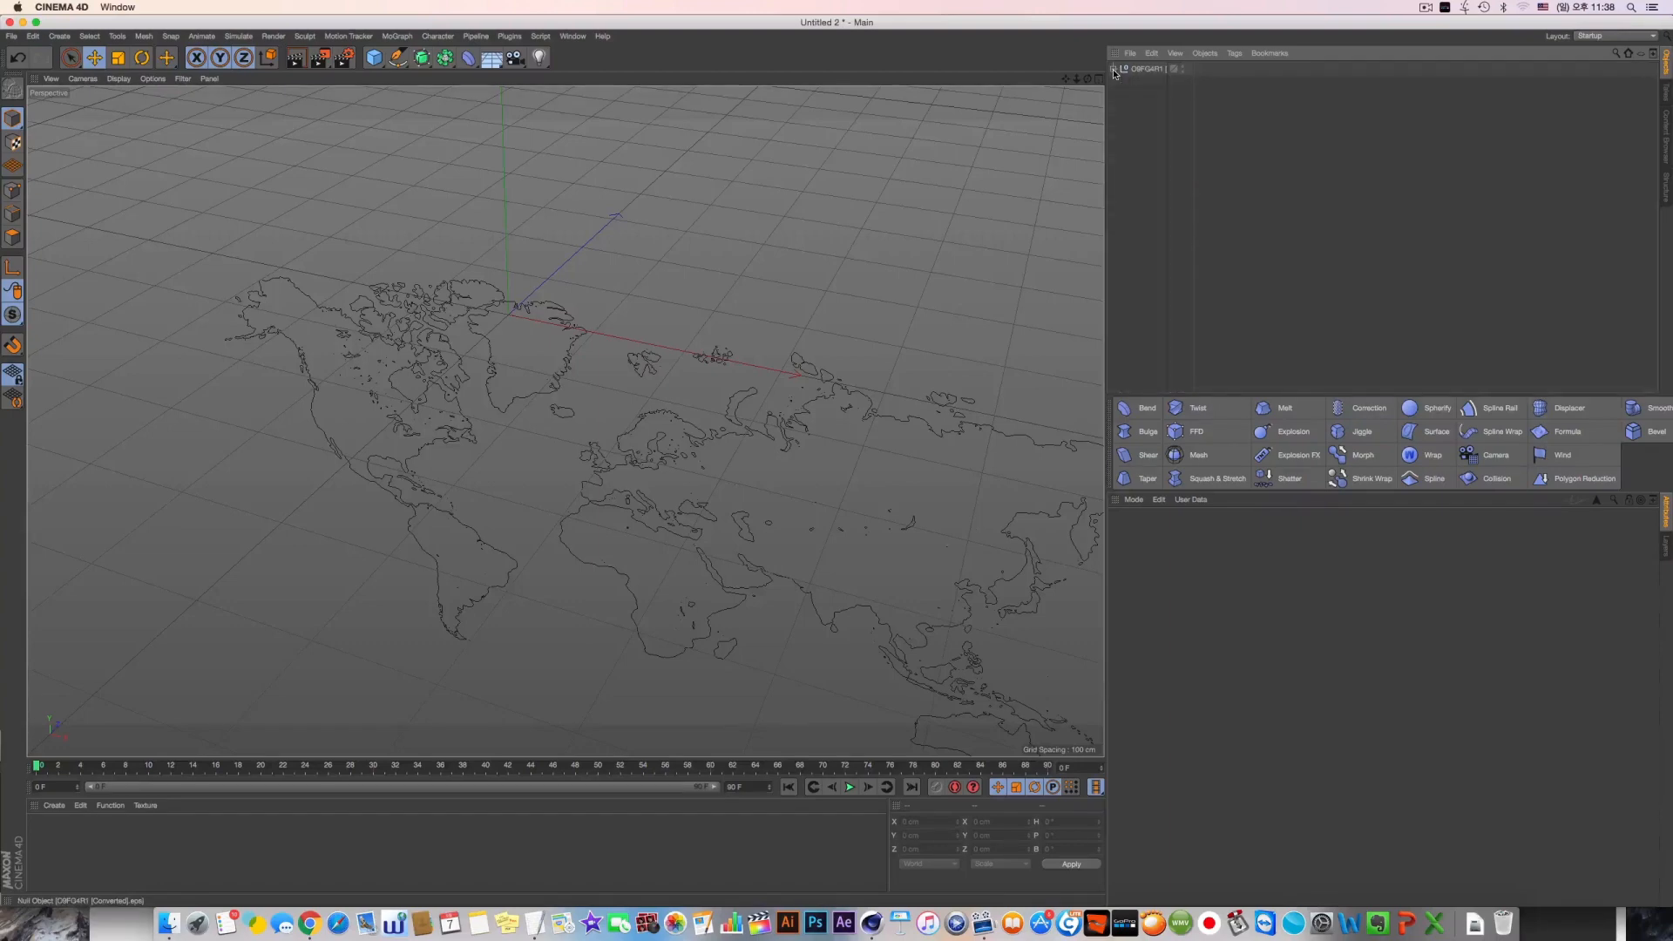
pyautogui.click(1114, 69)
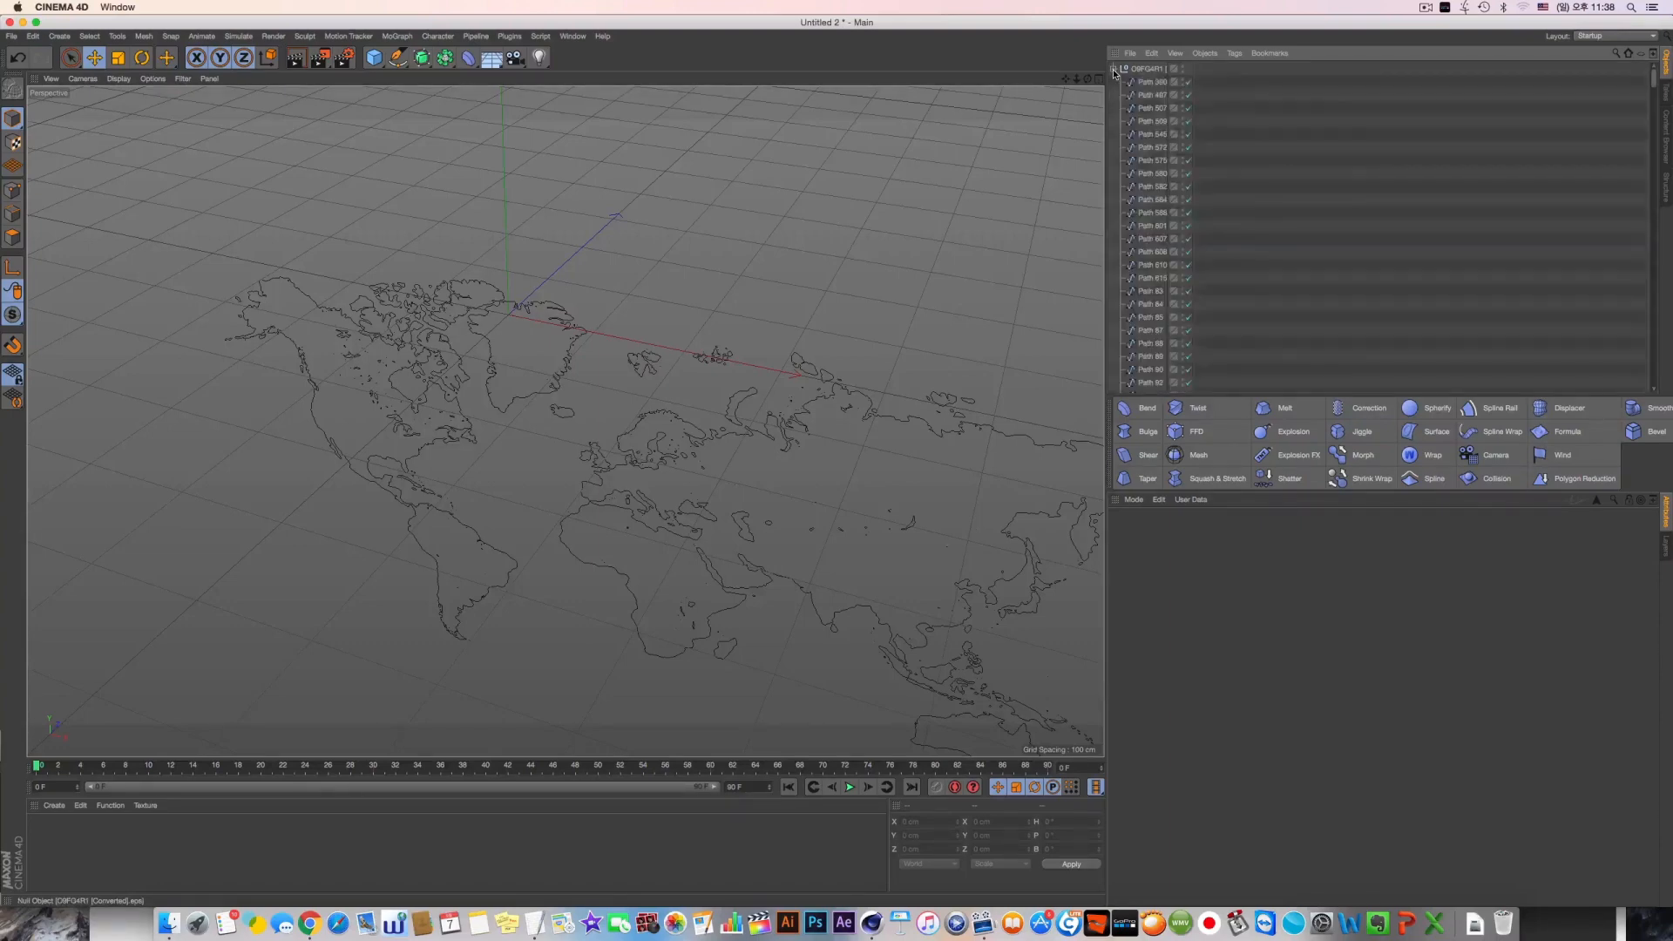
pyautogui.scroll(-5, 1647, 275)
pyautogui.scroll(10, 1648, 275)
pyautogui.moveTo(1170, 124); pyautogui.dragTo(1284, 124)
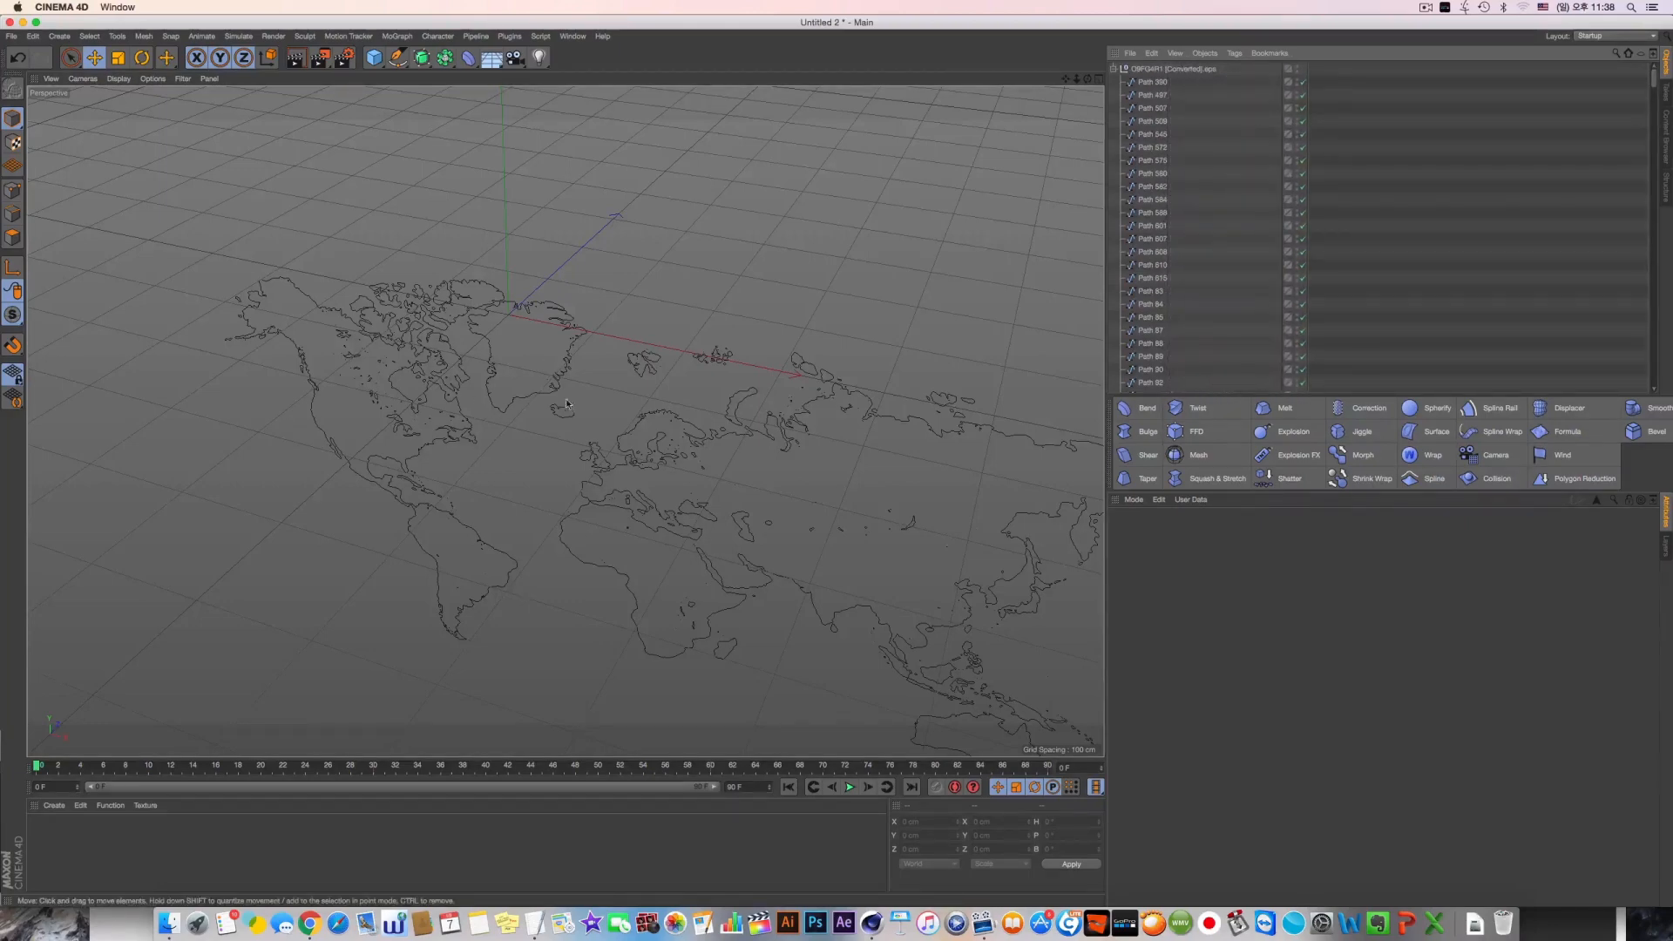
pyautogui.keyDown('alt'); pyautogui.moveTo(566, 404); pyautogui.dragTo(592, 361); pyautogui.keyUp('alt')
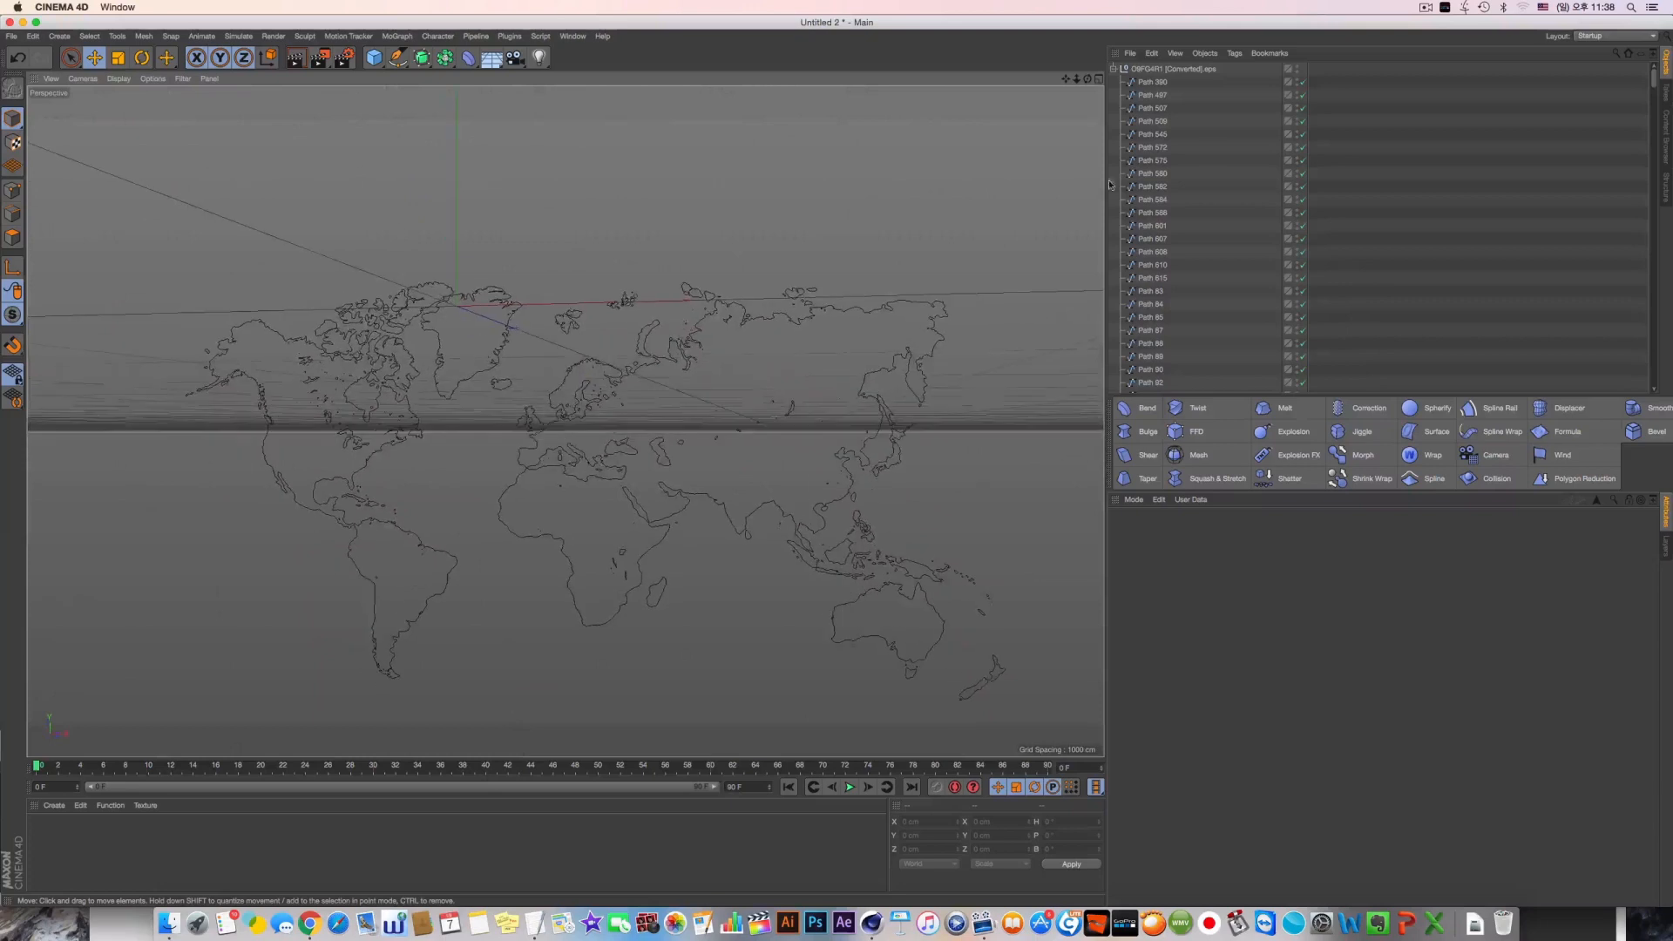
# Select the map null together with all its child paths and check the selection through the whole list
pyautogui.middleClick(1160, 73)
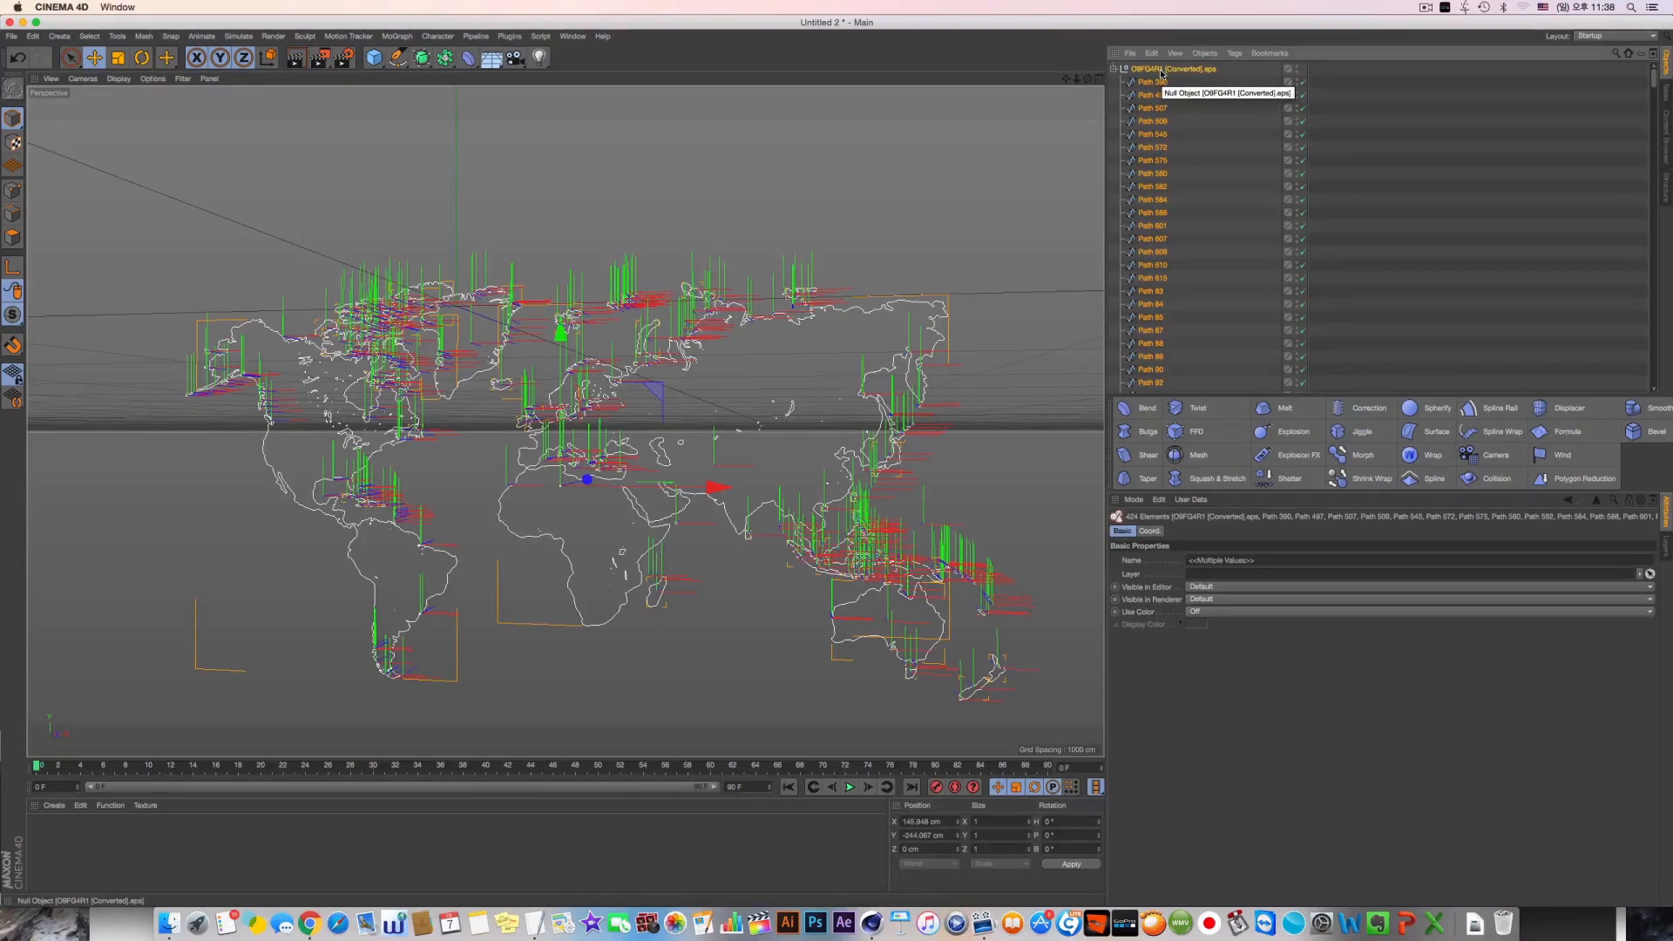
pyautogui.click(1180, 80)
pyautogui.click(1180, 72)
pyautogui.scroll(-15, 1194, 116)
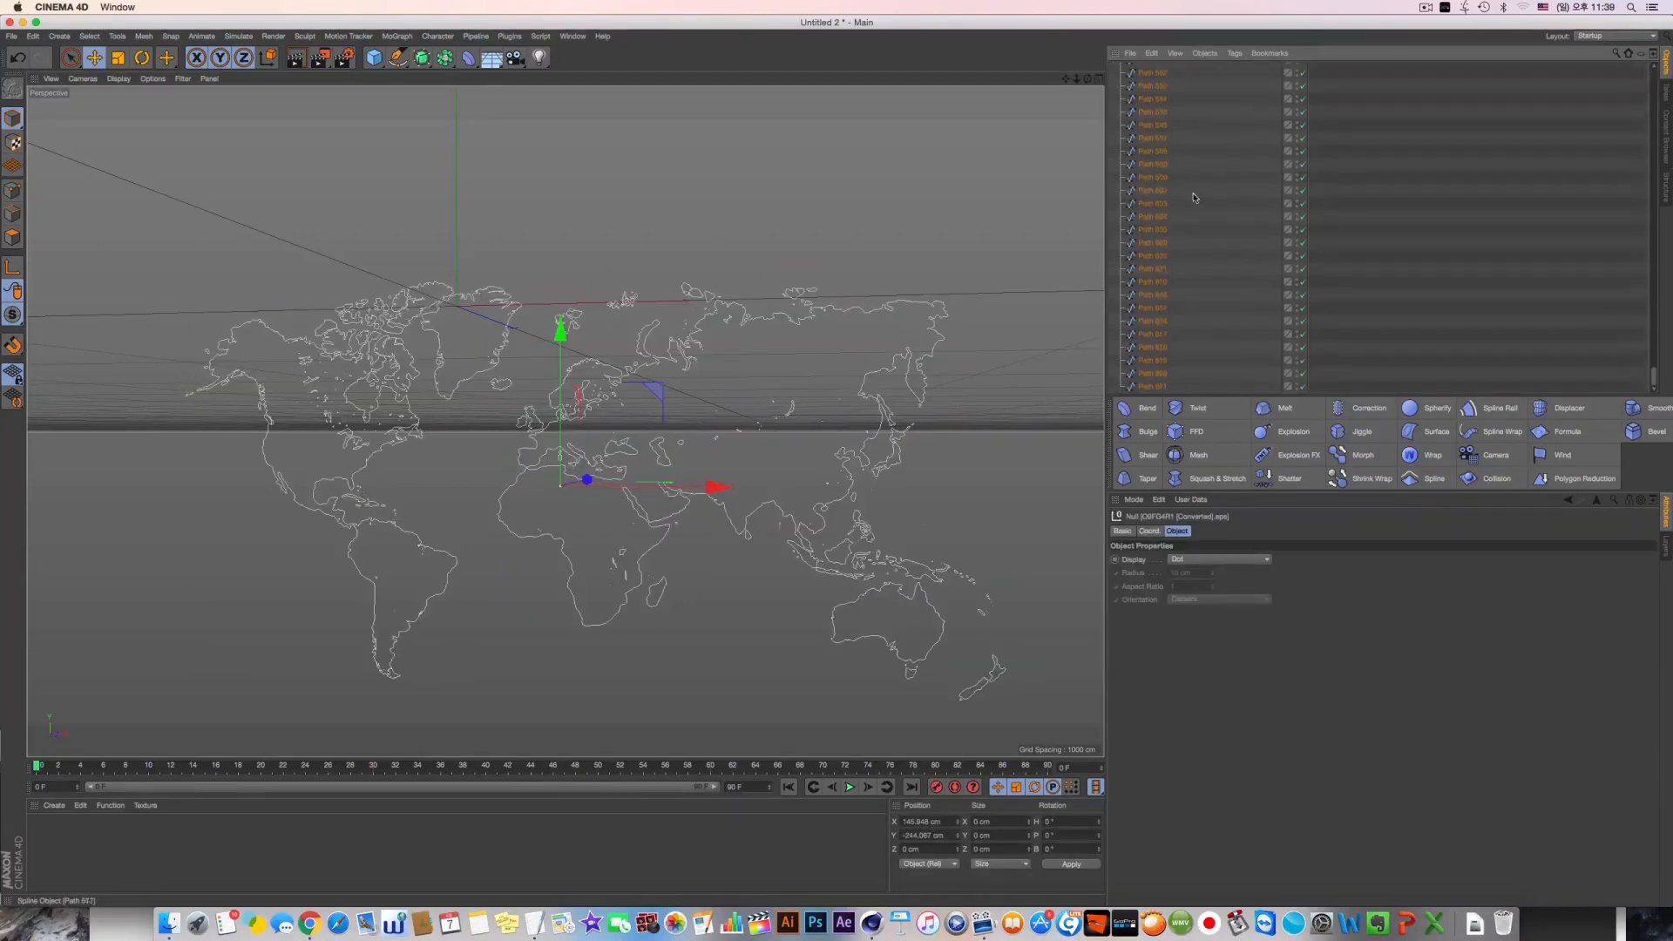
pyautogui.press('F5')
pyautogui.keyDown('shift'); pyautogui.click(1154, 386); pyautogui.keyUp('shift')
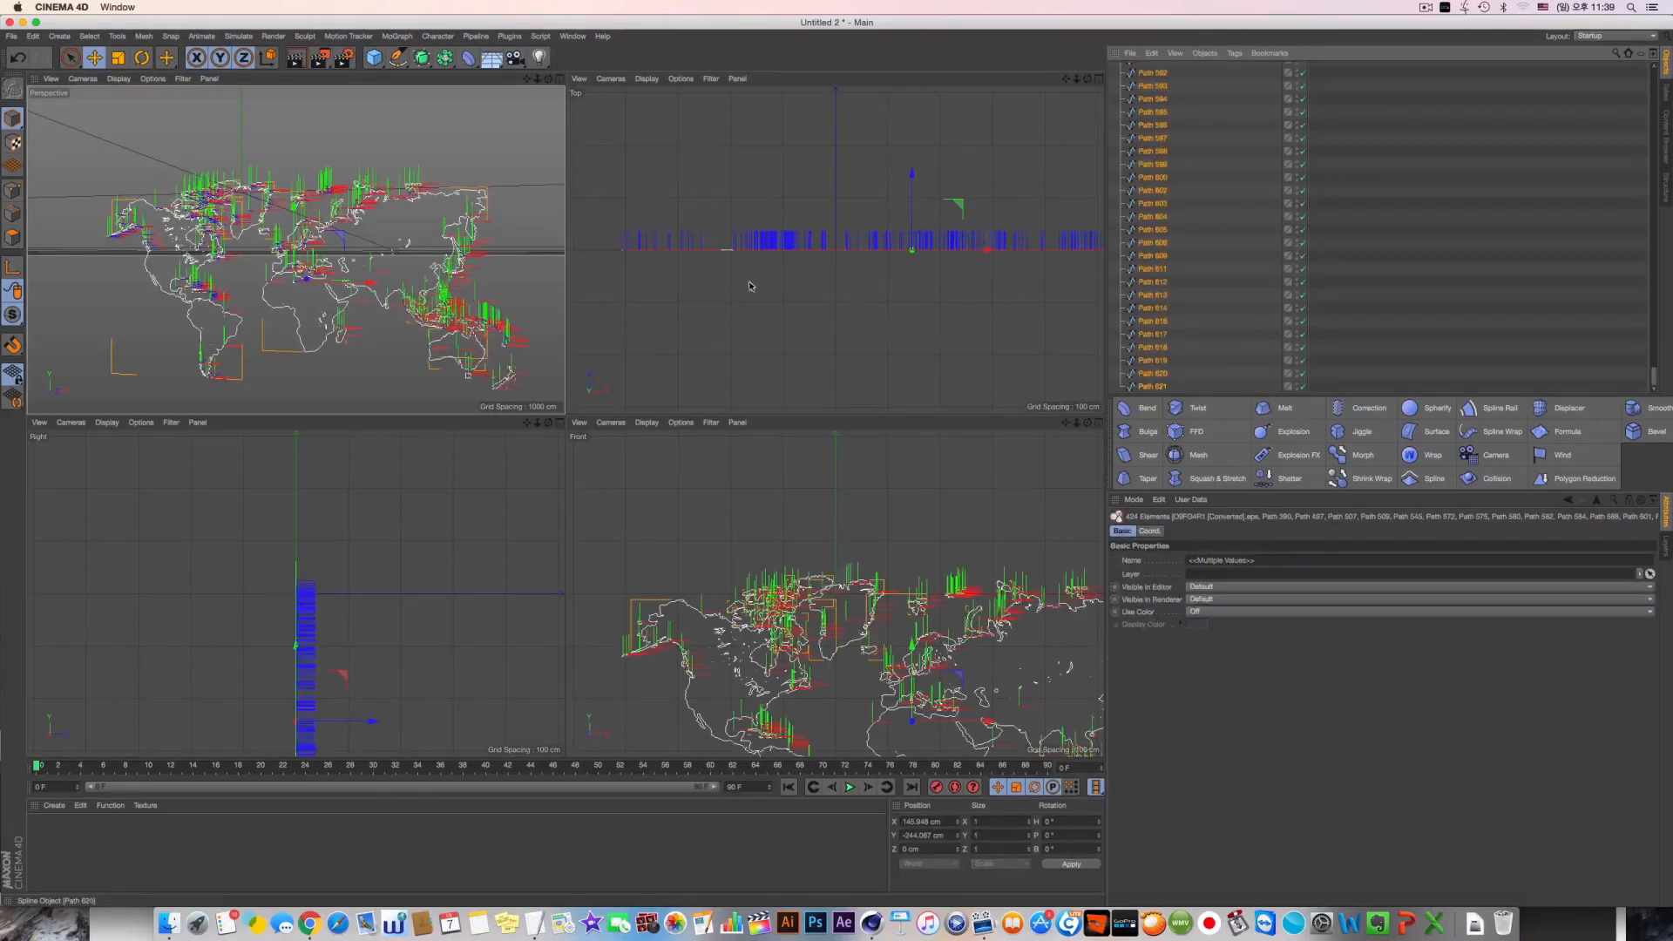
pyautogui.press('F1')
pyautogui.scroll(10, 1249, 186)
# Select all objects, covering the map null and every path spline, and open their context commands
pyautogui.click(1248, 186)
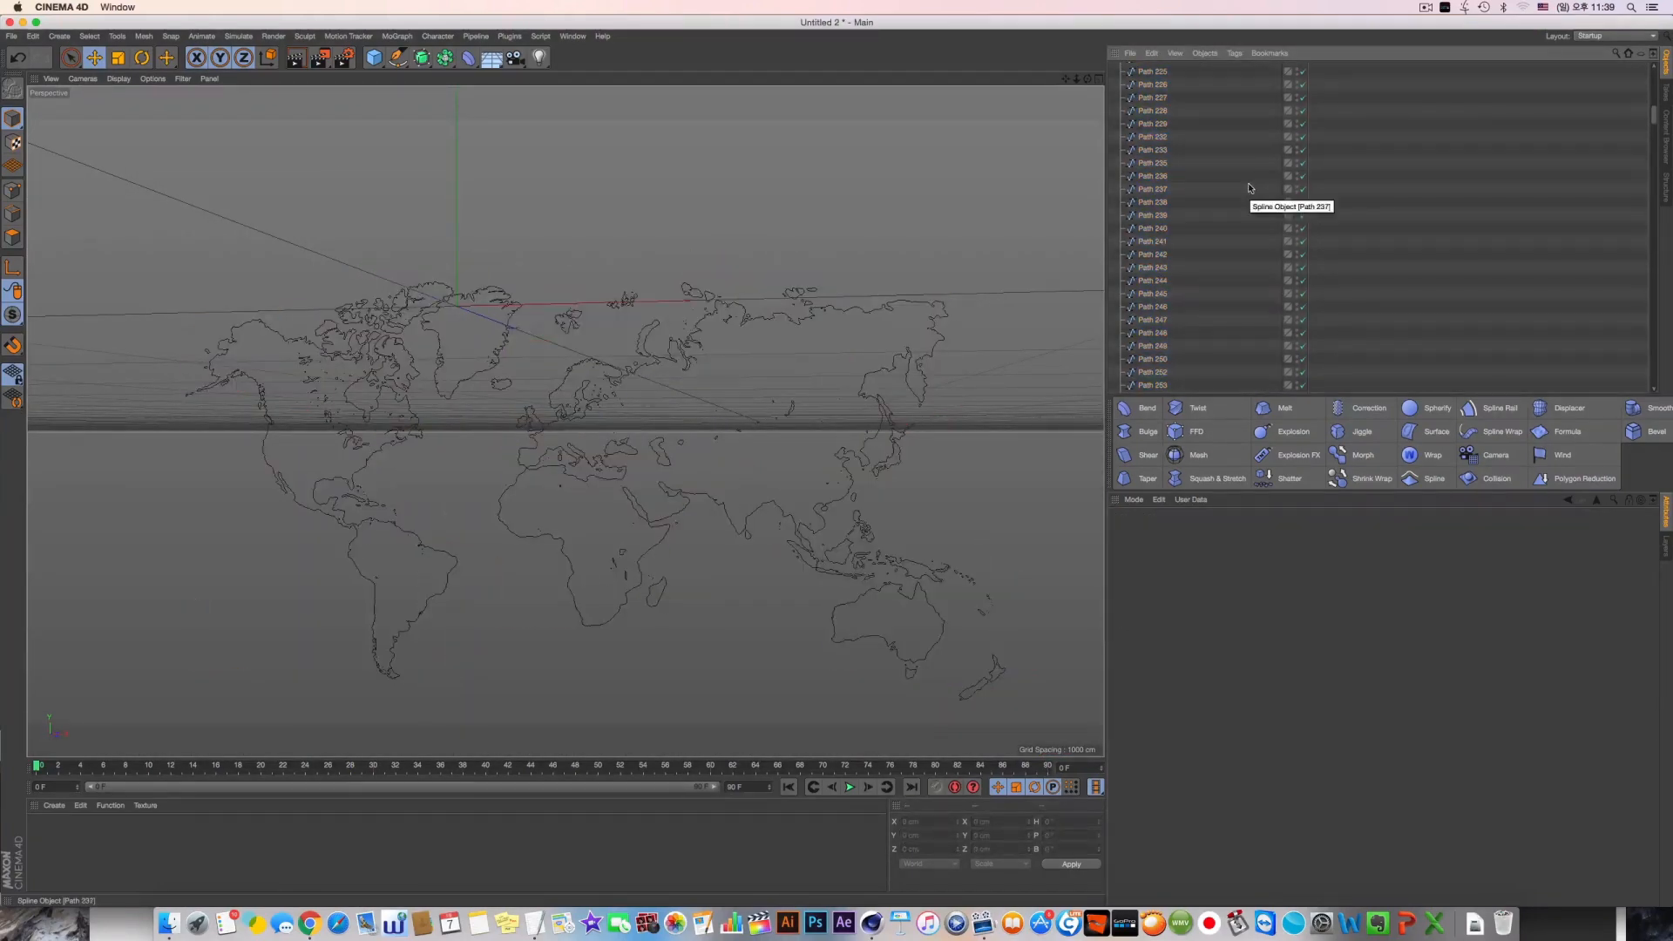
pyautogui.press('super+a')
pyautogui.scroll(15, 1249, 189)
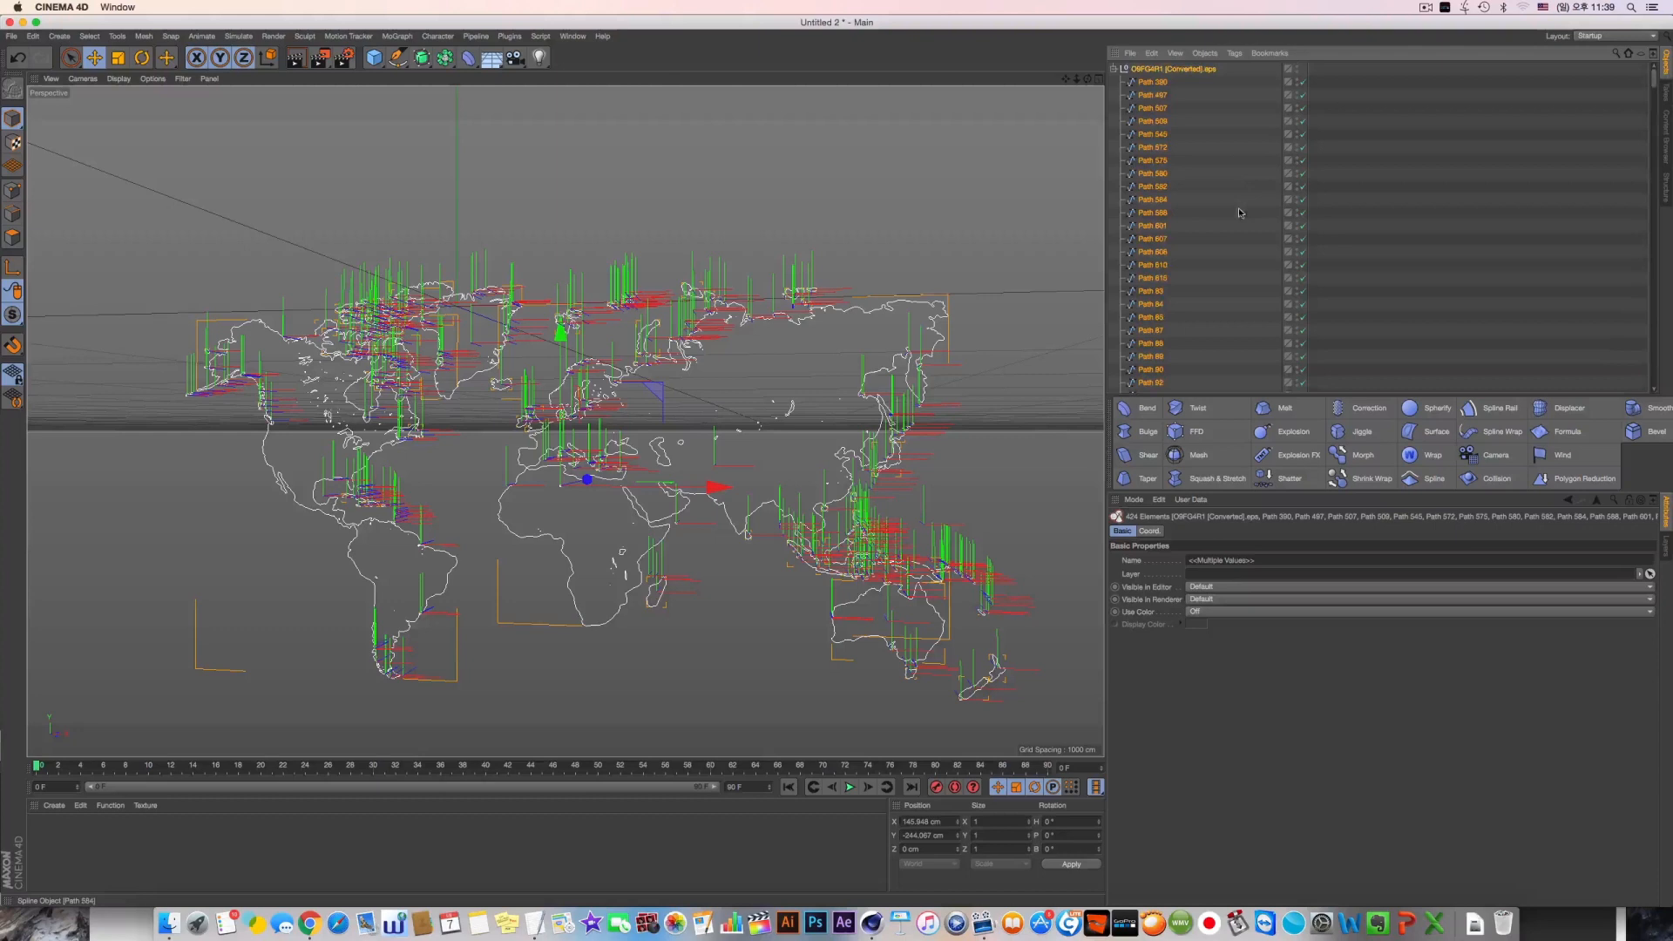
pyautogui.middleClick(1224, 112)
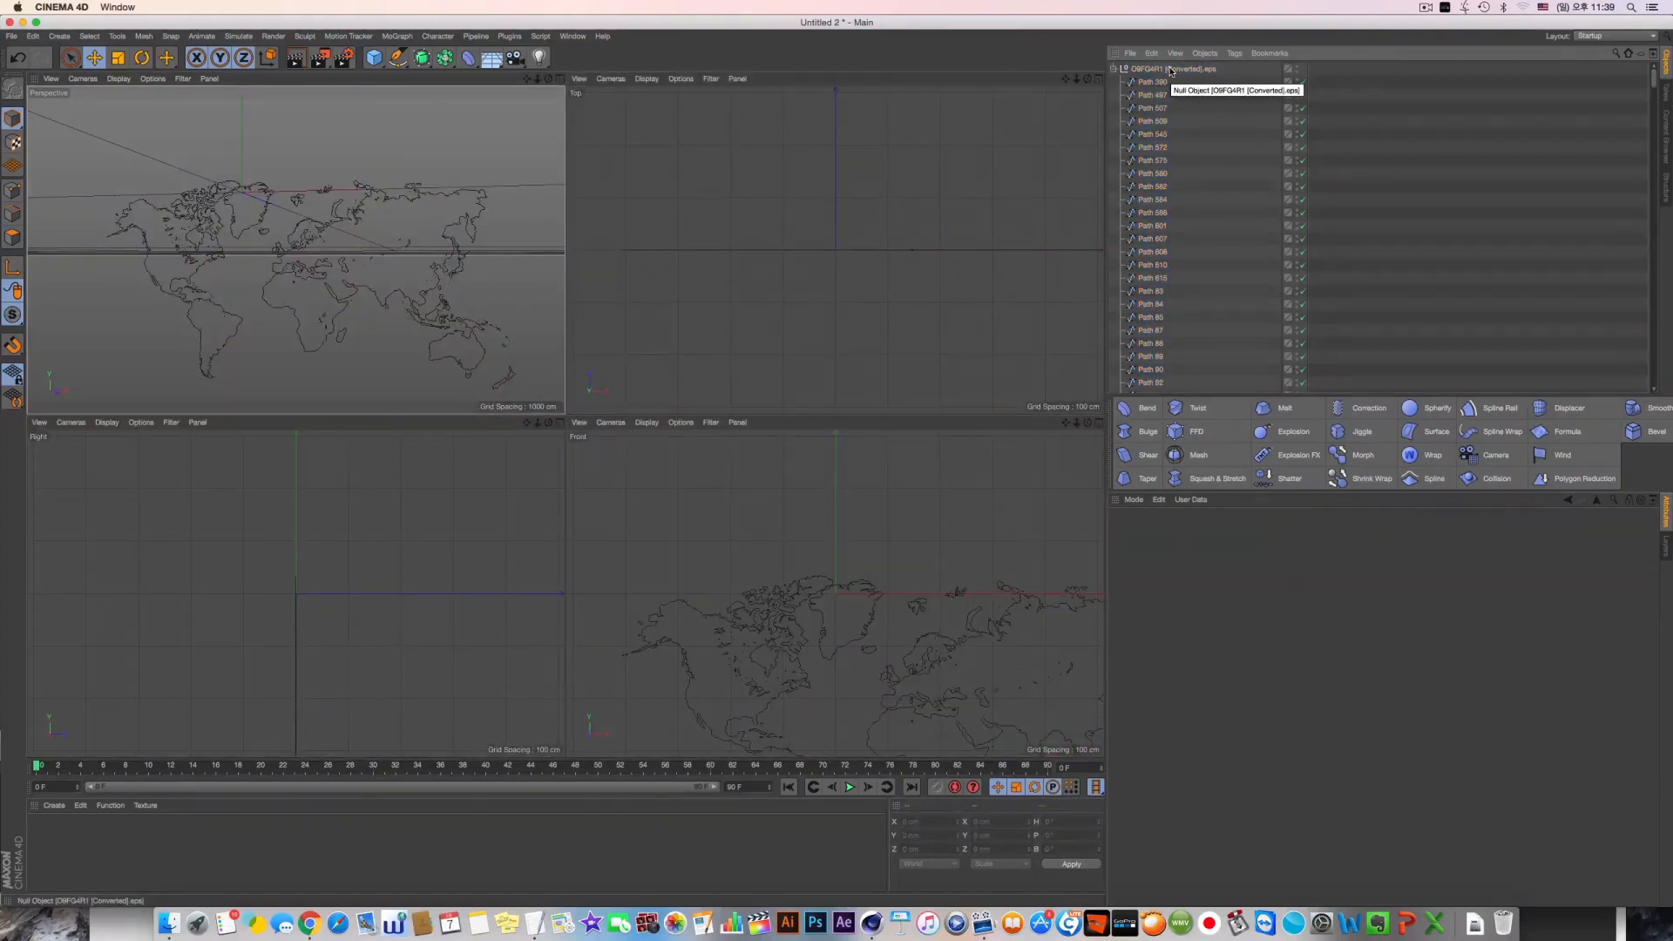
pyautogui.press('super+a')
pyautogui.rightClick(1171, 72)
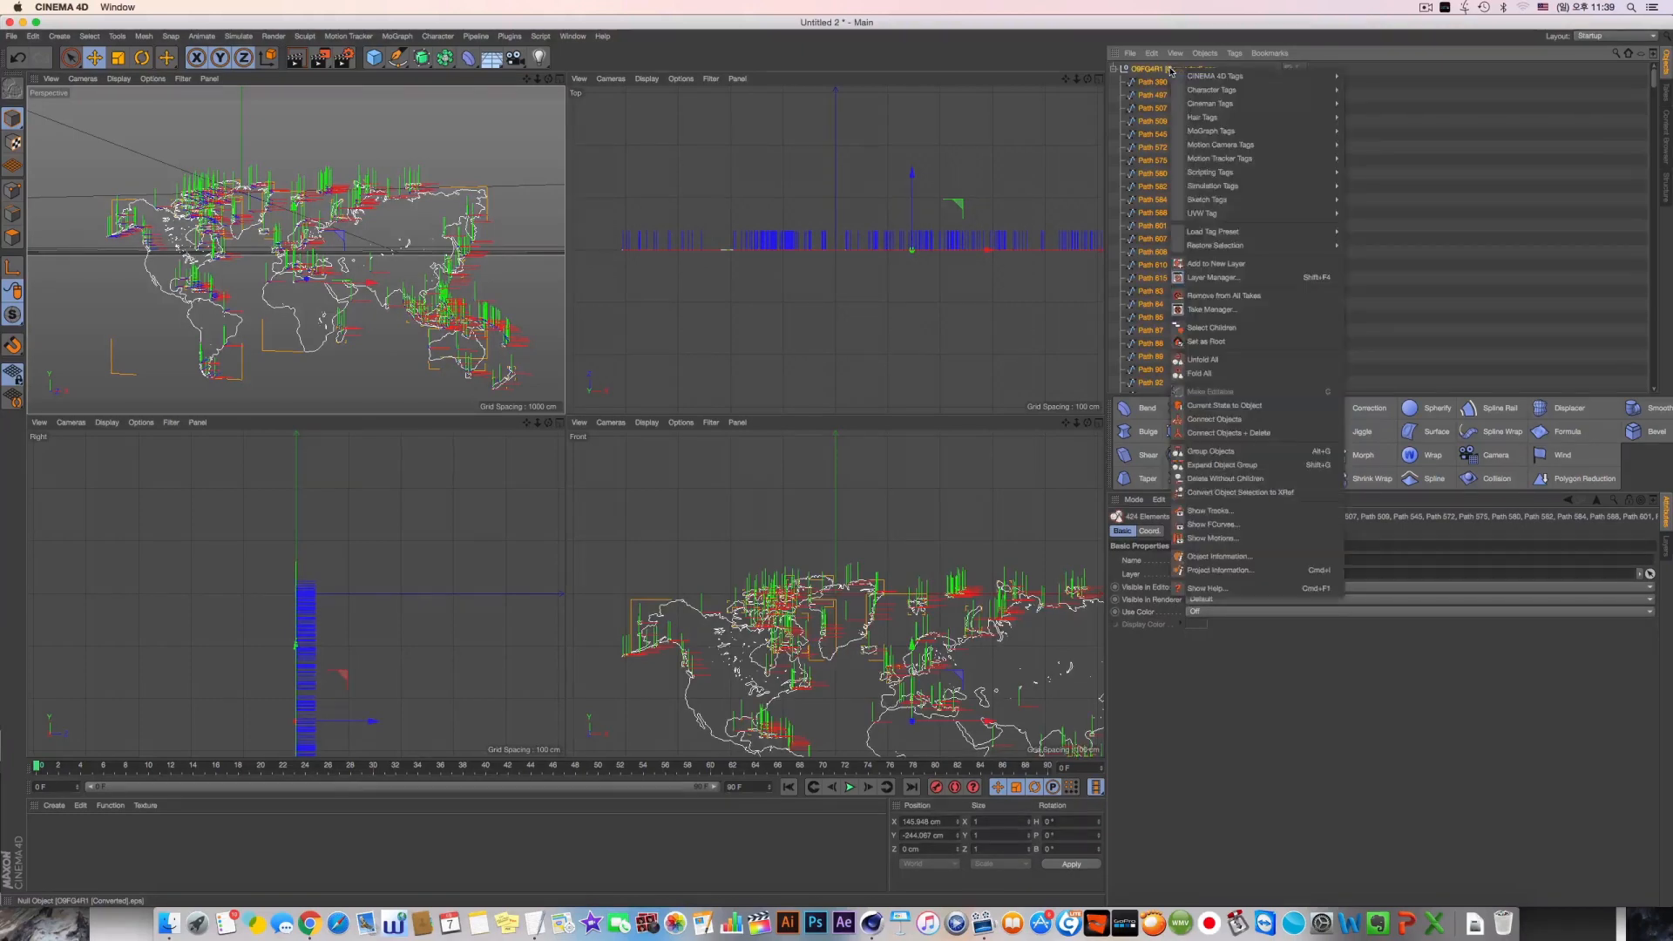
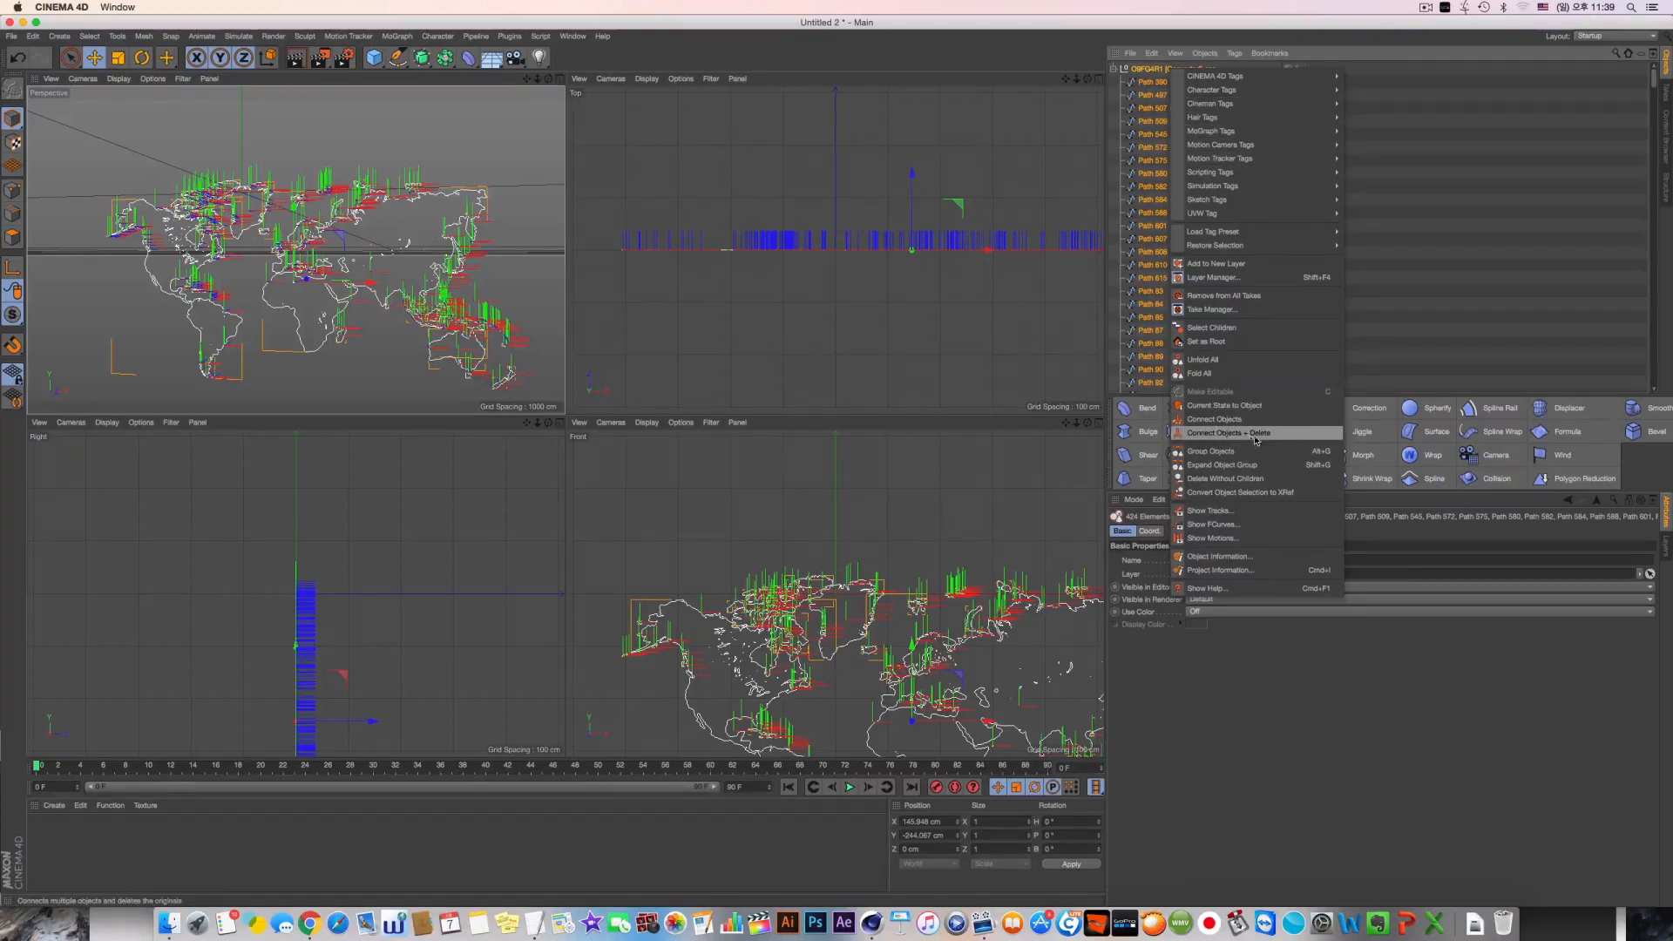
# Connect the selected map objects into a separate combined spline, test-move it, and hide the original map null
pyautogui.click(1206, 422)
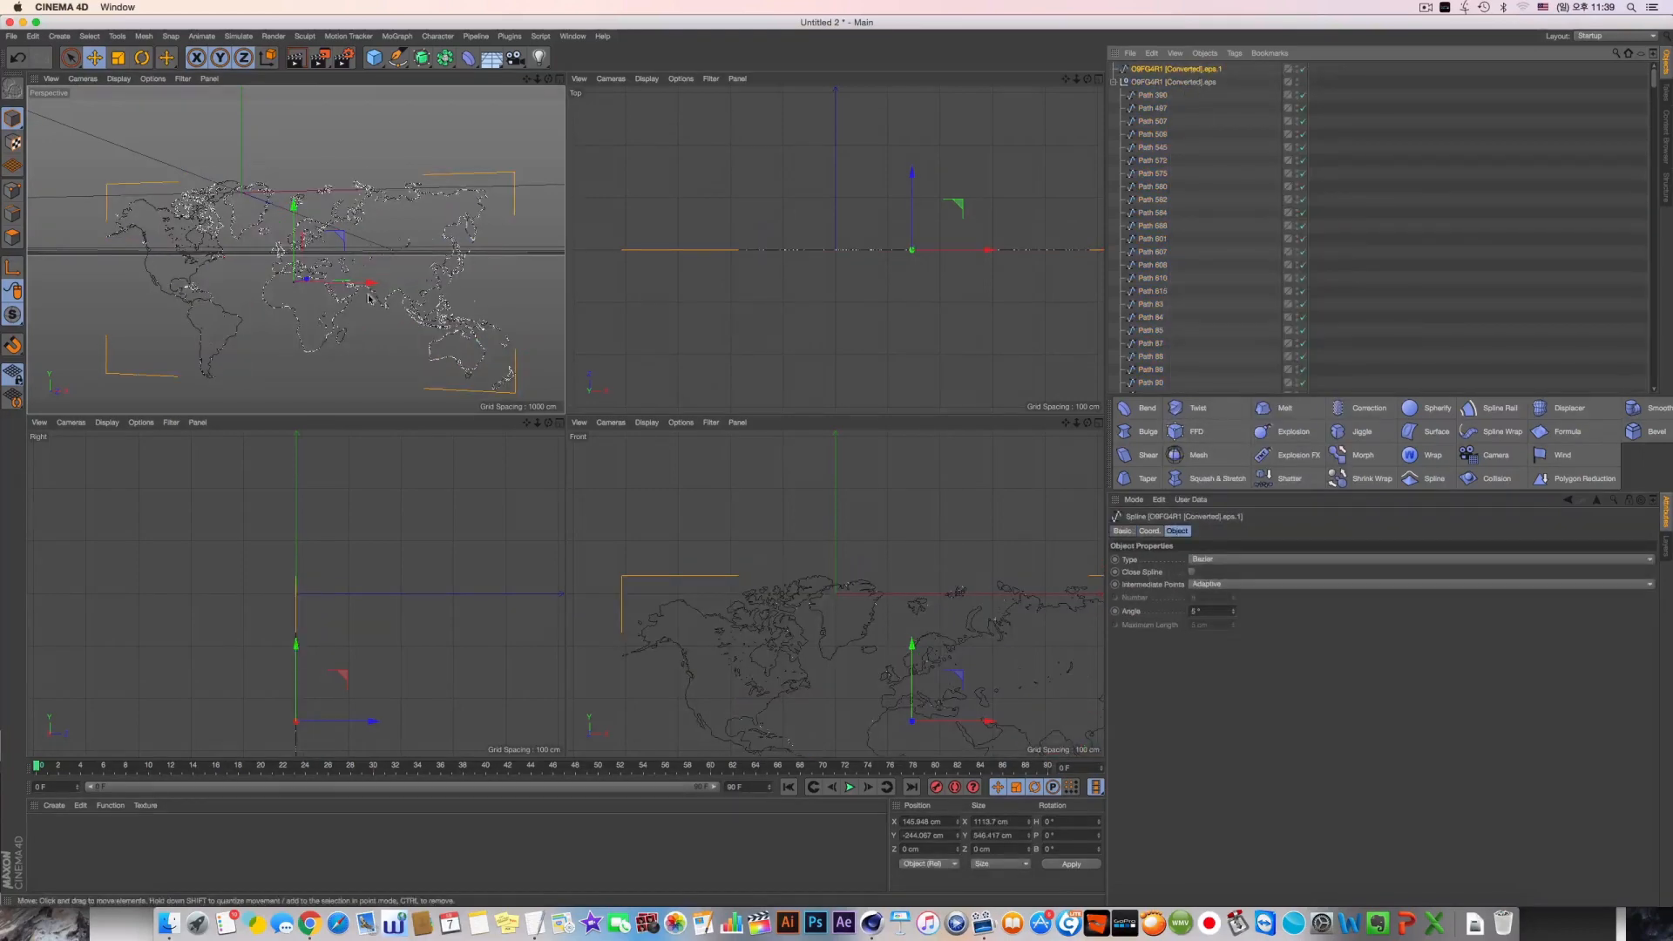
pyautogui.moveTo(376, 280); pyautogui.dragTo(470, 191)
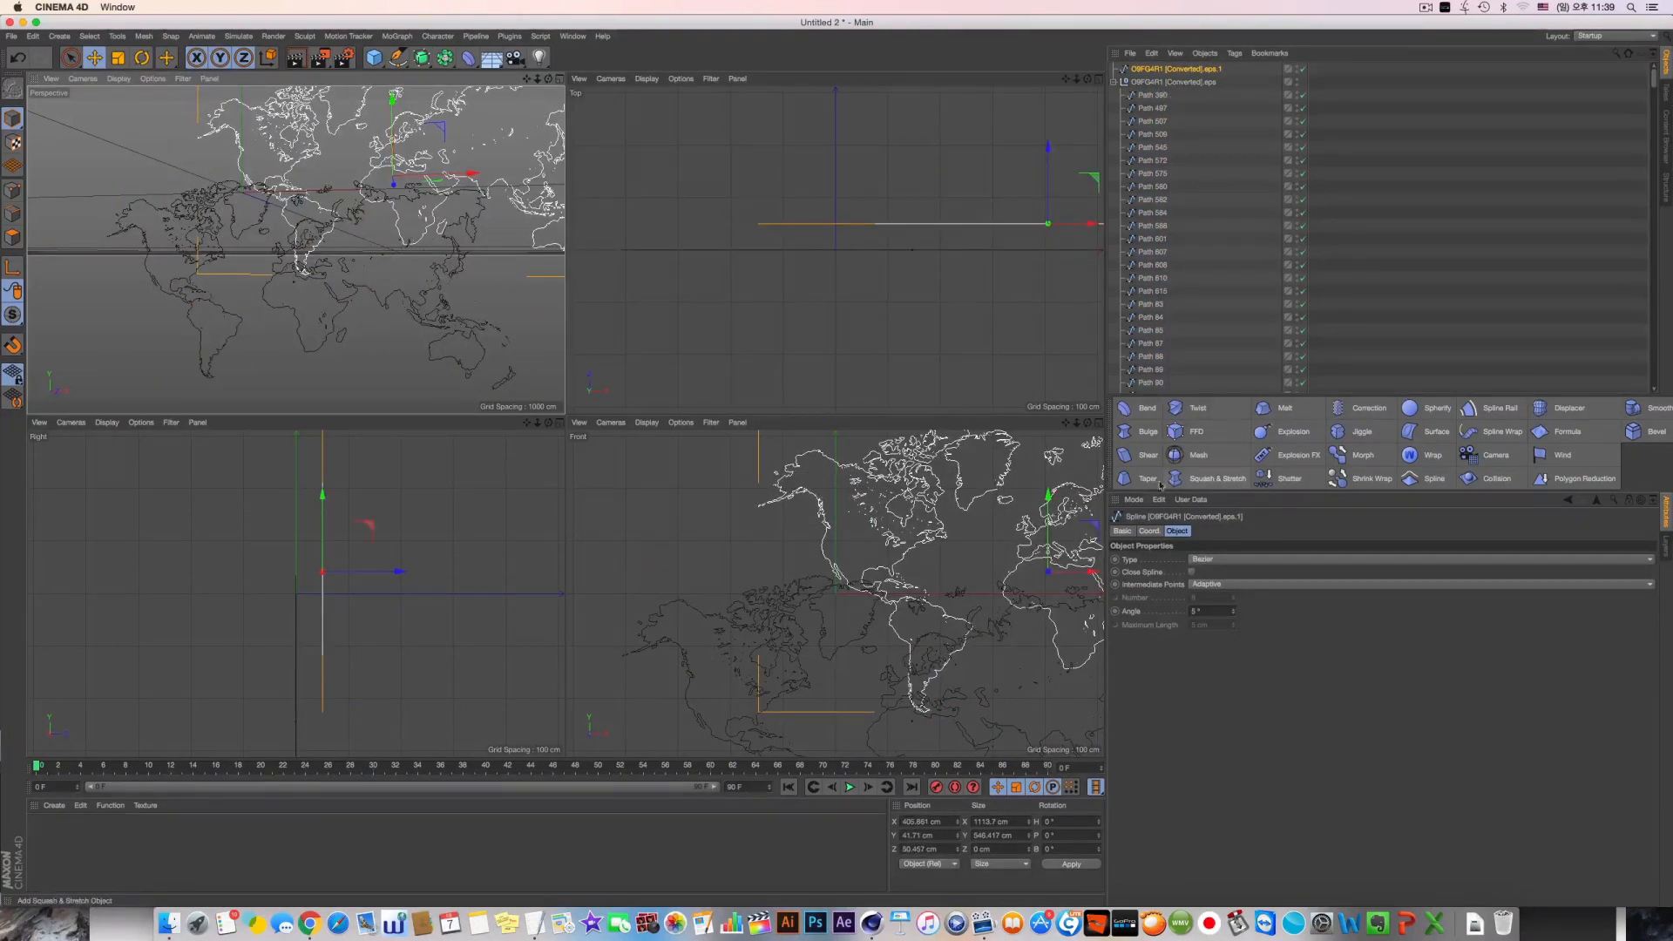
pyautogui.press('super+z')
pyautogui.click(1296, 81)
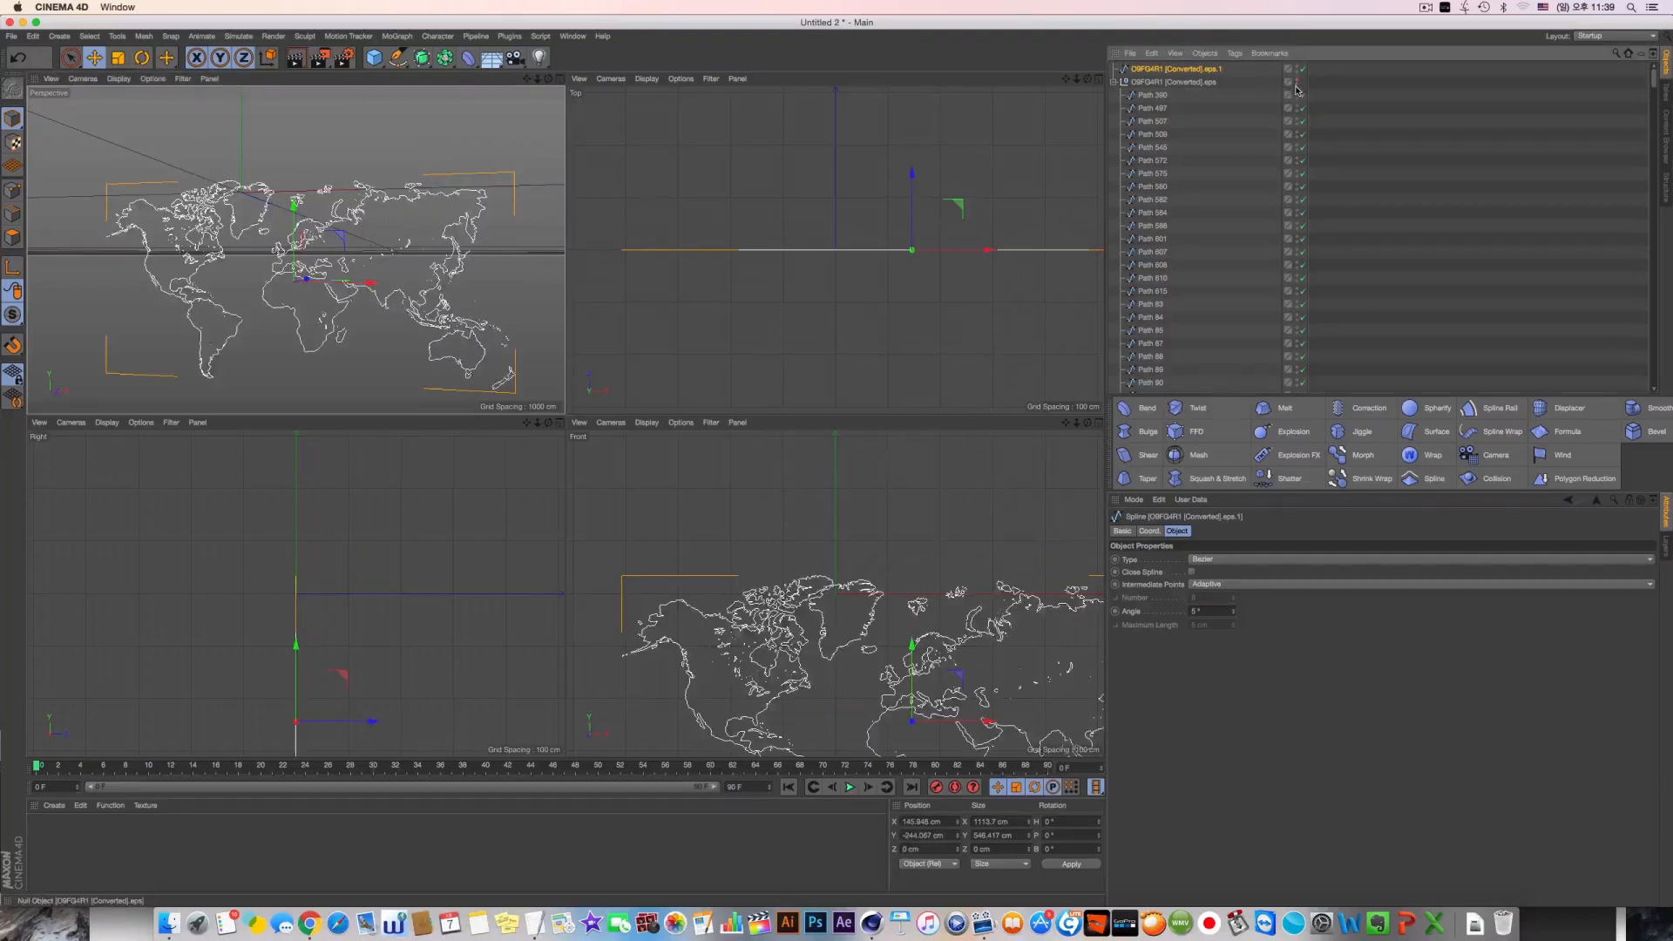
pyautogui.click(1124, 82)
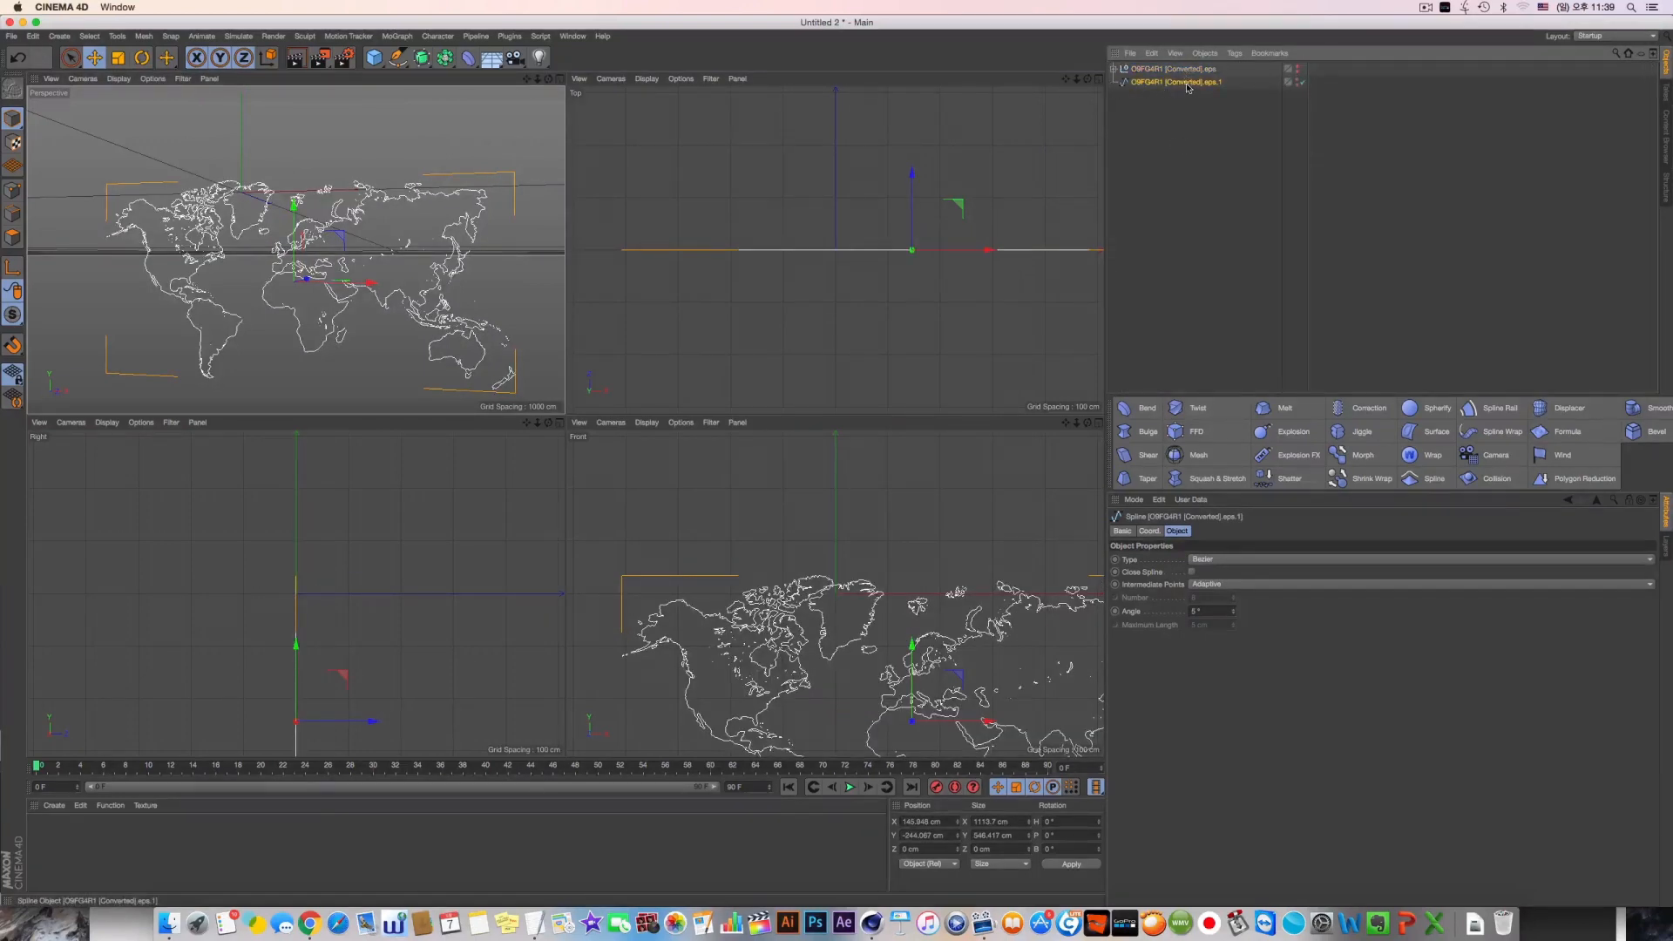
# Delete the combined spline copy and show and expand the original map null again
pyautogui.press('Delete')
pyautogui.keyDown('alt'); pyautogui.click(1297, 69); pyautogui.keyUp('alt')
pyautogui.click(1114, 69)
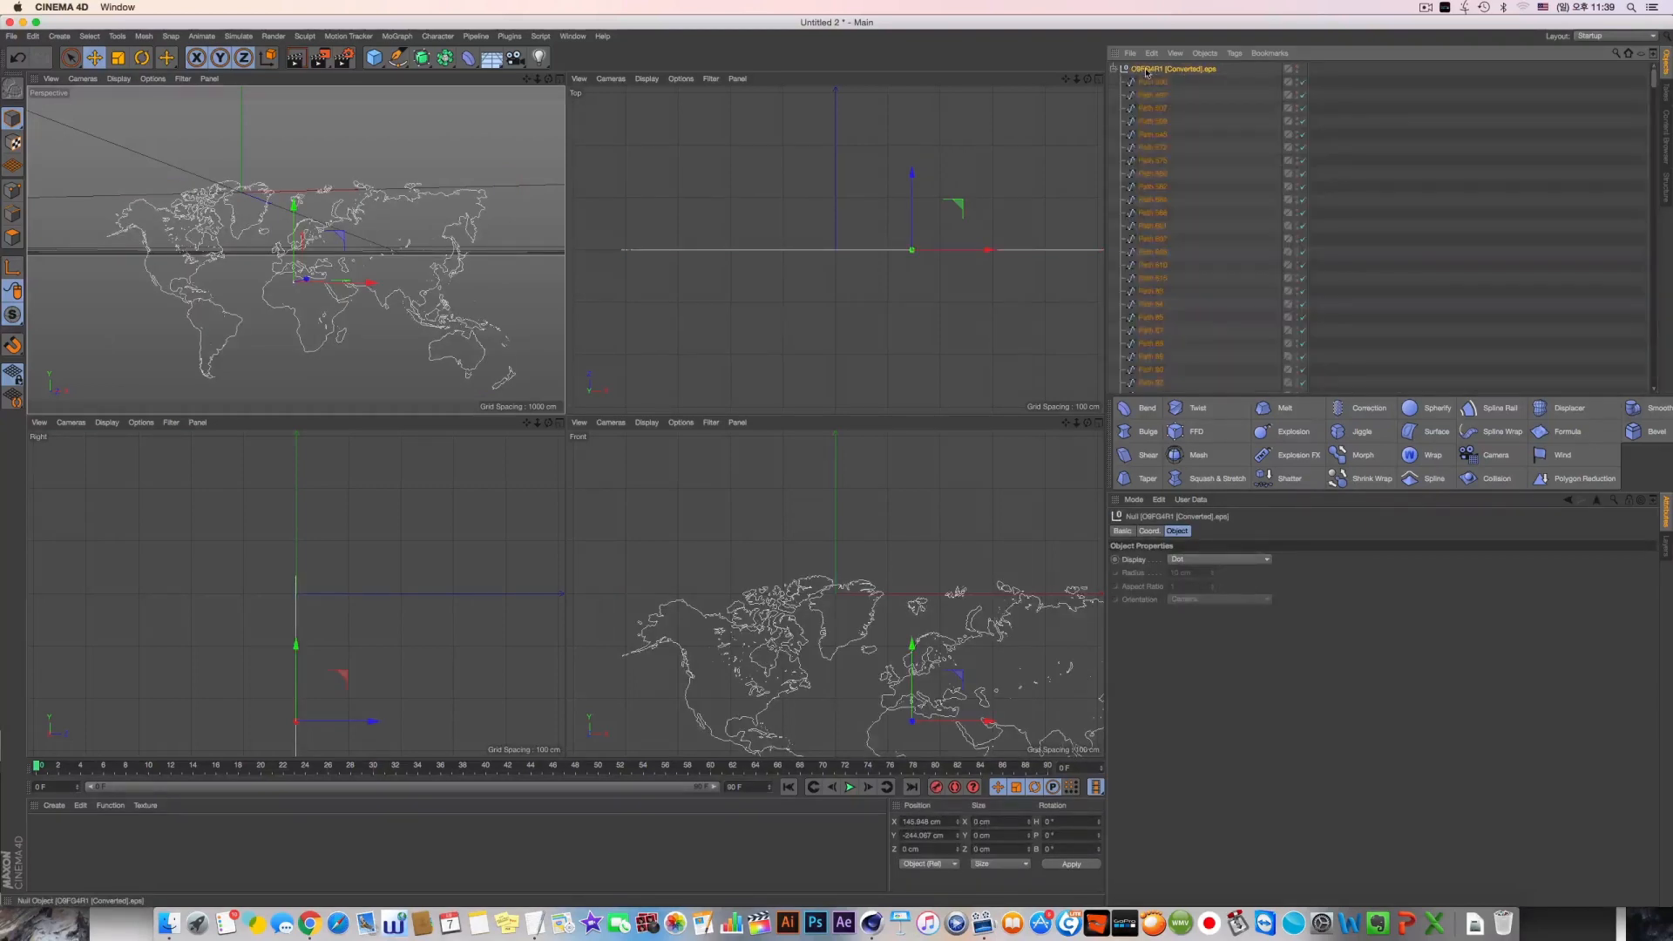
# Select the map null with all its child paths and merge them using Connect Objects + Delete
pyautogui.middleClick(1148, 71)
pyautogui.rightClick(1165, 70)
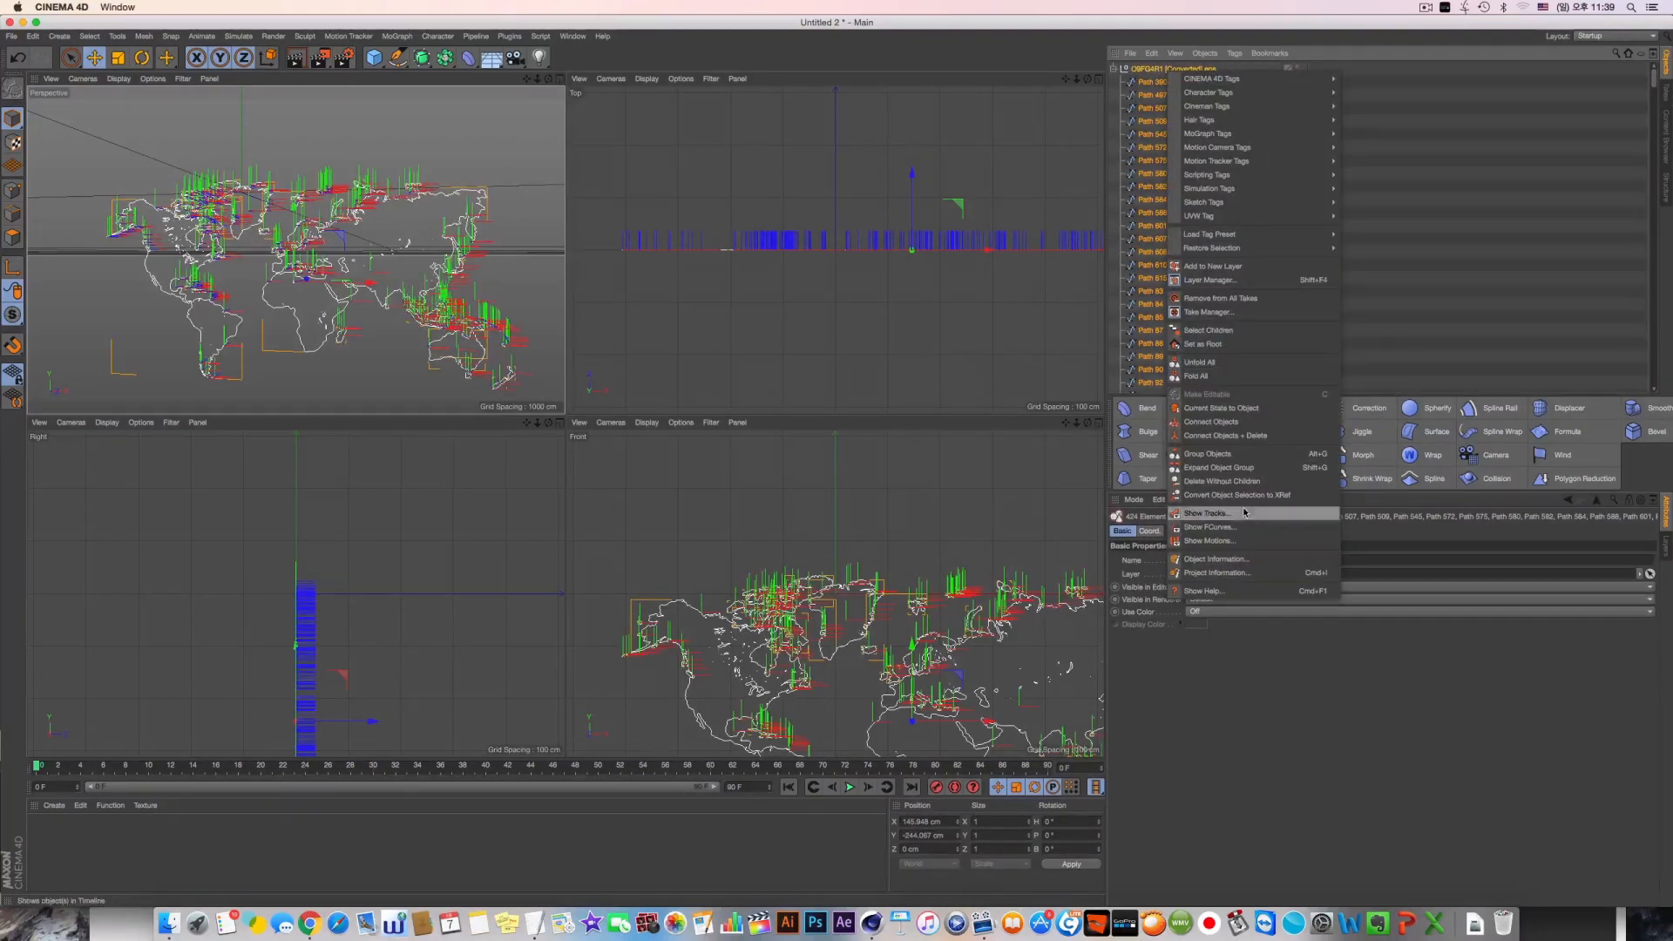
pyautogui.click(1255, 437)
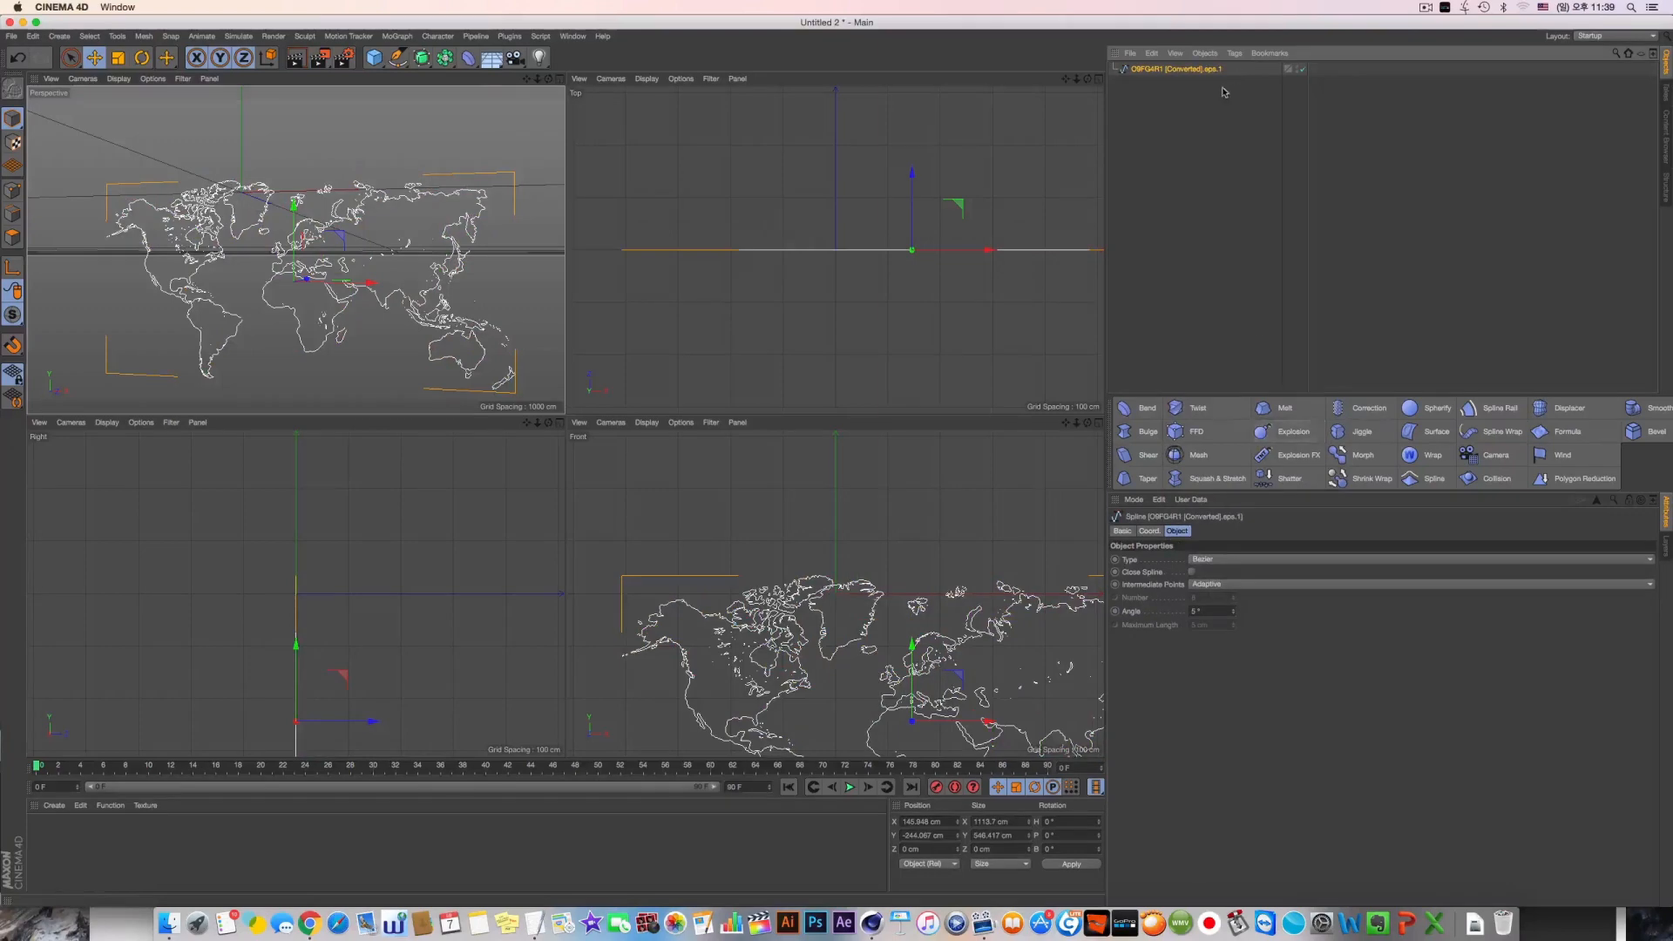
# Try a Wrap deformer set to Spherical directly under the connected map spline, and remove the deformer
pyautogui.middleClick(416, 250)
pyautogui.keyDown('alt'); pyautogui.moveTo(416, 249); pyautogui.dragTo(603, 259); pyautogui.keyUp('alt')
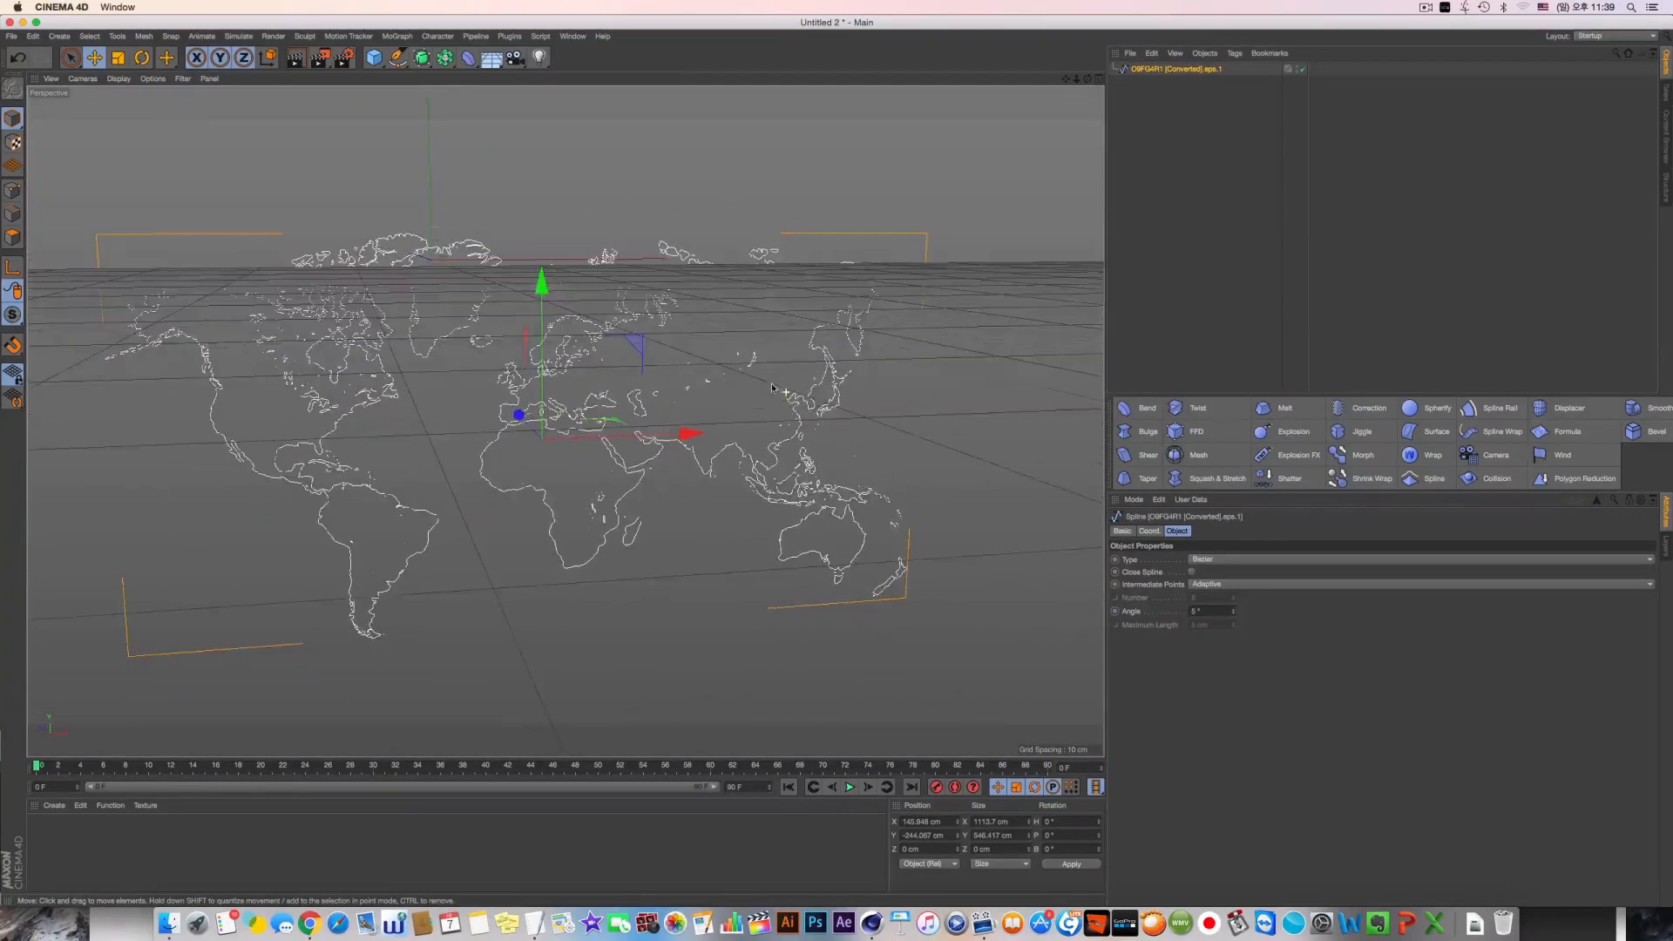
pyautogui.keyDown('shift'); pyautogui.click(1409, 454); pyautogui.keyUp('shift')
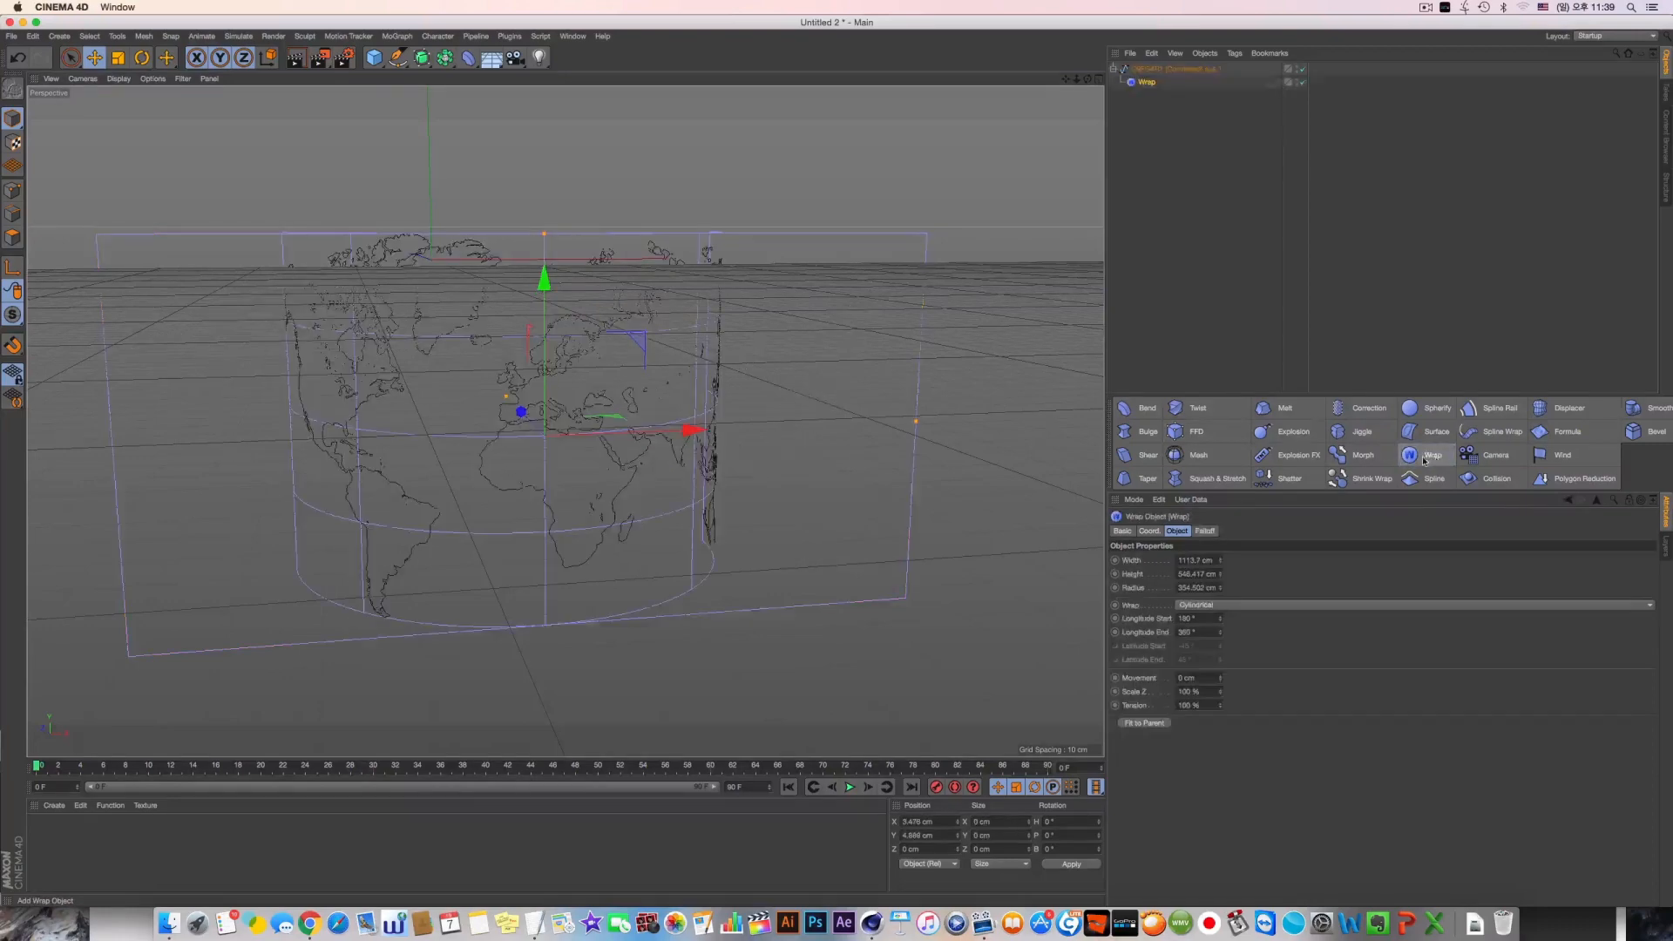
pyautogui.keyDown('alt'); pyautogui.moveTo(662, 340); pyautogui.dragTo(664, 295); pyautogui.keyUp('alt')
pyautogui.click(1220, 604)
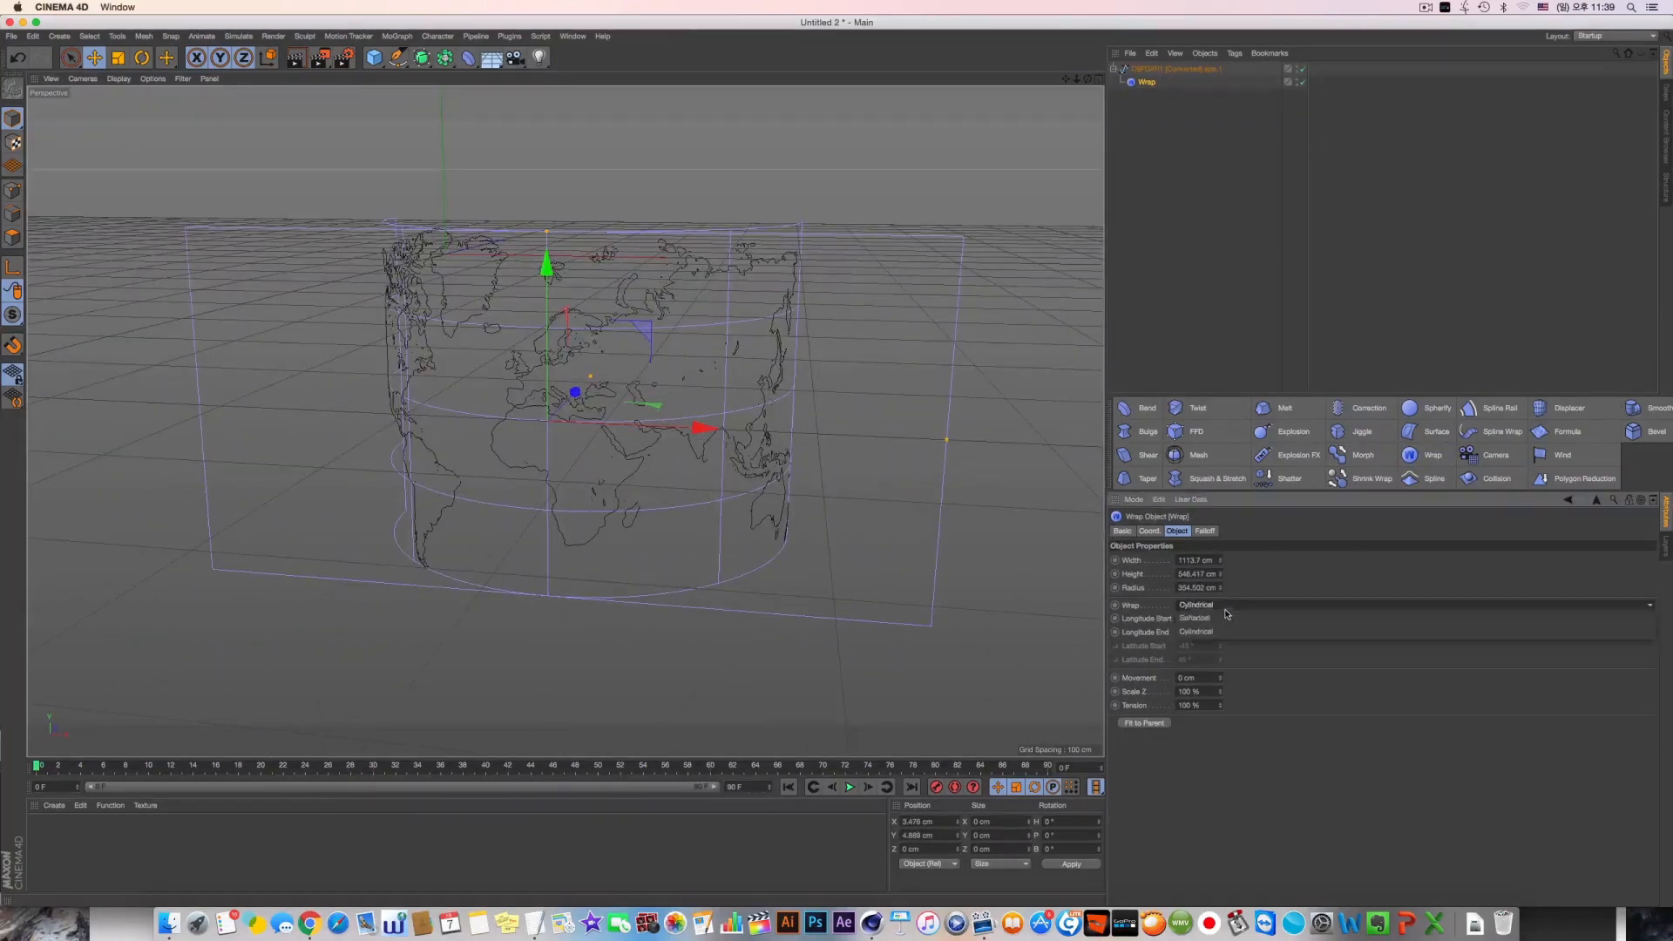
pyautogui.click(1220, 620)
pyautogui.keyDown('alt'); pyautogui.moveTo(627, 349); pyautogui.dragTo(667, 339); pyautogui.keyUp('alt')
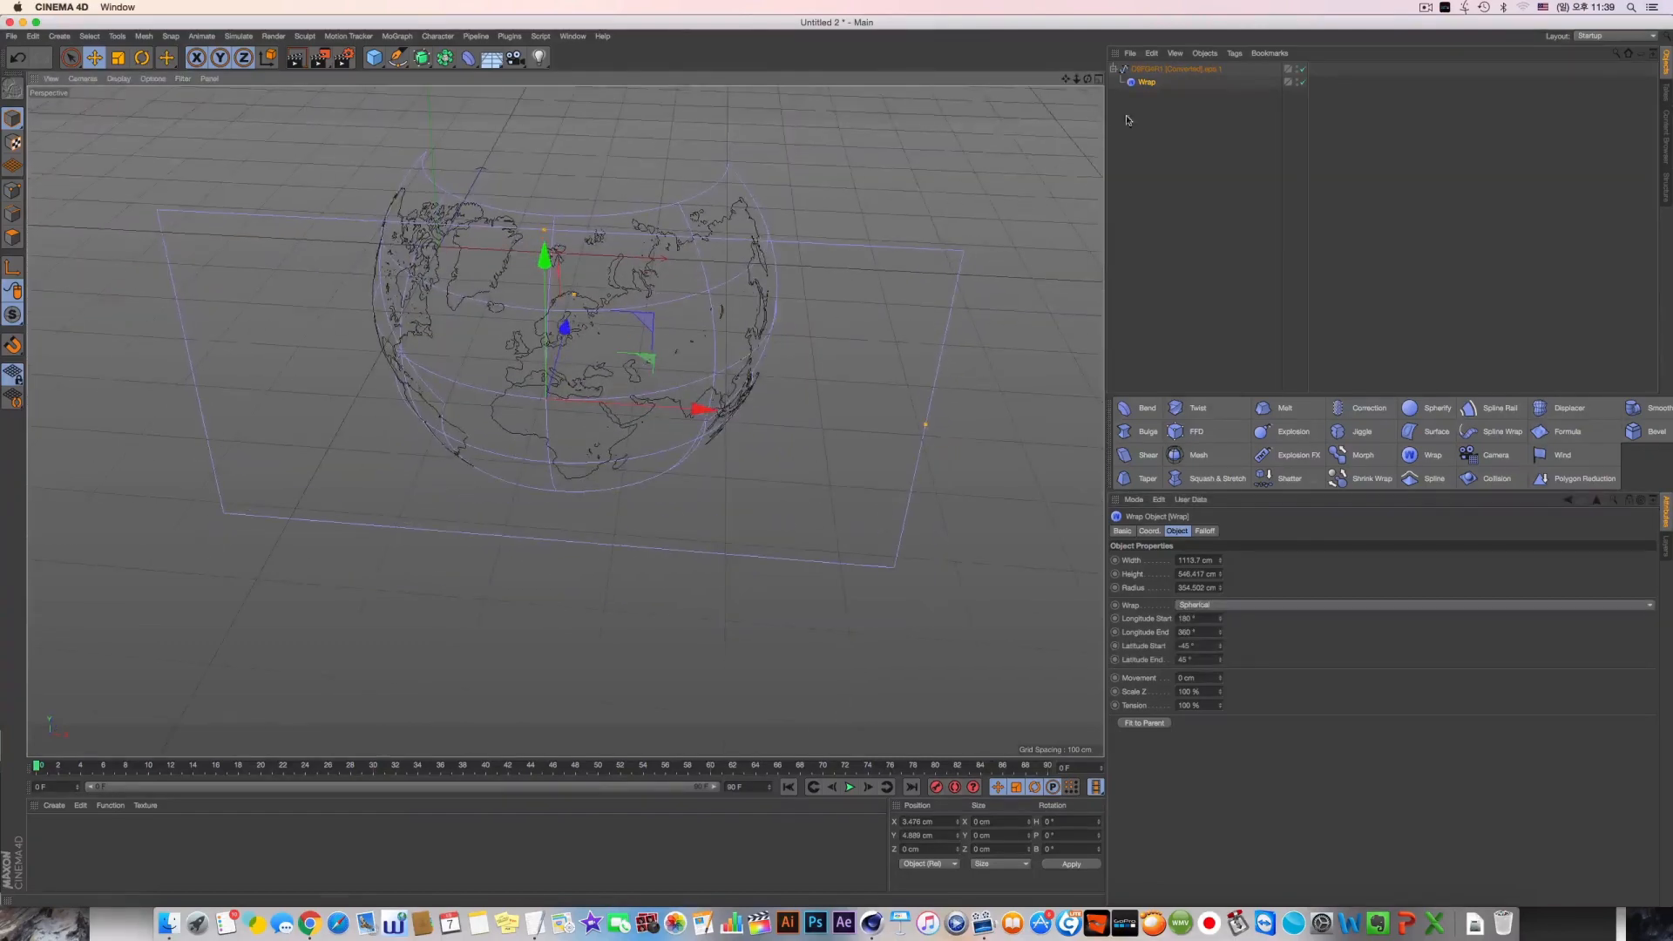
pyautogui.moveTo(1157, 130); pyautogui.dragTo(1152, 86)
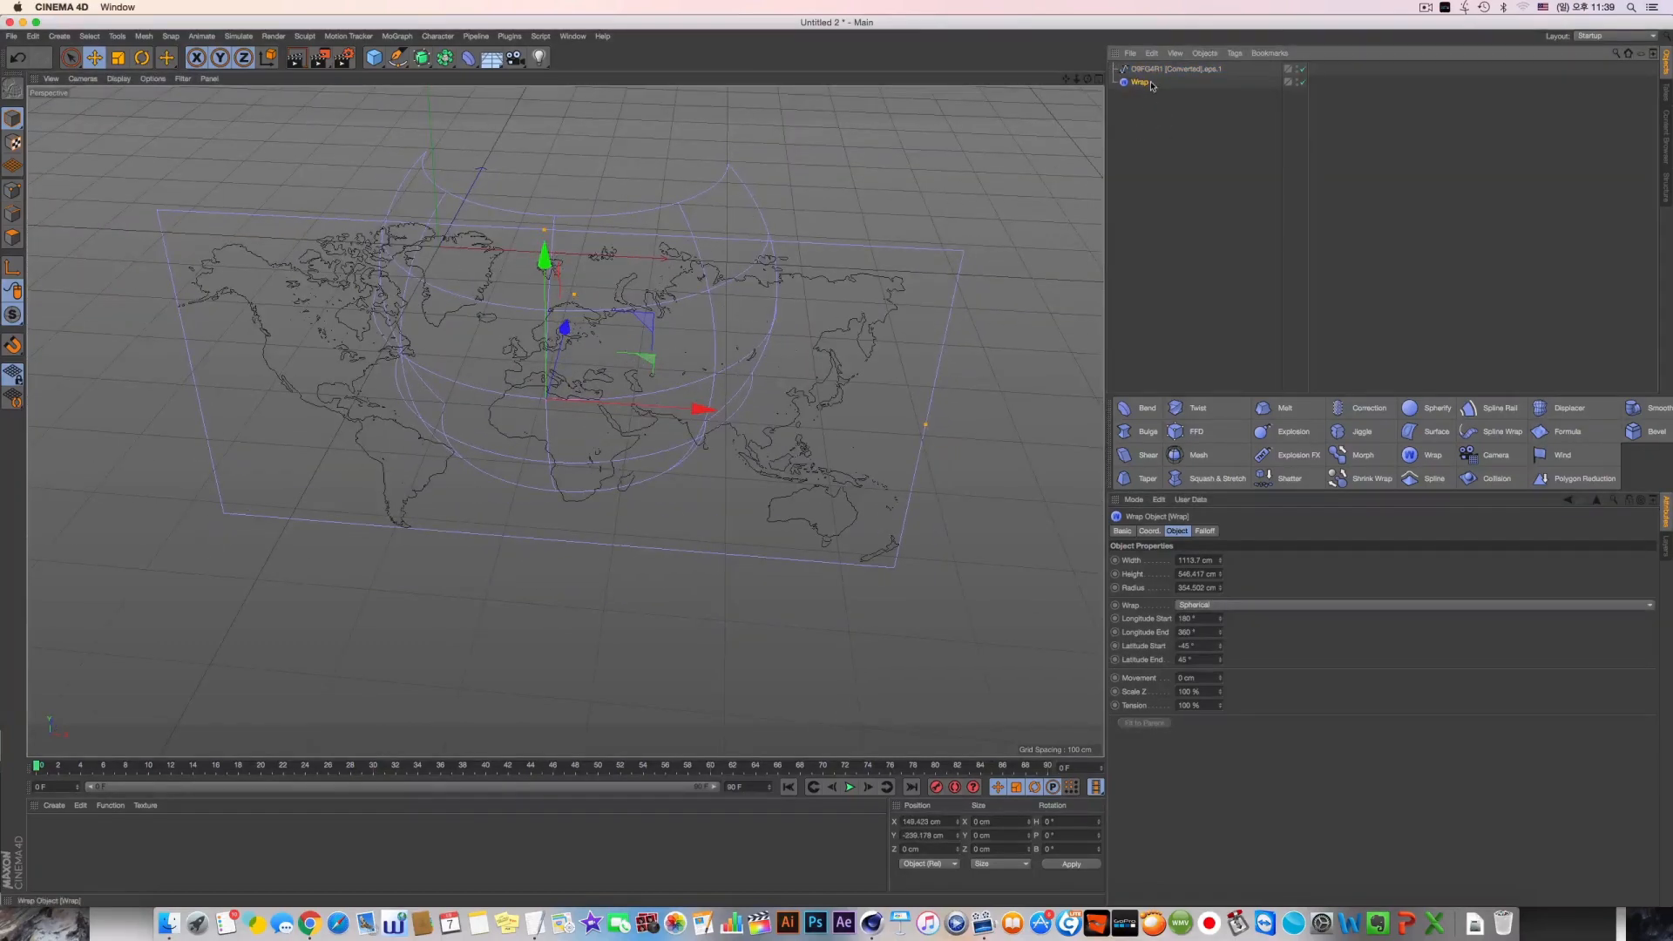
pyautogui.press('Delete')
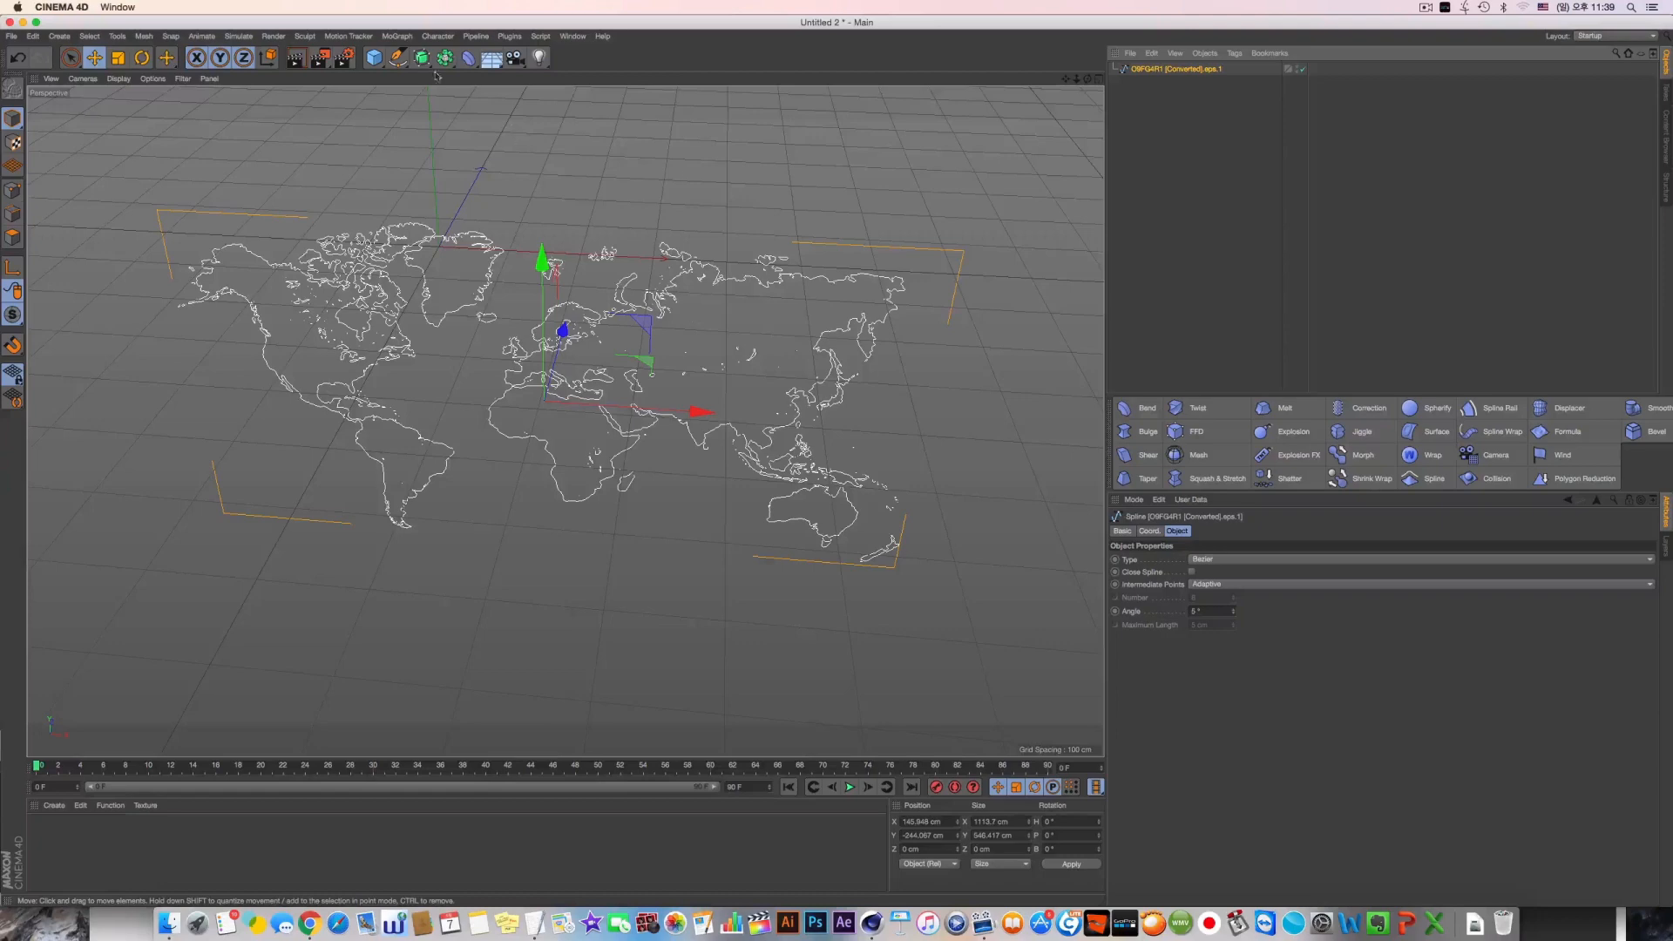
# Put the connected map spline under an Extrude object and enable Close Spline on the spline
pyautogui.click(421, 57)
pyautogui.keyDown('alt'); pyautogui.click(560, 83); pyautogui.keyUp('alt')
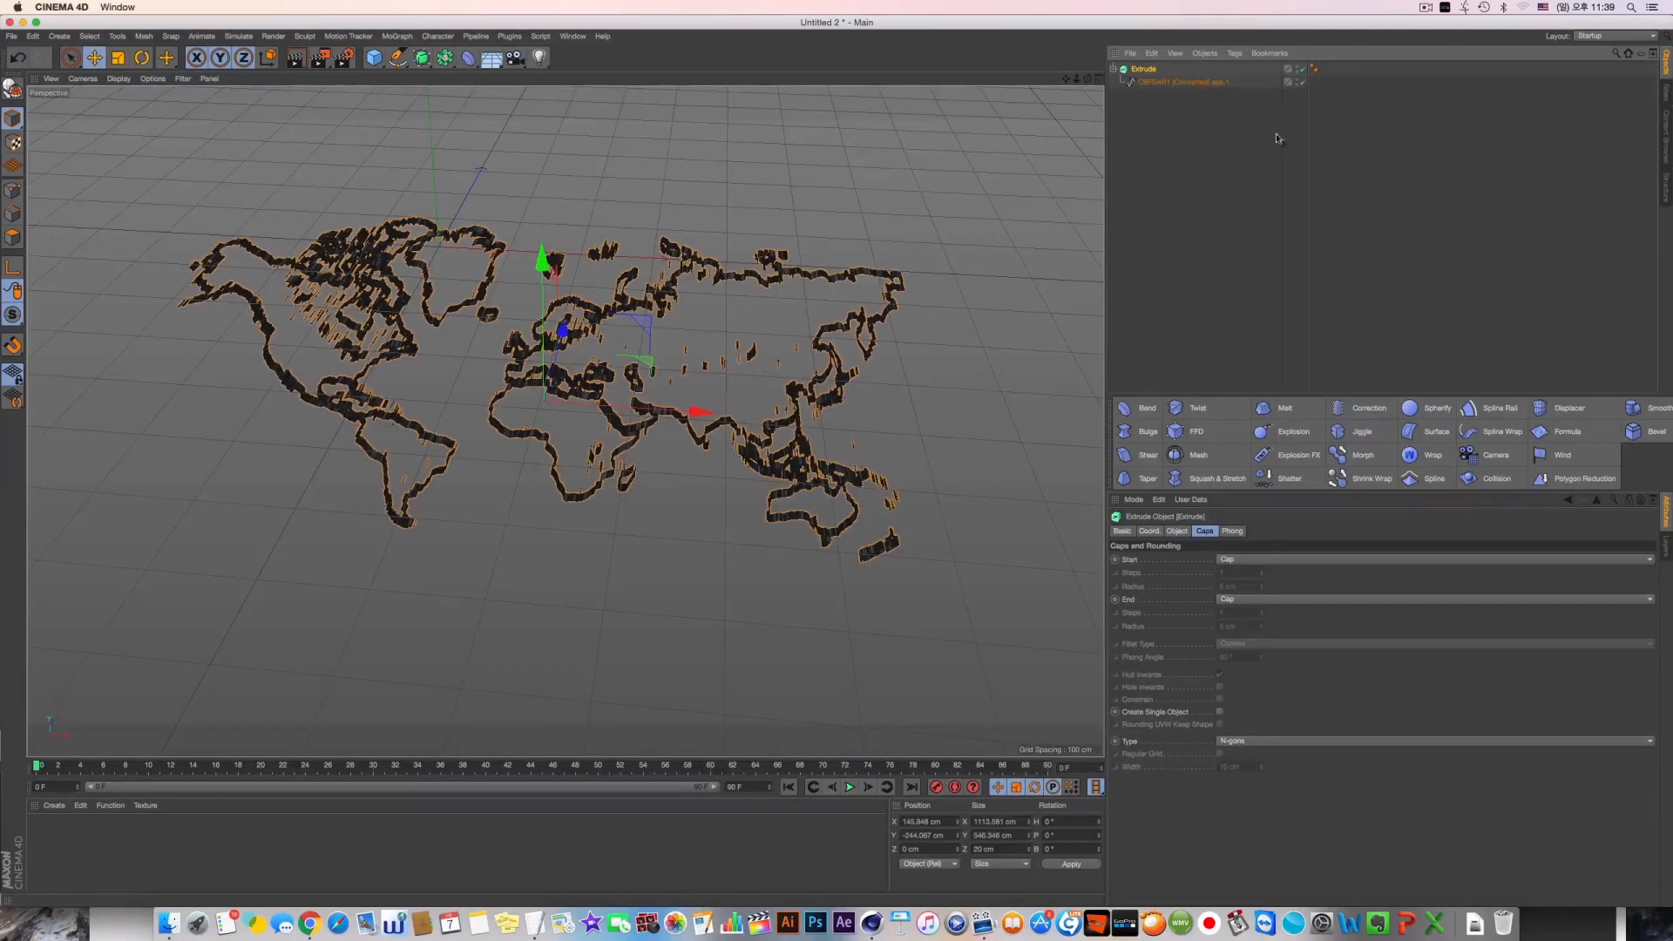
pyautogui.keyDown('alt'); pyautogui.moveTo(723, 366); pyautogui.dragTo(740, 273); pyautogui.keyUp('alt')
pyautogui.click(1178, 83)
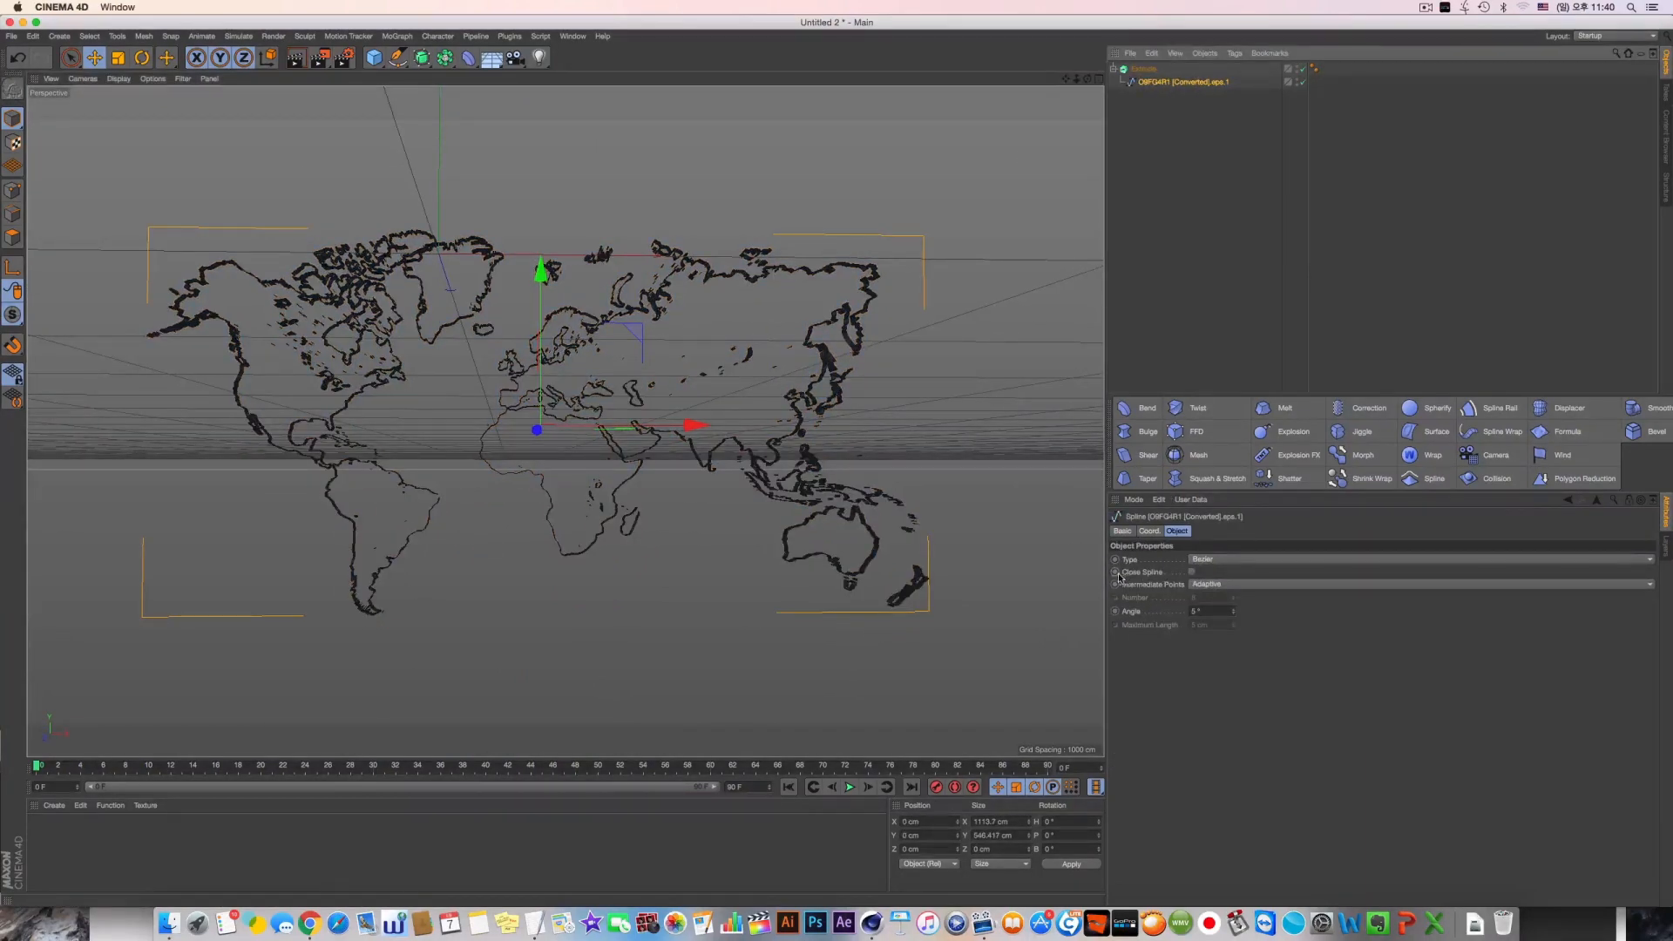
pyautogui.click(1192, 572)
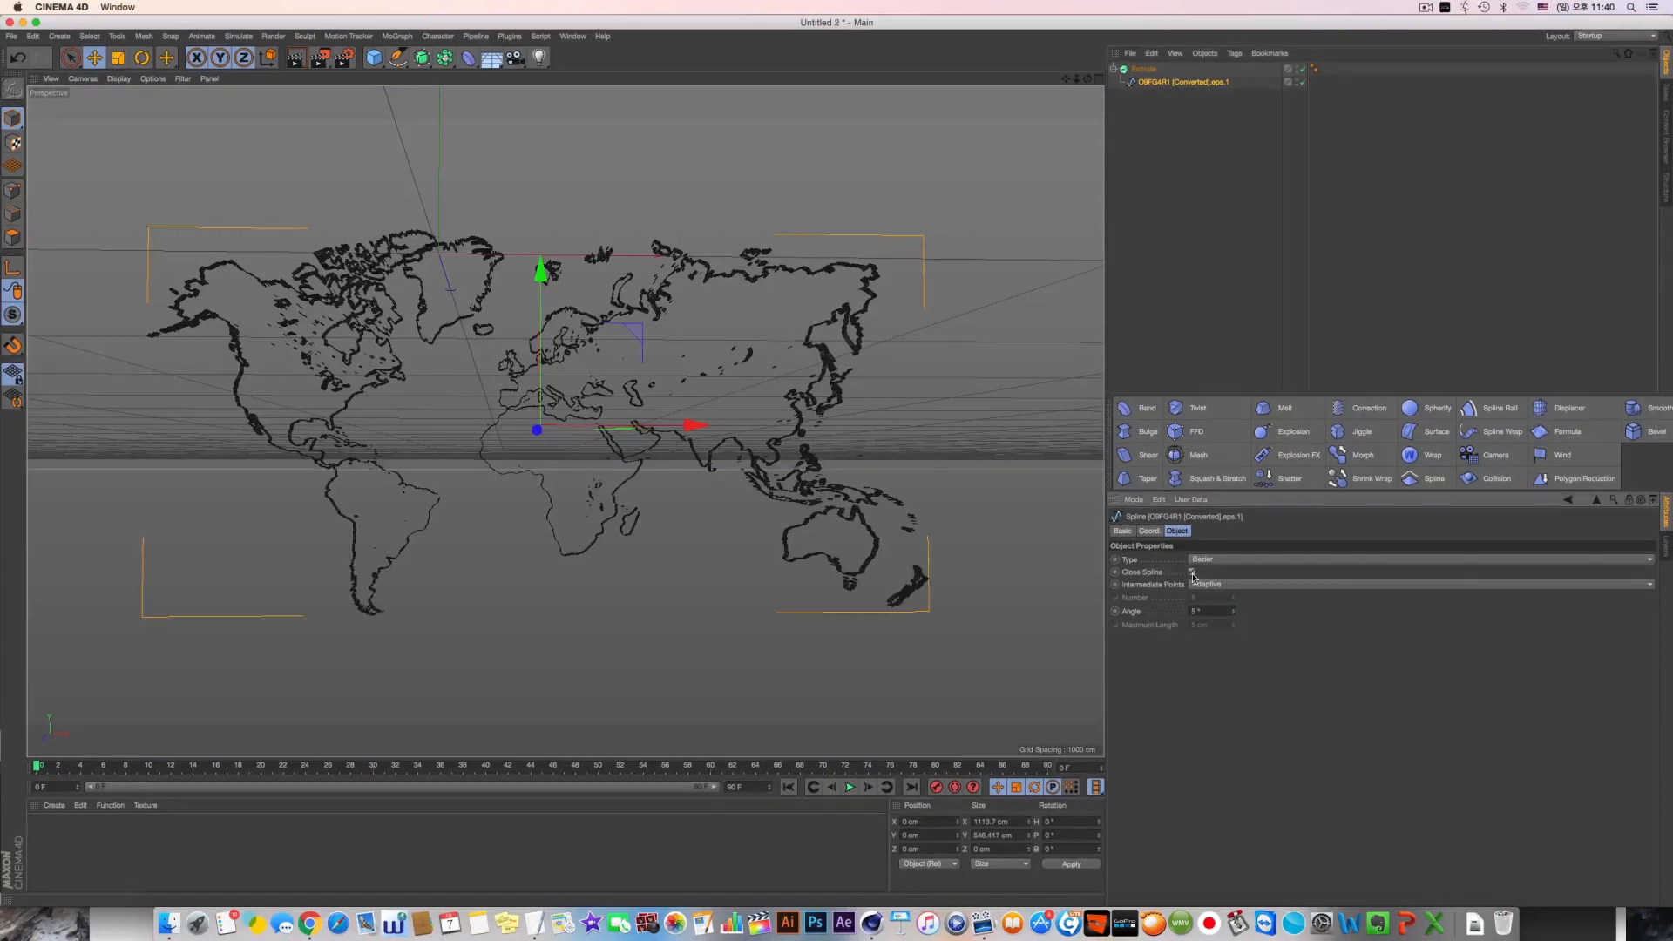
# Set the Extrude object's Z movement to 5 cm and render the perspective view
pyautogui.click(1143, 69)
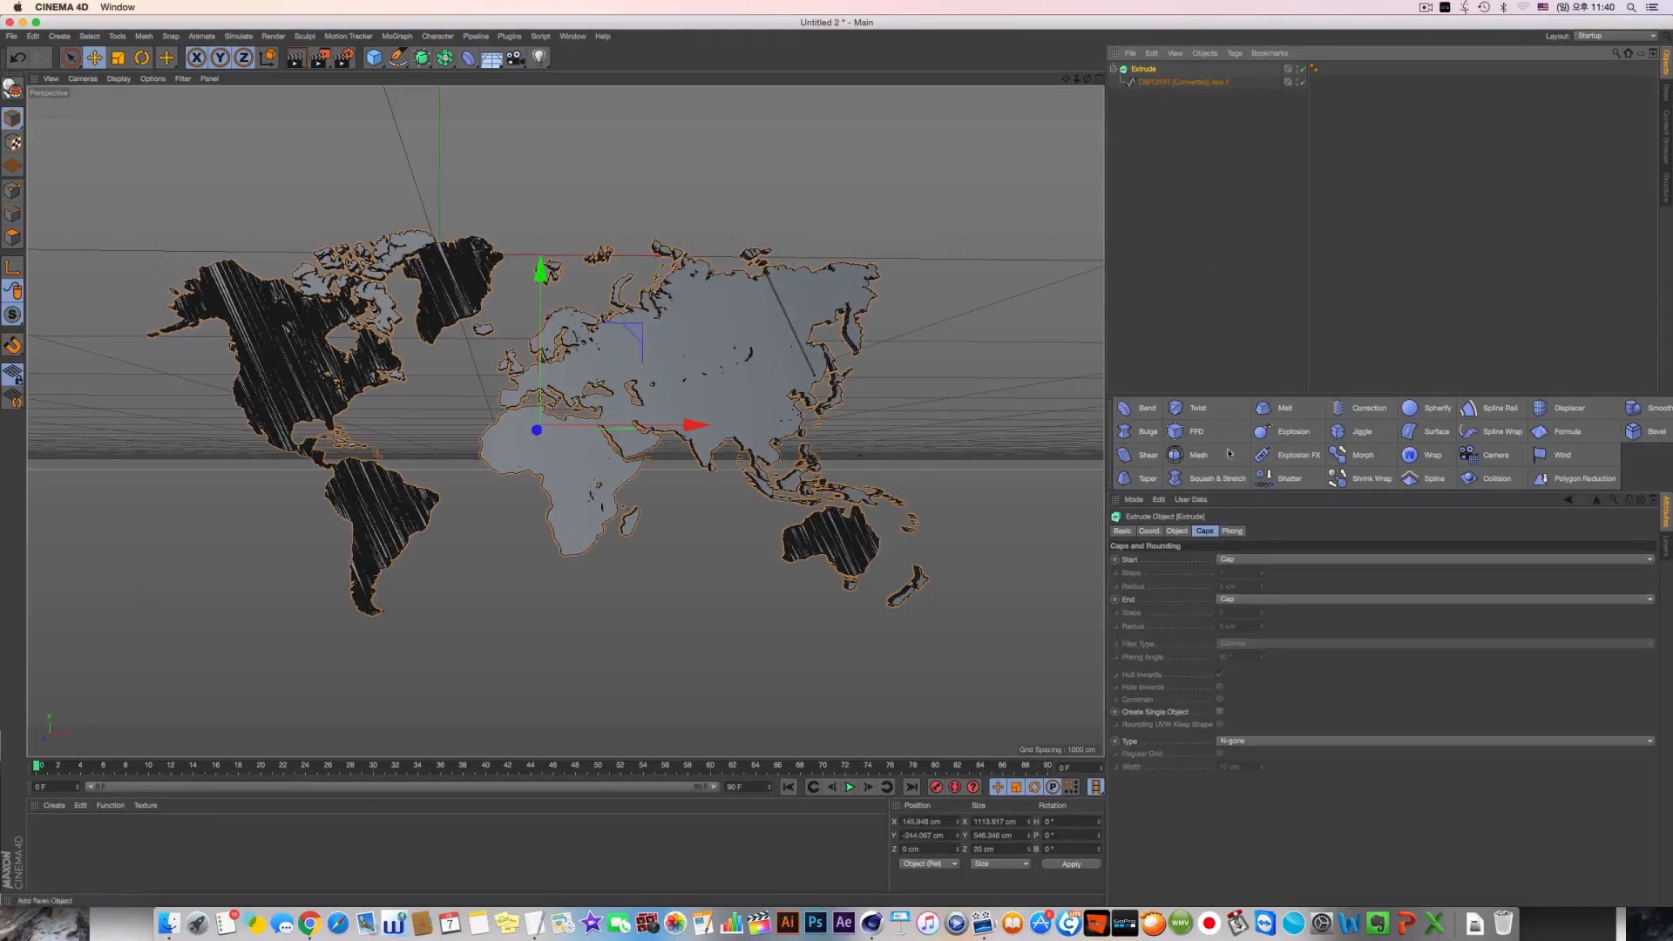
pyautogui.click(1182, 532)
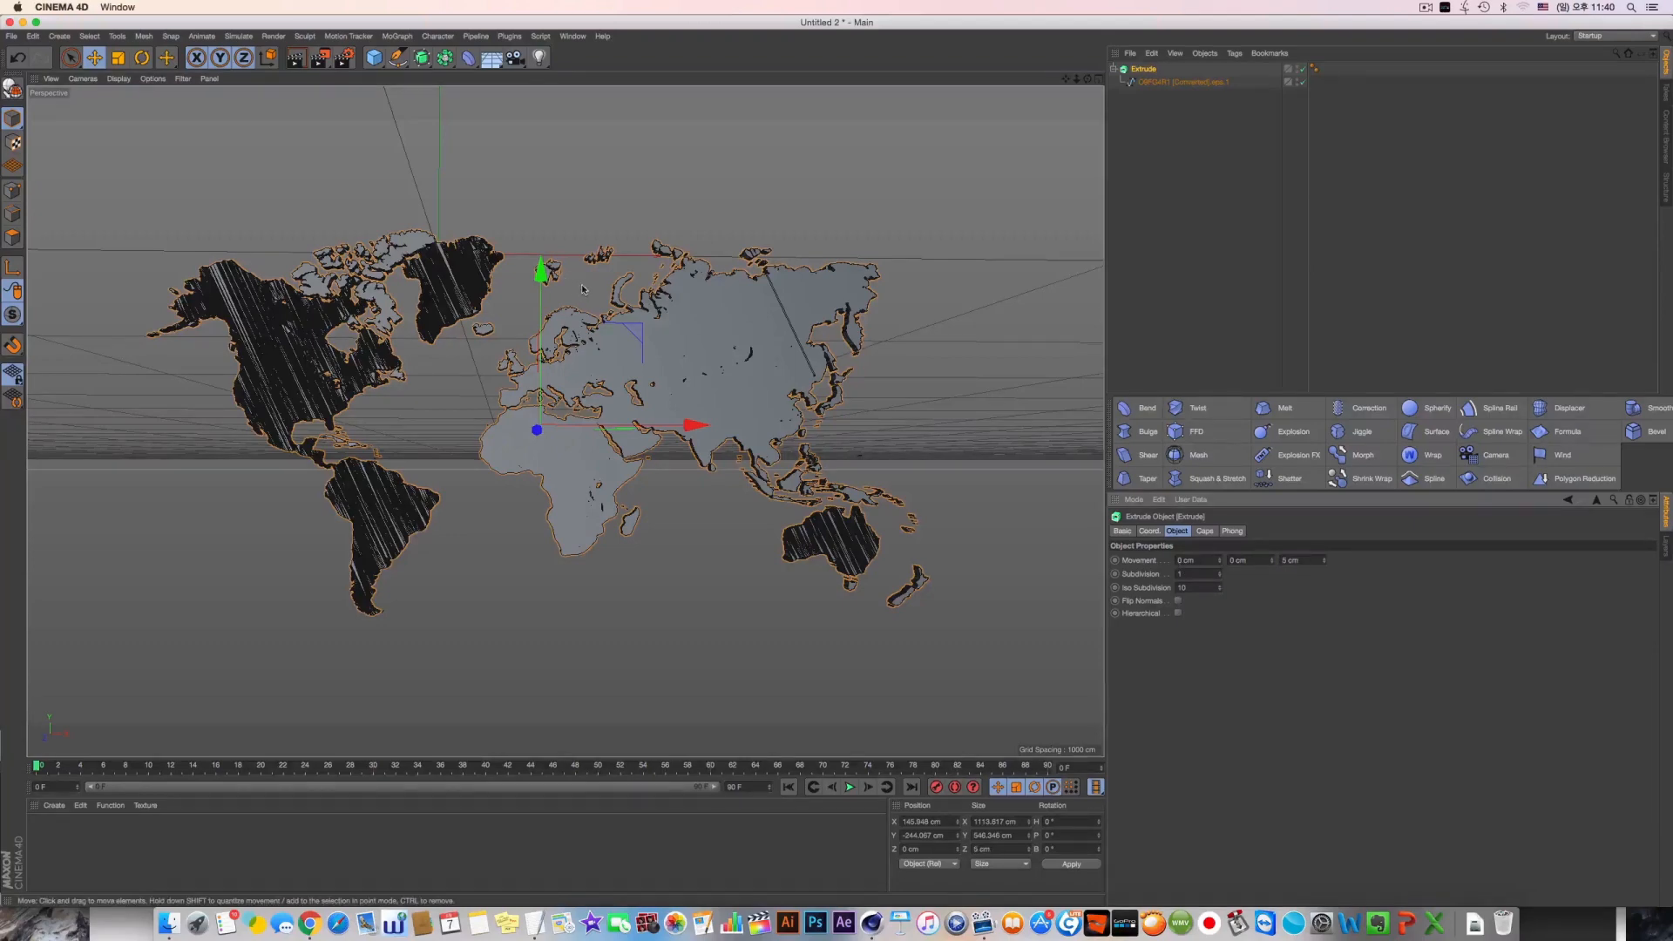
pyautogui.moveTo(608, 270)
pyautogui.keyDown('alt'); pyautogui.mouseDown()
pyautogui.moveTo(571, 349)
pyautogui.moveTo(600, 288)
pyautogui.moveTo(626, 294)
pyautogui.mouseUp(); pyautogui.keyUp('alt')
pyautogui.click(297, 59)
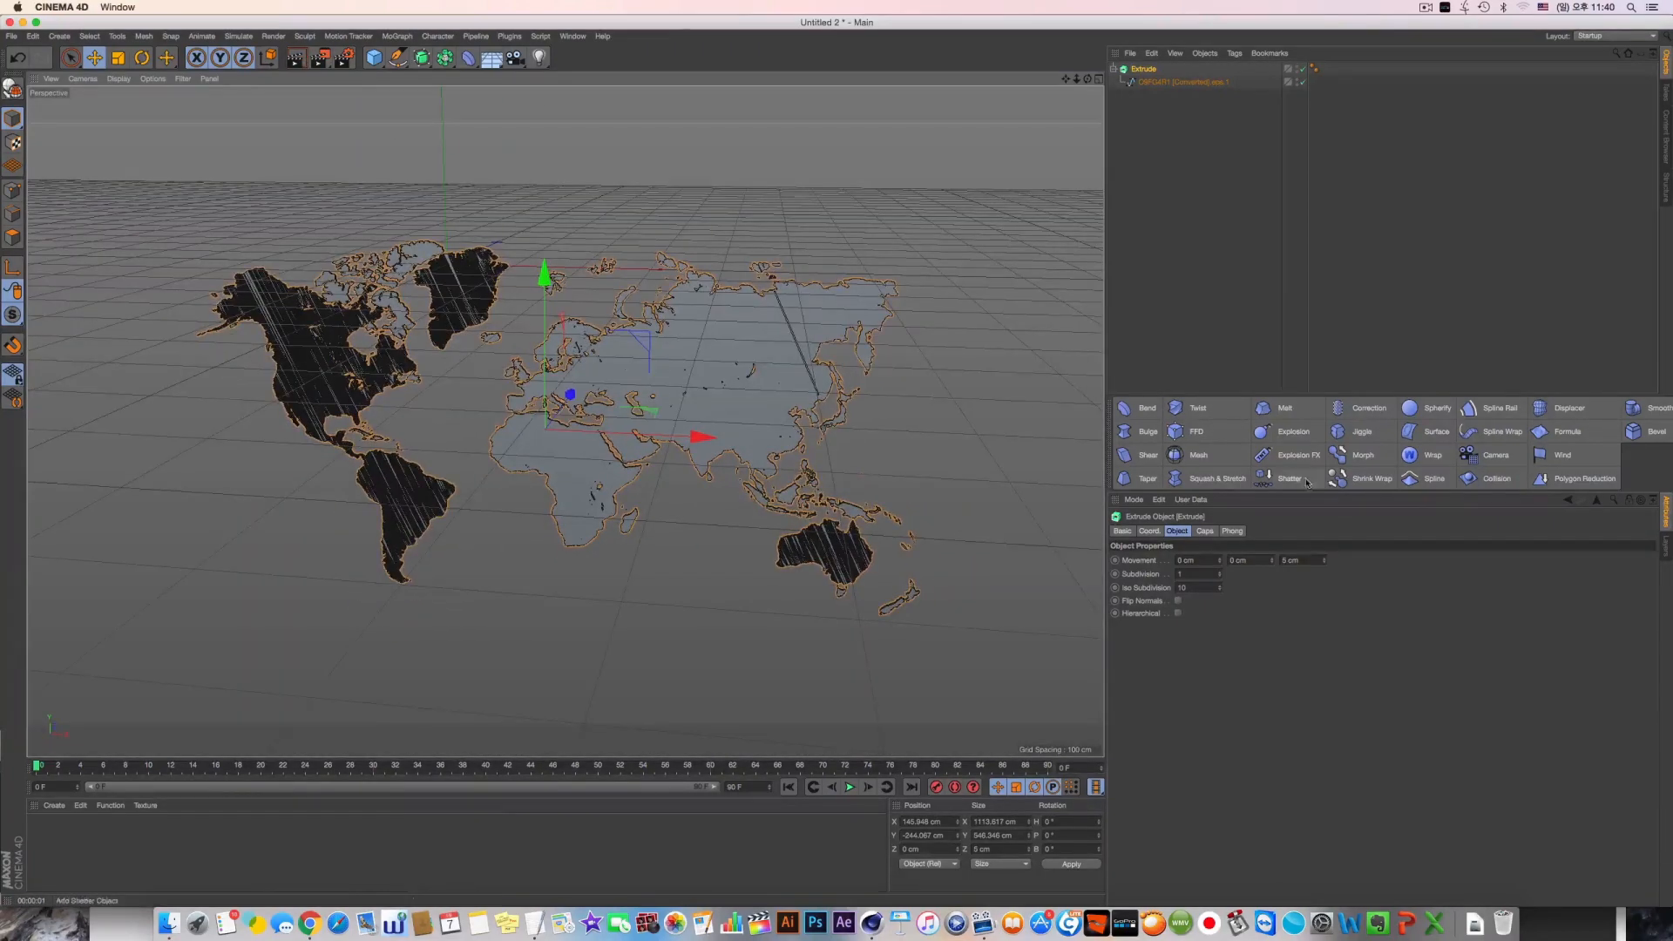
# Add a Wrap deformer fitted to the extruded map, pull it out to the top level, and group the Extrude in a null
pyautogui.keyDown('alt'); pyautogui.click(1429, 455); pyautogui.keyUp('alt')
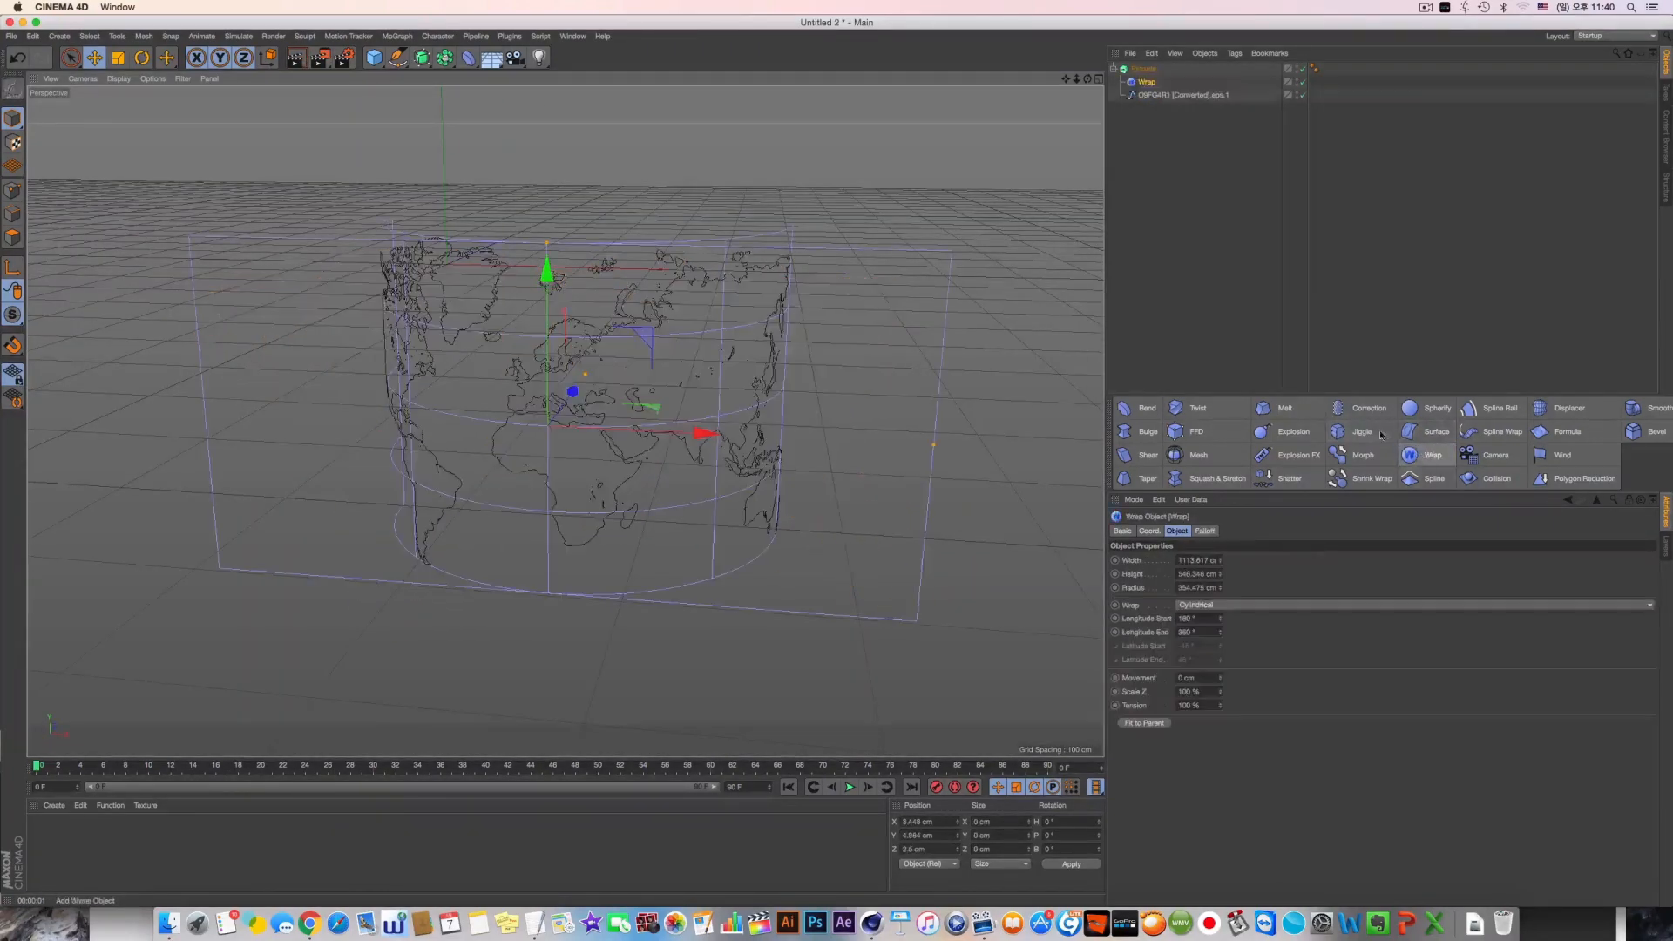
pyautogui.moveTo(1145, 82); pyautogui.dragTo(1151, 137)
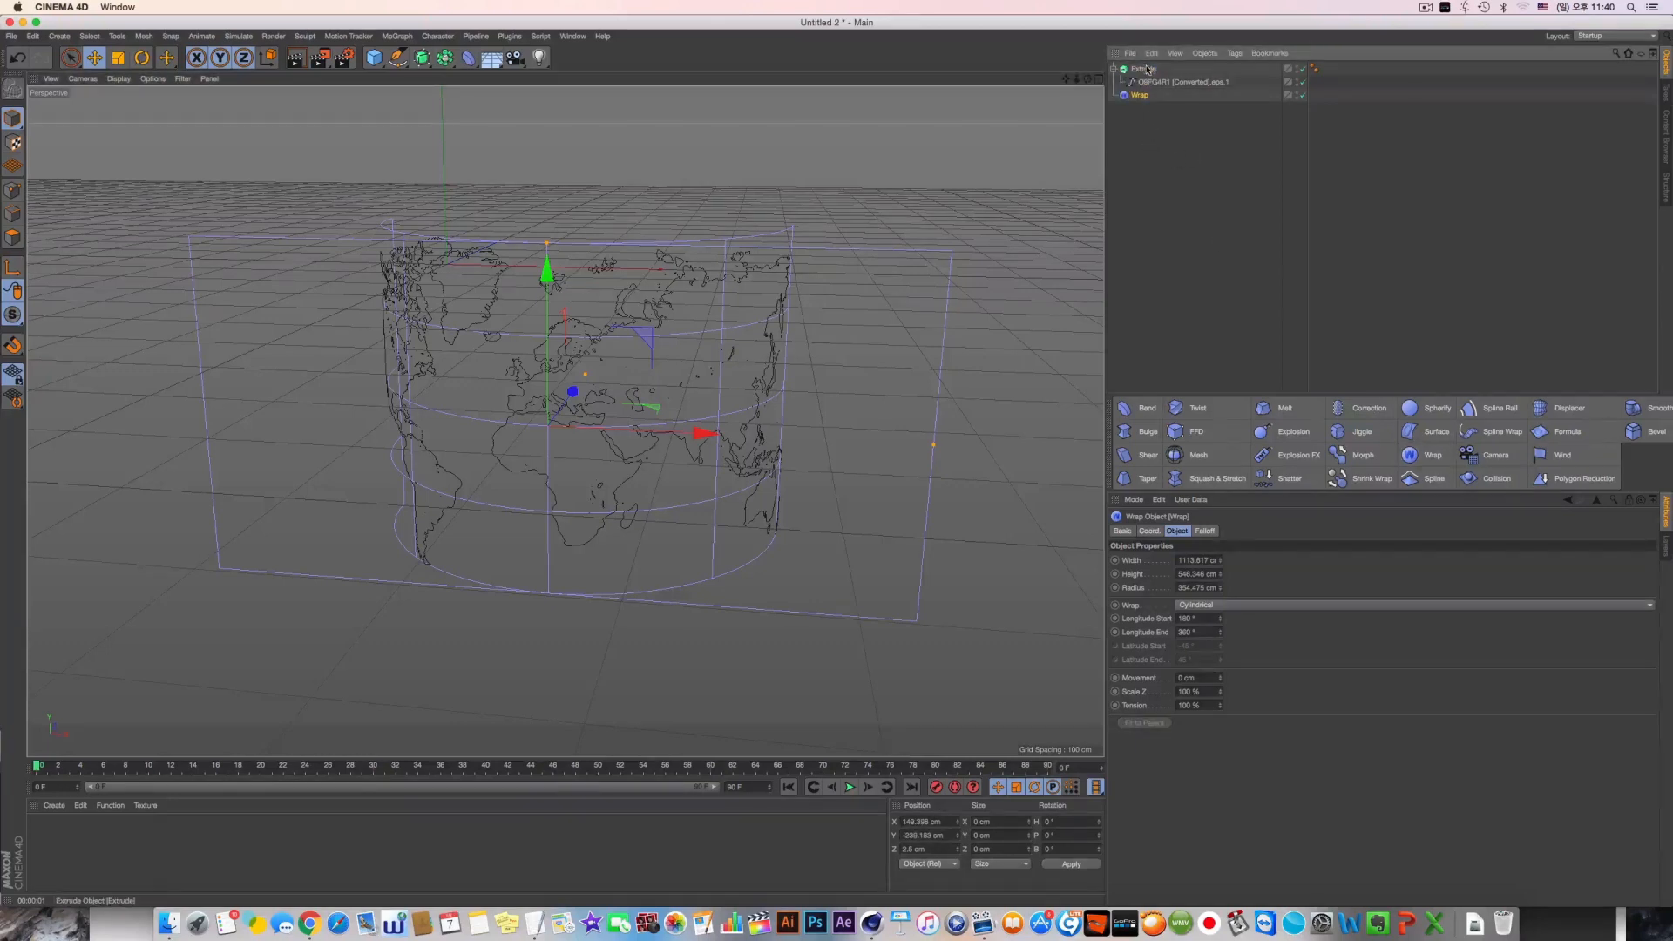
pyautogui.click(1146, 70)
pyautogui.hotkey('alt', 'g')
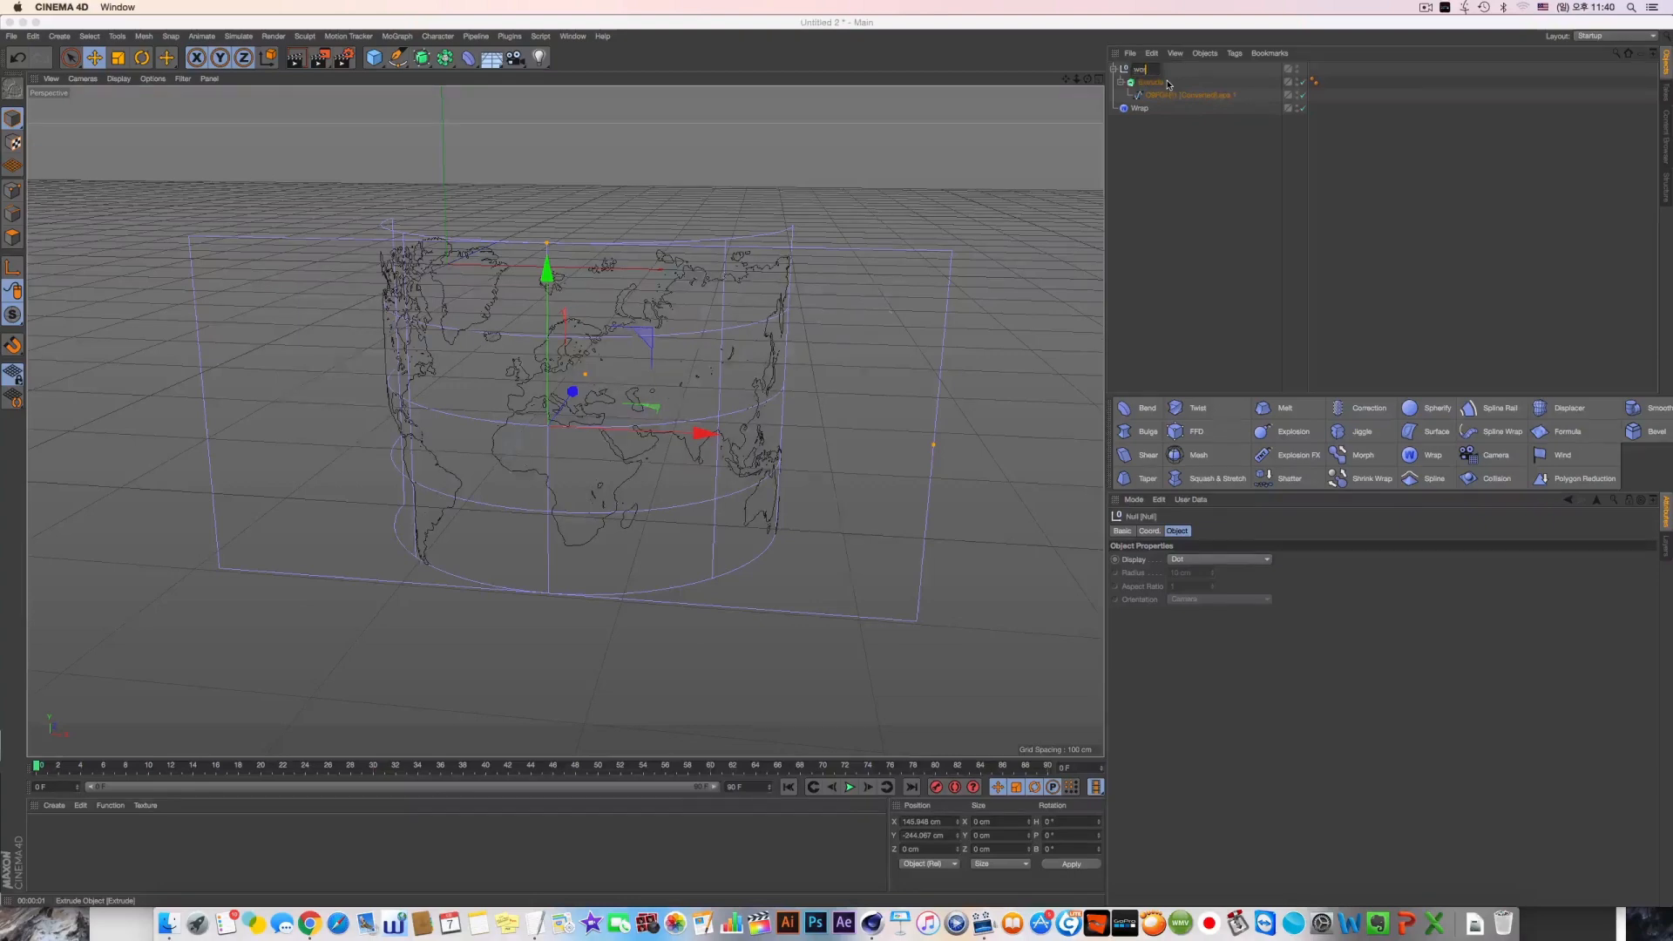
# Rename both the new null and the Extrude object inside it as world map
pyautogui.press('Return')
pyautogui.write('ap')
pyautogui.press('Return')
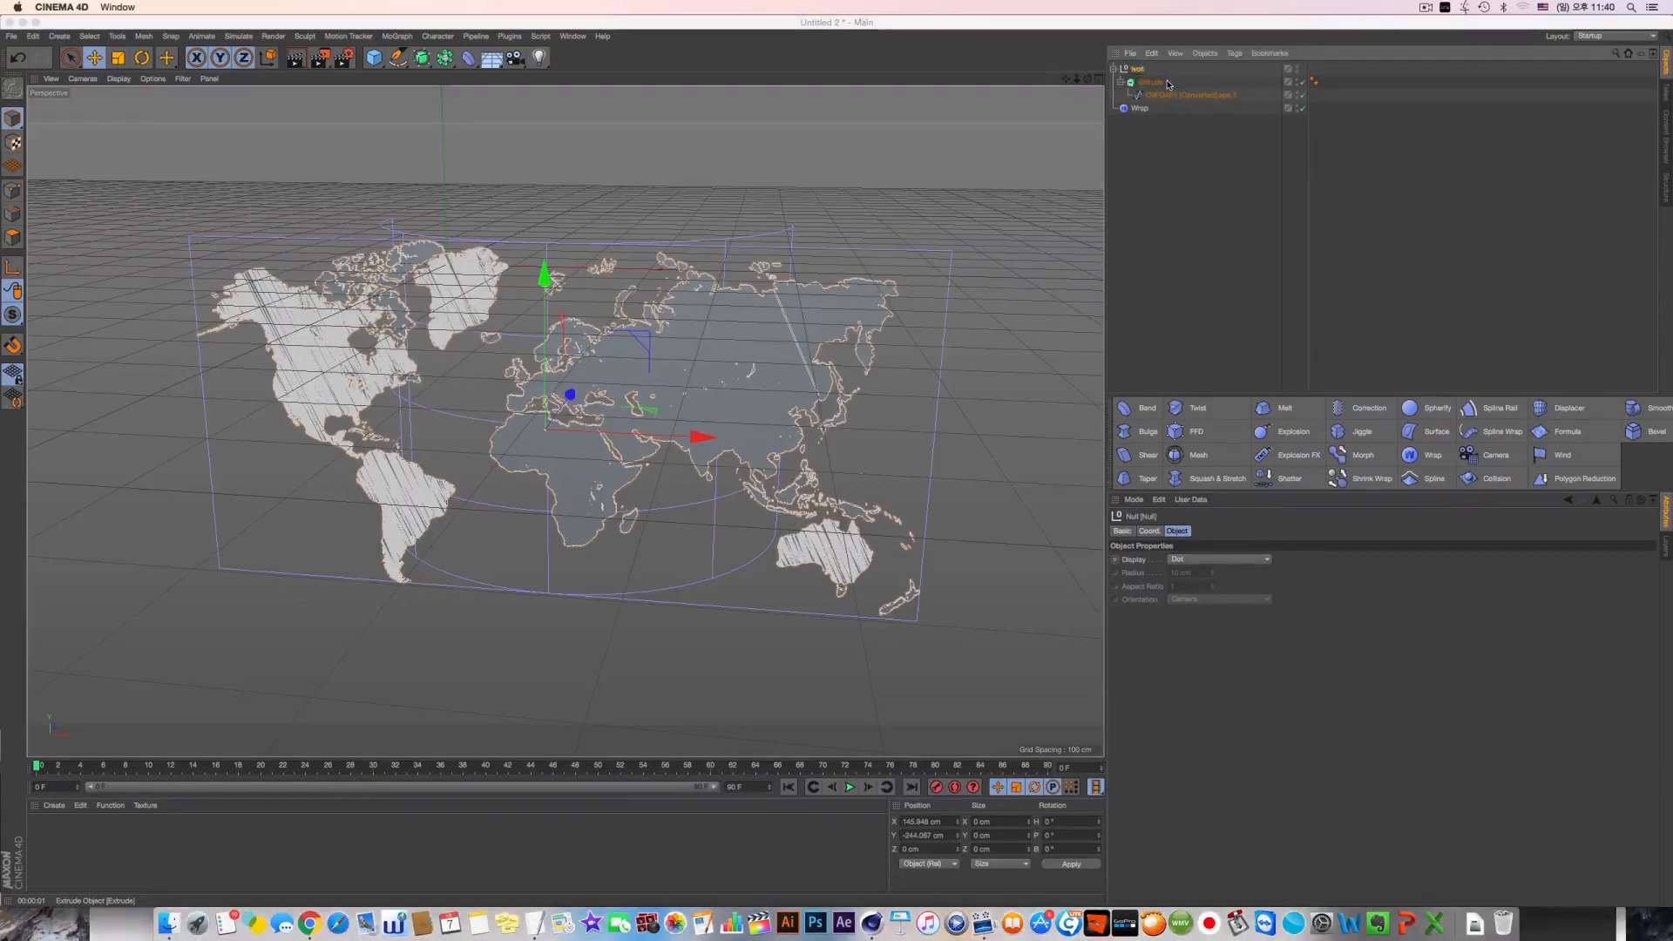
pyautogui.doubleClick(1160, 83)
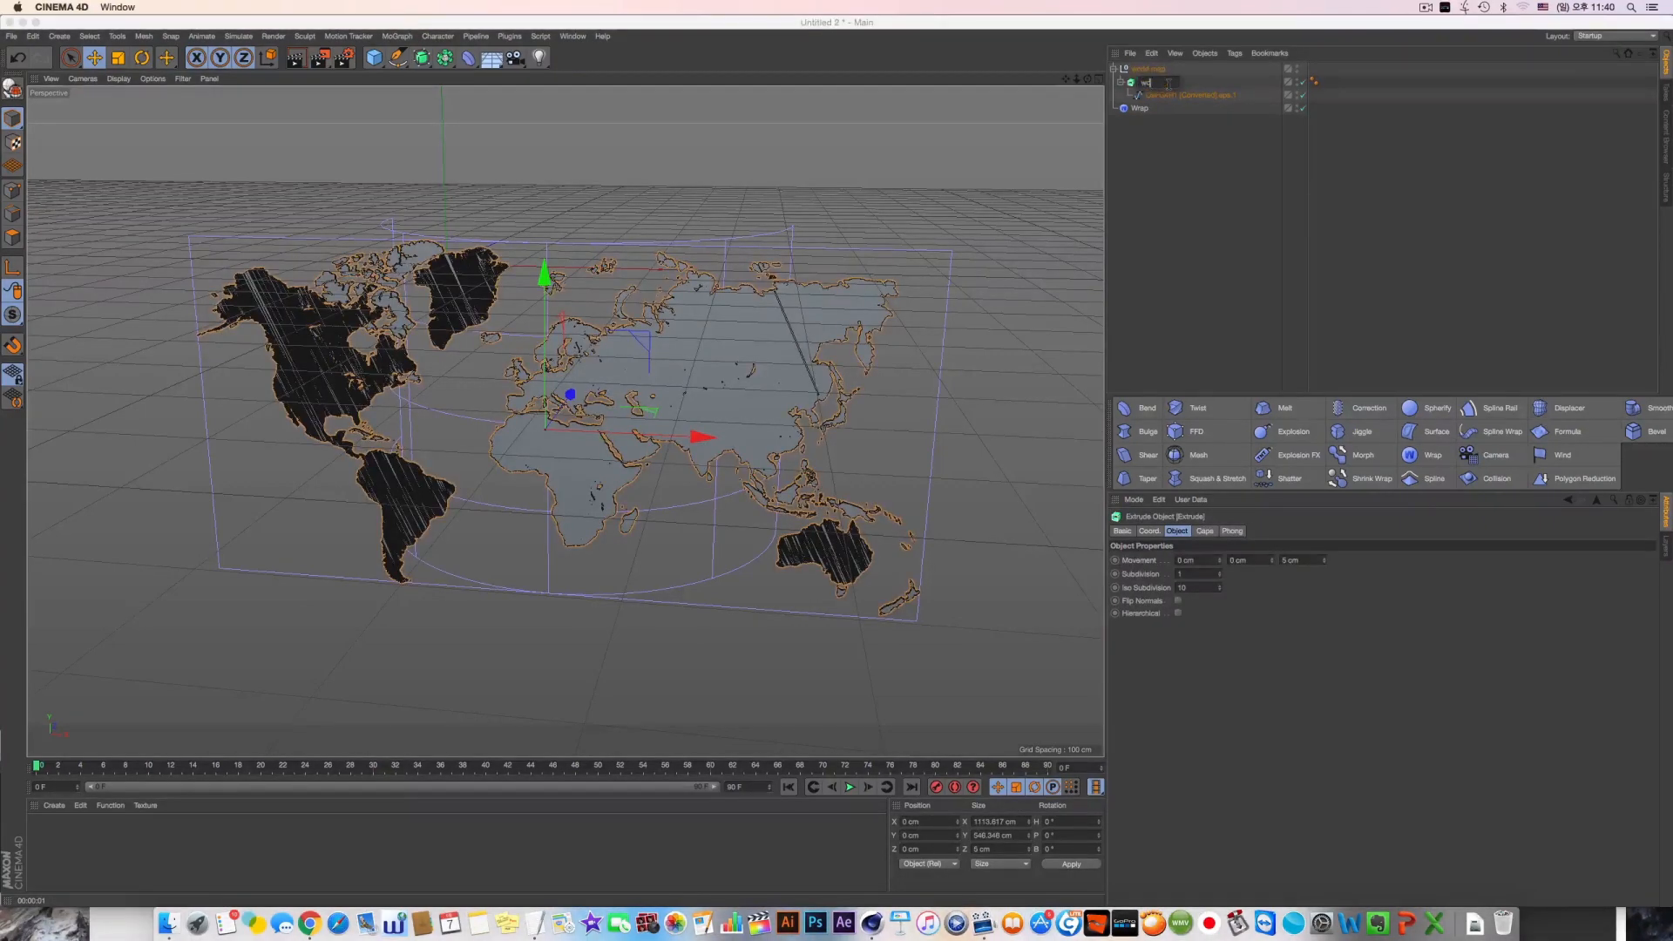
pyautogui.write('world map')
pyautogui.press('Return')
# Place the Wrap deformer inside the world map null above the extruded map and set its wrap type to Spherical
pyautogui.click(1140, 108)
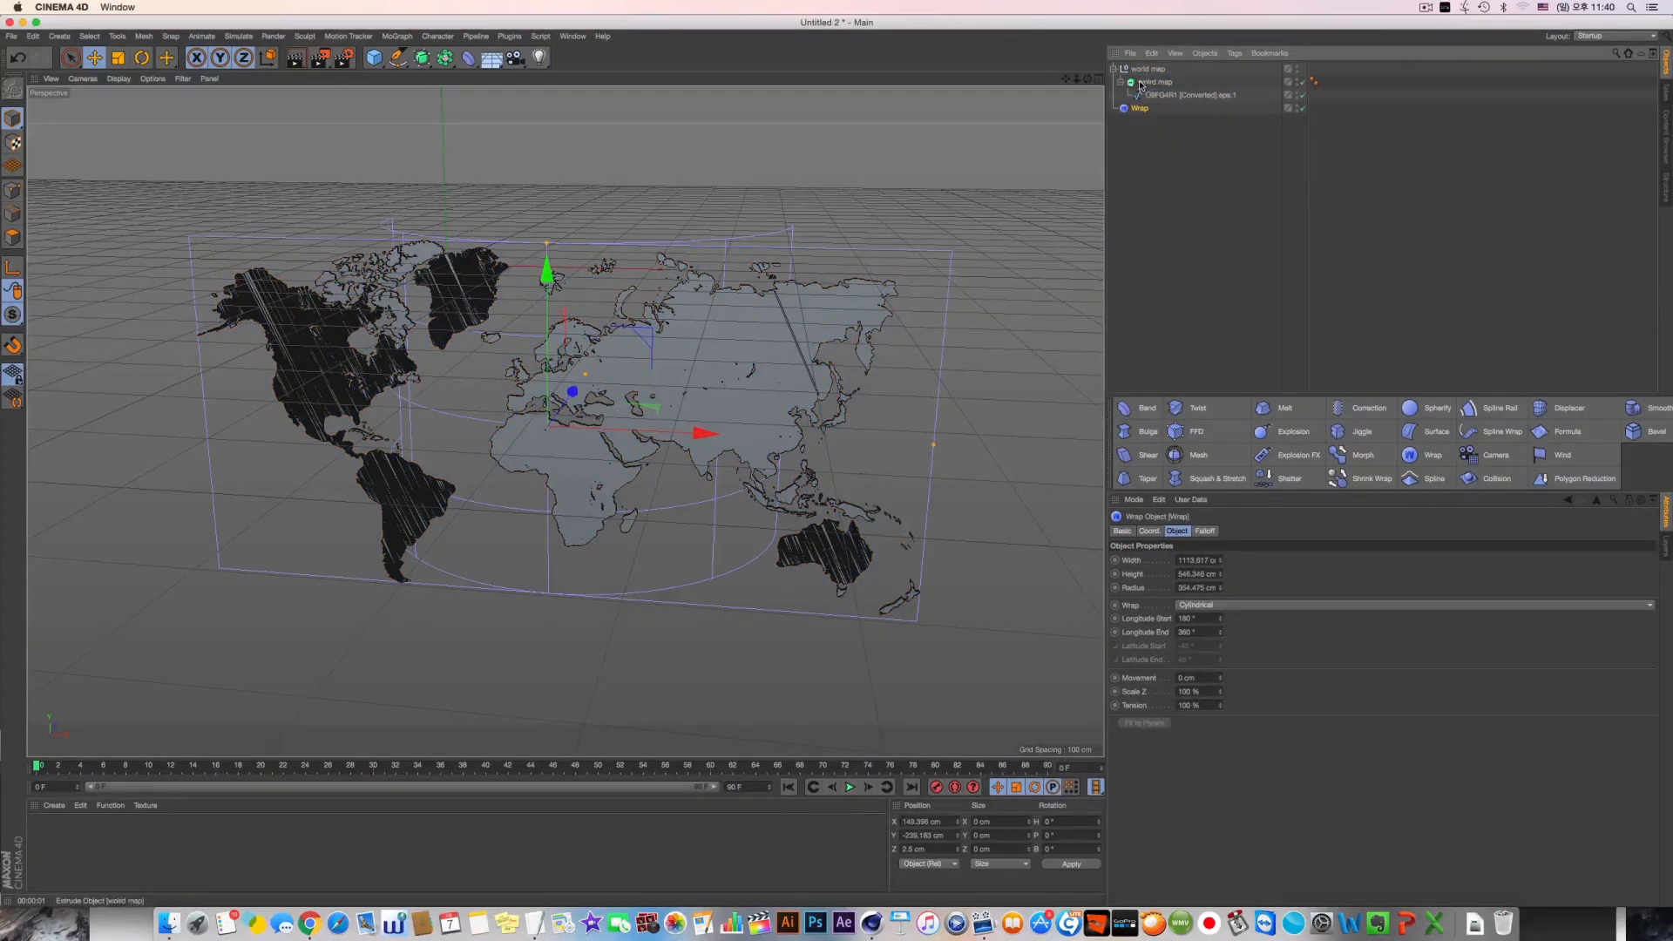
pyautogui.moveTo(1142, 76); pyautogui.dragTo(1143, 79)
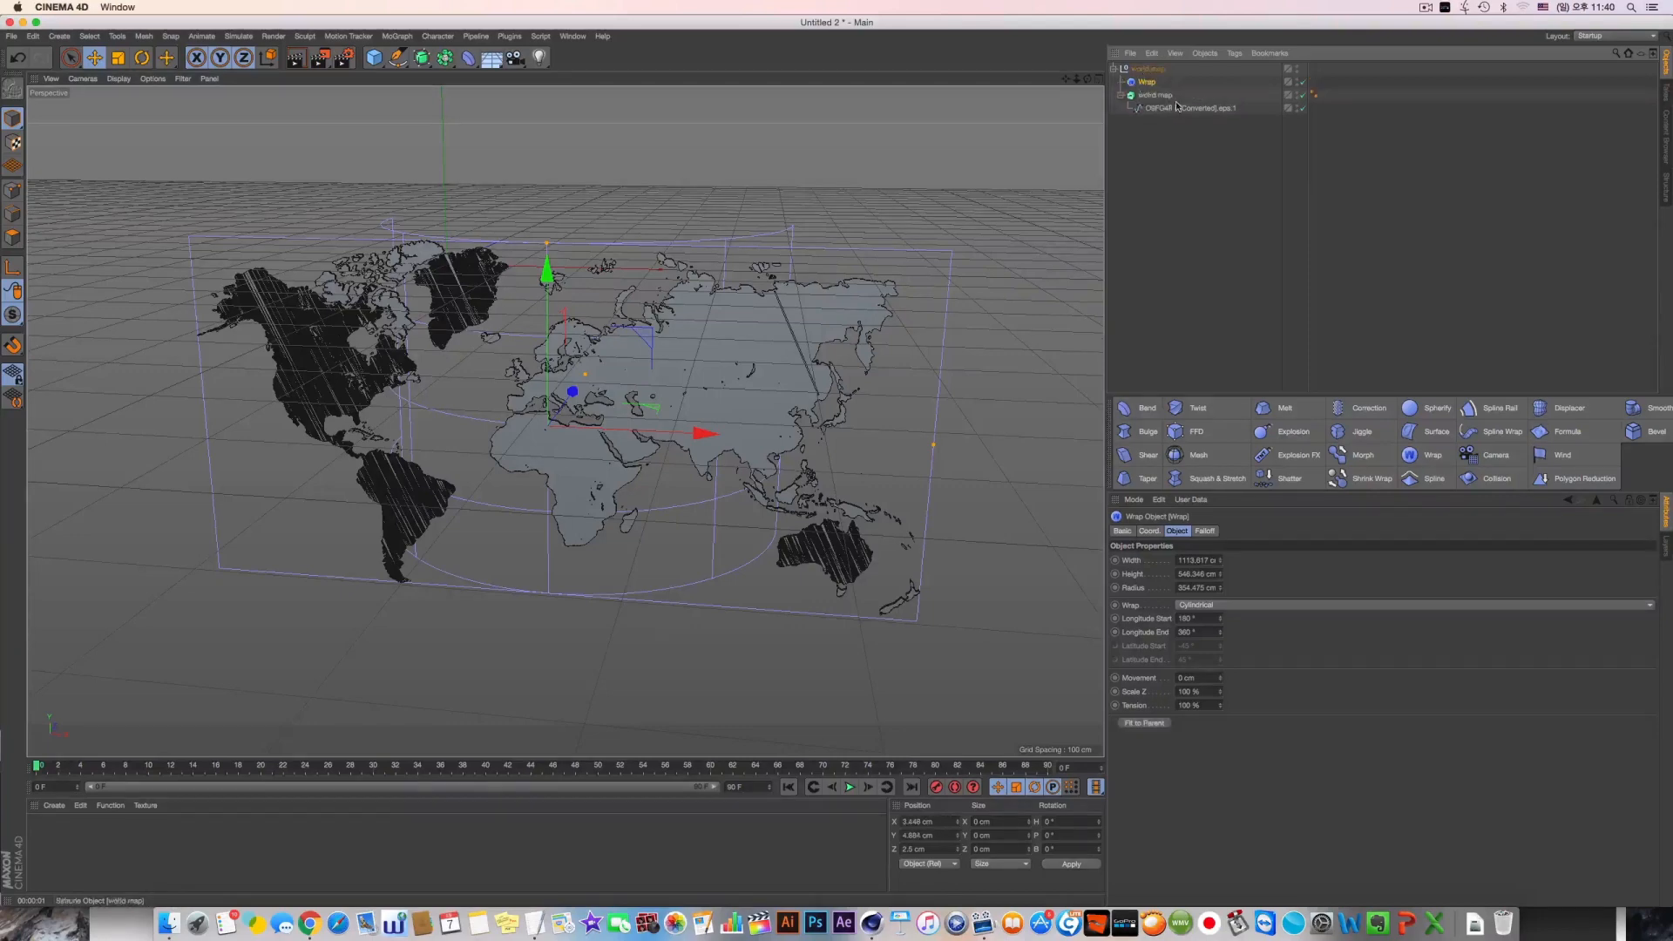
pyautogui.click(1221, 604)
pyautogui.click(1226, 619)
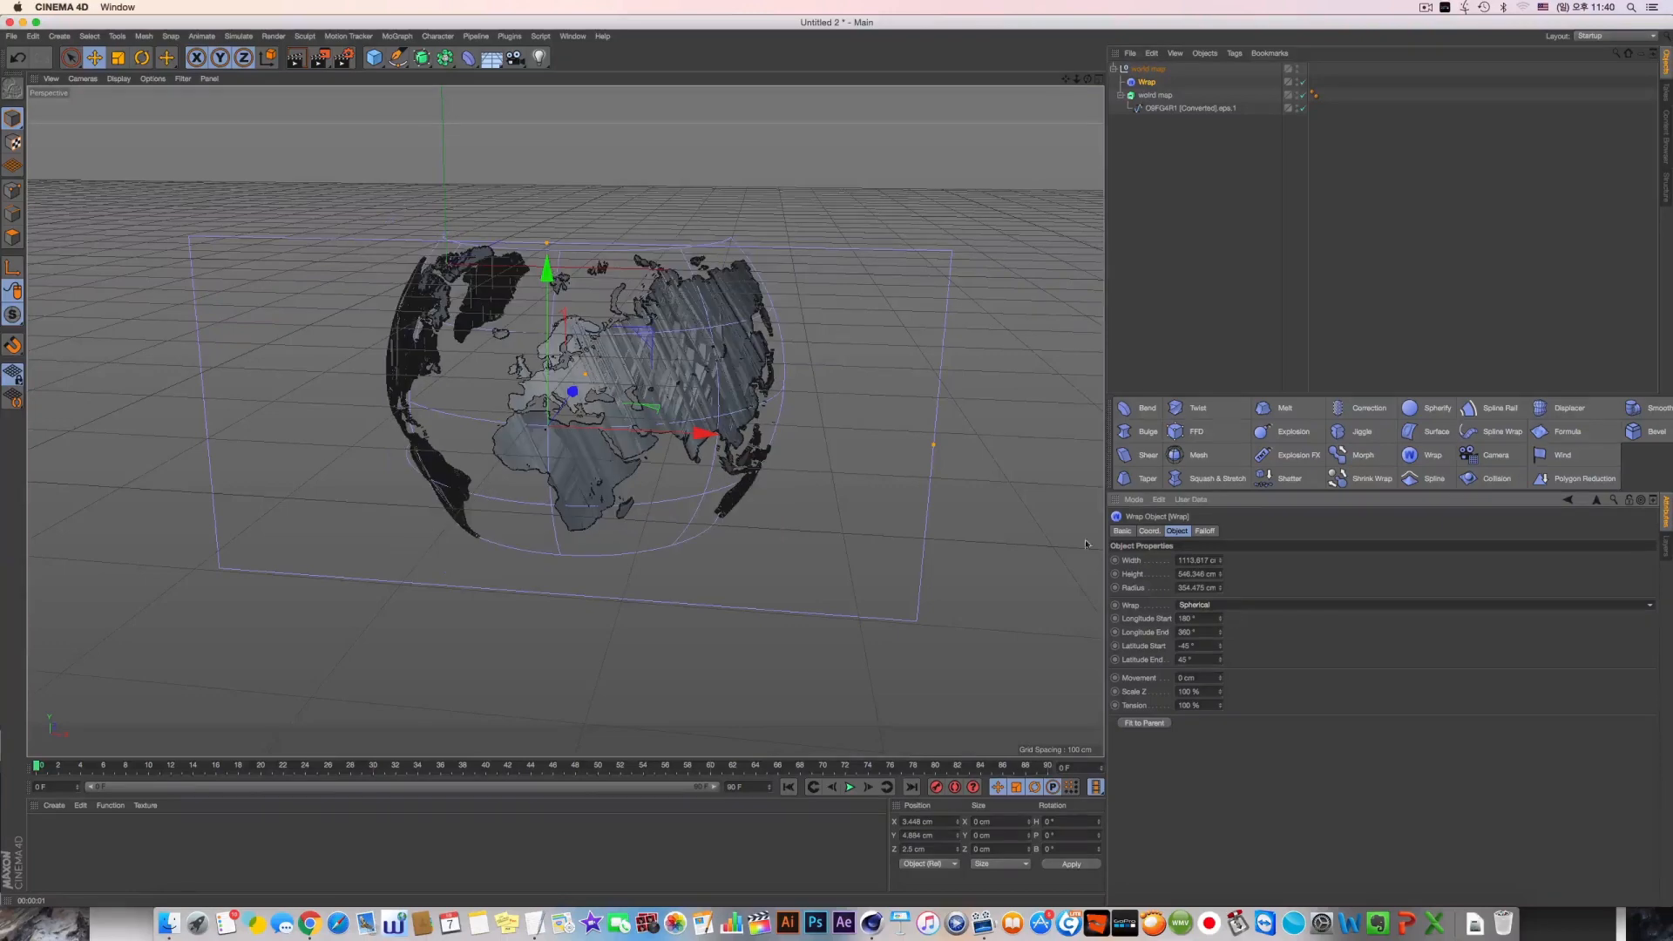
# Set the extruded map's cap type to Quadrangles with a Regular Grid 5 cm wide
pyautogui.keyDown('alt'); pyautogui.moveTo(716, 338); pyautogui.dragTo(624, 373); pyautogui.keyUp('alt')
pyautogui.scroll(6, 647, 381)
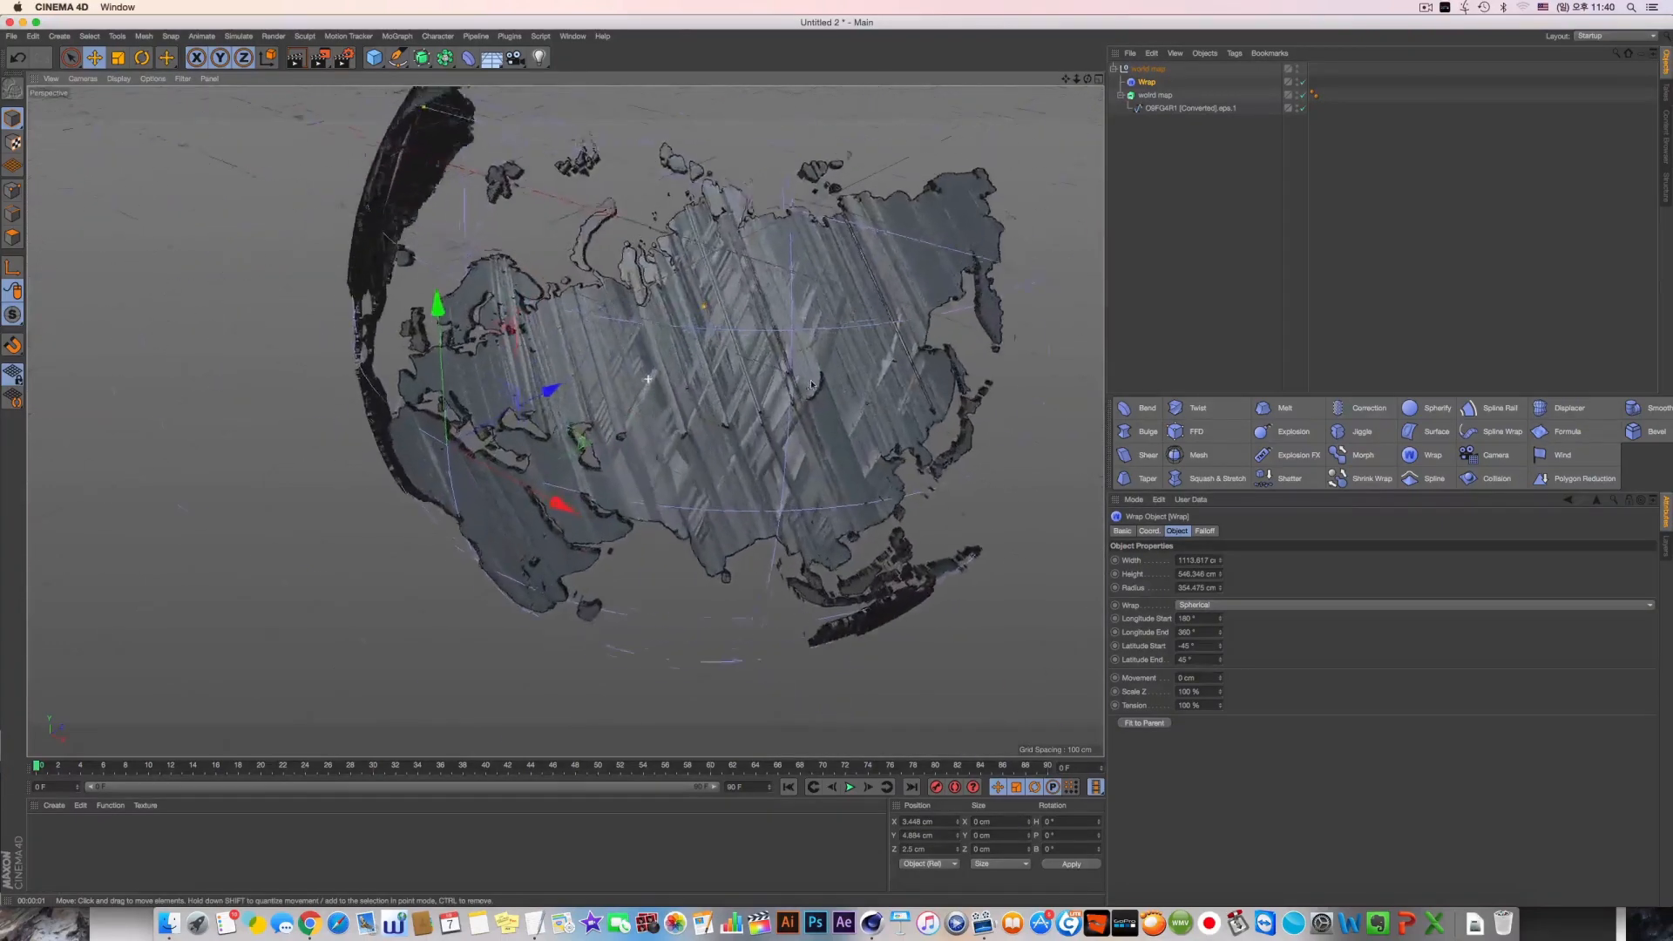
pyautogui.click(1155, 95)
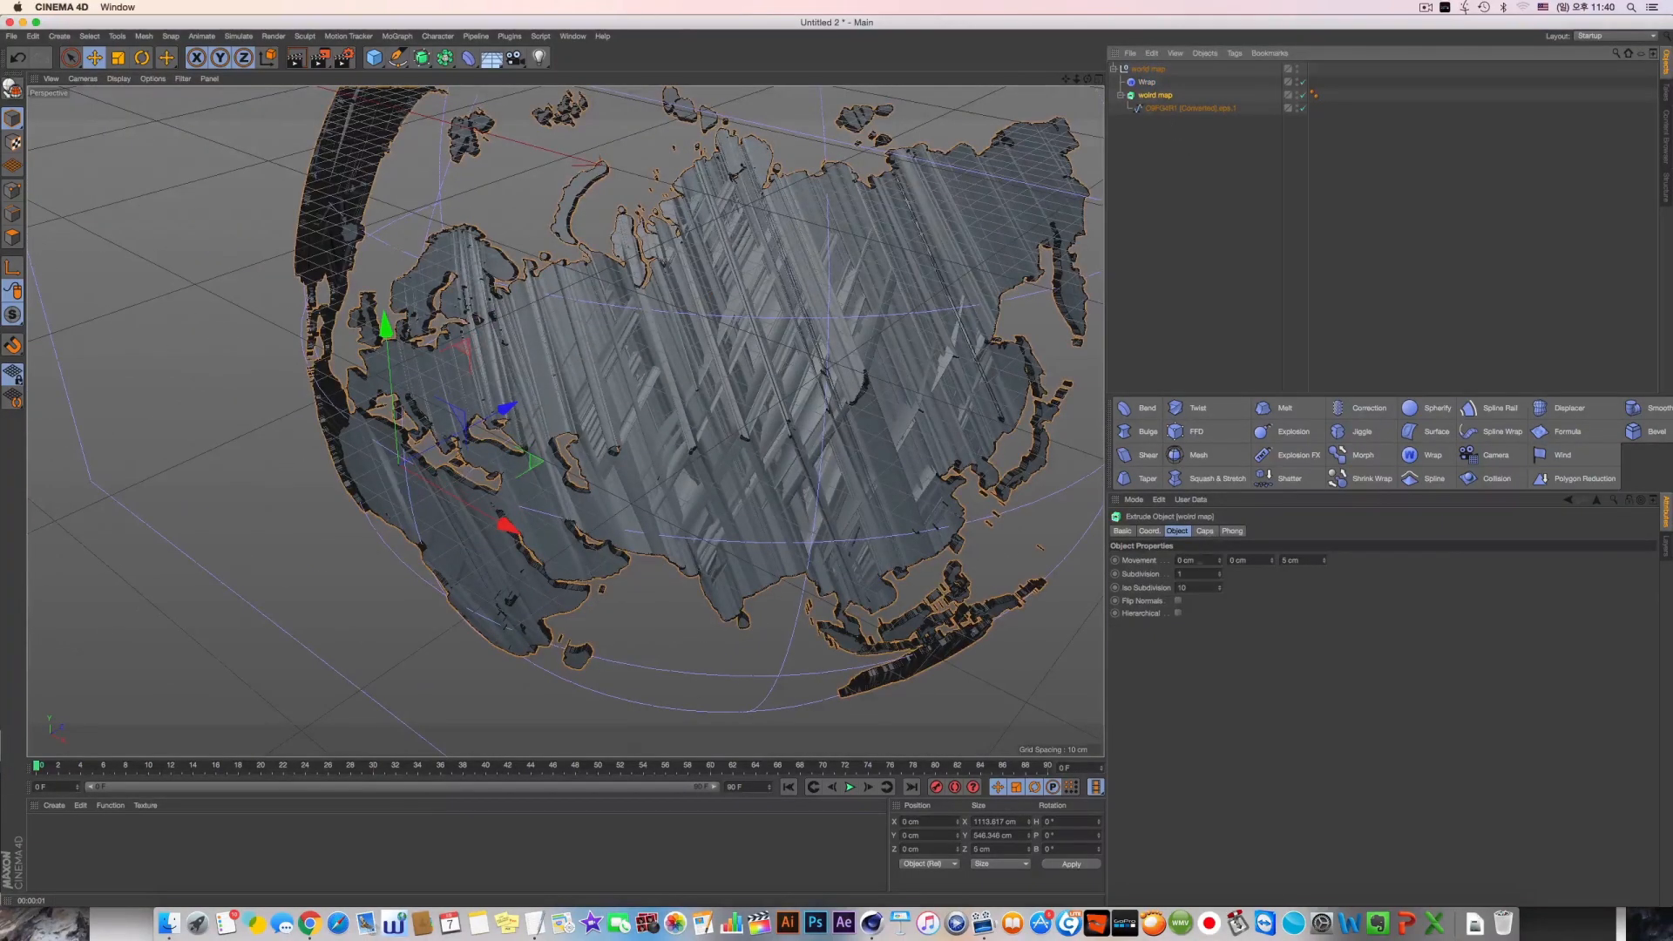
pyautogui.click(1205, 531)
pyautogui.click(1242, 741)
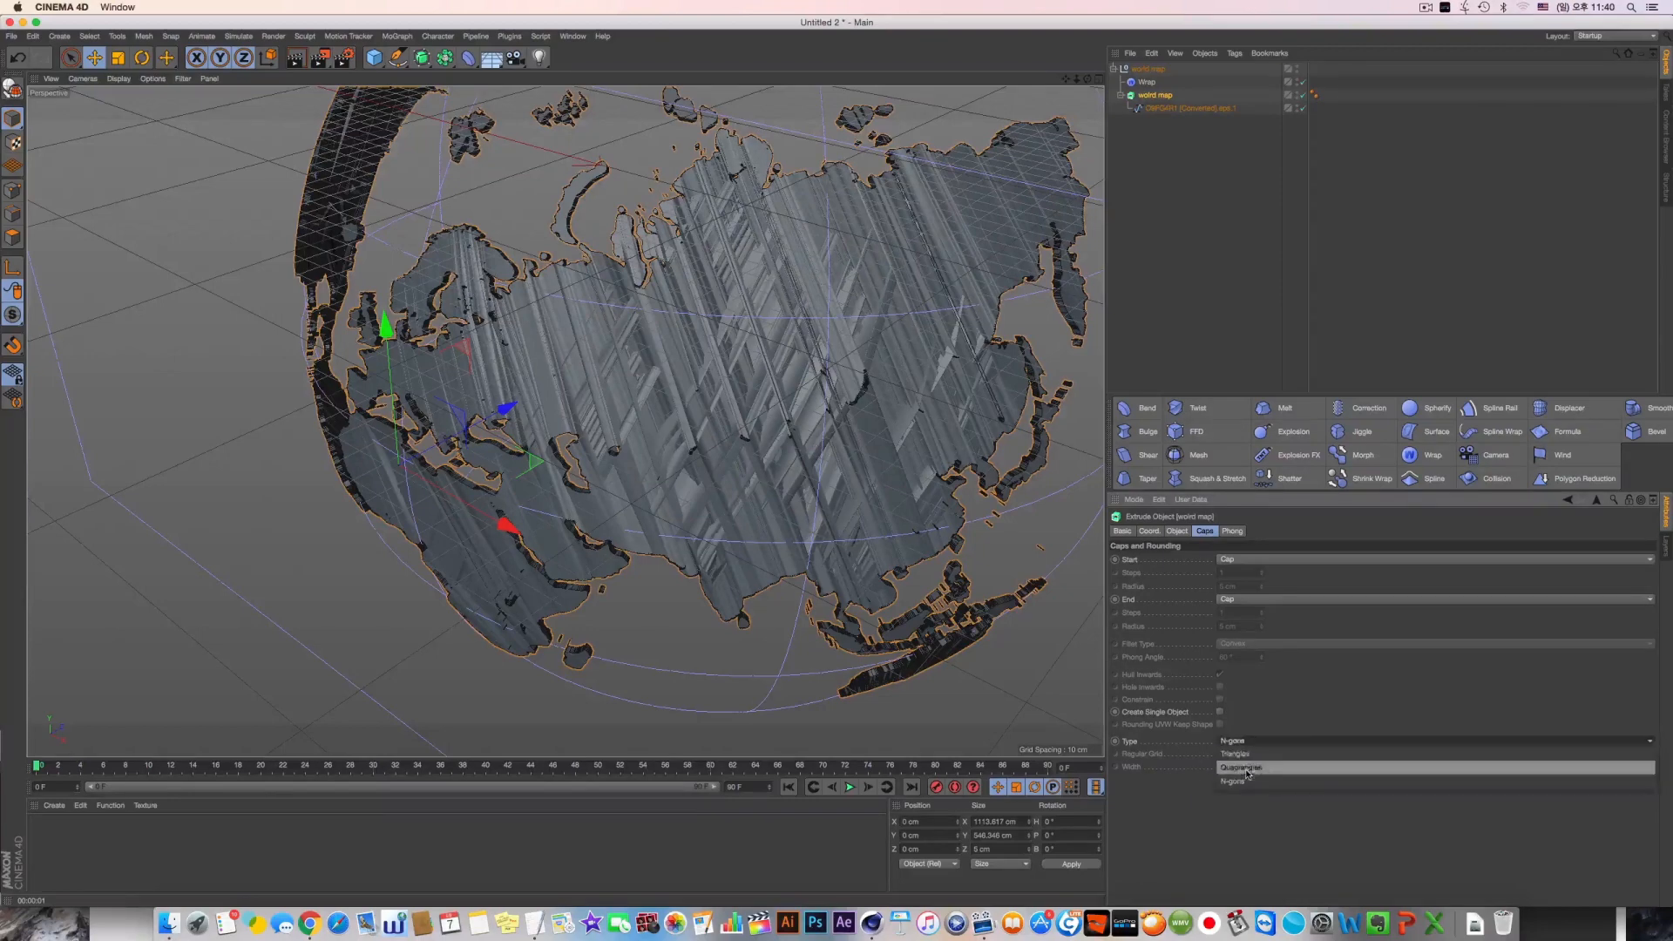
pyautogui.click(1246, 774)
pyautogui.click(1220, 754)
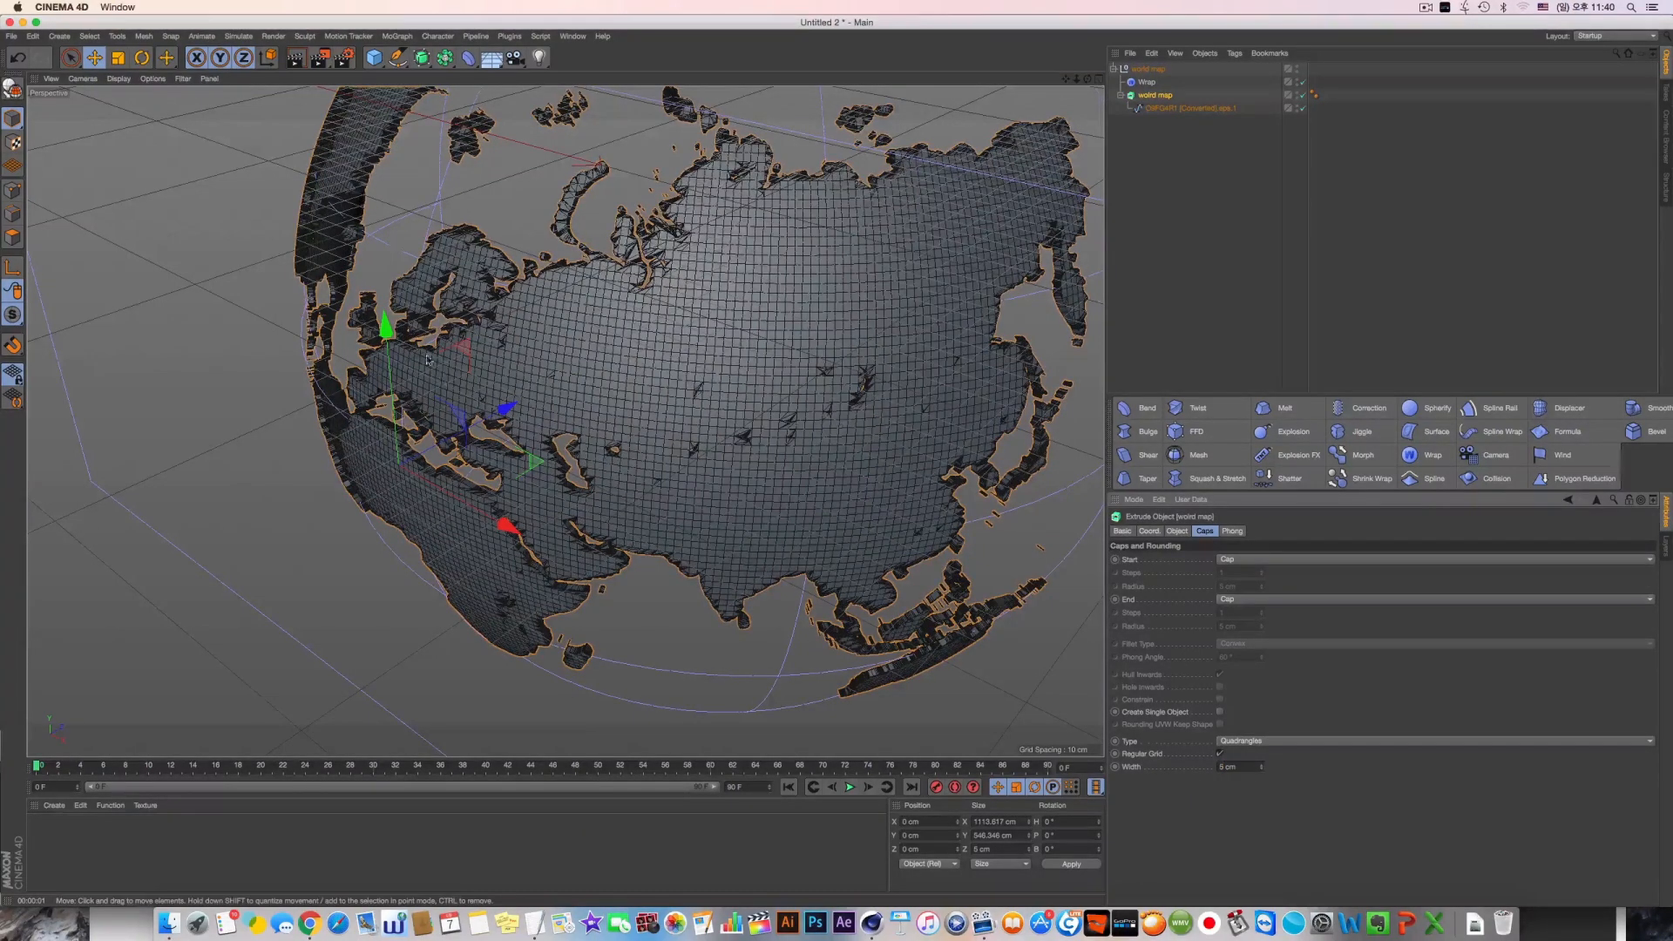
# Switch the perspective display to Gouraud Shading and inspect the wrapped map from several angles
pyautogui.keyDown('alt'); pyautogui.moveTo(411, 411); pyautogui.dragTo(601, 356); pyautogui.keyUp('alt')
pyautogui.keyDown('alt'); pyautogui.moveTo(602, 355); pyautogui.dragTo(473, 405, button='right'); pyautogui.keyUp('alt')
pyautogui.keyDown('alt'); pyautogui.moveTo(473, 404); pyautogui.dragTo(563, 419); pyautogui.keyUp('alt')
pyautogui.click(128, 80)
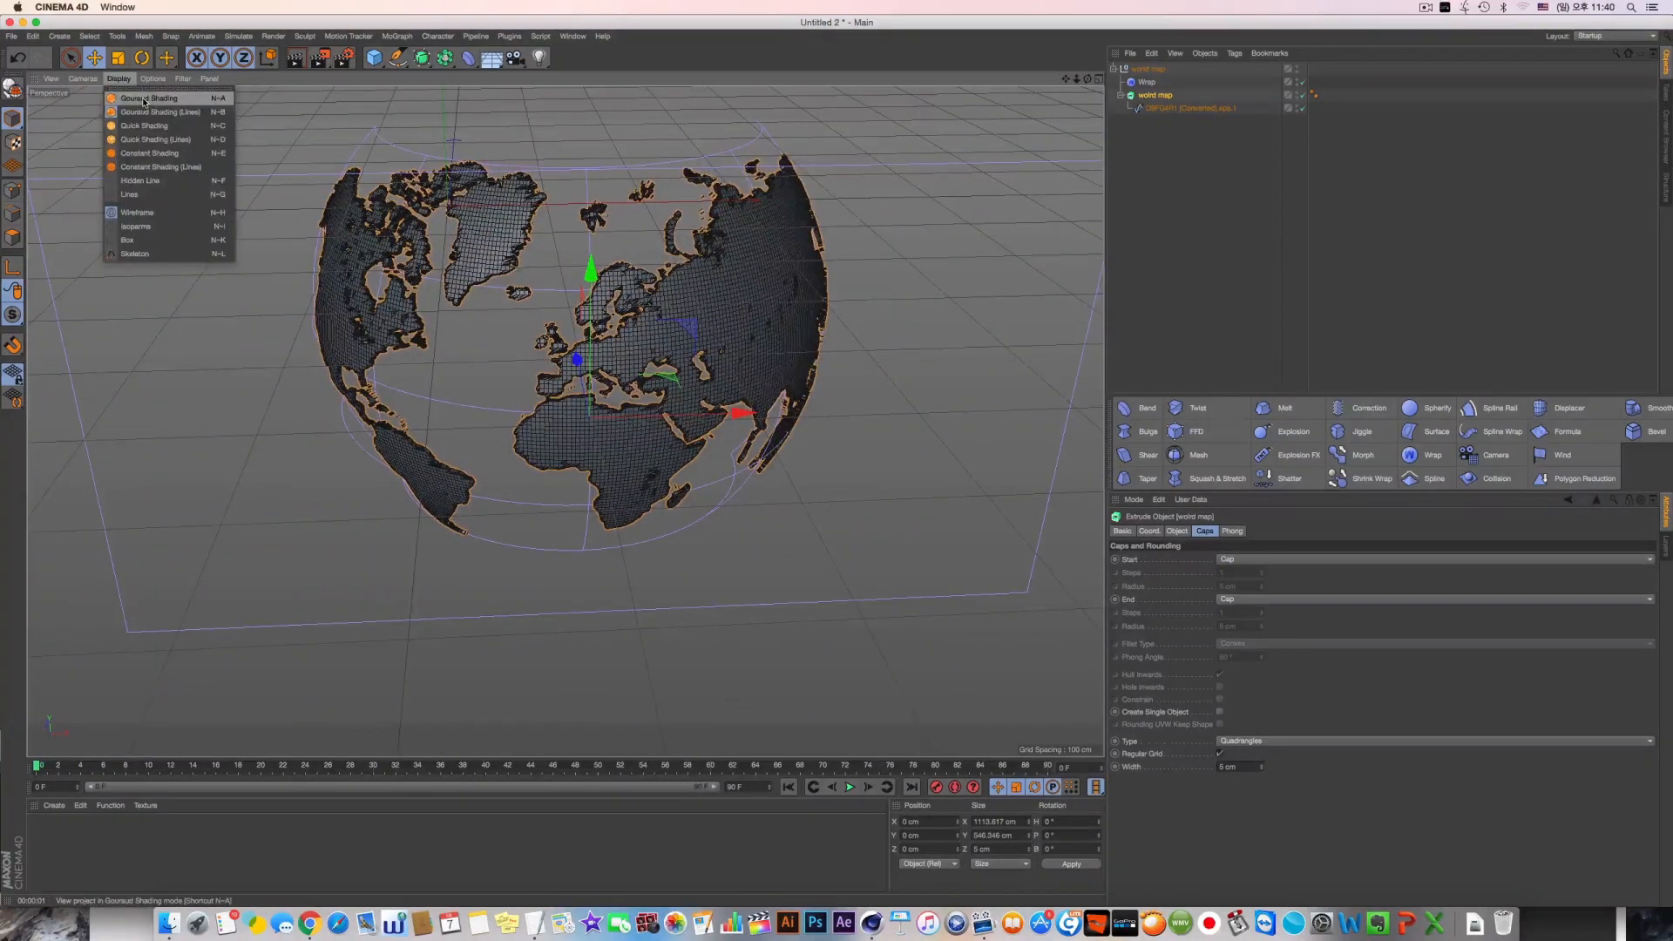
pyautogui.click(148, 98)
pyautogui.keyDown('alt'); pyautogui.moveTo(453, 348); pyautogui.dragTo(652, 333); pyautogui.keyUp('alt')
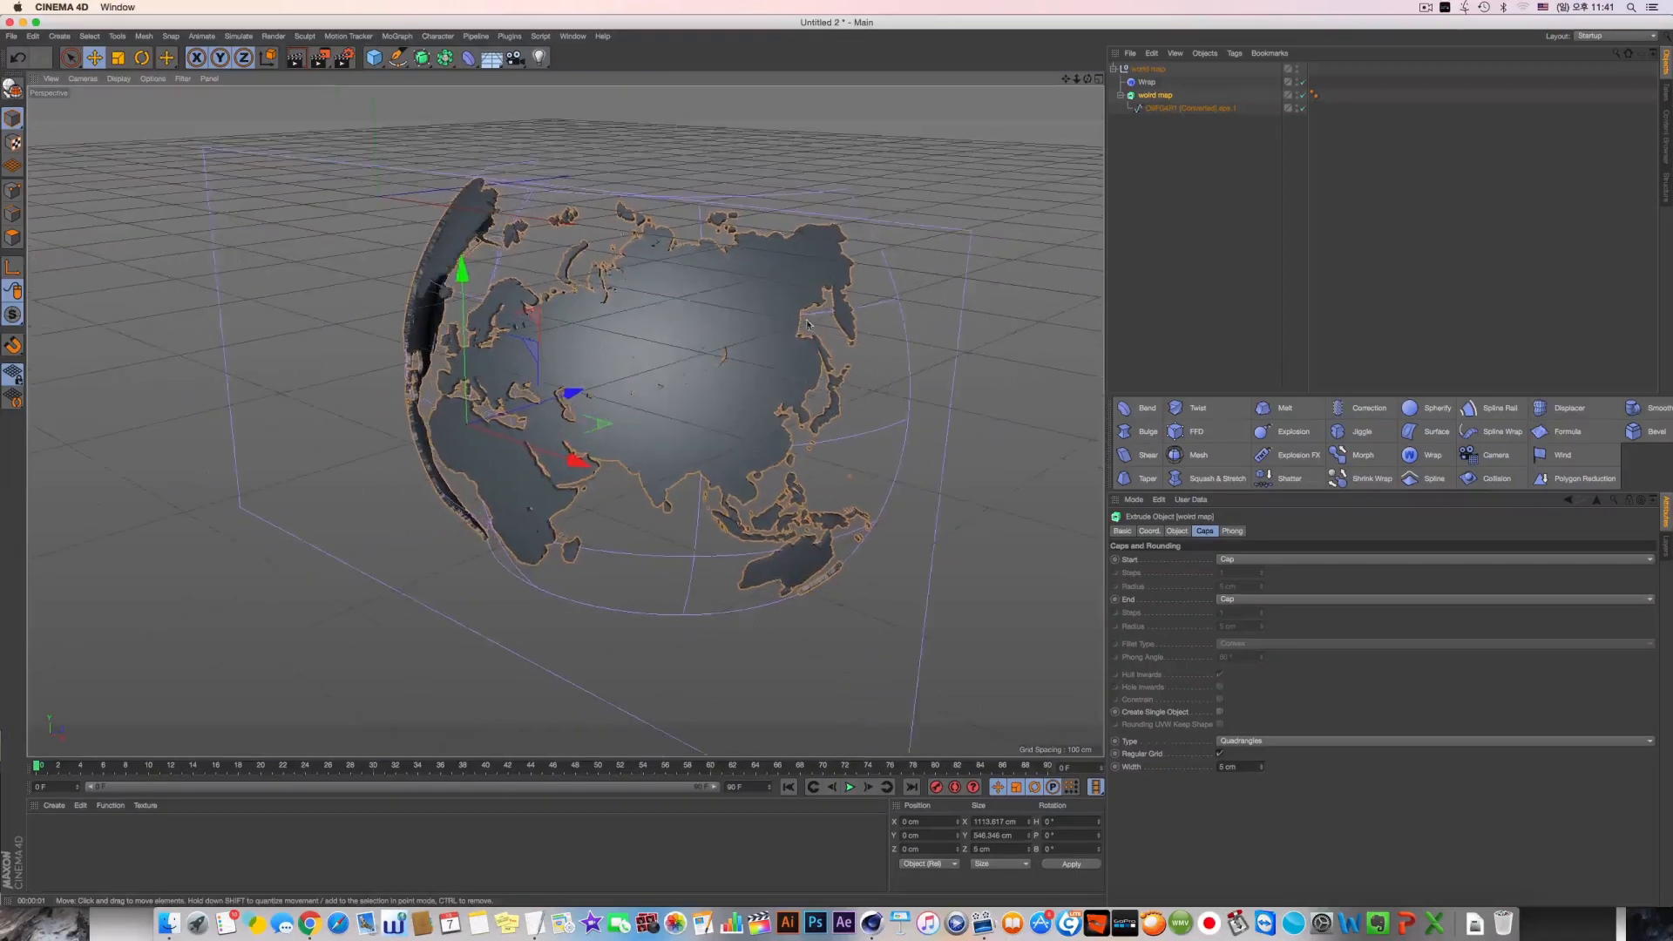
# Set both the width and the height of the Wrap deformer to 1200 cm
pyautogui.click(1147, 82)
pyautogui.keyDown('alt'); pyautogui.moveTo(1045, 617); pyautogui.dragTo(1074, 612); pyautogui.keyUp('alt')
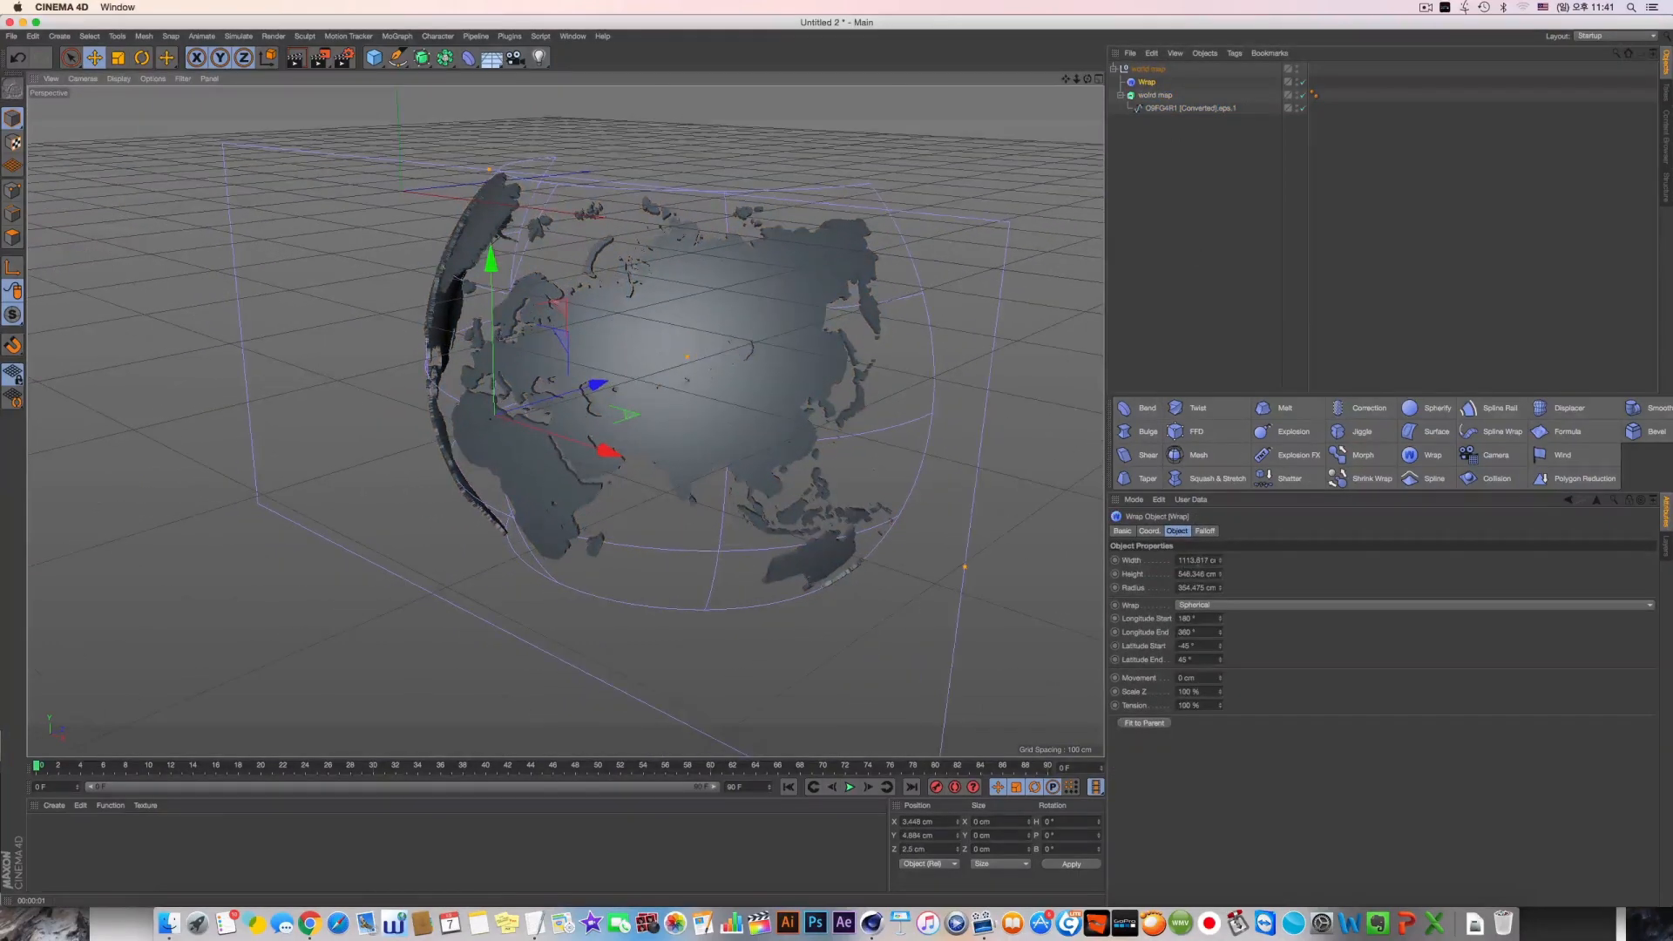
pyautogui.click(1197, 560)
pyautogui.moveTo(1220, 562); pyautogui.dragTo(1220, 418)
pyautogui.doubleClick(1207, 561)
pyautogui.write('120')
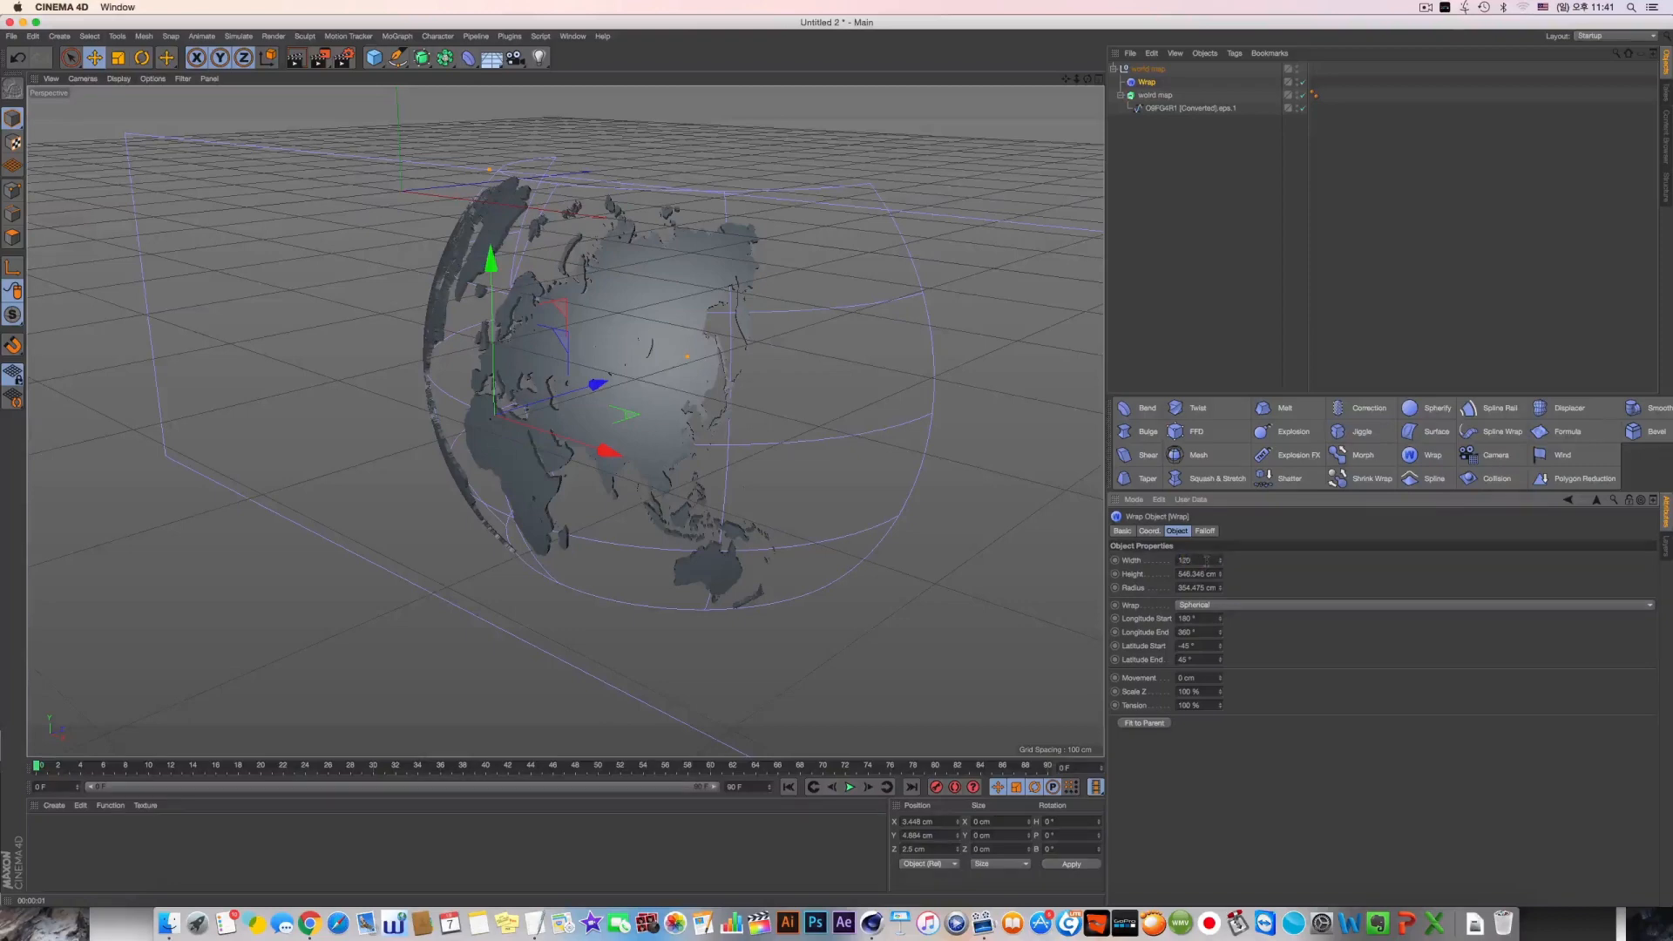
pyautogui.write('0')
pyautogui.press('Tab')
pyautogui.write('1200')
pyautogui.press('Return')
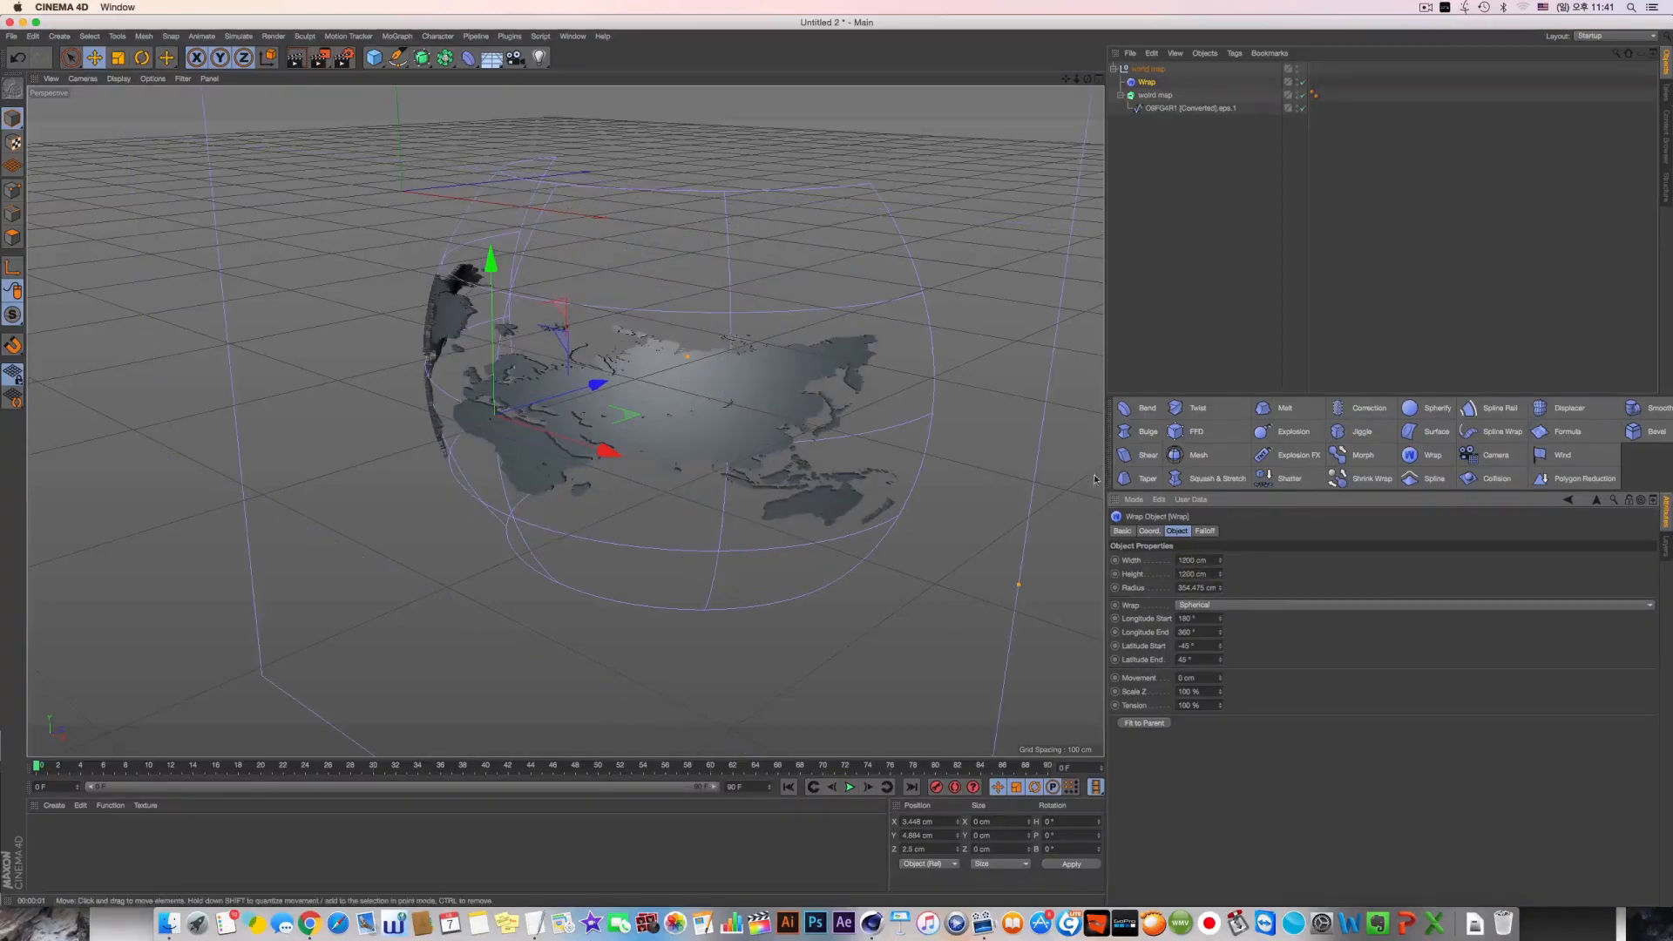
# Adjust the Wrap deformer to a height of 459 cm, a radius of about 405 cm and a longitude end of 432°
pyautogui.moveTo(1219, 578)
pyautogui.mouseDown()
pyautogui.moveTo(1219, 549)
pyautogui.moveTo(1215, 602)
pyautogui.moveTo(1220, 579)
pyautogui.mouseUp()
pyautogui.keyDown('alt'); pyautogui.moveTo(719, 462); pyautogui.dragTo(462, 462); pyautogui.keyUp('alt')
pyautogui.moveTo(1220, 587)
pyautogui.mouseDown()
pyautogui.moveTo(1219, 559)
pyautogui.moveTo(1221, 768)
pyautogui.moveTo(1220, 572)
pyautogui.mouseUp()
pyautogui.keyDown('alt'); pyautogui.moveTo(792, 380); pyautogui.dragTo(700, 364); pyautogui.keyUp('alt')
# Set the Wrap's latitude range from -90° to 90° and check the globe from other angles
pyautogui.moveTo(1200, 647); pyautogui.dragTo(1009, 621)
pyautogui.write('-90')
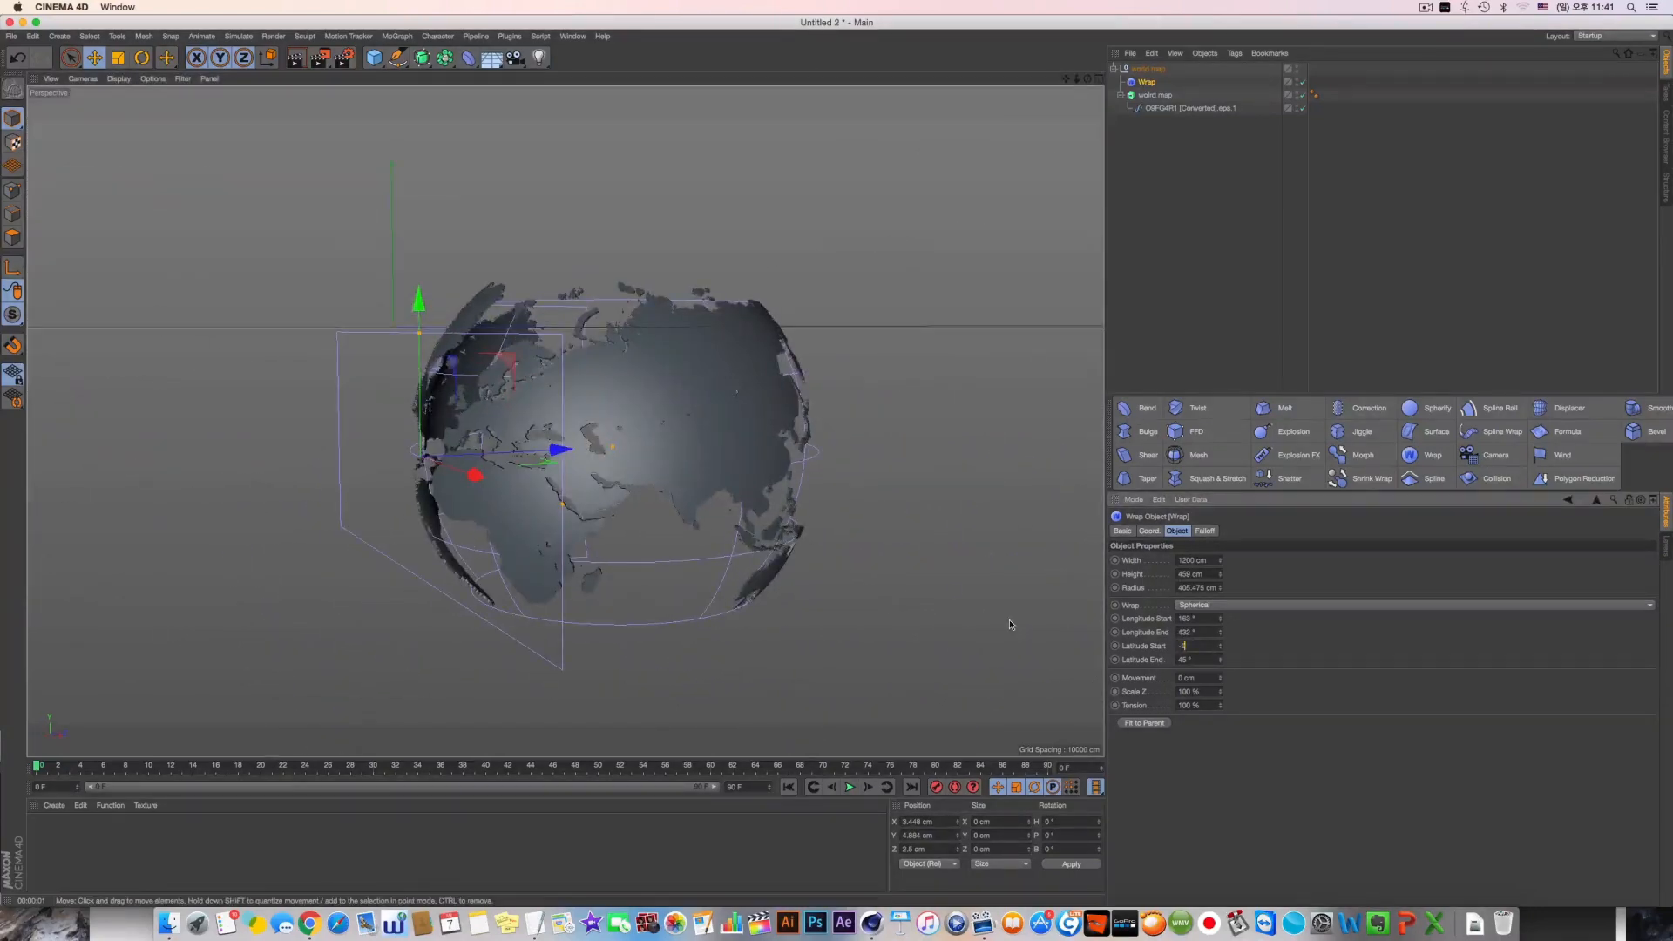
pyautogui.press('Tab')
pyautogui.write('90')
pyautogui.press('Return')
pyautogui.keyDown('alt'); pyautogui.moveTo(683, 314); pyautogui.dragTo(567, 418); pyautogui.keyUp('alt')
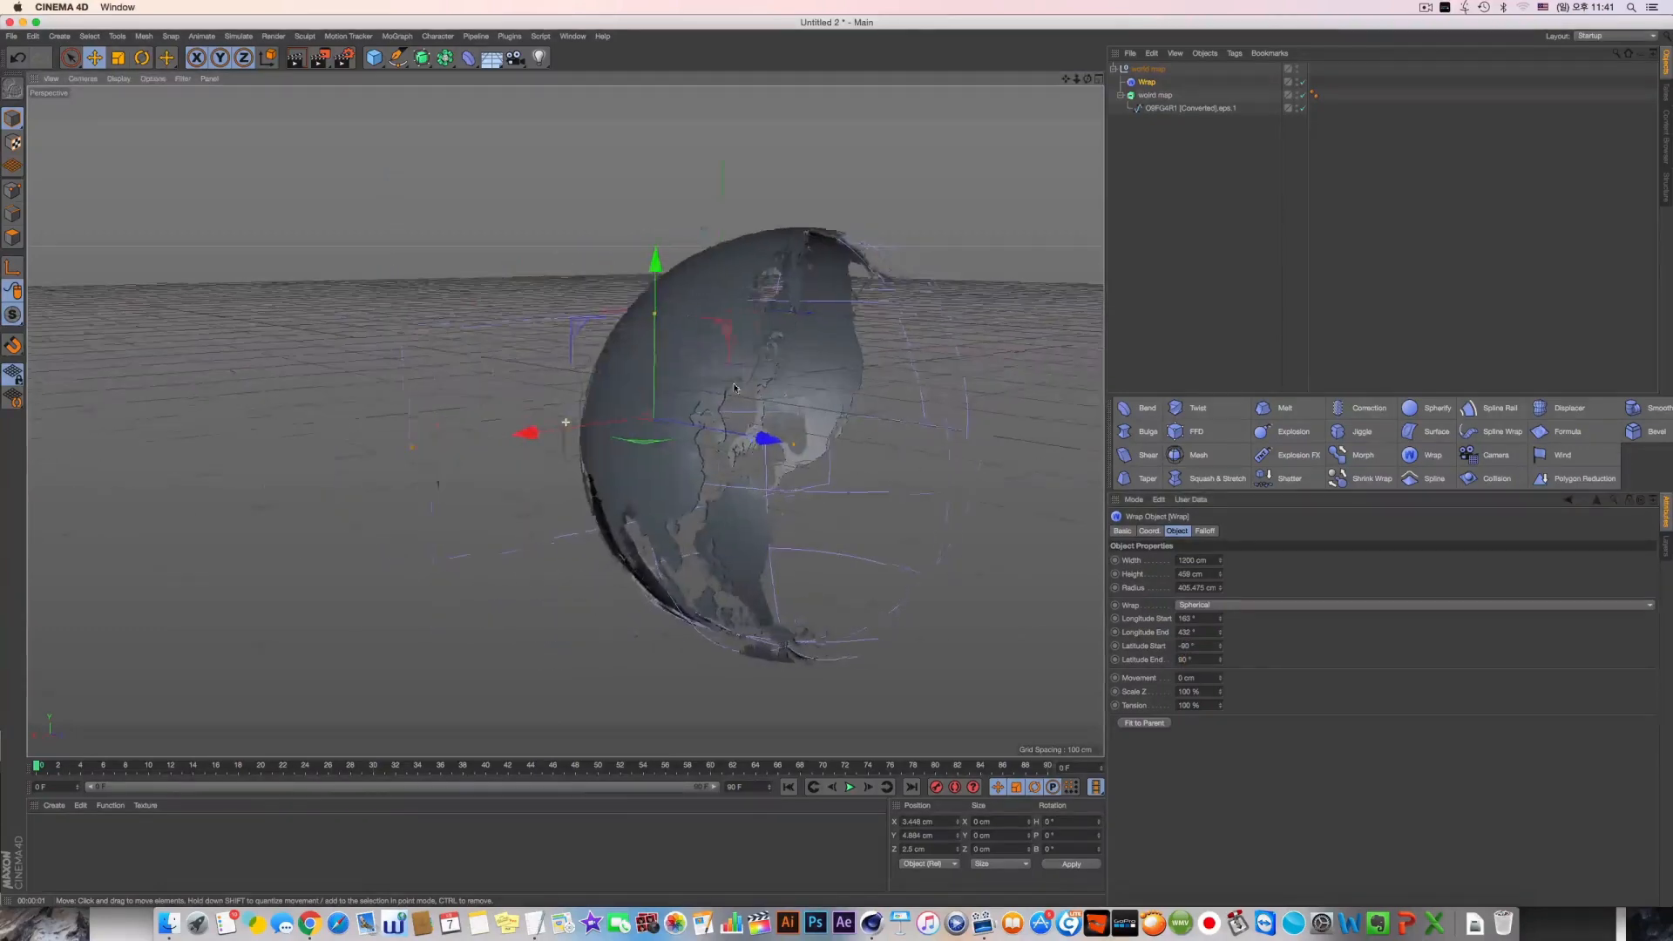
pyautogui.keyDown('alt'); pyautogui.moveTo(711, 389); pyautogui.dragTo(726, 475); pyautogui.keyUp('alt')
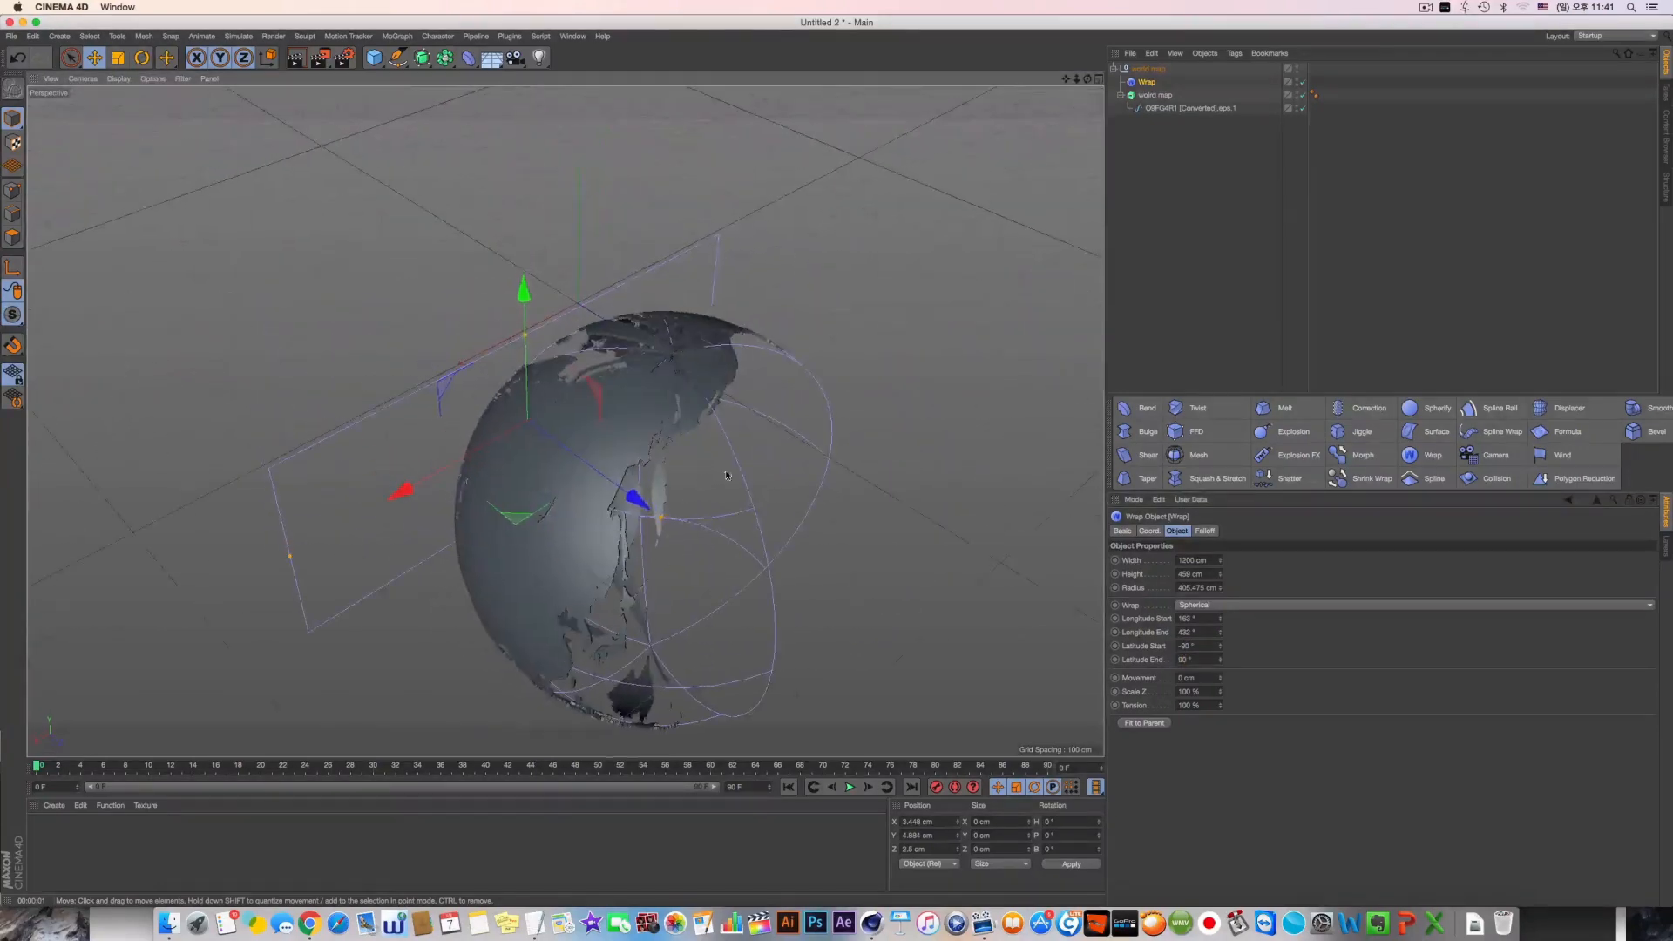
# Reduce the Wrap's longitude start, increase its height to 708 cm and try out the tension value
pyautogui.moveTo(1221, 632); pyautogui.dragTo(1221, 373)
pyautogui.keyDown('alt'); pyautogui.moveTo(793, 529); pyautogui.dragTo(821, 476); pyautogui.keyUp('alt')
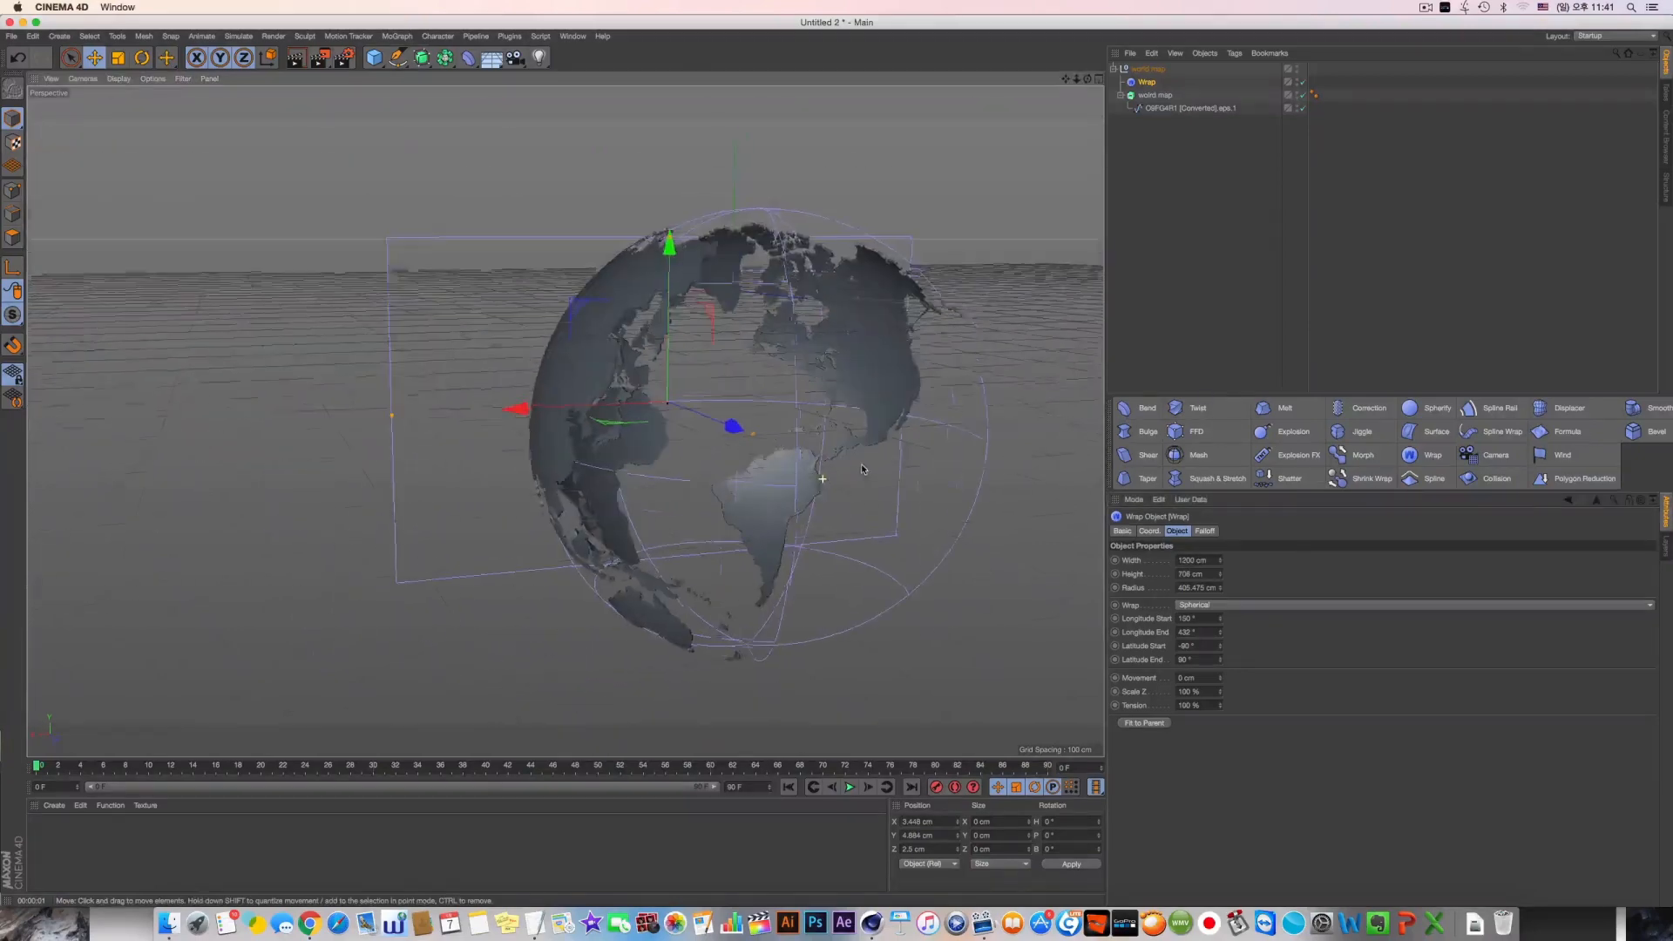
pyautogui.moveTo(1220, 707)
pyautogui.mouseDown()
pyautogui.moveTo(1220, 794)
pyautogui.moveTo(1220, 732)
pyautogui.mouseUp()
pyautogui.keyDown('alt'); pyautogui.moveTo(875, 604); pyautogui.dragTo(723, 488); pyautogui.keyUp('alt')
pyautogui.moveTo(1221, 711)
pyautogui.mouseDown()
pyautogui.moveTo(1220, 766)
pyautogui.moveTo(1221, 679)
pyautogui.mouseUp()
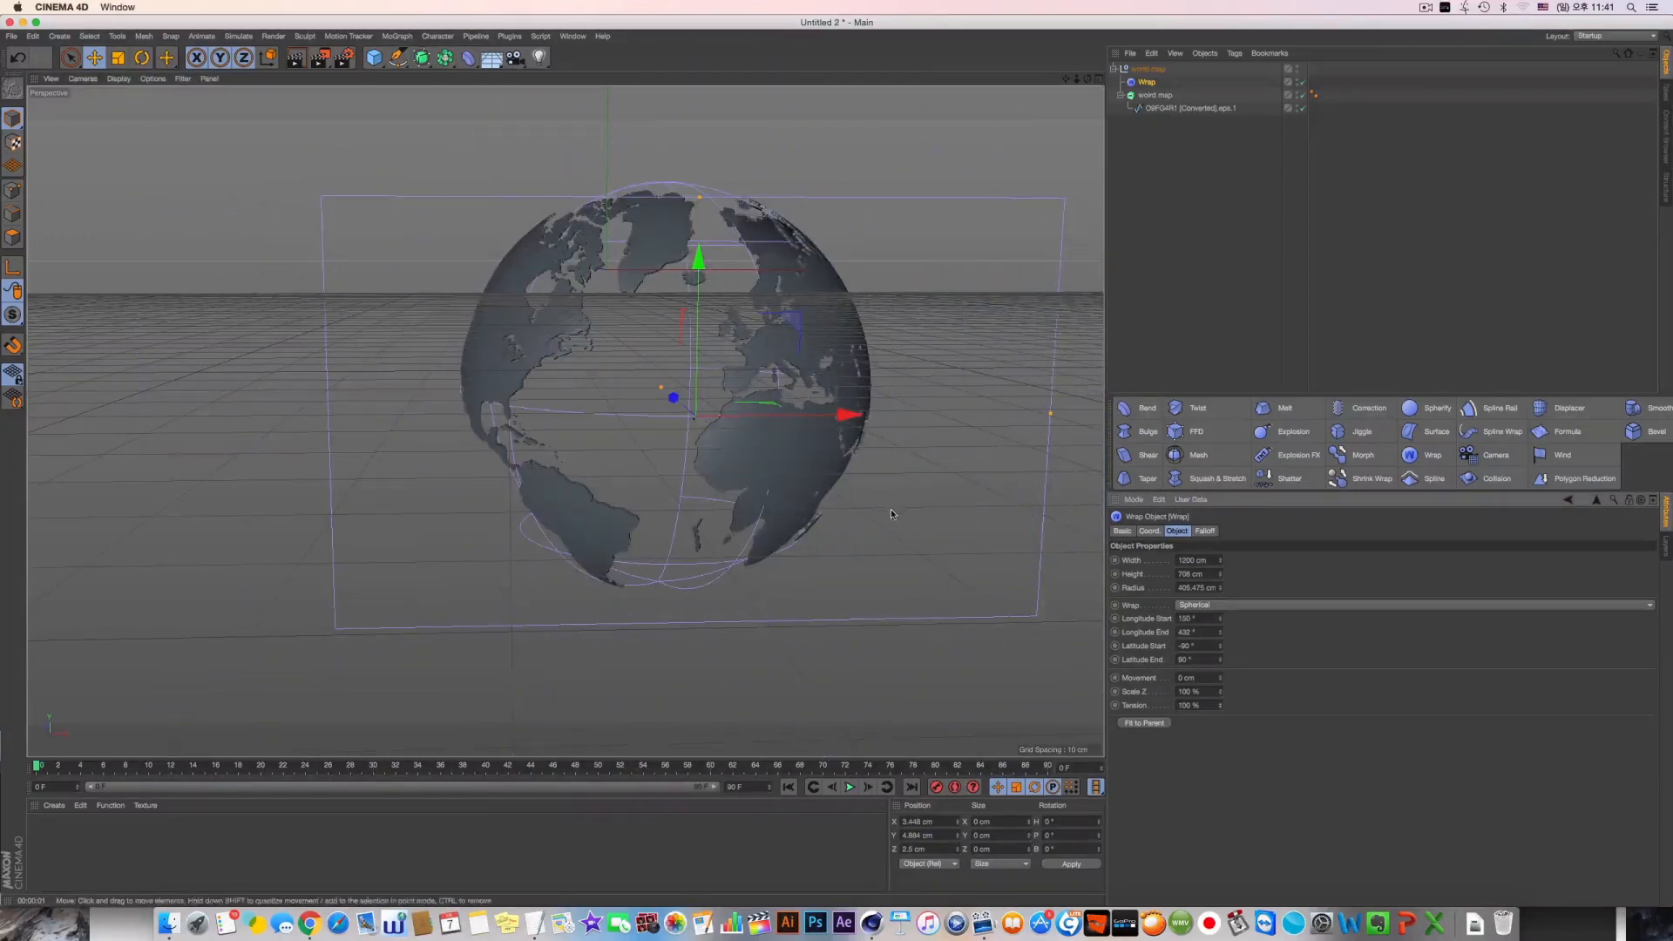
# Reduce the Wrap's width to about 1003 cm so the map covers more of the globe
pyautogui.keyDown('alt'); pyautogui.moveTo(891, 514); pyautogui.dragTo(732, 558); pyautogui.keyUp('alt')
pyautogui.moveTo(1221, 561); pyautogui.dragTo(1221, 605)
pyautogui.keyDown('alt'); pyautogui.moveTo(557, 410); pyautogui.dragTo(1100, 549); pyautogui.keyUp('alt')
# Try a Wrap radius of 100 cm and undo it
pyautogui.click(1175, 588)
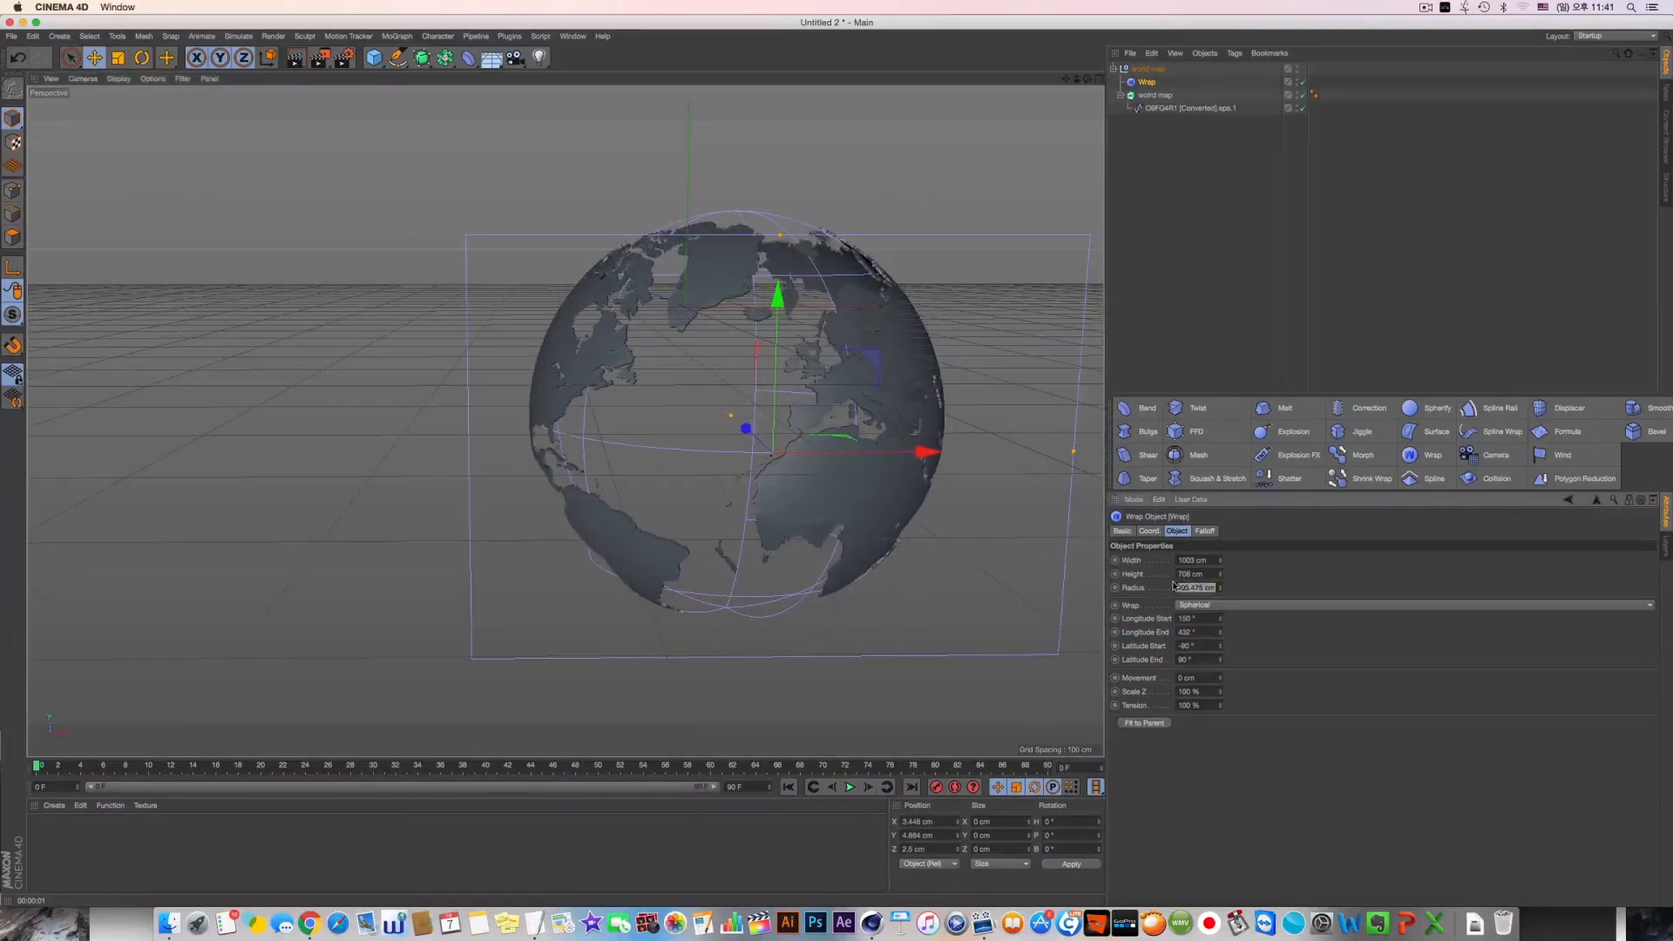
pyautogui.write('100')
pyautogui.press('Return')
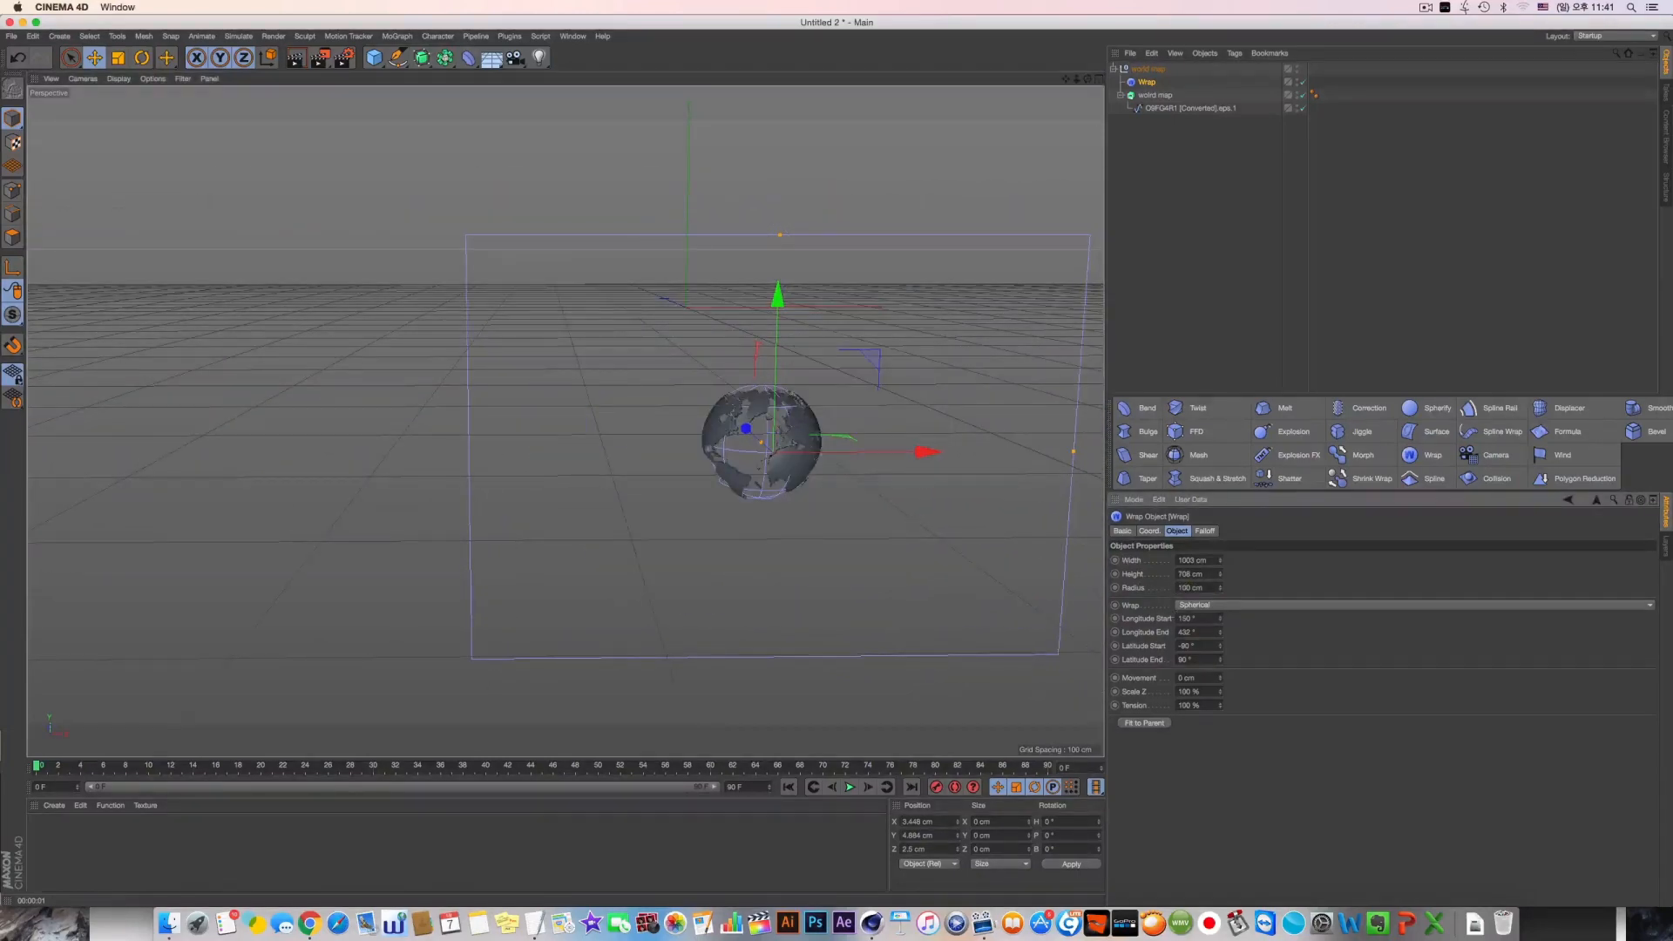
pyautogui.press('super+z')
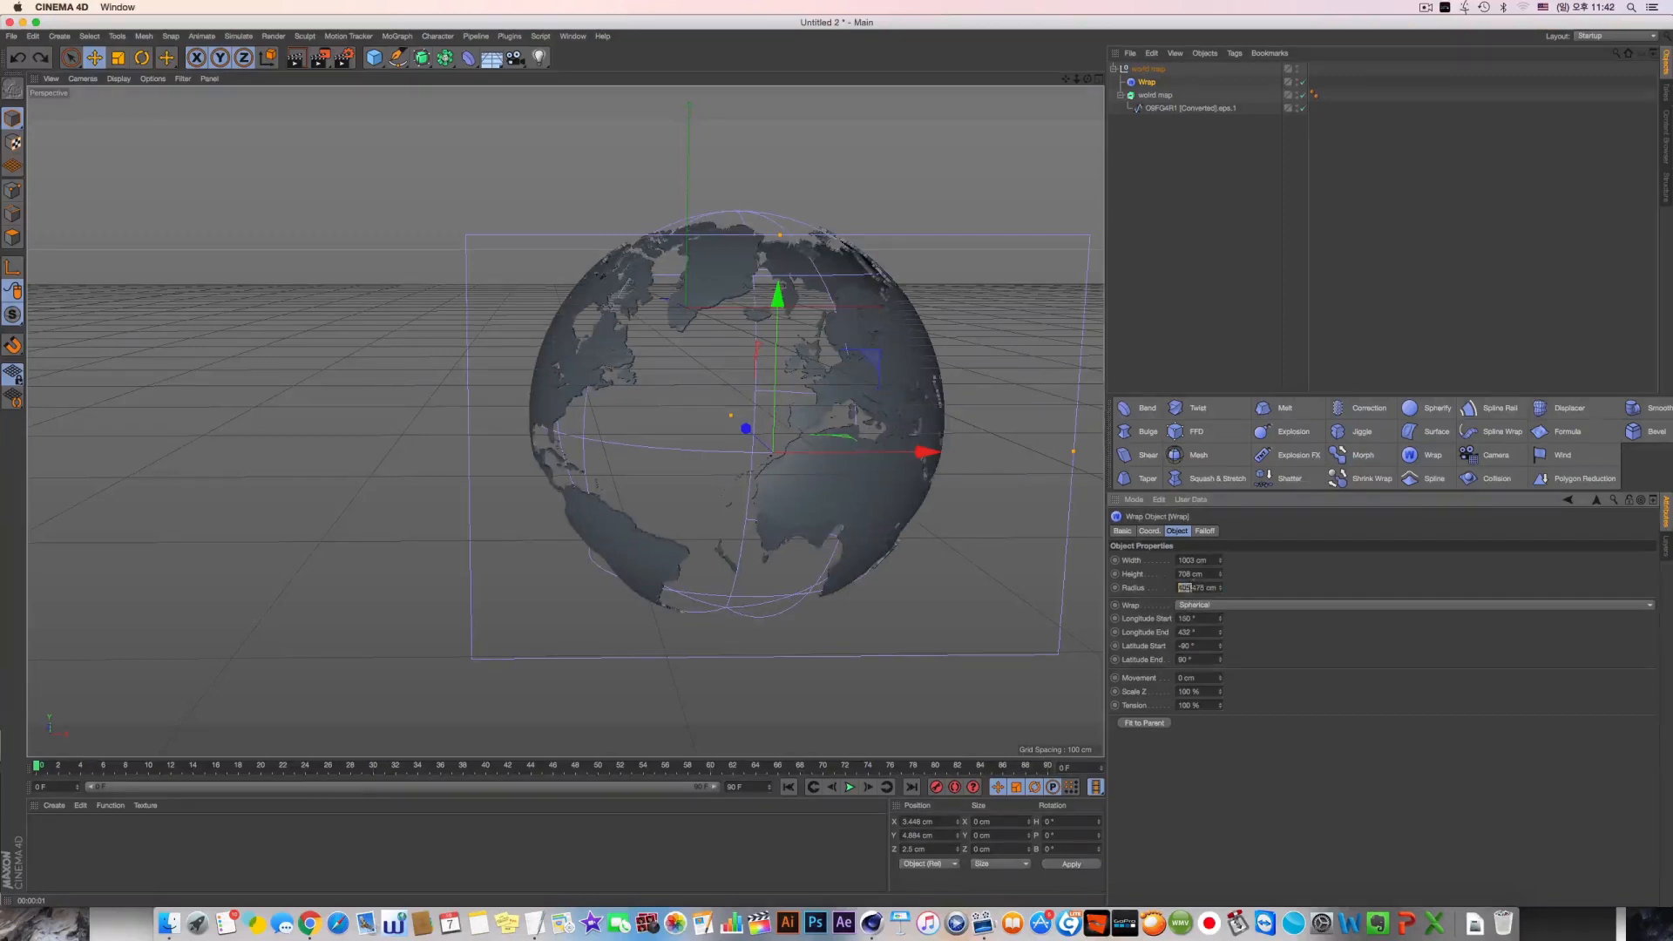
# Set the Wrap's radius to 400 cm and check the globe
pyautogui.write('400')
pyautogui.press('Return')
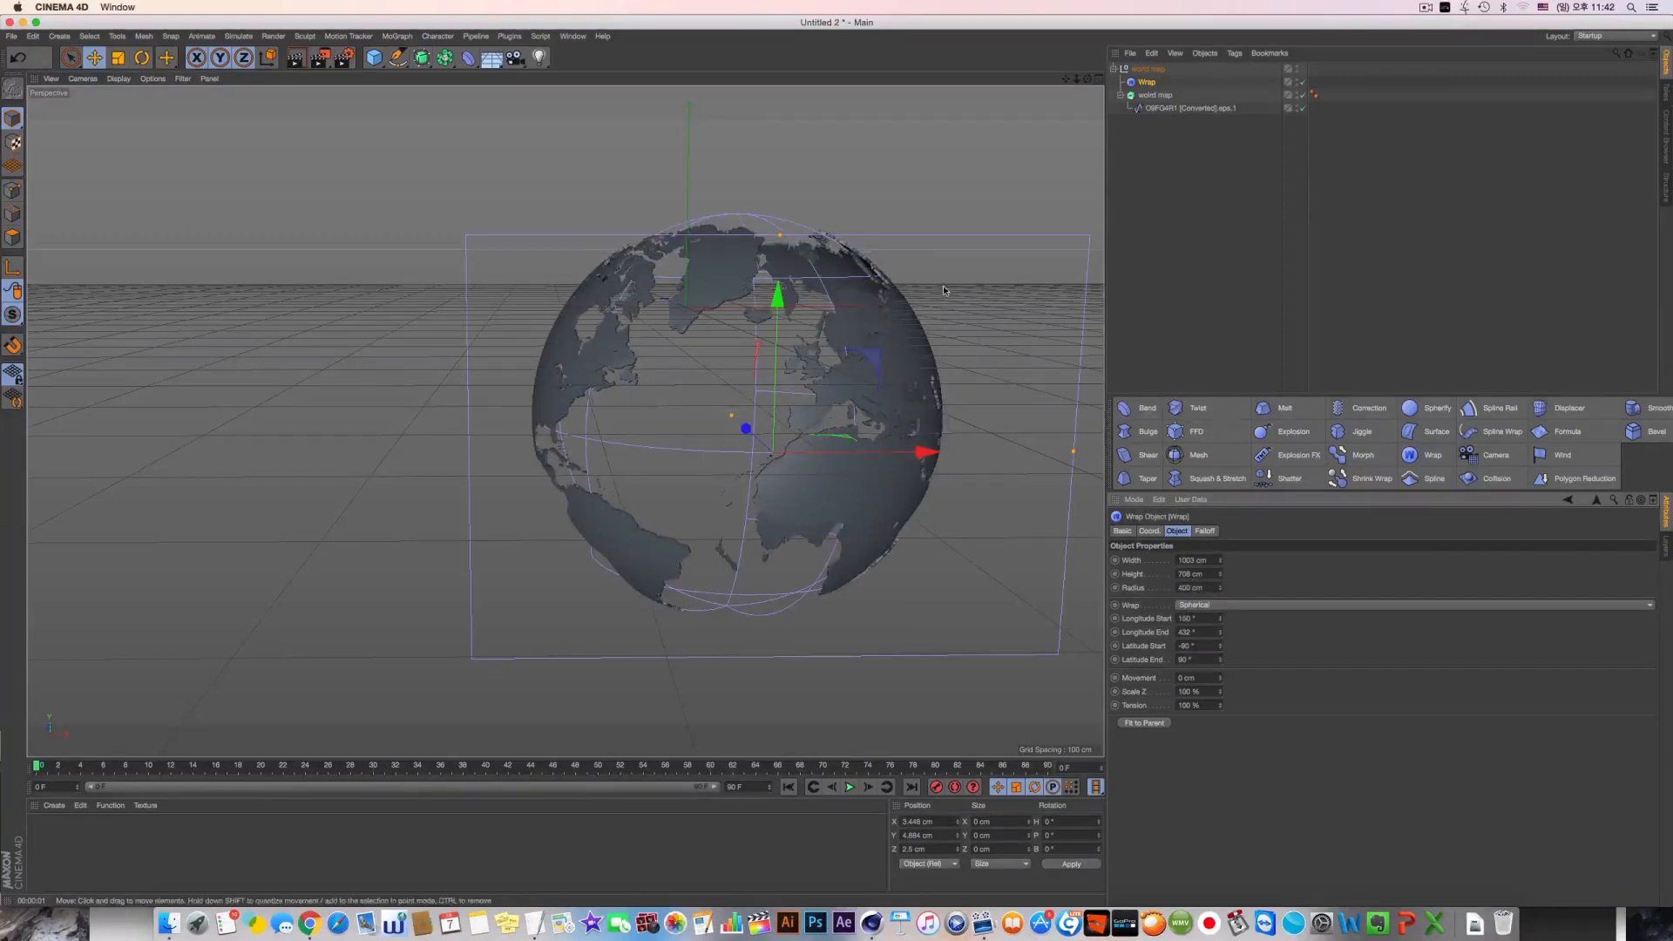
pyautogui.keyDown('alt'); pyautogui.moveTo(944, 290); pyautogui.dragTo(814, 295); pyautogui.keyUp('alt')
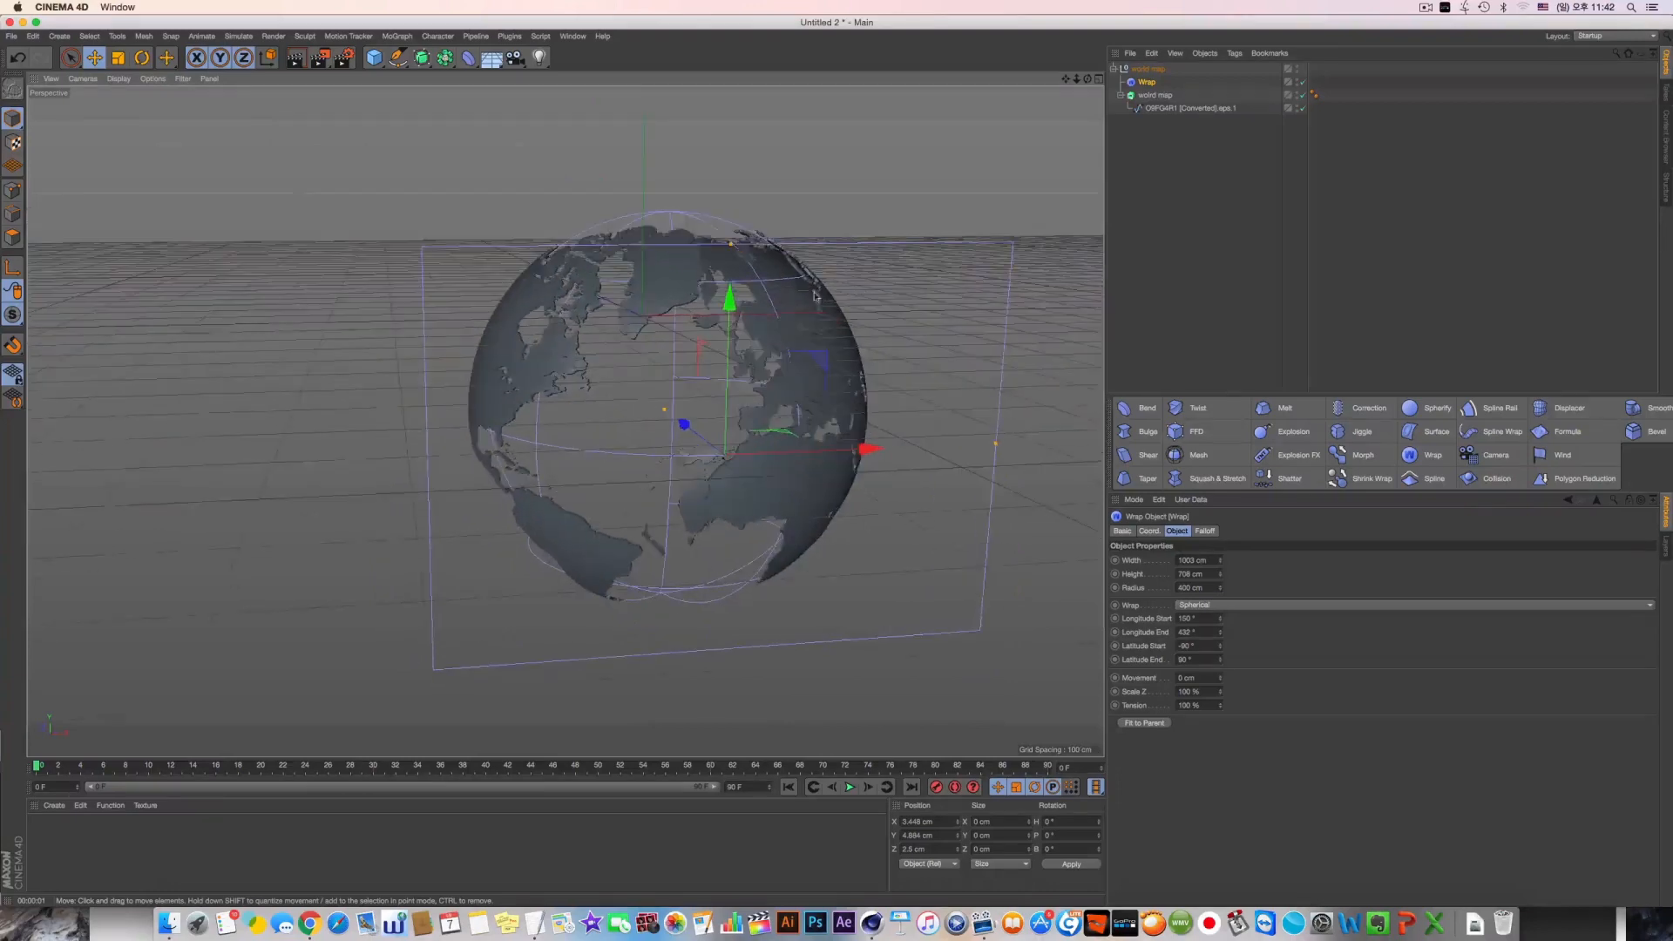
# Add a Sphere primitive to the scene and keep it selected
pyautogui.click(374, 57)
pyautogui.click(627, 103)
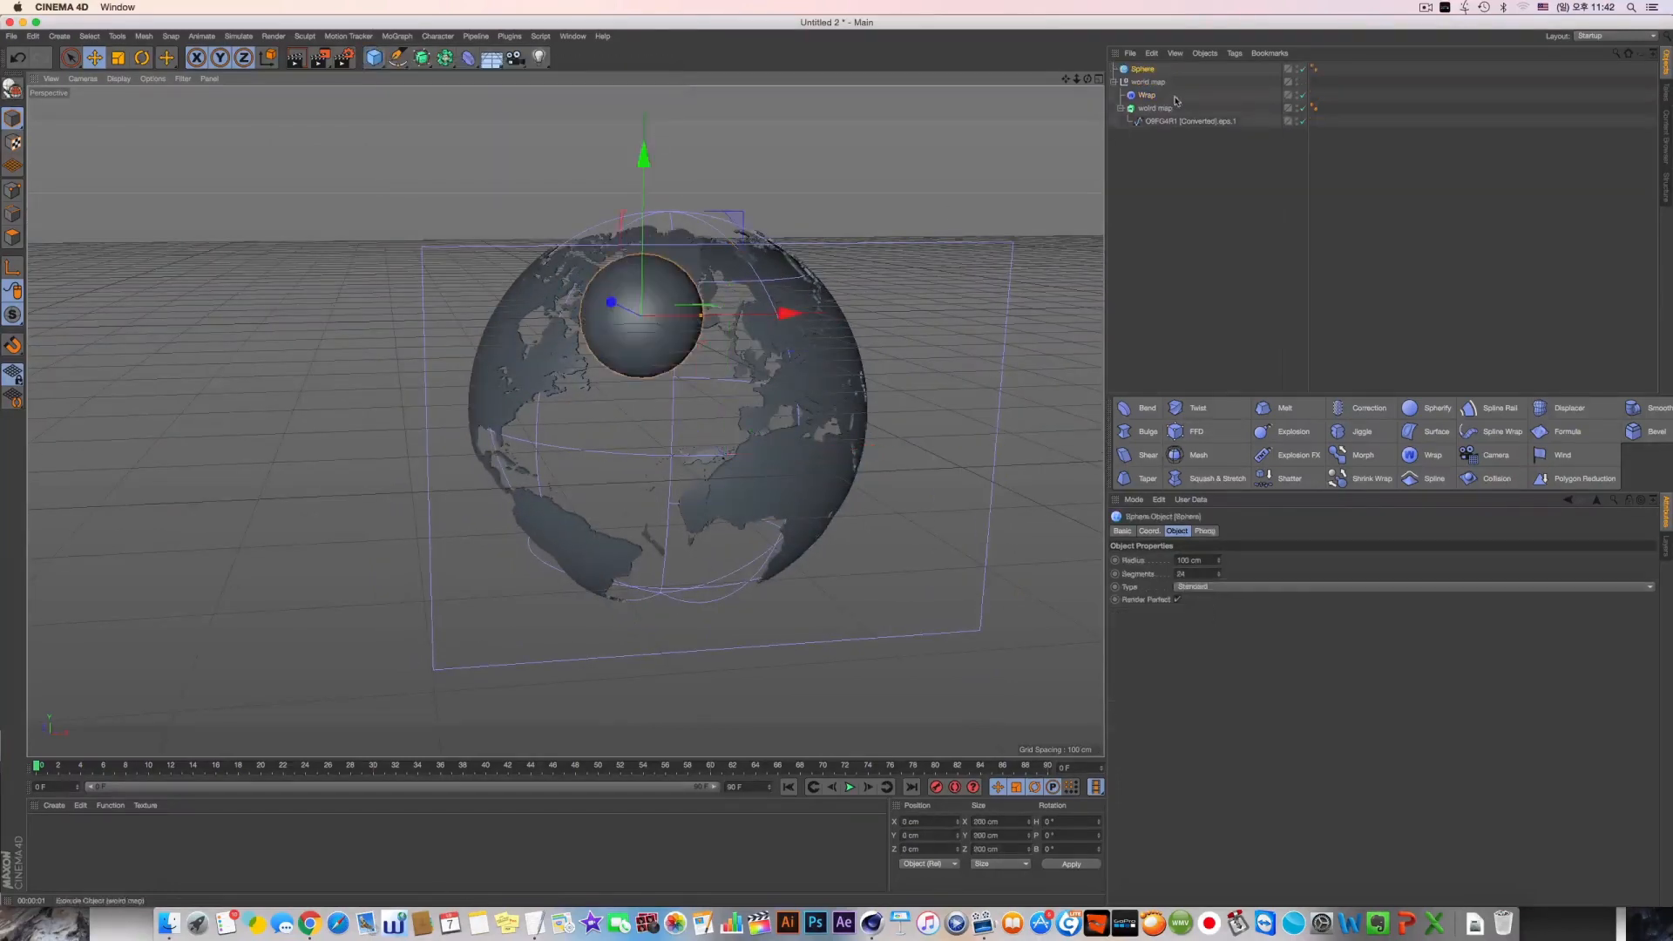
pyautogui.moveTo(1161, 109); pyautogui.dragTo(1143, 66)
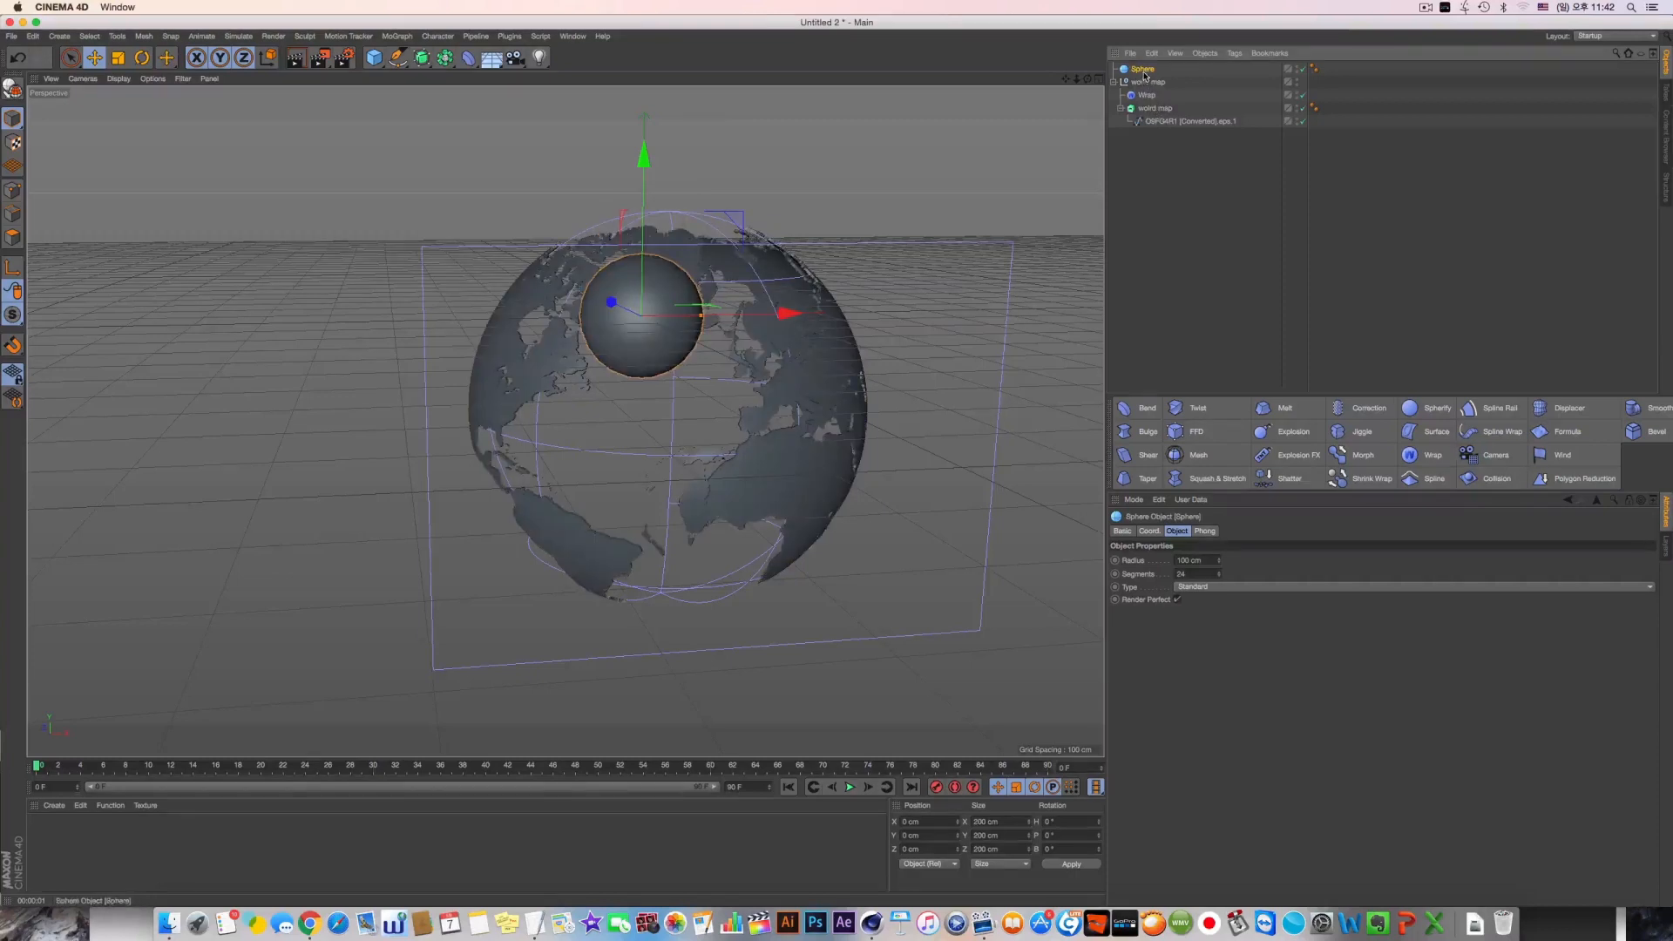
pyautogui.doubleClick(1143, 69)
pyautogui.click(1127, 74)
# In the top view, centre the sphere on the wrapped map and enlarge its radius to about 397 cm
pyautogui.middleClick(916, 259)
pyautogui.middleClick(915, 258)
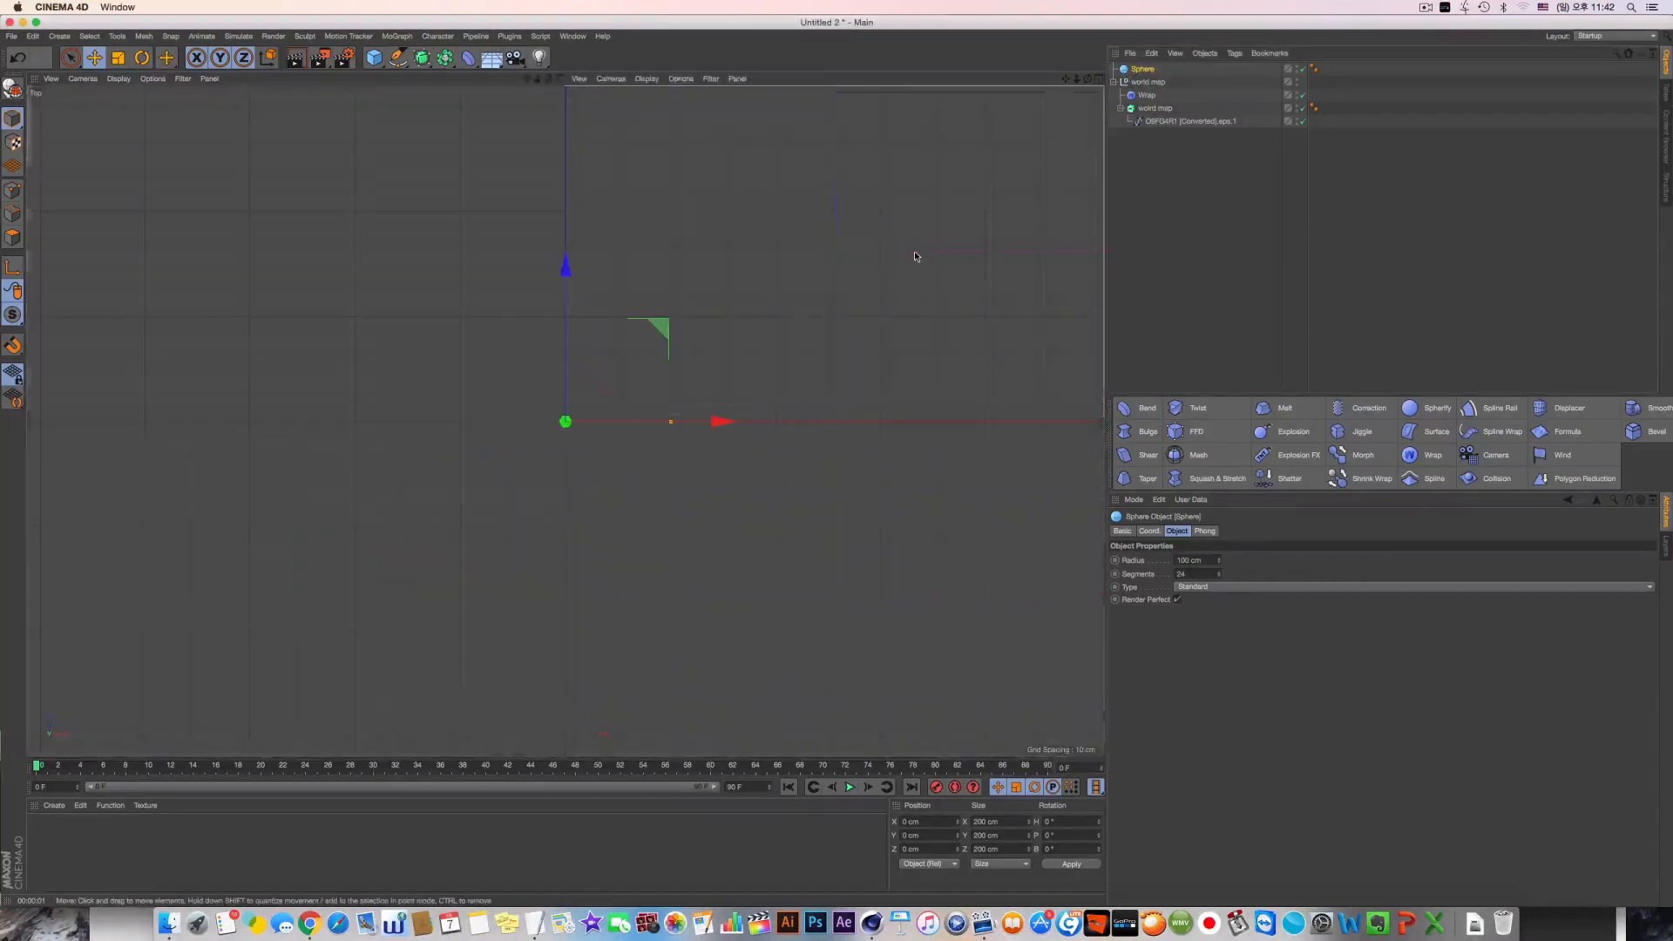
pyautogui.moveTo(716, 371); pyautogui.dragTo(911, 373)
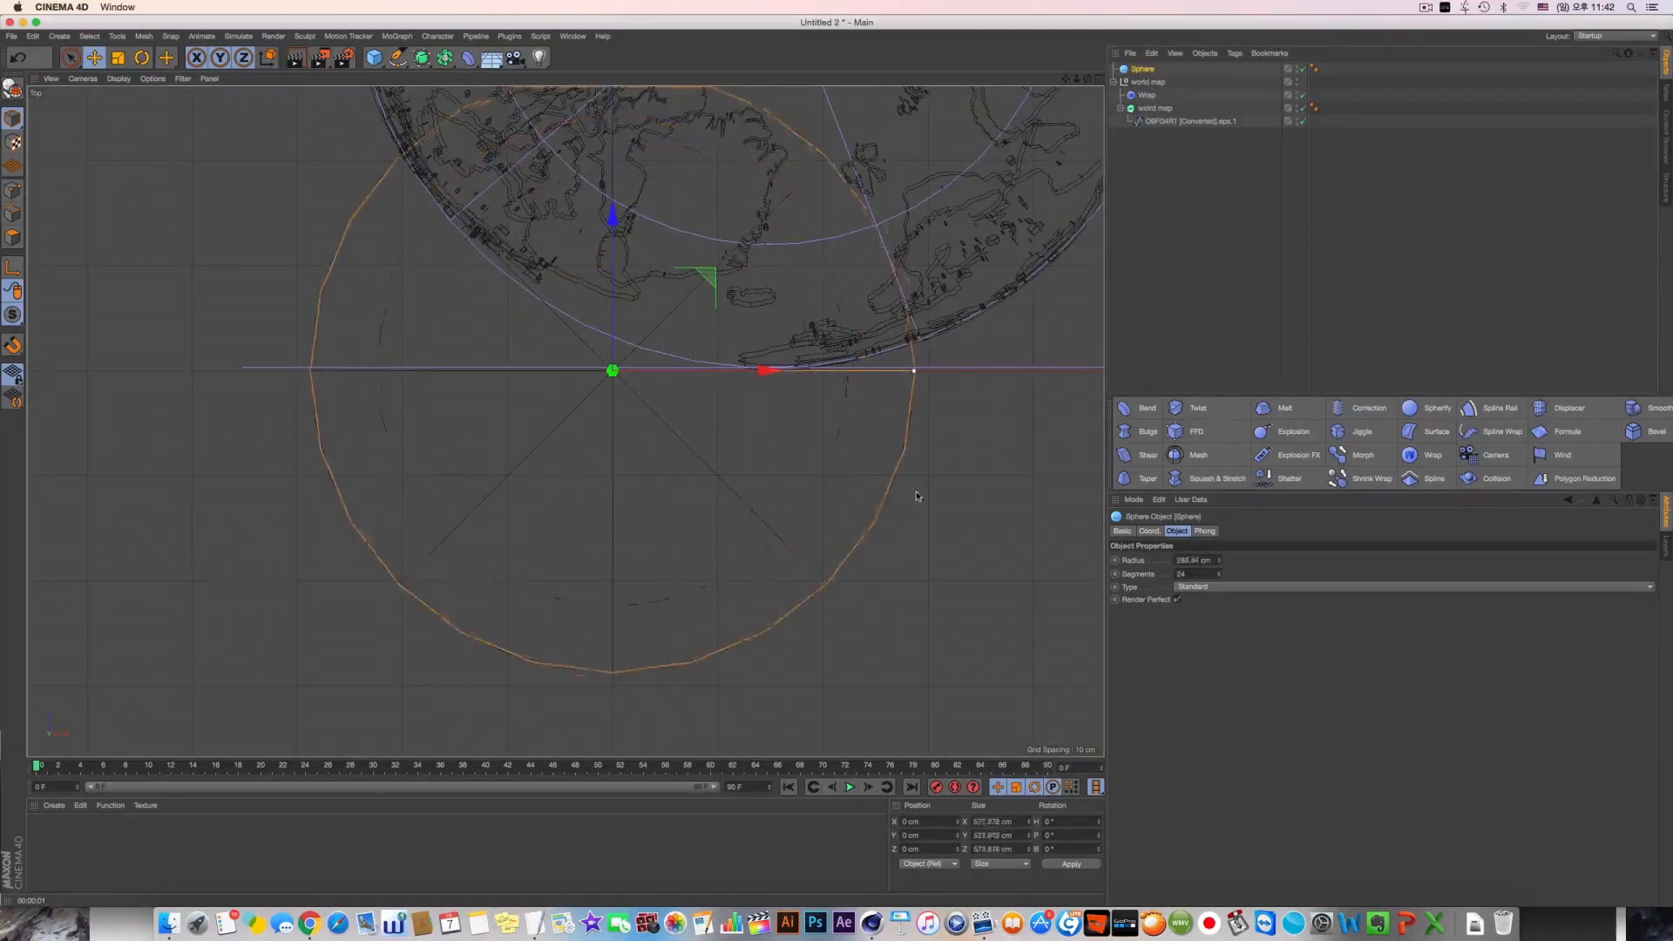
pyautogui.scroll(-5, 731, 446)
pyautogui.moveTo(731, 445); pyautogui.dragTo(762, 364)
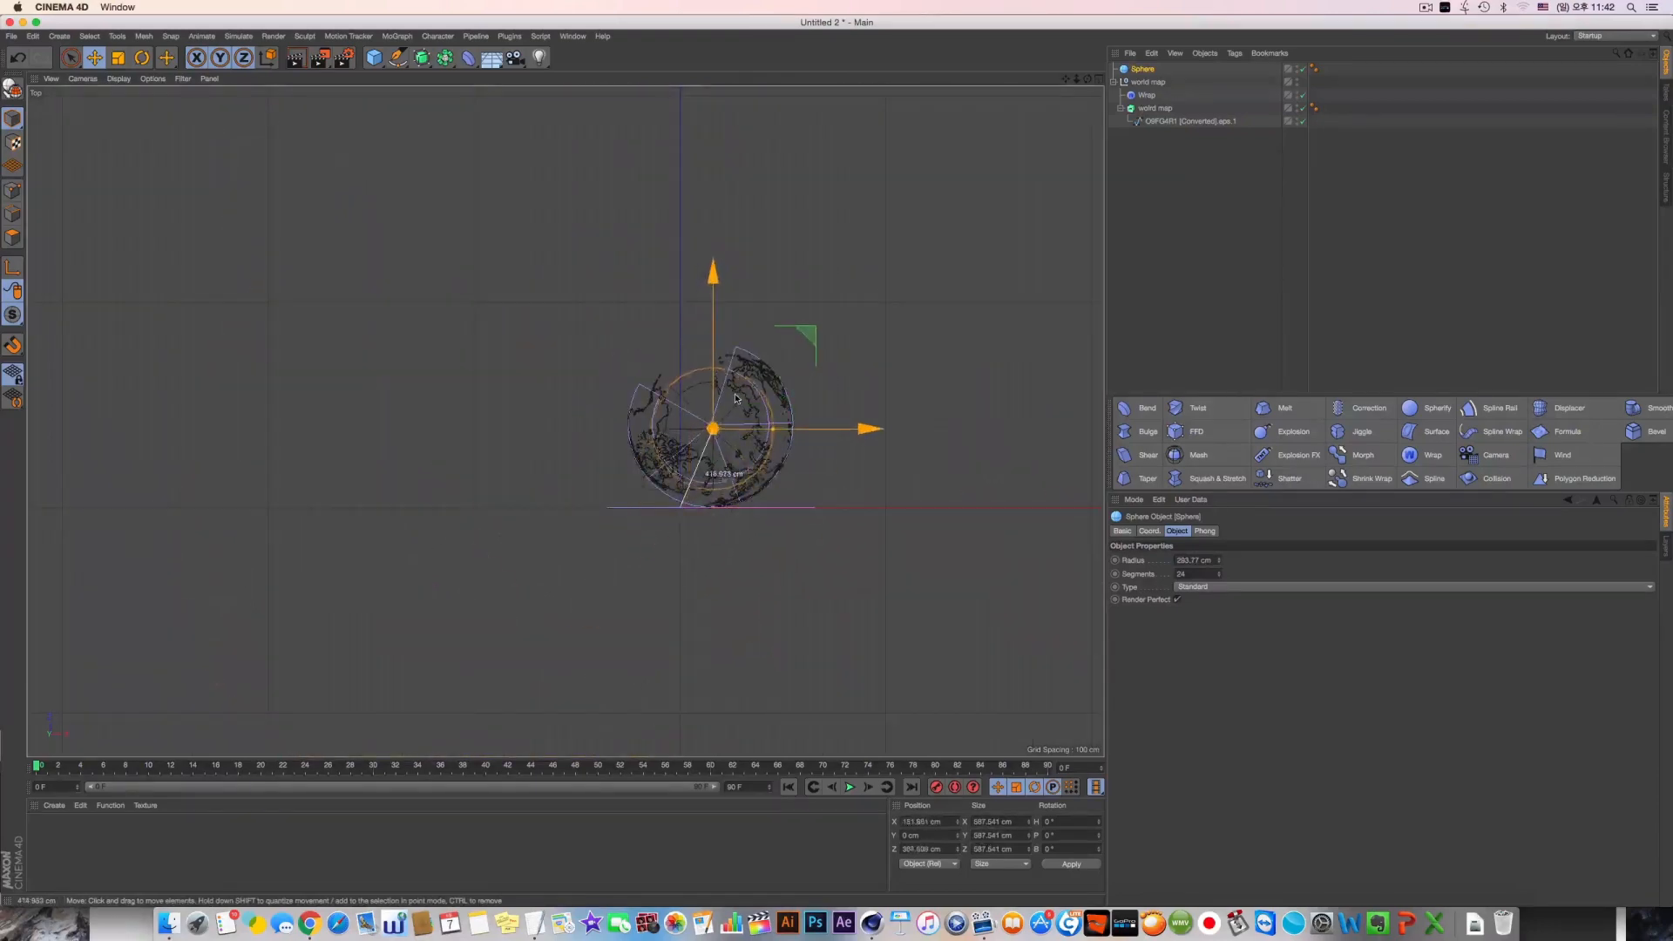
pyautogui.scroll(5, 835, 507)
pyautogui.moveTo(870, 506); pyautogui.dragTo(952, 521)
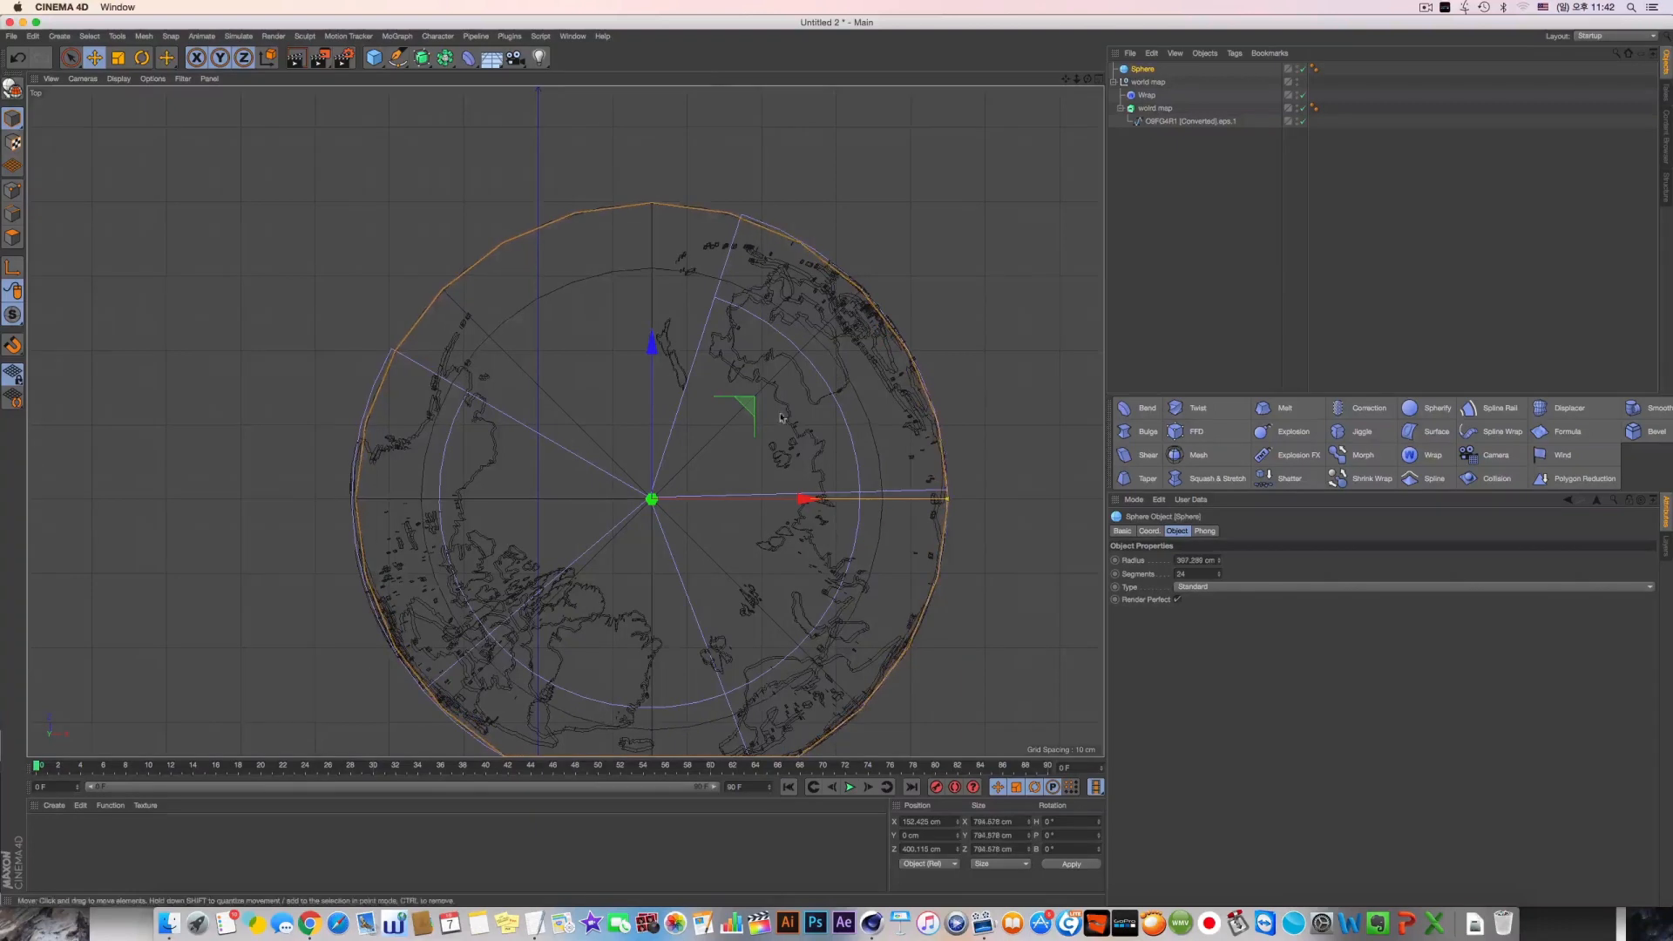
# In the perspective view, lower the sphere to about Y -238 cm so it fills the wrapped map
pyautogui.middleClick(540, 331)
pyautogui.middleClick(523, 322)
pyautogui.moveTo(678, 174); pyautogui.dragTo(679, 265)
pyautogui.keyDown('alt'); pyautogui.moveTo(679, 265); pyautogui.dragTo(672, 252, button='middle'); pyautogui.keyUp('alt')
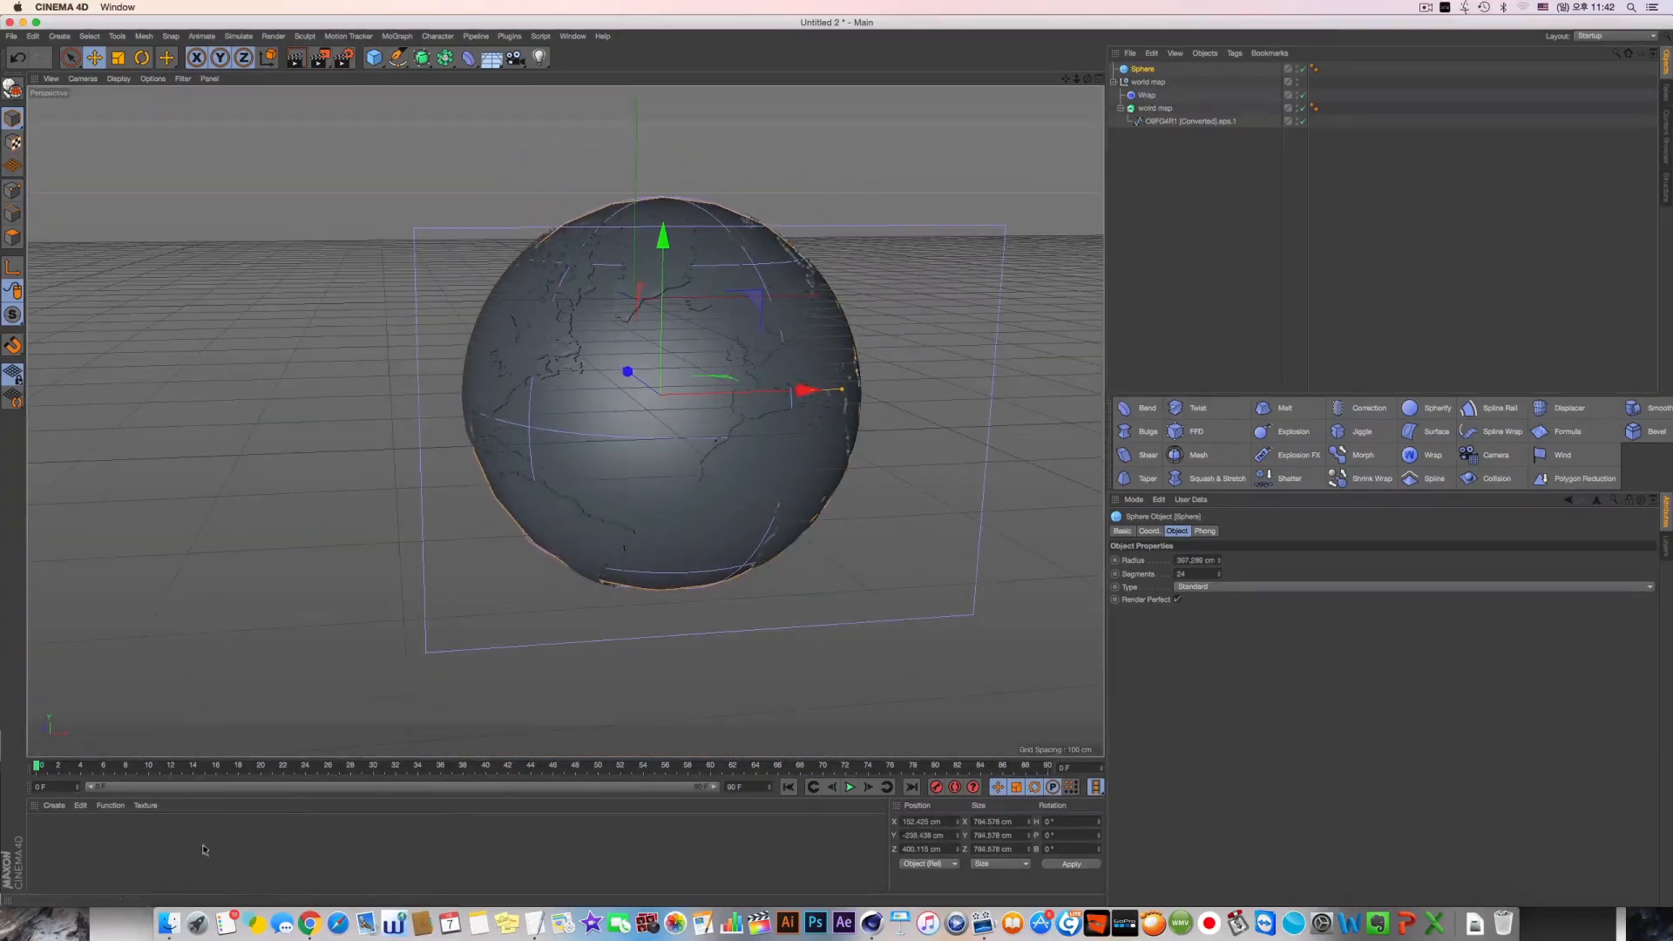
# Create a new default material and apply it to the extruded world map
pyautogui.doubleClick(204, 851)
pyautogui.moveTo(49, 837); pyautogui.dragTo(1451, 4)
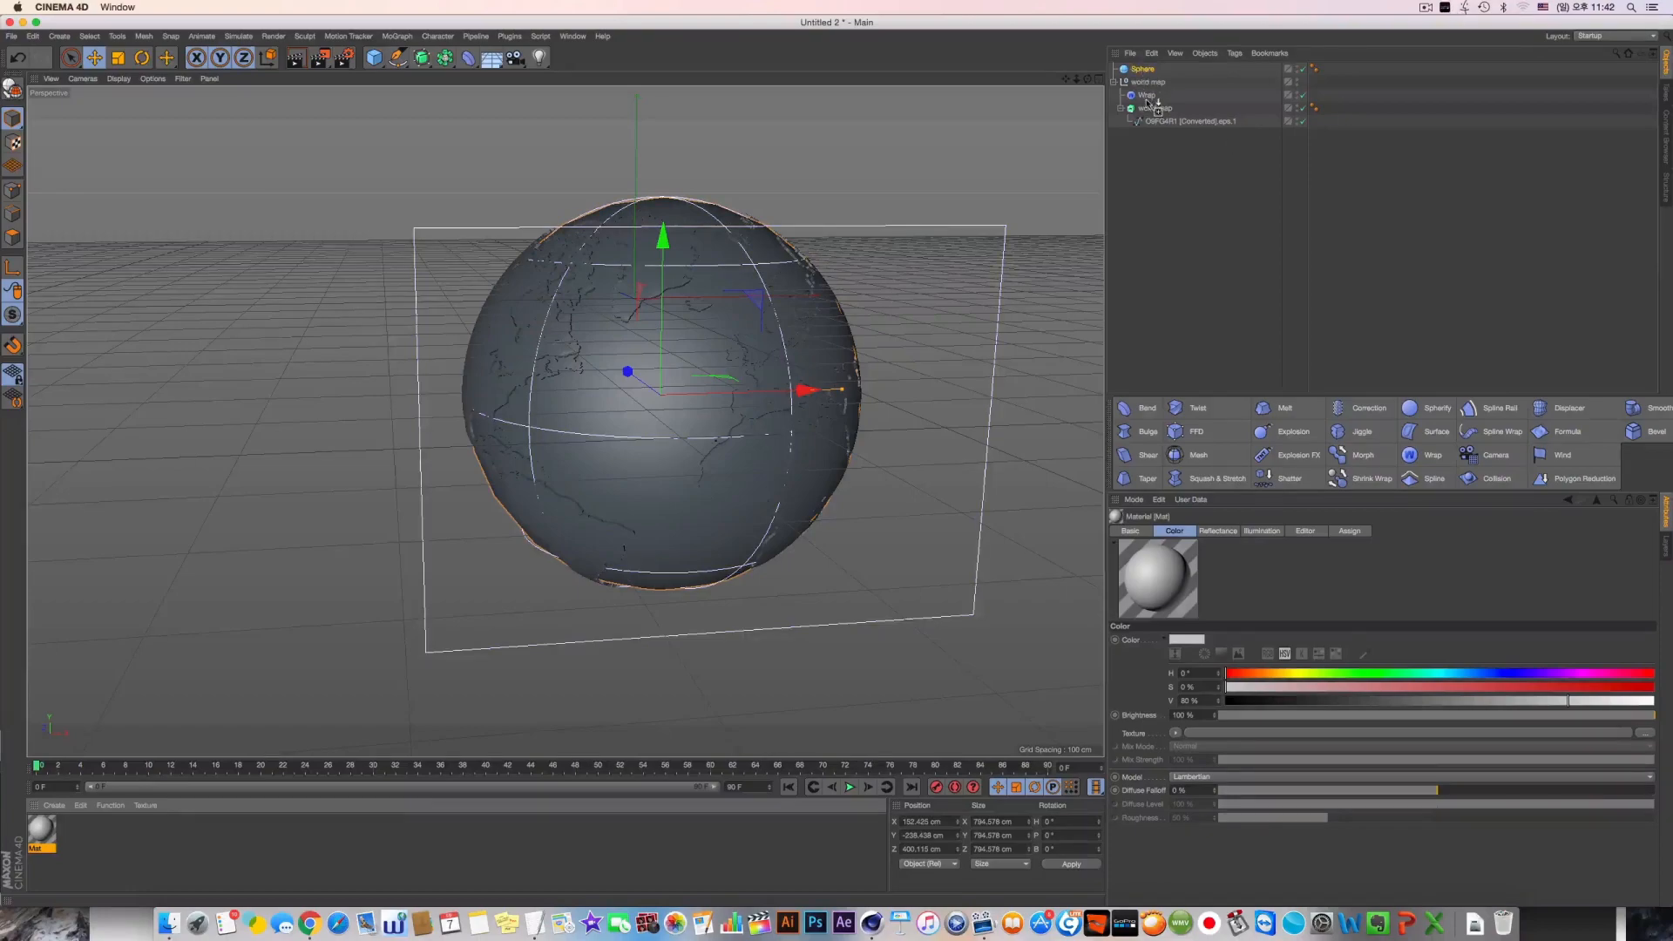
pyautogui.moveTo(1153, 114); pyautogui.dragTo(1153, 110)
pyautogui.keyDown('alt'); pyautogui.moveTo(608, 360); pyautogui.dragTo(461, 88); pyautogui.keyUp('alt')
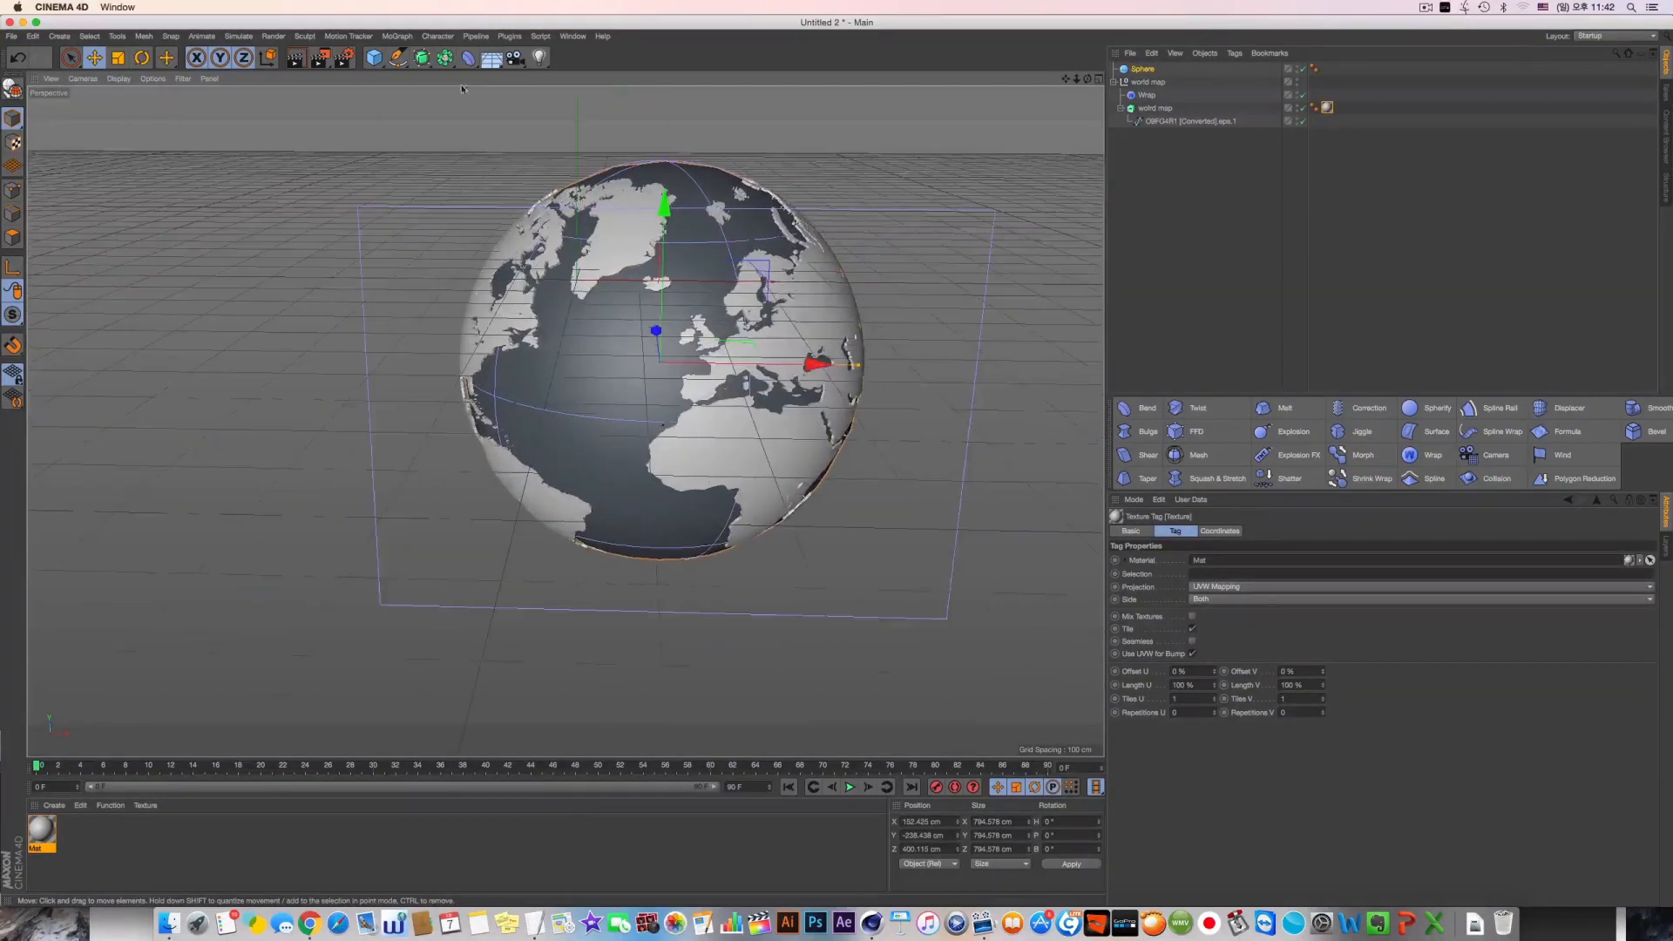
# Render a preview of the globe in the perspective view and inspect it from another angle
pyautogui.click(295, 59)
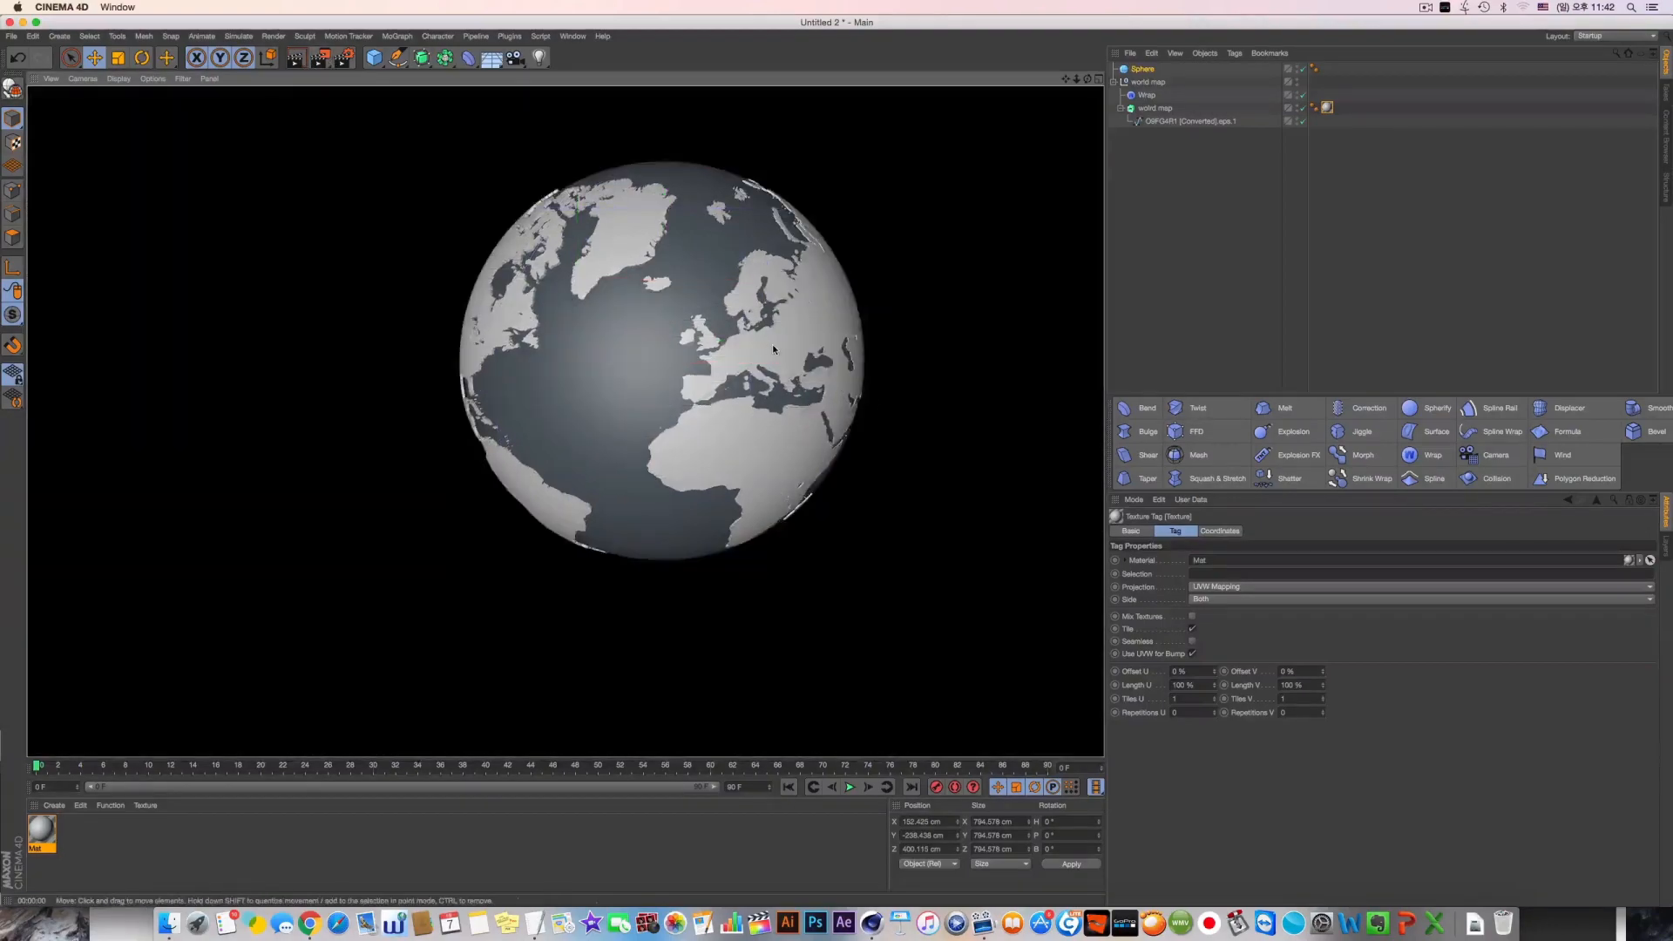
pyautogui.keyDown('alt'); pyautogui.moveTo(620, 316); pyautogui.dragTo(803, 364); pyautogui.keyUp('alt')
pyautogui.scroll(-5, 522, 283)
pyautogui.scroll(2, 401, 148)
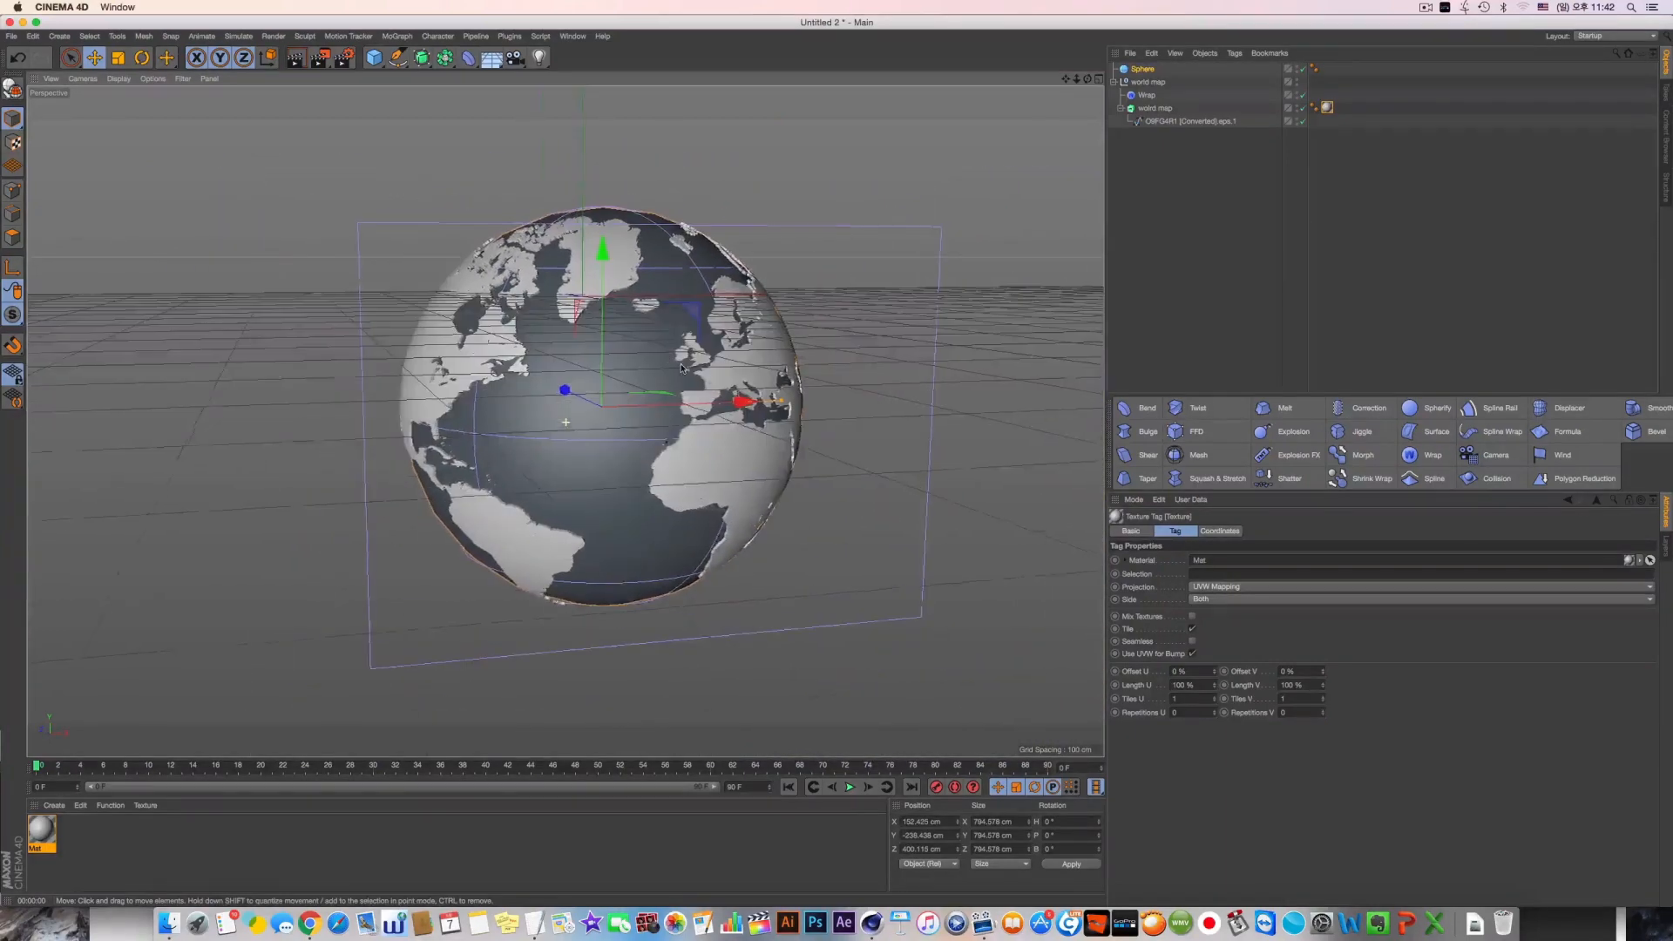
# Add a Text spline and move it in front of the globe, to about Y -263 cm and Z -47 cm
pyautogui.click(445, 36)
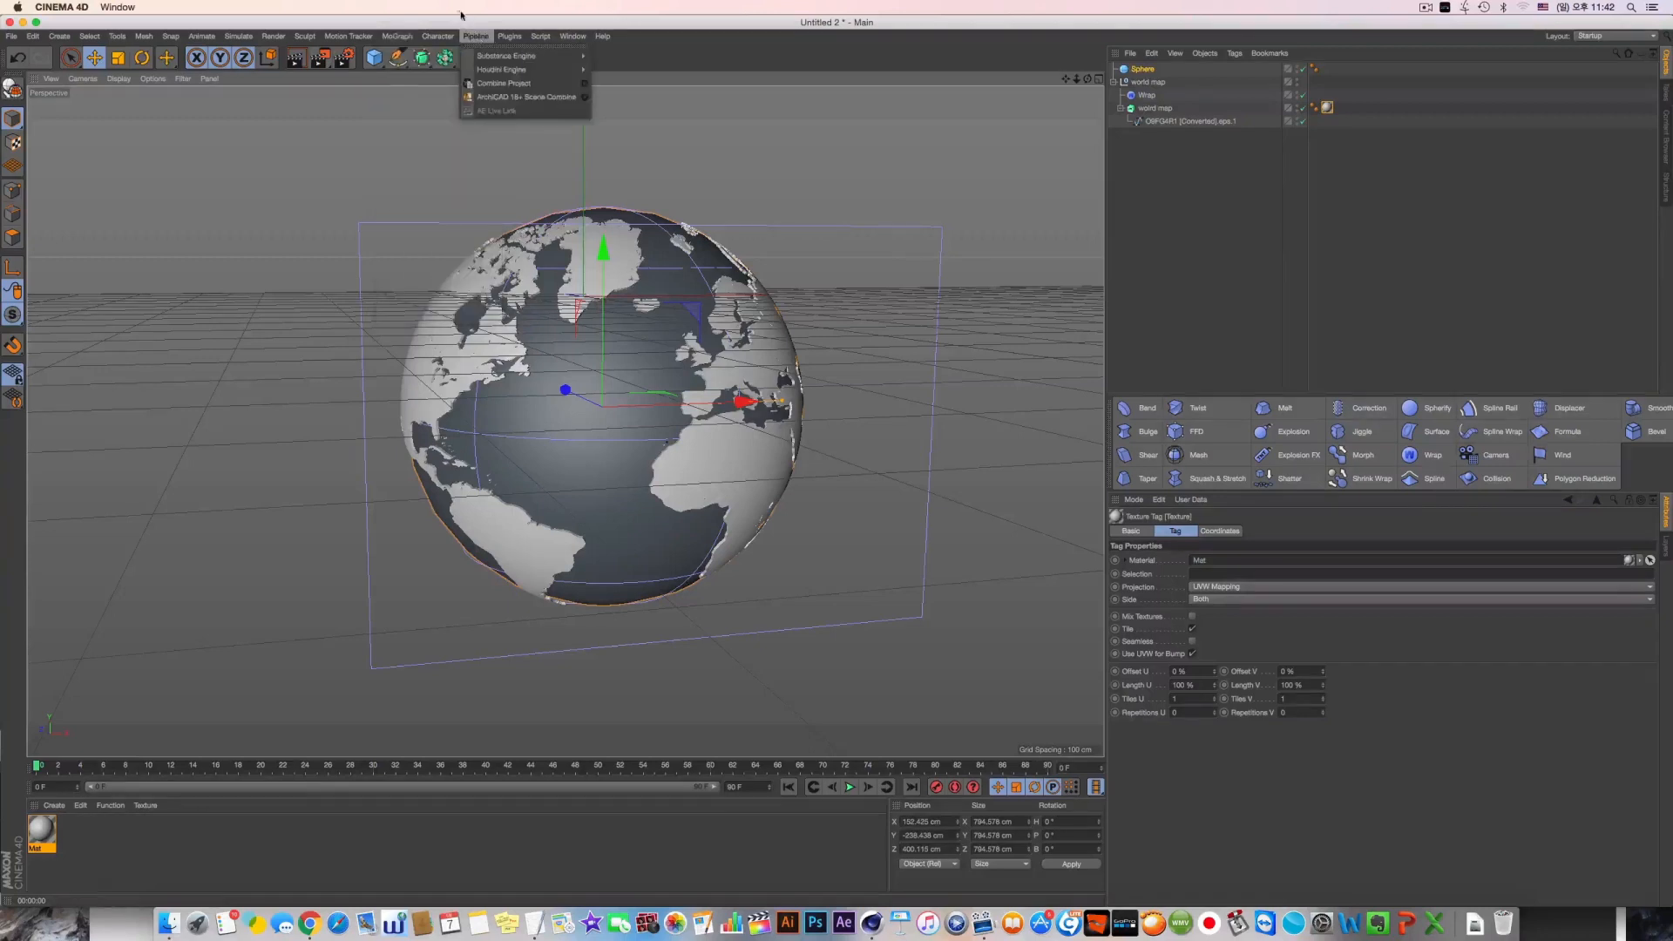
pyautogui.click(395, 60)
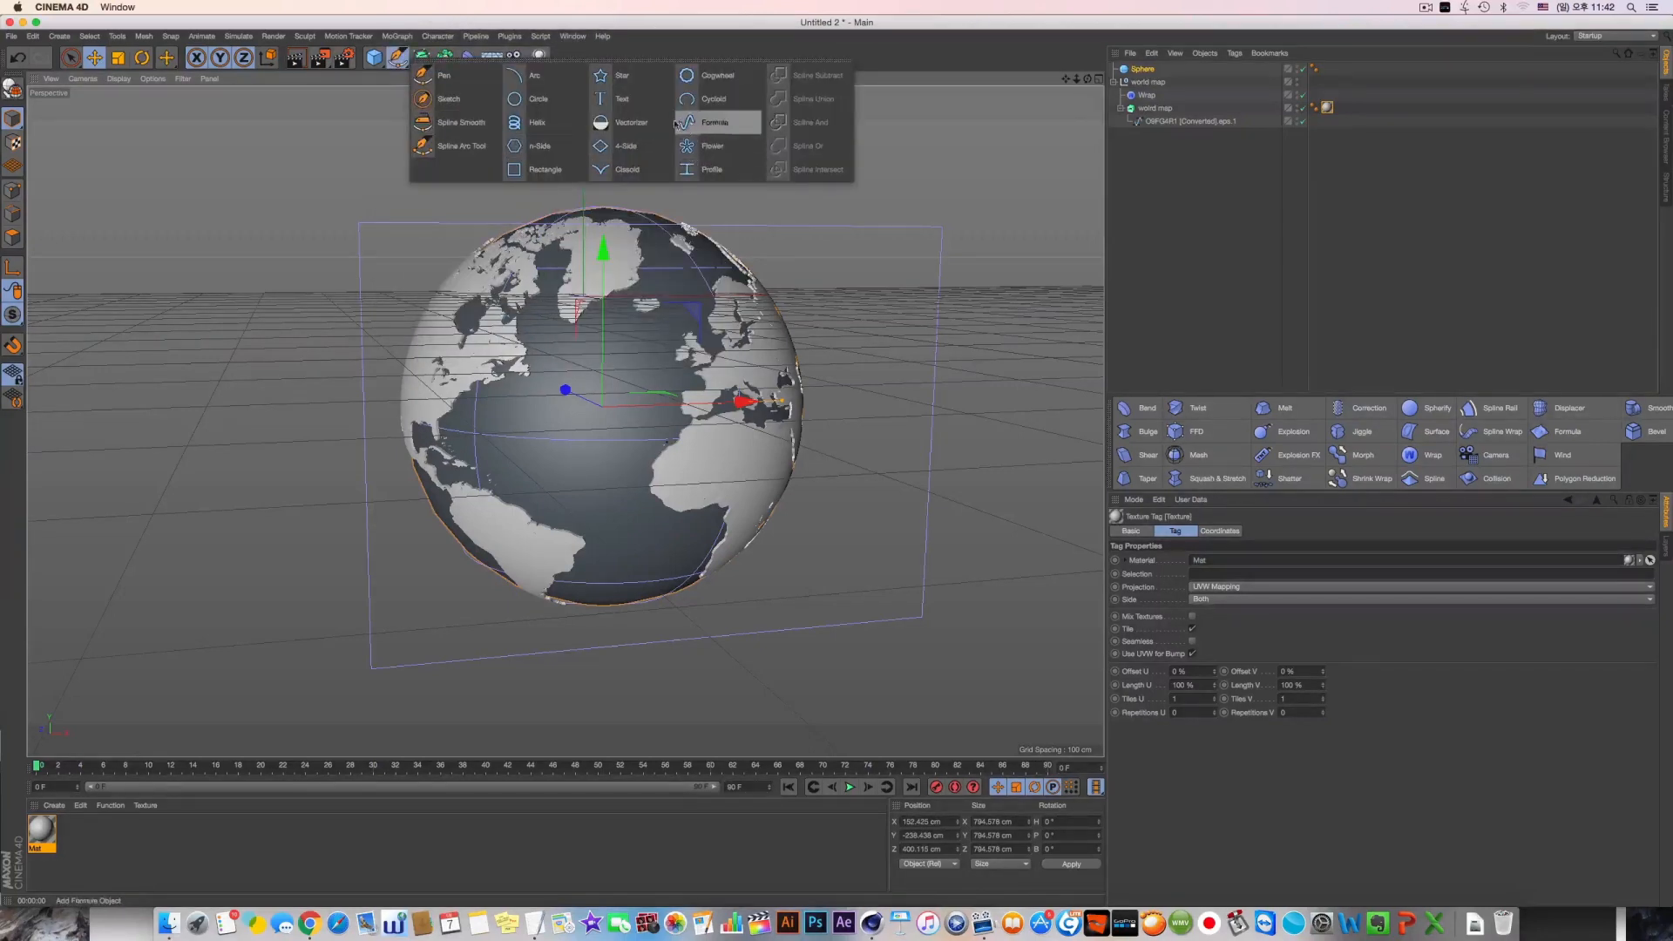
pyautogui.click(616, 100)
pyautogui.moveTo(584, 242); pyautogui.dragTo(584, 406)
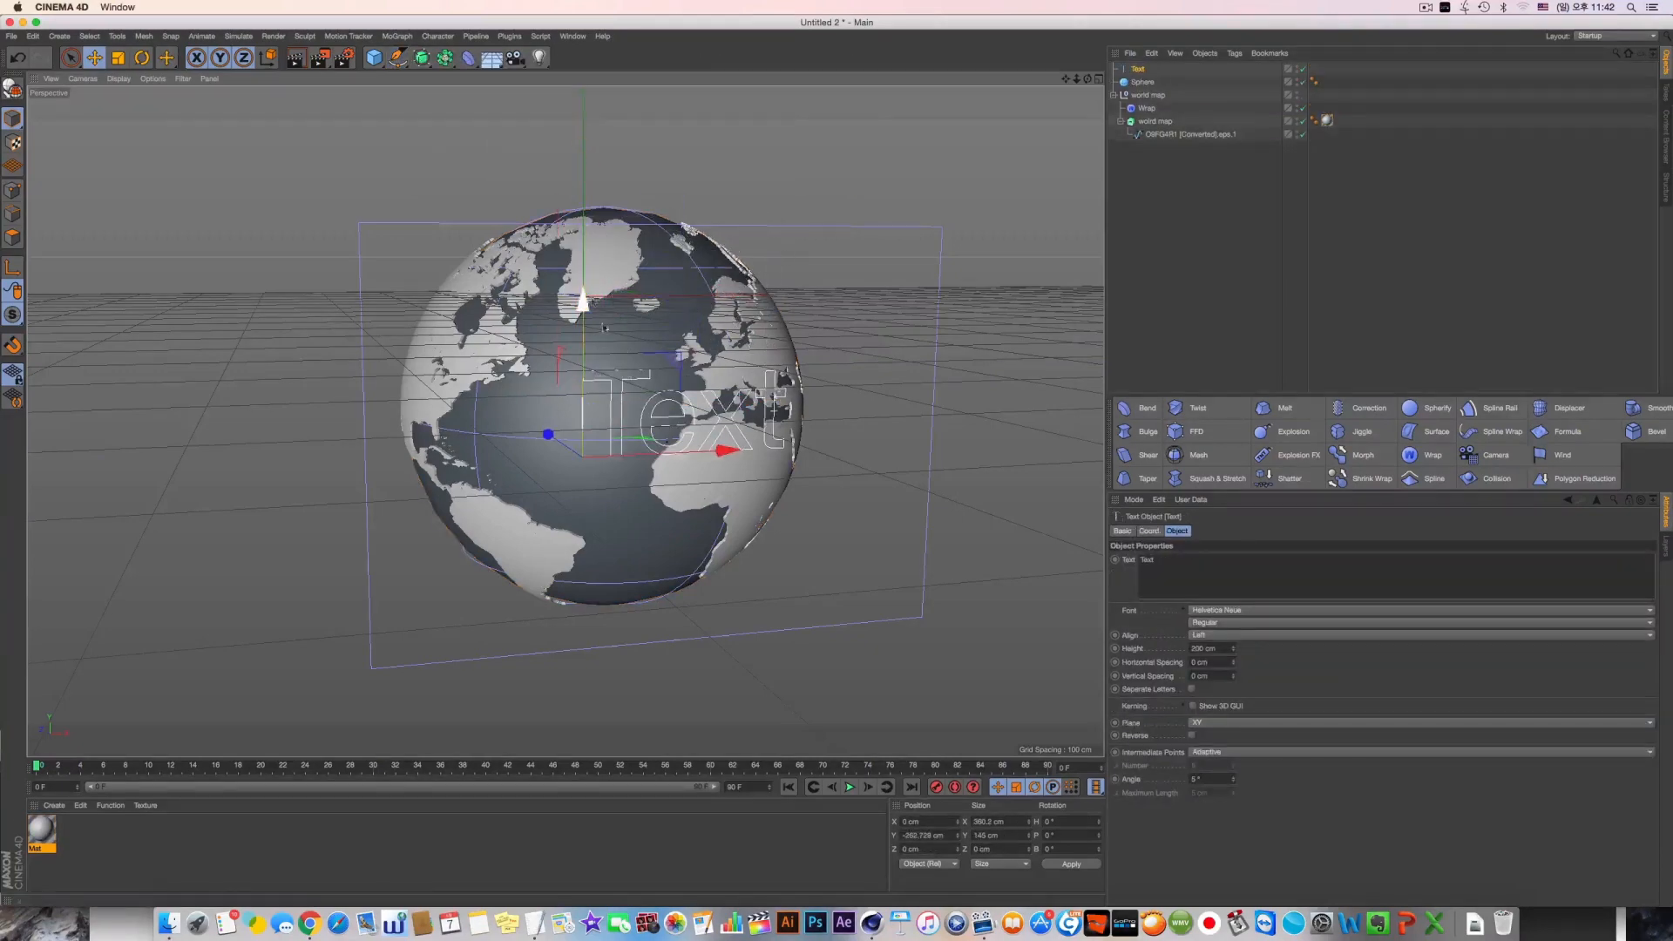
pyautogui.moveTo(690, 454); pyautogui.dragTo(646, 457)
pyautogui.keyDown('alt'); pyautogui.moveTo(644, 459); pyautogui.dragTo(634, 503); pyautogui.keyUp('alt')
# Change the spline's text to "world map" and shift it along X to about -320 cm
pyautogui.moveTo(497, 407); pyautogui.dragTo(558, 409)
pyautogui.moveTo(1173, 562); pyautogui.dragTo(1047, 547)
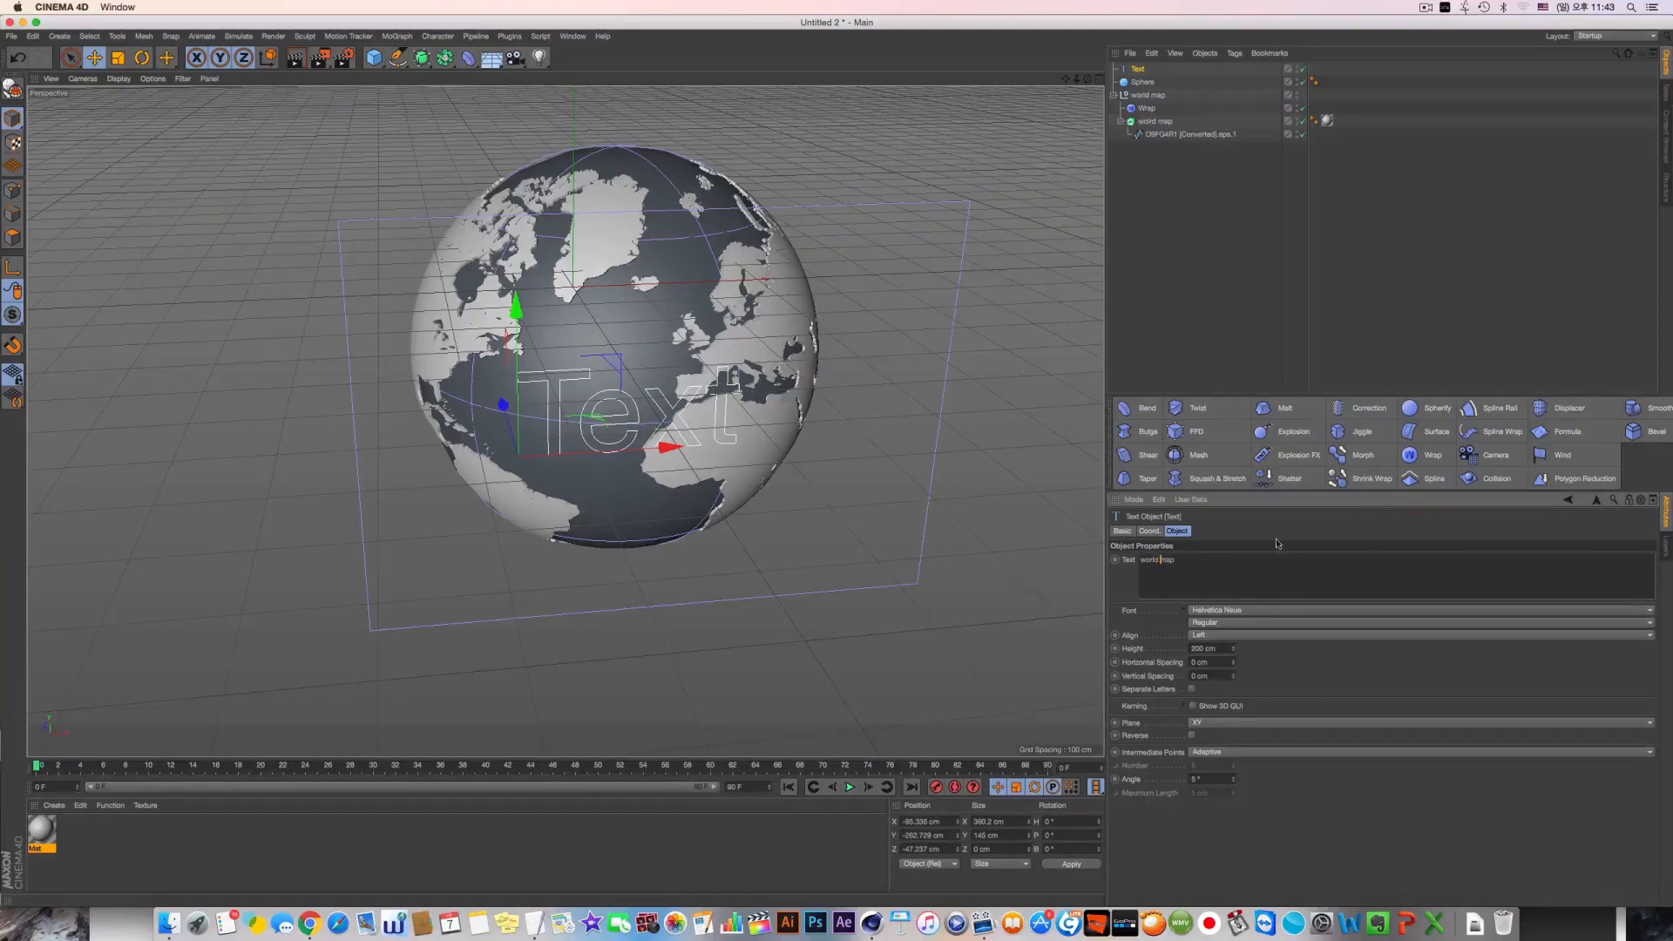
pyautogui.keyDown('alt'); pyautogui.moveTo(673, 466); pyautogui.dragTo(583, 450); pyautogui.keyUp('alt')
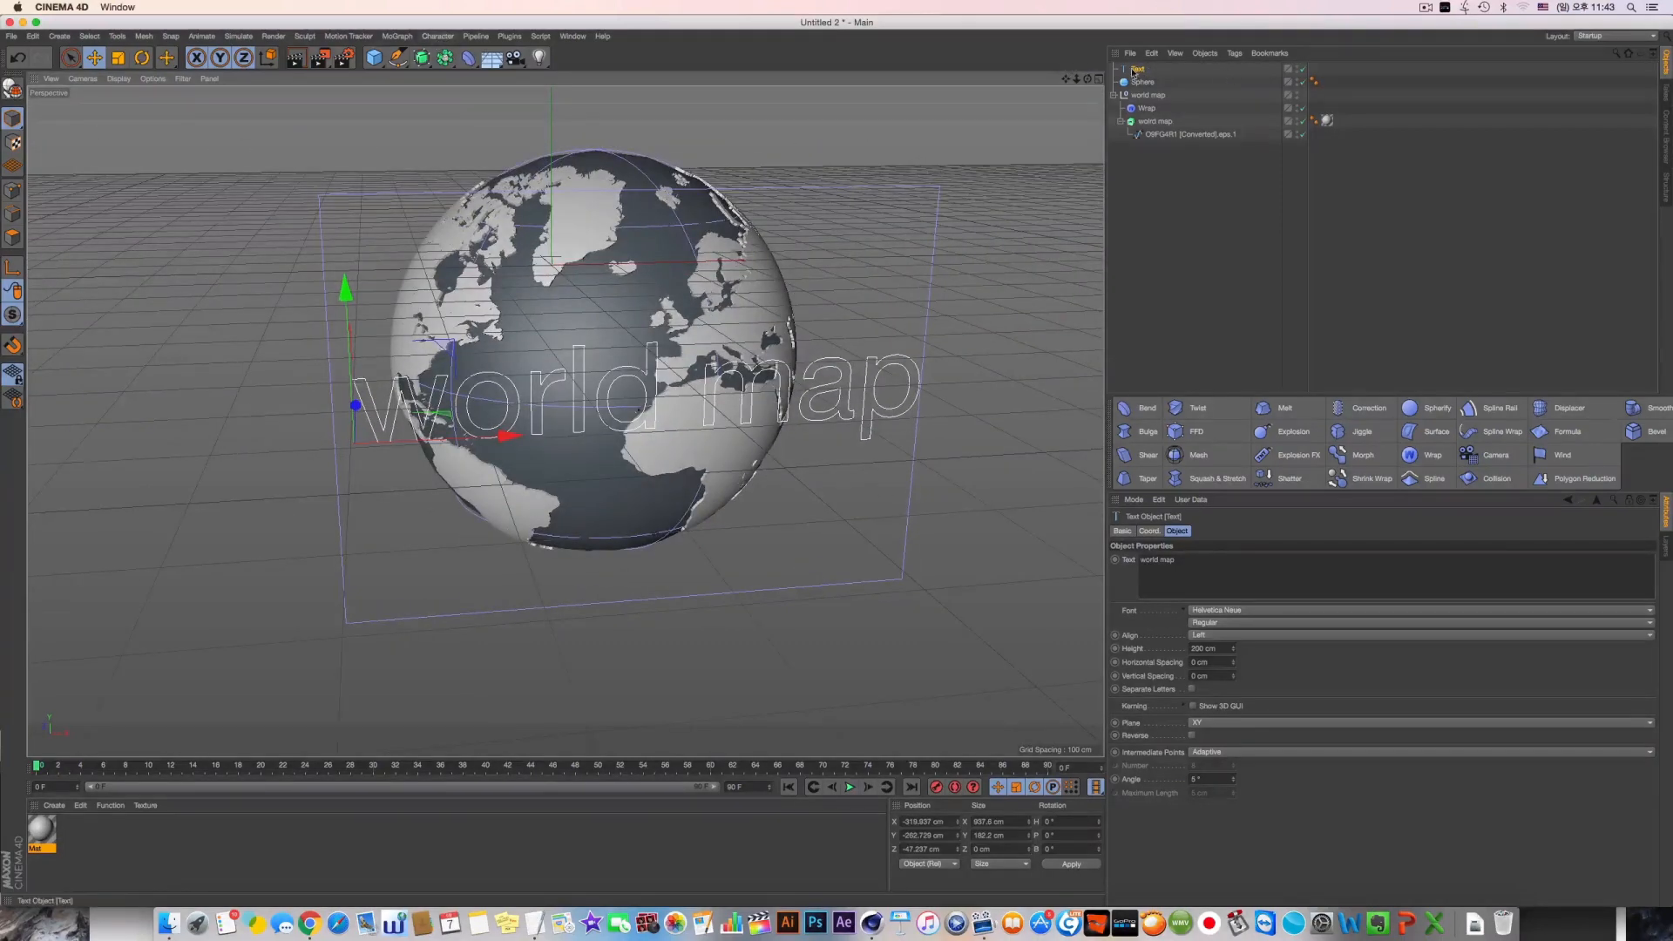
# Put the world map text spline into a new Extrude object to give it depth
pyautogui.moveTo(1136, 70); pyautogui.dragTo(1159, 135)
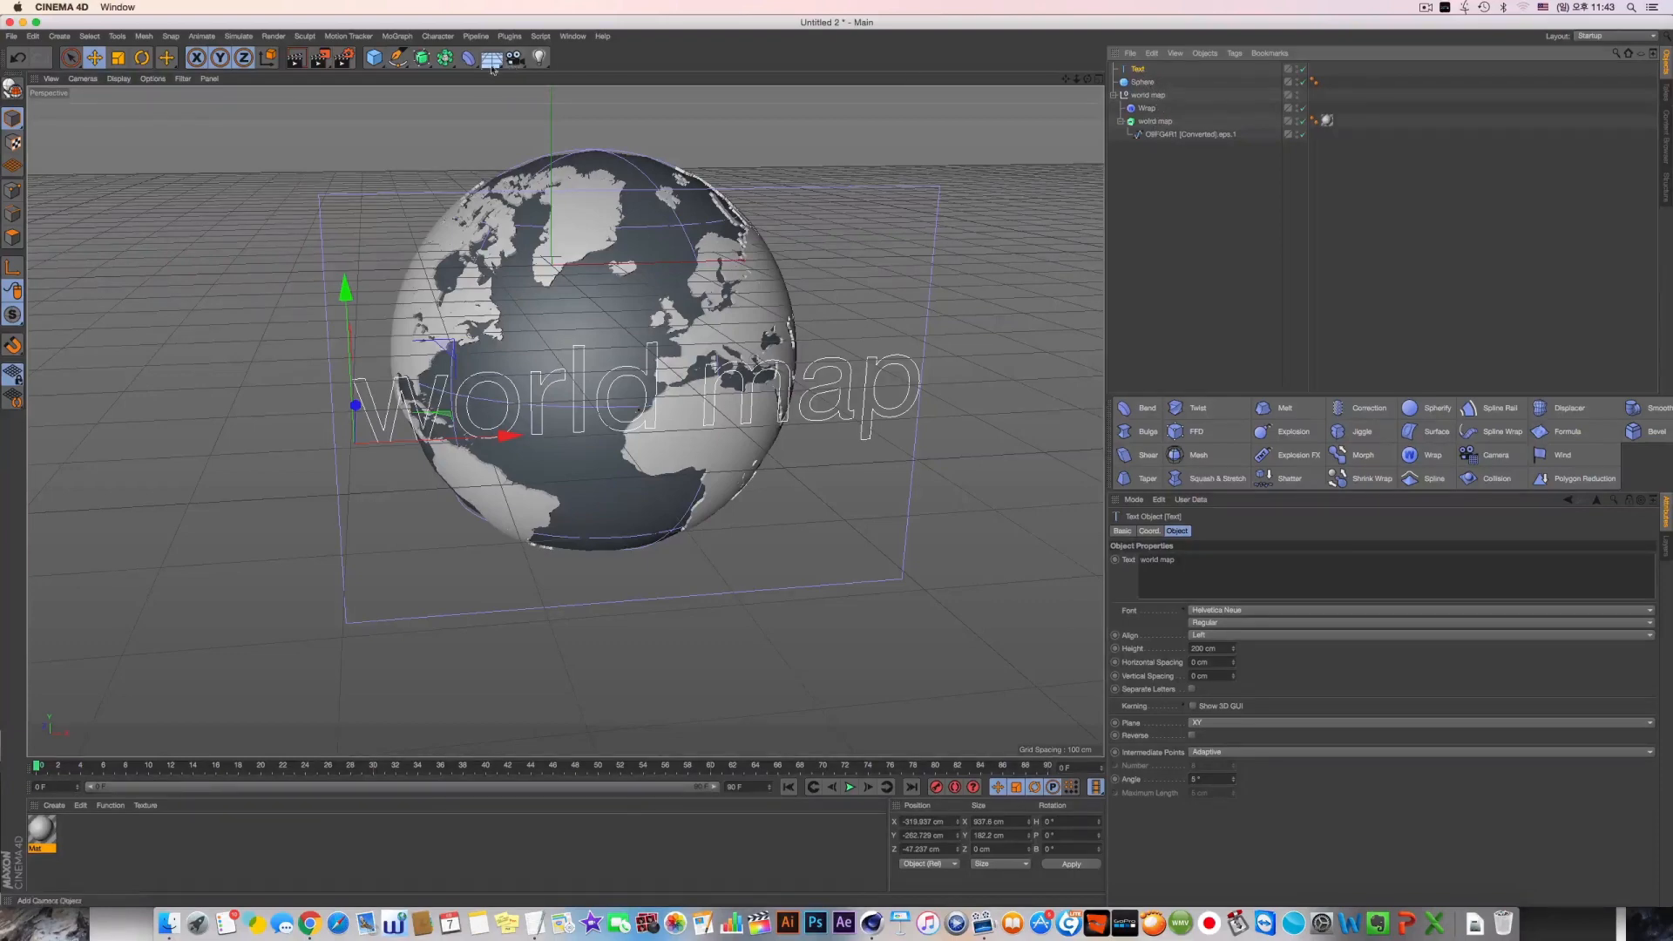
pyautogui.click(425, 61)
pyautogui.keyDown('alt'); pyautogui.click(572, 76); pyautogui.keyUp('alt')
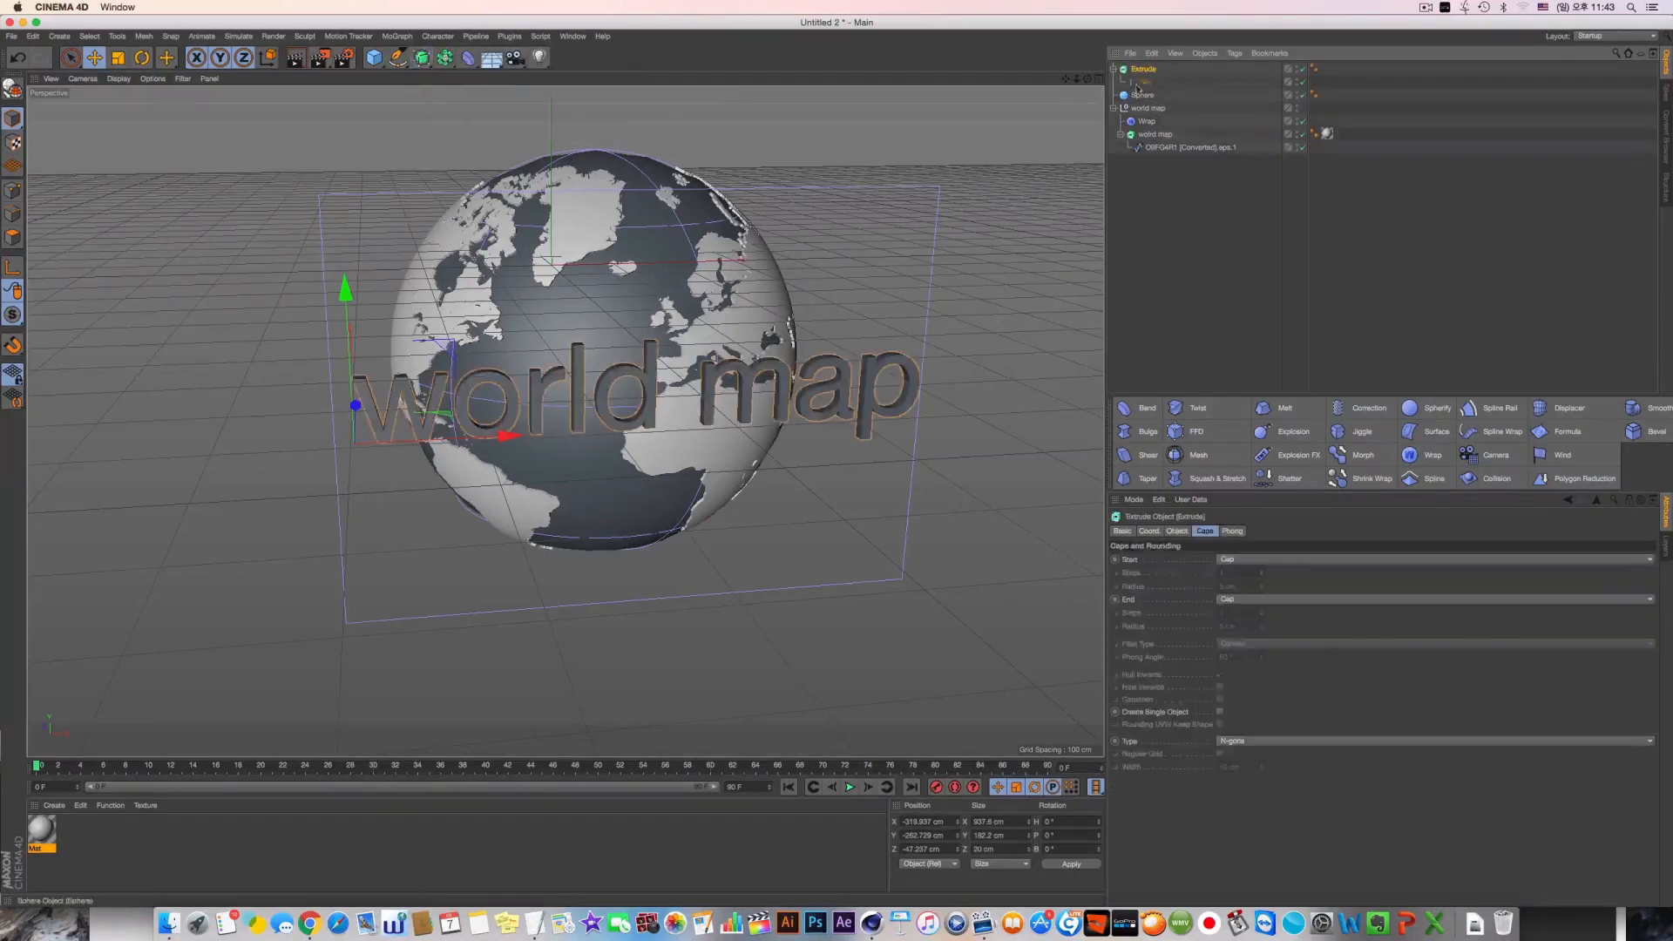
# Place the extruded text inside the world map null directly below the Wrap deformer and inspect the wrapped lettering
pyautogui.click(1114, 69)
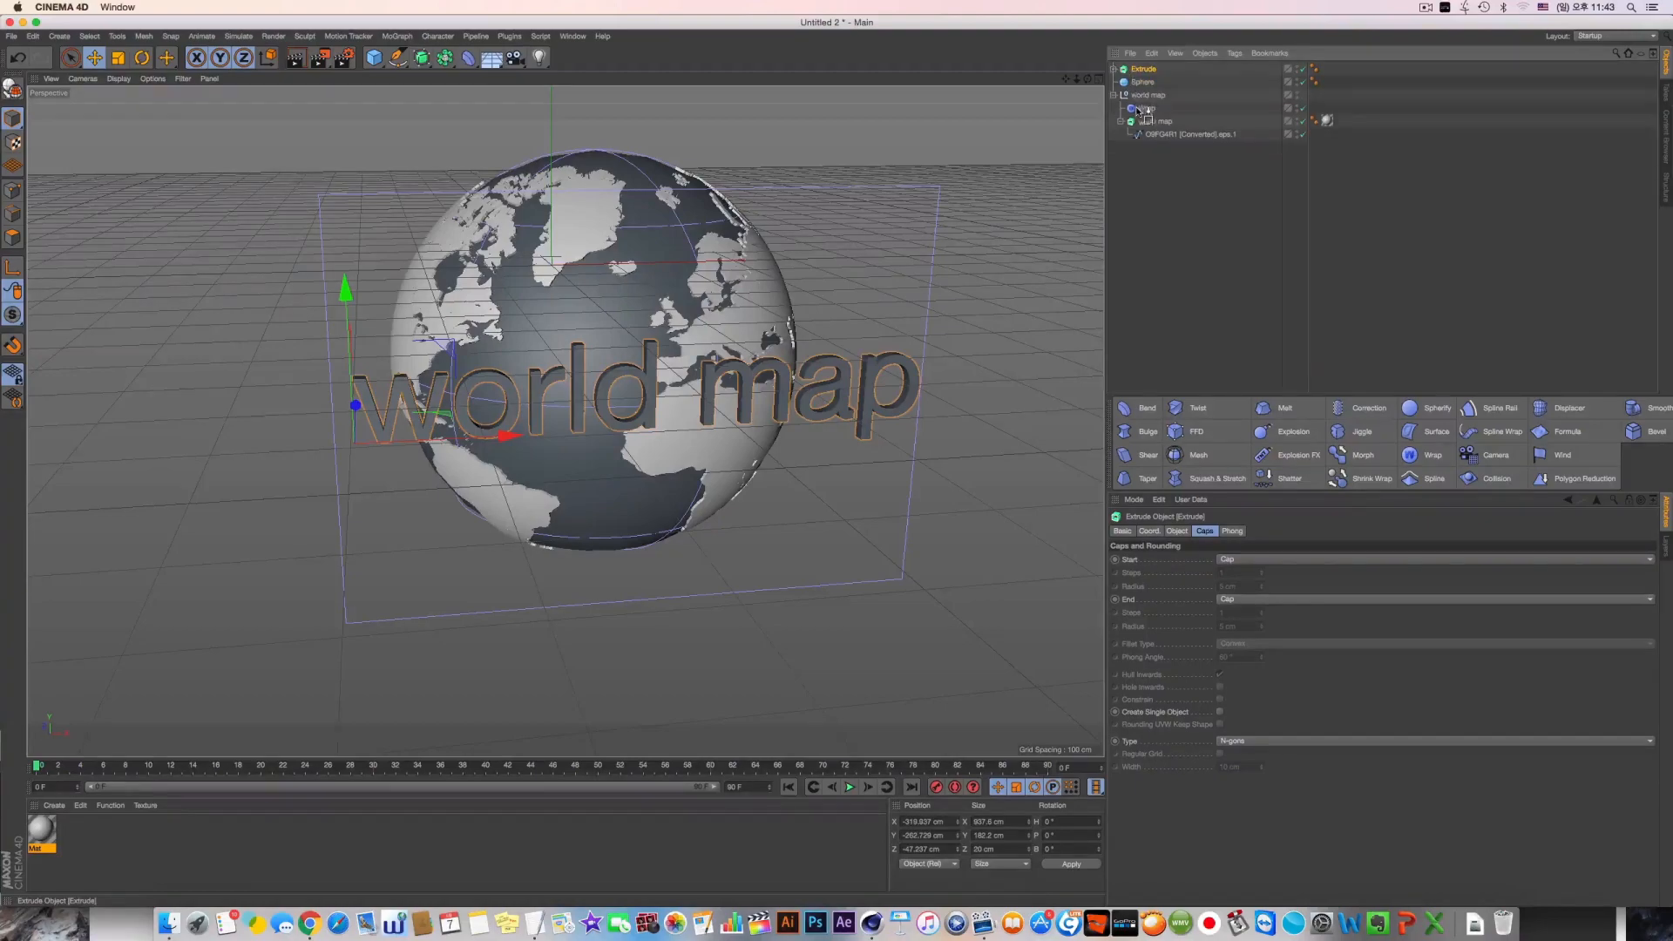
pyautogui.moveTo(1137, 119); pyautogui.dragTo(1137, 118)
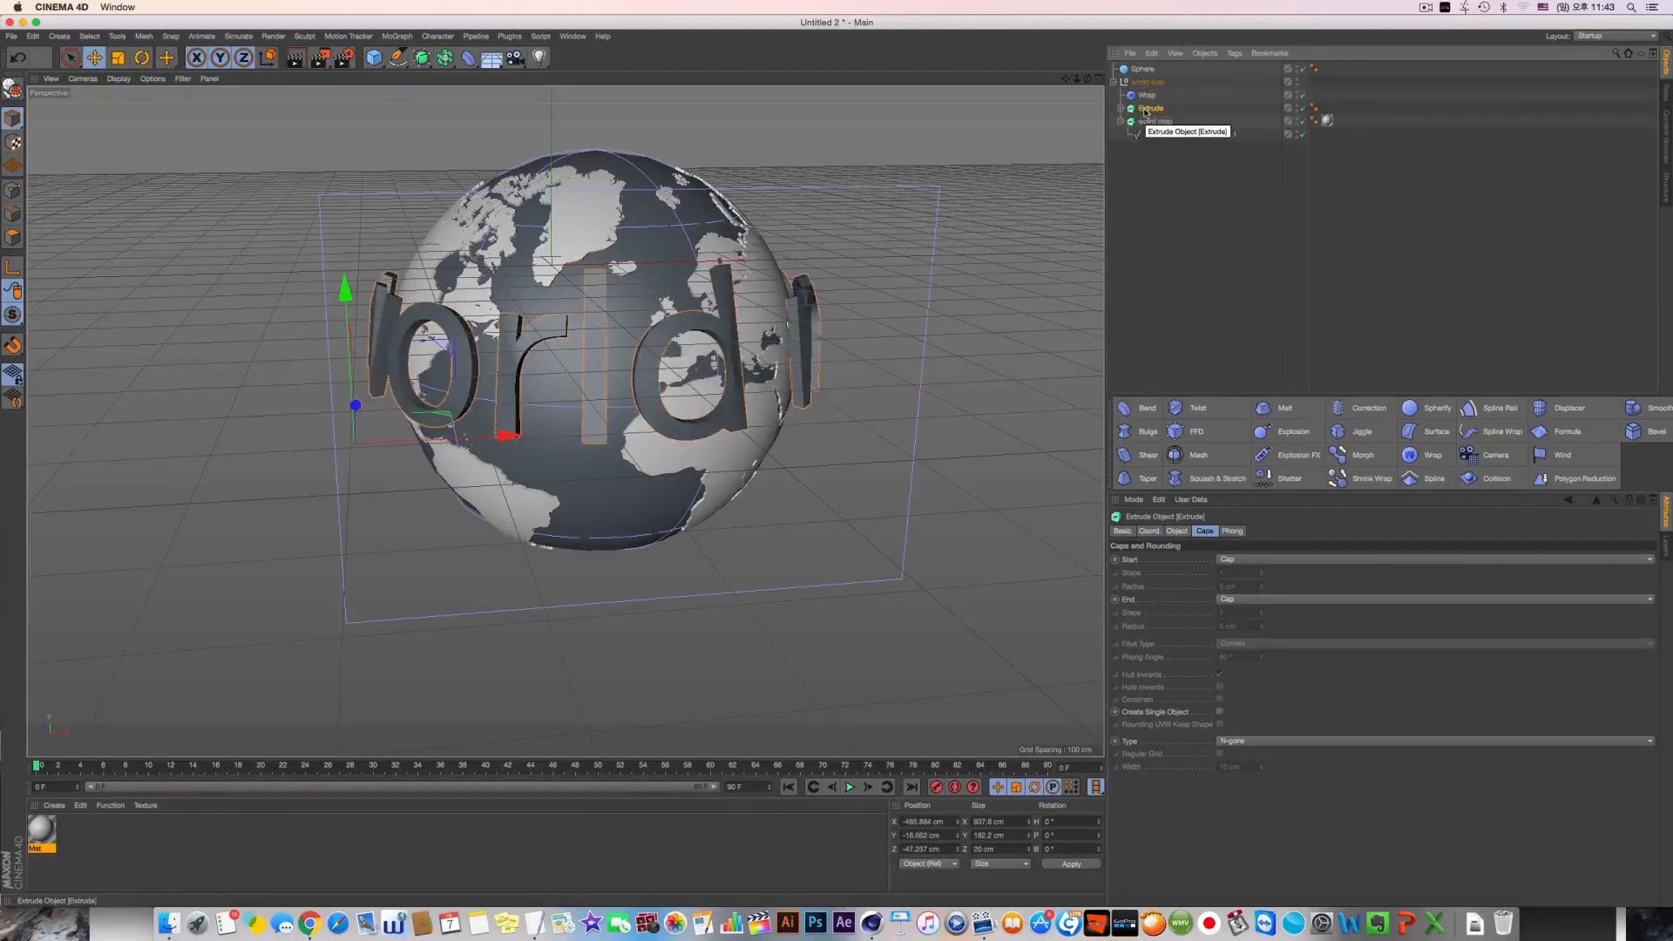
pyautogui.keyDown('alt'); pyautogui.moveTo(558, 376); pyautogui.dragTo(1119, 392); pyautogui.keyUp('alt')
pyautogui.scroll(-5, 532, 386)
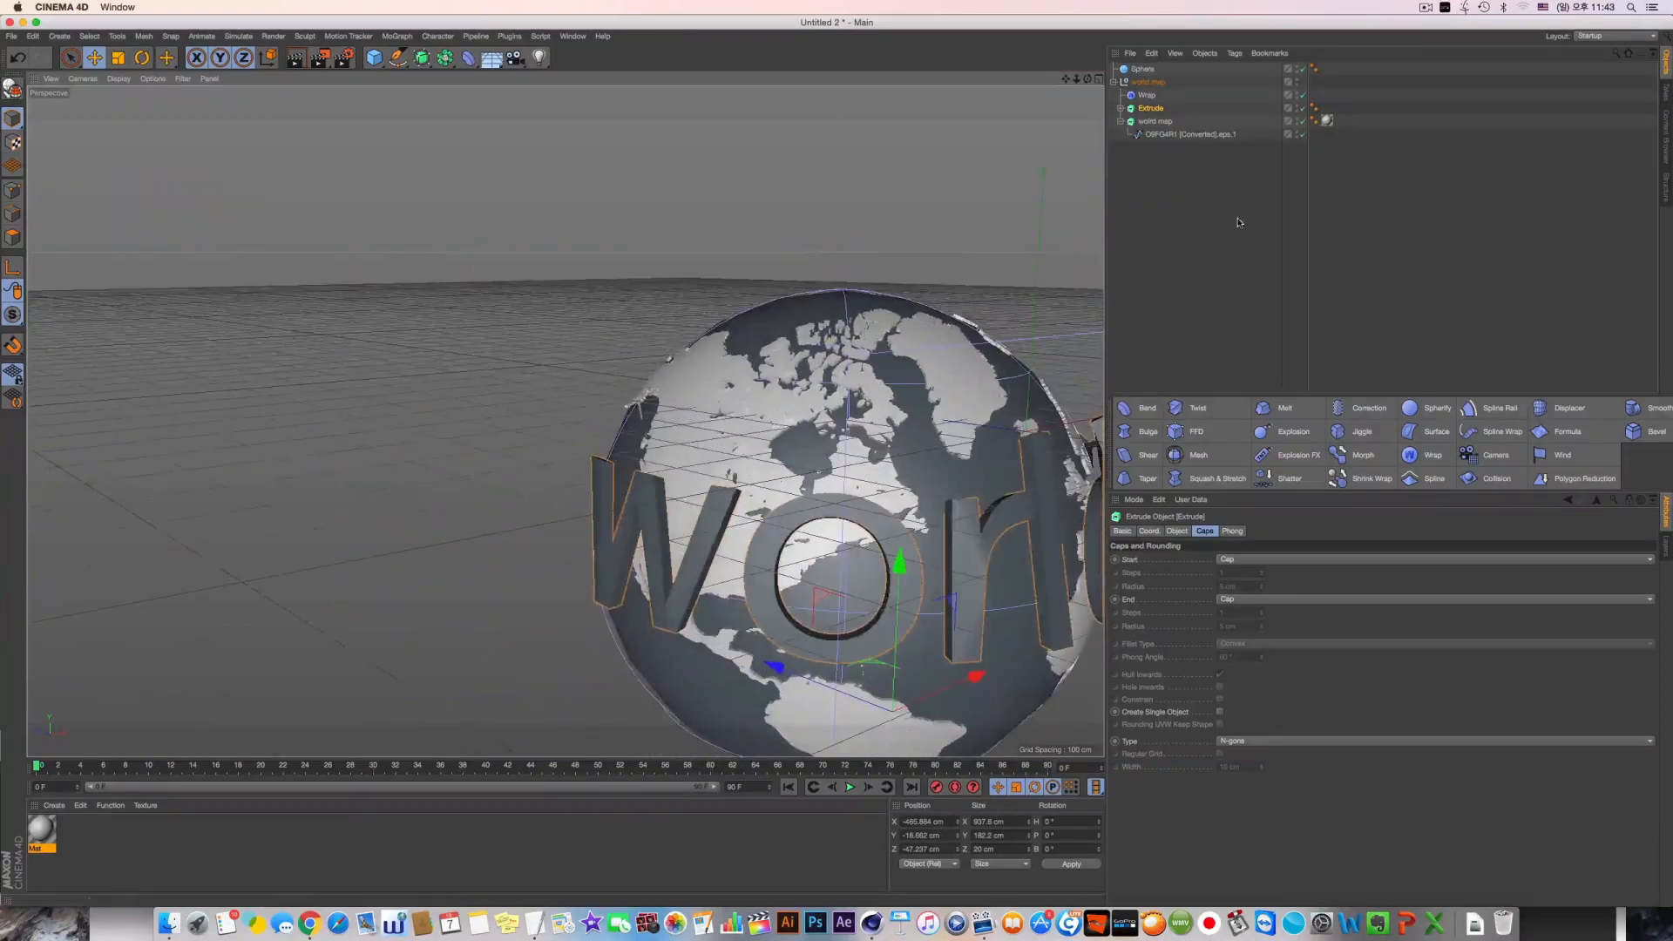
pyautogui.keyDown('alt'); pyautogui.moveTo(871, 419); pyautogui.dragTo(697, 375, button='middle'); pyautogui.keyUp('alt')
pyautogui.keyDown('alt'); pyautogui.moveTo(697, 375); pyautogui.dragTo(705, 435); pyautogui.keyUp('alt')
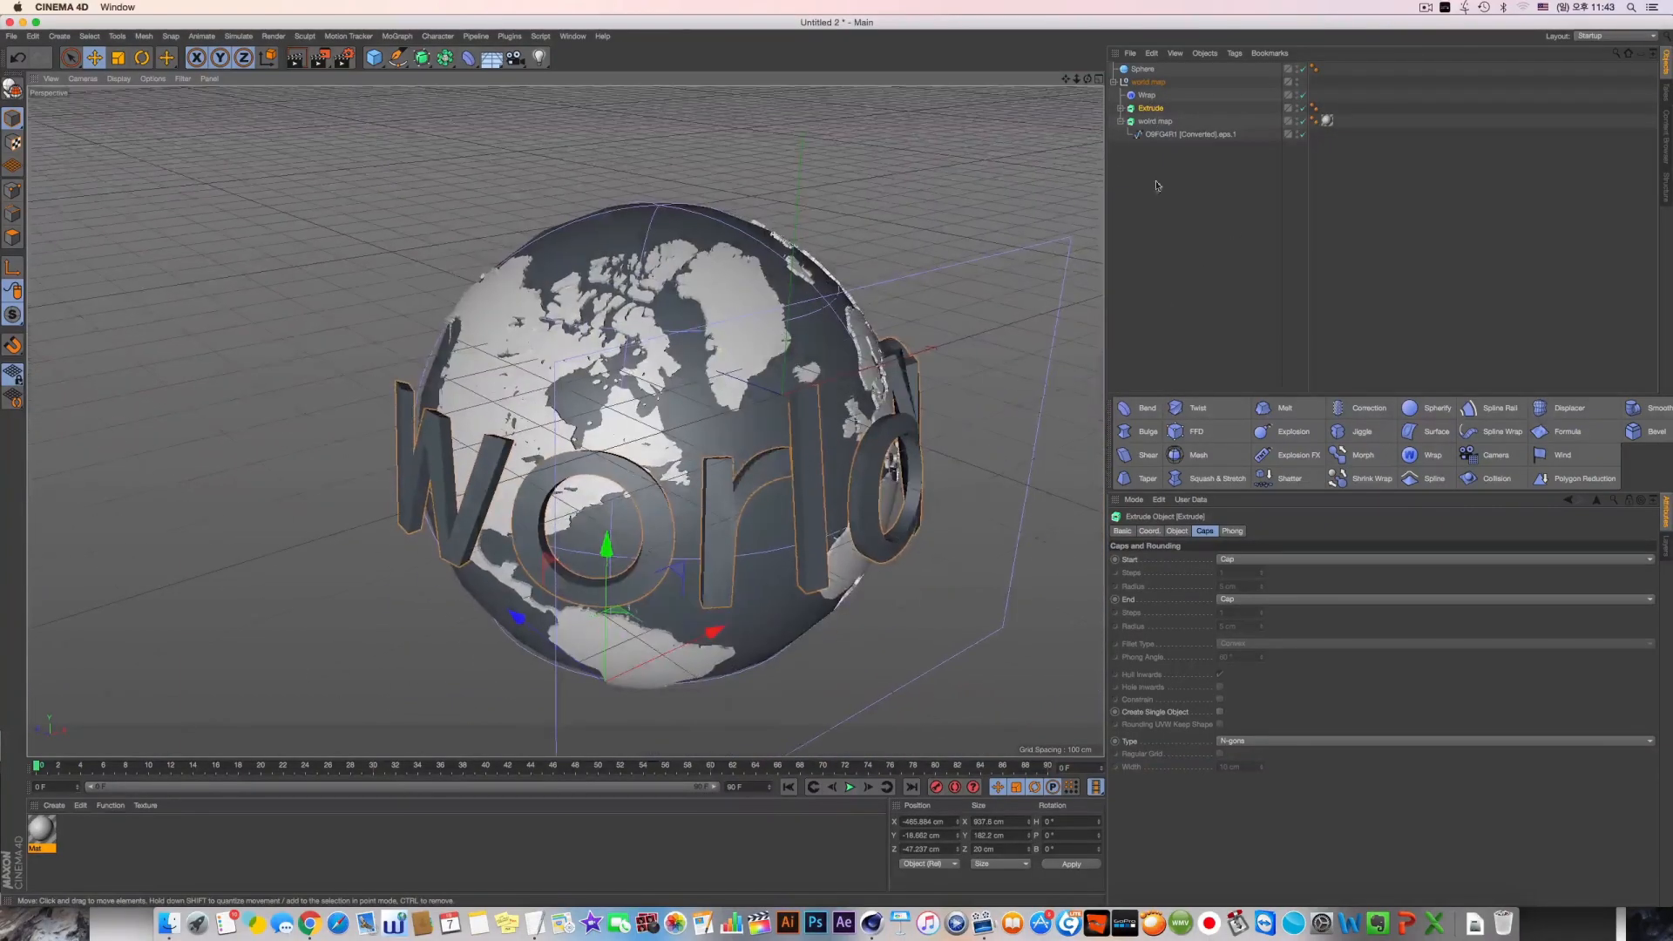
# Rename the Extrude object that holds the world map lettering as "text"
pyautogui.doubleClick(1152, 108)
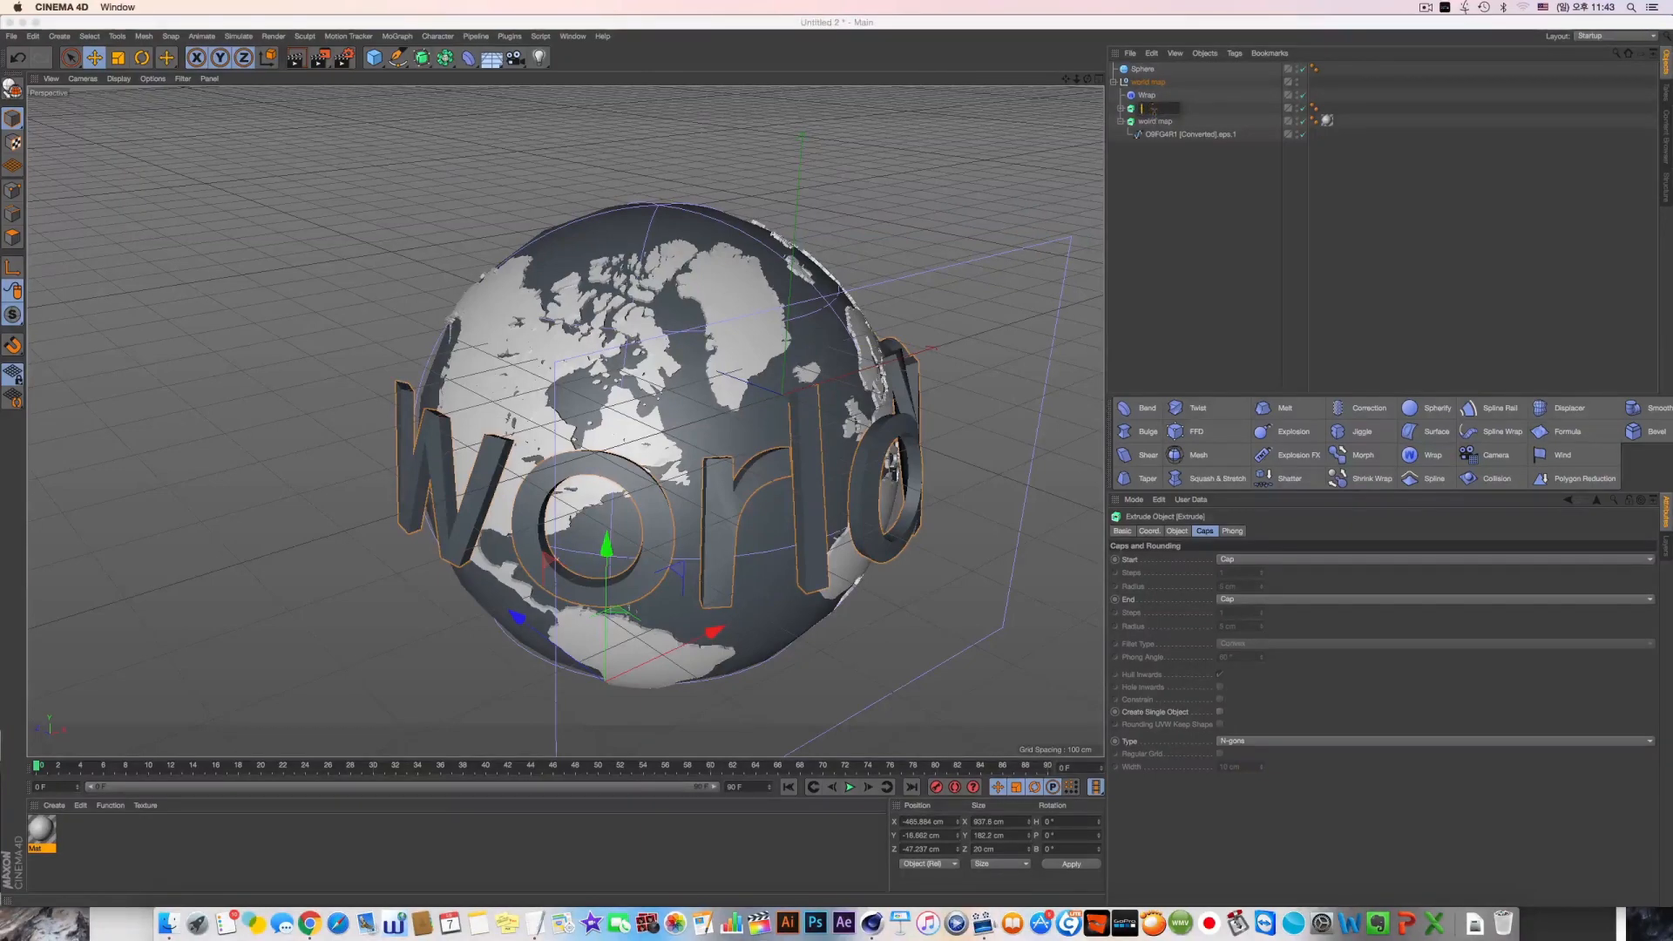
pyautogui.write('text')
pyautogui.press('Return')
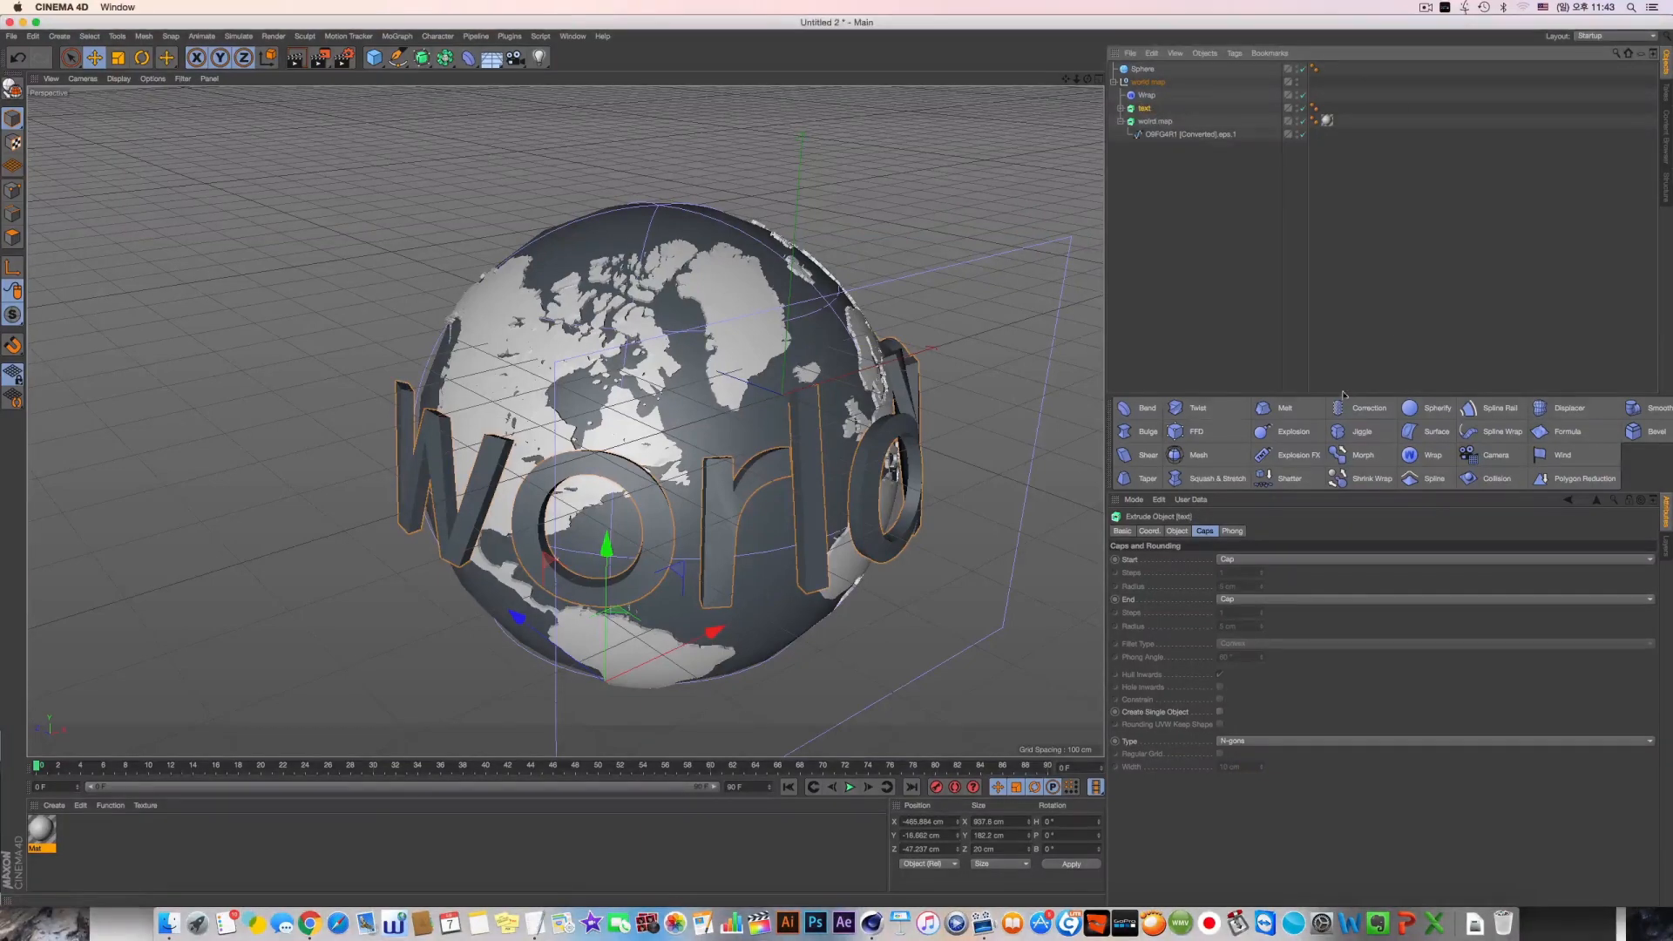
# Set the text extrusion's cap type to Quadrangles and enable its Regular Grid
pyautogui.click(1237, 741)
pyautogui.click(1241, 763)
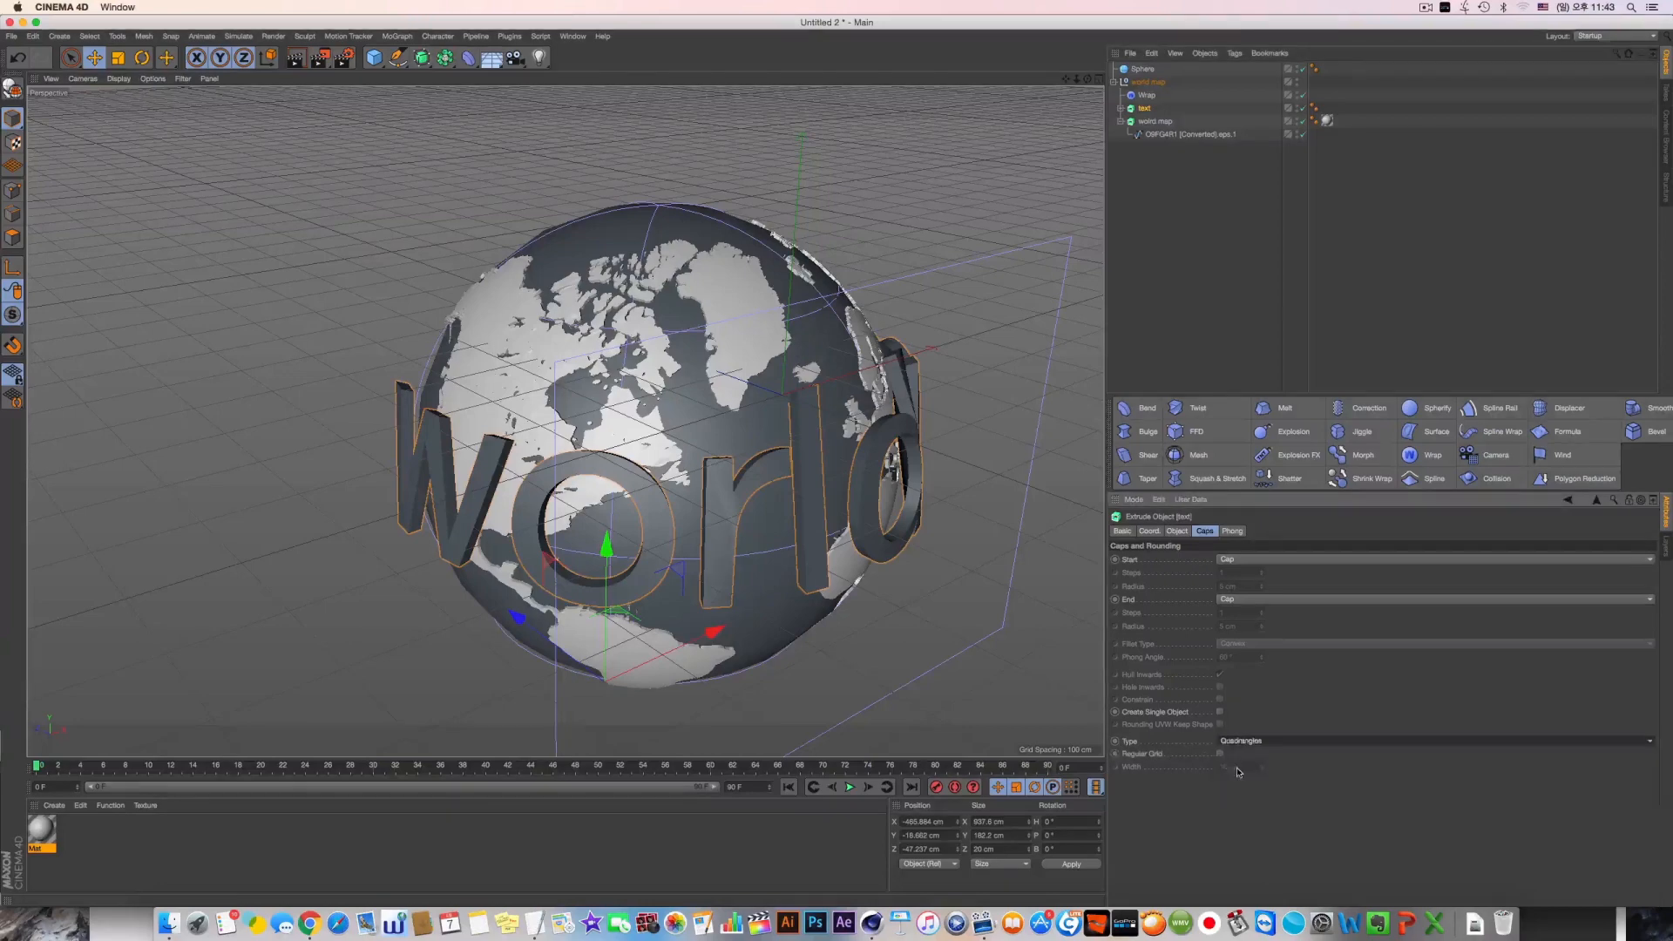
pyautogui.click(1219, 754)
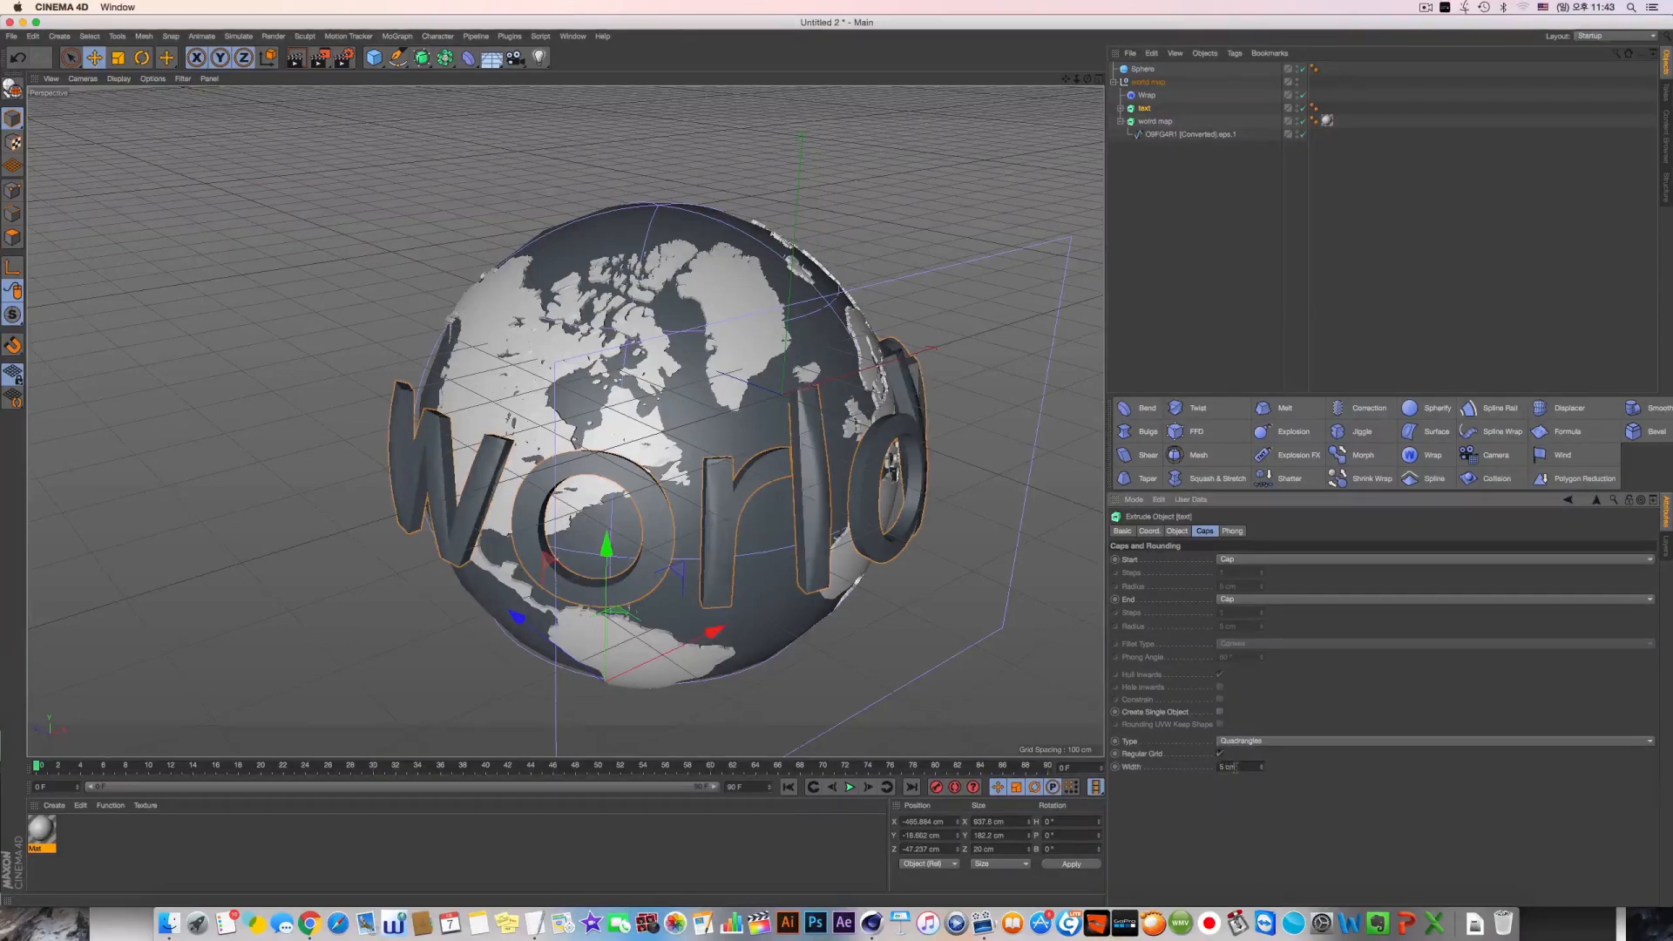
pyautogui.keyDown('alt'); pyautogui.moveTo(865, 514); pyautogui.dragTo(806, 453); pyautogui.keyUp('alt')
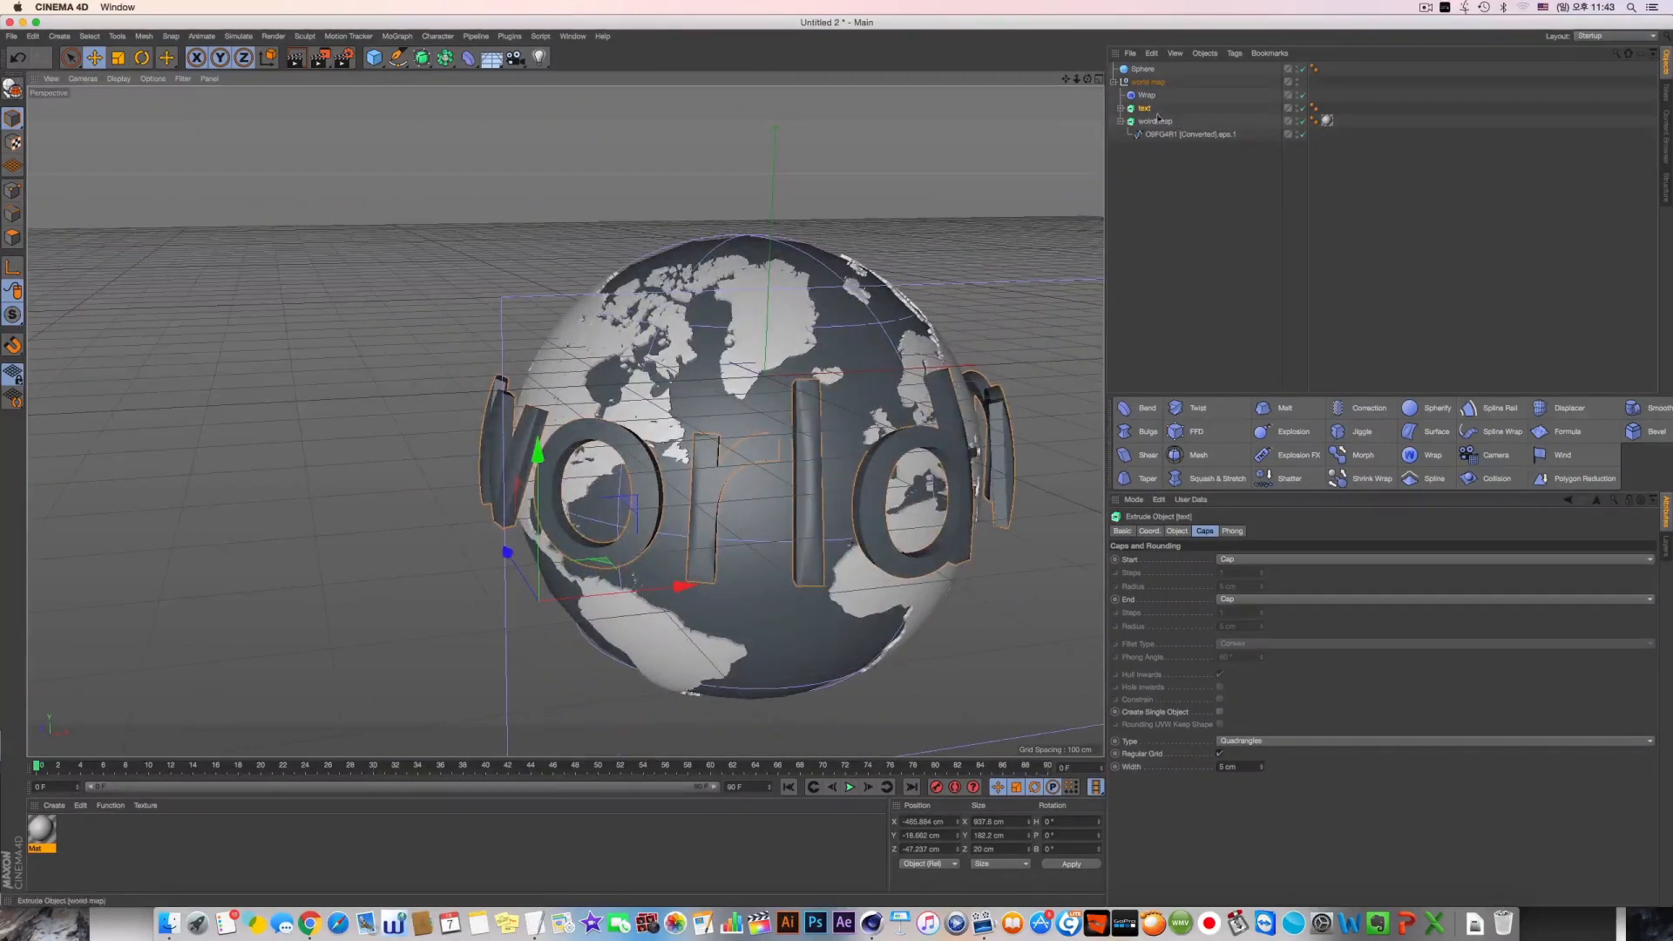
# Take the extruded text out of the world map null and group it in its own null named "Text"
pyautogui.moveTo(1152, 110); pyautogui.dragTo(1137, 77)
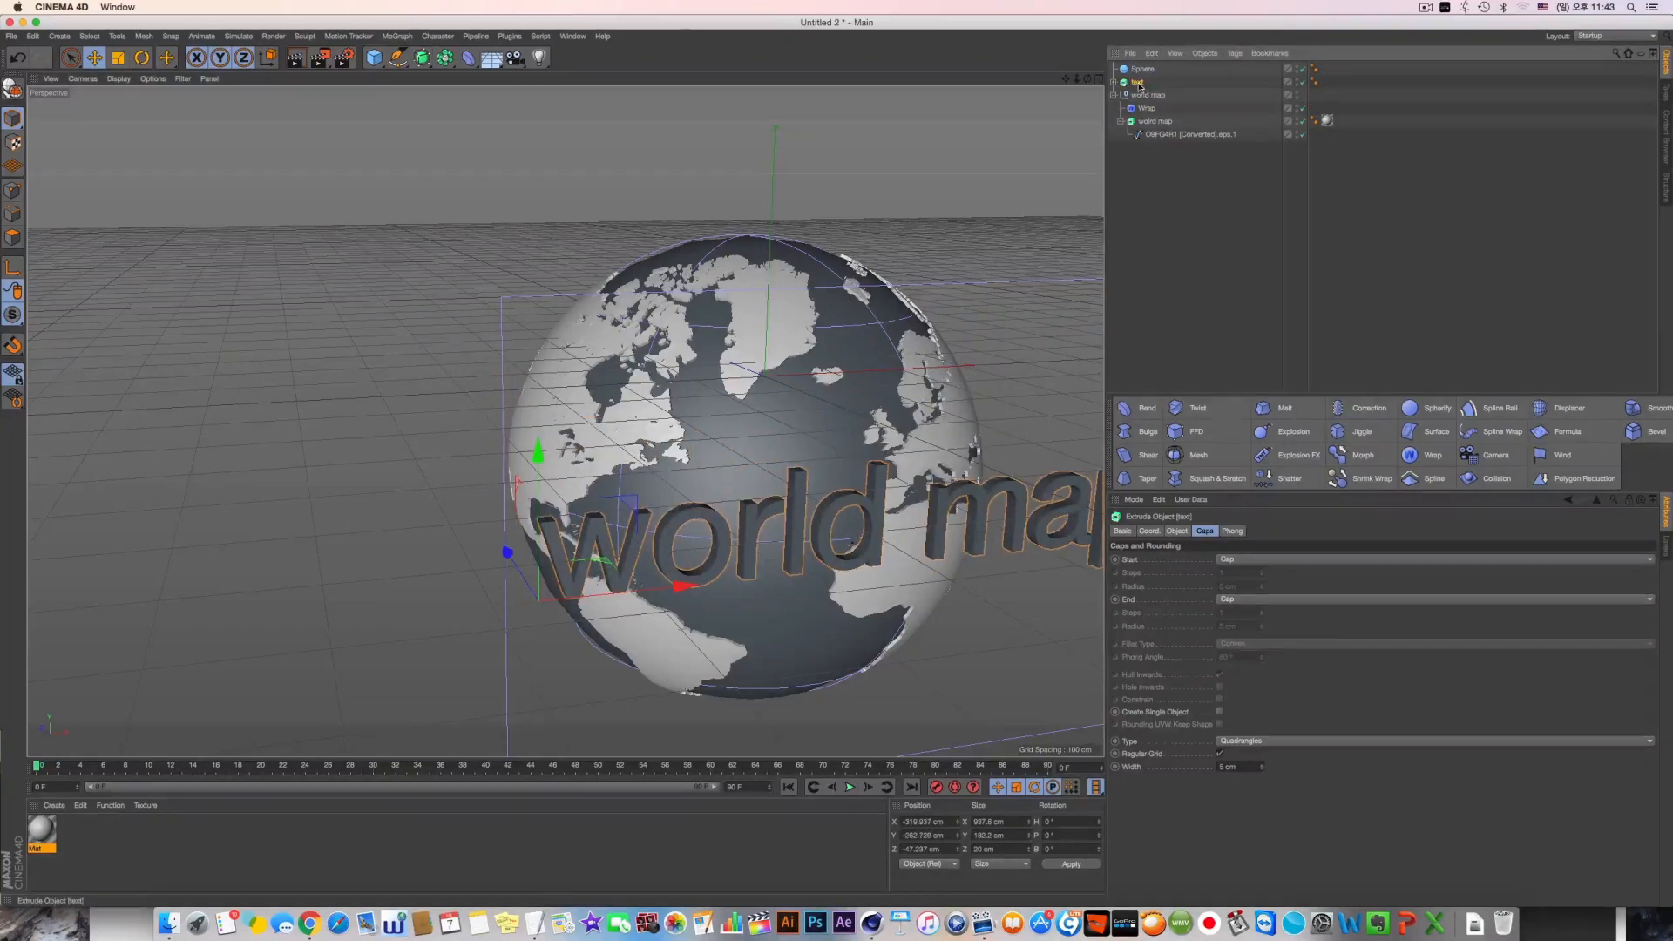
pyautogui.hotkey('alt', 'g')
pyautogui.doubleClick(1138, 82)
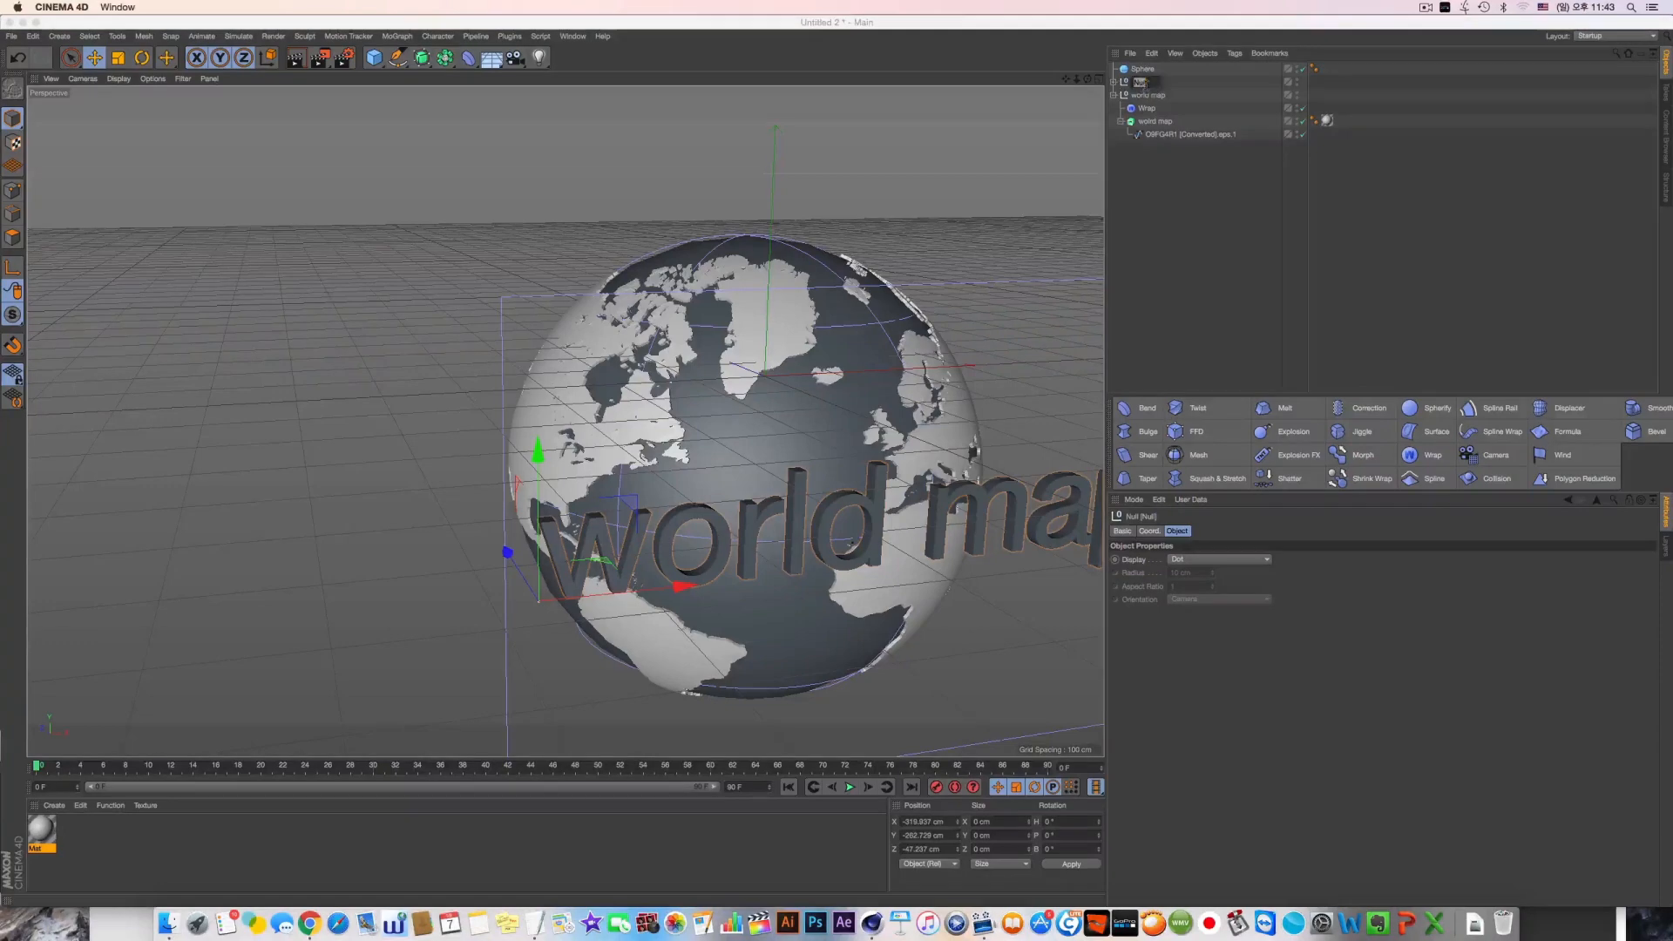
pyautogui.press('Return')
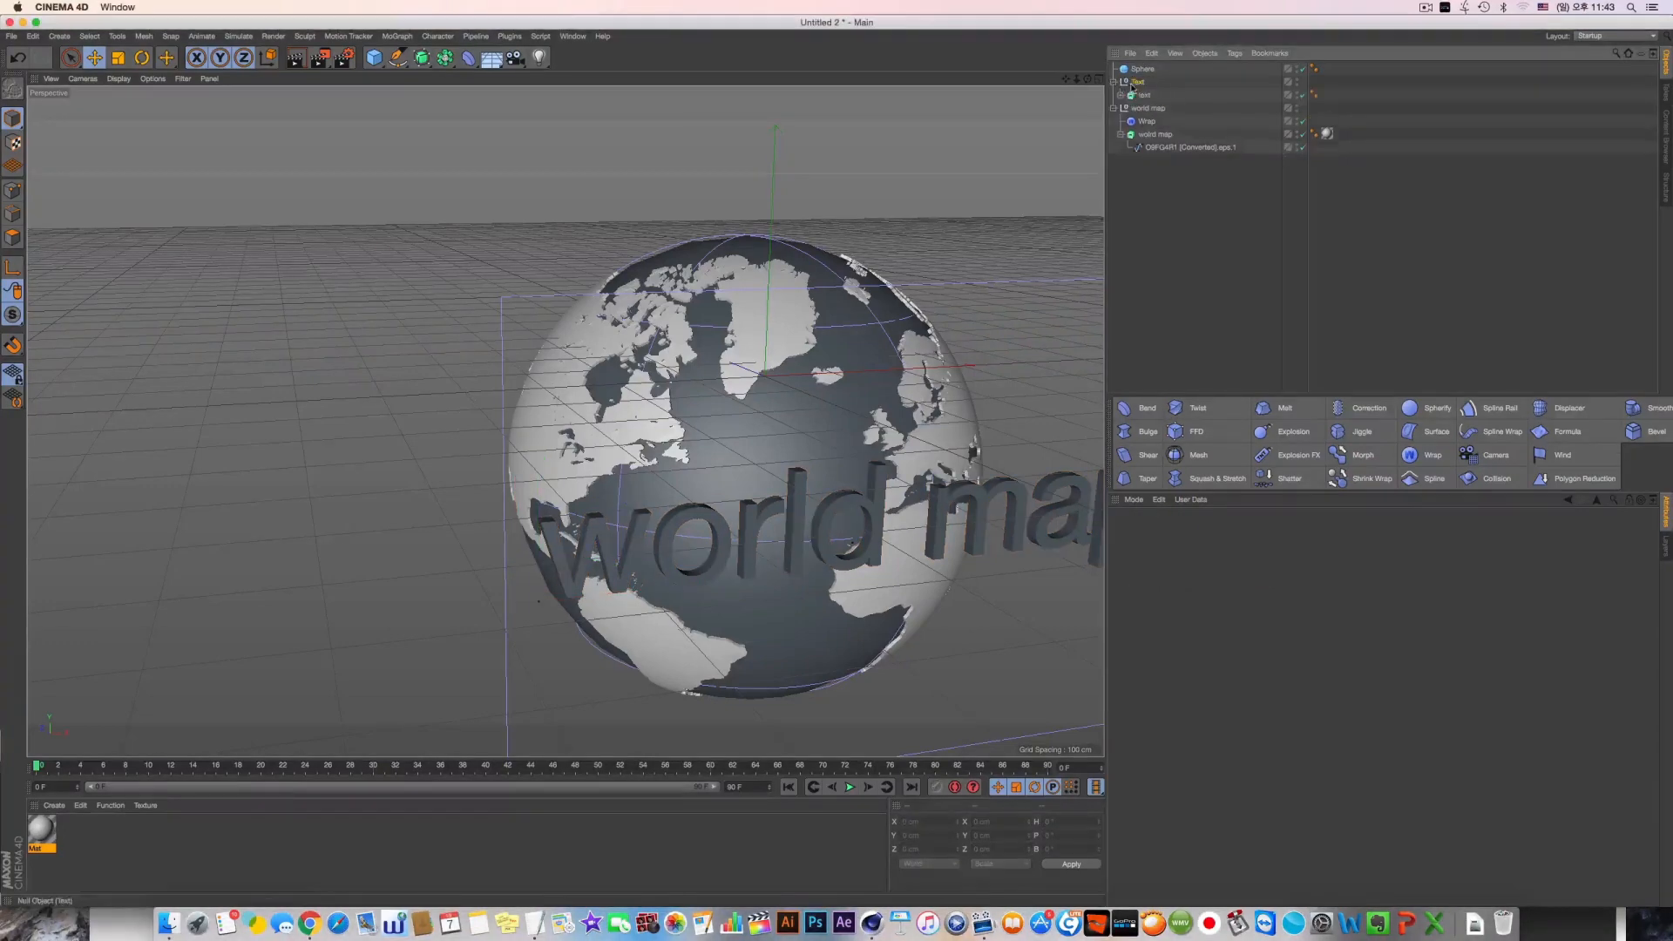
# Add a Wrap deformer above the extrusion inside the Text null and set its wrap mode to Spherical
pyautogui.keyDown('shift'); pyautogui.click(1427, 455); pyautogui.keyUp('shift')
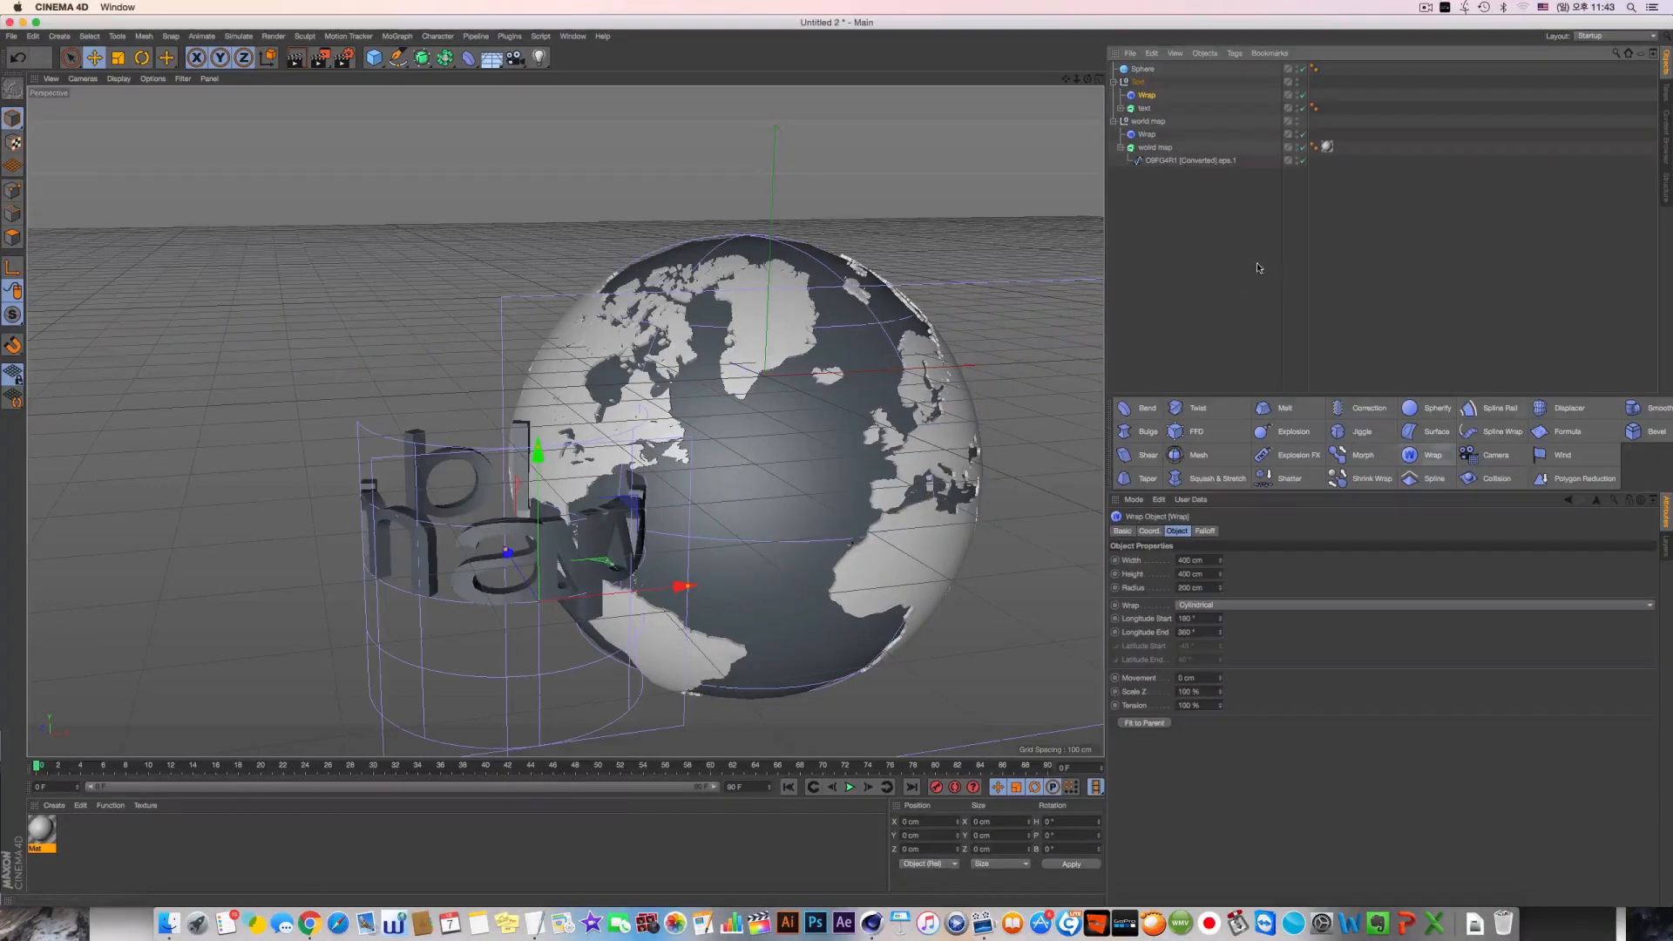
pyautogui.keyDown('alt'); pyautogui.moveTo(546, 507); pyautogui.dragTo(479, 514); pyautogui.keyUp('alt')
pyautogui.click(1211, 605)
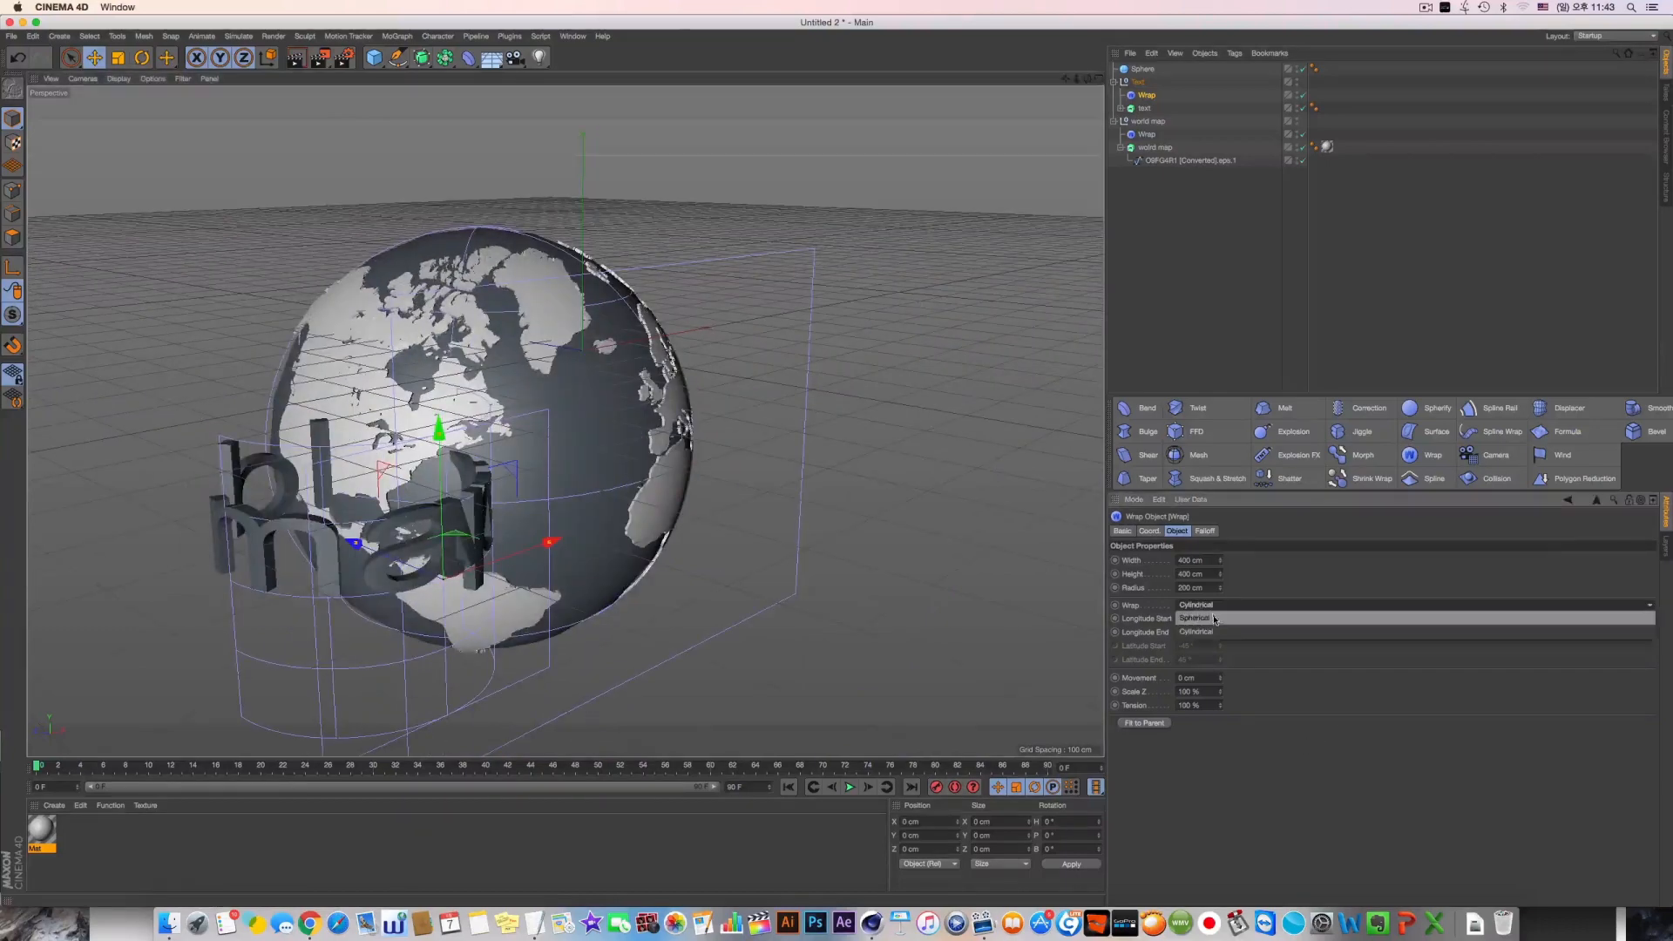
pyautogui.click(1215, 619)
pyautogui.keyDown('alt'); pyautogui.moveTo(902, 428); pyautogui.dragTo(786, 470); pyautogui.keyUp('alt')
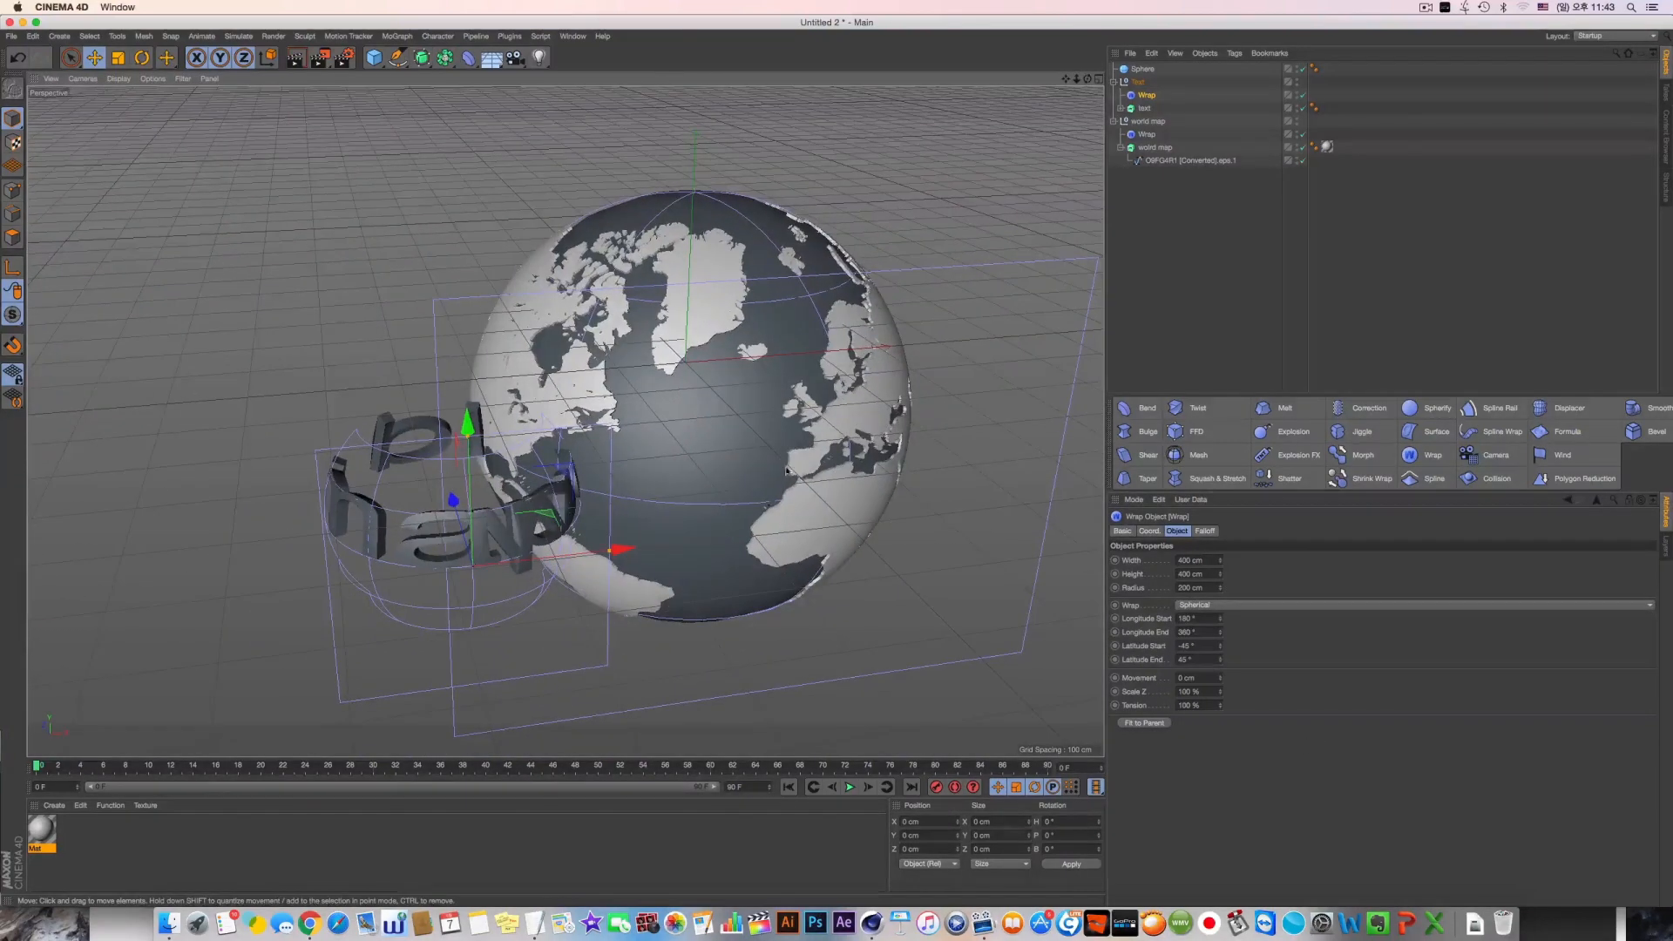
# Match the text's Wrap deformer to the map's Wrap: width 1003 cm, height 708 cm and radius 400 cm
pyautogui.click(1148, 134)
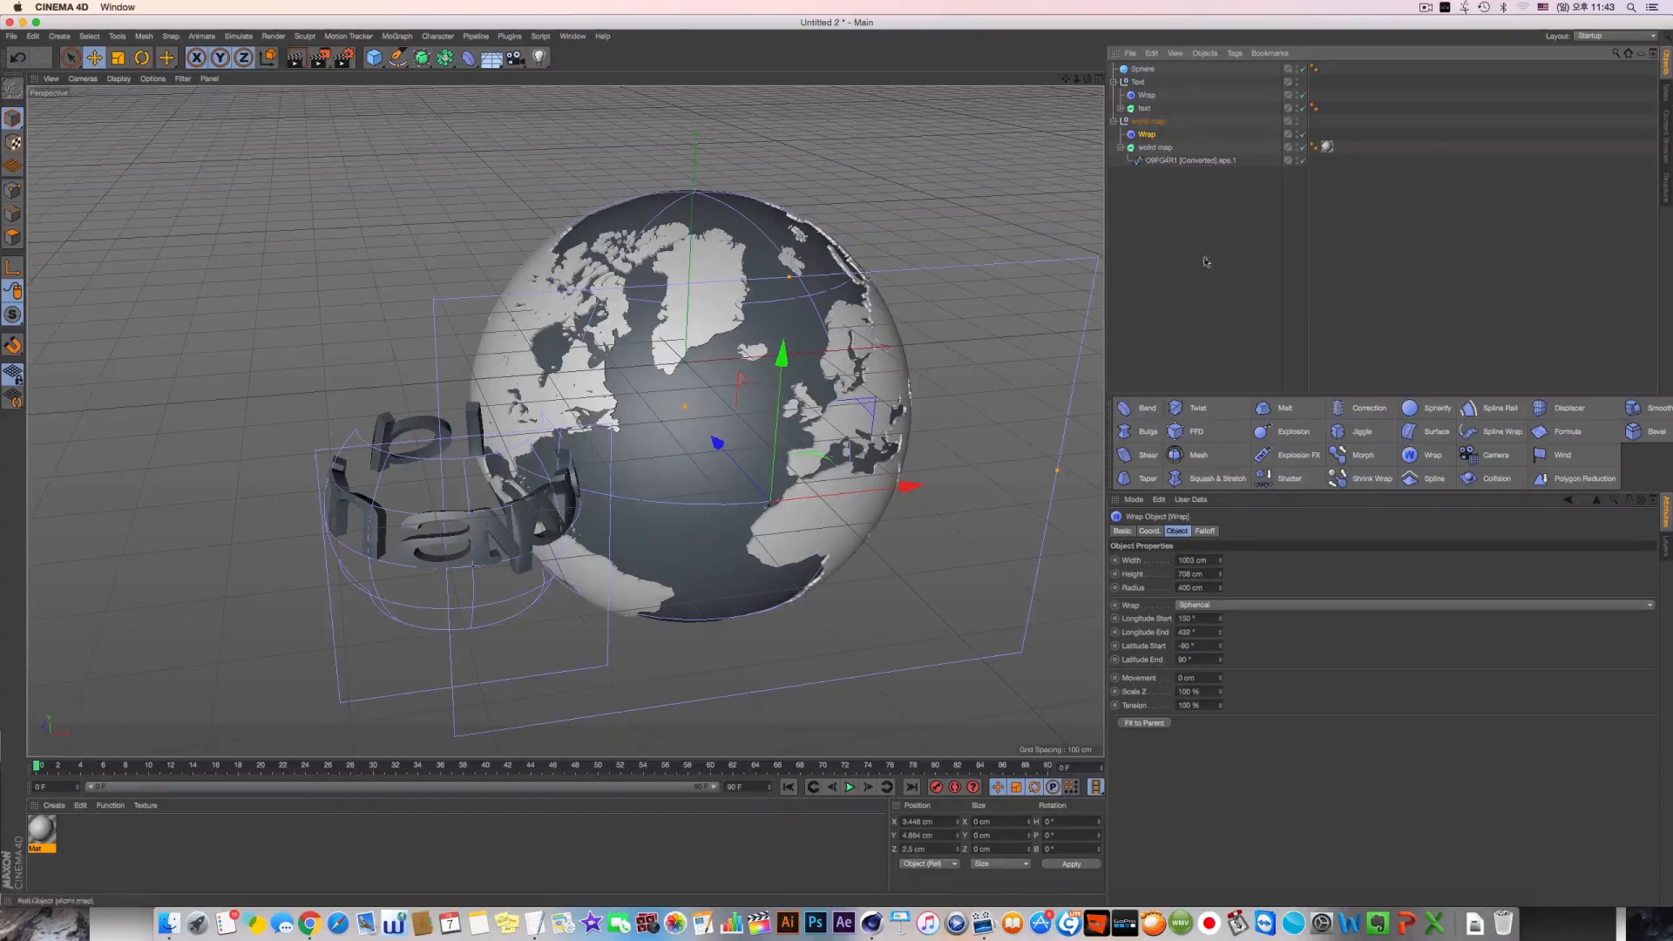
pyautogui.click(1148, 96)
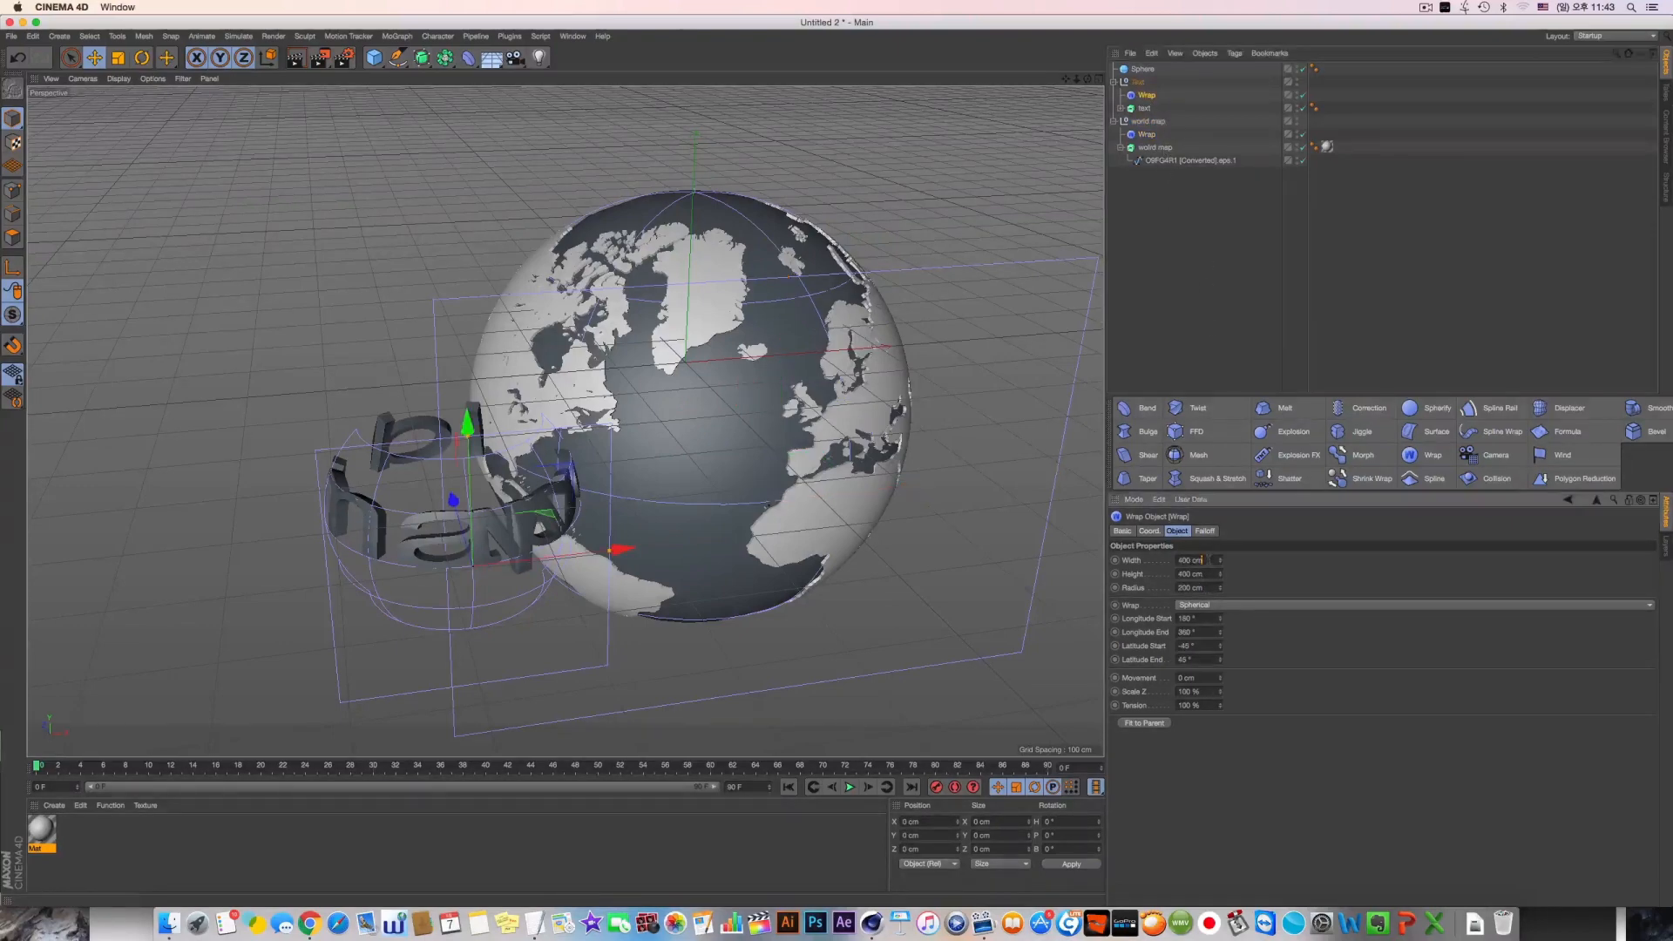
pyautogui.click(1200, 555)
pyautogui.write('1003')
pyautogui.press('Tab')
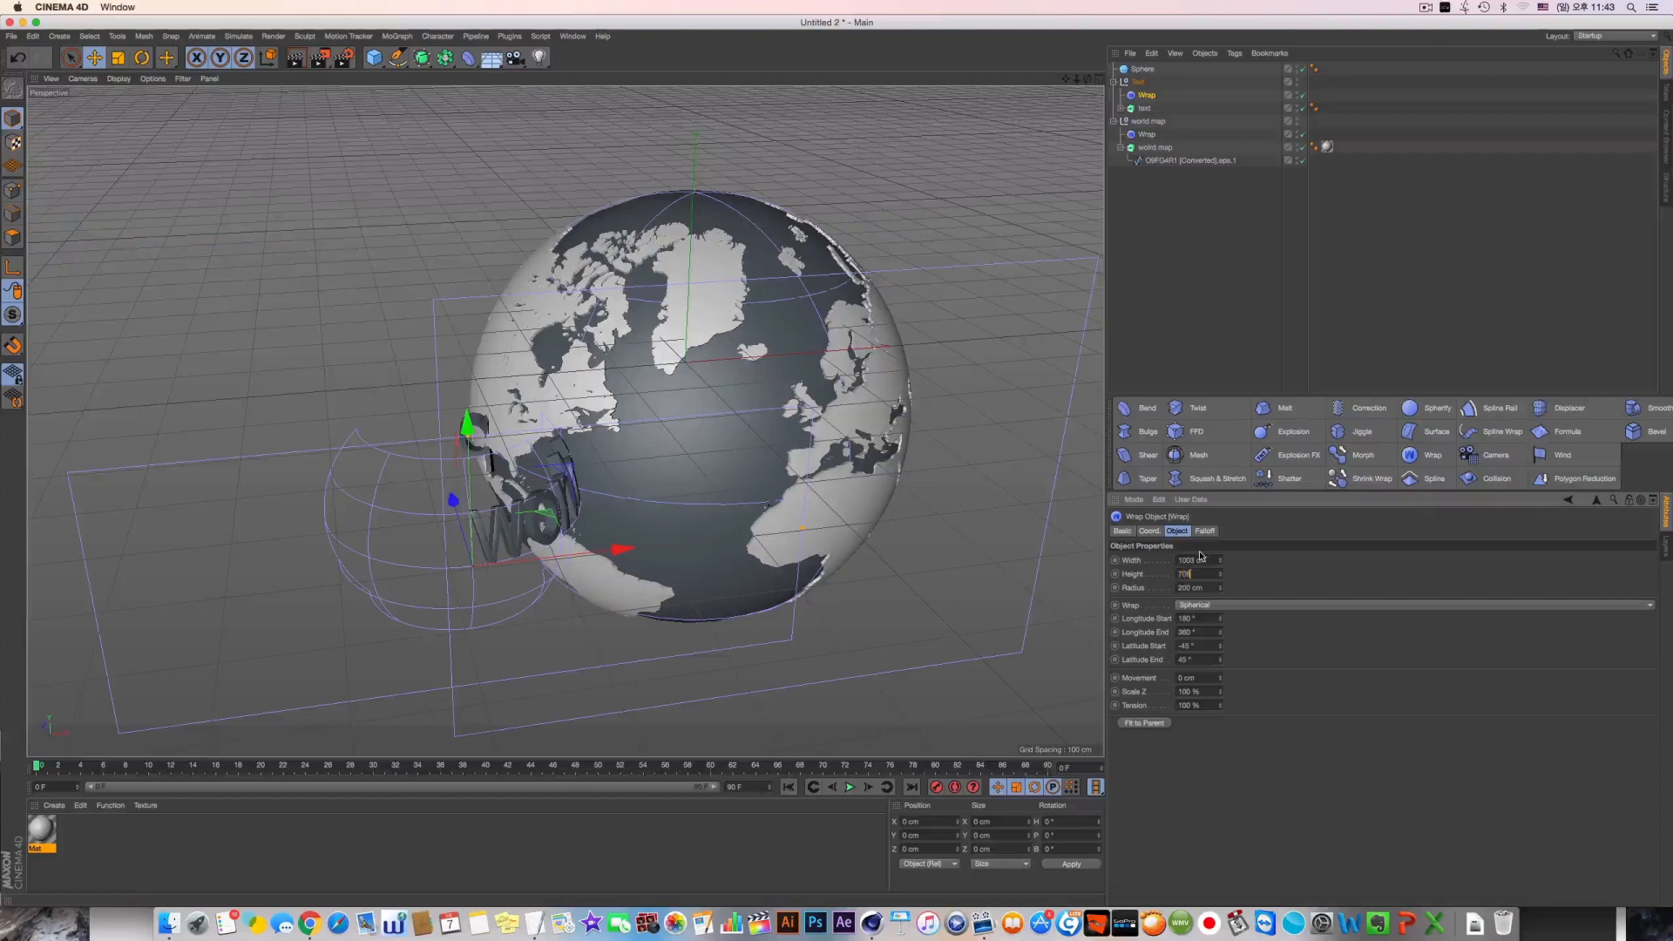
pyautogui.write('708')
pyautogui.press('Tab')
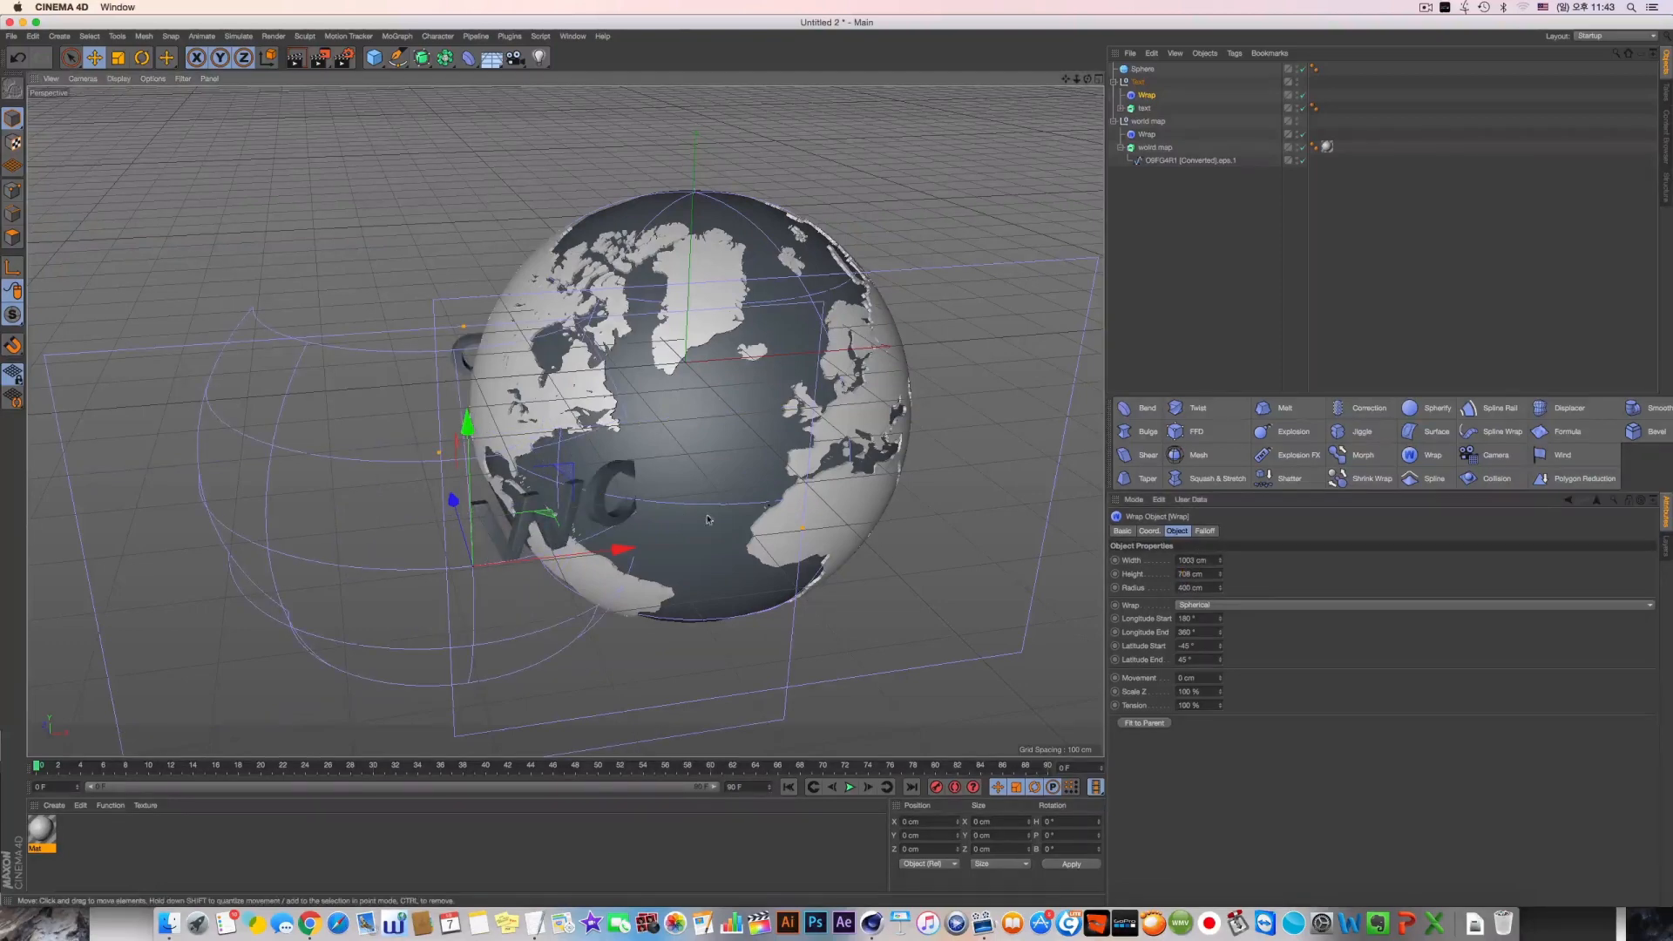
# Move the text's Wrap deformer around the globe, to about X 471 cm and Z 50 cm, and reduce its height
pyautogui.click(1148, 135)
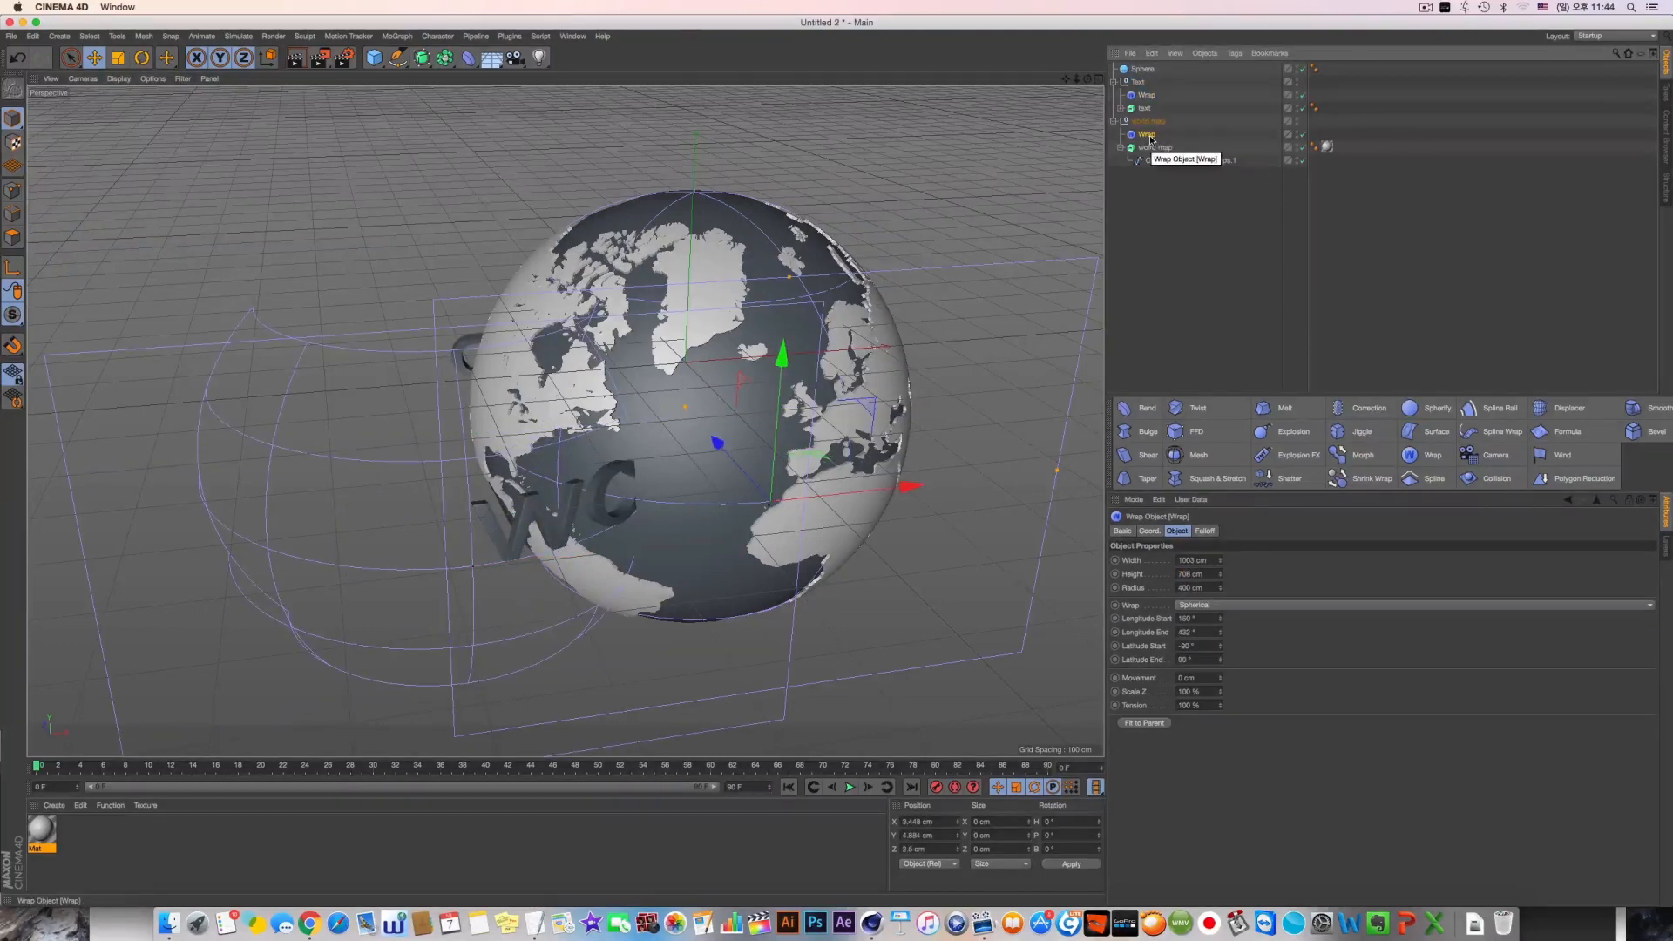
pyautogui.click(1144, 97)
pyautogui.keyDown('alt'); pyautogui.moveTo(640, 545); pyautogui.dragTo(927, 500); pyautogui.keyUp('alt')
pyautogui.press('F2')
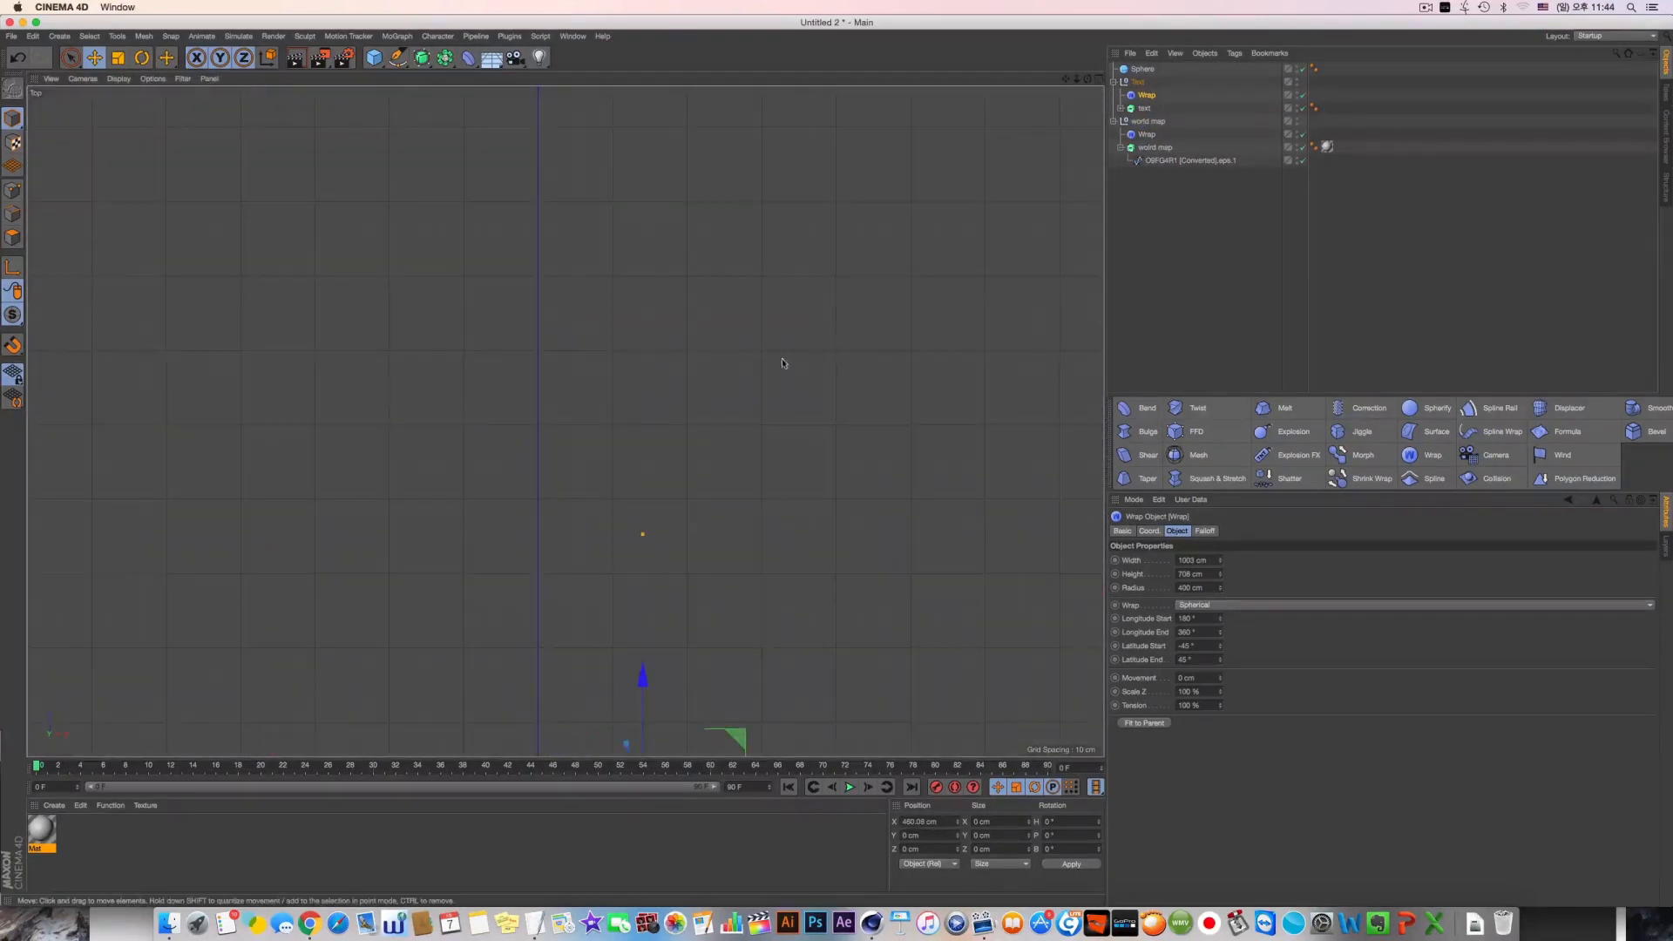
pyautogui.keyDown('alt'); pyautogui.moveTo(782, 359); pyautogui.dragTo(730, 292, button='middle'); pyautogui.keyUp('alt')
pyautogui.moveTo(692, 481); pyautogui.dragTo(1016, 635)
pyautogui.press('F5')
pyautogui.press('F1')
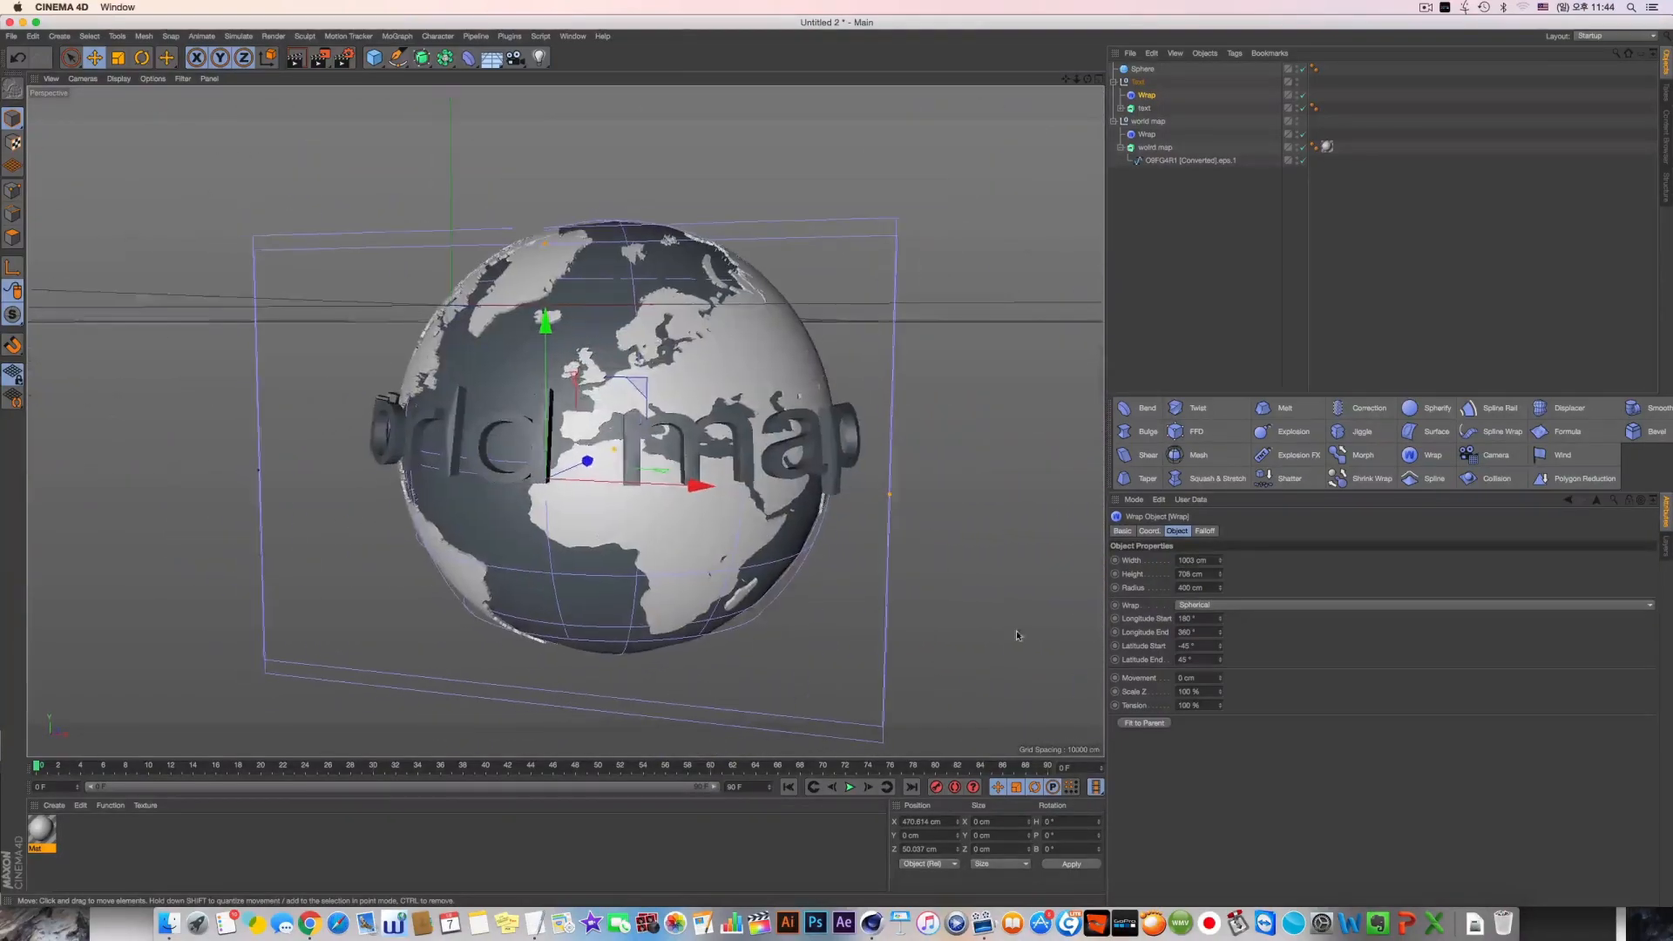
pyautogui.moveTo(1219, 568); pyautogui.dragTo(1219, 611)
pyautogui.keyDown('alt'); pyautogui.moveTo(779, 590); pyautogui.dragTo(710, 549); pyautogui.keyUp('alt')
# Set the text extrusion's cap type to Triangles with a regular grid width of 10 cm
pyautogui.click(1144, 108)
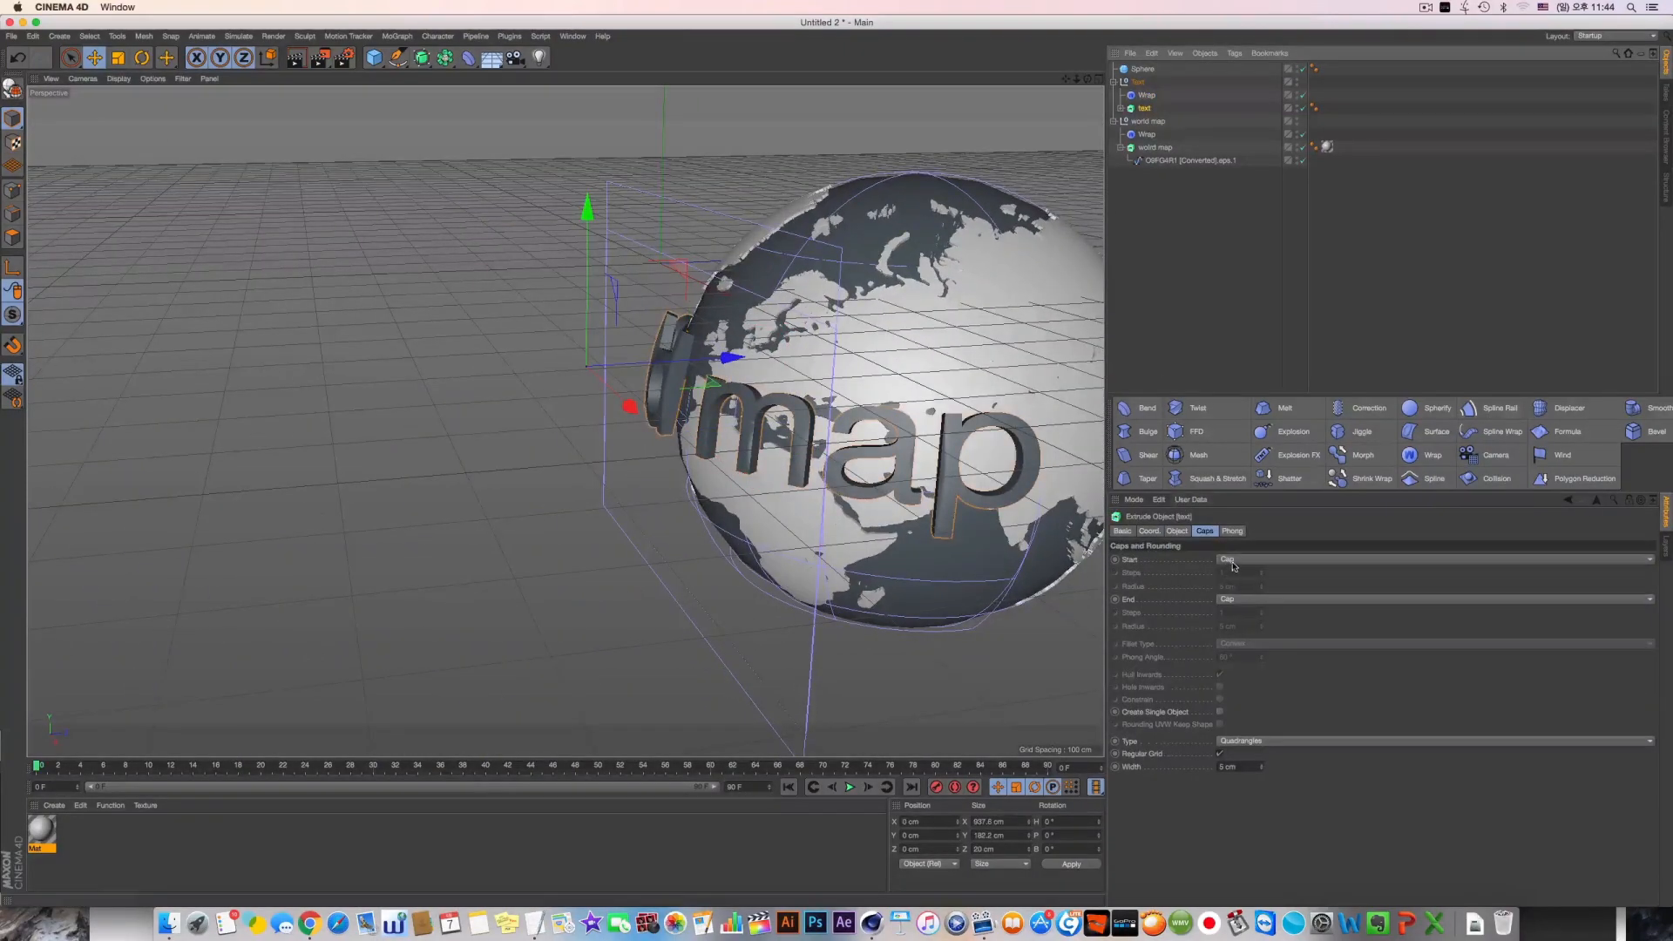
pyautogui.click(1229, 740)
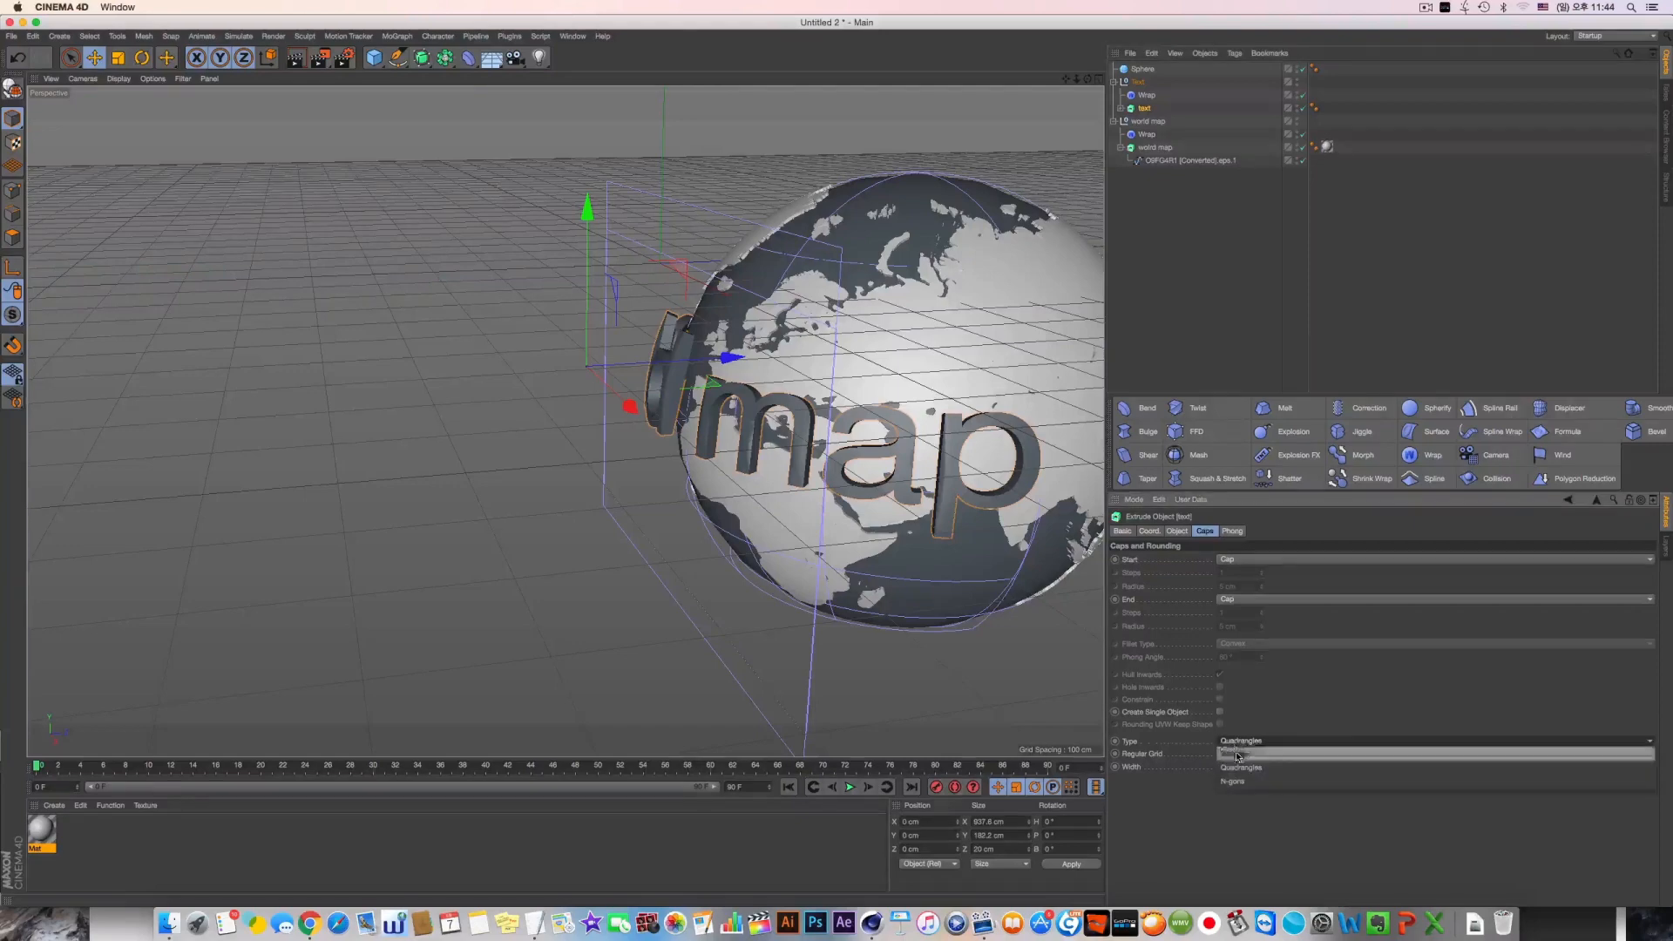
pyautogui.click(1252, 760)
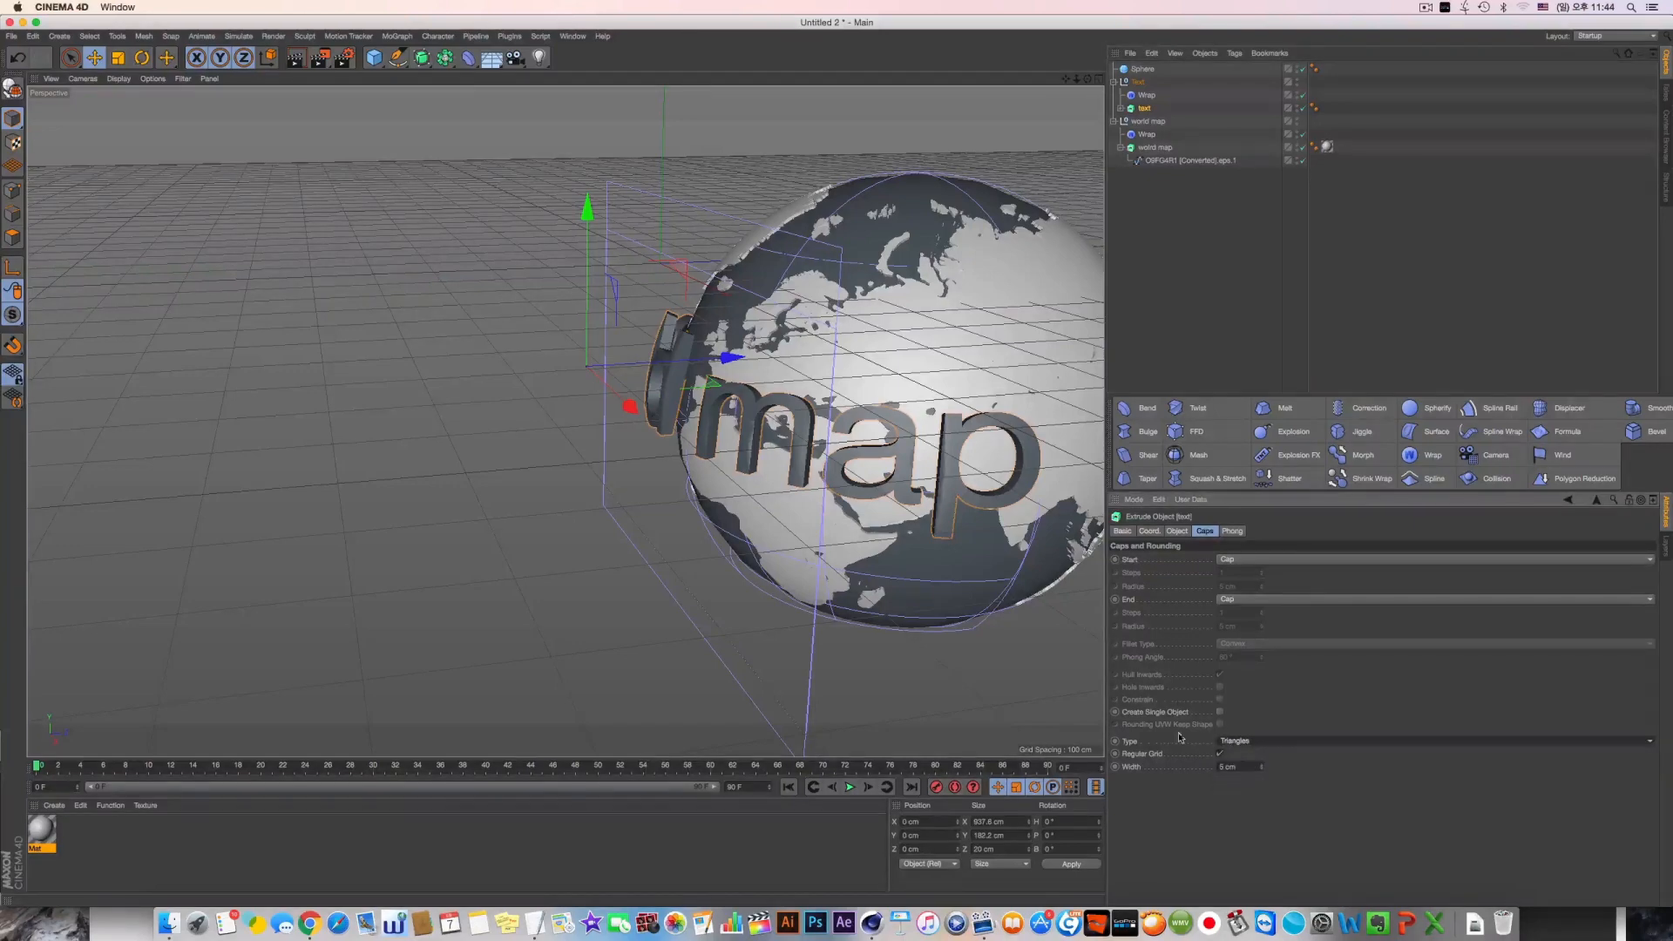
pyautogui.click(1260, 769)
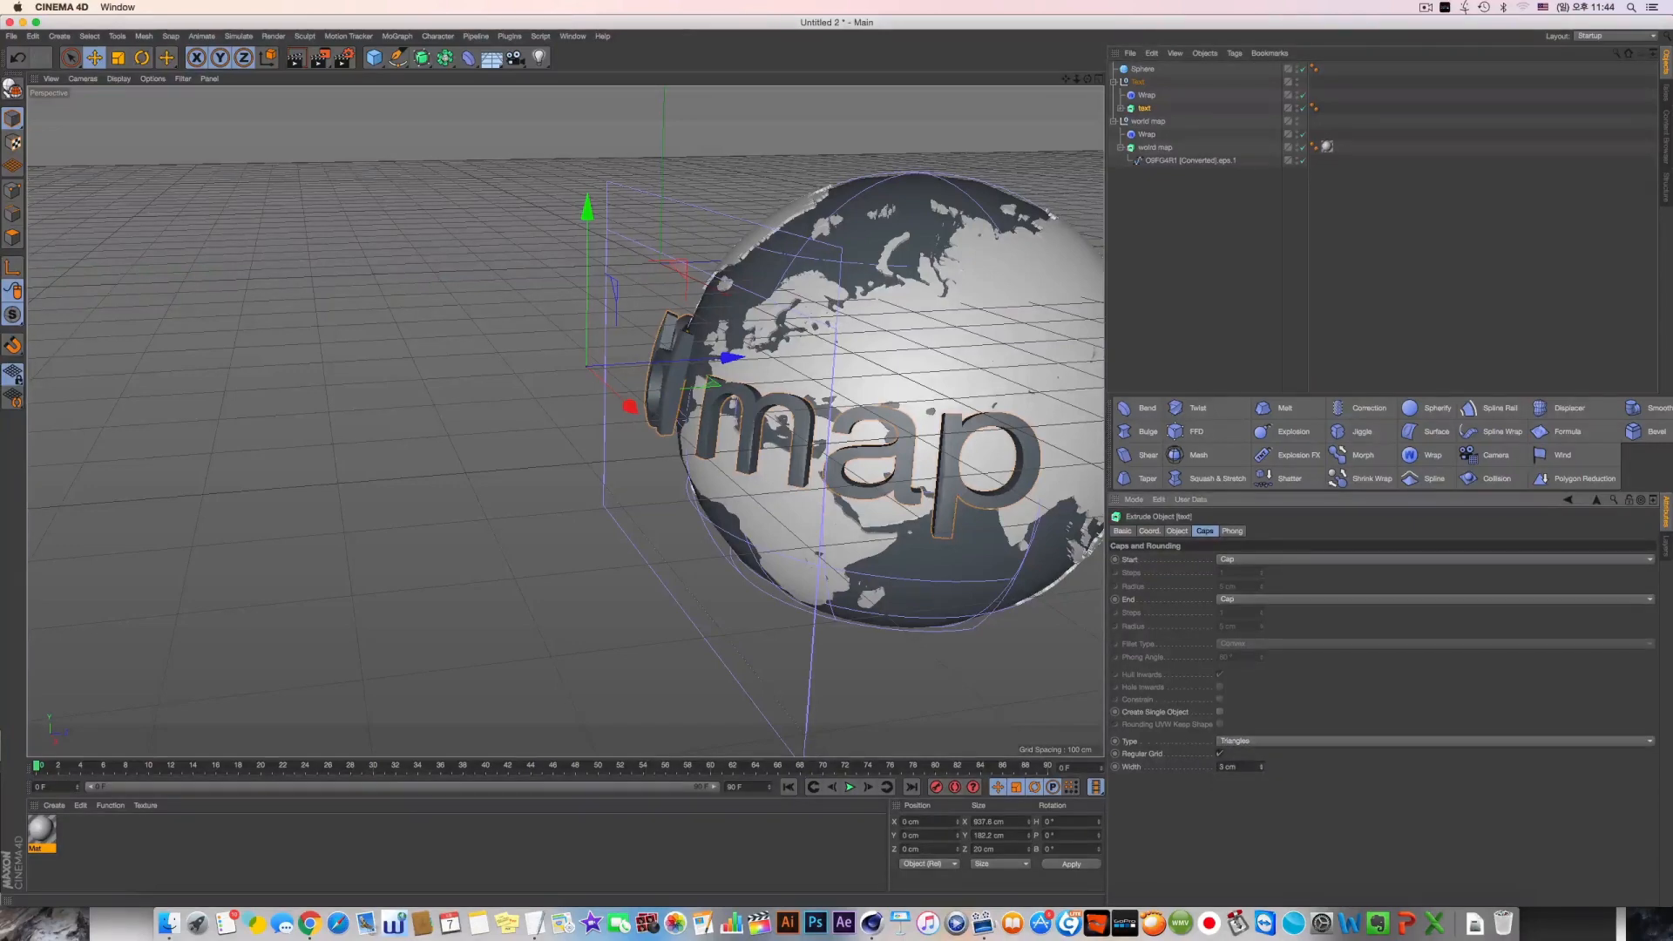
pyautogui.click(1261, 764)
pyautogui.click(1260, 764)
# Examine how the wrapped lettering follows the globe in the top, right, front and perspective views
pyautogui.keyDown('alt'); pyautogui.moveTo(685, 357); pyautogui.dragTo(850, 519); pyautogui.keyUp('alt')
pyautogui.middleClick(823, 279)
pyautogui.middleClick(823, 279)
pyautogui.keyDown('alt'); pyautogui.moveTo(820, 315); pyautogui.dragTo(761, 355, button='middle'); pyautogui.keyUp('alt')
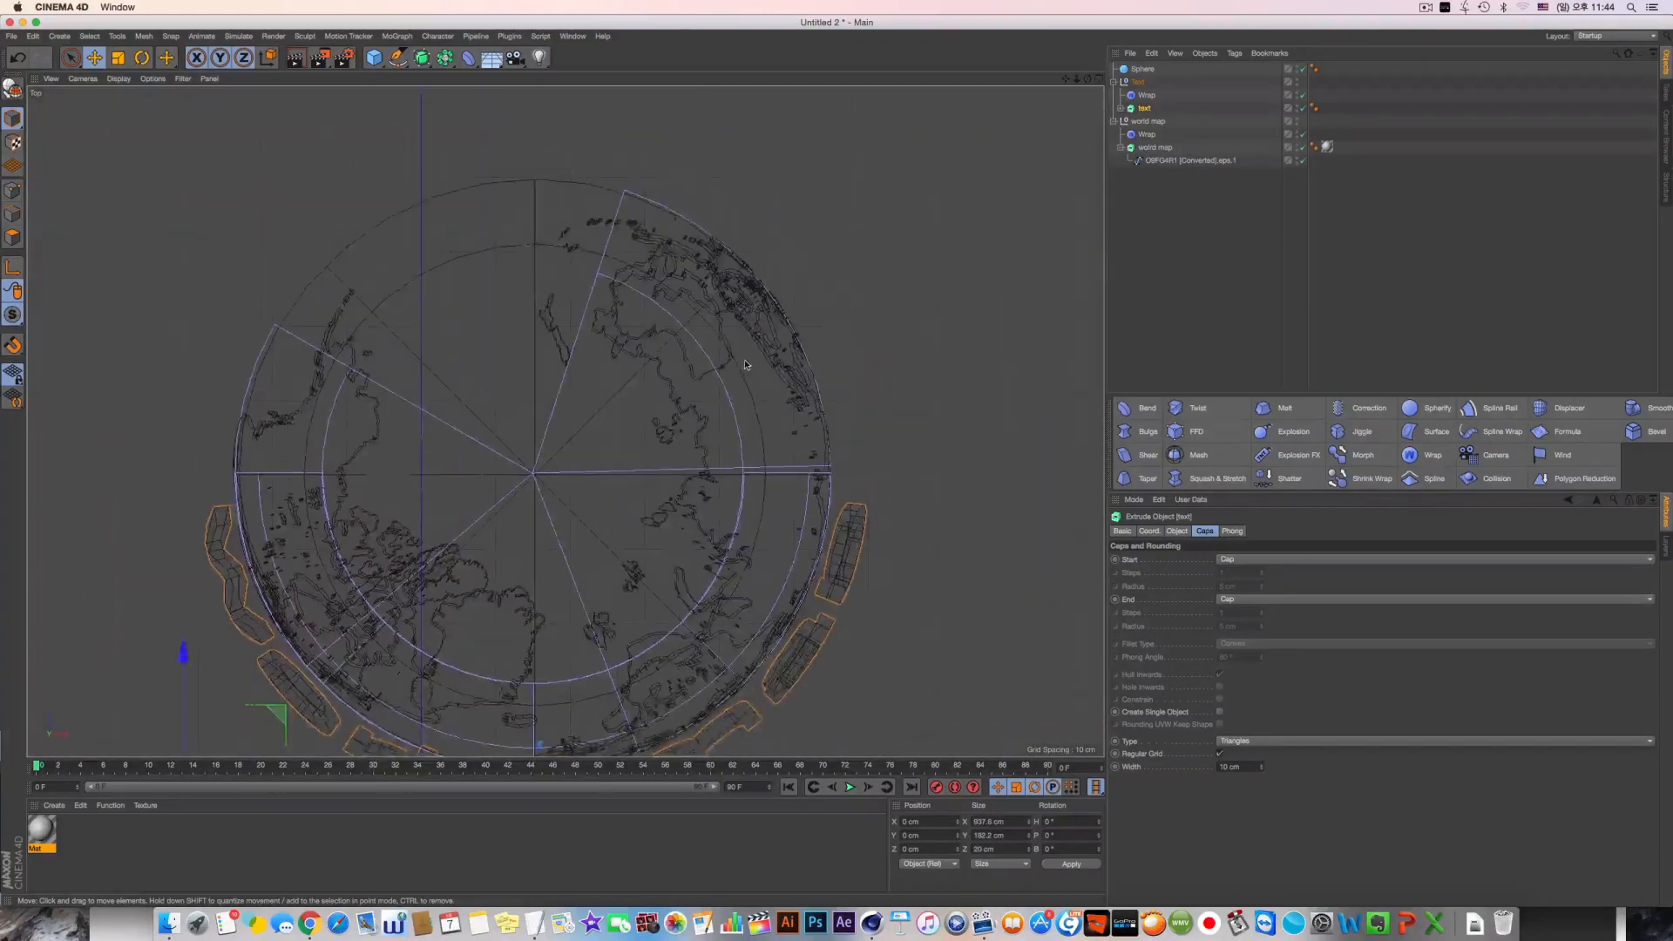
pyautogui.keyDown('alt'); pyautogui.moveTo(768, 746); pyautogui.dragTo(769, 571, button='middle'); pyautogui.keyUp('alt')
pyautogui.middleClick(442, 555)
pyautogui.middleClick(441, 555)
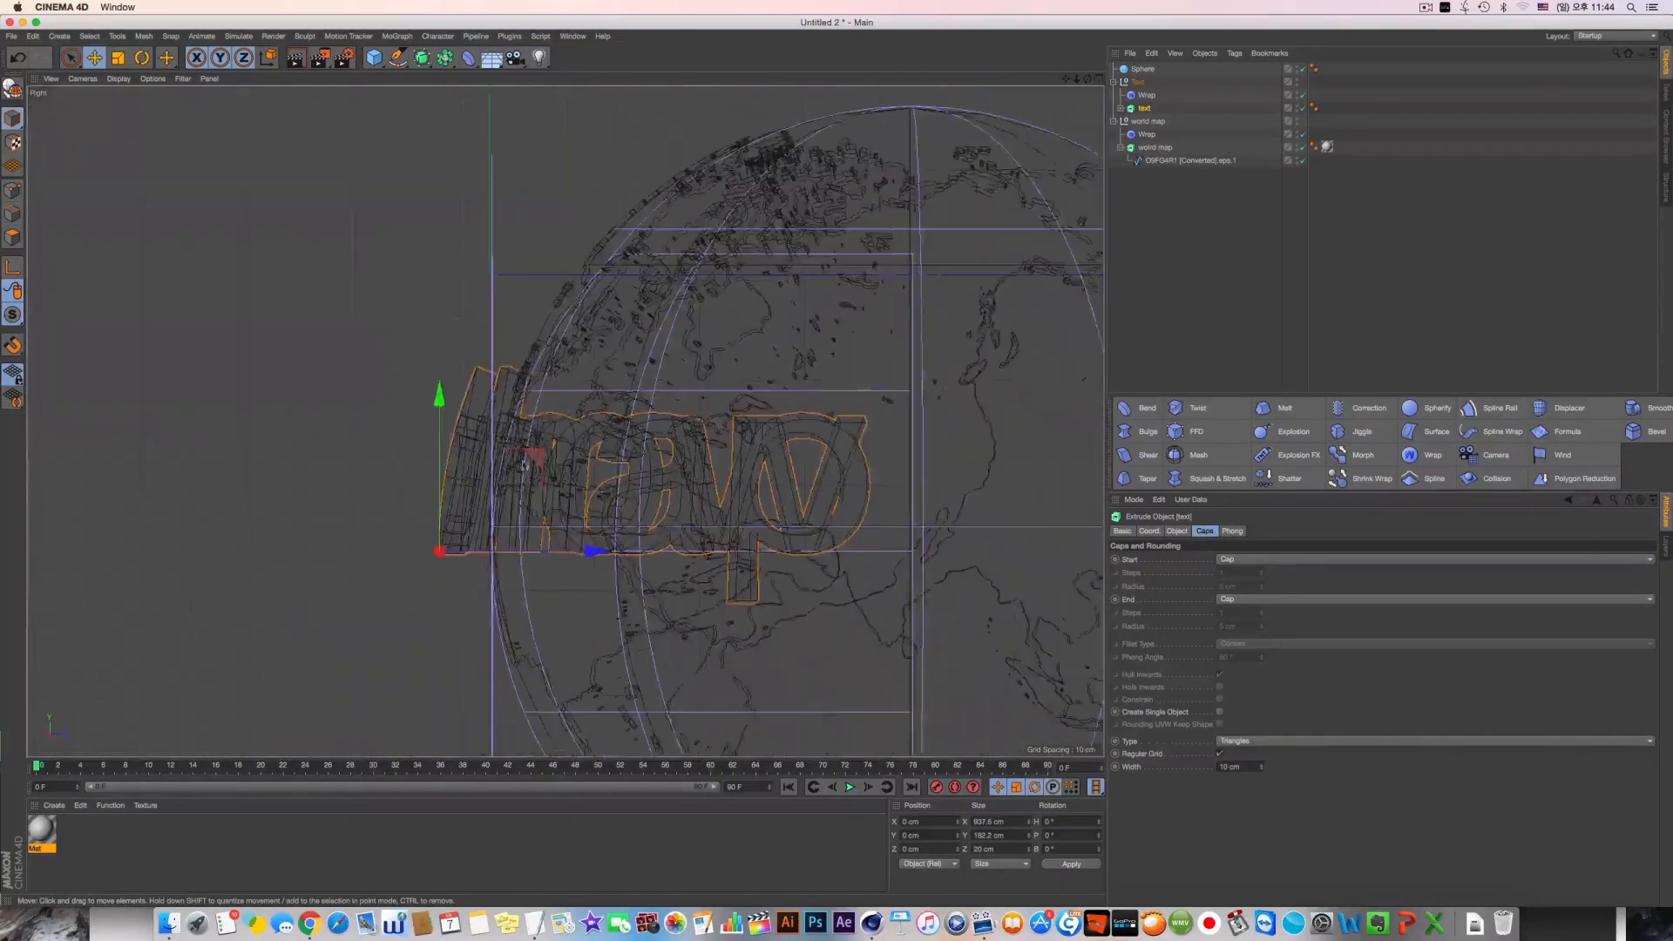
pyautogui.scroll(-6, 626, 511)
pyautogui.middleClick(850, 568)
pyautogui.middleClick(850, 568)
pyautogui.scroll(-8, 722, 342)
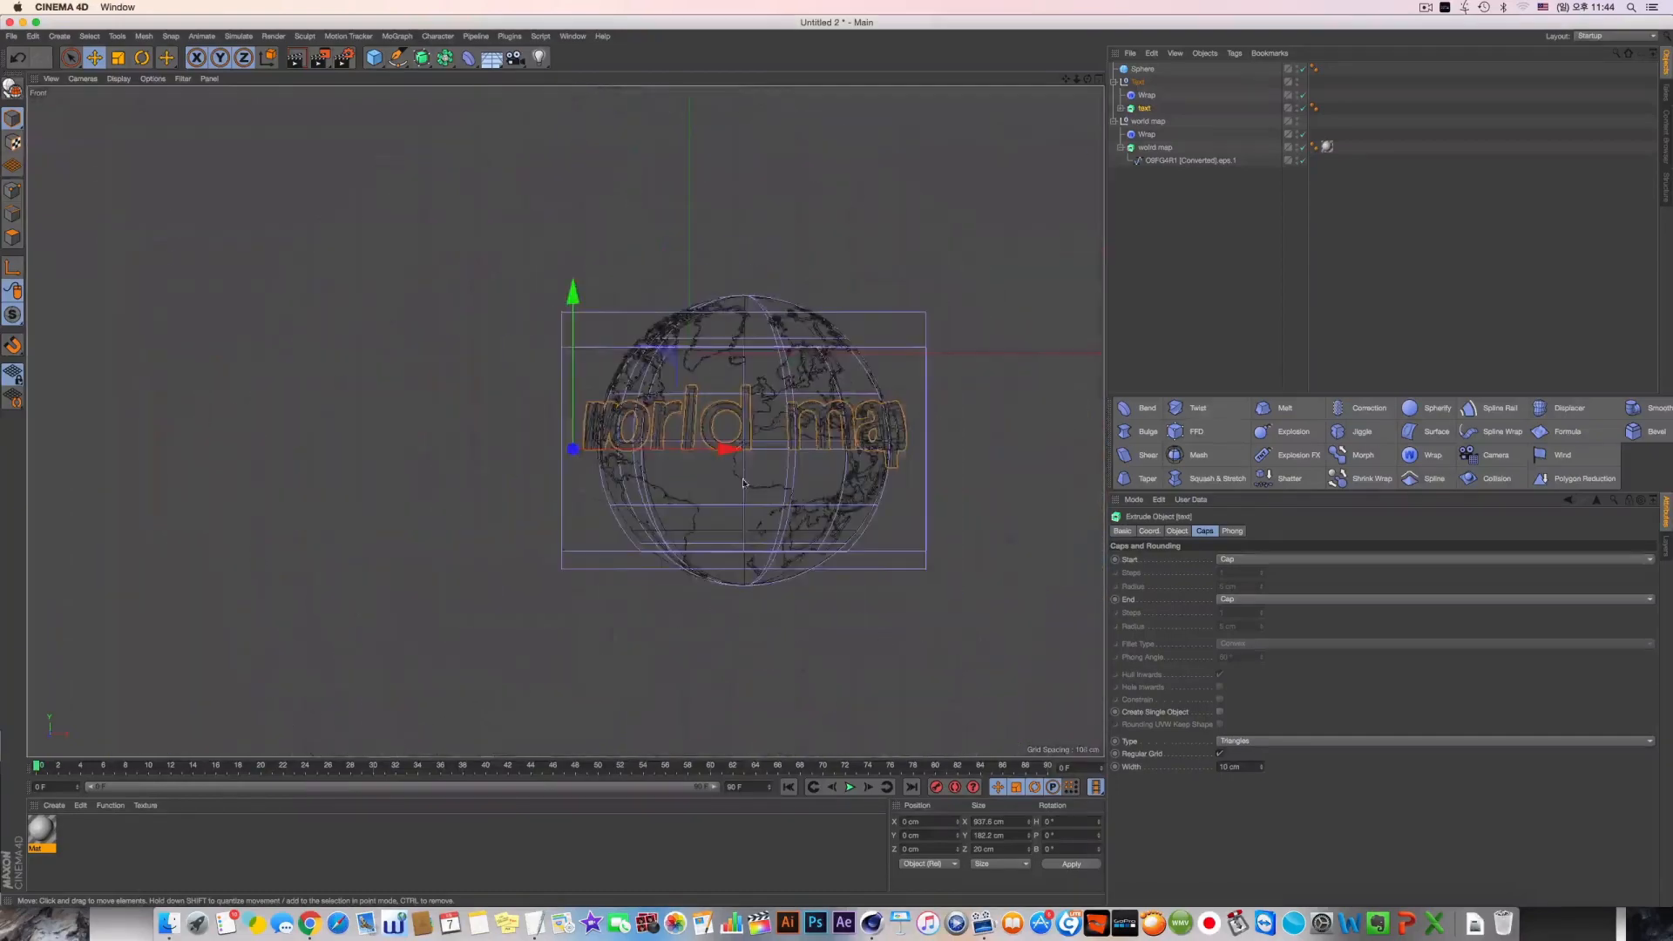
pyautogui.middleClick(339, 297)
pyautogui.middleClick(337, 296)
pyautogui.keyDown('alt'); pyautogui.moveTo(337, 296); pyautogui.dragTo(647, 379); pyautogui.keyUp('alt')
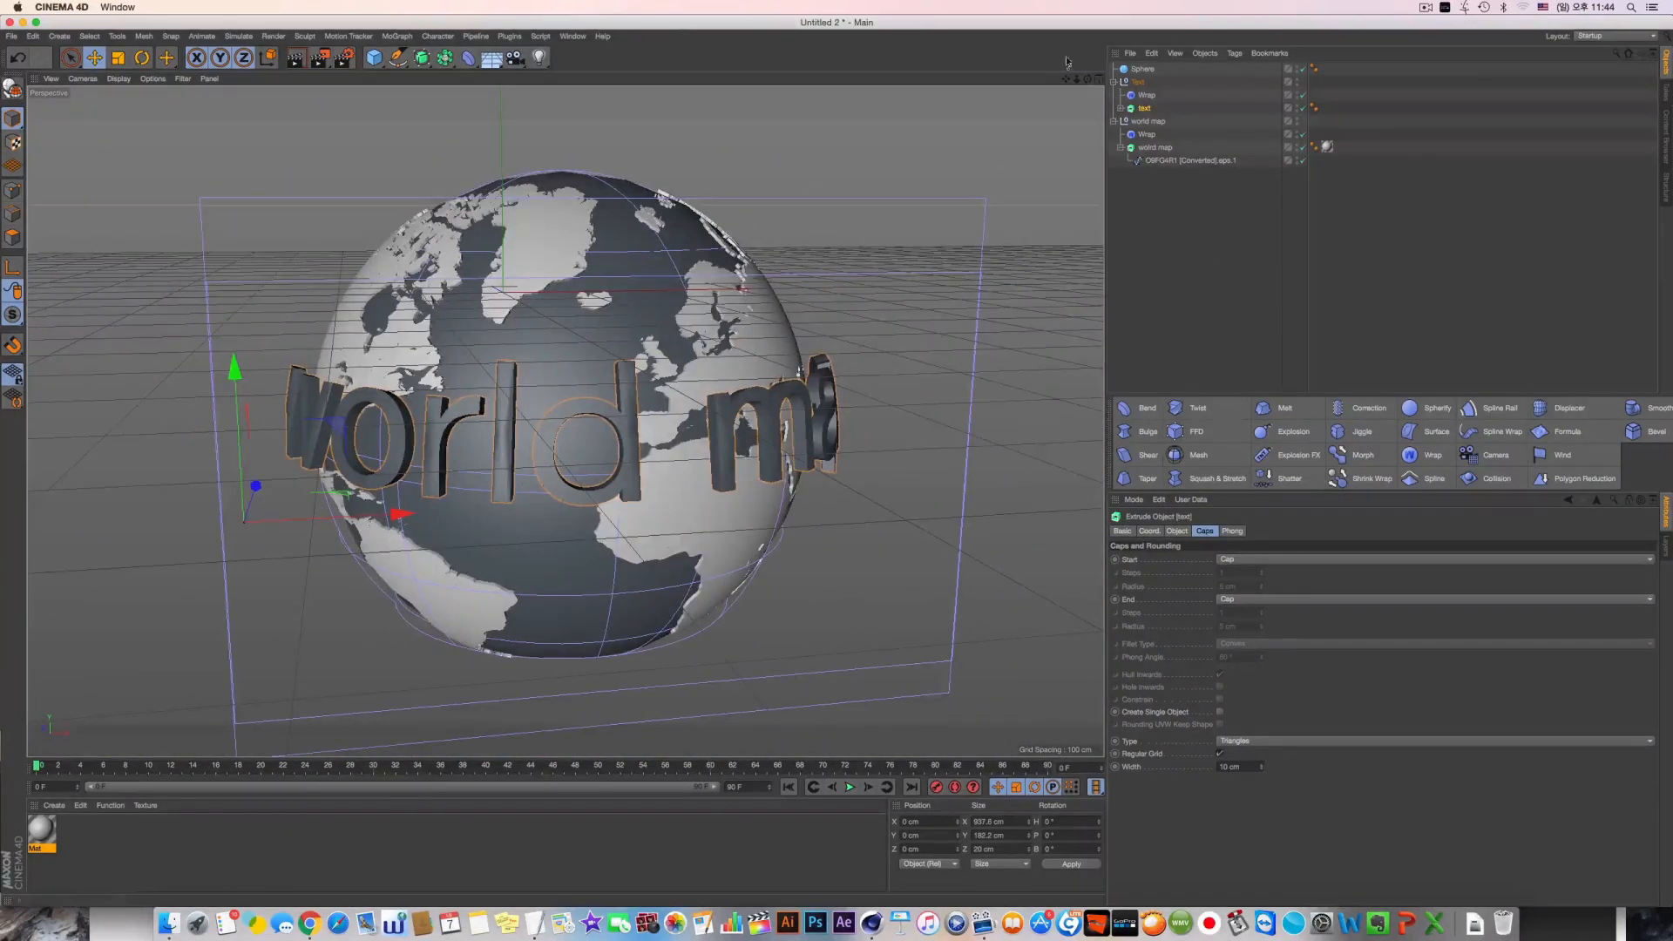
# Reduce the height of the Text spline inside the text extrusion to about 128 cm
pyautogui.click(1141, 94)
pyautogui.click(1121, 107)
pyautogui.click(1152, 121)
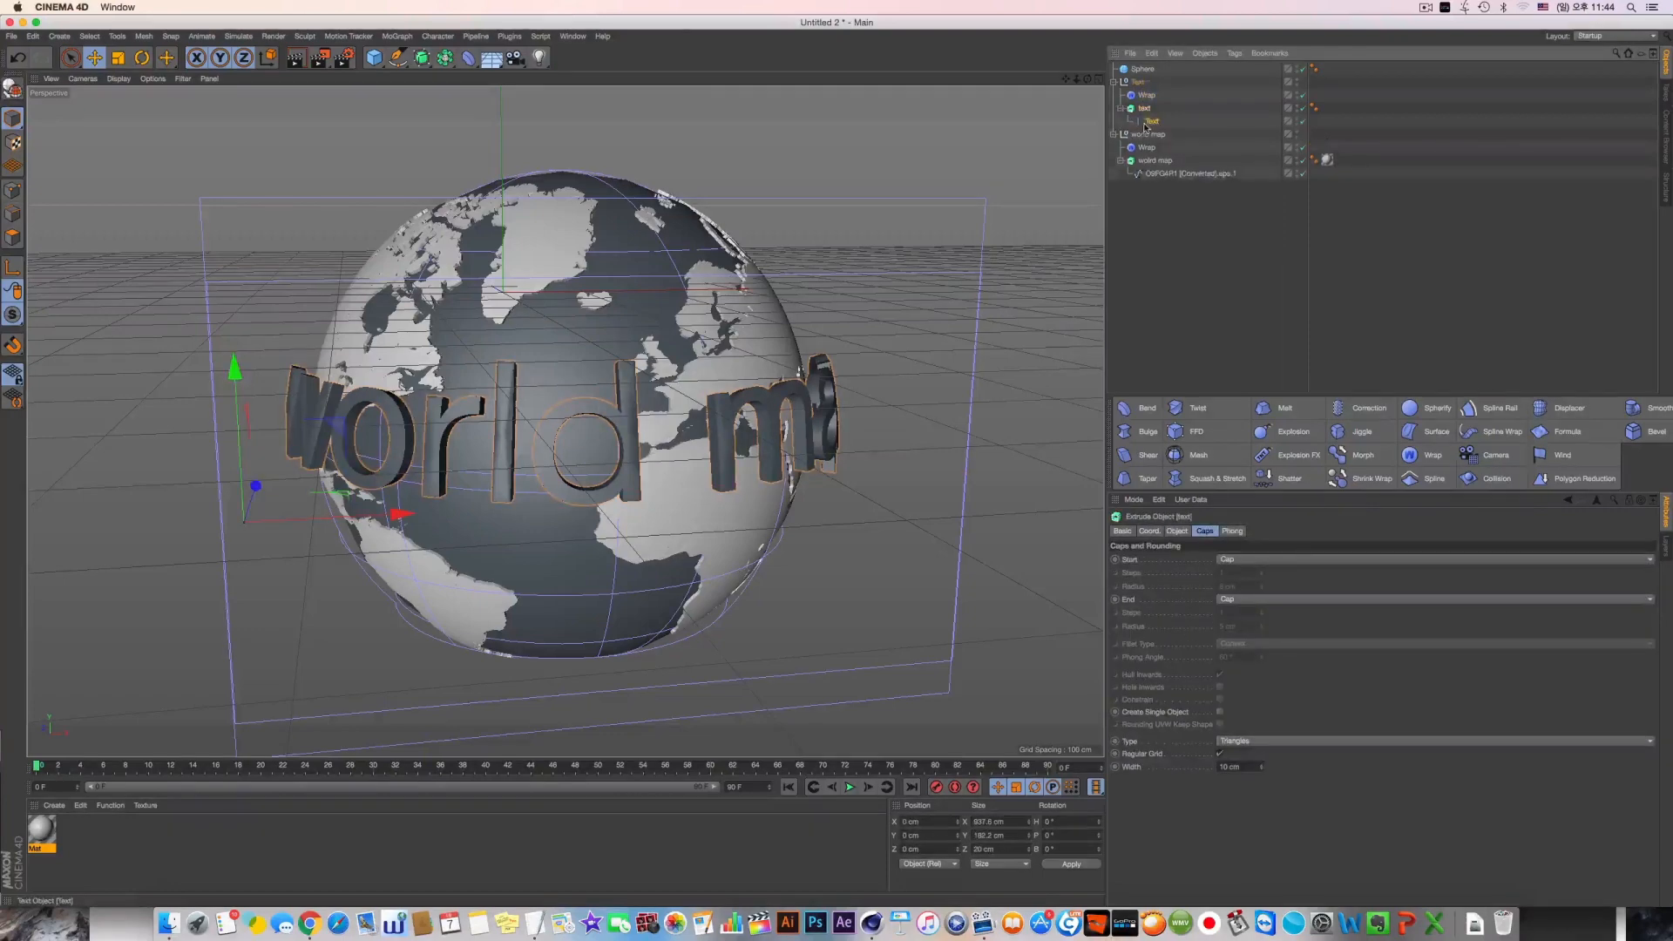
pyautogui.moveTo(1232, 649); pyautogui.dragTo(1233, 710)
pyautogui.keyDown('alt'); pyautogui.moveTo(433, 439); pyautogui.dragTo(743, 353); pyautogui.keyUp('alt')
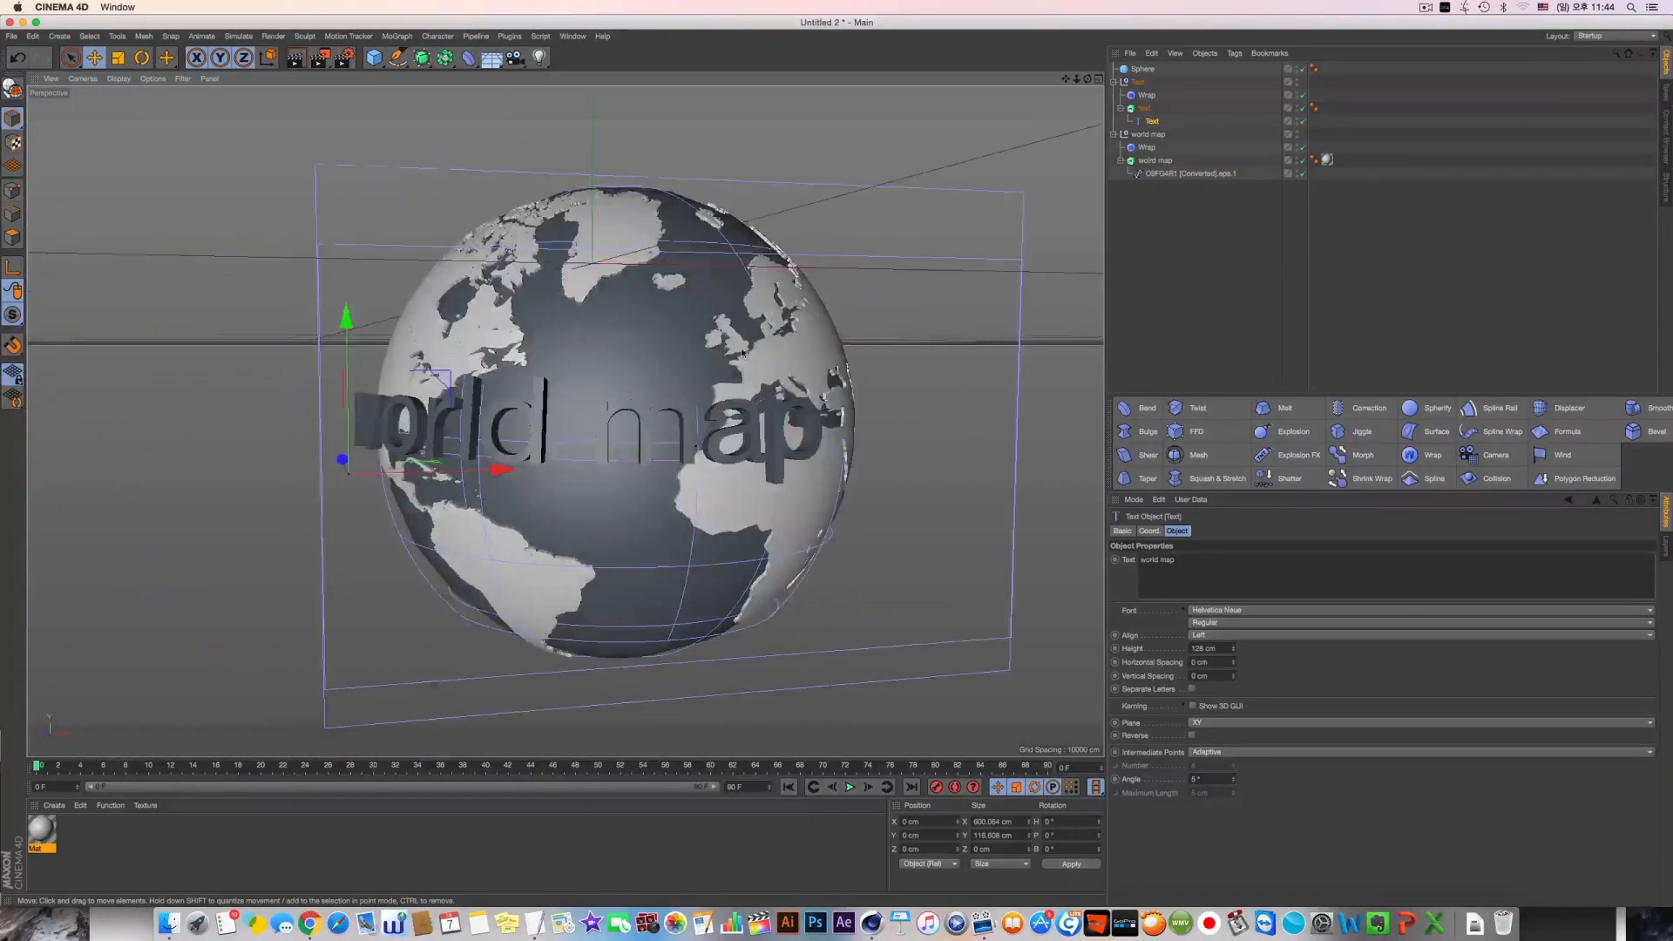
pyautogui.keyDown('alt'); pyautogui.moveTo(896, 279); pyautogui.dragTo(826, 288); pyautogui.keyUp('alt')
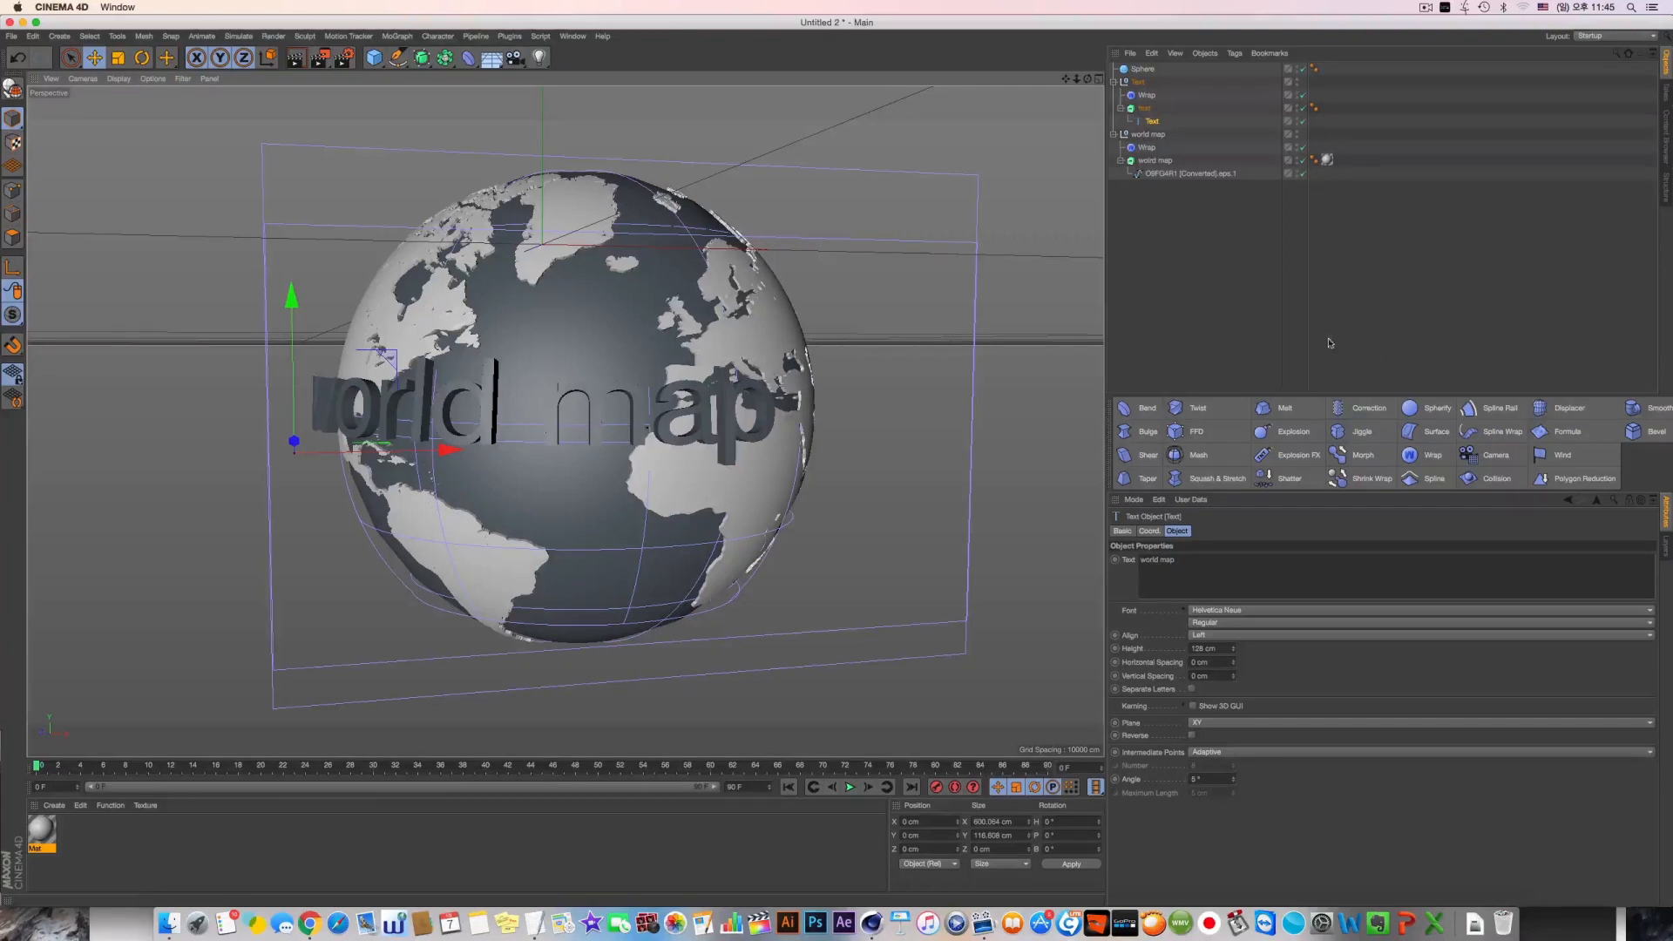
# Delete all objects from the scene
pyautogui.moveTo(1268, 308); pyautogui.dragTo(1124, 78)
pyautogui.press('Delete')
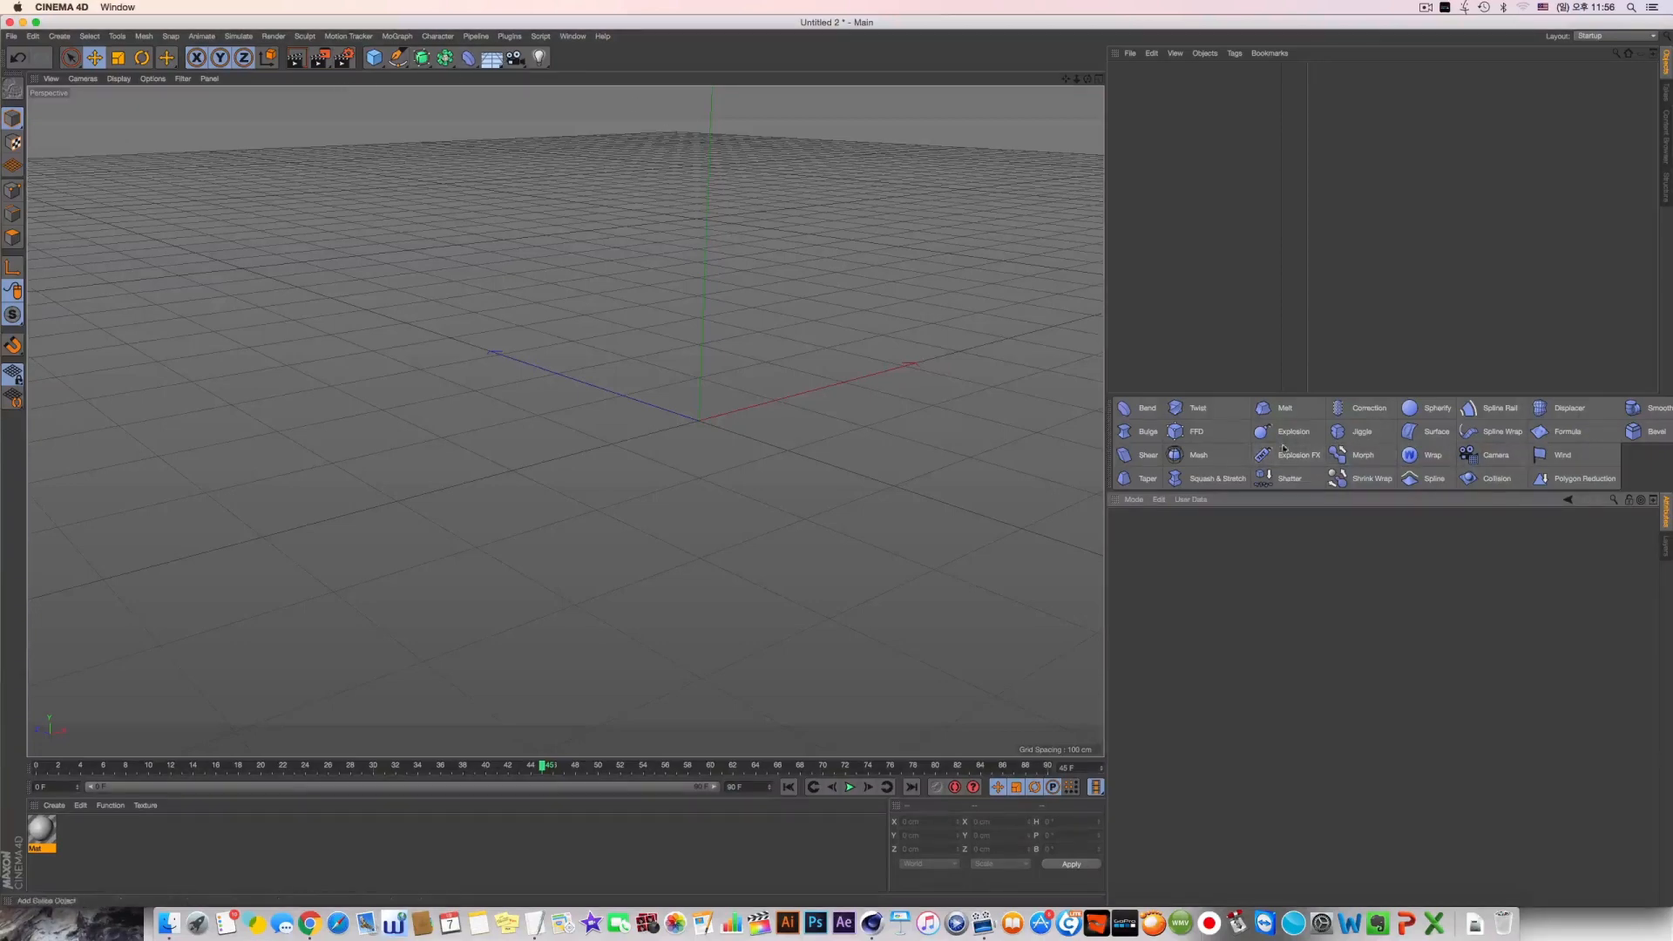
# Look over the available deformers, then dock the deformer palette beneath the material manager and fold it away
pyautogui.click(468, 58)
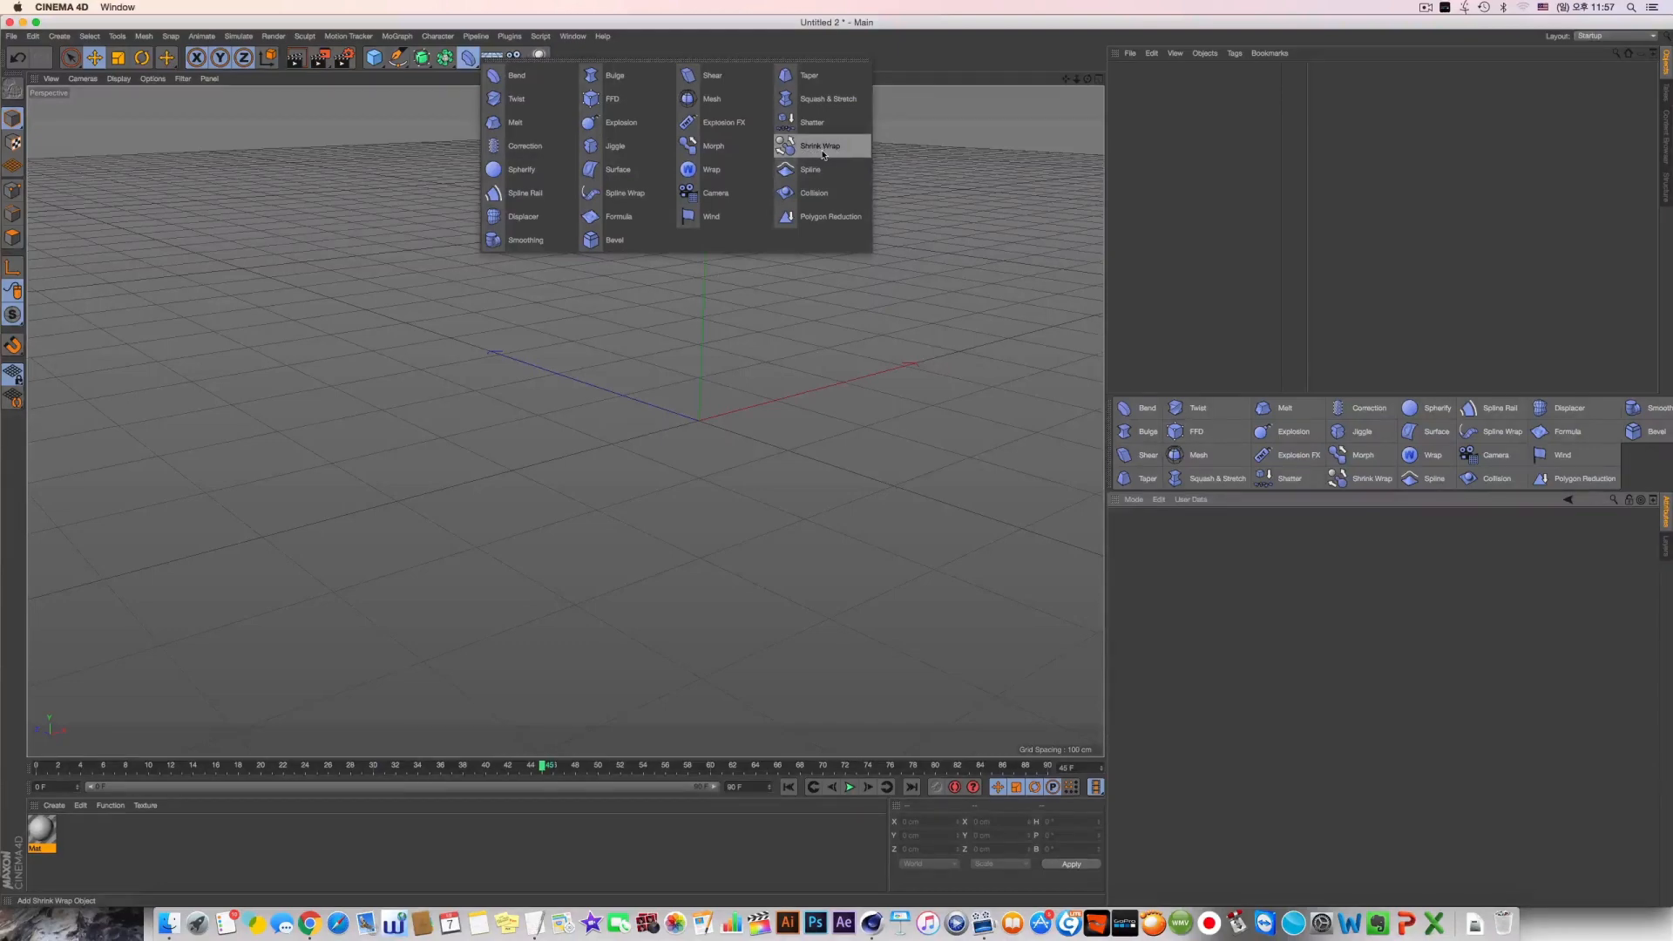
pyautogui.click(1191, 220)
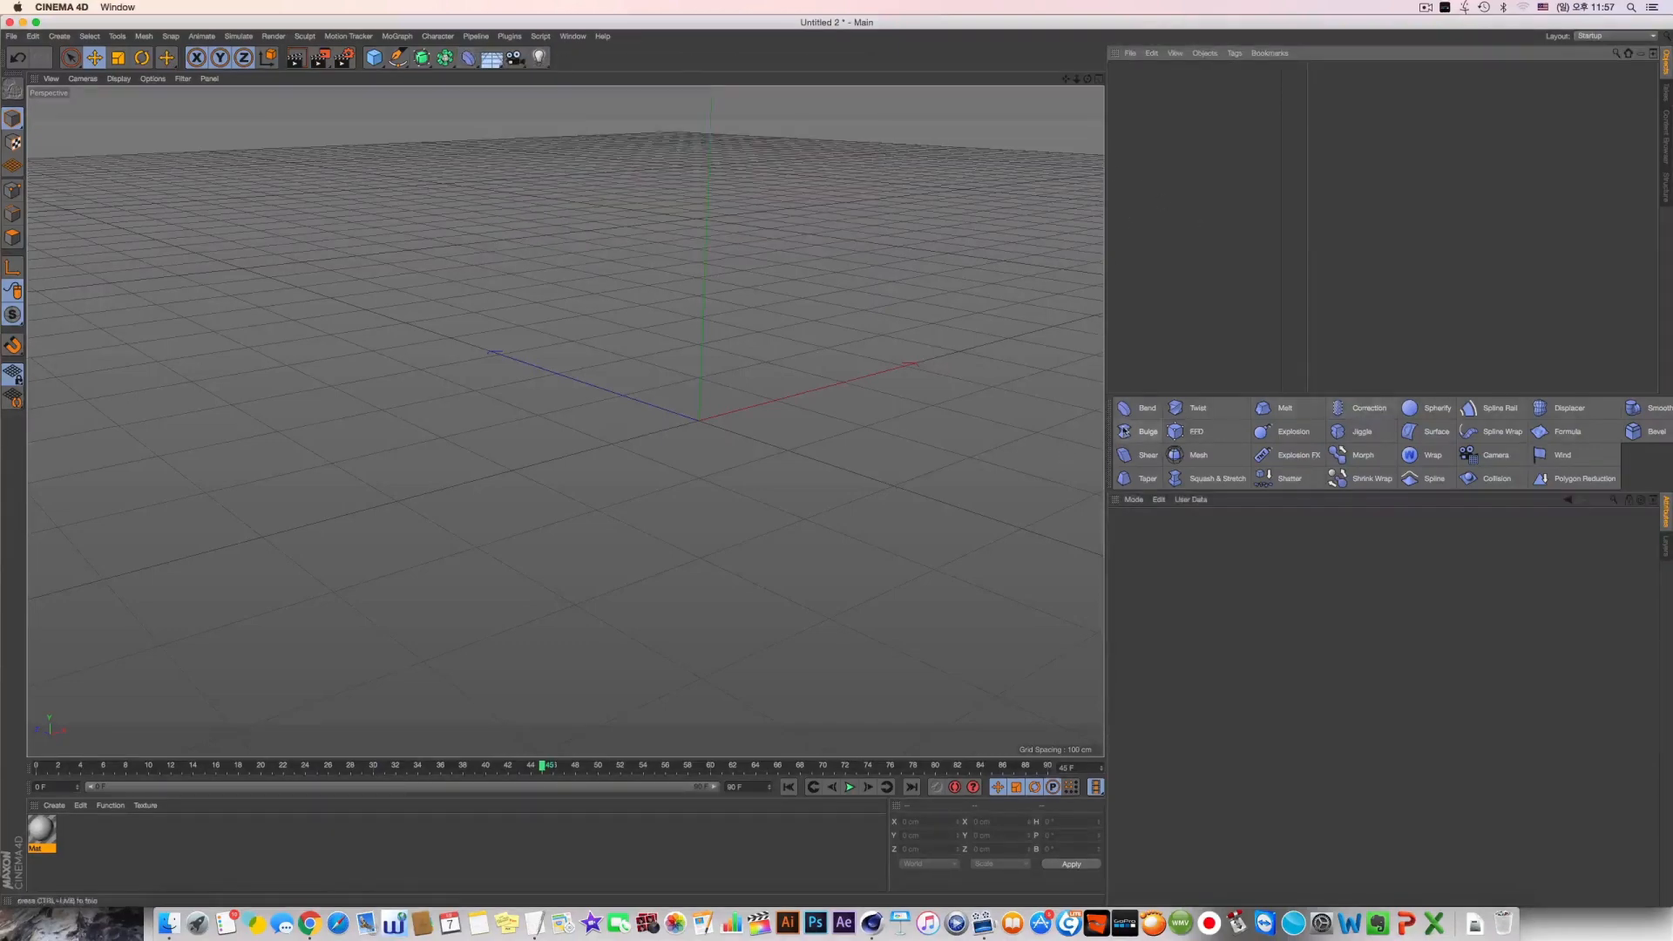
pyautogui.moveTo(1109, 439); pyautogui.dragTo(1095, 438)
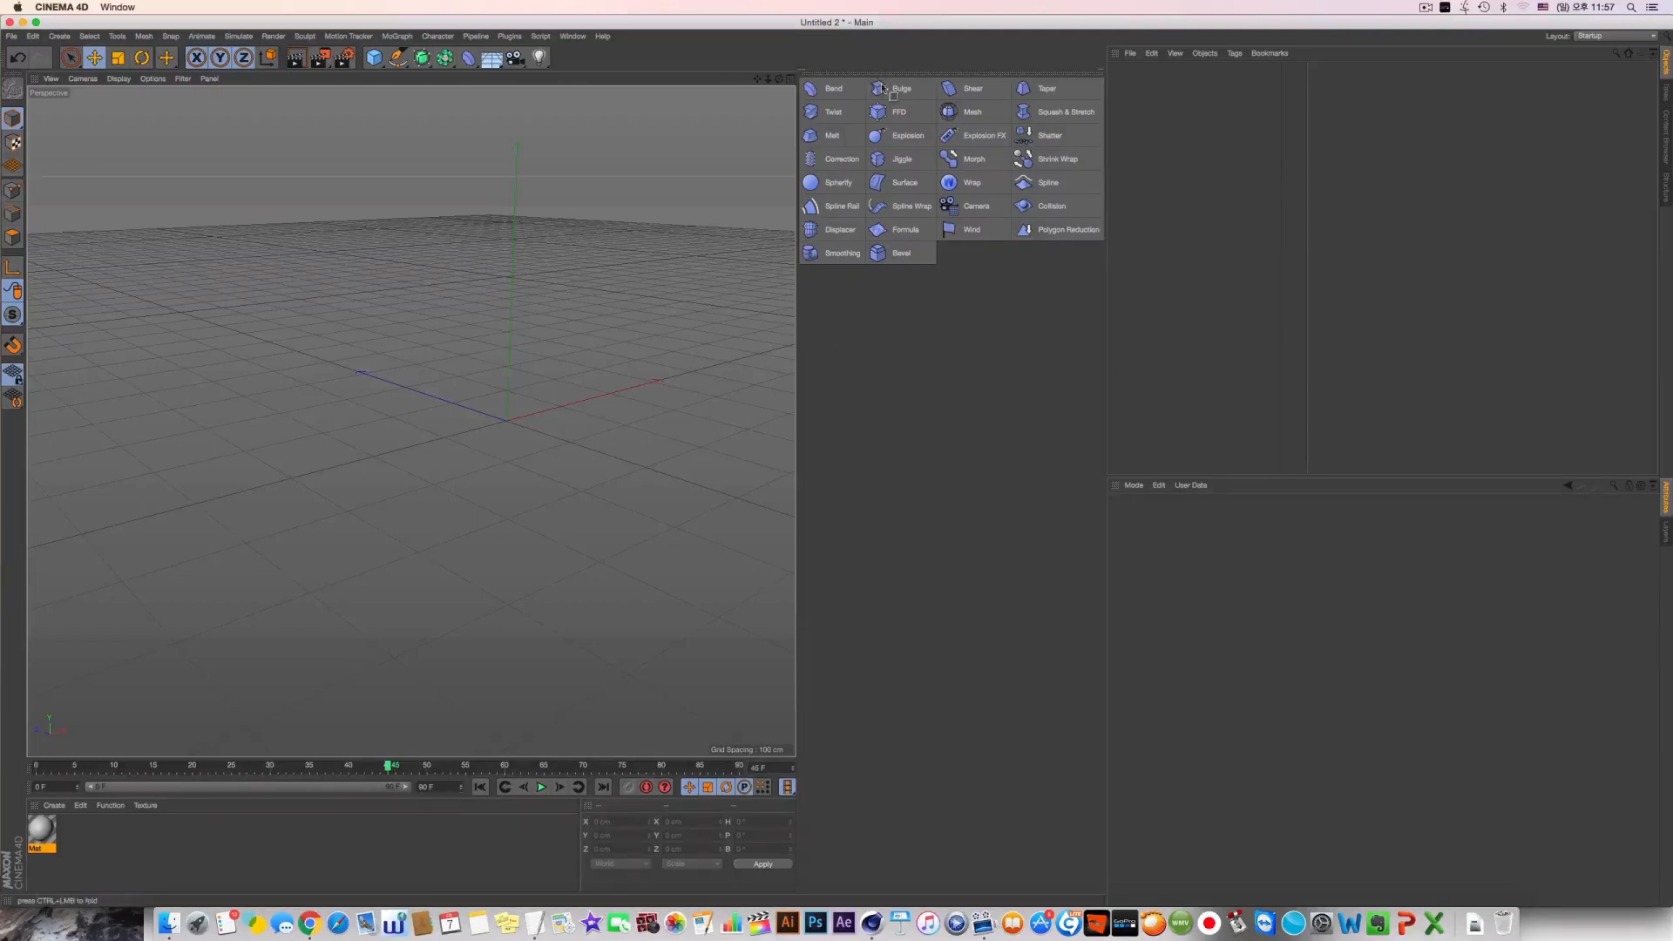
pyautogui.moveTo(883, 87); pyautogui.dragTo(1026, 891)
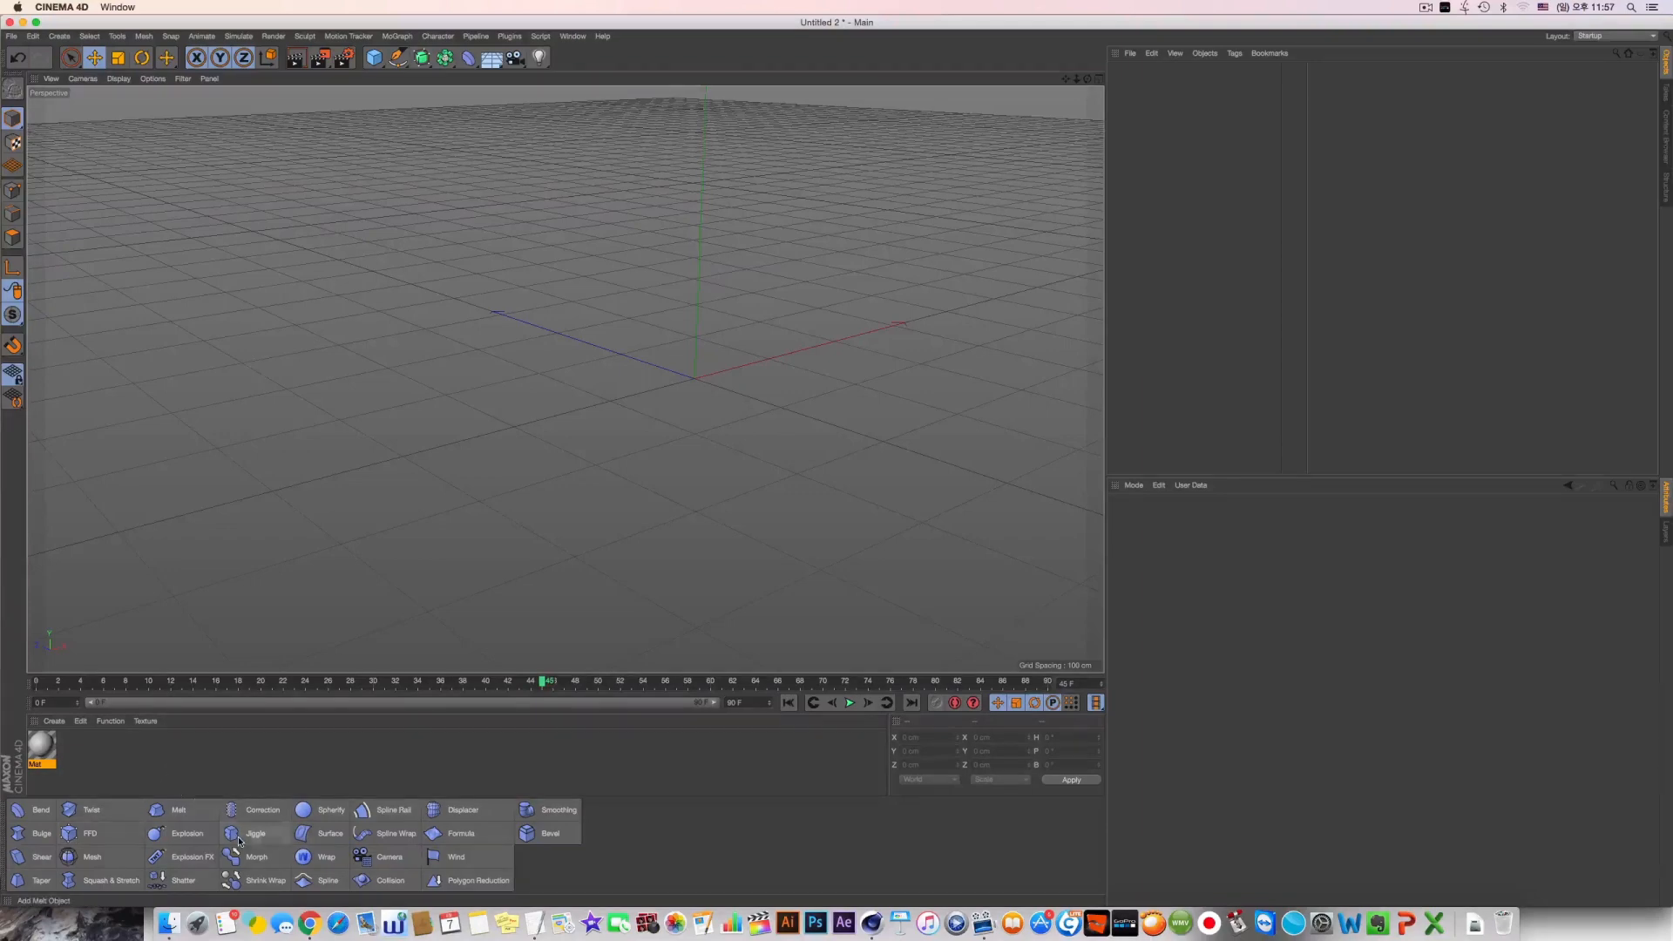
pyautogui.click(5, 820)
pyautogui.click(30, 897)
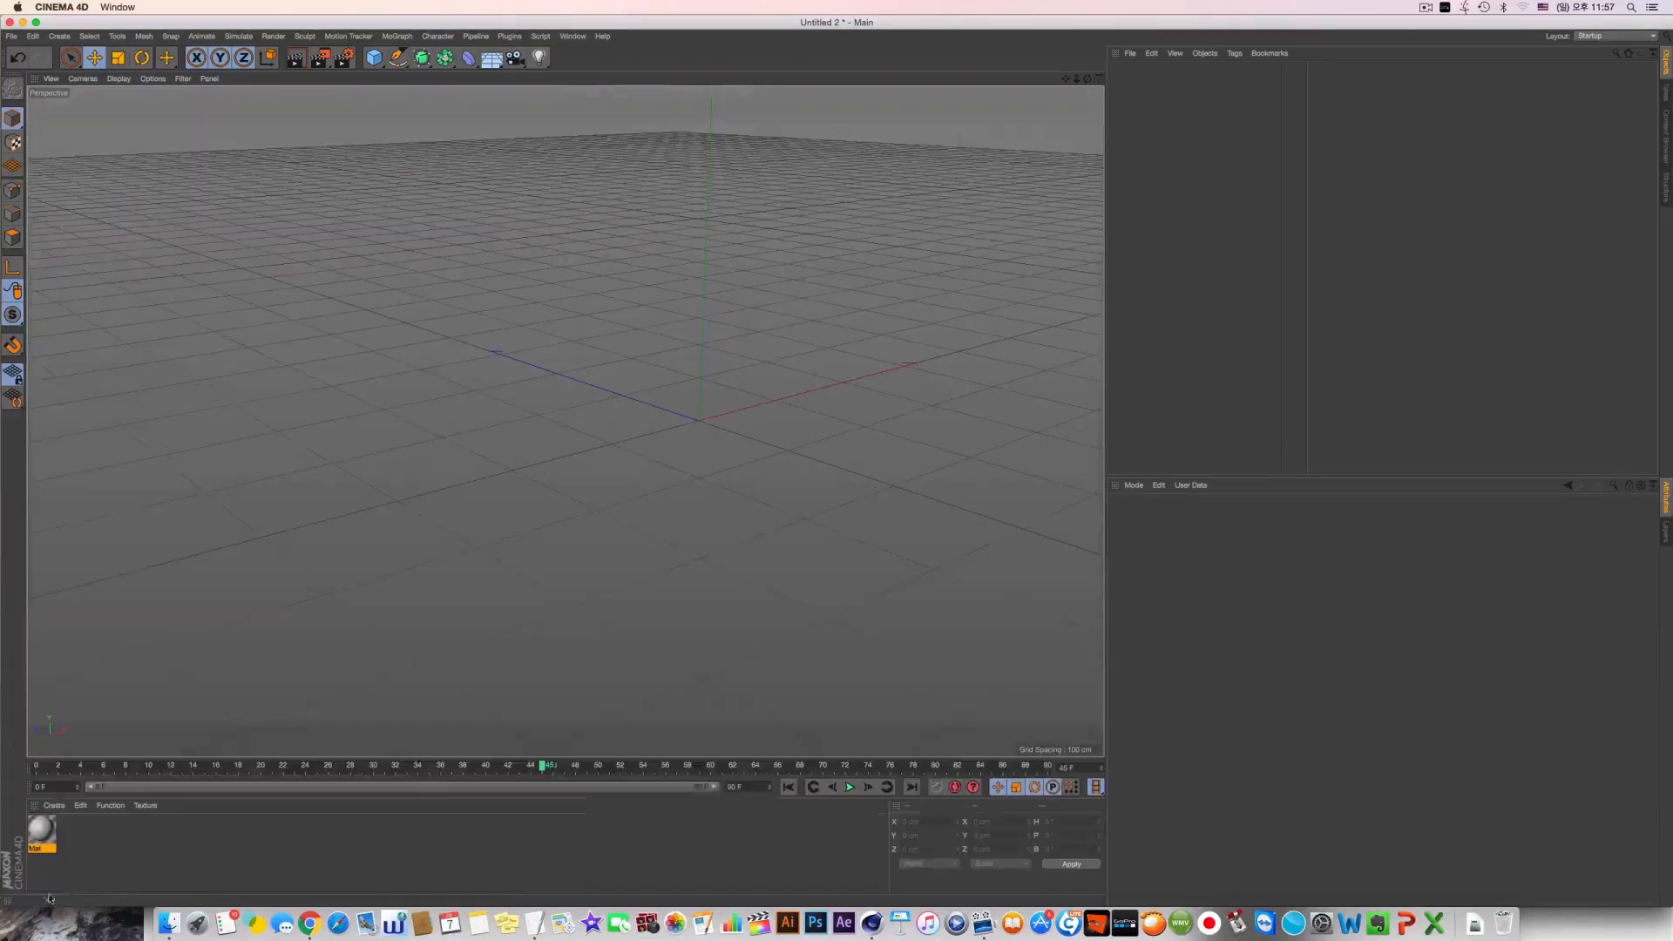
# Open the deformer palette as a floating window, enlarge its icons, and resize it to show all deformers
pyautogui.moveTo(468, 58); pyautogui.dragTo(673, 85)
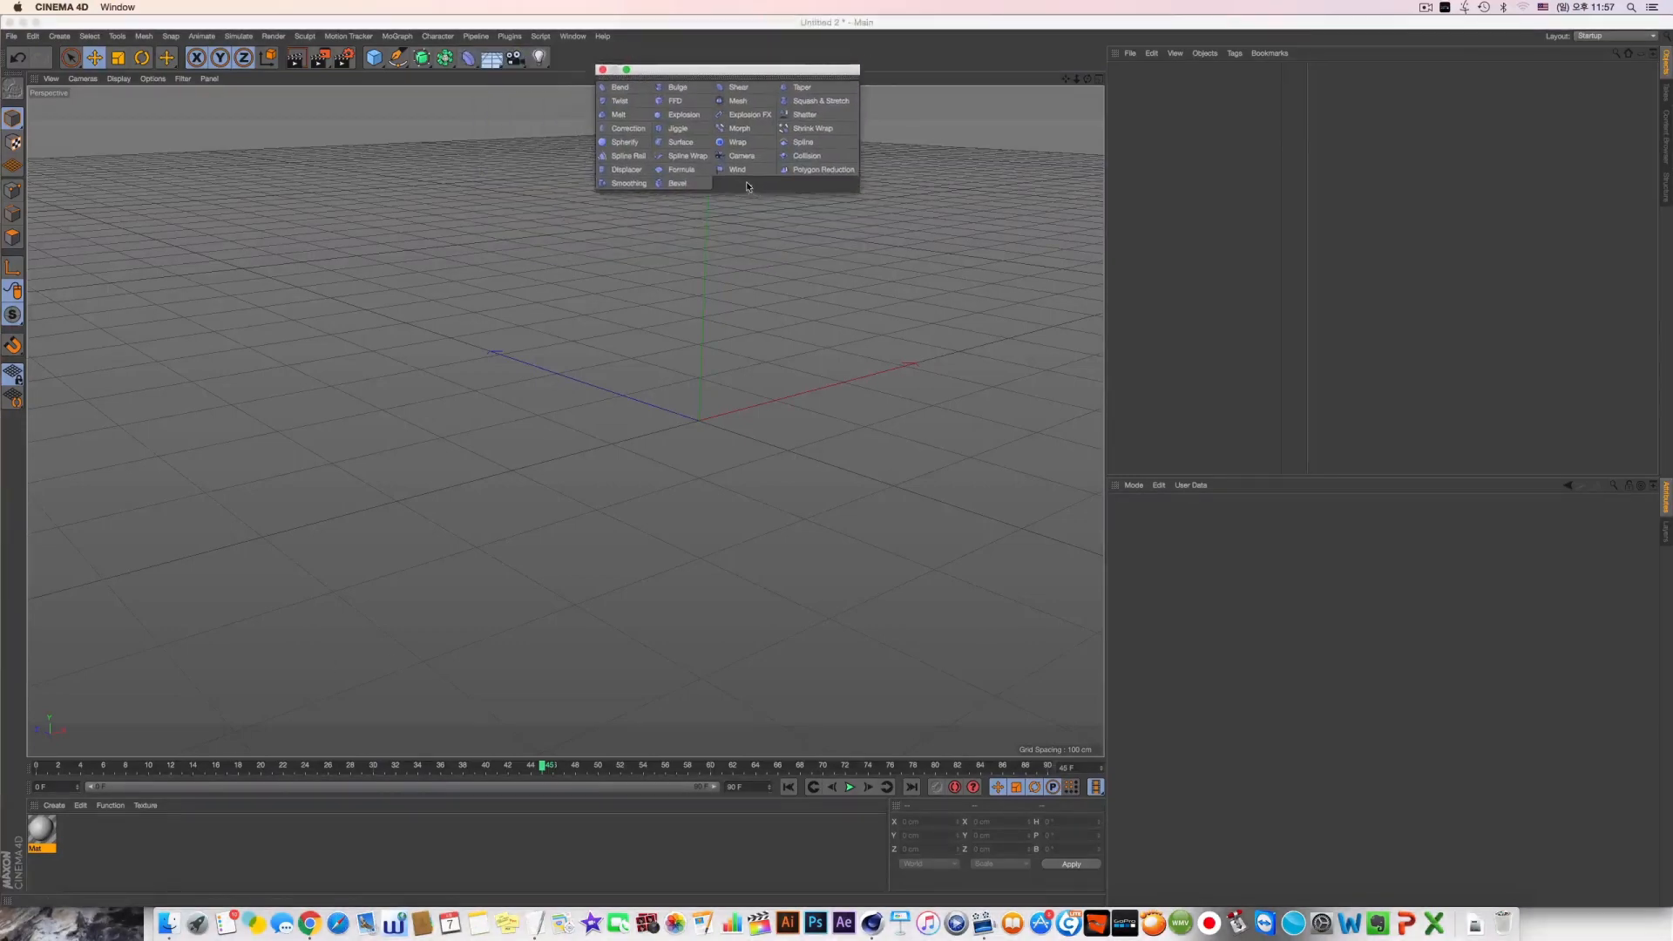
pyautogui.rightClick(755, 178)
pyautogui.moveTo(810, 228)
pyautogui.click(947, 256)
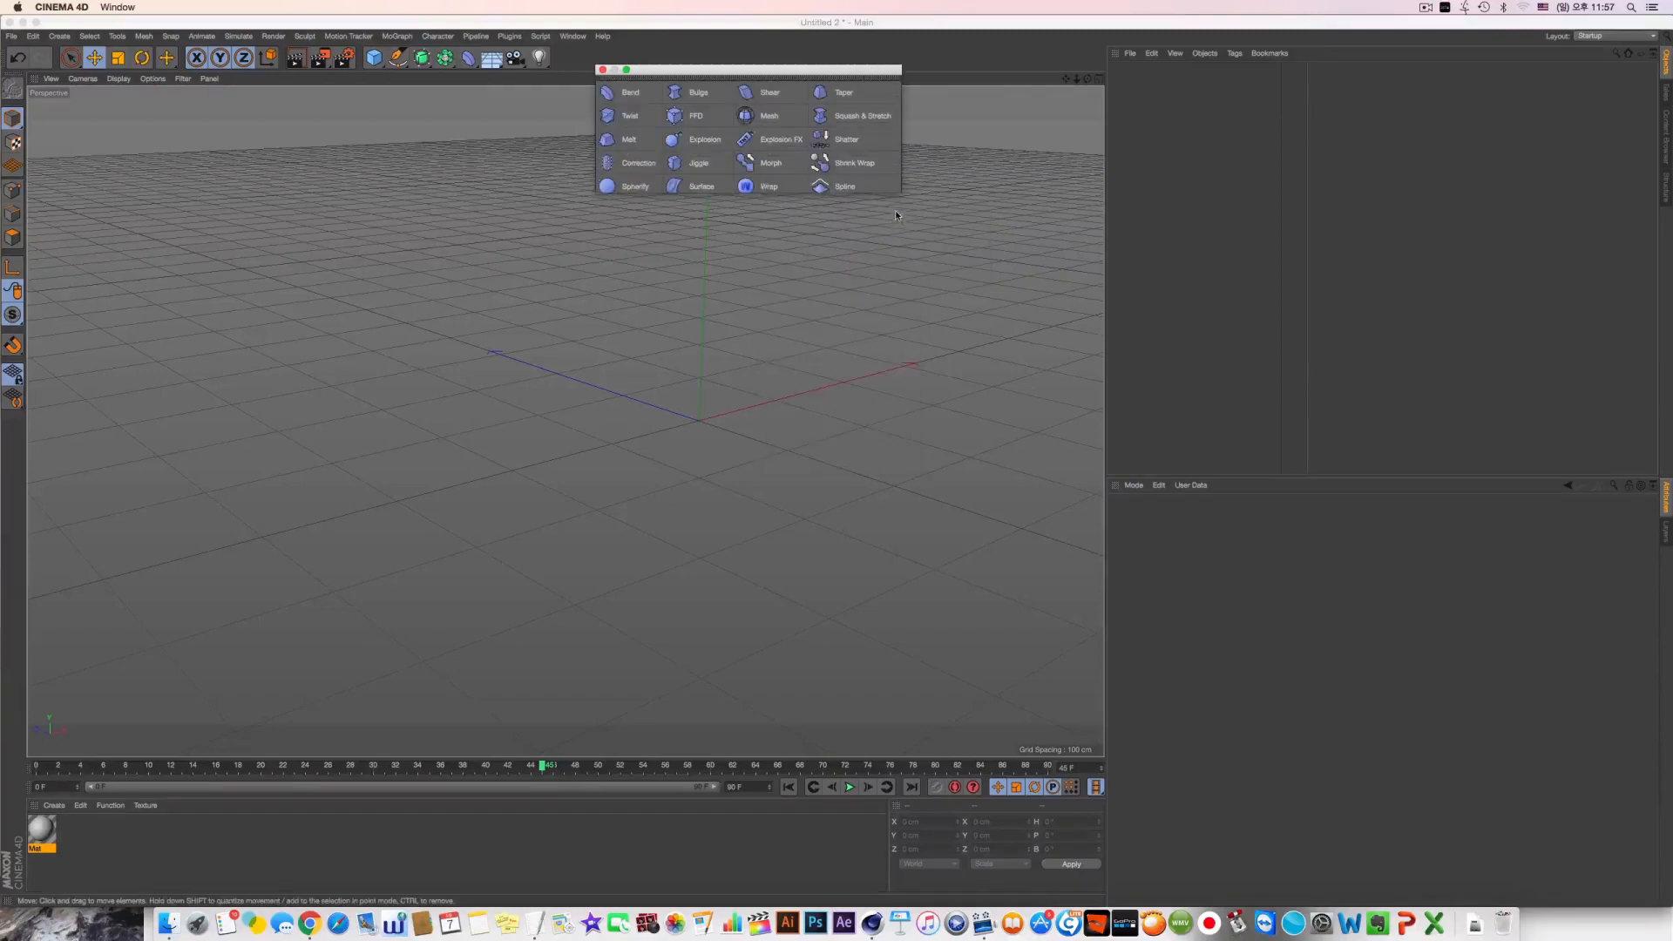
pyautogui.moveTo(896, 211); pyautogui.dragTo(895, 273)
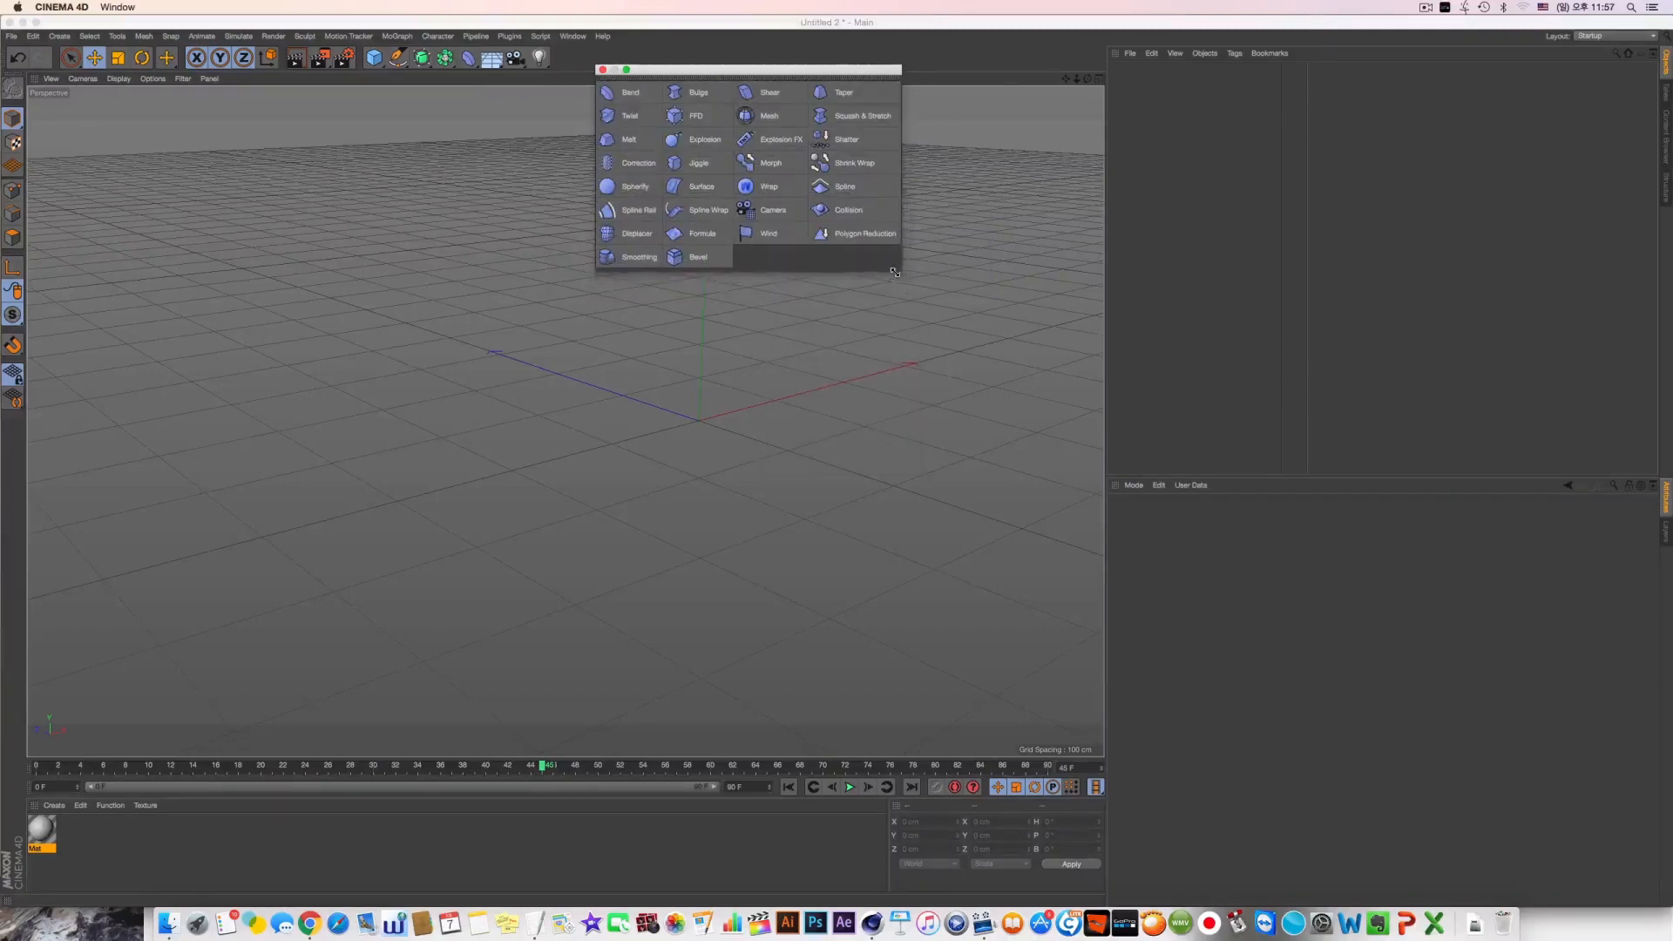
pyautogui.moveTo(831, 70); pyautogui.dragTo(910, 132)
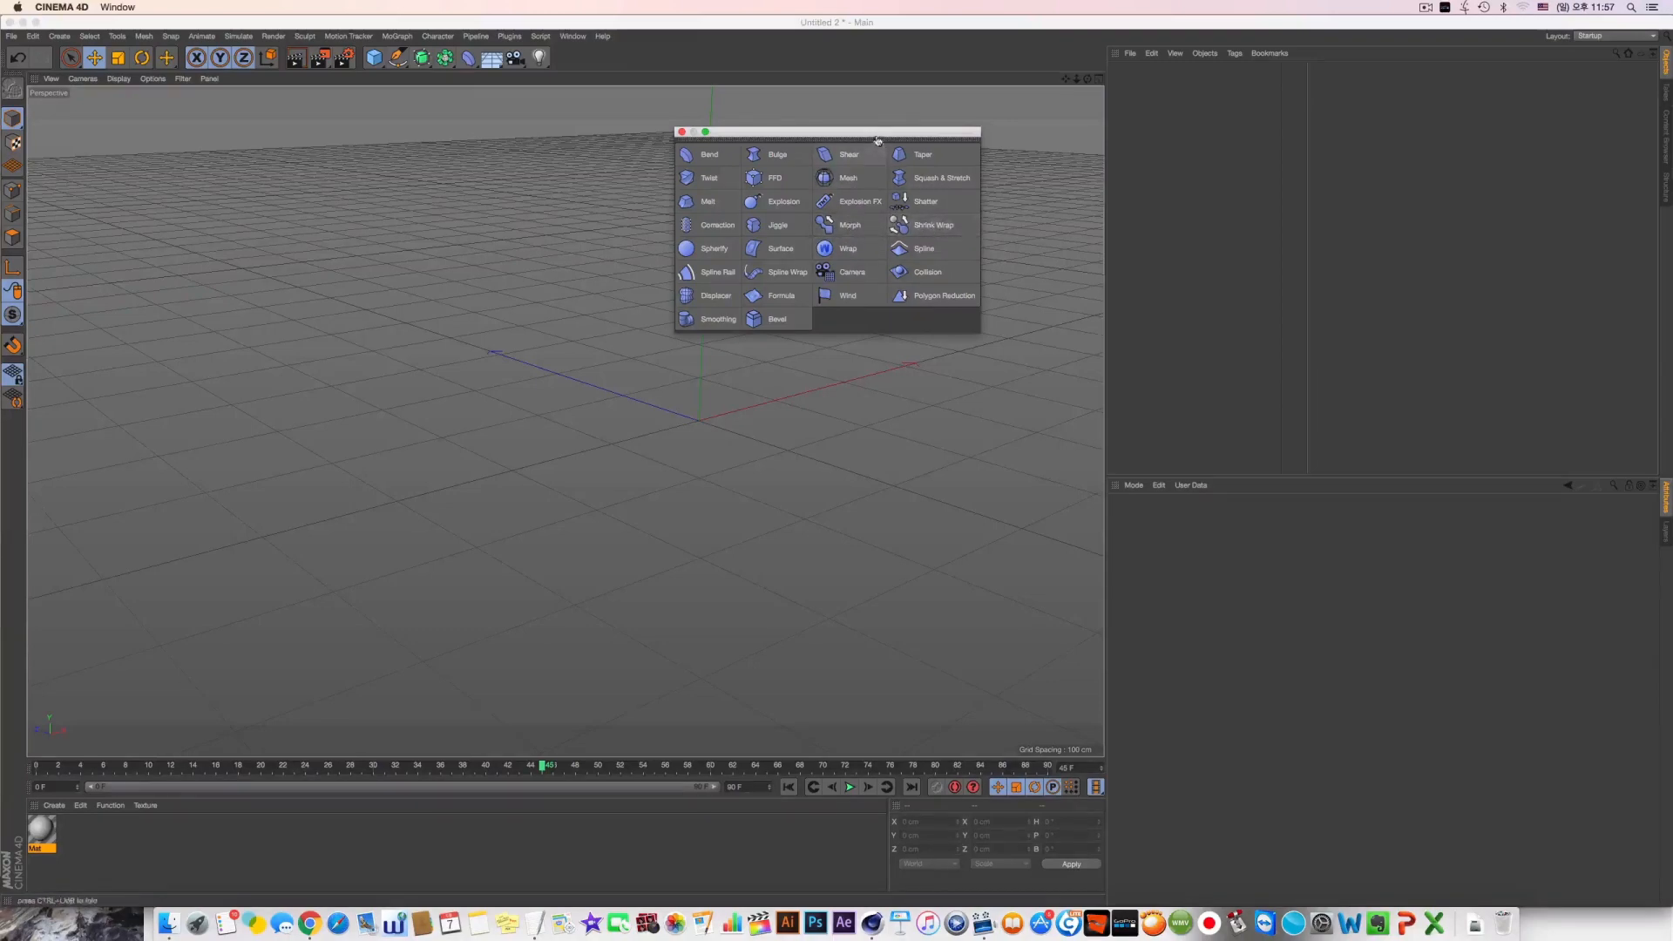
pyautogui.moveTo(877, 141); pyautogui.dragTo(864, 235)
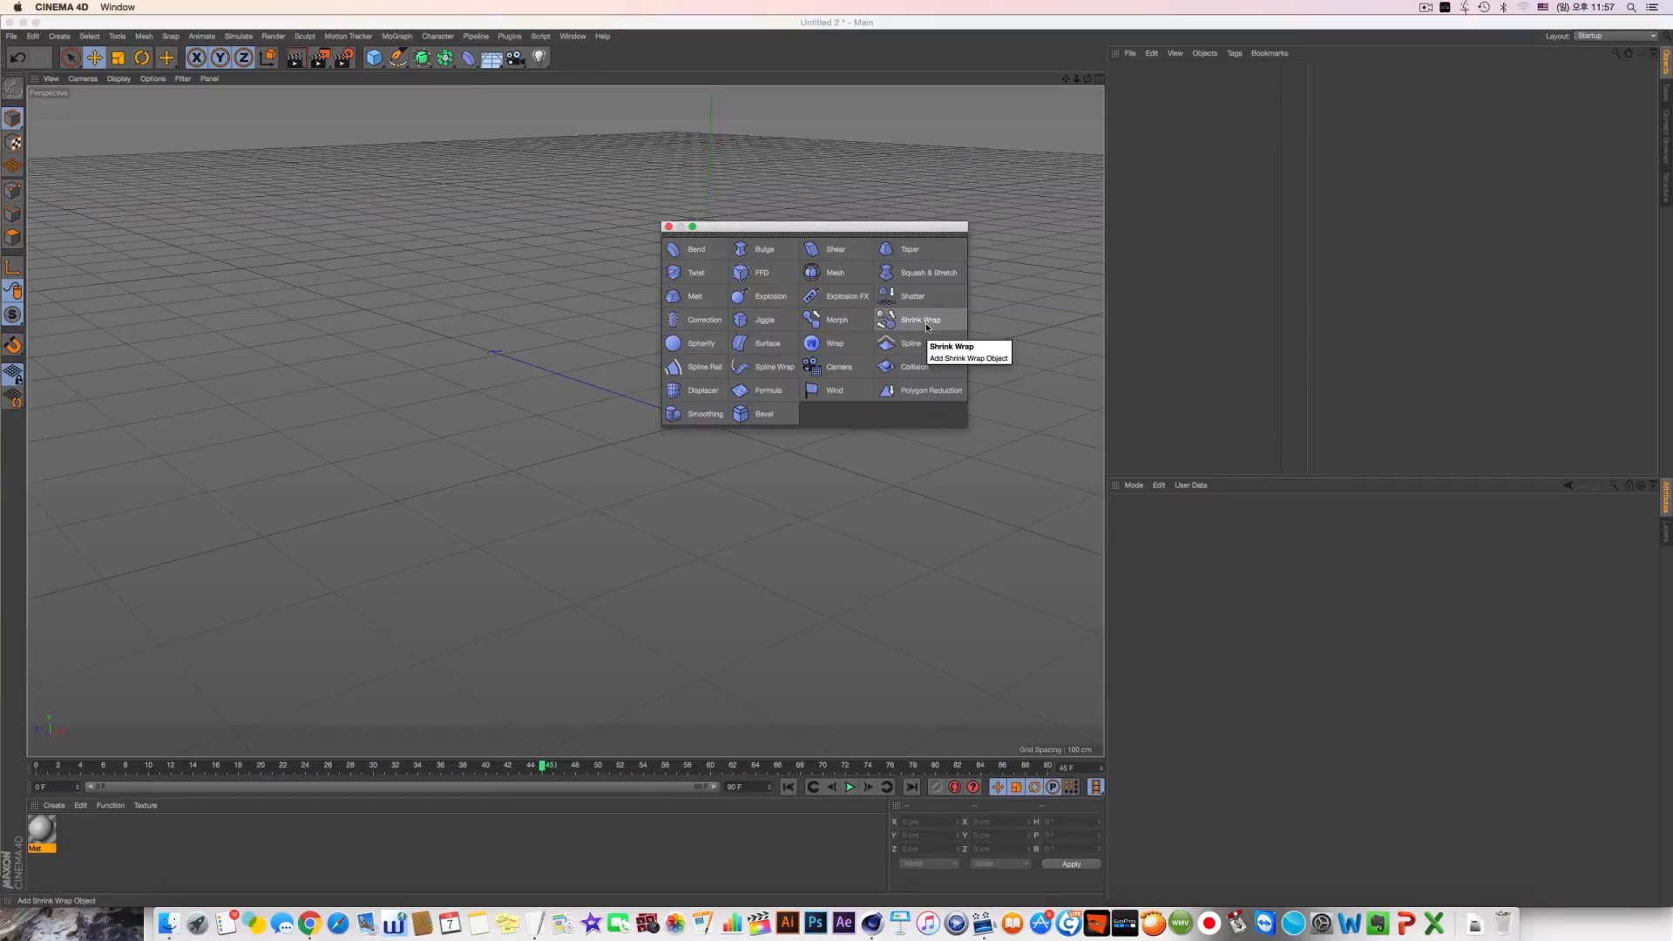
# Add a sphere and a cube and place them apart, side by side, around the world origin
pyautogui.click(374, 57)
pyautogui.click(673, 107)
pyautogui.moveTo(630, 404); pyautogui.dragTo(137, 375)
pyautogui.click(374, 57)
pyautogui.moveTo(422, 423); pyautogui.dragTo(611, 439)
pyautogui.scroll(-3, 613, 441)
# Display the viewport objects shaded with lines and move the floating deformer palette clear of them
pyautogui.click(121, 81)
pyautogui.click(160, 111)
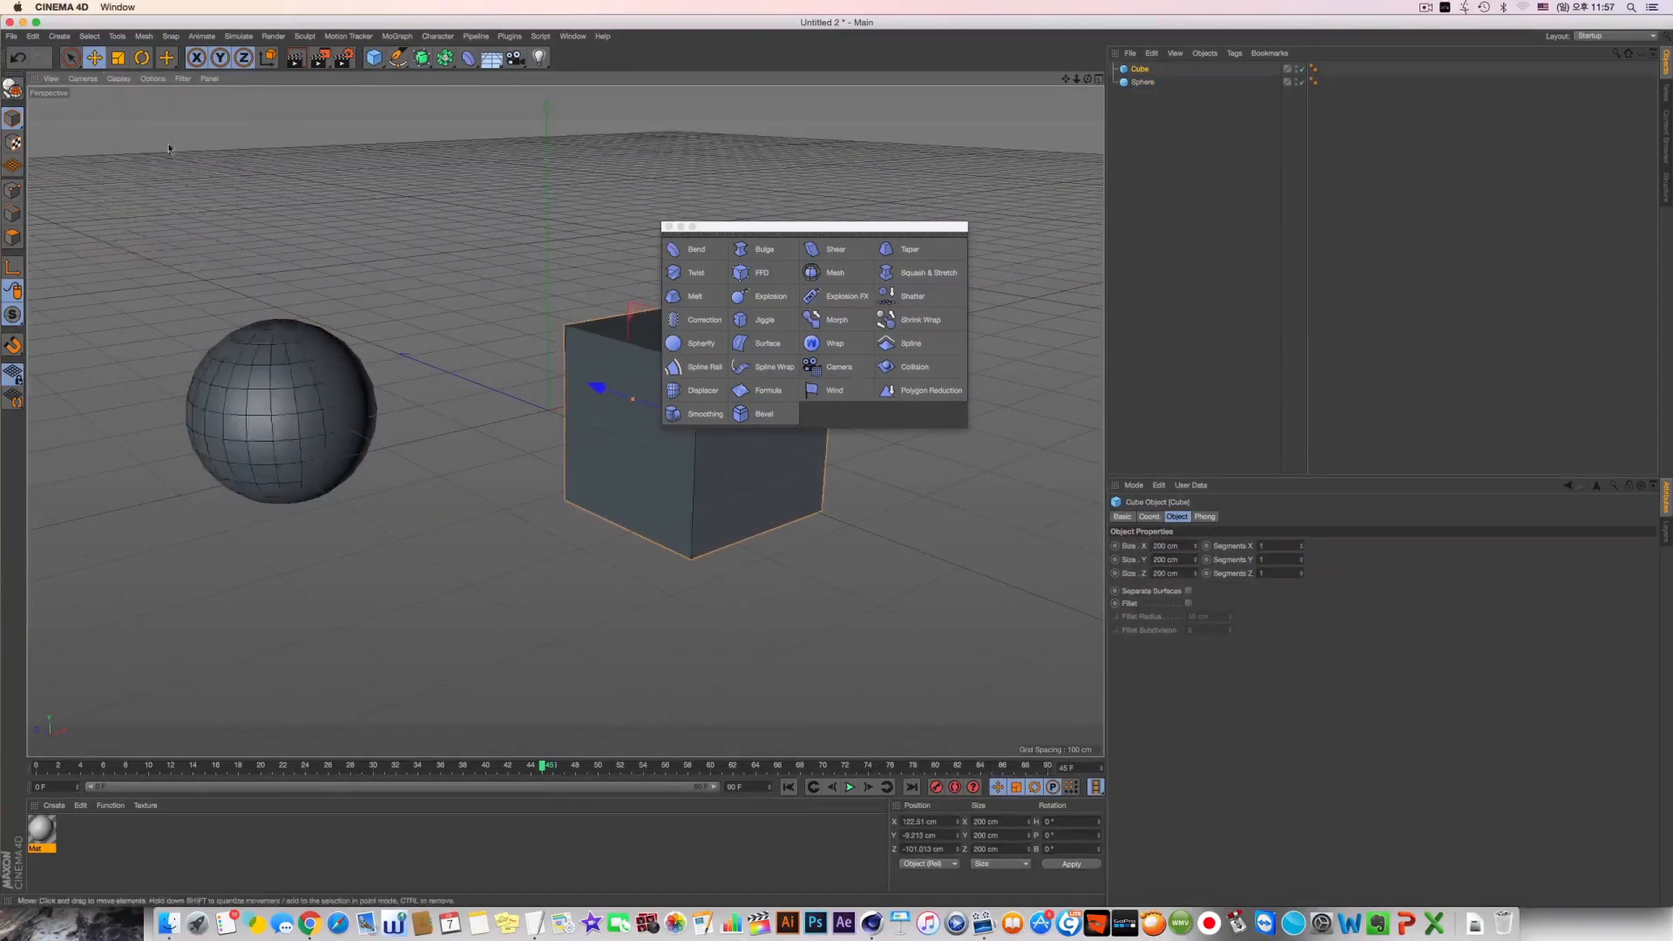
pyautogui.keyDown('alt'); pyautogui.moveTo(302, 230); pyautogui.dragTo(362, 316, button='middle'); pyautogui.keyUp('alt')
pyautogui.moveTo(792, 190); pyautogui.dragTo(763, 89)
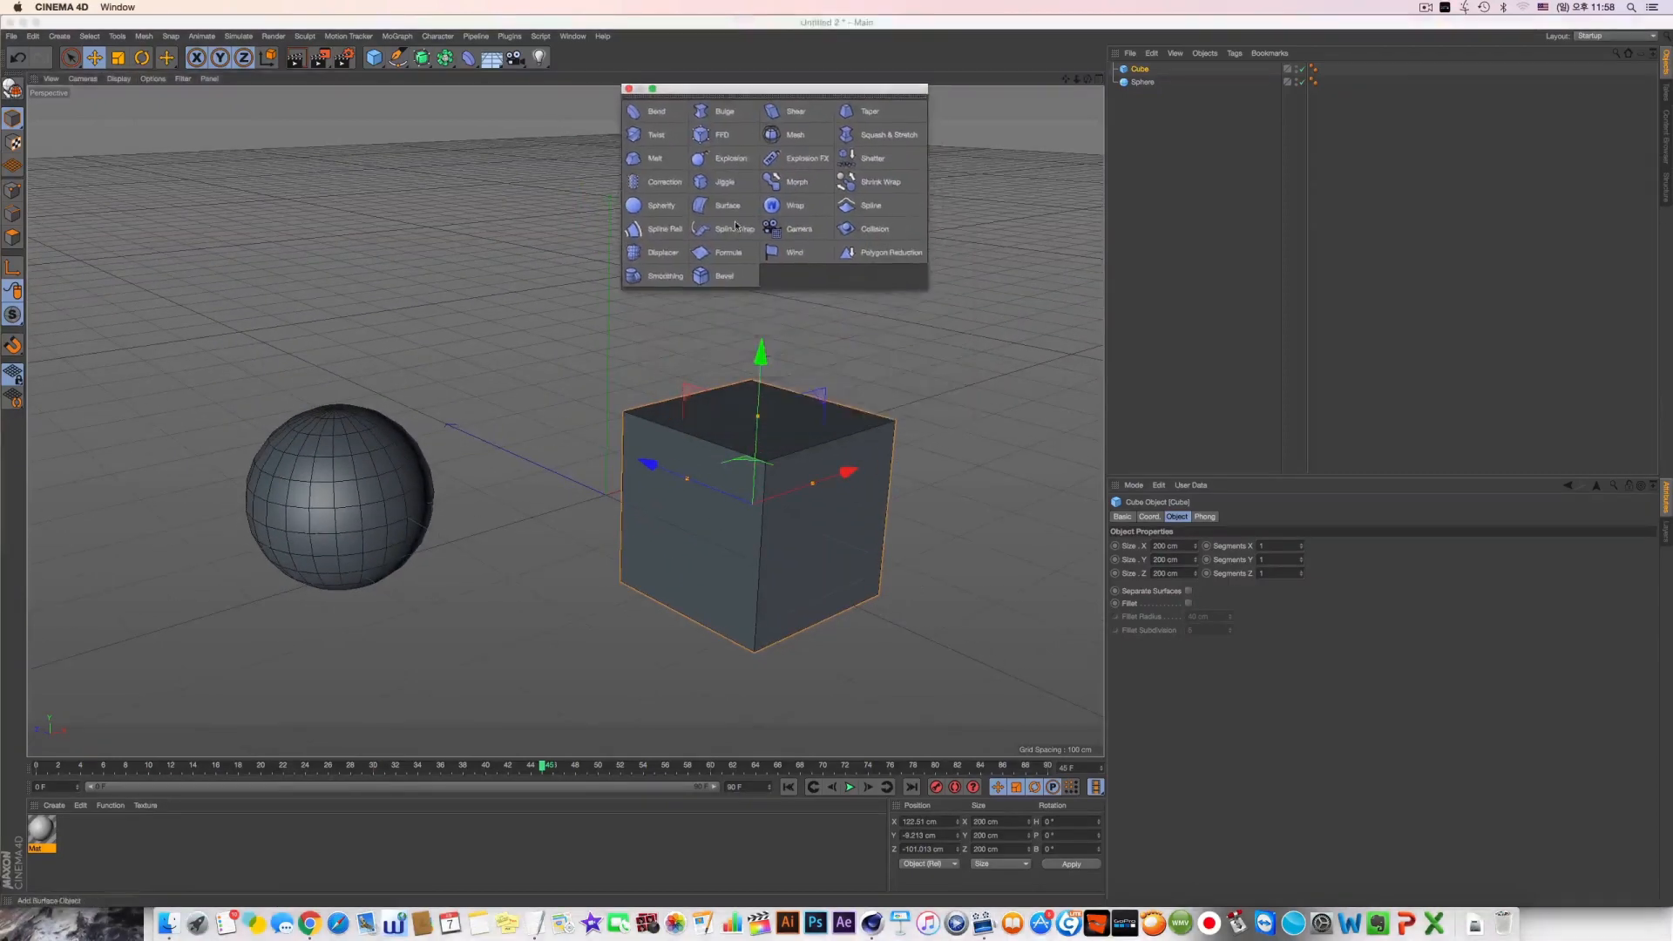
# Put the sphere above the cube in the object list and rename the sphere A and the cube B
pyautogui.click(390, 498)
pyautogui.keyDown('alt'); pyautogui.moveTo(436, 493); pyautogui.dragTo(488, 502, button='middle'); pyautogui.keyUp('alt')
pyautogui.keyDown('alt'); pyautogui.moveTo(488, 502); pyautogui.dragTo(261, 462); pyautogui.keyUp('alt')
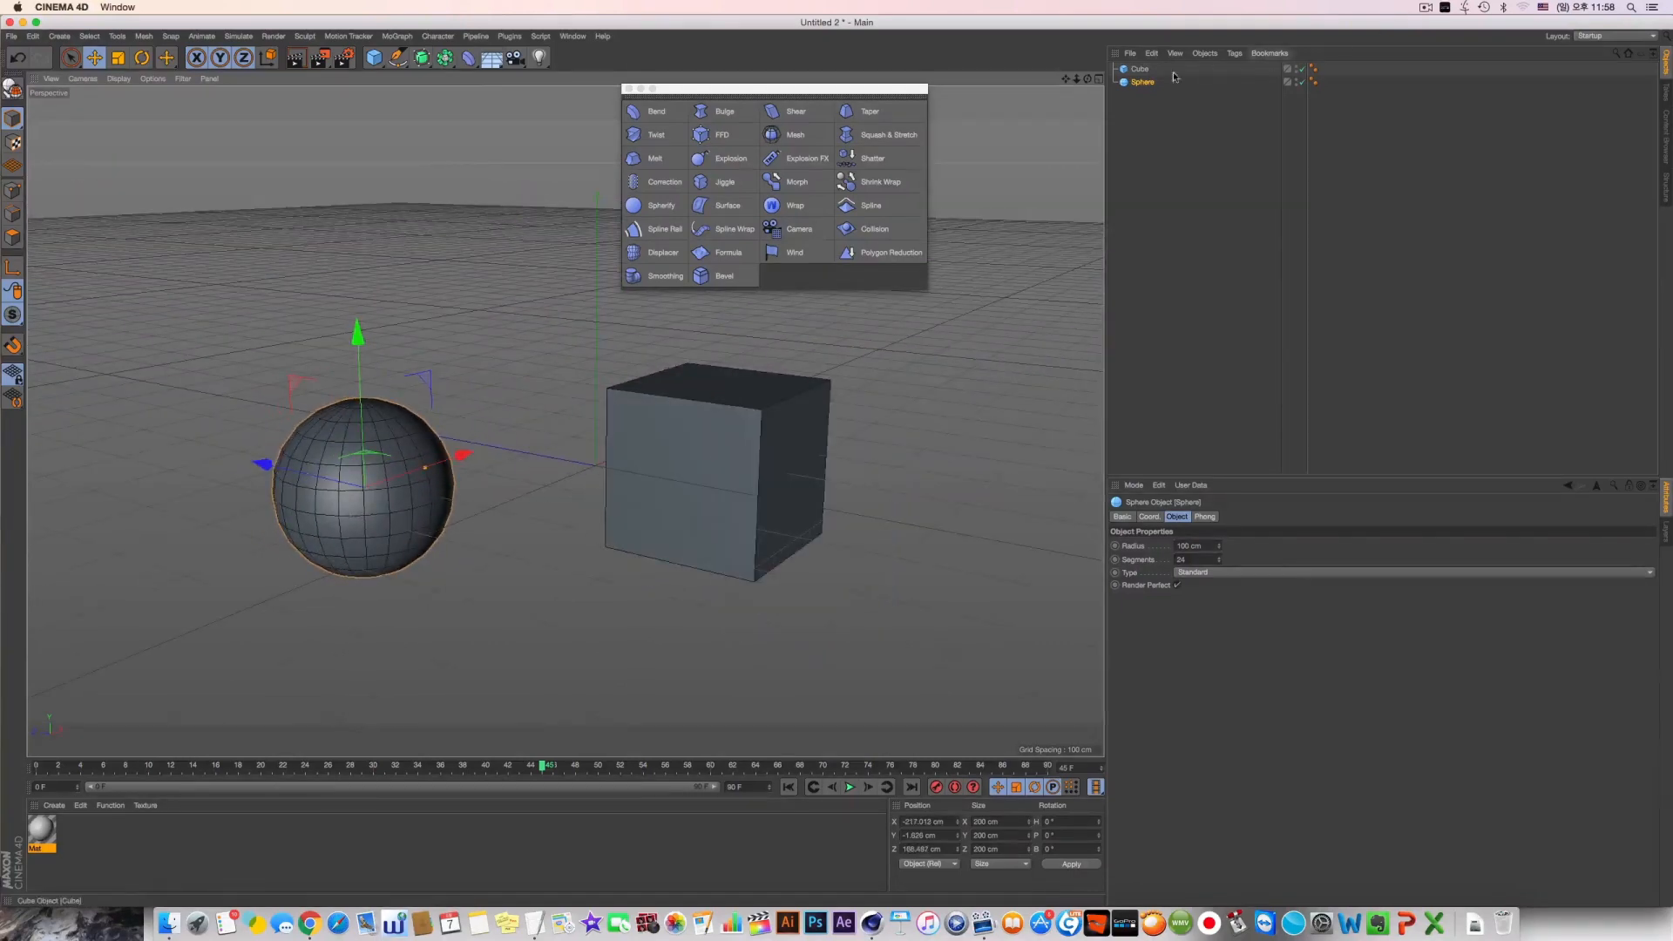
pyautogui.moveTo(1140, 70); pyautogui.dragTo(1148, 100)
pyautogui.doubleClick(1143, 71)
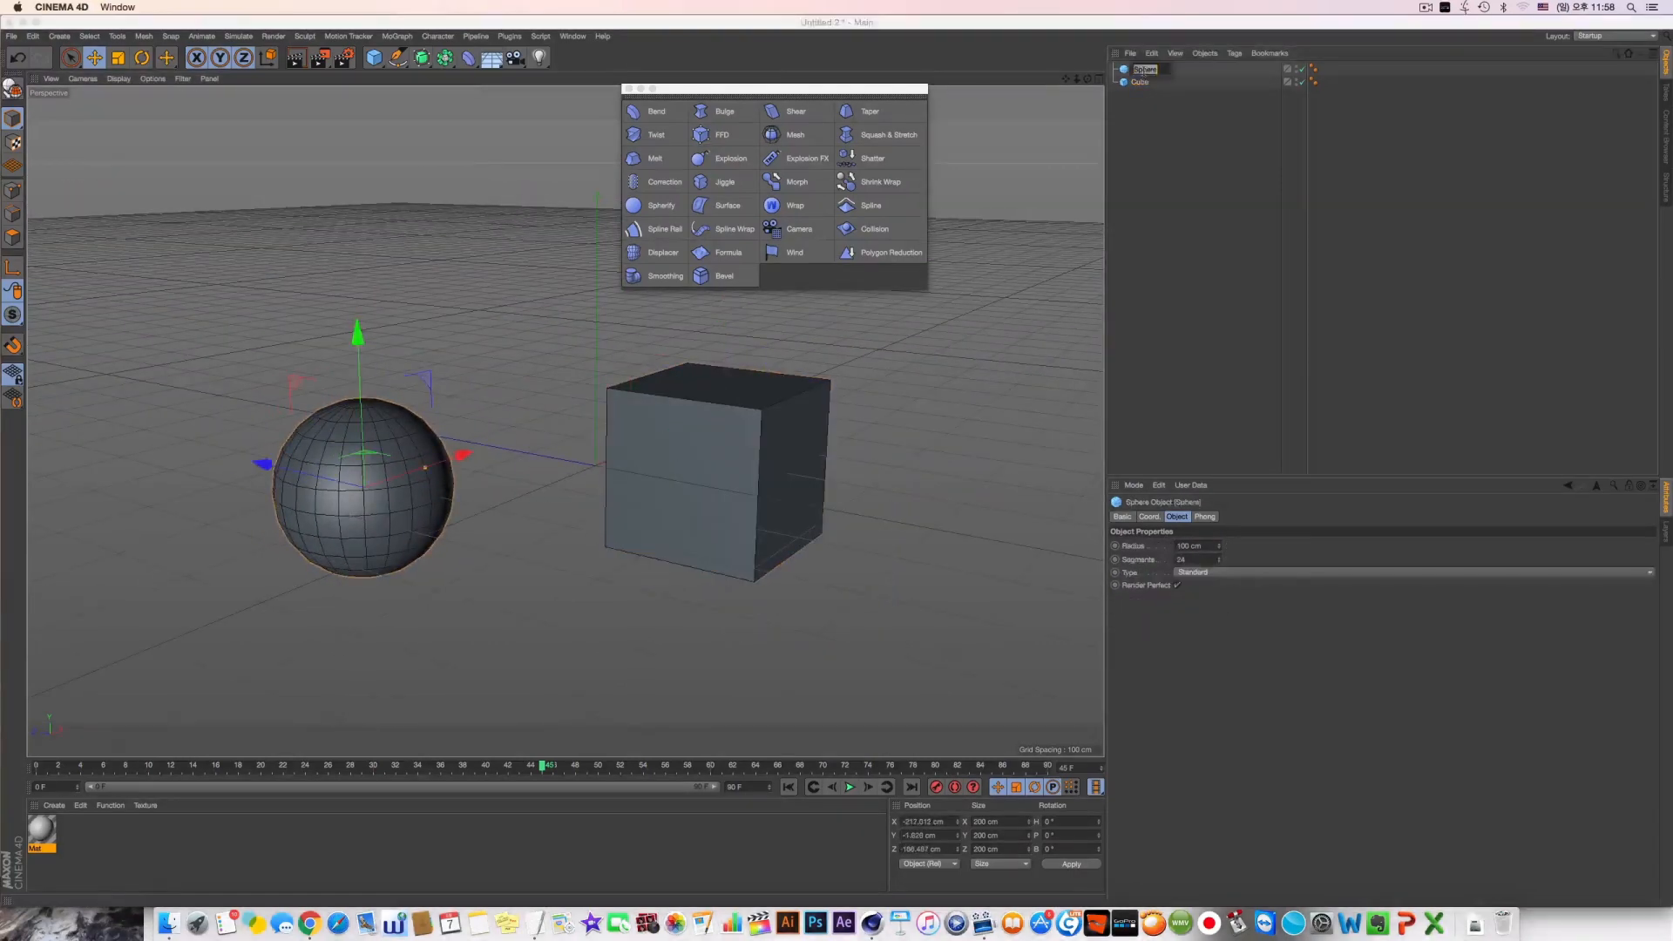
pyautogui.click(1177, 191)
pyautogui.doubleClick(1140, 82)
pyautogui.write('B')
pyautogui.click(1184, 201)
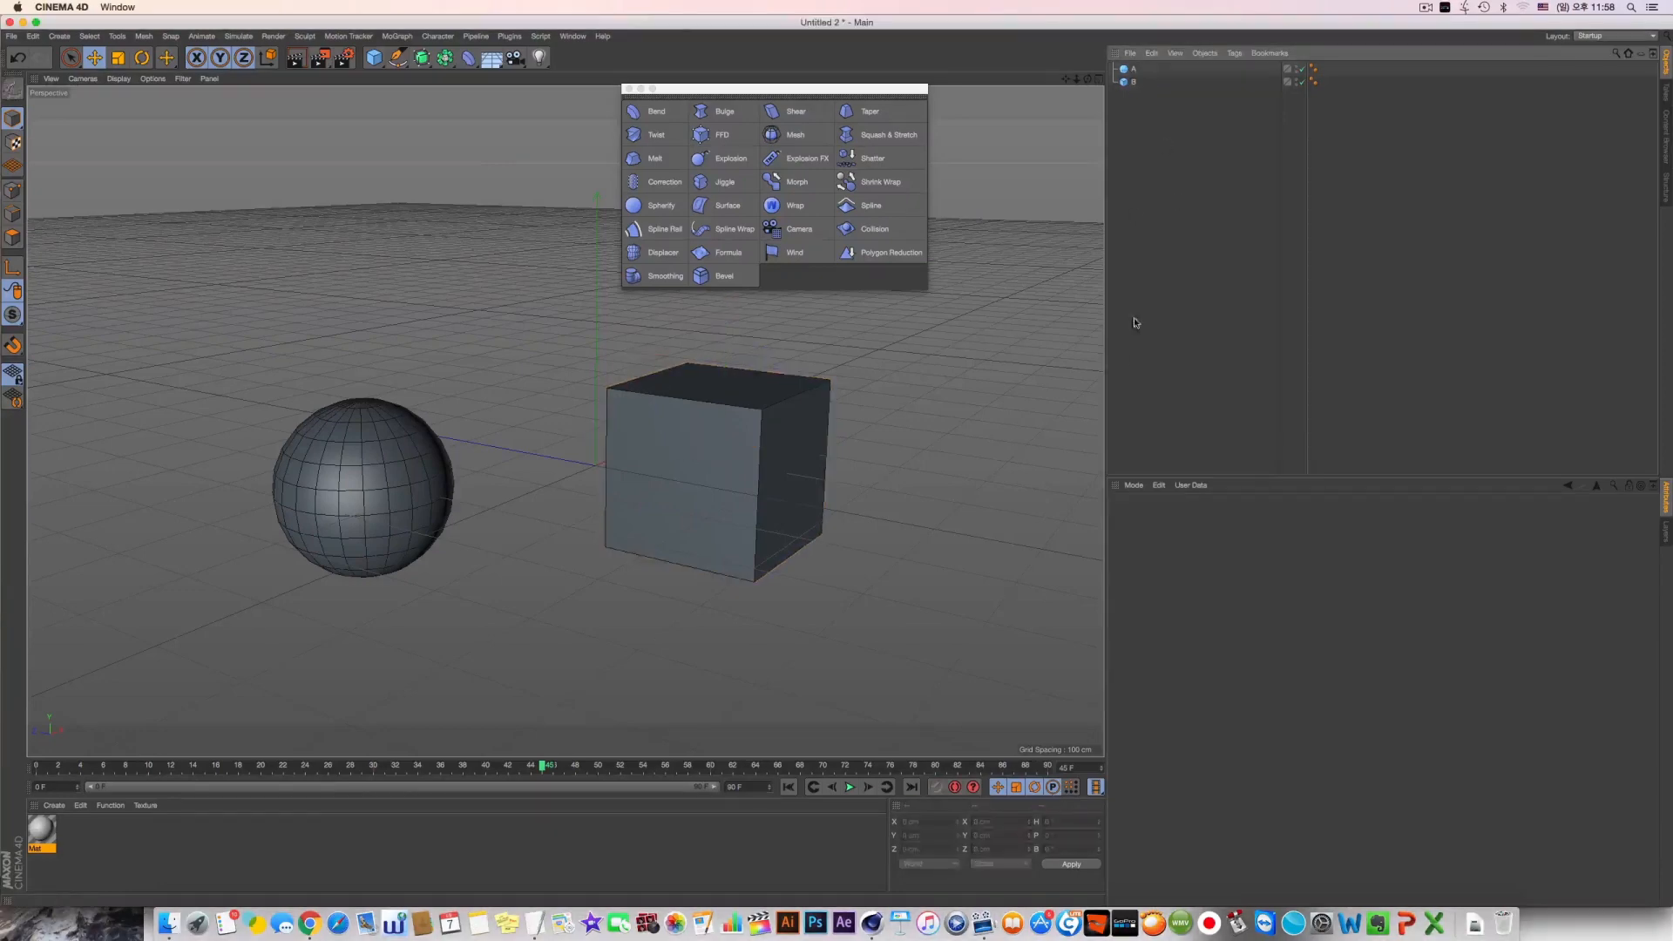
# Add a Shrink Wrap deformer as a child of sphere A and set cube B as its target object
pyautogui.click(1135, 68)
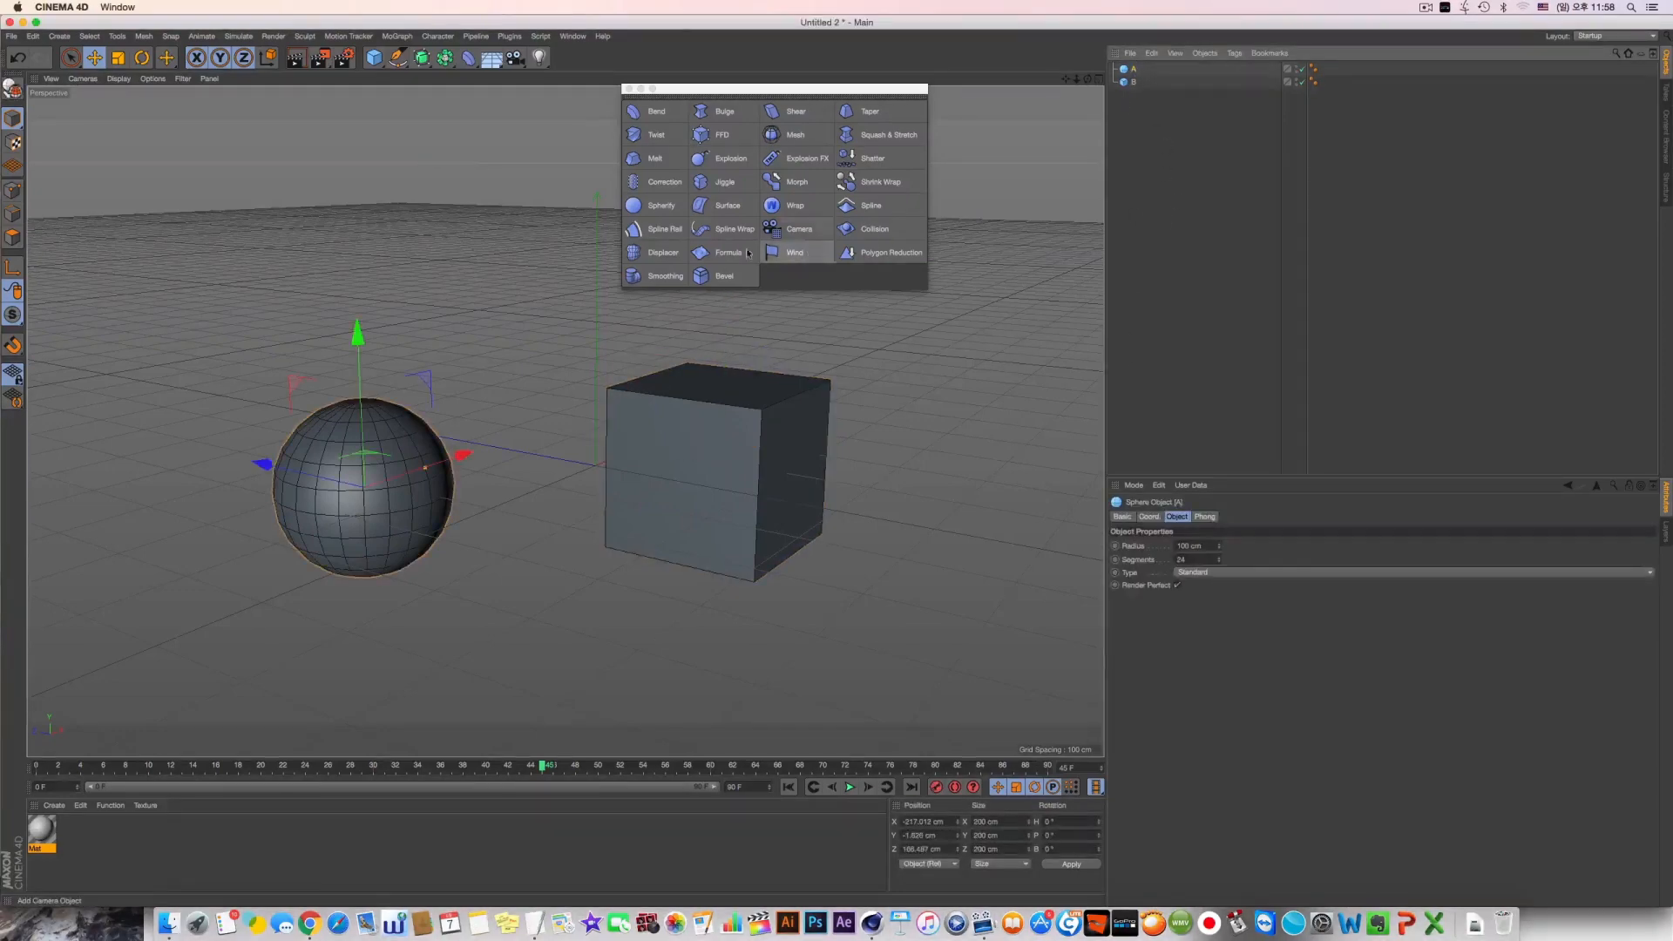
pyautogui.keyDown('shift'); pyautogui.click(869, 183); pyautogui.keyUp('shift')
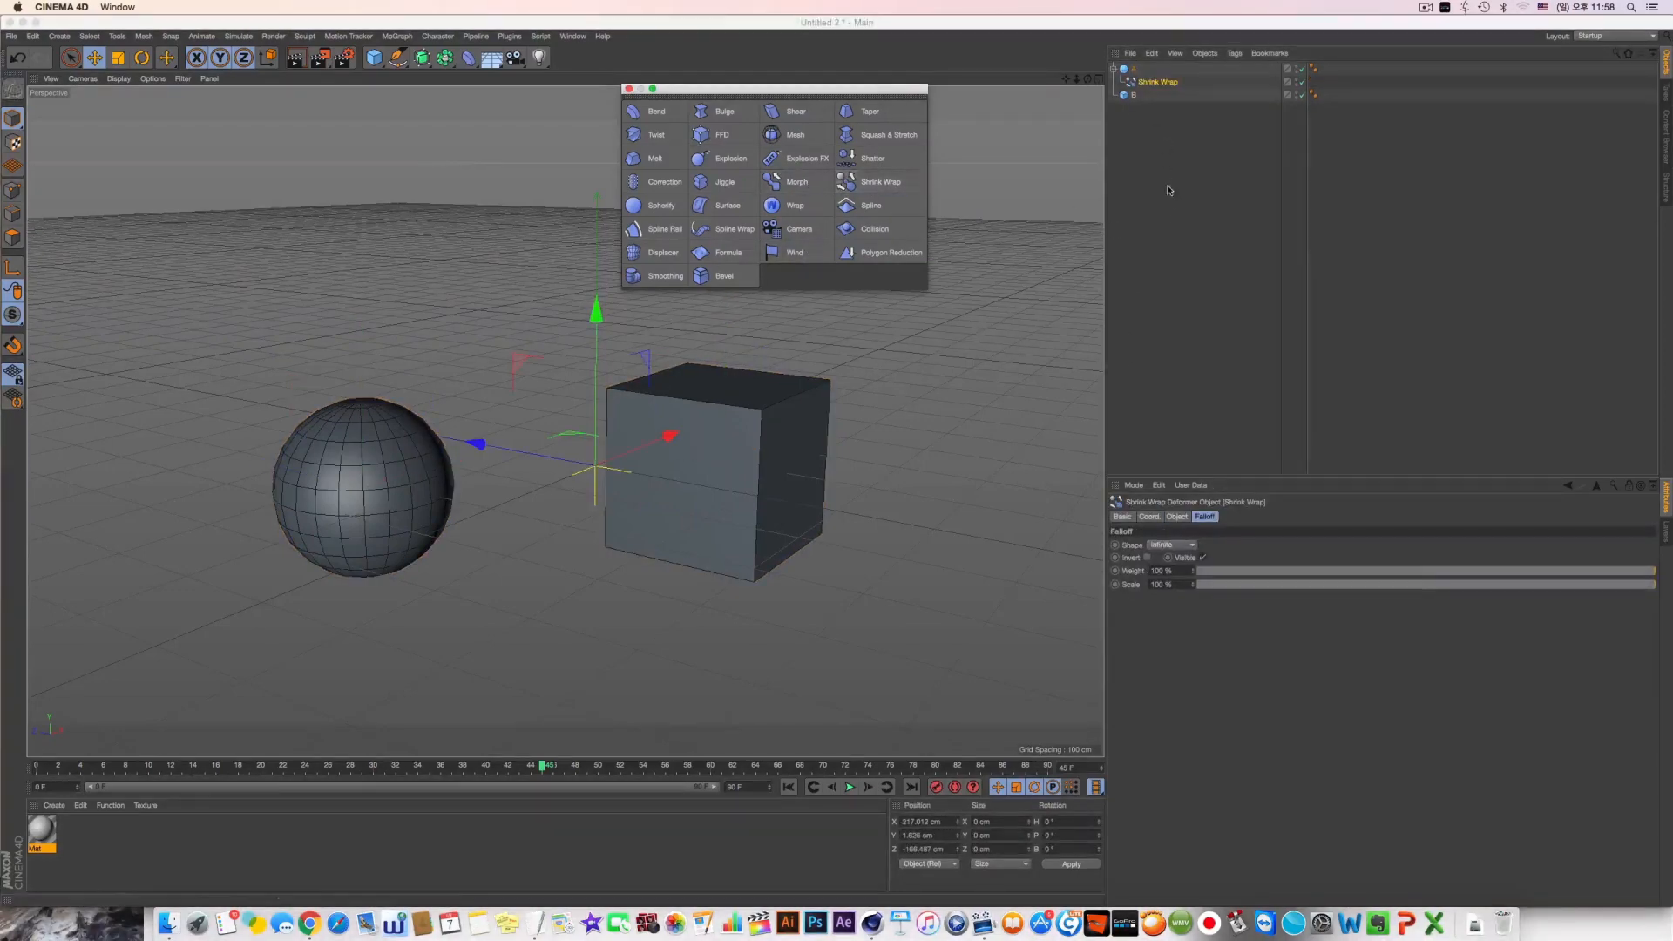
pyautogui.moveTo(1132, 99); pyautogui.dragTo(1137, 109)
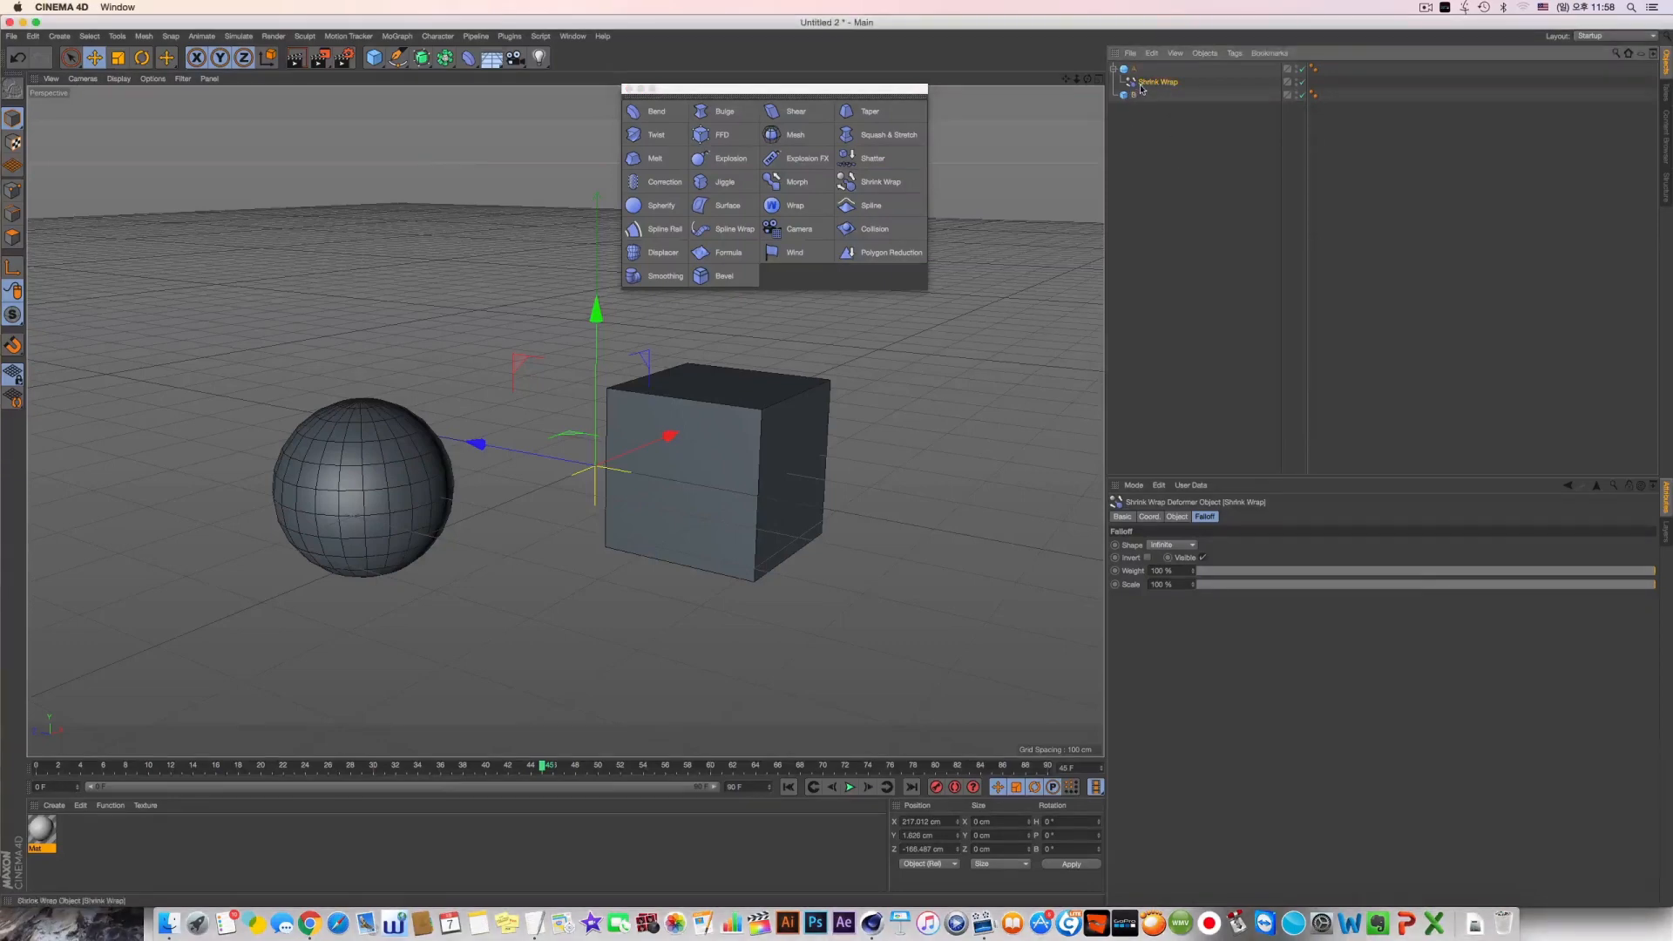
pyautogui.click(1177, 517)
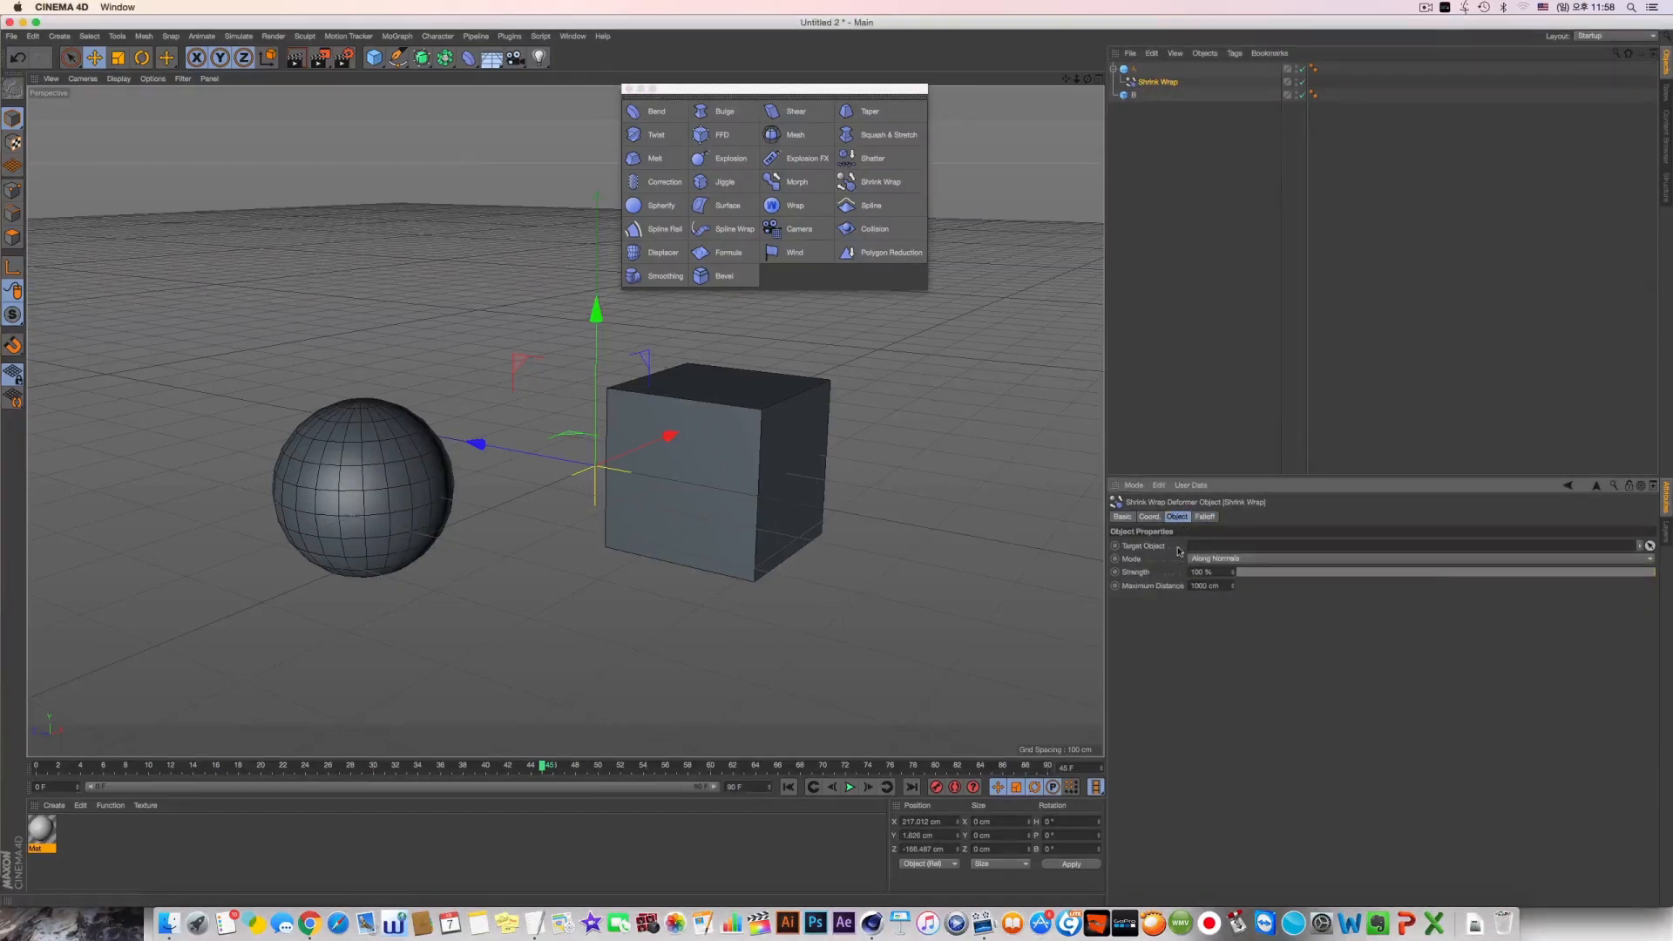
pyautogui.moveTo(1138, 100); pyautogui.dragTo(1212, 543)
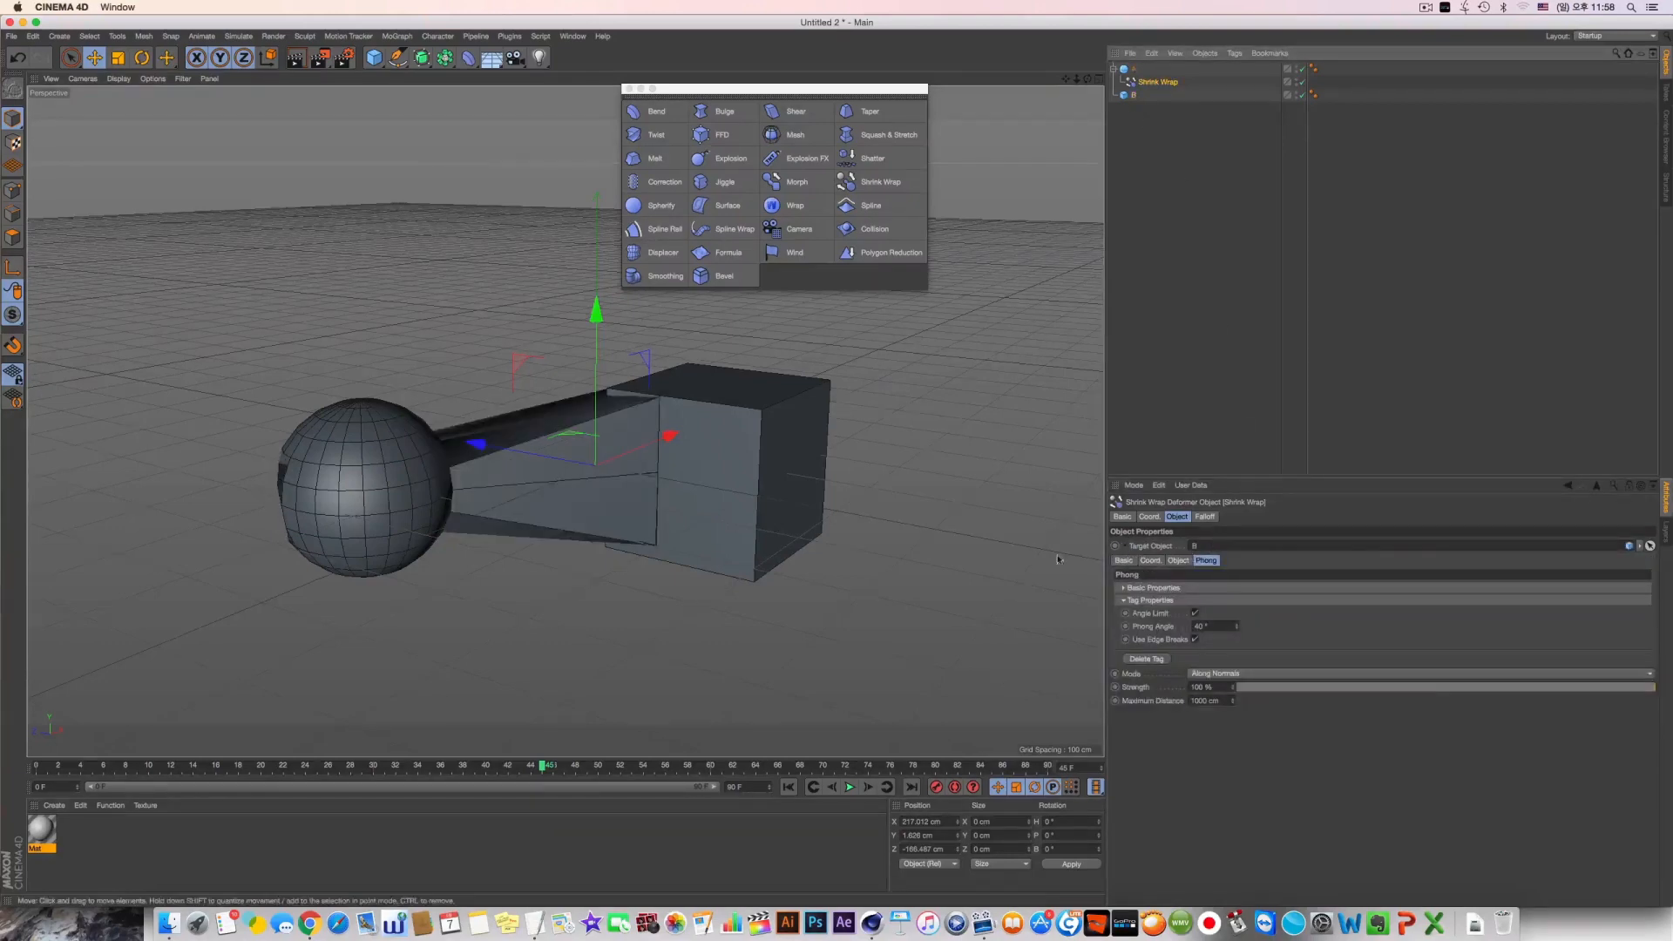
# Hide cube B and inspect how sphere A is pulled towards it from another angle
pyautogui.moveTo(1088, 79); pyautogui.dragTo(1073, 5)
pyautogui.keyDown('alt'); pyautogui.click(1296, 93); pyautogui.keyUp('alt')
pyautogui.keyDown('alt'); pyautogui.click(1296, 93); pyautogui.keyUp('alt')
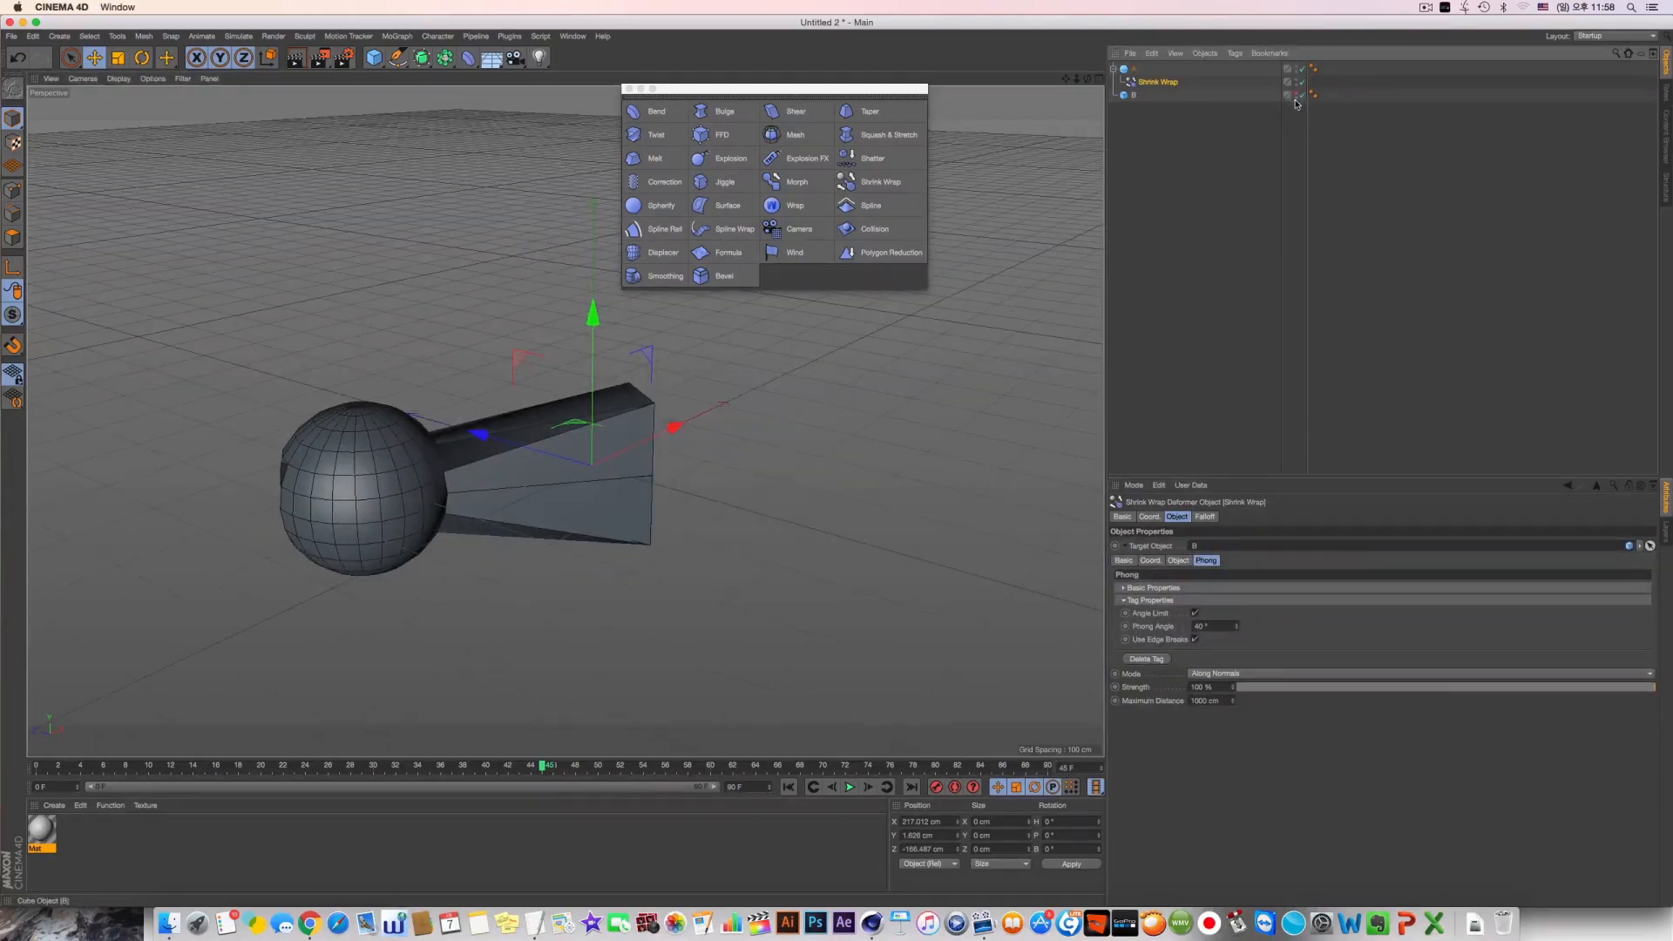
pyautogui.moveTo(749, 466)
pyautogui.keyDown('alt'); pyautogui.mouseDown()
pyautogui.moveTo(734, 532)
pyautogui.moveTo(738, 471)
pyautogui.mouseUp(); pyautogui.keyUp('alt')
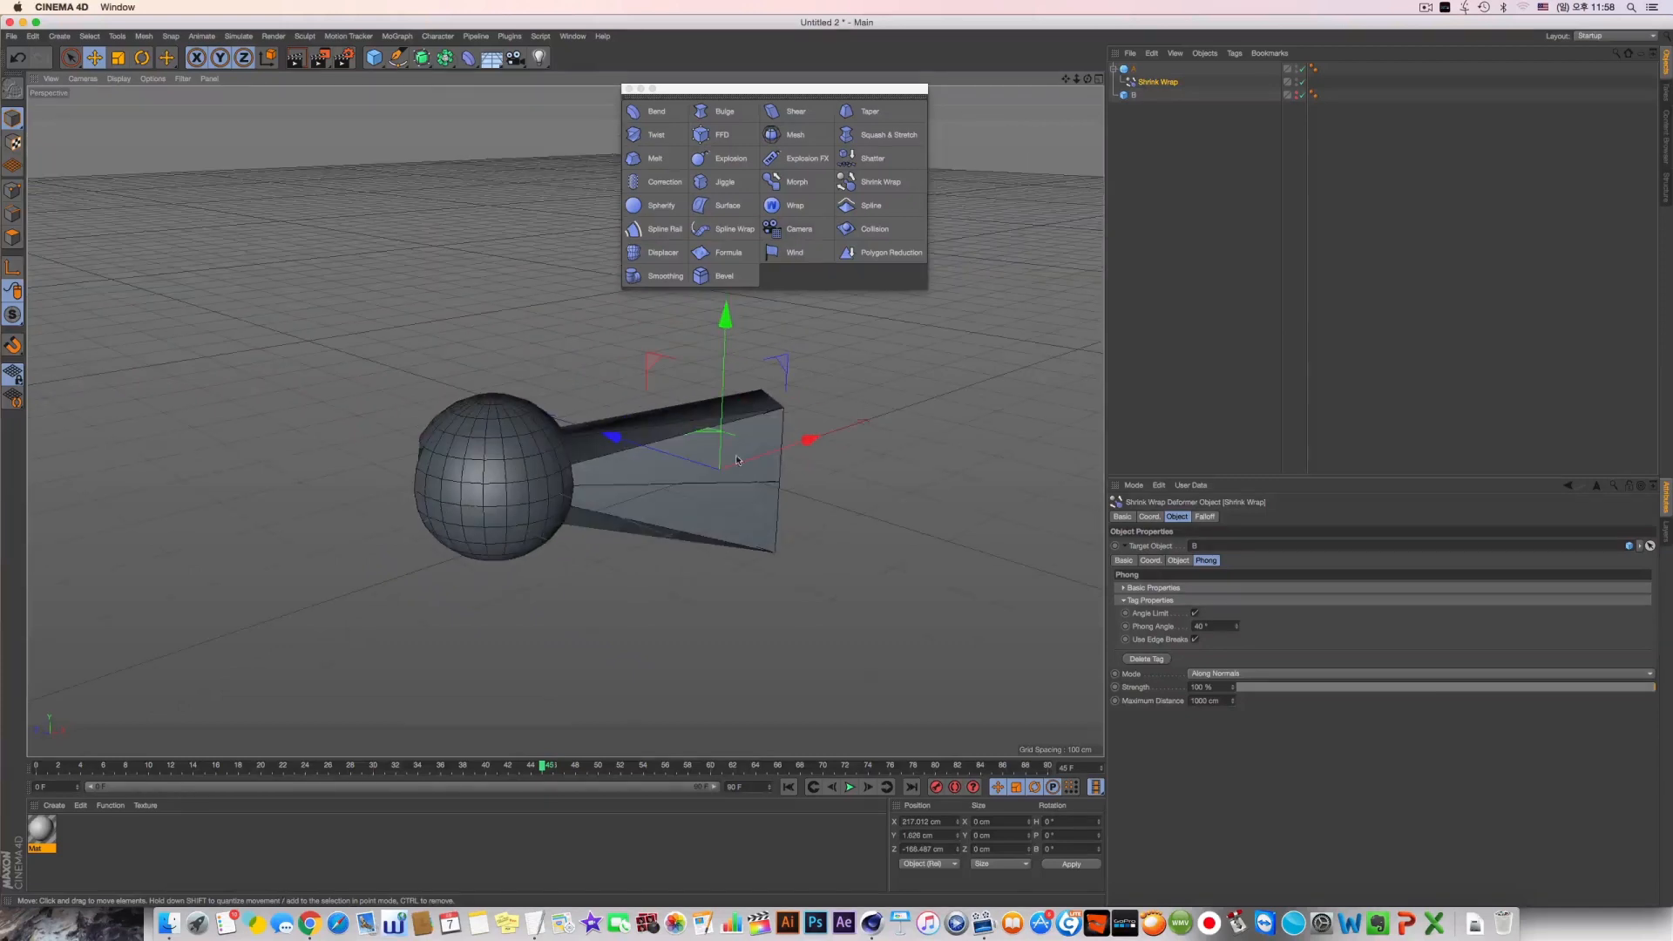
# Turn off Render Perfect for sphere A and set its segments to 70
pyautogui.click(1134, 70)
pyautogui.click(1154, 82)
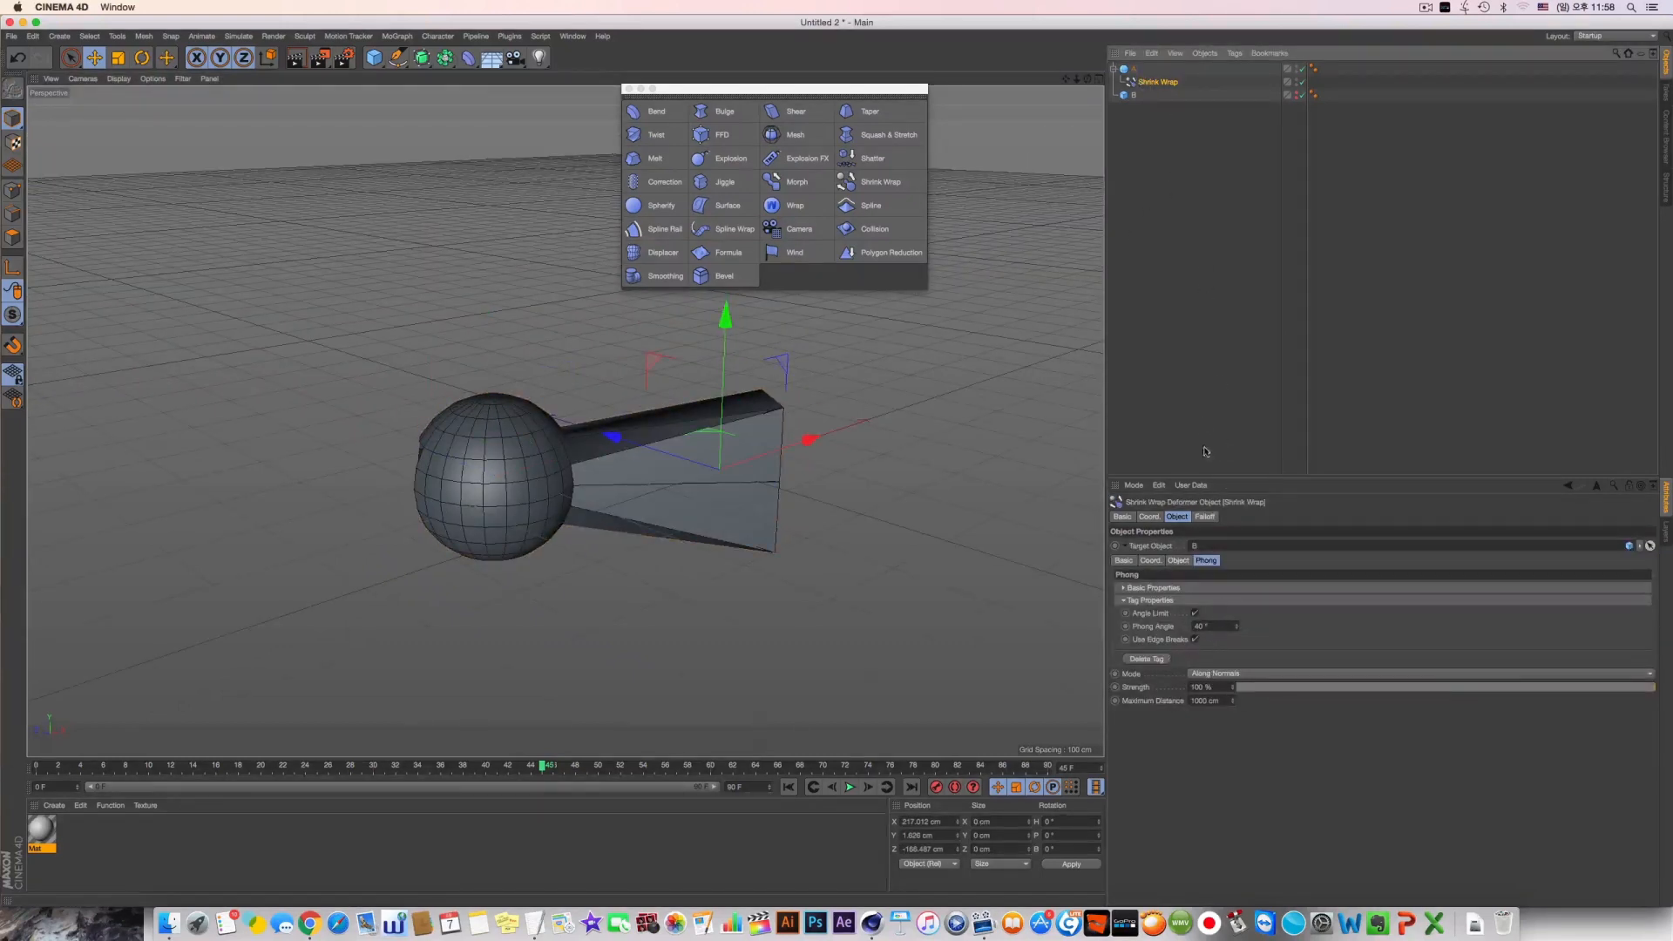
pyautogui.click(1174, 516)
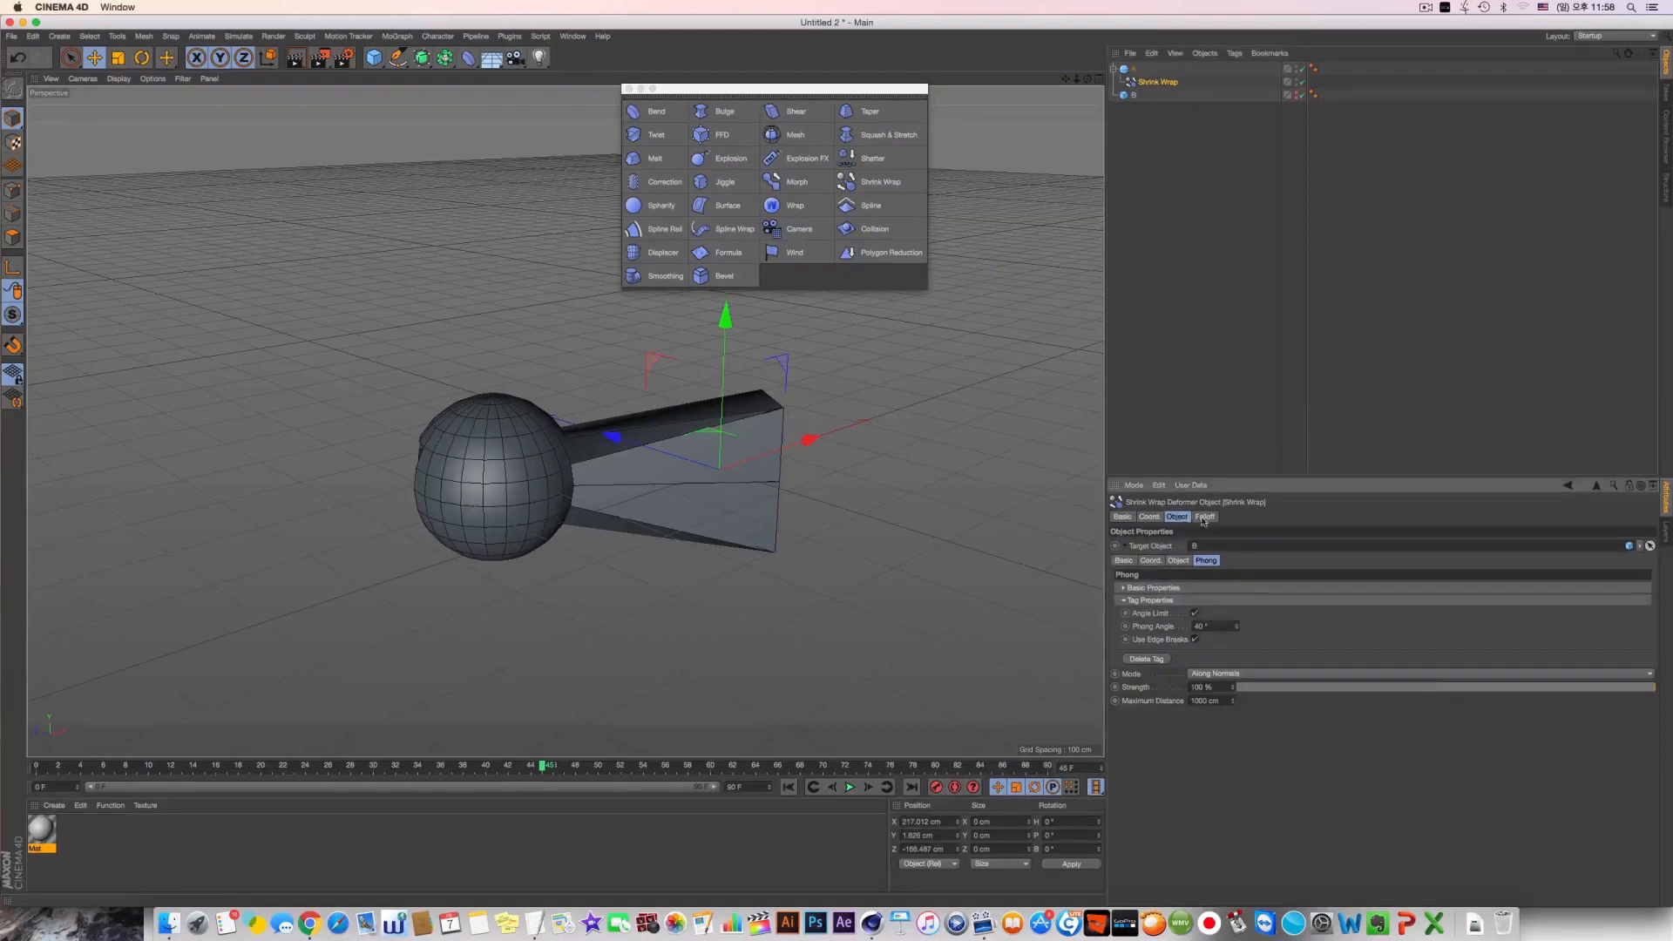
pyautogui.click(1170, 588)
pyautogui.click(1170, 588)
pyautogui.click(1201, 68)
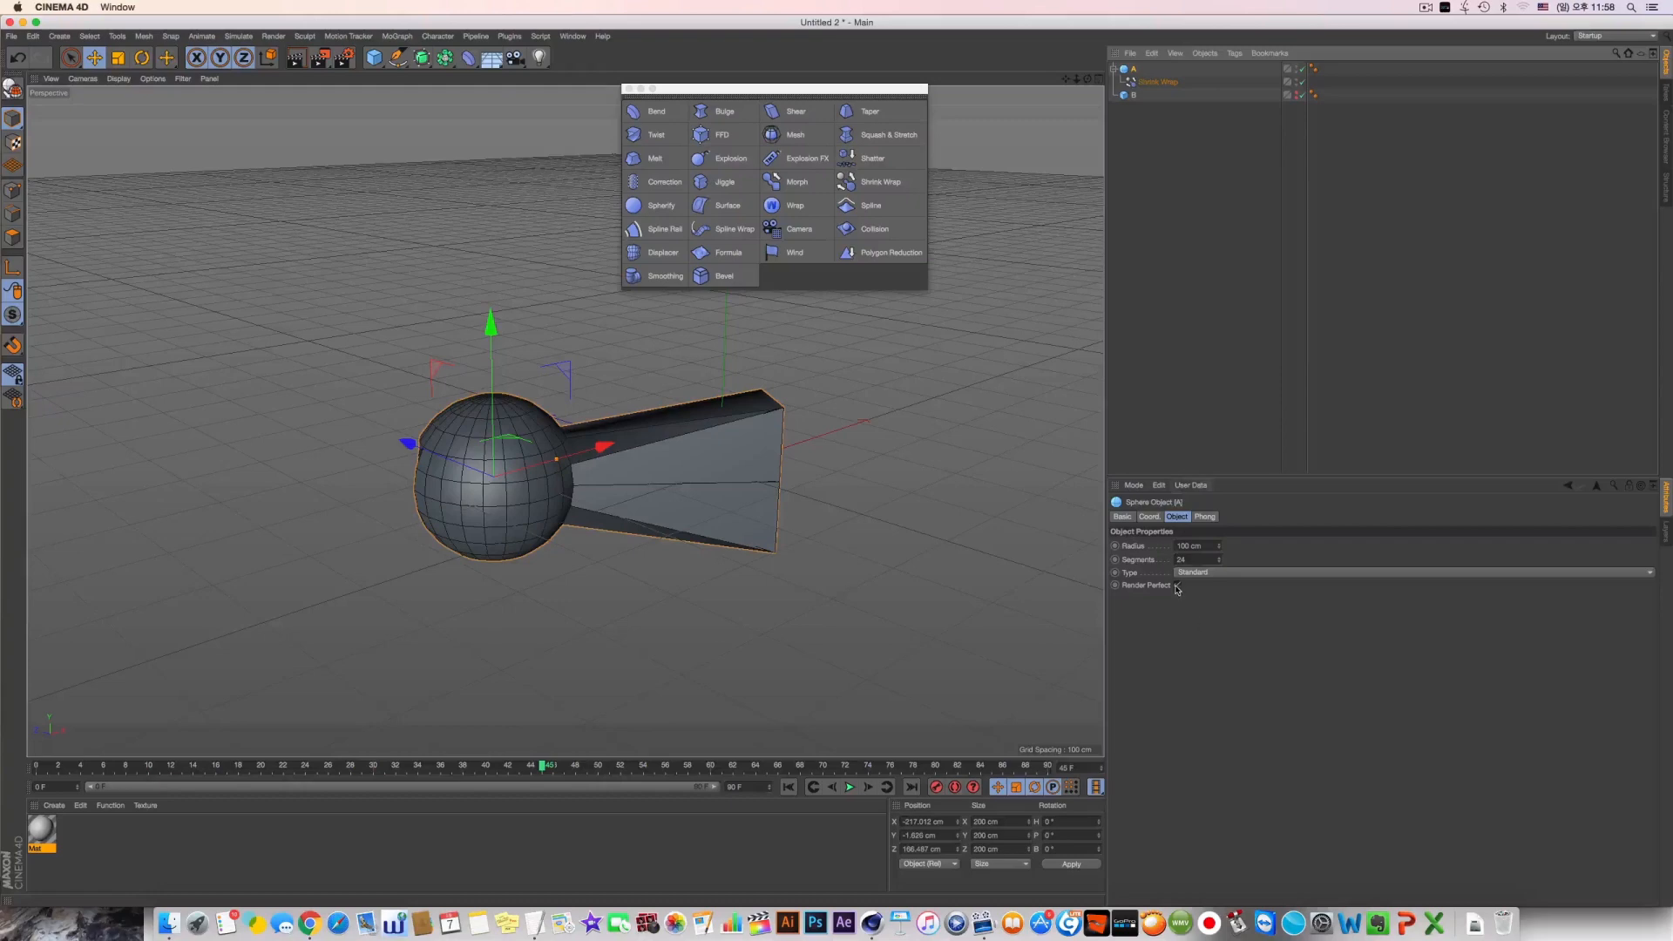
pyautogui.click(1176, 587)
pyautogui.write('70')
pyautogui.press('Return')
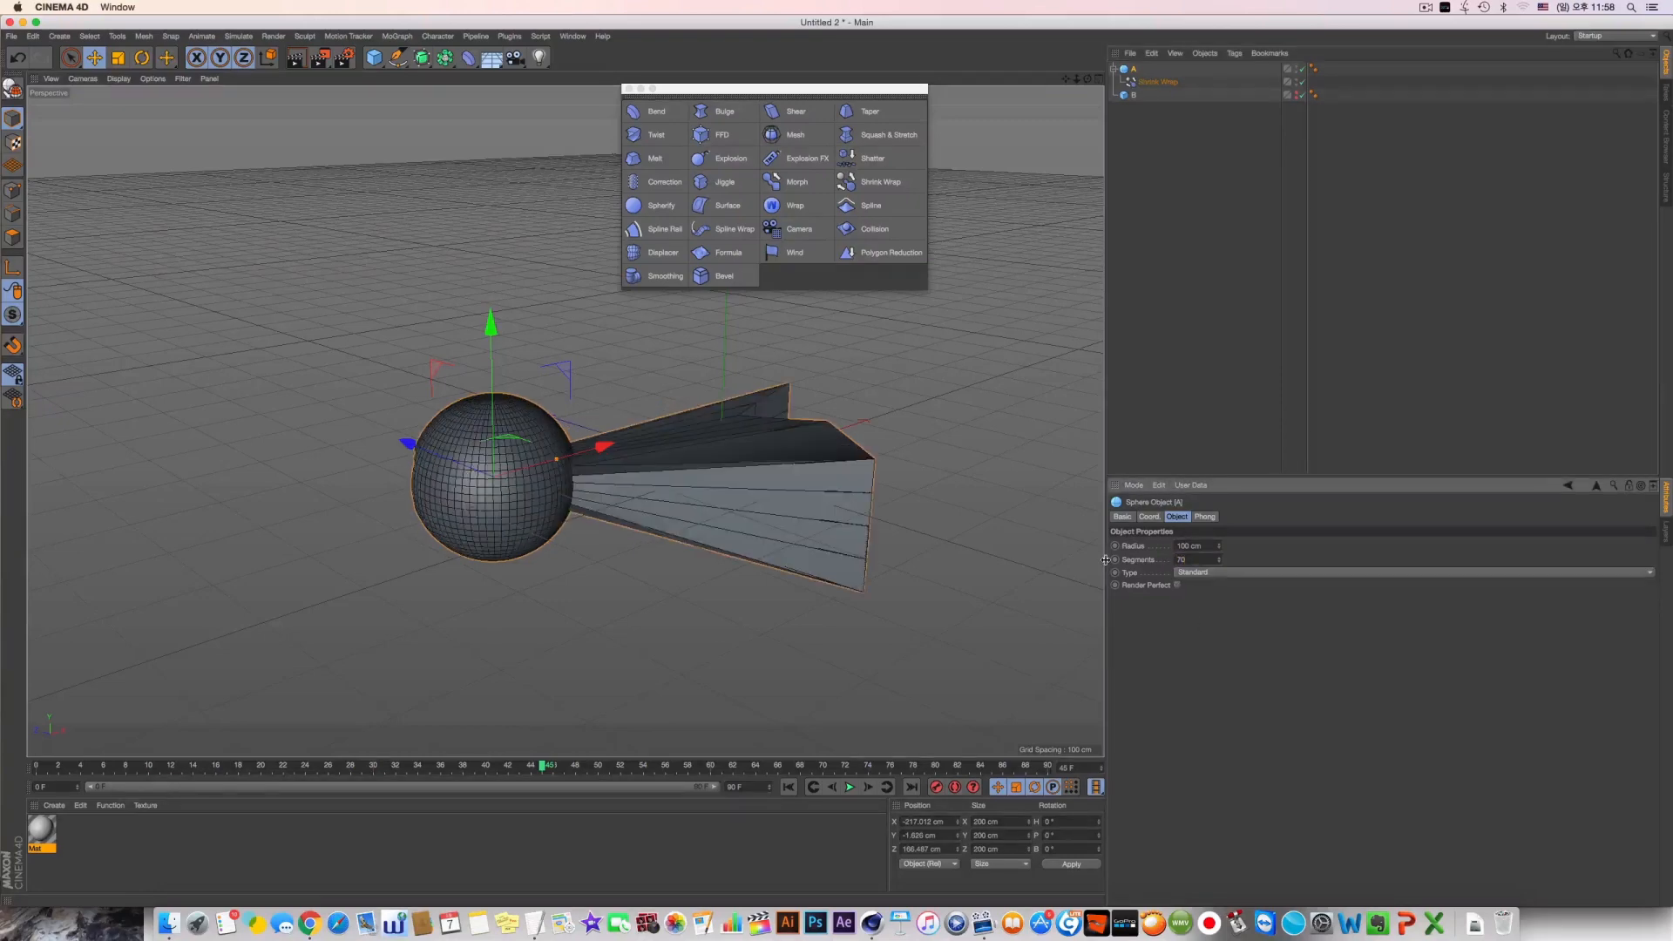
# Try different strengths on sphere A's Shrink Wrap deformer to compare the deformation towards cube B
pyautogui.keyDown('alt'); pyautogui.moveTo(858, 563); pyautogui.dragTo(843, 593); pyautogui.keyUp('alt')
pyautogui.click(1158, 81)
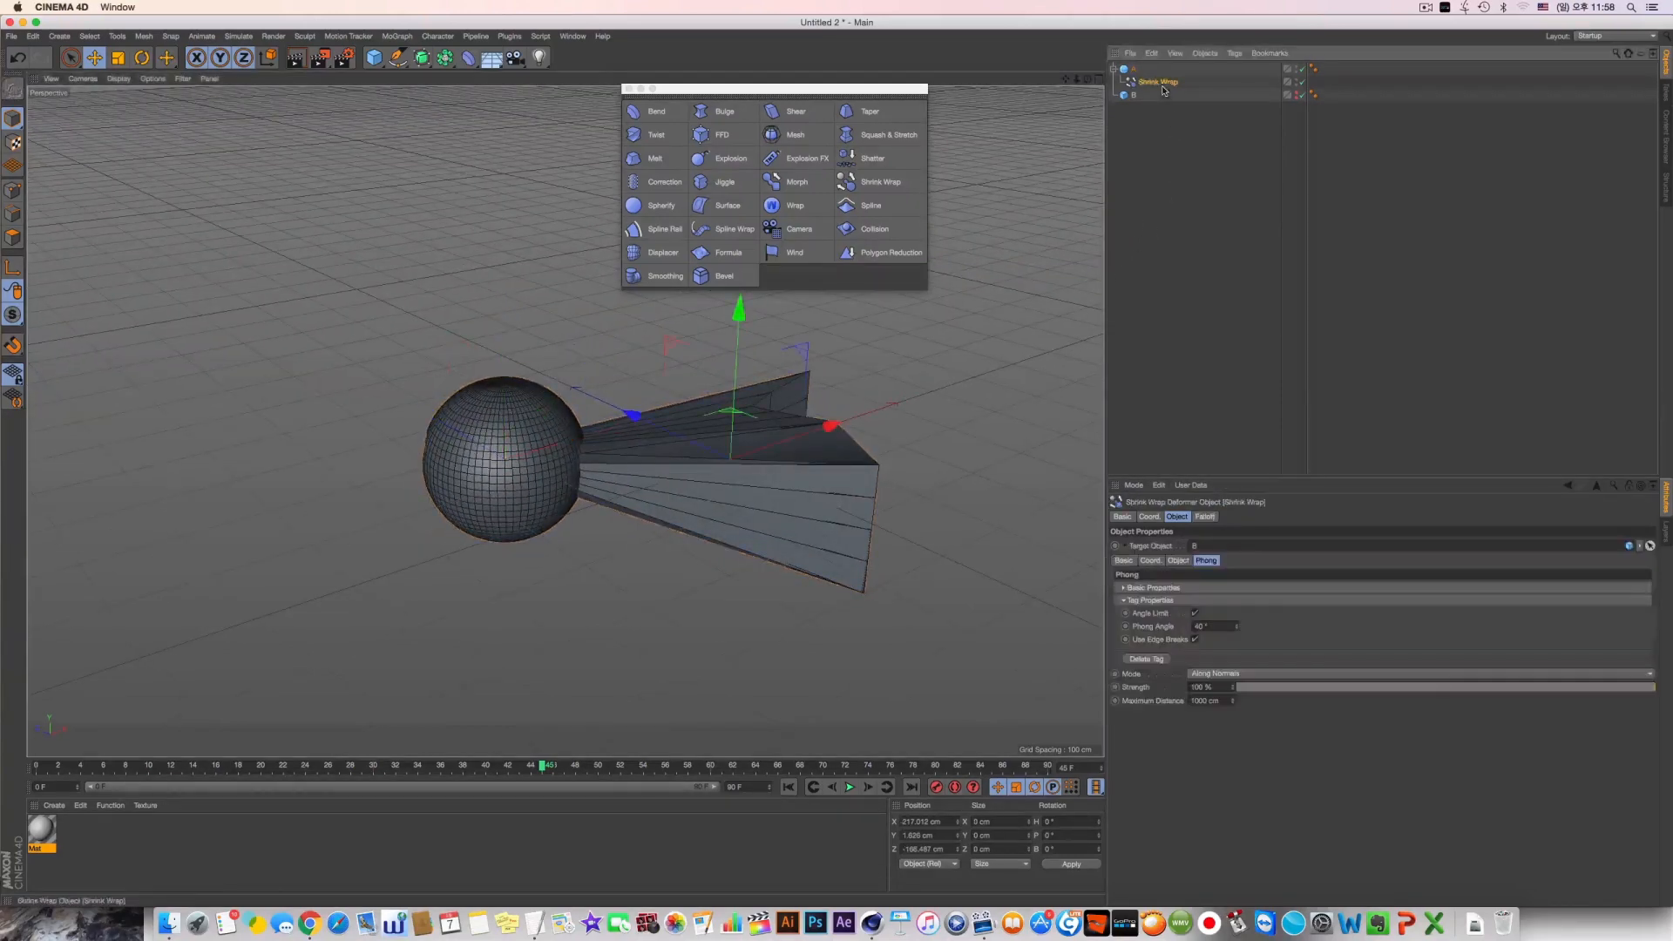
pyautogui.moveTo(782, 537); pyautogui.dragTo(562, 537)
pyautogui.press('super+z')
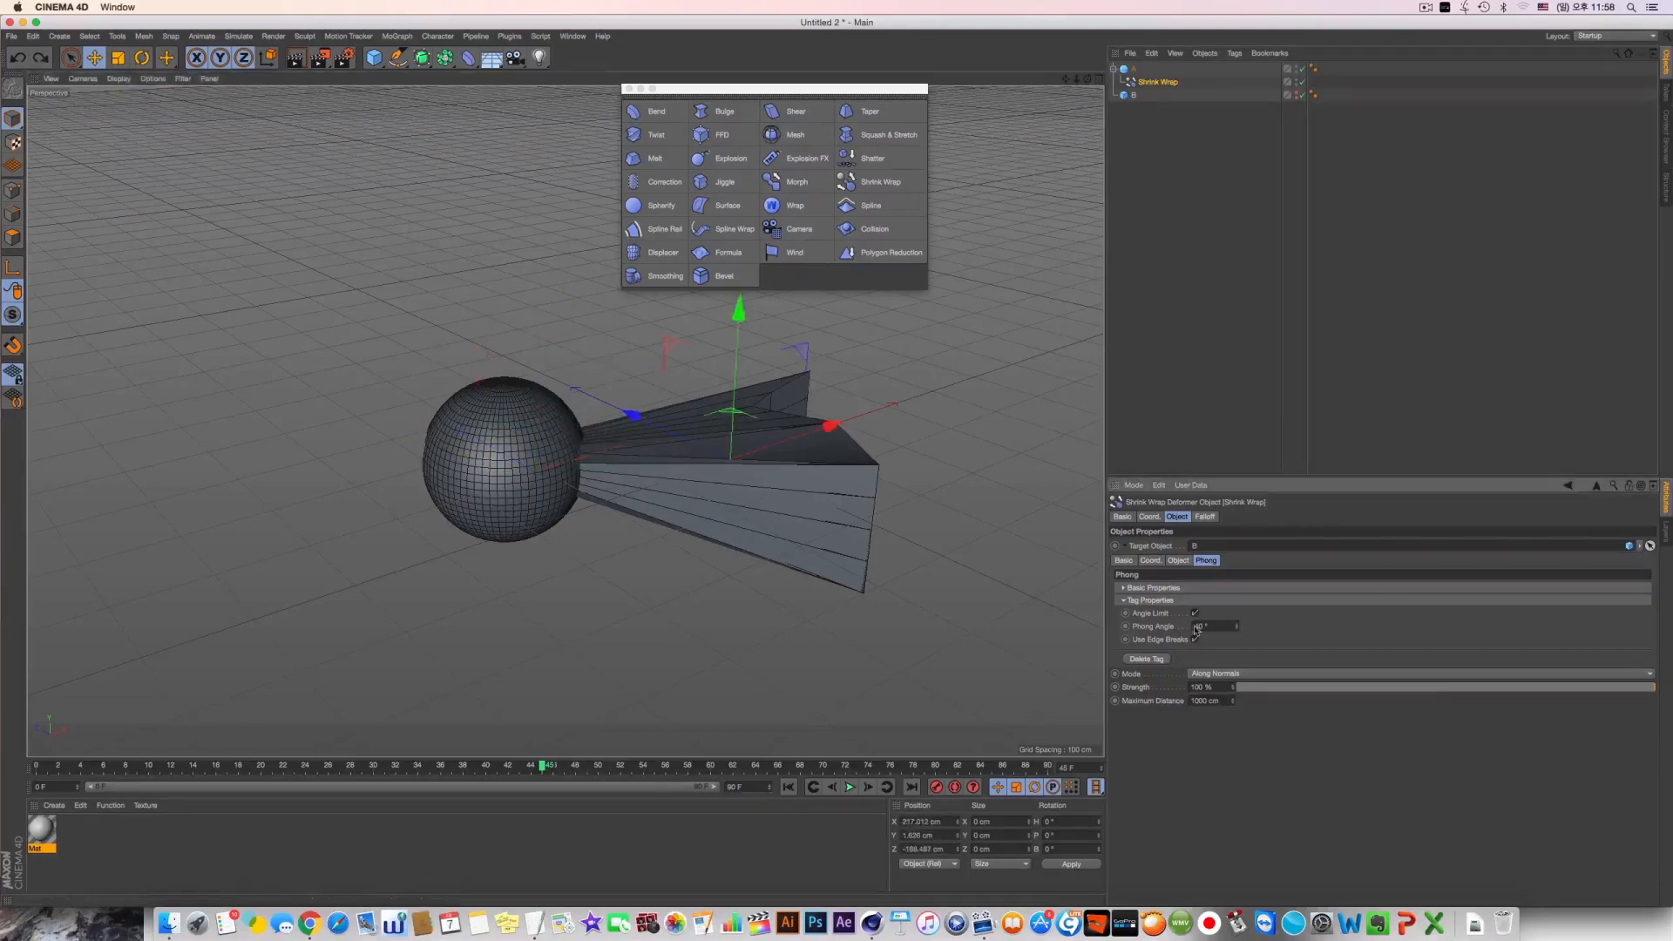
pyautogui.moveTo(1241, 689); pyautogui.dragTo(1620, 730)
# Delete cube B, the Shrink Wrap deformer and sphere A from the scene
pyautogui.click(1133, 97)
pyautogui.press('Delete')
pyautogui.click(1139, 85)
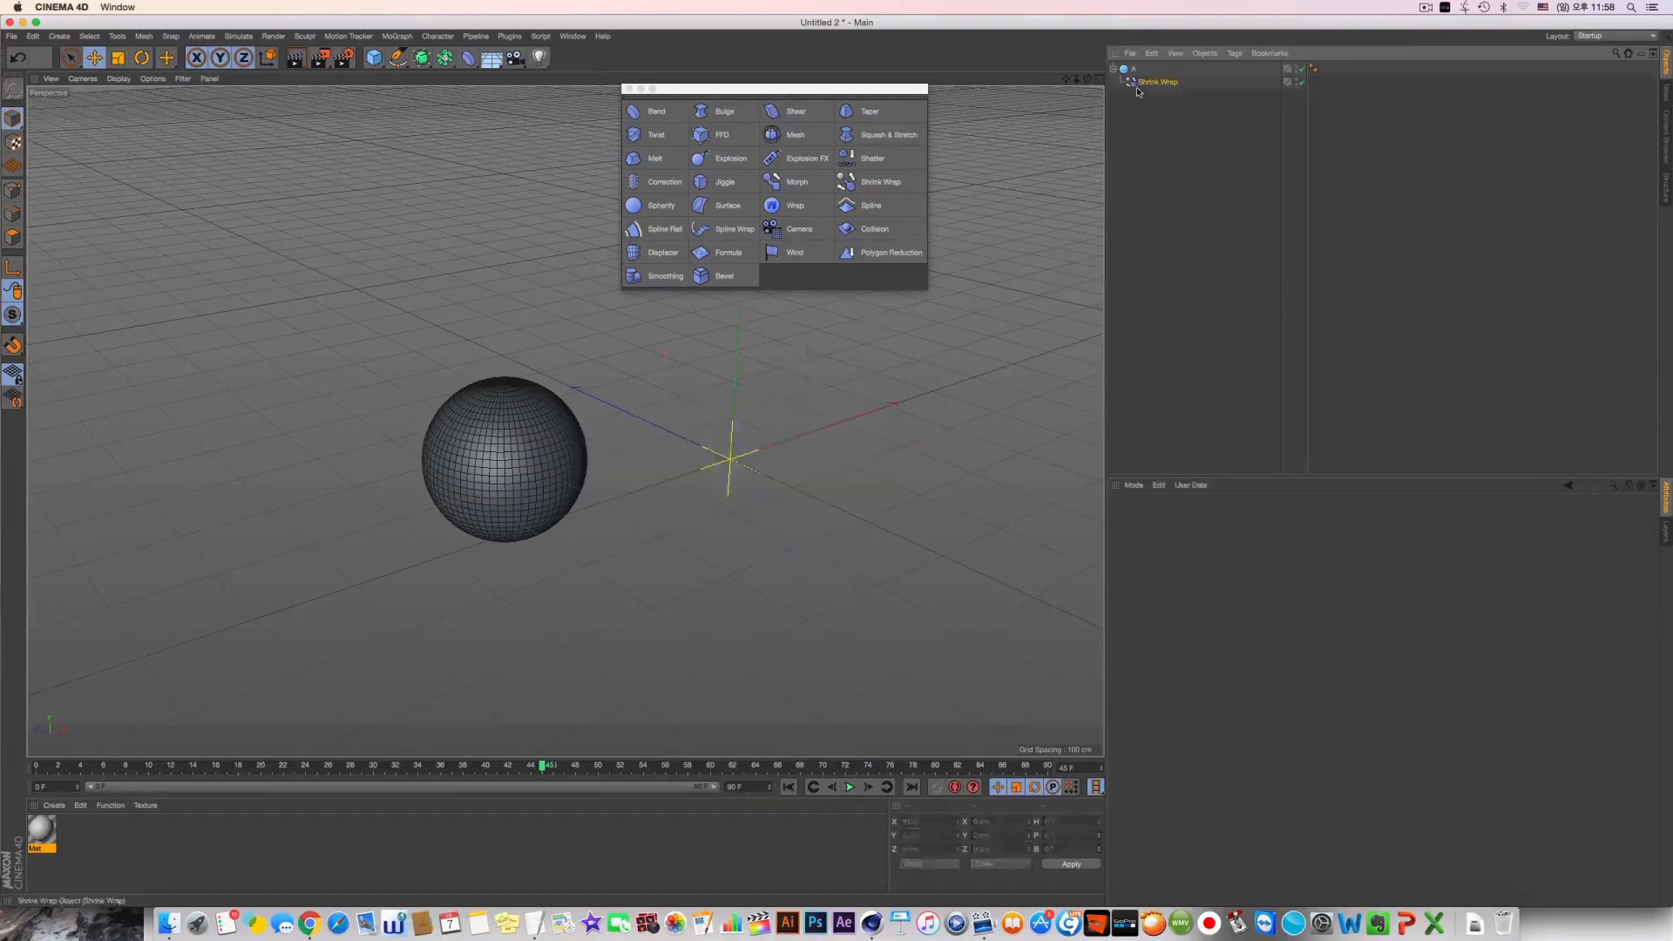
pyautogui.press('Delete')
pyautogui.click(1133, 70)
pyautogui.press('Delete')
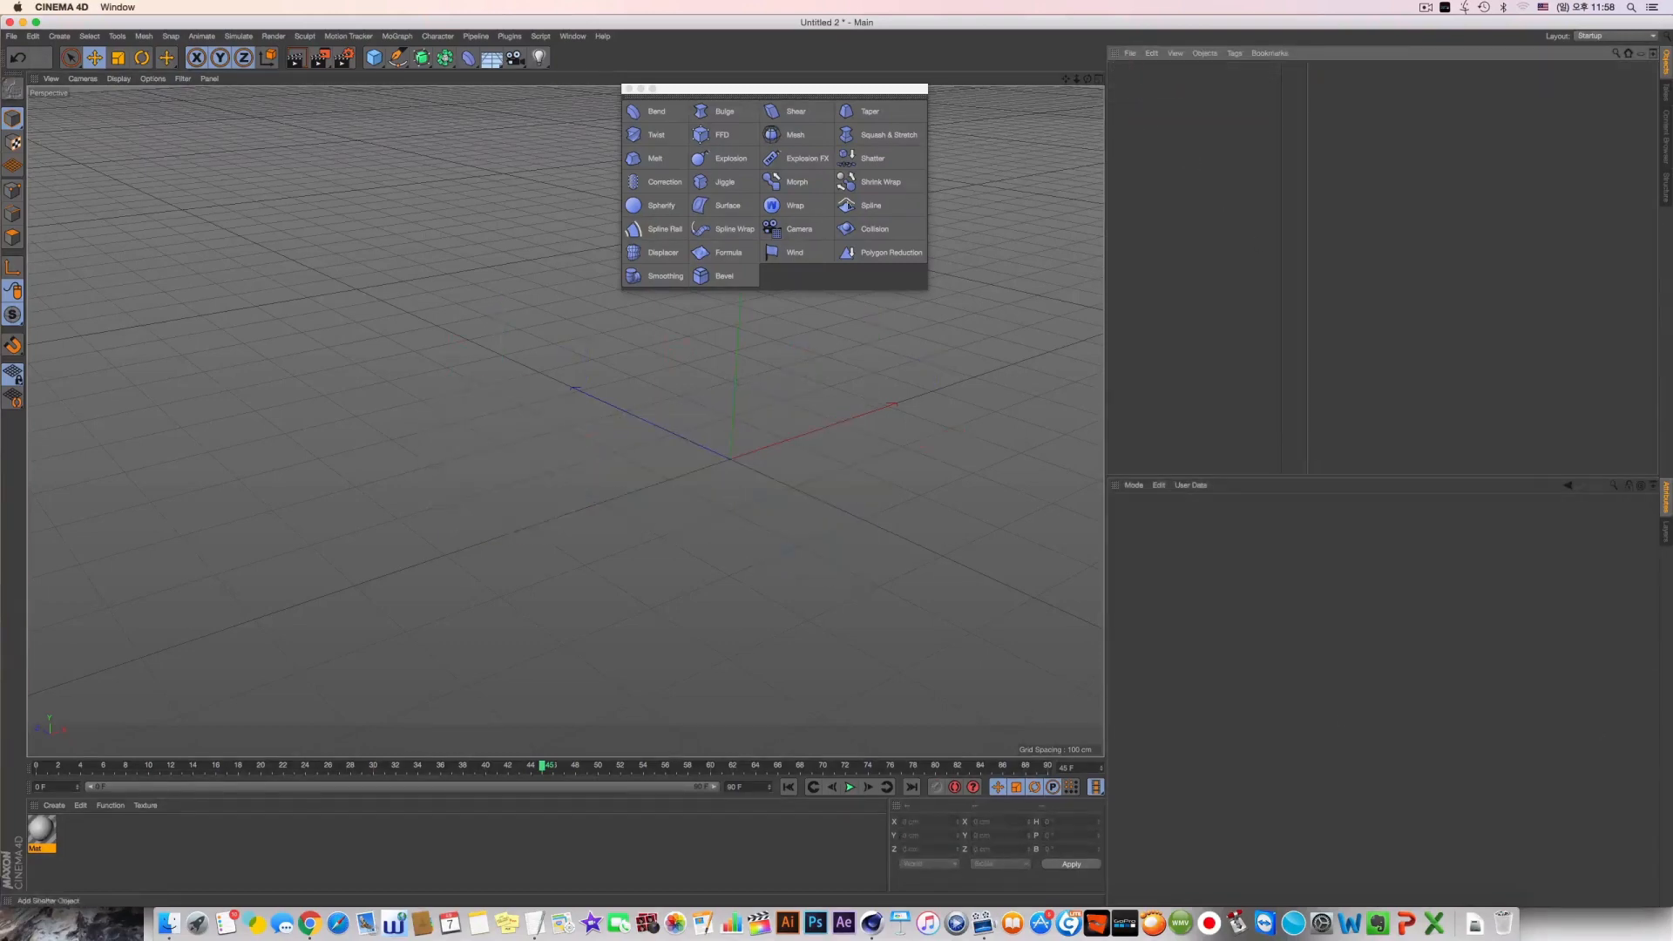
# Add a cube and a sphere at the world origin and reduce the sphere's radius to about 97.5 cm
pyautogui.click(374, 57)
pyautogui.moveTo(377, 59); pyautogui.dragTo(642, 70)
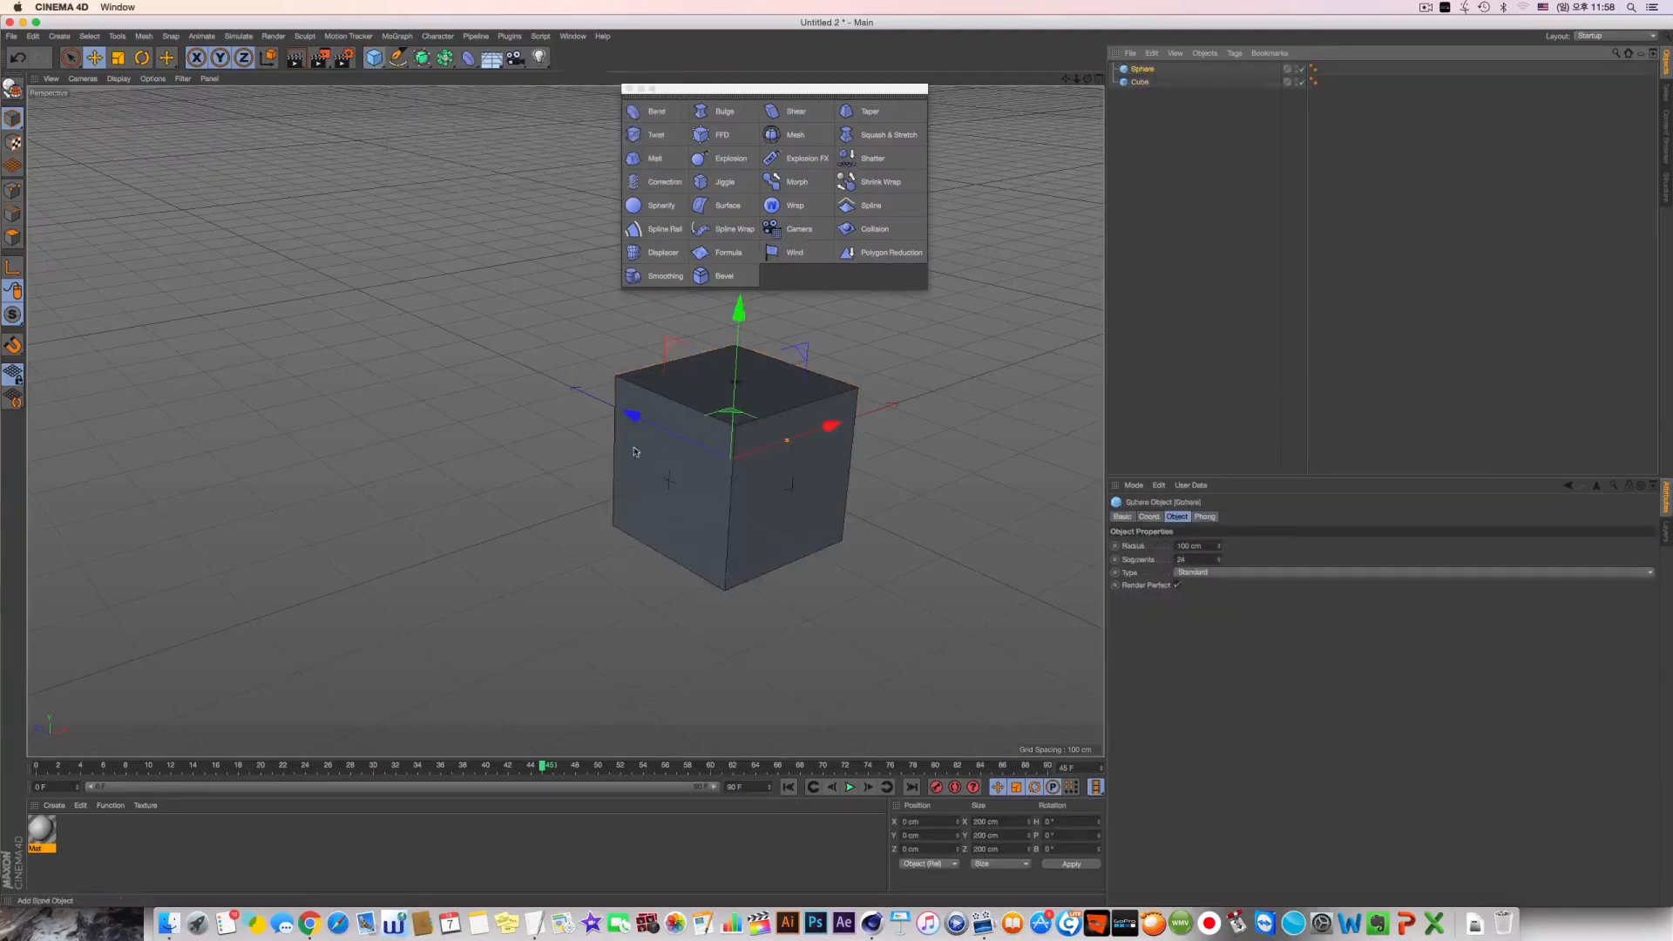
pyautogui.keyDown('alt'); pyautogui.moveTo(634, 451); pyautogui.dragTo(788, 488); pyautogui.keyUp('alt')
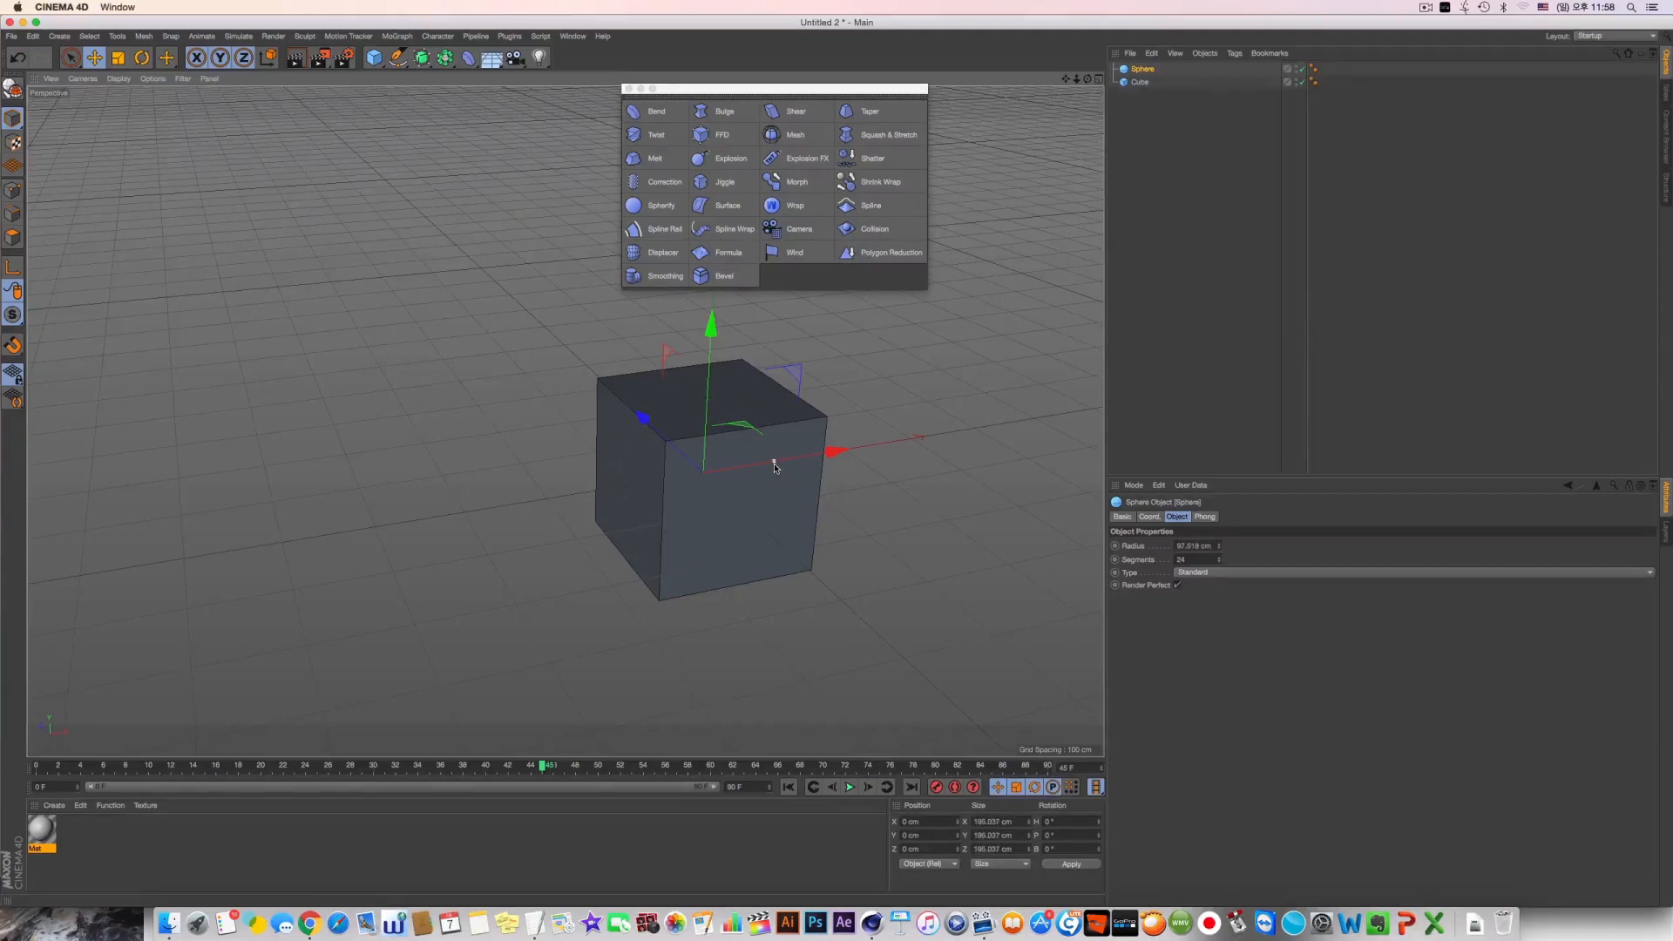
pyautogui.keyDown('alt'); pyautogui.moveTo(775, 466); pyautogui.dragTo(740, 433); pyautogui.keyUp('alt')
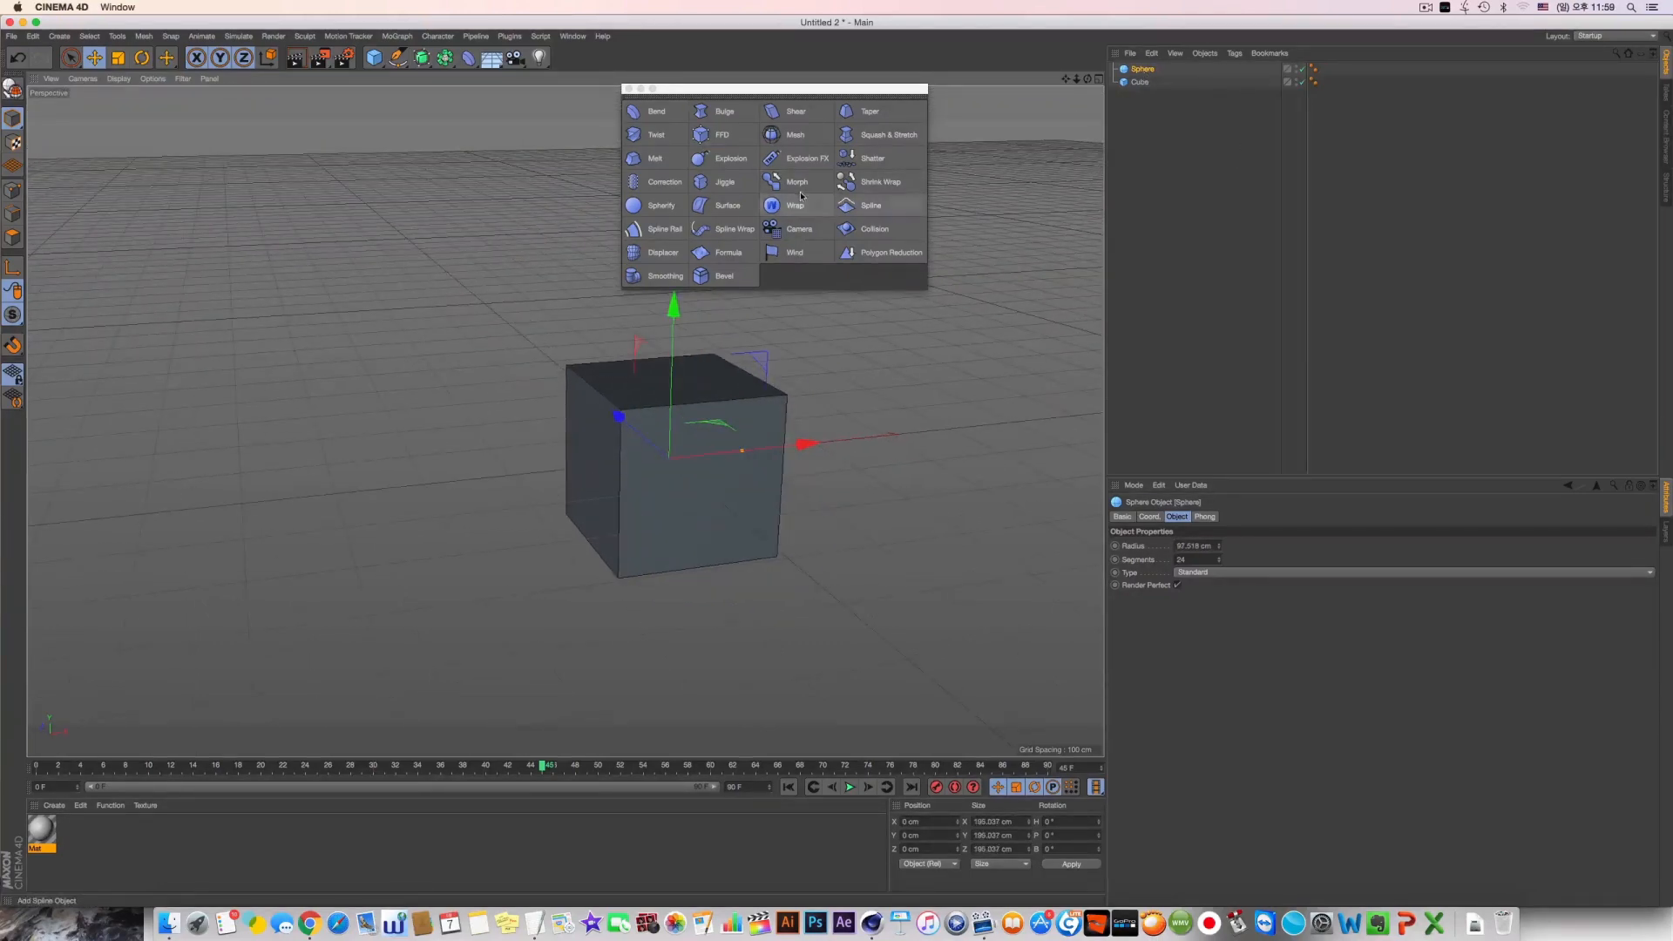
# Add a Shrink Wrap deformer under the sphere with the cube as its target object, and hide the cube
pyautogui.keyDown('shift'); pyautogui.click(902, 184); pyautogui.keyUp('shift')
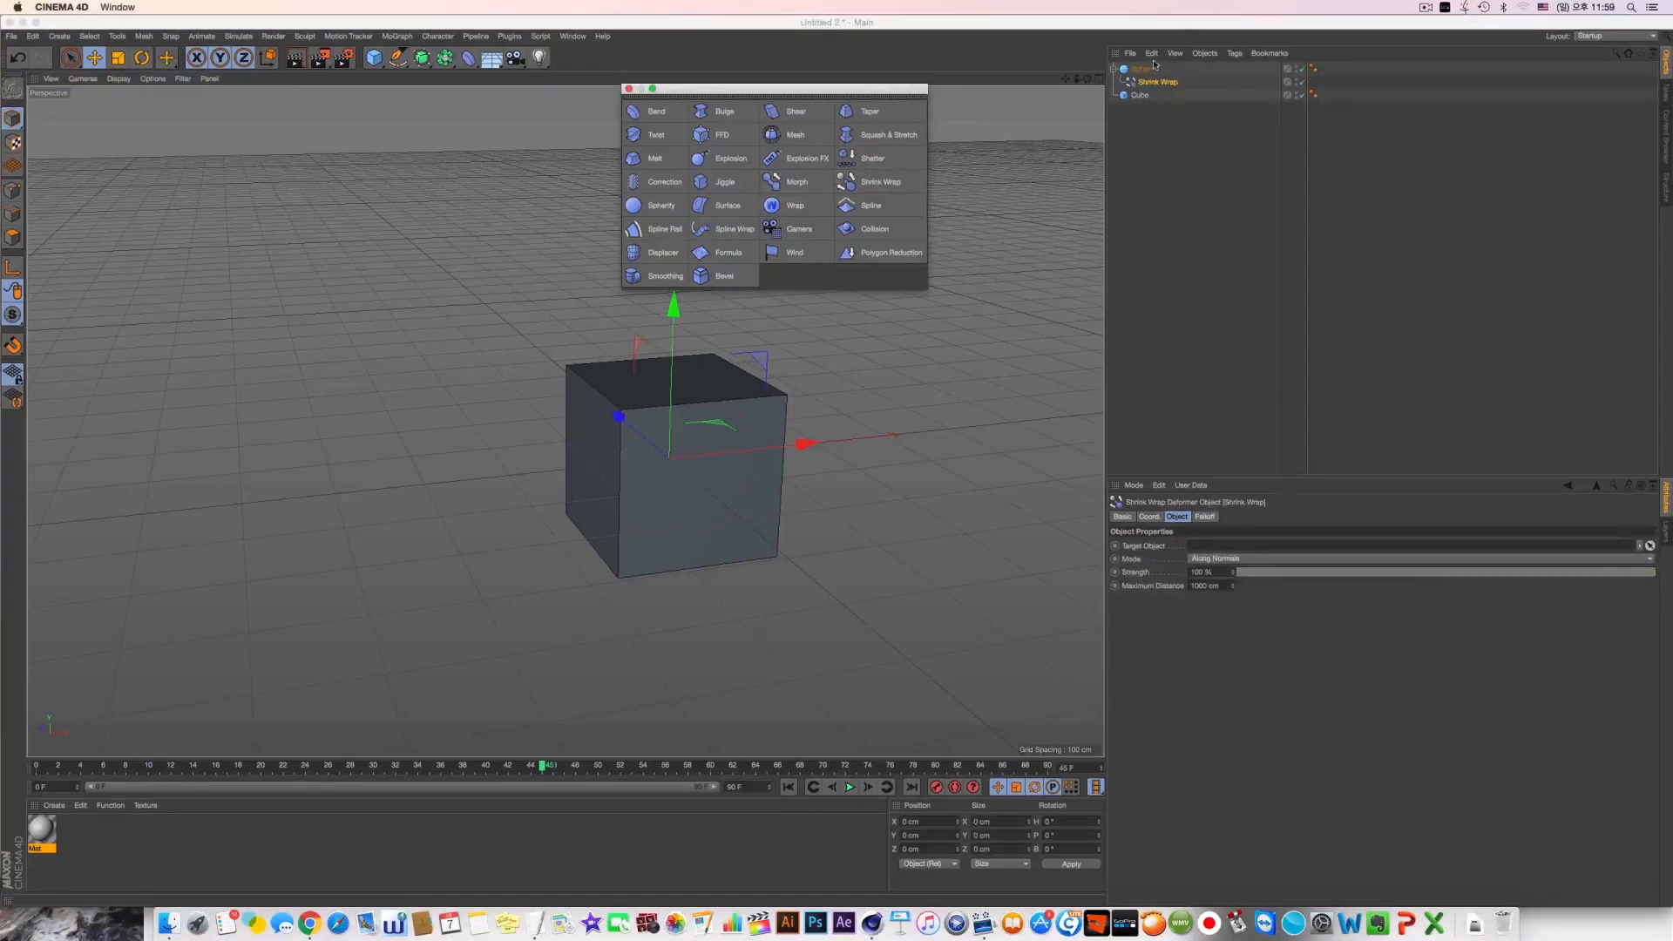
pyautogui.moveTo(1139, 95); pyautogui.dragTo(1217, 546)
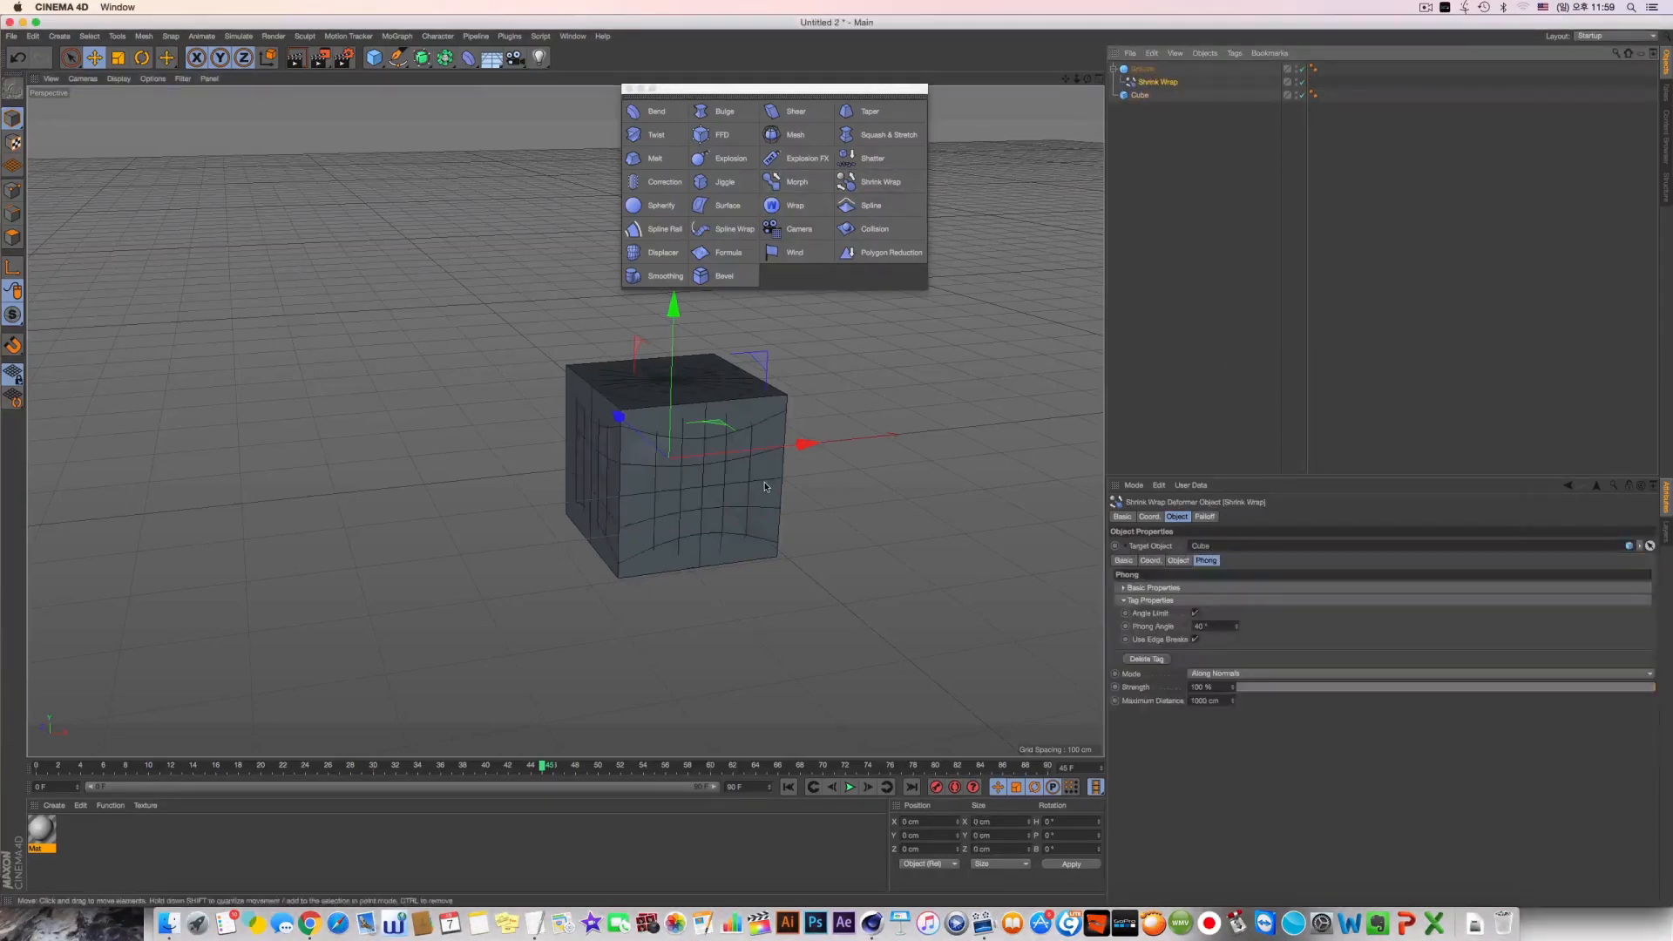
pyautogui.keyDown('alt'); pyautogui.click(1295, 94); pyautogui.keyUp('alt')
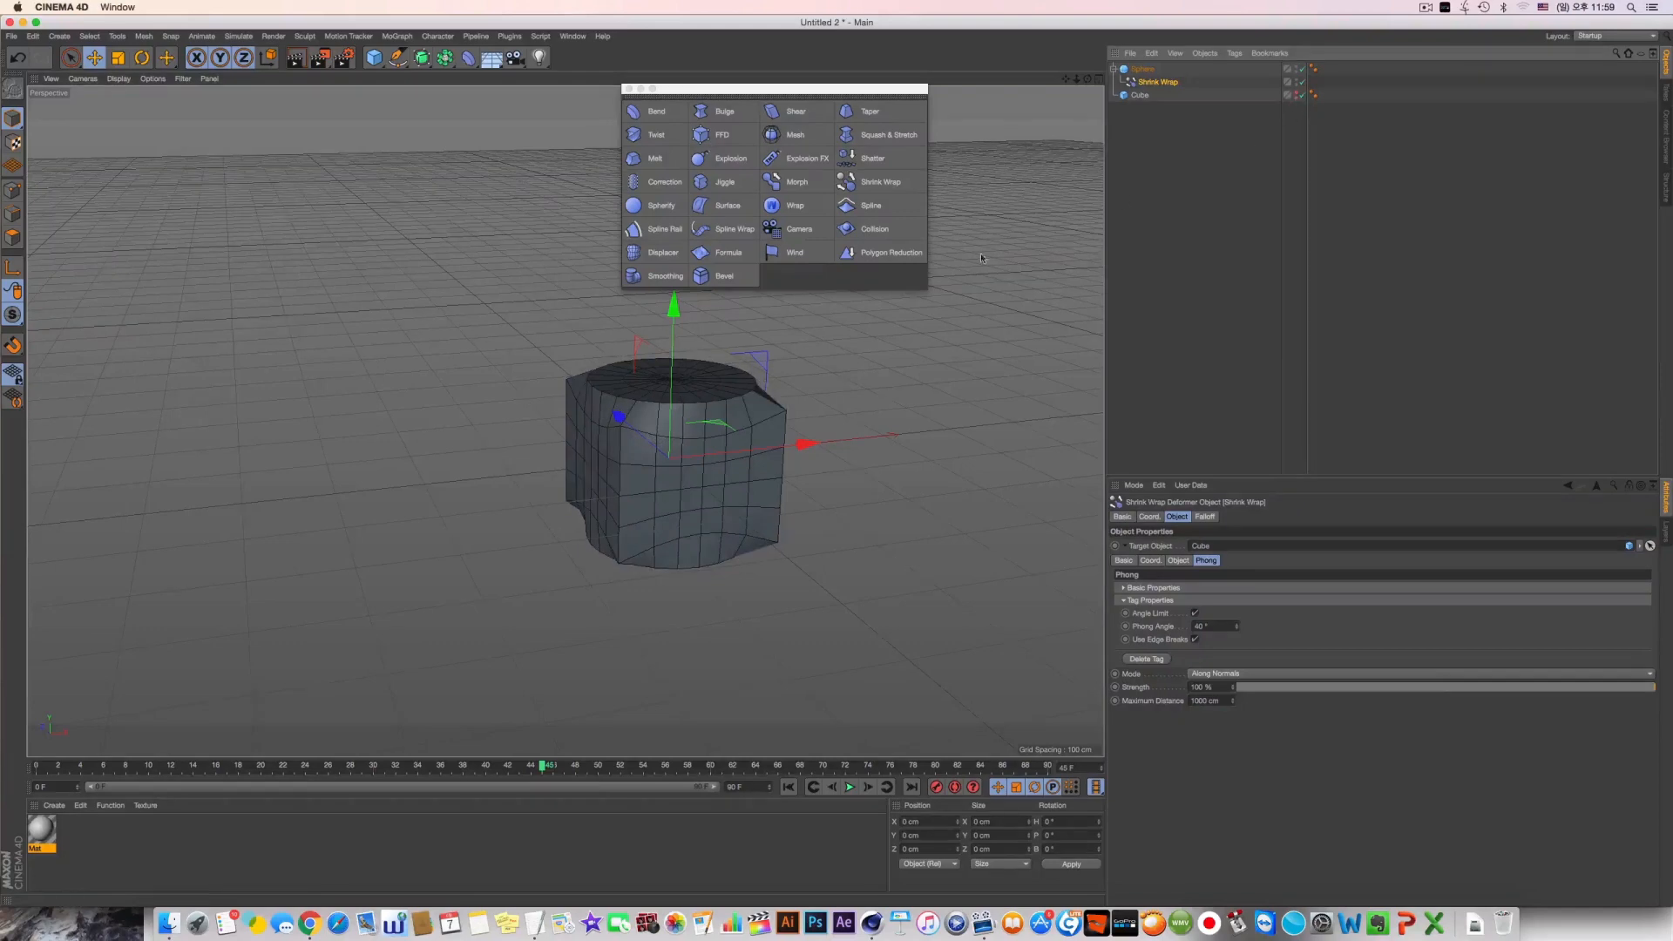
pyautogui.keyDown('alt'); pyautogui.moveTo(836, 366); pyautogui.dragTo(814, 409); pyautogui.keyUp('alt')
# Set the sphere's segments to 70 and turn off Render Perfect
pyautogui.click(1144, 70)
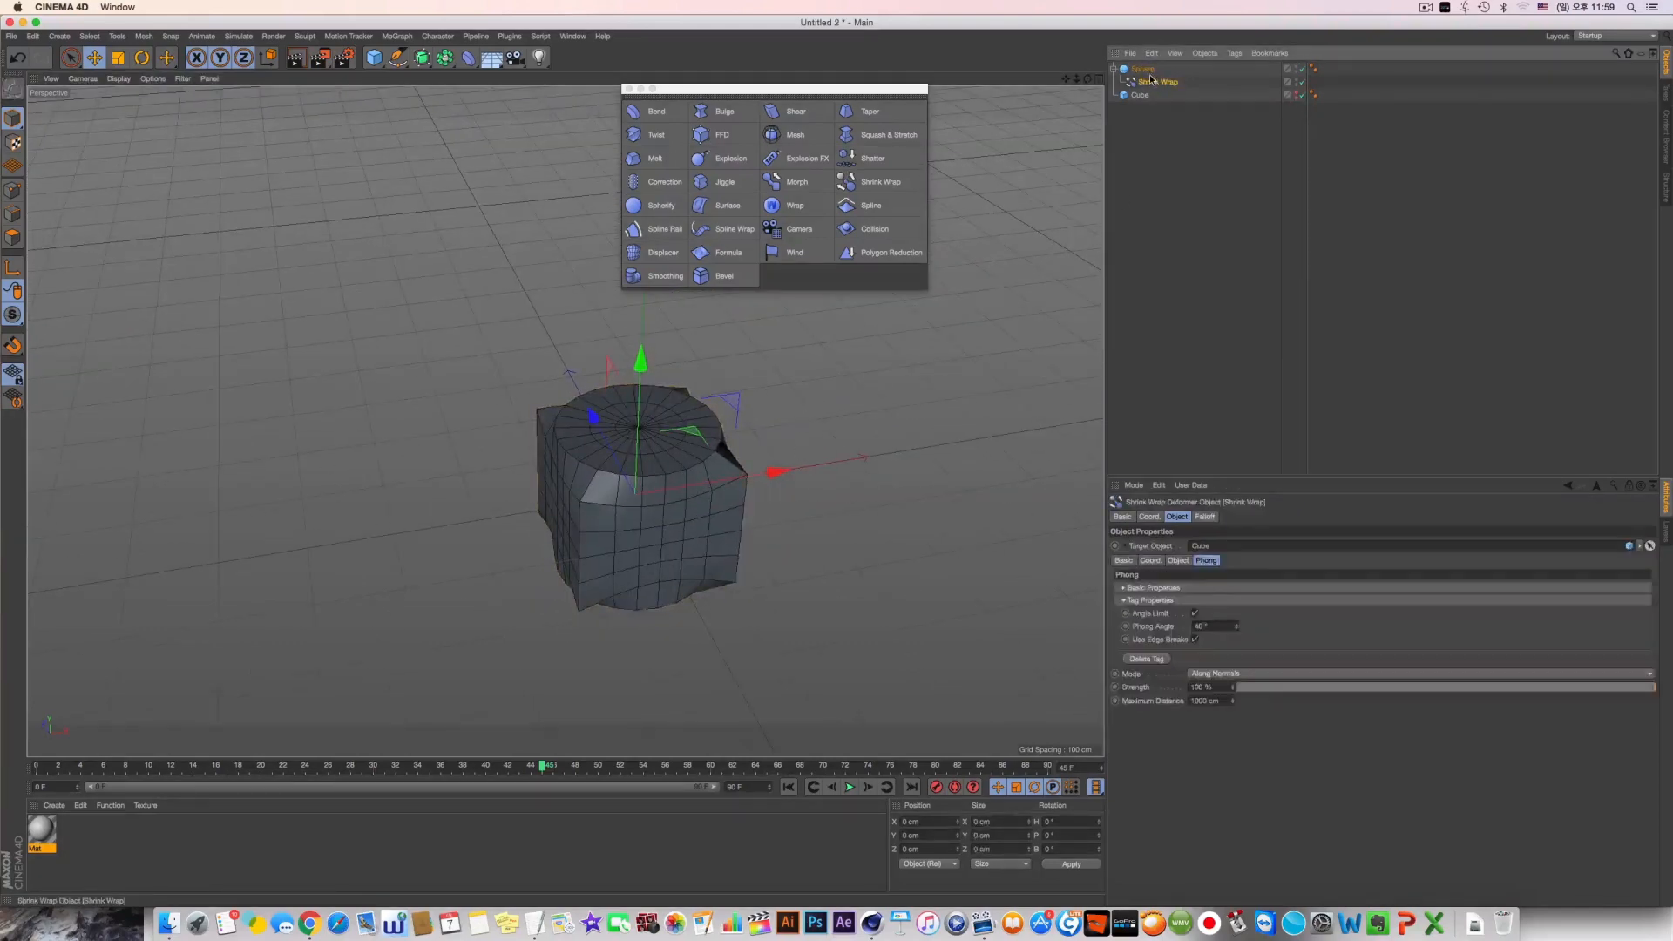
pyautogui.doubleClick(1186, 559)
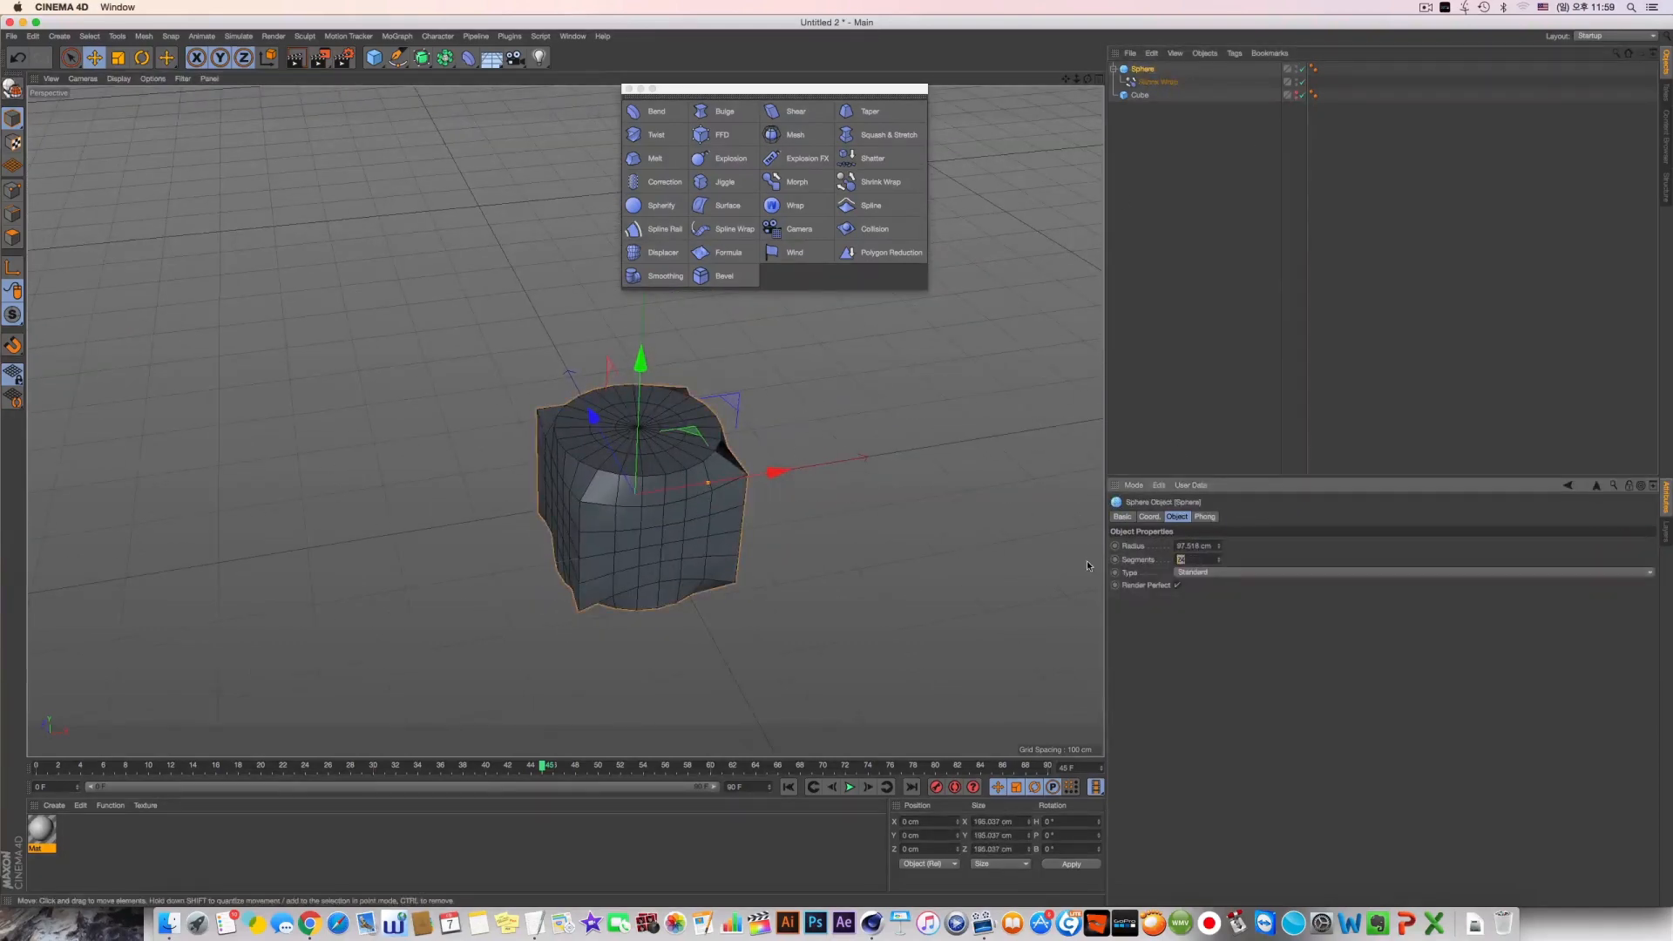
pyautogui.write('70')
pyautogui.press('Return')
pyautogui.click(1177, 585)
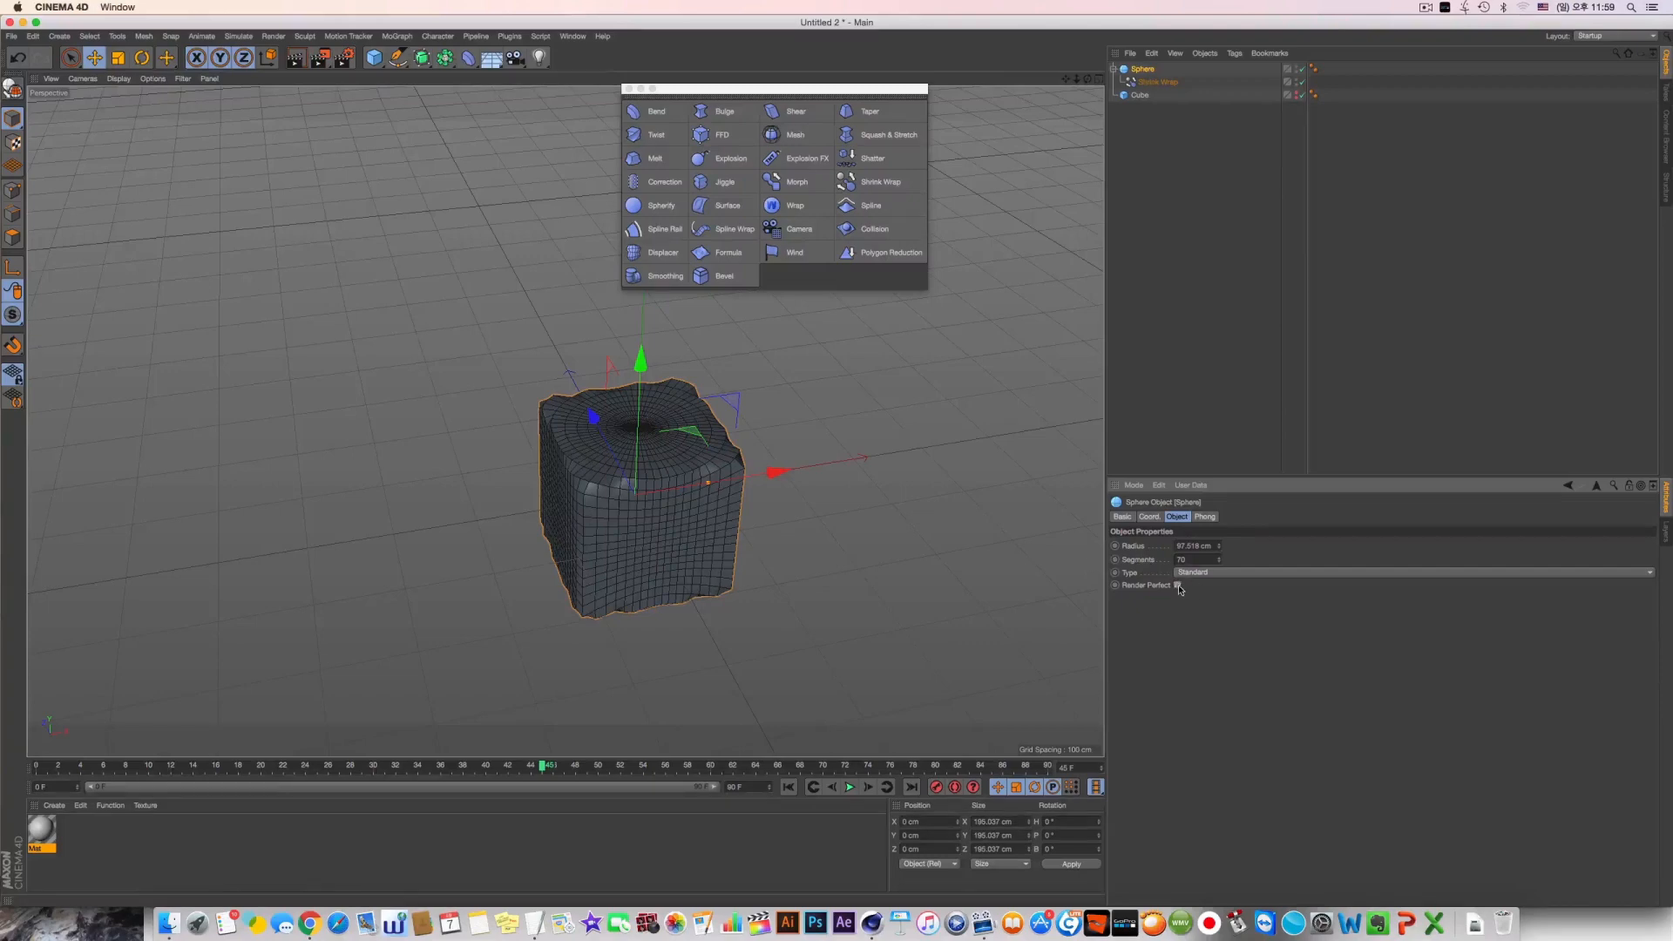
# Change the sphere's type to Hexahedron and show the Shrink Wrap deformer's properties
pyautogui.click(1202, 572)
pyautogui.click(1203, 601)
pyautogui.keyDown('alt'); pyautogui.moveTo(1039, 559); pyautogui.dragTo(850, 523); pyautogui.keyUp('alt')
pyautogui.click(1157, 82)
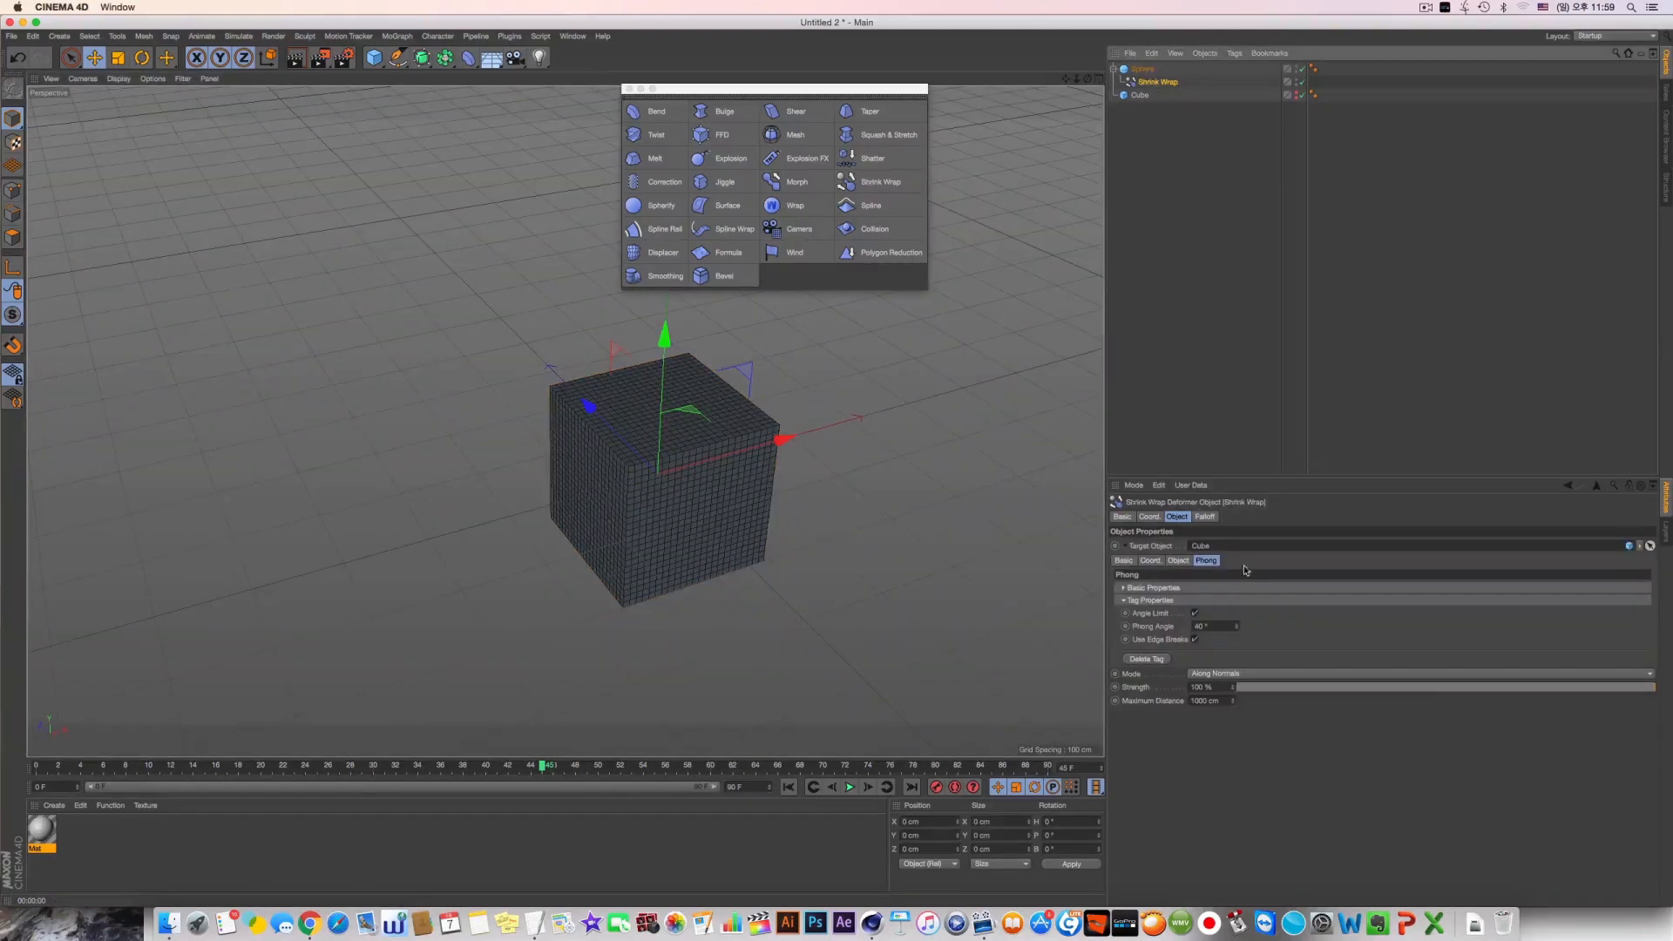
# Vary the Shrink Wrap strength, and try moving the target cube away from the sphere before undoing the move
pyautogui.moveTo(1244, 687); pyautogui.dragTo(1583, 707)
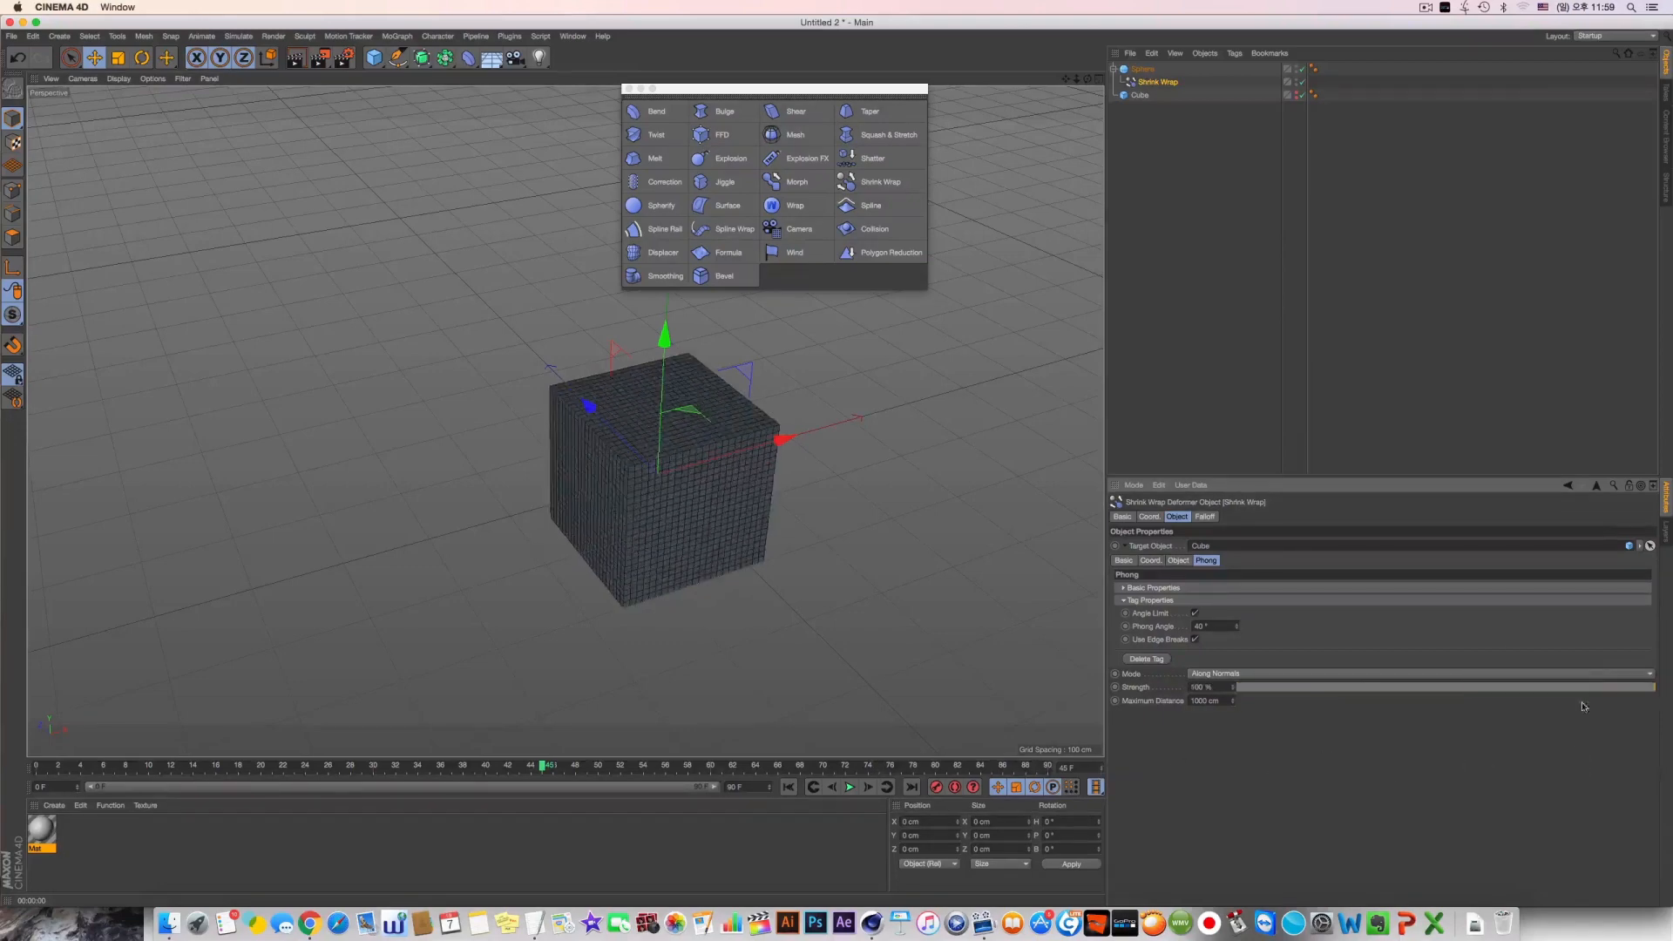
pyautogui.click(1140, 95)
pyautogui.moveTo(659, 475); pyautogui.dragTo(383, 356)
pyautogui.press('super+z')
pyautogui.press('super+z')
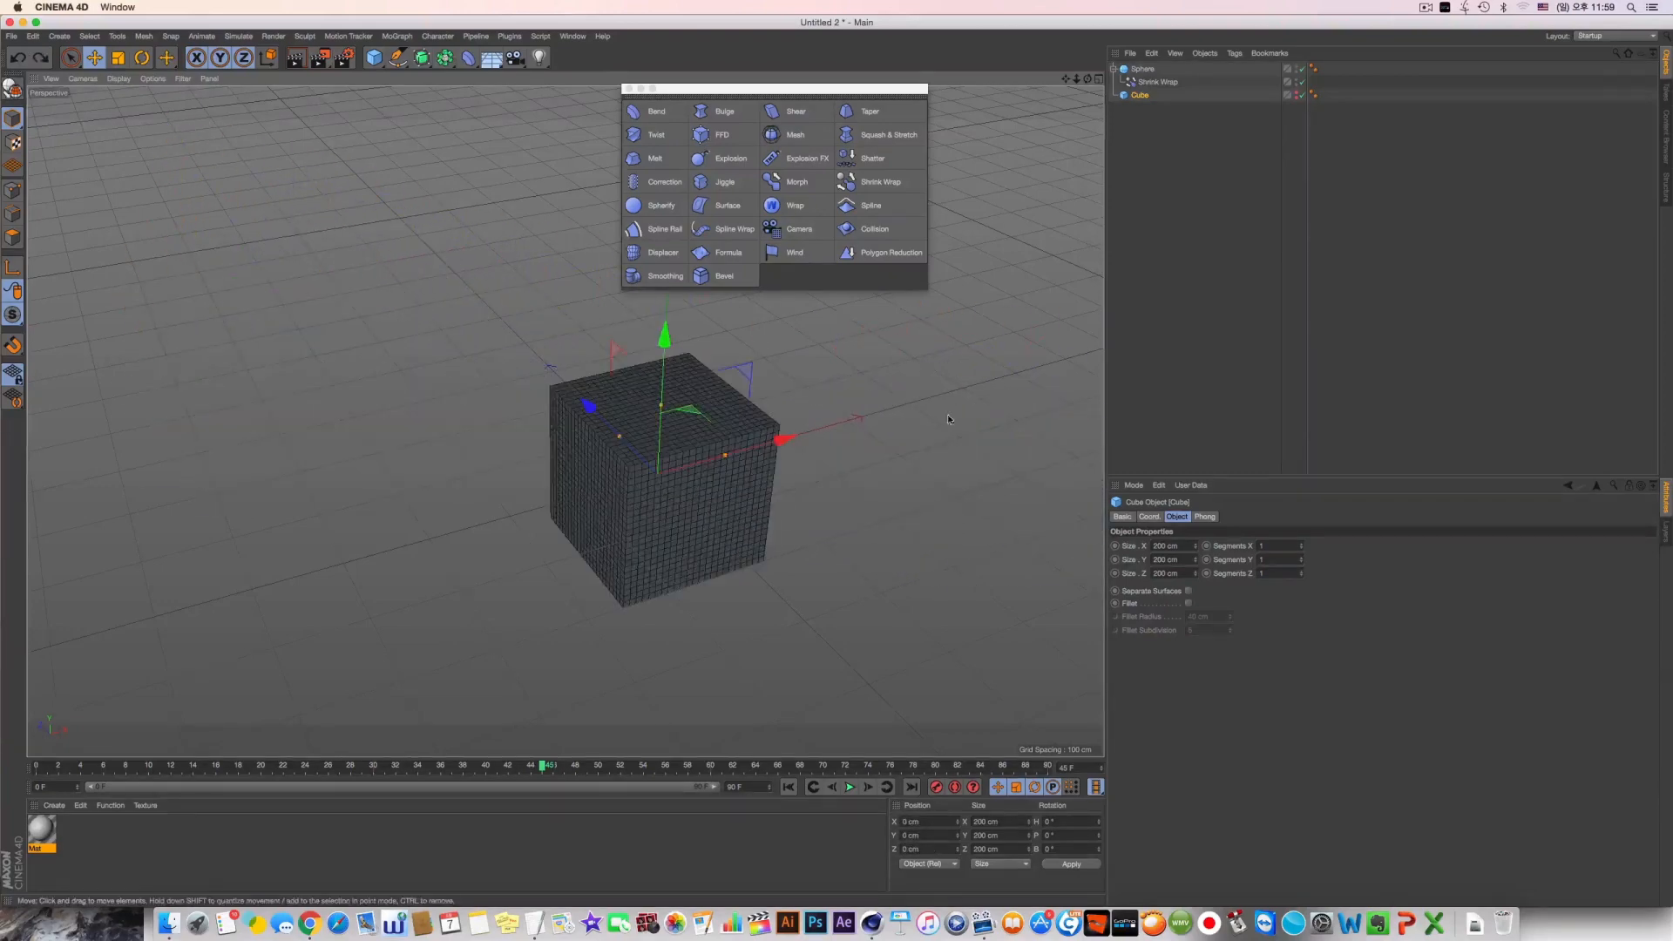
# Reselect the Shrink Wrap deformer, sweep its Strength through the range and return it to 100 %
pyautogui.keyDown('alt'); pyautogui.moveTo(707, 384); pyautogui.dragTo(649, 382); pyautogui.keyUp('alt')
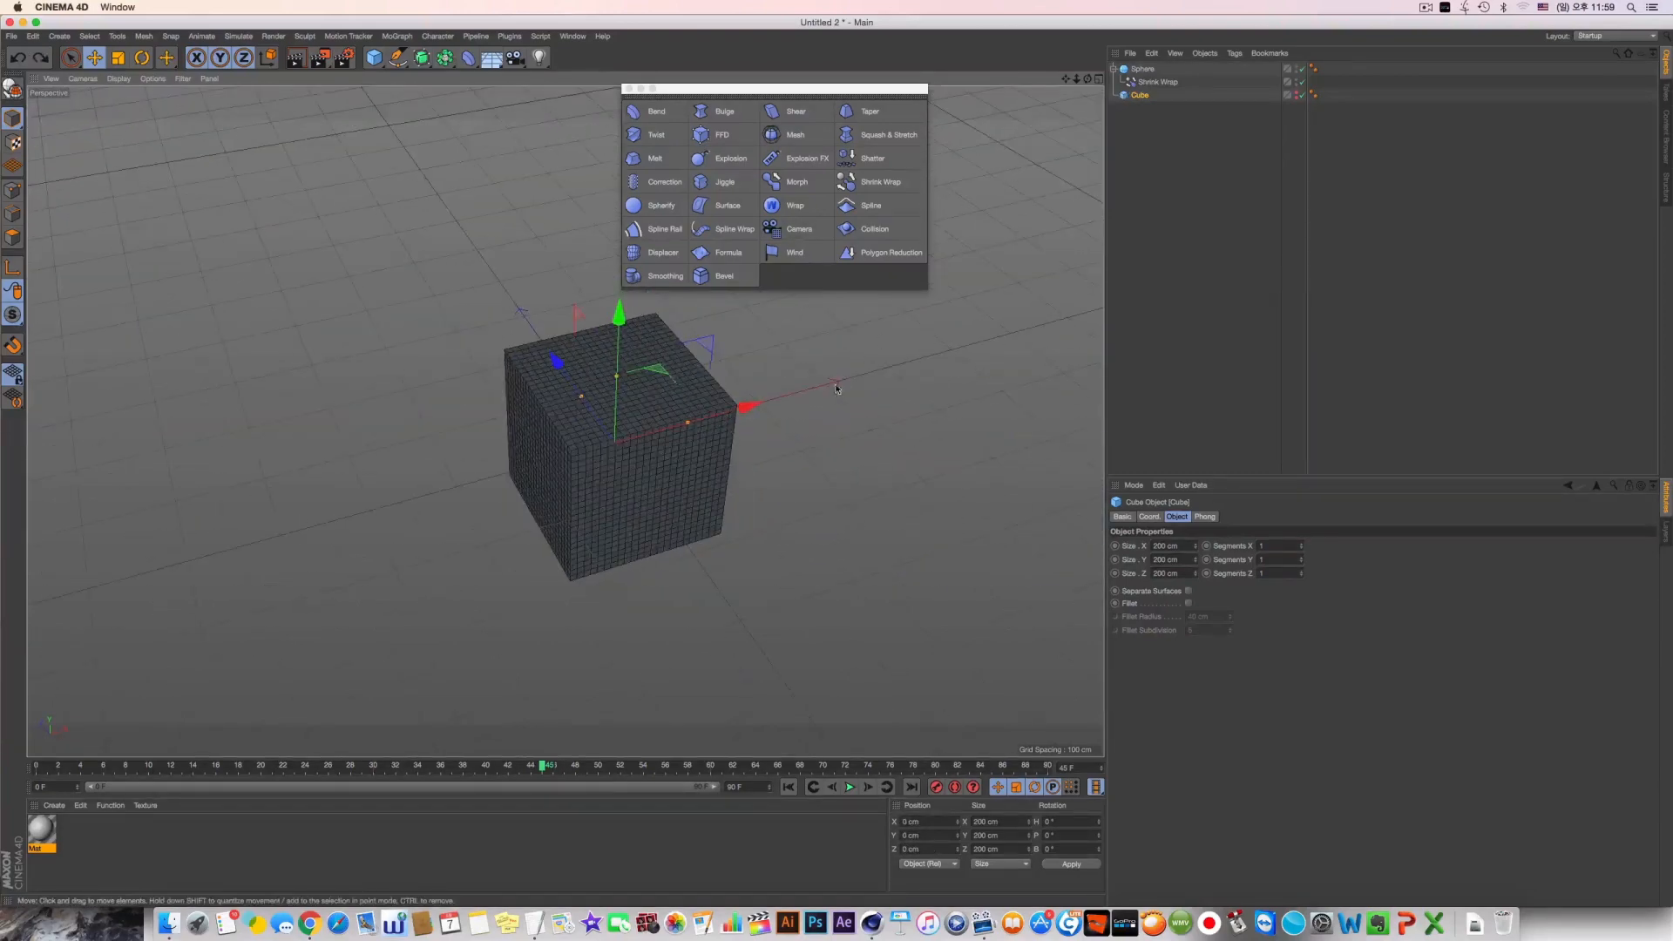
pyautogui.keyDown('alt'); pyautogui.moveTo(649, 381); pyautogui.dragTo(709, 423, button='middle'); pyautogui.keyUp('alt')
pyautogui.click(1220, 148)
pyautogui.click(1159, 83)
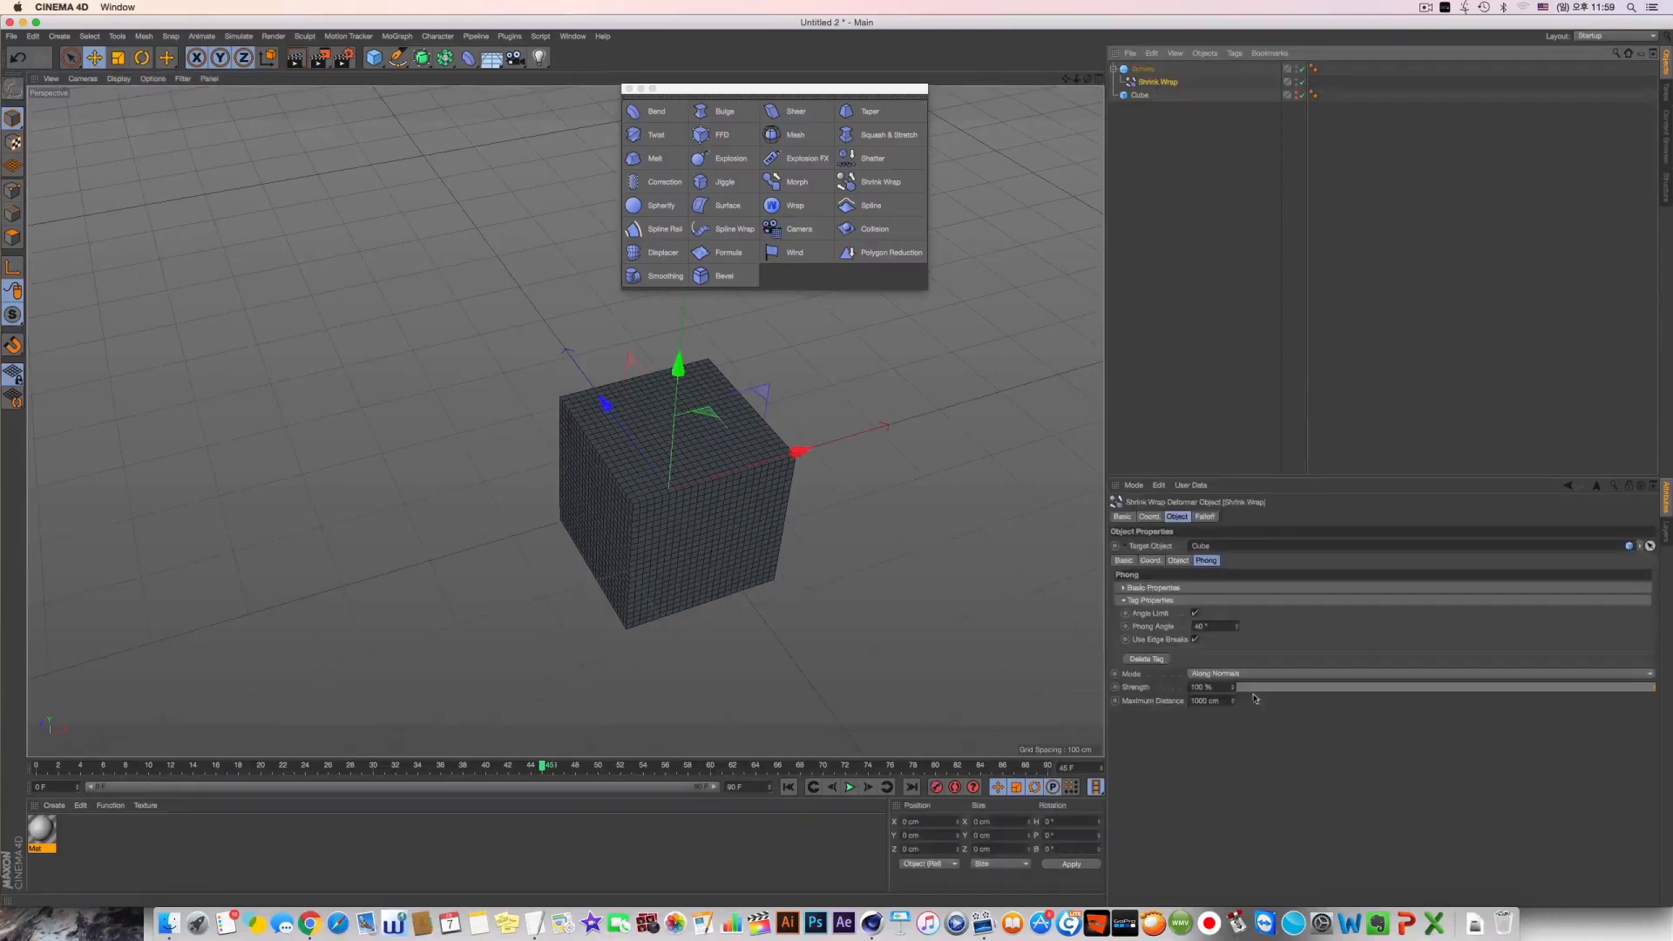
pyautogui.moveTo(1254, 688); pyautogui.dragTo(1670, 734)
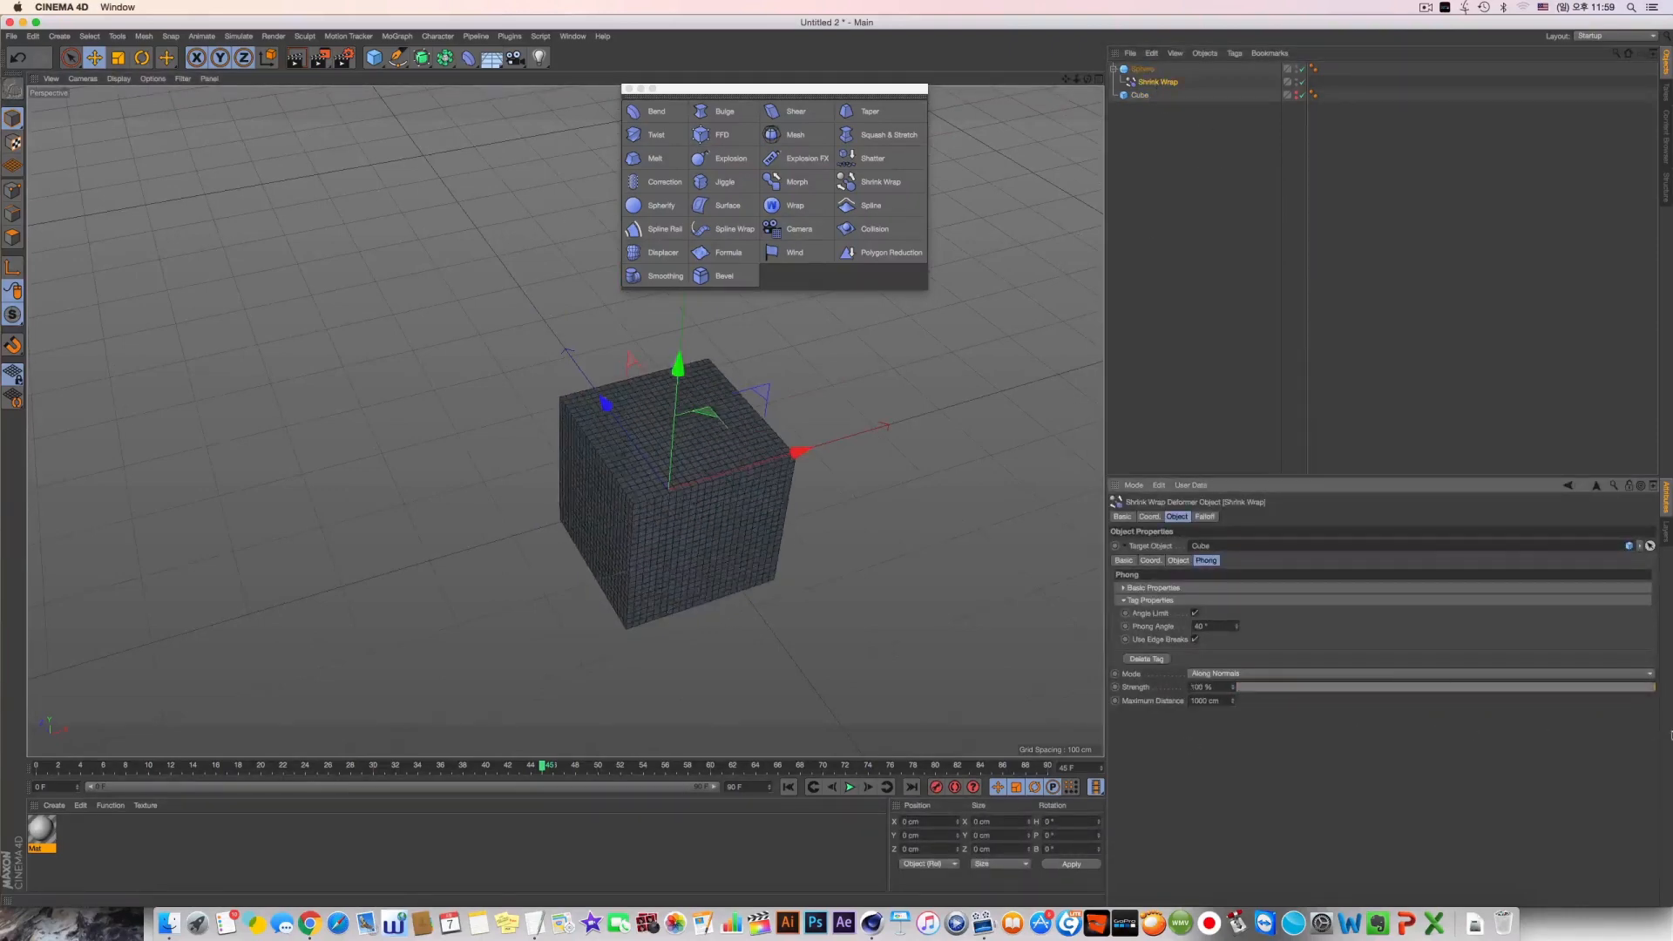
# Set the Shrink Wrap falloff shape to Box with Falloff at 100 %, moving the deformer about 76 cm along X
pyautogui.click(1205, 517)
pyautogui.click(1176, 546)
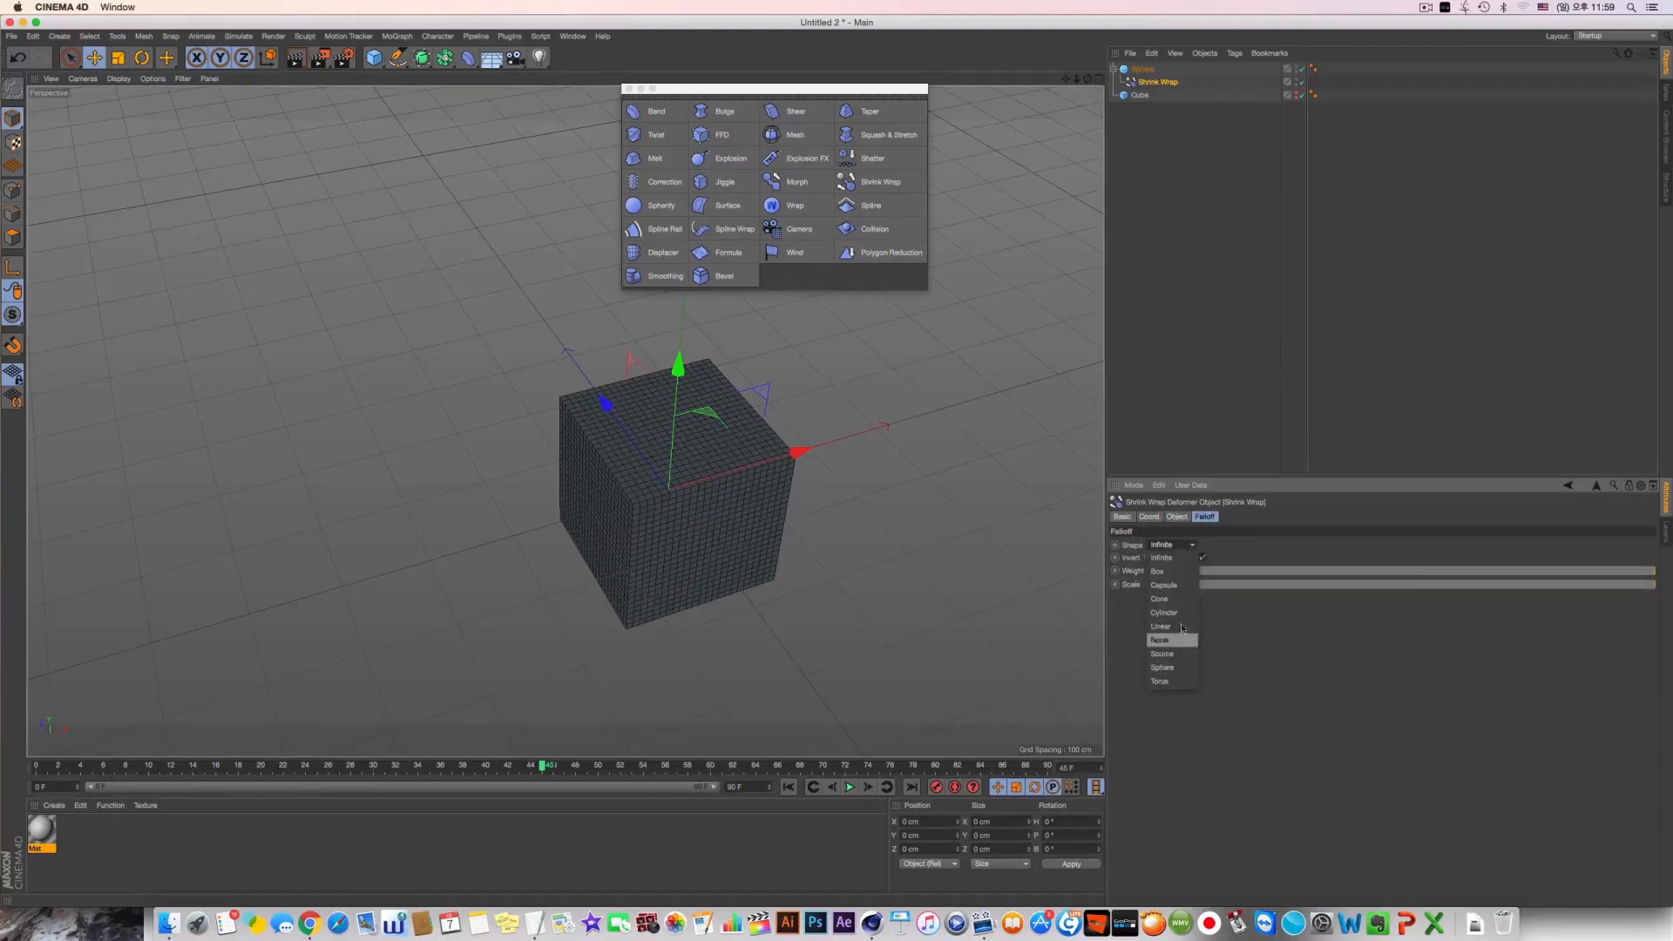
pyautogui.click(1163, 572)
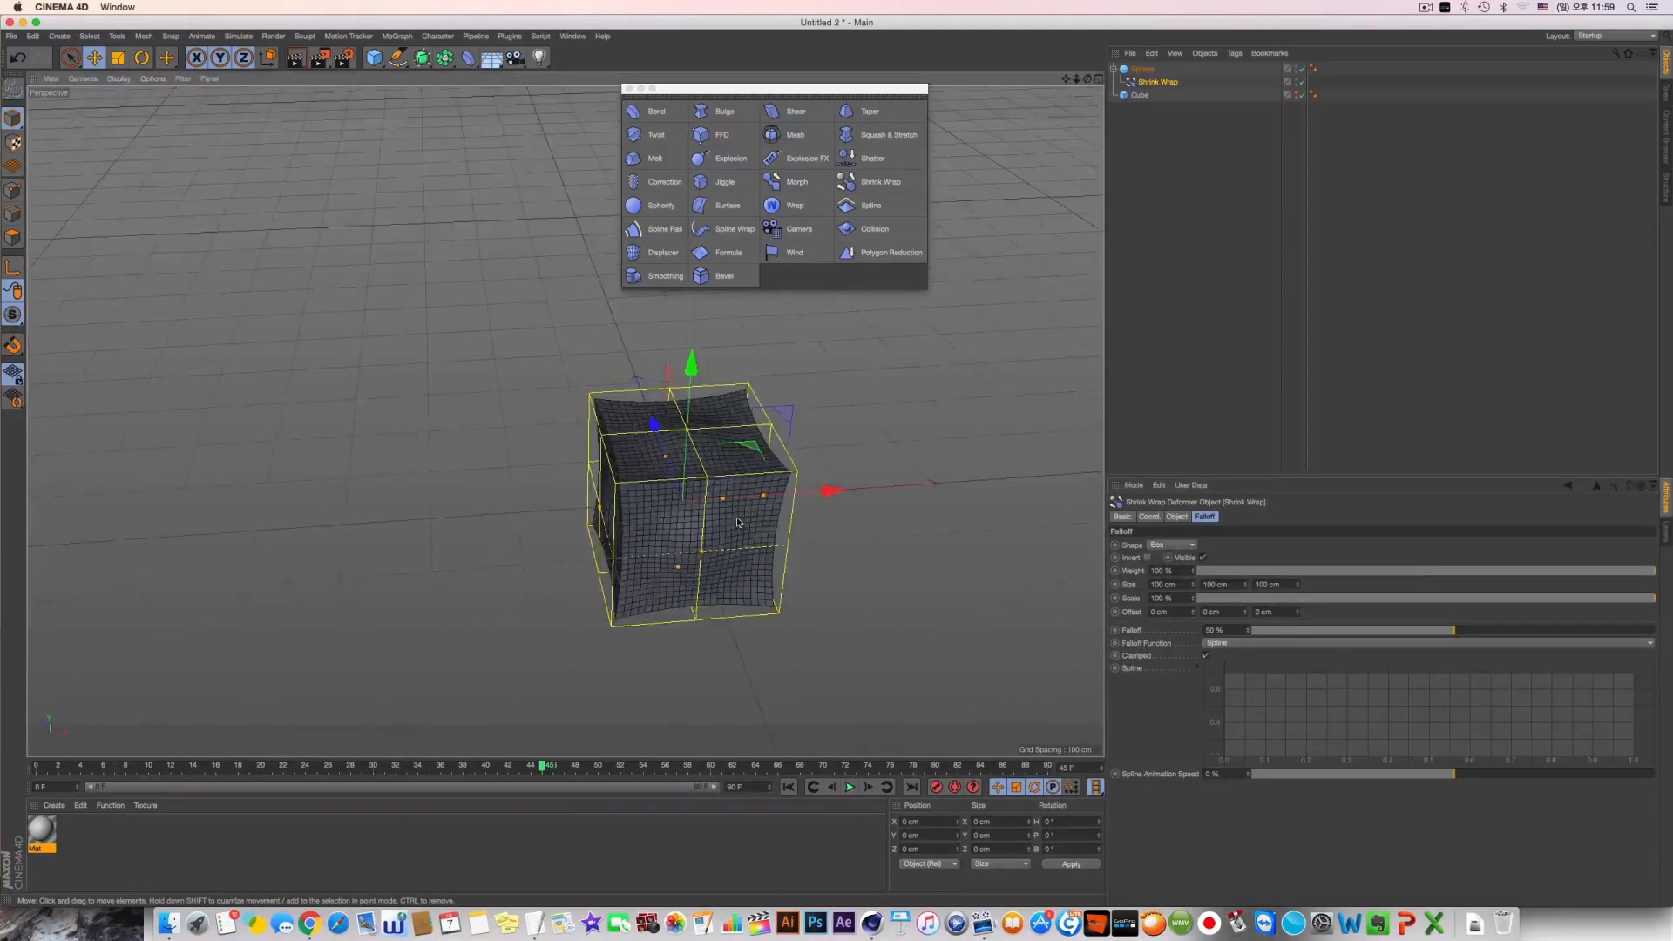
pyautogui.moveTo(795, 452); pyautogui.dragTo(880, 493)
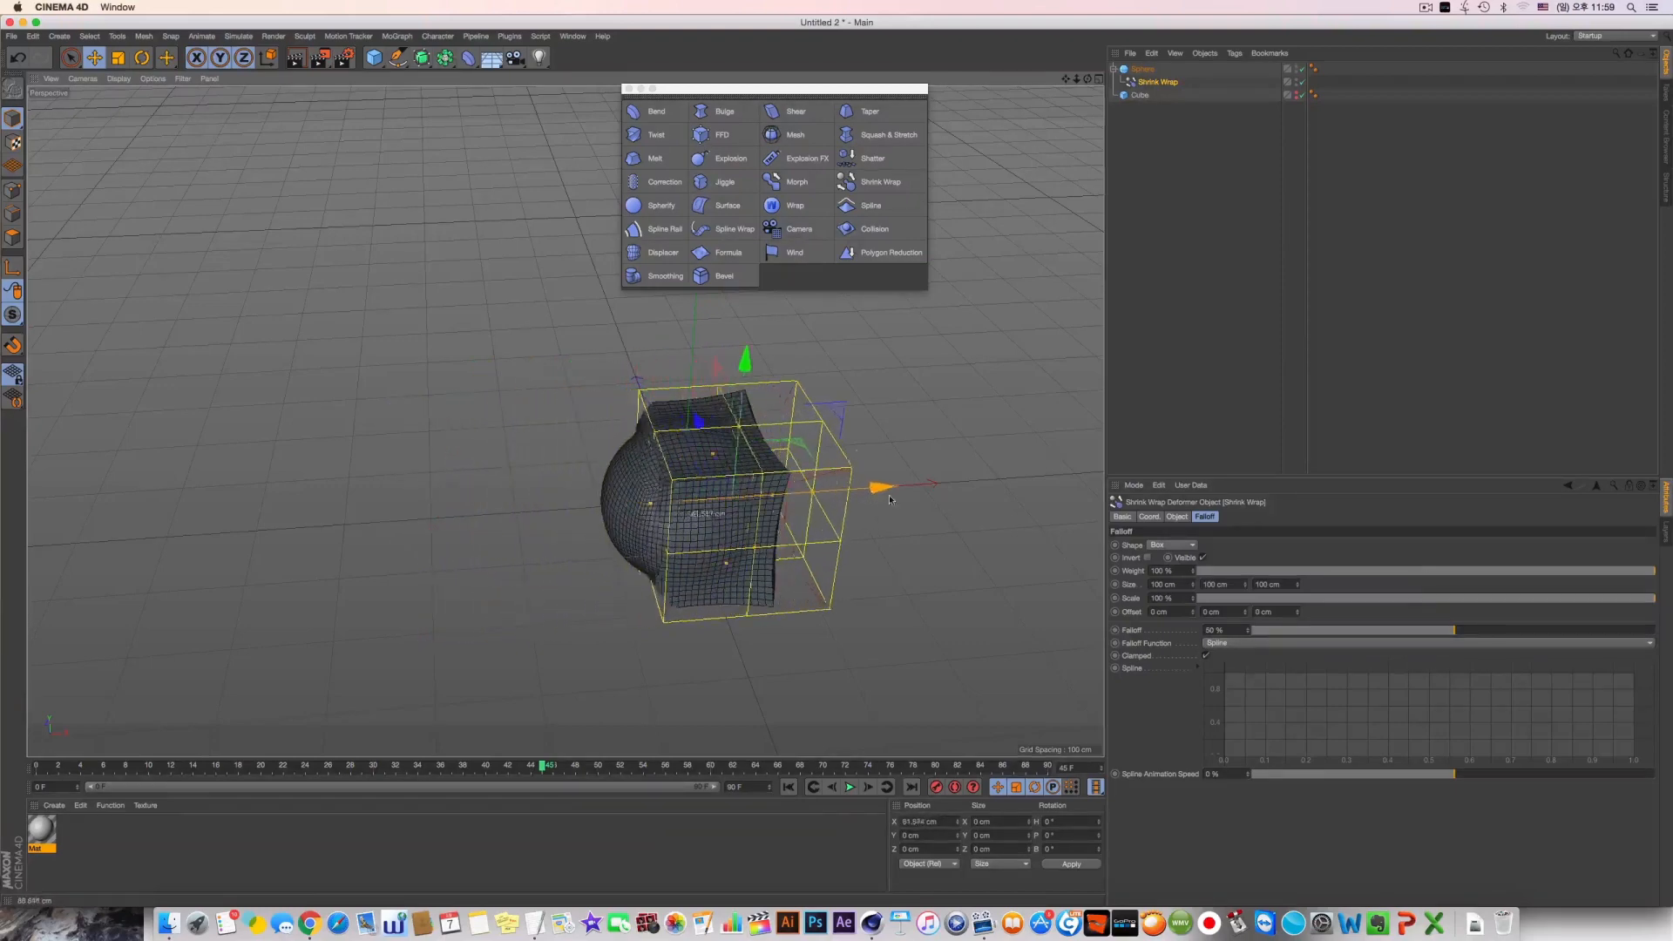
pyautogui.moveTo(1487, 630); pyautogui.dragTo(1656, 630)
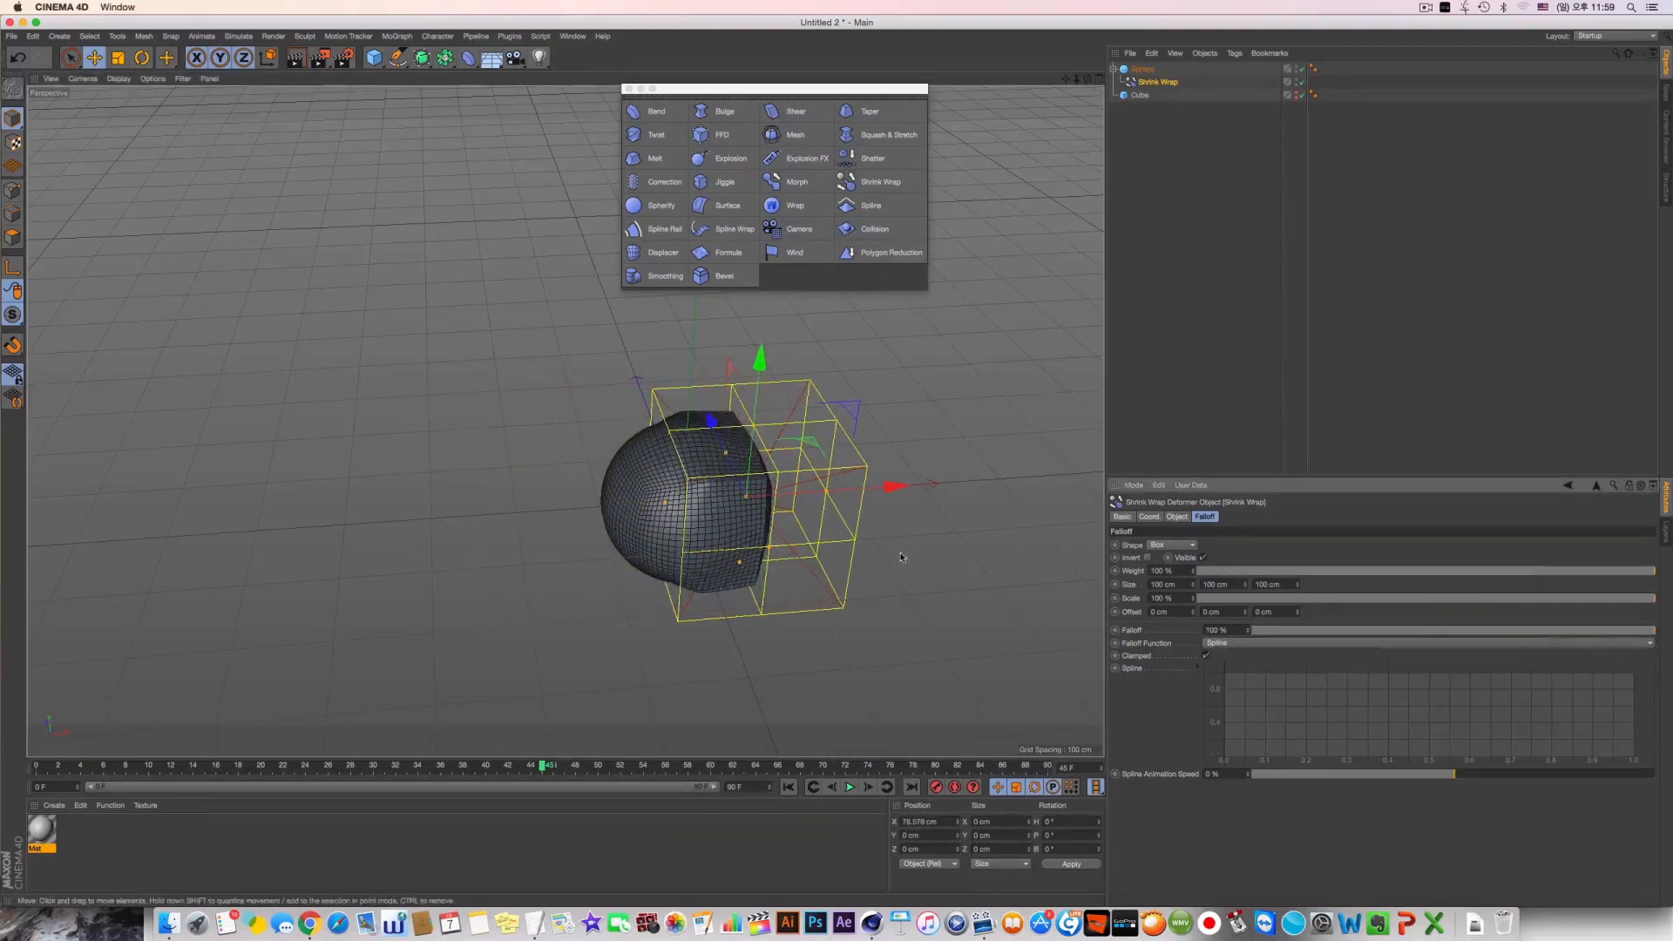
# Move the falloff box back over the sphere's centre and resize it to about 35 × 135 × 144 cm
pyautogui.moveTo(869, 496); pyautogui.dragTo(709, 501)
pyautogui.keyDown('alt'); pyautogui.moveTo(678, 536); pyautogui.dragTo(766, 523); pyautogui.keyUp('alt')
pyautogui.moveTo(645, 432); pyautogui.dragTo(647, 414)
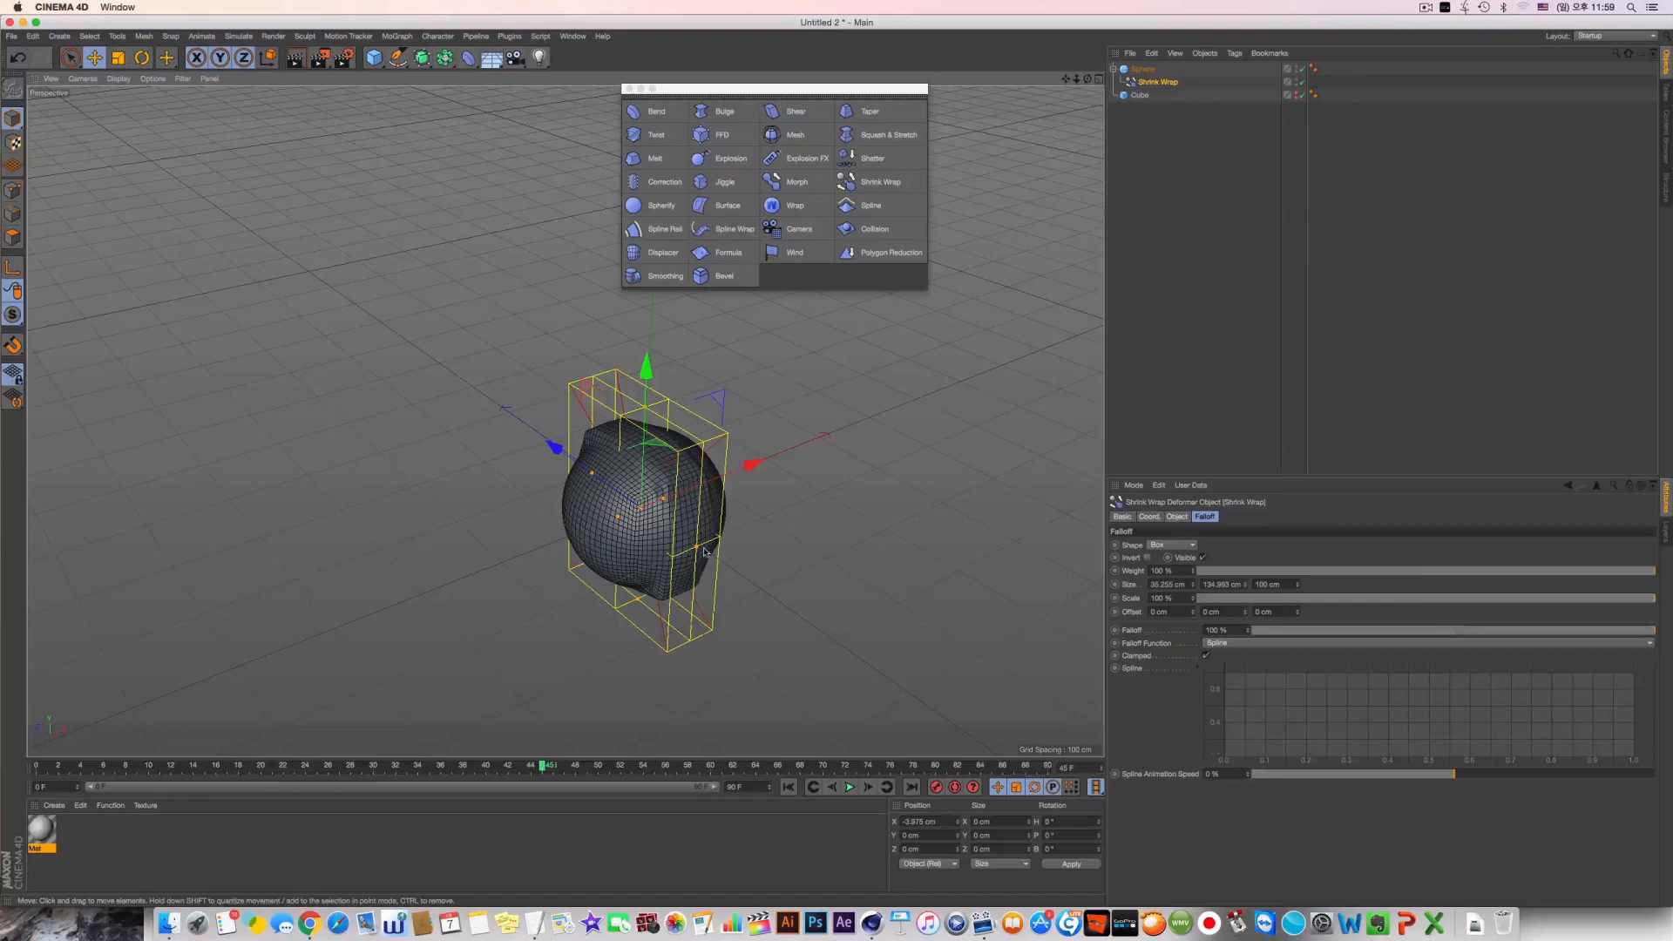
pyautogui.moveTo(704, 548); pyautogui.dragTo(596, 557)
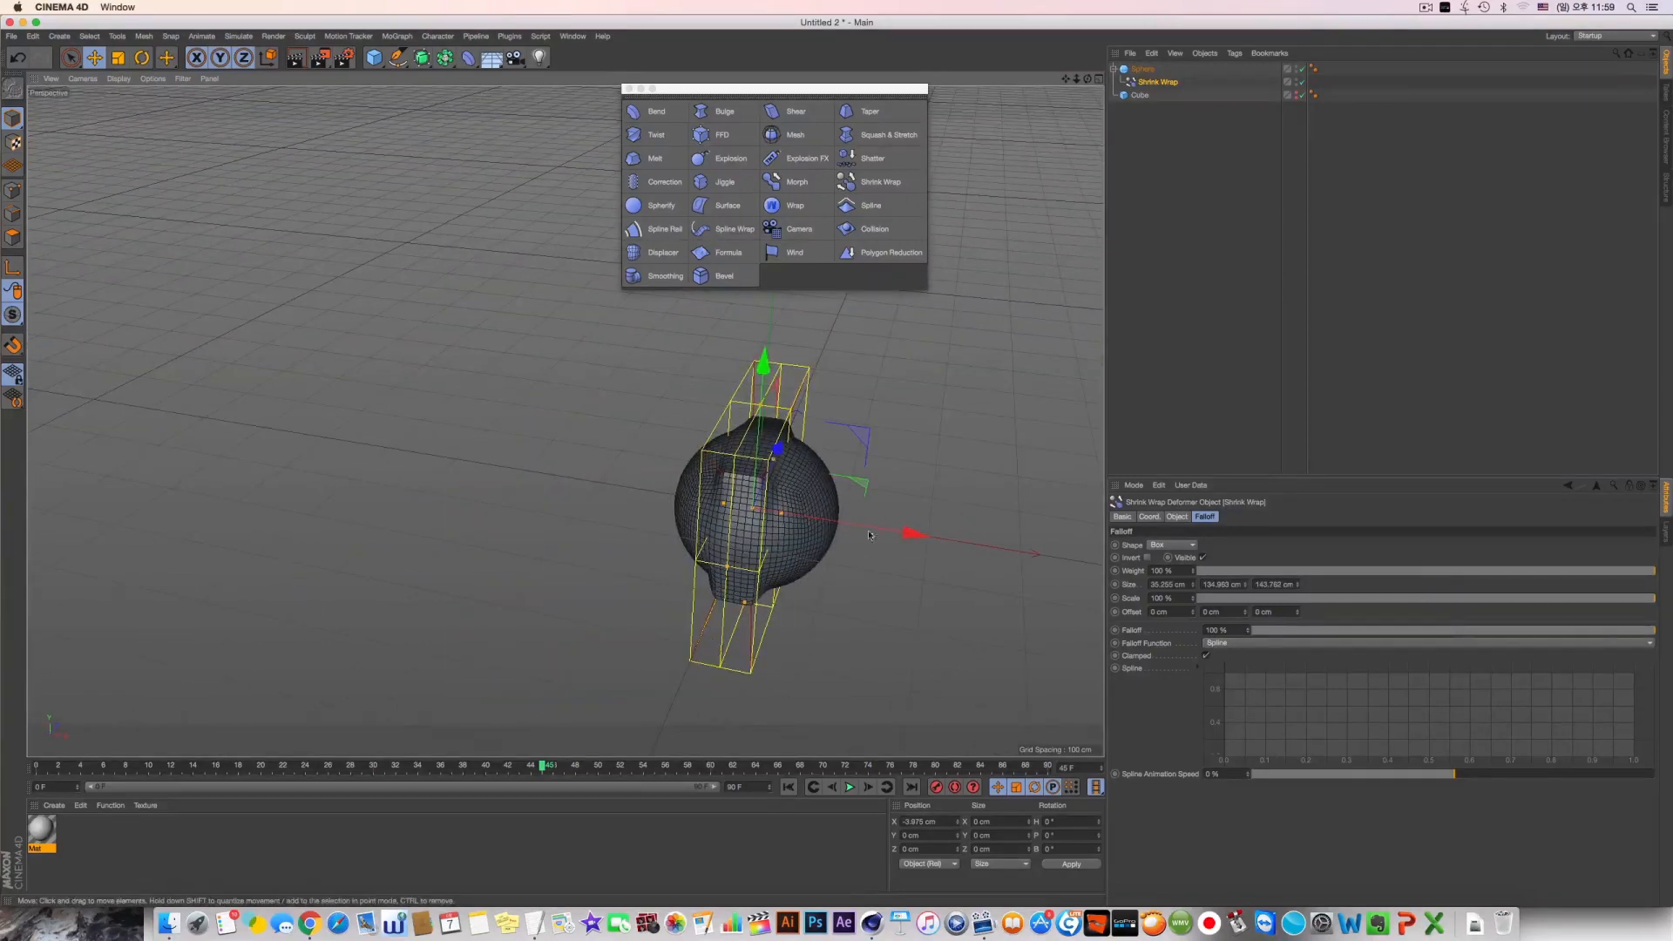
pyautogui.moveTo(867, 530); pyautogui.dragTo(902, 544)
pyautogui.keyDown('alt'); pyautogui.moveTo(773, 558); pyautogui.dragTo(601, 514); pyautogui.keyUp('alt')
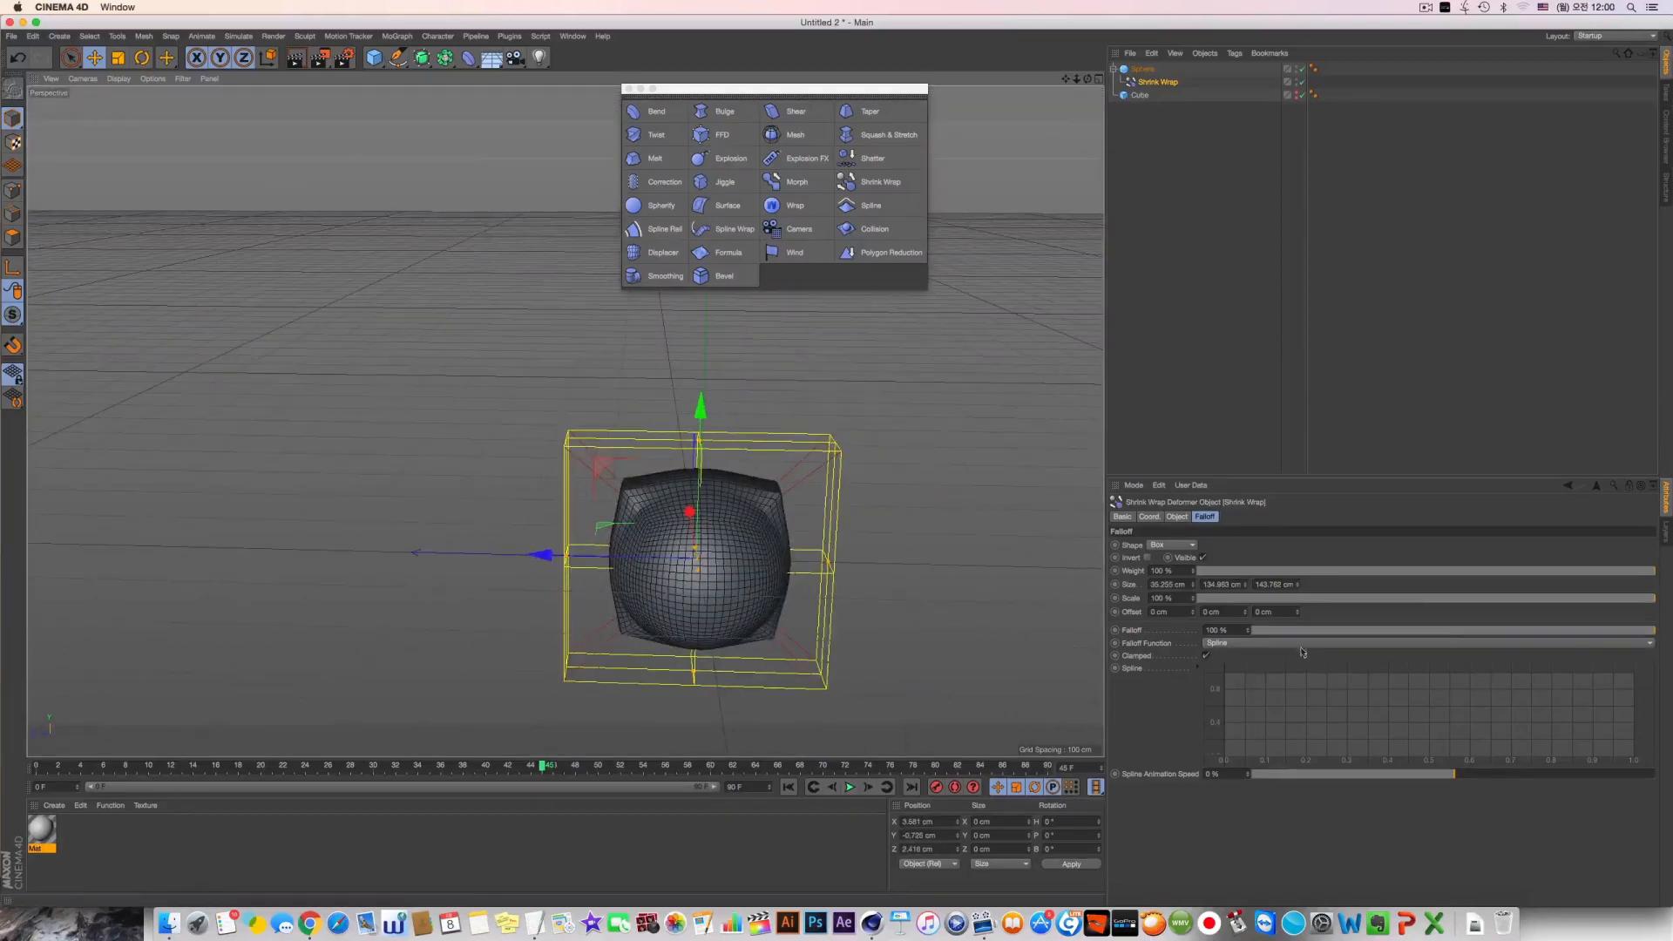
# Enlarge the falloff box to about 302 cm in Z, extend its height as well, and set its X size to 20 cm
pyautogui.moveTo(1193, 585)
pyautogui.mouseDown()
pyautogui.moveTo(1192, 615)
pyautogui.moveTo(1192, 591)
pyautogui.mouseUp()
pyautogui.keyDown('alt'); pyautogui.moveTo(871, 534); pyautogui.dragTo(627, 558); pyautogui.keyUp('alt')
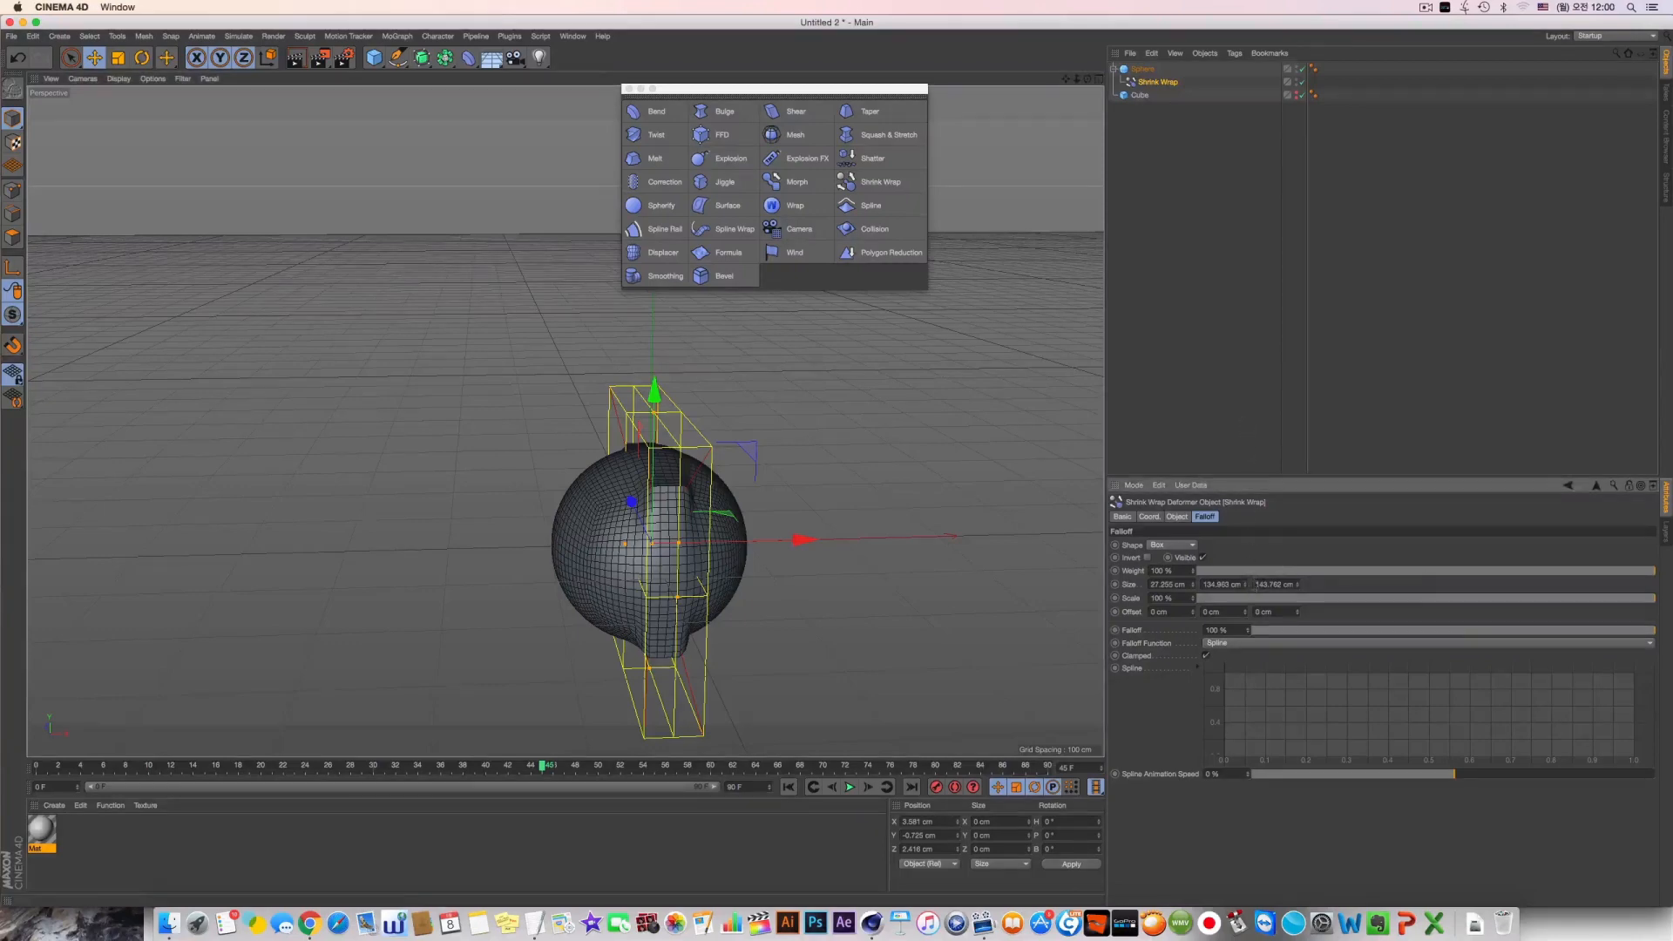
pyautogui.moveTo(1248, 585); pyautogui.dragTo(1297, 545)
pyautogui.keyDown('alt'); pyautogui.moveTo(564, 422); pyautogui.dragTo(788, 601); pyautogui.keyUp('alt')
pyautogui.moveTo(805, 542)
pyautogui.mouseDown()
pyautogui.moveTo(743, 549)
pyautogui.moveTo(790, 542)
pyautogui.mouseUp()
pyautogui.keyDown('alt'); pyautogui.moveTo(789, 542); pyautogui.dragTo(722, 504); pyautogui.keyUp('alt')
pyautogui.click(1167, 584)
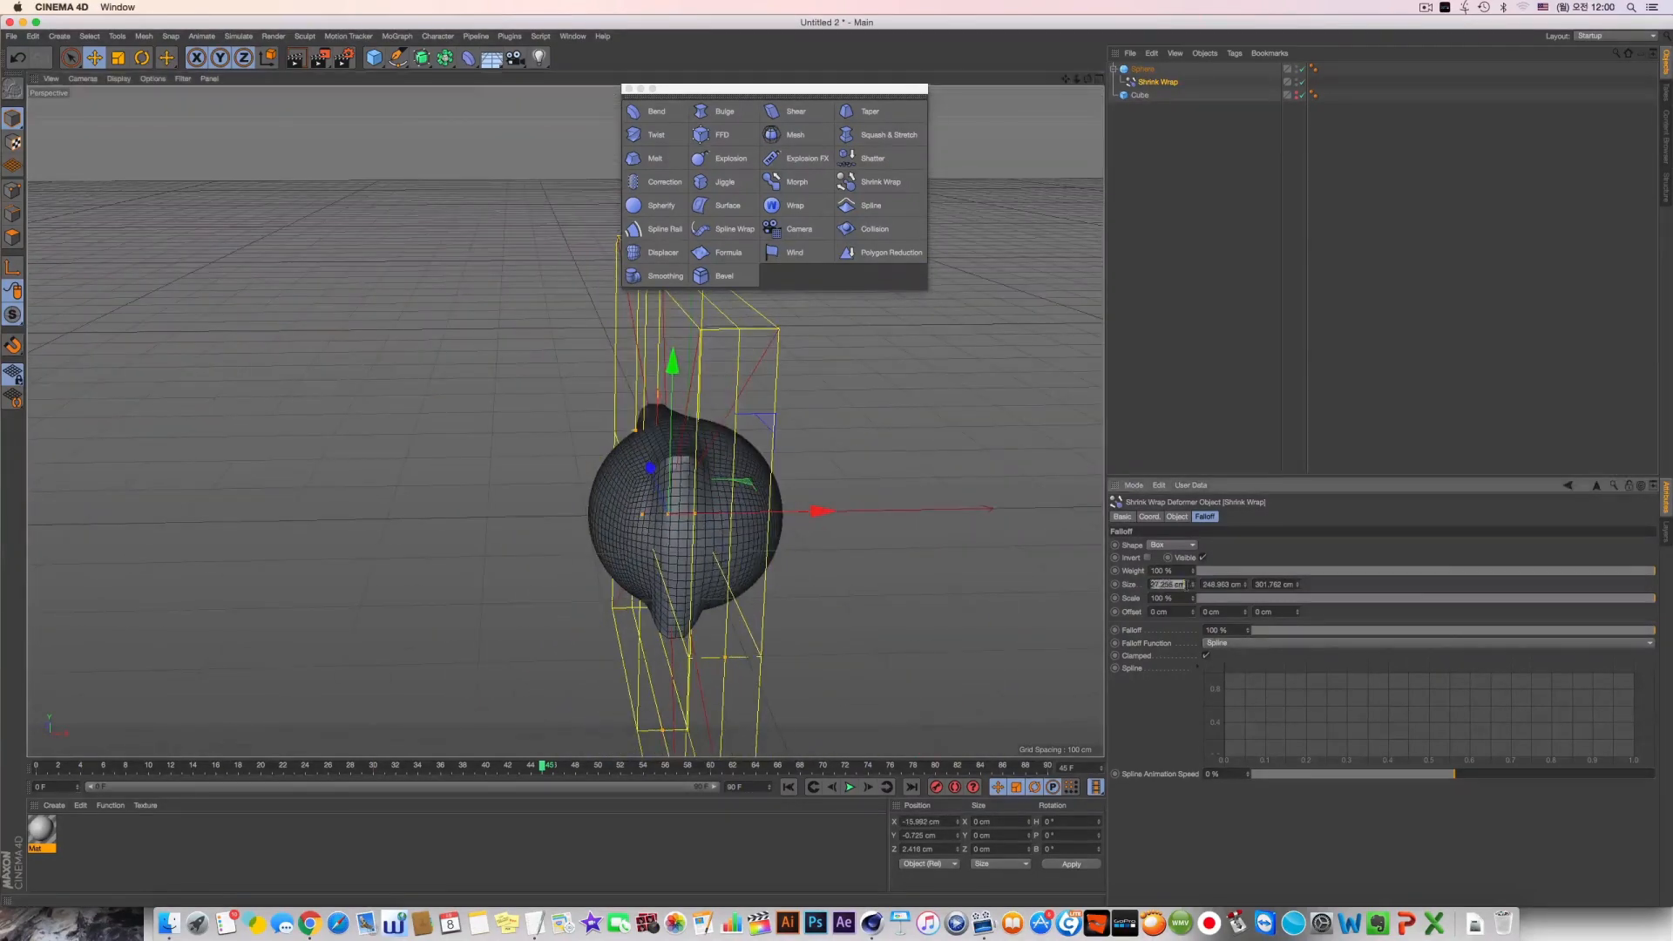
pyautogui.write('20')
pyautogui.press('Return')
# Add points to the falloff spline and shape it into a steep rise from zero
pyautogui.moveTo(1272, 753); pyautogui.dragTo(1265, 719)
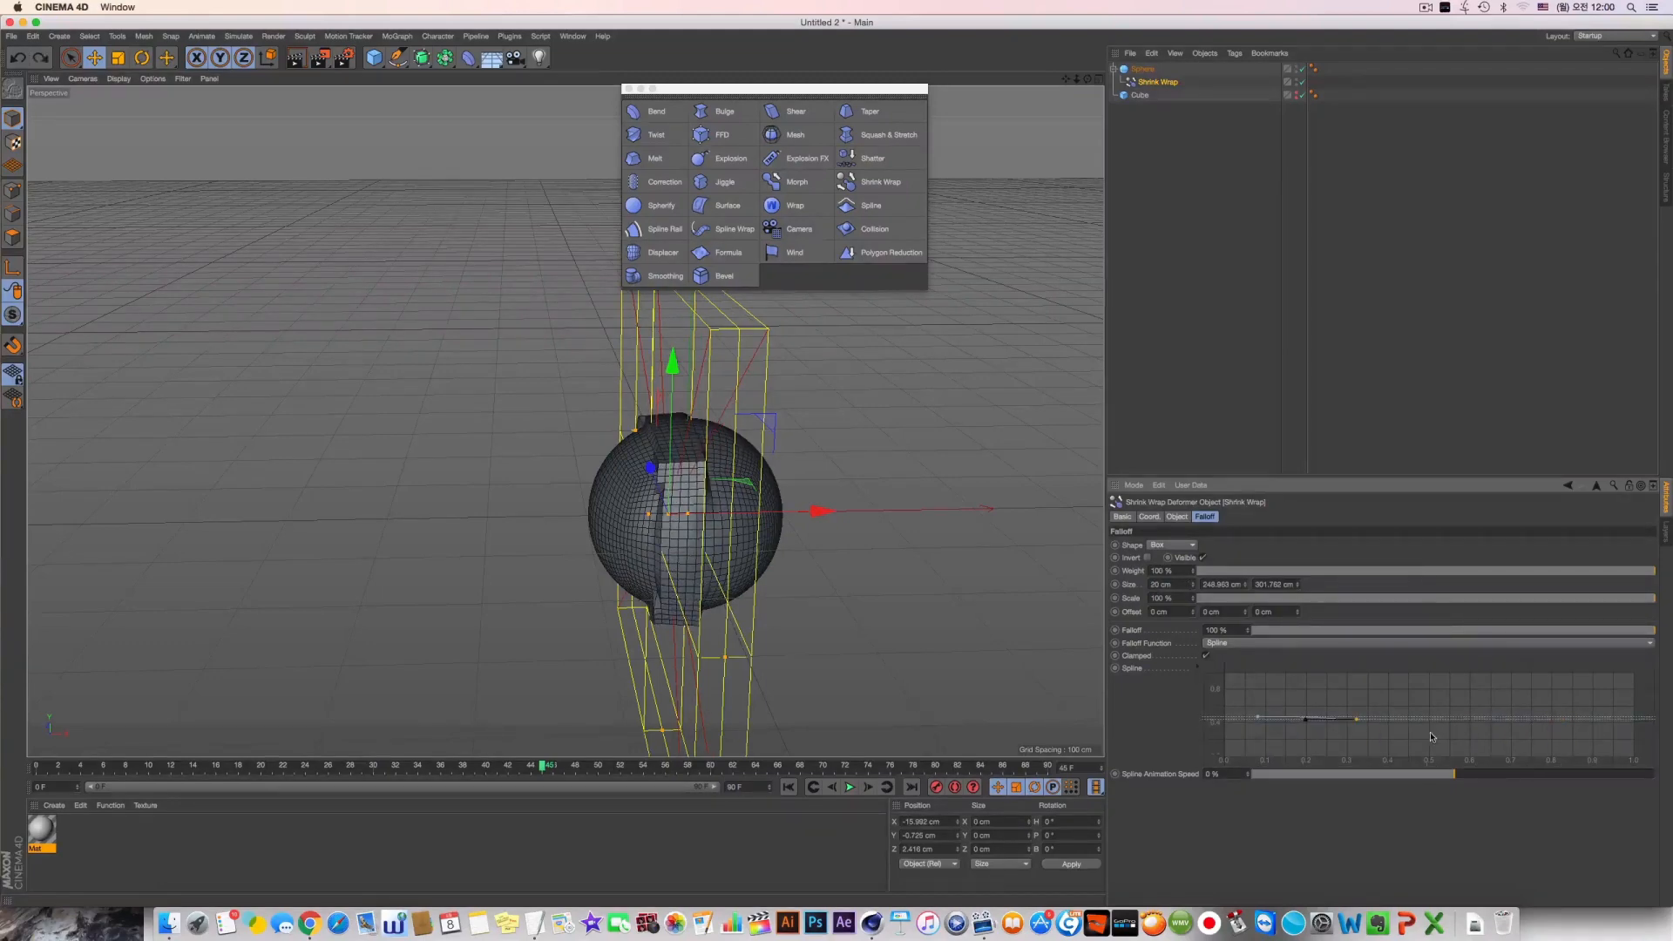
pyautogui.moveTo(1268, 722)
pyautogui.mouseDown()
pyautogui.moveTo(1253, 688)
pyautogui.moveTo(1247, 742)
pyautogui.mouseUp()
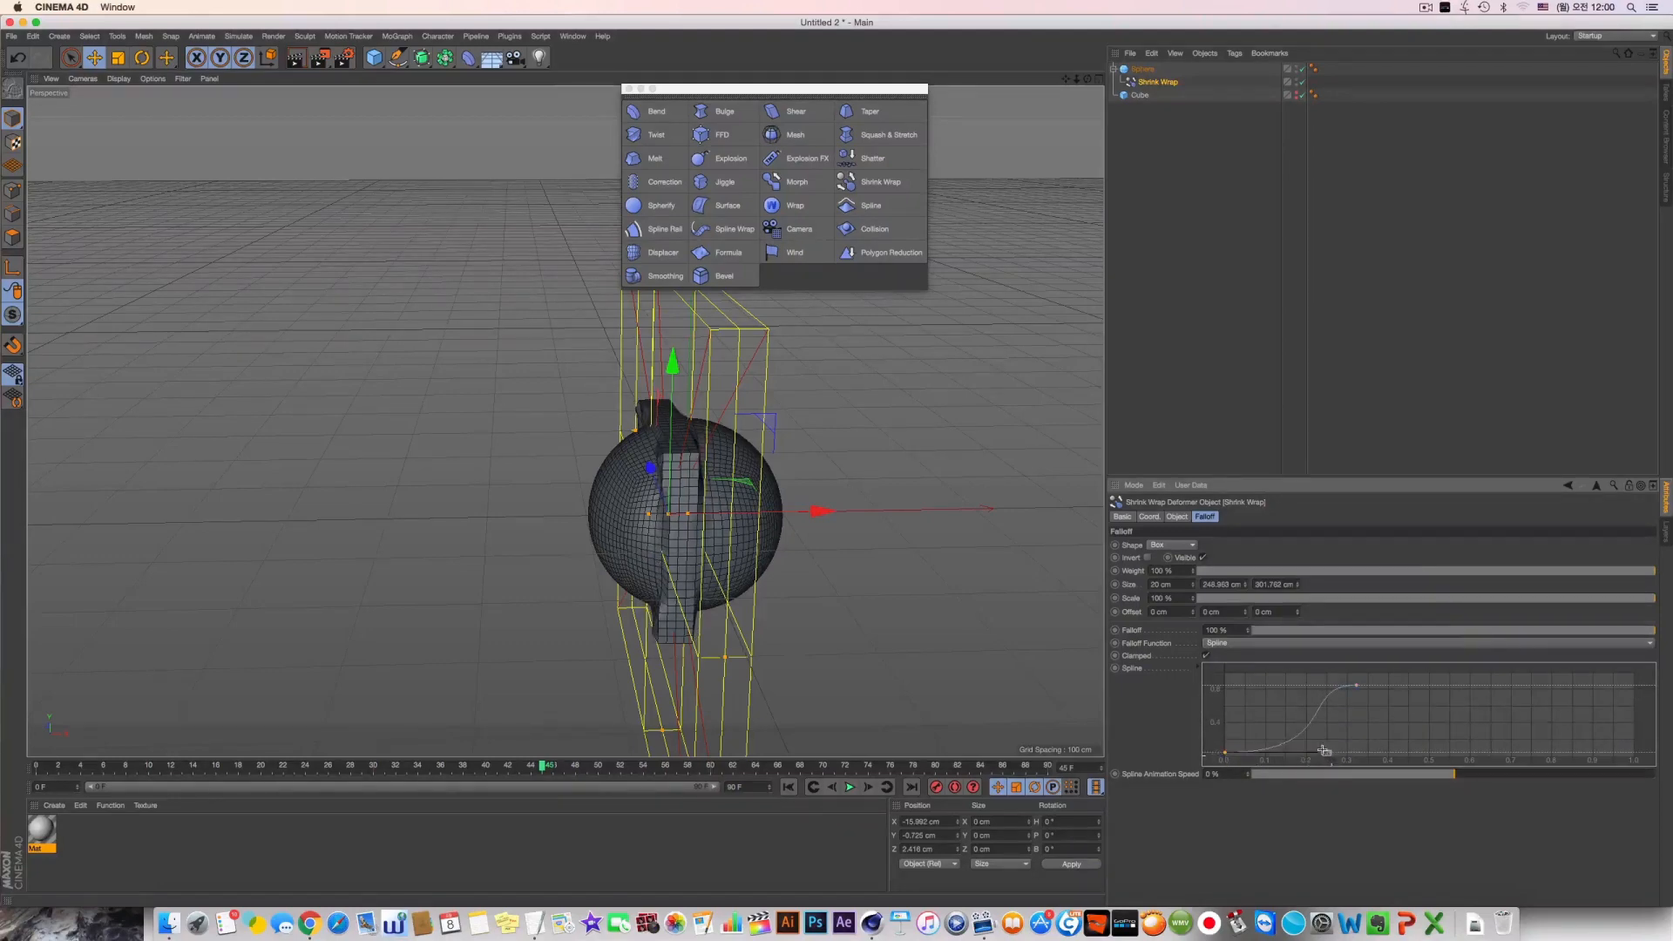
pyautogui.moveTo(1327, 757); pyautogui.dragTo(1292, 741)
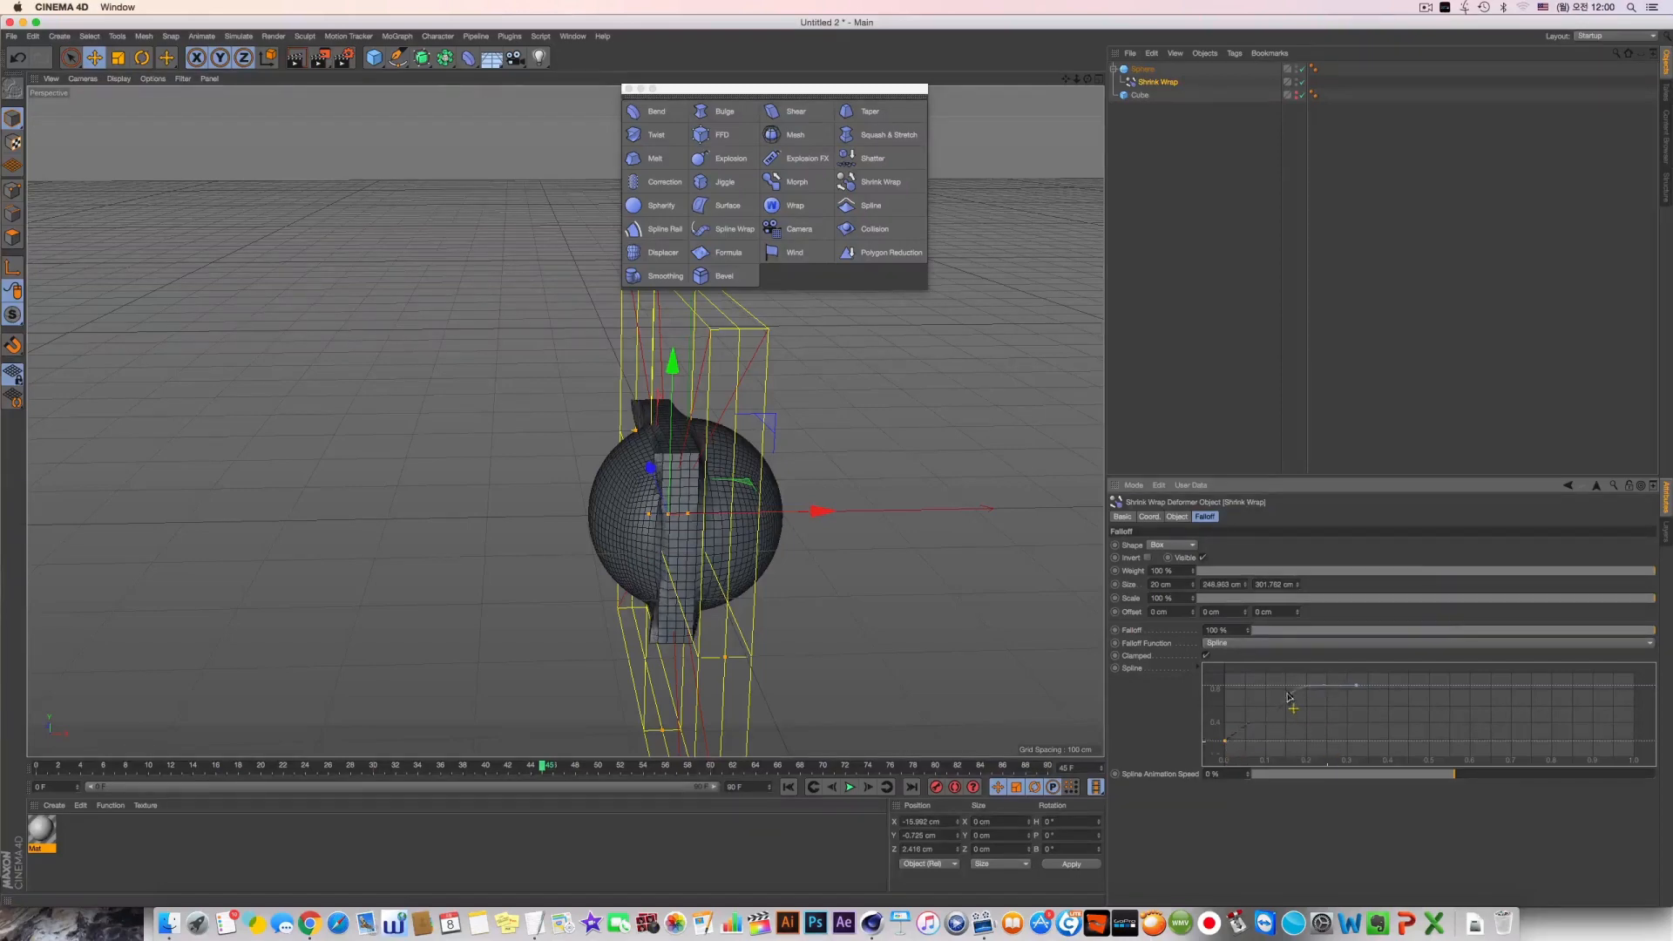
pyautogui.moveTo(1307, 688); pyautogui.dragTo(1241, 713)
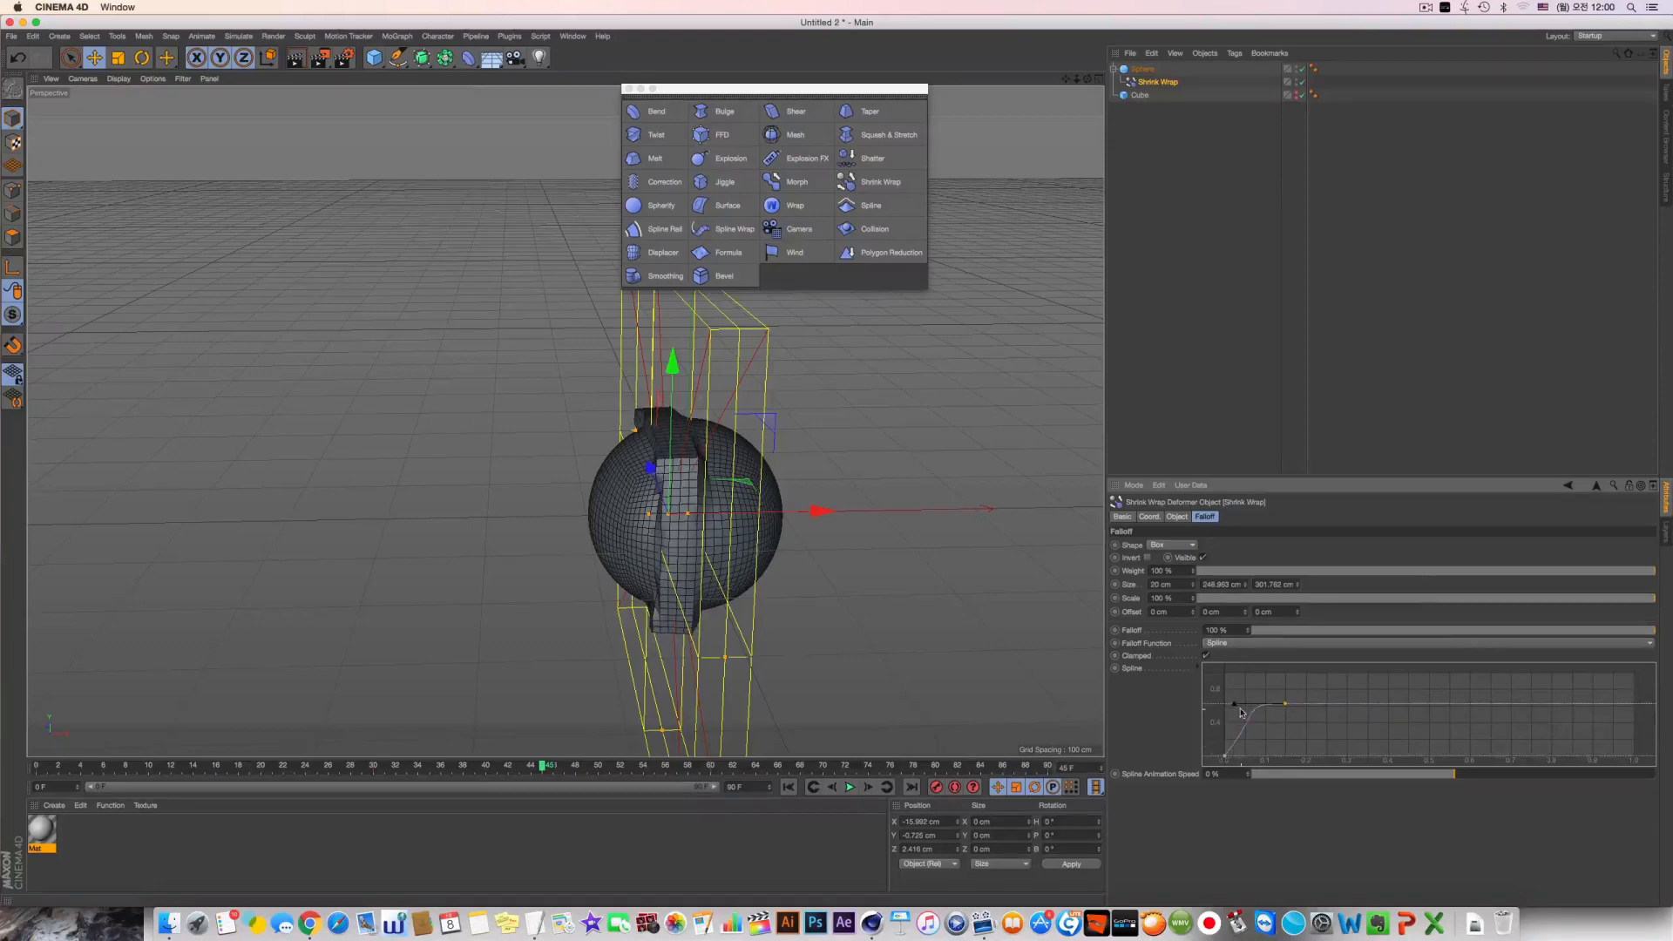
# Raise the falloff spline's point to full height and add a zero point near 0.3 to form a narrow peak
pyautogui.doubleClick(1287, 706)
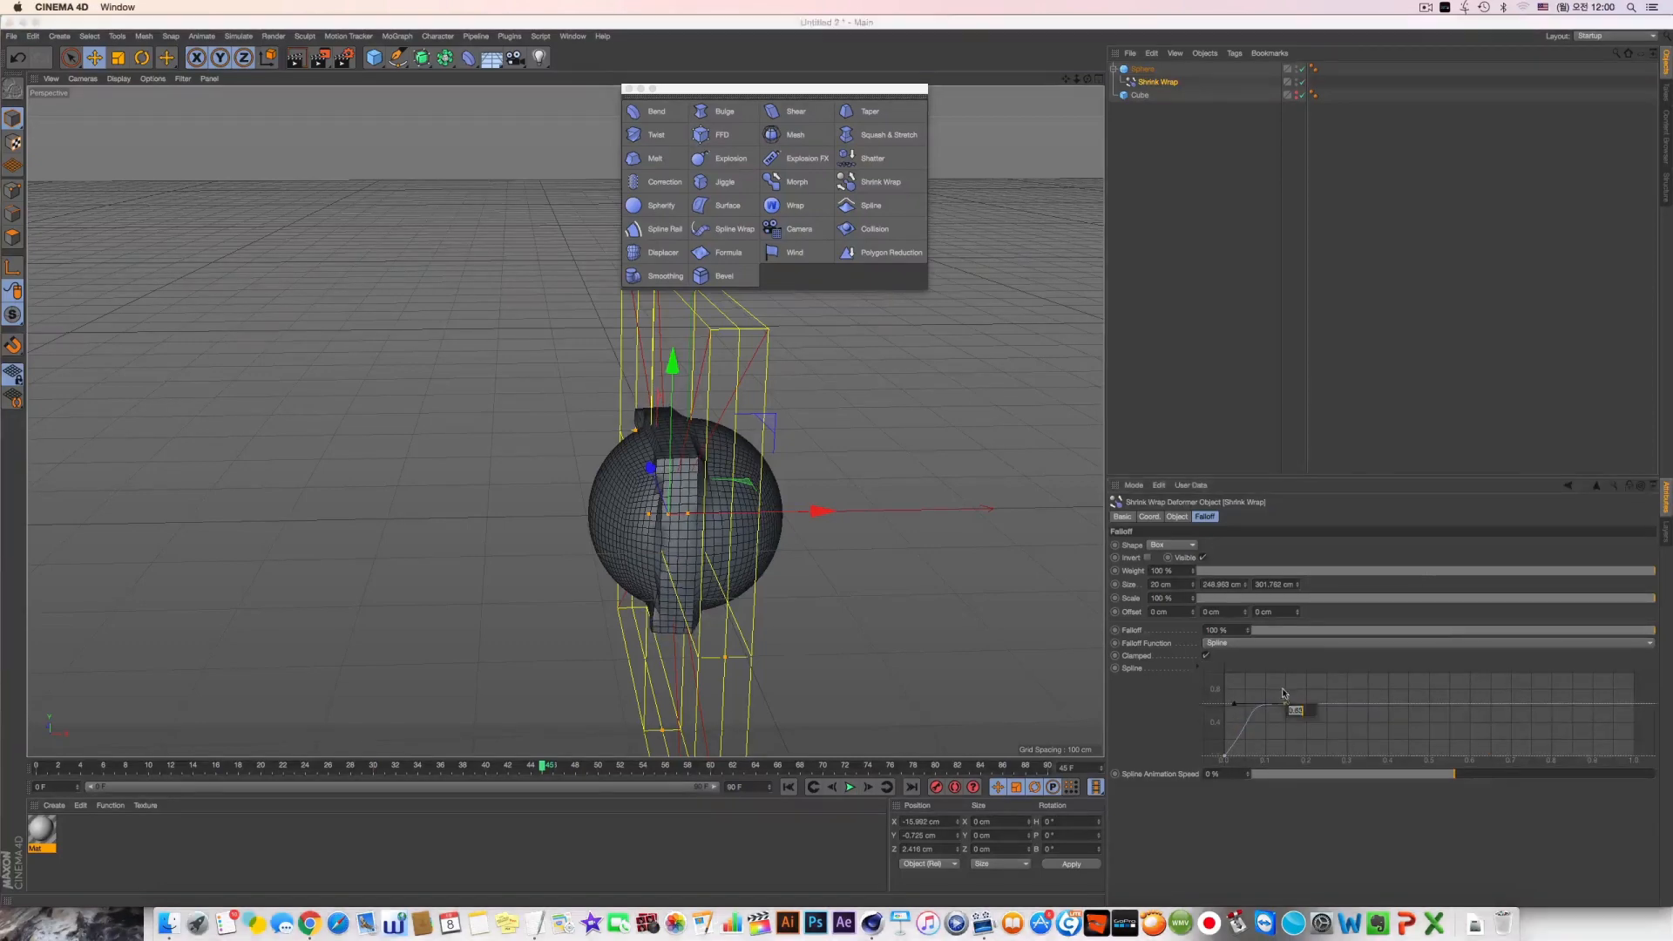
pyautogui.click(1285, 704)
pyautogui.moveTo(1285, 704); pyautogui.dragTo(1287, 673)
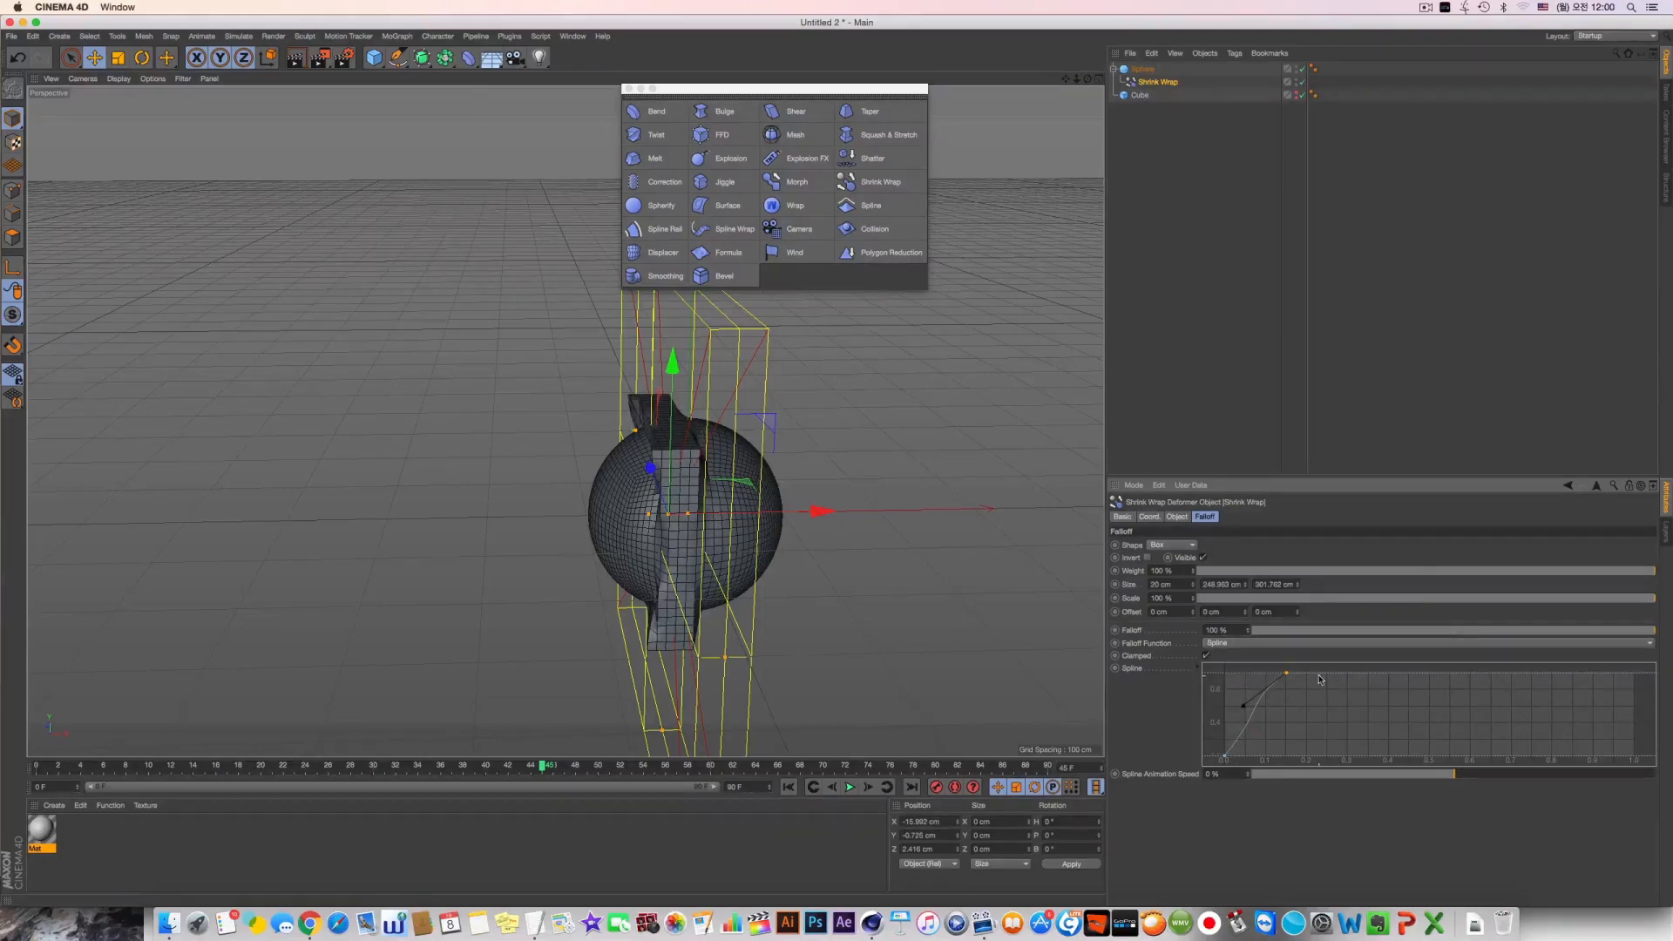
pyautogui.keyDown('ctrl'); pyautogui.moveTo(1314, 678); pyautogui.dragTo(1346, 756); pyautogui.keyUp('ctrl')
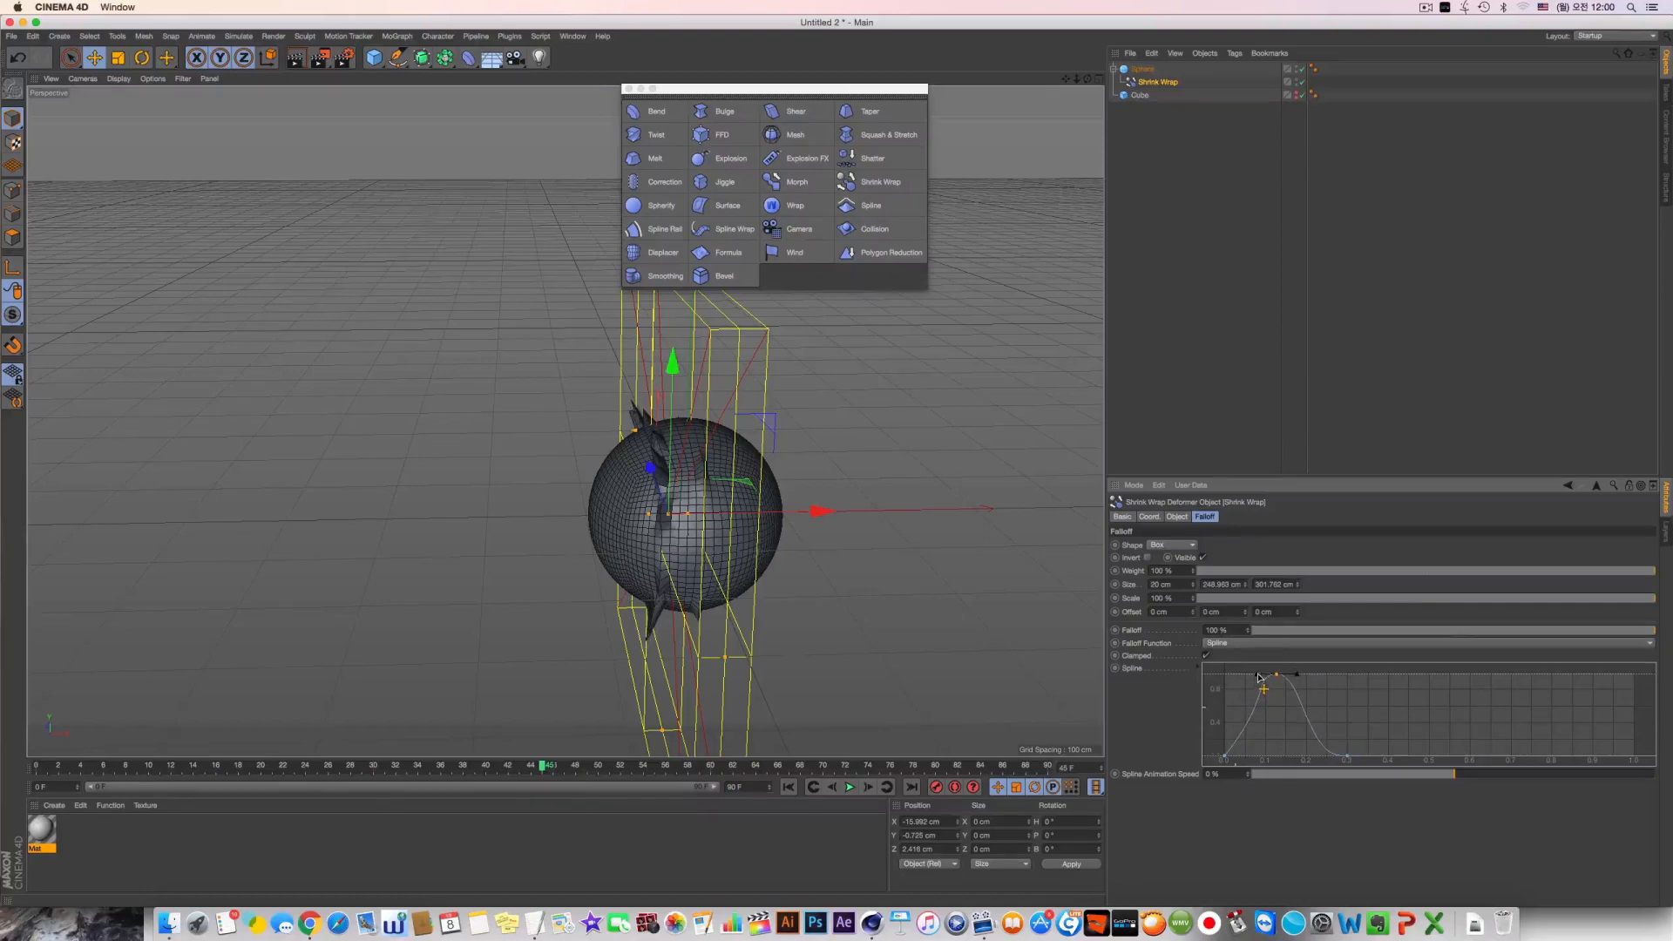
# Move the Shrink Wrap deformer along X toward the sphere's positive X side
pyautogui.moveTo(613, 580); pyautogui.dragTo(794, 624)
pyautogui.press('super+z')
pyautogui.moveTo(926, 502); pyautogui.dragTo(968, 512)
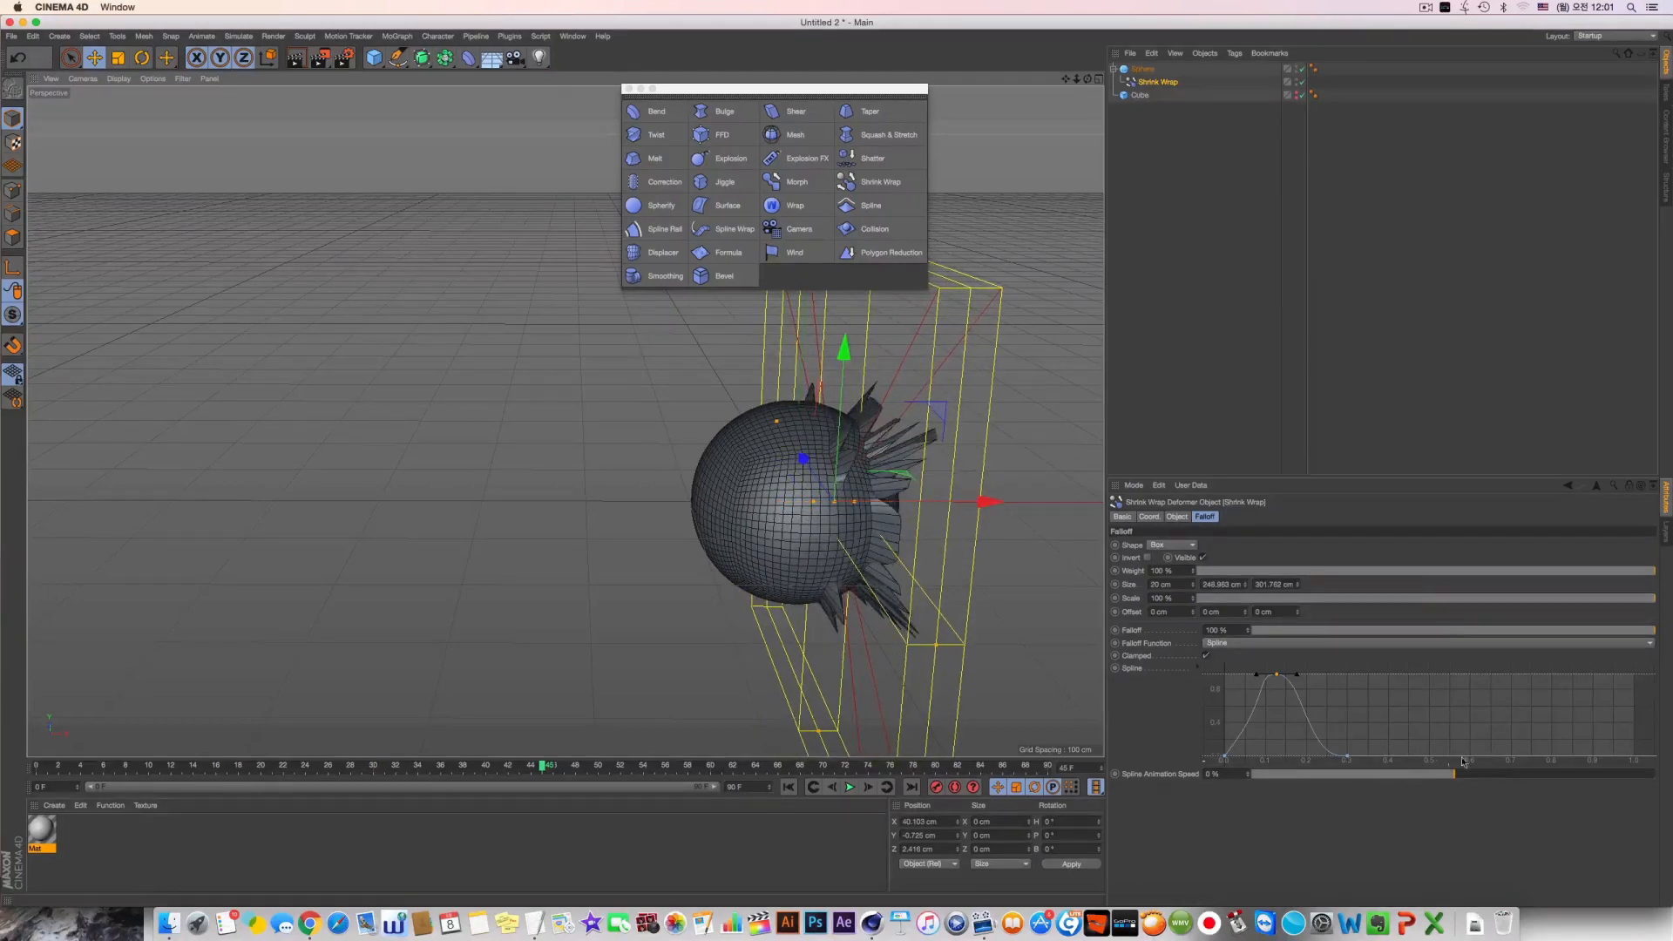
# Add a zero point near 1.0 on the falloff spline and flatten the curve after the peak
pyautogui.keyDown('ctrl'); pyautogui.click(1619, 758); pyautogui.keyUp('ctrl')
pyautogui.moveTo(1619, 759)
pyautogui.mouseDown()
pyautogui.moveTo(1626, 679)
pyautogui.moveTo(1618, 774)
pyautogui.mouseUp()
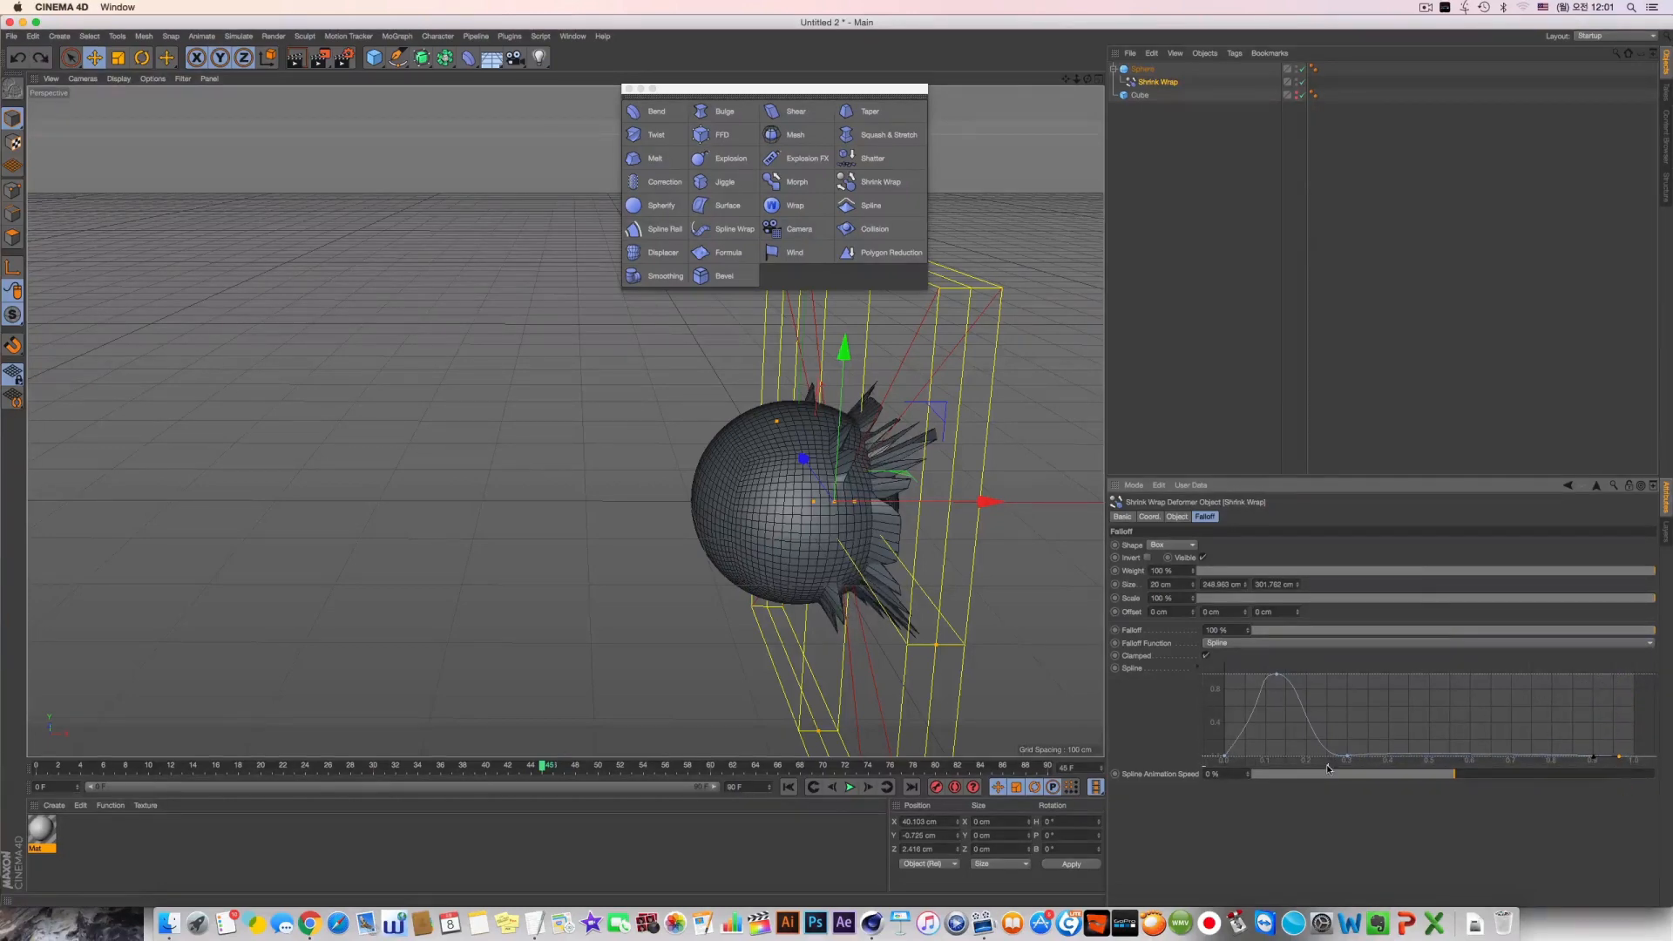
pyautogui.moveTo(1348, 760)
pyautogui.mouseDown()
pyautogui.moveTo(1354, 732)
pyautogui.moveTo(1352, 755)
pyautogui.mouseUp()
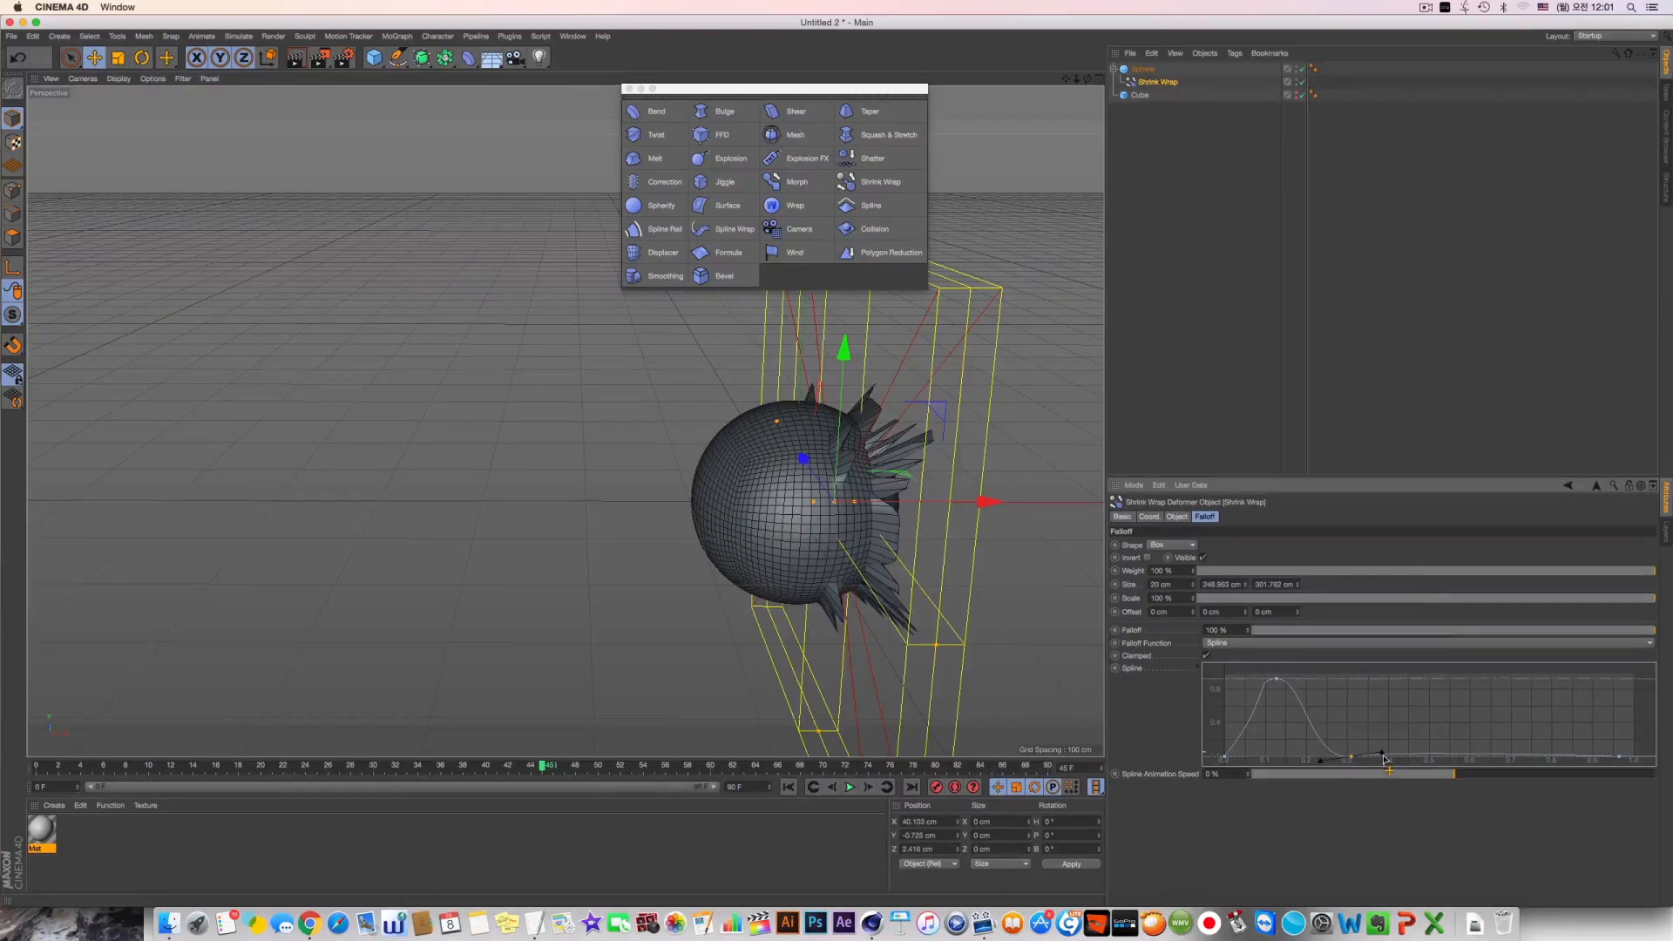
pyautogui.moveTo(1385, 760); pyautogui.dragTo(1387, 762)
pyautogui.moveTo(906, 474)
pyautogui.keyDown('alt'); pyautogui.mouseDown()
pyautogui.moveTo(829, 475)
pyautogui.moveTo(915, 496)
pyautogui.mouseUp(); pyautogui.keyUp('alt')
pyautogui.moveTo(880, 440)
pyautogui.mouseDown()
pyautogui.moveTo(644, 440)
pyautogui.moveTo(858, 441)
pyautogui.mouseUp()
pyautogui.keyDown('alt'); pyautogui.moveTo(567, 422); pyautogui.dragTo(788, 582); pyautogui.keyUp('alt')
# Make the sphere a child of a new Subdivision Surface and render the result in the viewport
pyautogui.click(1142, 69)
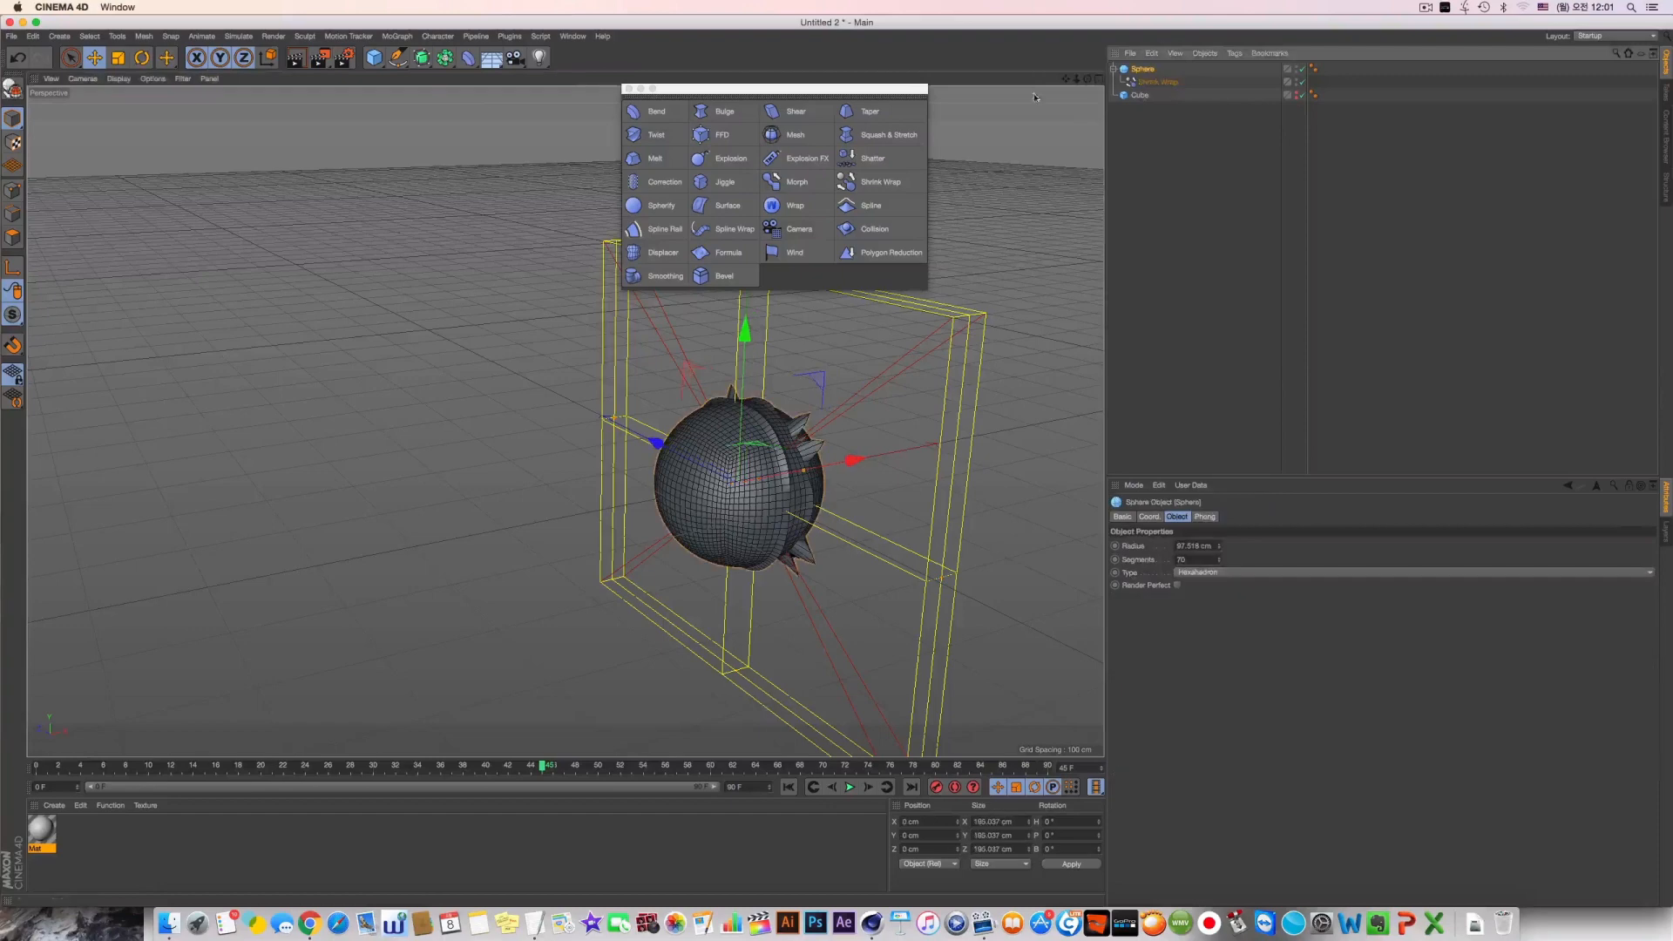
pyautogui.keyDown('alt'); pyautogui.click(425, 59); pyautogui.keyUp('alt')
pyautogui.keyDown('alt'); pyautogui.moveTo(888, 500); pyautogui.dragTo(982, 529); pyautogui.keyUp('alt')
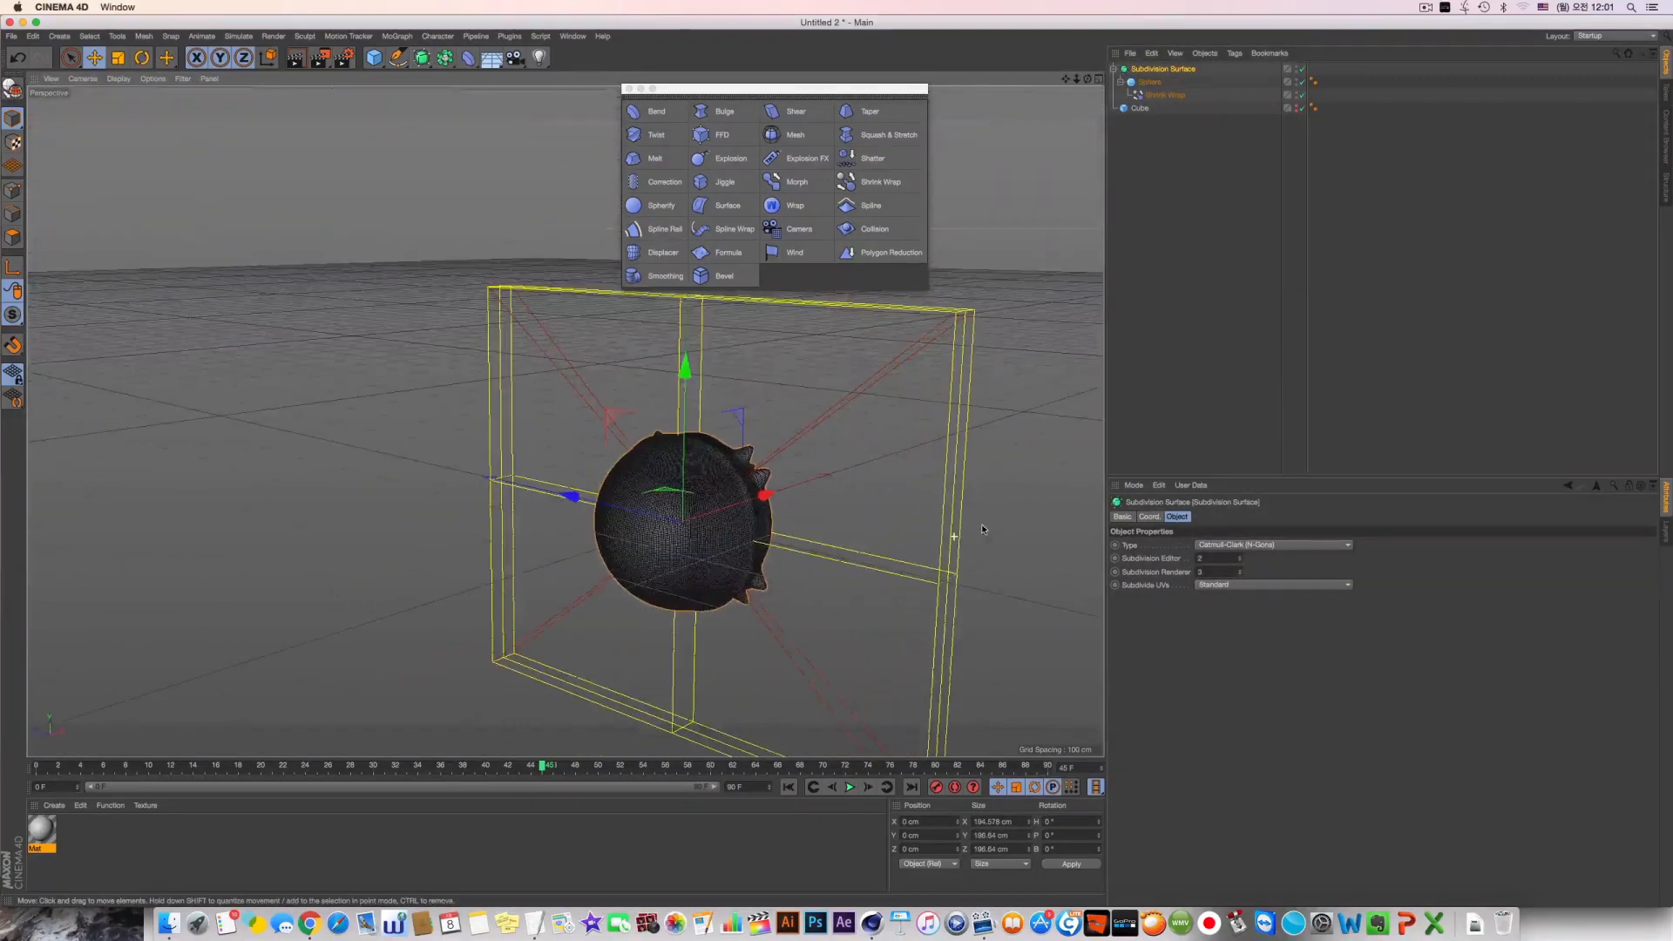
pyautogui.hotkey('ctrl', 'r')
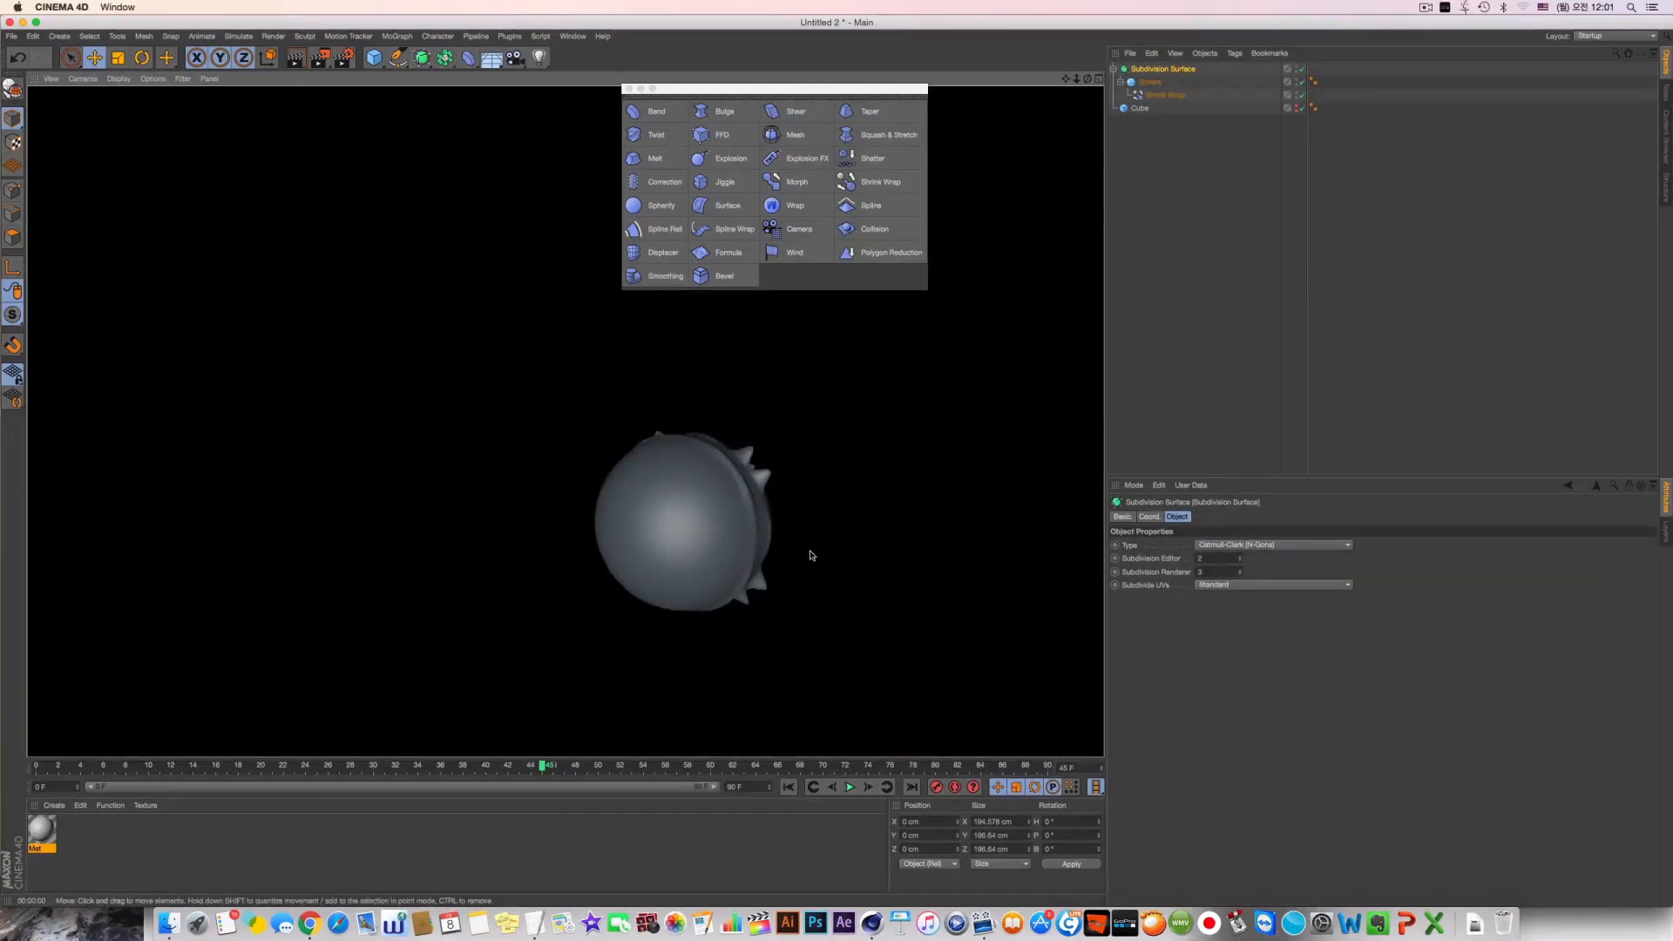
# Select the Shrink Wrap deformer and render the smoothed sphere's spikes from a different angle
pyautogui.moveTo(810, 555); pyautogui.dragTo(737, 503)
pyautogui.press('super+z')
pyautogui.click(1165, 94)
pyautogui.moveTo(889, 498); pyautogui.dragTo(937, 480)
pyautogui.press('super+r')
pyautogui.keyDown('alt'); pyautogui.moveTo(730, 486); pyautogui.dragTo(767, 479); pyautogui.keyUp('alt')
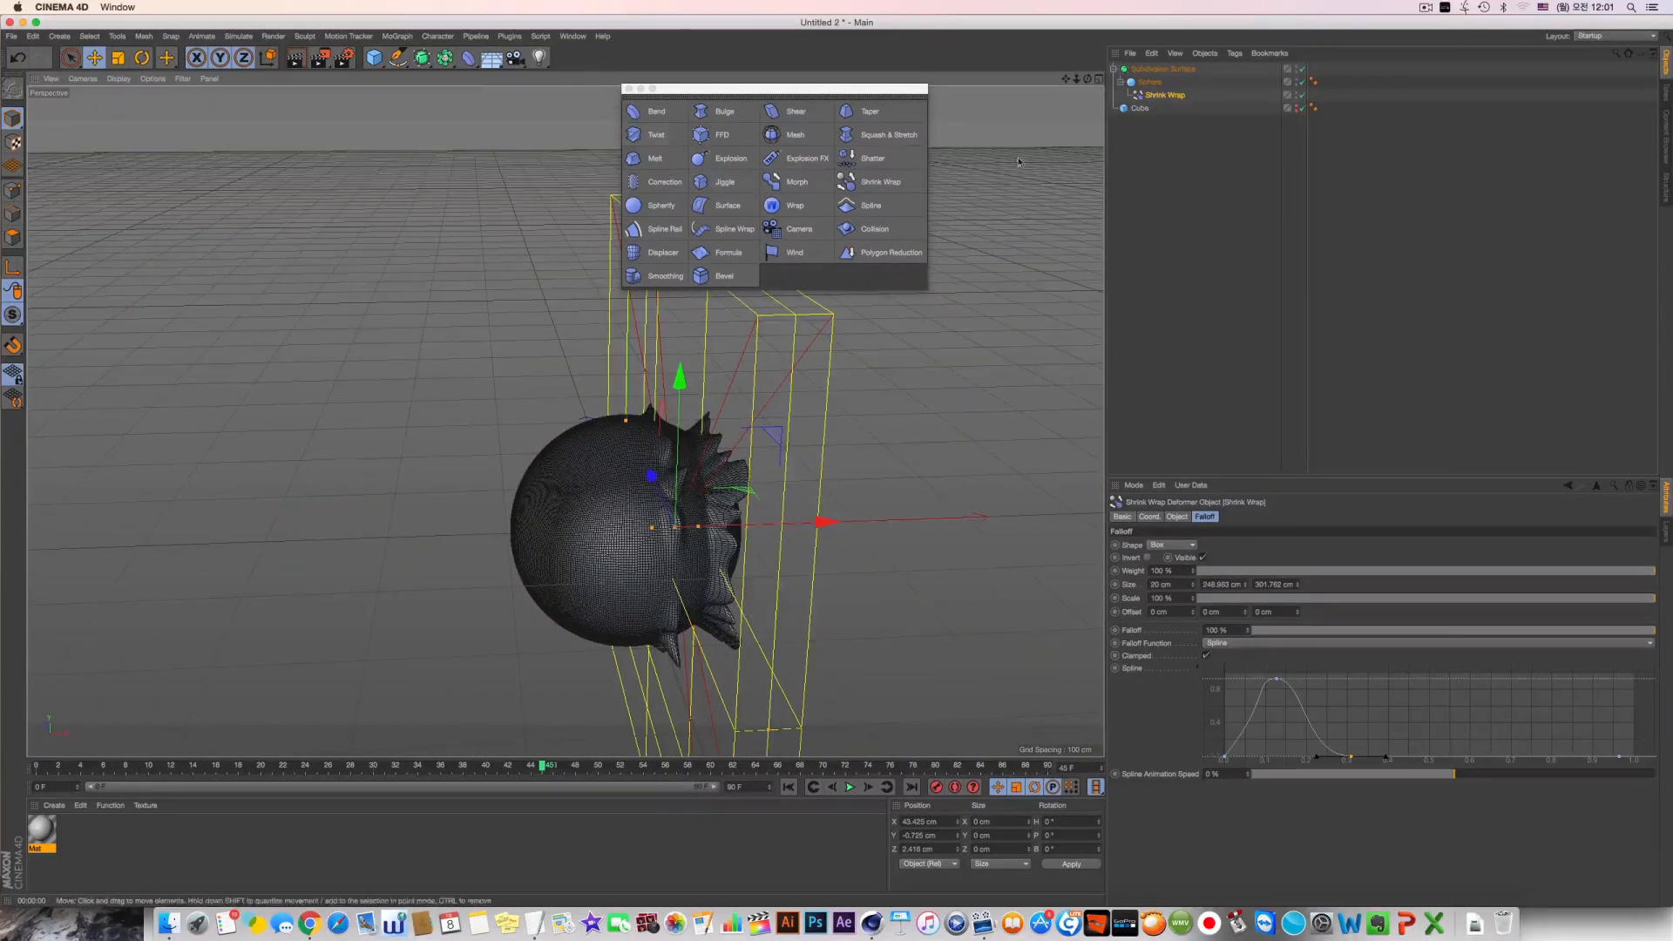
# Delete all objects from the scene, add a Spherify deformer, and shift the deformer palette clear of it
pyautogui.press('super+a')
pyautogui.press('Delete')
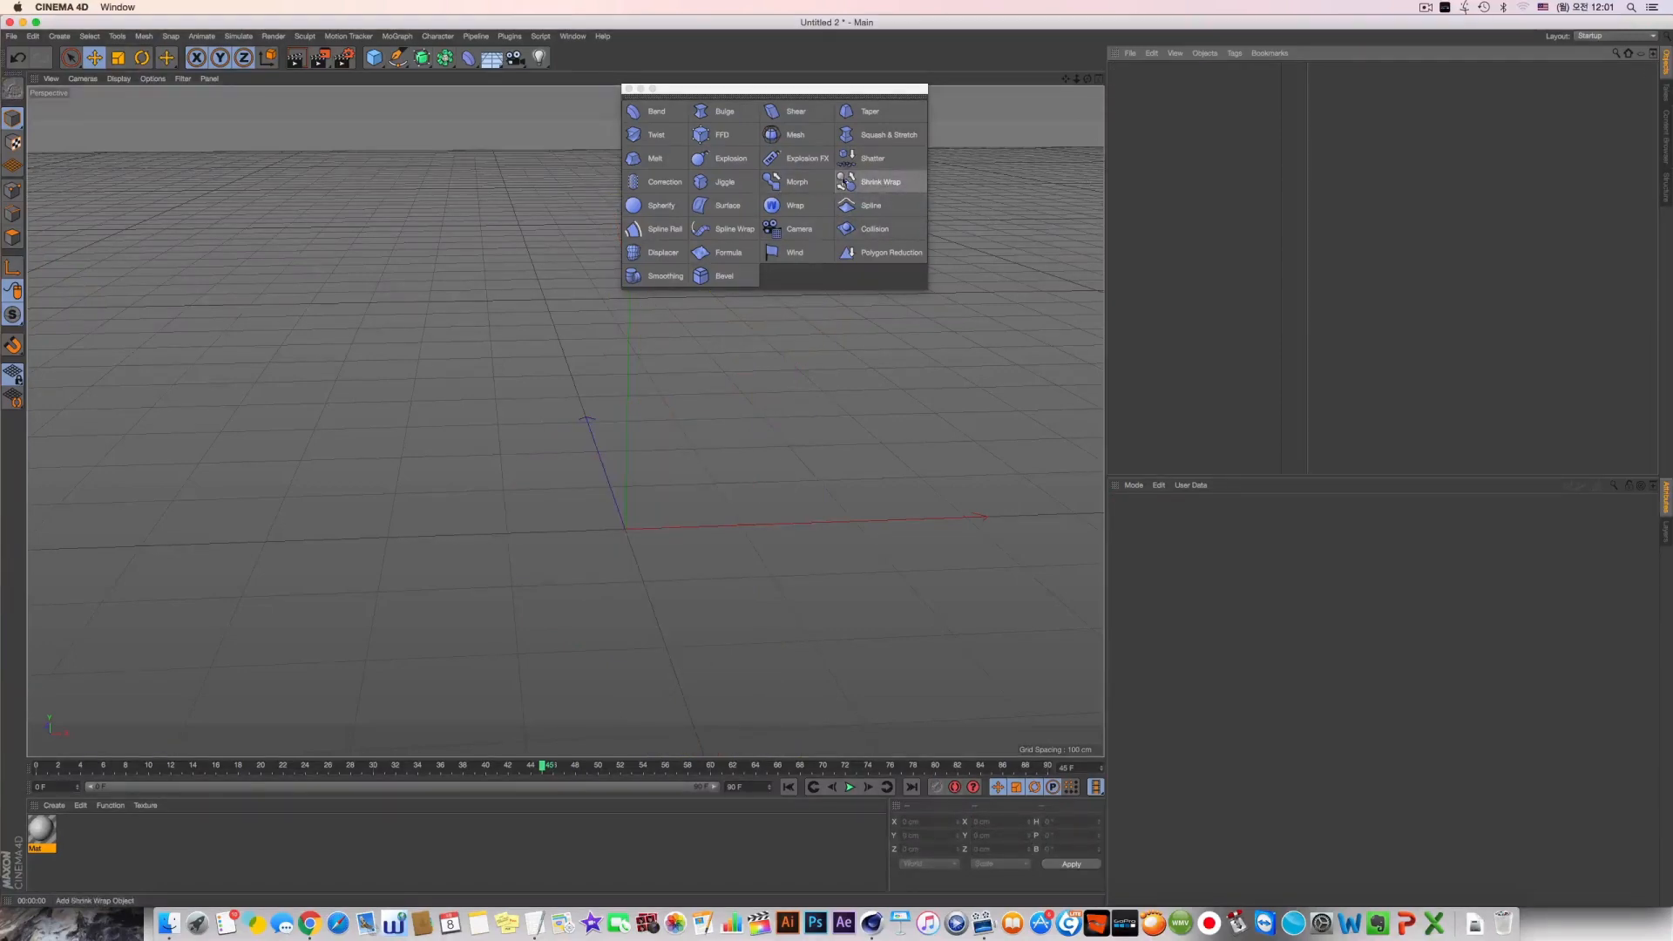
pyautogui.click(661, 206)
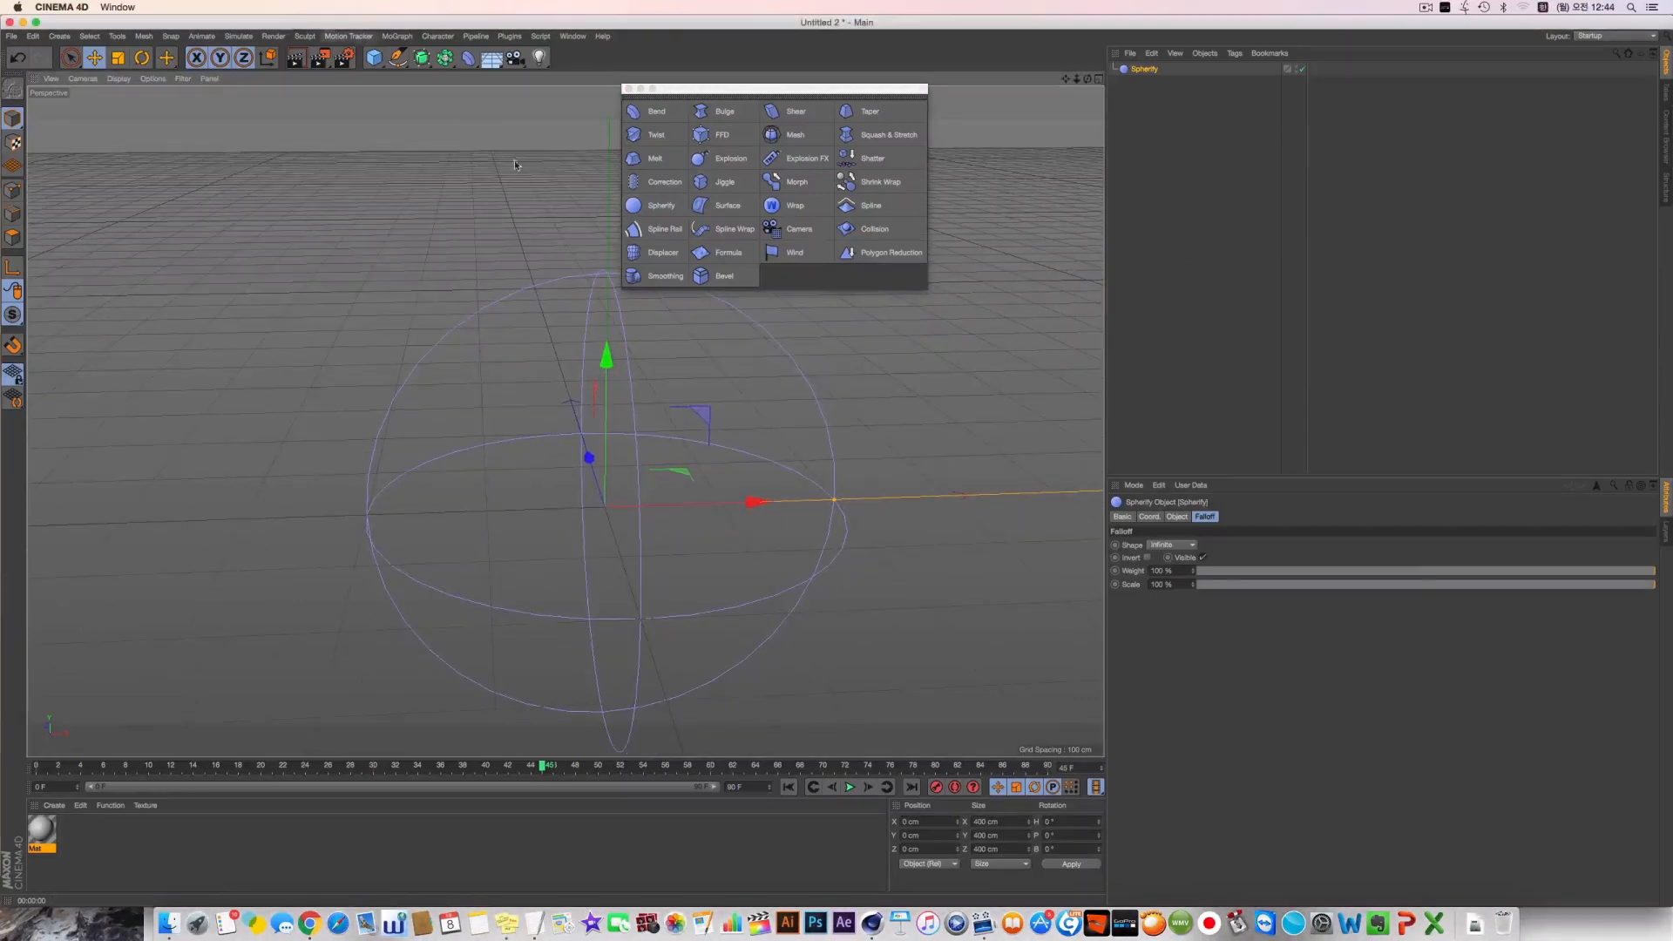
pyautogui.keyDown('alt'); pyautogui.moveTo(682, 520); pyautogui.dragTo(680, 454); pyautogui.keyUp('alt')
pyautogui.moveTo(713, 88); pyautogui.dragTo(817, 77)
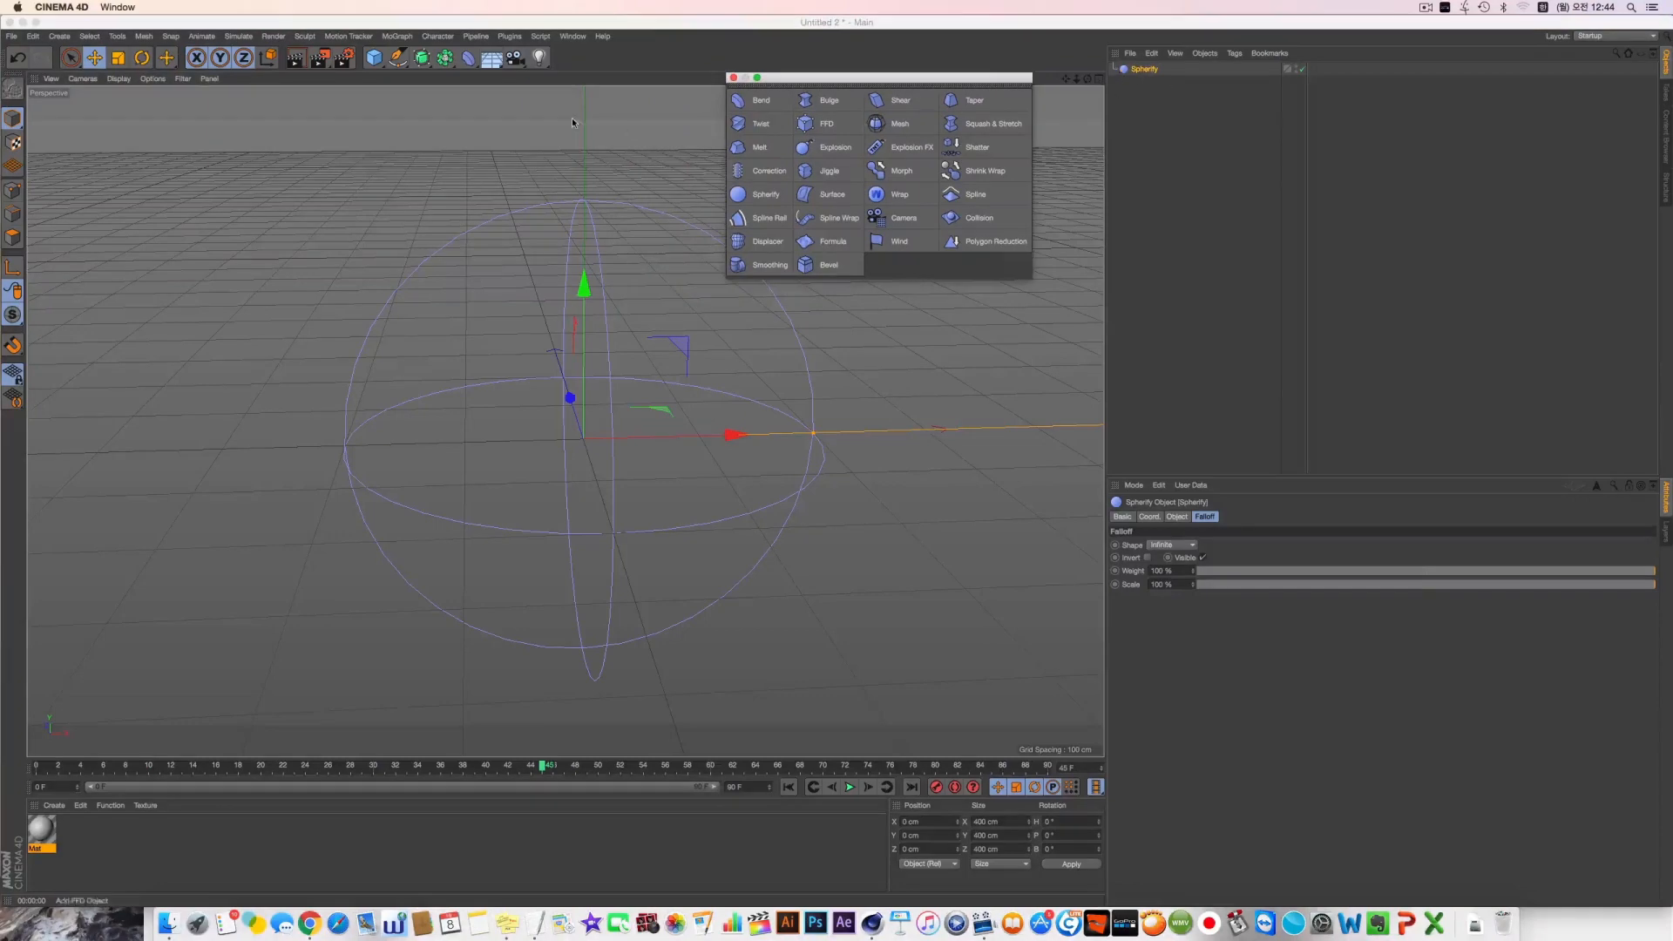
pyautogui.keyDown('alt'); pyautogui.moveTo(572, 122); pyautogui.dragTo(471, 179); pyautogui.keyUp('alt')
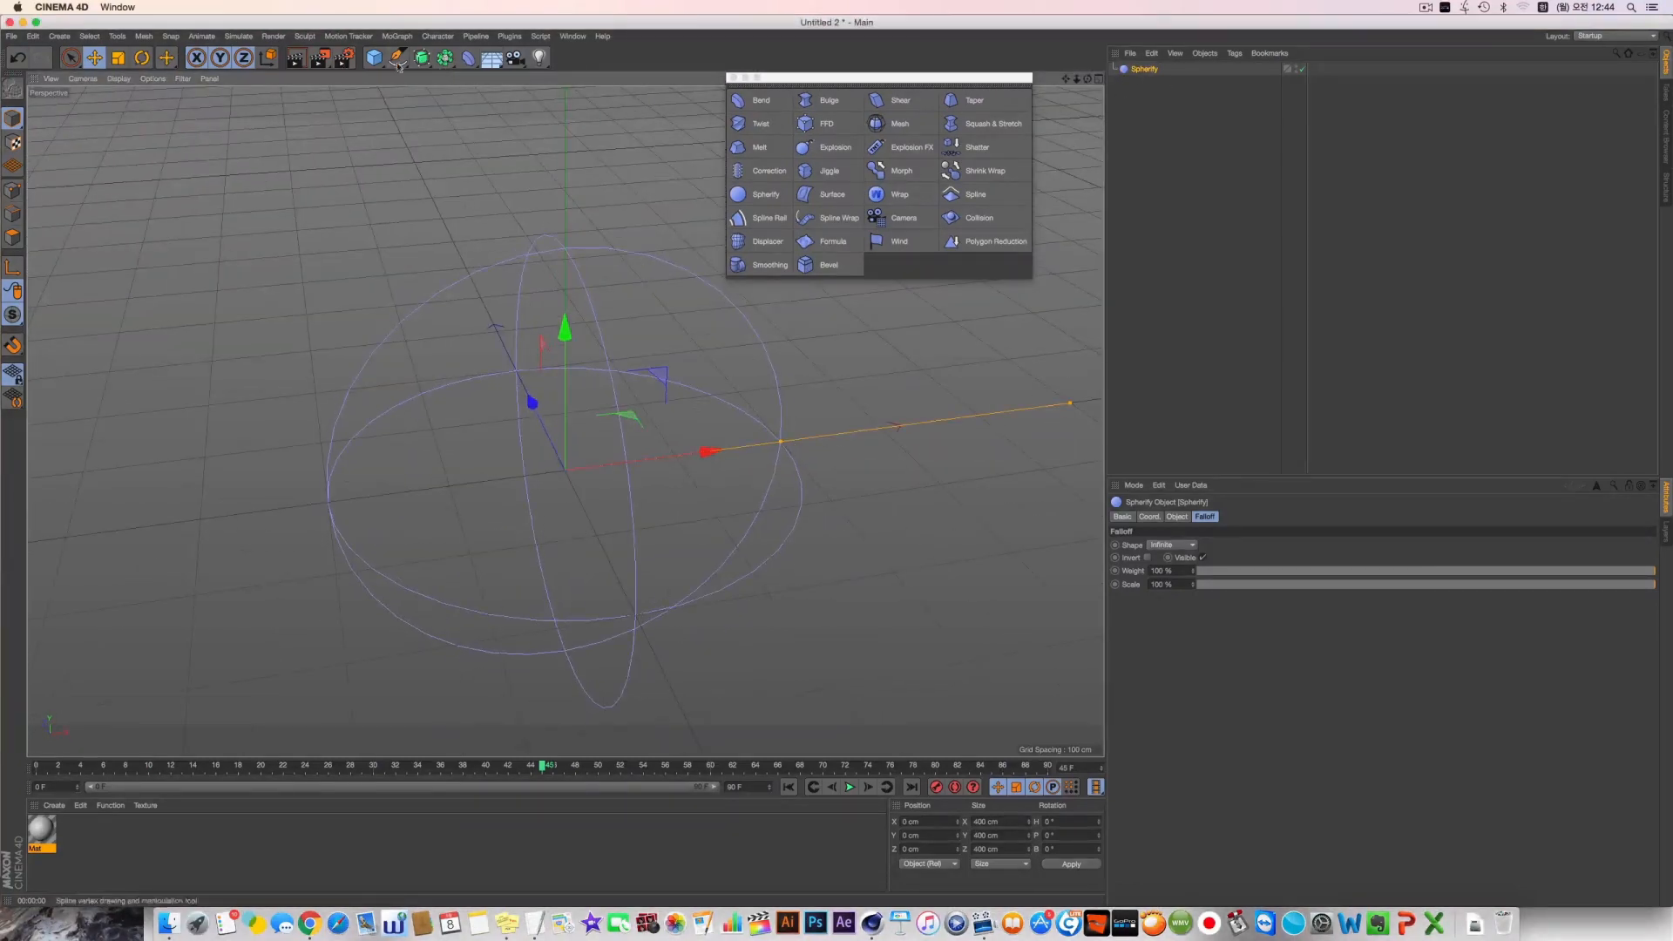
# Add a cube at the origin and set its X, Y and Z segments to 5 each
pyautogui.click(375, 58)
pyautogui.keyDown('alt'); pyautogui.moveTo(577, 403); pyautogui.dragTo(519, 340); pyautogui.keyUp('alt')
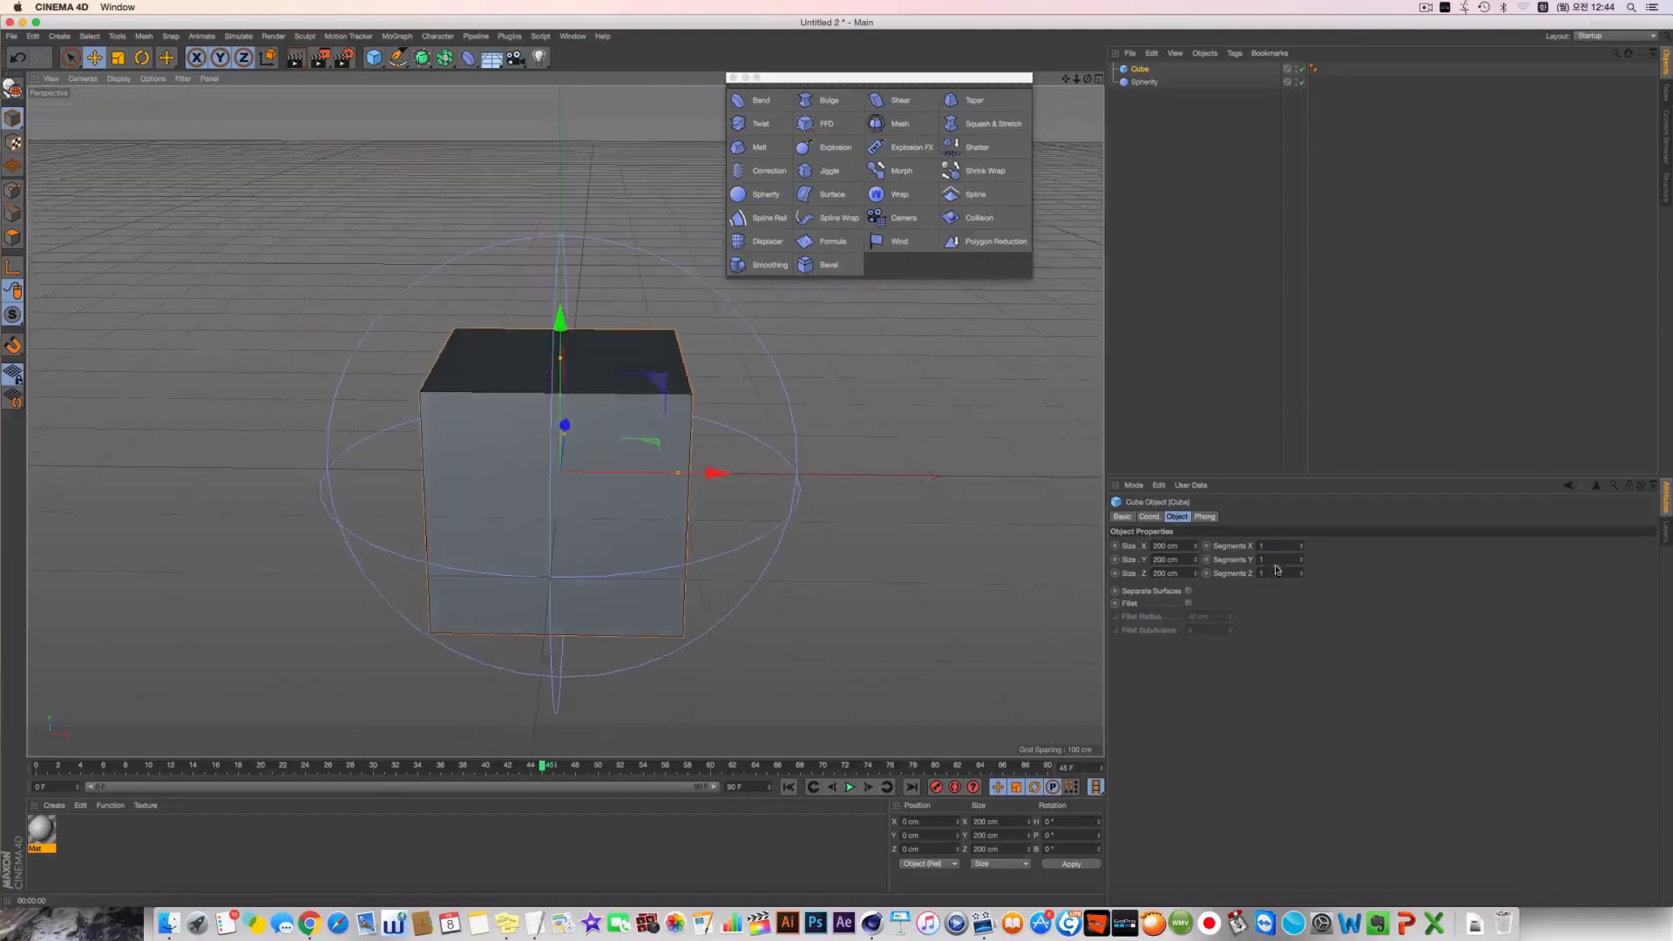
pyautogui.moveTo(1280, 547); pyautogui.dragTo(1074, 525)
pyautogui.write('5')
pyautogui.press('Tab')
pyautogui.write('5')
pyautogui.press('Tab')
pyautogui.write('5')
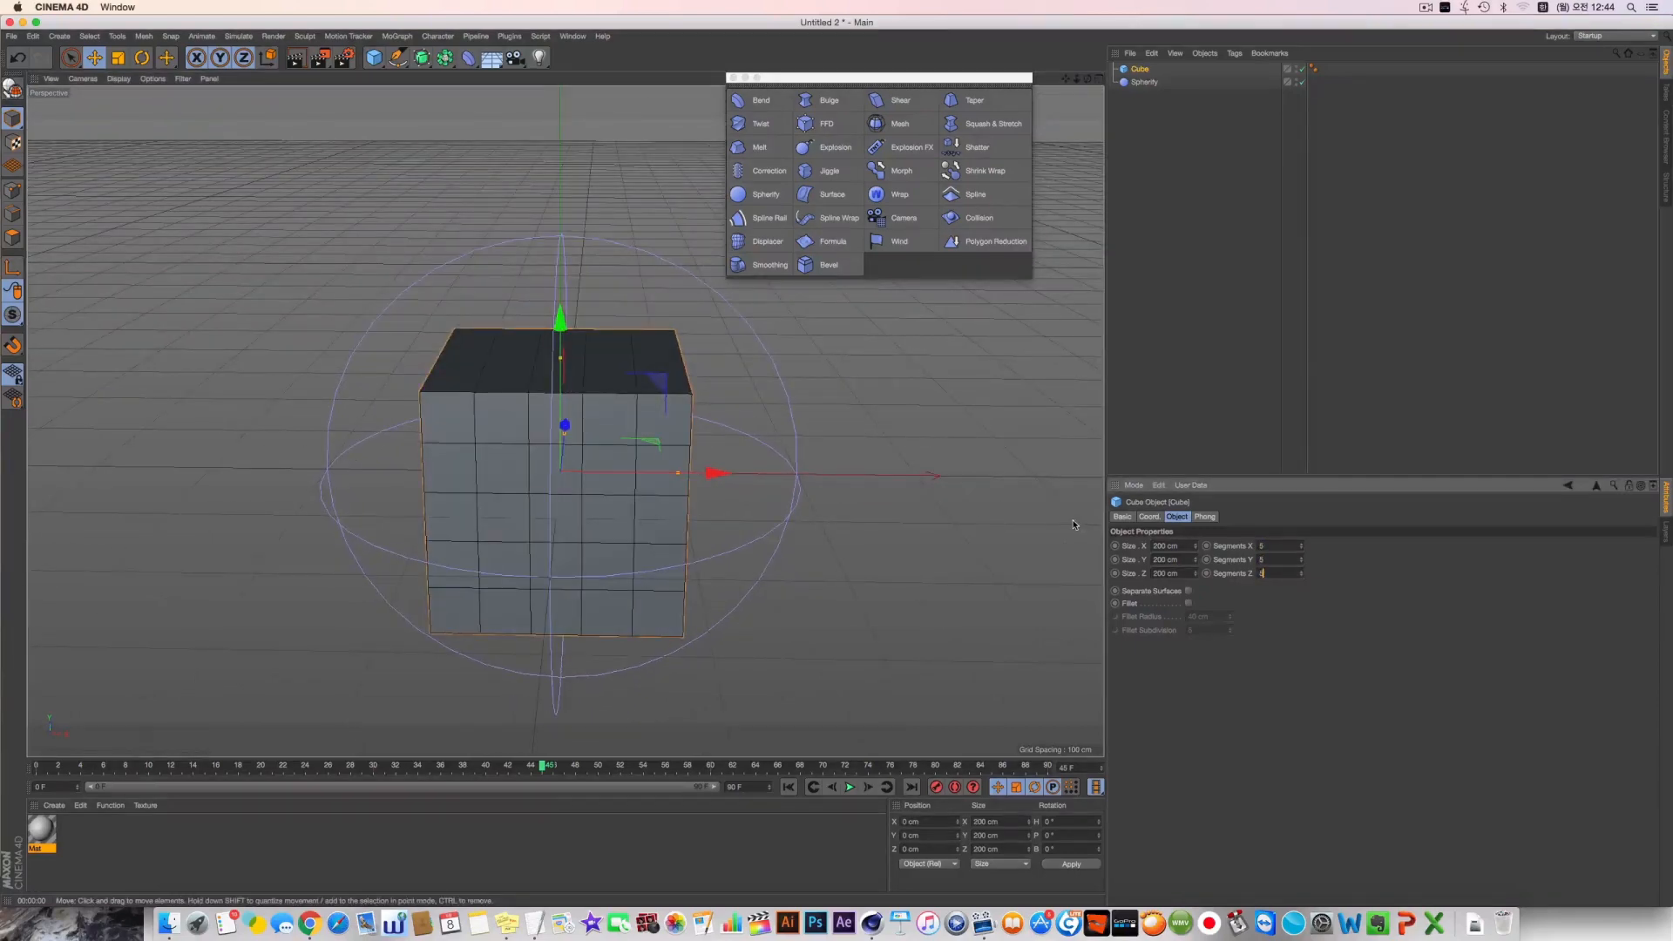
# Display the viewport in Gouraud Shading (Lines) so the cube's segments are drawn
pyautogui.click(119, 79)
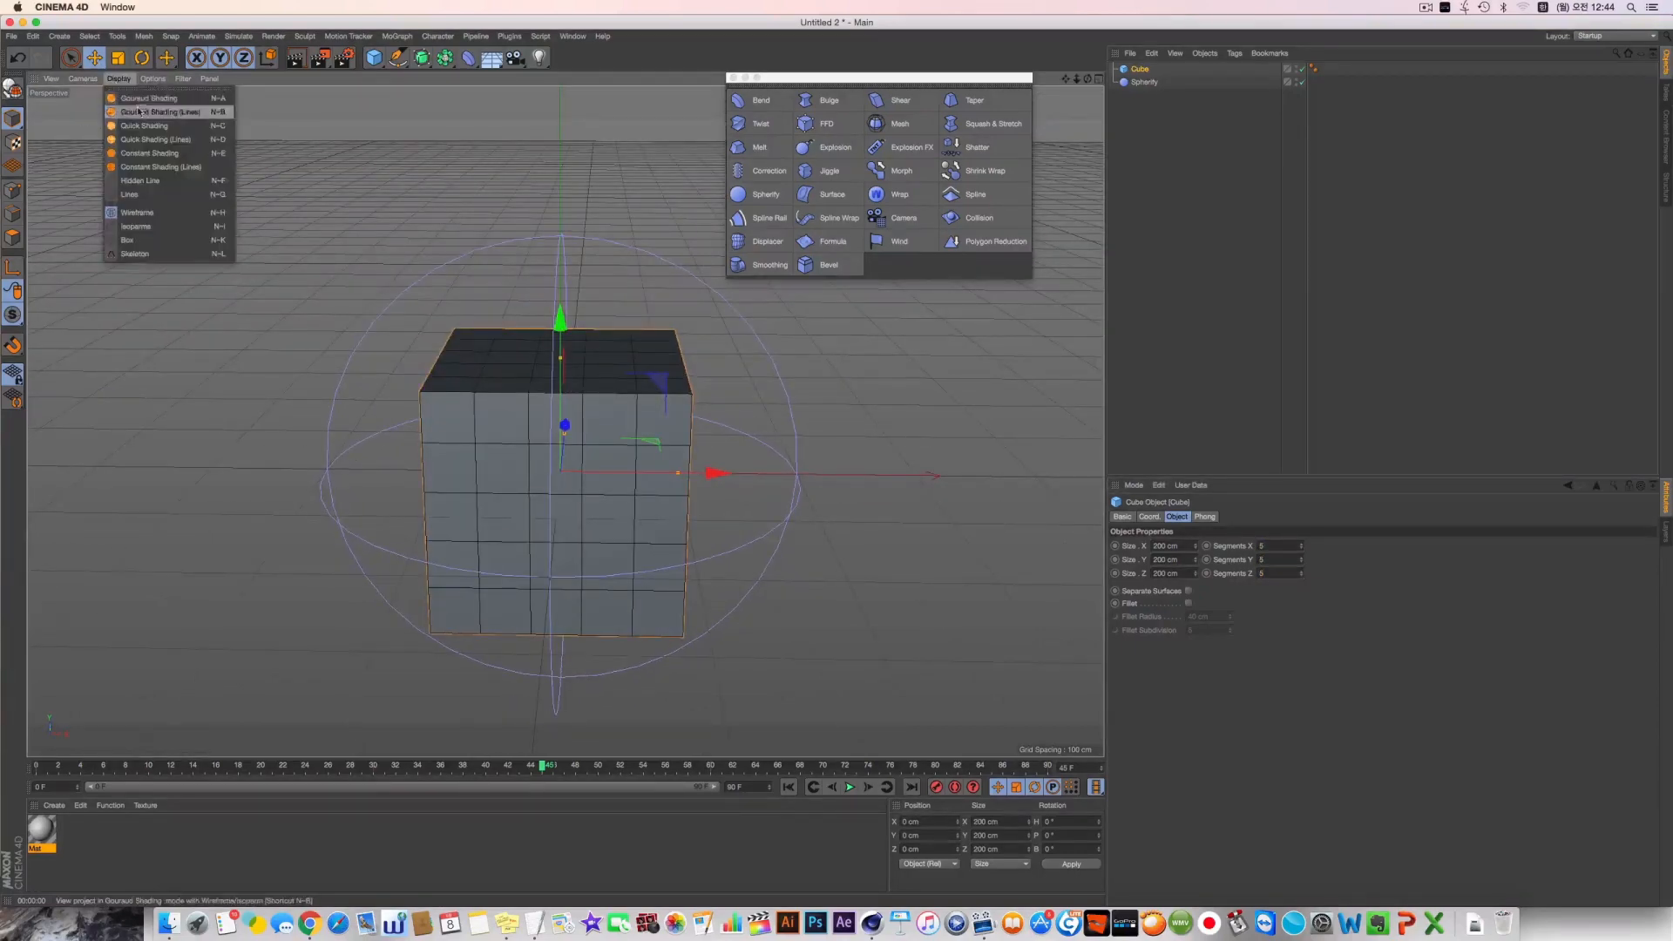
pyautogui.click(141, 111)
pyautogui.keyDown('alt'); pyautogui.moveTo(795, 584); pyautogui.dragTo(819, 568, button='middle'); pyautogui.keyUp('alt')
pyautogui.keyDown('alt'); pyautogui.moveTo(819, 568); pyautogui.dragTo(823, 551); pyautogui.keyUp('alt')
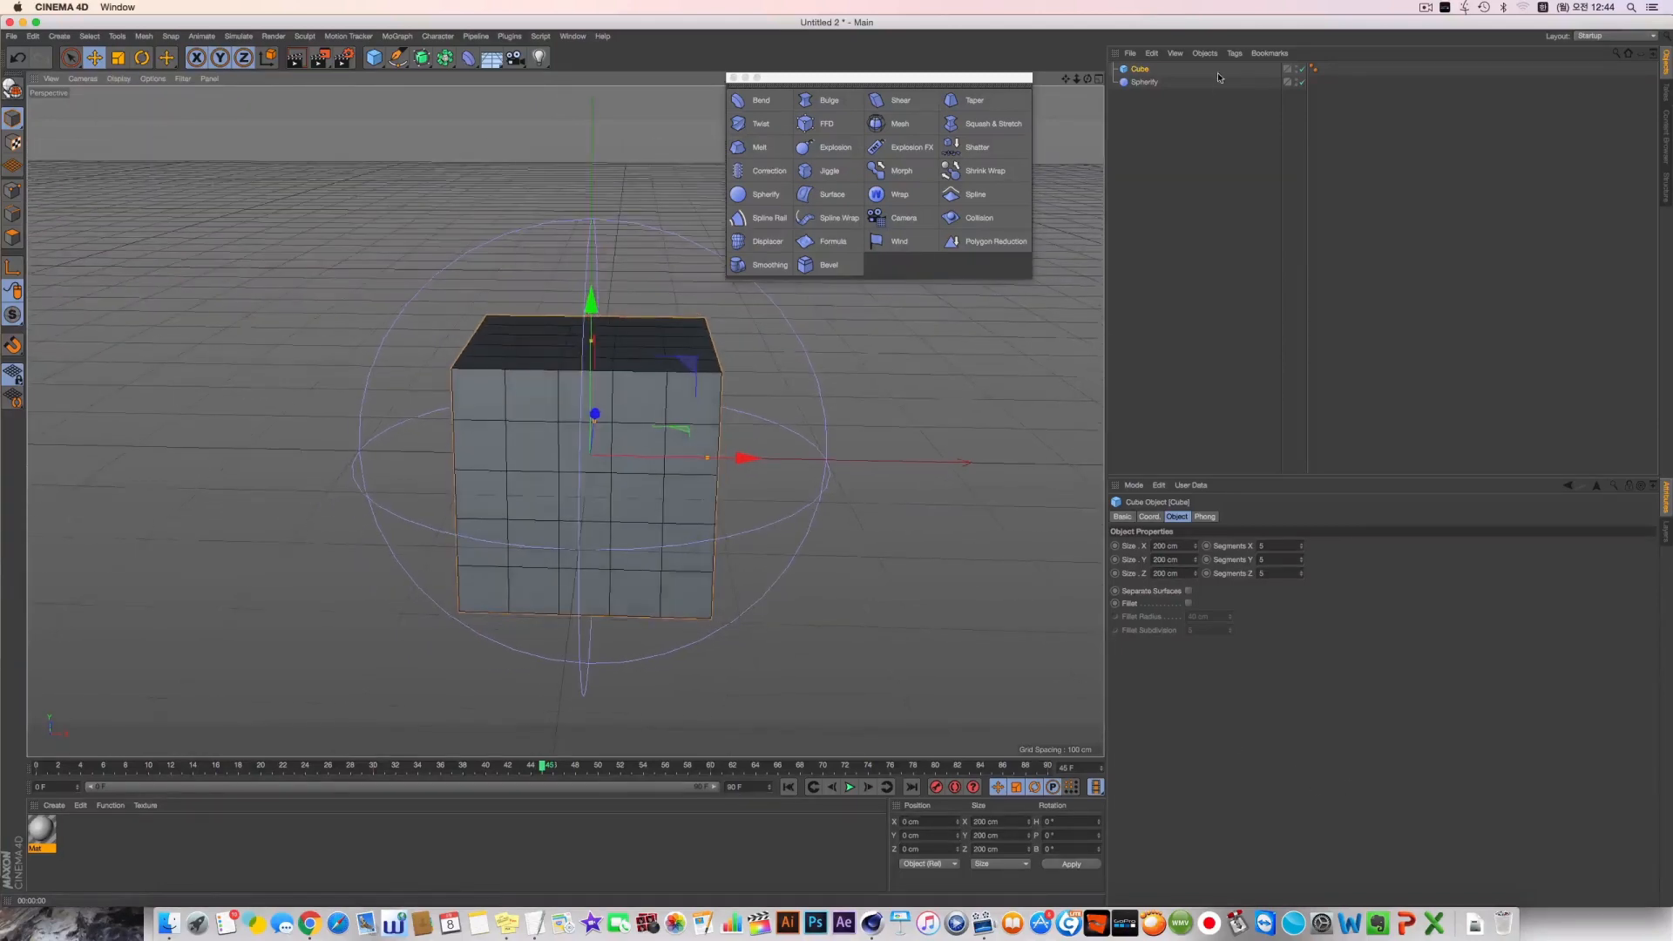
# Make the Spherify deformer a child of the cube, with a radius of 158 cm and a strength of 0%
pyautogui.moveTo(1150, 86); pyautogui.dragTo(1143, 70)
pyautogui.keyDown('alt'); pyautogui.moveTo(727, 483); pyautogui.dragTo(749, 514); pyautogui.keyUp('alt')
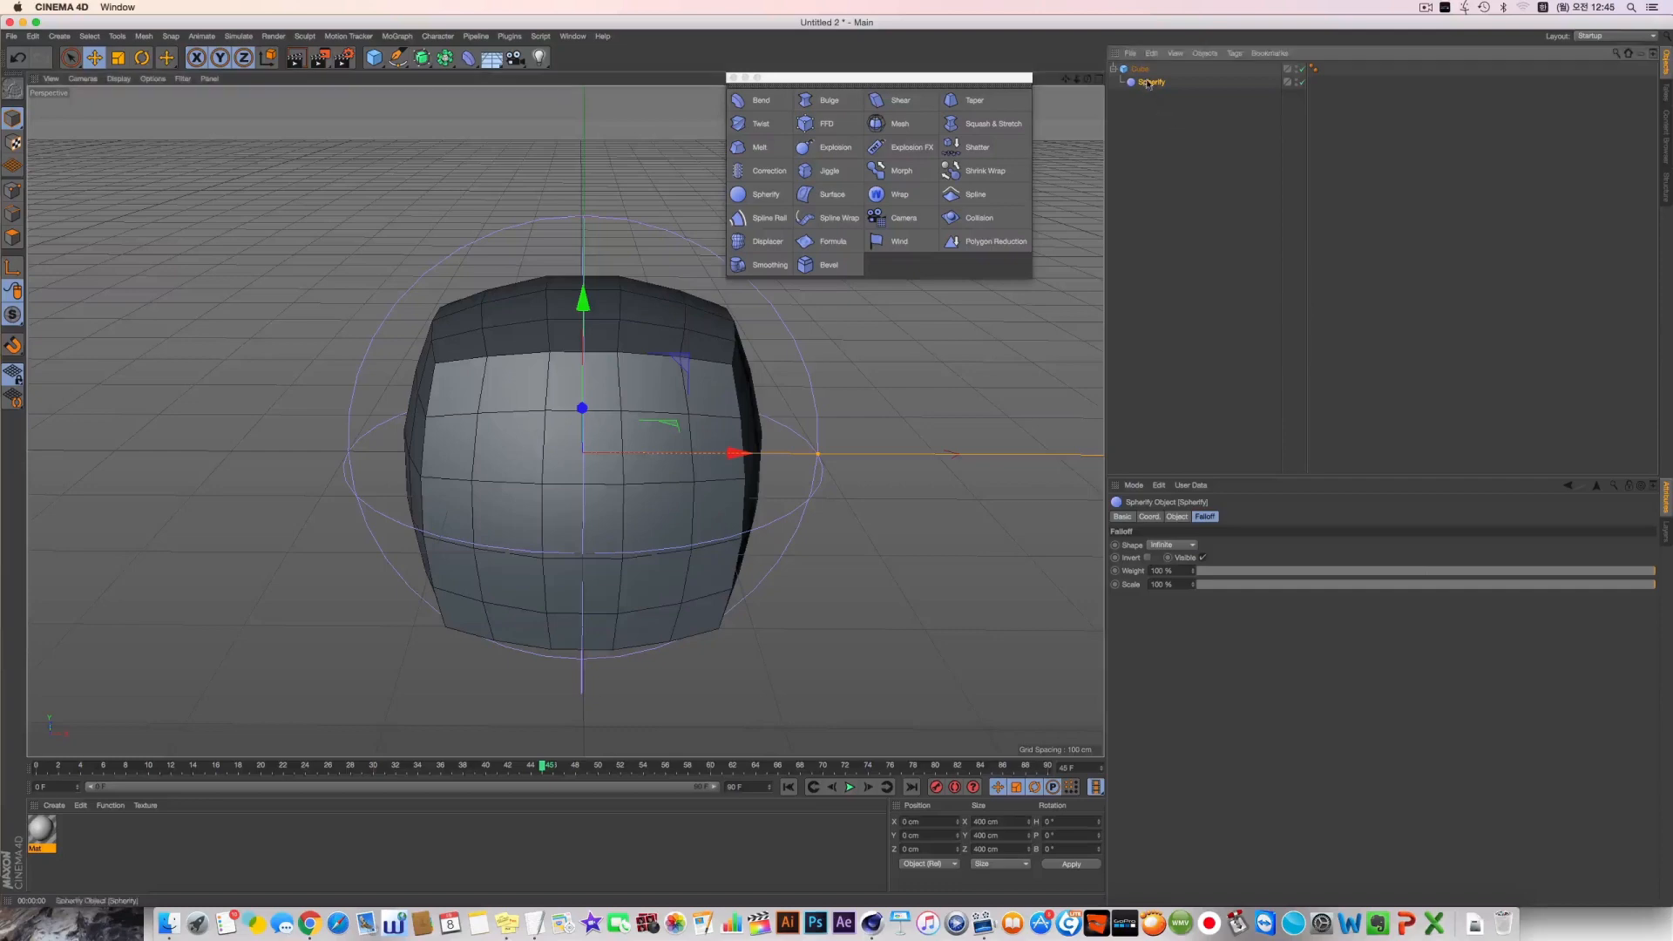
pyautogui.click(1182, 518)
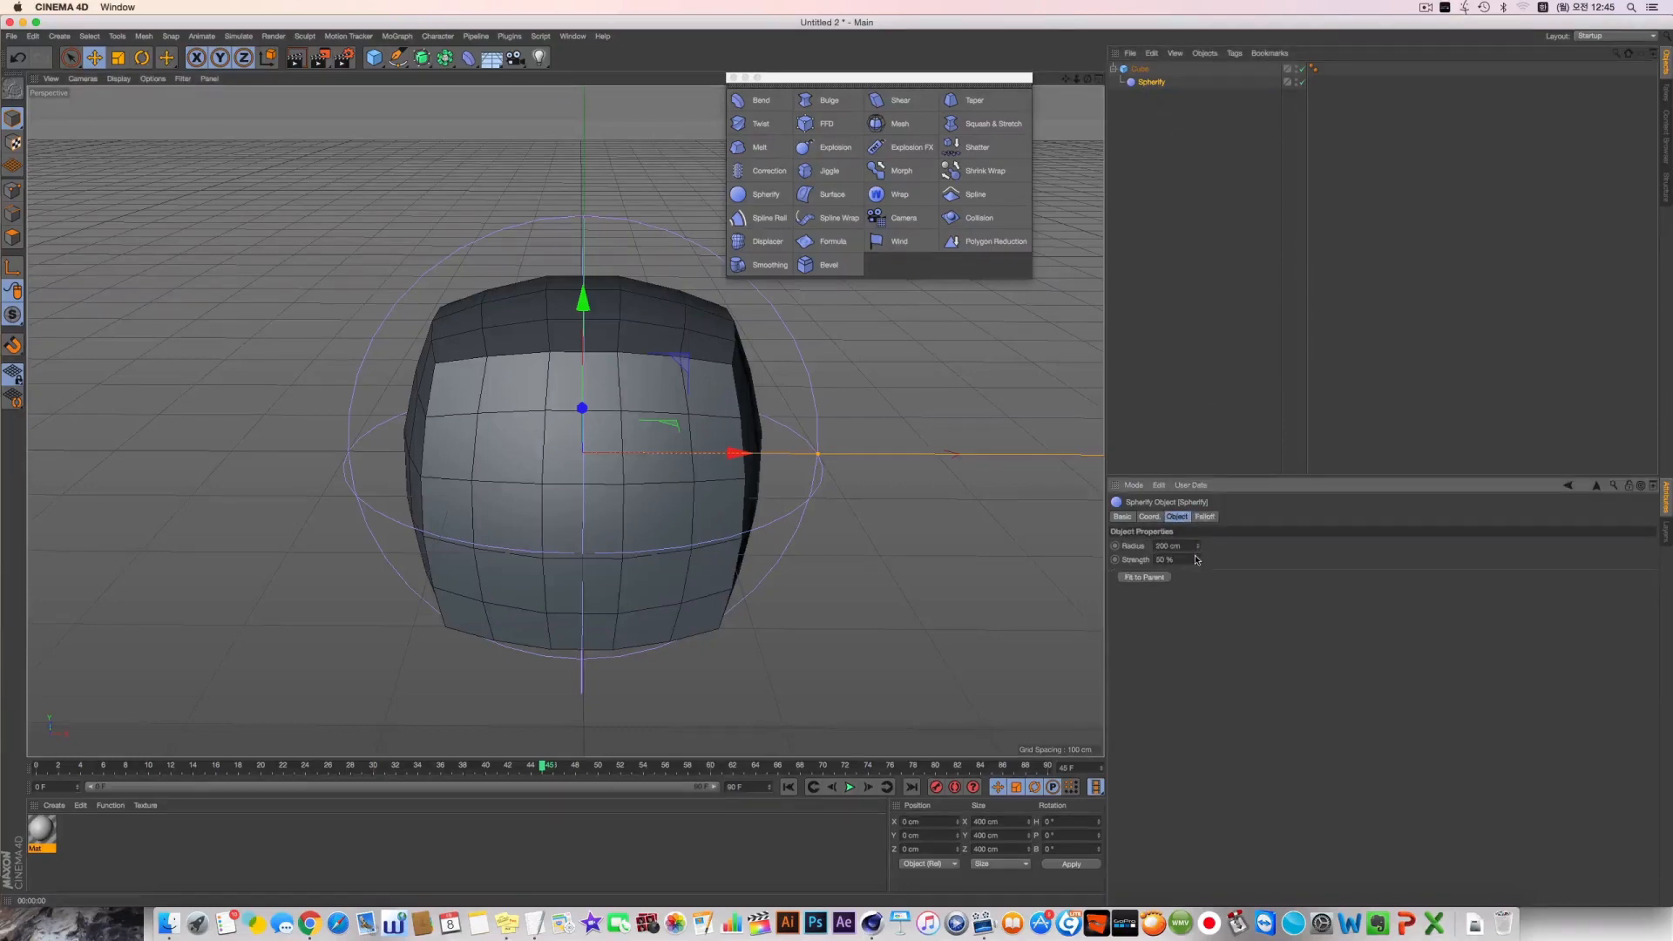
pyautogui.moveTo(1197, 551)
pyautogui.mouseDown()
pyautogui.moveTo(1176, 601)
pyautogui.moveTo(1197, 592)
pyautogui.moveTo(1197, 523)
pyautogui.moveTo(1197, 597)
pyautogui.moveTo(1197, 514)
pyautogui.moveTo(1198, 627)
pyautogui.moveTo(1198, 551)
pyautogui.mouseUp()
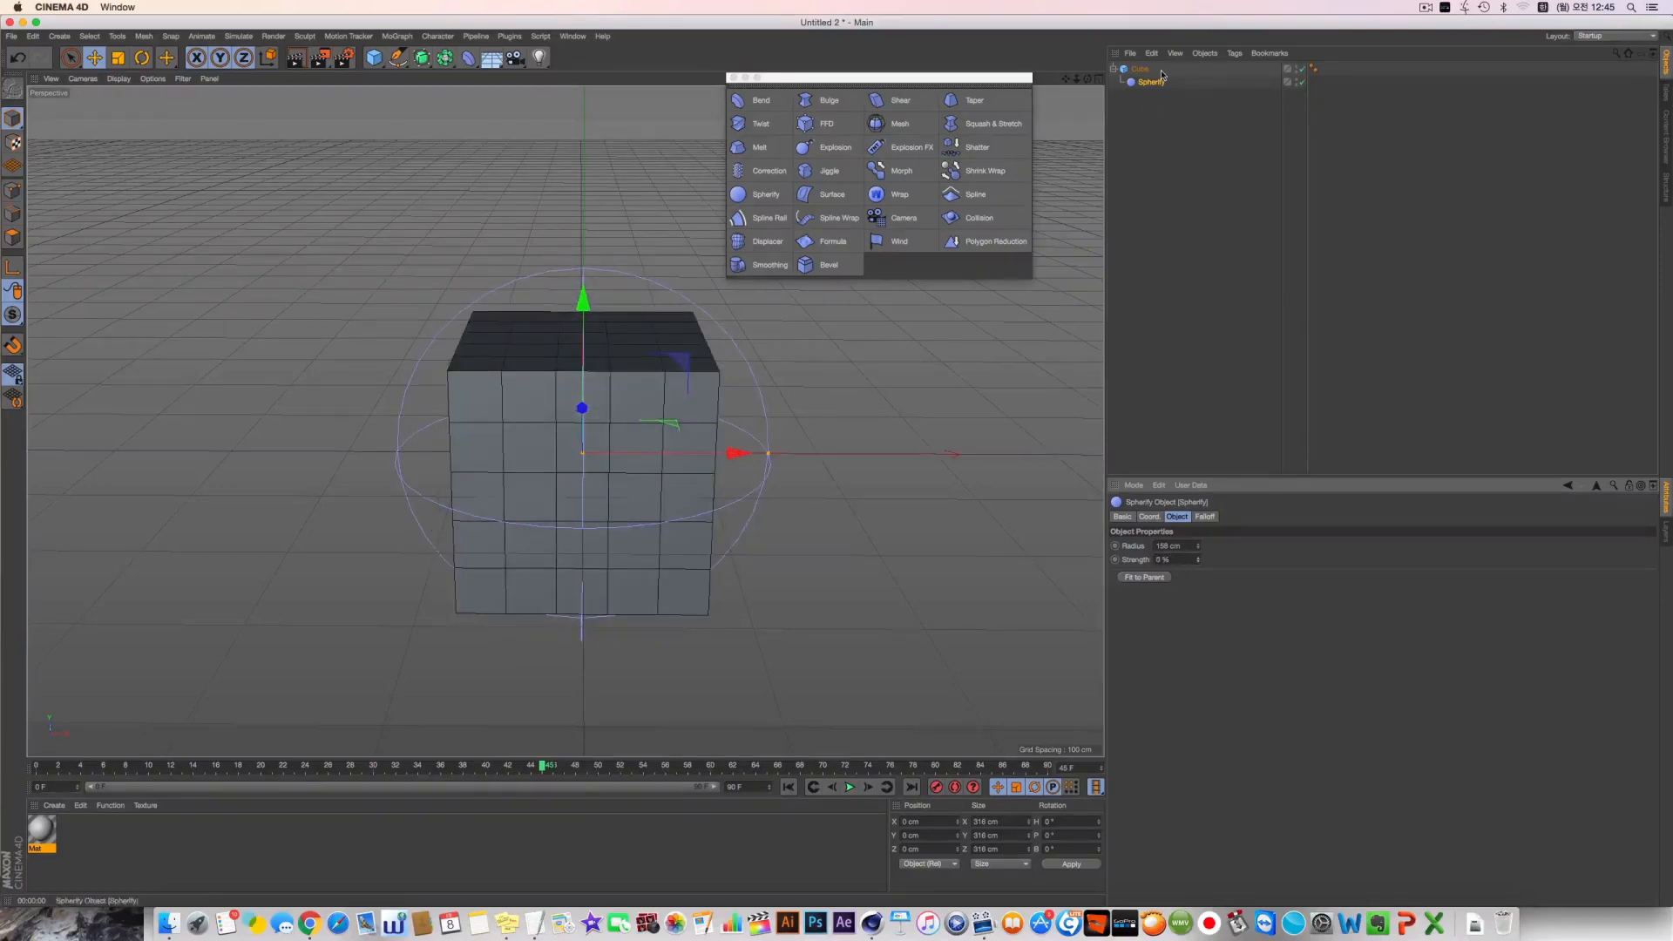
# Free the Spherify deformer from the cube and replace the cube with a Figure object lowered into the deformer's sphere
pyautogui.moveTo(1161, 76); pyautogui.dragTo(1157, 127)
pyautogui.click(1141, 70)
pyautogui.press('Delete')
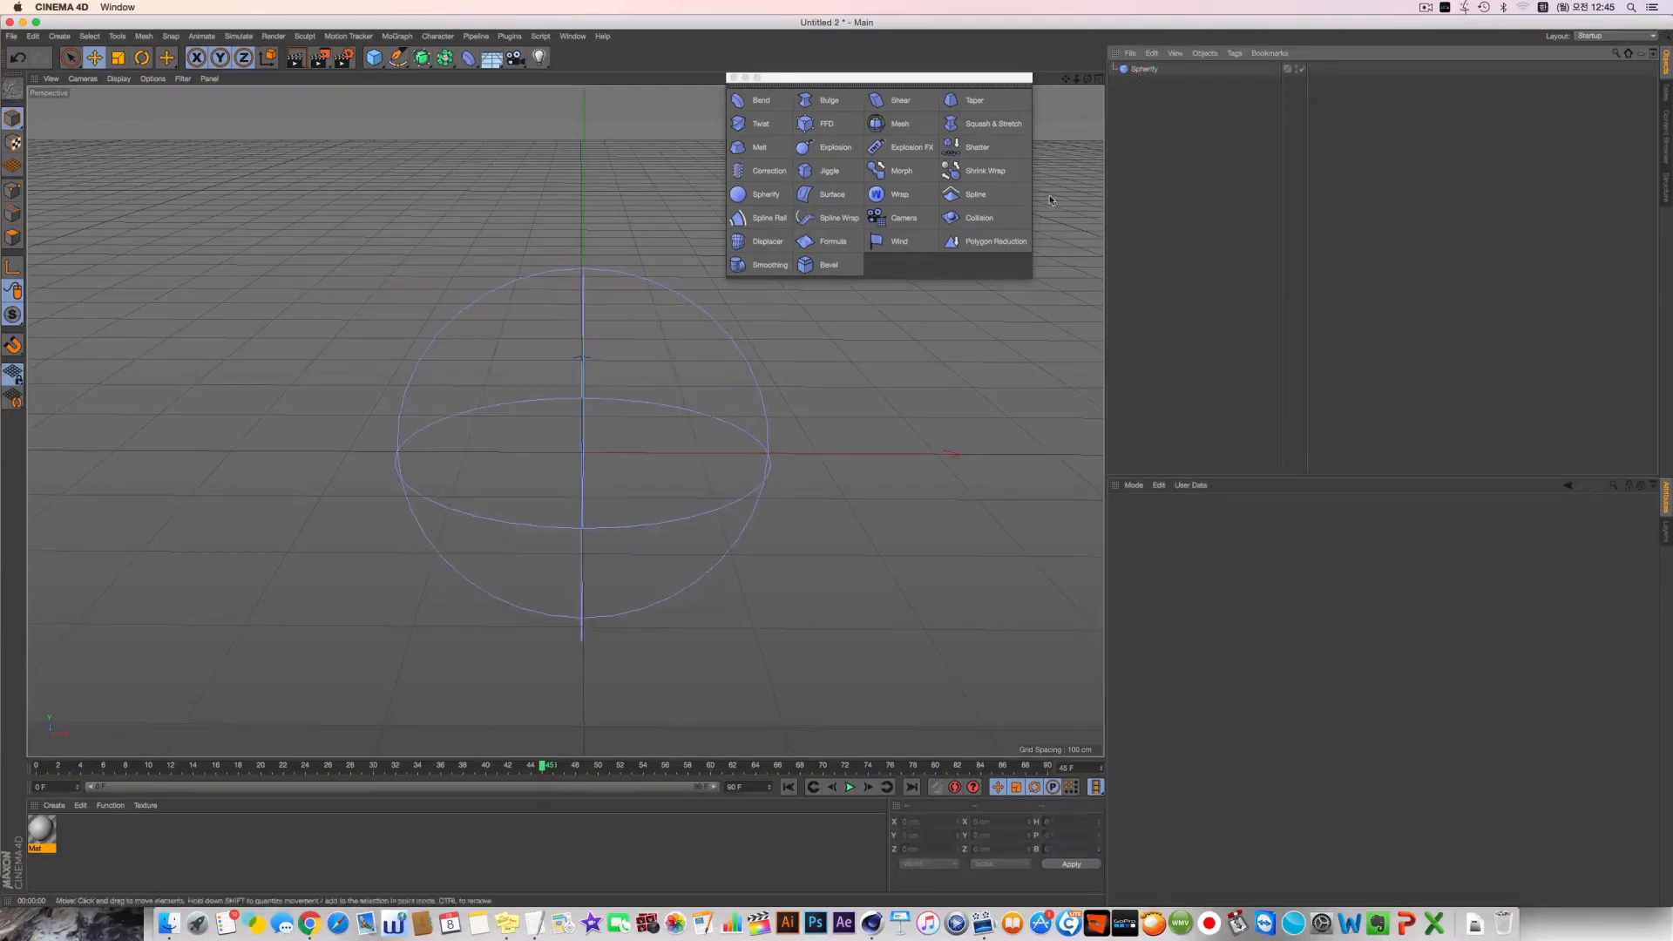
pyautogui.moveTo(464, 63); pyautogui.dragTo(567, 150)
pyautogui.moveTo(616, 310); pyautogui.dragTo(617, 395)
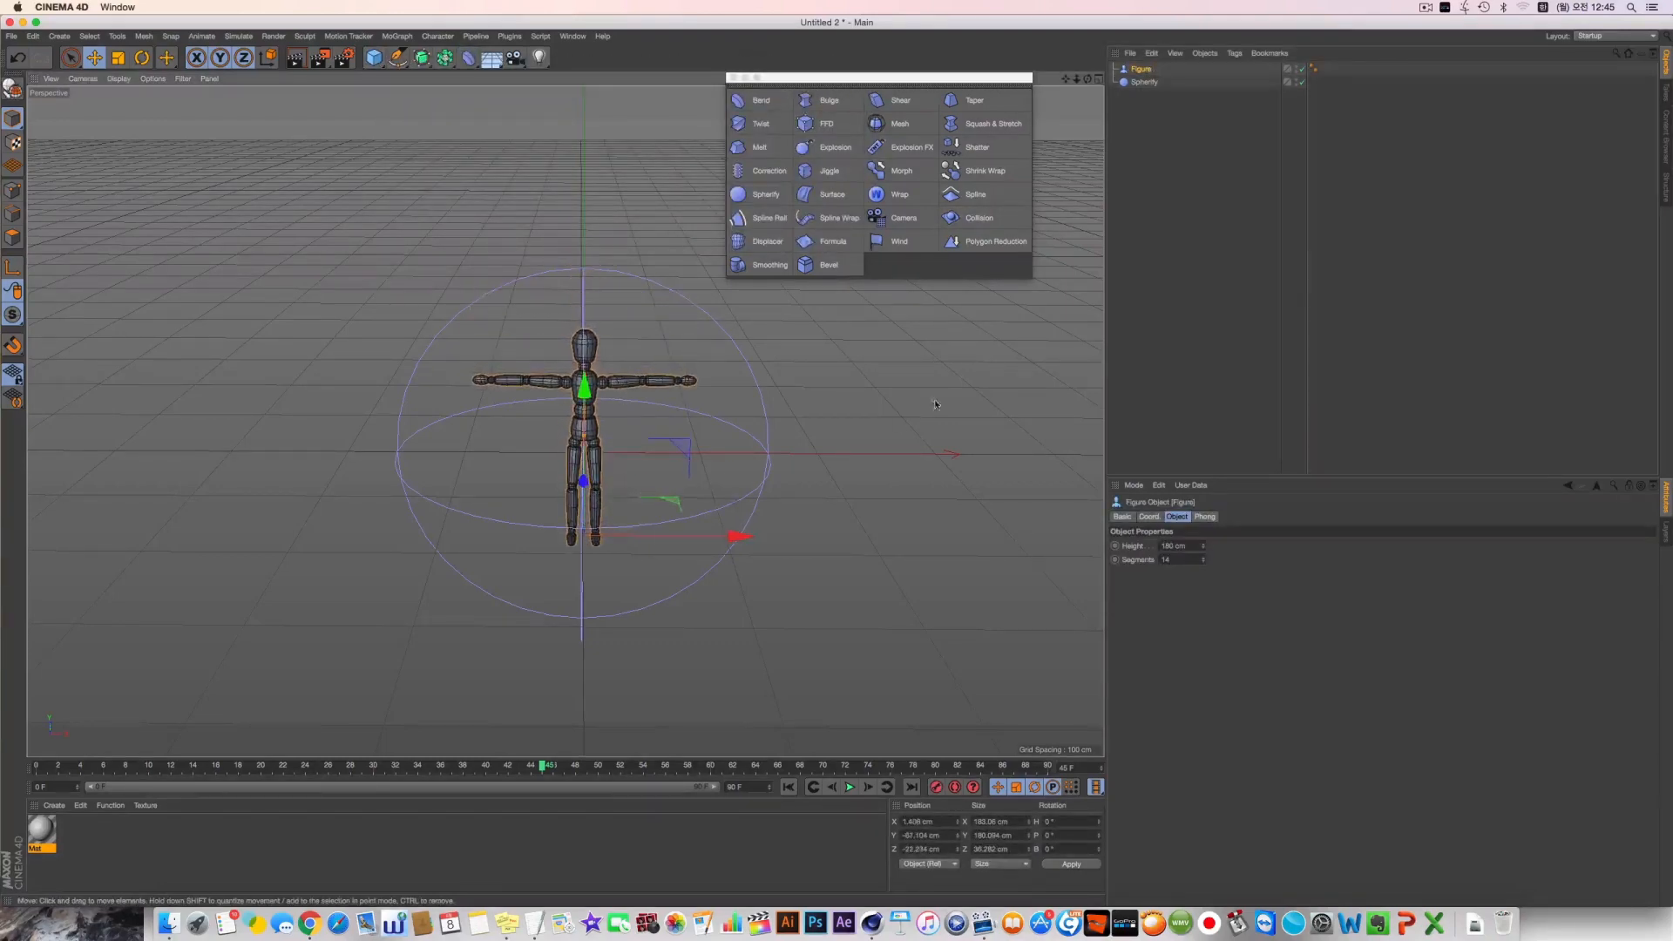
# Make the Spherify deformer a child of the figure and set its strength to 100%
pyautogui.moveTo(1140, 83); pyautogui.dragTo(1140, 70)
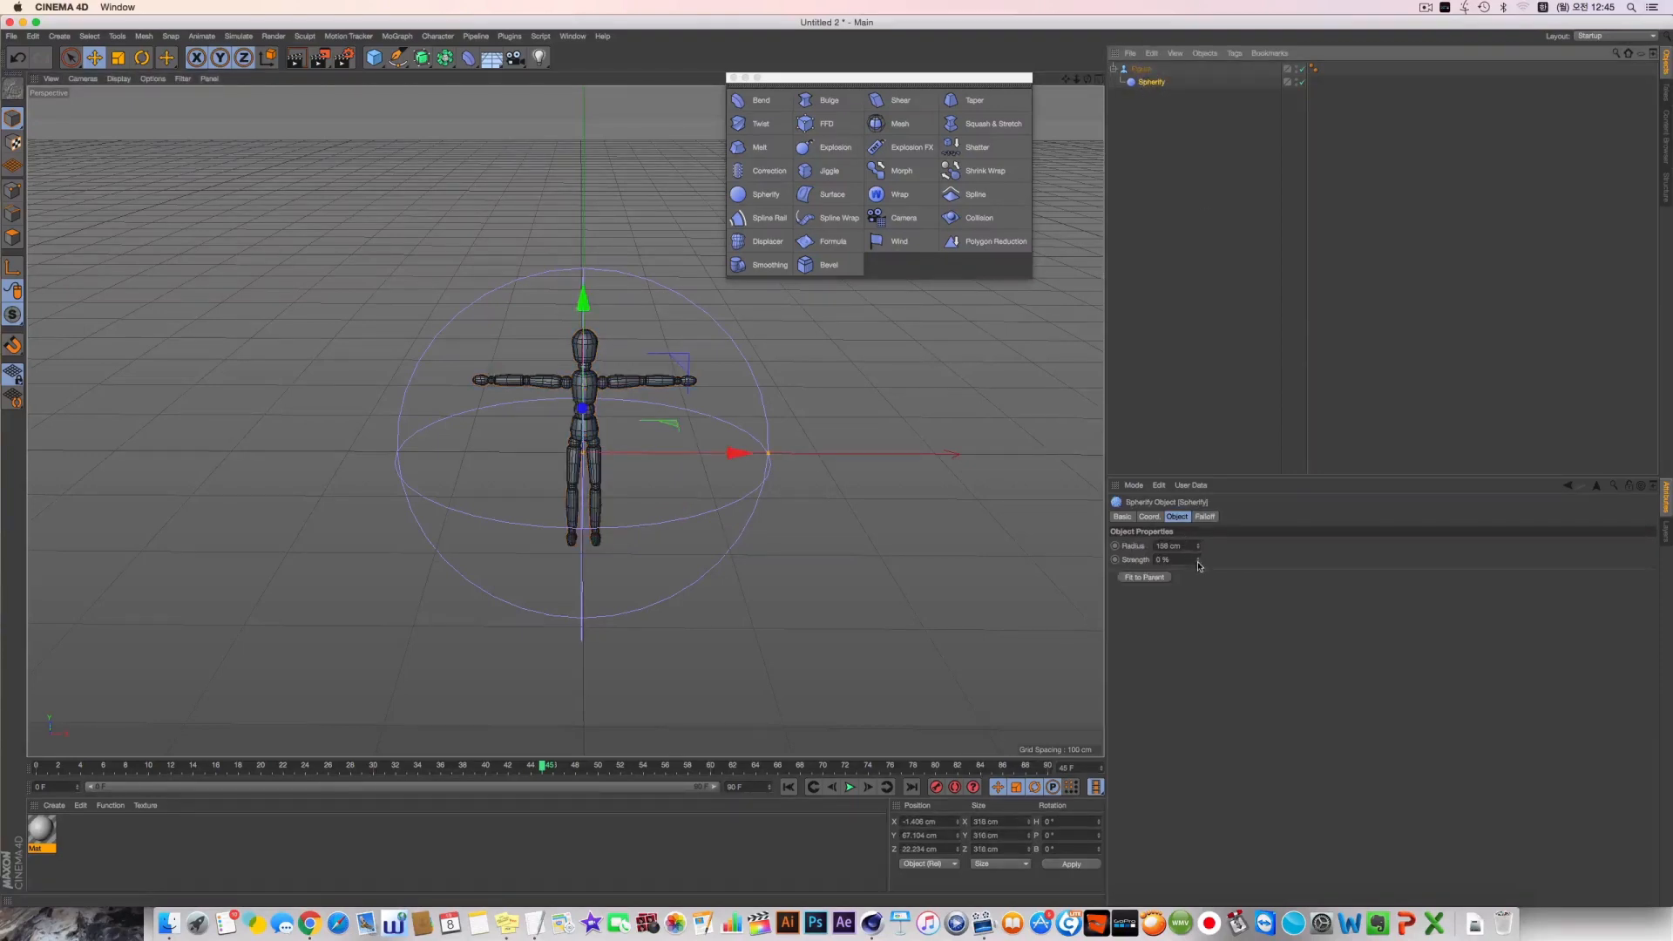
pyautogui.moveTo(1198, 562); pyautogui.dragTo(1197, 475)
pyautogui.moveTo(453, 421)
pyautogui.keyDown('alt'); pyautogui.mouseDown()
pyautogui.moveTo(583, 443)
pyautogui.moveTo(678, 482)
pyautogui.moveTo(372, 449)
pyautogui.moveTo(299, 400)
pyautogui.moveTo(466, 425)
pyautogui.mouseUp(); pyautogui.keyUp('alt')
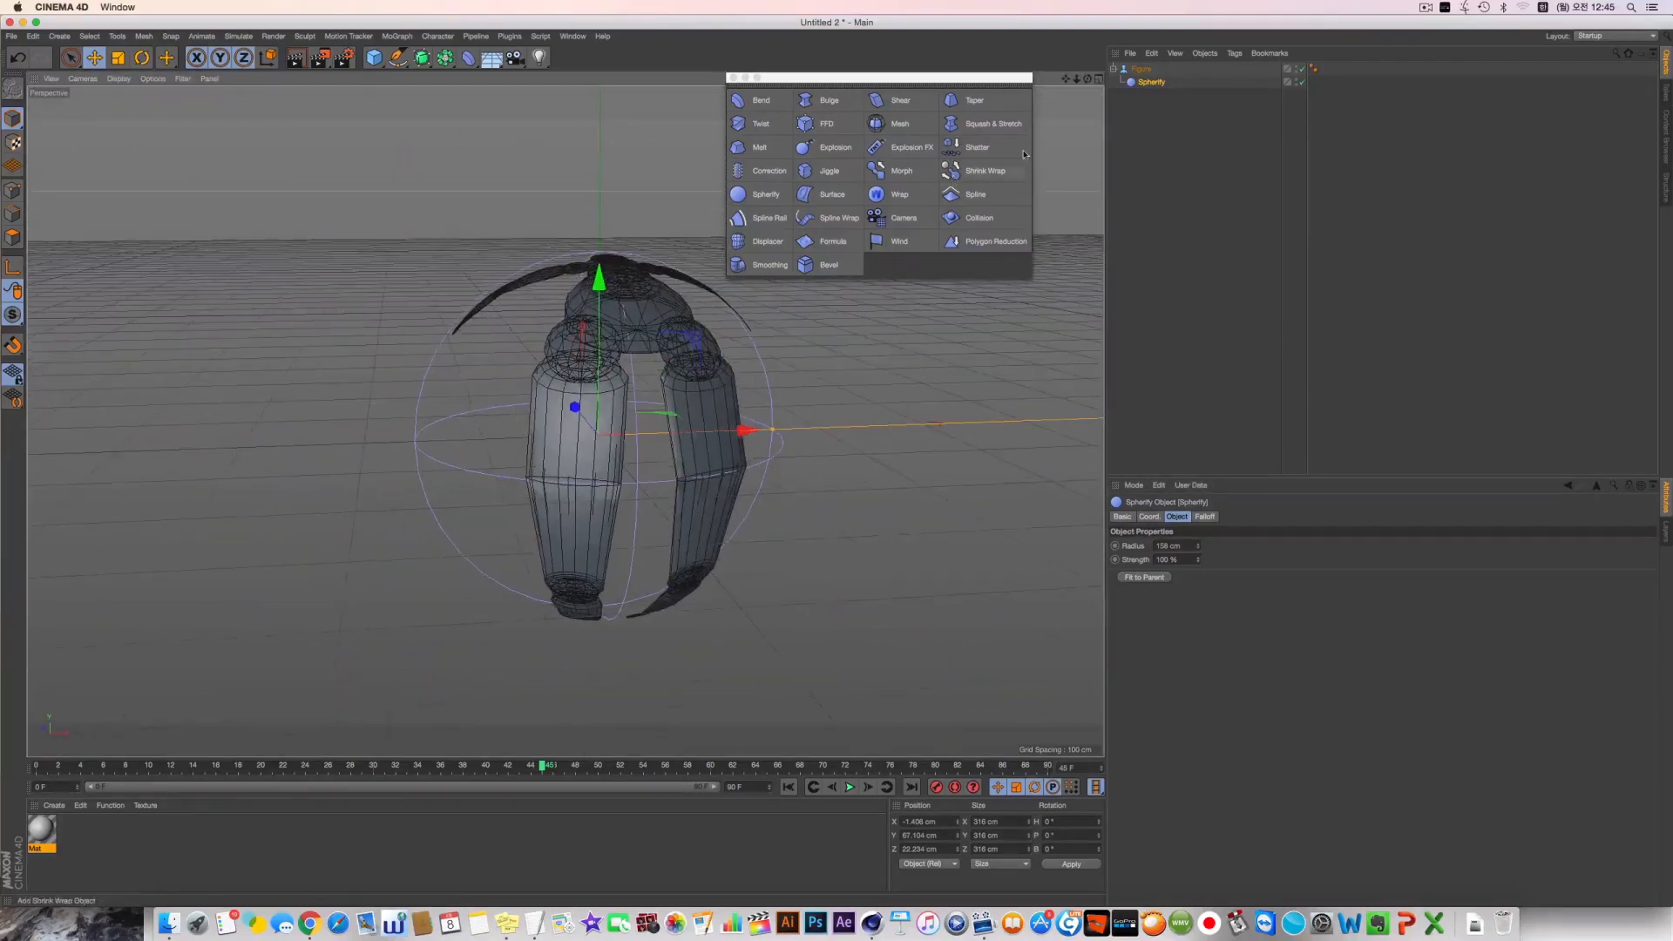
# Take the Spherify deformer out of the figure and delete the figure
pyautogui.moveTo(1137, 84); pyautogui.dragTo(1138, 99)
pyautogui.click(1139, 70)
pyautogui.press('Delete')
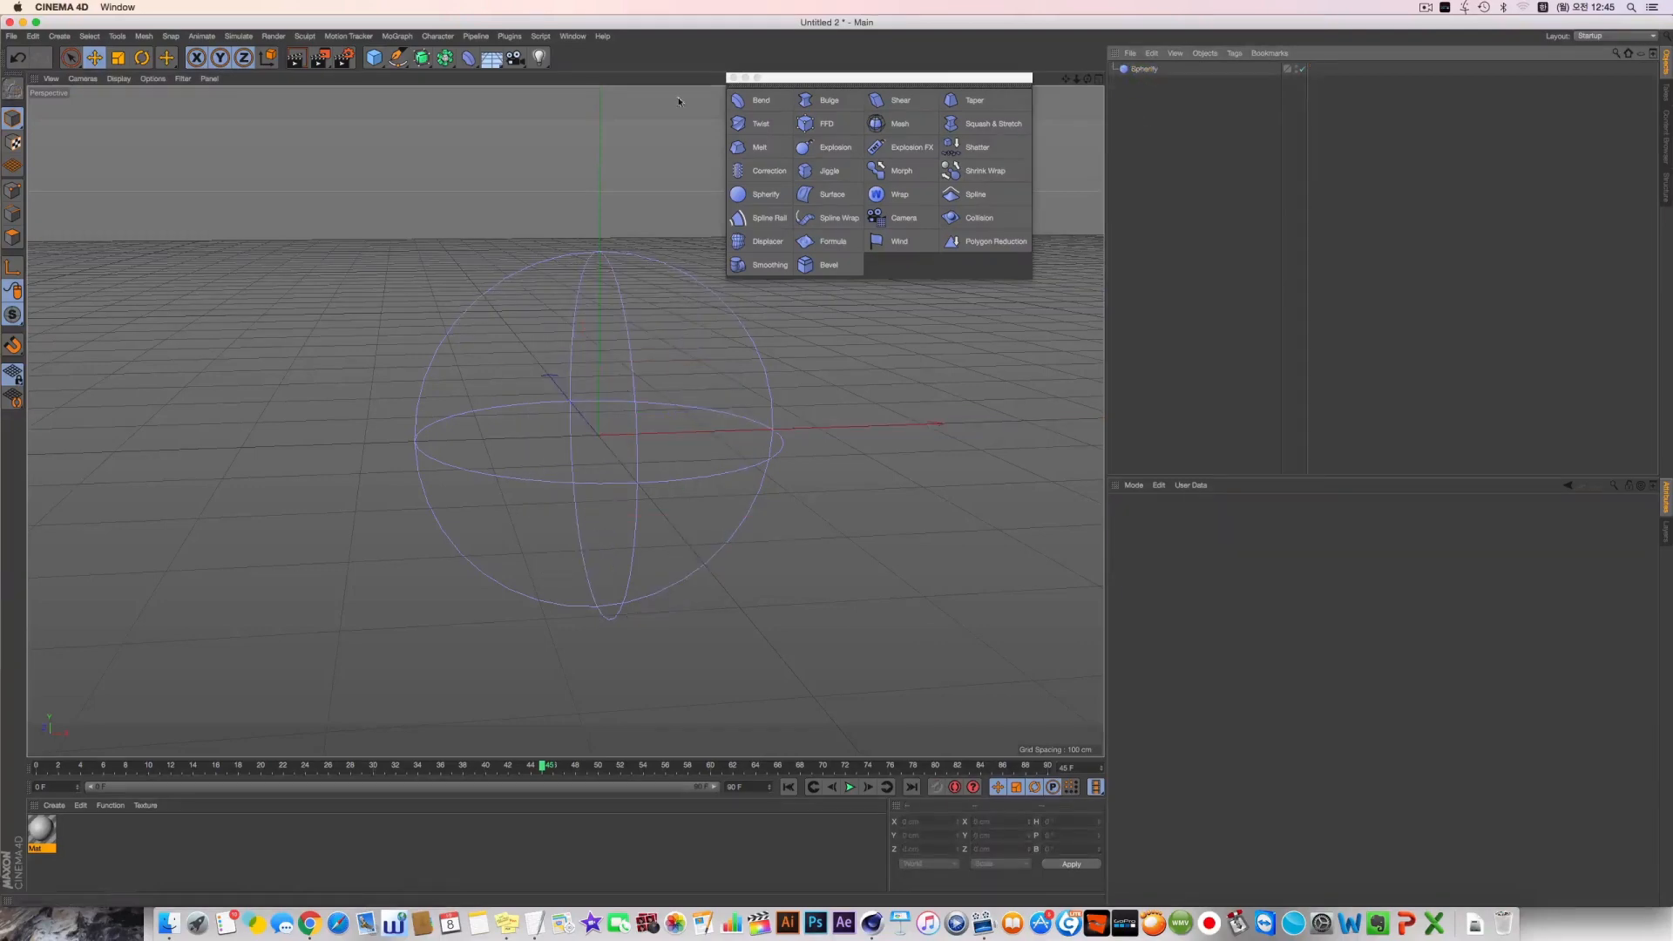
# Add a Text spline inside a new Extrude object and shift the extruded text to centre it in the Spherify sphere
pyautogui.click(398, 59)
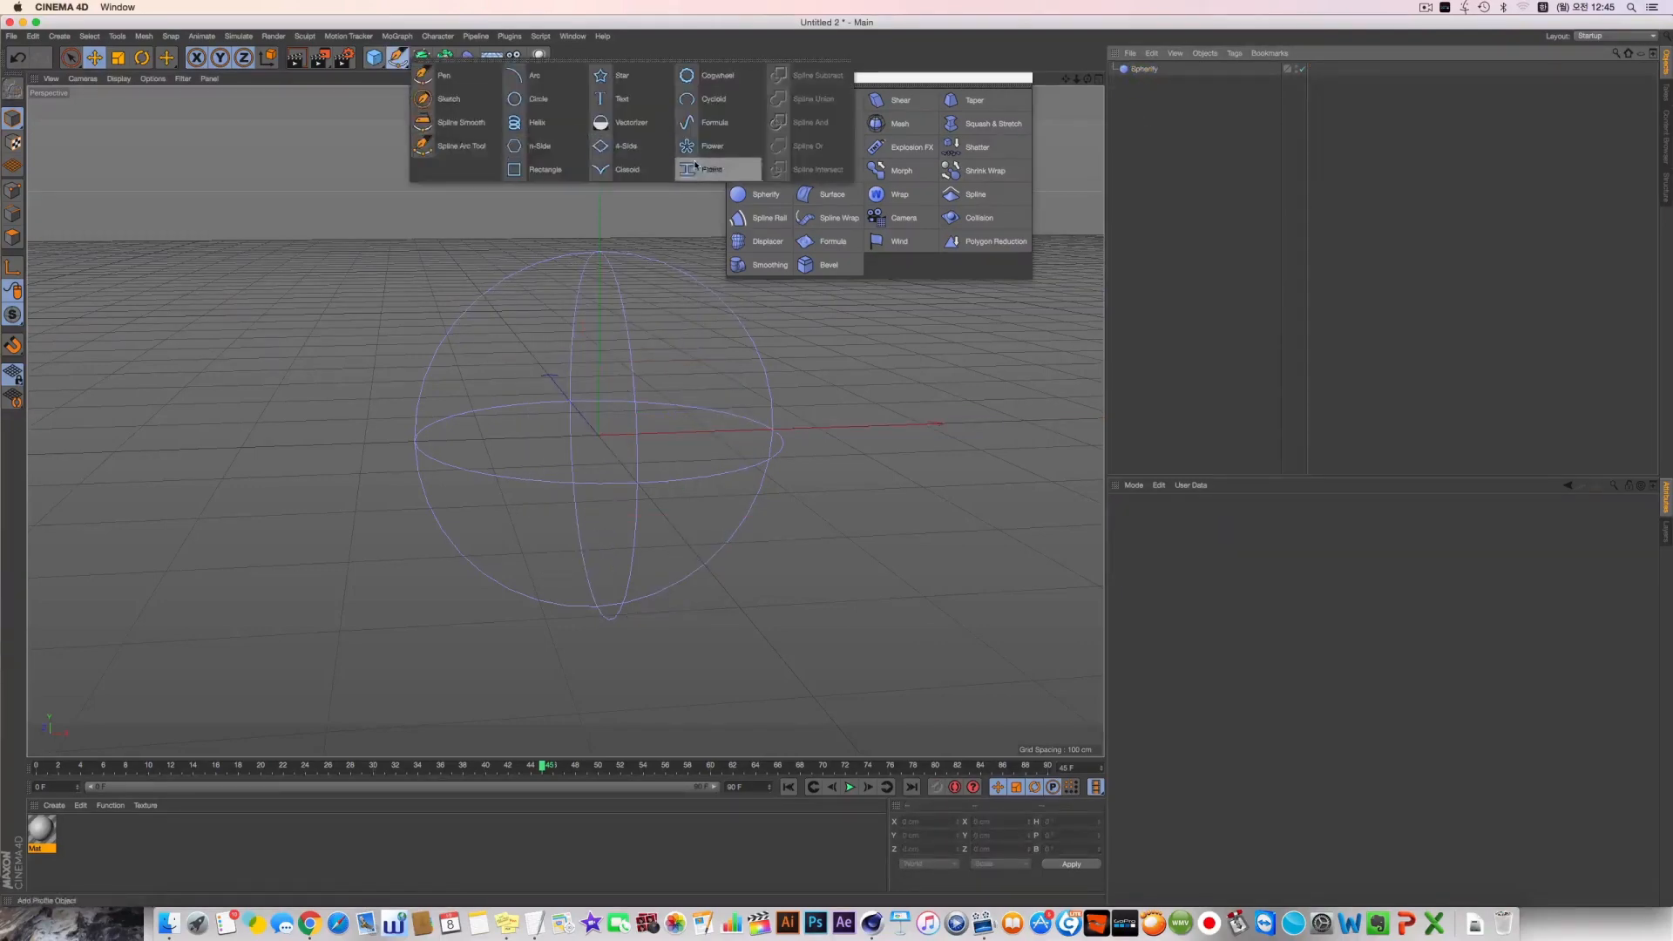
pyautogui.click(625, 100)
pyautogui.click(421, 60)
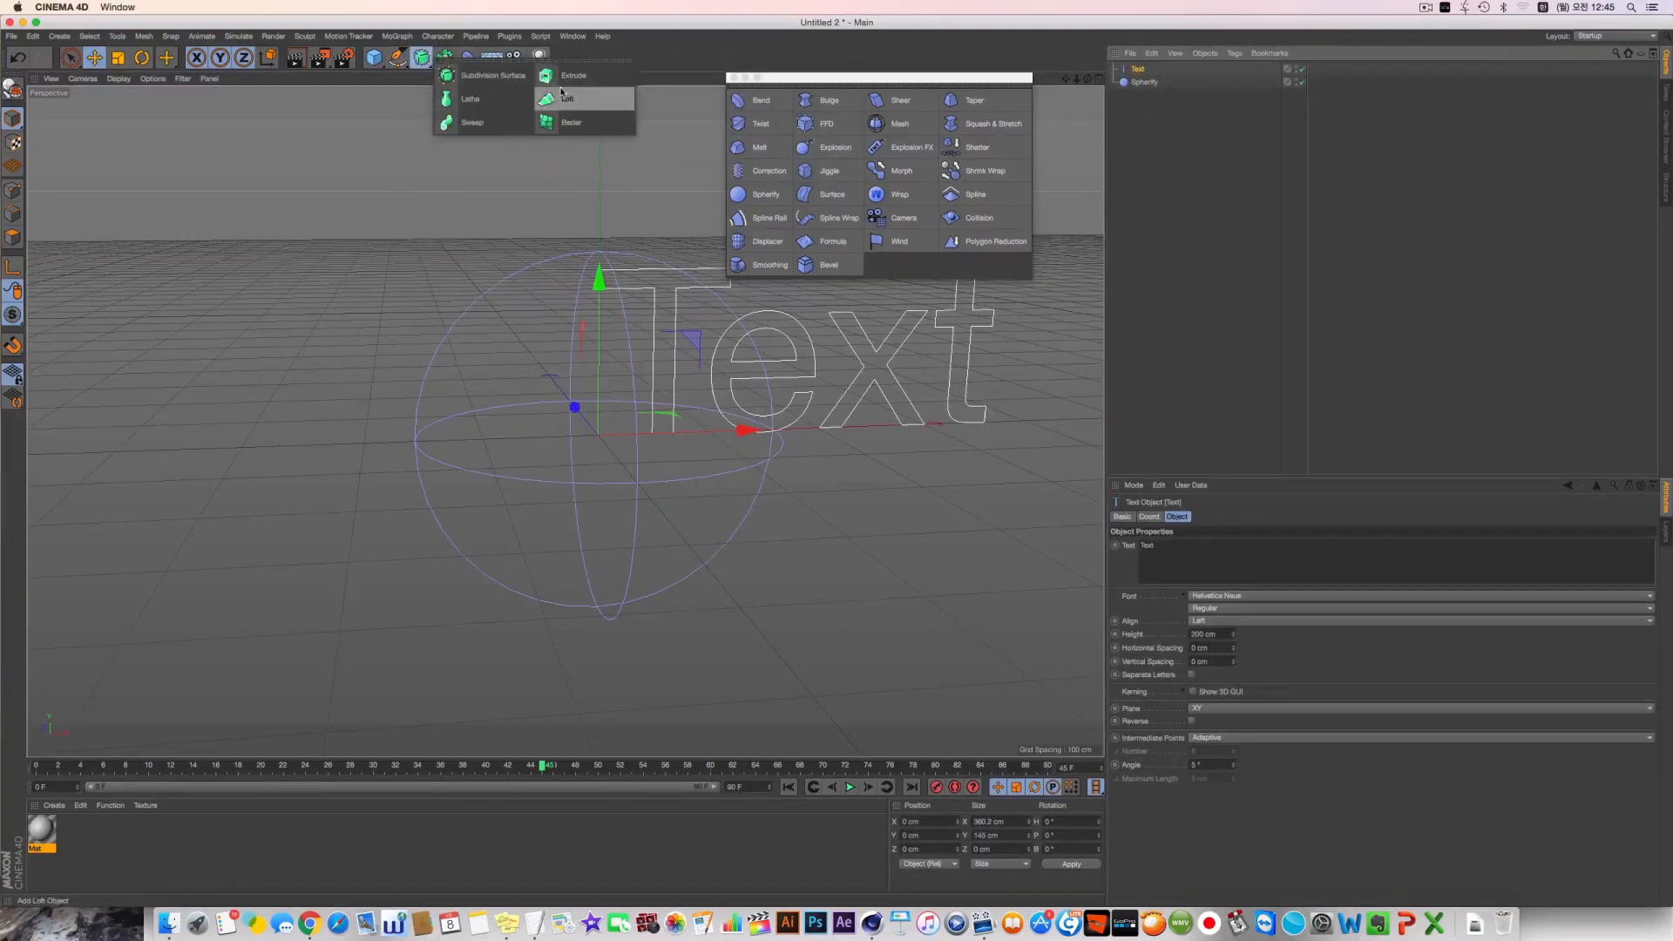
pyautogui.keyDown('alt'); pyautogui.click(570, 78); pyautogui.keyUp('alt')
pyautogui.moveTo(757, 428); pyautogui.dragTo(697, 425)
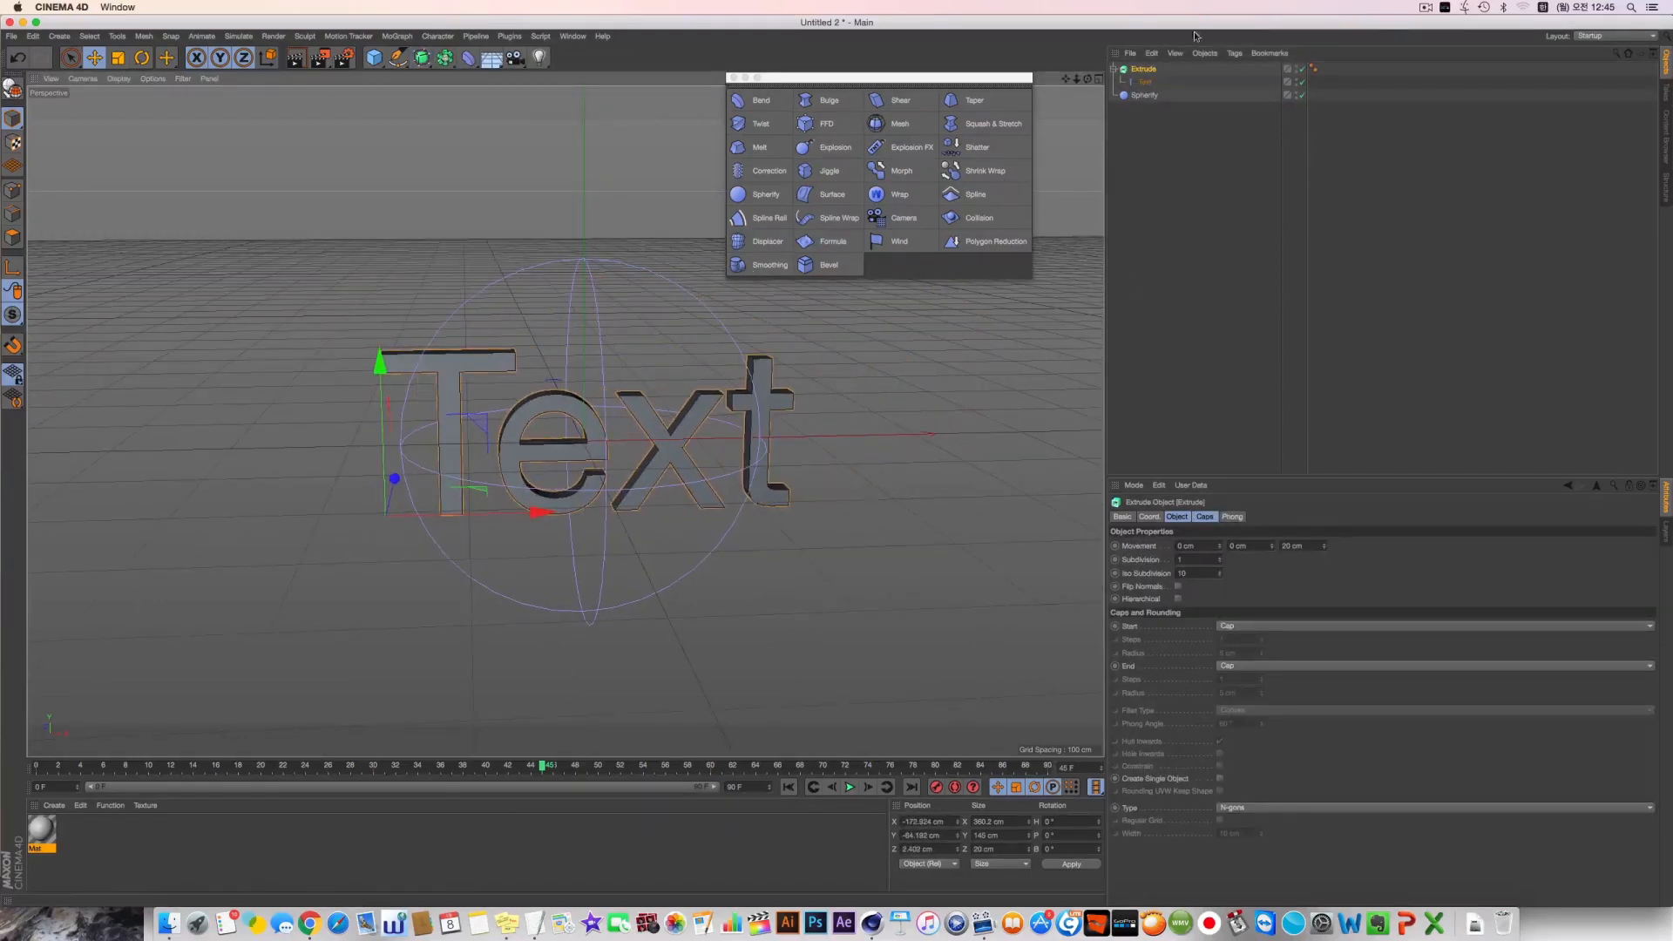
# Set the Spherify radius to 220 cm and nudge the deformer to surround the text
pyautogui.click(1147, 95)
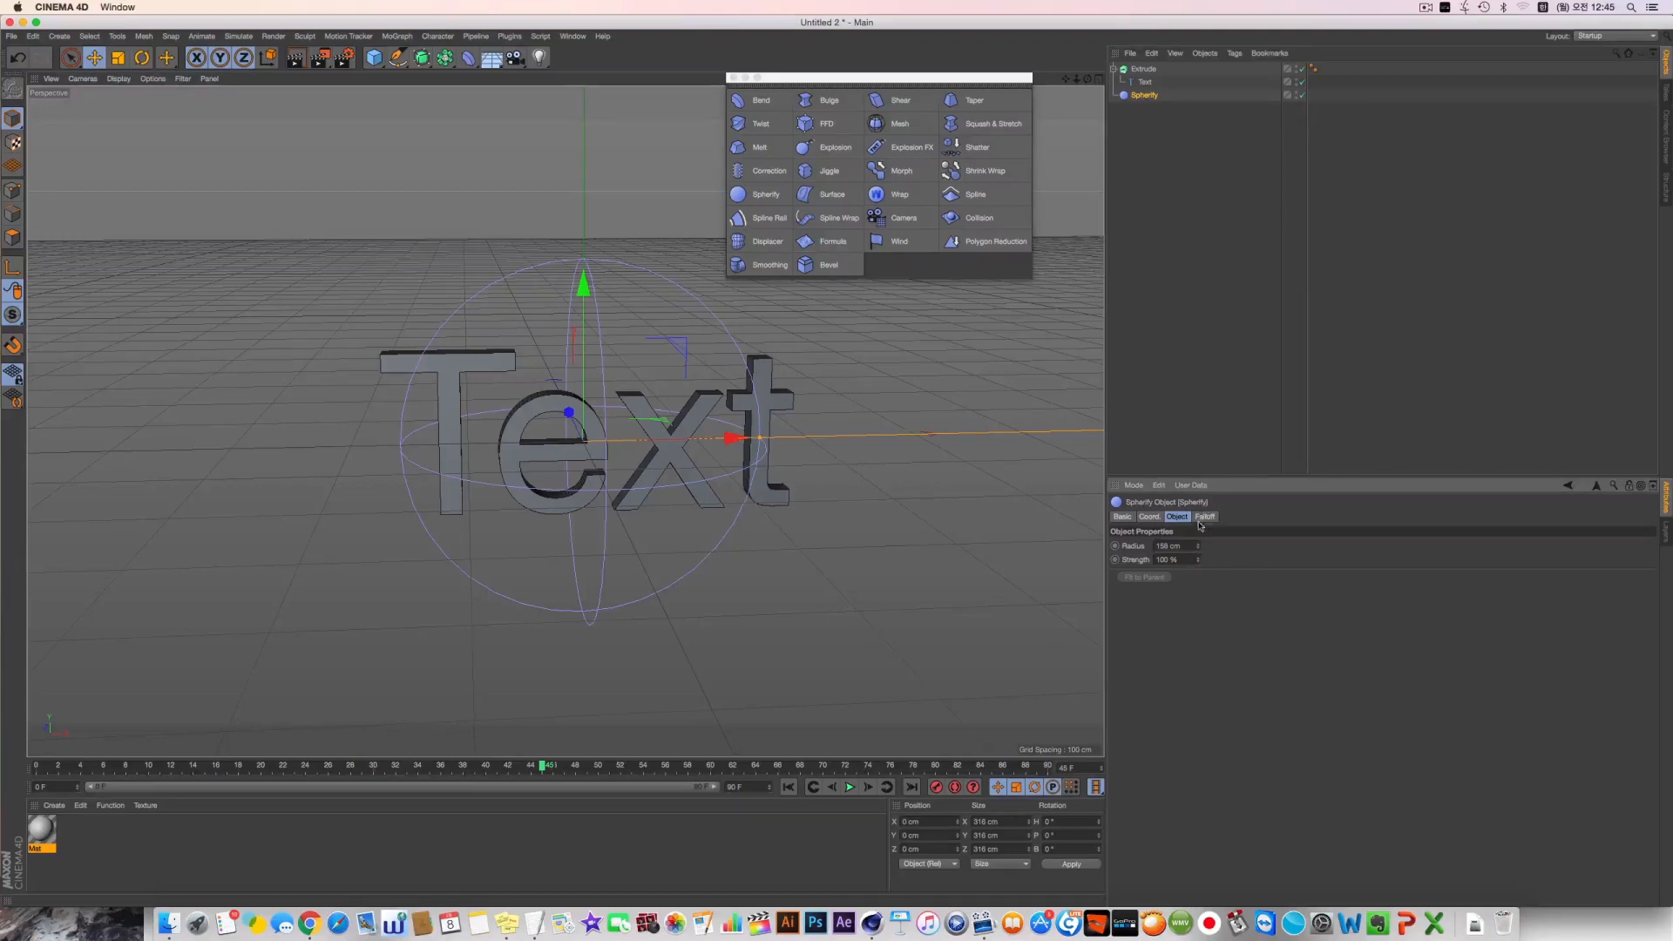
pyautogui.moveTo(1198, 546); pyautogui.dragTo(1198, 522)
pyautogui.keyDown('alt'); pyautogui.moveTo(837, 466); pyautogui.dragTo(807, 470); pyautogui.keyUp('alt')
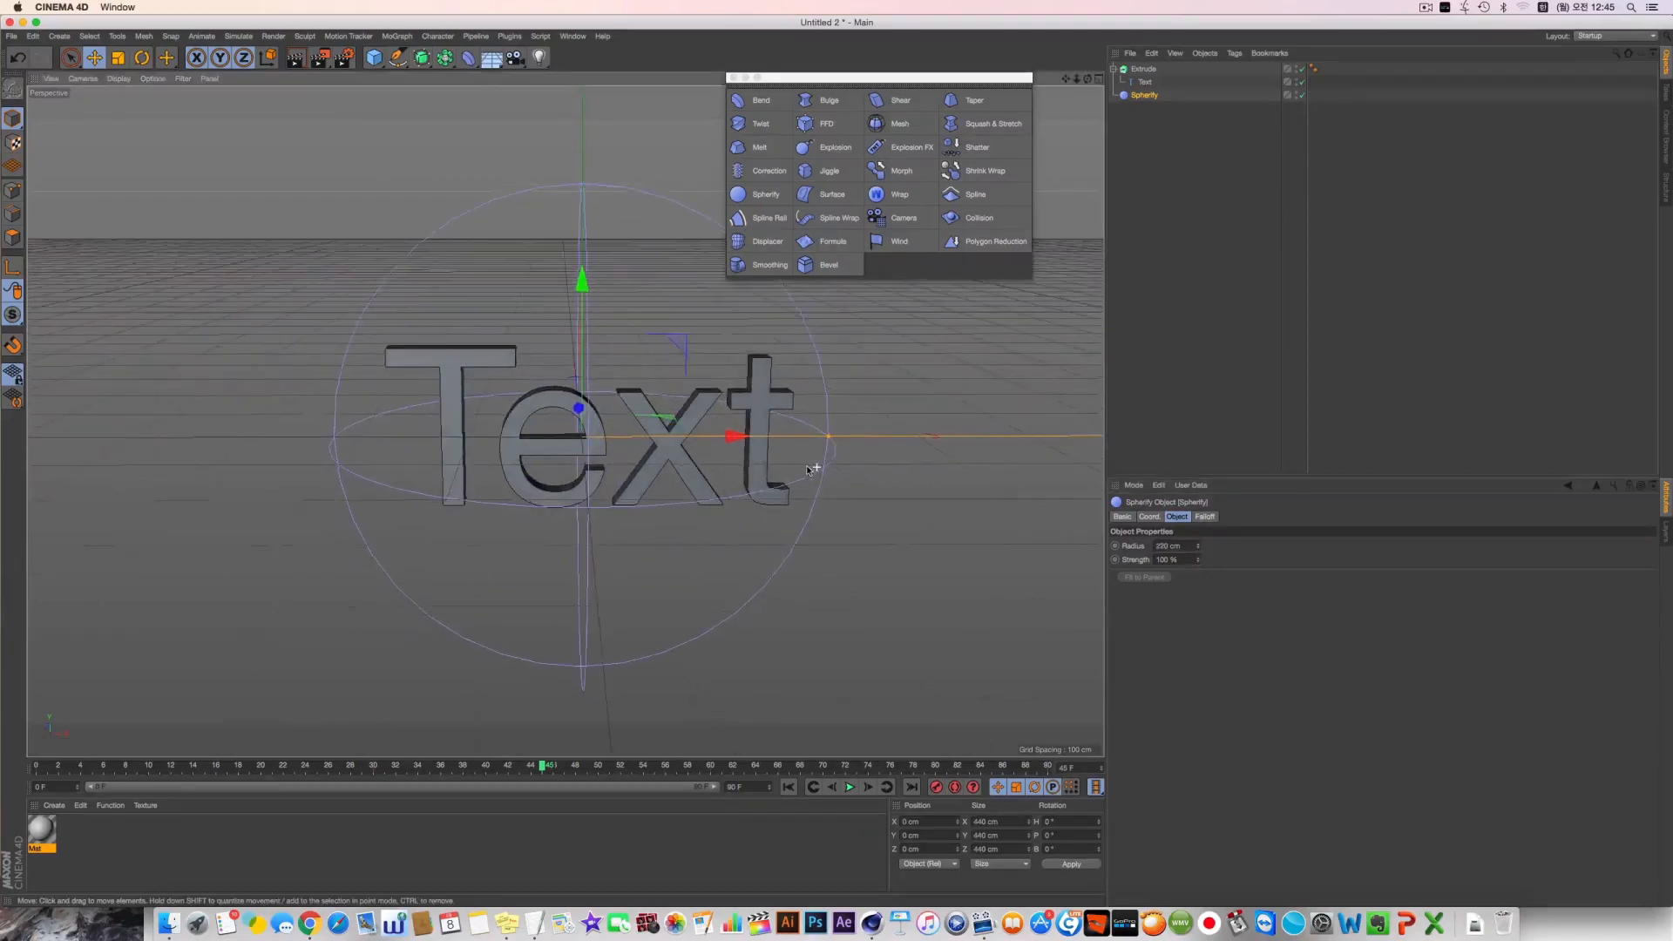
pyautogui.keyDown('alt'); pyautogui.moveTo(814, 476); pyautogui.dragTo(823, 472, button='middle'); pyautogui.keyUp('alt')
pyautogui.moveTo(824, 472); pyautogui.dragTo(833, 473)
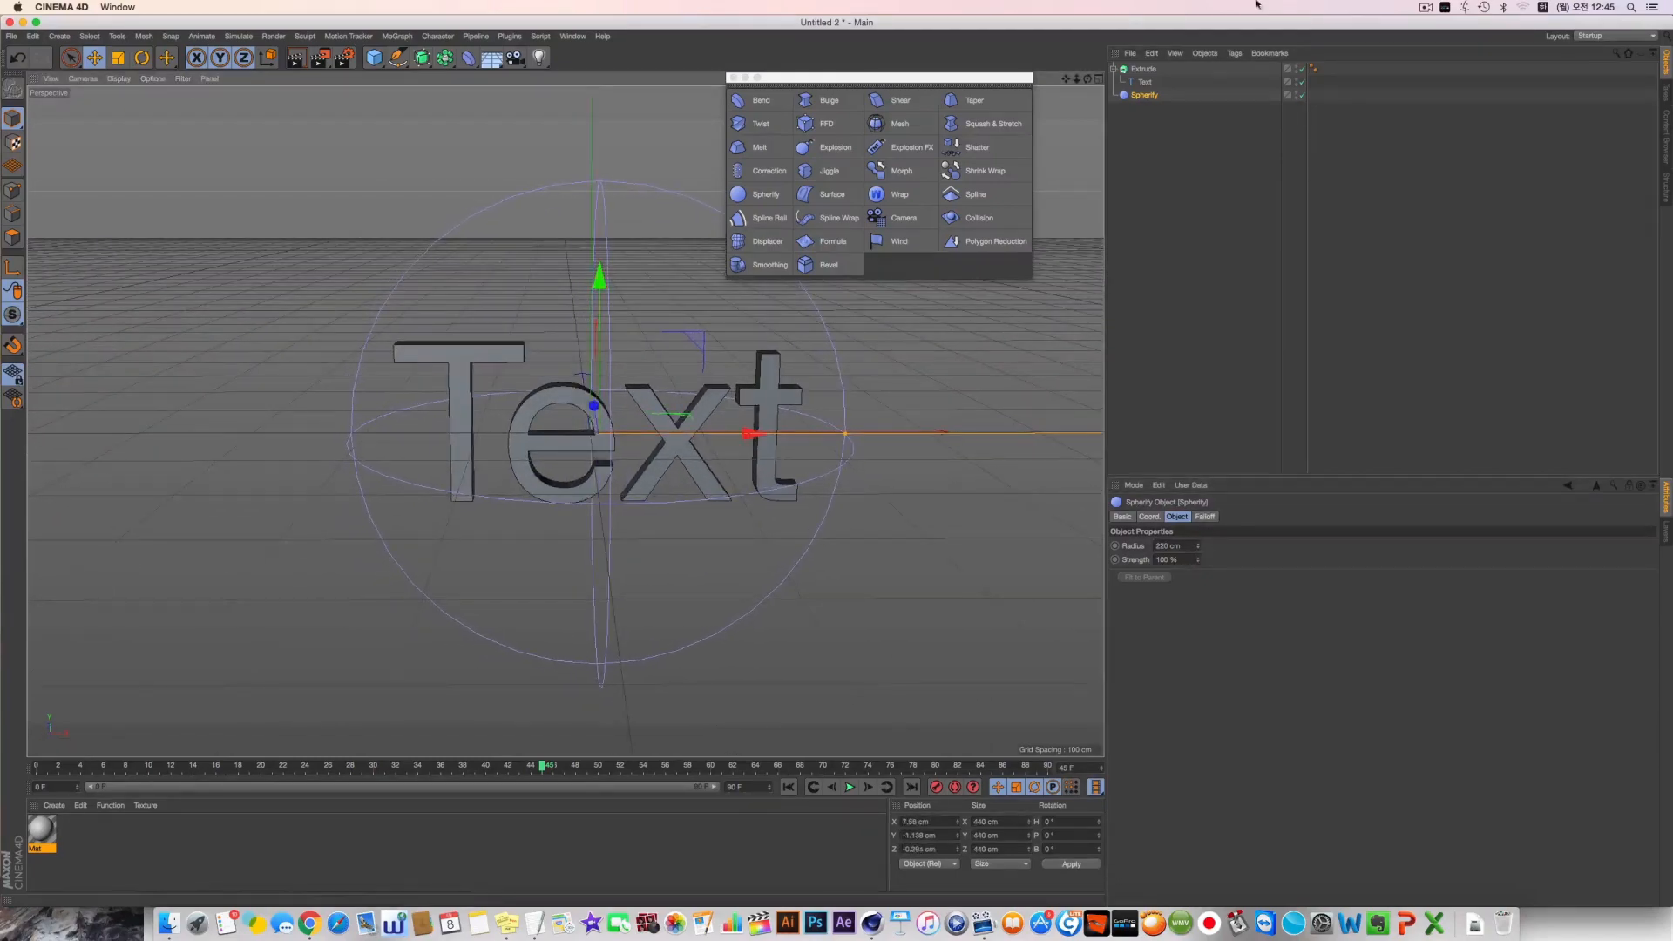
# Set the text extrusion's cap type to Quadrangles with a regular grid 5 cm wide
pyautogui.click(1143, 69)
pyautogui.click(1237, 810)
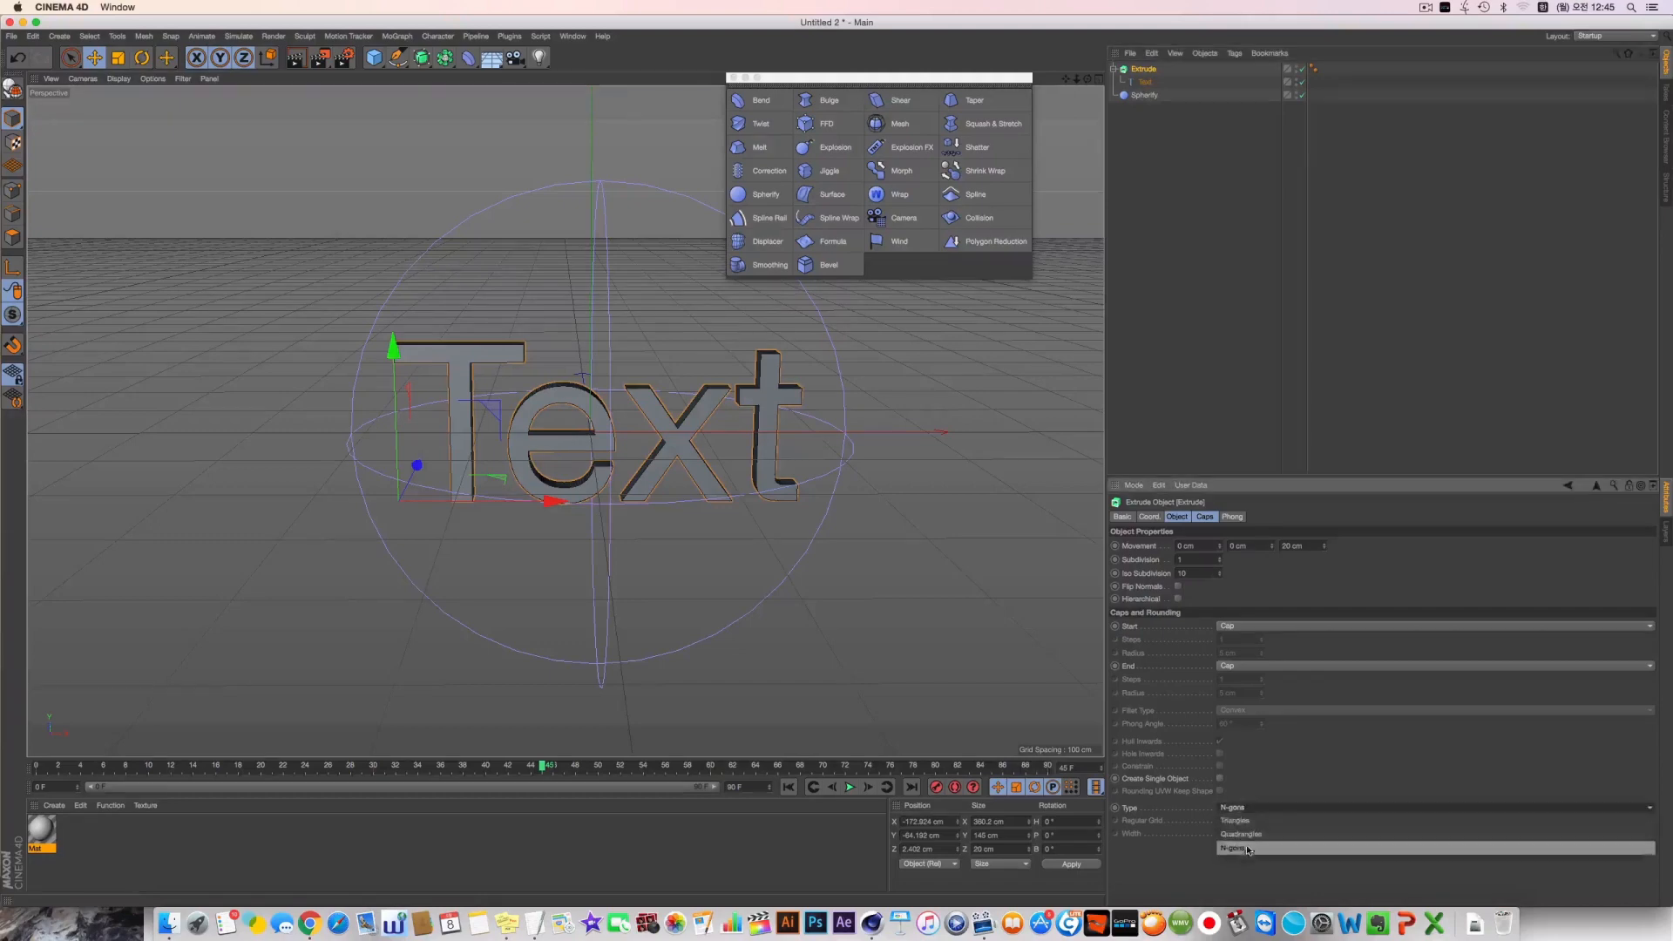
pyautogui.click(1228, 835)
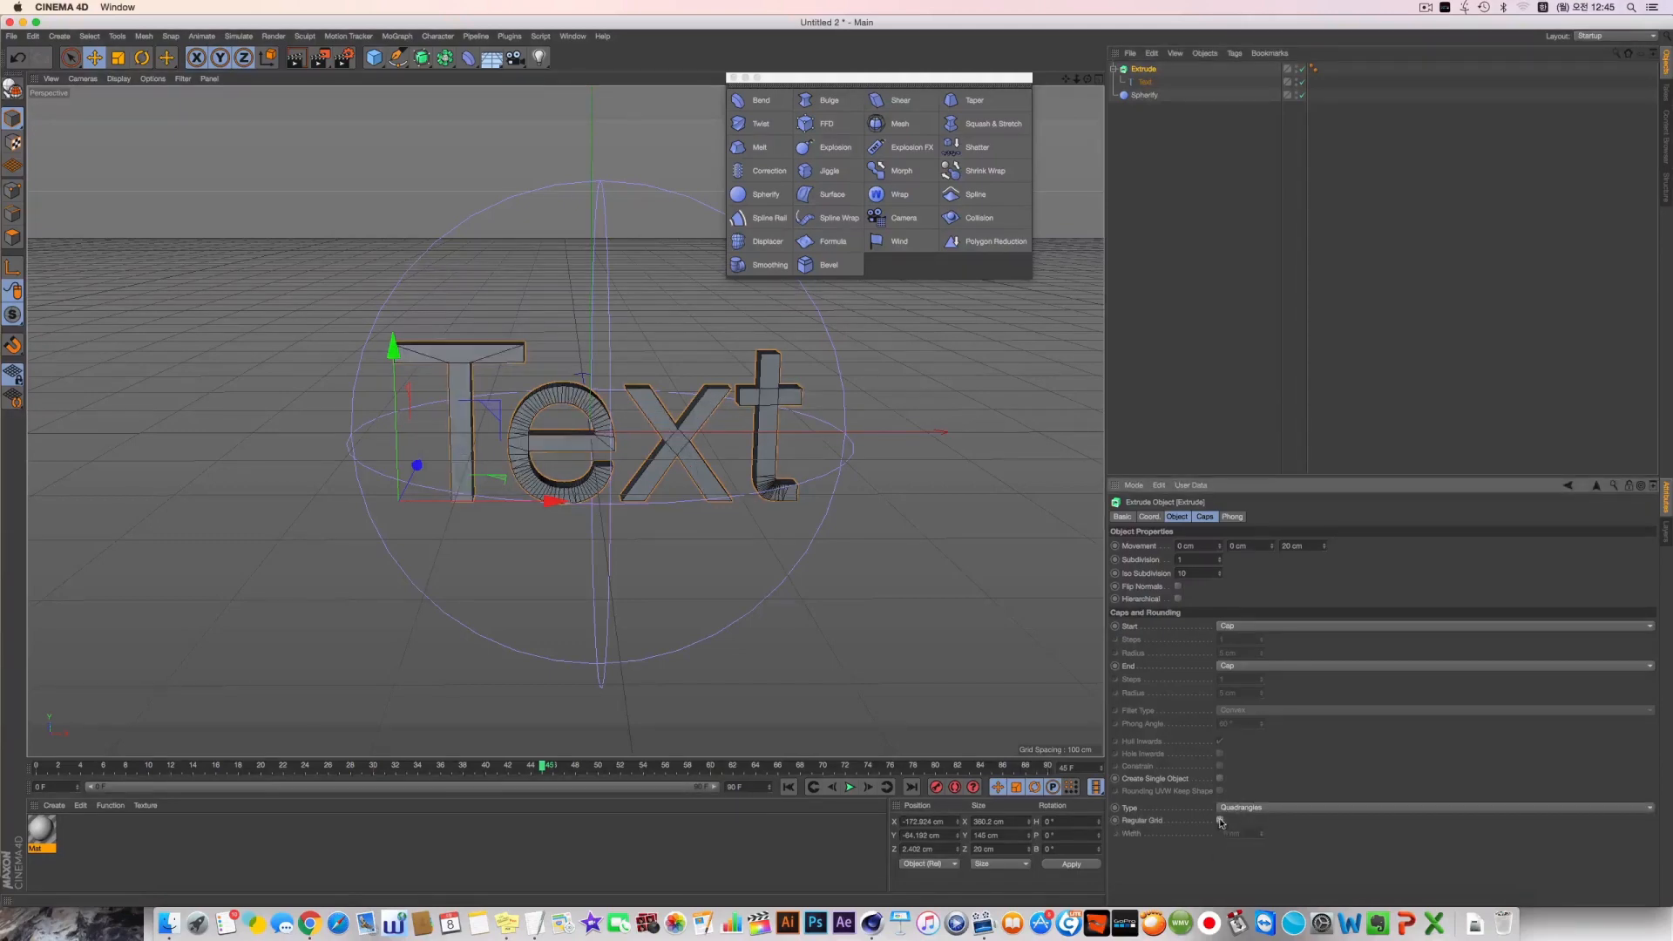
pyautogui.click(1219, 821)
pyautogui.write('5')
pyautogui.press('Return')
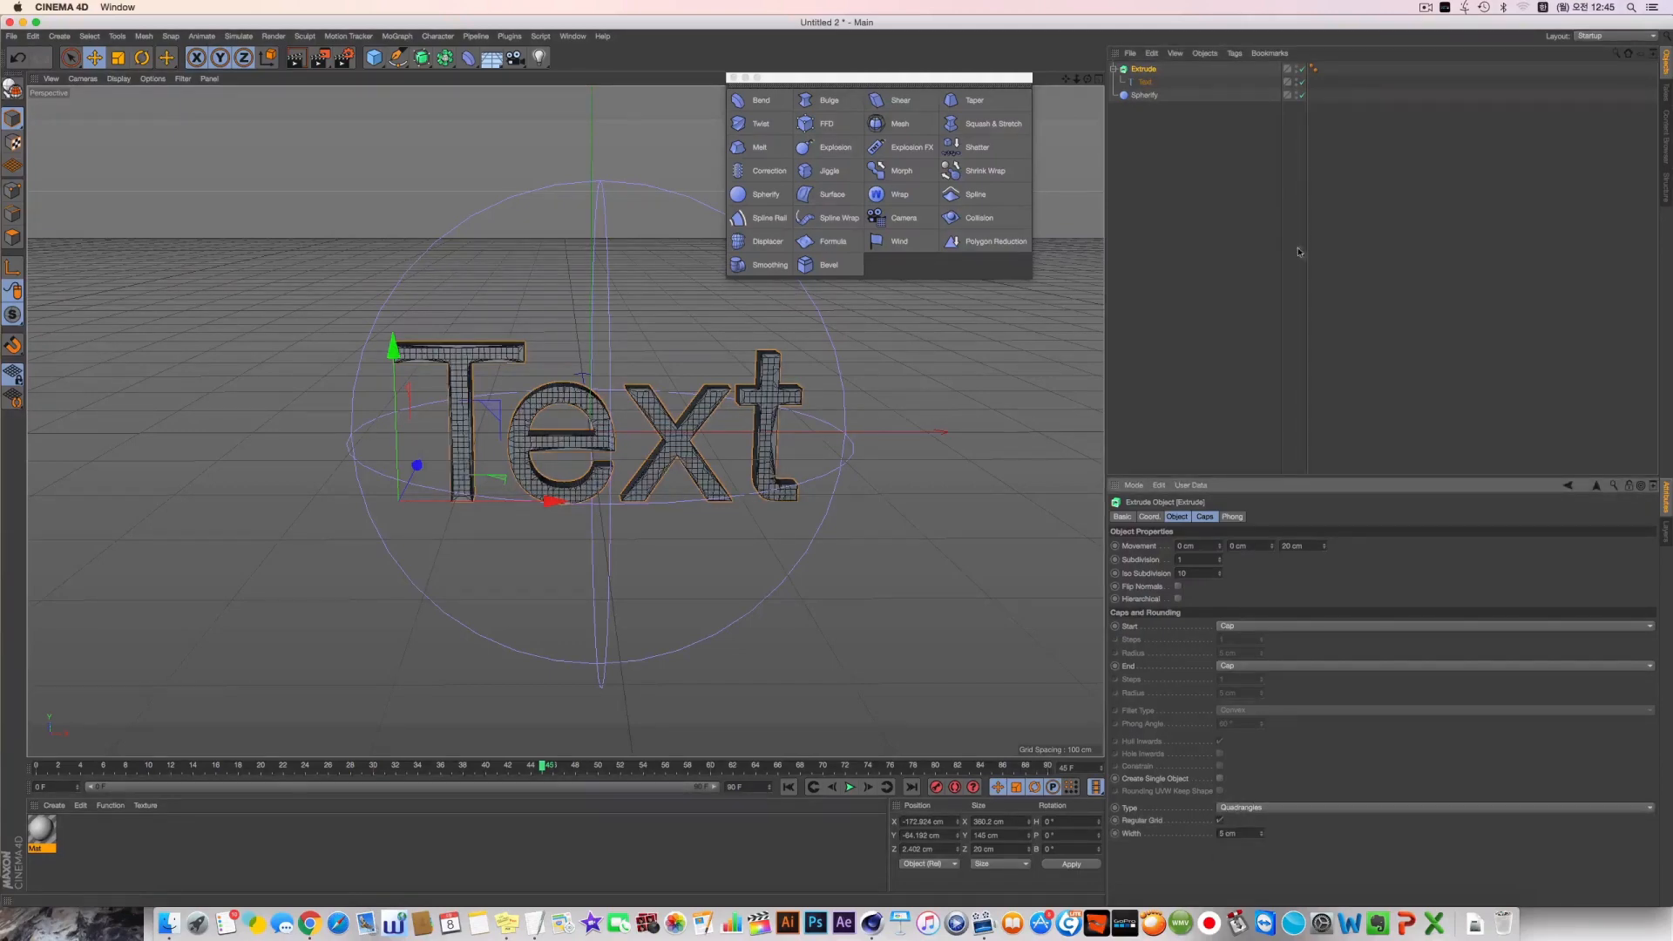
# Group the Extrude under a Null and place the Spherify deformer in the same Null
pyautogui.click(1114, 70)
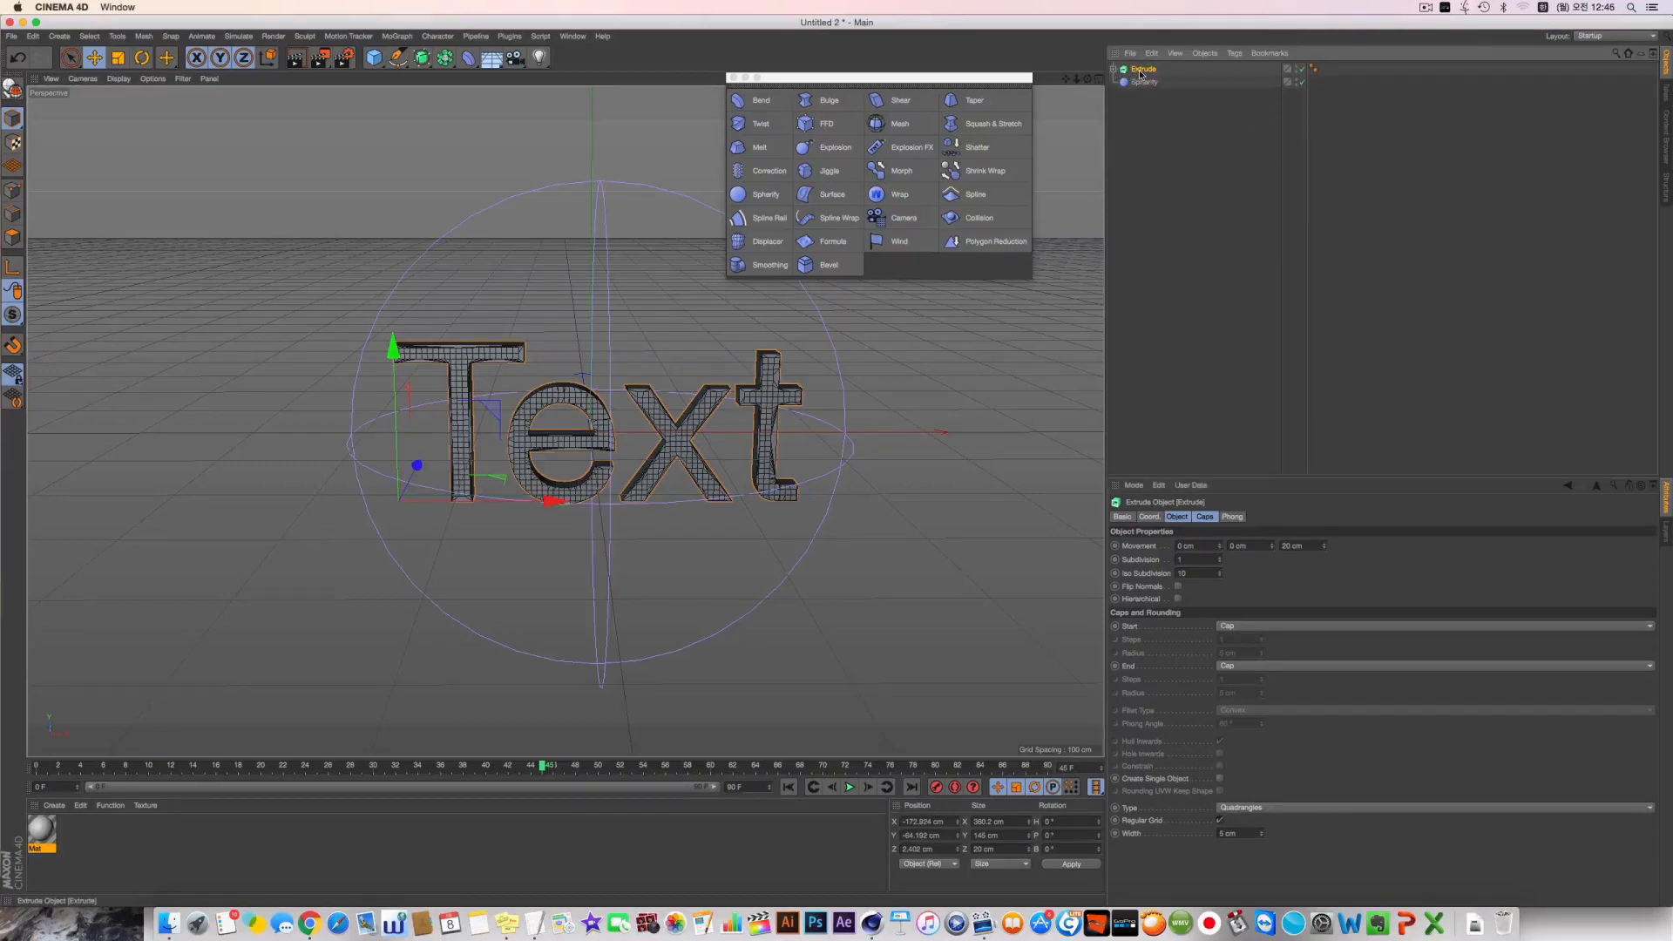
pyautogui.hotkey('alt', 'g')
pyautogui.click(1113, 70)
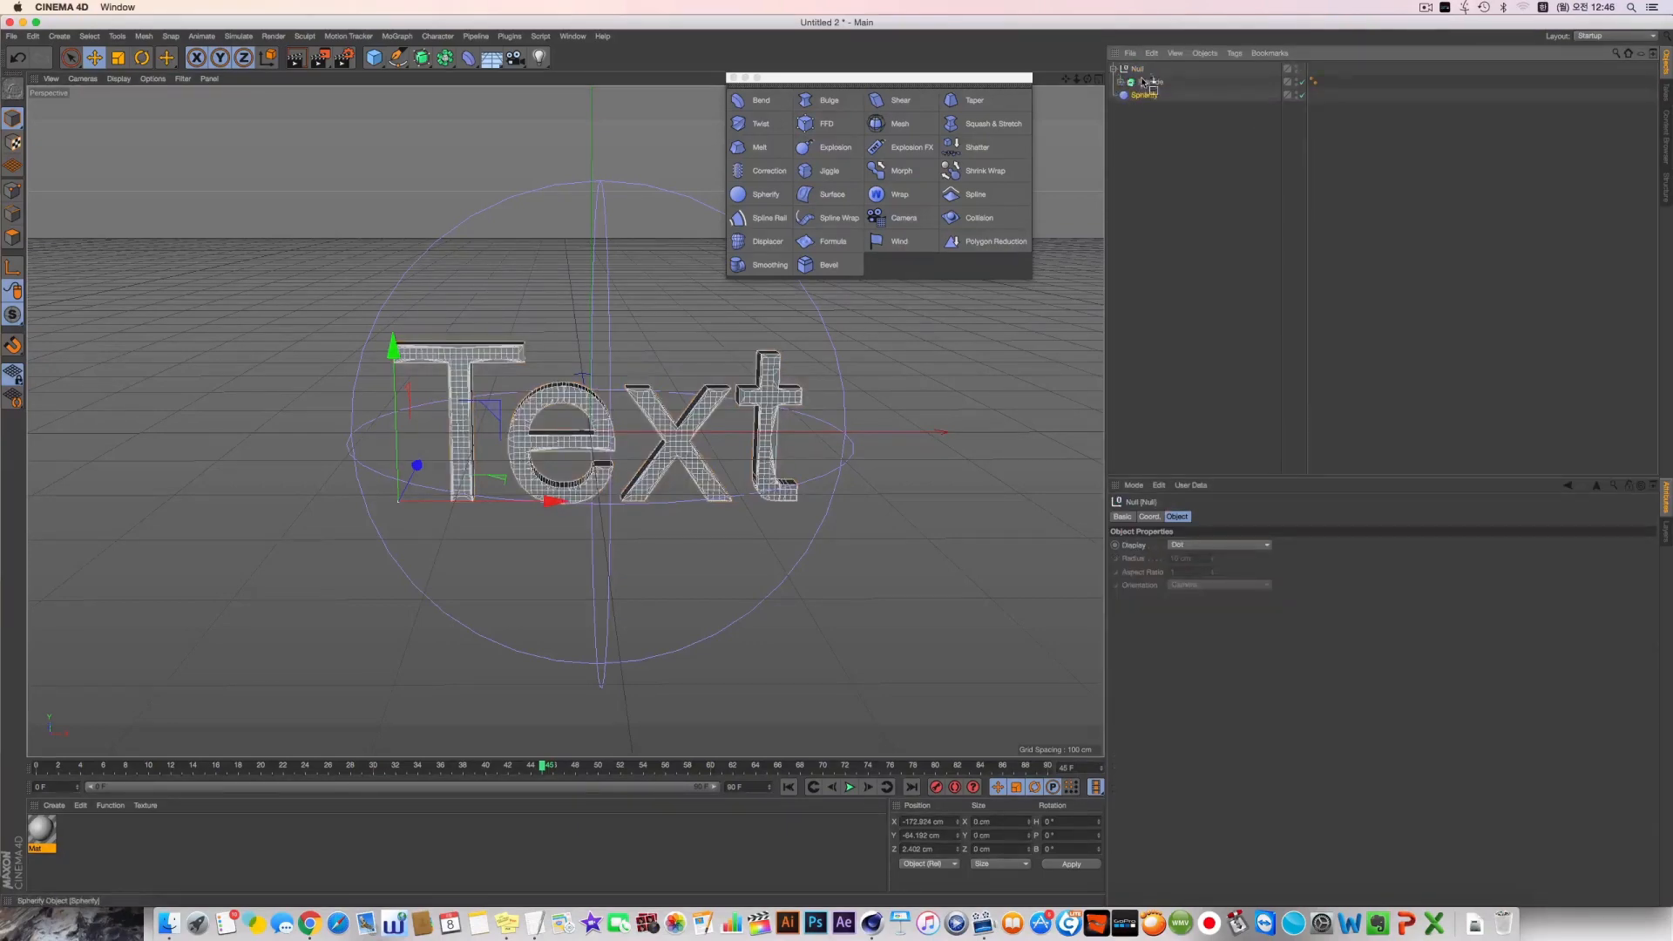
pyautogui.moveTo(1143, 81); pyautogui.dragTo(1150, 83)
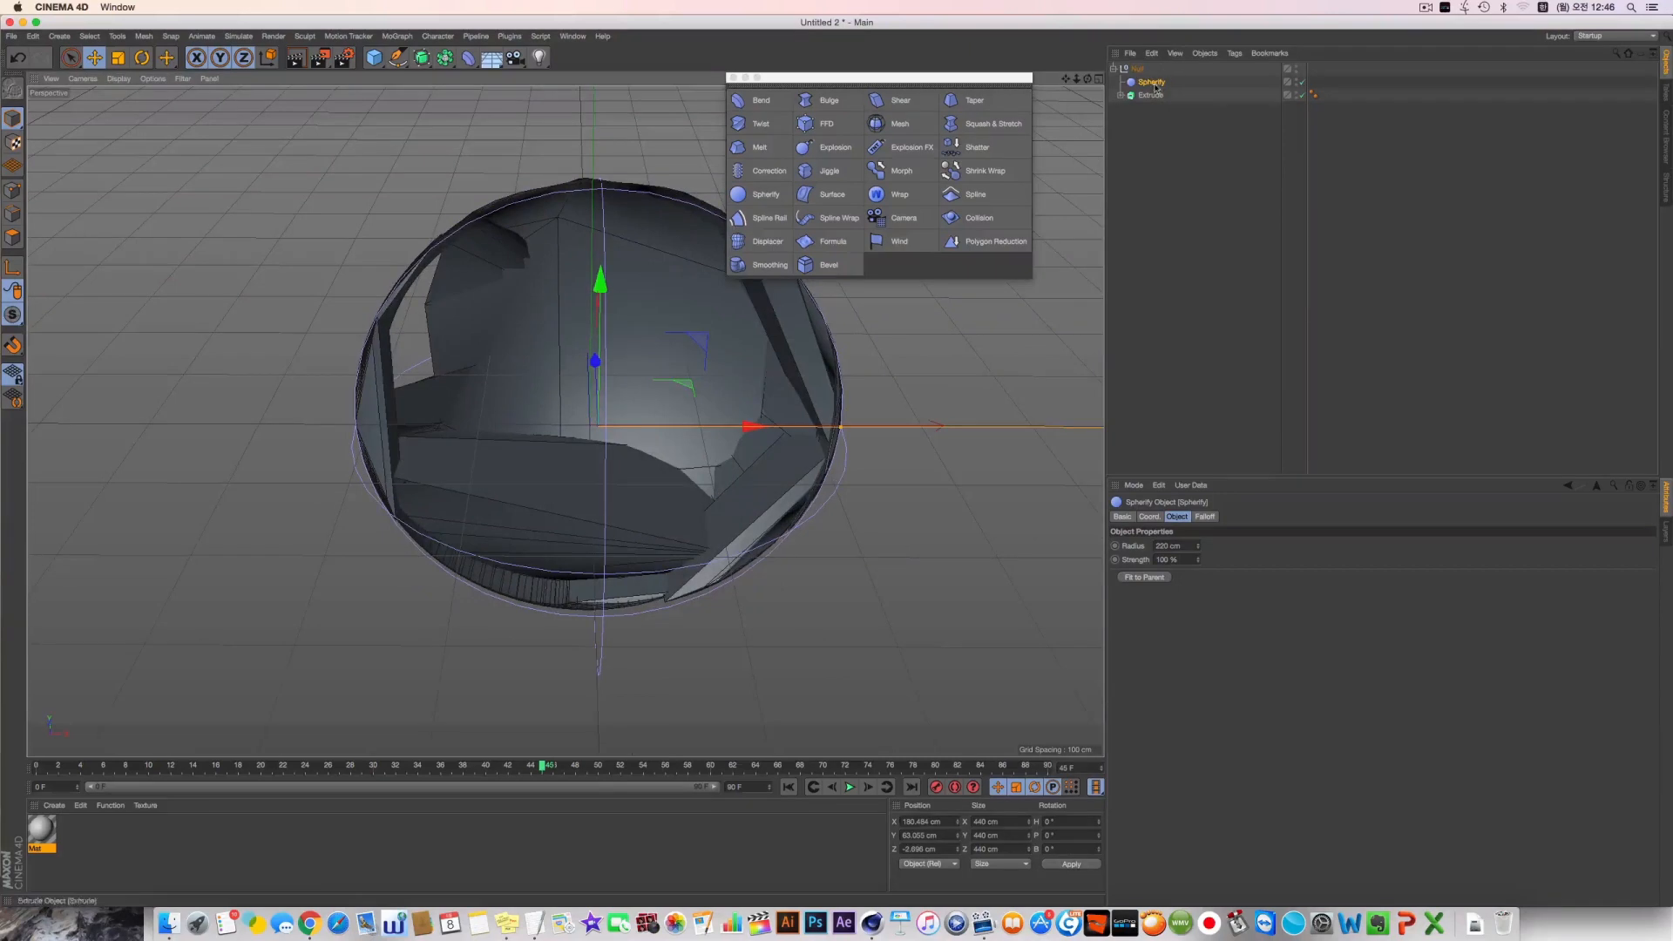
# Reduce the Spherify strength, set its radius to 197 cm, and move the deformer to about 116 cm in Z
pyautogui.moveTo(1196, 560)
pyautogui.mouseDown()
pyautogui.moveTo(1172, 575)
pyautogui.moveTo(1197, 523)
pyautogui.moveTo(1197, 614)
pyautogui.moveTo(1197, 536)
pyautogui.mouseUp()
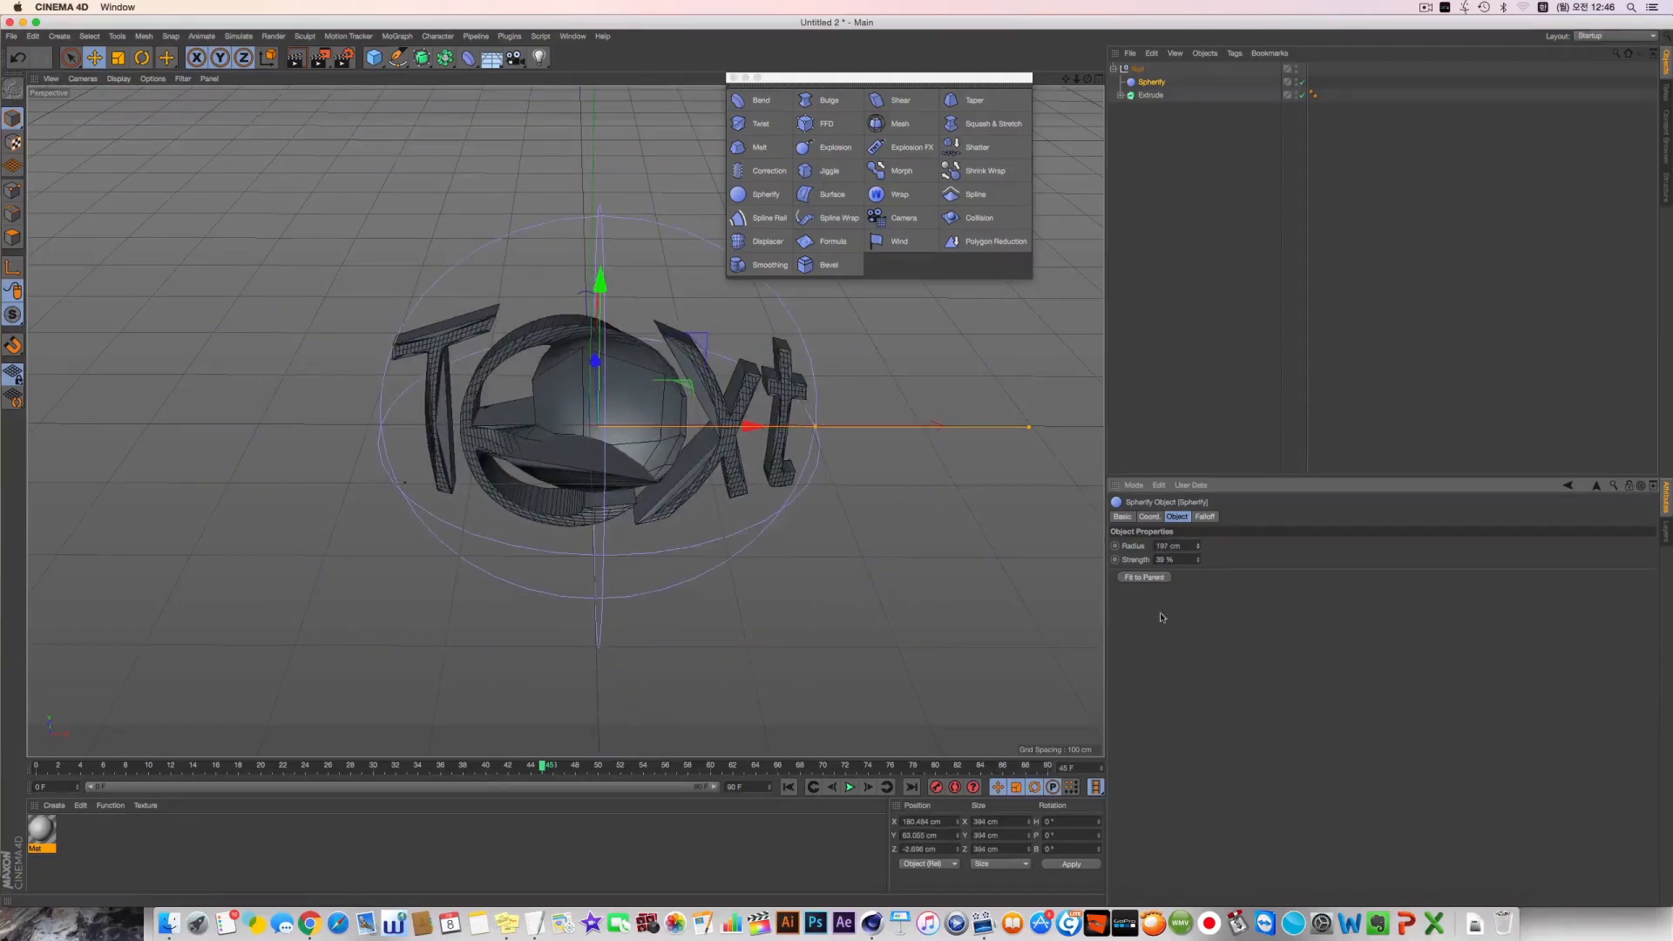
pyautogui.keyDown('alt'); pyautogui.moveTo(735, 547); pyautogui.dragTo(870, 545); pyautogui.keyUp('alt')
pyautogui.moveTo(791, 501); pyautogui.dragTo(648, 486)
pyautogui.keyDown('alt'); pyautogui.moveTo(890, 565); pyautogui.dragTo(658, 399); pyautogui.keyUp('alt')
pyautogui.keyDown('alt'); pyautogui.moveTo(544, 405); pyautogui.dragTo(756, 450); pyautogui.keyUp('alt')
pyautogui.keyDown('alt'); pyautogui.moveTo(757, 449); pyautogui.dragTo(756, 549); pyautogui.keyUp('alt')
# Raise the Spherify strength to 100% and check the text's curvature from the side
pyautogui.moveTo(1198, 560); pyautogui.dragTo(1198, 520)
pyautogui.keyDown('alt'); pyautogui.moveTo(208, 593); pyautogui.dragTo(250, 505); pyautogui.keyUp('alt')
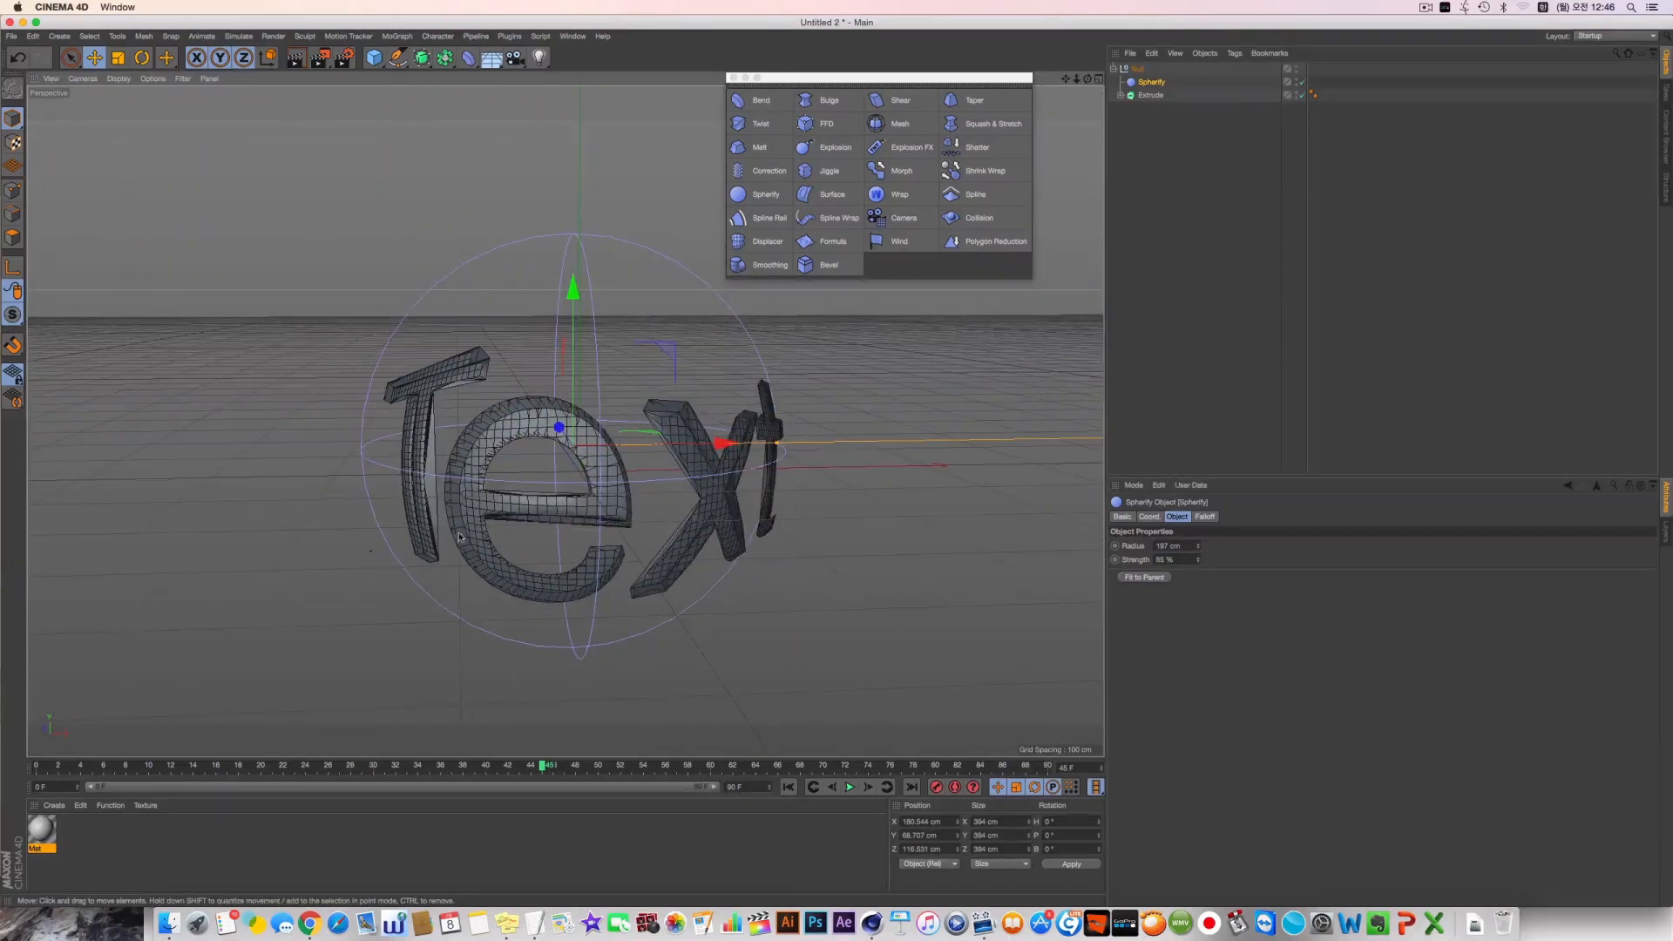
pyautogui.keyDown('alt'); pyautogui.moveTo(460, 536); pyautogui.dragTo(544, 534); pyautogui.keyUp('alt')
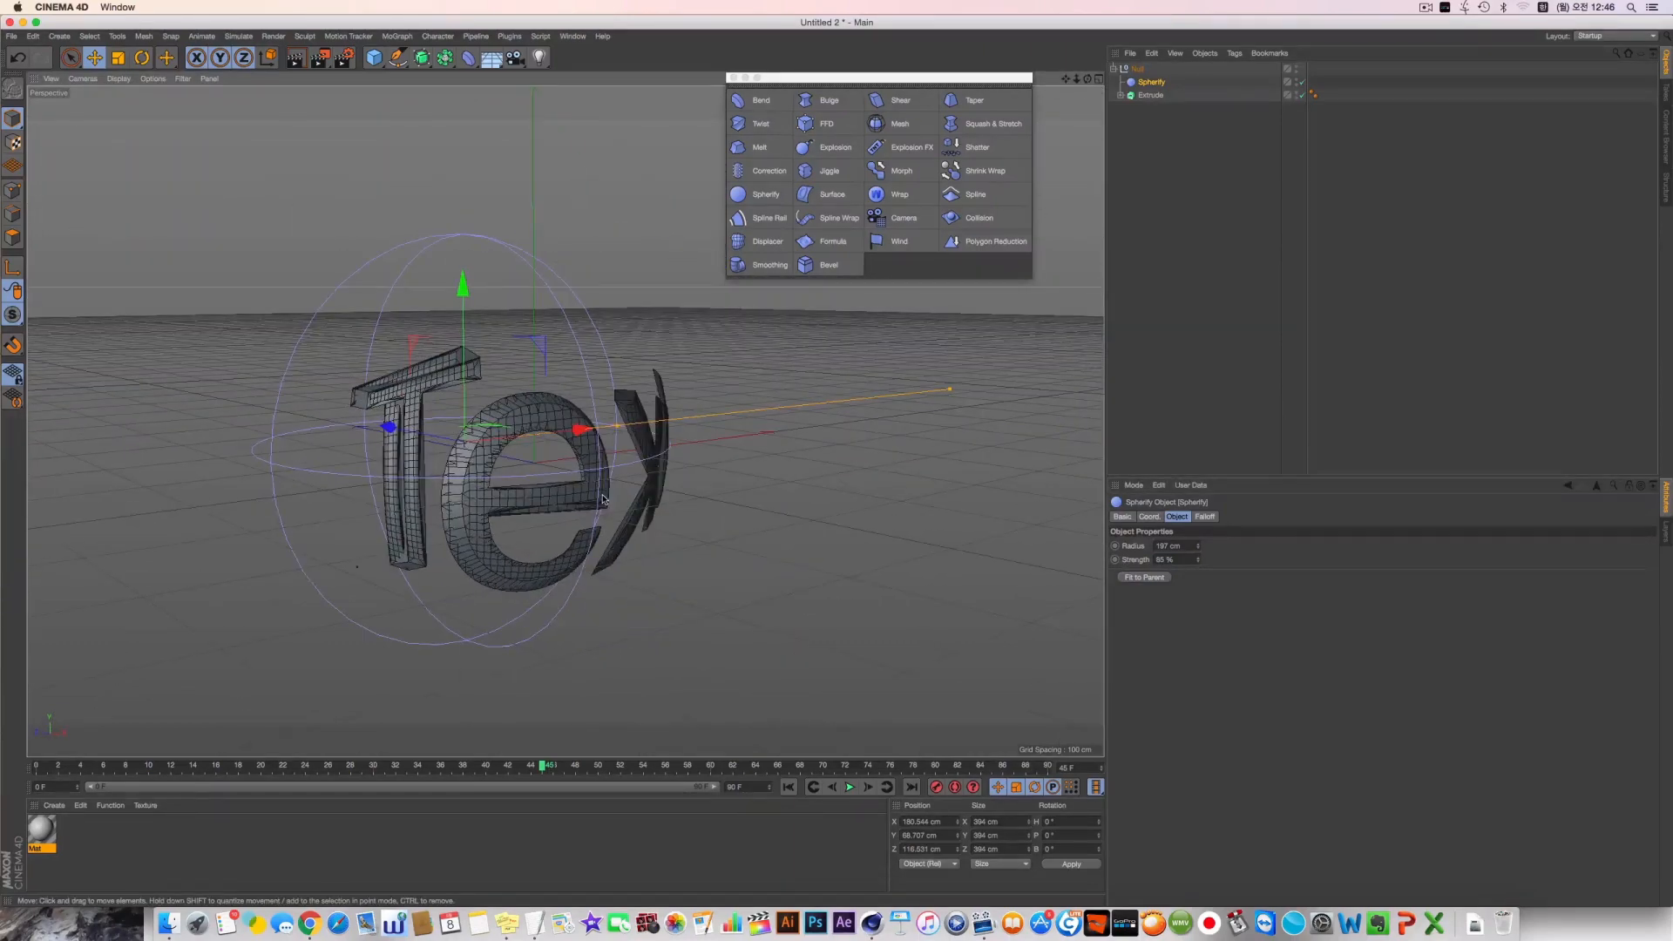
pyautogui.moveTo(1198, 560); pyautogui.dragTo(1197, 538)
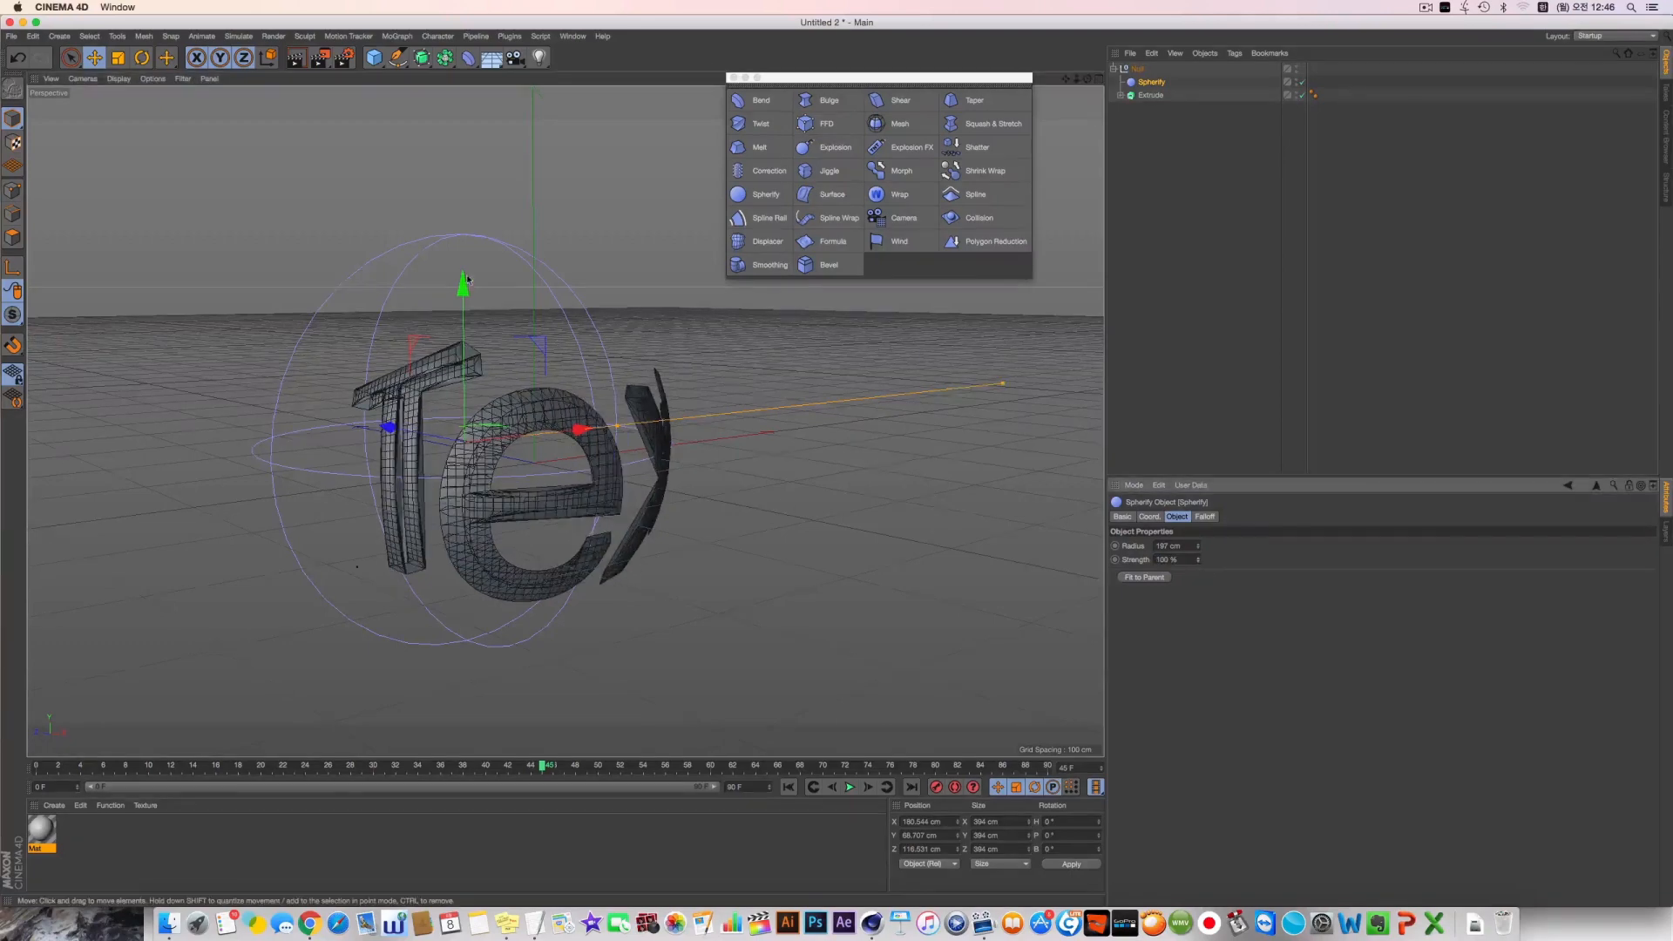
# Reposition the Spherify deformer around the text to about 189 cm in X, 43 cm in Y and 133 cm in Z
pyautogui.keyDown('alt'); pyautogui.moveTo(427, 252); pyautogui.dragTo(362, 231); pyautogui.keyUp('alt')
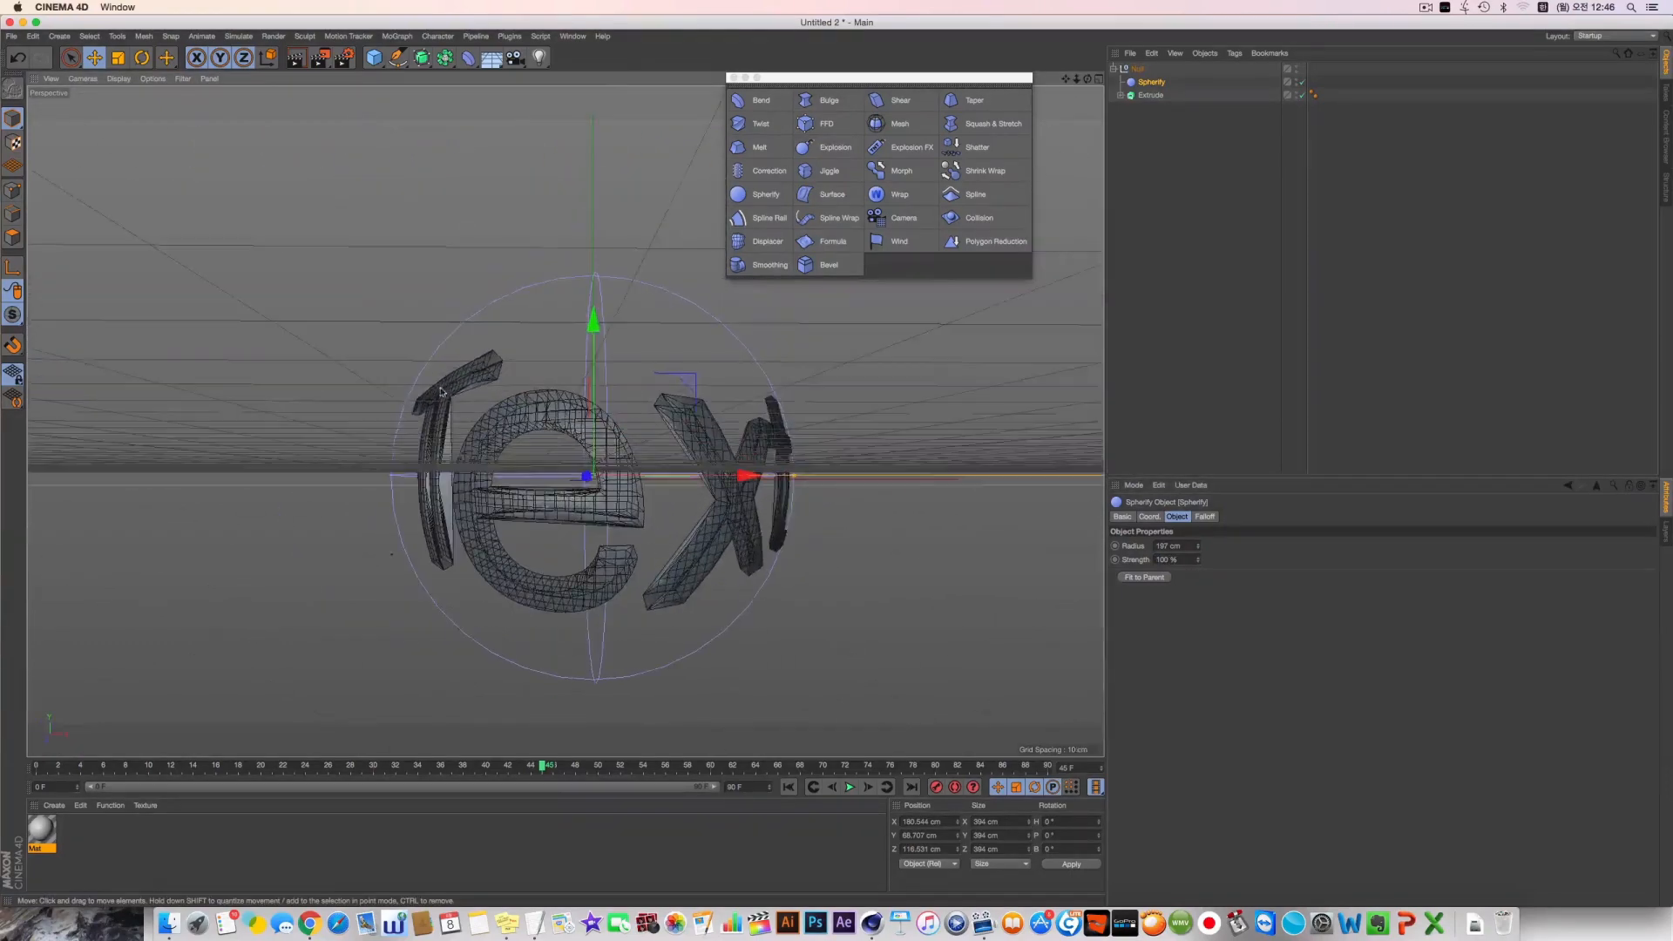
pyautogui.moveTo(600, 408); pyautogui.dragTo(726, 311)
pyautogui.moveTo(607, 377); pyautogui.dragTo(566, 524)
# Set the Spherify falloff shape to Sphere and shift the deformer along the text
pyautogui.click(1204, 516)
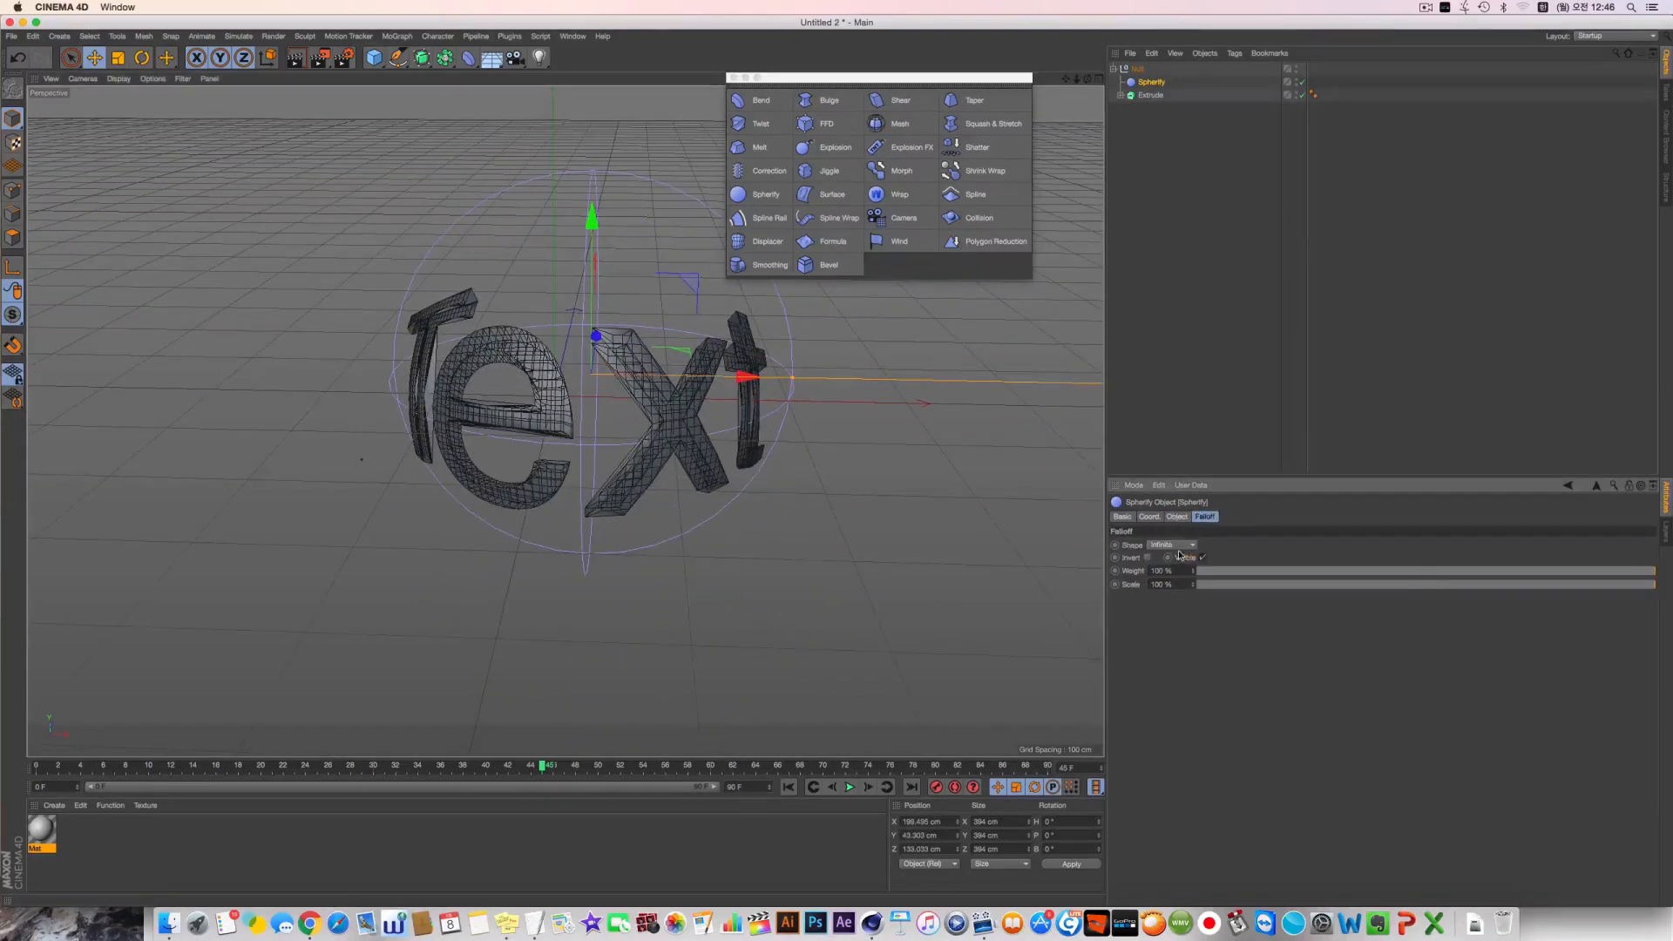
pyautogui.click(1172, 545)
pyautogui.click(1174, 668)
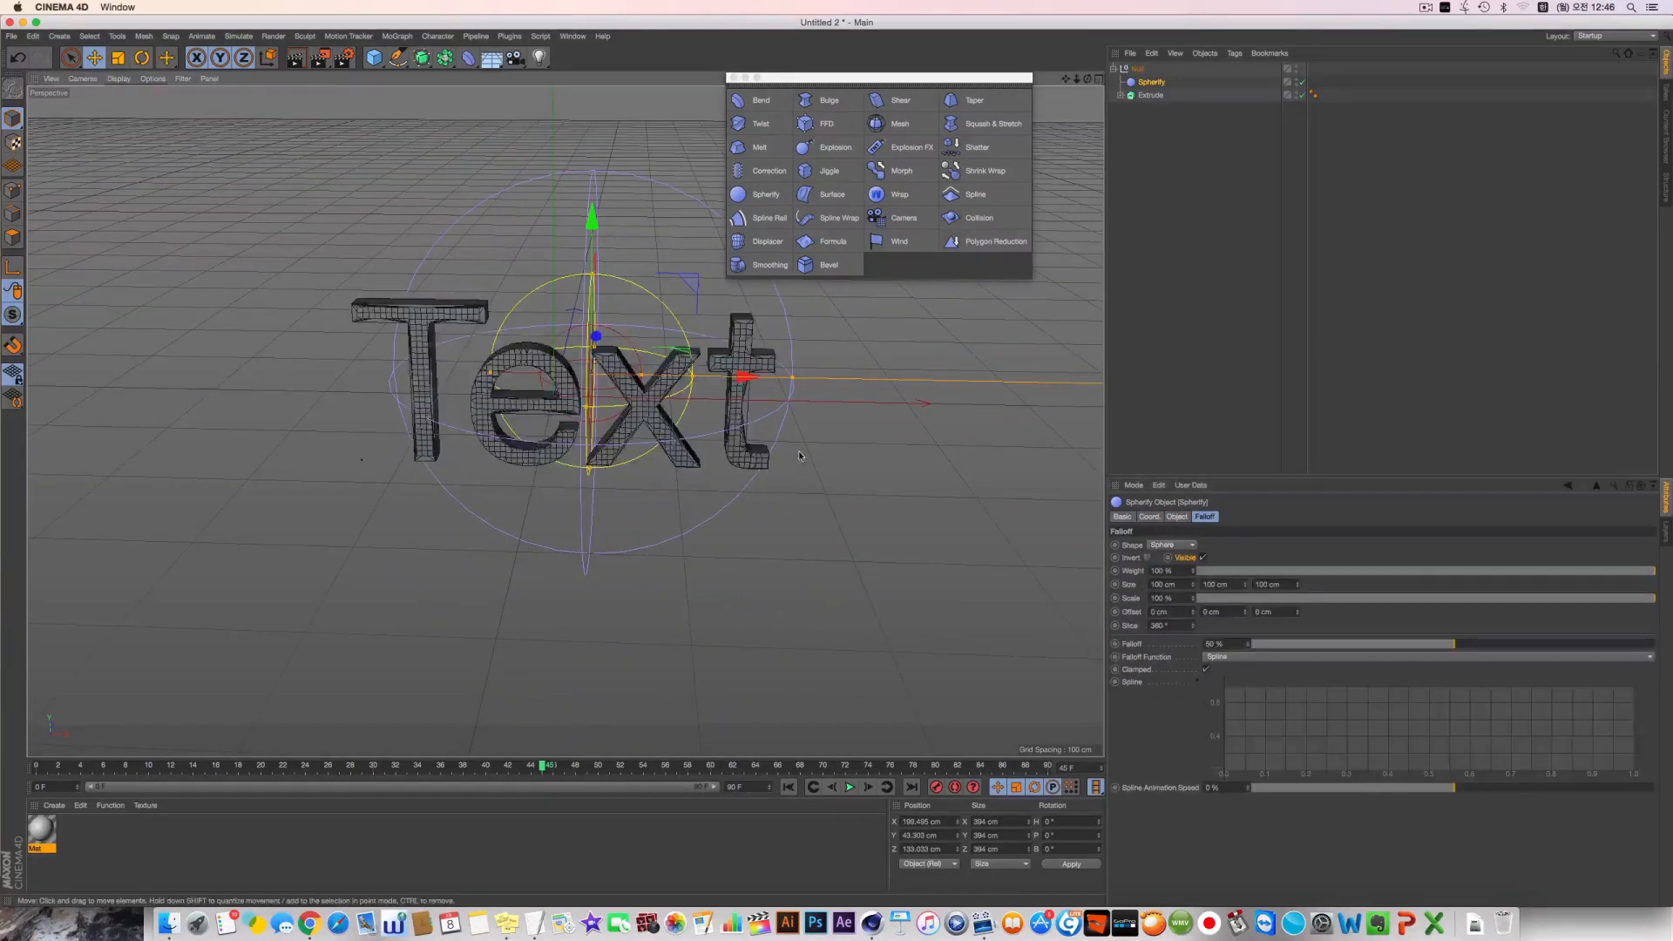
pyautogui.moveTo(714, 480); pyautogui.dragTo(381, 499)
pyautogui.keyDown('alt'); pyautogui.moveTo(382, 499); pyautogui.dragTo(407, 463); pyautogui.keyUp('alt')
# Enlarge the falloff scale to 352% and move the Spherify deformer across the letters
pyautogui.moveTo(1193, 599); pyautogui.dragTo(1195, 380)
pyautogui.moveTo(390, 439); pyautogui.dragTo(740, 431)
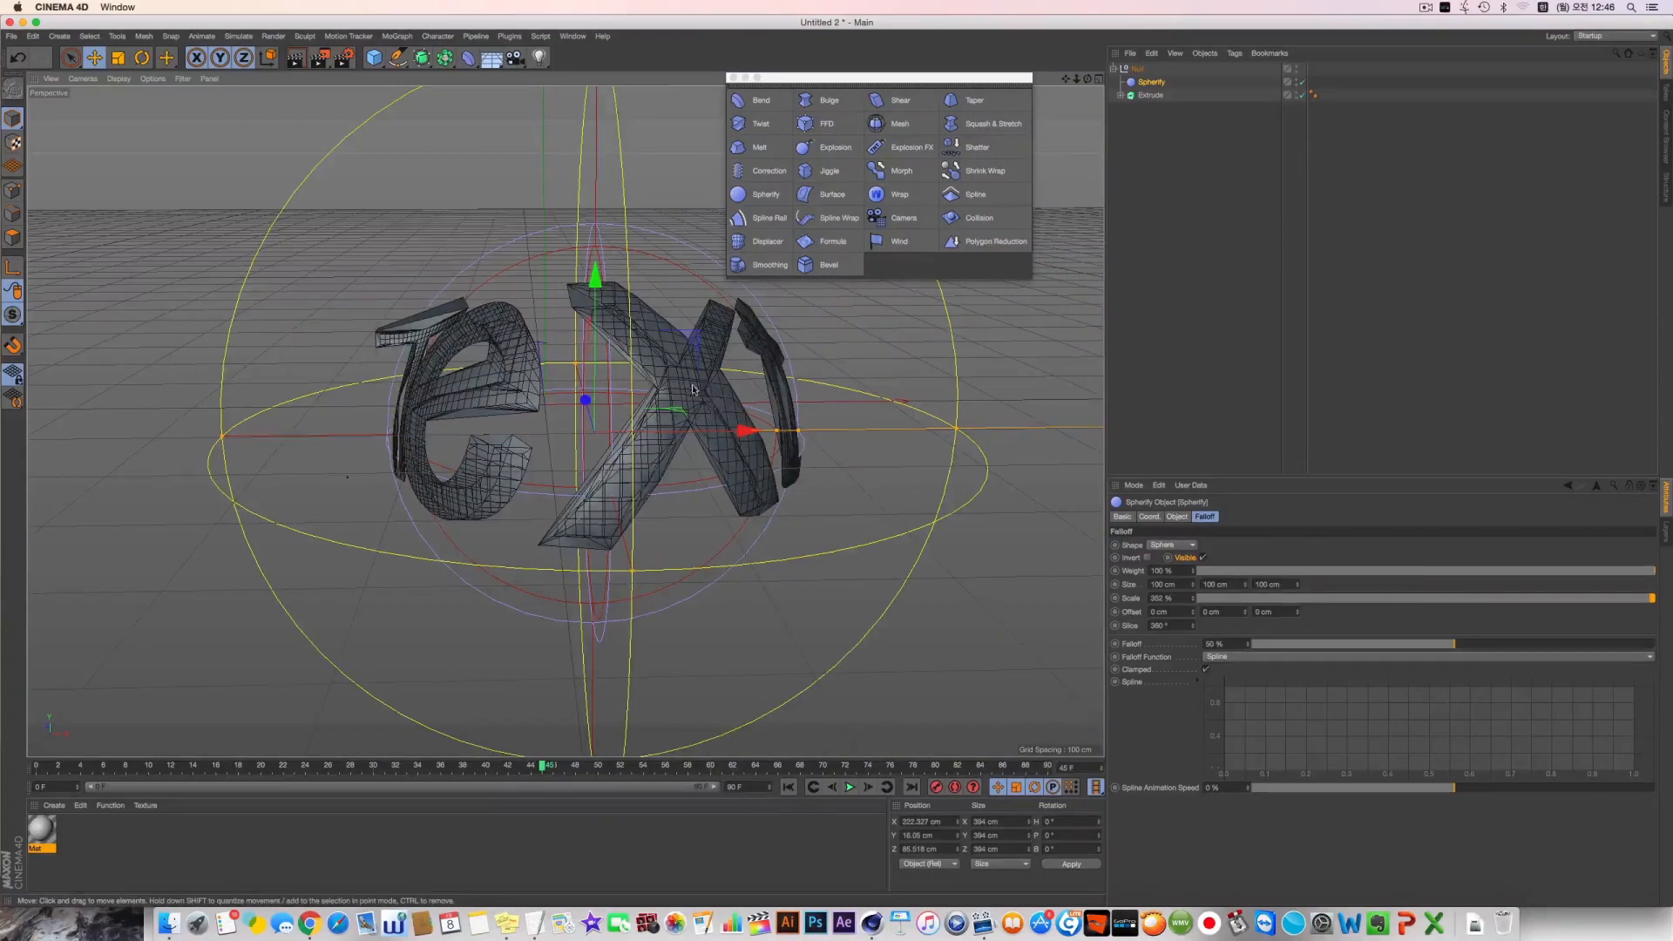
pyautogui.moveTo(882, 368); pyautogui.dragTo(610, 354)
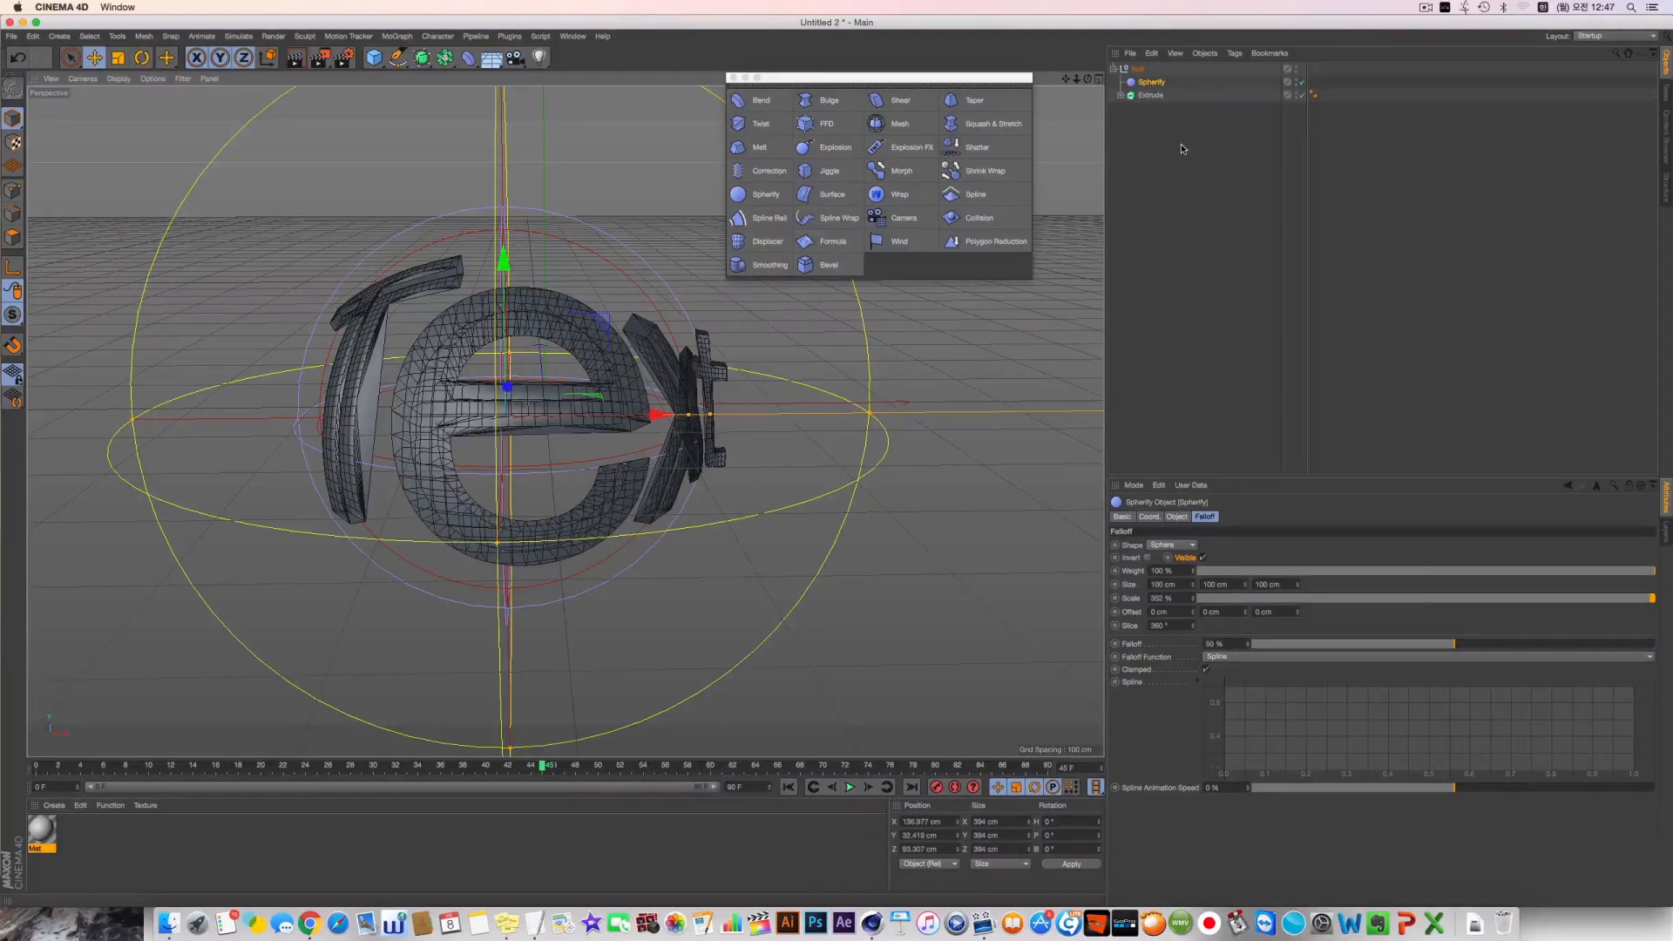
# Delete the Null, the Spherify deformer and the extruded text from the scene
pyautogui.moveTo(1185, 148); pyautogui.dragTo(1062, 63)
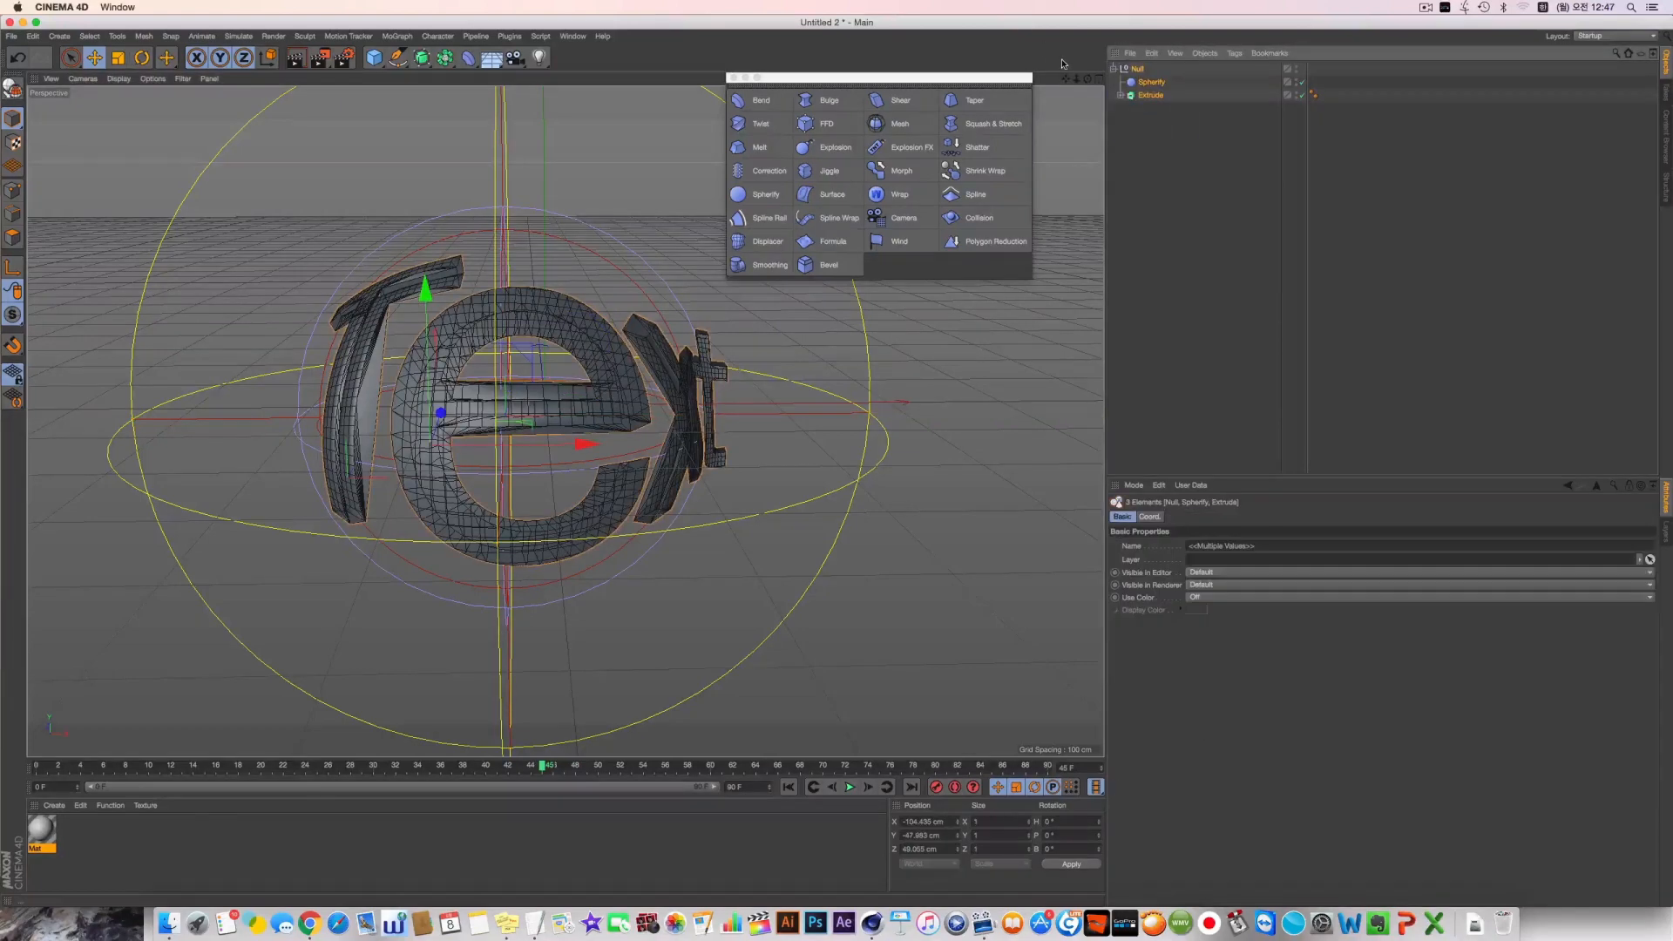
pyautogui.press('Delete')
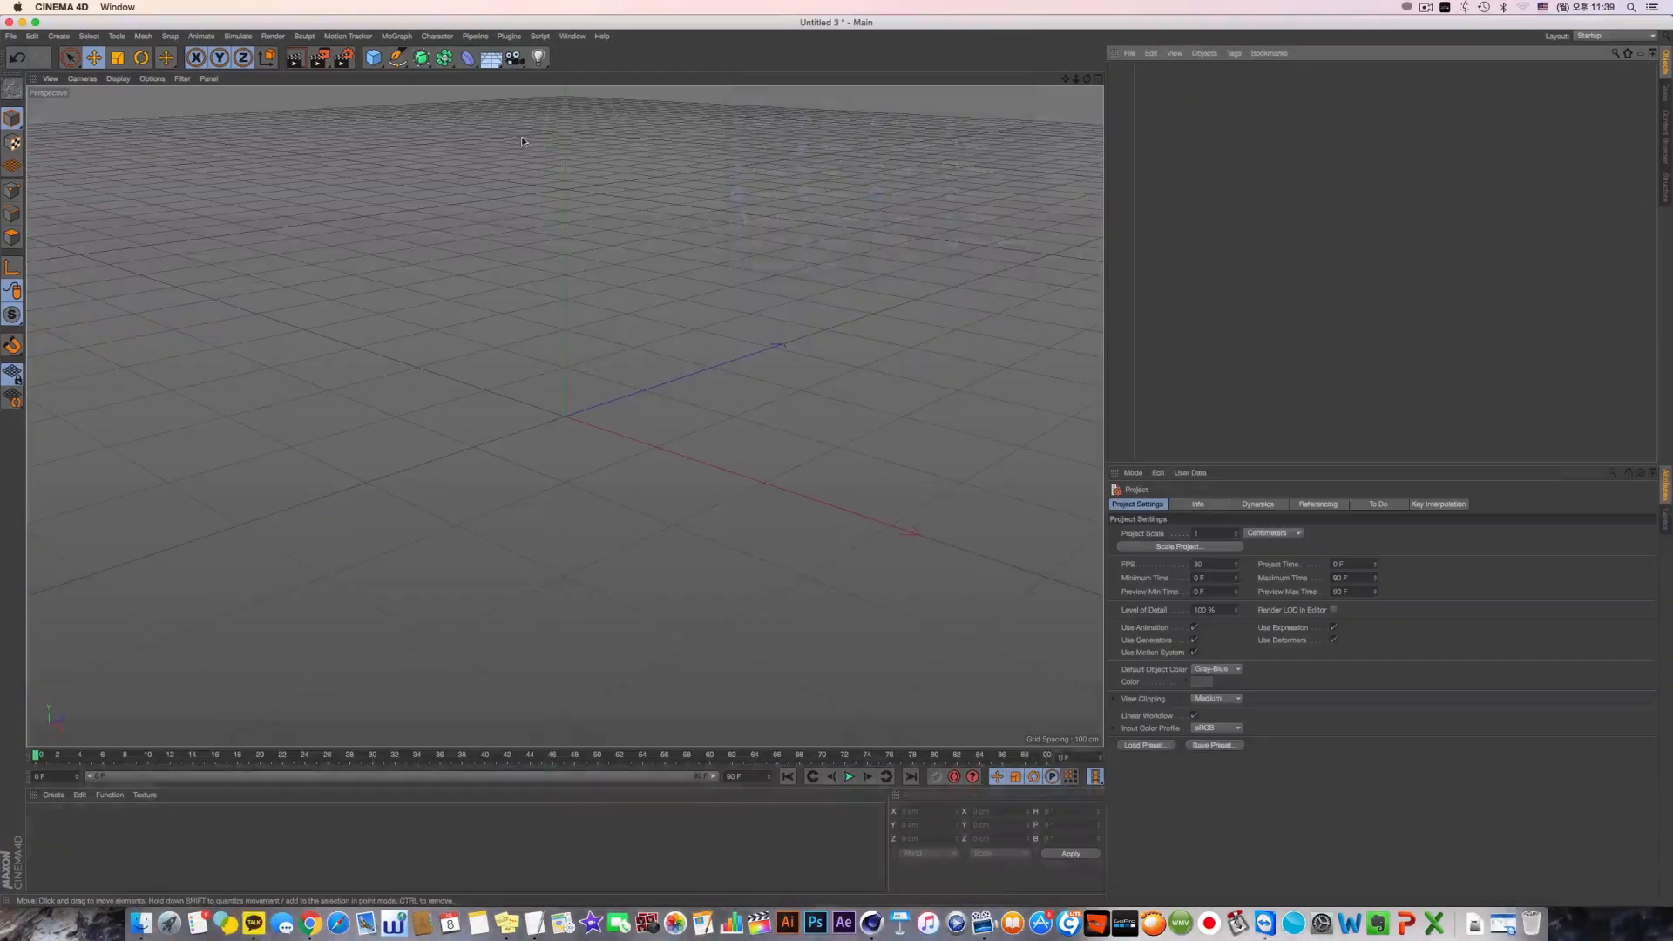
# Detach the deformer palette into a floating window, increase its icon size and widen the window to fit
pyautogui.click(468, 57)
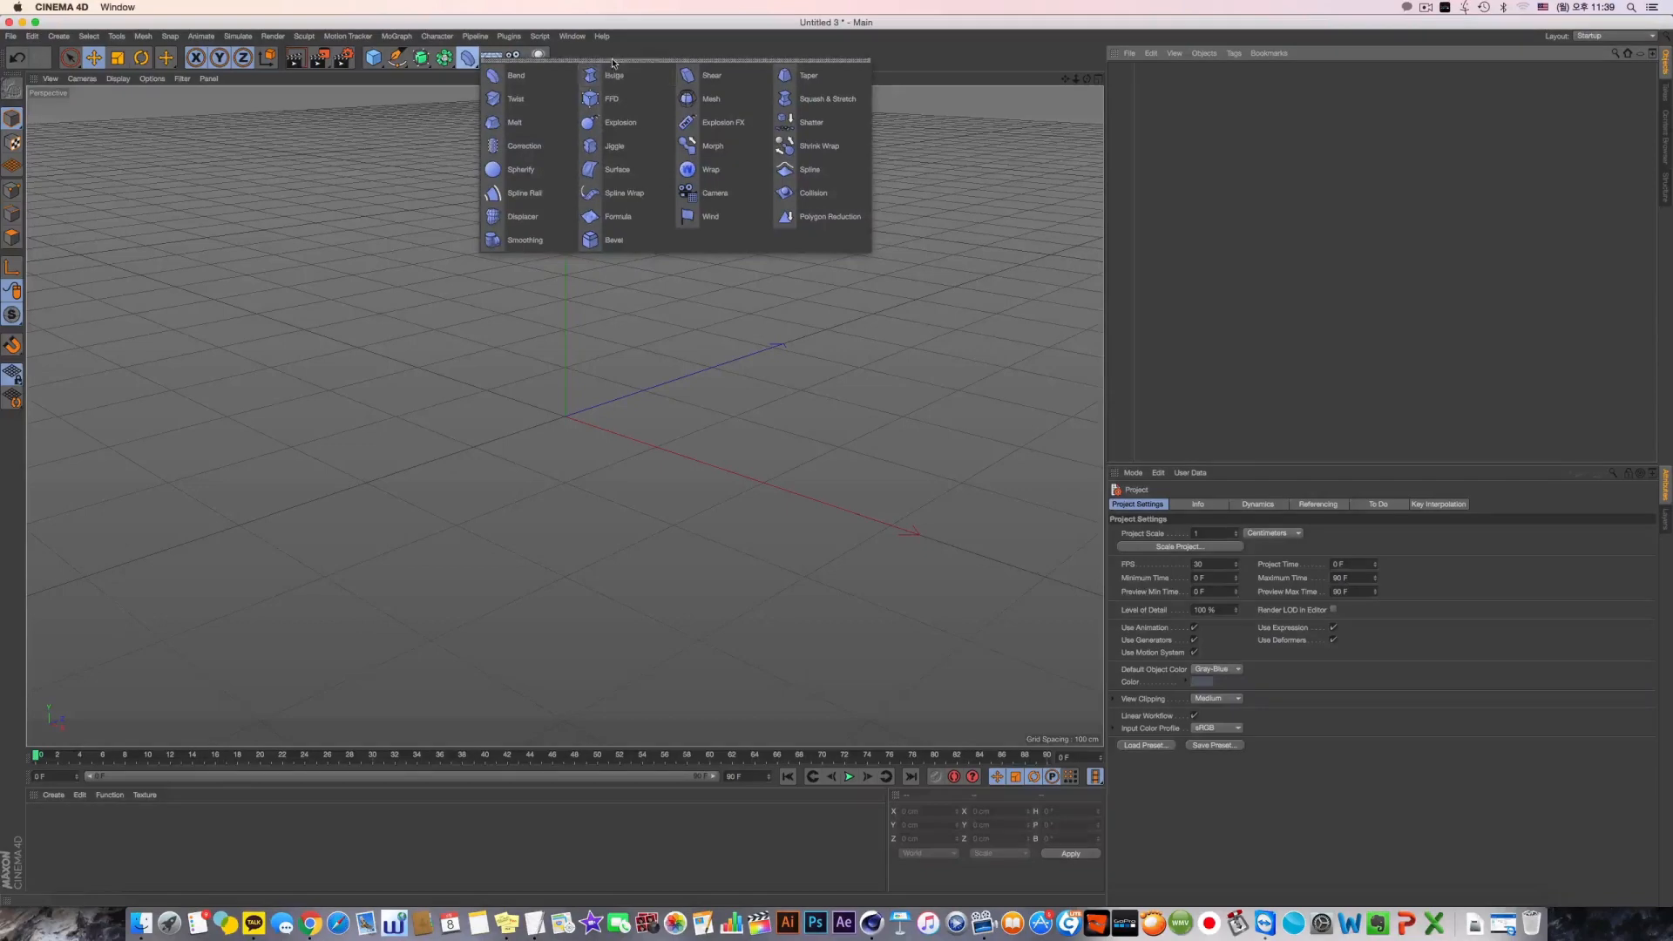
pyautogui.click(600, 60)
pyautogui.moveTo(599, 55); pyautogui.dragTo(643, 141)
pyautogui.rightClick(695, 209)
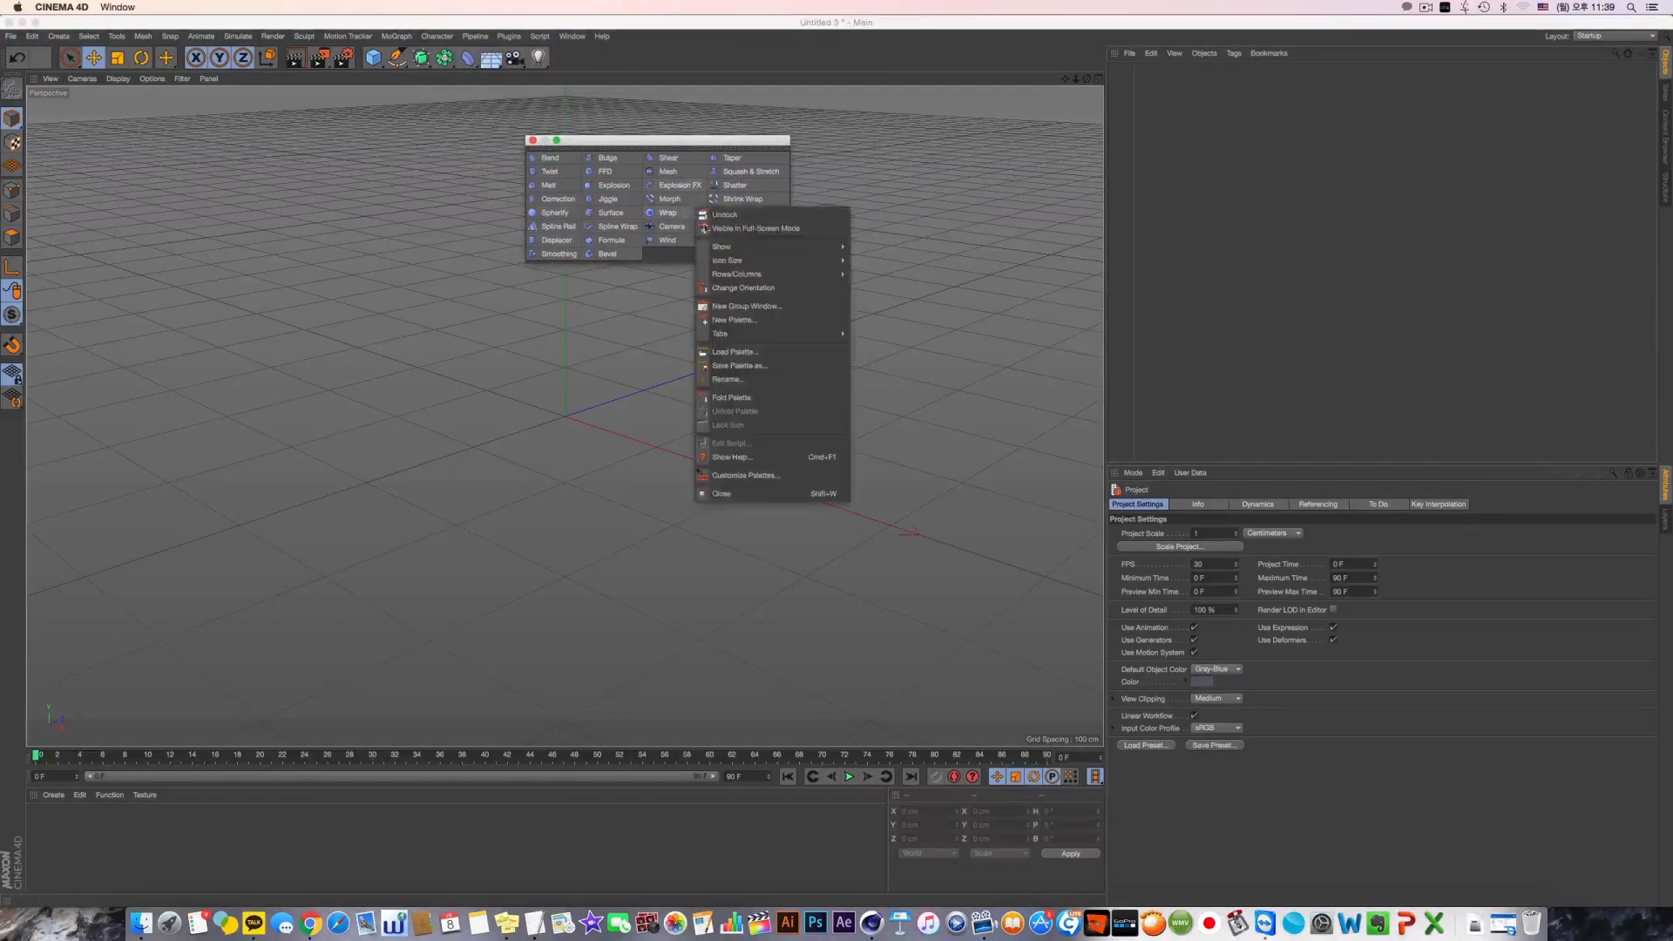
pyautogui.moveTo(819, 247)
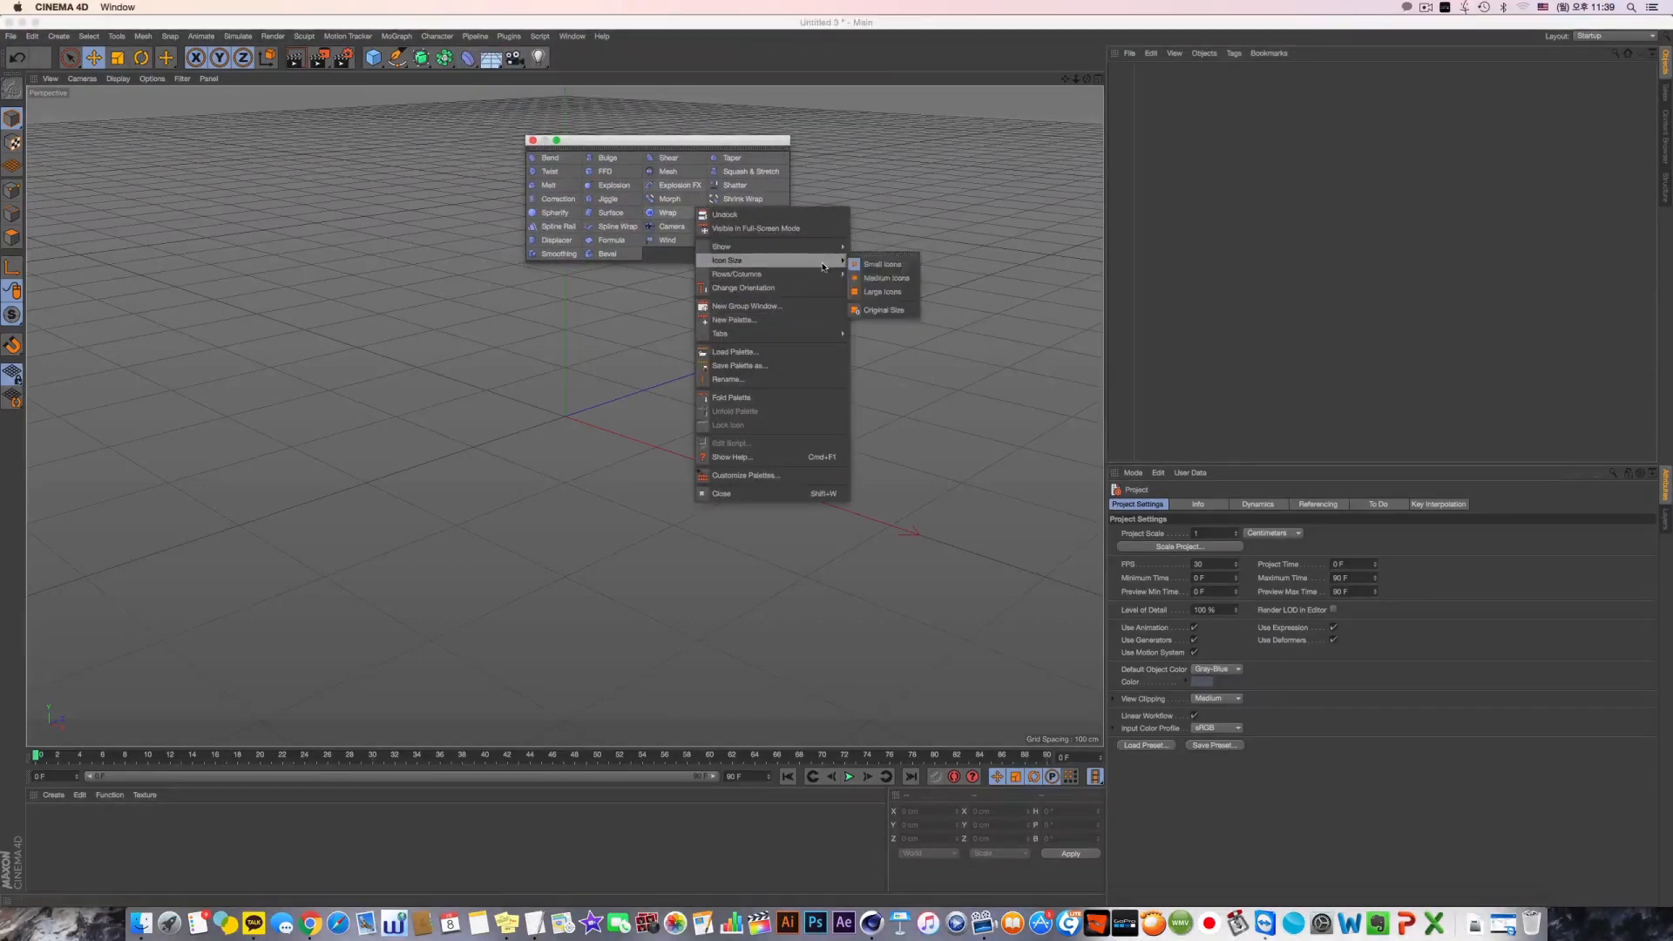
pyautogui.click(873, 264)
pyautogui.moveTo(832, 264); pyautogui.dragTo(886, 352)
# Add a Surface deformer from the floating palette, move the palette aside and close it
pyautogui.click(636, 260)
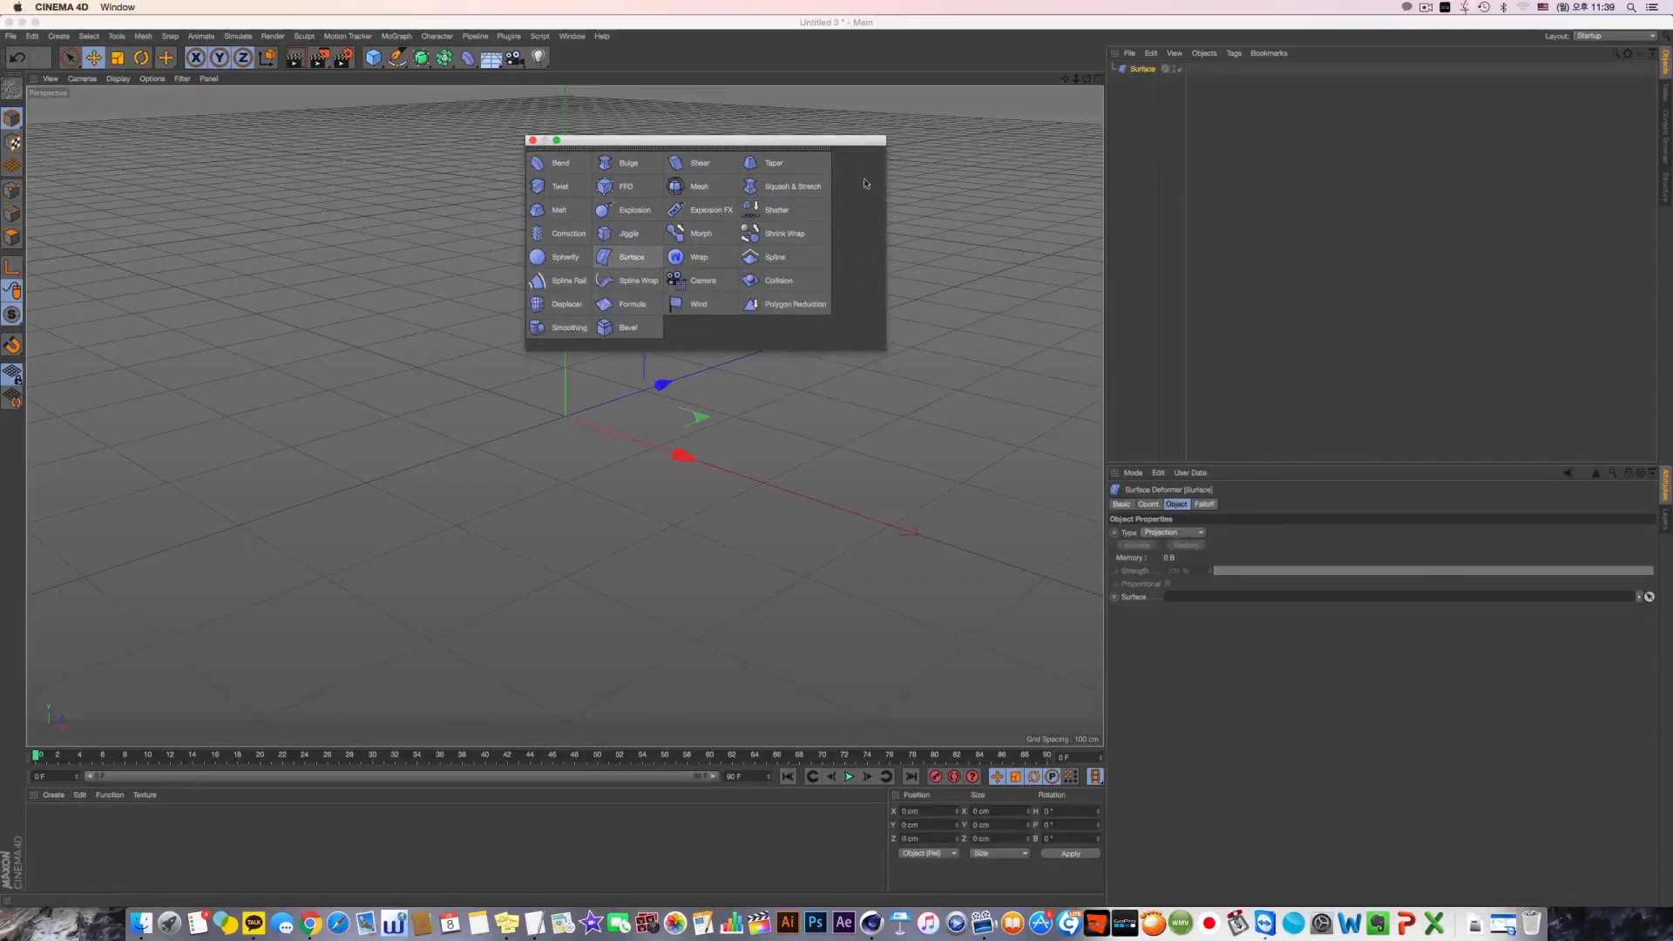
pyautogui.moveTo(817, 145); pyautogui.dragTo(938, 244)
pyautogui.click(654, 239)
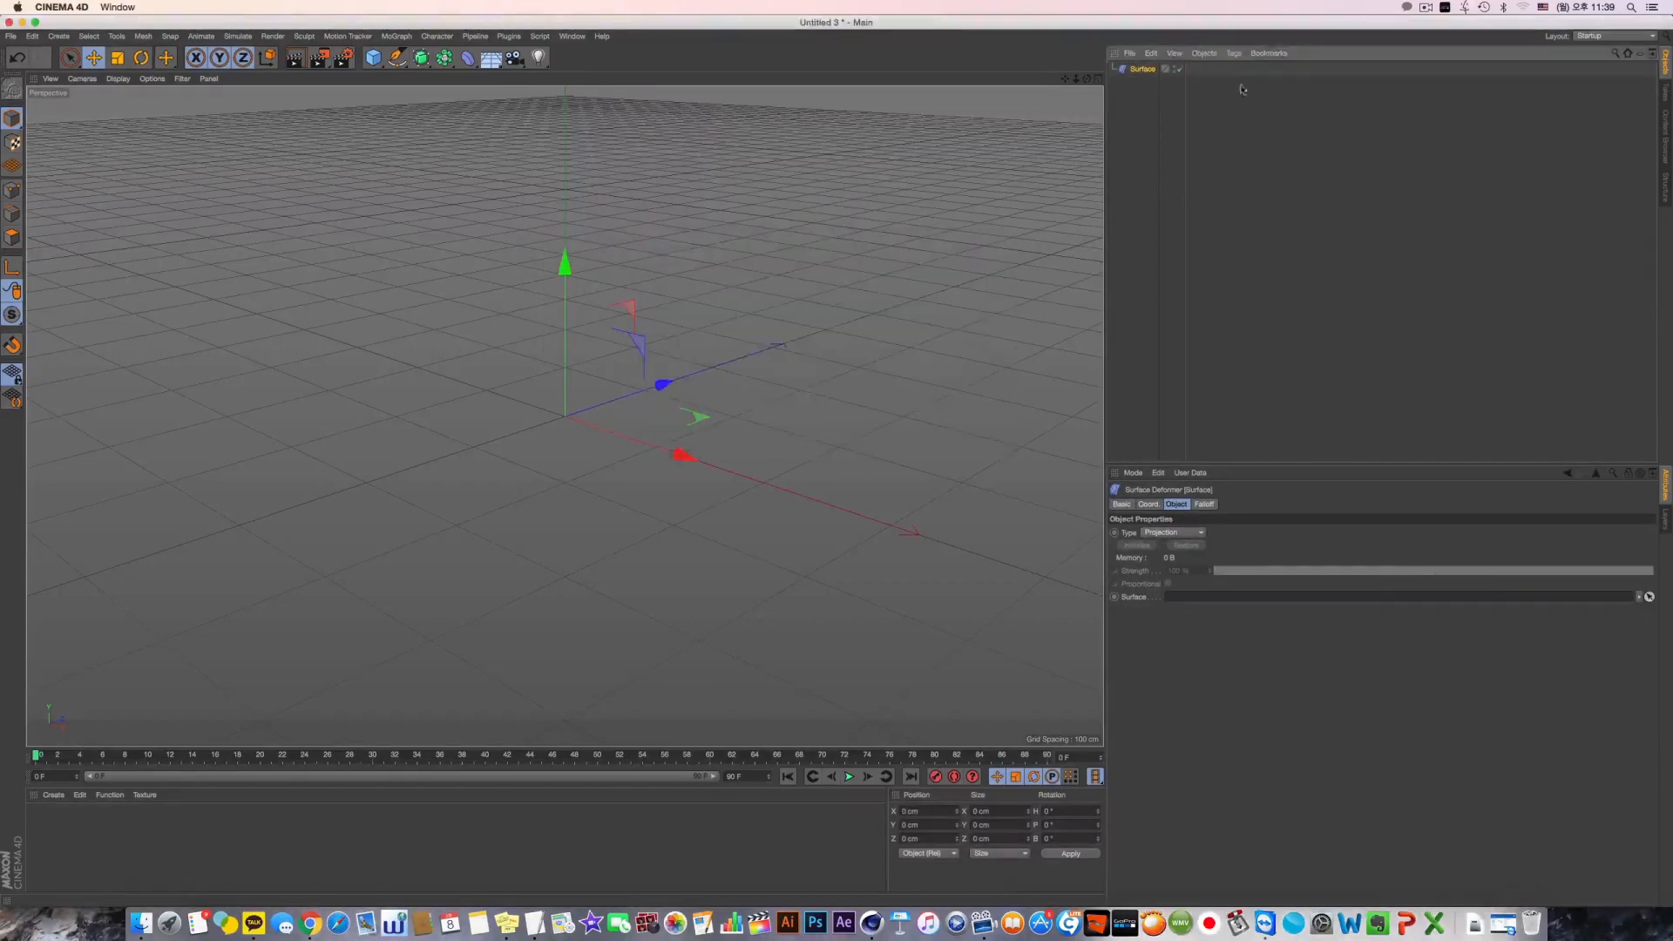
# Add a Landscape object to the scene
pyautogui.moveTo(373, 56); pyautogui.dragTo(643, 146)
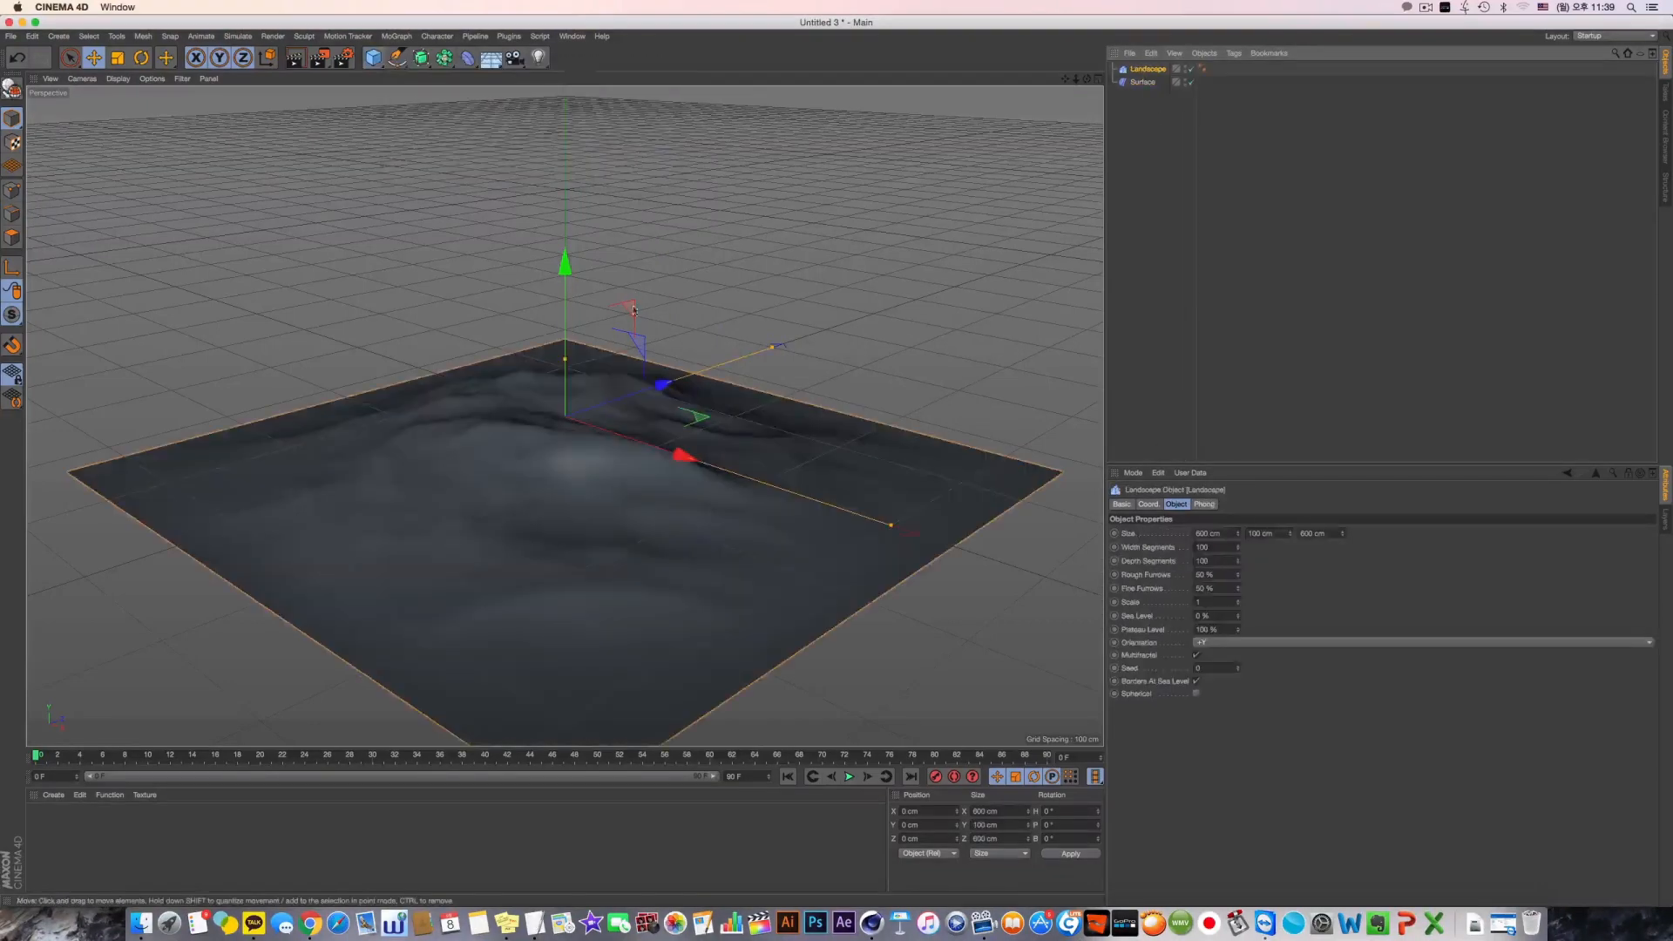
pyautogui.keyDown('alt'); pyautogui.moveTo(577, 335); pyautogui.dragTo(547, 420); pyautogui.keyUp('alt')
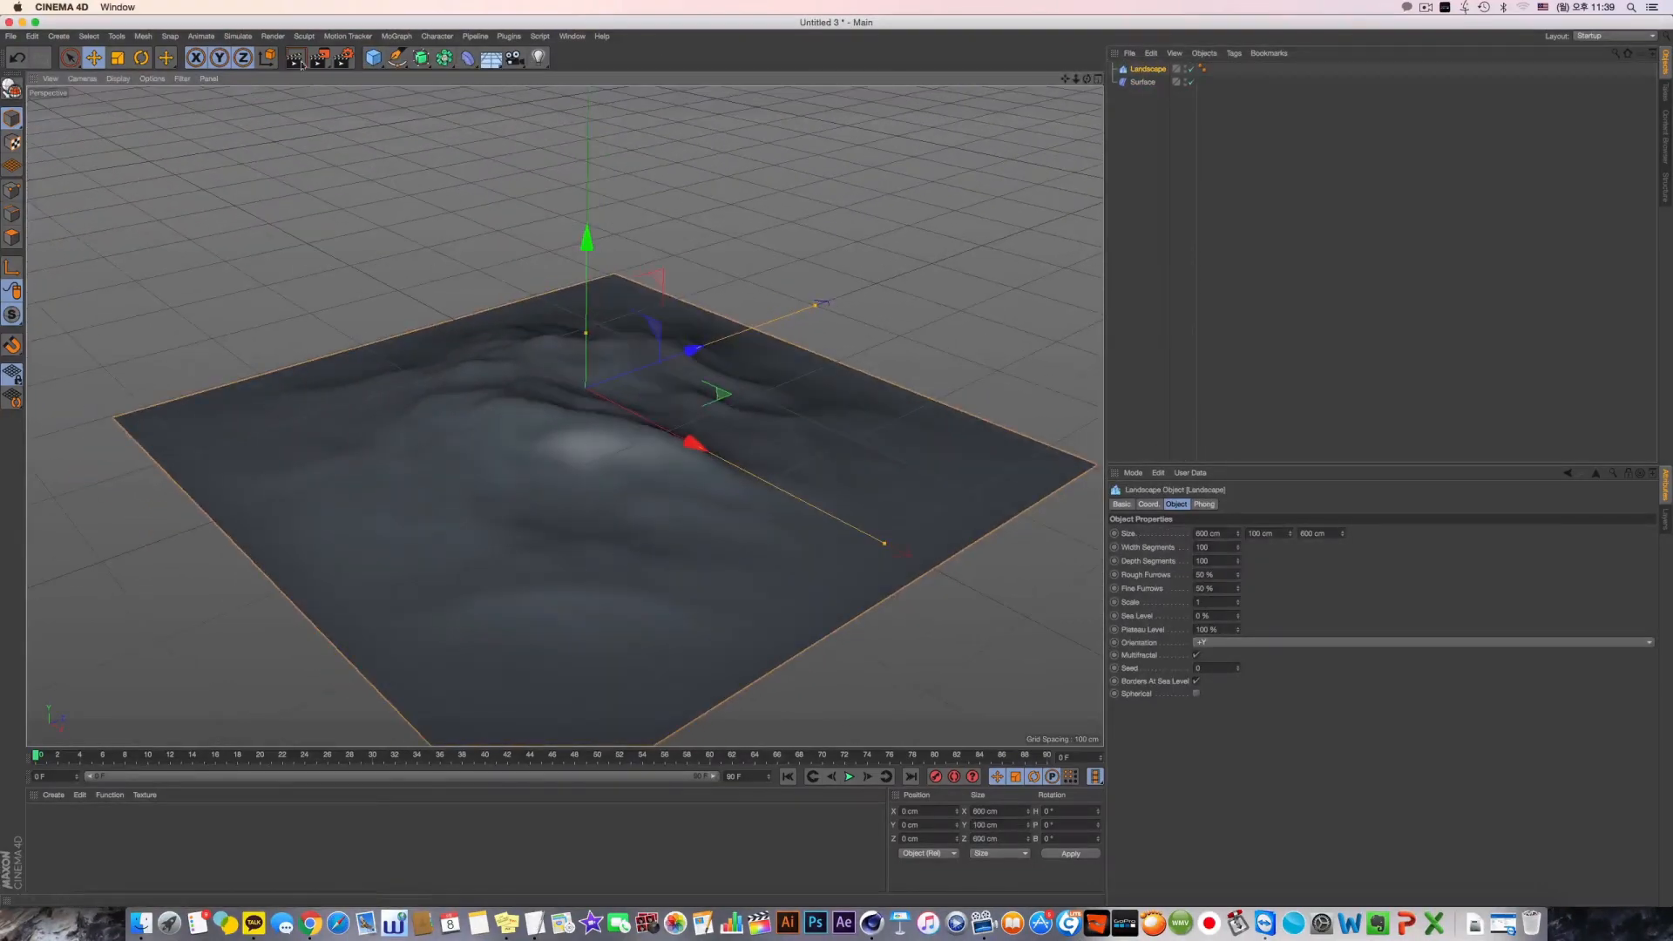
# Add a cube above the landscape measuring 50 by 10 by 50 cm, with 5 segments along each axis
pyautogui.click(380, 64)
pyautogui.moveTo(584, 233); pyautogui.dragTo(586, 273)
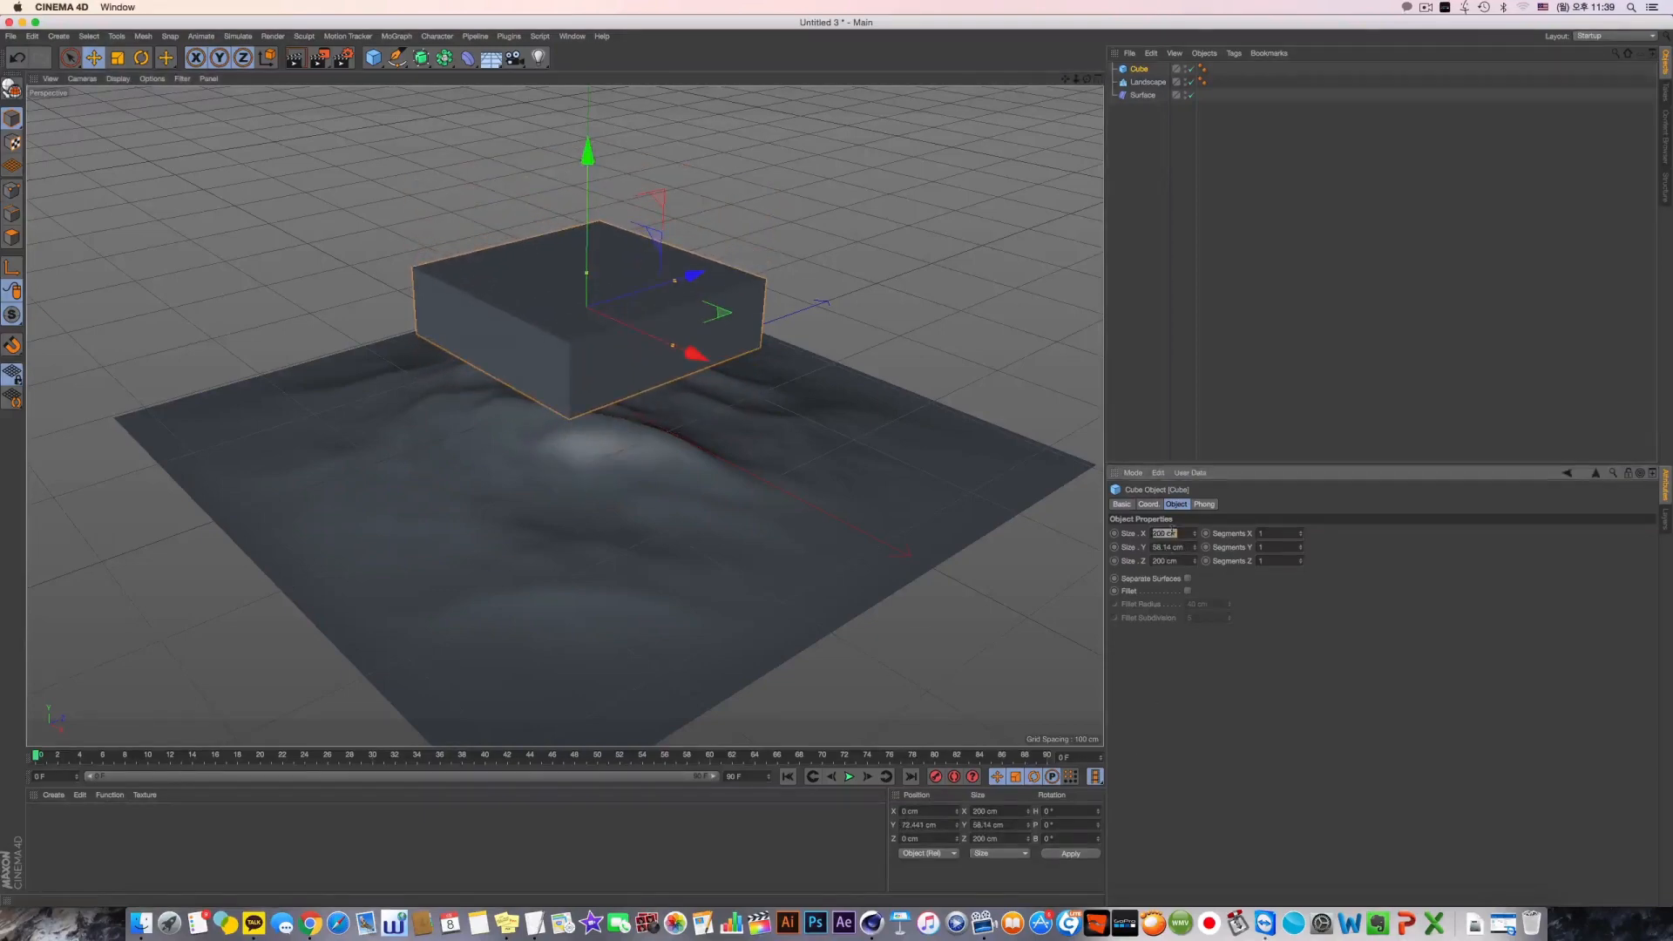
pyautogui.write('50')
pyautogui.press('Tab')
pyautogui.write('10')
pyautogui.press('Tab')
pyautogui.write('50')
pyautogui.press('Return')
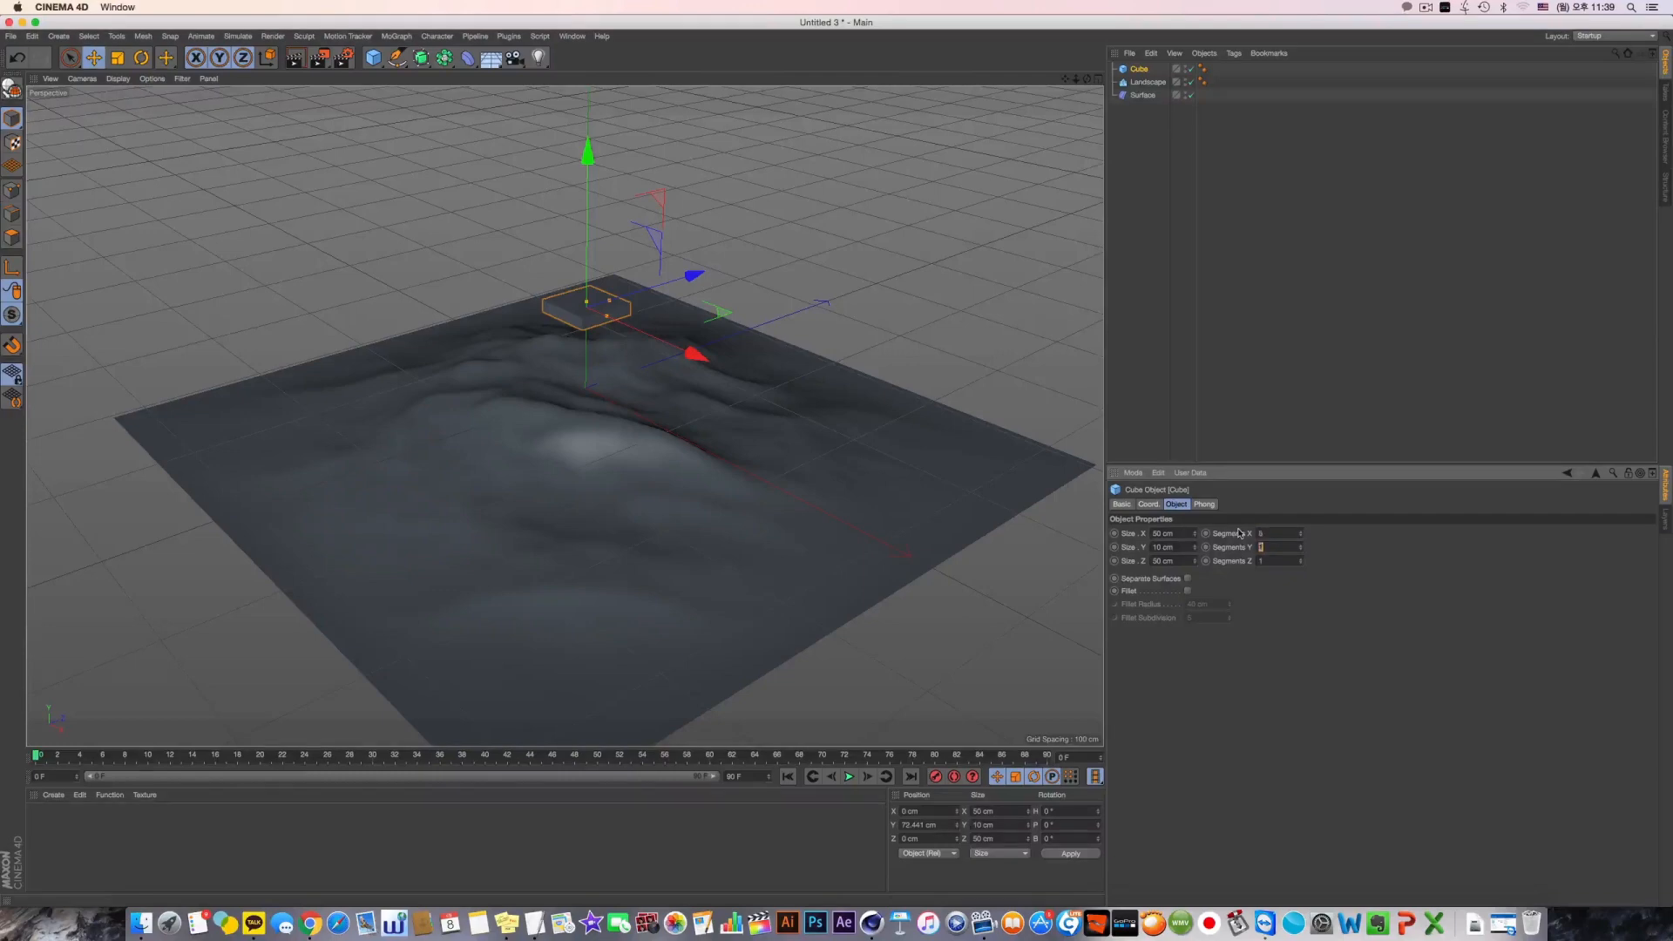
# Display the cube and landscape with Gouraud Shading (Lines)
pyautogui.keyDown('alt'); pyautogui.moveTo(471, 300); pyautogui.dragTo(497, 348); pyautogui.keyUp('alt')
pyautogui.keyDown('alt'); pyautogui.moveTo(497, 348); pyautogui.dragTo(615, 378, button='right'); pyautogui.keyUp('alt')
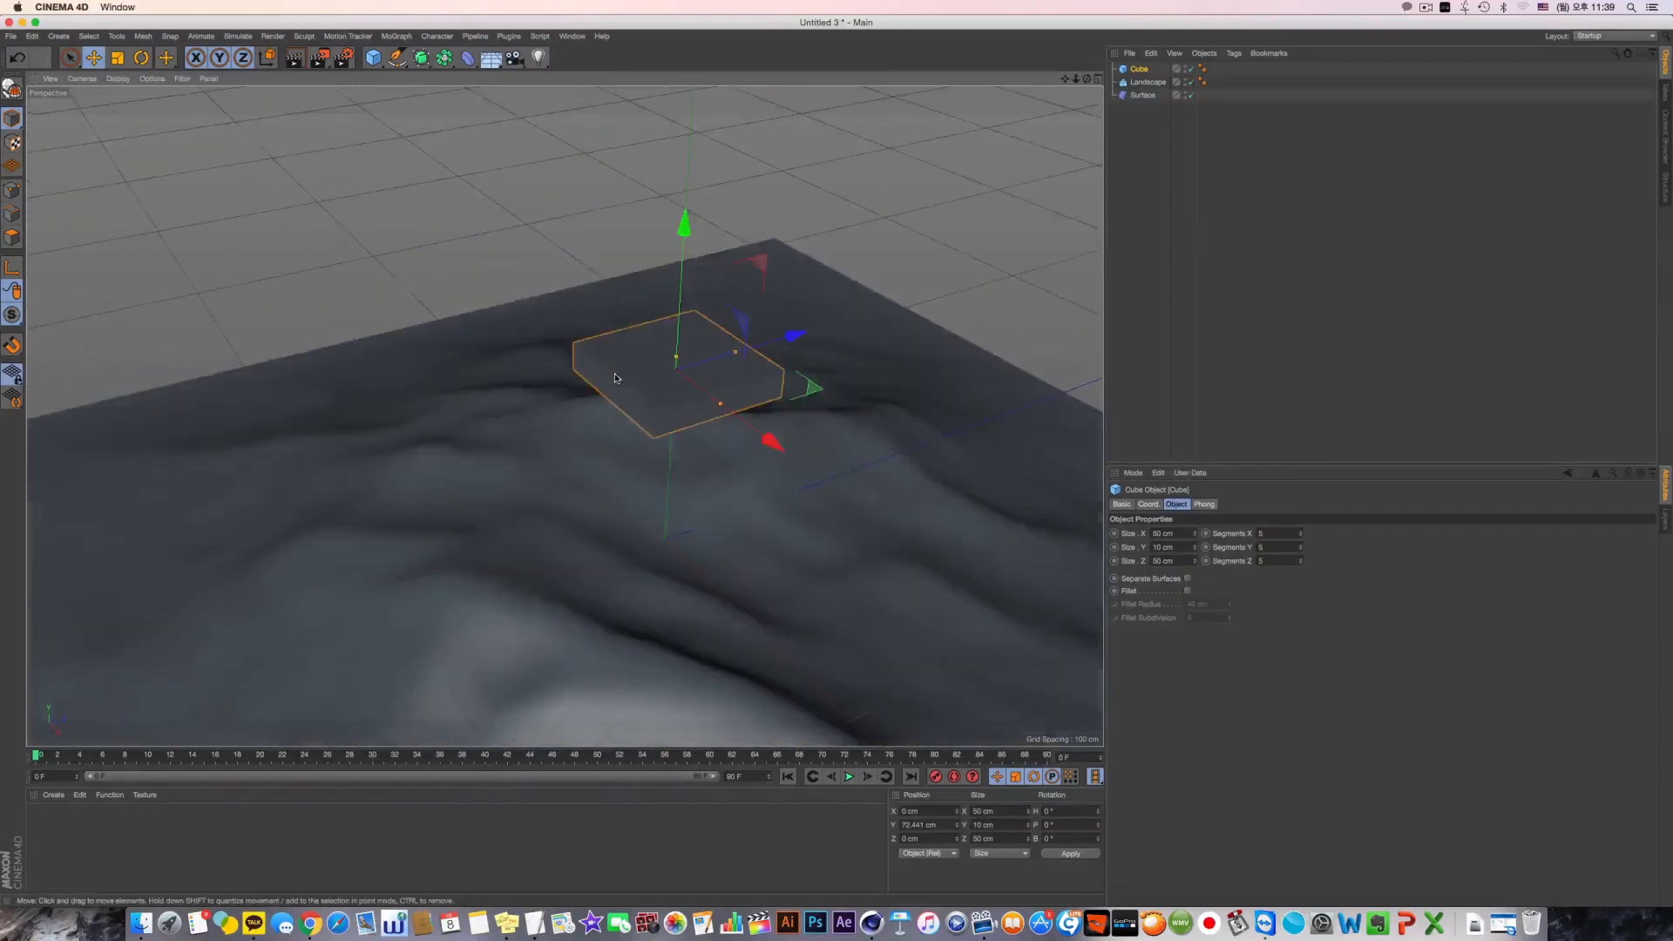
pyautogui.click(152, 80)
pyautogui.moveTo(118, 78)
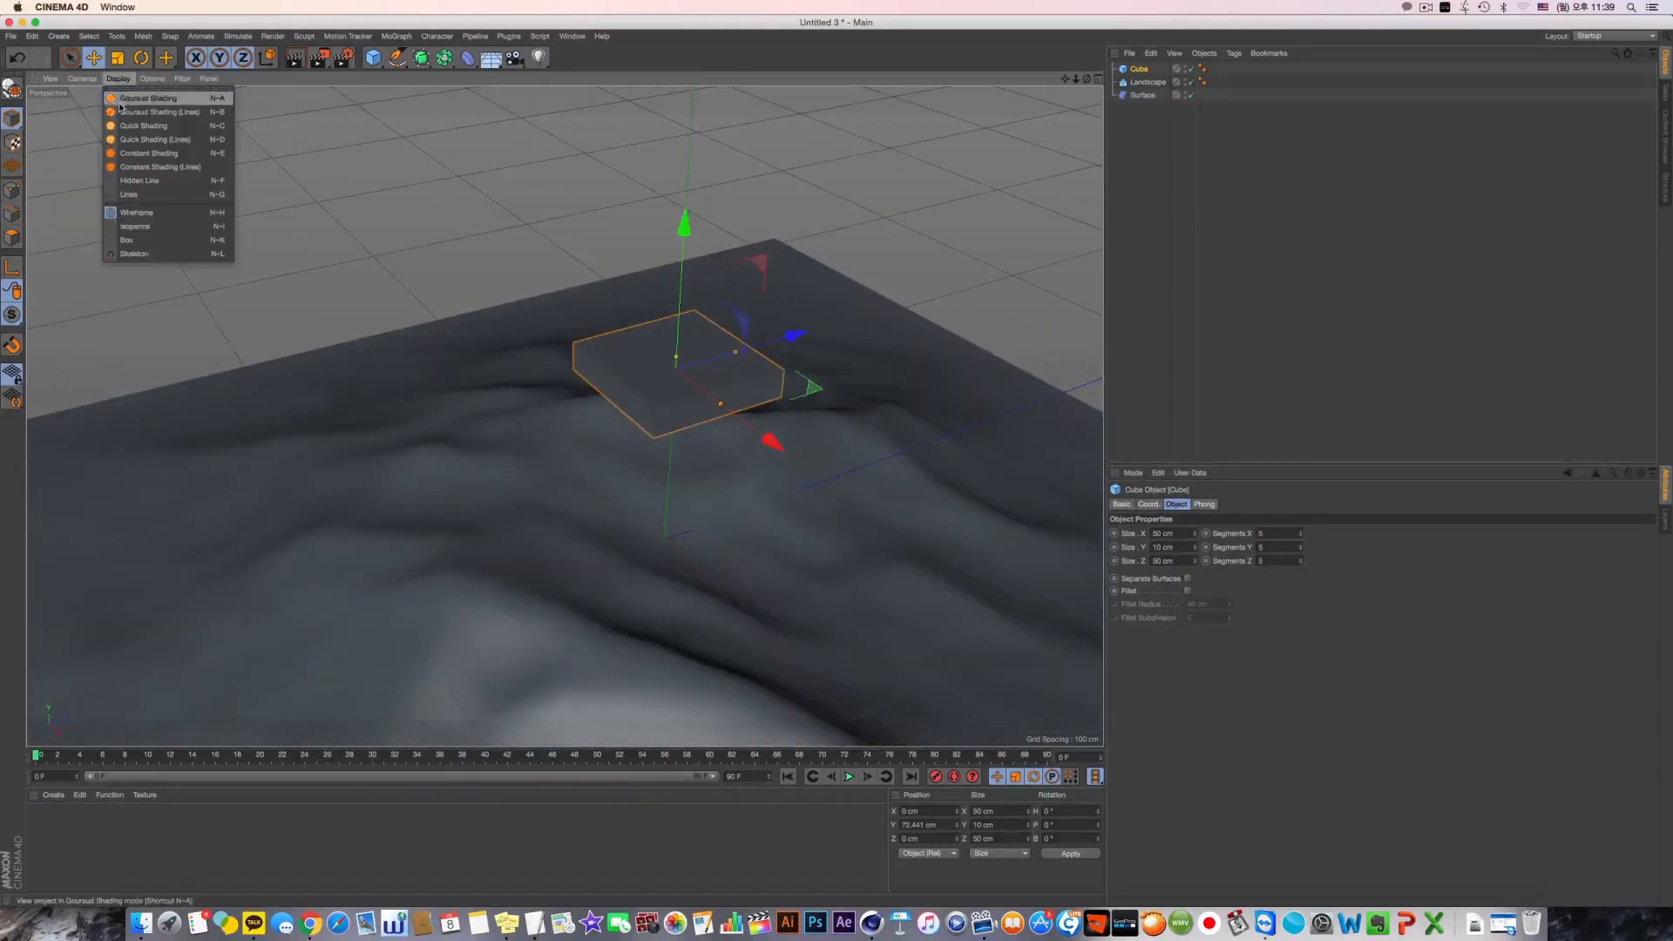
pyautogui.click(166, 112)
# Make the Surface deformer a child of the cube and link it to the Landscape using the Mapping (U,V) type
pyautogui.click(1143, 96)
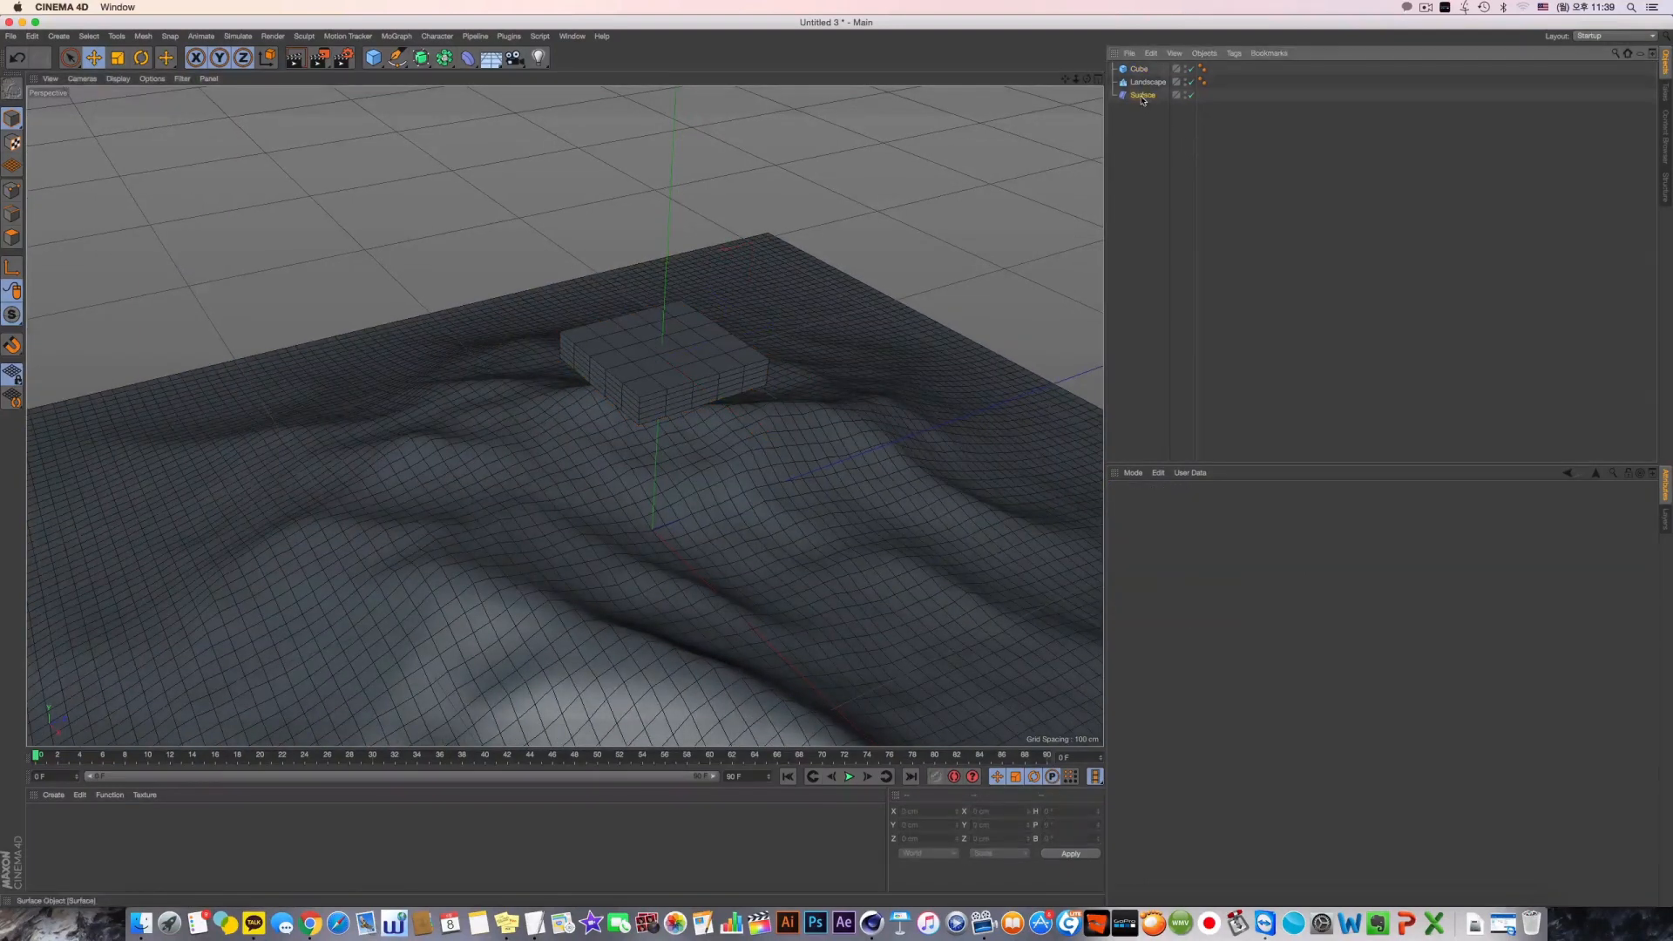
pyautogui.moveTo(1140, 71); pyautogui.dragTo(1141, 74)
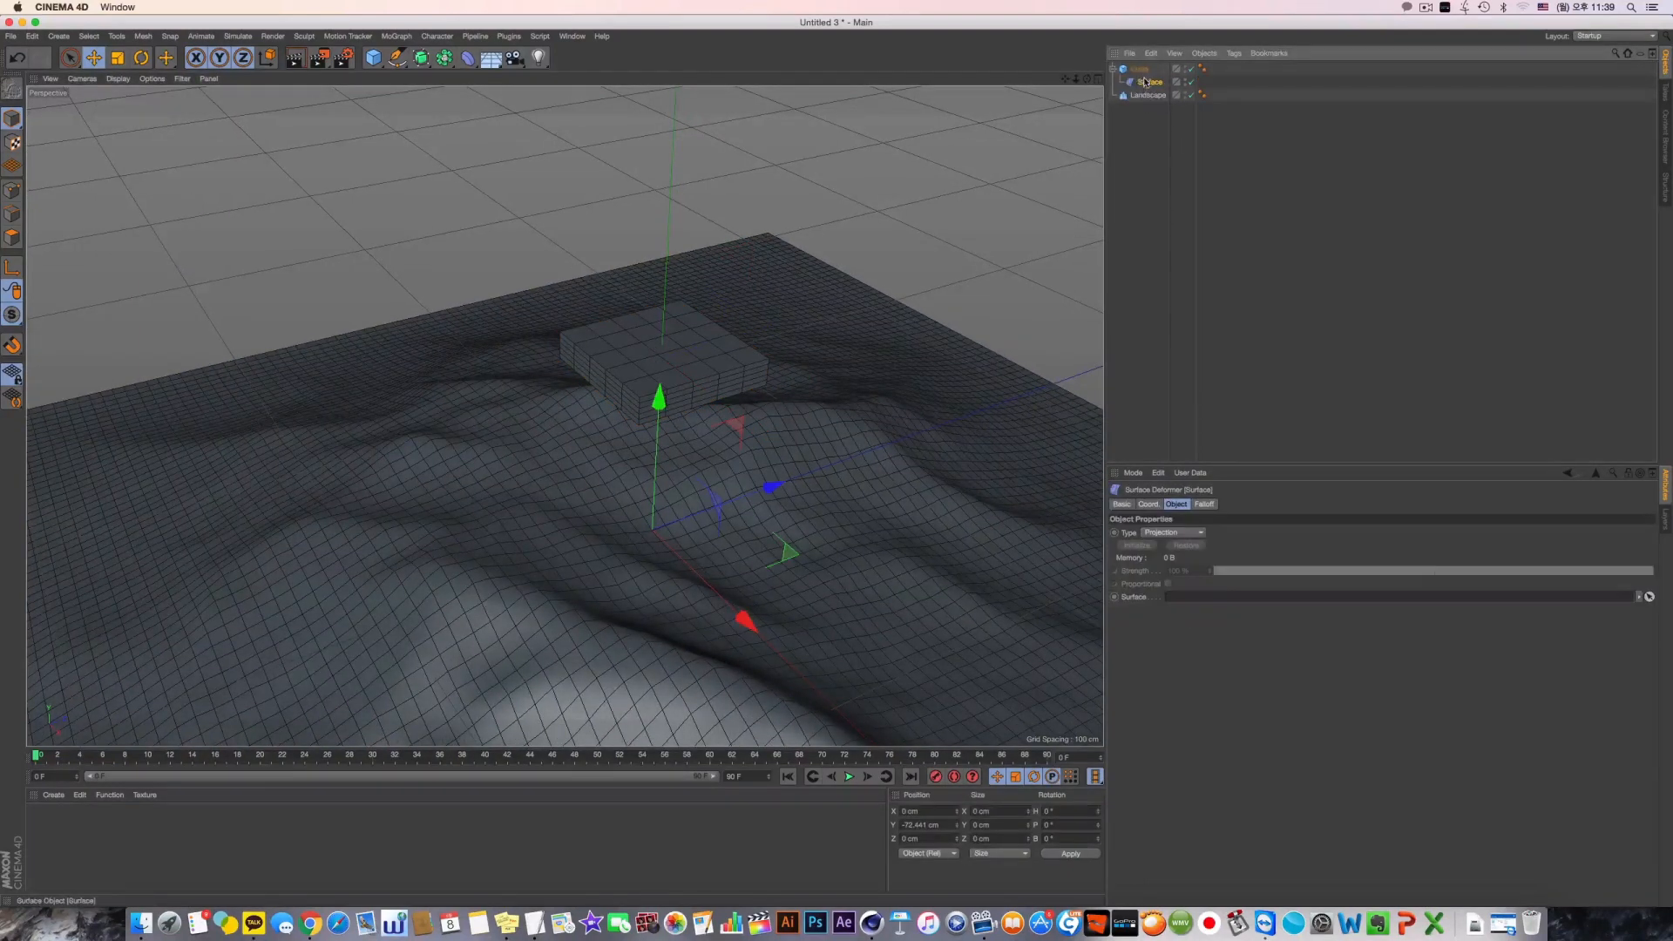
pyautogui.click(1173, 532)
pyautogui.click(1167, 547)
pyautogui.moveTo(1146, 95); pyautogui.dragTo(1193, 441)
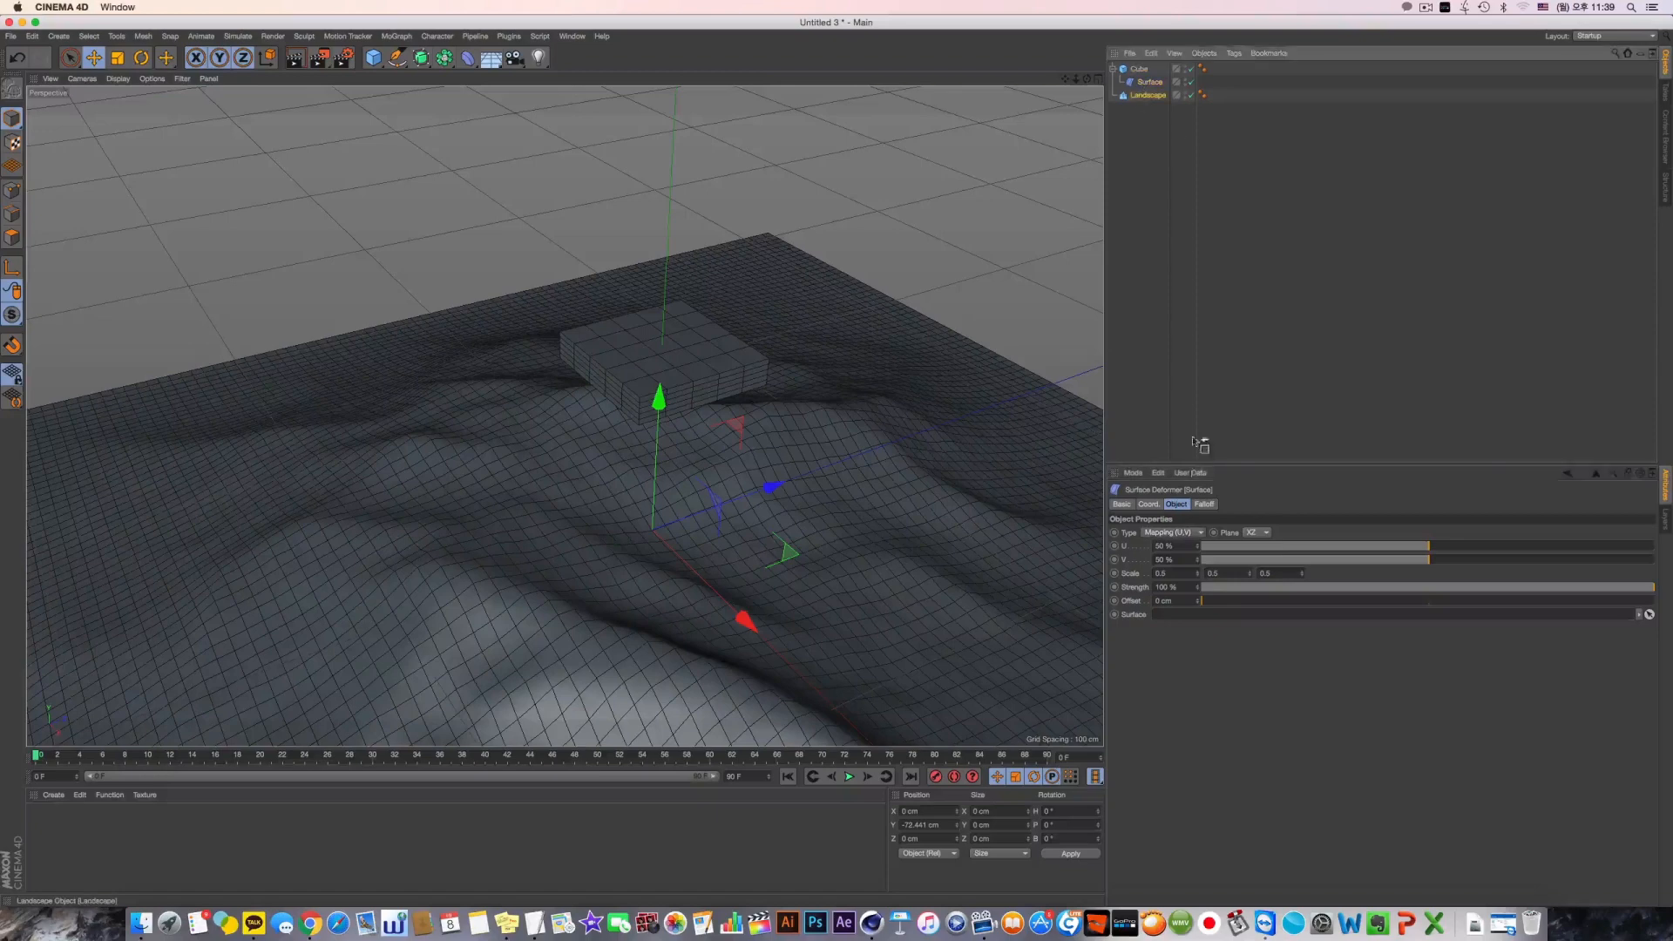
pyautogui.moveTo(1172, 616); pyautogui.dragTo(1172, 615)
# Try different U and V values on the Surface deformer, bringing V to 54%
pyautogui.keyDown('alt'); pyautogui.moveTo(739, 401); pyautogui.dragTo(640, 375, button='middle'); pyautogui.keyUp('alt')
pyautogui.moveTo(1430, 546); pyautogui.dragTo(1447, 565)
pyautogui.keyDown('alt'); pyautogui.moveTo(566, 362); pyautogui.dragTo(653, 390, button='middle'); pyautogui.keyUp('alt')
pyautogui.keyDown('alt'); pyautogui.moveTo(662, 357); pyautogui.dragTo(741, 380); pyautogui.keyUp('alt')
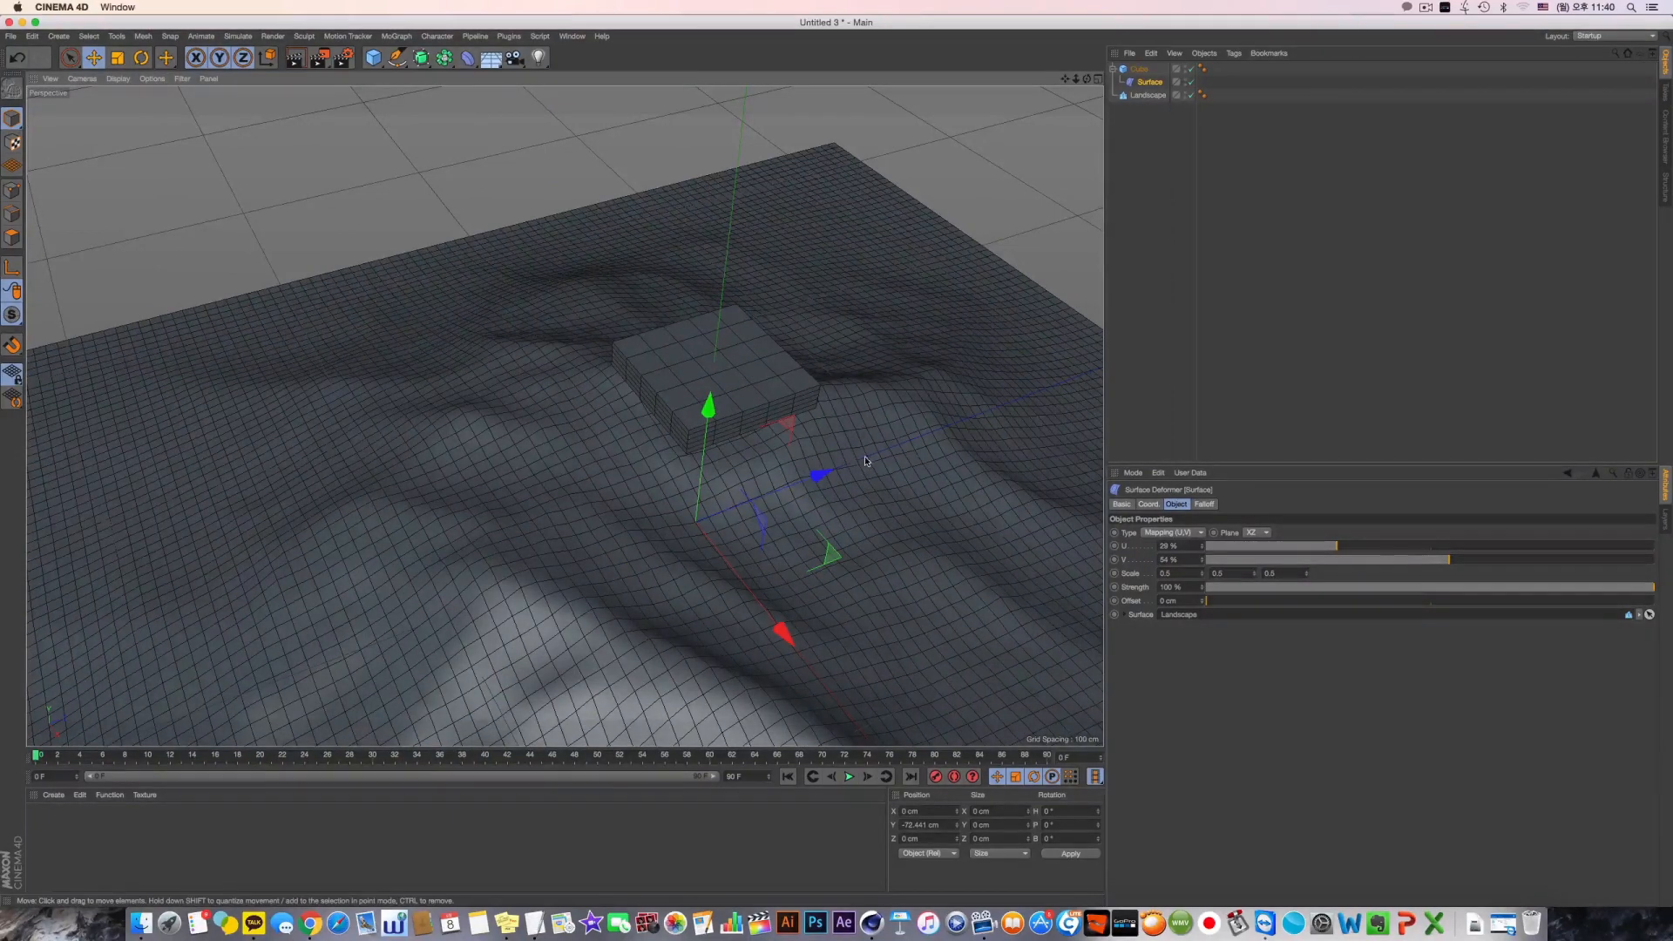
# Close the current project and switch to the TeamViewer session that is running Cinema 4D
pyautogui.press('super+w')
pyautogui.click(791, 296)
pyautogui.press('super+Tab')
pyautogui.press('super+Tab')
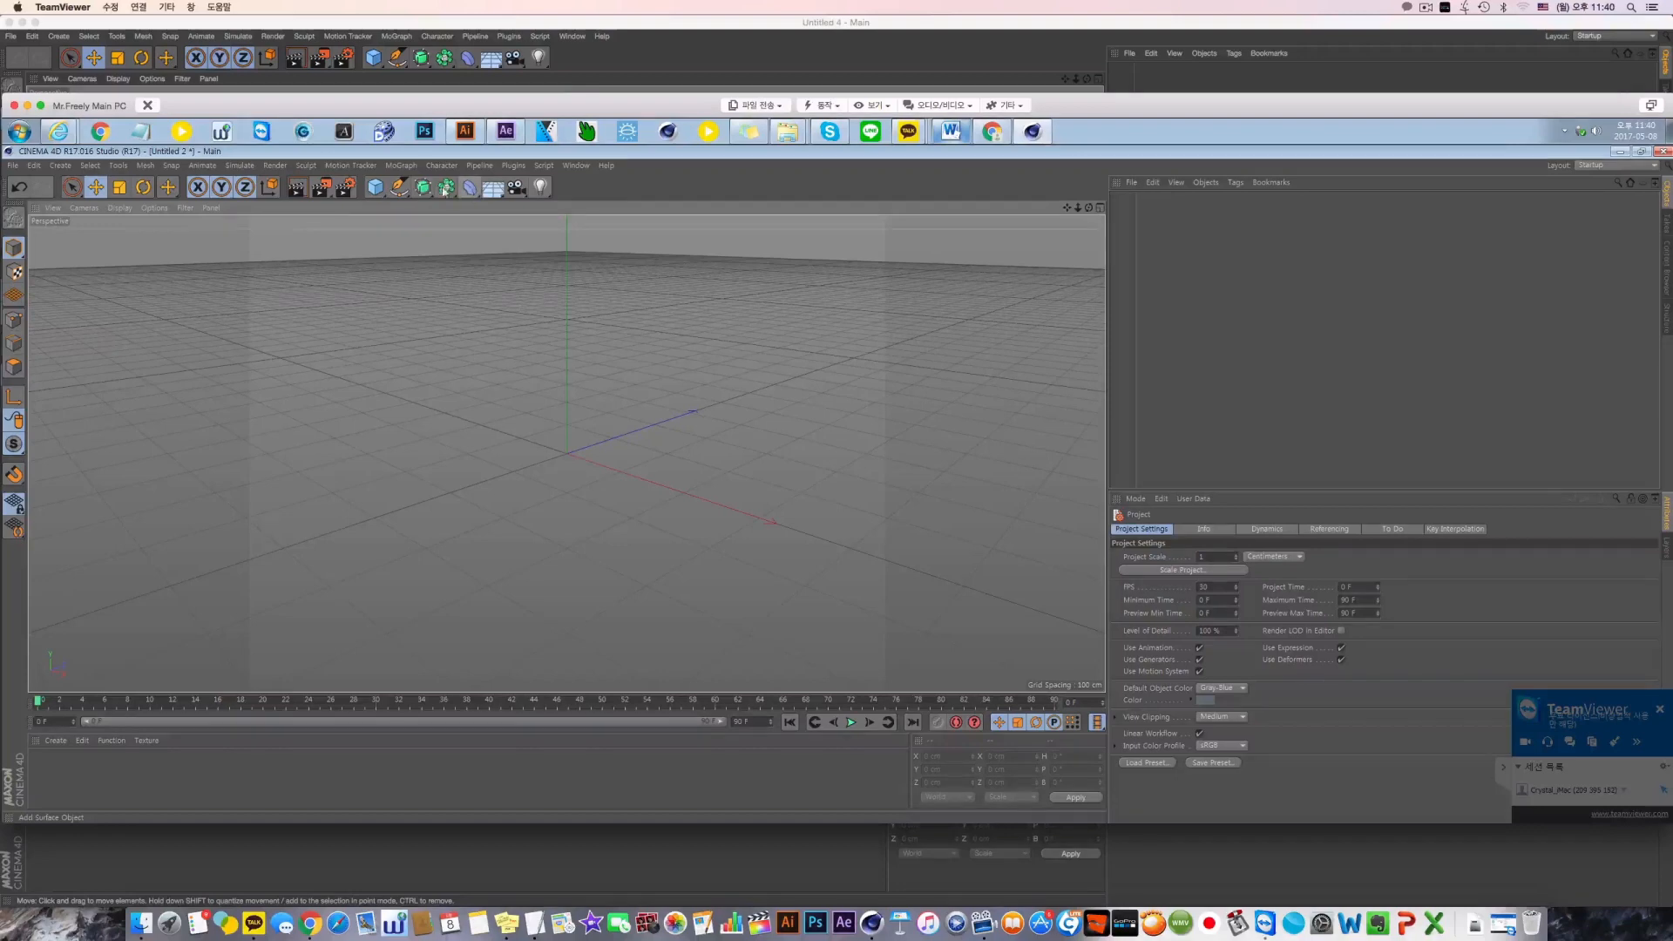
# Add a Landscape object and stretch it to about 958 cm in X and 1091 cm in Z
pyautogui.click(377, 188)
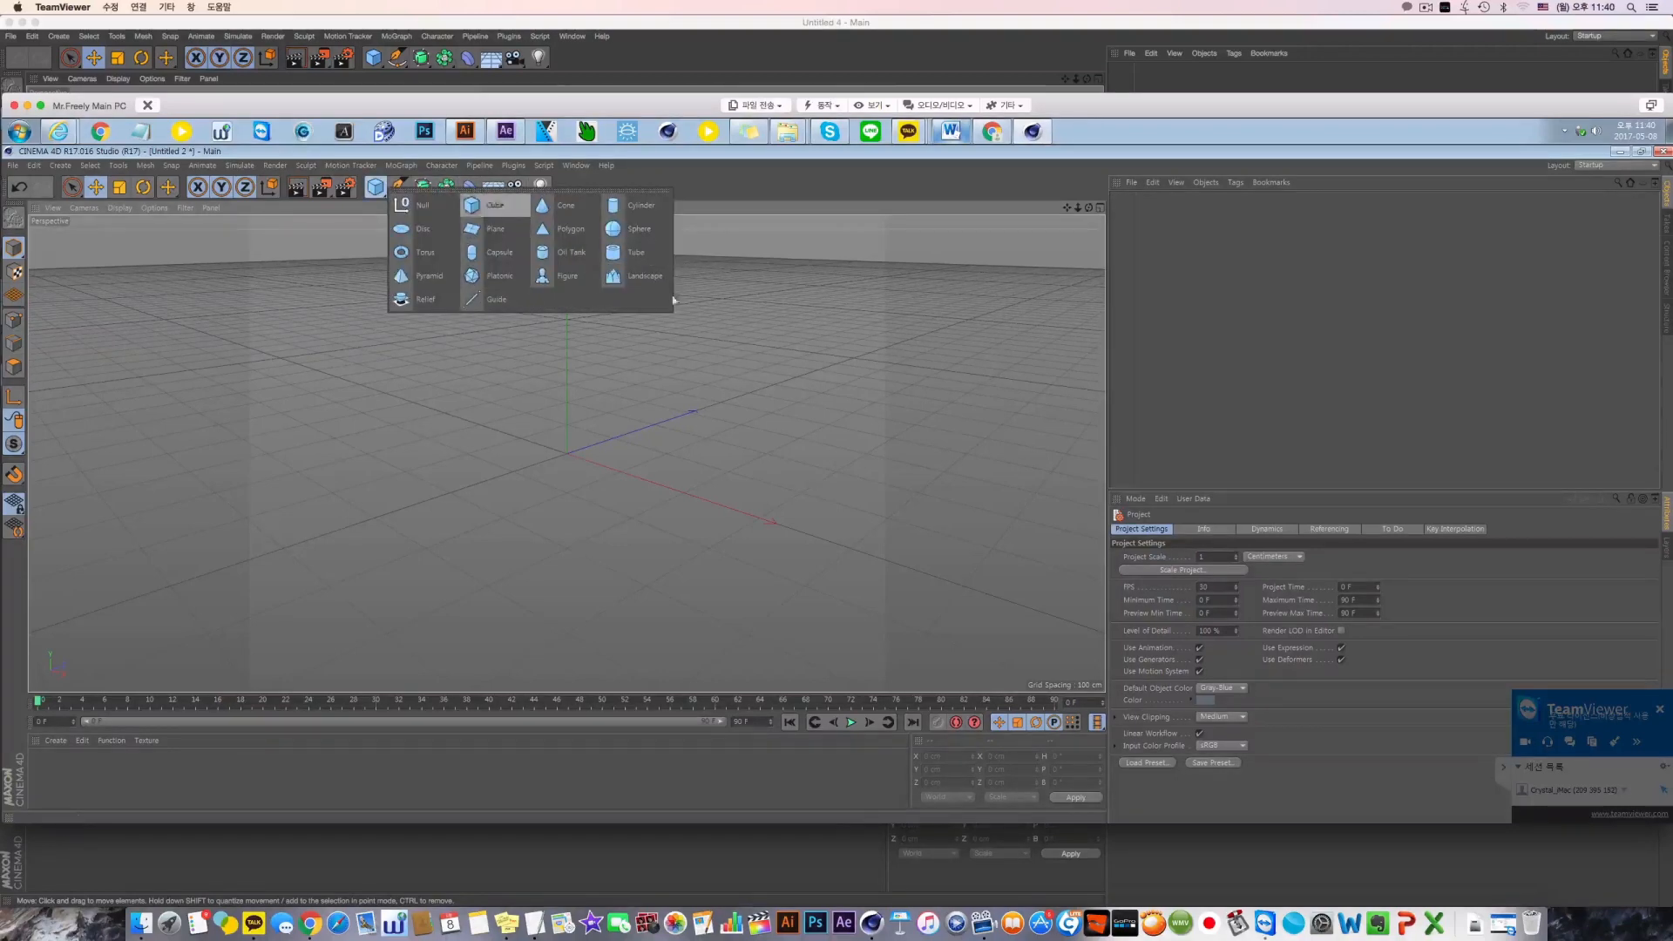
pyautogui.click(645, 275)
pyautogui.keyDown('alt'); pyautogui.moveTo(671, 448); pyautogui.dragTo(624, 449); pyautogui.keyUp('alt')
pyautogui.moveTo(732, 381); pyautogui.dragTo(817, 344)
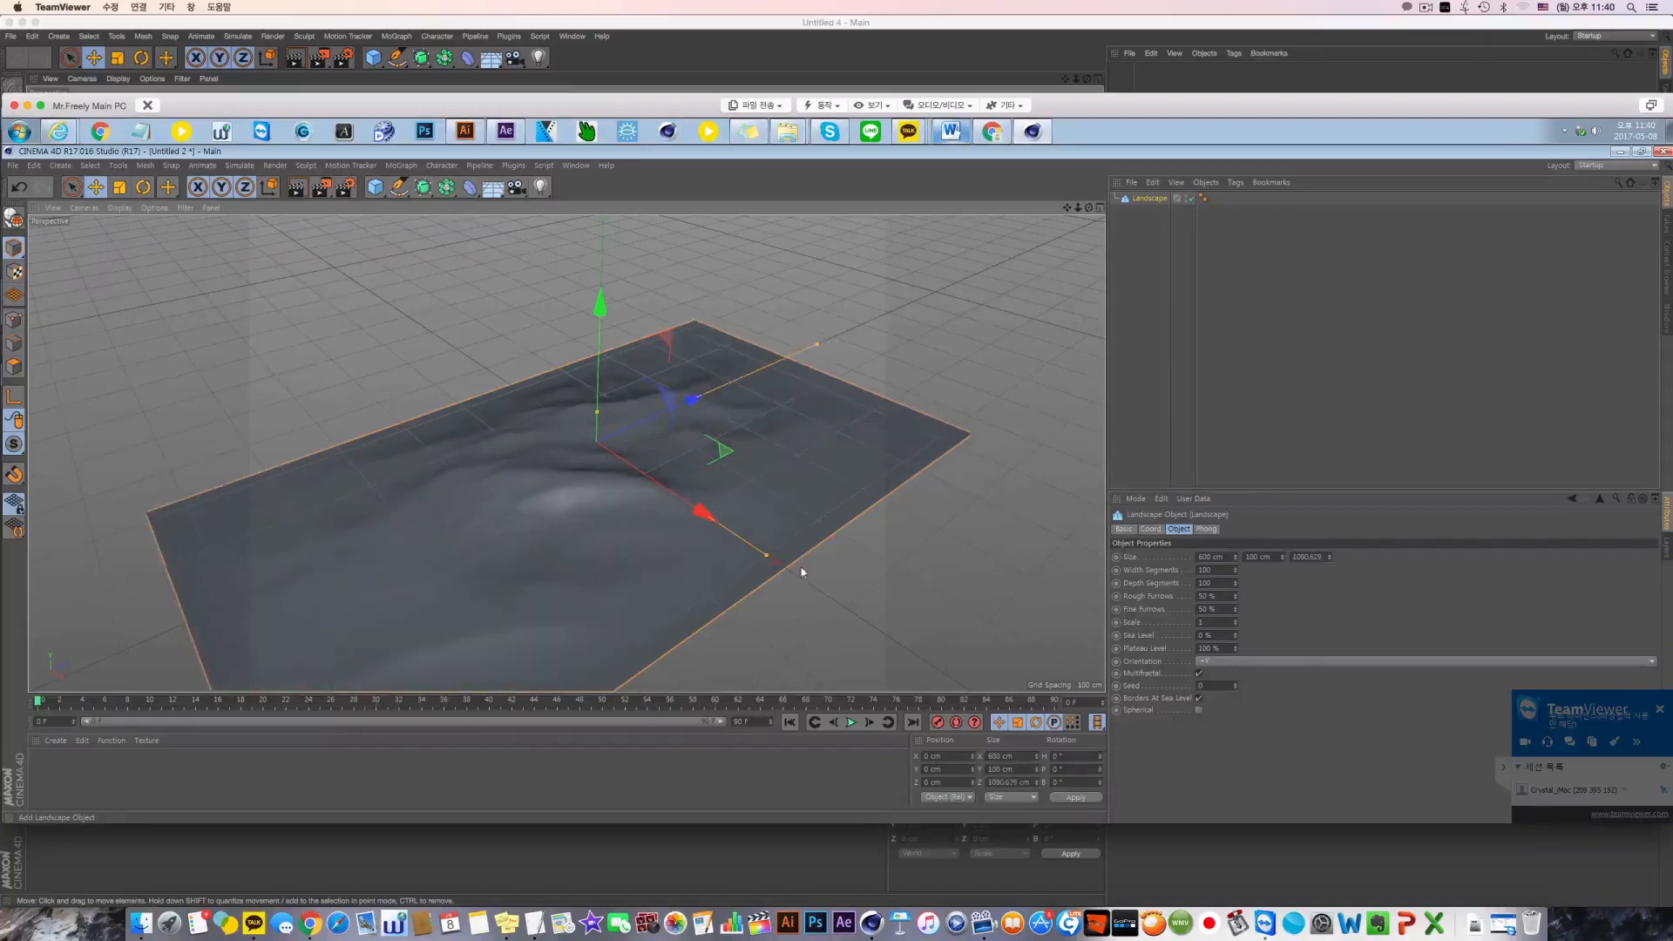
pyautogui.moveTo(767, 562); pyautogui.dragTo(613, 421)
pyautogui.scroll(5, 657, 485)
pyautogui.scroll(-2, 592, 436)
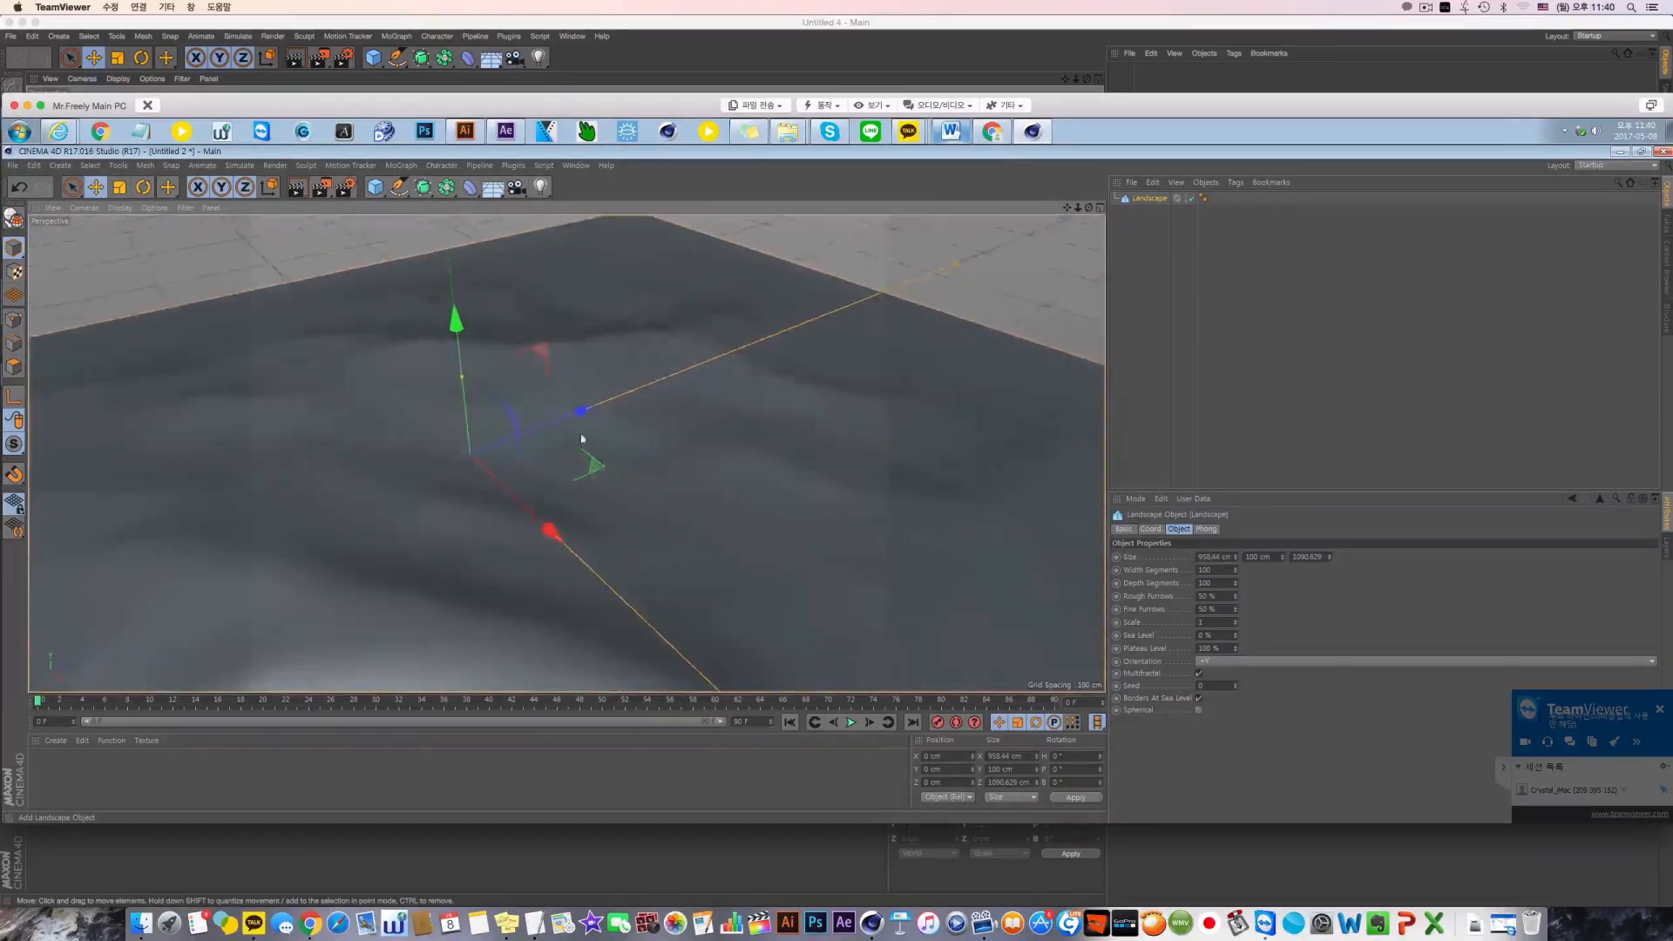
# Add a cube, flatten it to about 37 cm high and raise it to about 48 cm above the origin
pyautogui.click(375, 186)
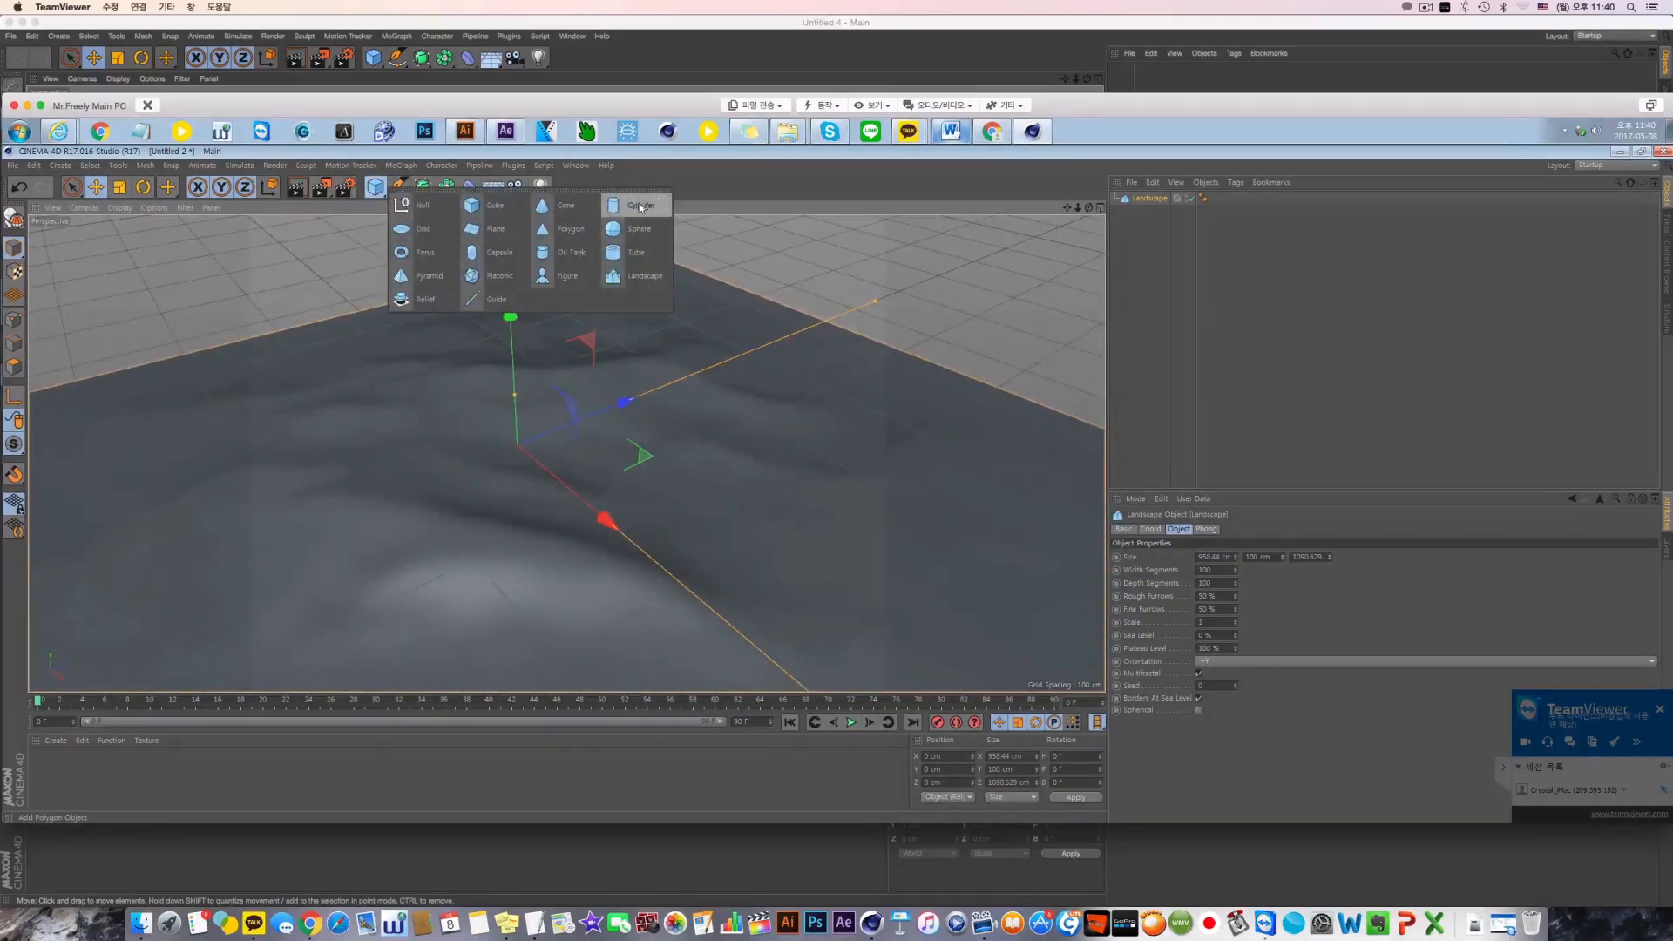
pyautogui.click(490, 207)
pyautogui.scroll(-3, 624, 385)
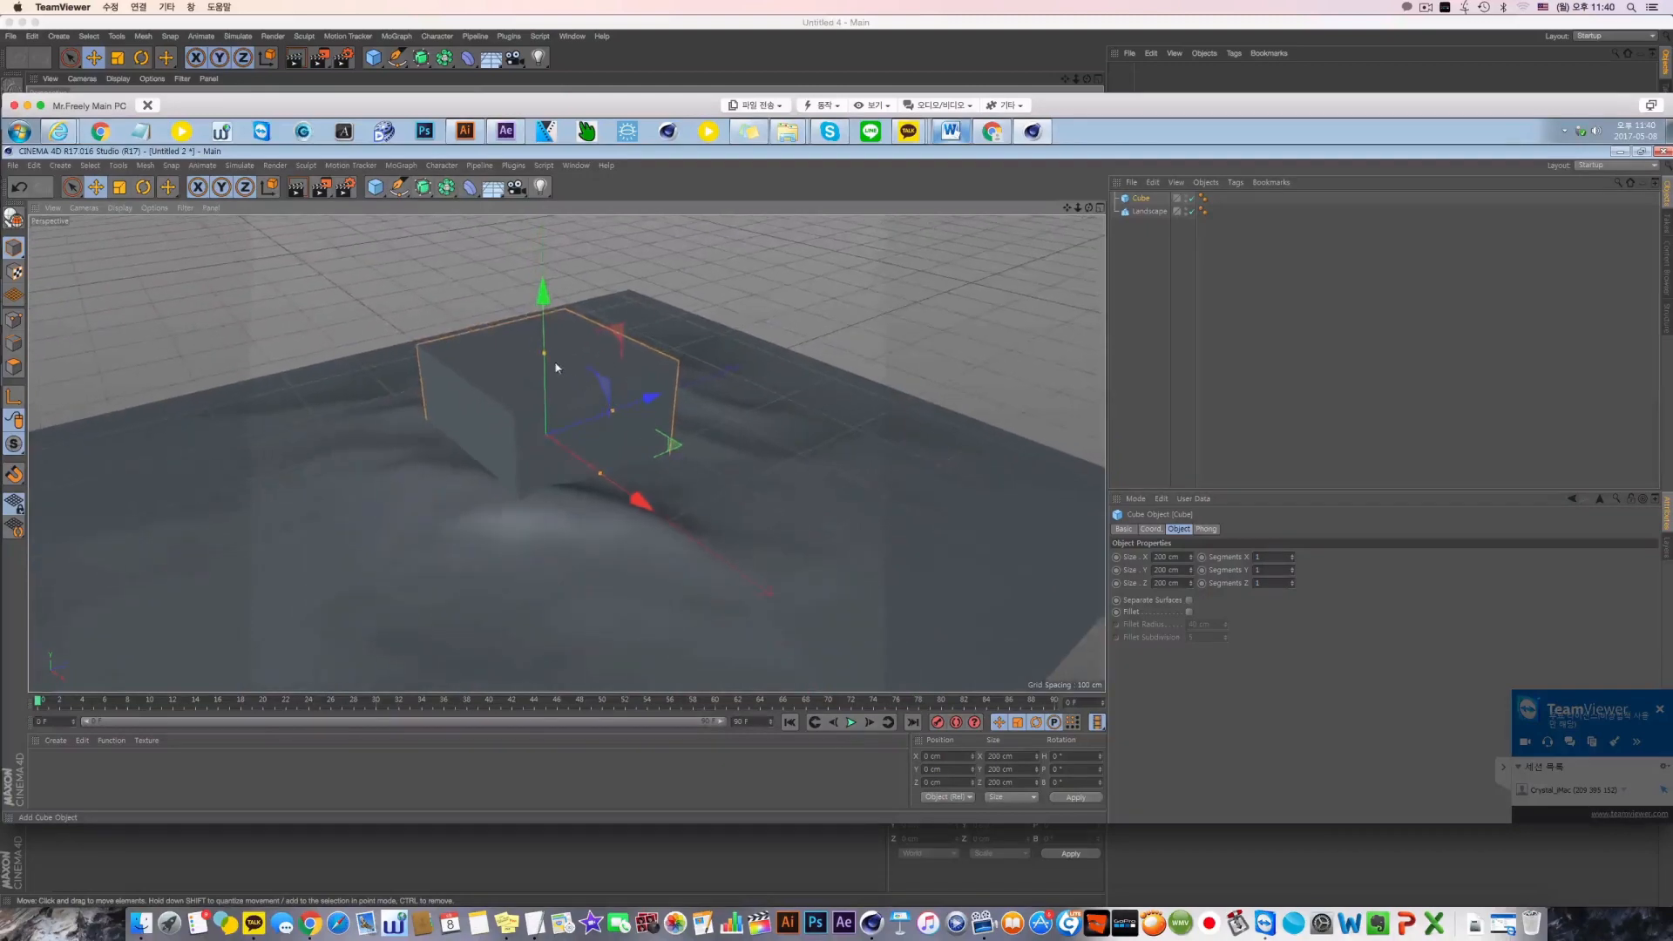
pyautogui.moveTo(545, 352); pyautogui.dragTo(599, 418)
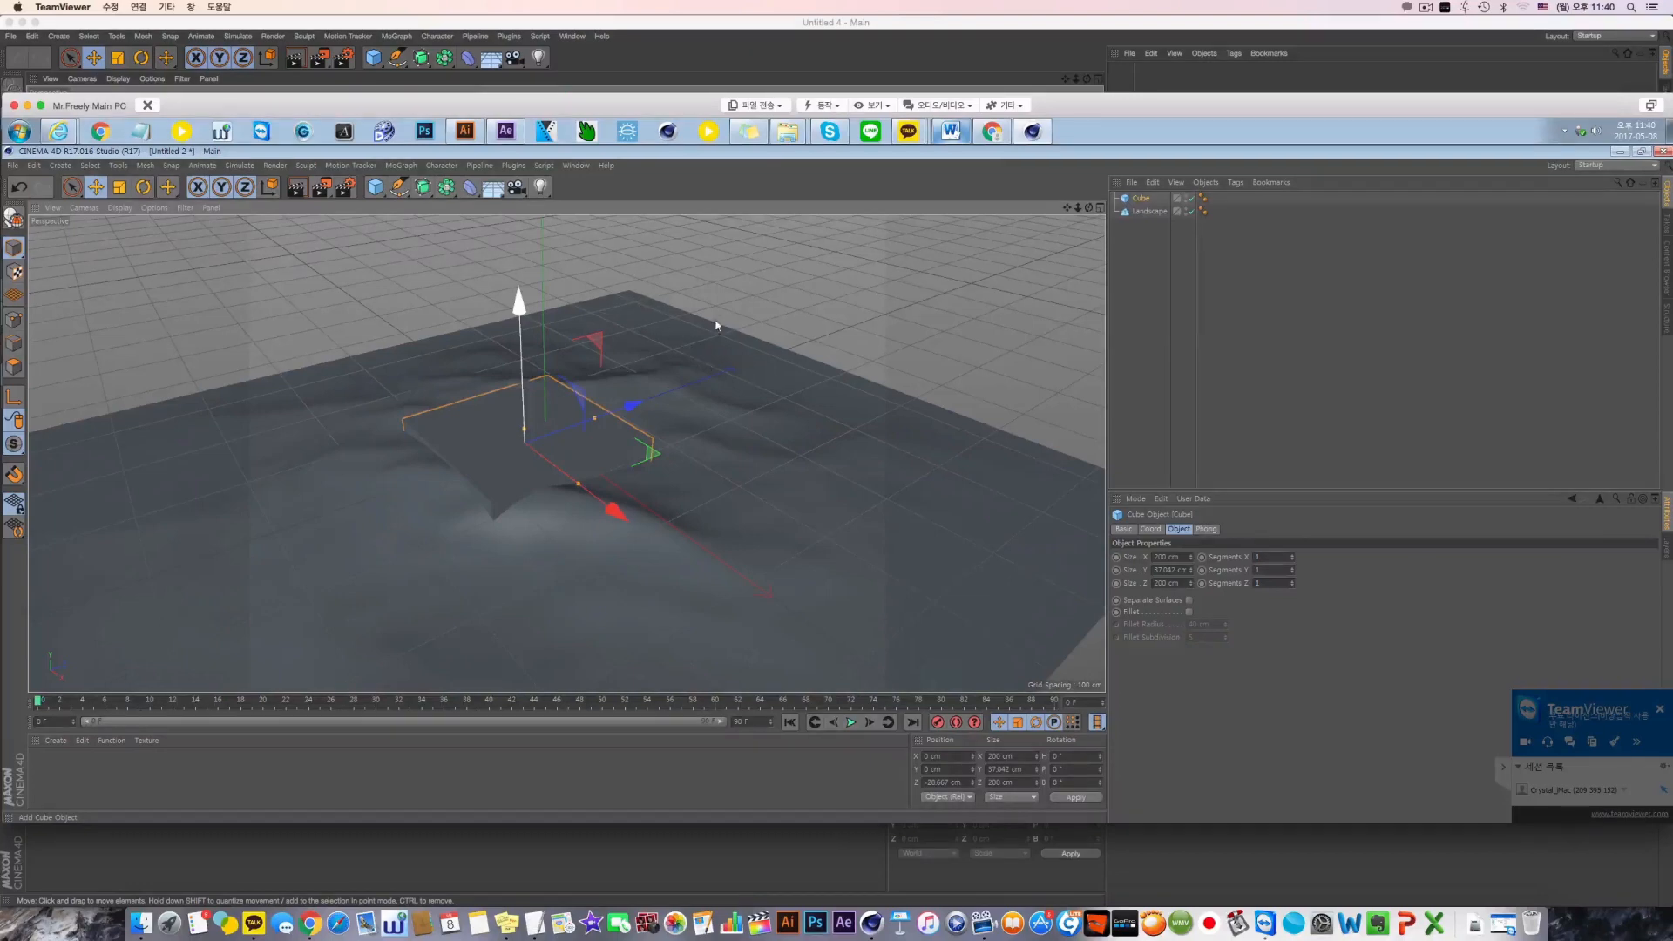
pyautogui.keyDown('alt'); pyautogui.moveTo(938, 216); pyautogui.dragTo(989, 238, button='middle'); pyautogui.keyUp('alt')
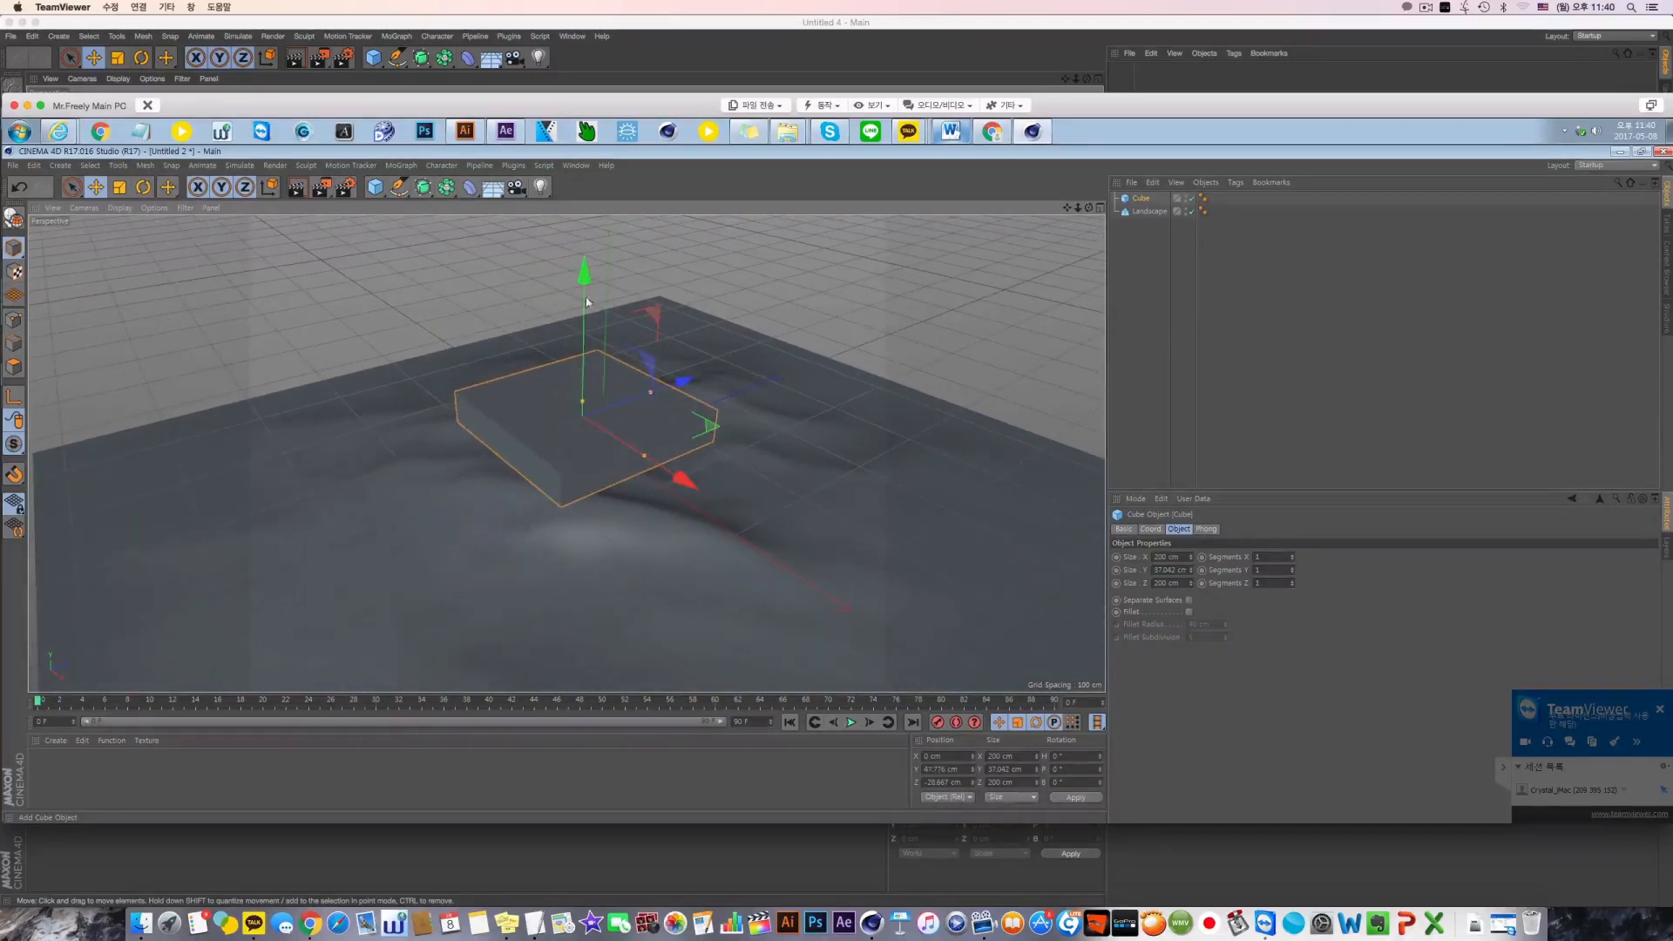
# Switch the perspective view's shading to Gouraud Shading (Lines)
pyautogui.click(155, 208)
pyautogui.moveTo(123, 209)
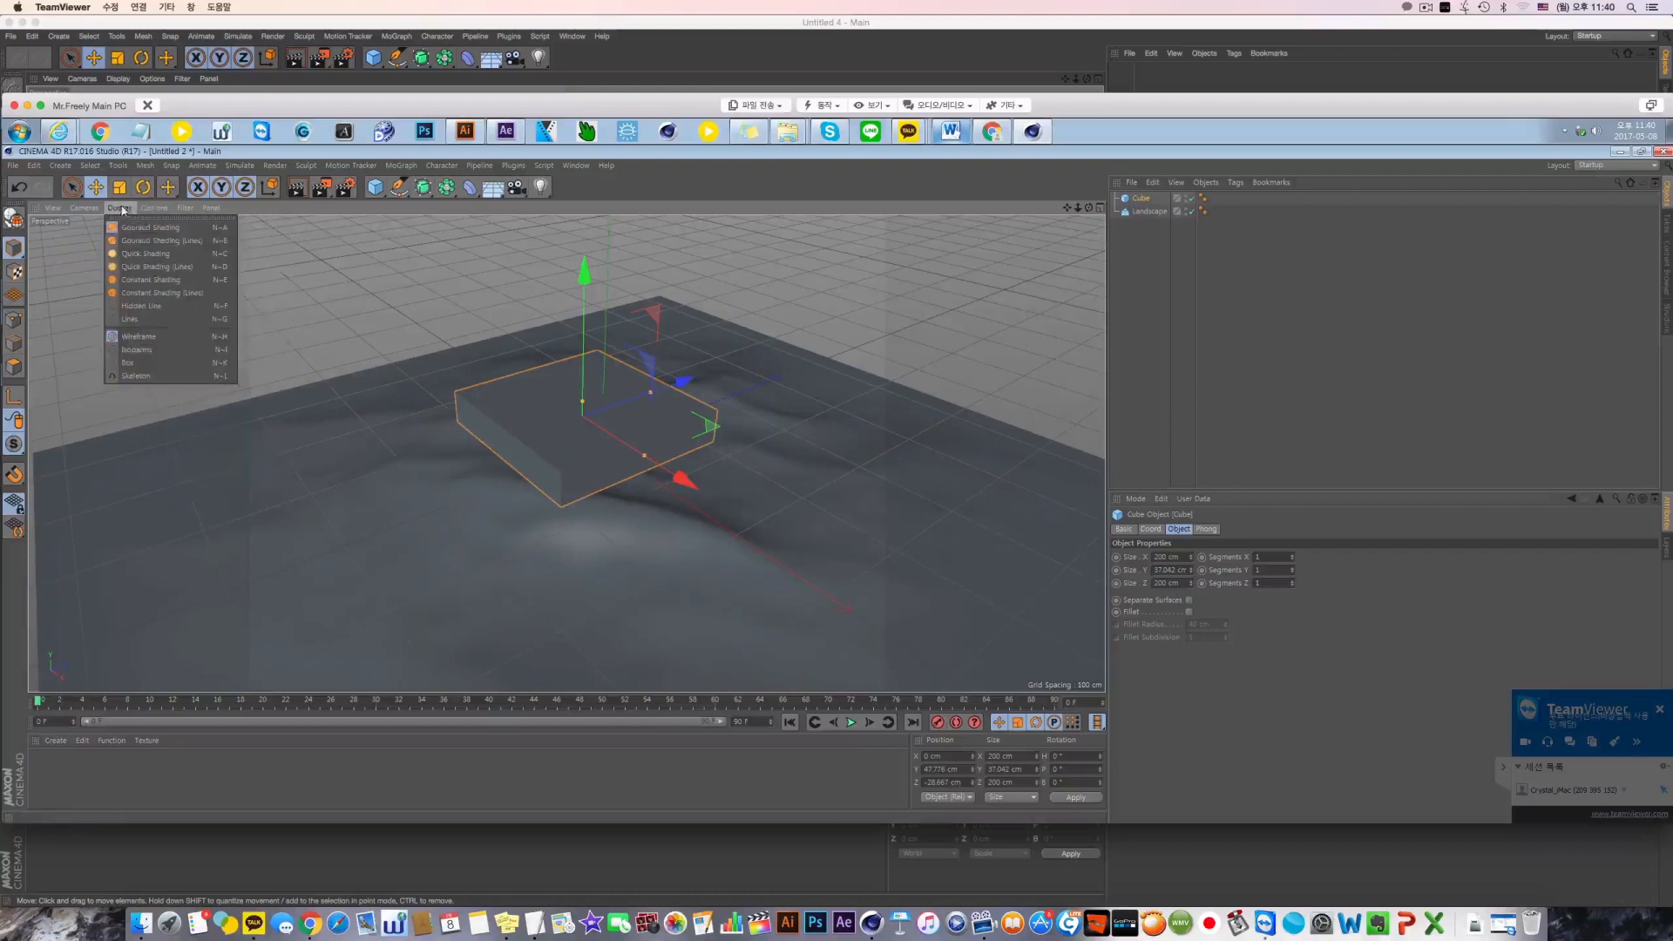
pyautogui.click(135, 241)
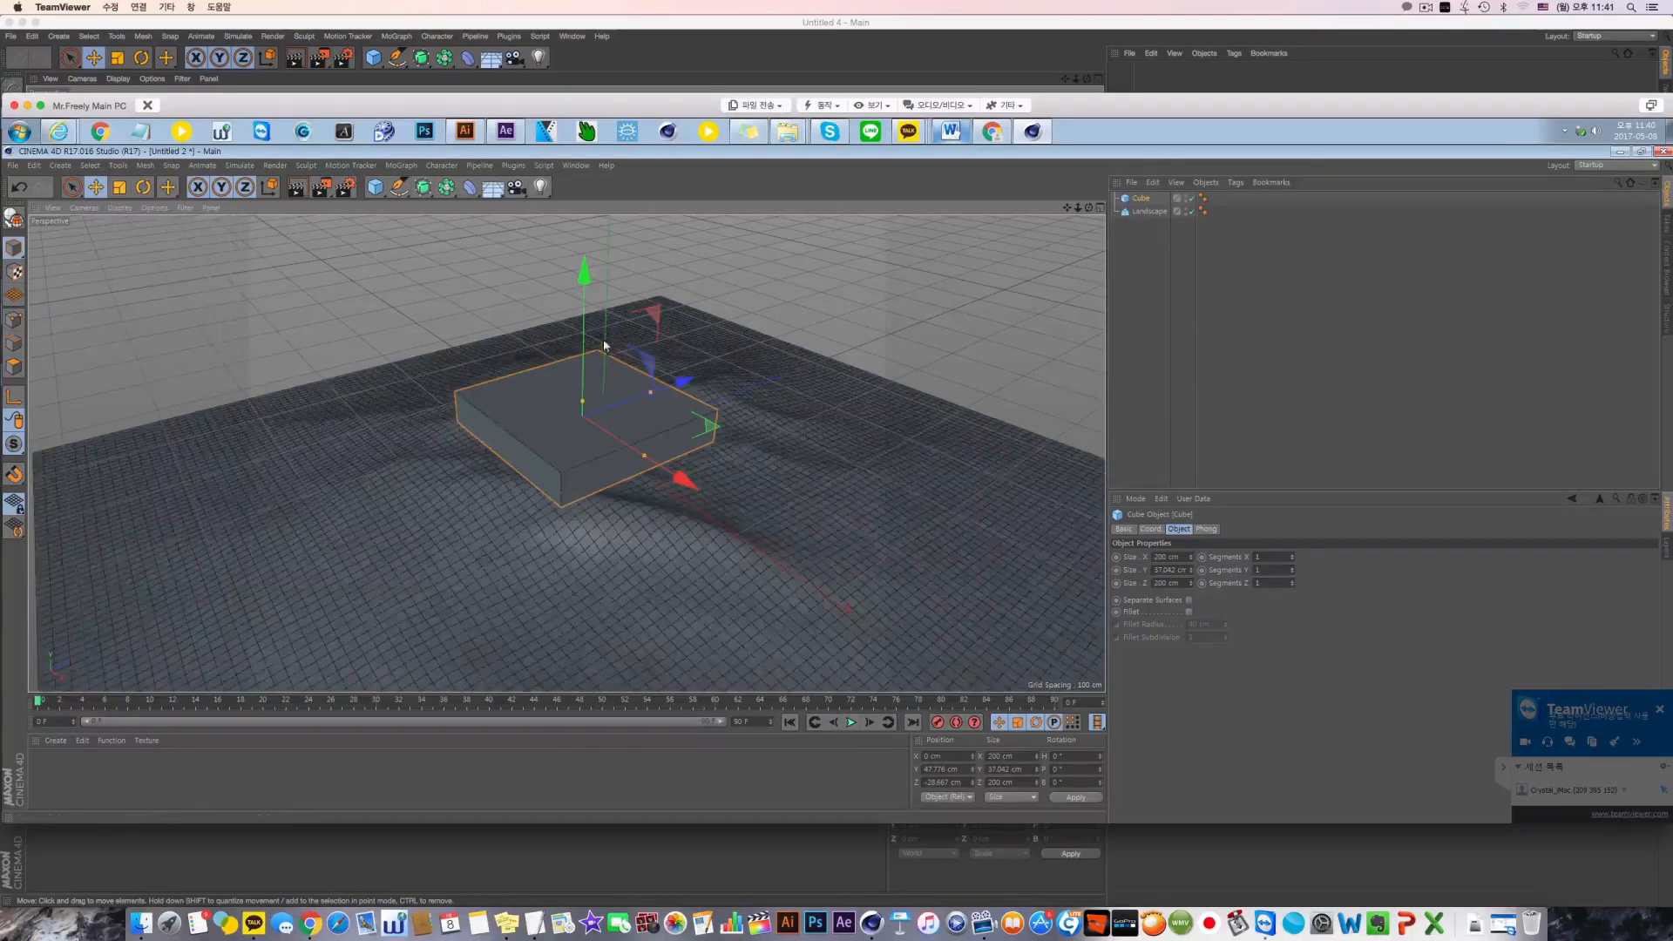
# Set the cube's size to 50 cm in X, 20 cm in Y and 50 cm in Z
pyautogui.click(1152, 215)
pyautogui.click(1142, 200)
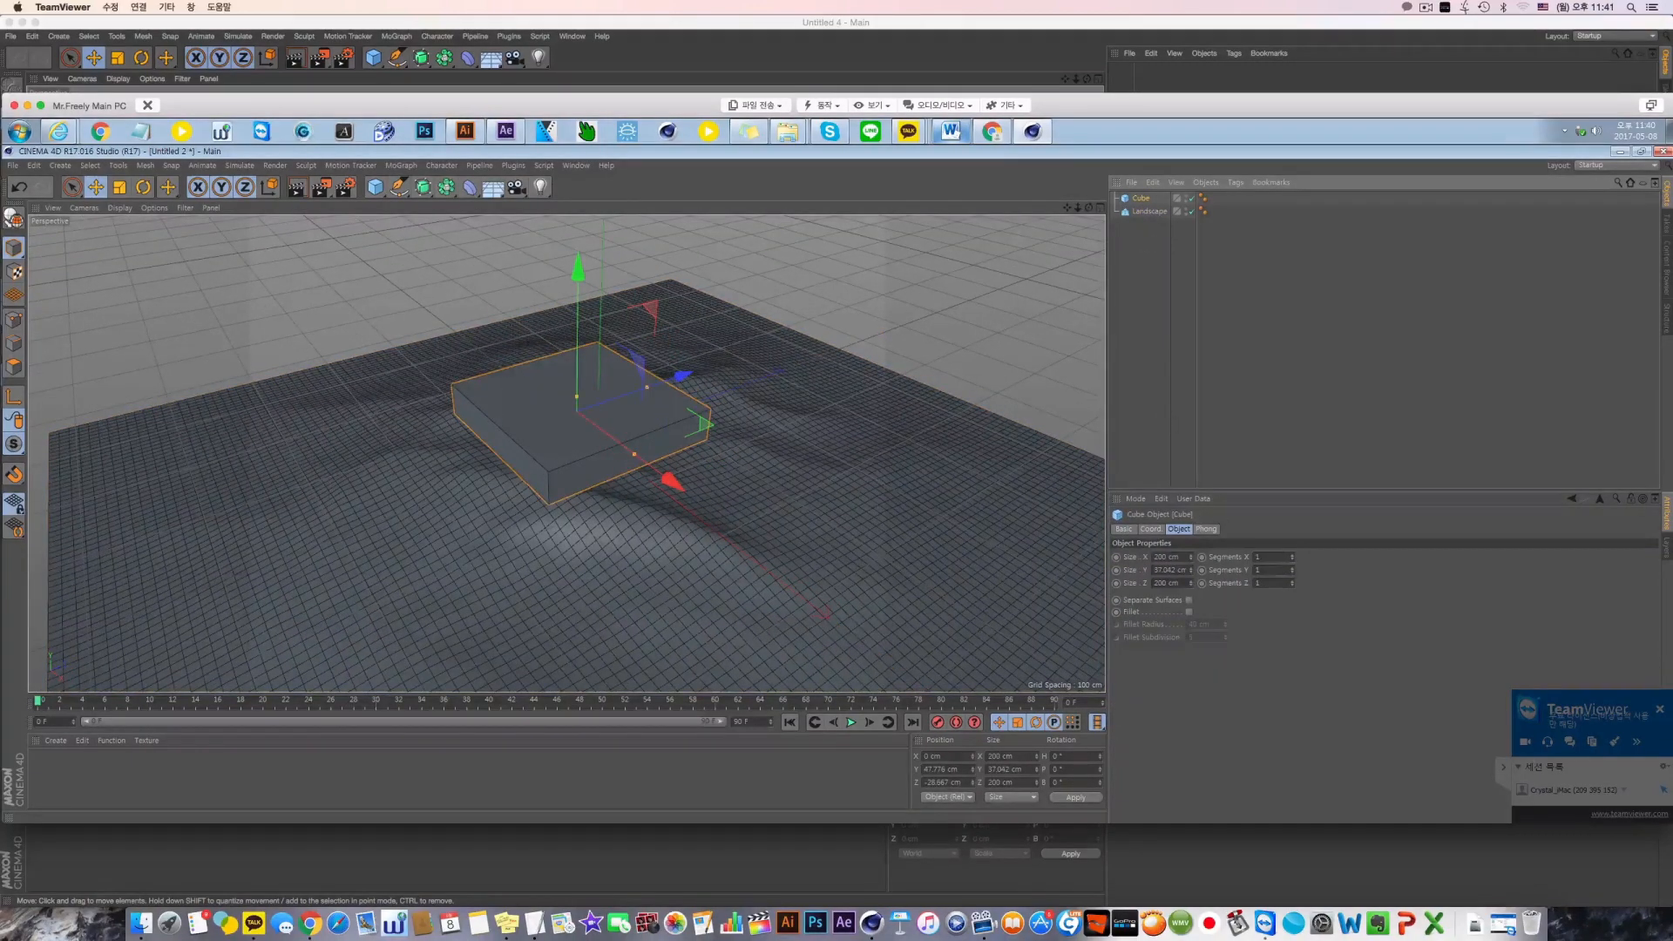
pyautogui.doubleClick(1156, 559)
pyautogui.write('5')
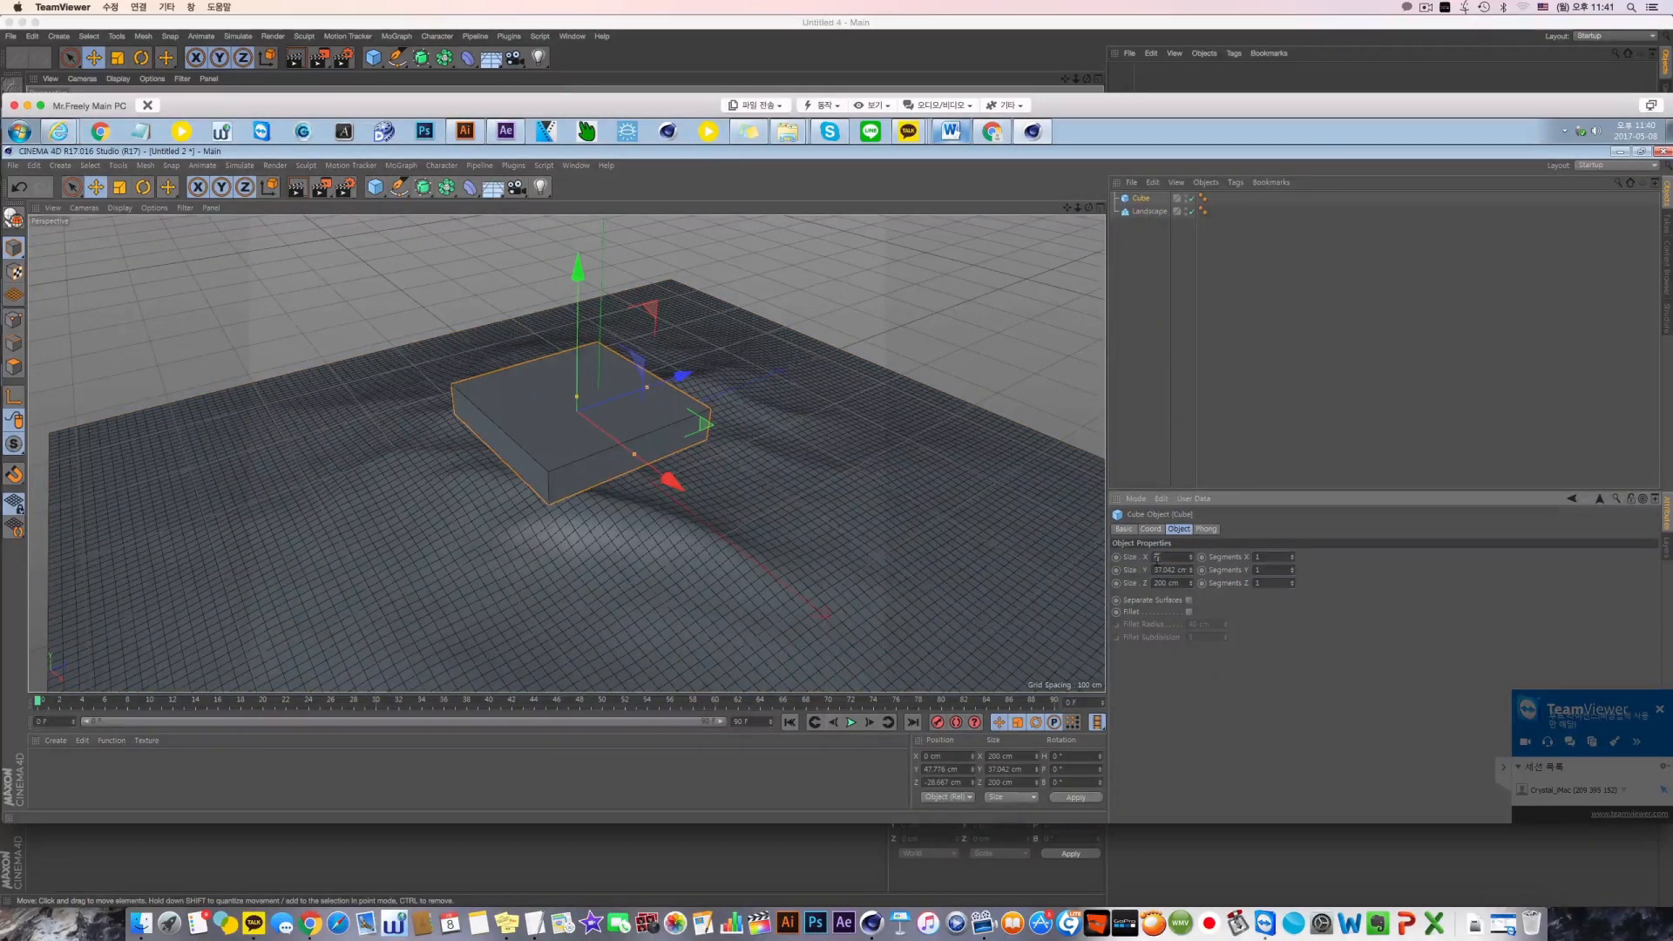
pyautogui.write('0')
pyautogui.press('Tab')
pyautogui.write('20')
pyautogui.press('Tab')
pyautogui.write('50')
pyautogui.press('Return')
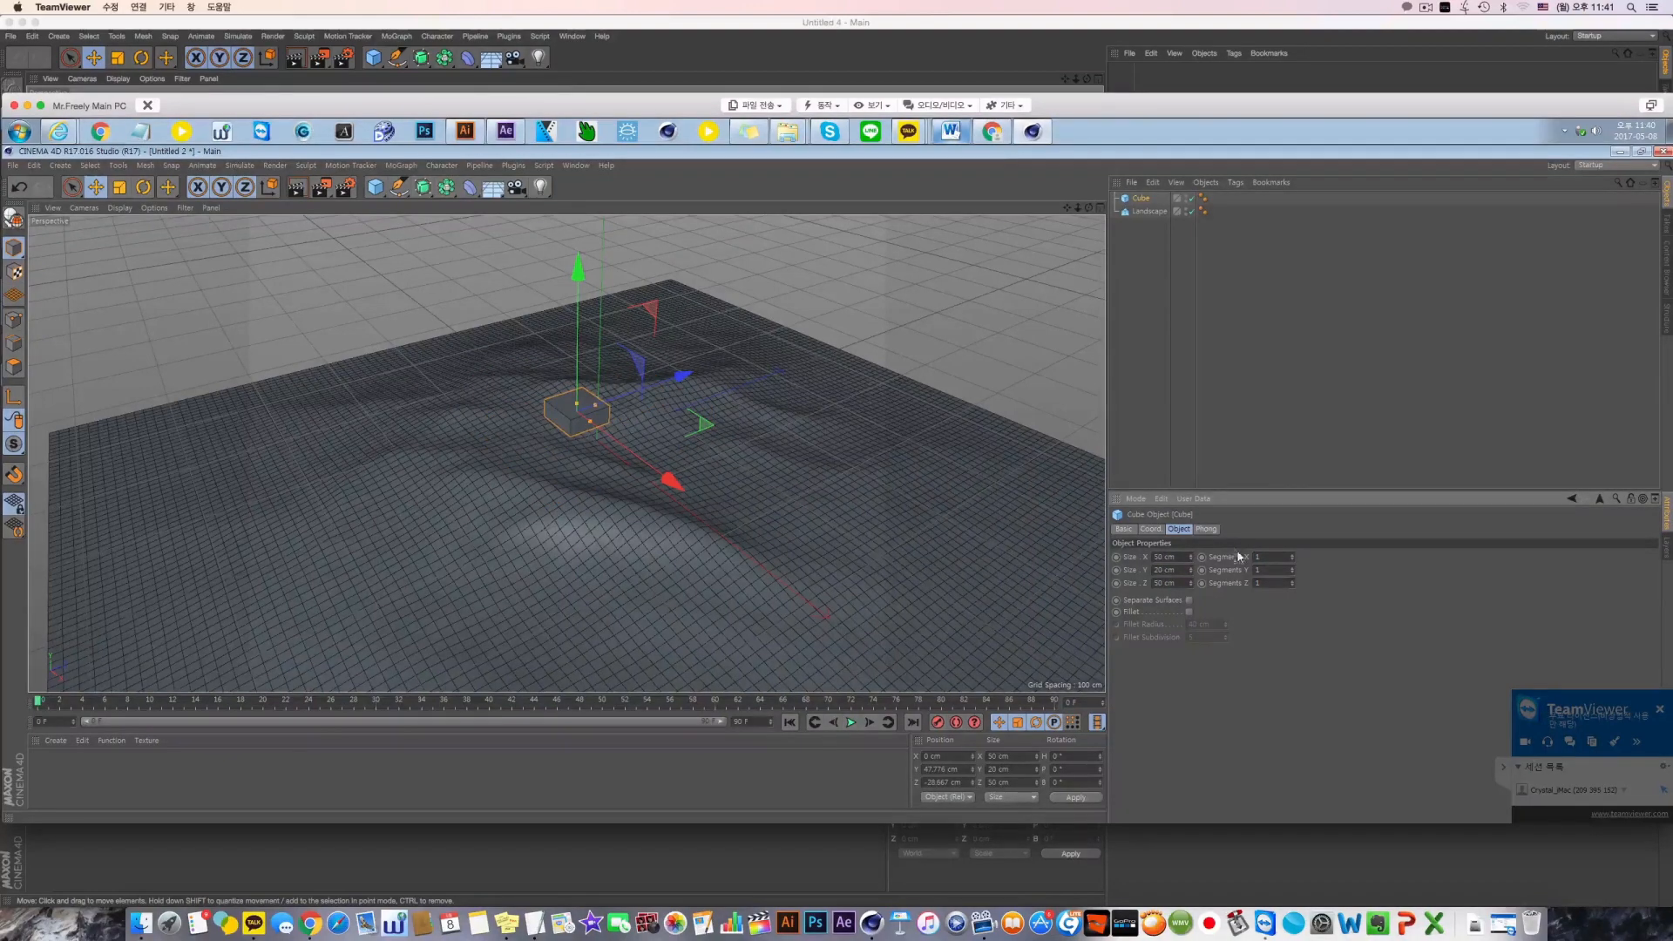
# Stretch the cube to about 197 cm in Z and set its segments to 5, 5 and 10
pyautogui.moveTo(596, 408); pyautogui.dragTo(646, 387)
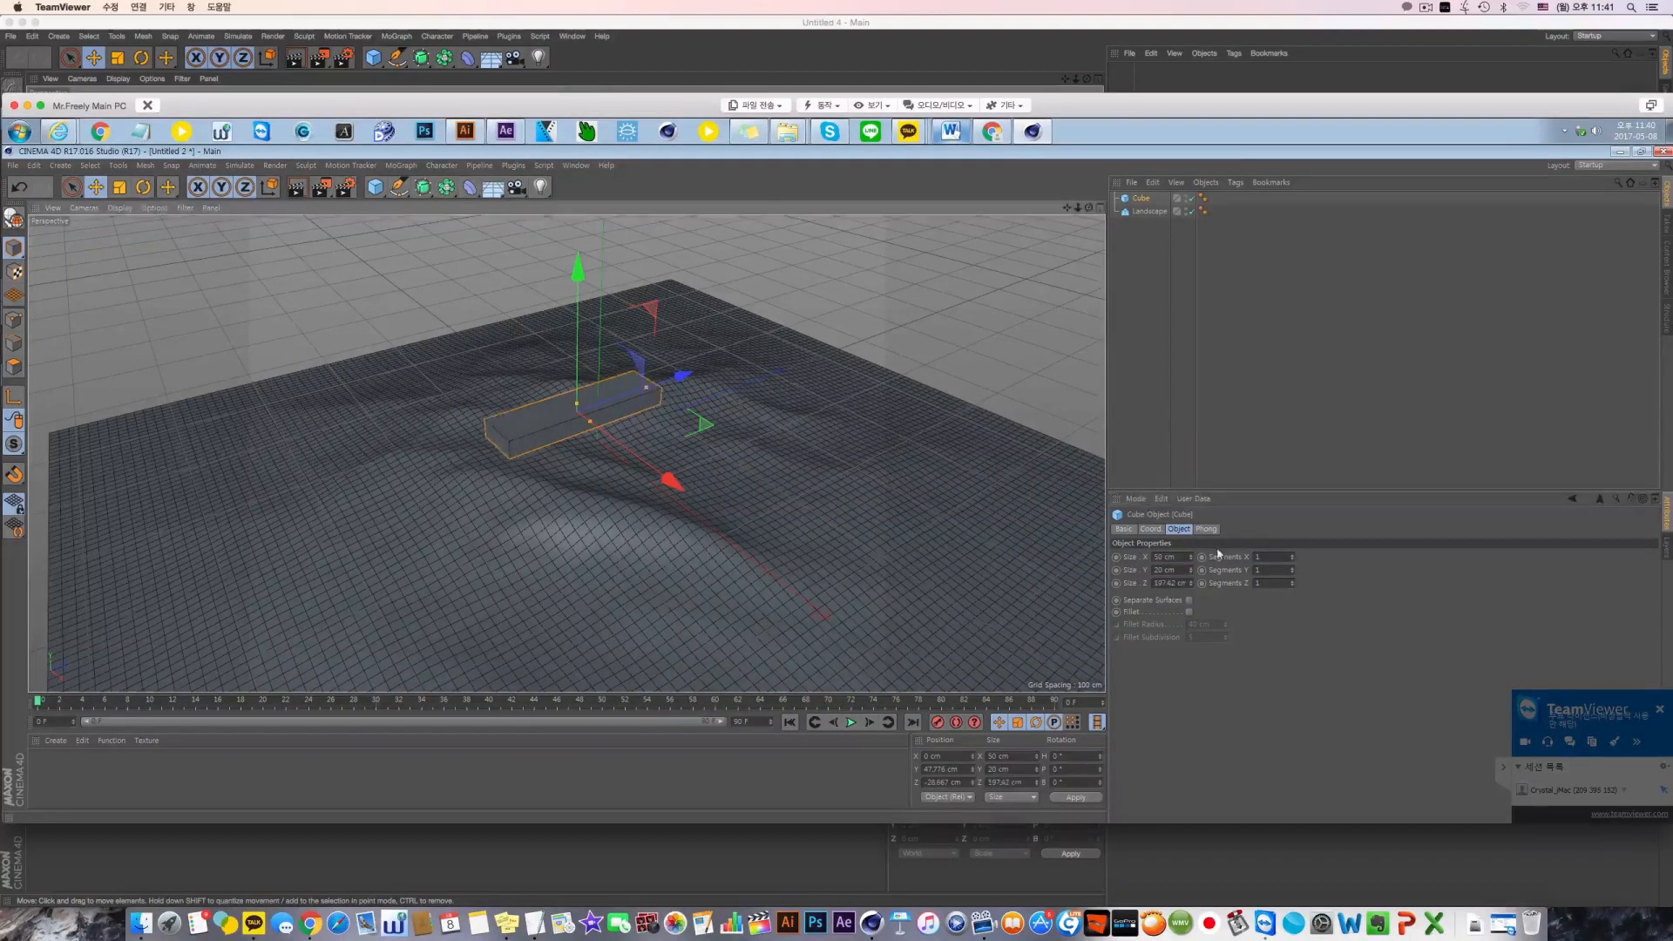
pyautogui.doubleClick(1257, 556)
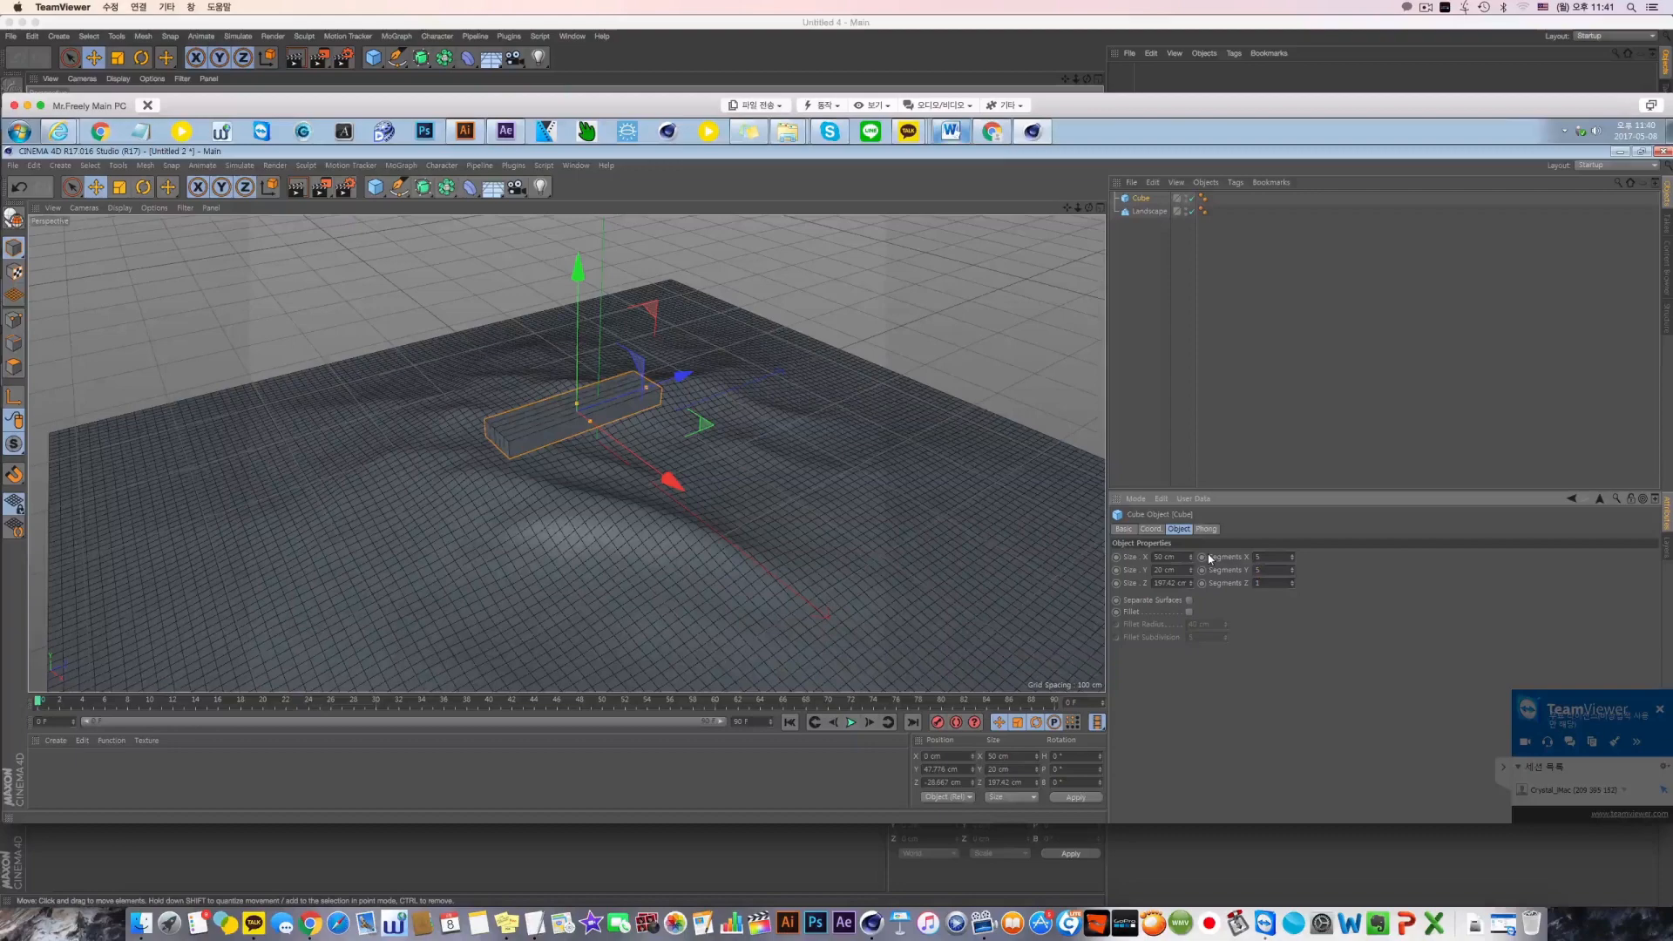
pyautogui.press('Tab')
pyautogui.write('10')
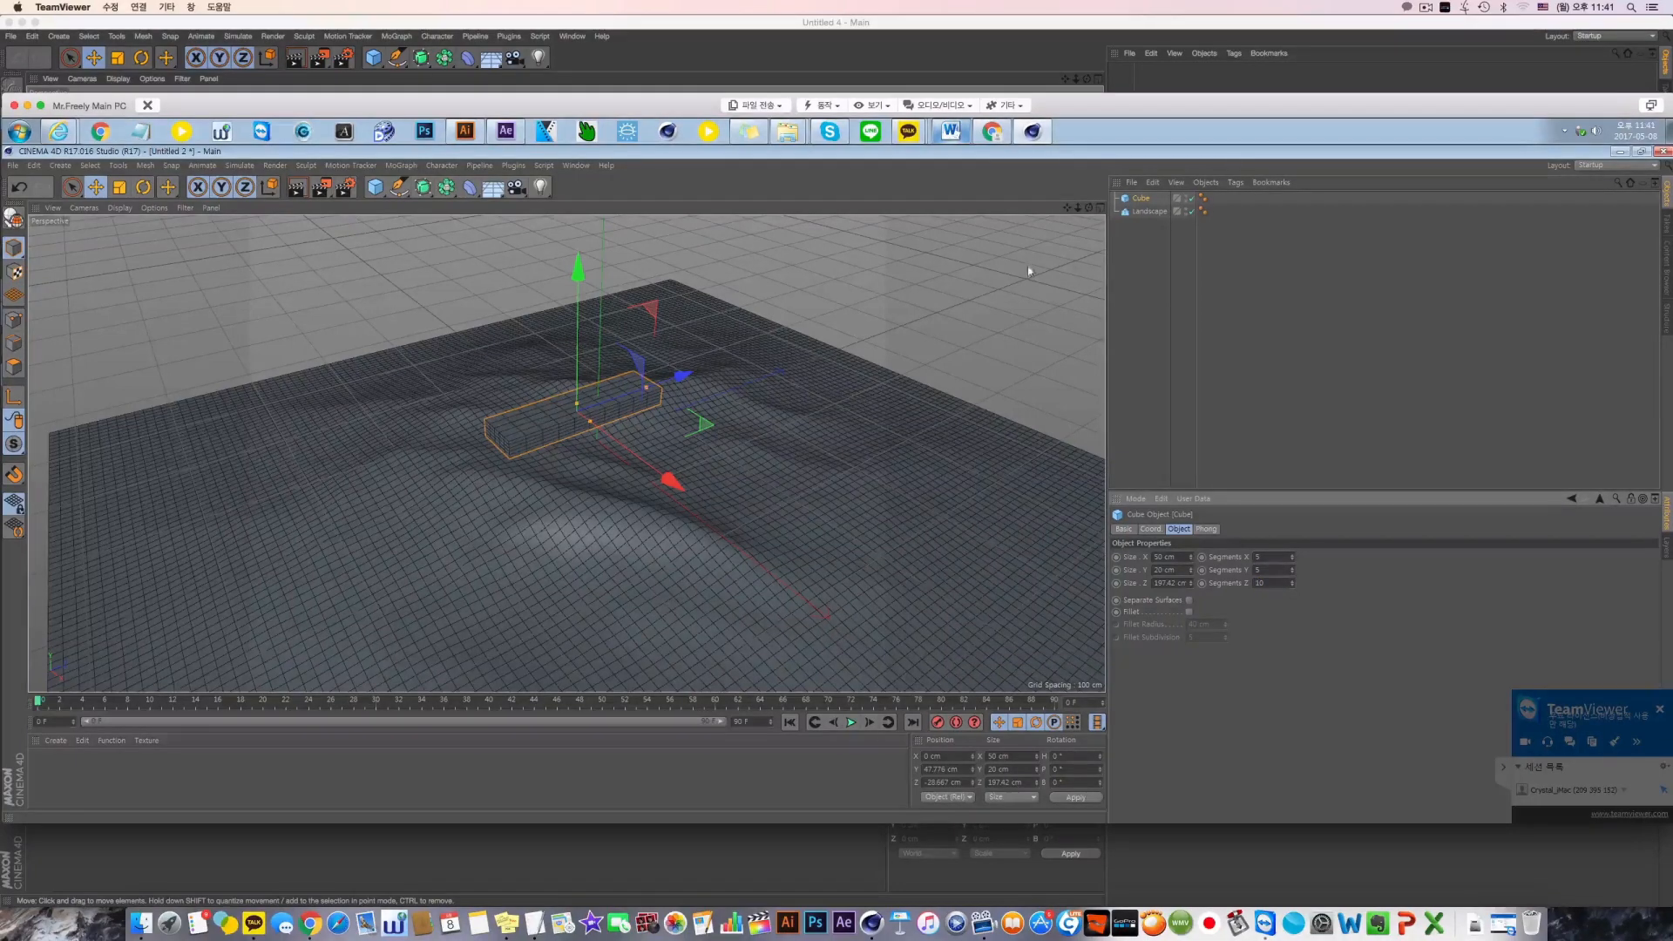
# Add a Surface deformer under the cube and link the Landscape object as its target surface
pyautogui.click(470, 187)
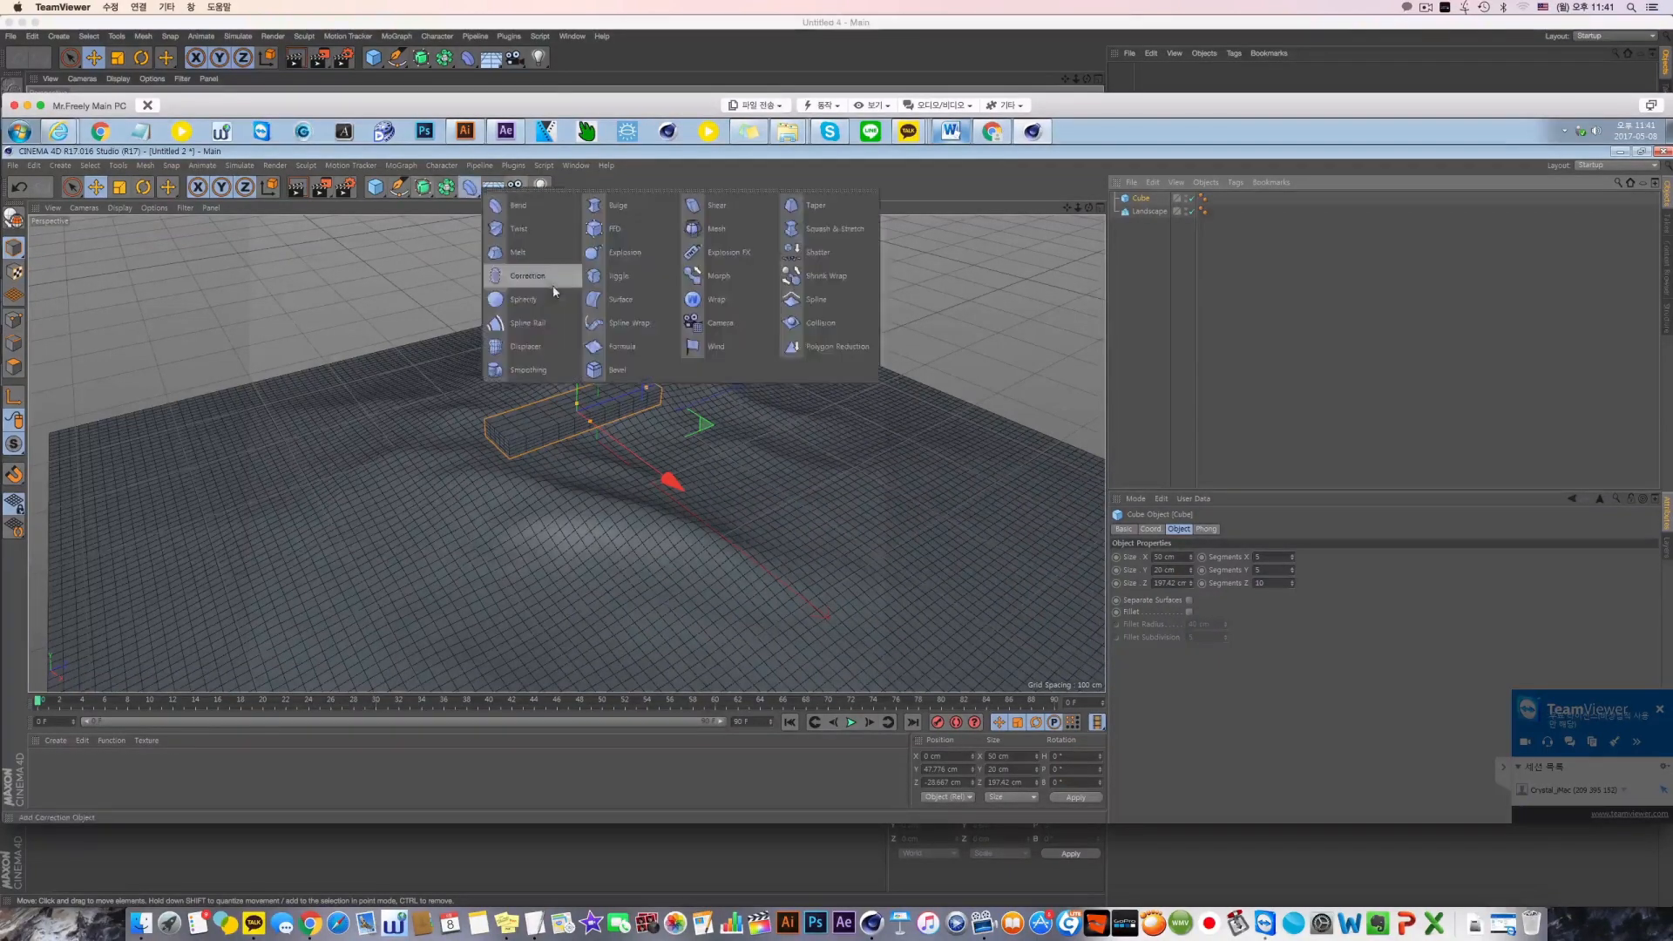
pyautogui.click(621, 300)
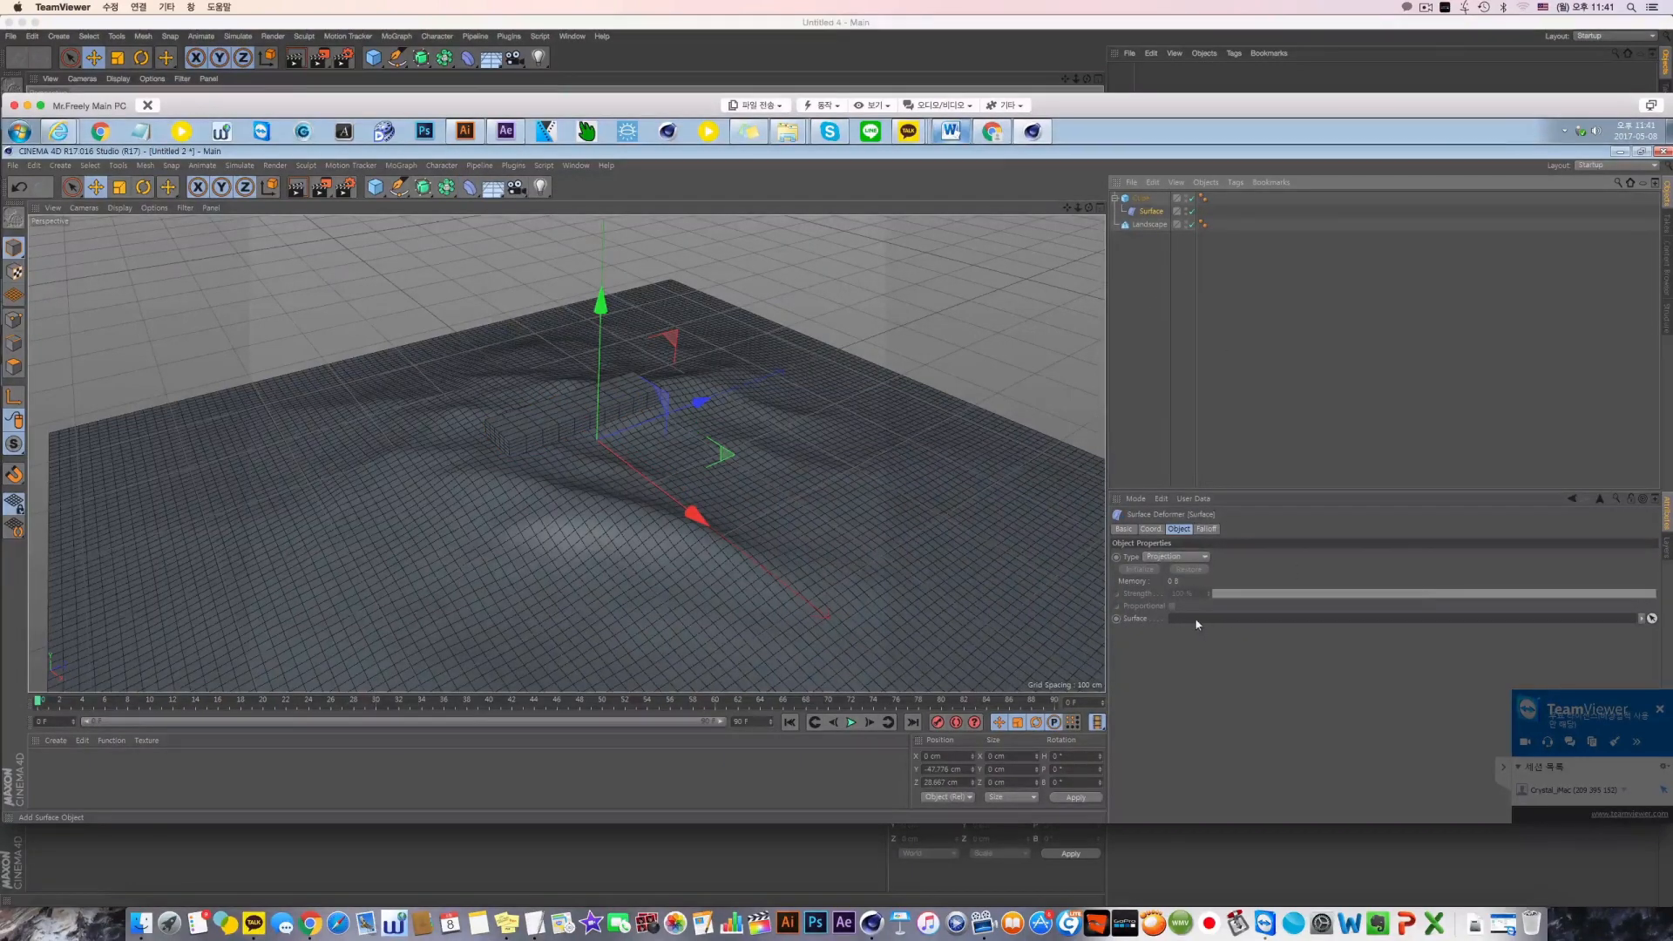
pyautogui.moveTo(1149, 225); pyautogui.dragTo(1217, 622)
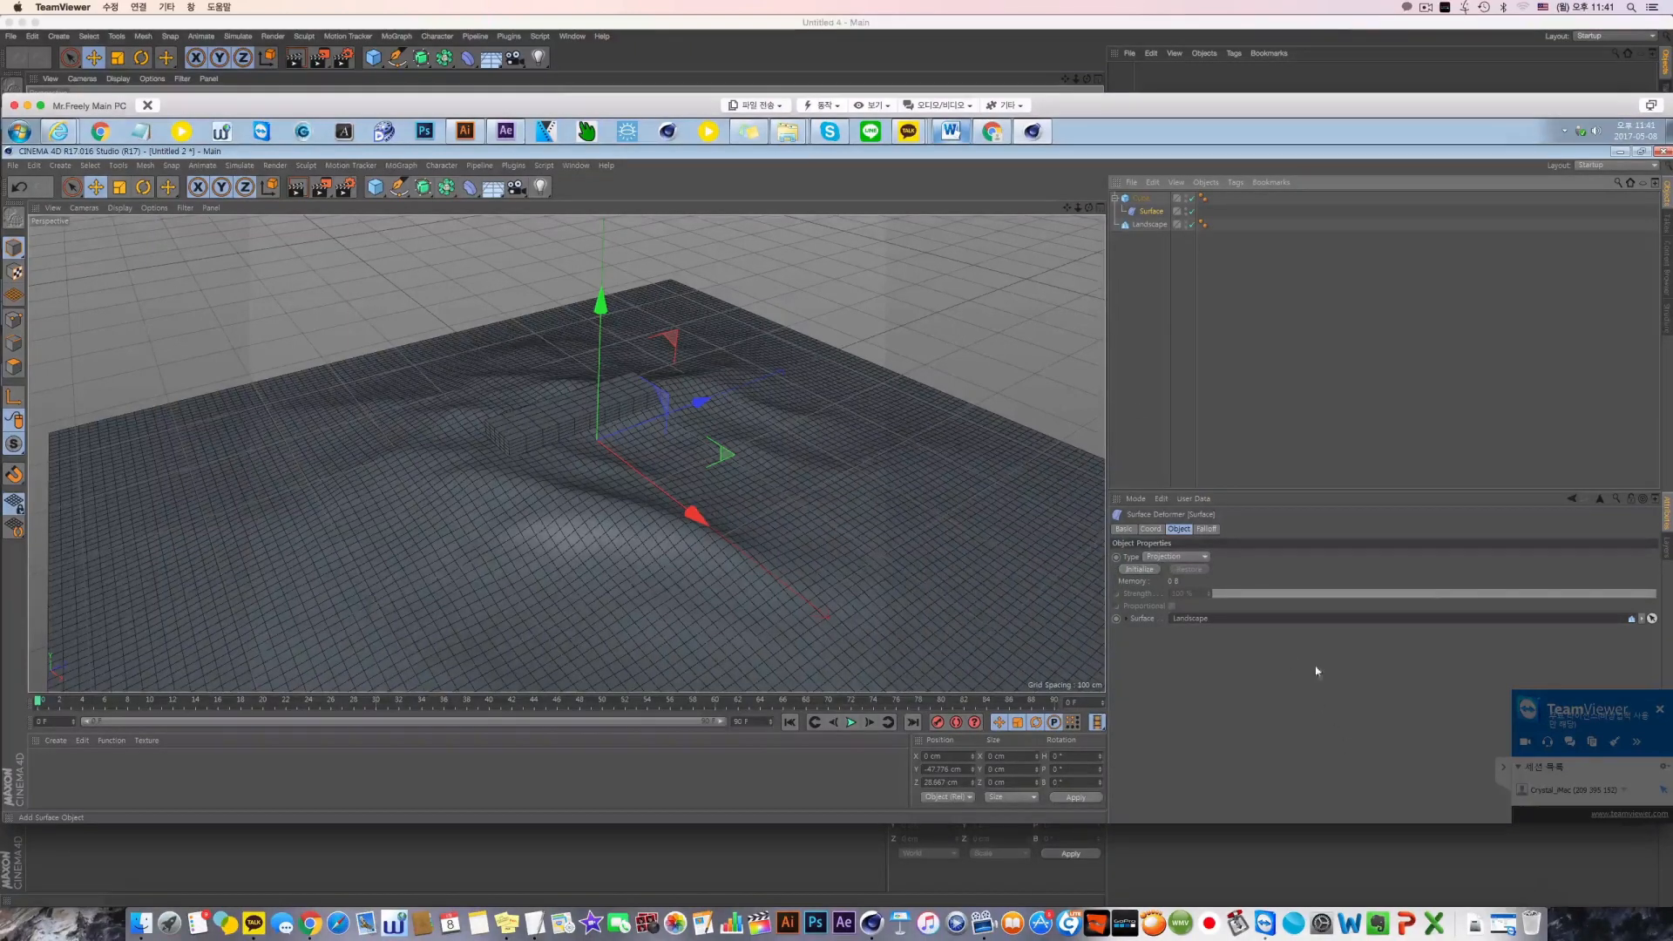
# Set the Surface deformer's type to Mapping (U,V)
pyautogui.click(1187, 557)
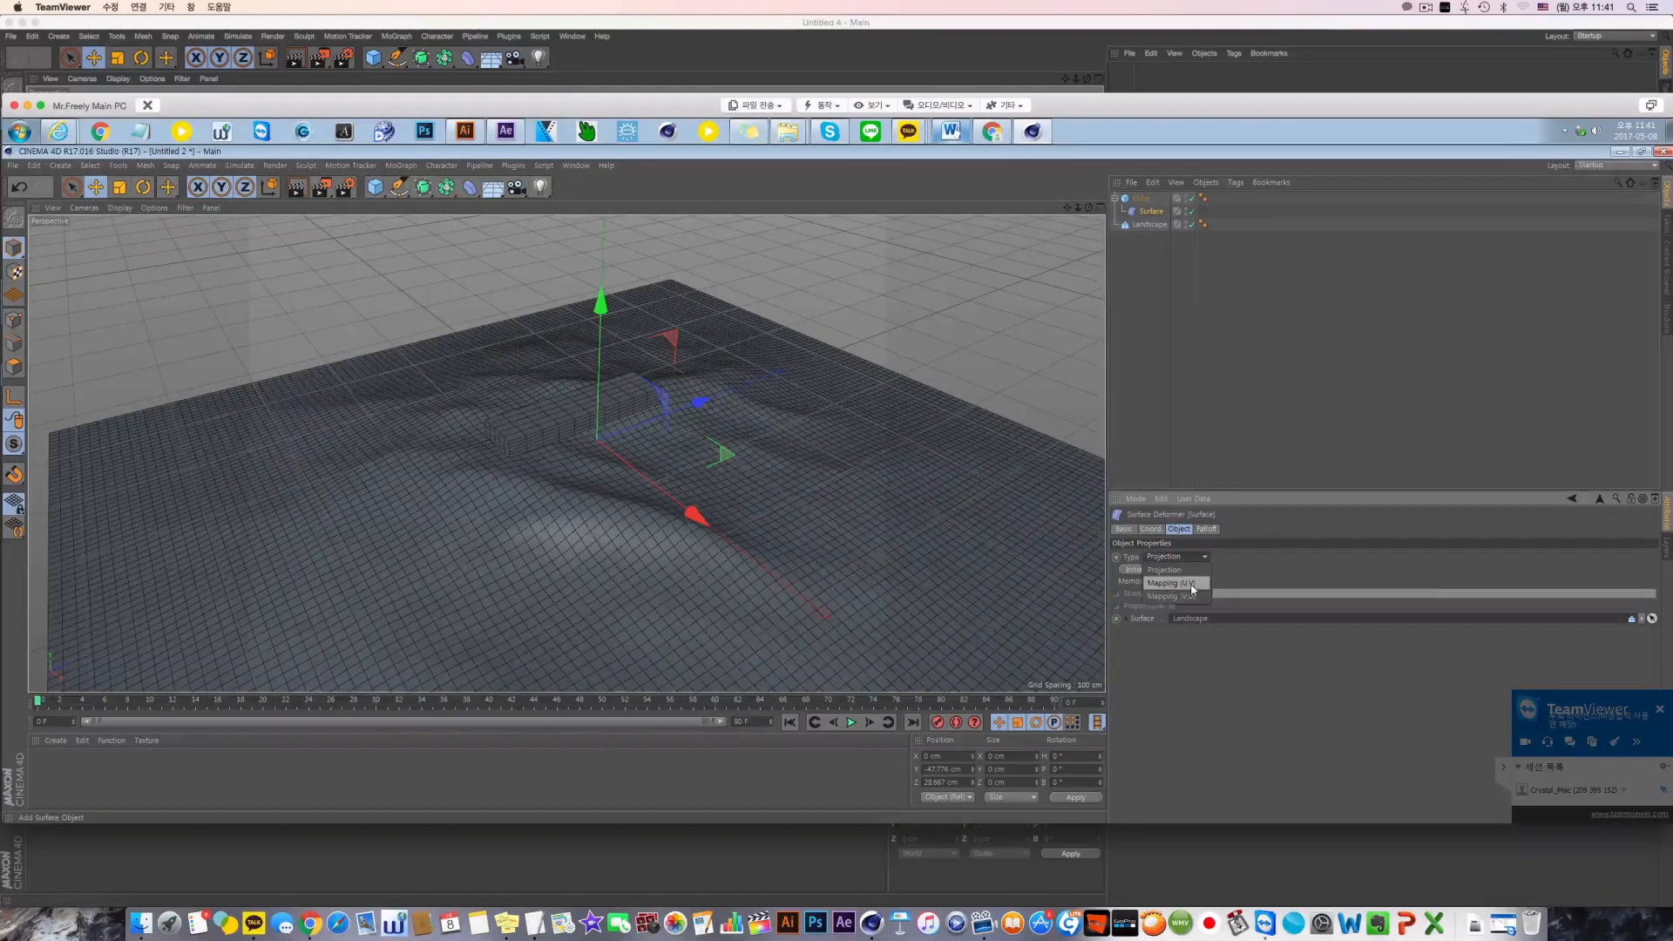
pyautogui.click(1190, 584)
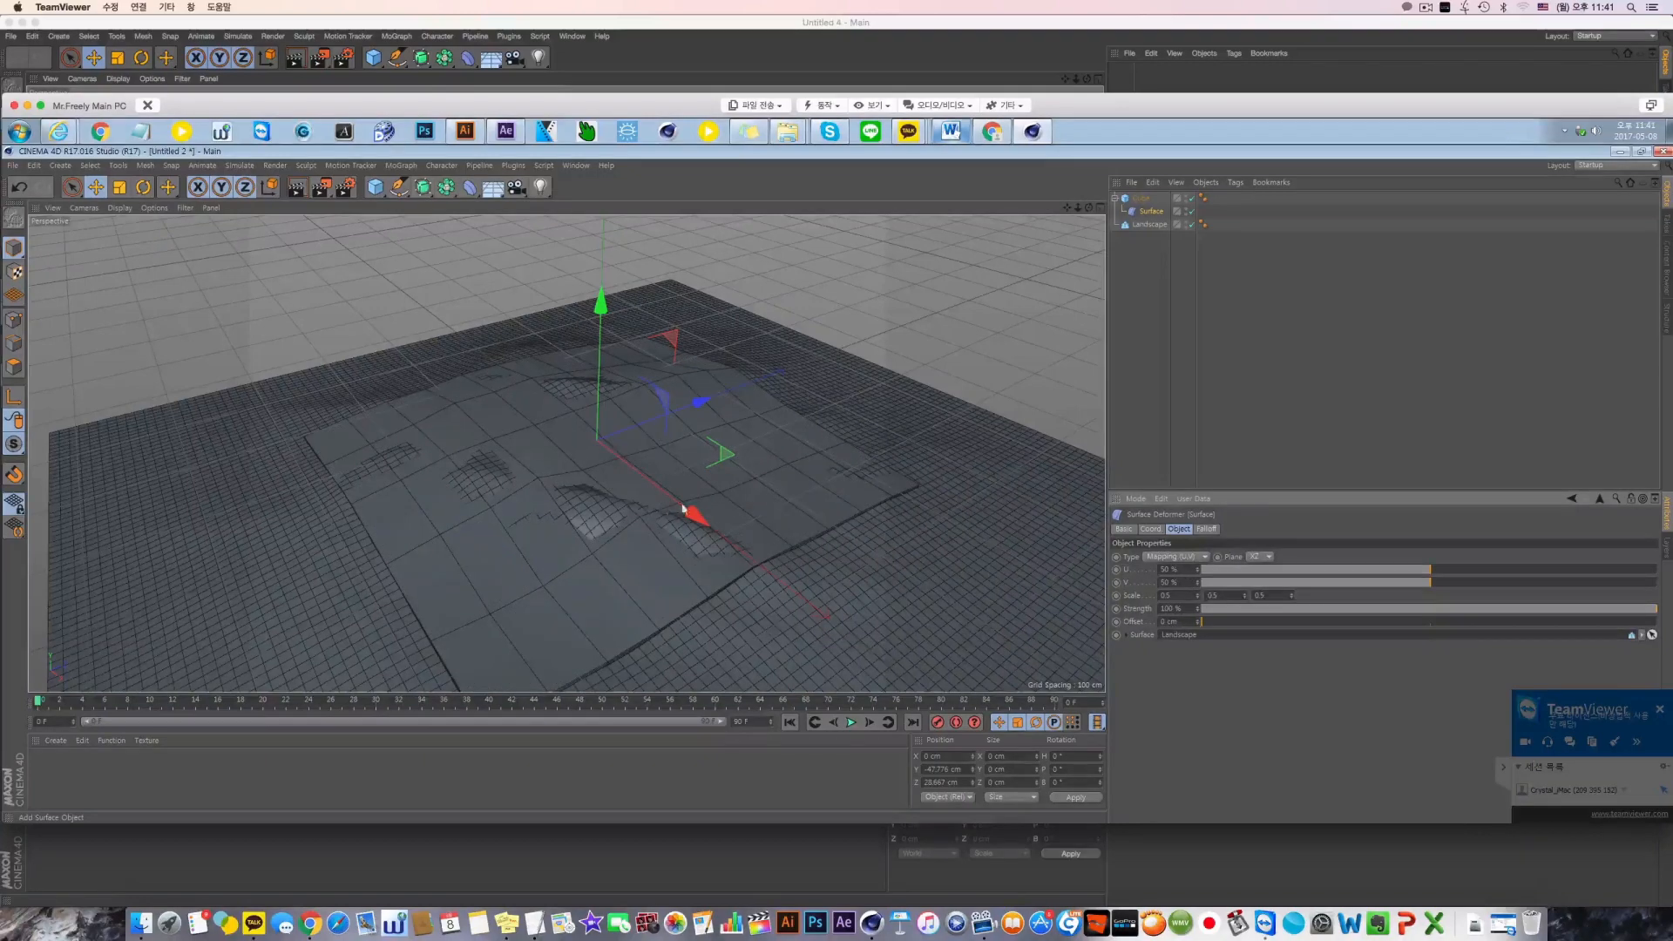
pyautogui.keyDown('alt'); pyautogui.moveTo(633, 495); pyautogui.dragTo(659, 470, button='middle'); pyautogui.keyUp('alt')
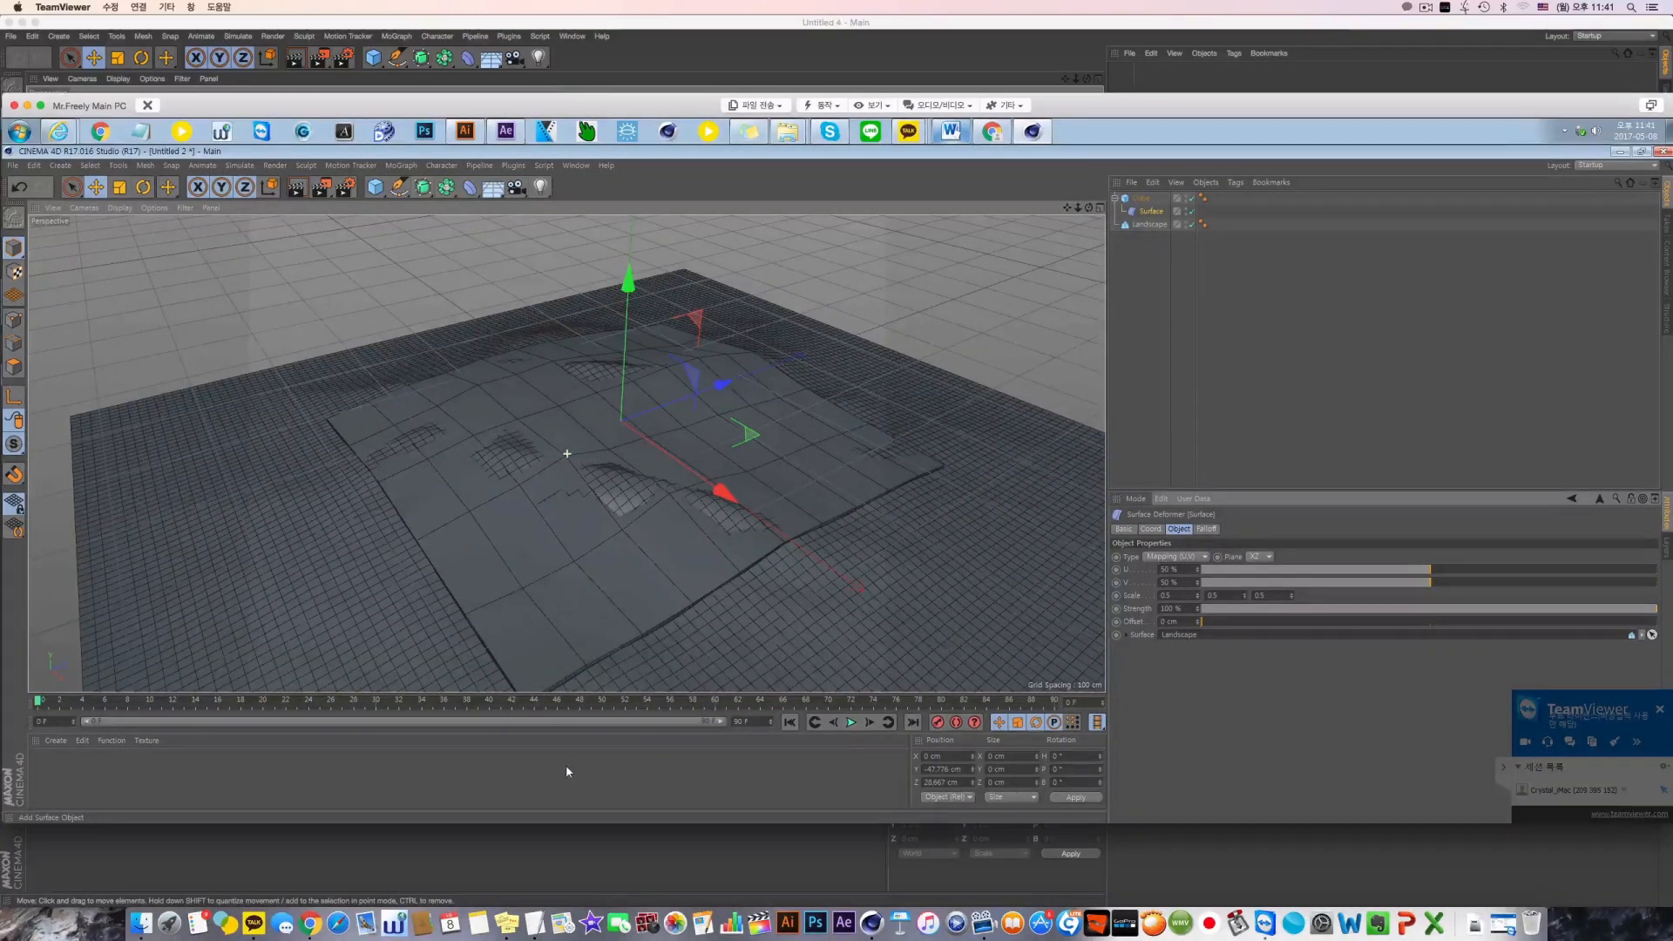
# Create a new default material and apply it to the cube
pyautogui.doubleClick(81, 764)
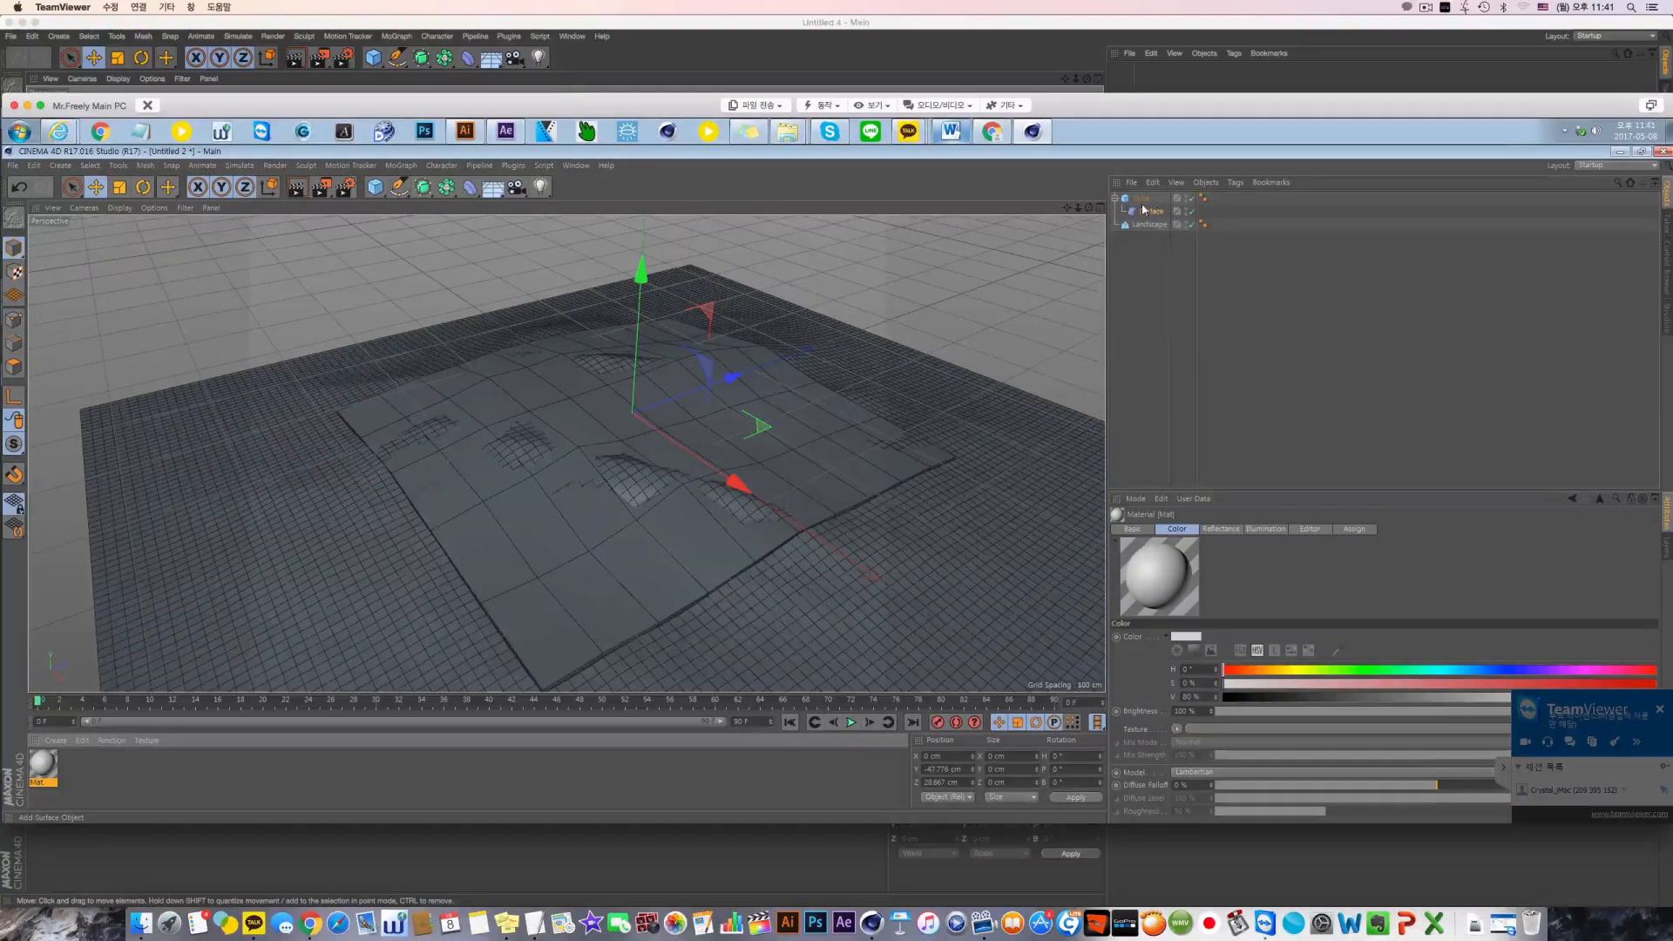
pyautogui.moveTo(1143, 209); pyautogui.dragTo(1141, 201)
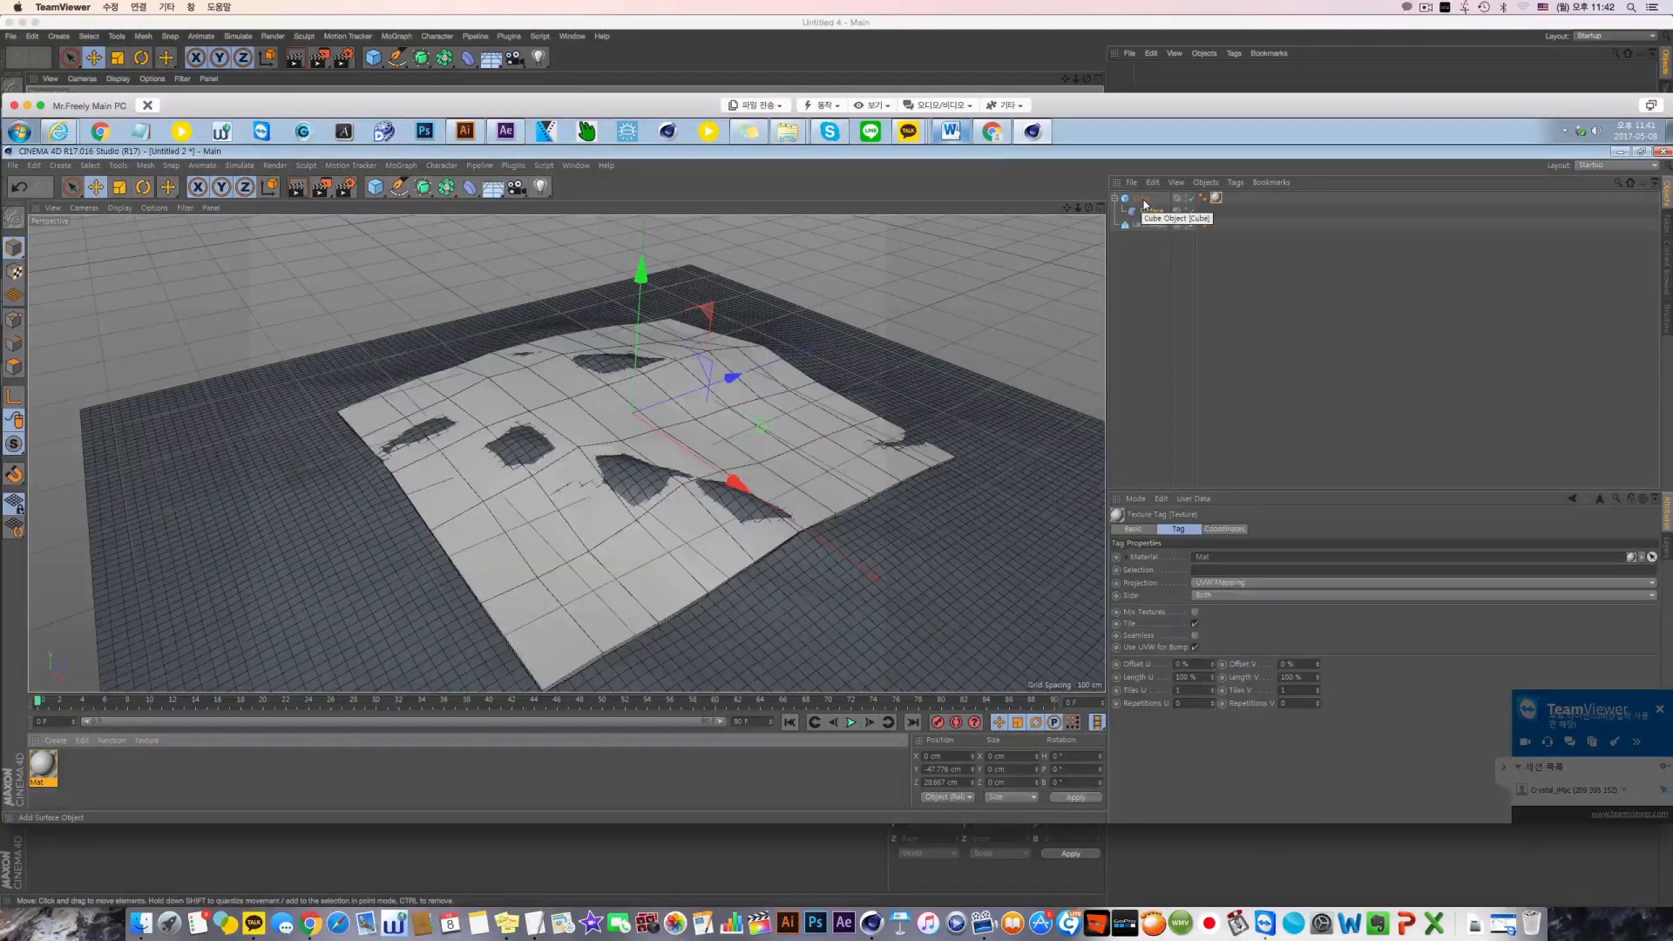
pyautogui.click(1150, 212)
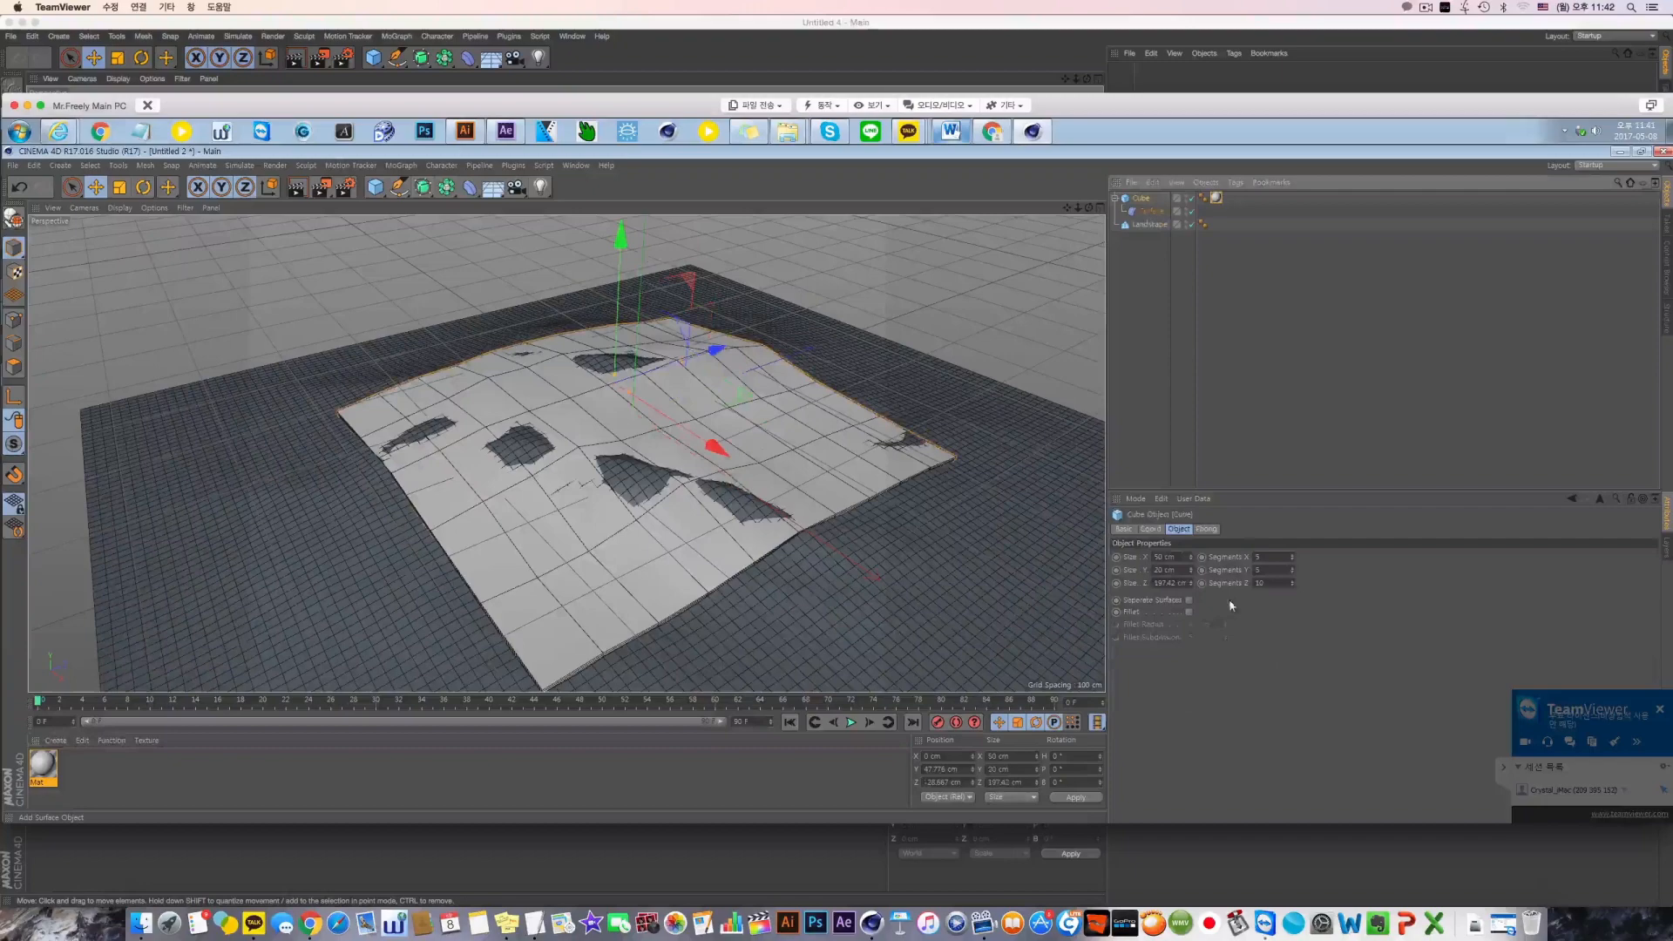
# Try shifting the cube across the landscape by varying the Surface deformer's U value and raising V to about 74%
pyautogui.click(1150, 212)
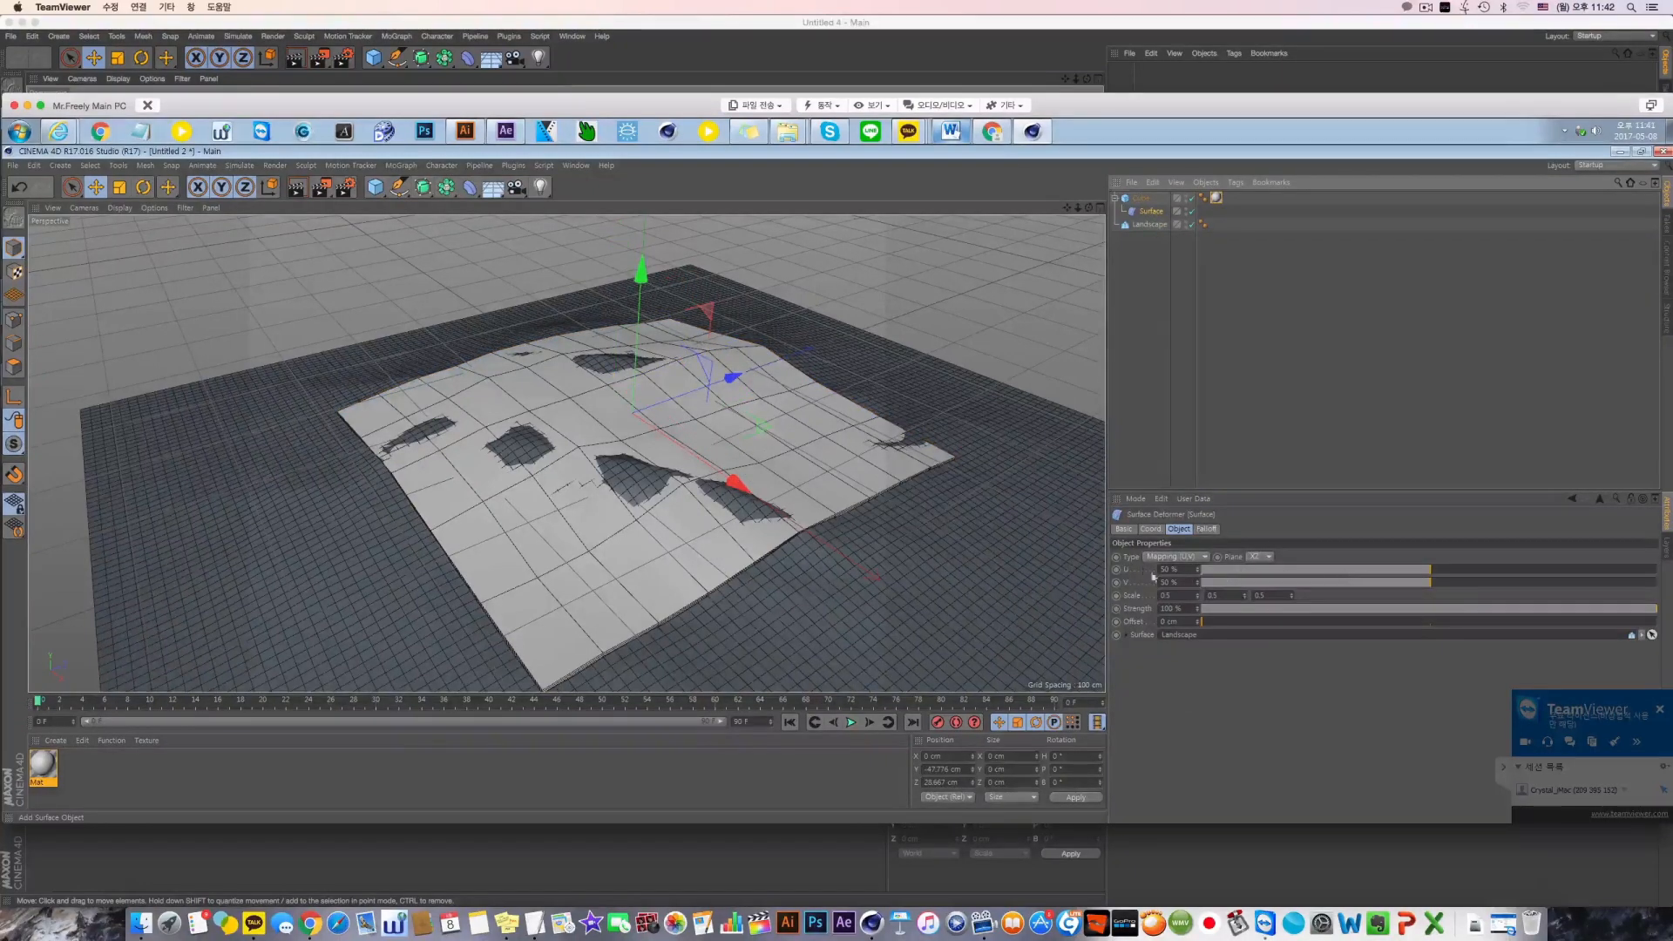
pyautogui.moveTo(1154, 573); pyautogui.dragTo(1106, 568)
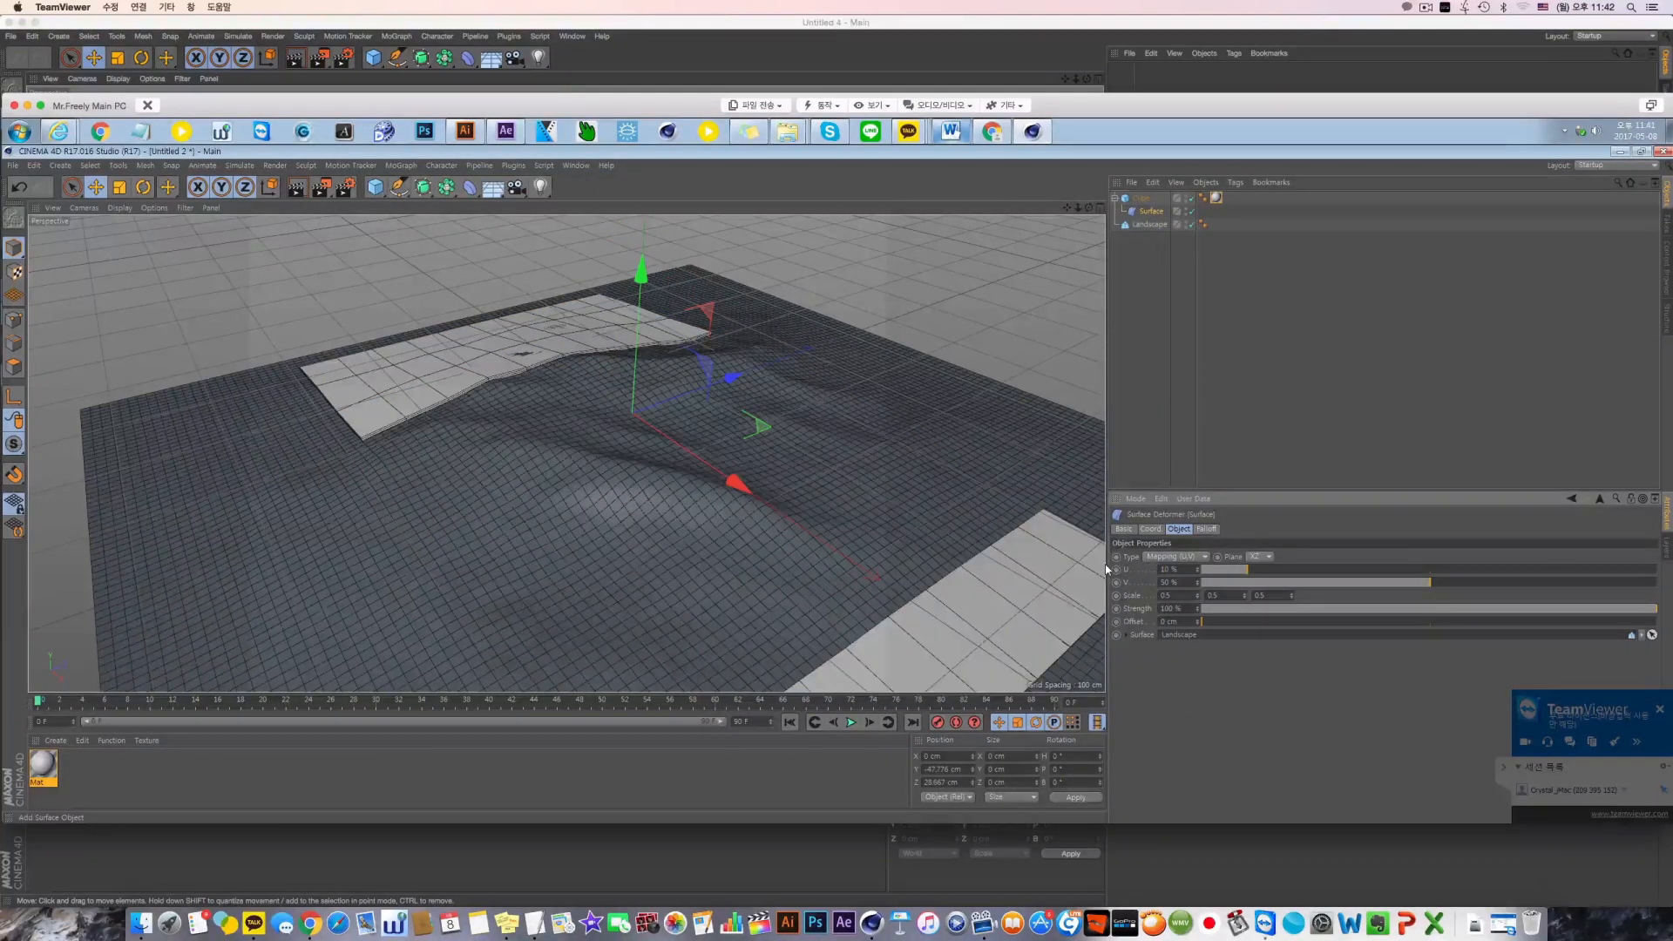
pyautogui.moveTo(1255, 569); pyautogui.dragTo(1331, 573)
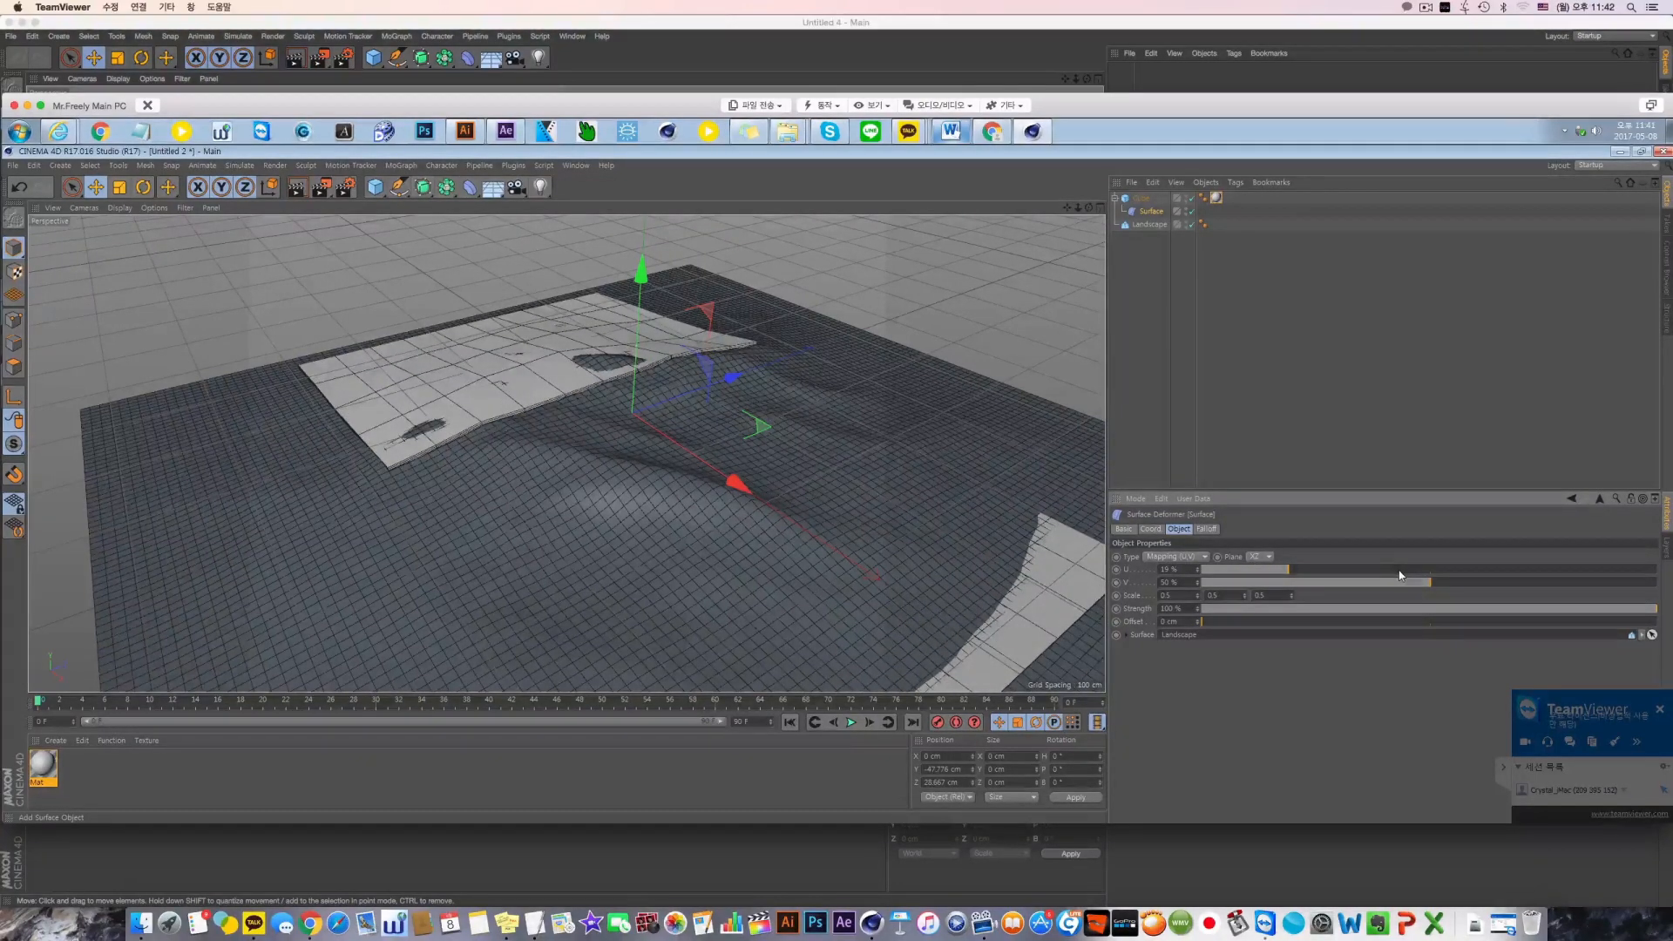
pyautogui.moveTo(1399, 574); pyautogui.dragTo(1445, 568)
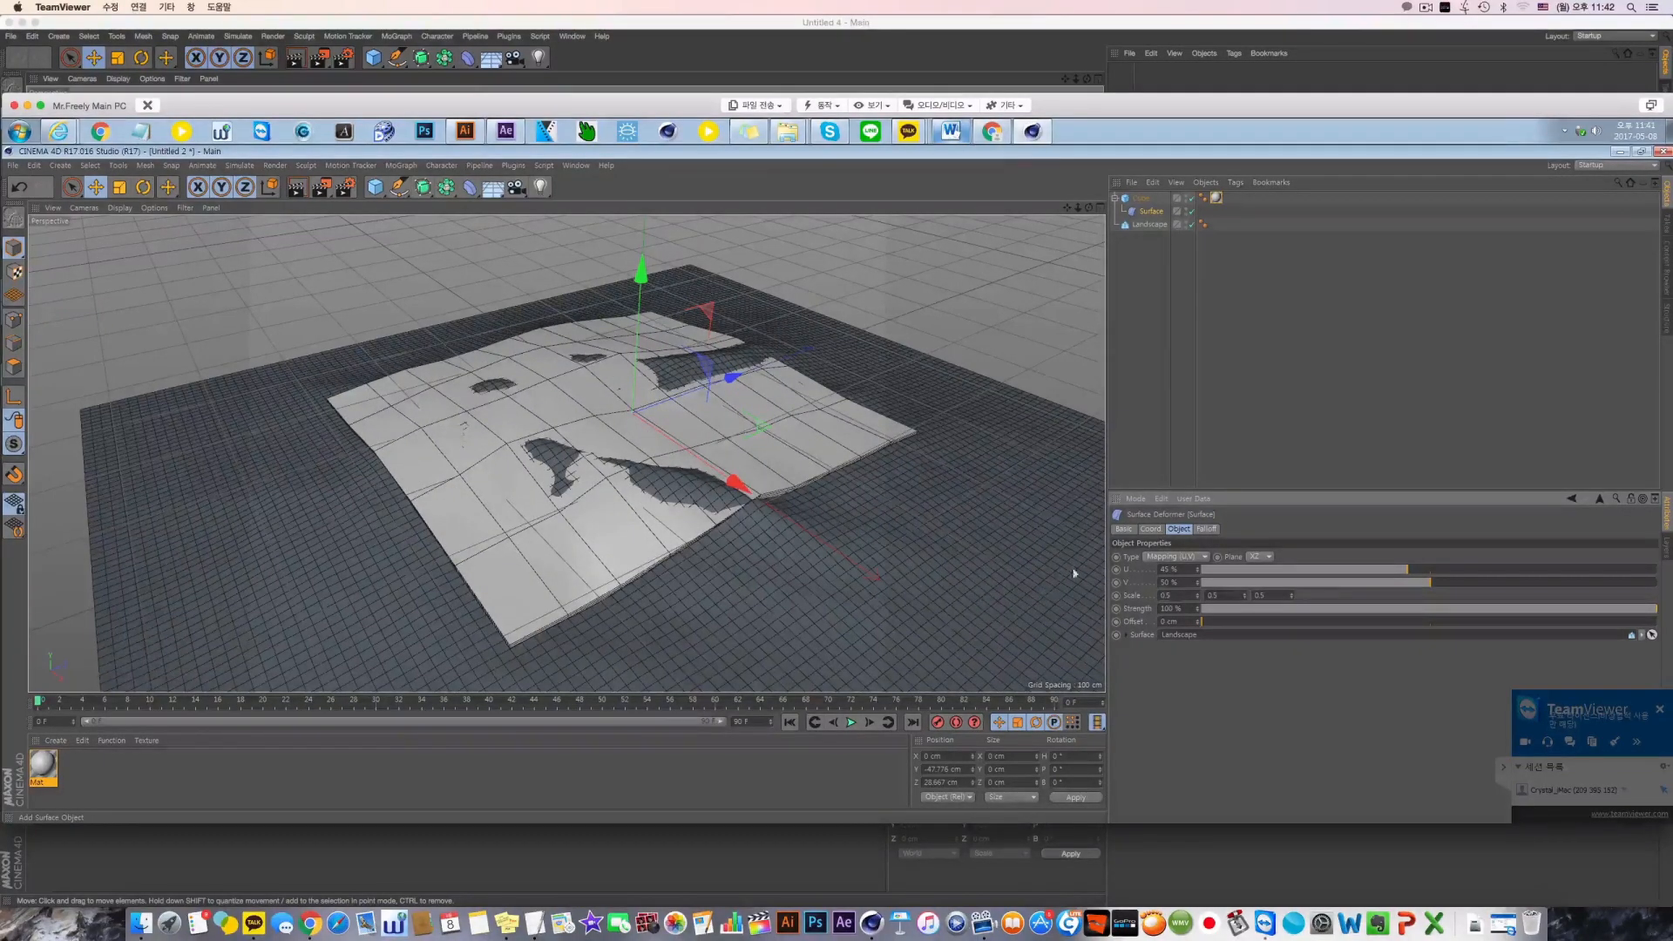
pyautogui.moveTo(1260, 581); pyautogui.dragTo(1538, 582)
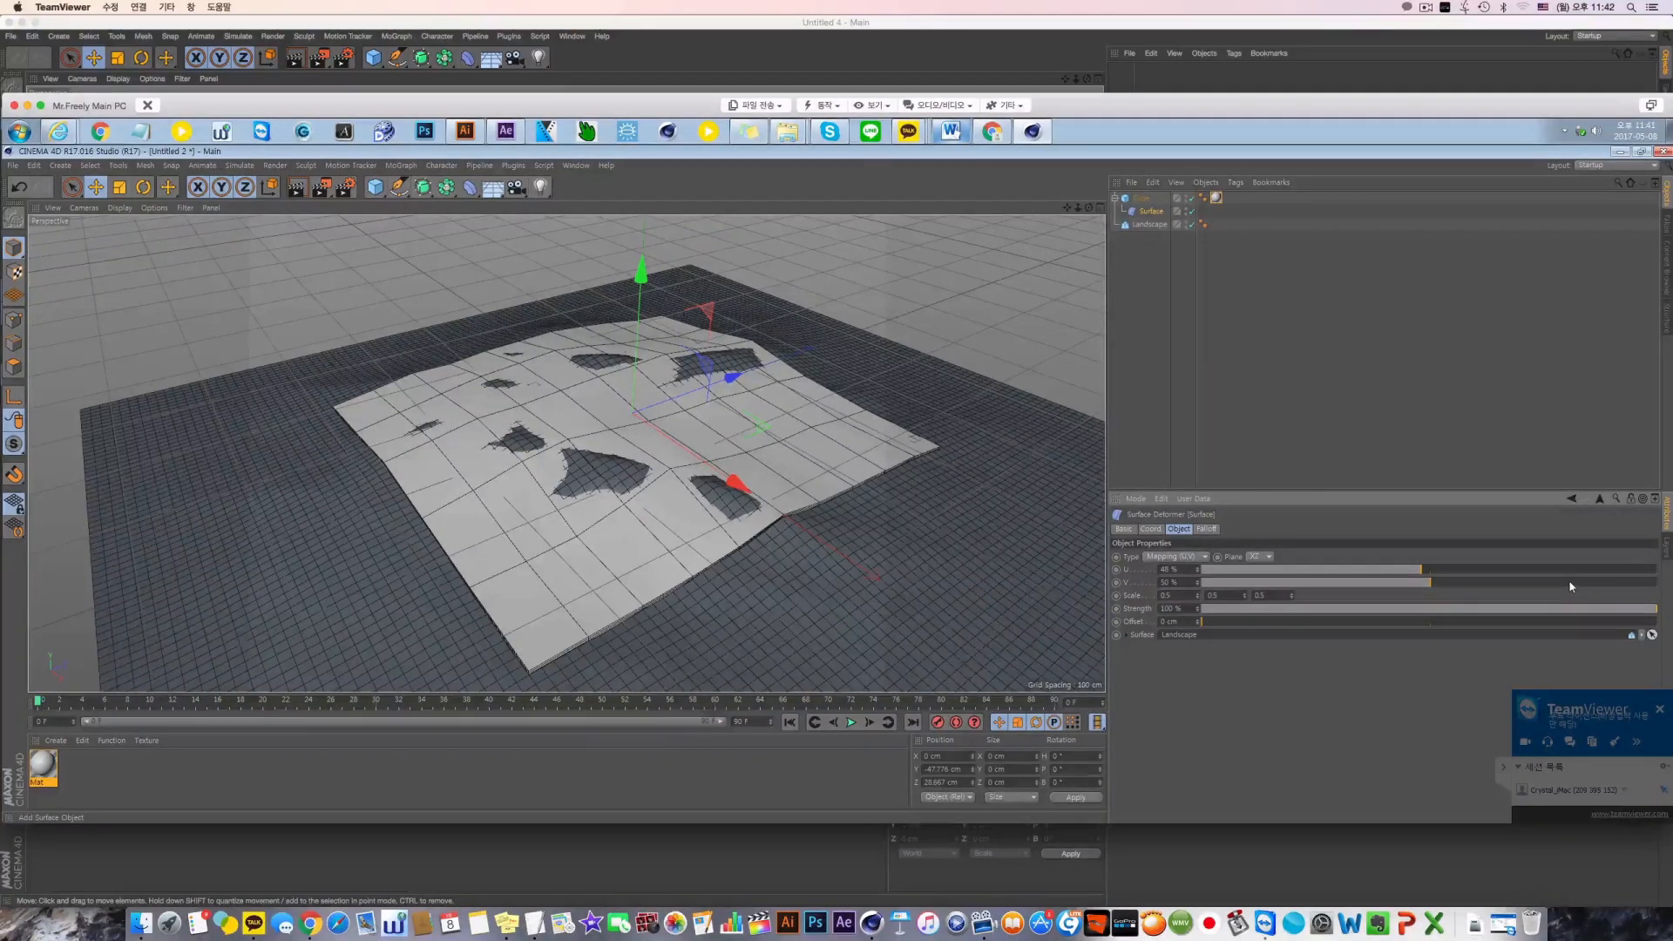
pyautogui.moveTo(1511, 585); pyautogui.dragTo(1542, 584)
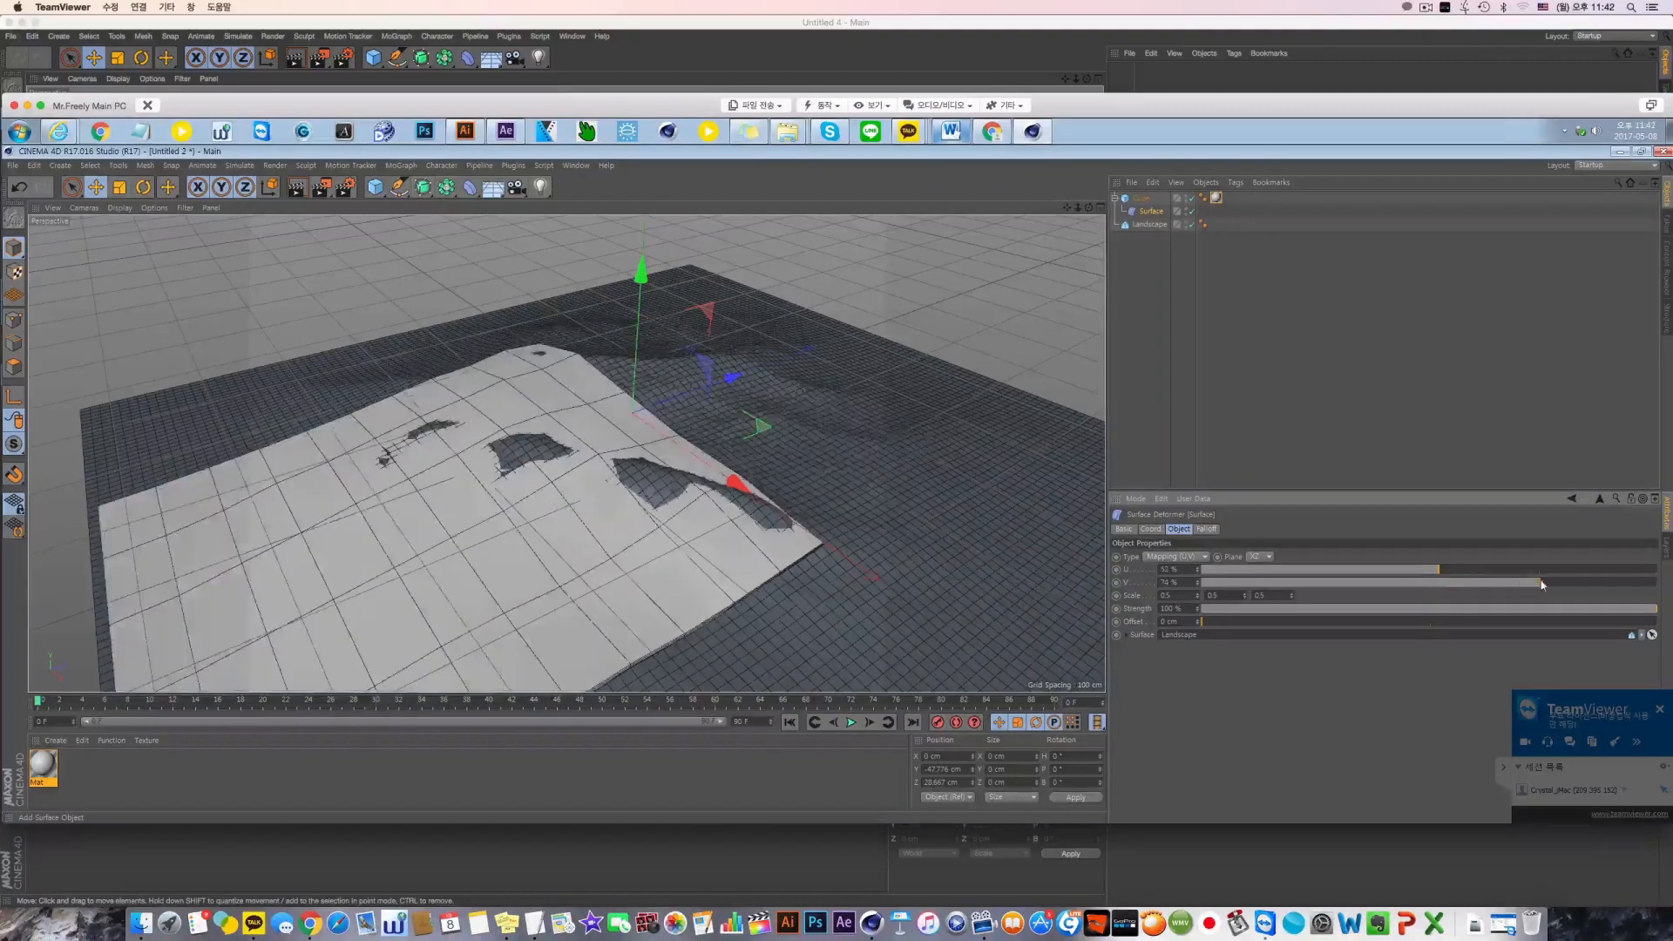
# Set the Surface deformer's U and V values both to 50%
pyautogui.moveTo(1178, 572); pyautogui.dragTo(1112, 575)
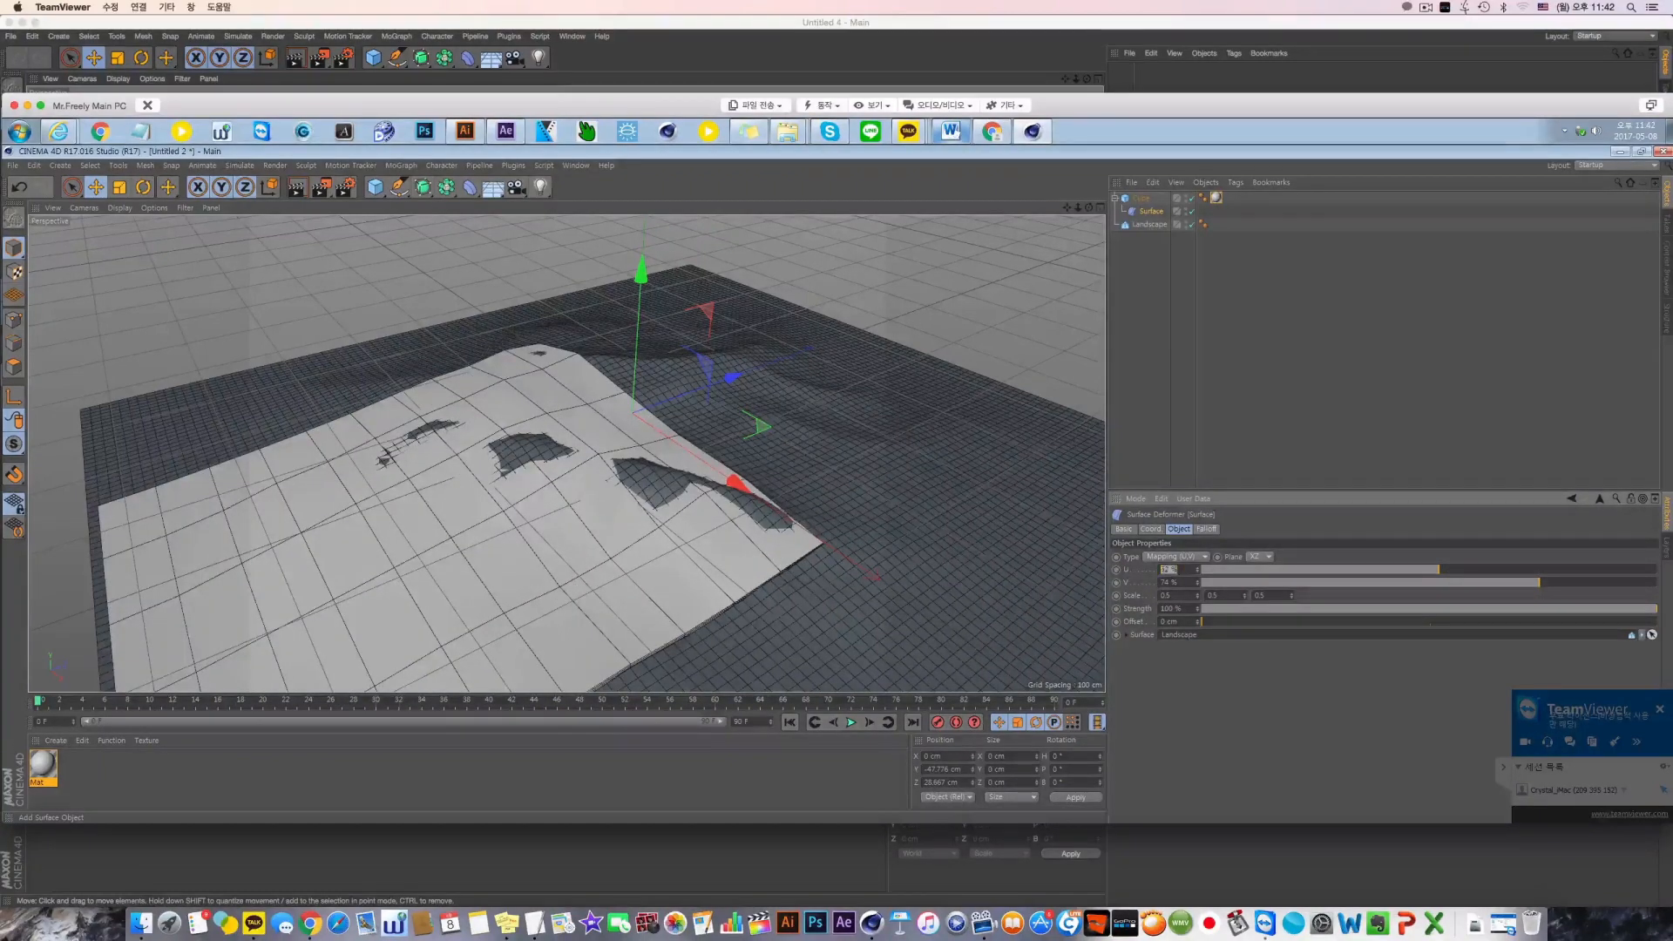
pyautogui.write('50')
pyautogui.press('Return')
pyautogui.press('0')
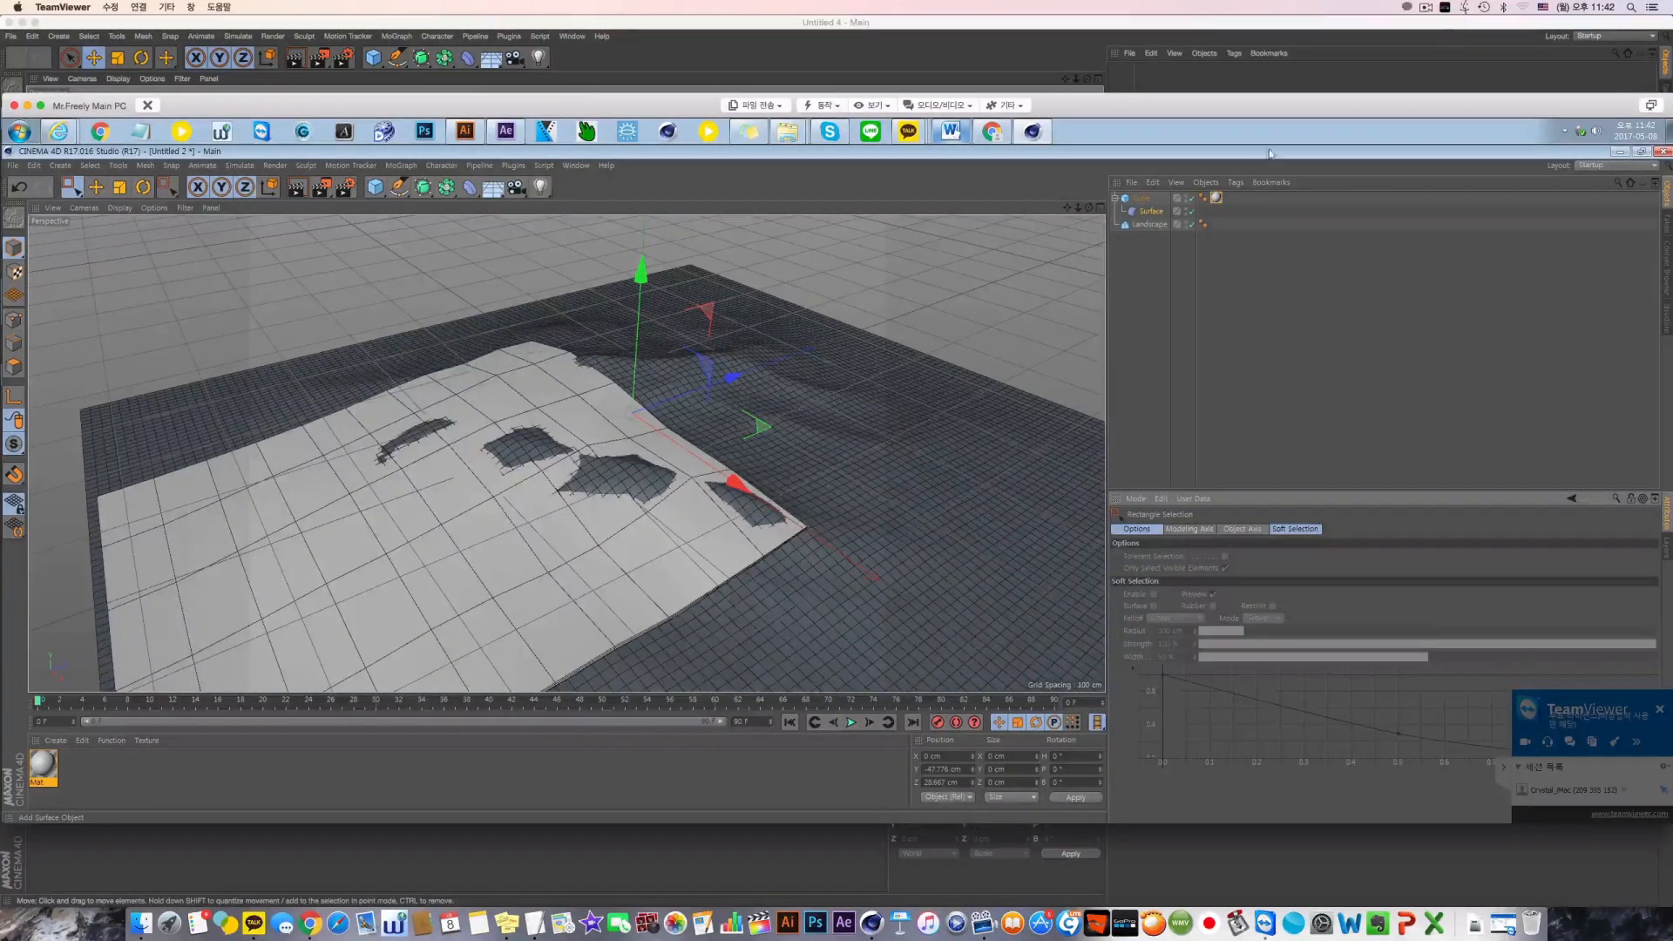
pyautogui.click(1150, 212)
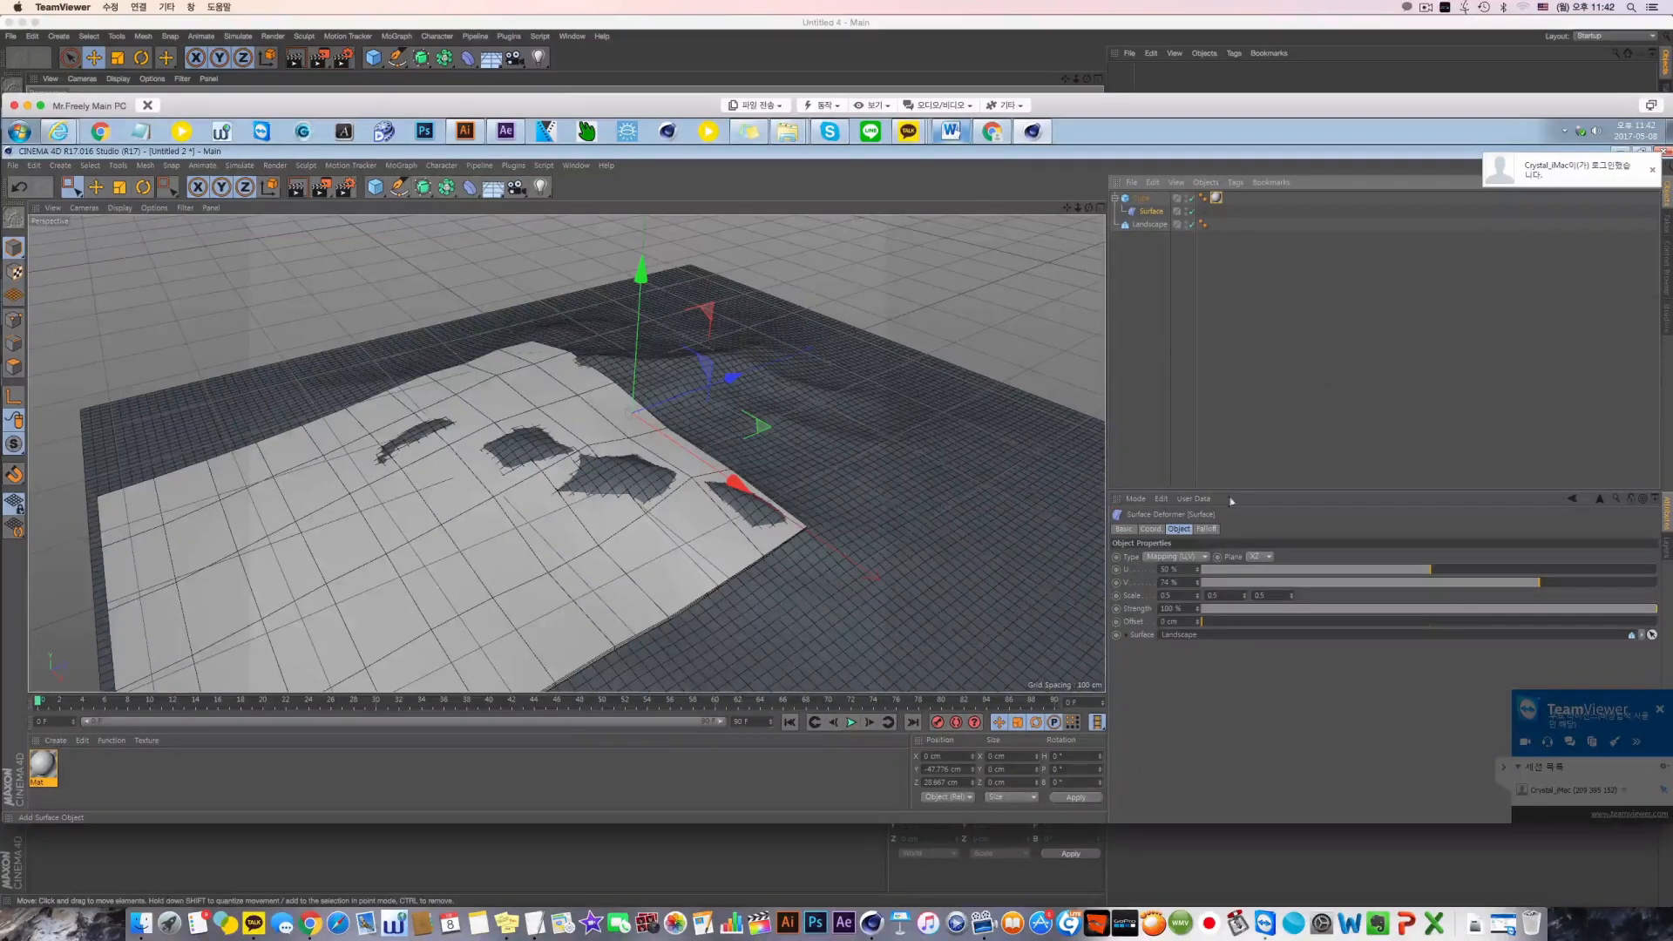
pyautogui.moveTo(1179, 581); pyautogui.dragTo(1083, 605)
pyautogui.write('50')
pyautogui.press('Return')
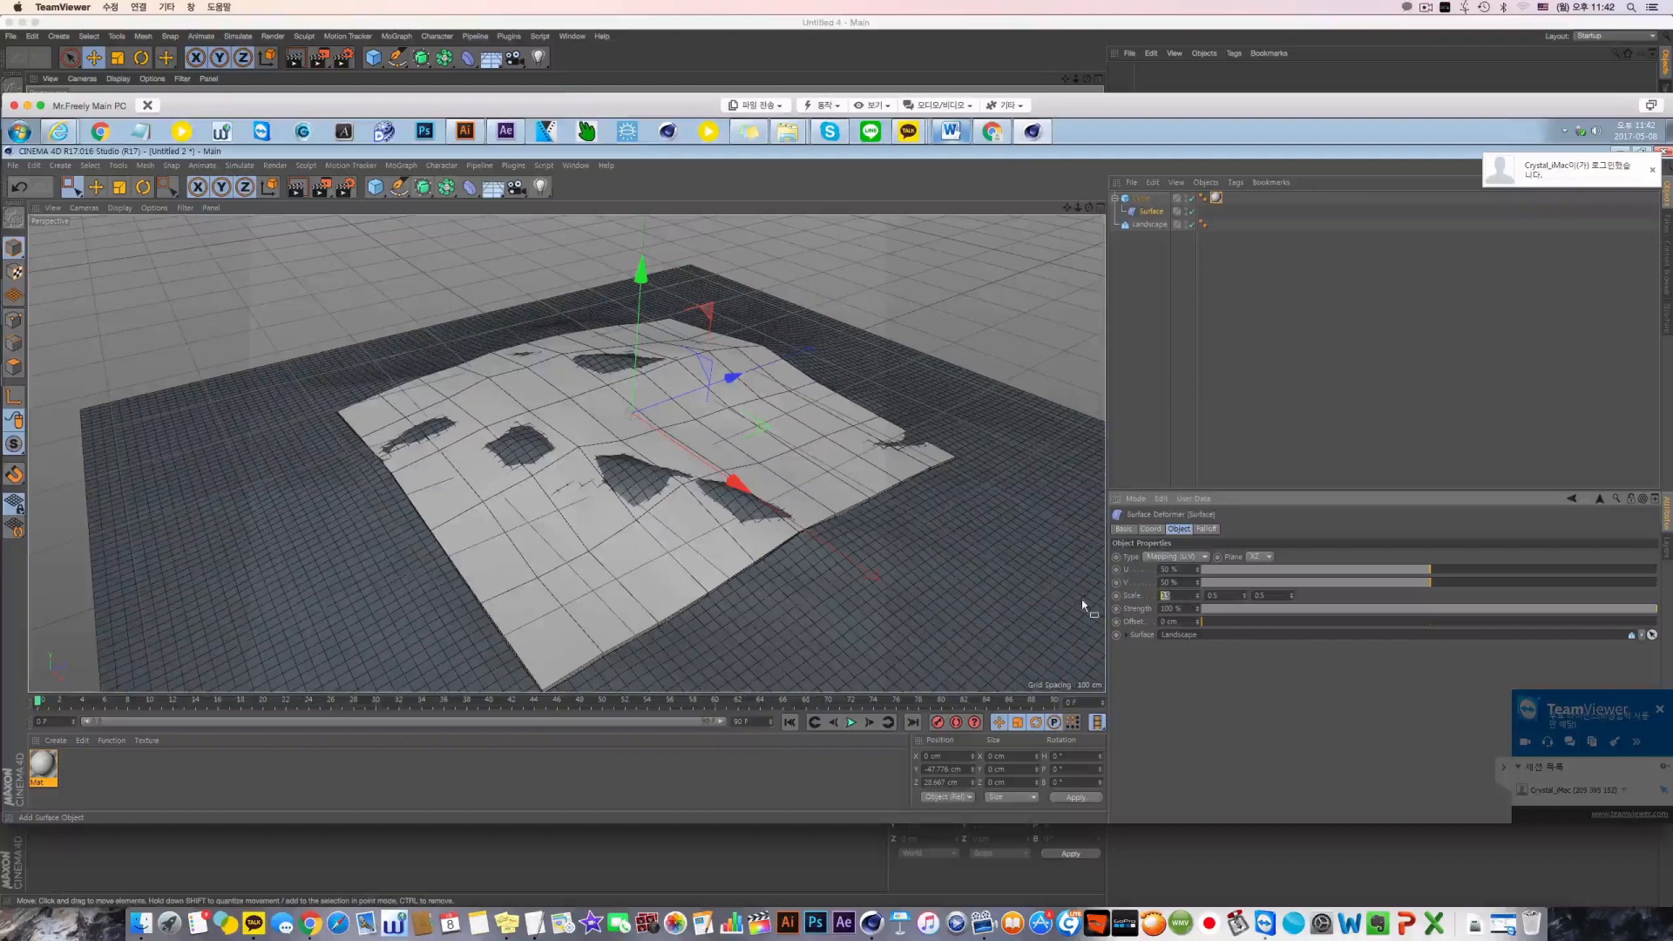
# Try a Surface deformer scale of 1, and set the scale to 0.2 on all three axes
pyautogui.write('1')
pyautogui.press('Tab')
pyautogui.write('1')
pyautogui.press('Tab')
pyautogui.write('1')
pyautogui.press('Return')
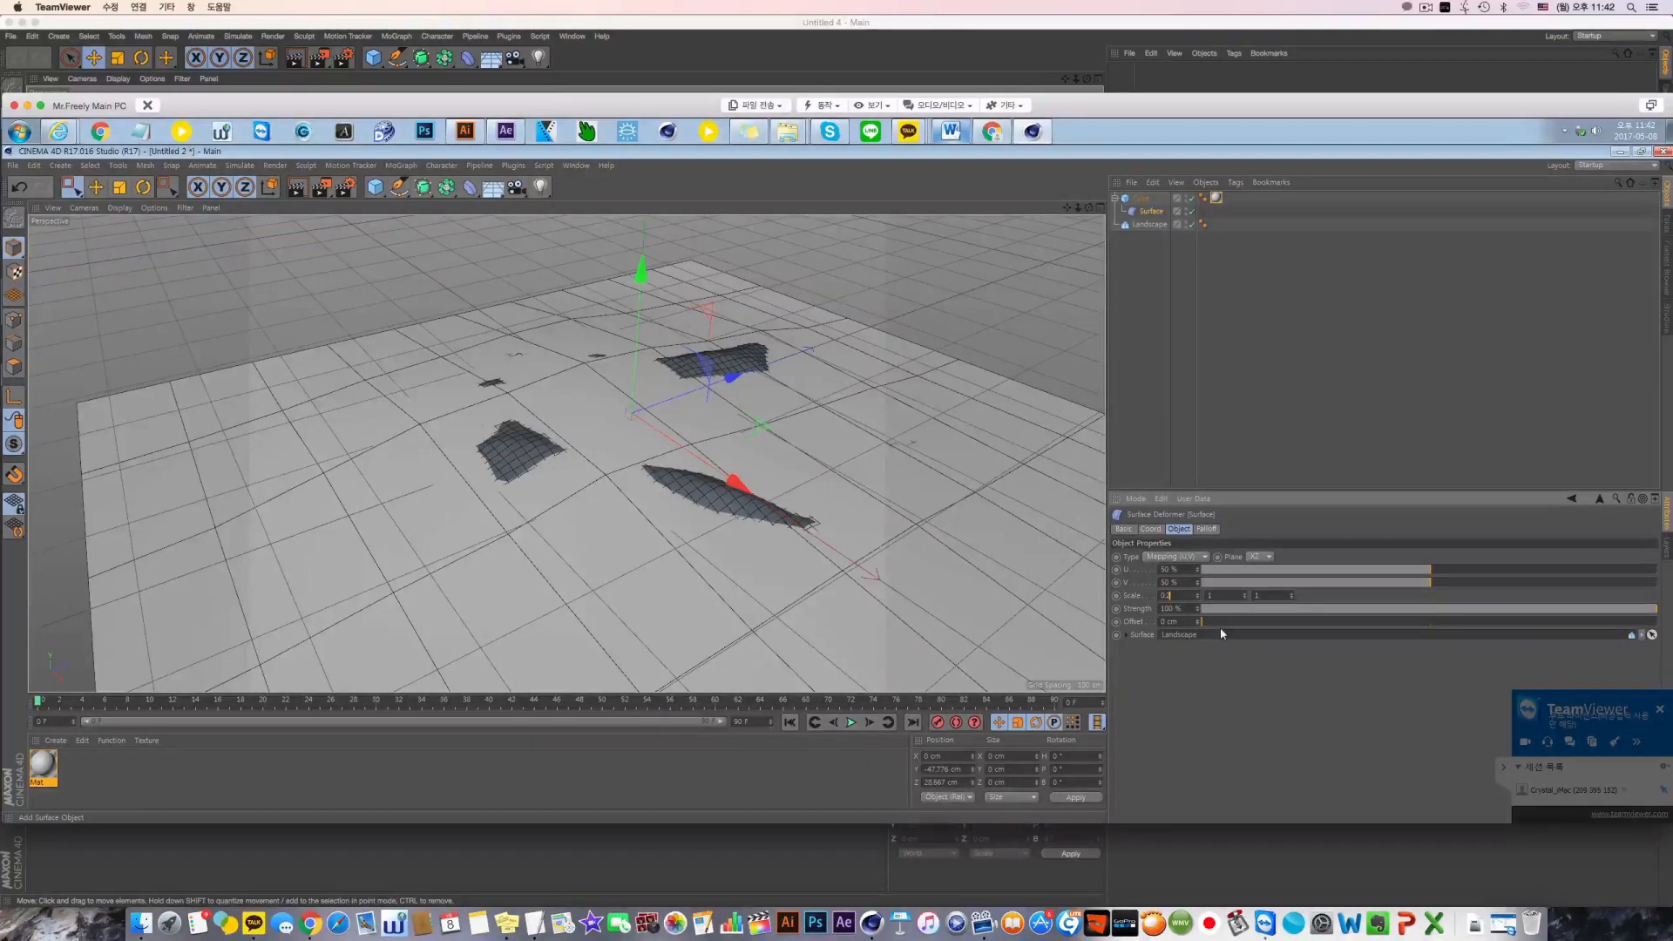
pyautogui.press('Tab')
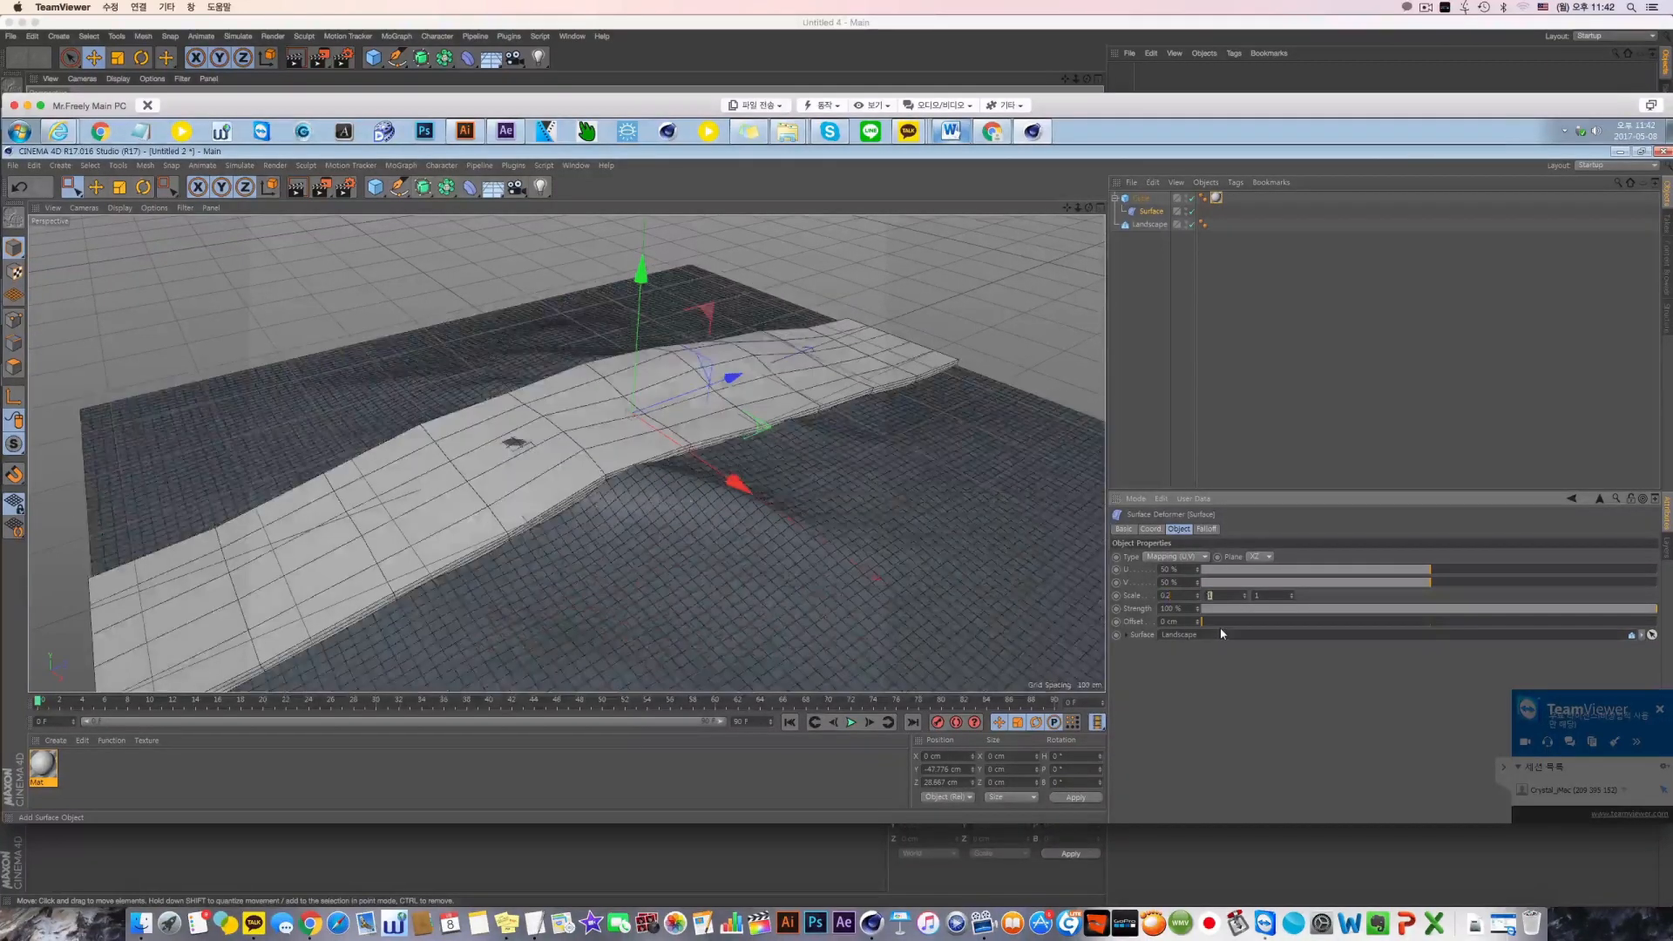
pyautogui.write('0.2')
# Compare the YZ and XZ mapping planes of the Surface deformer and keep YZ
pyautogui.click(1263, 559)
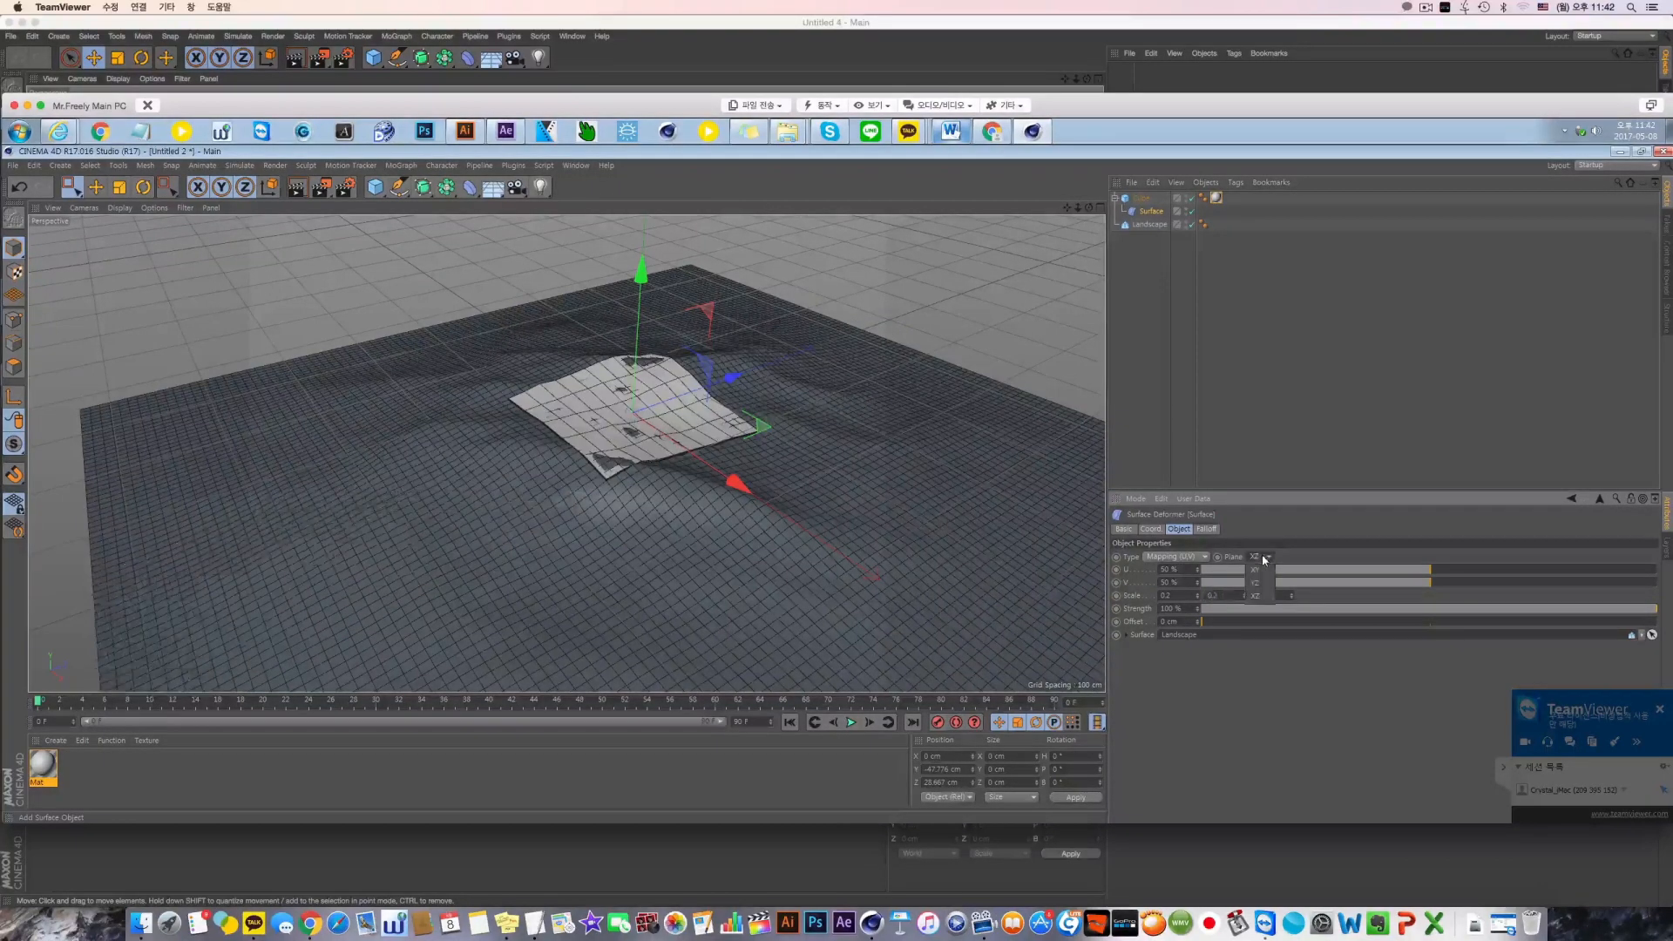
pyautogui.click(1259, 582)
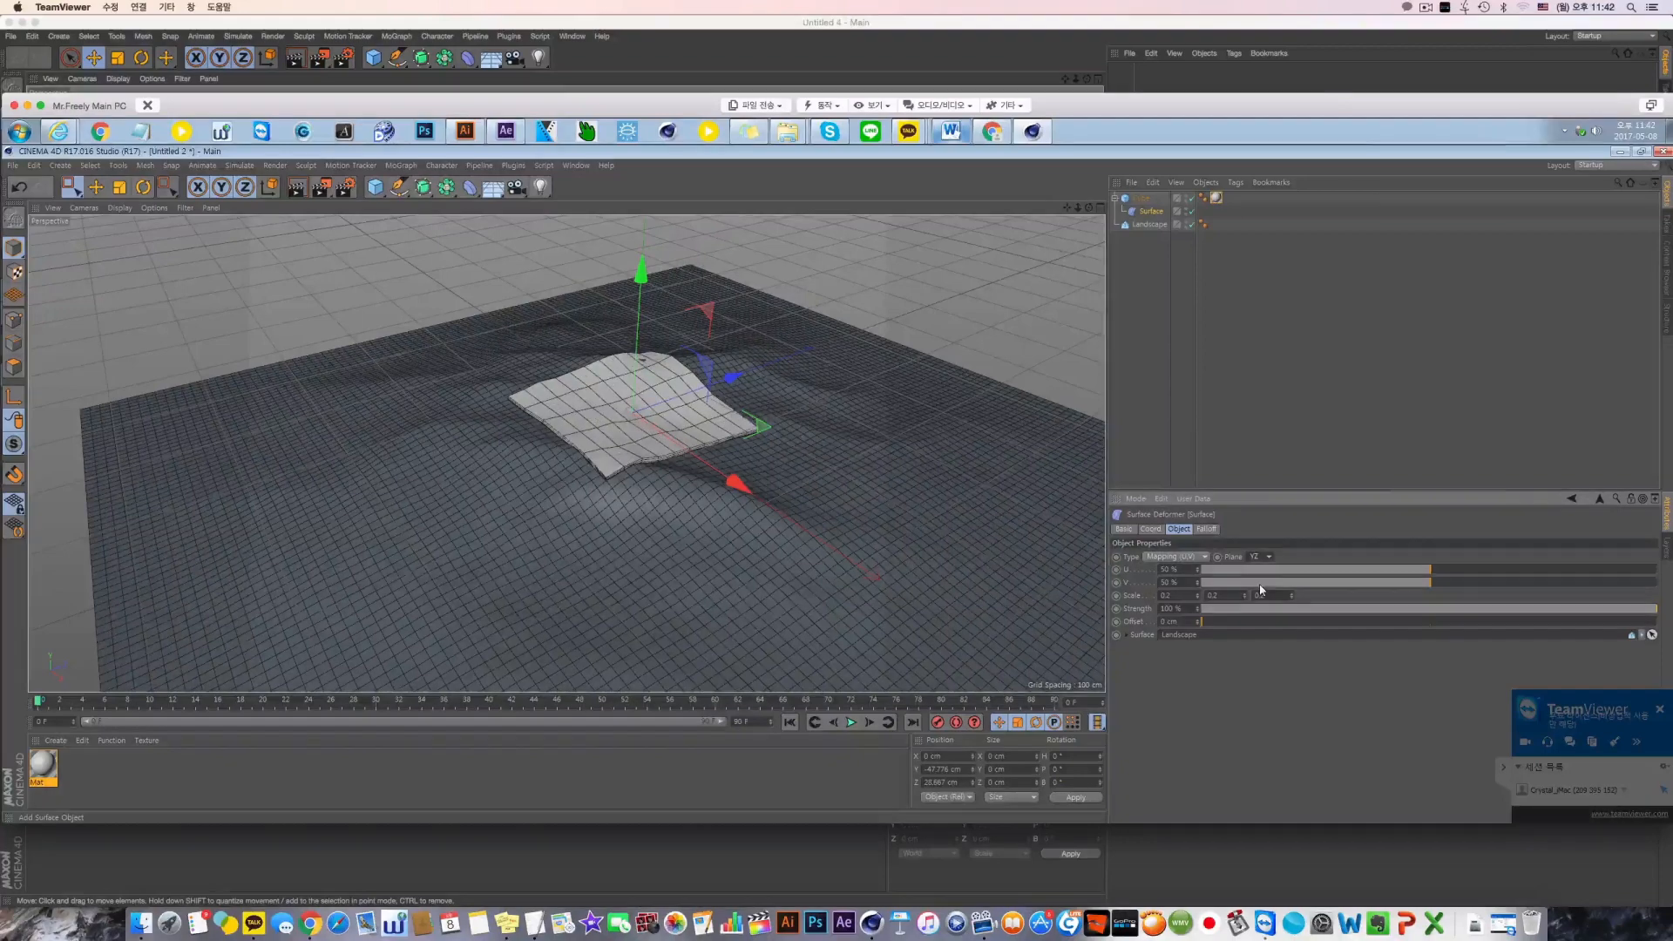
pyautogui.click(1260, 556)
pyautogui.click(1259, 597)
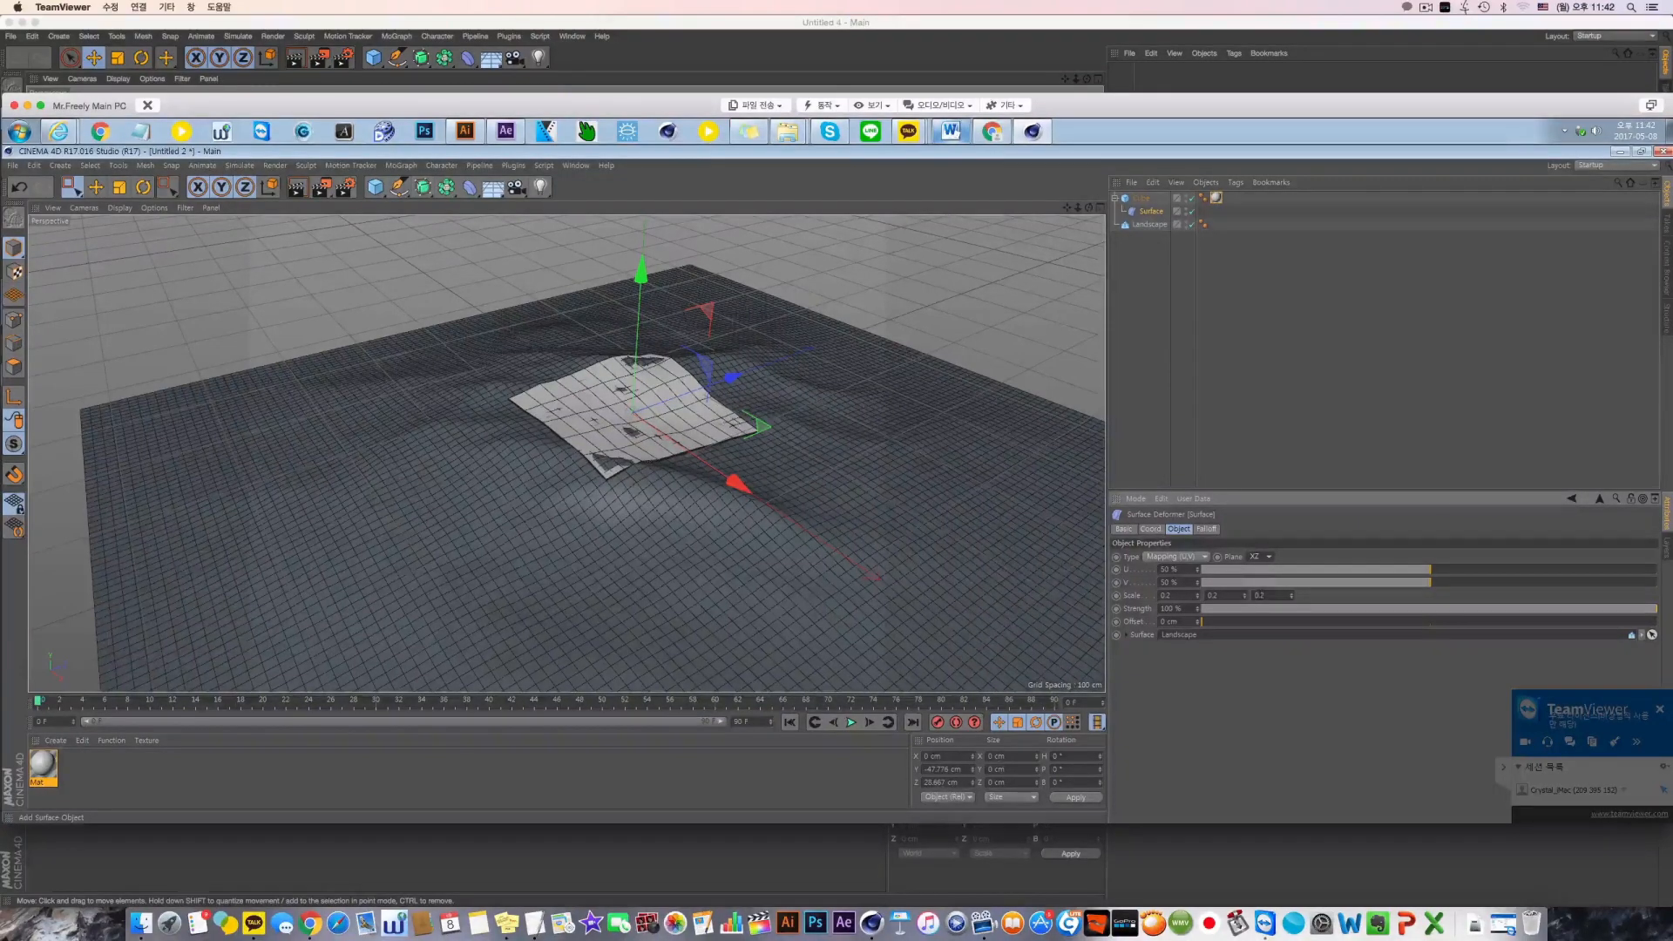
pyautogui.click(1268, 556)
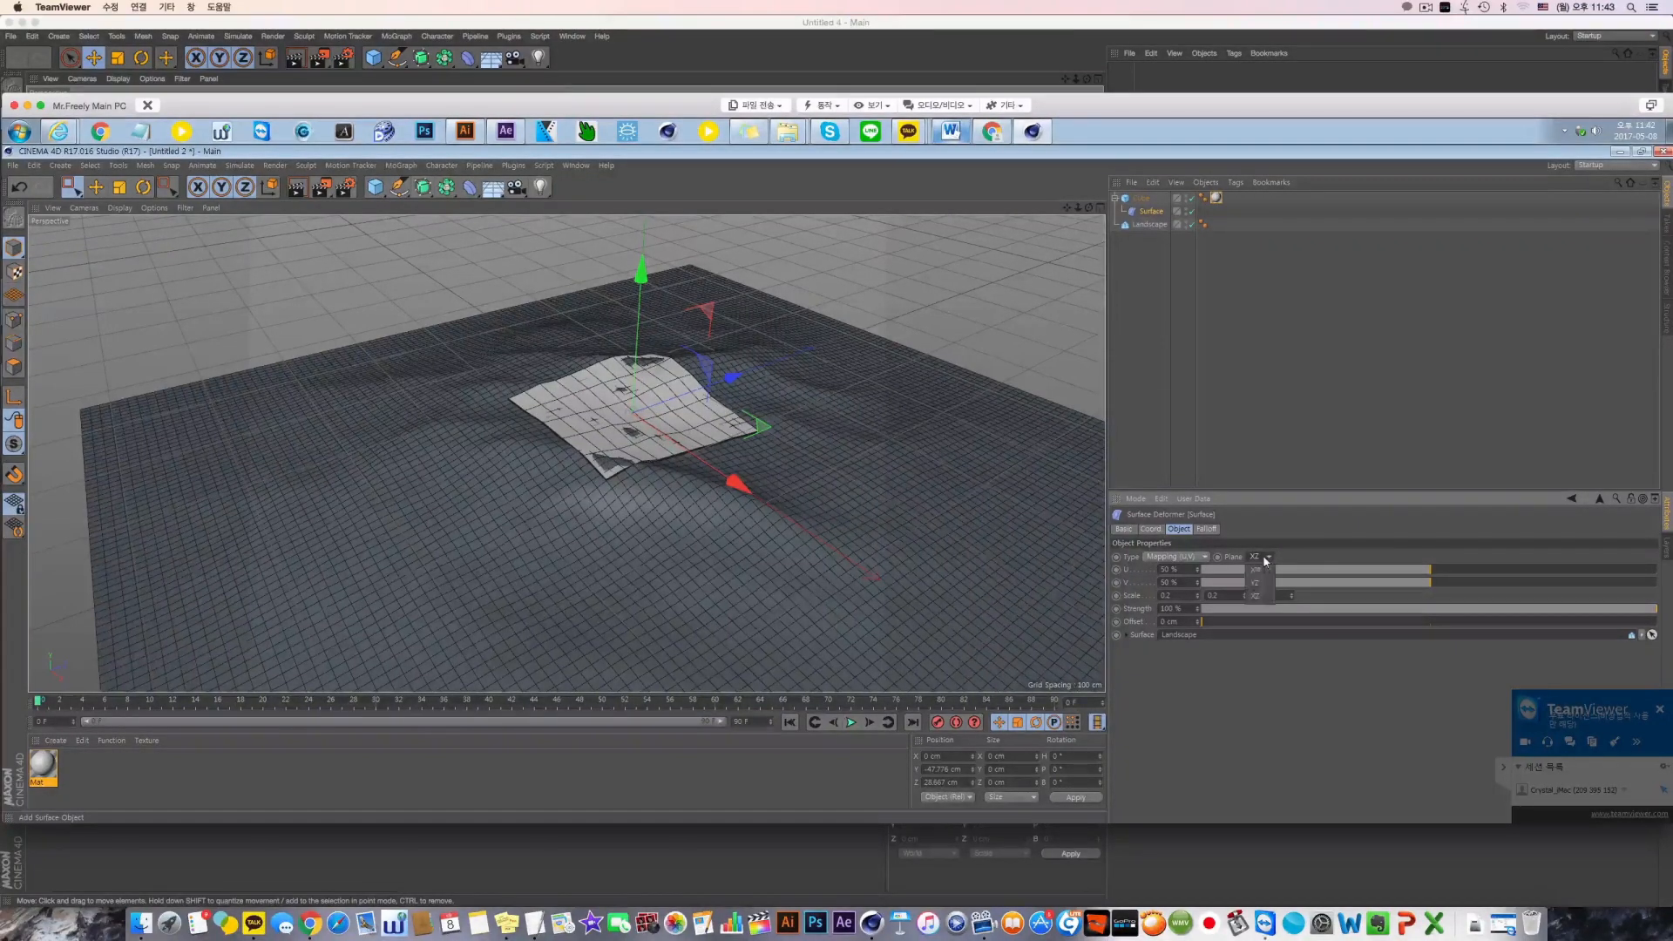
pyautogui.click(1255, 582)
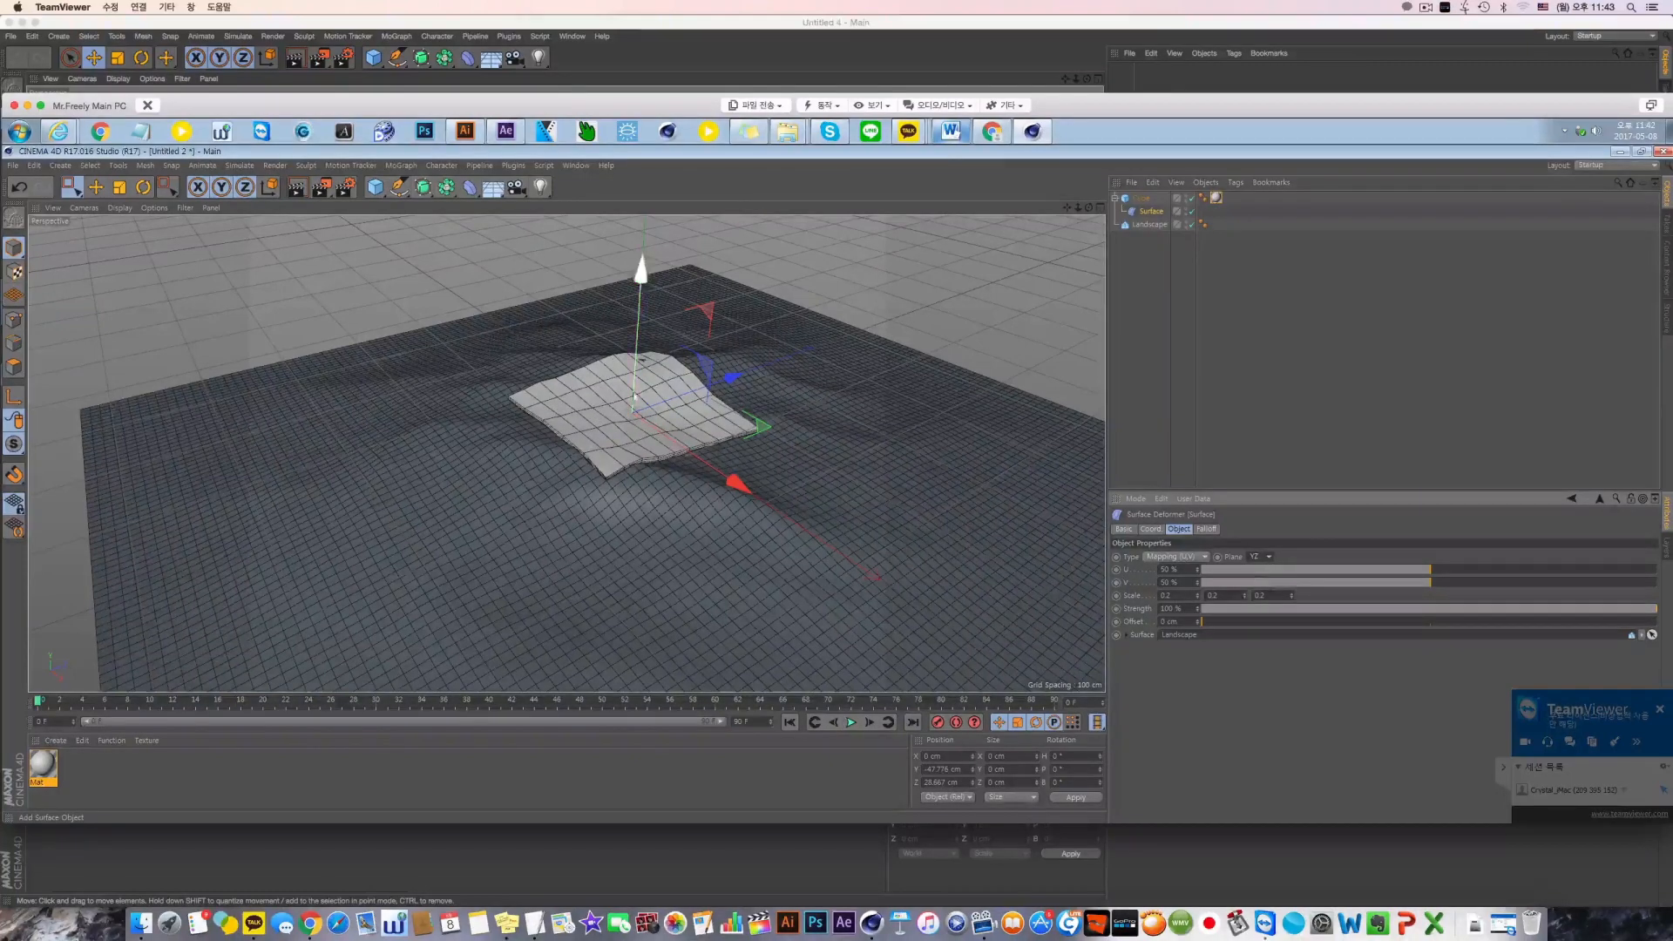
# Narrow the mapped cube by trying 0.1 for the deformer's first scale value and settling on 0.05
pyautogui.keyDown('alt'); pyautogui.moveTo(663, 455); pyautogui.dragTo(614, 444); pyautogui.keyUp('alt')
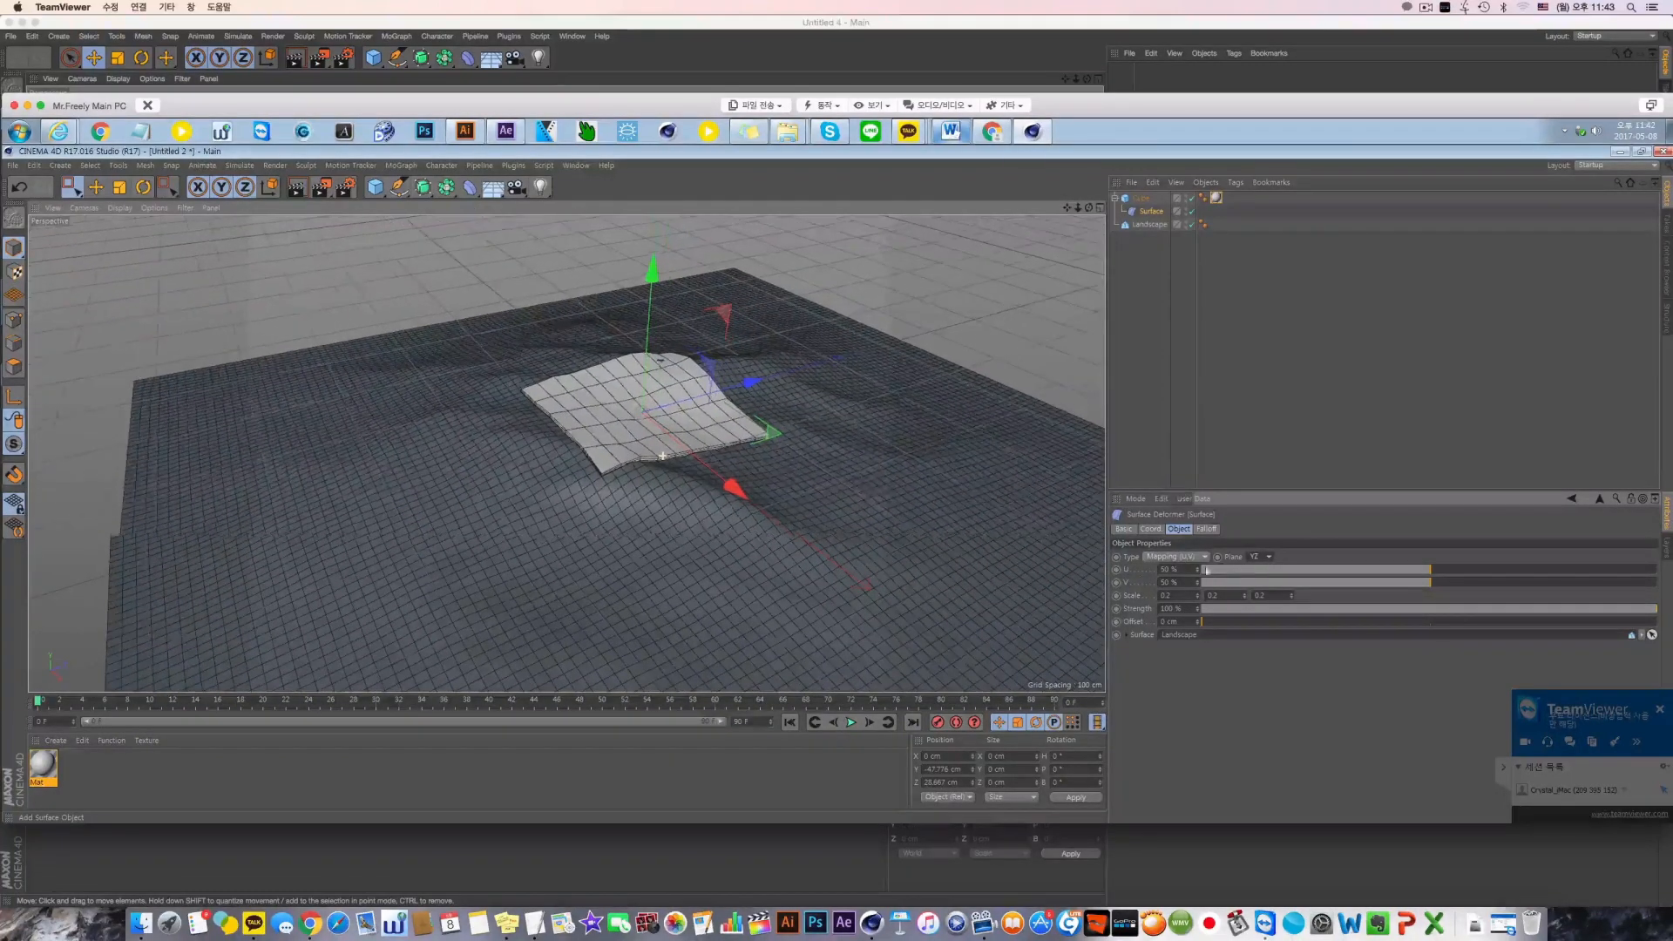
pyautogui.click(1178, 569)
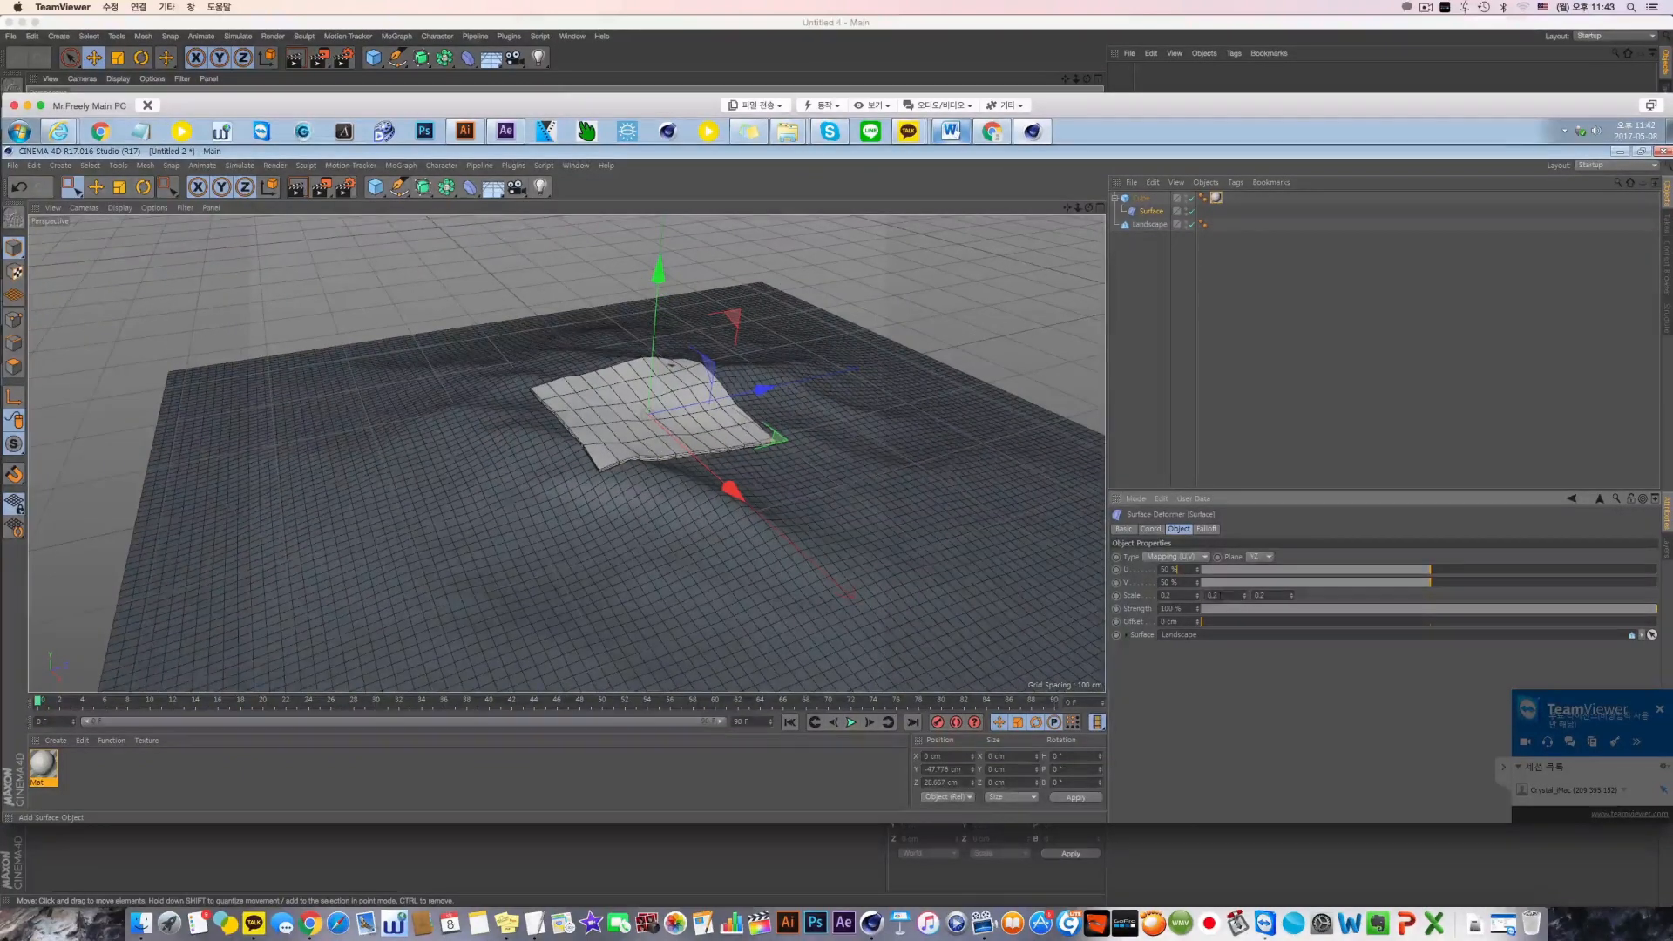
pyautogui.moveTo(1174, 597); pyautogui.dragTo(1130, 600)
pyautogui.write('0.1')
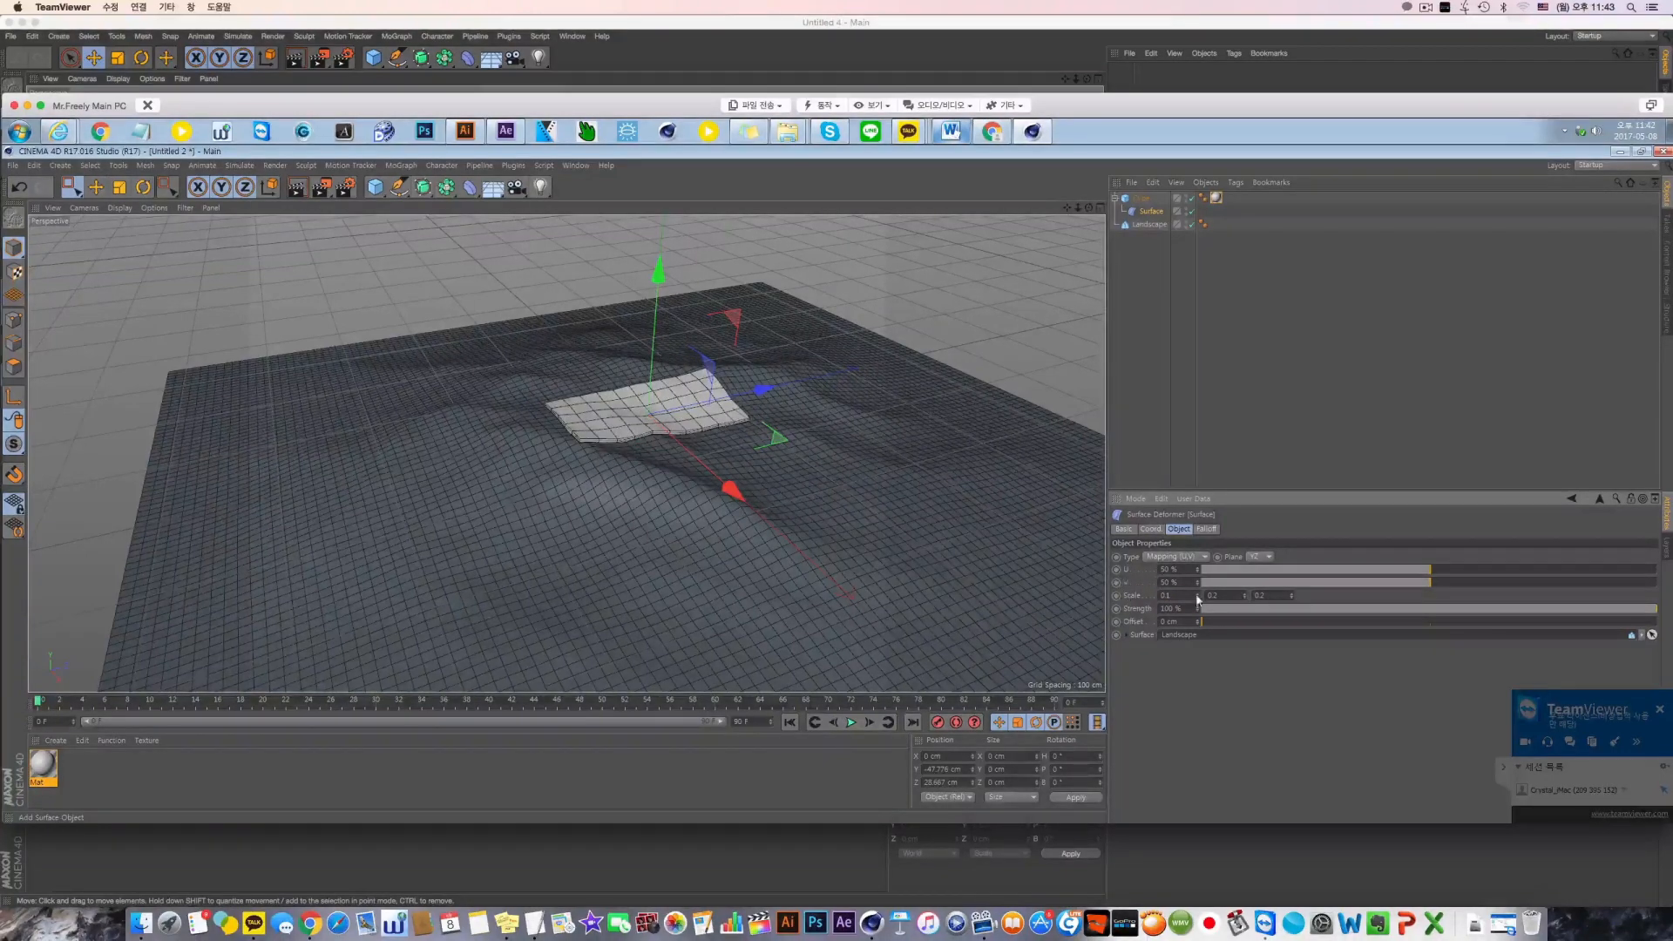
pyautogui.moveTo(1178, 598); pyautogui.dragTo(1130, 599)
pyautogui.write('0.05')
pyautogui.press('Return')
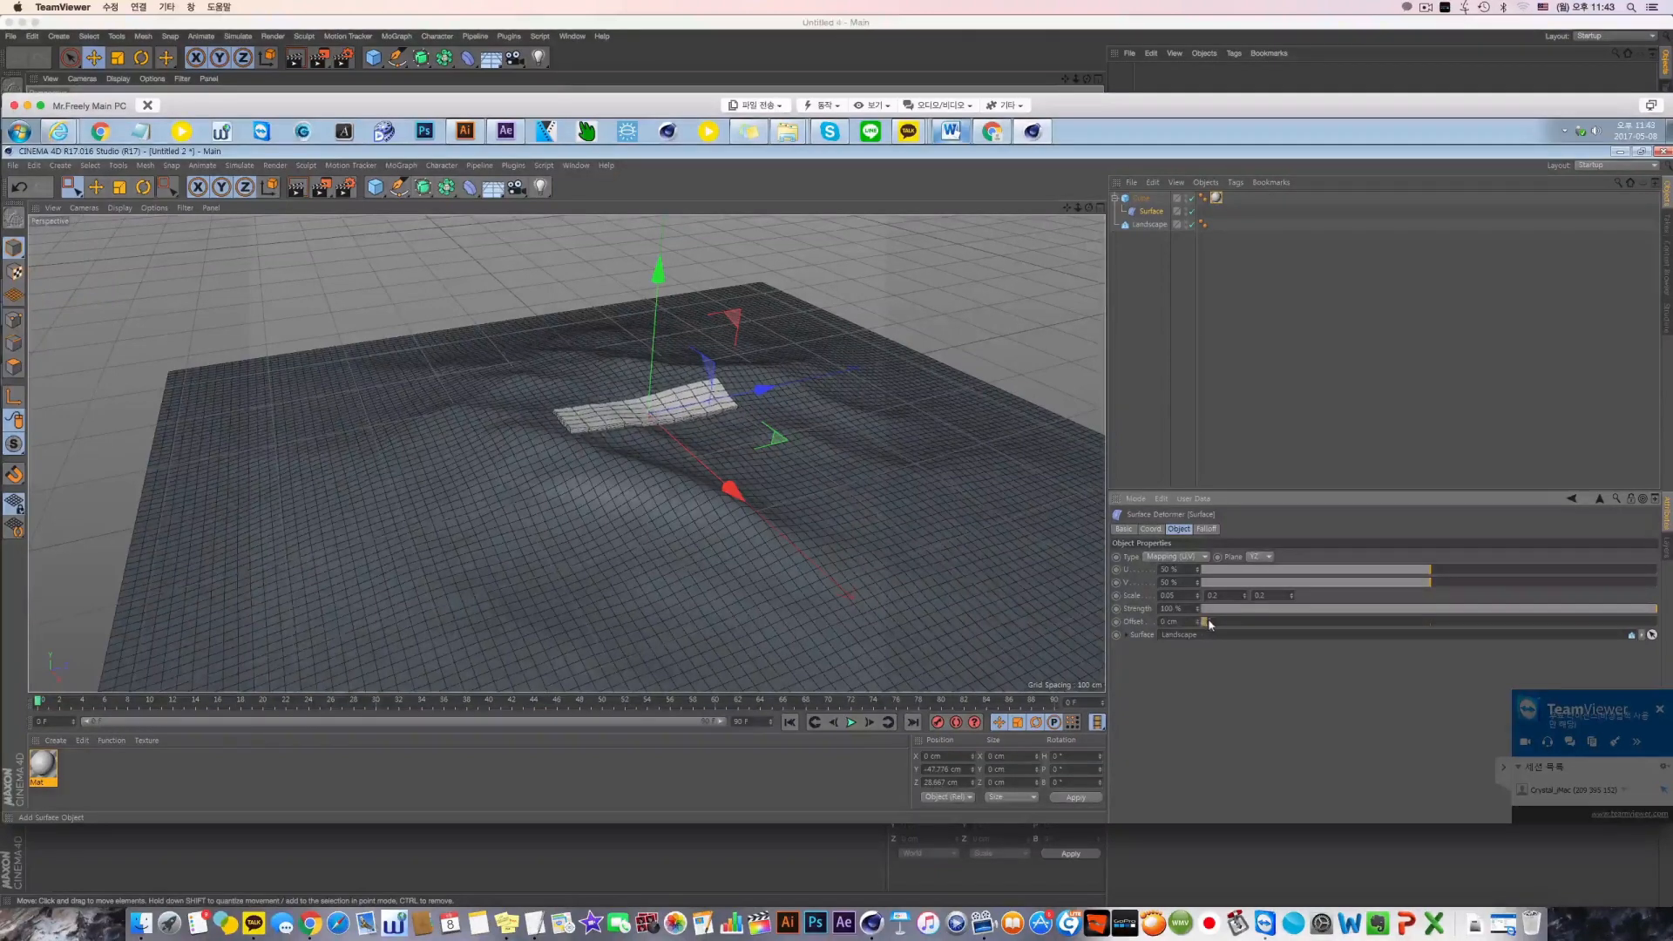
# Try a Surface deformer offset of about 108 cm, inspect the cube's height above the landscape, and return the offset to 0 cm
pyautogui.moveTo(1209, 624); pyautogui.dragTo(1298, 627)
pyautogui.keyDown('alt'); pyautogui.moveTo(775, 574); pyautogui.dragTo(744, 453); pyautogui.keyUp('alt')
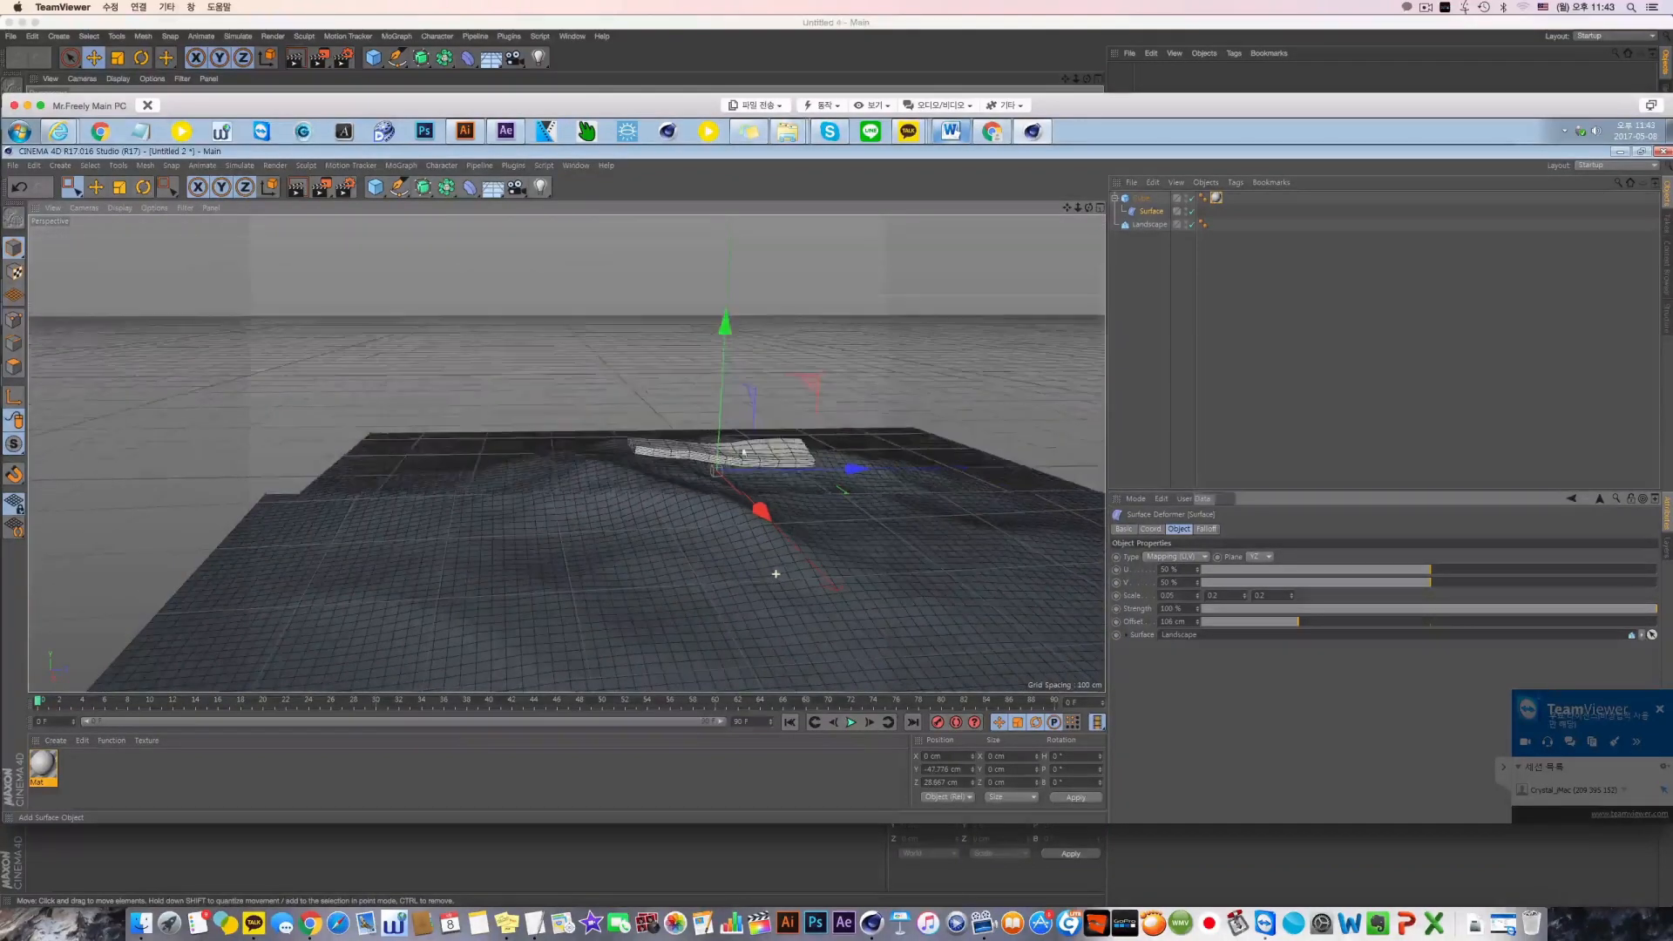
pyautogui.moveTo(1282, 624); pyautogui.dragTo(1172, 623)
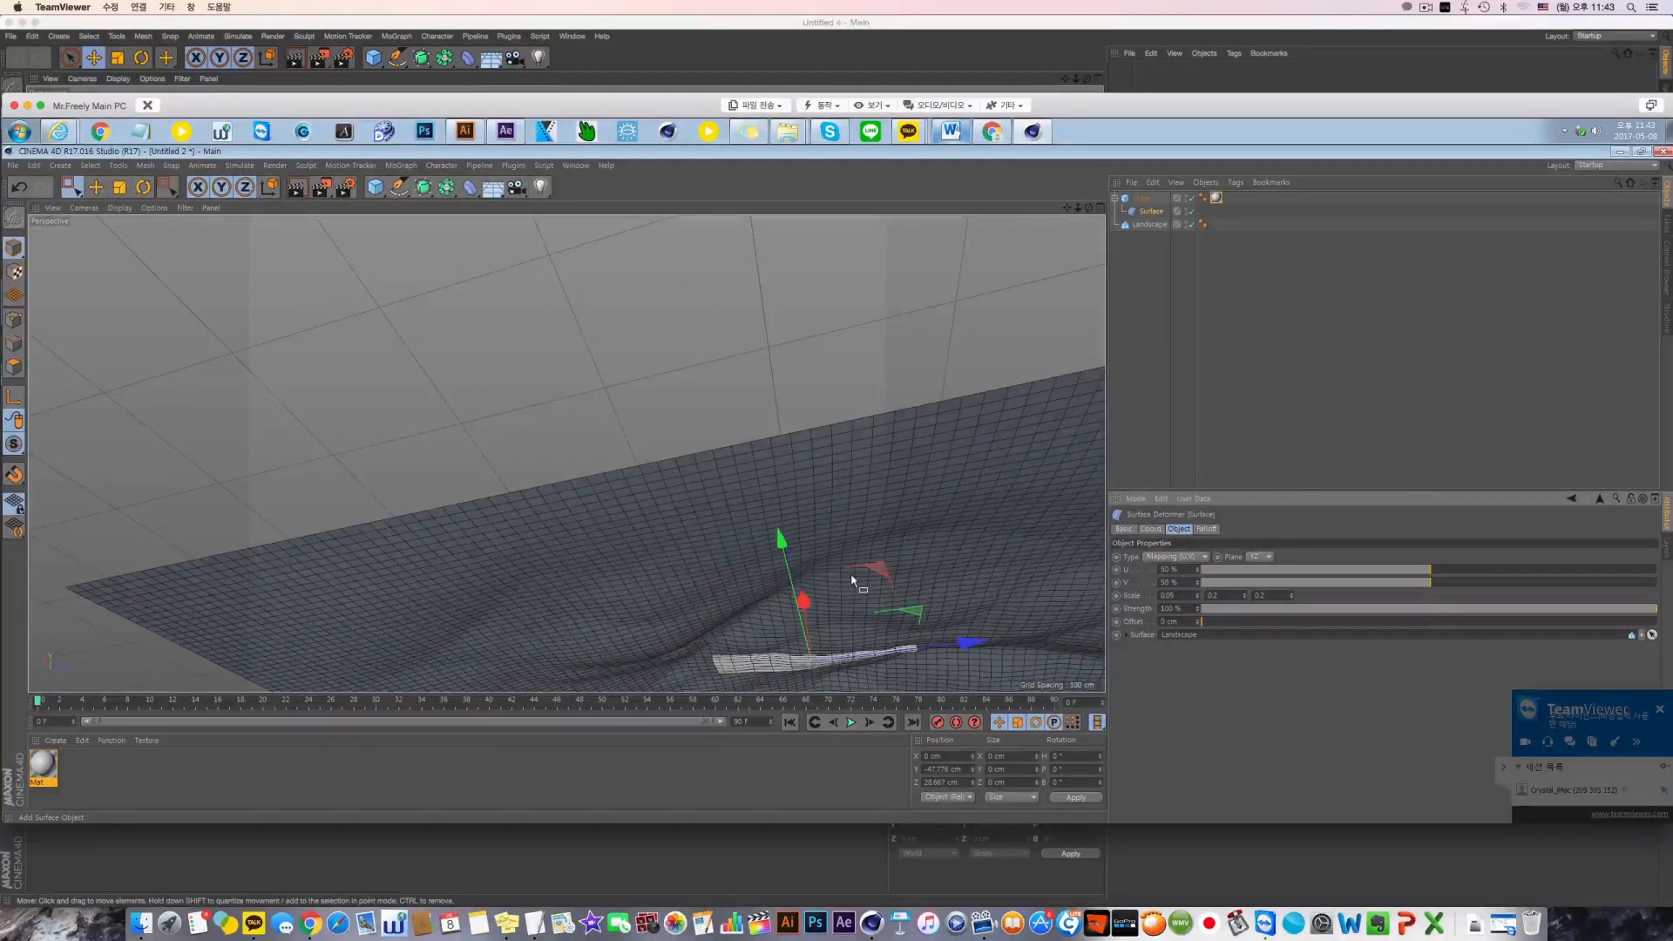
pyautogui.keyDown('alt'); pyautogui.moveTo(854, 578); pyautogui.dragTo(875, 624); pyautogui.keyUp('alt')
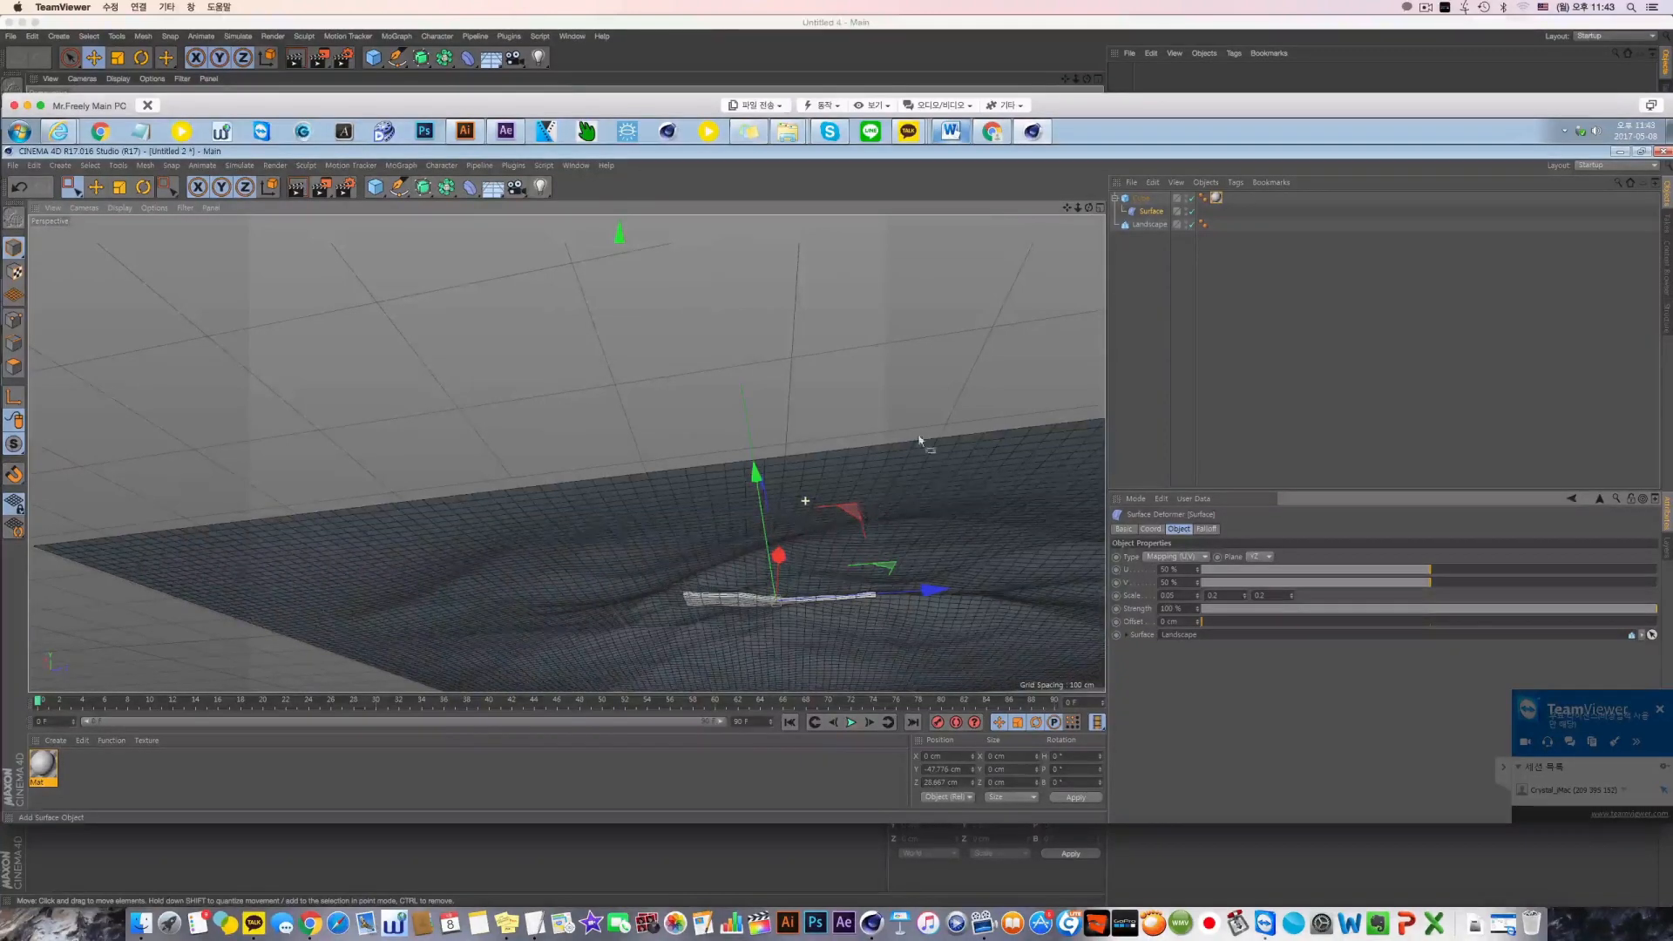
pyautogui.keyDown('alt'); pyautogui.moveTo(919, 440); pyautogui.dragTo(871, 664); pyautogui.keyUp('alt')
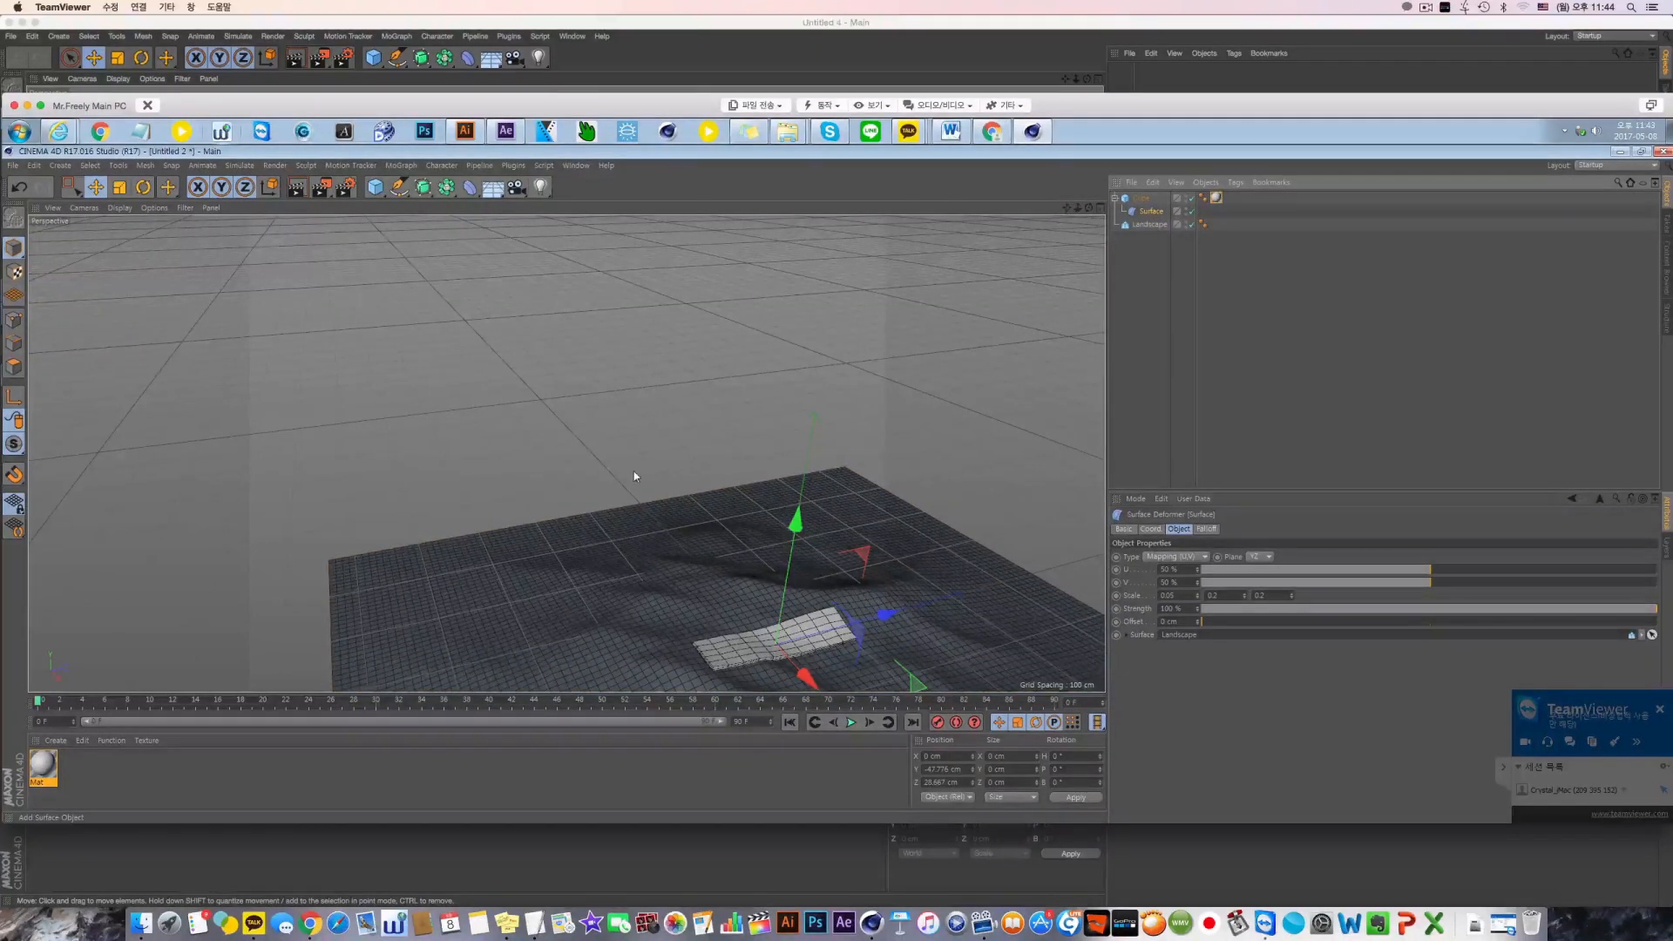
pyautogui.keyDown('alt'); pyautogui.moveTo(634, 477); pyautogui.dragTo(630, 476, button='middle'); pyautogui.keyUp('alt')
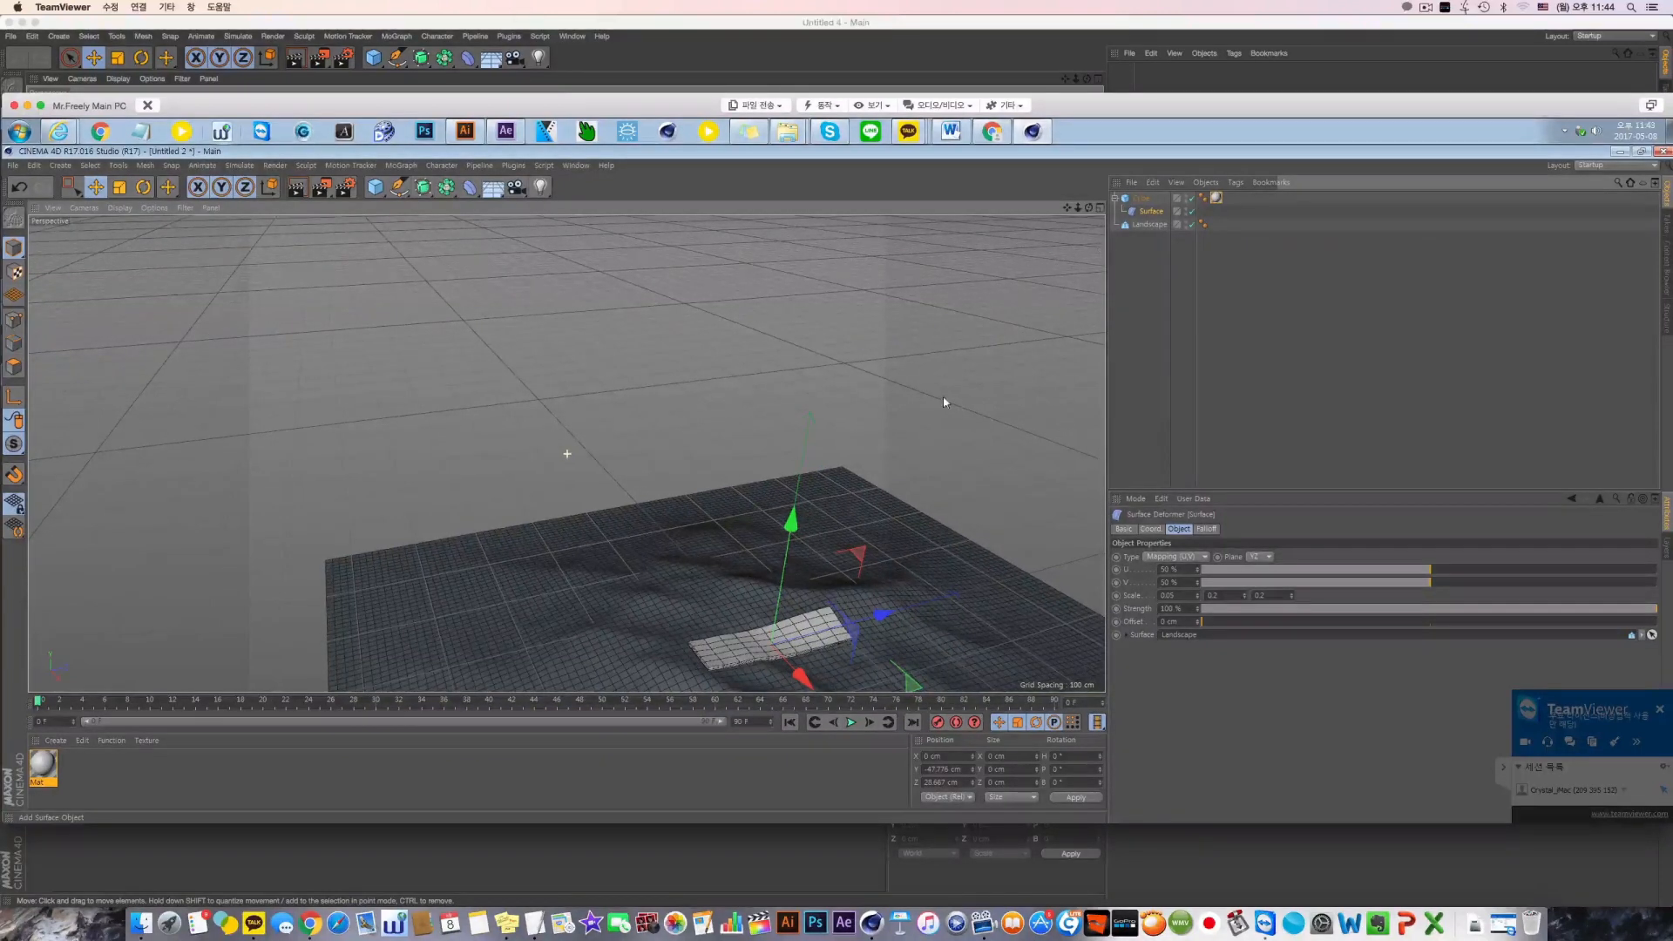
pyautogui.keyDown('alt'); pyautogui.moveTo(944, 399); pyautogui.dragTo(944, 398); pyautogui.keyUp('alt')
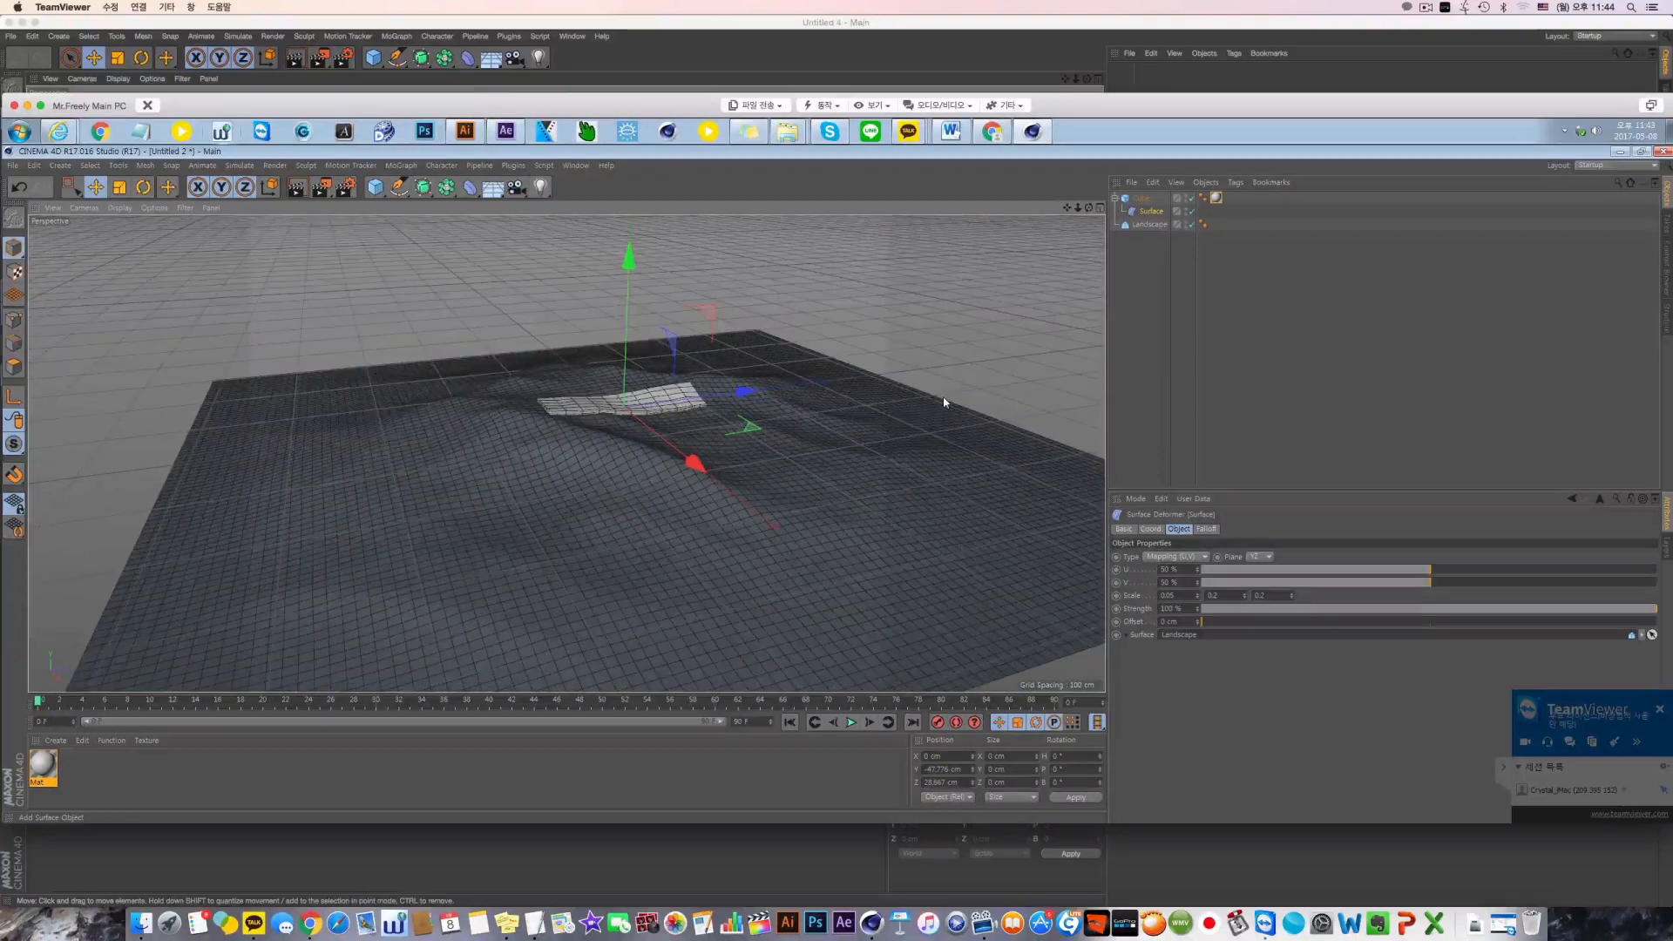
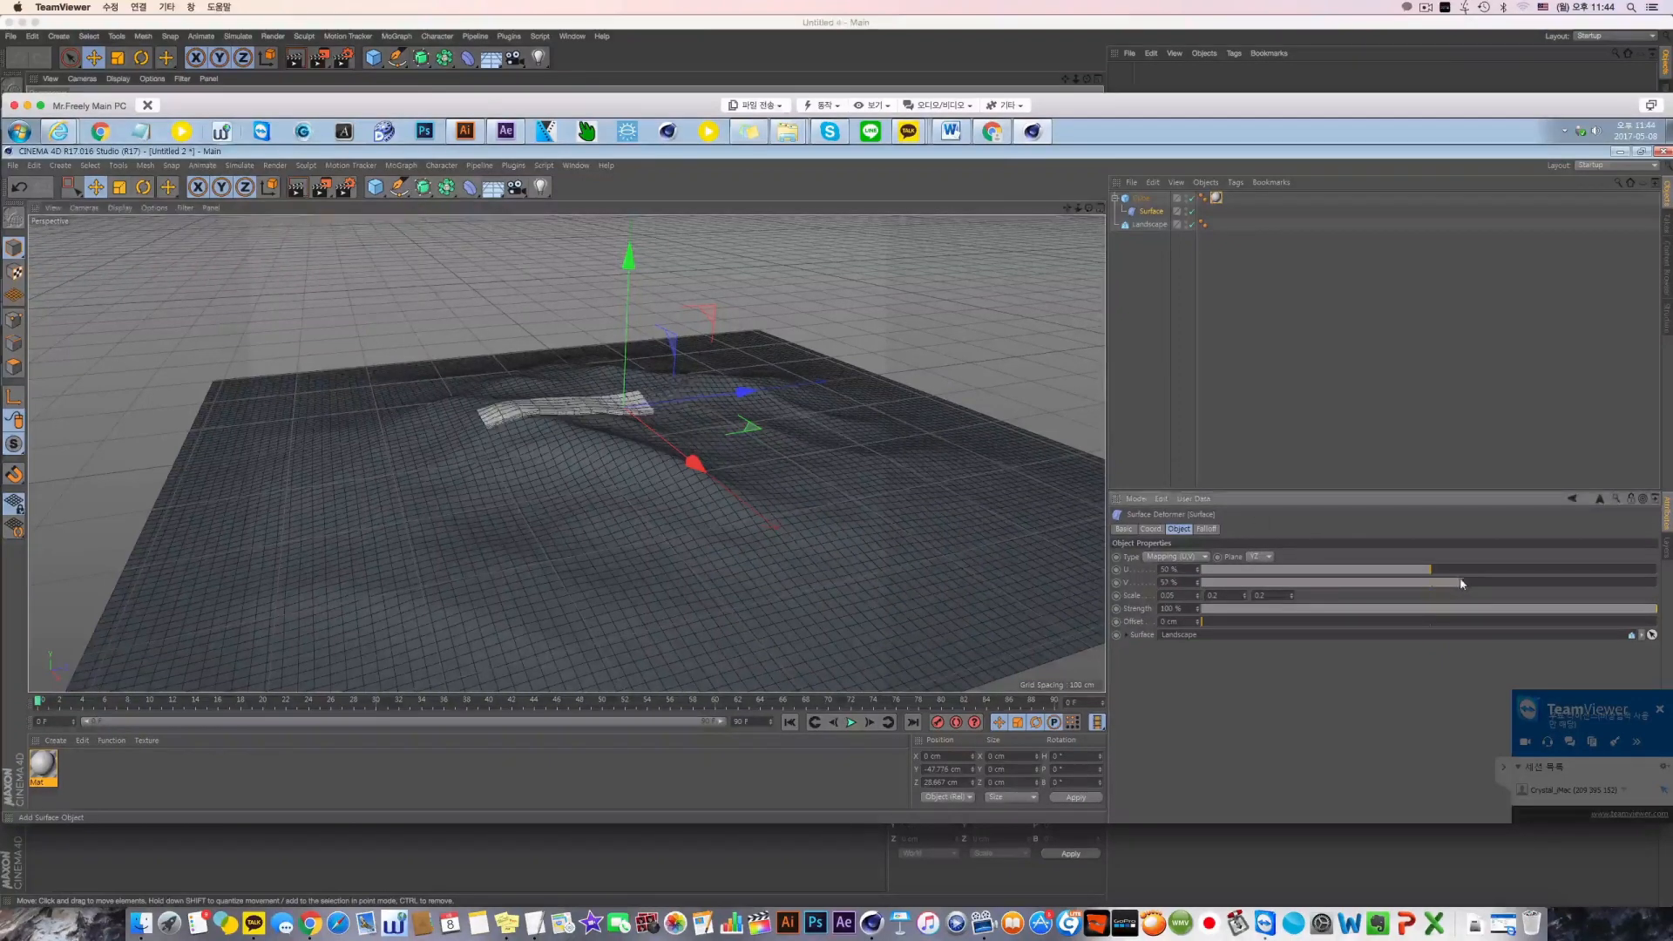
# Slide the mapped cube toward the landscape's edge by setting the Surface deformer's V to 90%
pyautogui.moveTo(1460, 581); pyautogui.dragTo(1612, 559)
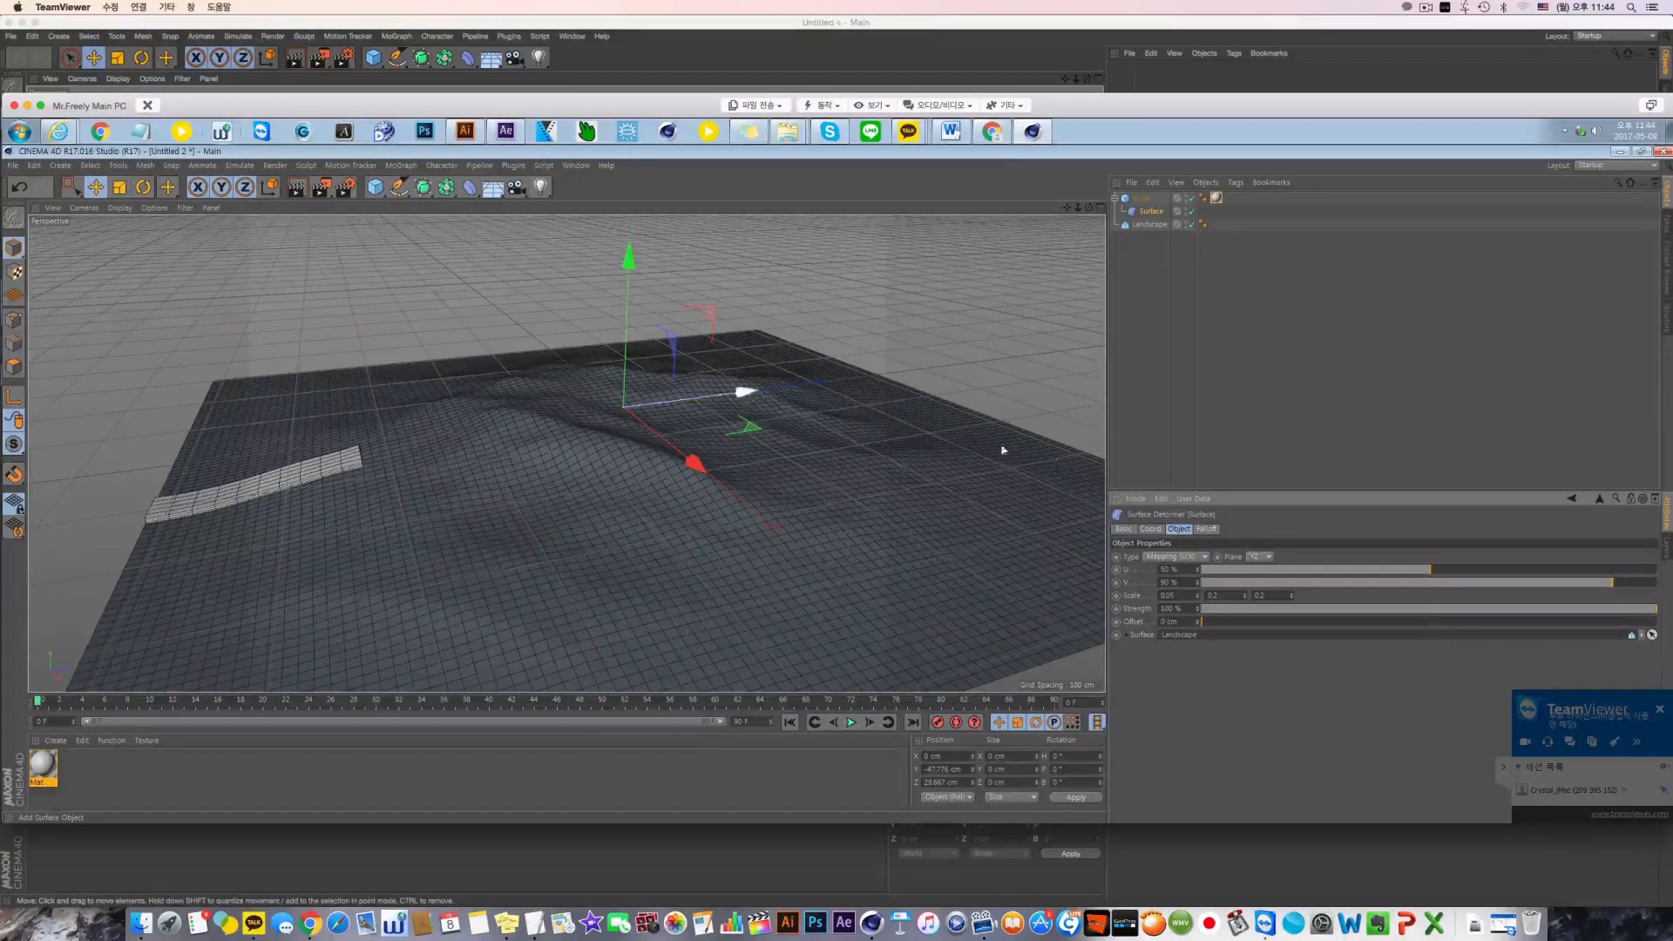
pyautogui.keyDown('alt'); pyautogui.moveTo(361, 422); pyautogui.dragTo(350, 495); pyautogui.keyUp('alt')
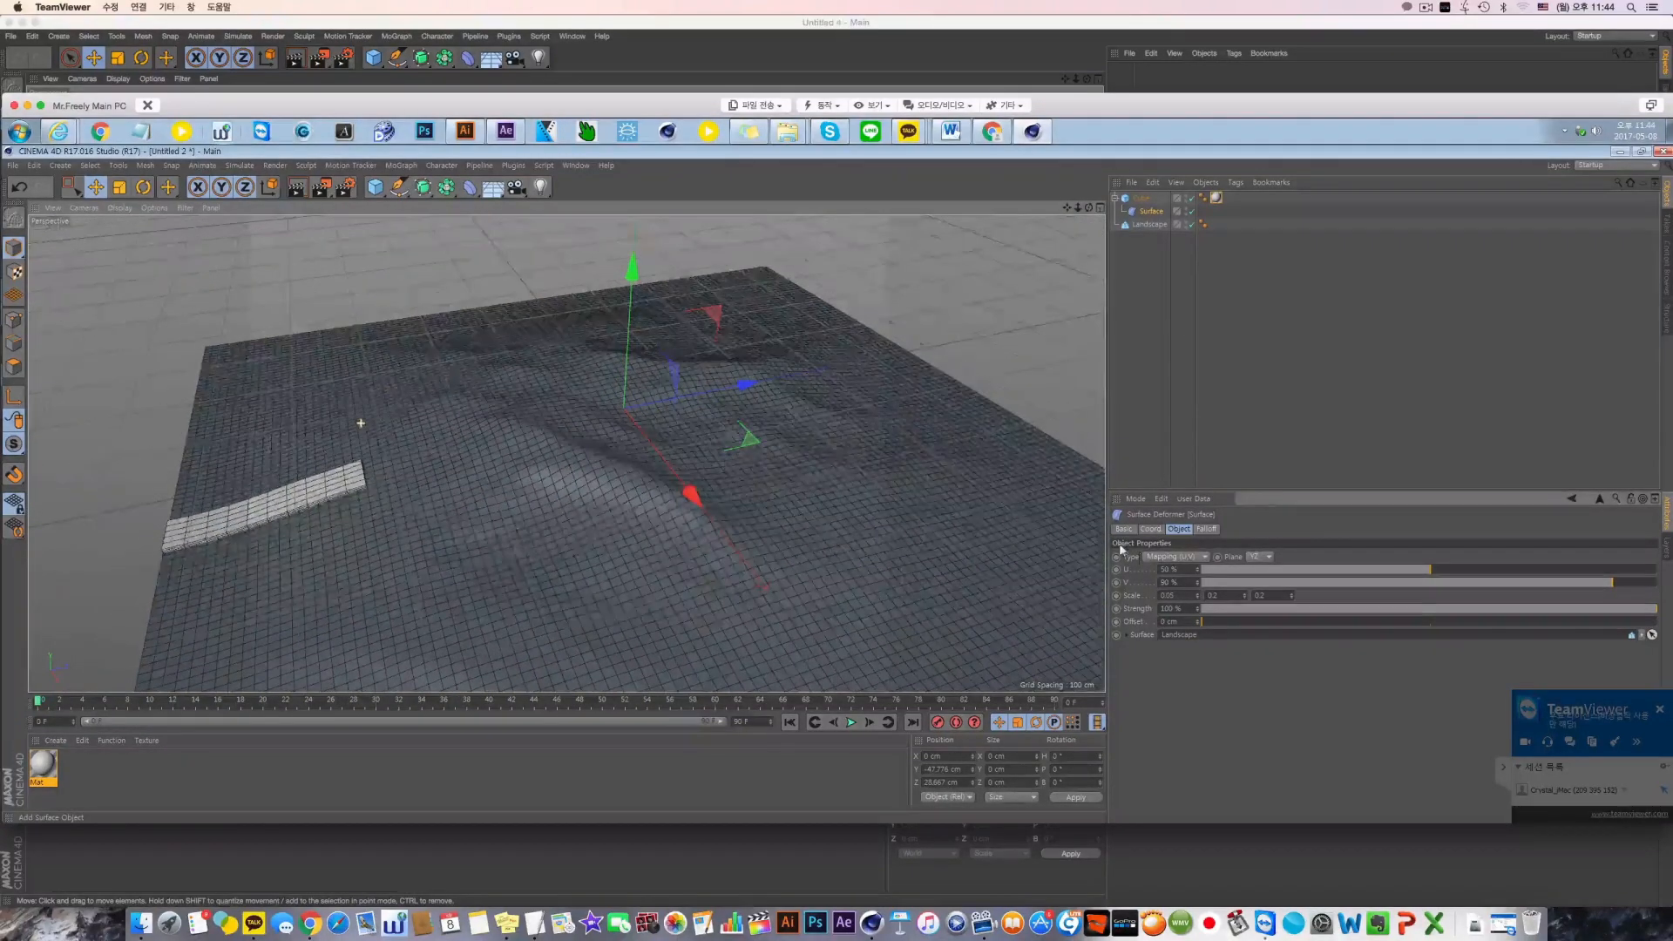
# Set the cube's Z size to 500 cm and its Z segments to 15
pyautogui.click(1140, 198)
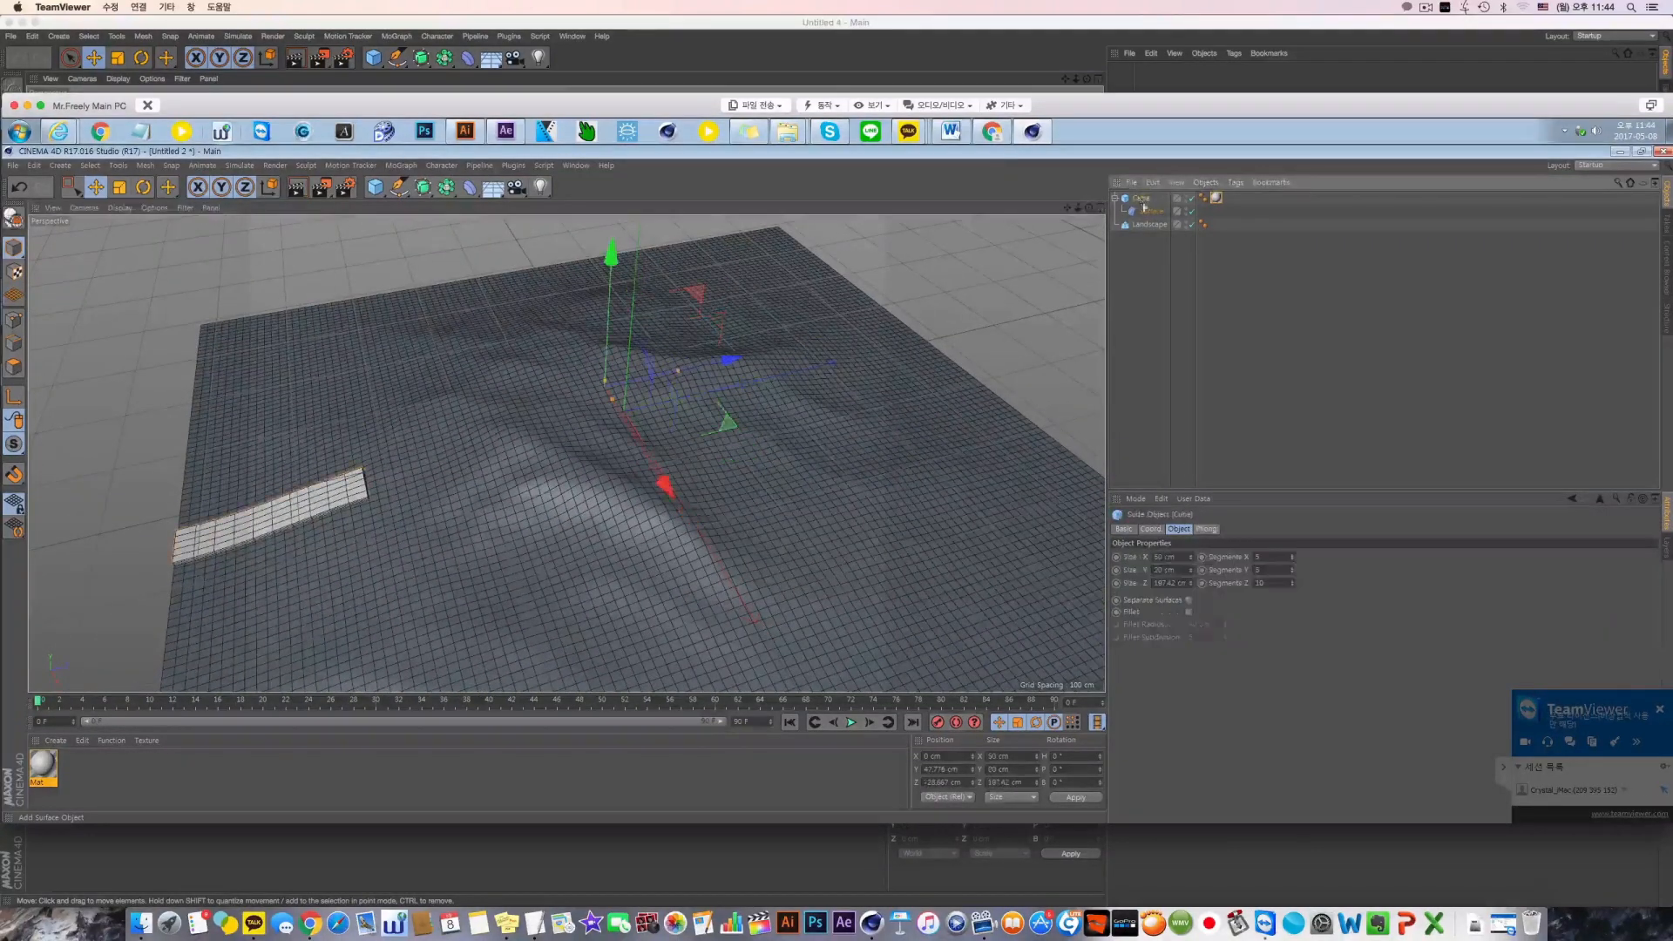
pyautogui.doubleClick(1168, 583)
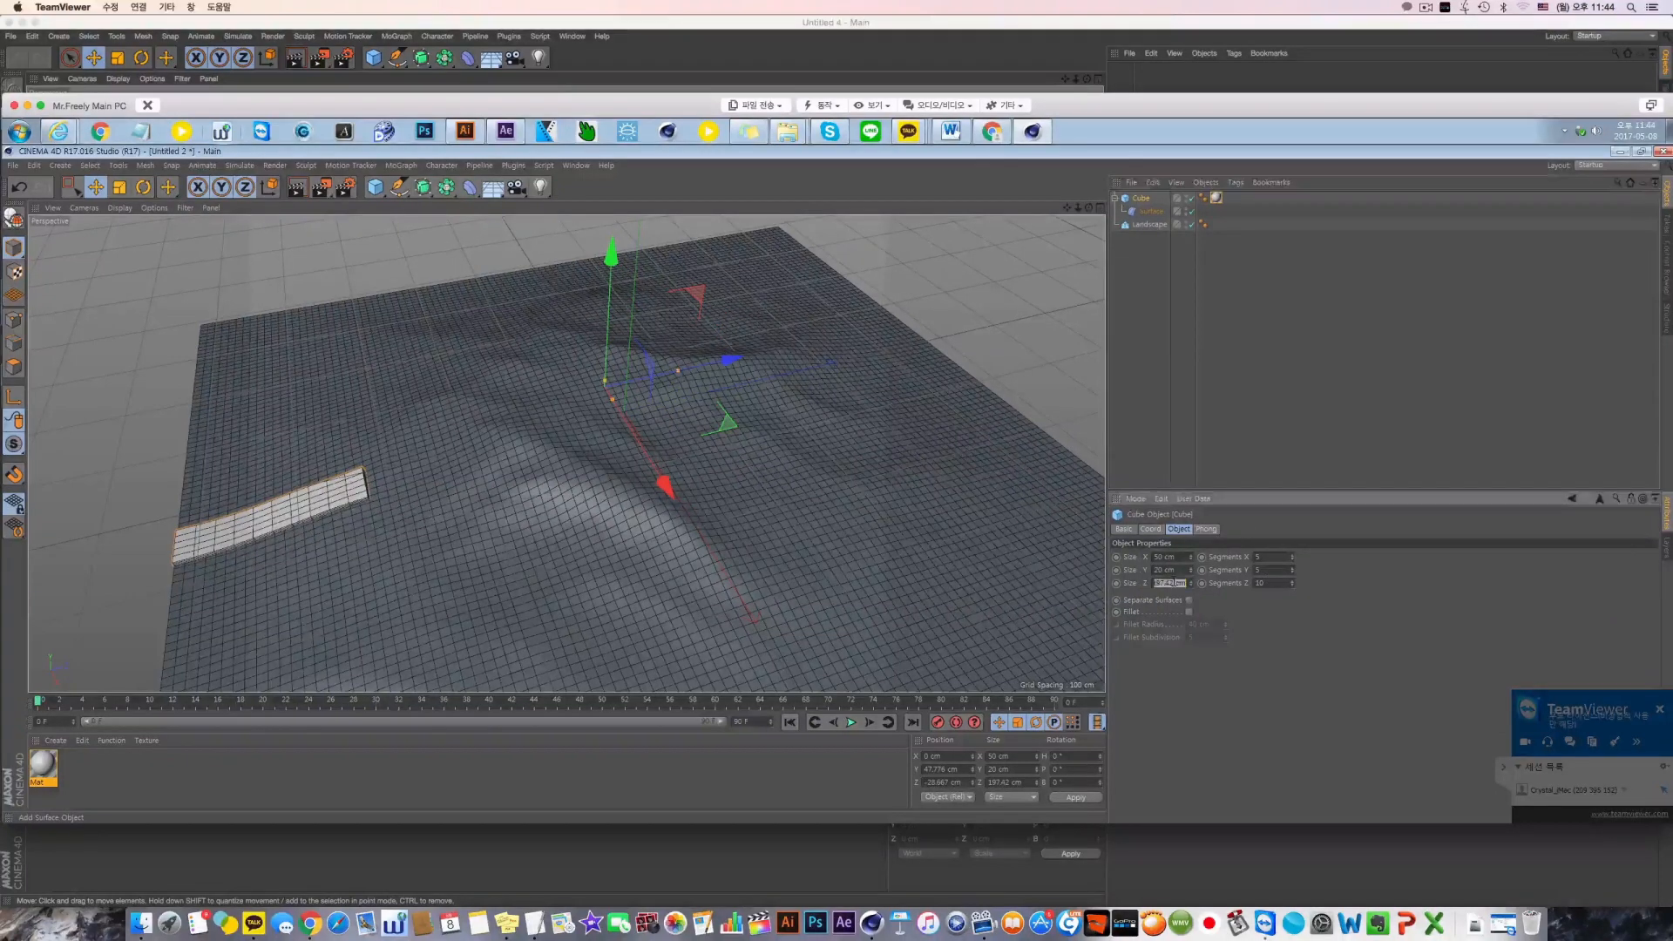
pyautogui.write('500')
pyautogui.press('Return')
pyautogui.write('15')
pyautogui.press('Return')
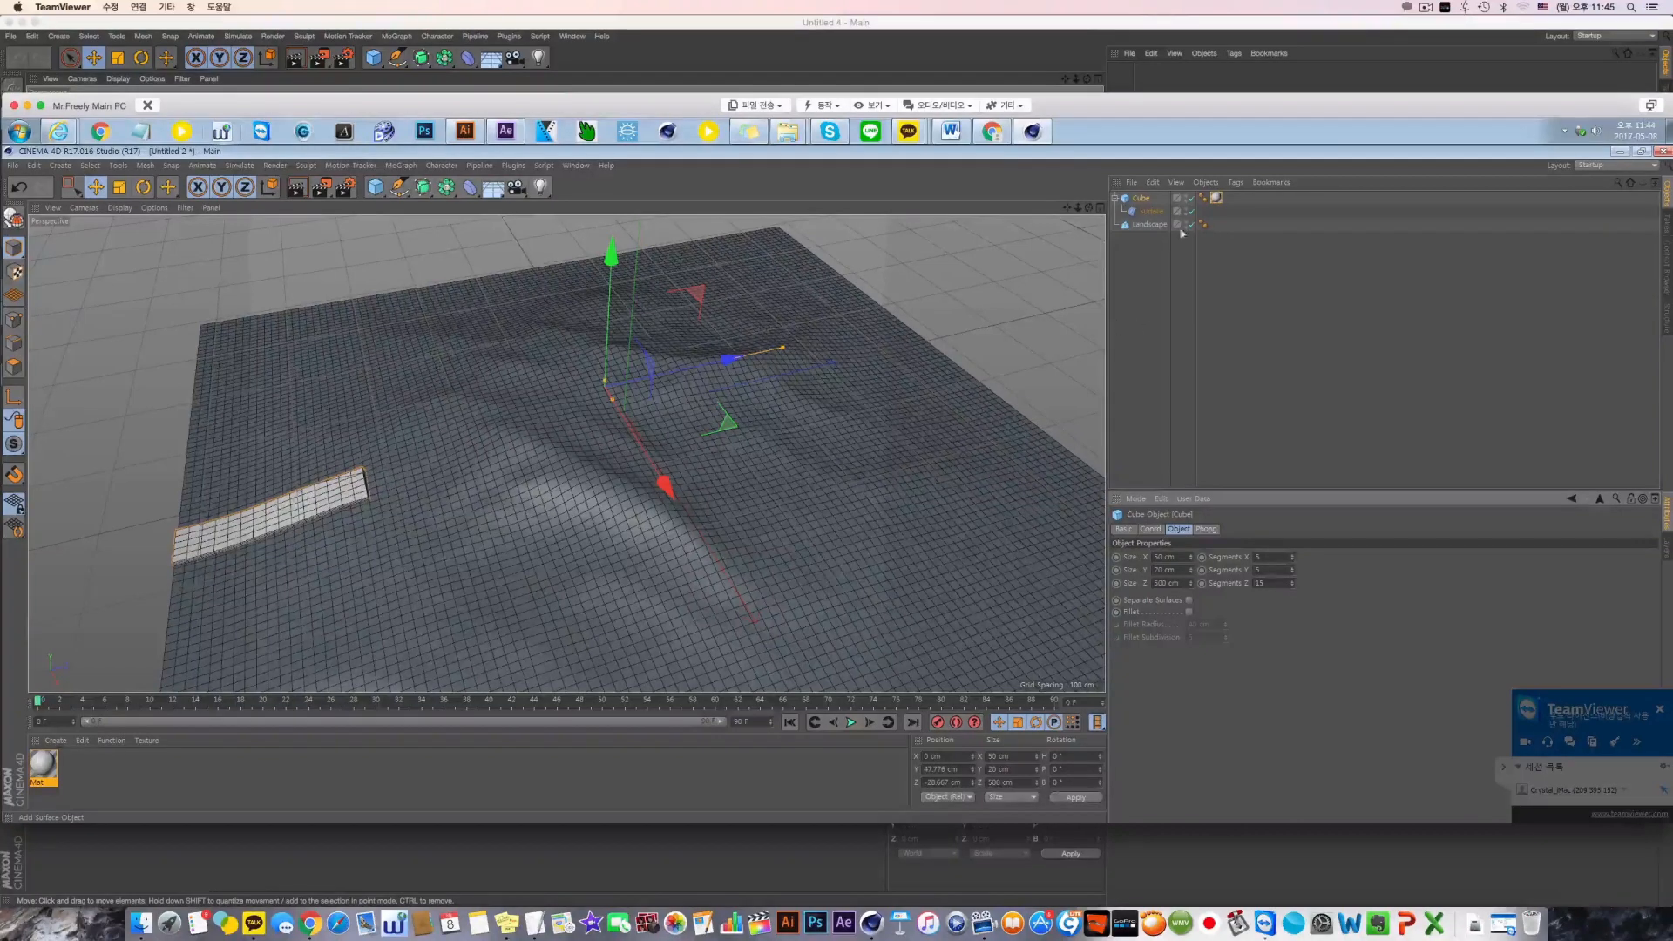
# Move the mapped cube back toward the landscape's middle by setting the Surface deformer's V to 56%
pyautogui.click(1150, 212)
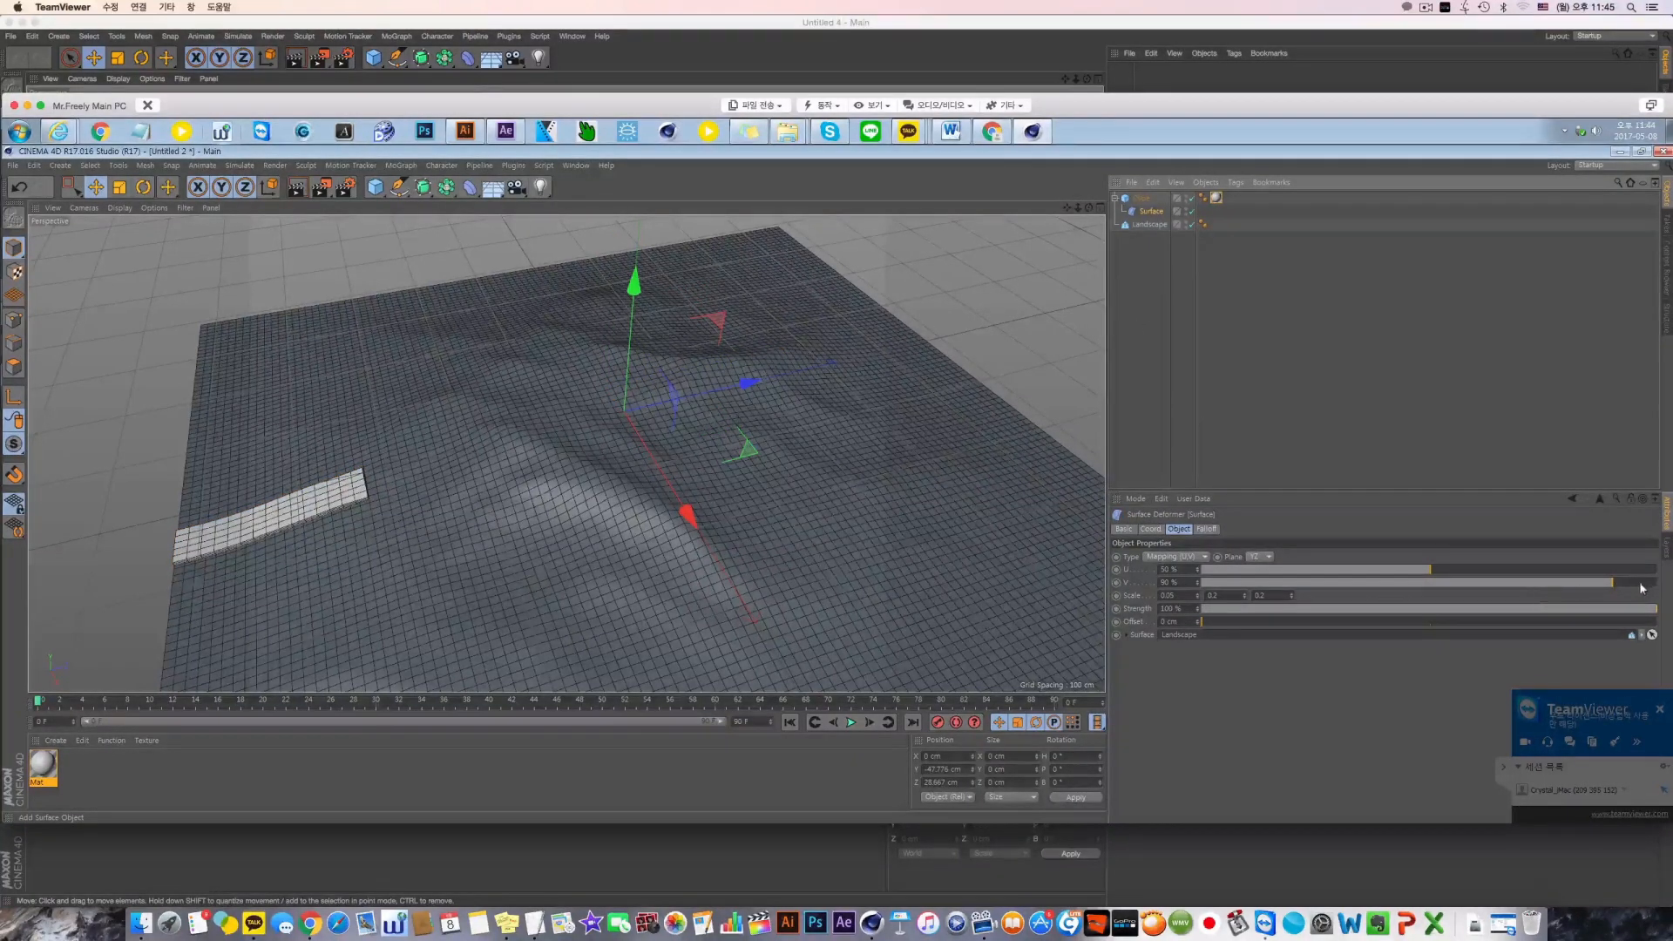
pyautogui.moveTo(1479, 588); pyautogui.dragTo(1434, 587)
# Try the XY and XZ mapping planes of the Surface deformer, shifting the mapped cube to a U of 13%
pyautogui.click(1260, 555)
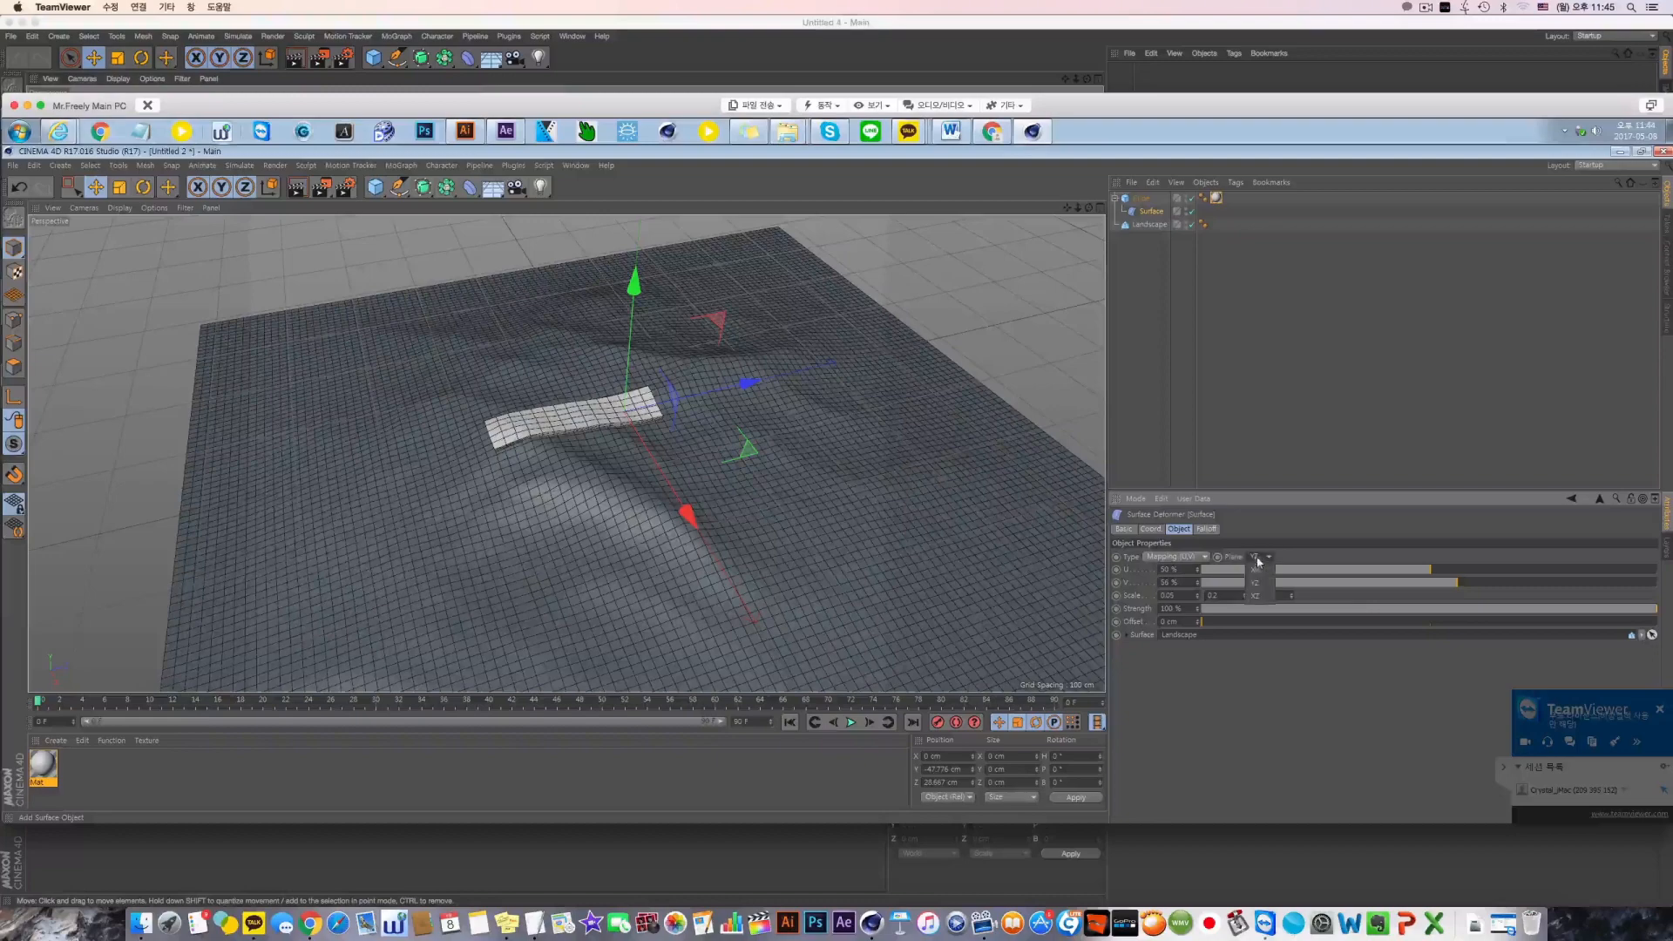
pyautogui.click(1264, 584)
pyautogui.click(1260, 556)
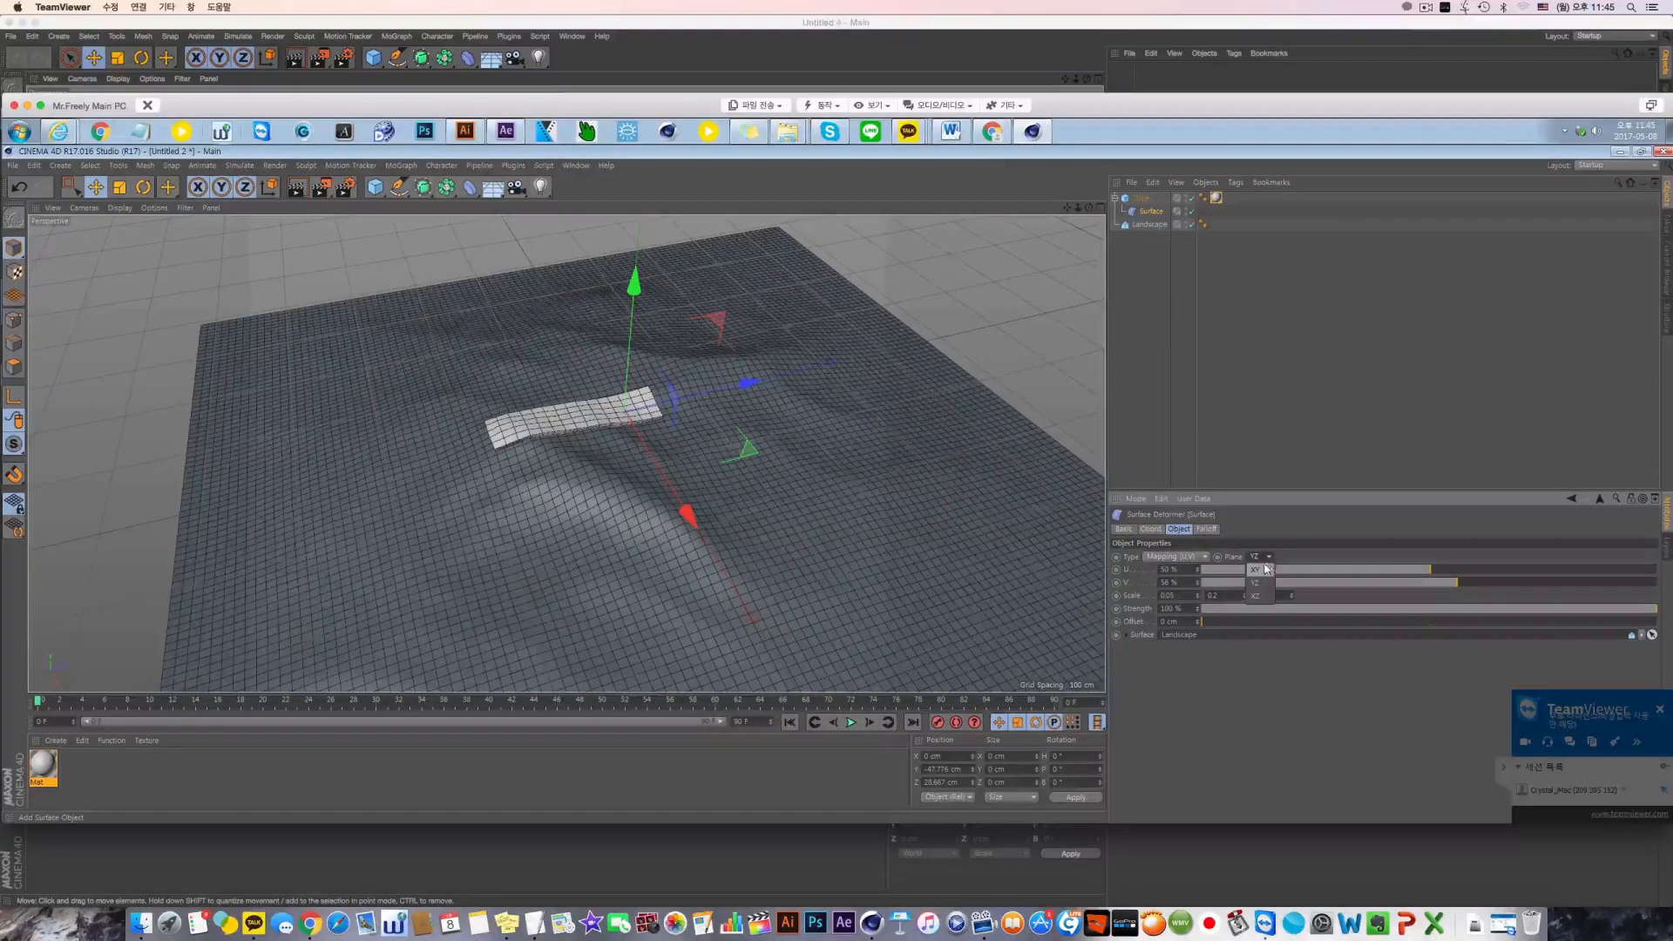
pyautogui.click(1262, 572)
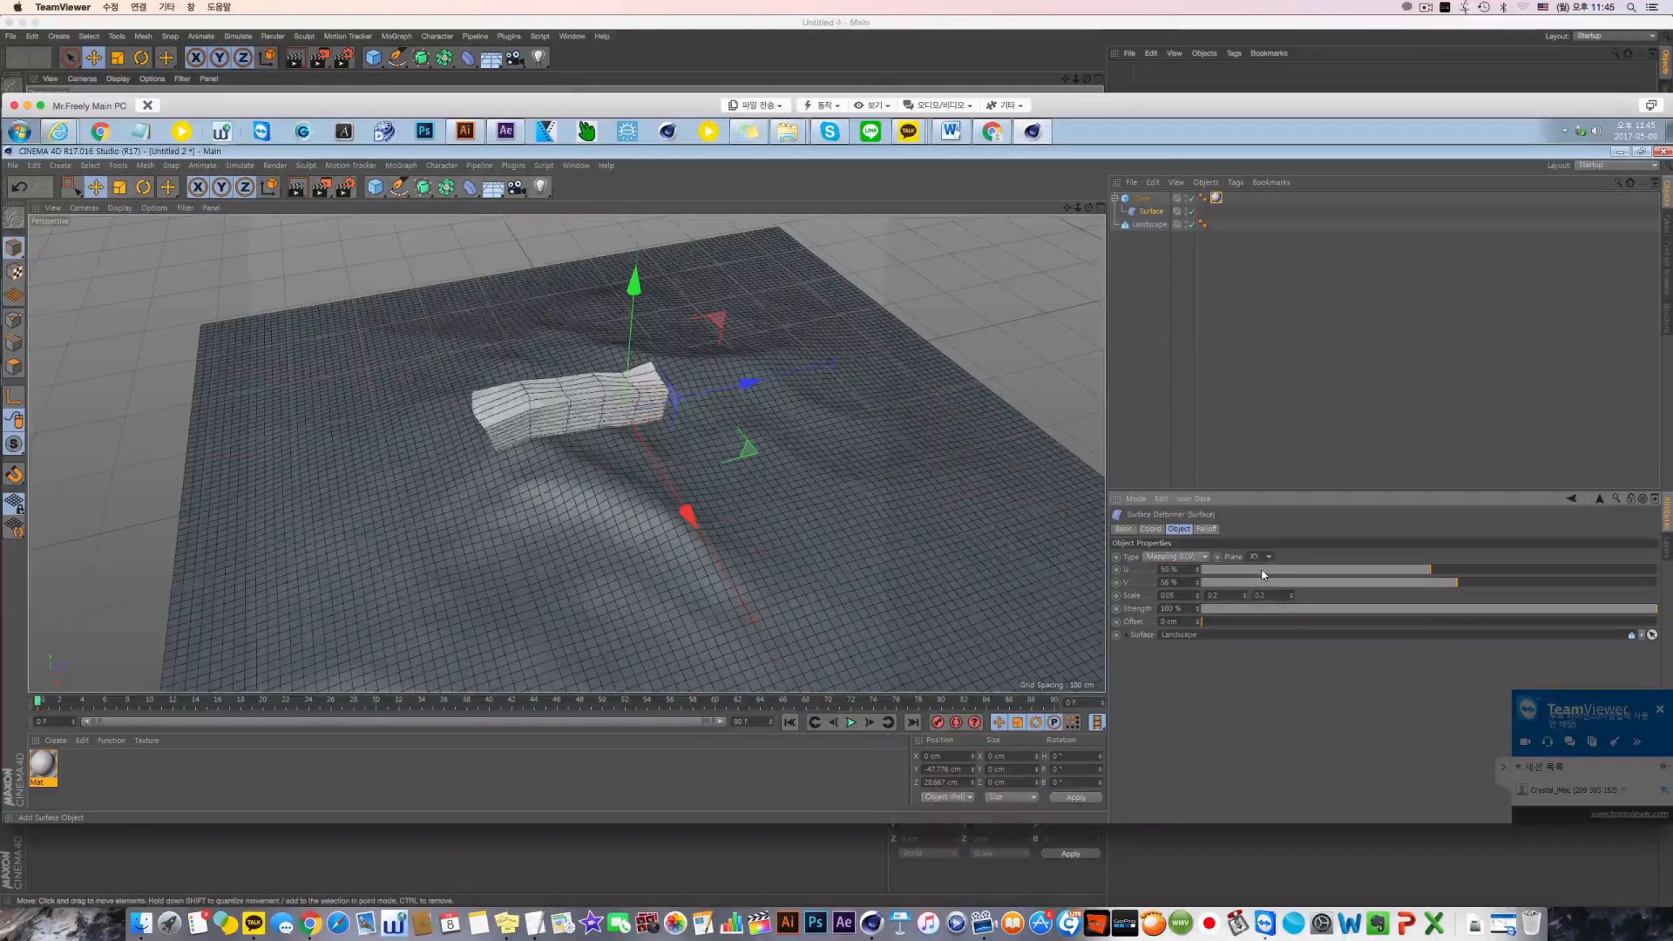
pyautogui.click(1262, 571)
pyautogui.click(1259, 556)
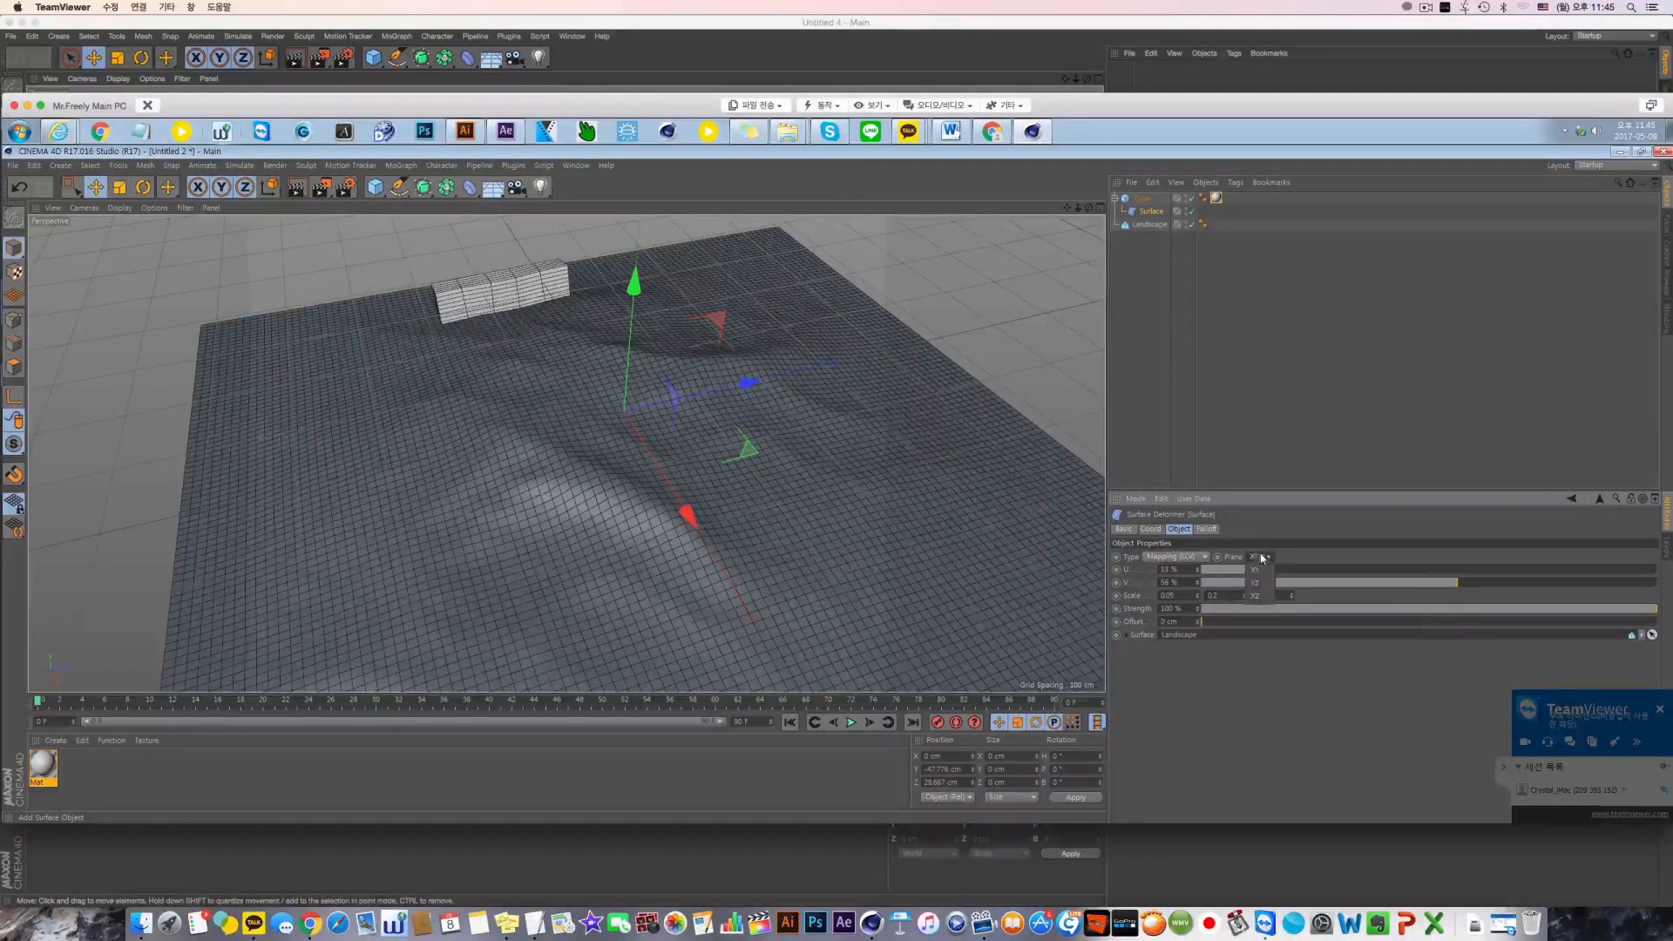
pyautogui.click(1258, 601)
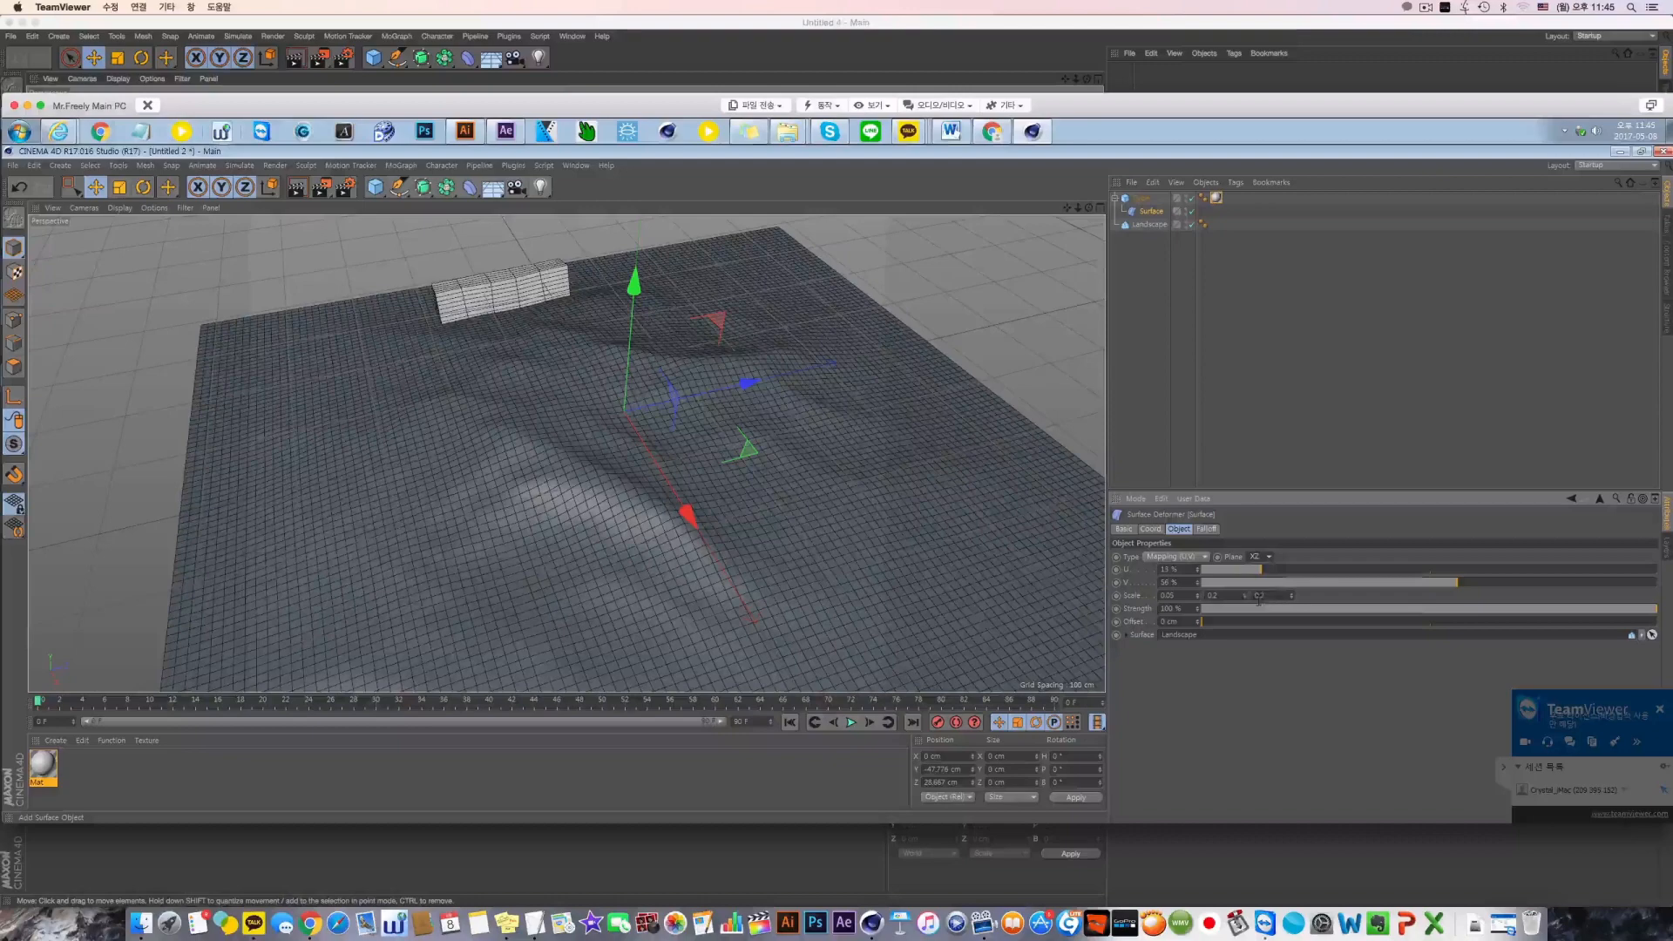
pyautogui.click(1259, 556)
pyautogui.click(1260, 593)
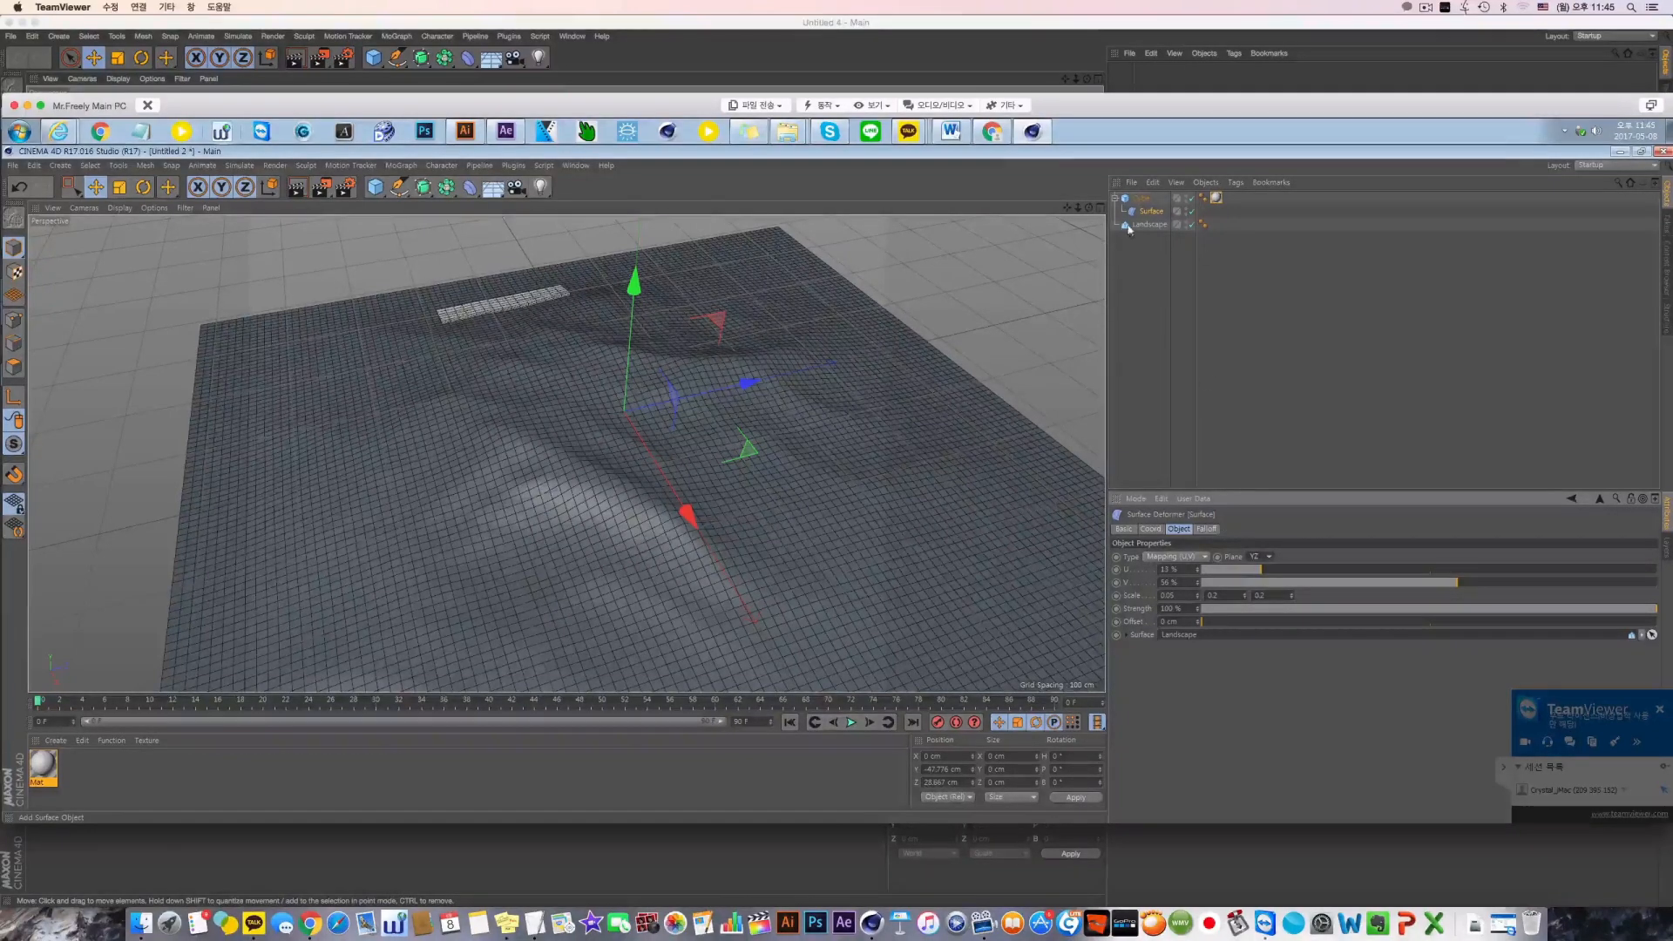
# Set the cube's Y size to 50 cm
pyautogui.click(1140, 198)
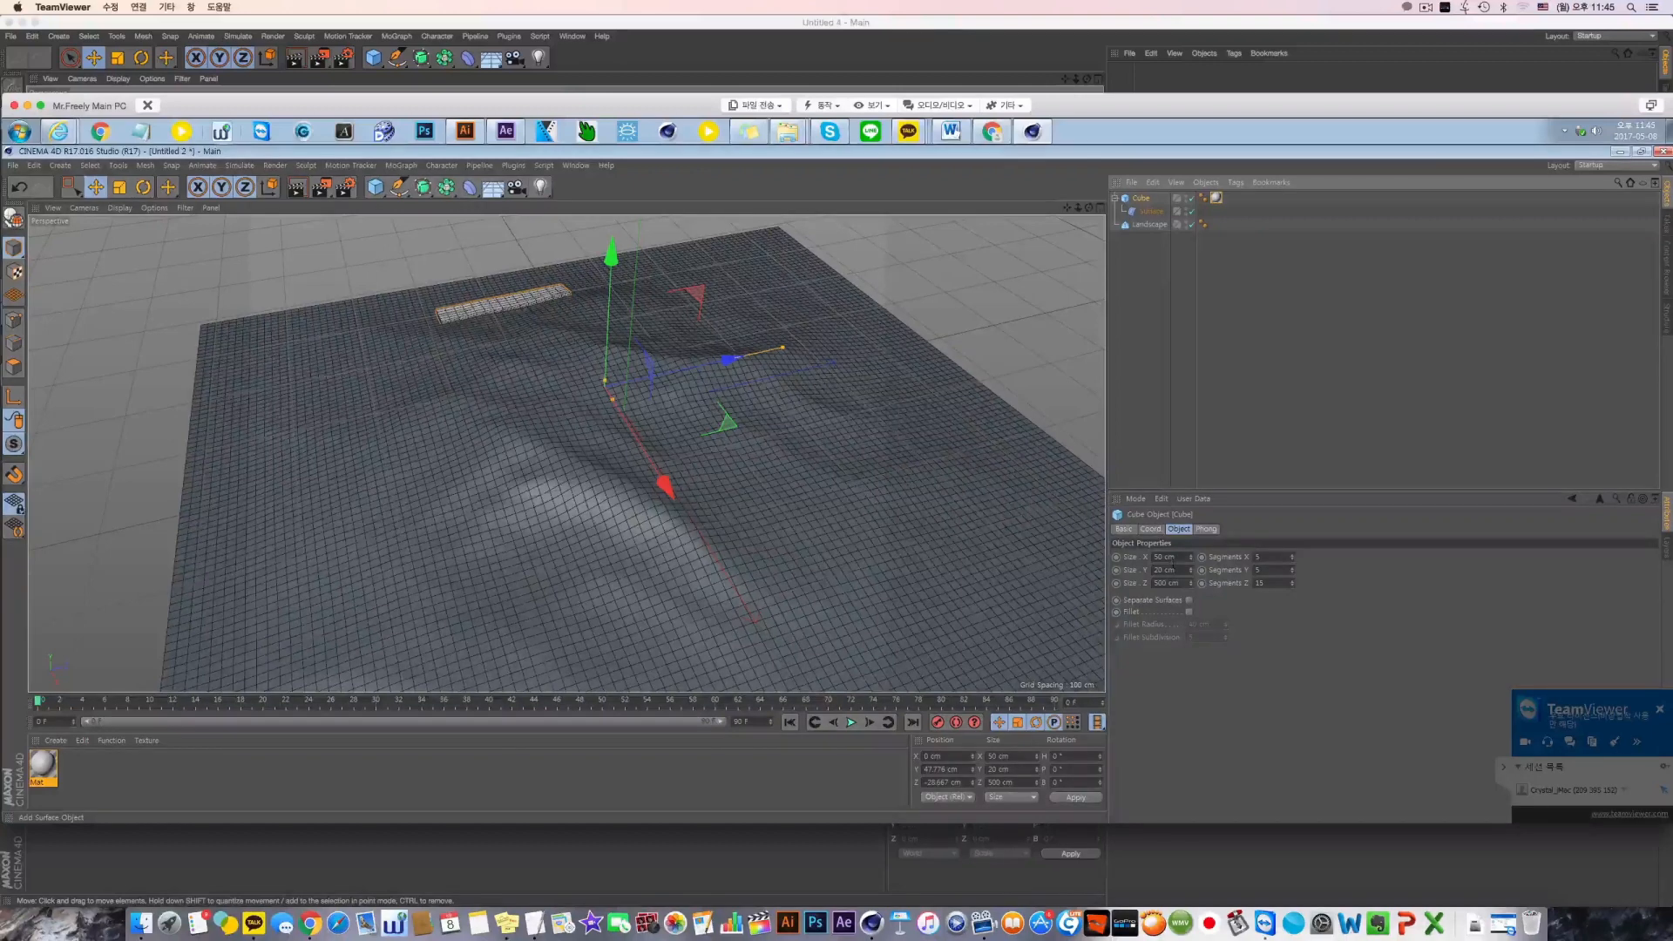
pyautogui.click(1166, 557)
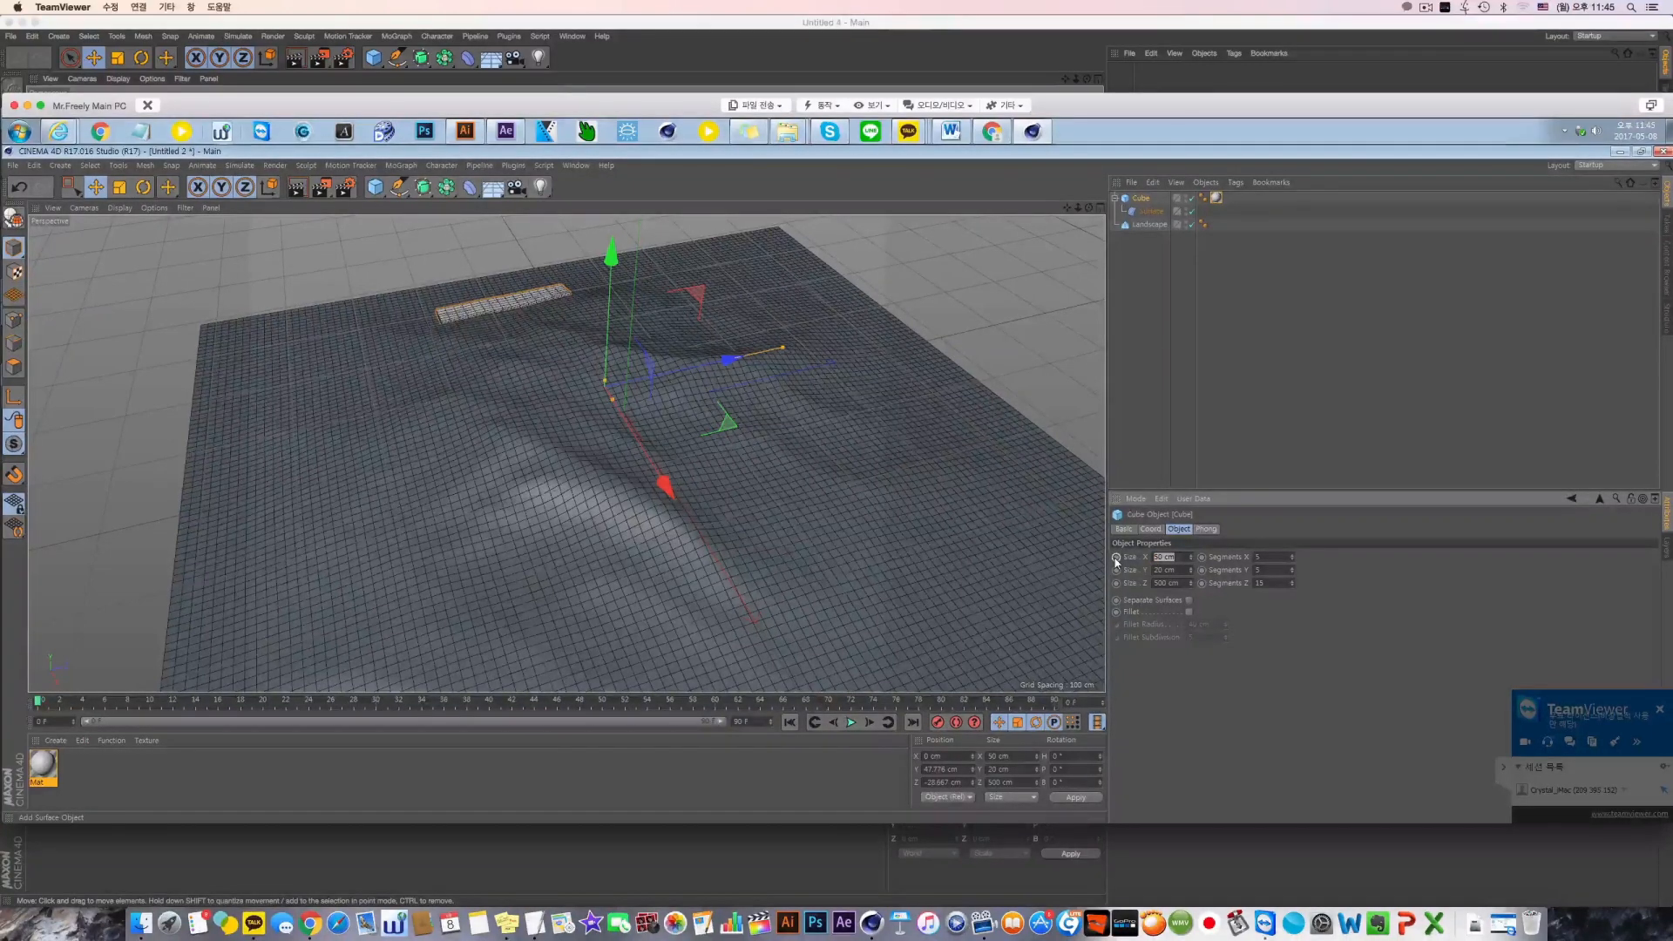
pyautogui.press('Tab')
pyautogui.write('50')
# Set the Surface deformer's mapping plane to YZ and its U to 49%
pyautogui.click(1152, 212)
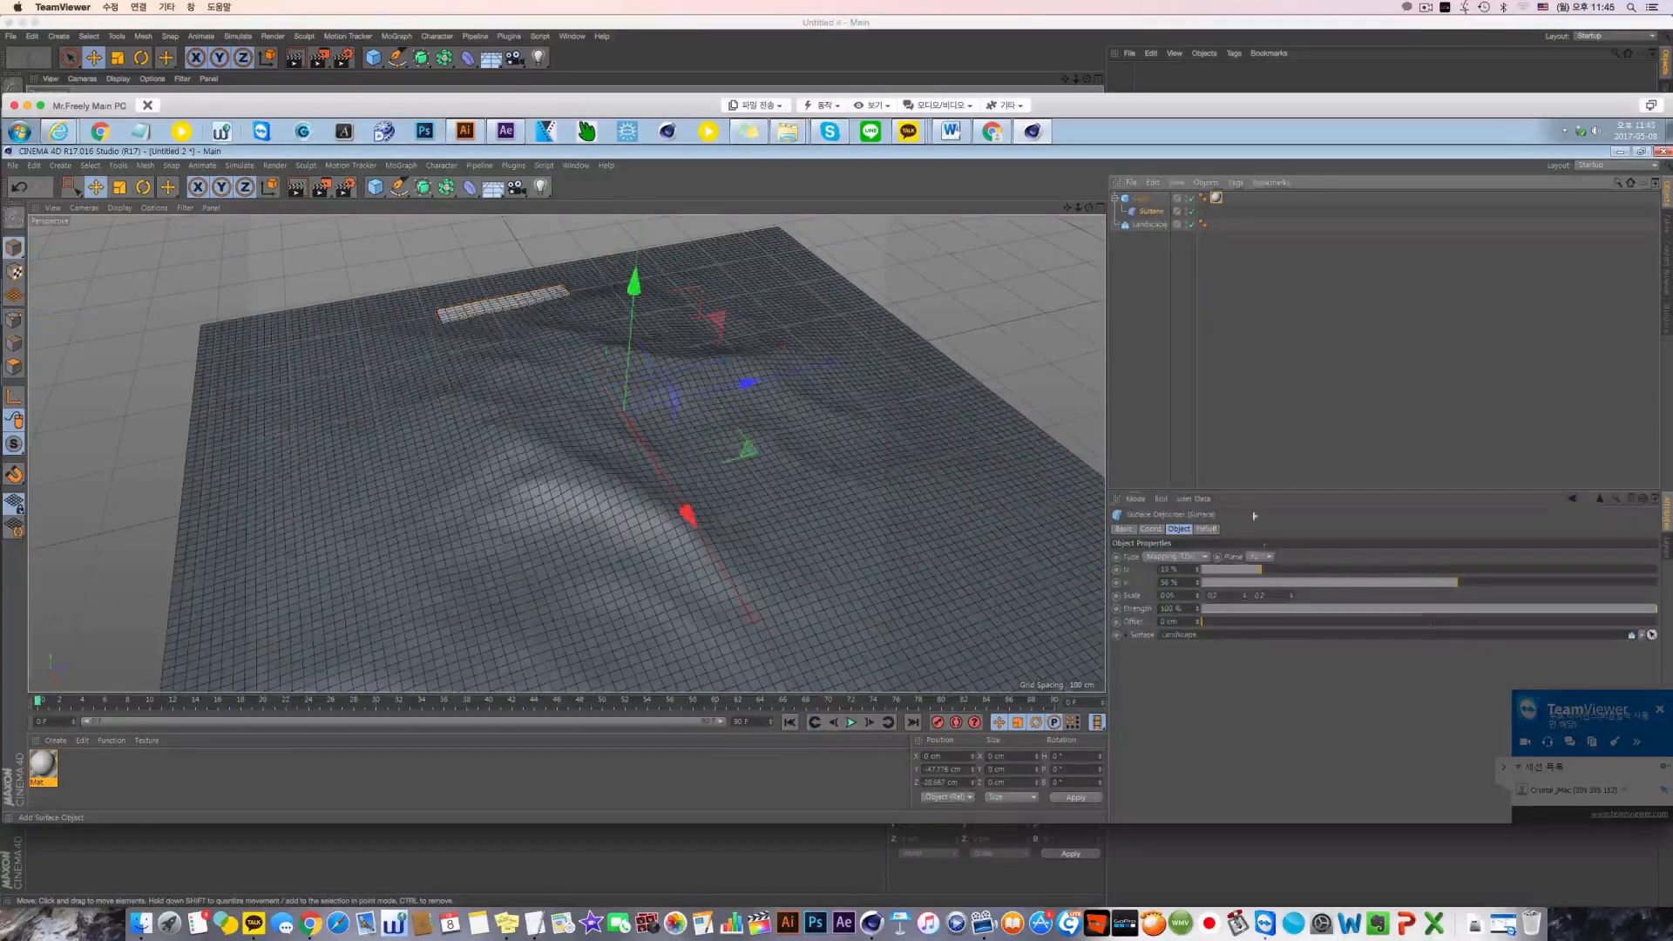
pyautogui.click(1259, 556)
pyautogui.click(1266, 582)
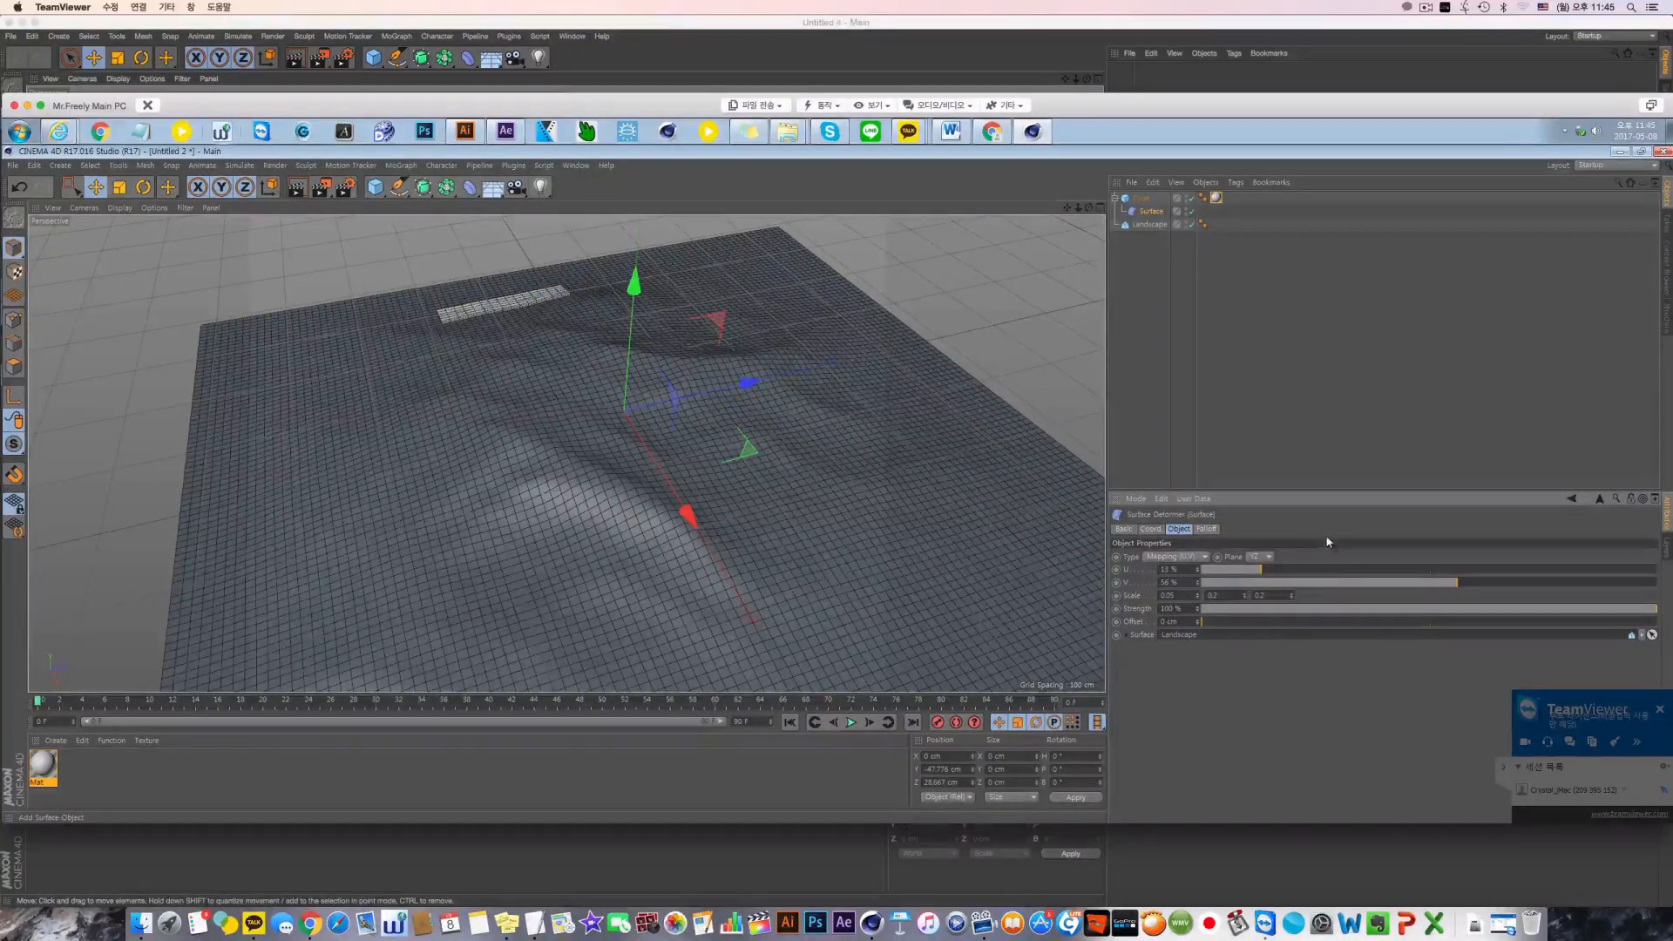
pyautogui.moveTo(1322, 571); pyautogui.dragTo(1427, 574)
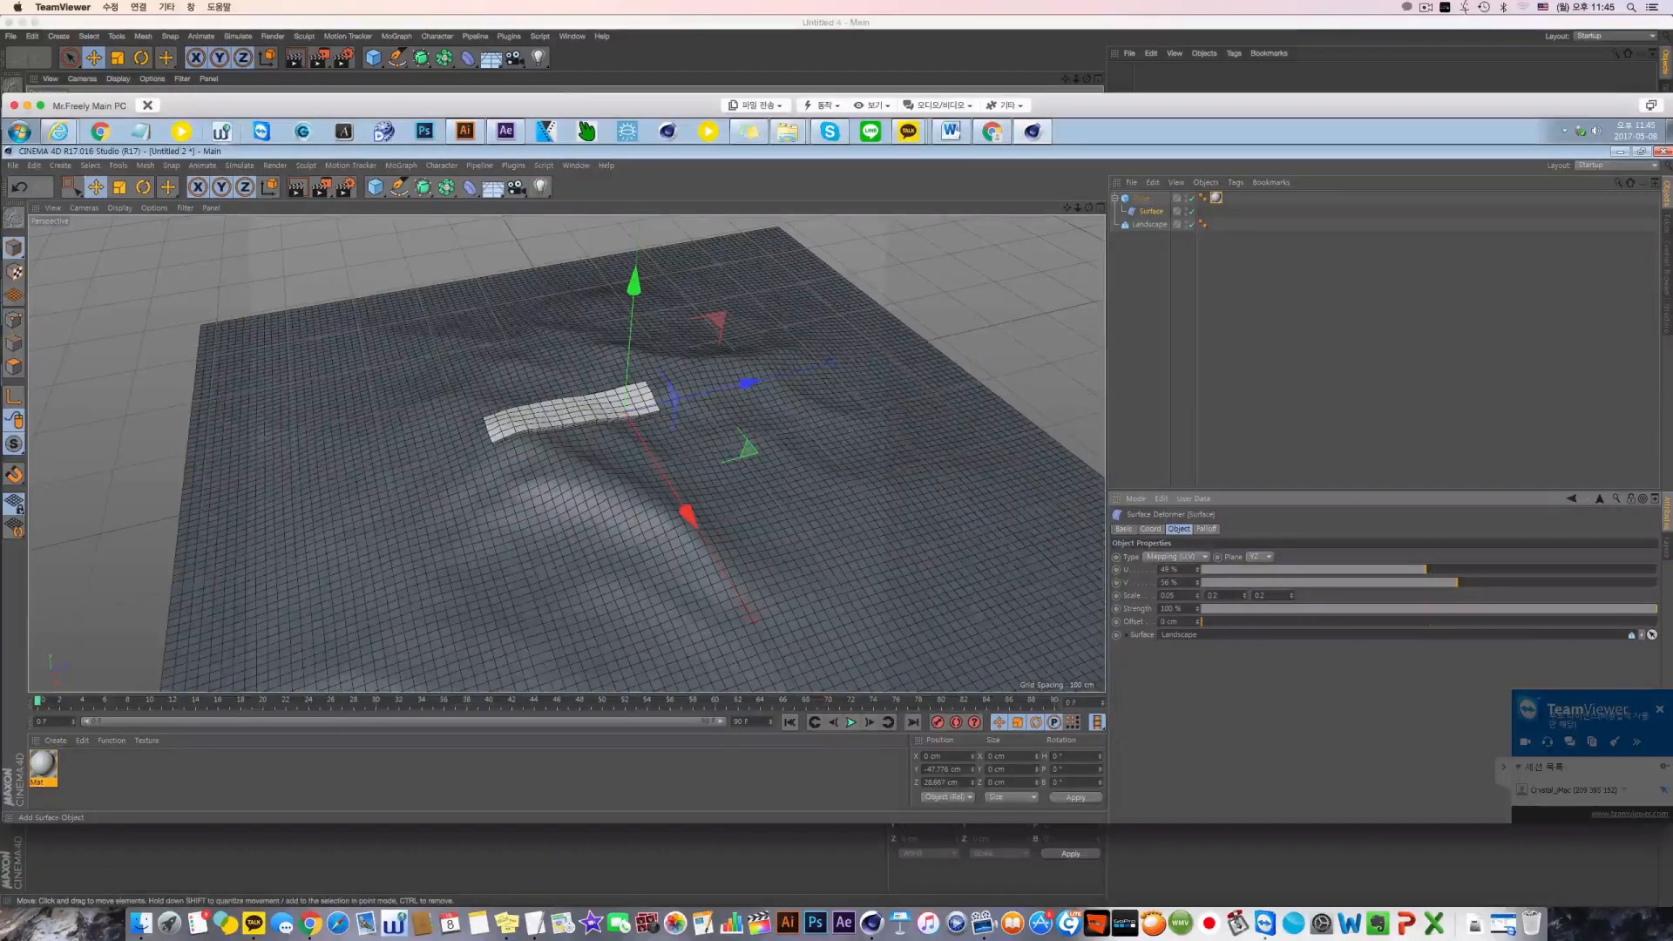
# Try a larger third scale value on the Surface deformer, undo it, and raise the second scale value to stretch the cube across the landscape
pyautogui.moveTo(1291, 597); pyautogui.dragTo(1292, 570)
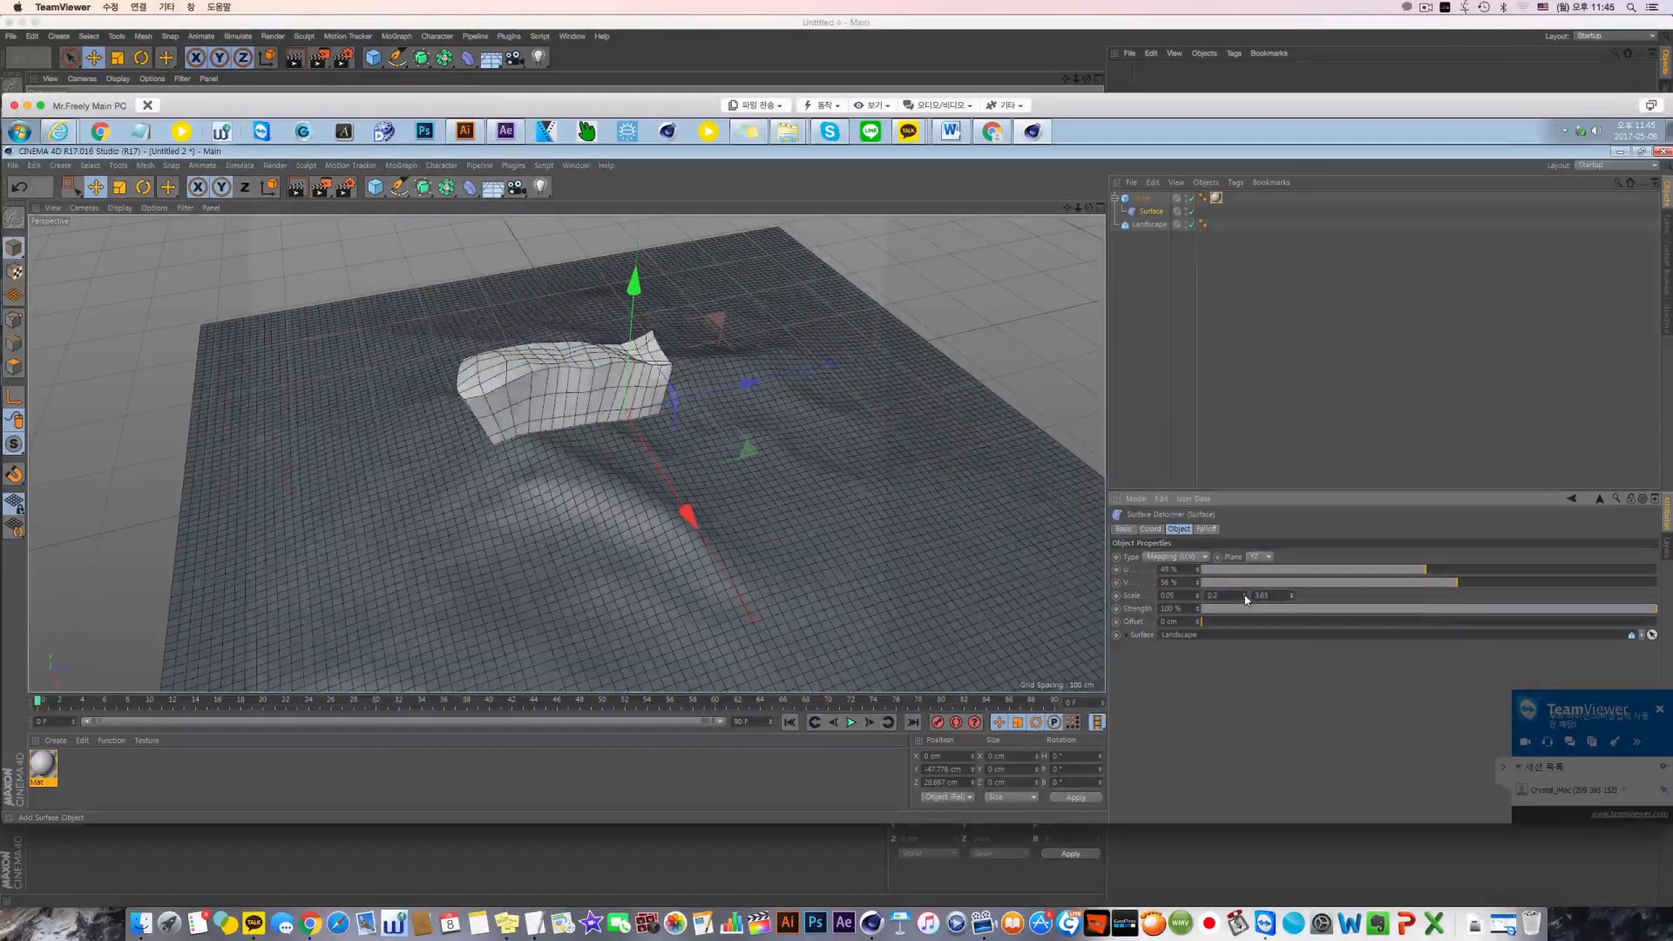
pyautogui.hotkey('ctrl', 'z')
pyautogui.moveTo(1246, 599); pyautogui.dragTo(1247, 586)
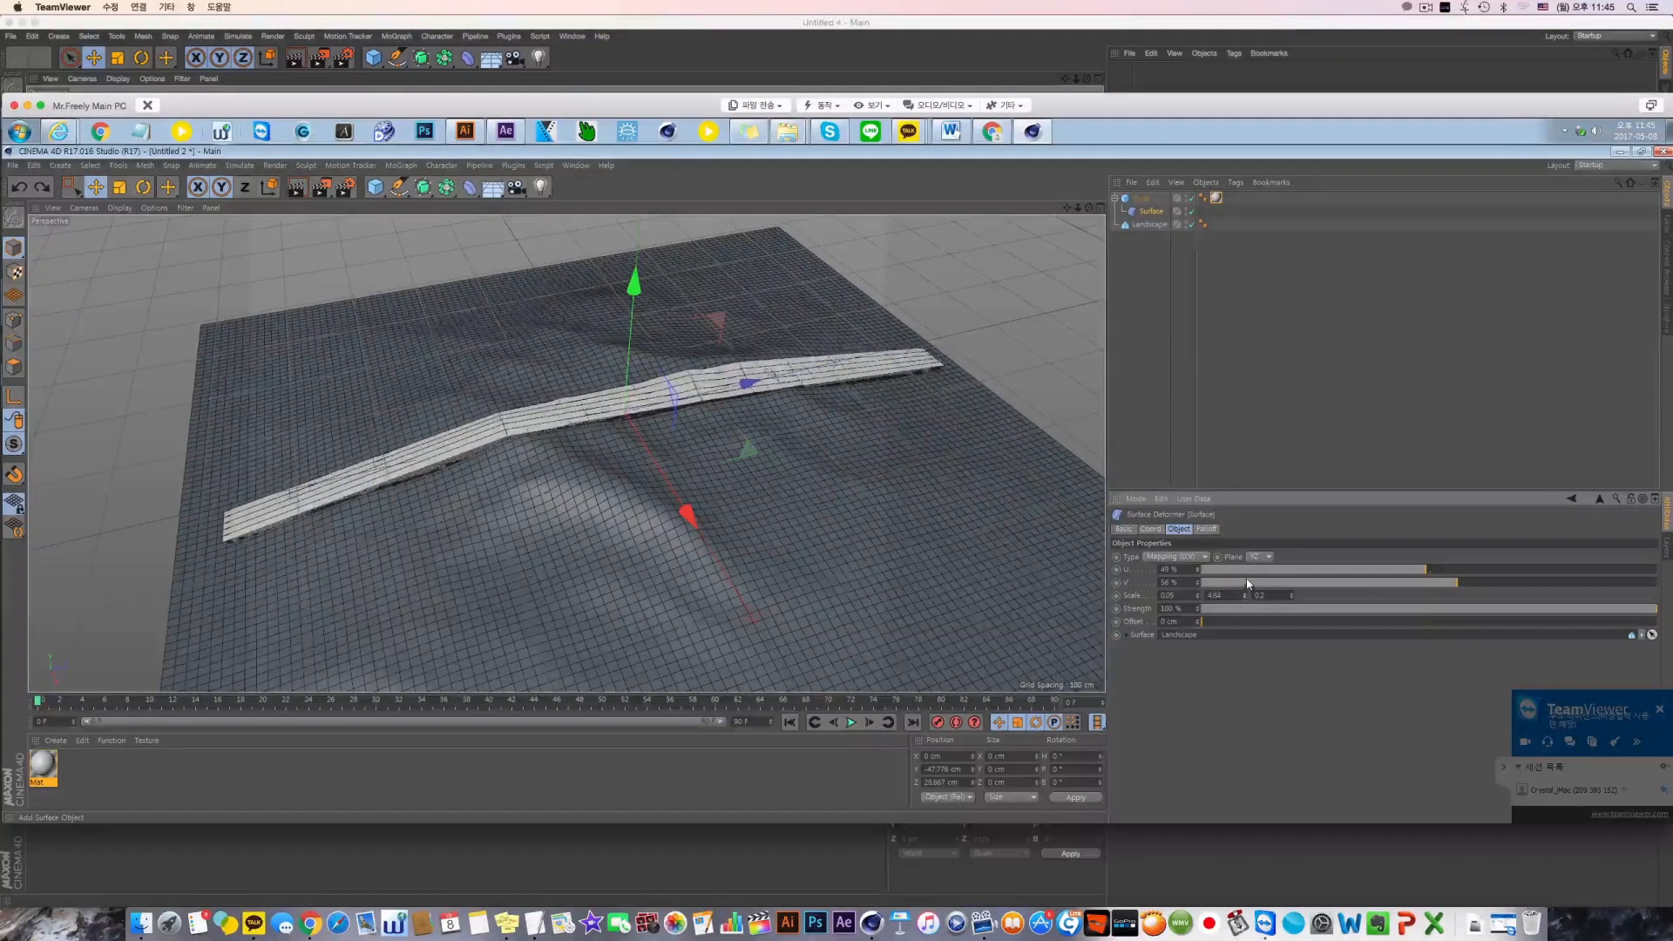
# Set the cube's Z size to 50 cm
pyautogui.click(1146, 200)
pyautogui.click(1143, 199)
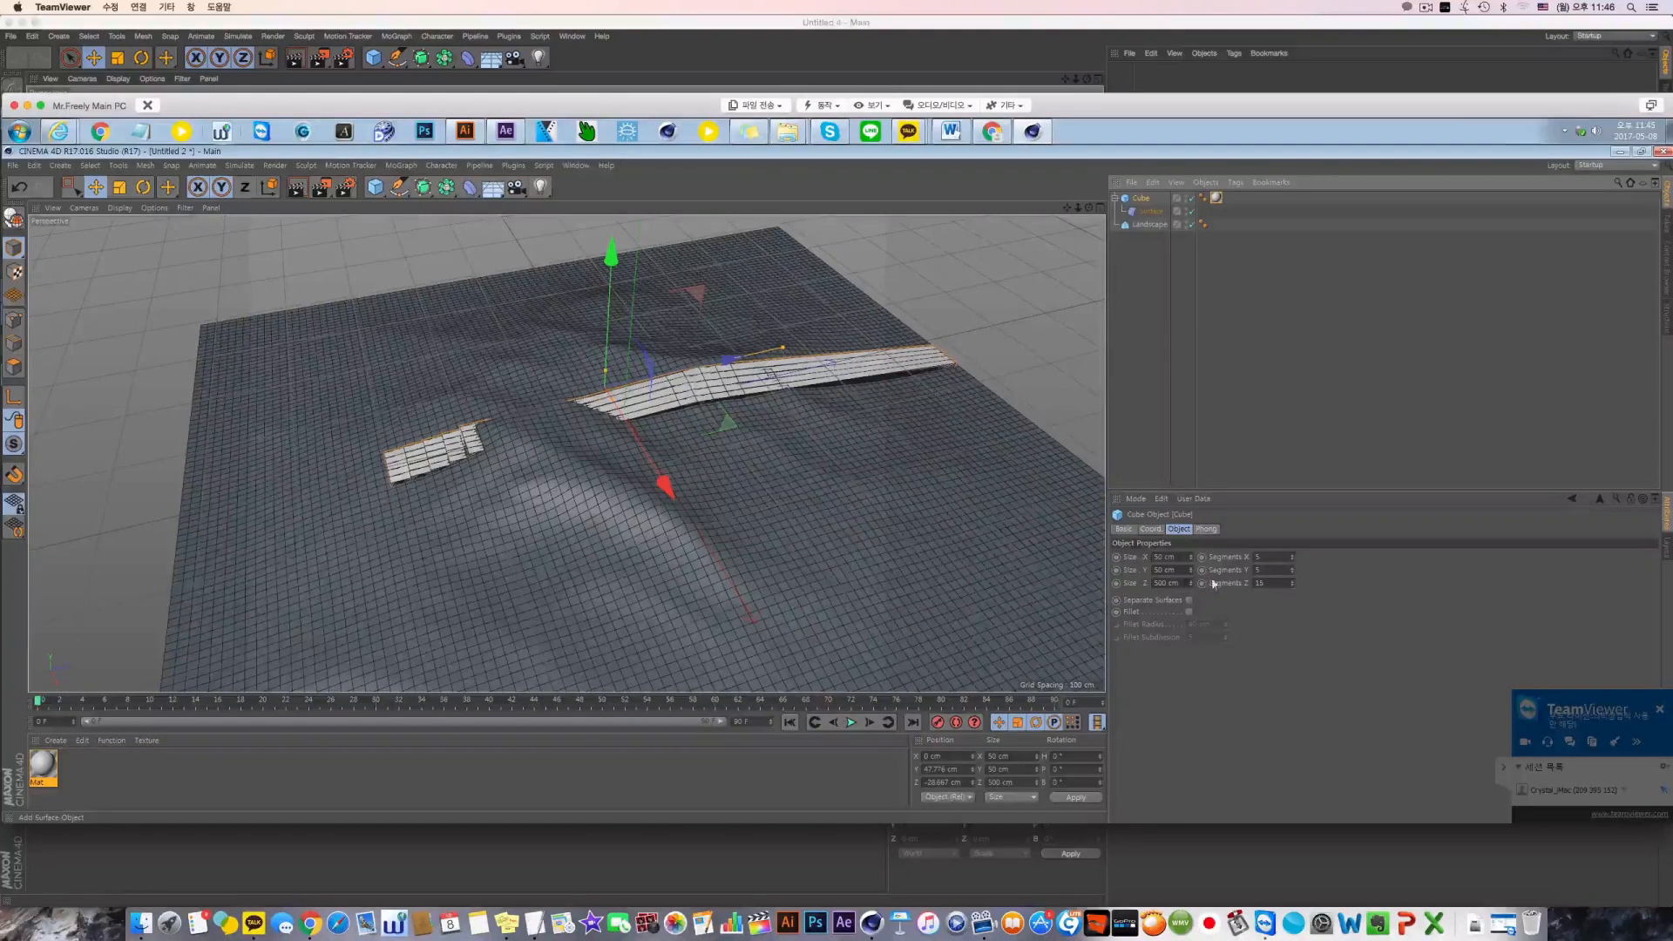
pyautogui.moveTo(1178, 581); pyautogui.dragTo(1091, 580)
pyautogui.write('5000')
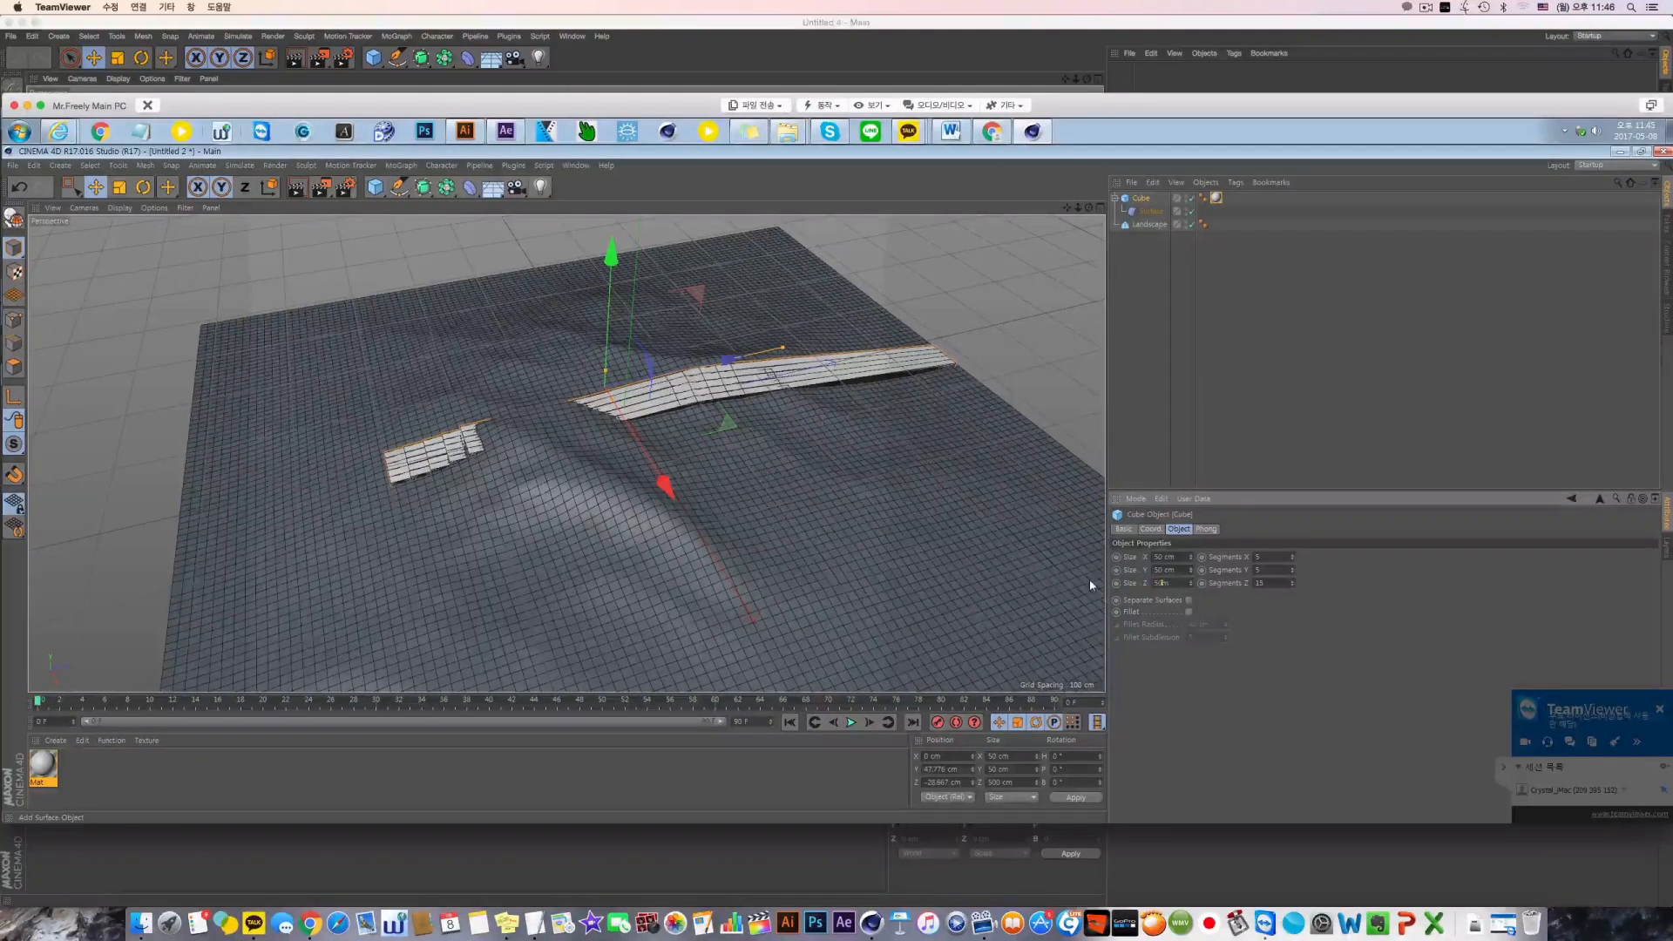
pyautogui.press('Return')
pyautogui.doubleClick(1176, 578)
pyautogui.write('50')
pyautogui.press('Return')
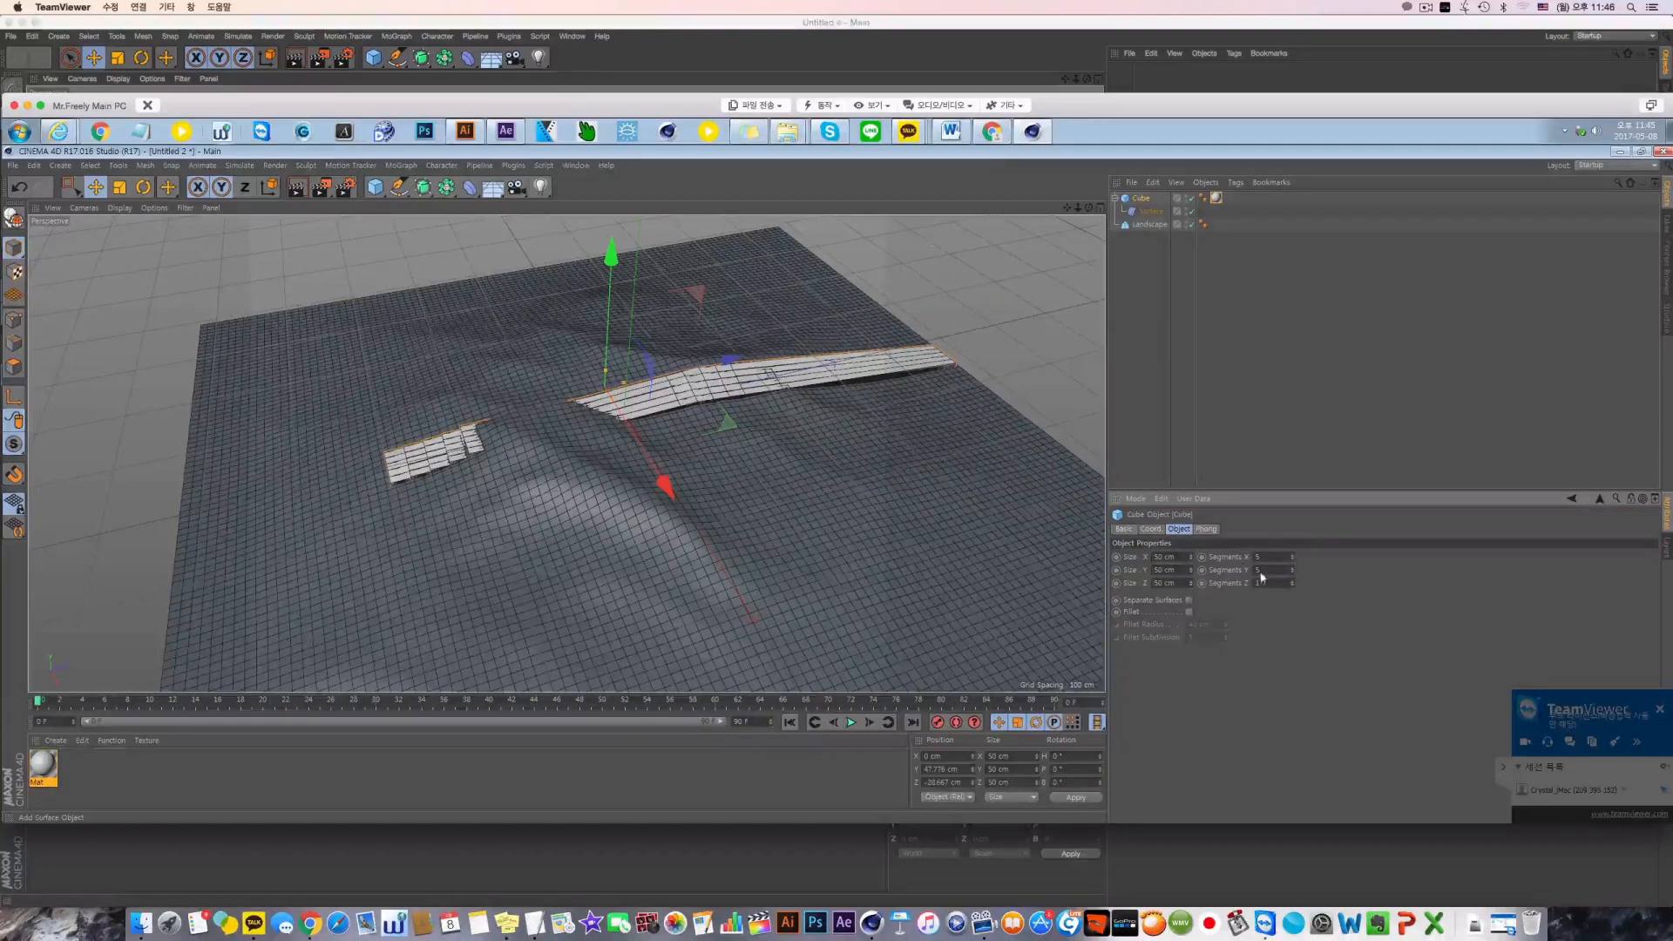
# Set the cube's X segments to 15 and its Z segments to 5
pyautogui.moveTo(1260, 557); pyautogui.dragTo(1193, 558)
pyautogui.write('15')
pyautogui.press('Tab')
pyautogui.press('Tab')
pyautogui.write('5')
pyautogui.press('Return')
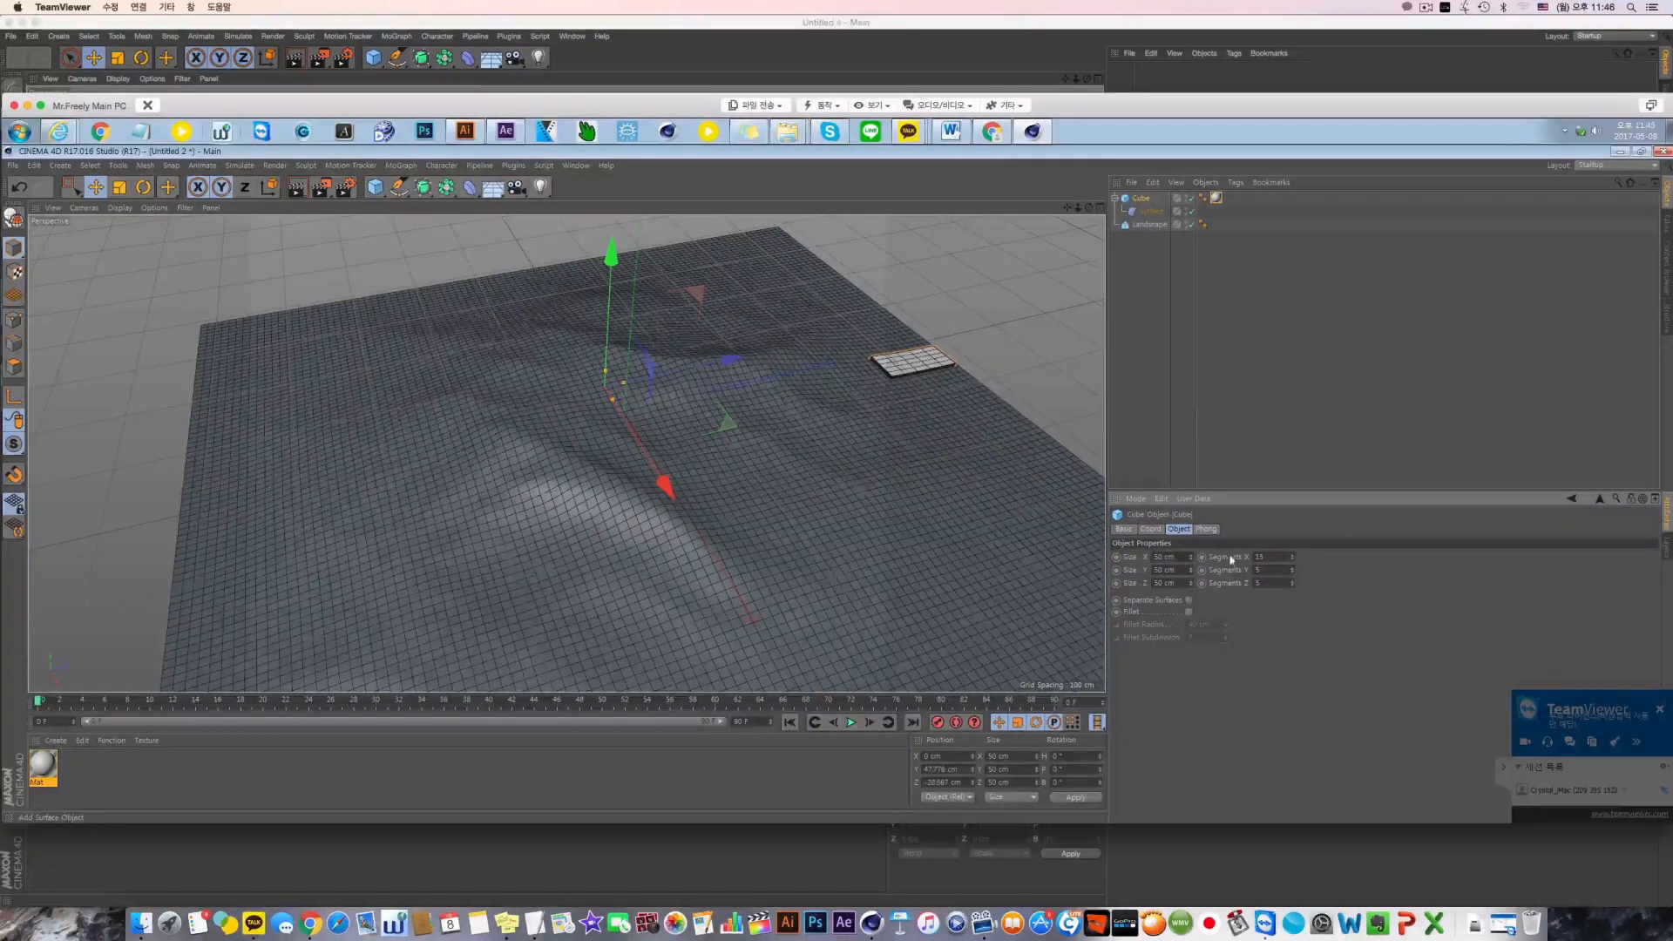
# Set the cube's X segments to 5 and its Y segments to 15
pyautogui.moveTo(1271, 557); pyautogui.dragTo(1224, 561)
pyautogui.write('5')
pyautogui.press('Tab')
pyautogui.write('15')
pyautogui.press('Return')
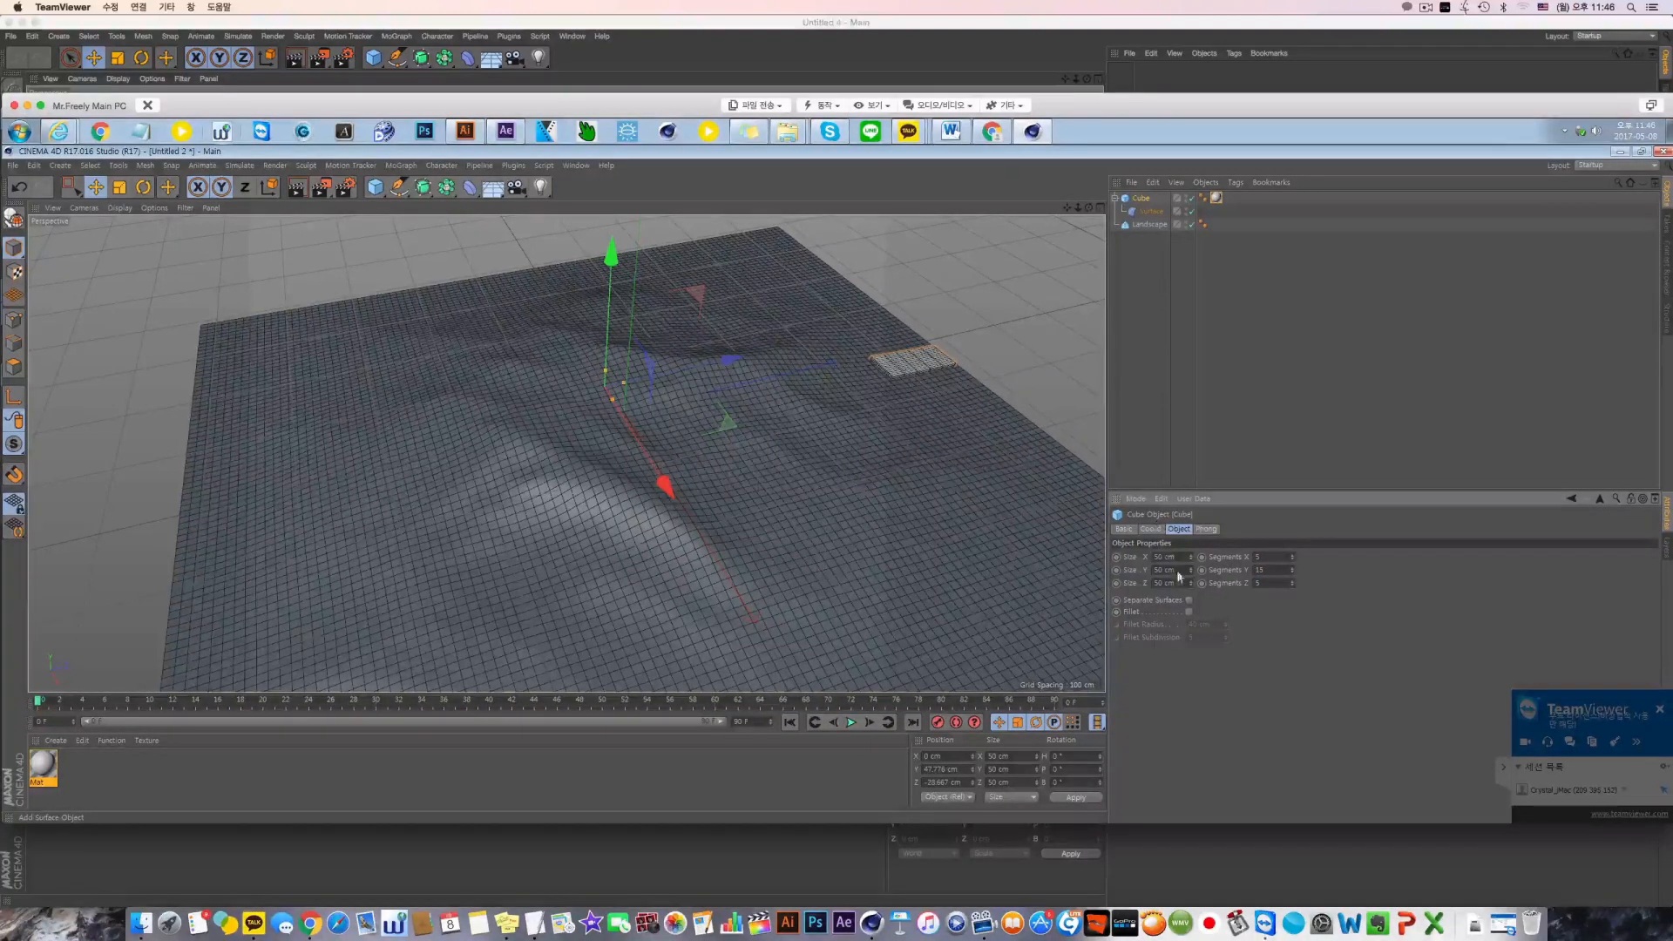
# Set the cube's Z segments to 15
pyautogui.moveTo(1268, 583); pyautogui.dragTo(1170, 582)
pyautogui.write('15')
pyautogui.press('Return')
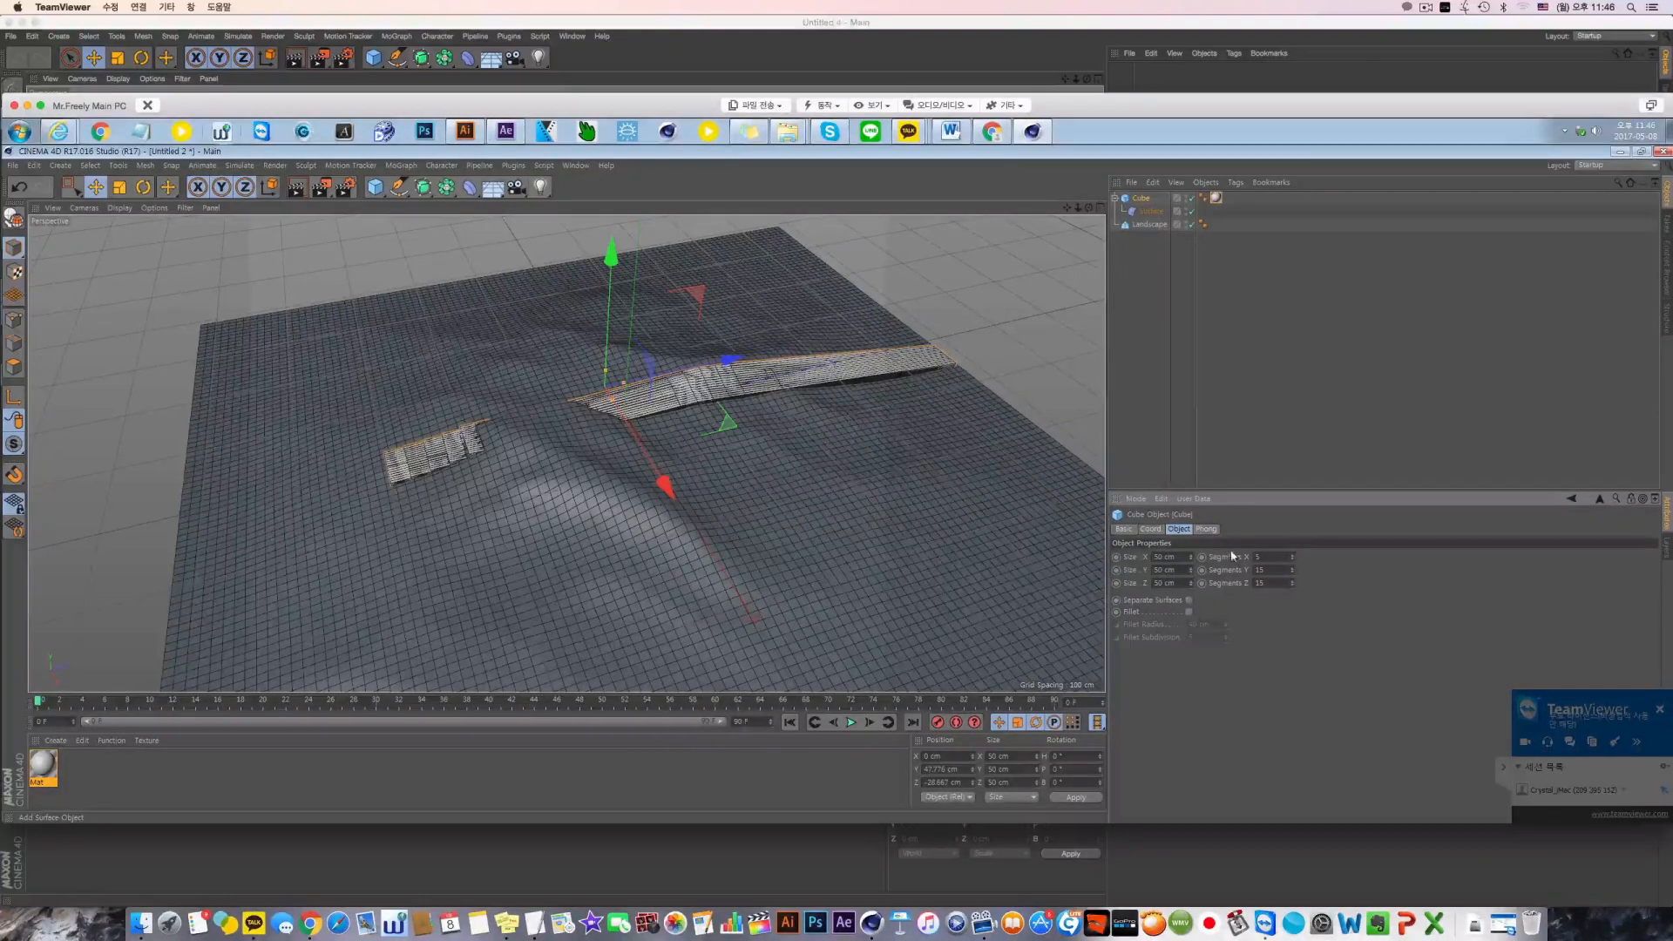
# Set the cube's Z segments to 30 and its Y segments to 5
pyautogui.moveTo(1266, 583); pyautogui.dragTo(1256, 583)
pyautogui.write('30')
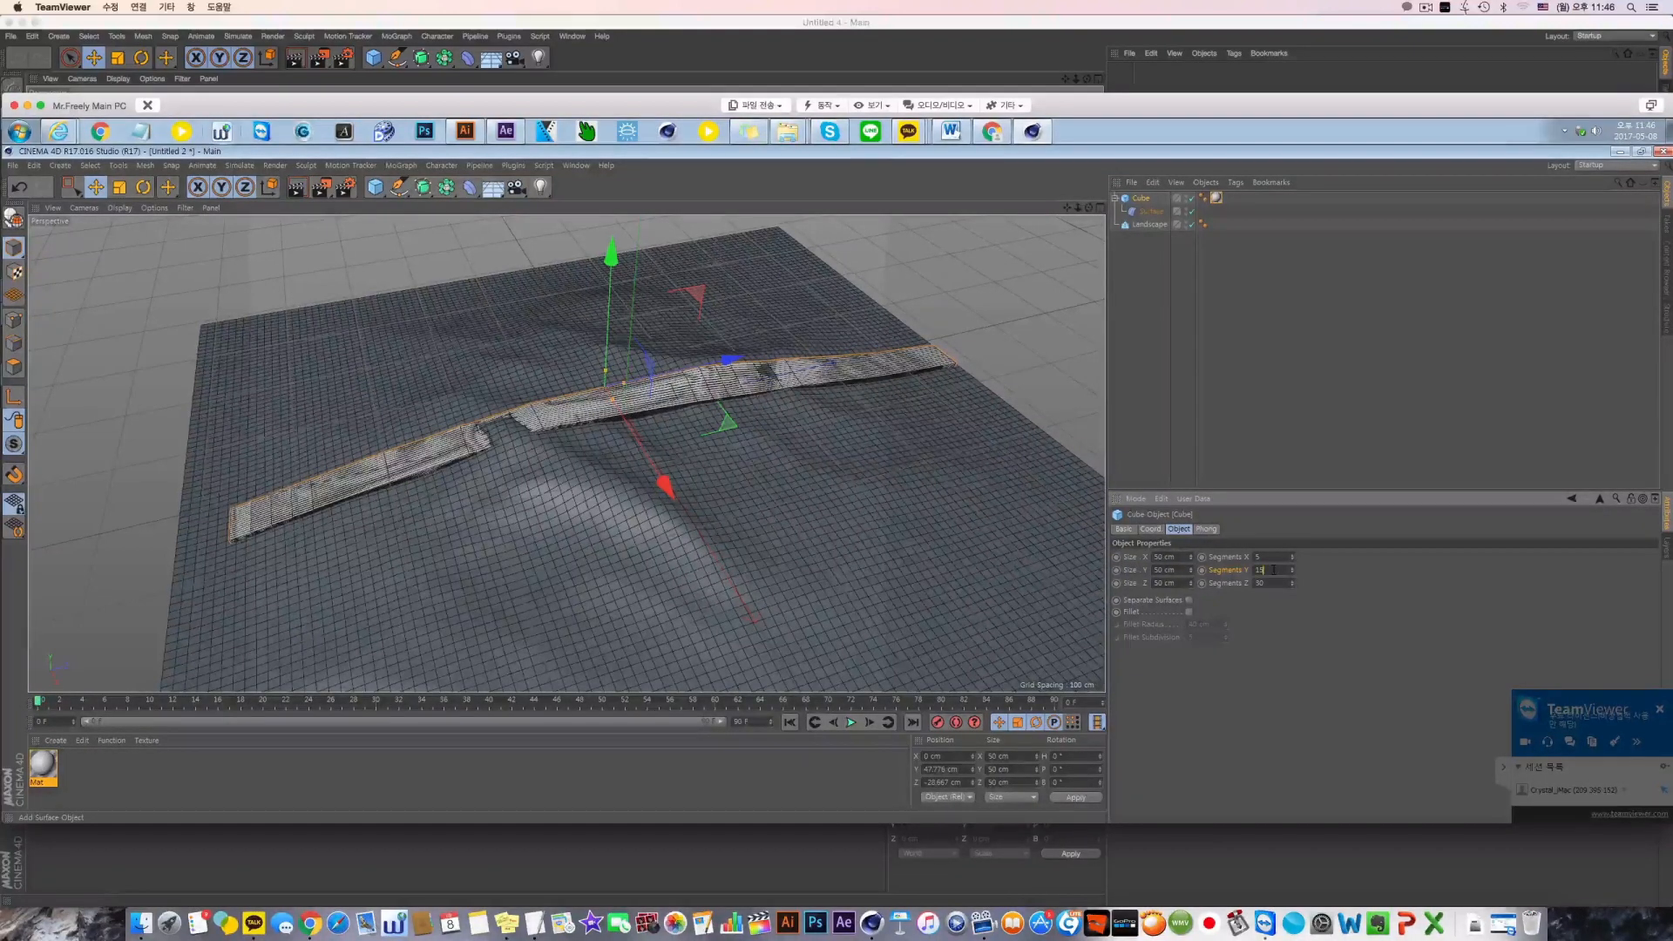
pyautogui.moveTo(1273, 570); pyautogui.dragTo(1207, 571)
pyautogui.write('5')
pyautogui.press('Return')
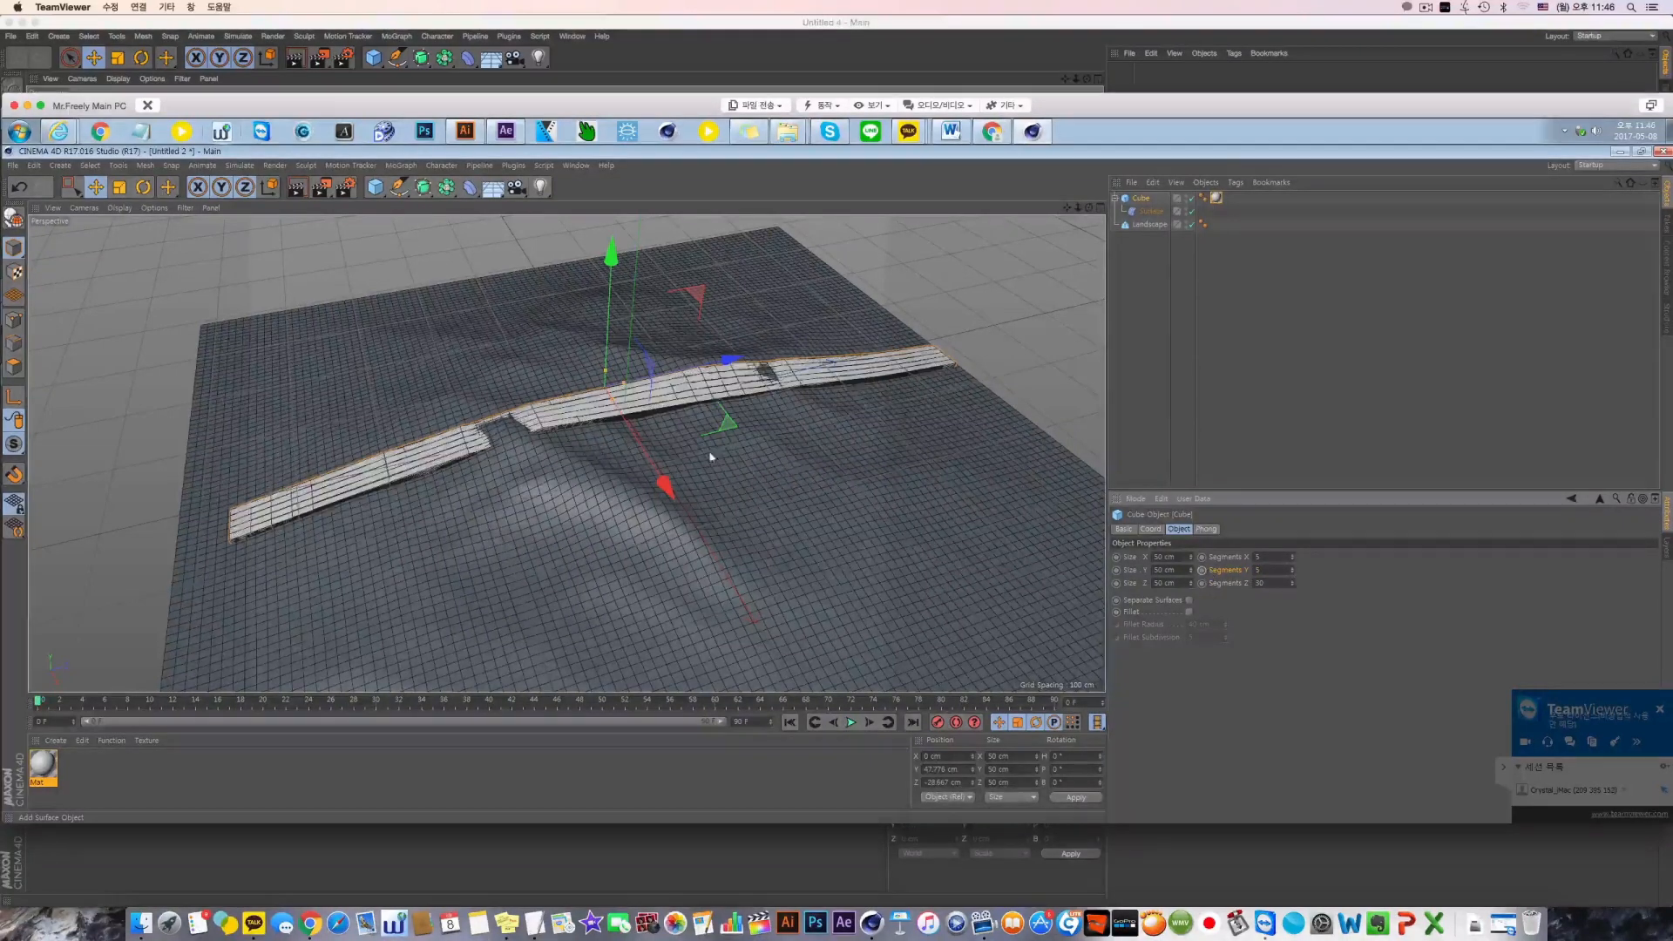
# Set the cube's X and Y segments to 2 and its Z segments to 45
pyautogui.moveTo(1271, 557); pyautogui.dragTo(1209, 560)
pyautogui.write('2')
pyautogui.press('Tab')
pyautogui.write('2')
pyautogui.press('Return')
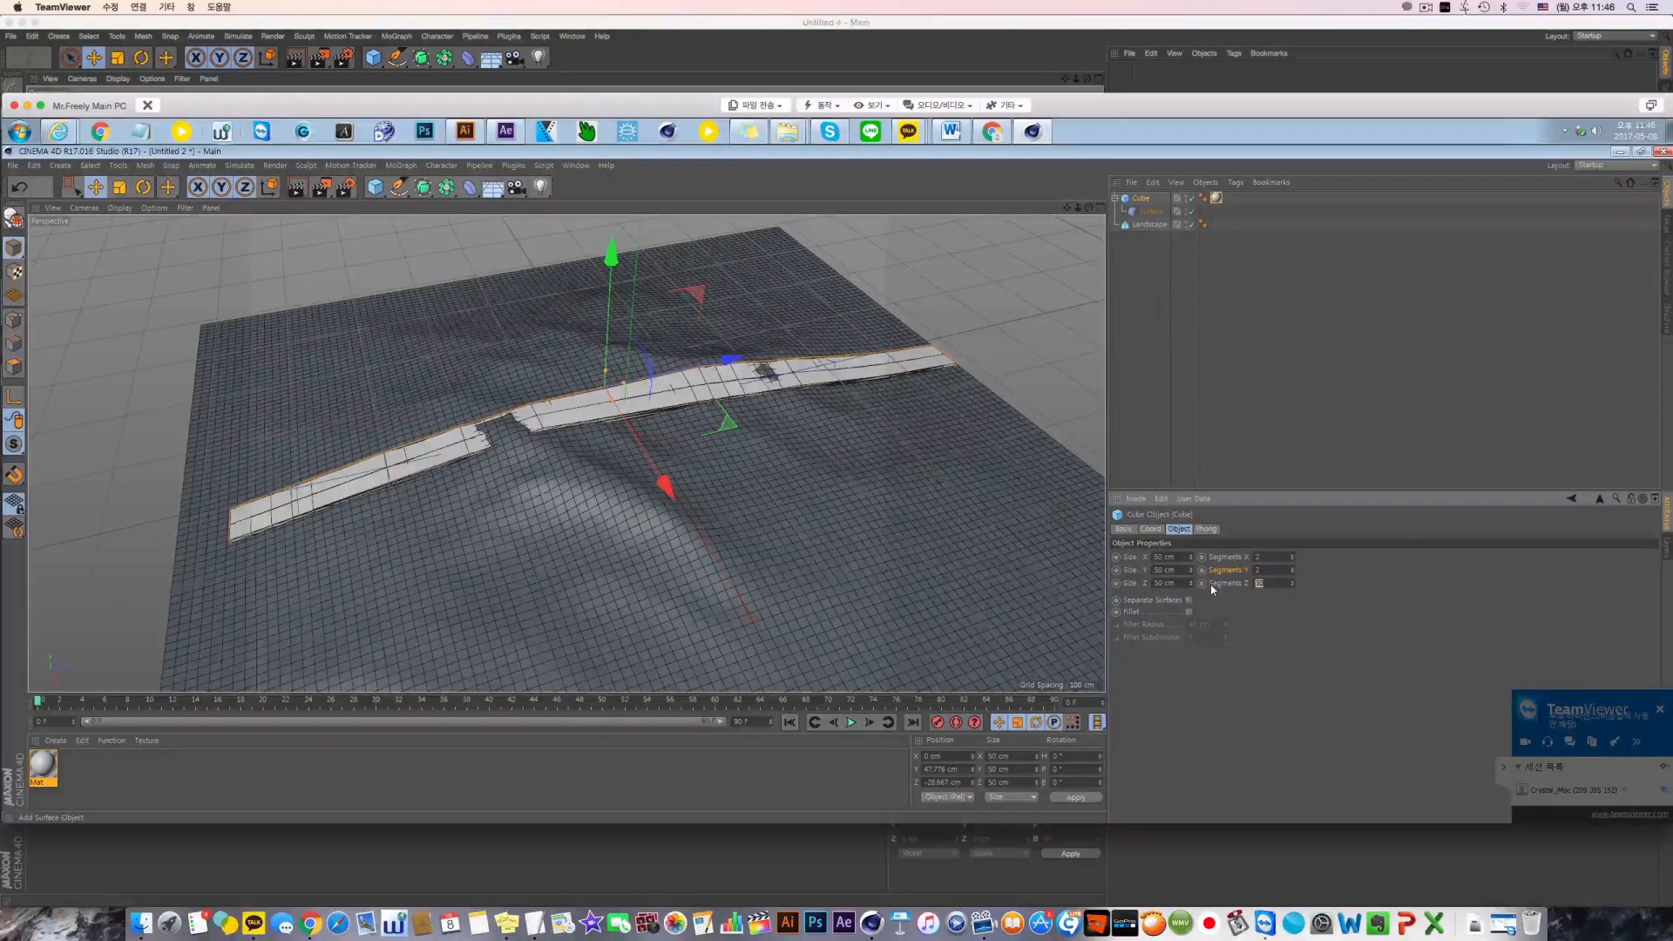
pyautogui.write('45')
pyautogui.press('Return')
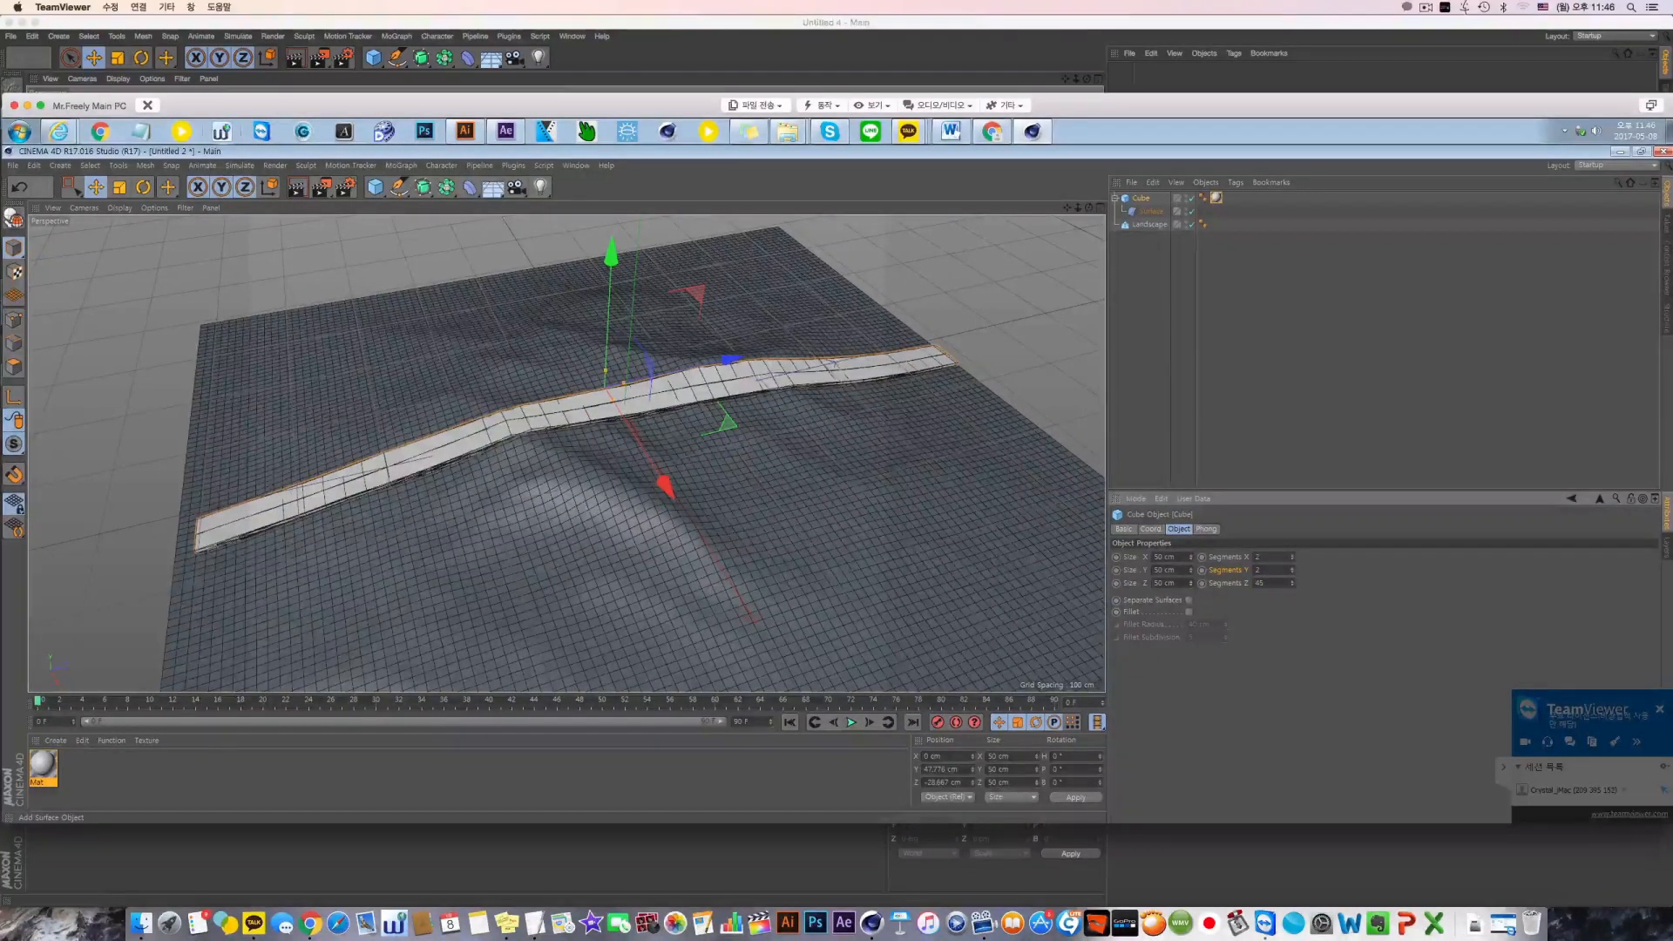
# Set the cube's Z size to 200 cm and check how it lies on the landscape
pyautogui.moveTo(1177, 582); pyautogui.dragTo(1102, 595)
pyautogui.write('200')
pyautogui.press('Return')
pyautogui.keyDown('alt'); pyautogui.moveTo(776, 413); pyautogui.dragTo(799, 433); pyautogui.keyUp('alt')
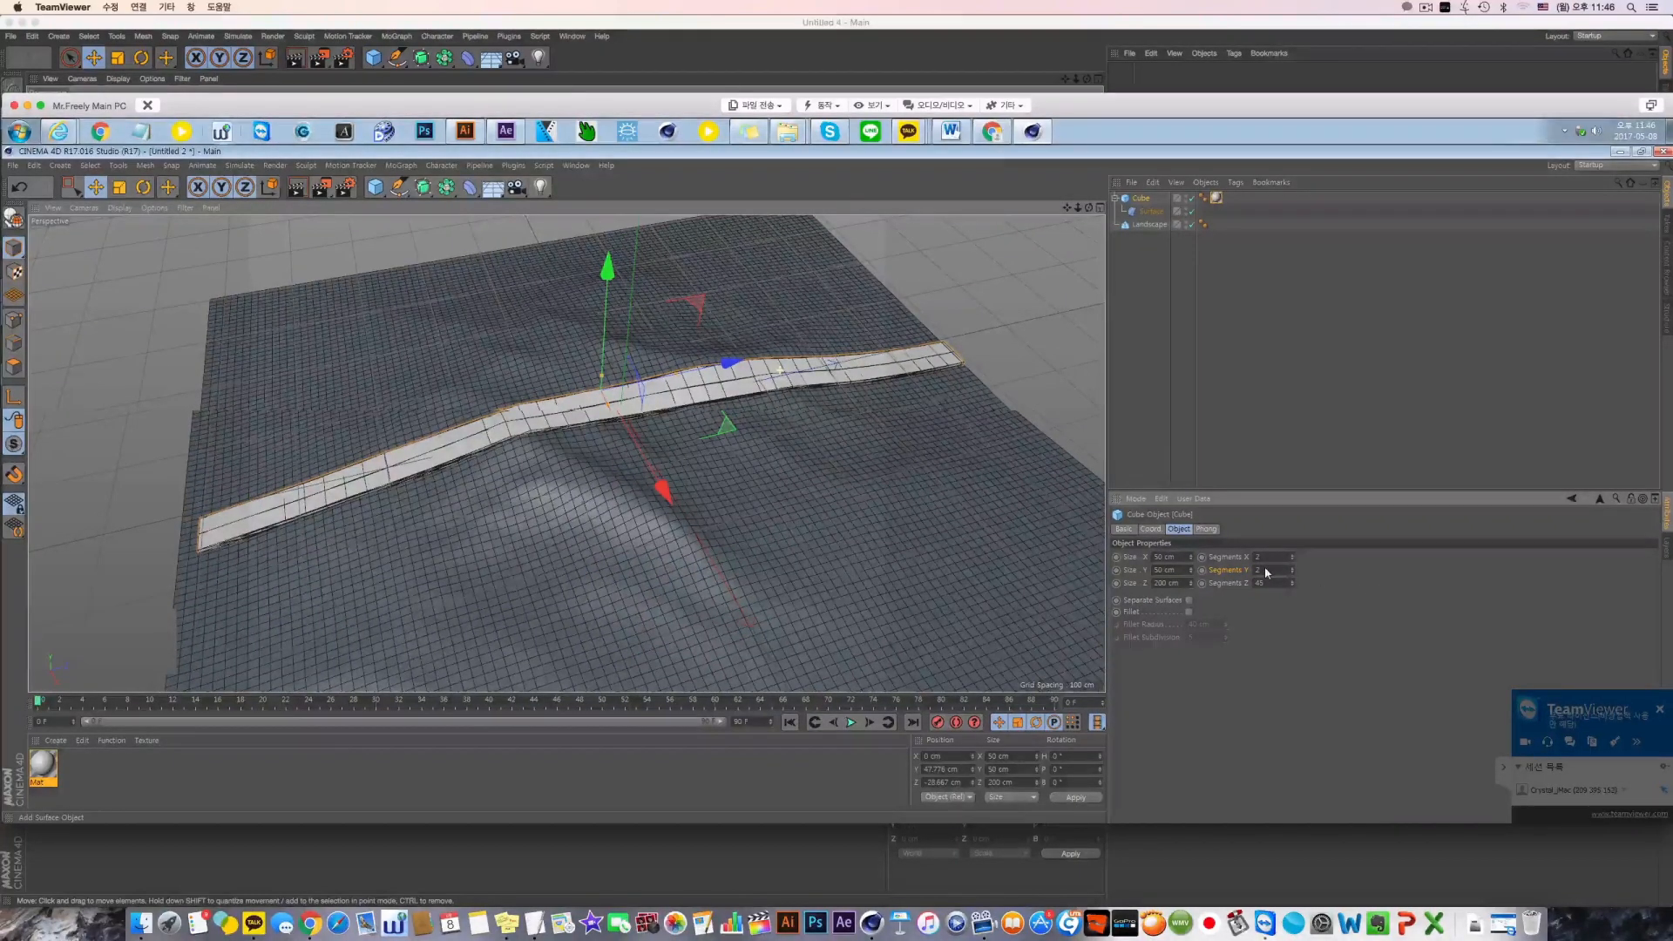
pyautogui.keyDown('alt'); pyautogui.moveTo(781, 368); pyautogui.dragTo(771, 435); pyautogui.keyUp('alt')
# Set the cube's X and Y segments to 5
pyautogui.moveTo(1265, 558); pyautogui.dragTo(1206, 560)
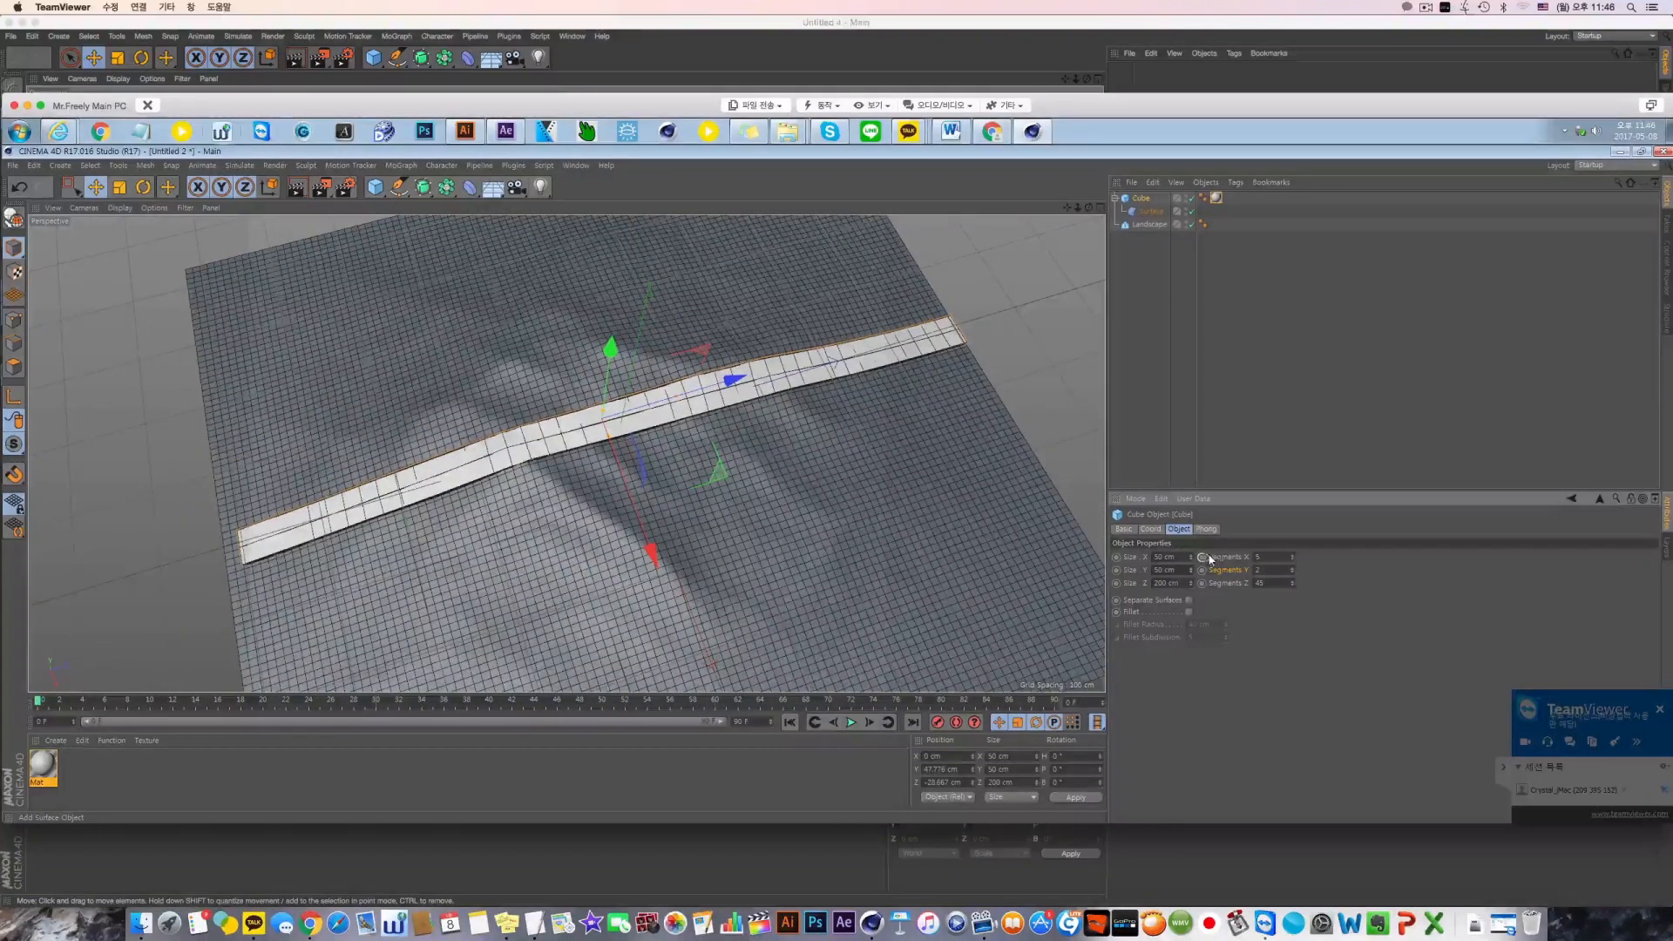
pyautogui.moveTo(1268, 569); pyautogui.dragTo(1222, 572)
pyautogui.write('5')
pyautogui.press('Return')
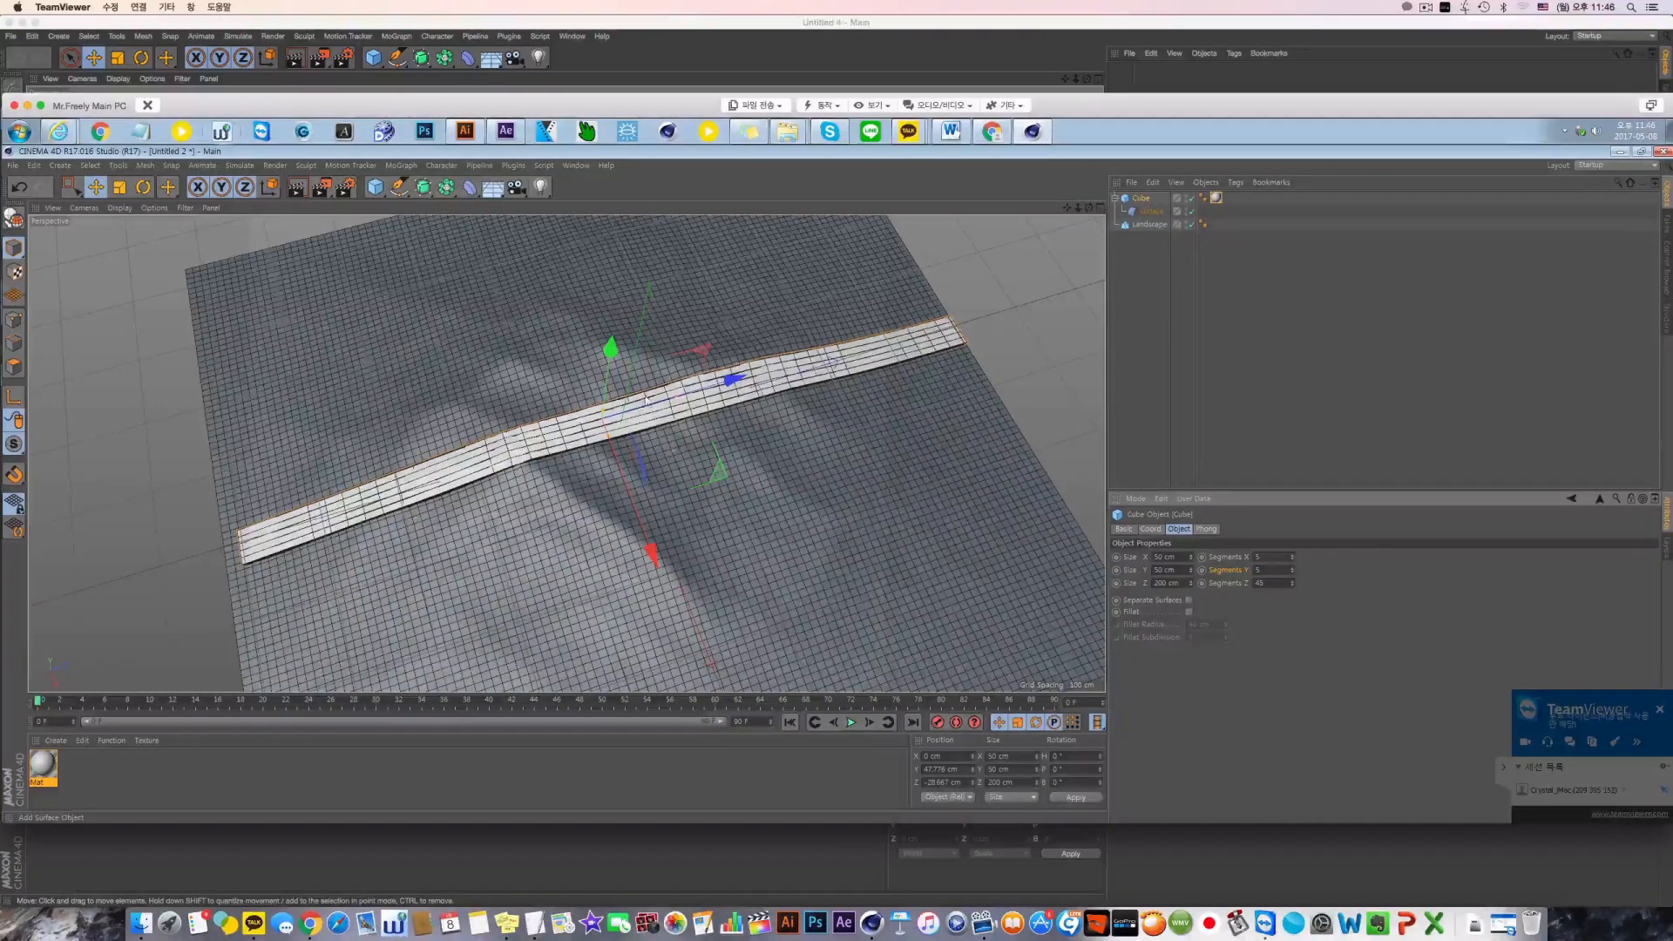
# Inspect from a lower angle how the cube follows the landscape's relief, and show the Surface deformer's settings
pyautogui.keyDown('alt'); pyautogui.moveTo(687, 474); pyautogui.dragTo(680, 381); pyautogui.keyUp('alt')
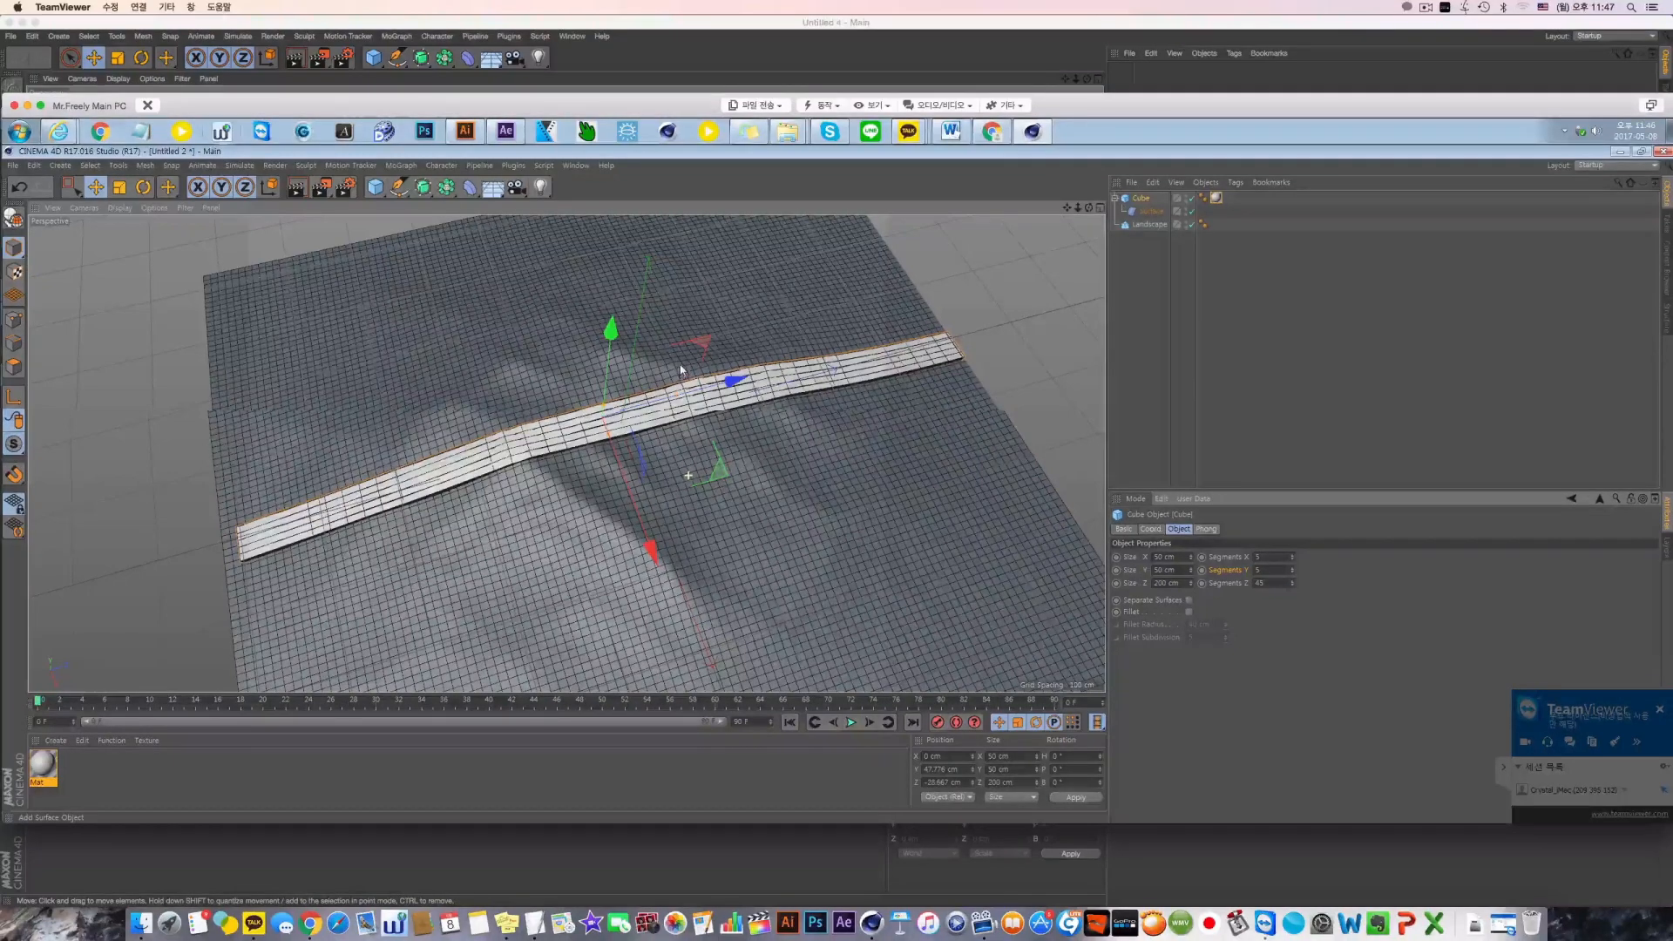
pyautogui.keyDown('alt'); pyautogui.moveTo(819, 400); pyautogui.dragTo(816, 335); pyautogui.keyUp('alt')
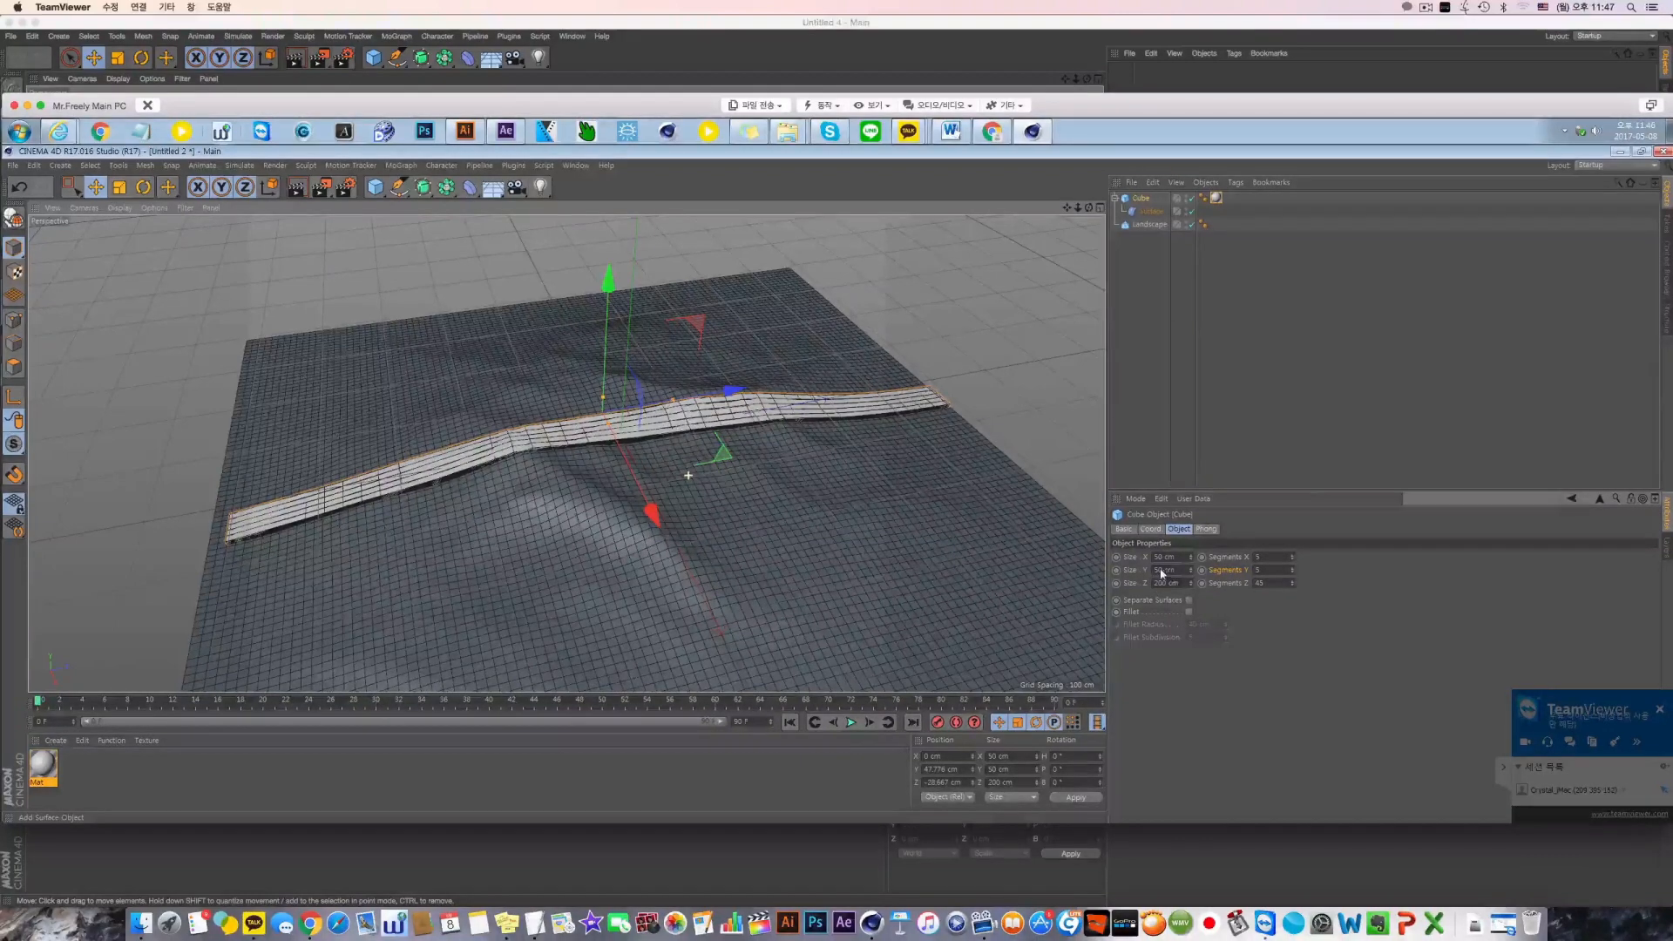
pyautogui.click(1145, 212)
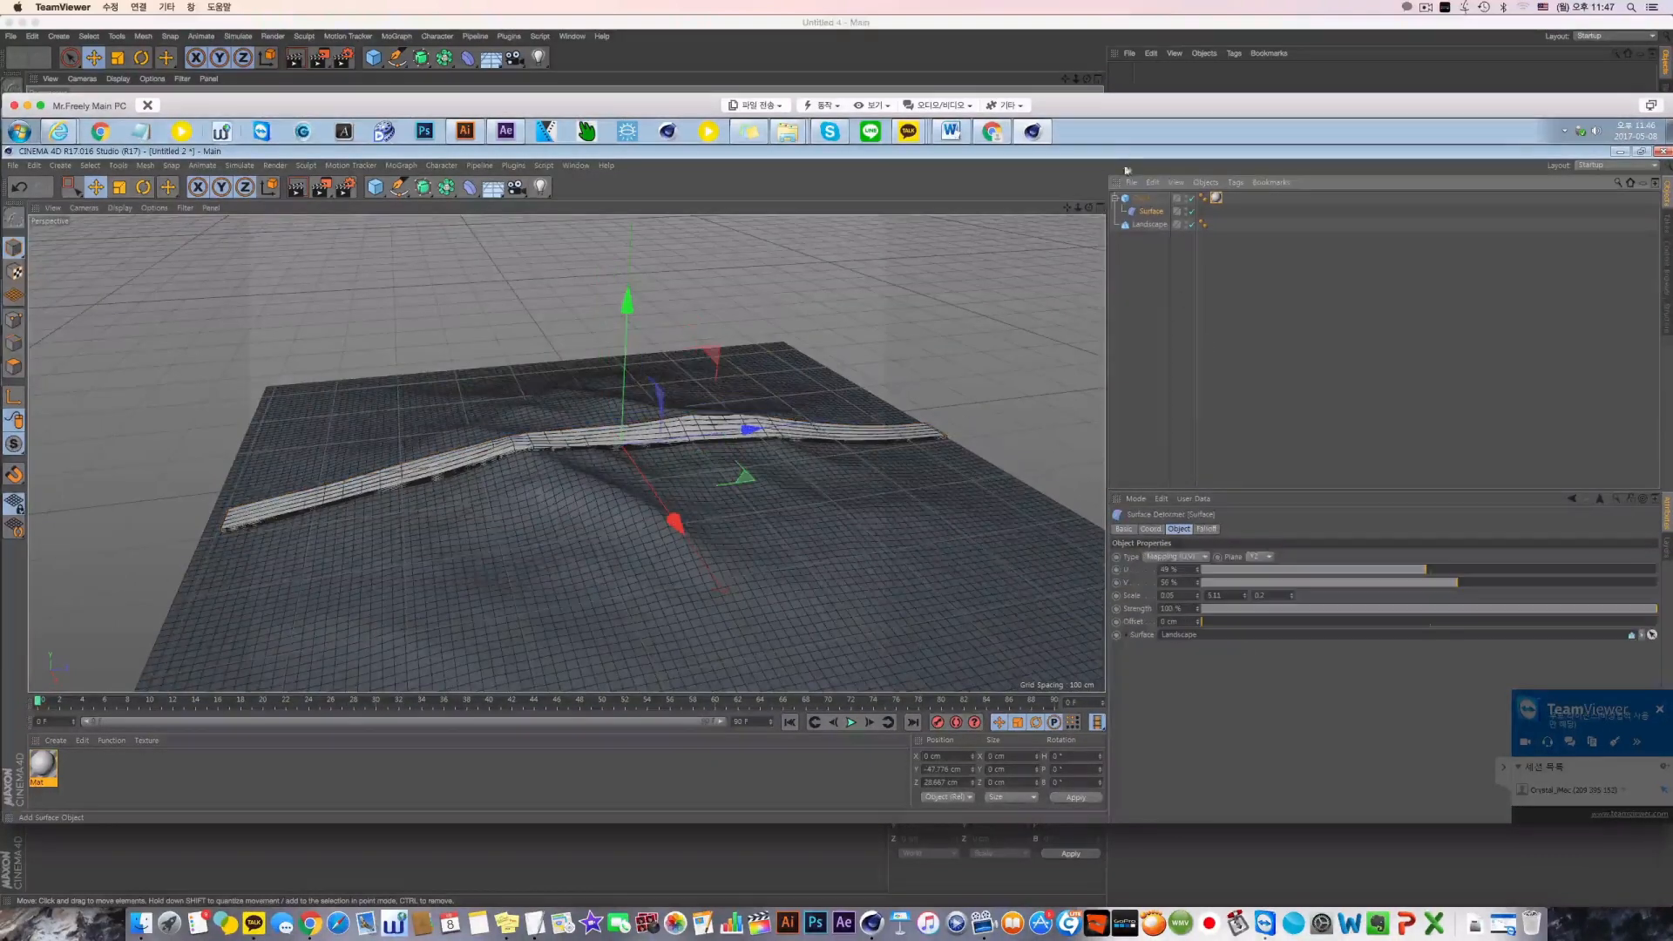
# Set the Surface deformer's second scale value to 5 and its third scale value to 0.1
pyautogui.moveTo(1229, 597); pyautogui.dragTo(1143, 601)
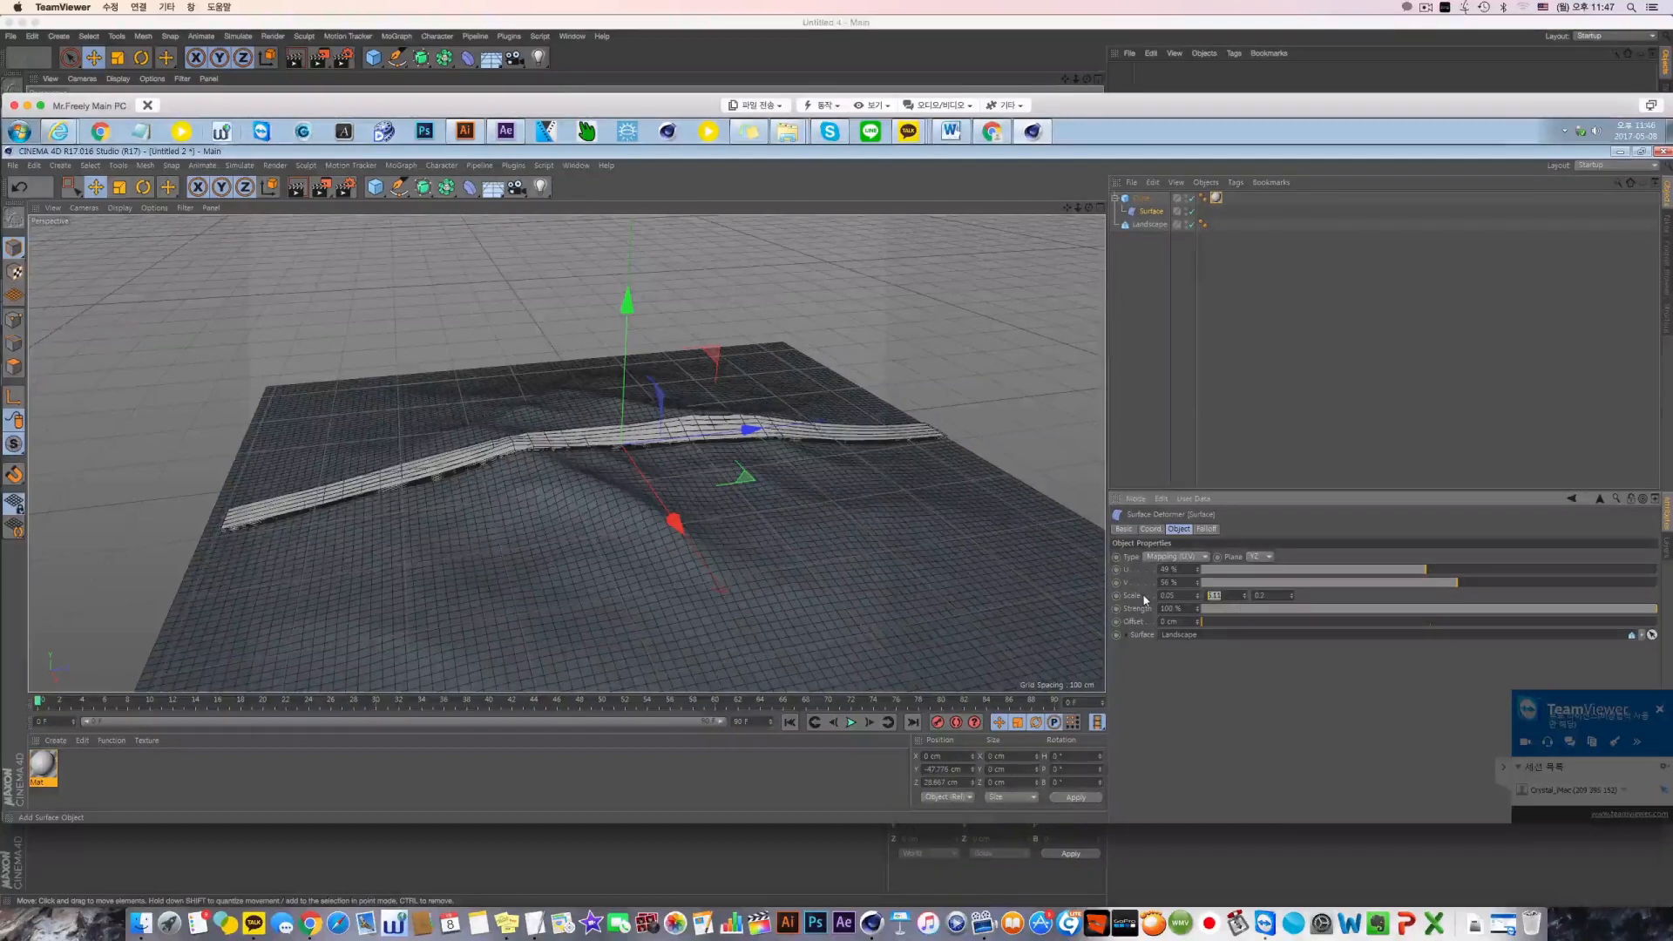
pyautogui.write('5')
pyautogui.press('Return')
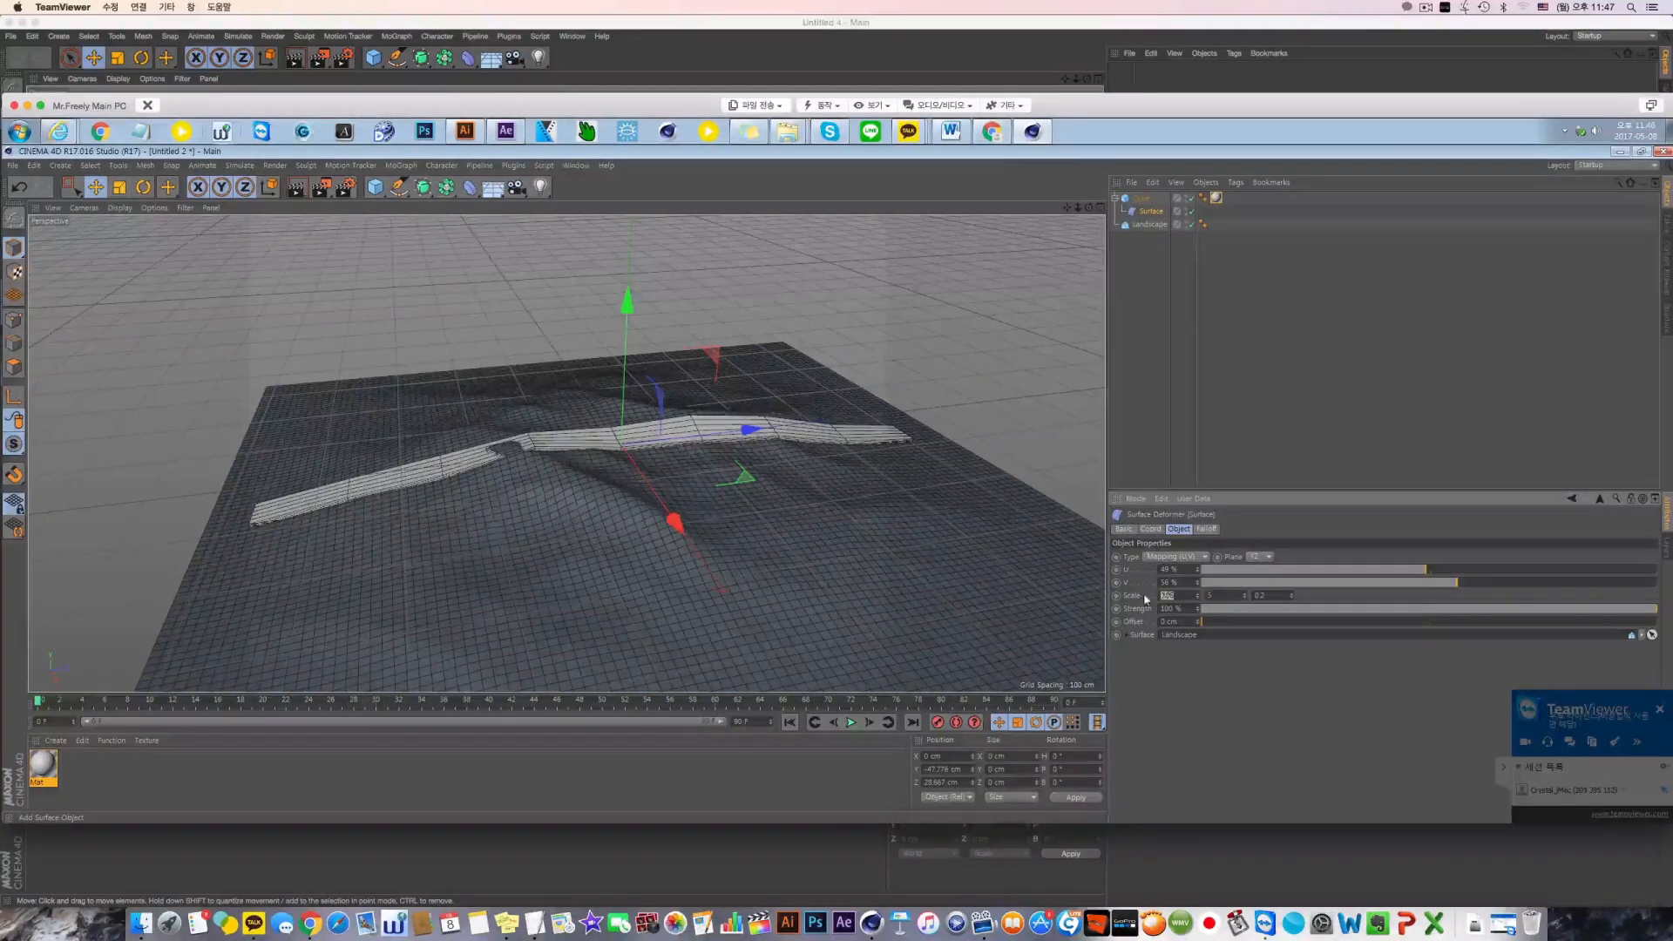
pyautogui.write('0.01')
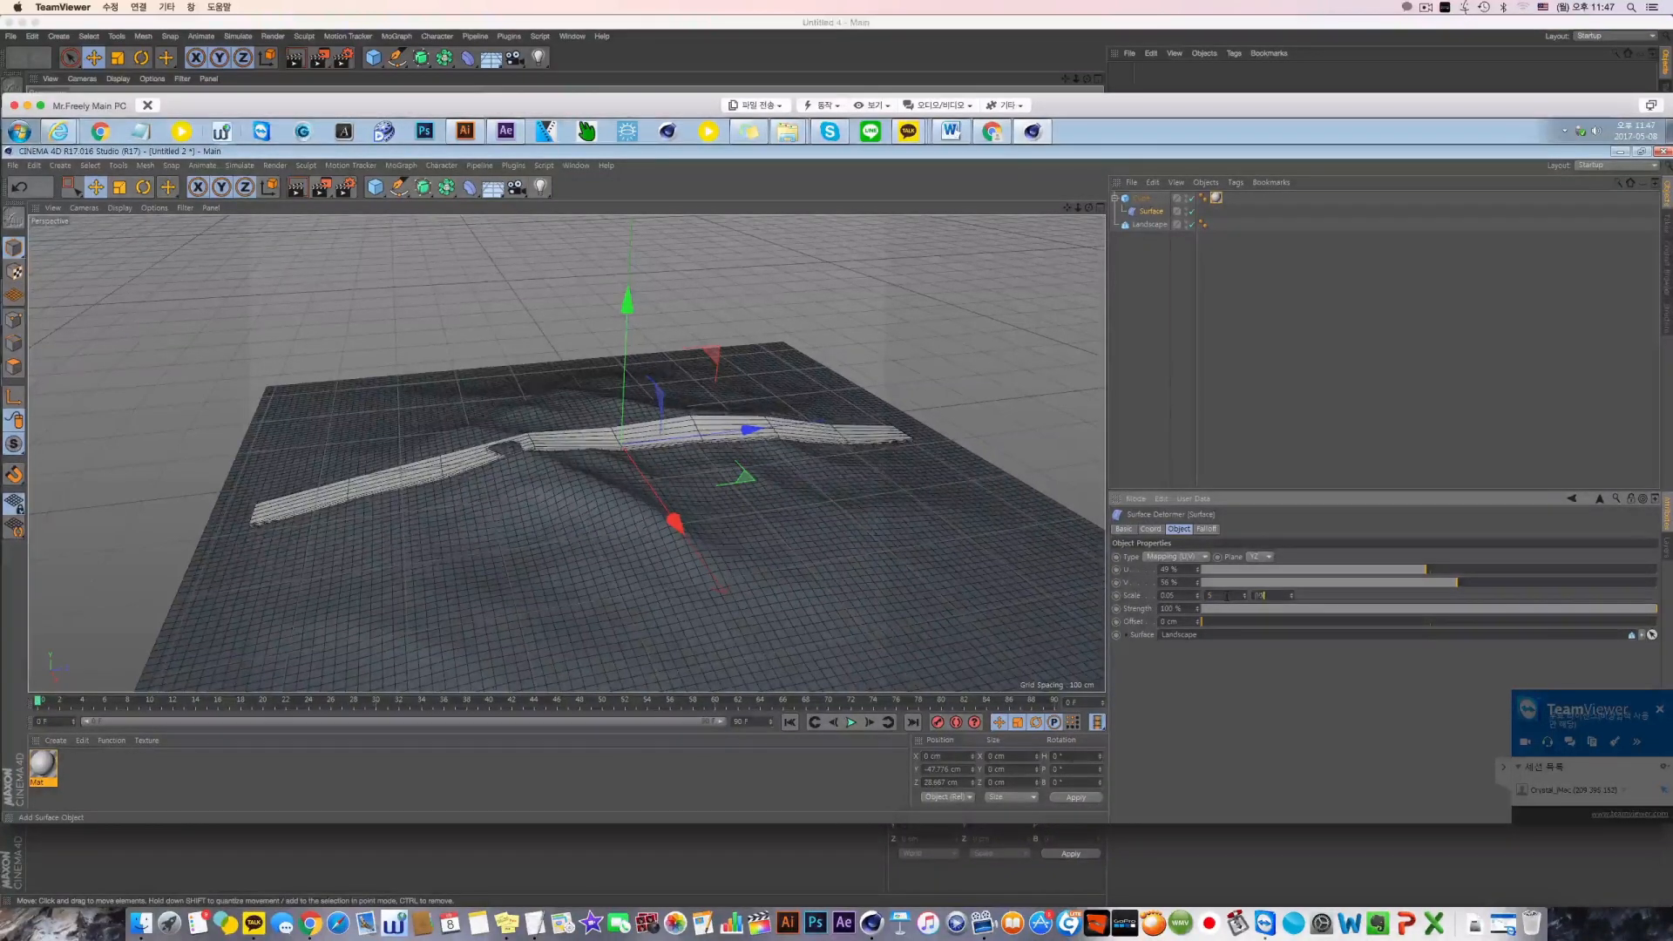
pyautogui.press('Return')
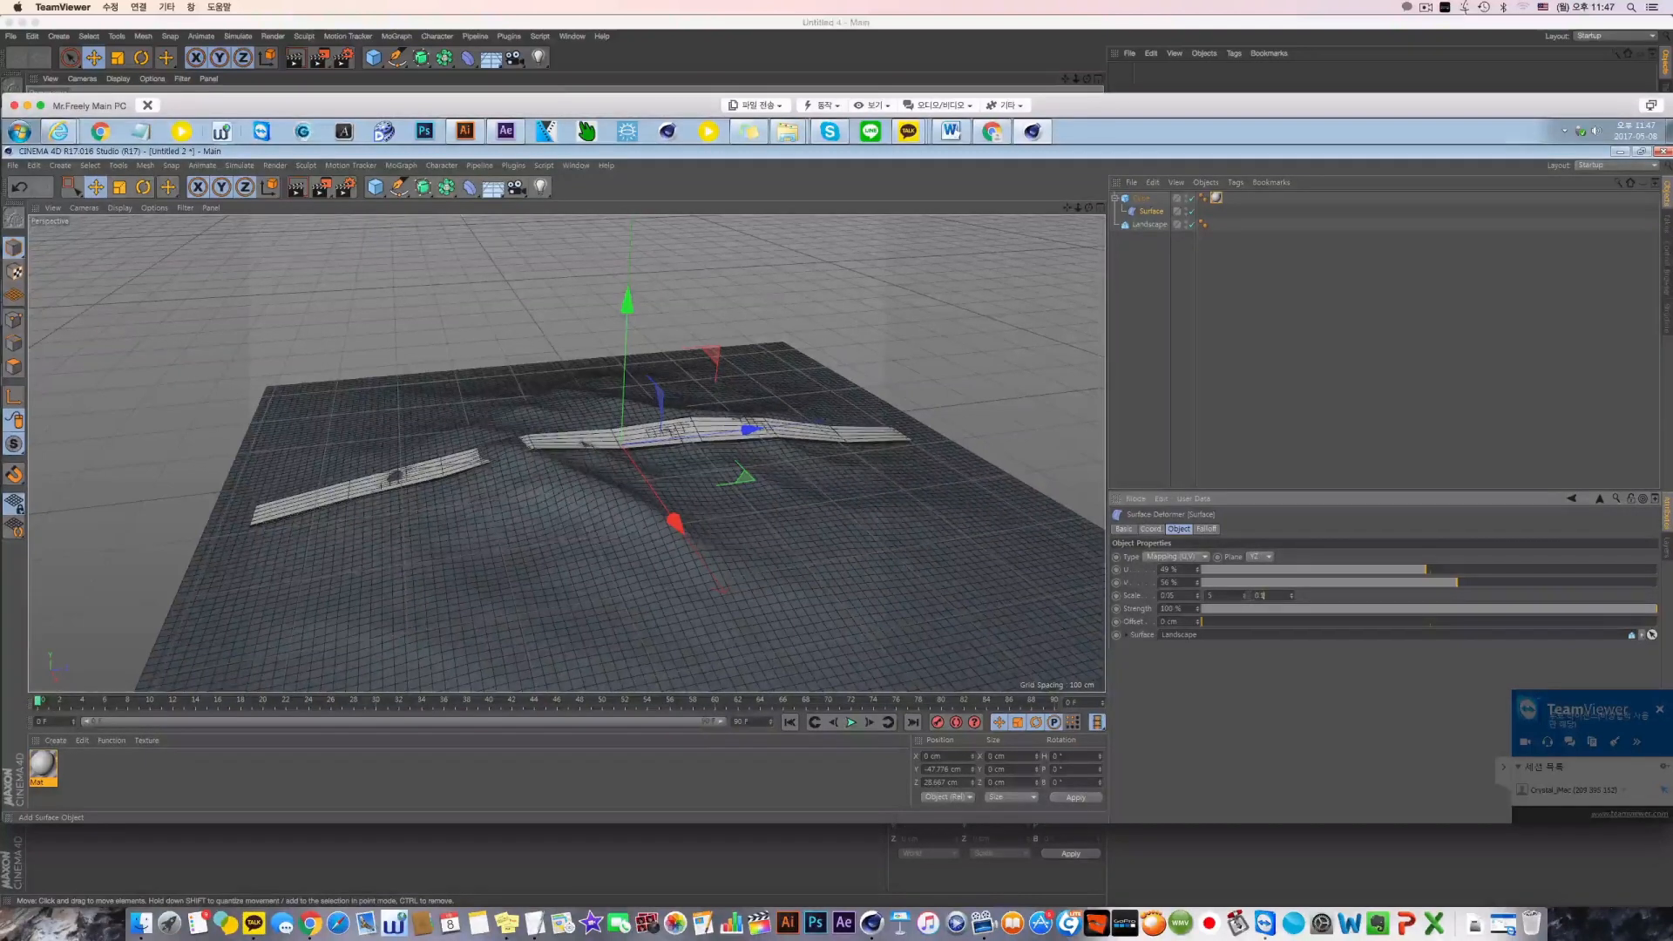
# Try a third scale value of 1 on the Surface deformer, and return it to 0.1
pyautogui.moveTo(1263, 596); pyautogui.dragTo(1168, 596)
pyautogui.write('1')
pyautogui.press('Return')
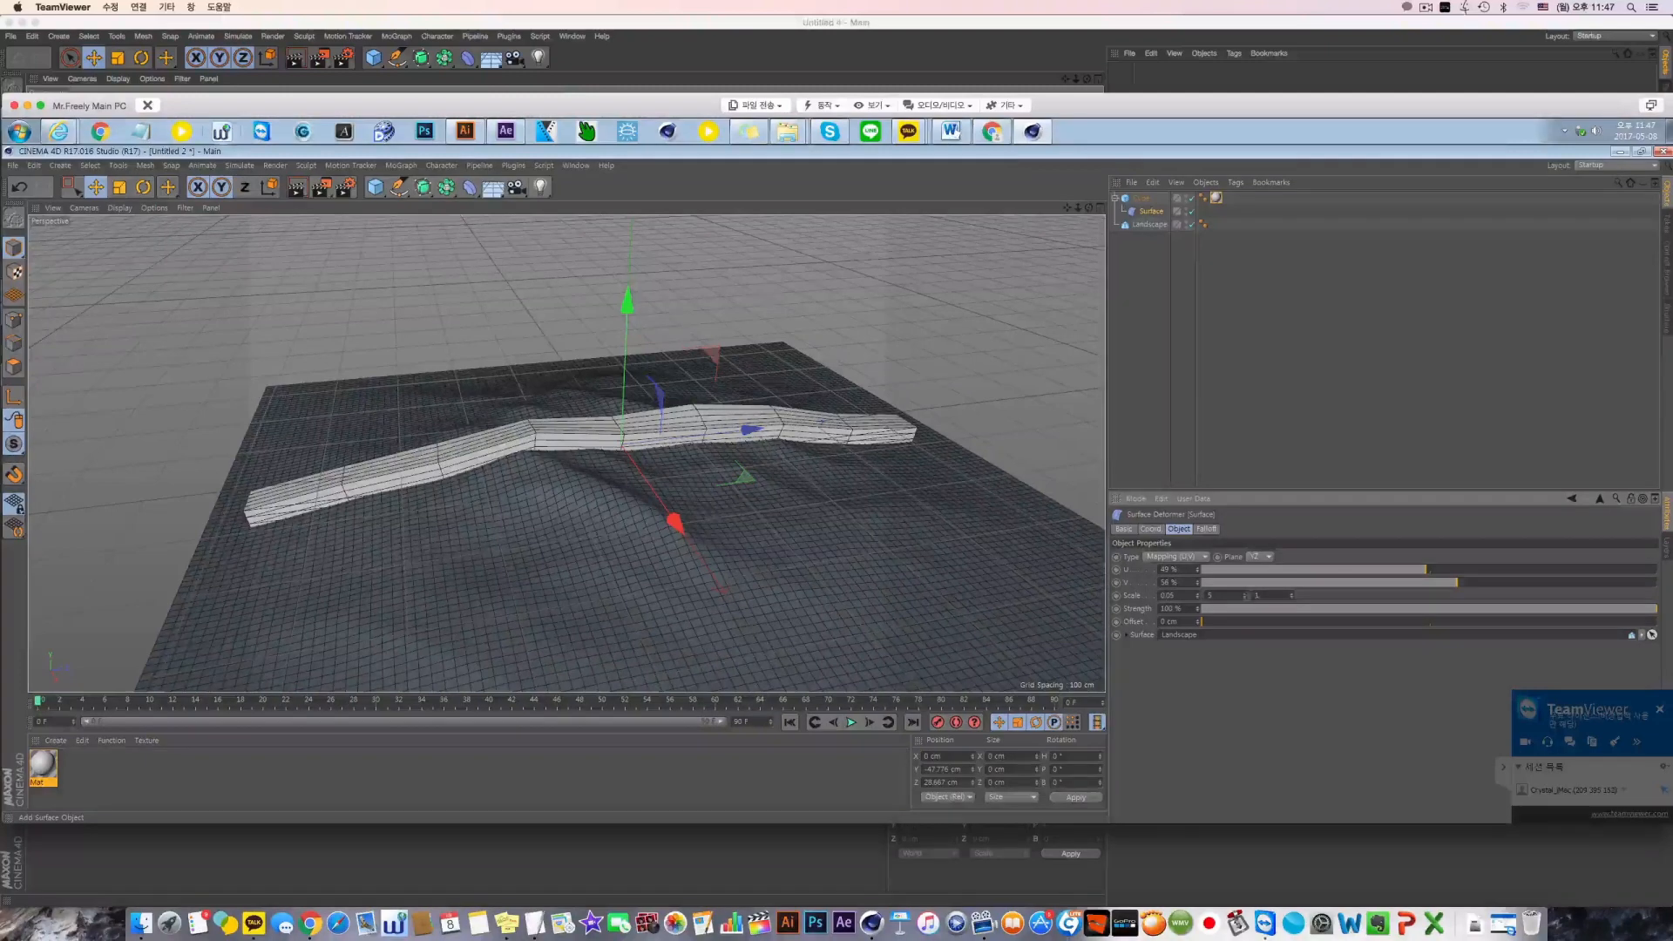
pyautogui.press('z')
pyautogui.moveTo(1263, 597); pyautogui.dragTo(1190, 597)
pyautogui.write('0.1')
pyautogui.press('Return')
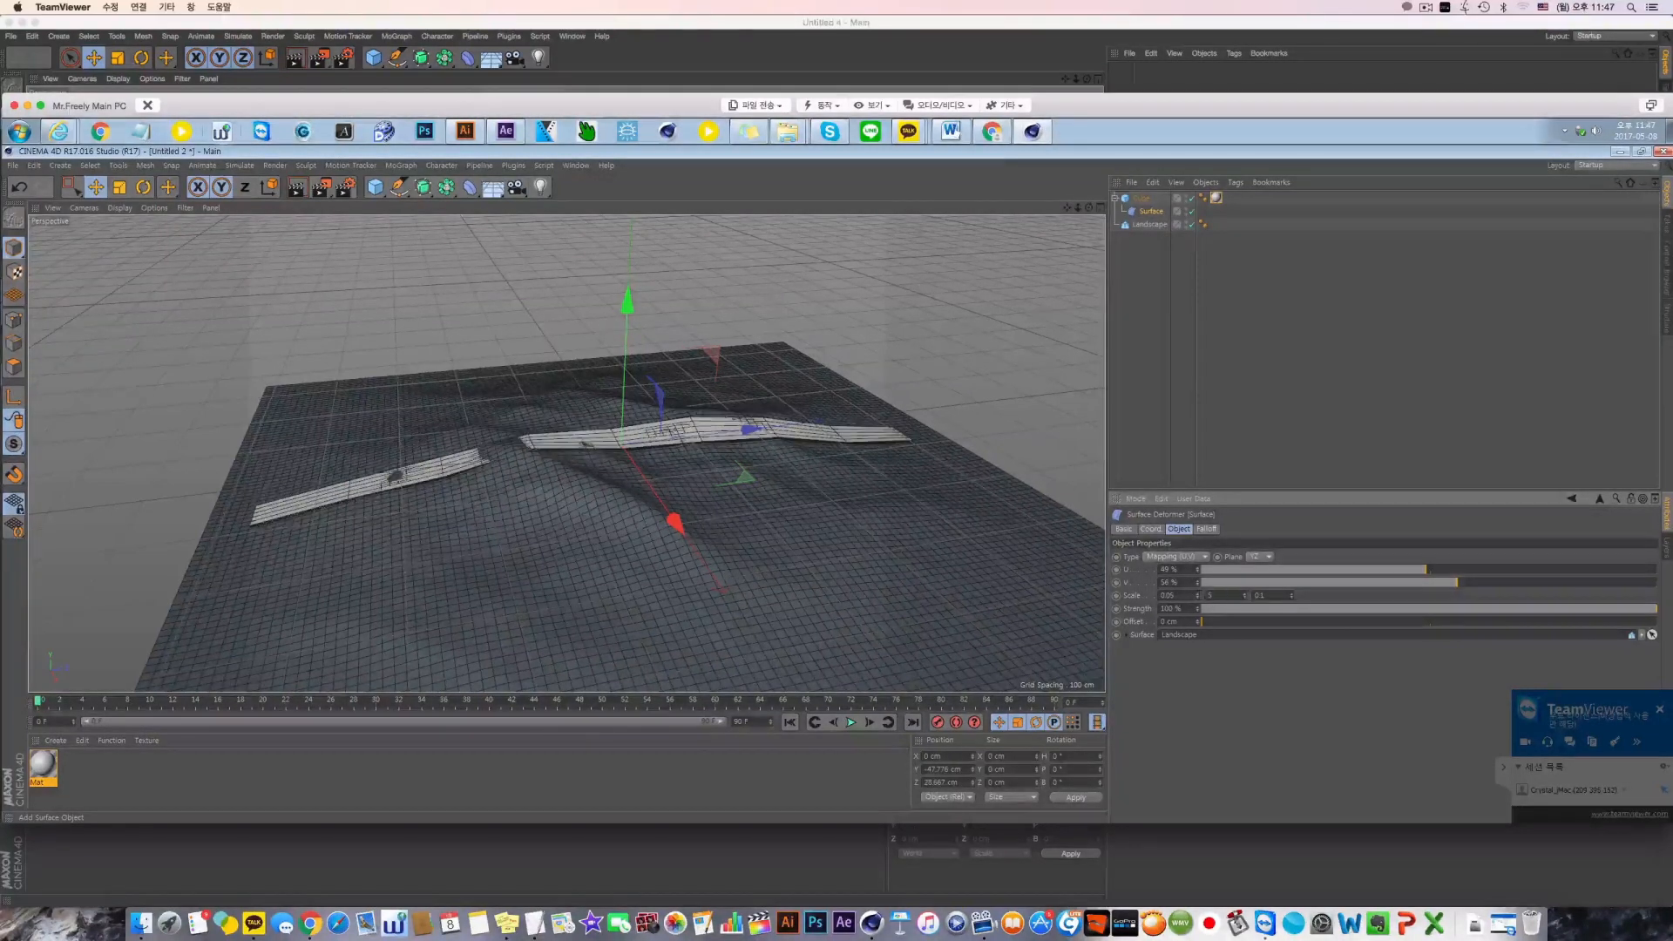
# Try widening the strip with a first scale value of 0.1, and restore it to 0.05
pyautogui.moveTo(1486, 584); pyautogui.dragTo(1457, 583)
pyautogui.moveTo(1179, 596); pyautogui.dragTo(1109, 597)
pyautogui.write('0.1')
pyautogui.press('Return')
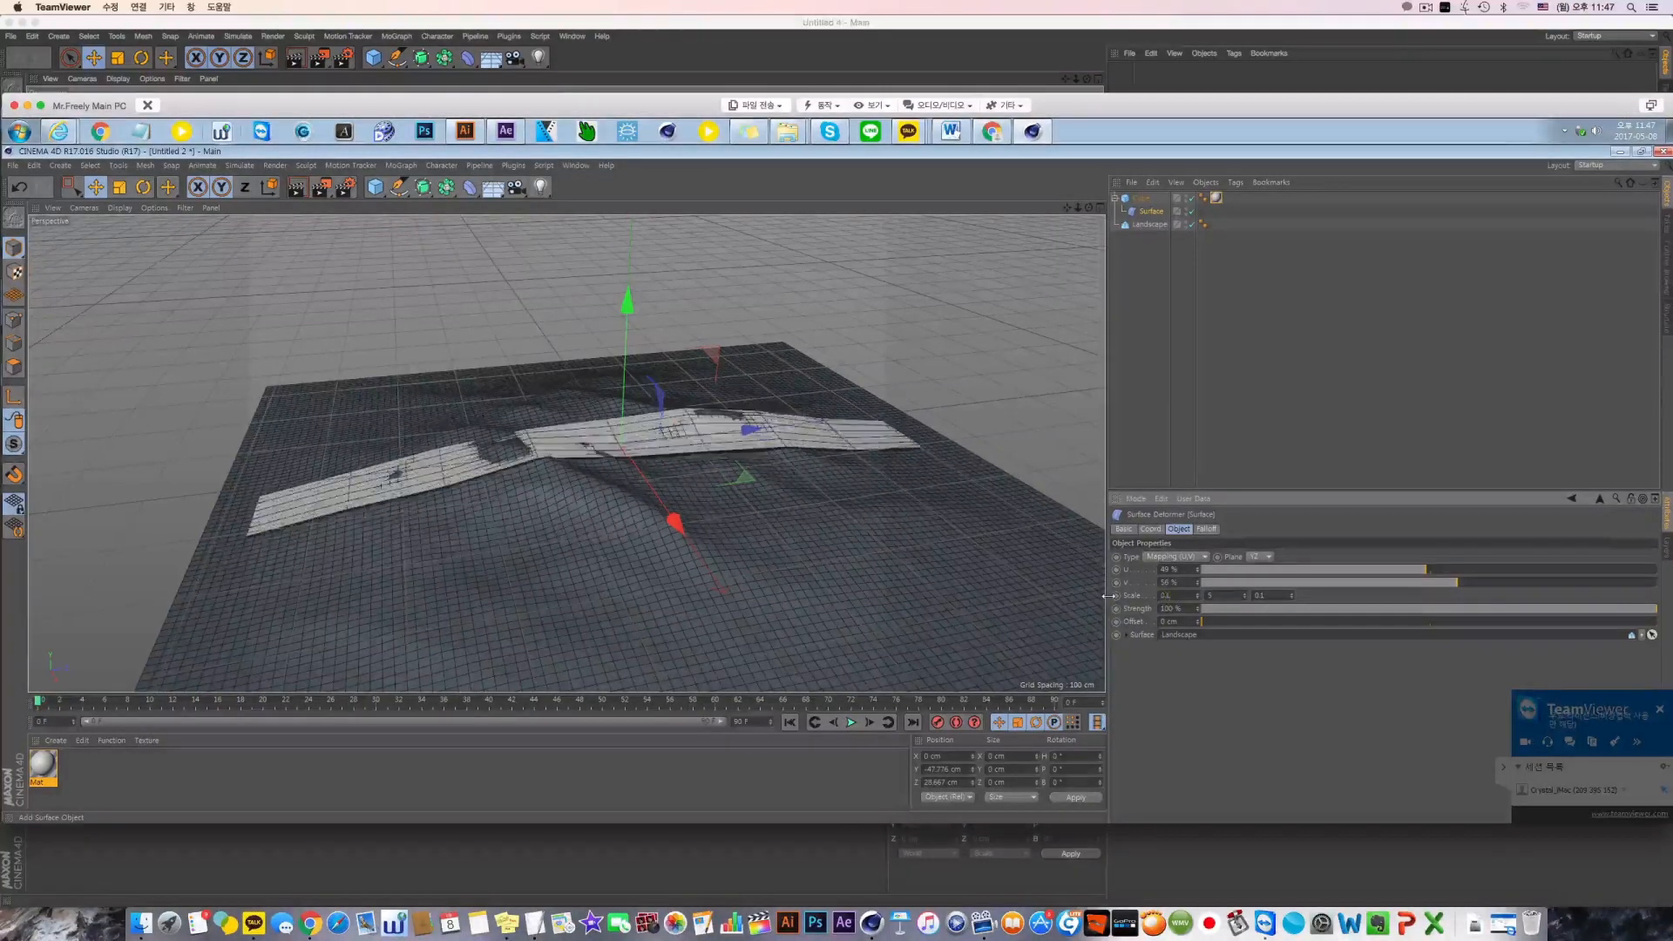
pyautogui.write('0.05')
pyautogui.press('Return')
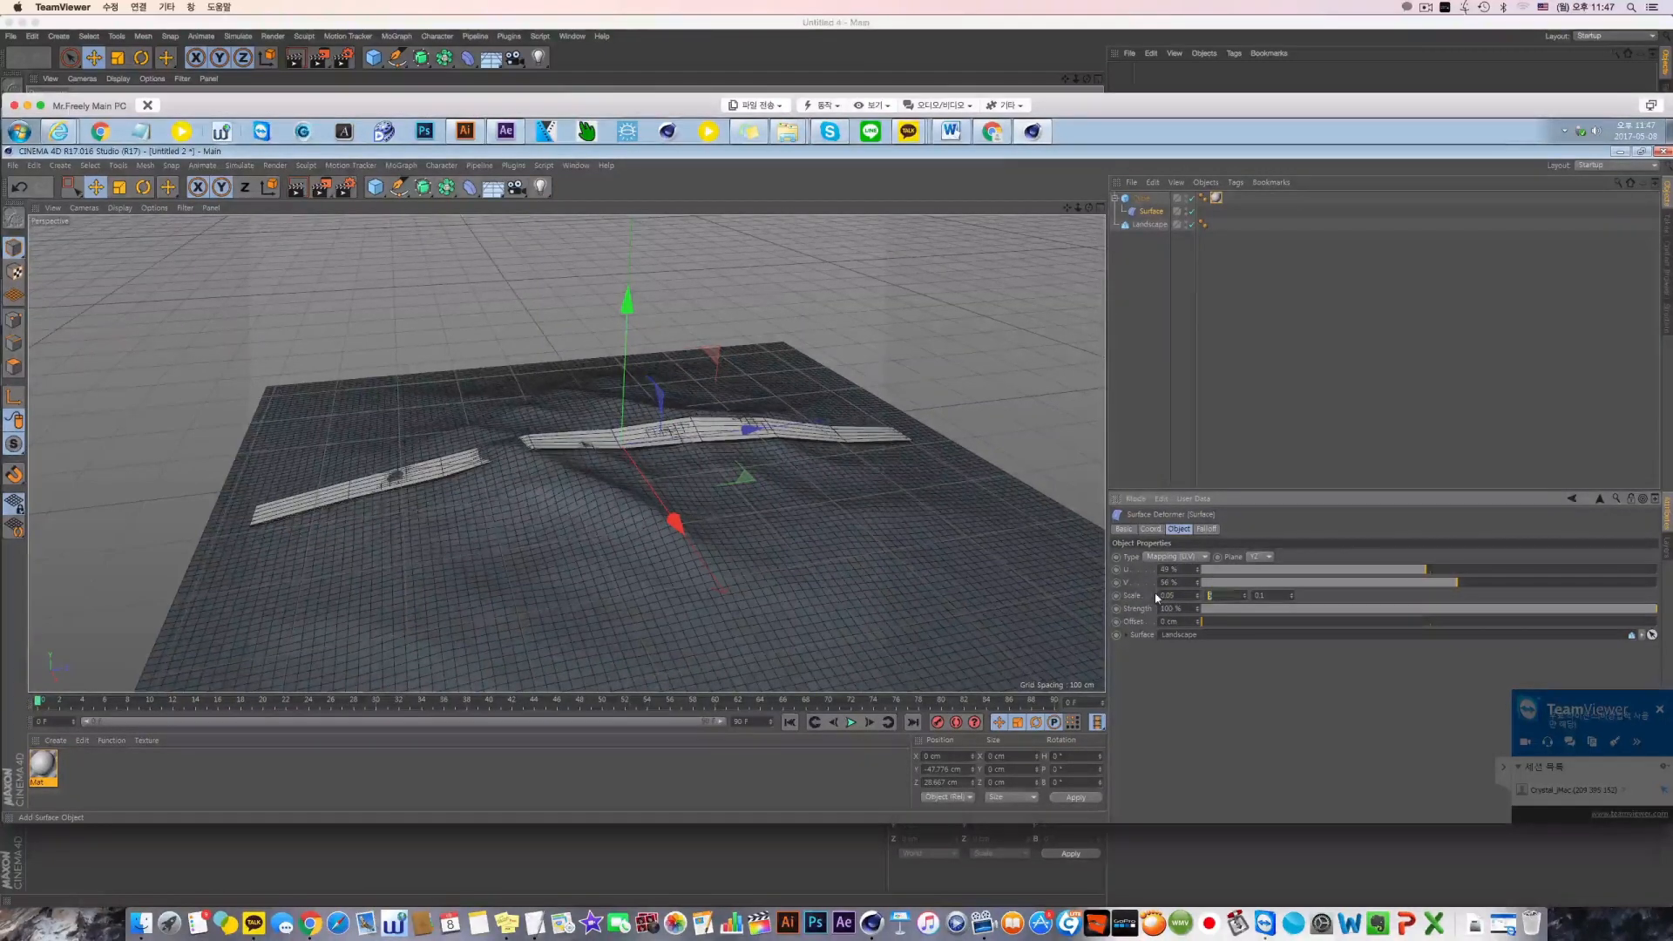
# Set the Surface deformer's second scale value to 1 and check the strip across the landscape from above
pyautogui.write('1')
pyautogui.press('Return')
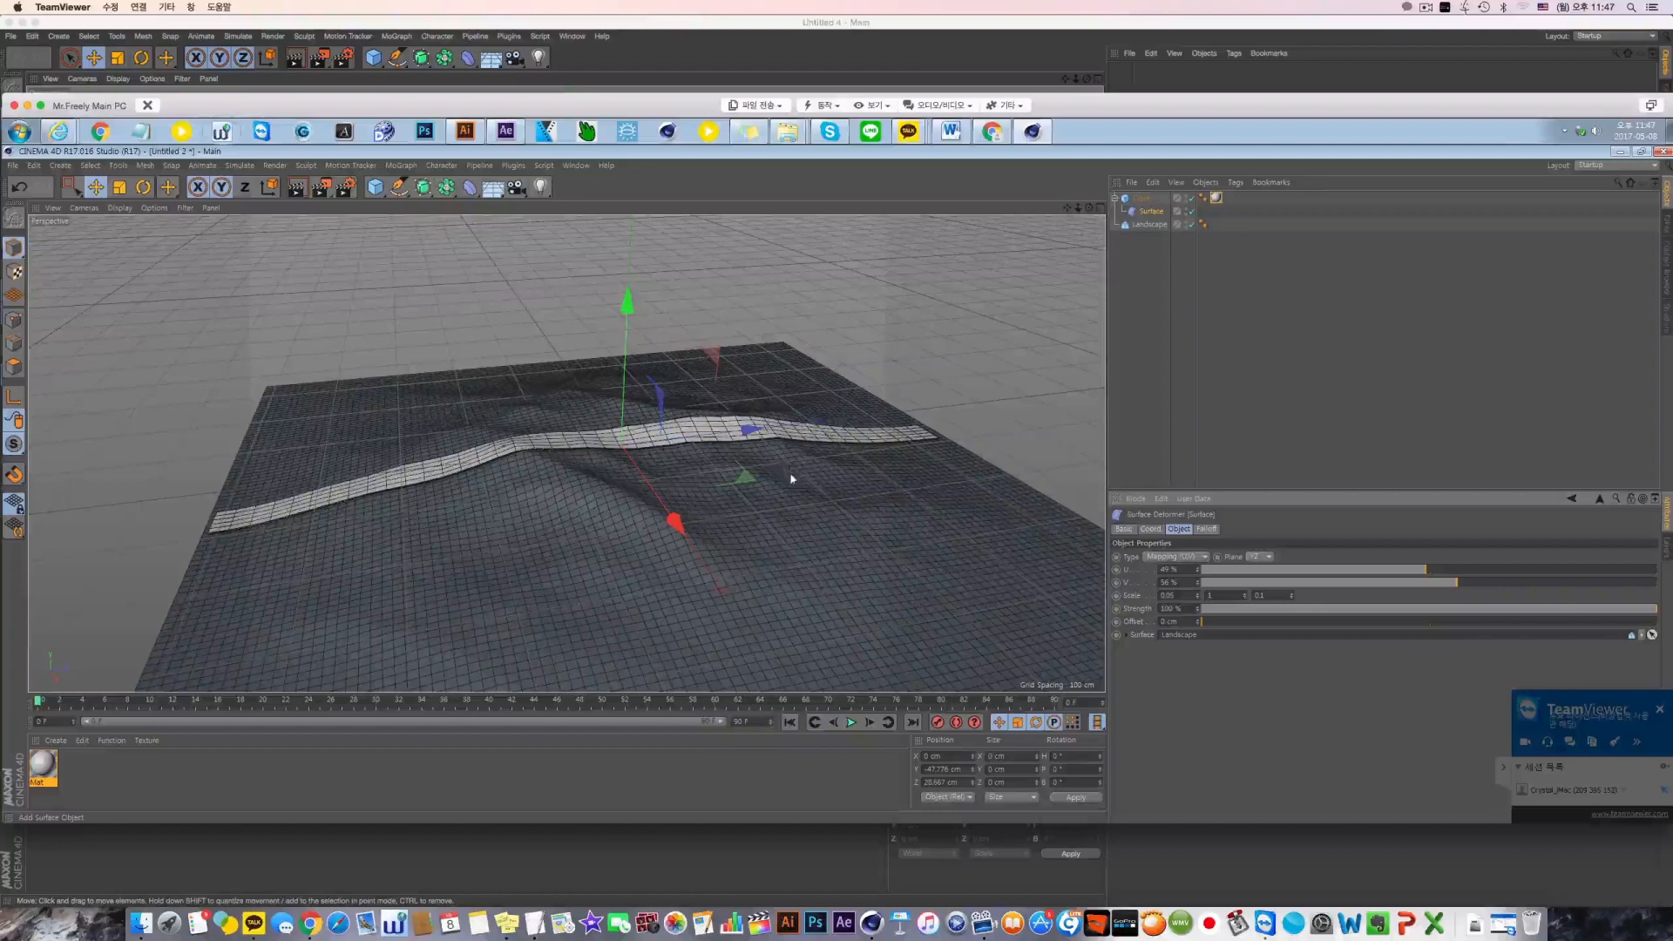
pyautogui.keyDown('alt'); pyautogui.moveTo(792, 479); pyautogui.dragTo(788, 520); pyautogui.keyUp('alt')
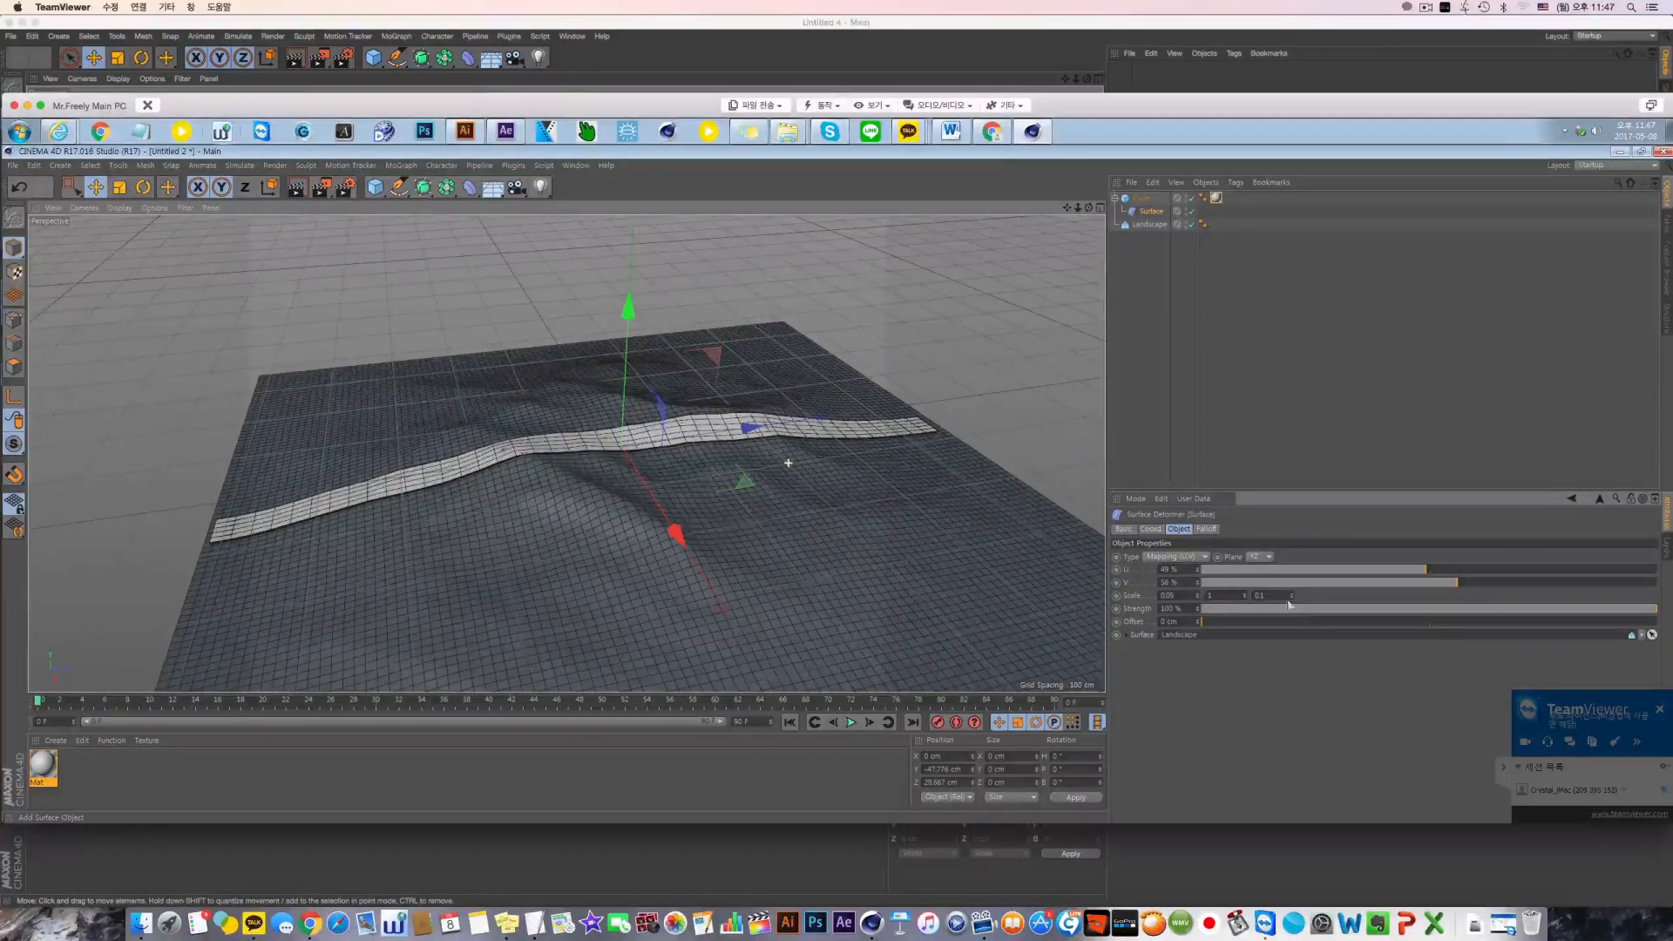
# Select the cube and render the view from a low angle to check how the strip hugs the terrain
pyautogui.click(1141, 198)
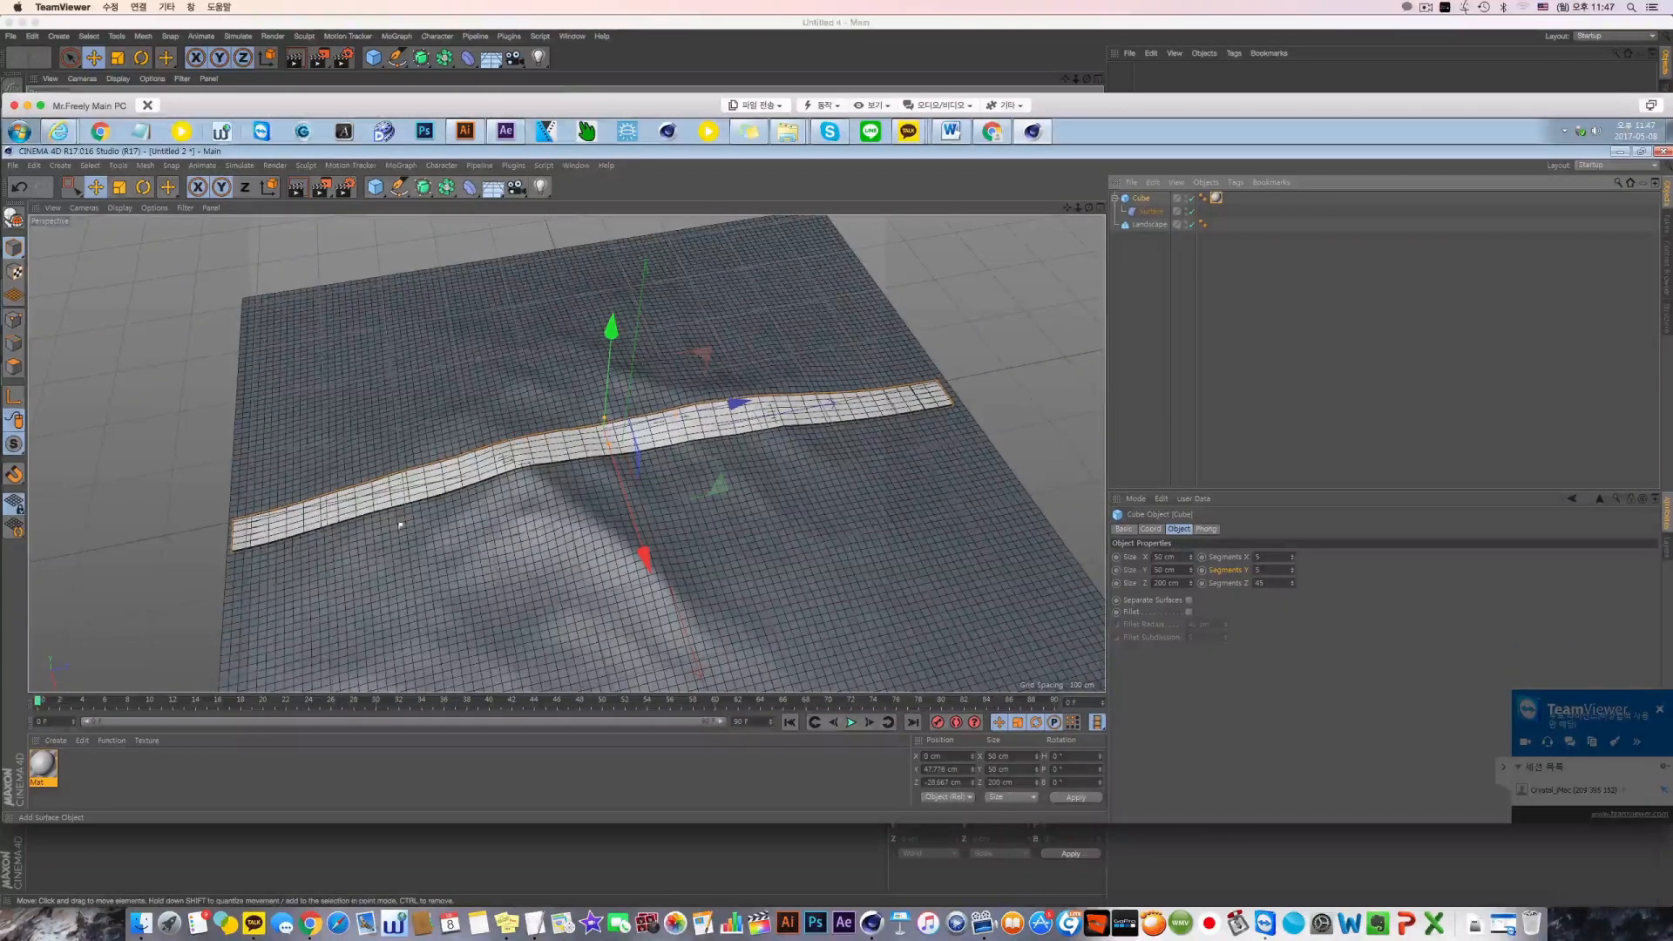
pyautogui.moveTo(741, 529)
pyautogui.keyDown('alt'); pyautogui.mouseDown()
pyautogui.moveTo(729, 443)
pyautogui.moveTo(720, 534)
pyautogui.mouseUp(); pyautogui.keyUp('alt')
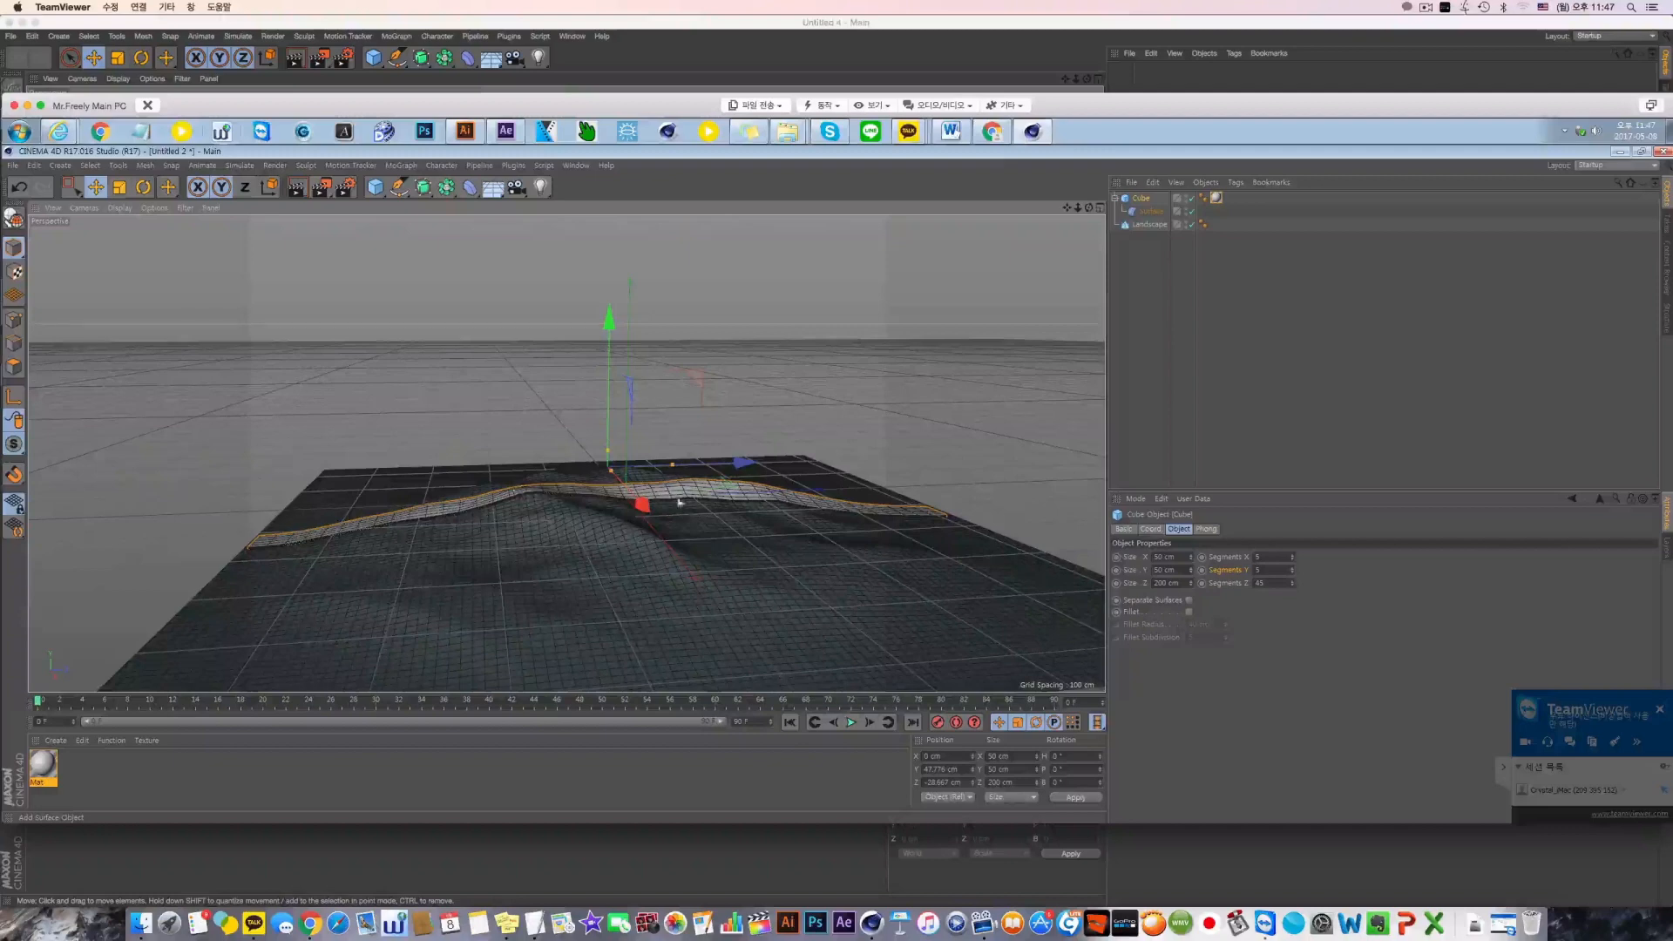
pyautogui.click(297, 189)
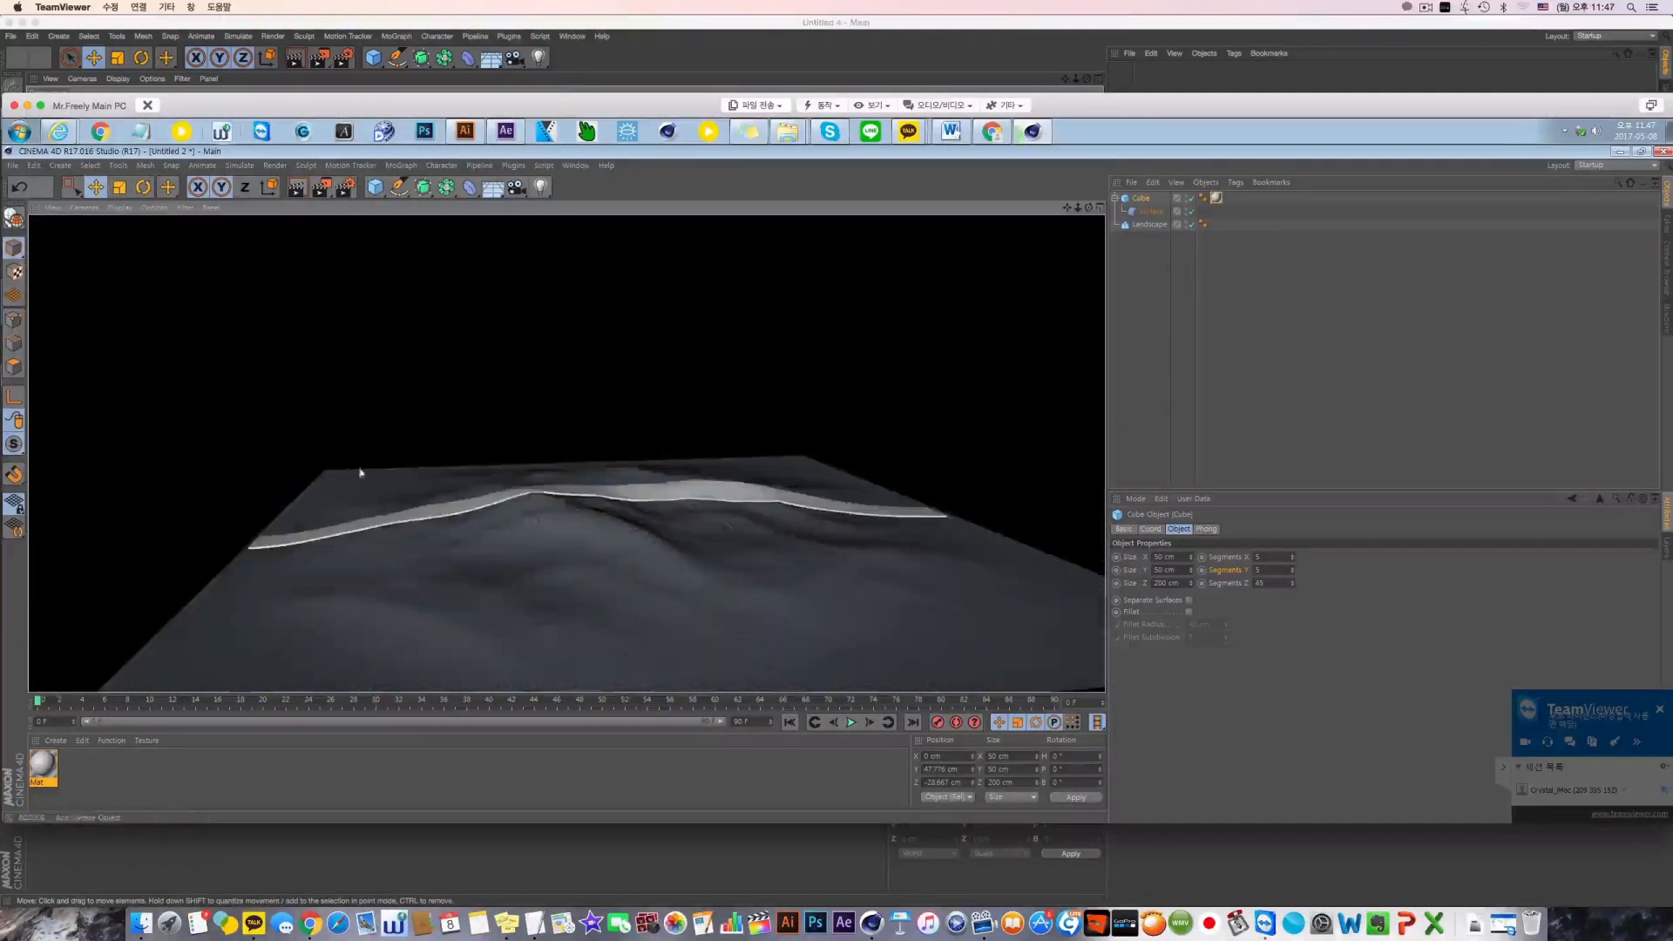
pyautogui.click(244, 187)
pyautogui.keyDown('alt'); pyautogui.moveTo(520, 529); pyautogui.dragTo(534, 498); pyautogui.keyUp('alt')
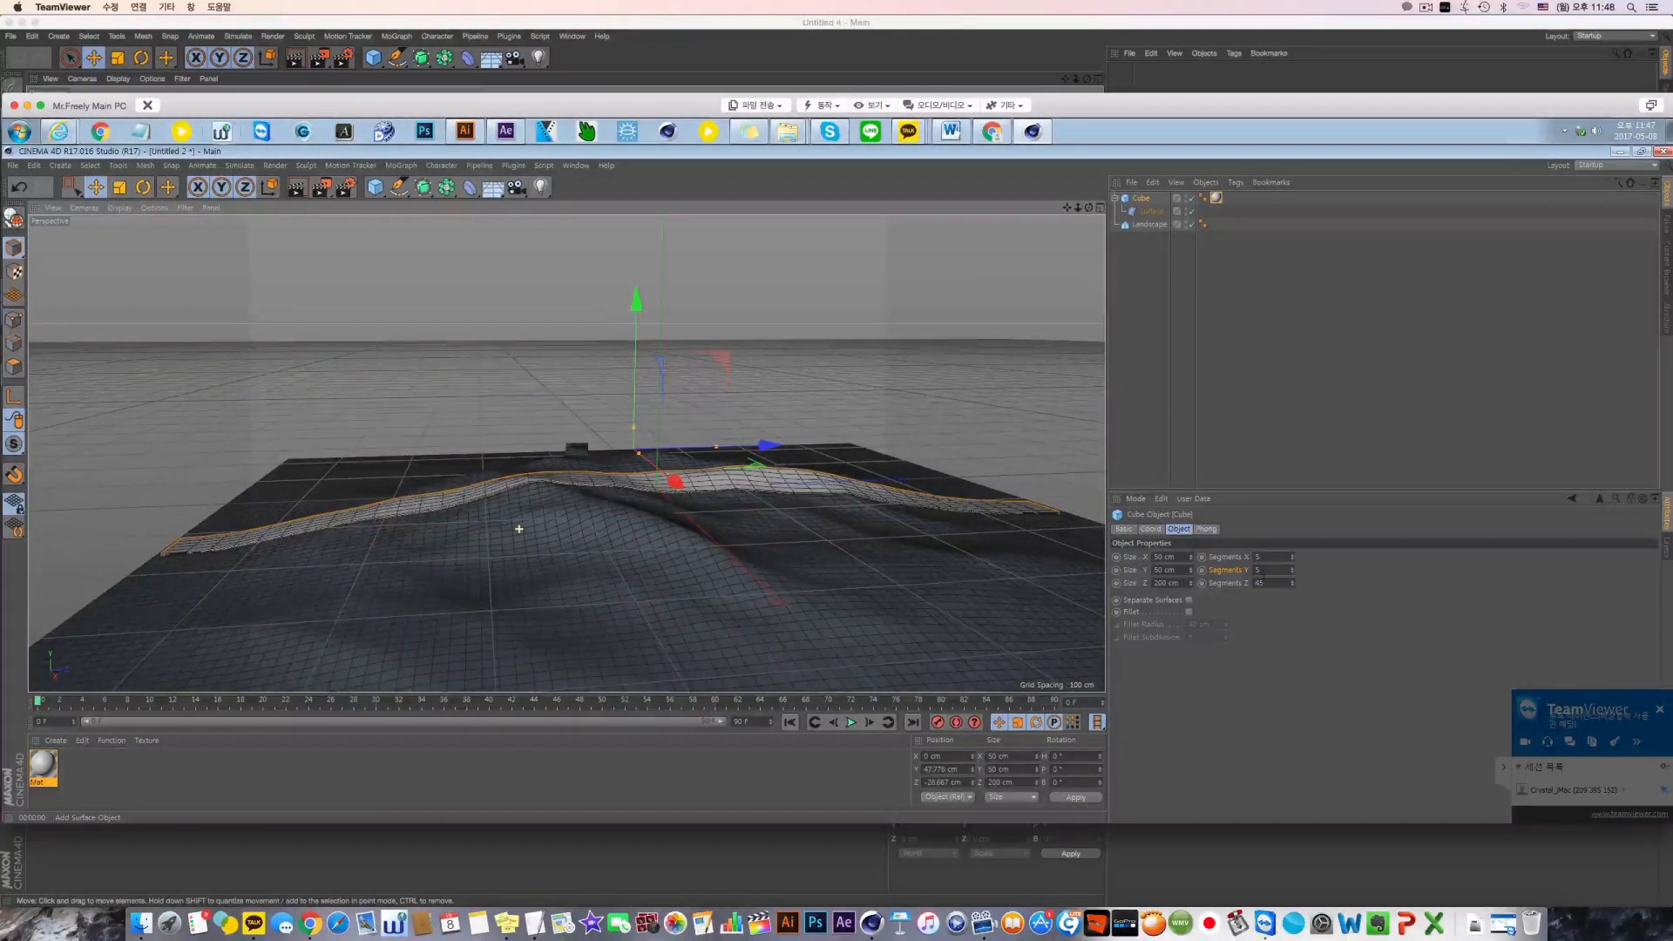
# Set the cube's Y segments to 10 and its Z segments to 65
pyautogui.scroll(3, 519, 528)
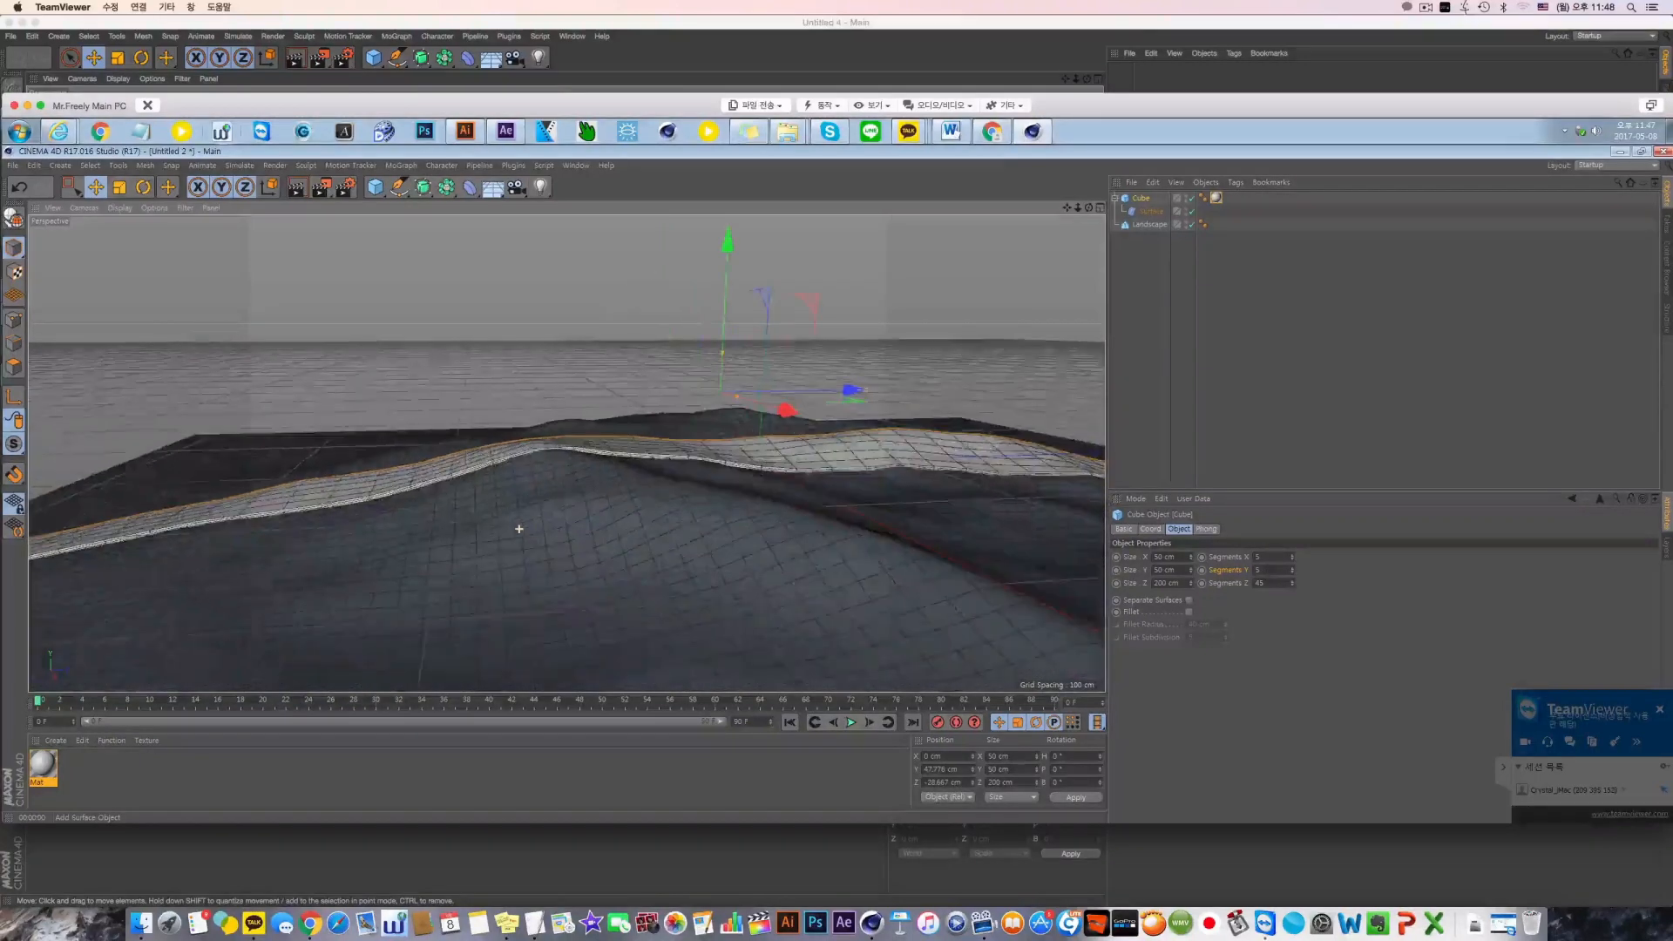
pyautogui.scroll(1, 519, 529)
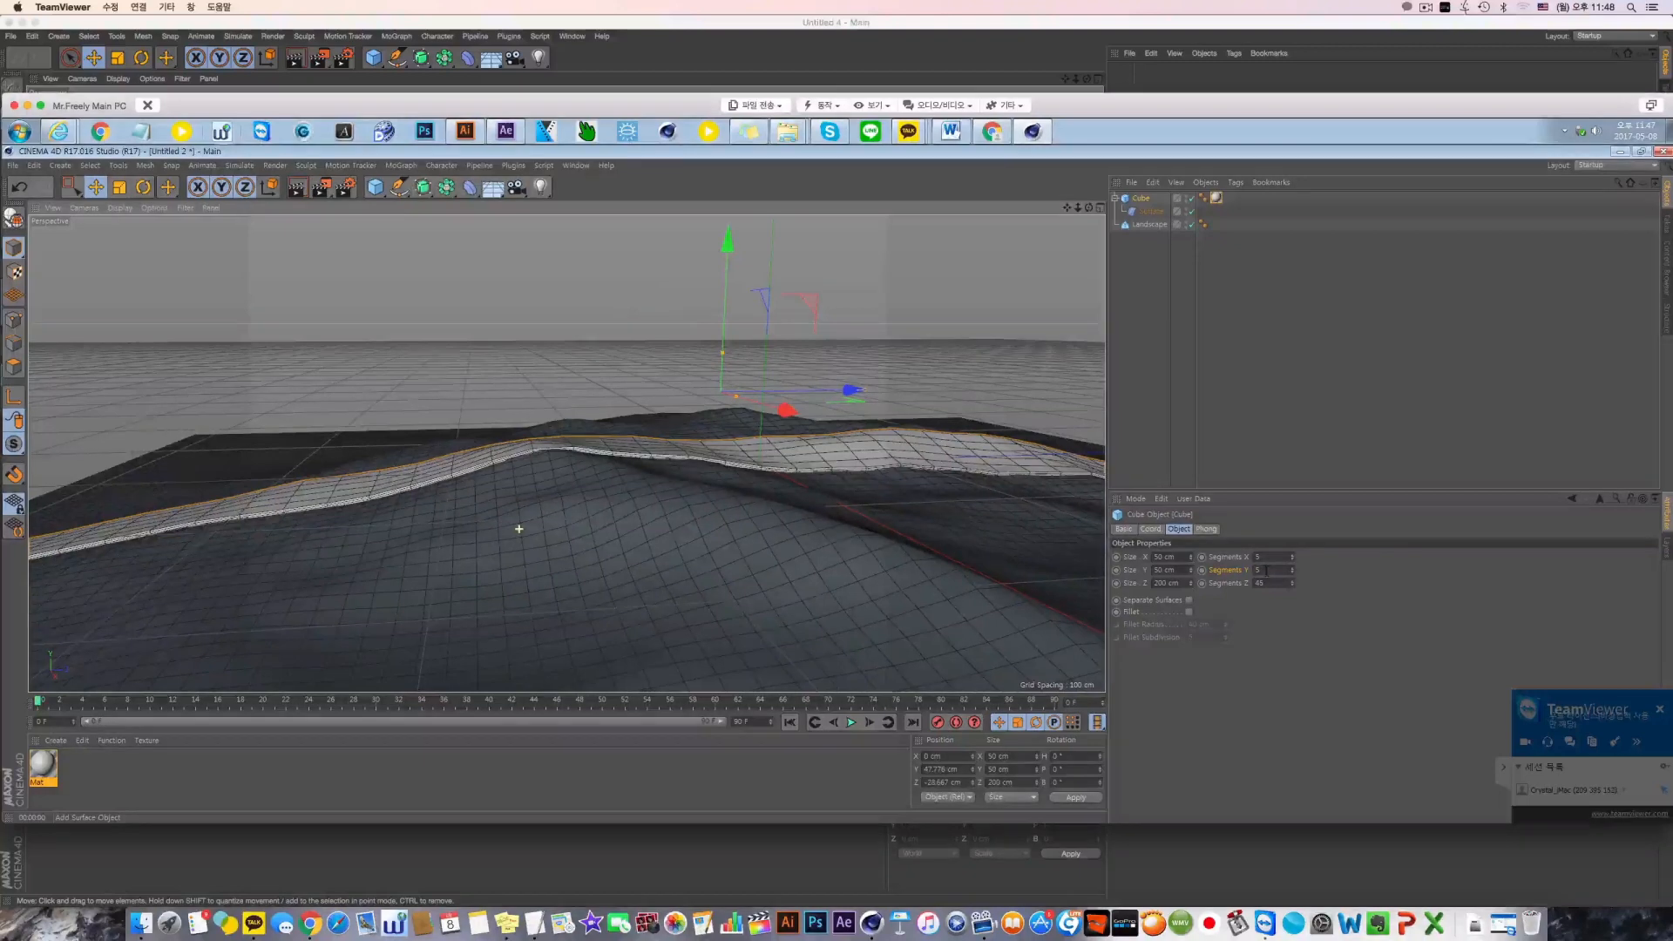
pyautogui.scroll(2, 519, 529)
pyautogui.press('BackSpace')
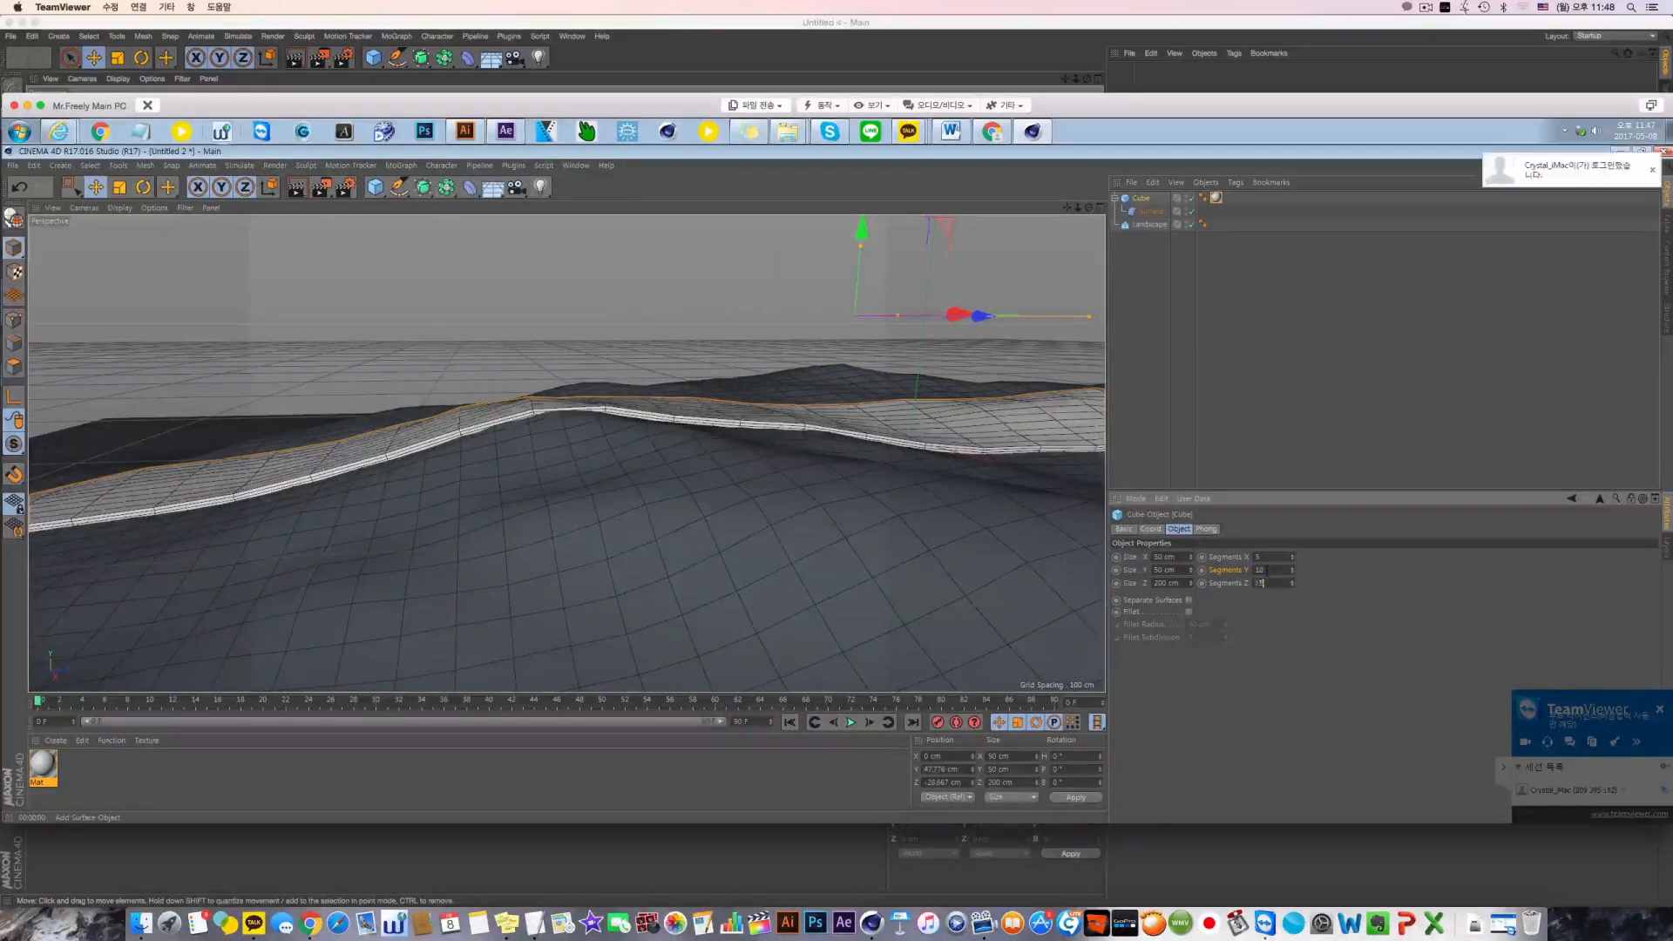
pyautogui.write('65')
pyautogui.press('Return')
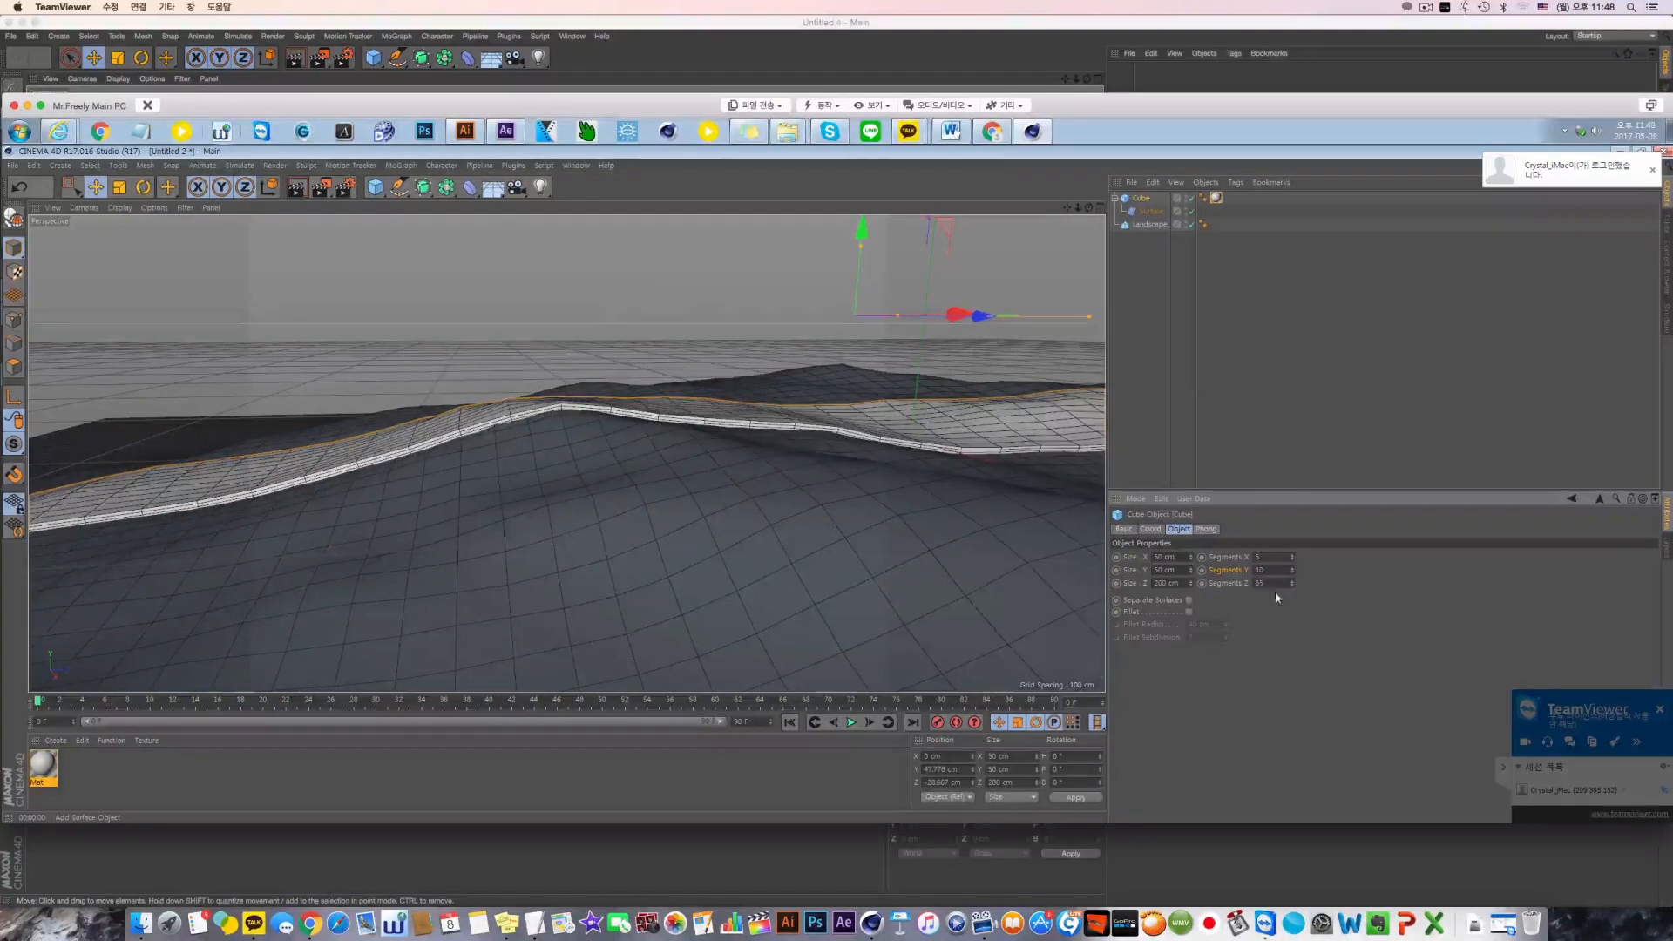
# Refine the cube along its length by trying 80 Z segments and raising them to 150
pyautogui.write('80')
pyautogui.press('Return')
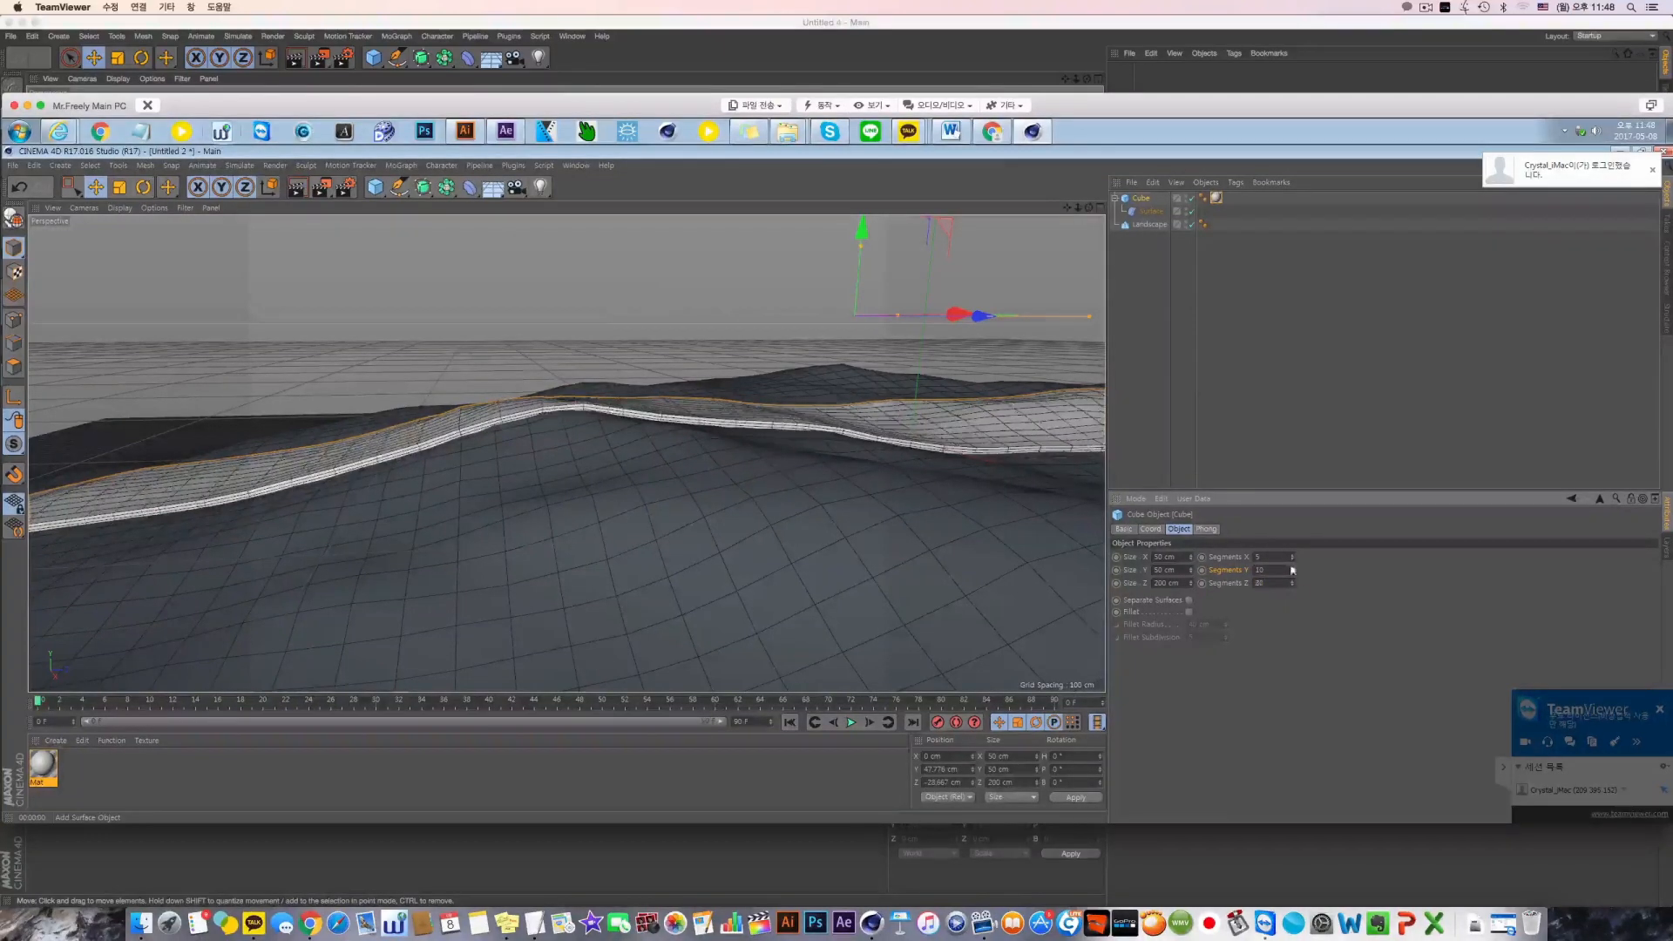
pyautogui.moveTo(1278, 584); pyautogui.dragTo(1170, 582)
pyautogui.write('100')
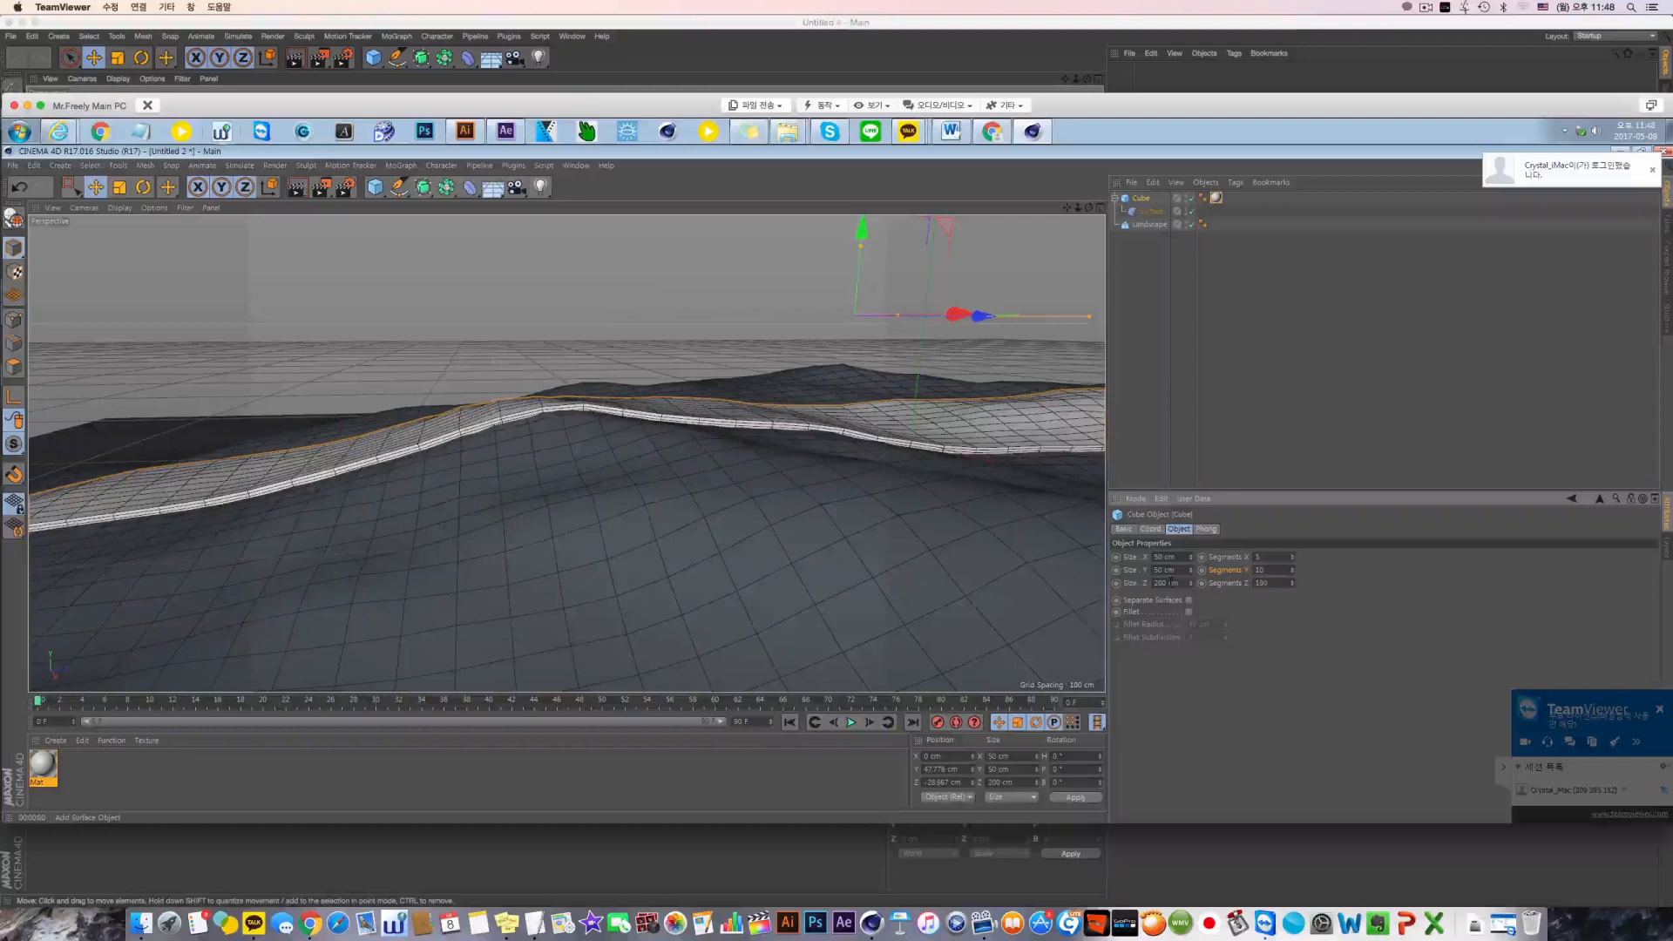
pyautogui.press('Return')
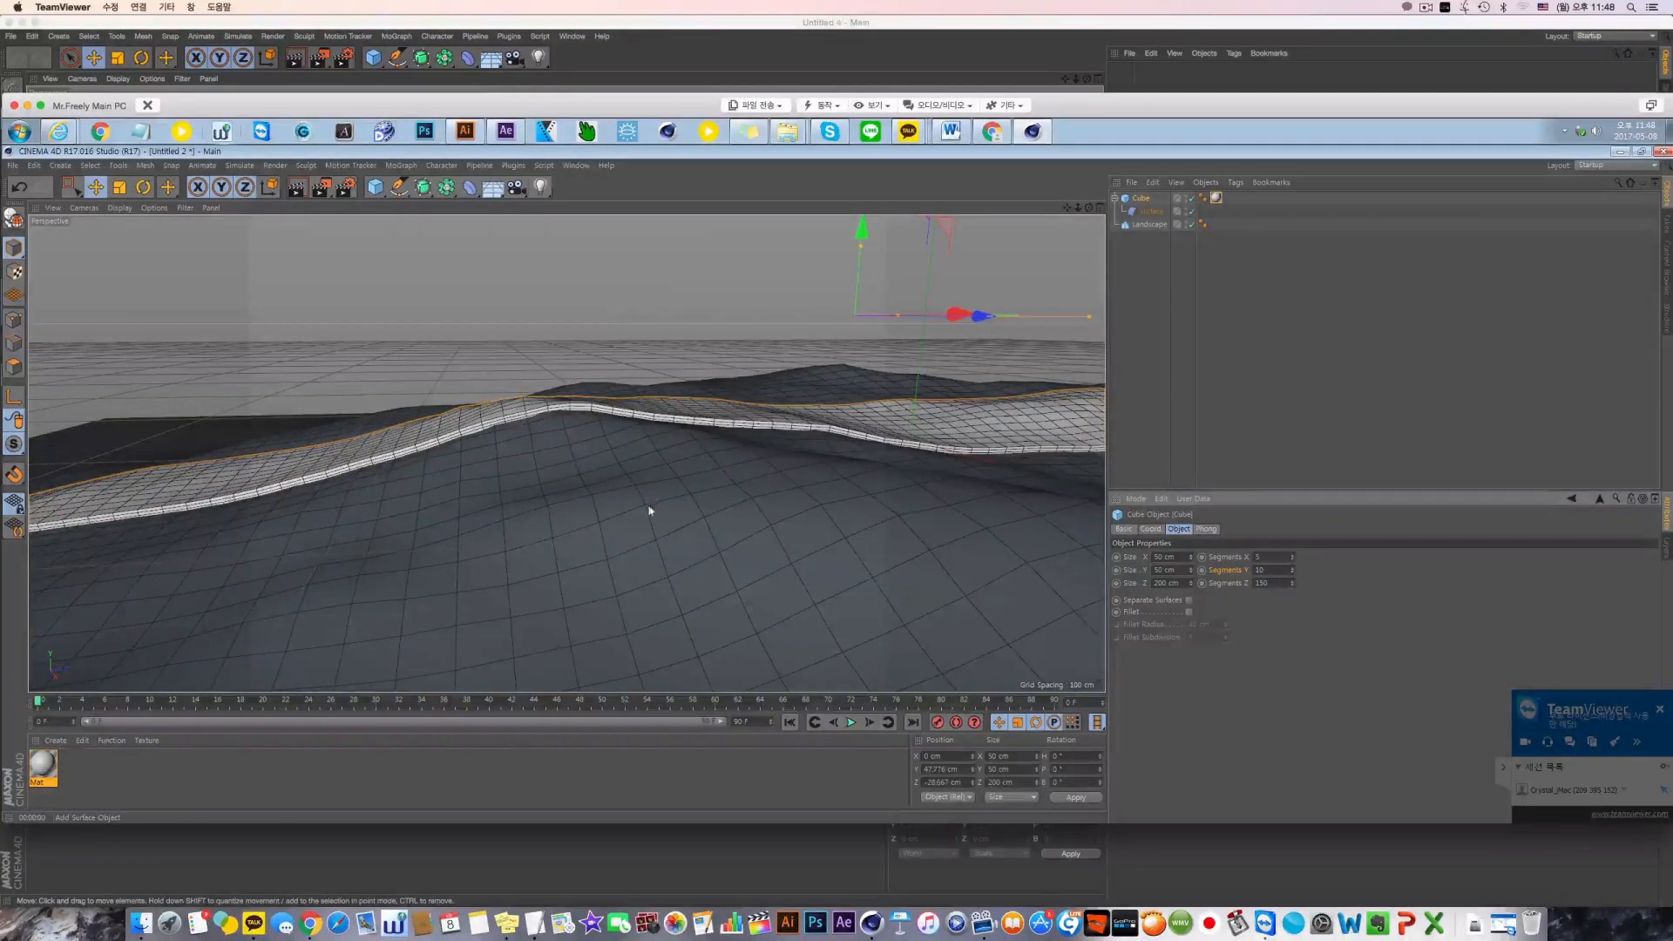
# Set the landscape's width and depth segments to 120 and inspect the fit of the strip up close
pyautogui.click(1149, 224)
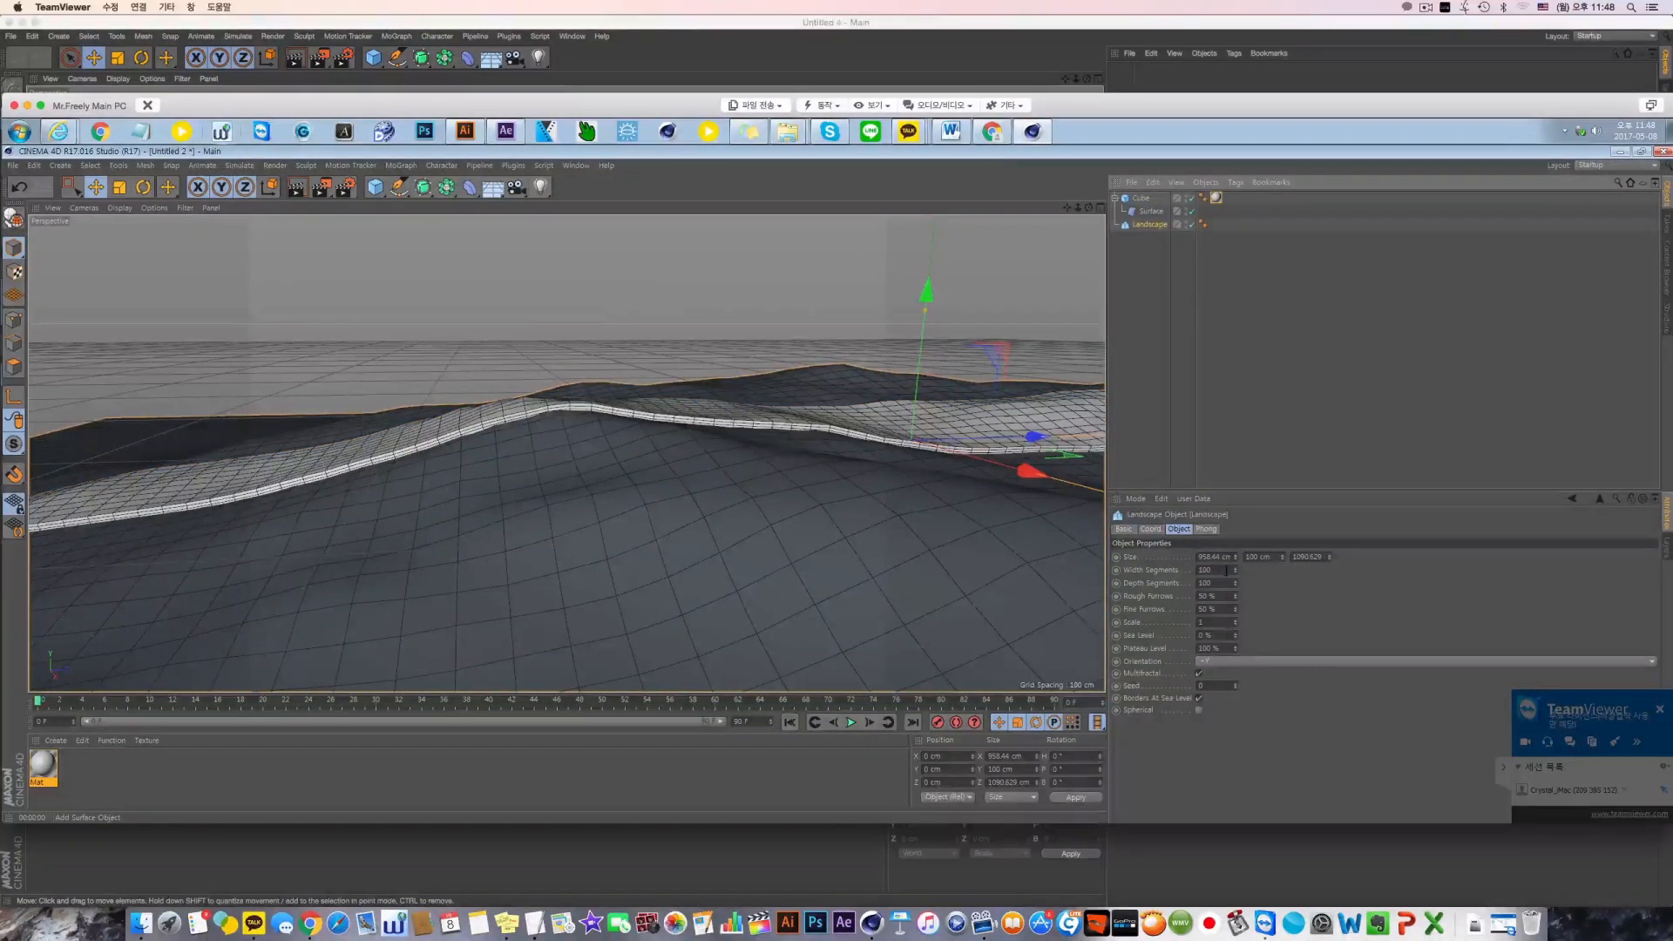
pyautogui.moveTo(1226, 569); pyautogui.dragTo(1129, 578)
pyautogui.write('12')
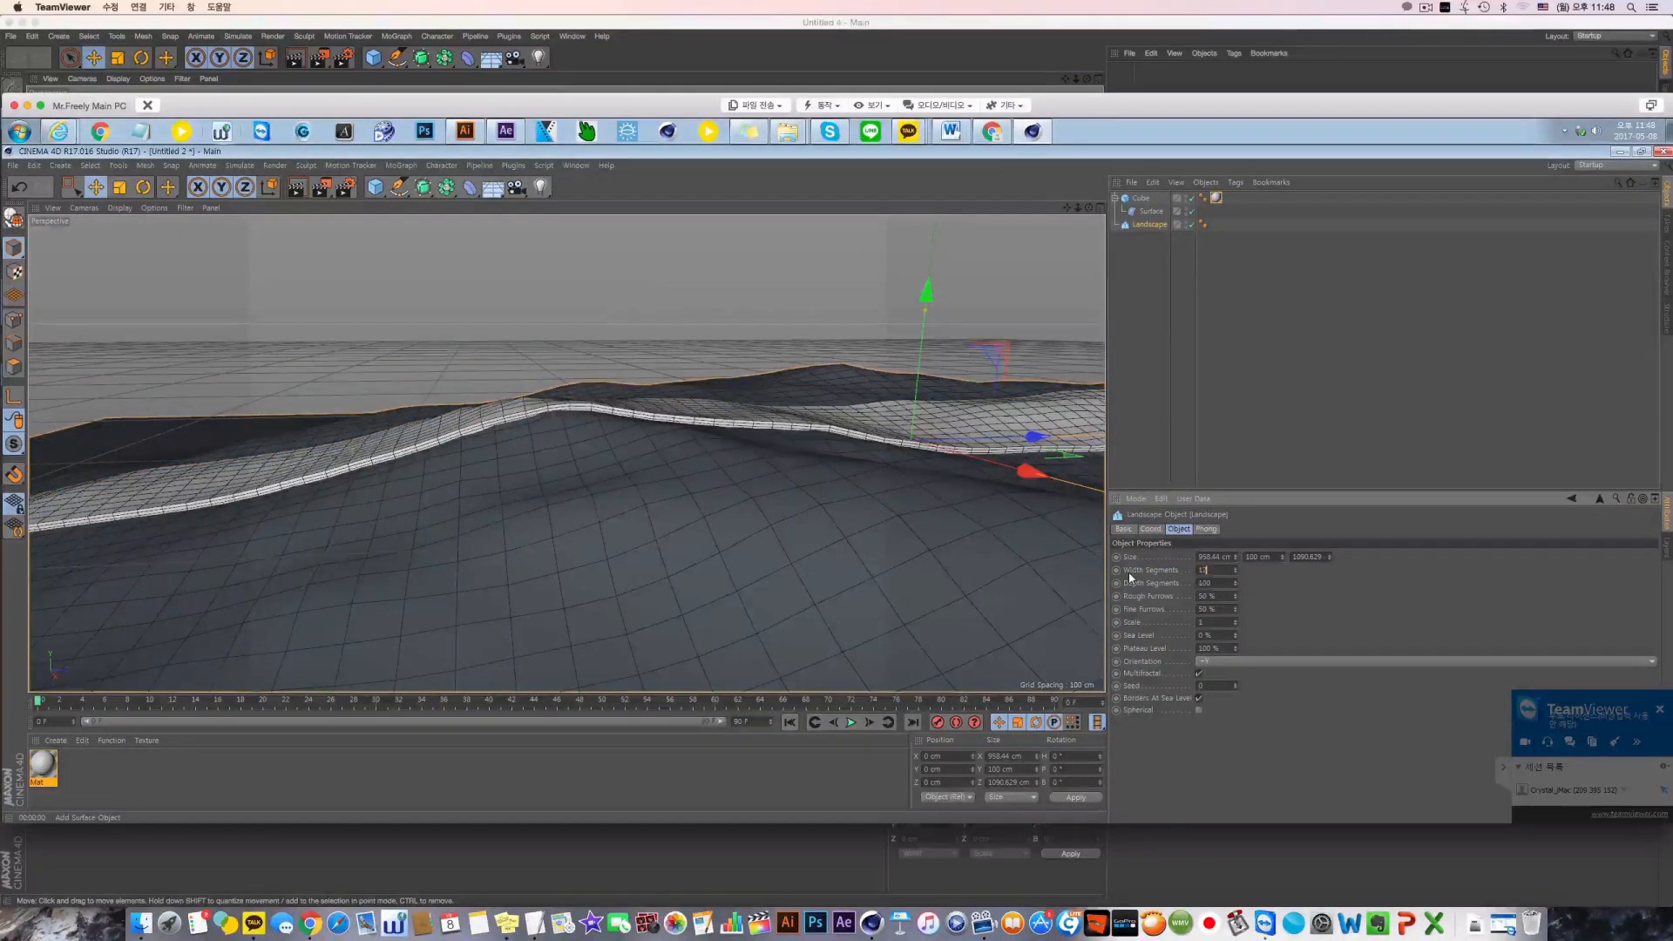
pyautogui.write('0')
pyautogui.press('Return')
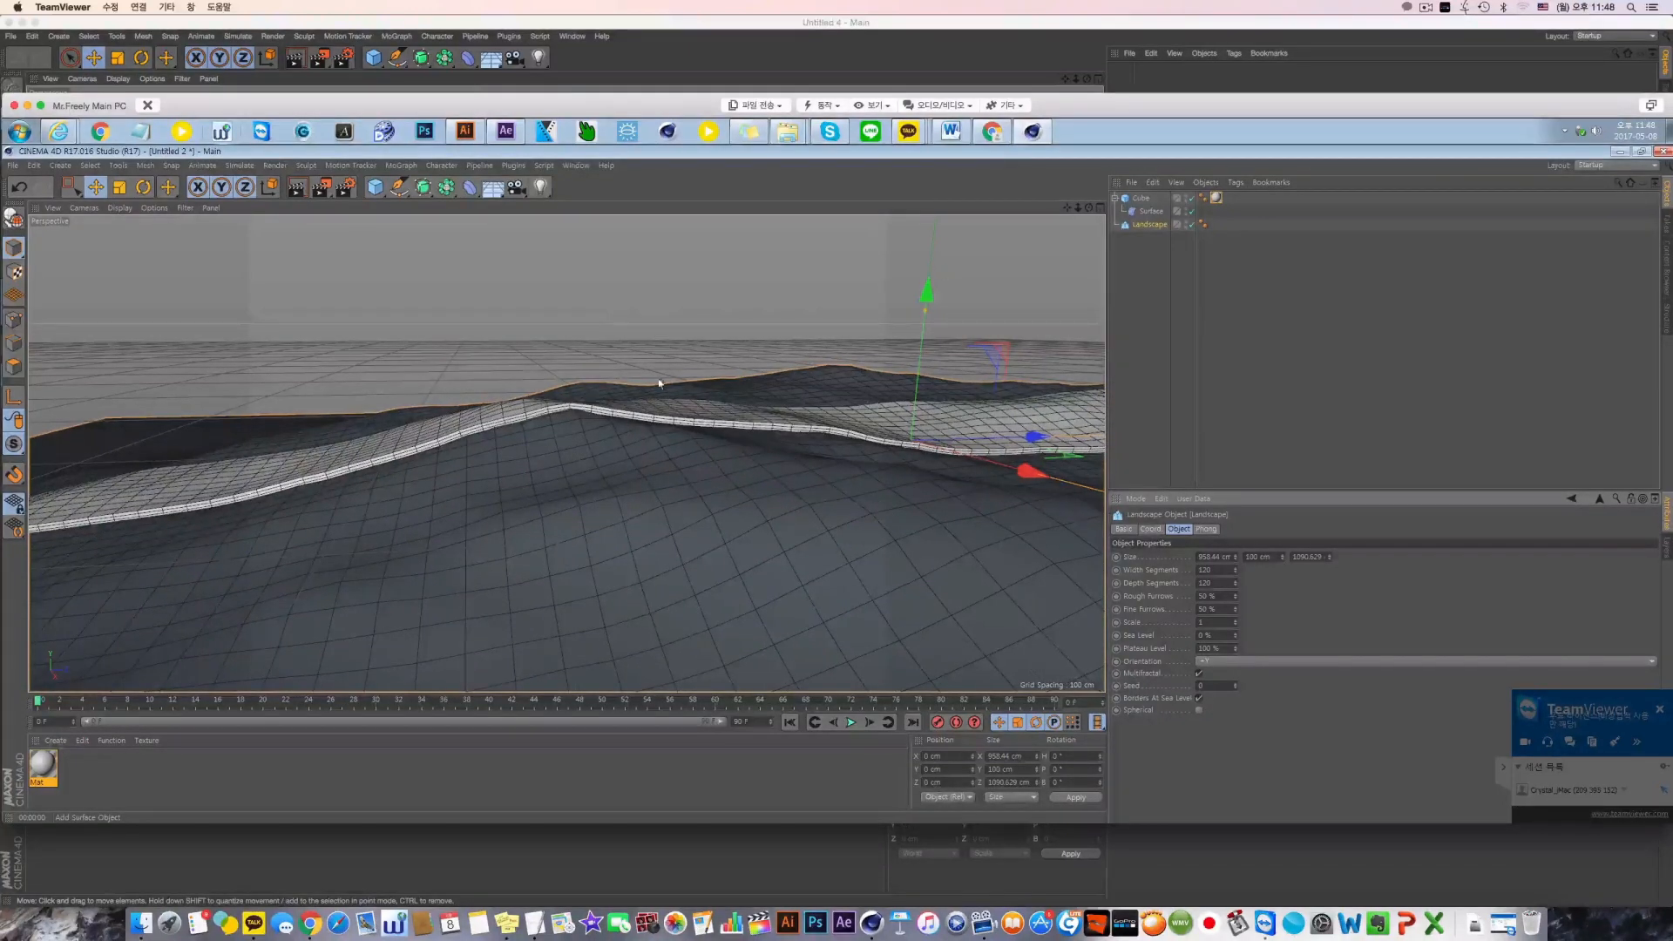
pyautogui.keyDown('alt'); pyautogui.moveTo(660, 384); pyautogui.dragTo(662, 417); pyautogui.keyUp('alt')
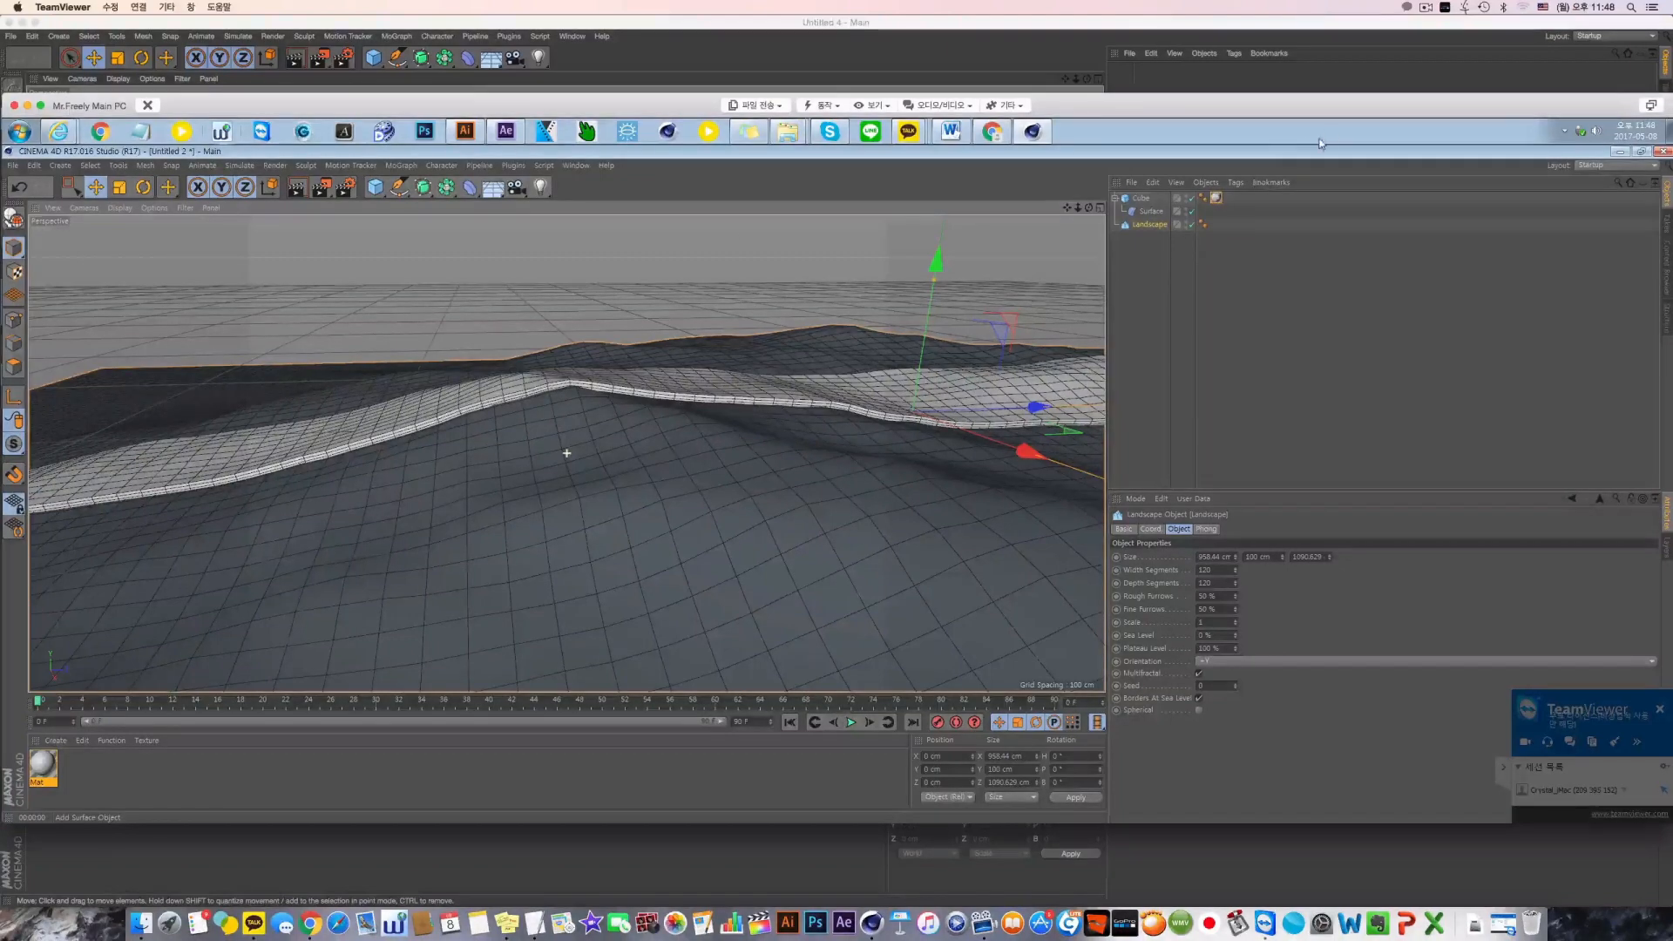
pyautogui.keyDown('alt'); pyautogui.moveTo(803, 239); pyautogui.dragTo(995, 309); pyautogui.keyUp('alt')
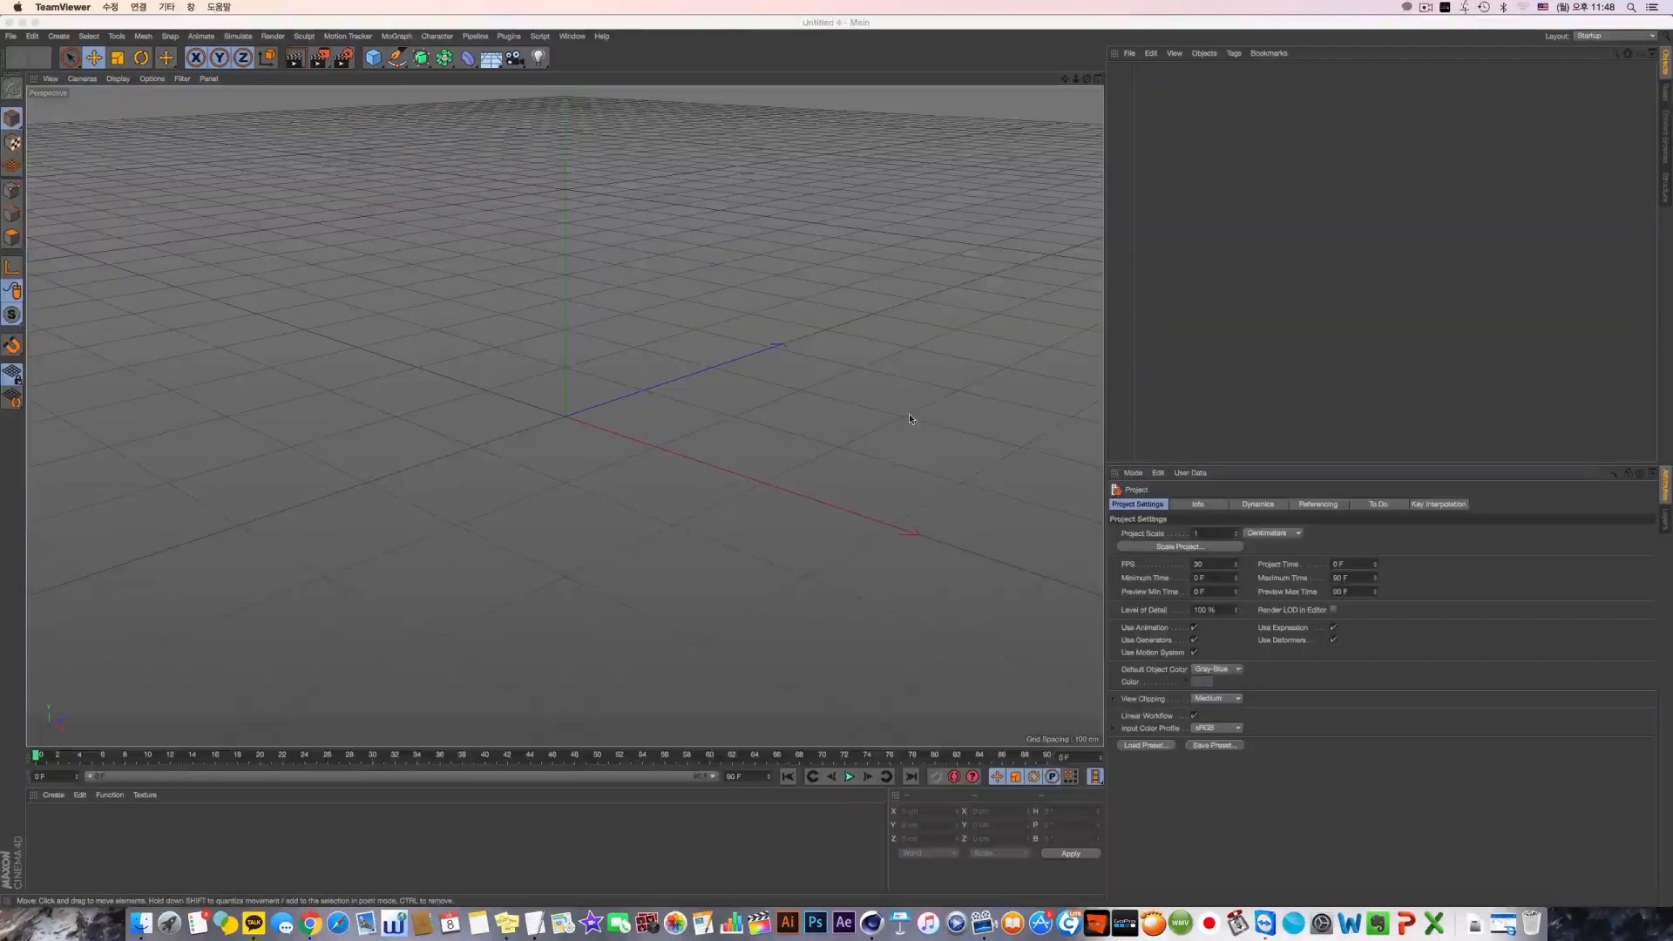
# Switch to the empty Cinema 4D project outside the remote session and undock the deformer palette as a floating window
pyautogui.click(909, 412)
pyautogui.click(468, 59)
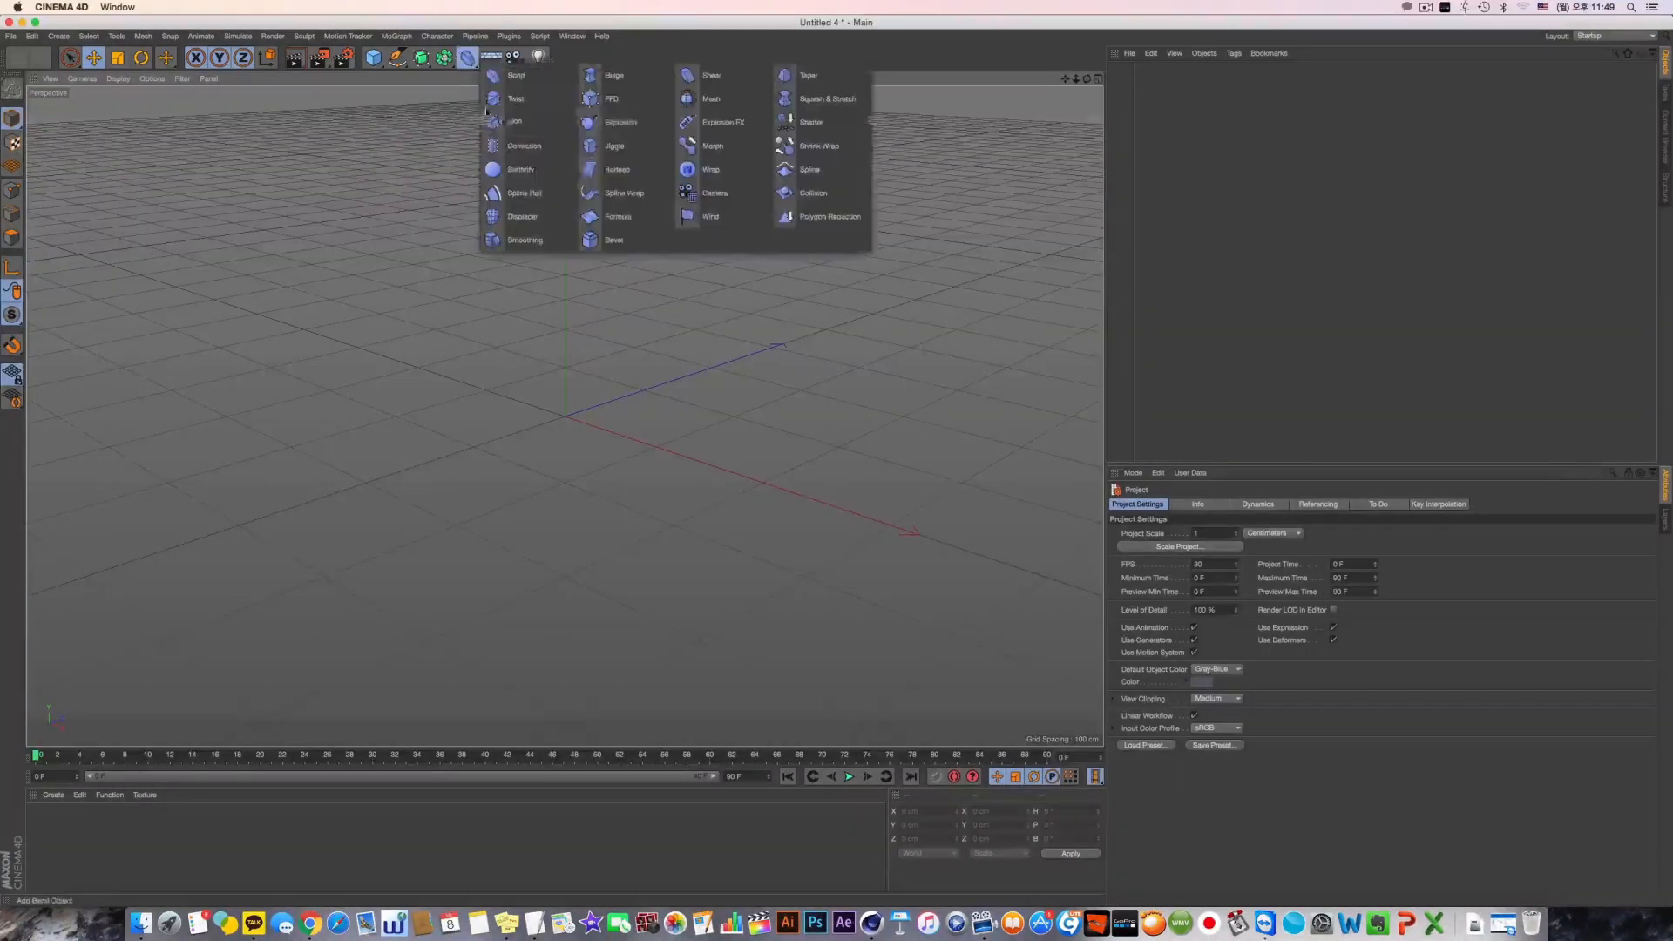
pyautogui.click(598, 62)
pyautogui.moveTo(598, 63); pyautogui.dragTo(661, 147)
# Show the floating deformer palette with large icons, enlarge its window to fit them and move it aside in the viewport
pyautogui.rightClick(716, 202)
pyautogui.moveTo(788, 255)
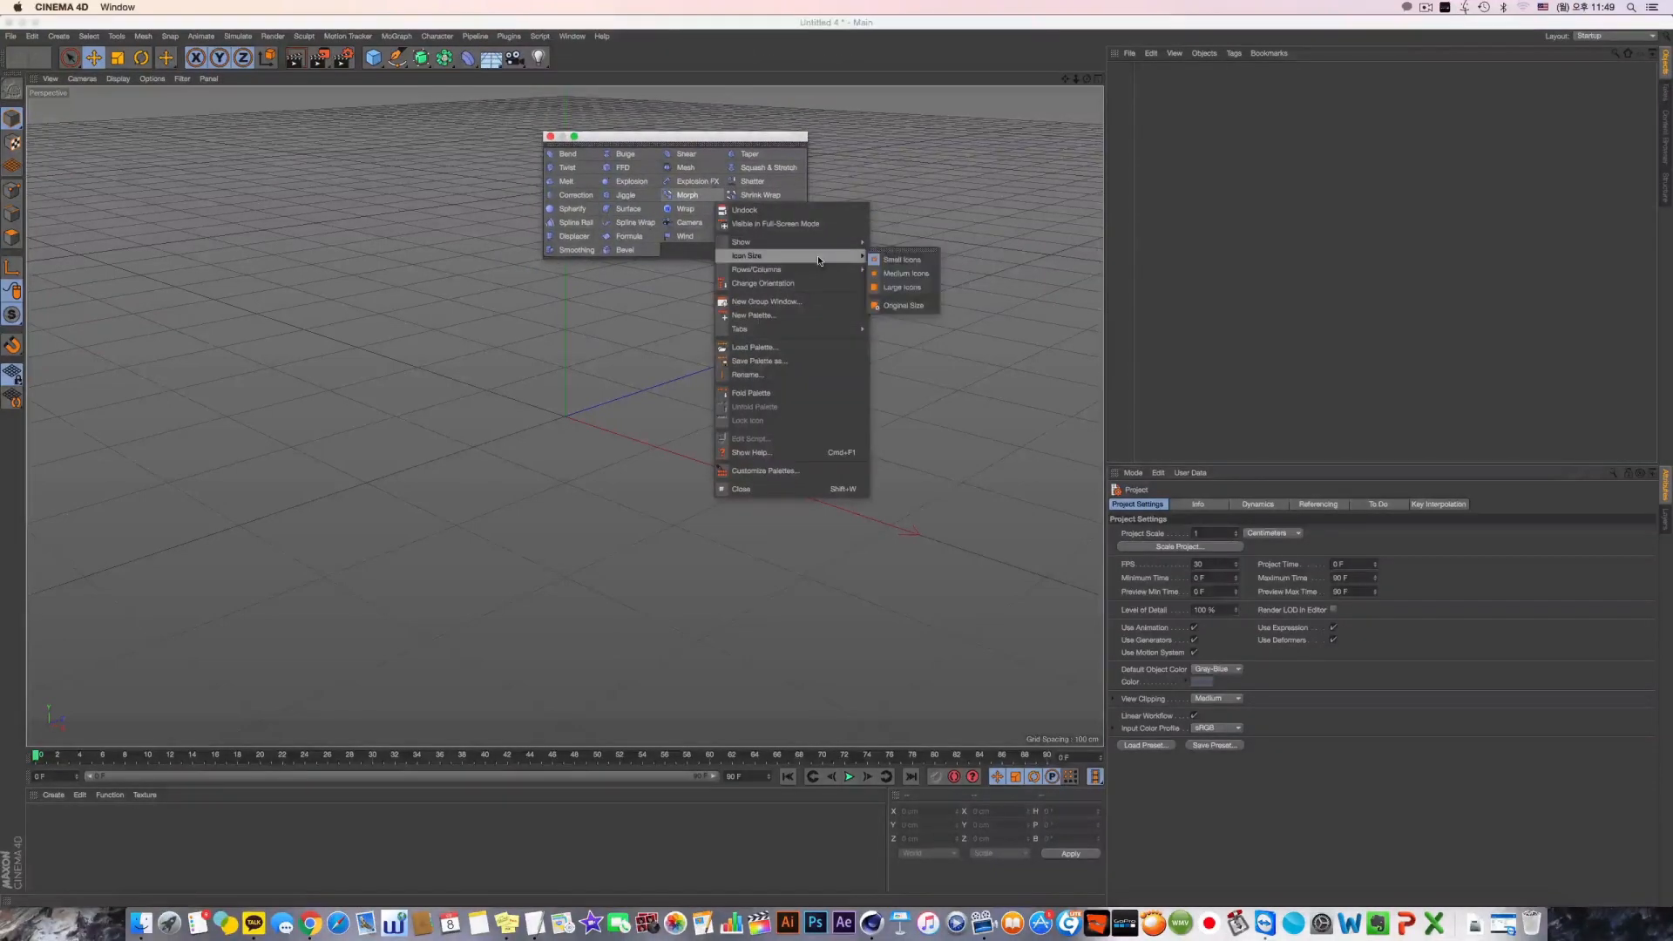
pyautogui.click(901, 289)
pyautogui.moveTo(847, 261); pyautogui.dragTo(892, 328)
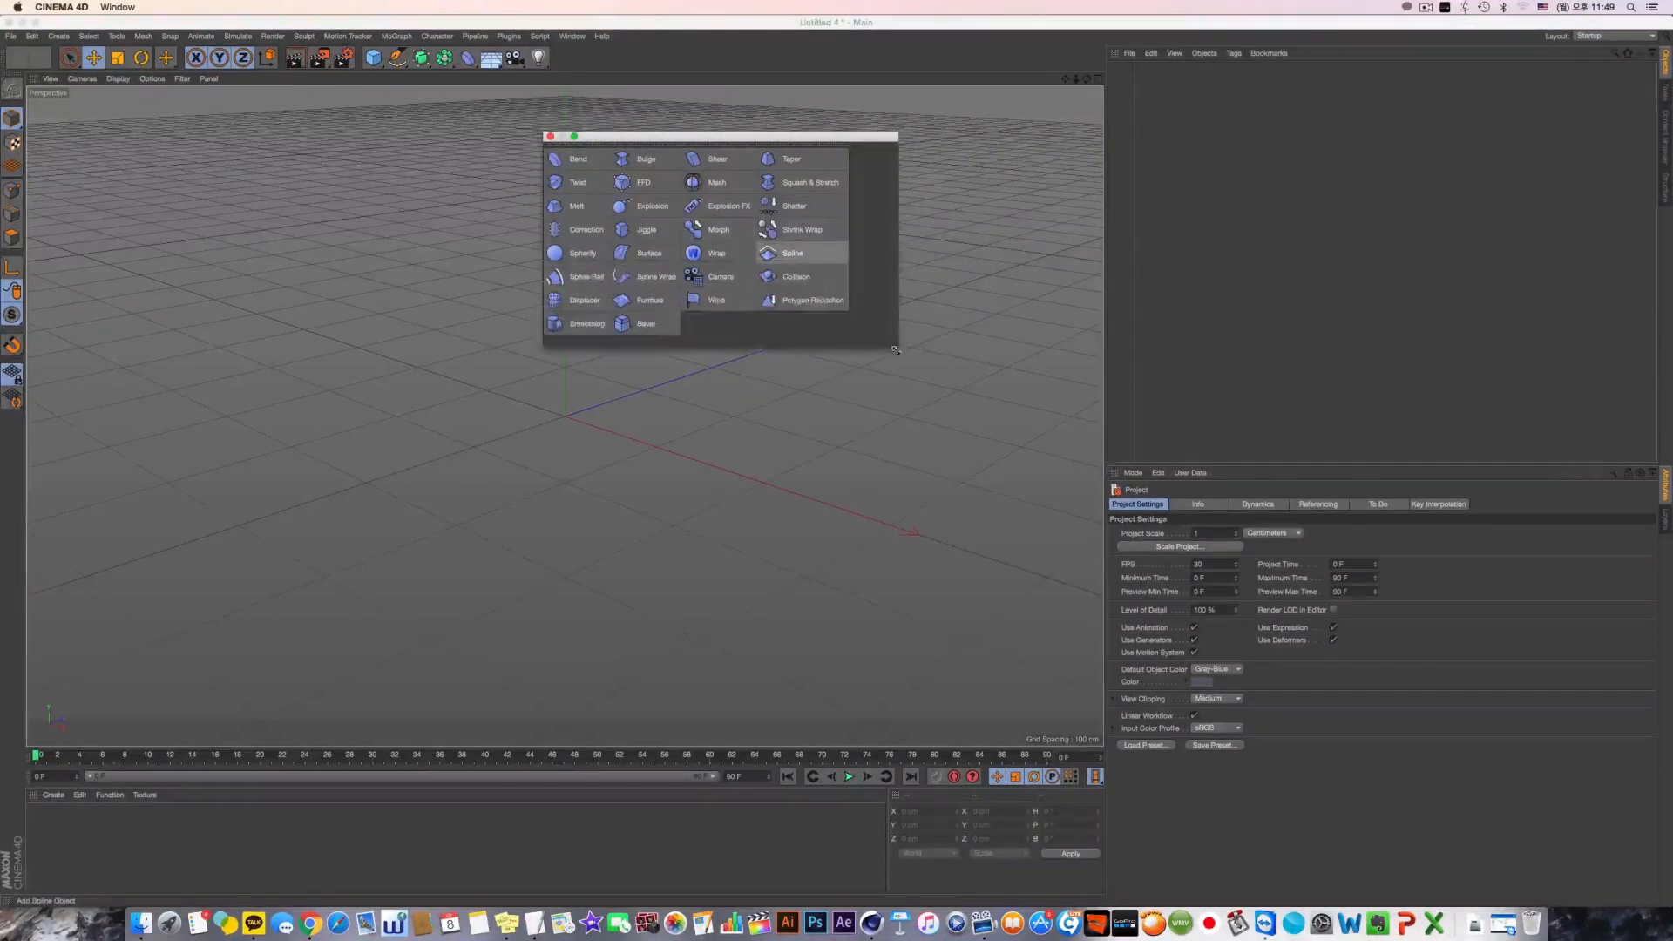
pyautogui.moveTo(640, 137); pyautogui.dragTo(834, 129)
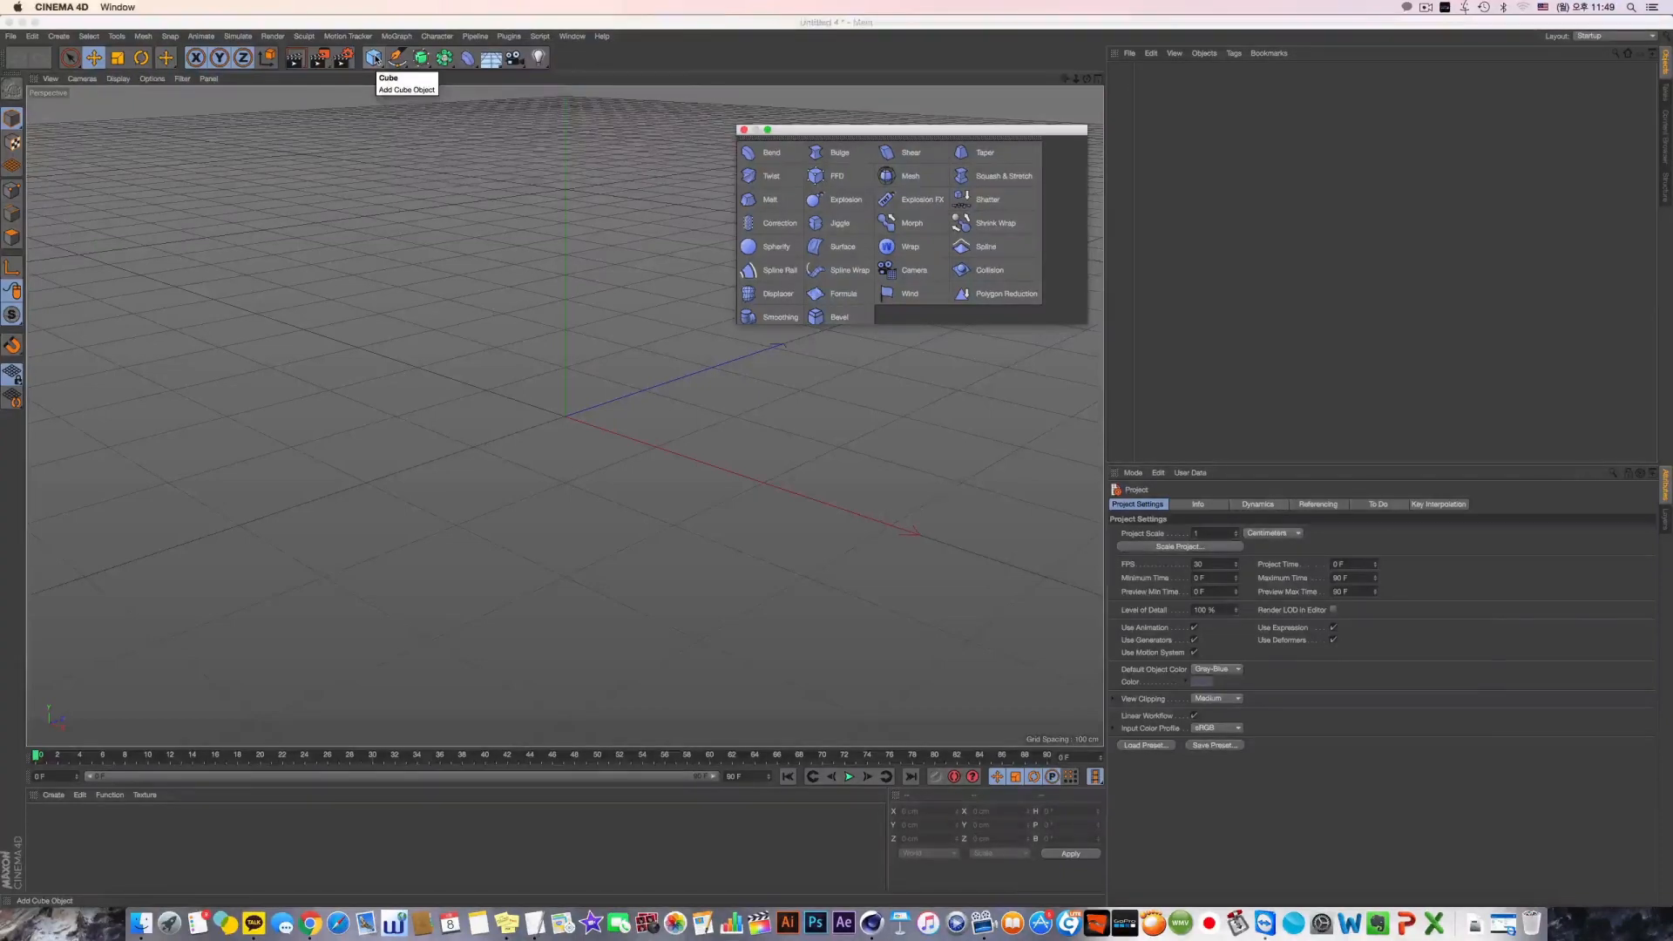
# Add a cube and flatten it into a slab with a Y size of about 12 cm
pyautogui.moveTo(374, 59); pyautogui.dragTo(490, 75)
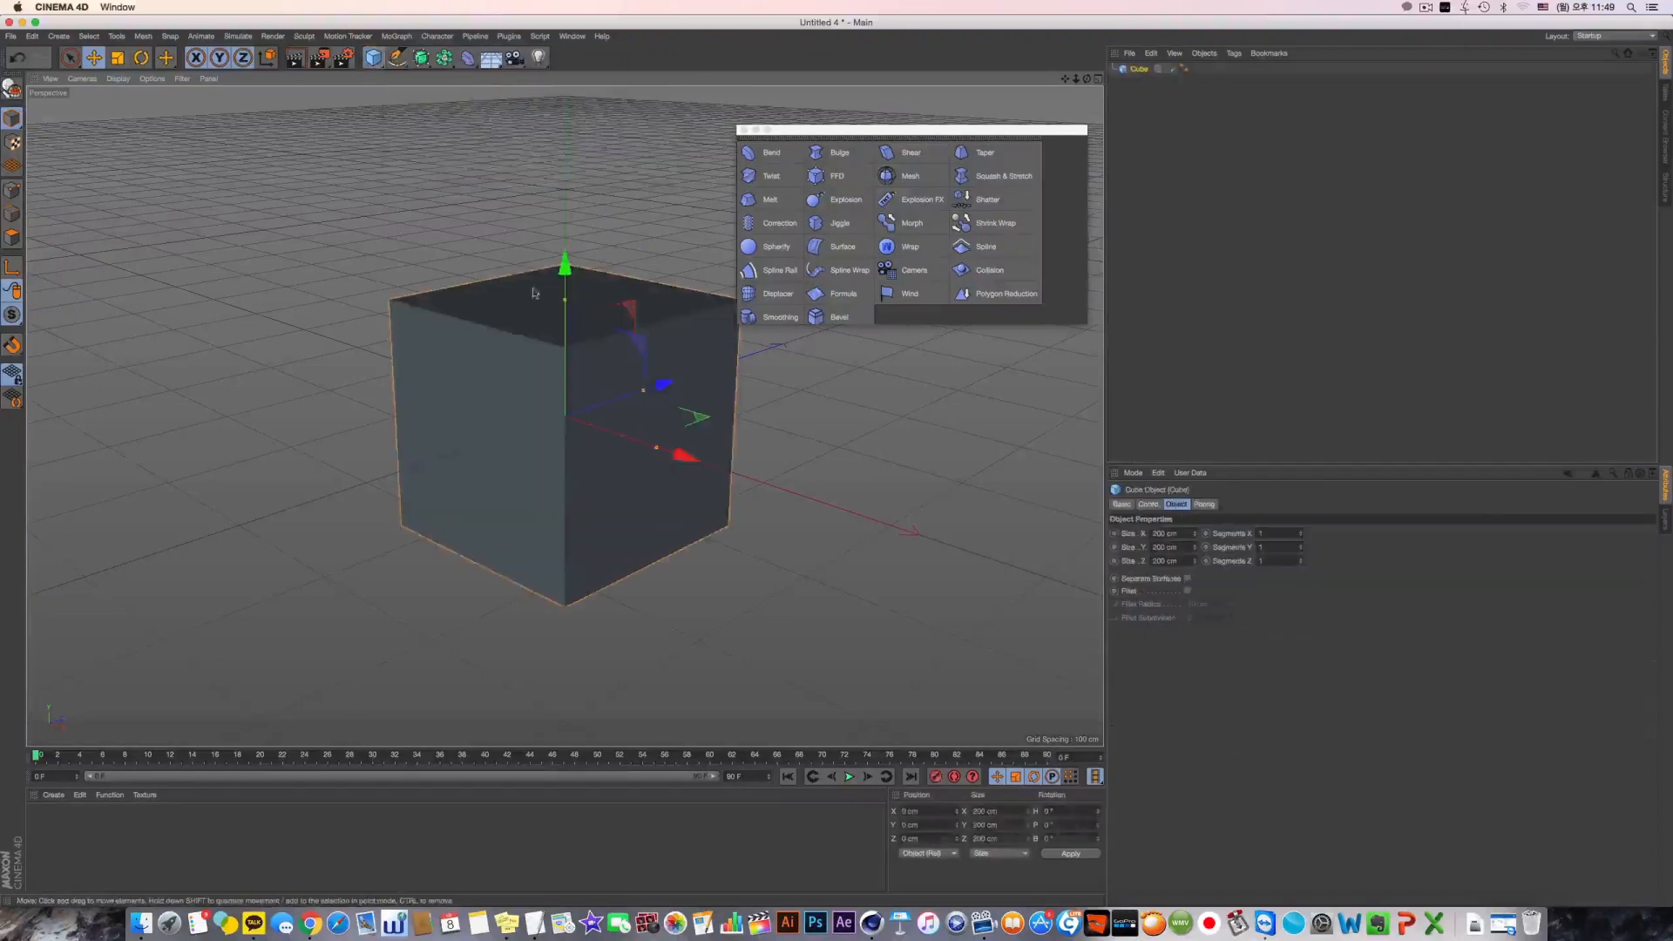
pyautogui.moveTo(556, 301); pyautogui.dragTo(566, 432)
pyautogui.keyDown('alt'); pyautogui.moveTo(566, 433); pyautogui.dragTo(580, 393, button='middle'); pyautogui.keyUp('alt')
# Display the viewport in Gouraud Shading (Lines) and set the slab's segments to 20 in X, 5 in Y and 20 in Z
pyautogui.click(118, 79)
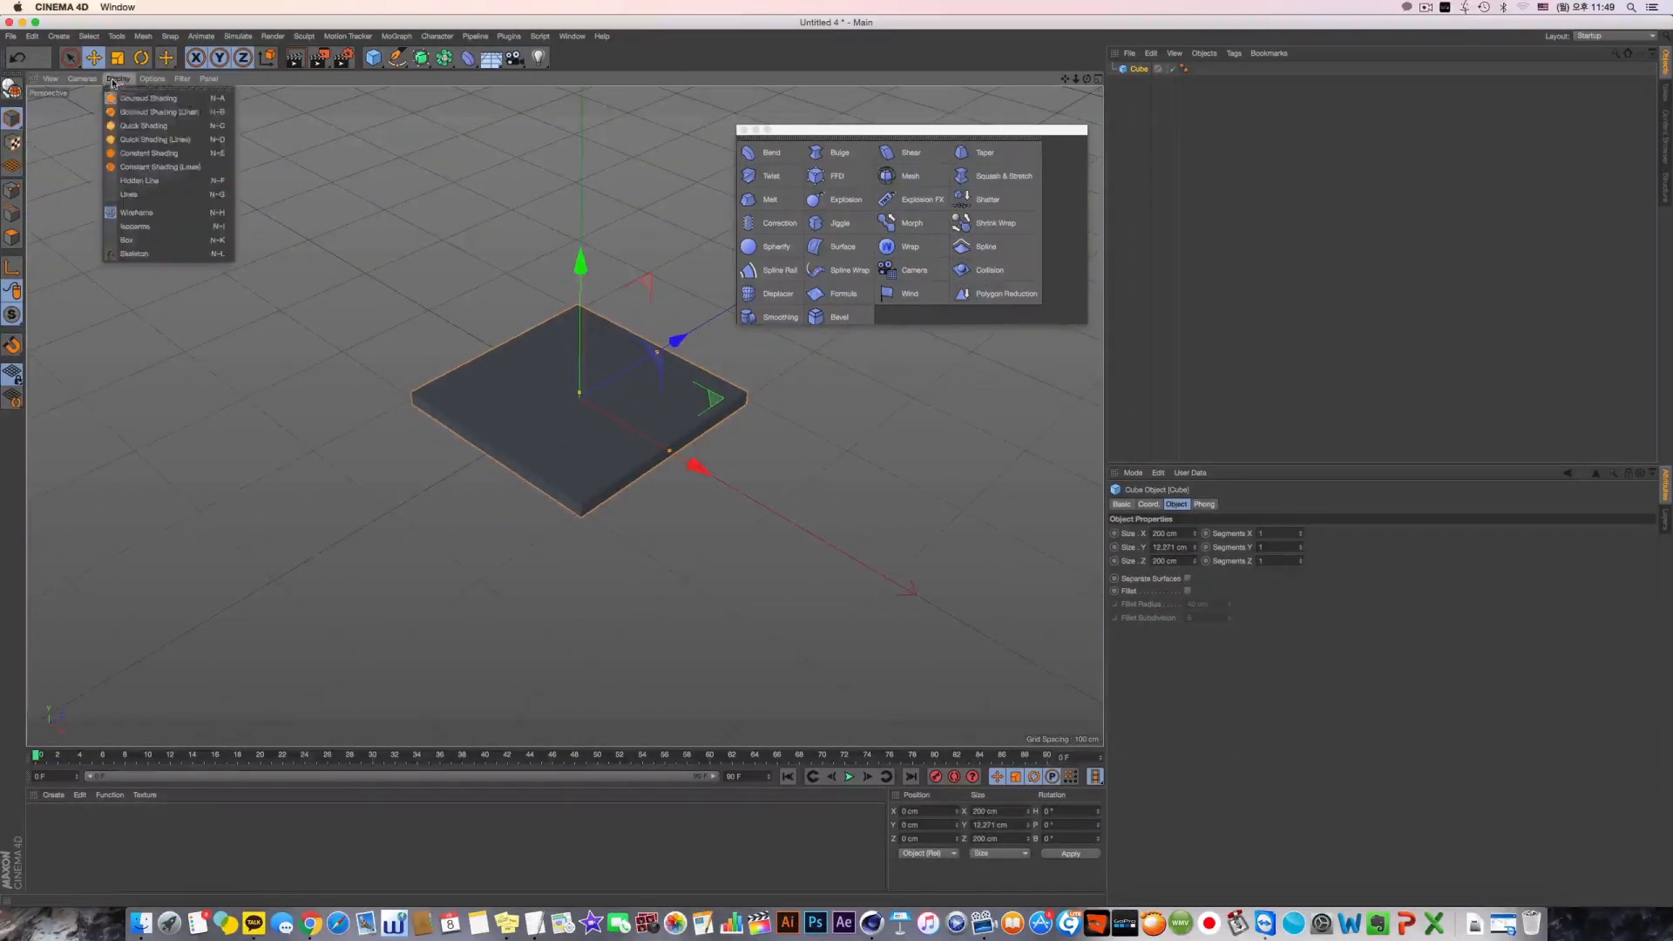
pyautogui.click(143, 113)
pyautogui.moveTo(1268, 534); pyautogui.dragTo(1096, 538)
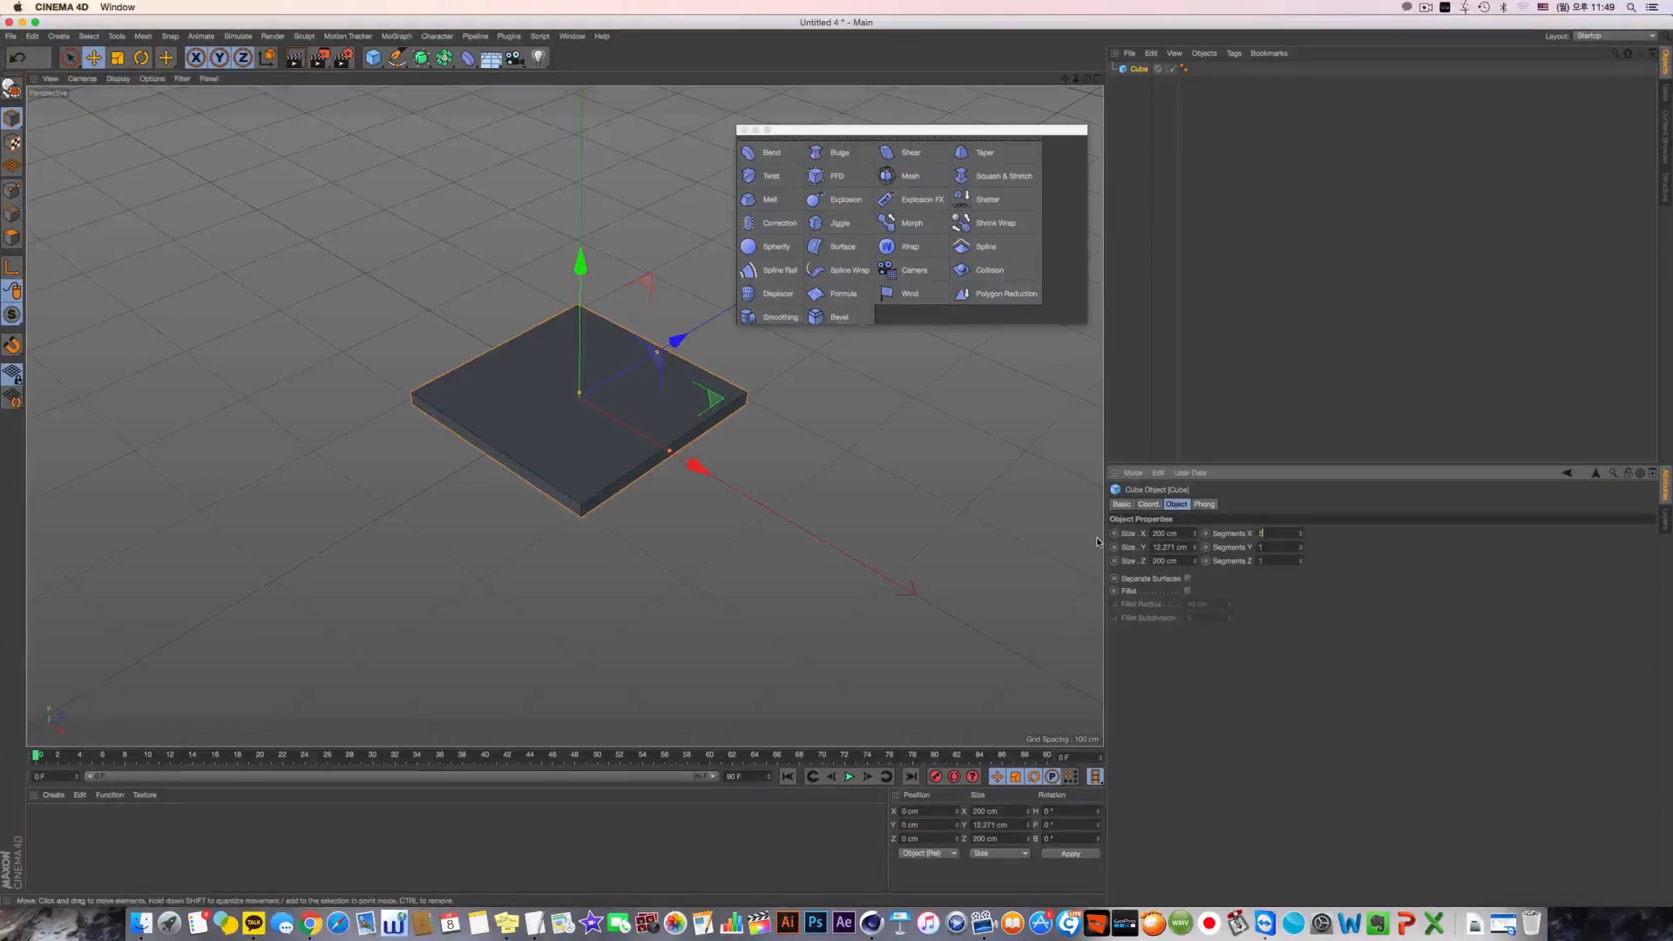
pyautogui.write('5')
pyautogui.press('Tab')
pyautogui.write('5')
pyautogui.press('Return')
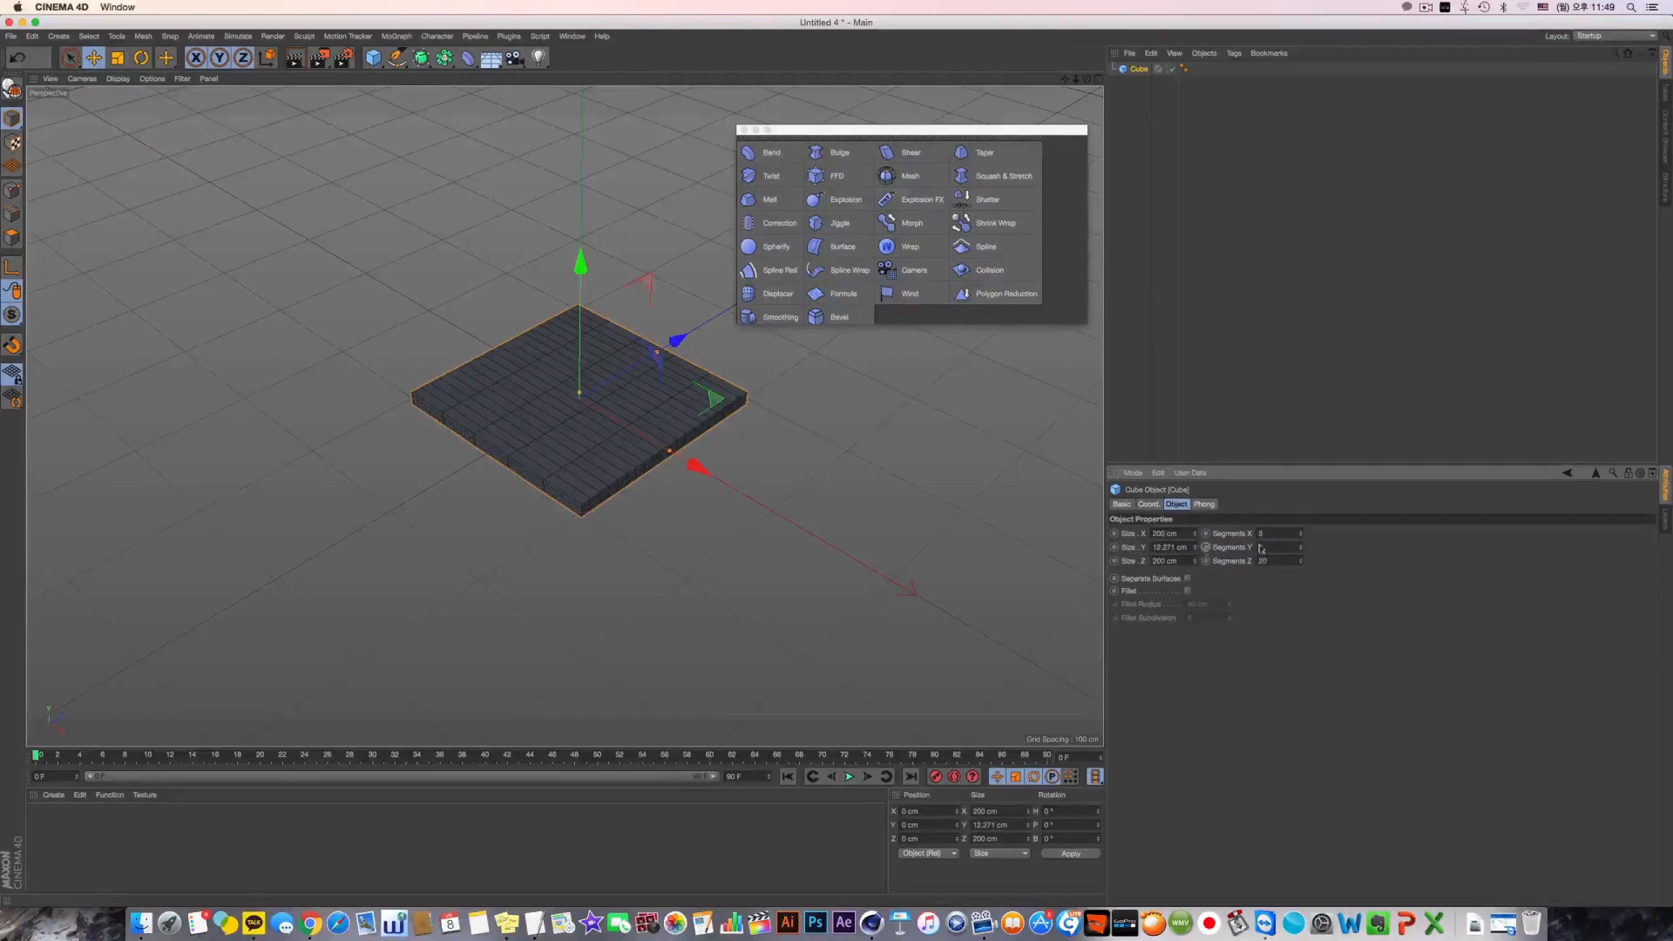
pyautogui.write('5')
pyautogui.moveTo(1268, 533); pyautogui.dragTo(1075, 531)
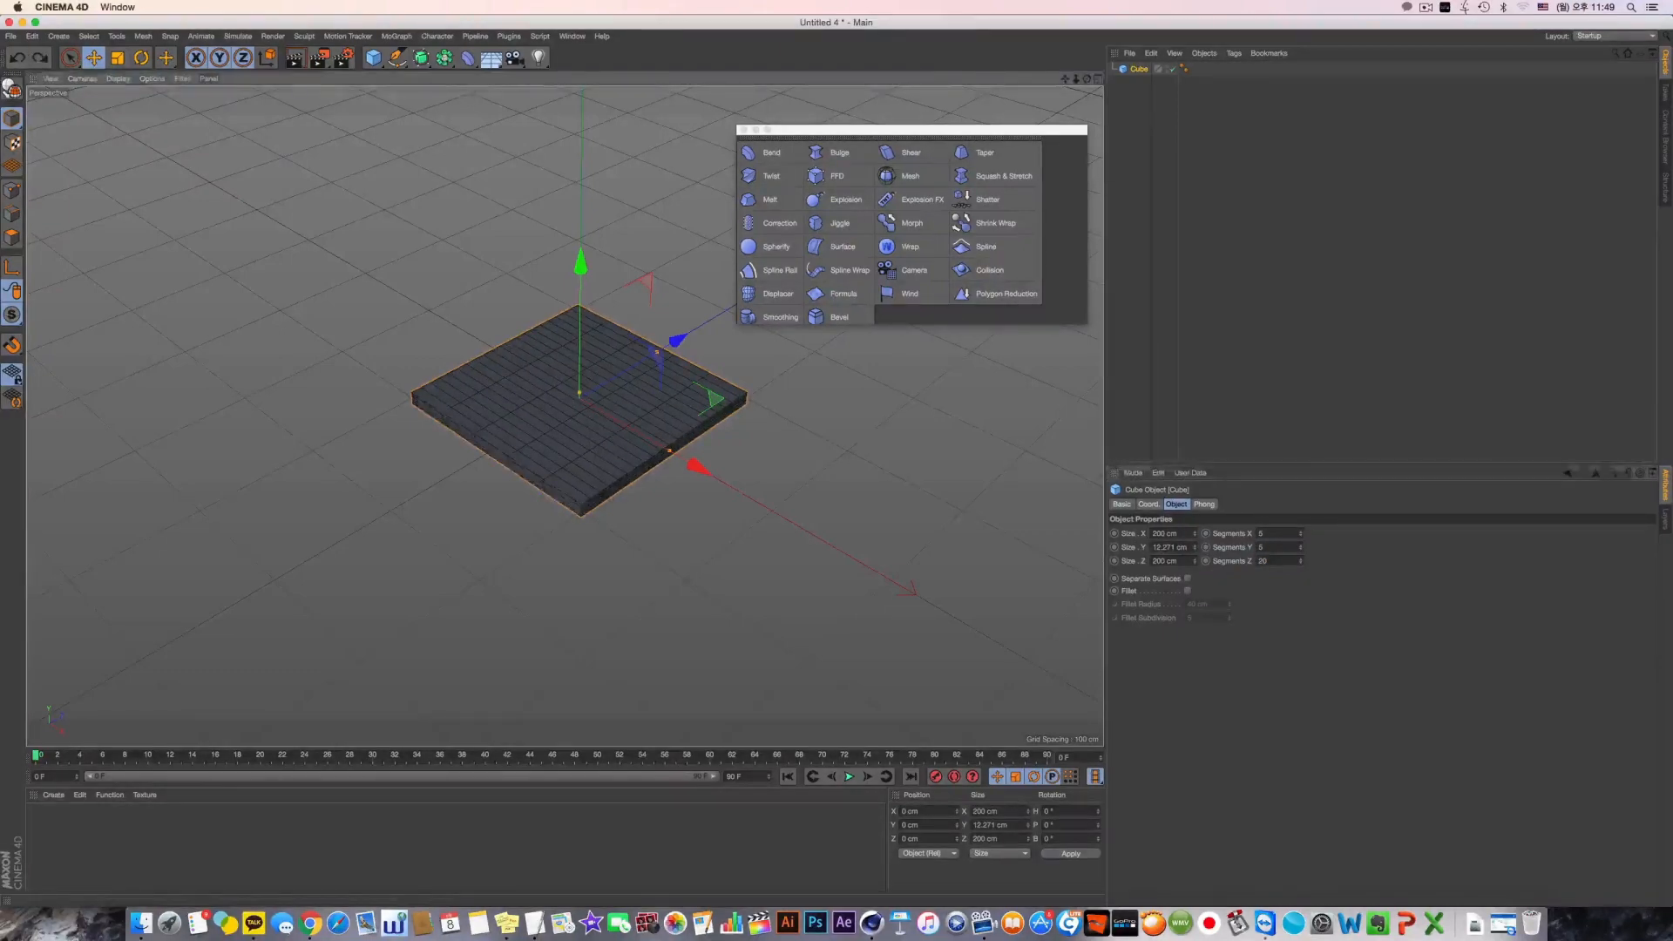
pyautogui.write('20')
pyautogui.press('Return')
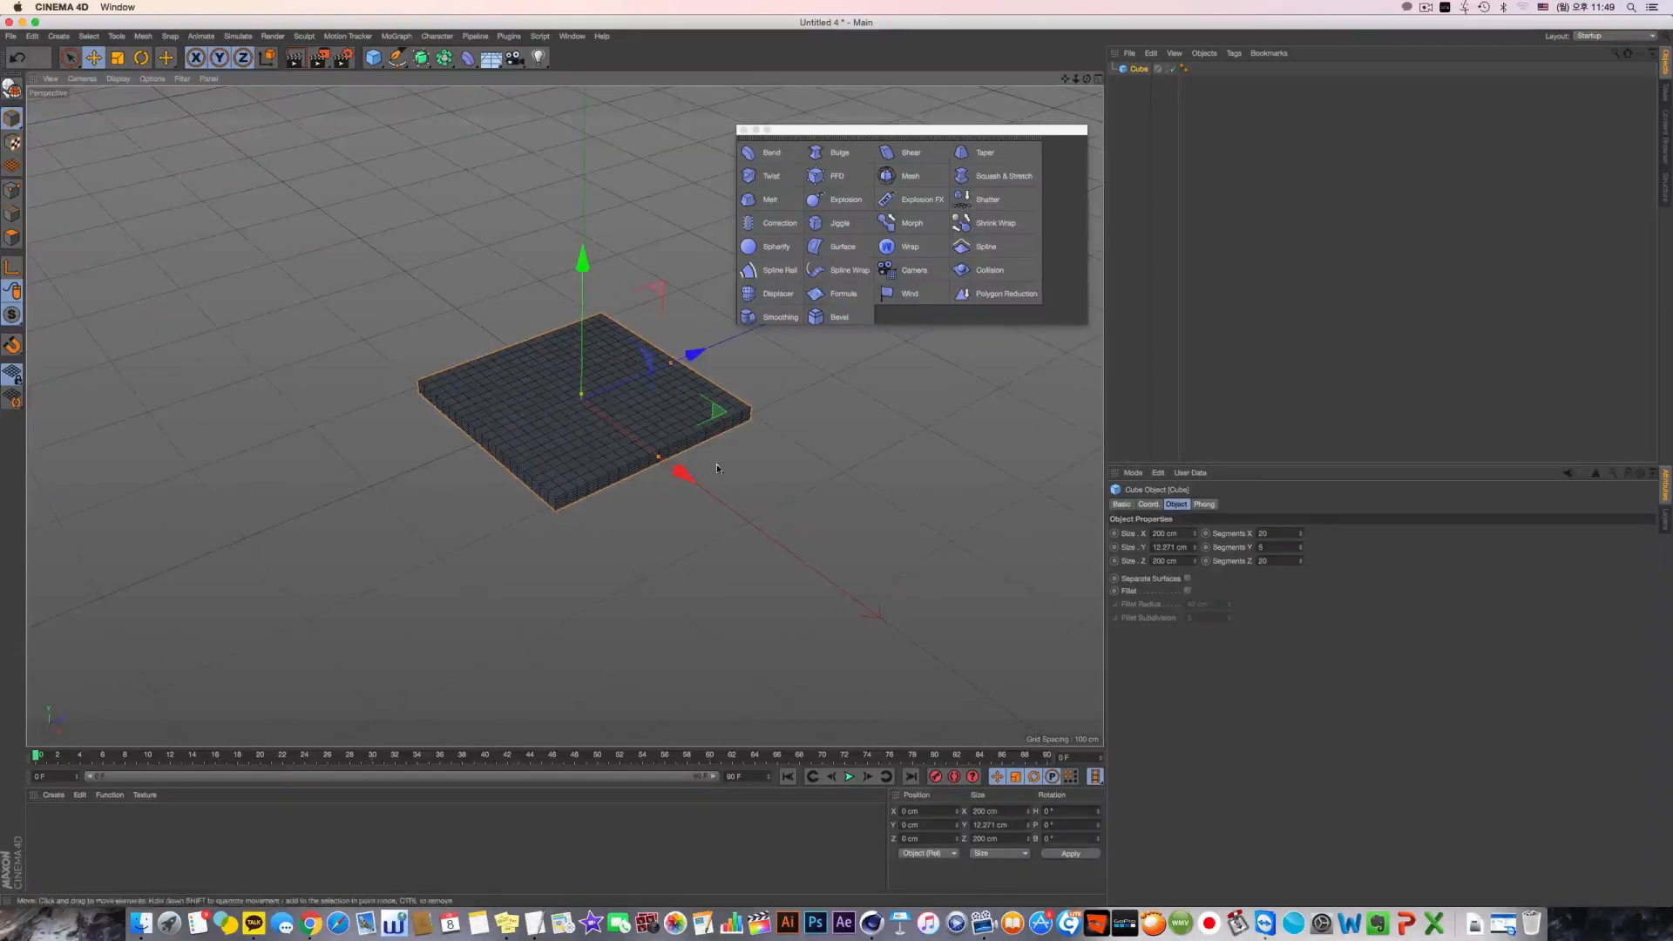
# Set the slab's X size to 200 cm and its Y size to 5 cm
pyautogui.doubleClick(1164, 533)
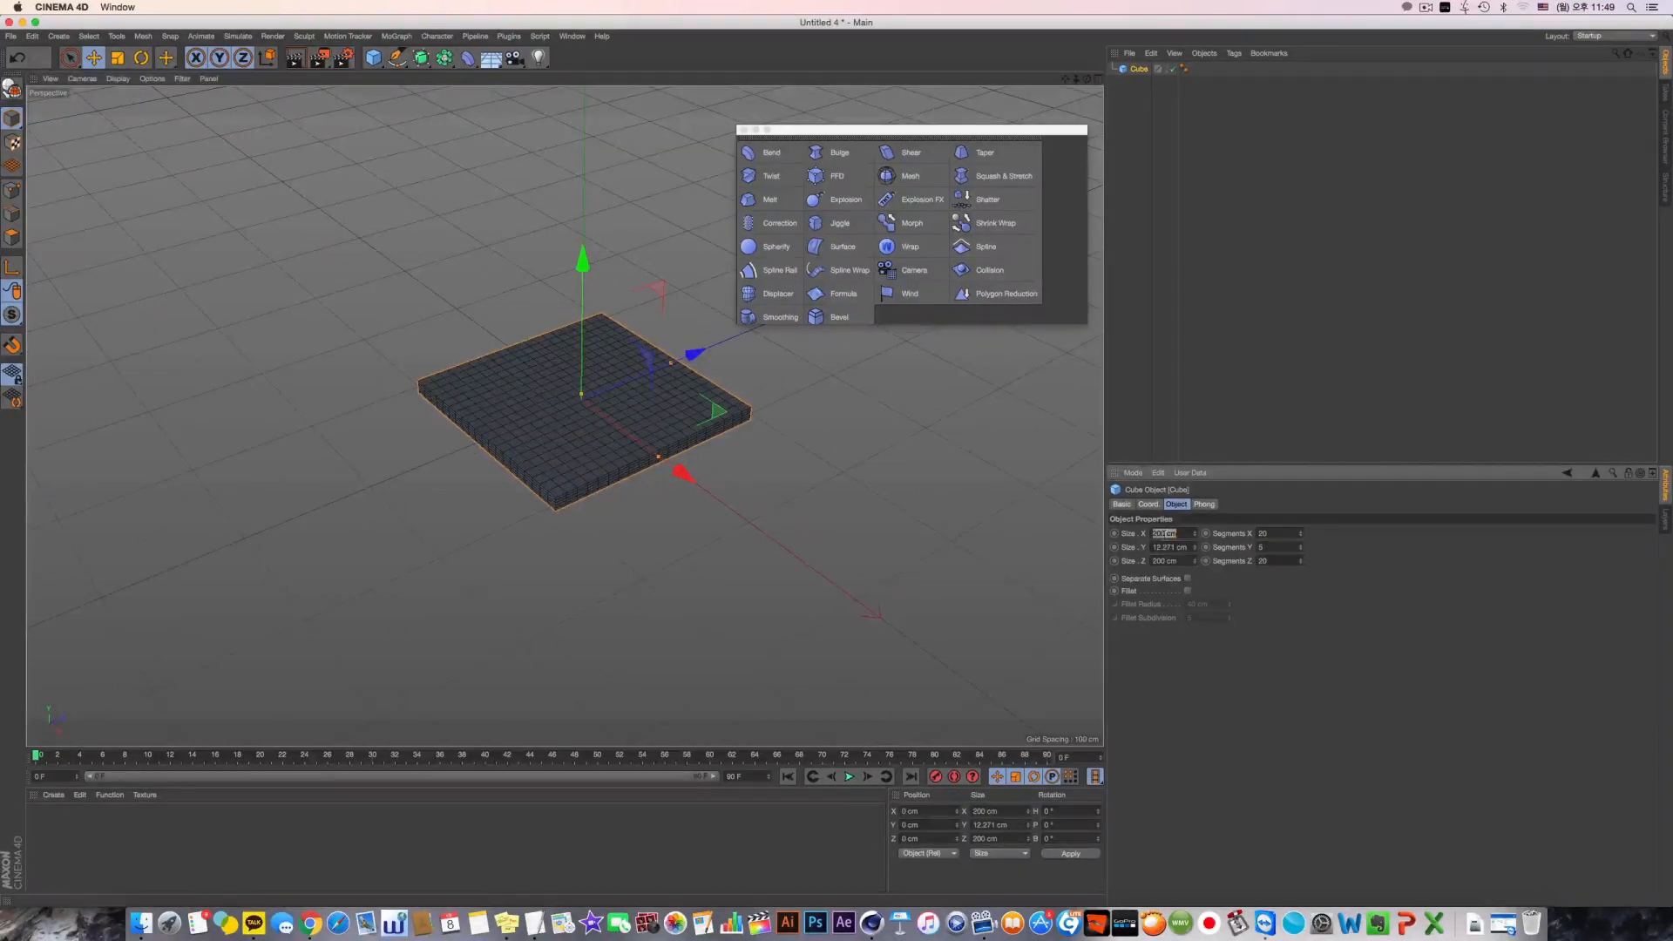
pyautogui.write('200')
pyautogui.press('Tab')
pyautogui.write('5')
pyautogui.press('Return')
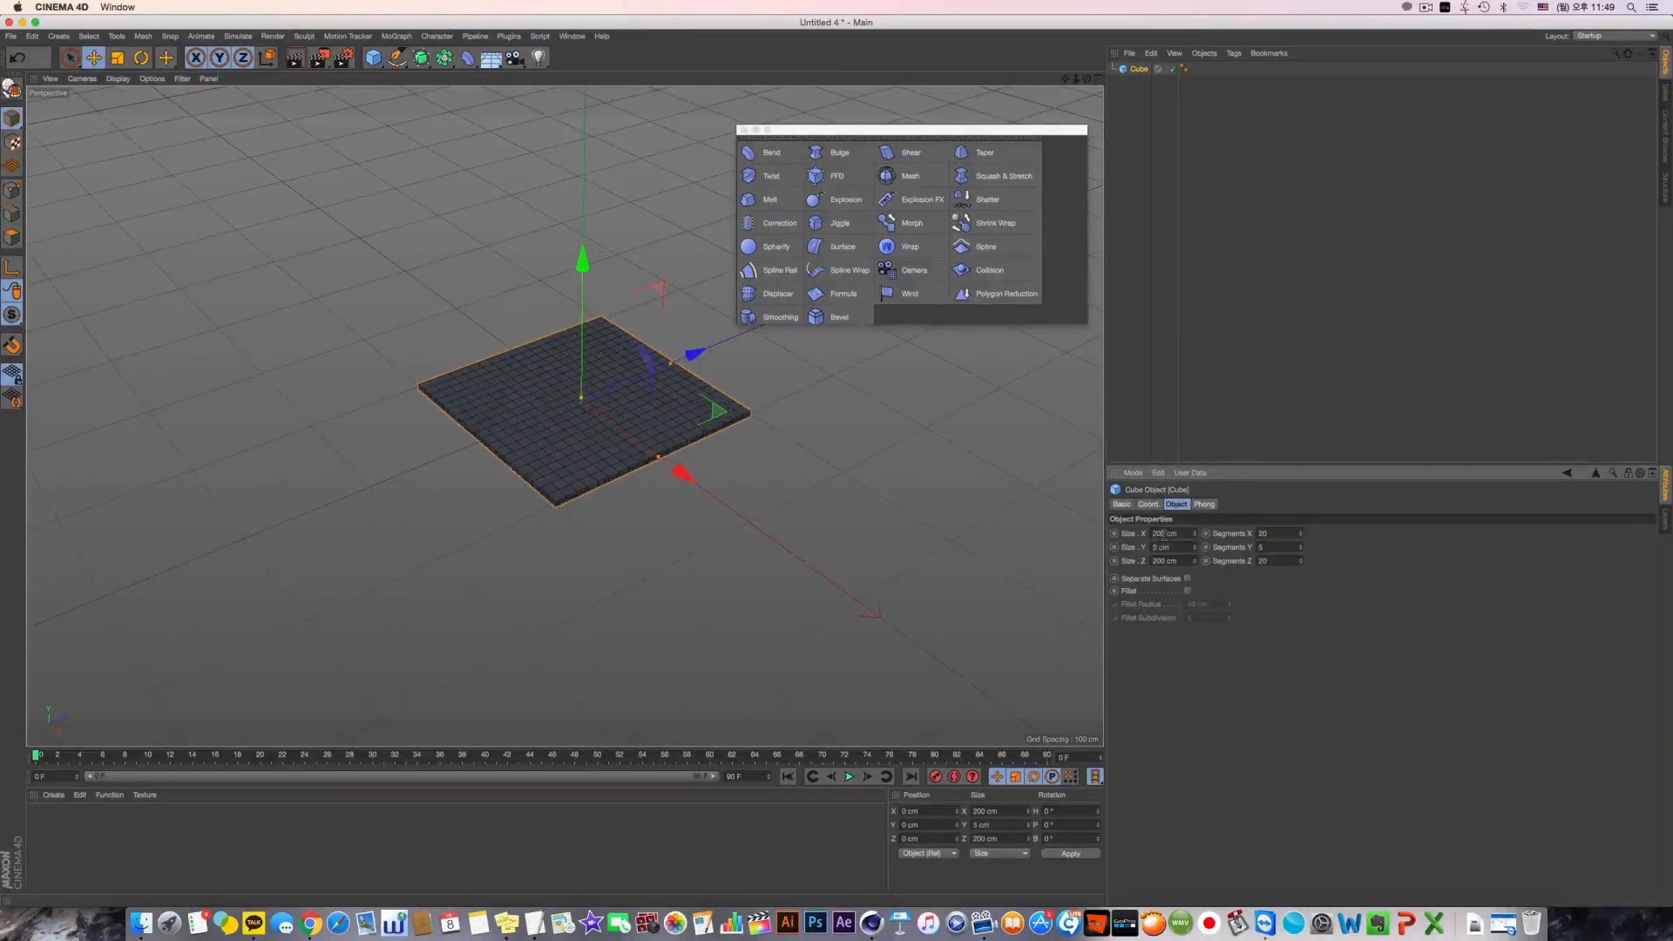
# Create a new default material and apply it to the slab
pyautogui.keyDown('alt'); pyautogui.moveTo(538, 422); pyautogui.dragTo(523, 449); pyautogui.keyUp('alt')
pyautogui.doubleClick(202, 810)
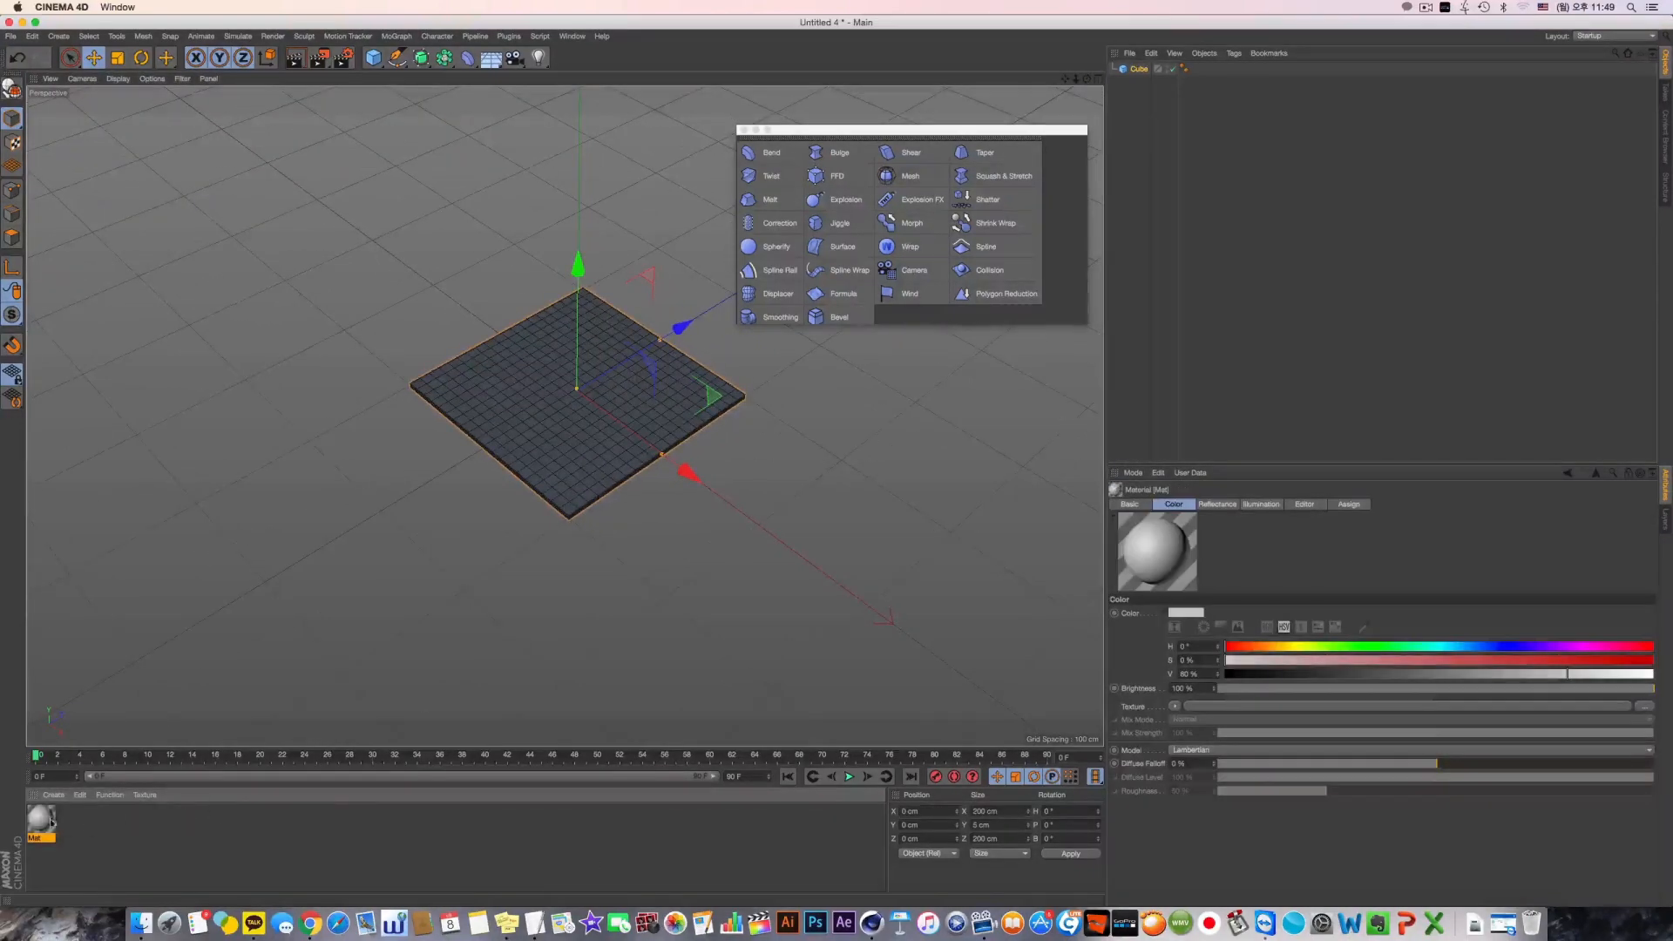
pyautogui.moveTo(50, 822); pyautogui.dragTo(651, 393)
pyautogui.scroll(-3, 652, 395)
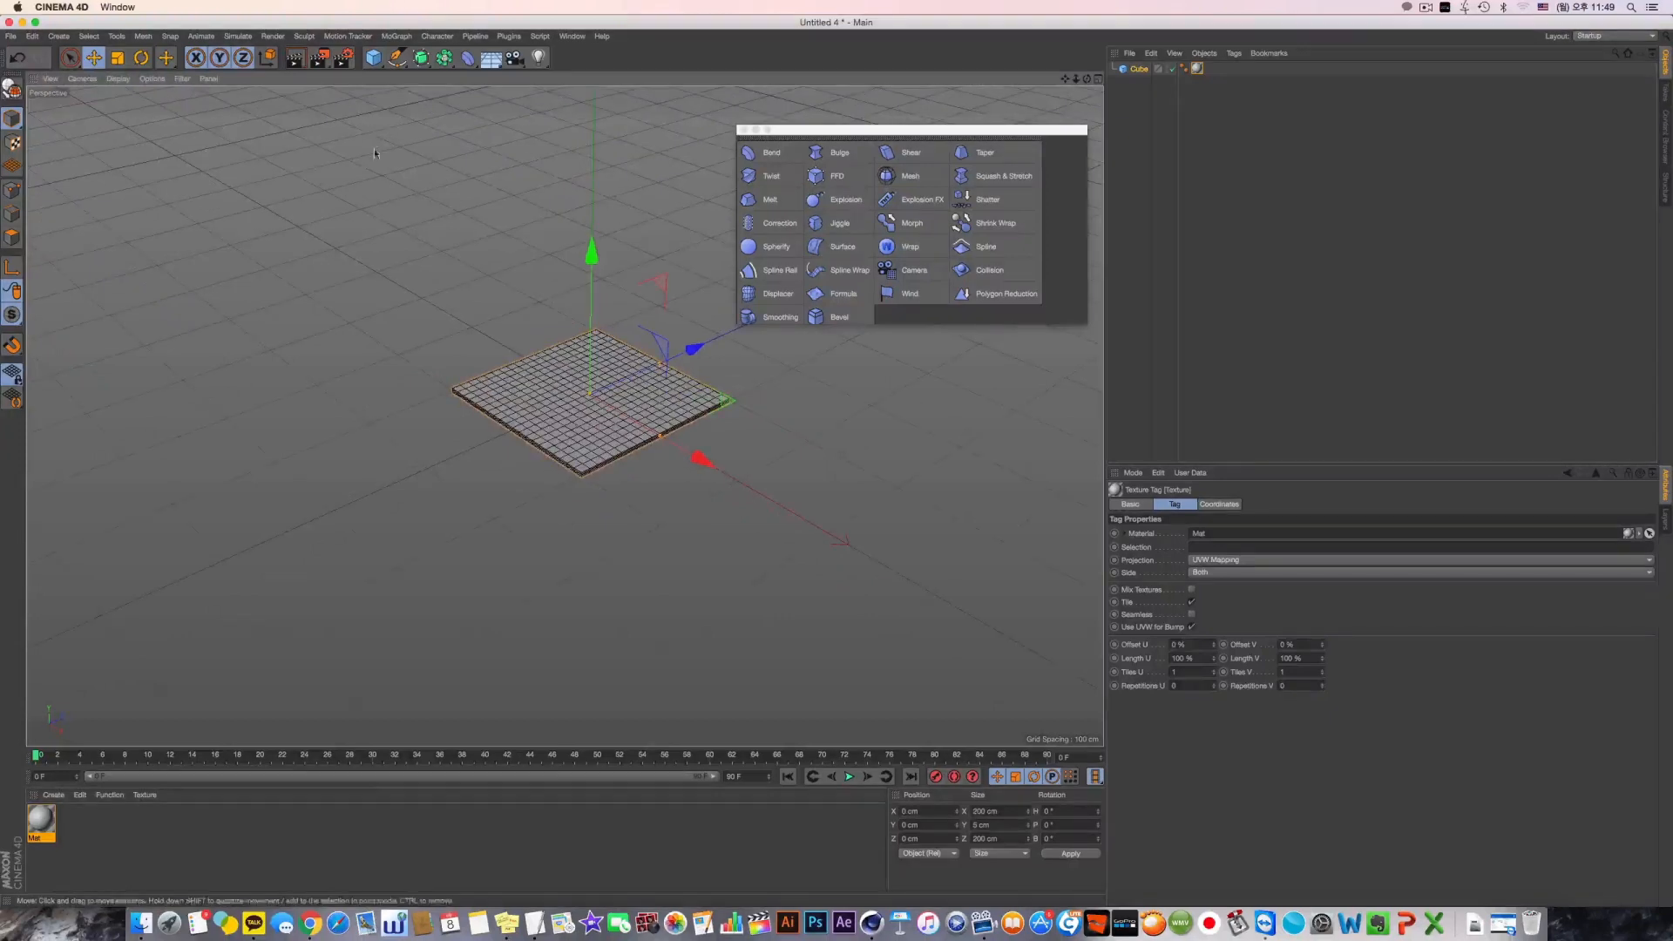
pyautogui.moveTo(373, 57); pyautogui.dragTo(487, 105)
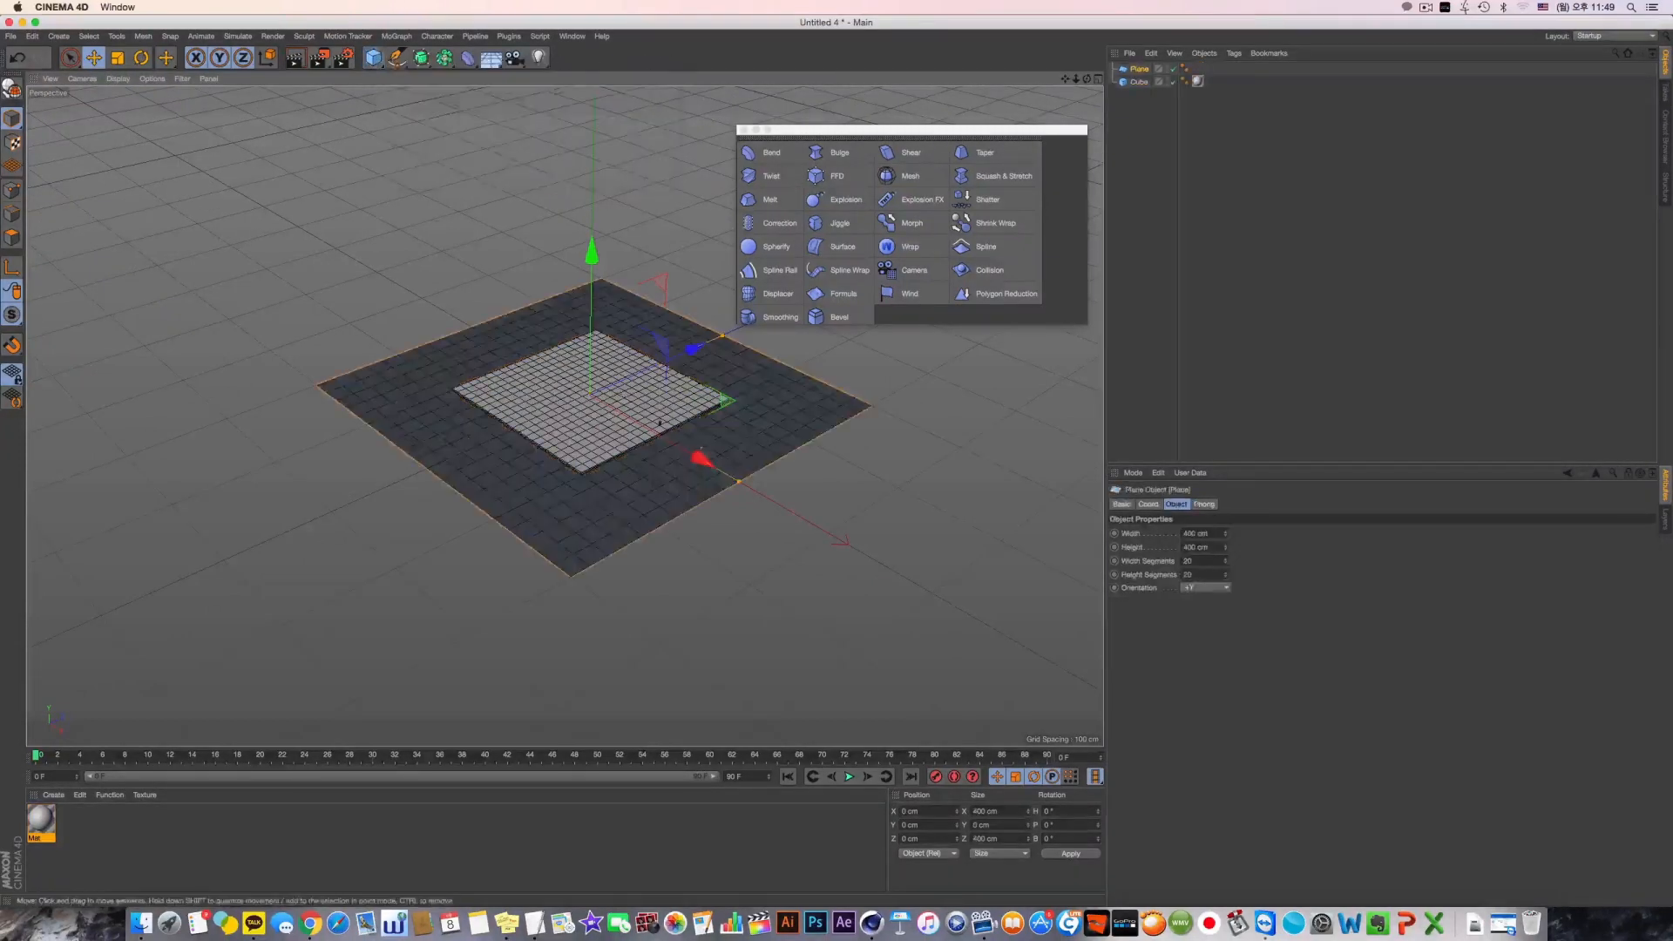
pyautogui.moveTo(739, 482); pyautogui.dragTo(923, 589)
pyautogui.moveTo(740, 445)
pyautogui.keyDown('alt'); pyautogui.mouseDown()
pyautogui.moveTo(668, 472)
pyautogui.moveTo(735, 460)
pyautogui.moveTo(721, 468)
pyautogui.mouseUp(); pyautogui.keyUp('alt')
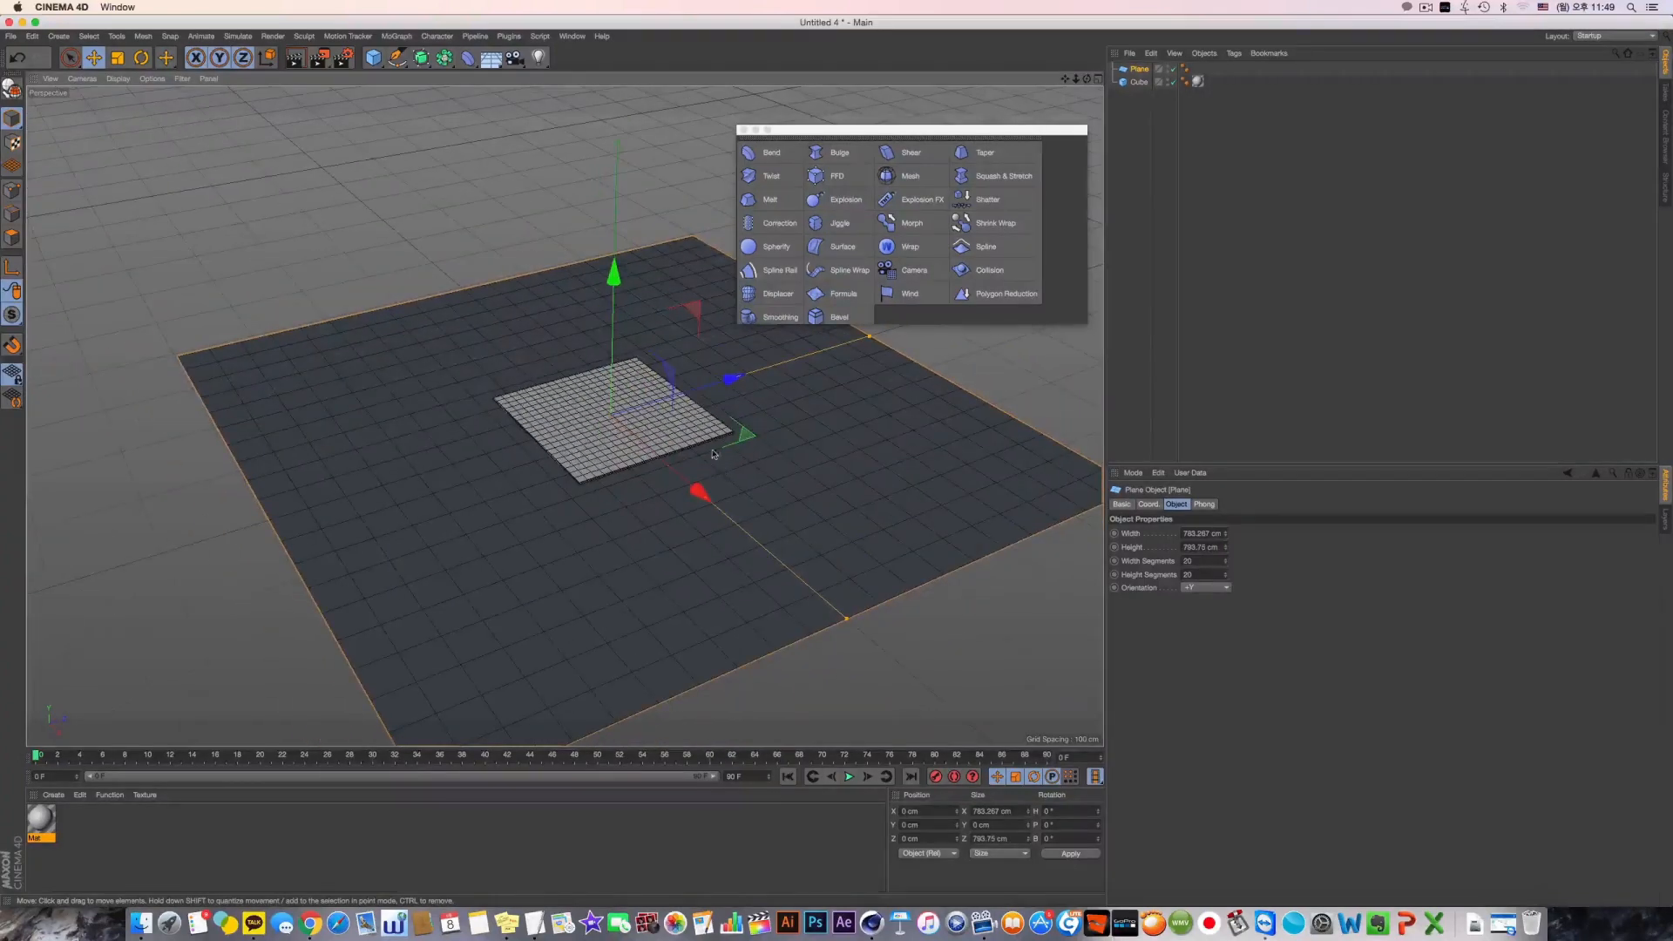
pyautogui.press('Delete')
# Add a Landscape object, lower it slightly beneath the slab and set its width and depth to 1500 cm
pyautogui.moveTo(373, 57); pyautogui.dragTo(614, 144)
pyautogui.moveTo(611, 369); pyautogui.dragTo(609, 386)
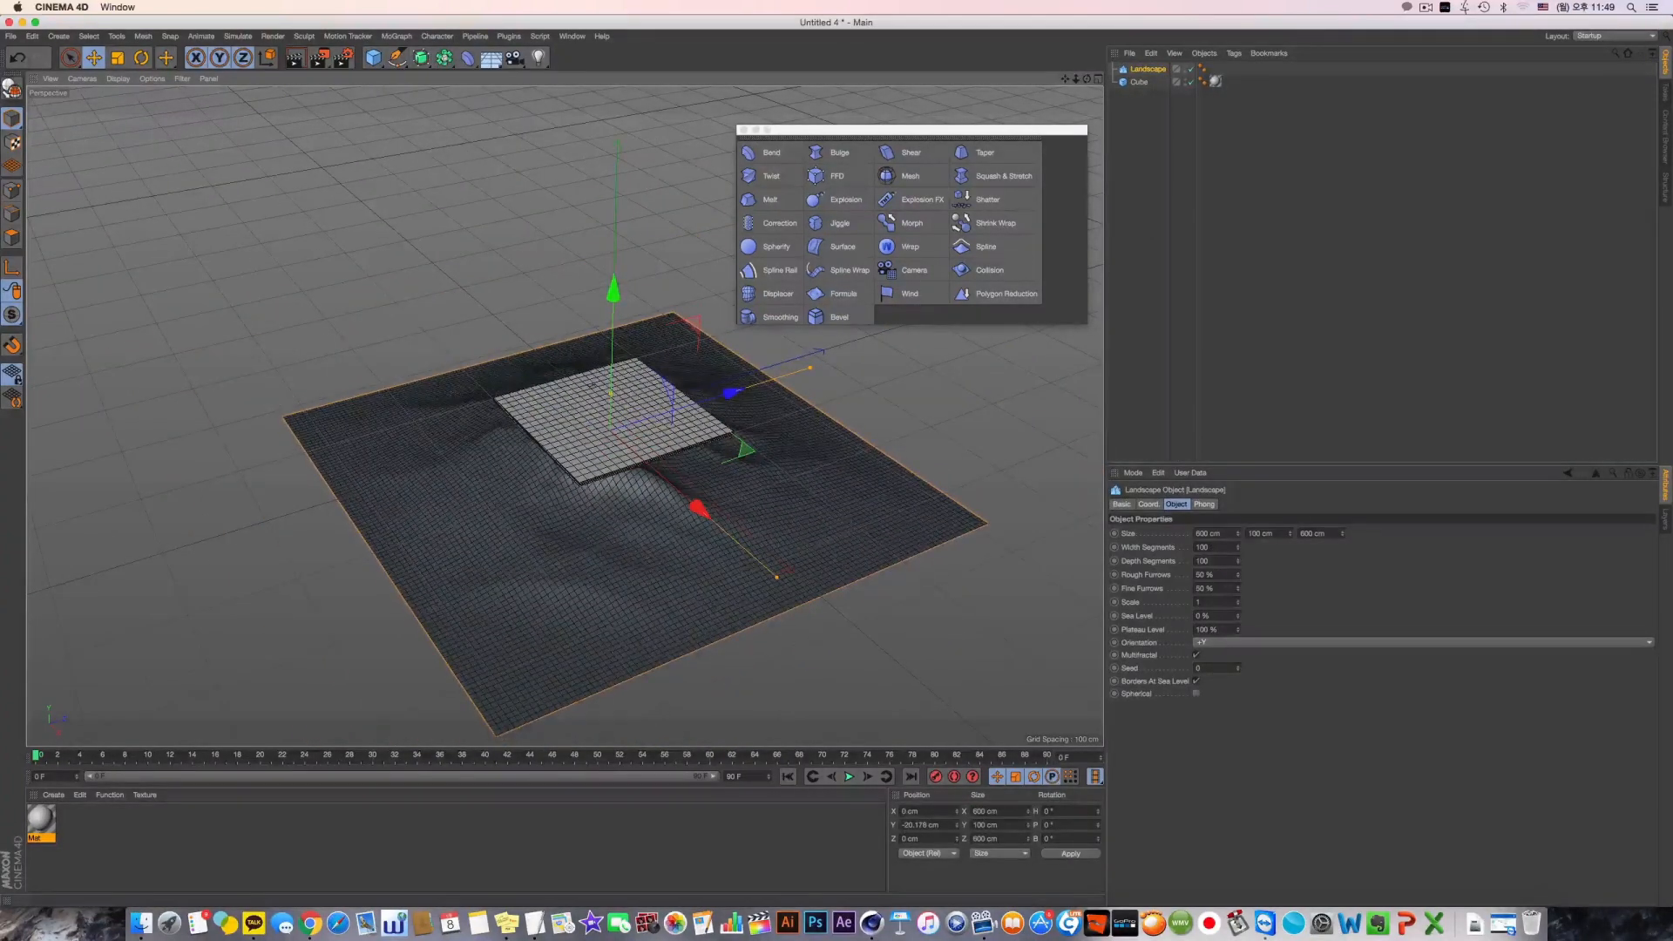
pyautogui.click(1228, 535)
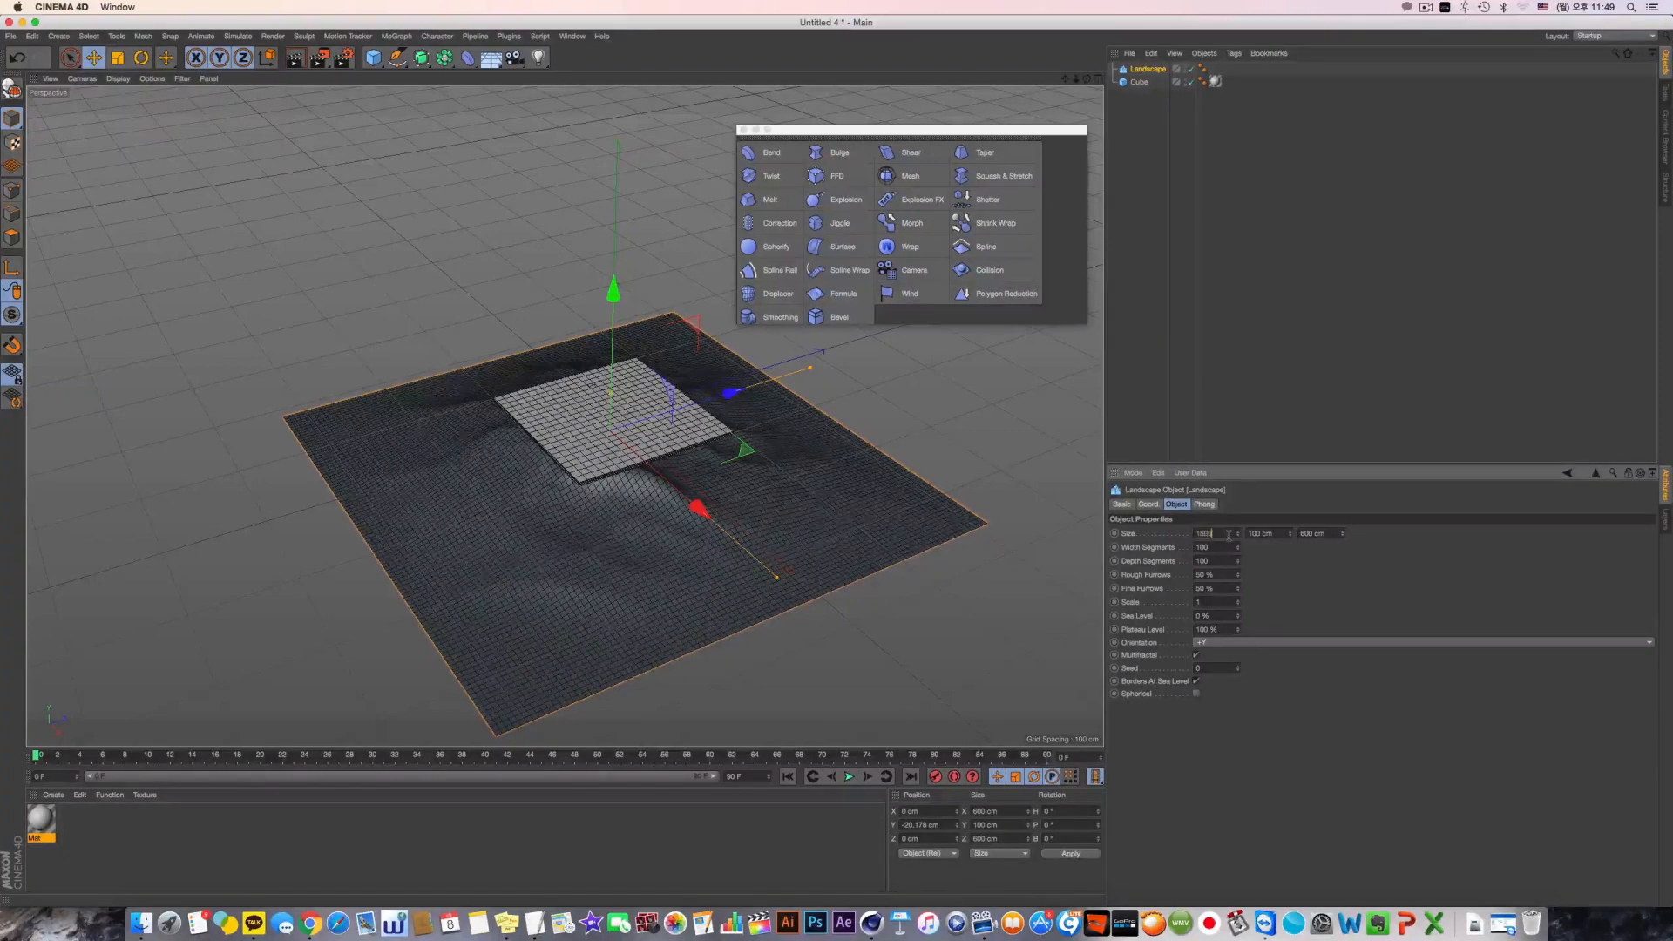
pyautogui.write('1500')
pyautogui.press('Return')
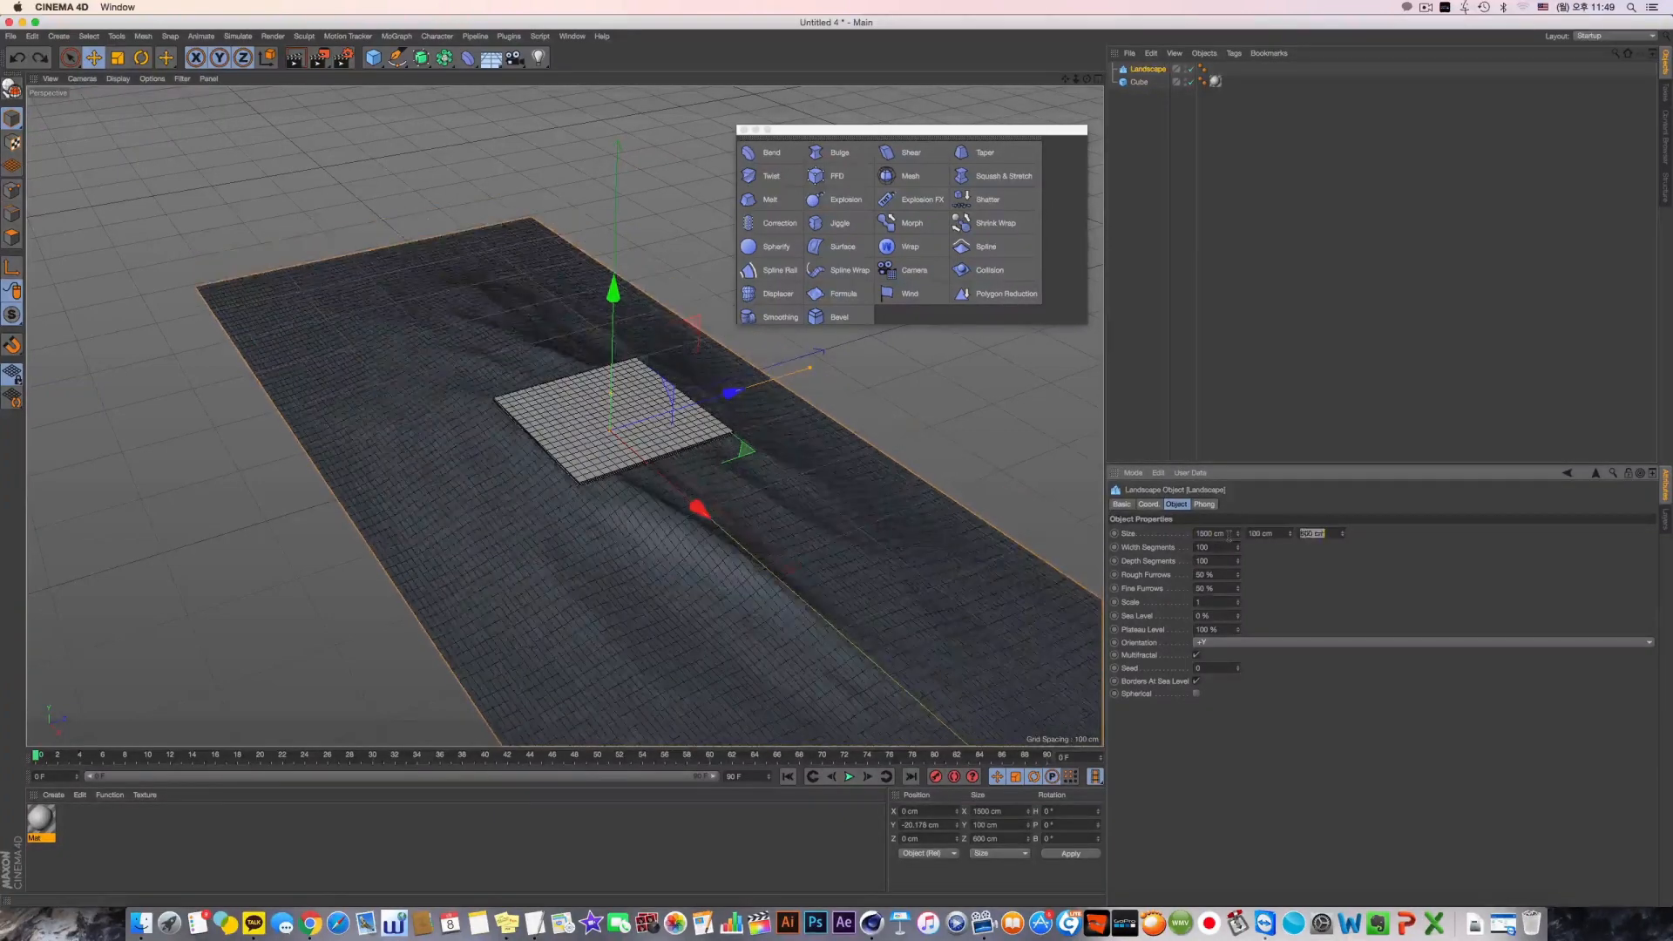
pyautogui.write('1500')
pyautogui.press('Return')
pyautogui.keyDown('alt'); pyautogui.moveTo(697, 436); pyautogui.dragTo(660, 475); pyautogui.keyUp('alt')
pyautogui.scroll(-3, 660, 475)
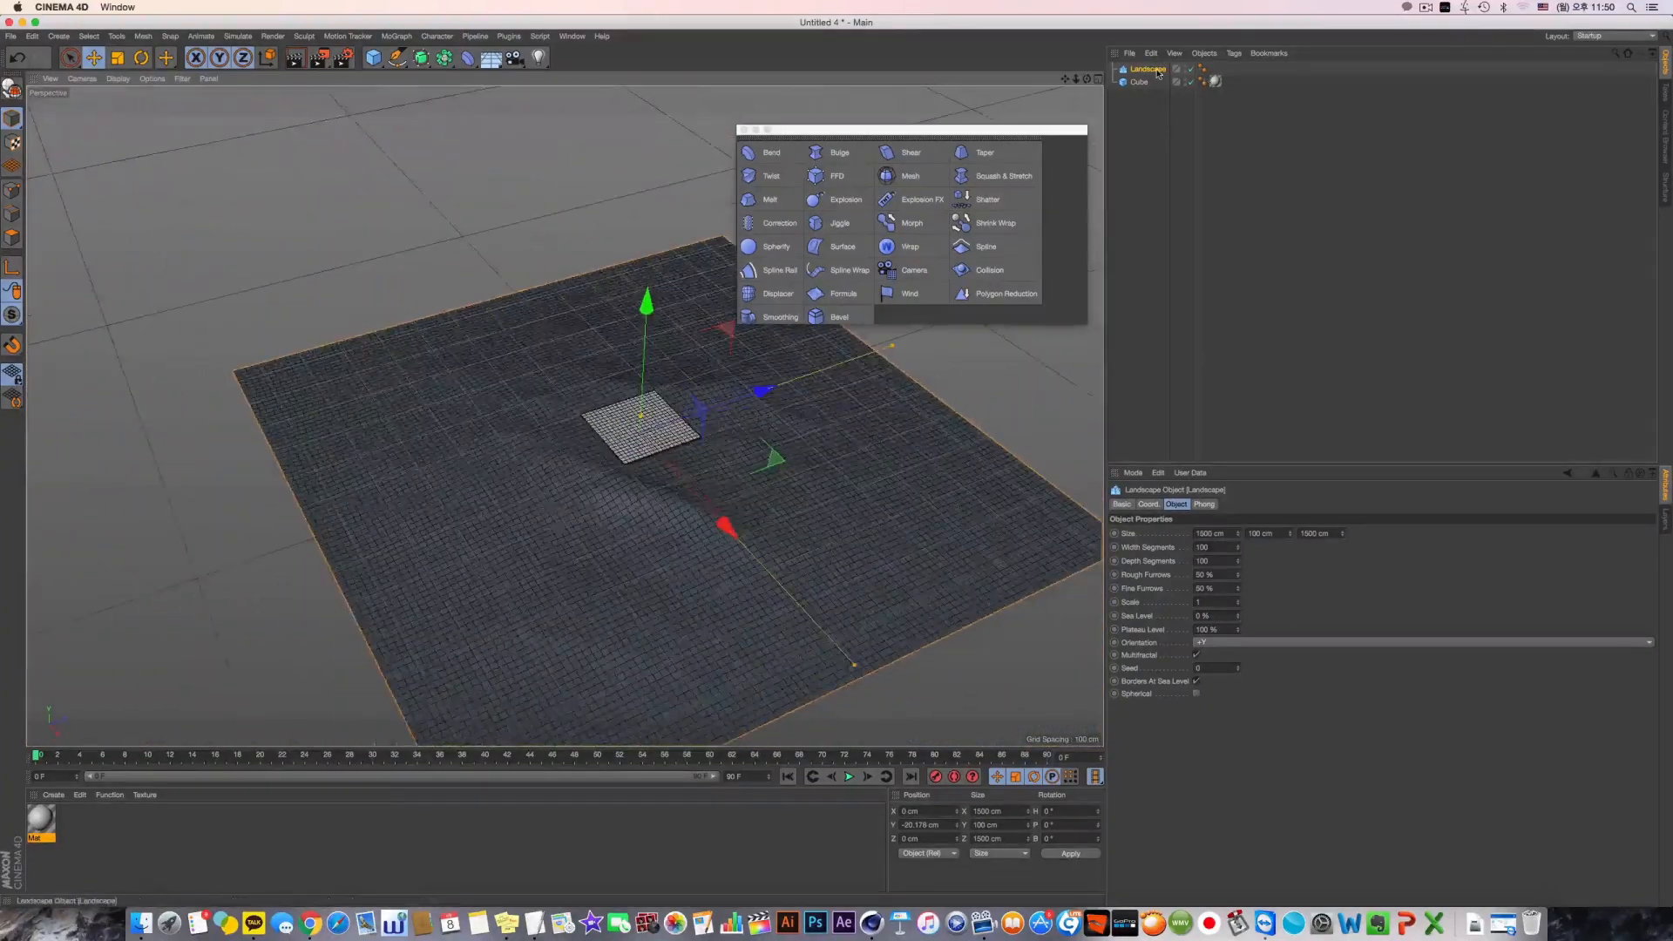
# Make the landscape and the slab editable and scale the landscape uniformly down to about 894 cm wide
pyautogui.press('c')
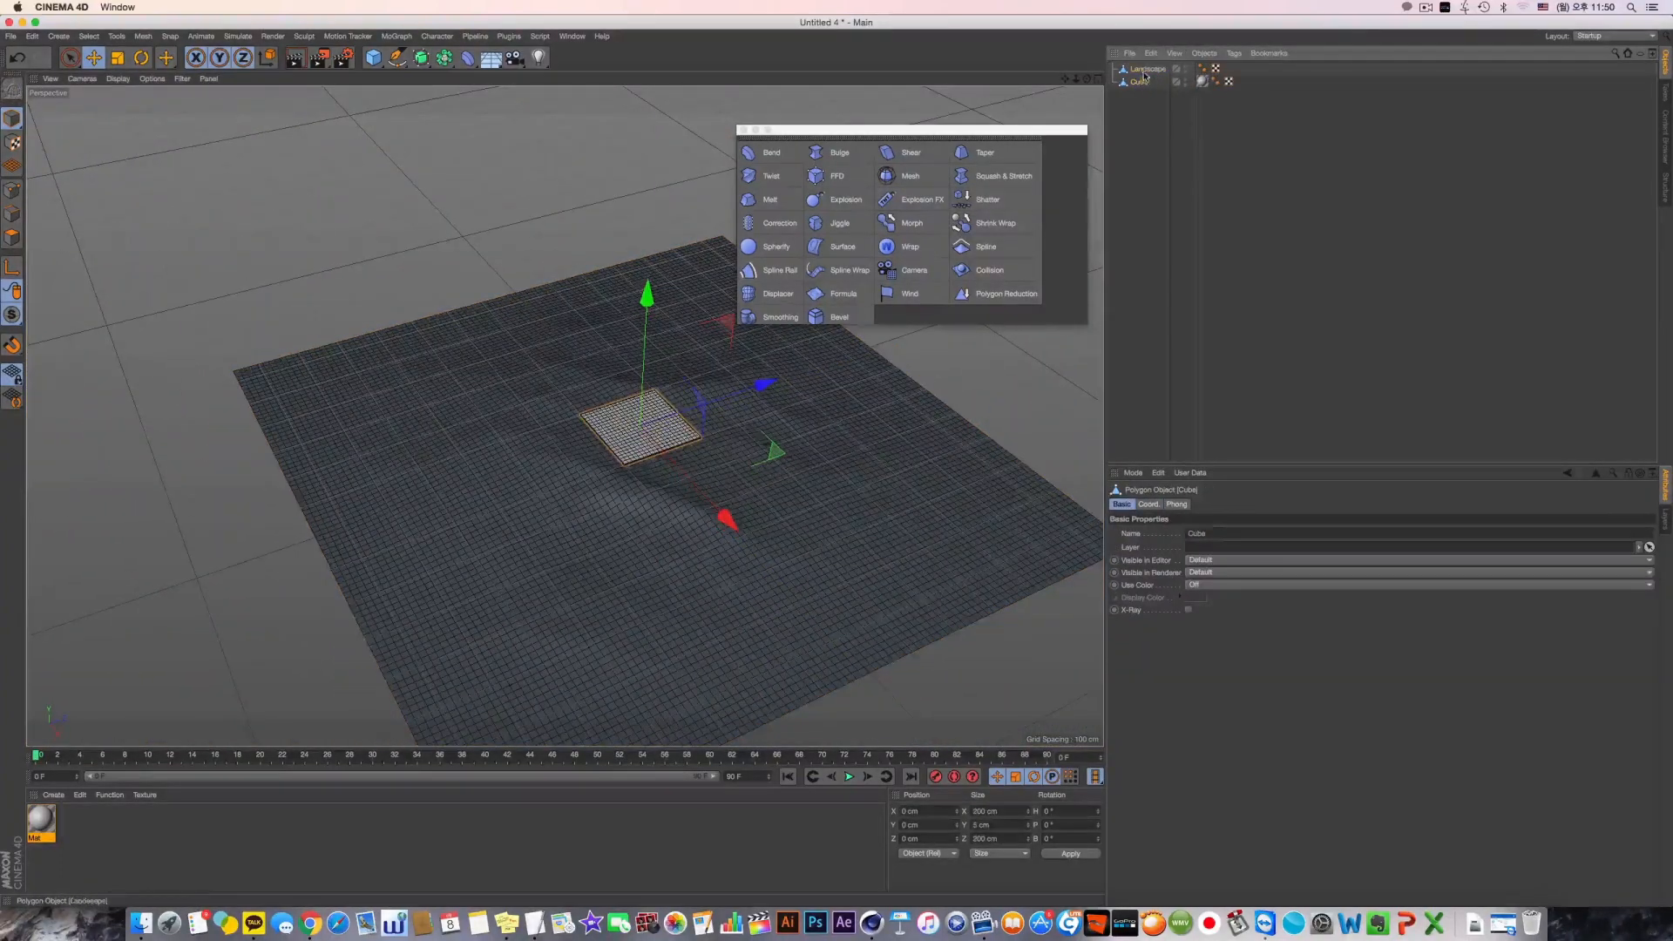
pyautogui.moveTo(698, 425)
pyautogui.keyDown('alt'); pyautogui.mouseDown()
pyautogui.moveTo(686, 448)
pyautogui.moveTo(692, 425)
pyautogui.mouseUp(); pyautogui.keyUp('alt')
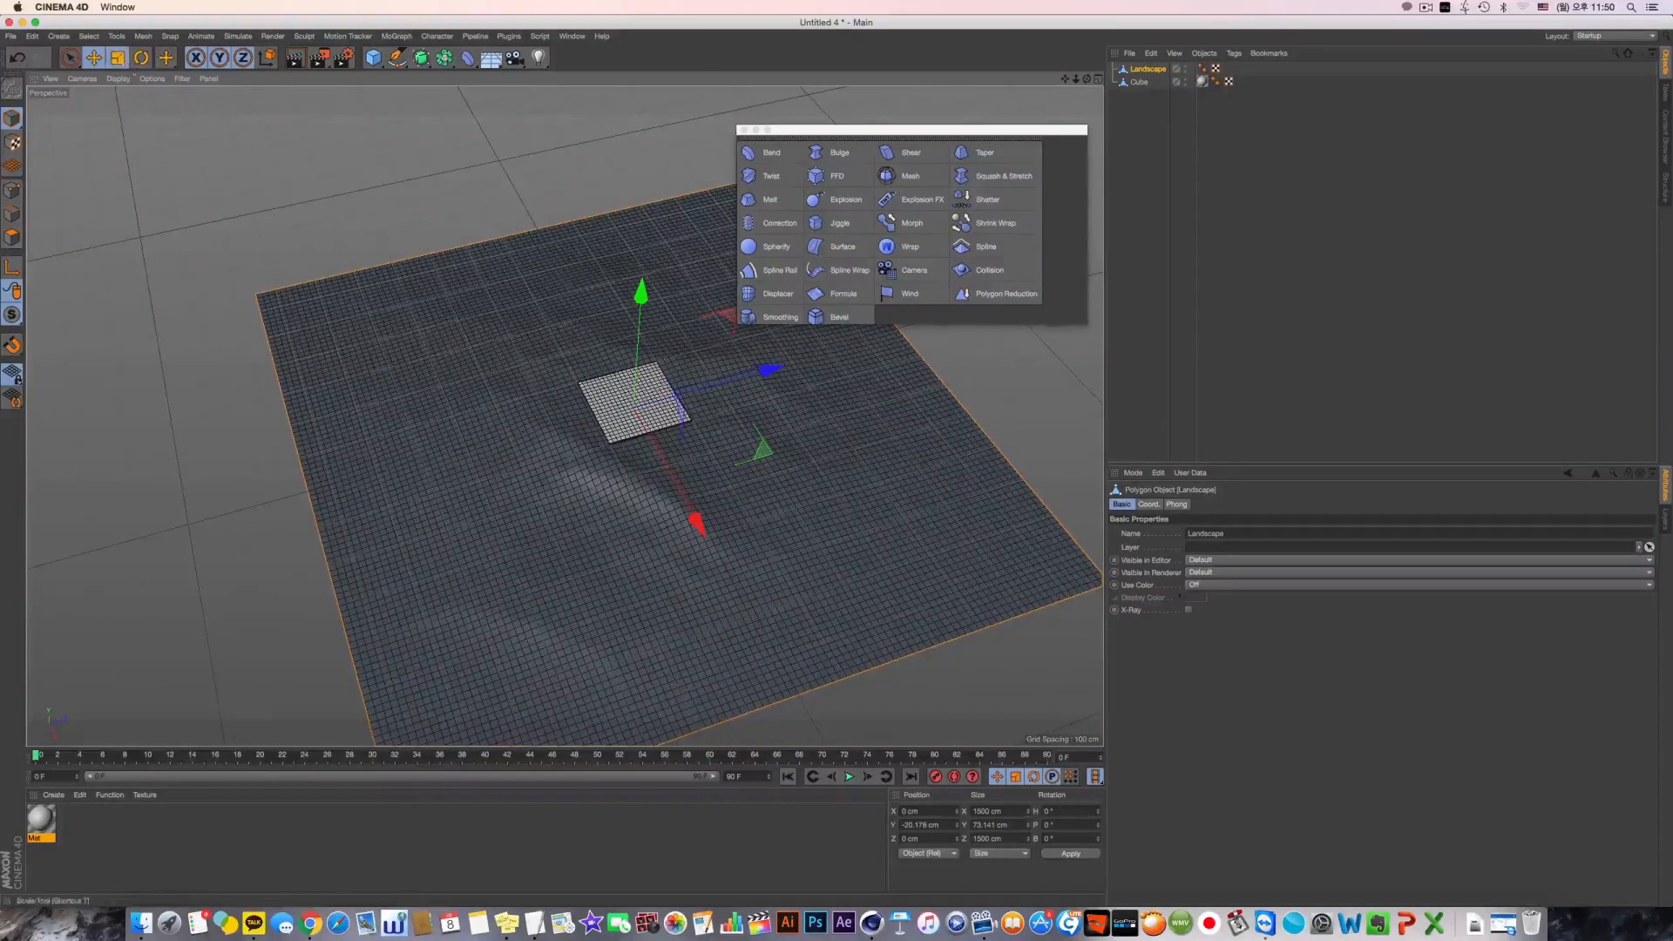
pyautogui.click(118, 57)
pyautogui.moveTo(243, 139); pyautogui.dragTo(157, 126)
pyautogui.scroll(4, 564, 389)
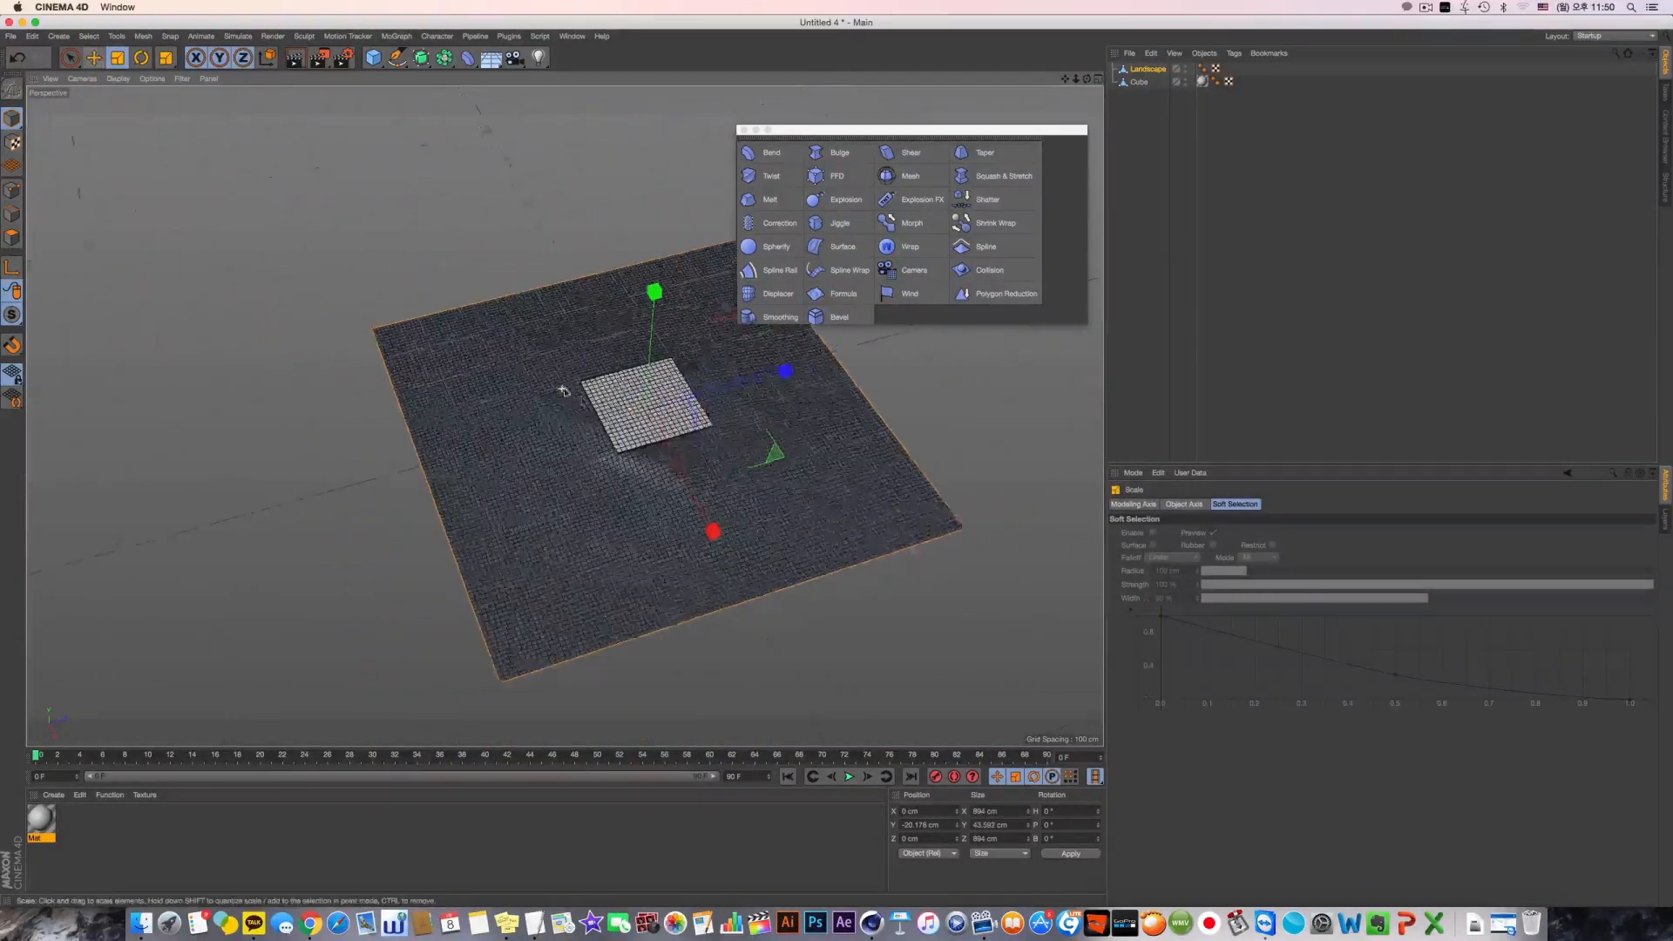
pyautogui.moveTo(593, 440)
pyautogui.keyDown('alt'); pyautogui.mouseDown()
pyautogui.moveTo(569, 412)
pyautogui.moveTo(601, 440)
pyautogui.mouseUp(); pyautogui.keyUp('alt')
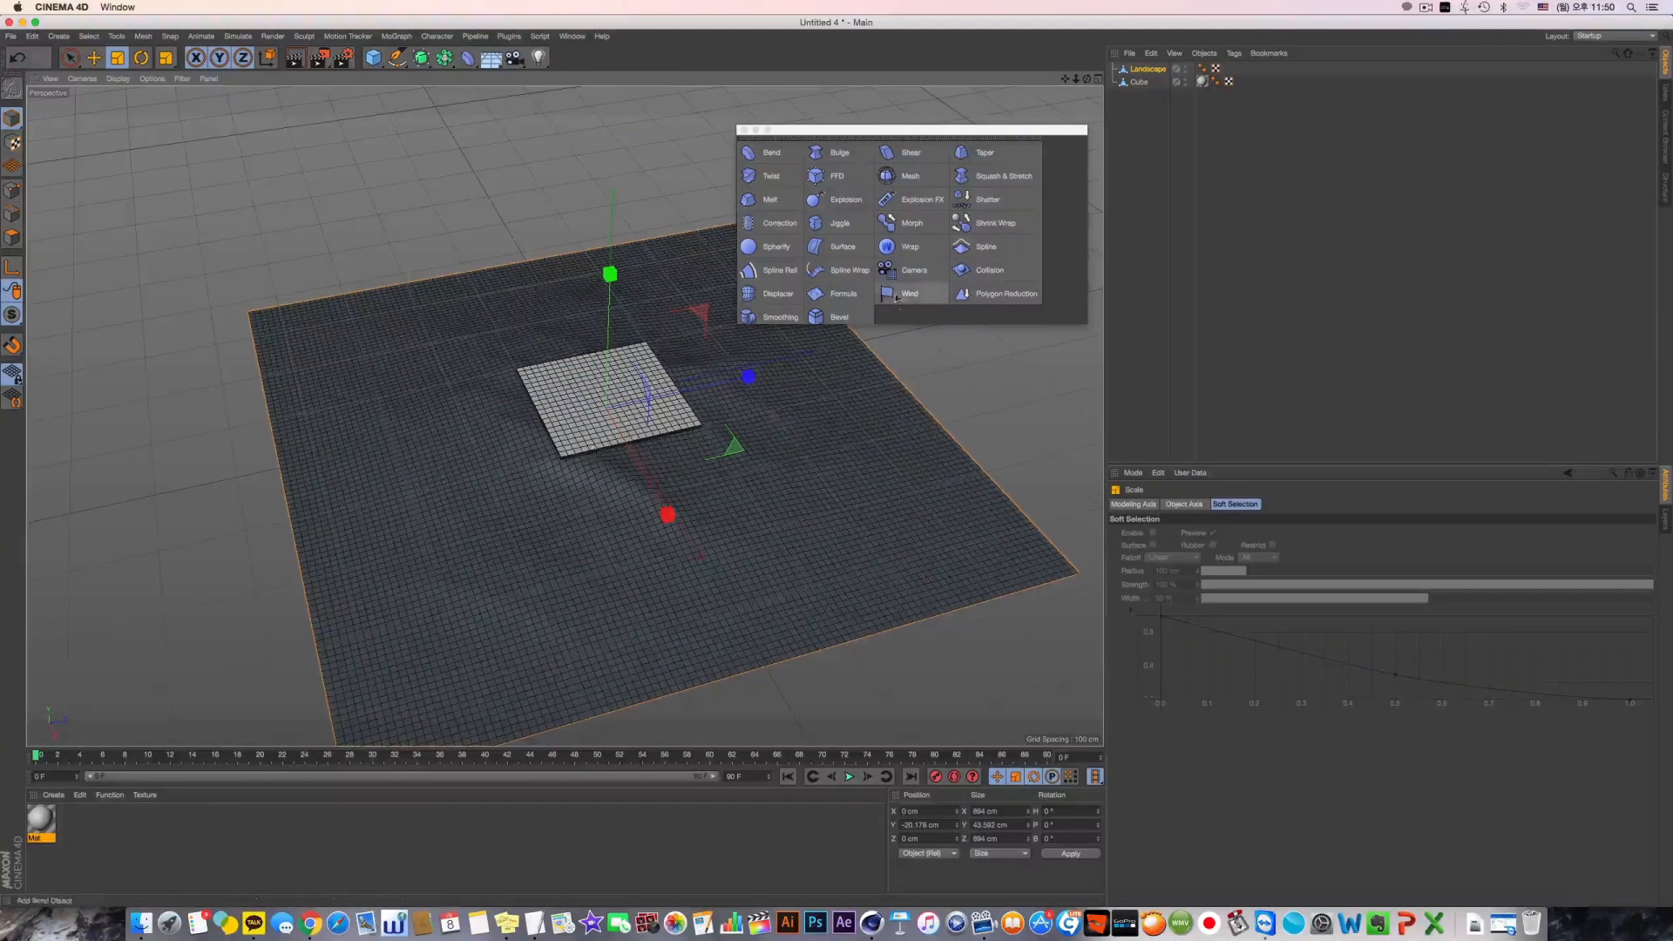
# Add a Cloth simulation tag to the landscape and set its gravity force to 0
pyautogui.click(1148, 69)
pyautogui.rightClick(1150, 75)
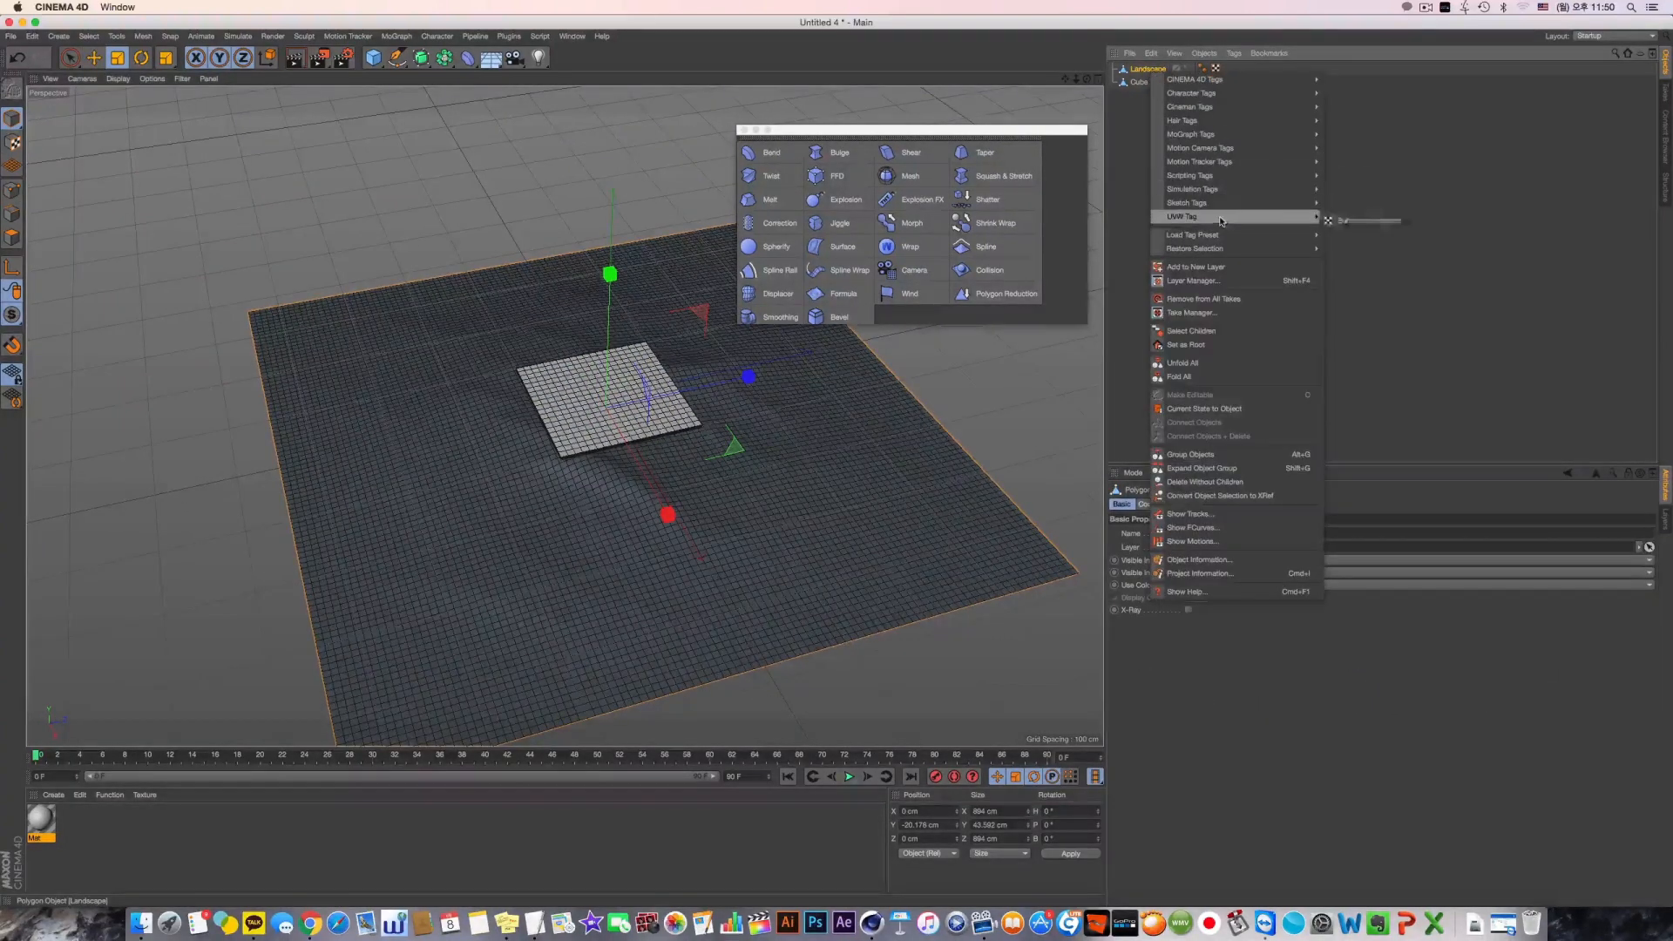
pyautogui.moveTo(1255, 190)
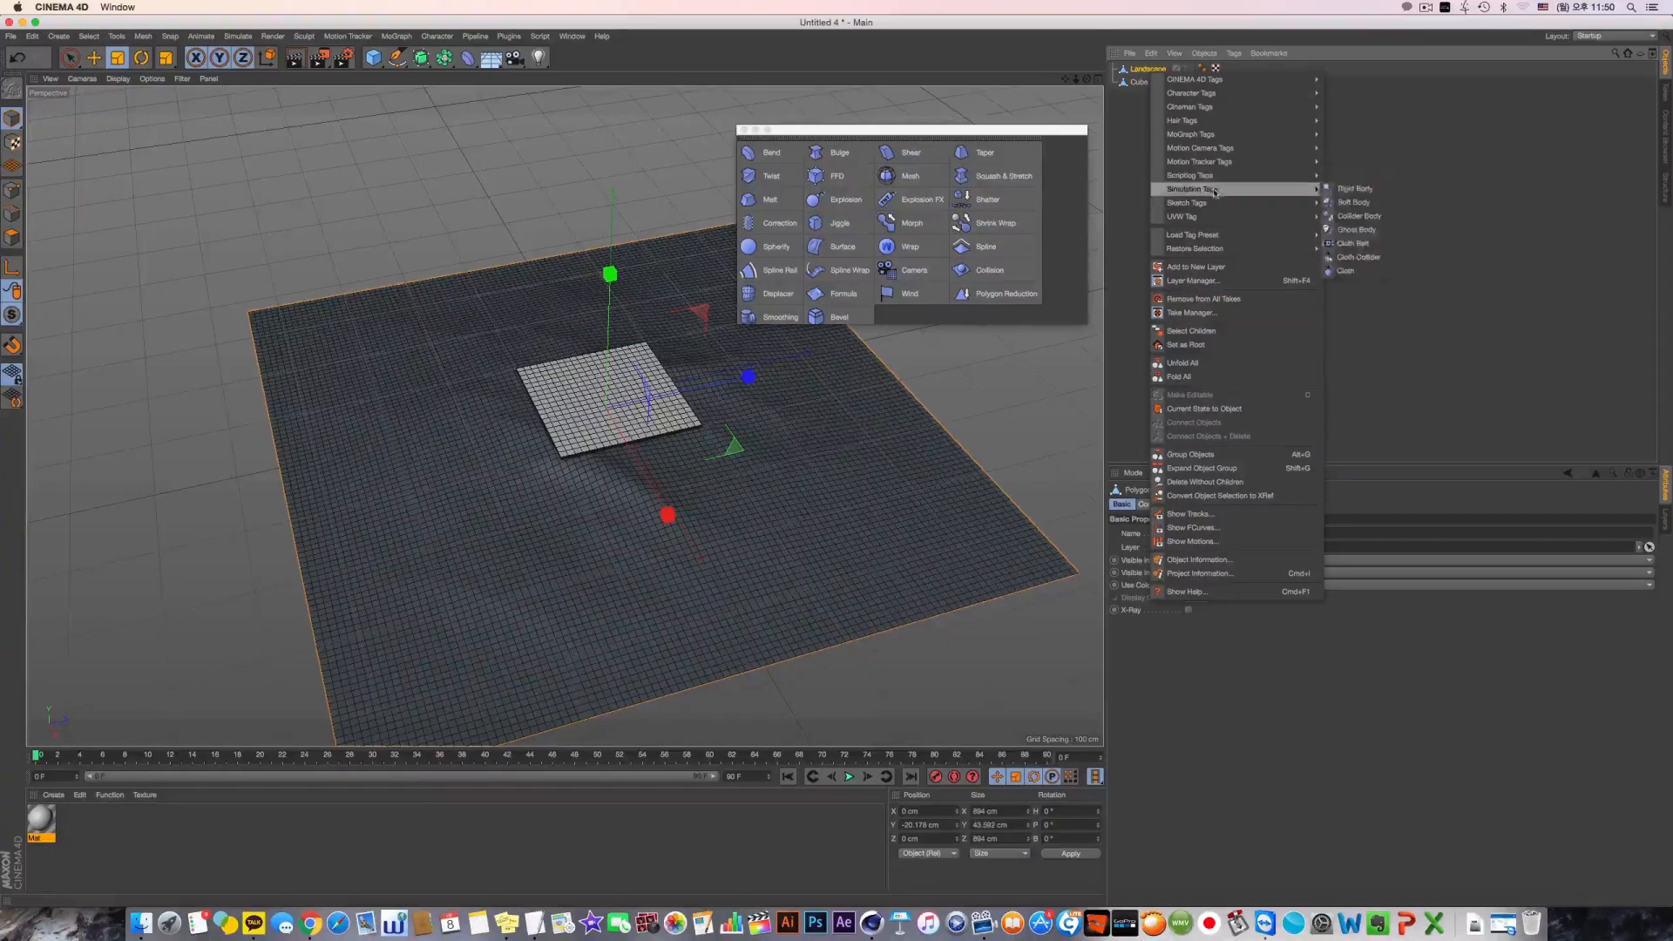
pyautogui.click(1333, 271)
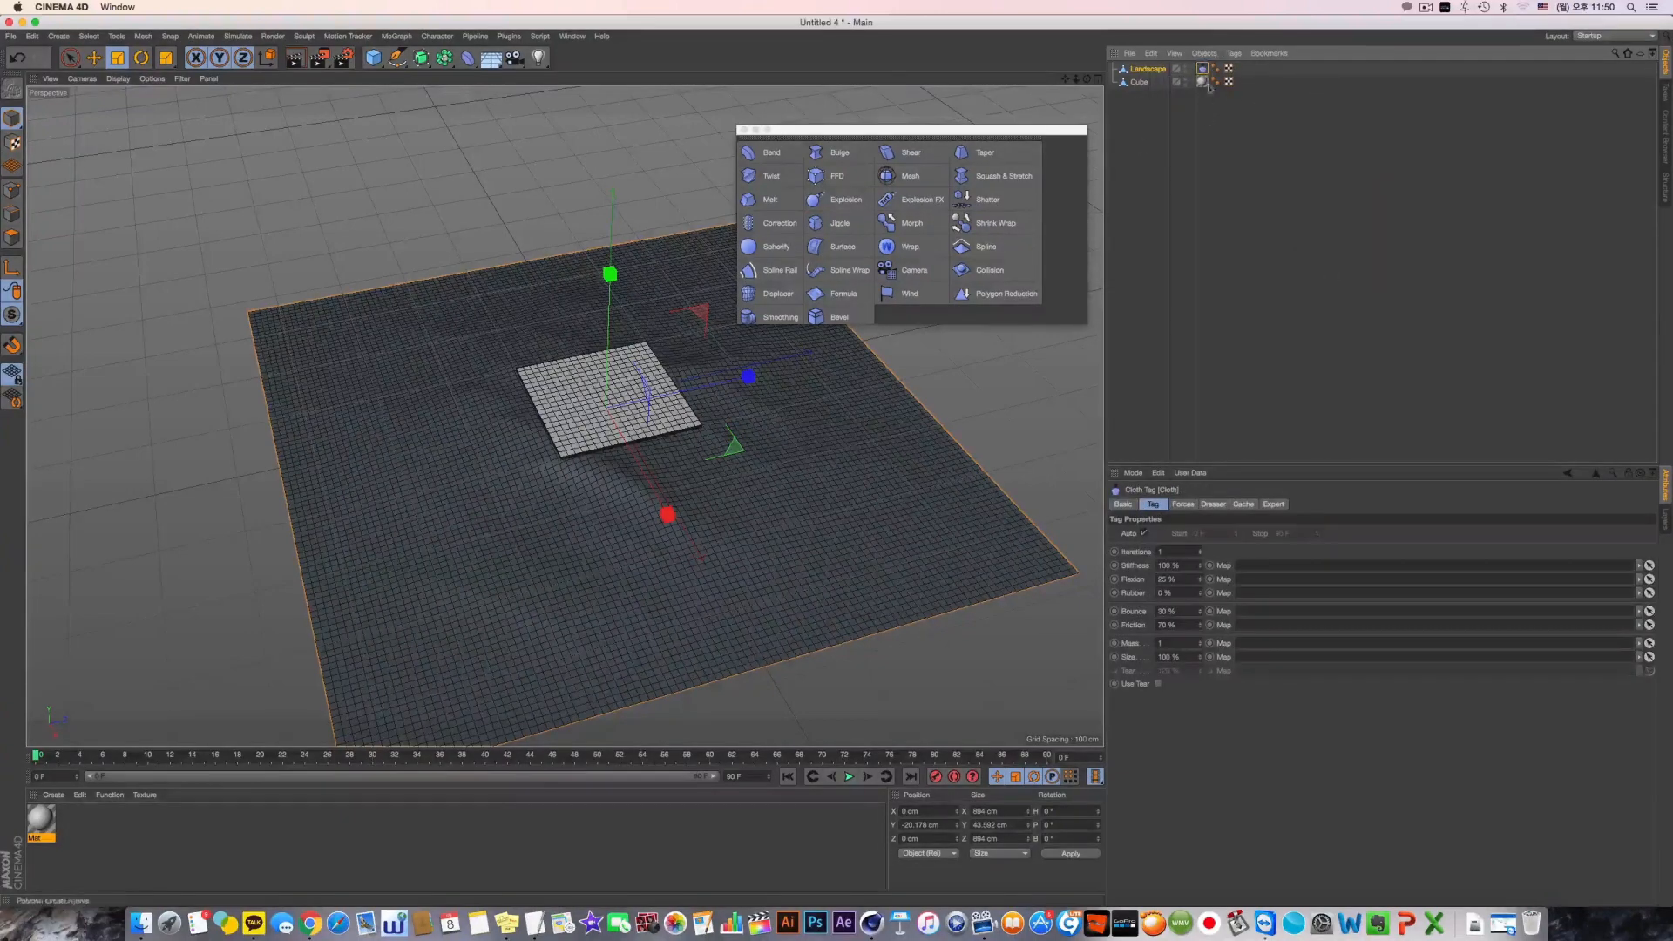
pyautogui.click(1194, 505)
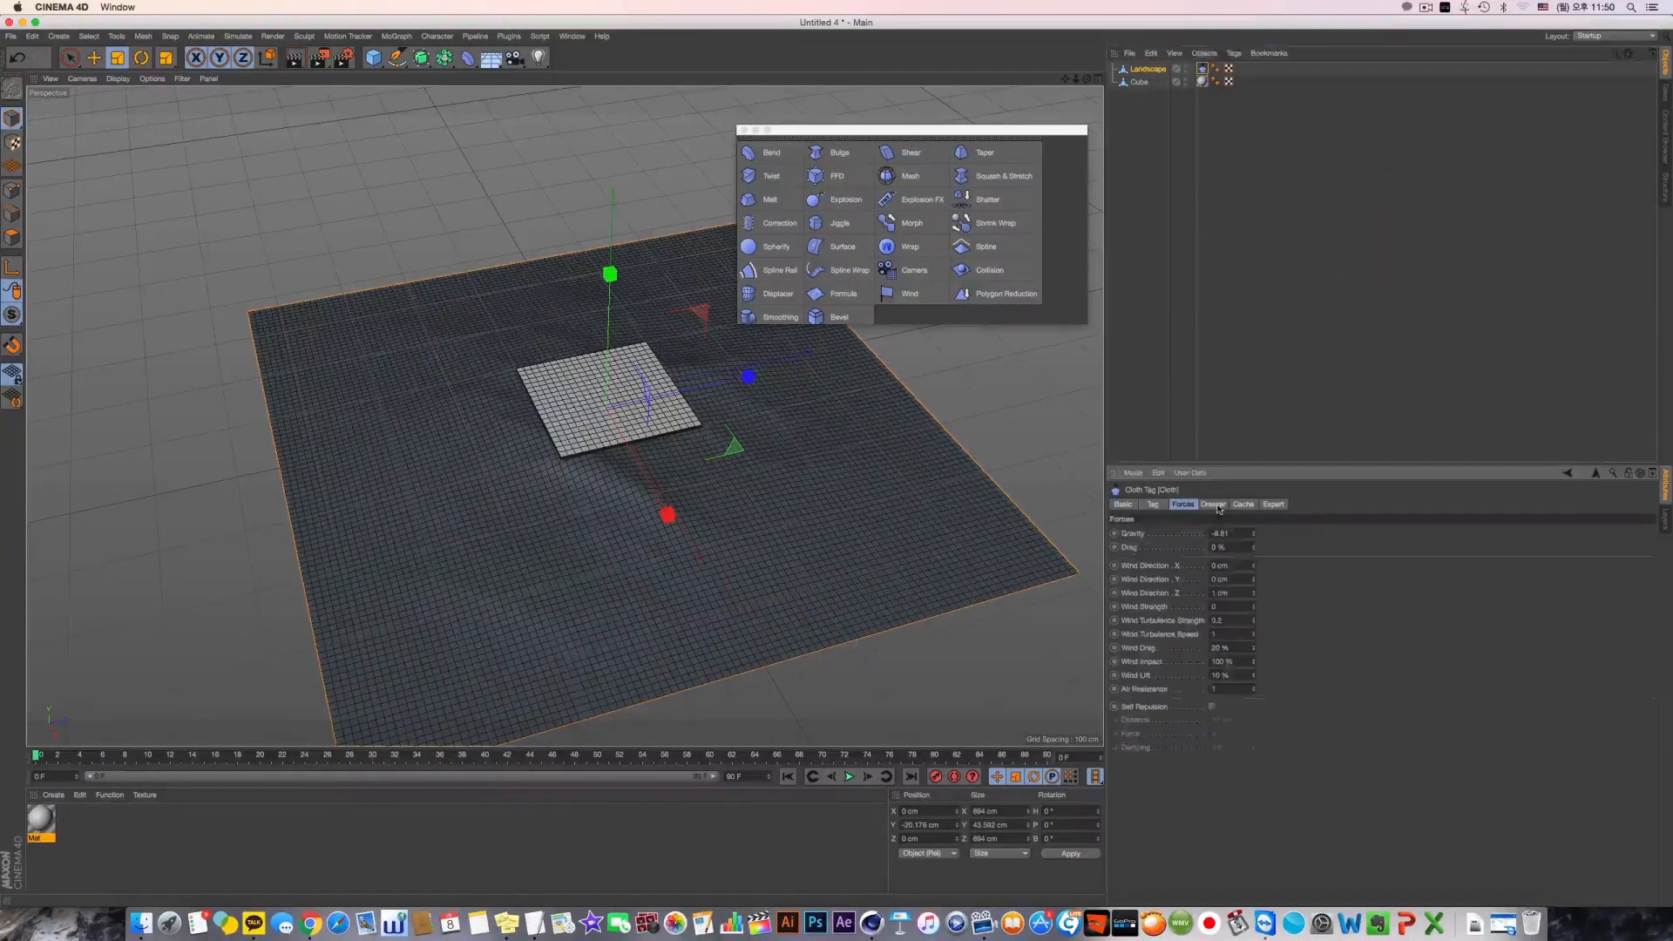
pyautogui.moveTo(1231, 533); pyautogui.dragTo(1115, 538)
# Set the cloth's wind direction to 1 cm in X, Y and Z and its wind strength to 1
pyautogui.moveTo(1247, 565); pyautogui.dragTo(1076, 567)
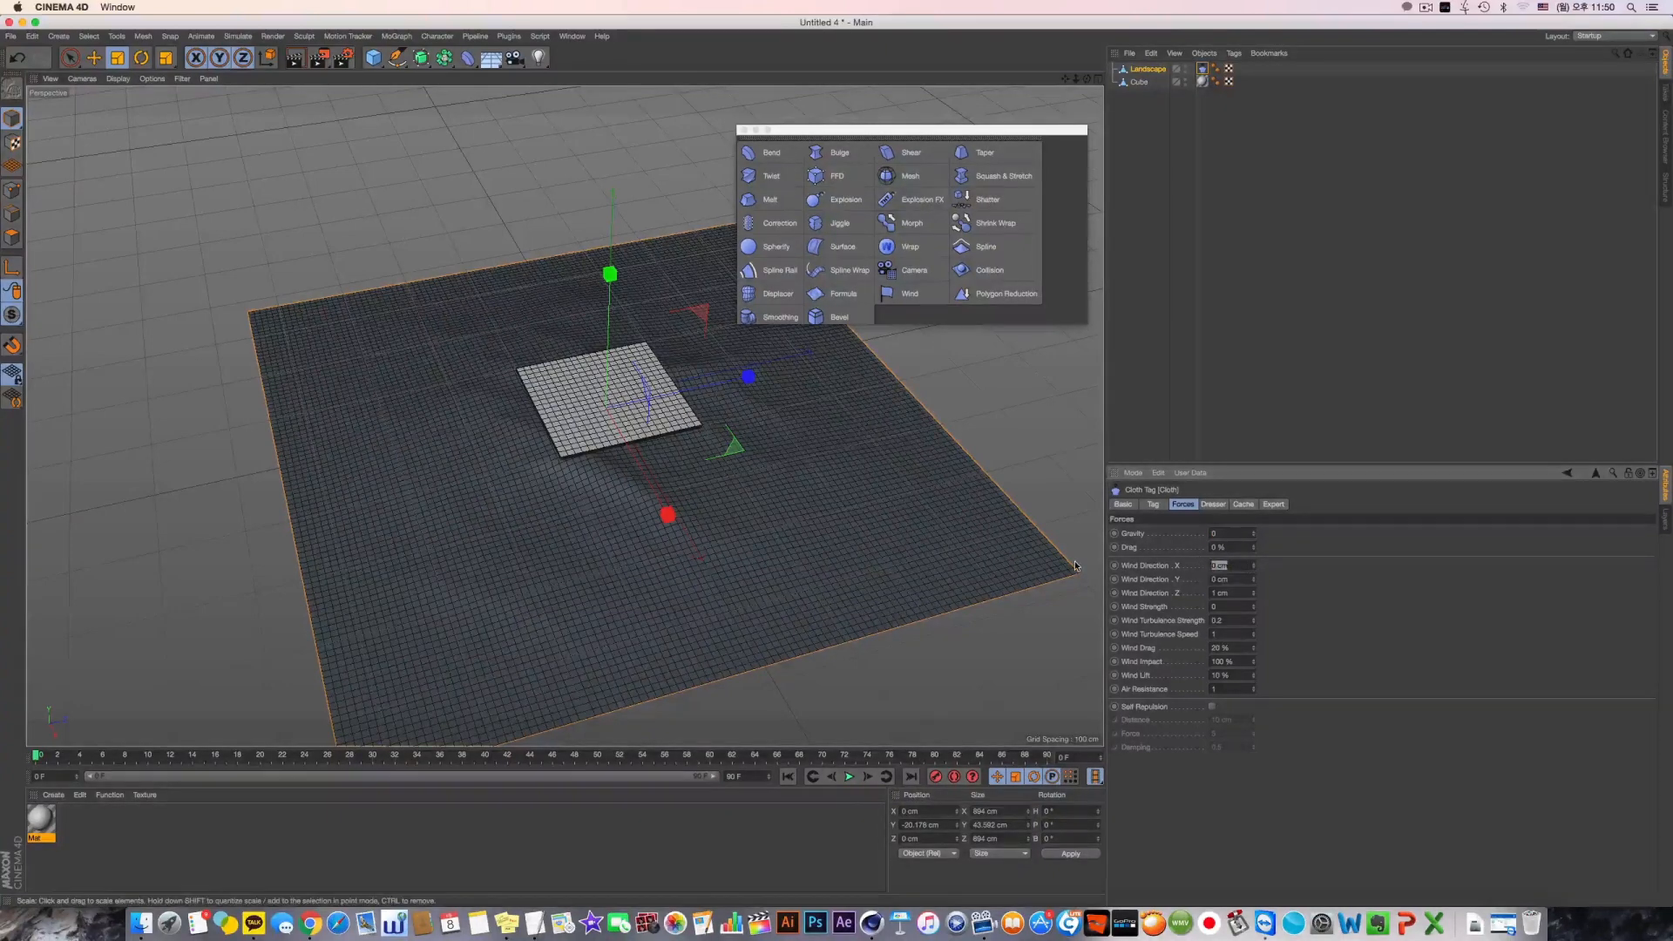
pyautogui.write('1')
pyautogui.press('Tab')
pyautogui.write('1')
pyautogui.press('Return')
pyautogui.moveTo(1230, 606); pyautogui.dragTo(1053, 622)
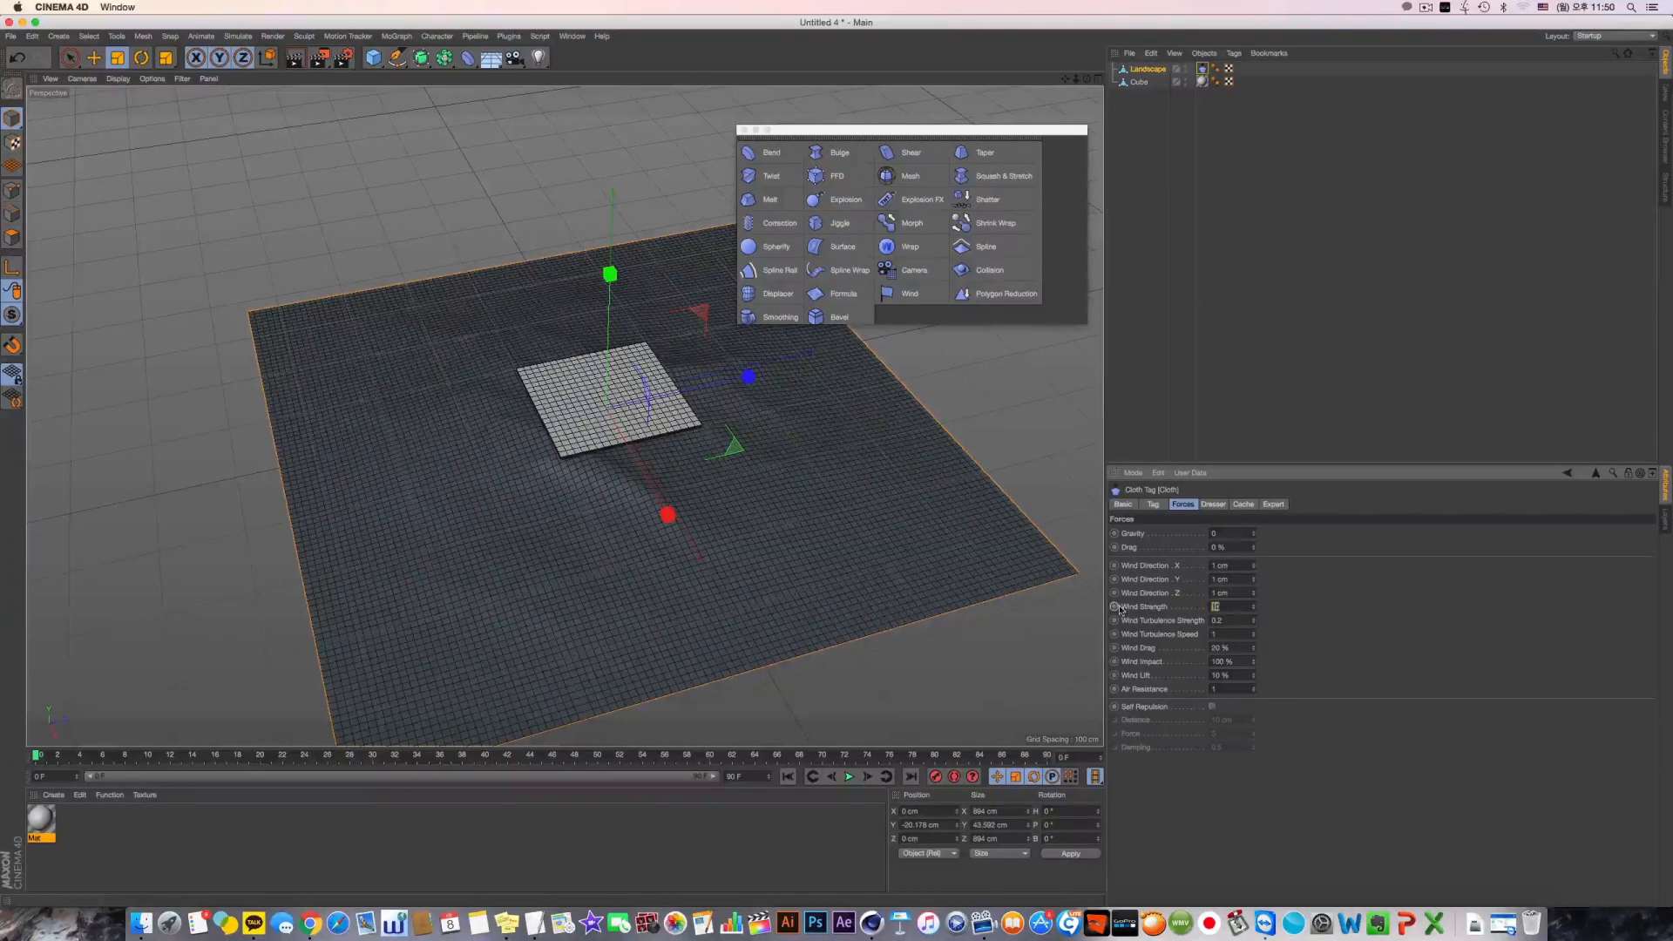
pyautogui.write('1')
pyautogui.press('Return')
pyautogui.click(1213, 503)
pyautogui.click(1243, 505)
pyautogui.click(421, 477)
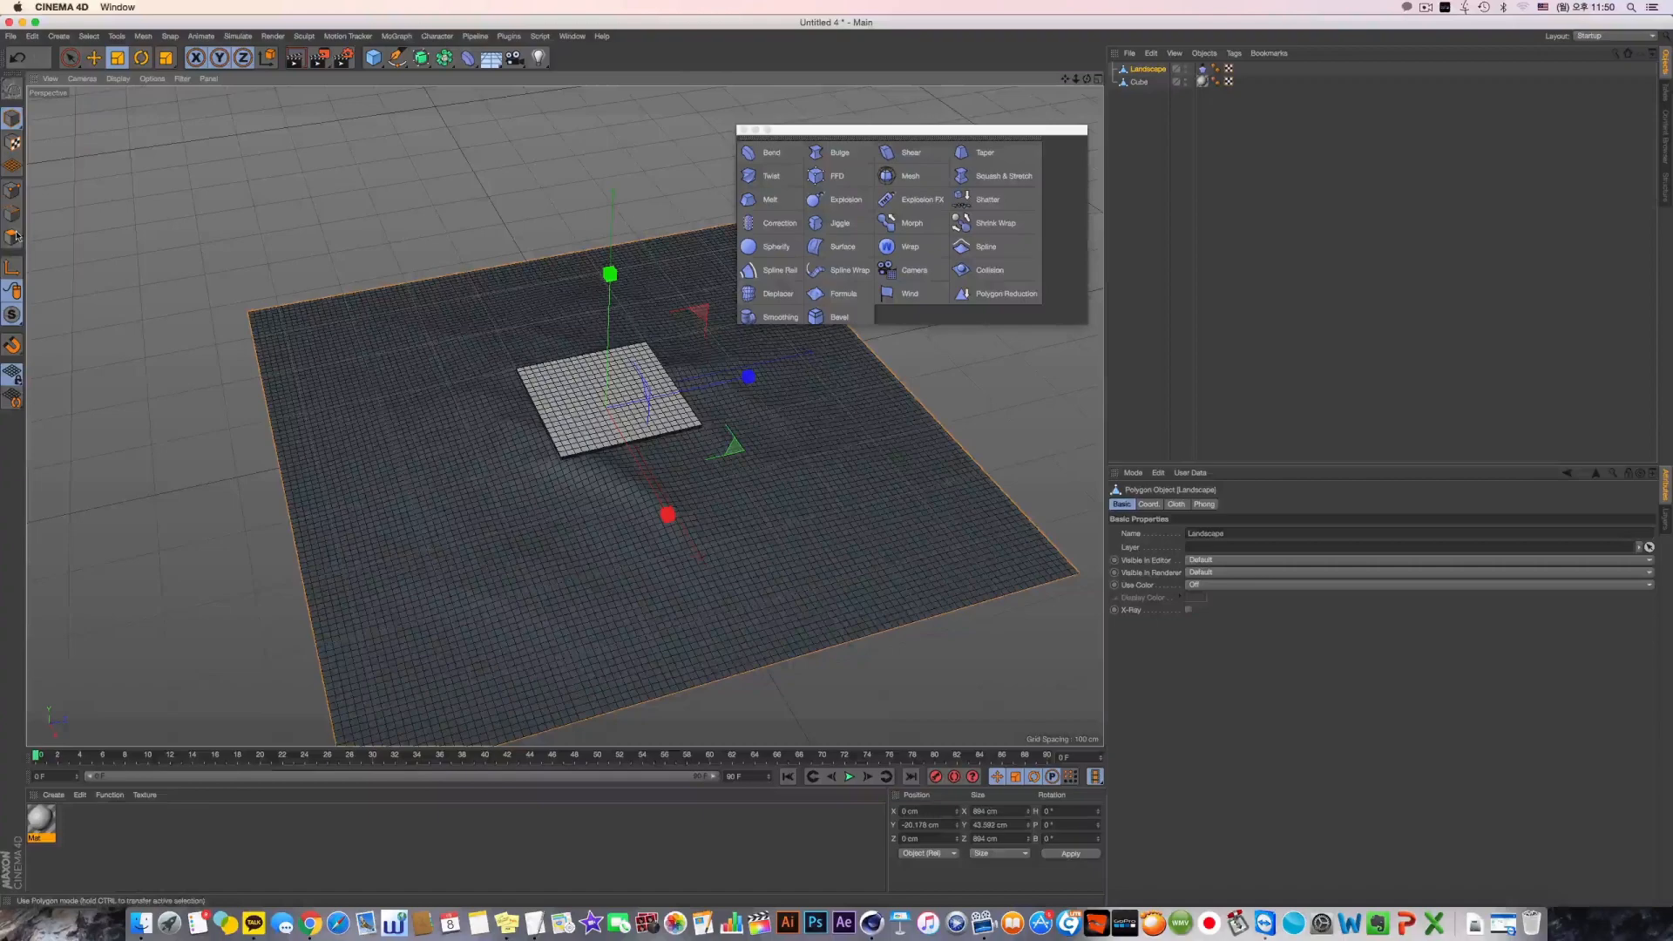
# Switch the landscape to point editing and activate the Rectangle Selection tool
pyautogui.click(13, 192)
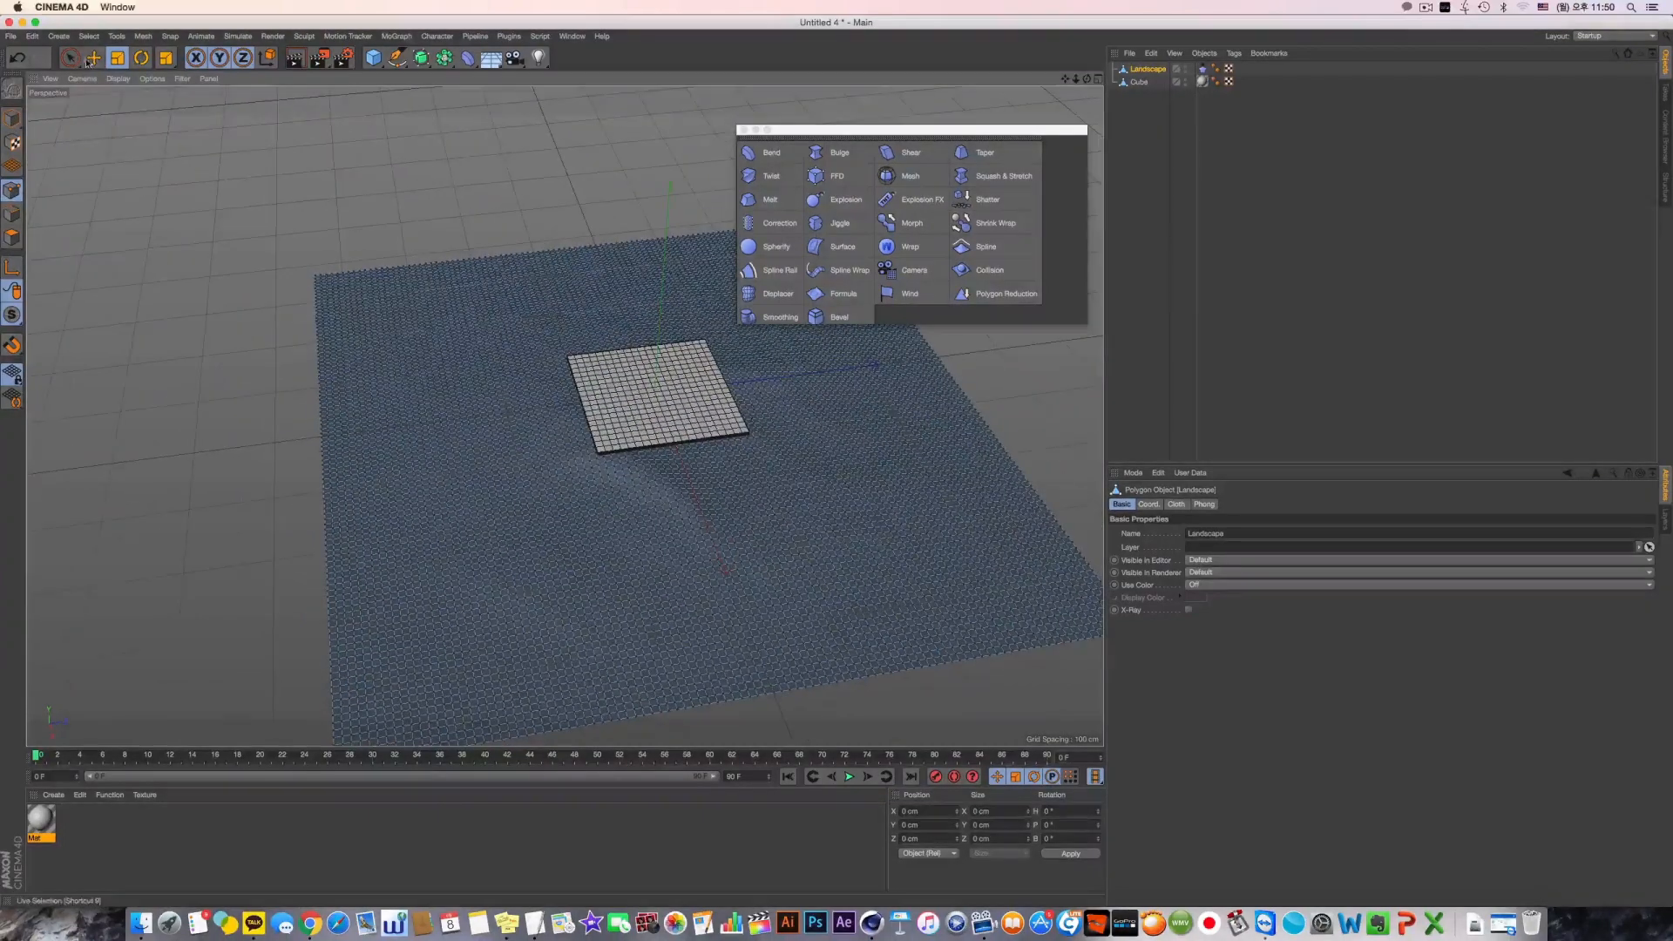
pyautogui.moveTo(72, 60); pyautogui.dragTo(120, 97)
pyautogui.keyDown('alt'); pyautogui.moveTo(564, 467); pyautogui.dragTo(567, 414, button='middle'); pyautogui.keyUp('alt')
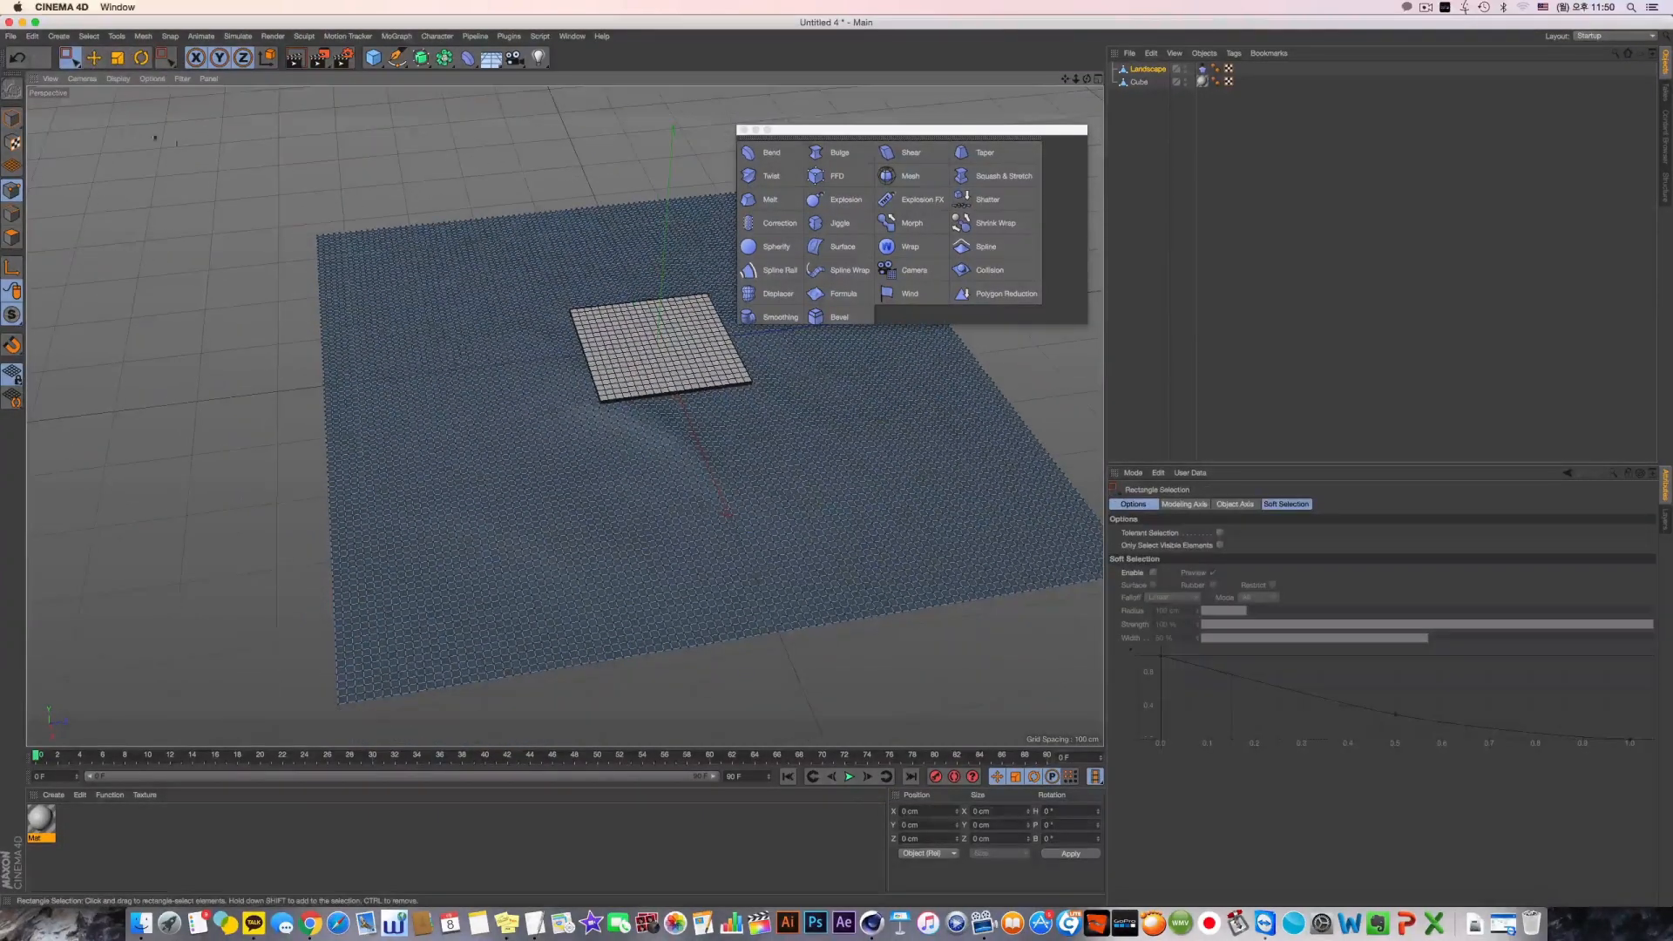
pyautogui.click(74, 61)
pyautogui.middleClick(662, 342)
pyautogui.middleClick(660, 340)
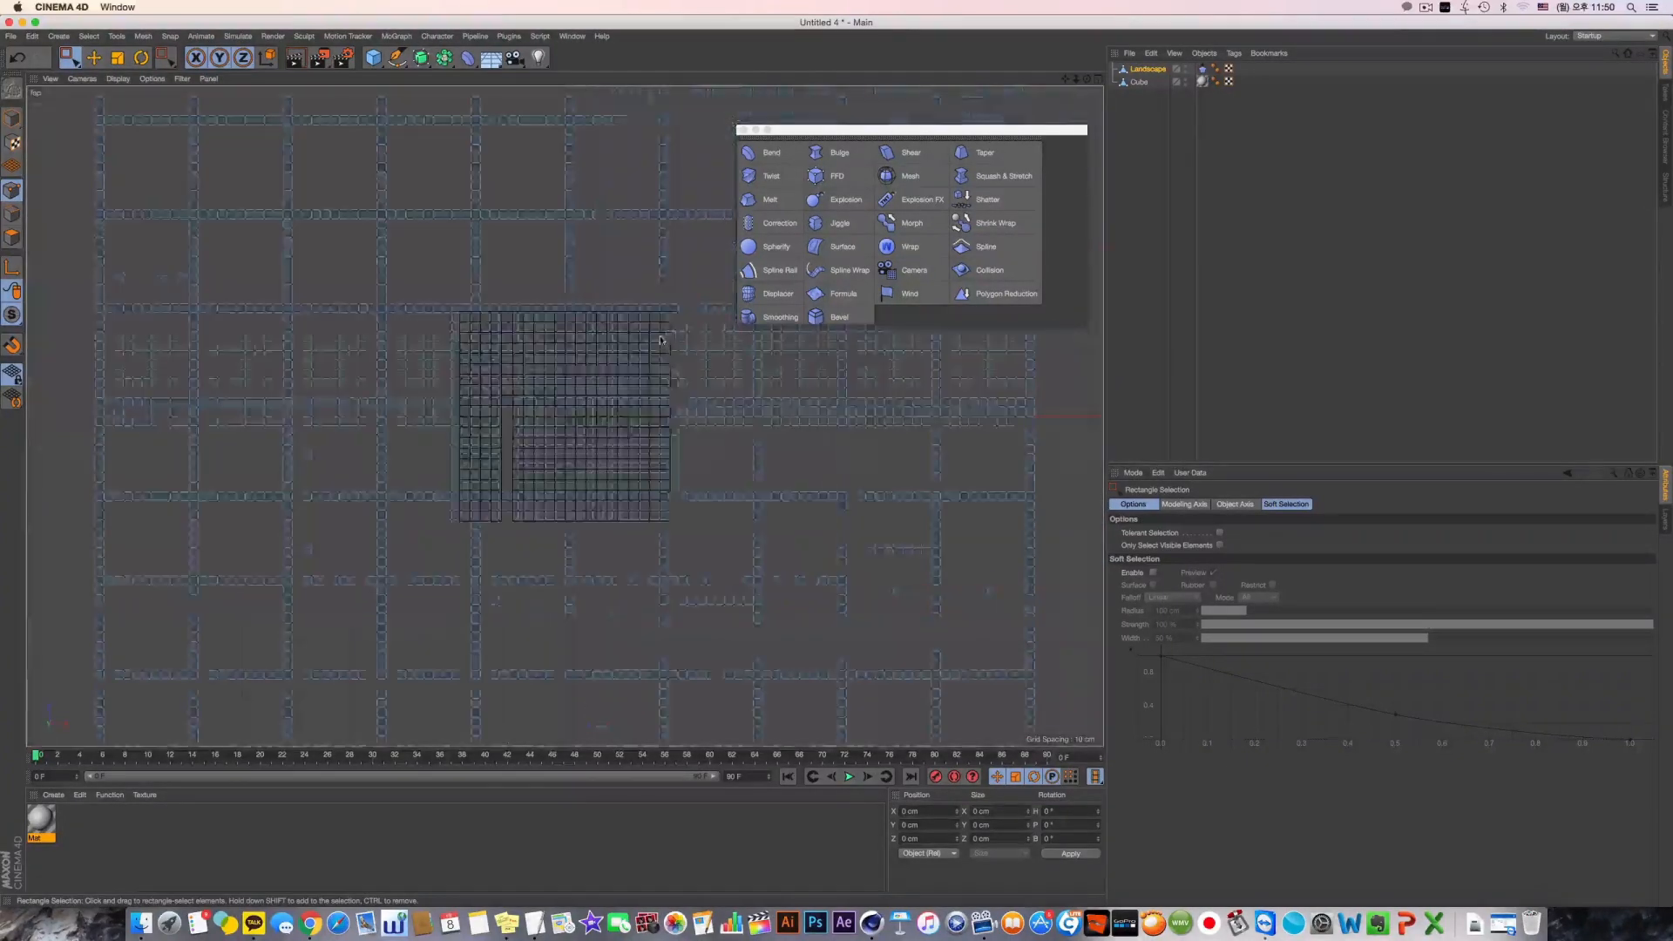
pyautogui.scroll(-5, 660, 339)
pyautogui.moveTo(369, 149); pyautogui.dragTo(448, 598)
pyautogui.middleClick(419, 365)
pyautogui.middleClick(414, 359)
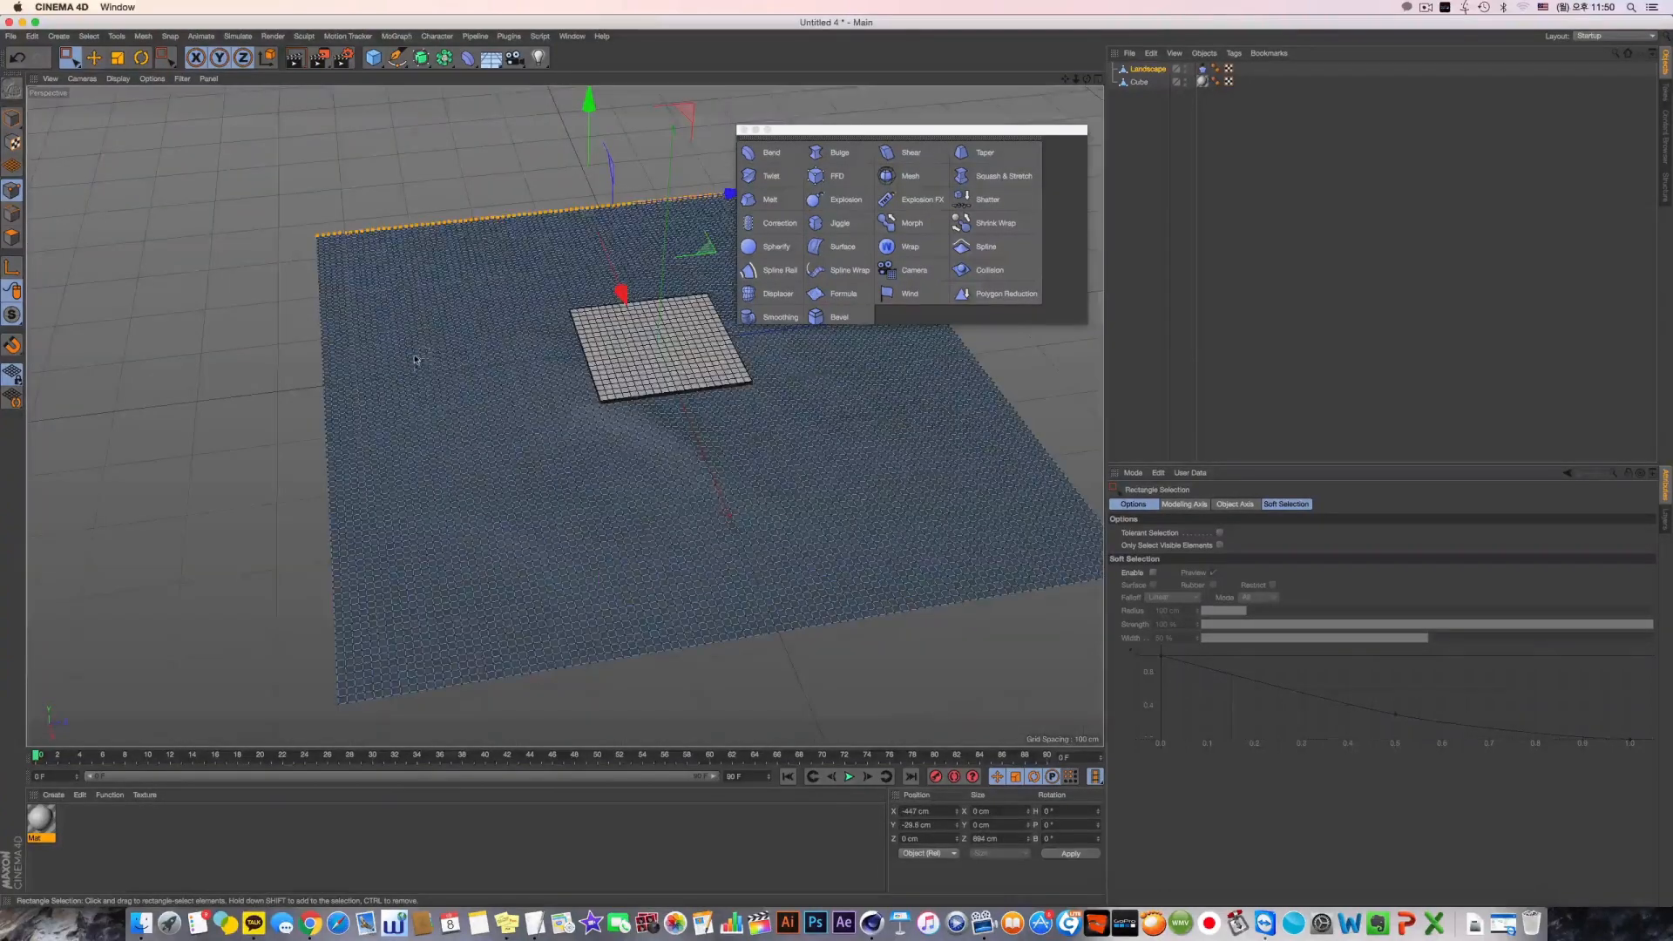
# Select the strip of points along the landscape's negative Z edge in the top view and store it with Set Selection
pyautogui.middleClick(693, 362)
pyautogui.middleClick(687, 384)
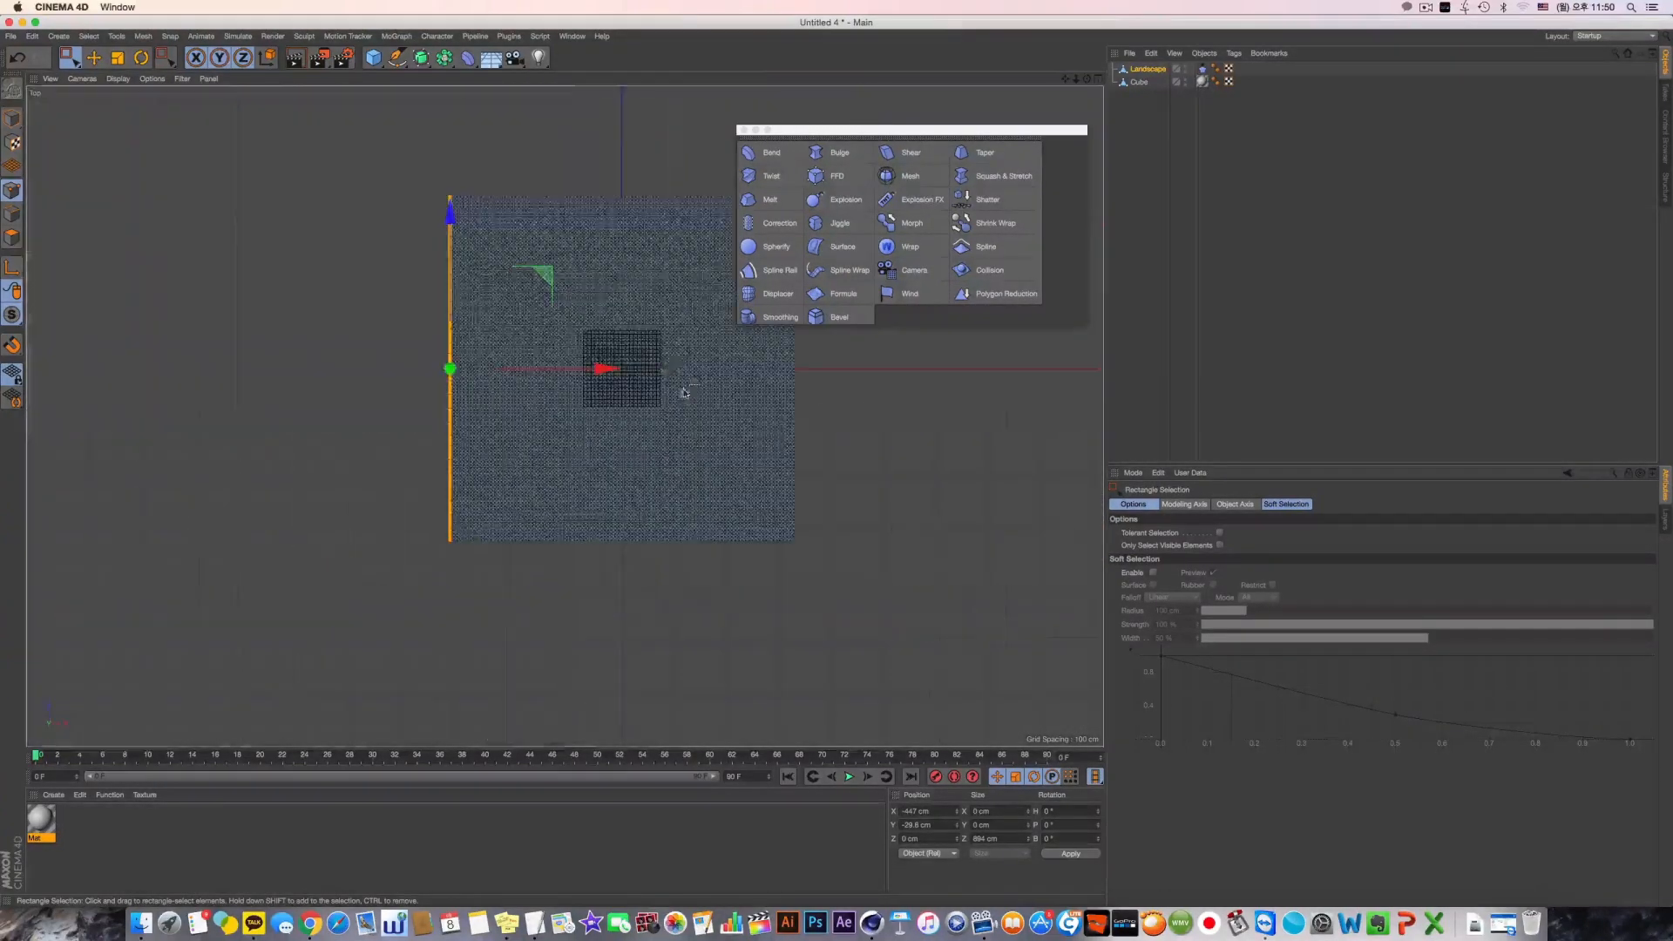
pyautogui.moveTo(358, 603); pyautogui.dragTo(995, 533)
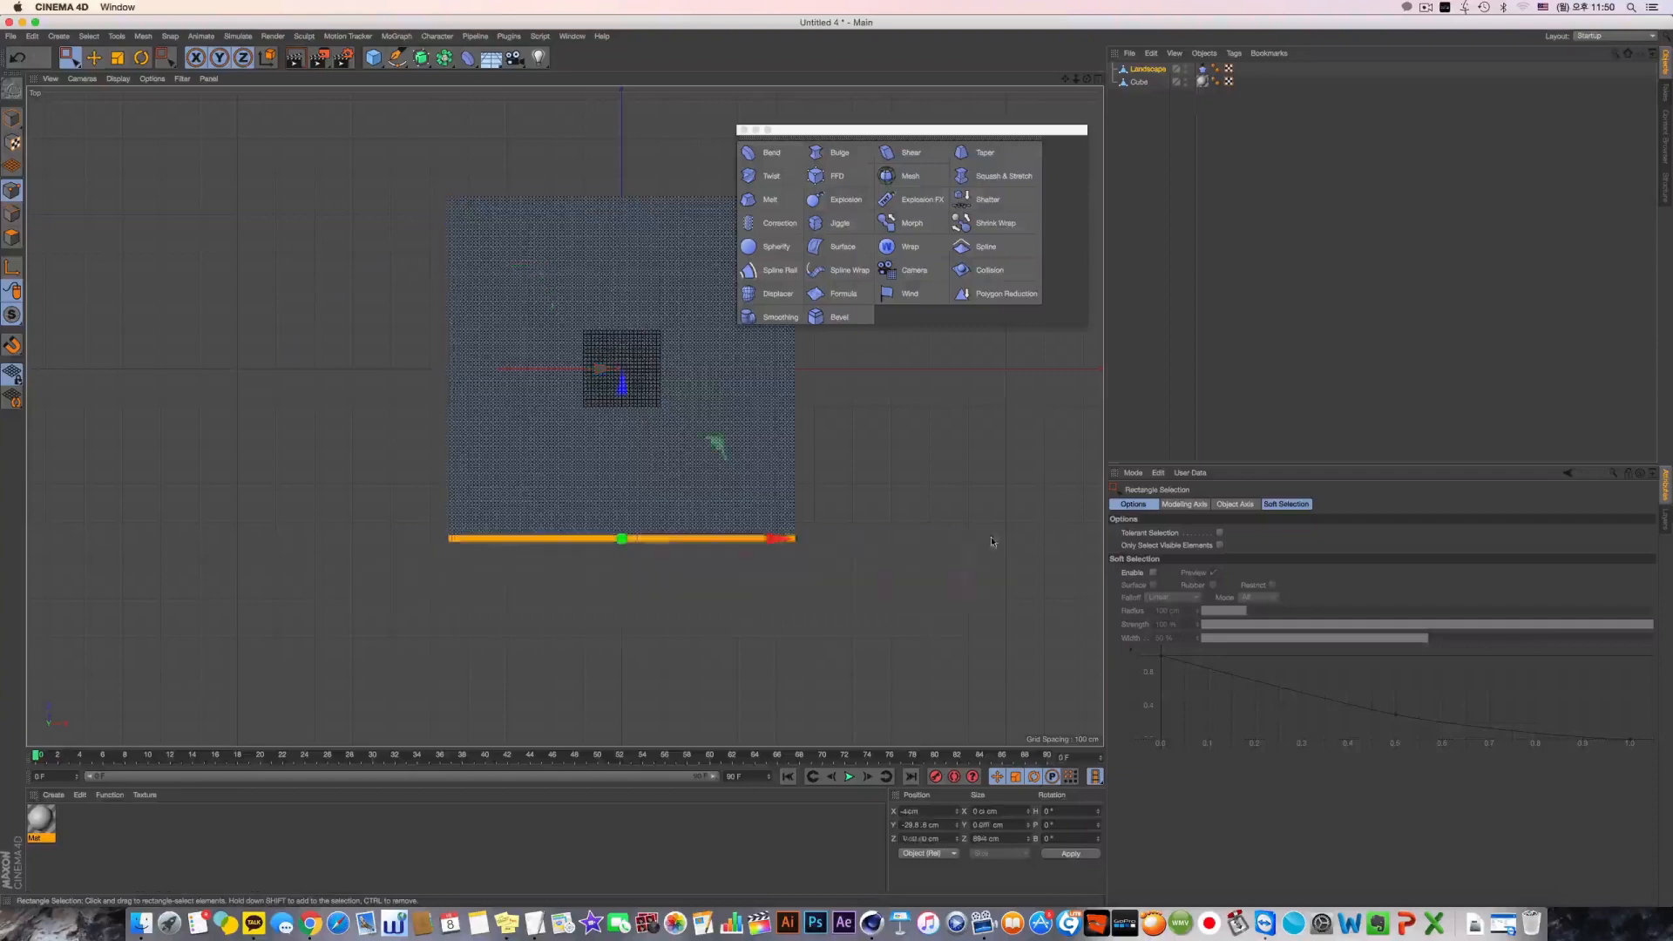
pyautogui.middleClick(950, 540)
pyautogui.middleClick(427, 383)
pyautogui.keyDown('alt'); pyautogui.moveTo(475, 383); pyautogui.dragTo(470, 364, button='middle'); pyautogui.keyUp('alt')
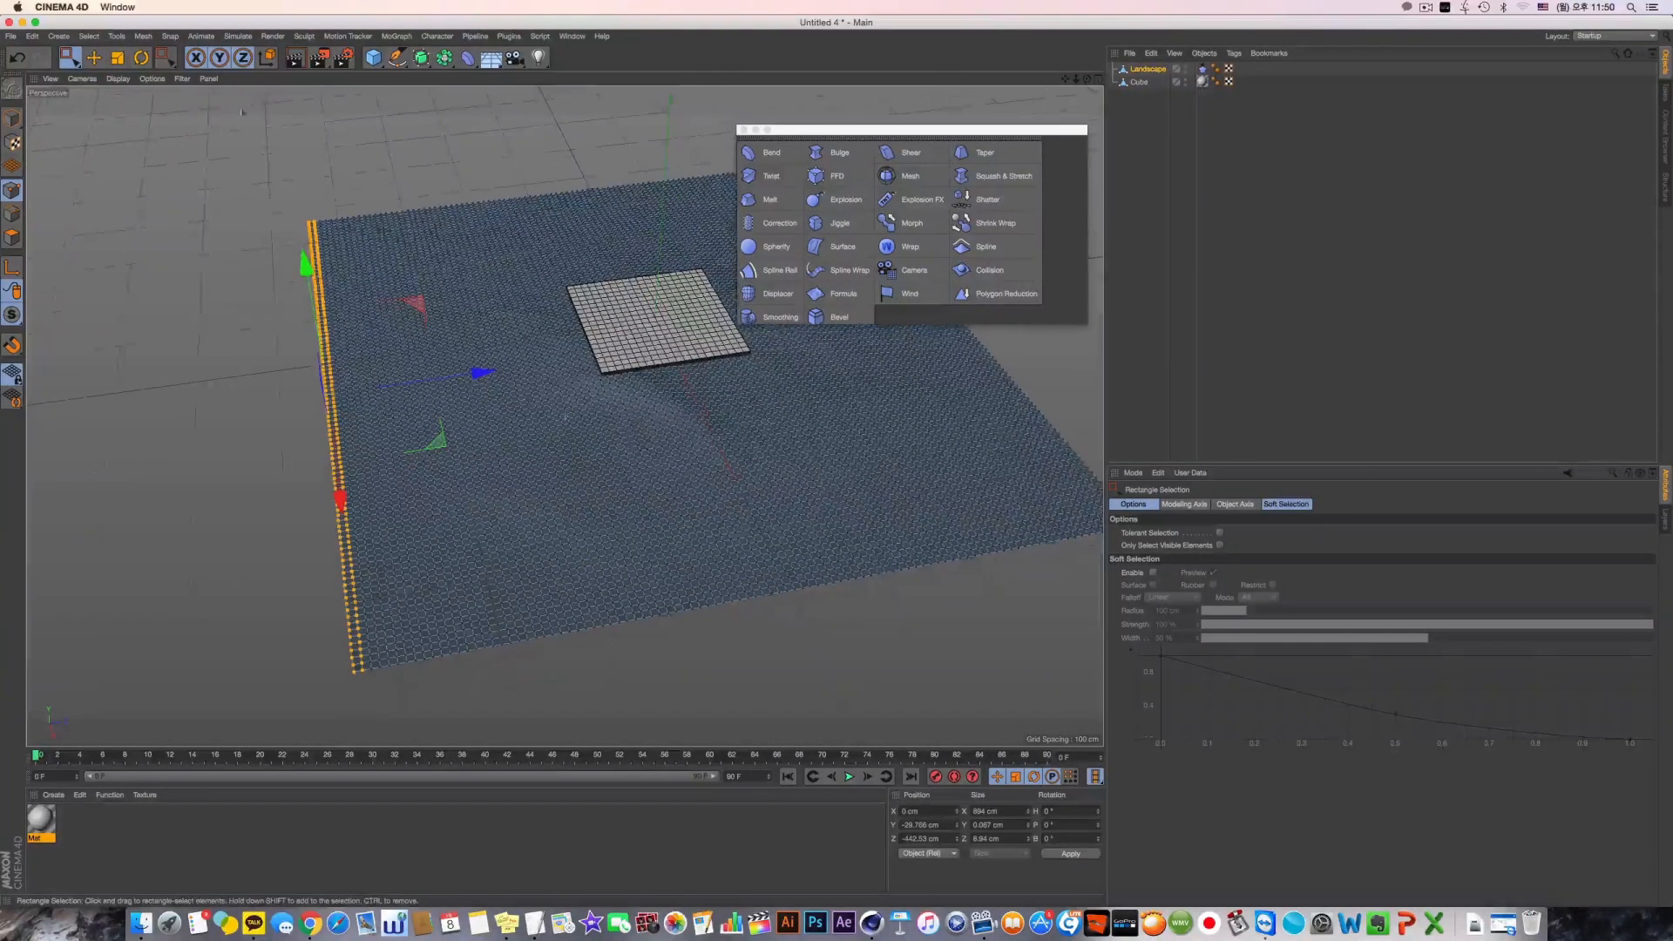
pyautogui.click(88, 36)
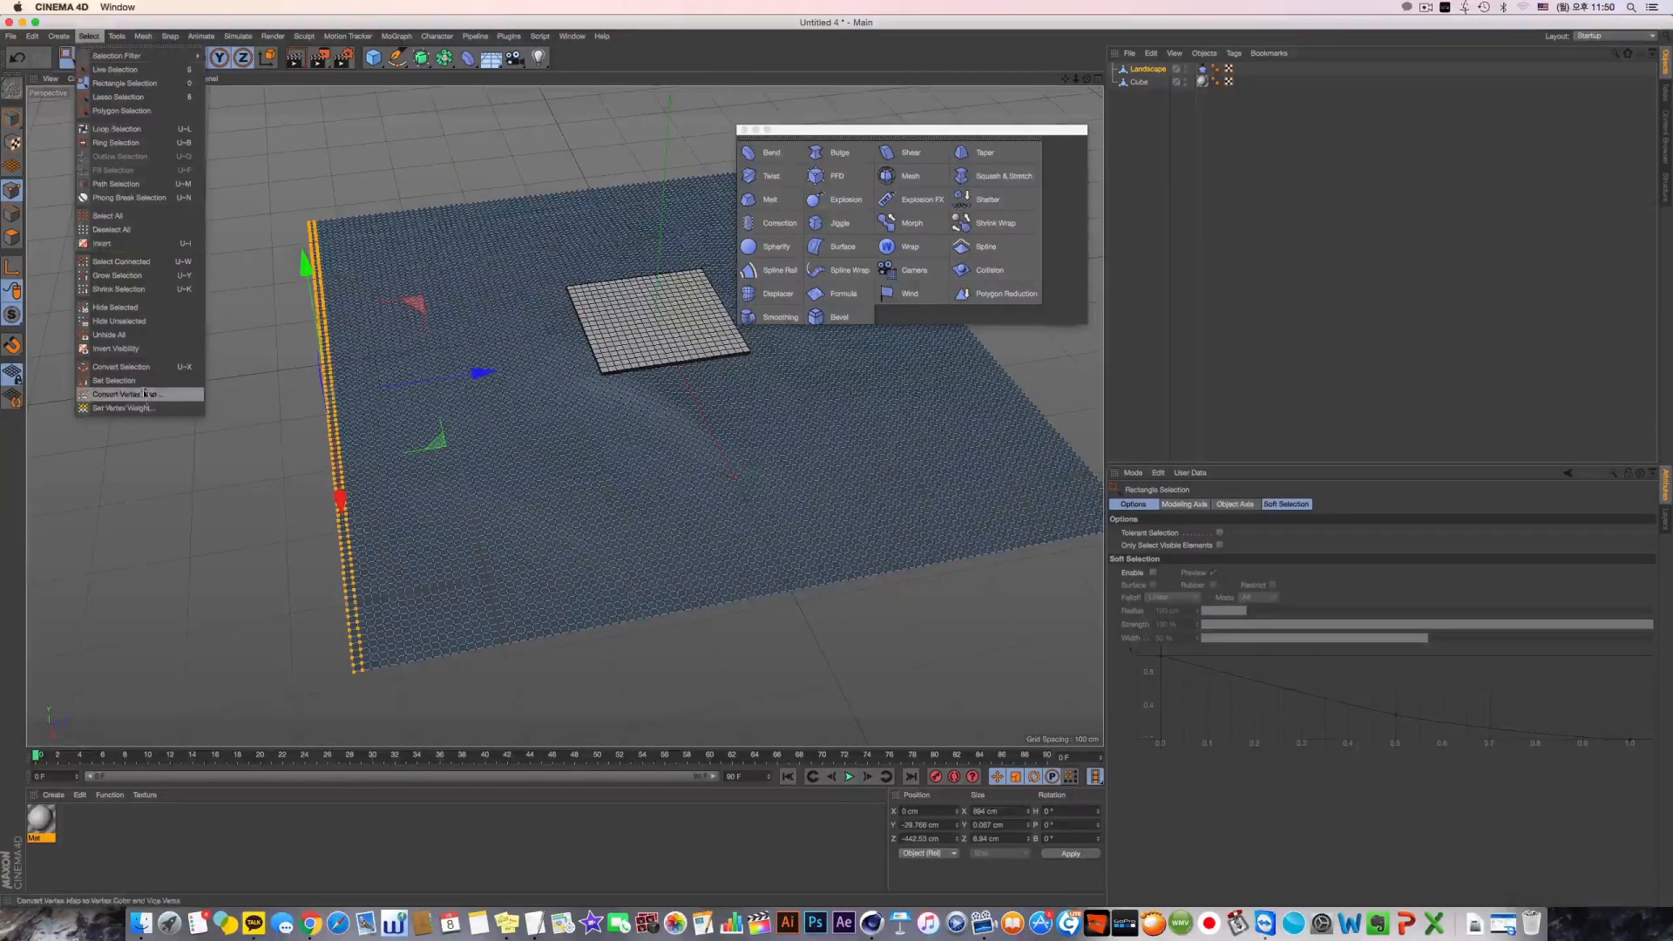
pyautogui.click(113, 380)
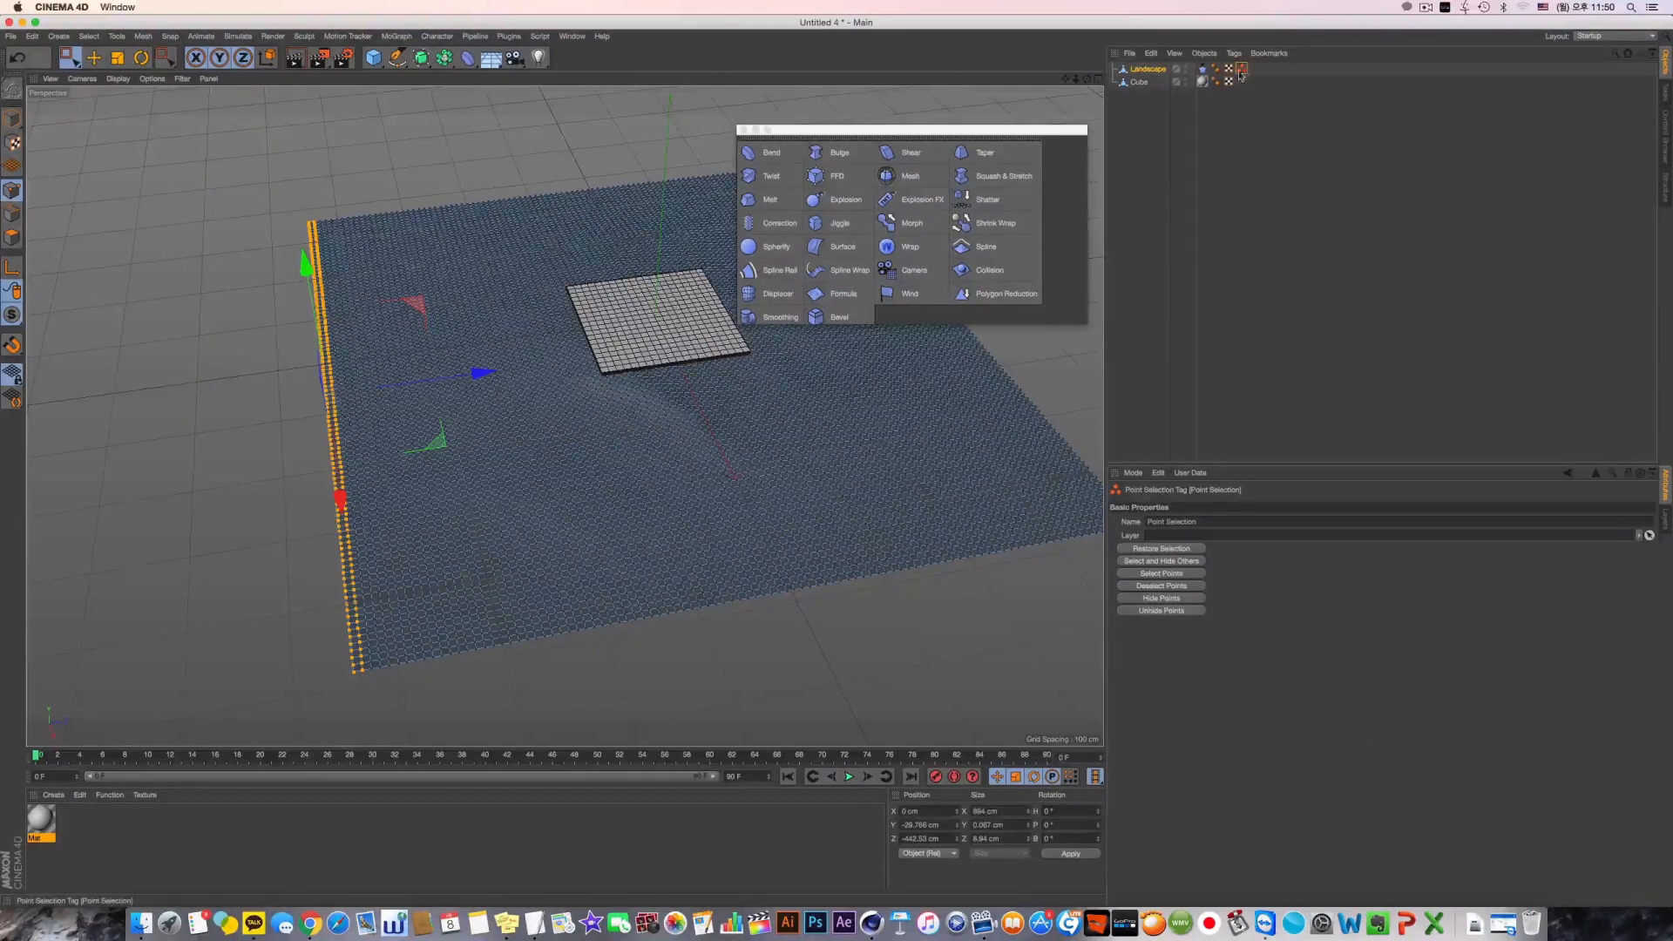
# Recall the landscape's stored edge point selection and set those points as the Cloth tag's Fix Points
pyautogui.click(1202, 67)
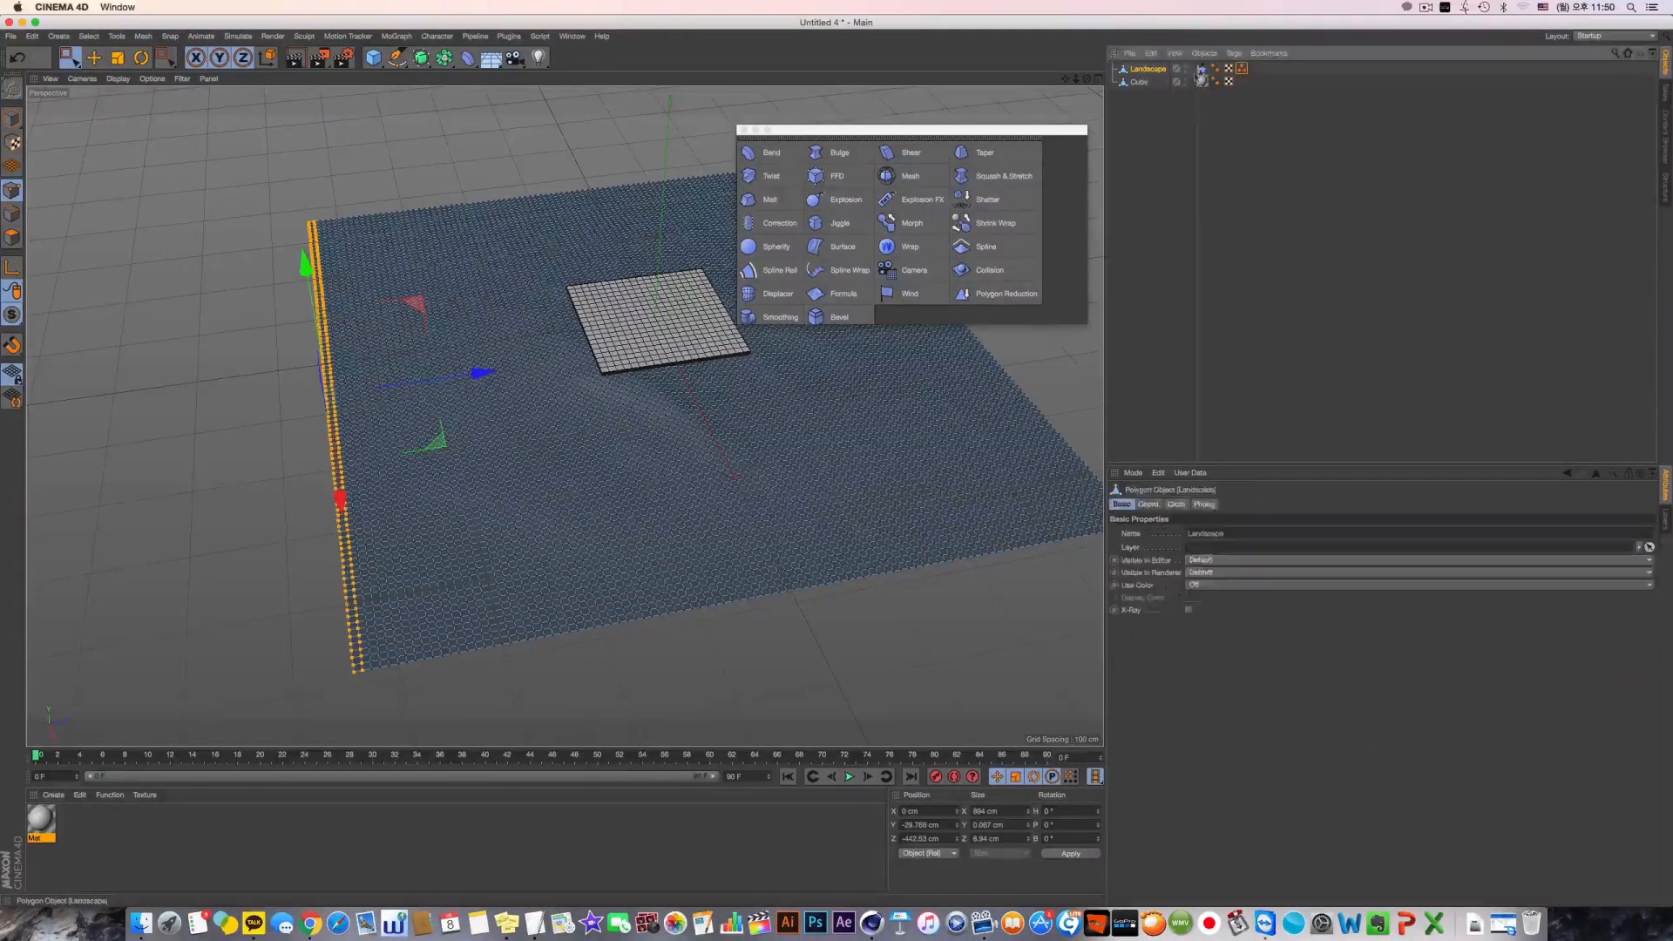
pyautogui.click(1272, 503)
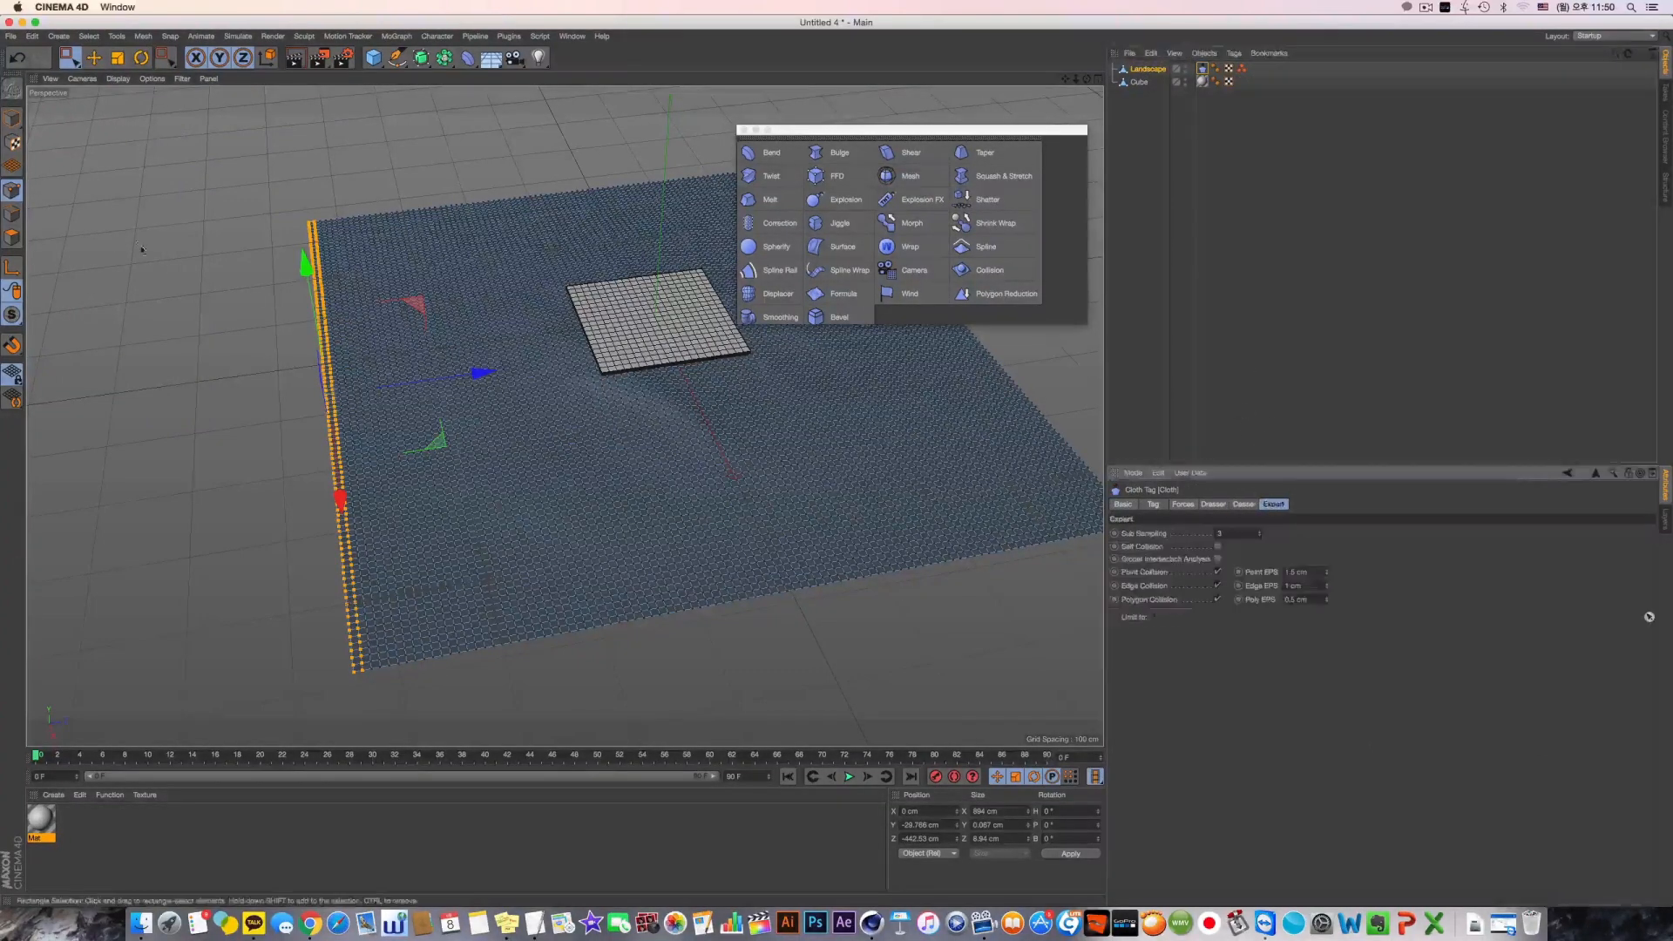
pyautogui.click(11, 118)
pyautogui.doubleClick(1242, 68)
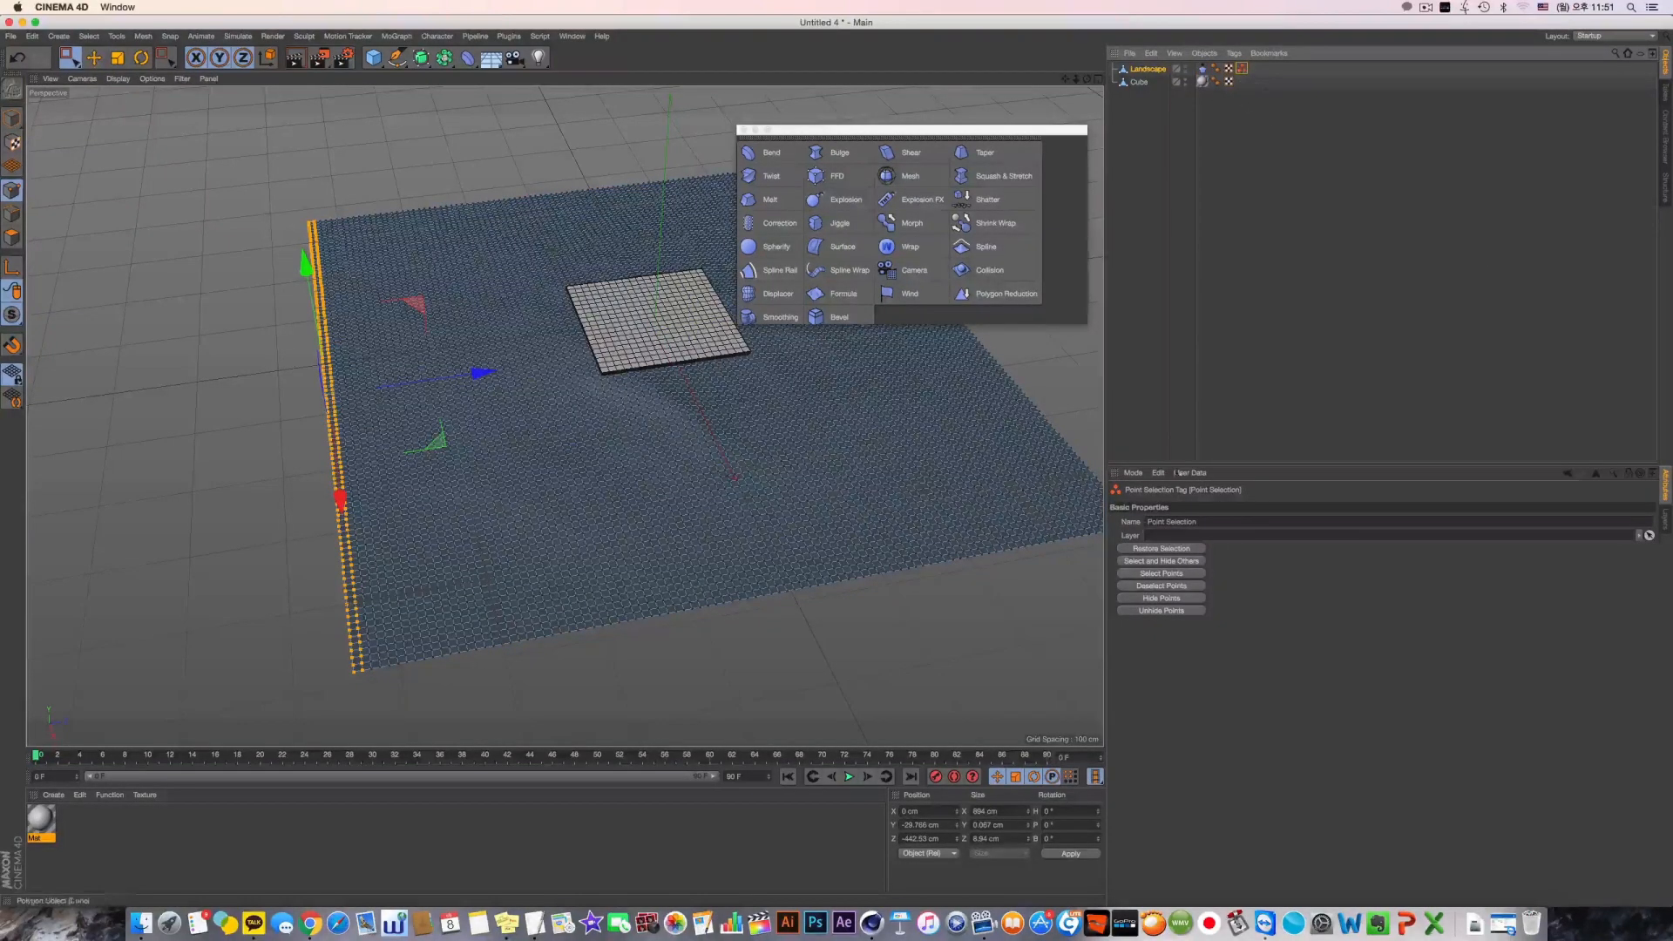
pyautogui.click(1203, 71)
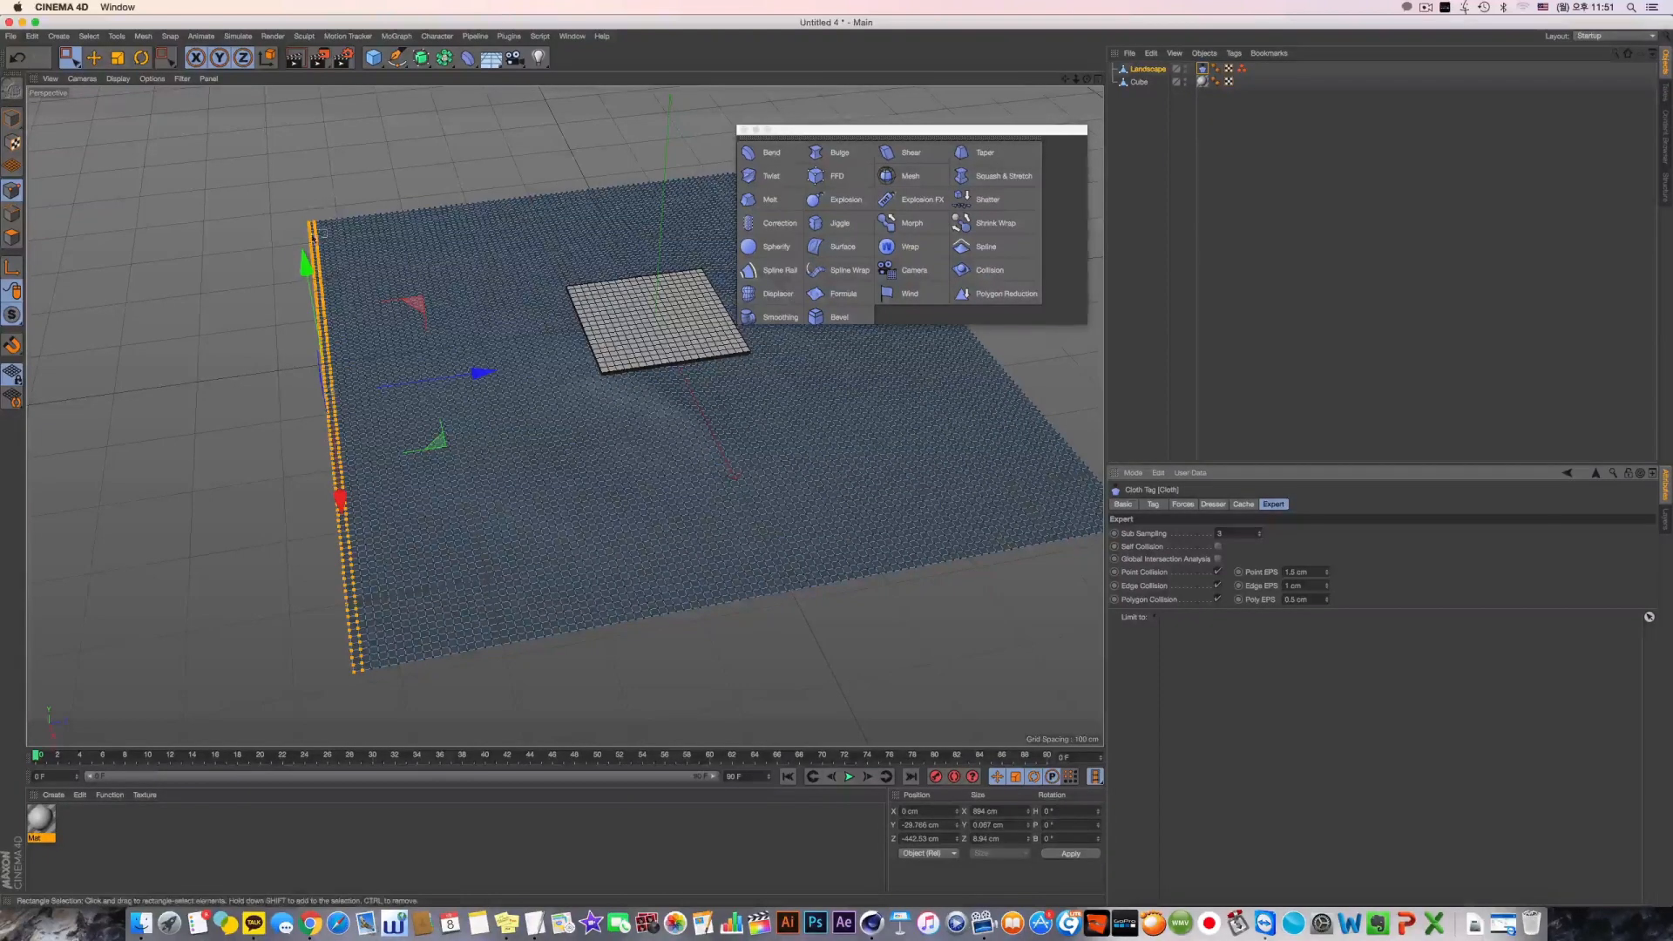
pyautogui.click(1220, 505)
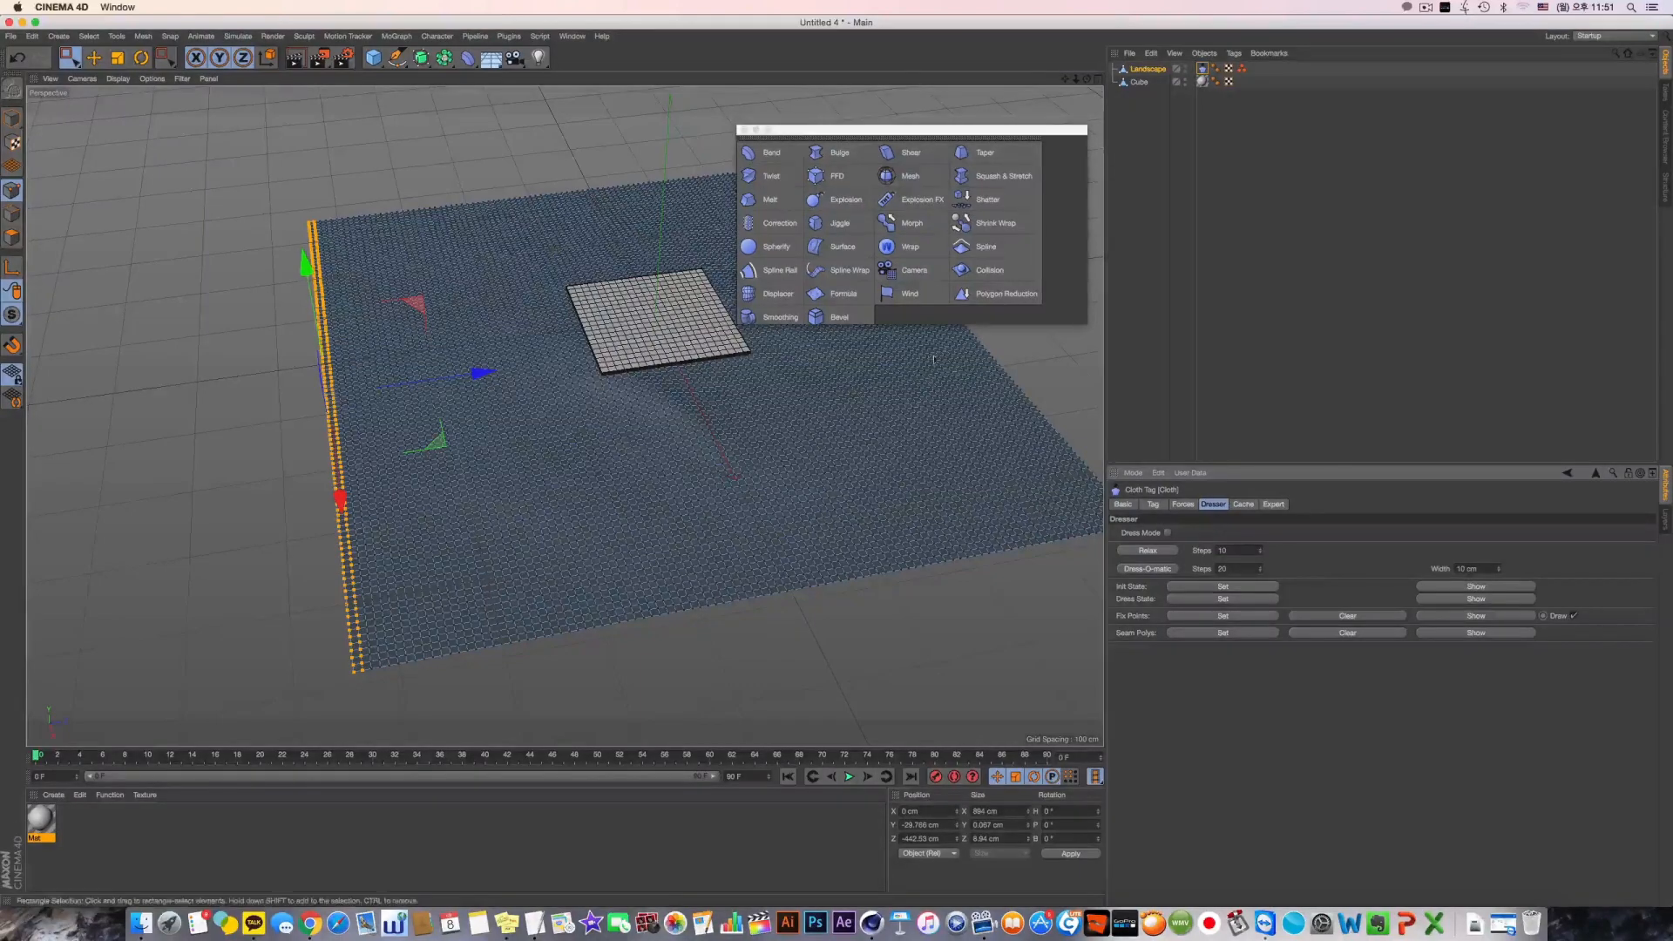
pyautogui.keyDown('alt'); pyautogui.moveTo(747, 422); pyautogui.dragTo(732, 438); pyautogui.keyUp('alt')
pyautogui.scroll(-2, 730, 436)
pyautogui.keyDown('alt'); pyautogui.moveTo(728, 437); pyautogui.dragTo(696, 453, button='middle'); pyautogui.keyUp('alt')
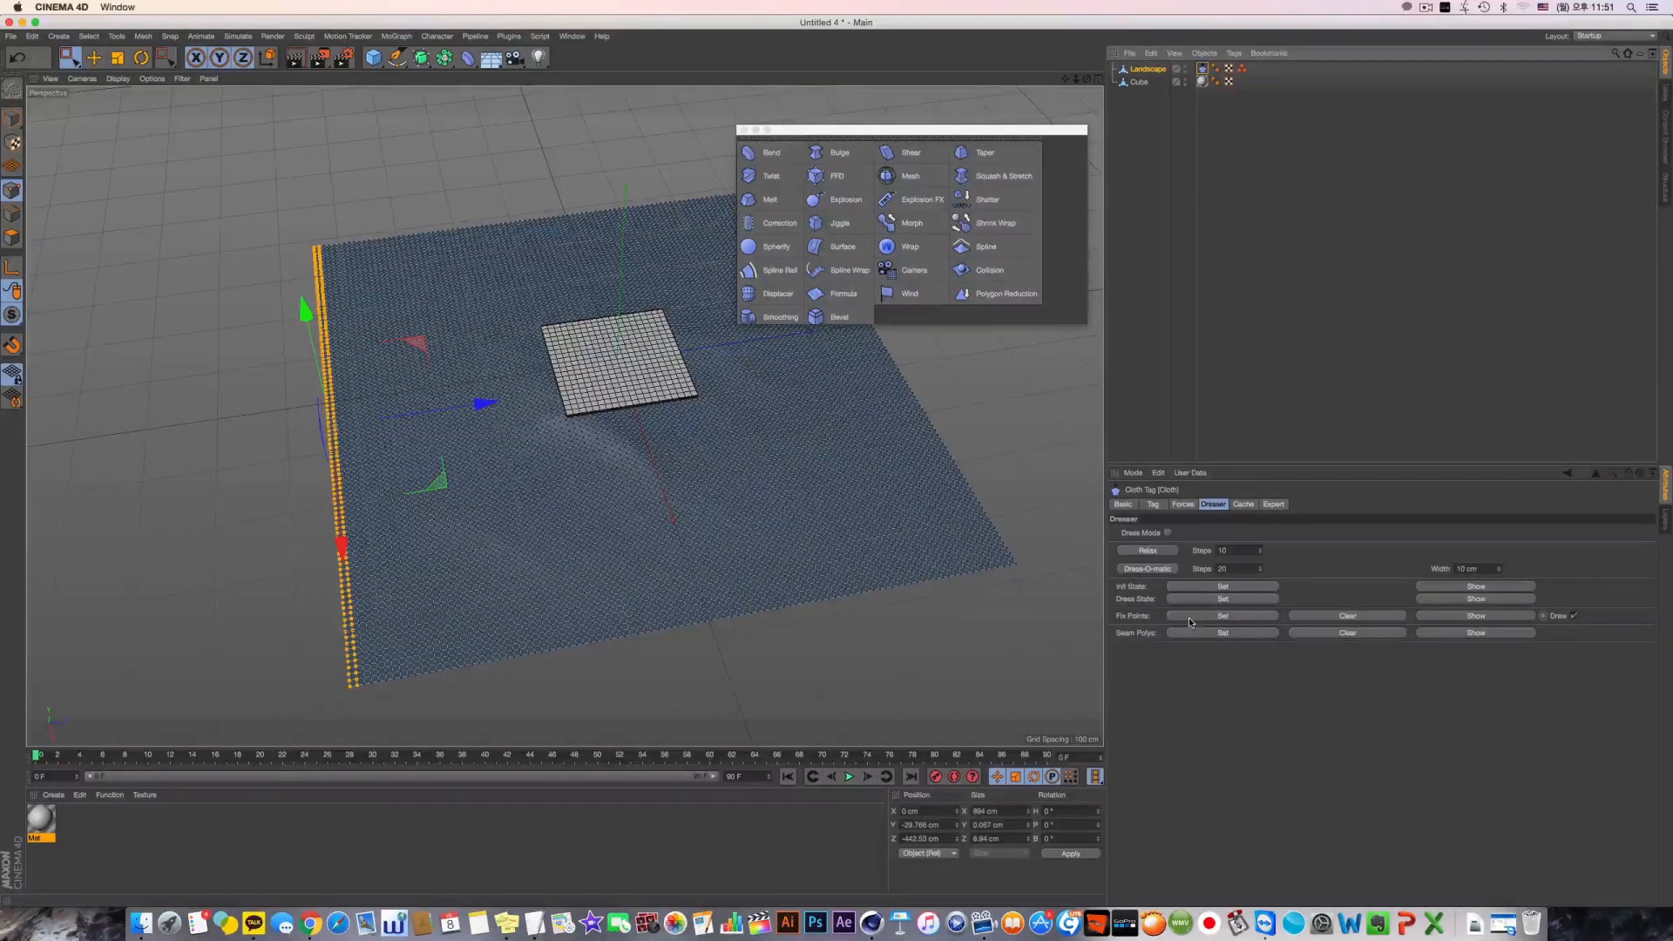
pyautogui.click(1237, 622)
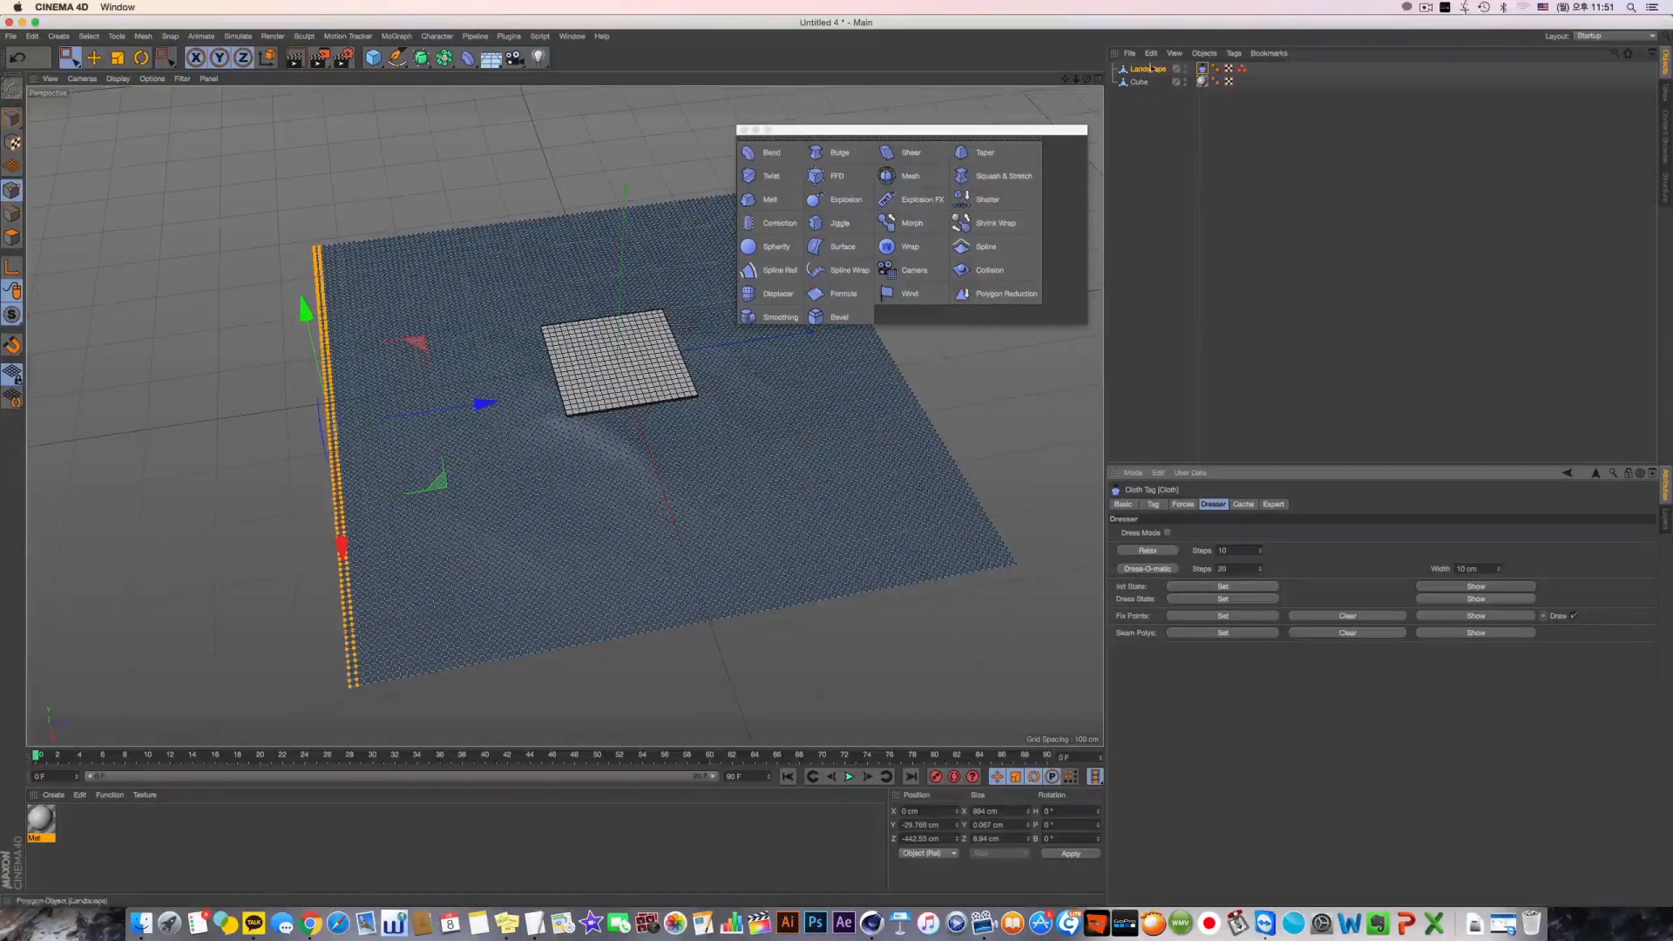
# Switch to model editing and extend both the animation length and the preview range to 300 frames
pyautogui.click(13, 119)
pyautogui.keyDown('alt'); pyautogui.moveTo(474, 428); pyautogui.dragTo(489, 461); pyautogui.keyUp('alt')
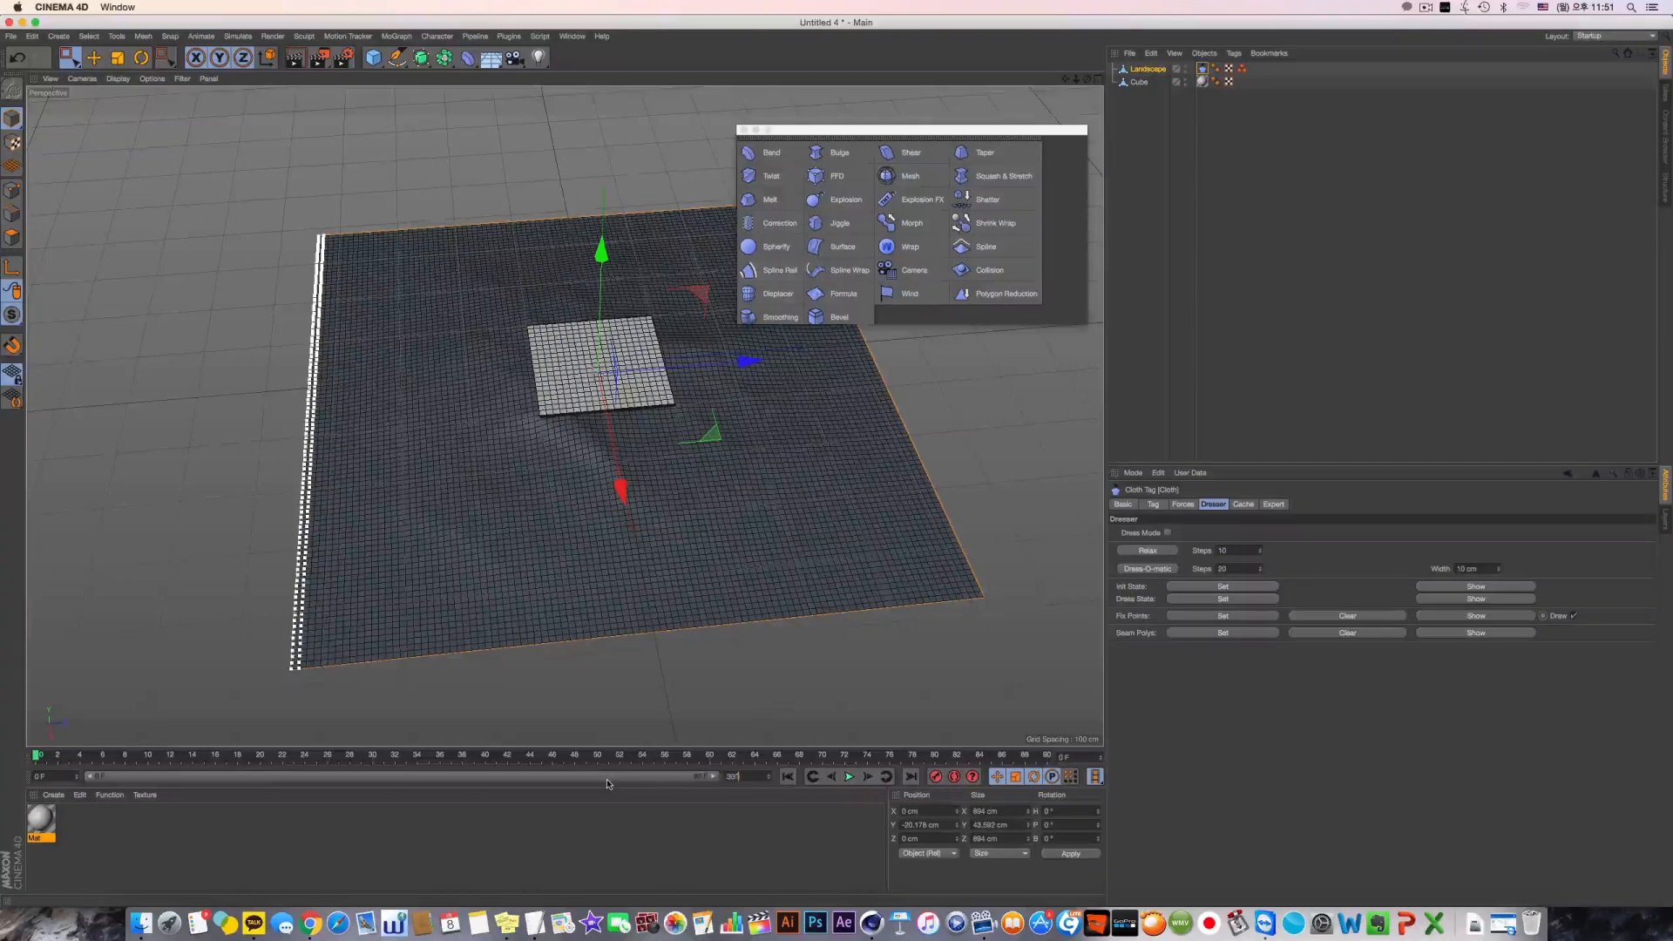
pyautogui.press('Return')
pyautogui.moveTo(288, 778); pyautogui.dragTo(710, 776)
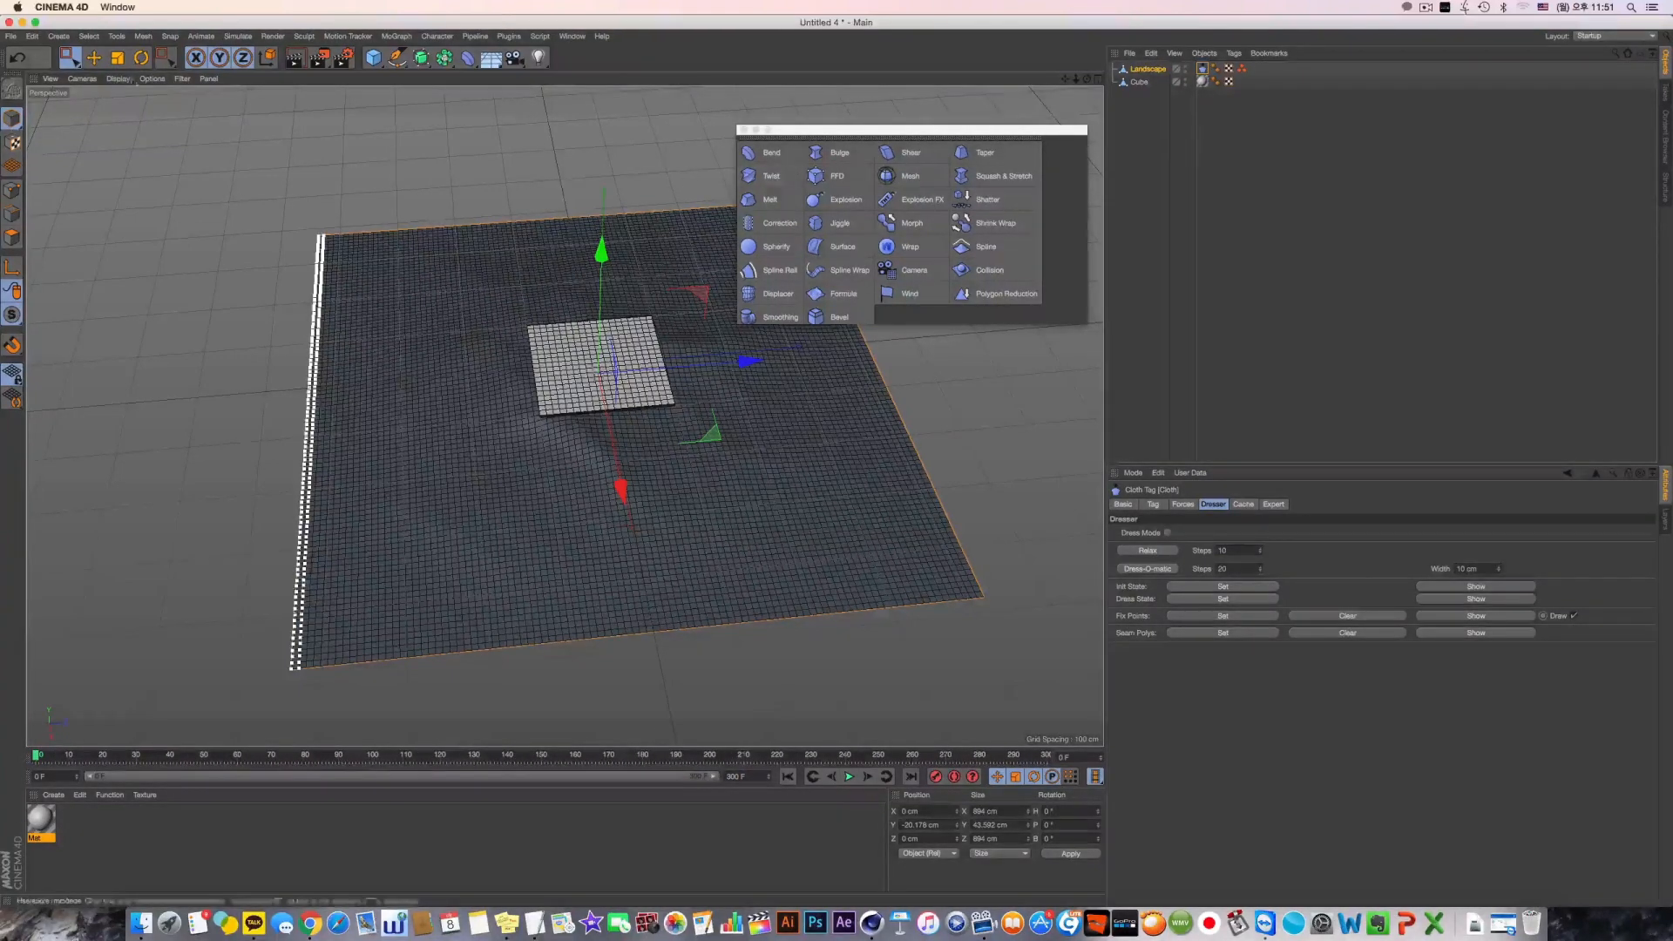
# Play the cloth simulation to check how the pinned landscape moves in the wind, and rewind to the first frame
pyautogui.press('e')
pyautogui.click(849, 776)
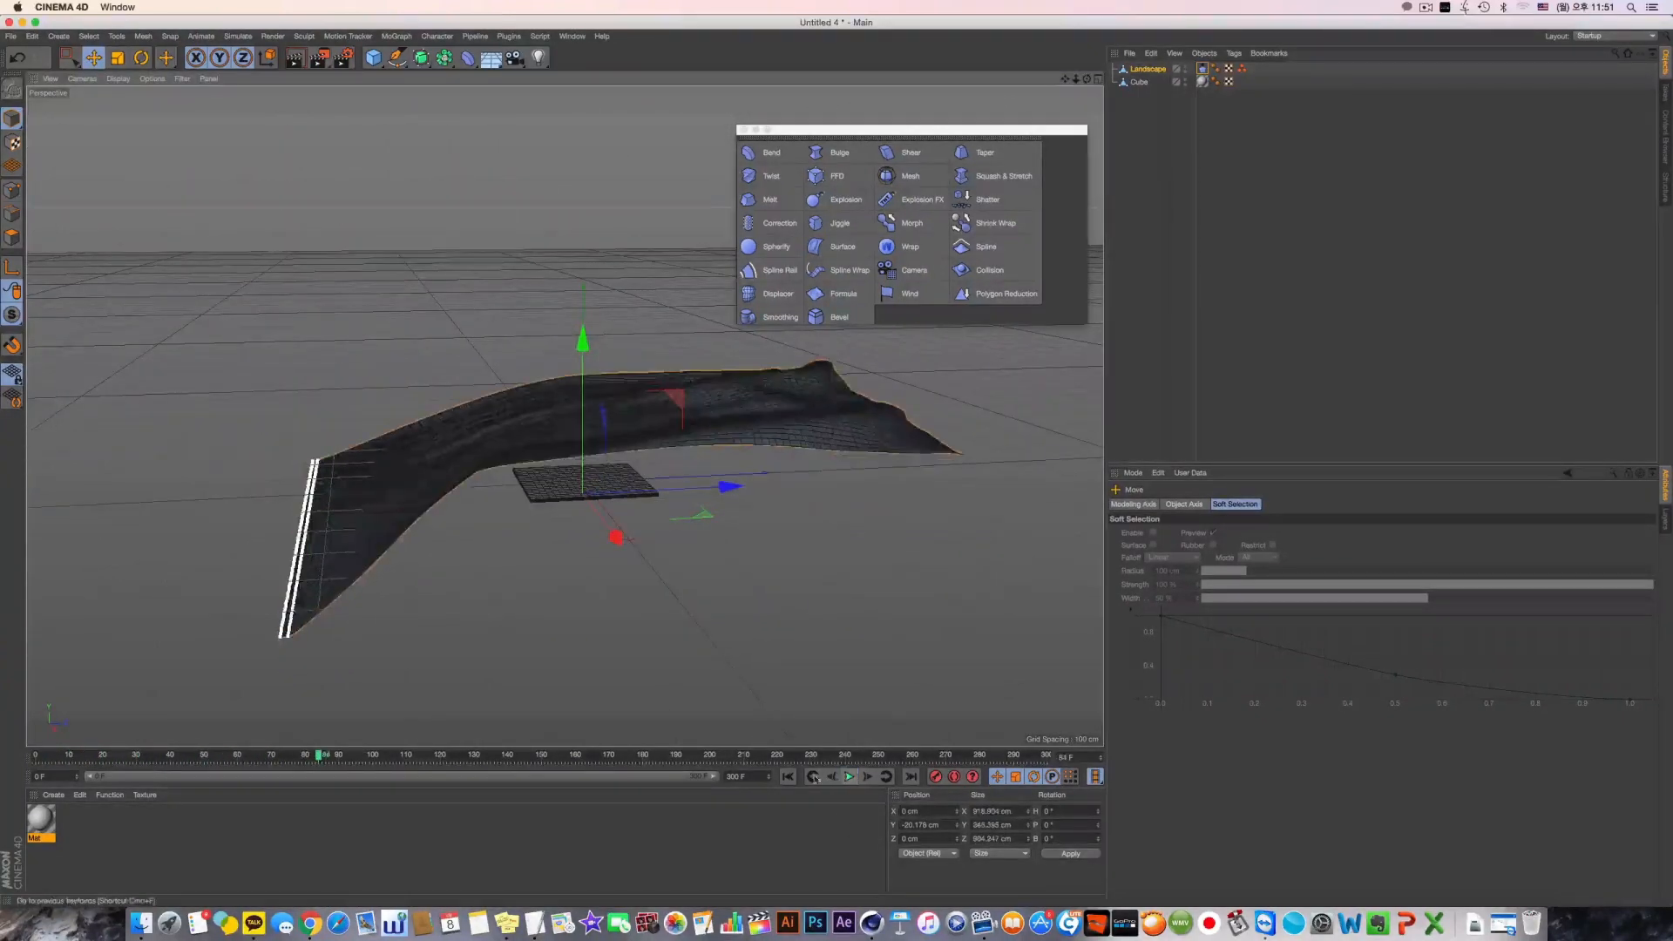
pyautogui.click(849, 776)
pyautogui.click(787, 776)
pyautogui.keyDown('alt'); pyautogui.moveTo(618, 414); pyautogui.dragTo(743, 557); pyautogui.keyUp('alt')
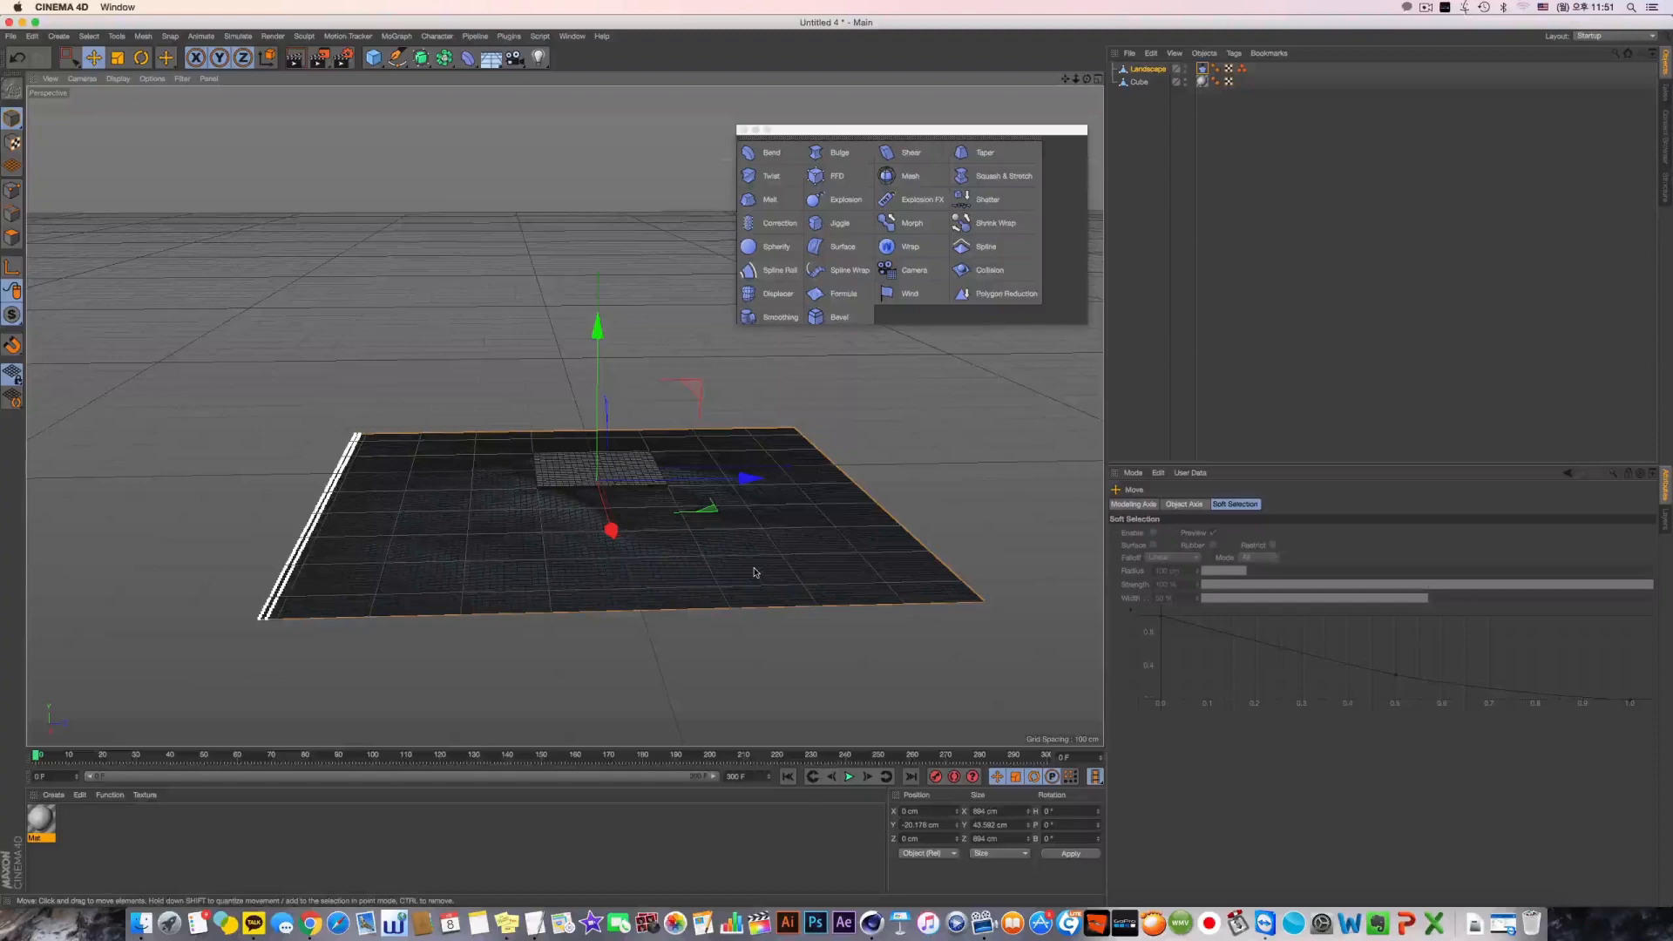
# Add a Surface deformer as a child of the cube, assign Landscape as its Projection surface, and initialize it
pyautogui.click(1139, 82)
pyautogui.keyDown('shift'); pyautogui.click(838, 247); pyautogui.keyUp('shift')
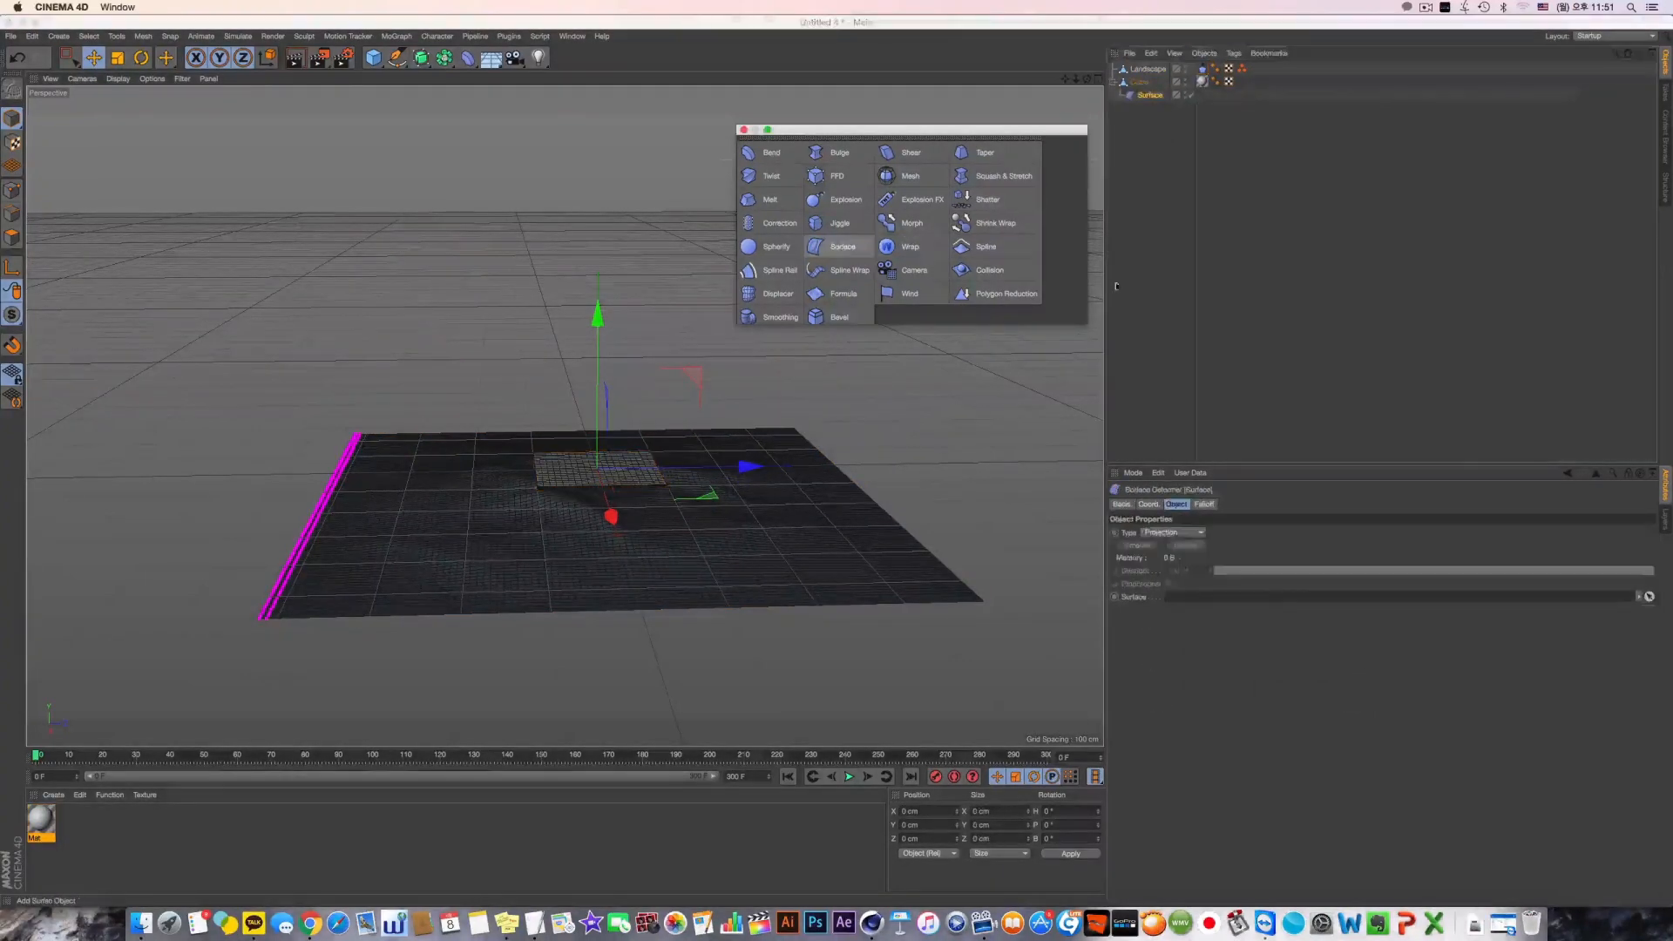
pyautogui.moveTo(1148, 68); pyautogui.dragTo(1222, 593)
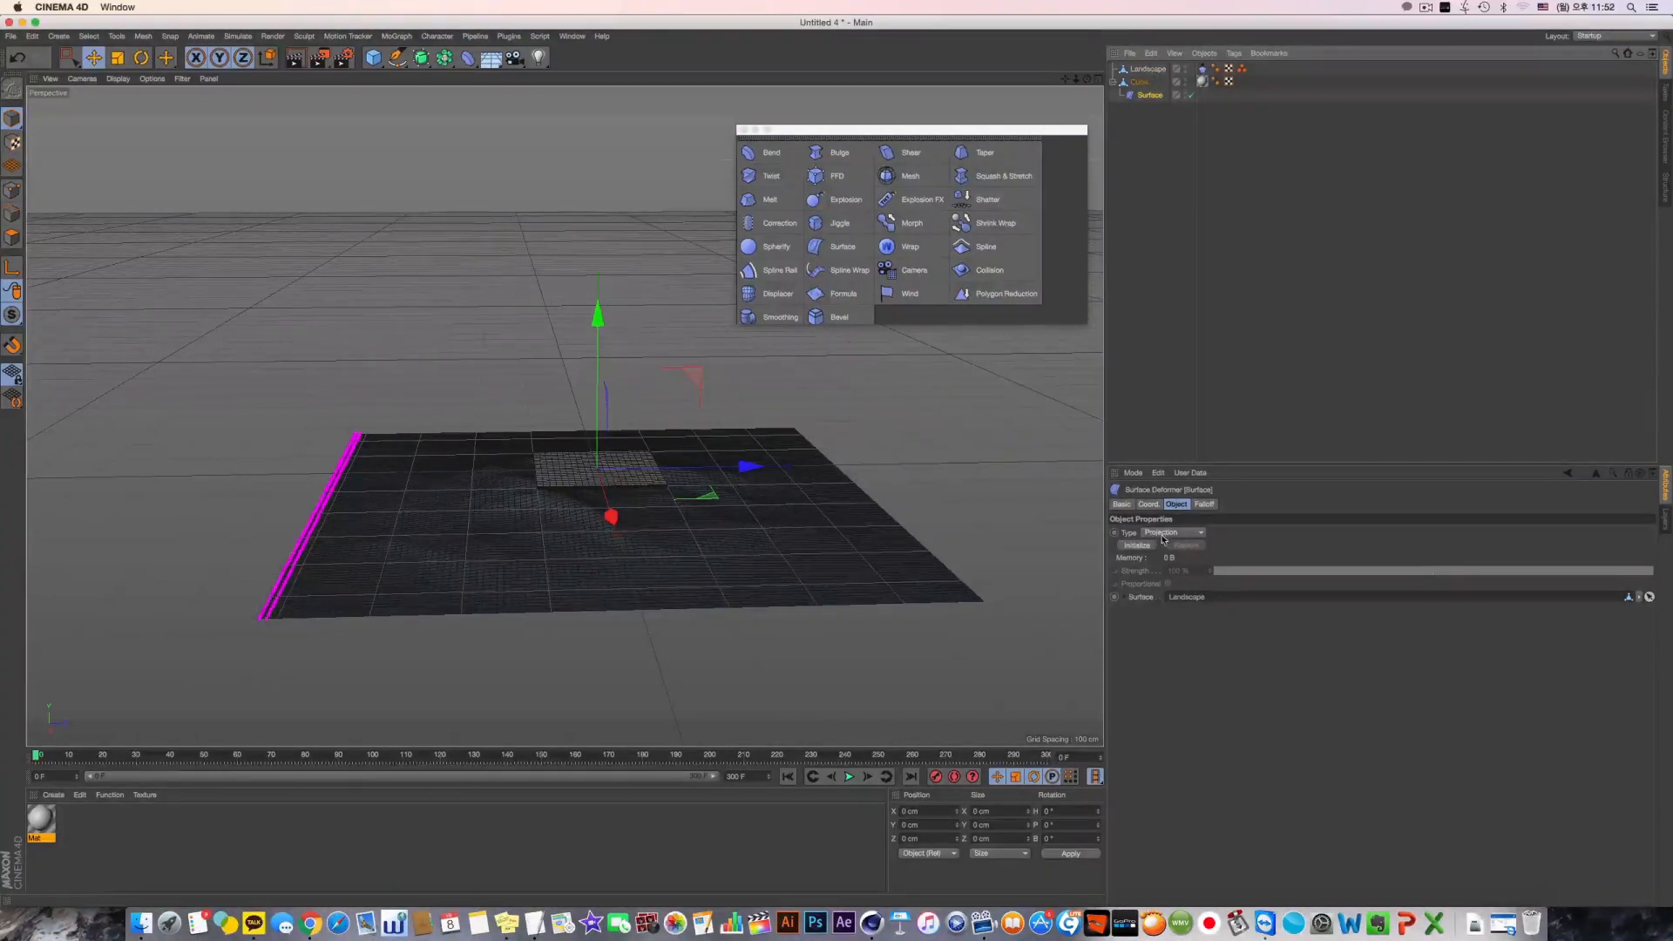
pyautogui.keyDown('alt'); pyautogui.moveTo(601, 391); pyautogui.dragTo(647, 449); pyautogui.keyUp('alt')
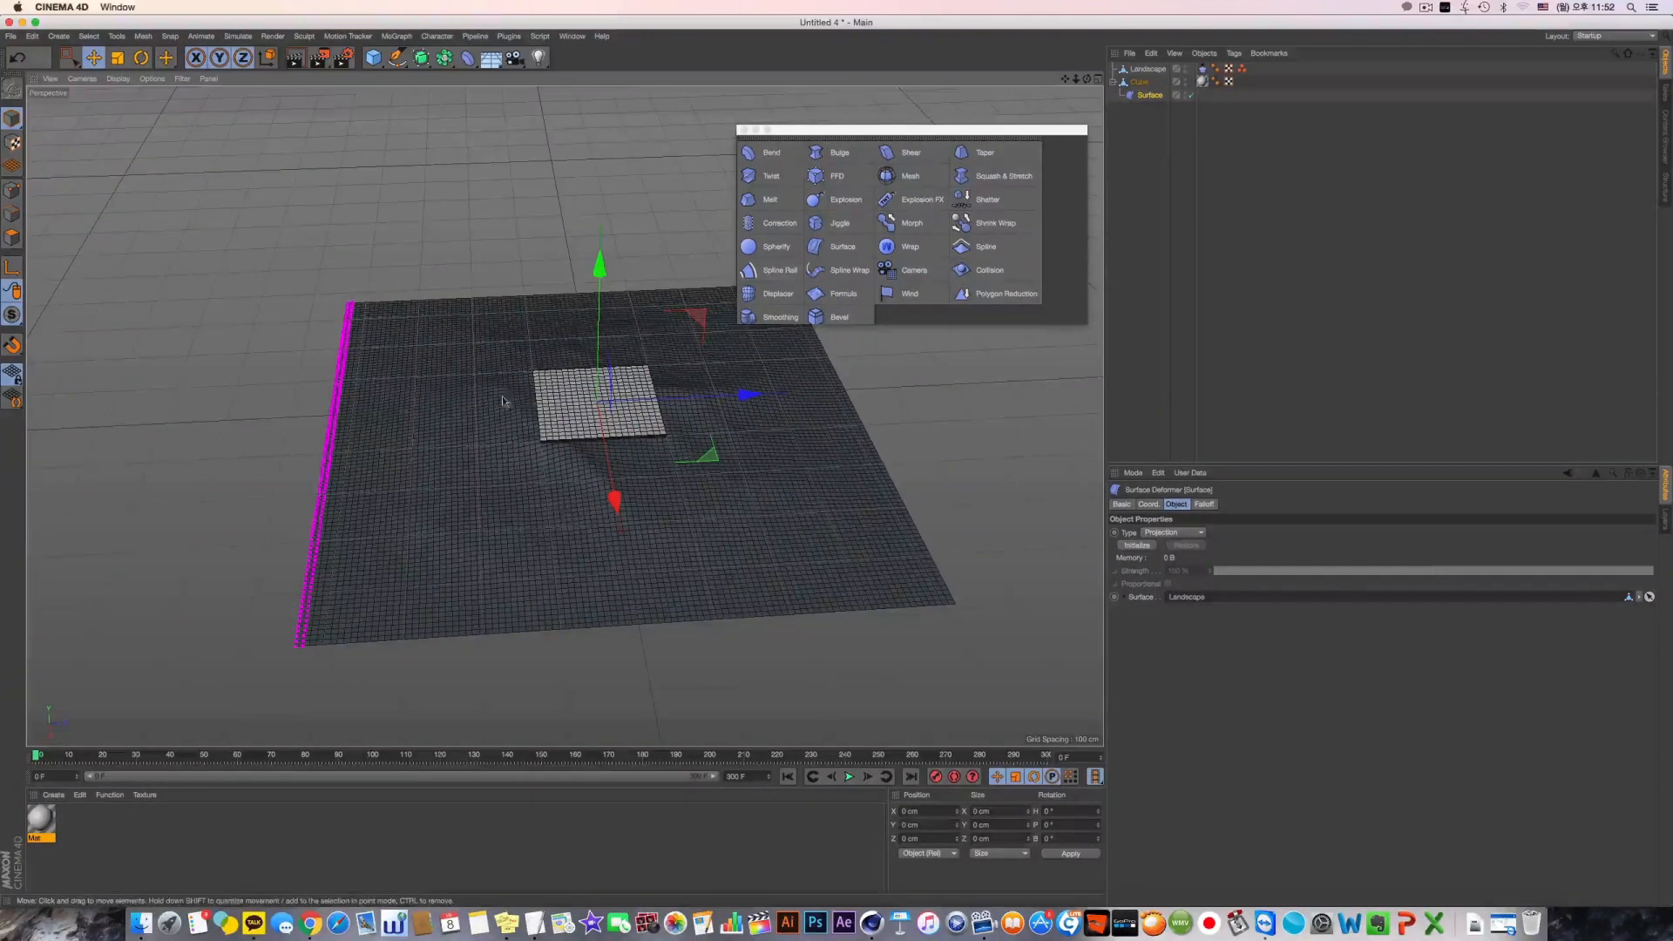
pyautogui.keyDown('alt'); pyautogui.moveTo(612, 489); pyautogui.dragTo(589, 487); pyautogui.keyUp('alt')
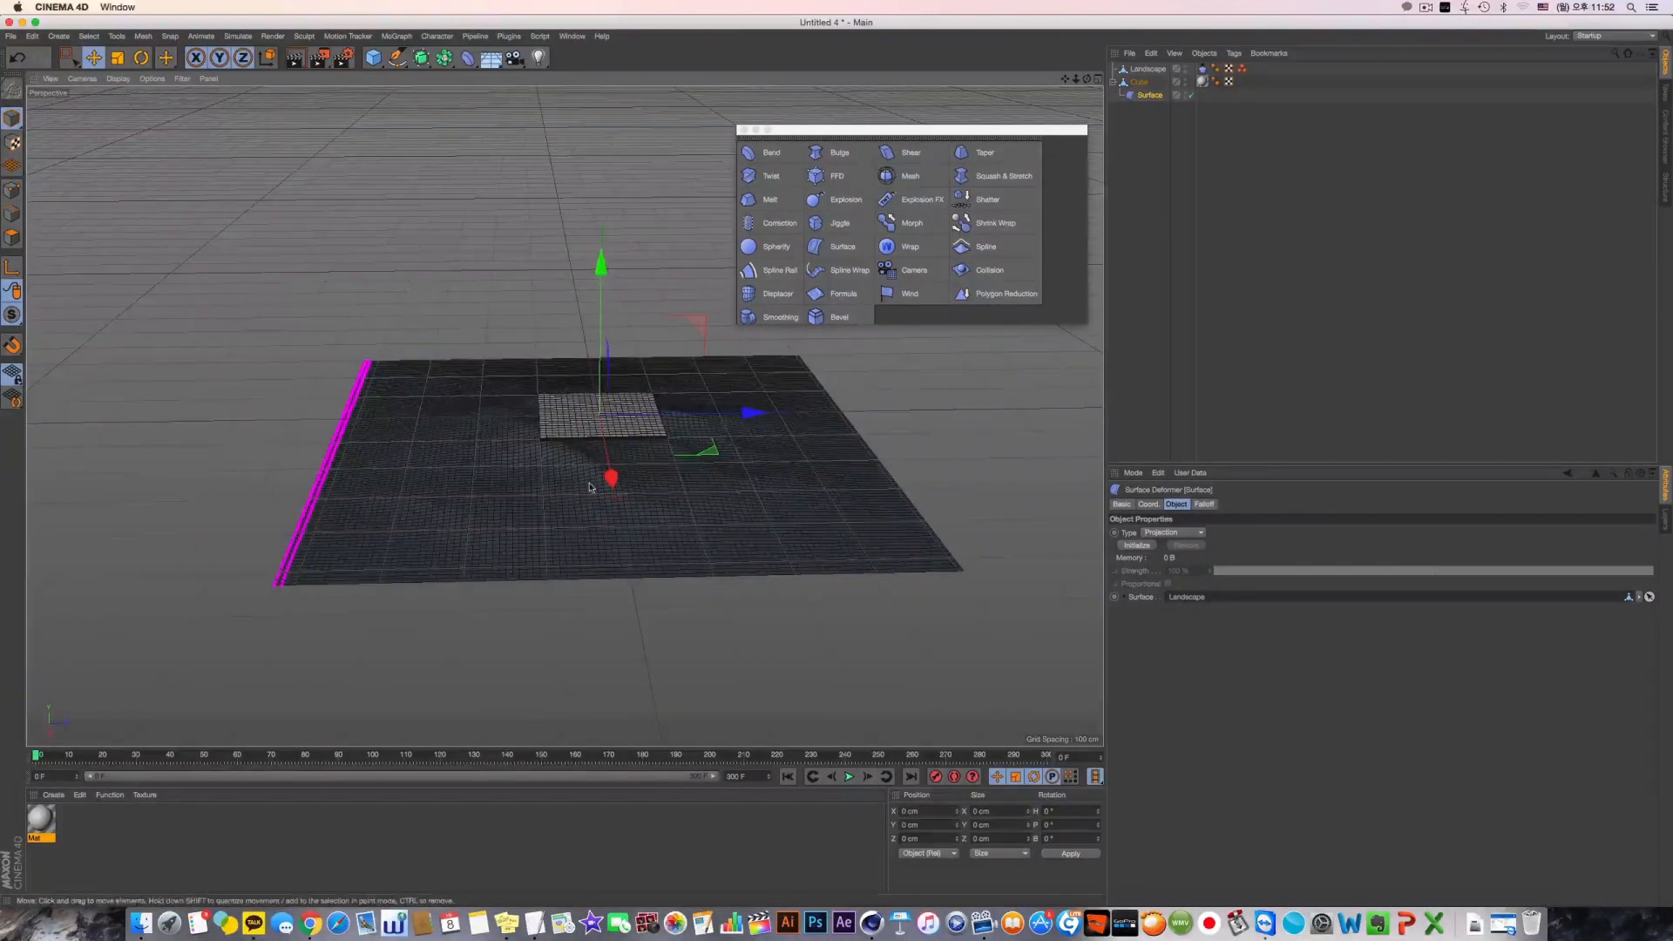
pyautogui.click(1137, 546)
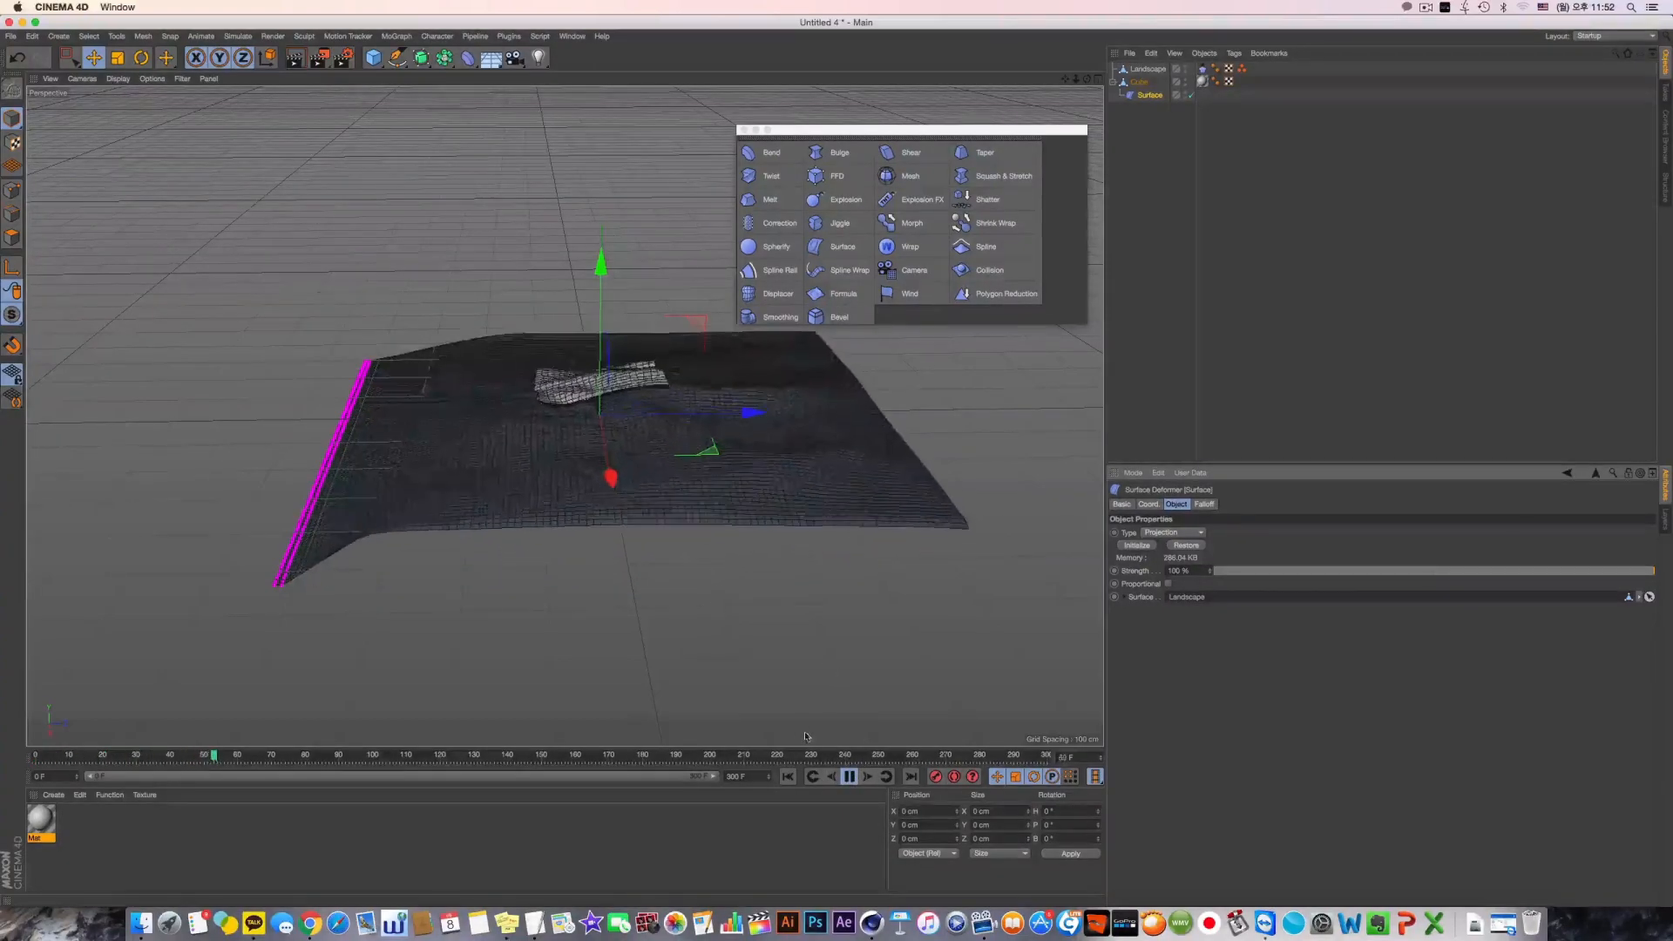
# Inspect the slab following the moving landscape during playback, and return the animation to frame 0
pyautogui.keyDown('alt'); pyautogui.moveTo(461, 361); pyautogui.dragTo(557, 418); pyautogui.keyUp('alt')
pyautogui.click(846, 777)
pyautogui.click(788, 777)
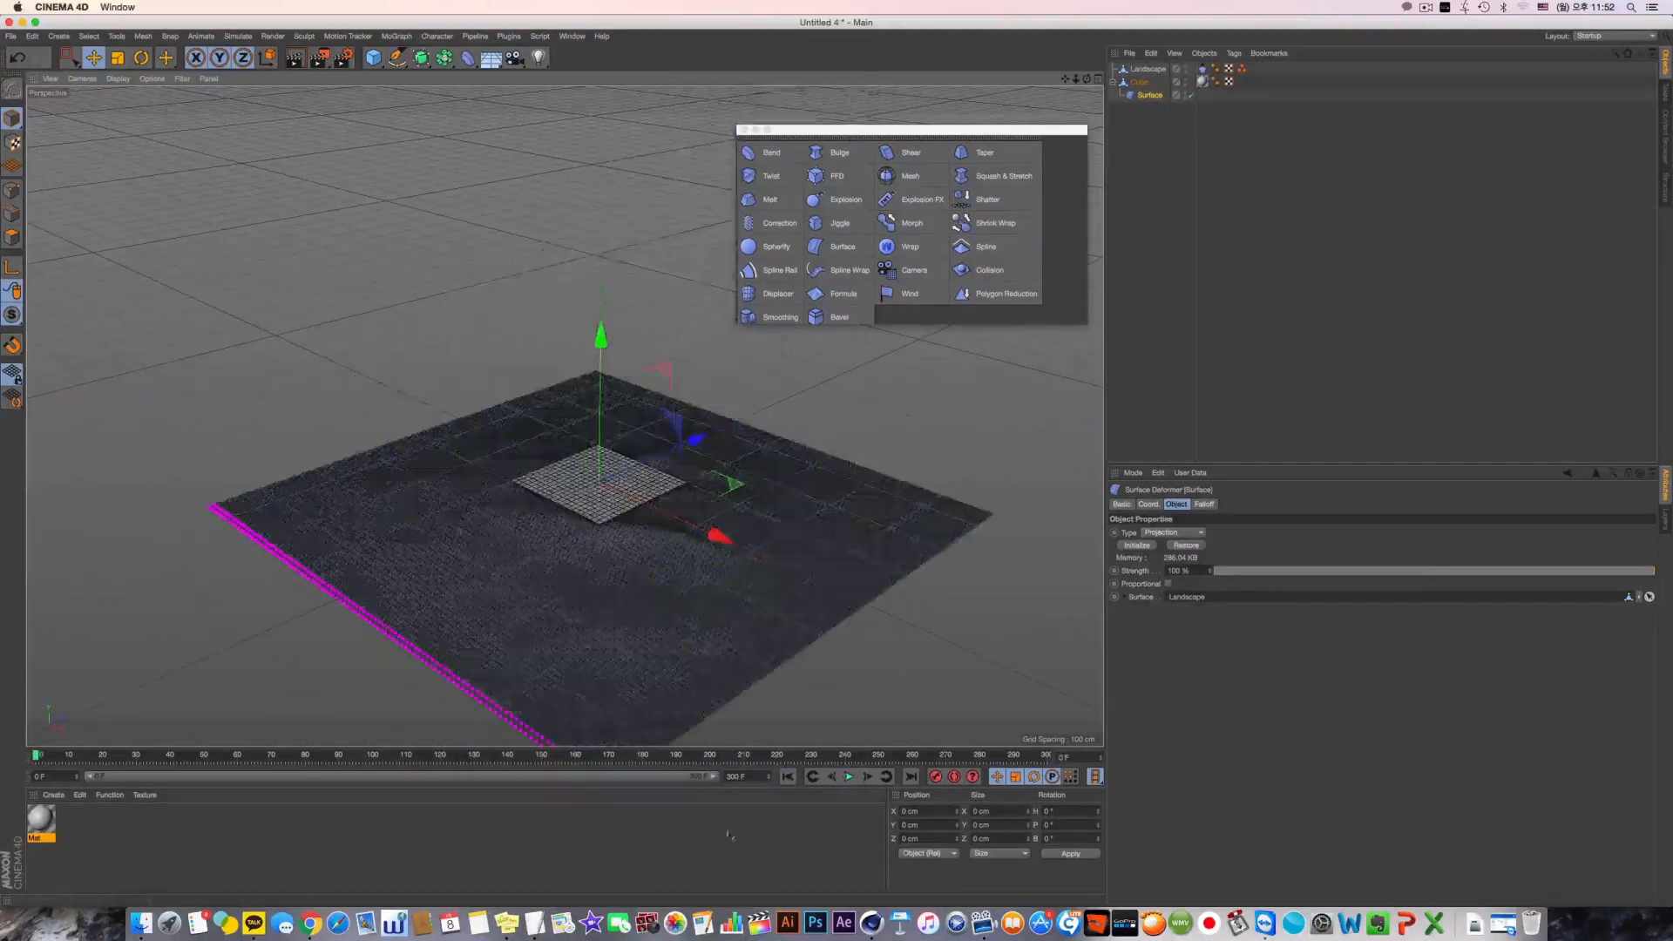
pyautogui.keyDown('alt'); pyautogui.moveTo(741, 601); pyautogui.dragTo(690, 641); pyautogui.keyUp('alt')
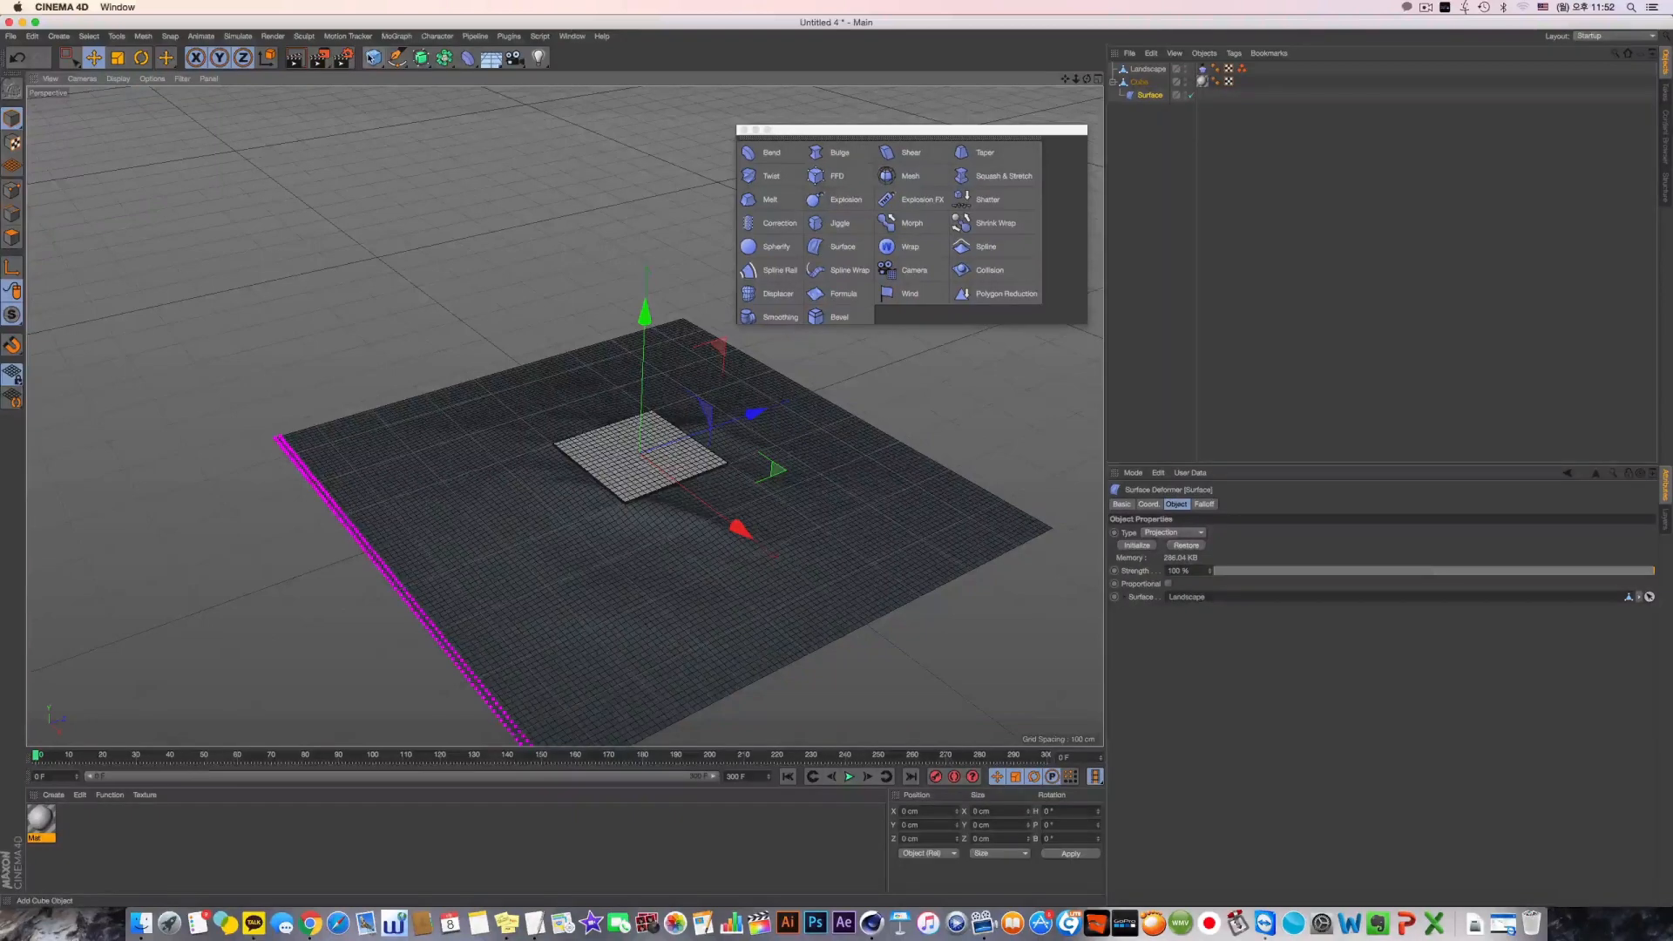
pyautogui.moveTo(376, 61); pyautogui.dragTo(599, 454)
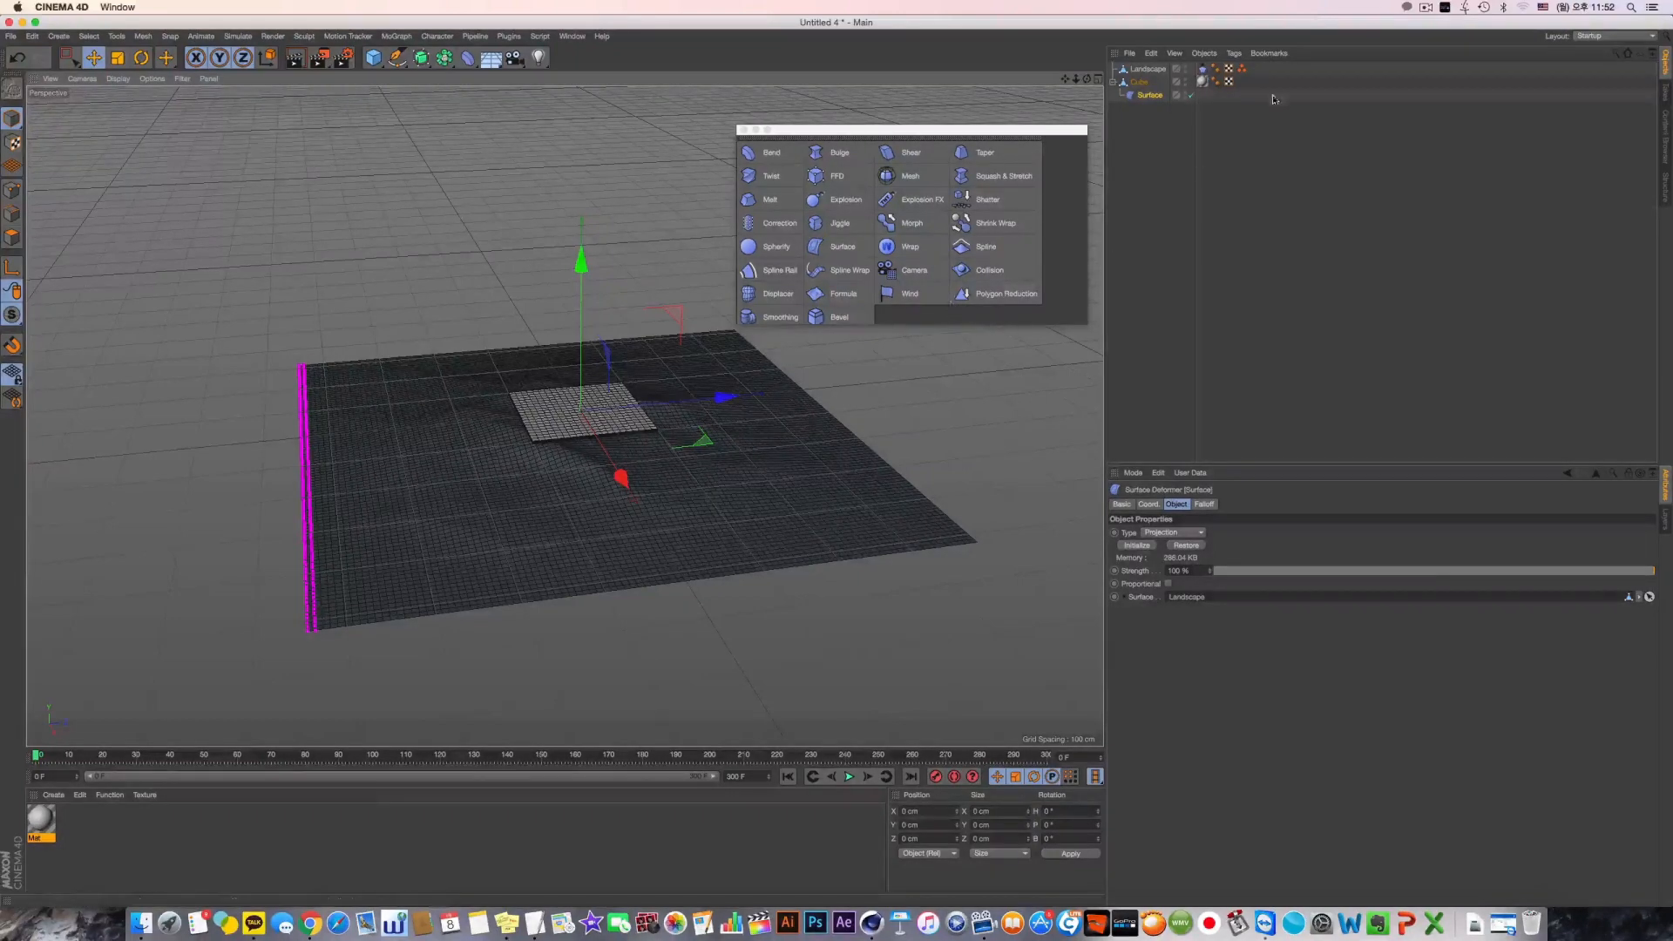
pyautogui.keyDown('alt'); pyautogui.moveTo(704, 410); pyautogui.dragTo(710, 471); pyautogui.keyUp('alt')
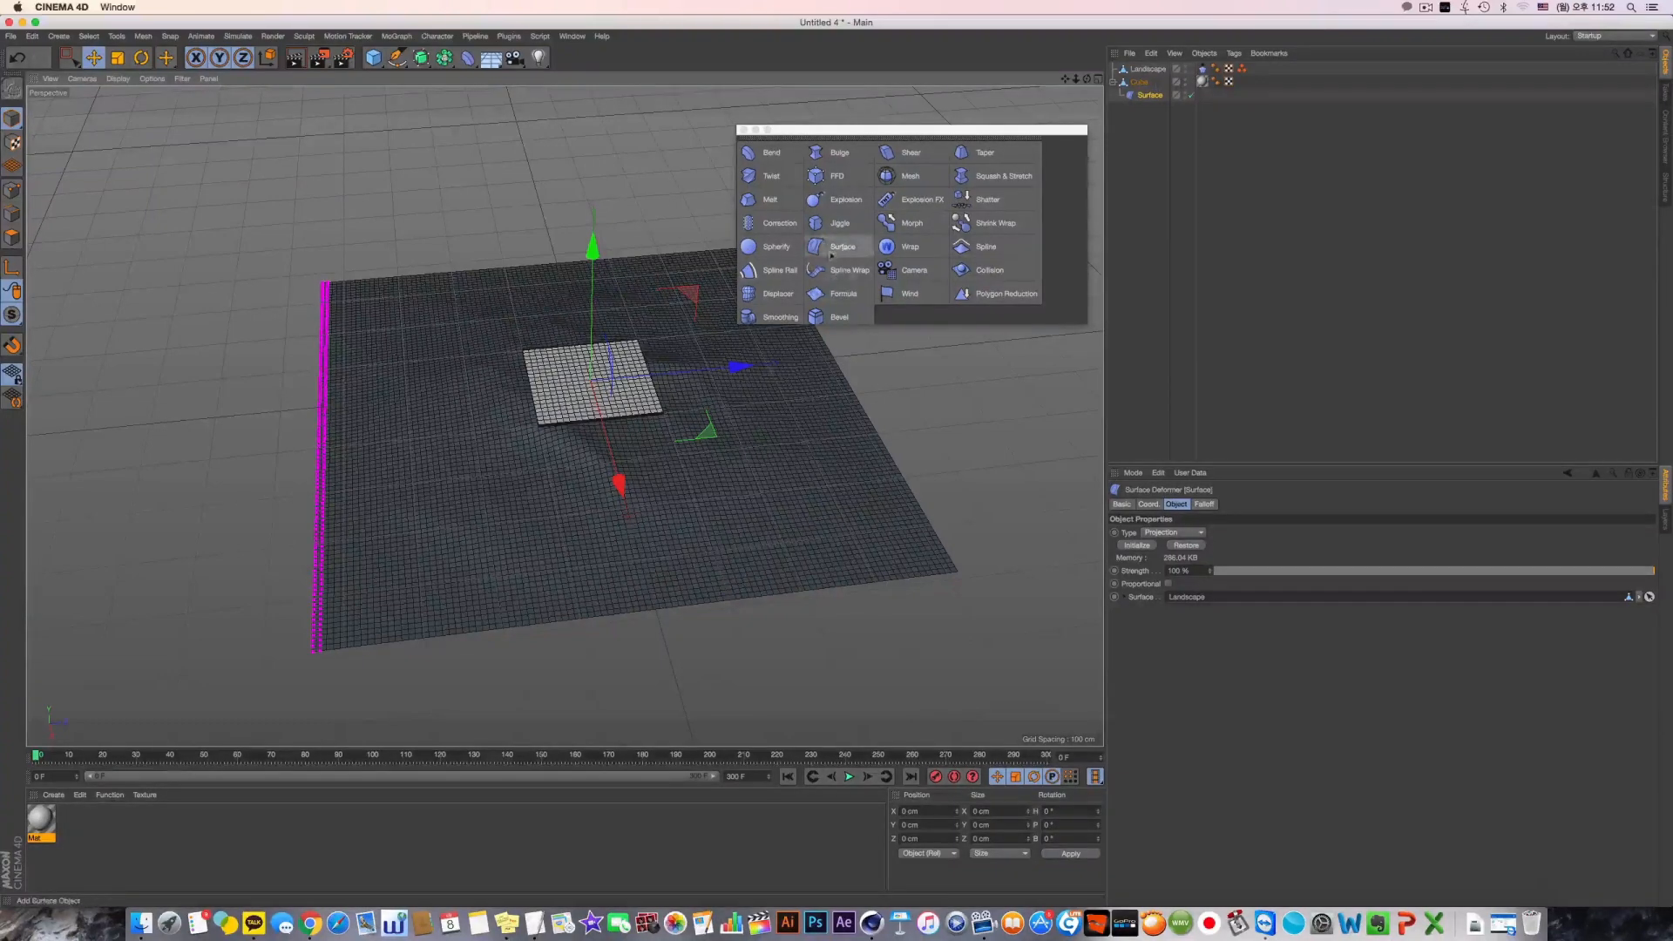
pyautogui.moveTo(399, 60); pyautogui.dragTo(582, 392)
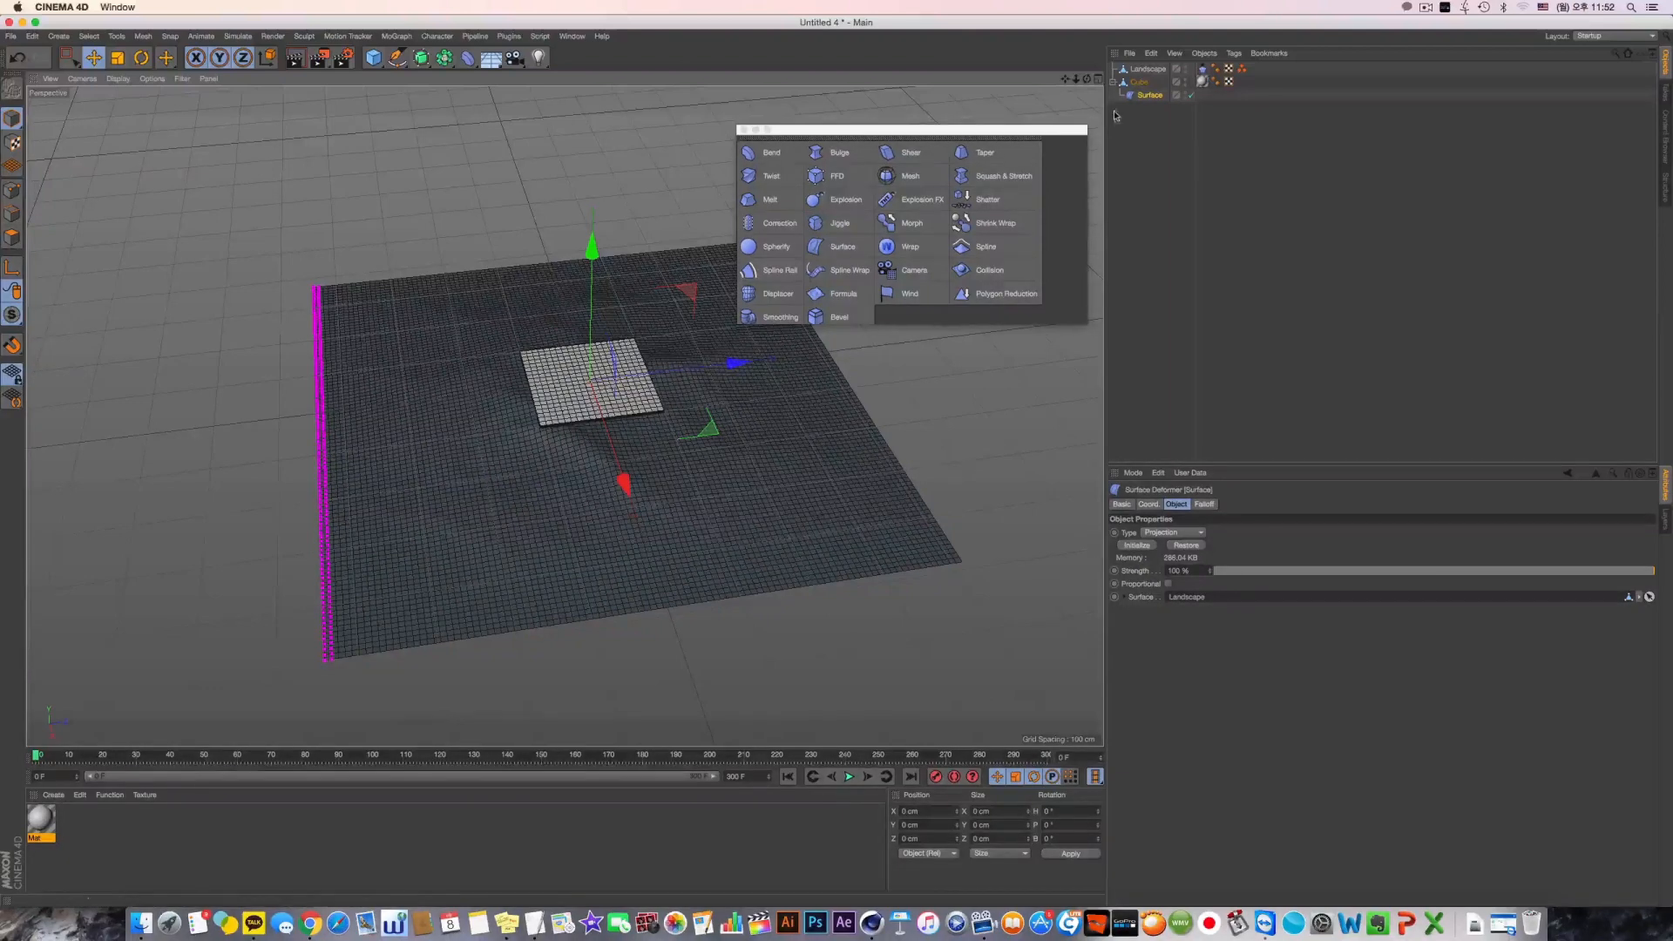
# Delete the Surface deformer, the cube and the landscape to empty the scene
pyautogui.click(1149, 96)
pyautogui.press('Delete')
pyautogui.click(1142, 85)
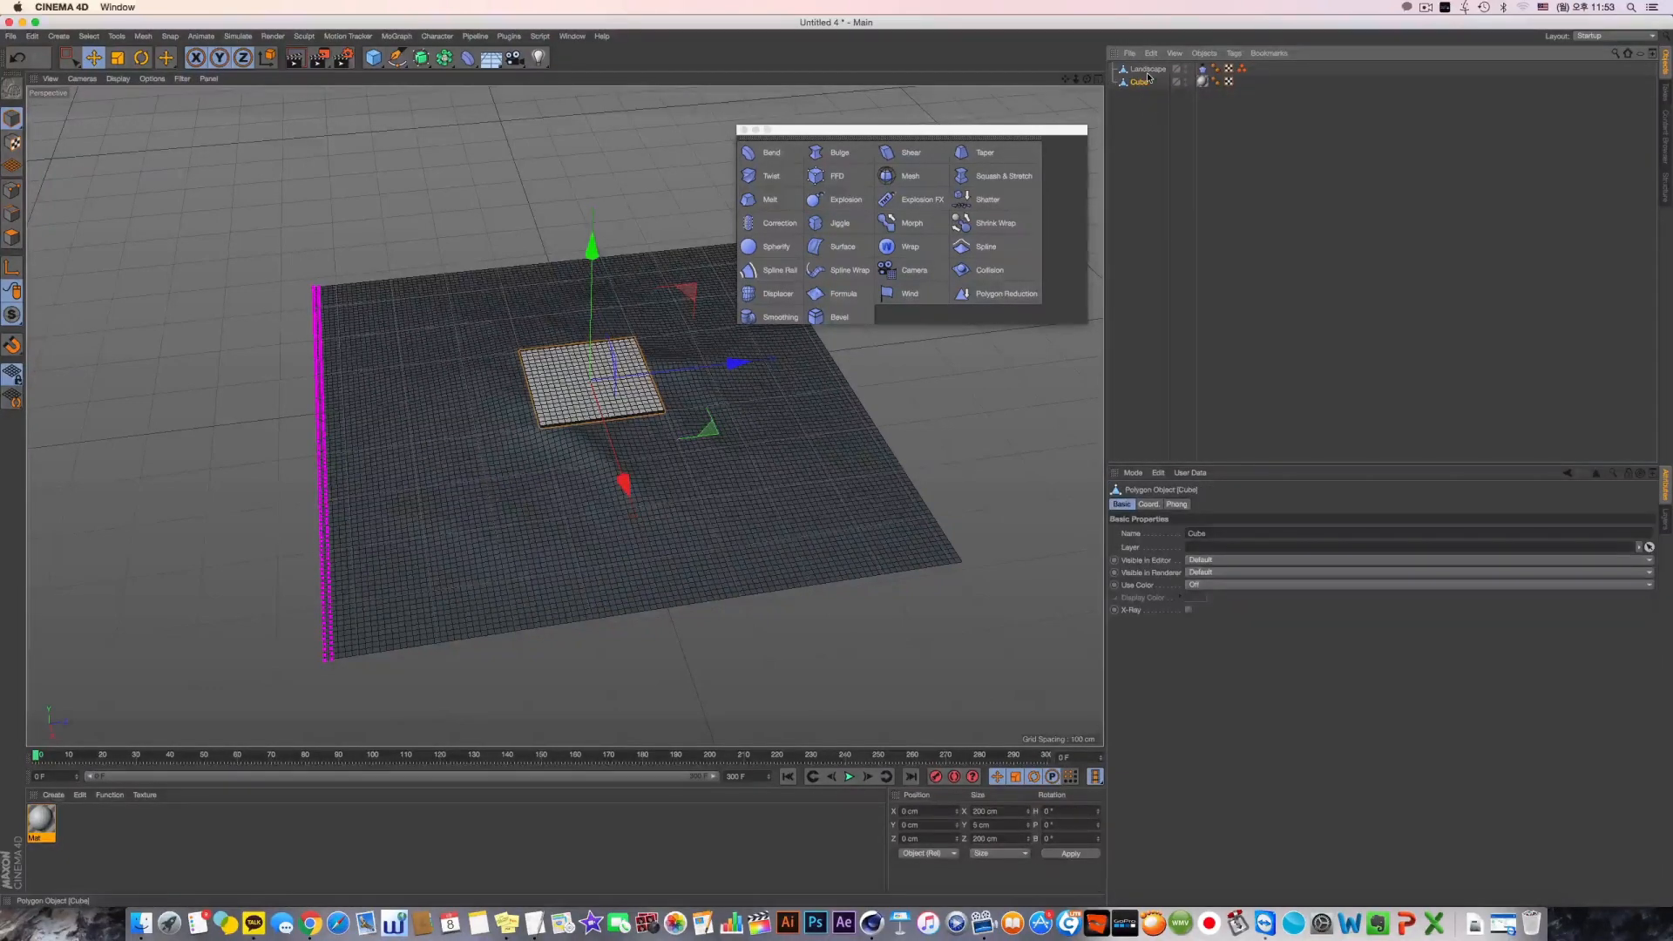
pyautogui.press('Delete')
pyautogui.click(1147, 71)
pyautogui.press('Delete')
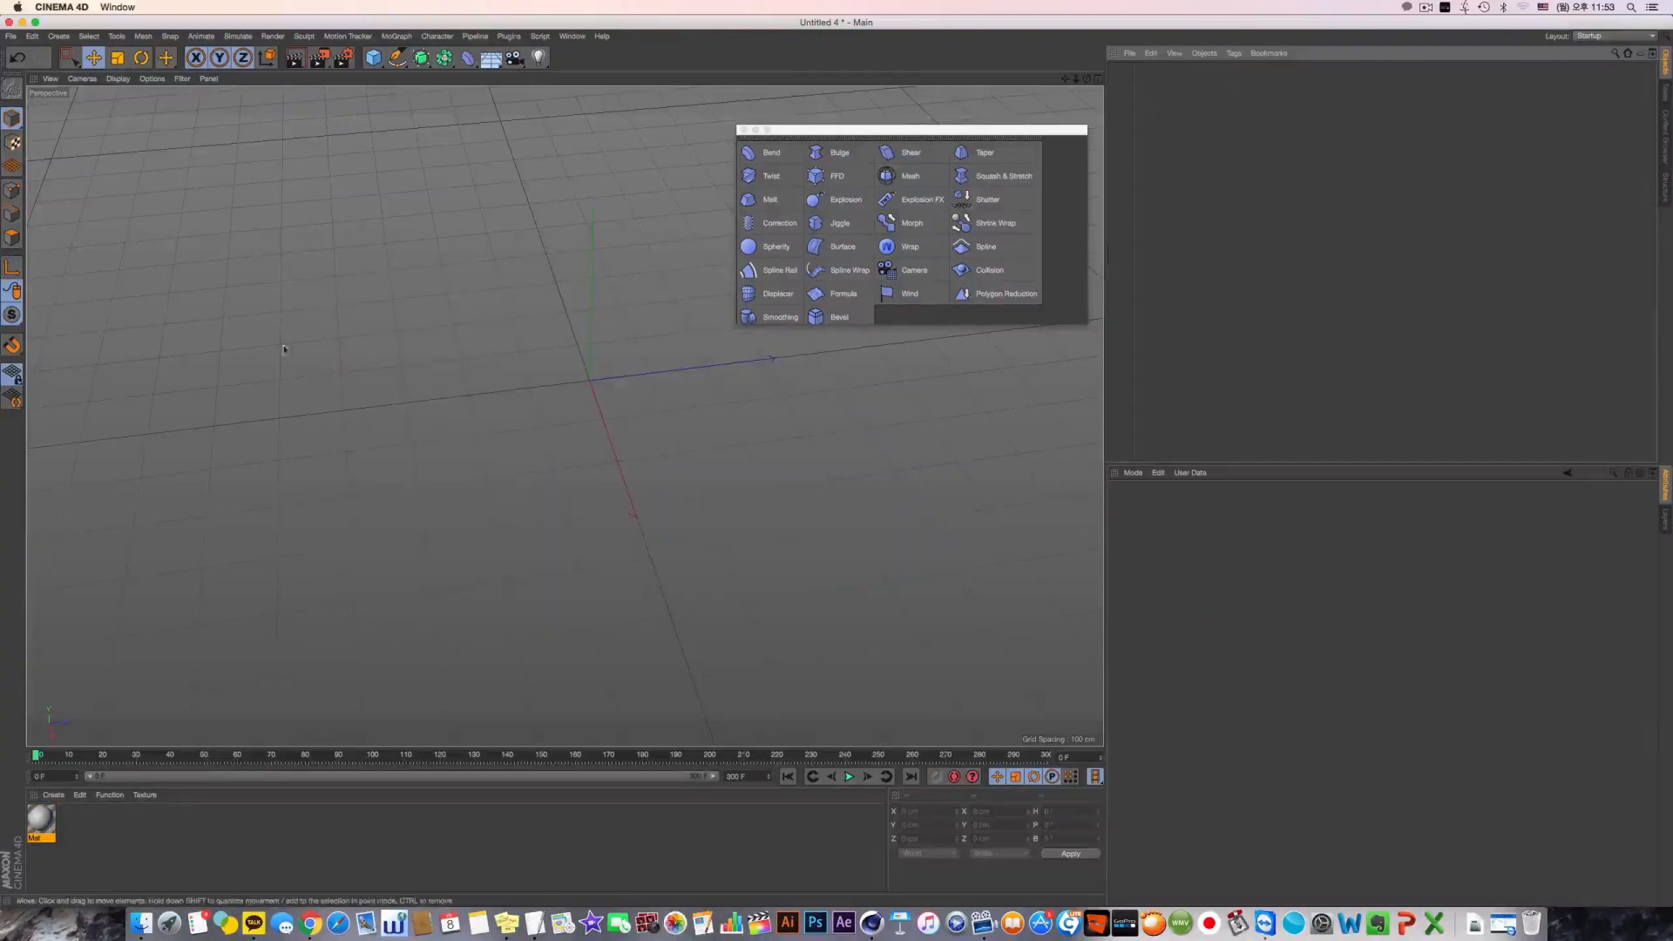
# Move the deformer palette slightly upward and add a sphere primitive with 20 segments
pyautogui.moveTo(788, 130); pyautogui.dragTo(783, 109)
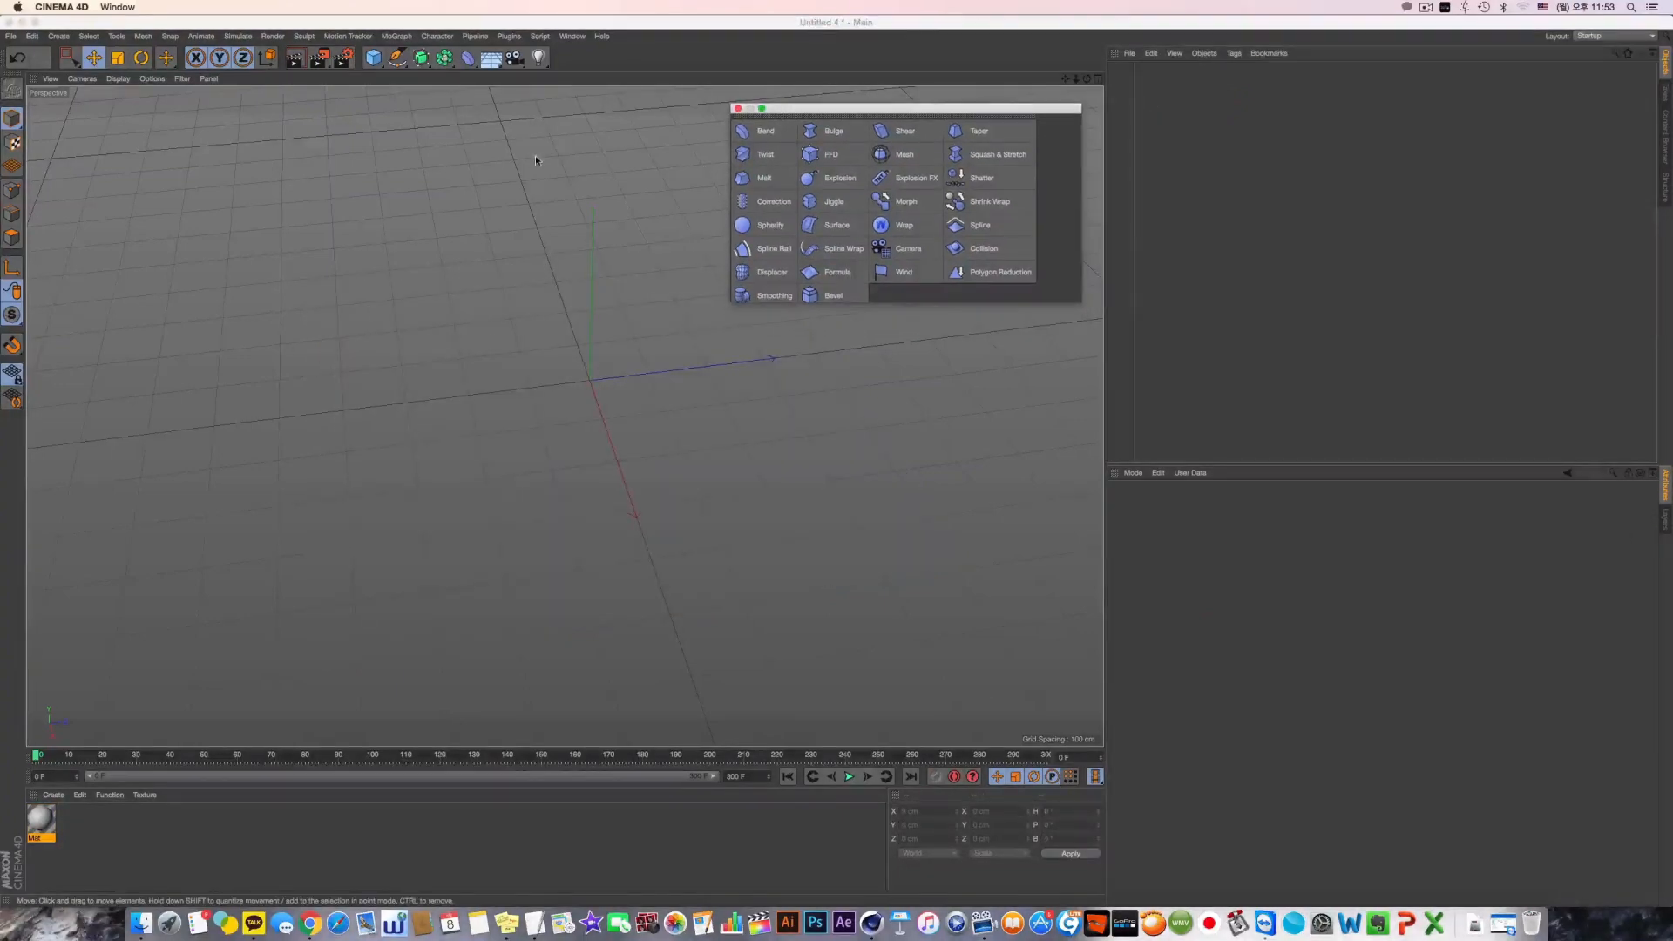
pyautogui.click(508, 189)
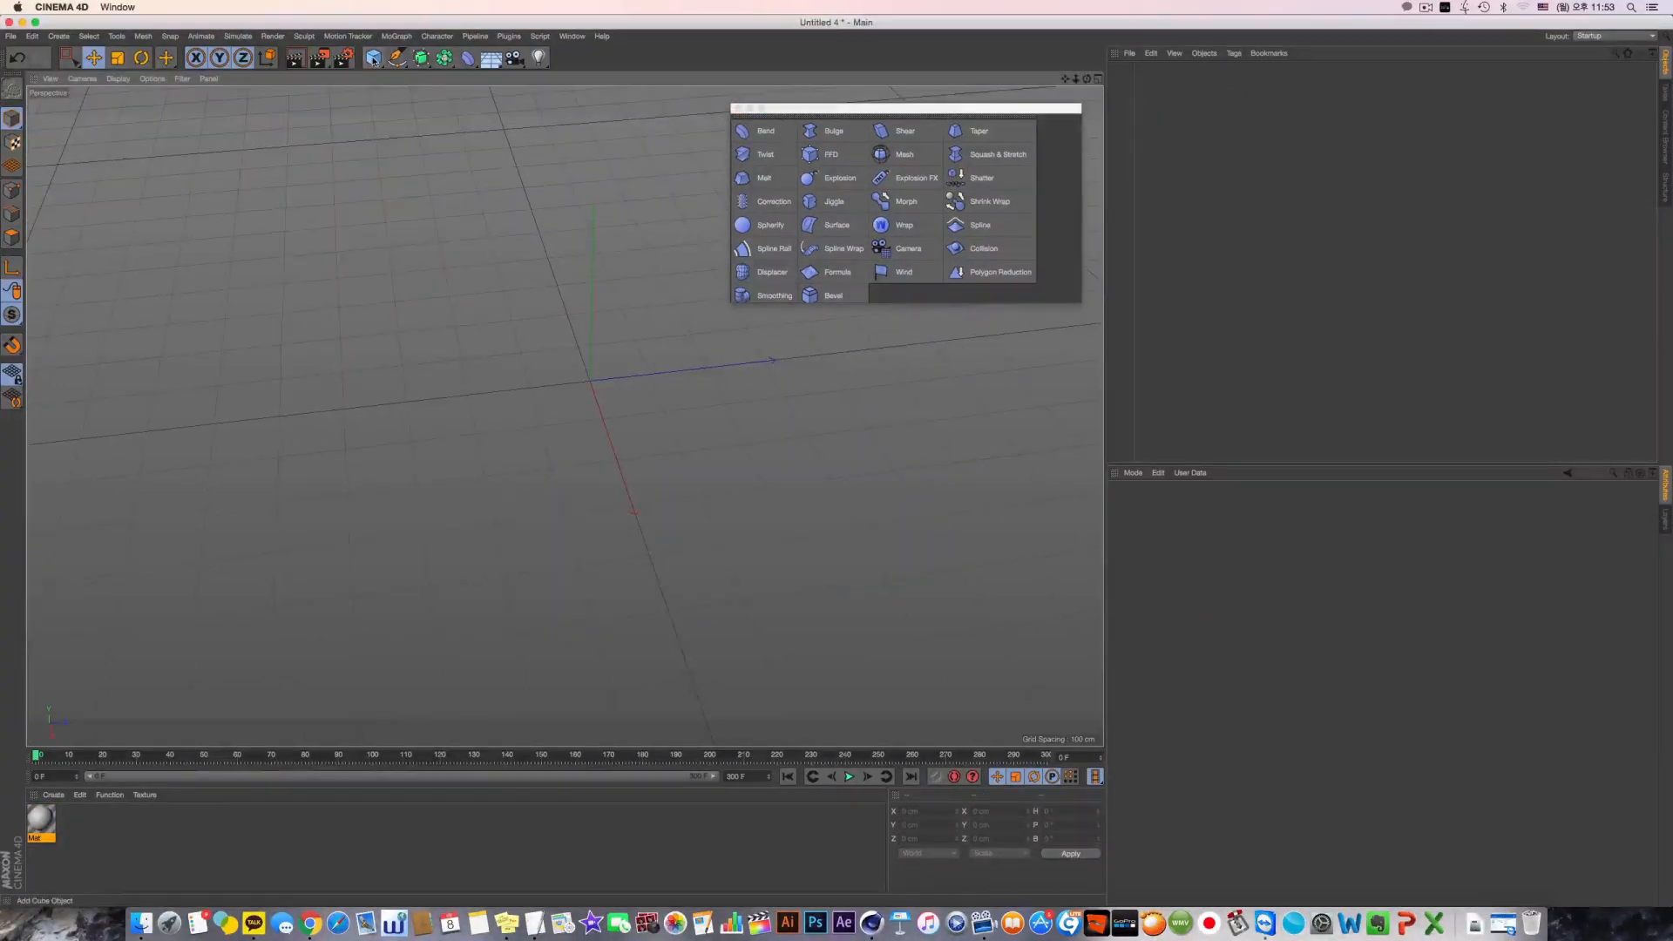
pyautogui.moveTo(375, 59); pyautogui.dragTo(636, 105)
pyautogui.keyDown('alt'); pyautogui.moveTo(585, 361); pyautogui.dragTo(562, 296); pyautogui.keyUp('alt')
pyautogui.keyDown('alt'); pyautogui.moveTo(514, 375); pyautogui.dragTo(590, 419, button='right'); pyautogui.keyUp('alt')
pyautogui.keyDown('alt'); pyautogui.moveTo(590, 419); pyautogui.dragTo(567, 434); pyautogui.keyUp('alt')
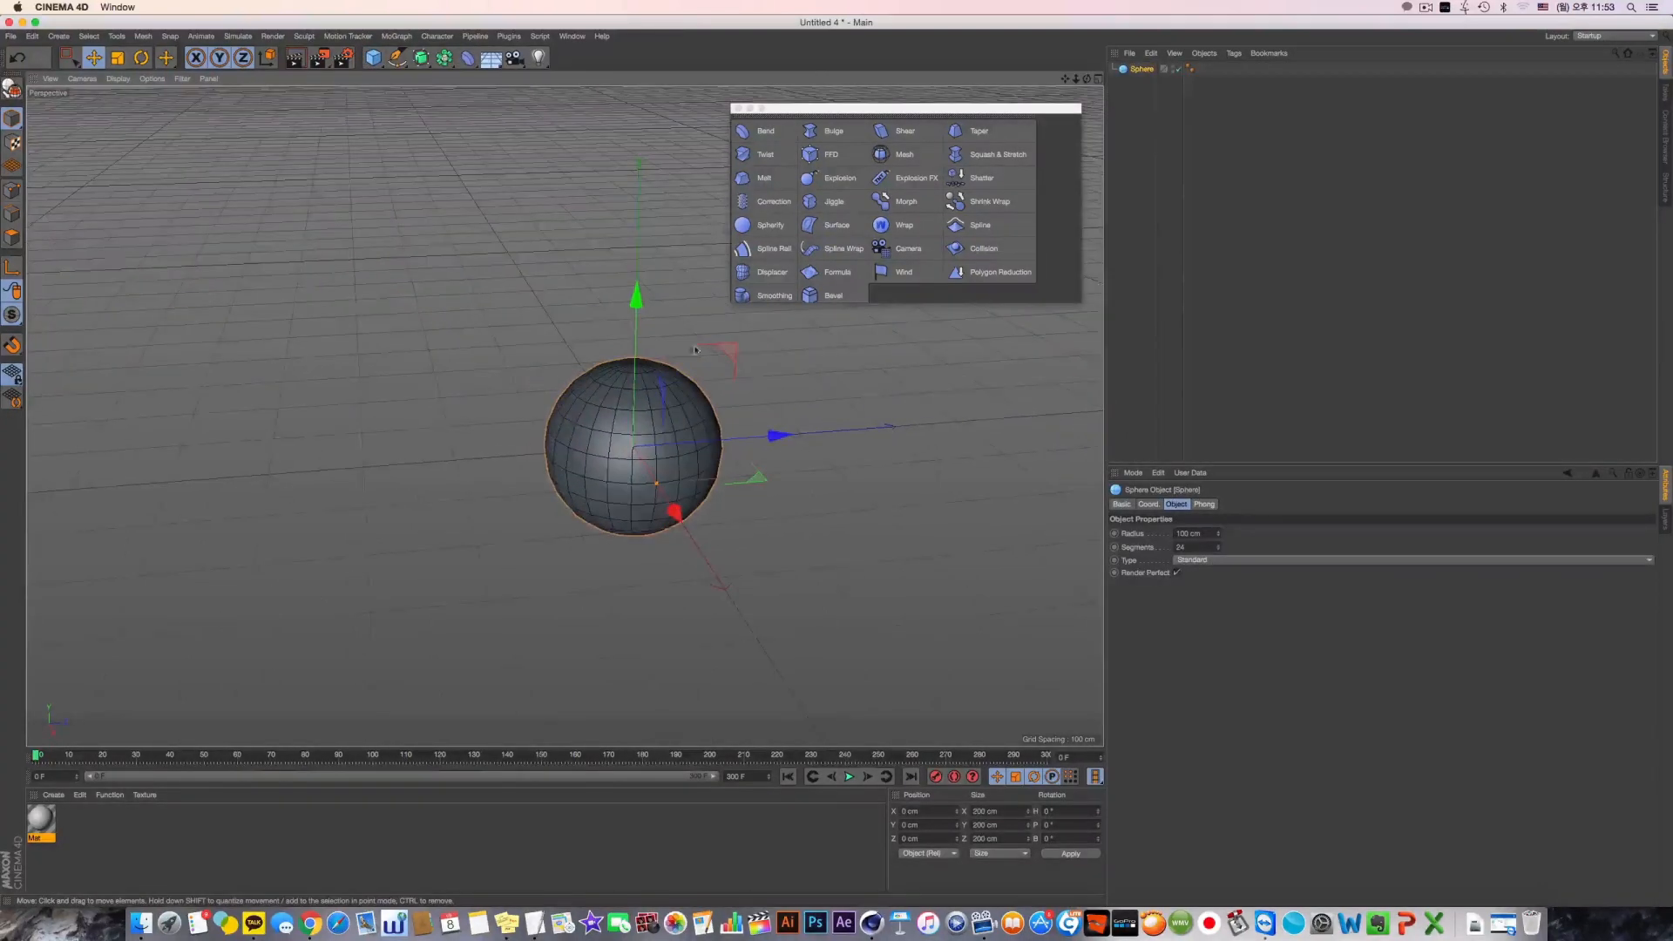
pyautogui.moveTo(1190, 547); pyautogui.dragTo(944, 551)
pyautogui.write('20')
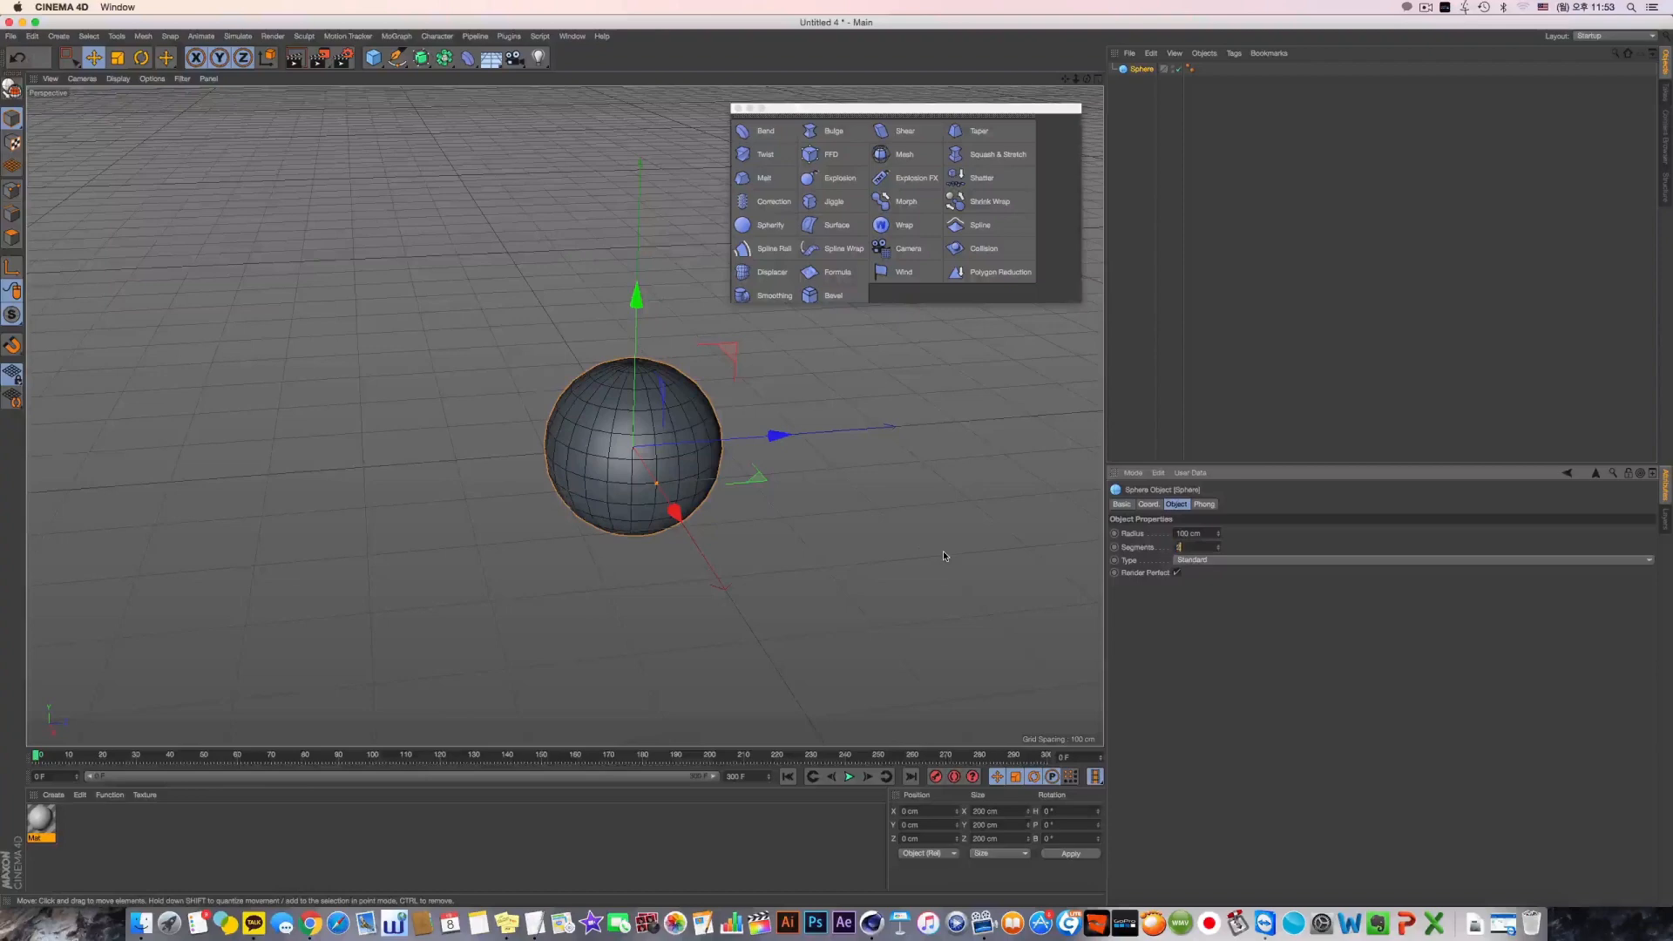
pyautogui.press('Return')
# Try the Hexahedron type on the sphere and change its type to Octahedron
pyautogui.click(1204, 561)
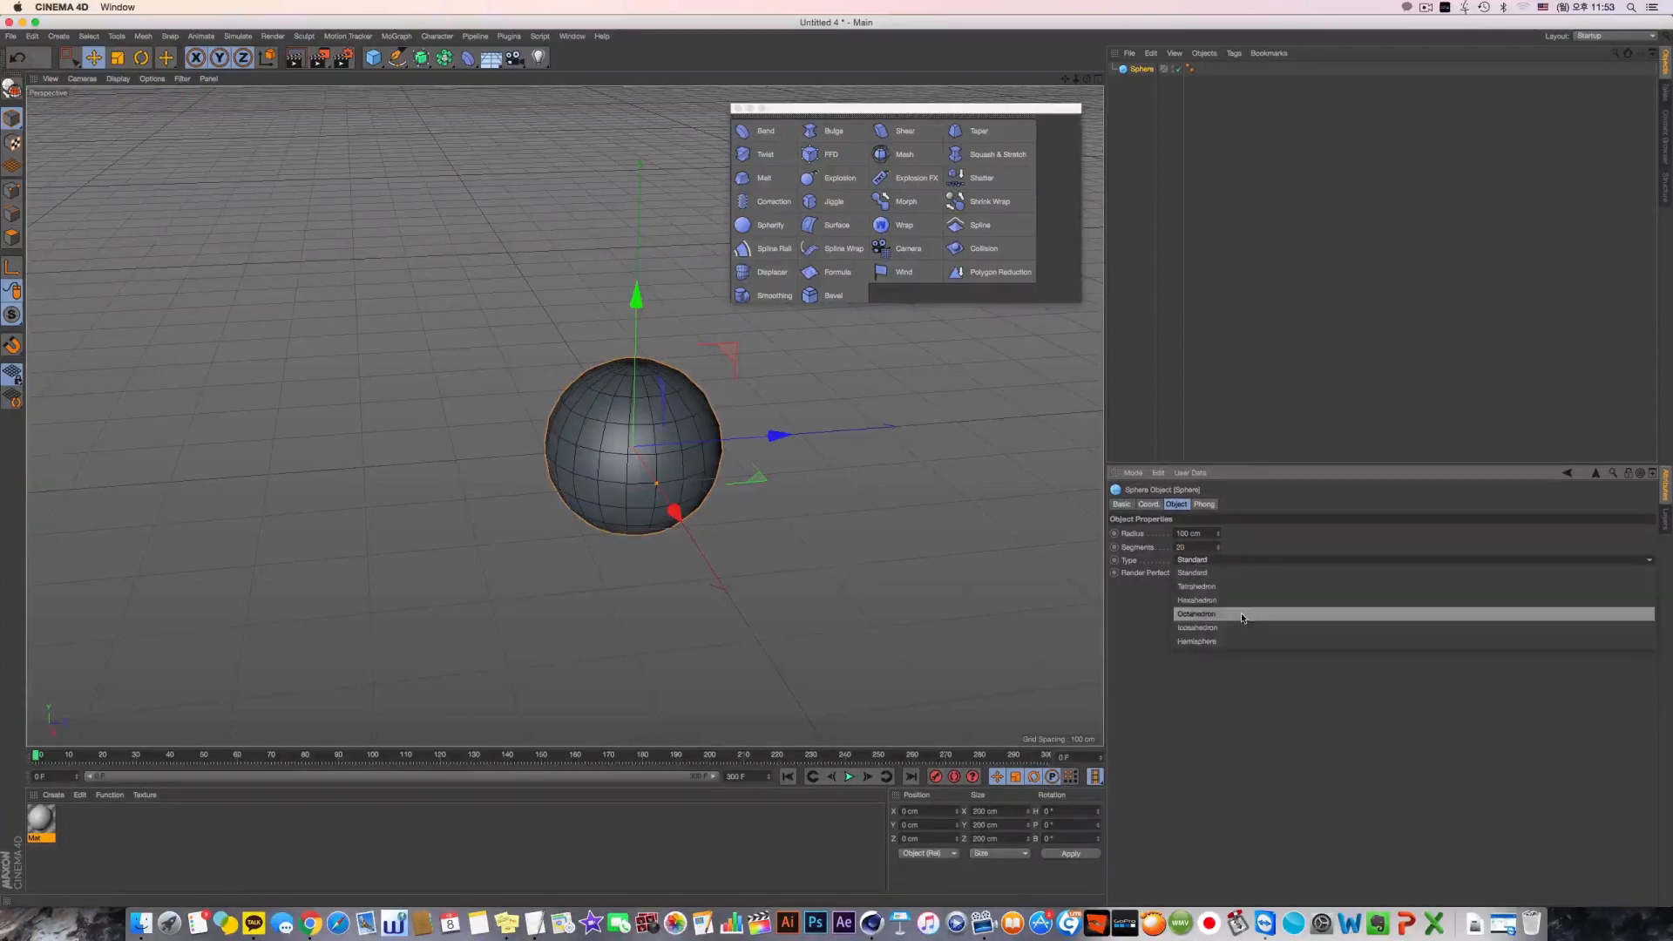
pyautogui.click(1240, 603)
pyautogui.click(1194, 562)
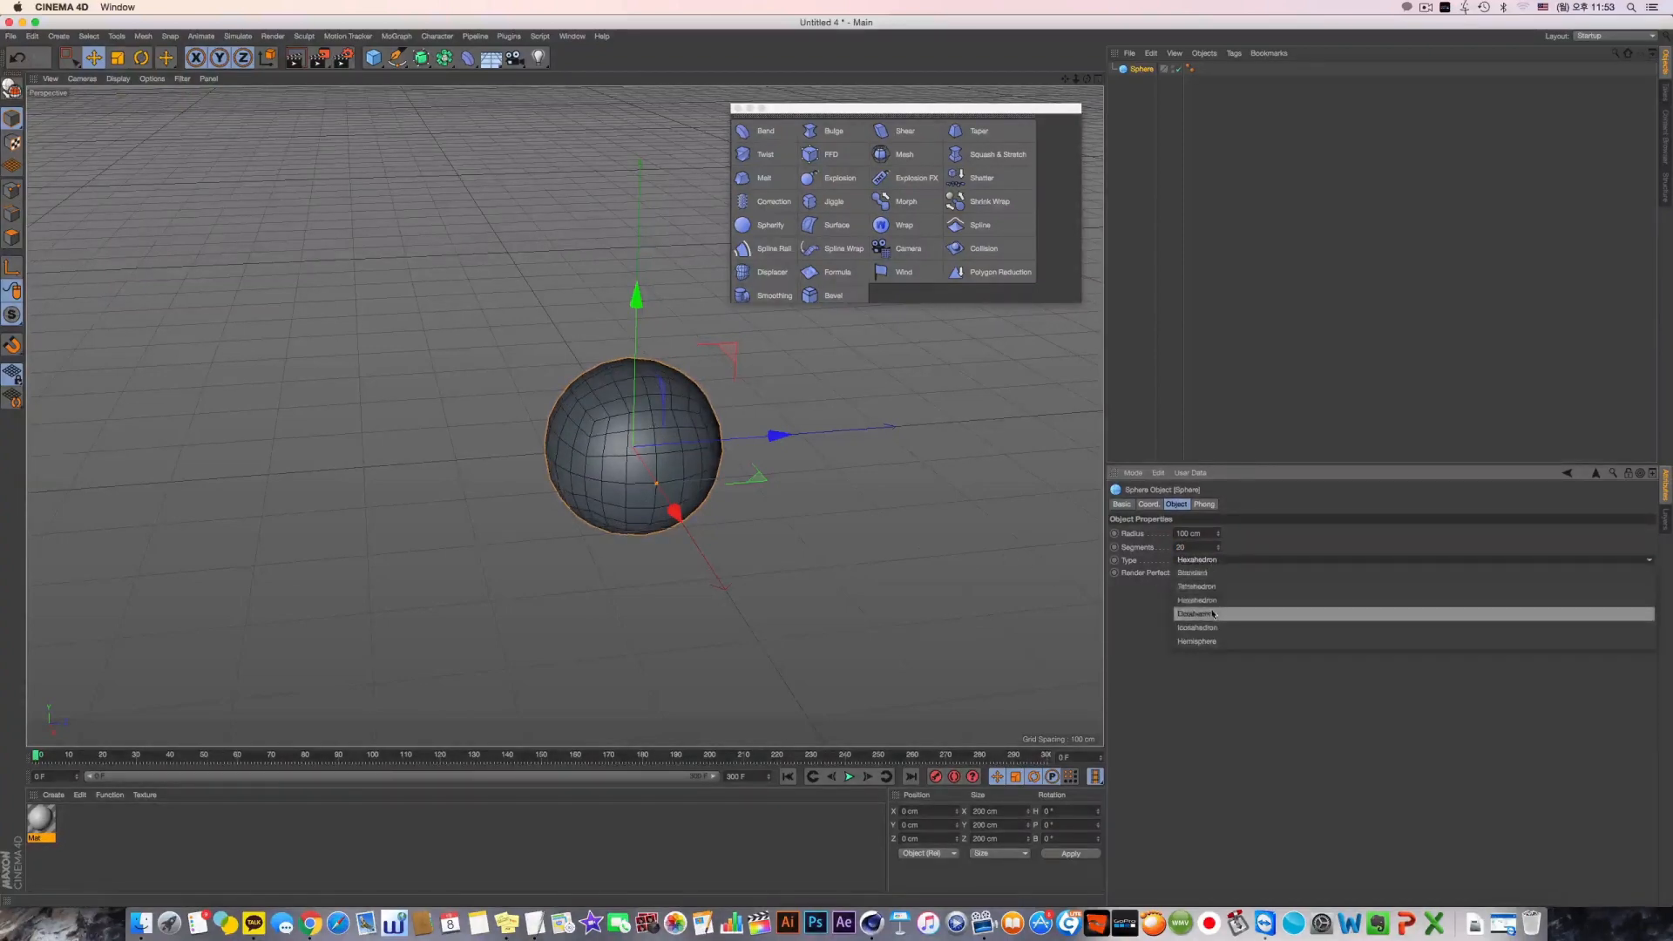
pyautogui.click(1191, 608)
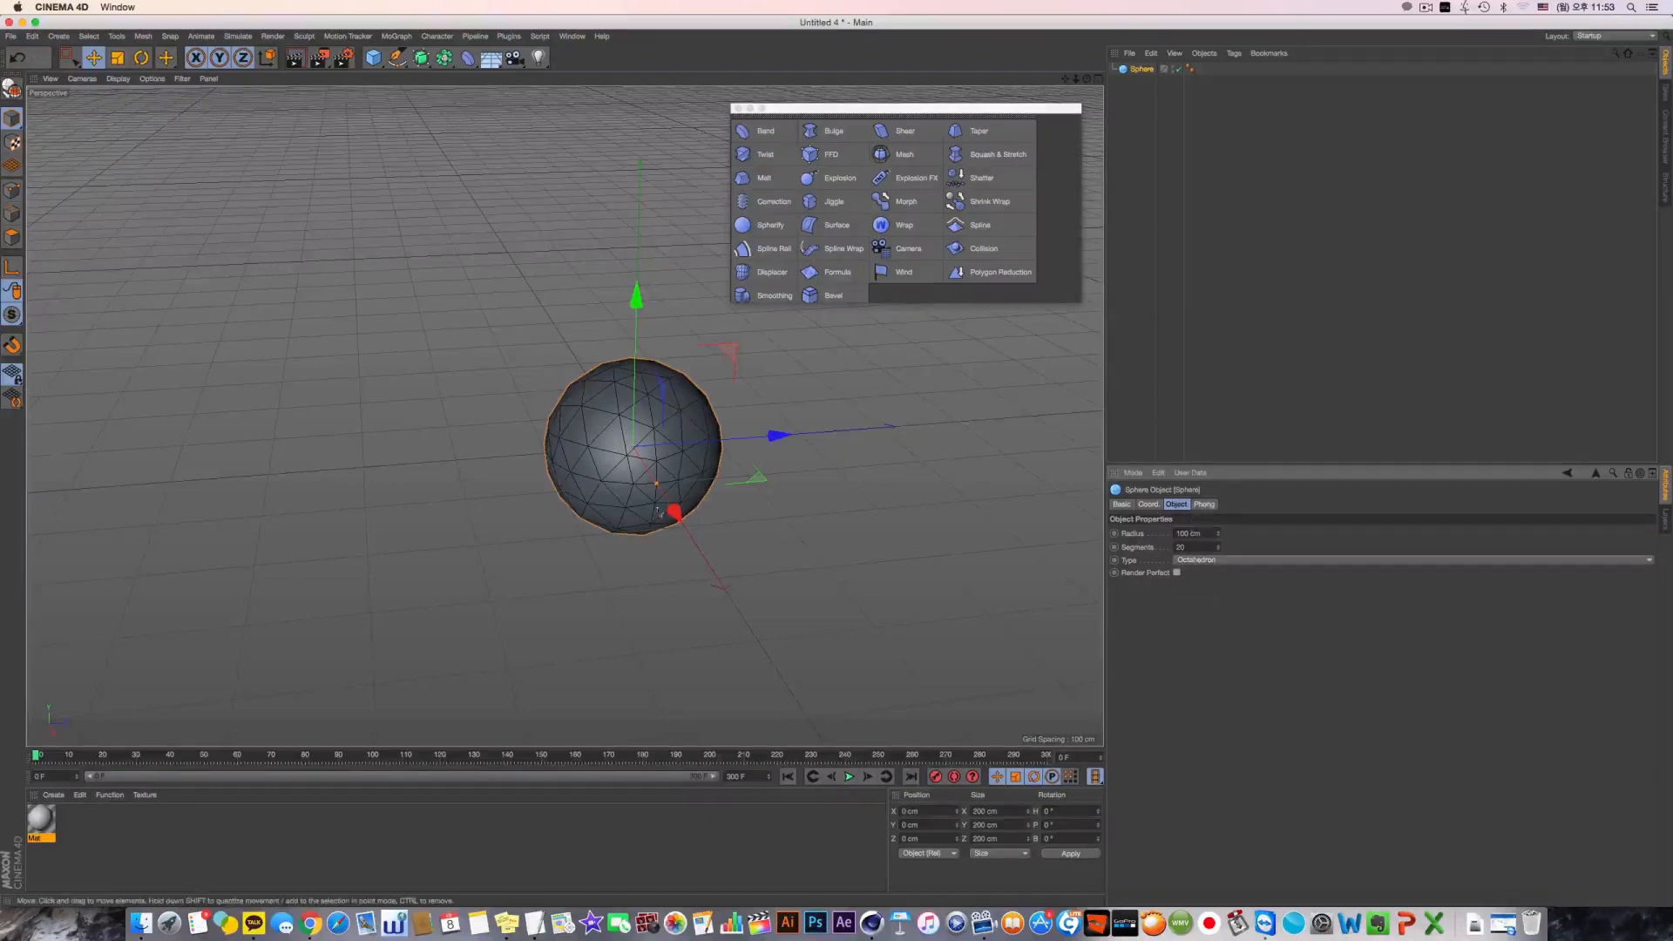
# Set the sphere's Phong angle to 0° to give it faceted shading
pyautogui.keyDown('alt'); pyautogui.moveTo(661, 506); pyautogui.dragTo(659, 521); pyautogui.keyUp('alt')
pyautogui.scroll(5, 659, 521)
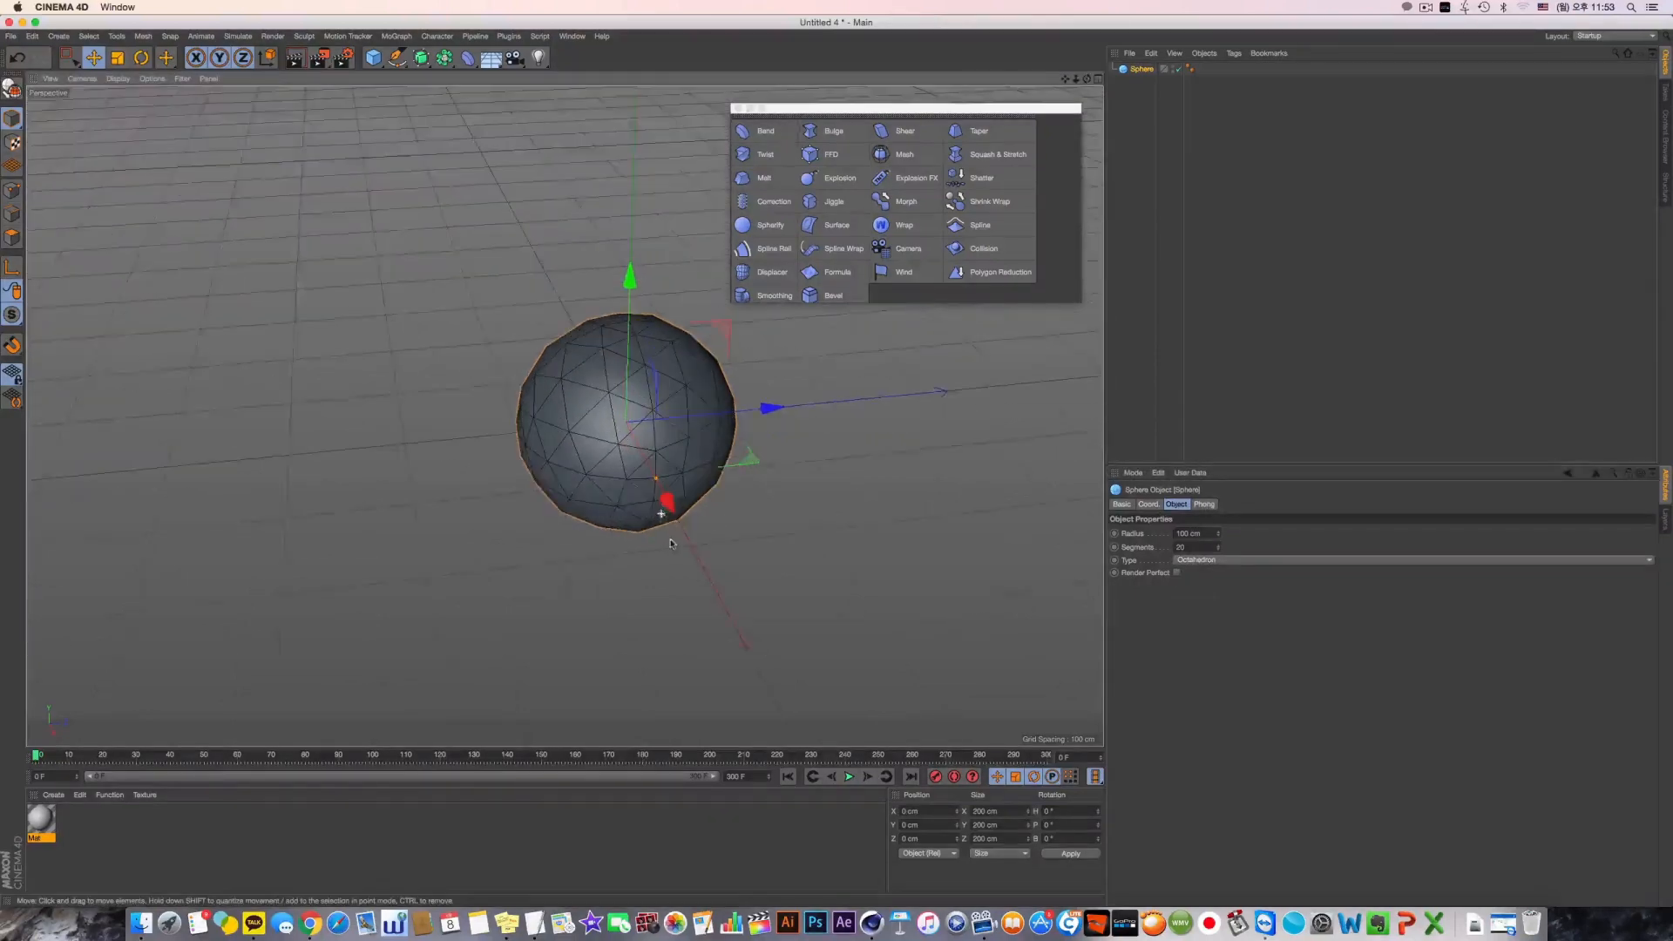
pyautogui.click(1203, 503)
pyautogui.write('0')
pyautogui.press('Return')
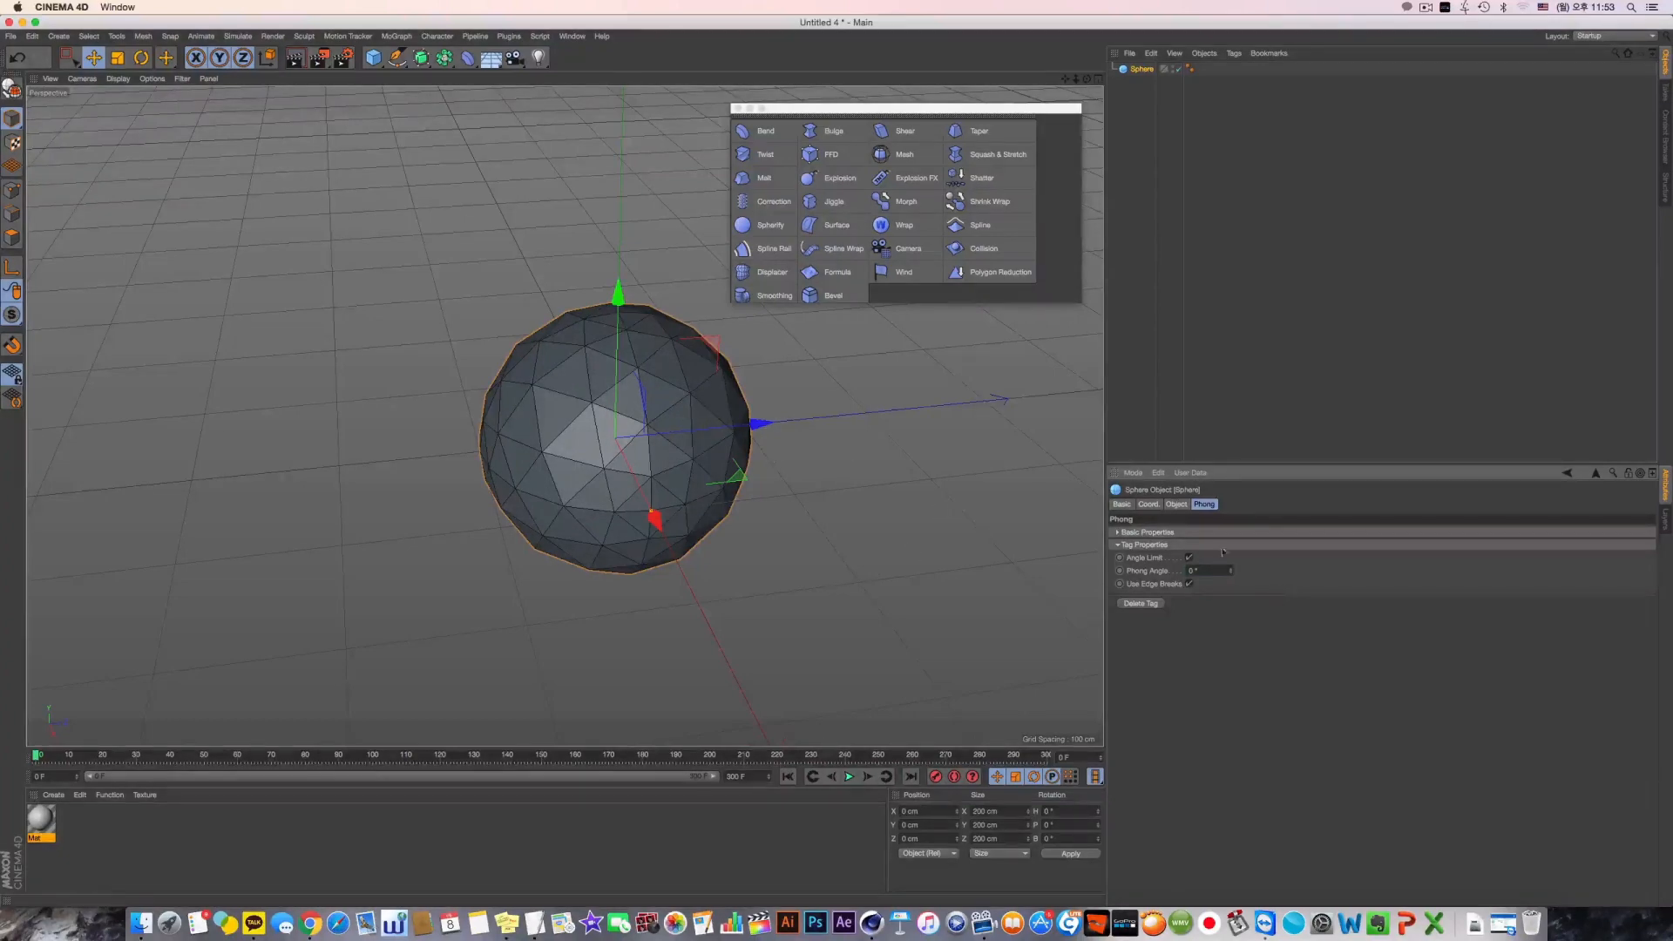
# Add a MoGraph Random effector to the scene with the sphere
pyautogui.moveTo(760, 446)
pyautogui.keyDown('alt'); pyautogui.mouseDown()
pyautogui.moveTo(794, 454)
pyautogui.moveTo(779, 440)
pyautogui.mouseUp(); pyautogui.keyUp('alt')
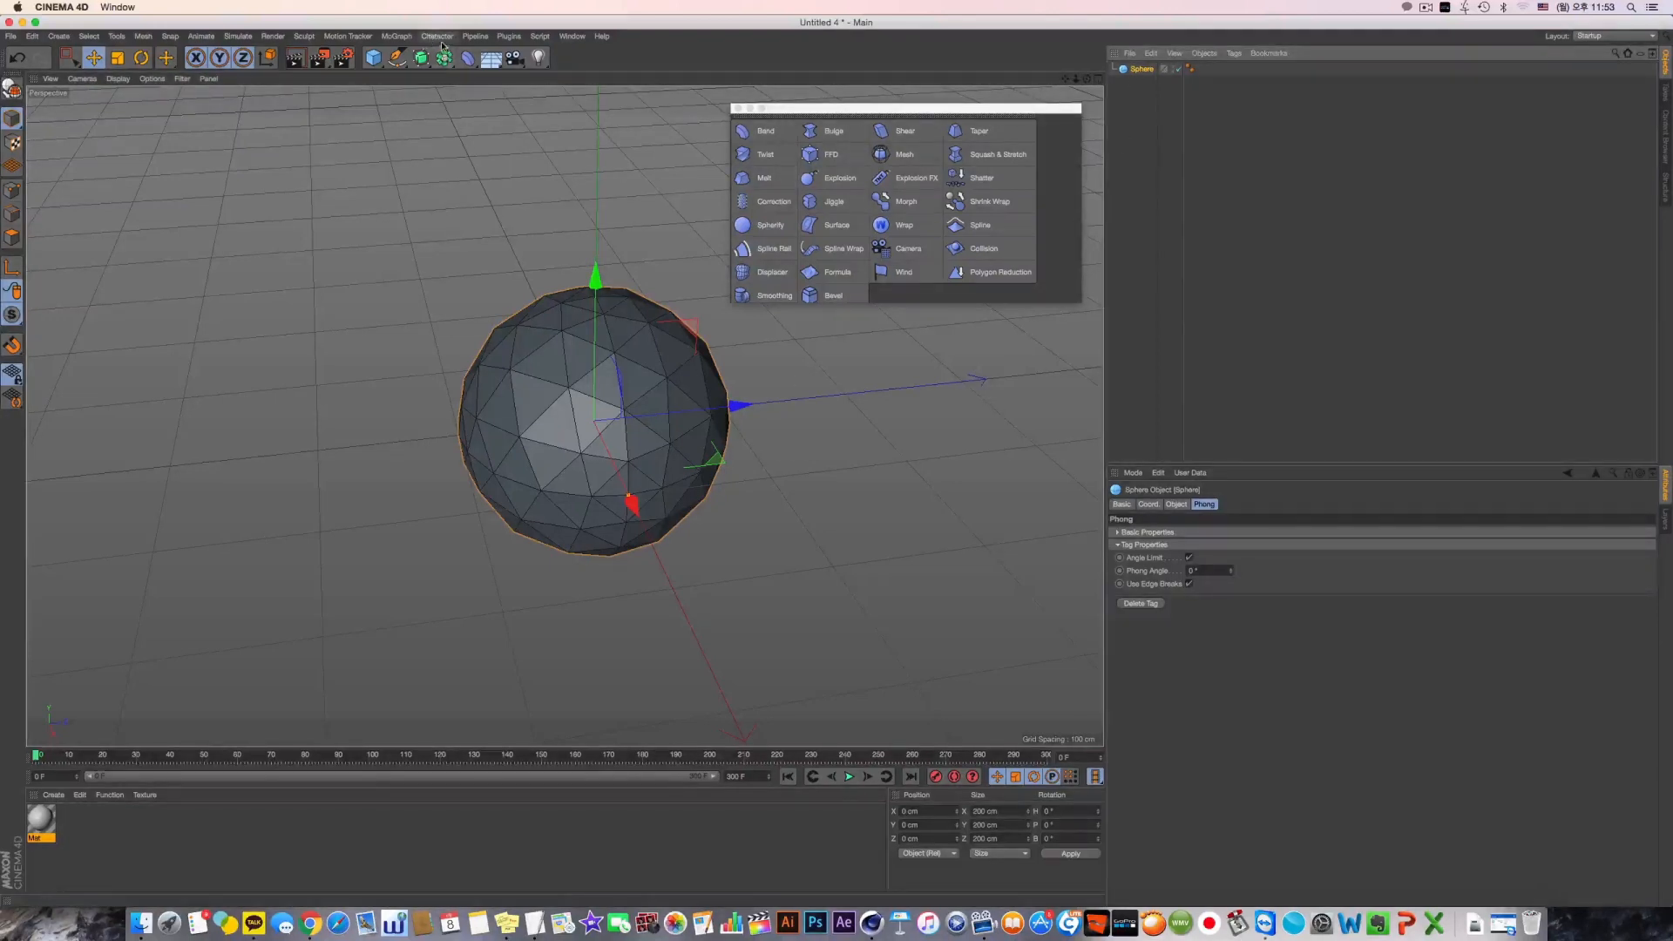
pyautogui.click(396, 35)
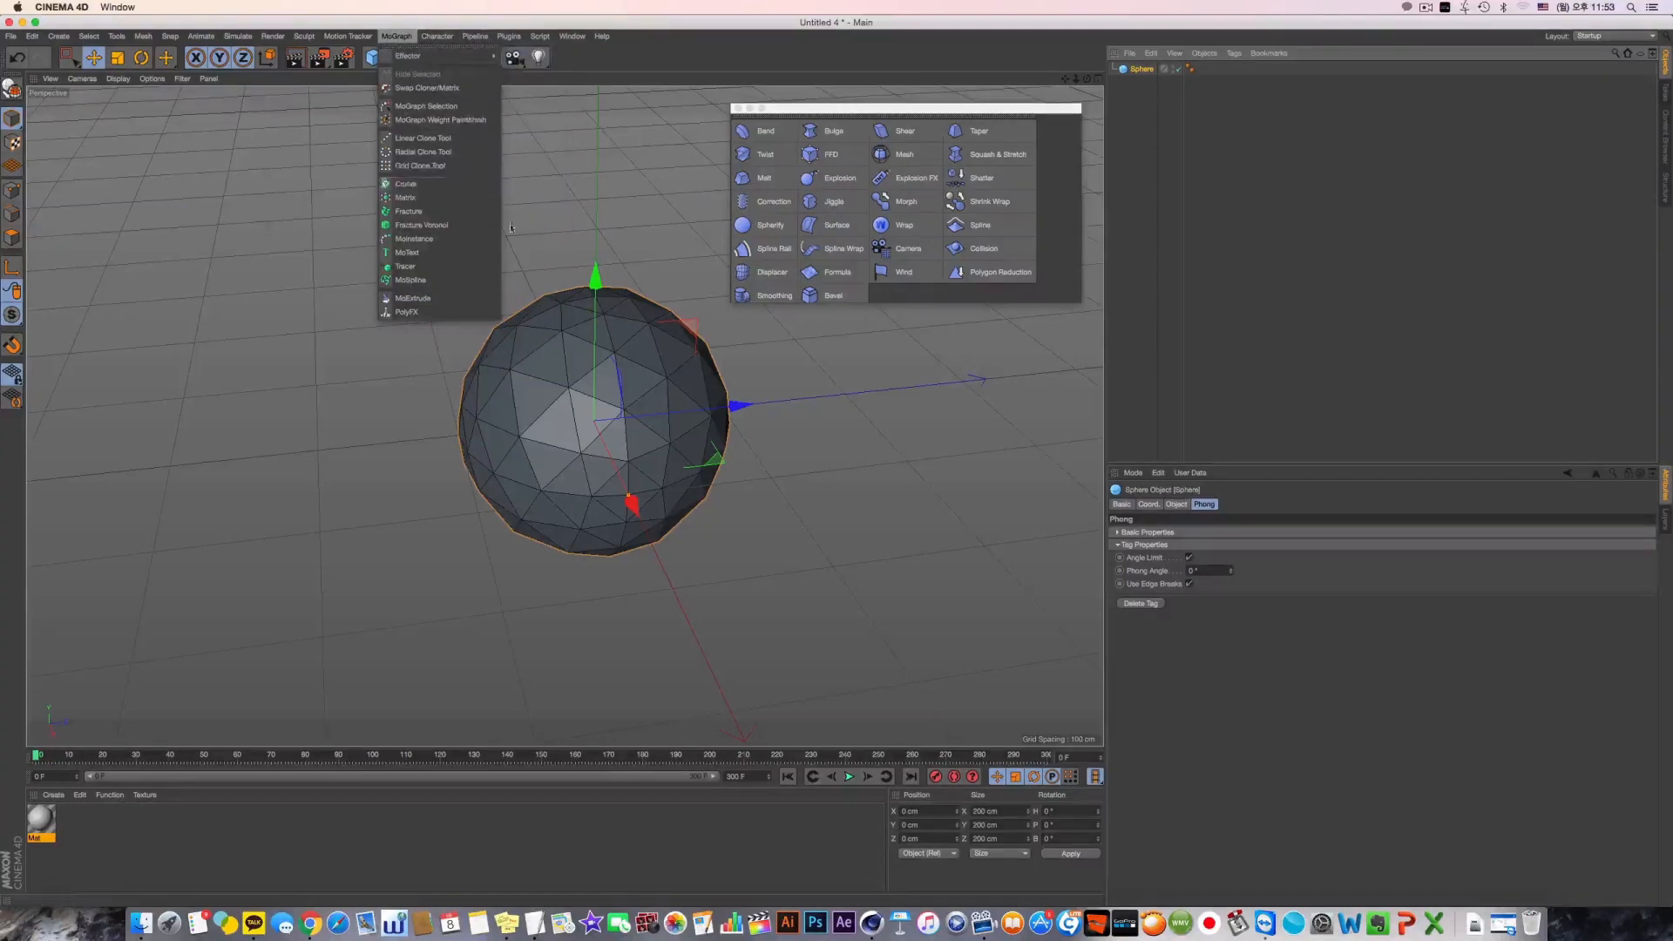
pyautogui.moveTo(487, 60)
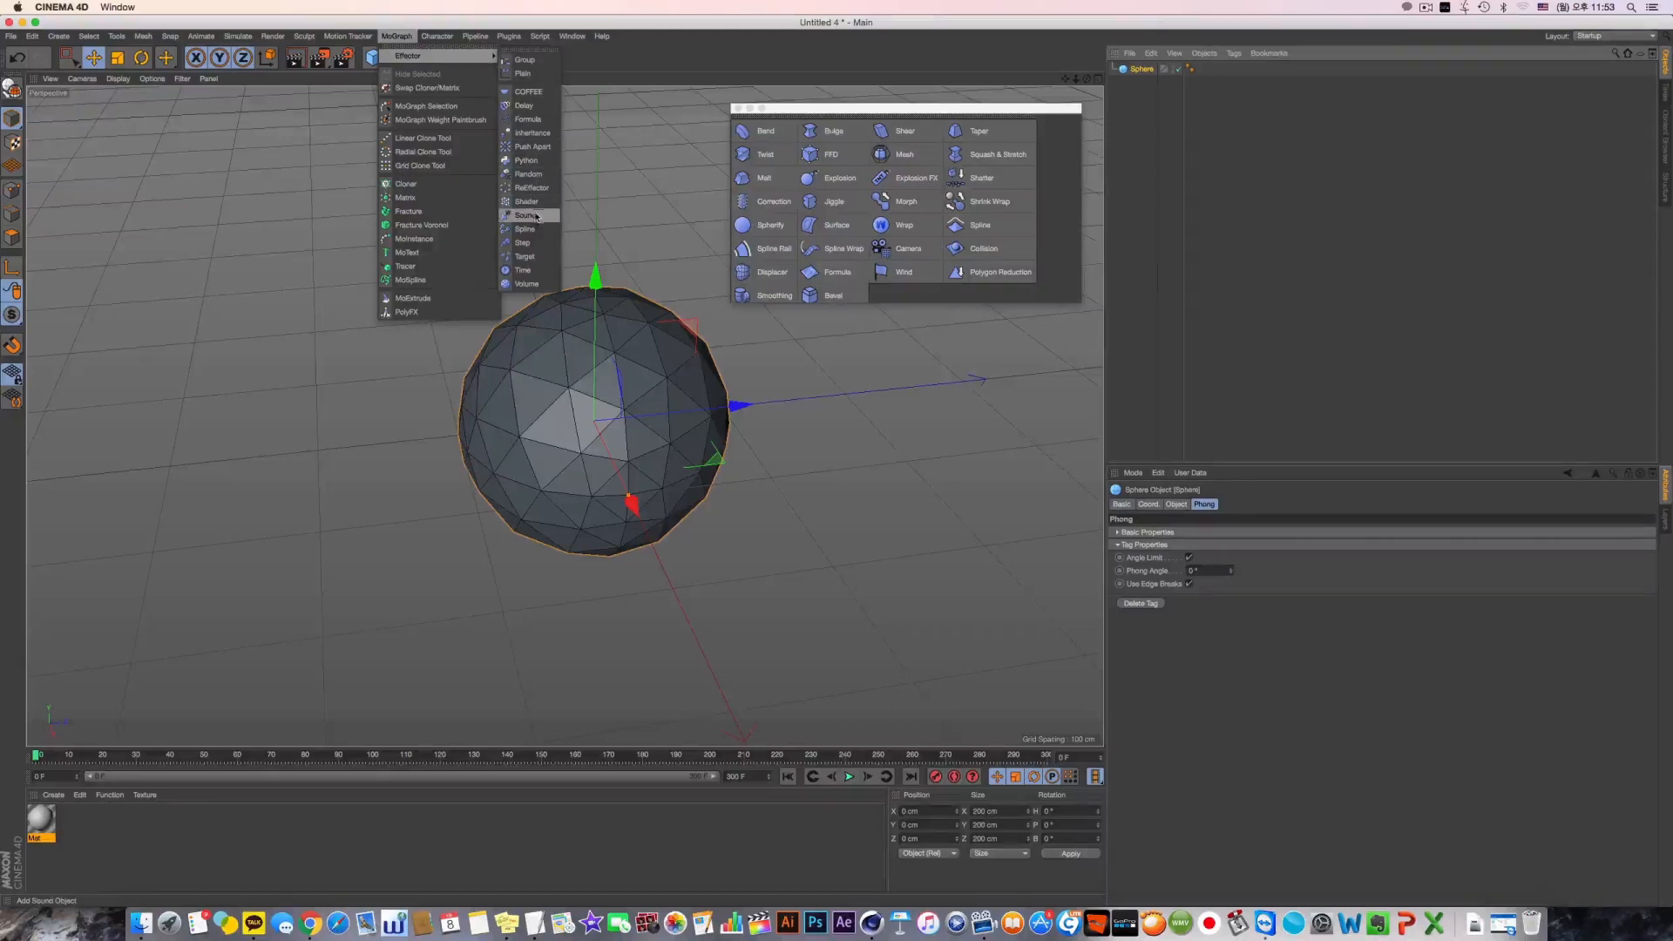
pyautogui.click(527, 174)
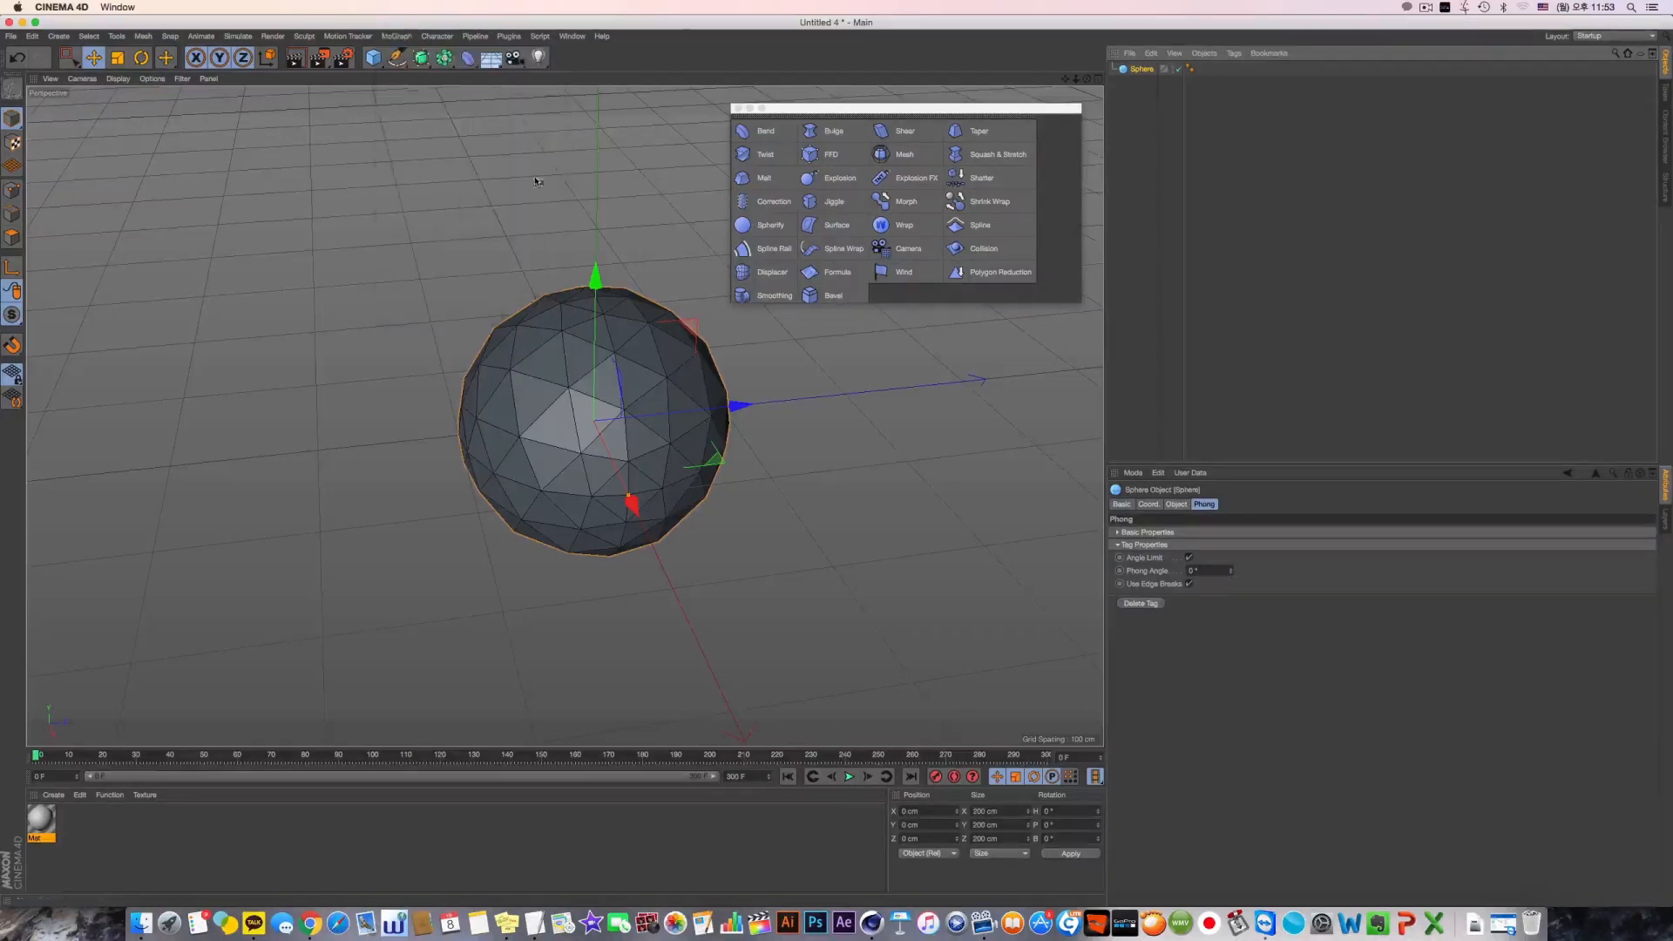
# Make the Random effector a child of the sphere and set its deformation to Polygon after trying Point
pyautogui.moveTo(1140, 83); pyautogui.dragTo(1144, 90)
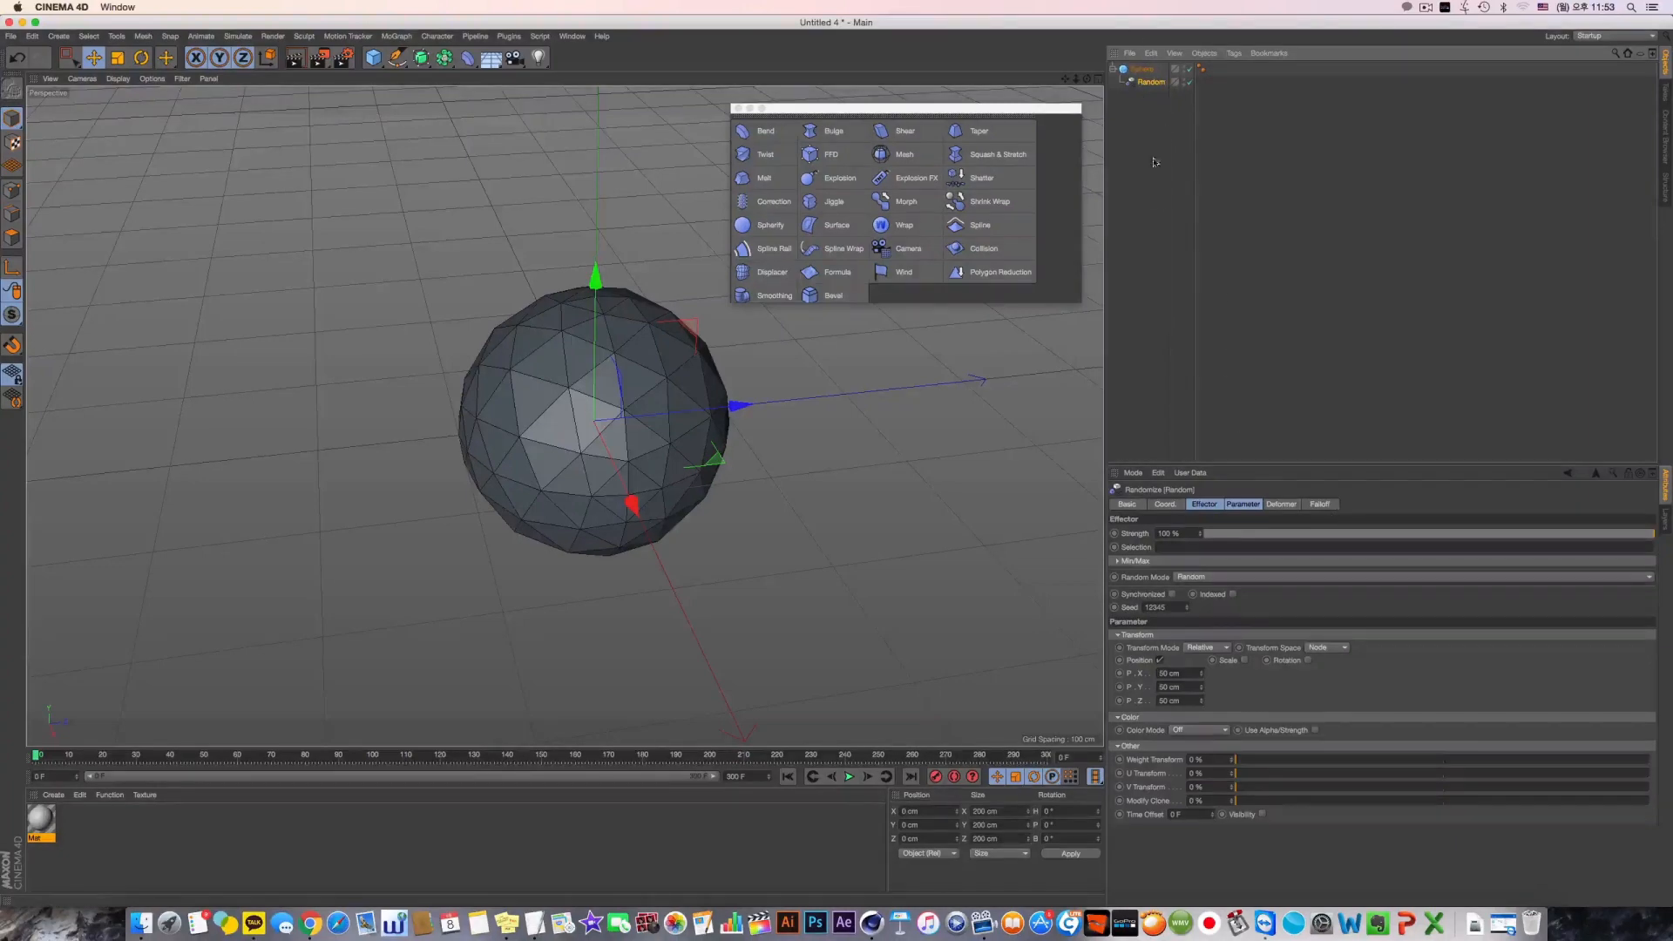
pyautogui.click(1280, 505)
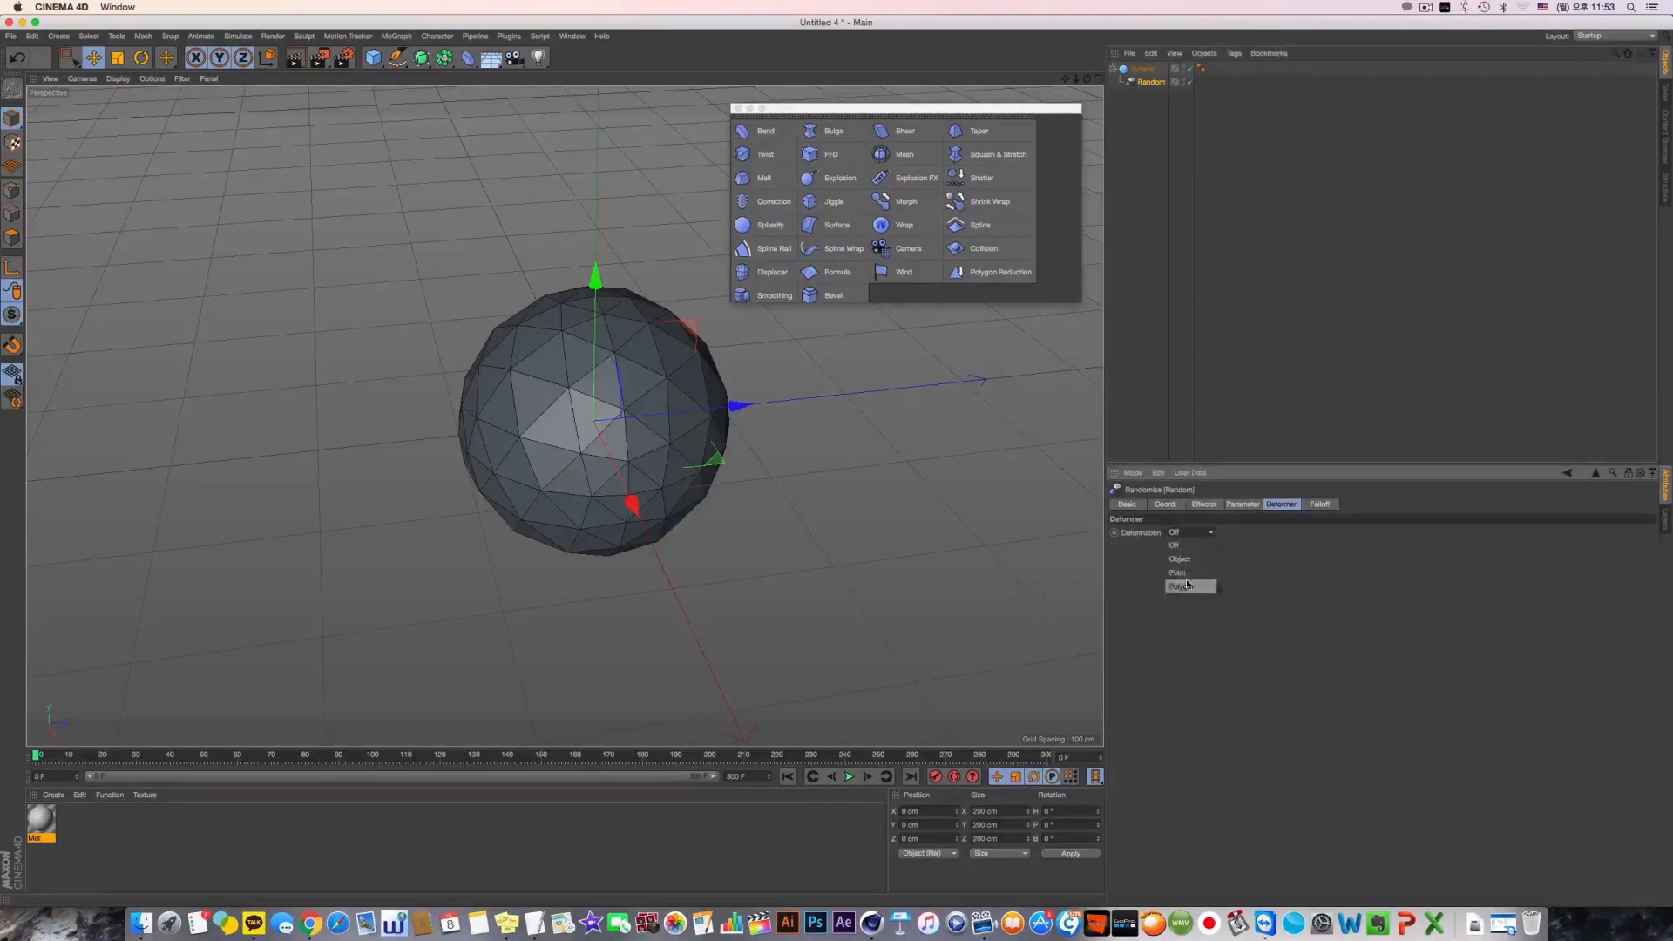
pyautogui.click(1190, 573)
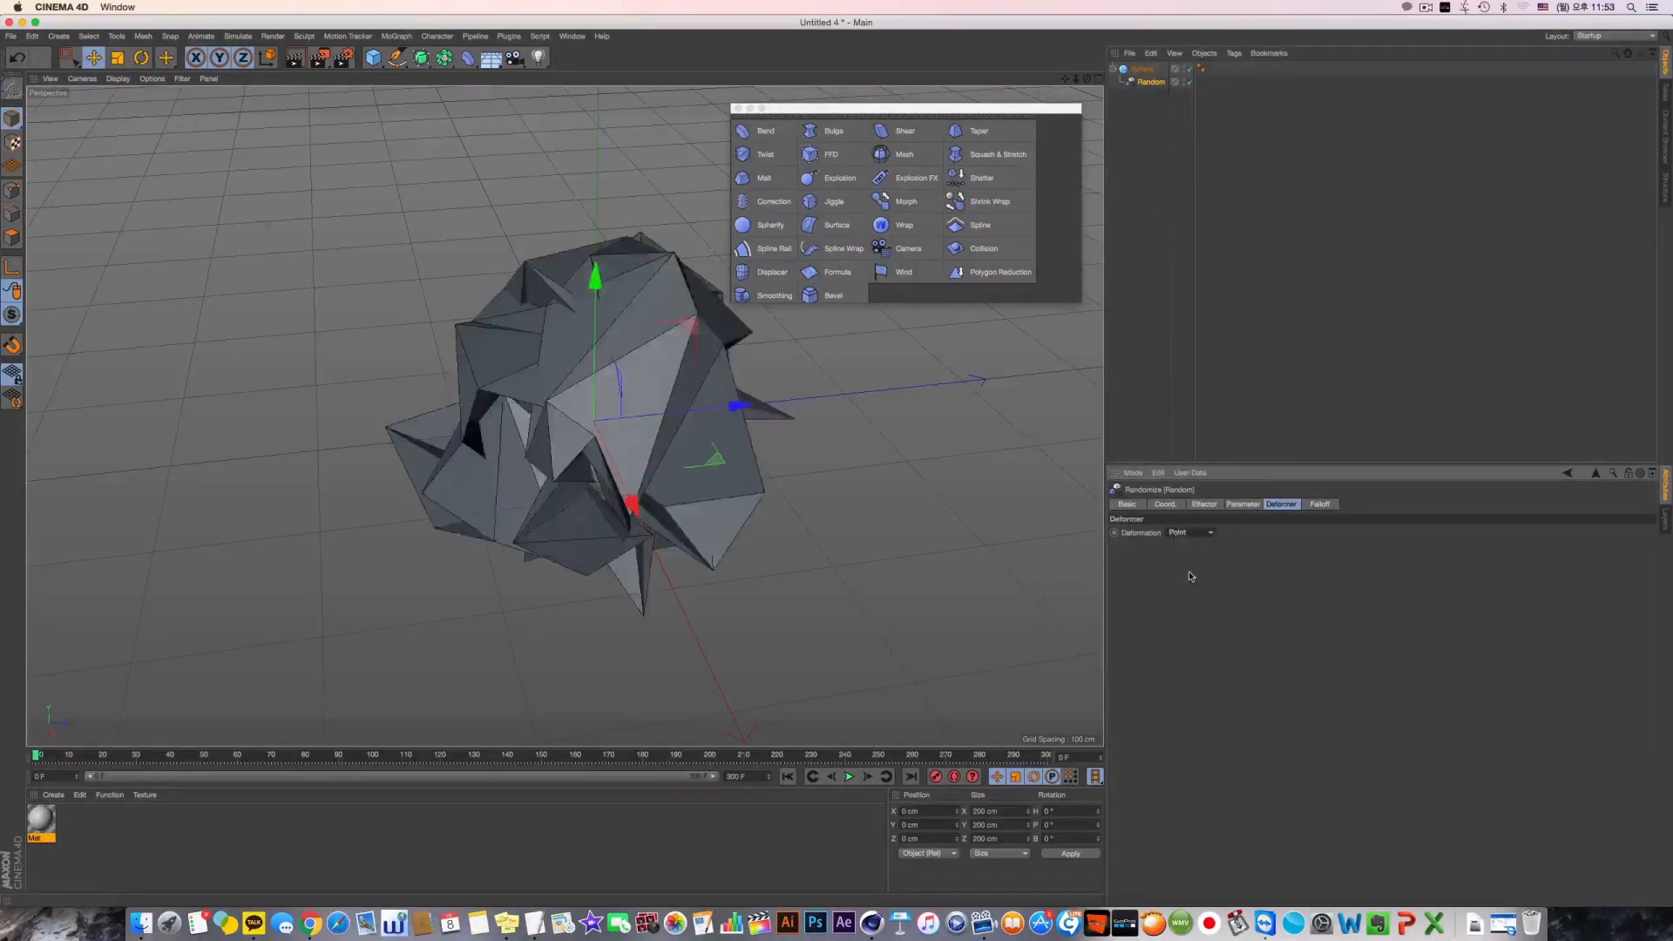
pyautogui.click(1190, 586)
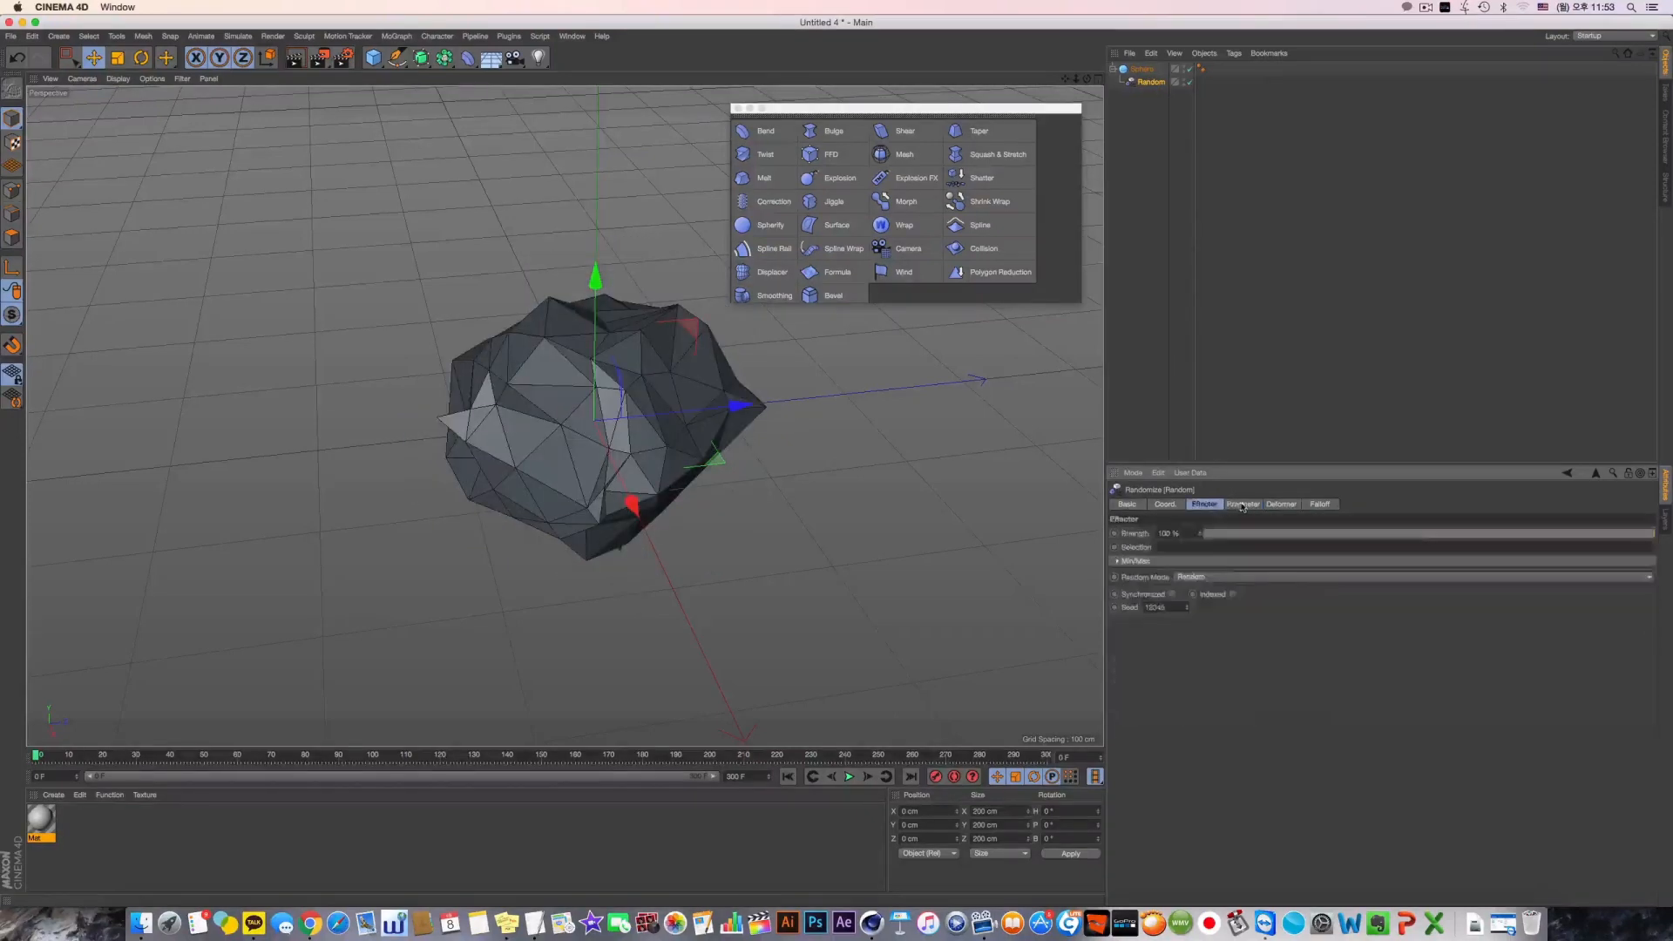
# Reduce the Random effector's position offset by entering 15 cm
pyautogui.click(1242, 504)
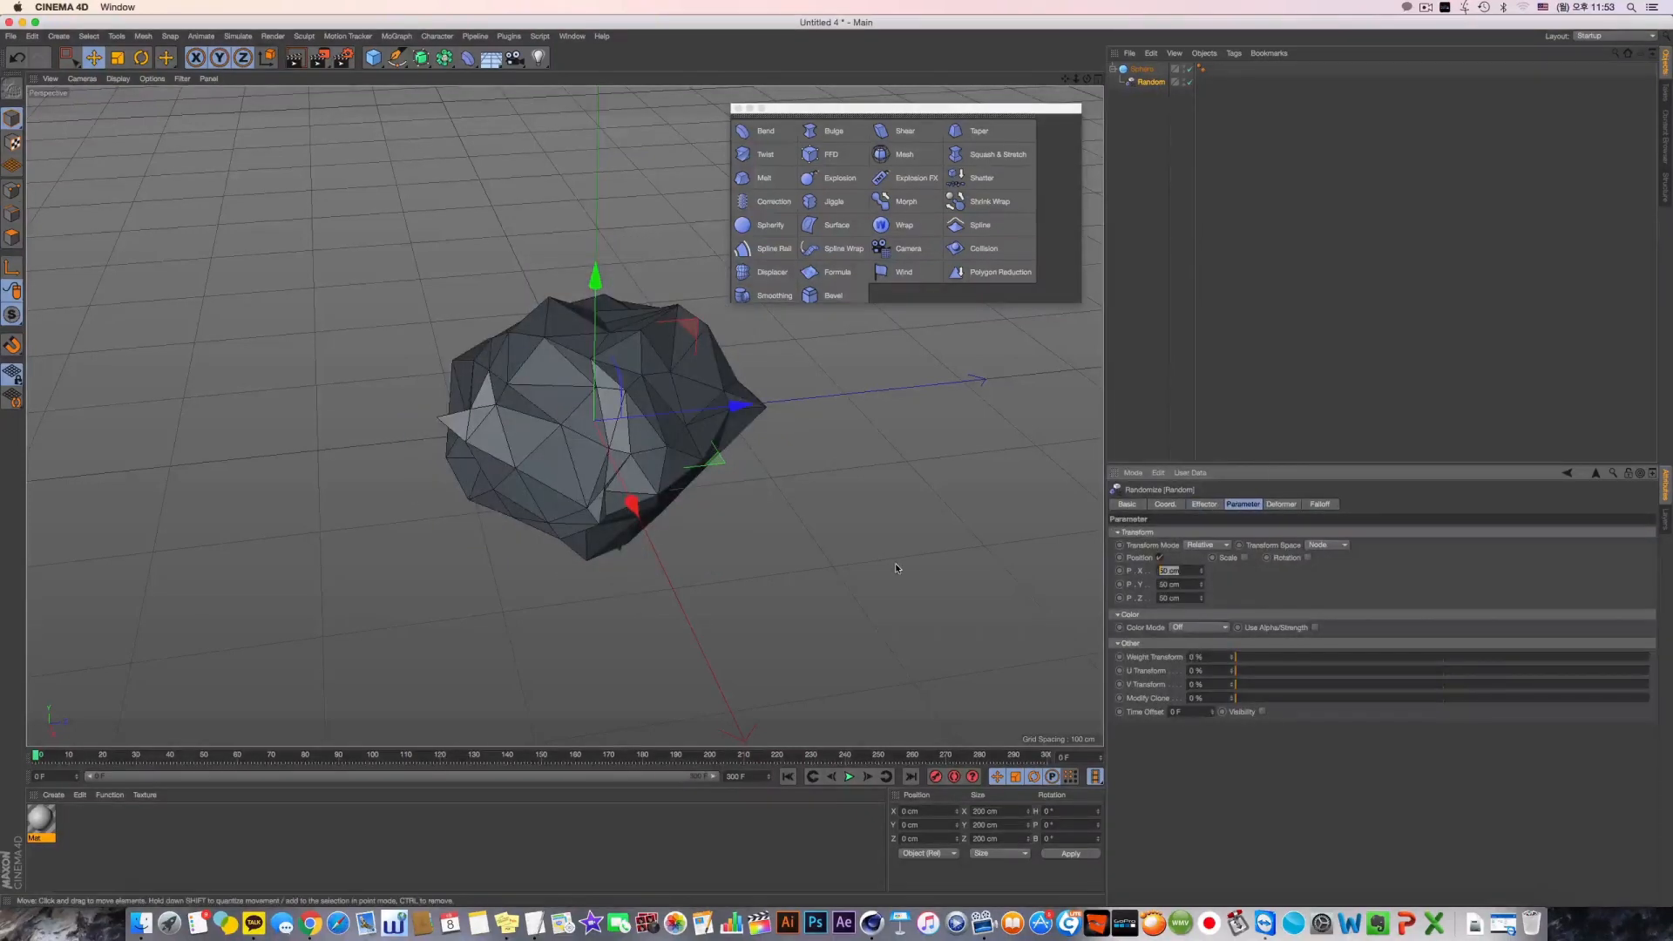
pyautogui.write('15')
pyautogui.press('Tab')
pyautogui.write('15')
pyautogui.press('Tab')
pyautogui.write('15')
pyautogui.press('Return')
# Set the Random effector's random mode to Turbulence and play the animation
pyautogui.click(1204, 504)
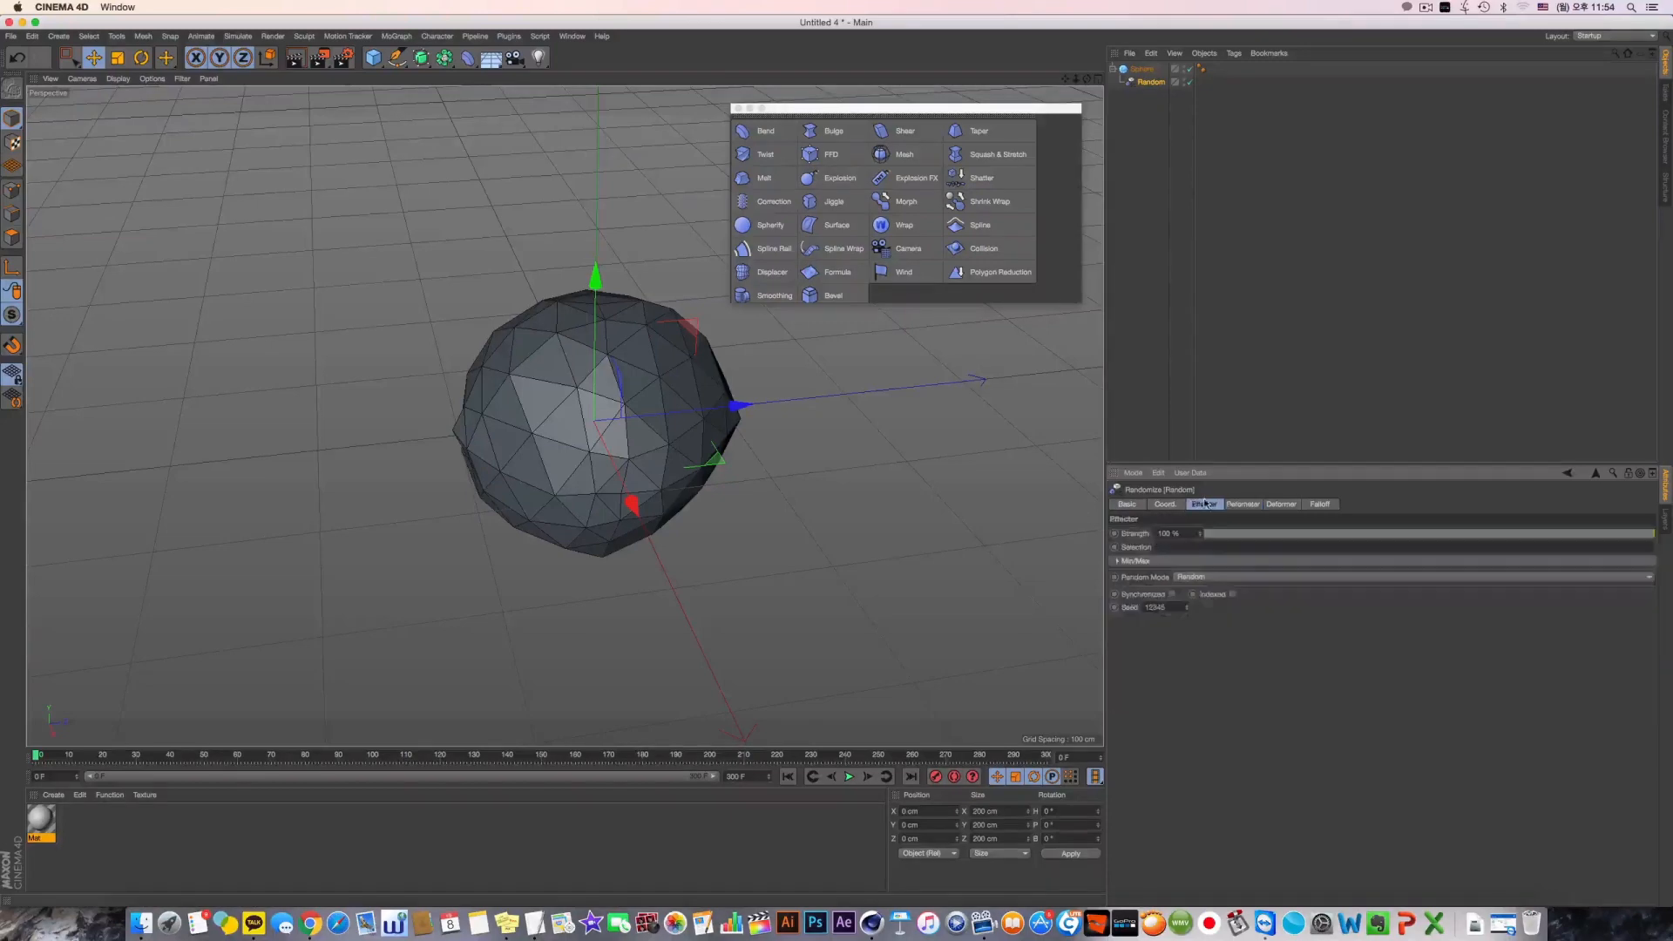
pyautogui.click(1193, 577)
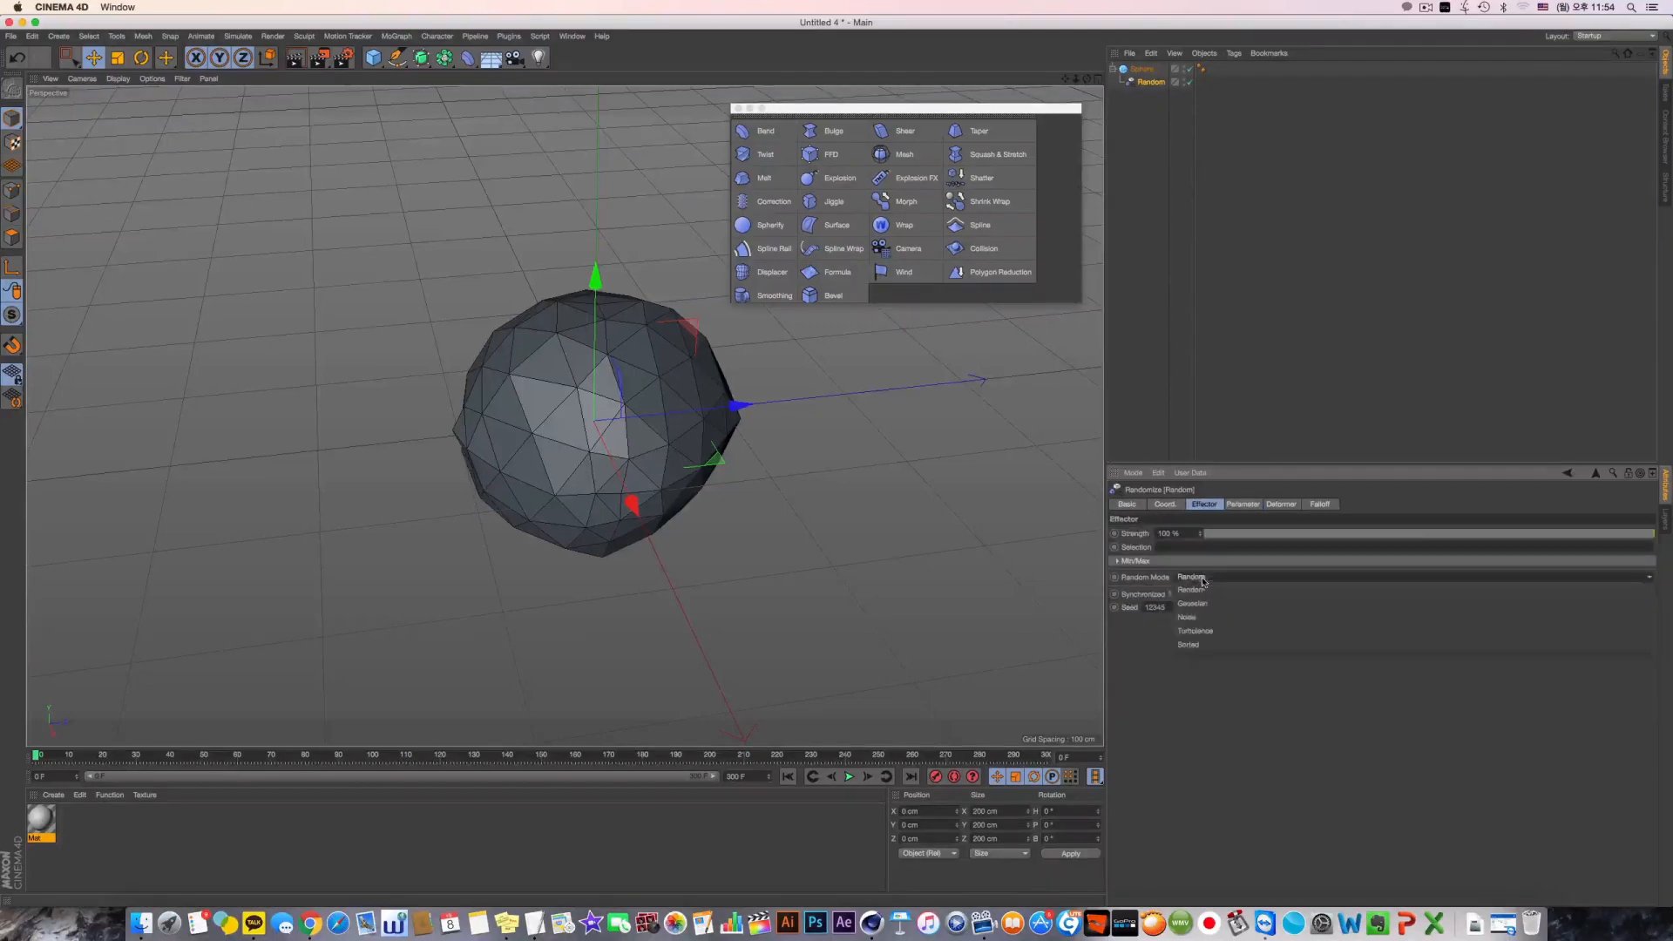
pyautogui.click(1247, 632)
pyautogui.click(849, 778)
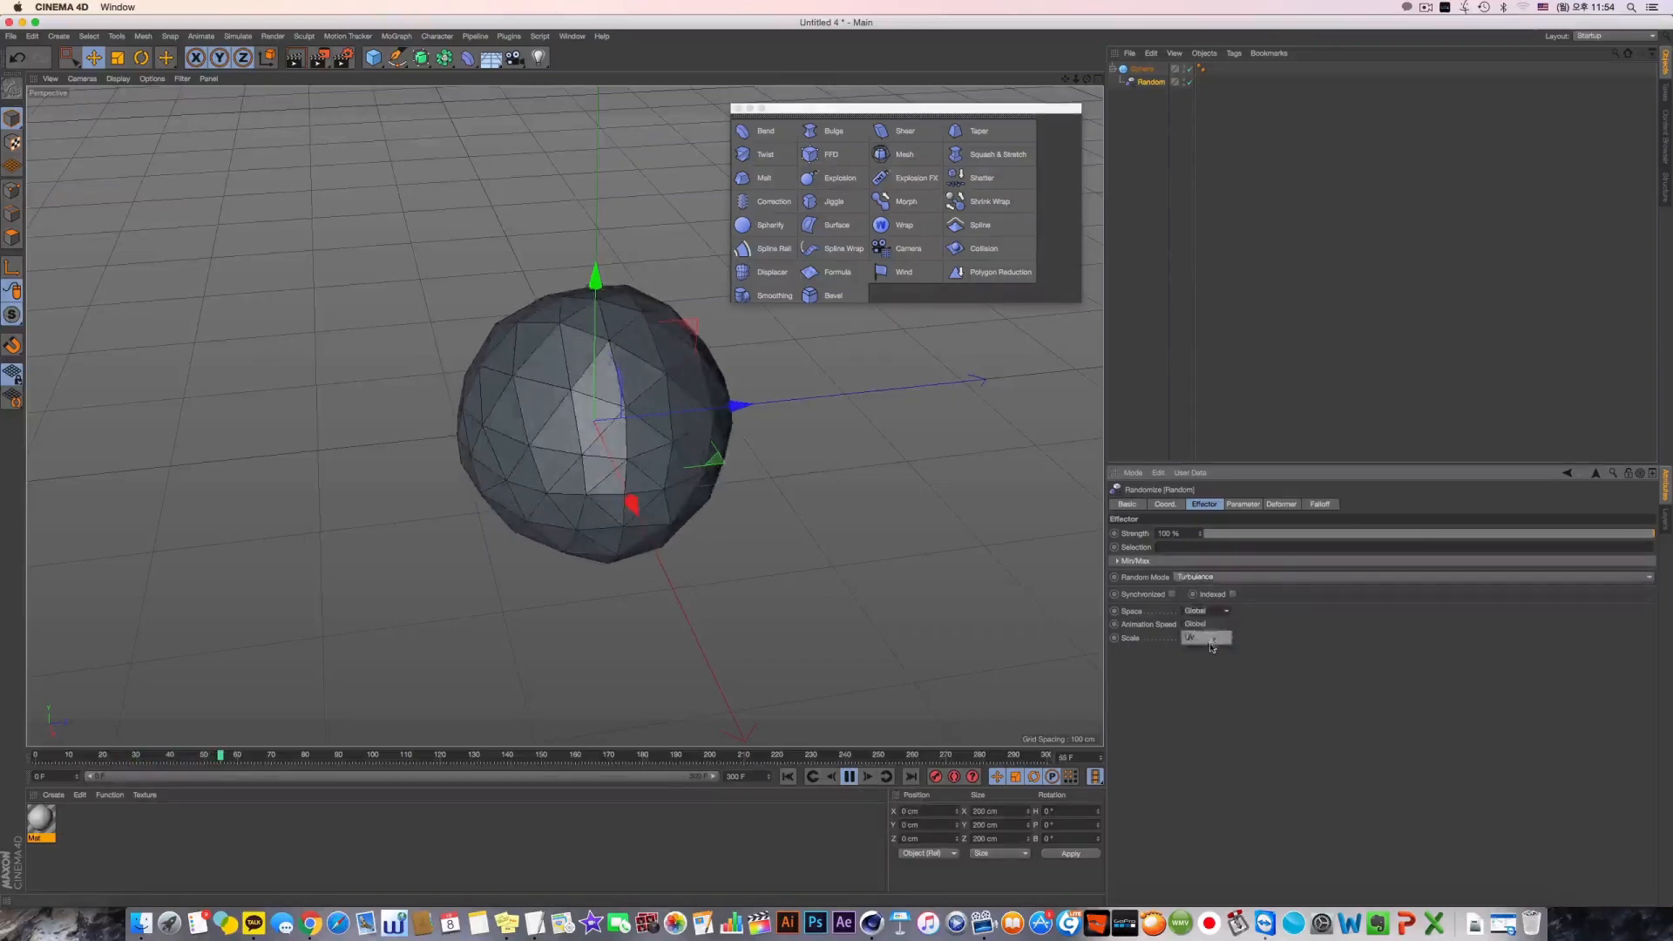
# Try the Gaussian random mode on the Random effector and return it to Turbulence
pyautogui.click(1205, 577)
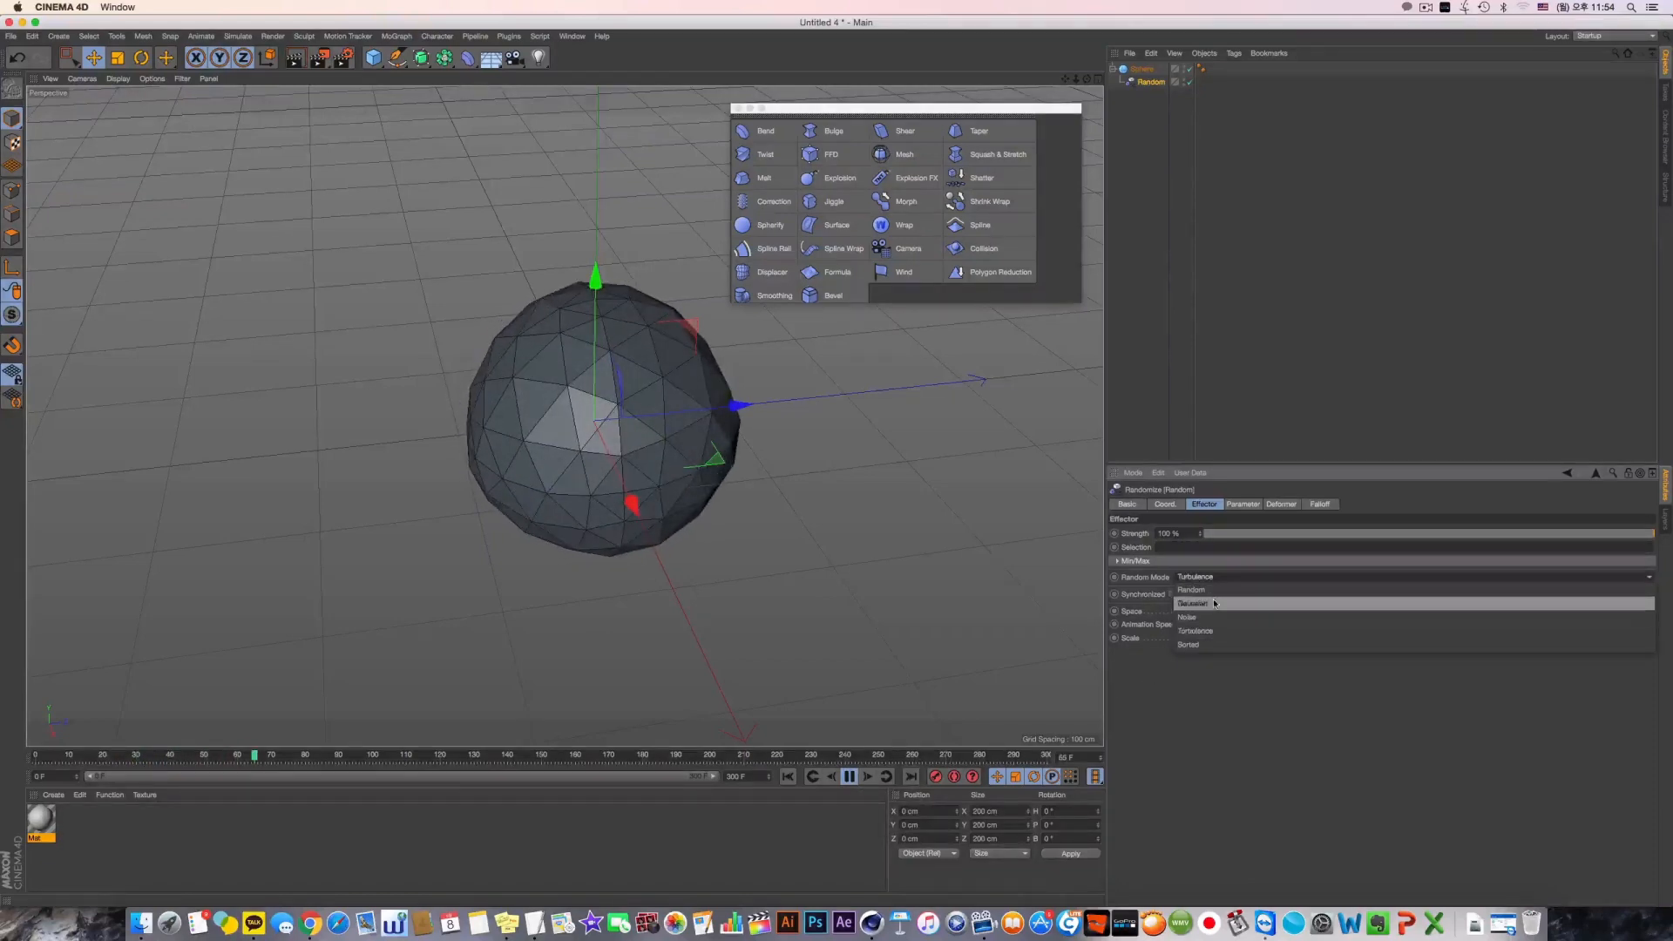
pyautogui.click(1217, 610)
pyautogui.click(1207, 578)
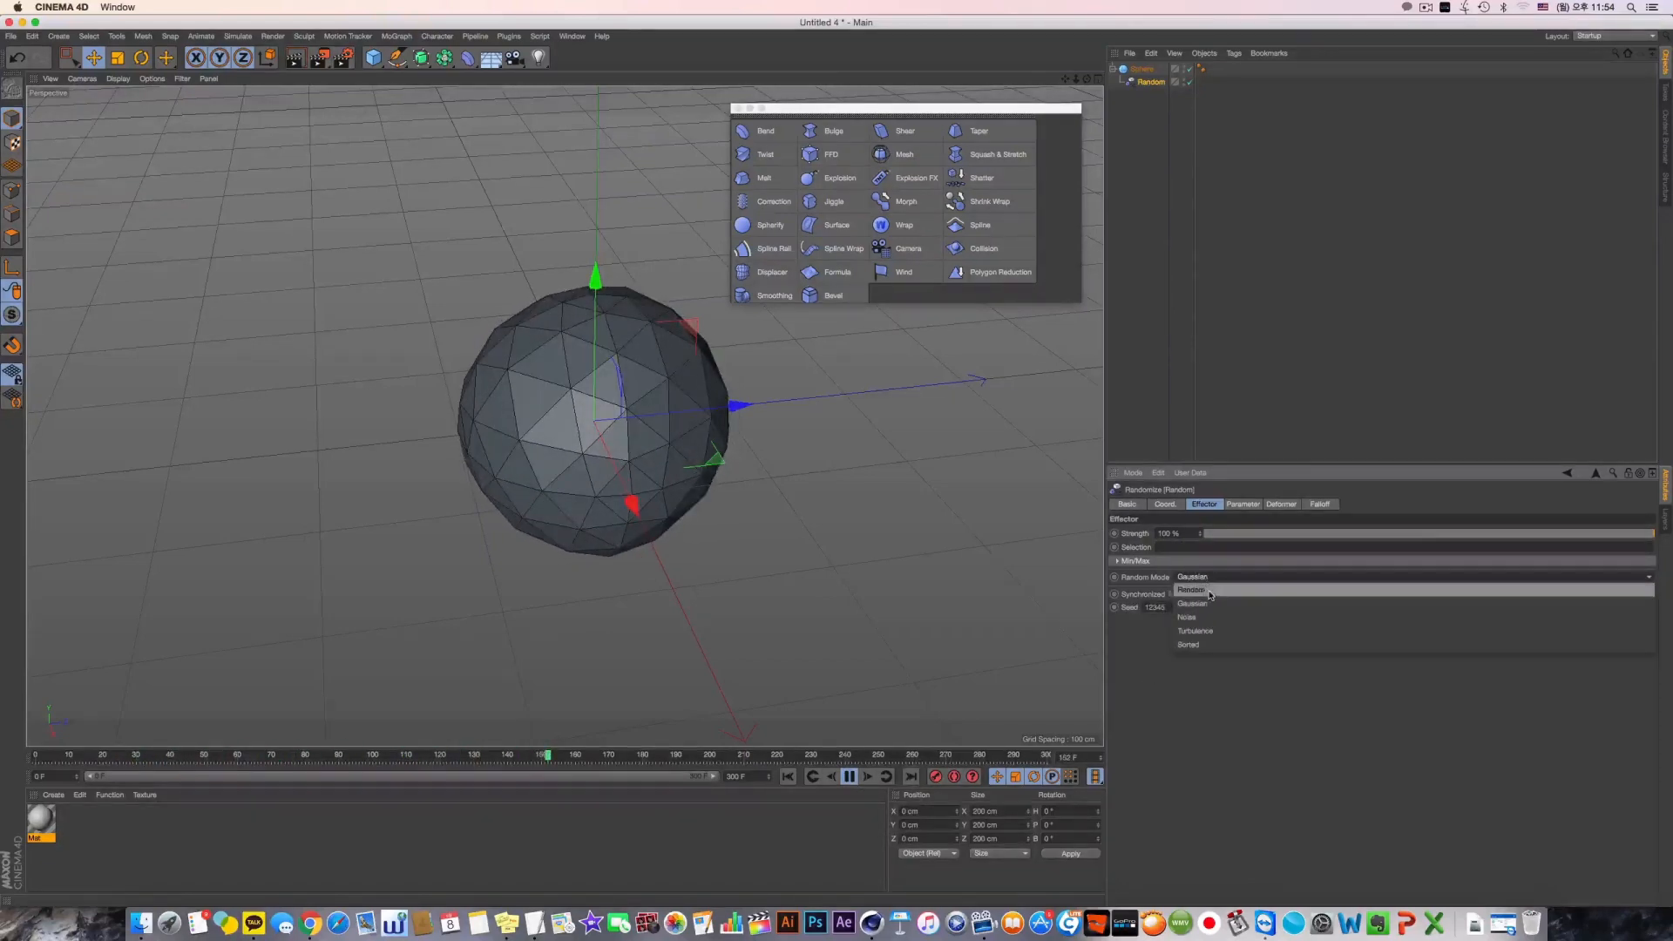
pyautogui.click(1217, 636)
# Set the Random effector's turbulence animation speed to 20%
pyautogui.moveTo(1206, 625); pyautogui.dragTo(1070, 631)
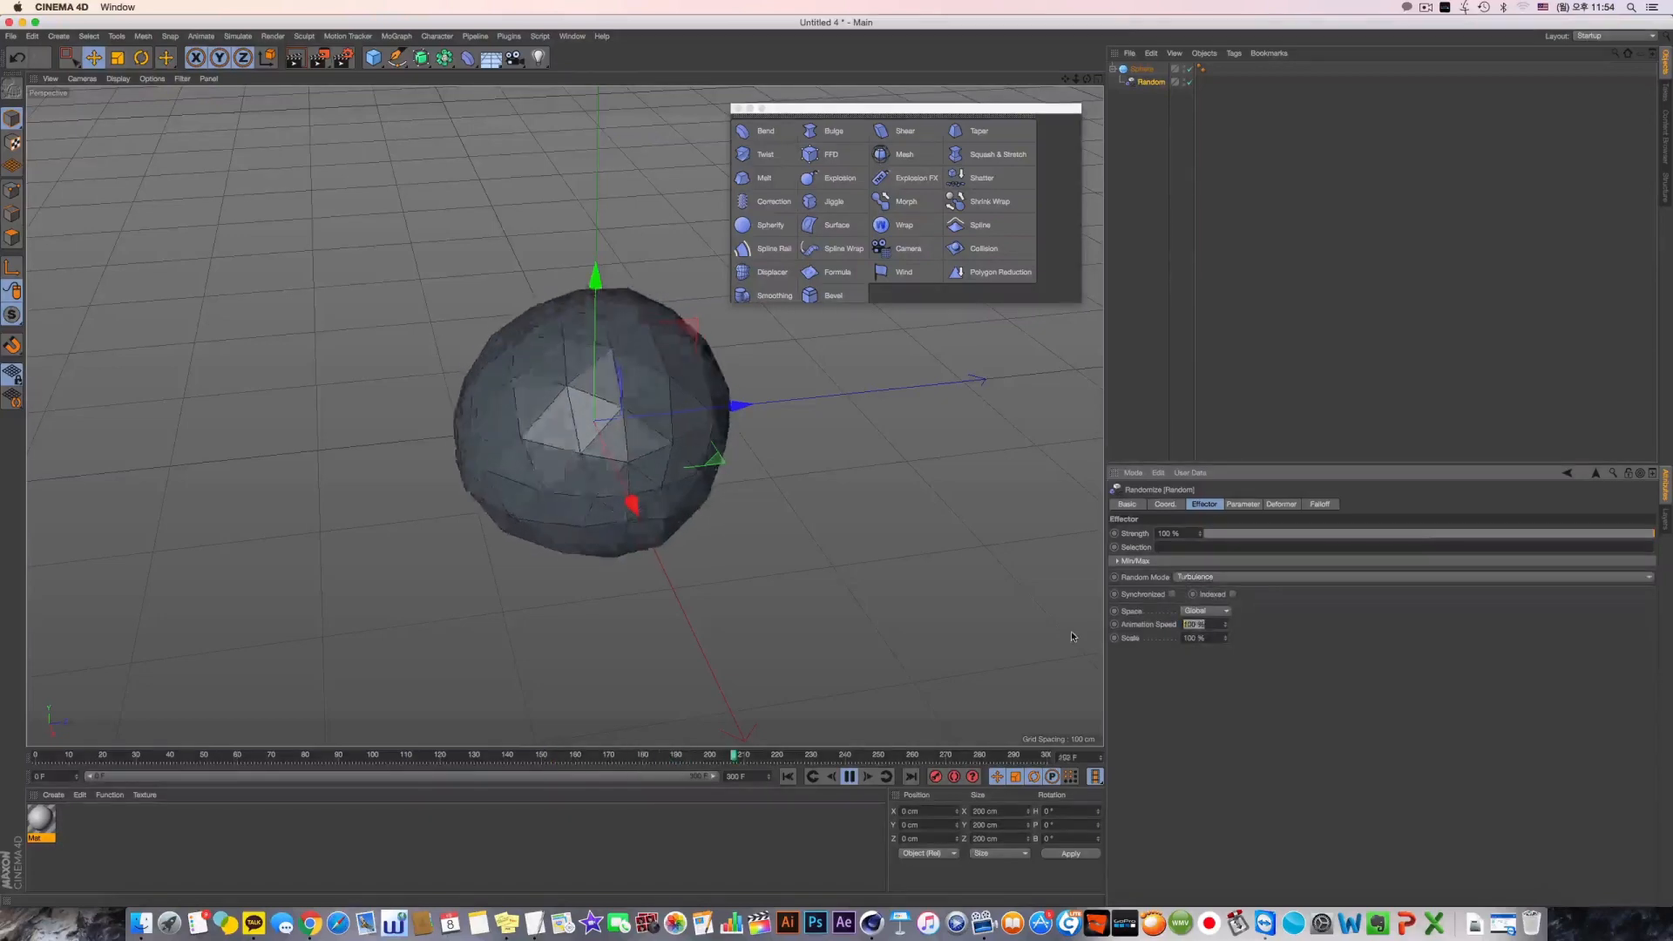
pyautogui.write('20')
pyautogui.press('Return')
# Add a second sphere primitive and move it partly out of the faceted sphere
pyautogui.moveTo(599, 412)
pyautogui.keyDown('alt'); pyautogui.mouseDown()
pyautogui.moveTo(675, 435)
pyautogui.moveTo(601, 383)
pyautogui.mouseUp(); pyautogui.keyUp('alt')
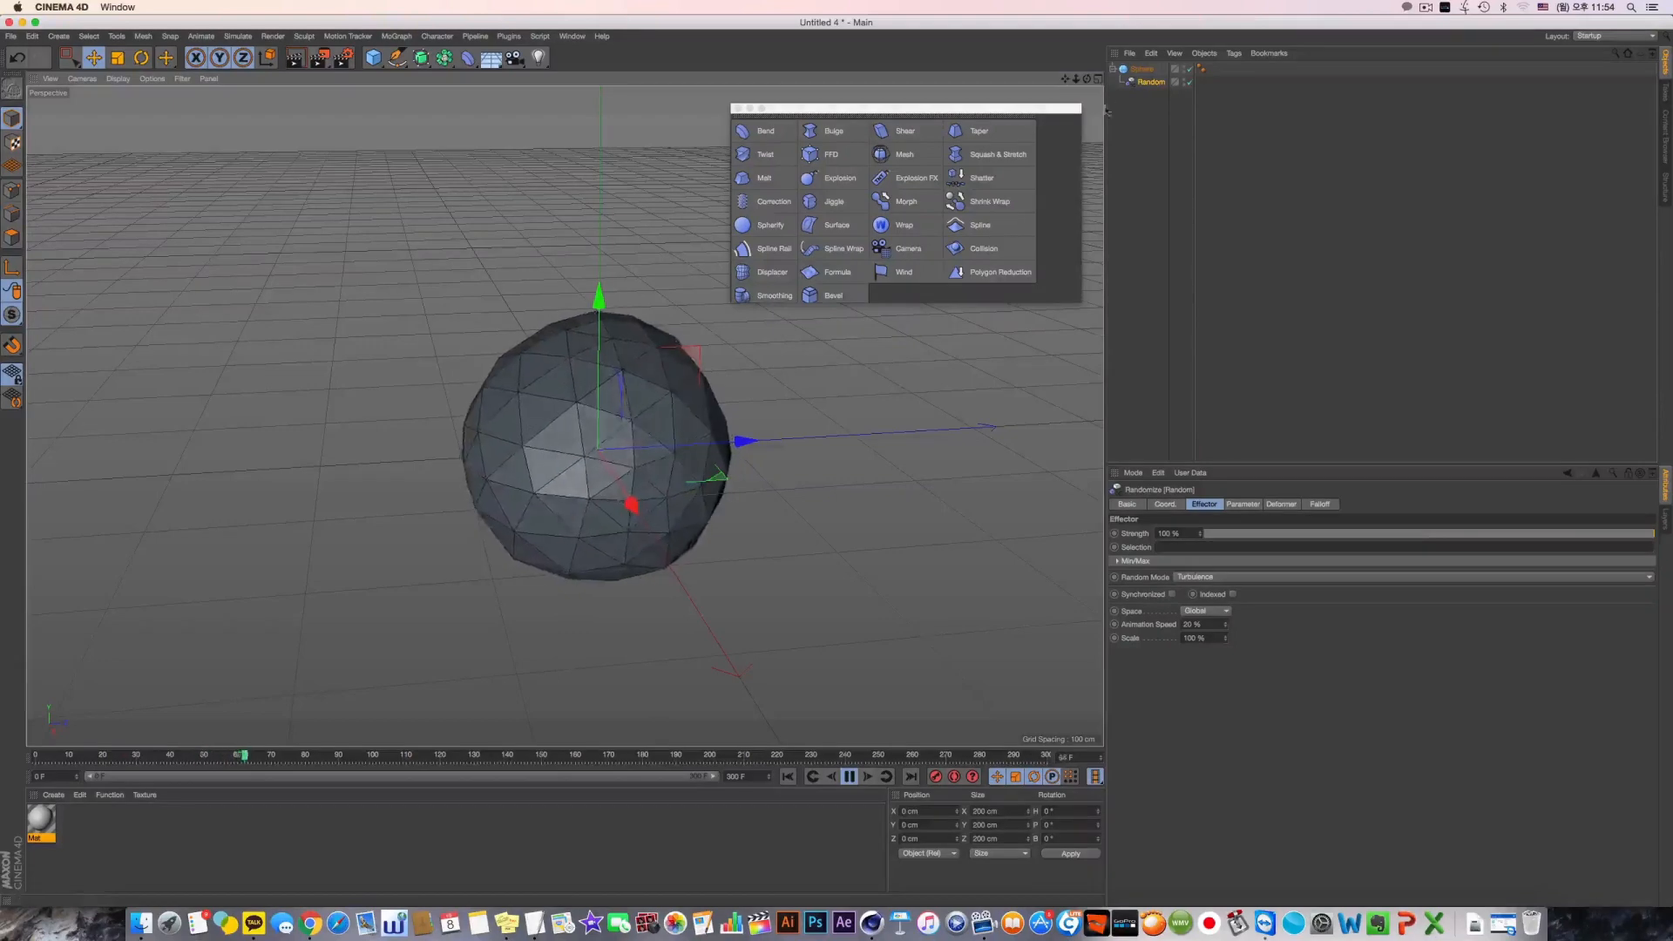
pyautogui.moveTo(378, 59); pyautogui.dragTo(640, 102)
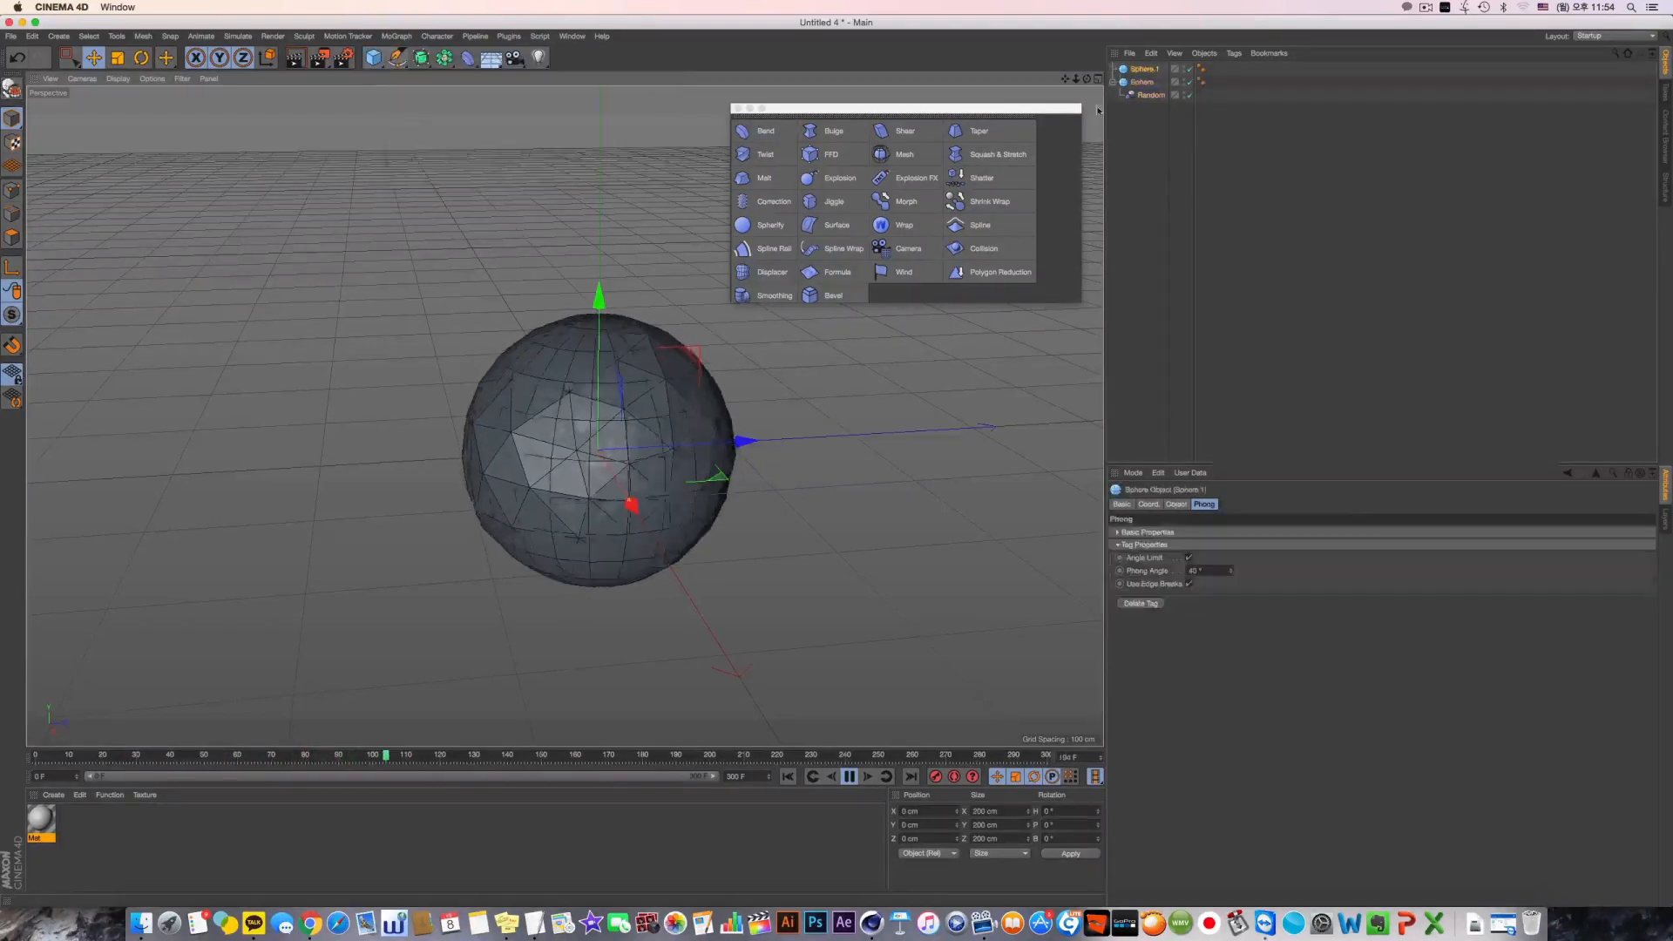
pyautogui.moveTo(643, 422); pyautogui.dragTo(571, 396)
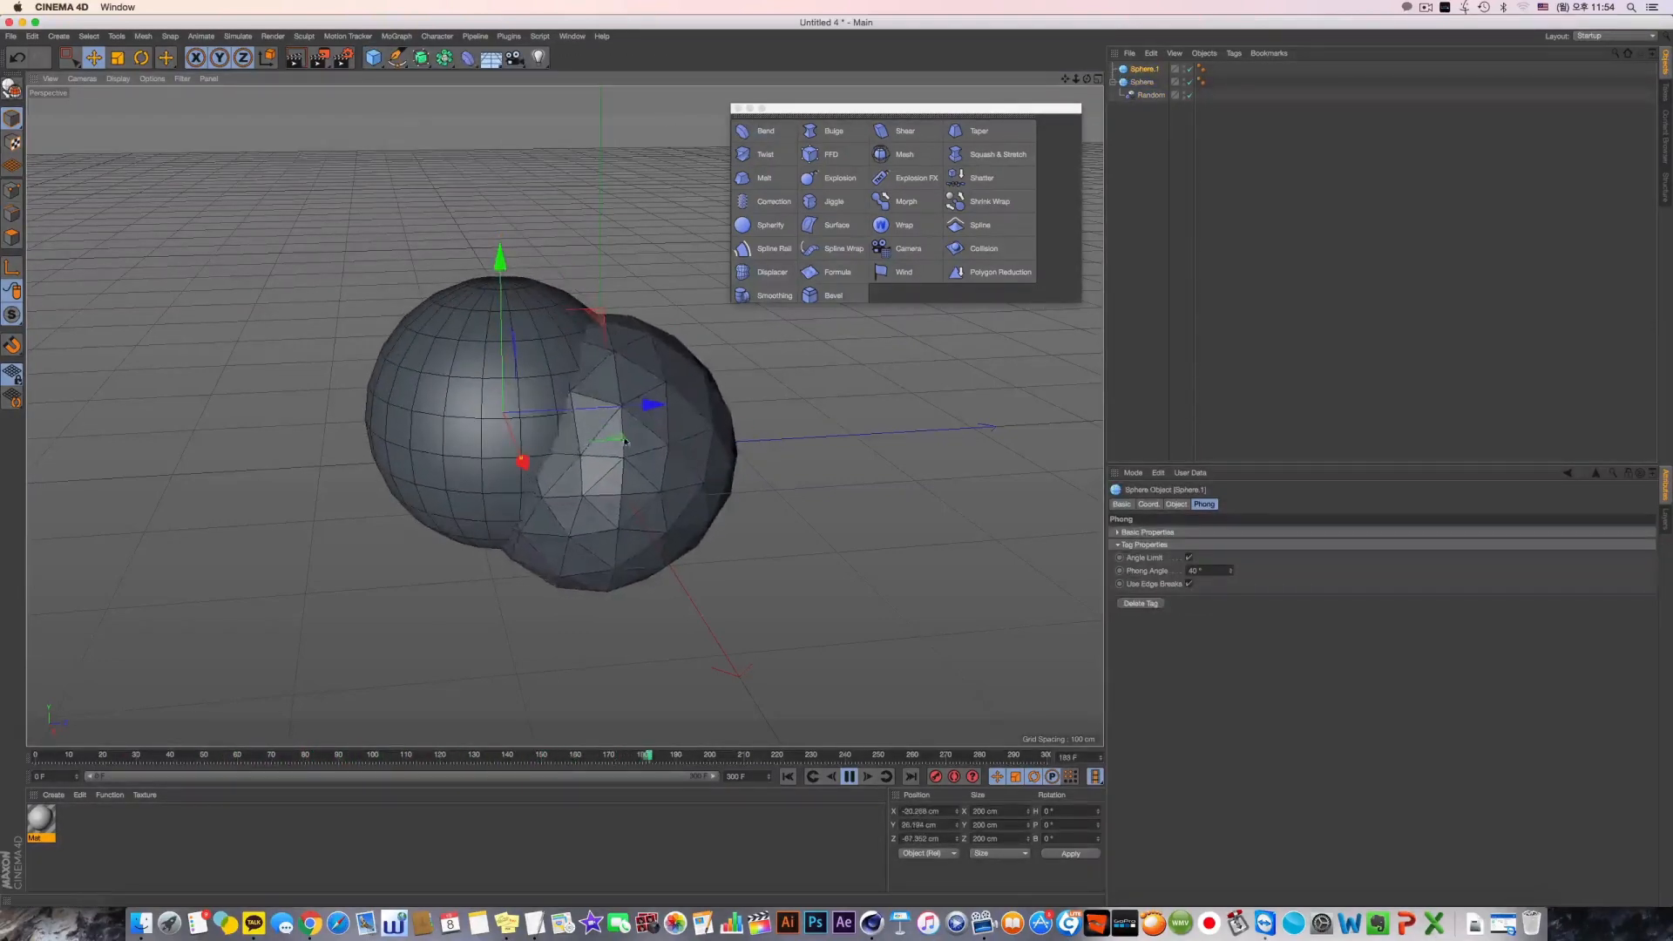
# Undo the accidental enlargement of the second sphere, shrink it to about 45 cm and place it against the faceted sphere's side
pyautogui.moveTo(521, 458); pyautogui.dragTo(502, 450)
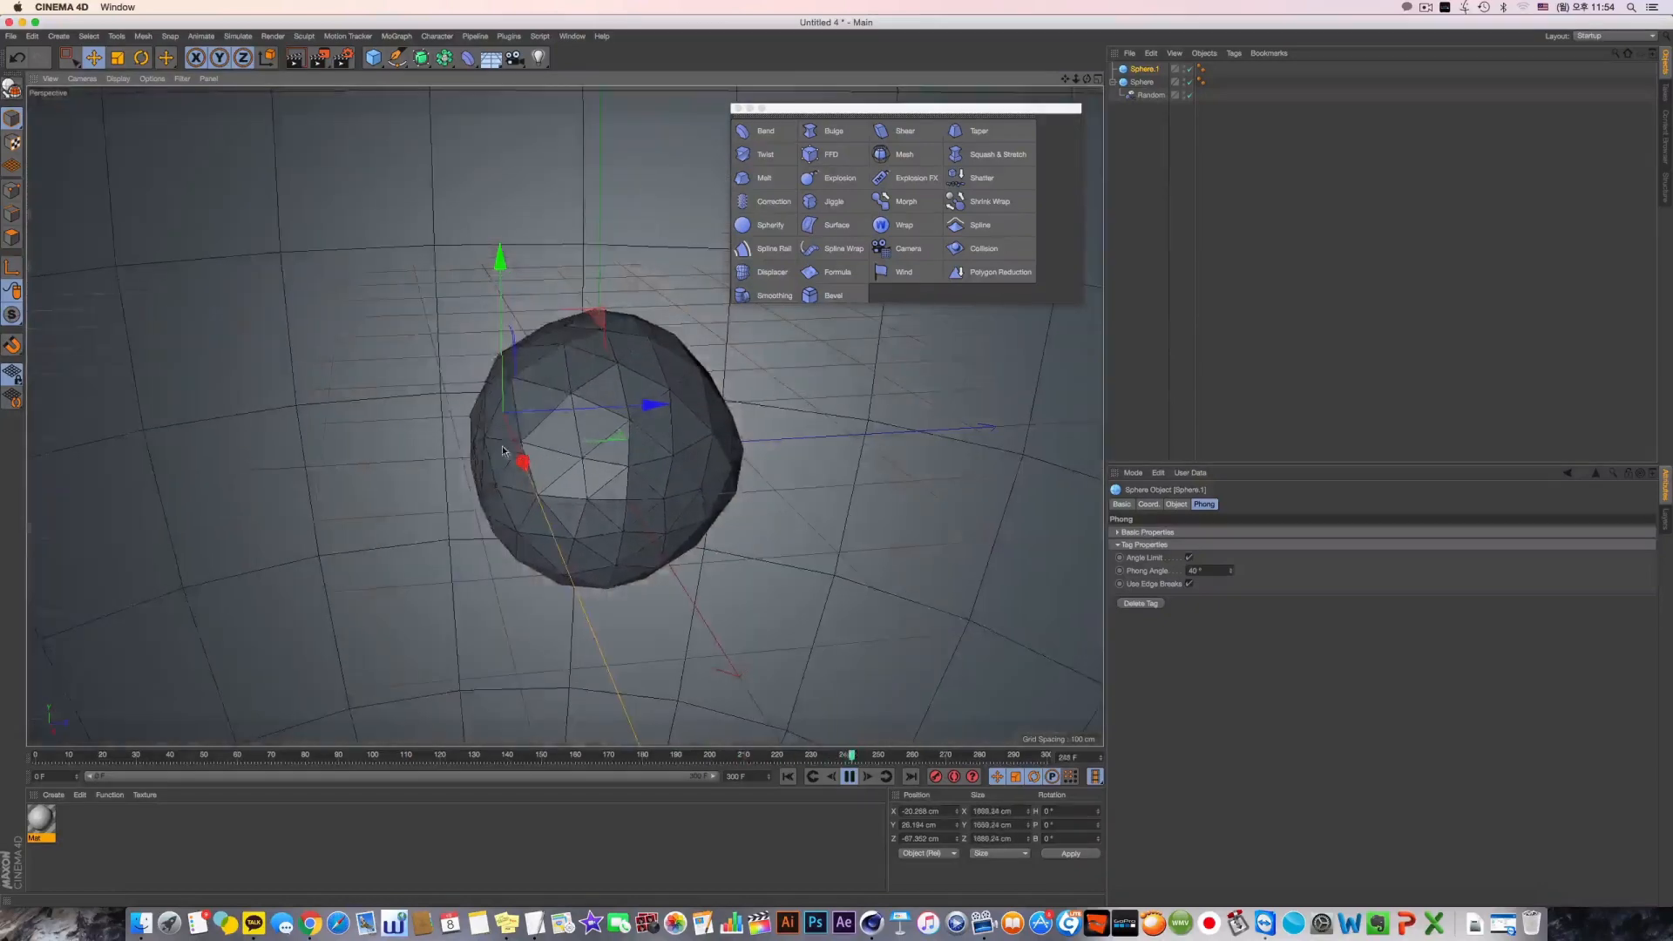
pyautogui.hotkey('ctrl', 'z')
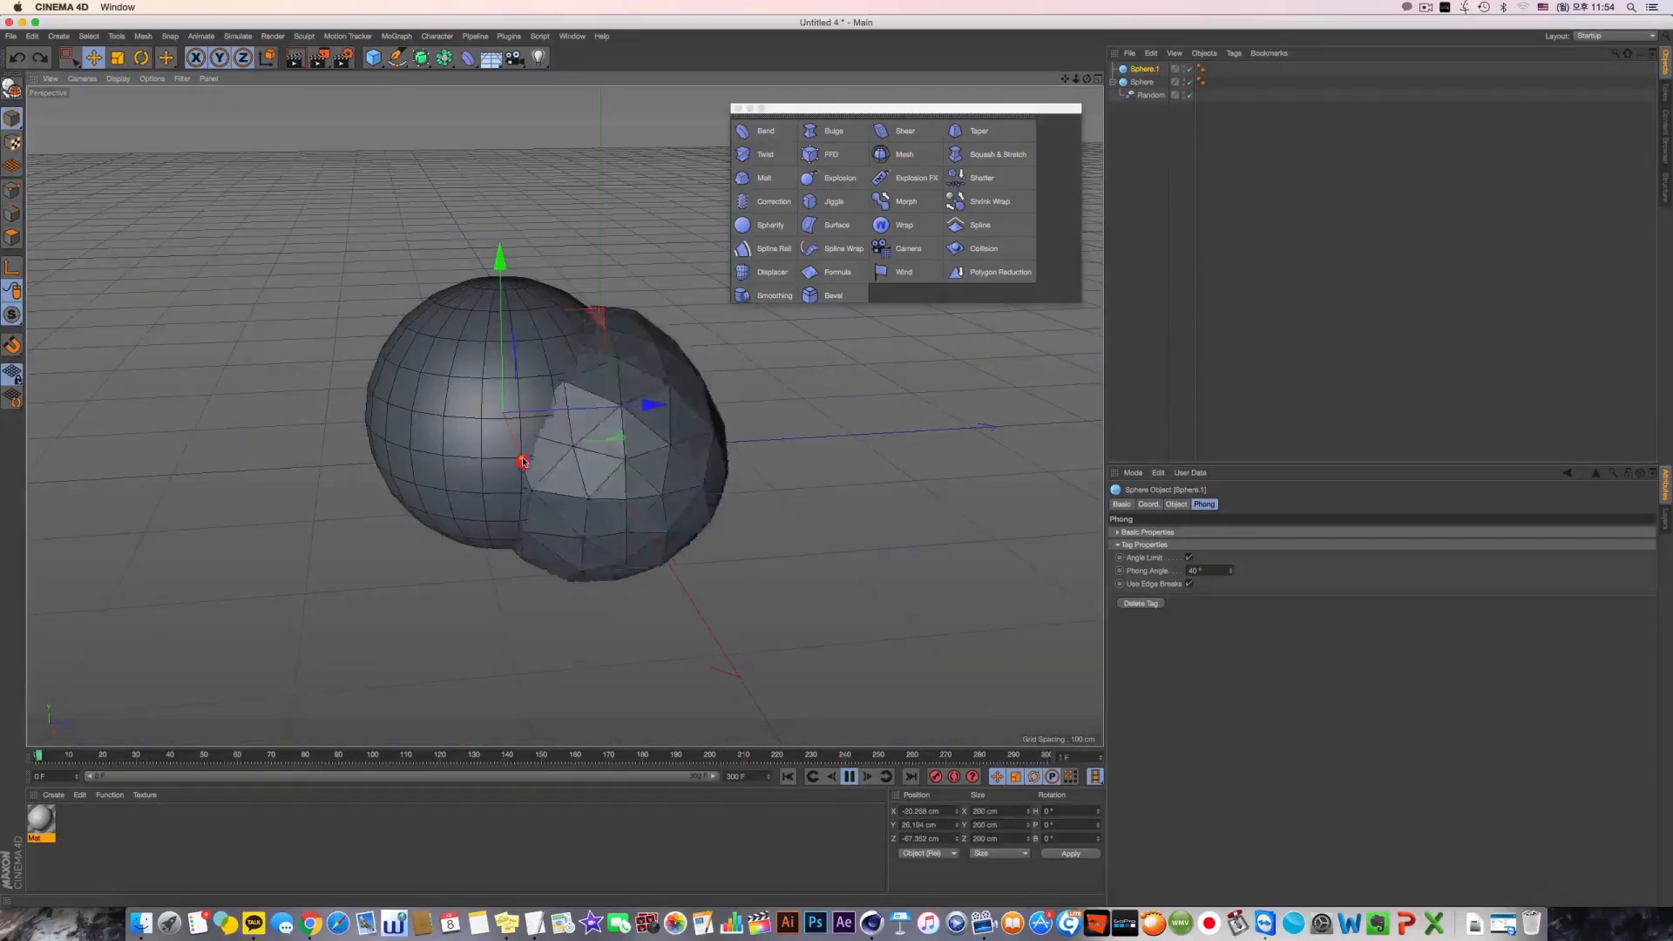
pyautogui.moveTo(492, 444)
pyautogui.mouseDown()
pyautogui.moveTo(454, 536)
pyautogui.moveTo(436, 495)
pyautogui.moveTo(664, 462)
pyautogui.moveTo(522, 453)
pyautogui.mouseUp()
# Apply a Surface deformer to the small sphere, using the faceted sphere as its surface
pyautogui.keyDown('shift'); pyautogui.click(835, 225); pyautogui.keyUp('shift')
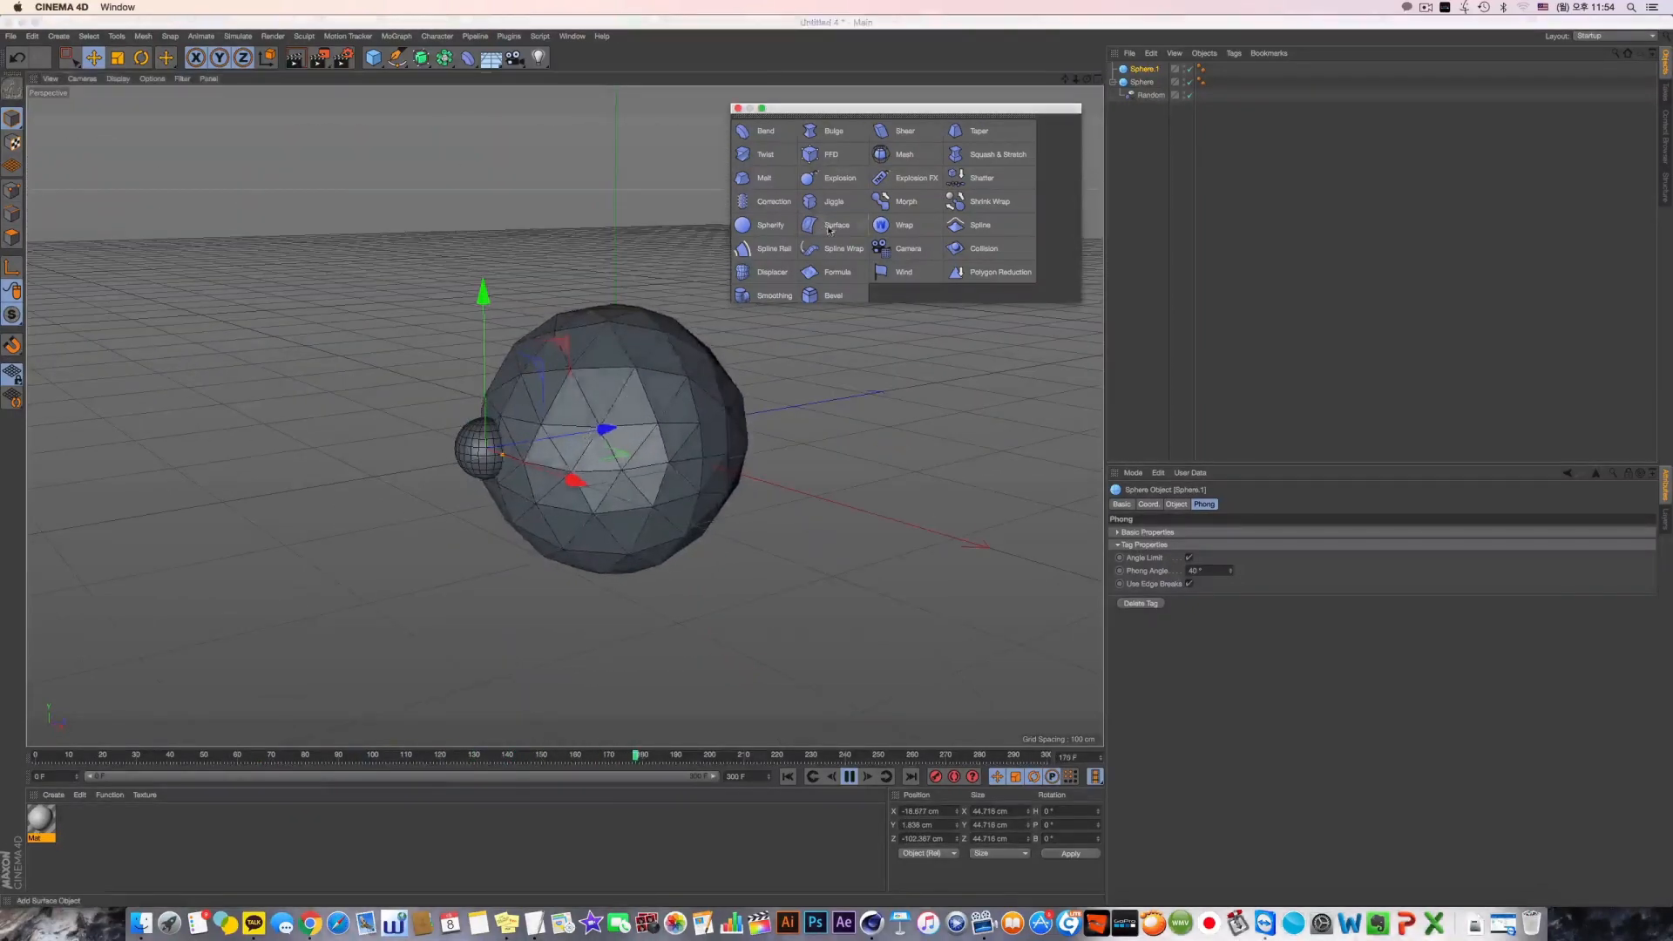
pyautogui.moveTo(1142, 95); pyautogui.dragTo(1189, 164)
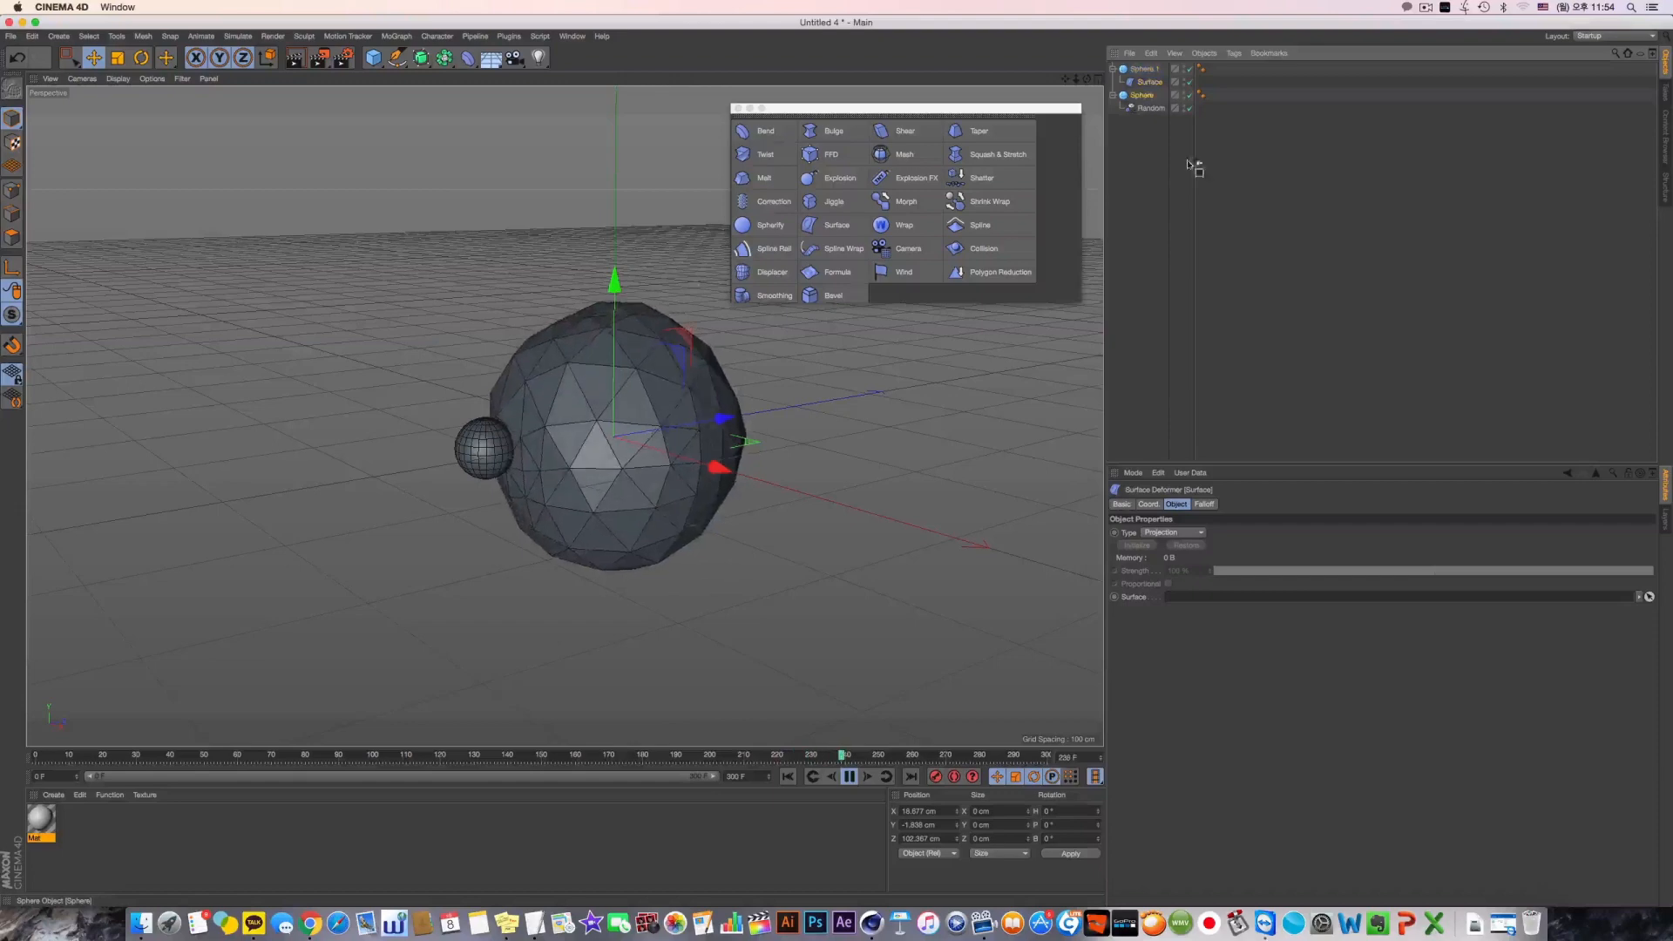
pyautogui.moveTo(1211, 587); pyautogui.dragTo(1213, 594)
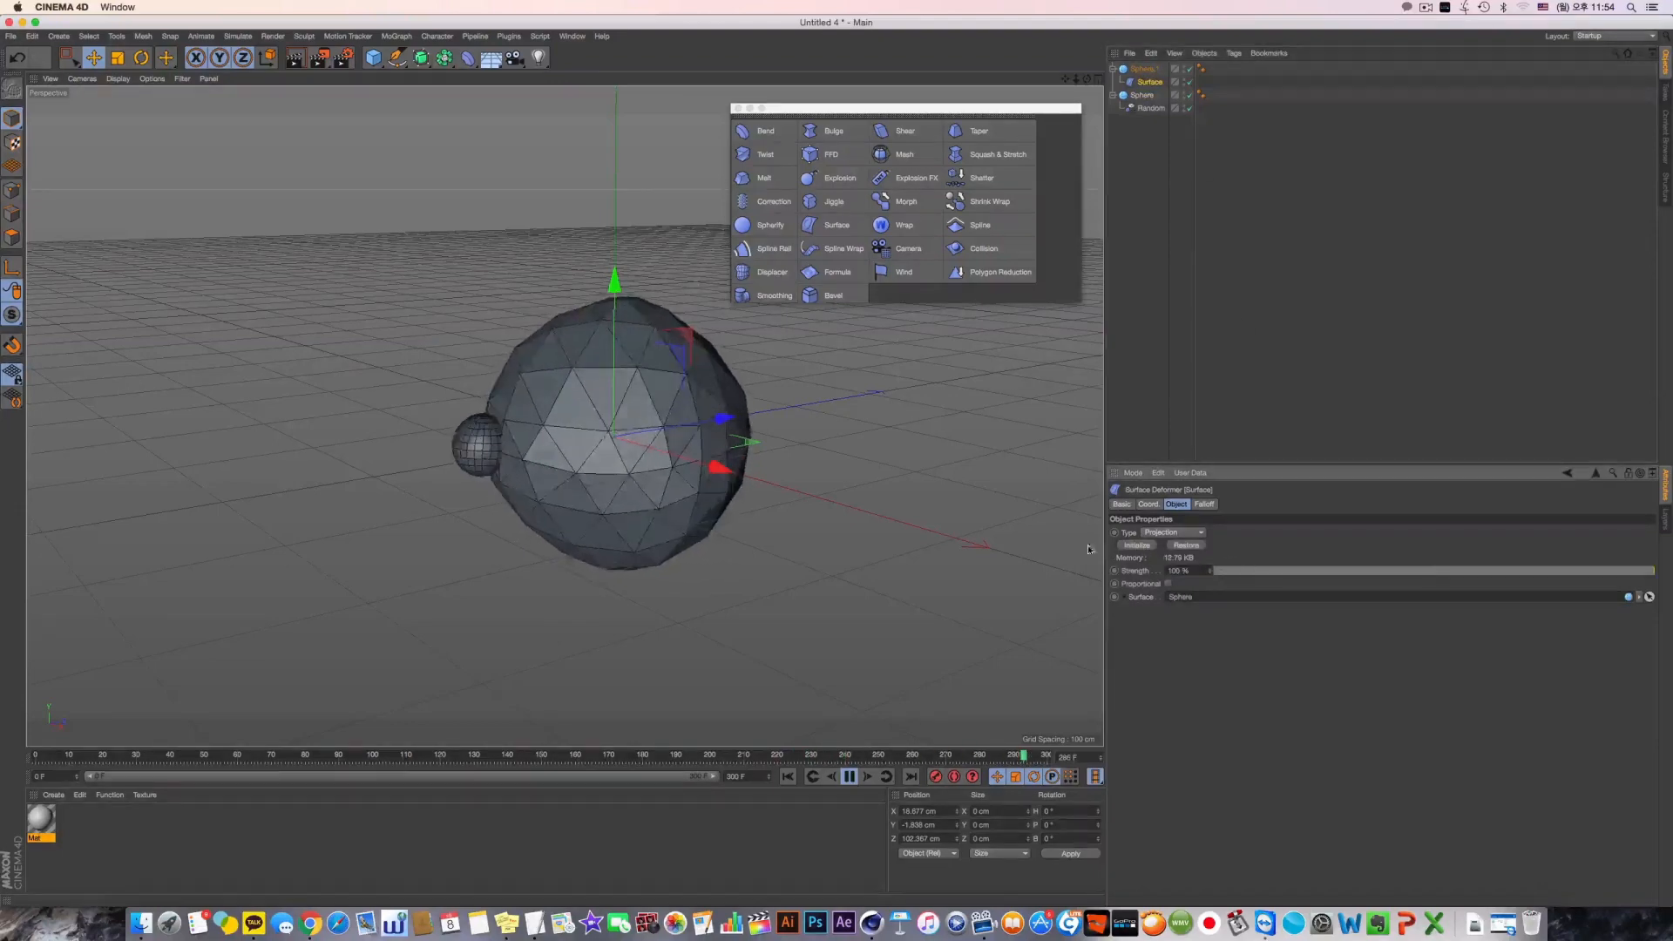
pyautogui.keyDown('alt'); pyautogui.moveTo(604, 470); pyautogui.dragTo(565, 416); pyautogui.keyUp('alt')
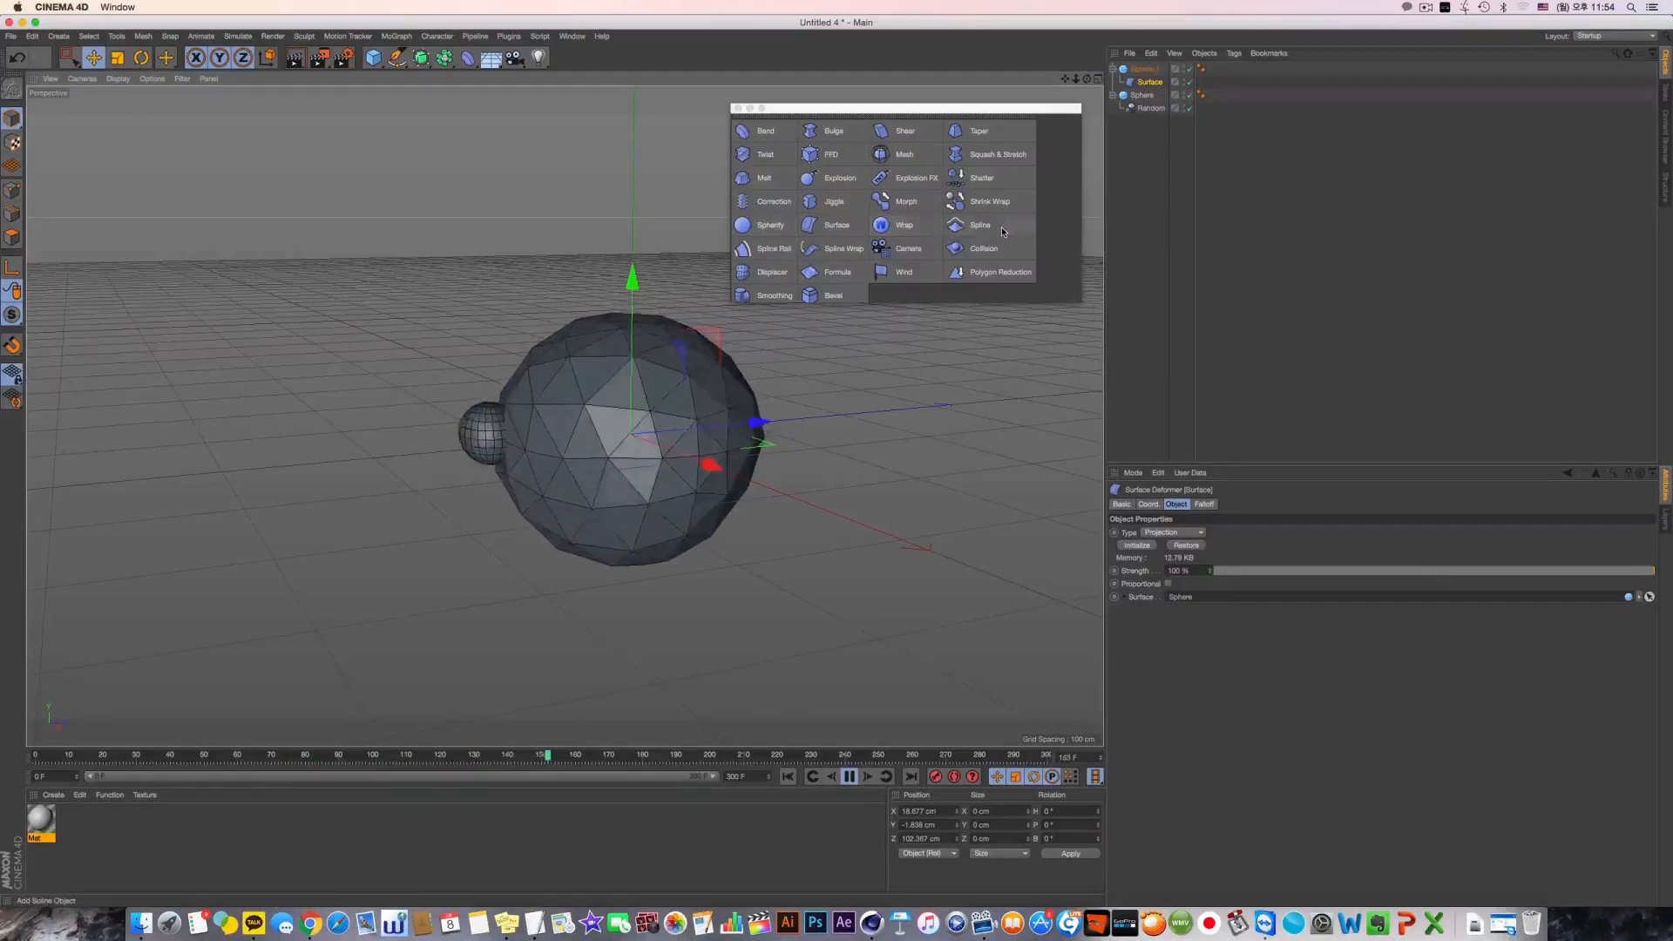
pyautogui.click(832, 435)
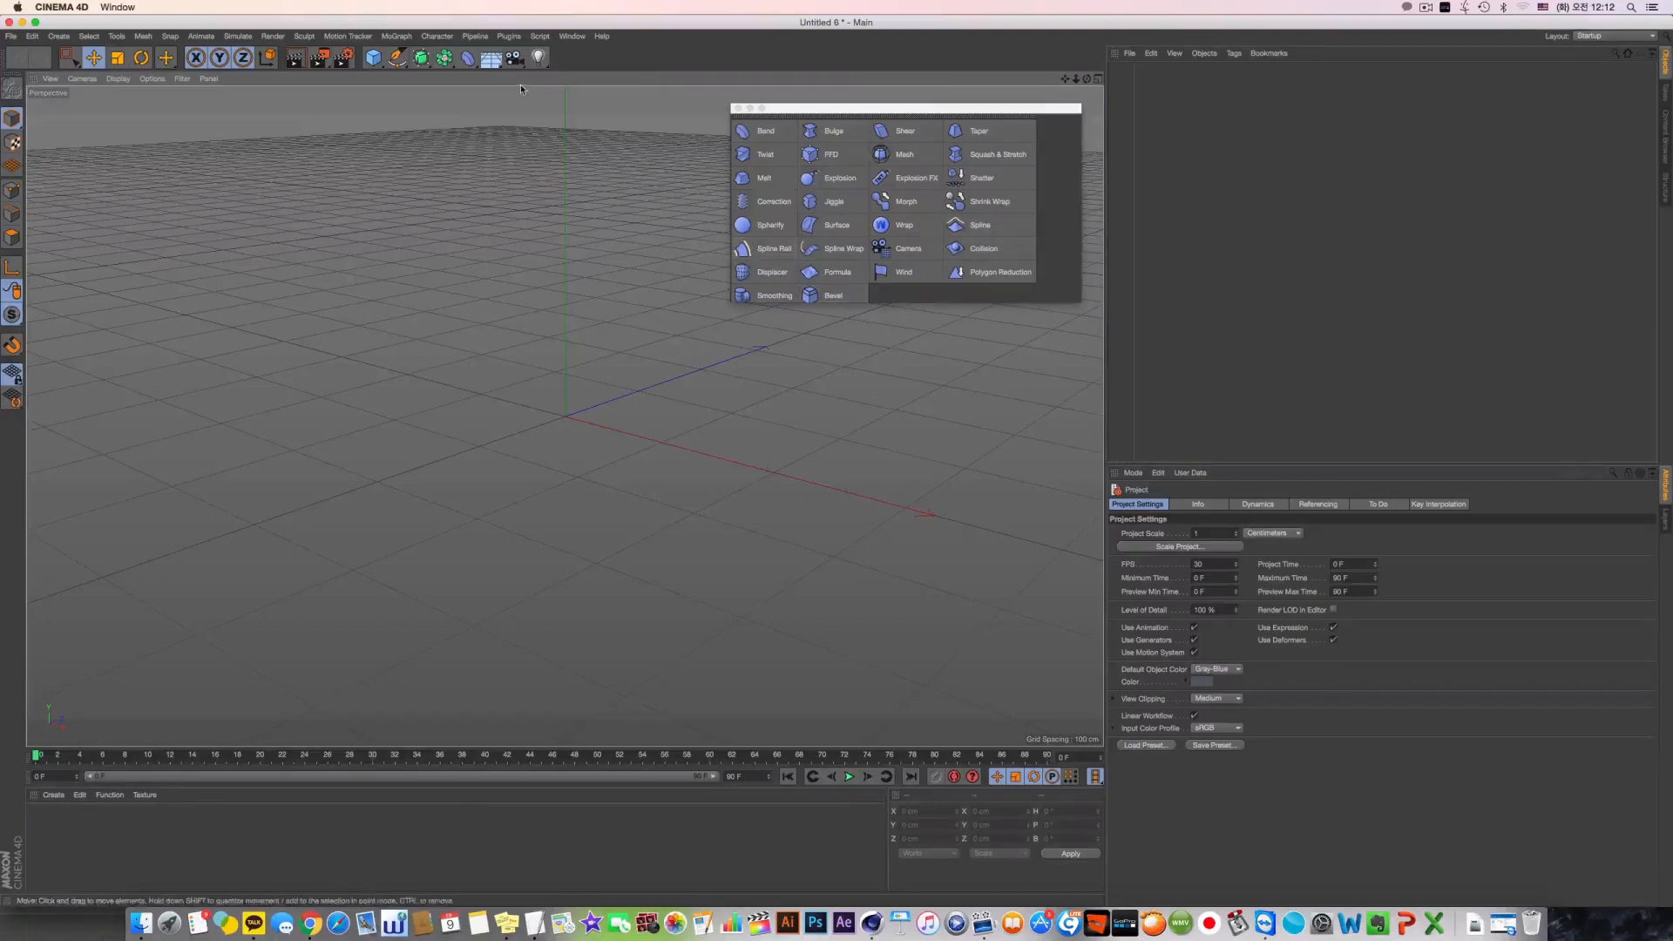
# Add a plane primitive in the empty project and display the shading with its segment lines
pyautogui.click(374, 57)
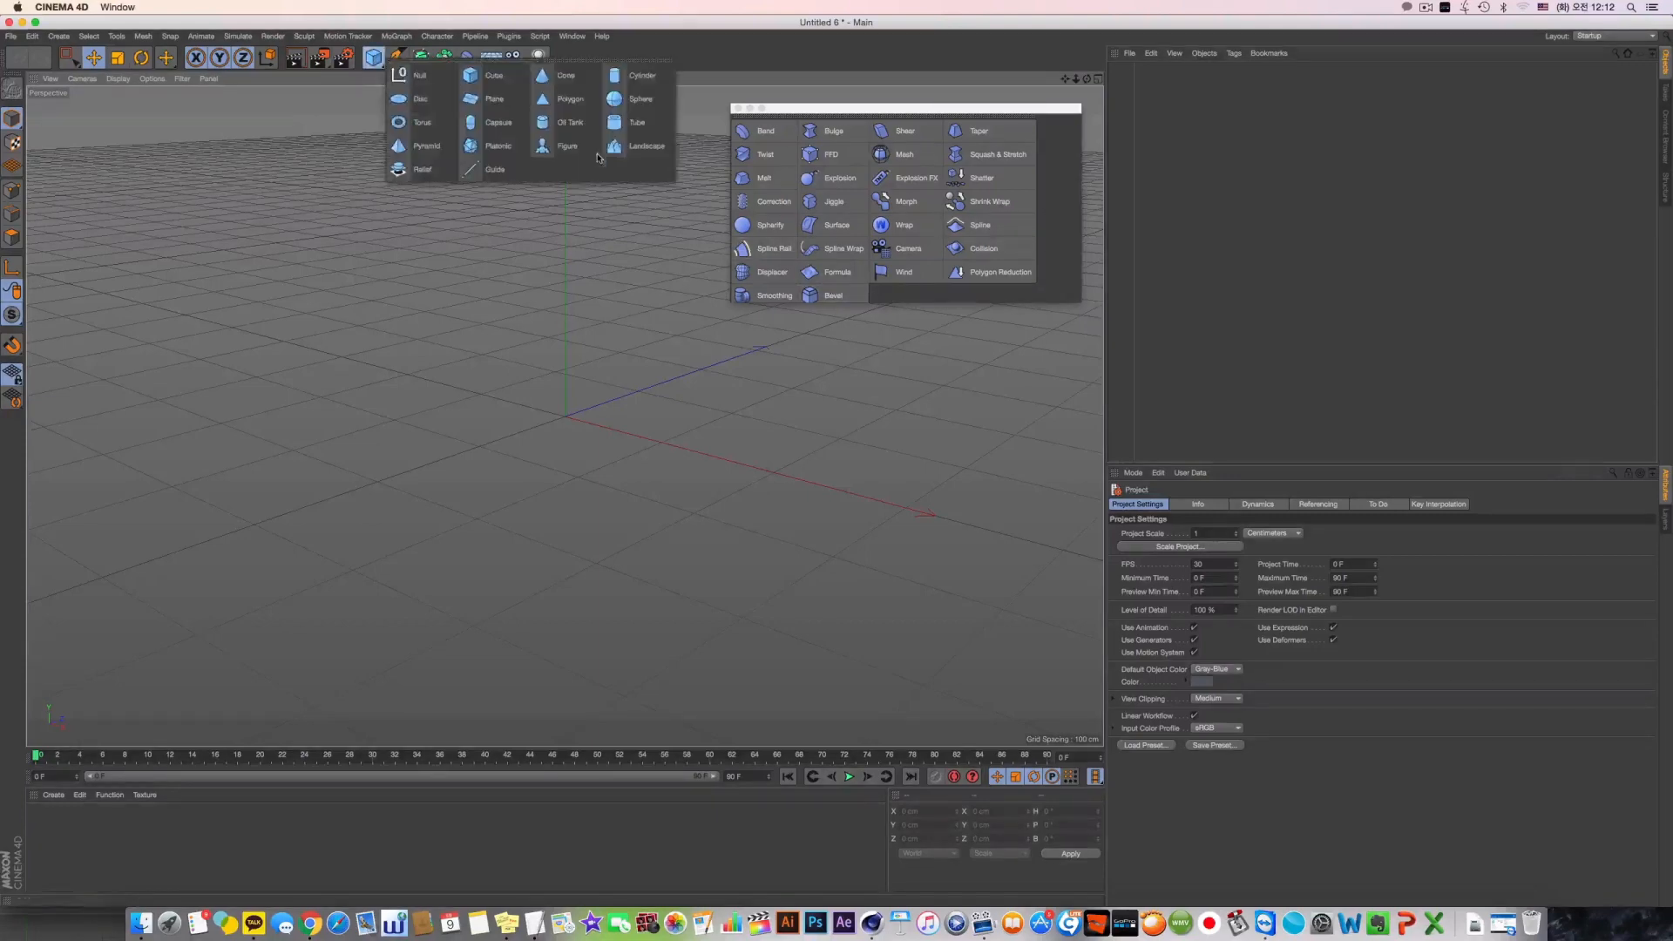
pyautogui.click(493, 100)
pyautogui.moveTo(532, 379)
pyautogui.keyDown('alt'); pyautogui.mouseDown()
pyautogui.moveTo(611, 455)
pyautogui.moveTo(636, 450)
pyautogui.mouseUp(); pyautogui.keyUp('alt')
pyautogui.click(118, 78)
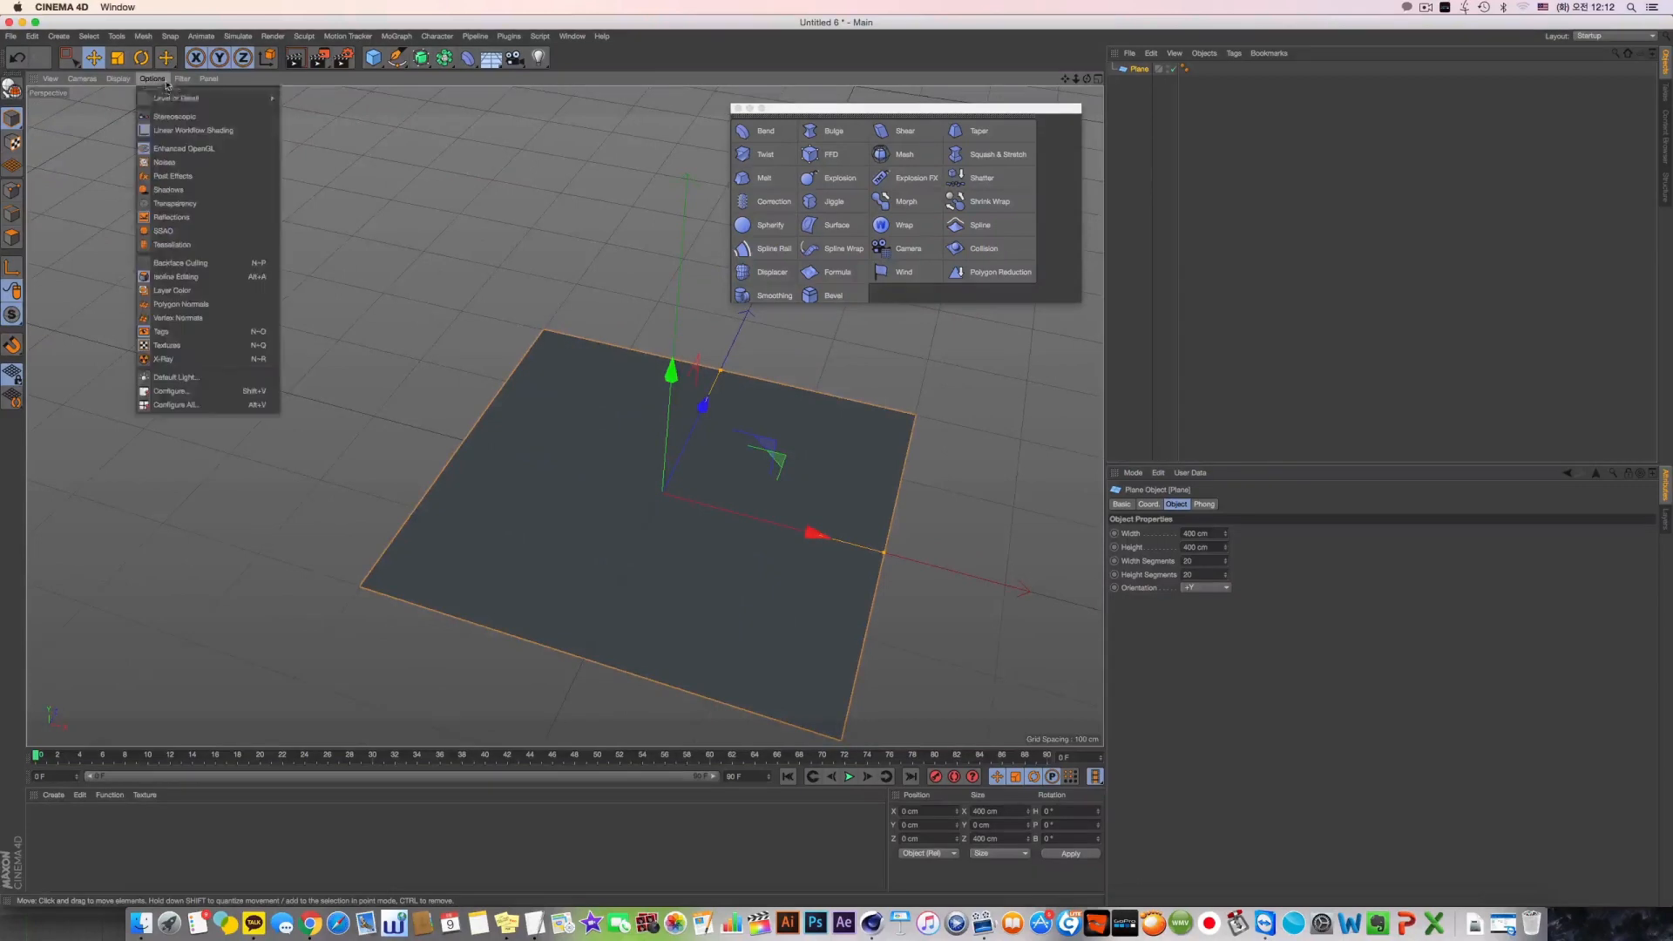
pyautogui.click(136, 111)
pyautogui.moveTo(551, 307)
pyautogui.keyDown('alt'); pyautogui.mouseDown()
pyautogui.moveTo(615, 338)
pyautogui.moveTo(714, 500)
pyautogui.moveTo(645, 400)
pyautogui.mouseUp(); pyautogui.keyUp('alt')
# Draw a straight three-point spline in the Right view along the plane, from one edge through the centre to the other
pyautogui.click(397, 58)
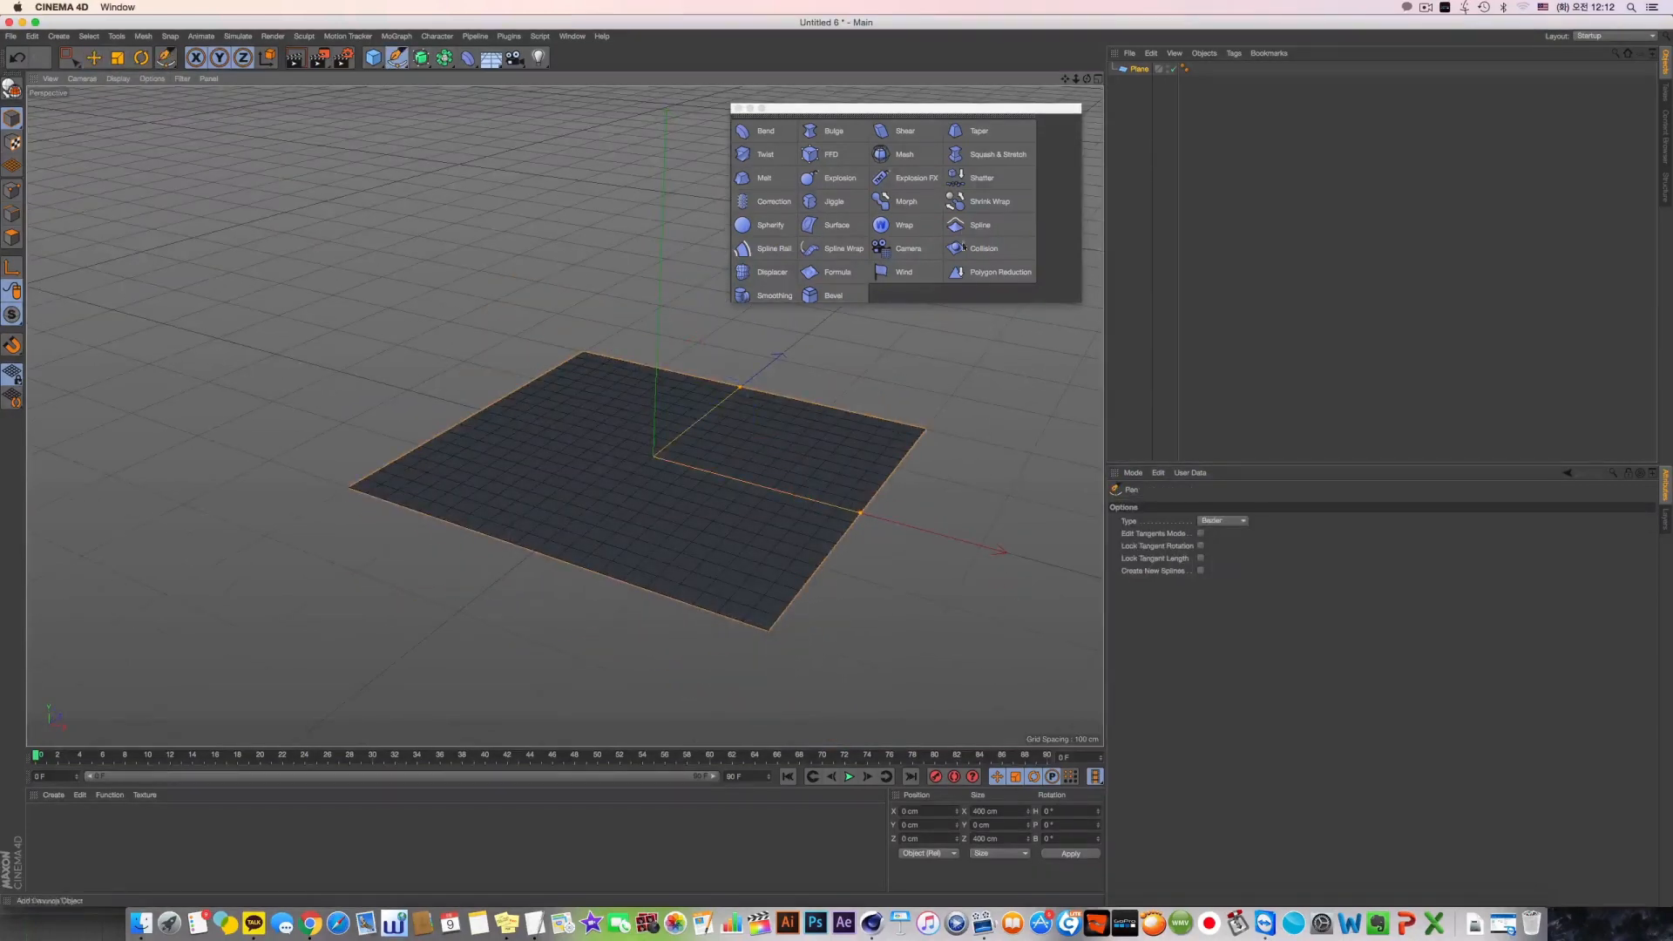
pyautogui.middleClick(730, 399)
pyautogui.middleClick(369, 539)
pyautogui.middleClick(369, 538)
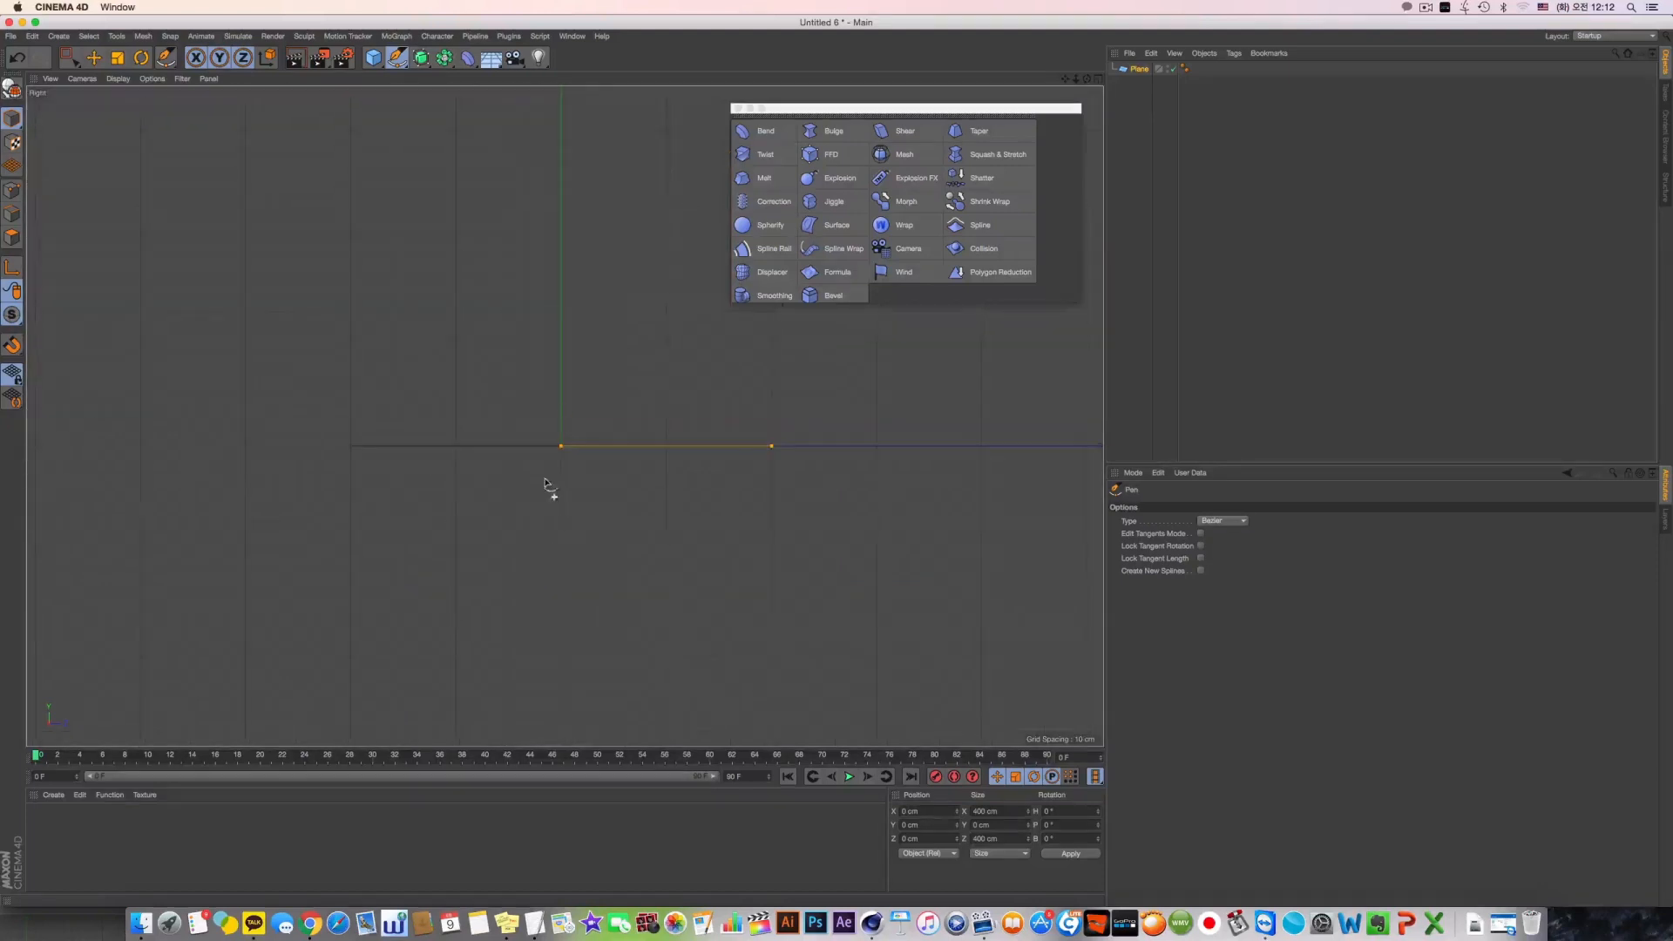
pyautogui.click(349, 449)
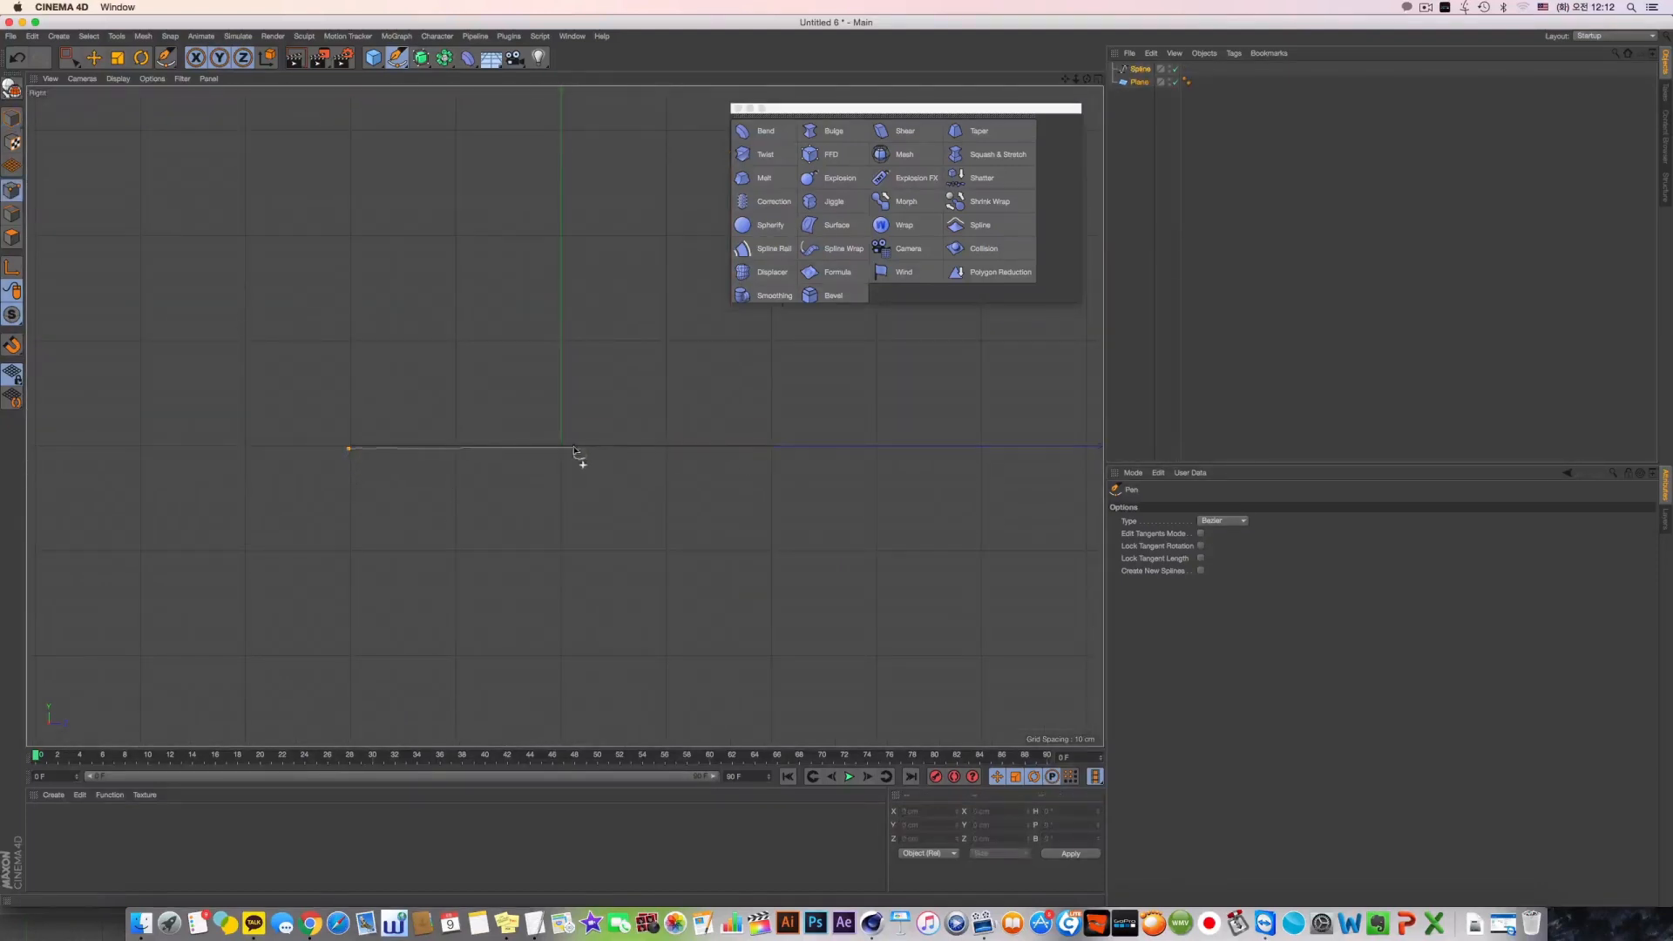
pyautogui.click(560, 448)
pyautogui.click(767, 449)
# Draw a separate three-point arched spline above the plane, peaking over its centre and ending at both edges, and return to Model mode
pyautogui.click(1138, 81)
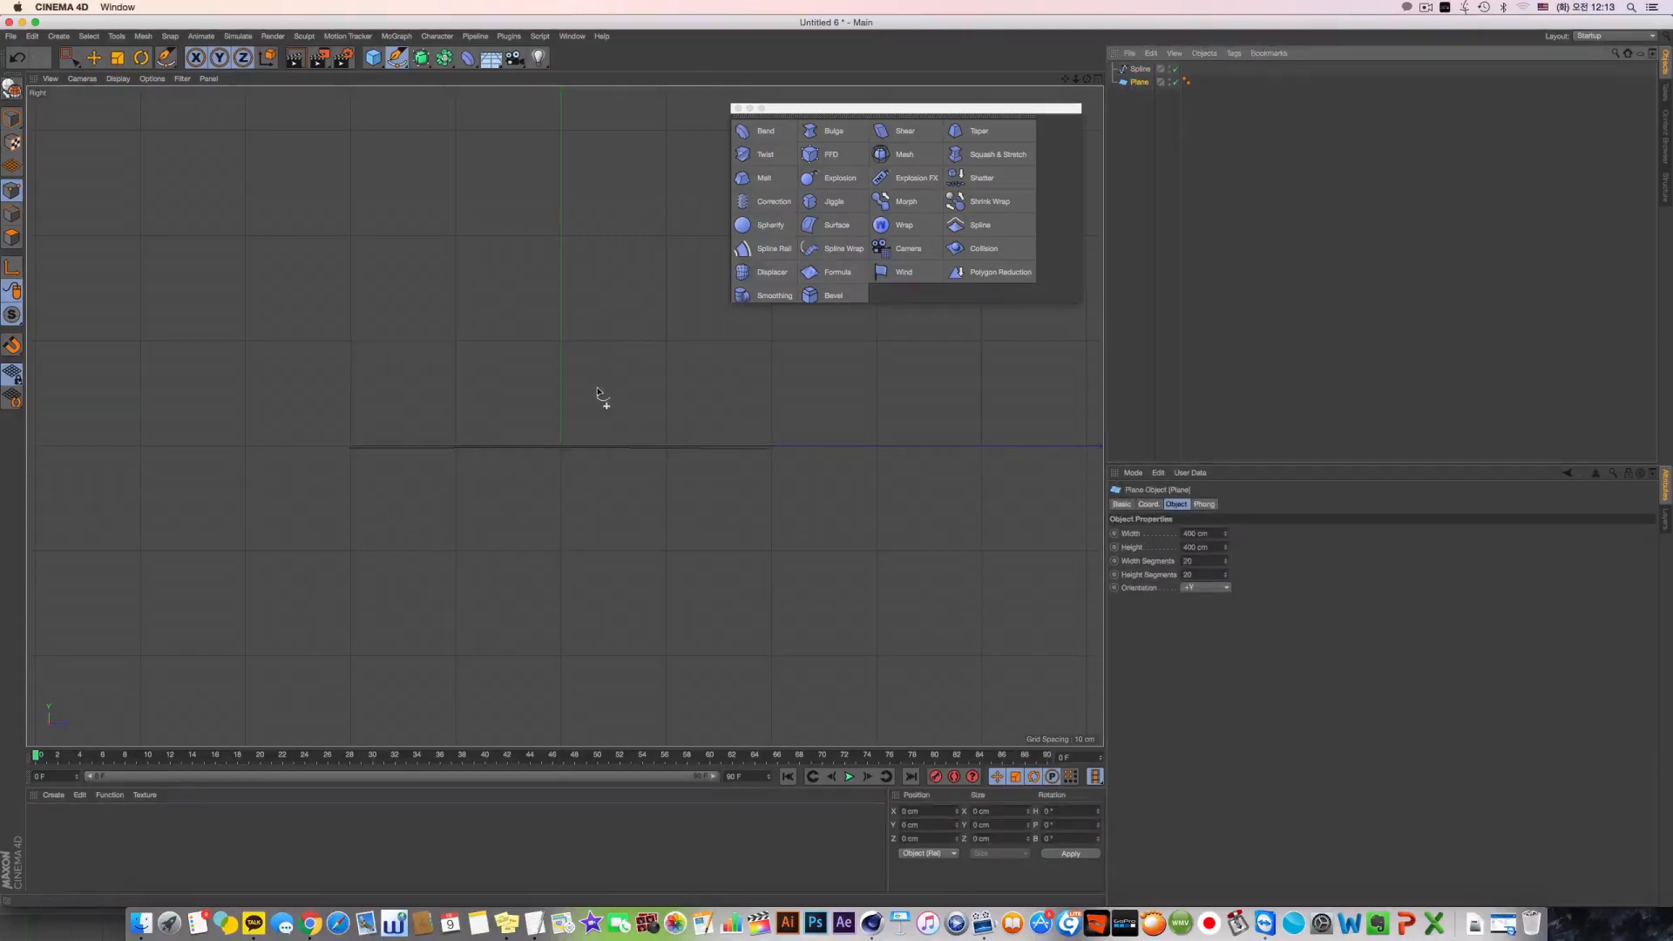
pyautogui.click(340, 449)
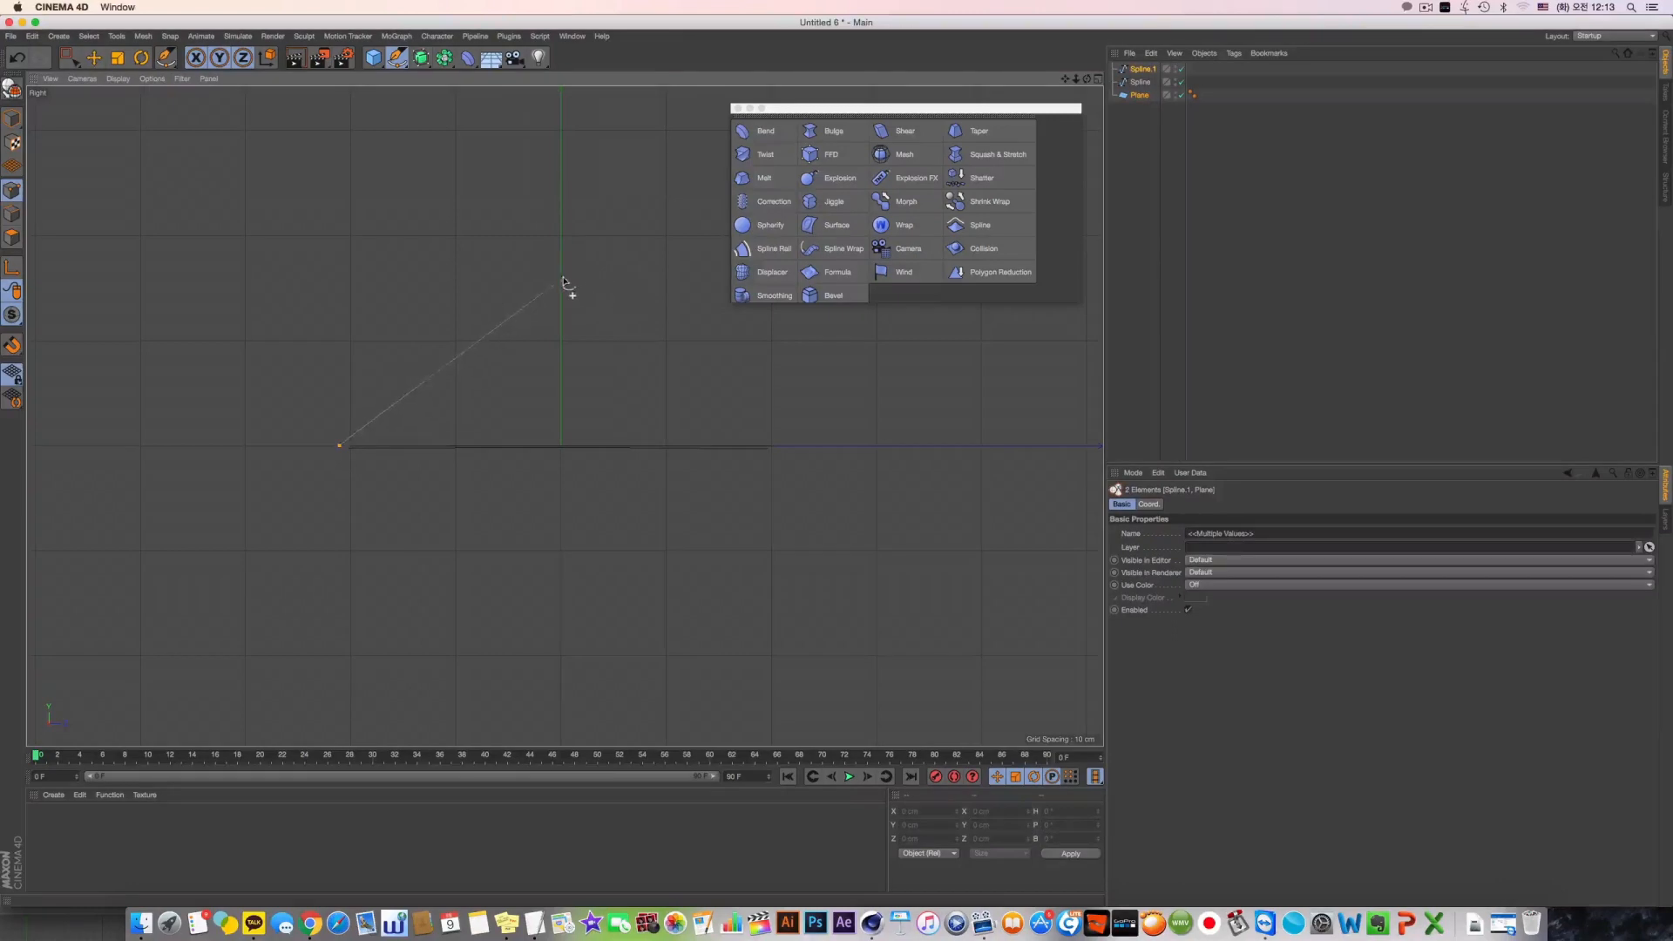
pyautogui.moveTo(558, 281); pyautogui.dragTo(677, 283)
pyautogui.click(769, 448)
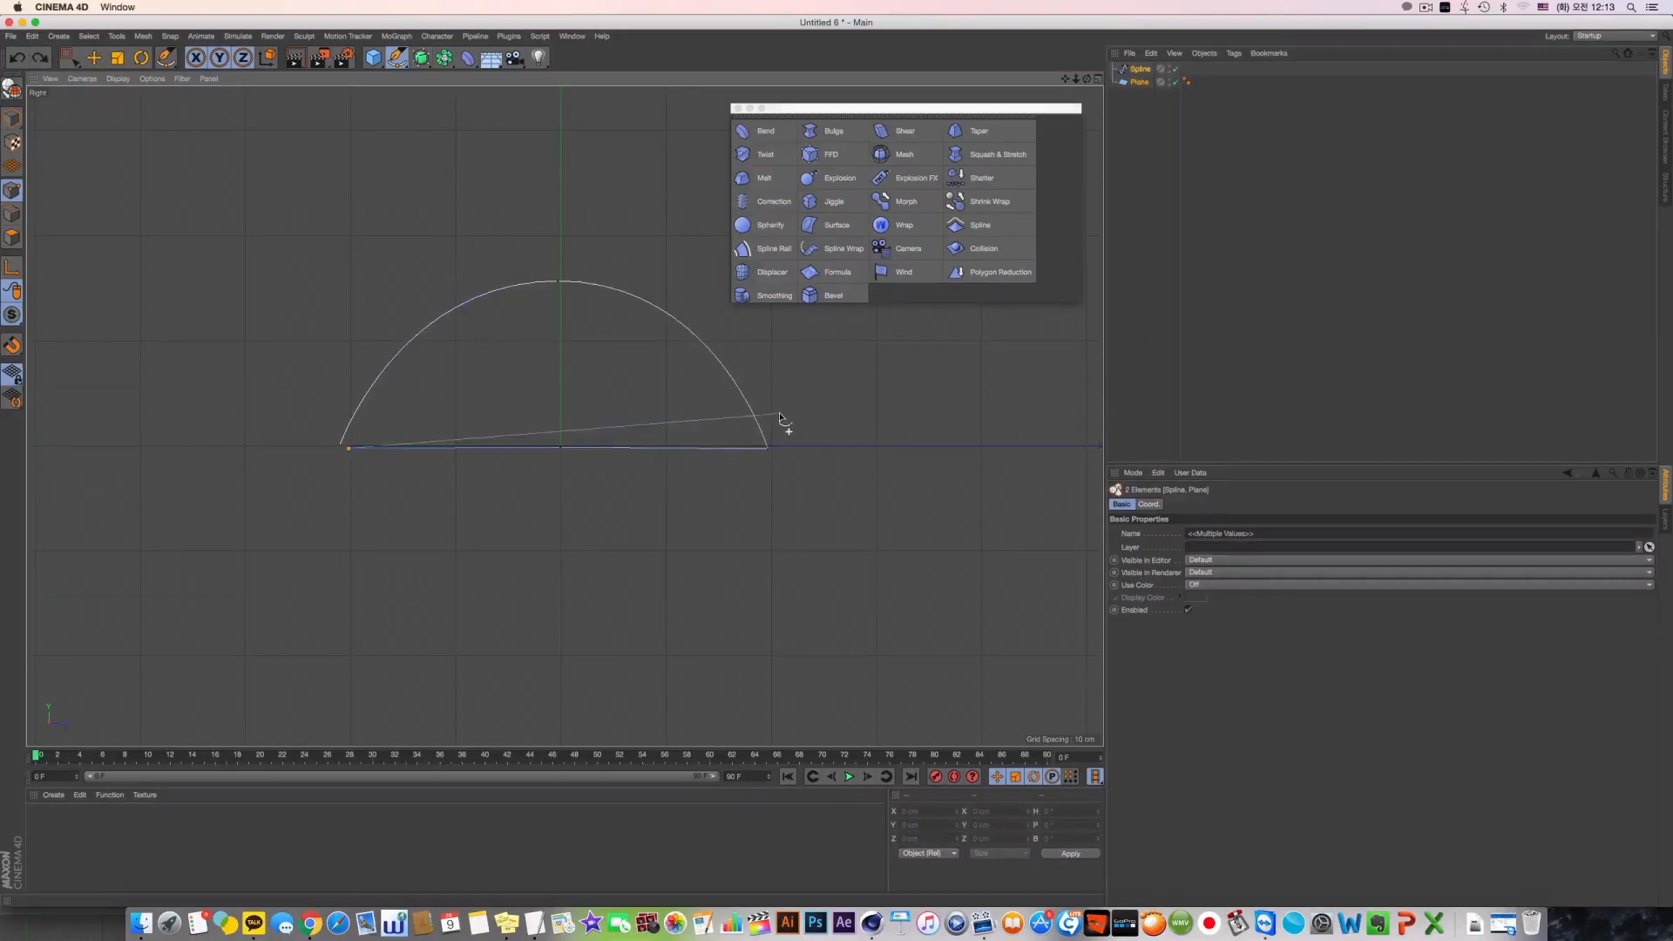
pyautogui.click(770, 440)
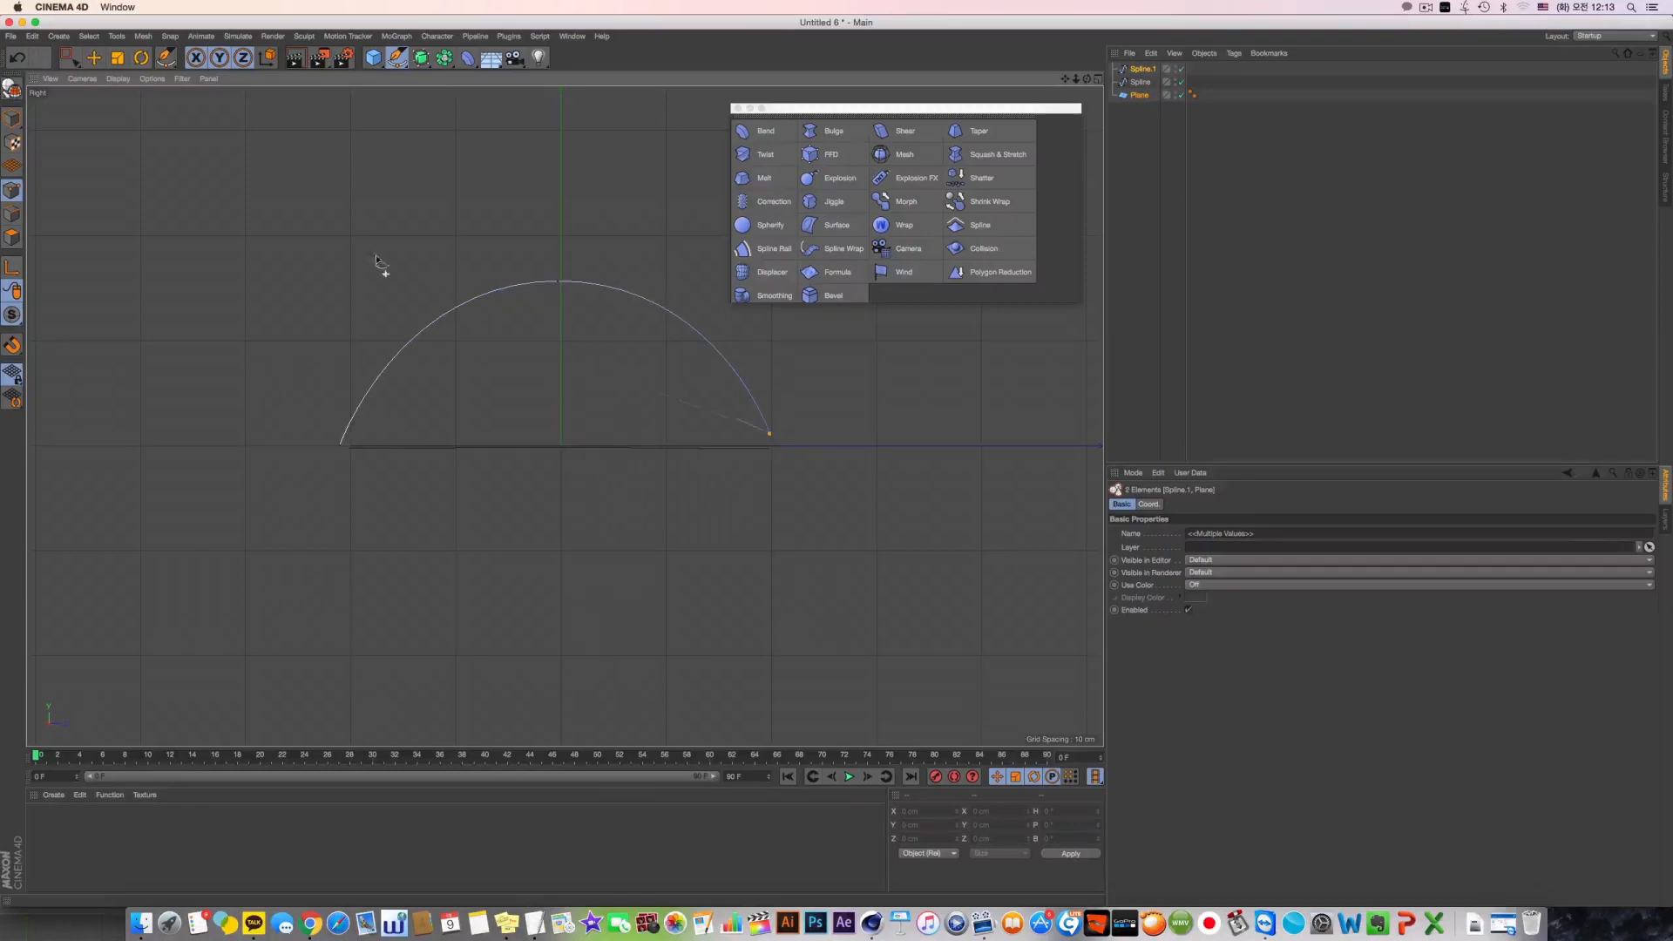
pyautogui.click(12, 119)
# Add a Spline deformer as a child of the plane
pyautogui.middleClick(467, 239)
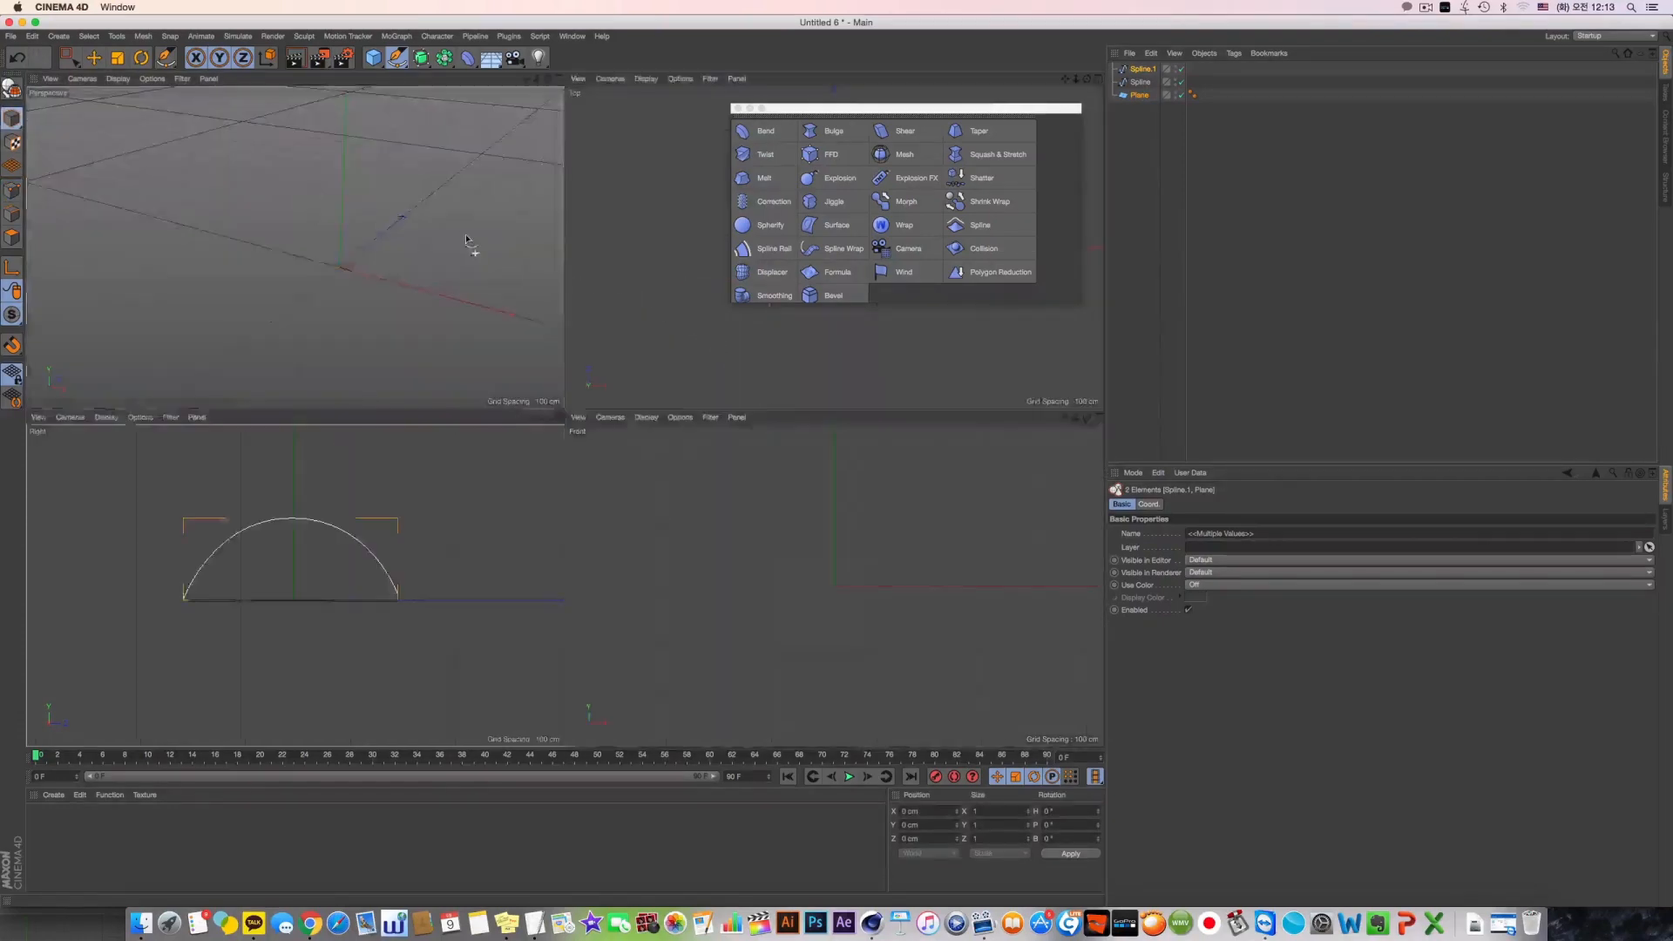
pyautogui.middleClick(467, 239)
pyautogui.click(1137, 96)
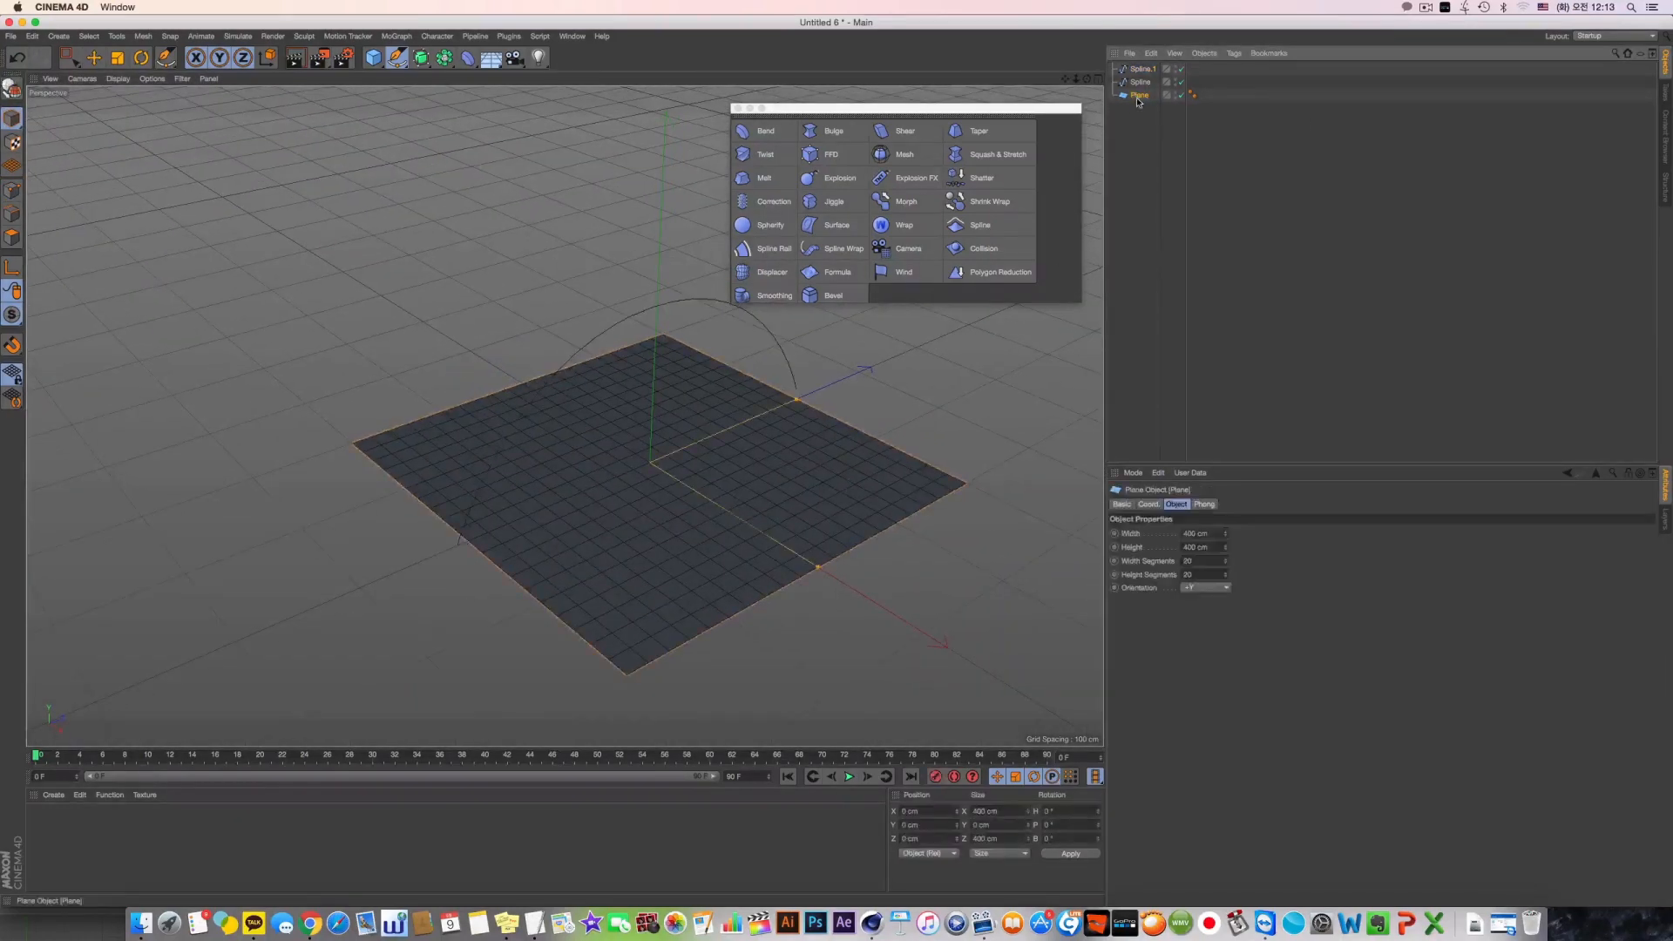
pyautogui.click(1143, 106)
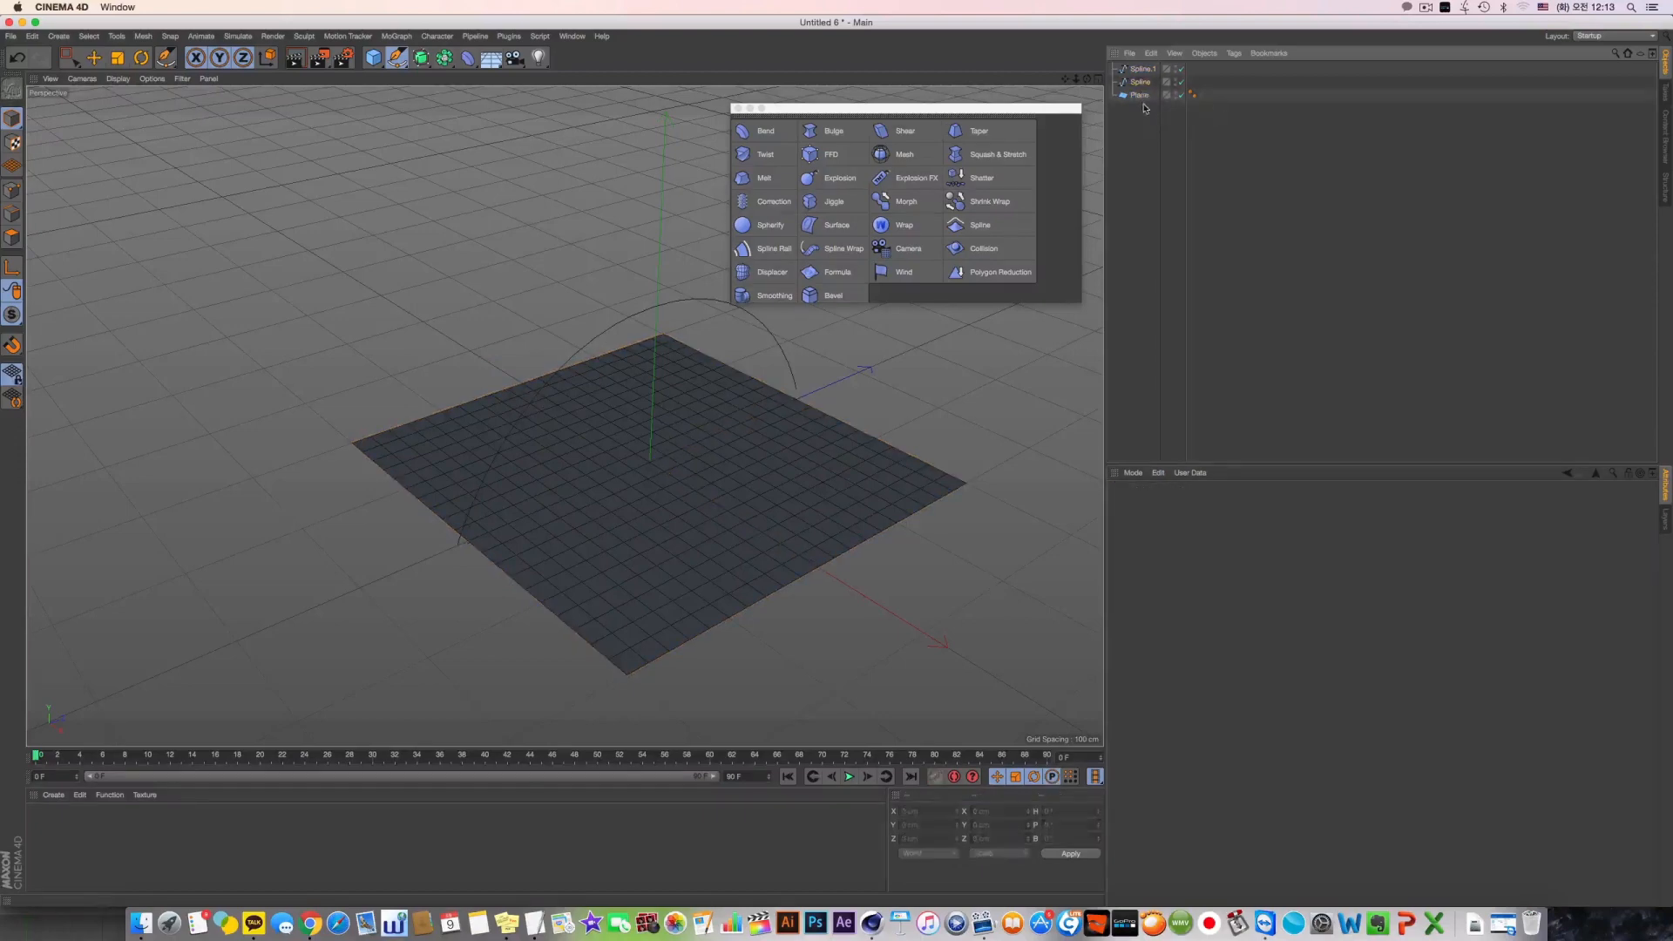
pyautogui.click(1138, 95)
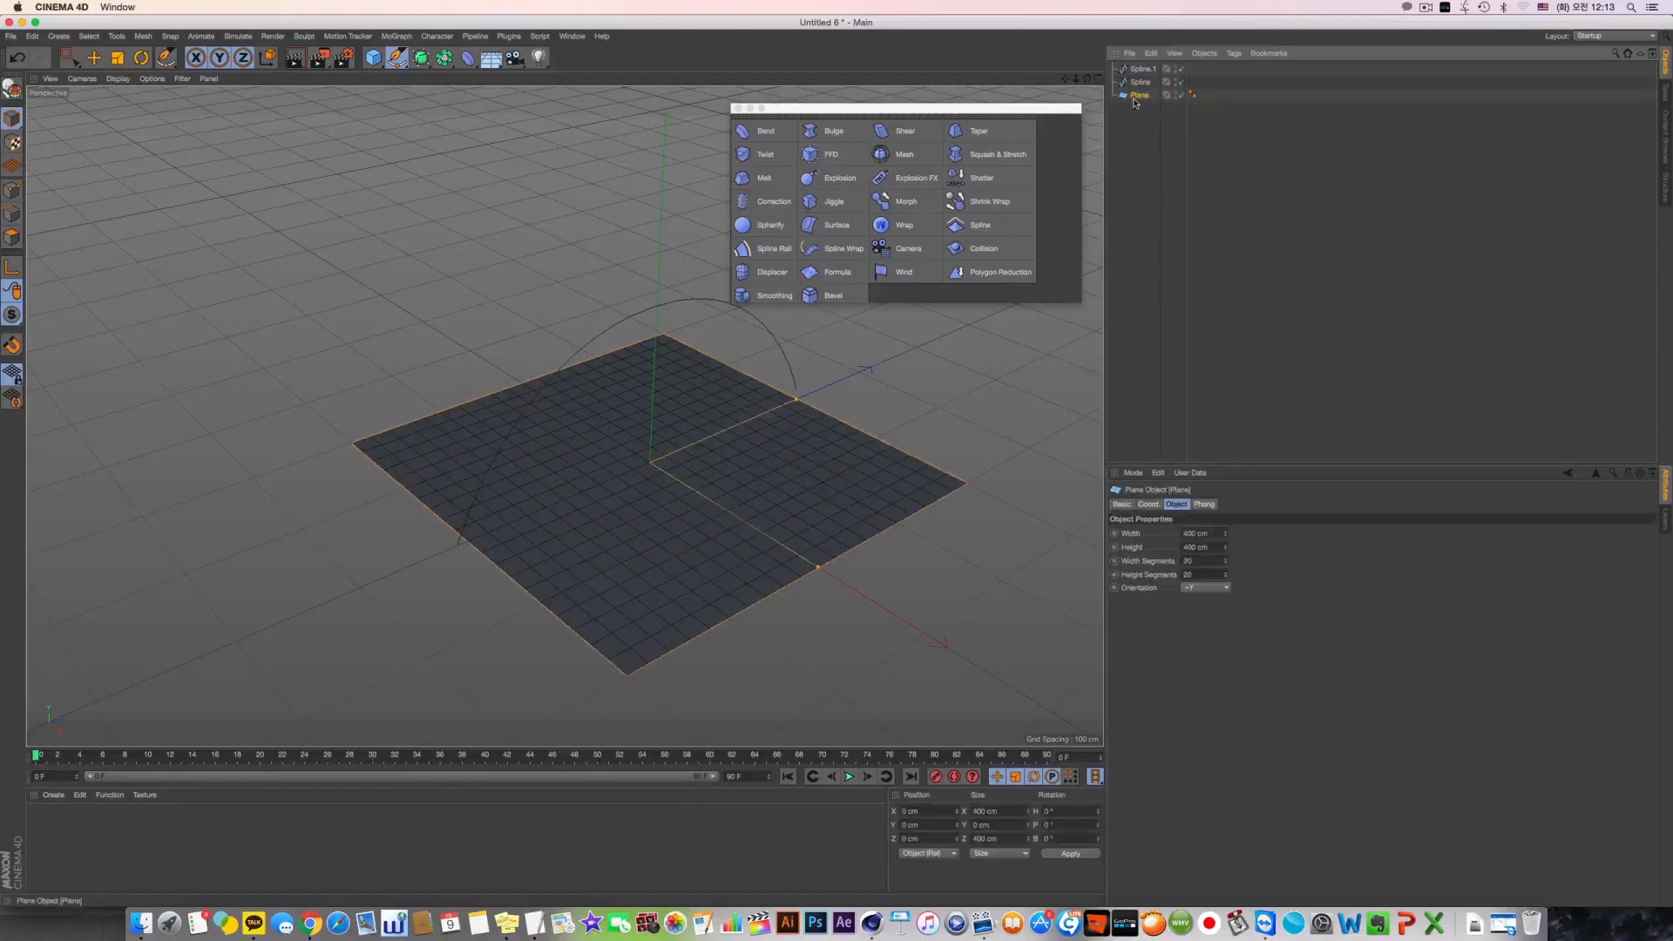
pyautogui.keyDown('shift'); pyautogui.click(980, 225); pyautogui.keyUp('shift')
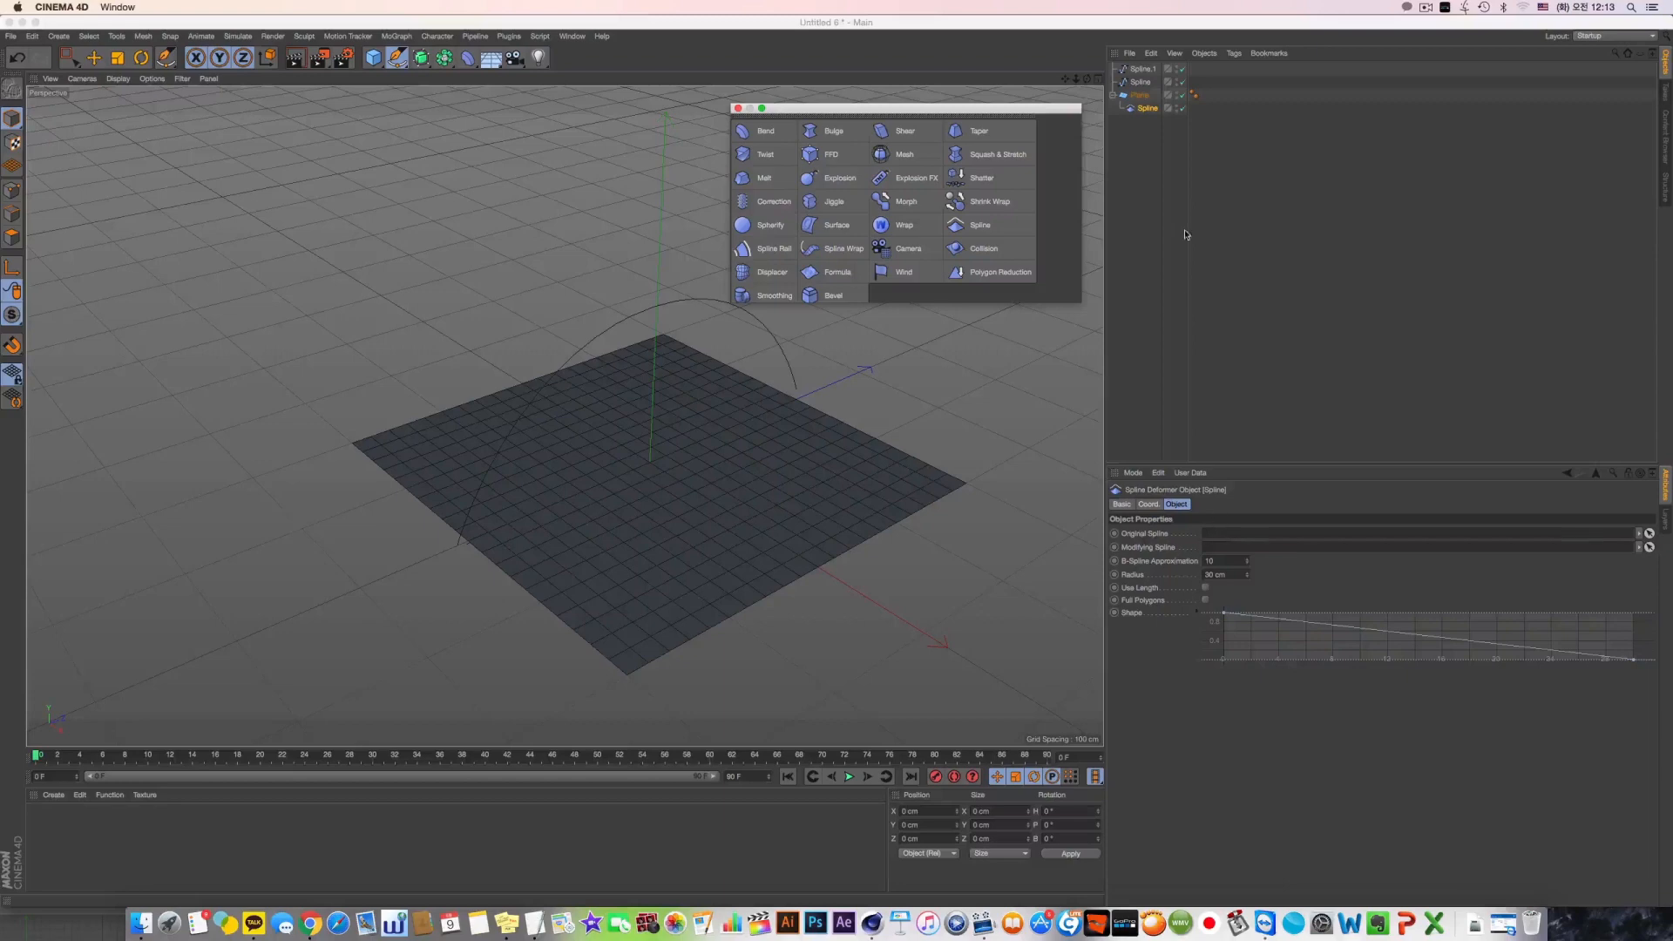
# Assign the straight spline as the Spline deformer's Original Spline and the arched spline, Spline.1, as its Modifying Spline
pyautogui.moveTo(1145, 82); pyautogui.dragTo(1247, 535)
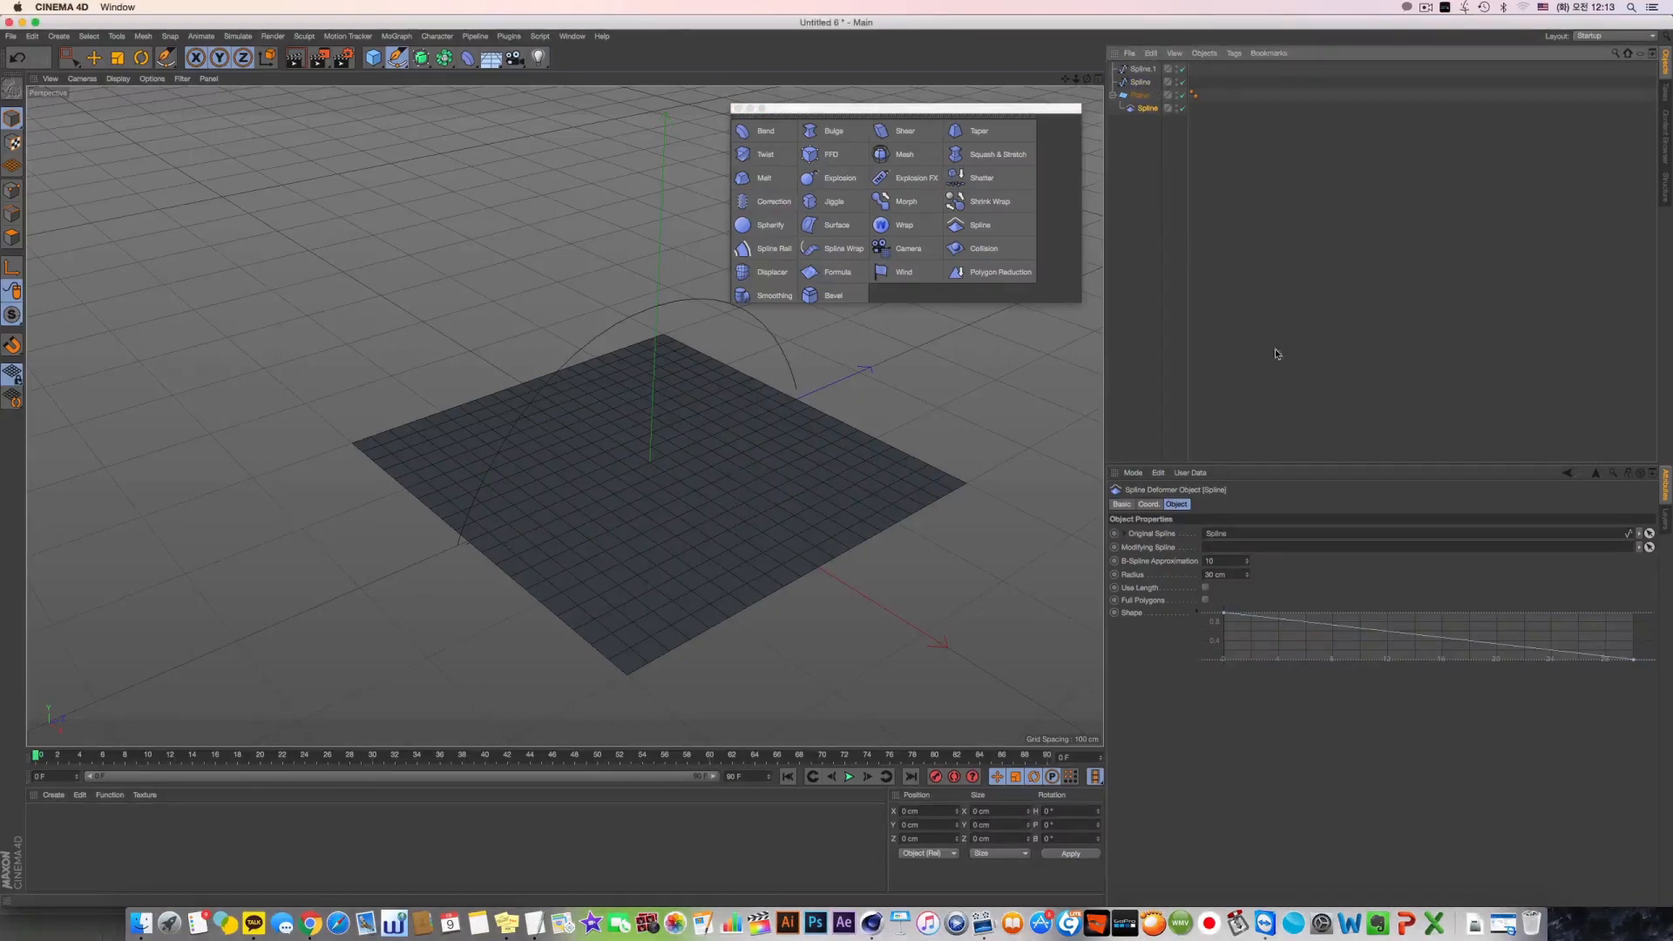
pyautogui.click(1168, 549)
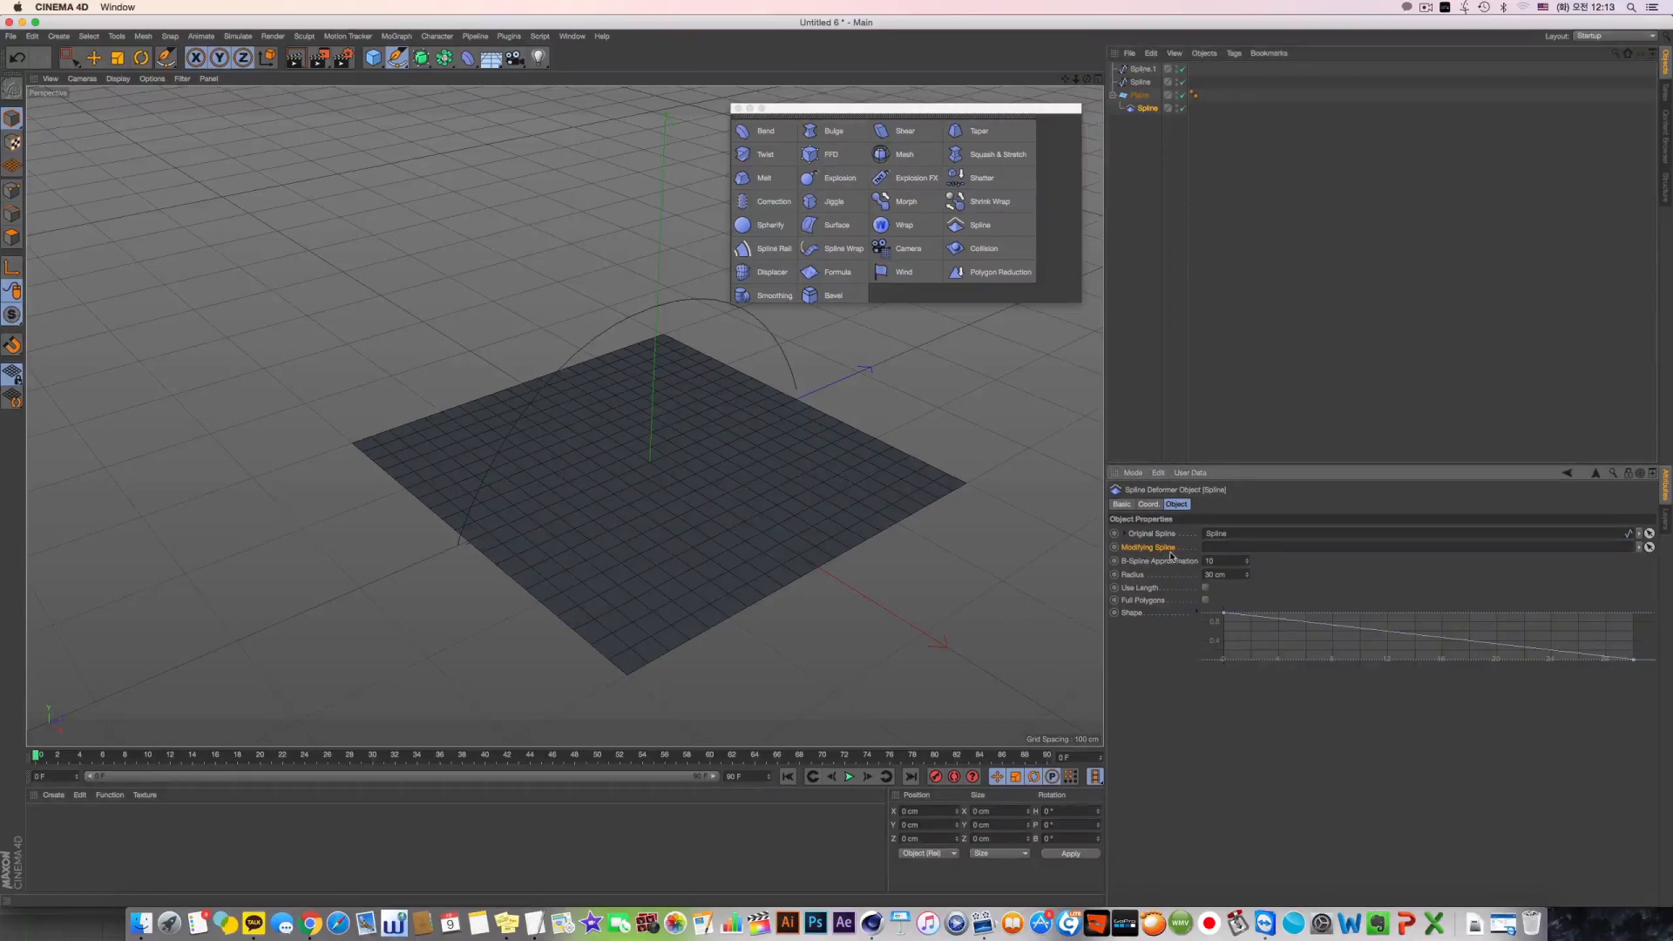
pyautogui.moveTo(1142, 69); pyautogui.dragTo(1244, 547)
pyautogui.keyDown('alt'); pyautogui.moveTo(781, 430); pyautogui.dragTo(832, 411); pyautogui.keyUp('alt')
# In Points mode, raise the peak point of the arched spline, Spline.1, to pull the deformed plane higher
pyautogui.click(1142, 69)
pyautogui.keyDown('alt'); pyautogui.moveTo(664, 567); pyautogui.dragTo(616, 577); pyautogui.keyUp('alt')
pyautogui.keyDown('alt'); pyautogui.moveTo(616, 577); pyautogui.dragTo(414, 560, button='middle'); pyautogui.keyUp('alt')
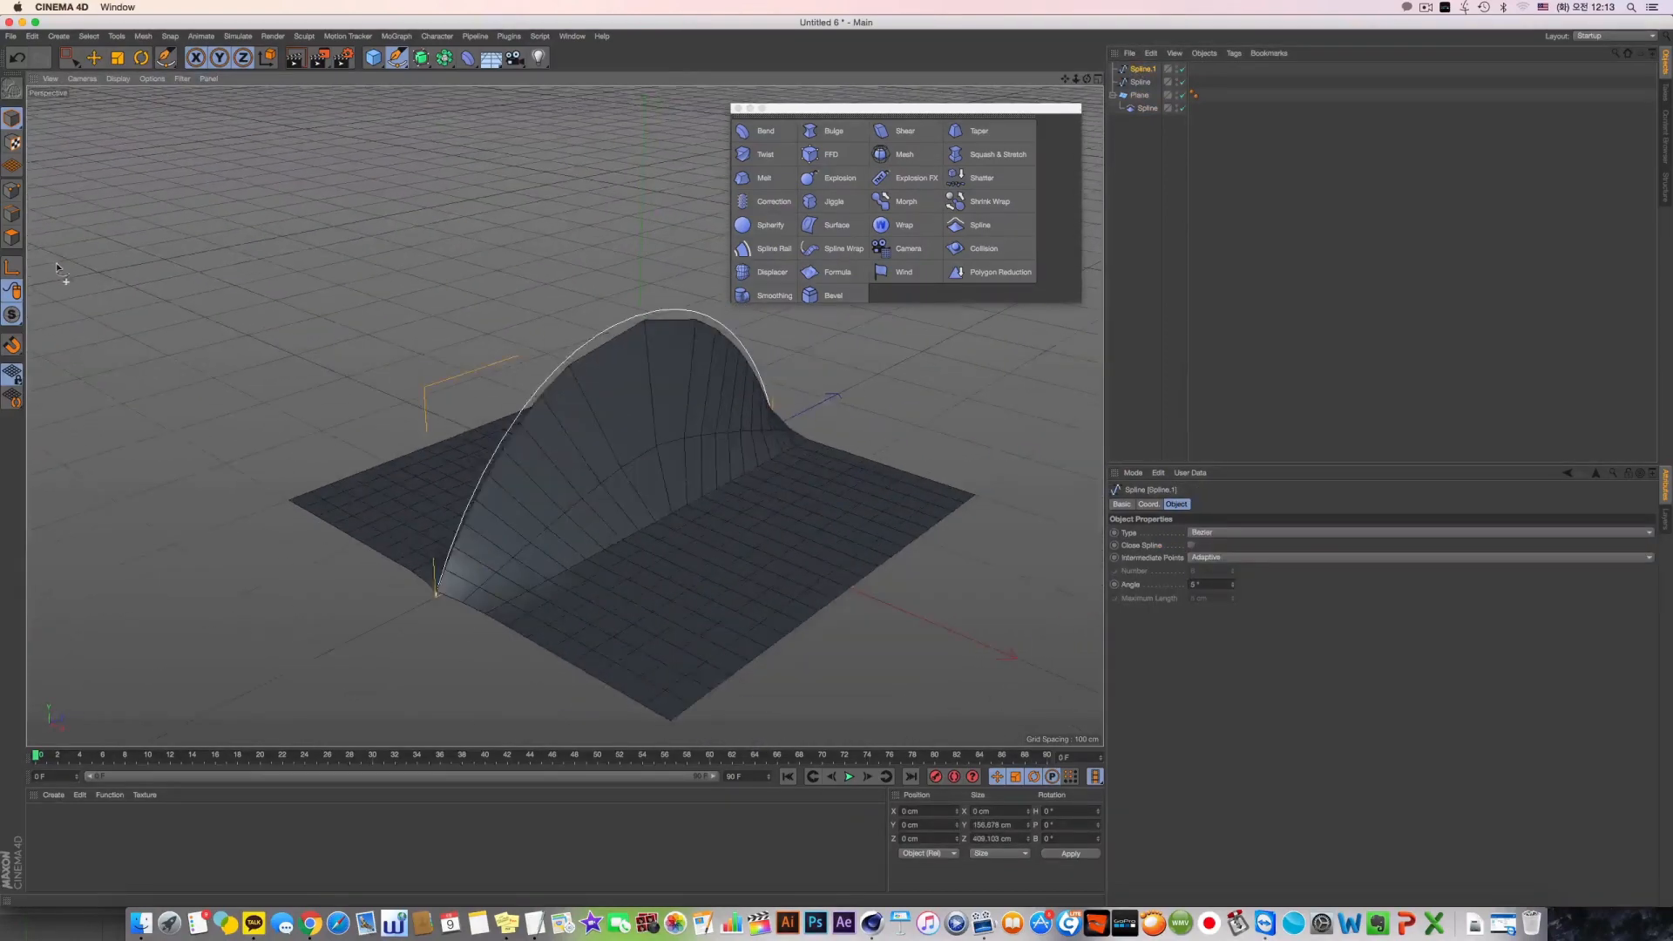
pyautogui.click(13, 190)
pyautogui.click(636, 316)
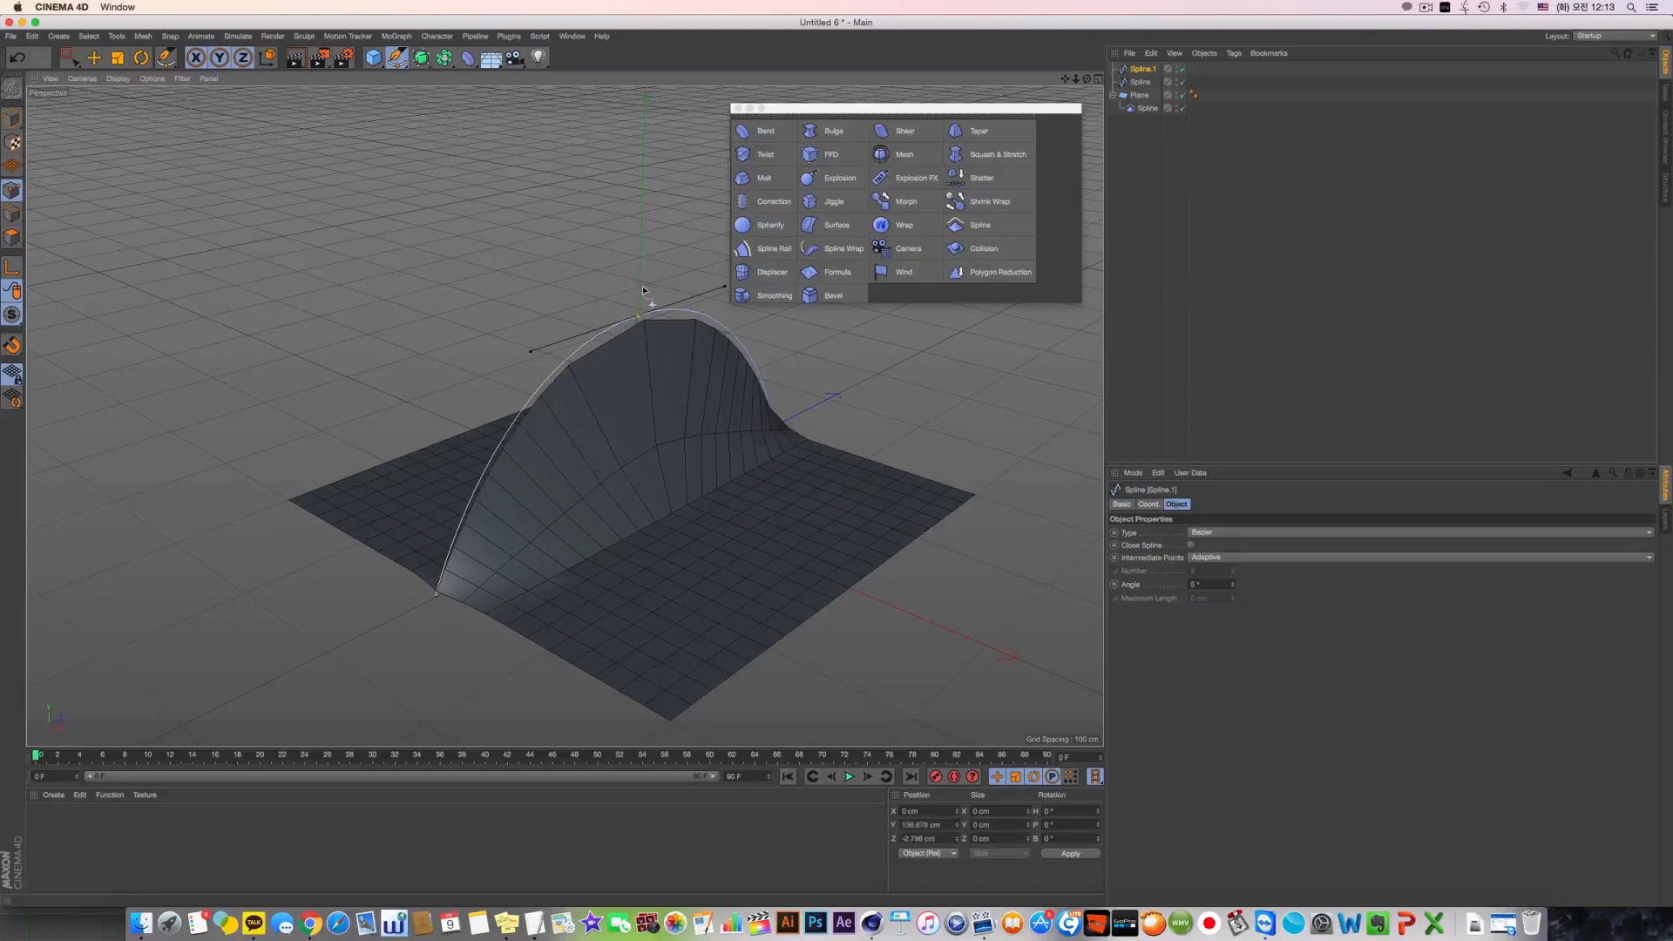
pyautogui.press('e')
pyautogui.moveTo(640, 246)
pyautogui.mouseDown()
pyautogui.moveTo(640, 399)
pyautogui.moveTo(641, 221)
pyautogui.mouseUp()
pyautogui.keyDown('alt'); pyautogui.moveTo(593, 380); pyautogui.dragTo(714, 332); pyautogui.keyUp('alt')
pyautogui.moveTo(720, 275)
pyautogui.mouseDown()
pyautogui.moveTo(619, 283)
pyautogui.moveTo(774, 294)
pyautogui.moveTo(722, 304)
pyautogui.mouseUp()
pyautogui.click(1140, 82)
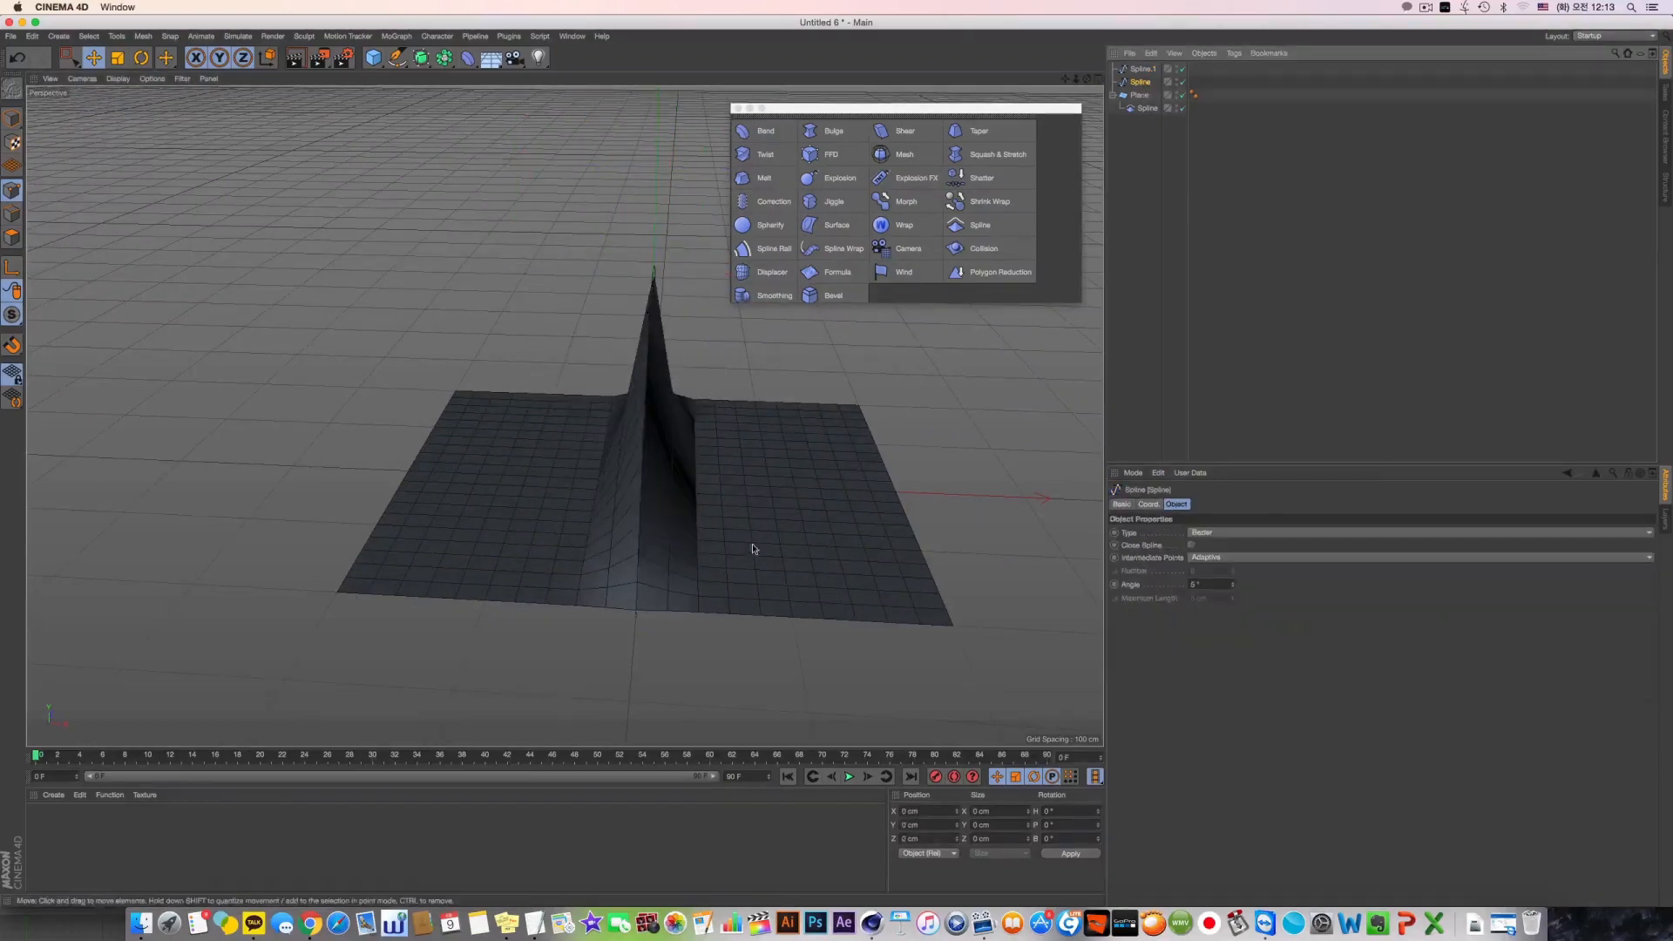
pyautogui.keyDown('alt'); pyautogui.moveTo(752, 547); pyautogui.dragTo(718, 550); pyautogui.keyUp('alt')
pyautogui.click(12, 119)
pyautogui.moveTo(861, 566); pyautogui.dragTo(748, 574)
pyautogui.keyDown('alt'); pyautogui.moveTo(702, 551); pyautogui.dragTo(640, 580); pyautogui.keyUp('alt')
pyautogui.press('super+z')
# Try raising the straight spline's middle point to about Y 34 cm in the Right view, and undo the move after checking the plane
pyautogui.click(12, 190)
pyautogui.click(628, 601)
pyautogui.middleClick(627, 601)
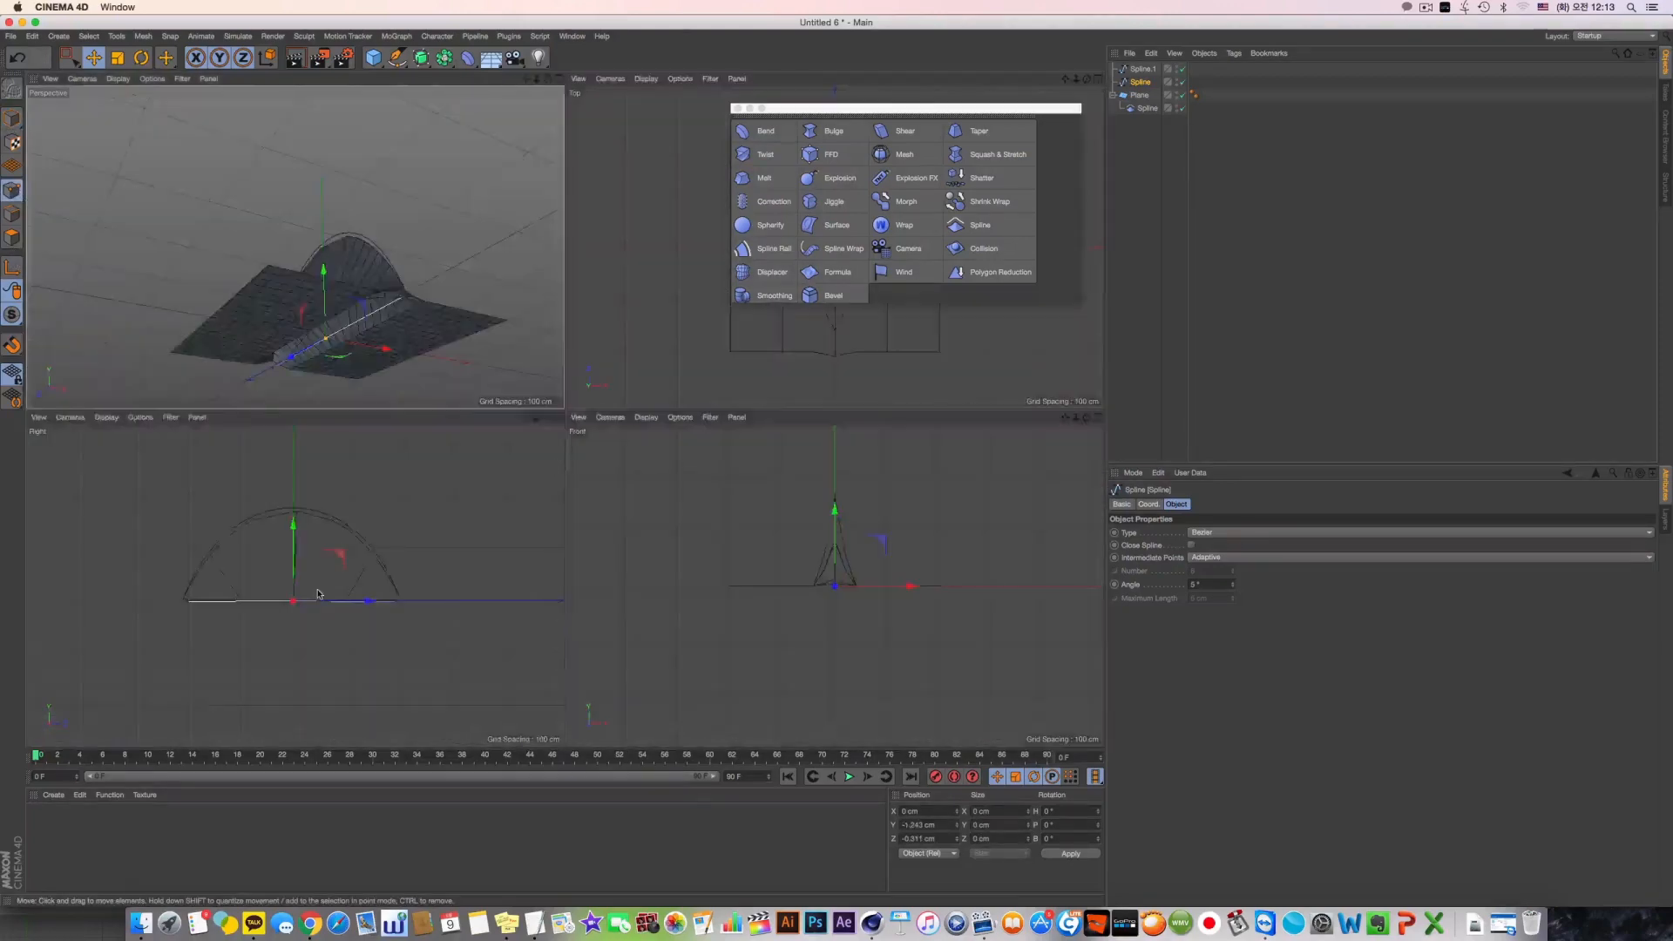
pyautogui.middleClick(538, 506)
pyautogui.keyDown('alt'); pyautogui.moveTo(541, 502); pyautogui.dragTo(564, 515, button='middle'); pyautogui.keyUp('alt')
pyautogui.scroll(5, 563, 515)
pyautogui.moveTo(541, 397); pyautogui.dragTo(544, 349)
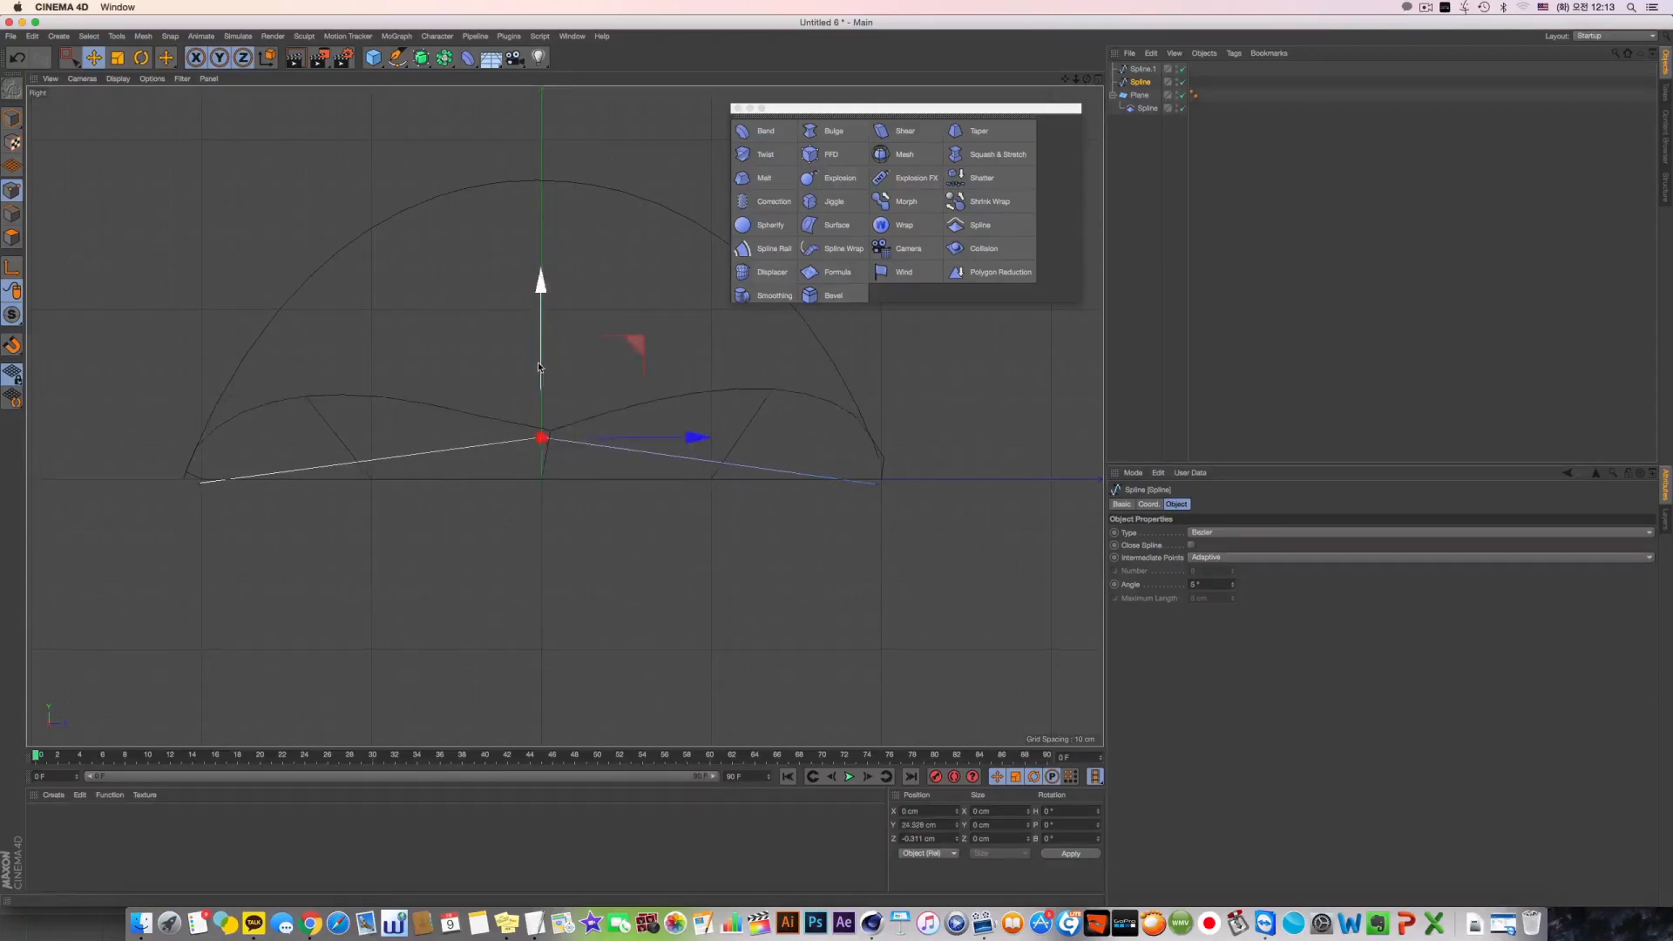
pyautogui.middleClick(536, 363)
pyautogui.middleClick(477, 354)
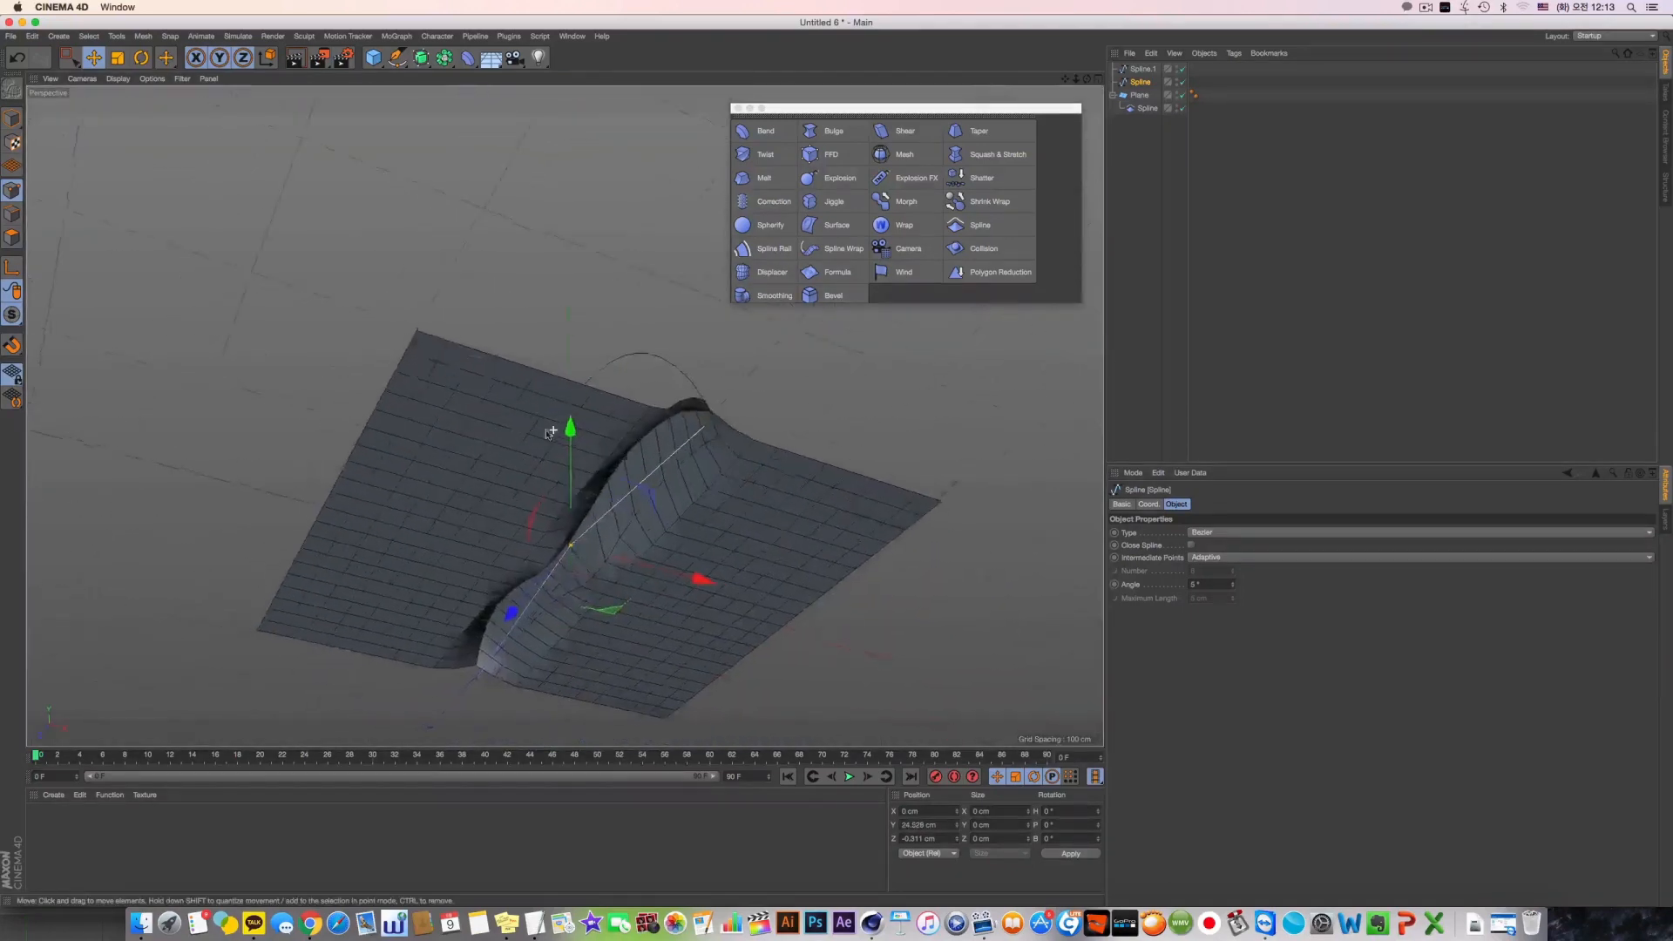
pyautogui.keyDown('alt'); pyautogui.moveTo(552, 430); pyautogui.dragTo(440, 459); pyautogui.keyUp('alt')
pyautogui.press('super+z')
# Return to Model mode and set the Spline deformer's B-Spline Approximation to 20
pyautogui.keyDown('alt'); pyautogui.moveTo(785, 439); pyautogui.dragTo(723, 528); pyautogui.keyUp('alt')
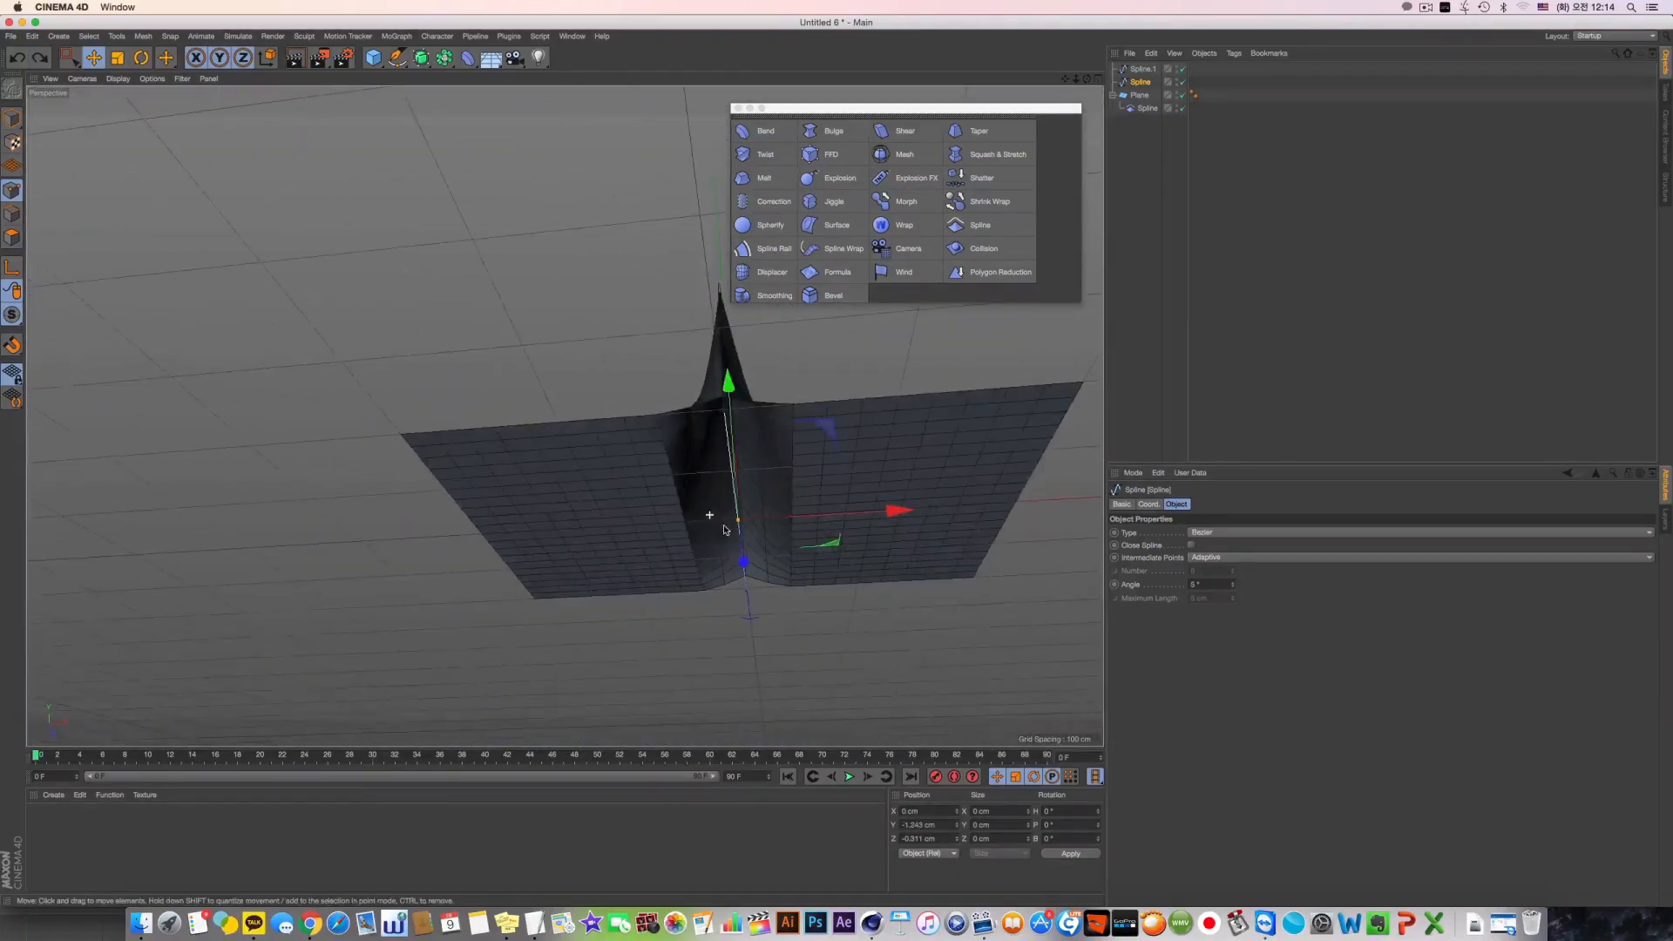
pyautogui.press('F2')
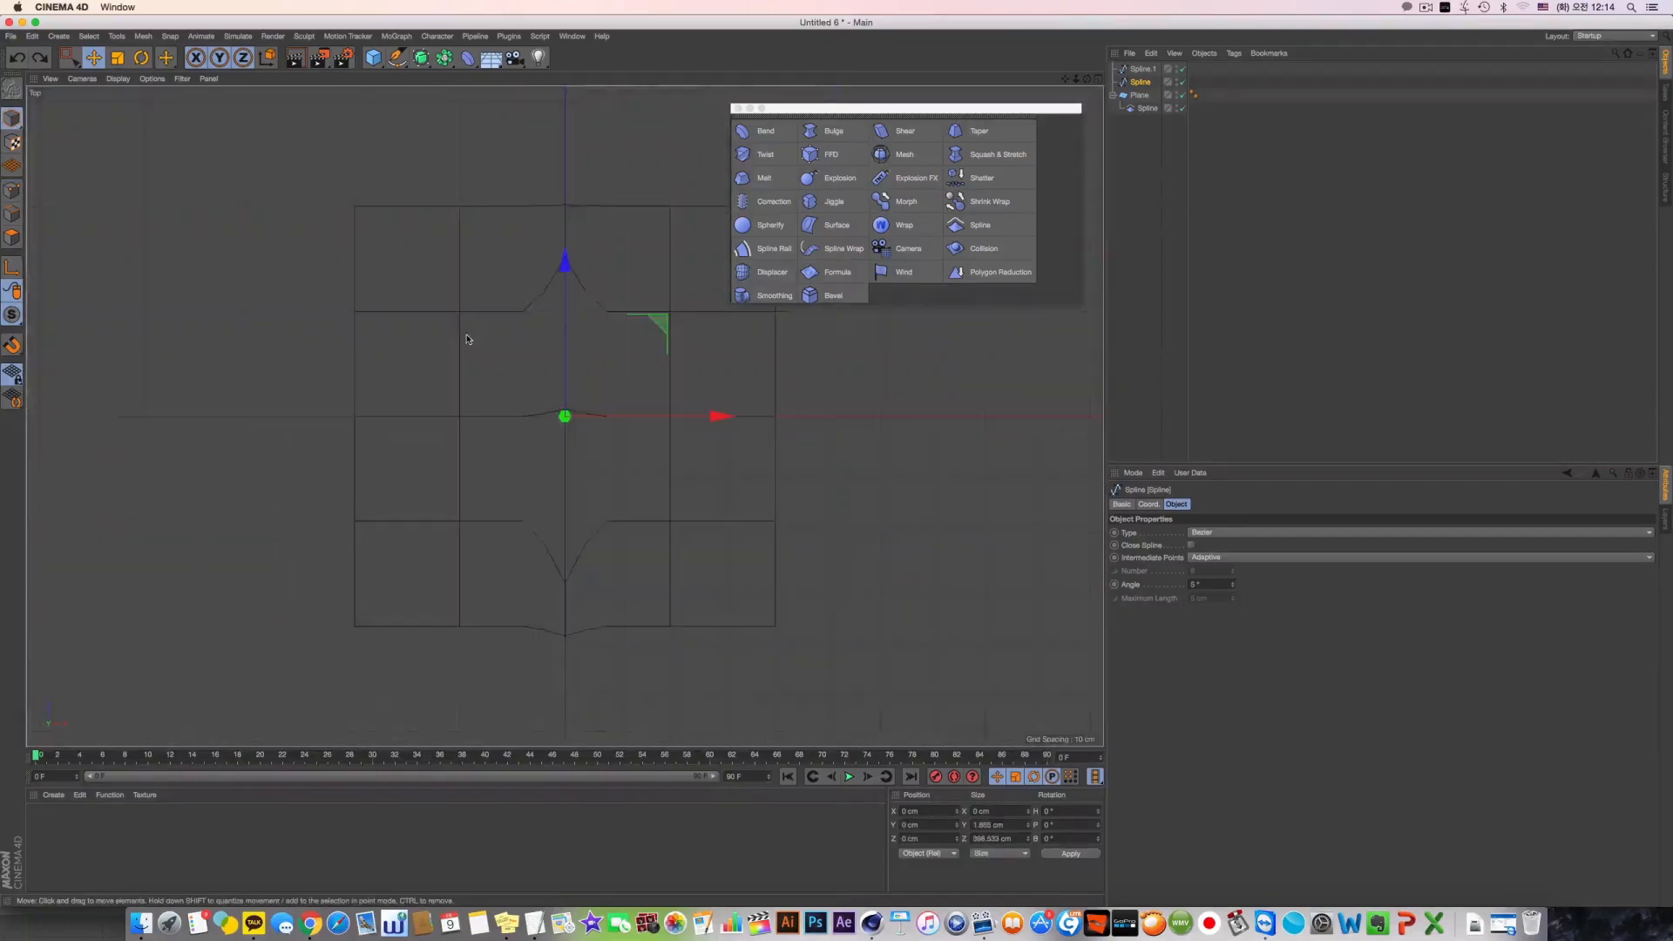
pyautogui.press('F5')
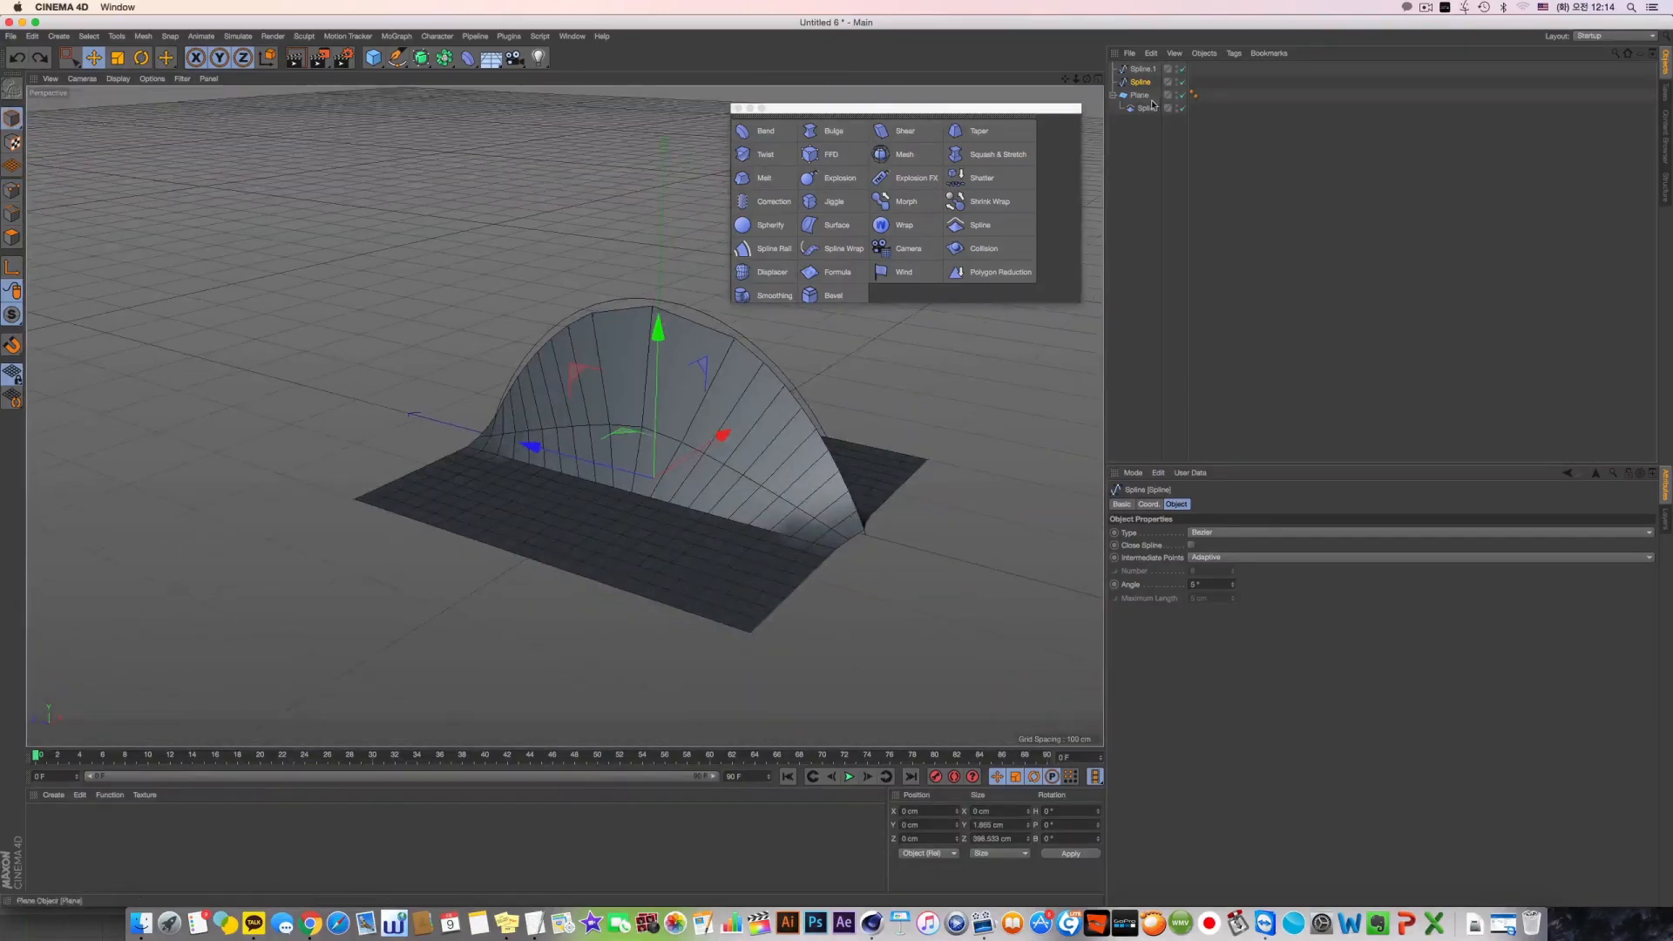
pyautogui.click(1146, 108)
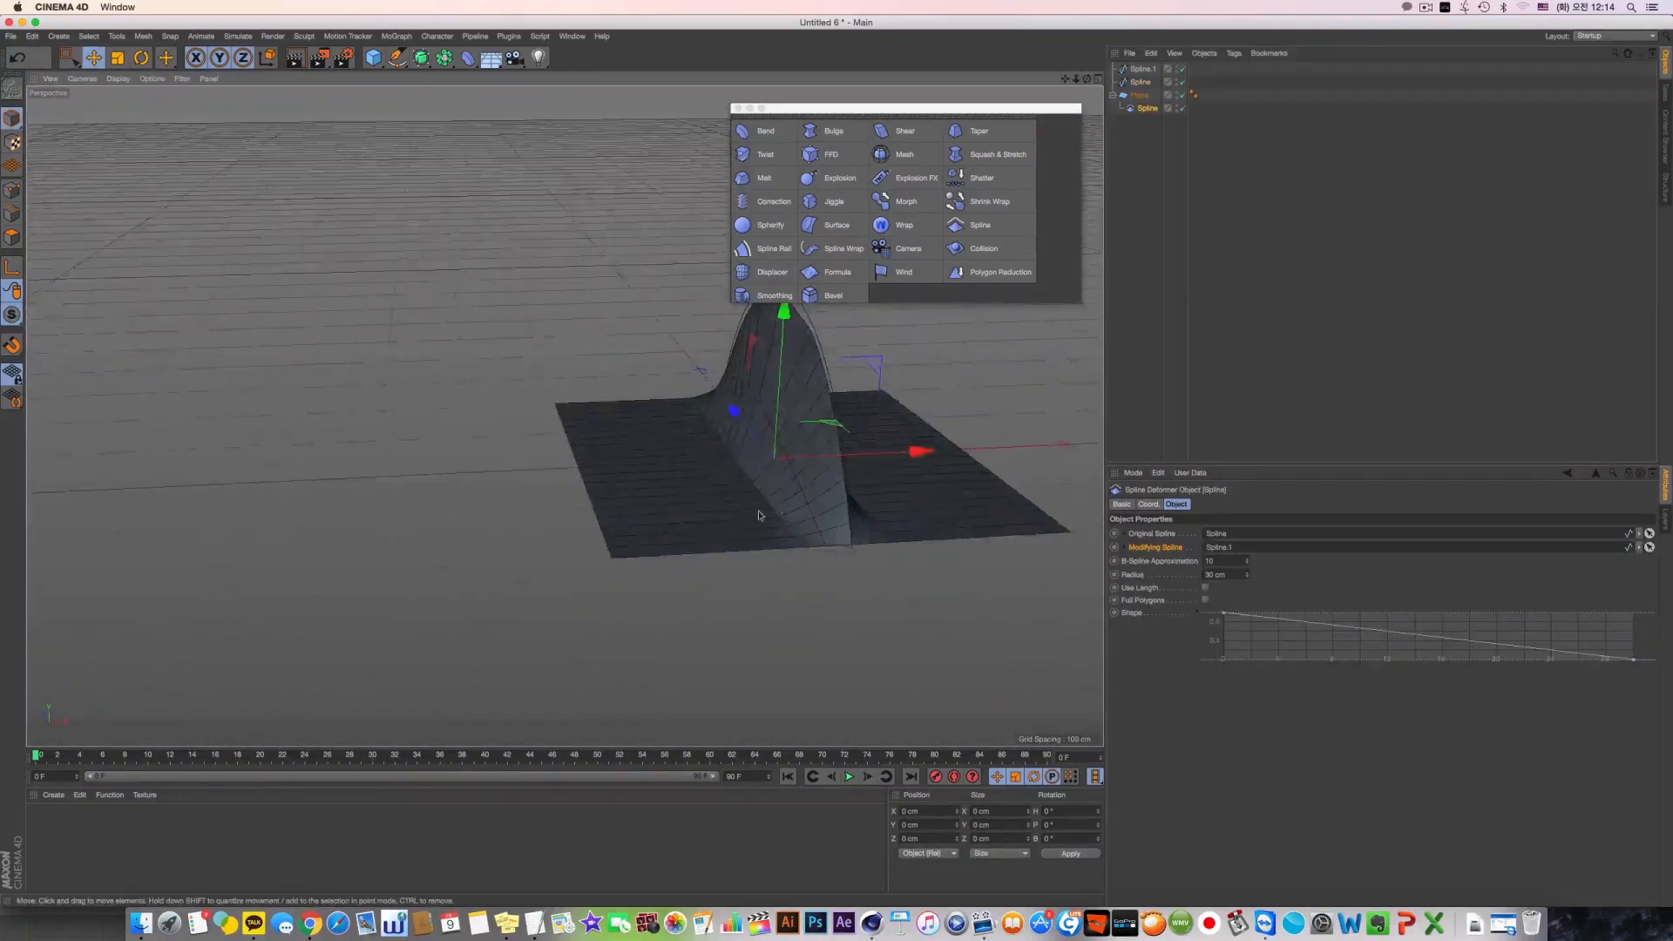
pyautogui.keyDown('alt'); pyautogui.moveTo(758, 515); pyautogui.dragTo(806, 521); pyautogui.keyUp('alt')
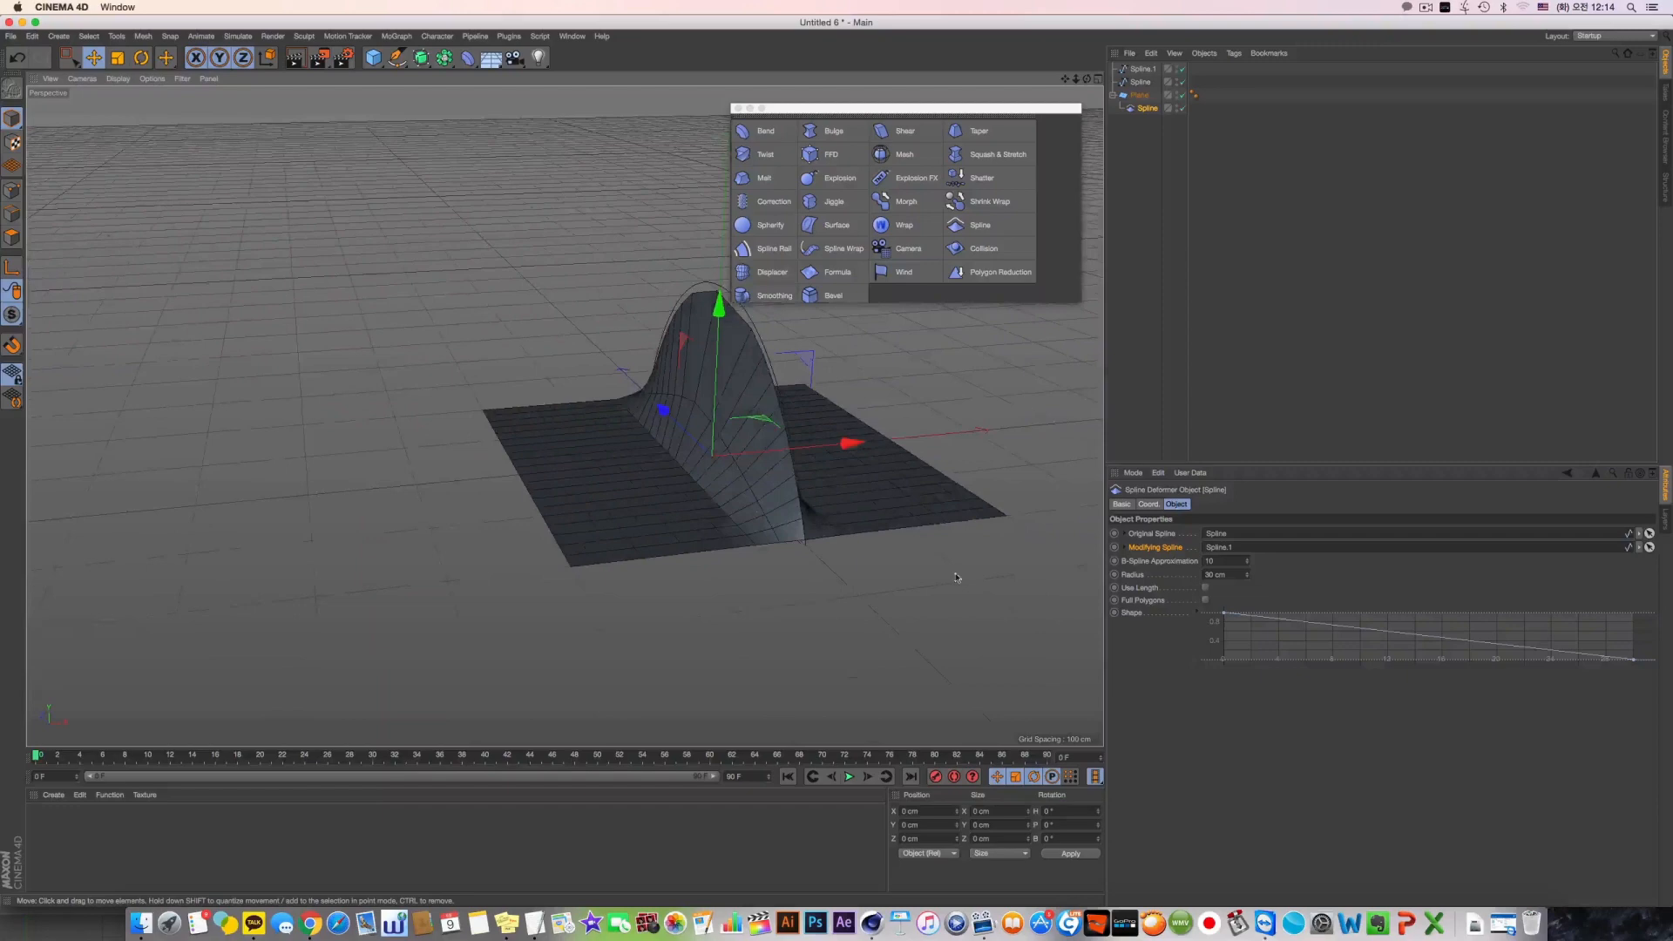
pyautogui.click(1194, 568)
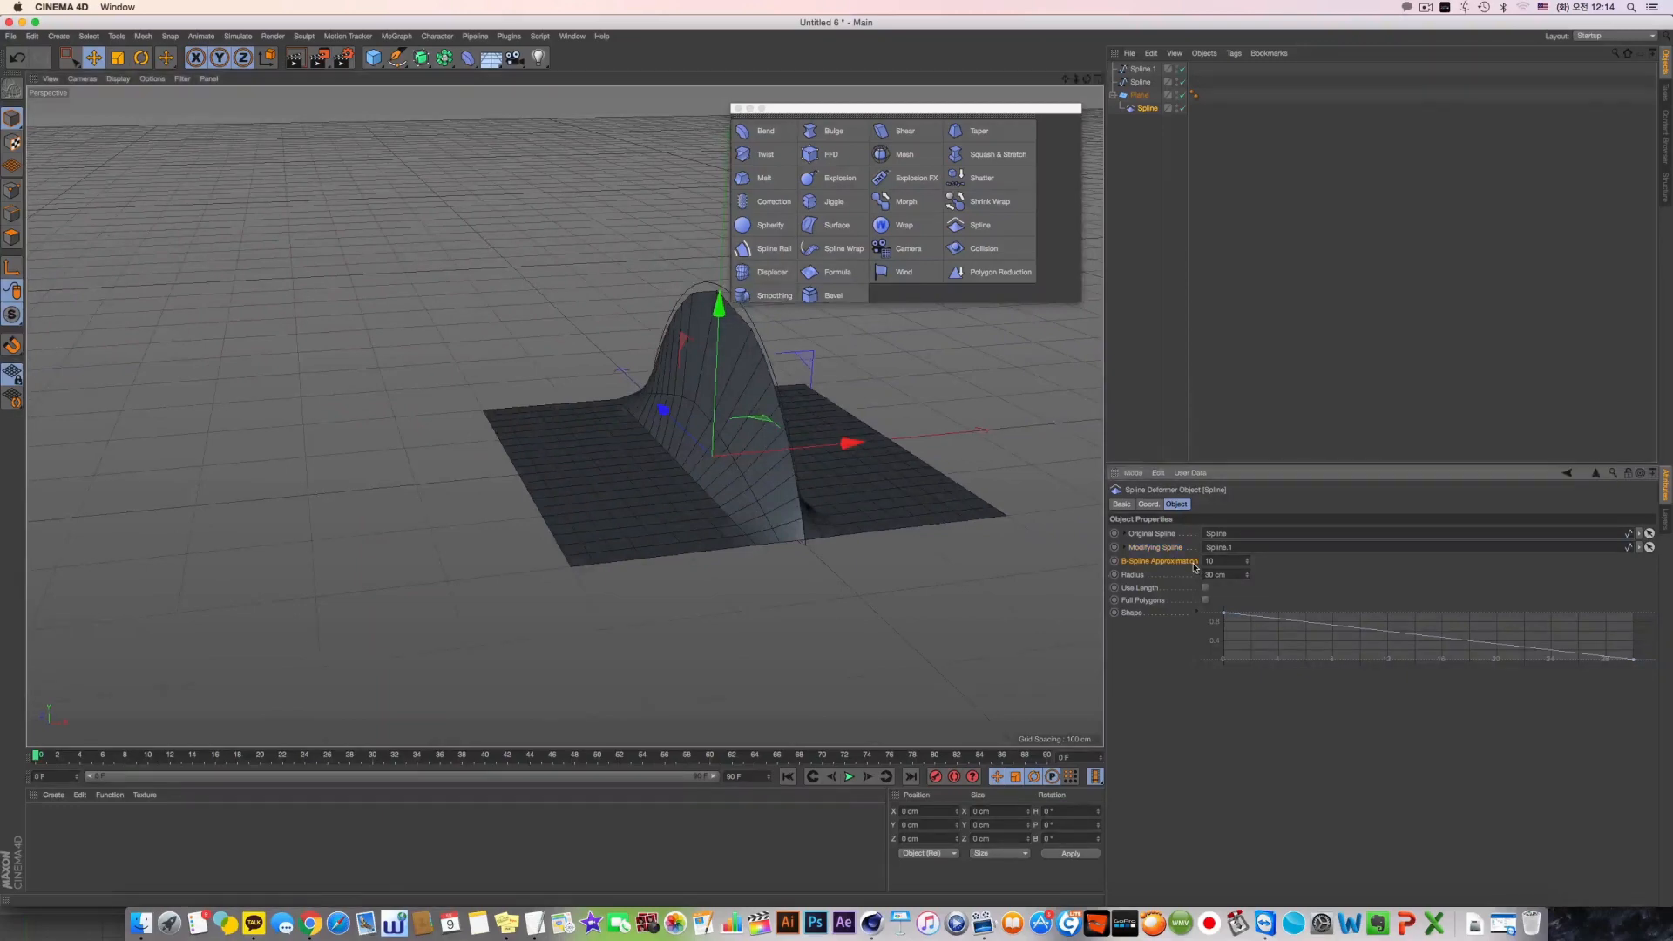
pyautogui.moveTo(1228, 564); pyautogui.dragTo(880, 509)
pyautogui.write('1')
pyautogui.press('Return')
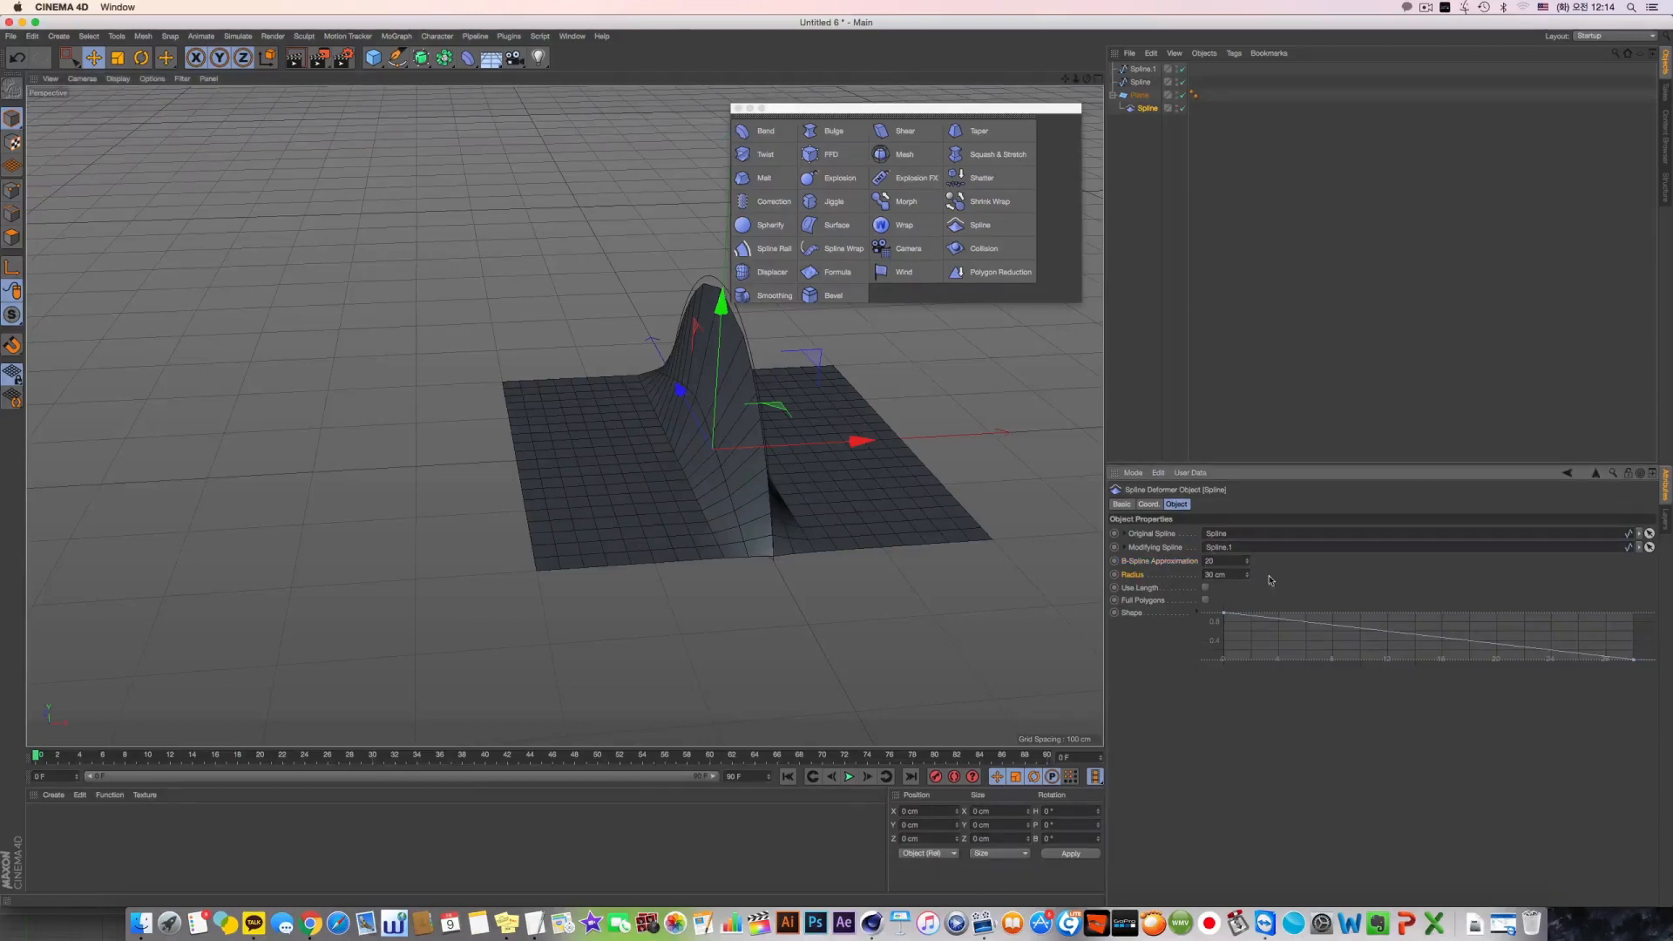
# Set the Spline deformer's Radius to 100 cm to widen the raised area of the plane
pyautogui.moveTo(1247, 575); pyautogui.dragTo(1246, 504)
pyautogui.keyDown('alt'); pyautogui.moveTo(587, 439); pyautogui.dragTo(566, 366); pyautogui.keyUp('alt')
pyautogui.moveTo(1247, 575)
pyautogui.mouseDown()
pyautogui.moveTo(1247, 671)
pyautogui.moveTo(1248, 577)
pyautogui.mouseUp()
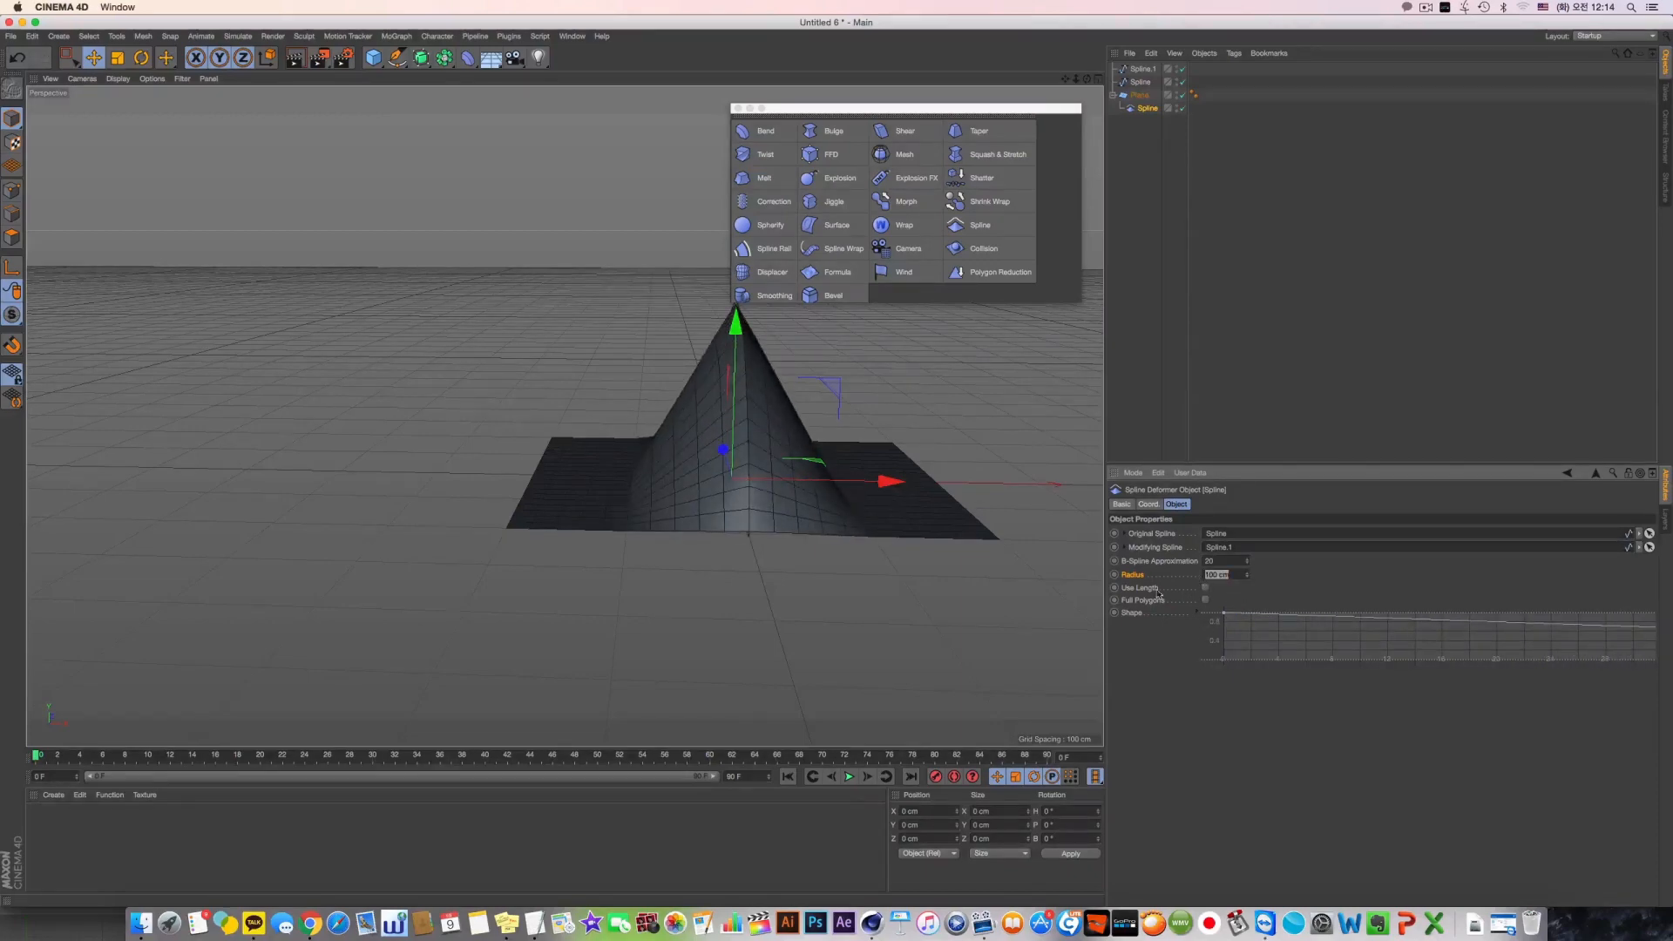
# Compare the deformed plane with Use Length on and off, and leave the option enabled
pyautogui.click(1207, 589)
pyautogui.click(1208, 589)
pyautogui.click(1208, 589)
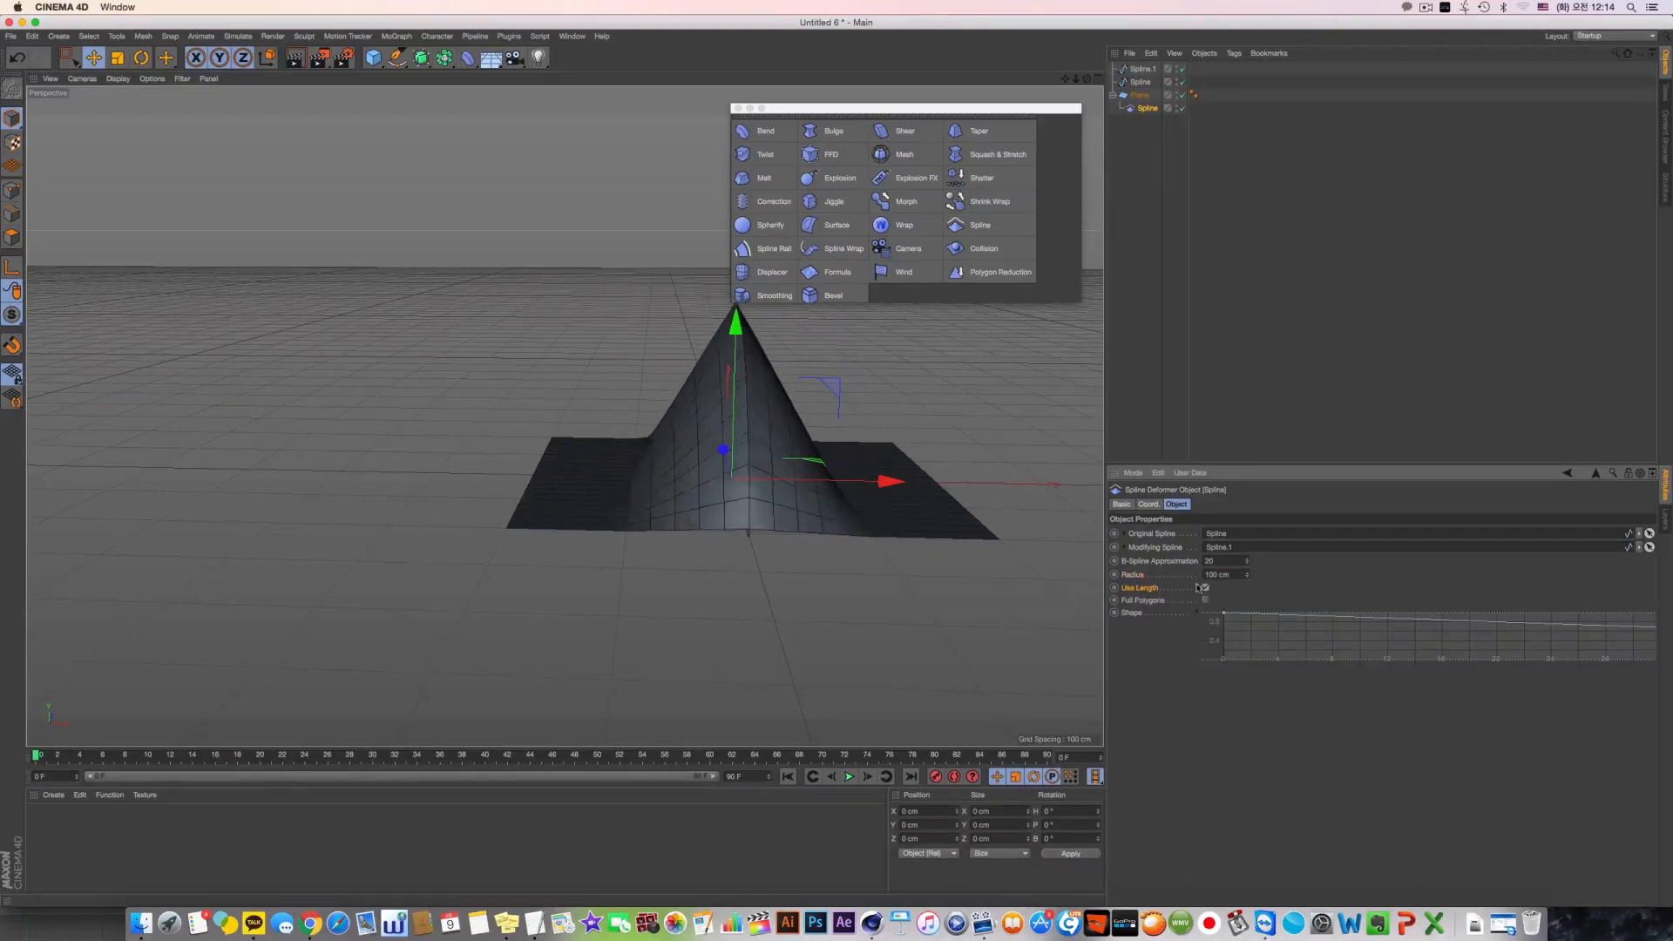
pyautogui.keyDown('alt'); pyautogui.moveTo(967, 492); pyautogui.dragTo(836, 490); pyautogui.keyUp('alt')
pyautogui.keyDown('alt'); pyautogui.moveTo(567, 415); pyautogui.dragTo(623, 420); pyautogui.keyUp('alt')
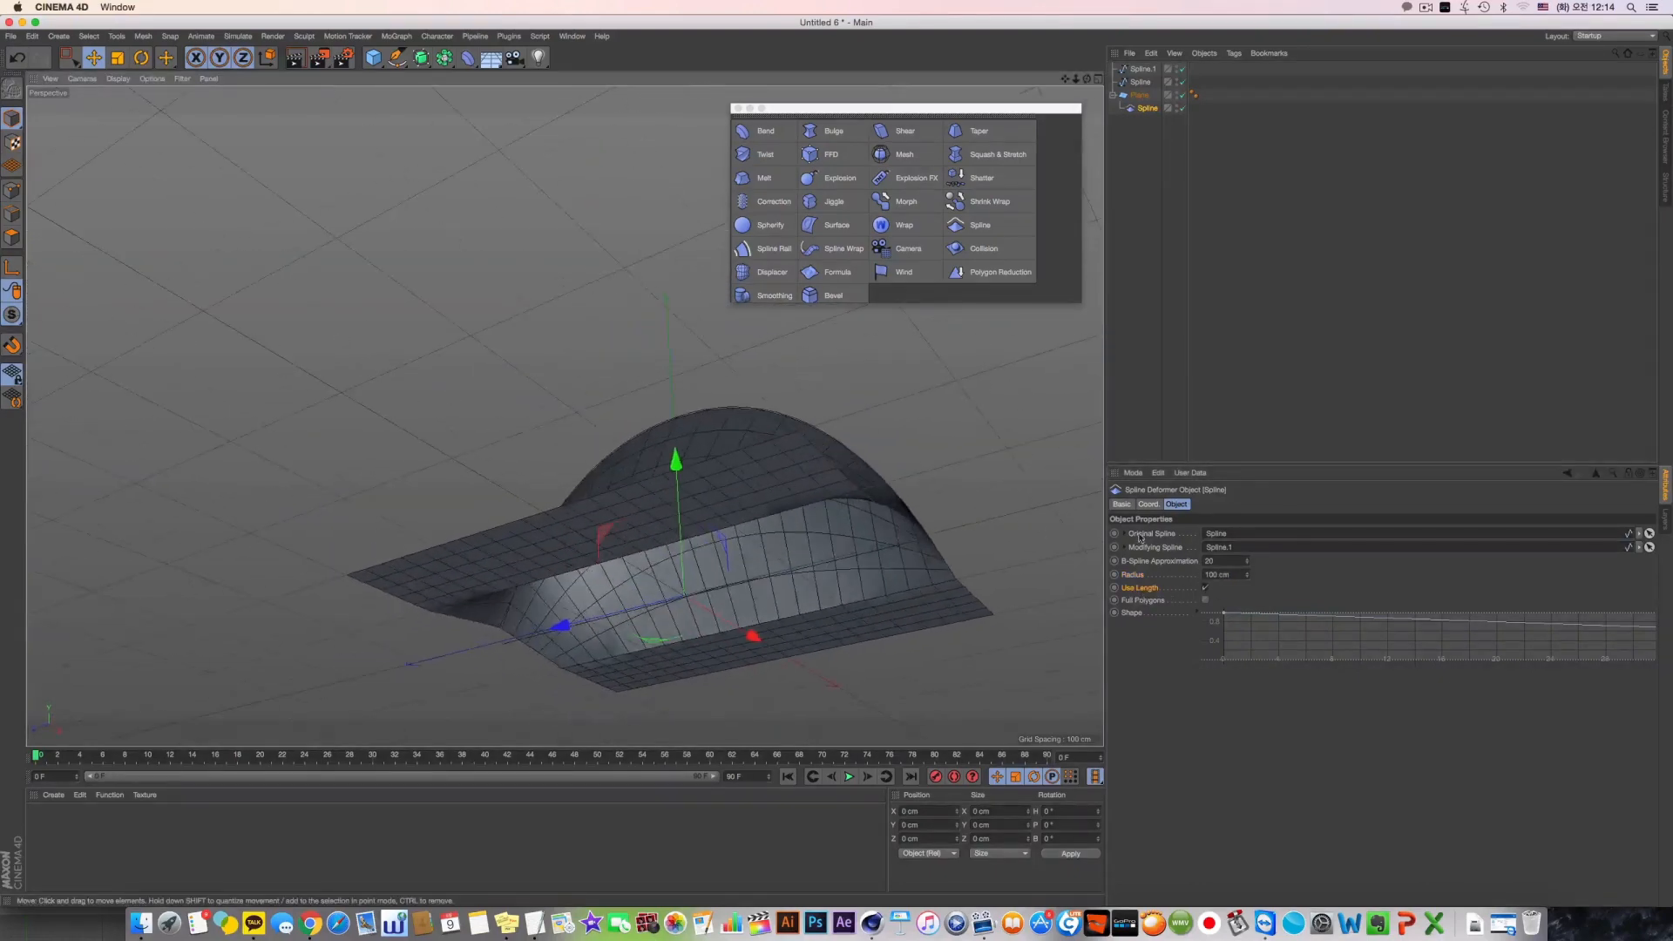
pyautogui.click(1205, 588)
pyautogui.click(1206, 588)
pyautogui.keyDown('alt'); pyautogui.moveTo(852, 593); pyautogui.dragTo(721, 479); pyautogui.keyUp('alt')
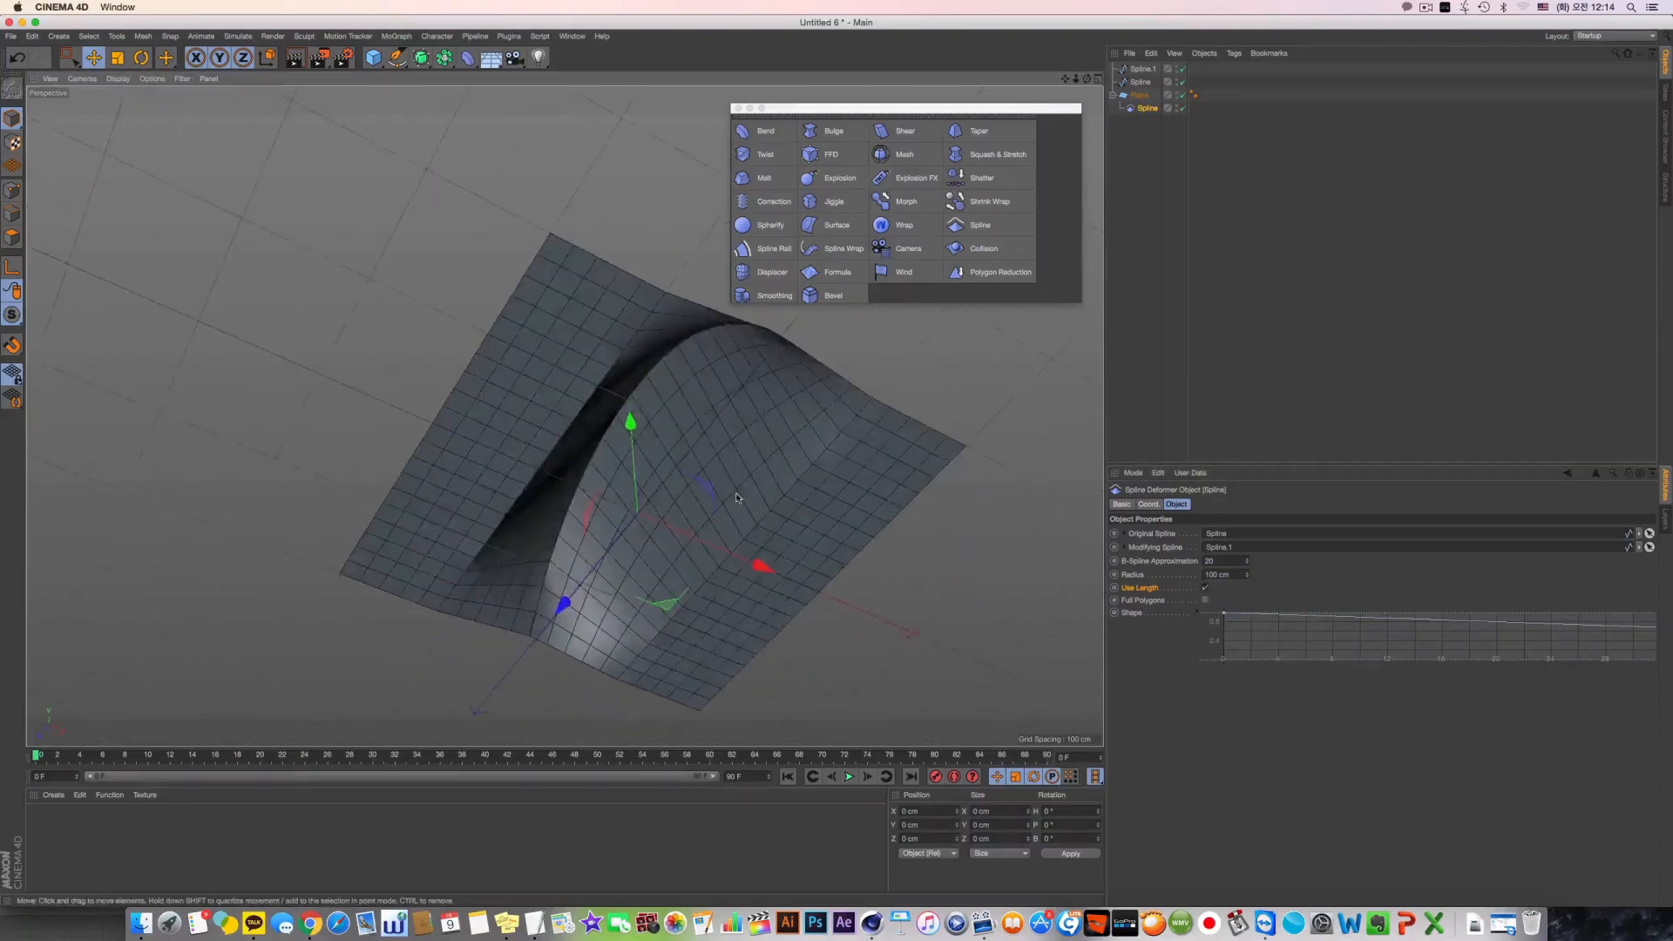
pyautogui.click(1206, 588)
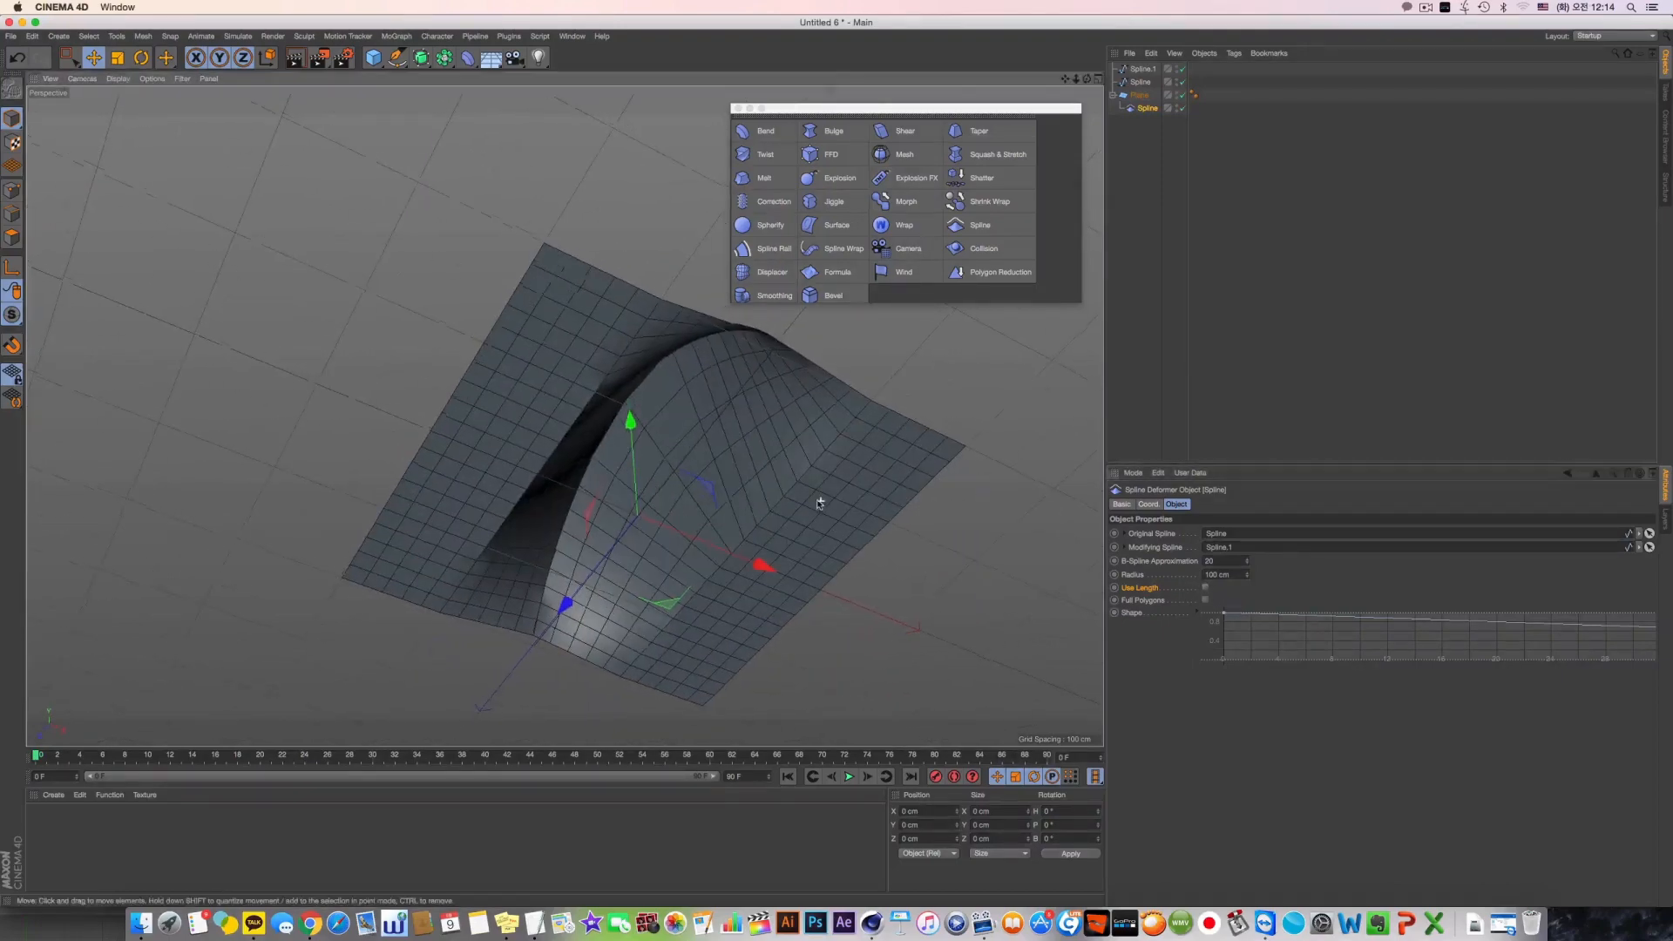
pyautogui.keyDown('alt'); pyautogui.moveTo(819, 500); pyautogui.dragTo(607, 325); pyautogui.keyUp('alt')
pyautogui.click(1205, 588)
pyautogui.keyDown('alt'); pyautogui.moveTo(711, 305); pyautogui.dragTo(716, 296); pyautogui.keyUp('alt')
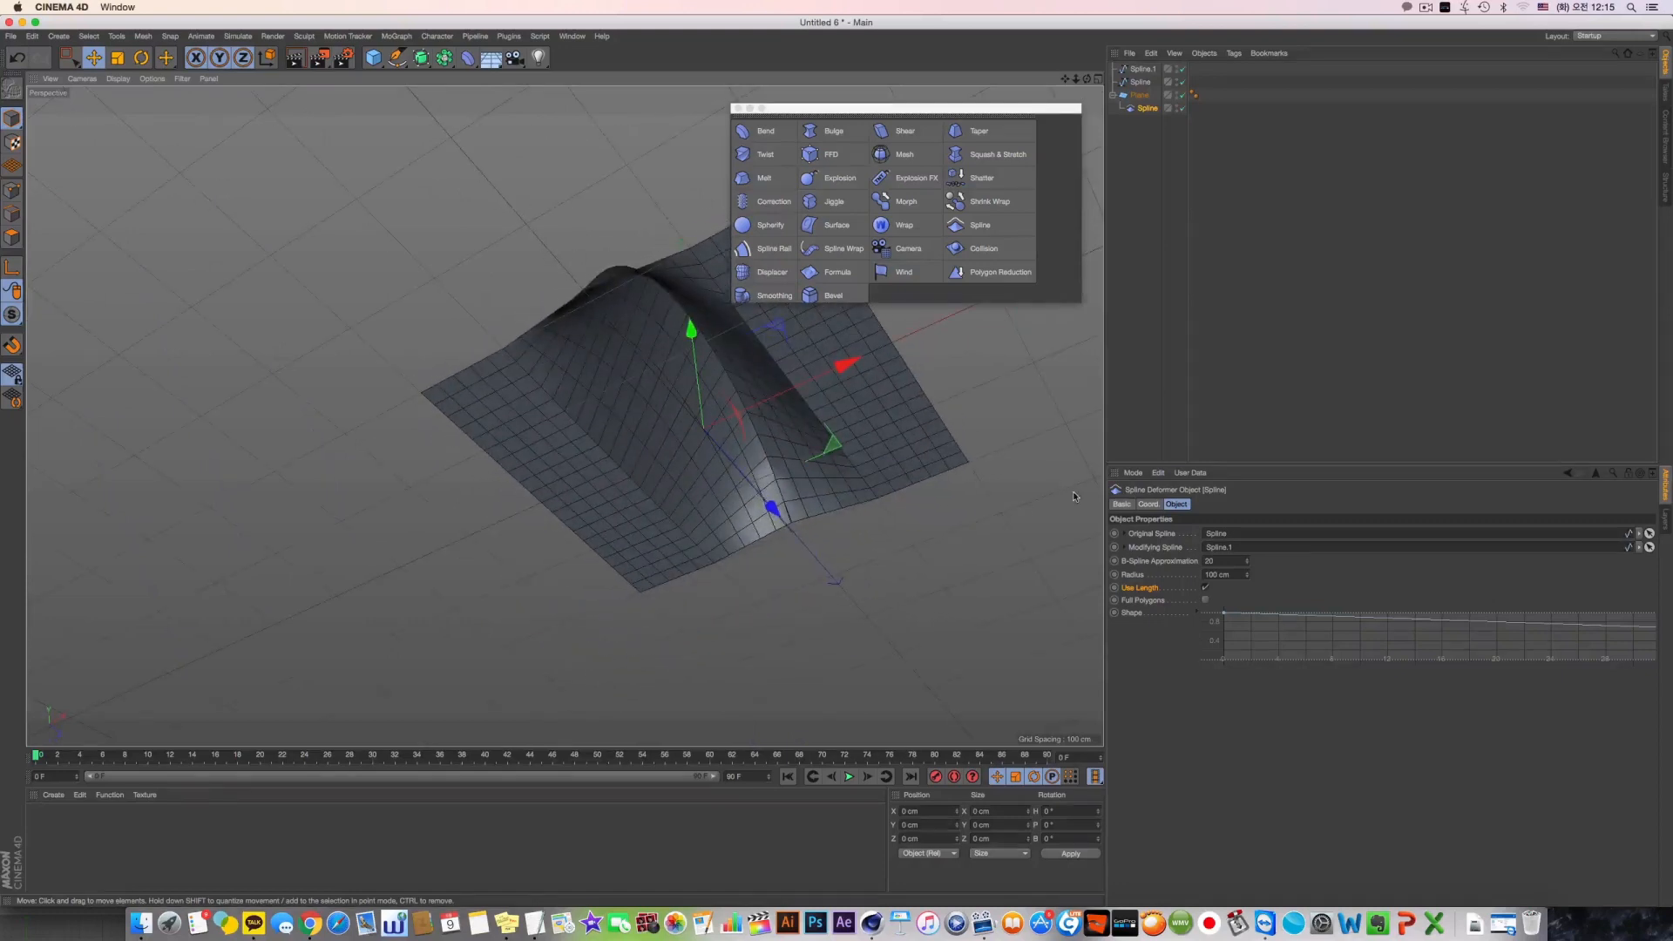
# Compare the plane's ridge along the arched spline with Full Polygons on and off, and leave the option enabled
pyautogui.click(1205, 601)
pyautogui.keyDown('alt'); pyautogui.moveTo(814, 531); pyautogui.dragTo(716, 432); pyautogui.keyUp('alt')
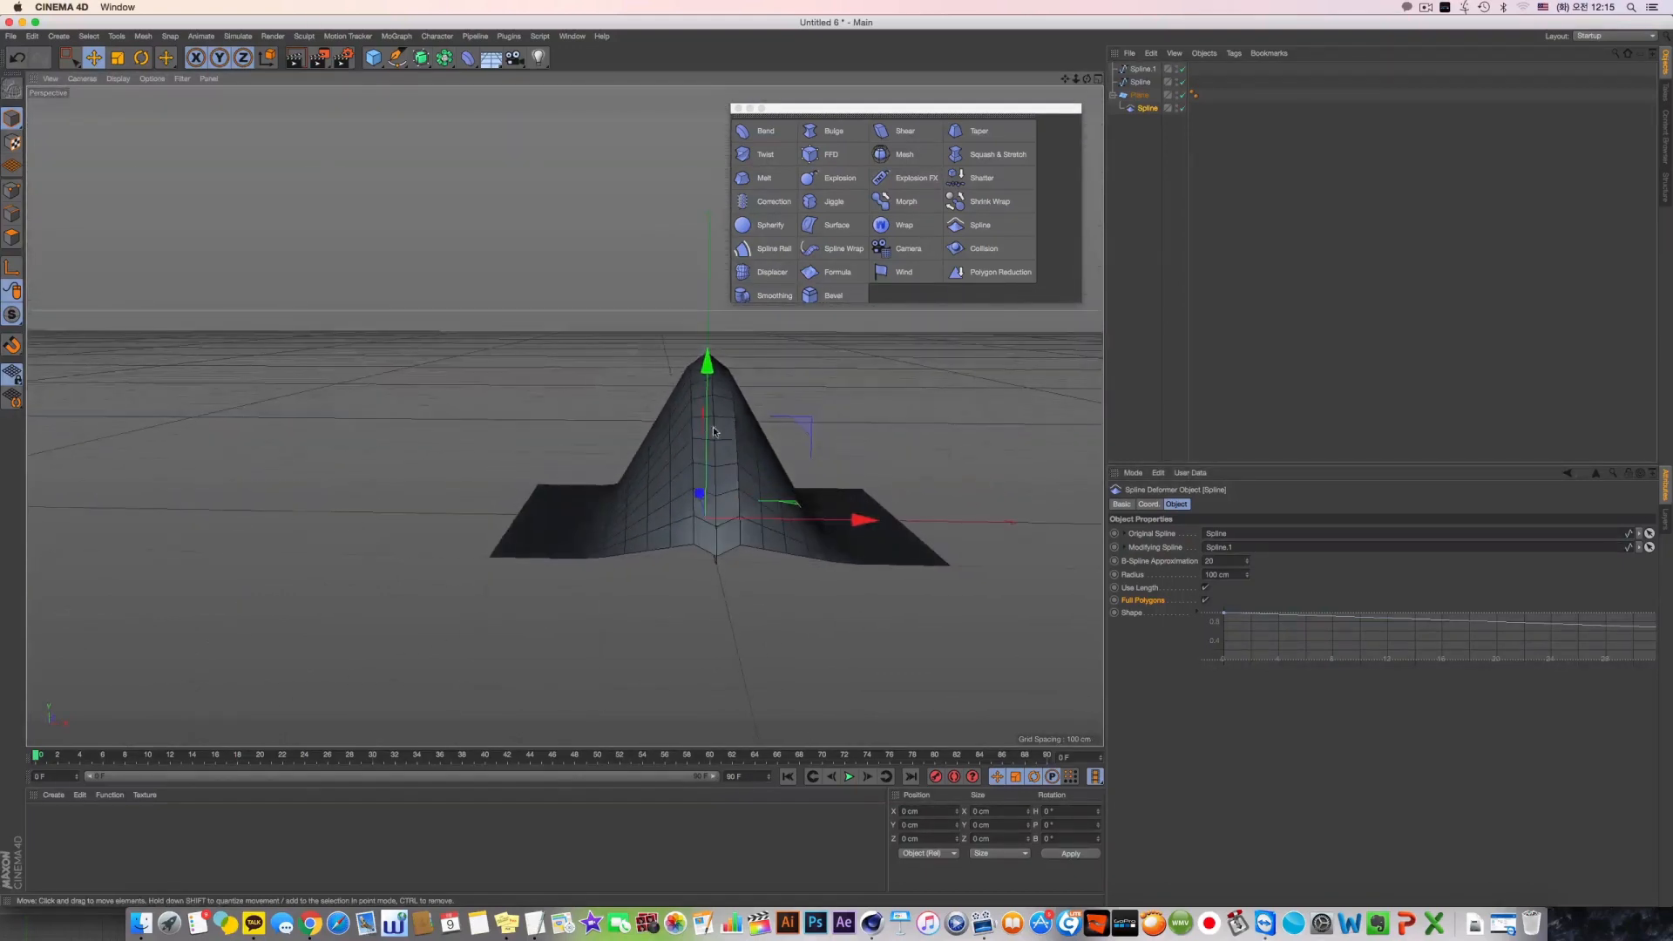
pyautogui.click(1205, 601)
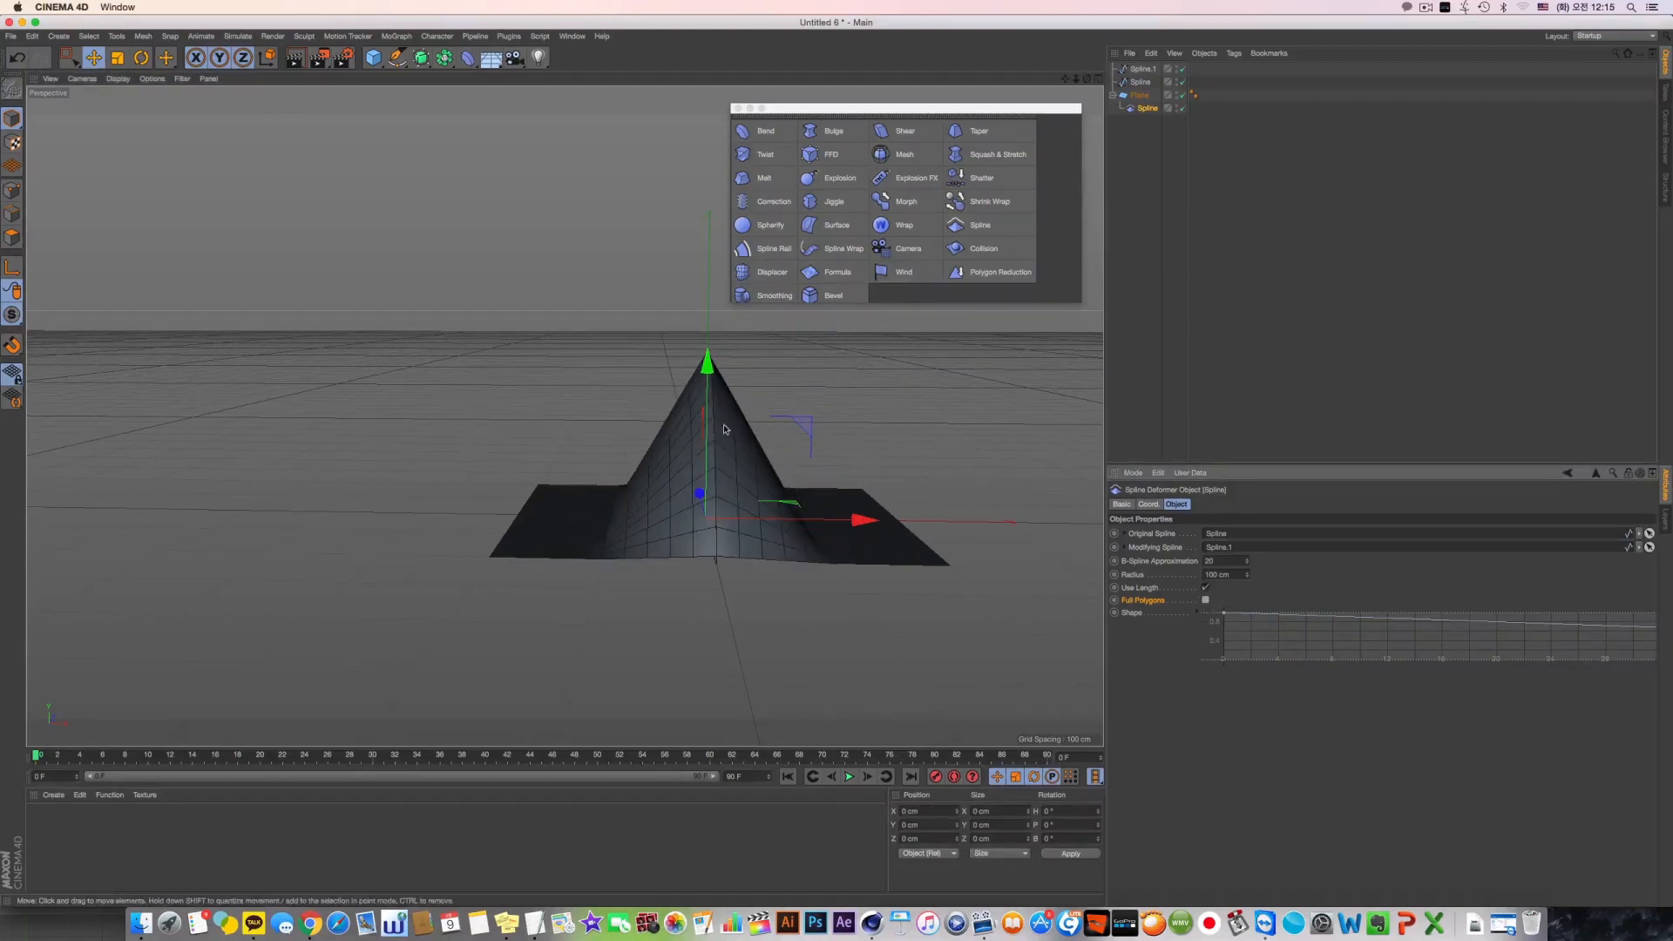
pyautogui.scroll(5, 726, 429)
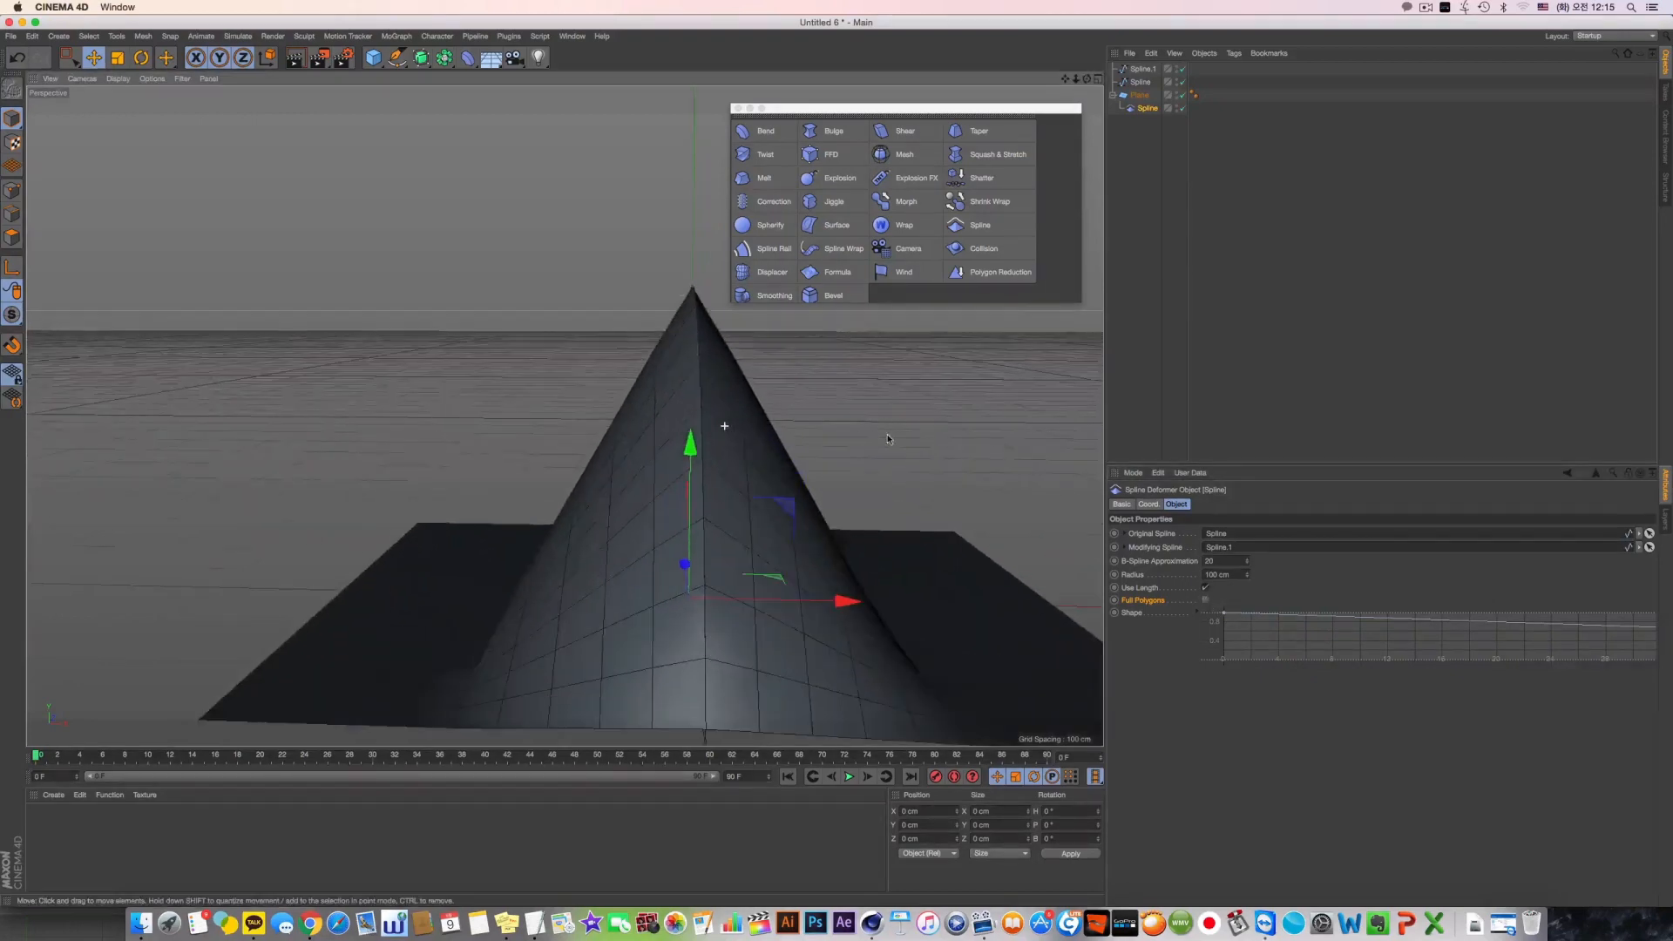
pyautogui.click(1141, 69)
pyautogui.keyDown('alt'); pyautogui.moveTo(725, 371); pyautogui.dragTo(746, 433); pyautogui.keyUp('alt')
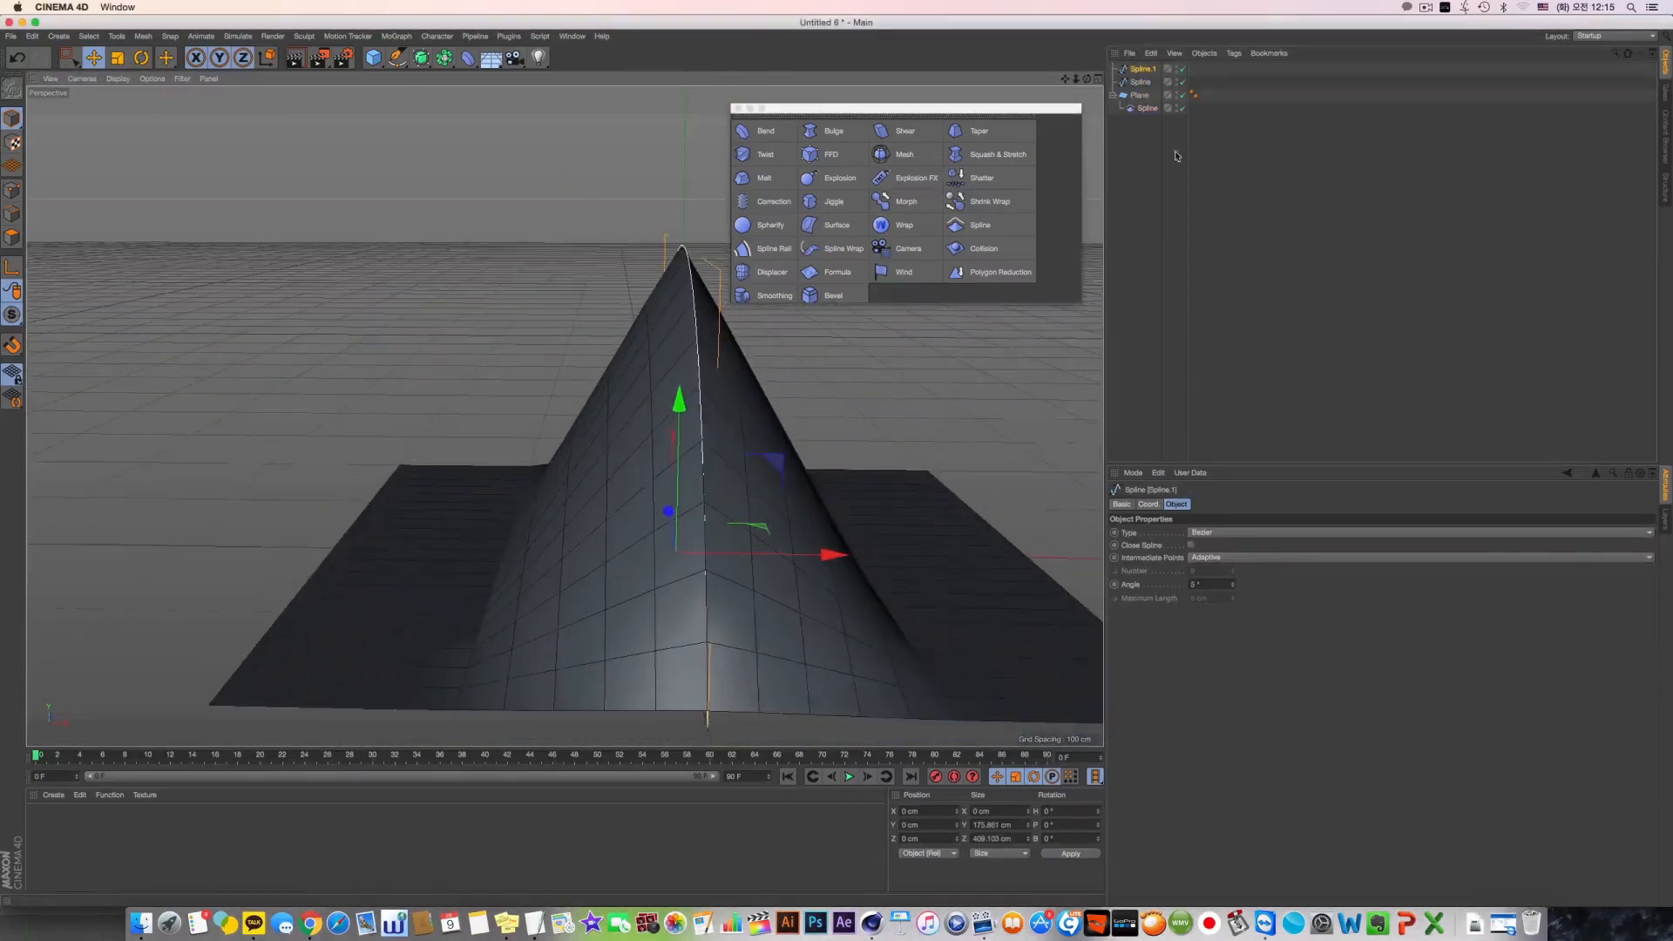
pyautogui.click(1147, 108)
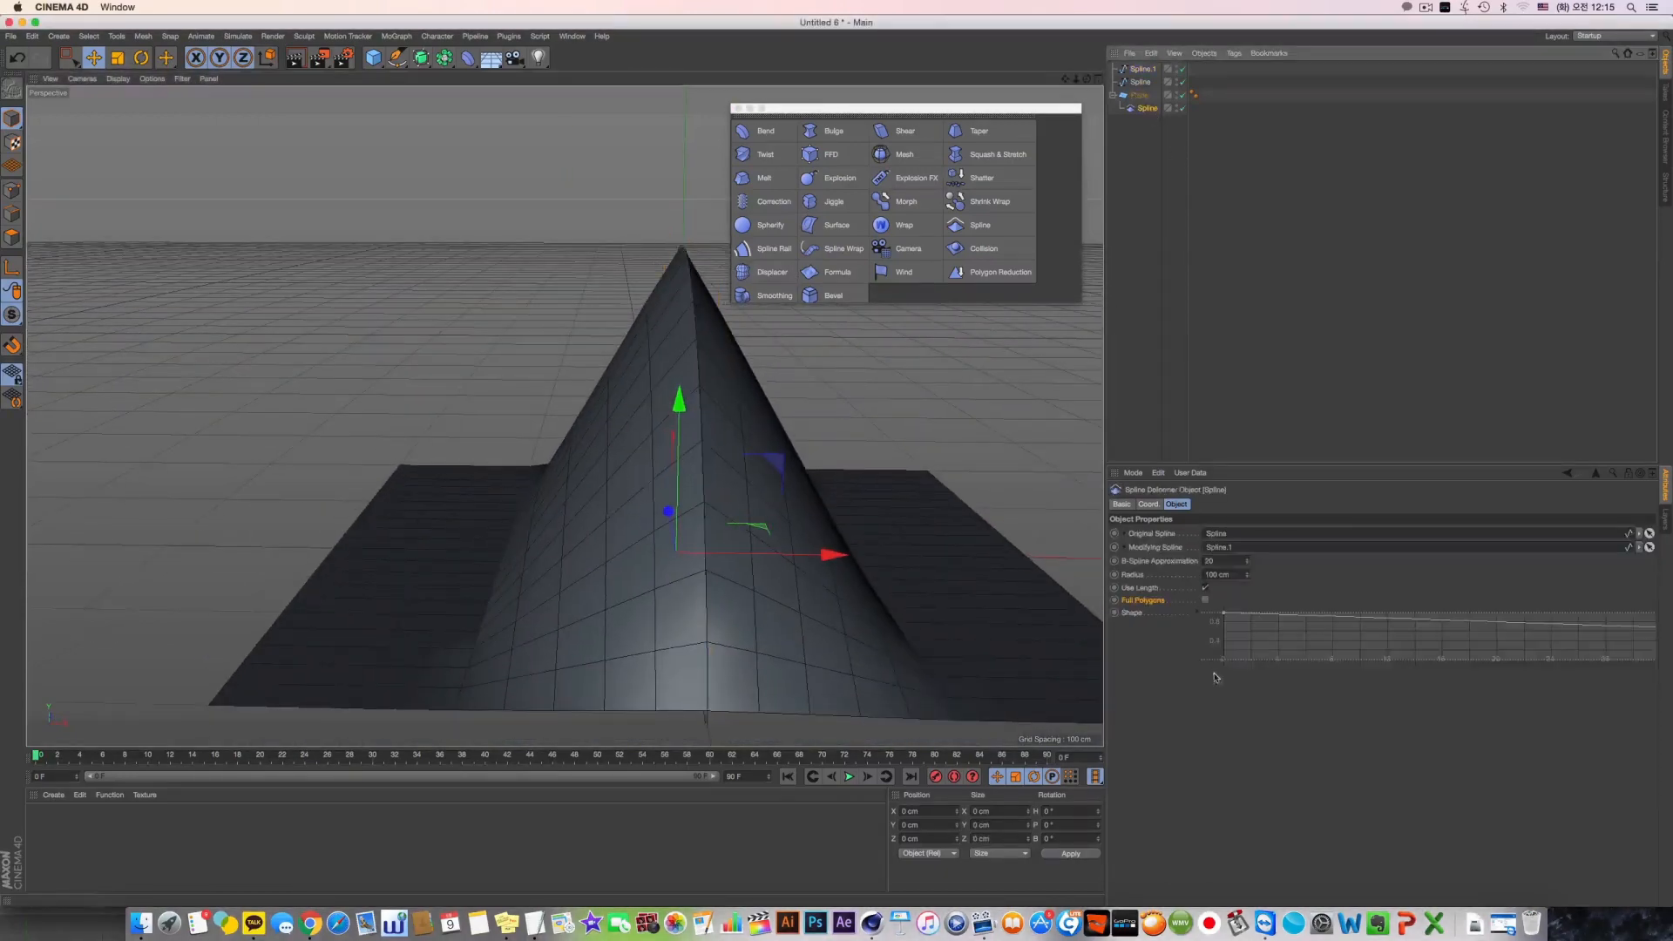
pyautogui.click(1205, 600)
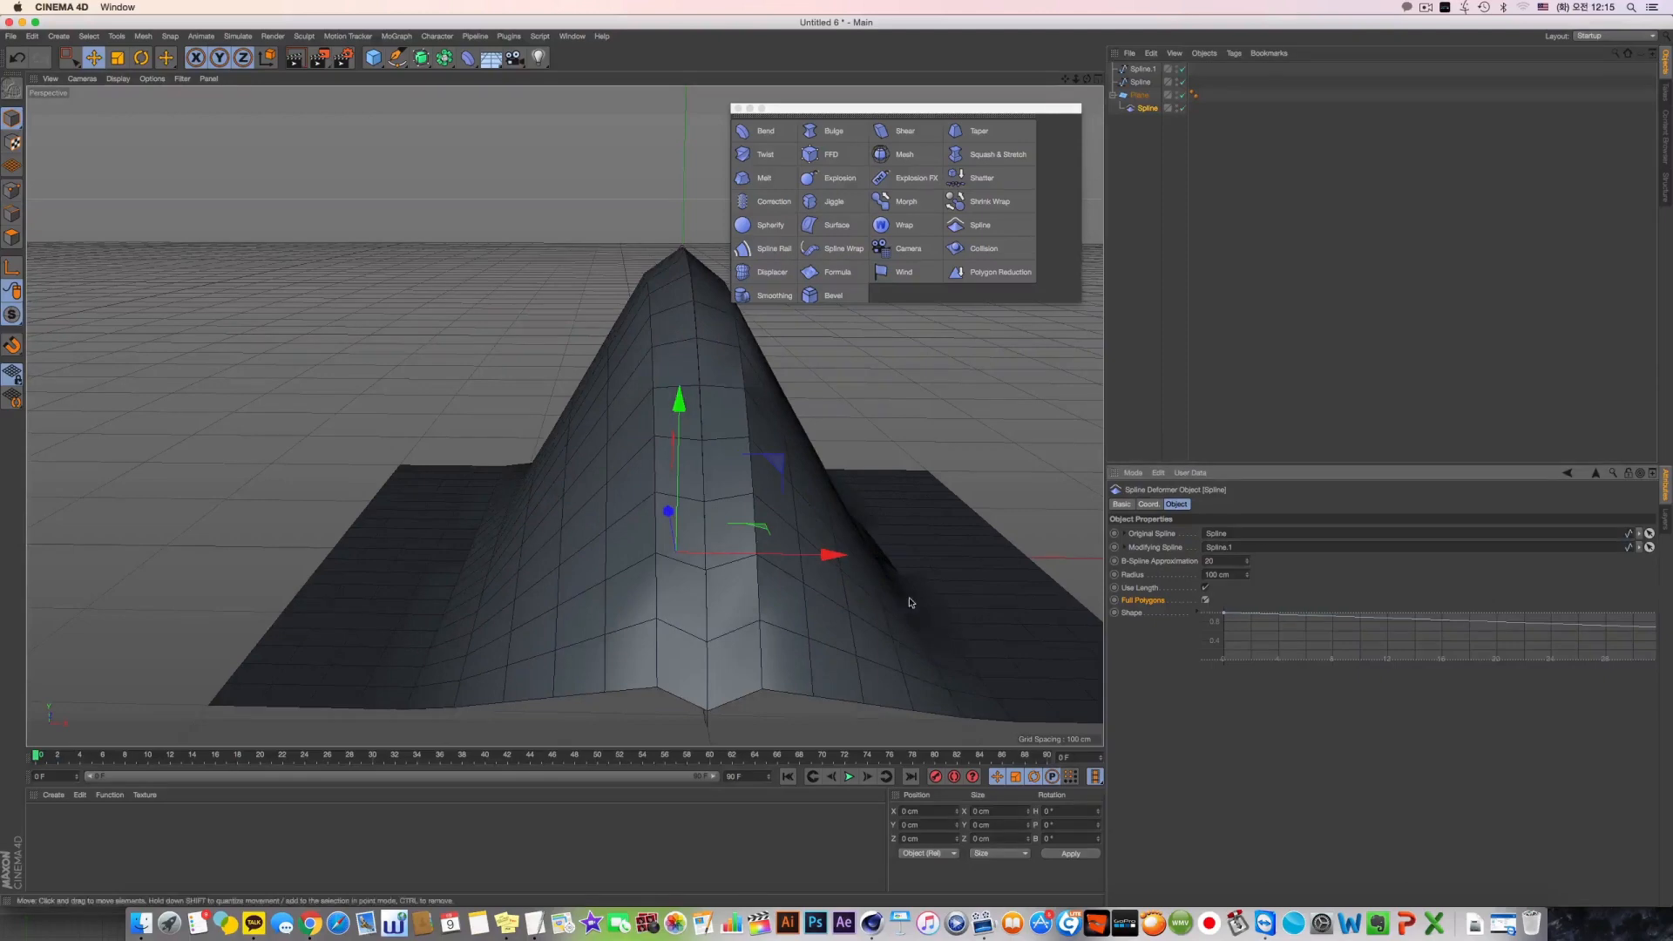
pyautogui.keyDown('alt'); pyautogui.moveTo(907, 600); pyautogui.dragTo(811, 528); pyautogui.keyUp('alt')
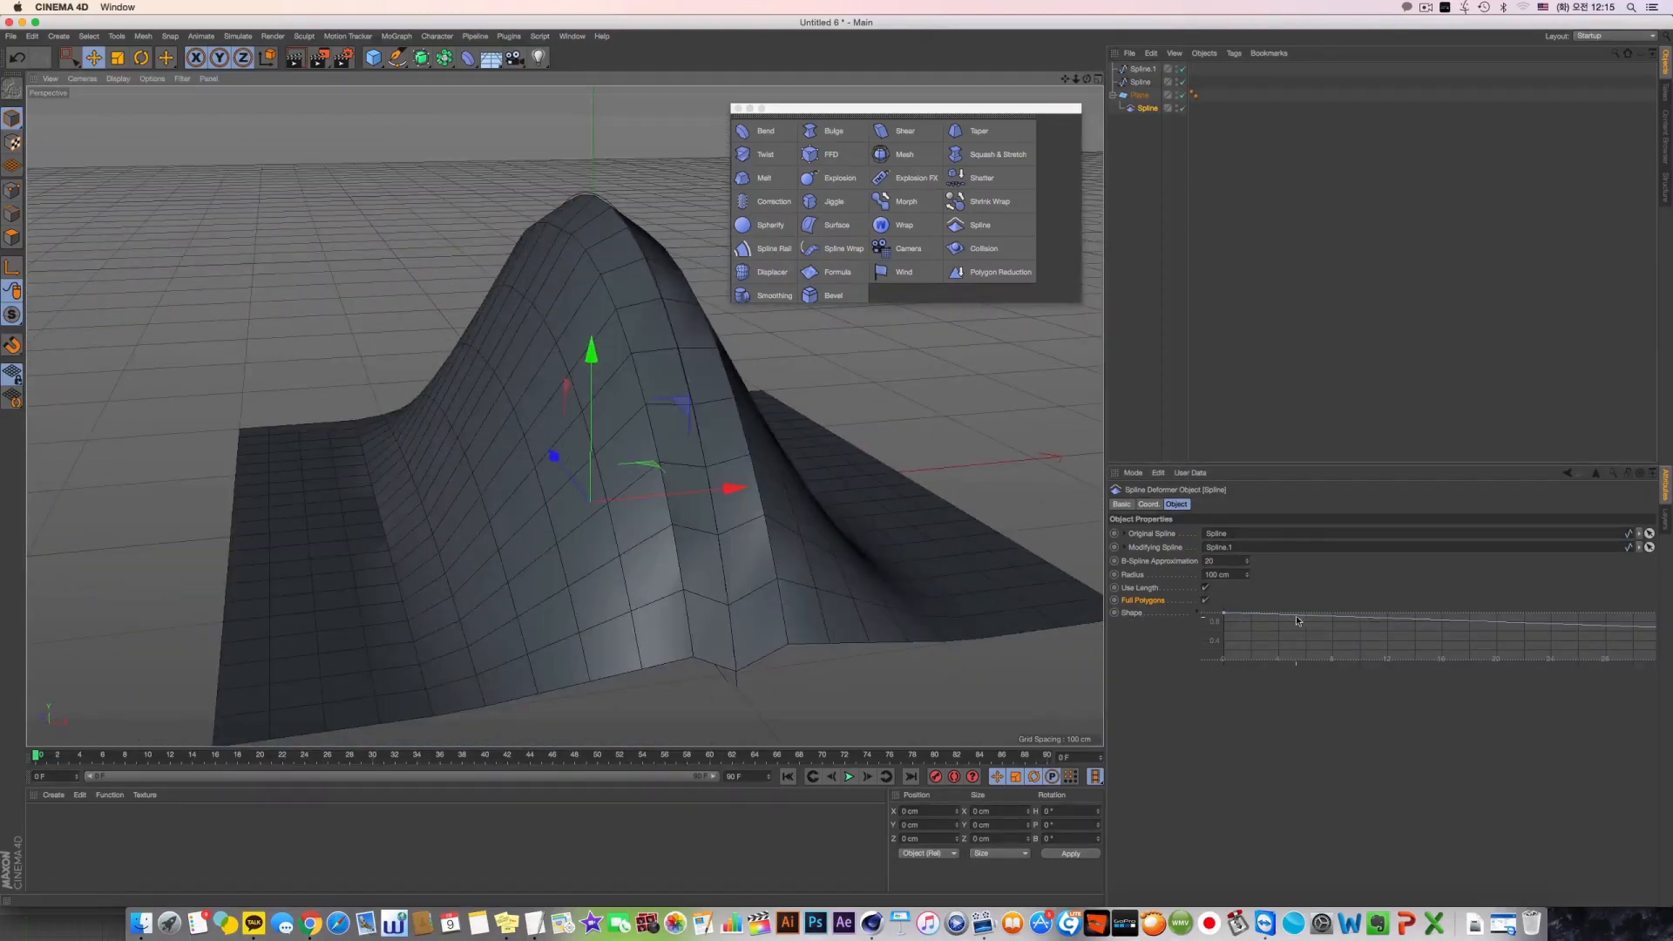
# Add two points to the deformer's Shape curve and lower the first of them to form side ridges on the plane
pyautogui.keyDown('ctrl'); pyautogui.click(1359, 620); pyautogui.keyUp('ctrl')
pyautogui.keyDown('ctrl'); pyautogui.click(1483, 628); pyautogui.keyUp('ctrl')
pyautogui.click(1358, 620)
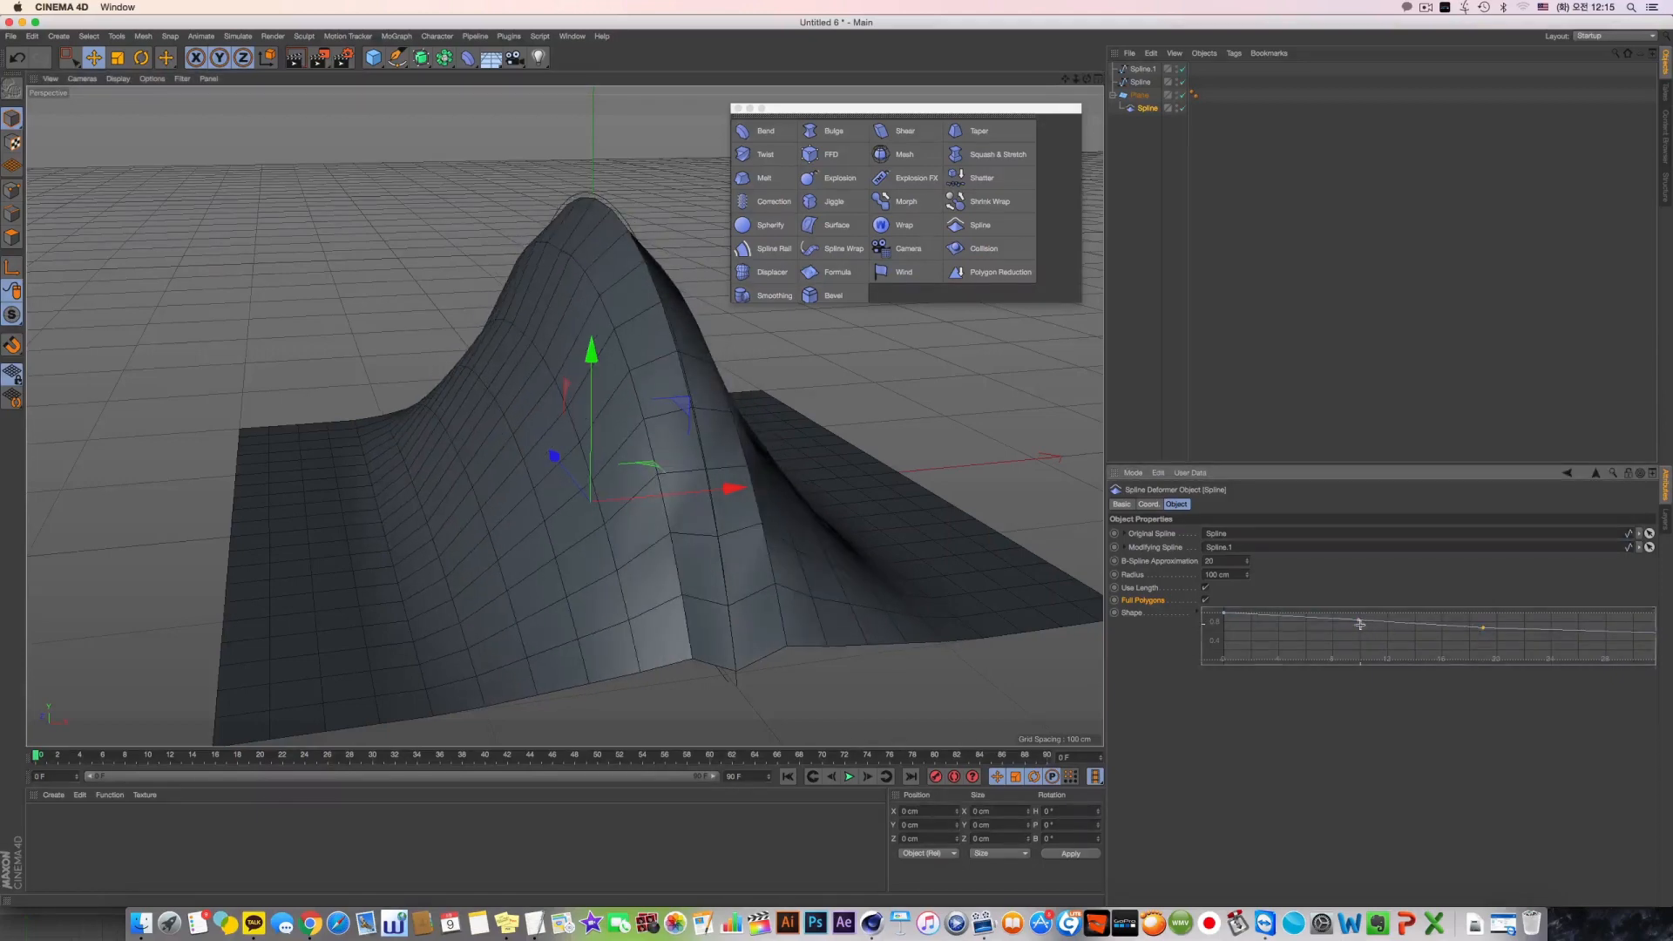
pyautogui.moveTo(1359, 625); pyautogui.dragTo(1357, 639)
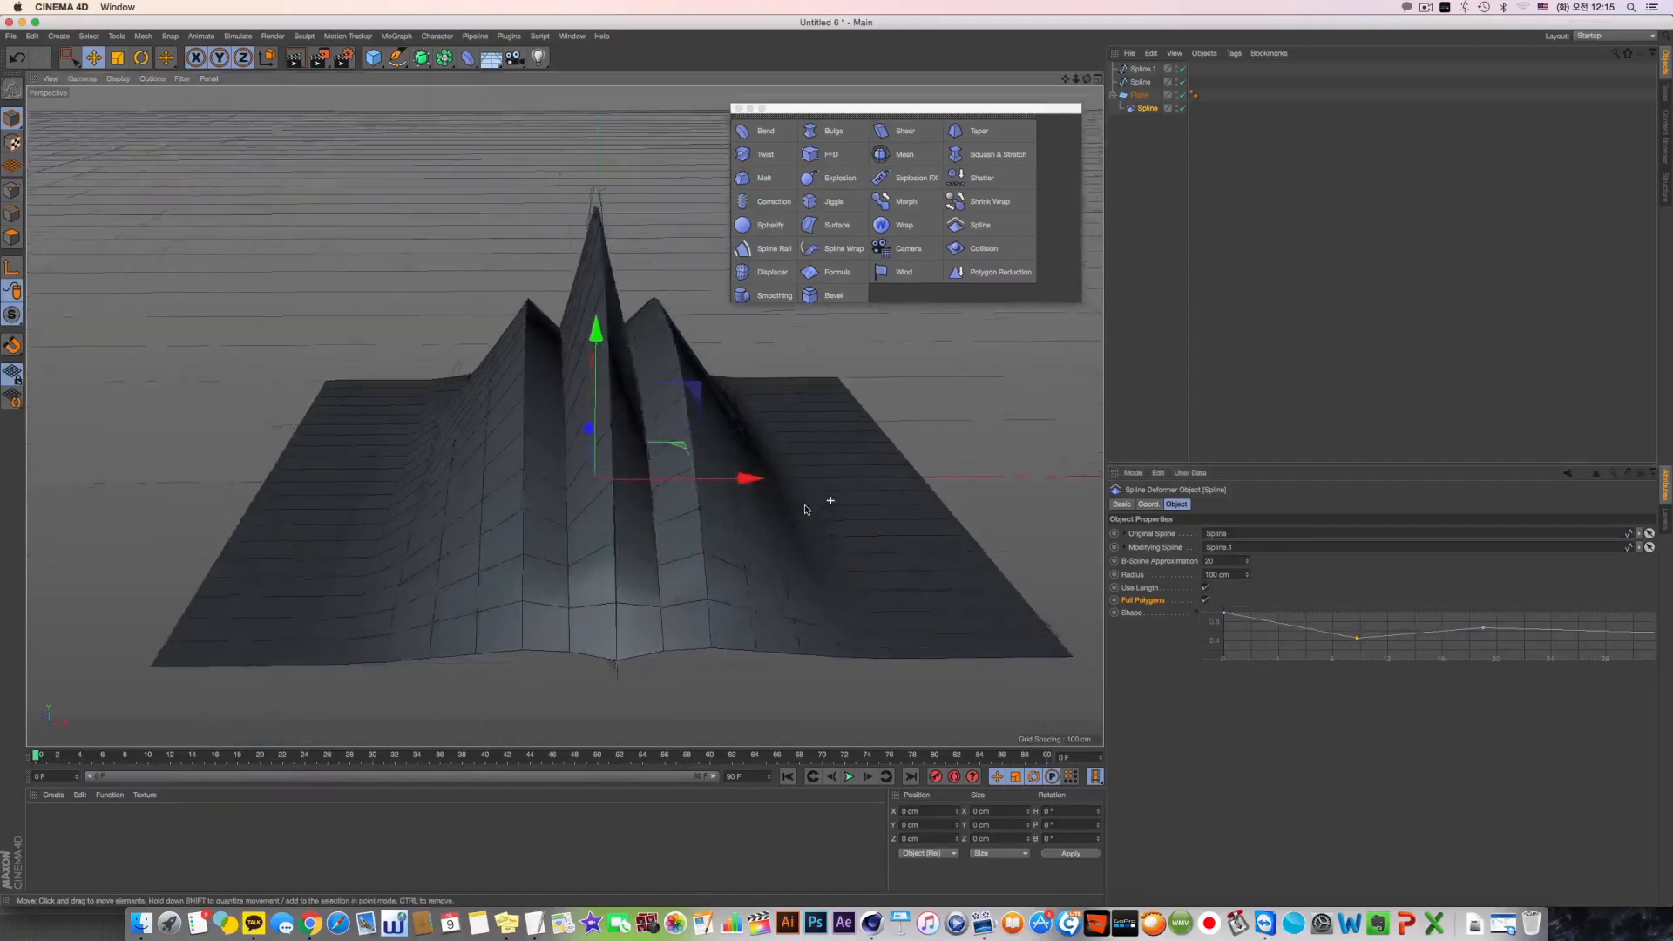
# Nest the arched spline under the straight spline and move the pair slightly to shift the plane's deformation
pyautogui.click(1139, 82)
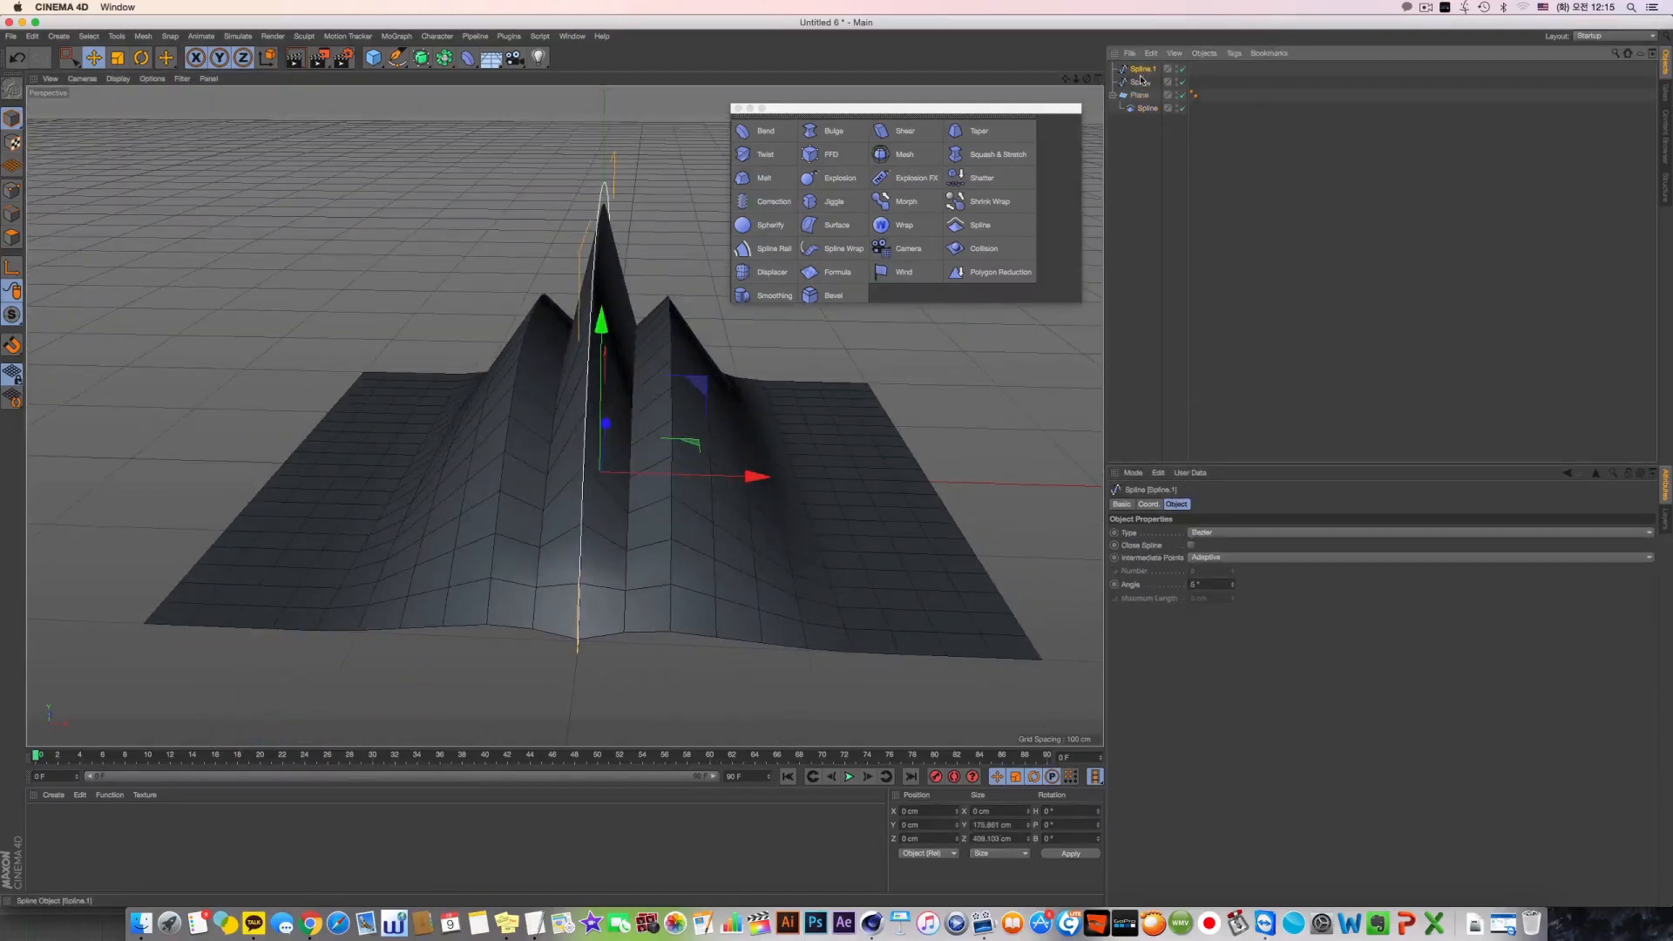
pyautogui.moveTo(1144, 87); pyautogui.dragTo(1143, 85)
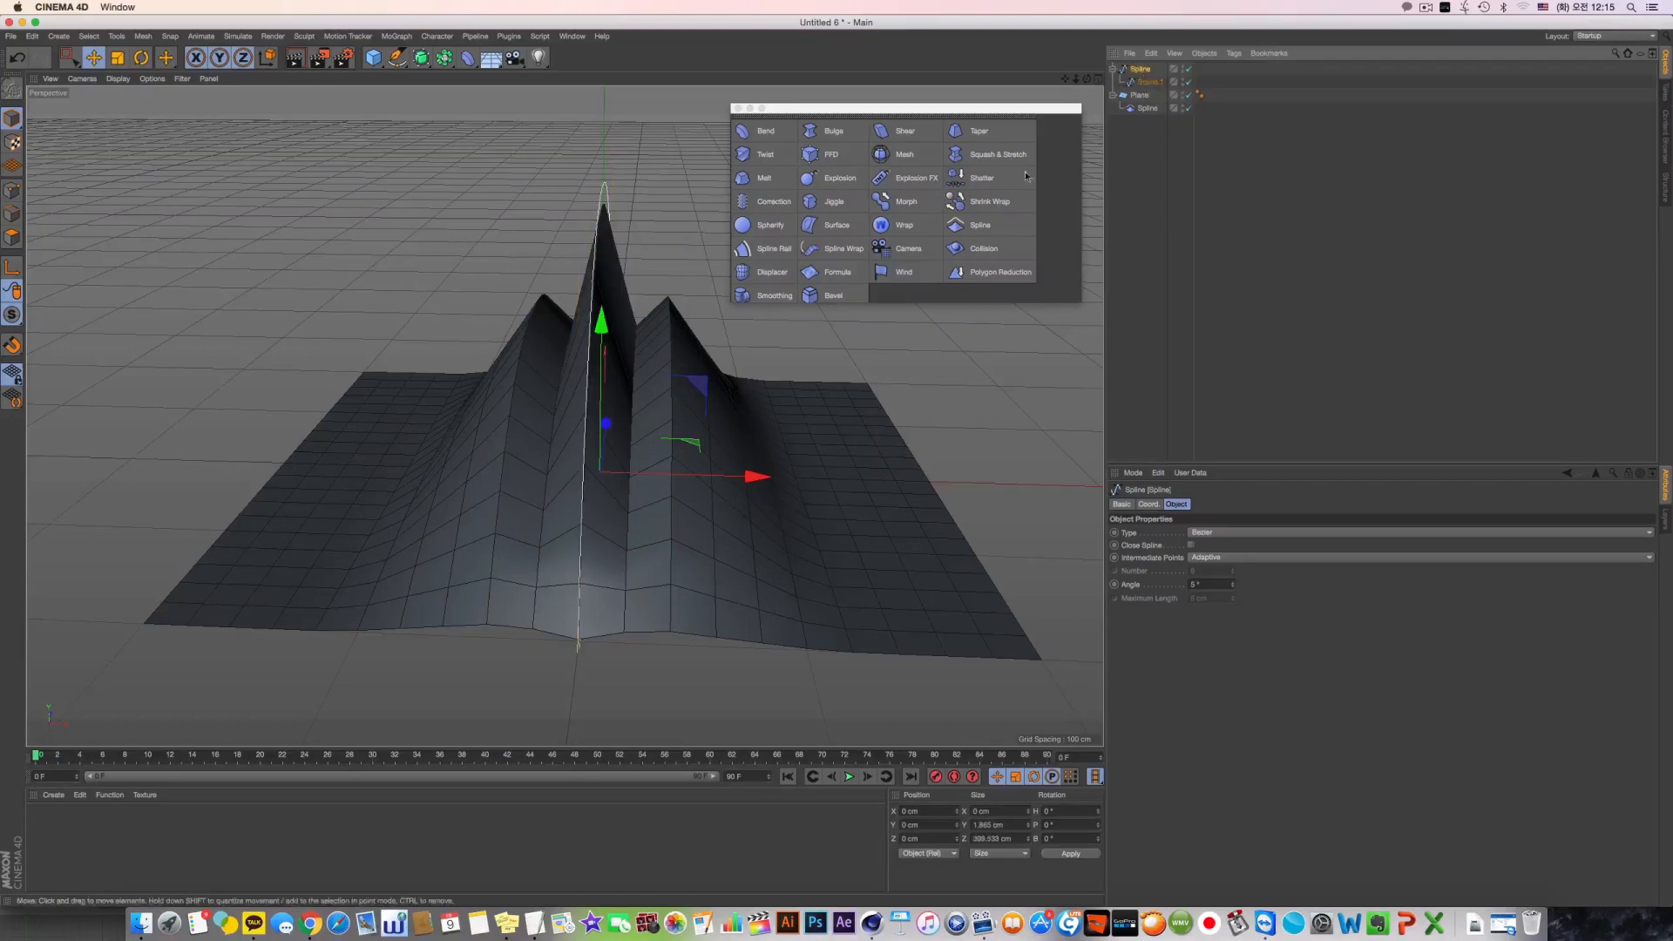
pyautogui.moveTo(757, 467)
pyautogui.mouseDown()
pyautogui.moveTo(941, 478)
pyautogui.moveTo(635, 474)
pyautogui.moveTo(764, 471)
pyautogui.mouseUp()
pyautogui.press('super+z')
pyautogui.moveTo(610, 301); pyautogui.dragTo(608, 339)
pyautogui.moveTo(683, 485)
pyautogui.mouseDown()
pyautogui.moveTo(811, 497)
pyautogui.moveTo(689, 497)
pyautogui.mouseUp()
pyautogui.keyDown('alt'); pyautogui.moveTo(701, 491); pyautogui.dragTo(852, 412); pyautogui.keyUp('alt')
# Delete the plane, its deformer and both splines, and add a cube primitive to the empty scene
pyautogui.moveTo(1168, 116); pyautogui.dragTo(1074, 31)
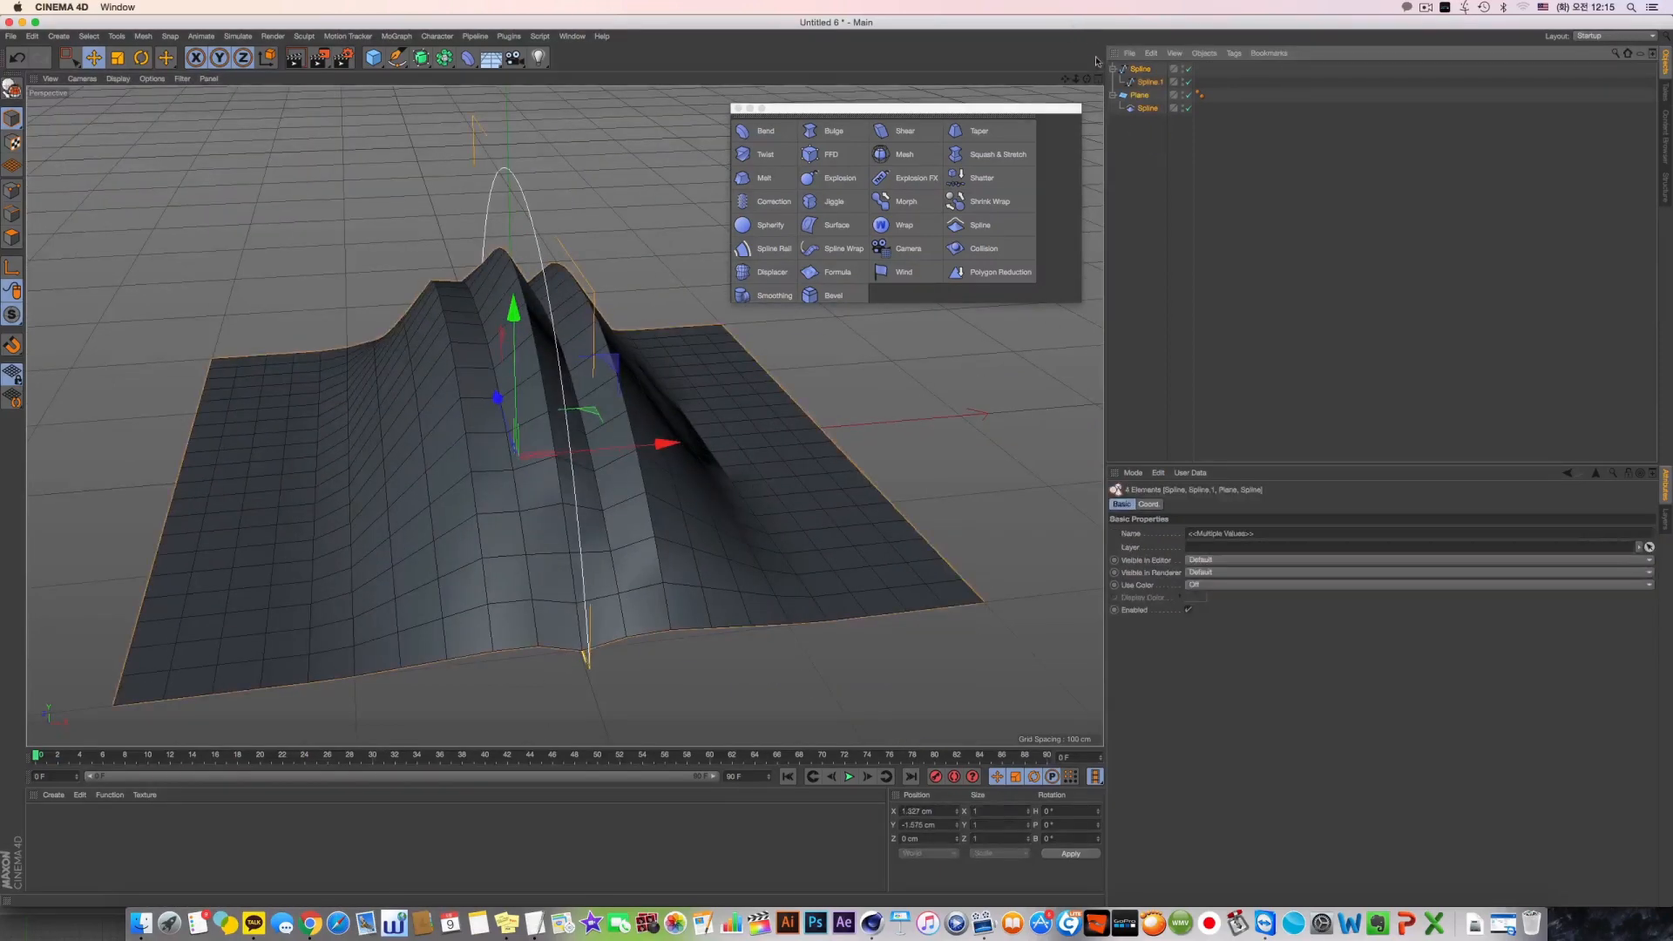
pyautogui.press('Delete')
pyautogui.click(372, 58)
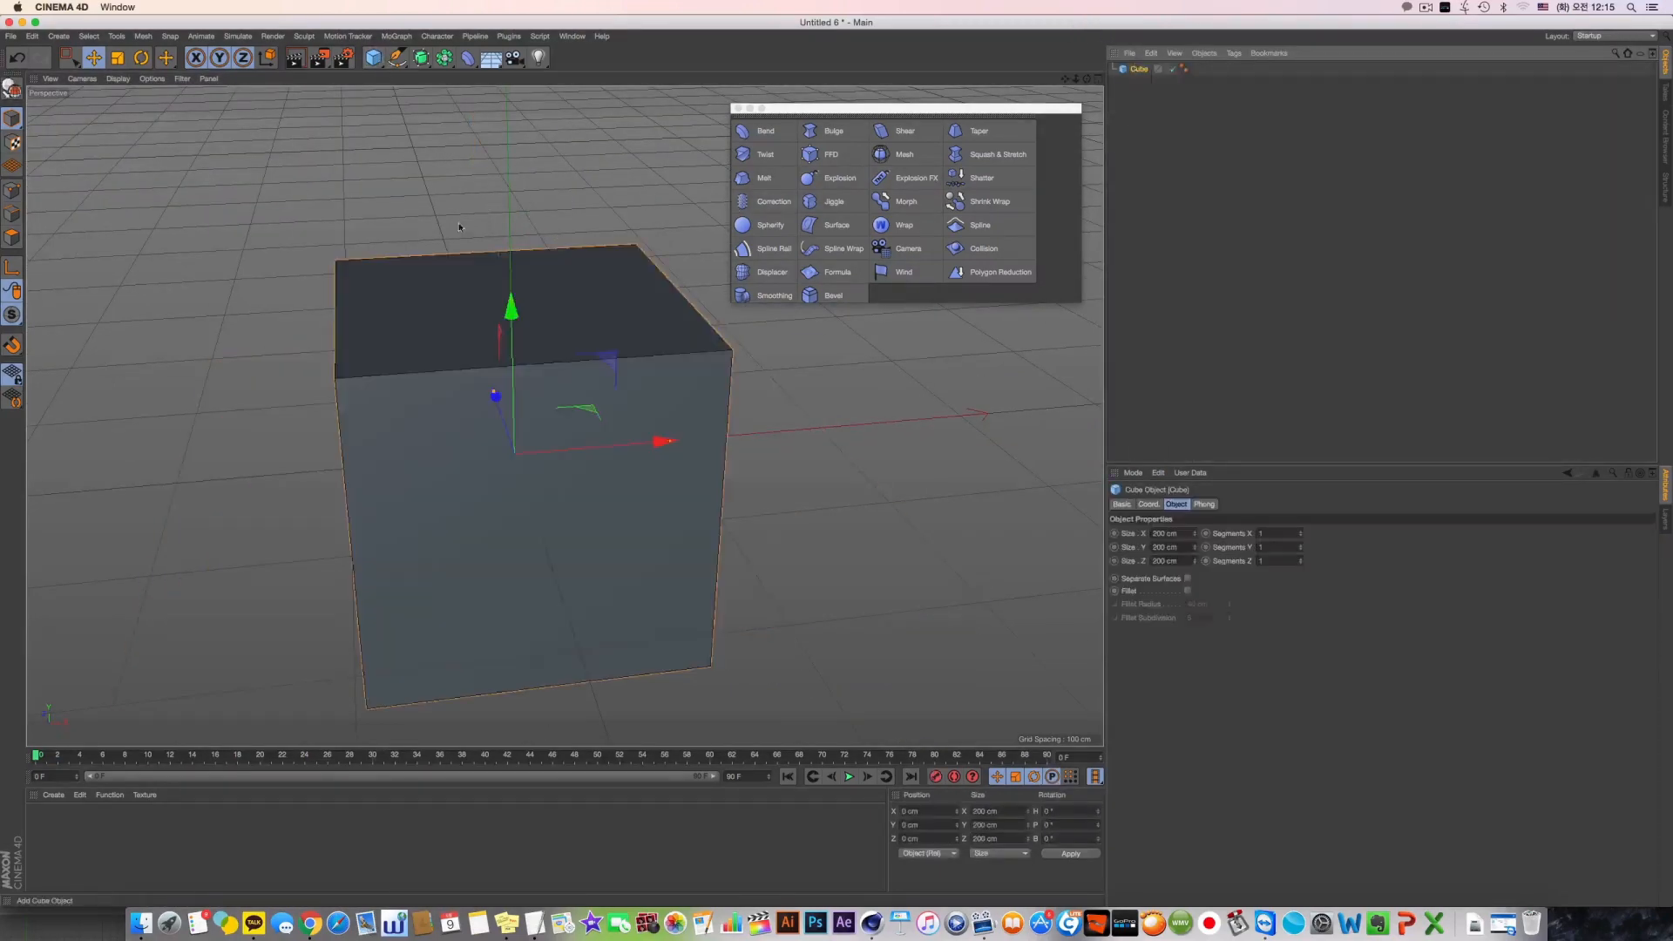
pyautogui.keyDown('alt'); pyautogui.moveTo(459, 227); pyautogui.dragTo(661, 348); pyautogui.keyUp('alt')
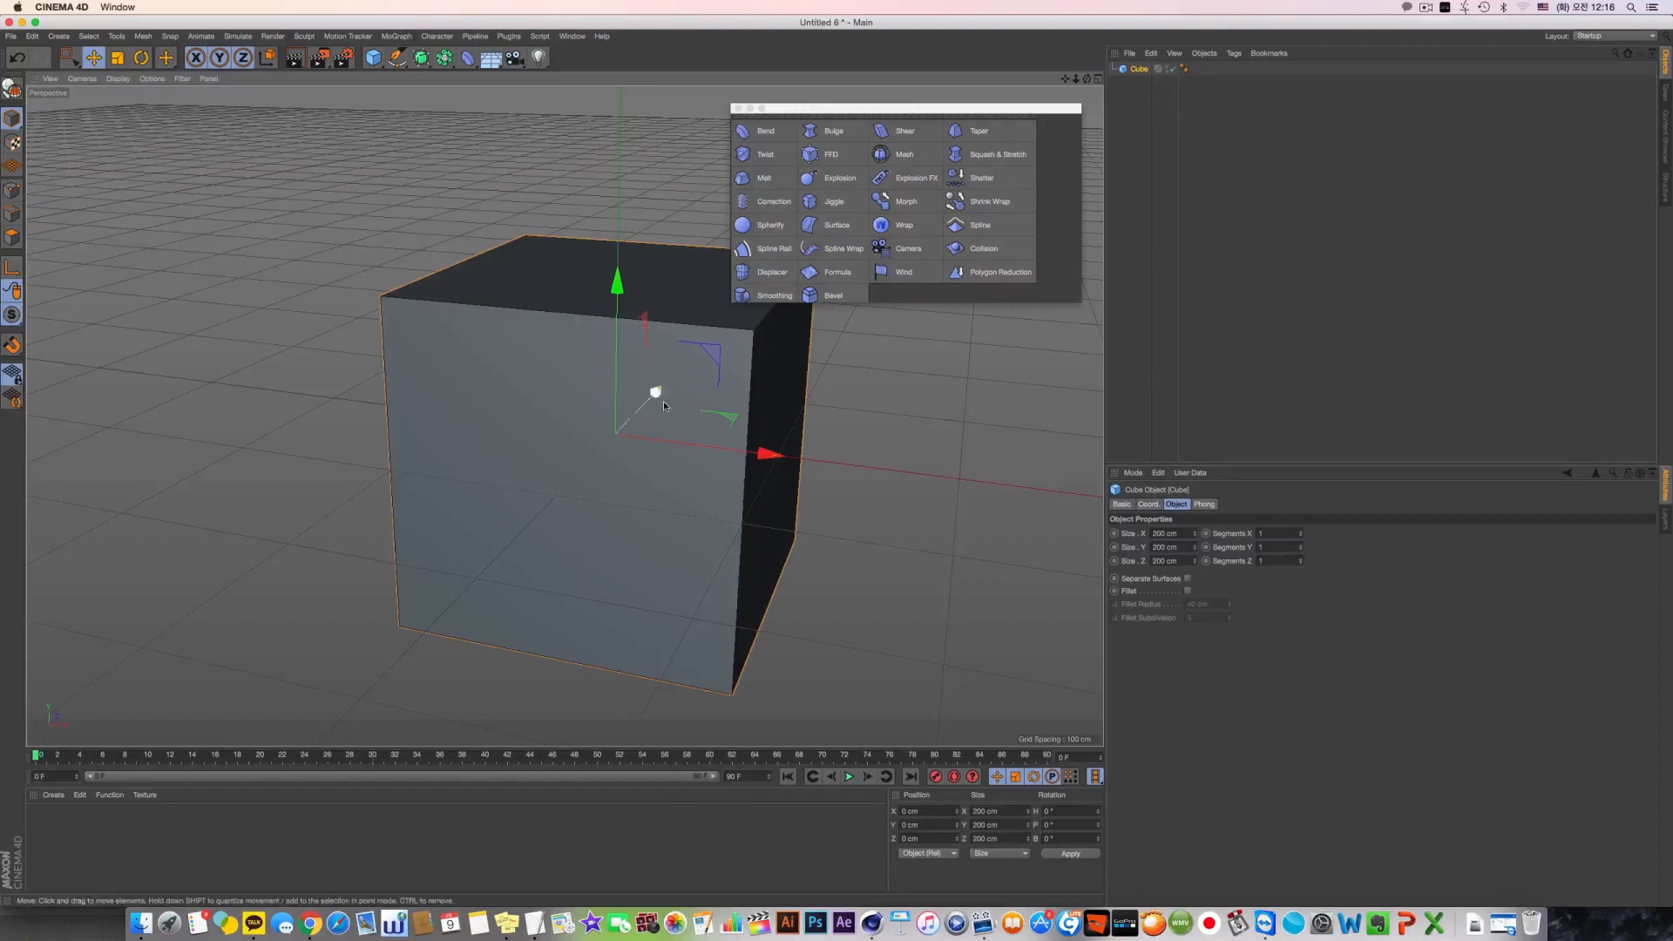
# Reshape the cube into a flat slab with Y size 15 cm and Z about 261 cm, using 15 segments on each axis
pyautogui.keyDown('alt'); pyautogui.moveTo(662, 400); pyautogui.dragTo(663, 365); pyautogui.keyUp('alt')
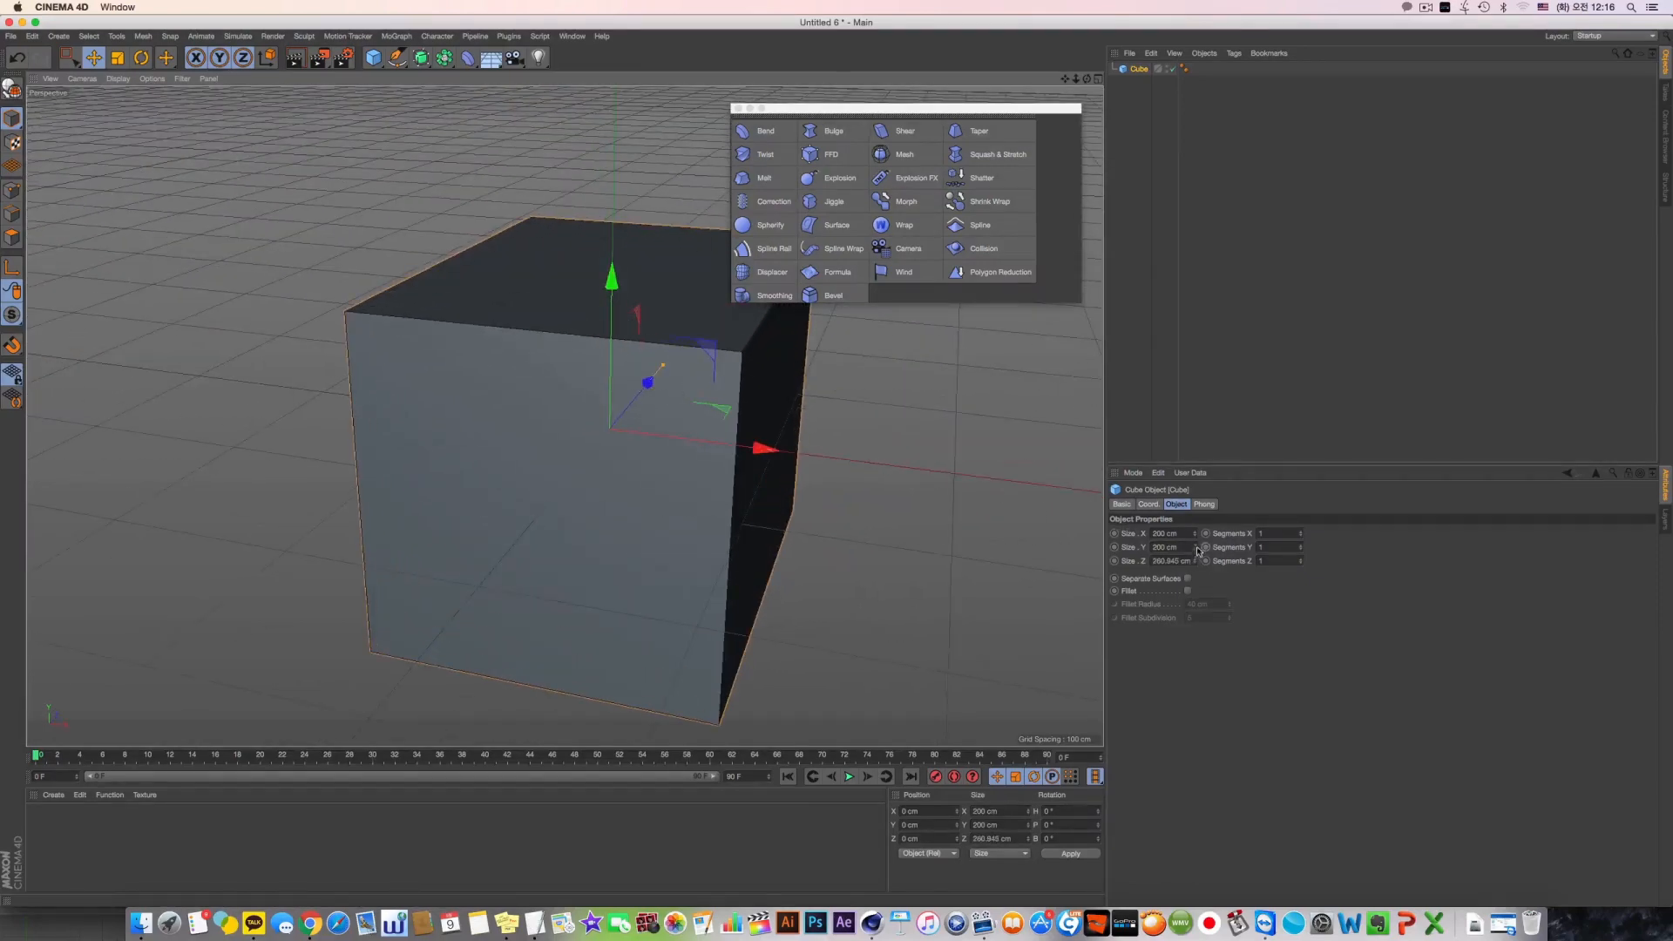
pyautogui.moveTo(1198, 551); pyautogui.dragTo(1192, 543)
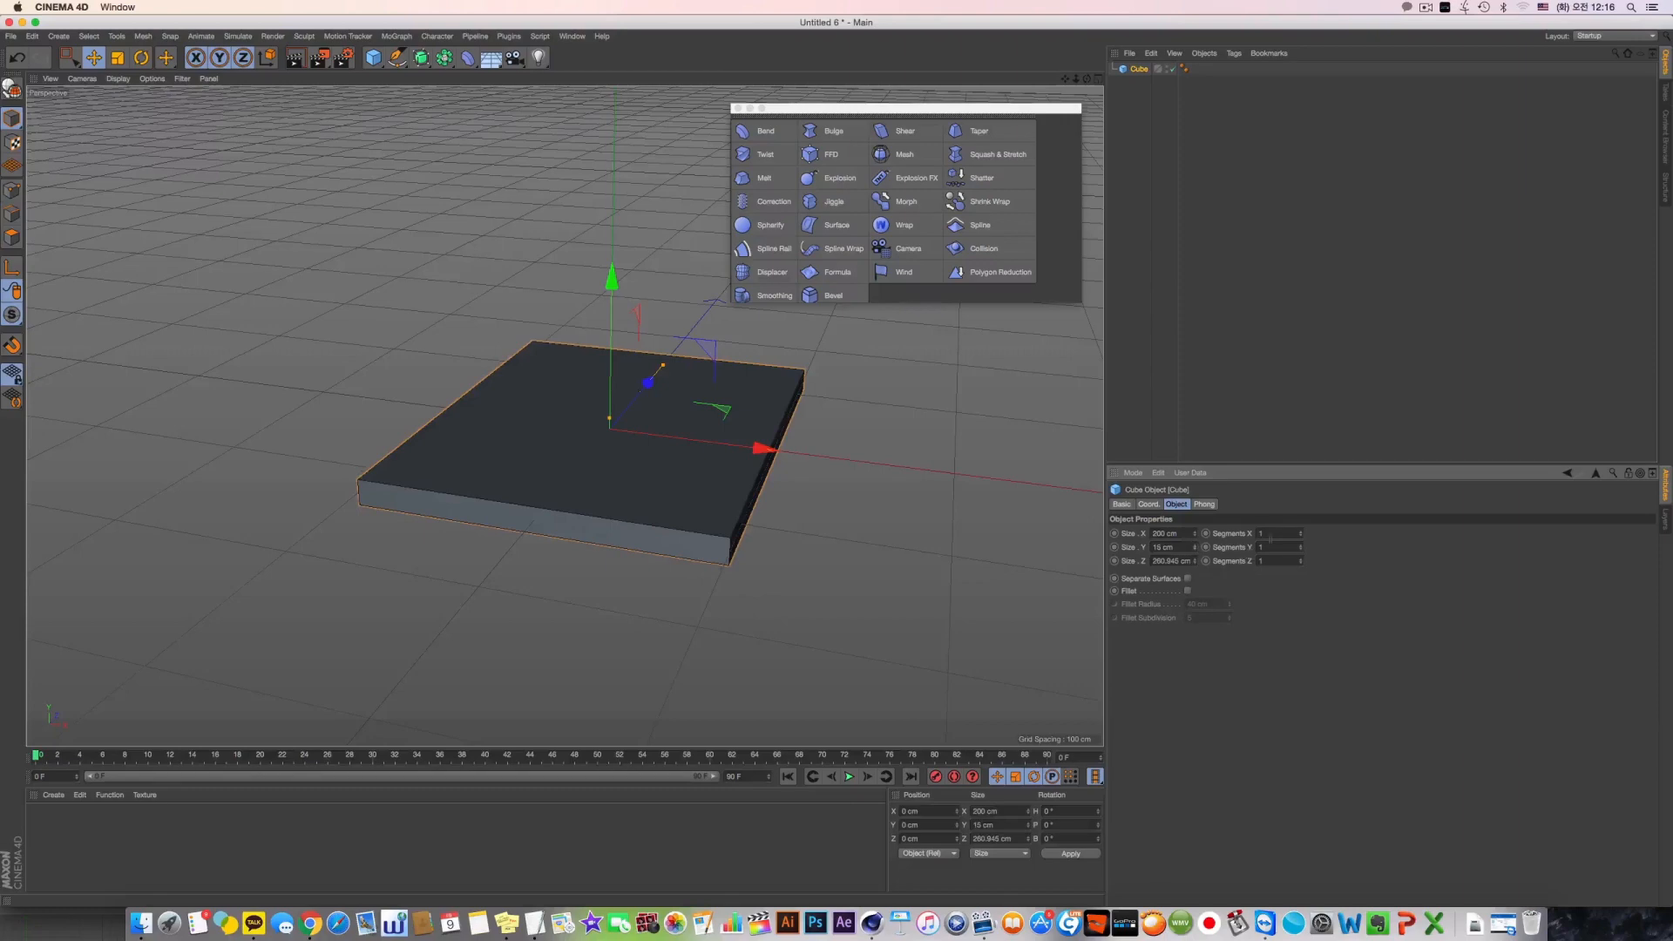
pyautogui.write('15')
pyautogui.press('Tab')
pyautogui.write('15')
pyautogui.press('Tab')
pyautogui.write('15')
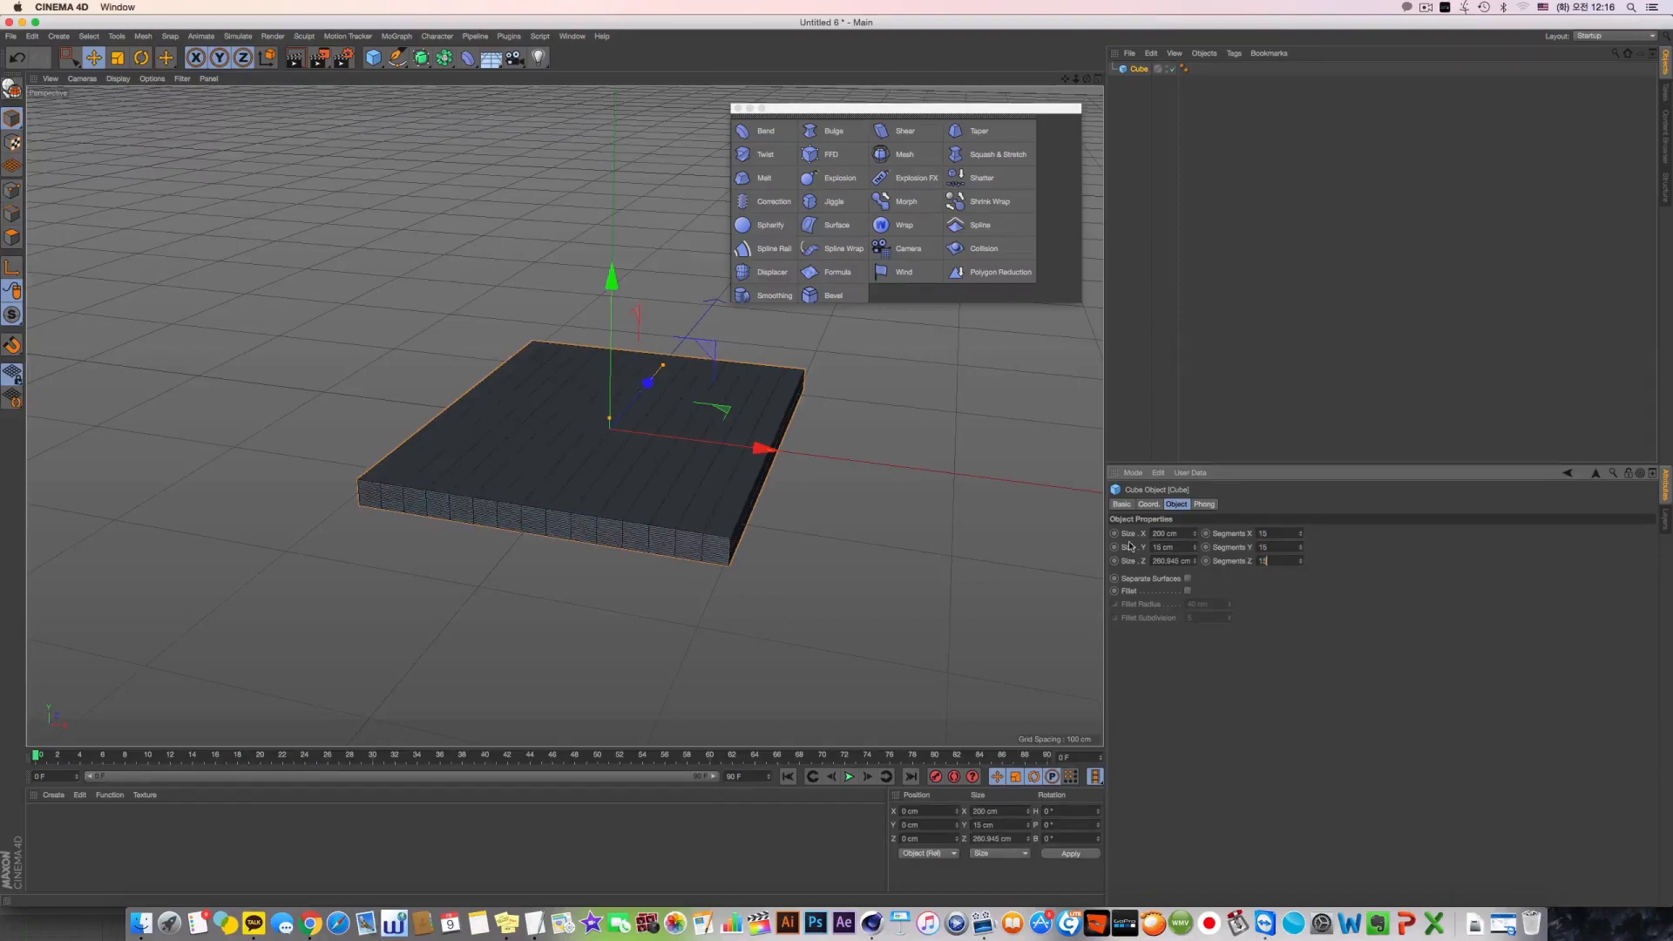
# Draw an open arched Bezier spline just beyond the slab's +Z edge with the Pen tool in the Top view
pyautogui.keyDown('alt'); pyautogui.moveTo(590, 493); pyautogui.dragTo(596, 551); pyautogui.keyUp('alt')
pyautogui.keyDown('alt'); pyautogui.moveTo(549, 370); pyautogui.dragTo(618, 407); pyautogui.keyUp('alt')
pyautogui.middleClick(618, 407)
pyautogui.middleClick(619, 407)
pyautogui.keyDown('alt'); pyautogui.moveTo(456, 418); pyautogui.dragTo(591, 386, button='middle'); pyautogui.keyUp('alt')
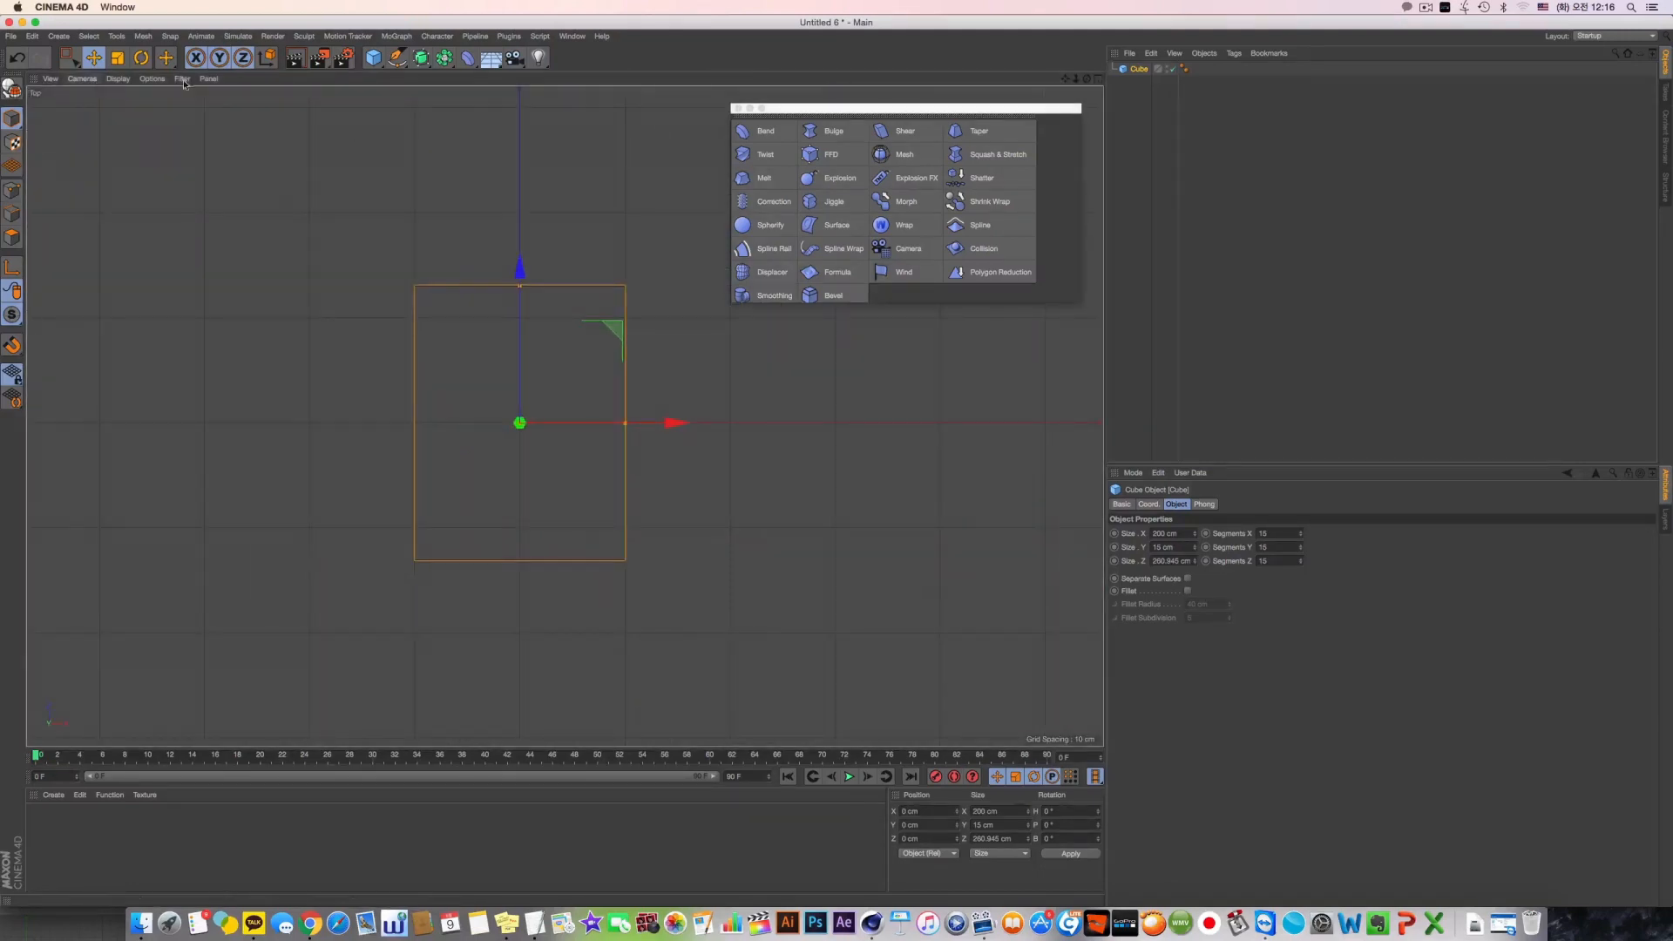
pyautogui.click(396, 58)
pyautogui.click(417, 261)
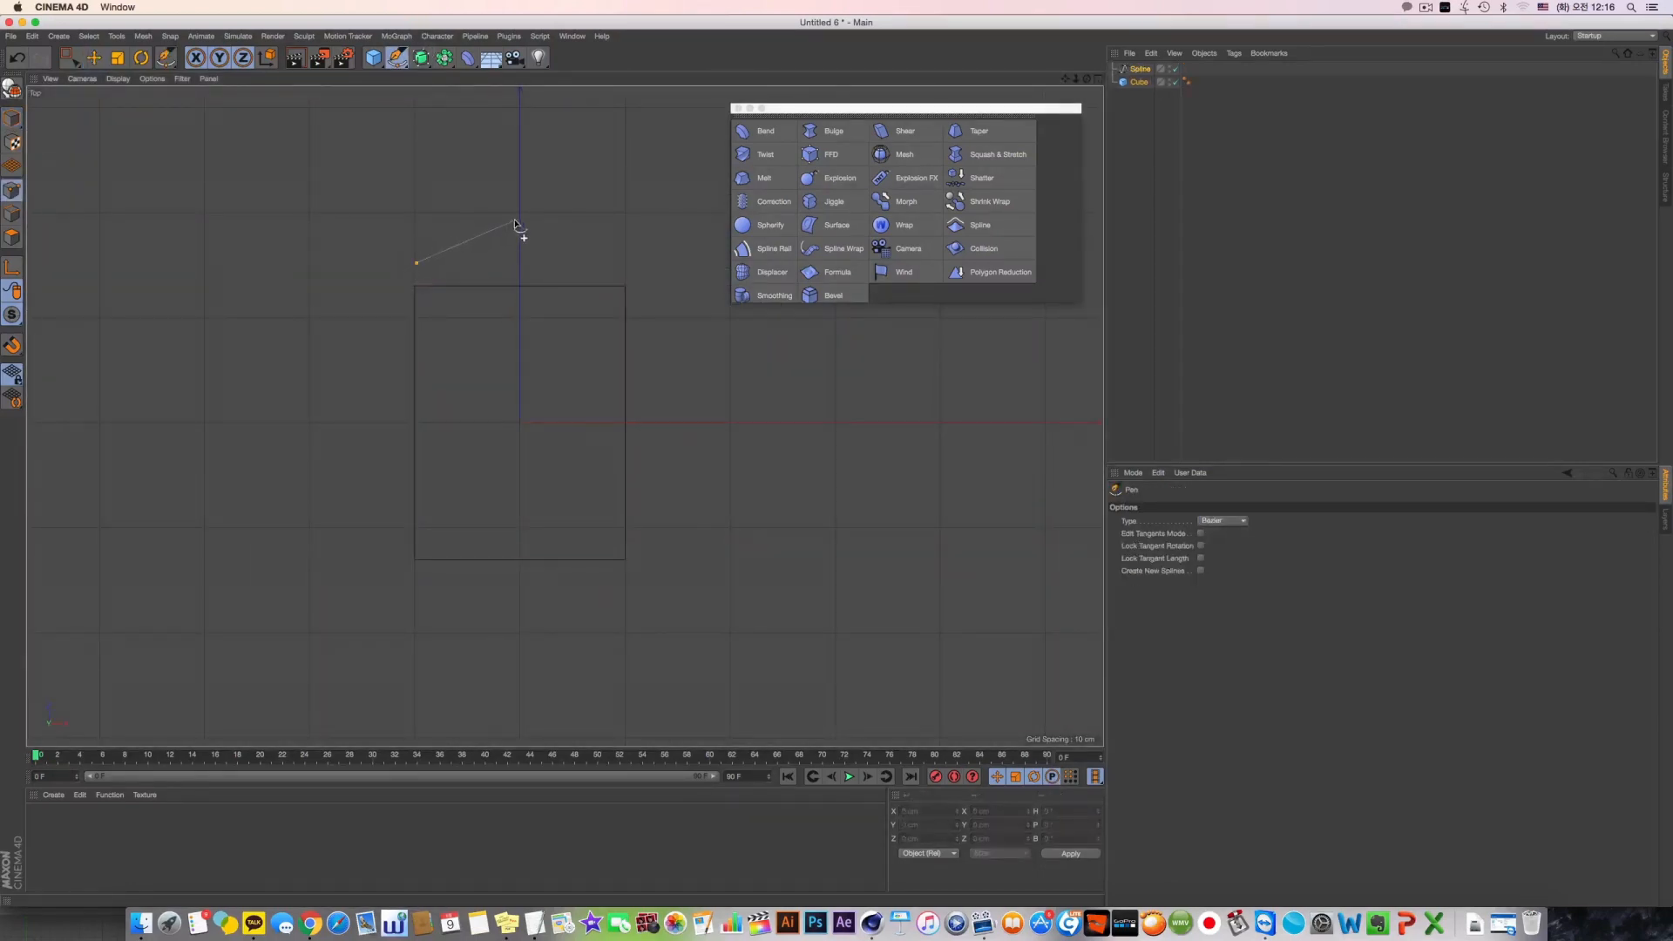
pyautogui.moveTo(516, 217); pyautogui.dragTo(542, 217)
pyautogui.click(1203, 119)
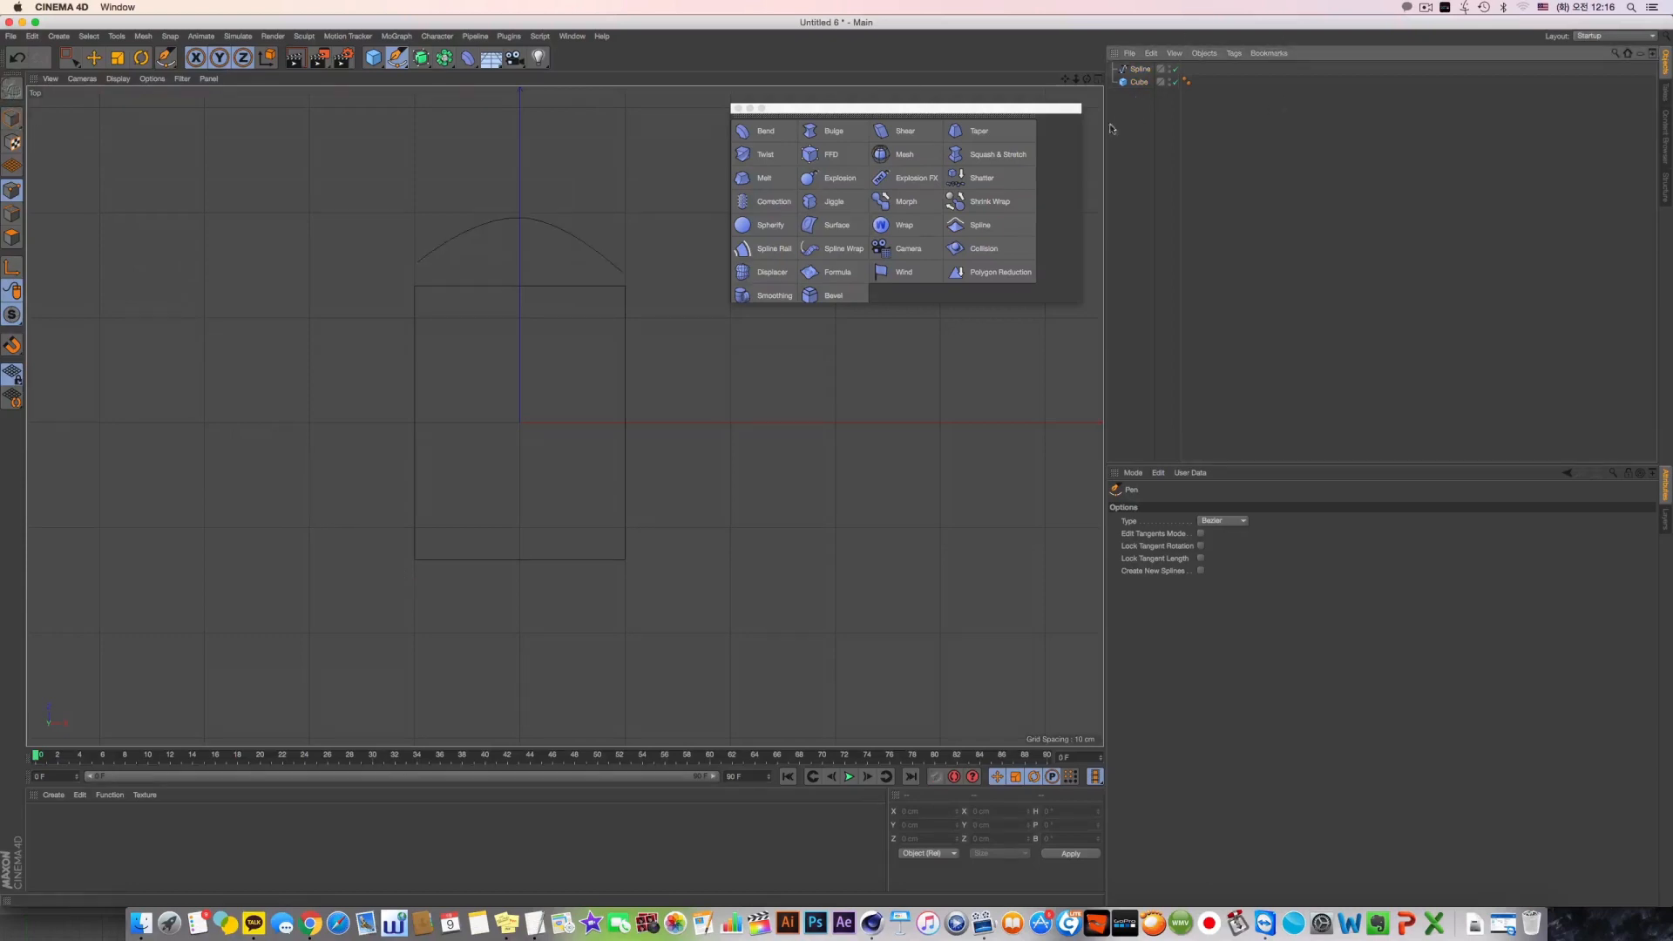
# Draw a second open arched Bezier spline bulging outward beyond the slab's -Z edge
pyautogui.click(420, 590)
pyautogui.moveTo(514, 629); pyautogui.dragTo(550, 629)
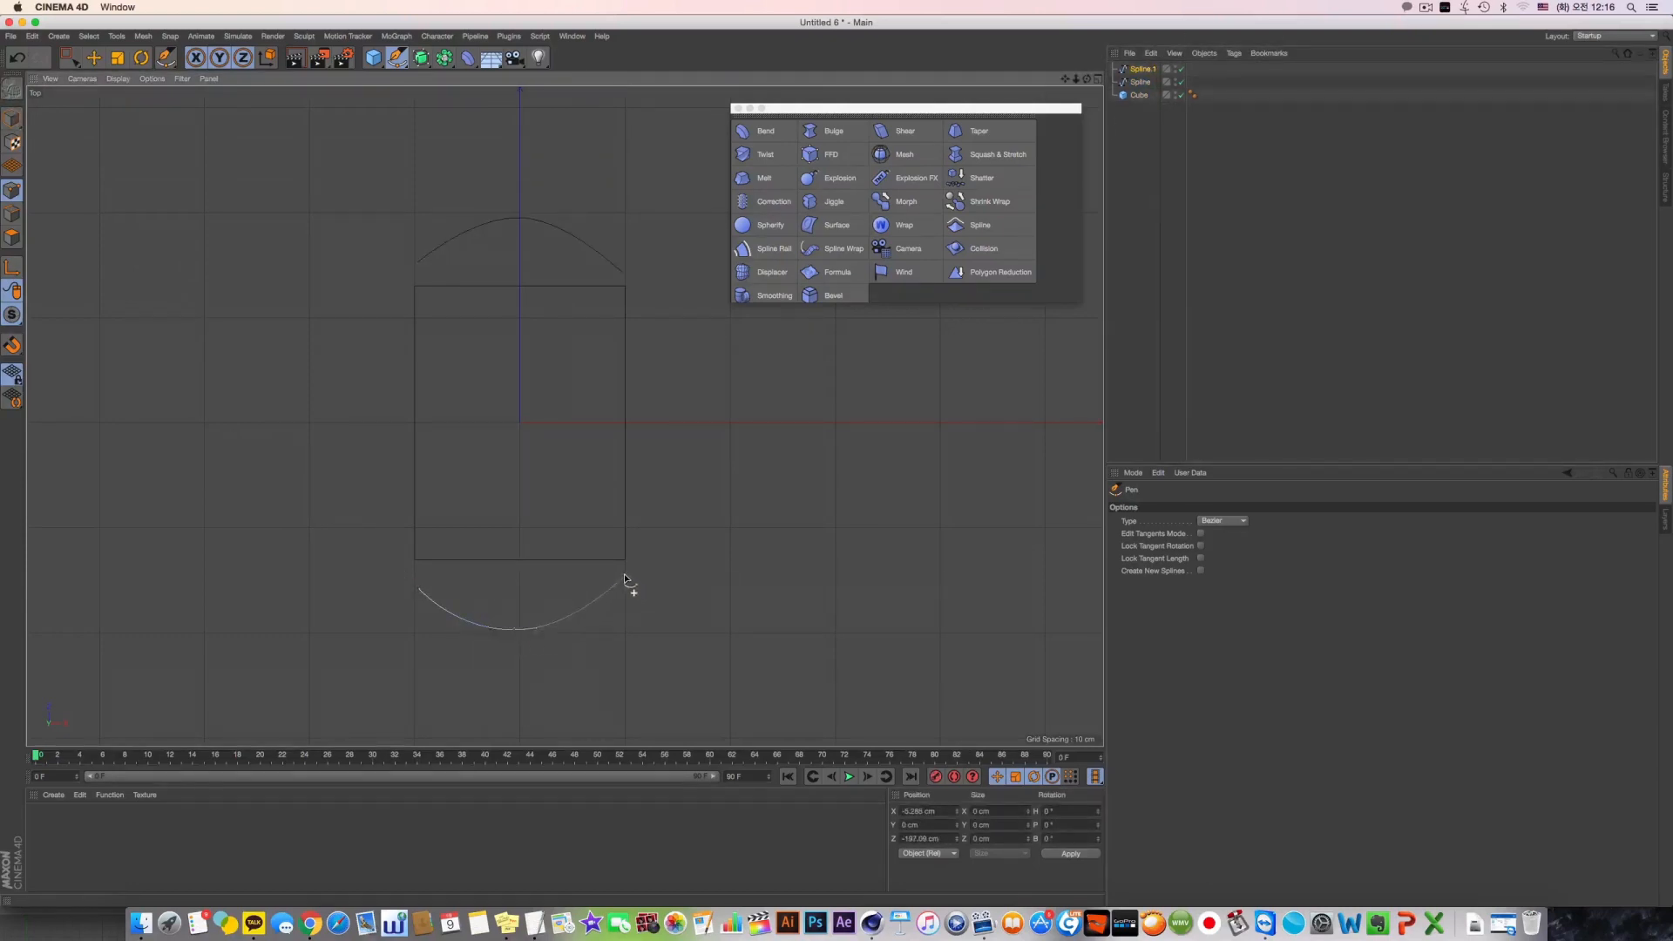
pyautogui.click(1170, 280)
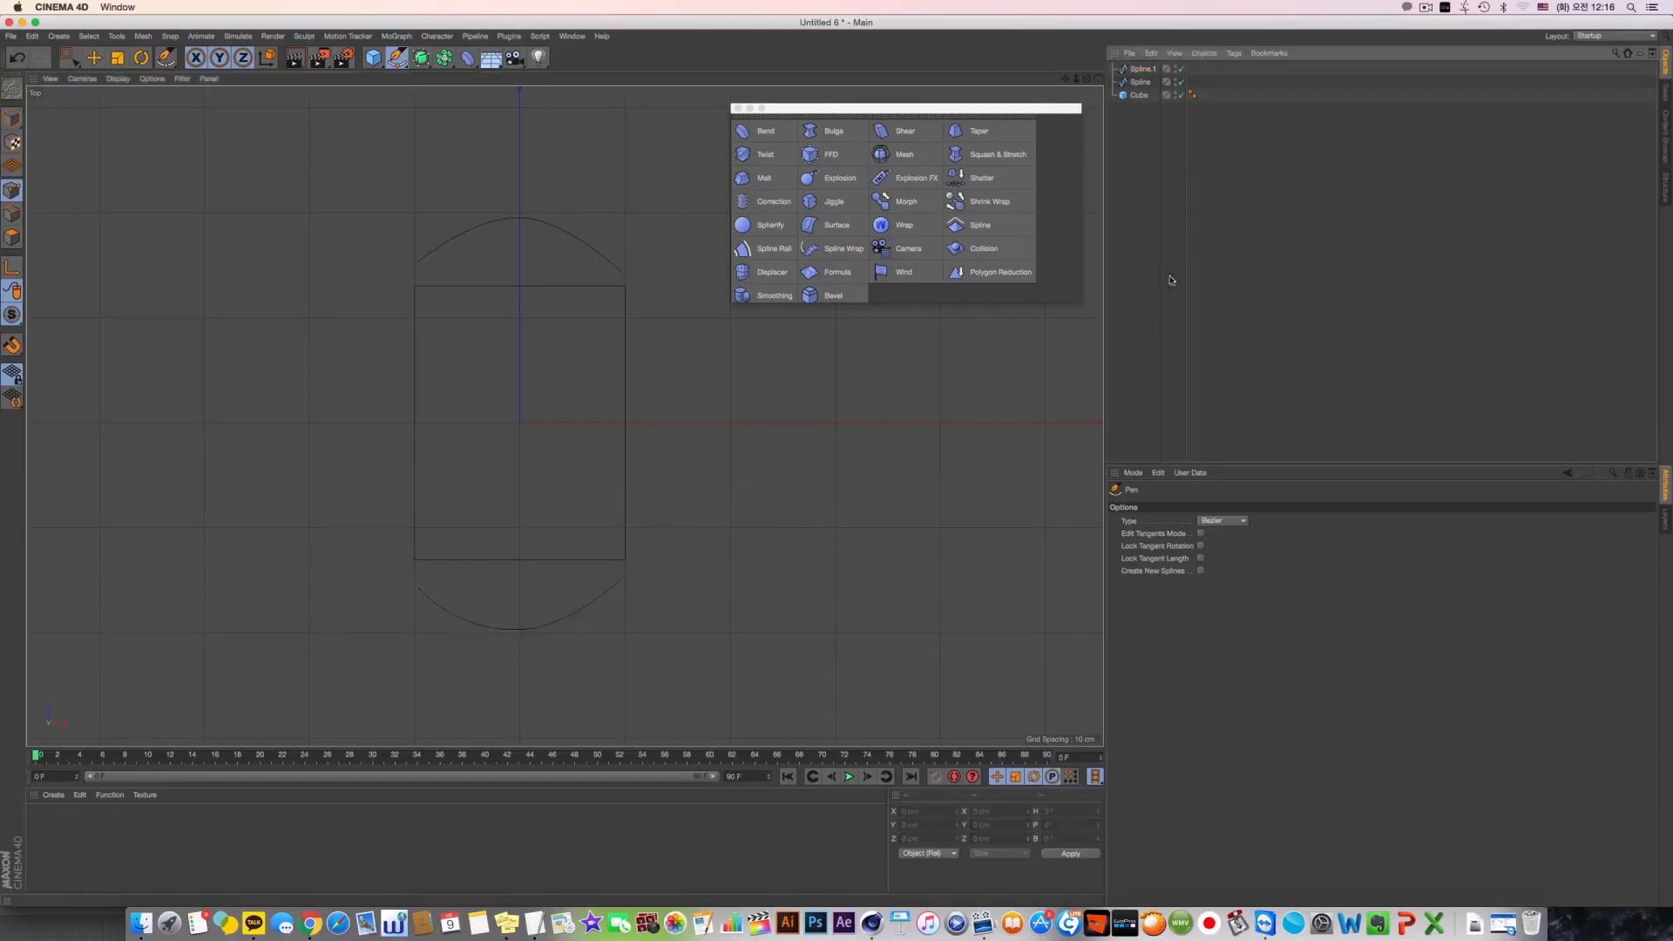
# Draw one wavy open Bezier spline along each long side of the slab, outside its -X and +X edges
pyautogui.click(358, 291)
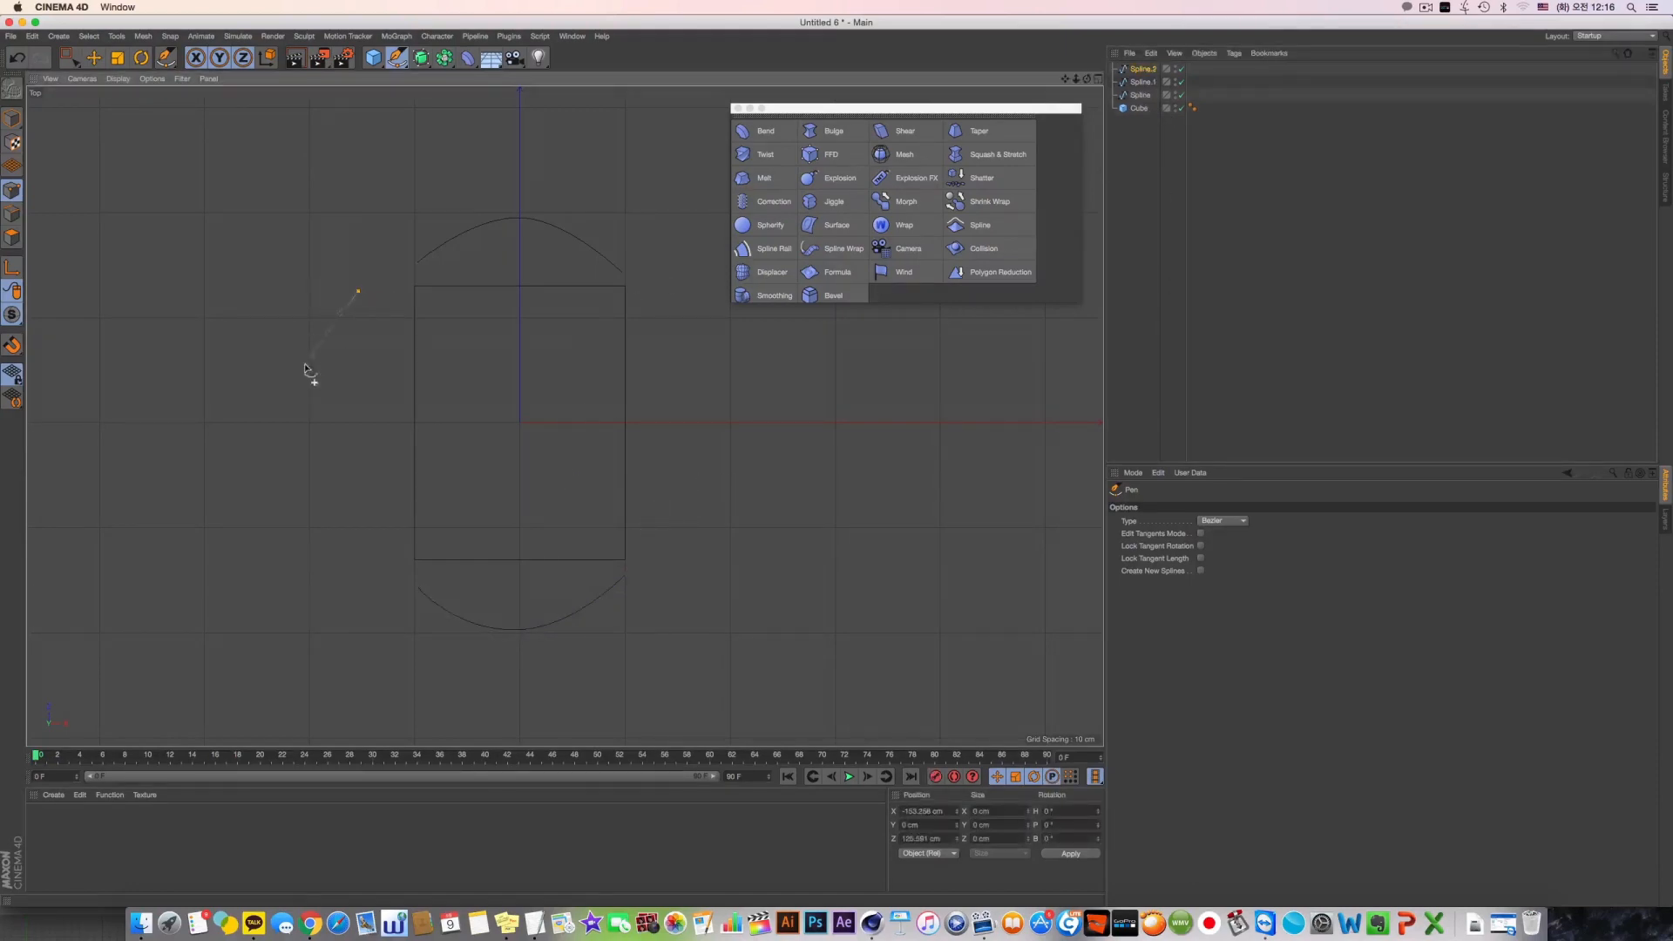
pyautogui.moveTo(322, 459); pyautogui.dragTo(310, 497)
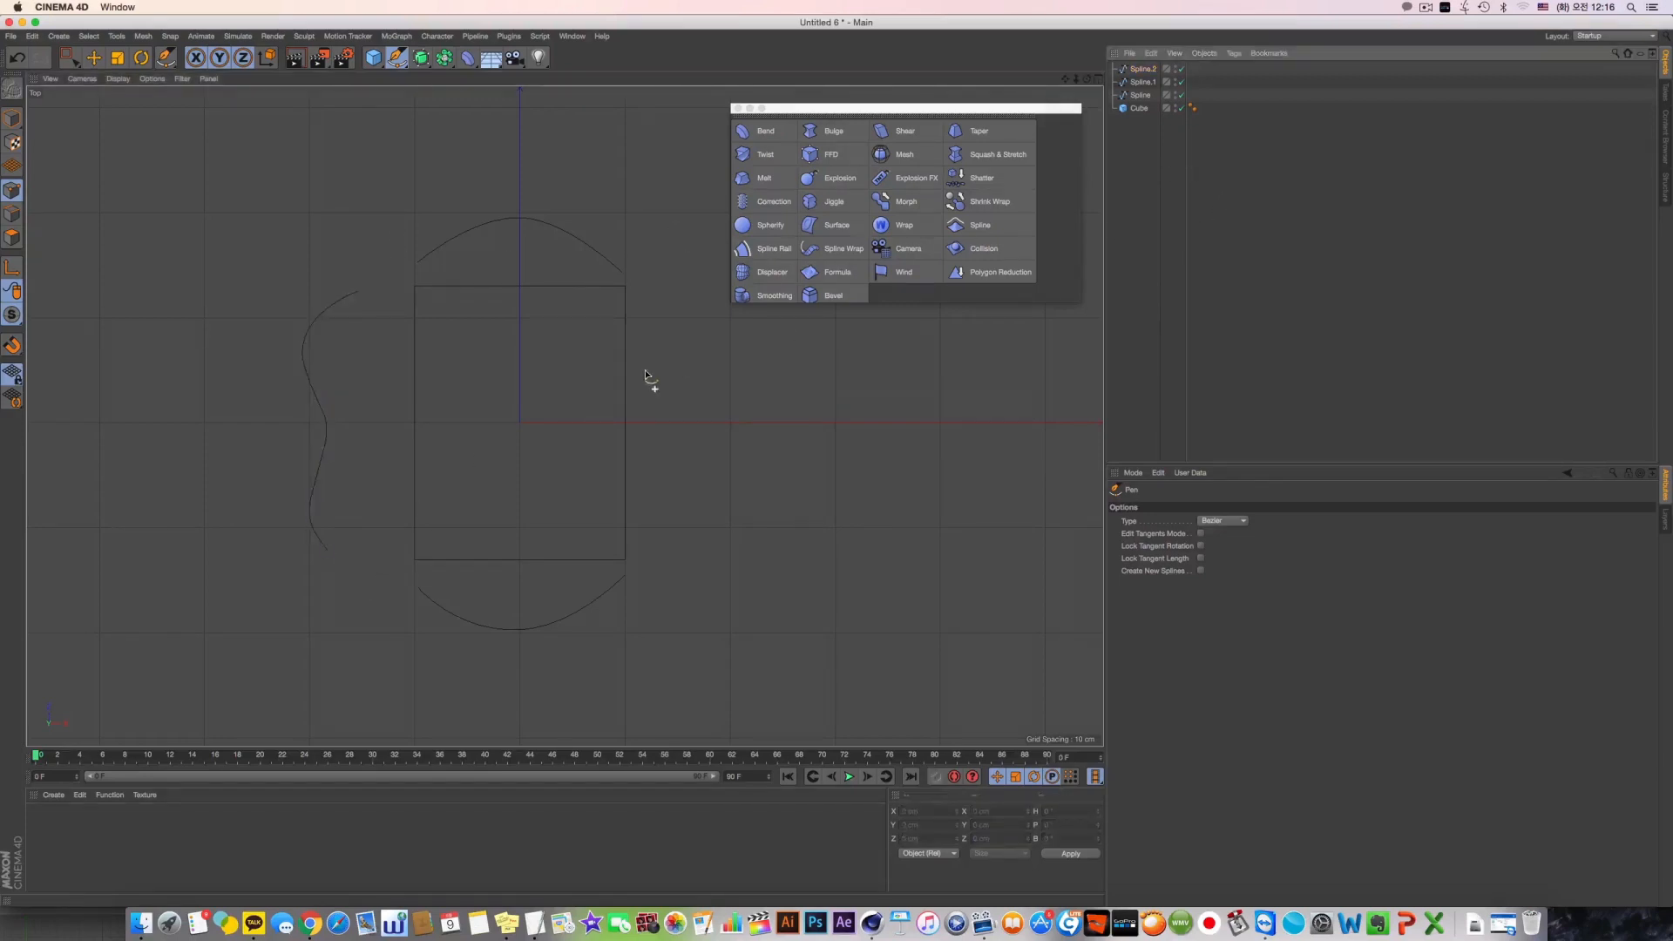
pyautogui.click(685, 291)
pyautogui.moveTo(720, 393); pyautogui.dragTo(704, 415)
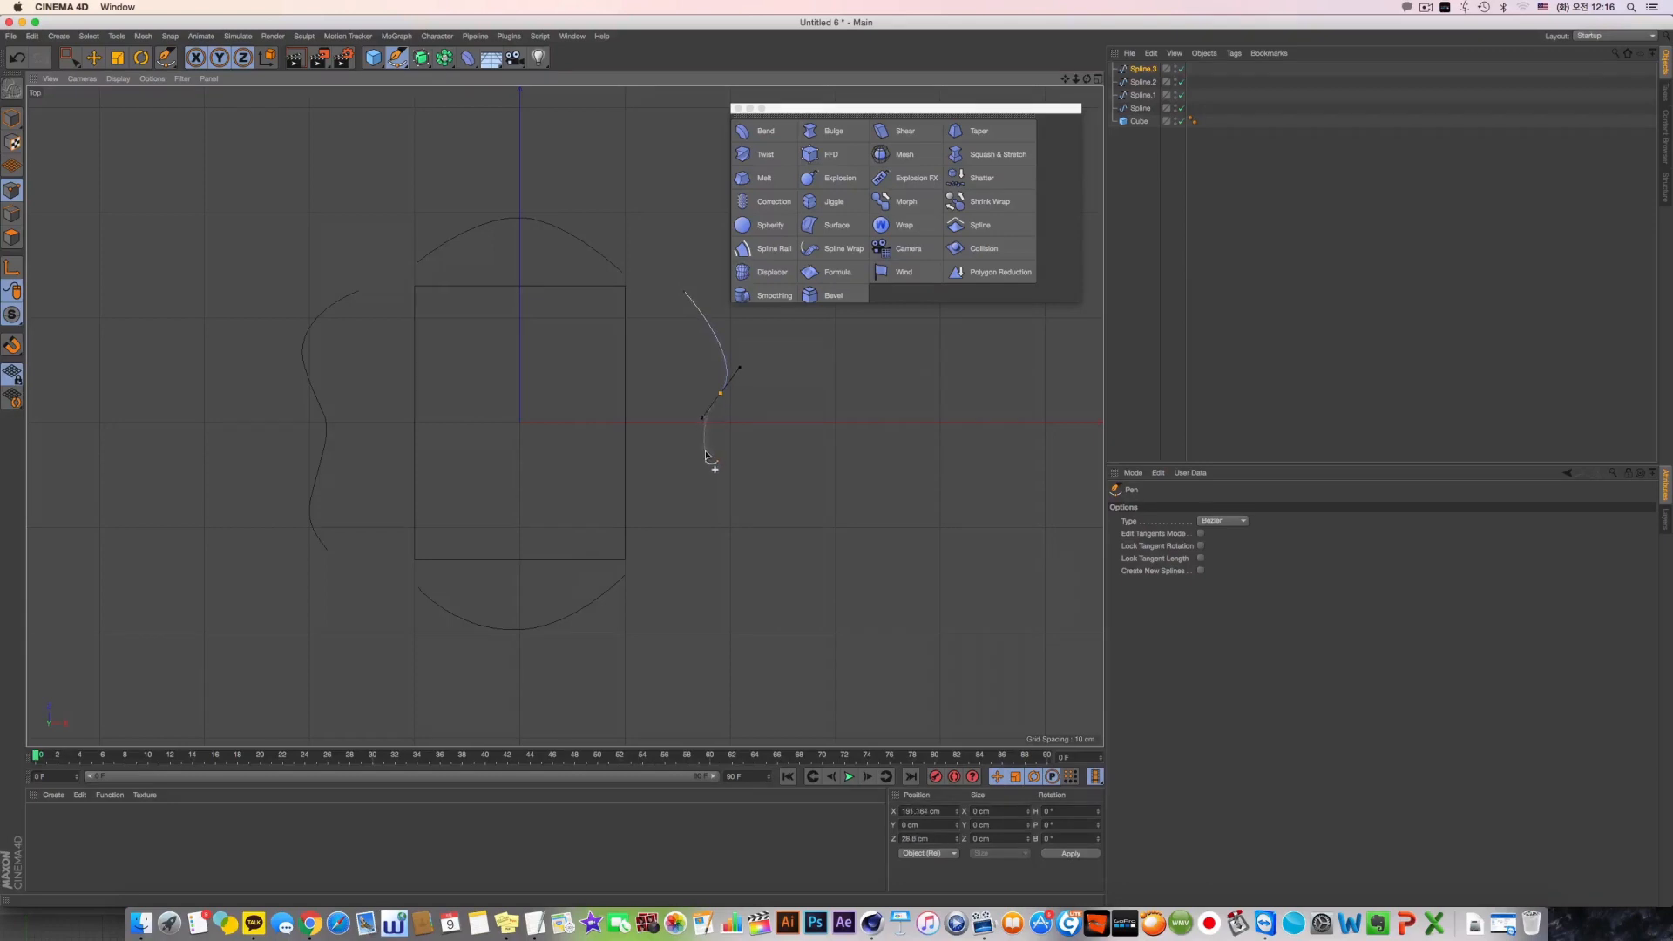
pyautogui.moveTo(695, 542); pyautogui.dragTo(670, 565)
pyautogui.press('Escape')
# Add a Spline Rail deformer as a child of the slab cube
pyautogui.press('F1')
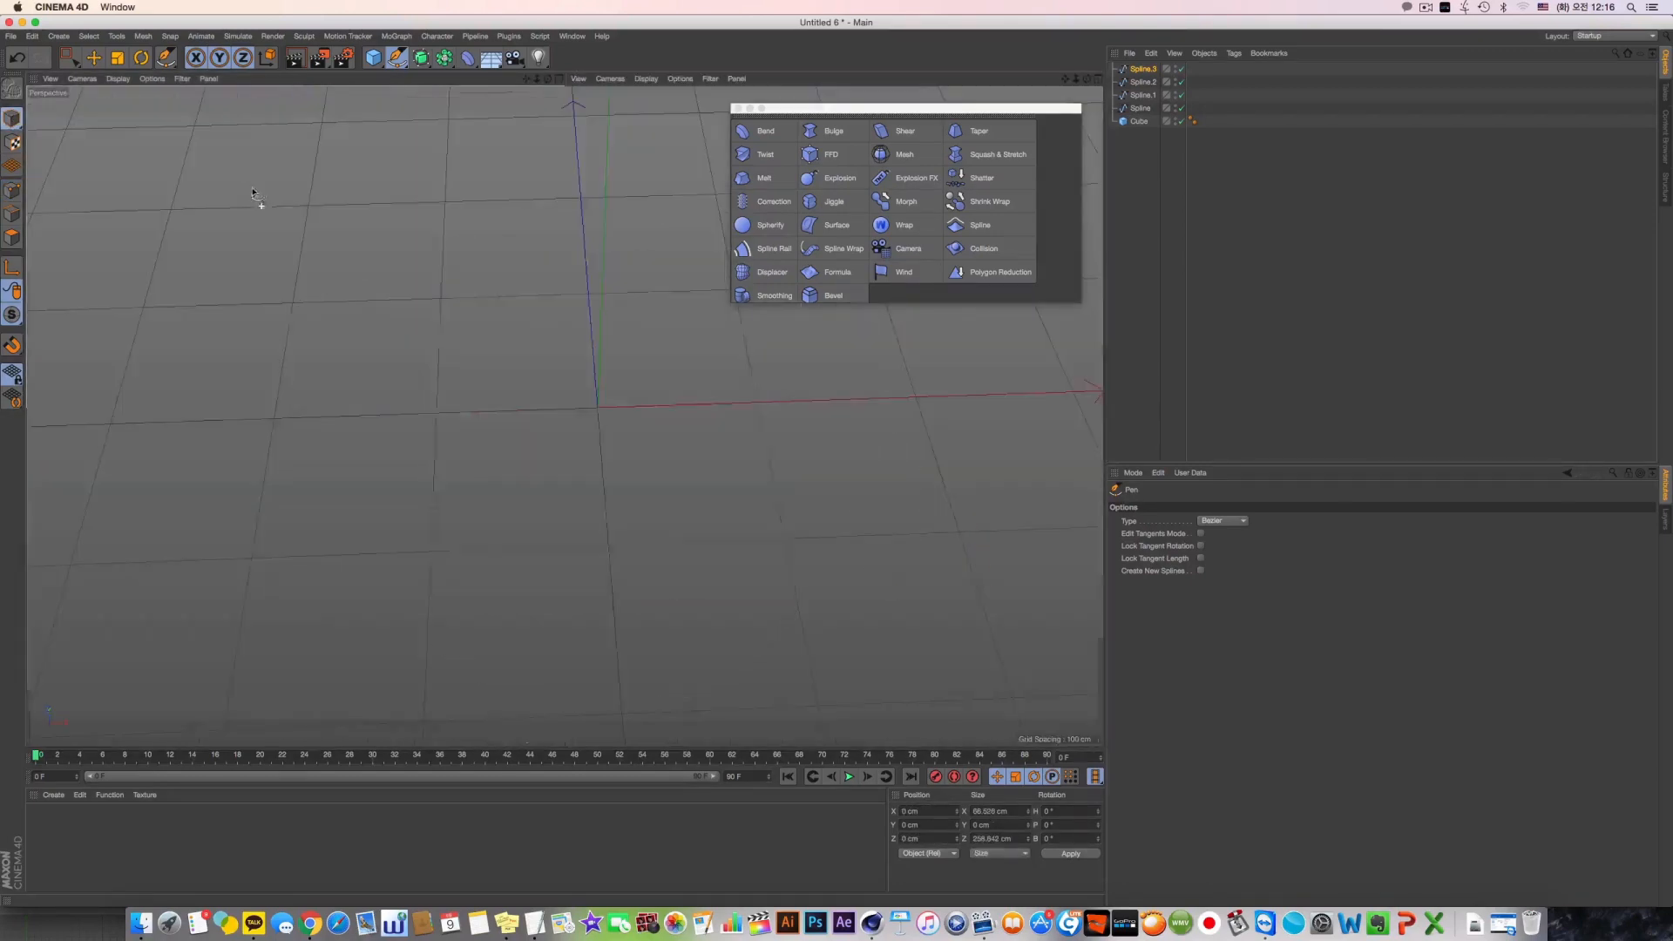
pyautogui.keyDown('alt'); pyautogui.moveTo(764, 371); pyautogui.dragTo(531, 405); pyautogui.keyUp('alt')
pyautogui.click(1138, 121)
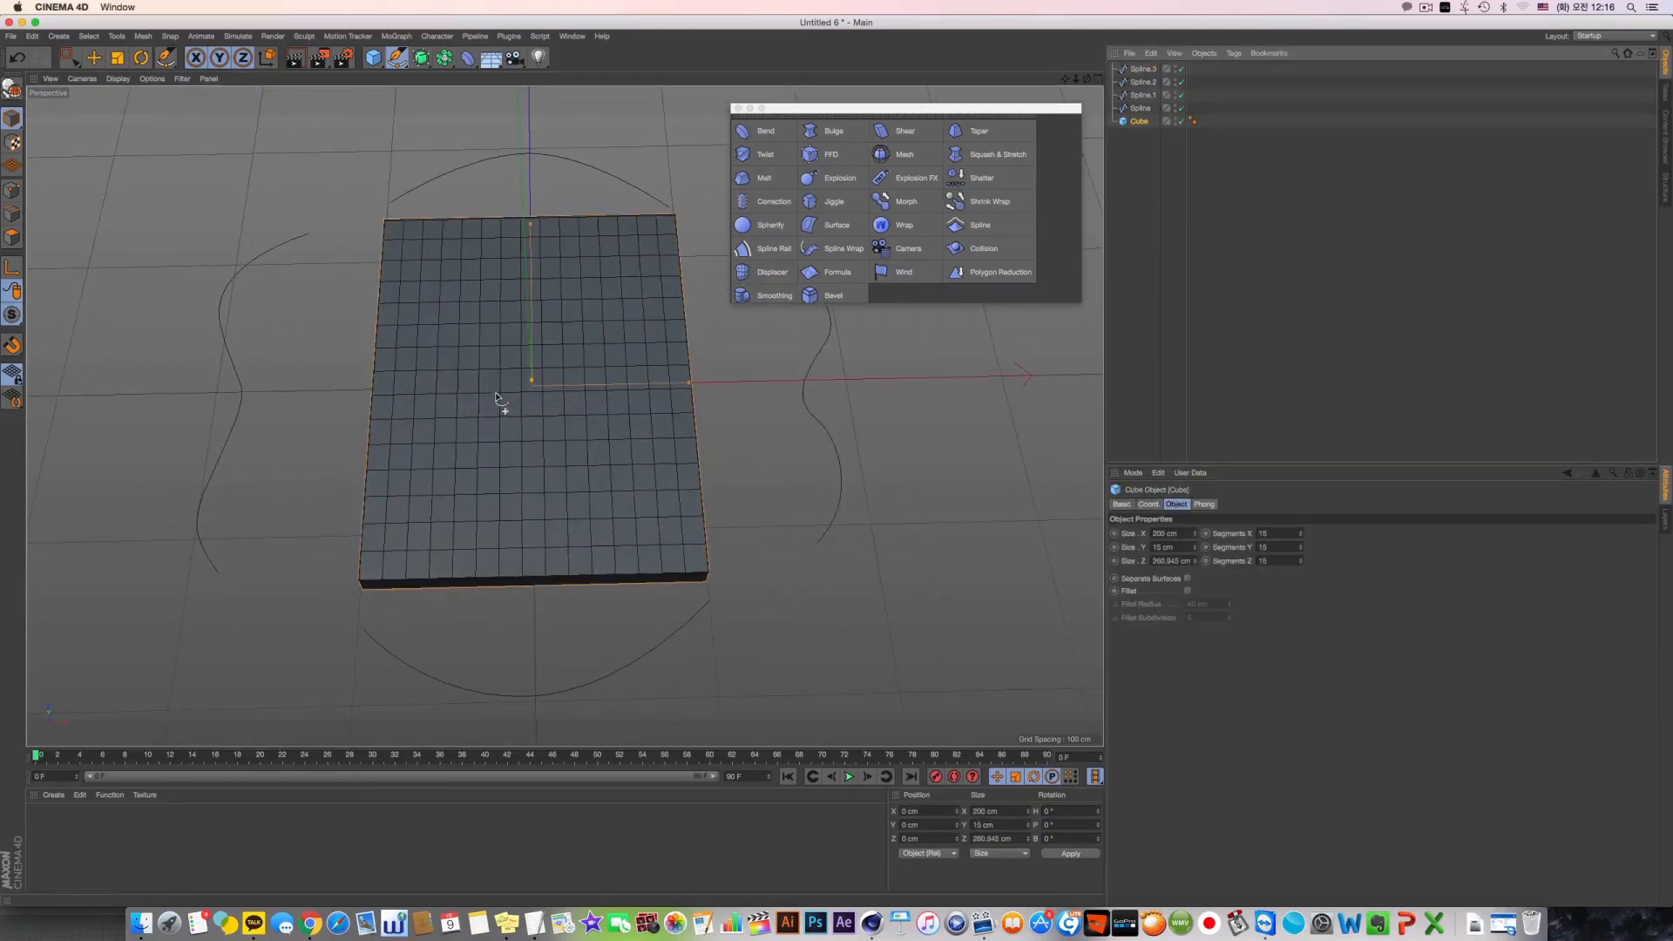
pyautogui.keyDown('shift'); pyautogui.click(767, 248); pyautogui.keyUp('shift')
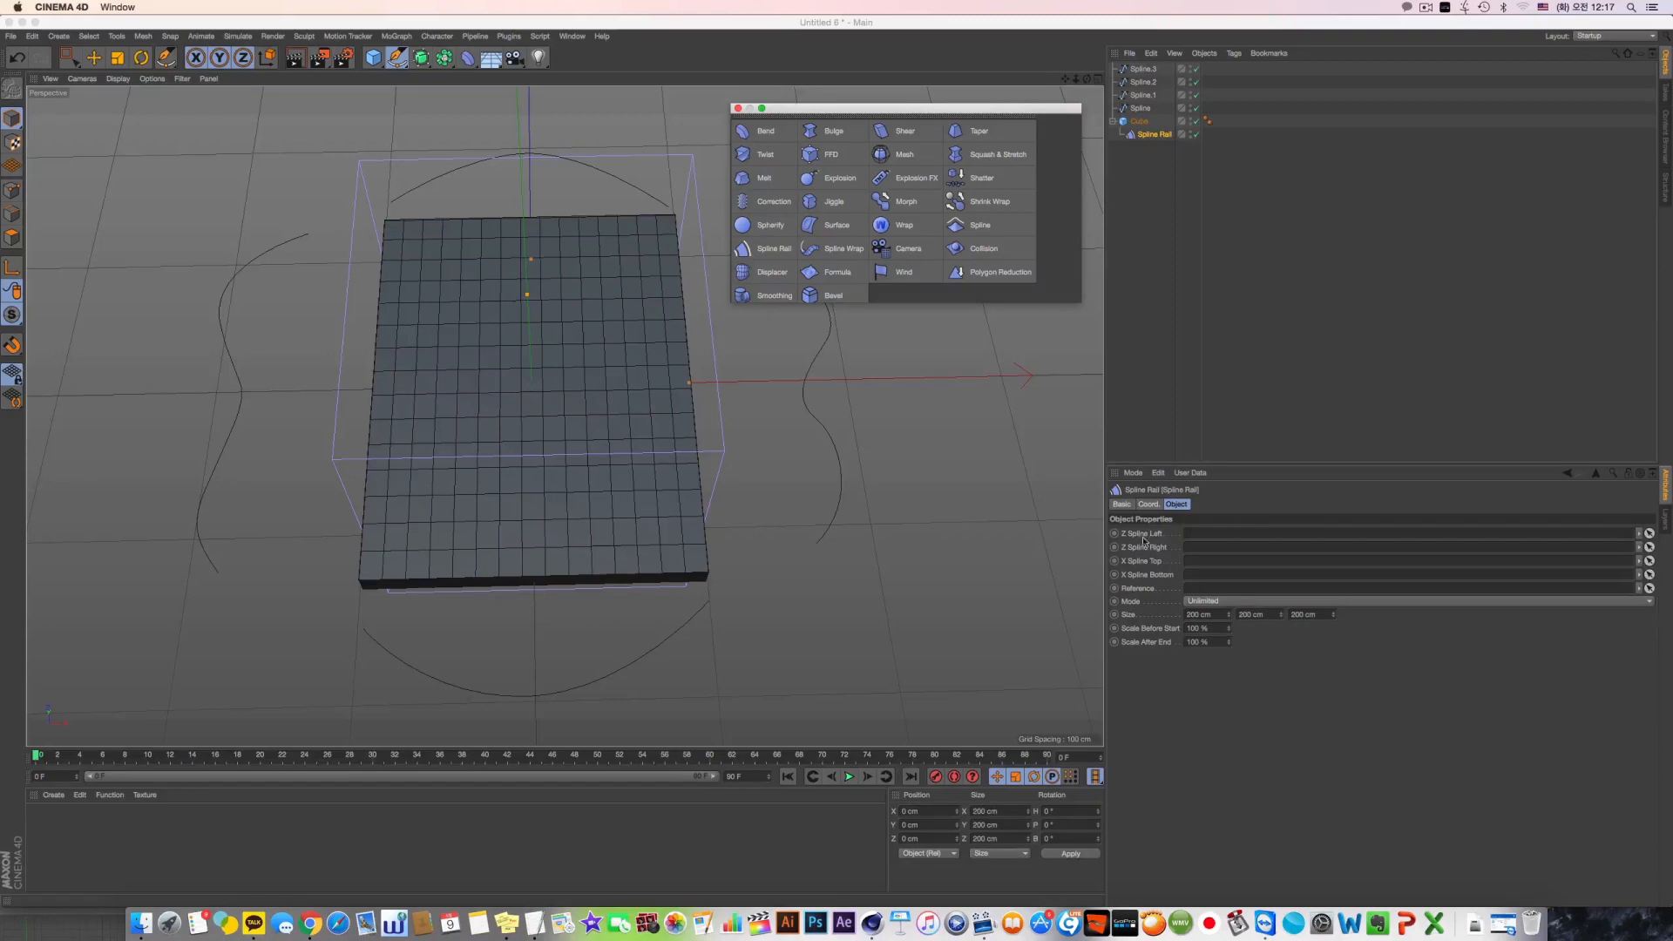
# Assign the wavy spline on the slab's -X side (Spline.2) as the deformer's Z Spline Left
pyautogui.click(1146, 83)
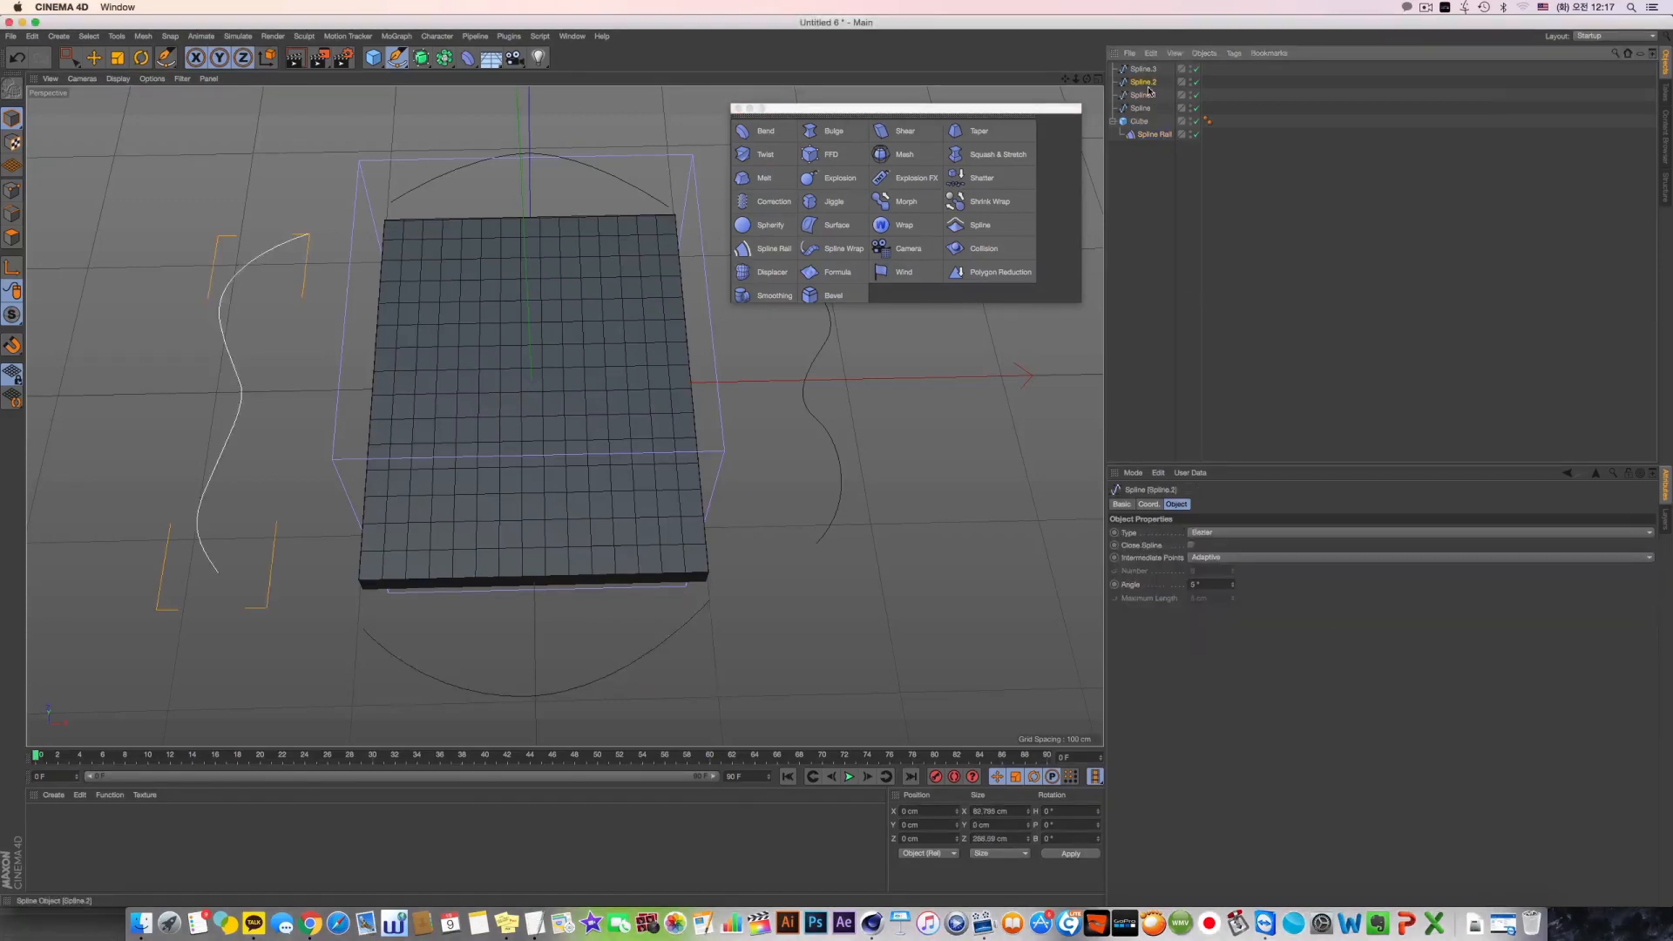
pyautogui.click(1152, 135)
pyautogui.moveTo(1148, 84); pyautogui.dragTo(1170, 102)
pyautogui.moveTo(1193, 527); pyautogui.dragTo(1194, 533)
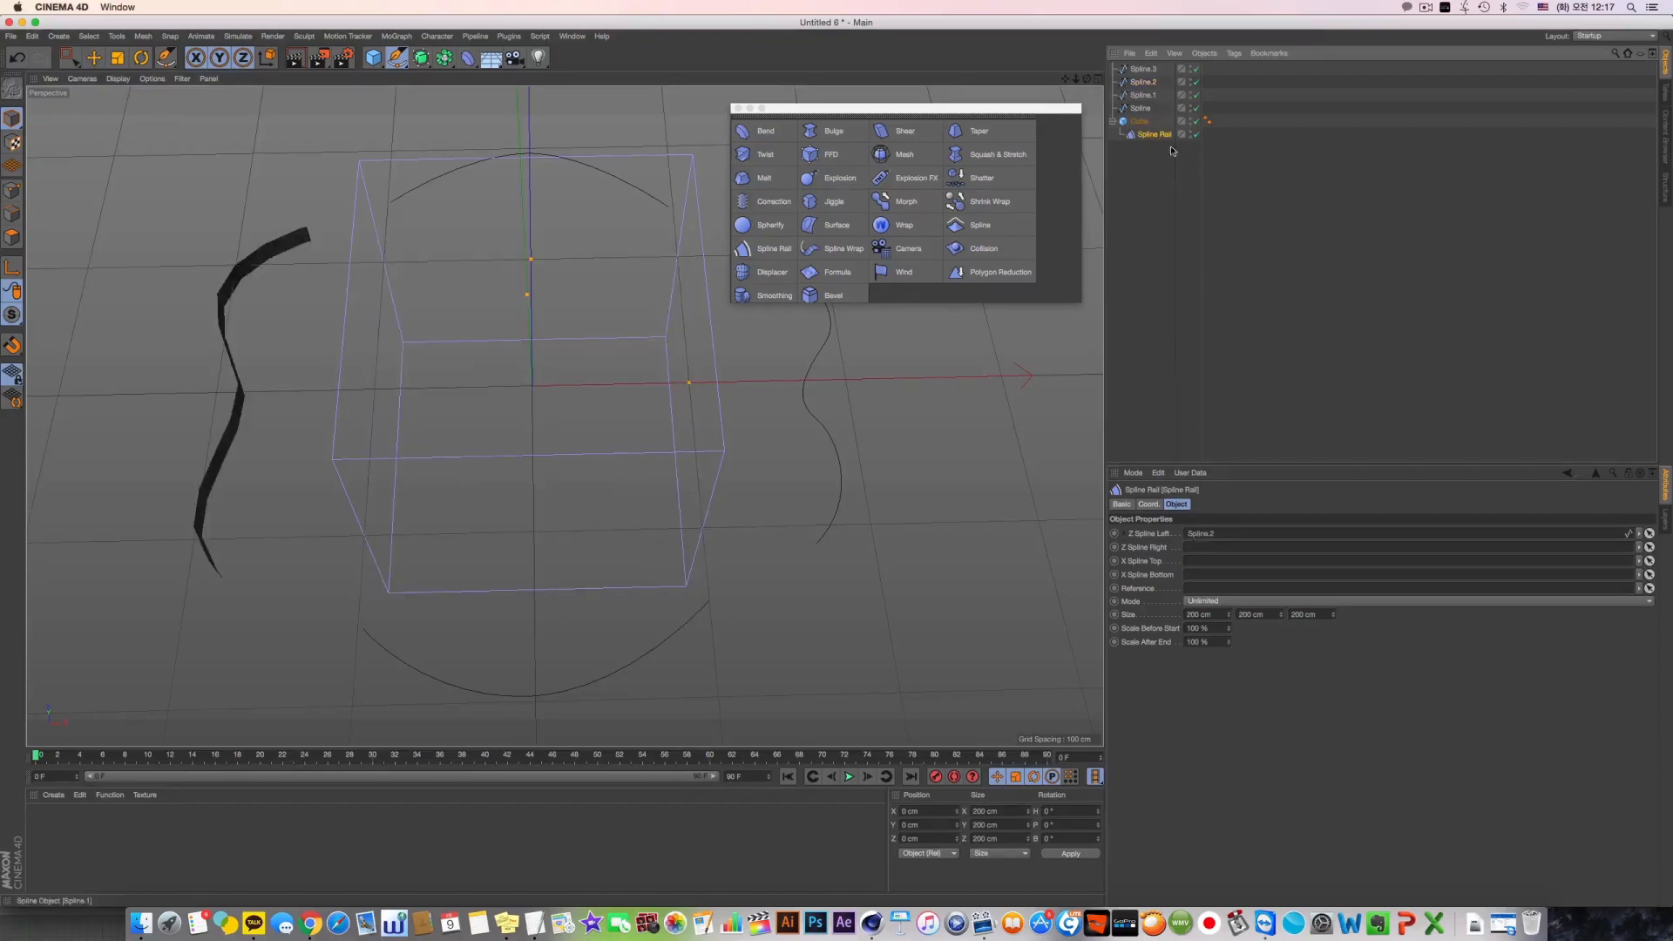
# Undo the accidental Pen edit of a spline and switch to the Move tool in Model mode
pyautogui.click(1159, 96)
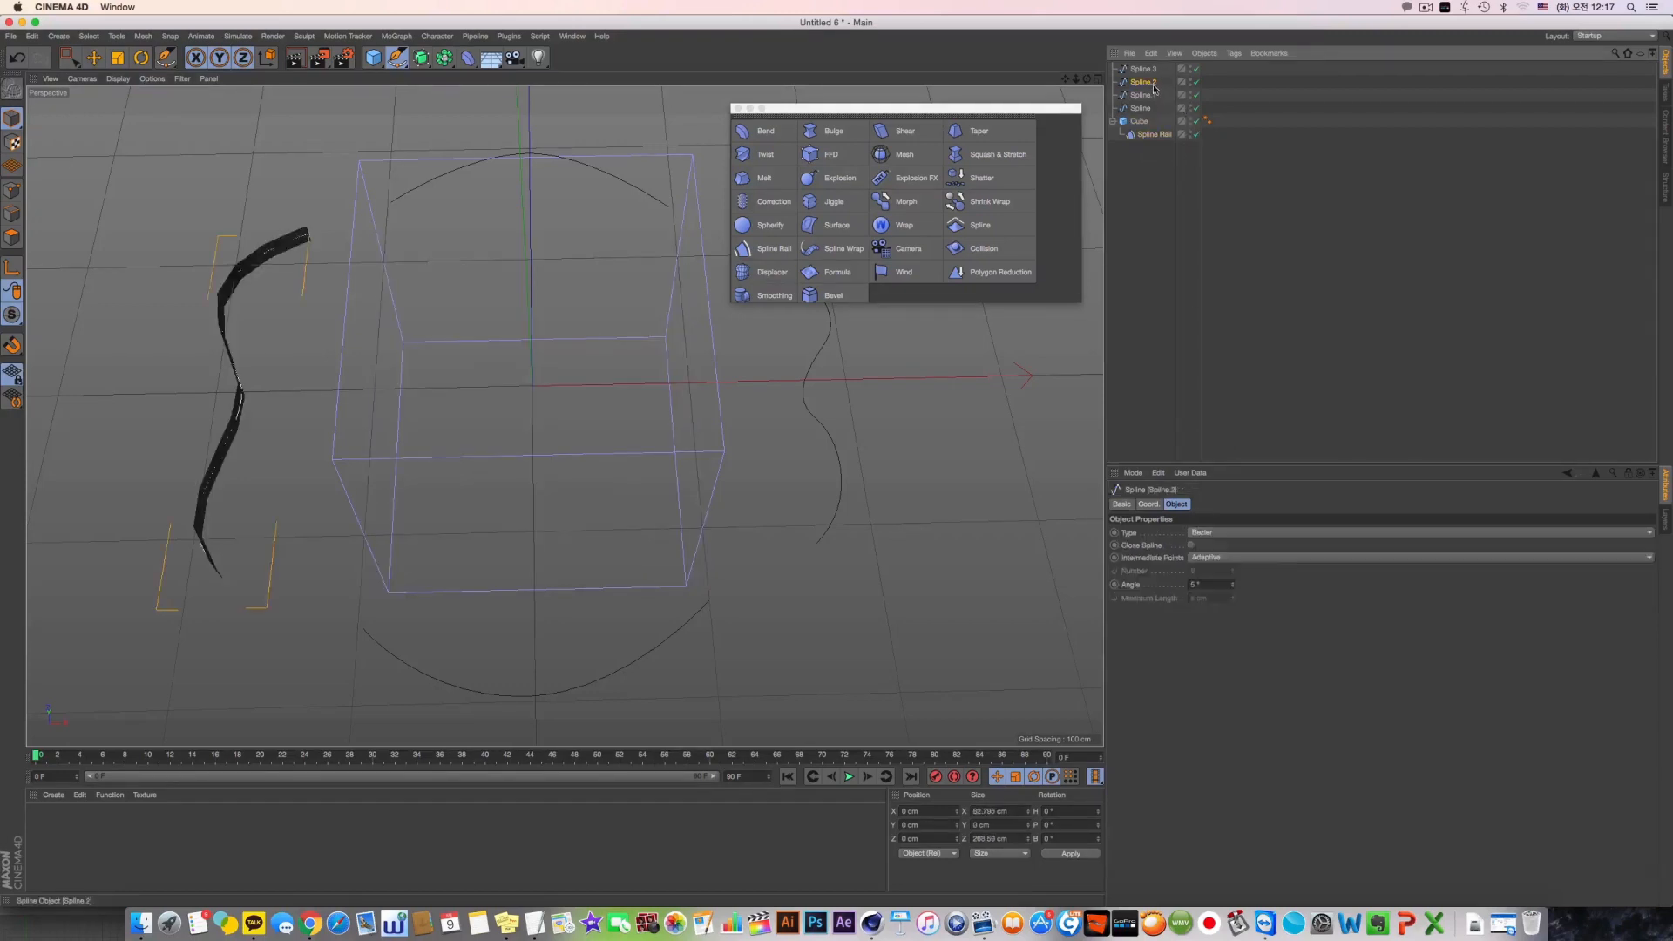
pyautogui.click(808, 377)
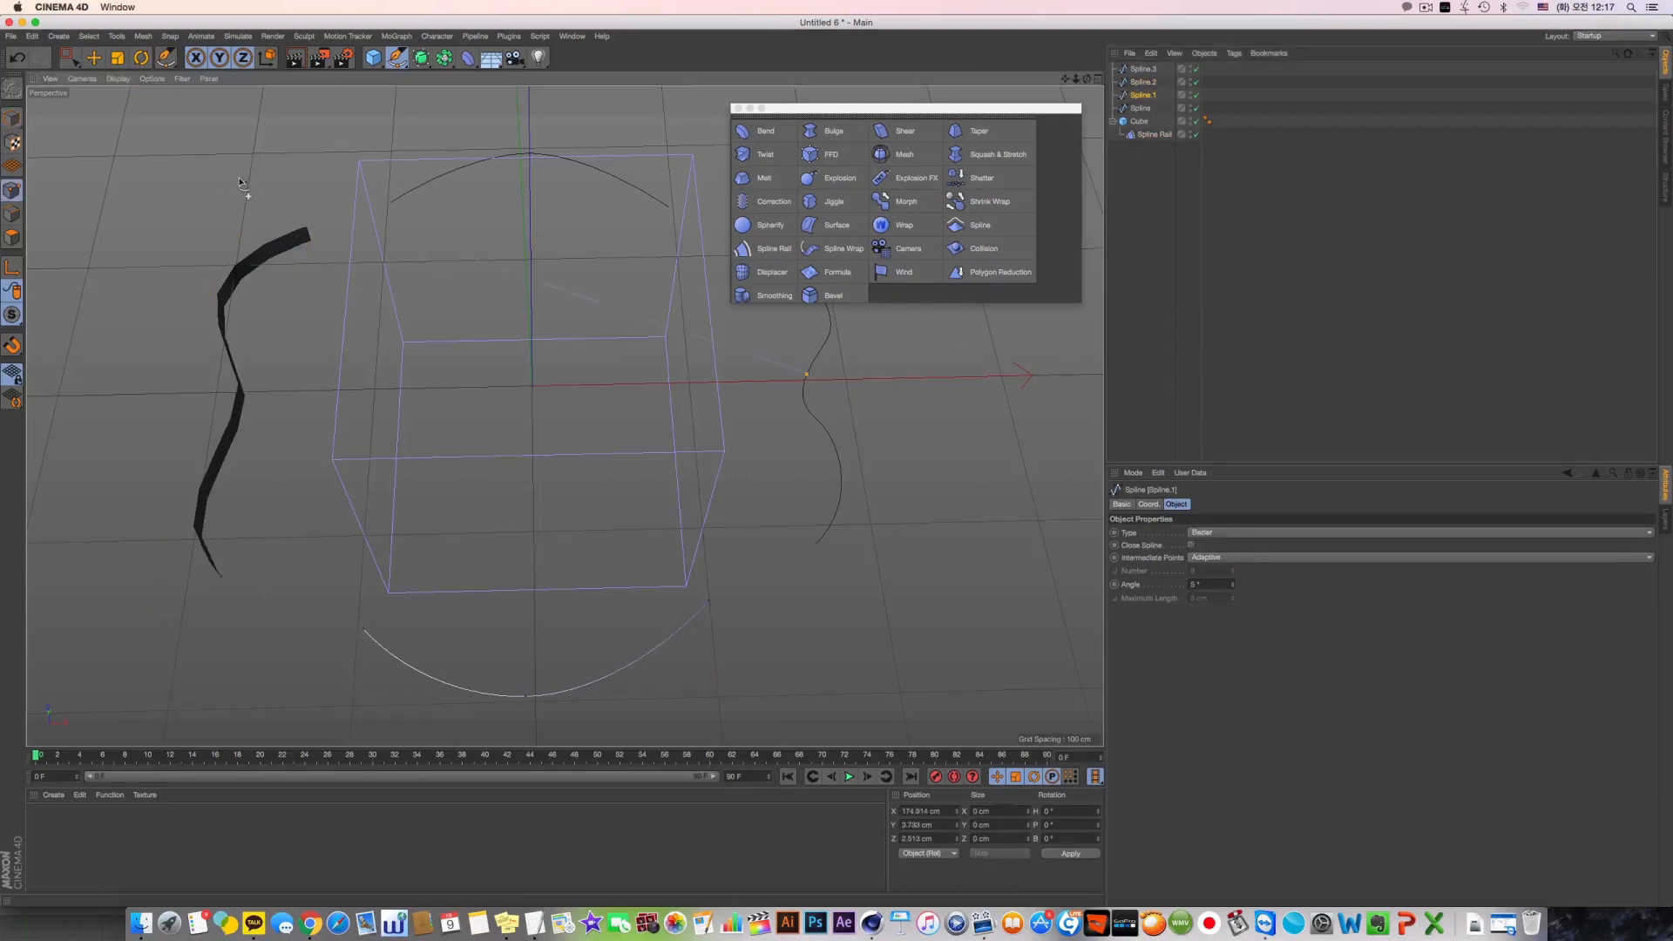
pyautogui.press('super+z')
pyautogui.click(12, 118)
pyautogui.click(94, 58)
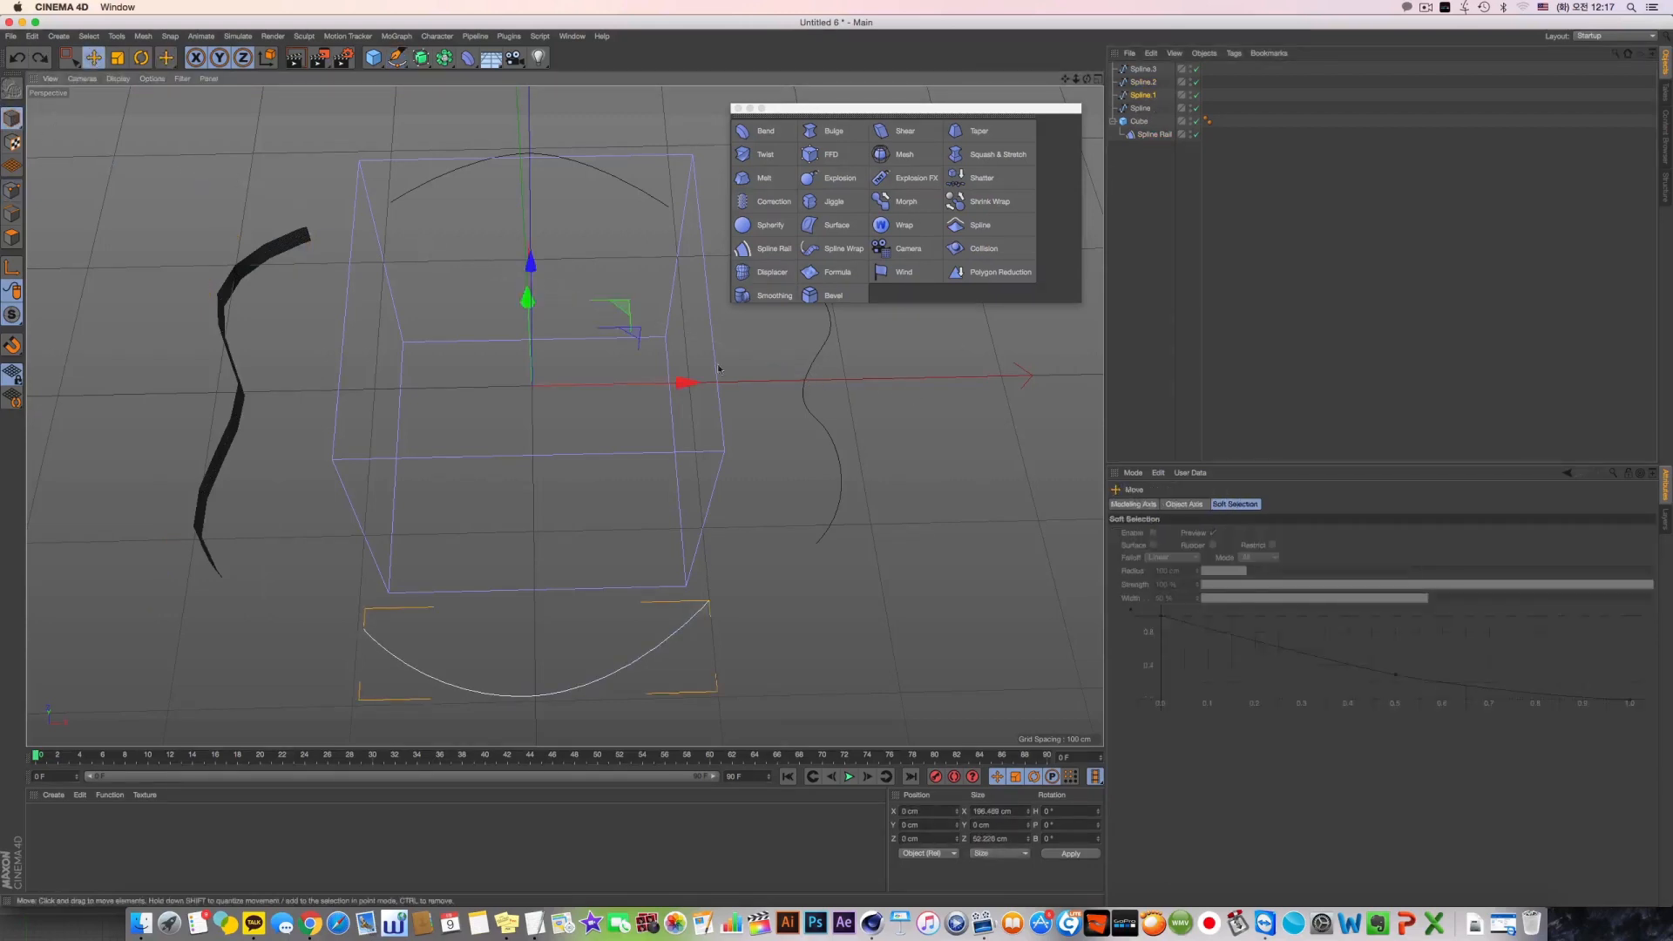
# Assign the wavy spline on the slab's +X side (Spline.3) as the deformer's Z Spline Right
pyautogui.click(811, 372)
pyautogui.click(1154, 135)
pyautogui.moveTo(1143, 69); pyautogui.dragTo(1269, 420)
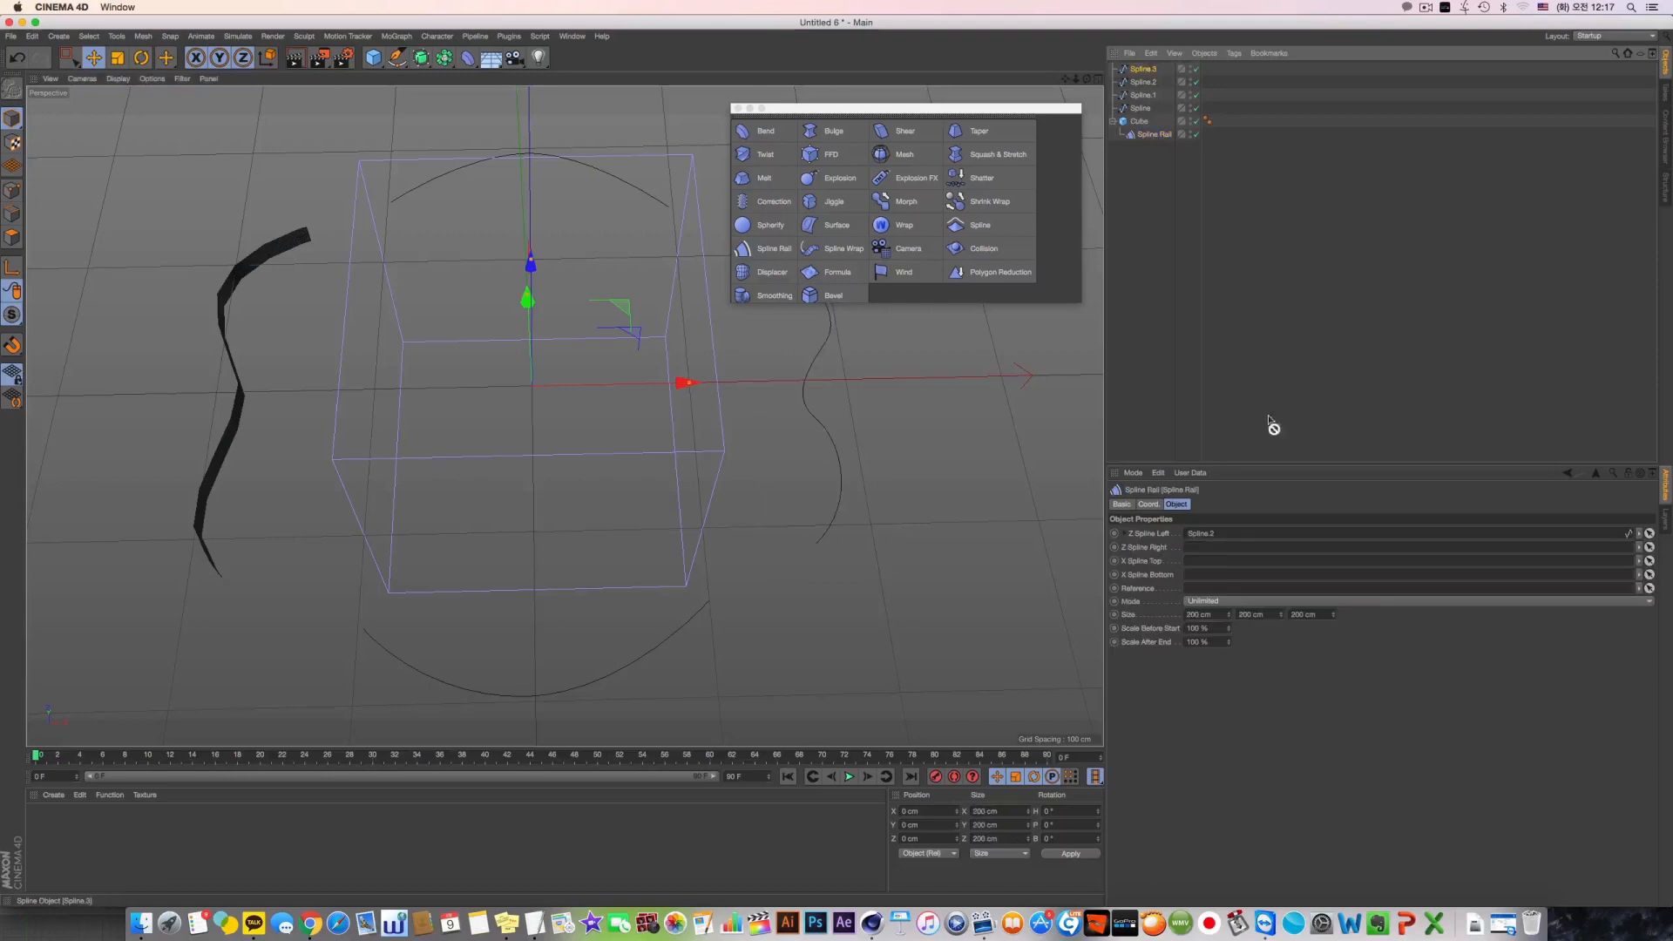
pyautogui.moveTo(1223, 551); pyautogui.dragTo(1222, 550)
pyautogui.keyDown('alt'); pyautogui.moveTo(564, 415); pyautogui.dragTo(784, 450); pyautogui.keyUp('alt')
pyautogui.press('super+z')
pyautogui.scroll(-3, 784, 450)
# Try the Within Box mode on the Spline Rail deformer and undo the change
pyautogui.click(1203, 601)
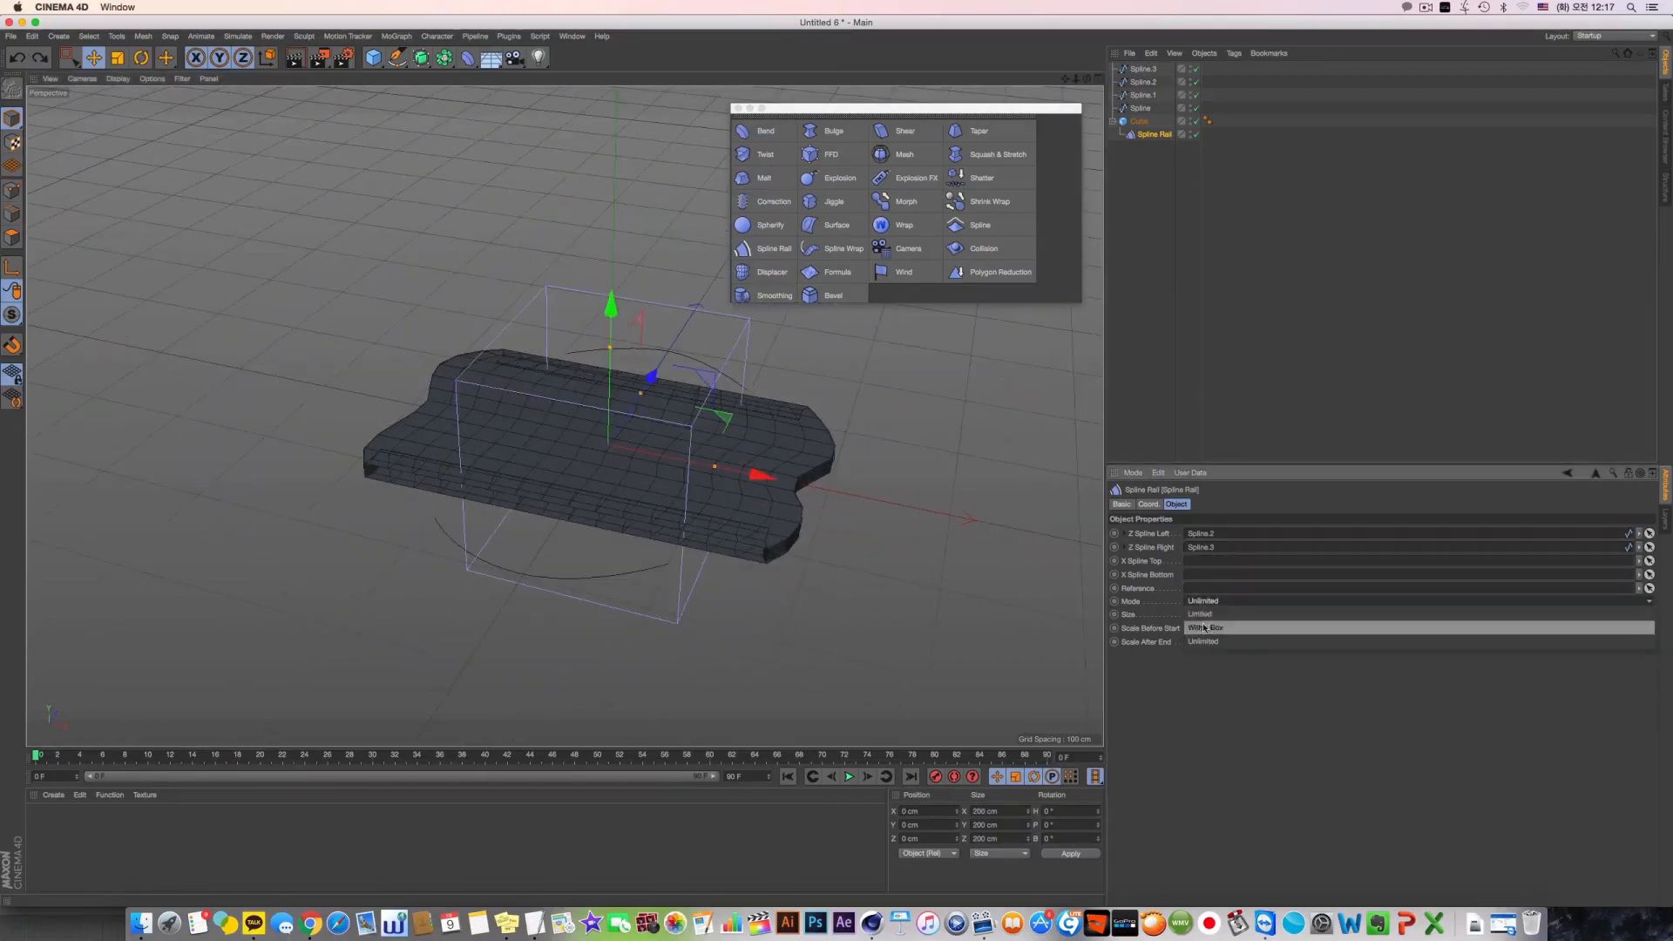
pyautogui.click(1211, 627)
pyautogui.press('super+z')
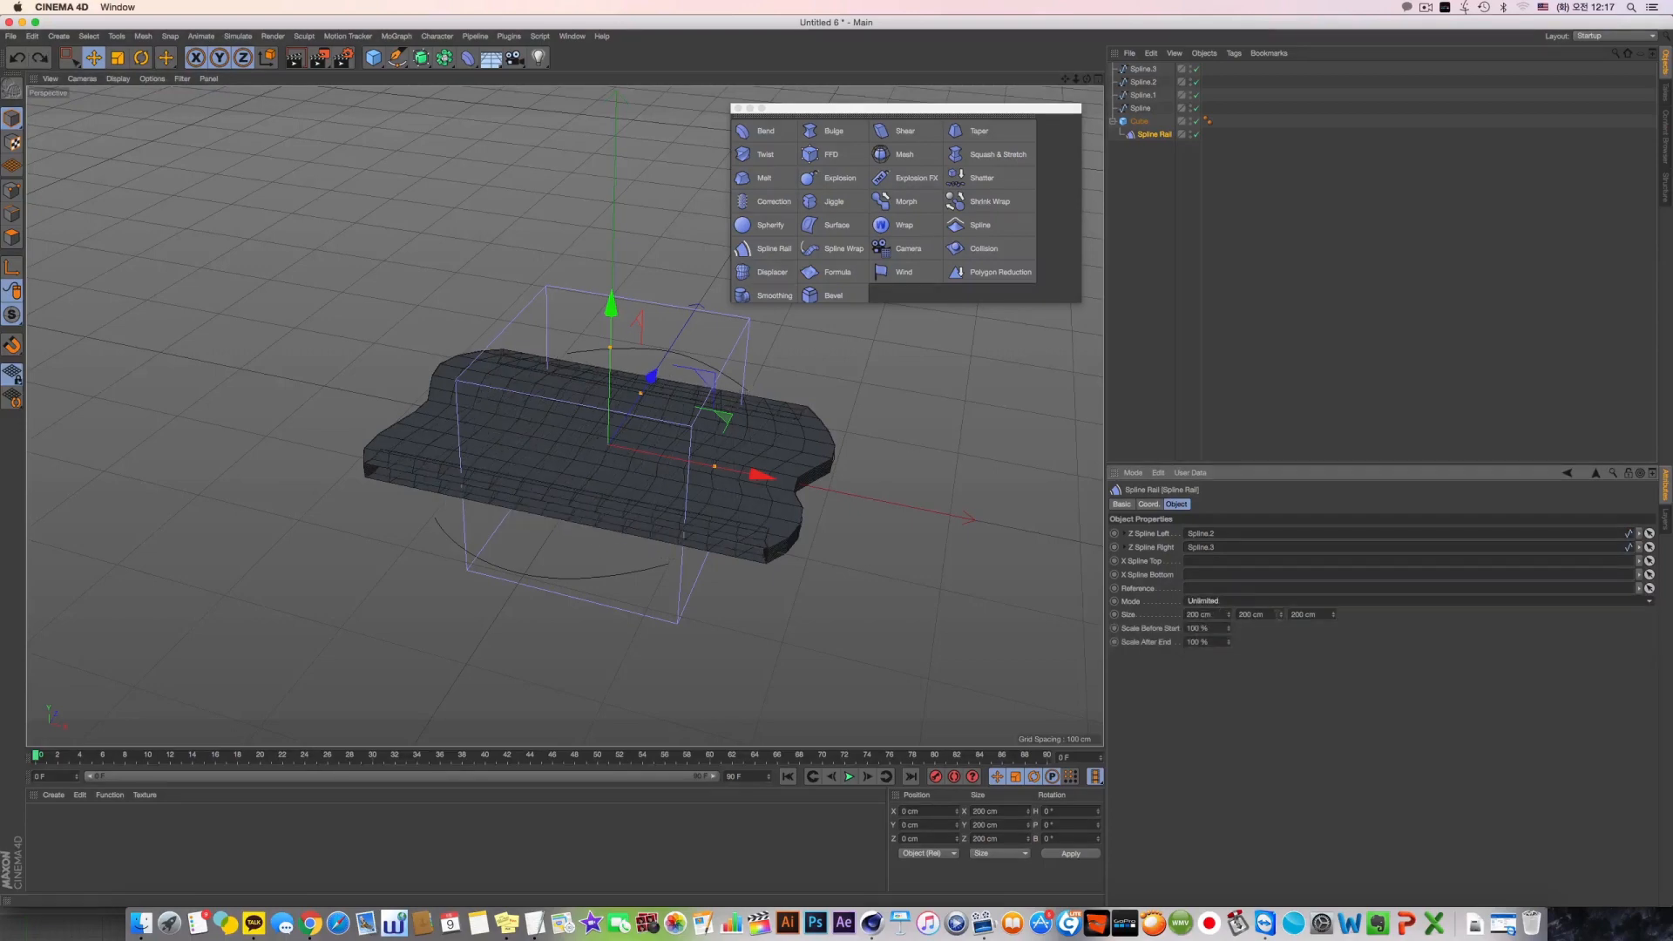
# Resize the Spline Rail deformer's box to about 295 cm in X, 110 cm in Y and 307 cm in Z
pyautogui.moveTo(1281, 615); pyautogui.dragTo(1228, 662)
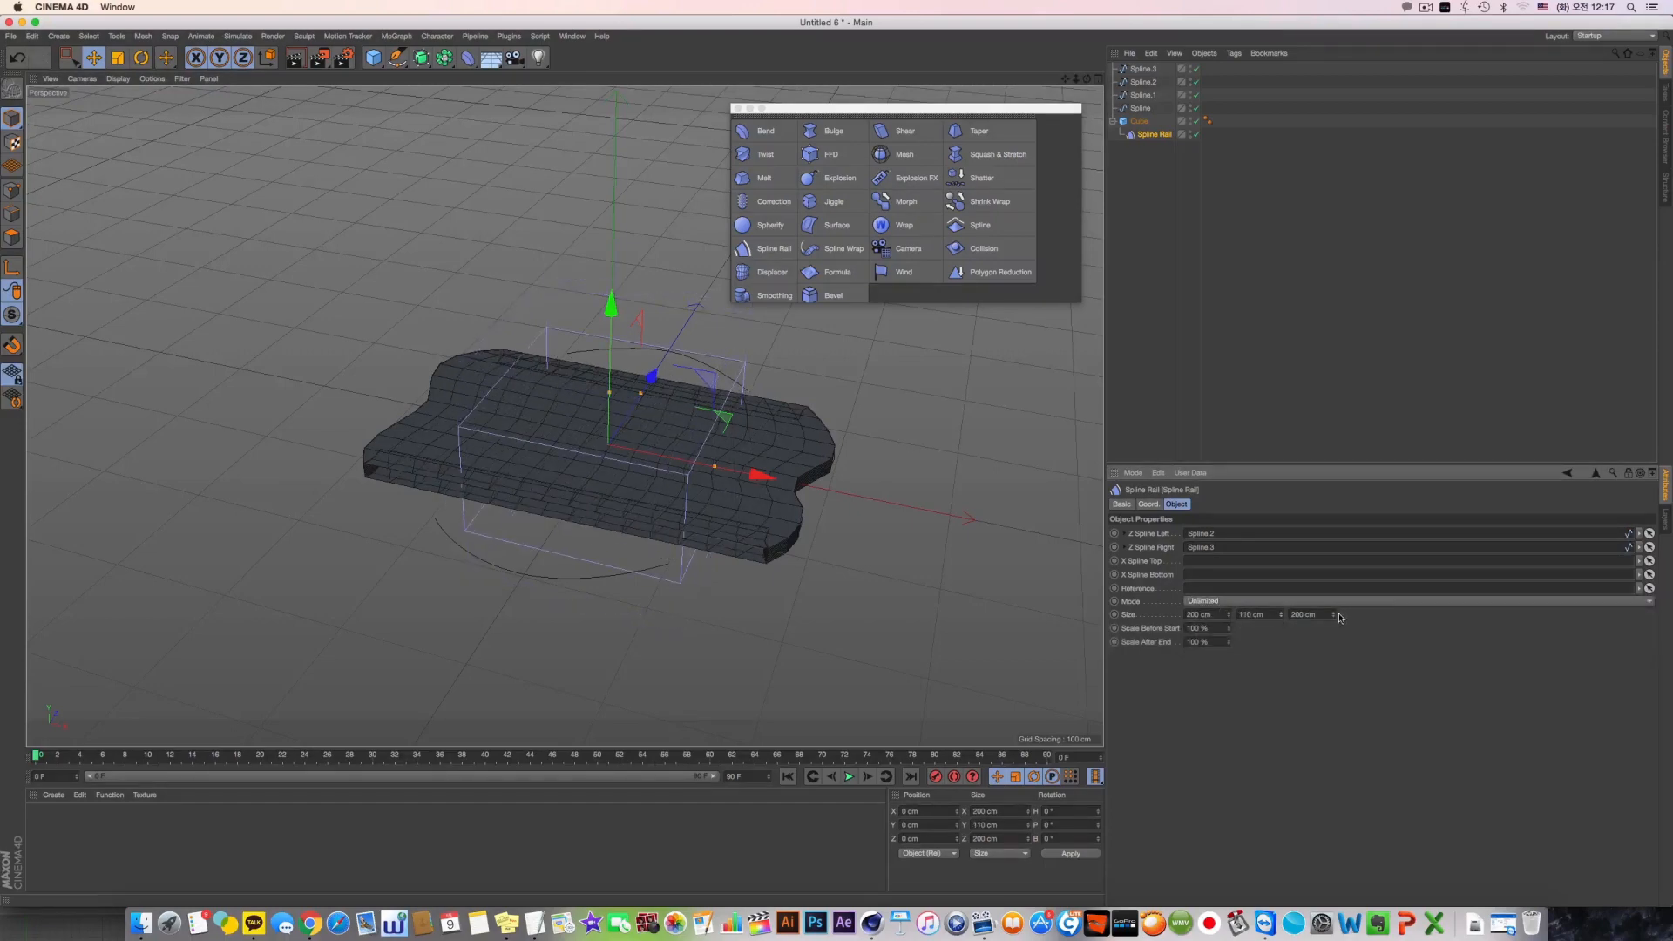
pyautogui.moveTo(1333, 615); pyautogui.dragTo(1333, 562)
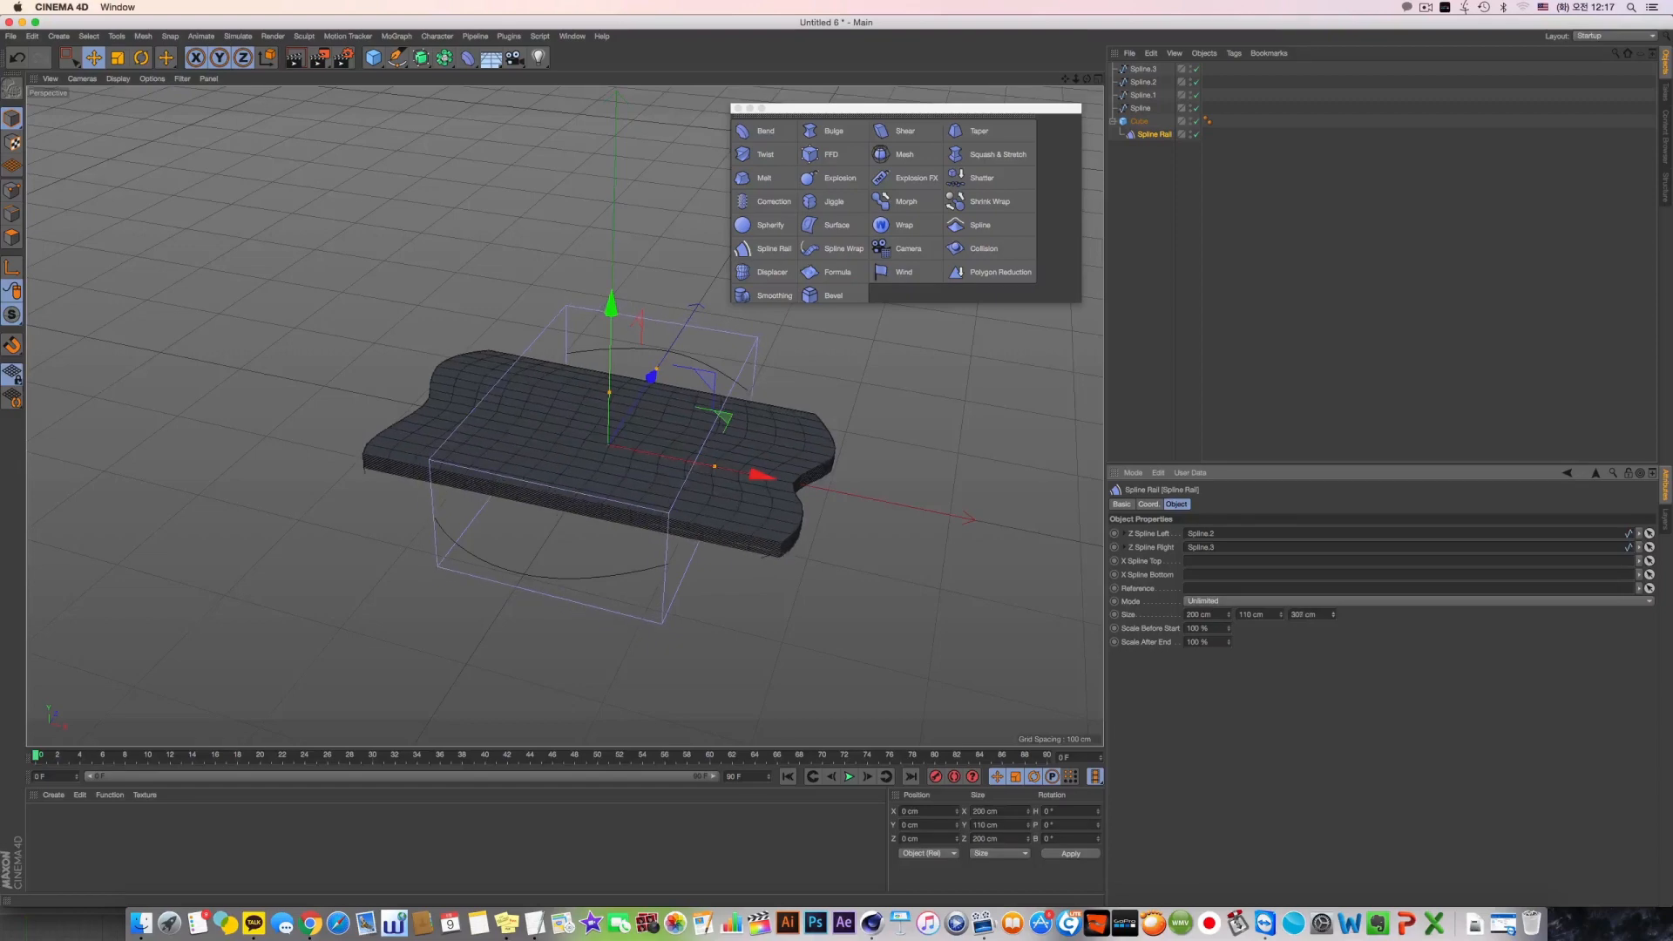
pyautogui.keyDown('alt'); pyautogui.moveTo(579, 448); pyautogui.dragTo(582, 523); pyautogui.keyUp('alt')
pyautogui.moveTo(722, 471); pyautogui.dragTo(772, 484)
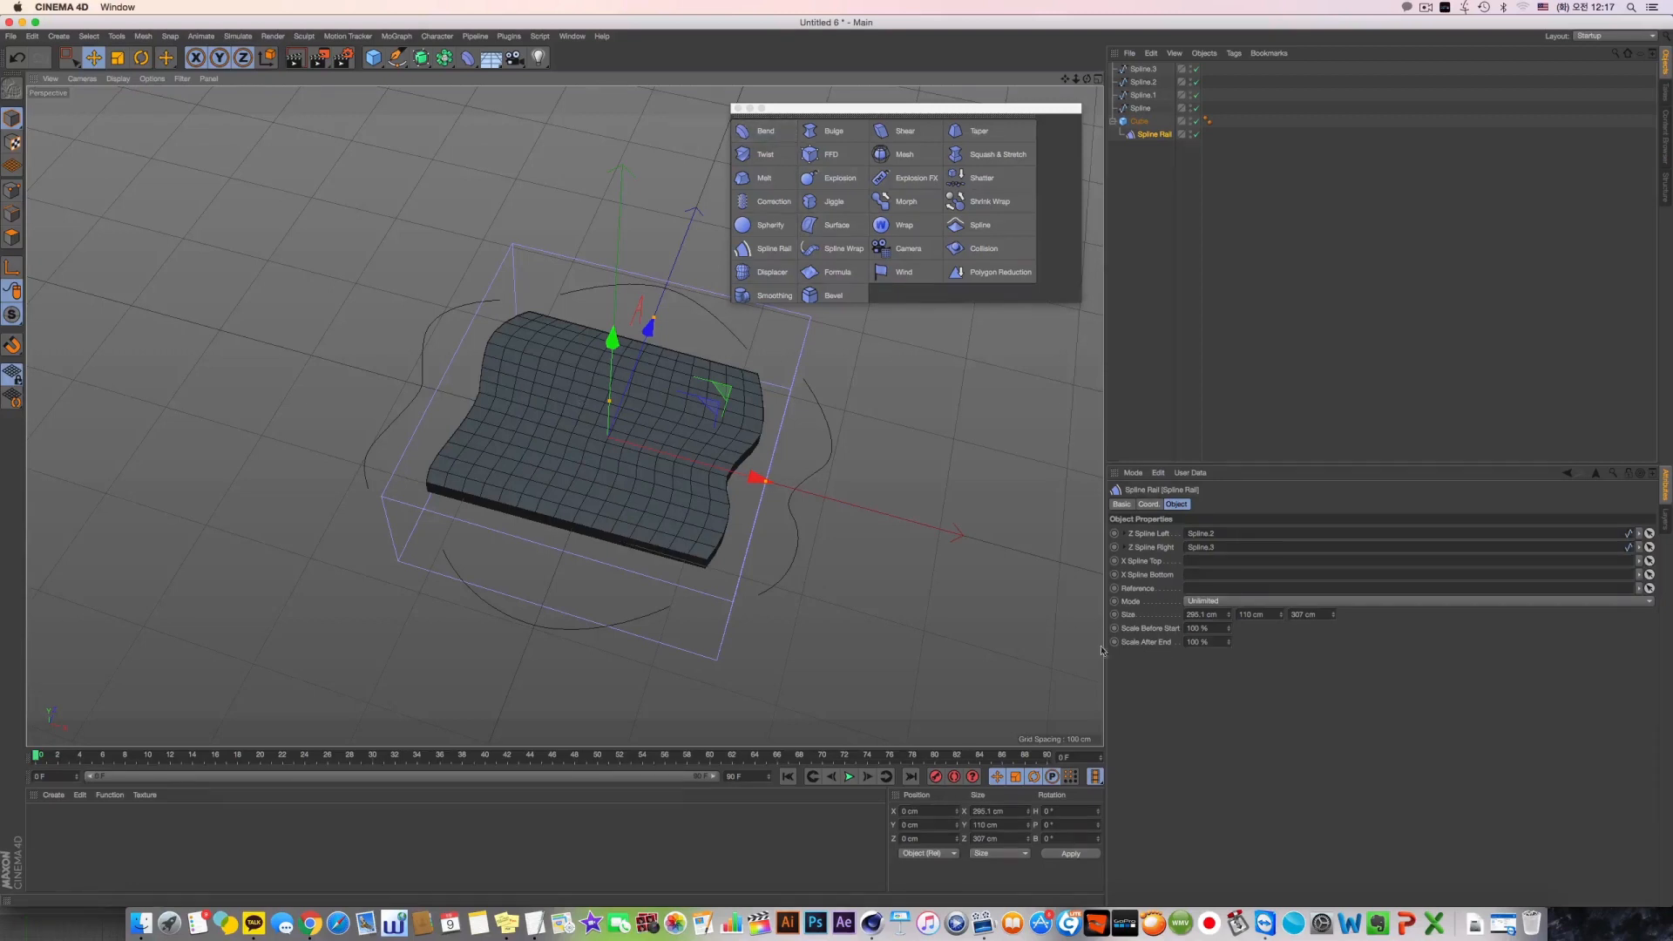
# Set the Spline Rail mode to Limited and reduce the deformer's X size to about 204 cm
pyautogui.click(1206, 603)
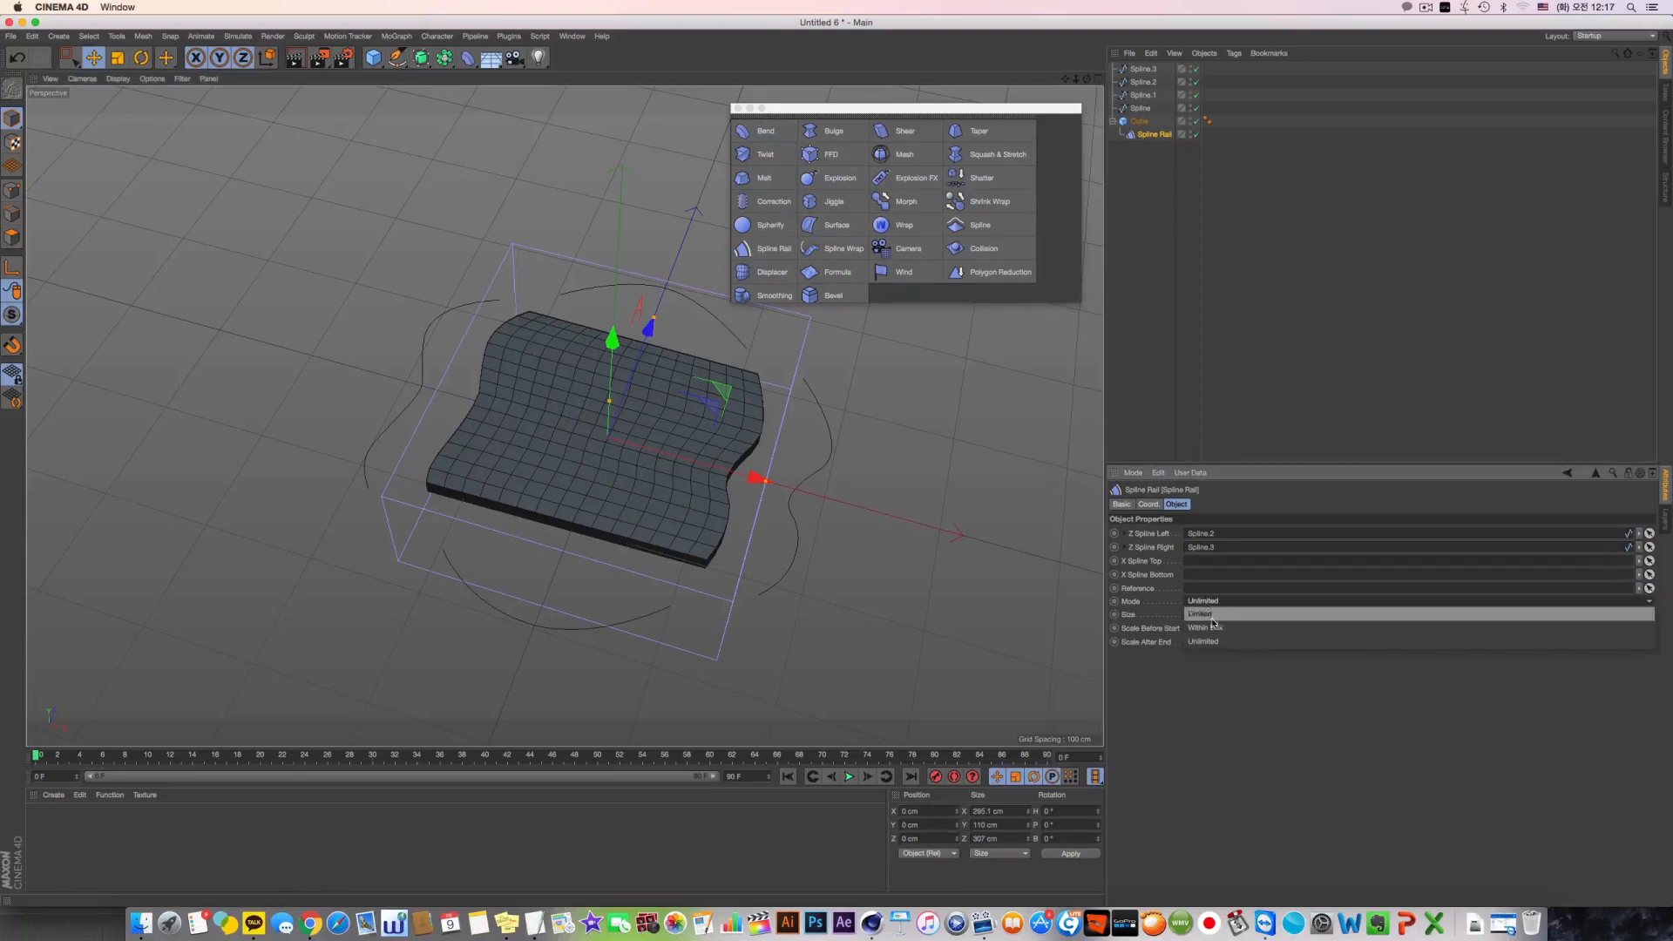
pyautogui.click(1202, 615)
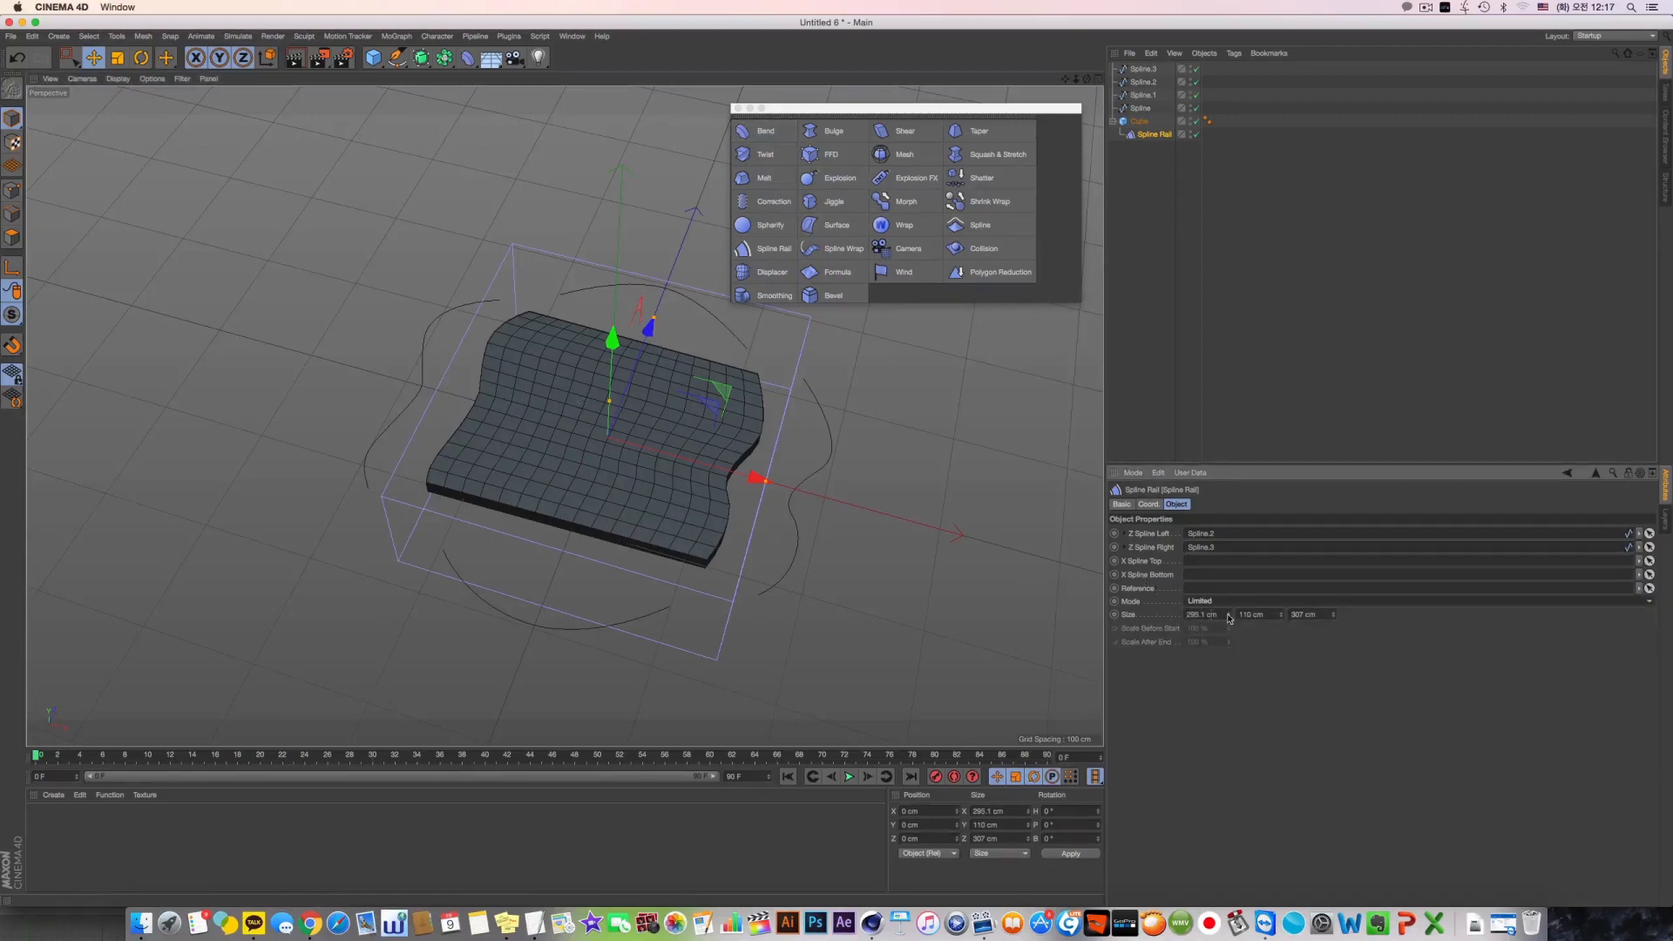
pyautogui.moveTo(1229, 619); pyautogui.dragTo(956, 426)
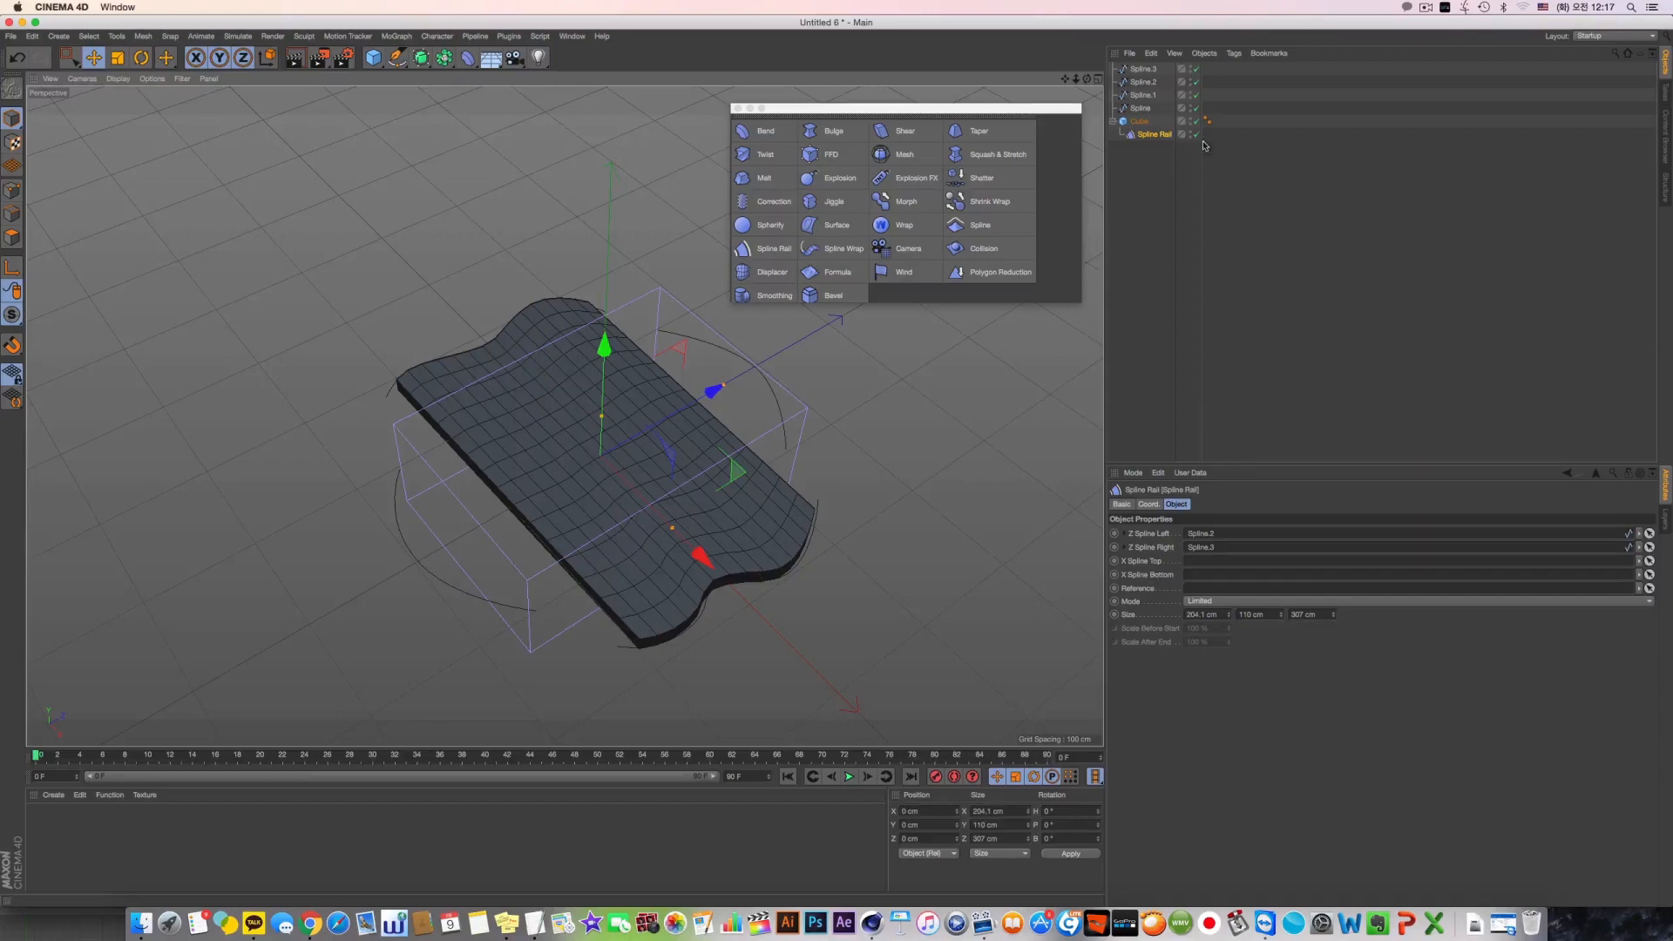
# Assign the arched spline beyond the slab's +Z edge (Spline) as the deformer's X Spline Top
pyautogui.click(1143, 95)
pyautogui.click(1143, 82)
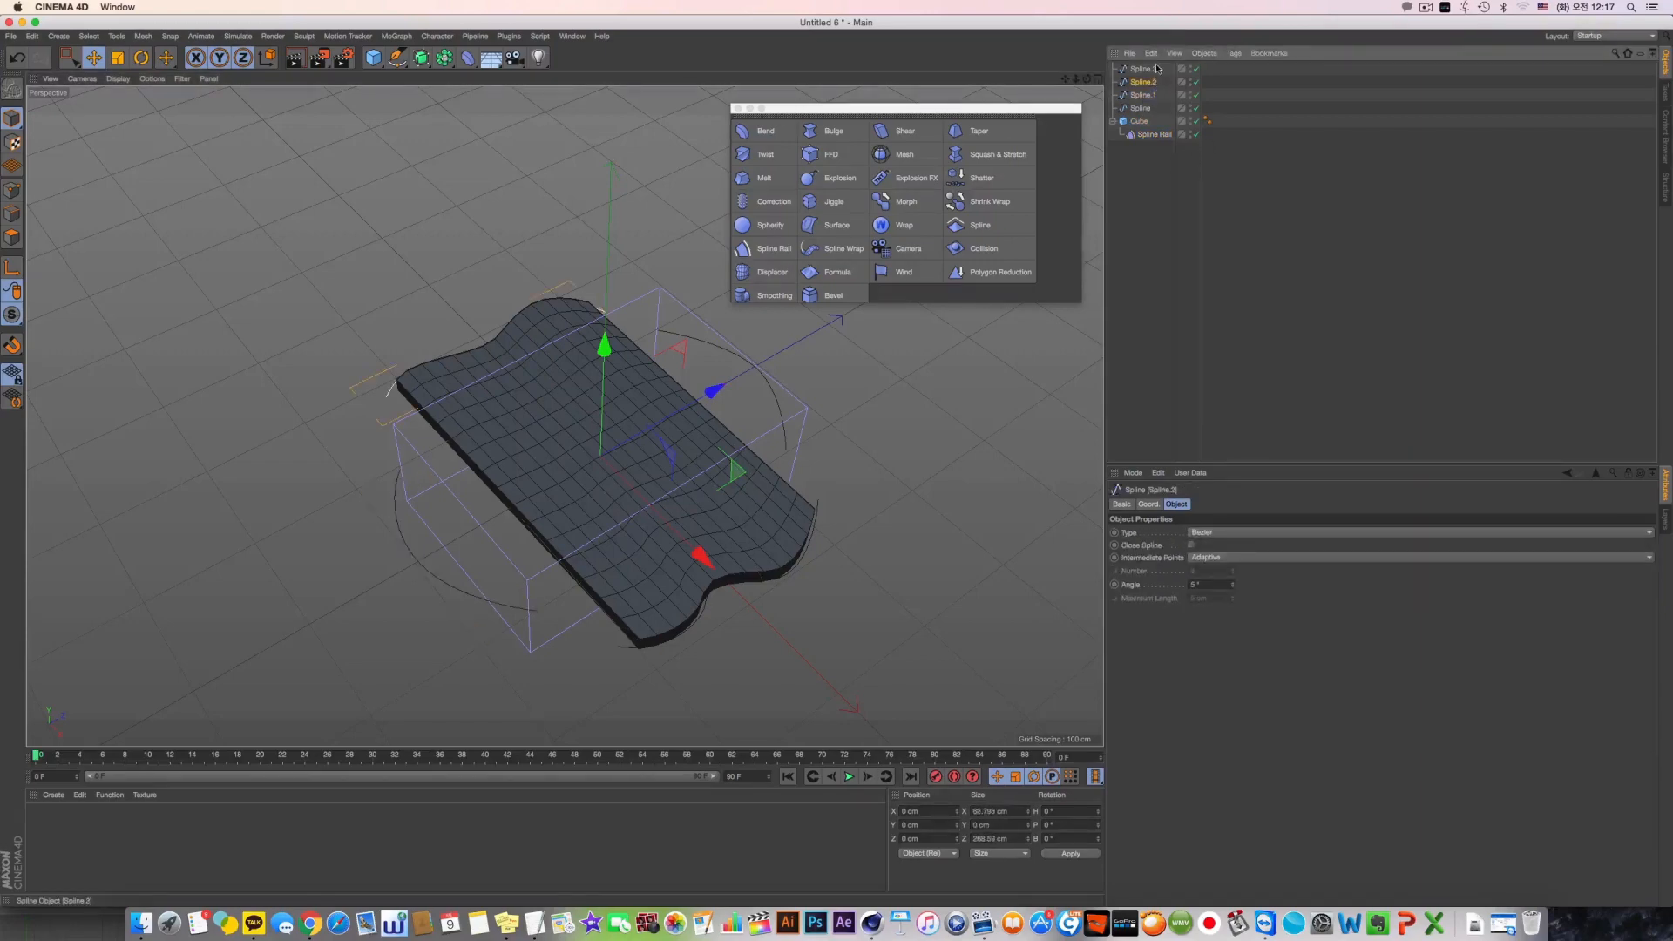
pyautogui.click(1143, 107)
pyautogui.moveTo(1145, 135); pyautogui.dragTo(1178, 160)
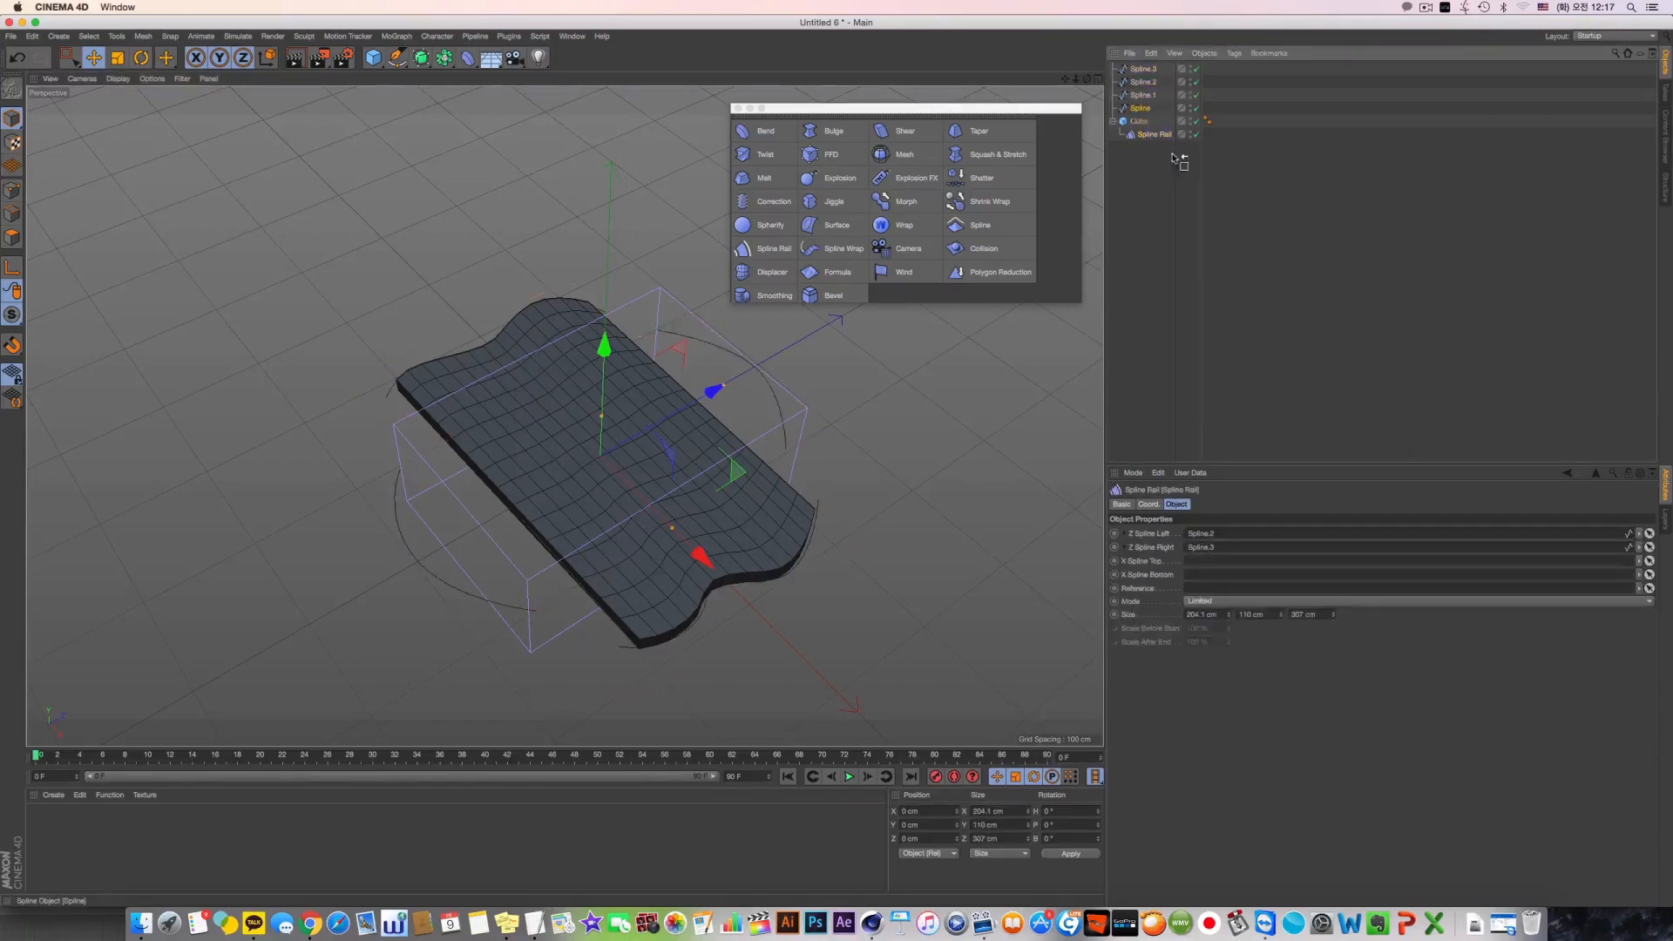
pyautogui.moveTo(1222, 557); pyautogui.dragTo(1218, 562)
# Assign the arched spline beyond the slab's -Z edge (Spline.1) as the deformer's X Spline Bottom
pyautogui.click(1150, 96)
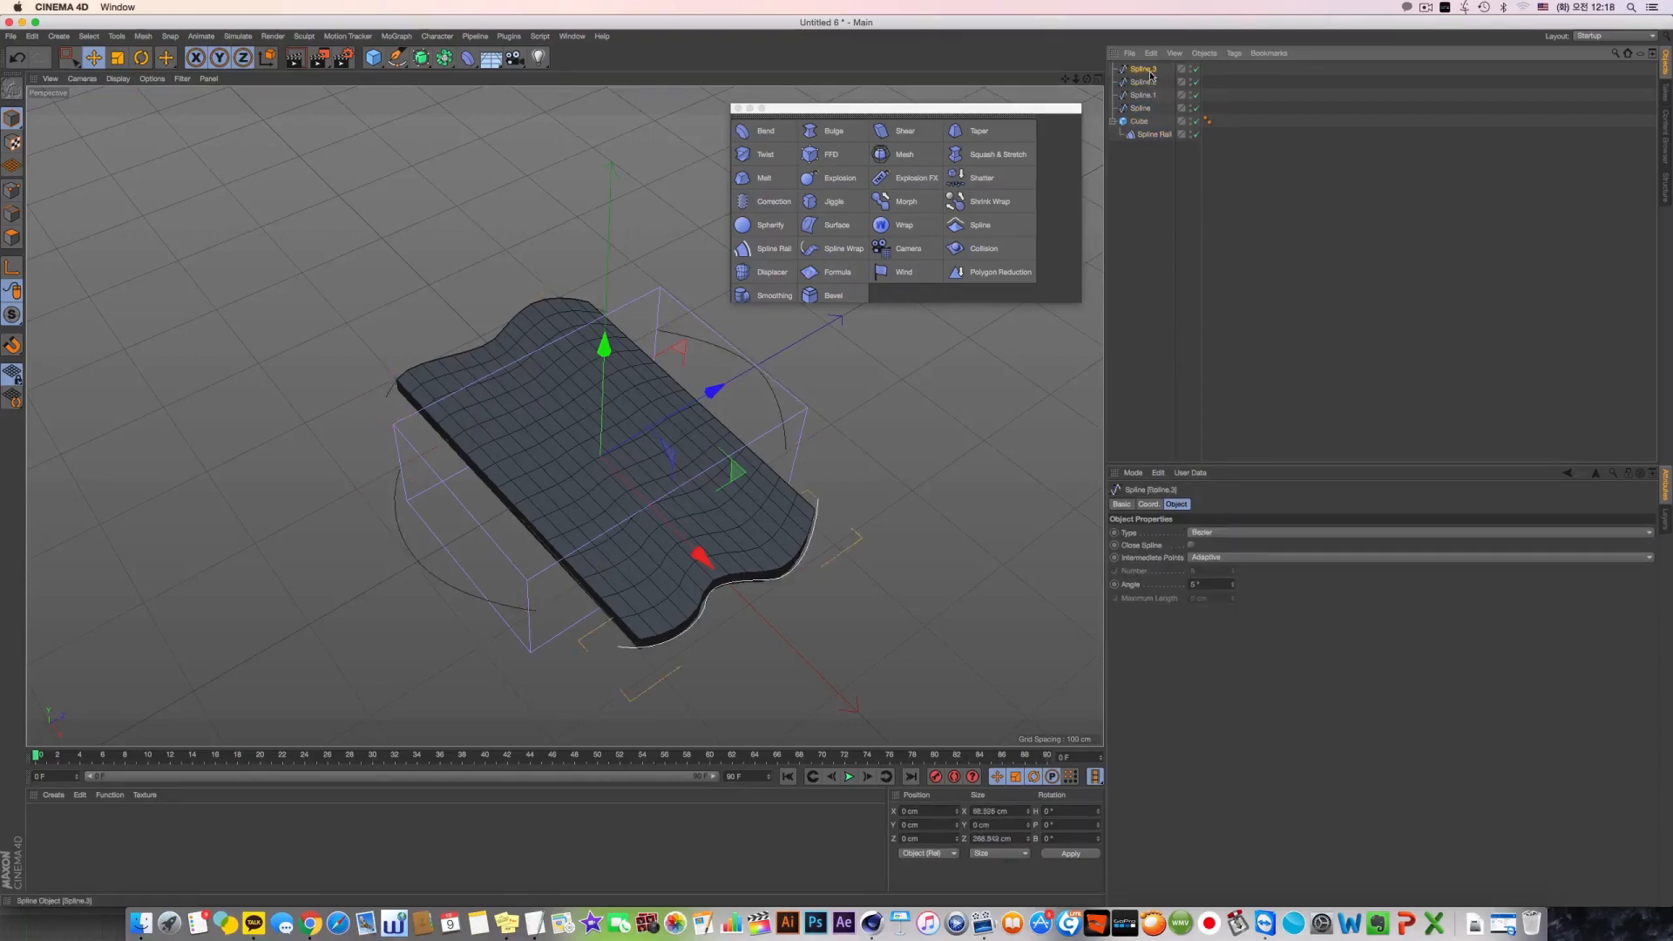
pyautogui.click(1151, 136)
pyautogui.moveTo(1190, 578); pyautogui.dragTo(1192, 576)
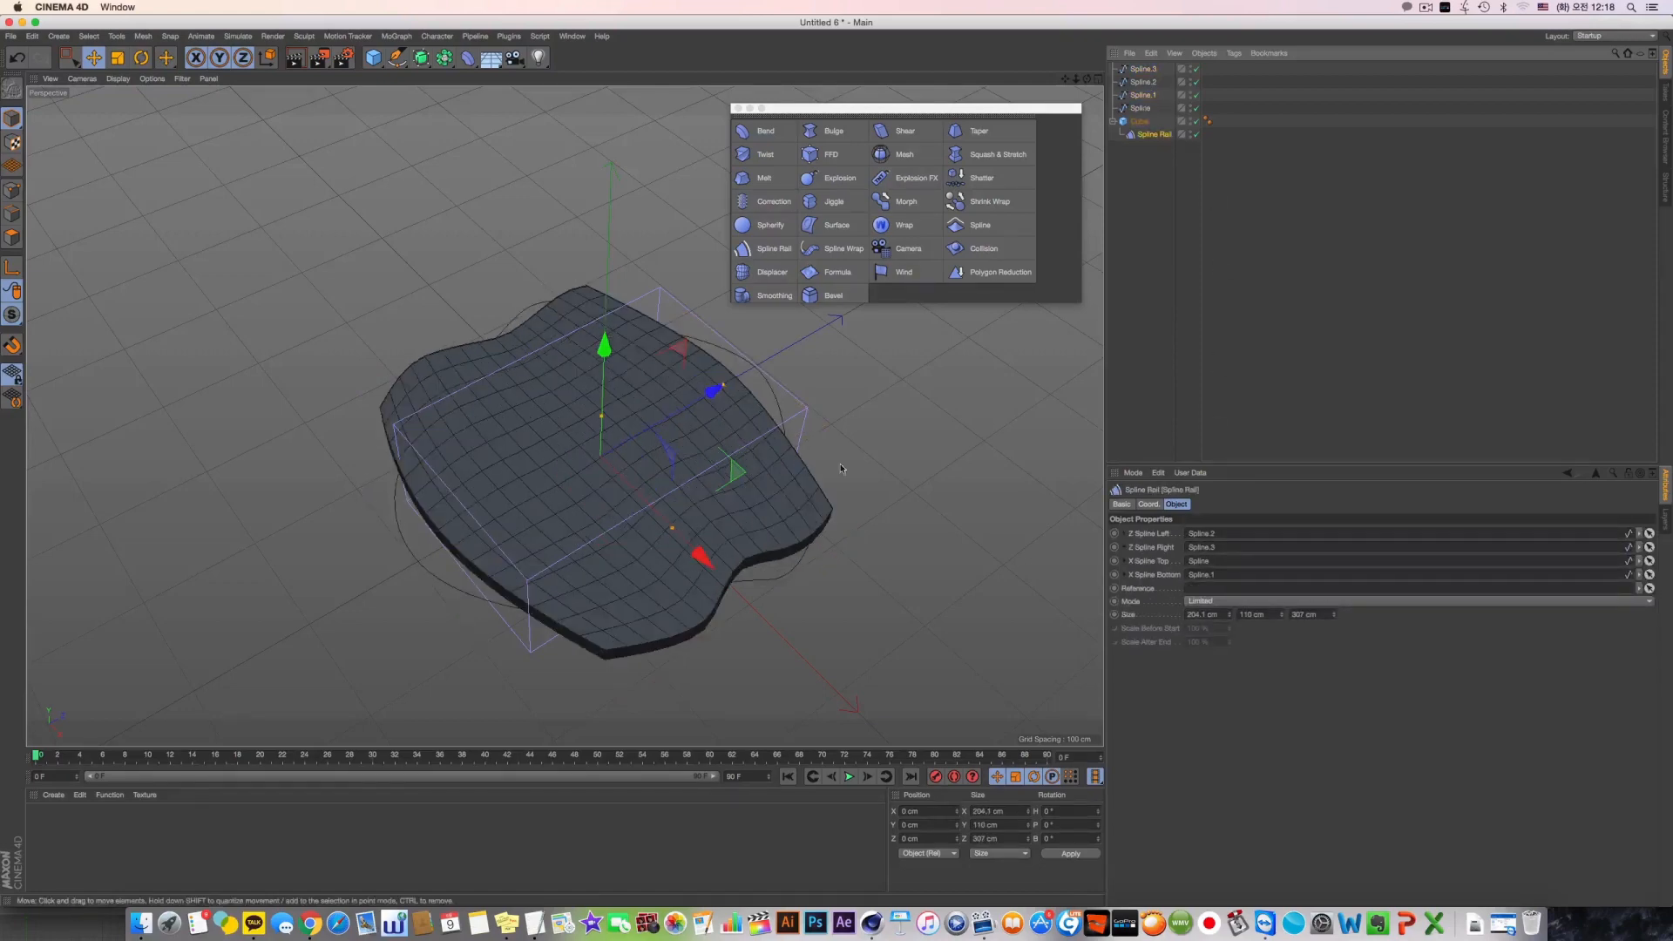
# Reduce the Spline Rail deformer's Z size to about 284 cm and inspect the deformed slab
pyautogui.keyDown('alt'); pyautogui.moveTo(880, 393); pyautogui.dragTo(823, 405); pyautogui.keyUp('alt')
pyautogui.keyDown('alt'); pyautogui.moveTo(924, 435); pyautogui.dragTo(848, 448); pyautogui.keyUp('alt')
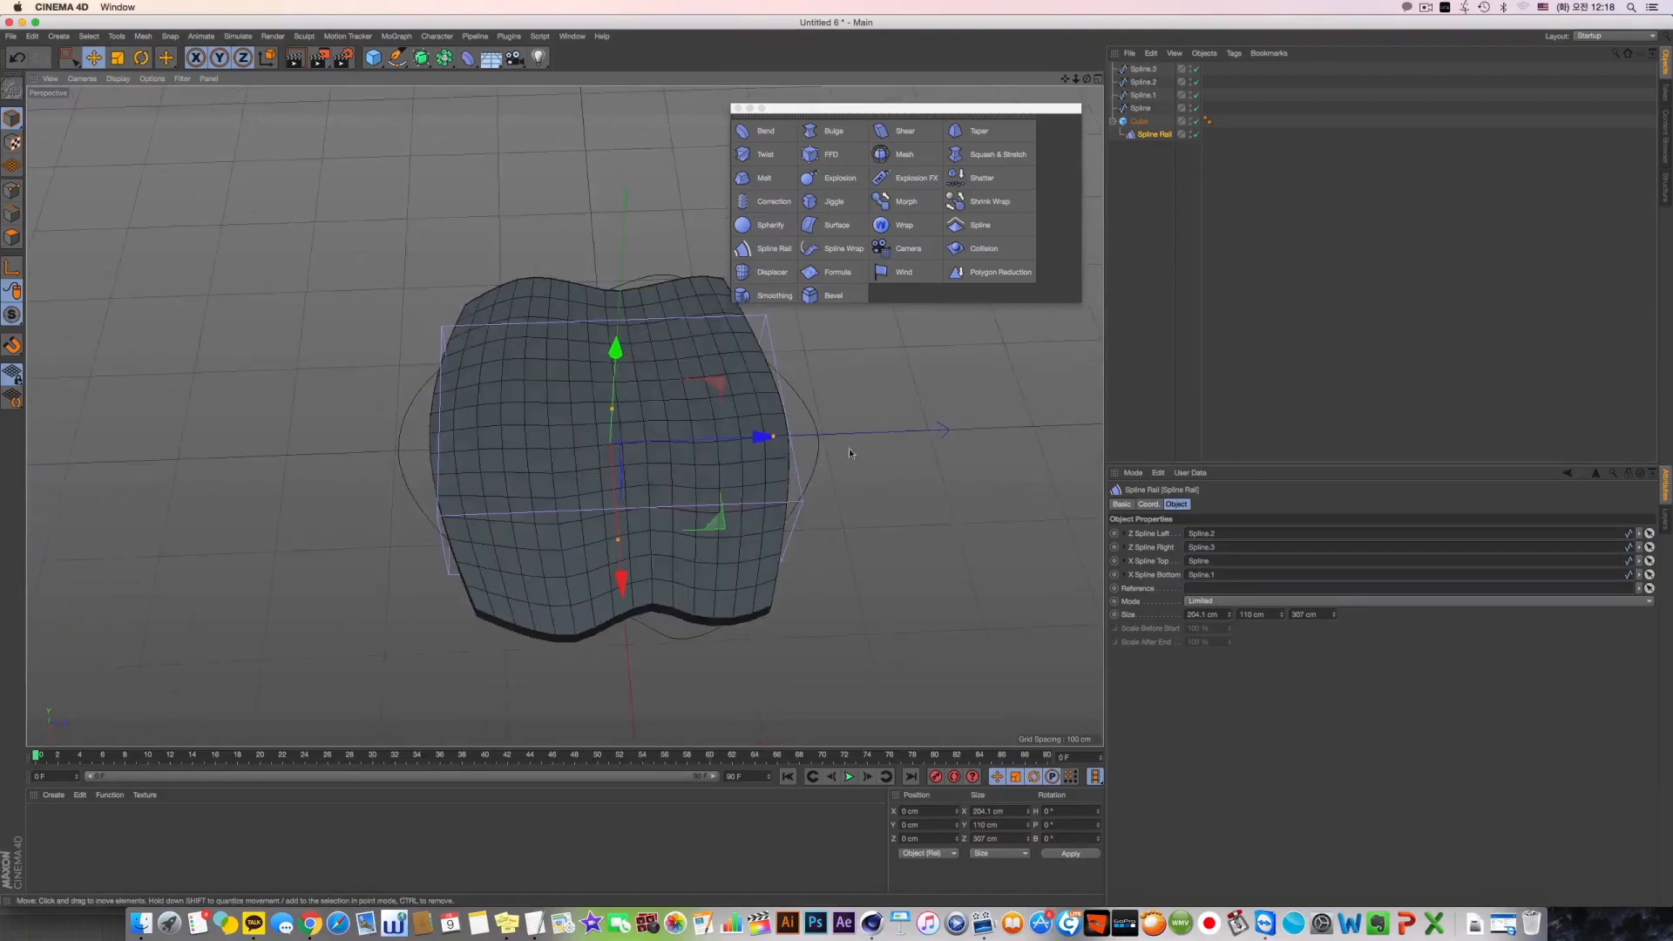
pyautogui.moveTo(1336, 615); pyautogui.dragTo(1335, 634)
pyautogui.keyDown('alt'); pyautogui.moveTo(776, 476); pyautogui.dragTo(819, 514); pyautogui.keyUp('alt')
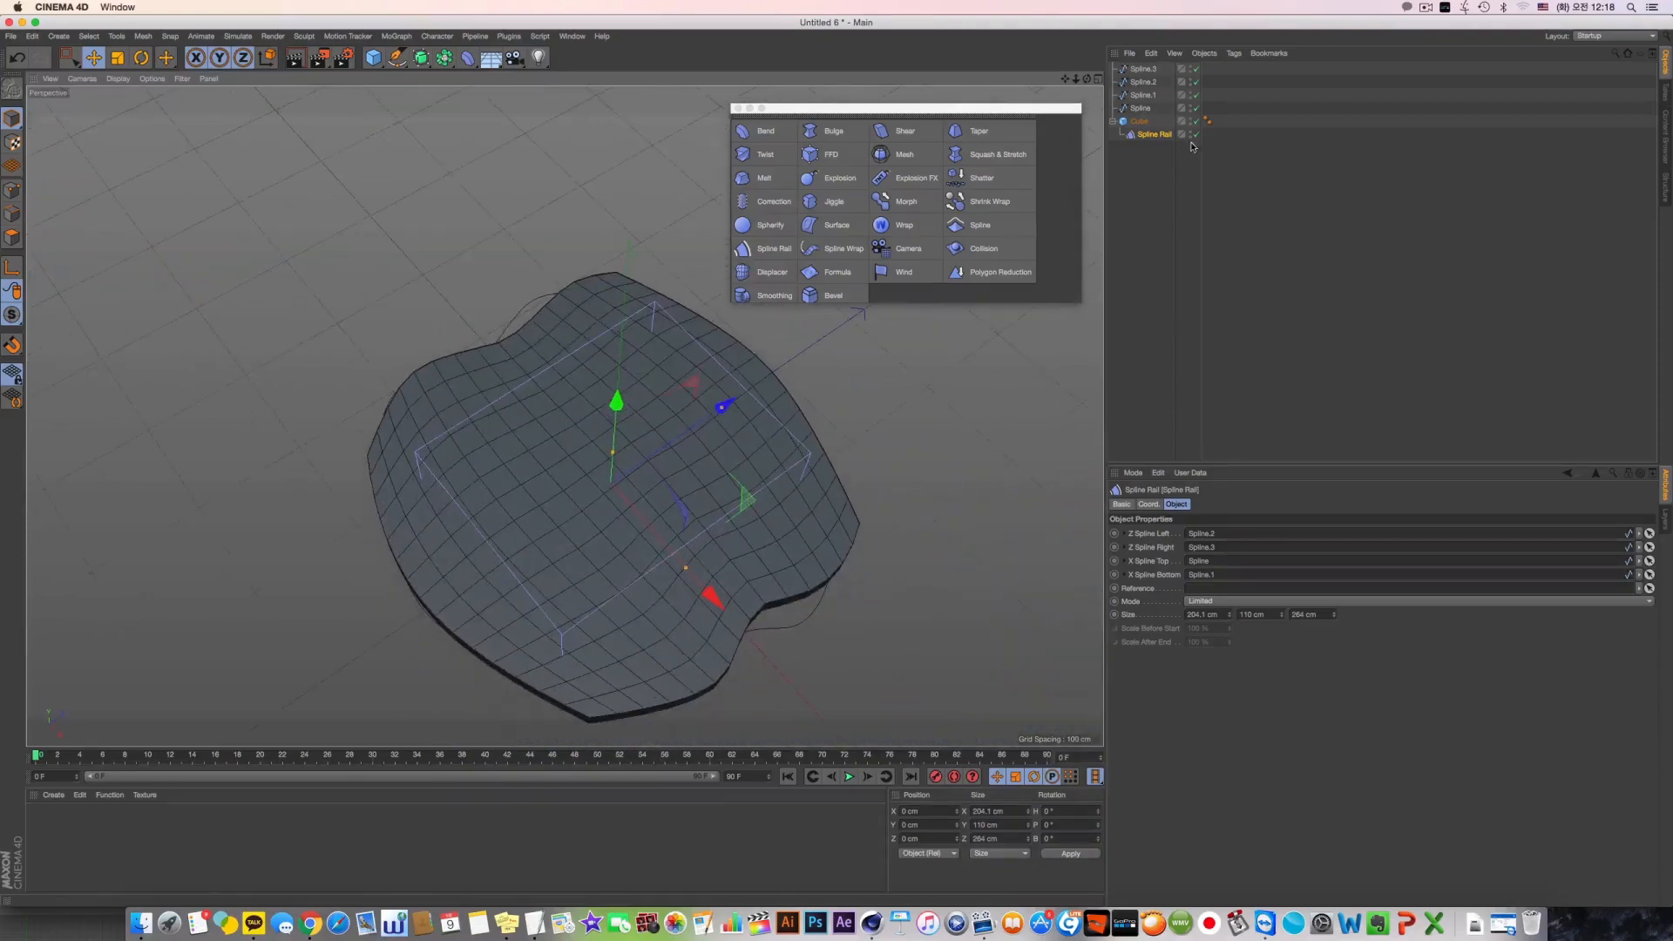
# Move the middle point of Spline.1 inward so that the arch curves toward the slab's centre
pyautogui.click(1141, 109)
pyautogui.click(1145, 96)
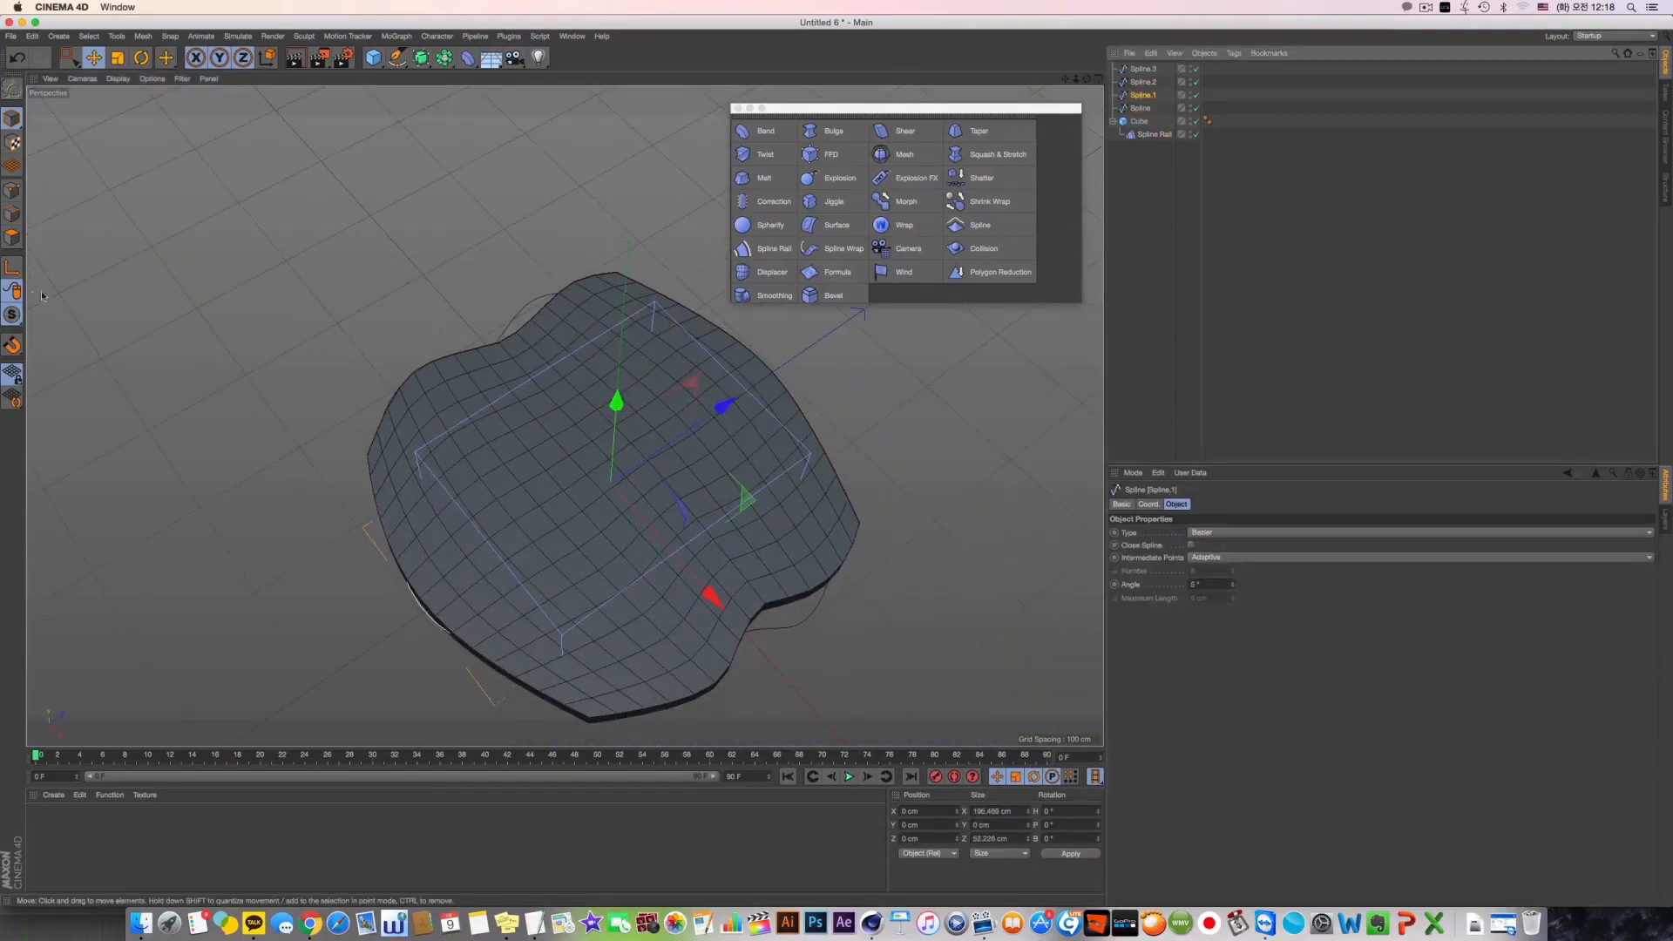
pyautogui.click(11, 190)
pyautogui.keyDown('alt'); pyautogui.moveTo(402, 640); pyautogui.dragTo(441, 561, button='middle'); pyautogui.keyUp('alt')
pyautogui.click(460, 528)
pyautogui.moveTo(542, 473); pyautogui.dragTo(633, 444)
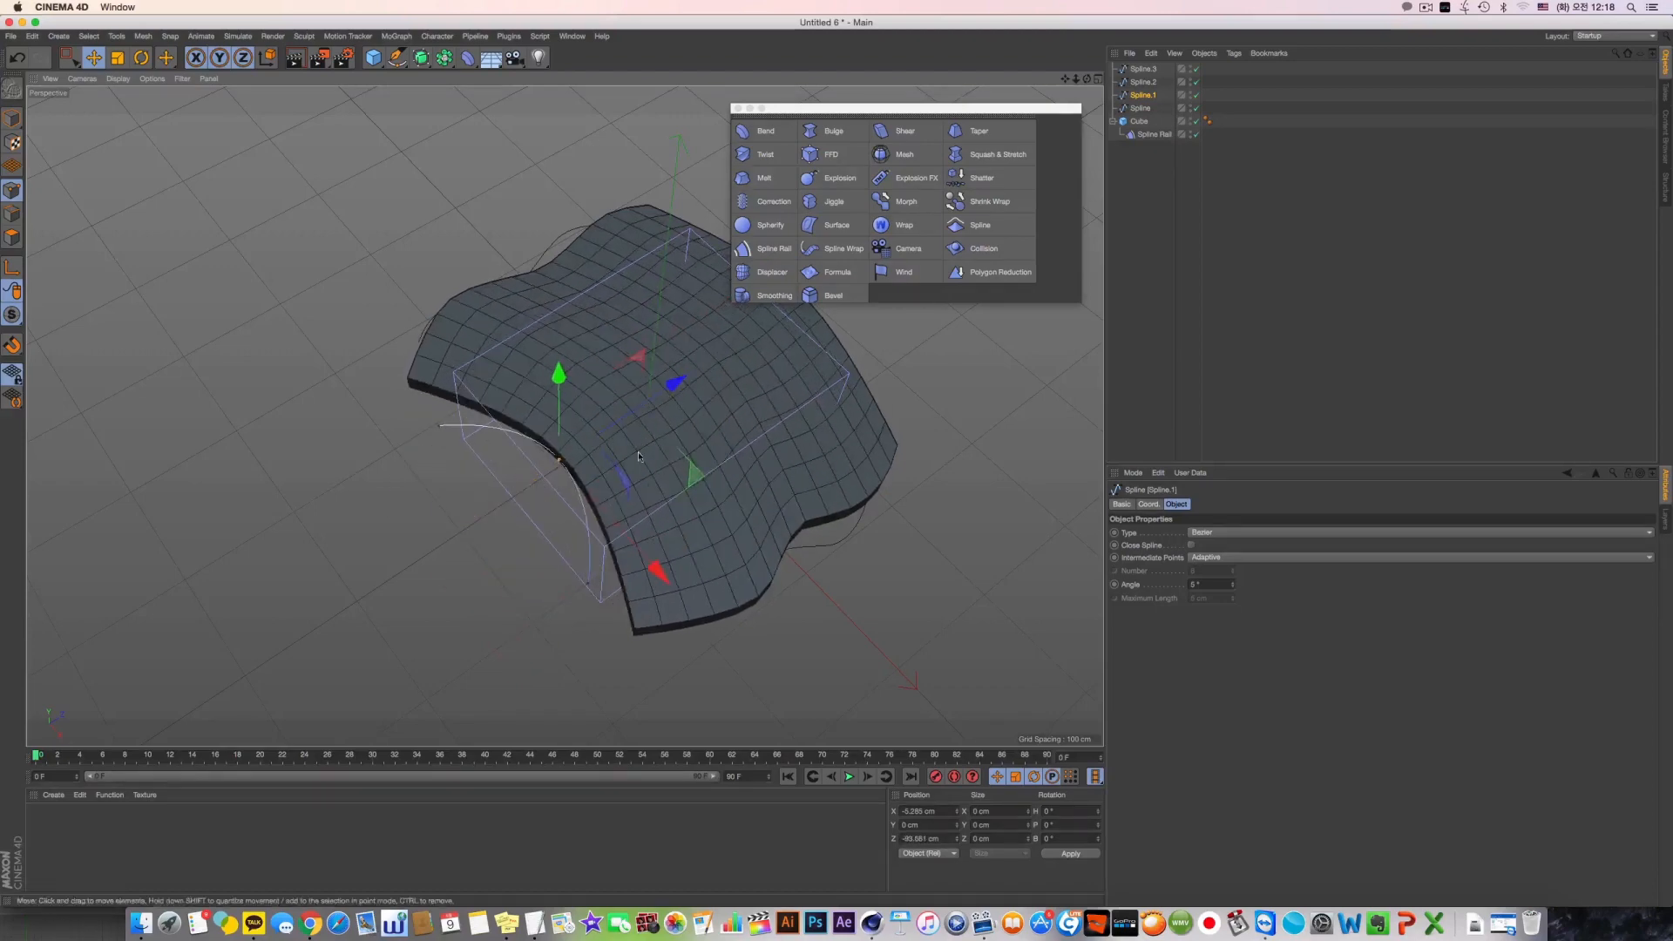
# Move the middle point of the opposite arched spline (Spline) inward toward the slab's centre
pyautogui.click(1141, 108)
pyautogui.keyDown('alt'); pyautogui.moveTo(819, 392); pyautogui.dragTo(647, 434); pyautogui.keyUp('alt')
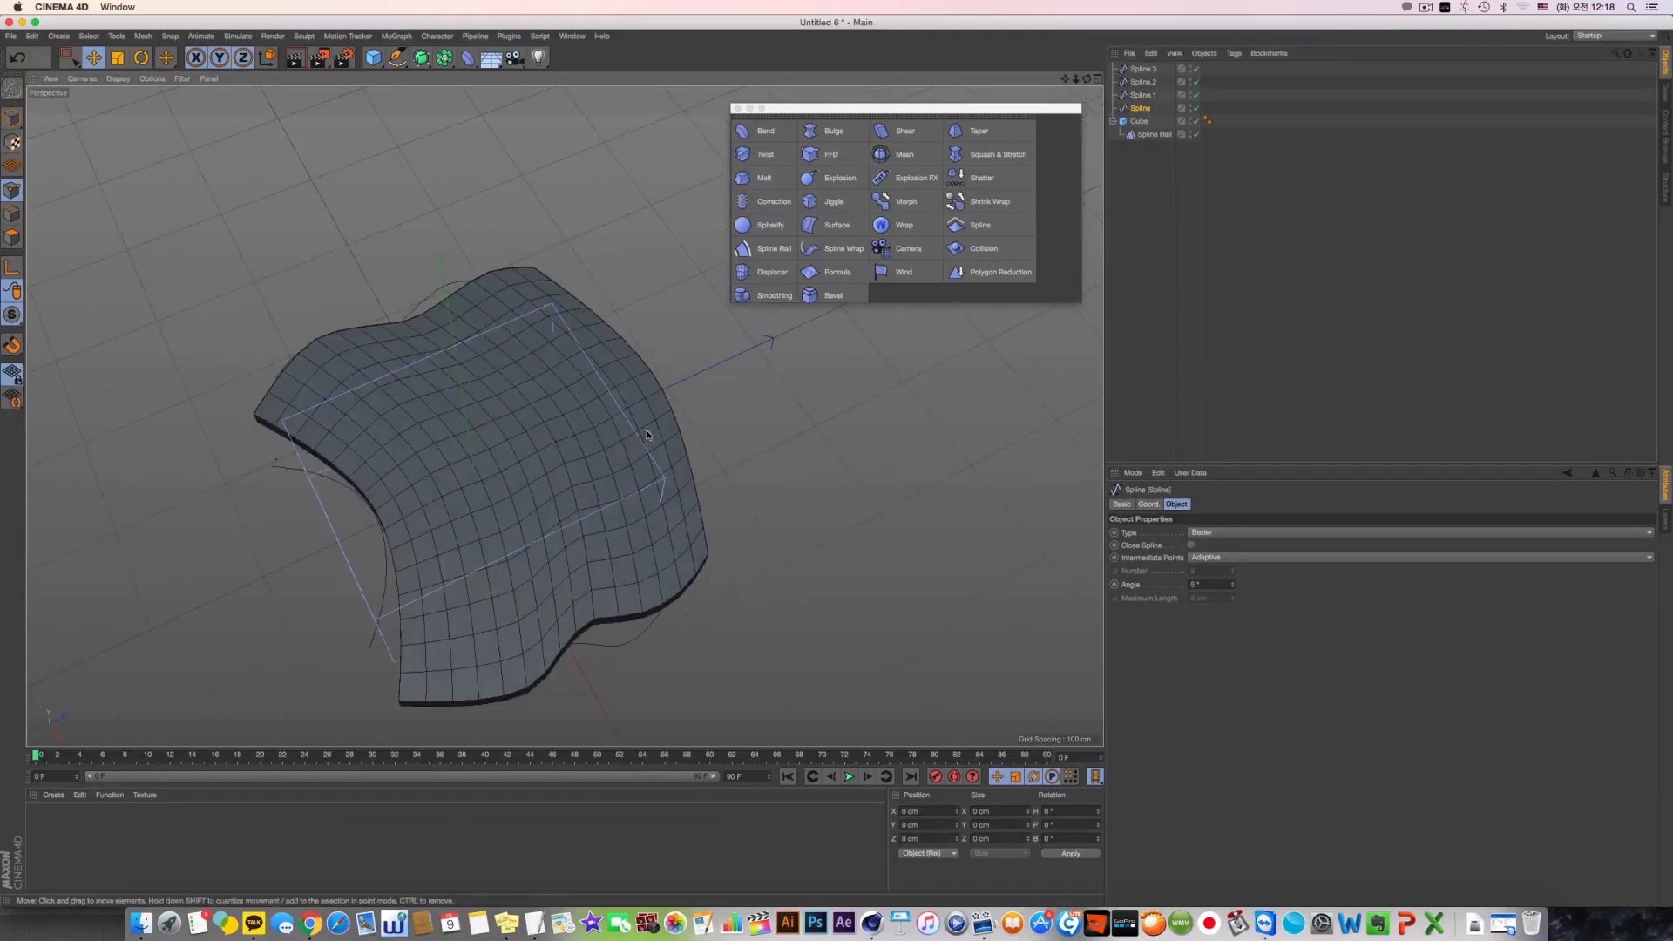
pyautogui.click(670, 403)
pyautogui.click(666, 392)
pyautogui.click(664, 390)
pyautogui.moveTo(702, 379); pyautogui.dragTo(697, 449)
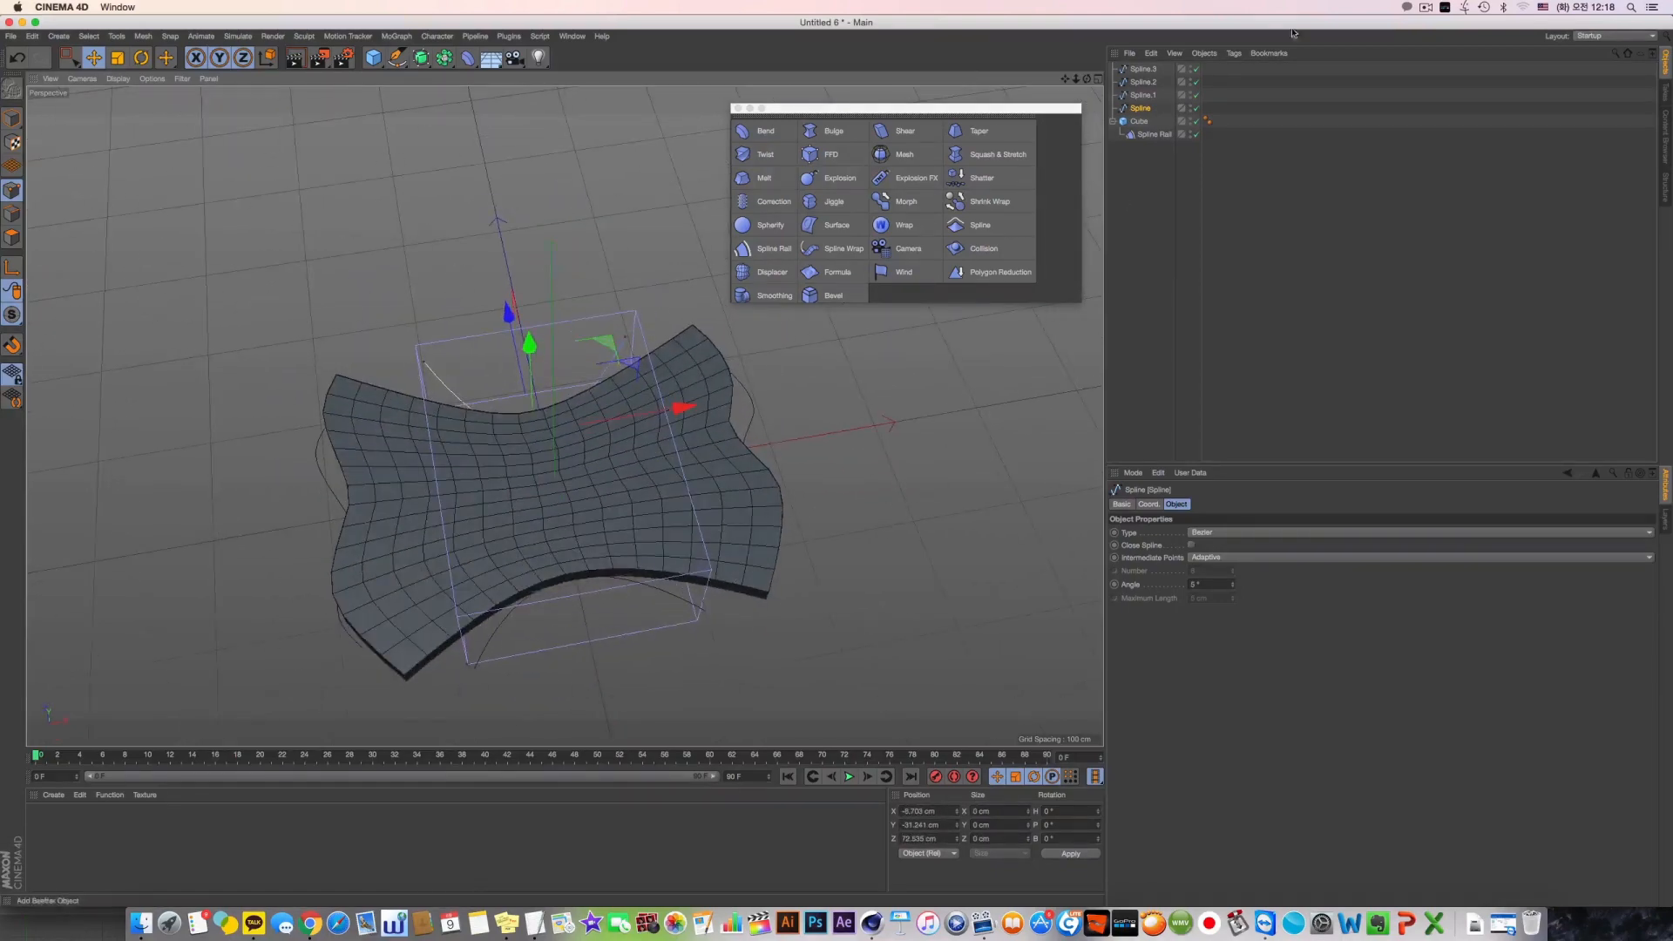
# Try to rotate Spline.2 at the slab's edge
pyautogui.click(1142, 81)
pyautogui.moveTo(331, 476); pyautogui.dragTo(398, 643)
pyautogui.press('super+z')
pyautogui.keyDown('alt'); pyautogui.moveTo(418, 620); pyautogui.dragTo(519, 575, button='middle'); pyautogui.keyUp('alt')
pyautogui.moveTo(519, 575)
pyautogui.keyDown('alt'); pyautogui.mouseDown()
pyautogui.moveTo(720, 514)
pyautogui.moveTo(630, 570)
pyautogui.moveTo(659, 474)
pyautogui.moveTo(638, 423)
pyautogui.mouseUp(); pyautogui.keyUp('alt')
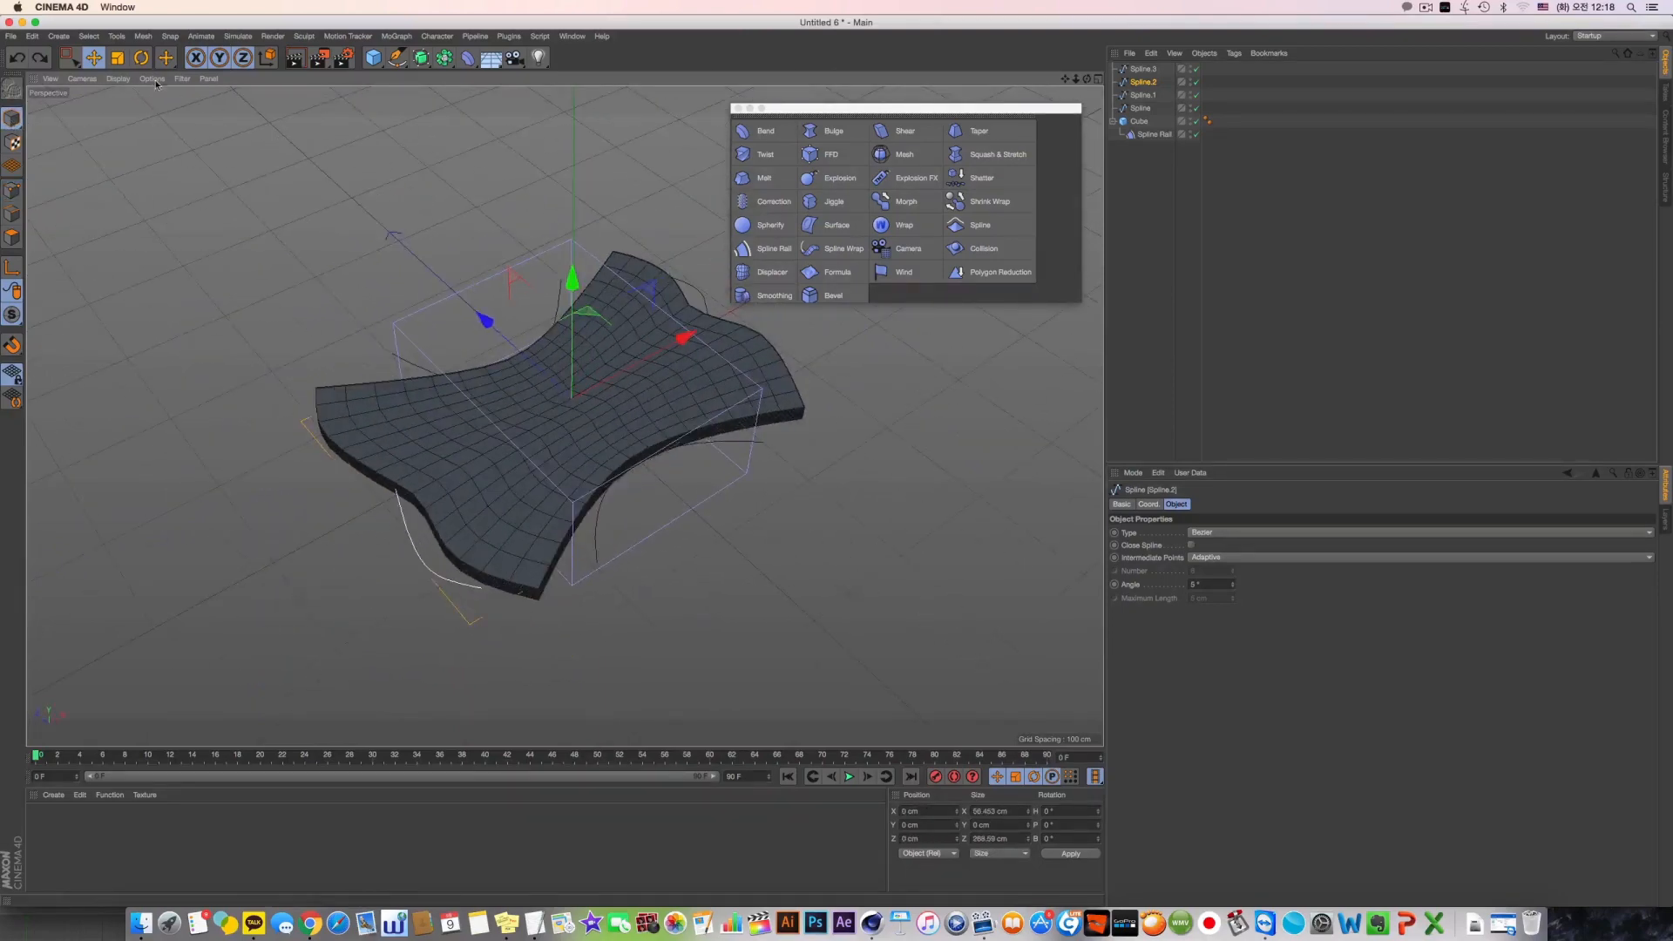
pyautogui.press('r')
pyautogui.moveTo(562, 322); pyautogui.dragTo(510, 460)
pyautogui.press('super+z')
# Move a single curve point of Spline.2 slightly inward with the Move tool
pyautogui.click(1155, 134)
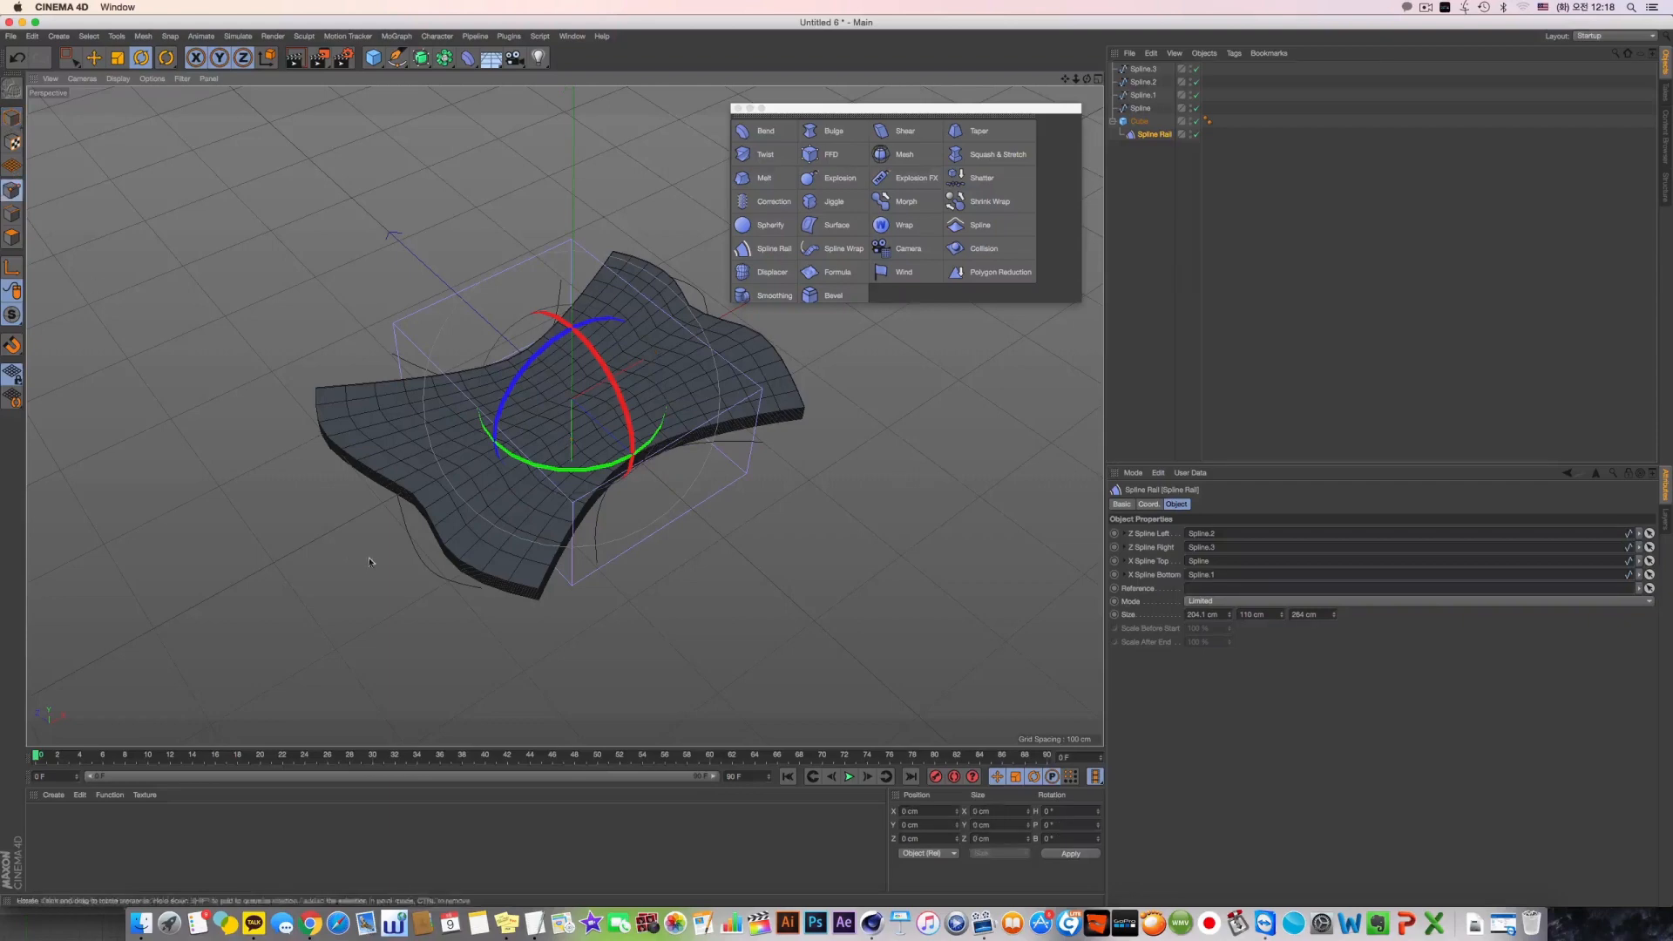
pyautogui.click(1143, 94)
pyautogui.click(1152, 82)
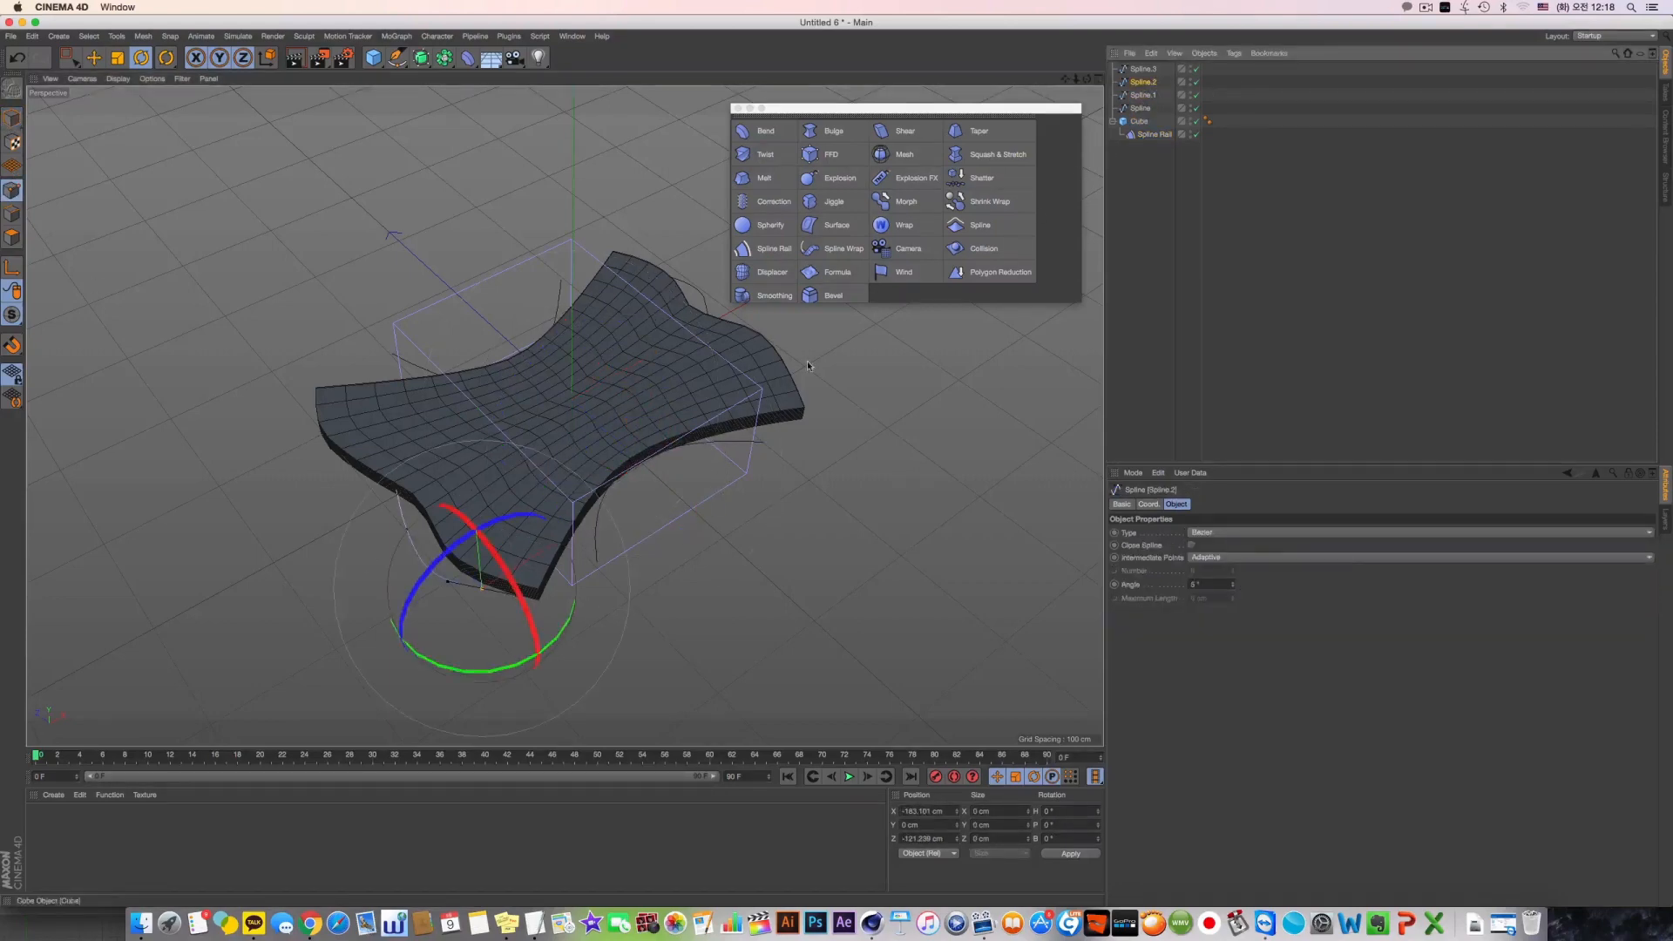
pyautogui.press('e')
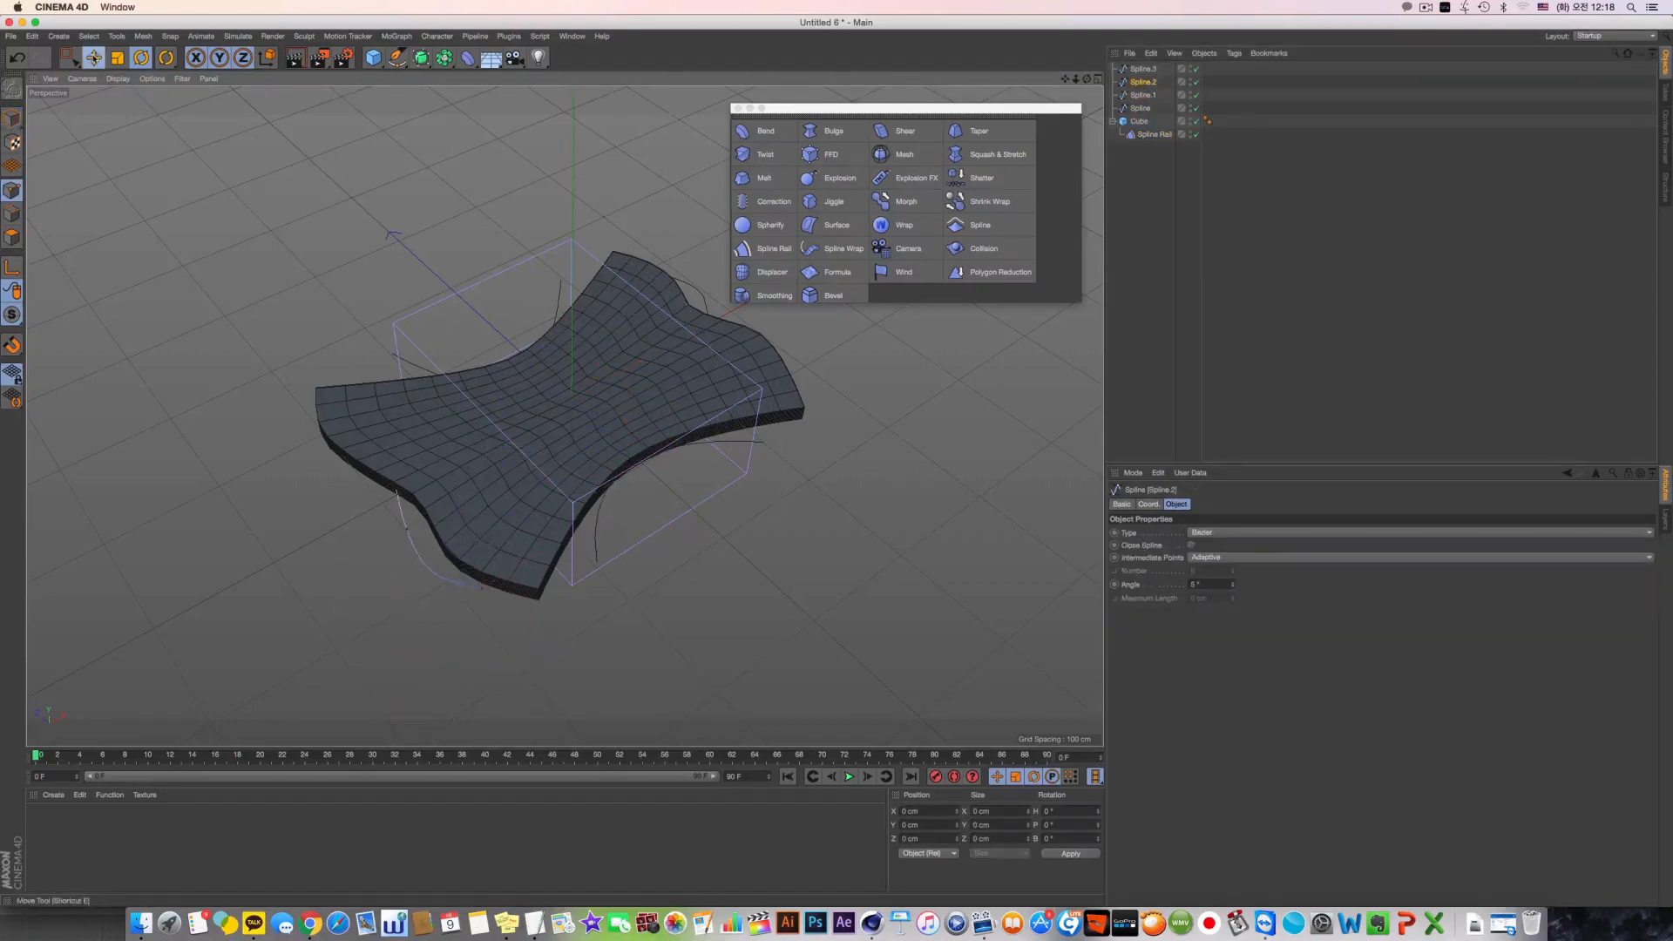
pyautogui.moveTo(465, 508)
pyautogui.mouseDown()
pyautogui.moveTo(410, 522)
pyautogui.moveTo(446, 520)
pyautogui.mouseUp()
pyautogui.keyDown('alt'); pyautogui.moveTo(382, 591); pyautogui.dragTo(514, 477); pyautogui.keyUp('alt')
# Move the whole Spline.2 toward the slab along X, to a position of about 37 cm
pyautogui.click(12, 118)
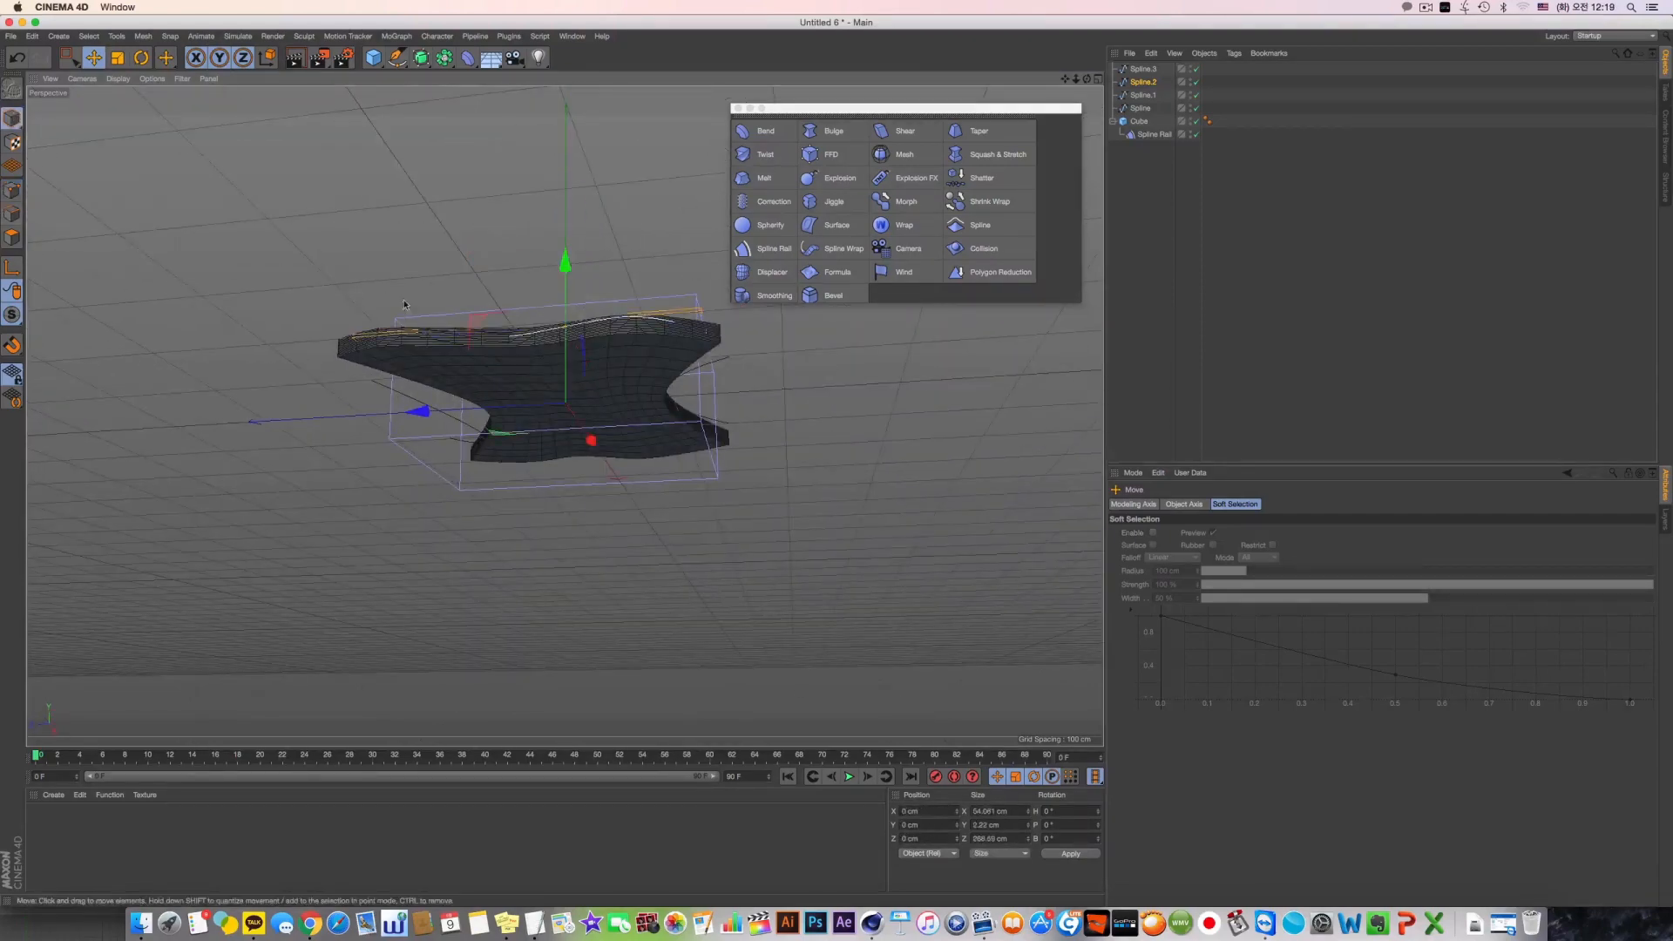
pyautogui.keyDown('alt'); pyautogui.moveTo(557, 418); pyautogui.dragTo(488, 531); pyautogui.keyUp('alt')
pyautogui.moveTo(637, 342)
pyautogui.mouseDown()
pyautogui.moveTo(626, 355)
pyautogui.moveTo(657, 324)
pyautogui.mouseUp()
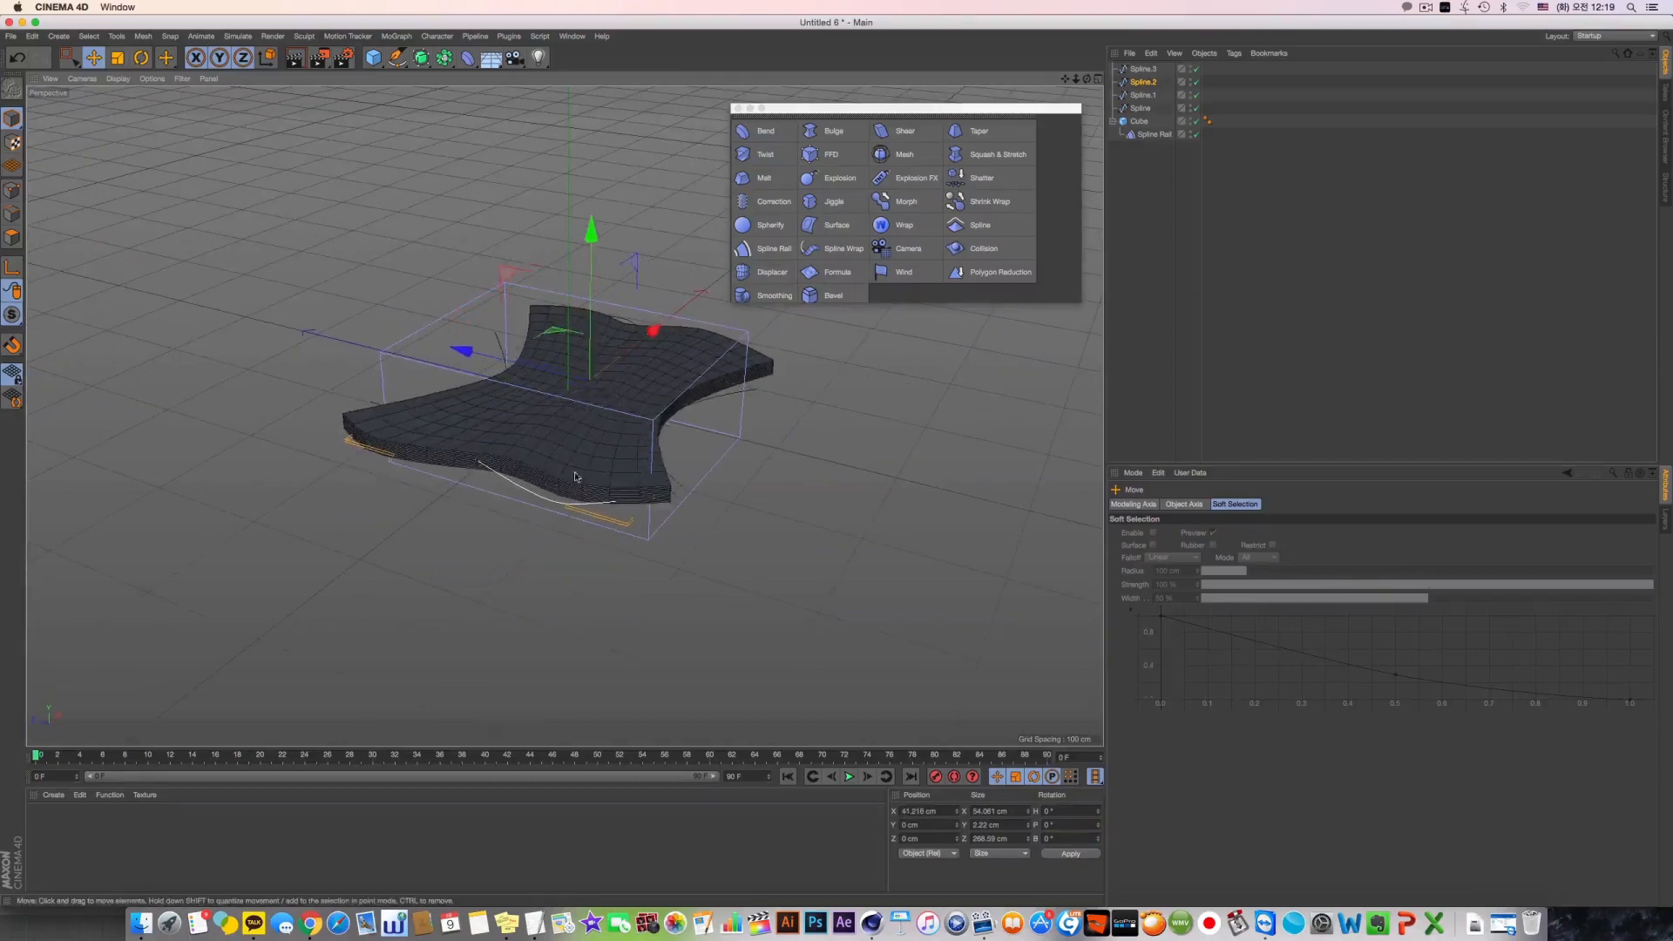
pyautogui.middleClick(669, 392)
pyautogui.middleClick(651, 405)
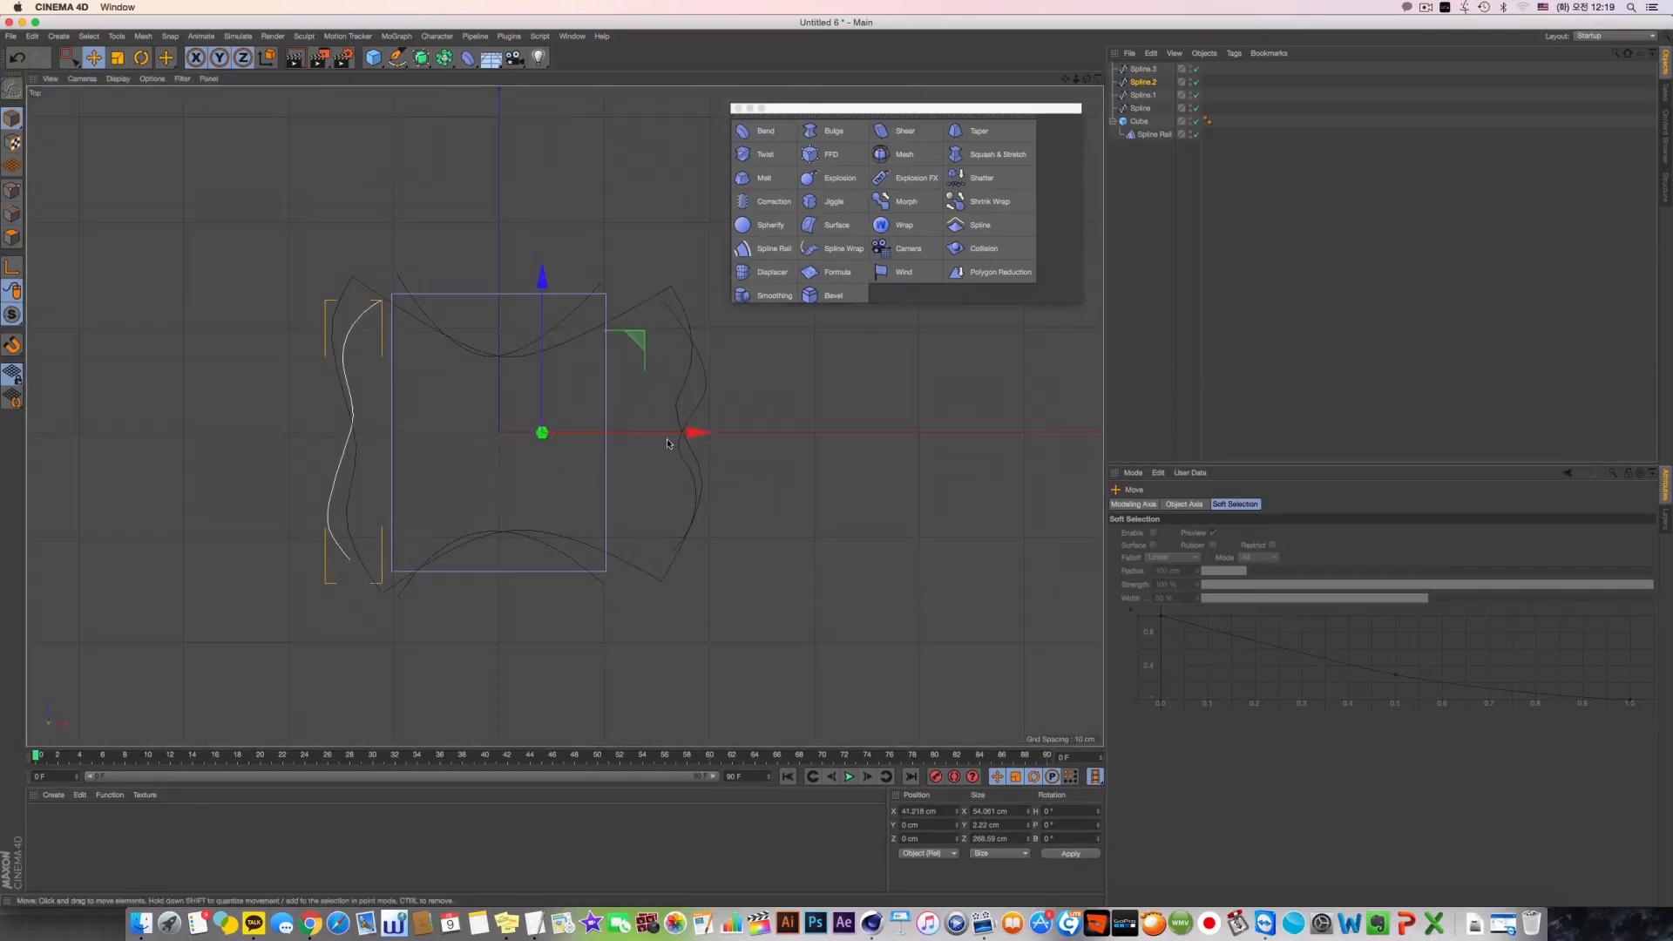
pyautogui.moveTo(667, 443)
pyautogui.mouseDown()
pyautogui.moveTo(647, 444)
pyautogui.moveTo(672, 442)
pyautogui.mouseUp()
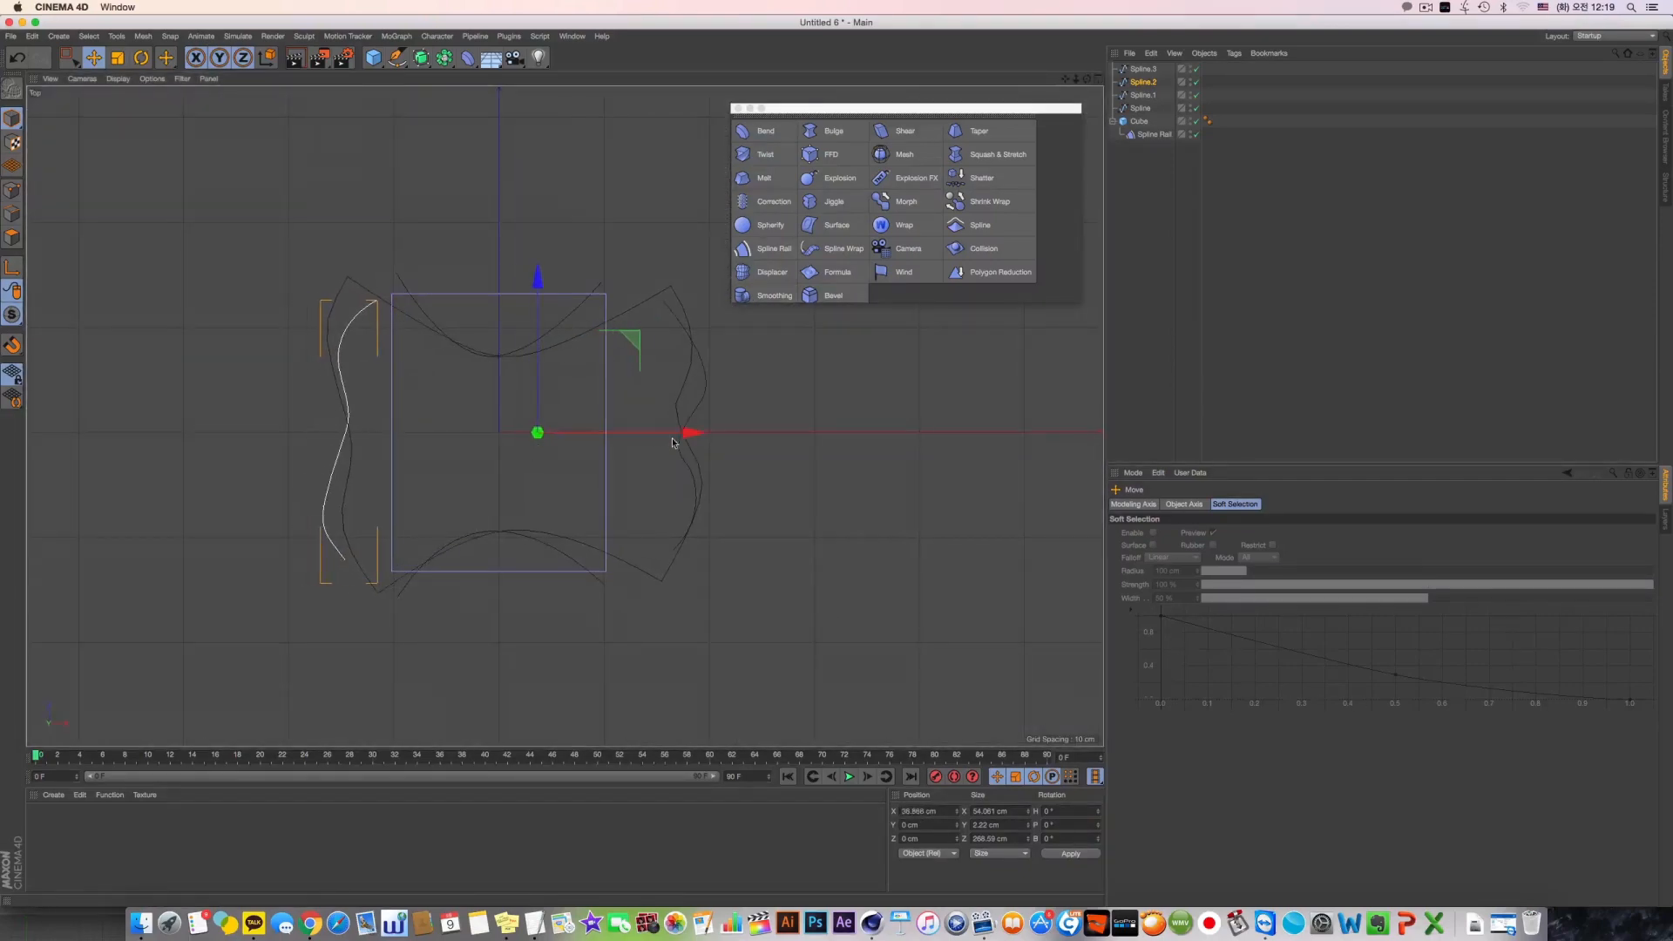
# Shift Spline.3 slightly toward the slab and move one of its curve points outward
pyautogui.click(1142, 69)
pyautogui.moveTo(647, 439); pyautogui.dragTo(642, 443)
pyautogui.click(12, 190)
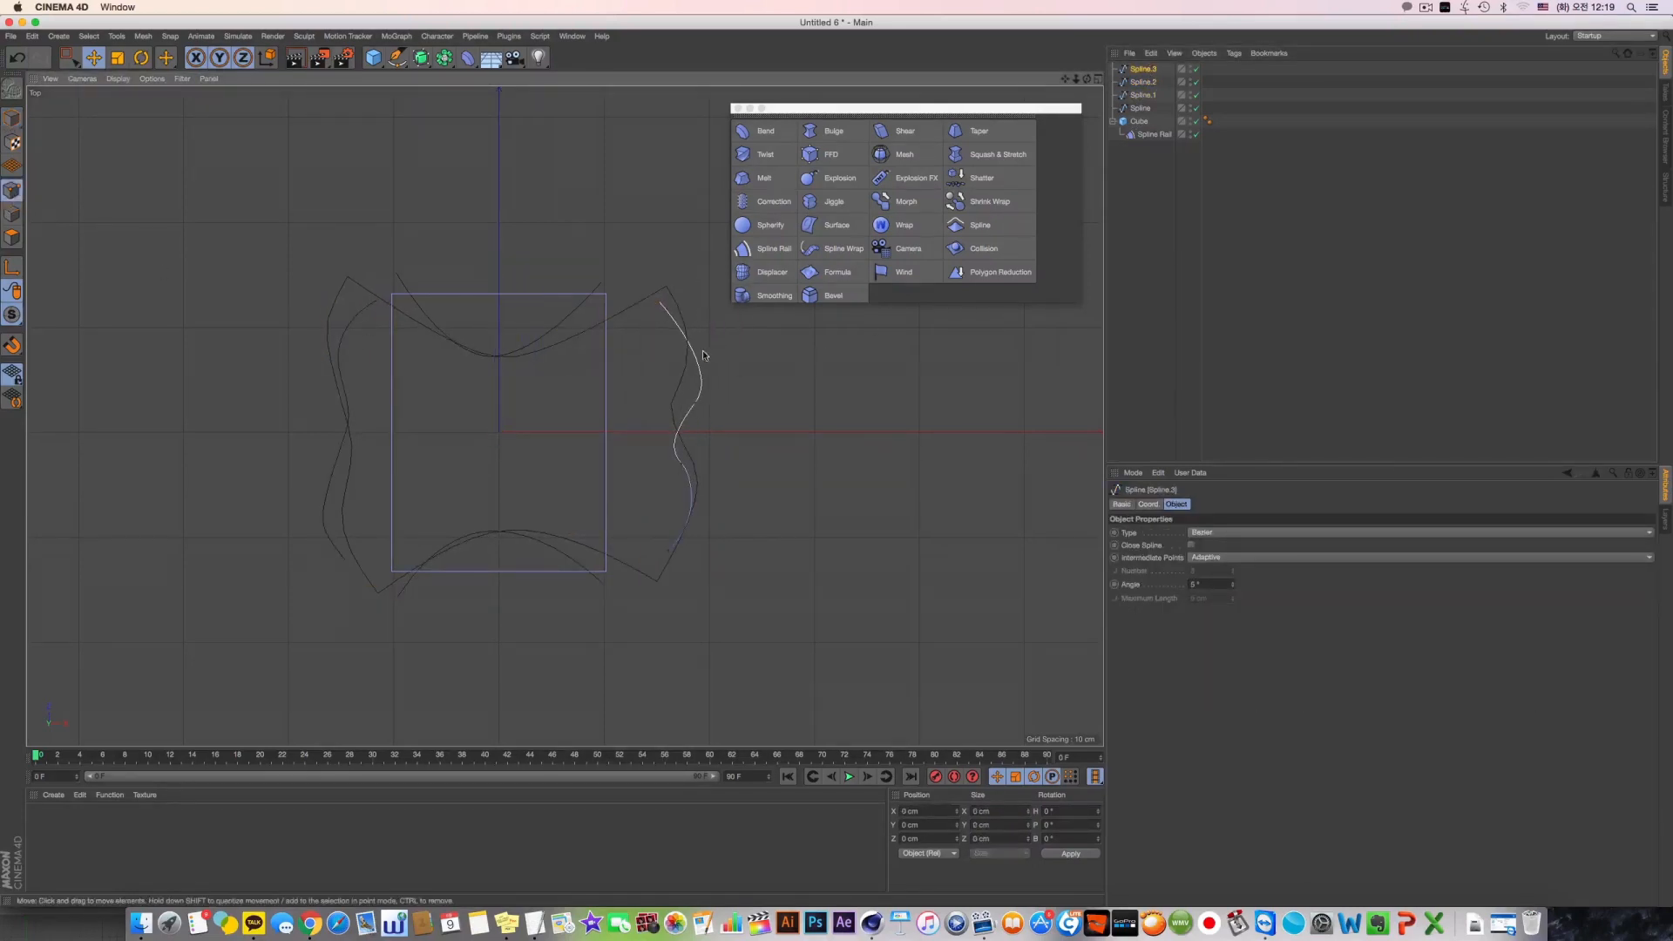
pyautogui.click(697, 403)
pyautogui.moveTo(765, 402); pyautogui.dragTo(773, 402)
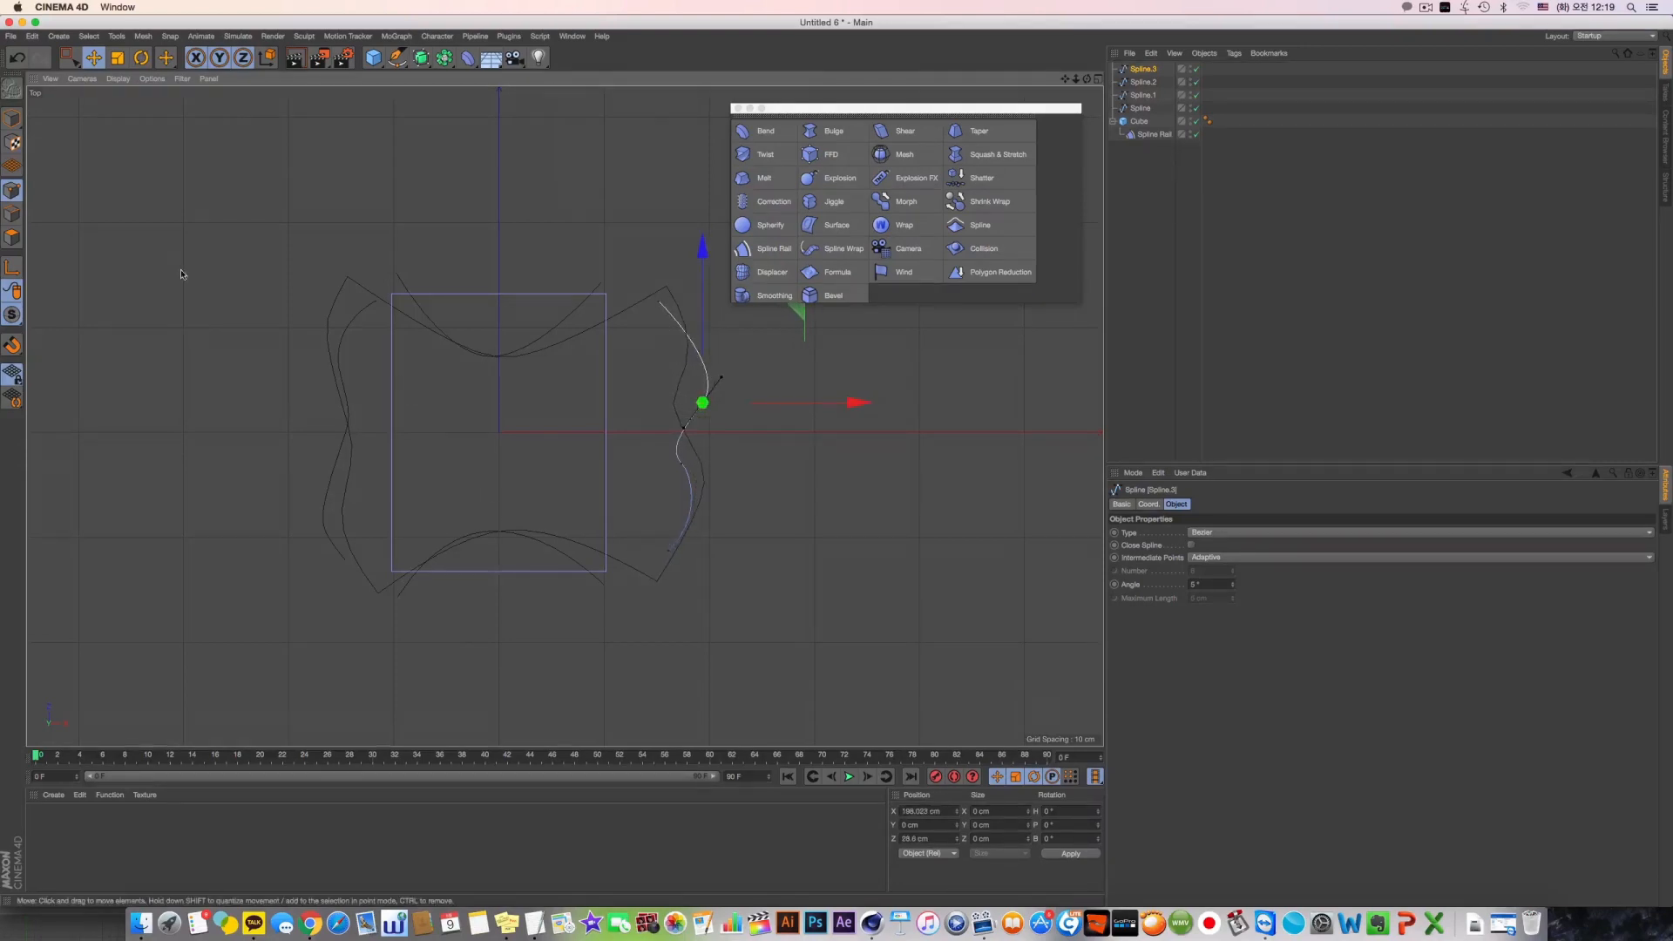
# Draw a new wavy Bezier spline beyond Spline.3 in the Top view, about 69 by 290 cm
pyautogui.click(396, 57)
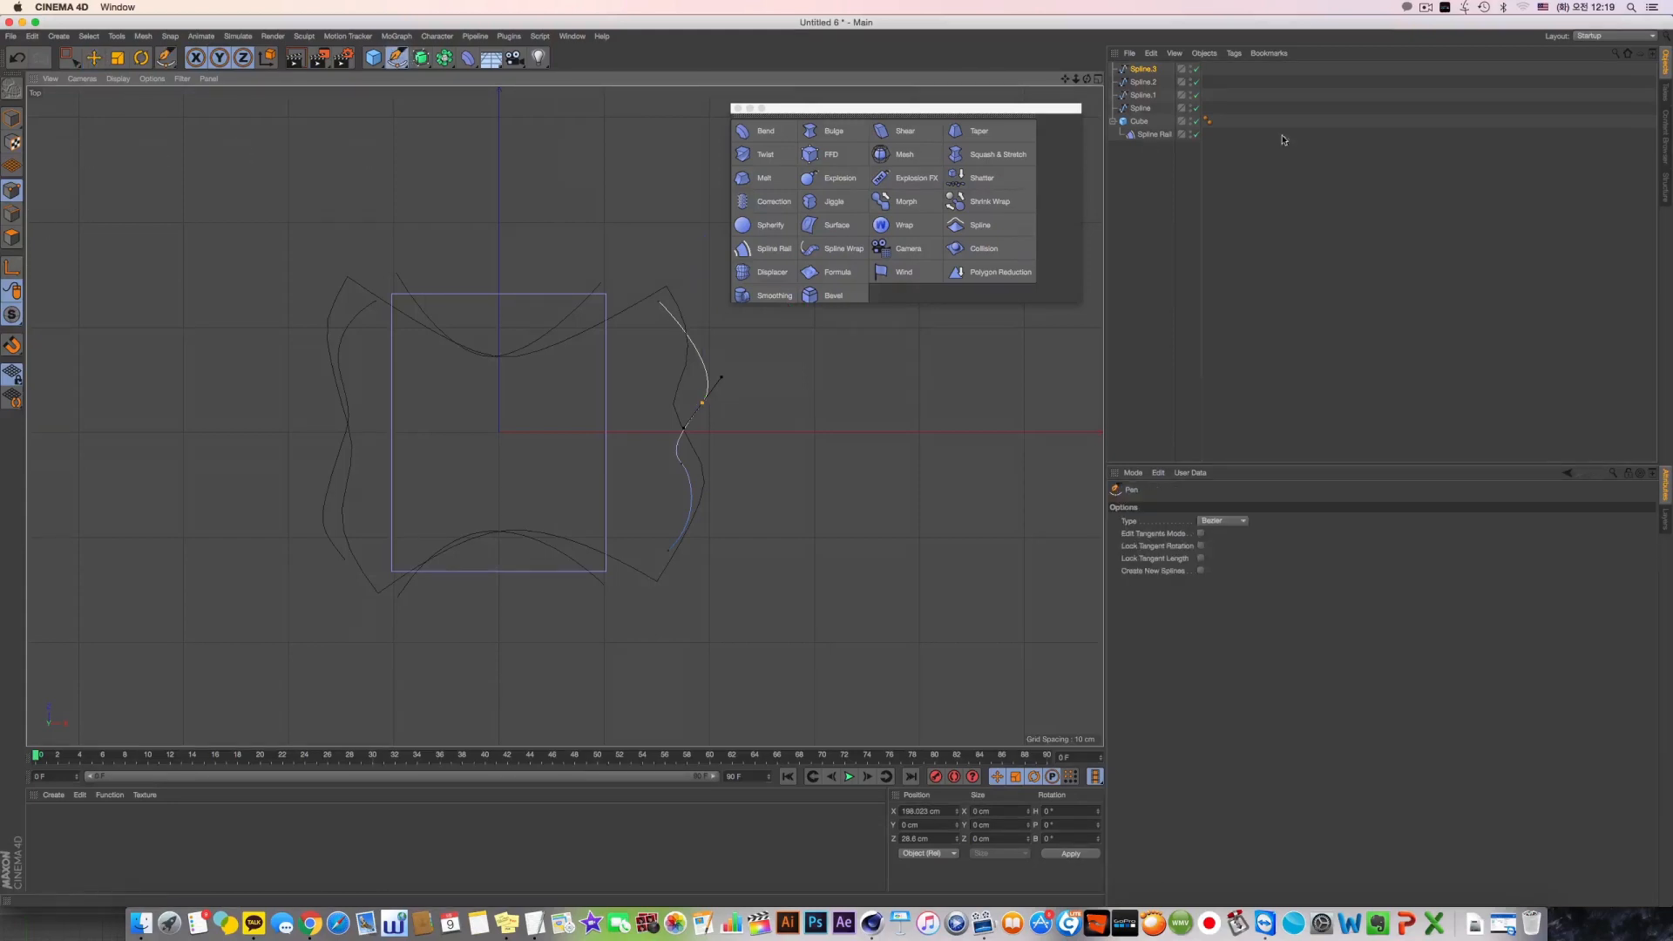
pyautogui.keyDown('alt'); pyautogui.moveTo(773, 506); pyautogui.dragTo(744, 506, button='middle'); pyautogui.keyUp('alt')
pyautogui.click(676, 582)
pyautogui.moveTo(737, 462); pyautogui.dragTo(734, 431)
pyautogui.moveTo(716, 302); pyautogui.dragTo(686, 280)
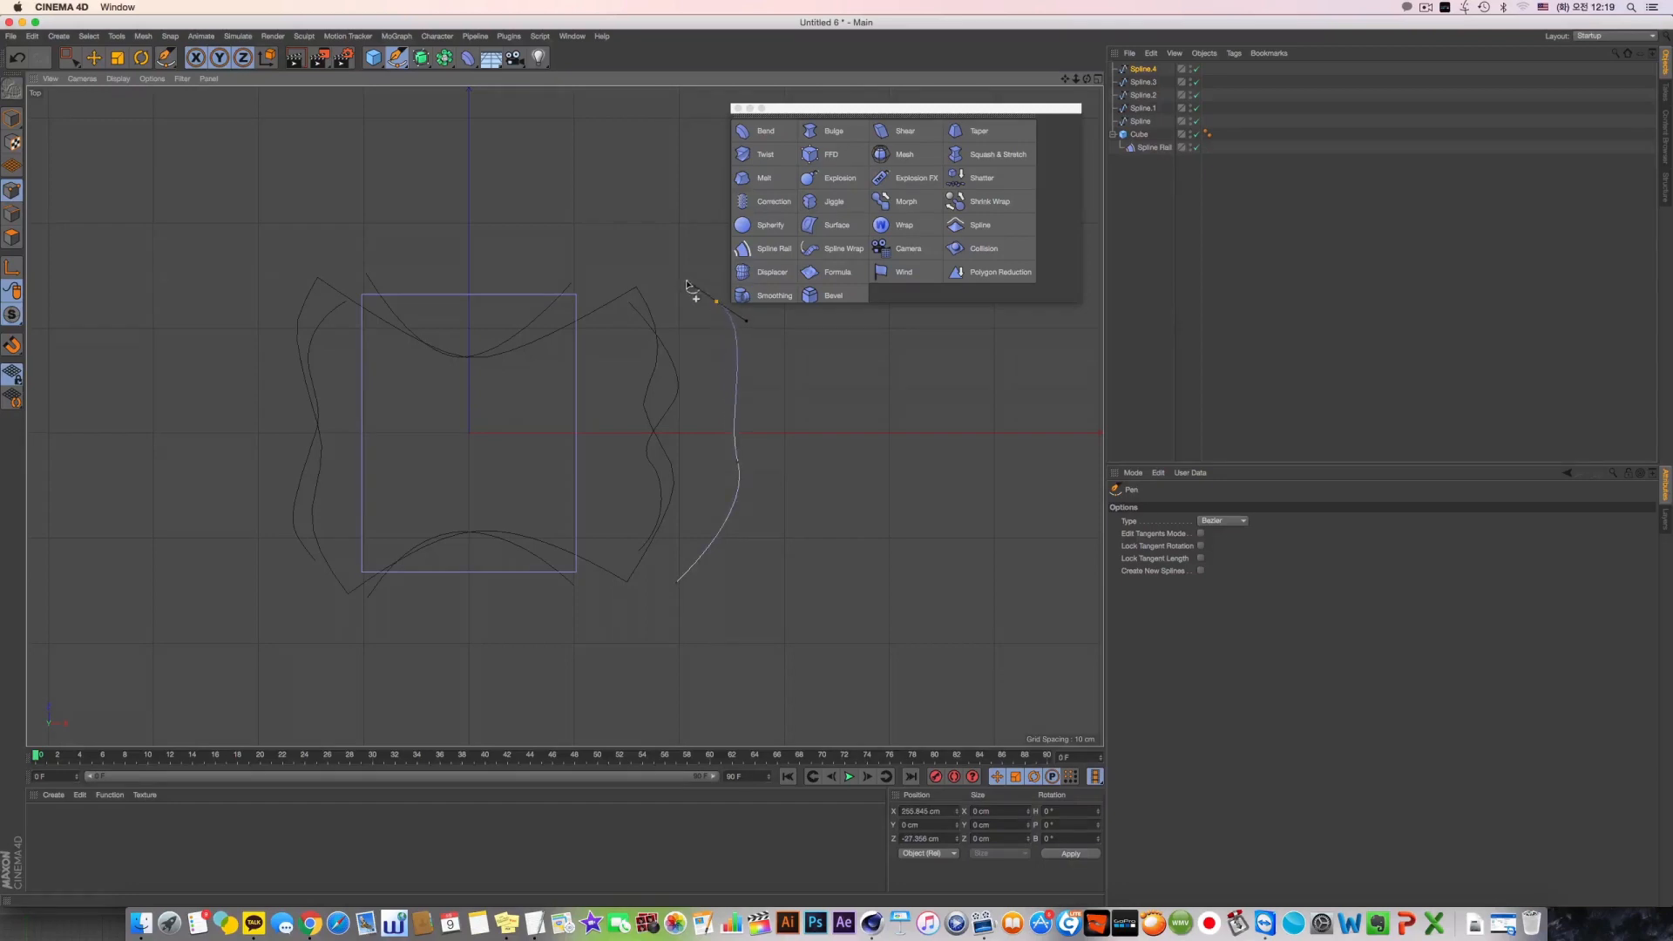
pyautogui.click(1137, 227)
# Delete Spline.3 and assign the newly drawn Spline.4 as the Spline Rail's Z Spline Right
pyautogui.click(1144, 108)
pyautogui.click(1144, 95)
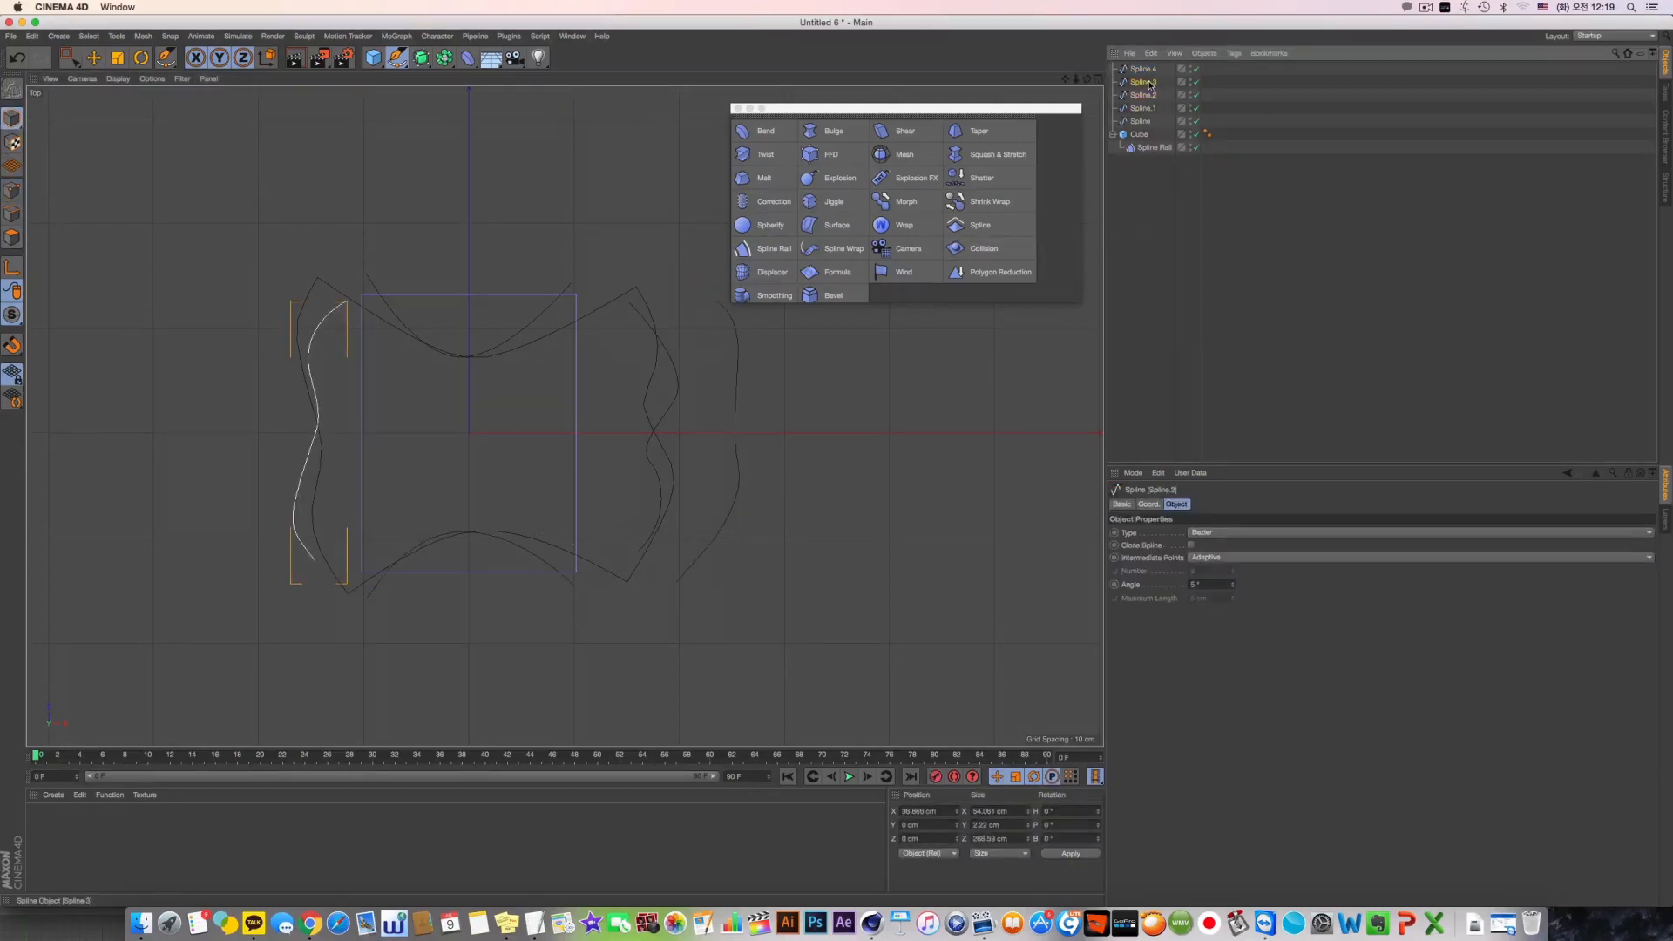
pyautogui.click(1149, 83)
pyautogui.press('Delete')
pyautogui.click(1150, 71)
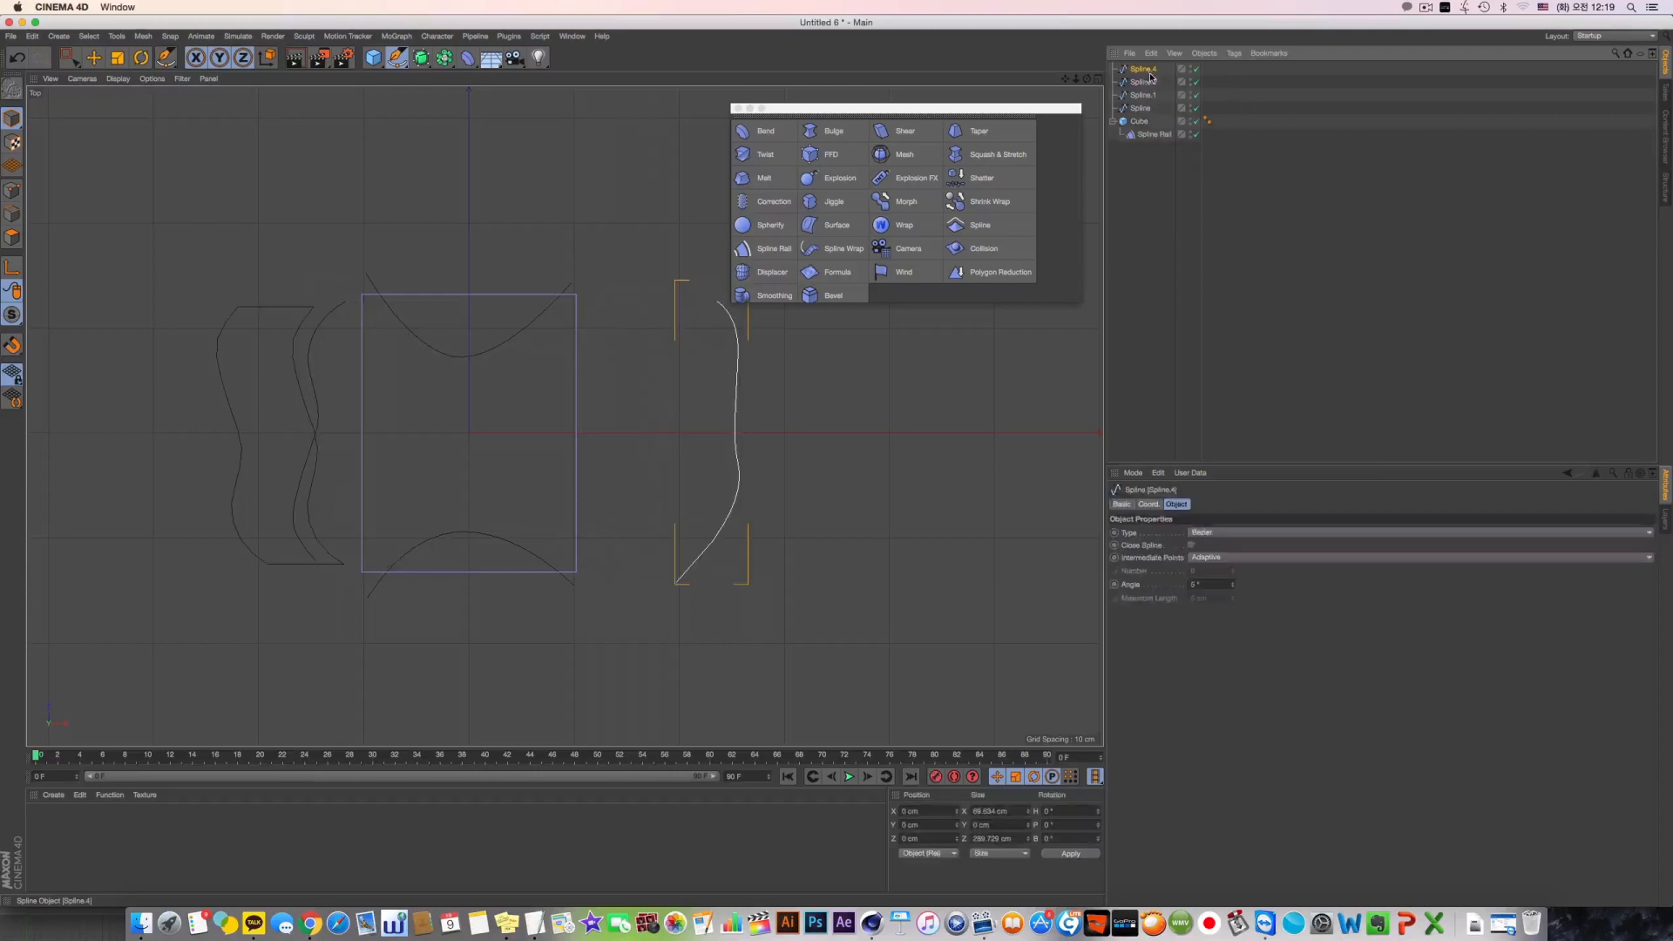
pyautogui.click(1153, 134)
pyautogui.moveTo(1150, 77); pyautogui.dragTo(1218, 550)
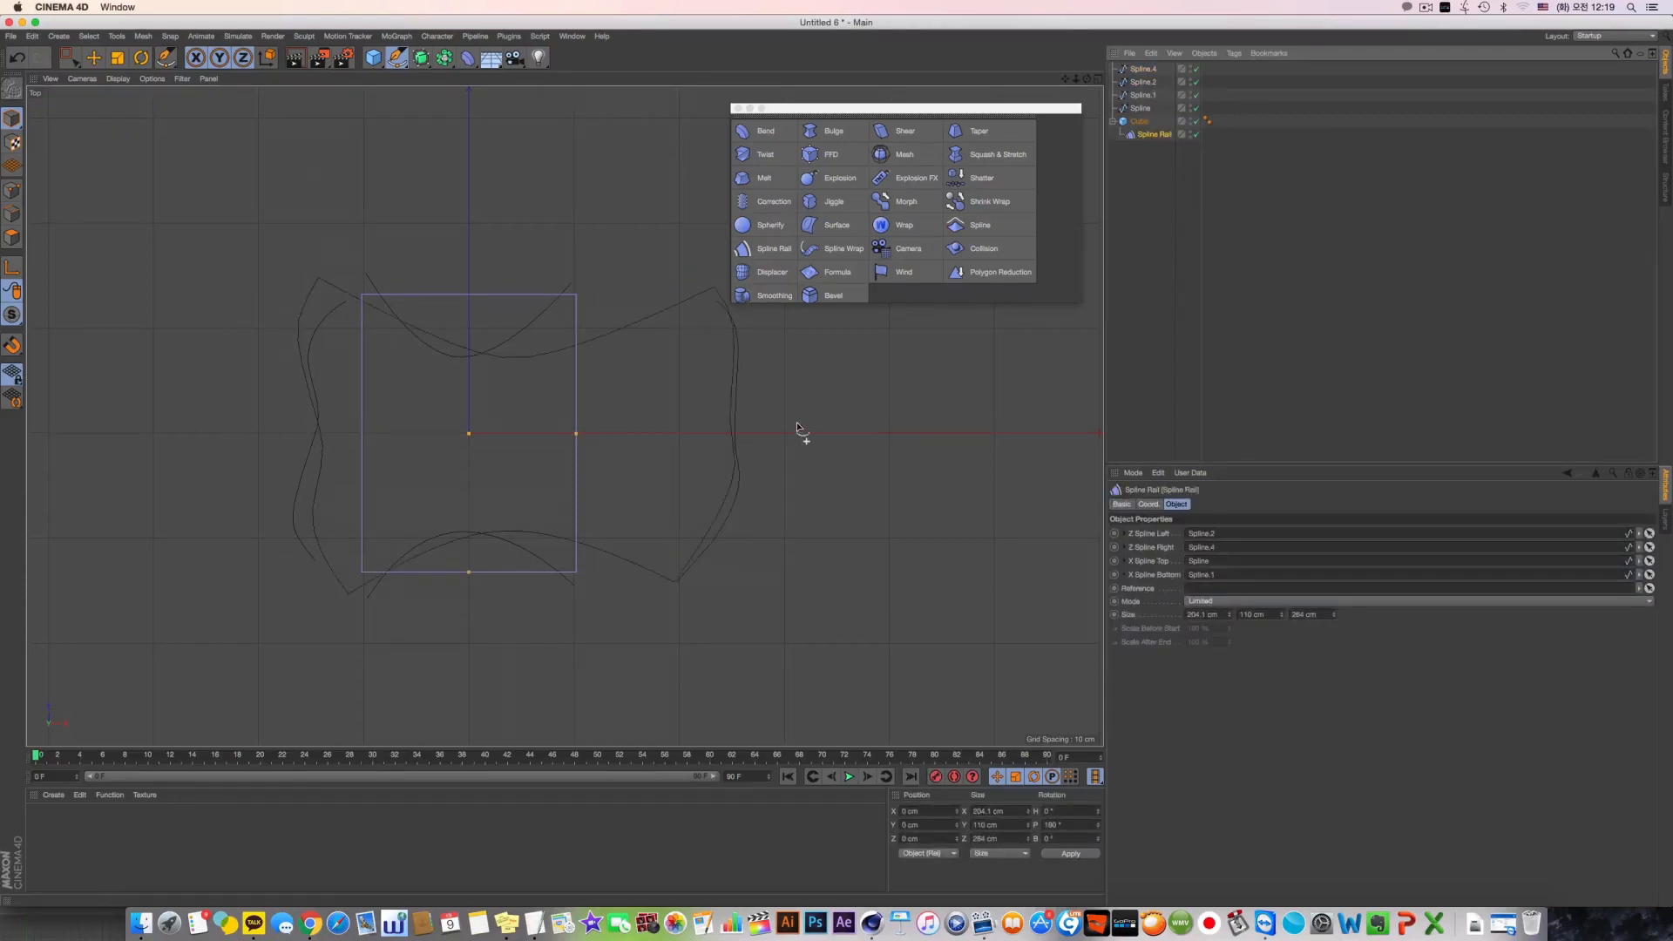
# Move the lower middle point of Spline.4 inward to about X 140 cm, Z -27 cm
pyautogui.click(12, 191)
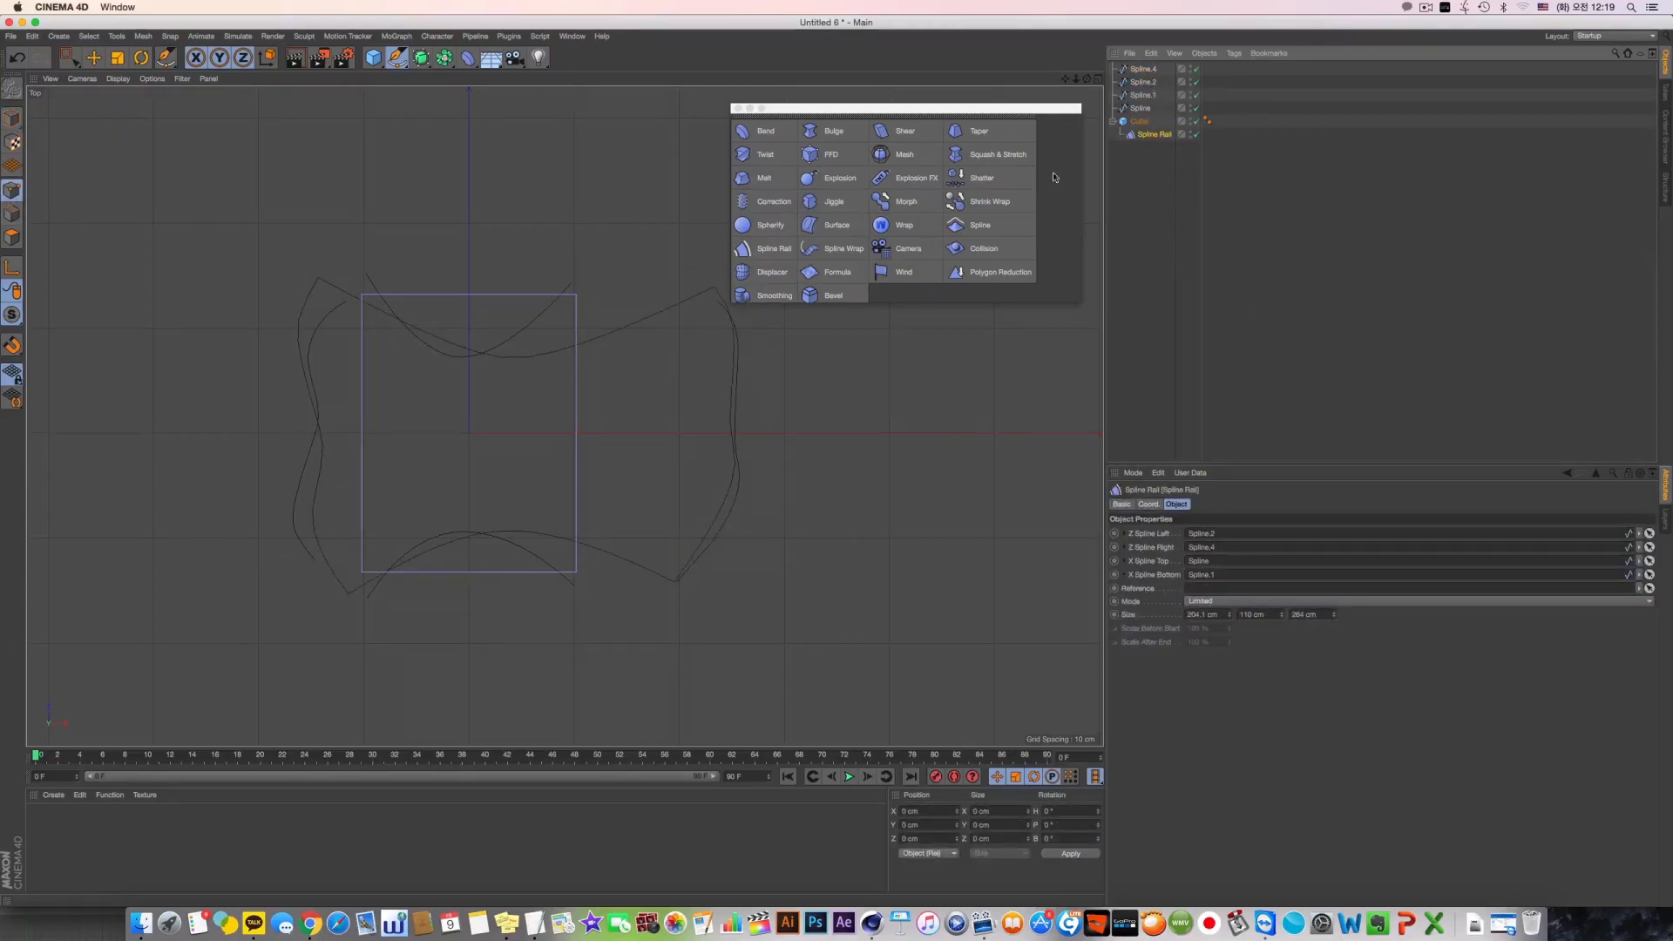
pyautogui.click(1142, 70)
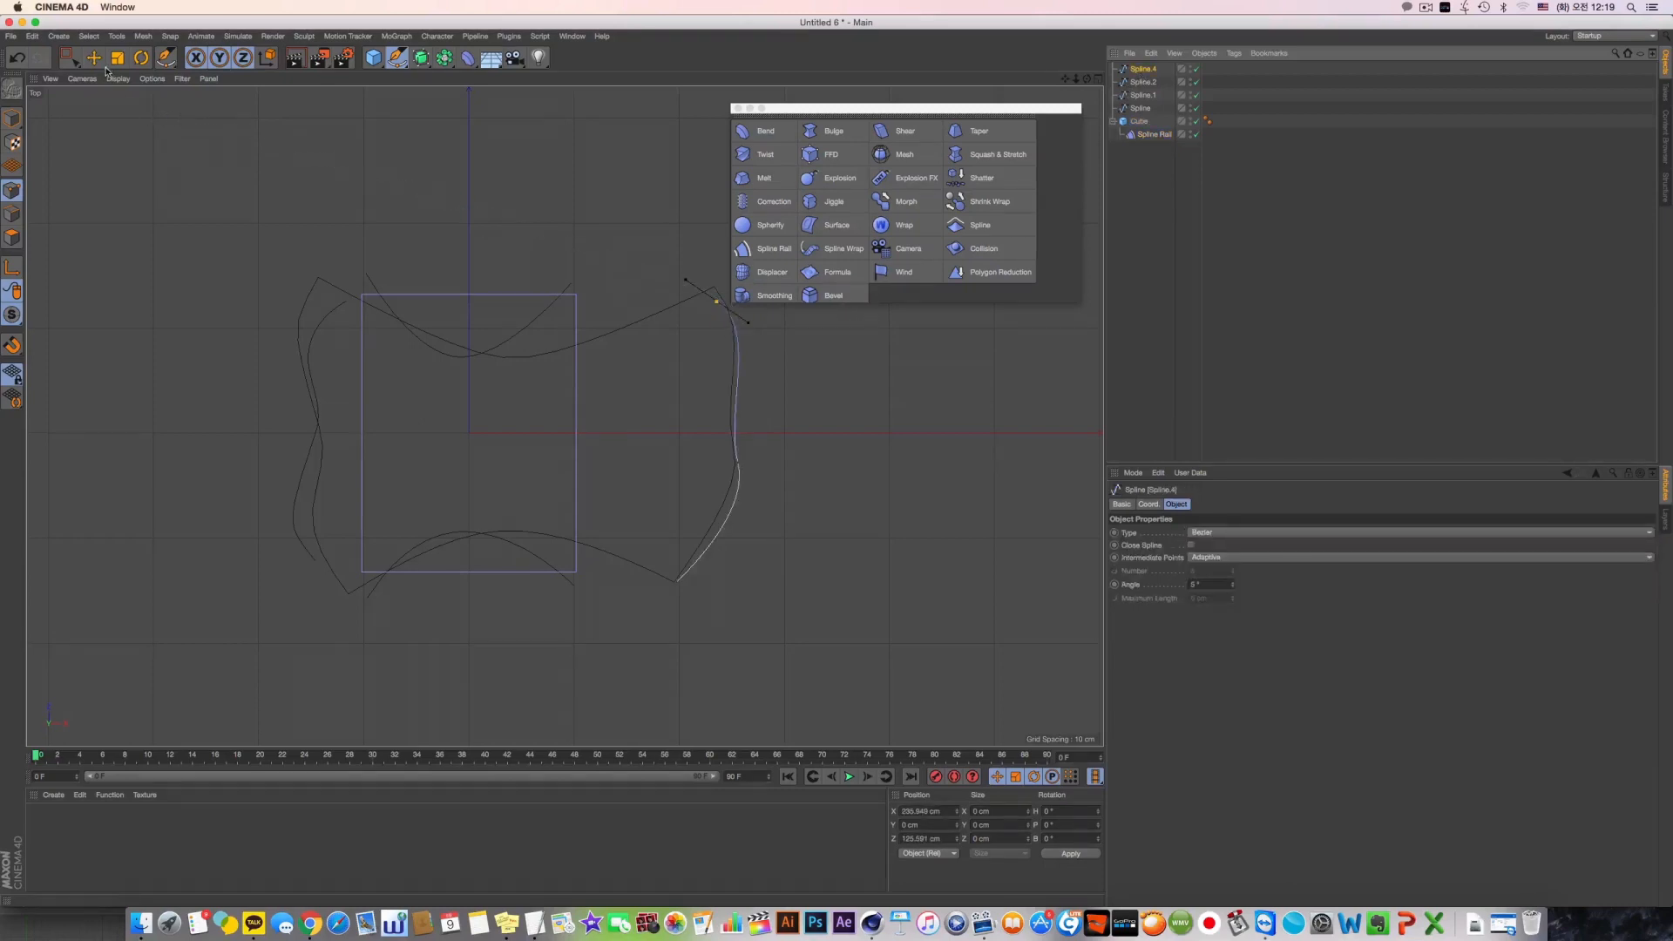
pyautogui.press('e')
pyautogui.moveTo(749, 474); pyautogui.dragTo(681, 485)
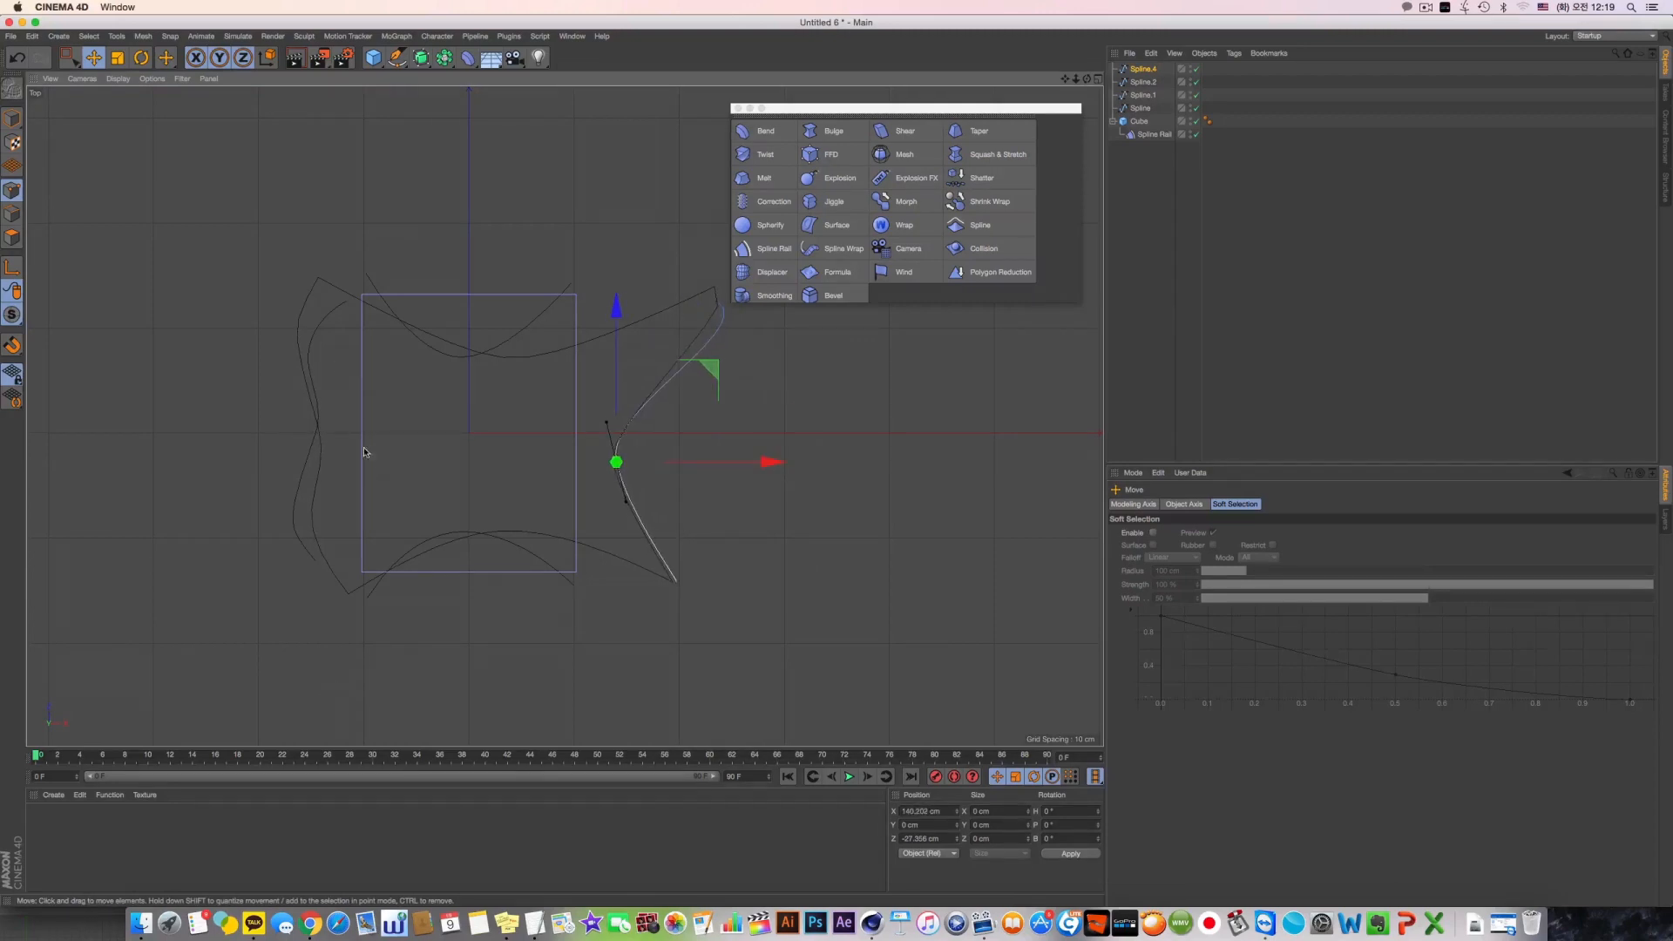
# Move the same point of Spline.4 outward in the Perspective view to about X 215 cm
pyautogui.middleClick(375, 348)
pyautogui.middleClick(379, 344)
pyautogui.keyDown('alt'); pyautogui.moveTo(514, 344); pyautogui.dragTo(577, 420); pyautogui.keyUp('alt')
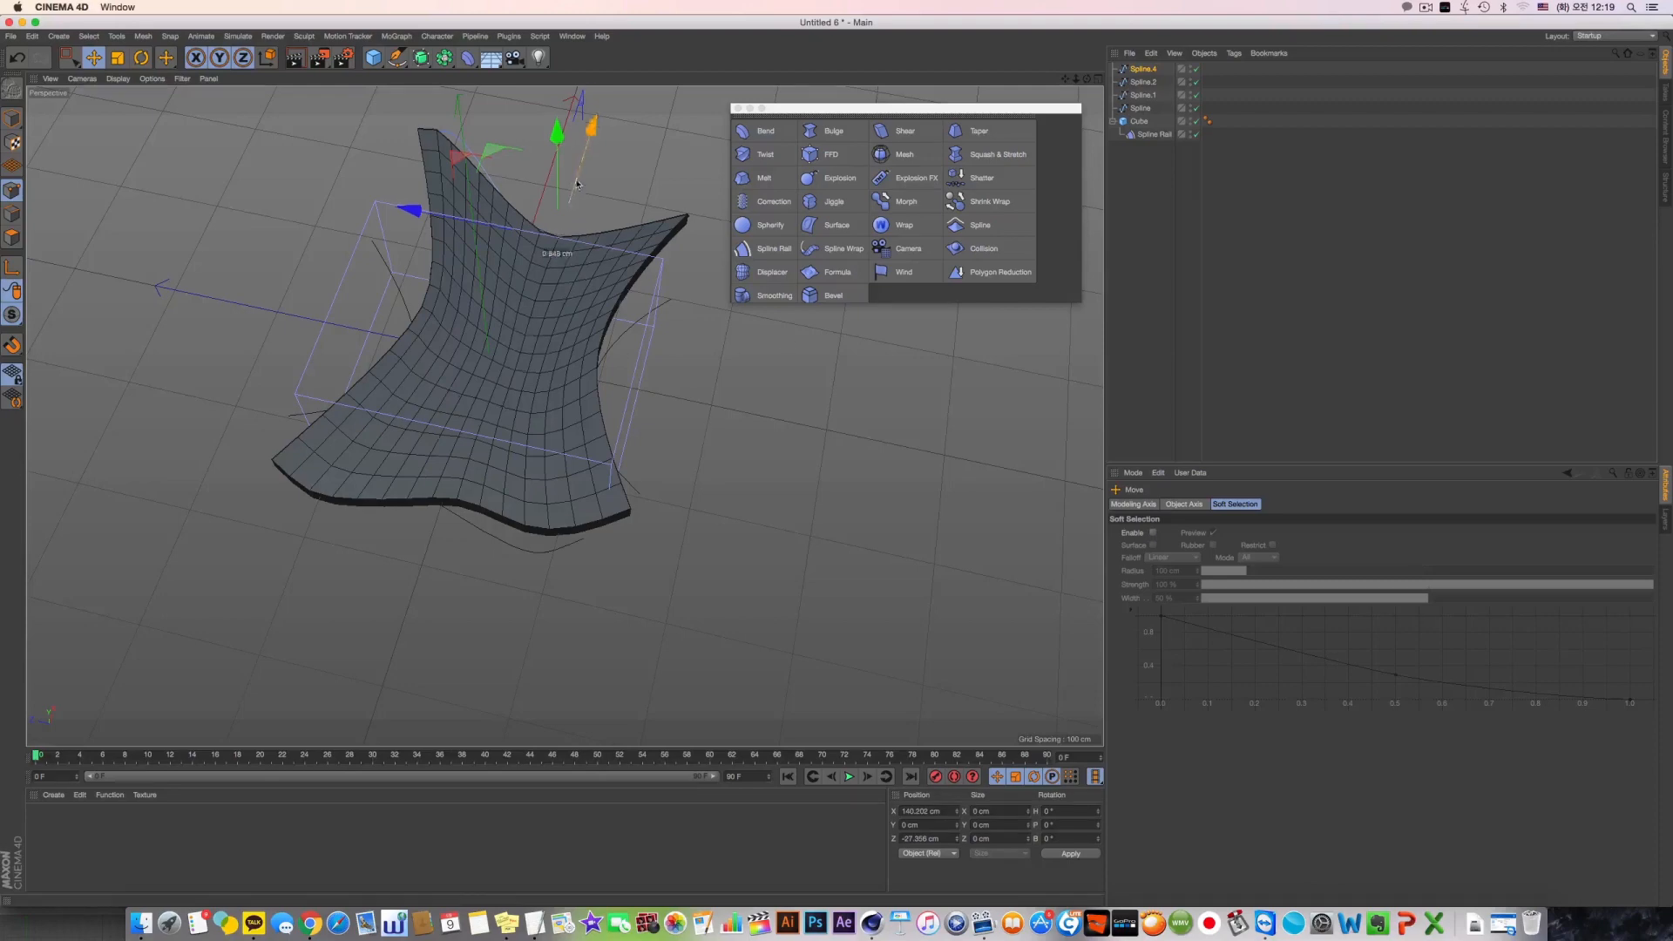
pyautogui.moveTo(593, 128); pyautogui.dragTo(603, 96)
pyautogui.press('super+z')
pyautogui.keyDown('alt'); pyautogui.moveTo(676, 380); pyautogui.dragTo(482, 430); pyautogui.keyUp('alt')
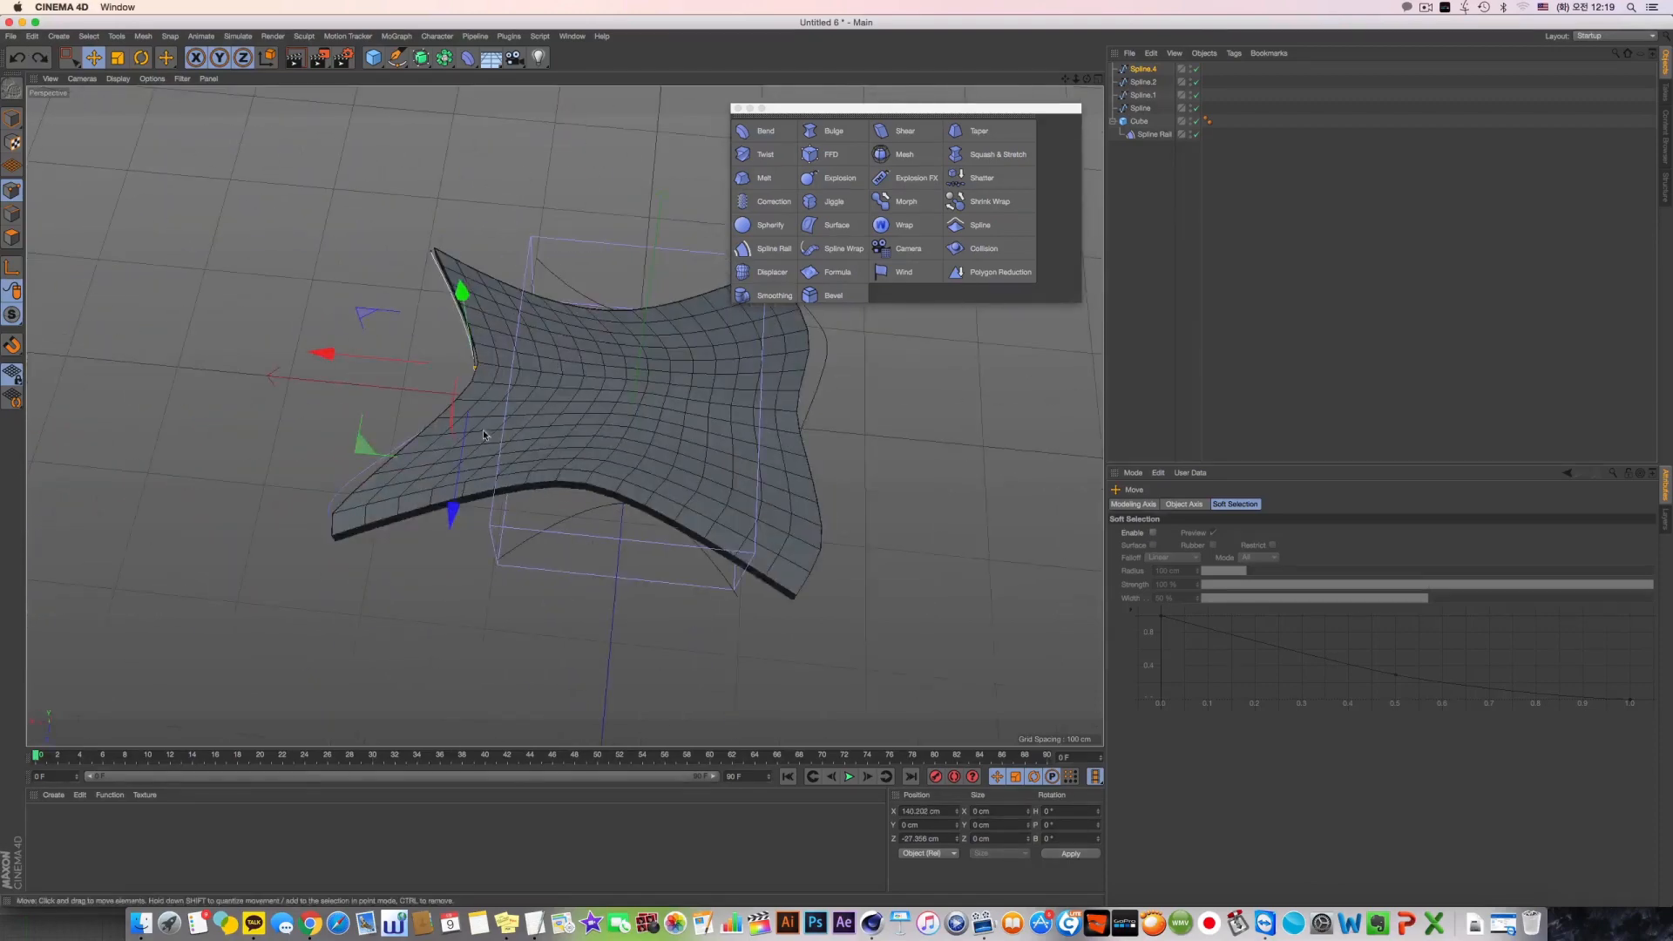
pyautogui.moveTo(434, 356); pyautogui.dragTo(347, 351)
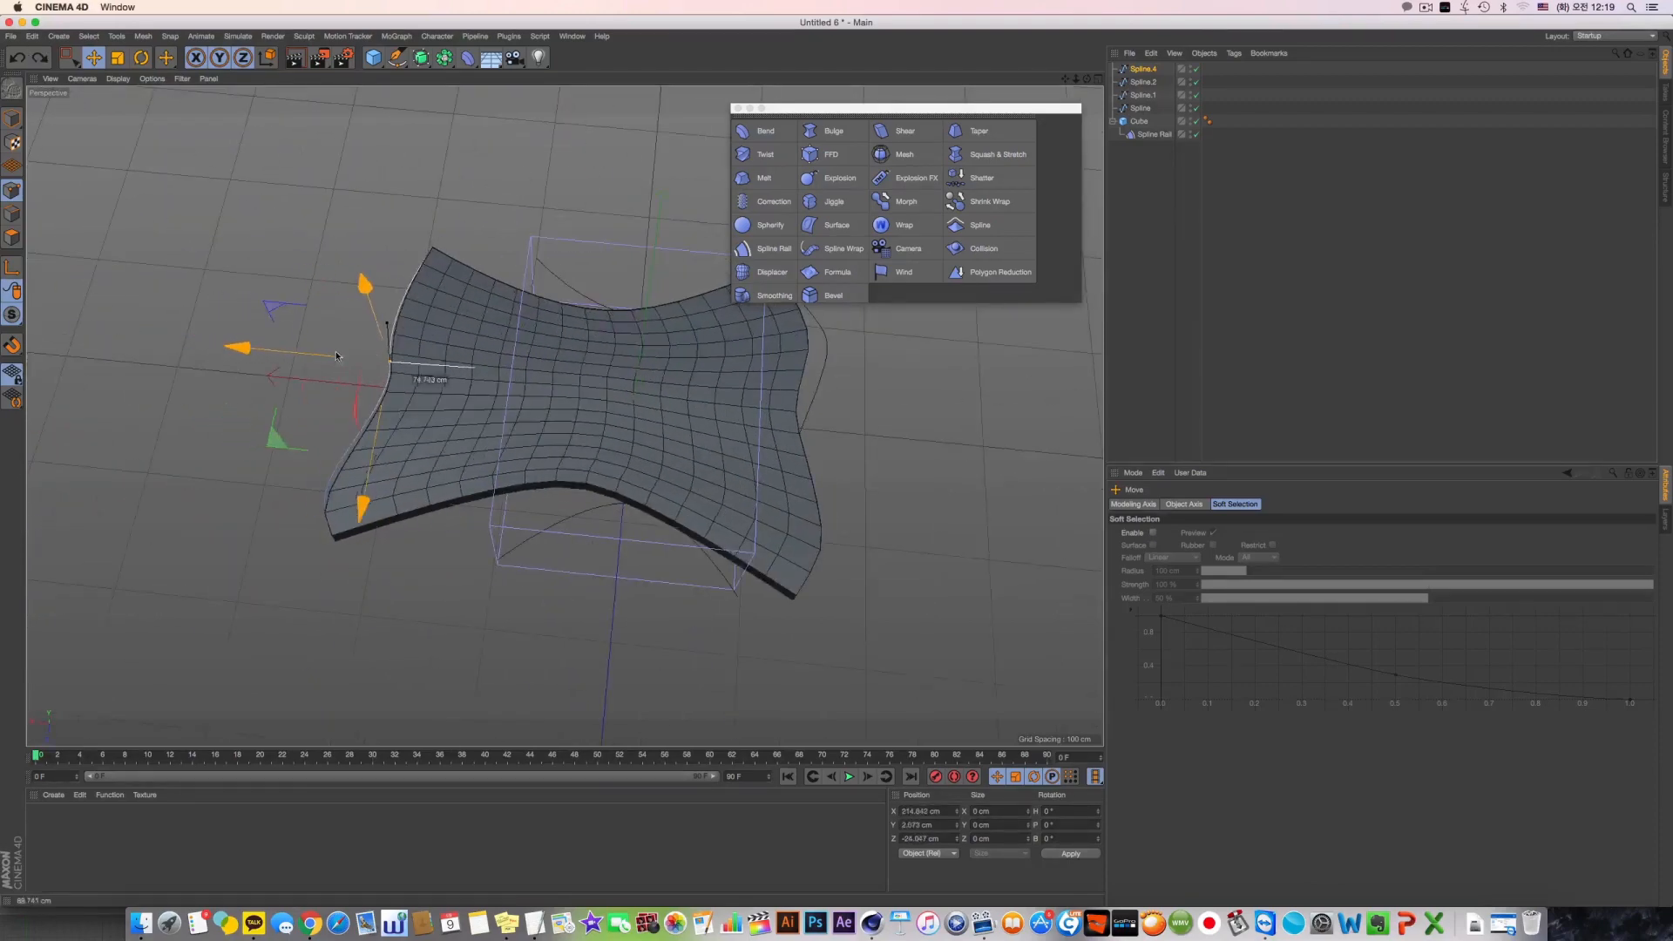
# Select all points of Spline.2 and apply Reverse Sequence to them
pyautogui.click(1143, 82)
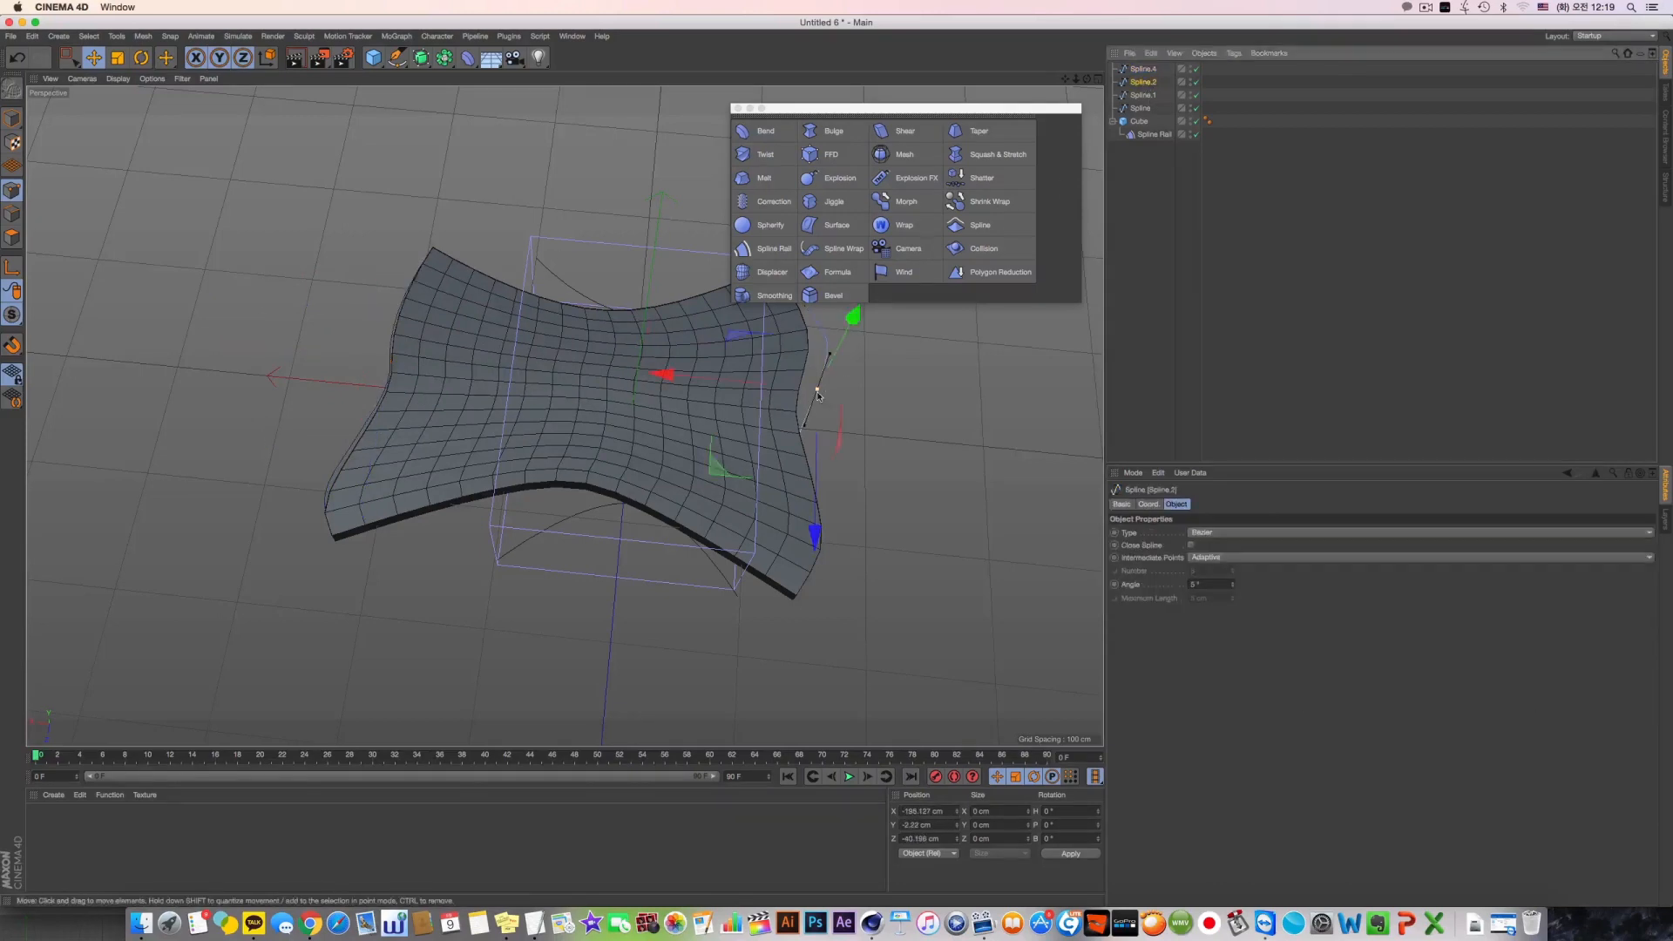
pyautogui.keyDown('alt'); pyautogui.moveTo(658, 392); pyautogui.dragTo(564, 415, button='middle'); pyautogui.keyUp('alt')
pyautogui.moveTo(577, 398); pyautogui.dragTo(699, 464)
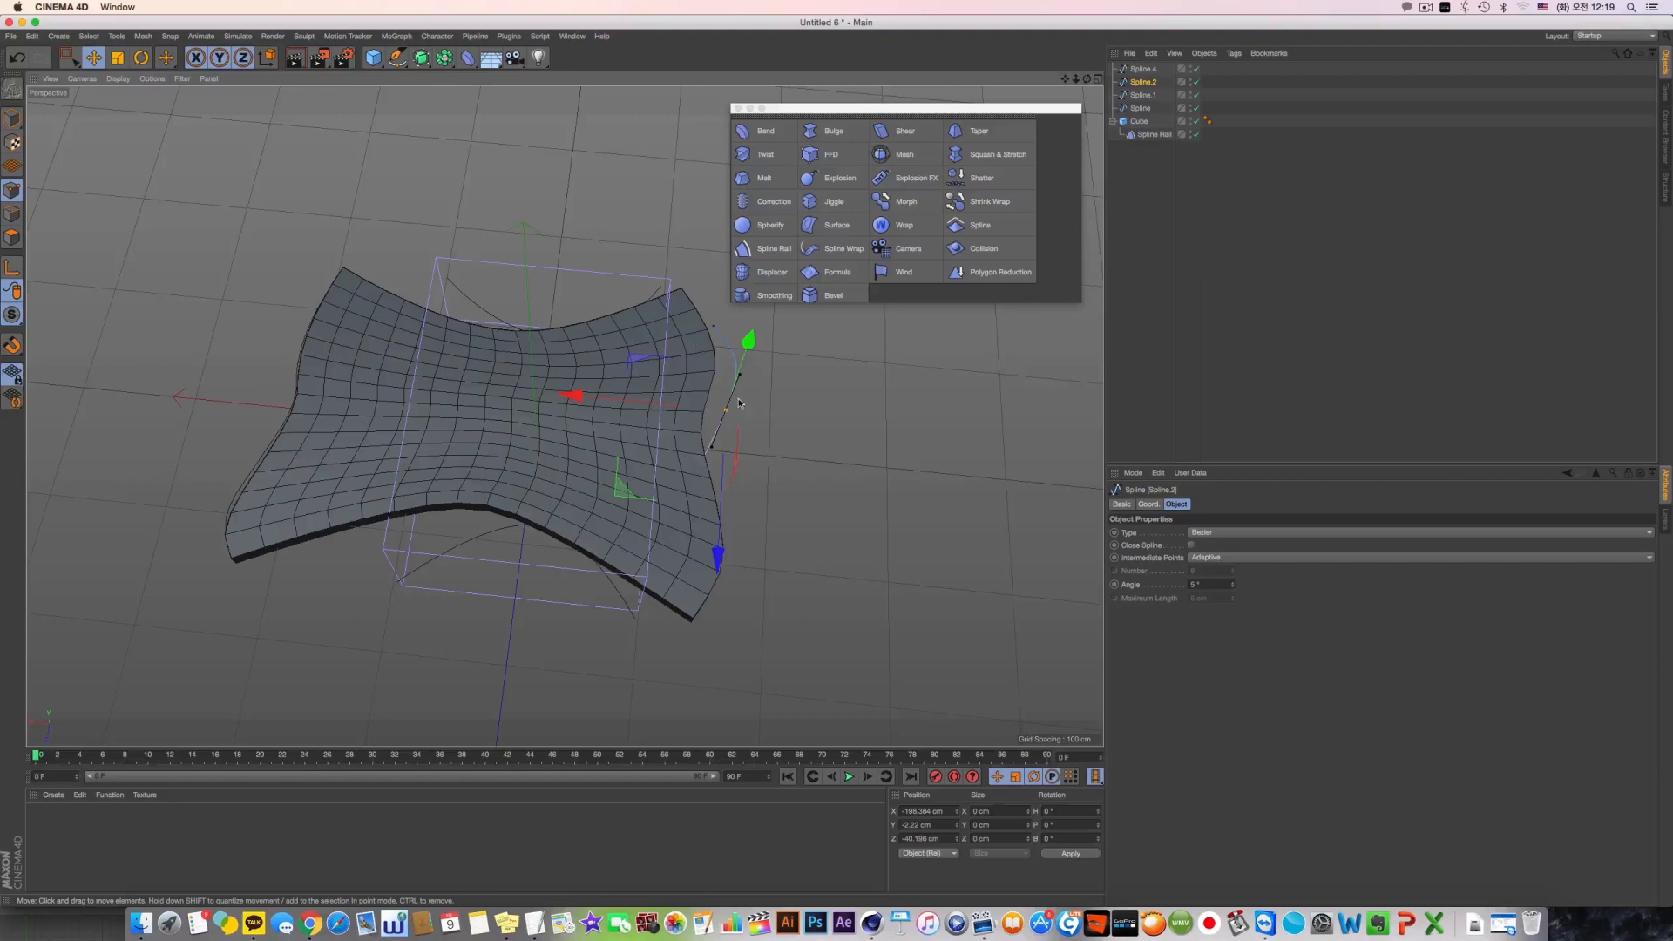
pyautogui.keyDown('alt'); pyautogui.moveTo(745, 405); pyautogui.dragTo(724, 481); pyautogui.keyUp('alt')
pyautogui.rightClick(742, 422)
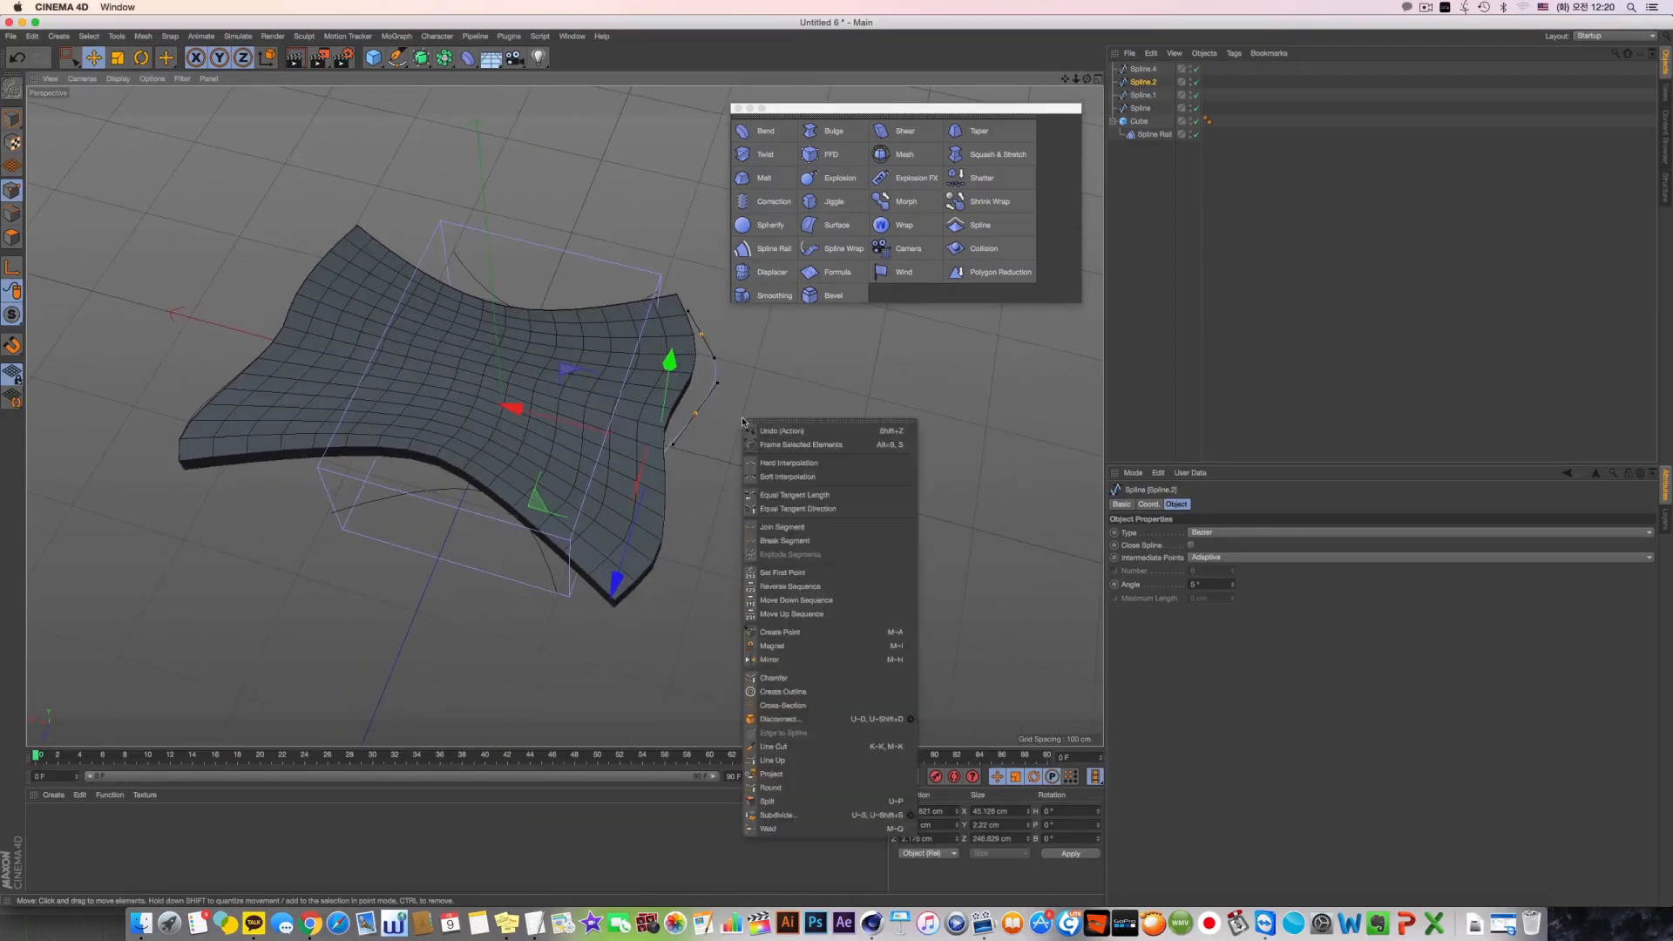
pyautogui.click(762, 587)
pyautogui.rightClick(710, 473)
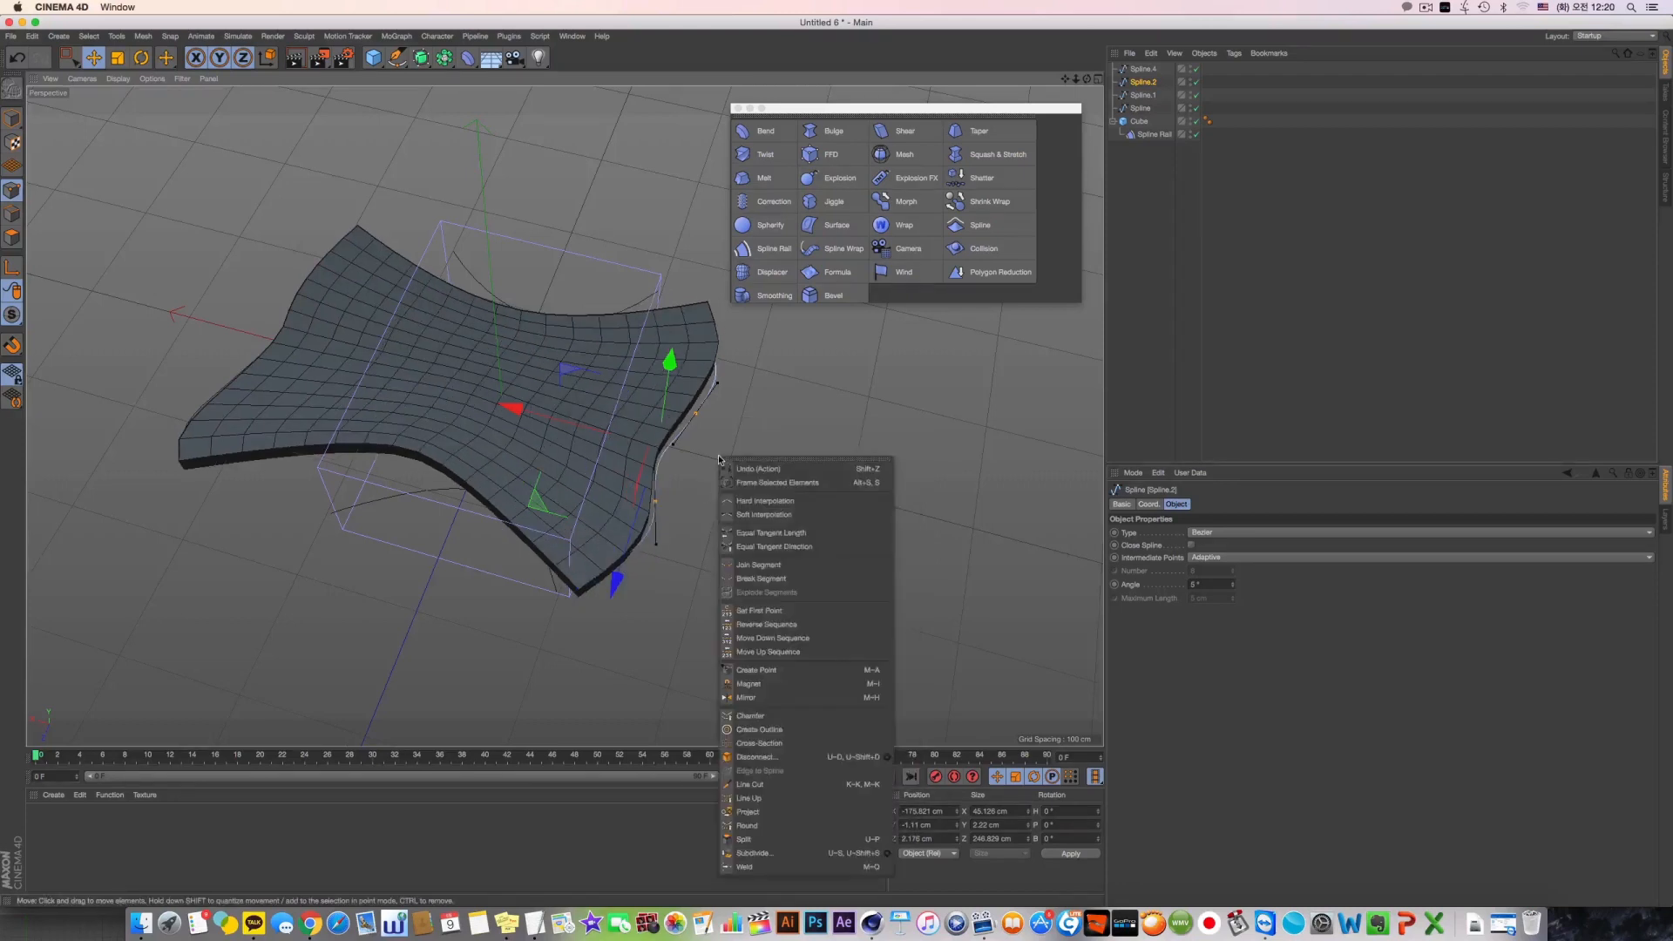
pyautogui.click(758, 622)
# Move the curve point of Spline.2 at about Z -40 cm outward to about X -213 cm
pyautogui.keyDown('alt'); pyautogui.moveTo(695, 377); pyautogui.dragTo(763, 496); pyautogui.keyUp('alt')
pyautogui.click(703, 437)
pyautogui.click(672, 500)
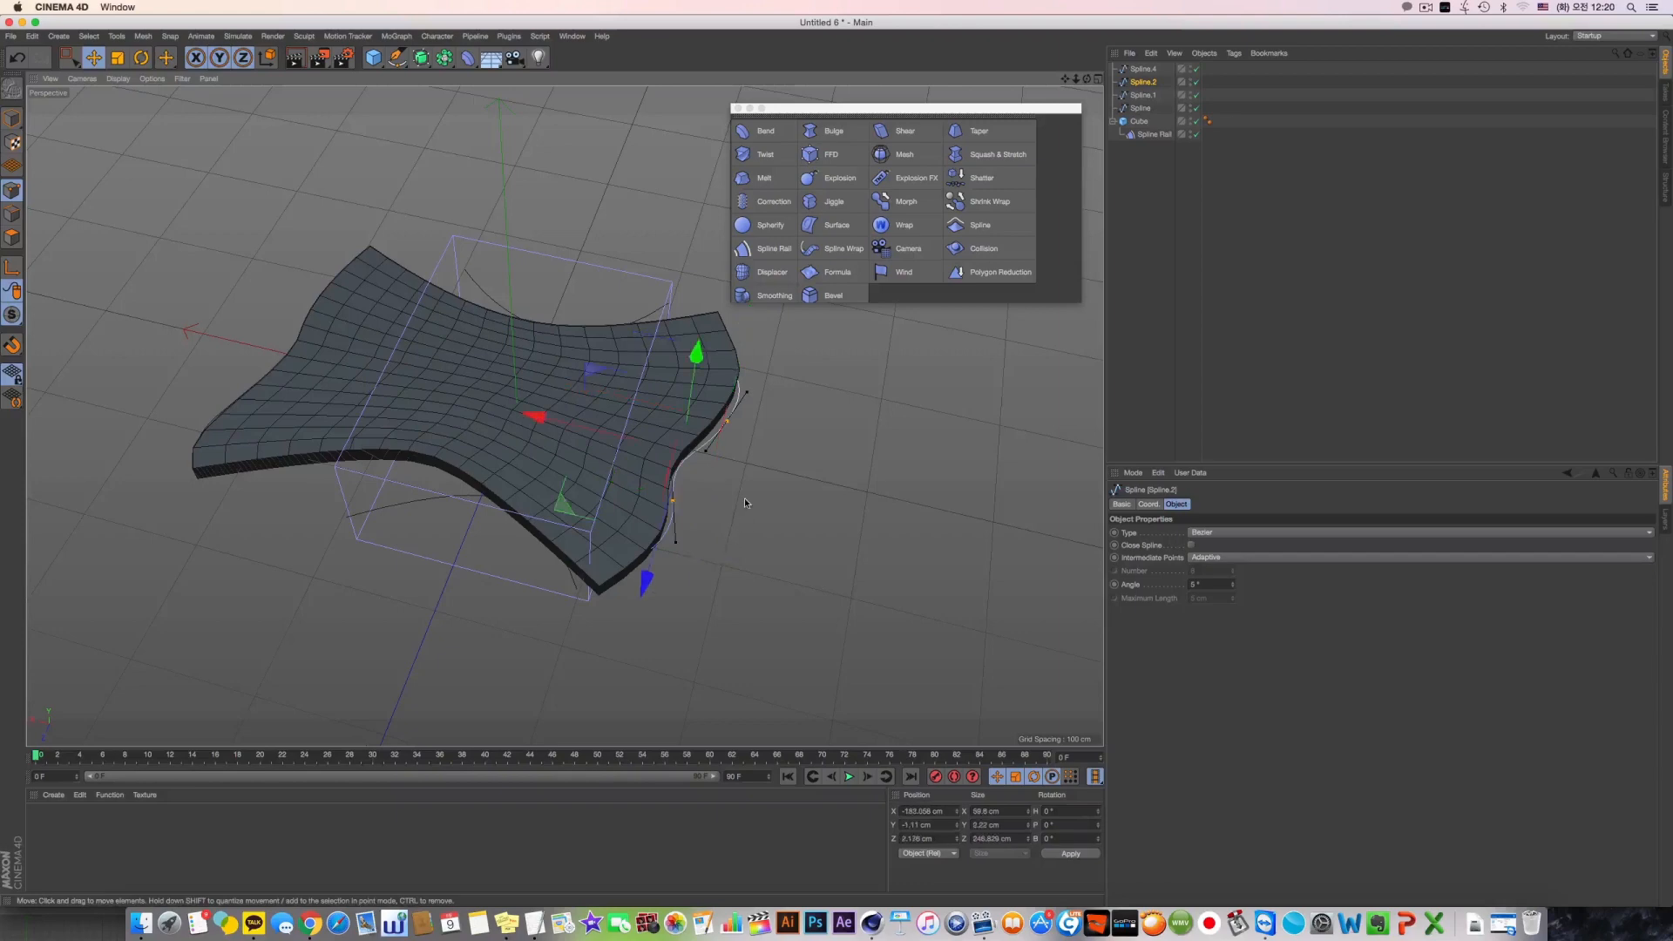
pyautogui.rightClick(745, 491)
pyautogui.keyDown('alt'); pyautogui.moveTo(791, 439); pyautogui.dragTo(790, 448); pyautogui.keyUp('alt')
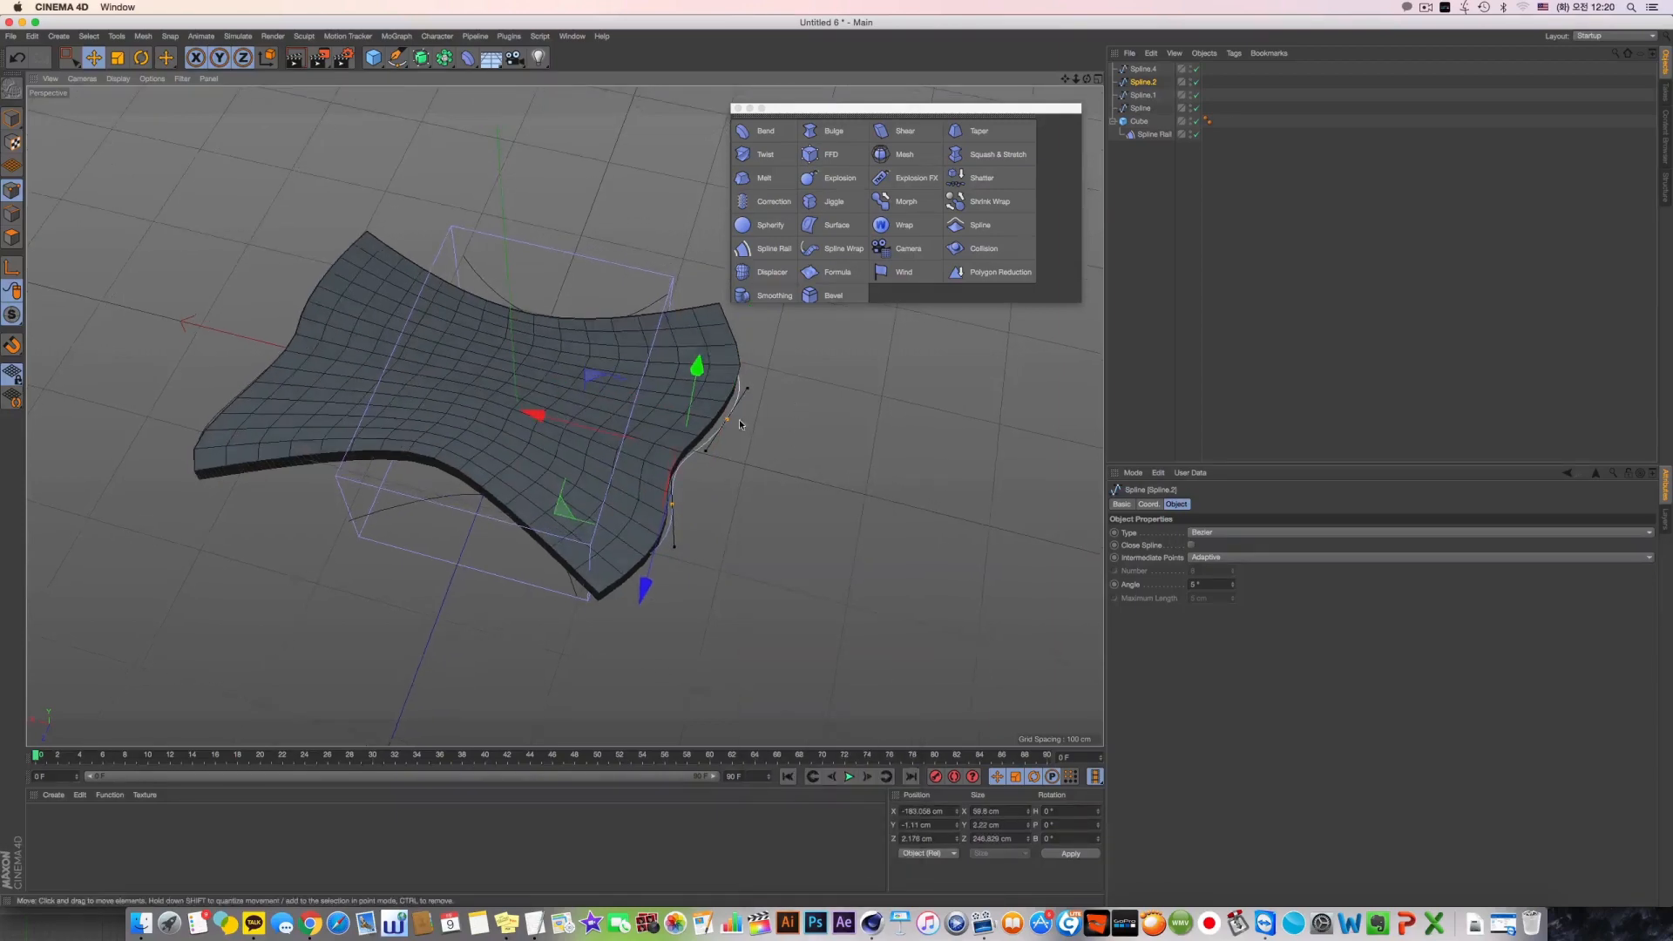
# Select individual points of Spline.2 along the slab's edge to examine the curve, reselecting all points between picks
pyautogui.click(735, 419)
pyautogui.click(729, 421)
pyautogui.click(679, 504)
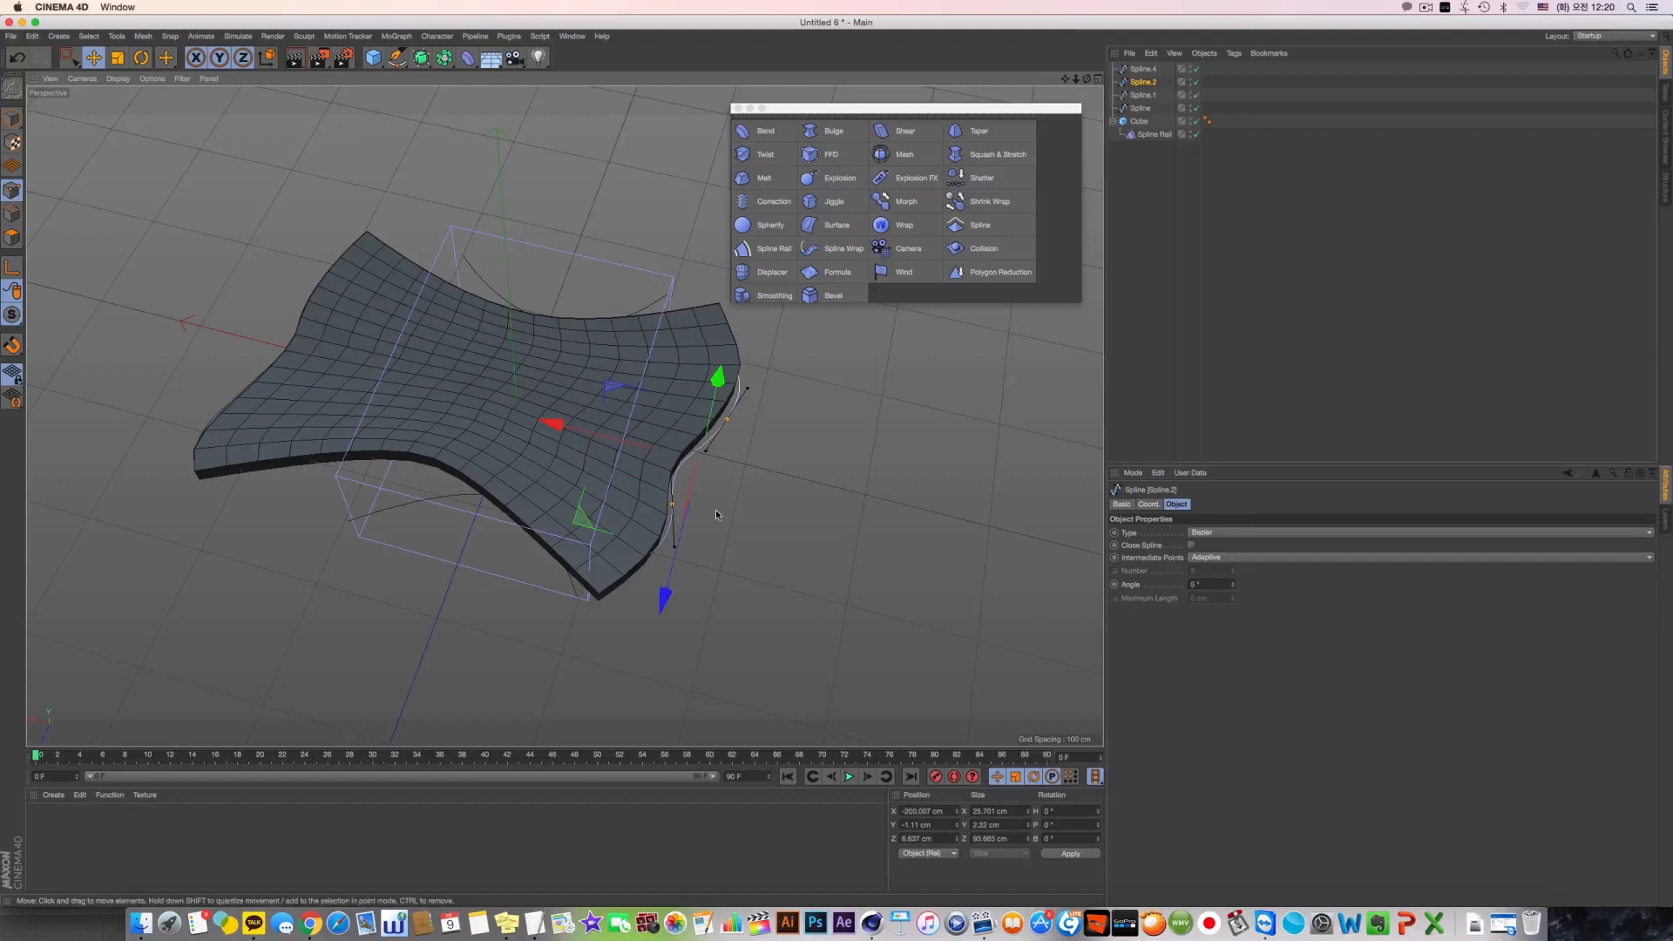
pyautogui.press('super+a')
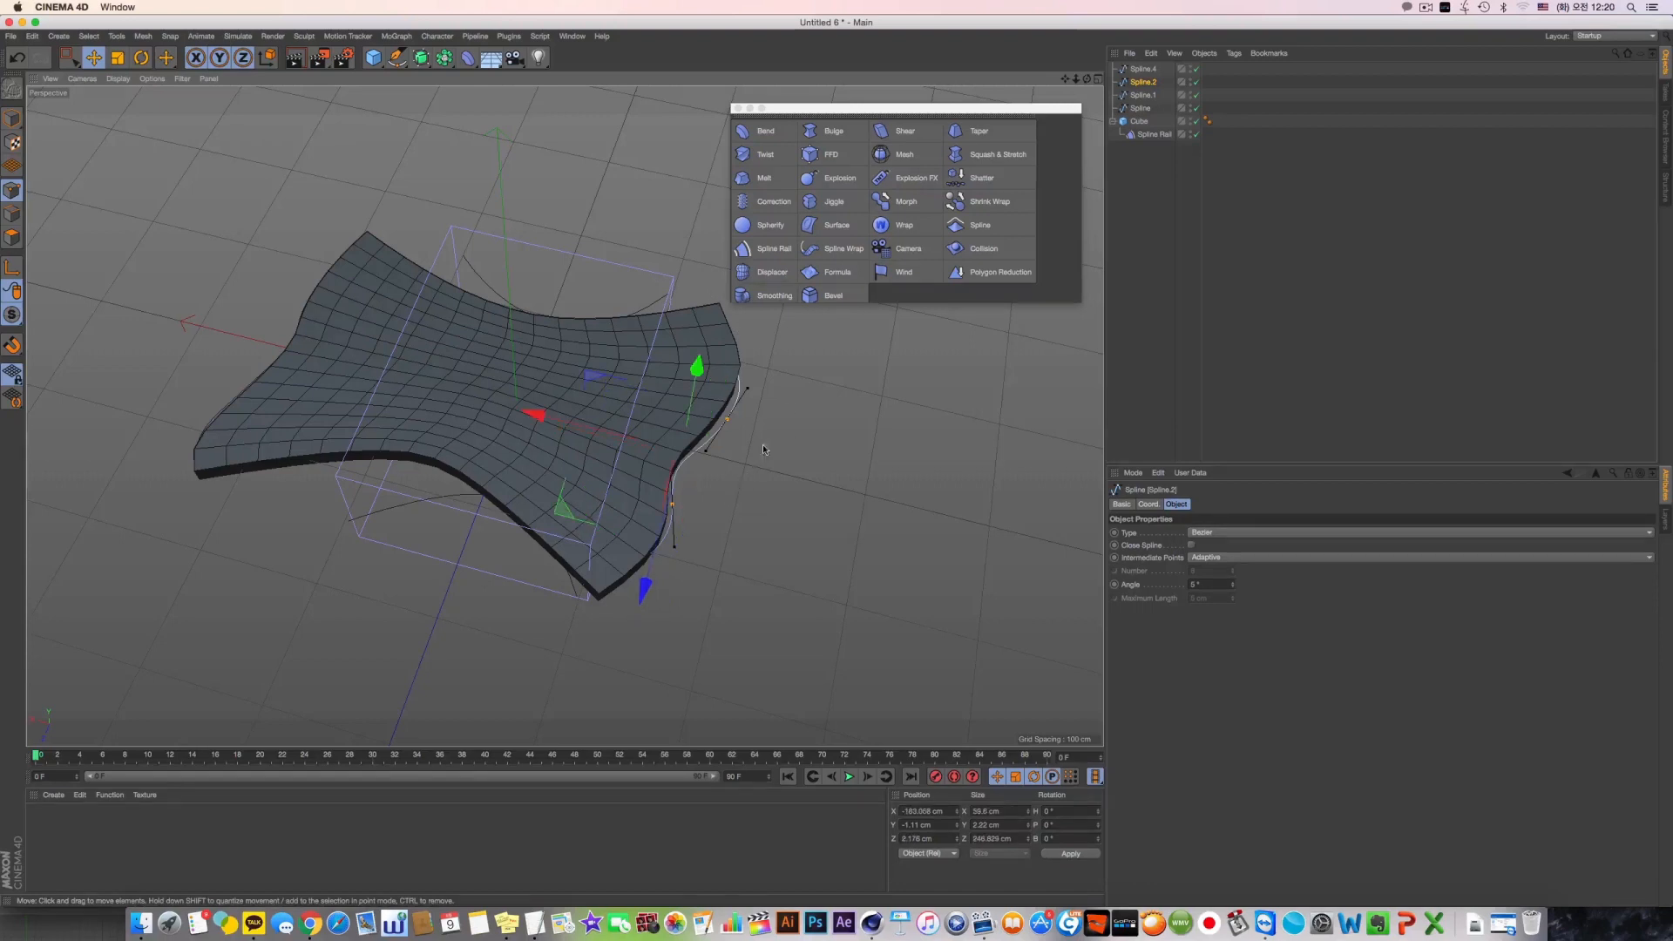
pyautogui.click(727, 421)
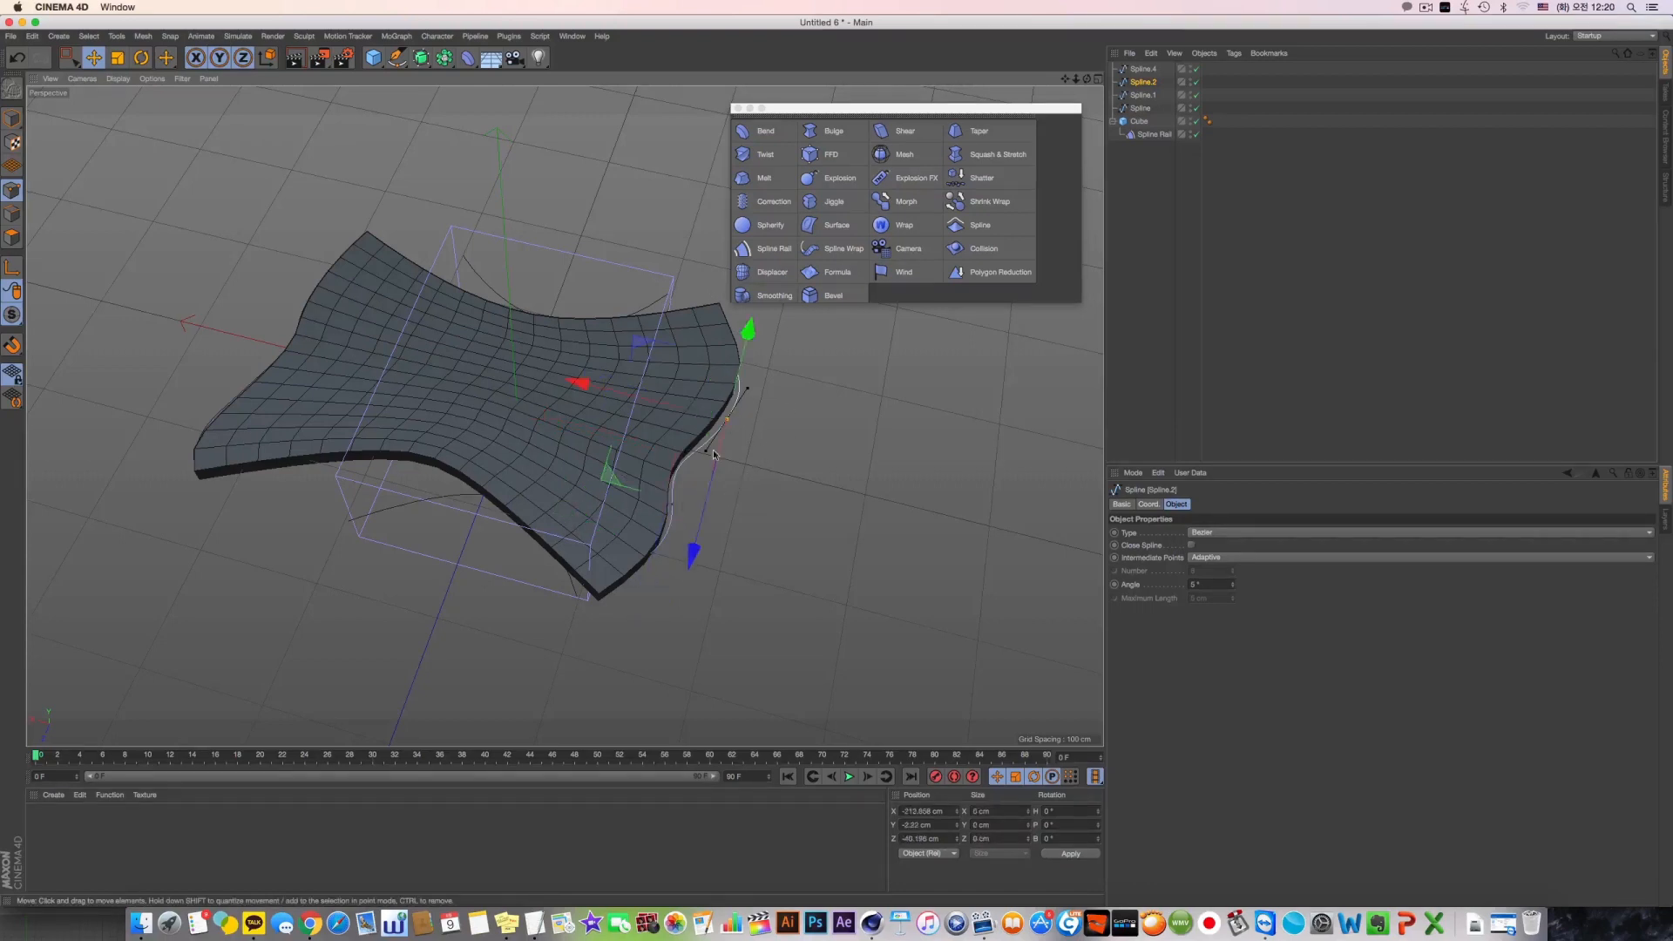
pyautogui.keyDown('shift'); pyautogui.click(672, 506); pyautogui.keyUp('shift')
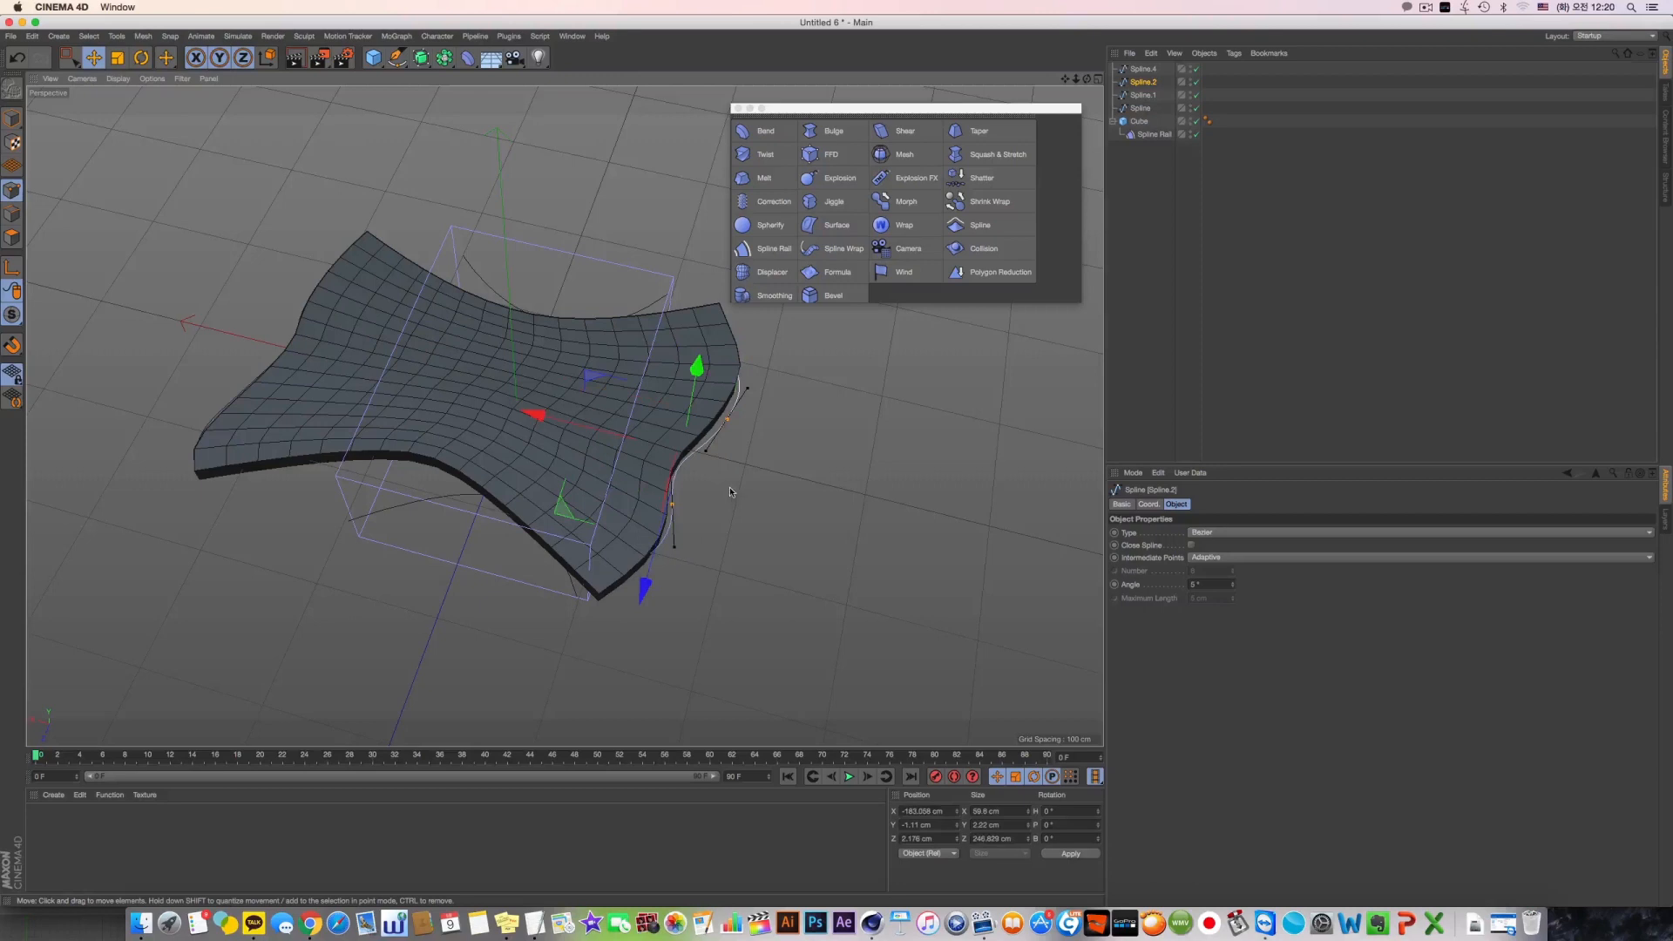
# Apply Reverse Sequence to Spline.2, comparing the slab's deformation, and reverse the sequence back
pyautogui.rightClick(735, 422)
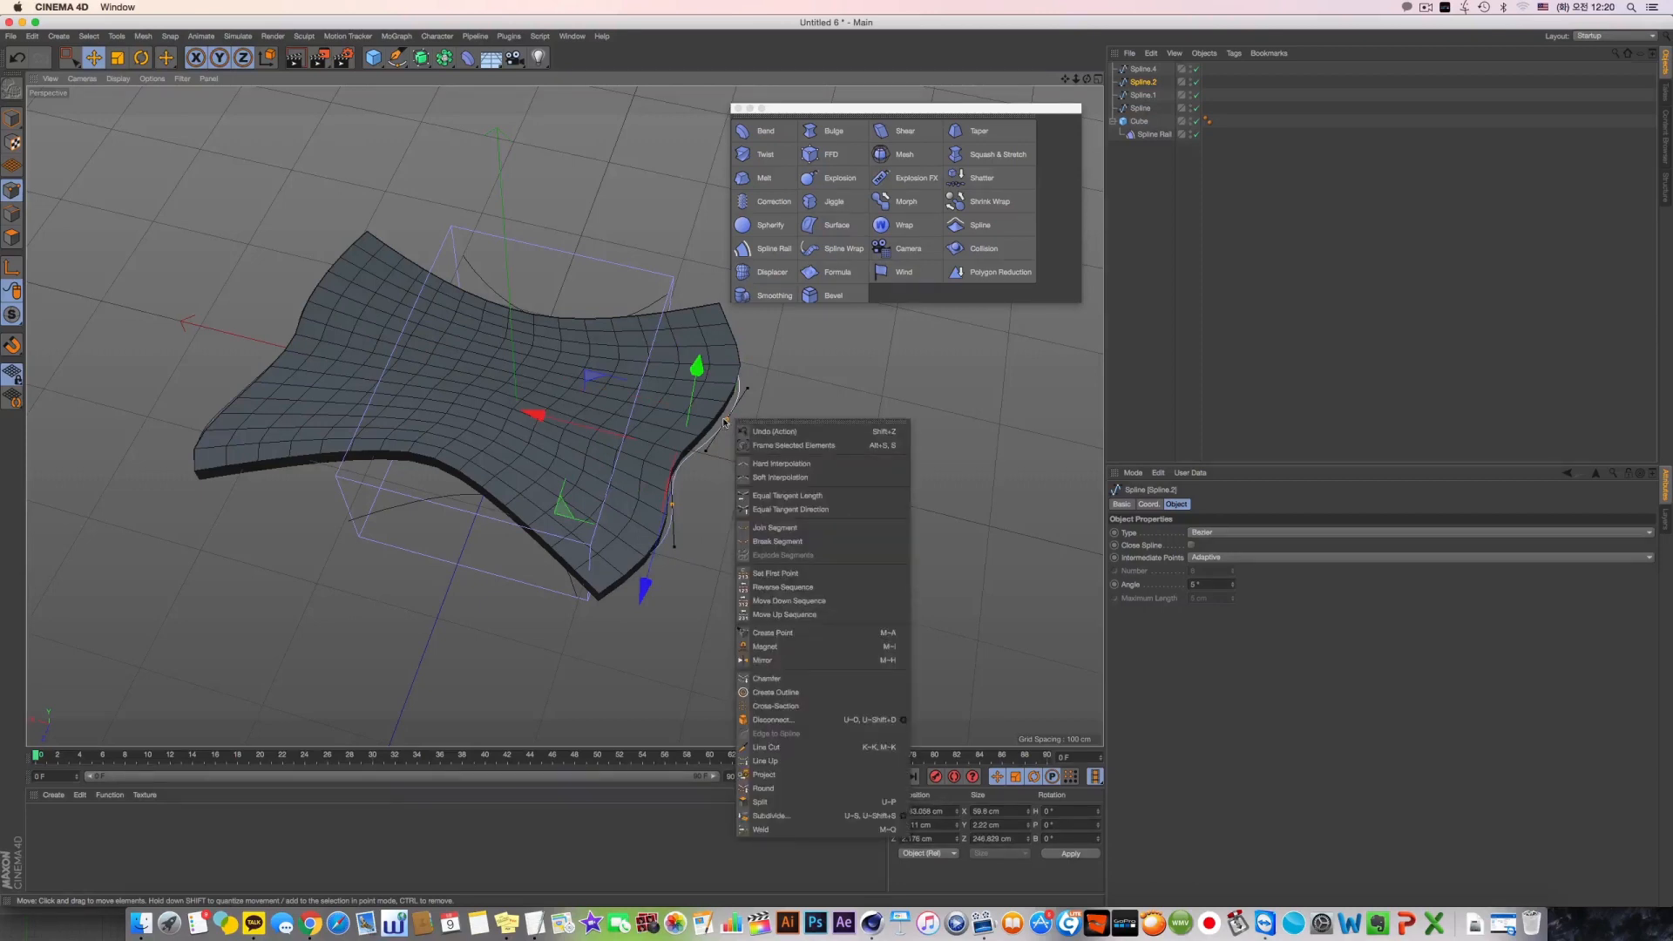
pyautogui.click(761, 588)
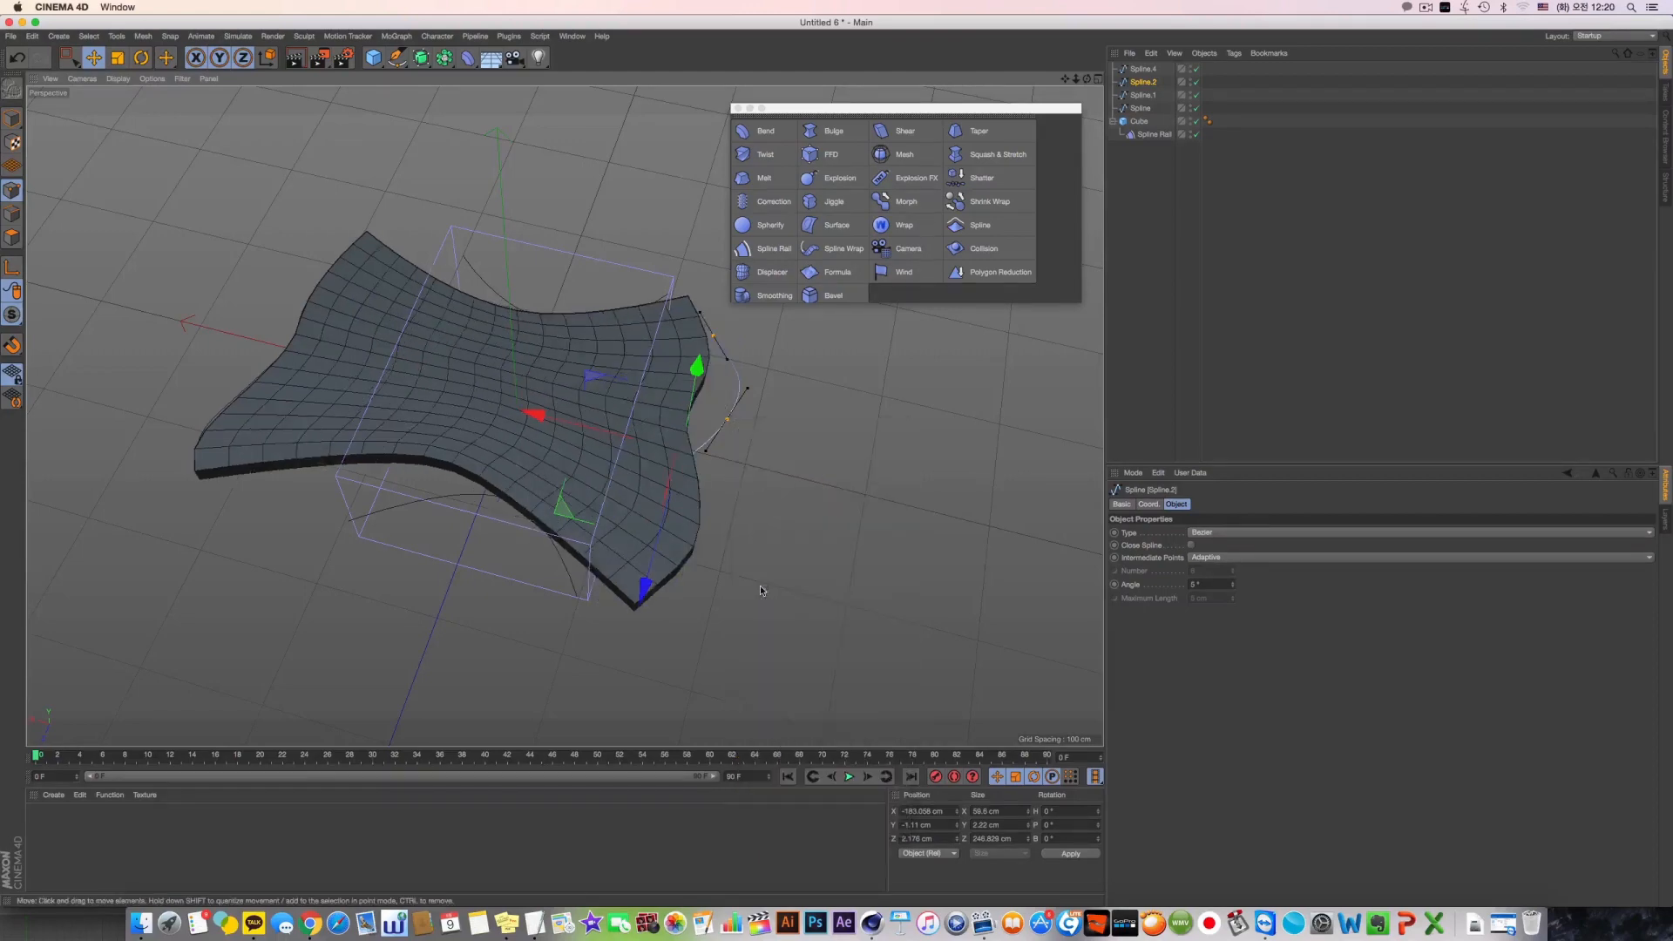
pyautogui.rightClick(798, 410)
pyautogui.click(858, 595)
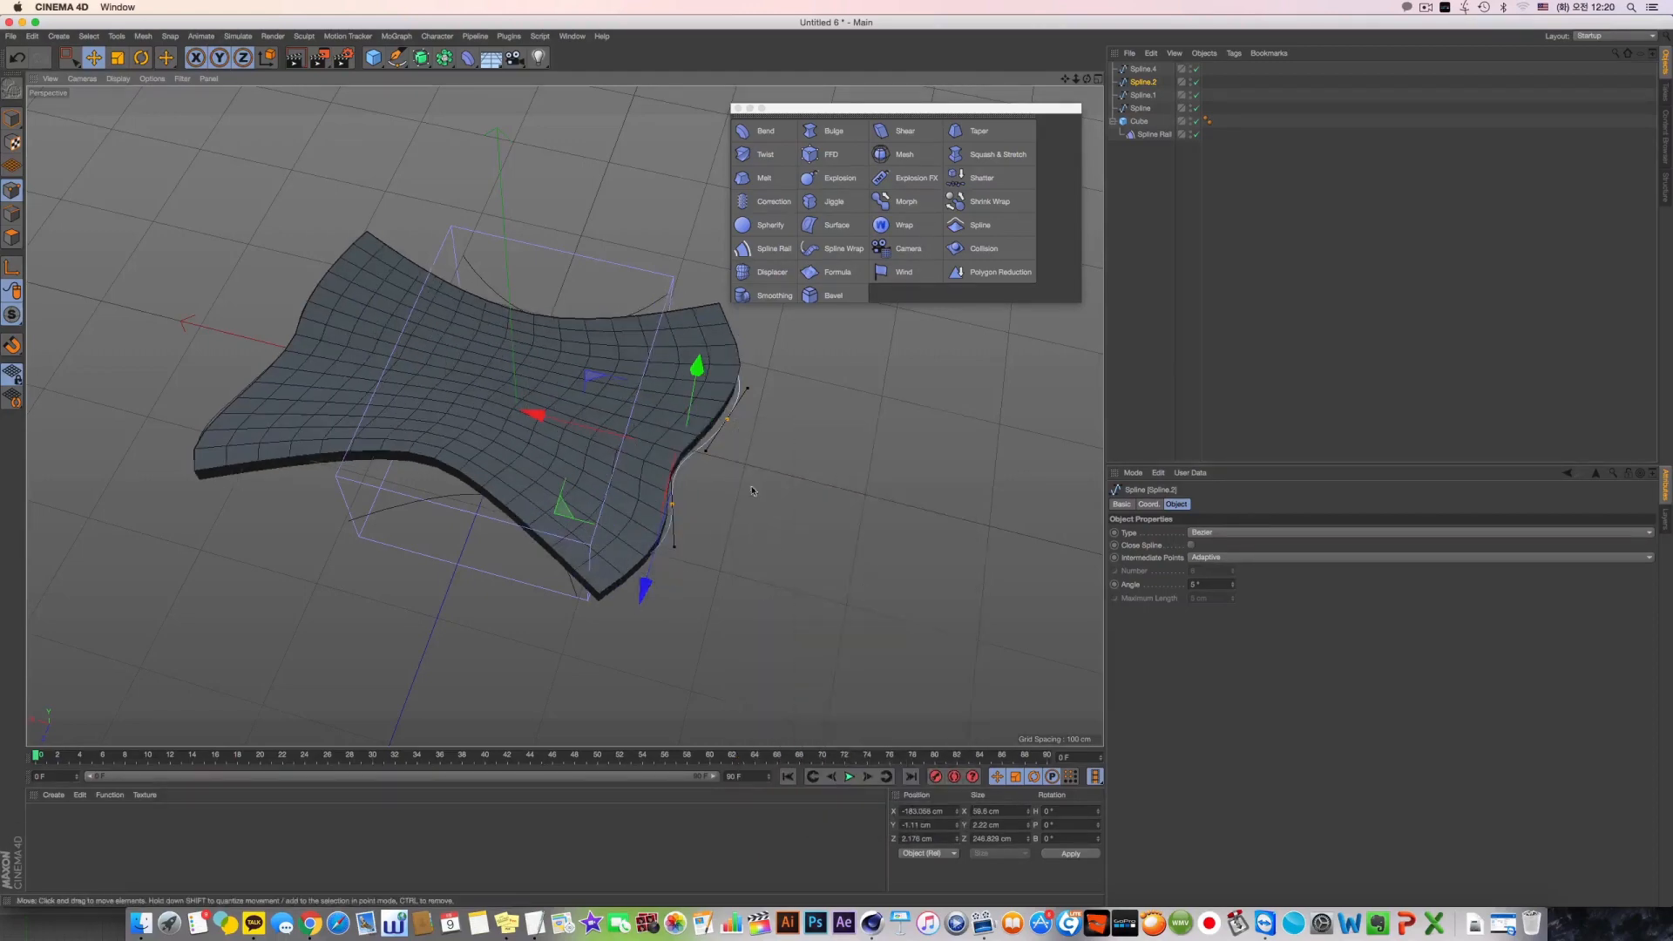
# Return to model mode and delete all four splines together with the cube and its Spline Rail deformer
pyautogui.click(12, 119)
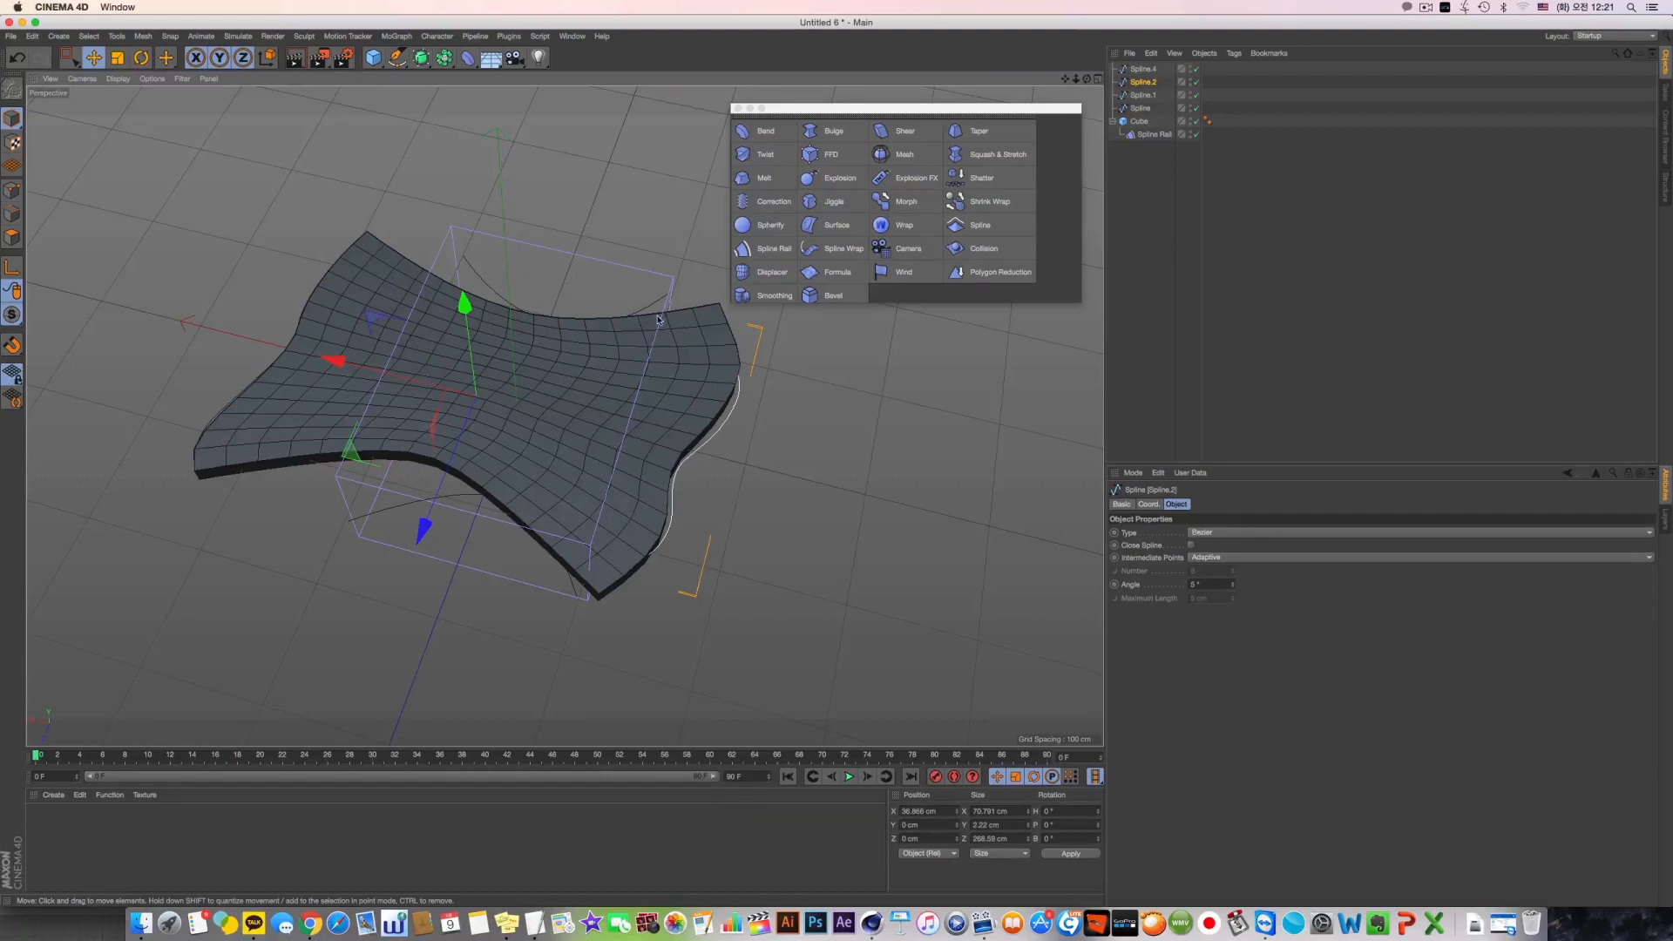
pyautogui.moveTo(1170, 160); pyautogui.dragTo(1037, 24)
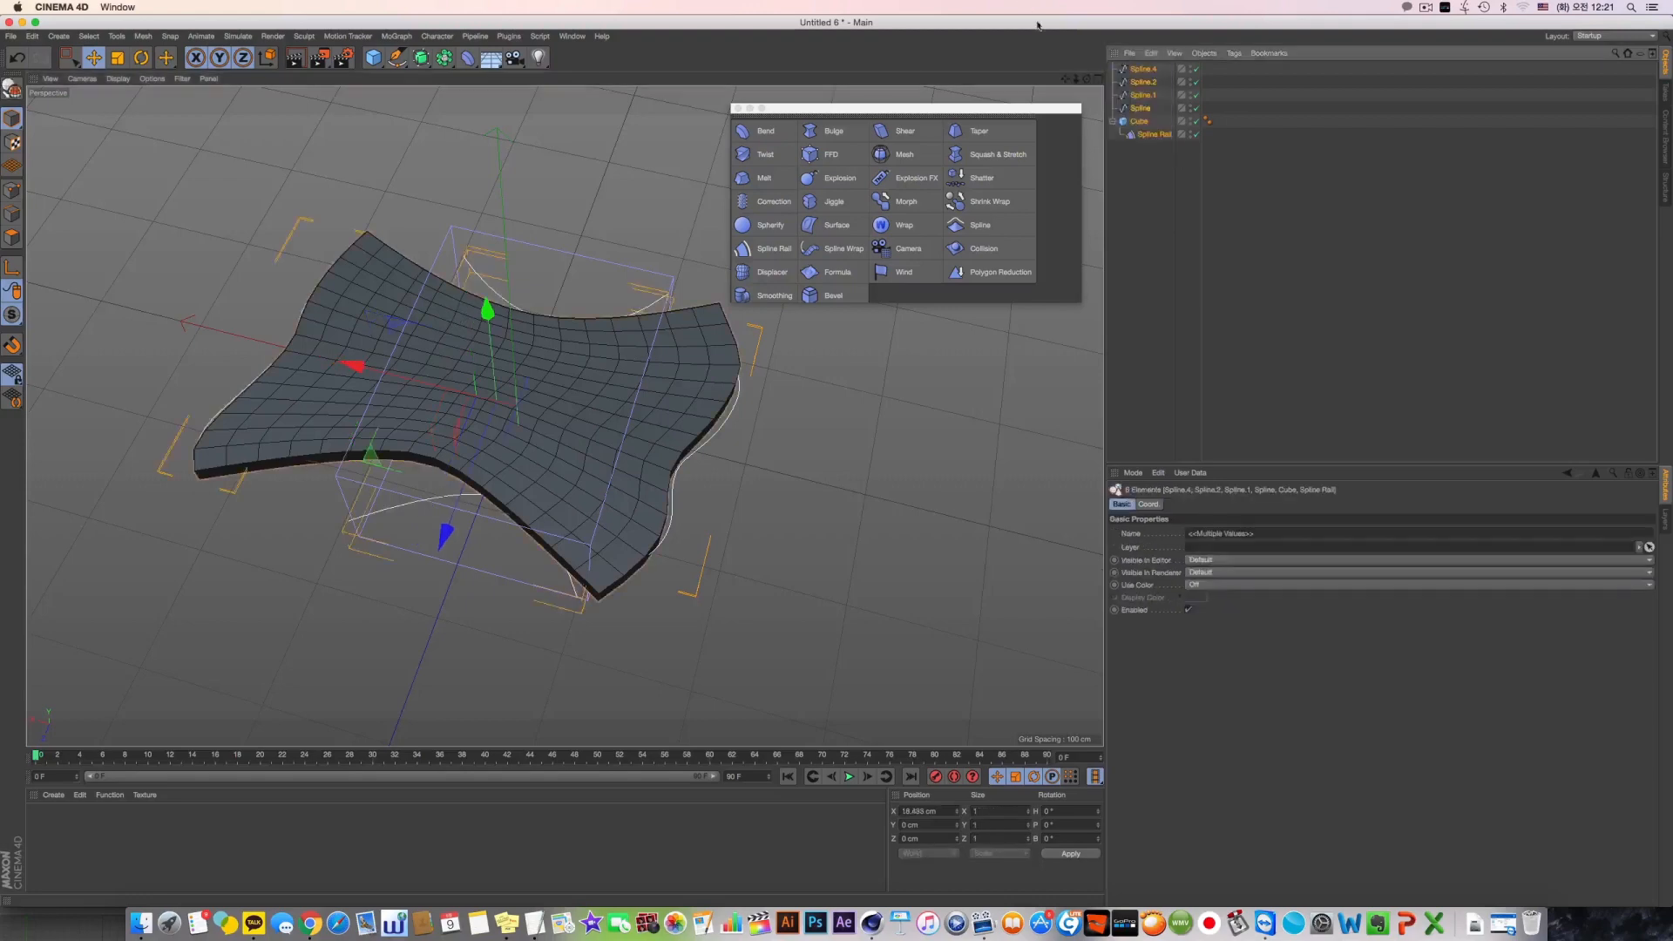
pyautogui.press('Delete')
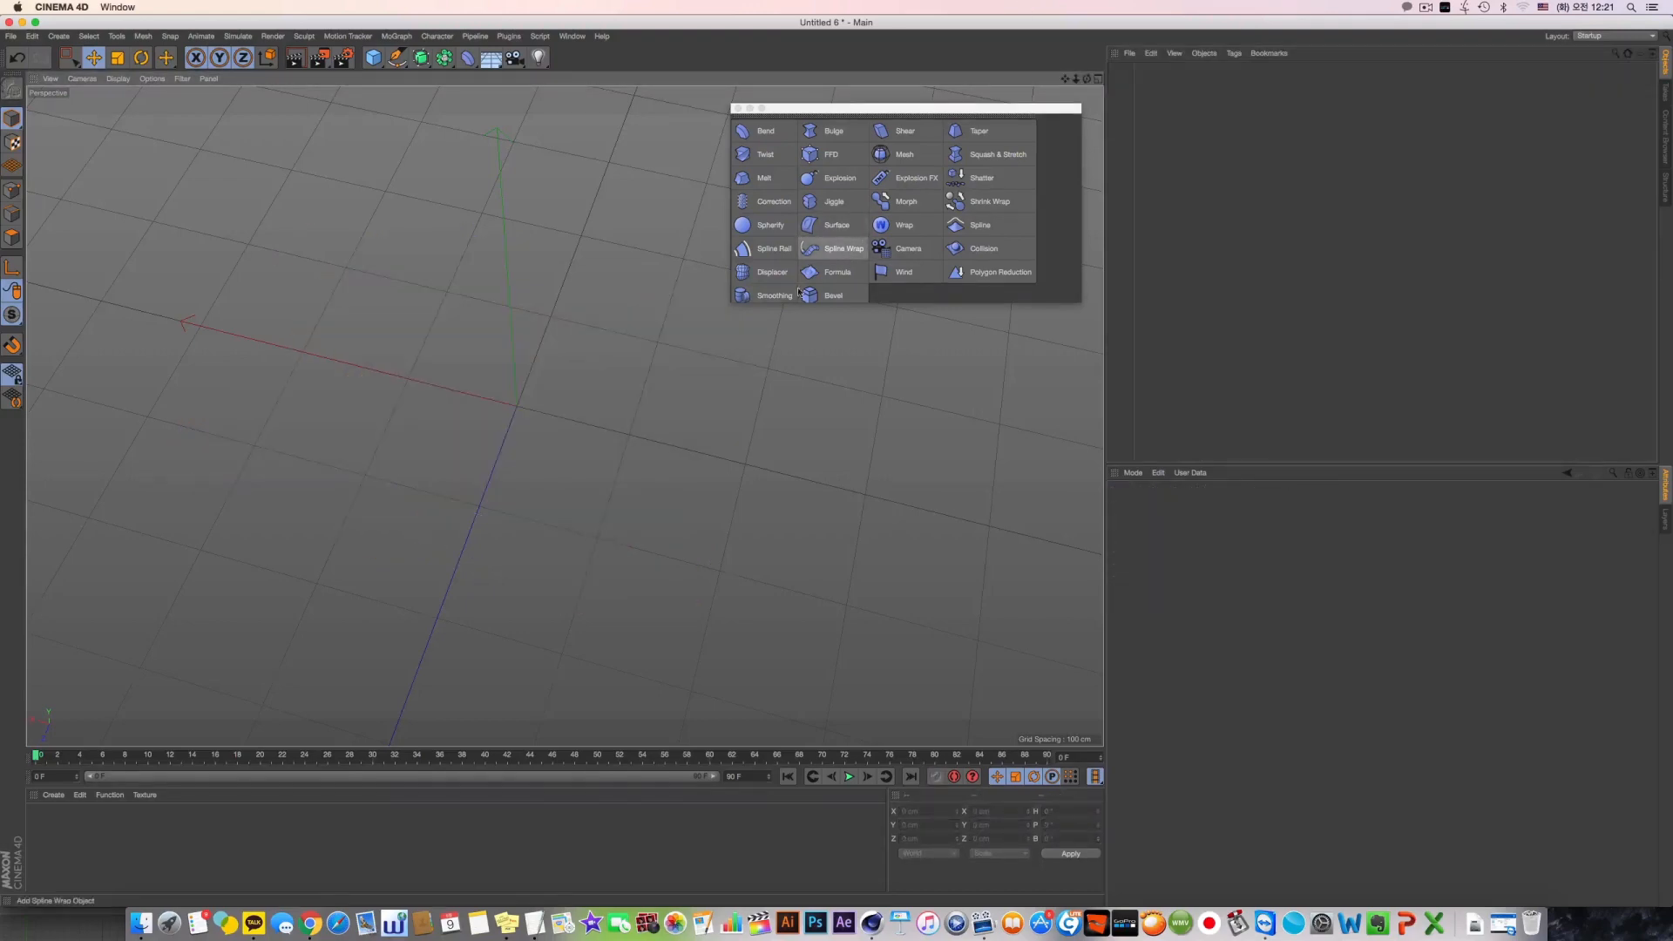
# Add a Helix spline to the empty scene and set its plane to XZ
pyautogui.moveTo(557, 462)
pyautogui.keyDown('alt'); pyautogui.mouseDown()
pyautogui.moveTo(575, 374)
pyautogui.moveTo(537, 425)
pyautogui.moveTo(567, 435)
pyautogui.mouseUp(); pyautogui.keyUp('alt')
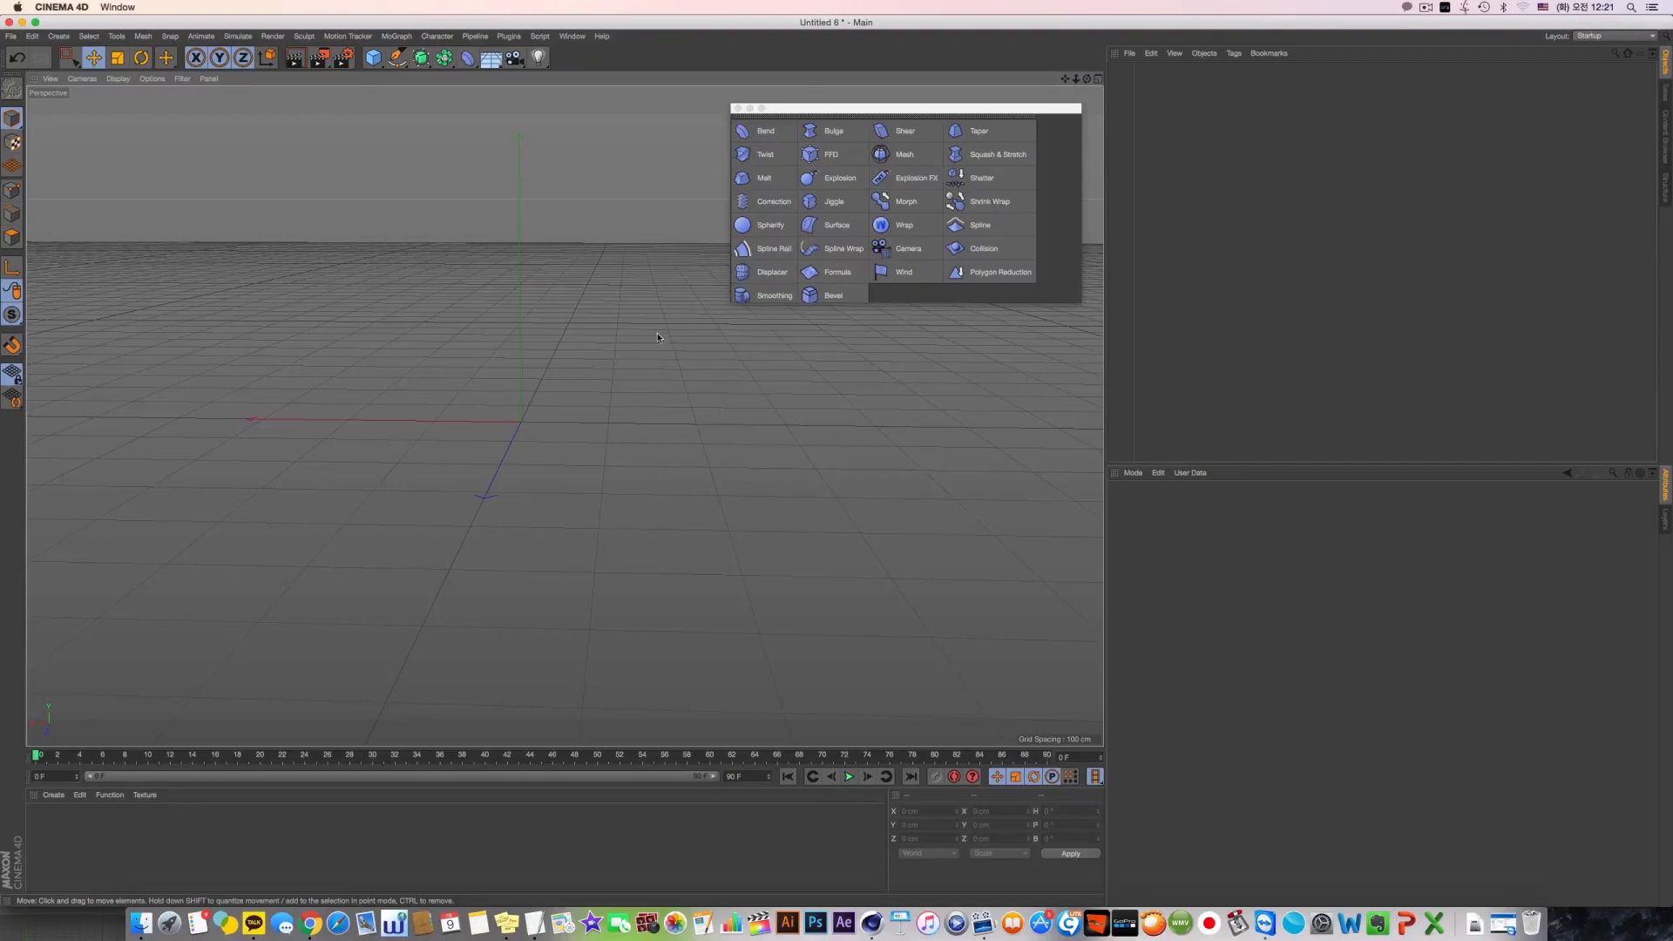
pyautogui.moveTo(398, 58); pyautogui.dragTo(542, 131)
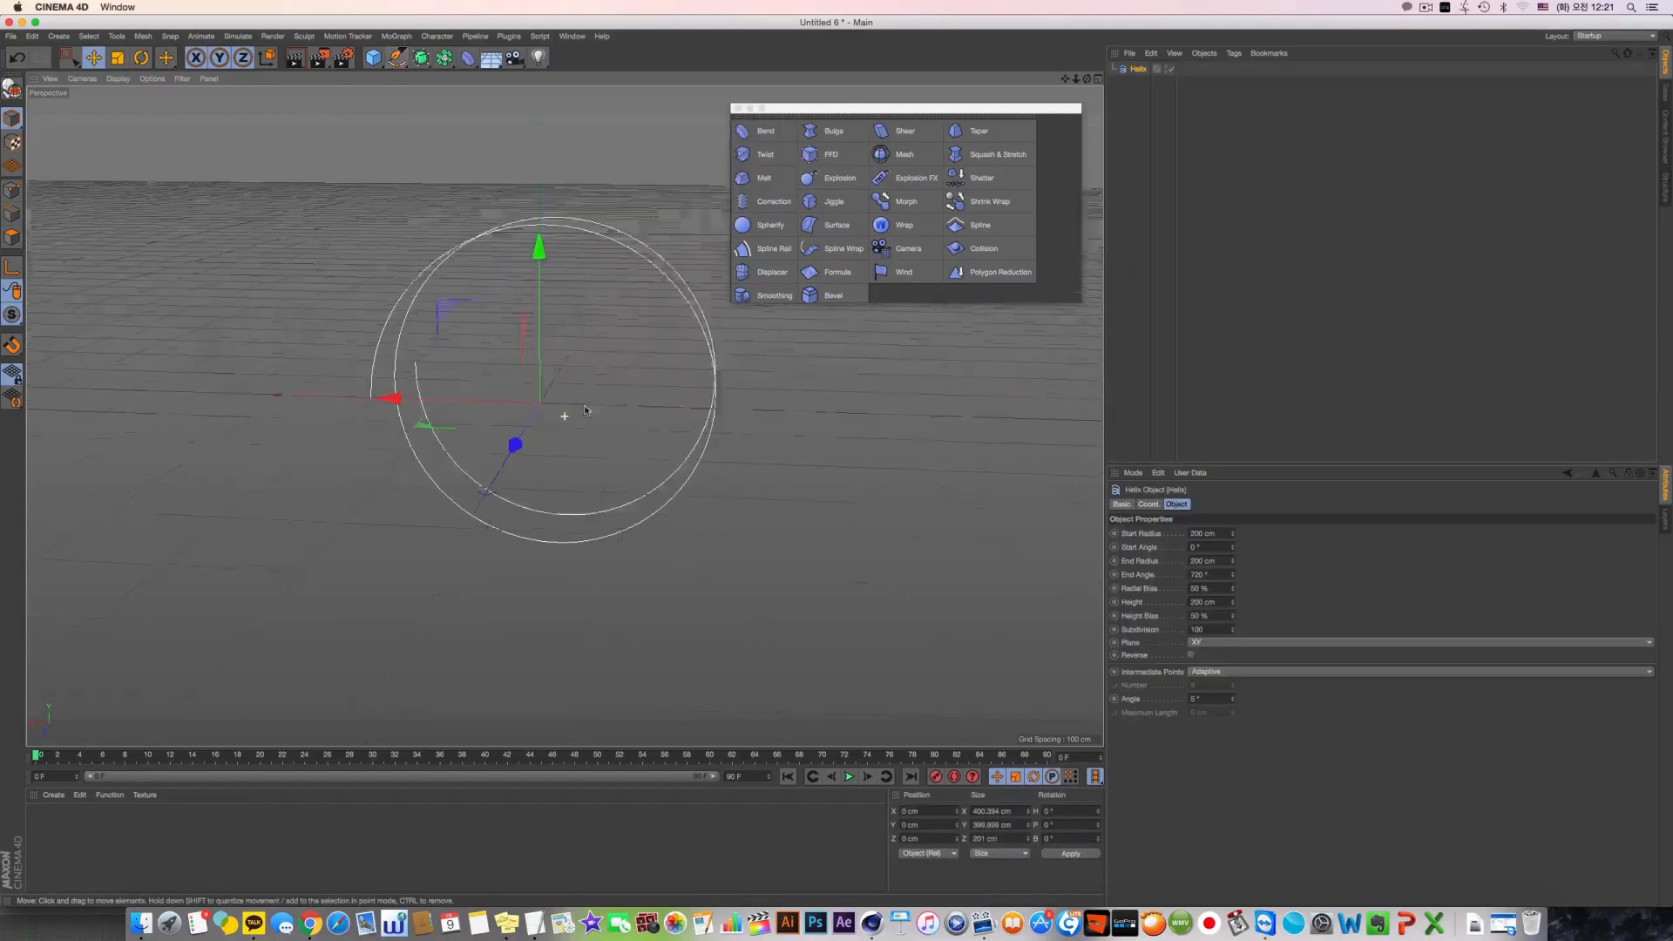
pyautogui.keyDown('alt'); pyautogui.moveTo(584, 410); pyautogui.dragTo(600, 407); pyautogui.keyUp('alt')
pyautogui.scroll(-2, 1224, 643)
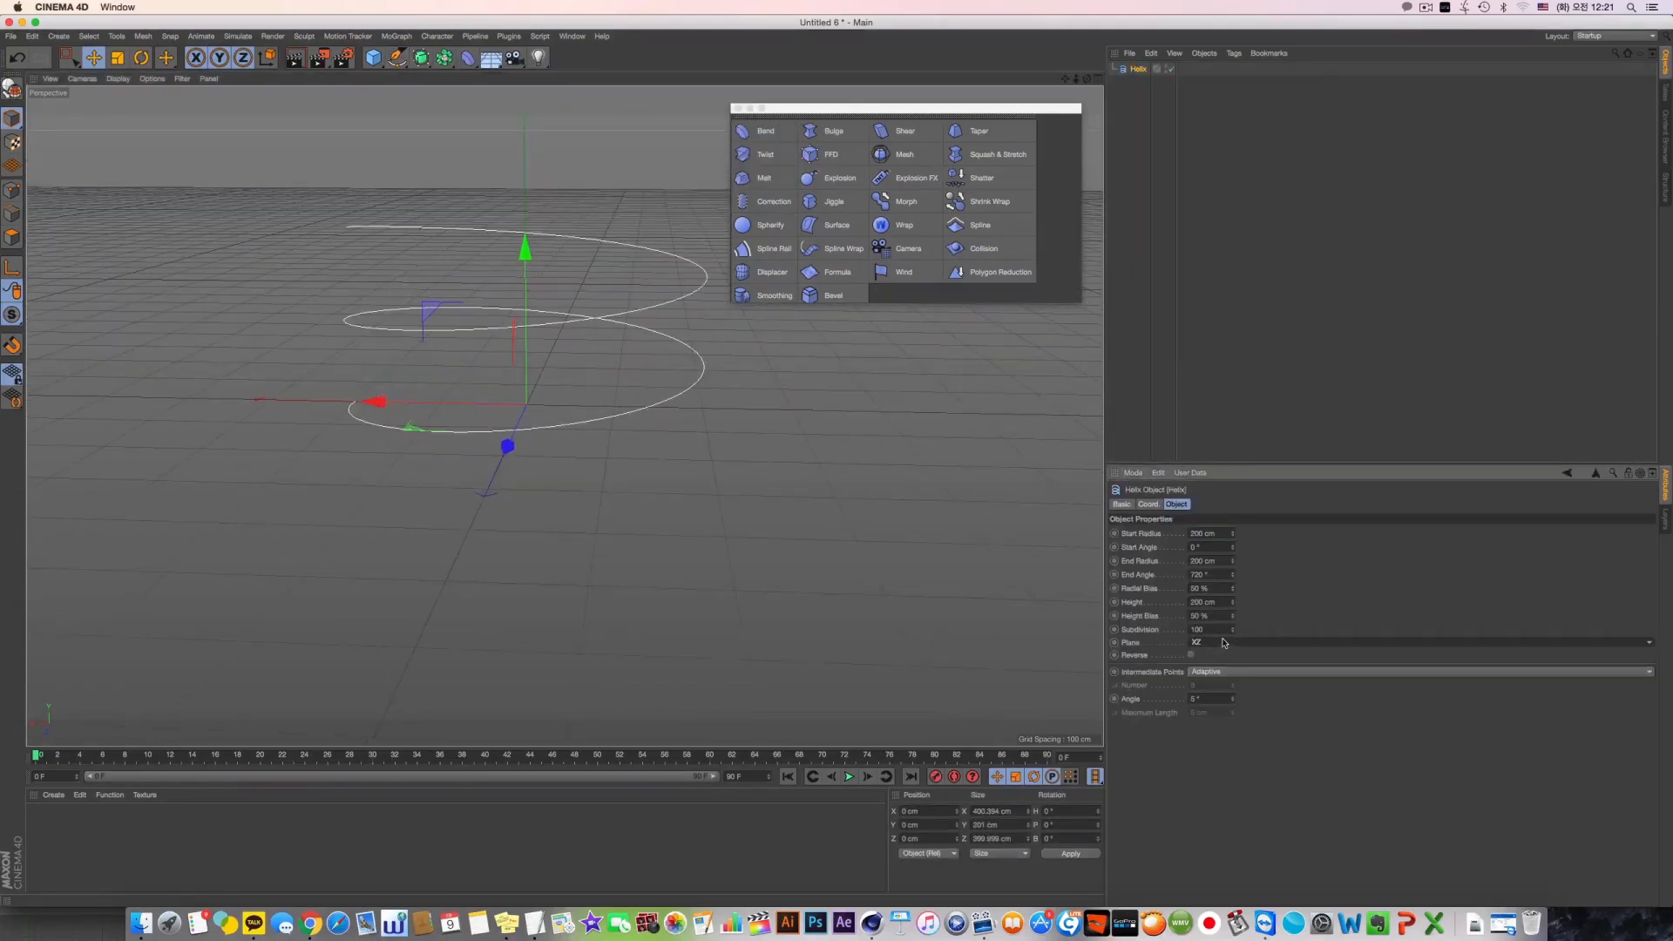
pyautogui.keyDown('alt'); pyautogui.moveTo(730, 341); pyautogui.dragTo(750, 410, button='middle'); pyautogui.keyUp('alt')
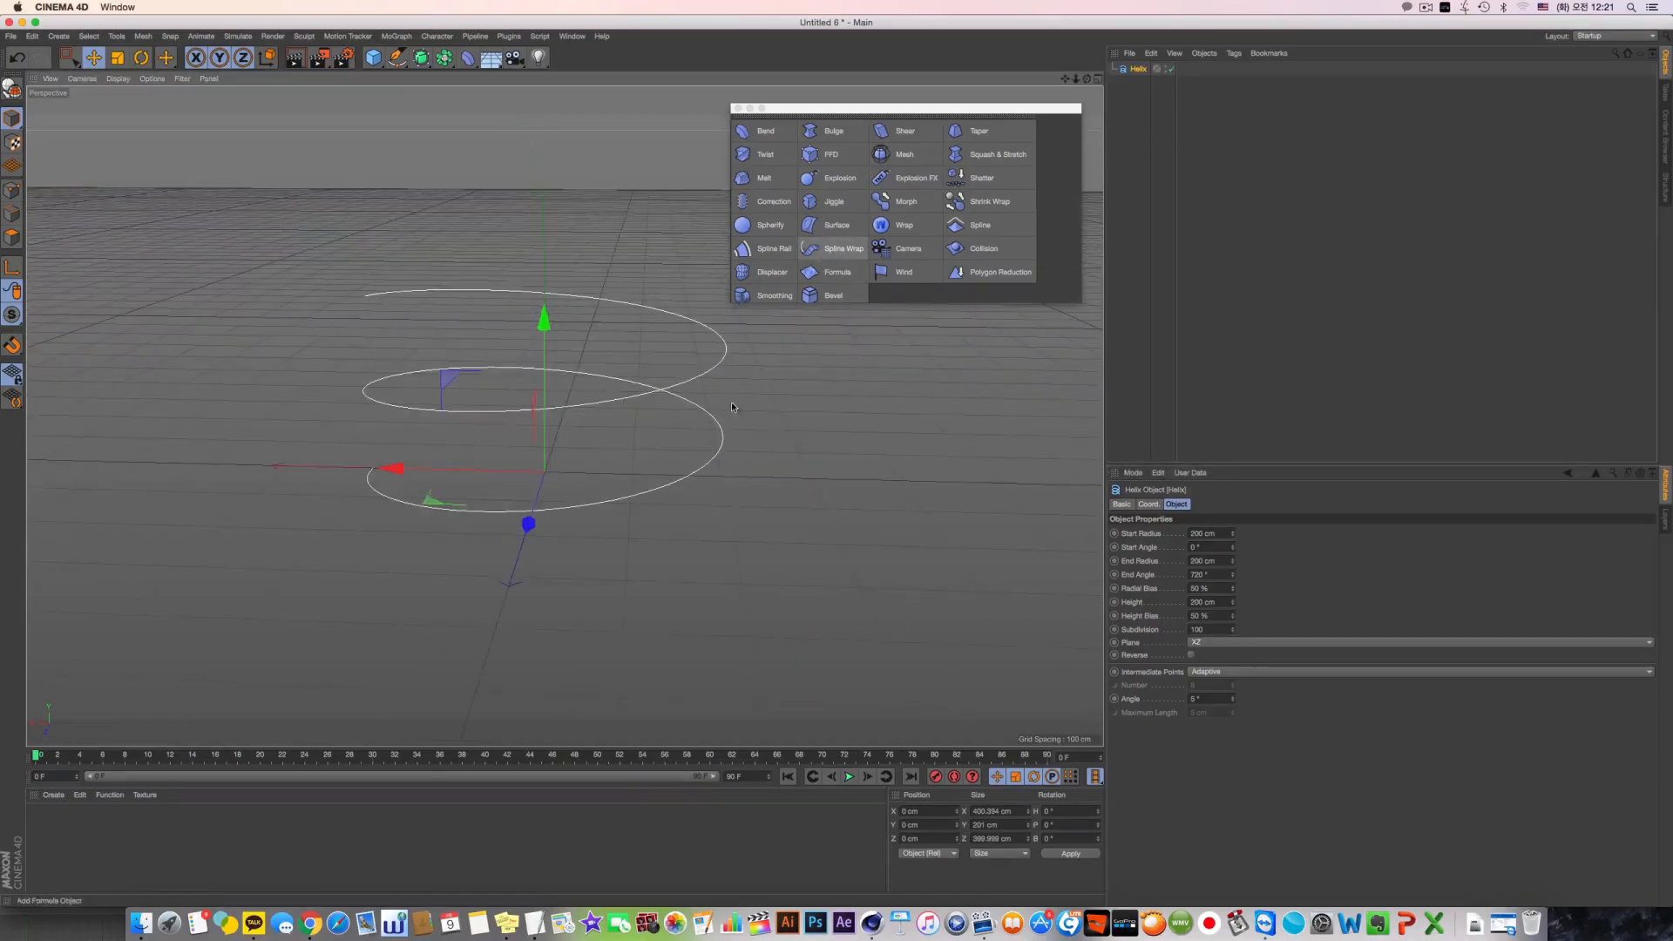
pyautogui.keyDown('alt'); pyautogui.moveTo(728, 403); pyautogui.dragTo(721, 388); pyautogui.keyUp('alt')
# Reshape the helix into a tall taper with a start radius of about 254 cm, end radius 67 cm and height 755 cm
pyautogui.moveTo(1233, 561)
pyautogui.mouseDown()
pyautogui.moveTo(1232, 577)
pyautogui.moveTo(1234, 540)
pyautogui.mouseUp()
pyautogui.moveTo(1232, 602); pyautogui.dragTo(1233, 571)
pyautogui.keyDown('alt'); pyautogui.moveTo(610, 404); pyautogui.dragTo(623, 619, button='middle'); pyautogui.keyUp('alt')
pyautogui.scroll(-3, 627, 614)
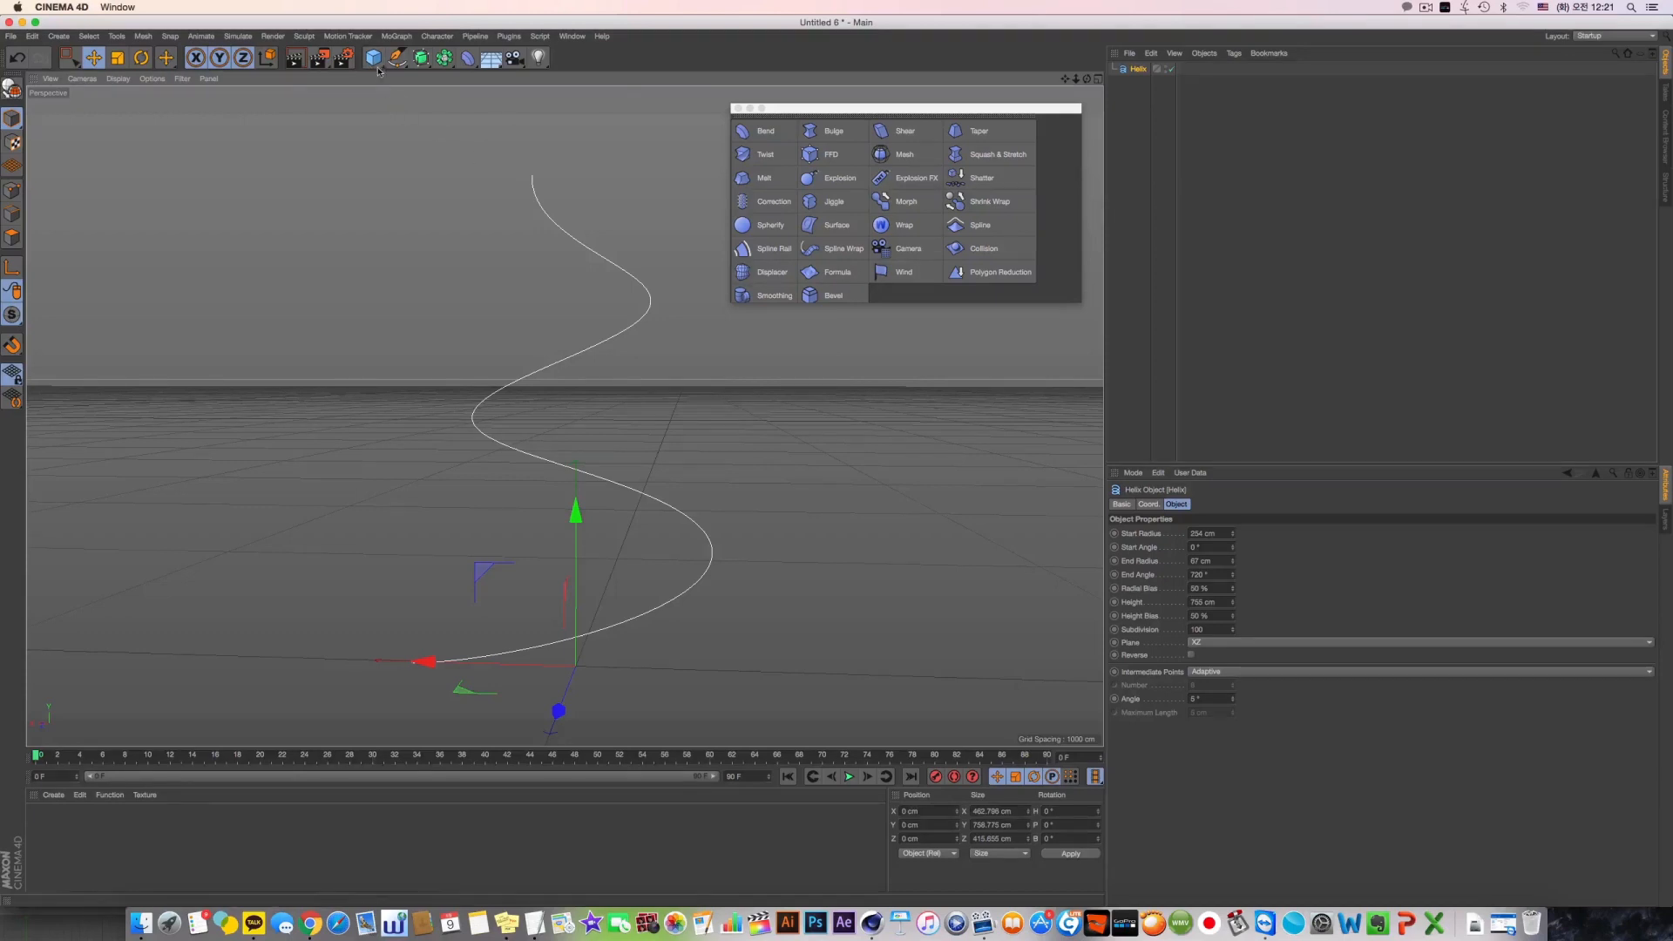
# Add a Capsule primitive and make it slimmer and longer, about 34.76 cm in radius and 271.3 cm in height
pyautogui.moveTo(372, 57); pyautogui.dragTo(688, 228)
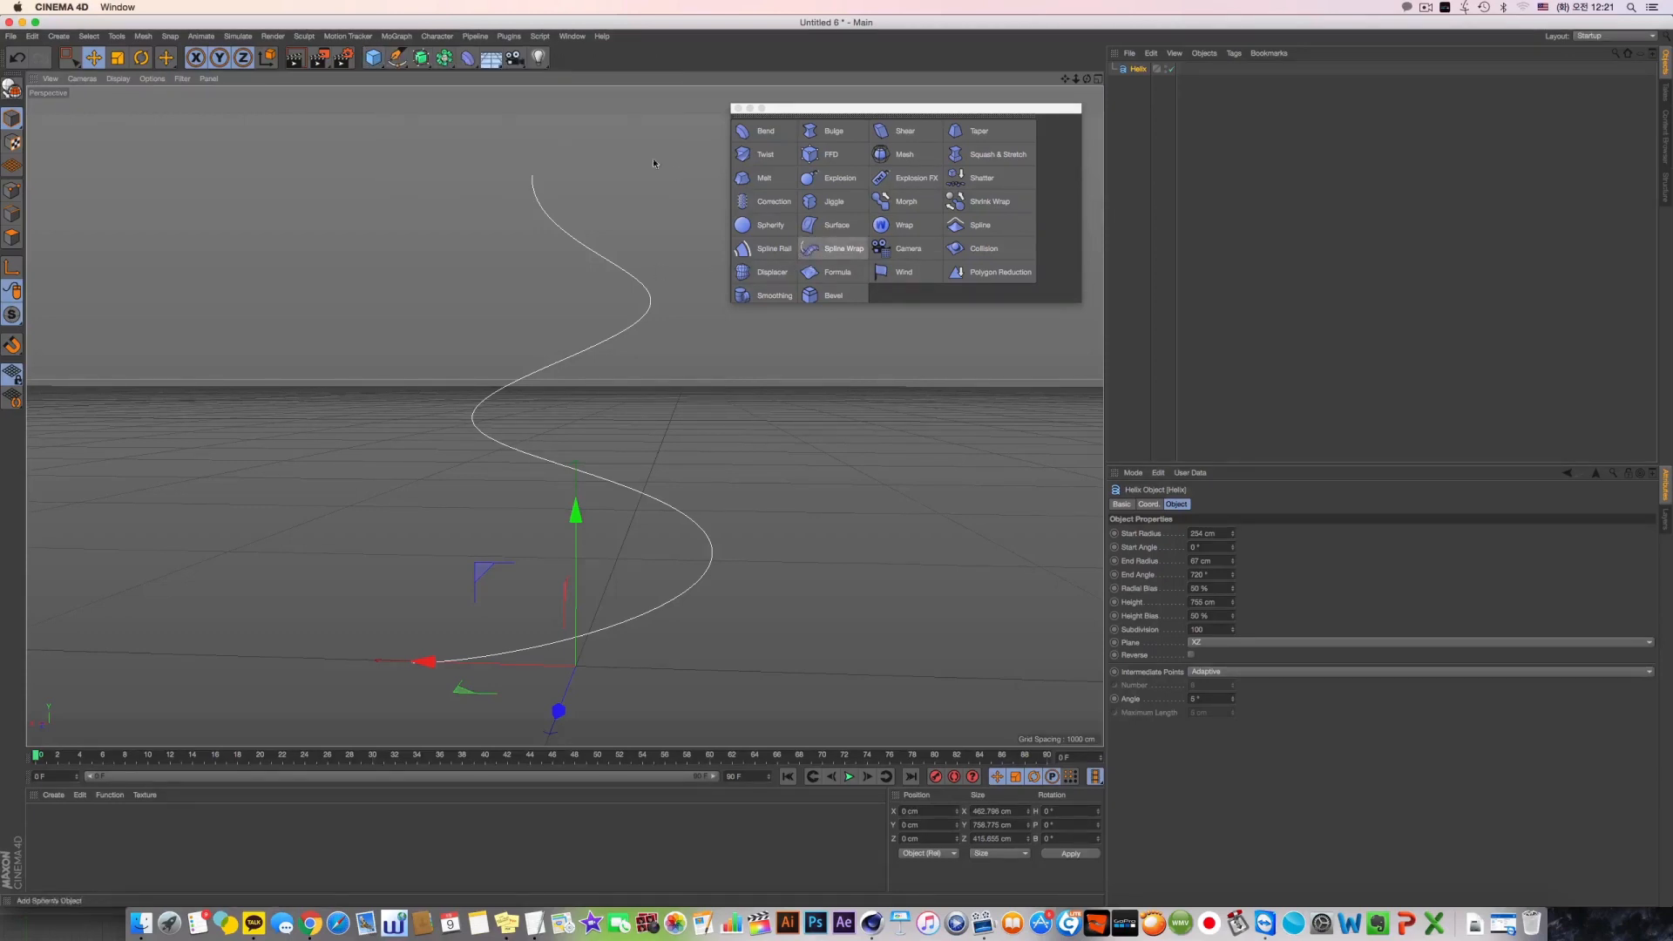
pyautogui.moveTo(373, 57); pyautogui.dragTo(486, 131)
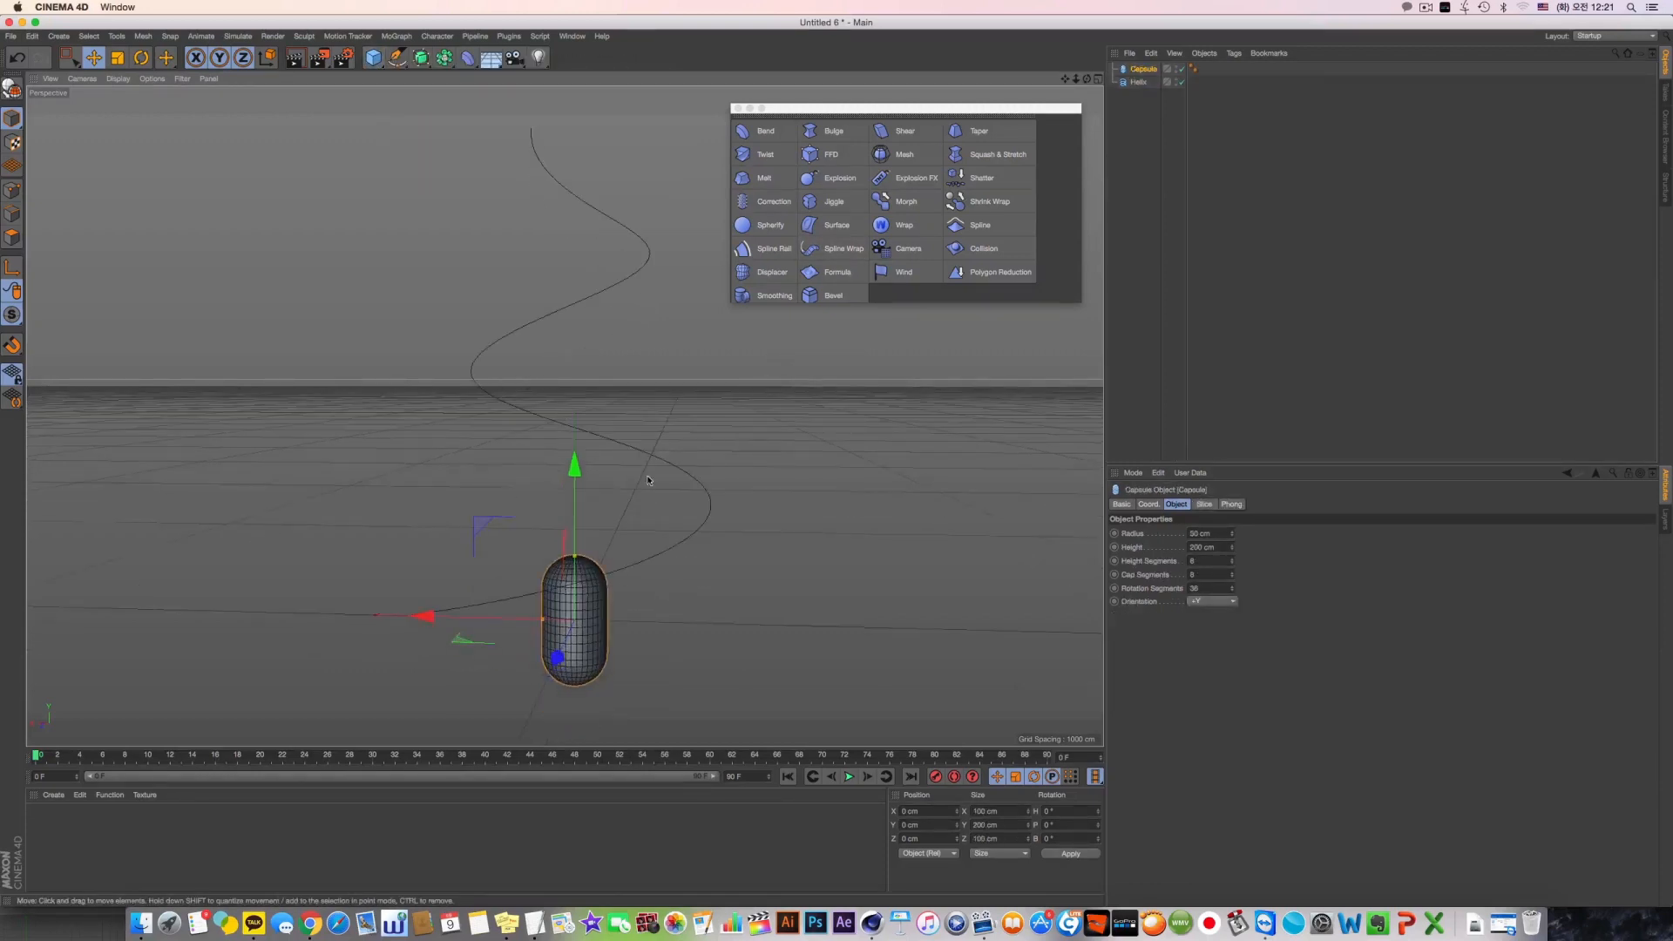
pyautogui.moveTo(543, 619); pyautogui.dragTo(552, 619)
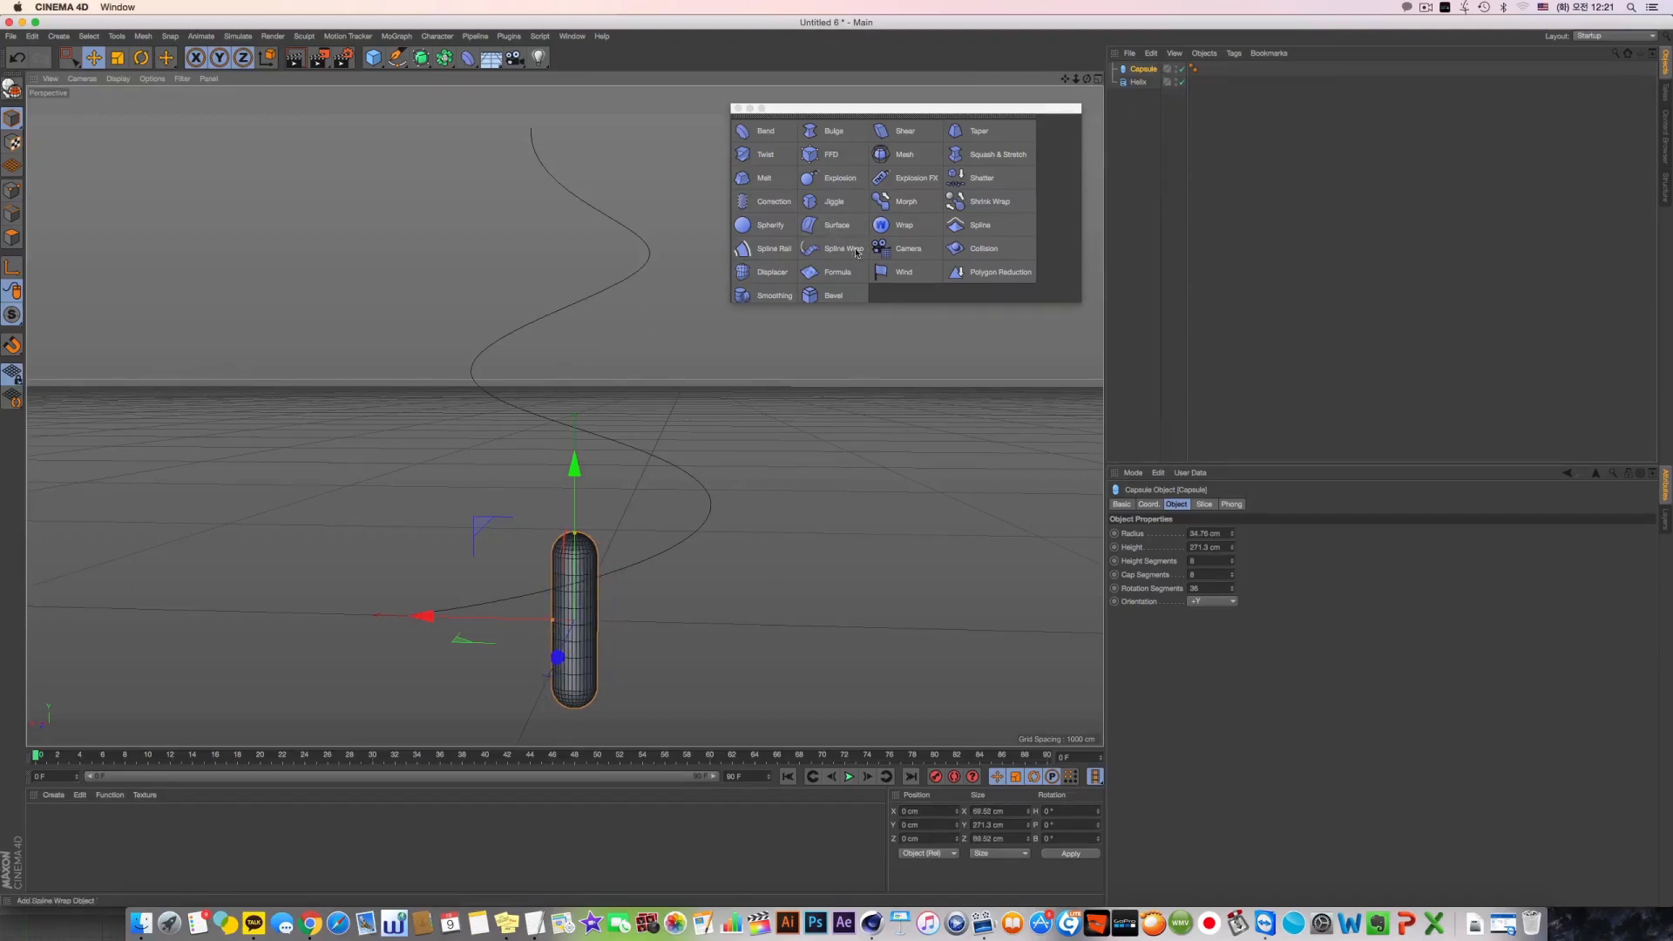
# Add a Spline Wrap deformer under the capsule, assign the Helix as its spline and set its axis to +Y
pyautogui.click(845, 254)
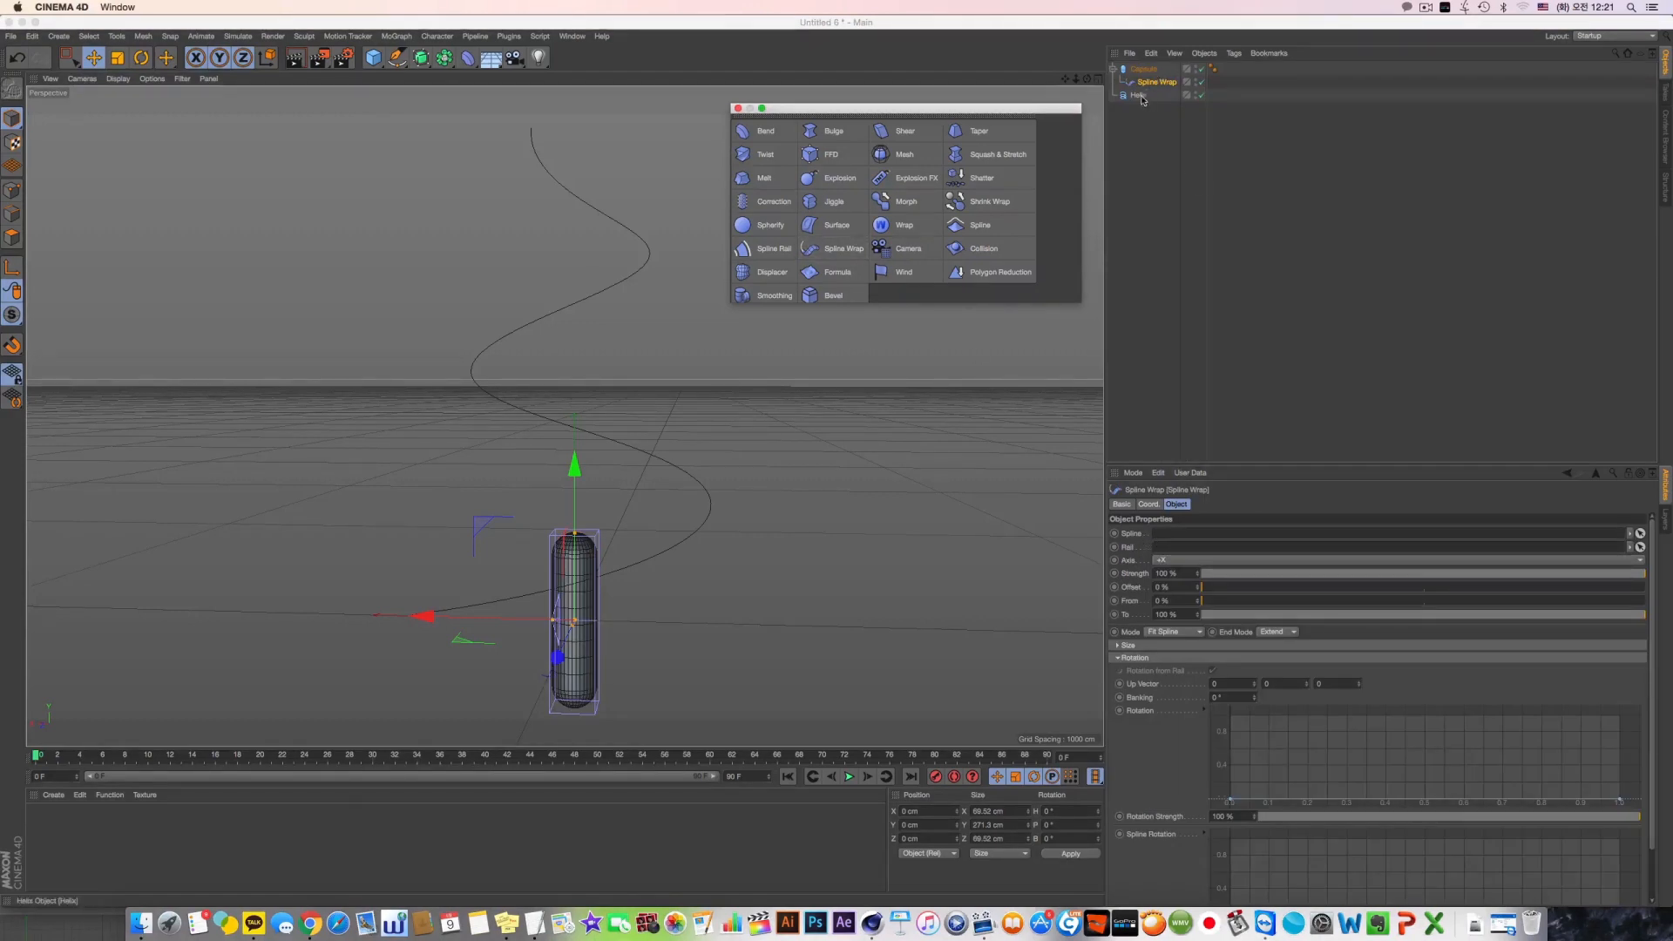
pyautogui.moveTo(1139, 95); pyautogui.dragTo(1172, 534)
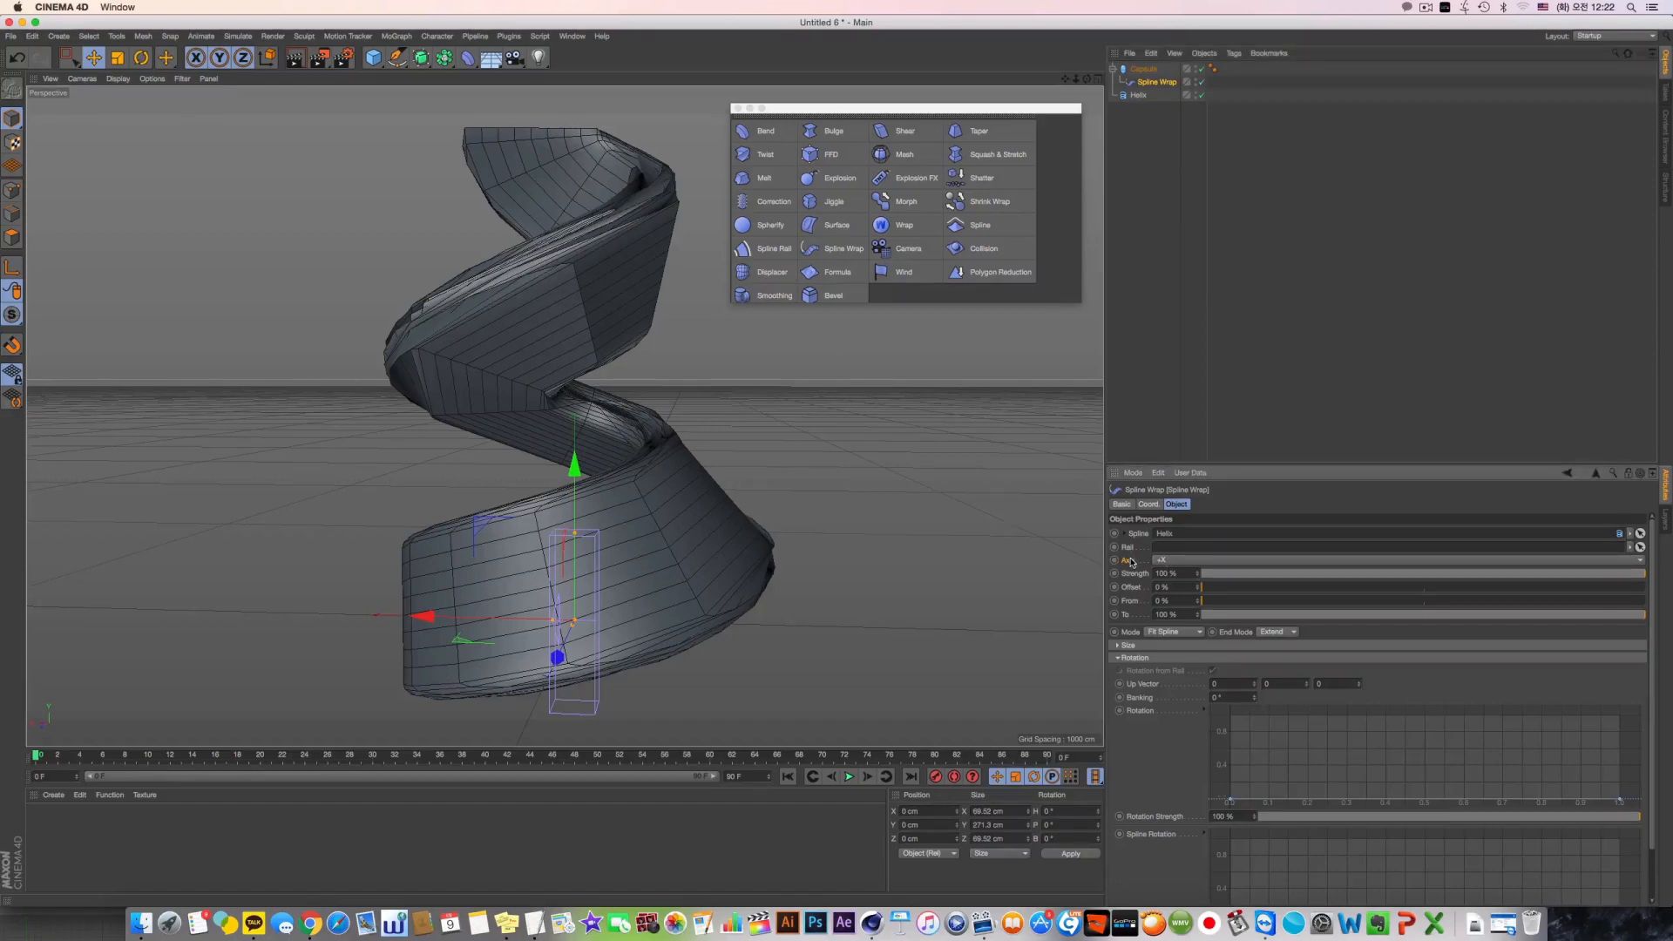
pyautogui.click(1167, 560)
pyautogui.click(1176, 587)
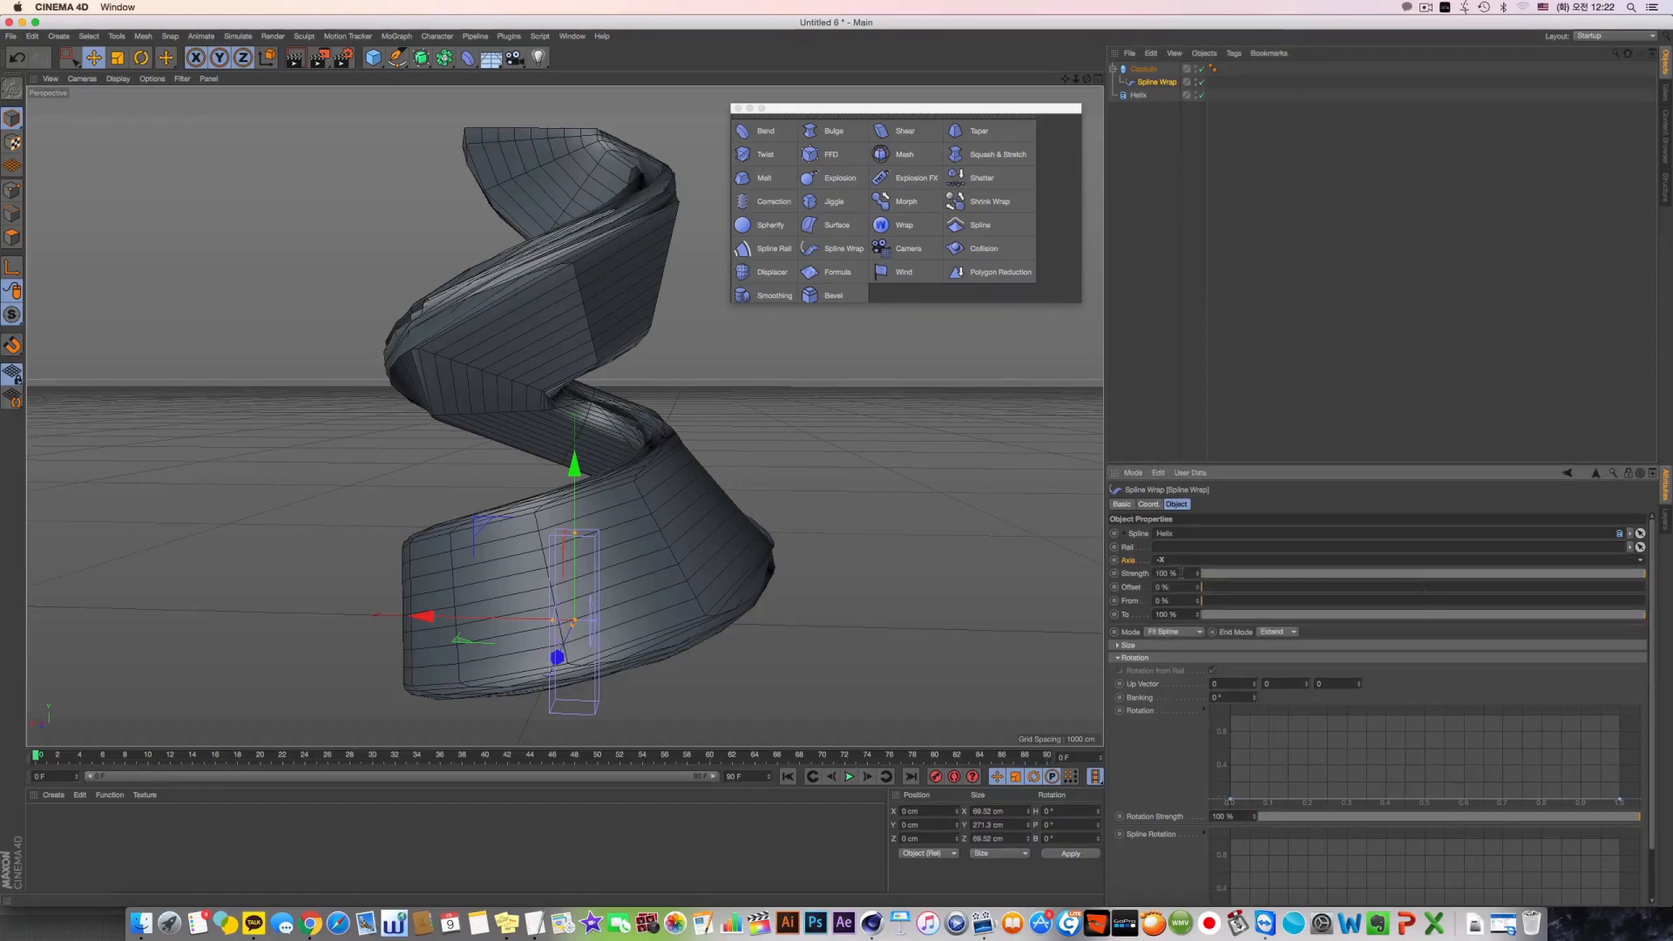
pyautogui.click(1167, 560)
pyautogui.click(1184, 572)
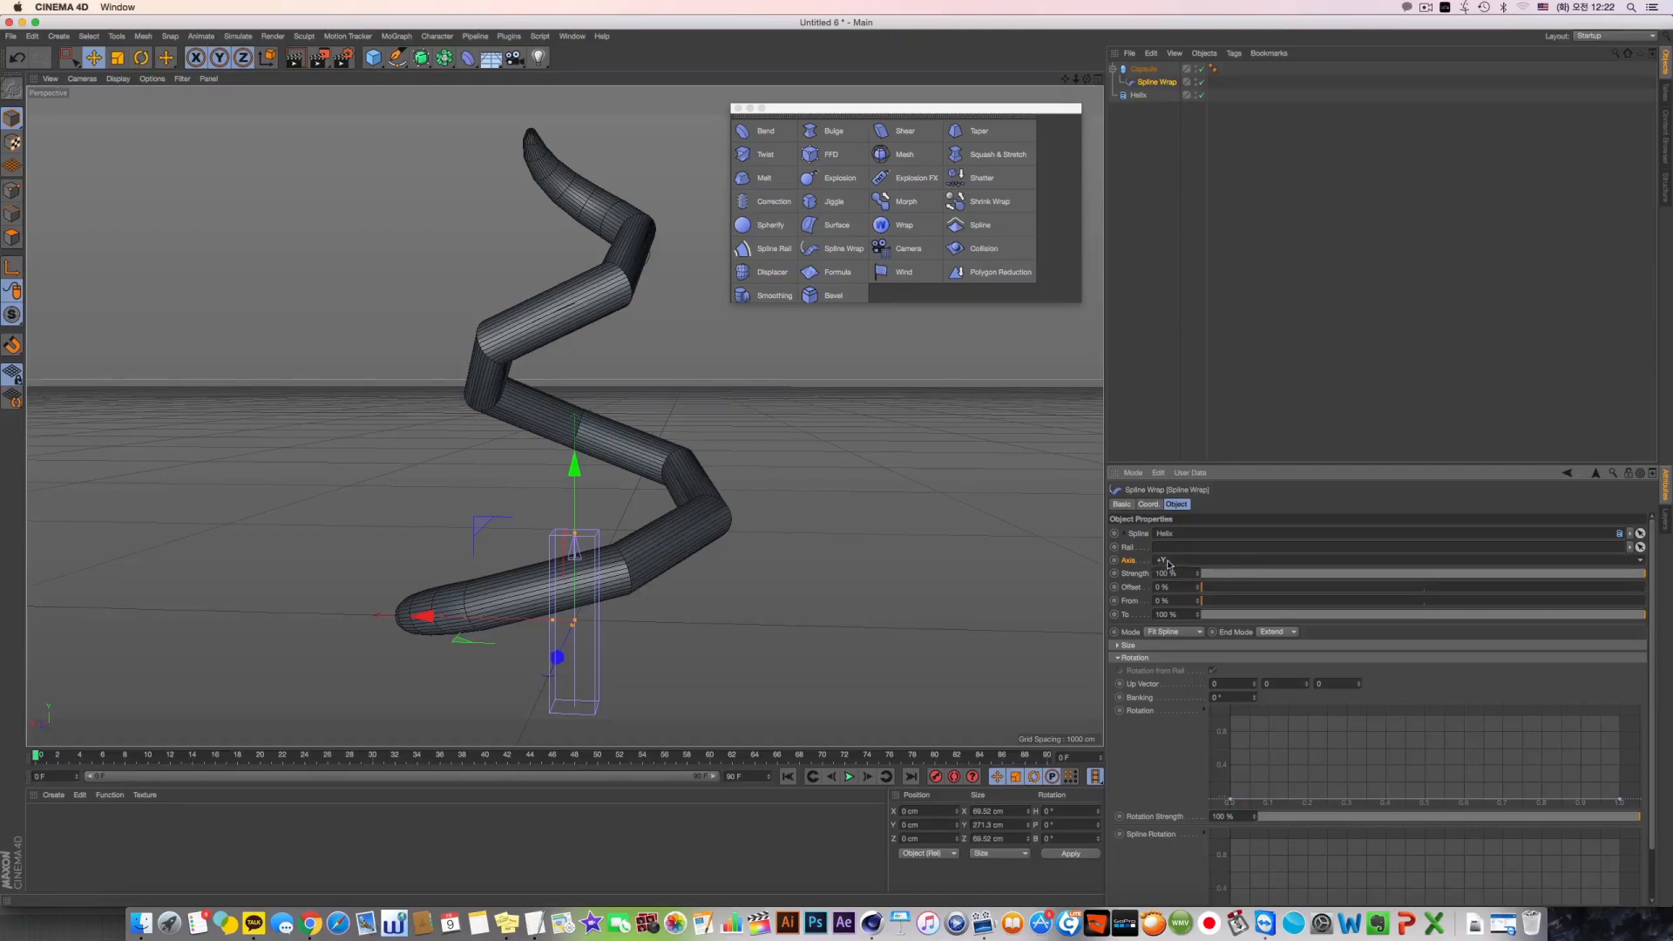
# Raise the capsule's height segments to 174 so it bends smoothly along the helix
pyautogui.click(1143, 69)
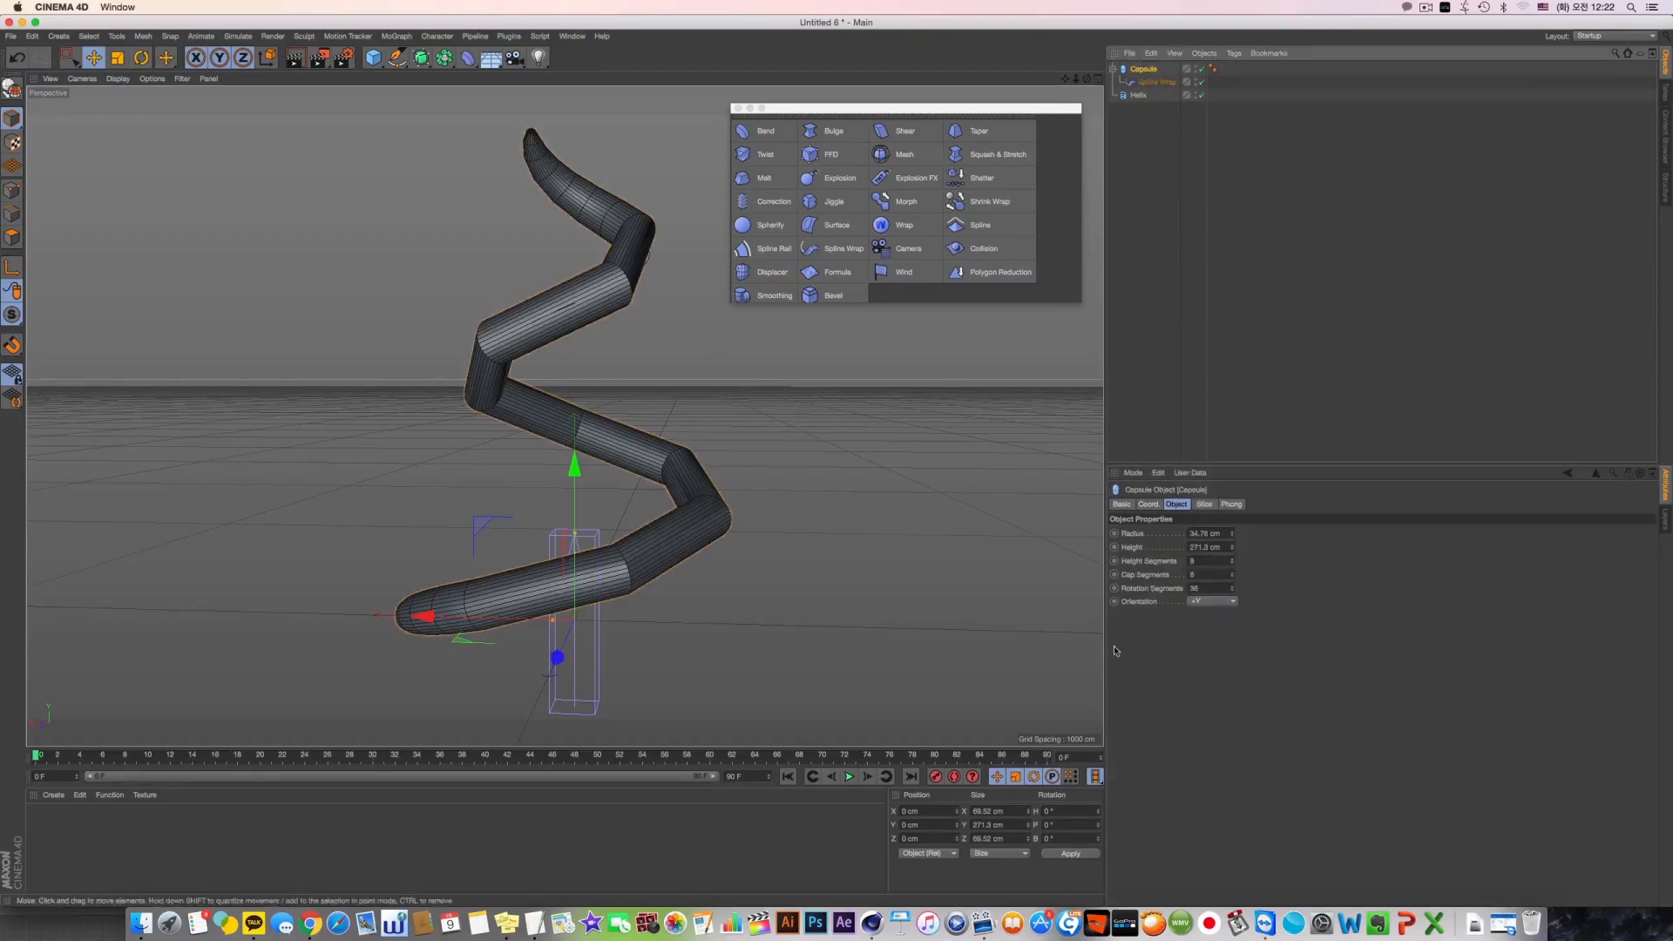
pyautogui.moveTo(1232, 561)
pyautogui.mouseDown()
pyautogui.moveTo(1232, 534)
pyautogui.moveTo(1234, 567)
pyautogui.mouseUp()
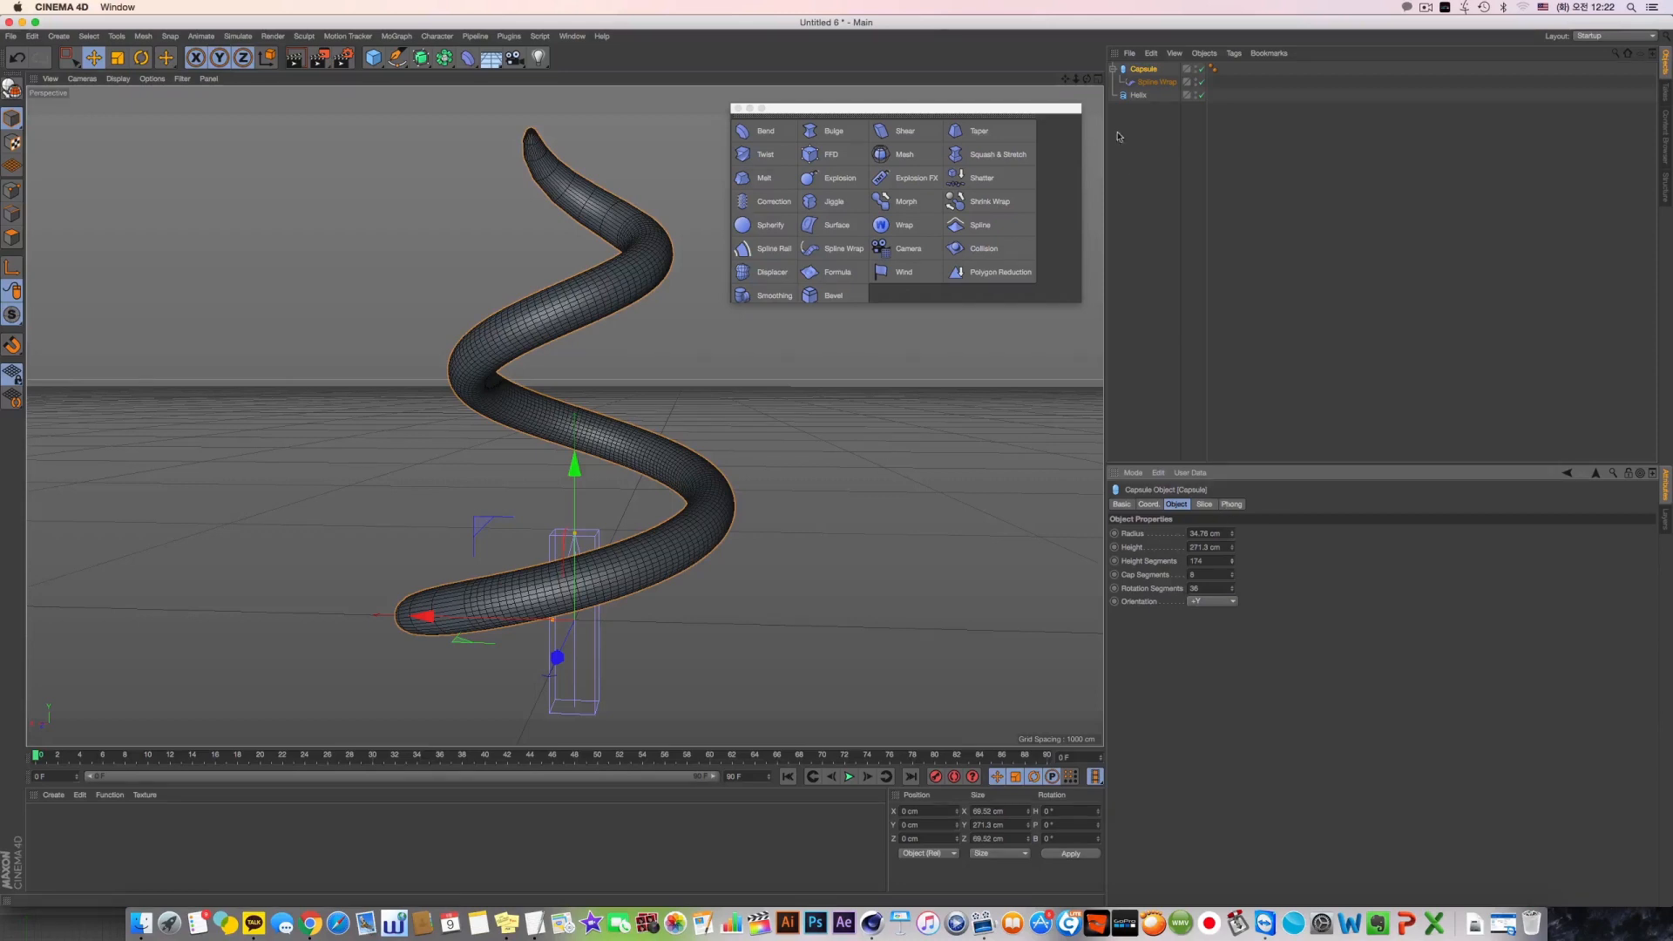
# Try the Spline Wrap's range with From at 27 %, To at 48 % and Offset at 2 %, sweeping Strength back to 100 %
pyautogui.click(1148, 84)
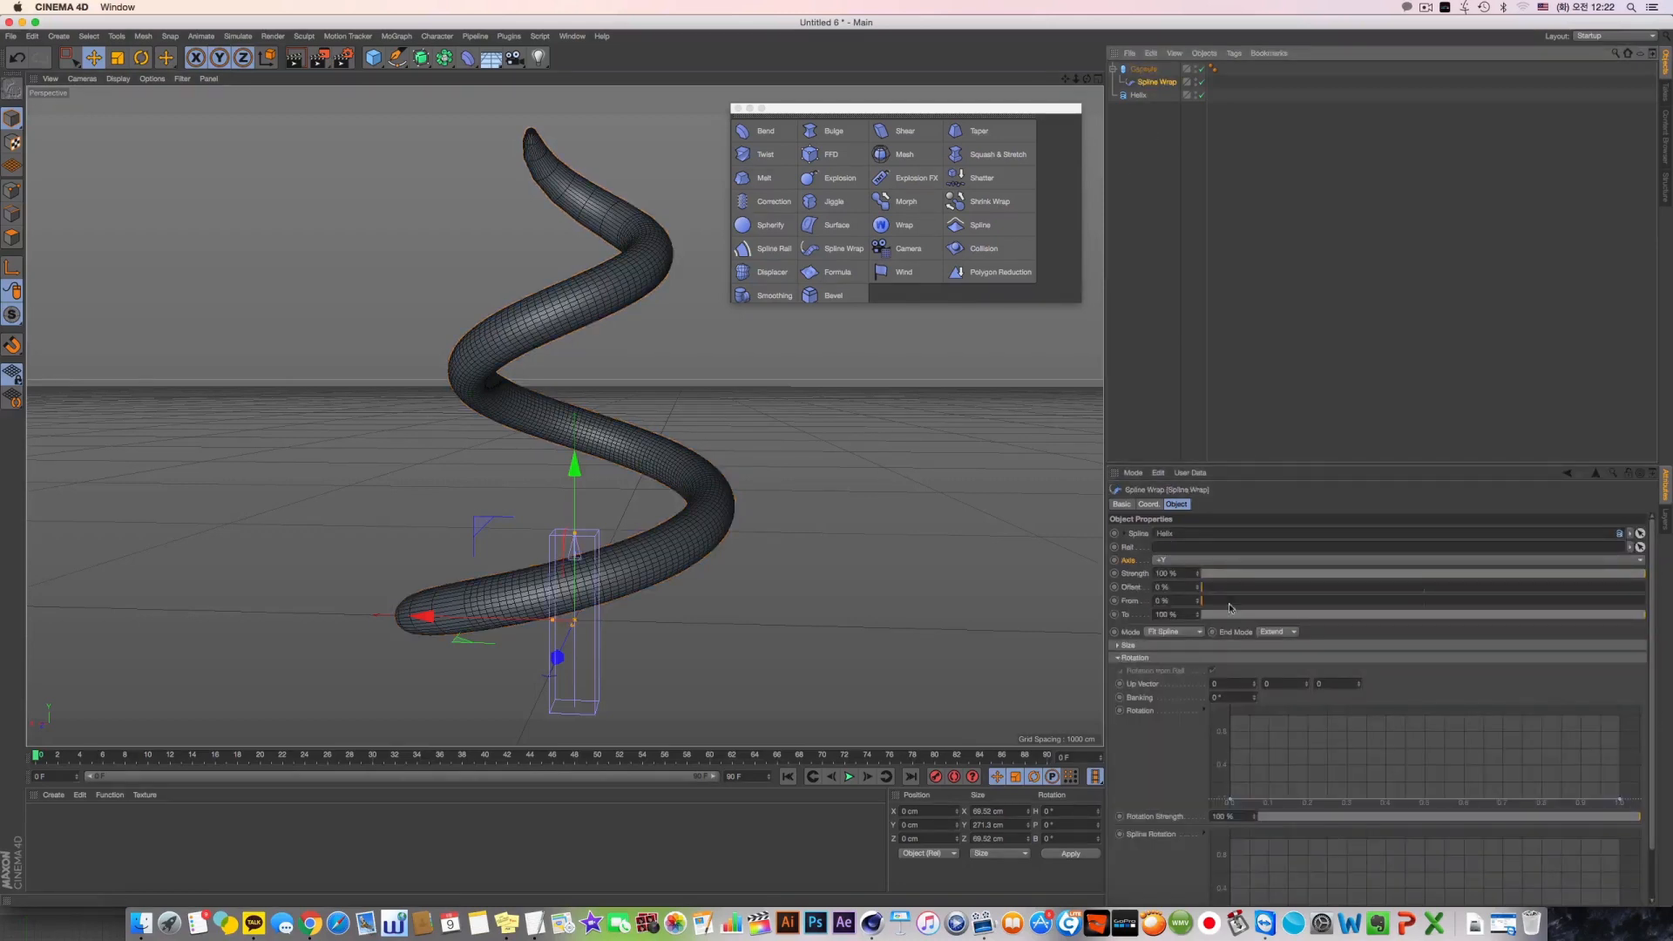
pyautogui.moveTo(1231, 600); pyautogui.dragTo(1321, 602)
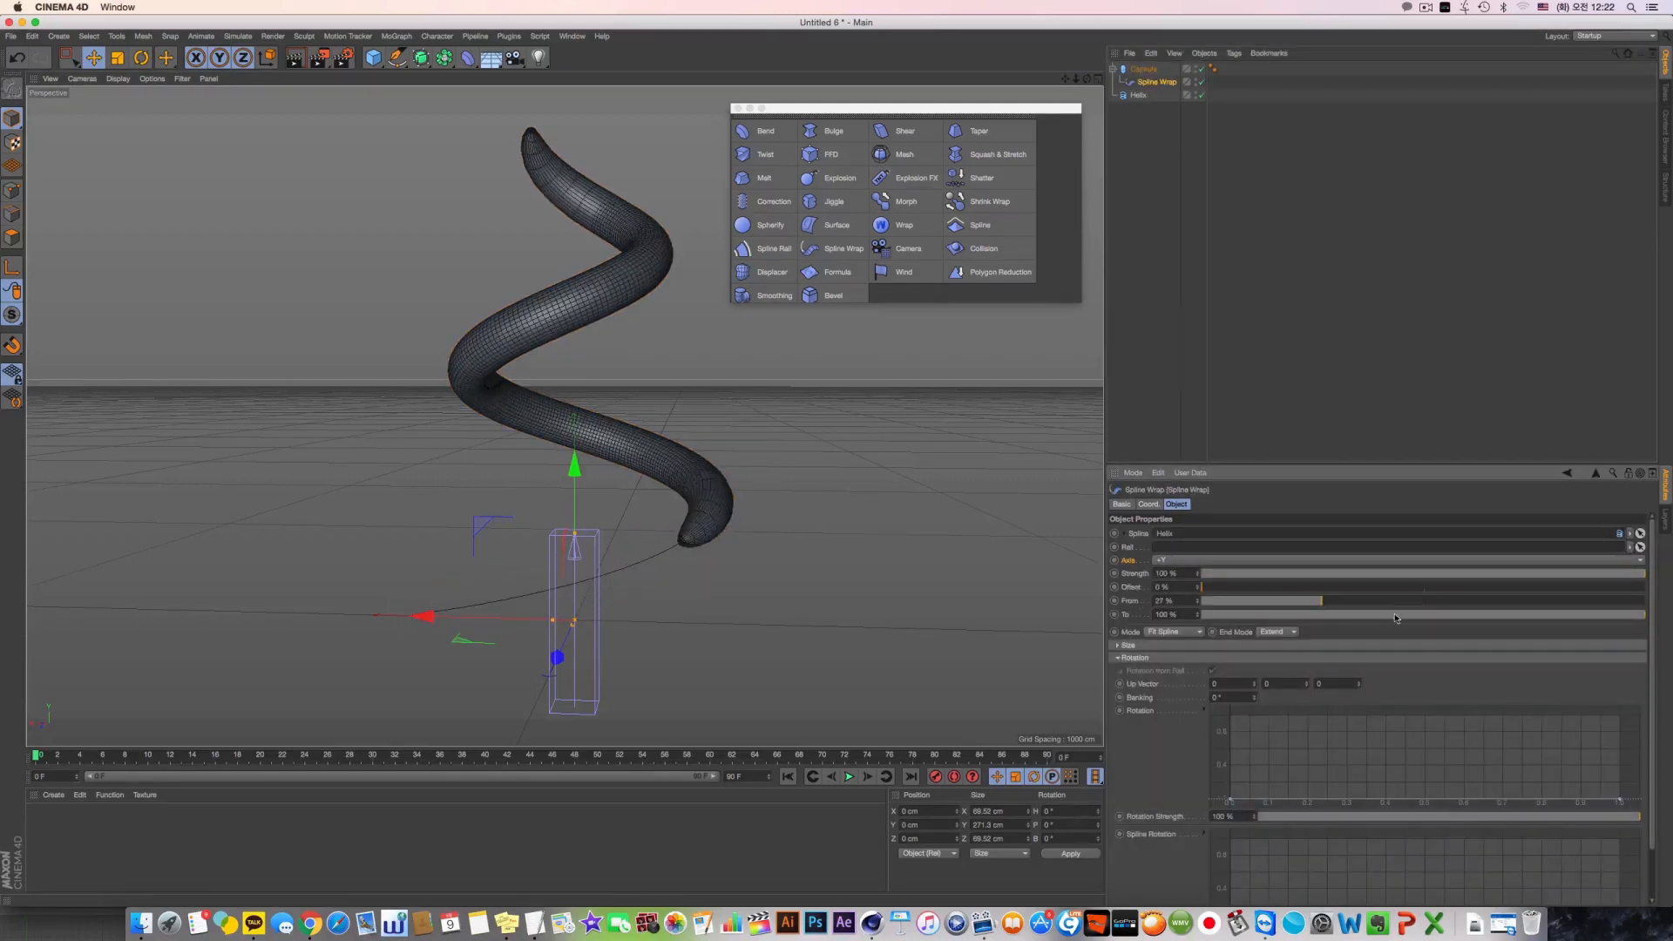
pyautogui.moveTo(1642, 614); pyautogui.dragTo(1417, 617)
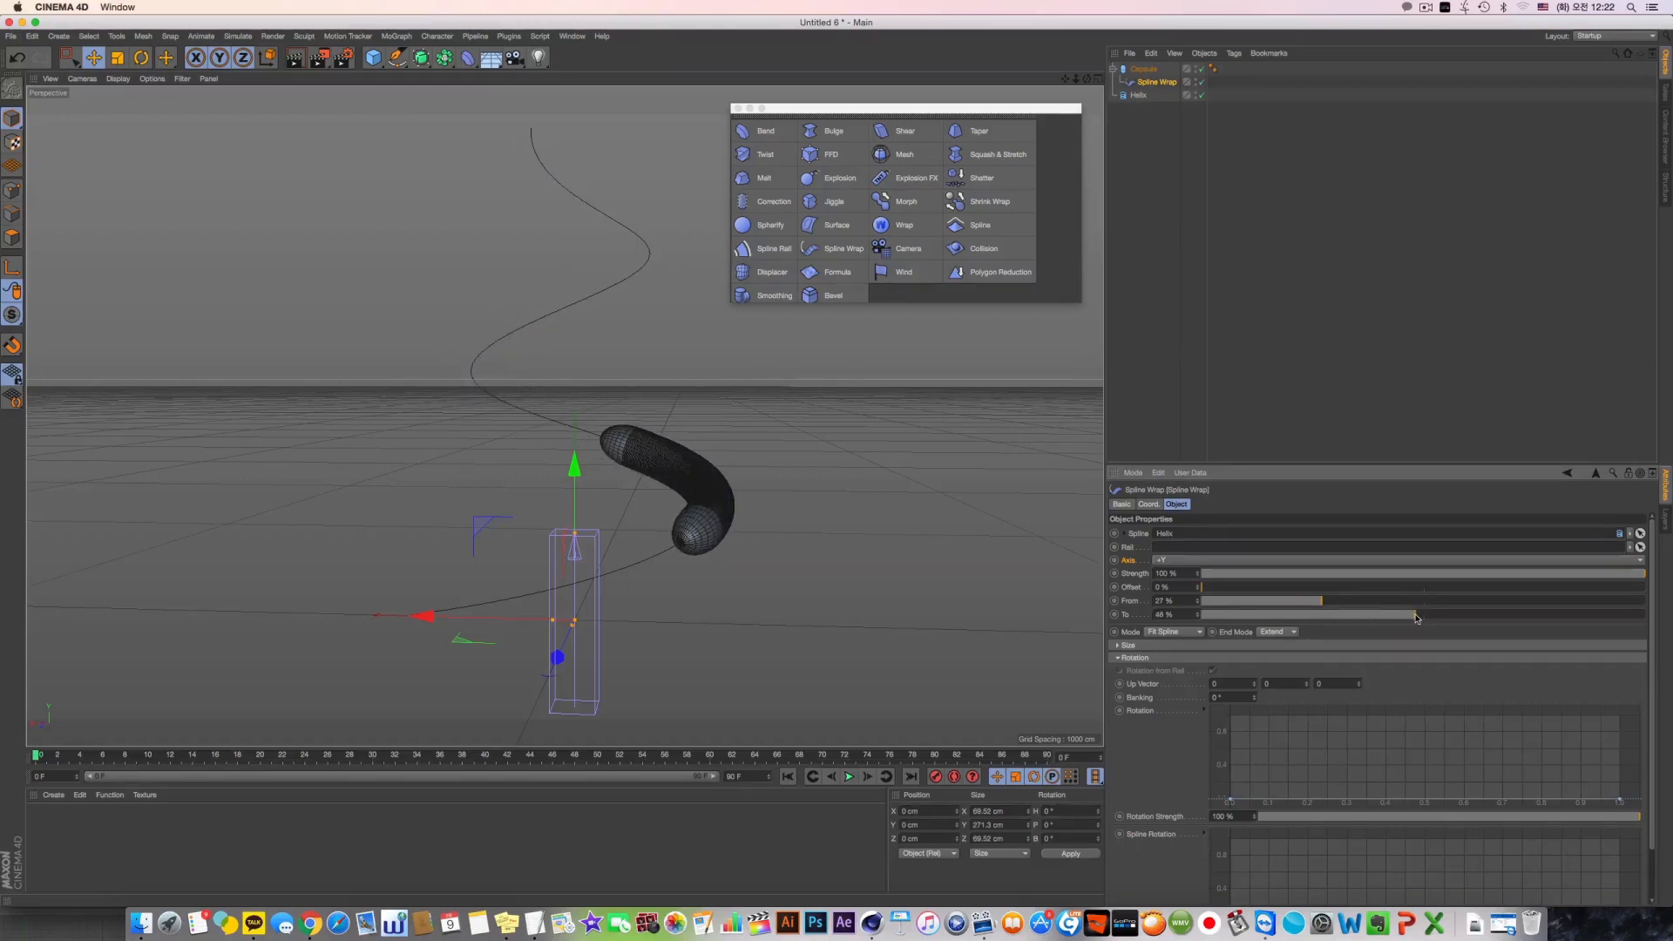
pyautogui.moveTo(1202, 588)
pyautogui.mouseDown()
pyautogui.moveTo(1603, 586)
pyautogui.moveTo(1207, 588)
pyautogui.mouseUp()
pyautogui.moveTo(1207, 573); pyautogui.dragTo(1670, 580)
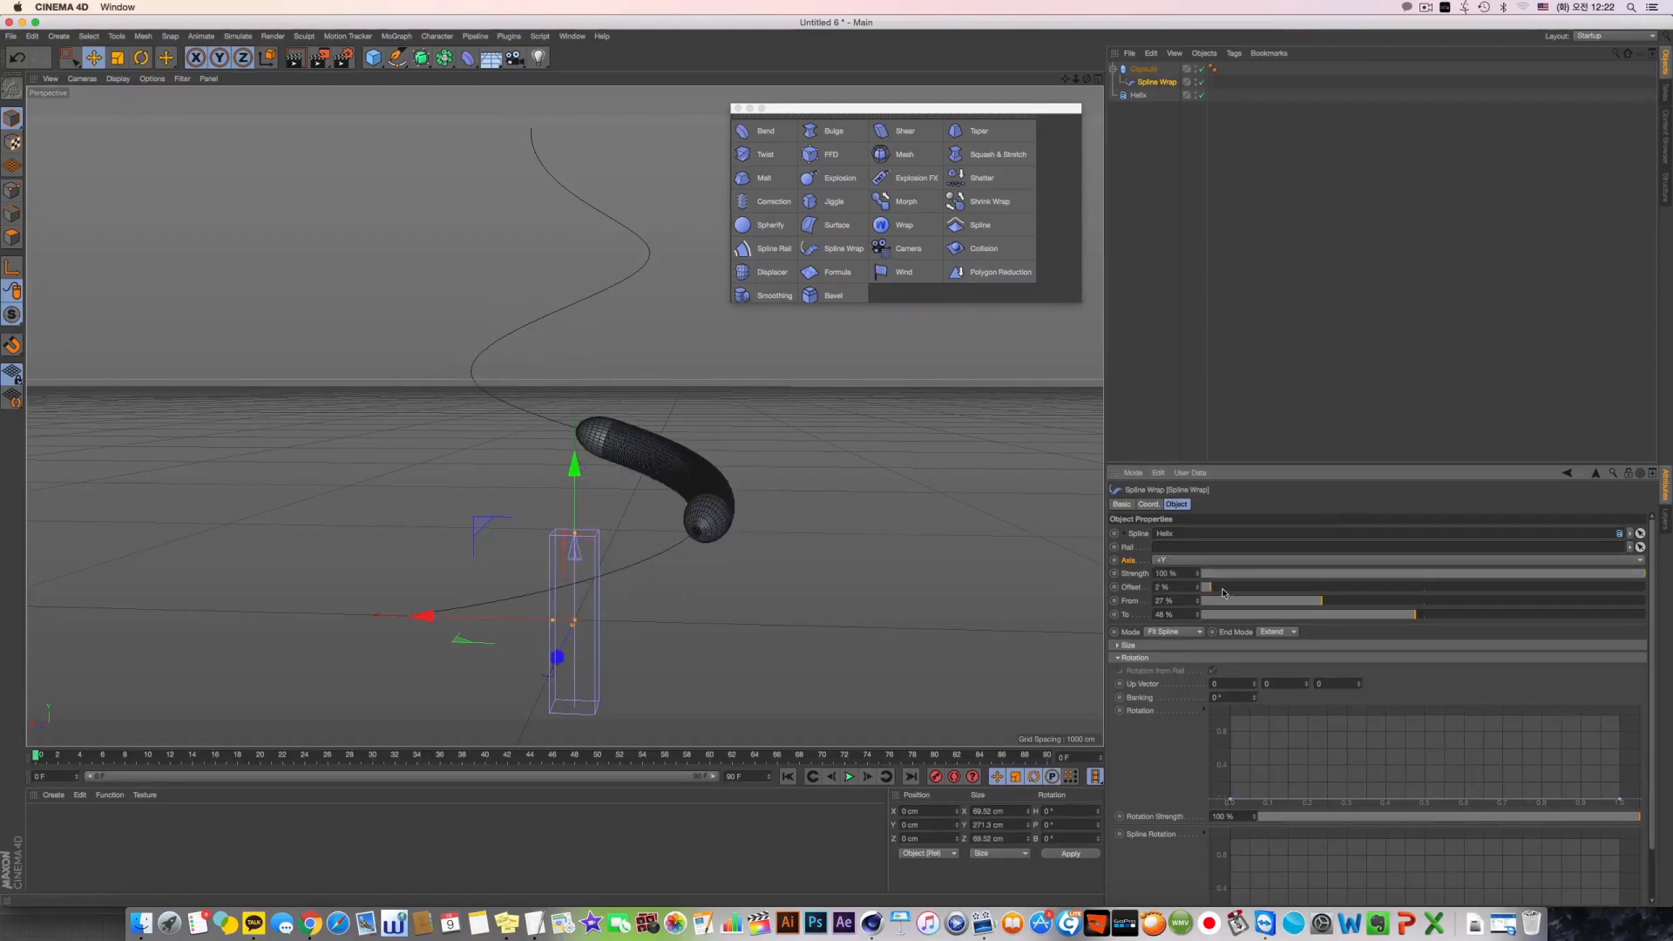
# Expand the Spline Wrap's Size settings and set its Mode to Keep Length
pyautogui.click(1118, 646)
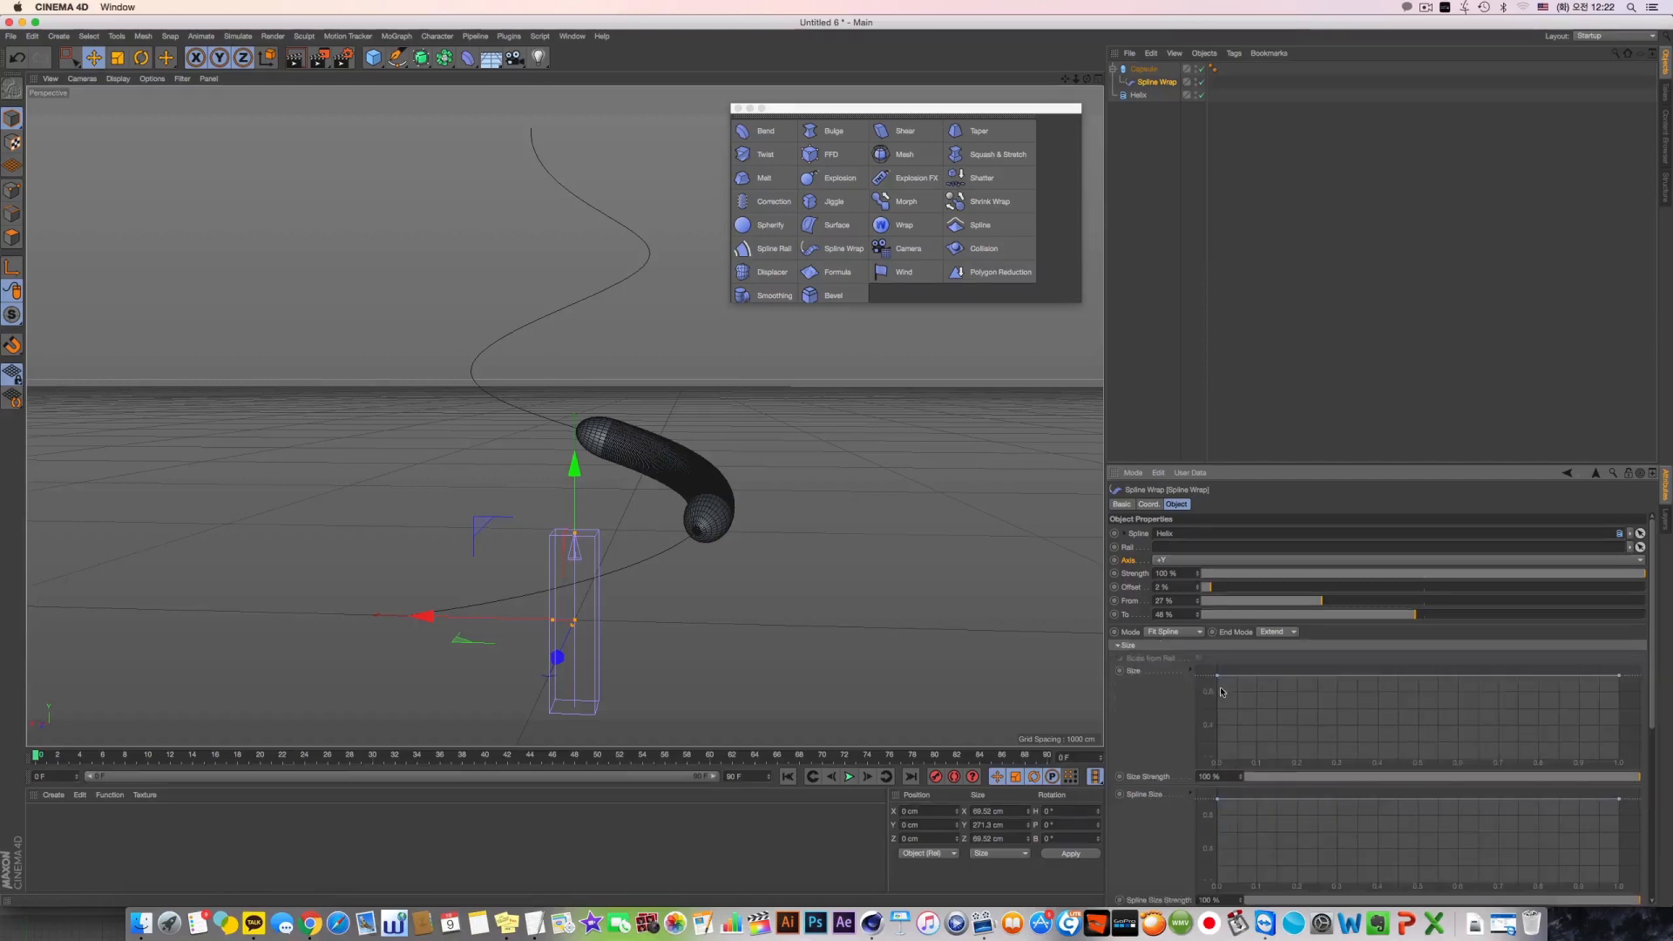
pyautogui.click(1202, 632)
pyautogui.click(1179, 657)
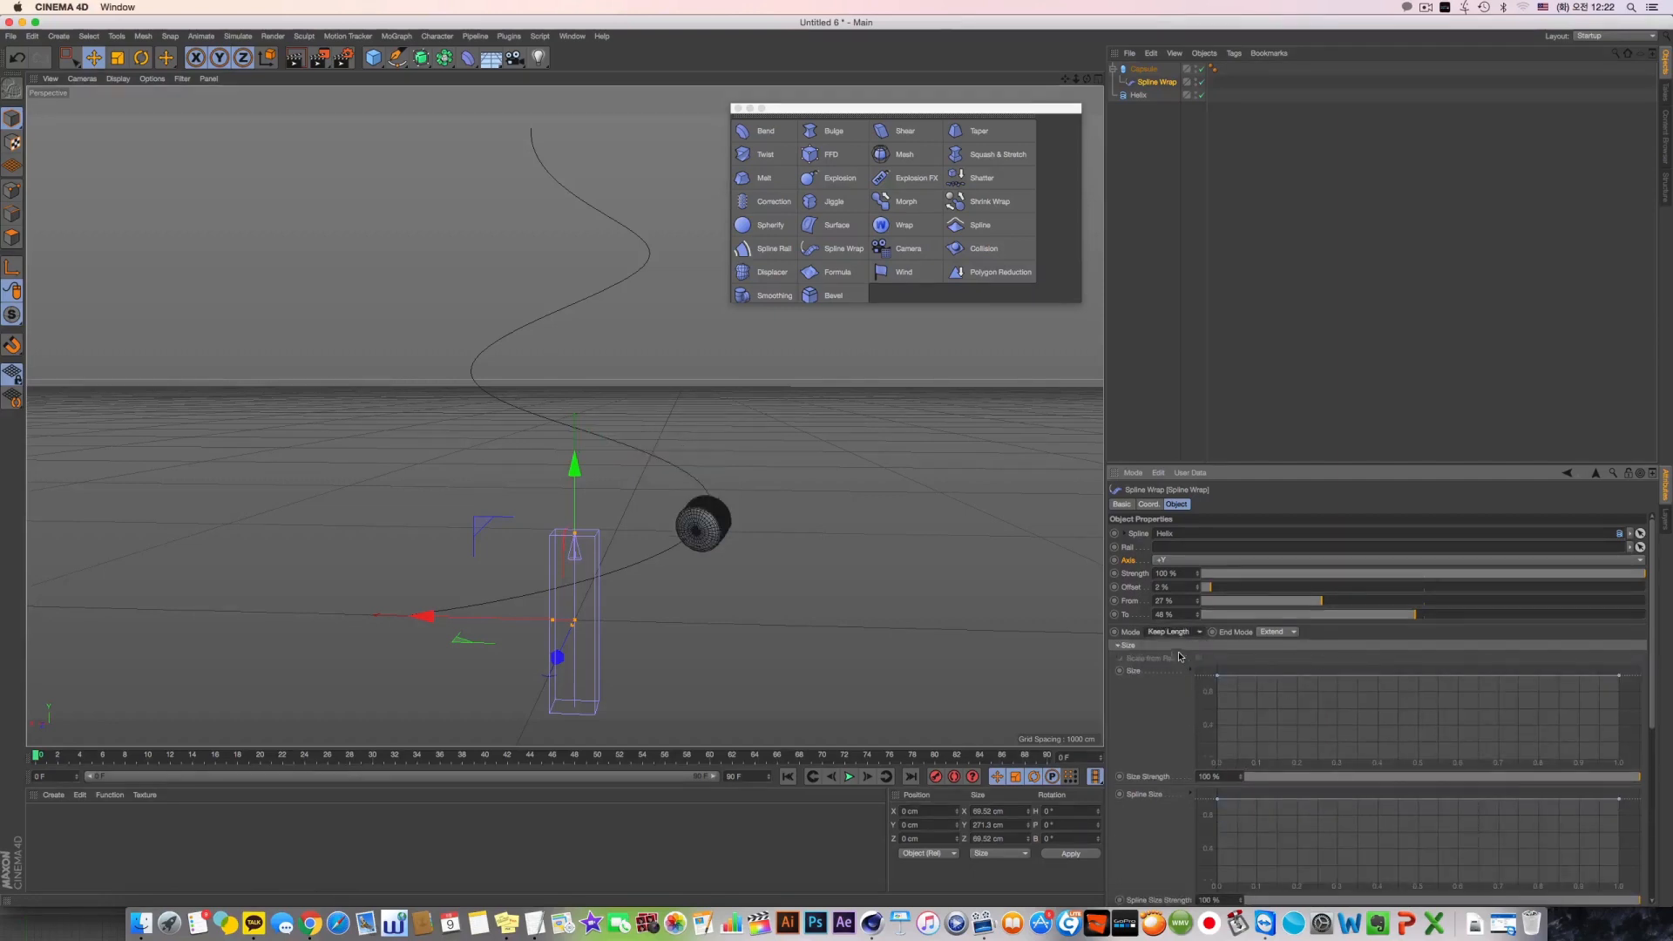
# Try the Spline Wrap with From at 100 % and To at 0 %, followed by From at 17 % and To at 23 %
pyautogui.keyDown('alt'); pyautogui.moveTo(578, 393); pyautogui.dragTo(514, 488); pyautogui.keyUp('alt')
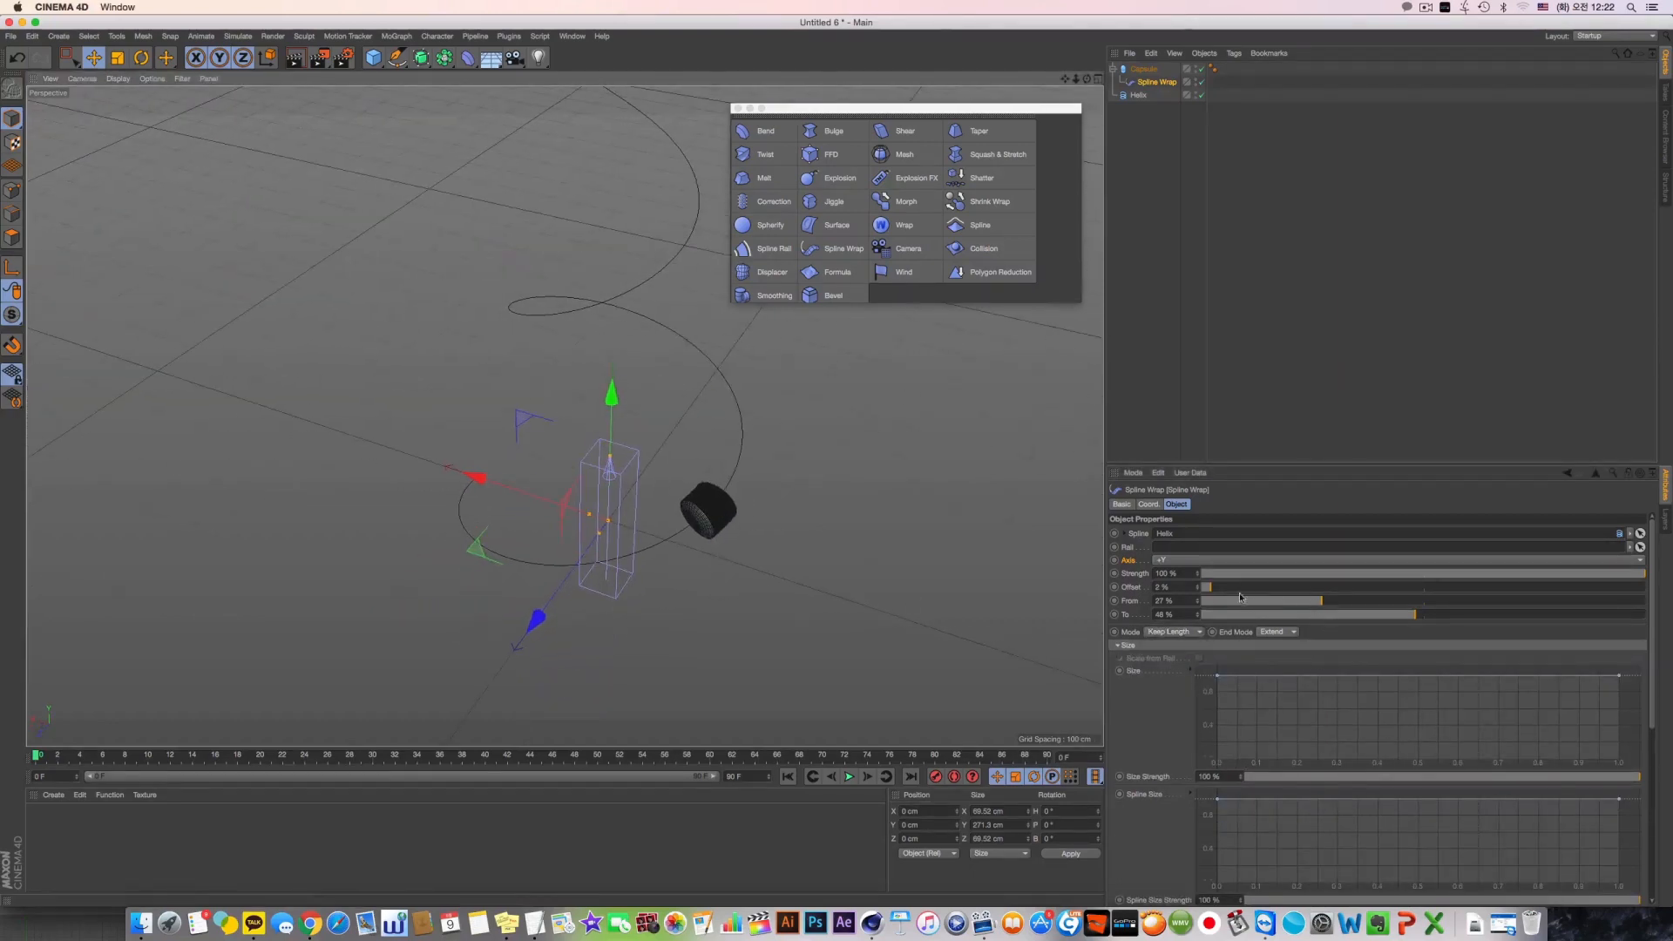
pyautogui.moveTo(1322, 601); pyautogui.dragTo(1646, 605)
pyautogui.moveTo(1416, 615); pyautogui.dragTo(1195, 615)
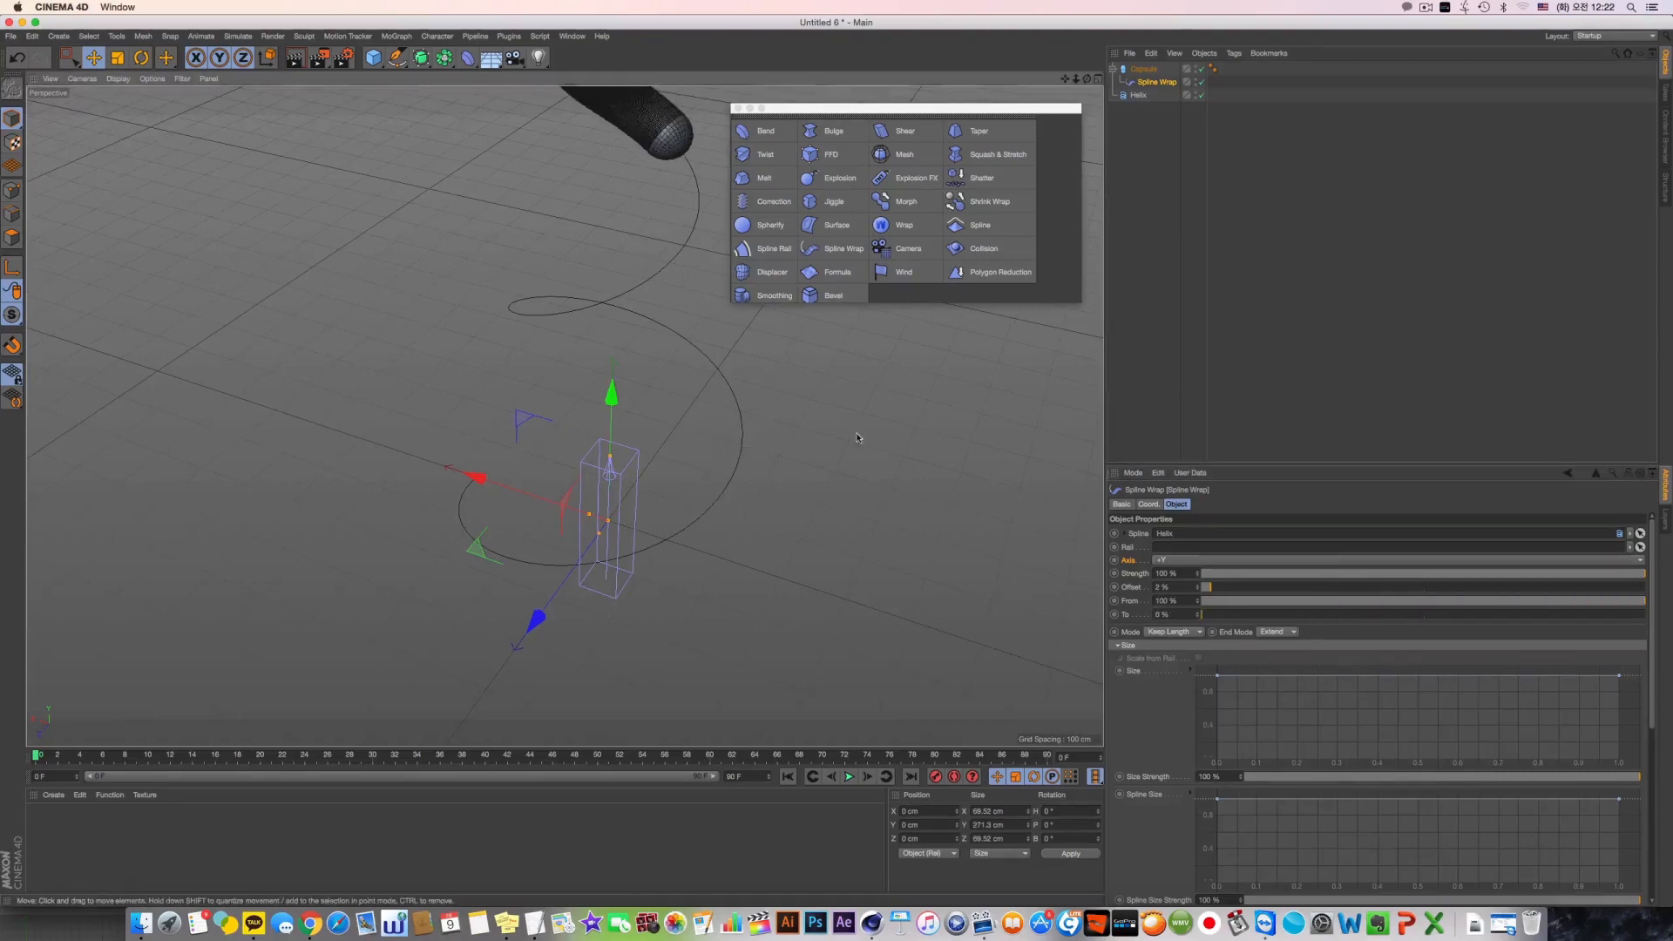
pyautogui.keyDown('alt'); pyautogui.moveTo(857, 434); pyautogui.dragTo(735, 390); pyautogui.keyUp('alt')
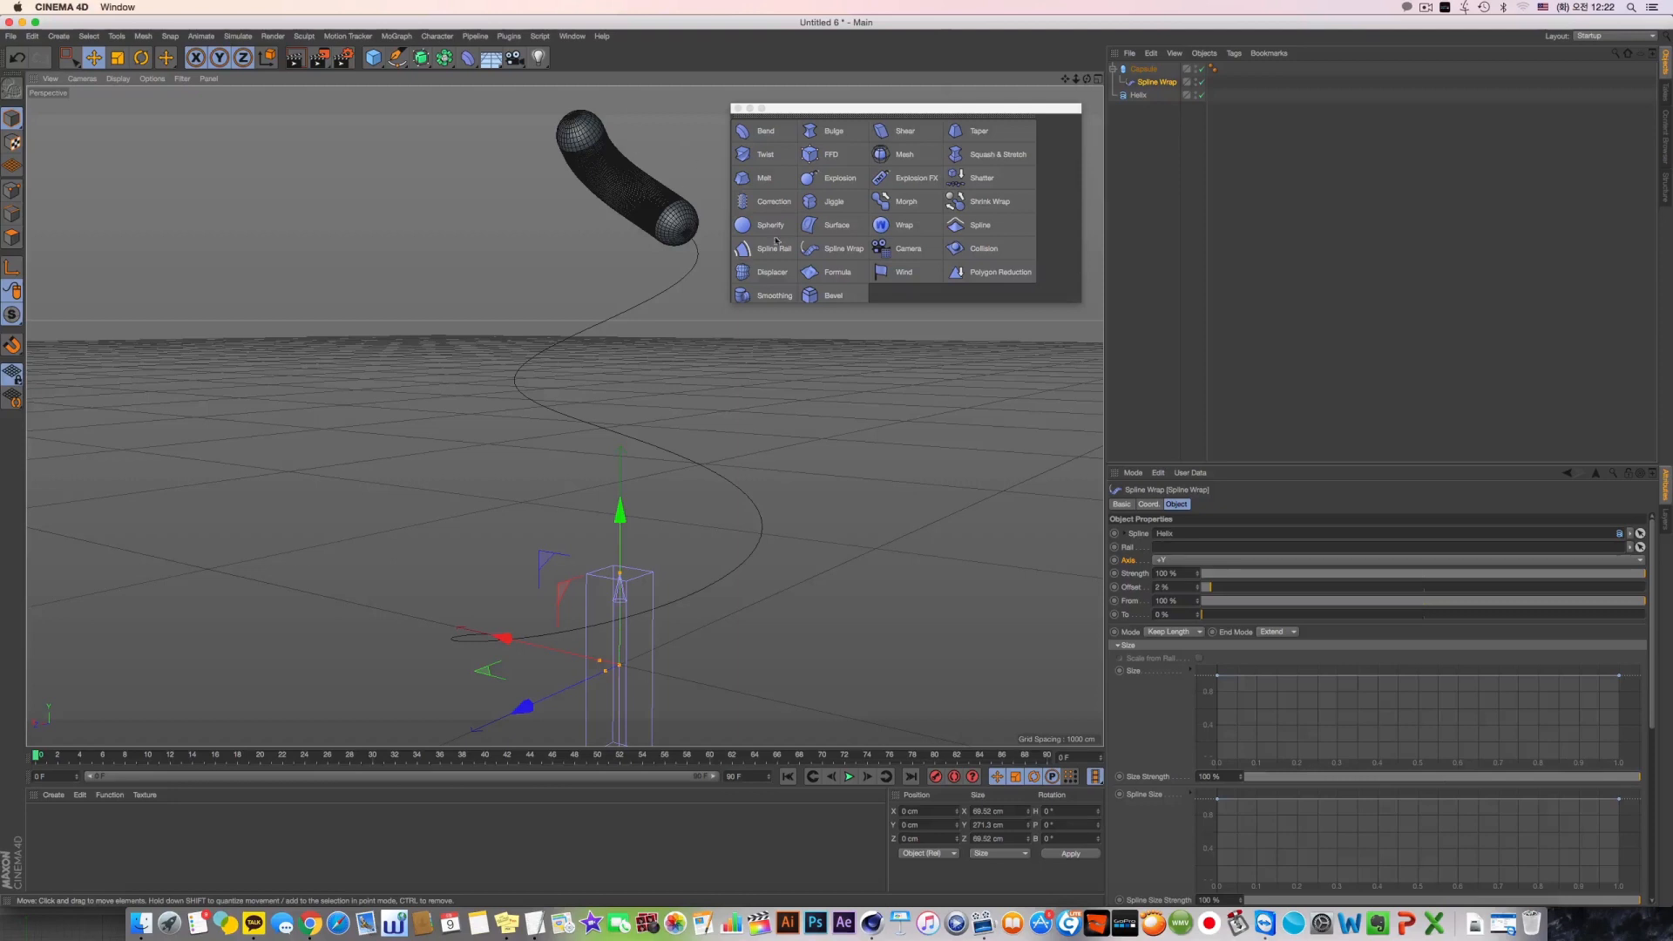
pyautogui.moveTo(1260, 601); pyautogui.dragTo(1304, 618)
# Switch the Spline Wrap's Mode to Fit Spline for comparison and return it to Keep Length
pyautogui.click(1199, 633)
pyautogui.click(1176, 655)
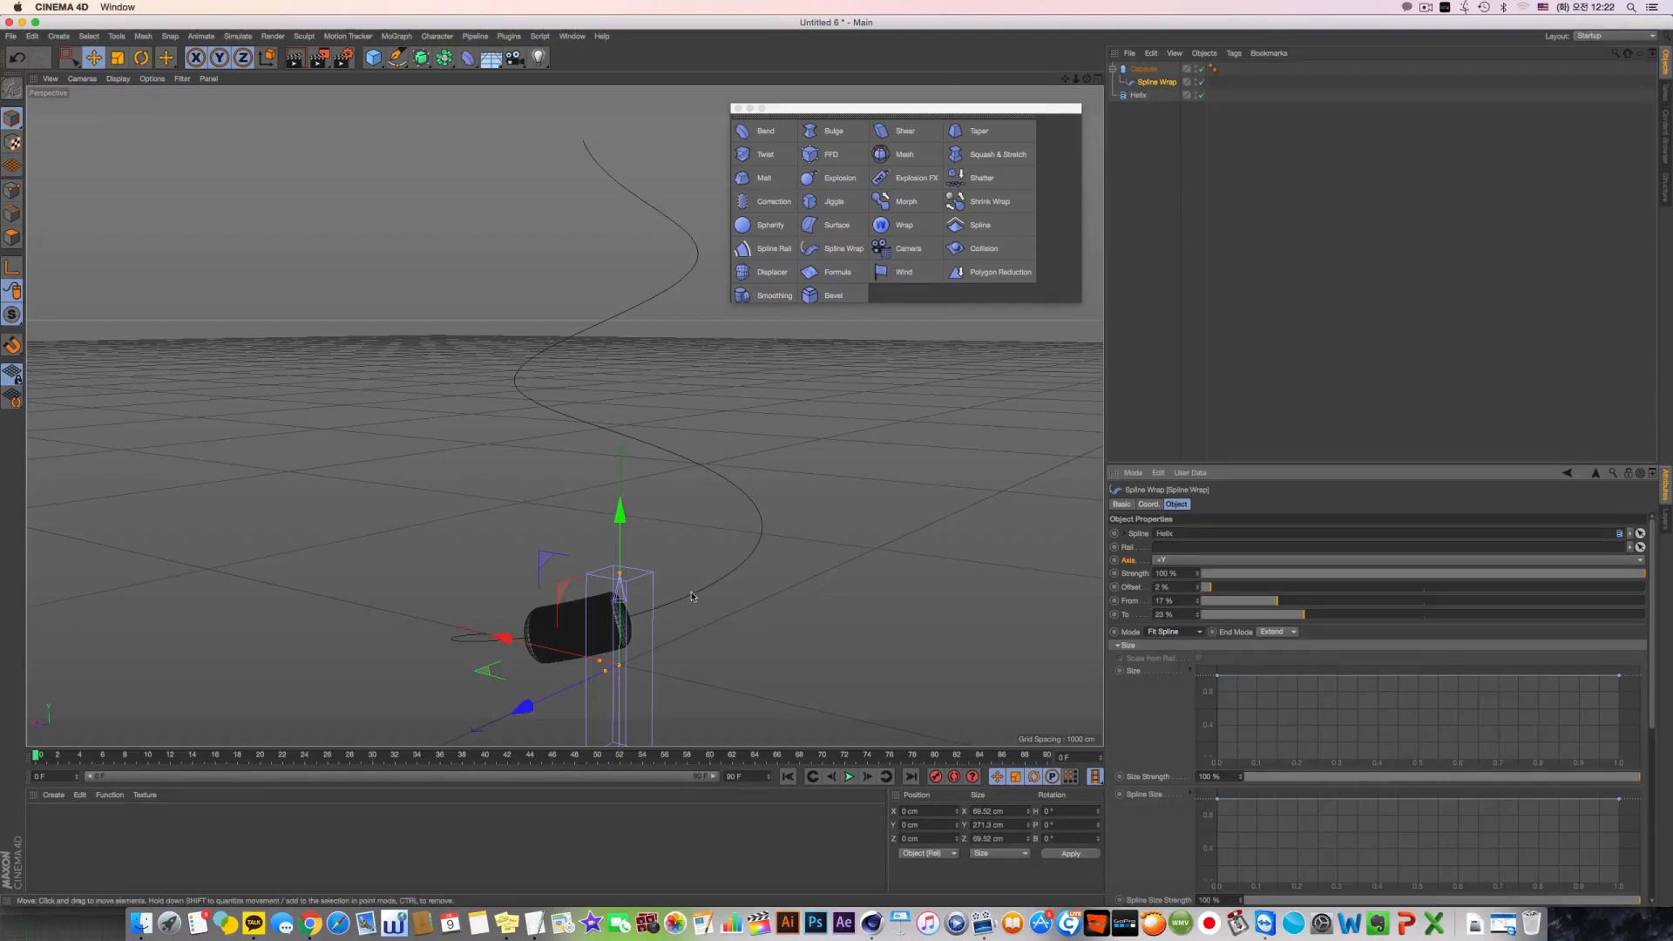
pyautogui.click(1185, 633)
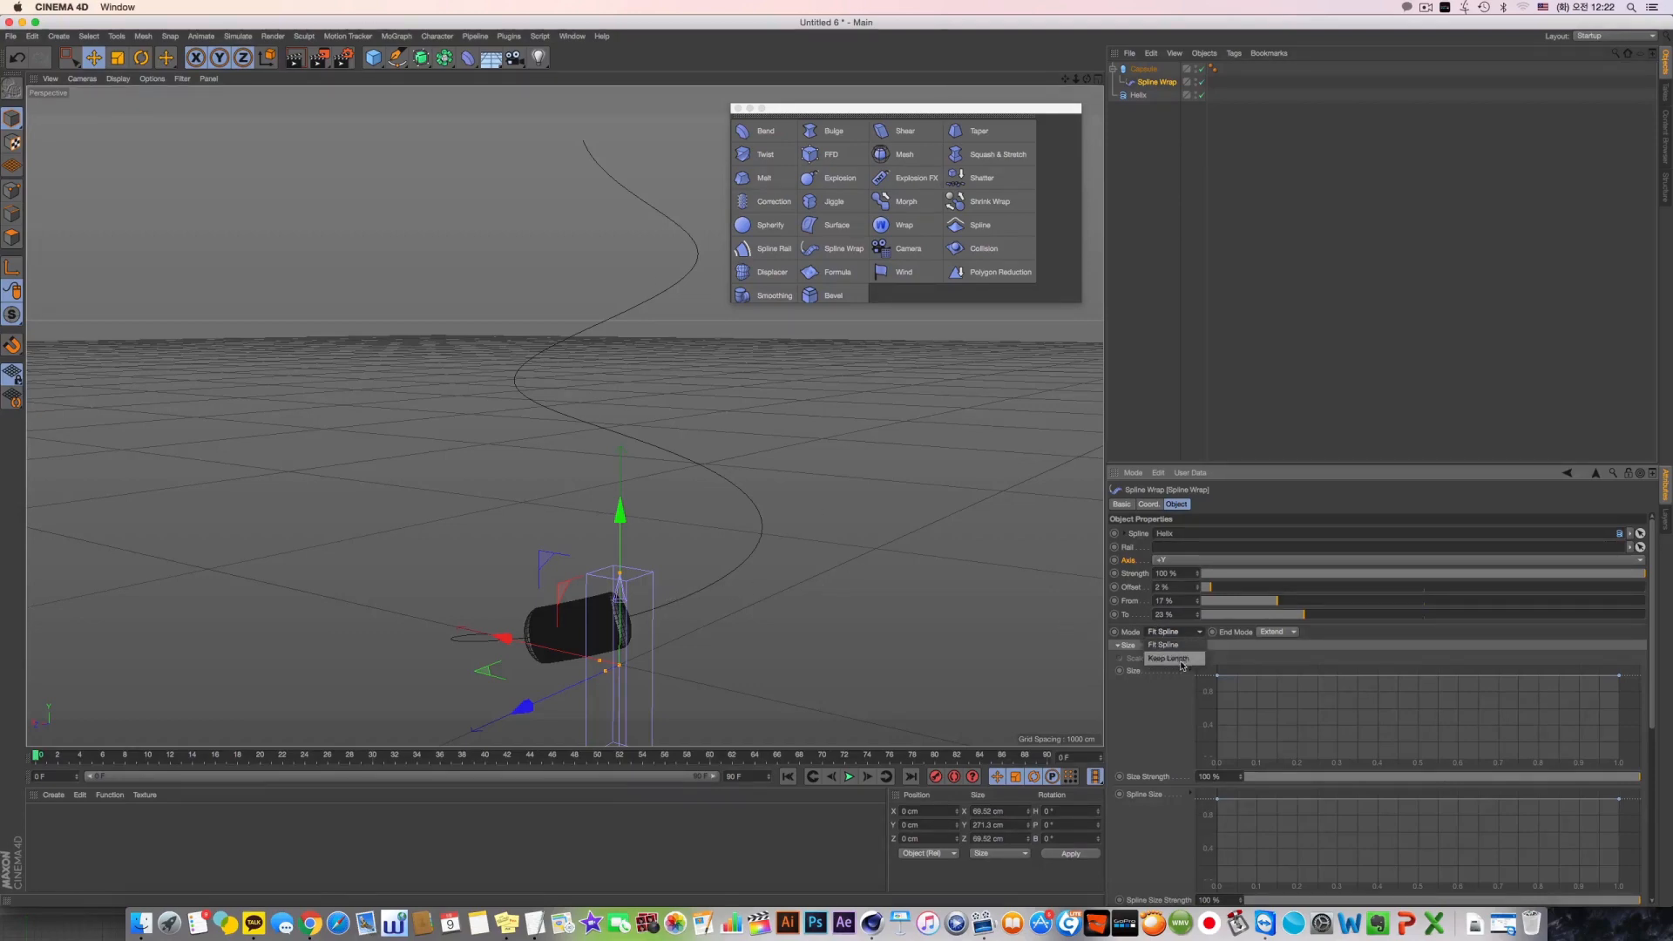
pyautogui.click(1168, 653)
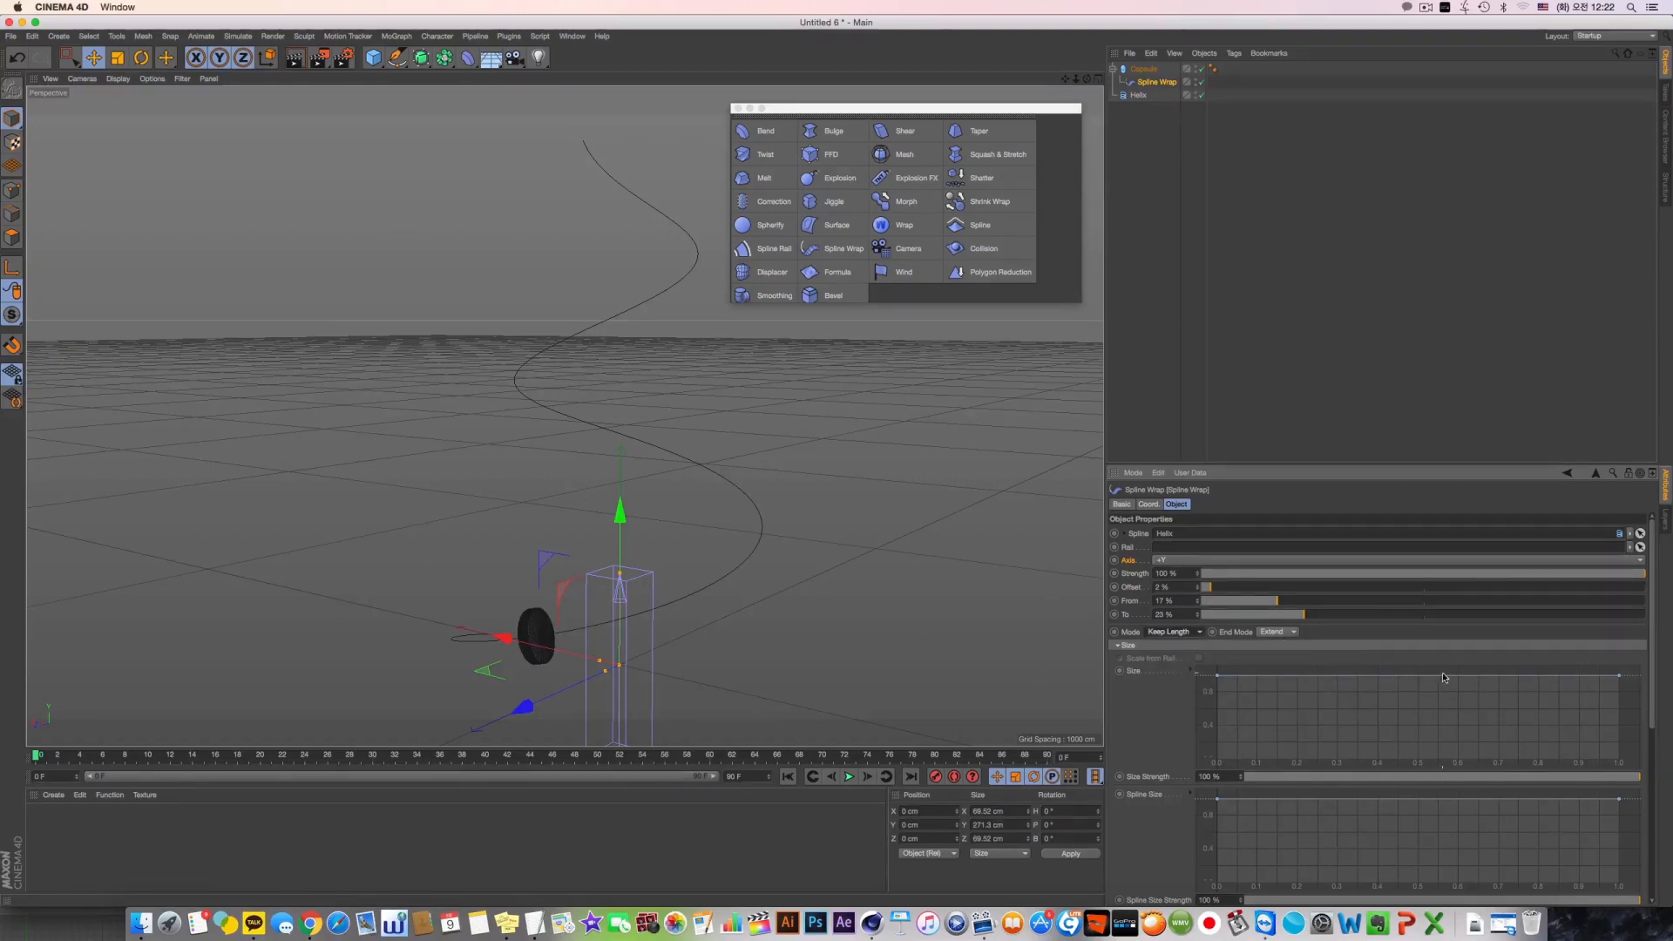
# Restore the Spline Wrap's full range by raising To to 100 % and lowering From to 0 %
pyautogui.moveTo(1349, 615); pyautogui.dragTo(1670, 619)
pyautogui.moveTo(1272, 604); pyautogui.dragTo(1199, 603)
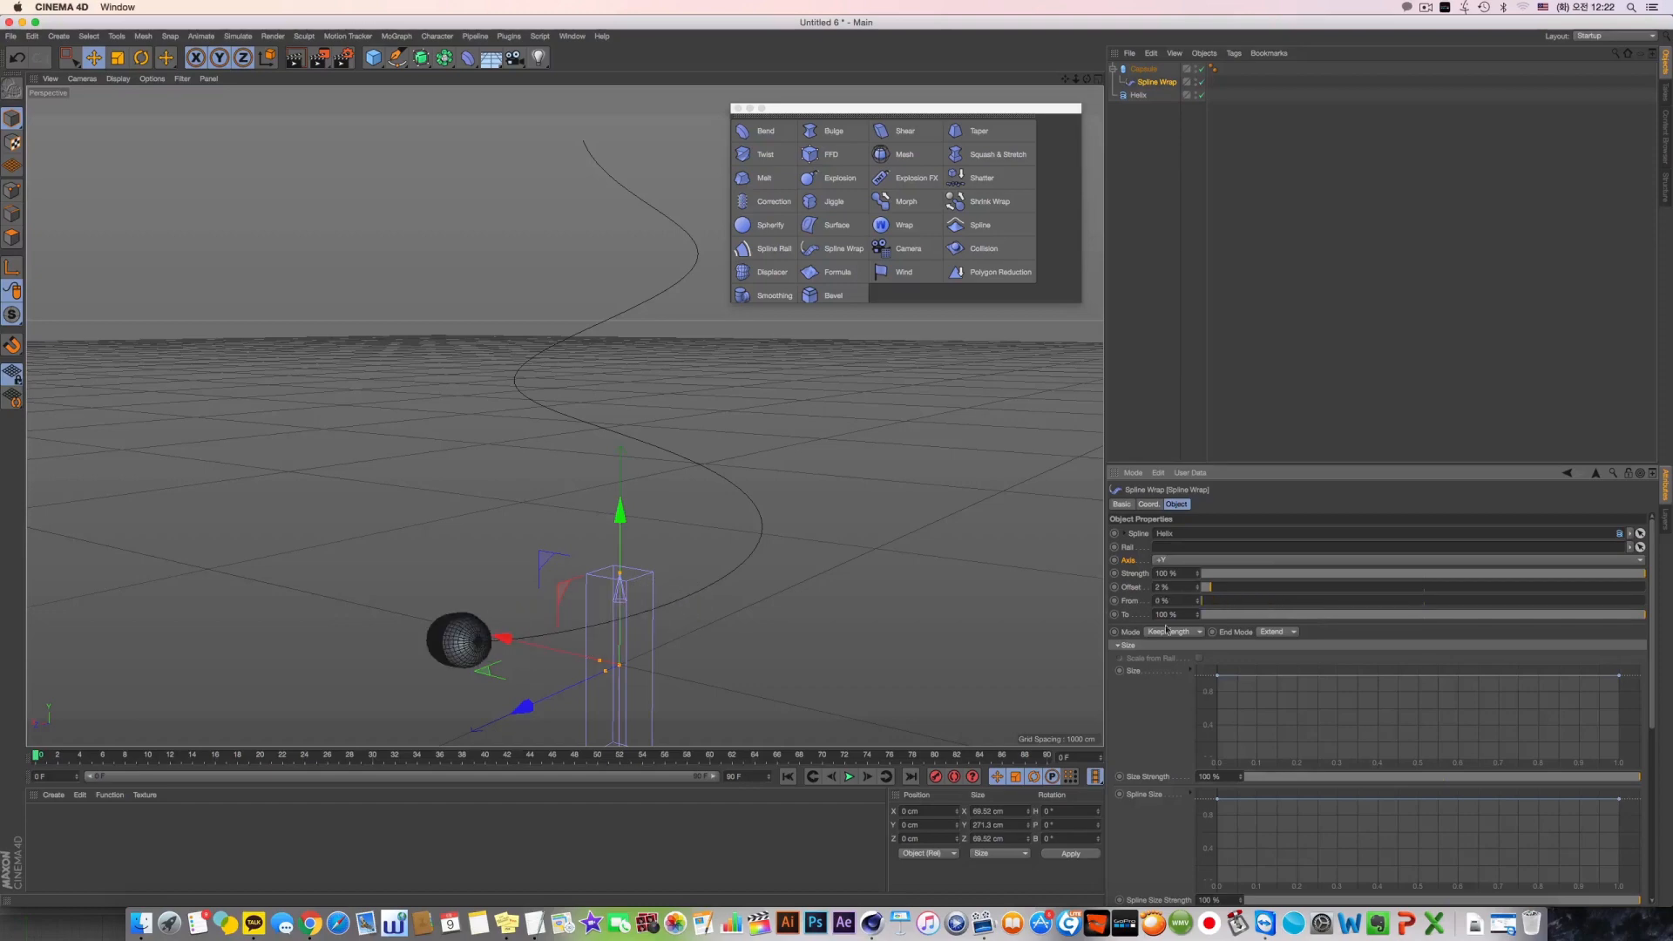
# Slide the Spline Wrap's Offset to 62 % while trying the other End Mode, and set End Mode back to Extend
pyautogui.click(1277, 632)
pyautogui.click(1279, 645)
pyautogui.moveTo(1216, 602)
pyautogui.mouseDown()
pyautogui.moveTo(1268, 601)
pyautogui.moveTo(1199, 602)
pyautogui.mouseUp()
pyautogui.moveTo(1212, 588); pyautogui.dragTo(1478, 592)
pyautogui.click(1275, 631)
pyautogui.click(1277, 662)
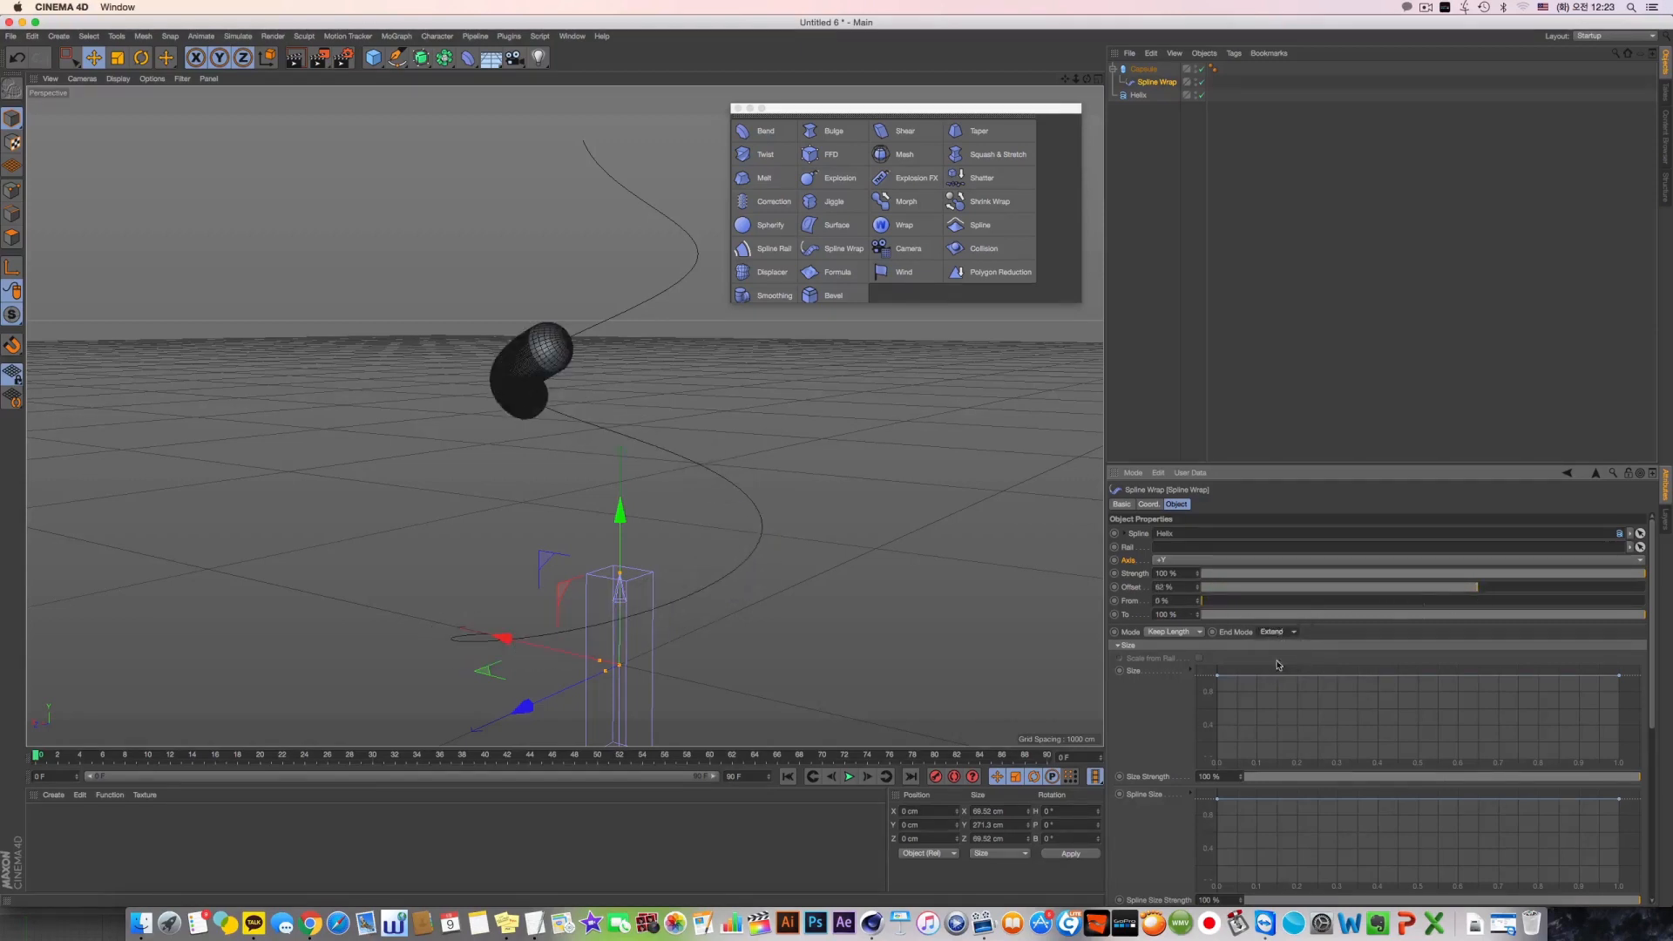
pyautogui.rightClick(1238, 637)
pyautogui.click(1224, 634)
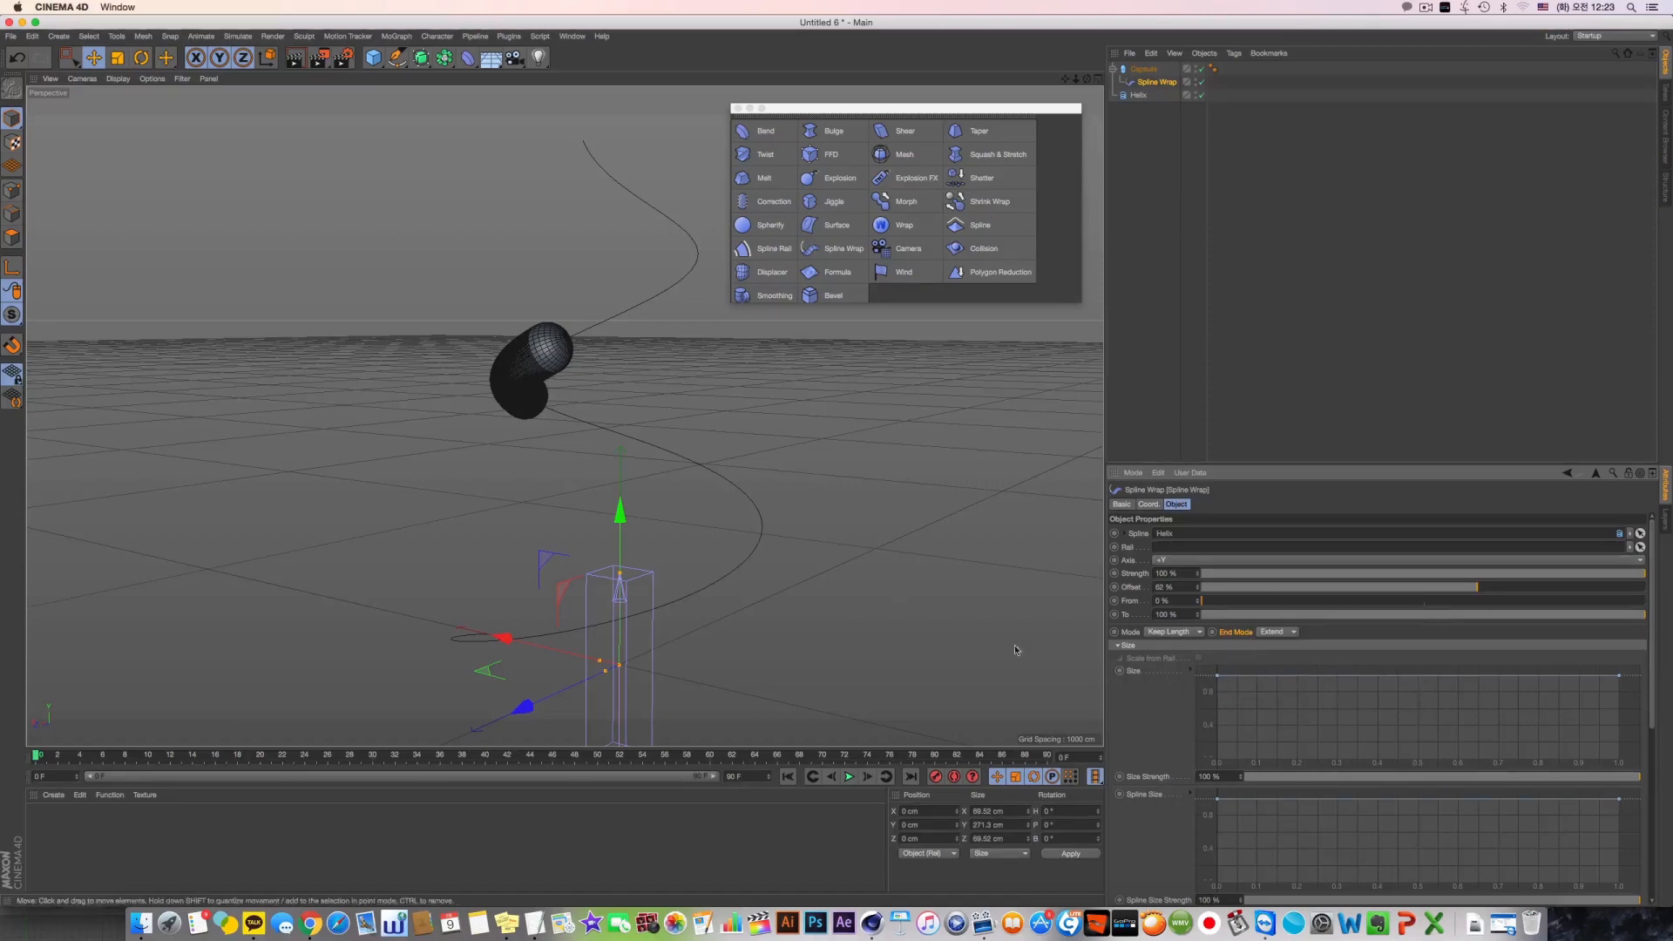
# Set the Spline Wrap's Offset to 20 % and taper the capsule's start by adding a middle Size graph point and lowering the first point
pyautogui.moveTo(1314, 592)
pyautogui.mouseDown()
pyautogui.moveTo(1334, 588)
pyautogui.moveTo(1290, 588)
pyautogui.mouseUp()
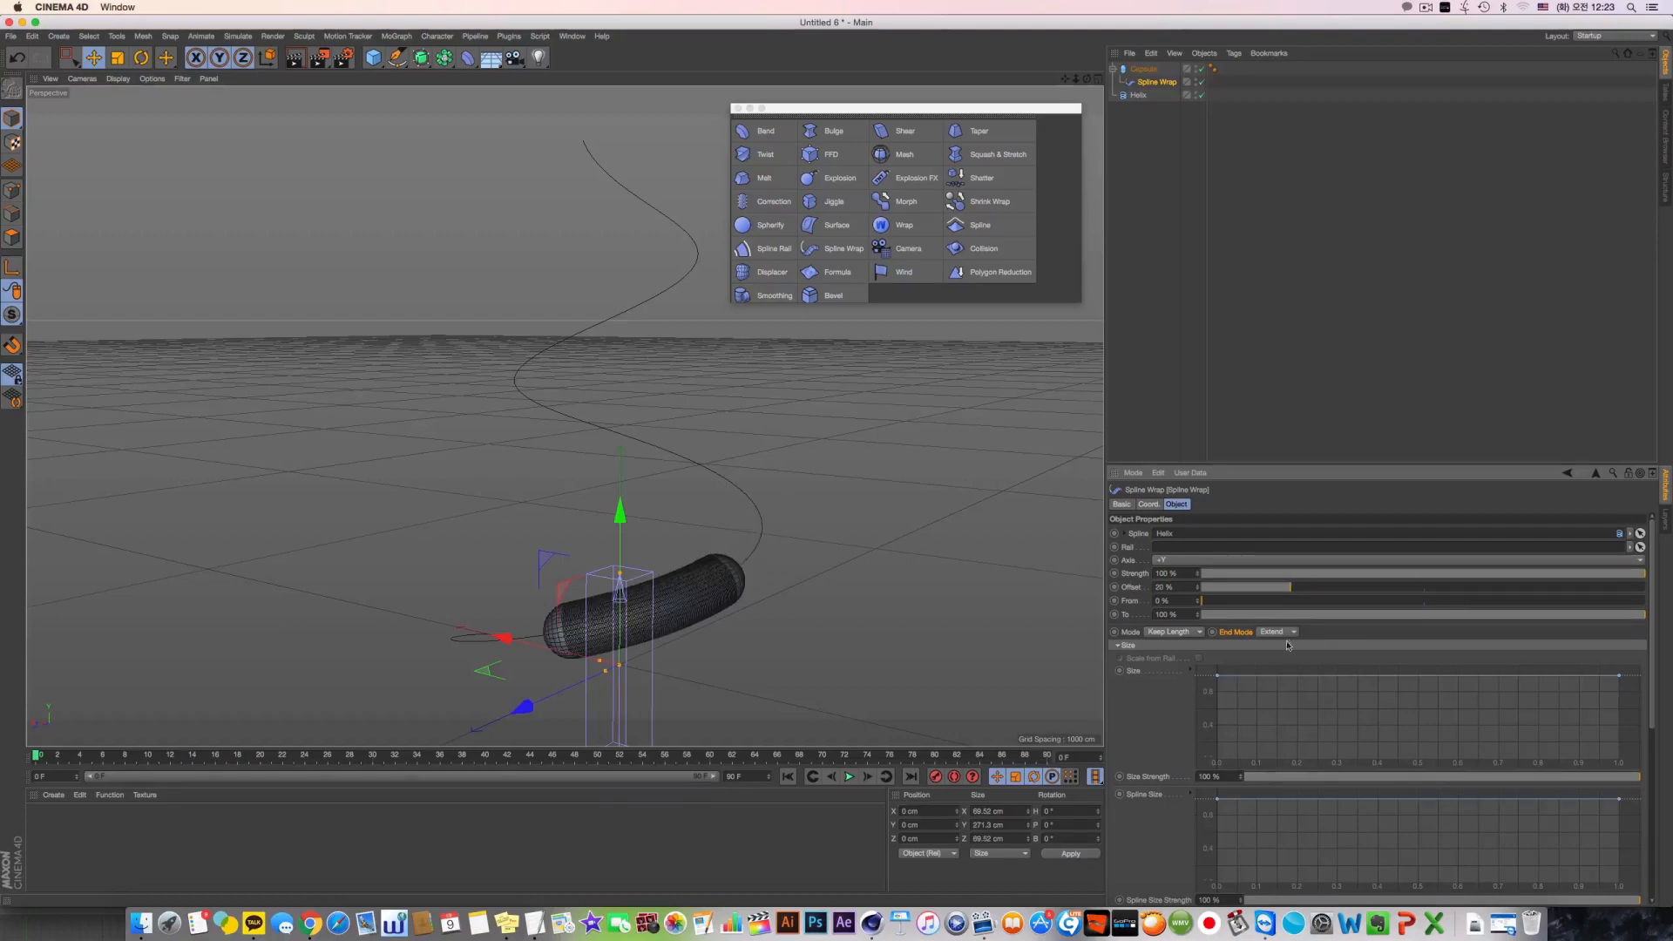
pyautogui.keyDown('ctrl'); pyautogui.click(1406, 682); pyautogui.keyUp('ctrl')
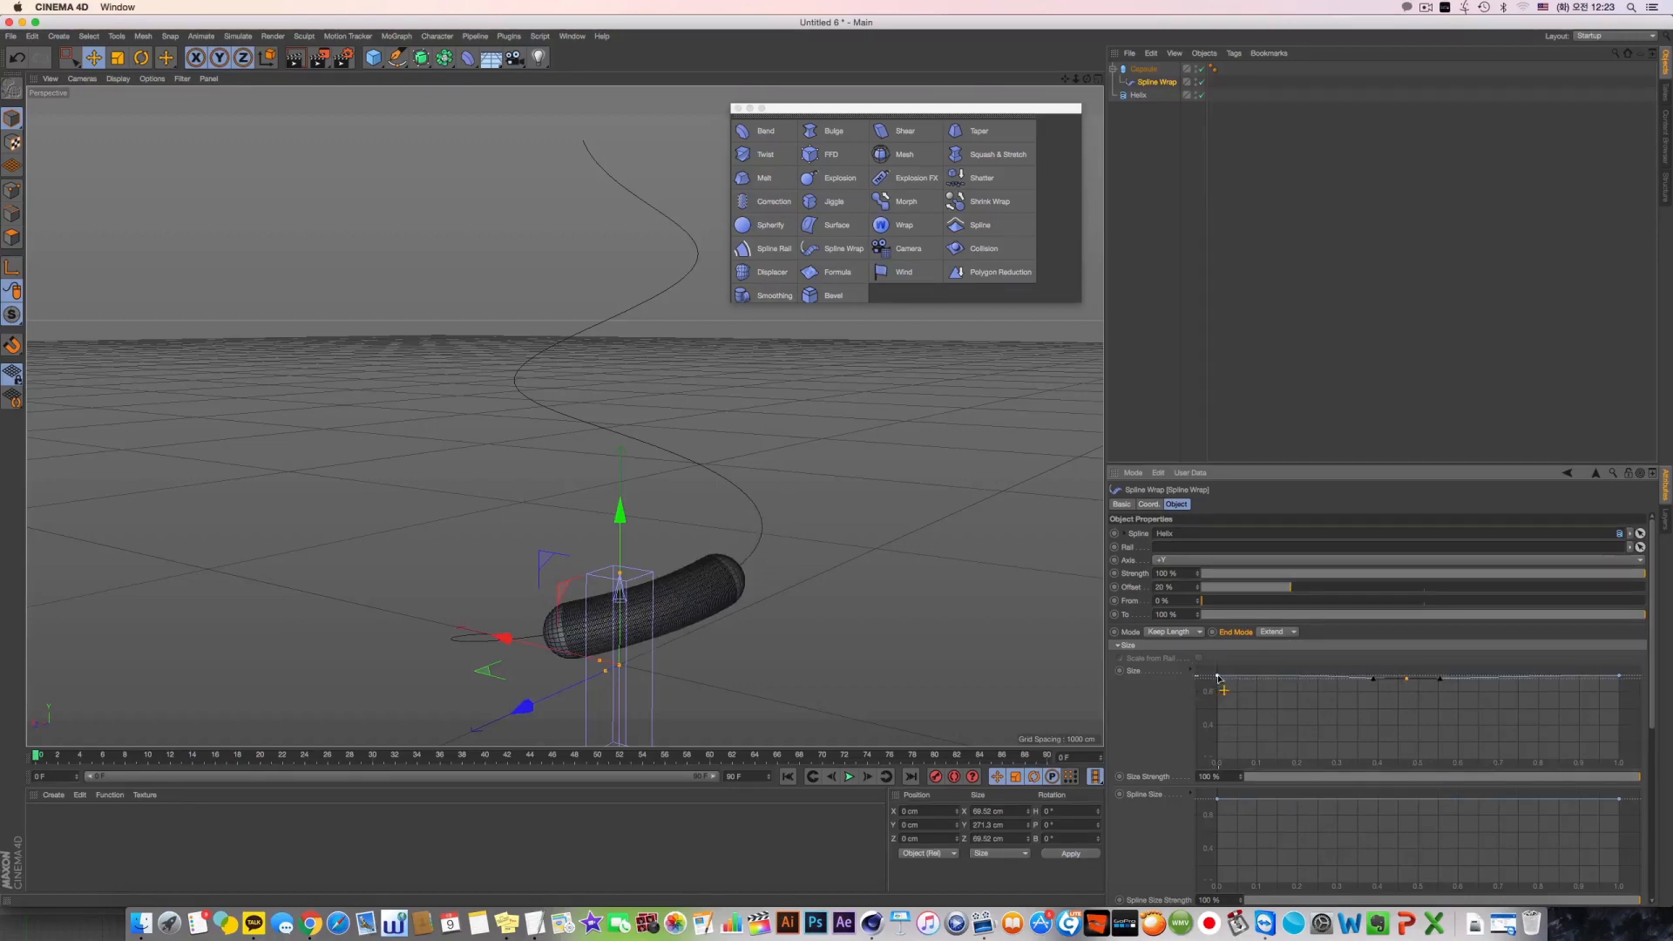
pyautogui.moveTo(1218, 677); pyautogui.dragTo(1304, 700)
pyautogui.keyDown('ctrl'); pyautogui.click(1405, 676); pyautogui.keyUp('ctrl')
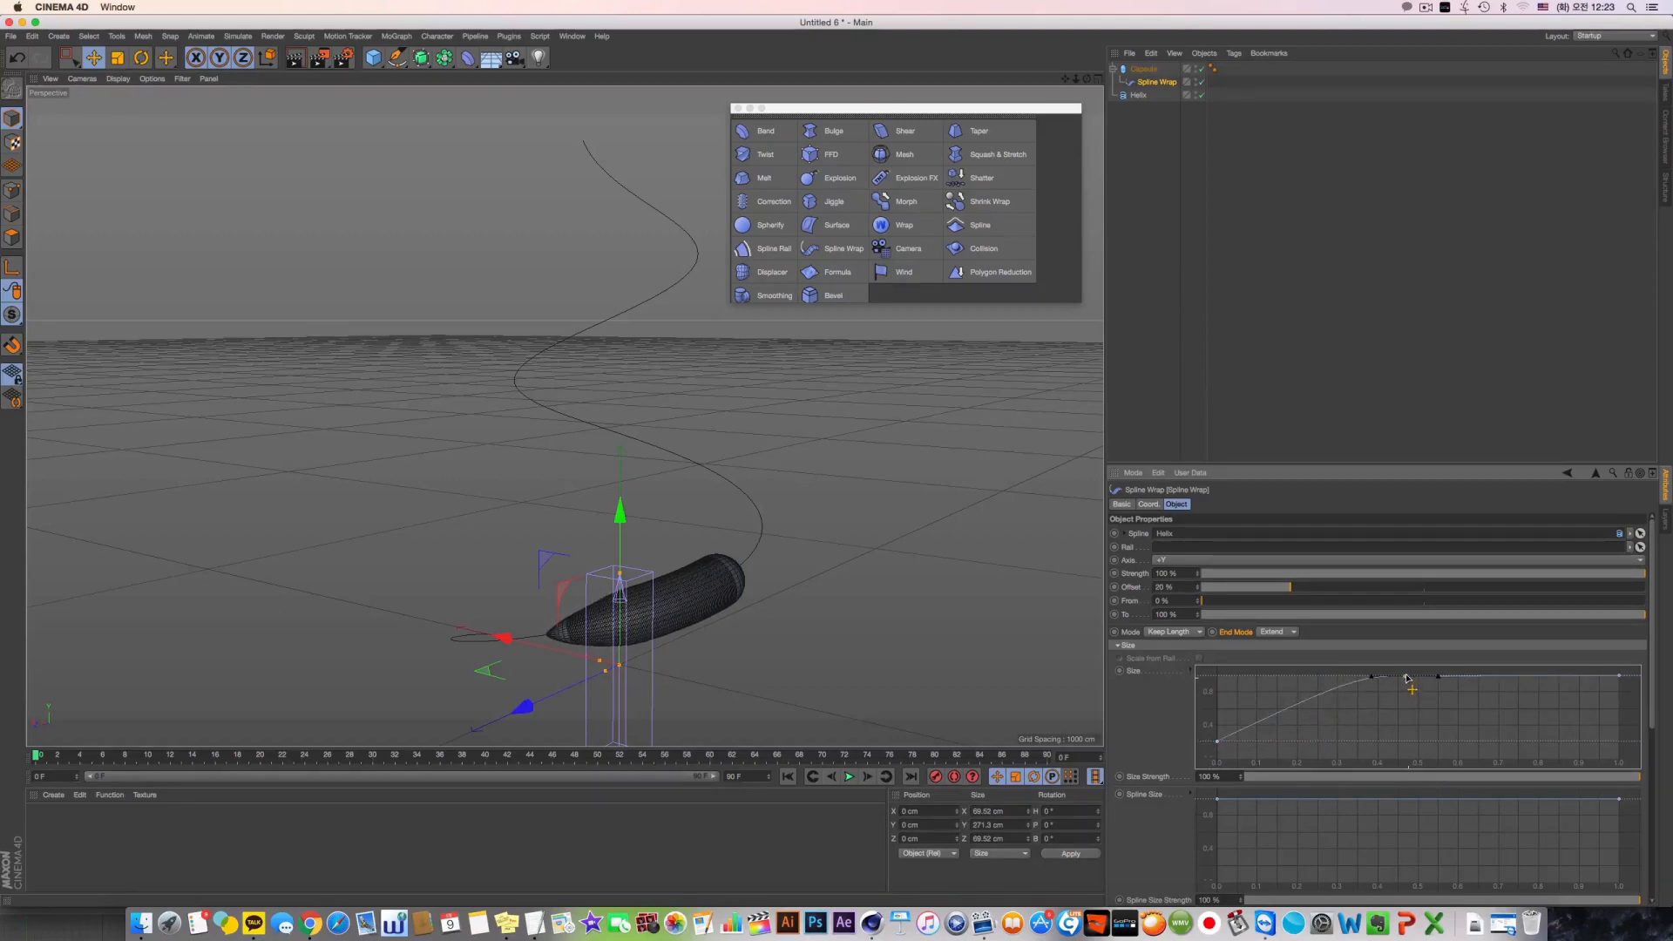
pyautogui.moveTo(1621, 677); pyautogui.dragTo(1526, 674)
pyautogui.press('super+z')
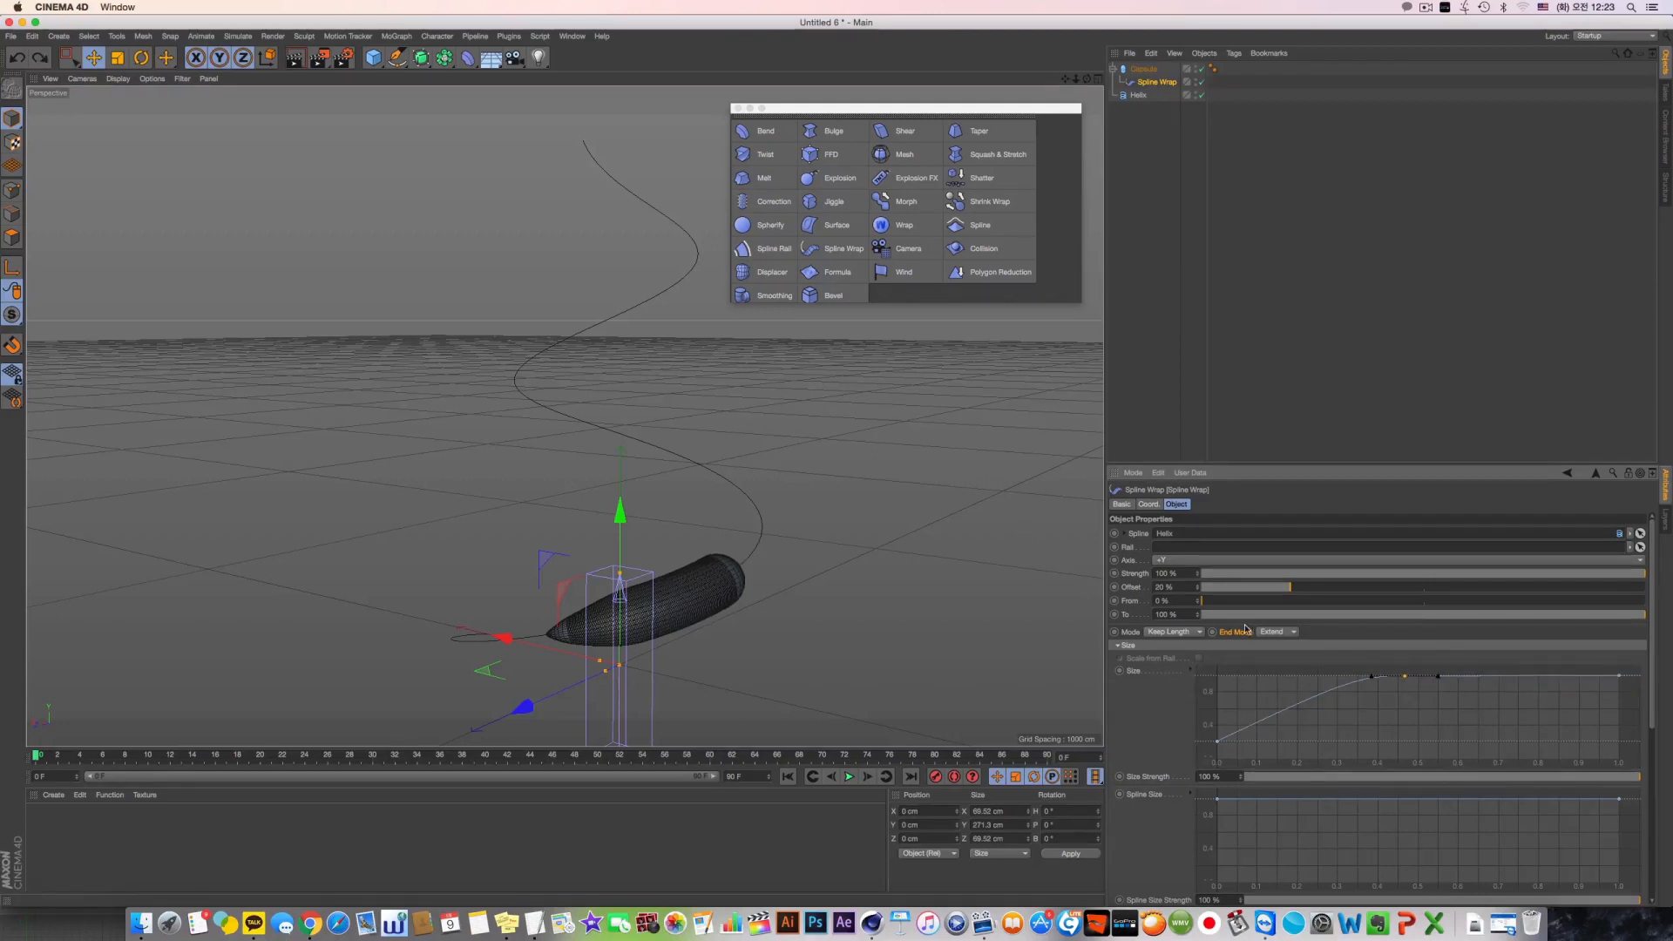
# Shorten the tangent of the first point in the Spline Wrap's Size graph
pyautogui.click(1217, 742)
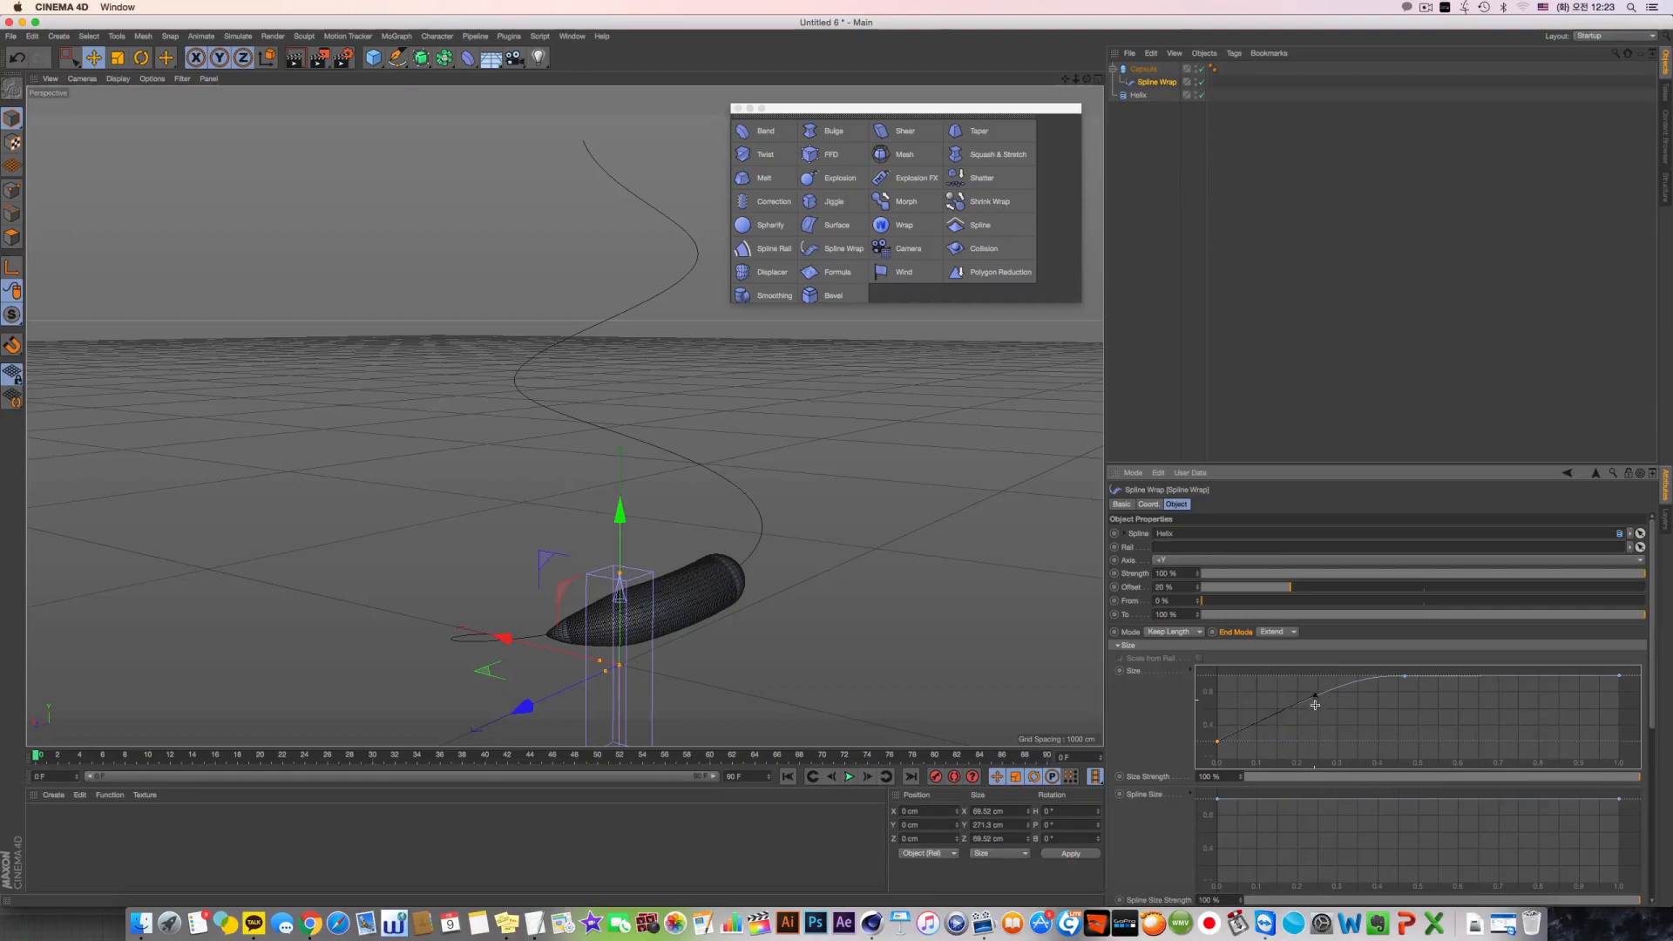
pyautogui.click(1315, 704)
pyautogui.click(1218, 742)
pyautogui.moveTo(1317, 697); pyautogui.dragTo(1252, 731)
# Shrink the capsule's radius, reduce its height to about 180 cm, and reselect its Spline Wrap
pyautogui.click(1149, 67)
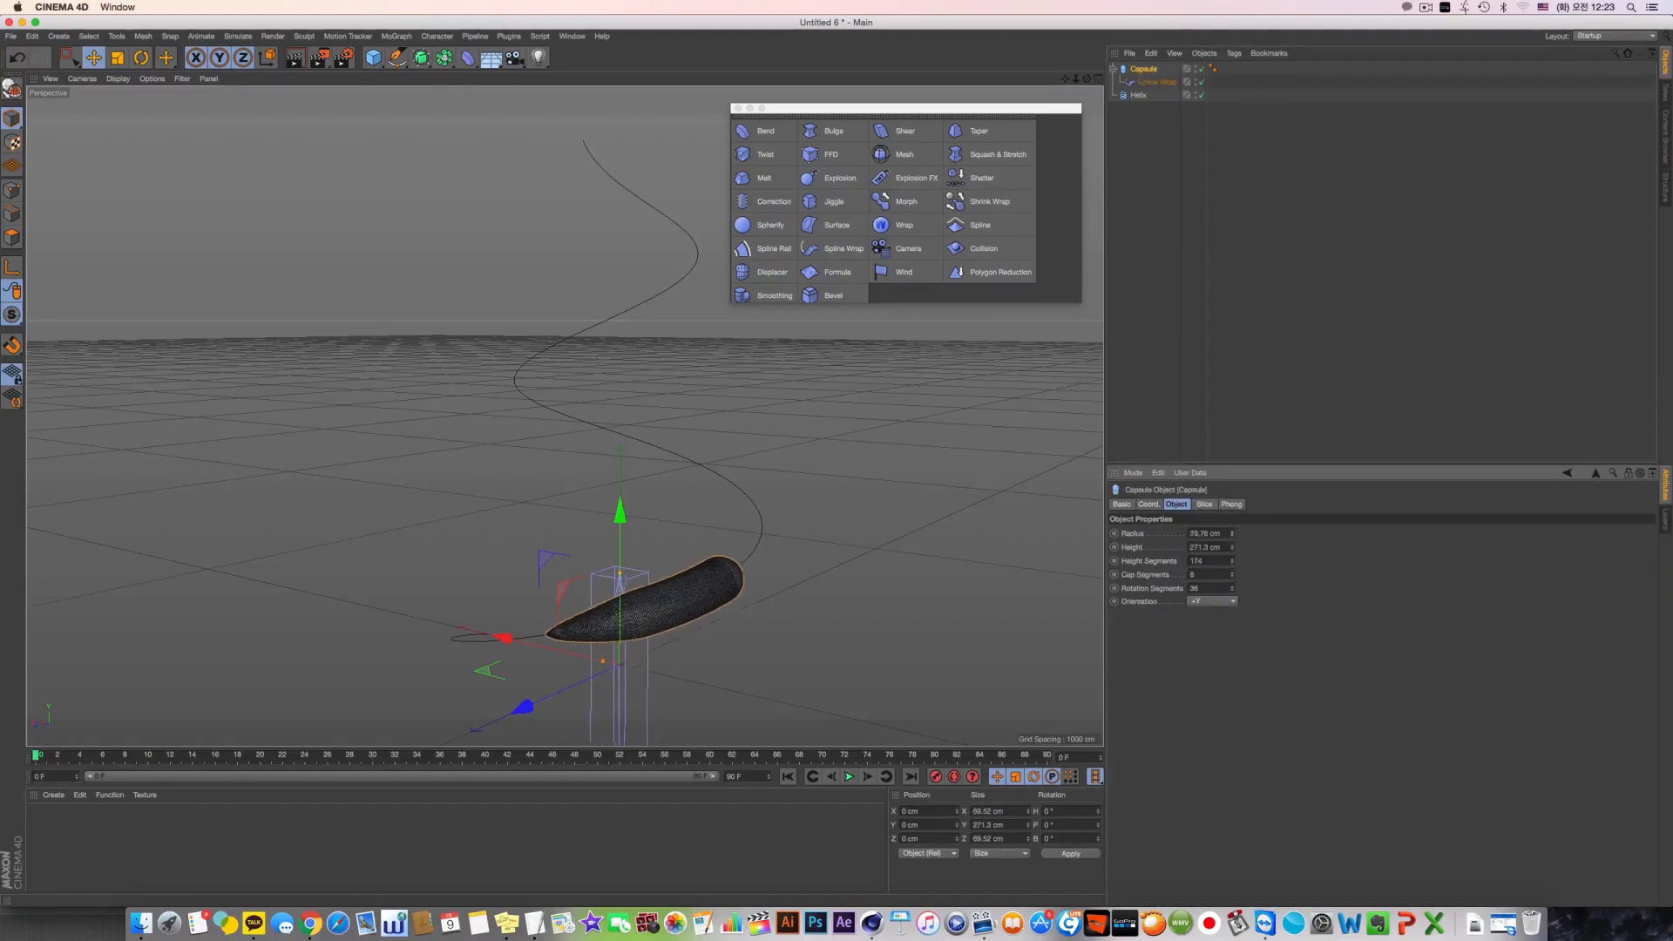
pyautogui.moveTo(1232, 534); pyautogui.dragTo(1233, 567)
pyautogui.click(1156, 82)
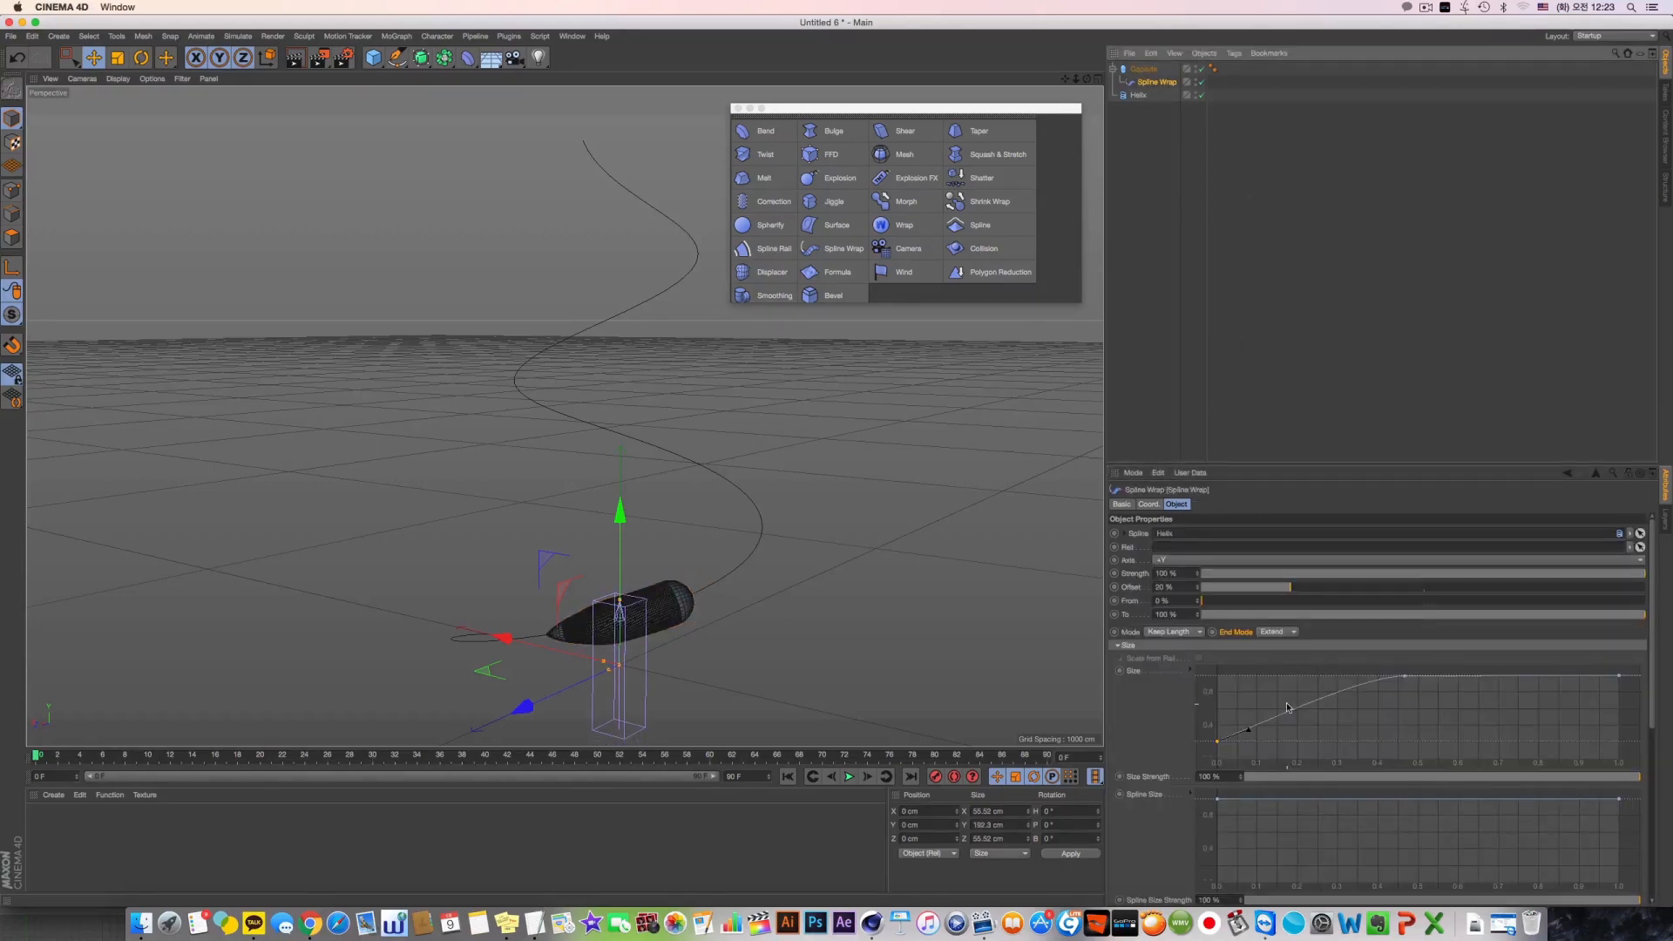
# Straighten the Size graph's taper by lowering its middle point slightly and adjusting the tangents of the middle and first points
pyautogui.click(1400, 680)
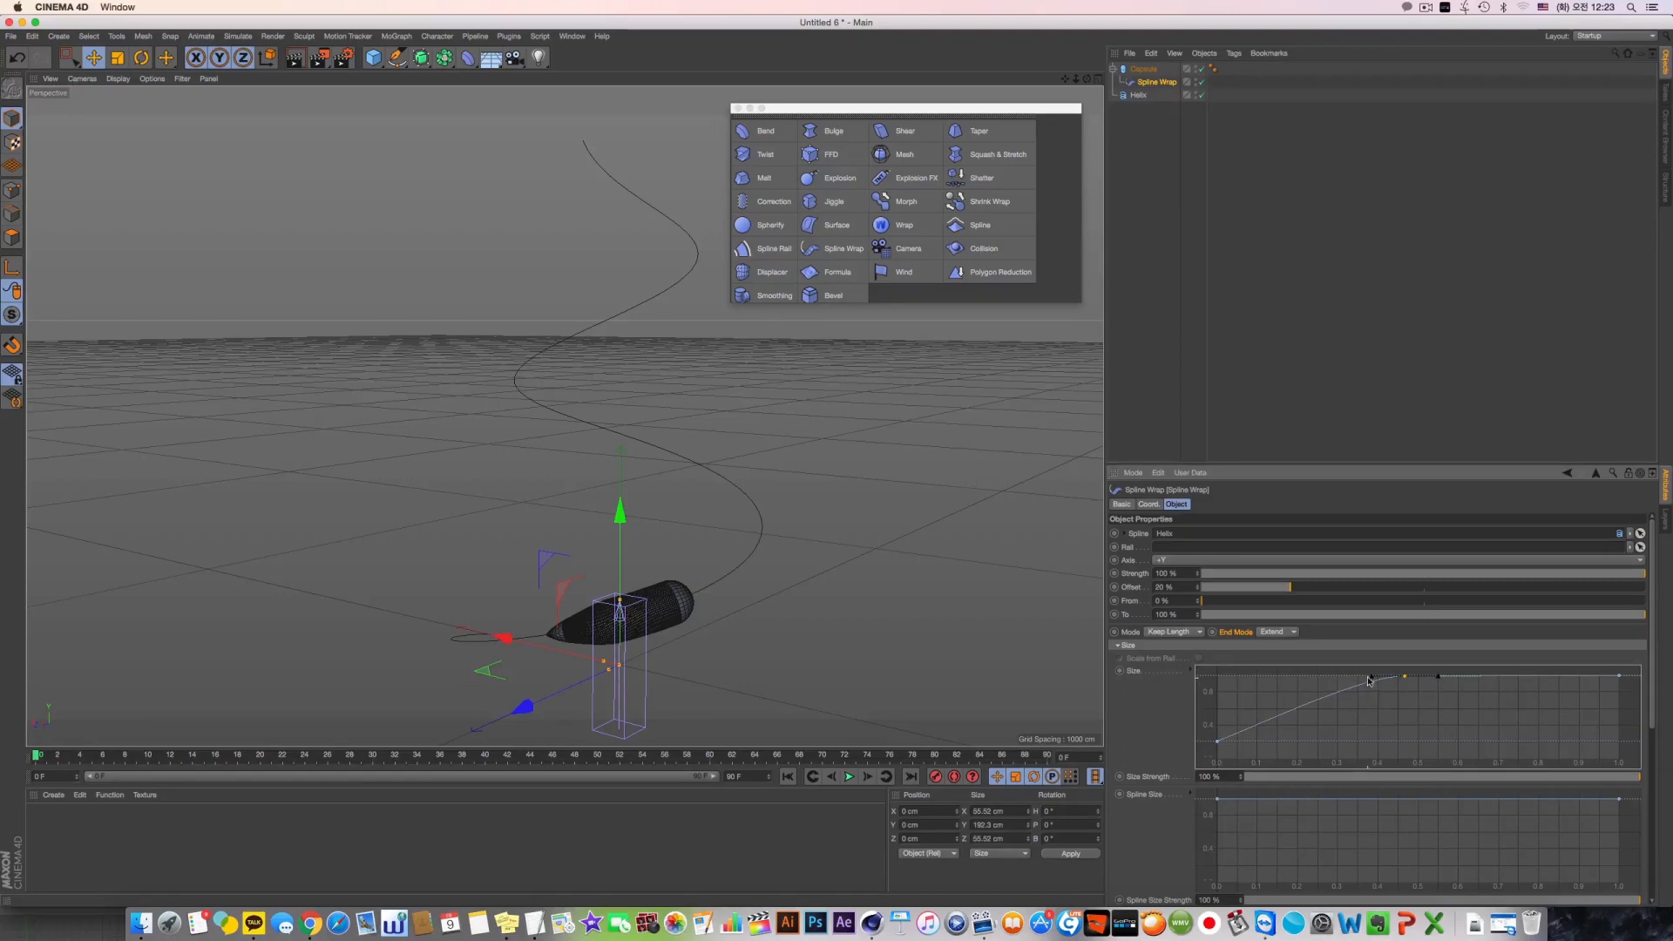
pyautogui.moveTo(1369, 680); pyautogui.dragTo(1331, 680)
pyautogui.click(1218, 742)
pyautogui.moveTo(1248, 728); pyautogui.dragTo(1399, 692)
pyautogui.click(1405, 676)
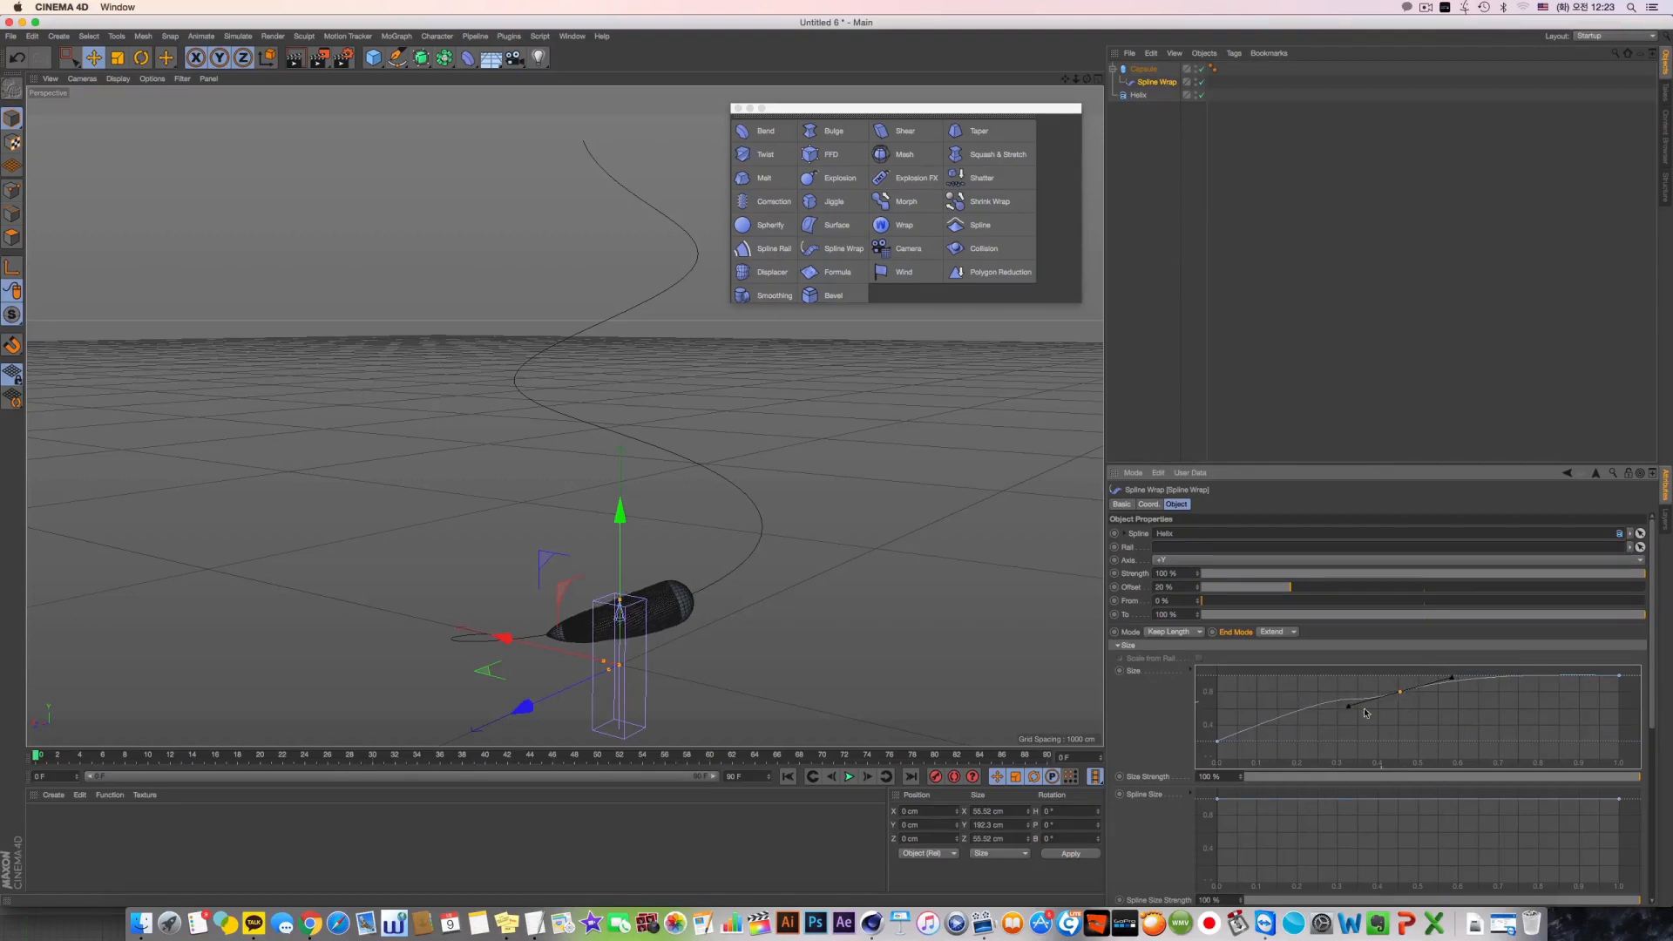
pyautogui.click(1224, 743)
pyautogui.moveTo(1335, 697); pyautogui.dragTo(1294, 721)
# Render the view to preview the tapered capsule, and slide the Spline Wrap's Offset to 59 %
pyautogui.click(1291, 389)
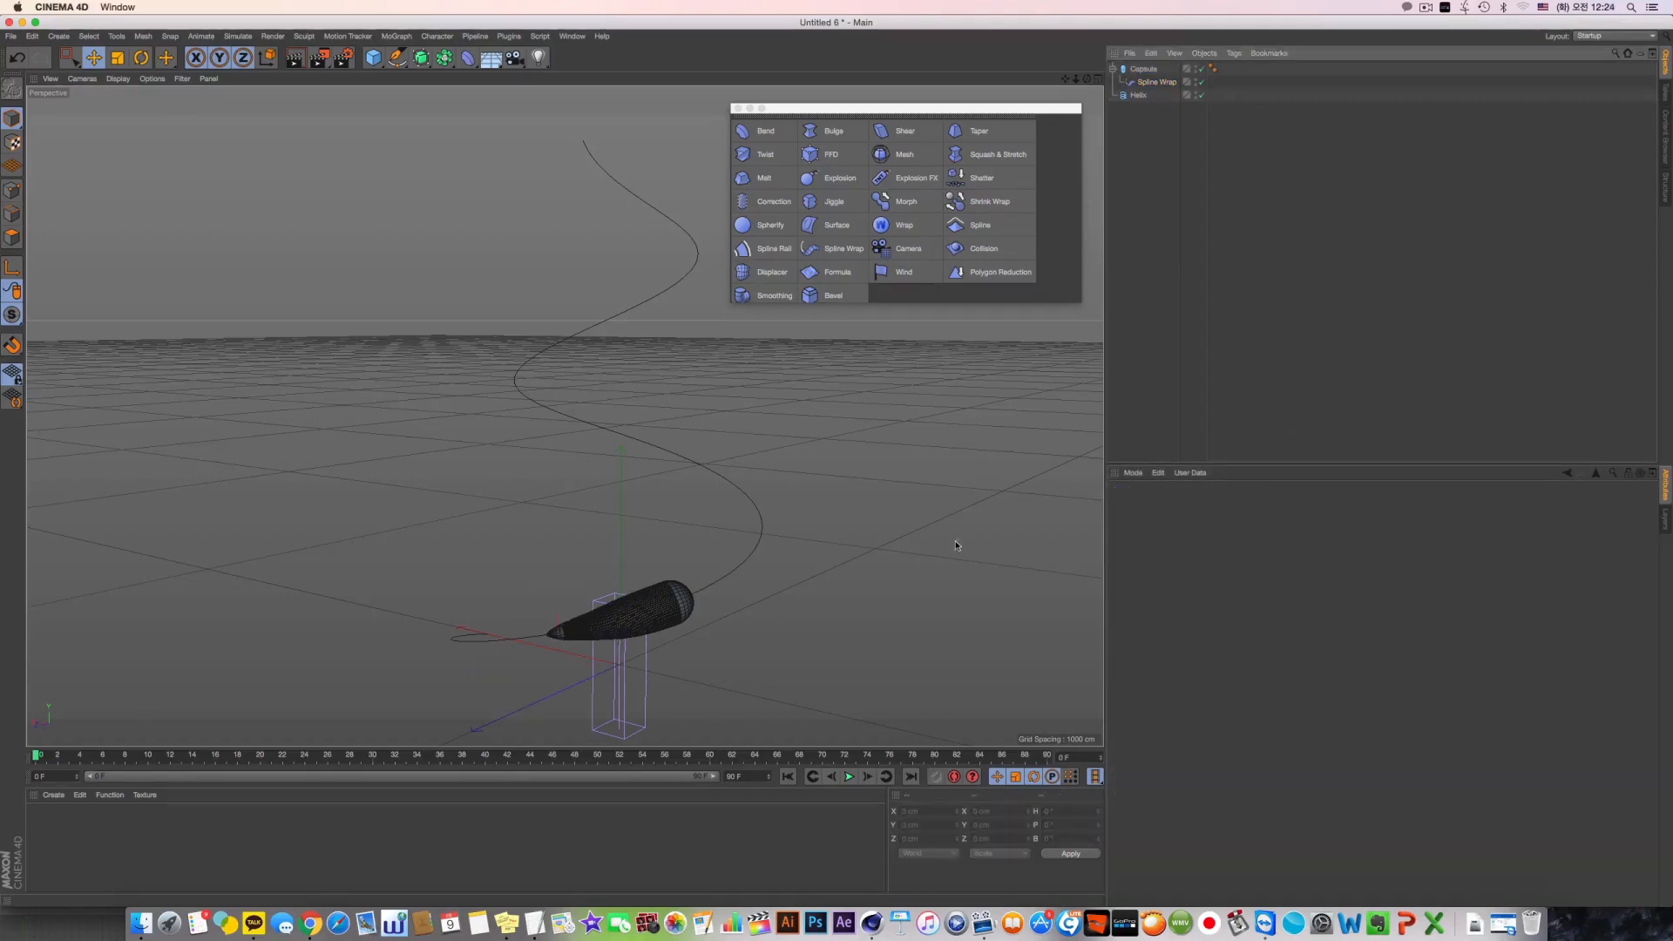
pyautogui.click(295, 57)
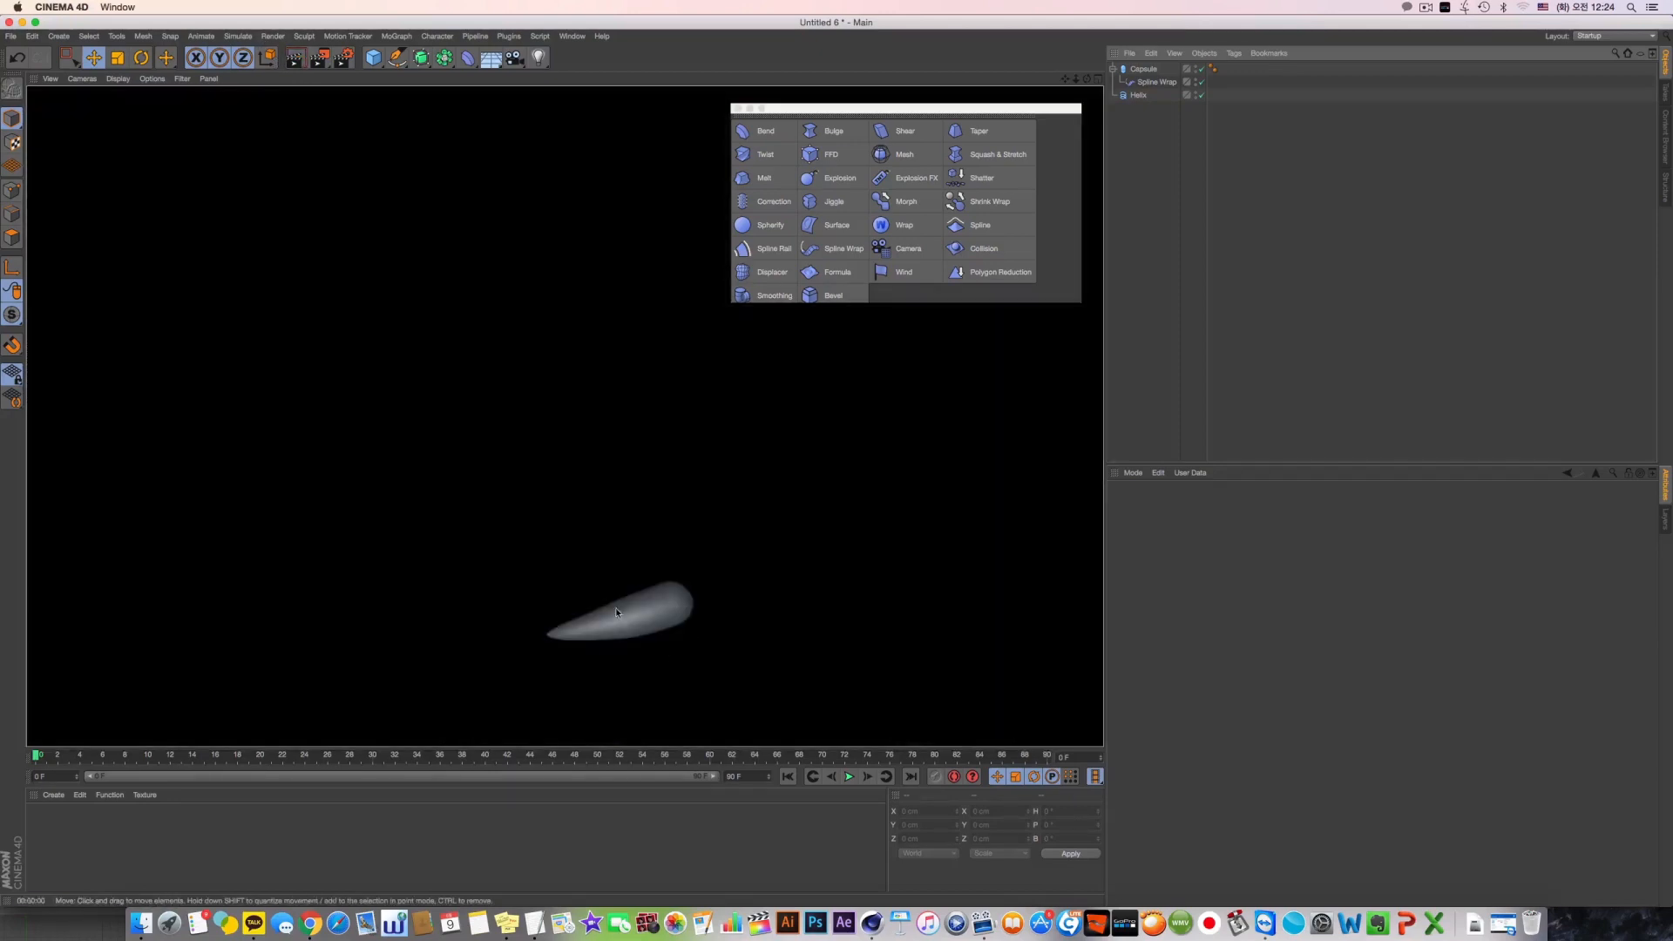
pyautogui.click(616, 612)
pyautogui.click(1156, 82)
pyautogui.moveTo(1270, 591); pyautogui.dragTo(1464, 681)
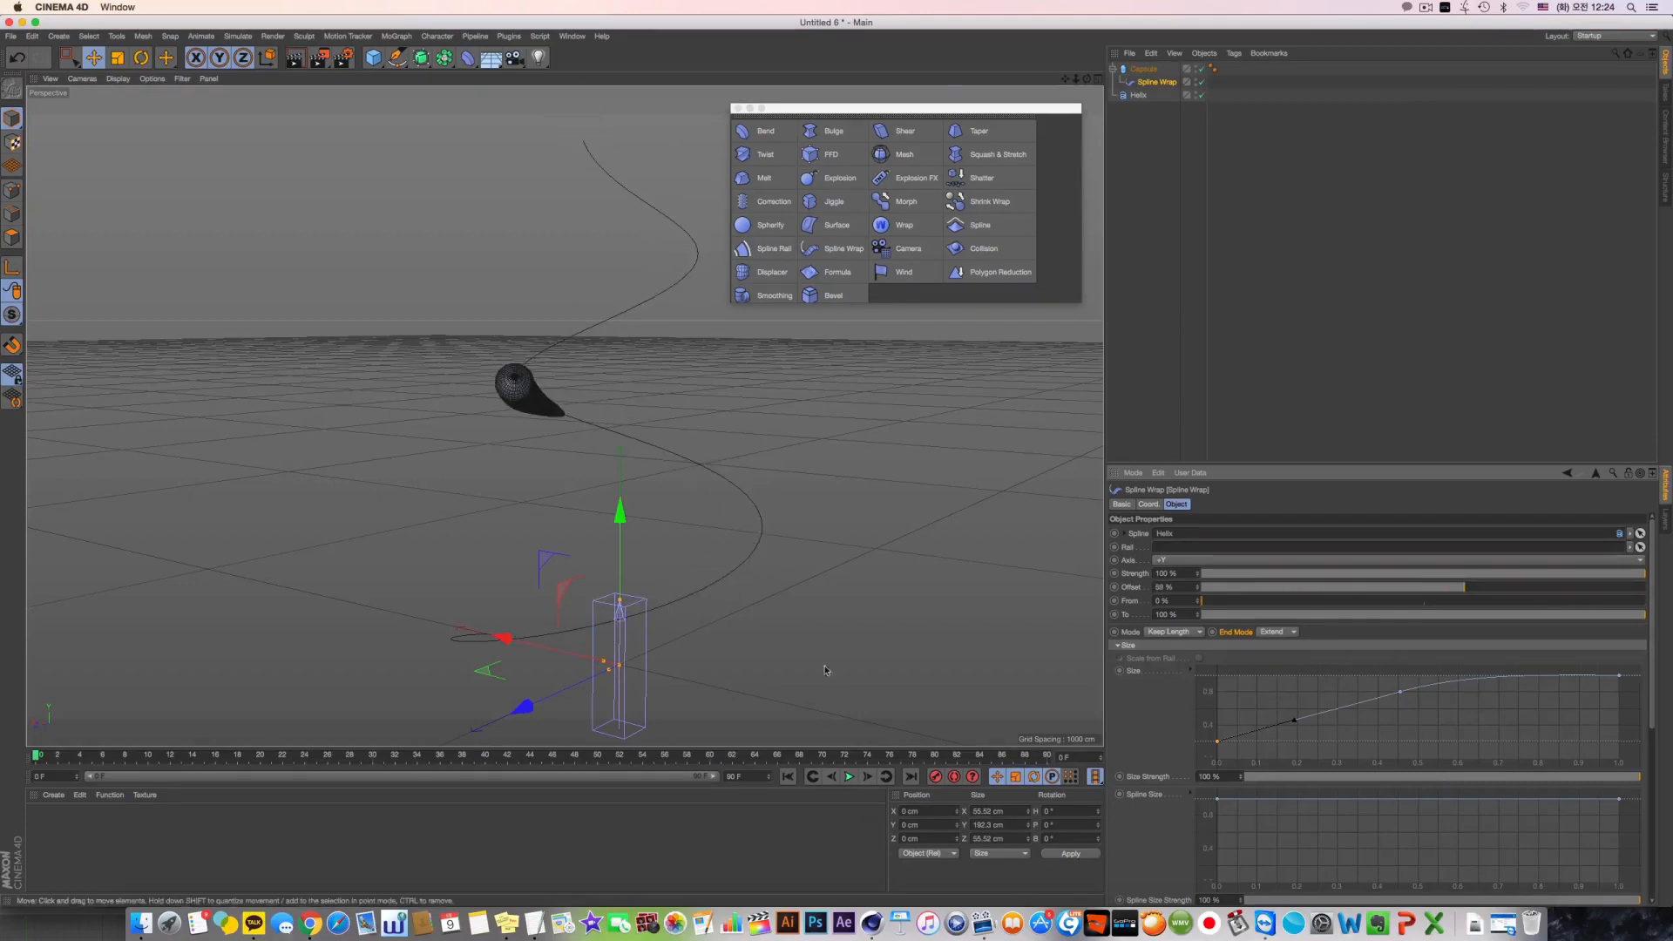
# Add a middle point to the Spline Wrap's Rotation graph, raise it close to 1.0, and inspect the twist on the capsule up close
pyautogui.scroll(-10, 1467, 822)
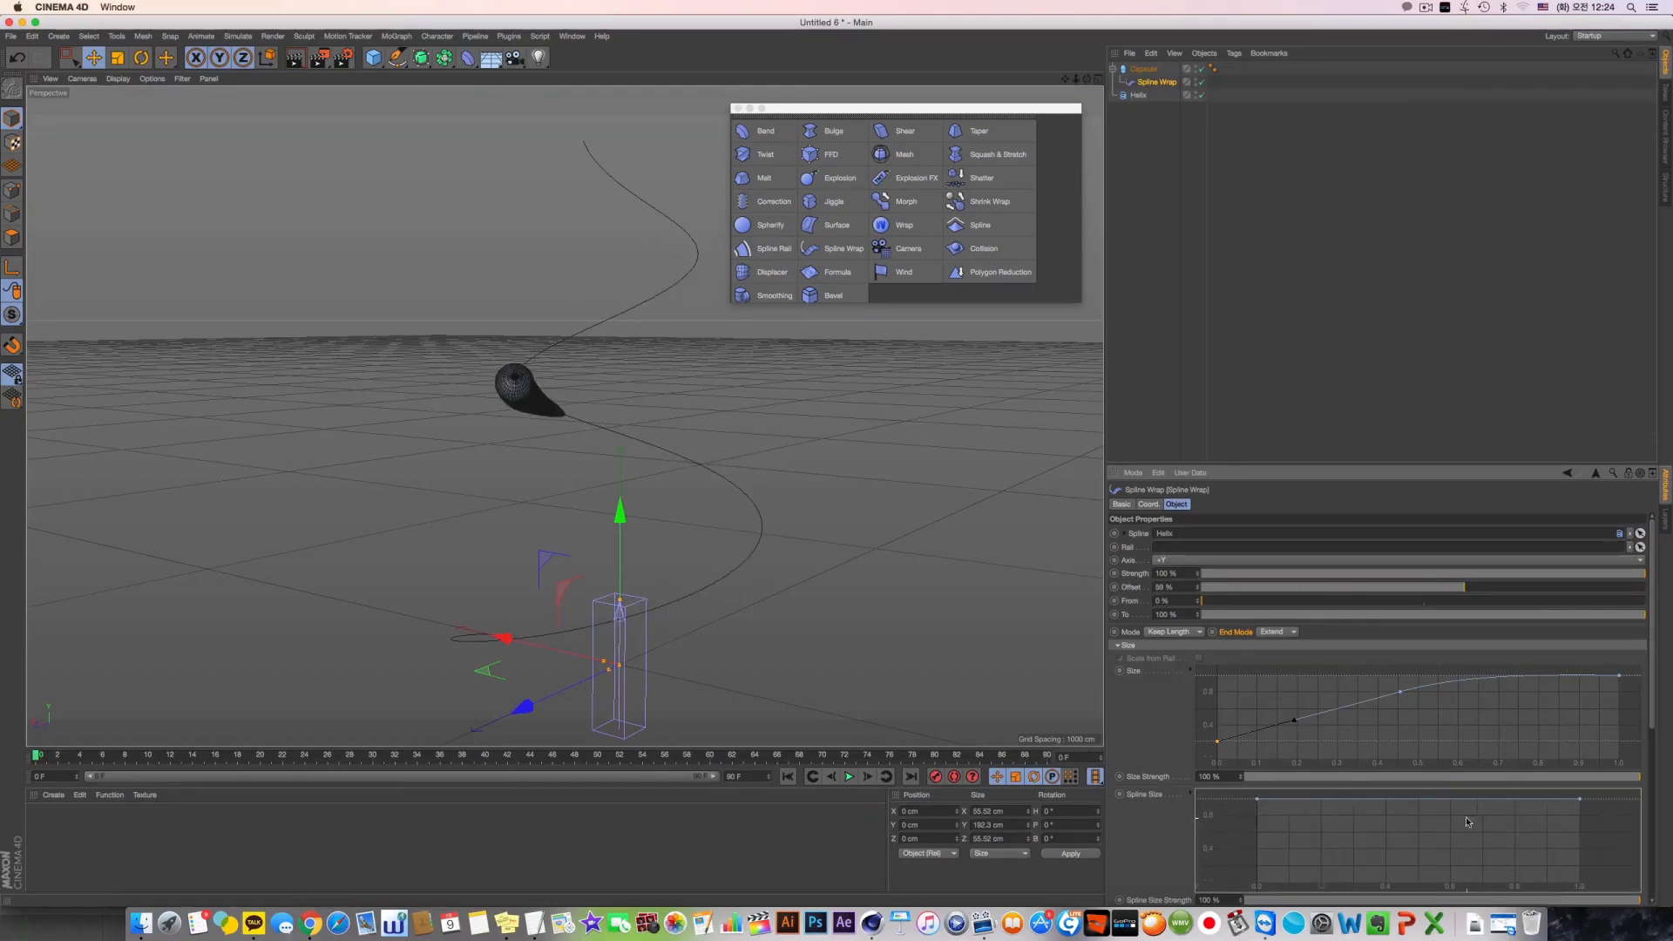
pyautogui.scroll(10, 1508, 822)
pyautogui.moveTo(1652, 722); pyautogui.dragTo(1653, 867)
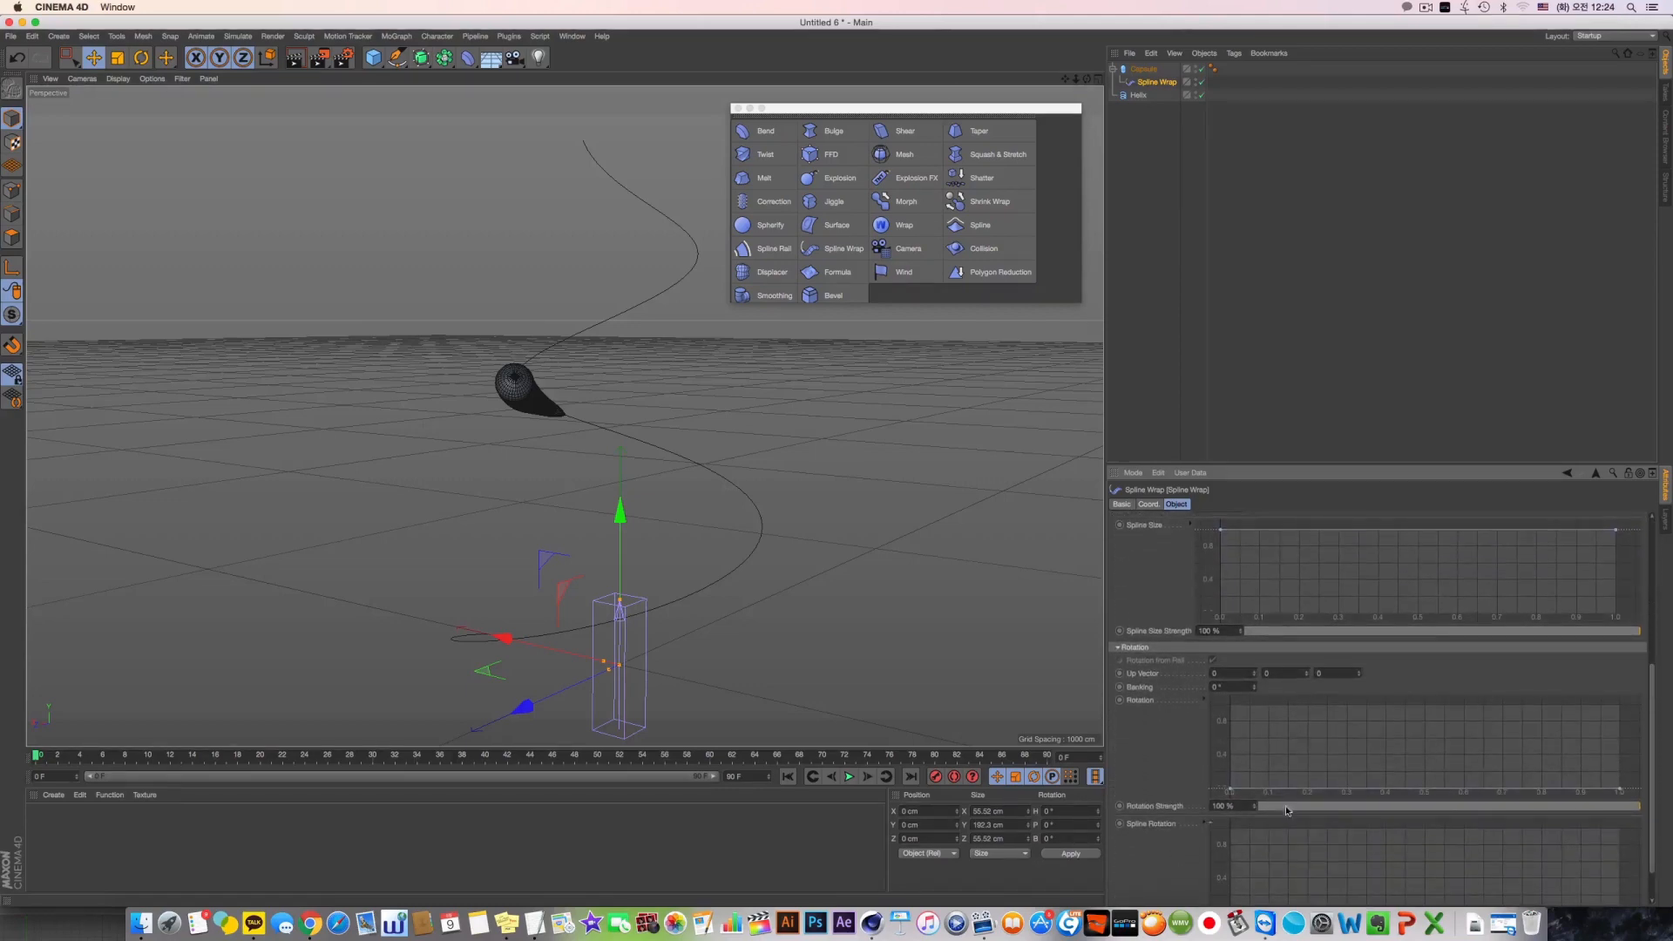
pyautogui.keyDown('ctrl'); pyautogui.click(1433, 790); pyautogui.keyUp('ctrl')
pyautogui.moveTo(1433, 789); pyautogui.dragTo(1434, 737)
pyautogui.keyDown('alt'); pyautogui.moveTo(640, 344); pyautogui.dragTo(563, 415); pyautogui.keyUp('alt')
pyautogui.scroll(10, 598, 351)
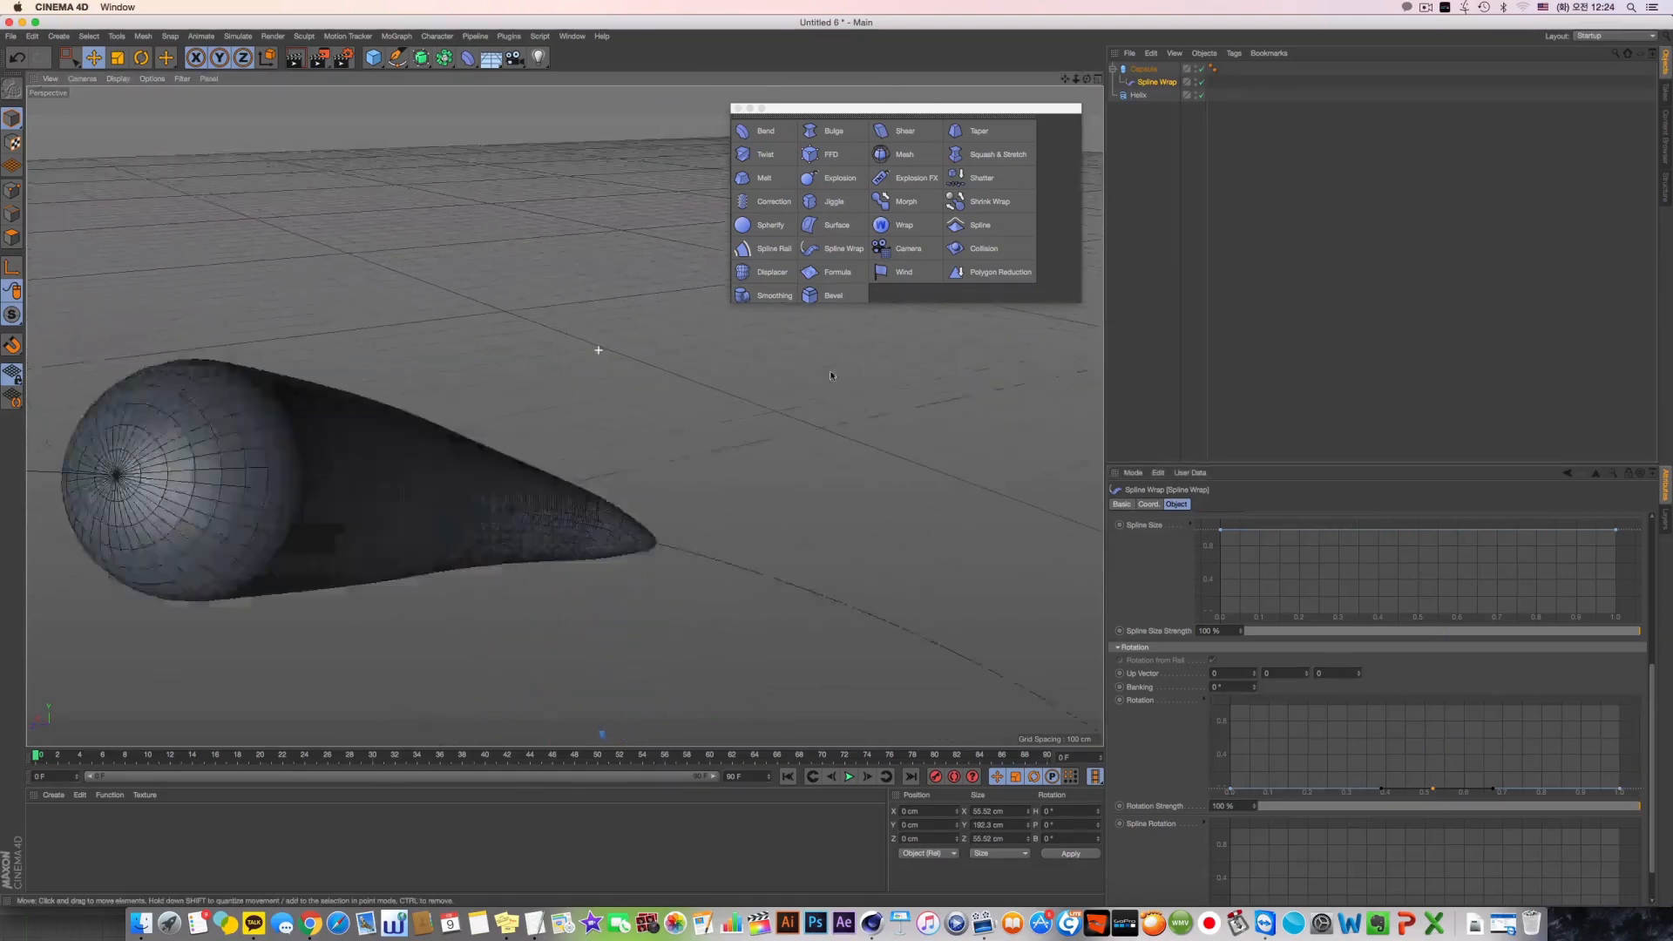
pyautogui.scroll(-5, 469, 514)
pyautogui.keyDown('alt'); pyautogui.moveTo(469, 514); pyautogui.dragTo(1013, 645); pyautogui.keyUp('alt')
pyautogui.moveTo(1434, 789); pyautogui.dragTo(1433, 710)
pyautogui.keyDown('alt'); pyautogui.moveTo(566, 523); pyautogui.dragTo(461, 508); pyautogui.keyUp('alt')
pyautogui.scroll(-10, 493, 504)
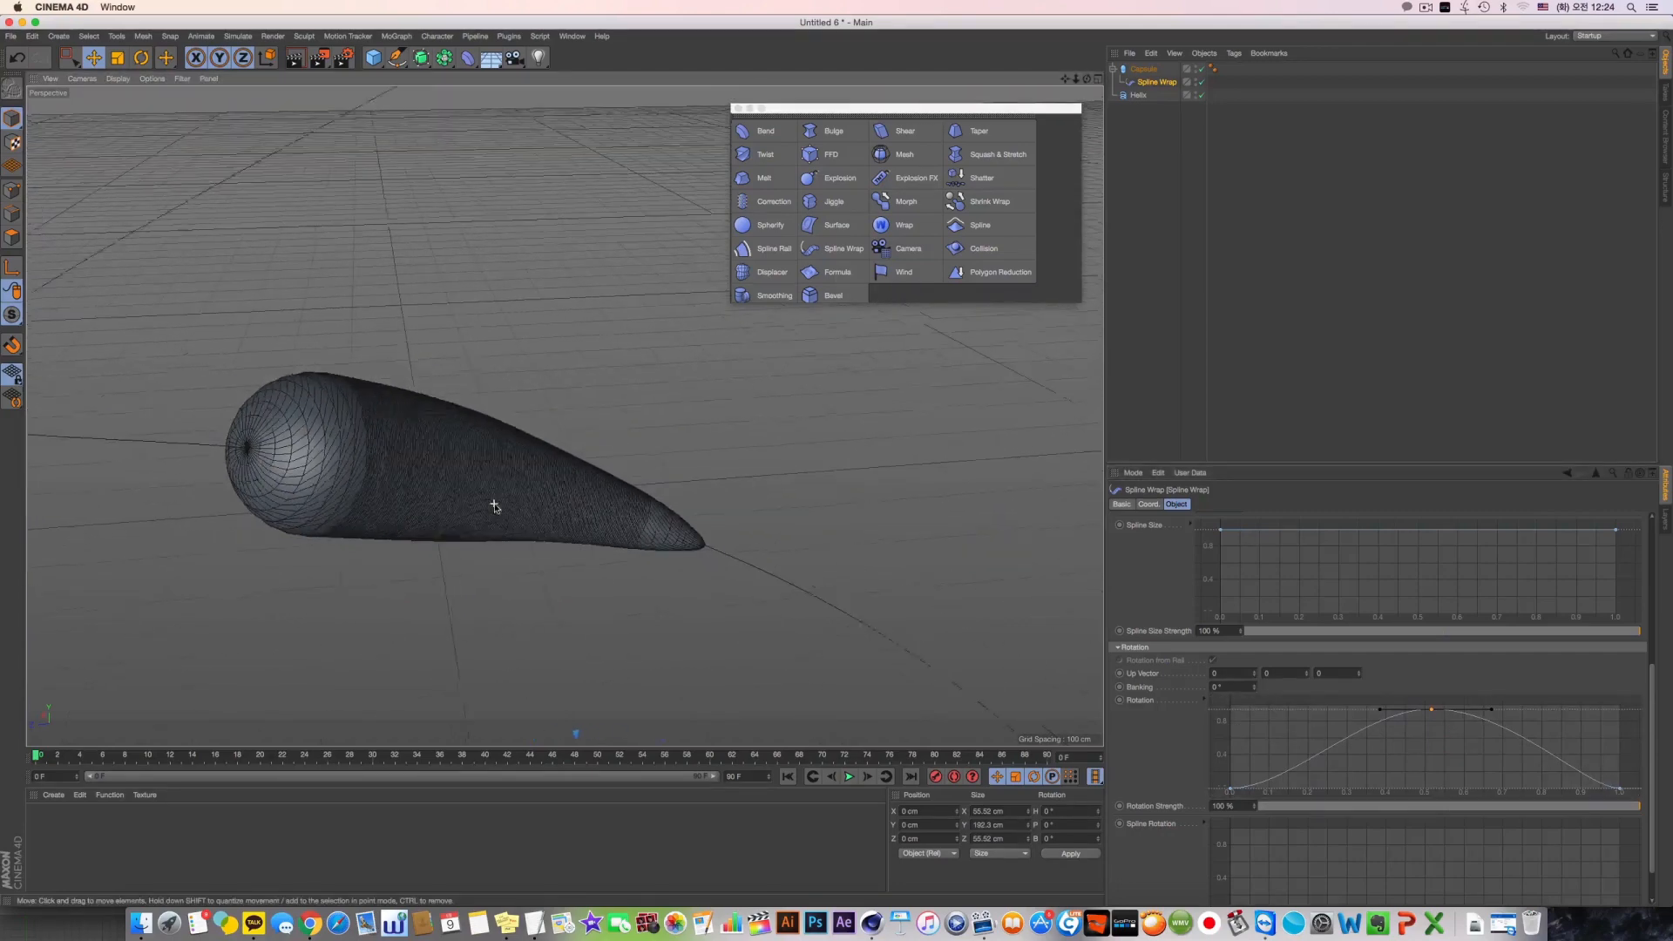
# Add a middle point to the Spline Size graph and lower it to about 0.4
pyautogui.middleClick(494, 500)
pyautogui.scroll(-2, 501, 553)
pyautogui.middleClick(474, 374)
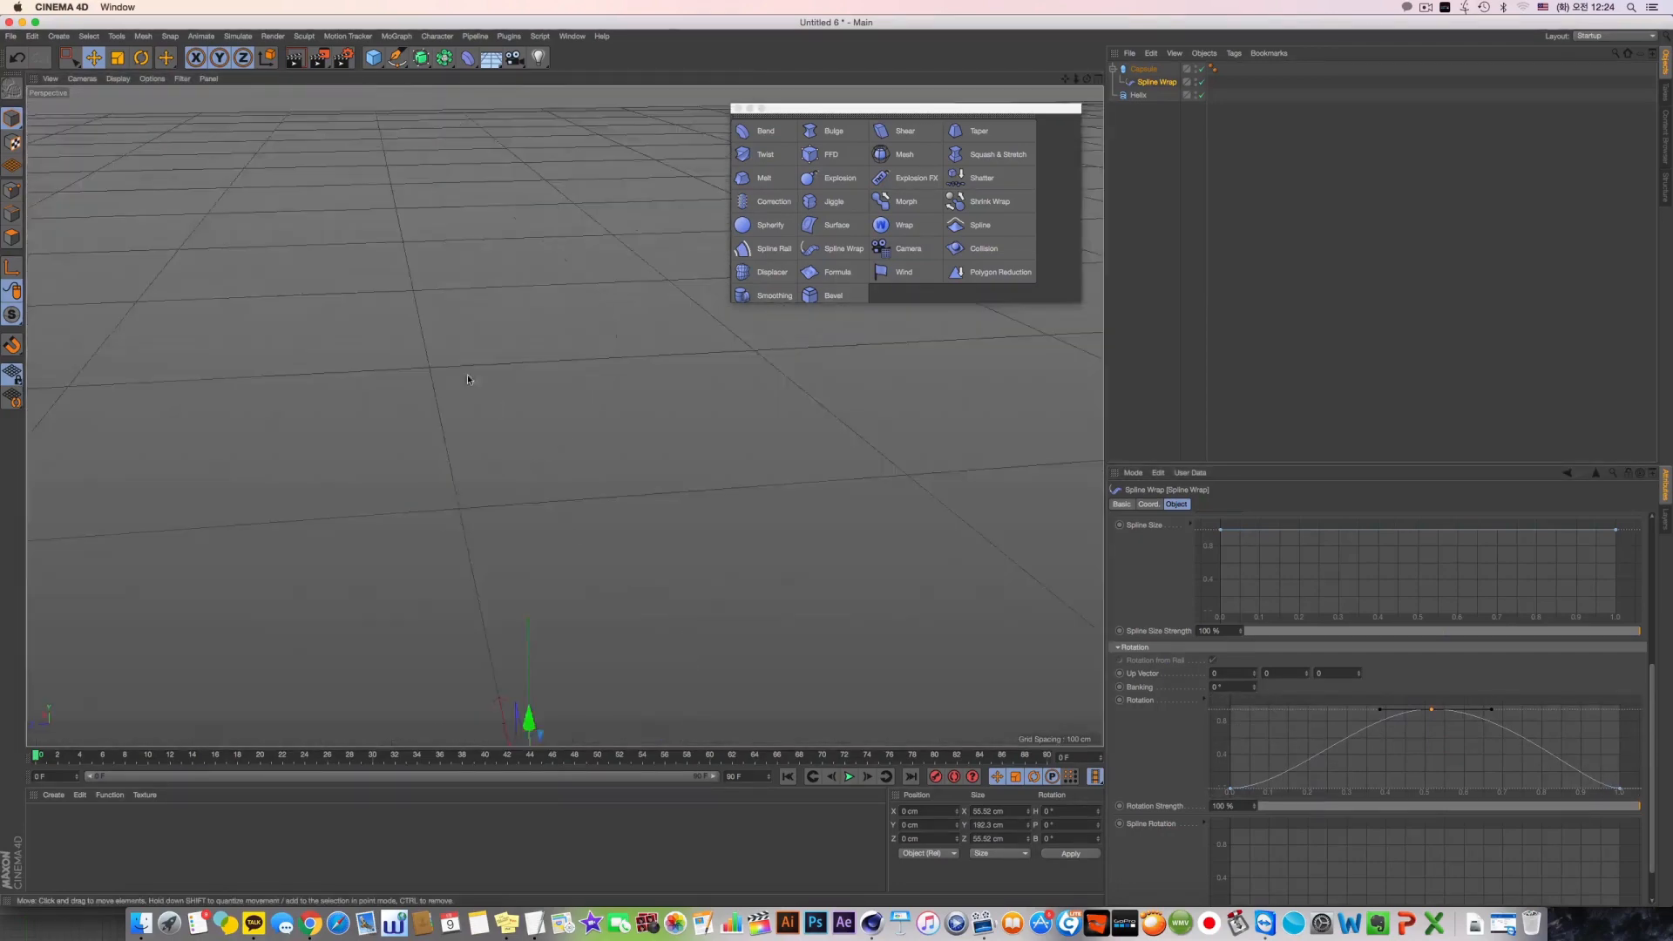
pyautogui.keyDown('alt'); pyautogui.moveTo(474, 375); pyautogui.dragTo(397, 209, button='middle'); pyautogui.keyUp('alt')
pyautogui.keyDown('alt'); pyautogui.moveTo(514, 383); pyautogui.dragTo(582, 392); pyautogui.keyUp('alt')
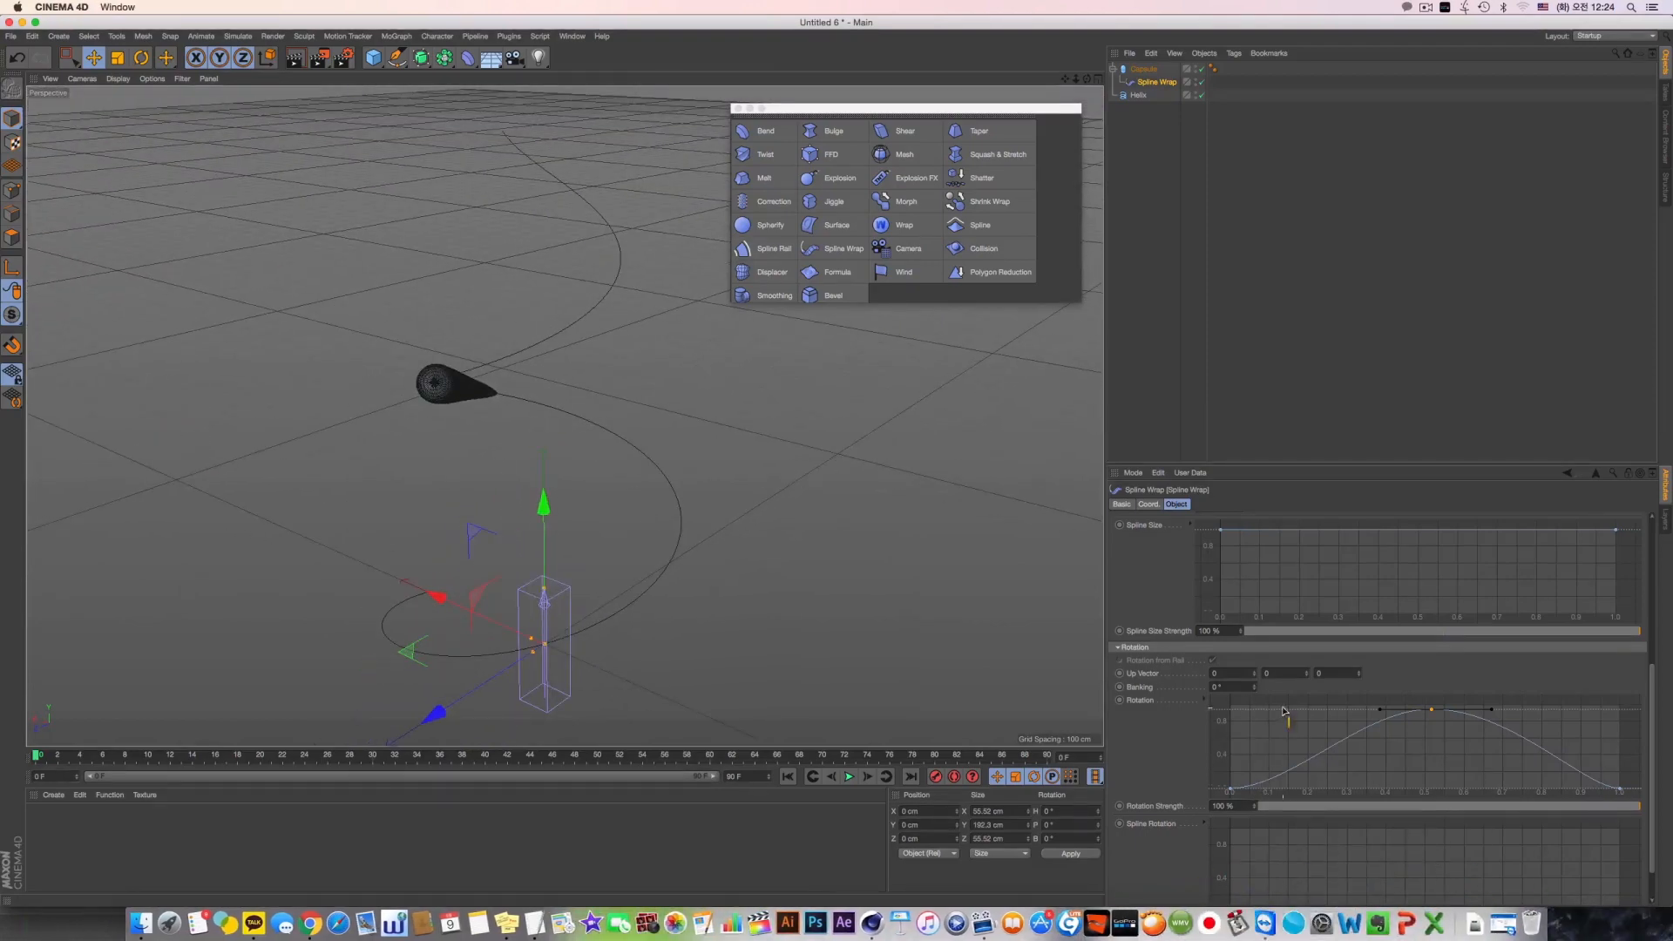
pyautogui.scroll(3, 1447, 627)
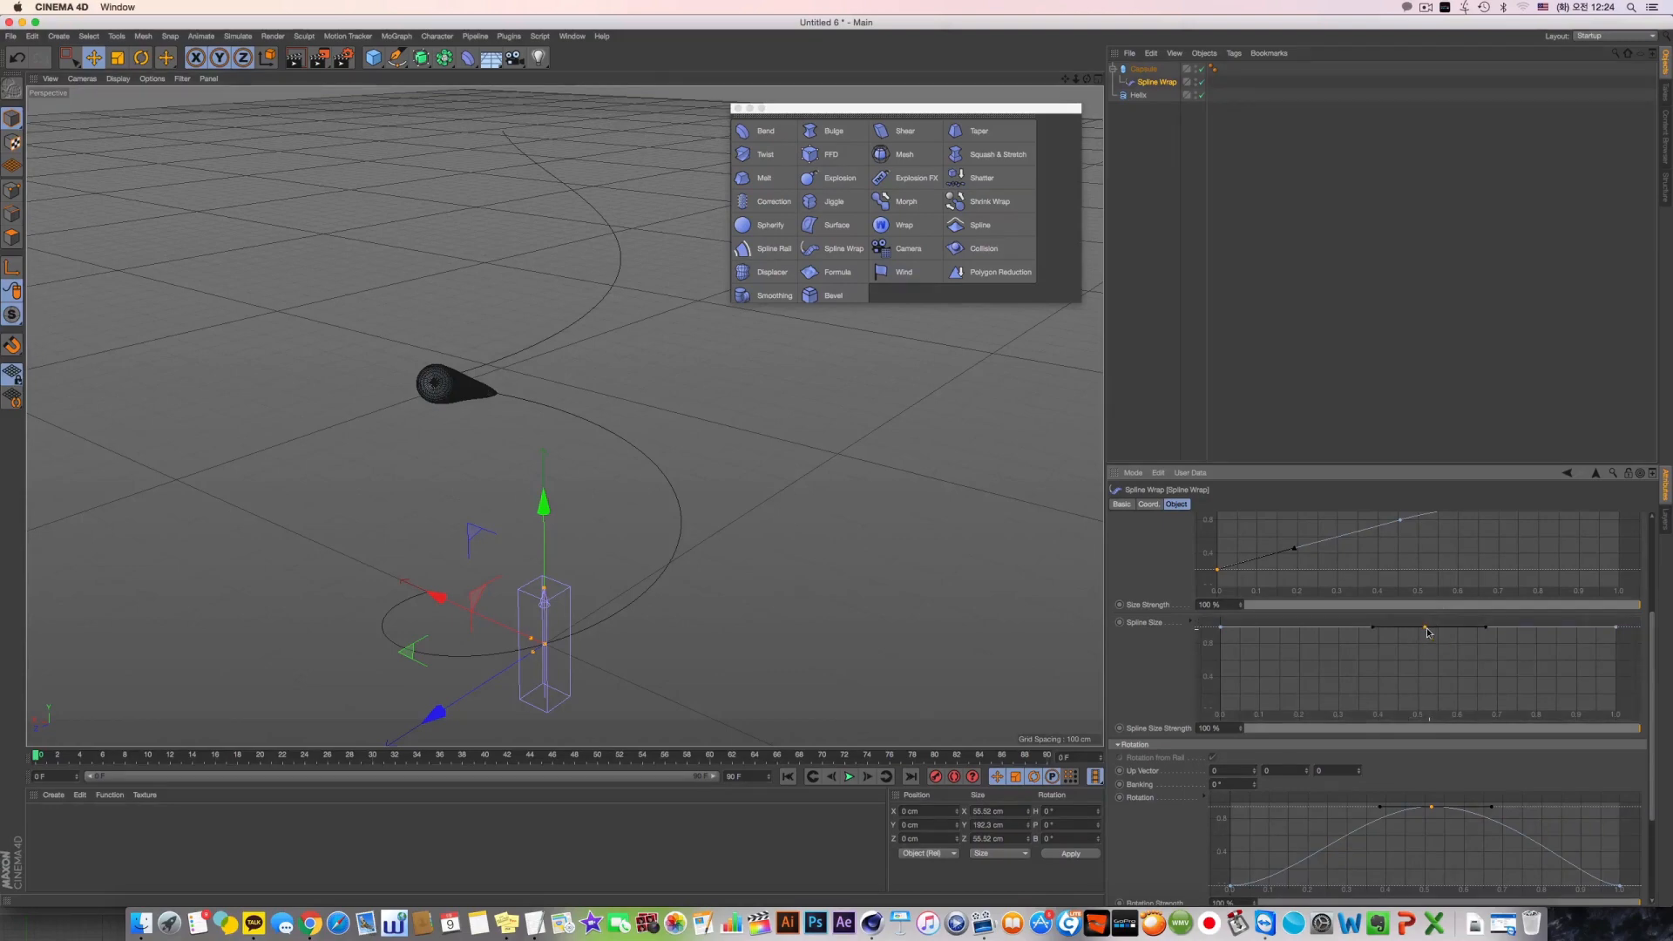
pyautogui.moveTo(1425, 627); pyautogui.dragTo(1420, 682)
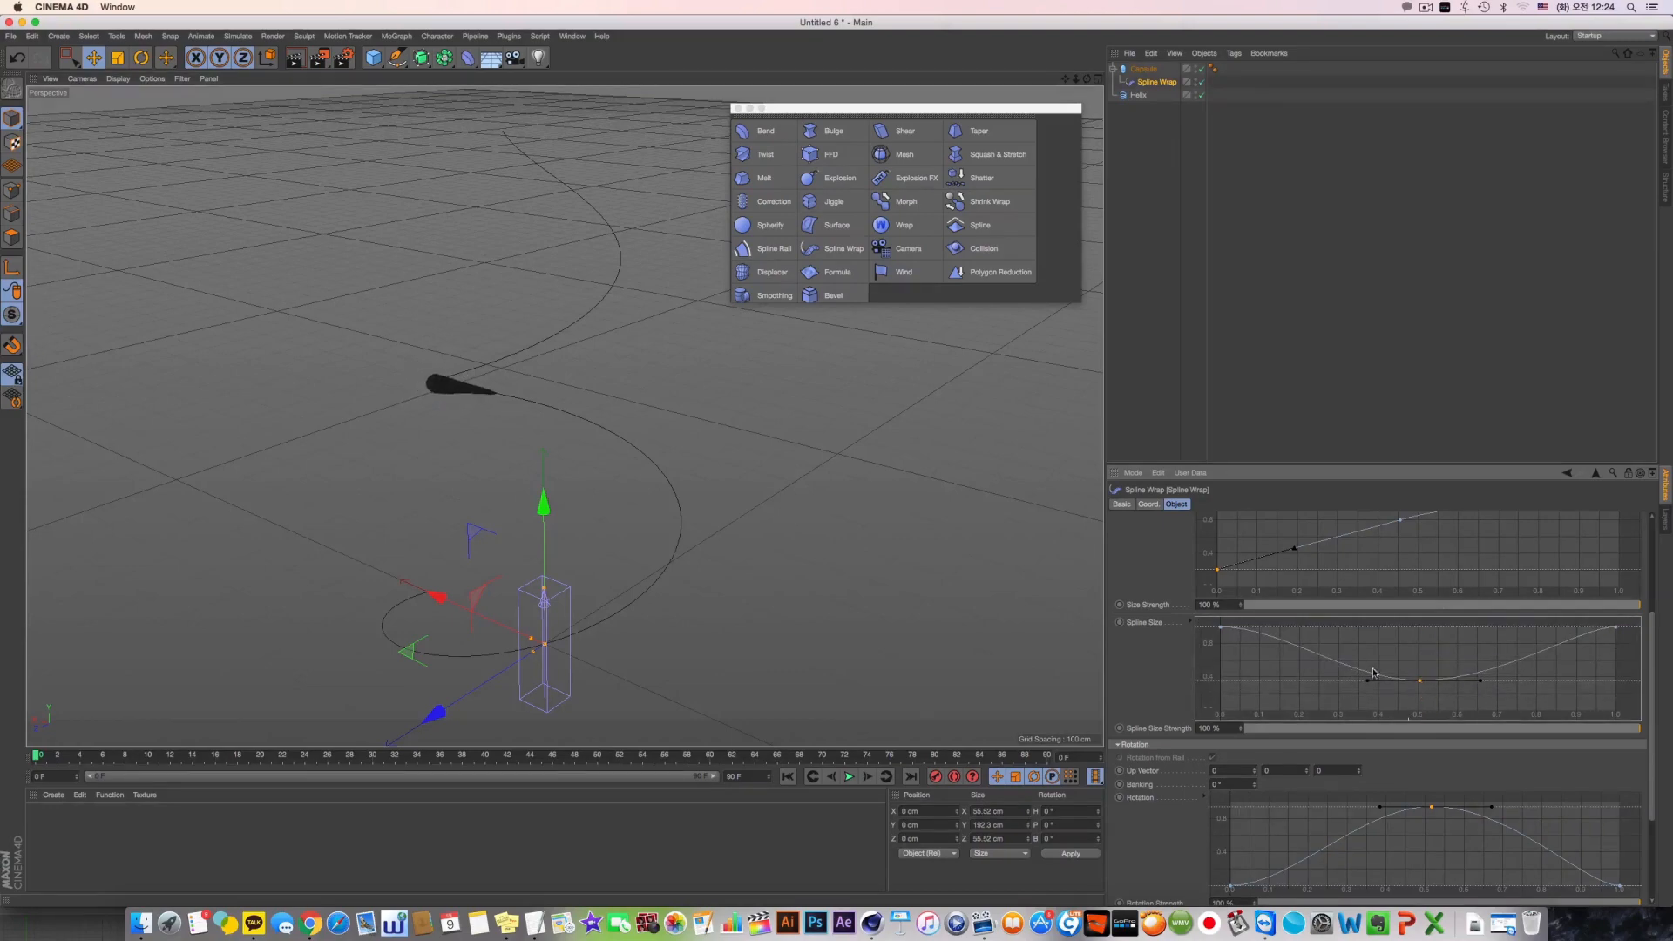
pyautogui.click(1222, 629)
# Try raising a middle point in the Spline Rotation graph and undo it
pyautogui.scroll(-5, 1404, 839)
pyautogui.moveTo(1417, 865); pyautogui.dragTo(1432, 832)
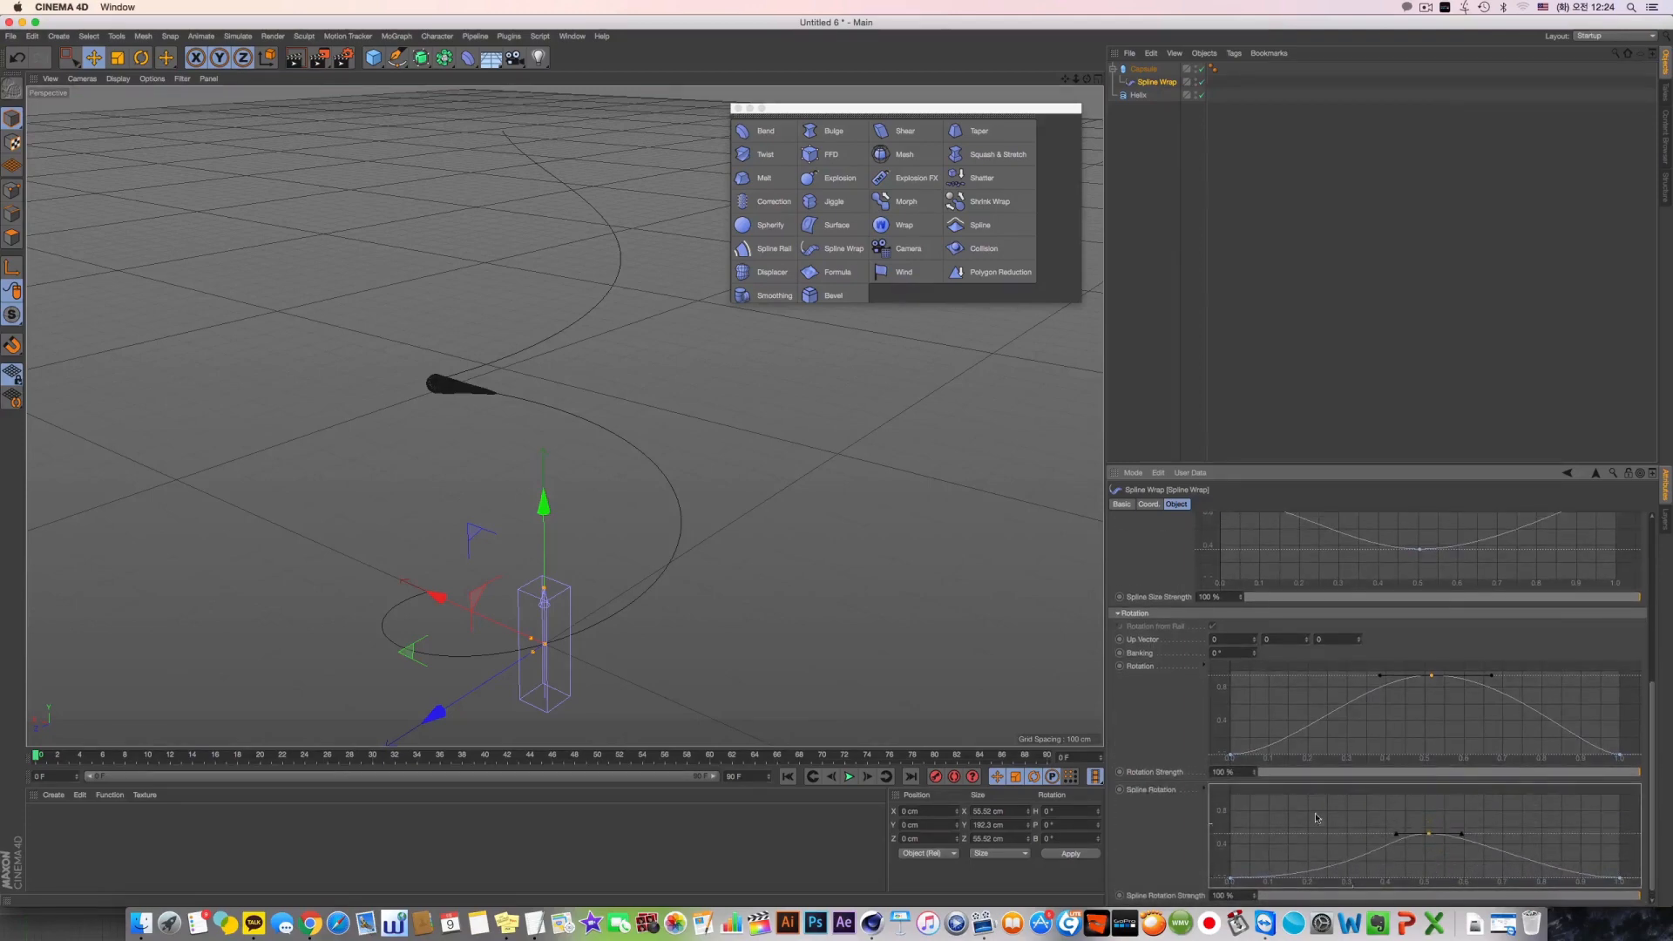
pyautogui.press('super+z')
# Open the help for the Spline Wrap's End Mode, read the Mode, End Mode, Size and Rotation explanations, and close it
pyautogui.scroll(1, 1124, 707)
pyautogui.scroll(8, 1123, 706)
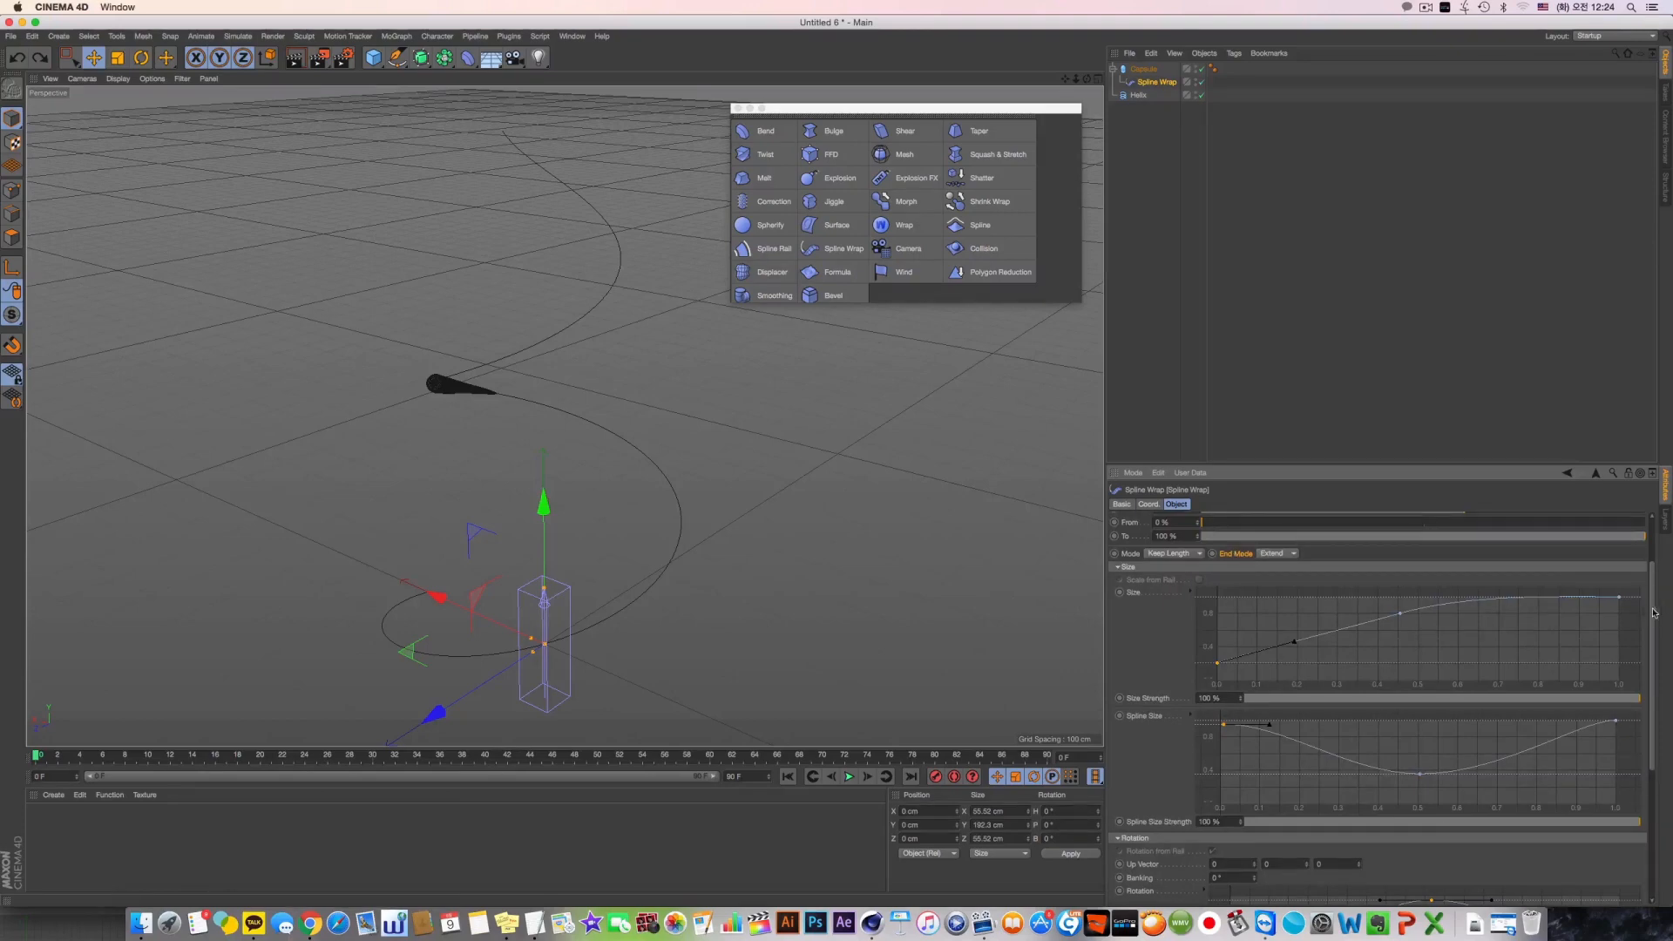
pyautogui.scroll(3, 1654, 613)
pyautogui.rightClick(1226, 637)
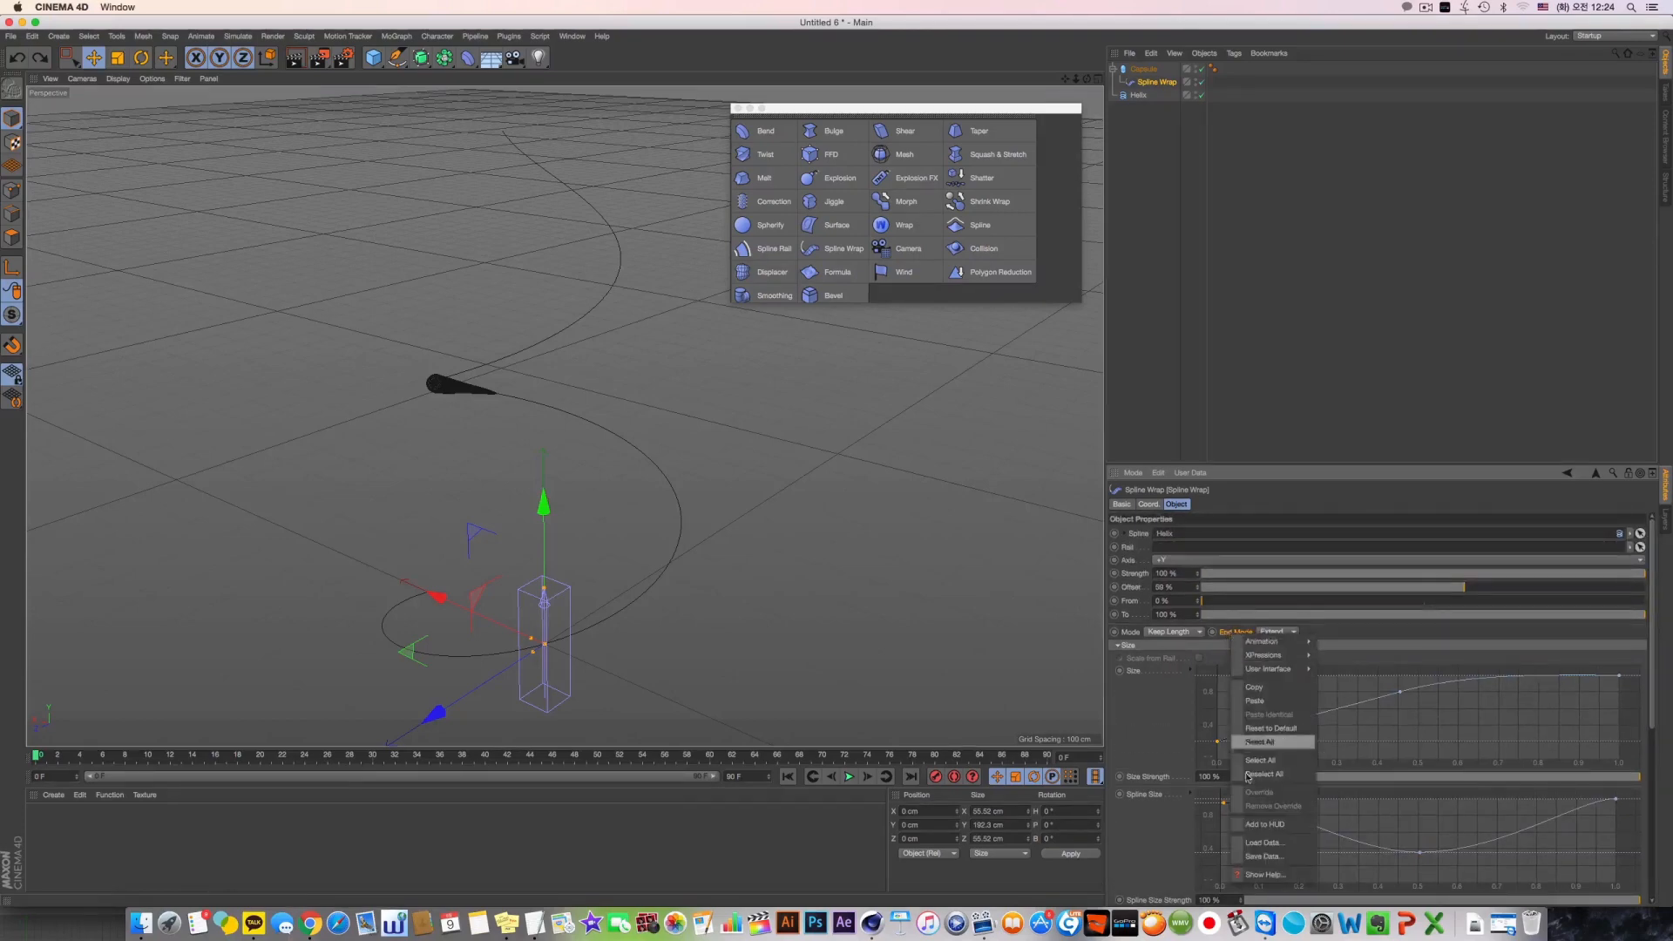
pyautogui.click(1258, 880)
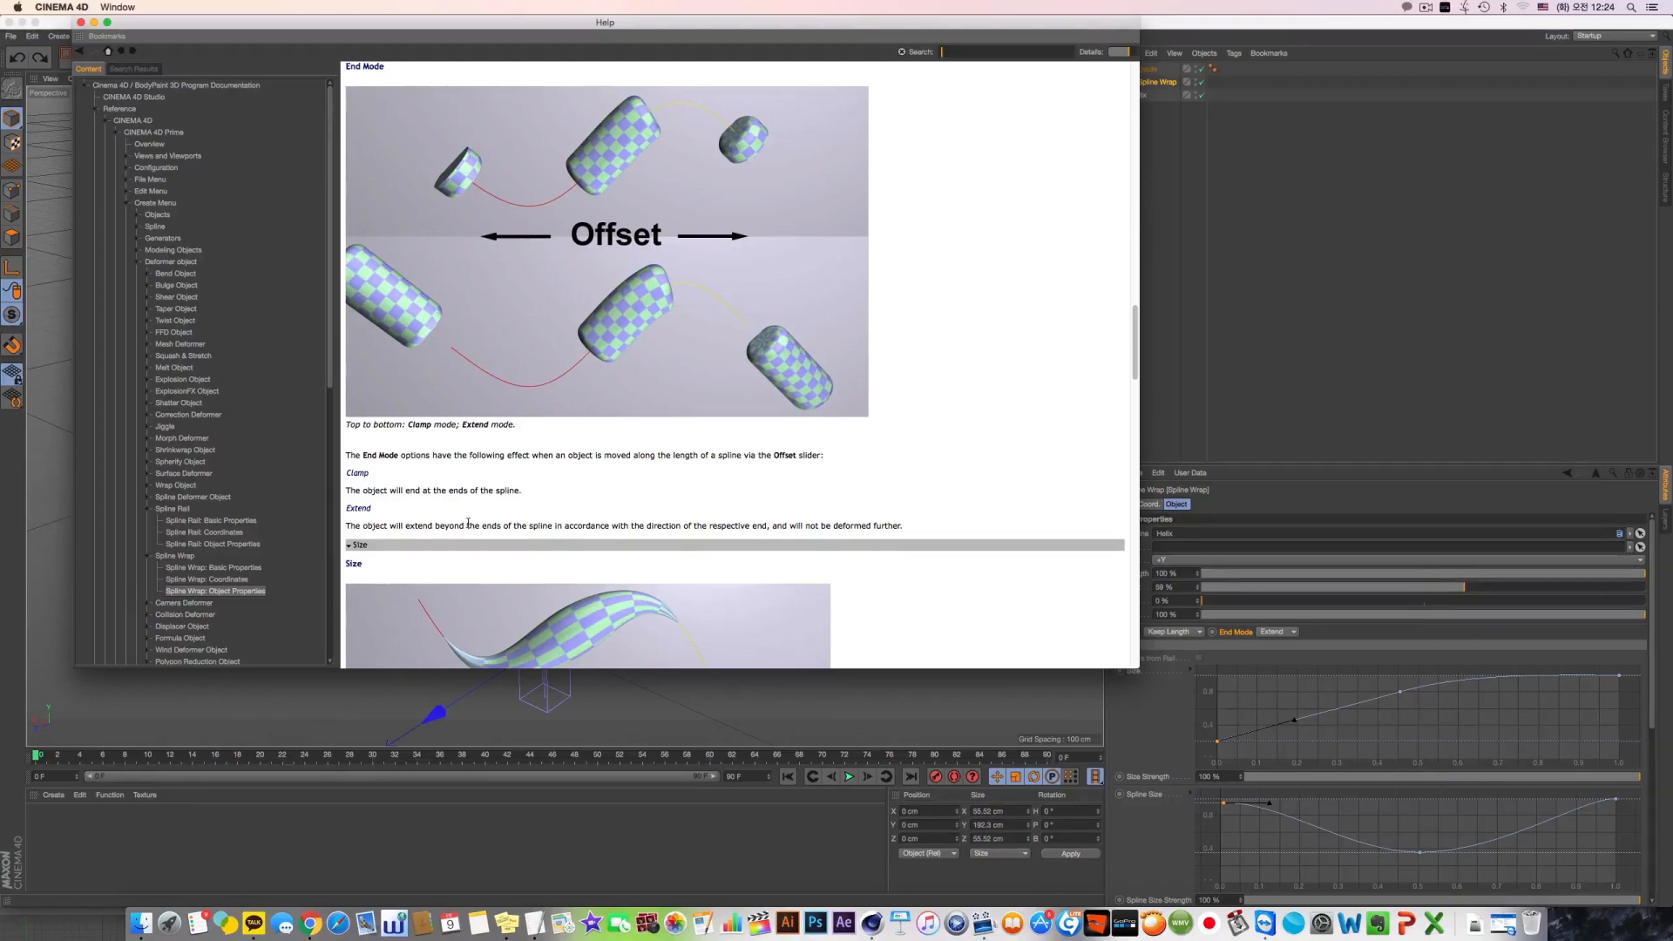
pyautogui.scroll(-15, 494, 514)
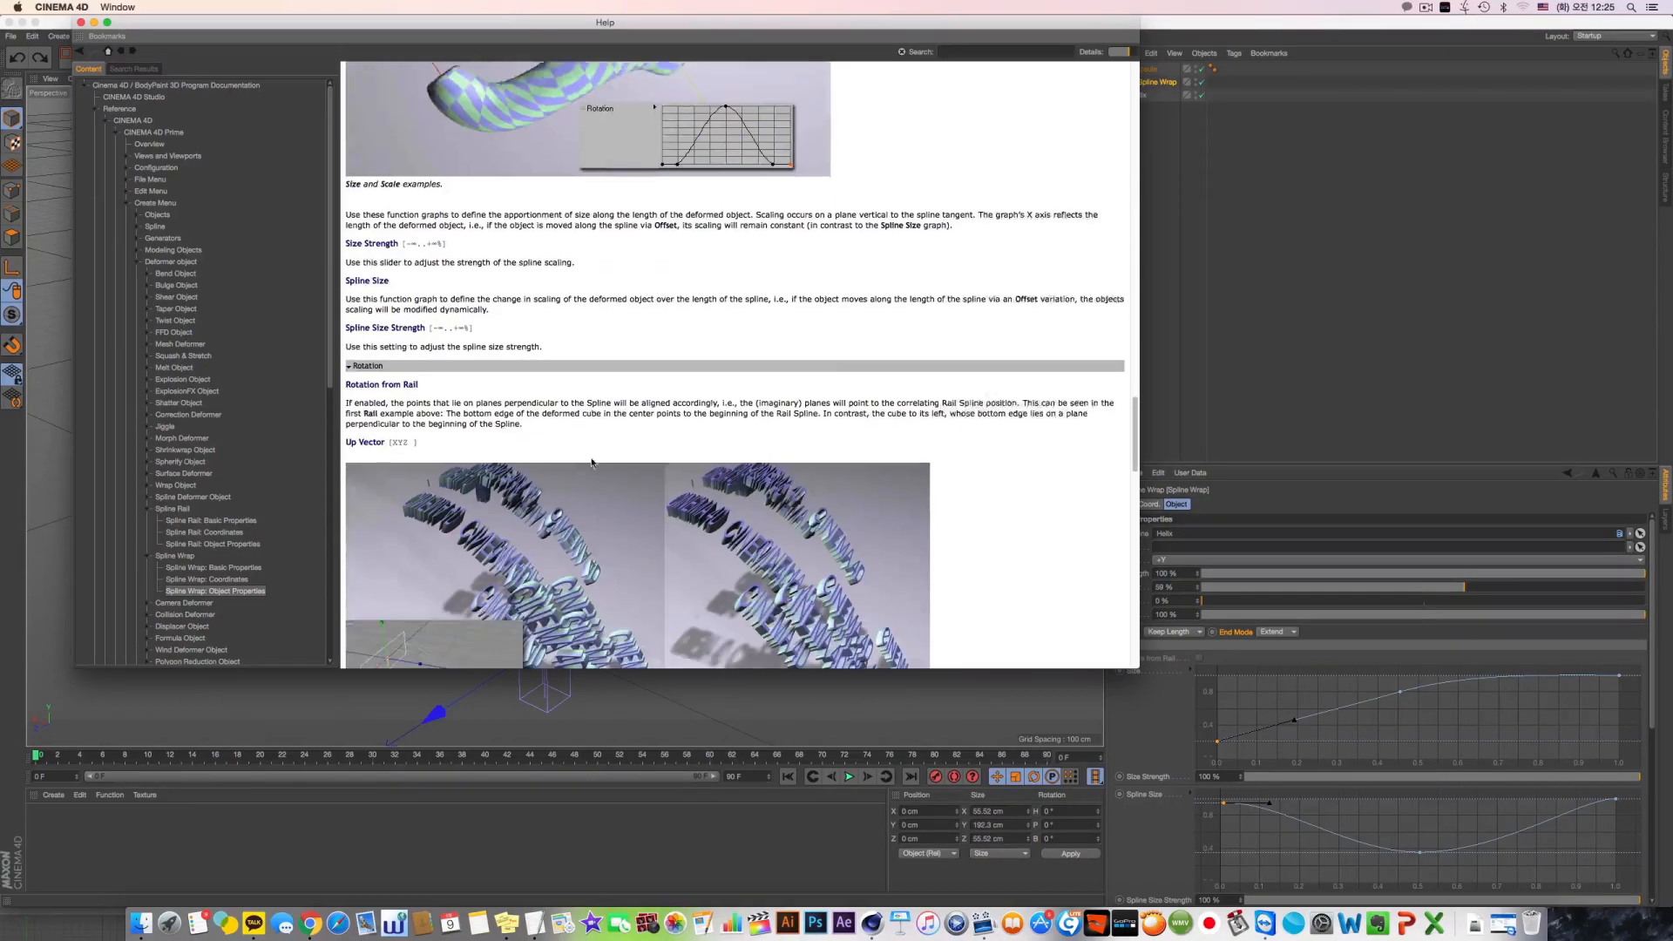
pyautogui.scroll(15, 592, 463)
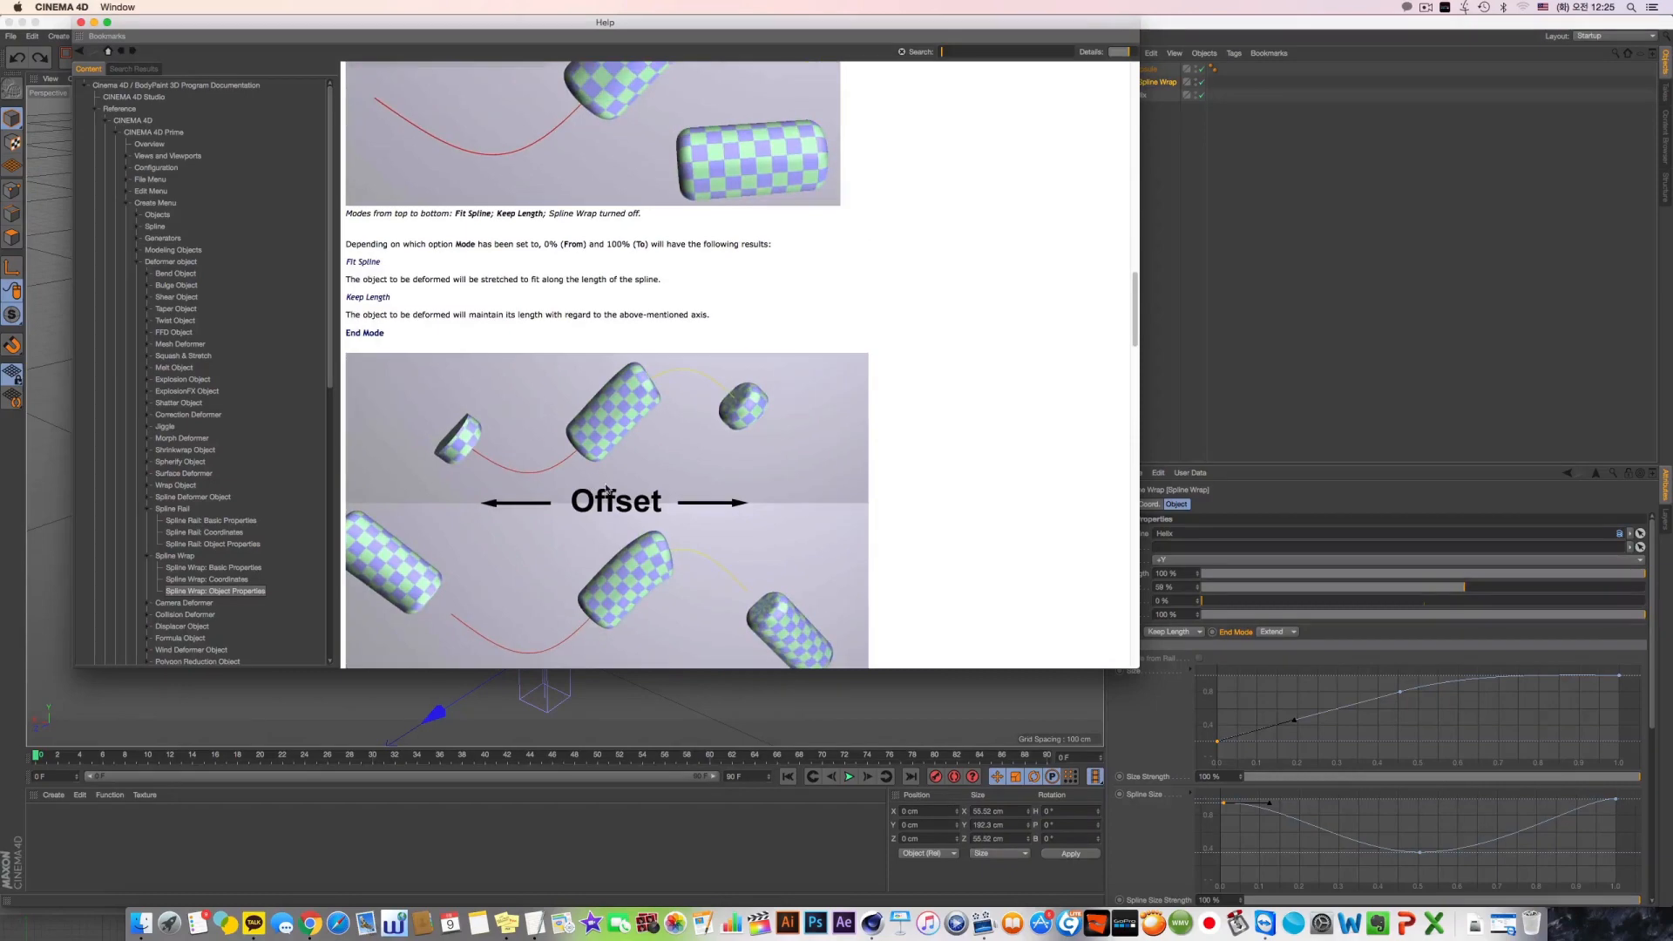
pyautogui.scroll(-1, 614, 462)
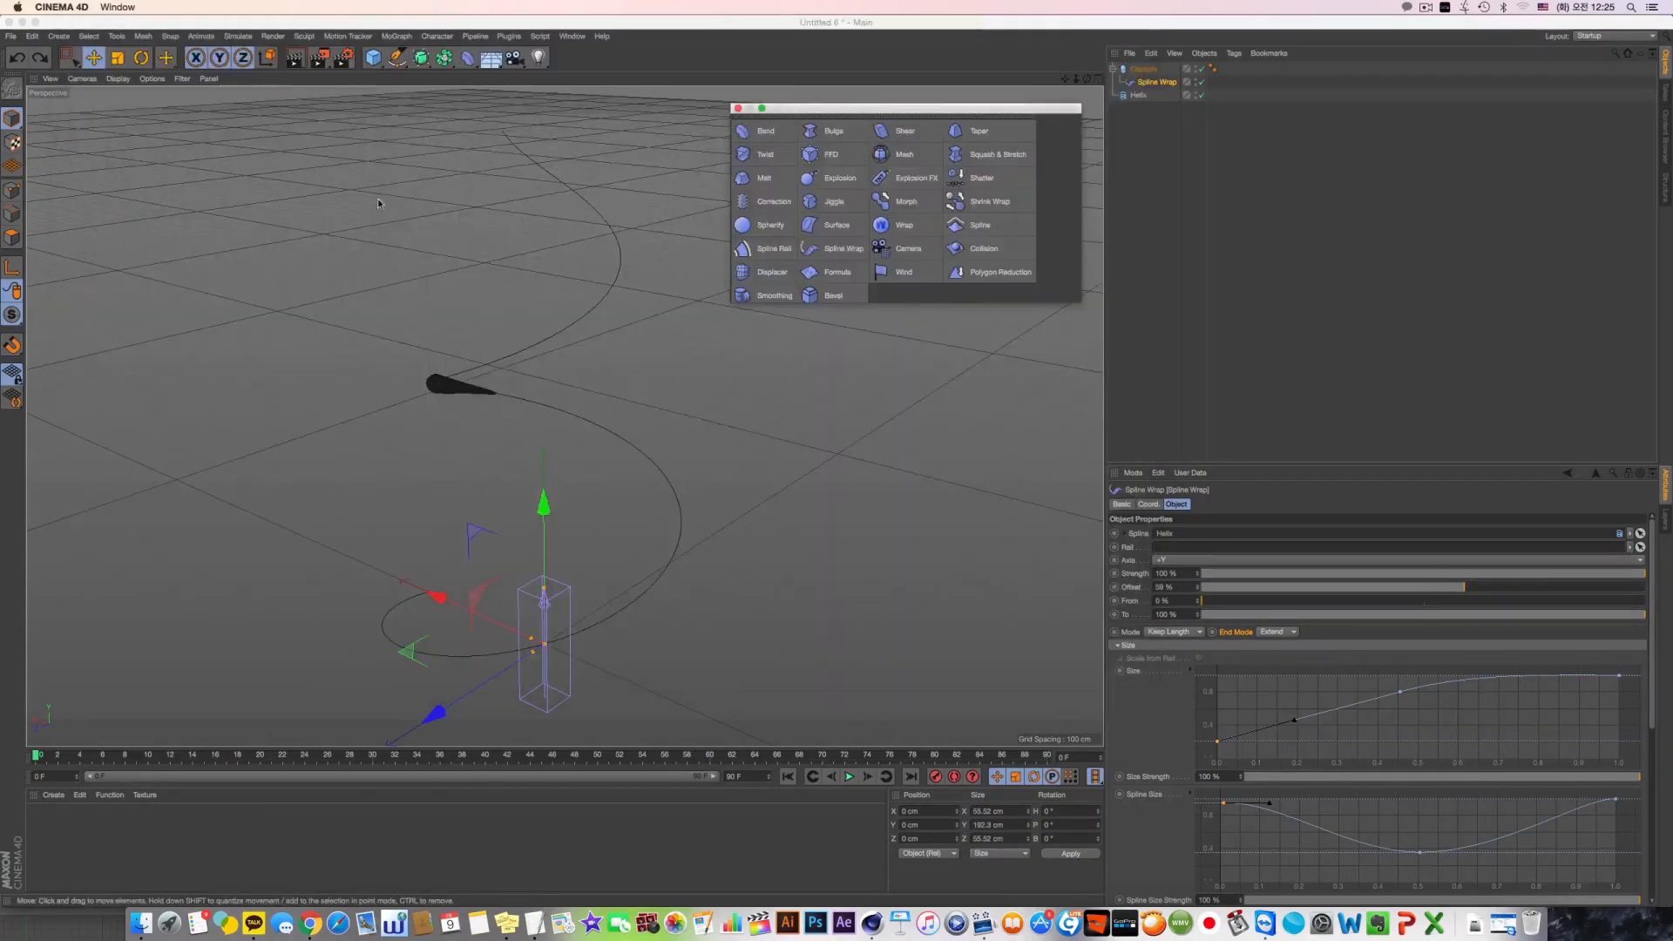
pyautogui.click(80, 22)
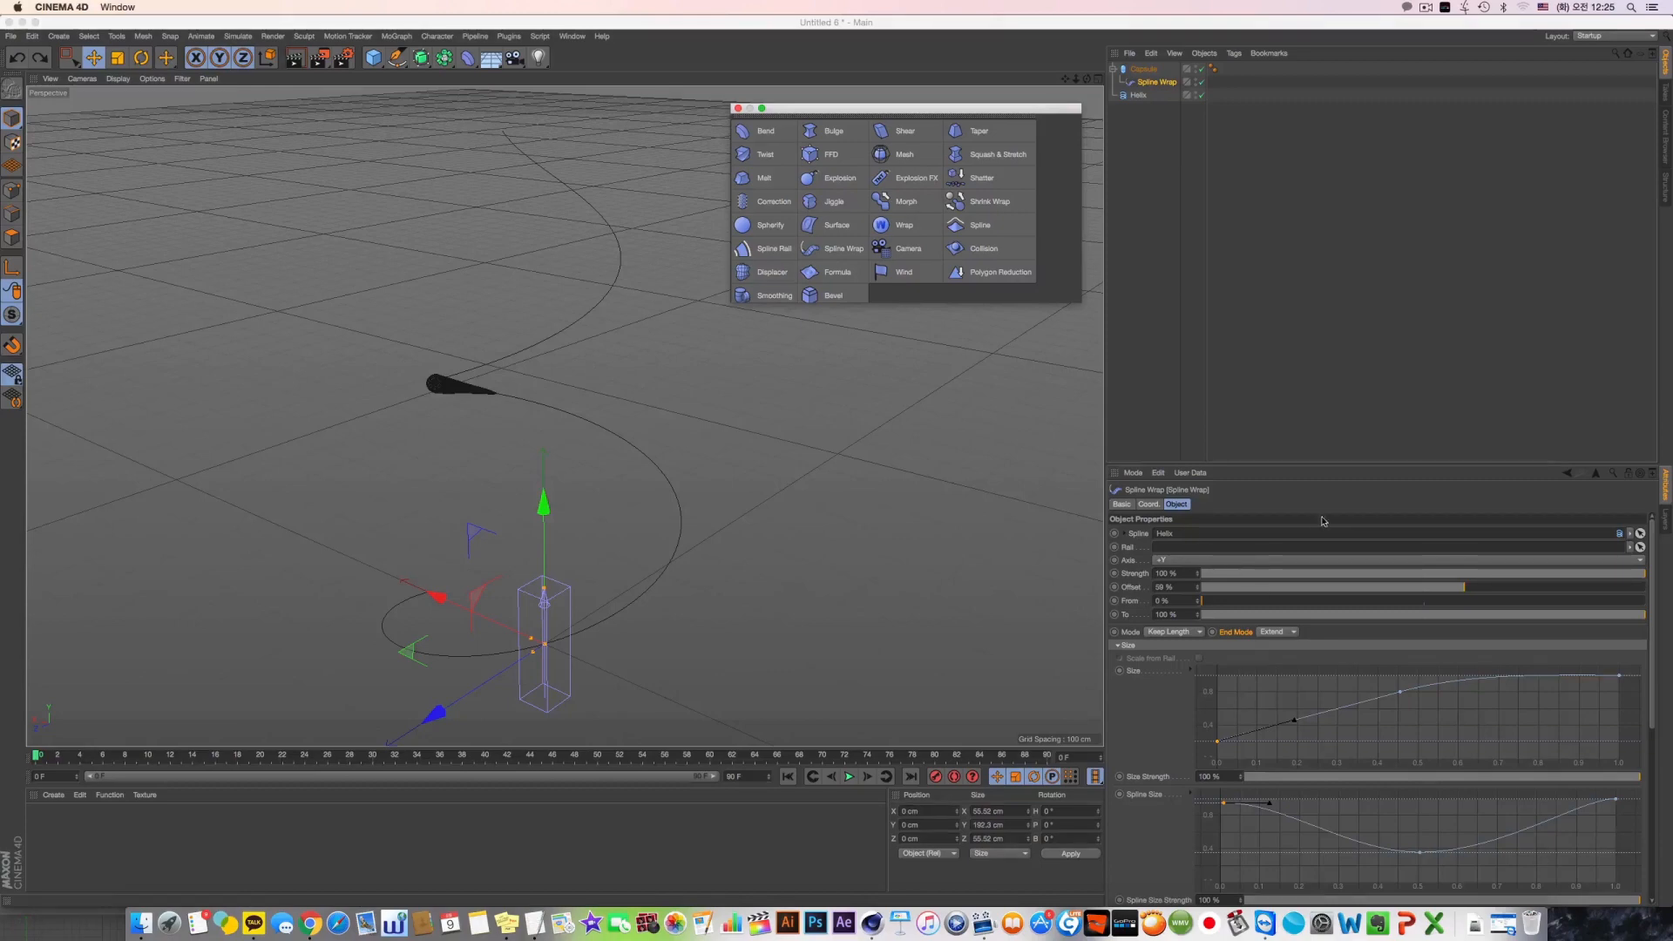
# Add an Explosion FX deformer, look through its Object and Explosion settings, and delete it
pyautogui.click(908, 178)
pyautogui.click(1168, 505)
pyautogui.click(1201, 505)
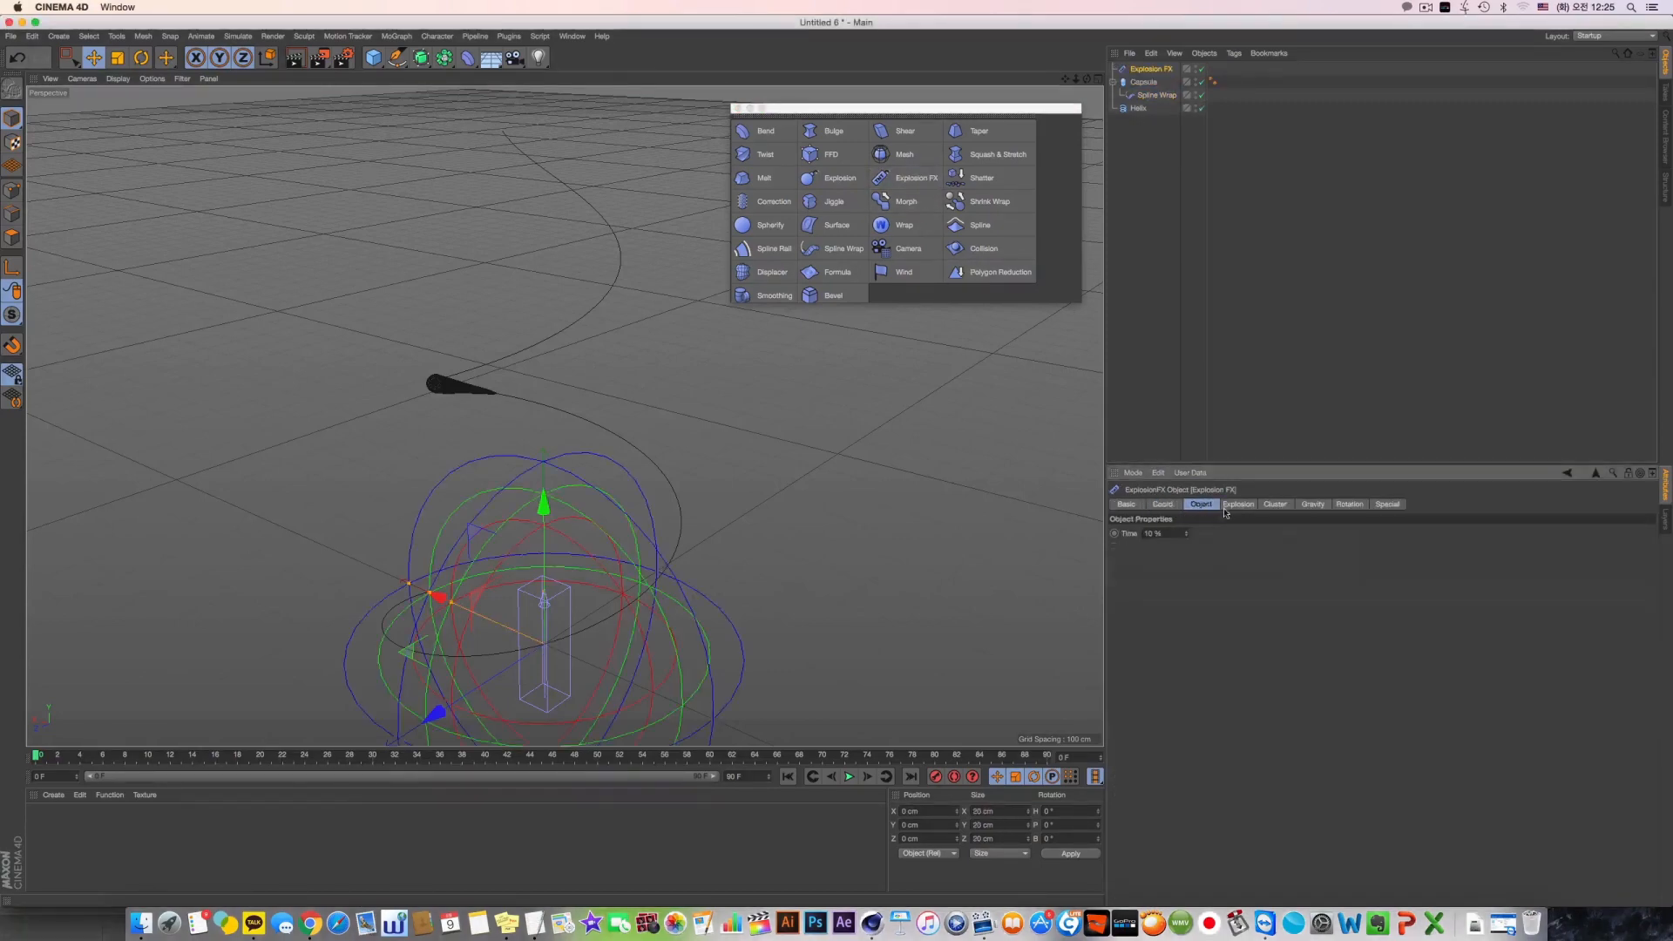
pyautogui.click(1238, 504)
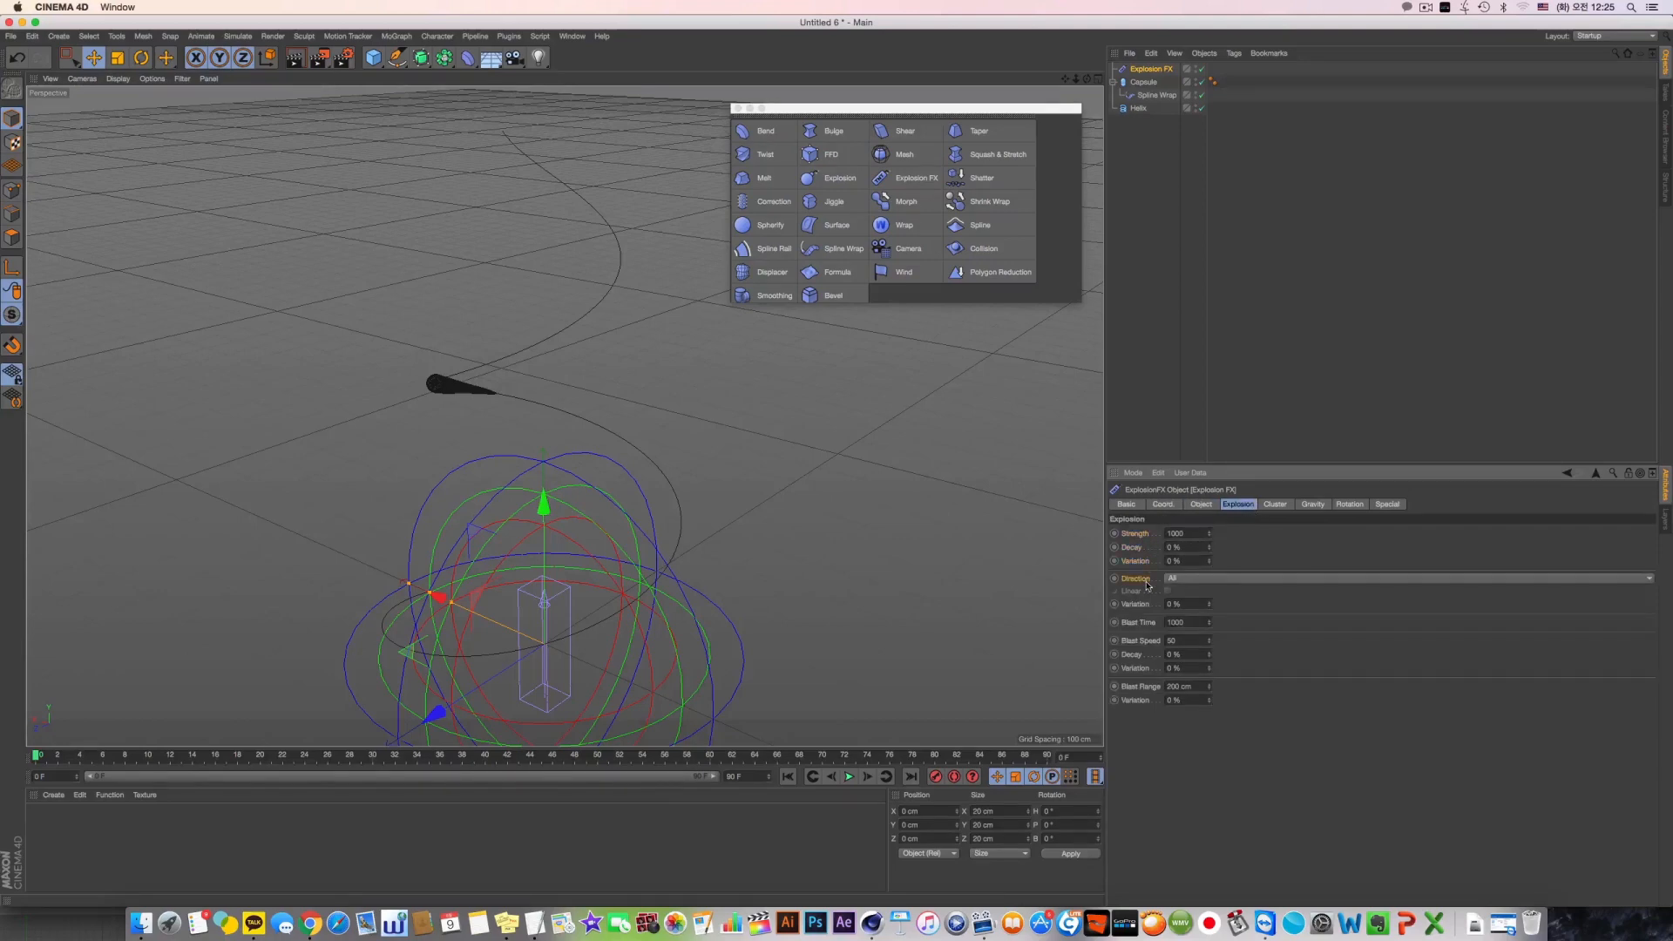
pyautogui.click(1150, 69)
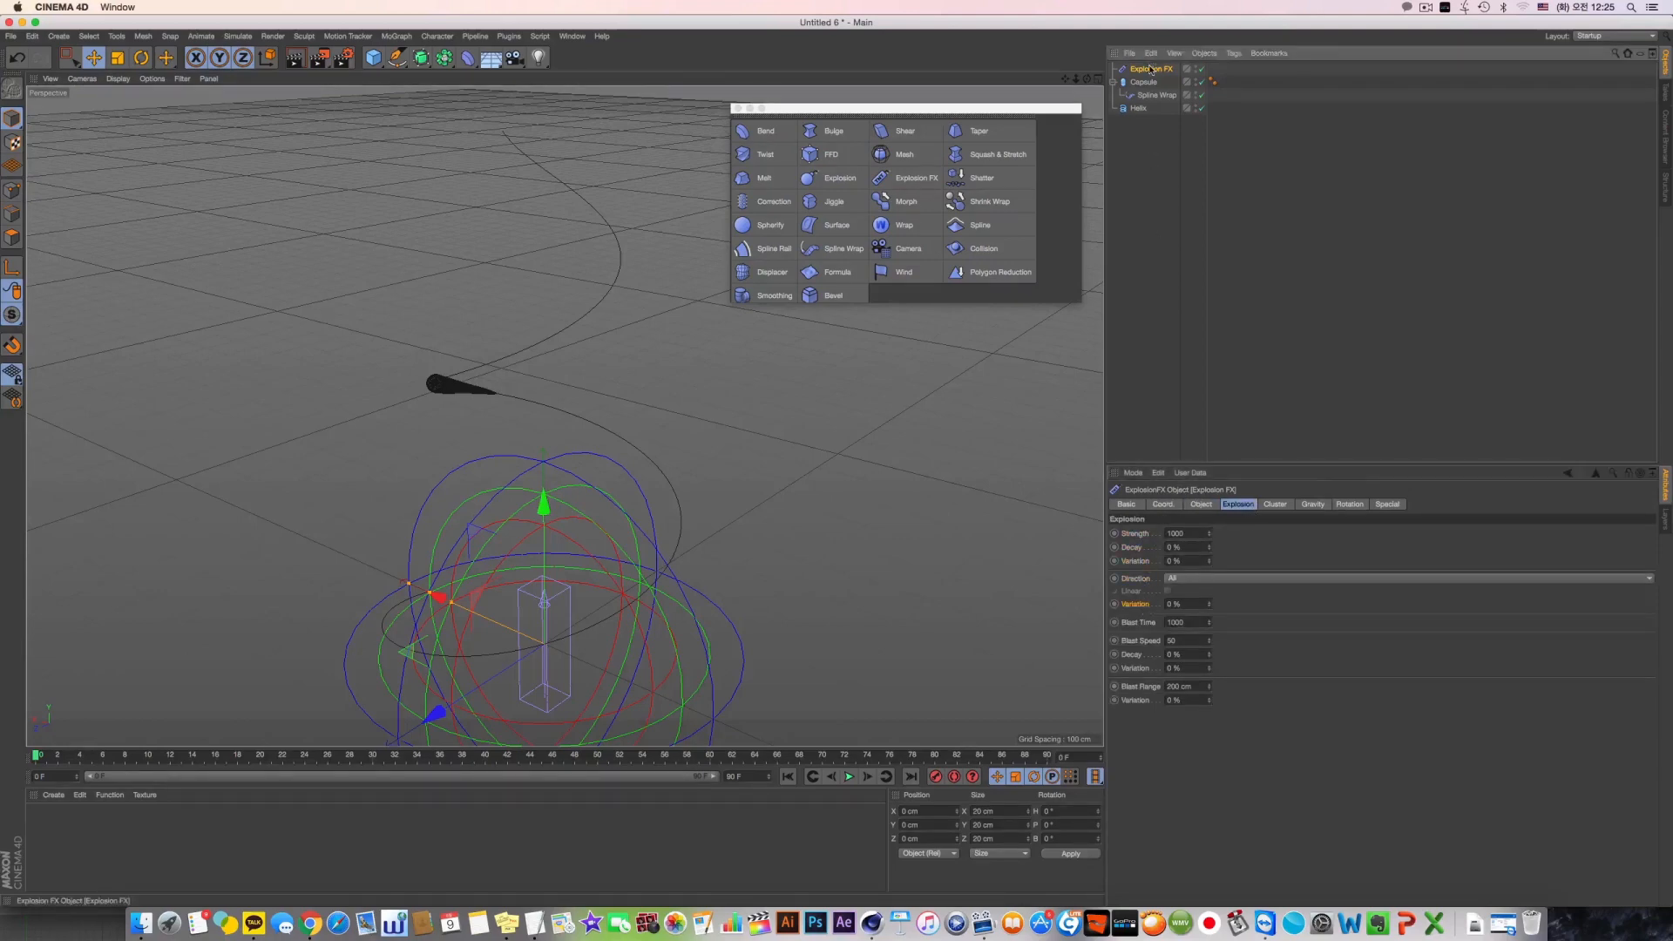
pyautogui.press('Delete')
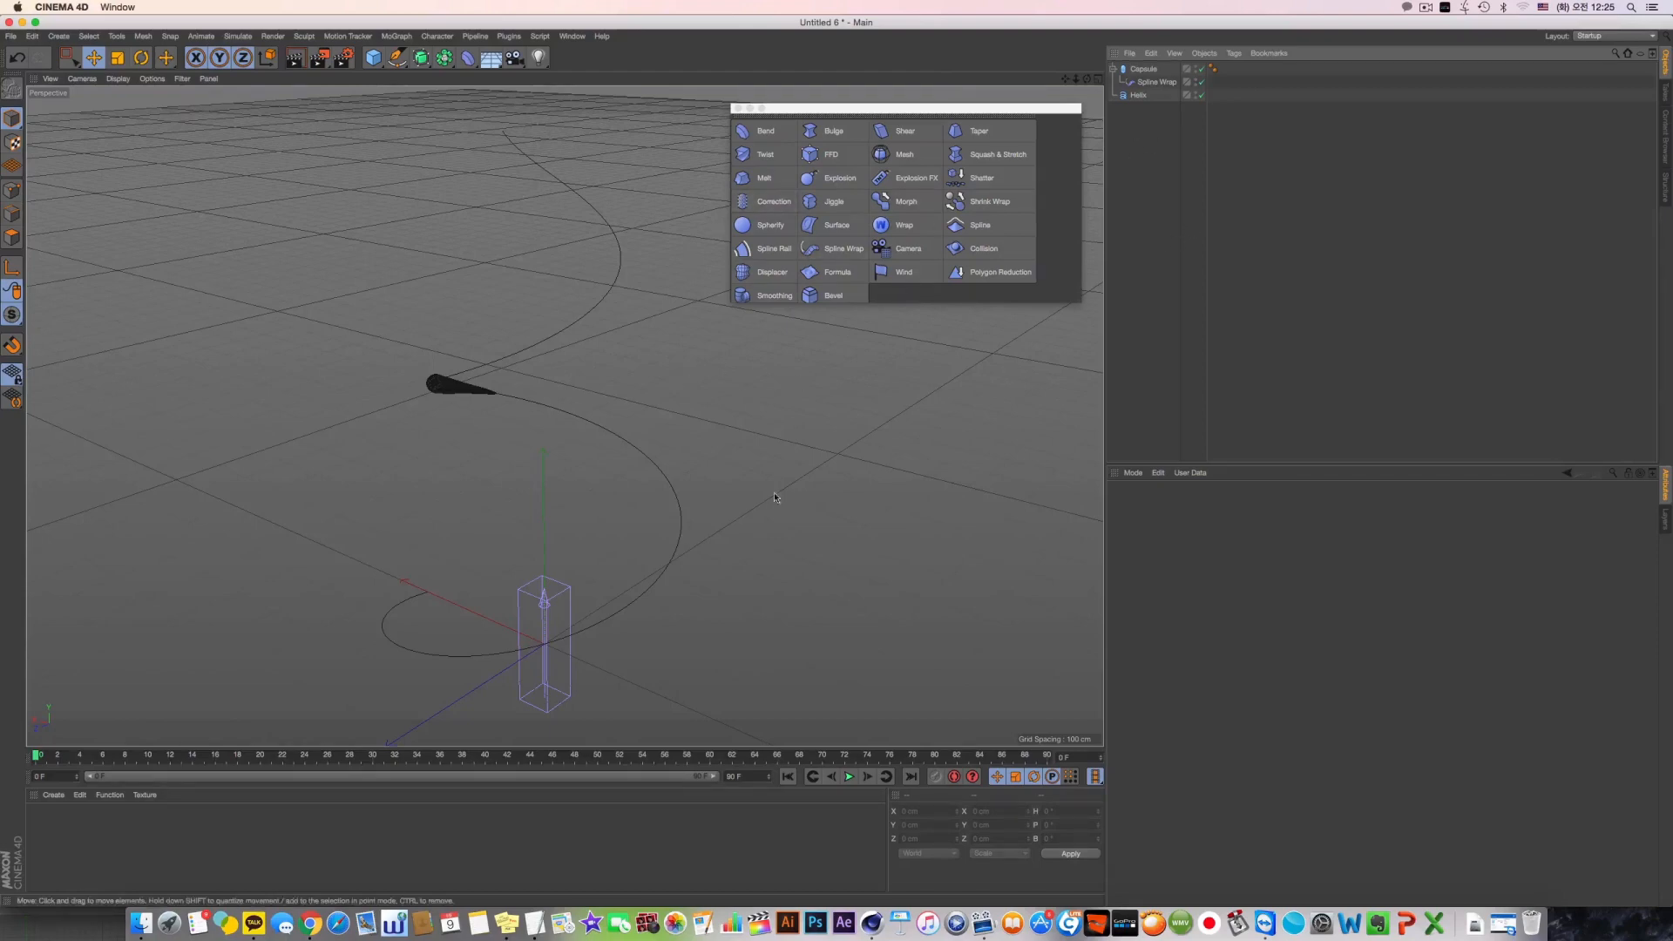
# Switch the Spline Wrap's Mode to Fit Spline
pyautogui.click(1156, 82)
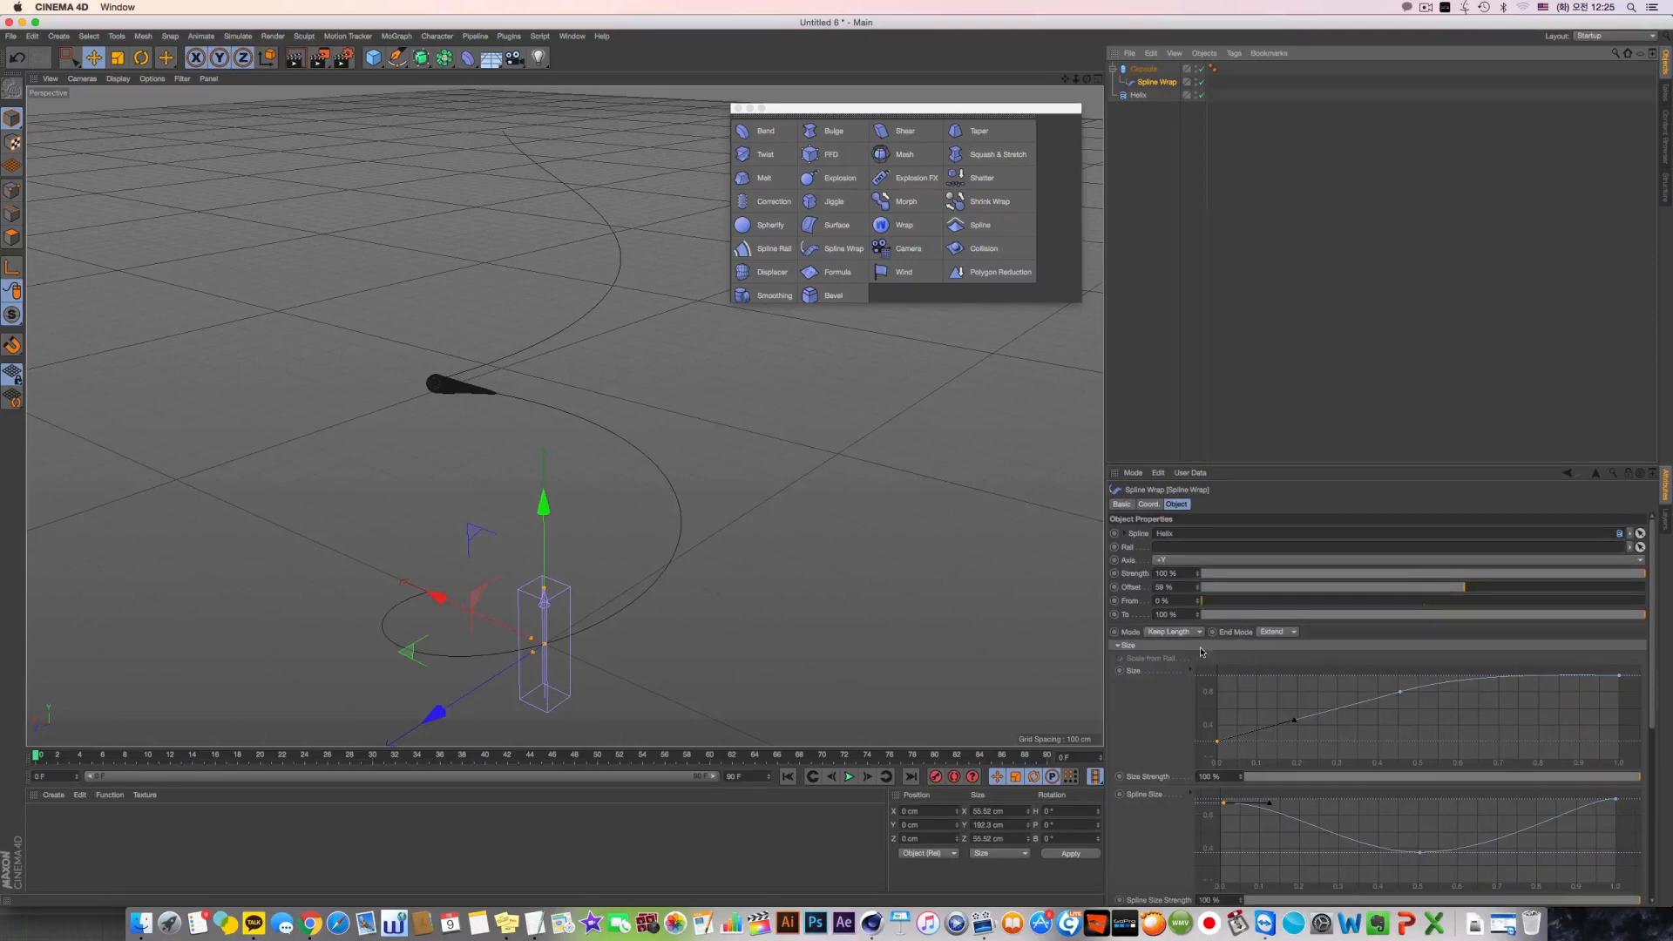
pyautogui.click(1171, 631)
pyautogui.click(1167, 646)
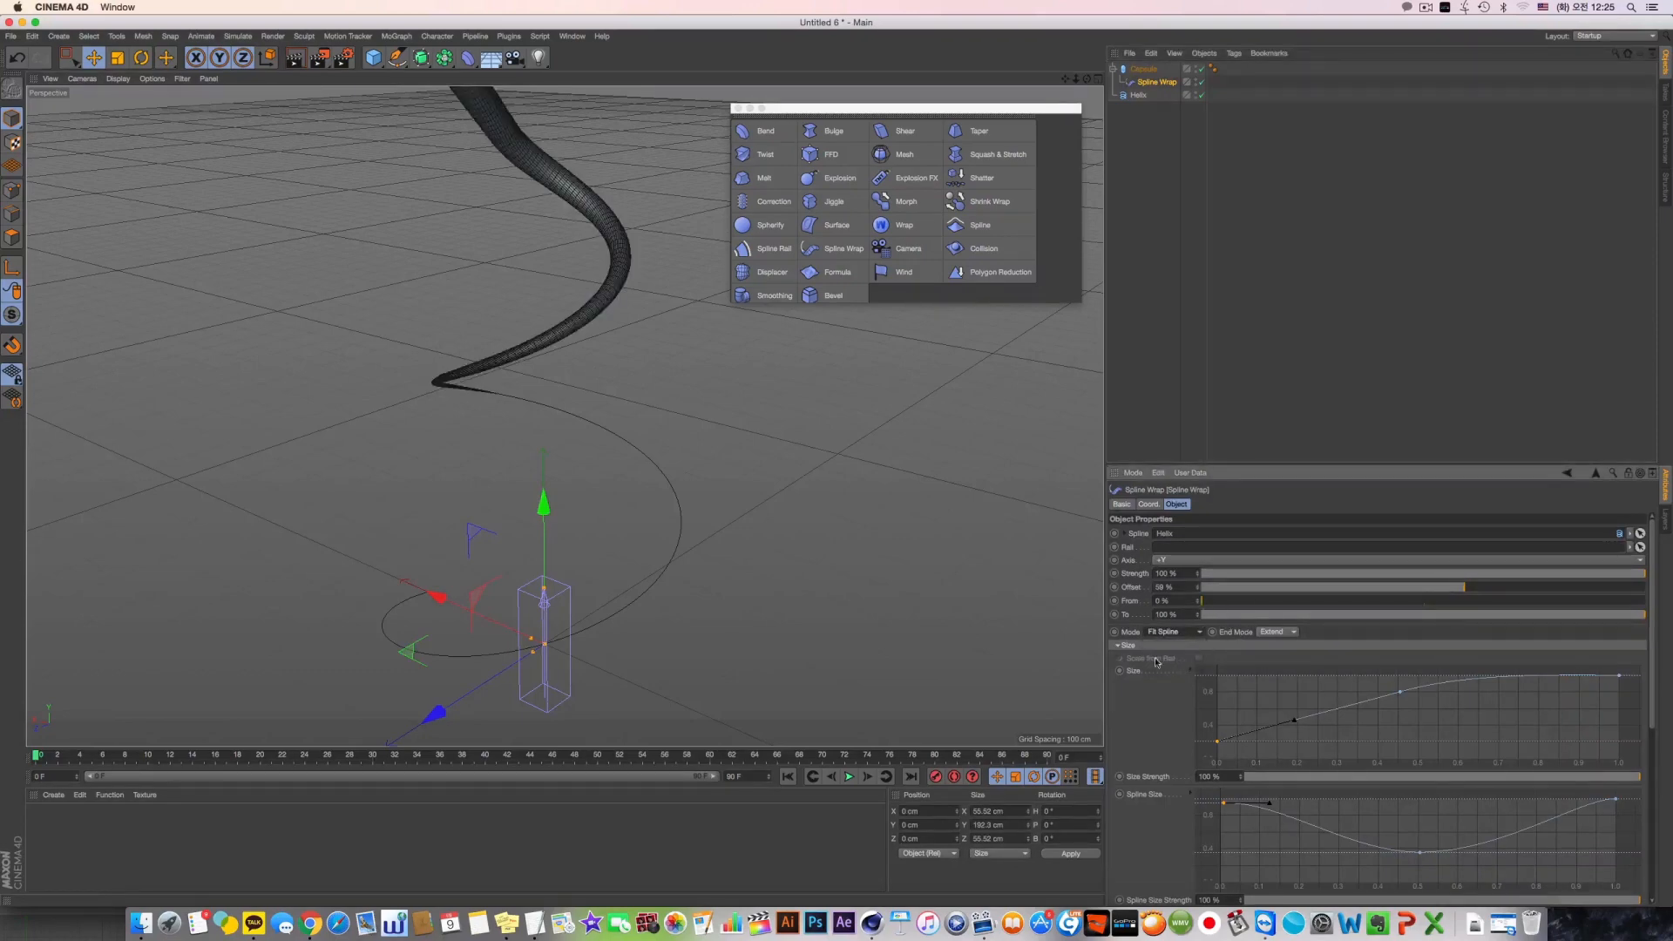
pyautogui.click(608, 424)
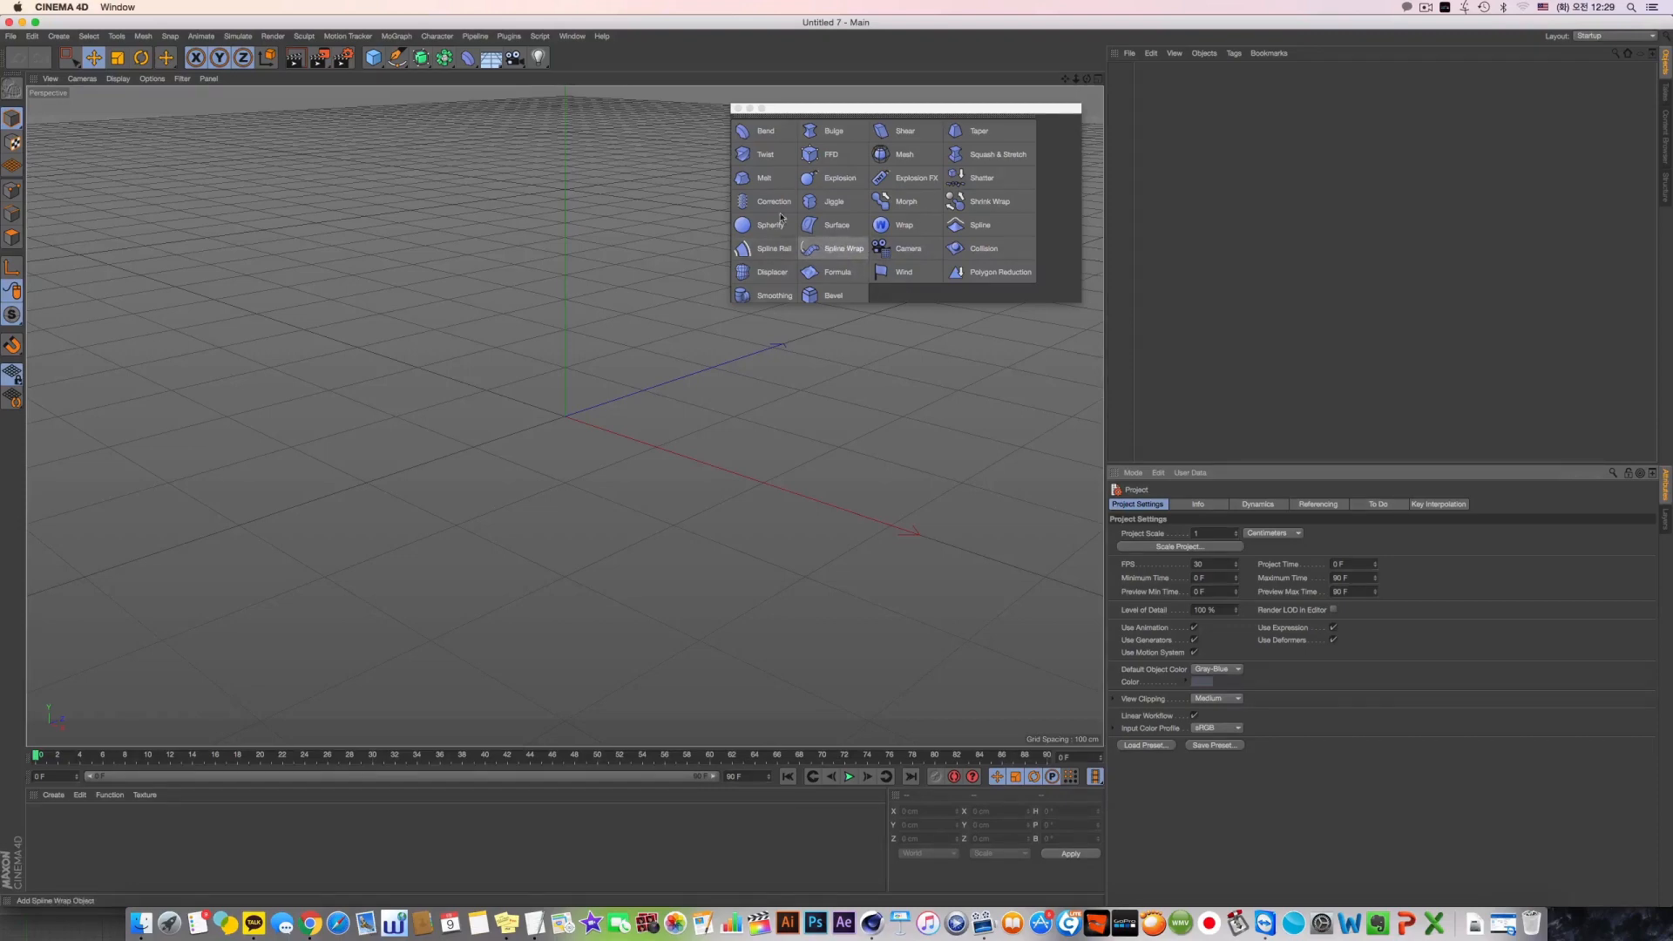
# Draw a long wavy Bezier spline with the Pen tool in the Right view, starting with a crest followed by a trough
pyautogui.click(396, 57)
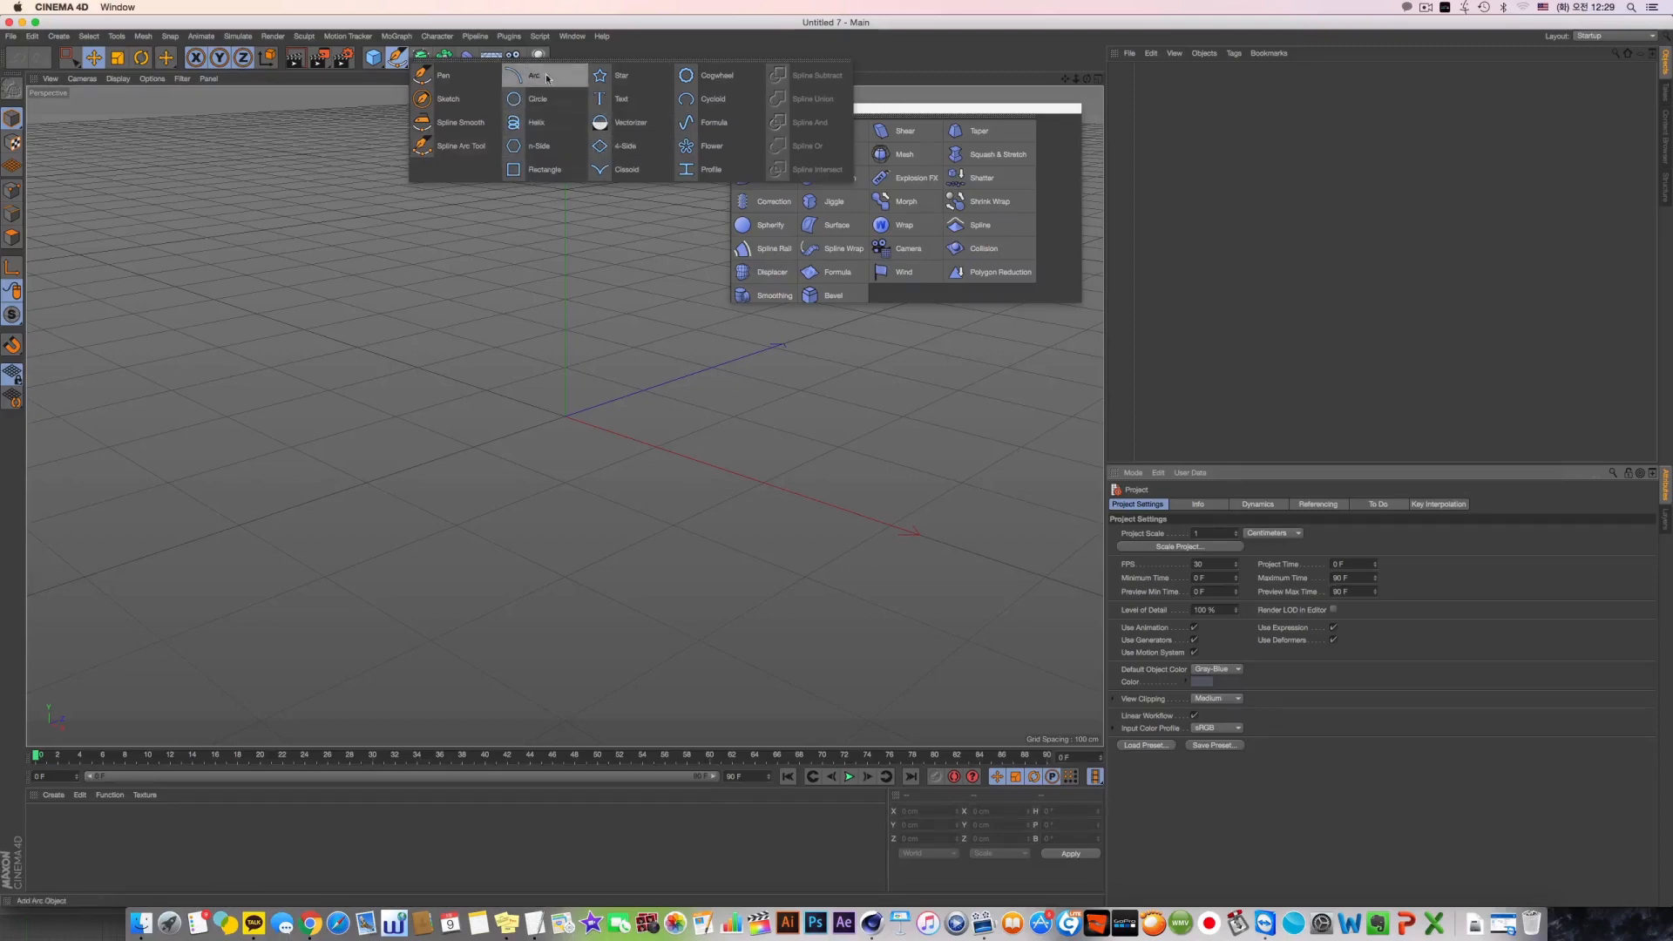
pyautogui.click(440, 75)
pyautogui.middleClick(374, 492)
pyautogui.middleClick(367, 503)
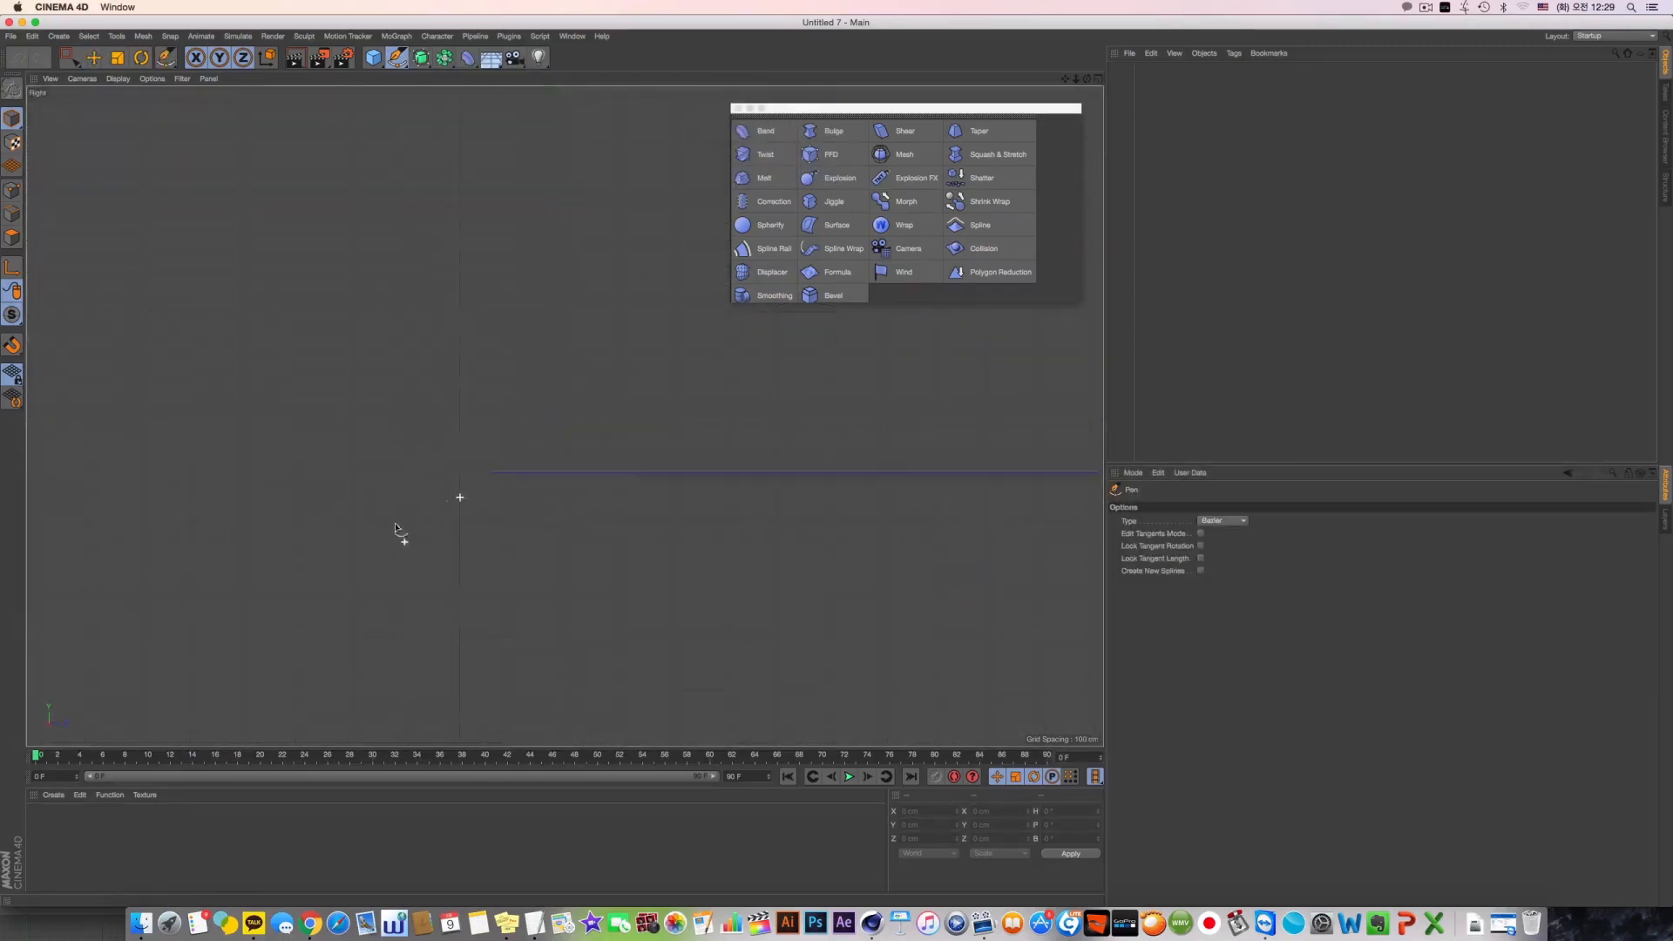
pyautogui.click(103, 523)
pyautogui.moveTo(399, 340); pyautogui.dragTo(519, 341)
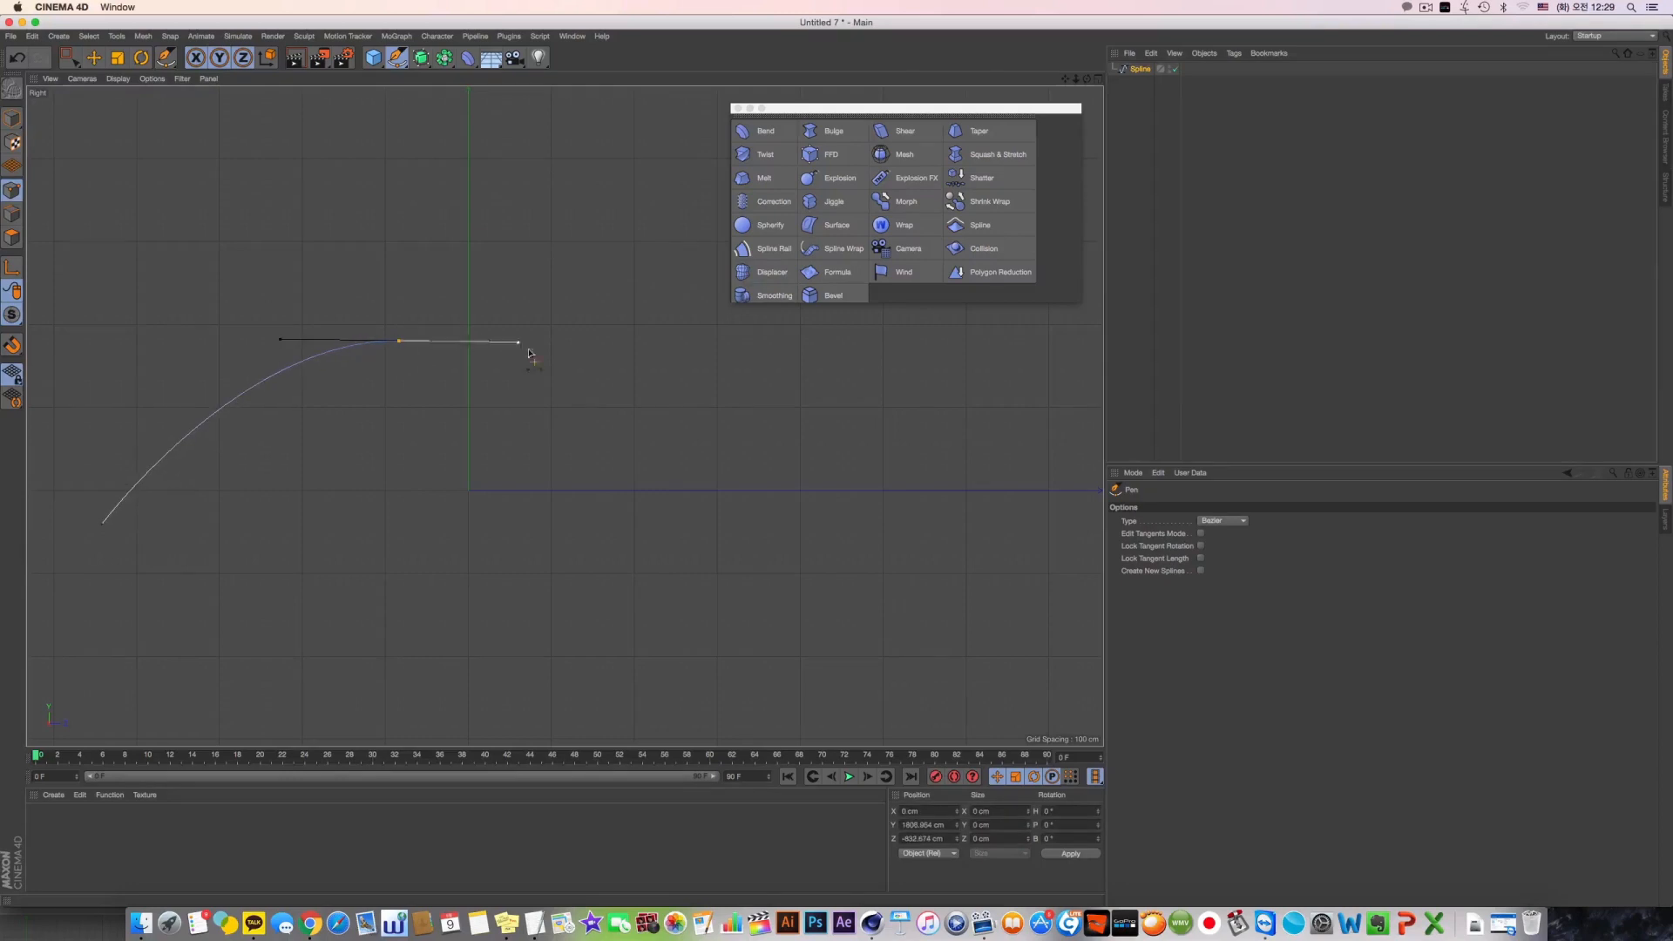
pyautogui.keyDown('alt'); pyautogui.moveTo(748, 519); pyautogui.dragTo(322, 515, button='middle'); pyautogui.keyUp('alt')
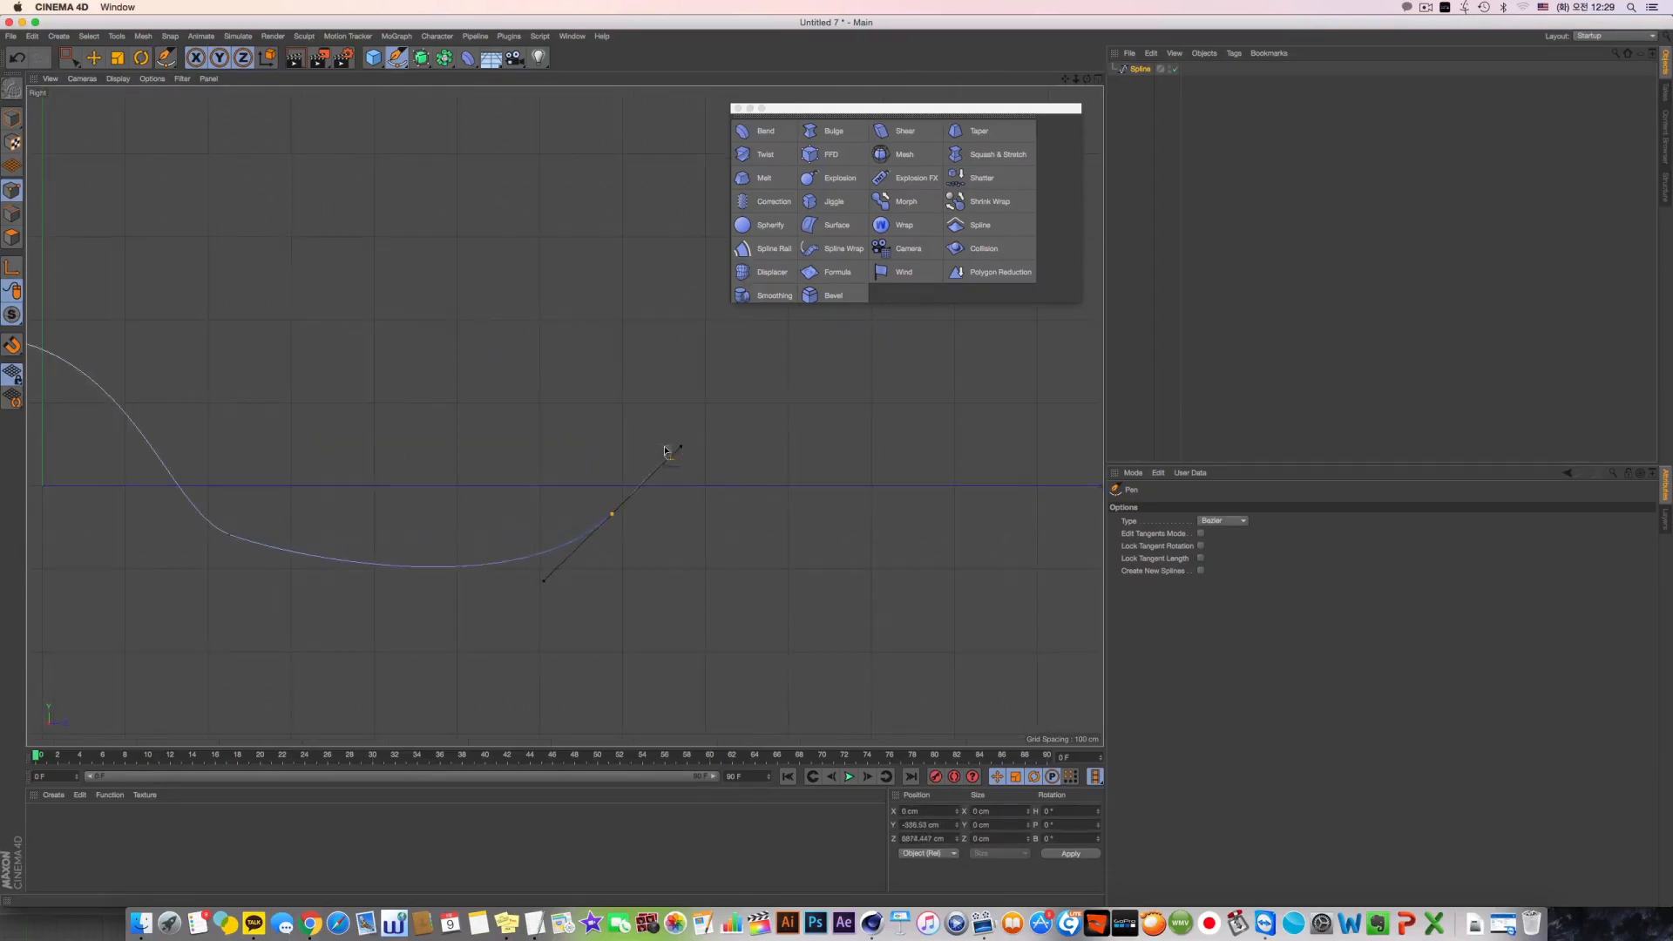
# Return to Model mode with the Move tool active and frame the wavy spline in the Perspective view
pyautogui.click(17, 118)
pyautogui.middleClick(271, 242)
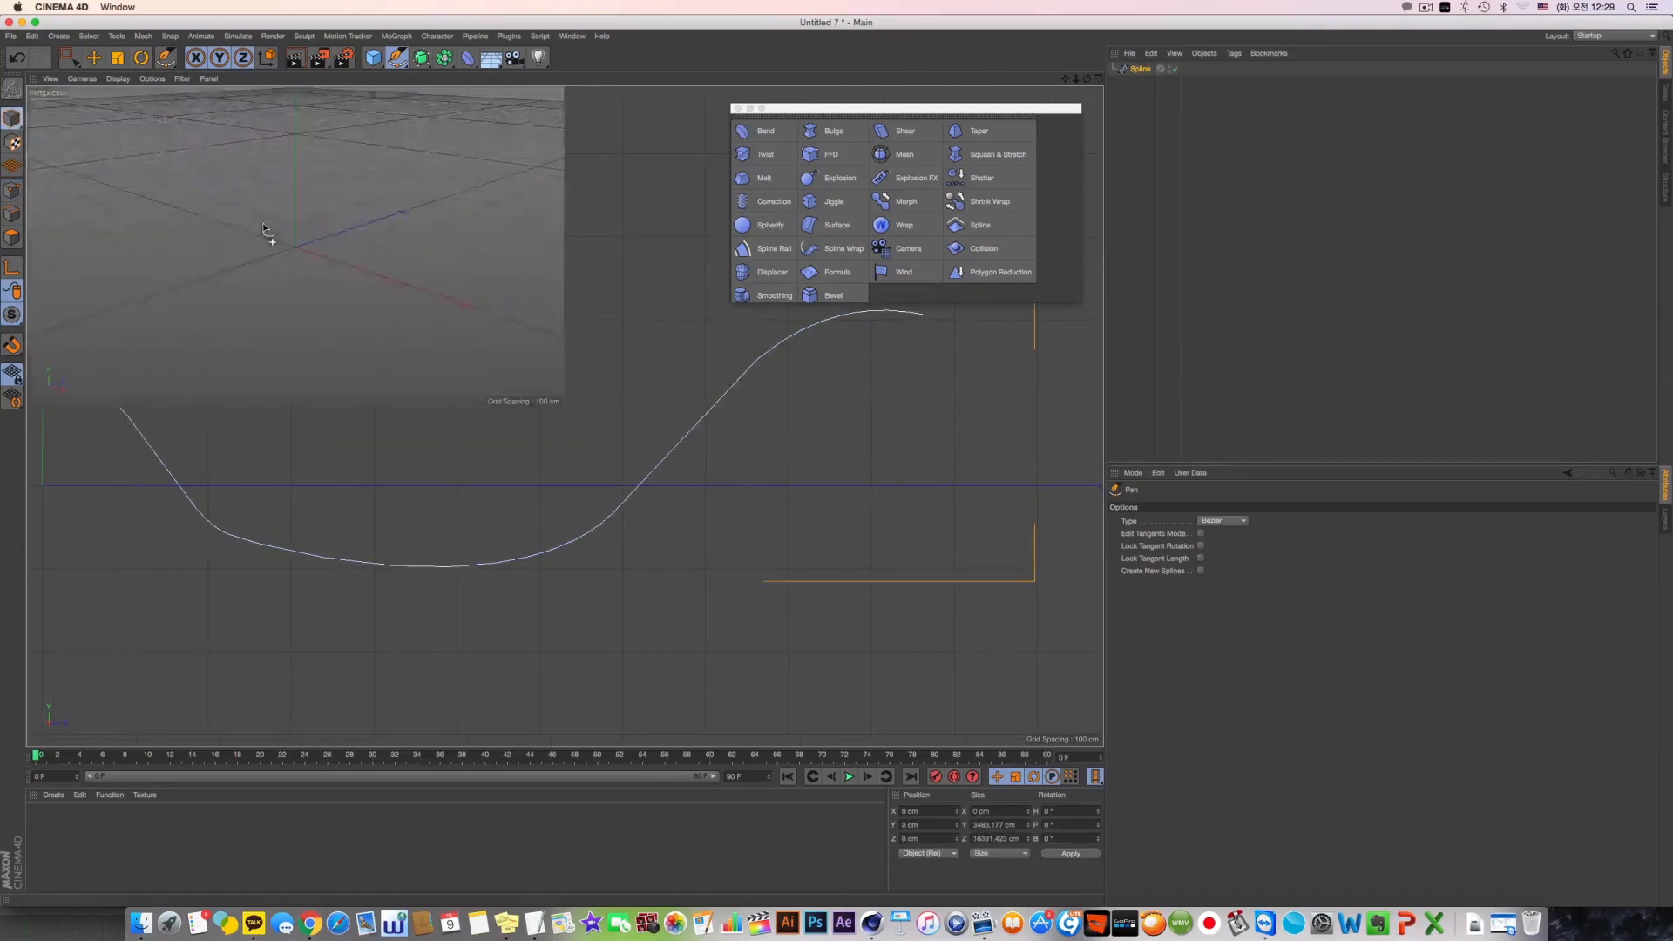
pyautogui.middleClick(284, 244)
pyautogui.scroll(-3, 522, 341)
pyautogui.press('h')
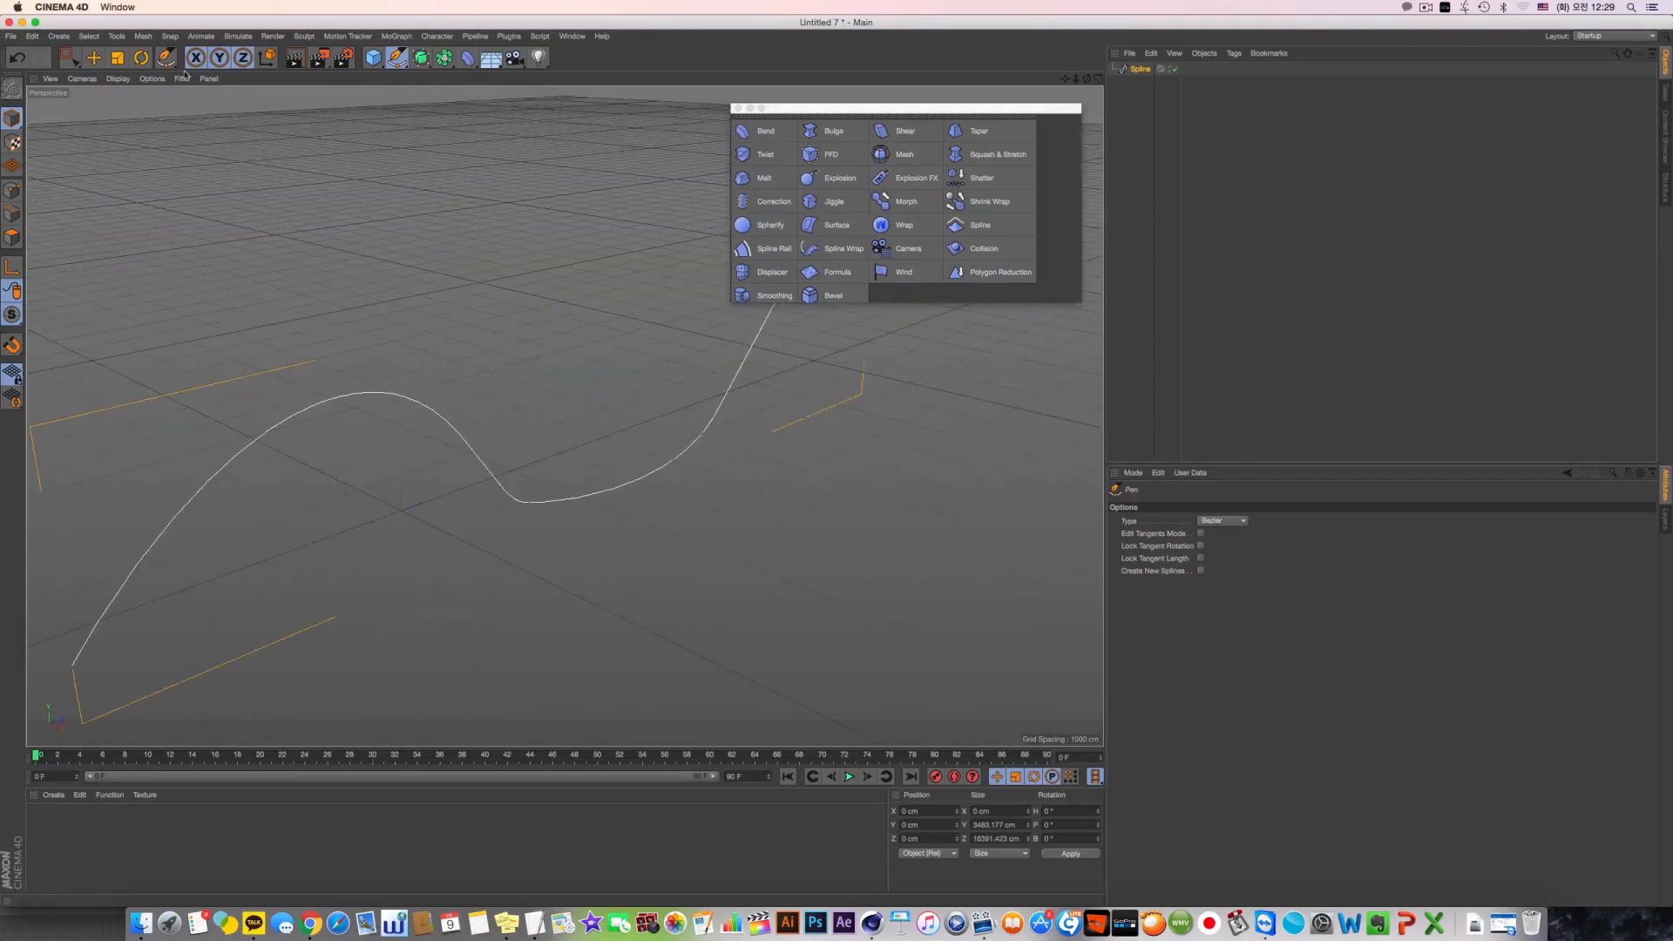
pyautogui.click(94, 59)
pyautogui.keyDown('alt'); pyautogui.moveTo(640, 382); pyautogui.dragTo(565, 415); pyautogui.keyUp('alt')
pyautogui.scroll(-3, 585, 401)
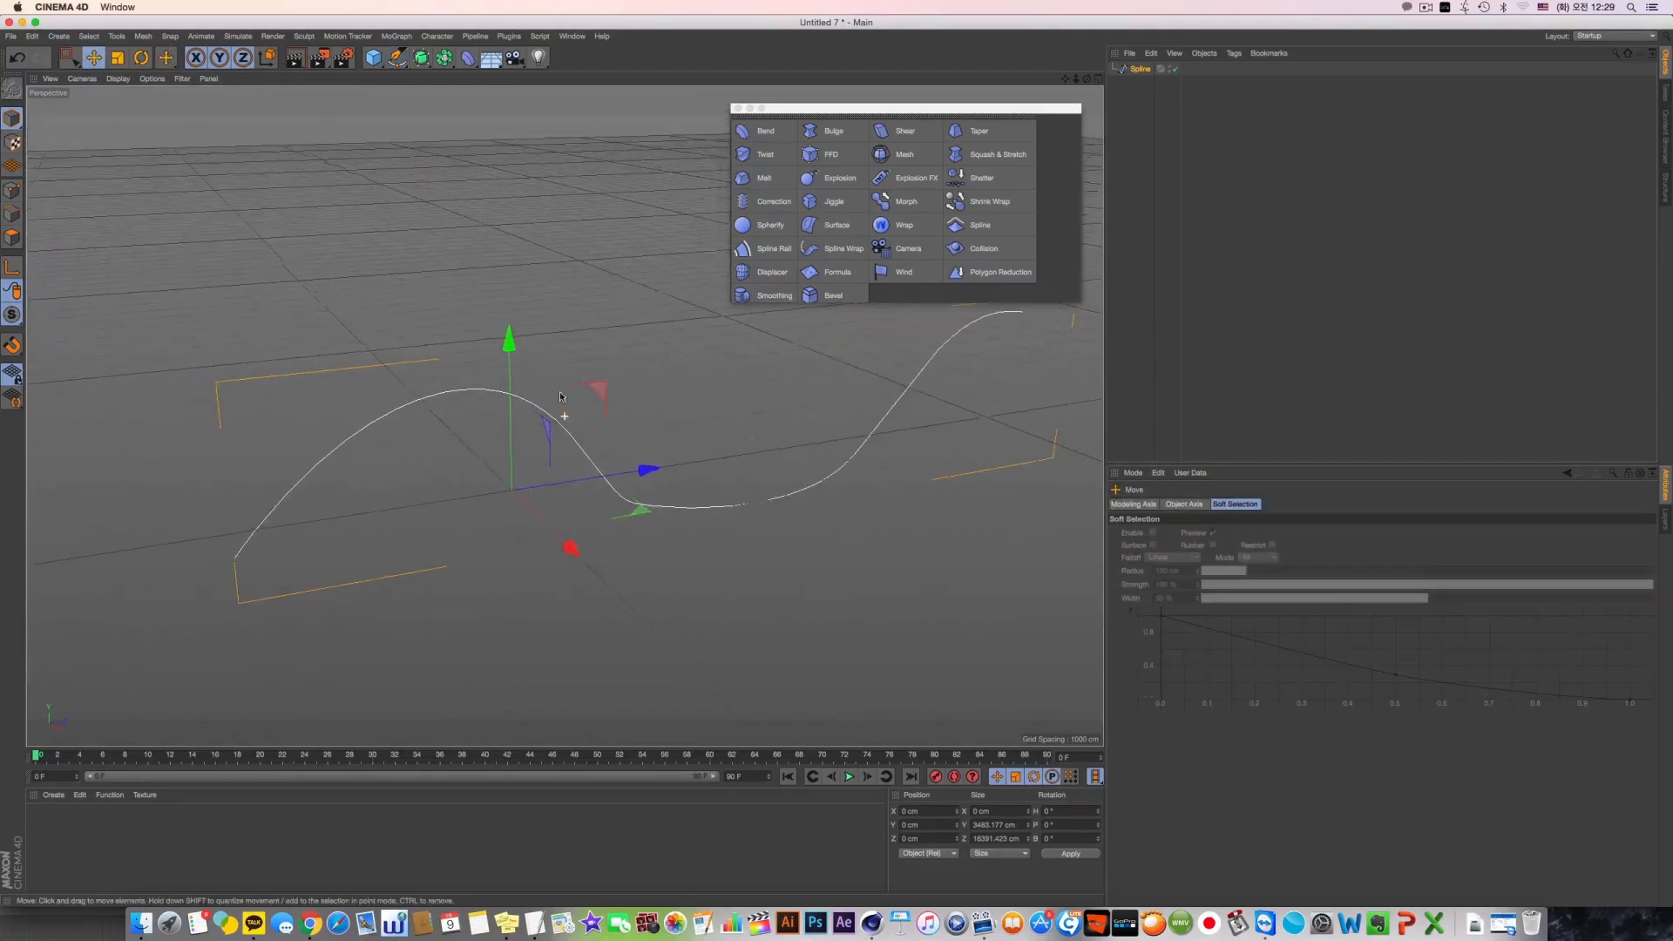
# Merge the file whale none.c4d from the desktop into the current scene and zoom in on the whale
pyautogui.click(10, 37)
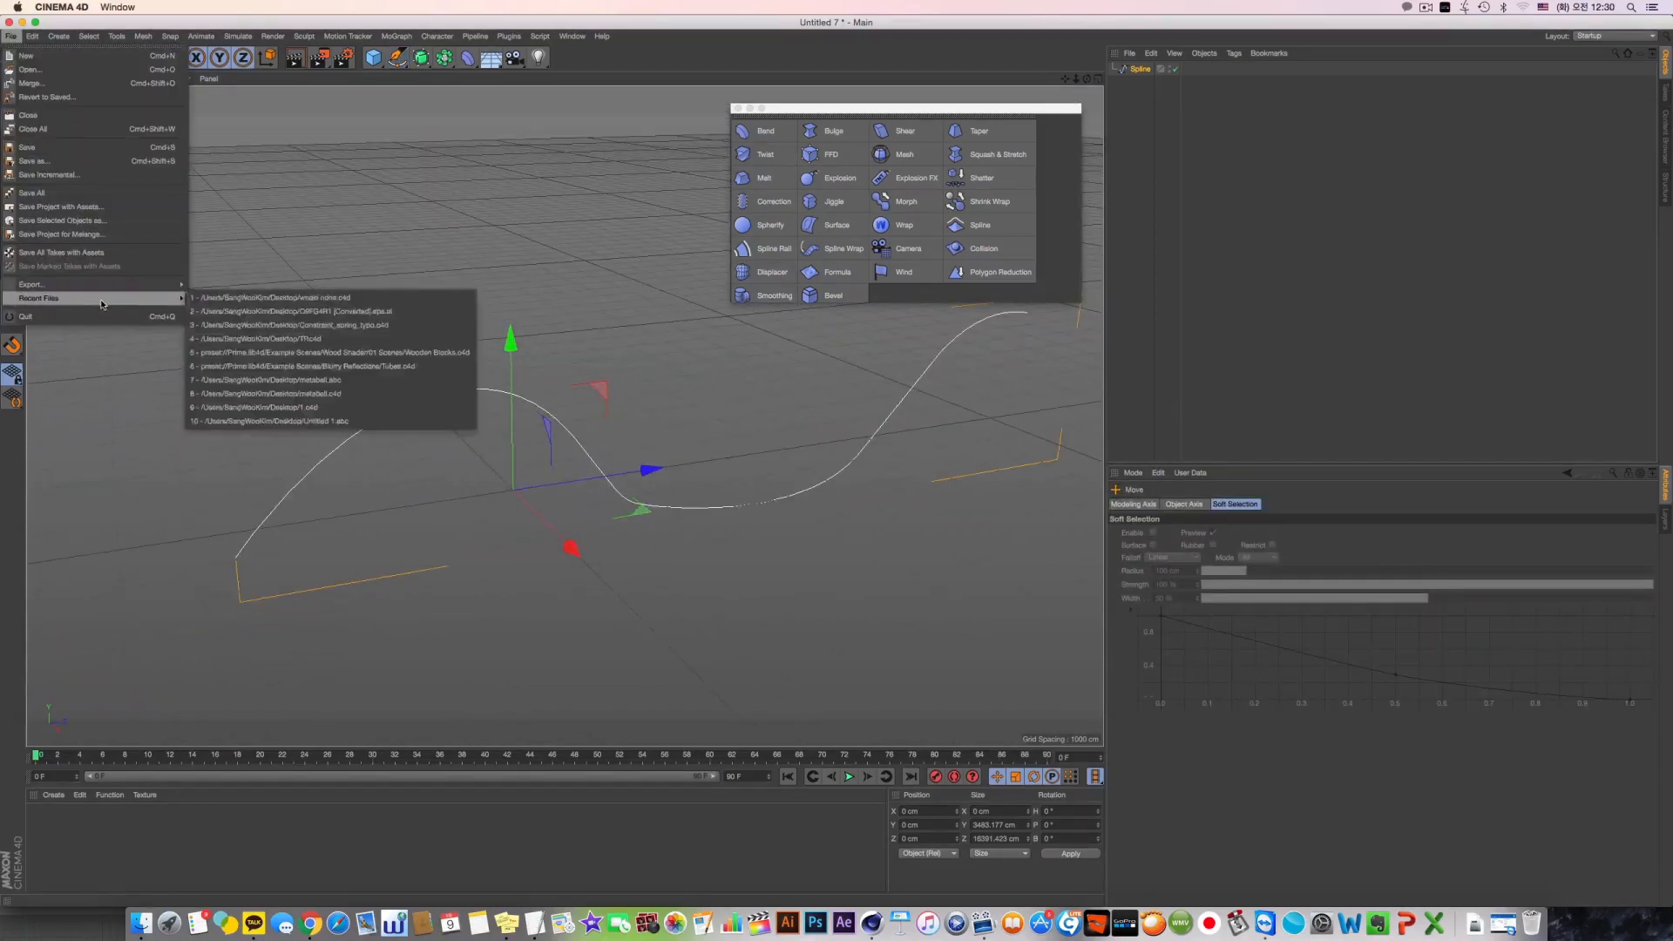
pyautogui.click(30, 70)
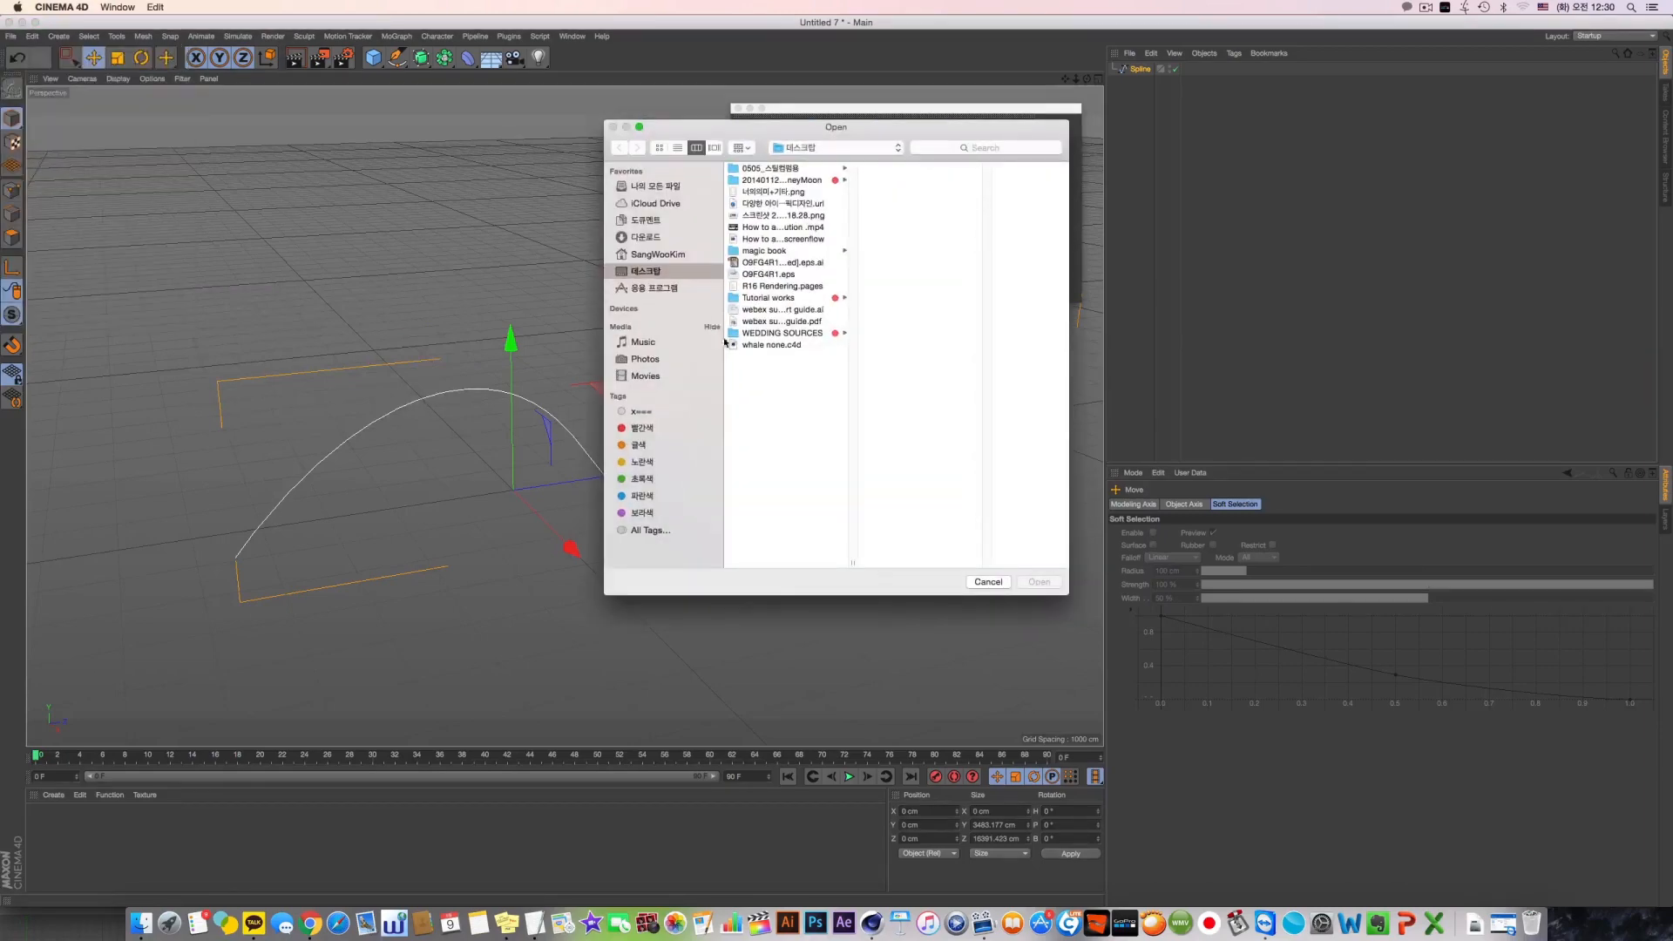
pyautogui.click(773, 345)
pyautogui.click(1040, 582)
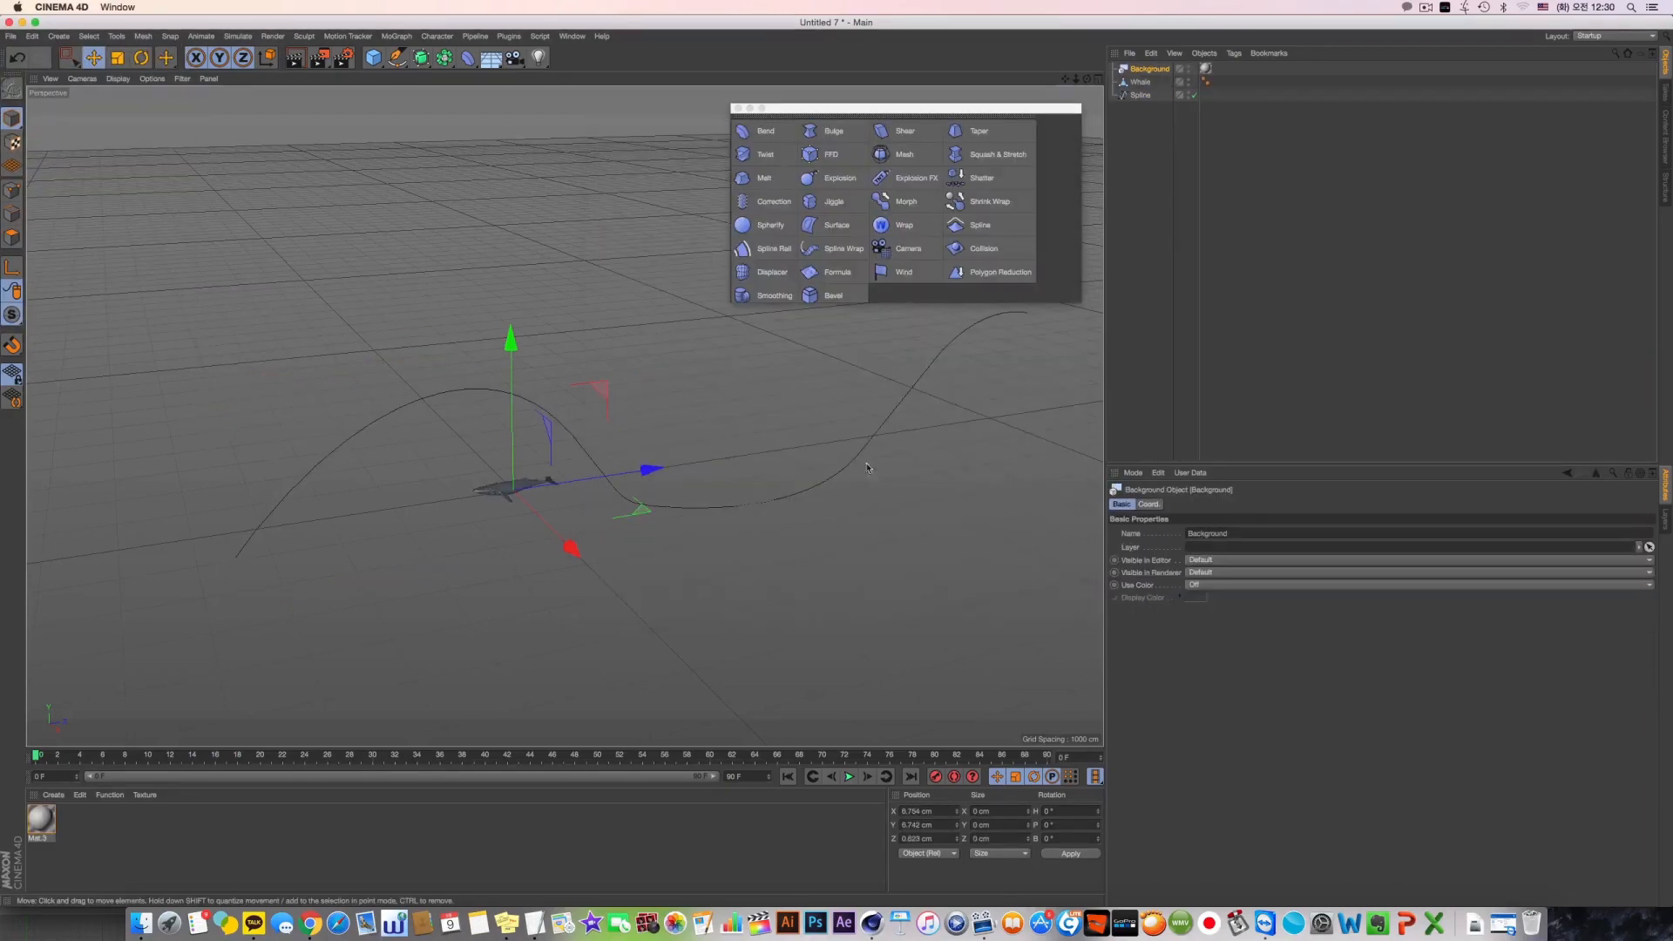
pyautogui.keyDown('alt'); pyautogui.moveTo(523, 484); pyautogui.dragTo(609, 455, button='middle'); pyautogui.keyUp('alt')
pyautogui.scroll(5, 521, 448)
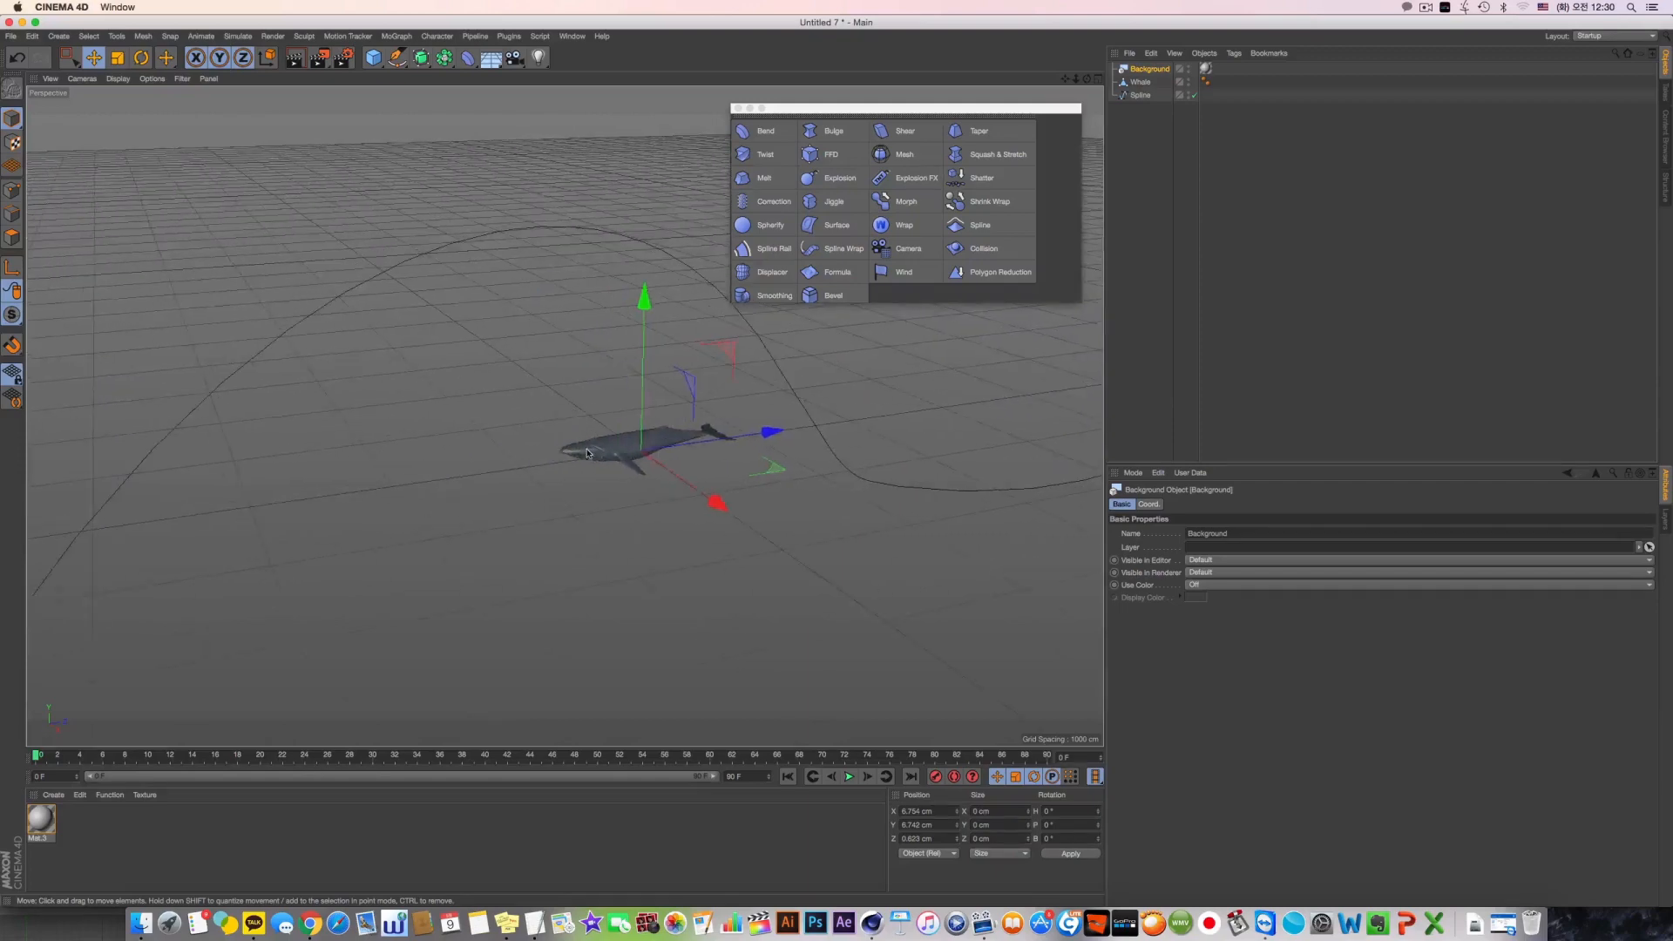
pyautogui.scroll(2, 610, 456)
pyautogui.scroll(7, 620, 461)
pyautogui.keyDown('alt'); pyautogui.moveTo(618, 459); pyautogui.dragTo(575, 415); pyautogui.keyUp('alt')
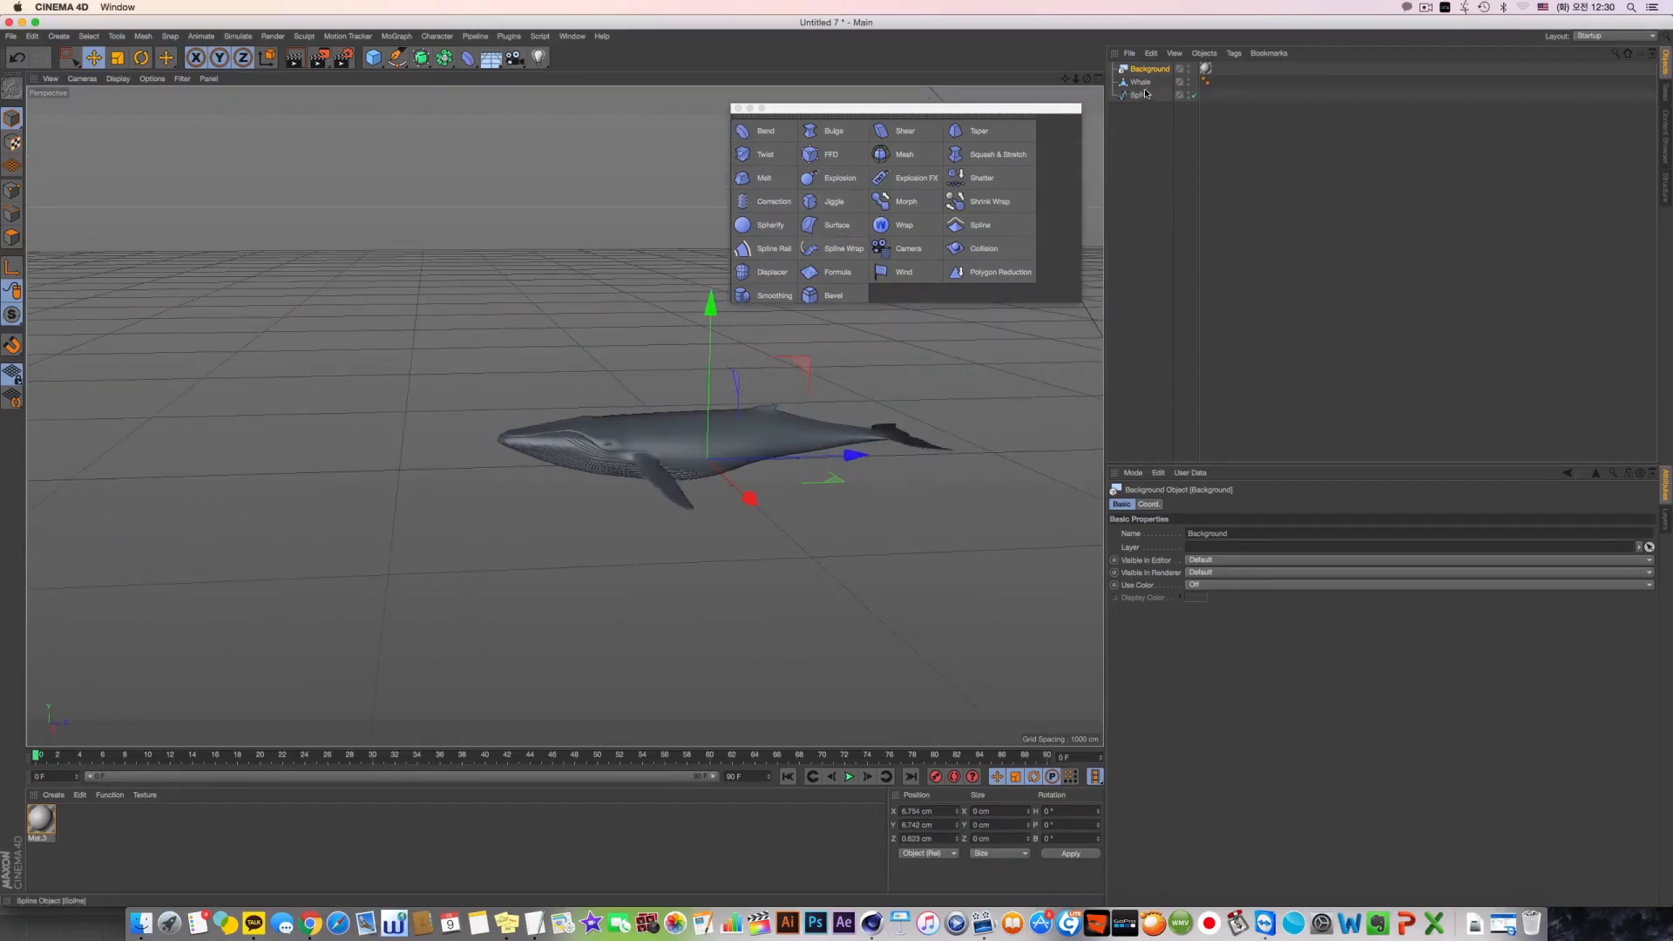
# Add a Spline Wrap deformer under Whale, assign the drawn Spline to it, and set its Axis to -Z
pyautogui.click(835, 249)
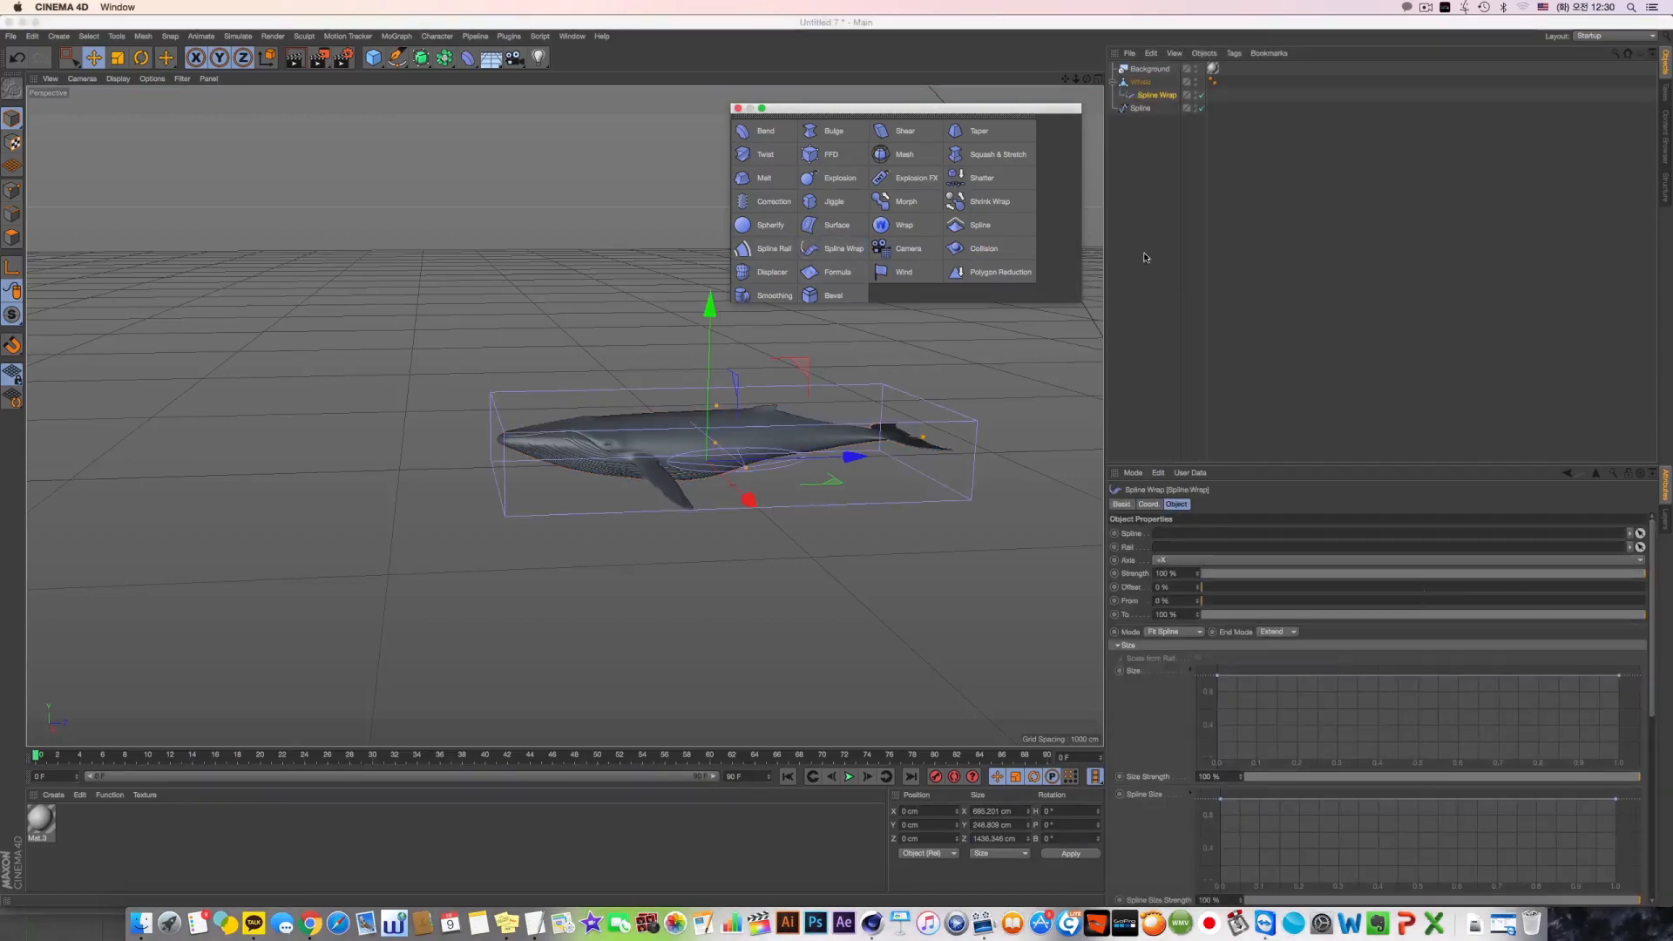
pyautogui.moveTo(1134, 116); pyautogui.dragTo(1163, 153)
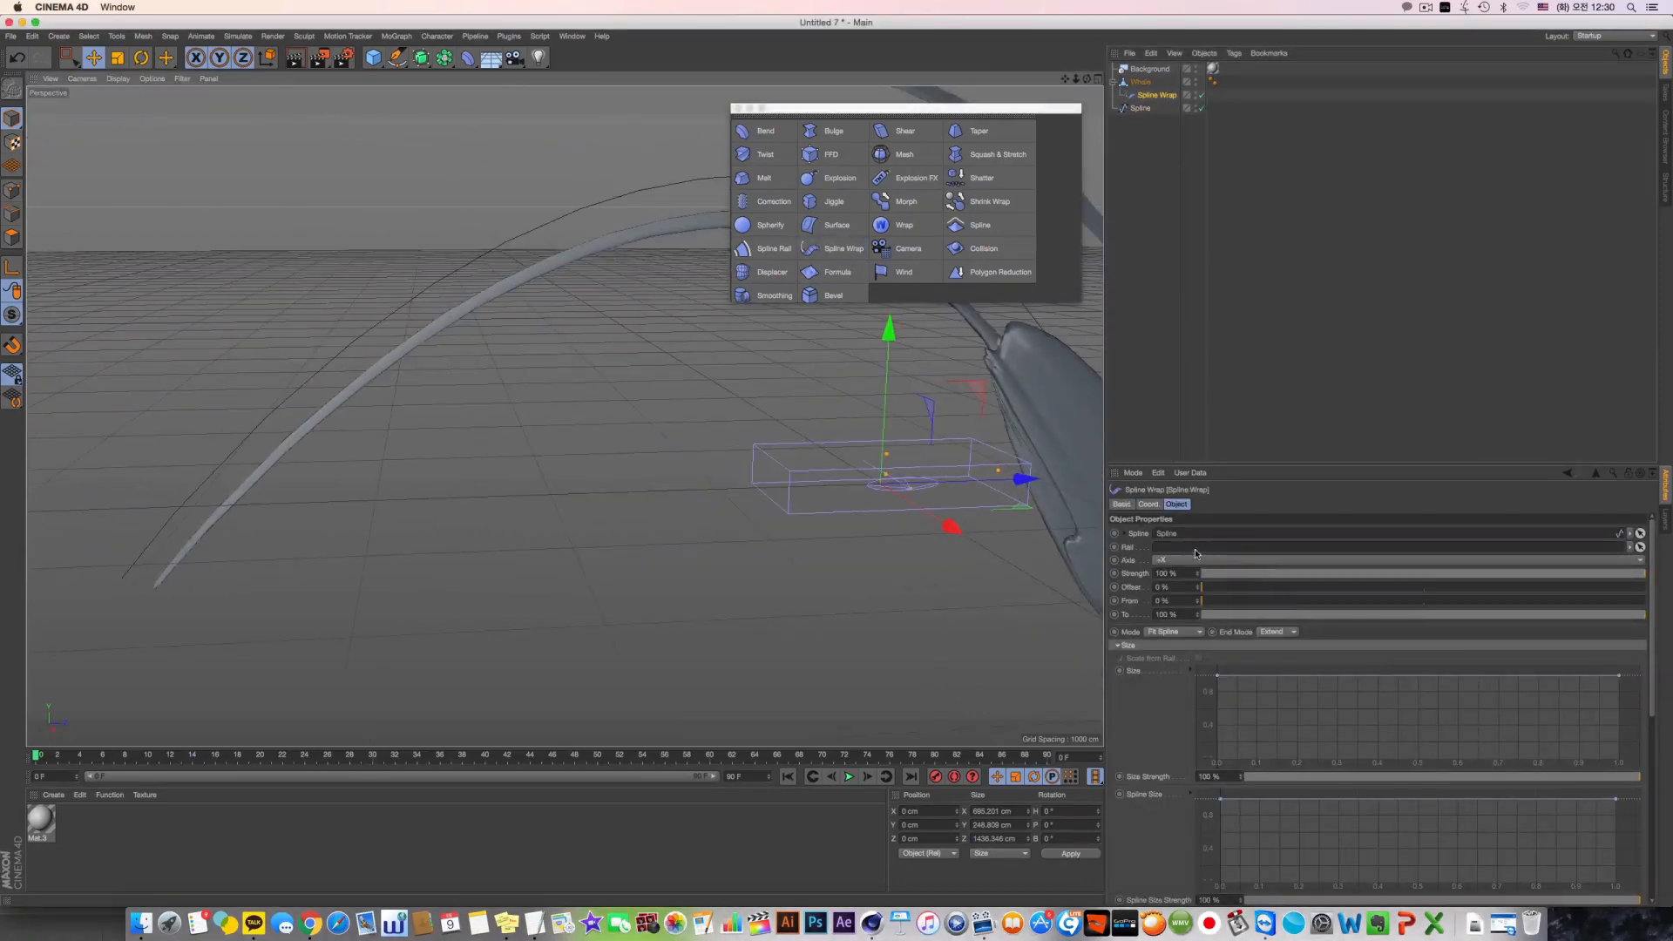
pyautogui.click(1195, 558)
pyautogui.click(1199, 640)
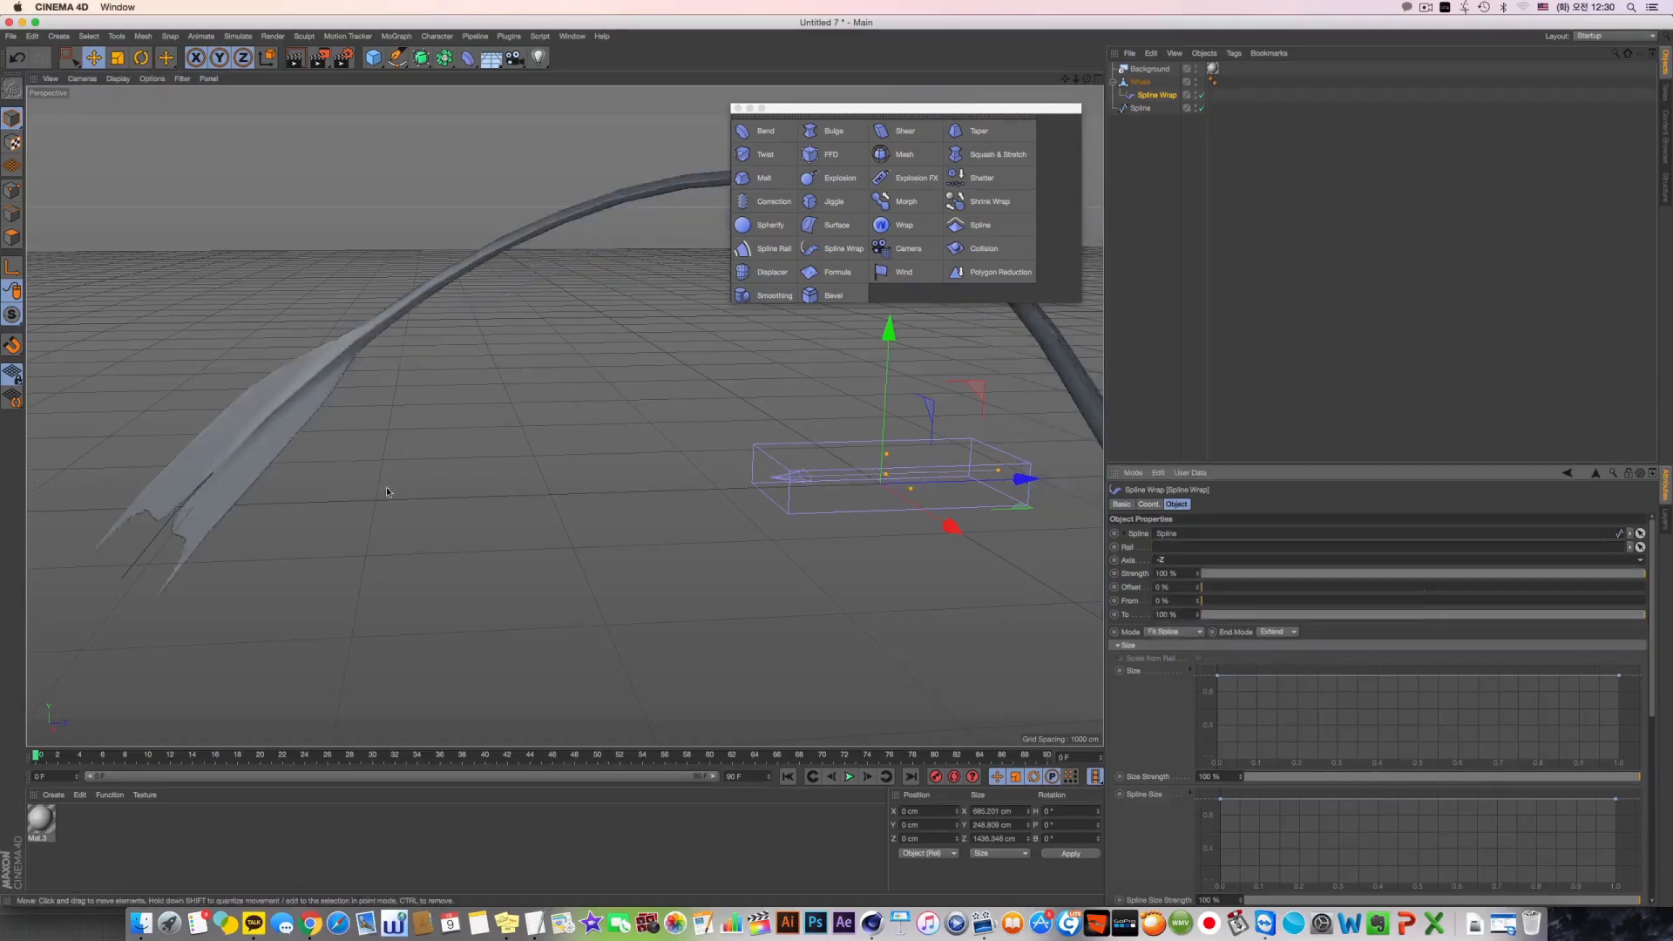
pyautogui.scroll(-5, 702, 441)
pyautogui.keyDown('alt'); pyautogui.moveTo(564, 415); pyautogui.dragTo(447, 420, button='middle'); pyautogui.keyUp('alt')
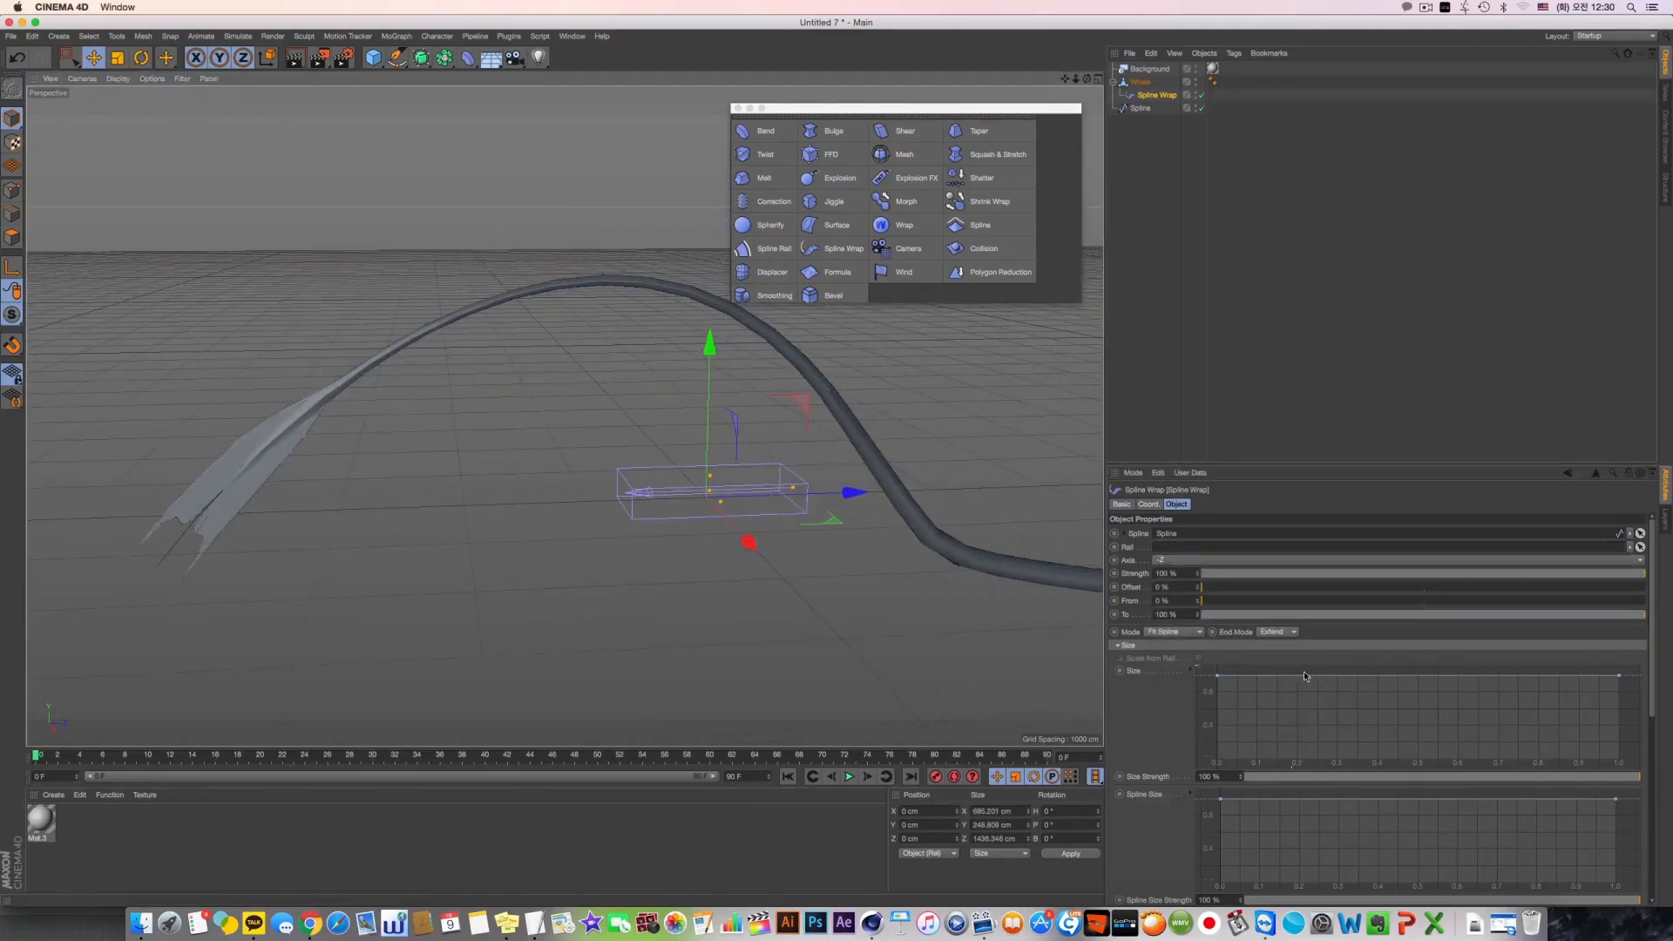
# Set the Spline Wrap's Mode to Keep Length
pyautogui.click(1163, 632)
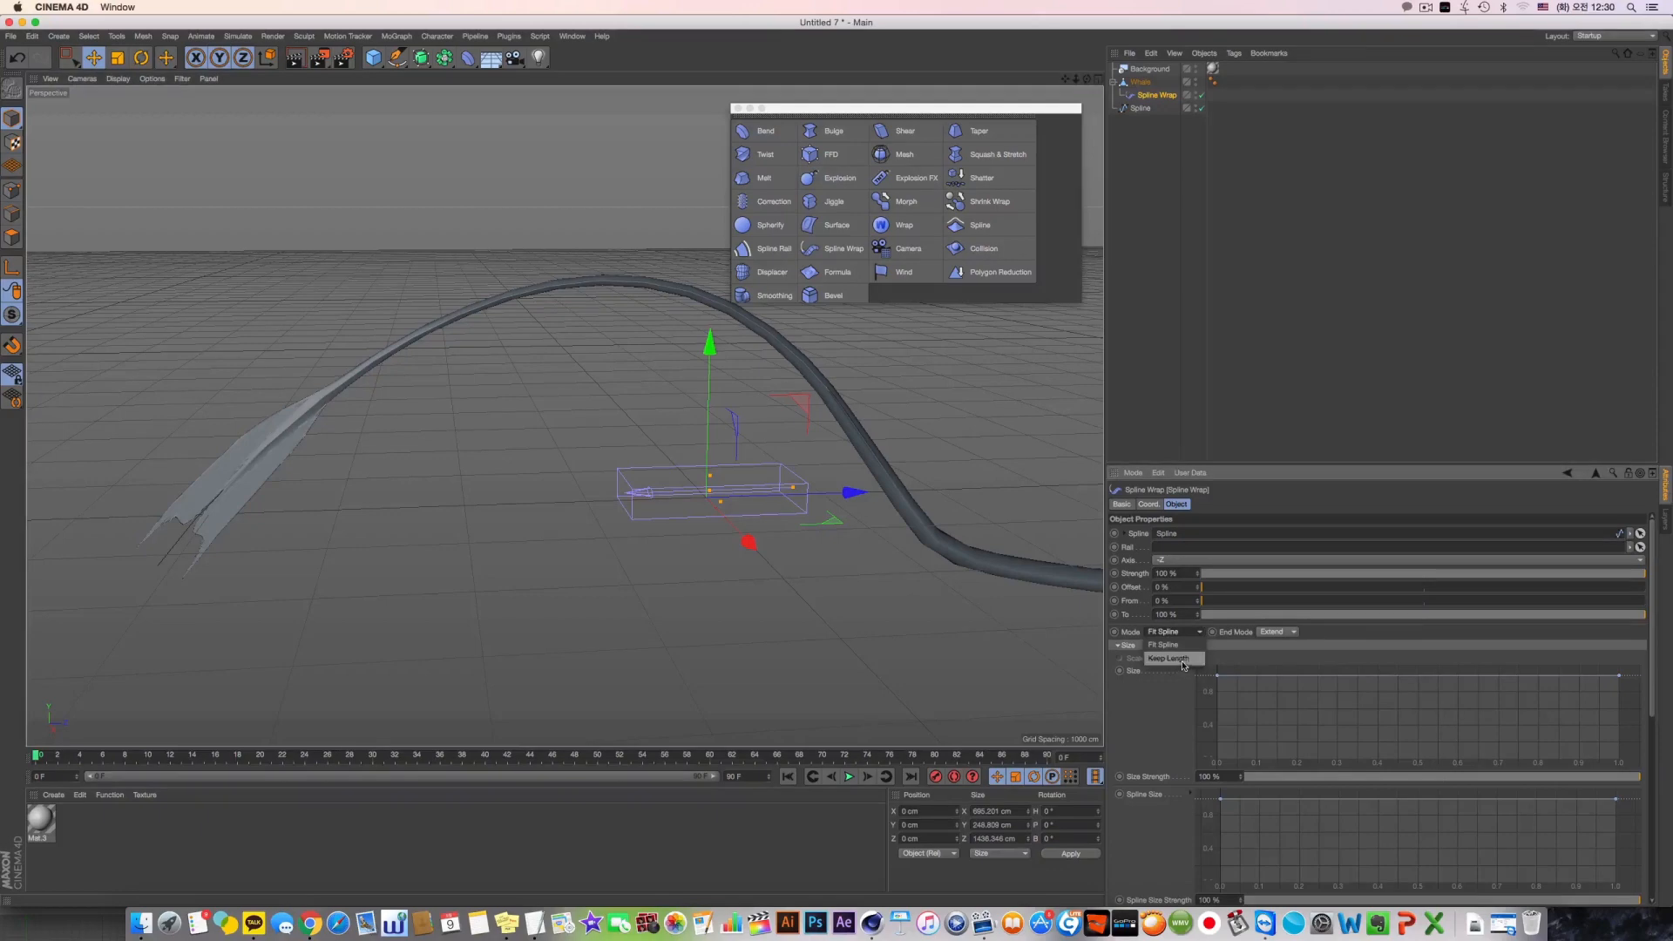
pyautogui.click(1167, 658)
pyautogui.keyDown('alt'); pyautogui.moveTo(453, 415); pyautogui.dragTo(563, 415, button='middle'); pyautogui.keyUp('alt')
pyautogui.scroll(5, 373, 289)
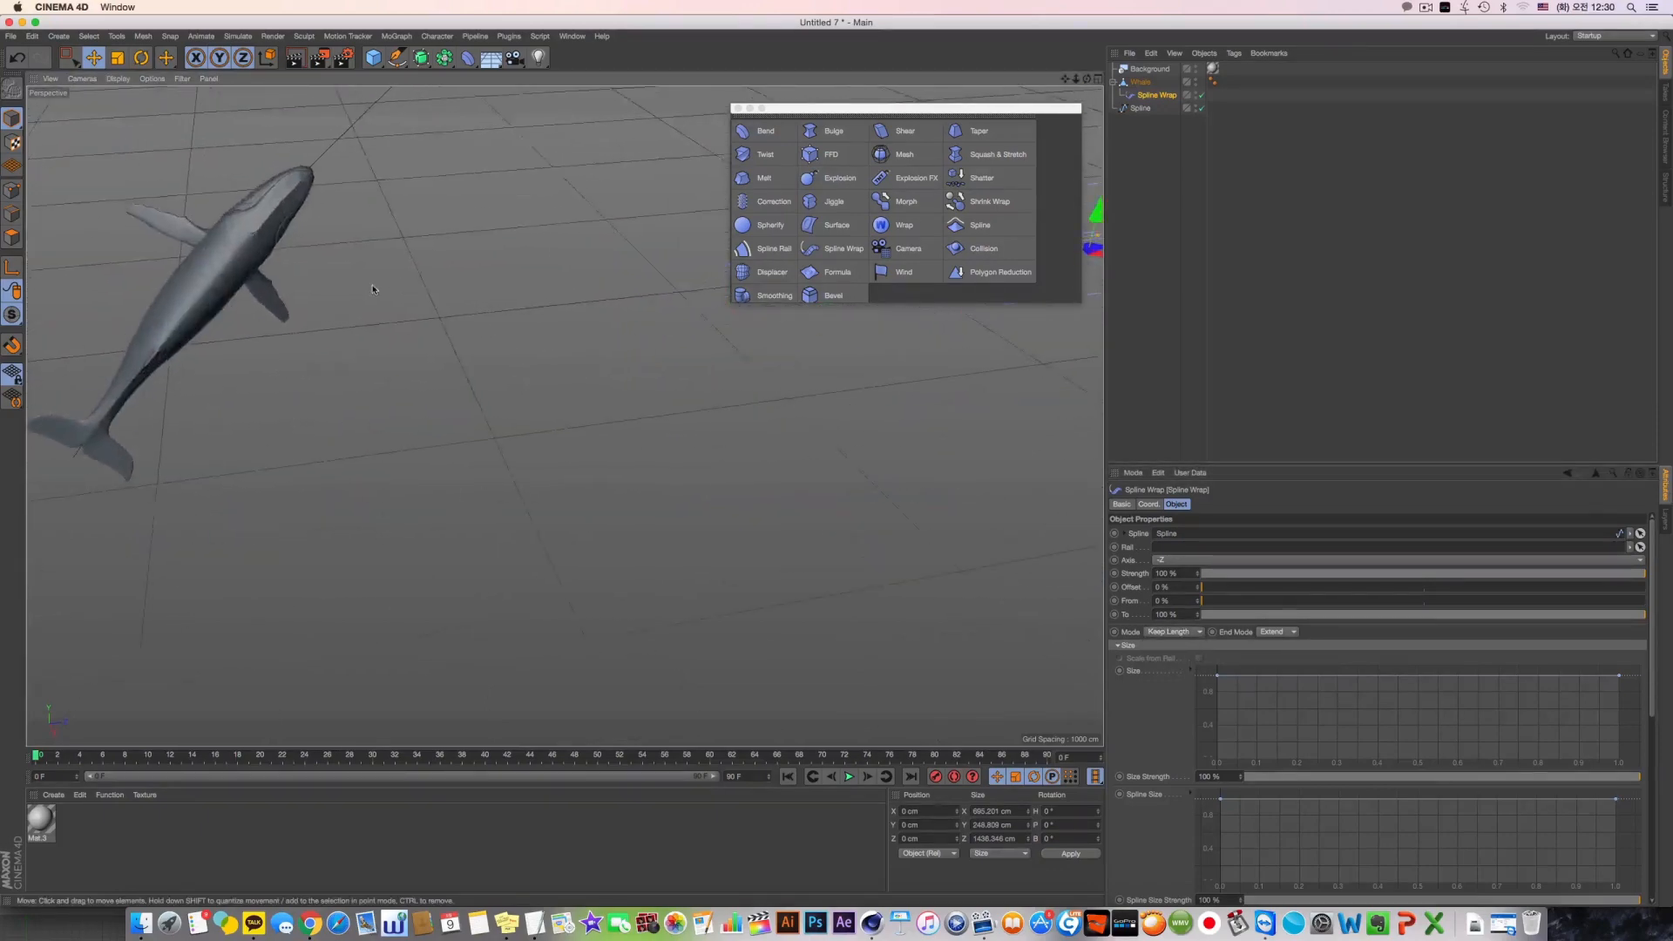
pyautogui.keyDown('alt'); pyautogui.moveTo(373, 290); pyautogui.dragTo(575, 392); pyautogui.keyUp('alt')
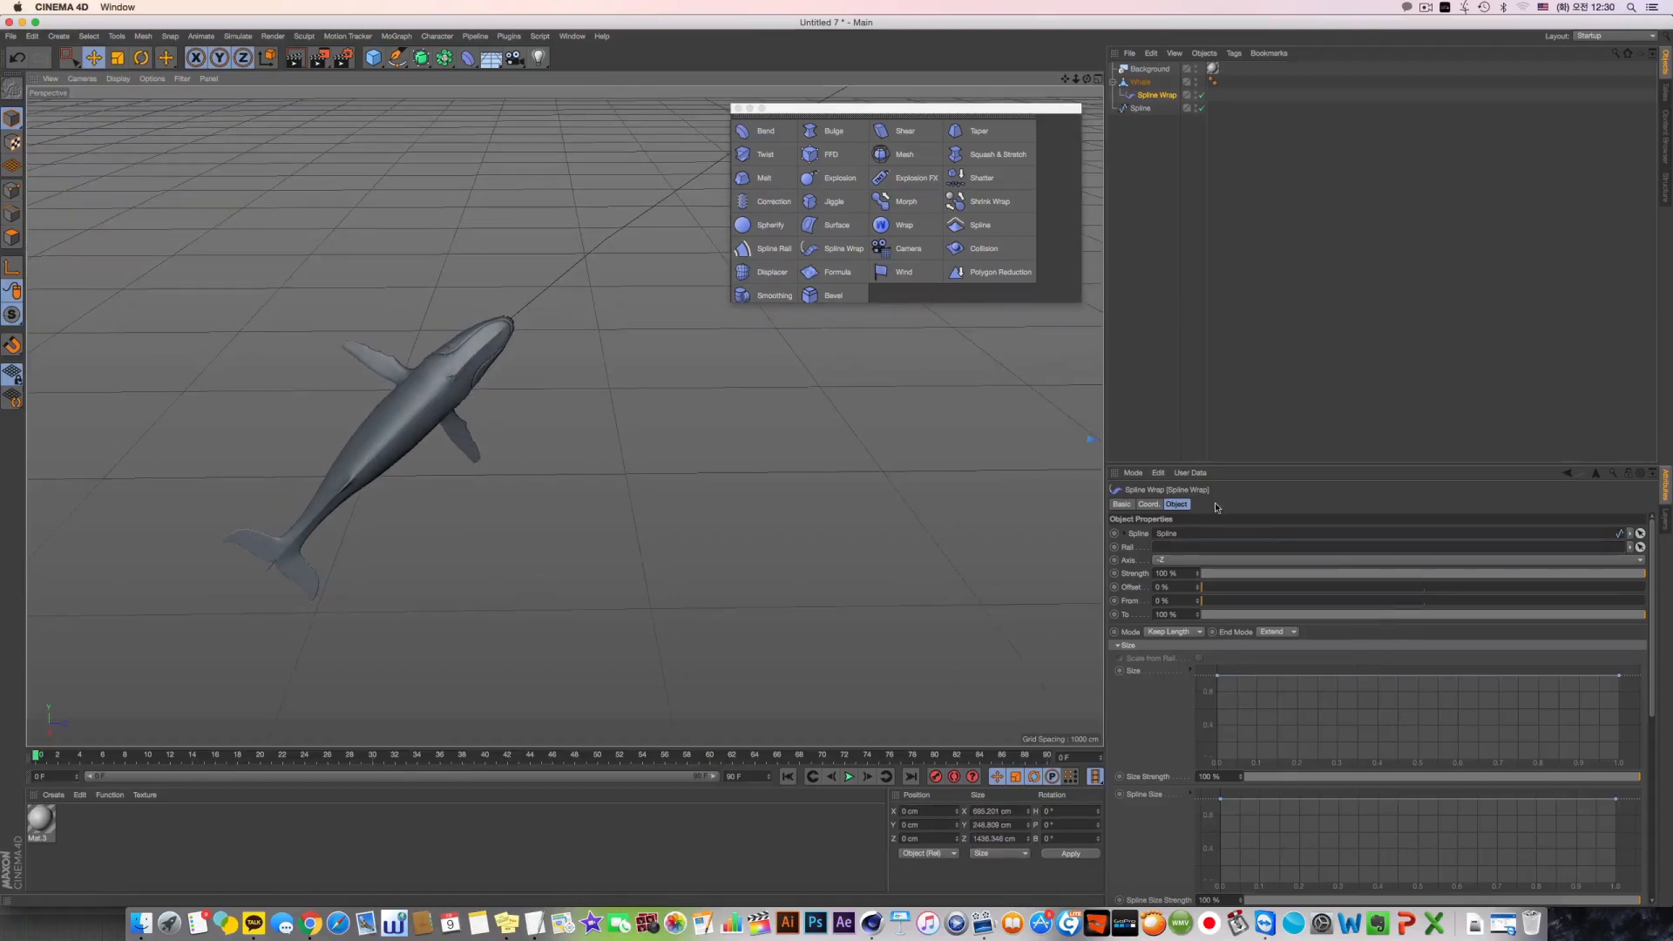
# Set the Spline Wrap's bank rotation (R.B) to -90° to turn the whale upright on the spline
pyautogui.click(1149, 505)
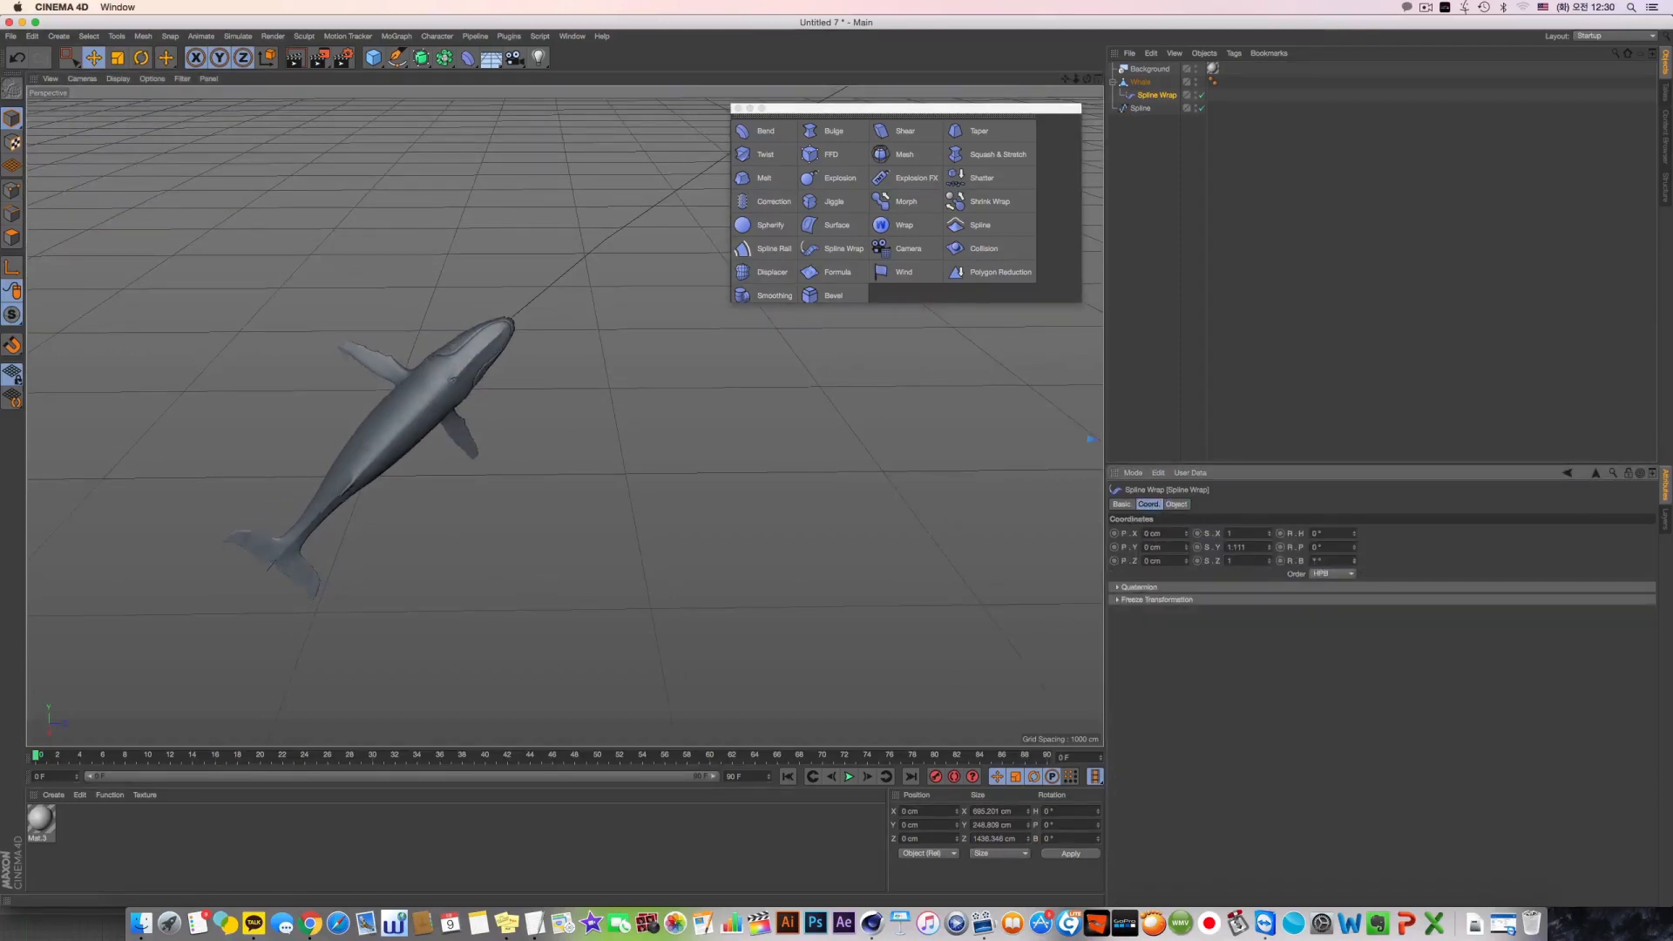
pyautogui.moveTo(1354, 561); pyautogui.dragTo(1354, 647)
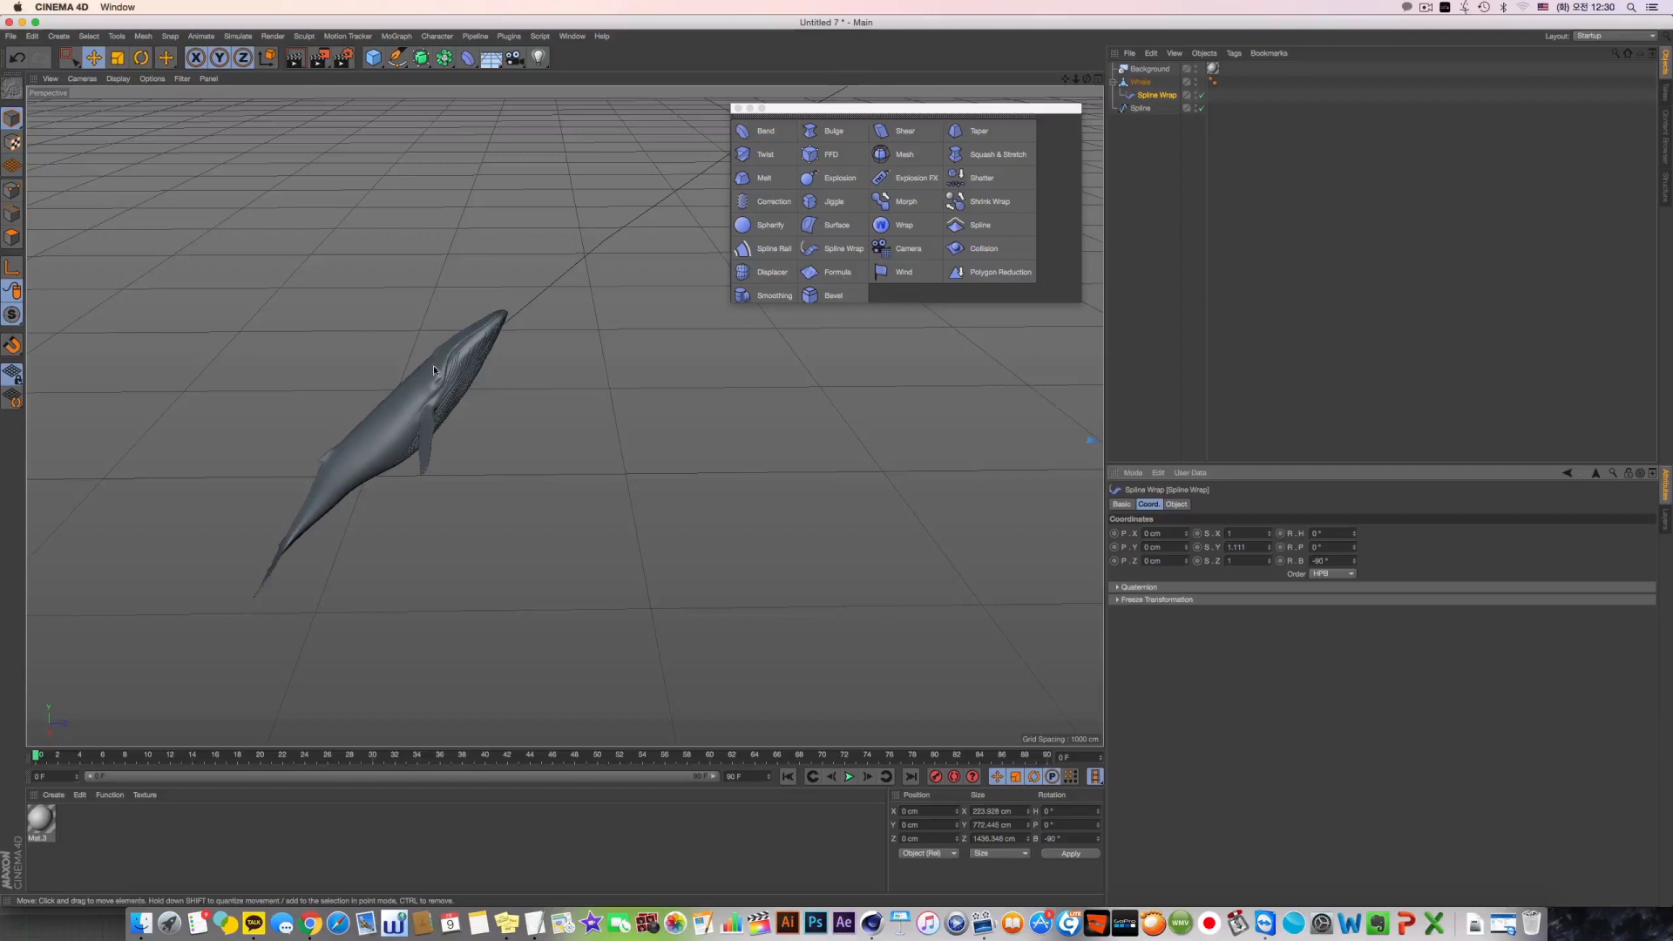
pyautogui.scroll(-4, 434, 370)
pyautogui.keyDown('alt'); pyautogui.moveTo(503, 446); pyautogui.dragTo(453, 485, button='middle'); pyautogui.keyUp('alt')
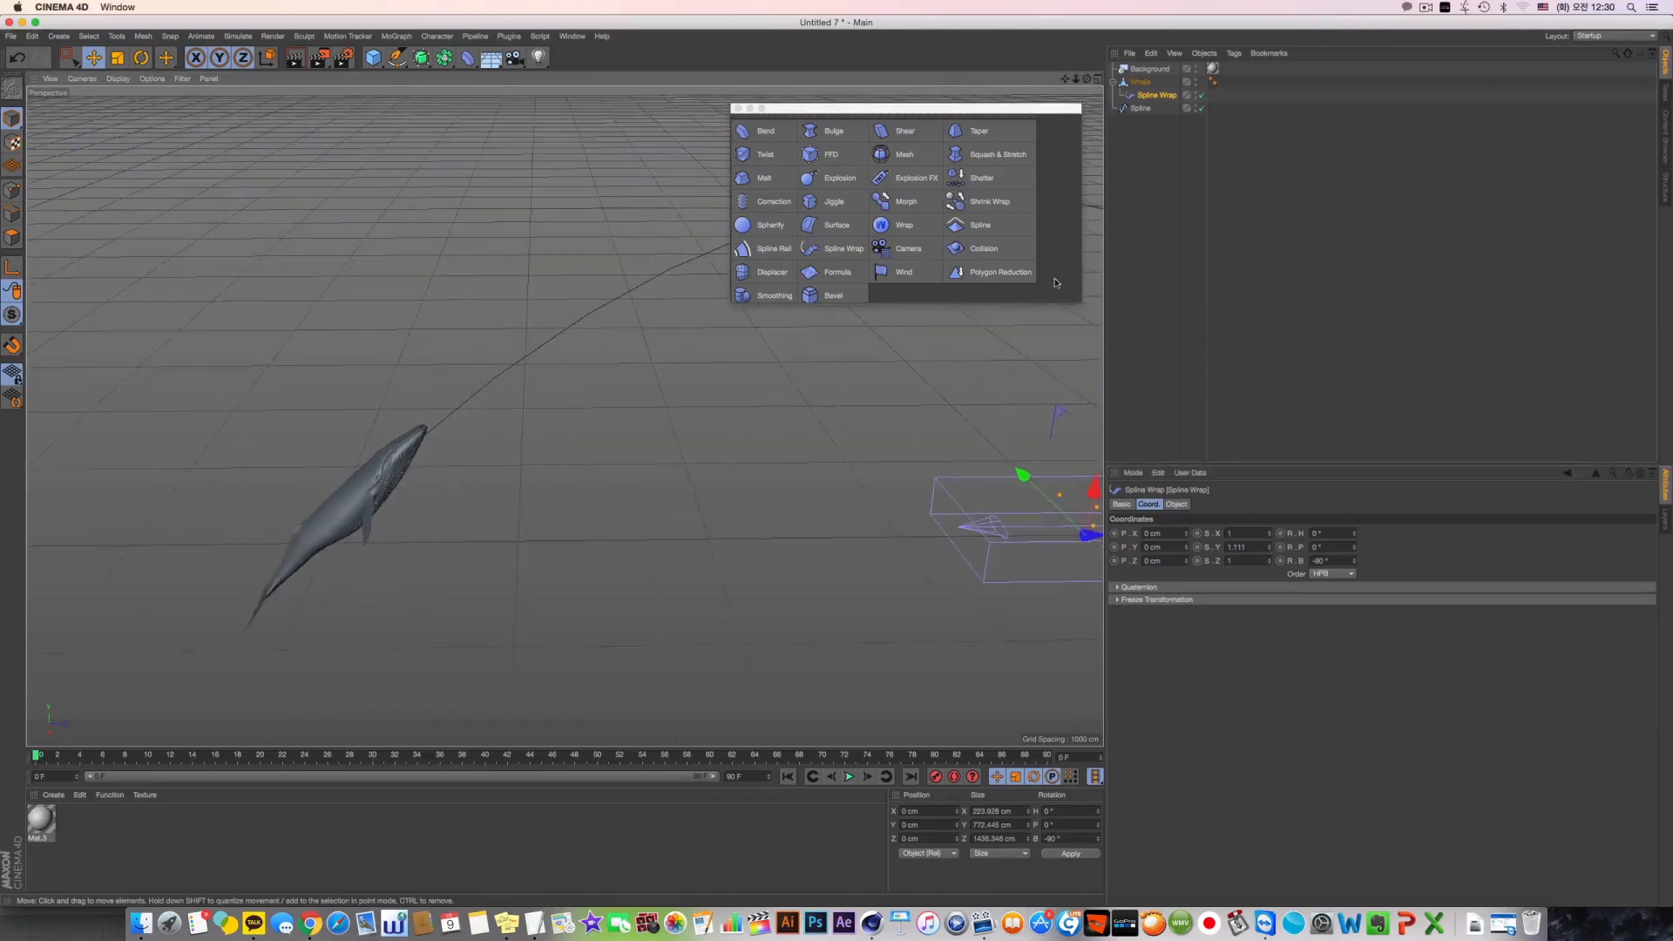
# Set the Spline Wrap's Offset to 41 % to move the whale along the path
pyautogui.click(1143, 108)
pyautogui.scroll(-3, 801, 392)
pyautogui.keyDown('alt'); pyautogui.moveTo(802, 392); pyautogui.dragTo(610, 411, button='middle'); pyautogui.keyUp('alt')
pyautogui.scroll(-2, 355, 418)
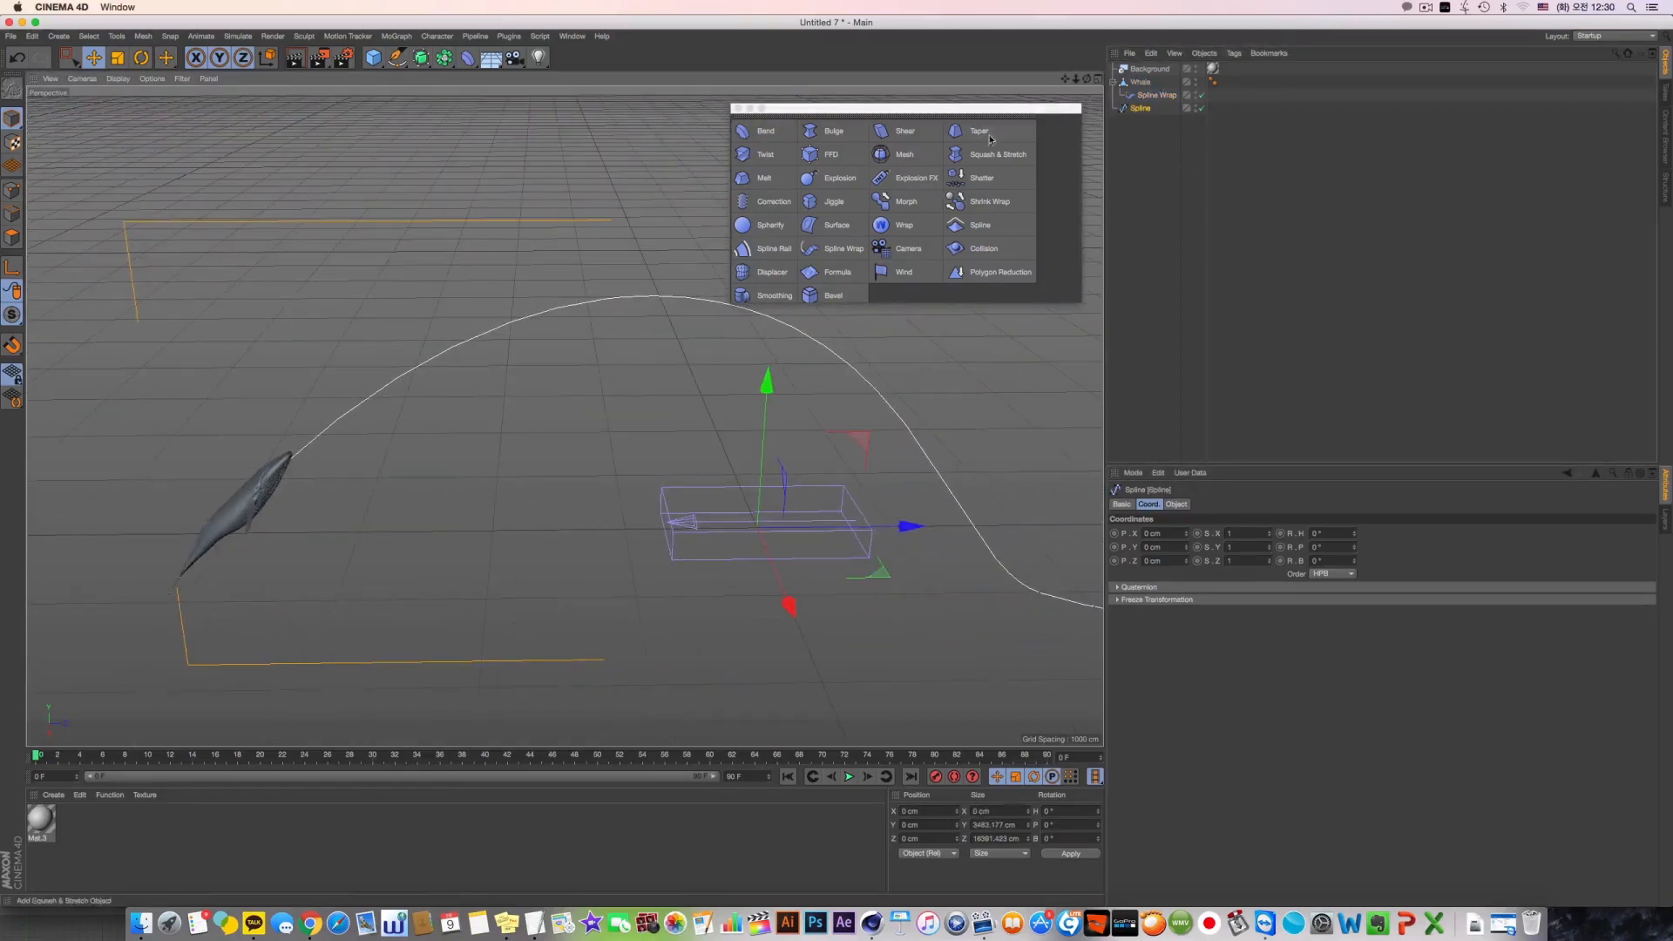
pyautogui.click(1156, 95)
pyautogui.click(1176, 505)
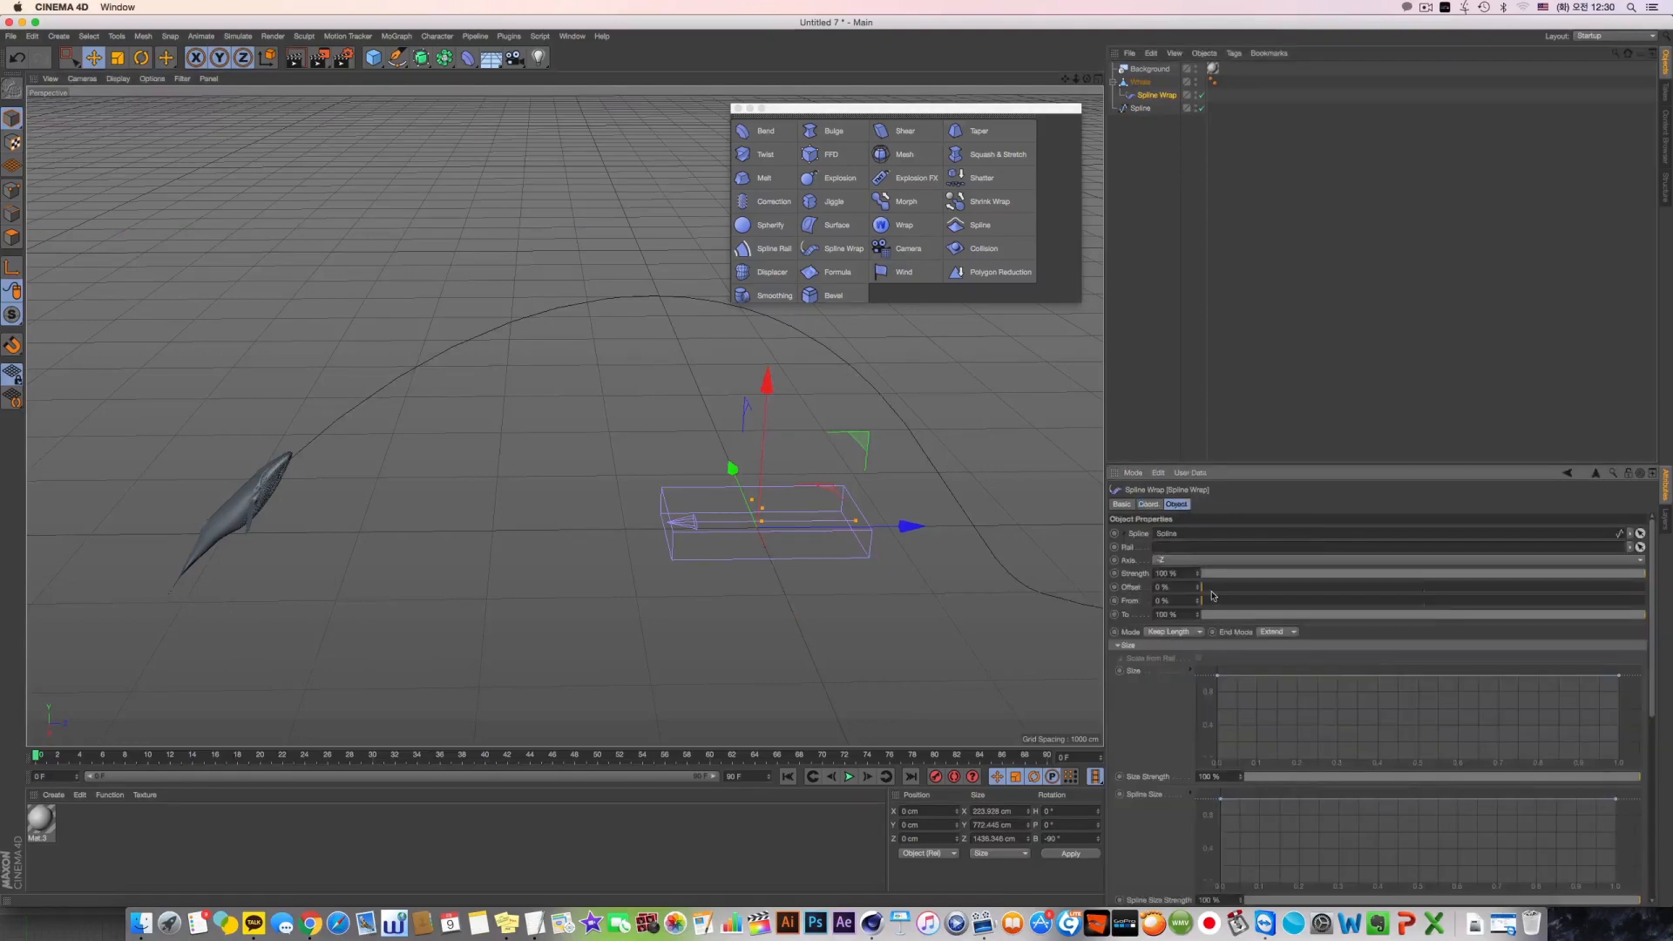
pyautogui.moveTo(1211, 589); pyautogui.dragTo(1379, 597)
# Examine how the whale's body bends along the spline from several viewing angles
pyautogui.keyDown('alt'); pyautogui.moveTo(967, 522); pyautogui.dragTo(566, 425, button='middle'); pyautogui.keyUp('alt')
pyautogui.keyDown('alt'); pyautogui.moveTo(566, 425); pyautogui.dragTo(571, 374); pyautogui.keyUp('alt')
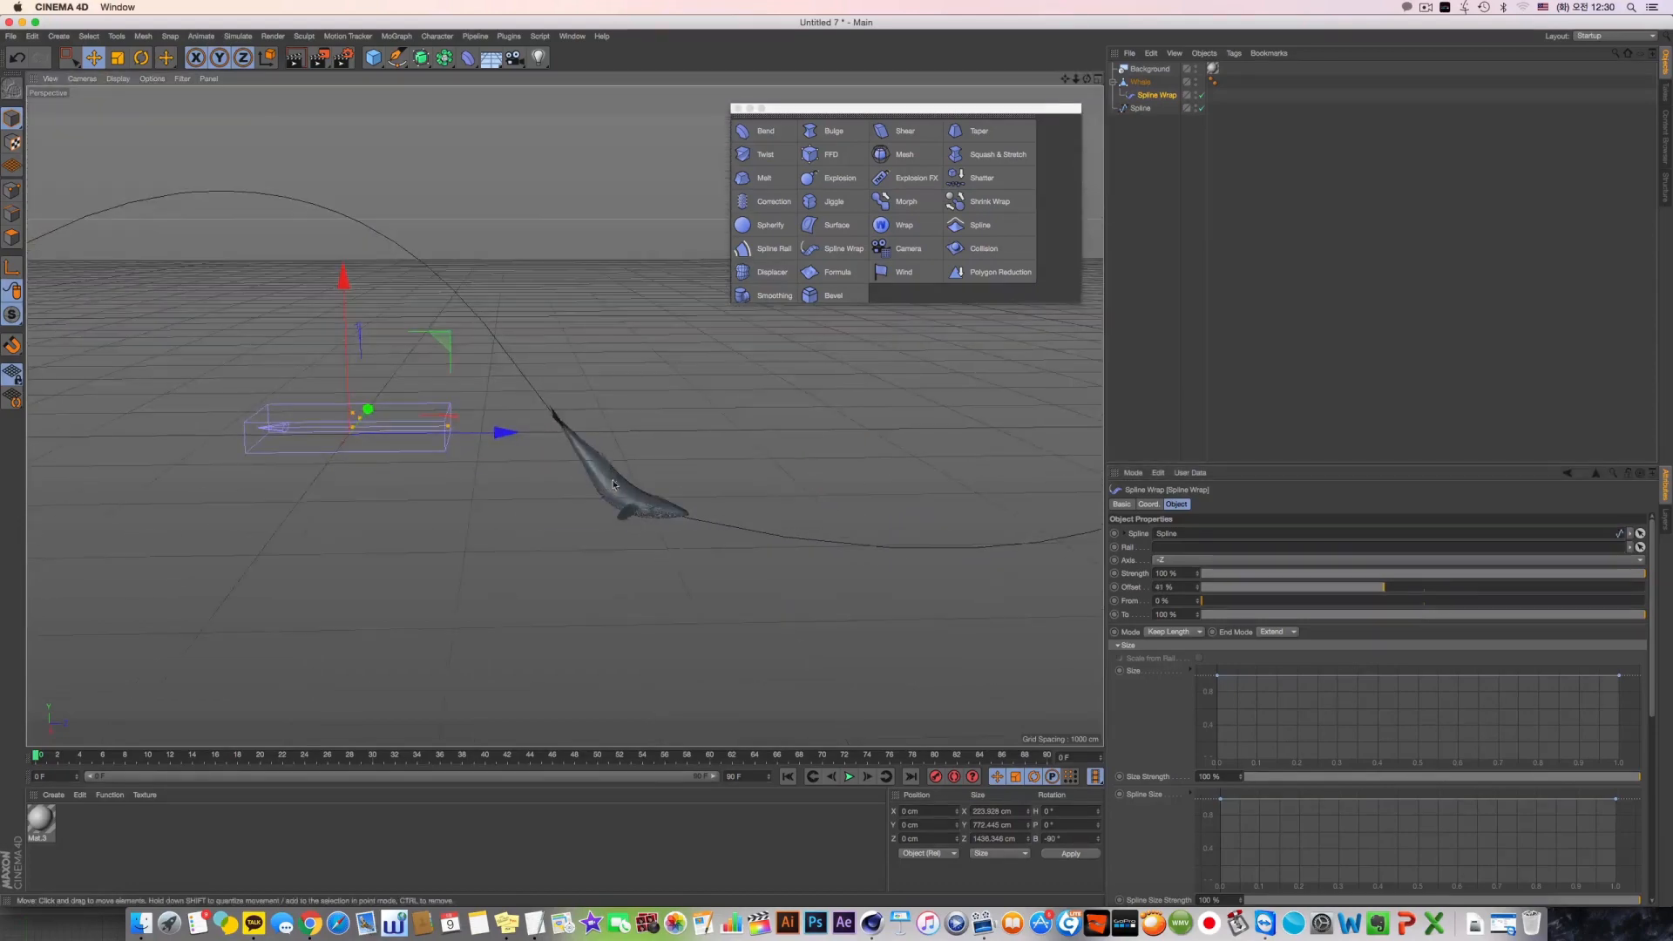
pyautogui.keyDown('alt'); pyautogui.moveTo(570, 375); pyautogui.dragTo(784, 435, button='right'); pyautogui.keyUp('alt')
pyautogui.keyDown('alt'); pyautogui.moveTo(784, 435); pyautogui.dragTo(862, 523); pyautogui.keyUp('alt')
pyautogui.keyDown('alt'); pyautogui.moveTo(862, 523); pyautogui.dragTo(563, 414, button='middle'); pyautogui.keyUp('alt')
pyautogui.keyDown('alt'); pyautogui.moveTo(563, 414); pyautogui.dragTo(680, 455); pyautogui.keyUp('alt')
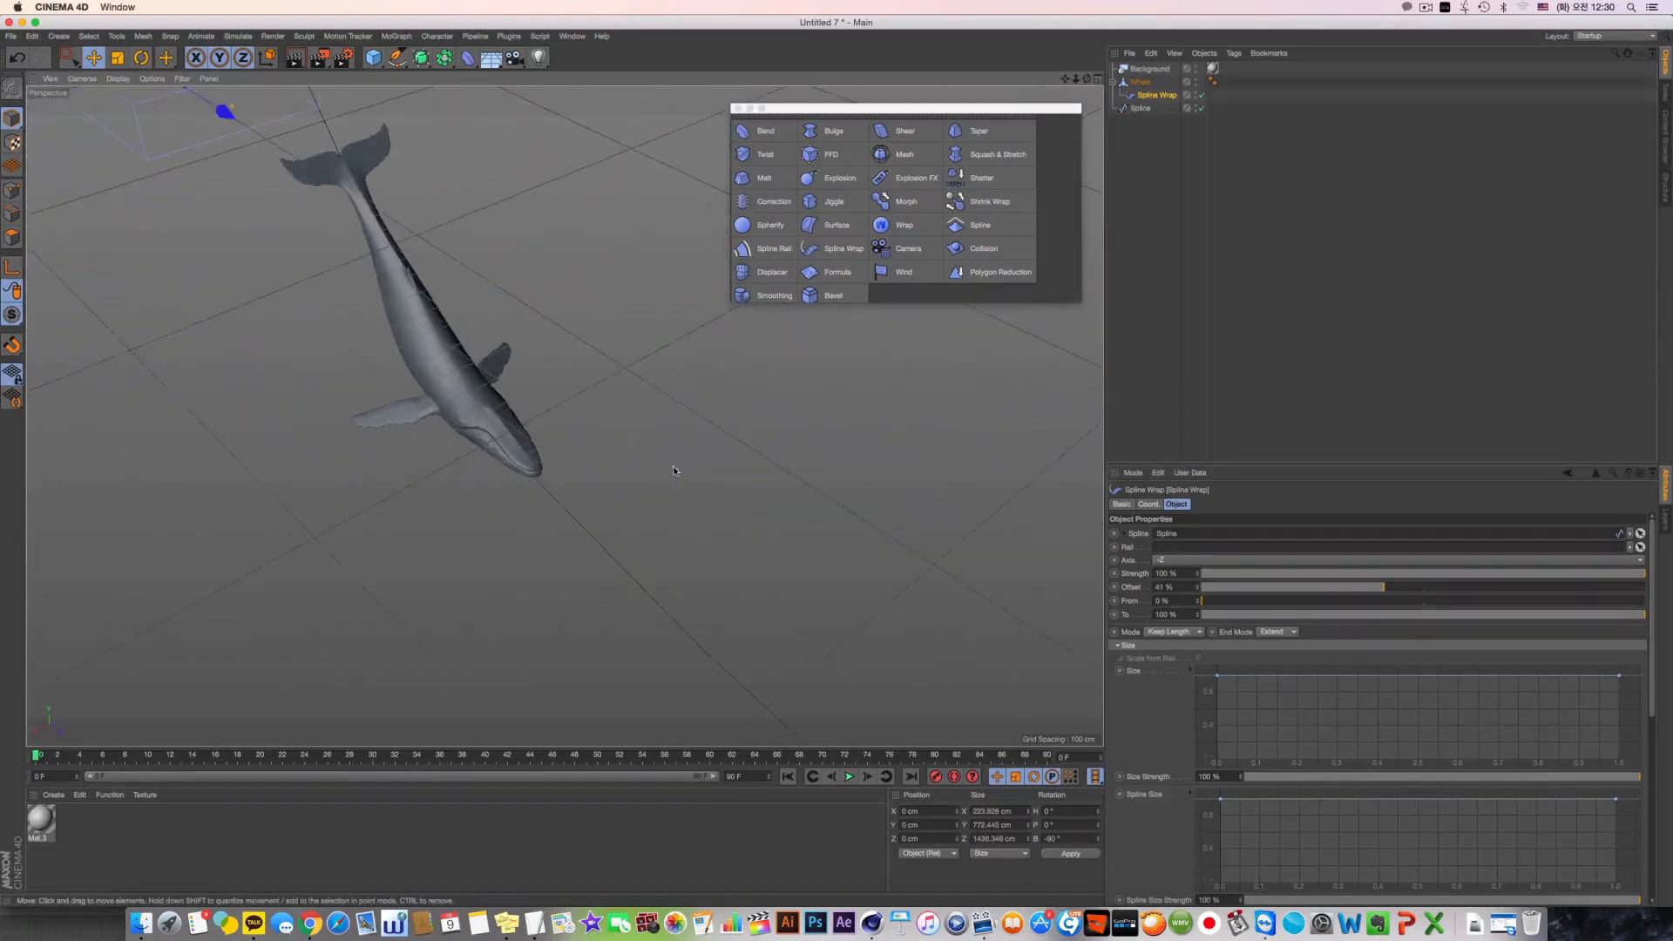
pyautogui.keyDown('alt'); pyautogui.moveTo(679, 456); pyautogui.dragTo(646, 448, button='right'); pyautogui.keyUp('alt')
pyautogui.keyDown('alt'); pyautogui.moveTo(645, 448); pyautogui.dragTo(556, 456); pyautogui.keyUp('alt')
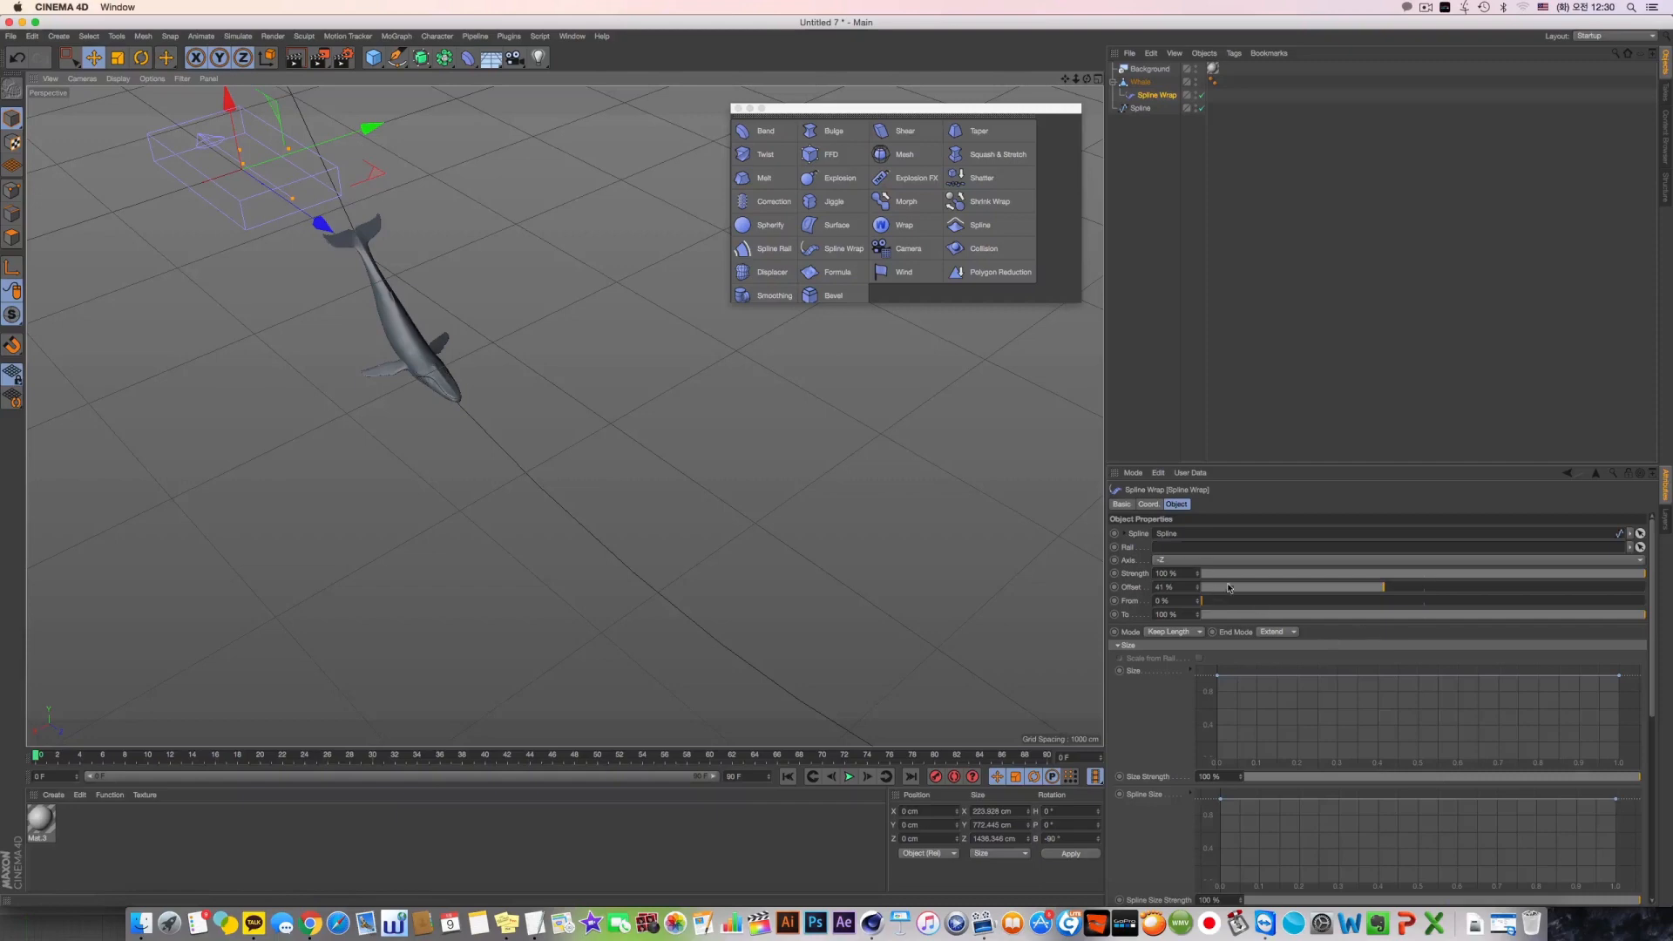
# Increase the Spline Wrap's Offset in two stages to carry the whale onto the final rise of the spline
pyautogui.moveTo(1228, 588); pyautogui.dragTo(1491, 587)
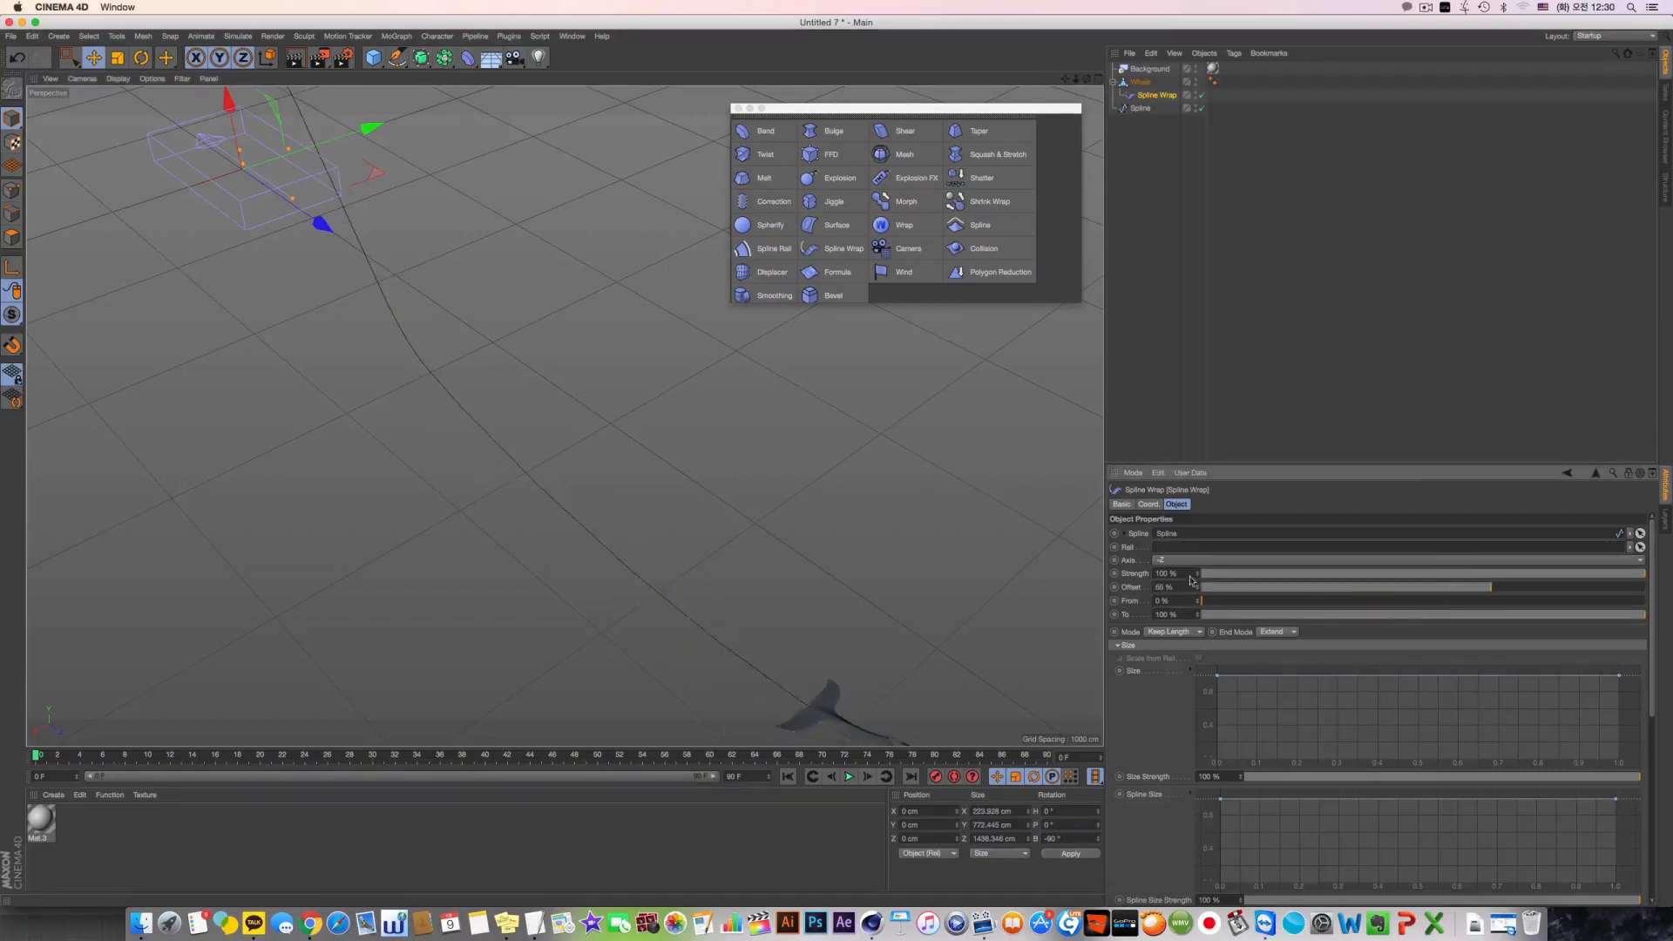
pyautogui.keyDown('alt'); pyautogui.moveTo(689, 528); pyautogui.dragTo(362, 452, button='middle'); pyautogui.keyUp('alt')
pyautogui.keyDown('alt'); pyautogui.moveTo(819, 609); pyautogui.dragTo(752, 615, button='right'); pyautogui.keyUp('alt')
pyautogui.keyDown('alt'); pyautogui.moveTo(752, 614); pyautogui.dragTo(749, 554); pyautogui.keyUp('alt')
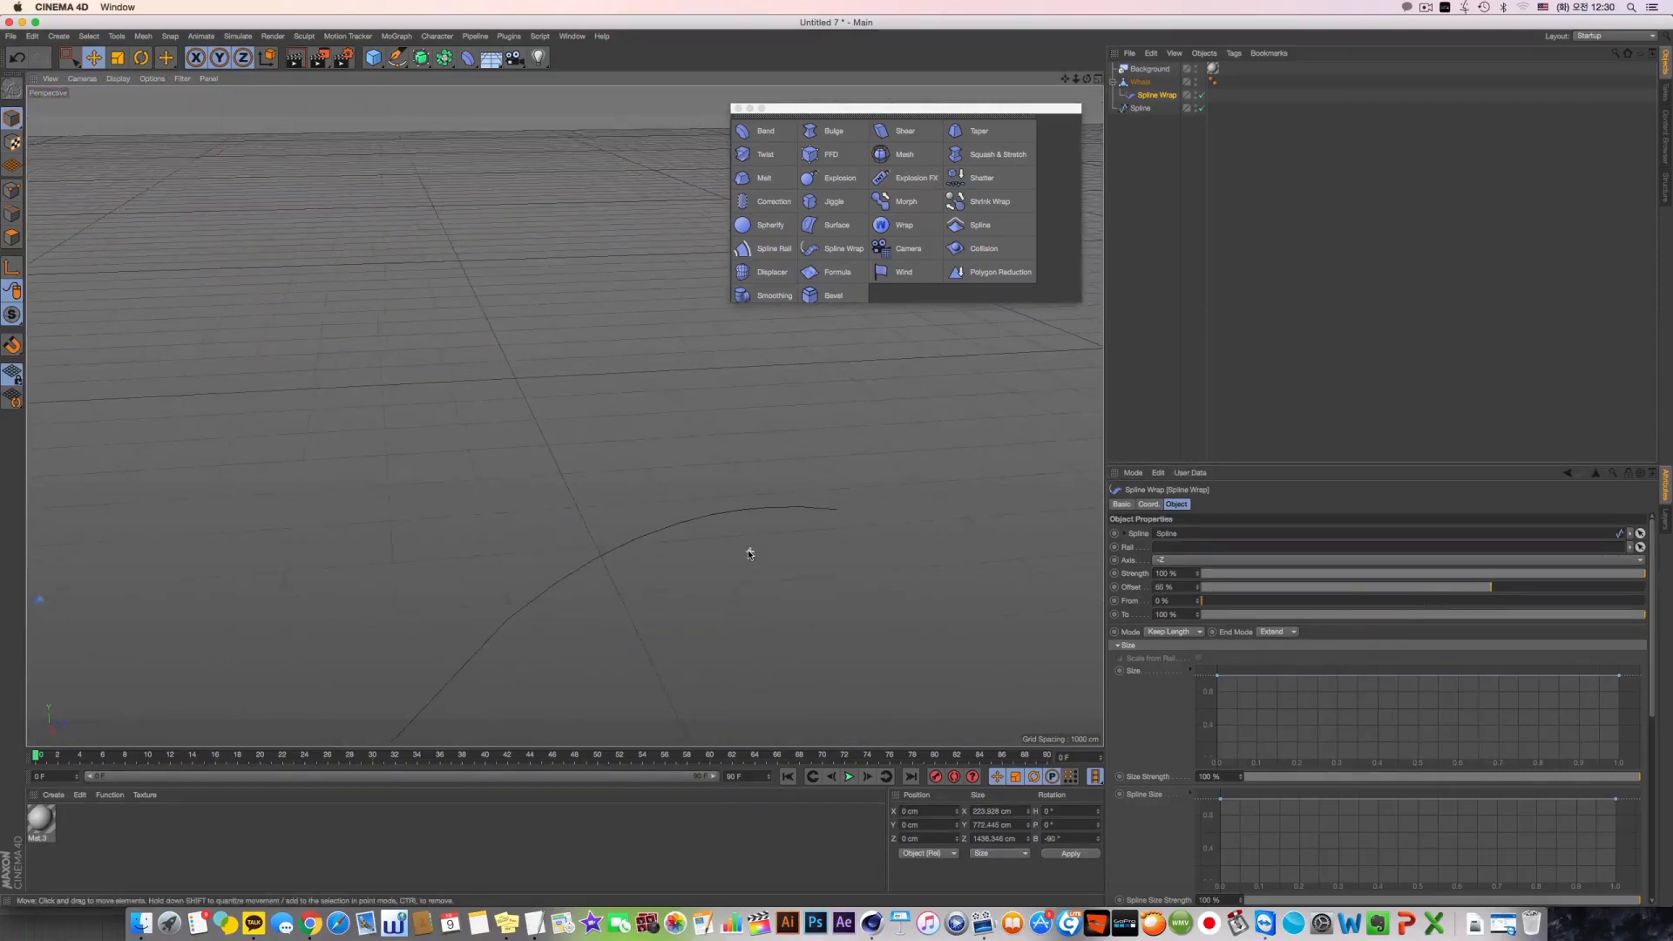
pyautogui.keyDown('alt'); pyautogui.moveTo(750, 554); pyautogui.dragTo(871, 494, button='middle'); pyautogui.keyUp('alt')
pyautogui.moveTo(1490, 589); pyautogui.dragTo(1595, 589)
pyautogui.keyDown('alt'); pyautogui.moveTo(571, 570); pyautogui.dragTo(707, 369); pyautogui.keyUp('alt')
# Inspect the Whale up close, disable both the Spline Wrap and the Spline, and frame the undeformed whale
pyautogui.click(710, 436)
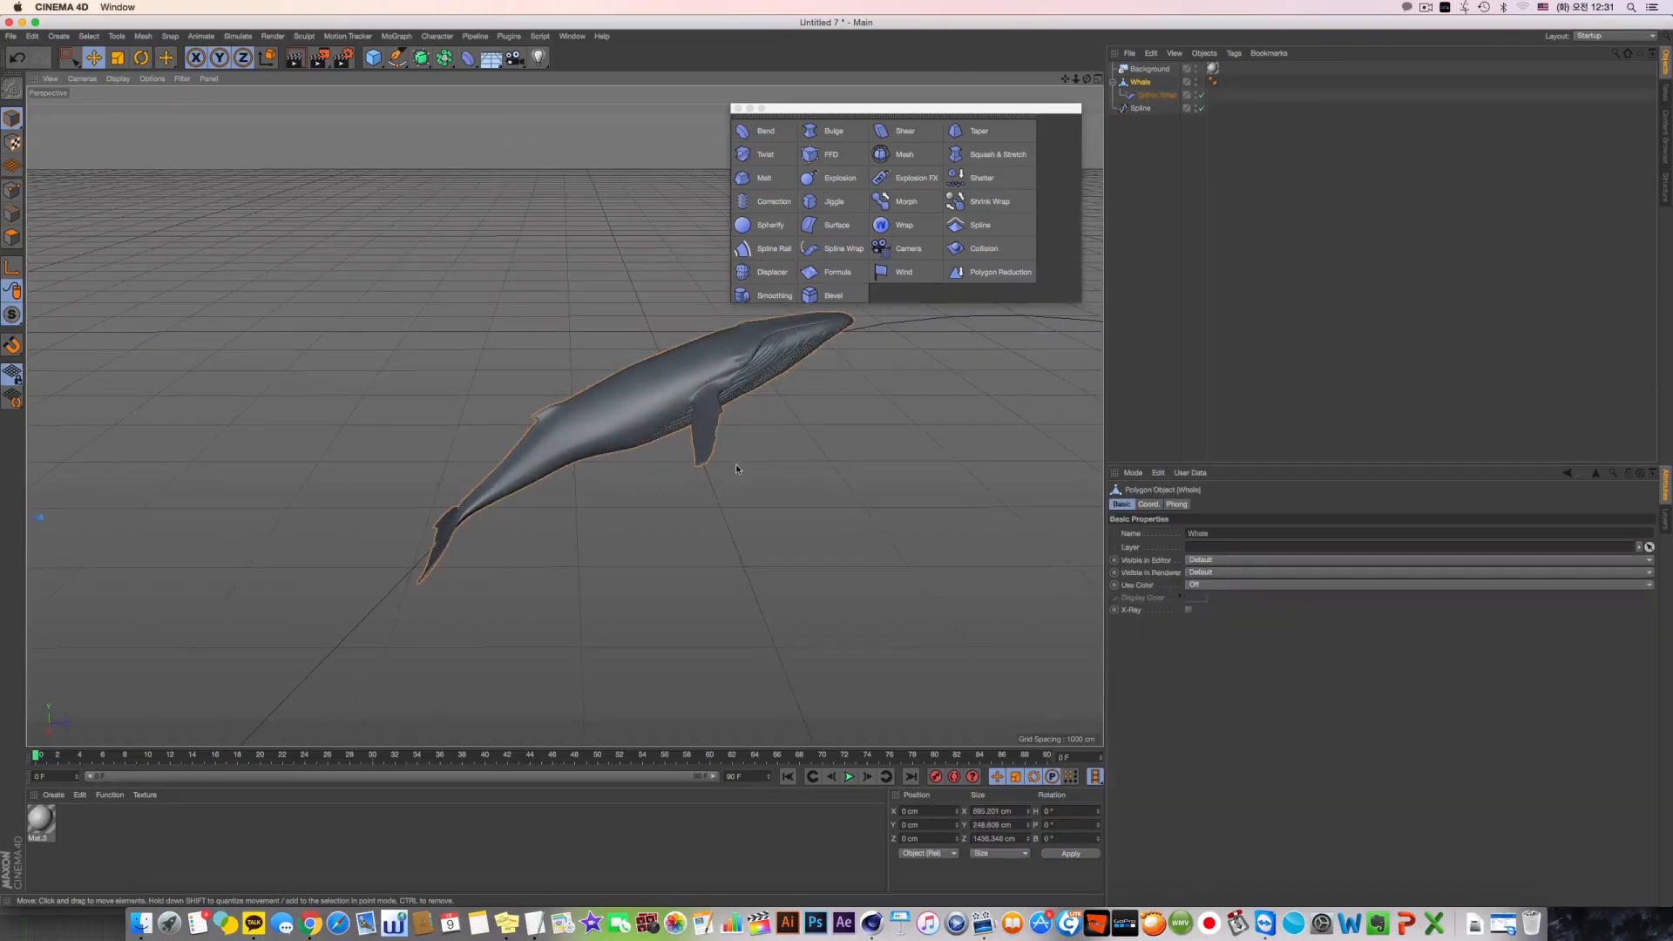
pyautogui.keyDown('alt'); pyautogui.moveTo(736, 468); pyautogui.dragTo(688, 399); pyautogui.keyUp('alt')
pyautogui.keyDown('alt'); pyautogui.moveTo(688, 399); pyautogui.dragTo(791, 399, button='right'); pyautogui.keyUp('alt')
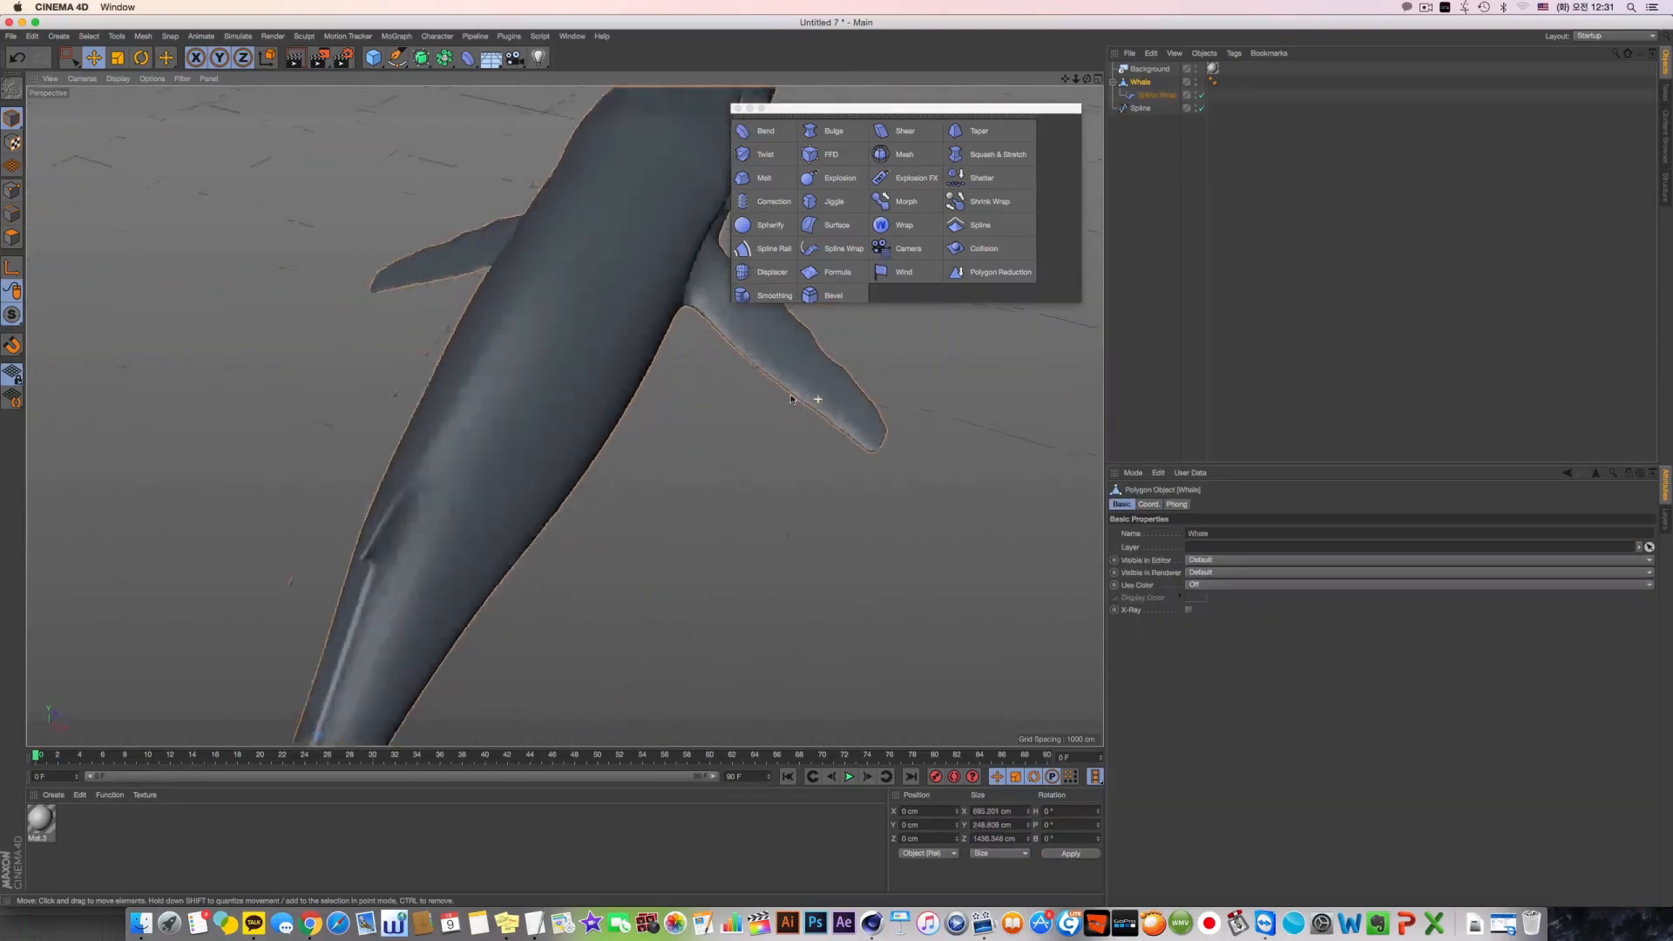
pyautogui.keyDown('alt'); pyautogui.moveTo(791, 399); pyautogui.dragTo(798, 364); pyautogui.keyUp('alt')
pyautogui.keyDown('alt'); pyautogui.moveTo(798, 364); pyautogui.dragTo(593, 467, button='middle'); pyautogui.keyUp('alt')
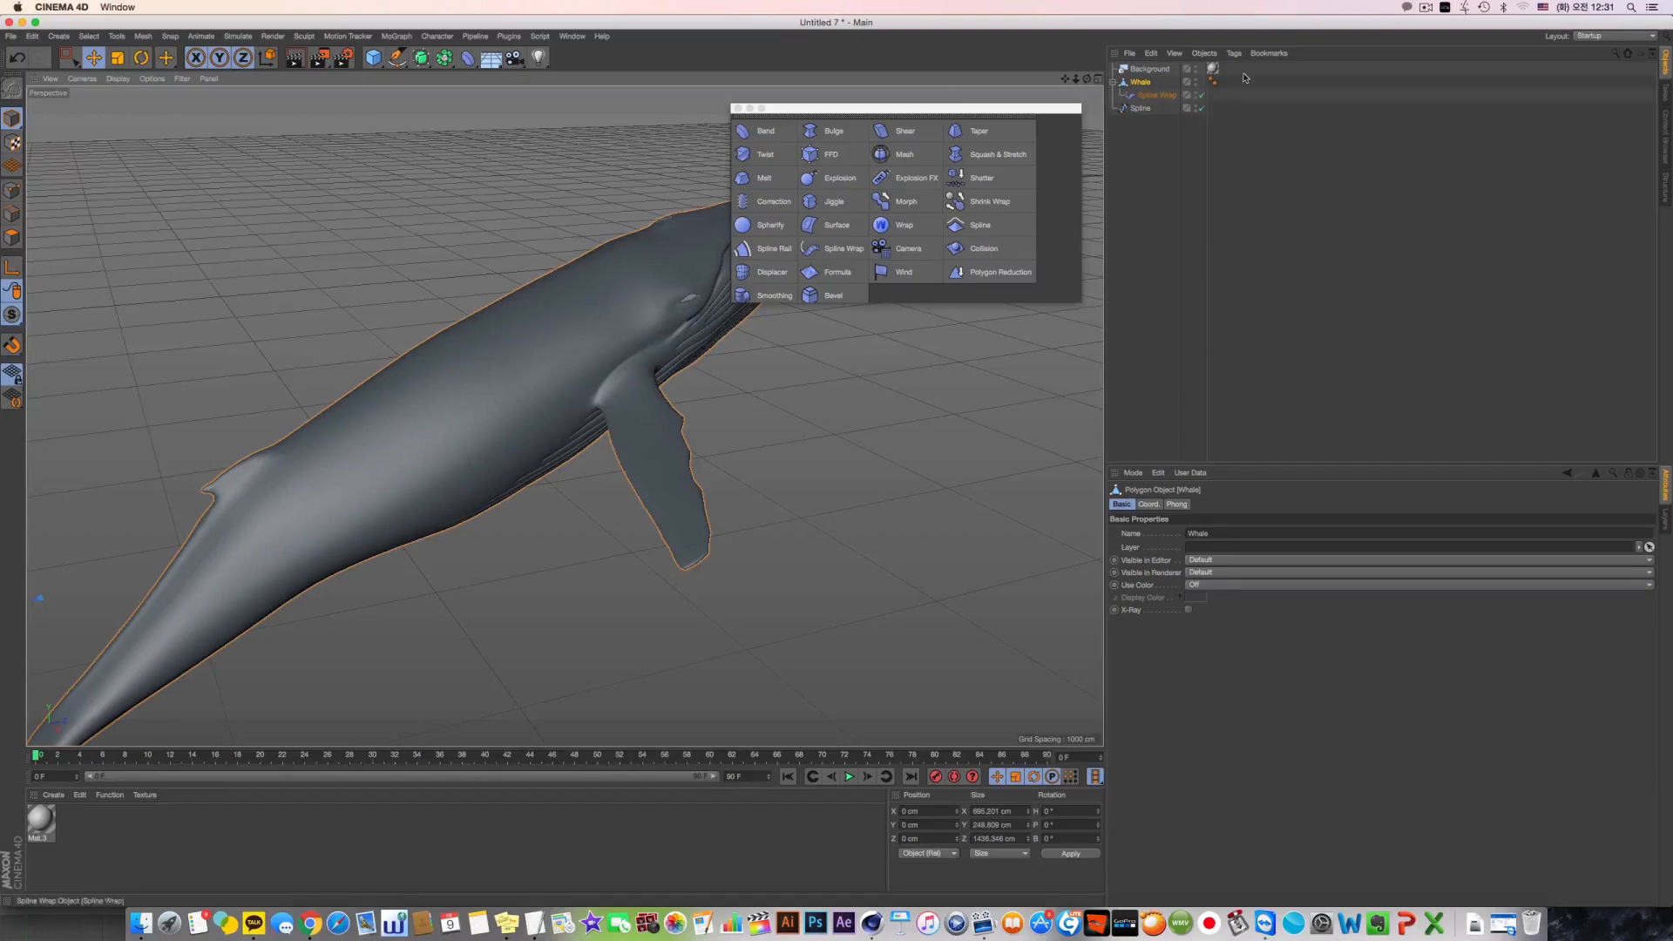
pyautogui.click(1200, 95)
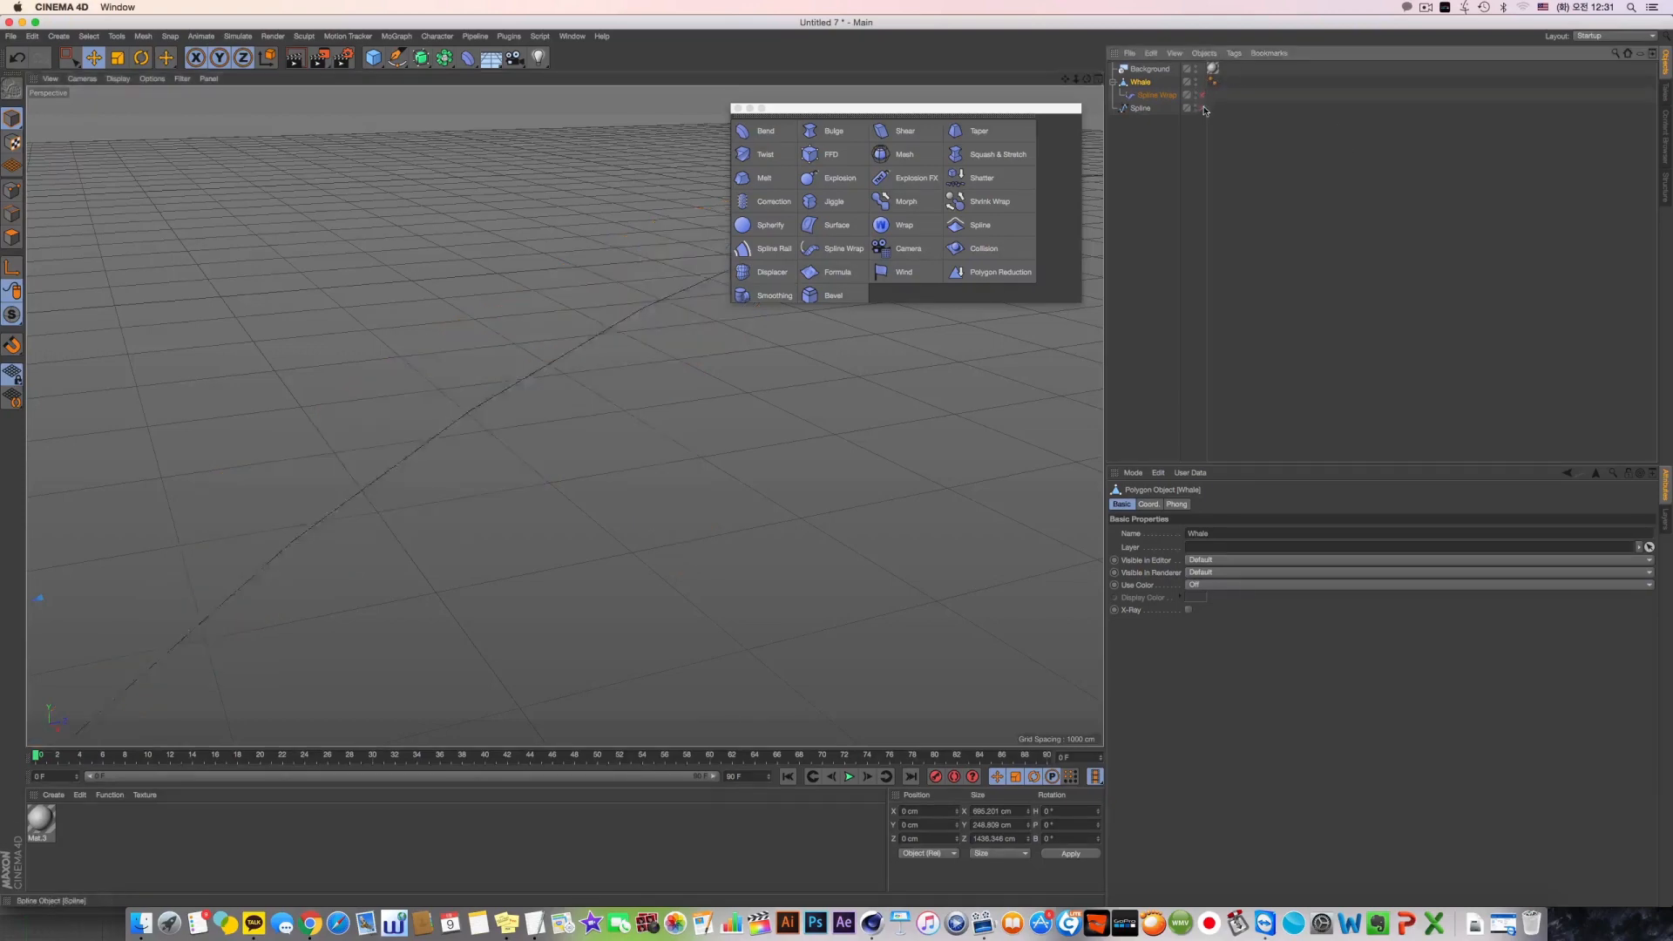
pyautogui.press('s')
pyautogui.keyDown('alt'); pyautogui.moveTo(619, 364); pyautogui.dragTo(622, 385); pyautogui.keyUp('alt')
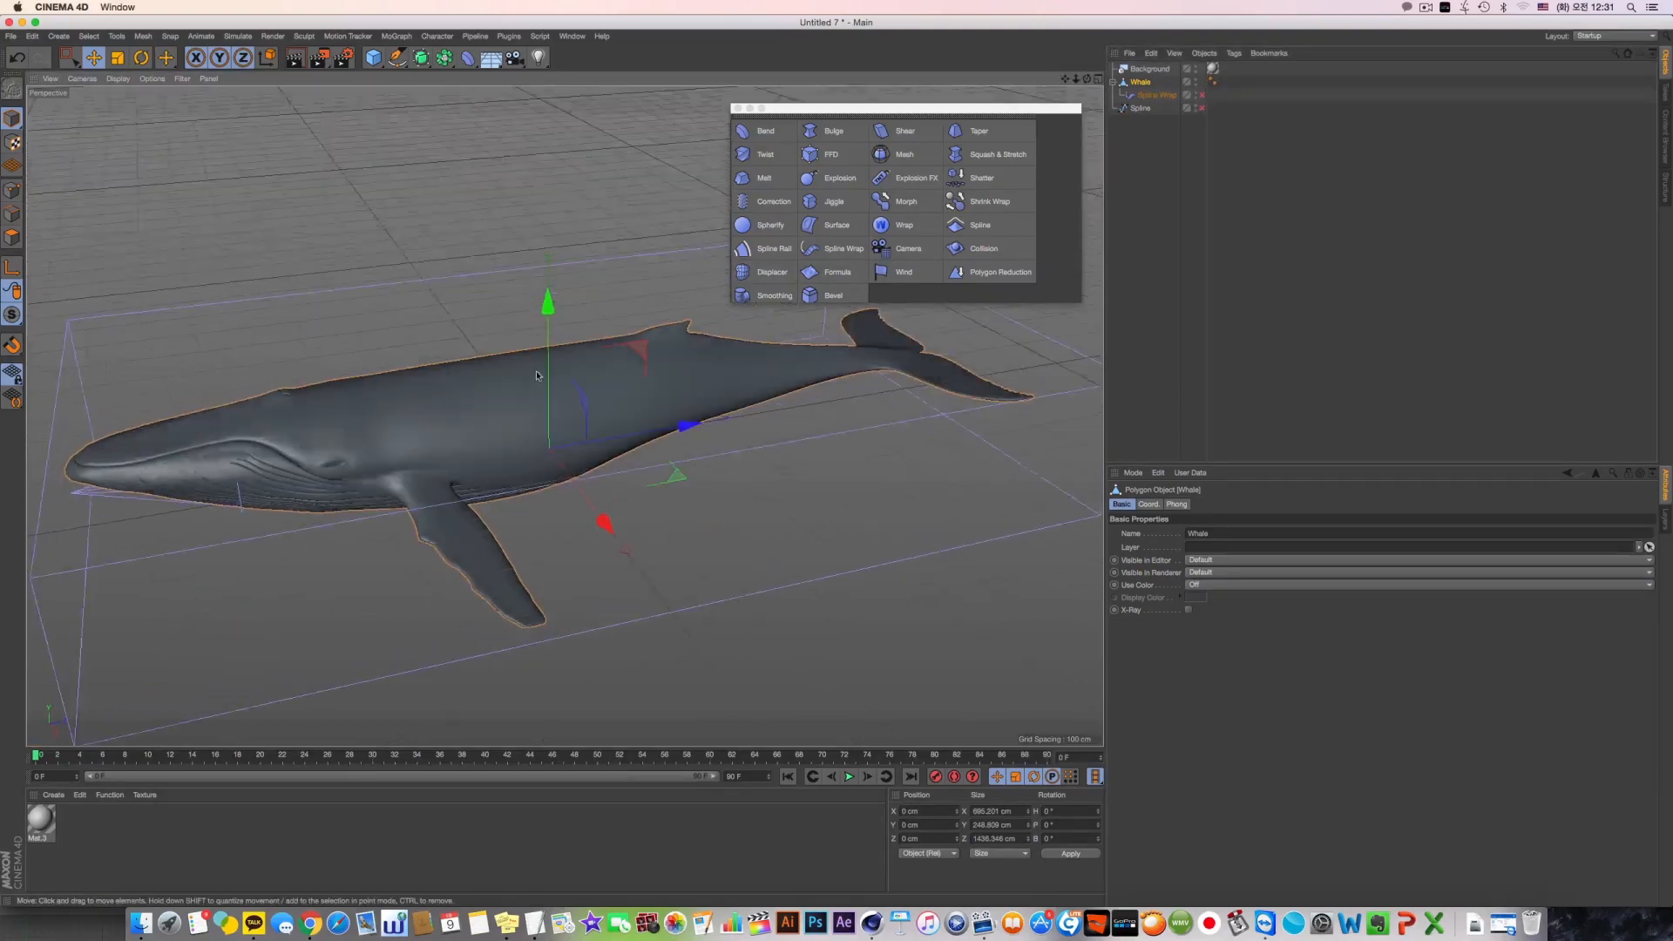
# Add a Bend deformer as a child of Whale
pyautogui.keyDown('alt'); pyautogui.moveTo(622, 385); pyautogui.dragTo(757, 350, button='middle'); pyautogui.keyUp('alt')
pyautogui.click(774, 137)
pyautogui.keyDown('alt'); pyautogui.moveTo(674, 522); pyautogui.dragTo(676, 508); pyautogui.keyUp('alt')
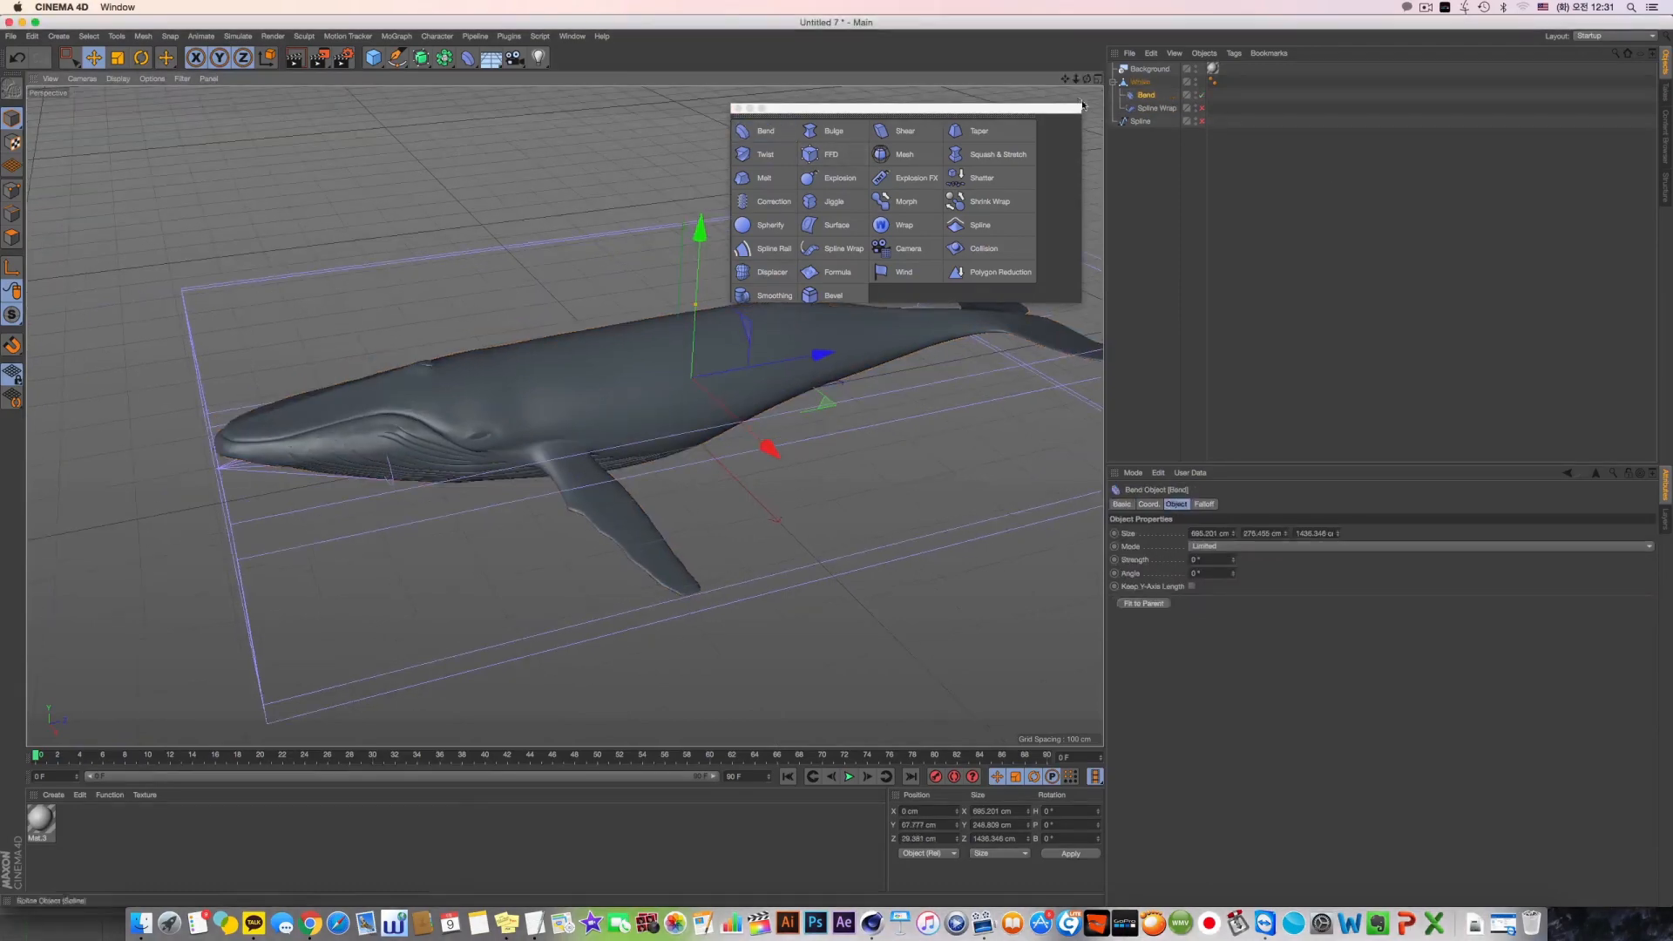
# Set the Bend deformer's Strength to about 73° and view the bent whale from different angles
pyautogui.keyDown('alt'); pyautogui.moveTo(1031, 357); pyautogui.dragTo(911, 378, button='middle'); pyautogui.keyUp('alt')
pyautogui.keyDown('alt'); pyautogui.moveTo(911, 377); pyautogui.dragTo(957, 383); pyautogui.keyUp('alt')
pyautogui.keyDown('alt'); pyautogui.moveTo(956, 384); pyautogui.dragTo(1052, 346, button='middle'); pyautogui.keyUp('alt')
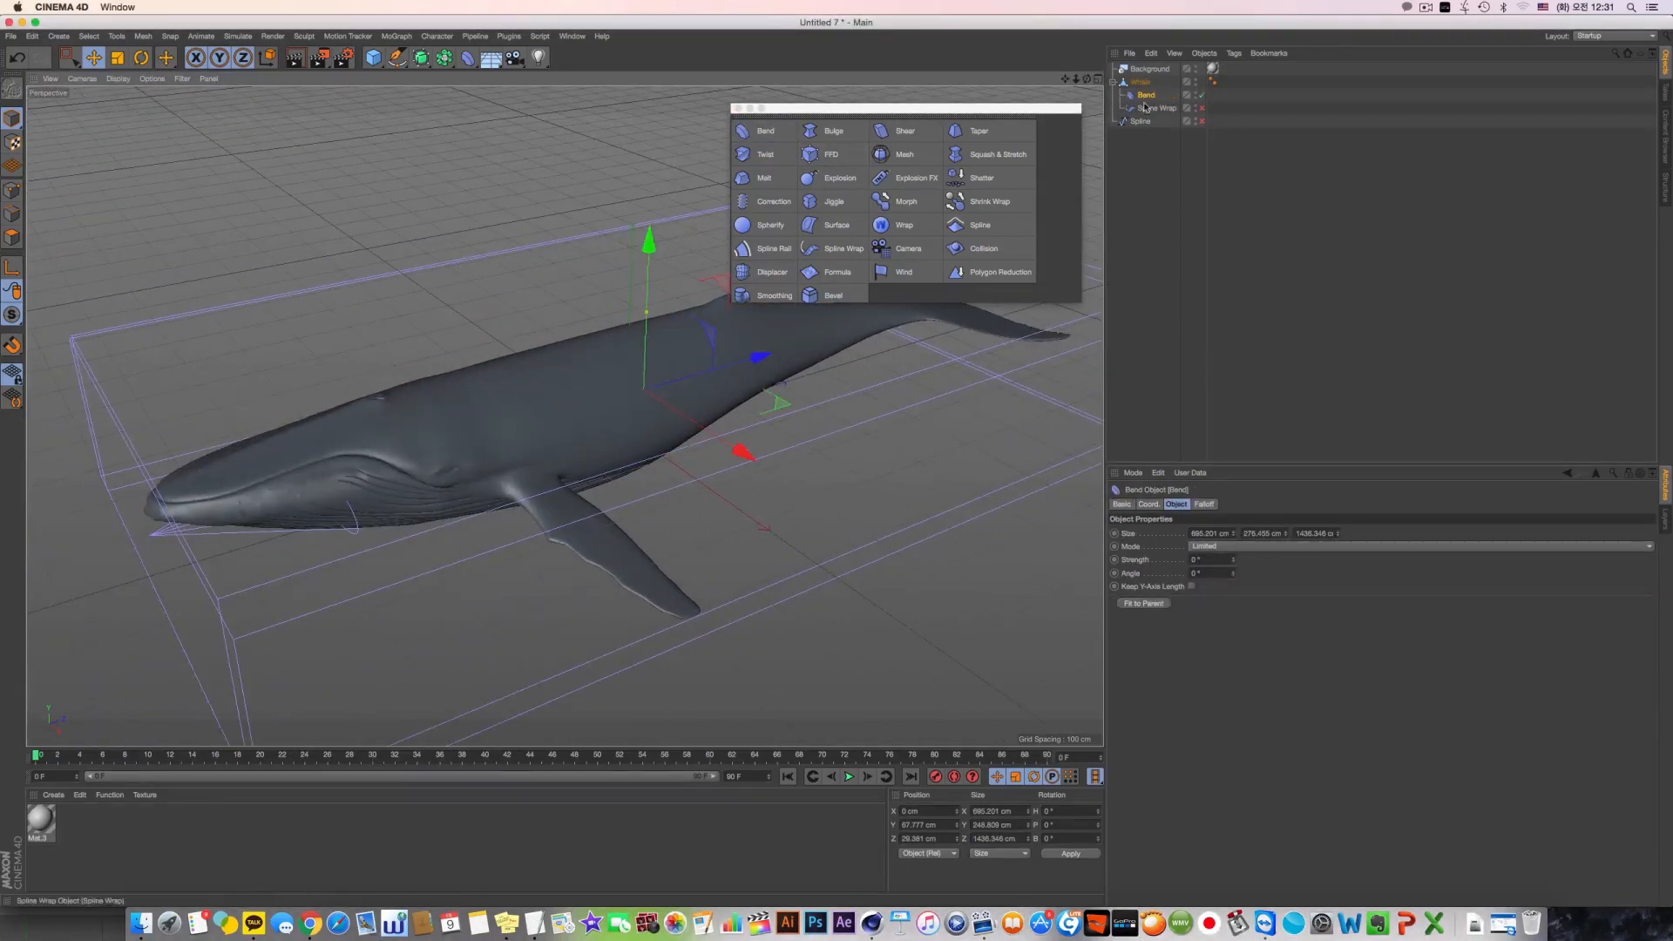
pyautogui.moveTo(1233, 560); pyautogui.dragTo(1232, 497)
pyautogui.keyDown('alt'); pyautogui.moveTo(480, 629); pyautogui.dragTo(366, 669, button='right'); pyautogui.keyUp('alt')
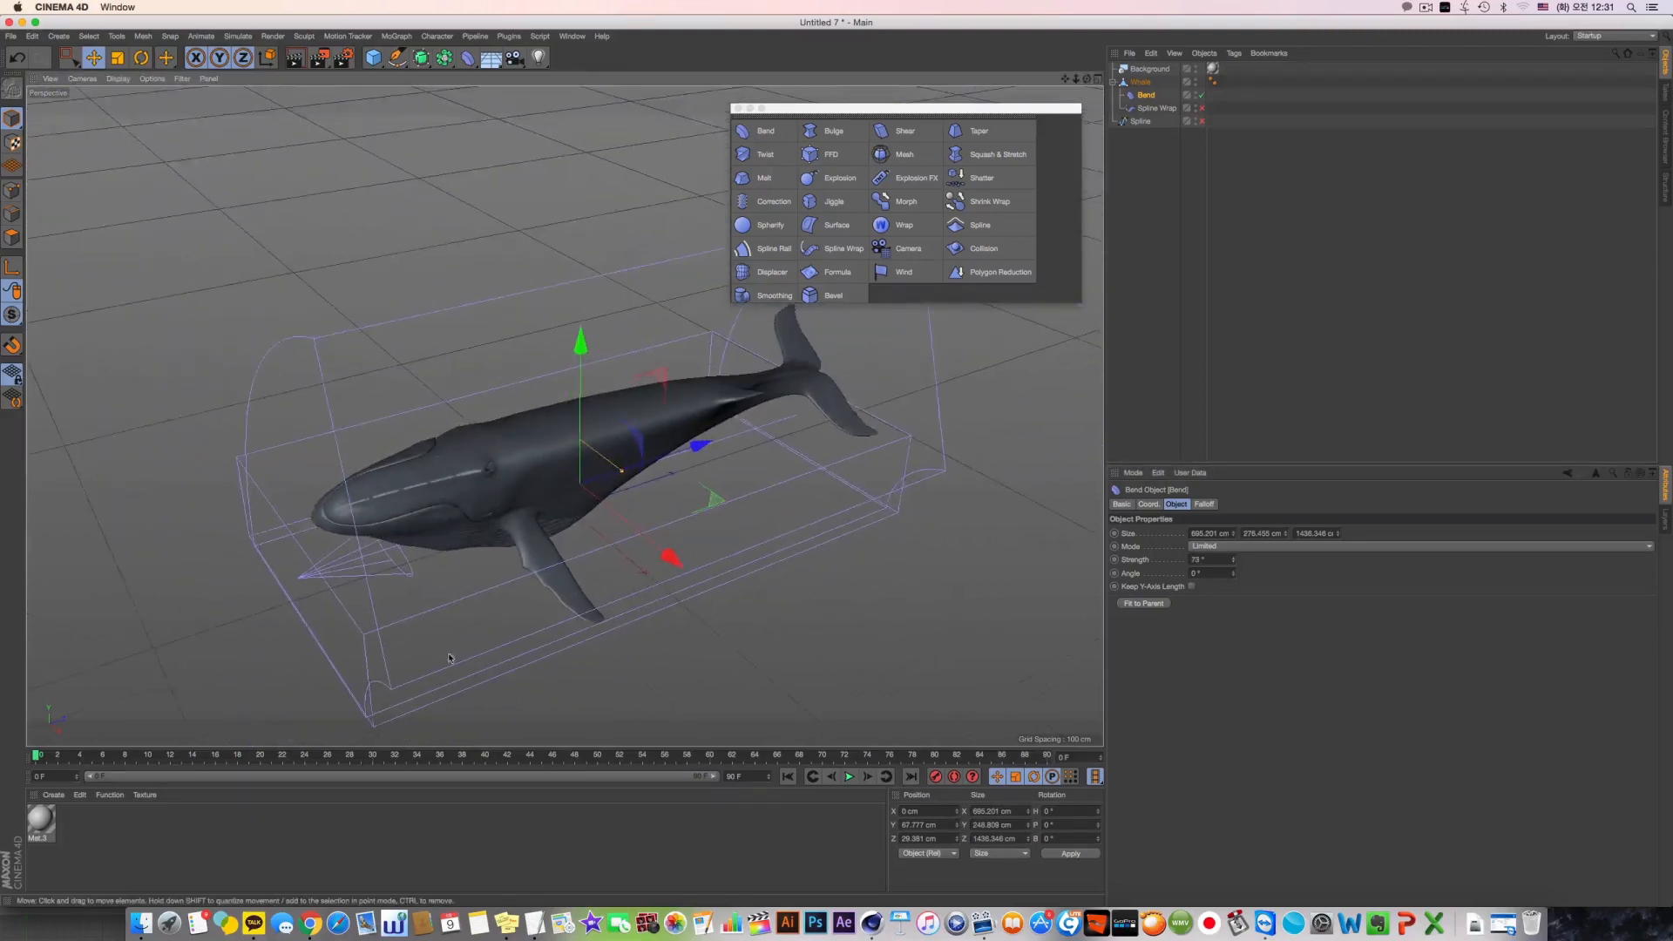
pyautogui.keyDown('alt'); pyautogui.moveTo(452, 662); pyautogui.dragTo(571, 568); pyautogui.keyUp('alt')
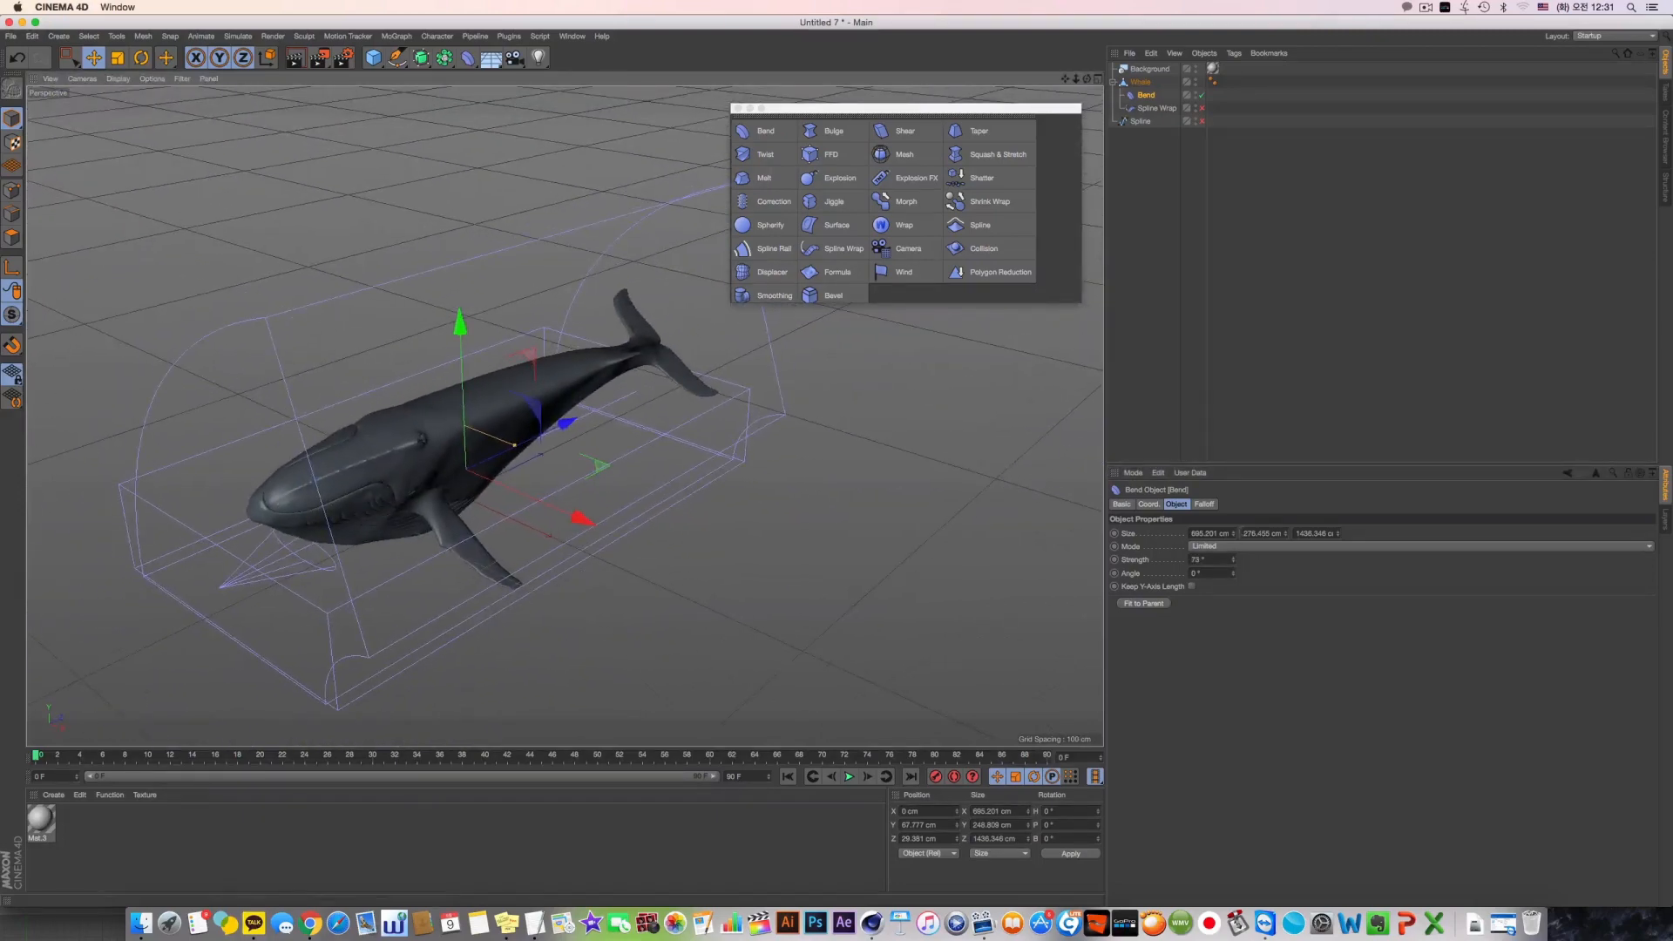
# Shrink the Bend's box to about 43 × 574 × 225 cm so that it covers only part of the whale
pyautogui.moveTo(1233, 533); pyautogui.dragTo(1337, 522)
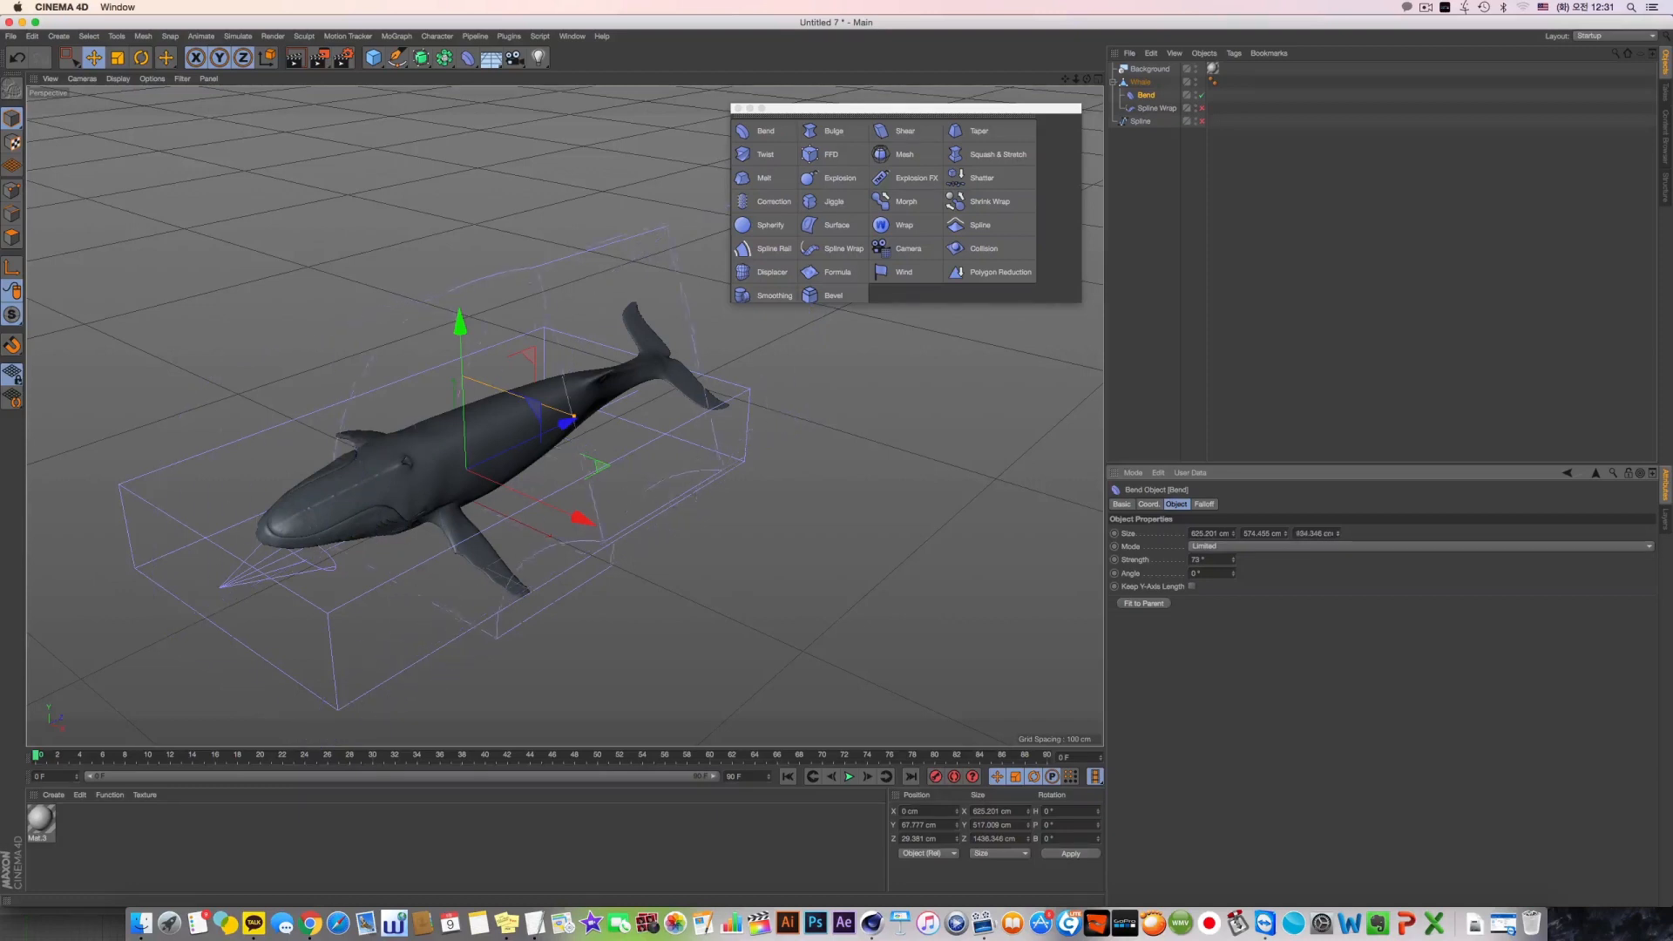
pyautogui.moveTo(1238, 540); pyautogui.dragTo(1238, 575)
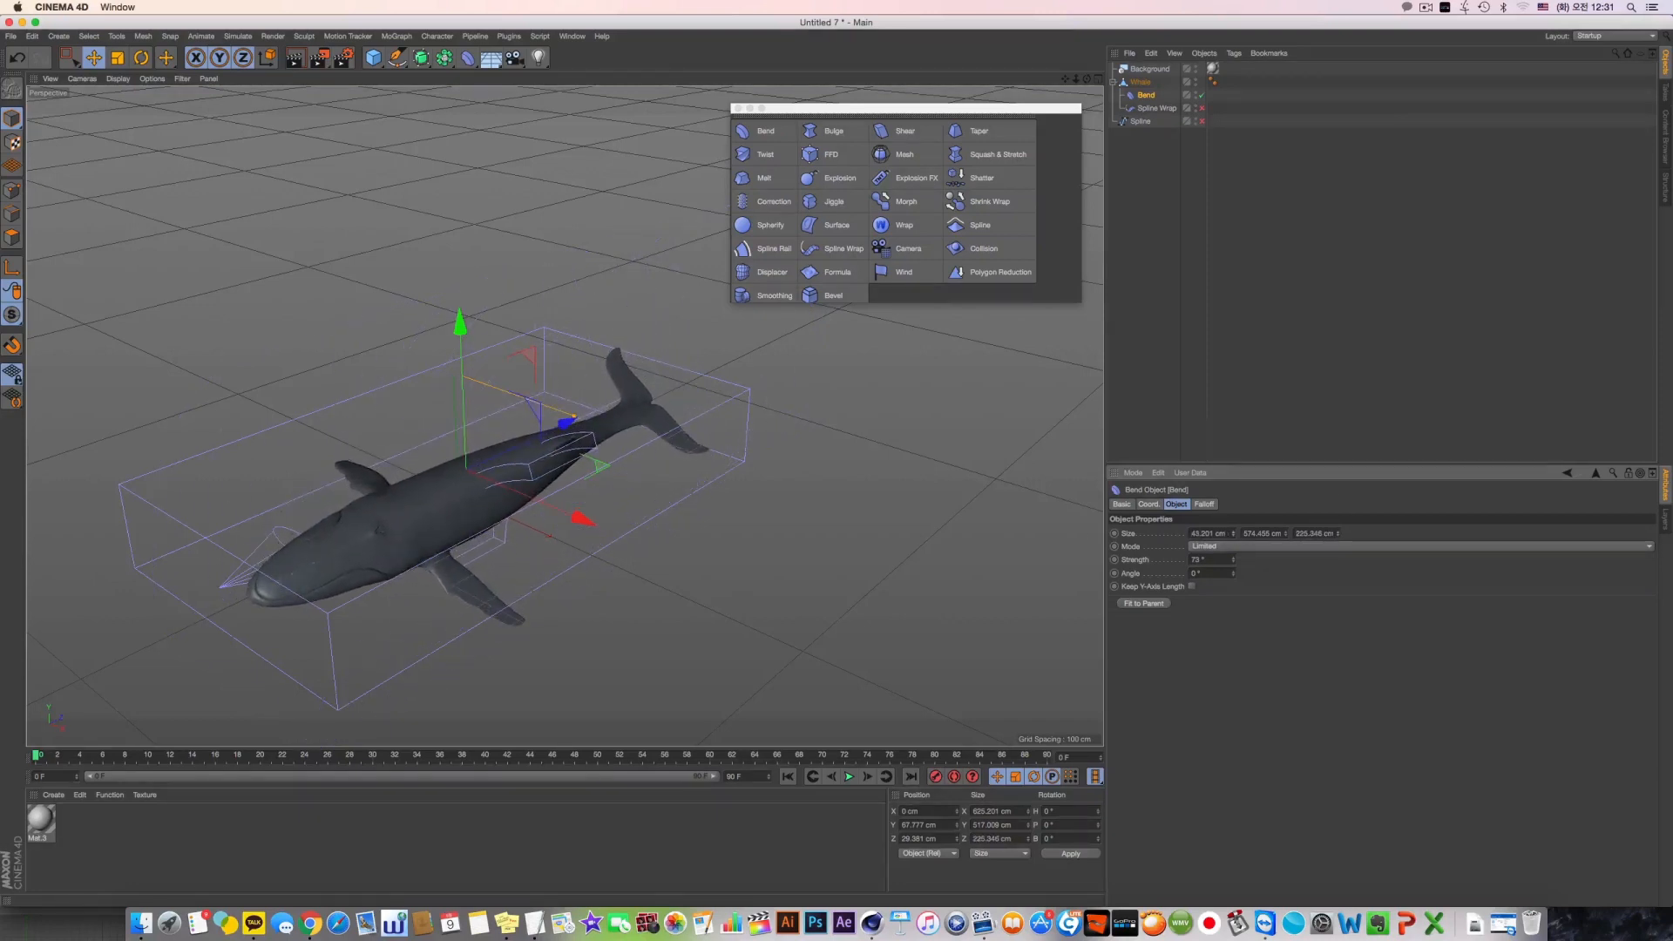
pyautogui.keyDown('alt'); pyautogui.moveTo(559, 473); pyautogui.dragTo(630, 482); pyautogui.keyUp('alt')
# Switch the Bend's Mode to Within Box
pyautogui.click(1211, 546)
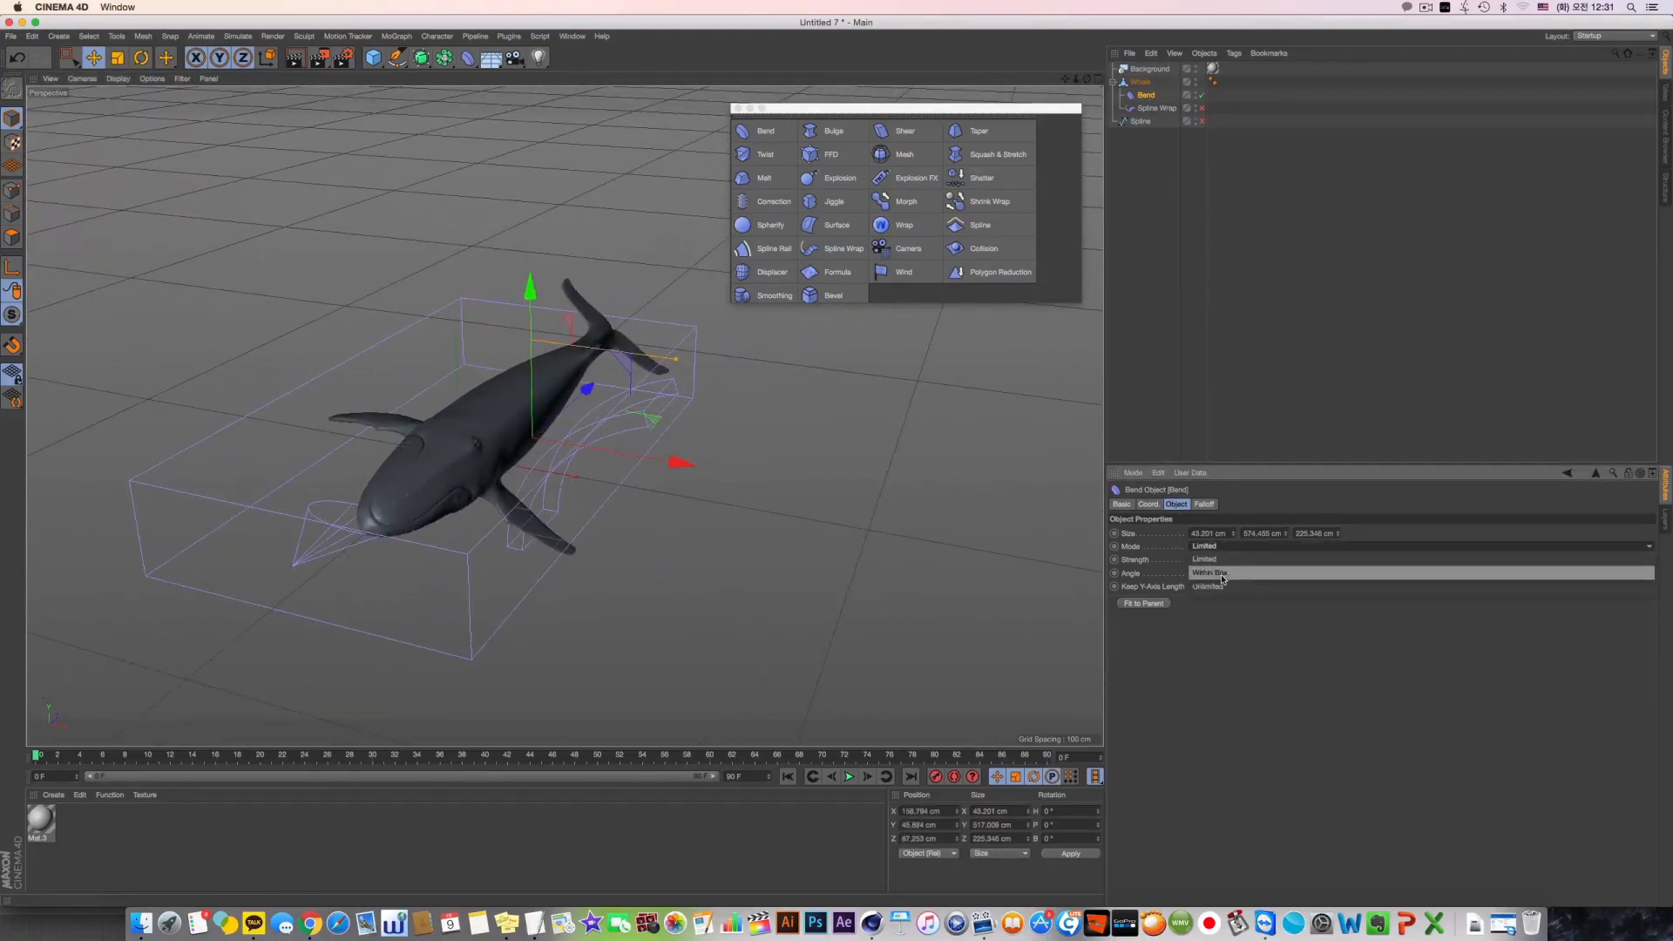
pyautogui.click(1215, 572)
pyautogui.scroll(5, 576, 533)
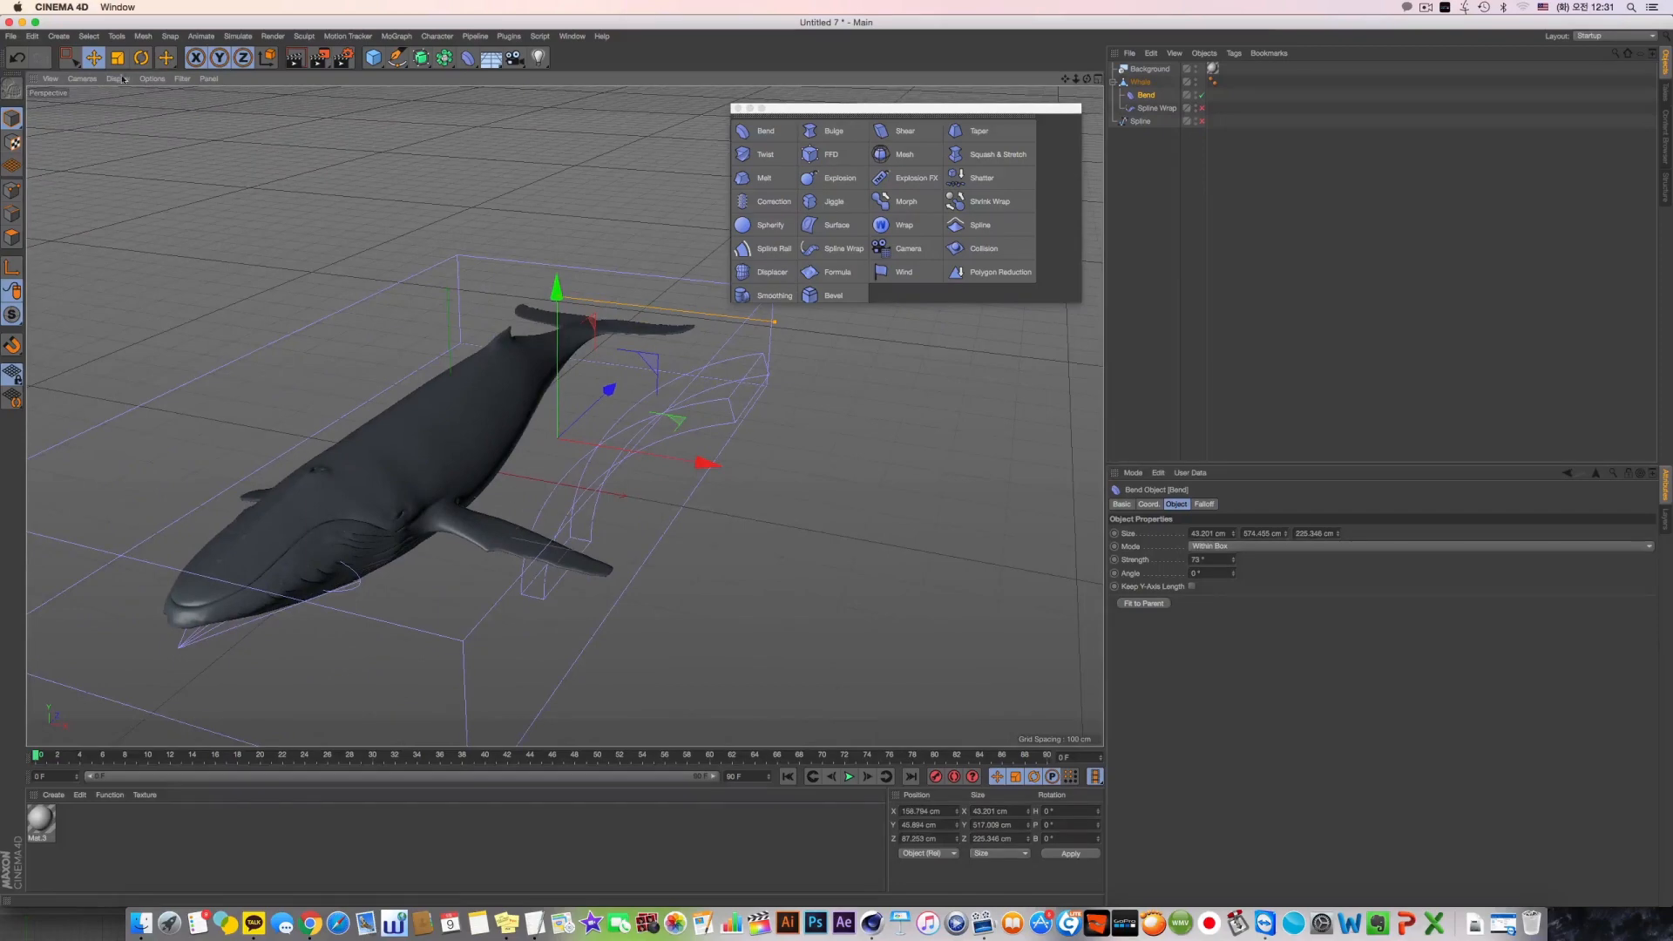
# Rotate the Bend 90° in bank and move it beside the whale's flipper, at about X 401, Y 23, Z -210 cm
pyautogui.click(141, 58)
pyautogui.moveTo(631, 392); pyautogui.dragTo(706, 634)
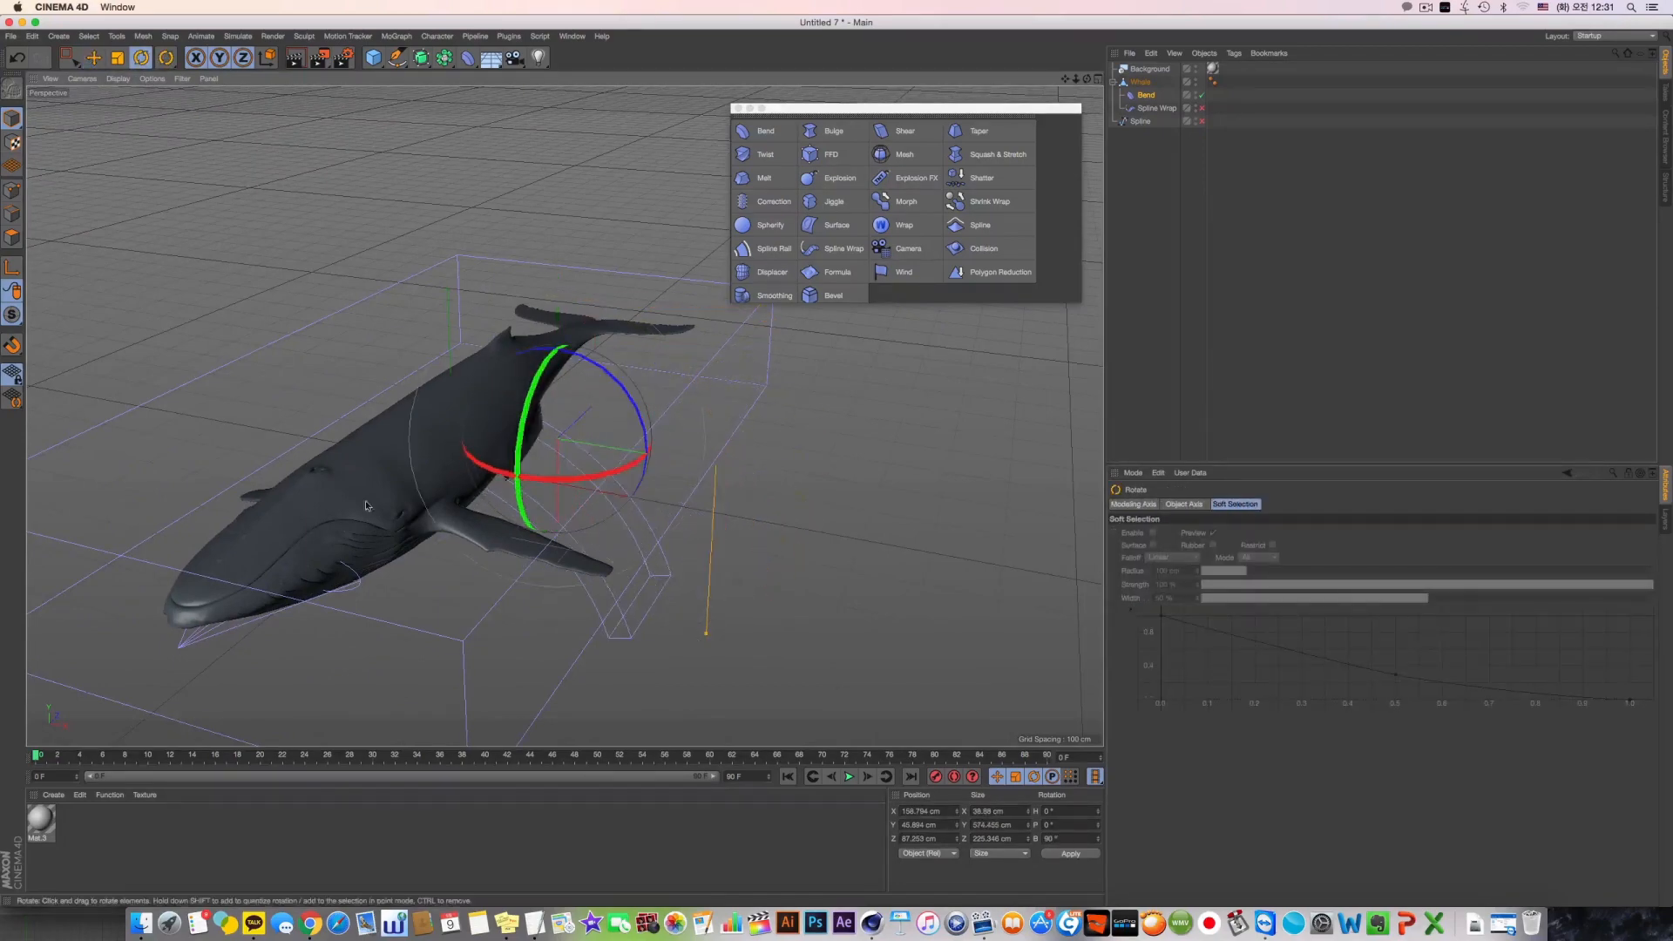
pyautogui.click(93, 58)
pyautogui.moveTo(558, 420); pyautogui.dragTo(807, 460)
pyautogui.moveTo(730, 388); pyautogui.dragTo(640, 428)
pyautogui.moveTo(669, 533); pyautogui.dragTo(672, 549)
# Set the Bend's Mode to Unlimited and enable Keep Y-Axis Length
pyautogui.click(1152, 107)
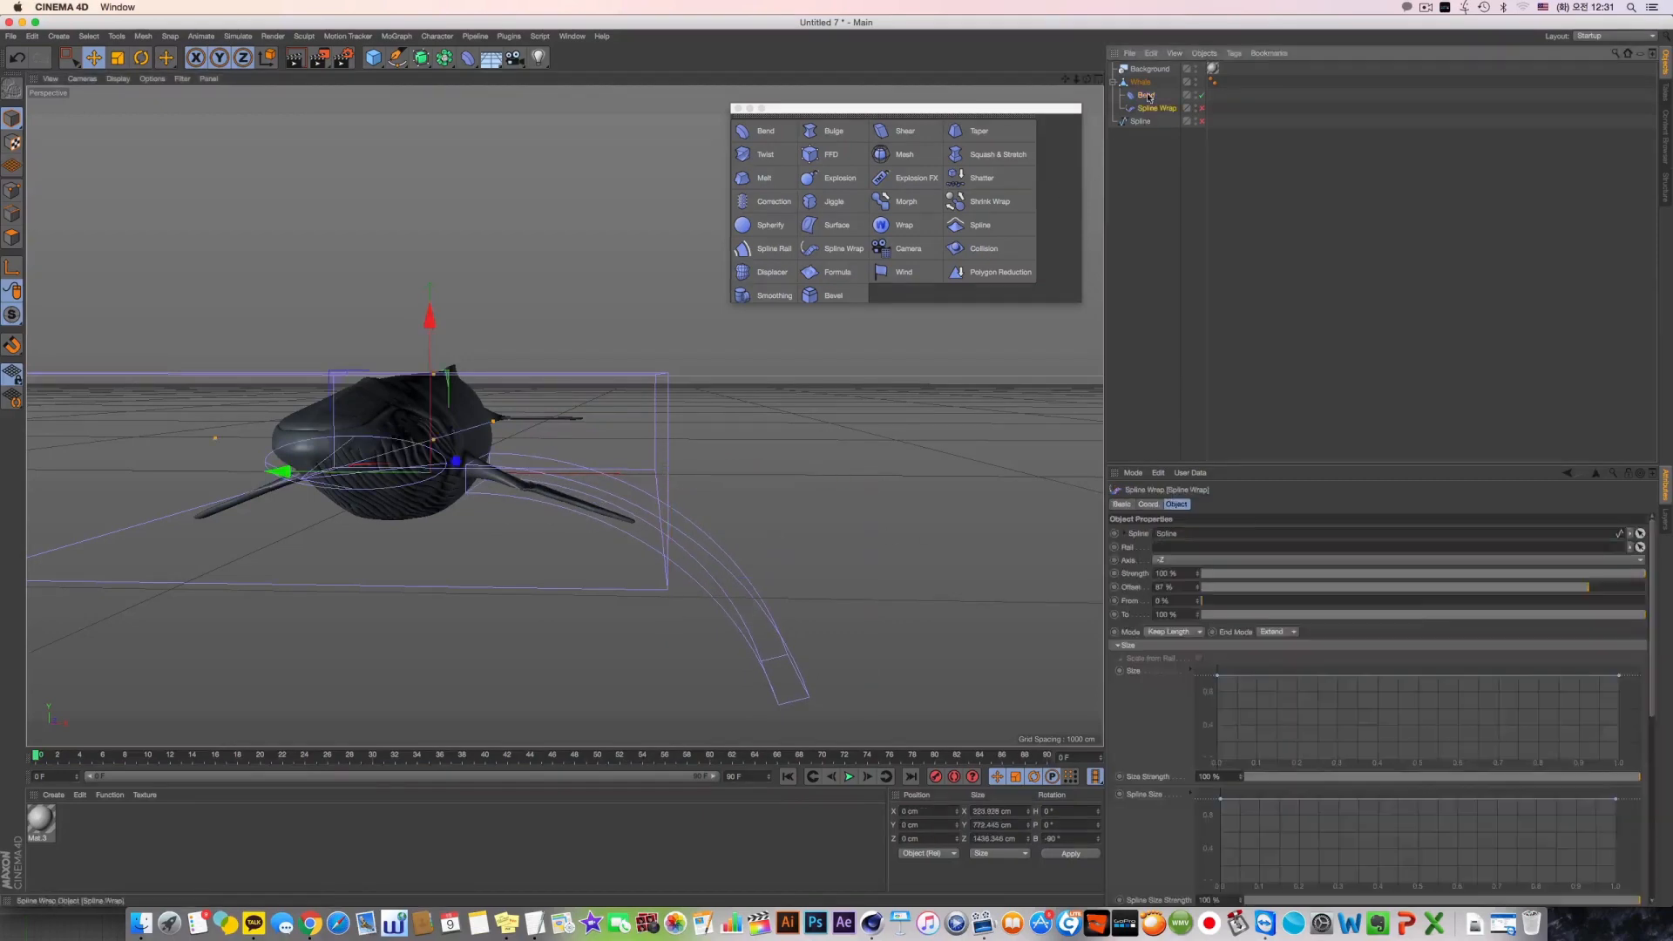
pyautogui.click(1147, 97)
pyautogui.click(1228, 549)
pyautogui.click(1221, 585)
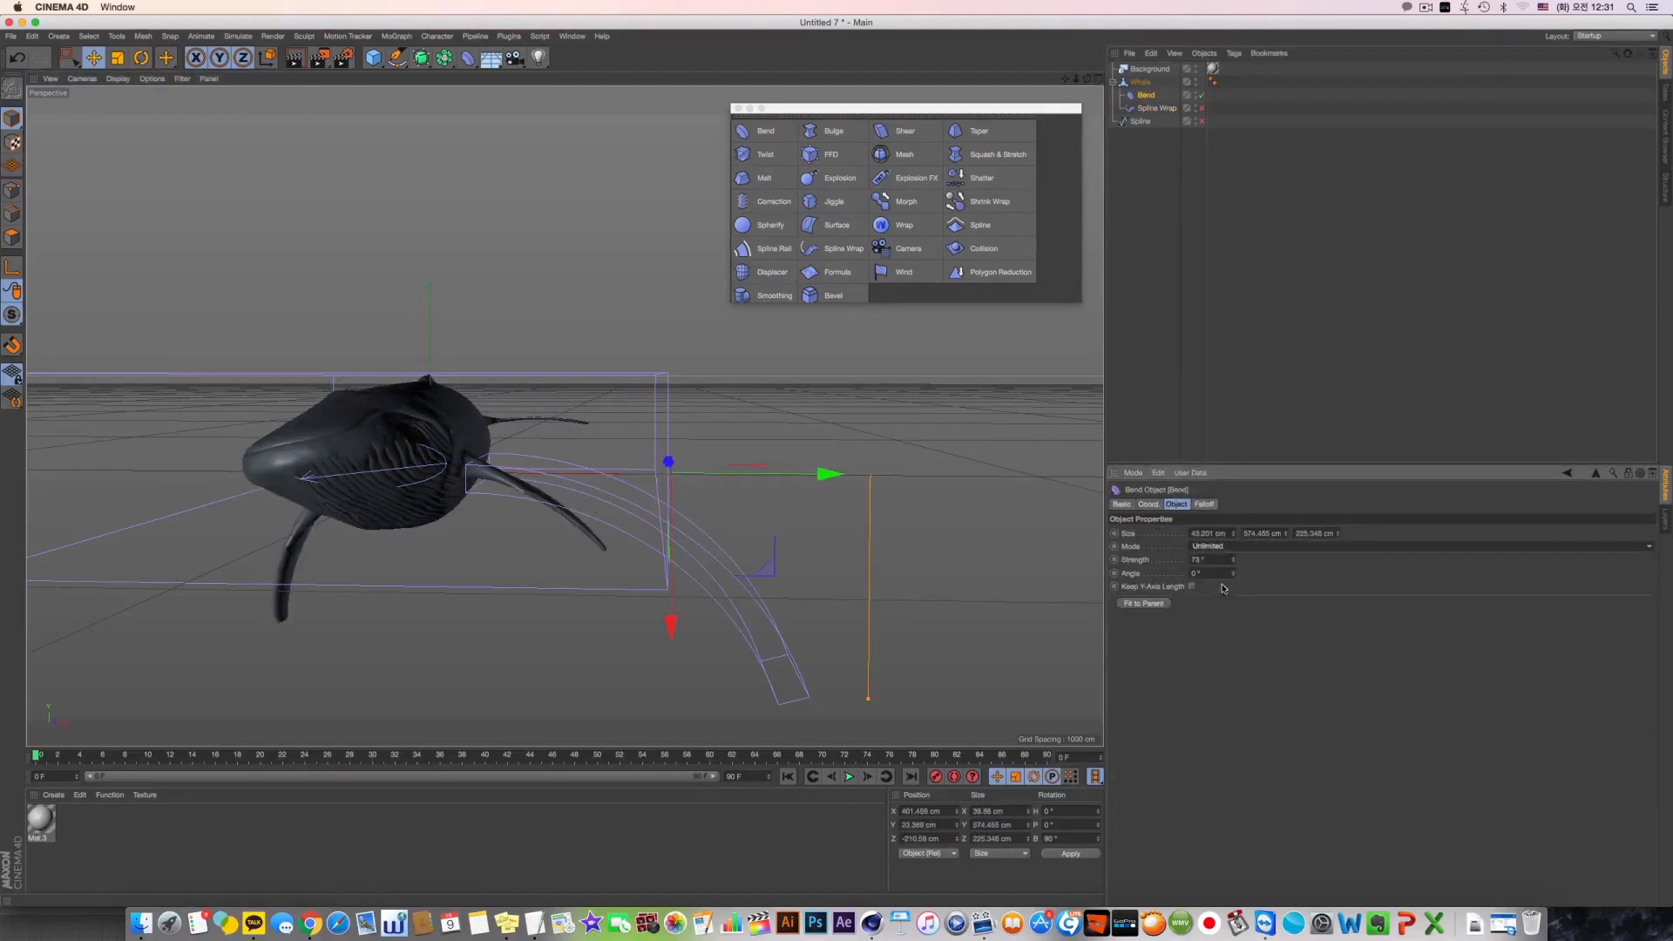
pyautogui.keyDown('alt'); pyautogui.moveTo(542, 453); pyautogui.dragTo(620, 449); pyautogui.keyUp('alt')
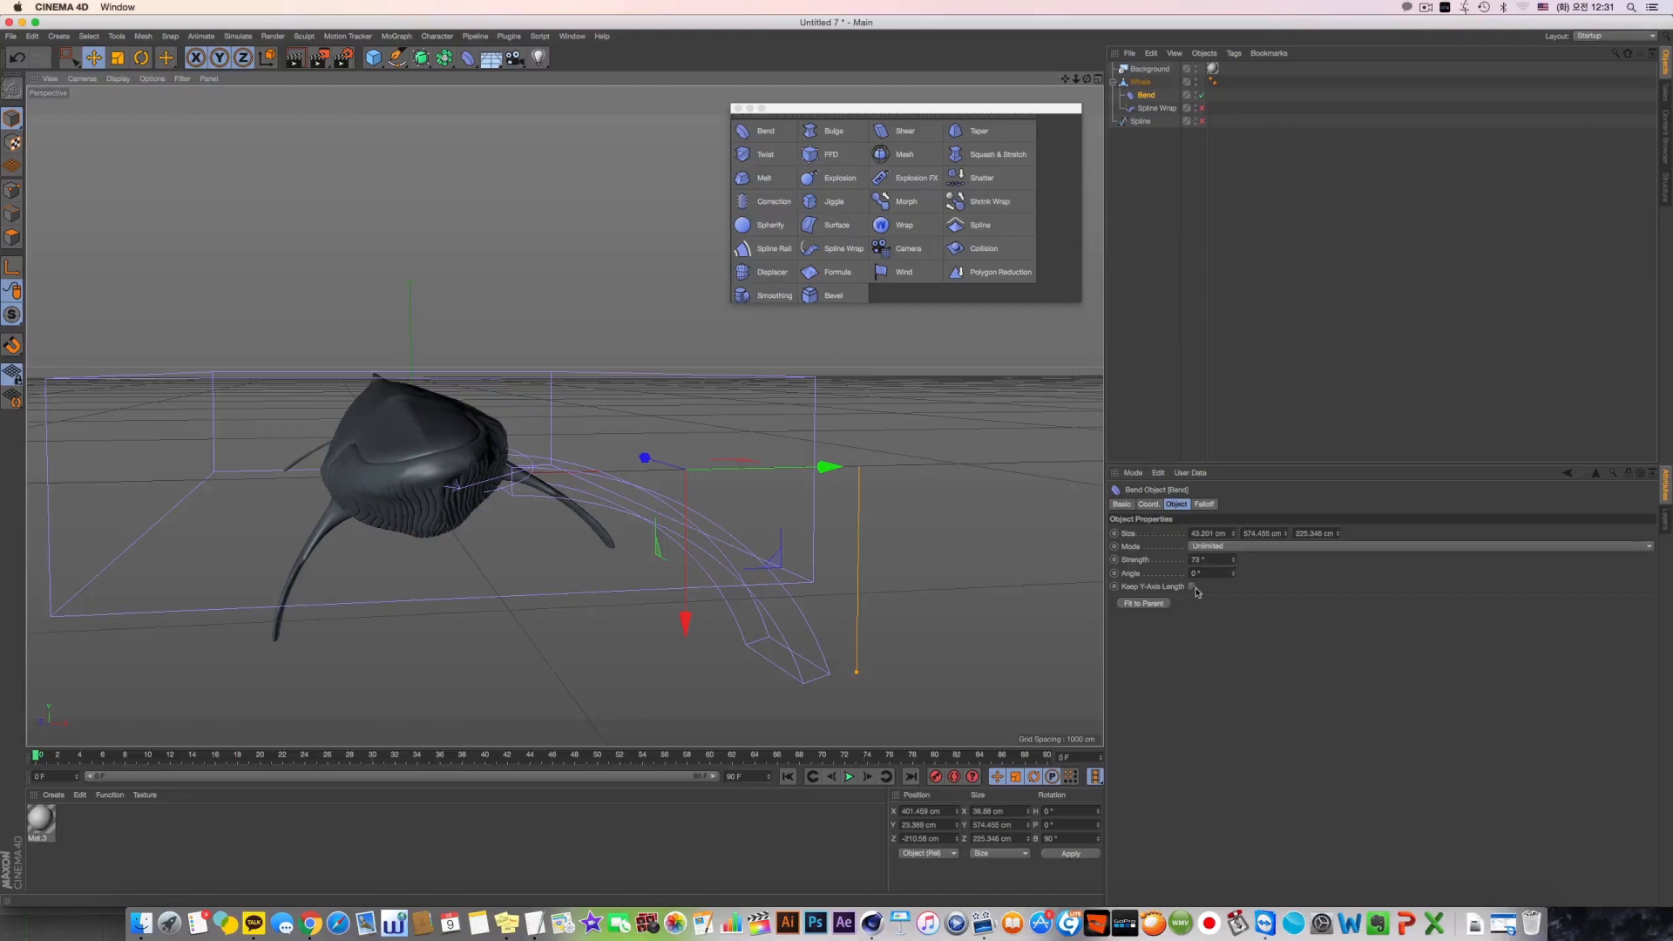
pyautogui.click(1191, 587)
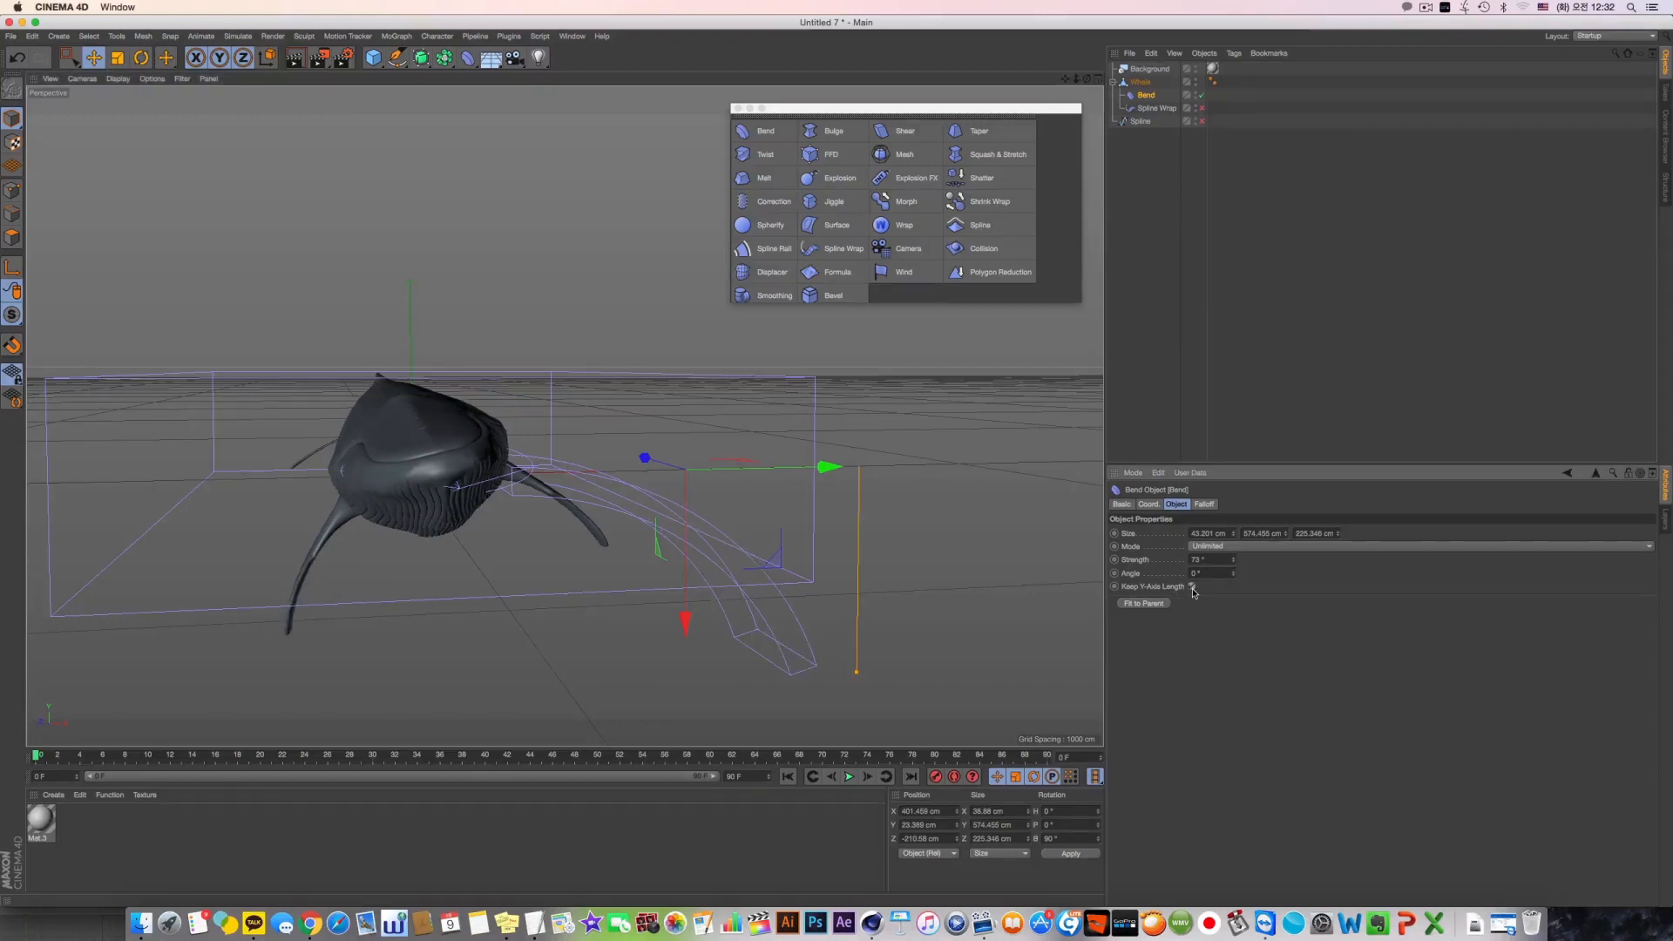
# Resize the Bend's box to about 105 × 436 × 225 cm and set its Mode to Limited
pyautogui.moveTo(1234, 535); pyautogui.dragTo(876, 495)
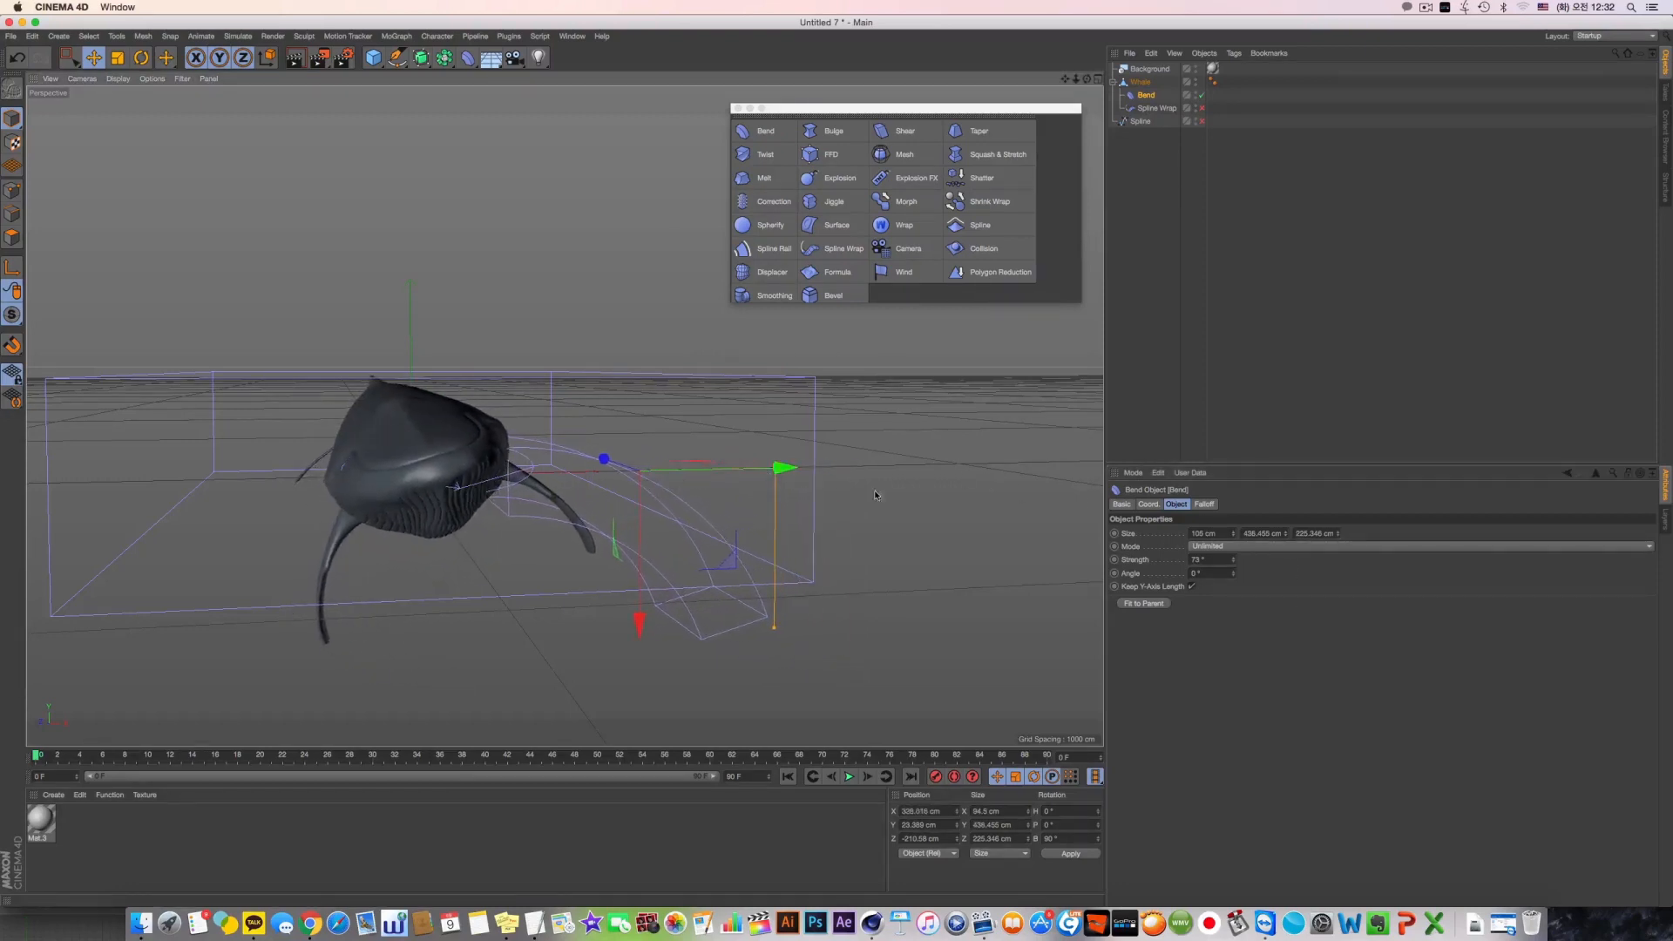
pyautogui.click(1248, 547)
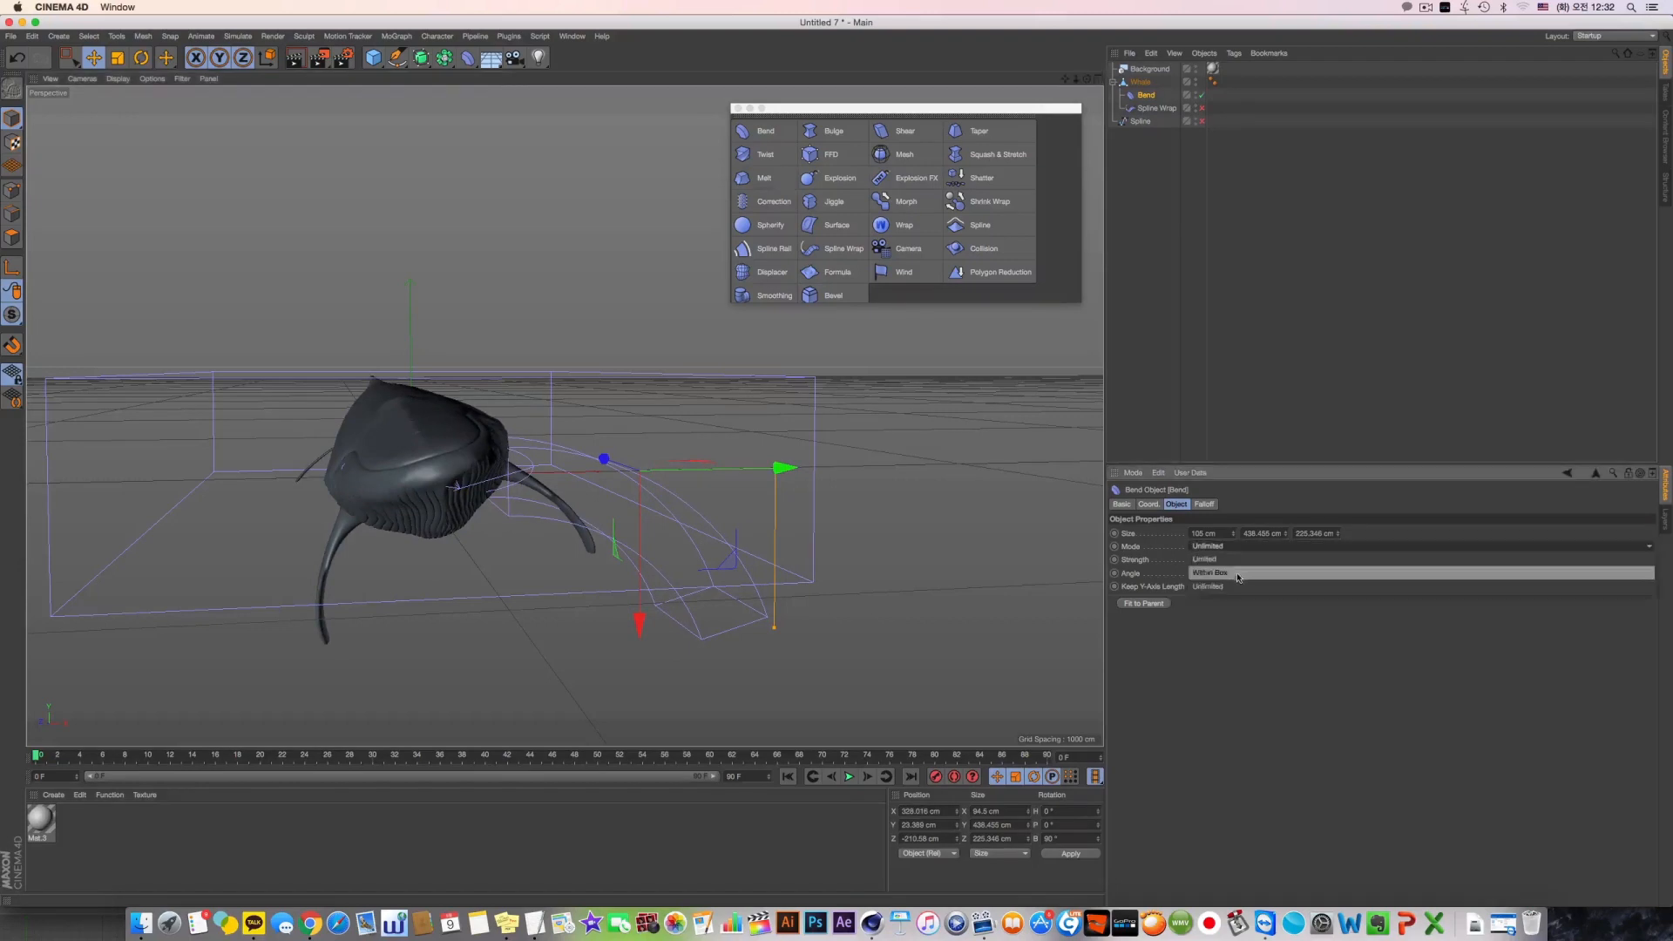
pyautogui.click(1219, 558)
# Curl the flipper upward with a Bend Strength of about -68° and shorten the box to about 246 cm along the flipper
pyautogui.keyDown('alt'); pyautogui.moveTo(650, 443); pyautogui.dragTo(570, 439); pyautogui.keyUp('alt')
pyautogui.moveTo(1233, 560); pyautogui.dragTo(1233, 618)
pyautogui.keyDown('alt'); pyautogui.moveTo(858, 531); pyautogui.dragTo(860, 610); pyautogui.keyUp('alt')
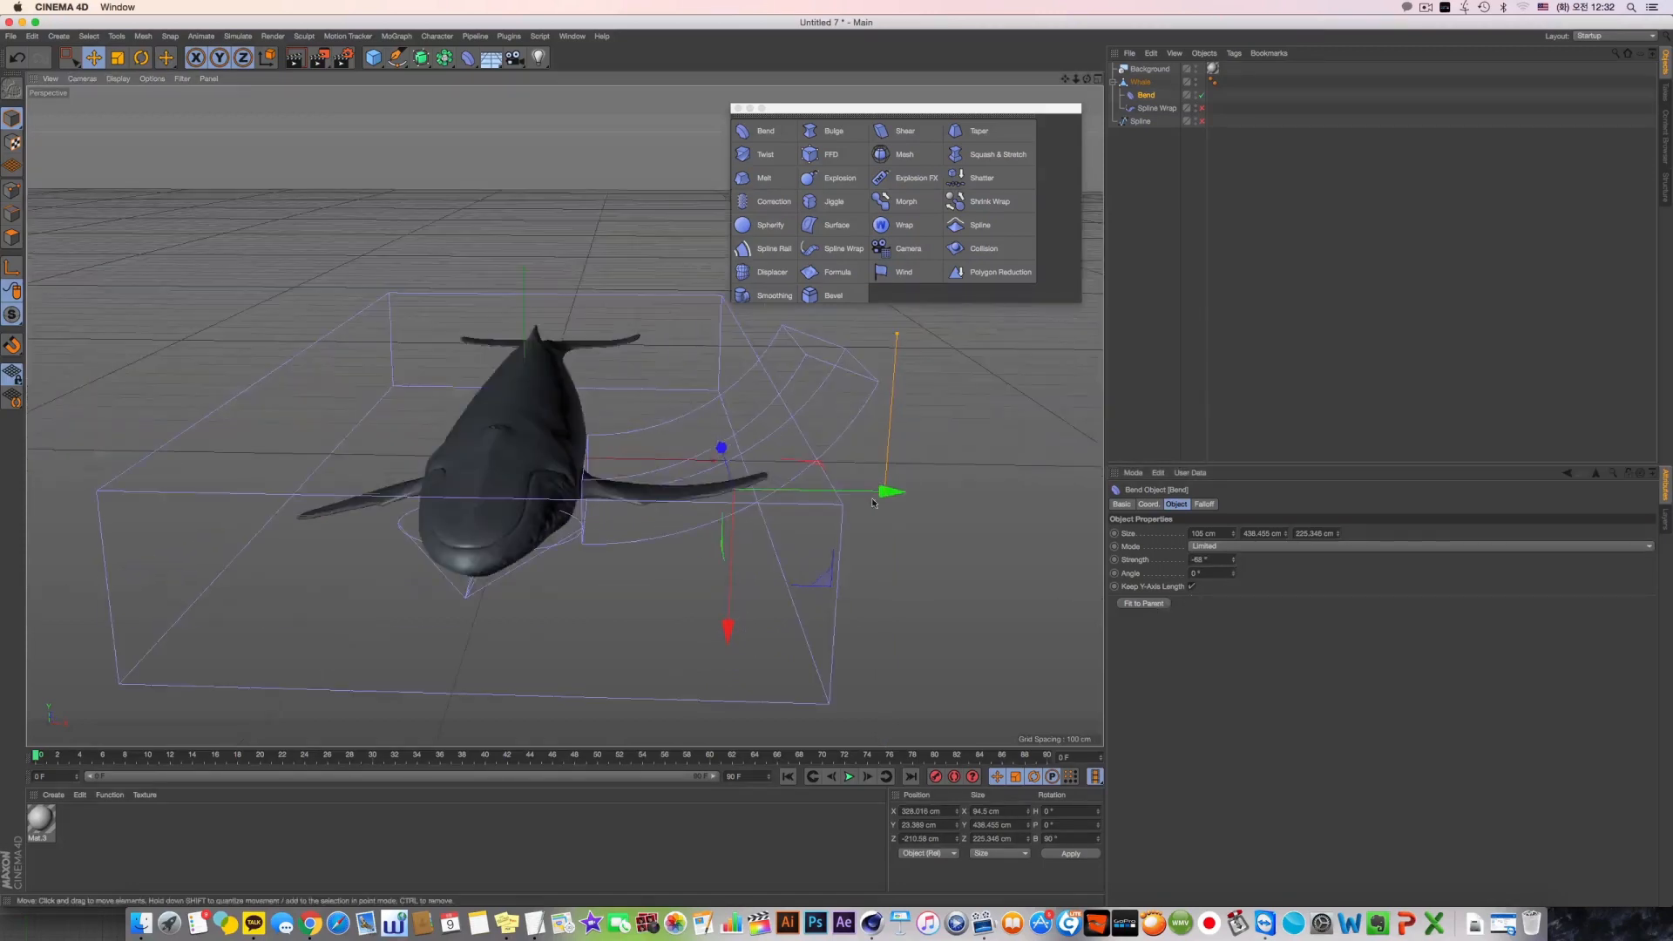
pyautogui.moveTo(1285, 533); pyautogui.dragTo(1285, 601)
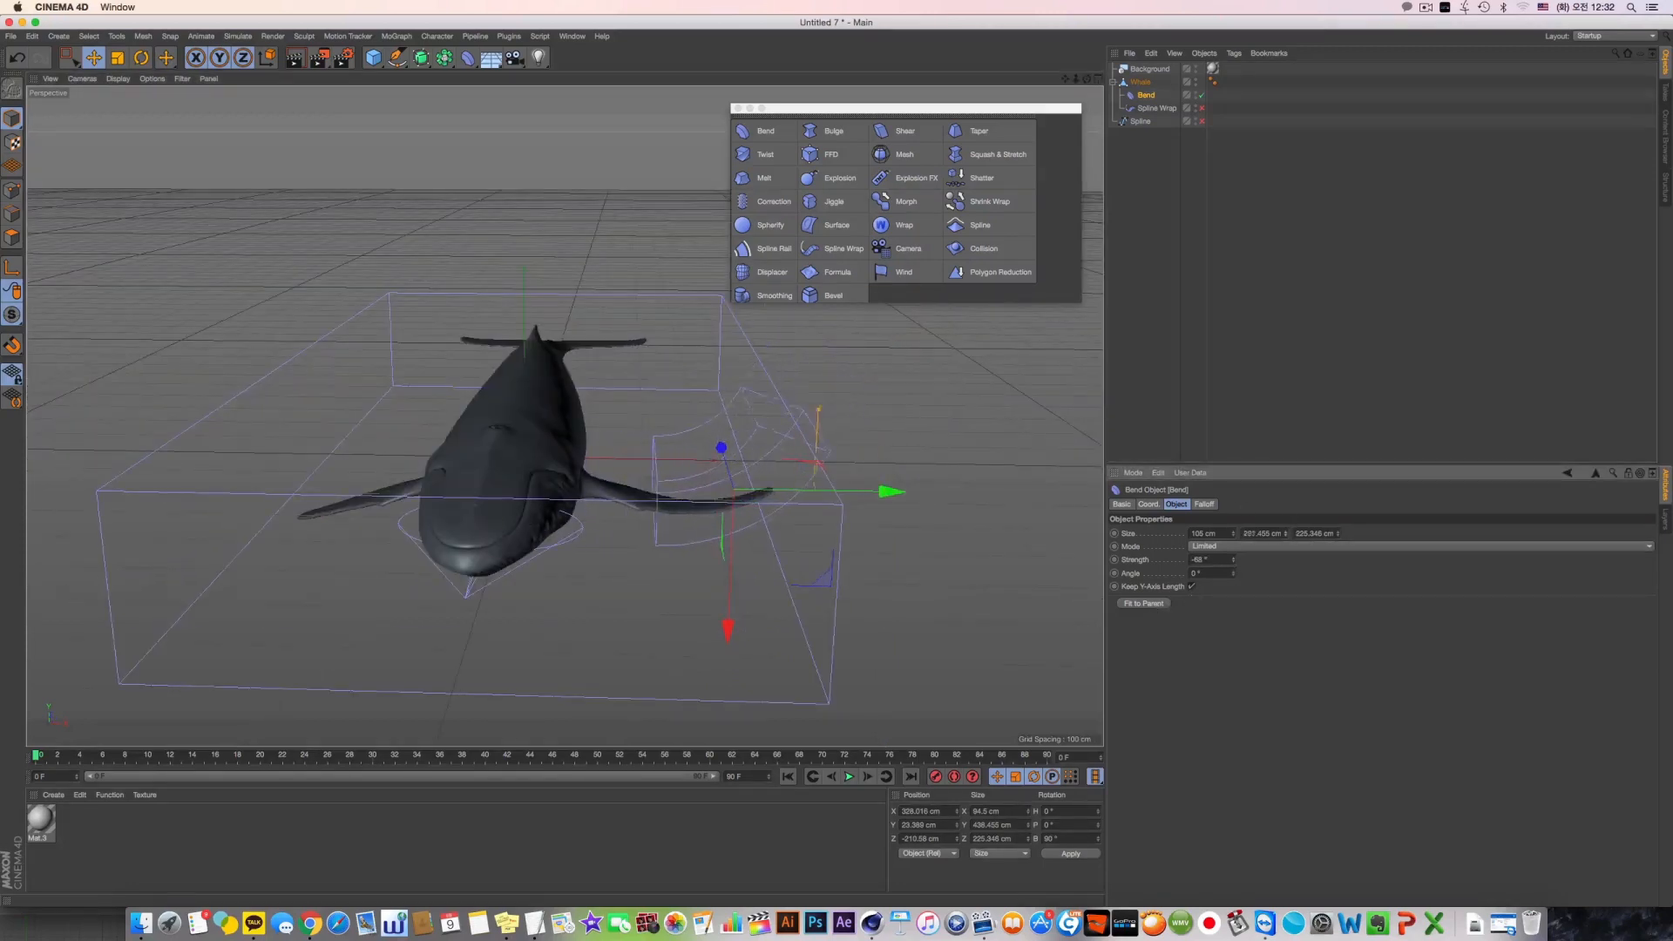
pyautogui.moveTo(913, 493); pyautogui.dragTo(603, 572)
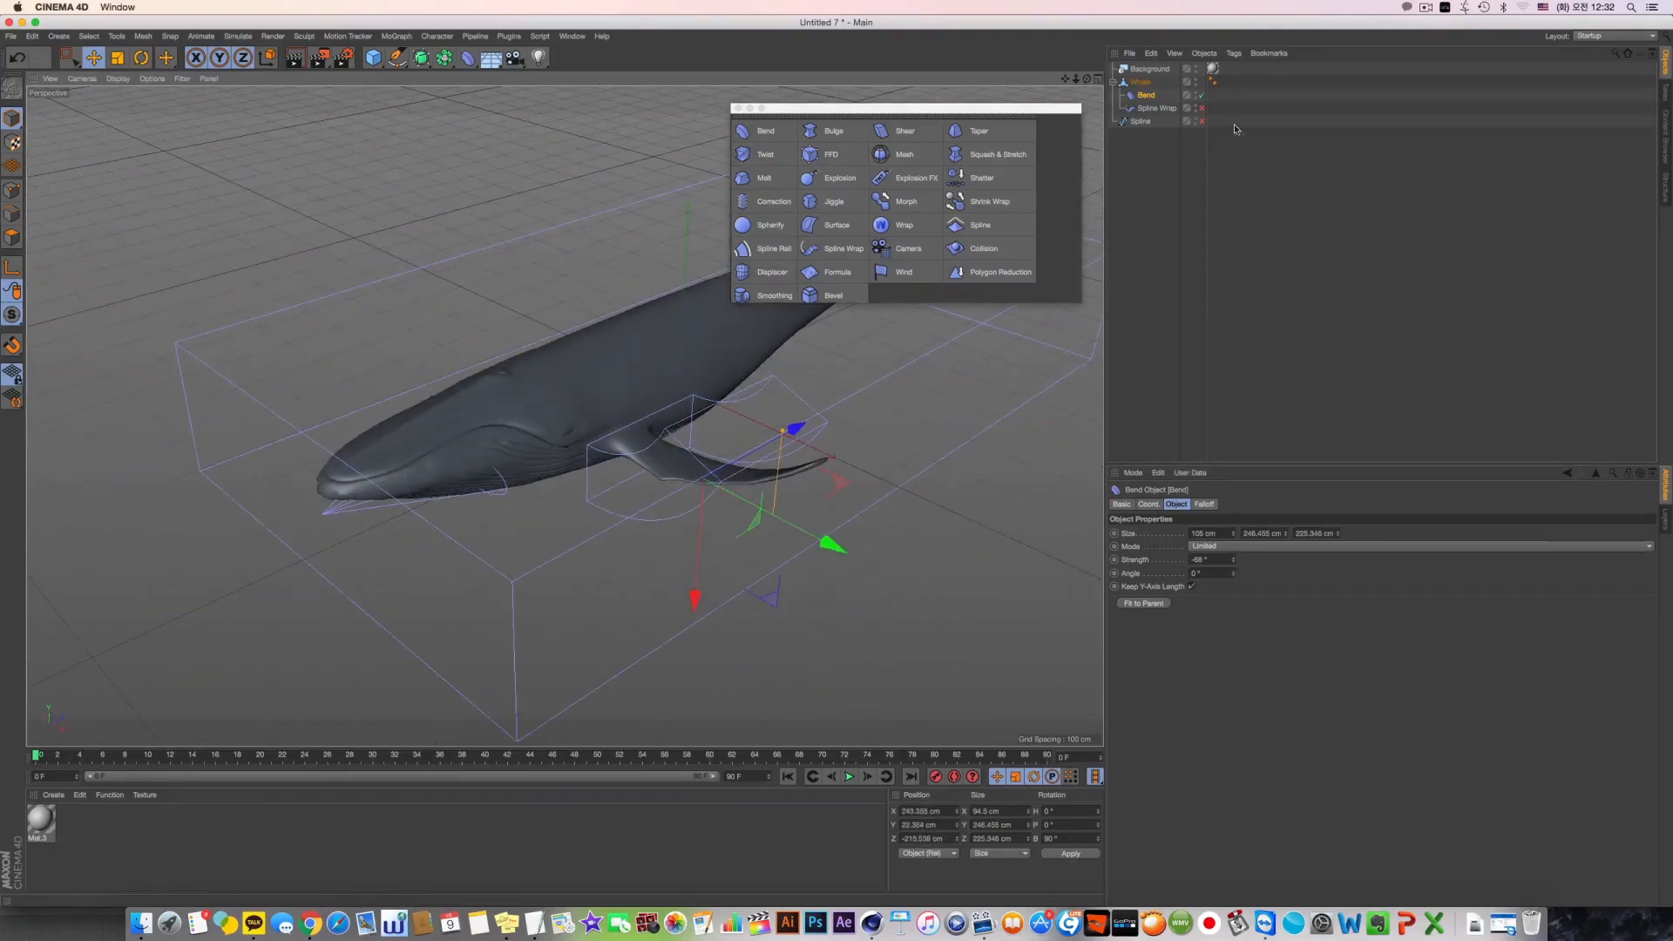
# Reorder the deformers under Whale so that Bend sits below Spline Wrap
pyautogui.moveTo(1147, 115); pyautogui.dragTo(1147, 117)
pyautogui.moveTo(701, 386); pyautogui.dragTo(876, 457)
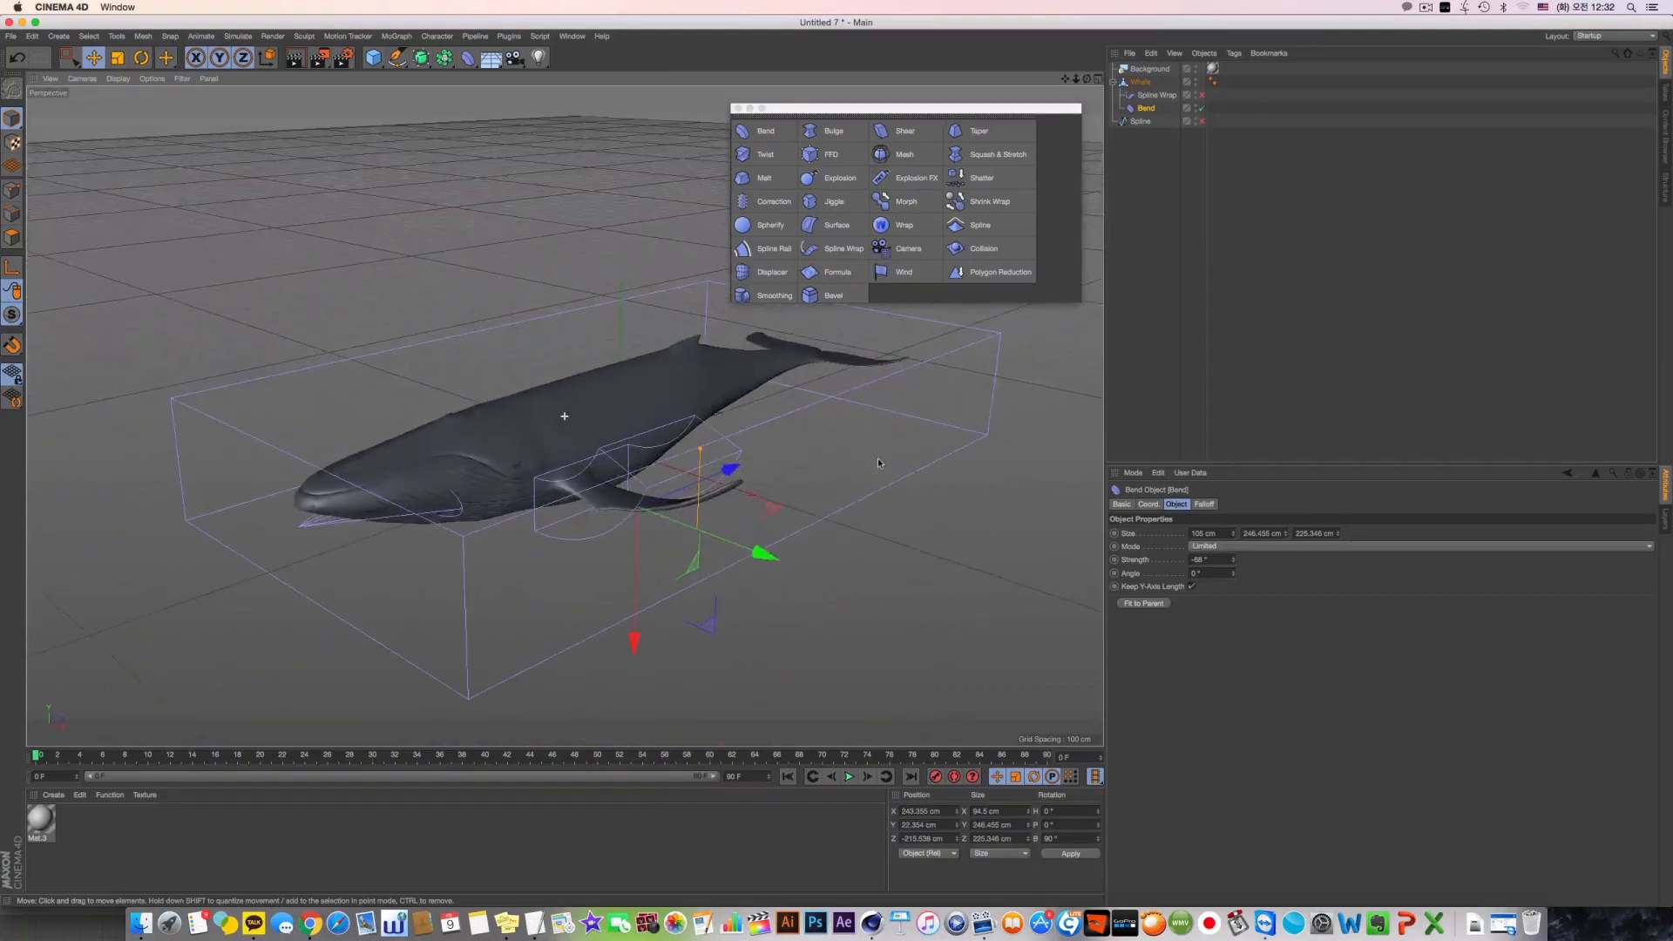
# Toggle the Bend's Keep Y-Axis Length off and on to compare the flipper's shape from different angles
pyautogui.click(1193, 587)
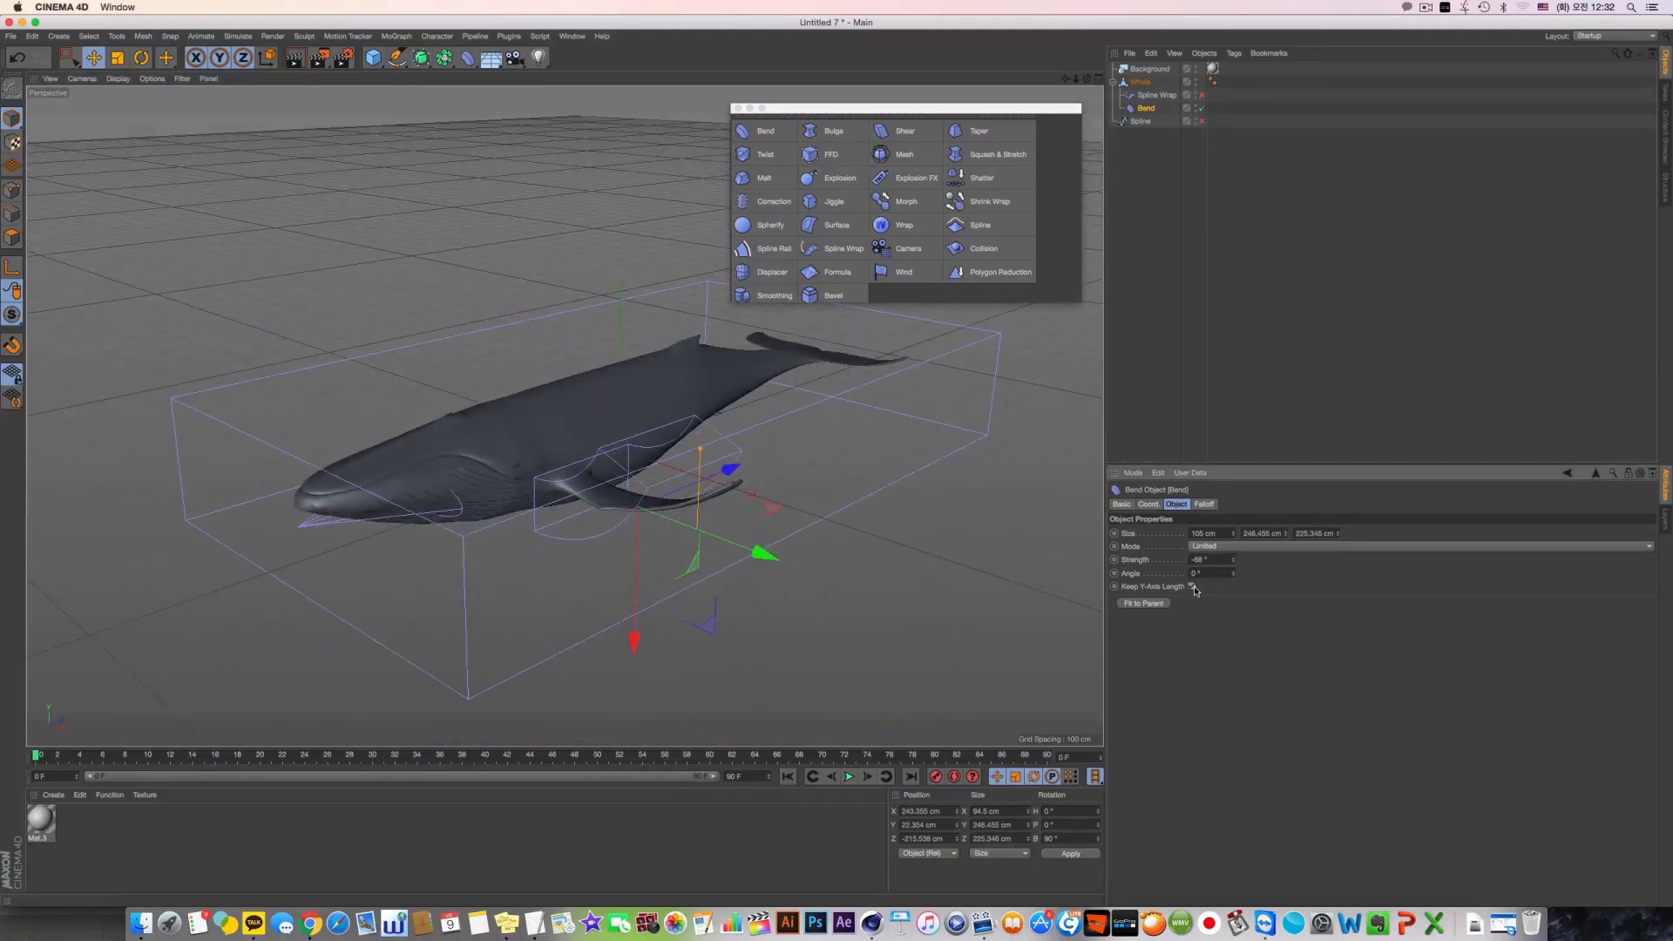
pyautogui.keyDown('alt'); pyautogui.moveTo(805, 480); pyautogui.dragTo(809, 530); pyautogui.keyUp('alt')
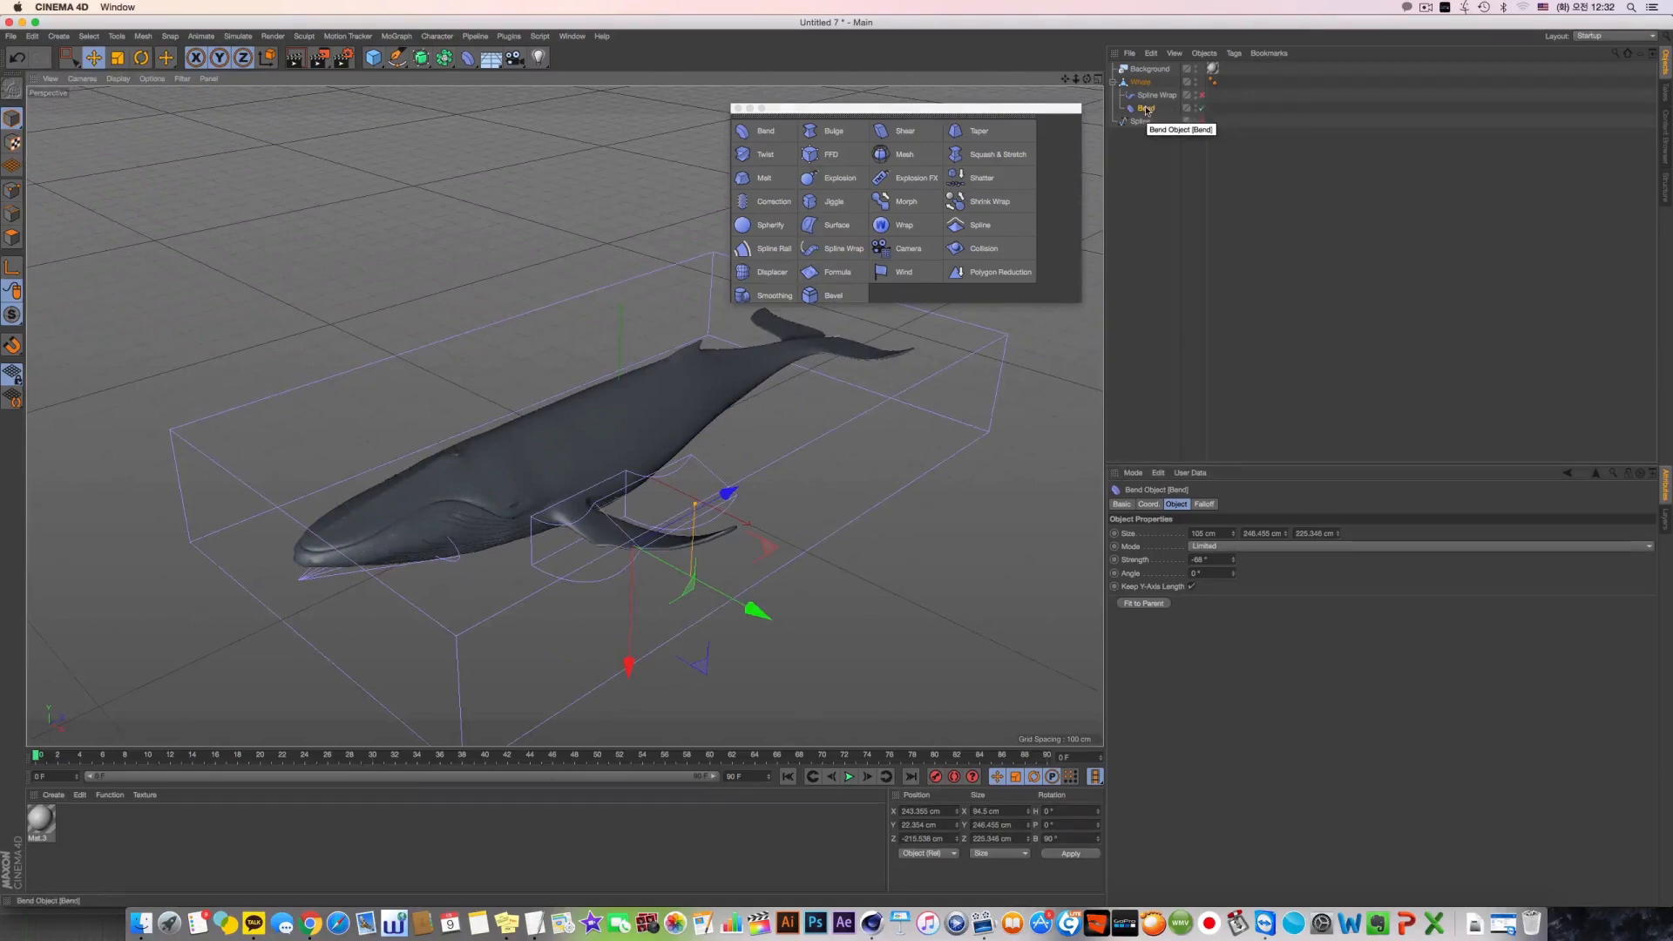
pyautogui.keyDown('alt'); pyautogui.moveTo(564, 415); pyautogui.dragTo(696, 418); pyautogui.keyUp('alt')
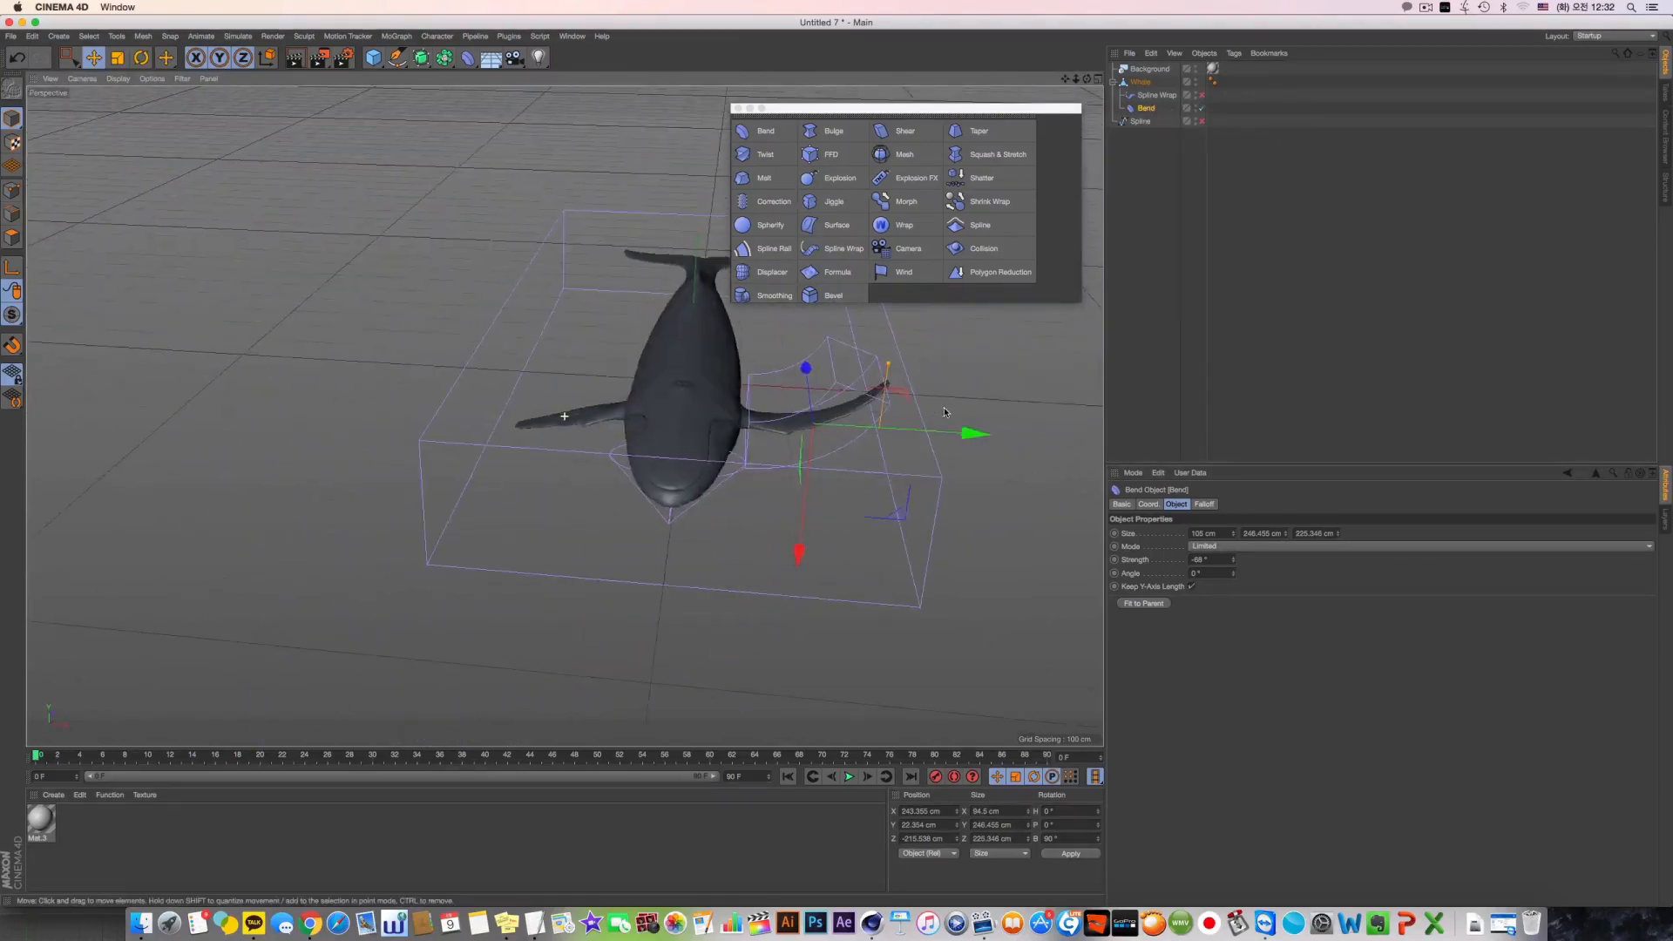
pyautogui.click(1192, 587)
pyautogui.keyDown('alt'); pyautogui.moveTo(817, 464); pyautogui.dragTo(784, 498, button='middle'); pyautogui.keyUp('alt')
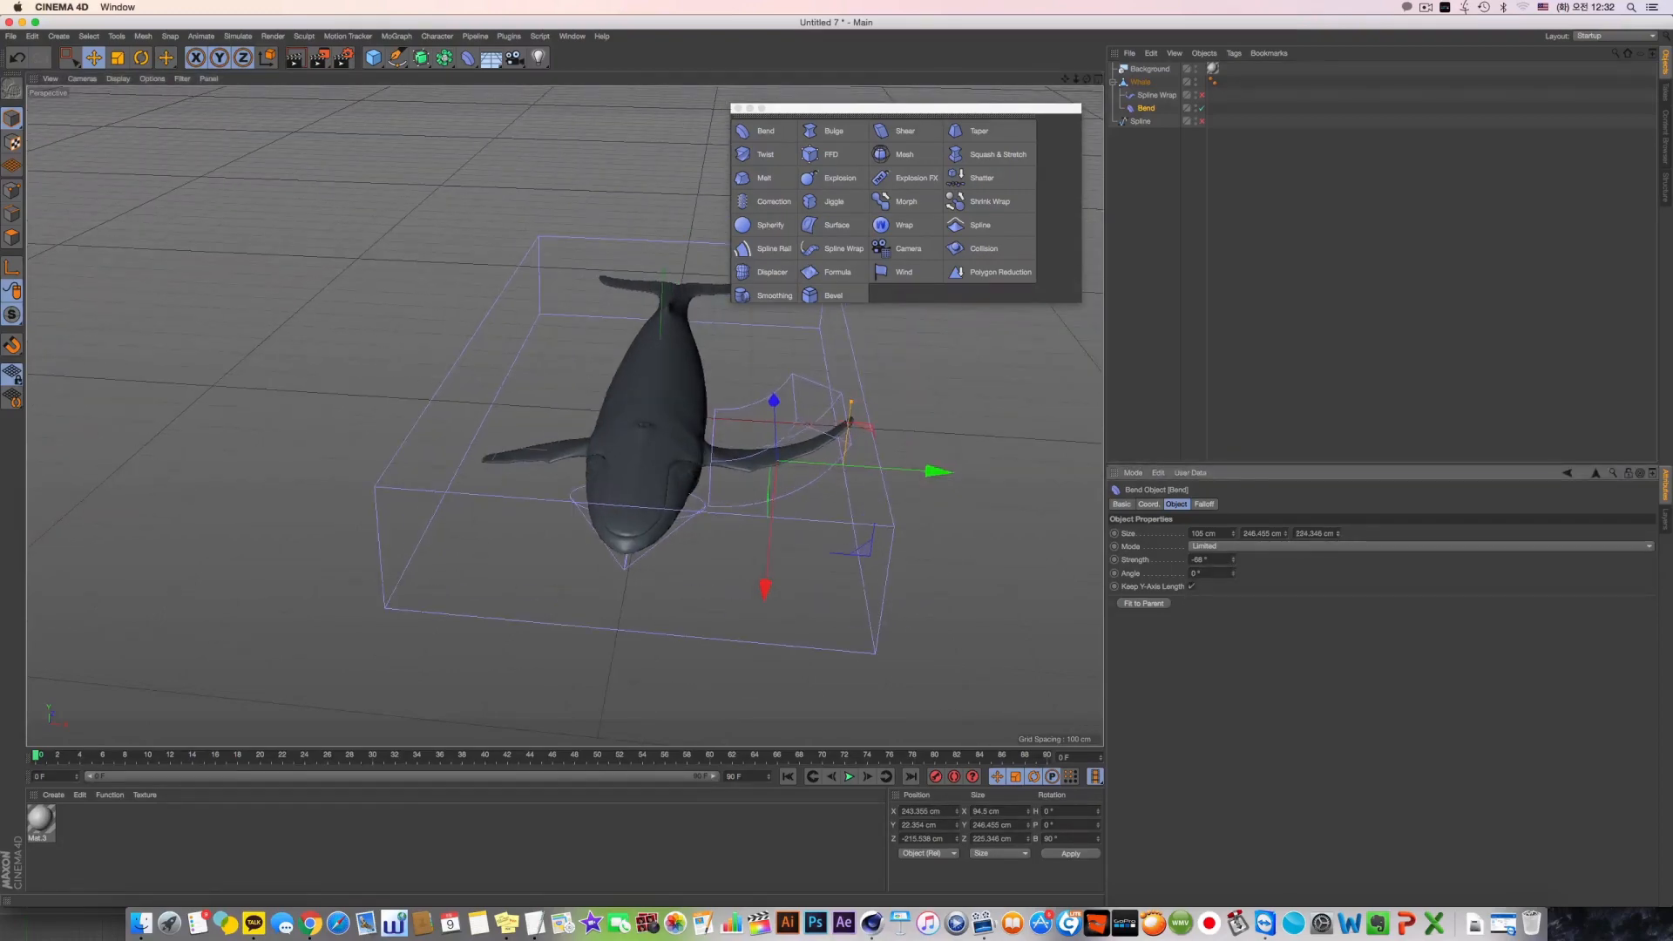
# Tighten the Bend's box around the flipper to about 73 × 182 × 170 cm and set its Strength to 10°
pyautogui.moveTo(1338, 533); pyautogui.dragTo(1339, 555)
pyautogui.keyDown('alt'); pyautogui.moveTo(654, 456); pyautogui.dragTo(569, 473); pyautogui.keyUp('alt')
pyautogui.moveTo(1234, 560); pyautogui.dragTo(1233, 496)
pyautogui.moveTo(784, 527); pyautogui.dragTo(749, 526)
pyautogui.moveTo(1285, 535); pyautogui.dragTo(1286, 562)
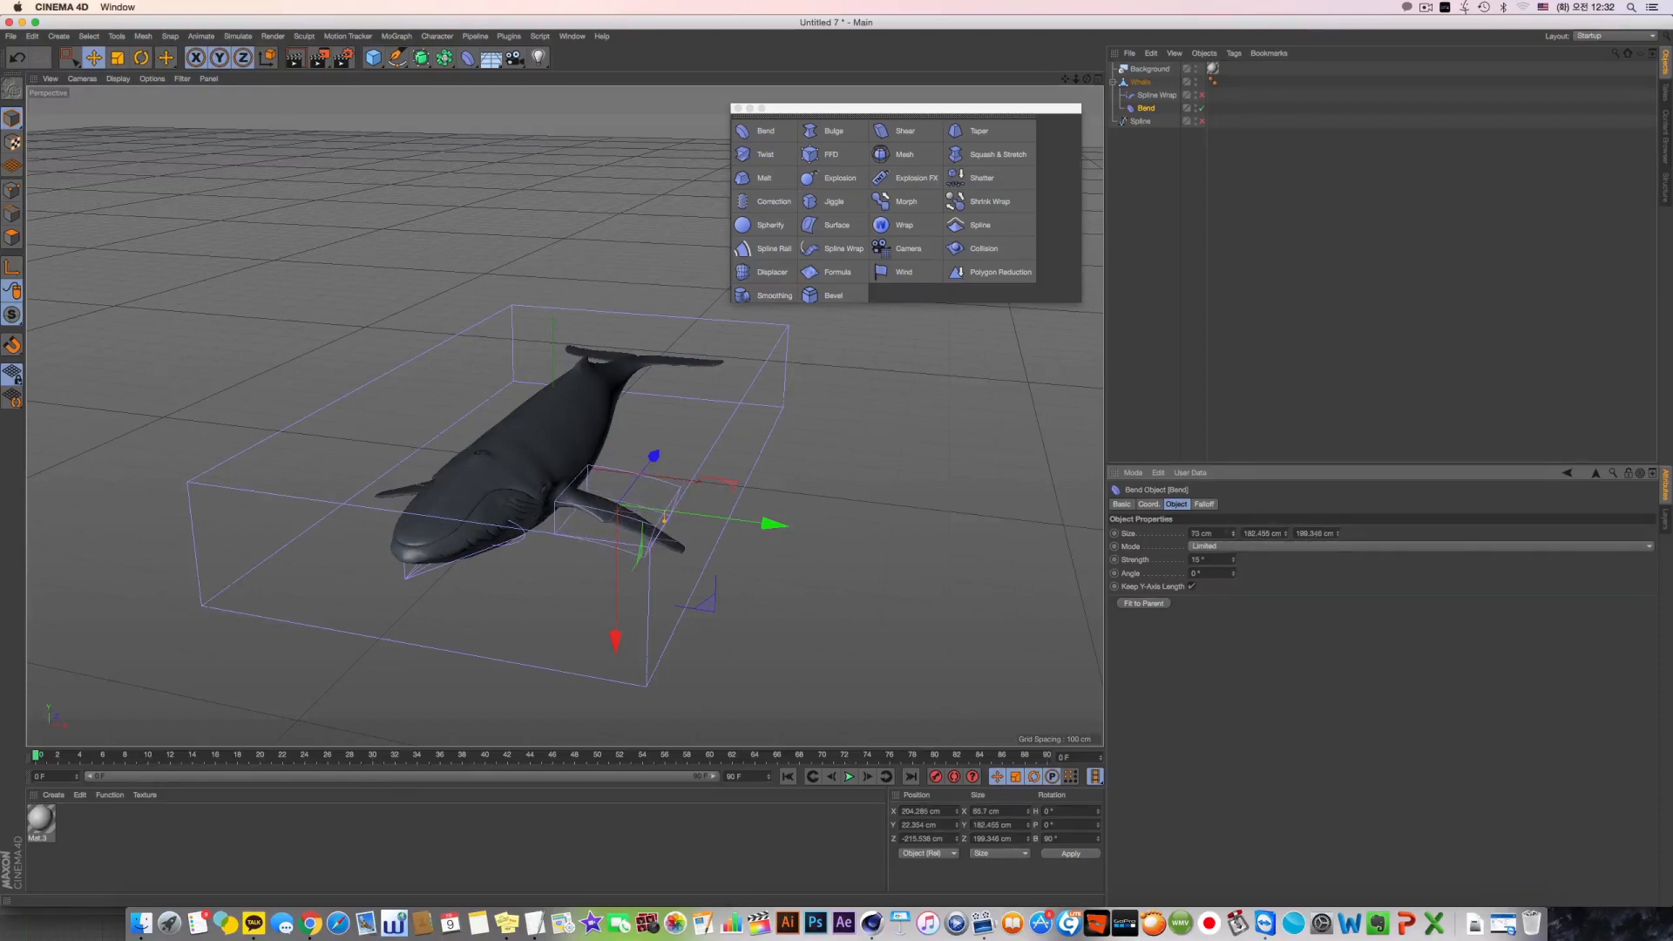
# Give the Bend a Box-shaped falloff and enlarge its Scale to about 224% around the flipper
pyautogui.click(1205, 505)
pyautogui.click(1170, 533)
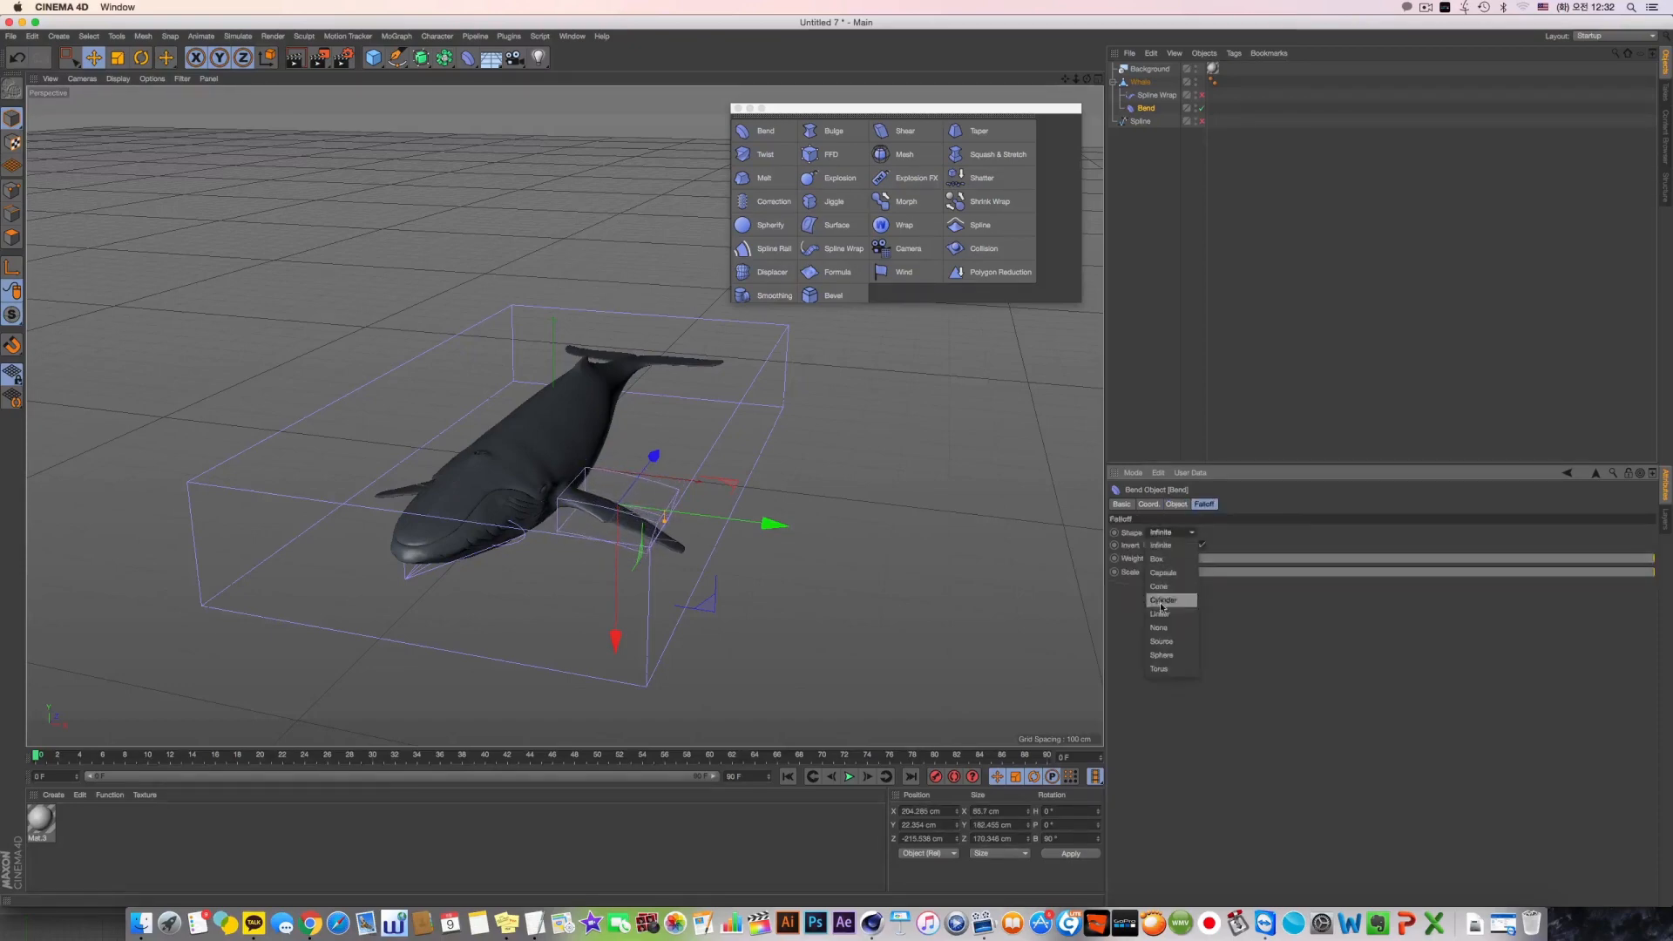
pyautogui.click(1167, 558)
pyautogui.keyDown('alt'); pyautogui.moveTo(582, 383); pyautogui.dragTo(571, 404); pyautogui.keyUp('alt')
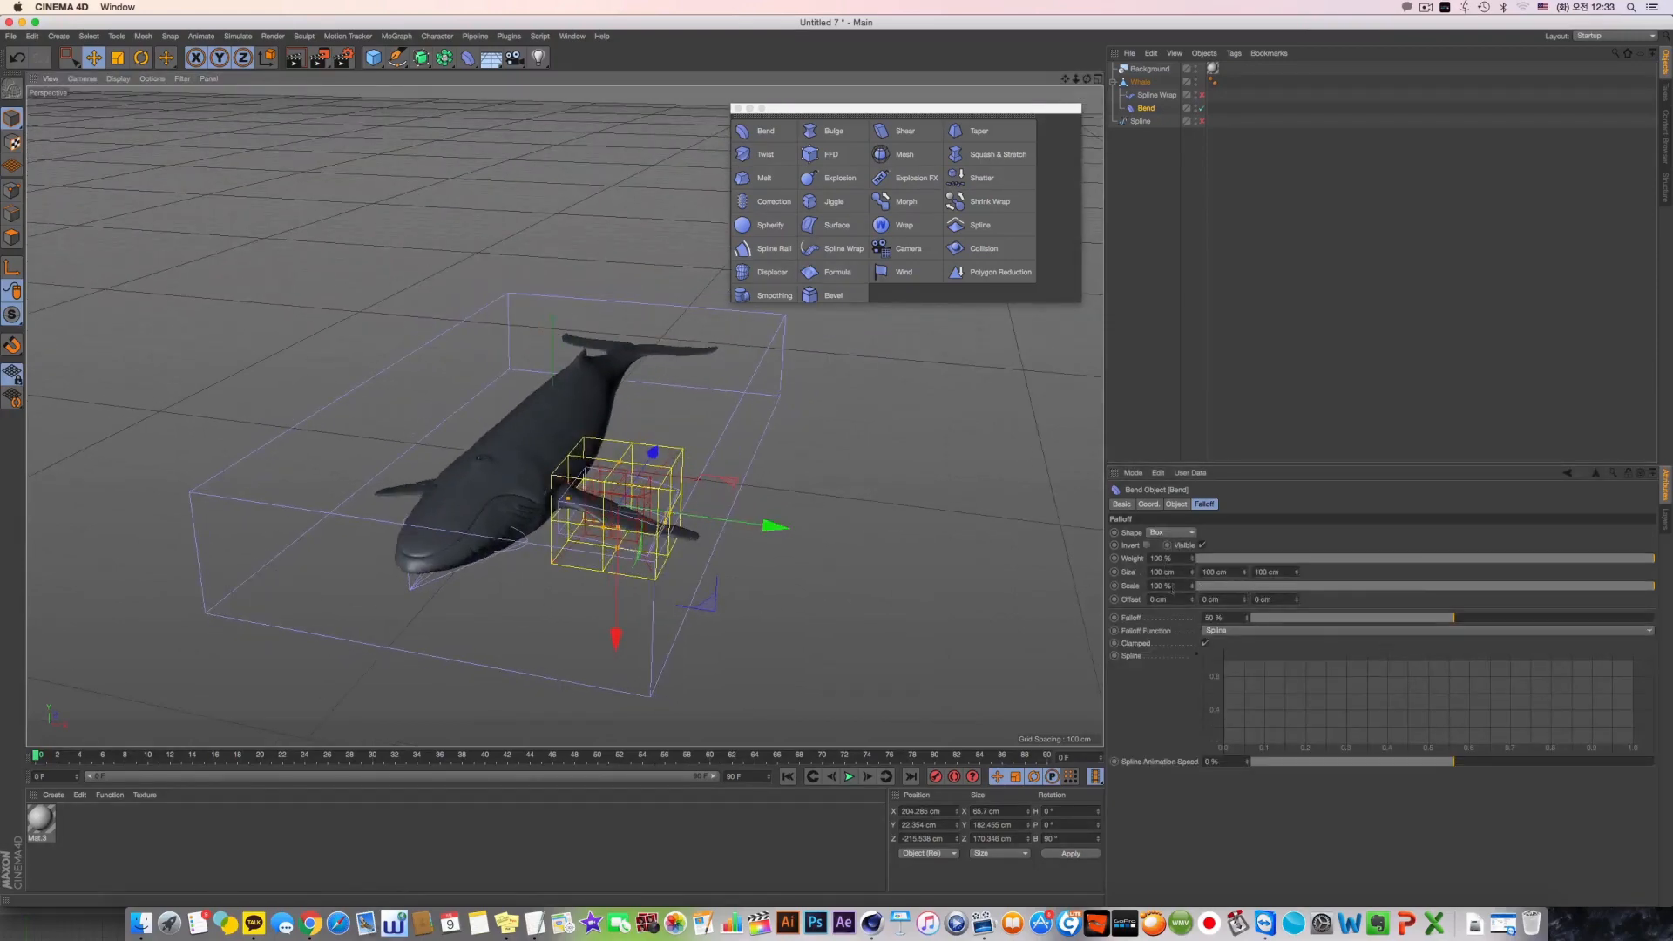
pyautogui.moveTo(1192, 586); pyautogui.dragTo(1247, 585)
pyautogui.keyDown('alt'); pyautogui.moveTo(728, 621); pyautogui.dragTo(708, 577); pyautogui.keyUp('alt')
pyautogui.scroll(5, 733, 571)
pyautogui.scroll(5, 733, 571)
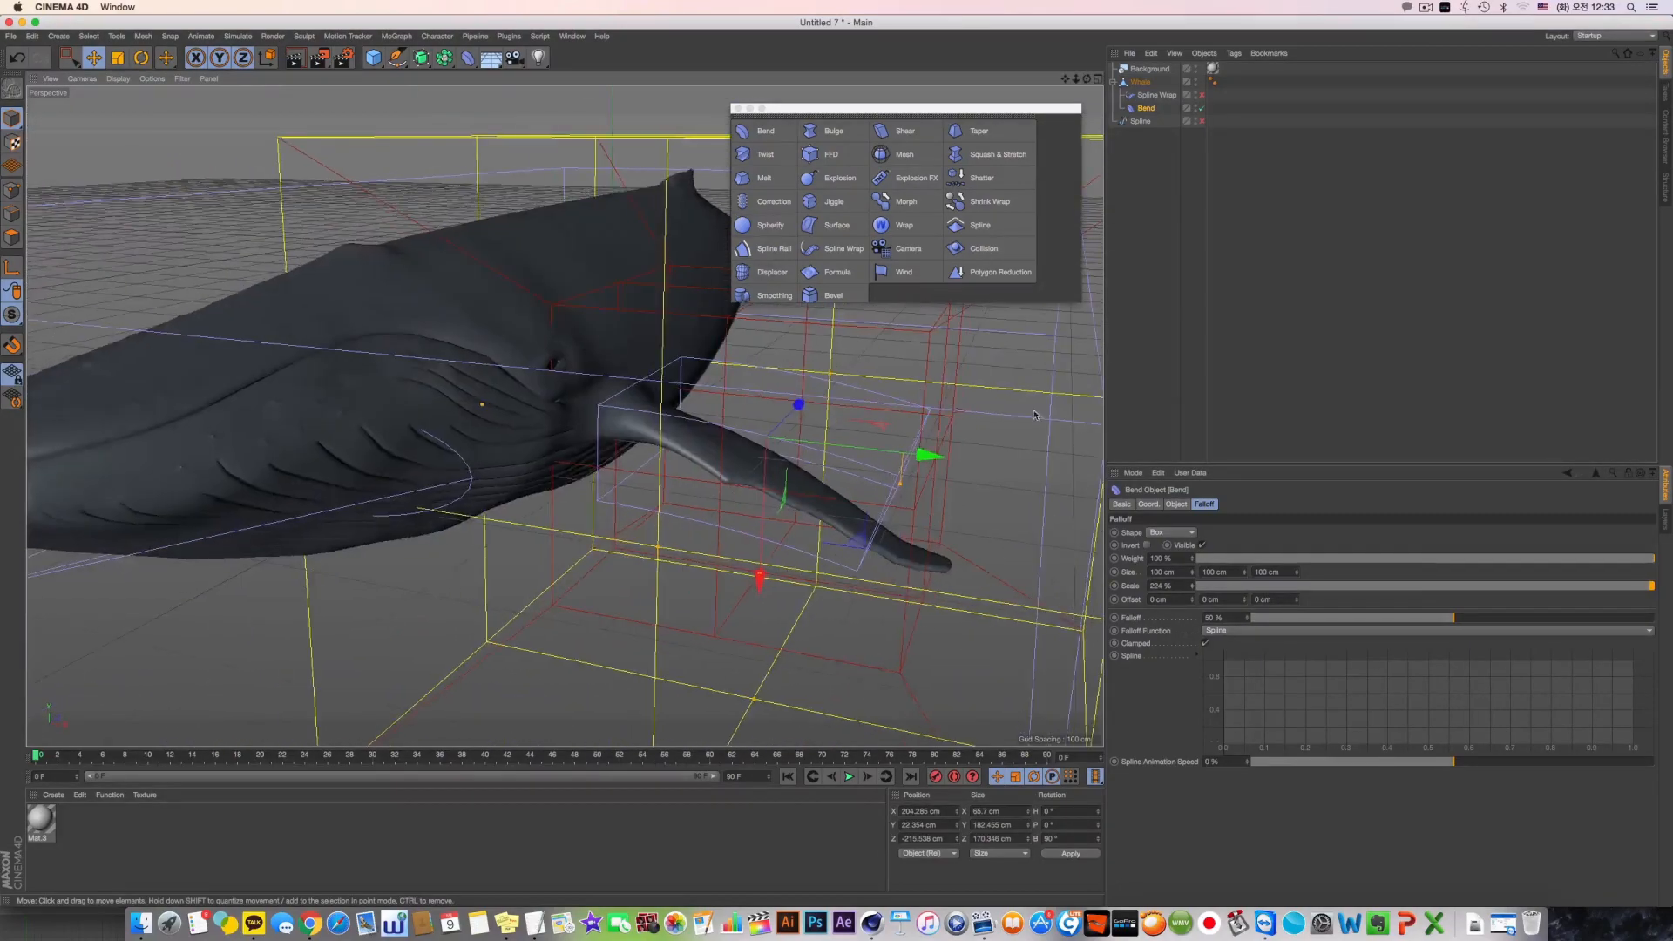
# Lengthen the Bend's box to about 284 cm, move it outward along the flipper and keep its Strength at 10°
pyautogui.click(1176, 504)
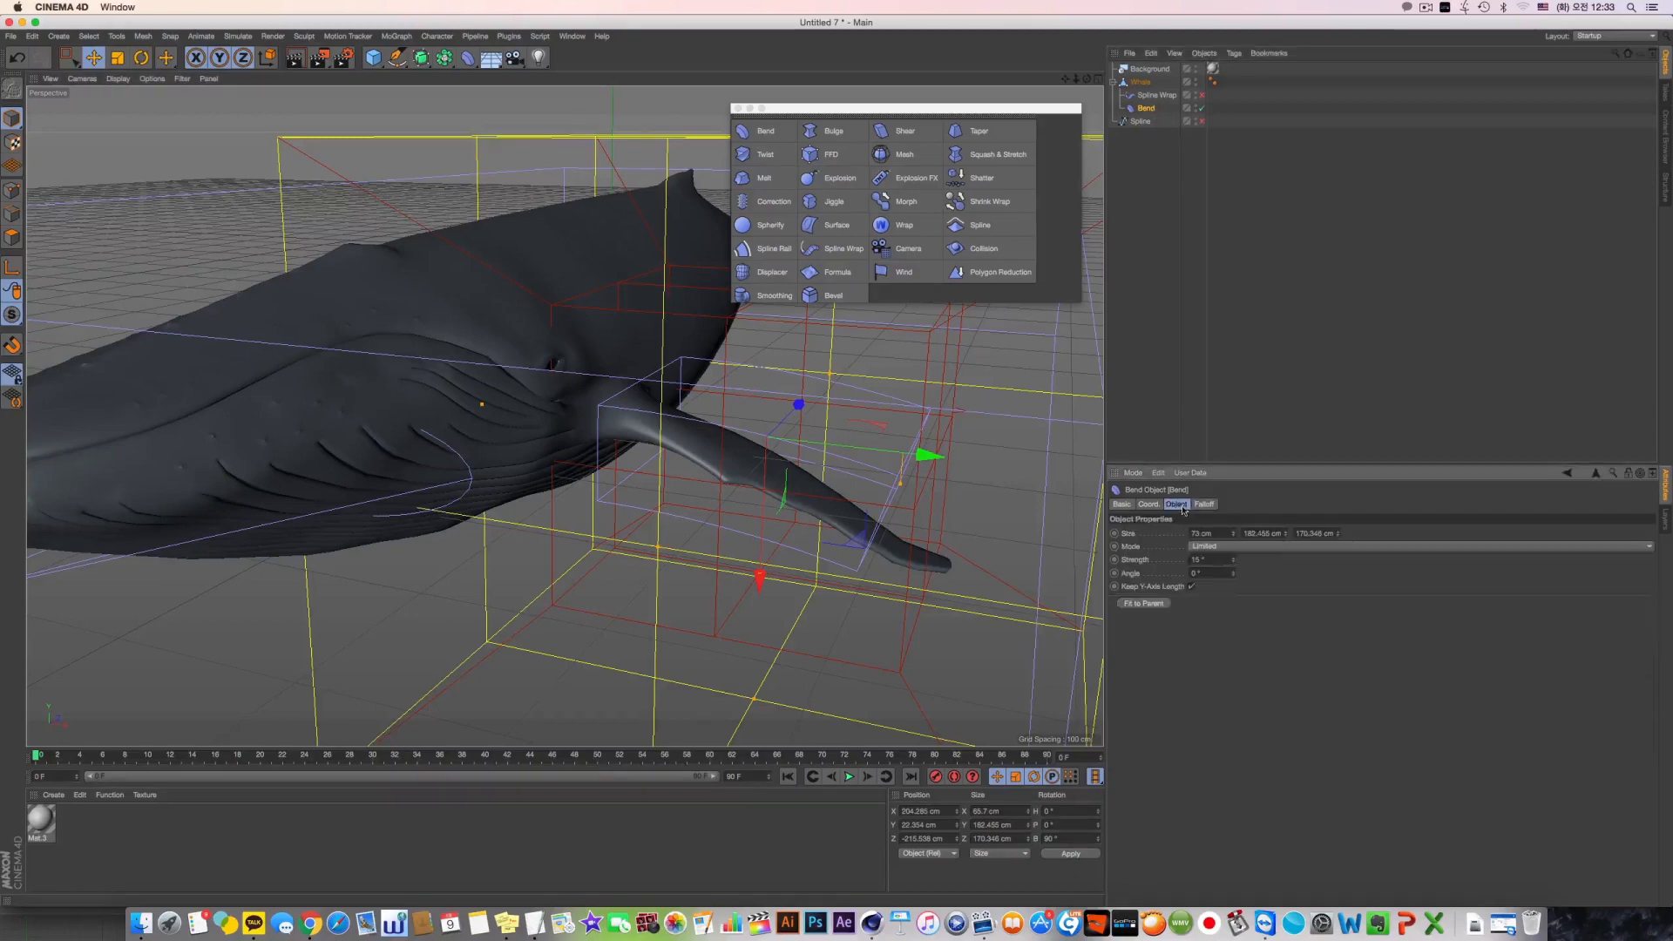
pyautogui.moveTo(1235, 564); pyautogui.dragTo(1290, 499)
pyautogui.moveTo(932, 456); pyautogui.dragTo(997, 465)
pyautogui.keyDown('alt'); pyautogui.moveTo(813, 518); pyautogui.dragTo(989, 521); pyautogui.keyUp('alt')
pyautogui.moveTo(1234, 562); pyautogui.dragTo(1234, 534)
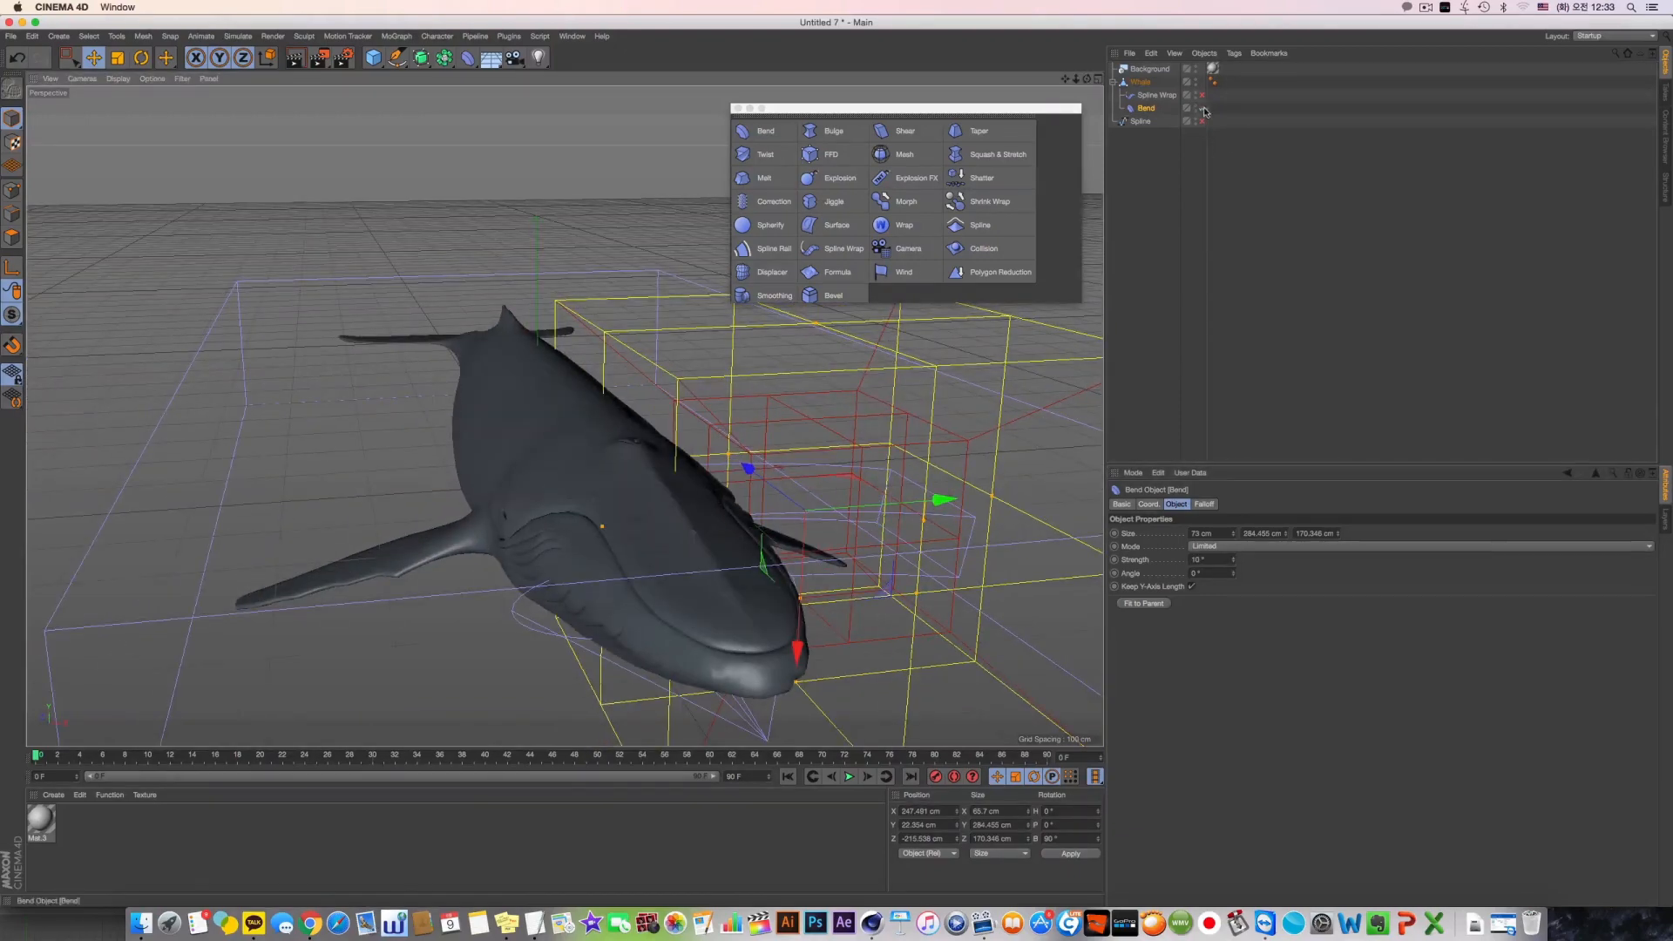
# Re-enable the Spline Wrap and zoom out to find the whale on its path
pyautogui.click(1202, 95)
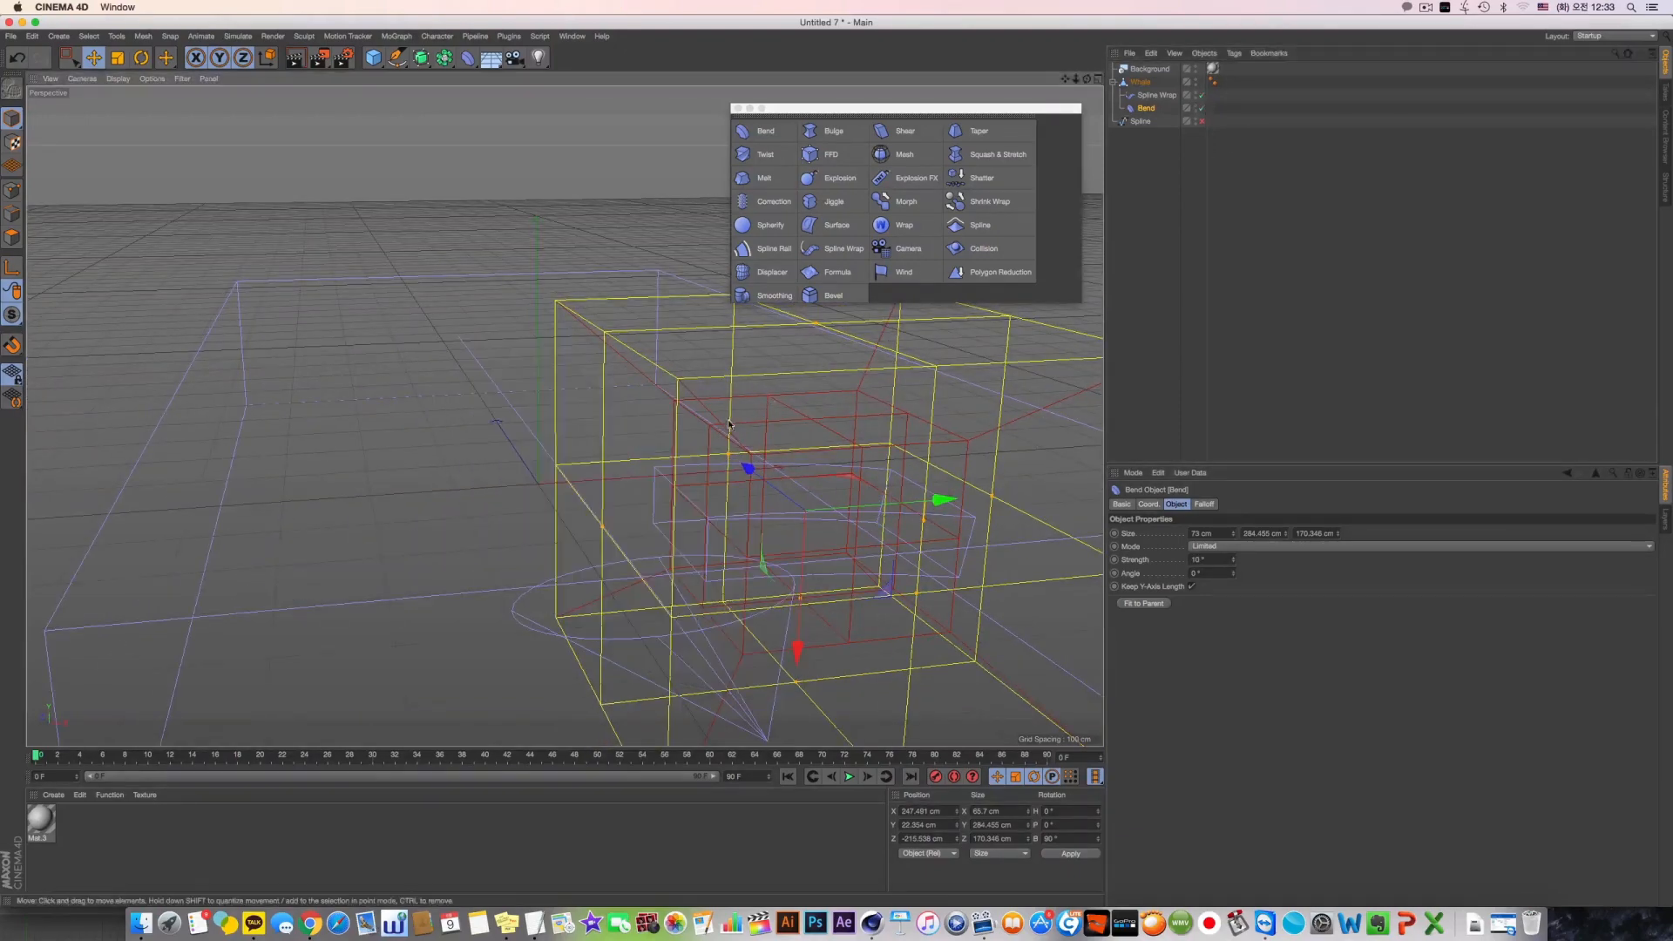
pyautogui.scroll(5, 640, 448)
pyautogui.scroll(-6, 640, 448)
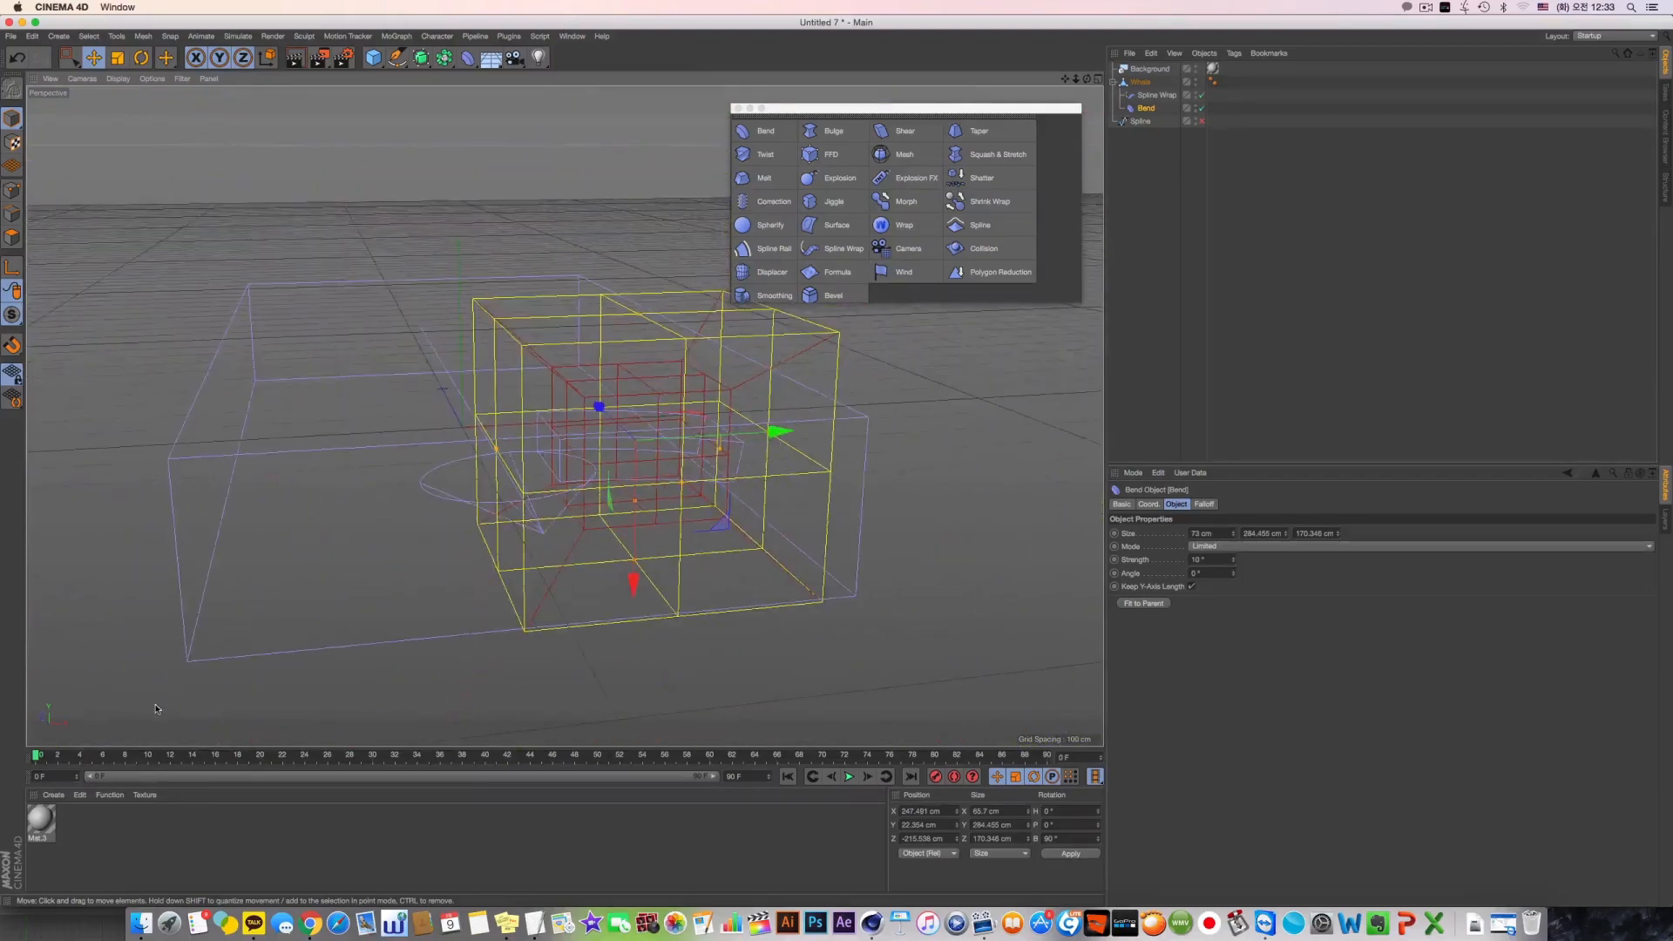
pyautogui.keyDown('alt'); pyautogui.moveTo(575, 453); pyautogui.dragTo(951, 511, button='middle'); pyautogui.keyUp('alt')
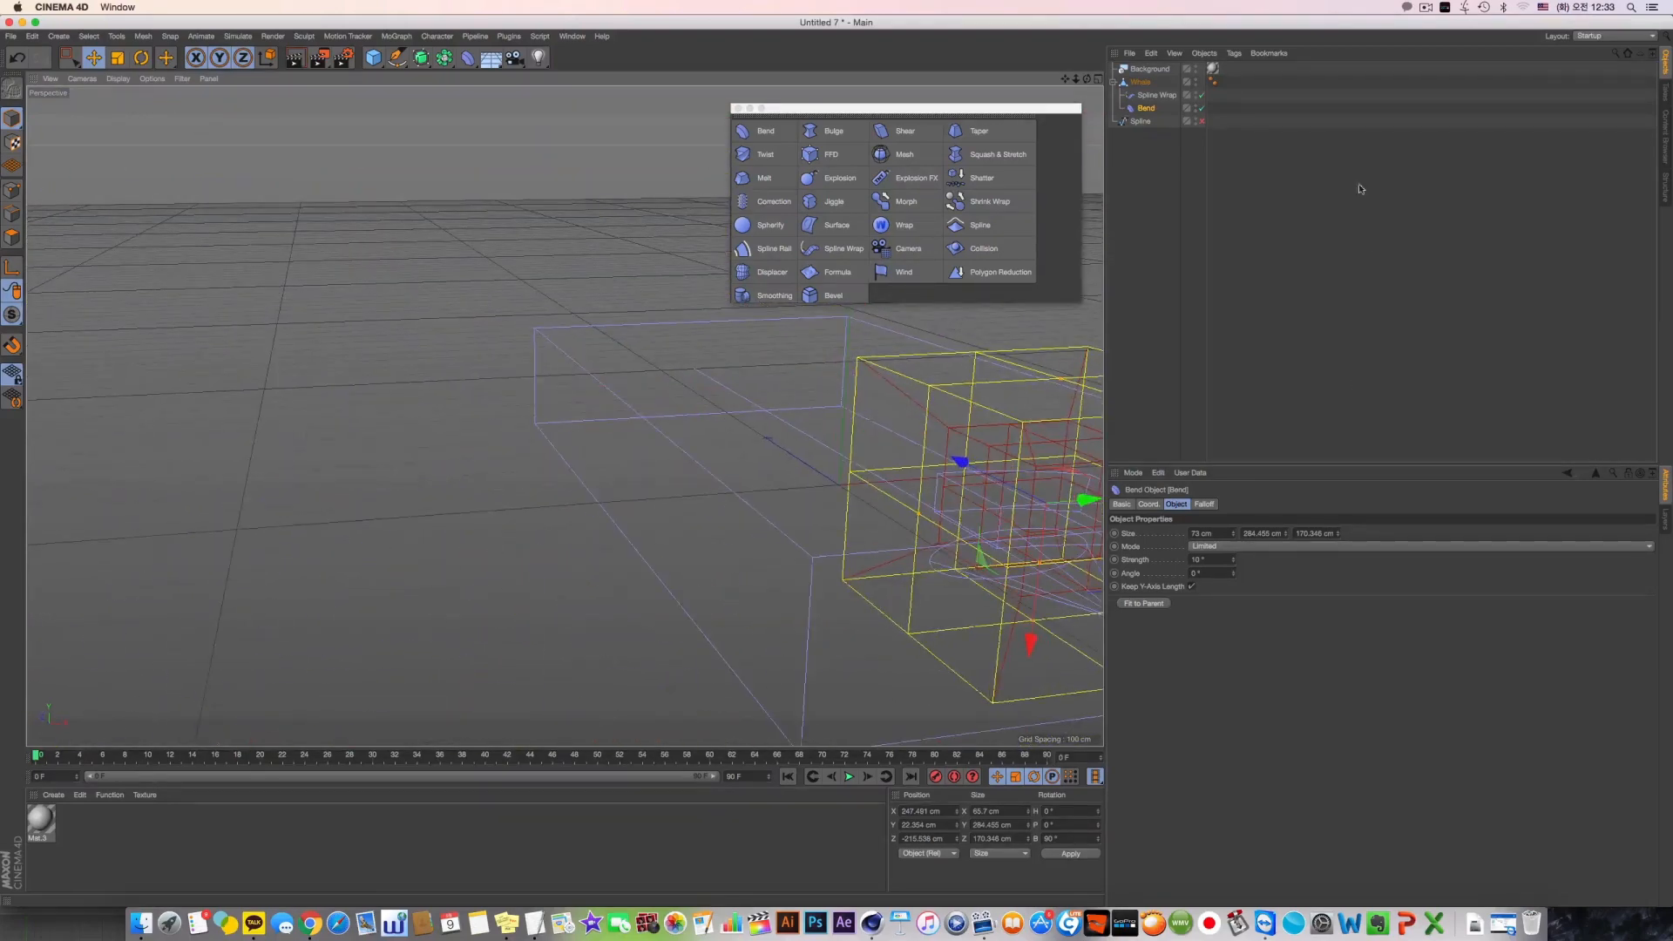
pyautogui.click(1141, 83)
pyautogui.scroll(-6, 619, 677)
pyautogui.keyDown('alt'); pyautogui.moveTo(496, 349); pyautogui.dragTo(657, 400); pyautogui.keyUp('alt')
pyautogui.scroll(-1, 656, 400)
# Move Bend above Spline Wrap in the hierarchy and re-enable the Spline
pyautogui.moveTo(1147, 108); pyautogui.dragTo(1148, 89)
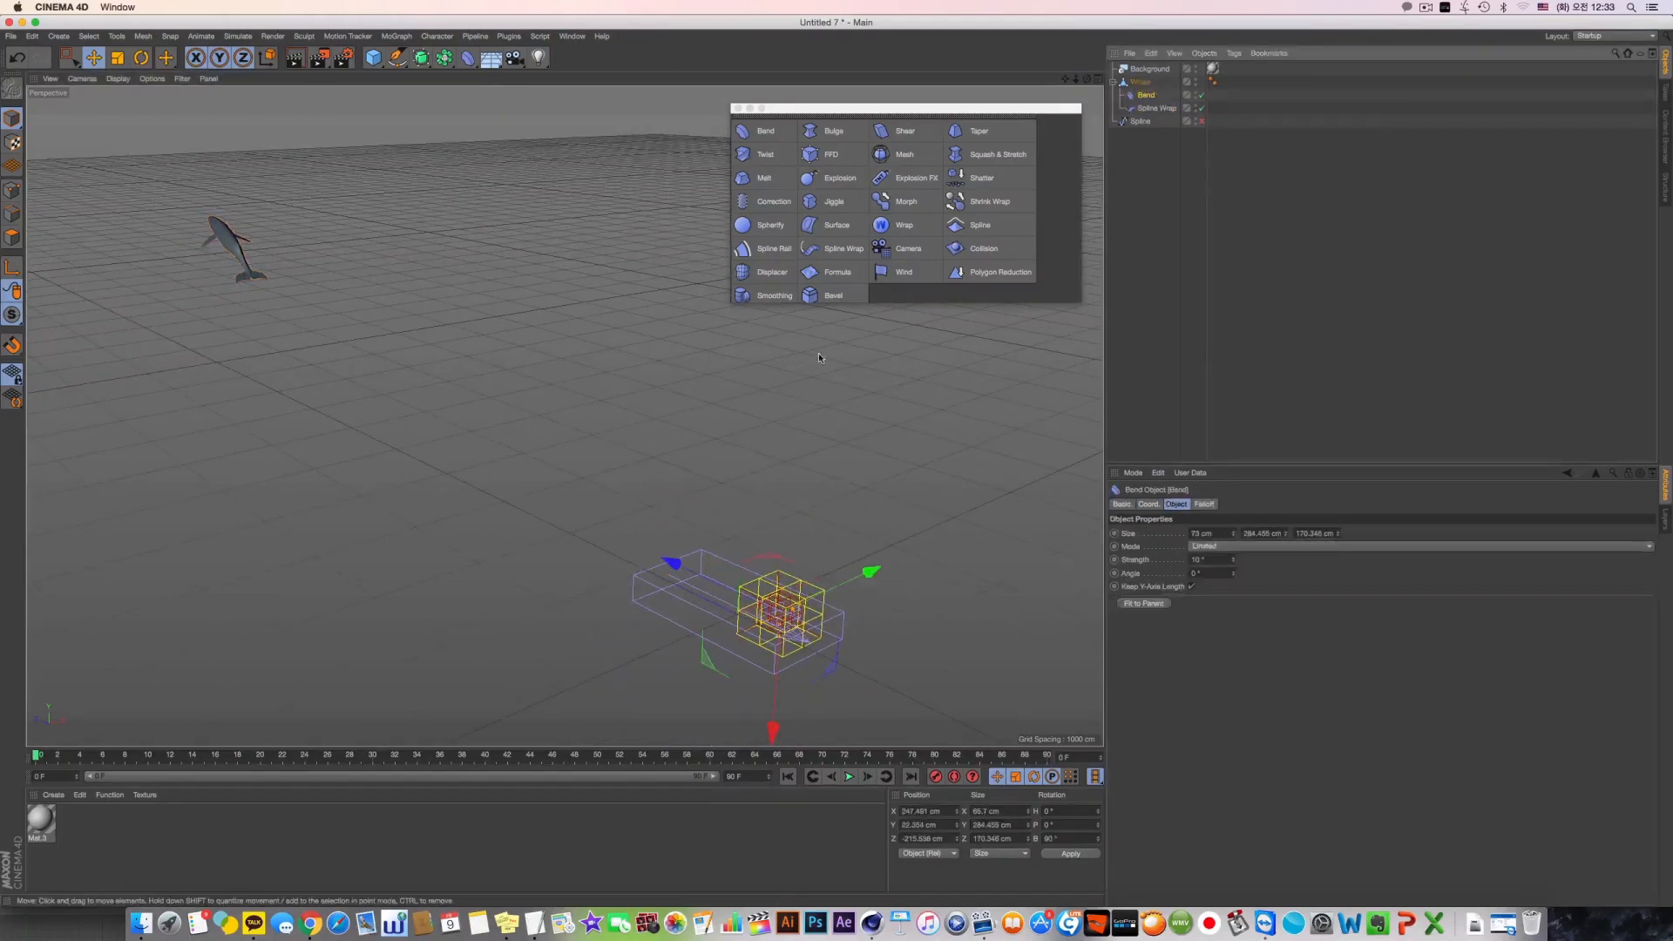
pyautogui.click(1199, 122)
pyautogui.keyDown('alt'); pyautogui.moveTo(409, 392); pyautogui.dragTo(467, 338); pyautogui.keyUp('alt')
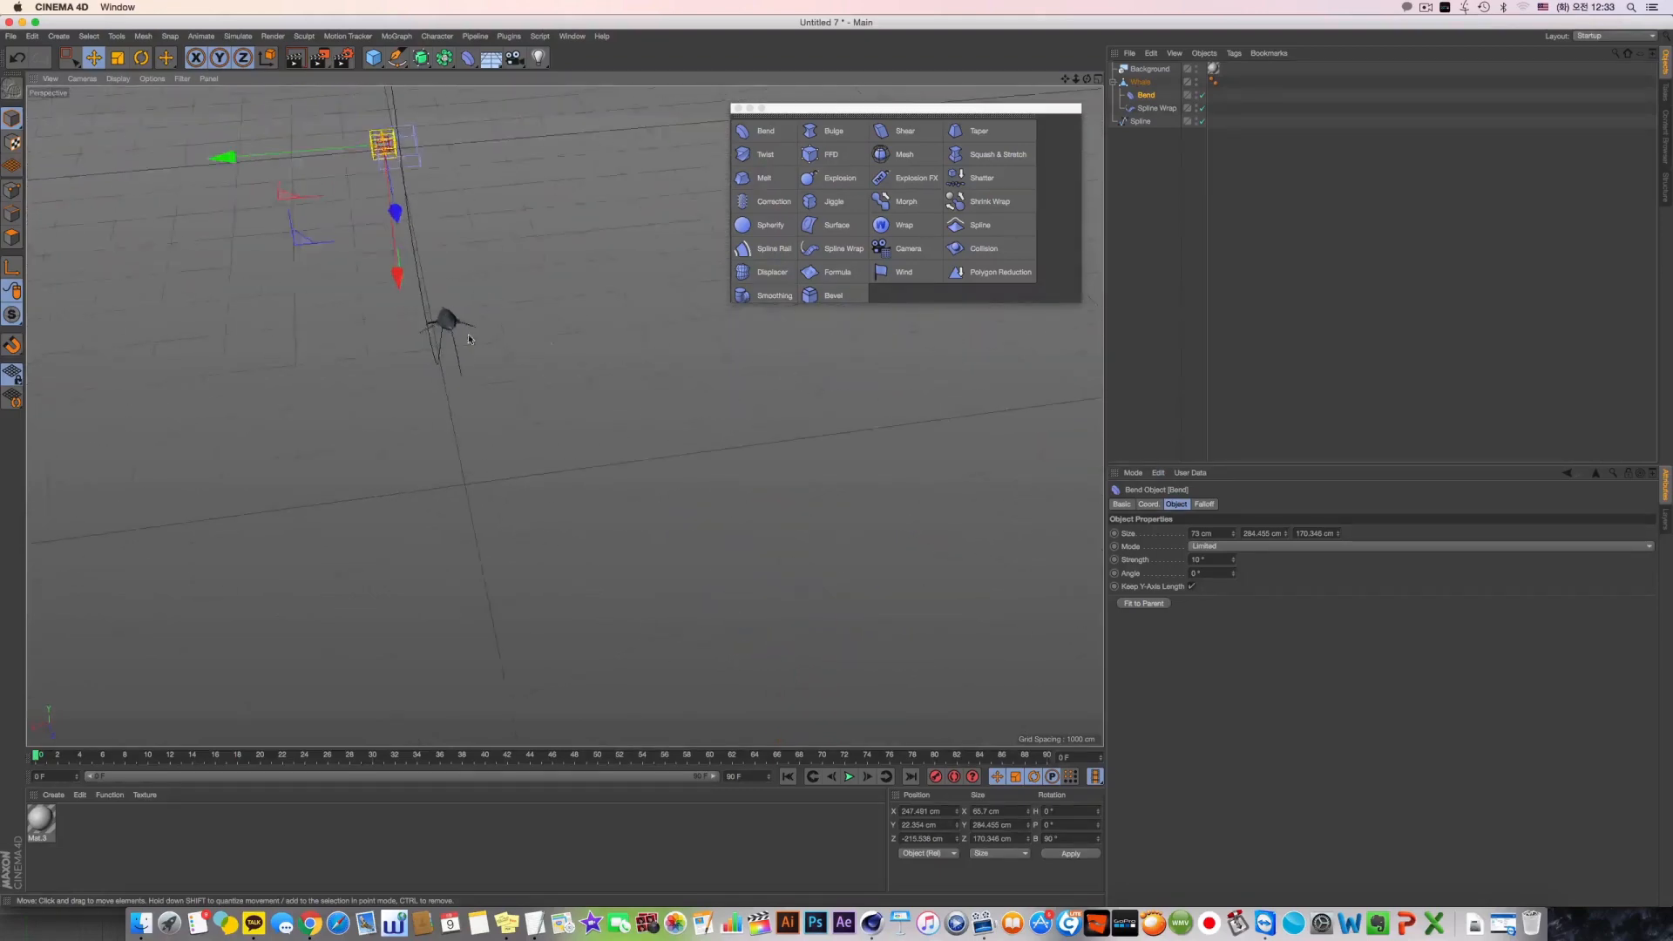
pyautogui.scroll(5, 469, 339)
# Try placing Bend below Spline Wrap and varying its Strength while viewing the wrapped whale up close
pyautogui.moveTo(1145, 111); pyautogui.dragTo(1147, 90)
pyautogui.keyDown('alt'); pyautogui.moveTo(420, 301); pyautogui.dragTo(509, 367); pyautogui.keyUp('alt')
pyautogui.scroll(8, 570, 373)
pyautogui.click(1144, 108)
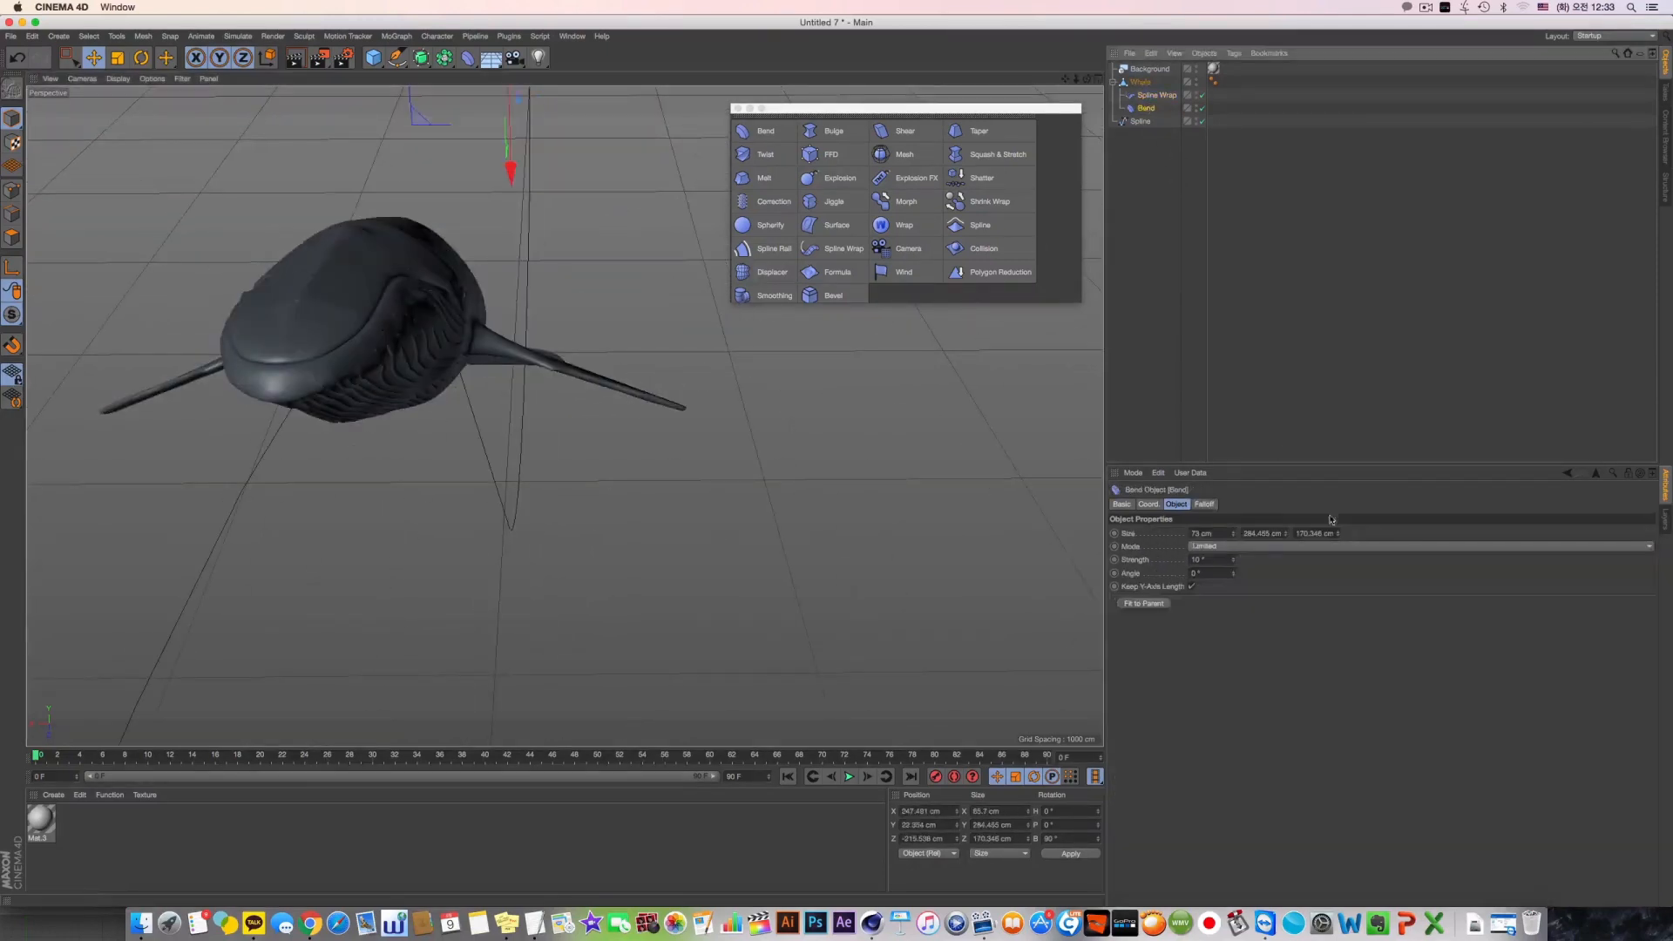
pyautogui.moveTo(1236, 562); pyautogui.dragTo(1236, 548)
# Return Bend above Spline Wrap and set its Strength to 20° to bend the wrapped whale's flipper
pyautogui.moveTo(1148, 94); pyautogui.dragTo(1148, 91)
pyautogui.moveTo(1238, 564); pyautogui.dragTo(1238, 550)
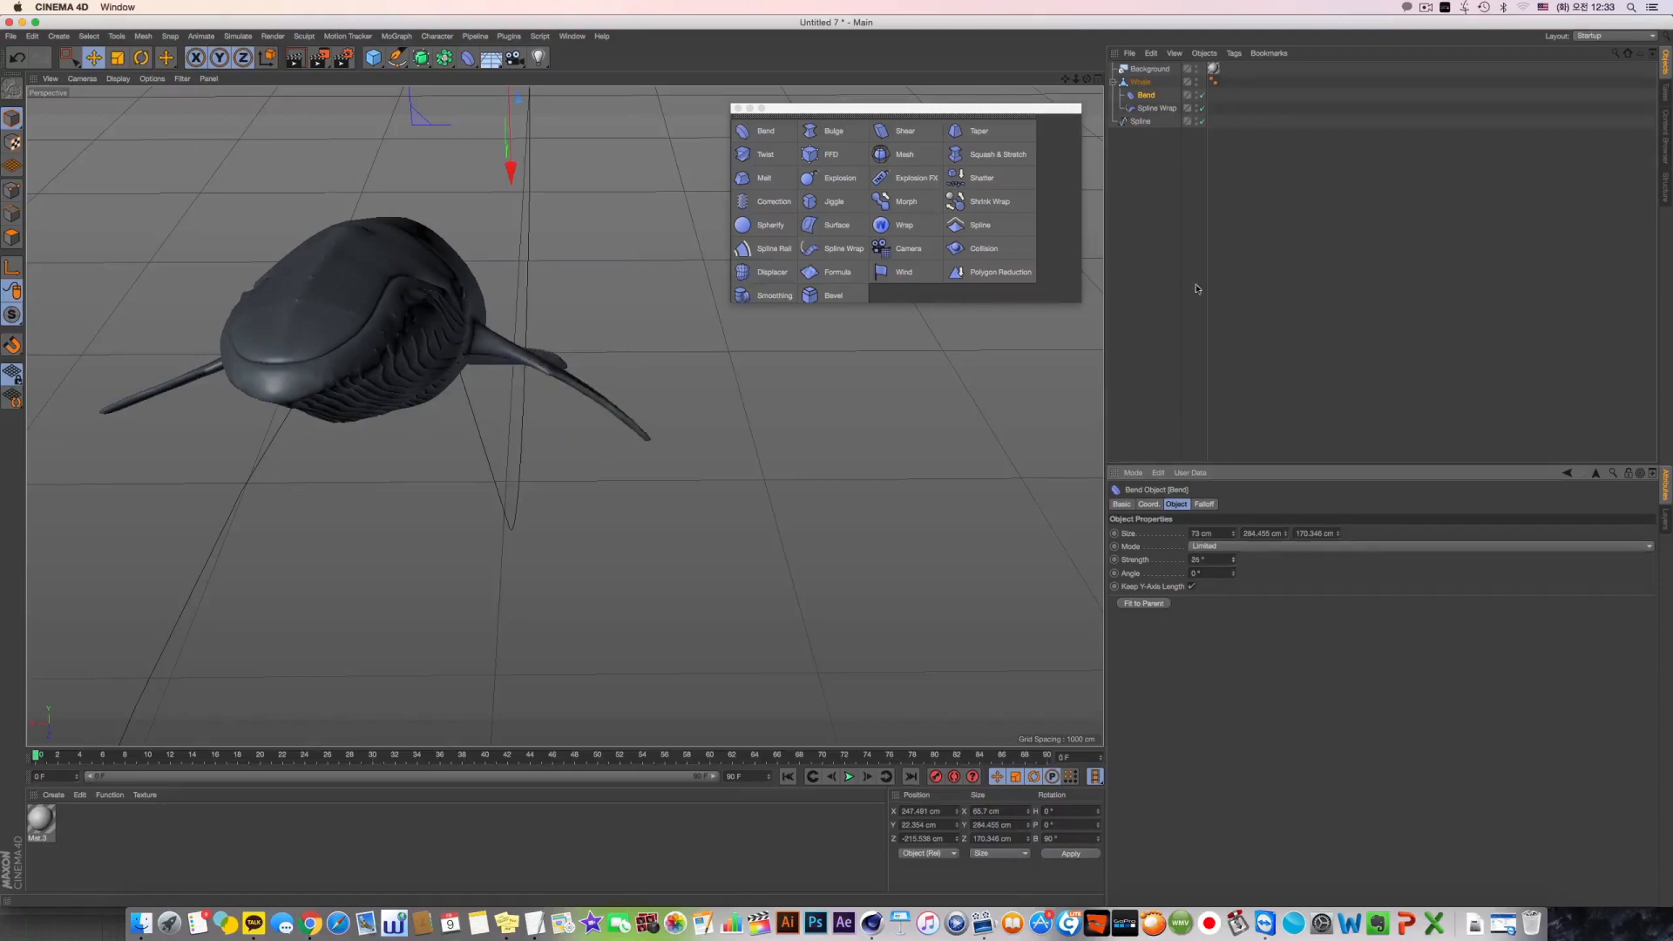
# Slide the bent whale along its path by varying the Spline Wrap's Offset, finishing at 85%
pyautogui.click(1165, 109)
pyautogui.scroll(-5, 912, 355)
pyautogui.keyDown('alt'); pyautogui.moveTo(912, 354); pyautogui.dragTo(906, 400); pyautogui.keyUp('alt')
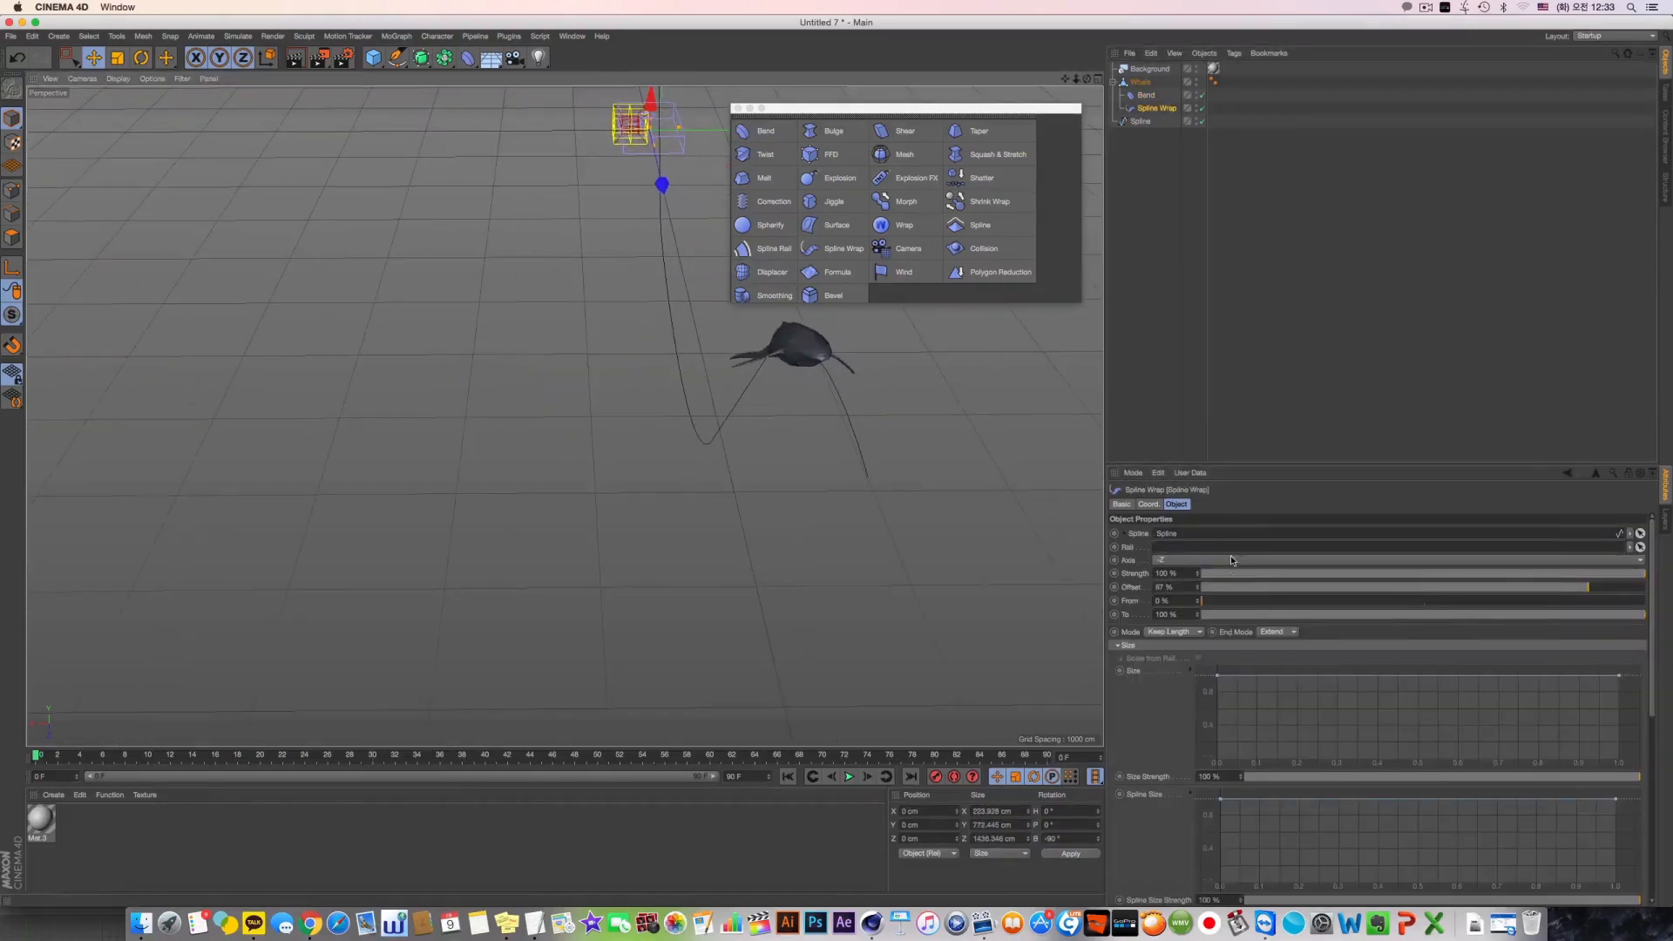
pyautogui.moveTo(1237, 588); pyautogui.dragTo(1227, 594)
pyautogui.moveTo(1339, 593); pyautogui.dragTo(1578, 581)
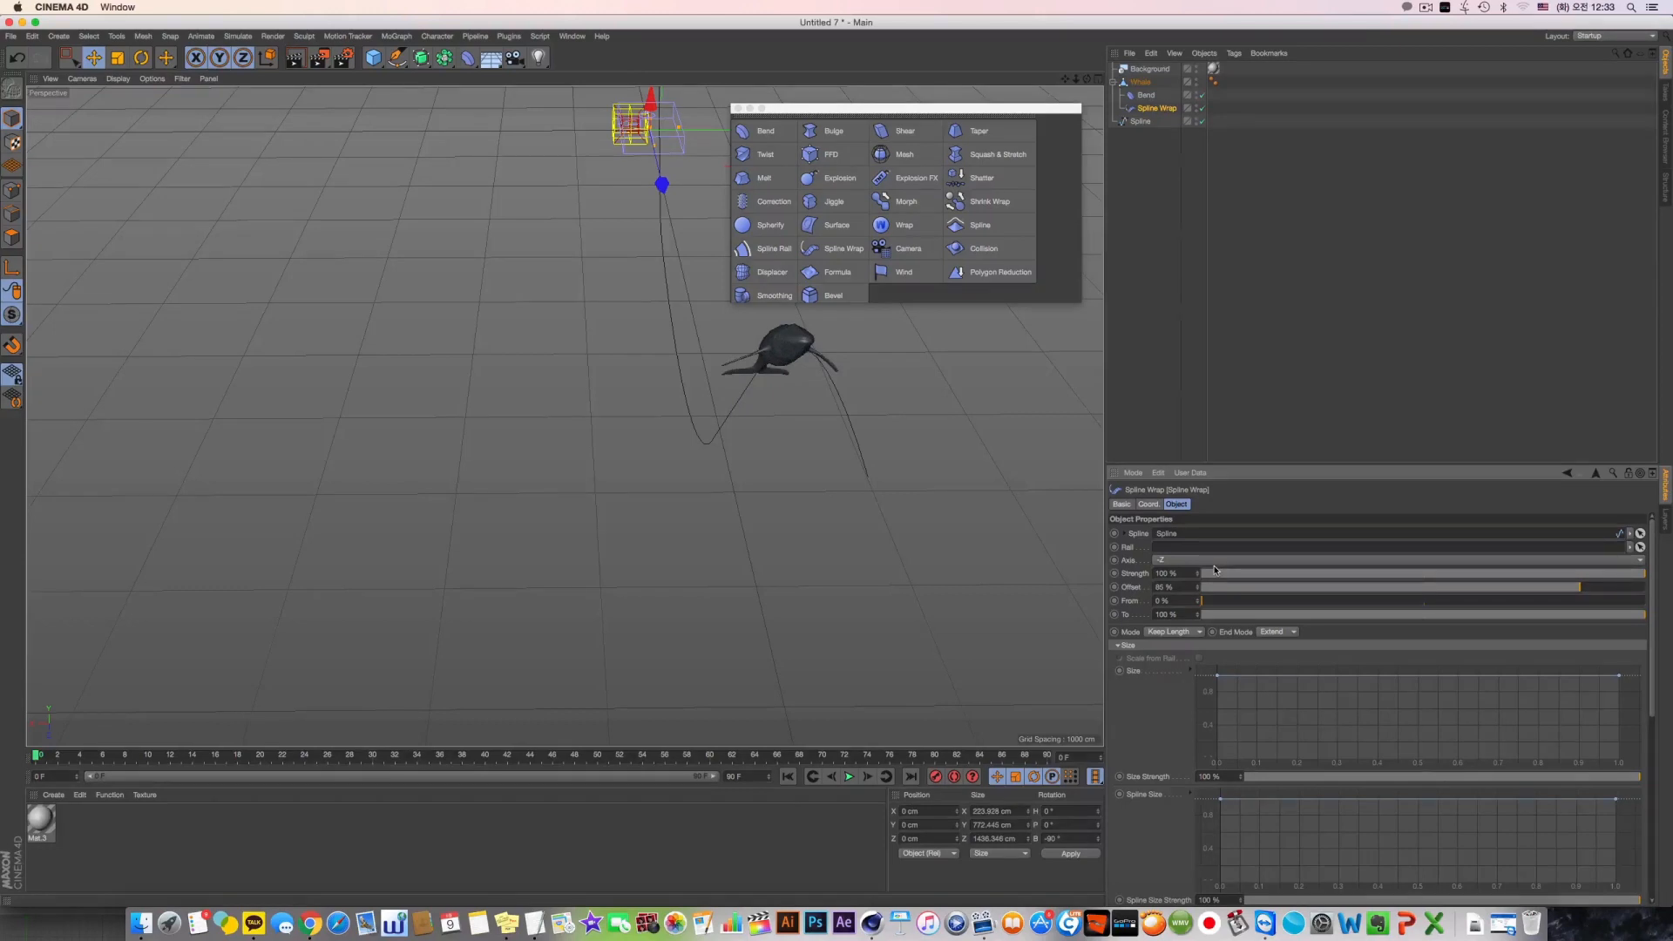
pyautogui.keyDown('alt'); pyautogui.moveTo(941, 374); pyautogui.dragTo(796, 418); pyautogui.keyUp('alt')
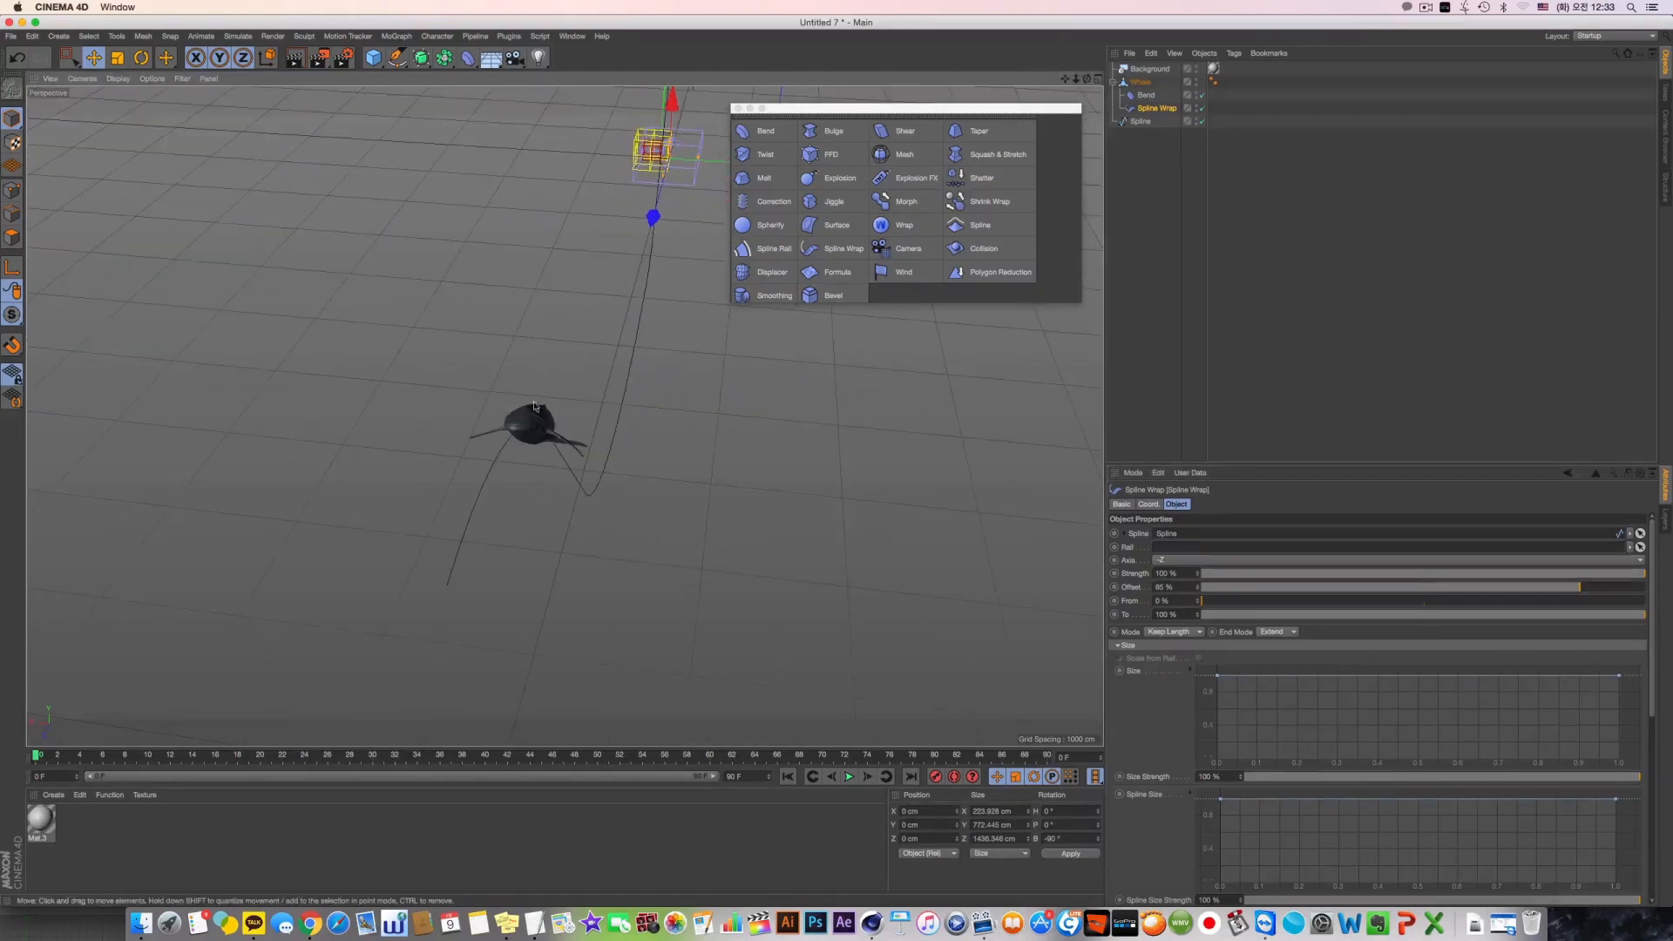
pyautogui.scroll(10, 482, 400)
pyautogui.keyDown('alt'); pyautogui.moveTo(564, 417); pyautogui.dragTo(743, 403); pyautogui.keyUp('alt')
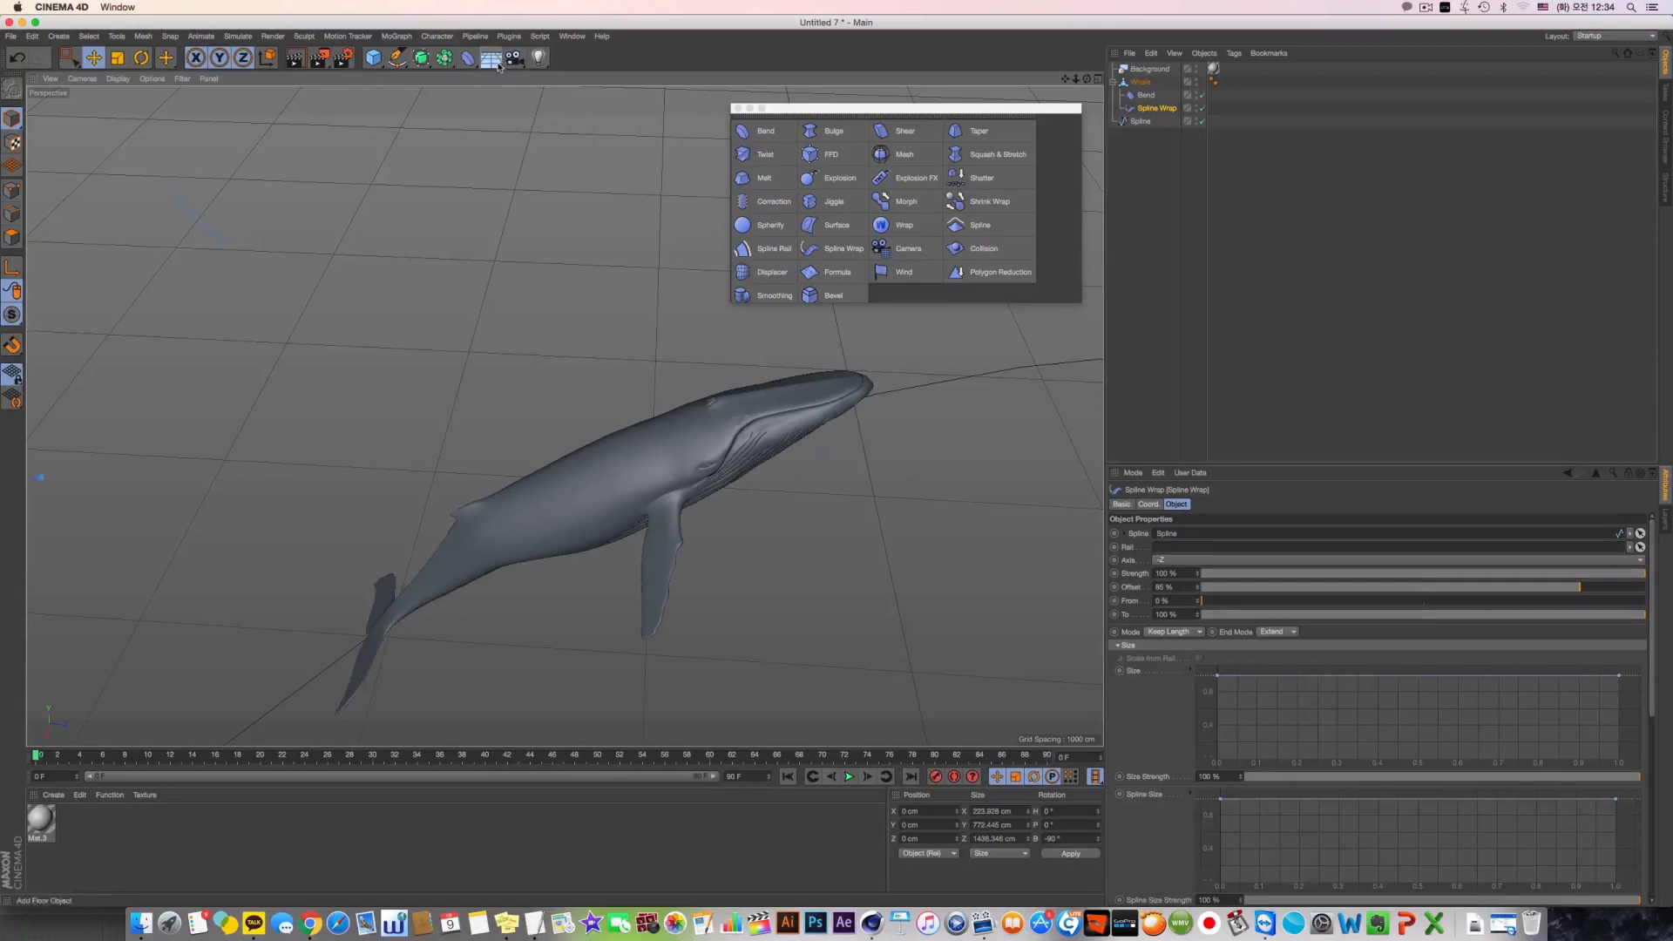
pyautogui.moveTo(499, 66); pyautogui.dragTo(610, 248)
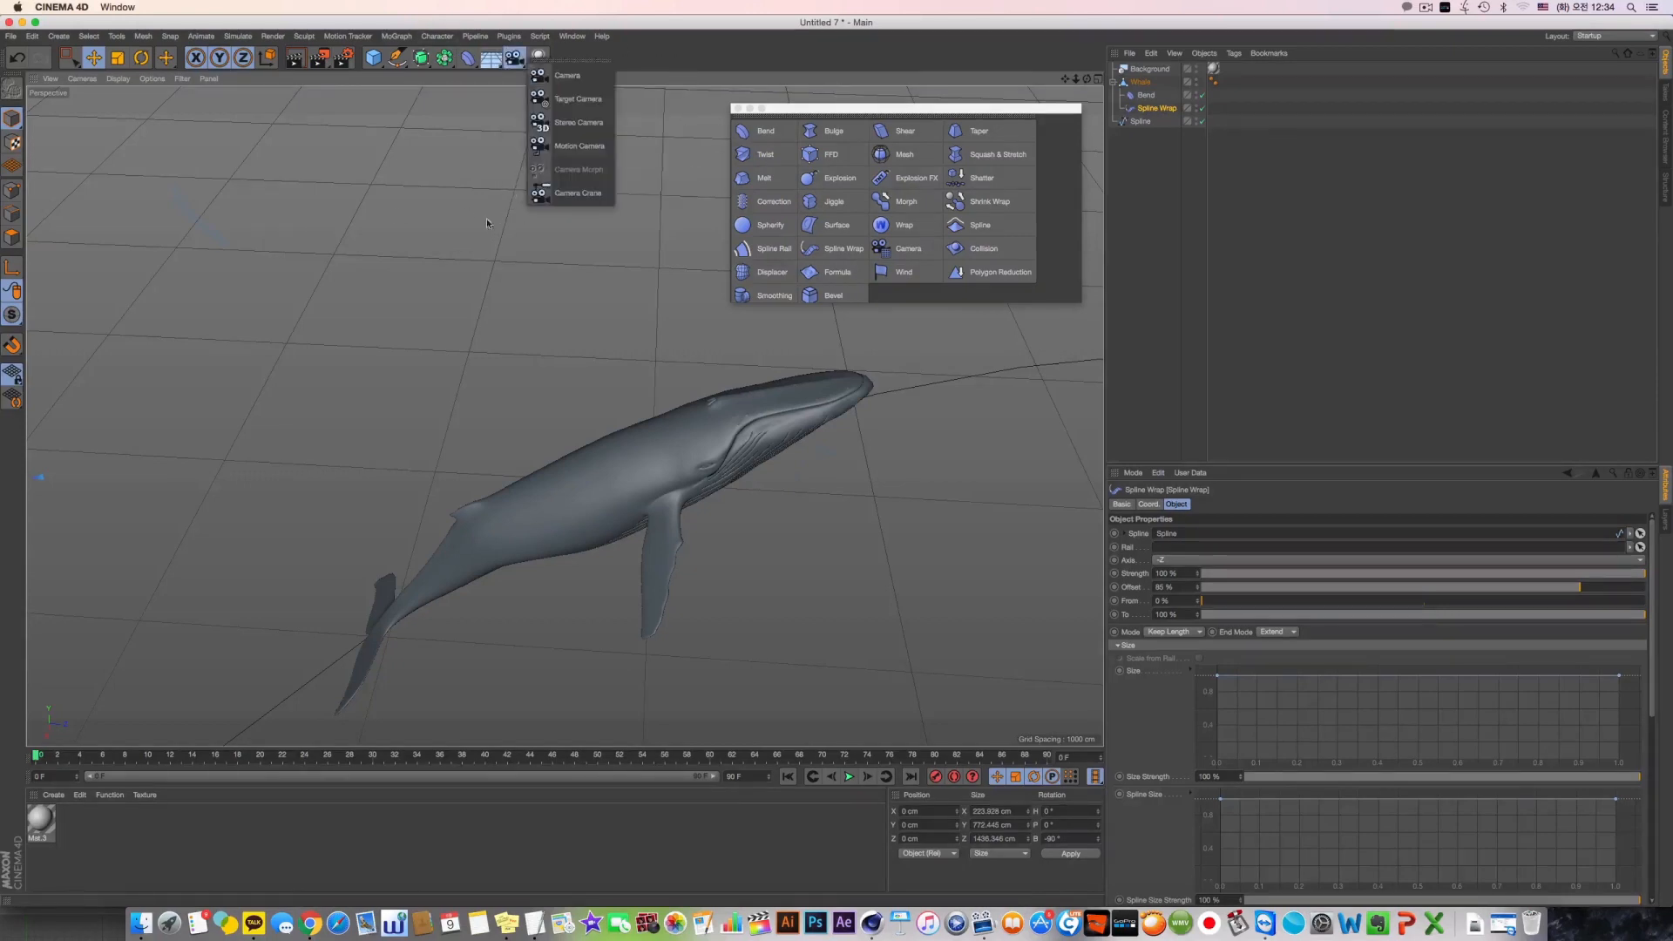
pyautogui.moveTo(487, 223); pyautogui.dragTo(488, 217)
pyautogui.moveTo(539, 61); pyautogui.dragTo(575, 209)
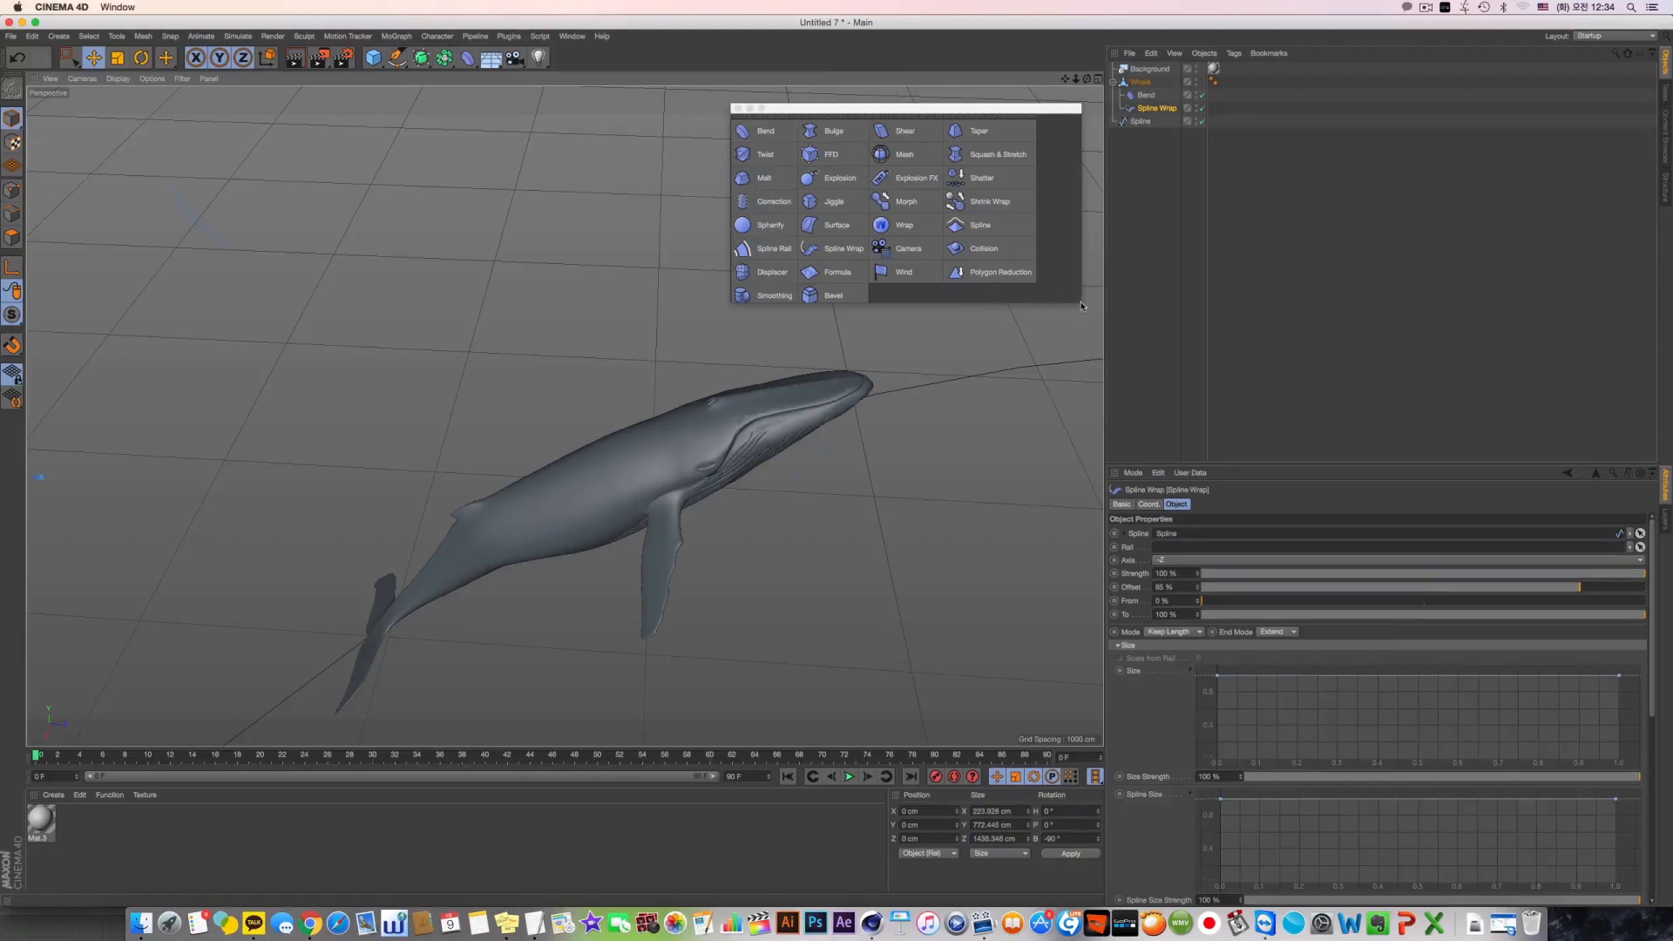
# Narrow the floating deformer palette to fit its entries, shift it slightly, and close it
pyautogui.moveTo(1083, 308); pyautogui.dragTo(1035, 311)
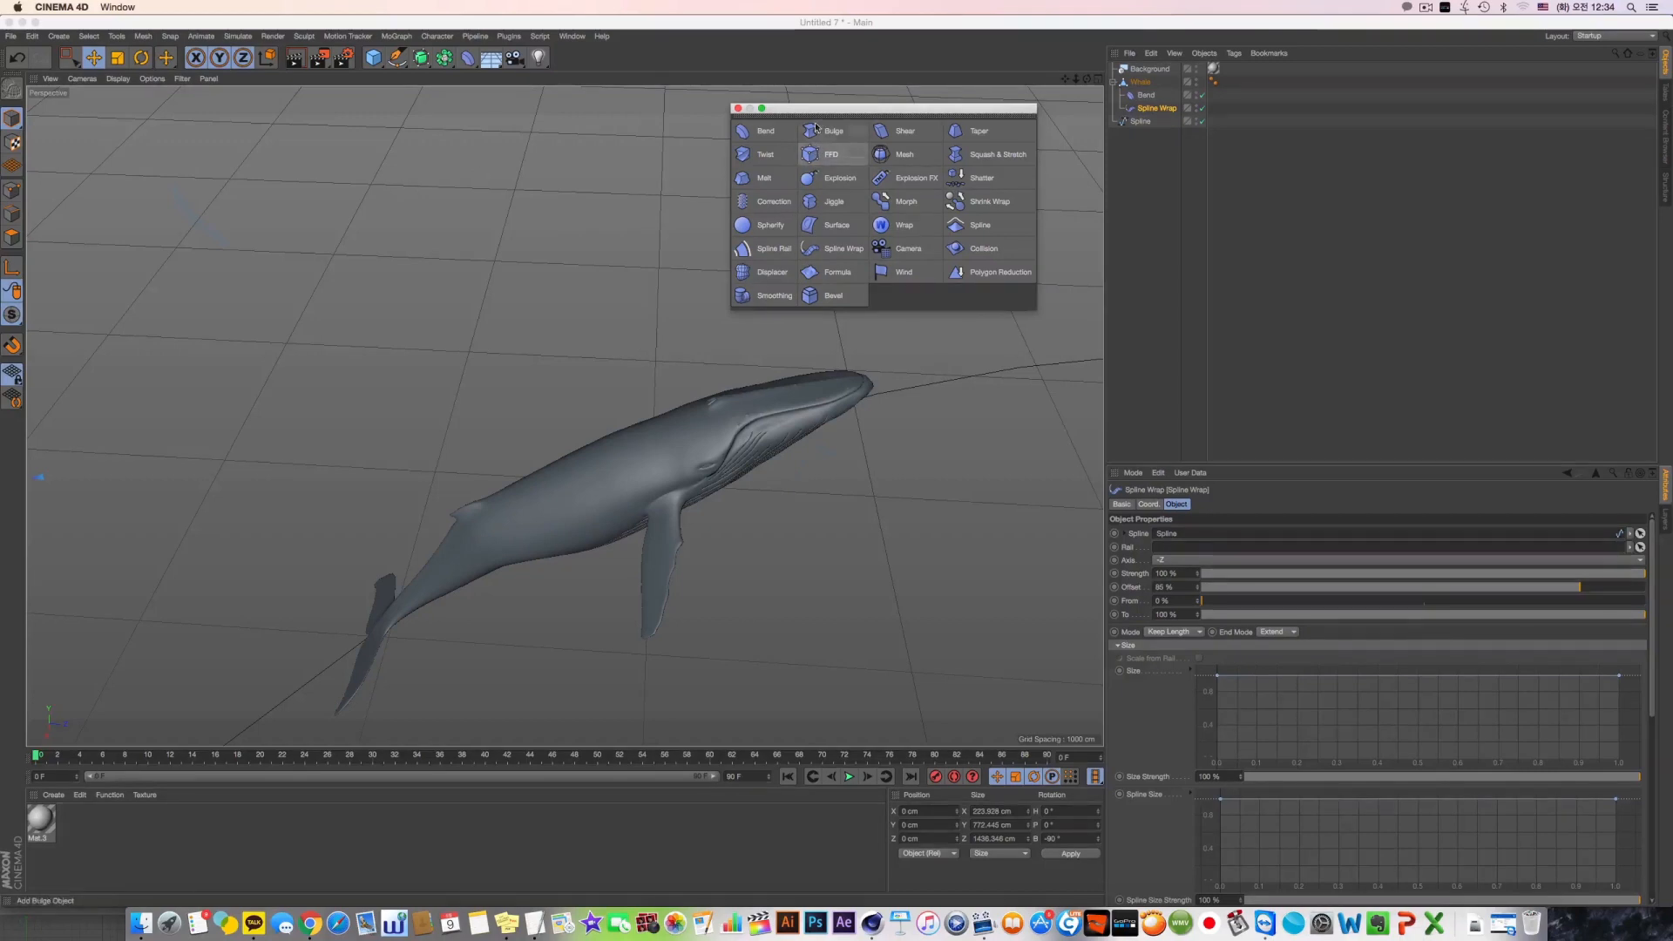
pyautogui.moveTo(815, 113); pyautogui.dragTo(804, 125)
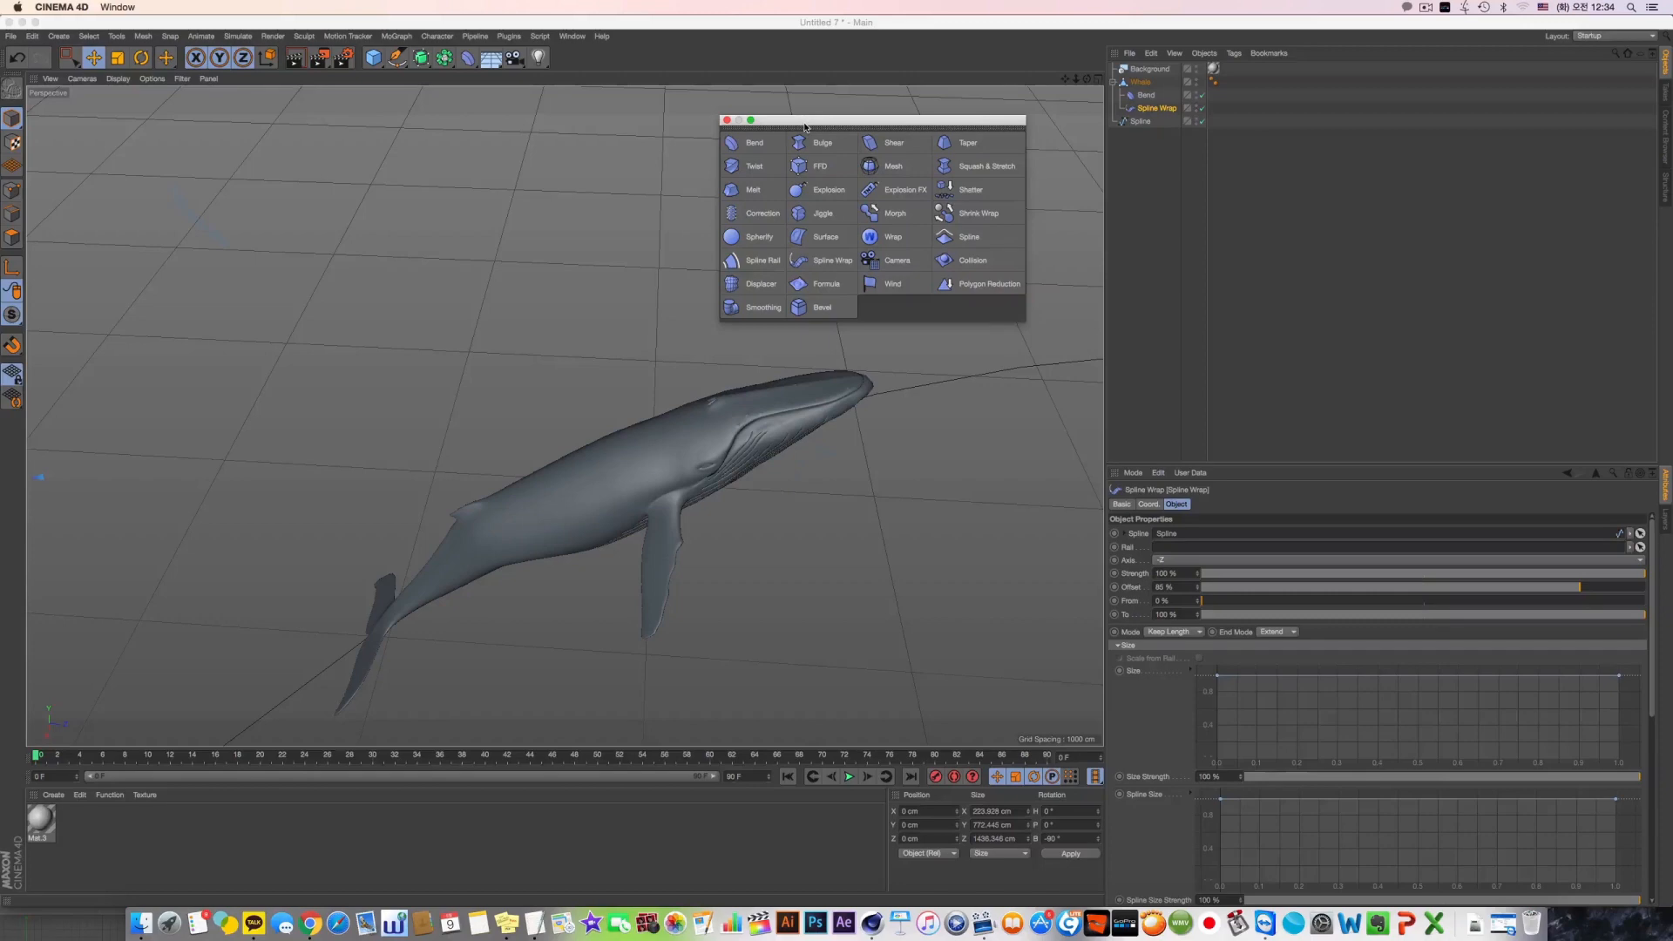
pyautogui.click(727, 120)
pyautogui.keyDown('alt'); pyautogui.moveTo(737, 277); pyautogui.dragTo(724, 303, button='middle'); pyautogui.keyUp('alt')
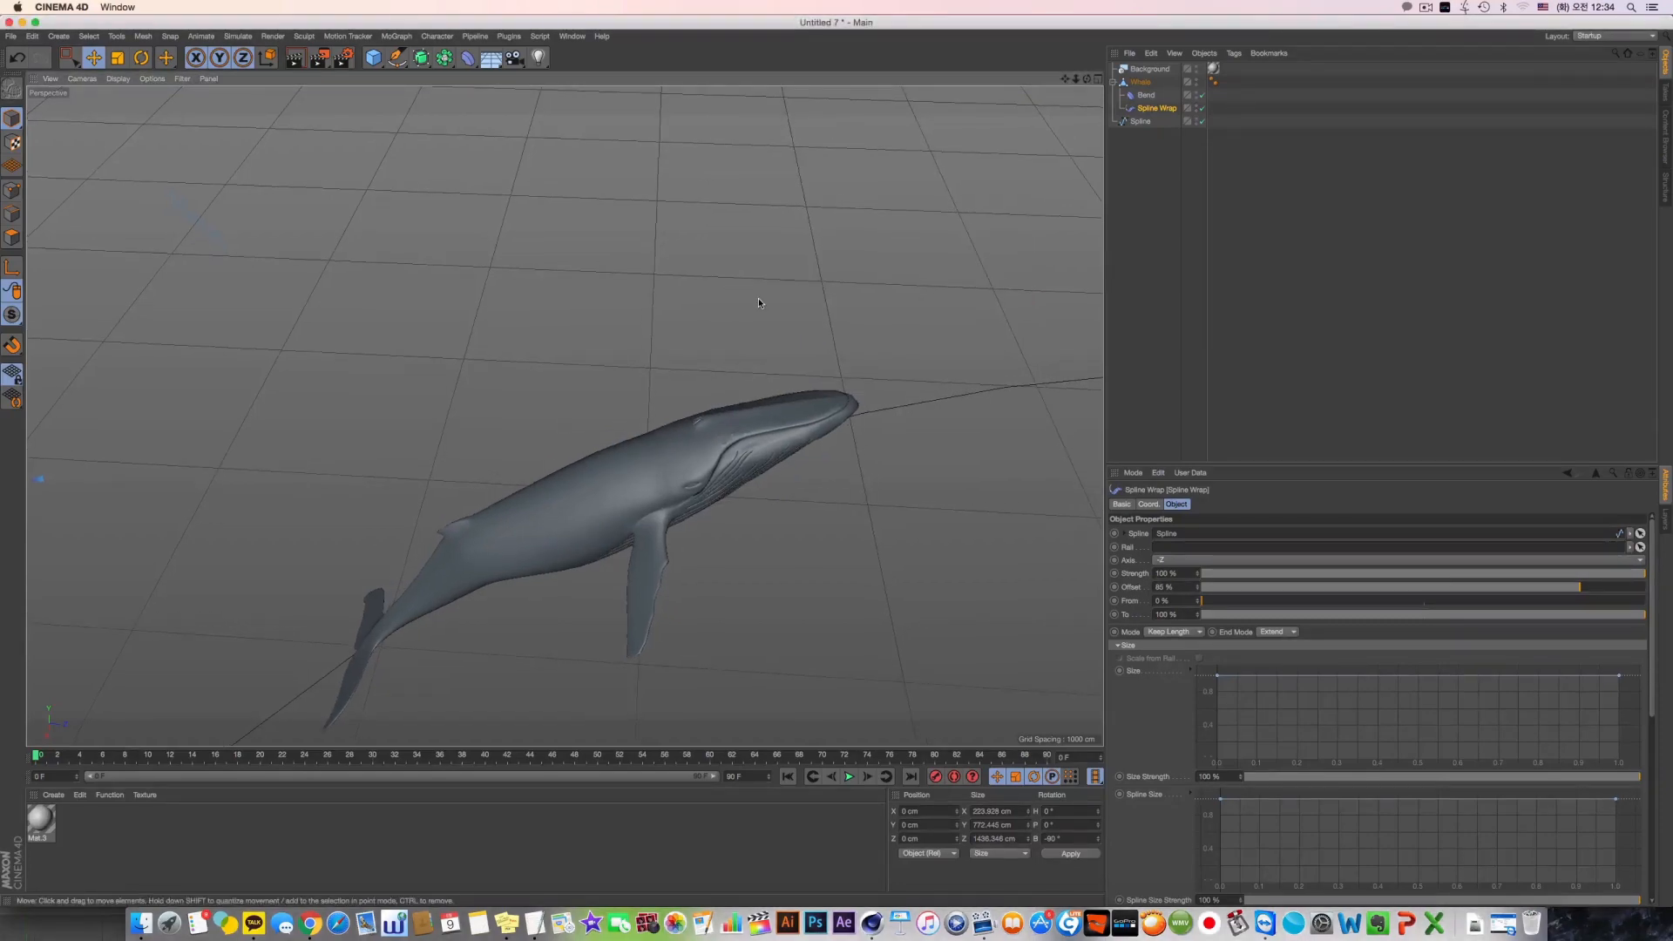